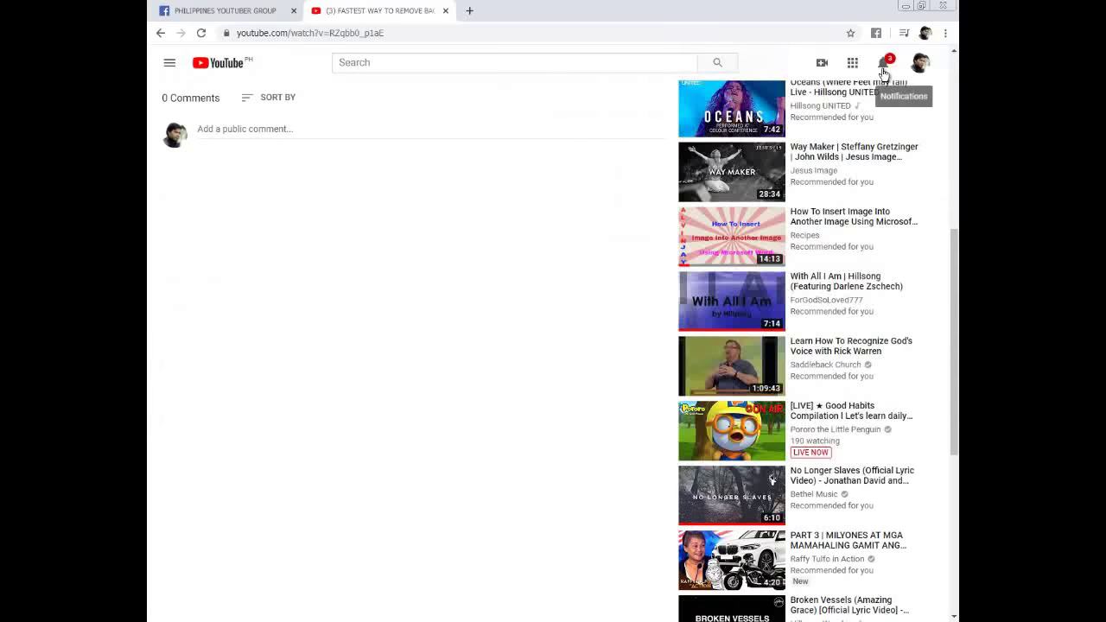
# Glance at Facebook notifications, then close the PHILIPPINES YOUTUBER GROUP tab.
pyautogui.click(881, 69)
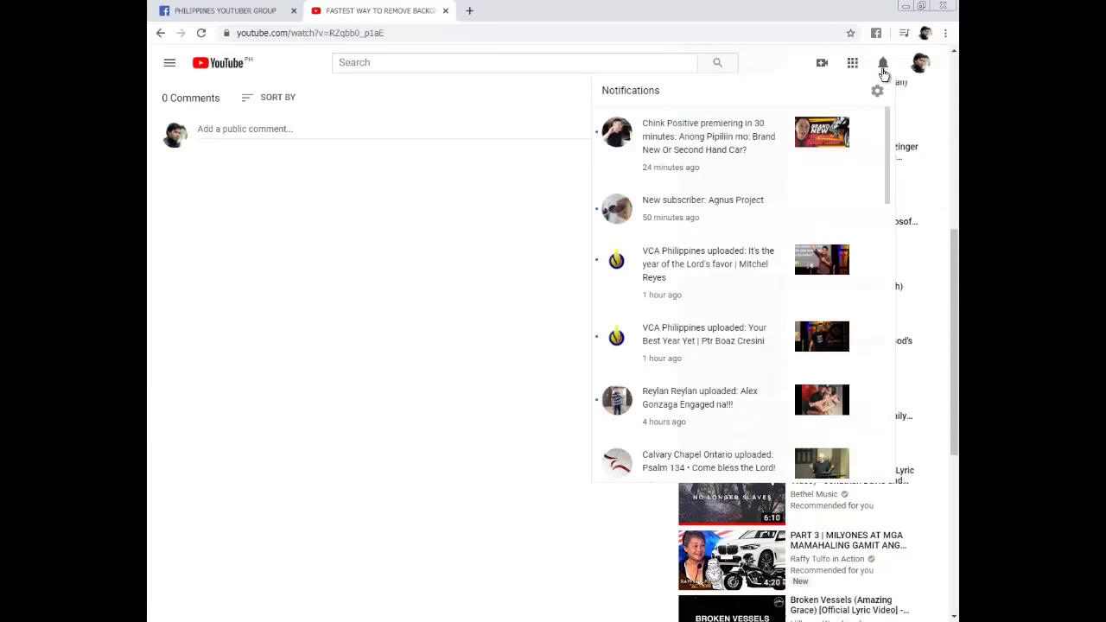
pyautogui.click(882, 67)
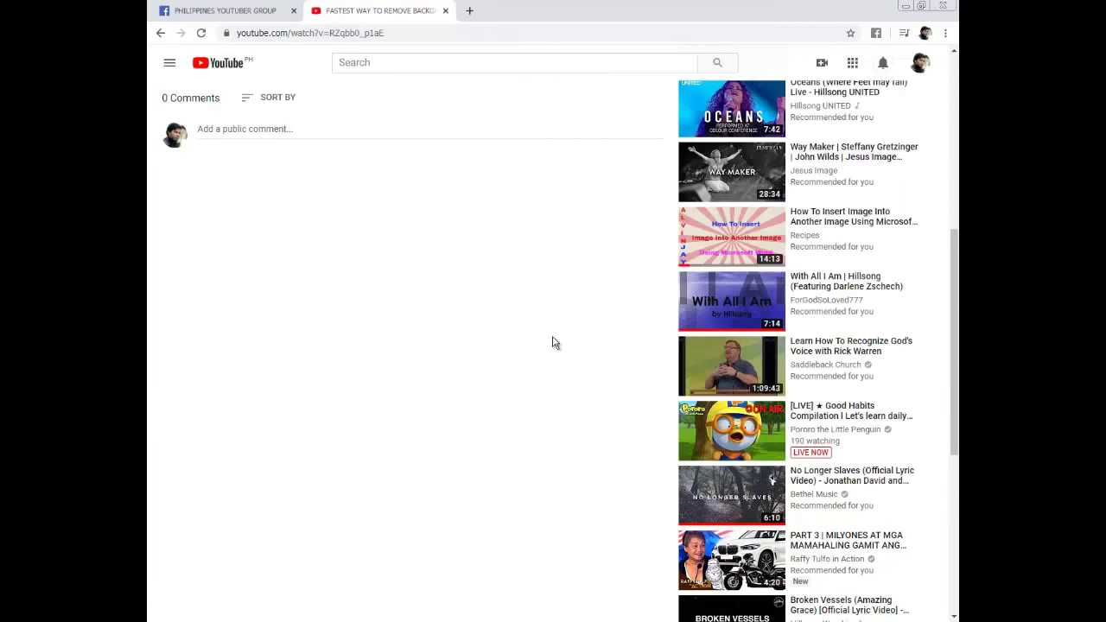
pyautogui.scroll(4, 553, 343)
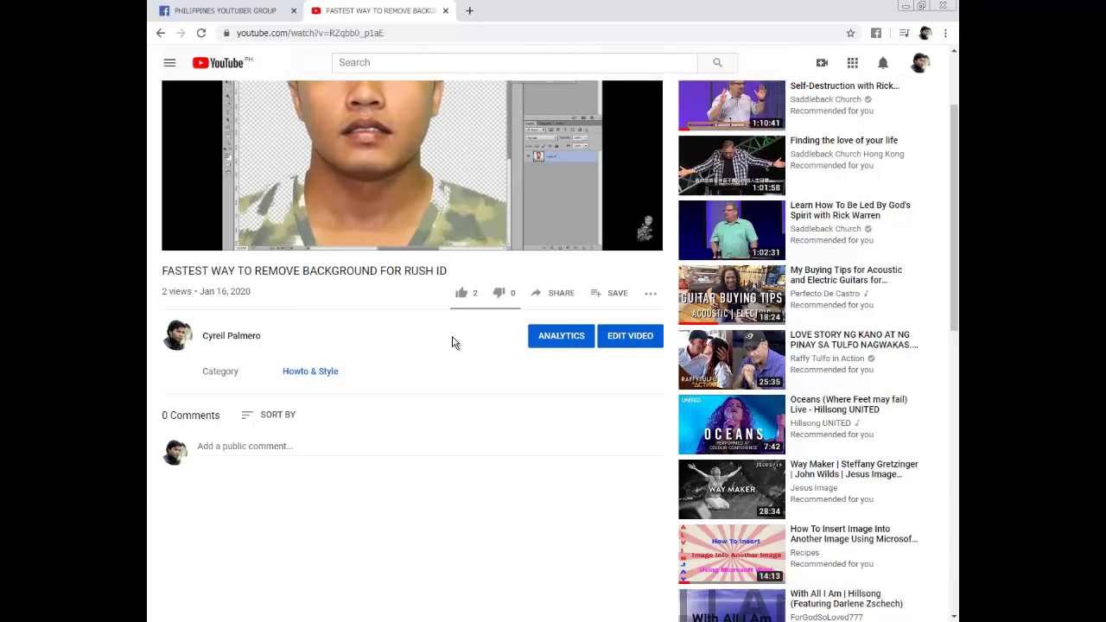
pyautogui.click(253, 7)
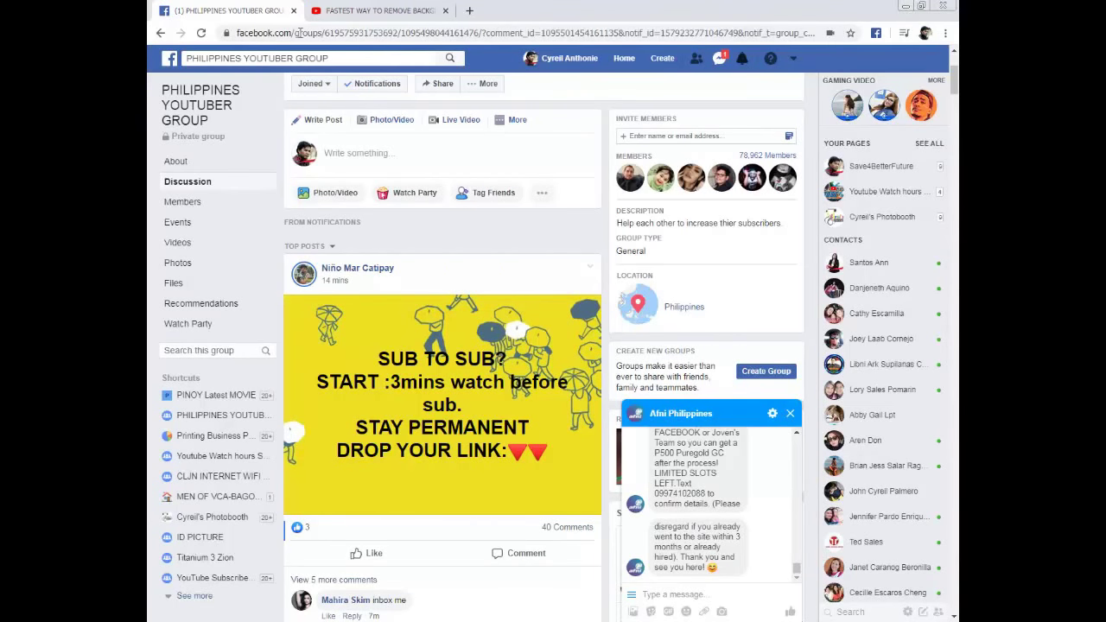
pyautogui.click(294, 10)
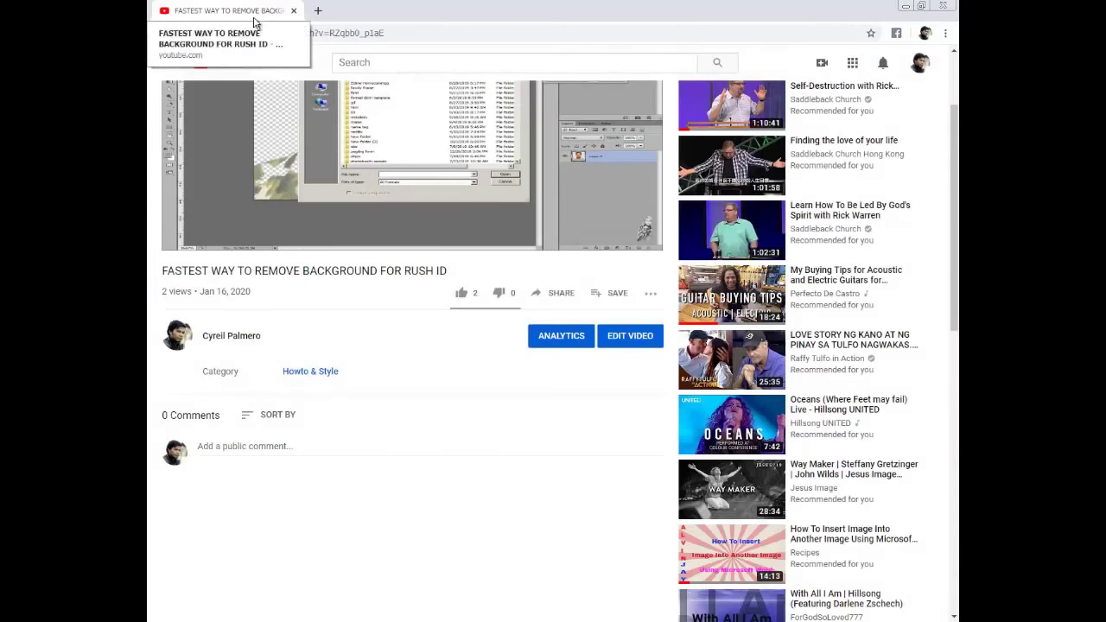
# Go to the uploader's channel and browse its Videos grid of all uploads.
pyautogui.click(239, 338)
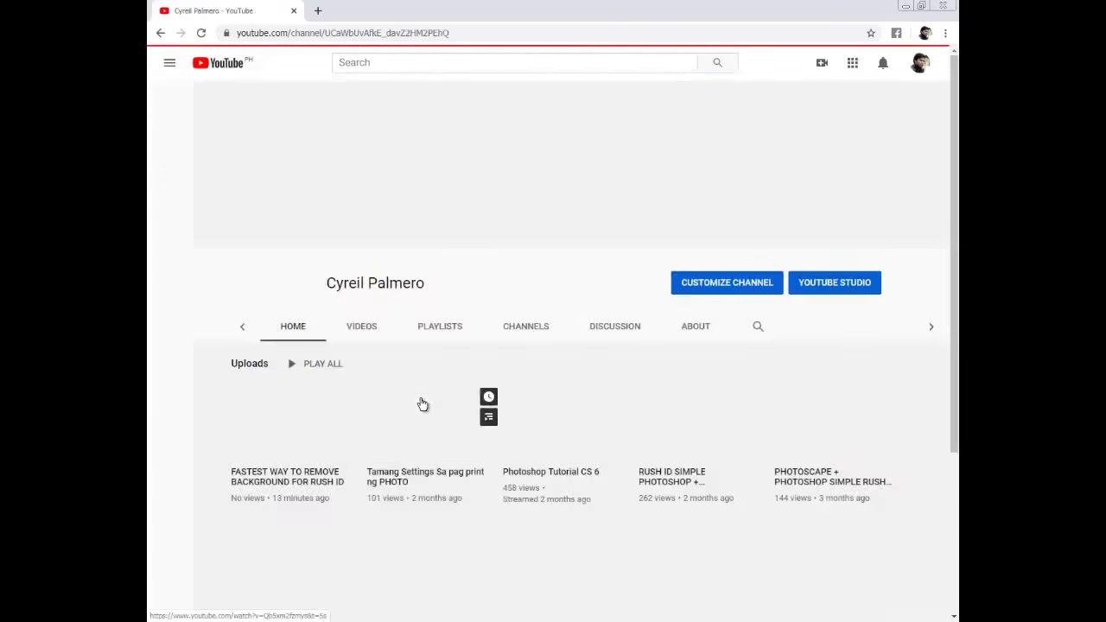
pyautogui.click(363, 301)
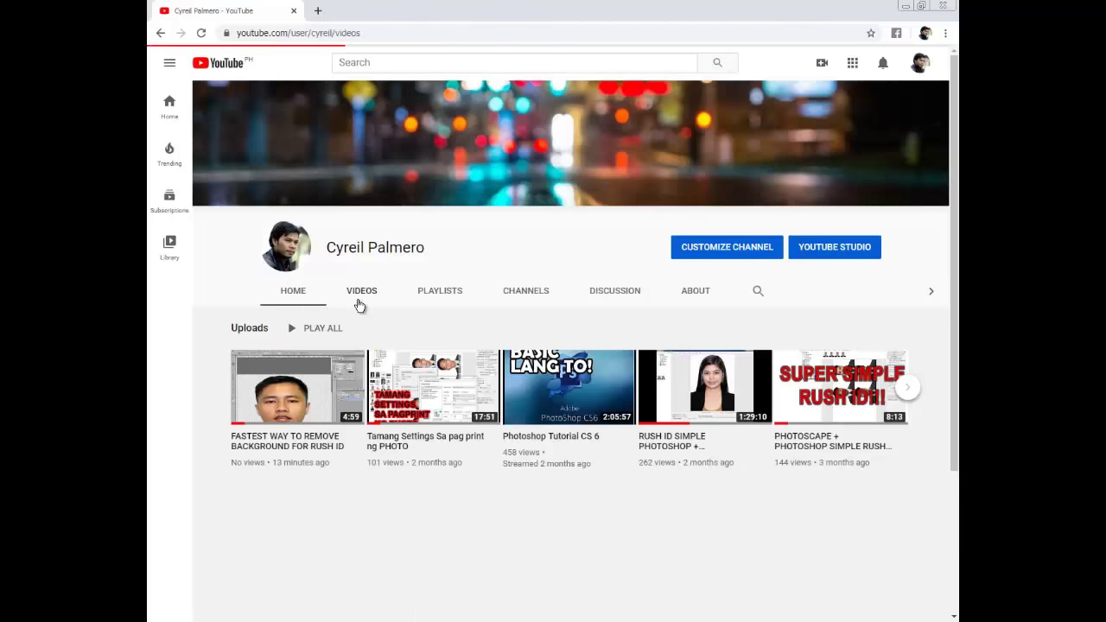
pyautogui.scroll(-5, 488, 381)
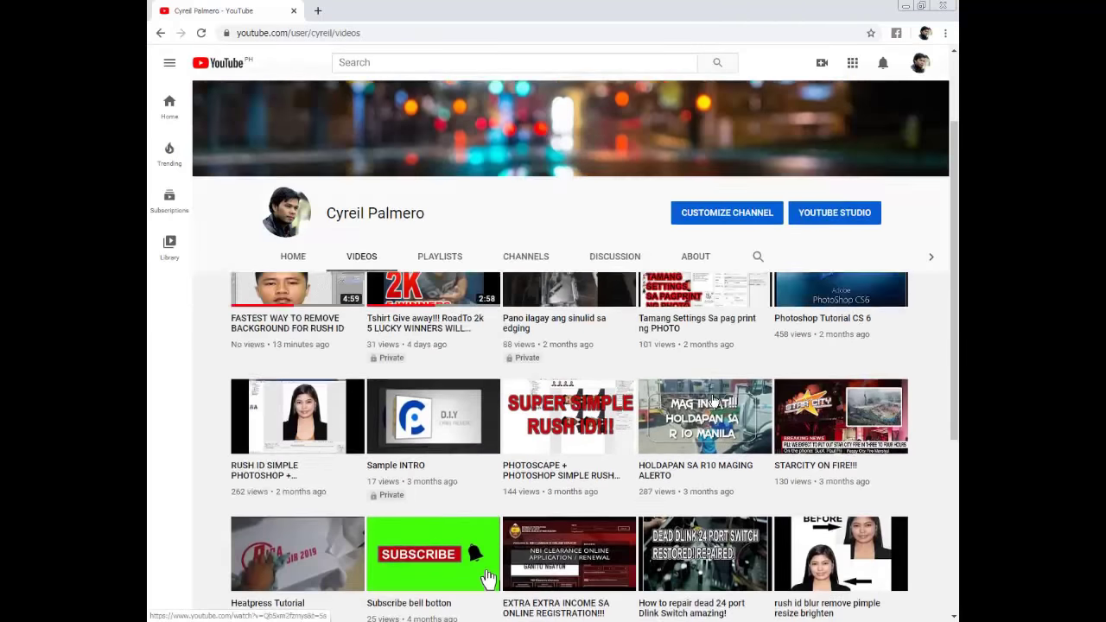
pyautogui.scroll(1, 712, 399)
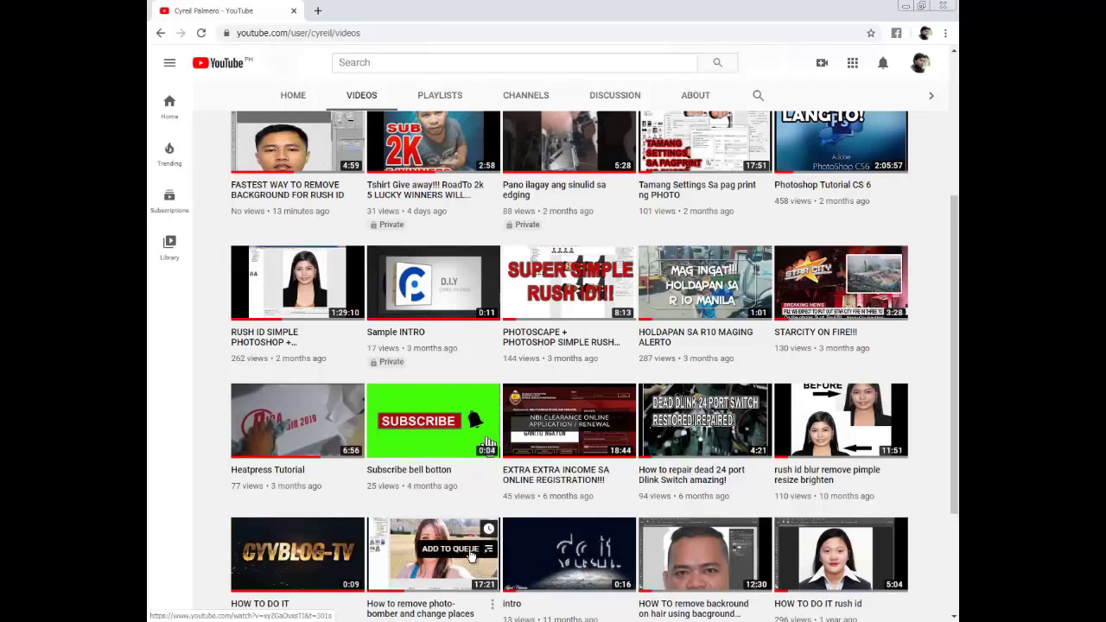
pyautogui.moveTo(843, 421)
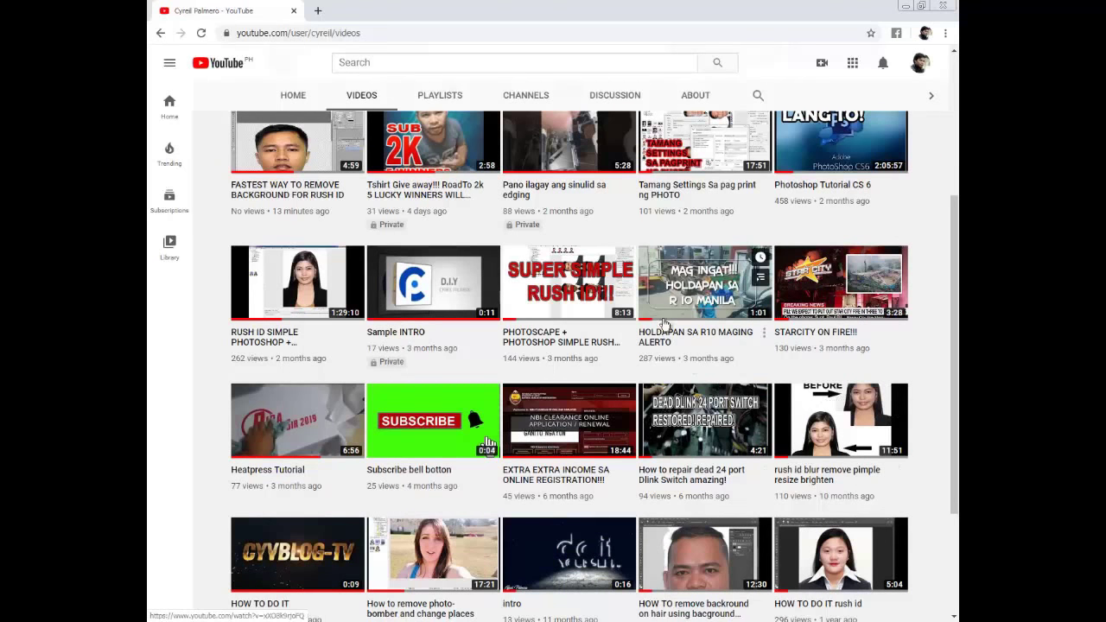
pyautogui.moveTo(845, 157)
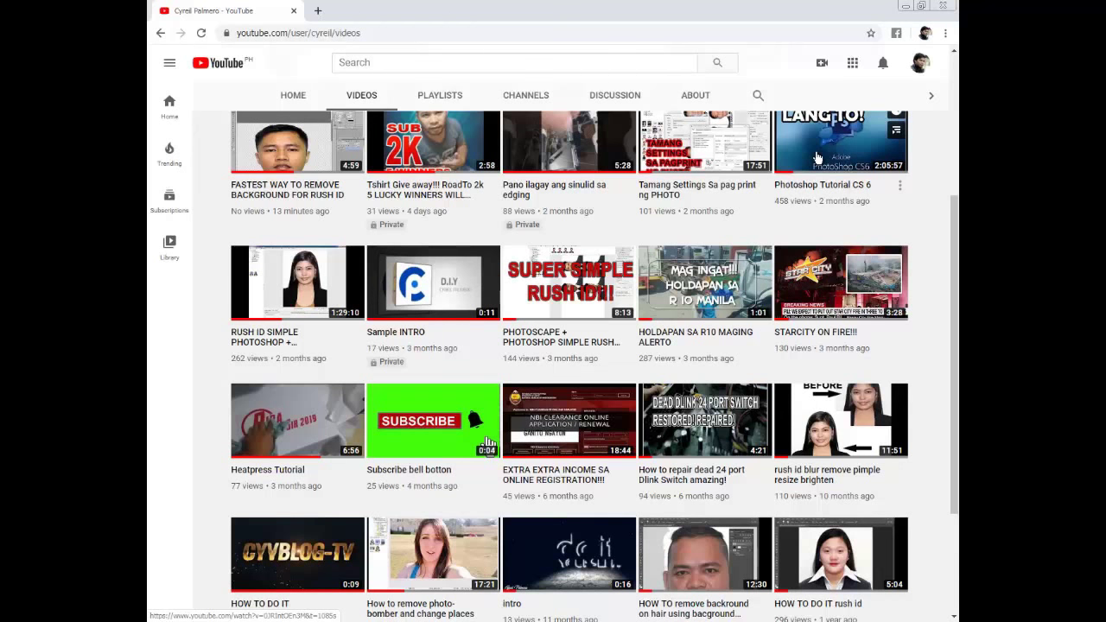
pyautogui.scroll(1, 817, 158)
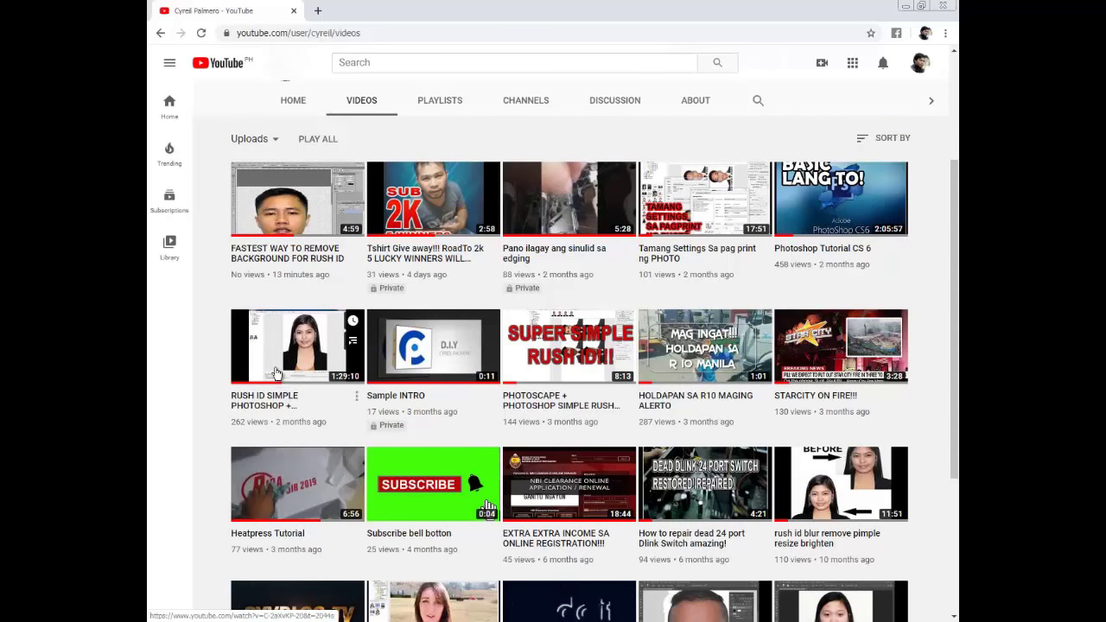
pyautogui.scroll(-3, 277, 374)
pyautogui.scroll(2, 277, 373)
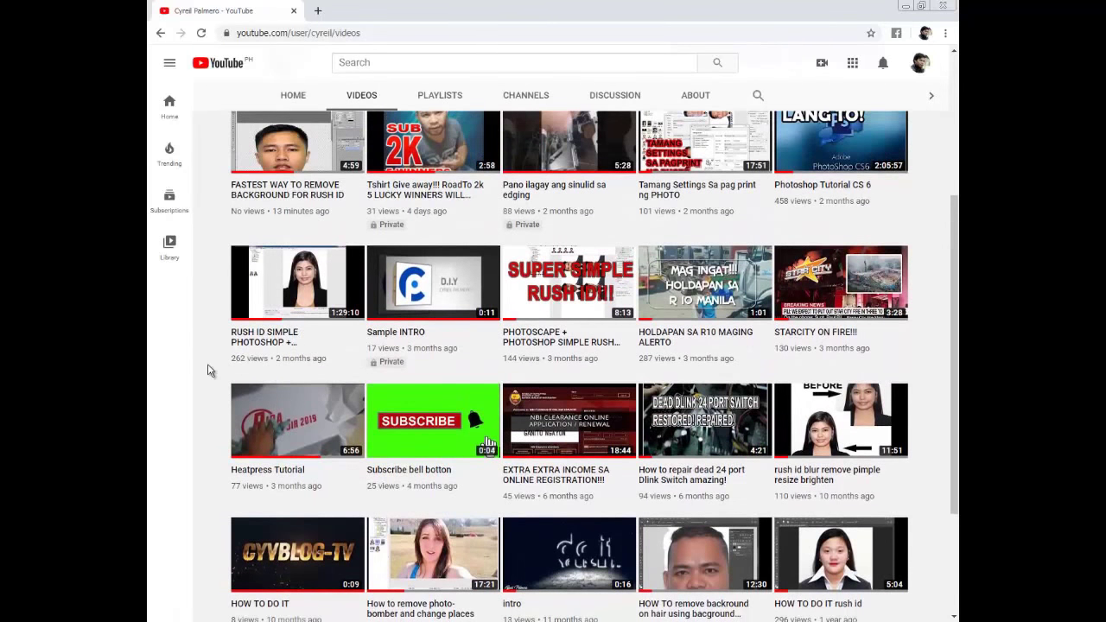
pyautogui.scroll(-2, 569, 400)
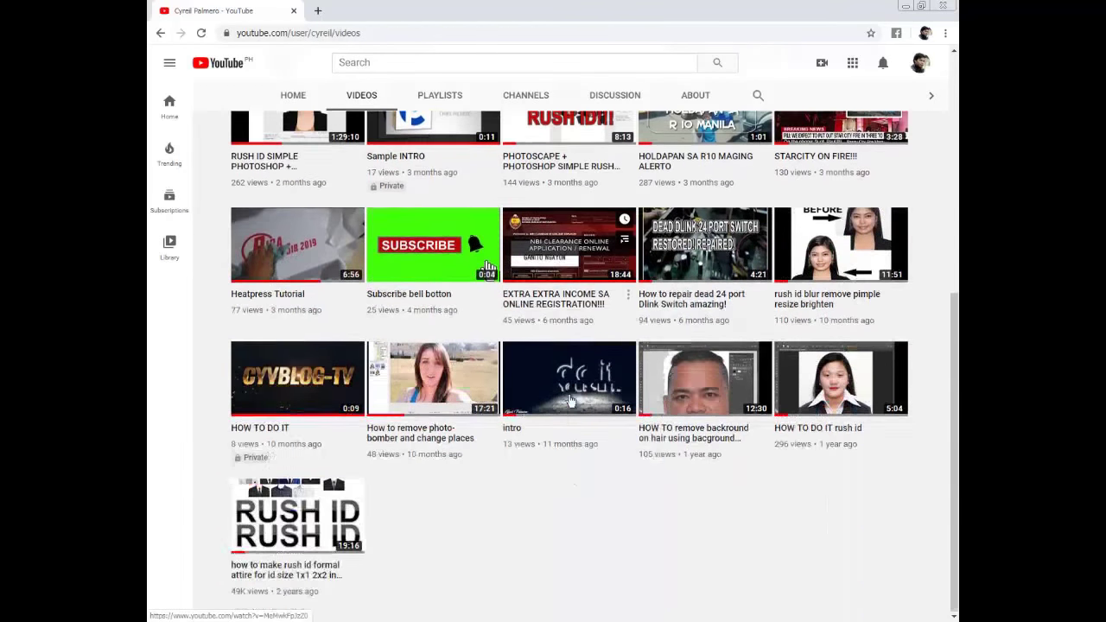
pyautogui.scroll(5, 499, 506)
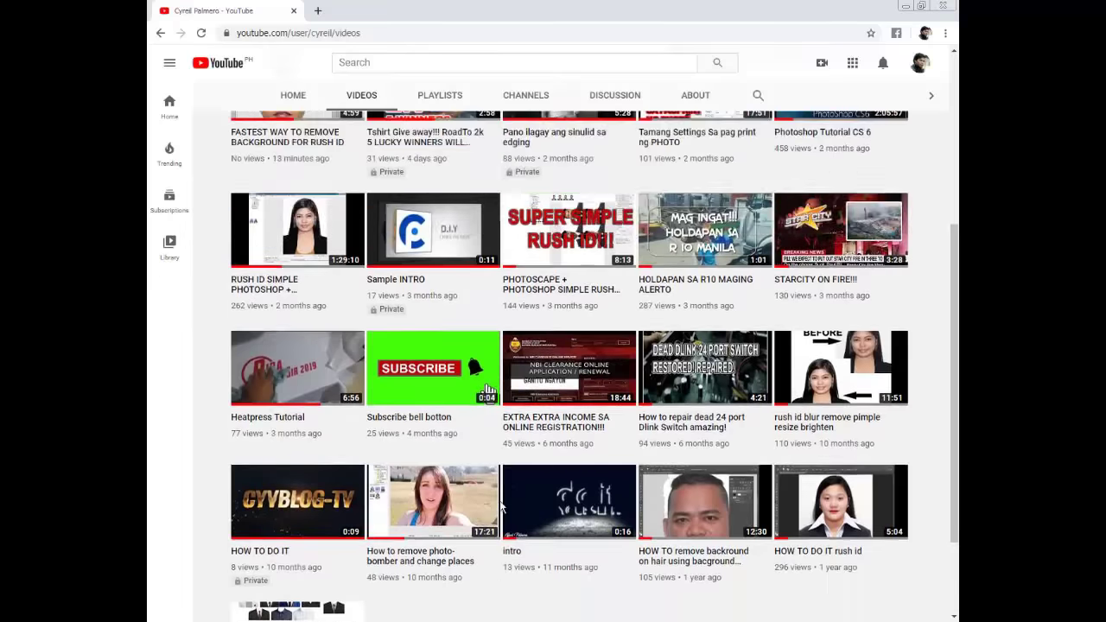
pyautogui.scroll(-4, 501, 507)
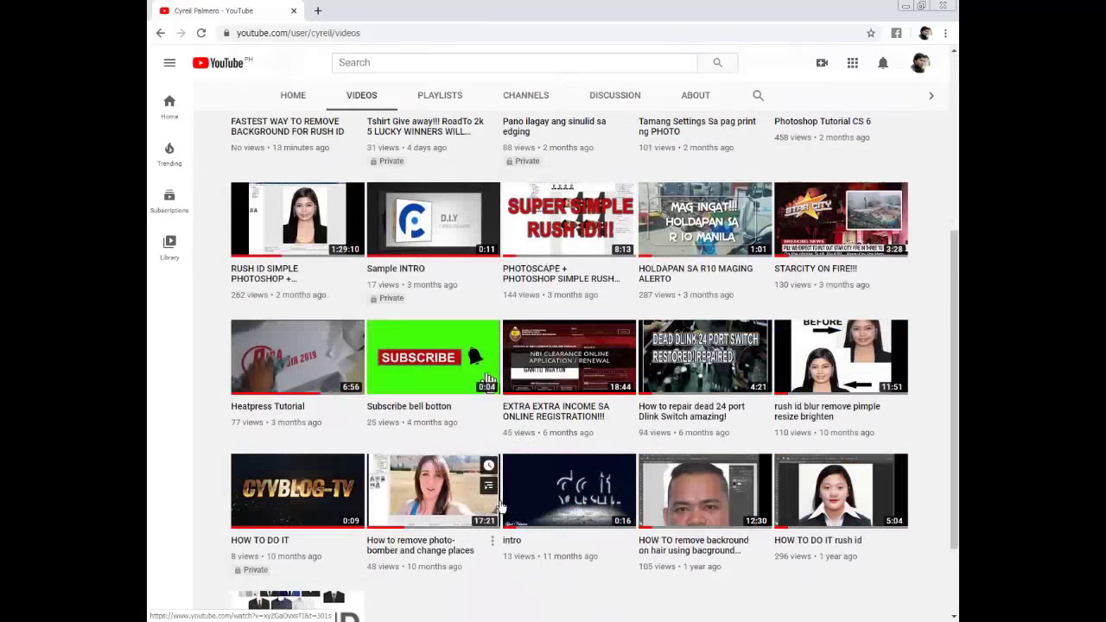
pyautogui.scroll(4, 501, 506)
pyautogui.scroll(1, 500, 506)
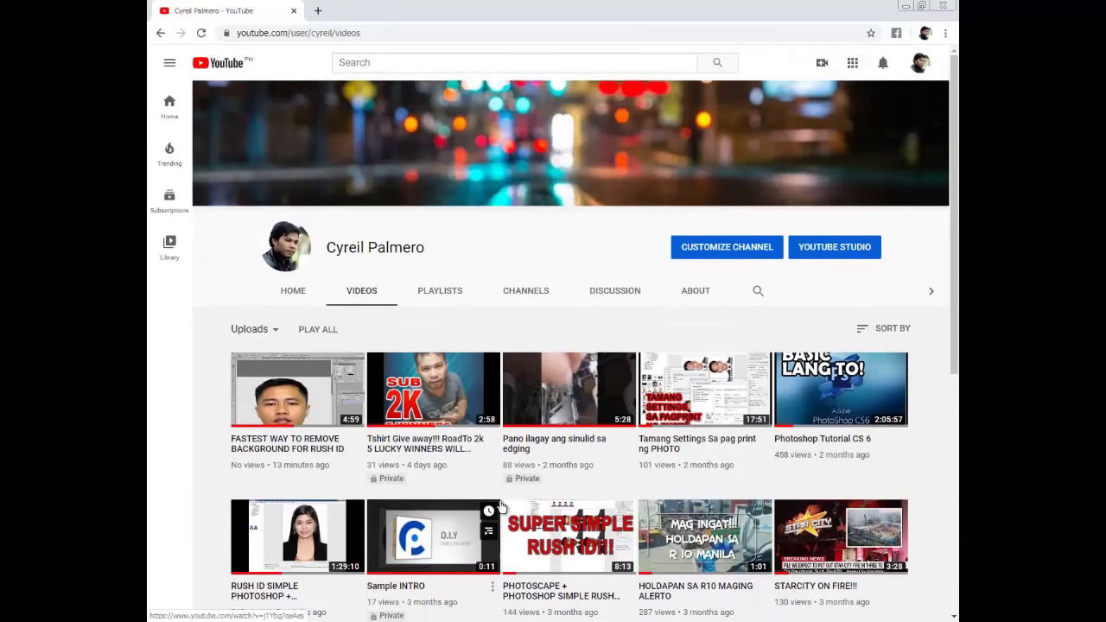
# Play the Photoshop Tutorial CS 6 video and set the player to Loop.
pyautogui.click(827, 393)
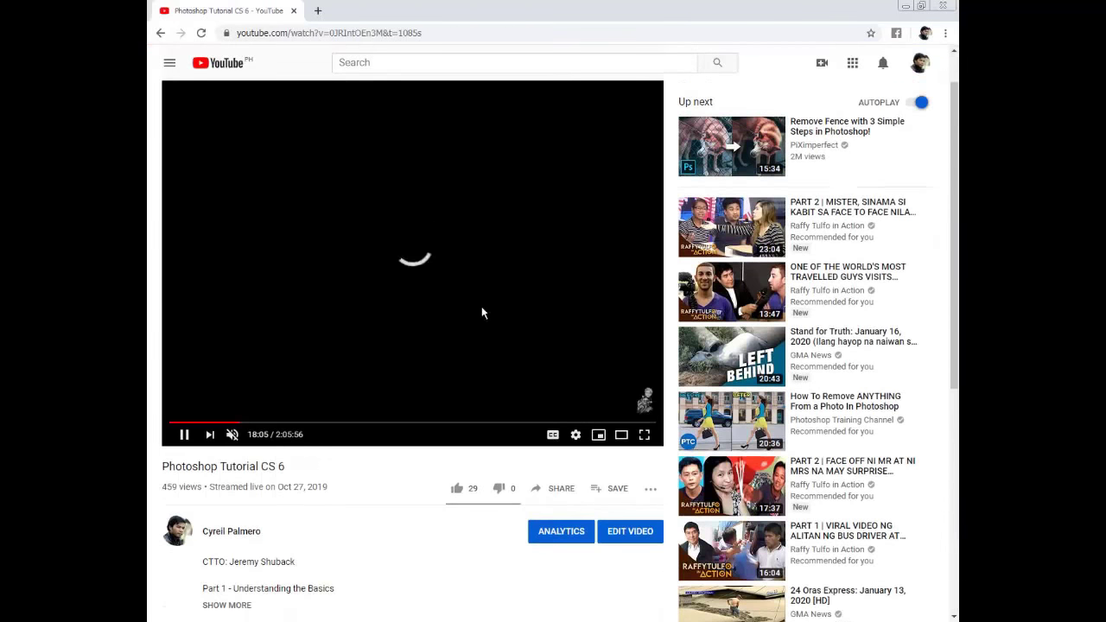
pyautogui.rightClick(481, 308)
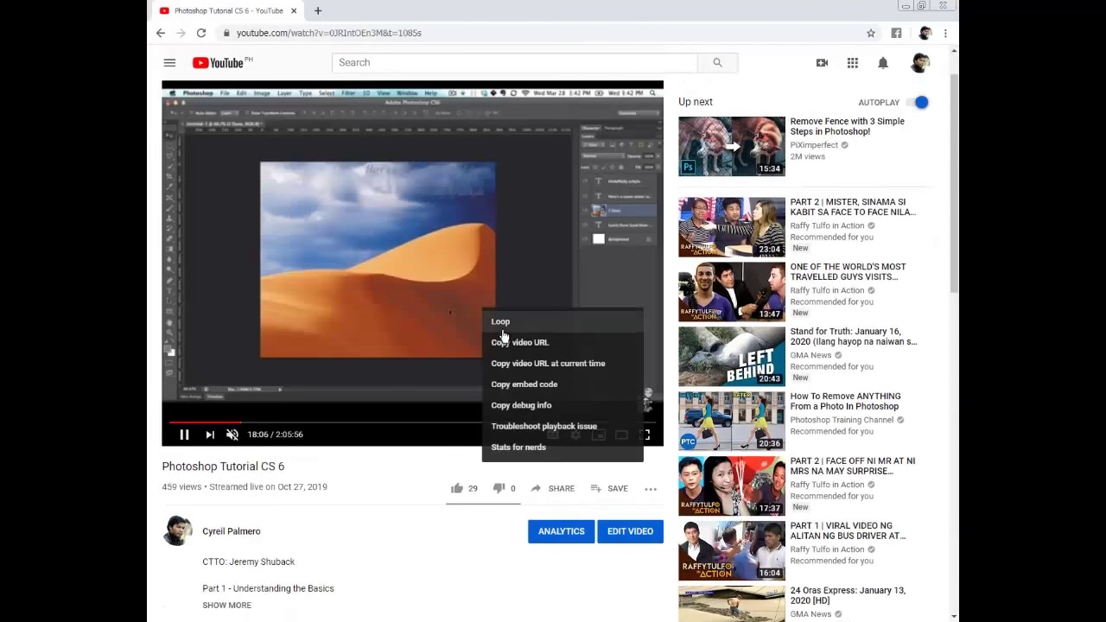
pyautogui.click(502, 330)
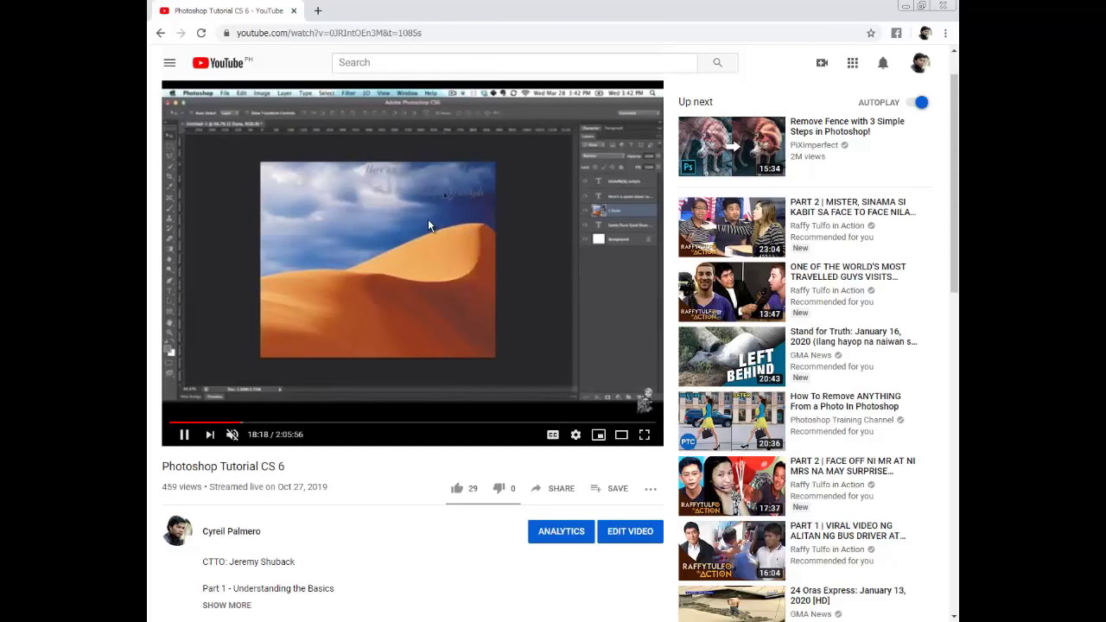
pyautogui.click(918, 69)
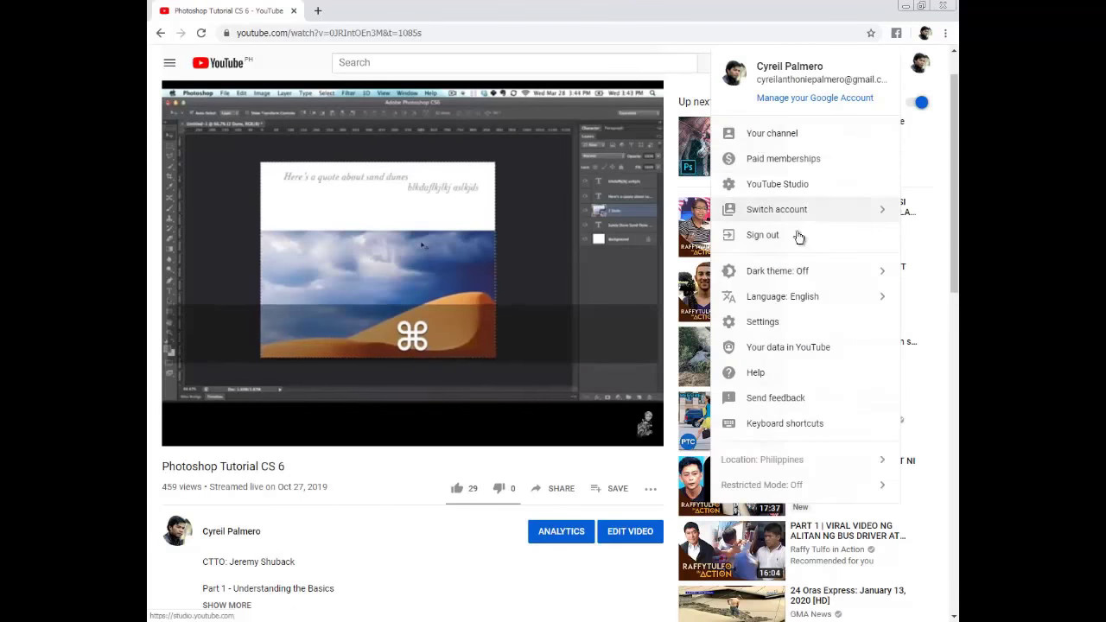
# Switch to another signed-in YouTube account and turn Loop back on for the tutorial.
pyautogui.click(804, 217)
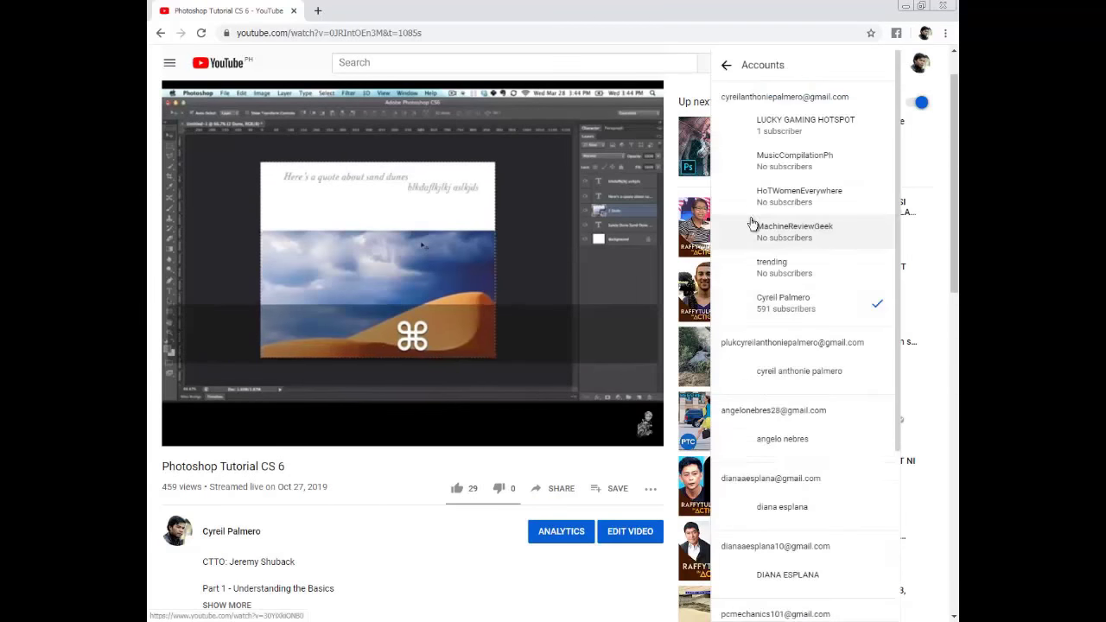
pyautogui.click(773, 439)
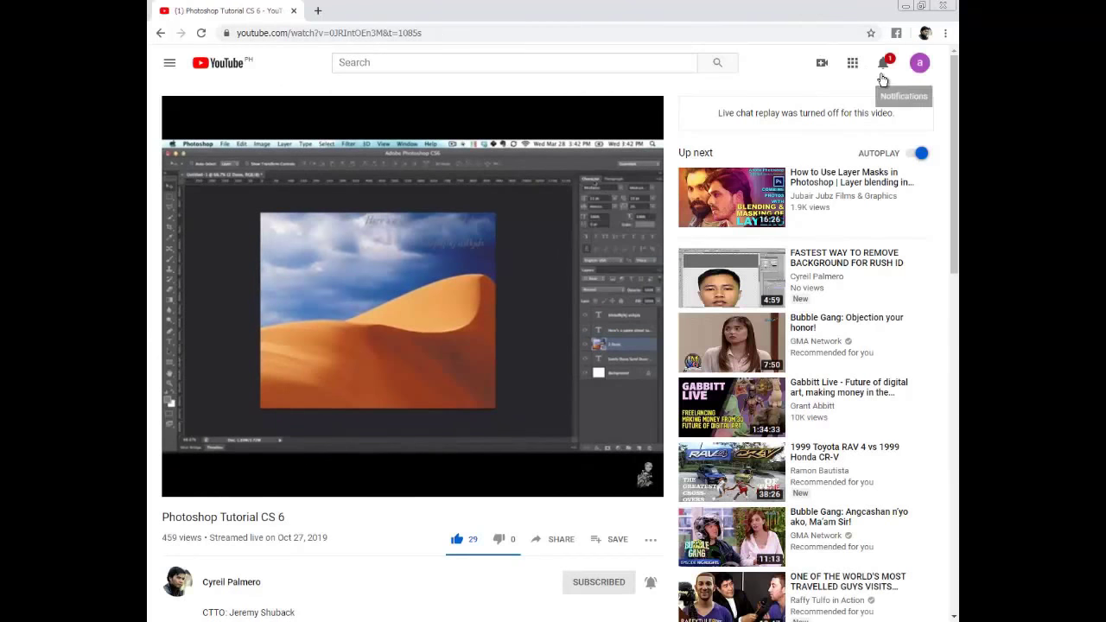
pyautogui.rightClick(452, 265)
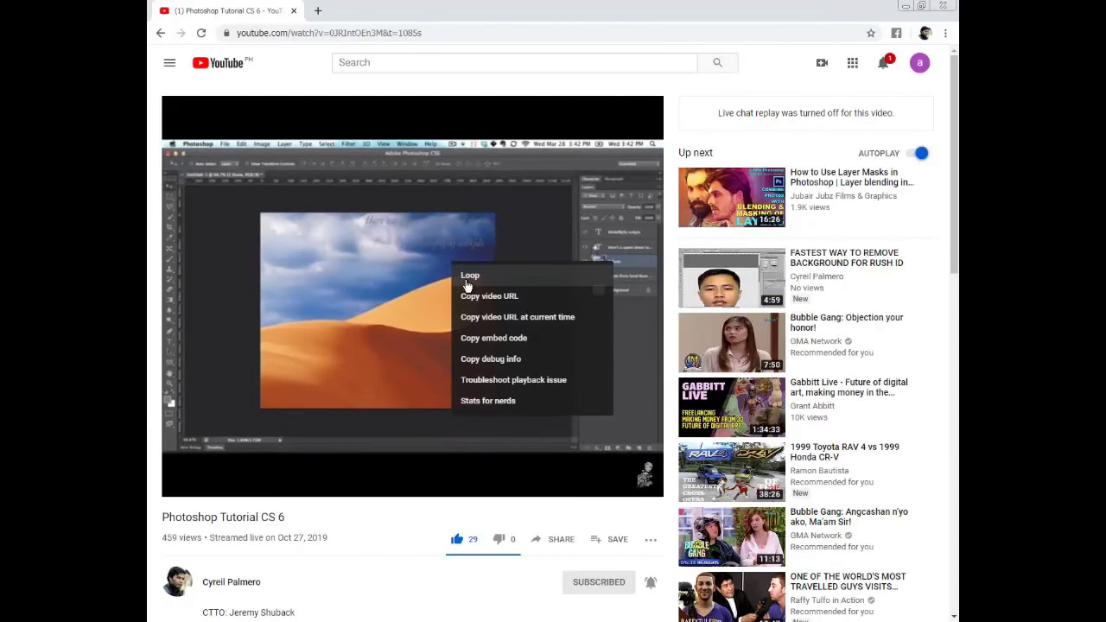
pyautogui.click(465, 280)
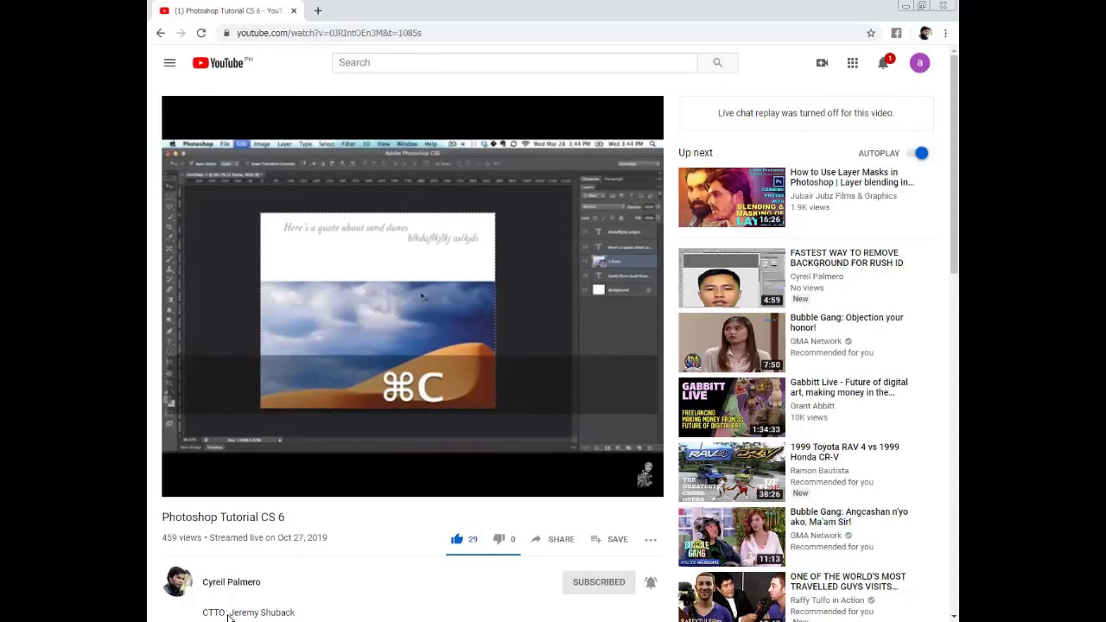
# Bring up the Start menu program list and dismiss it a few times.
pyautogui.press('super')
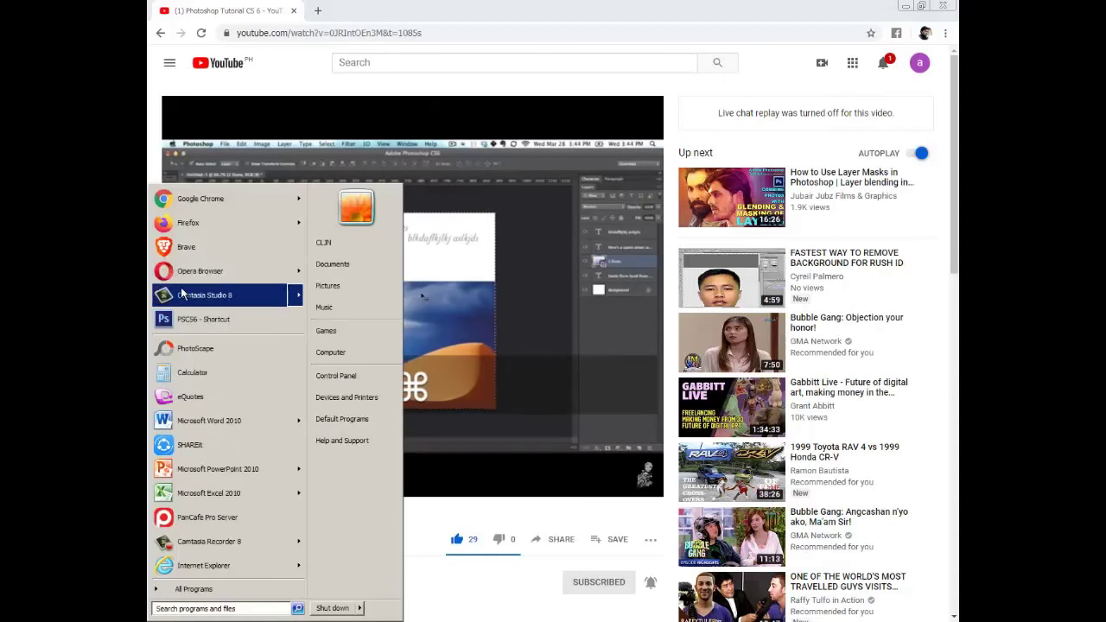
pyautogui.click(177, 616)
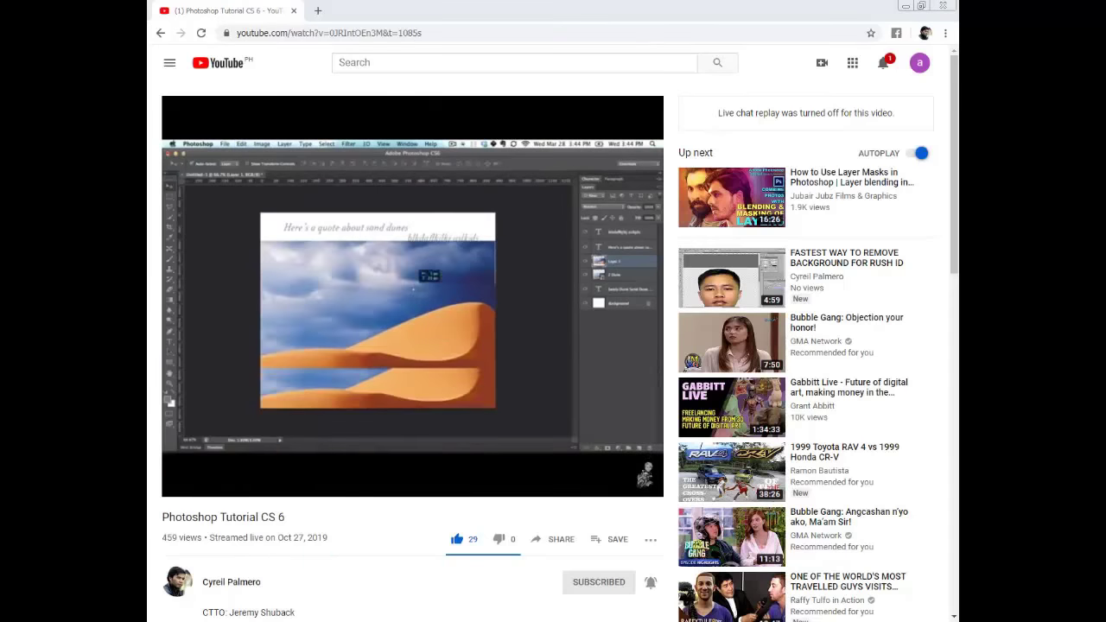
pyautogui.click(177, 617)
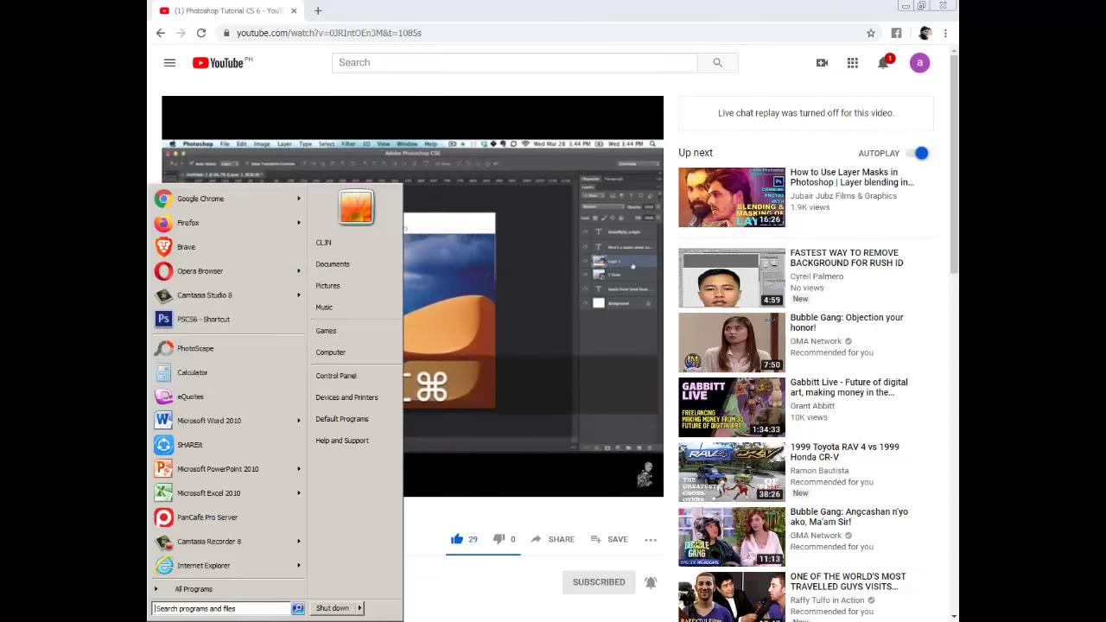
pyautogui.press('Escape')
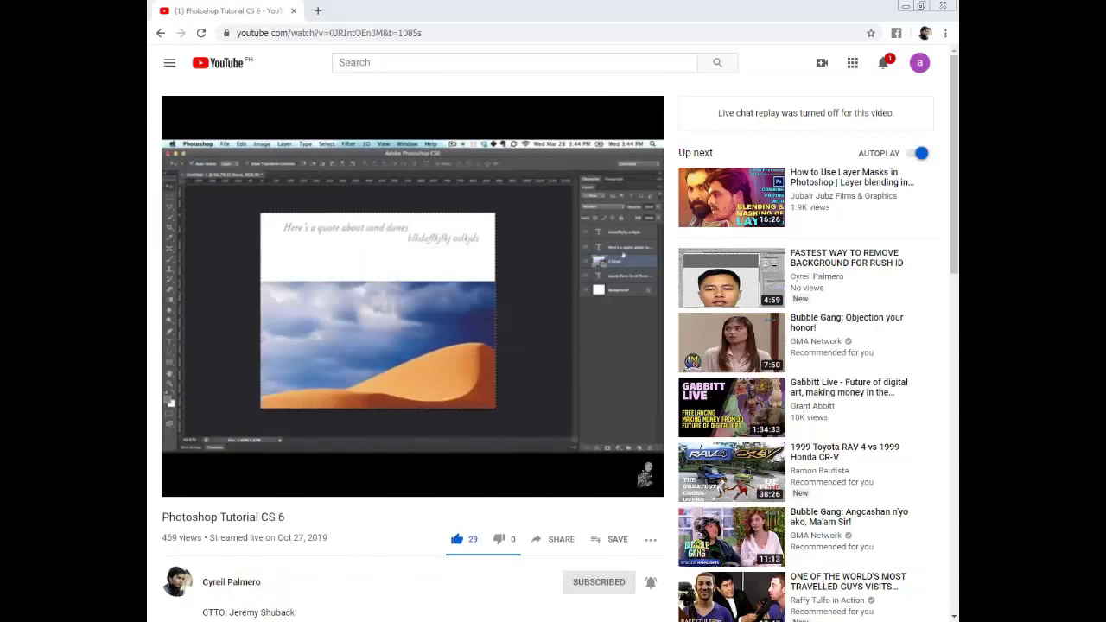
pyautogui.press('super')
pyautogui.press('Escape')
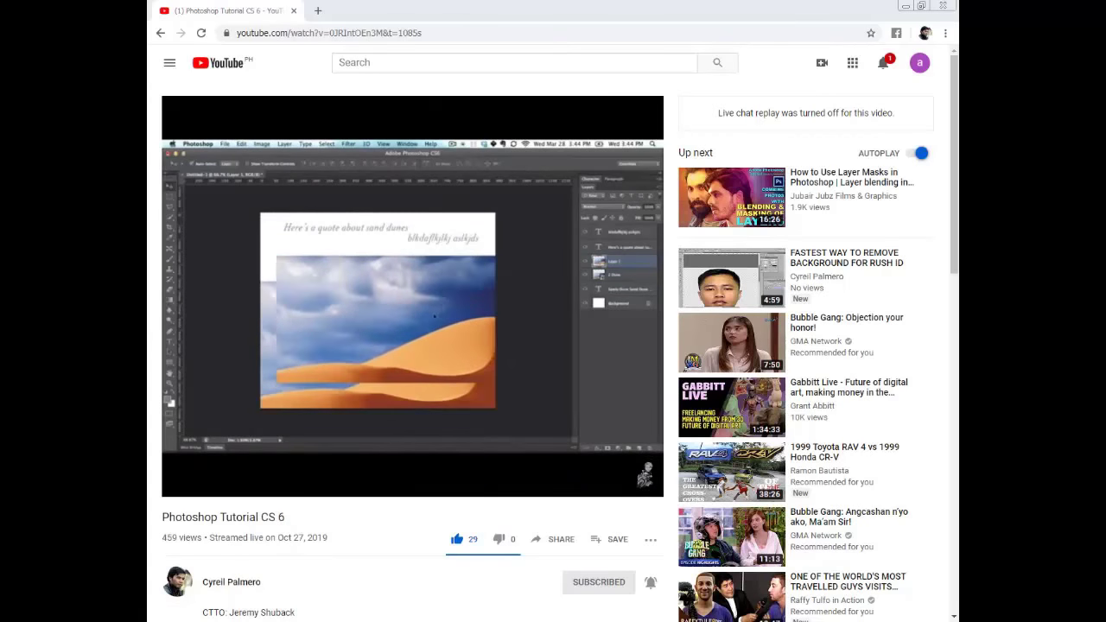
# Launch and close Task Manager from the taskbar, then open taskbar Properties.
pyautogui.rightClick(524, 620)
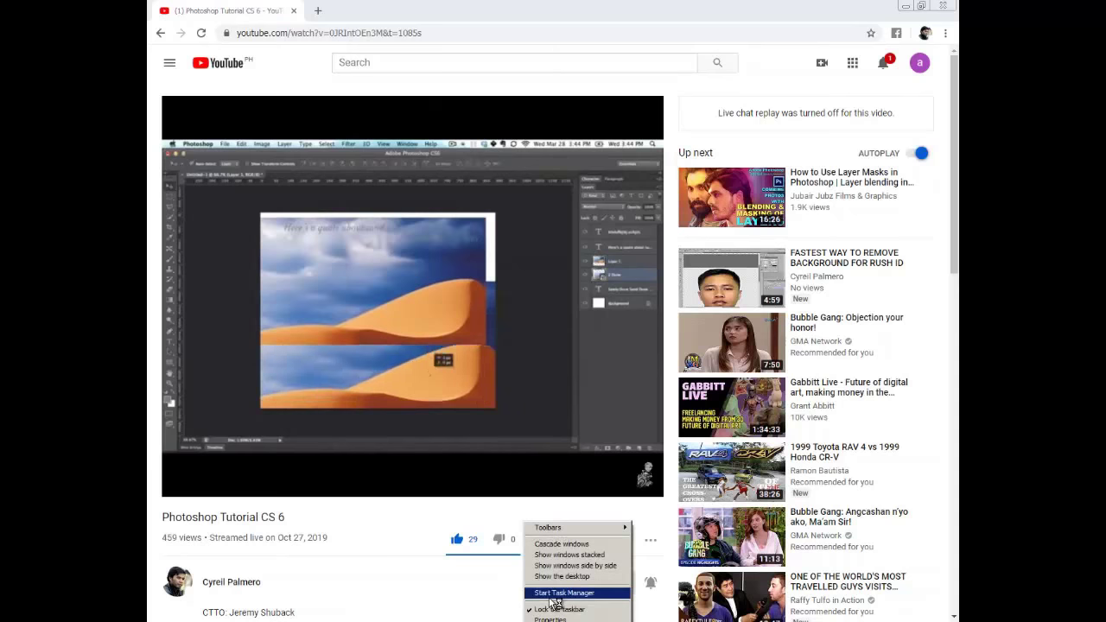
pyautogui.click(553, 595)
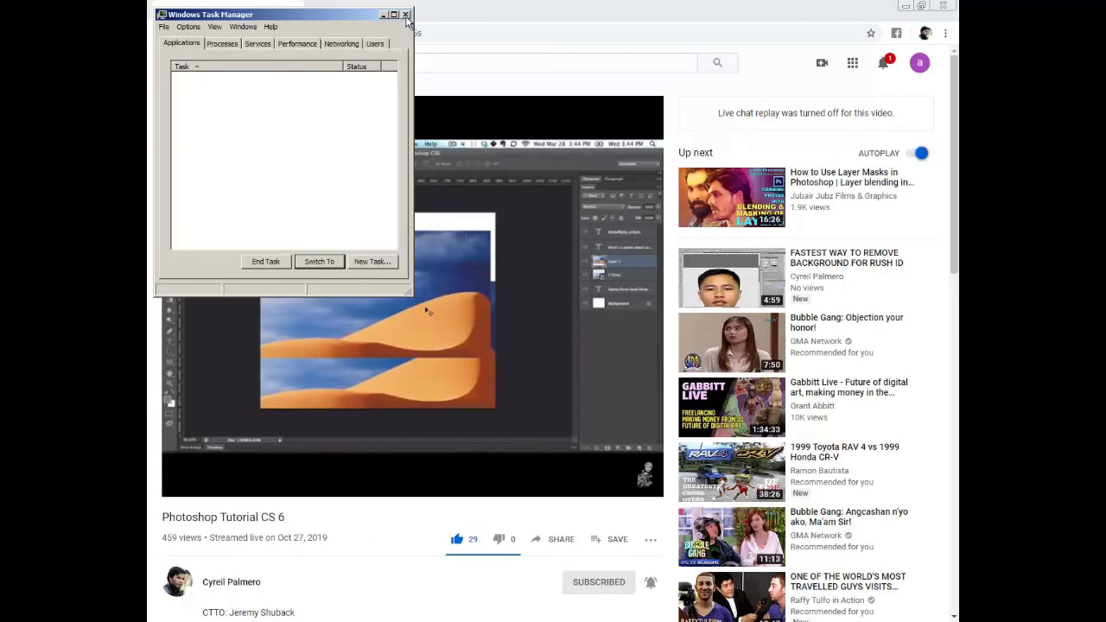
pyautogui.click(406, 16)
pyautogui.rightClick(602, 621)
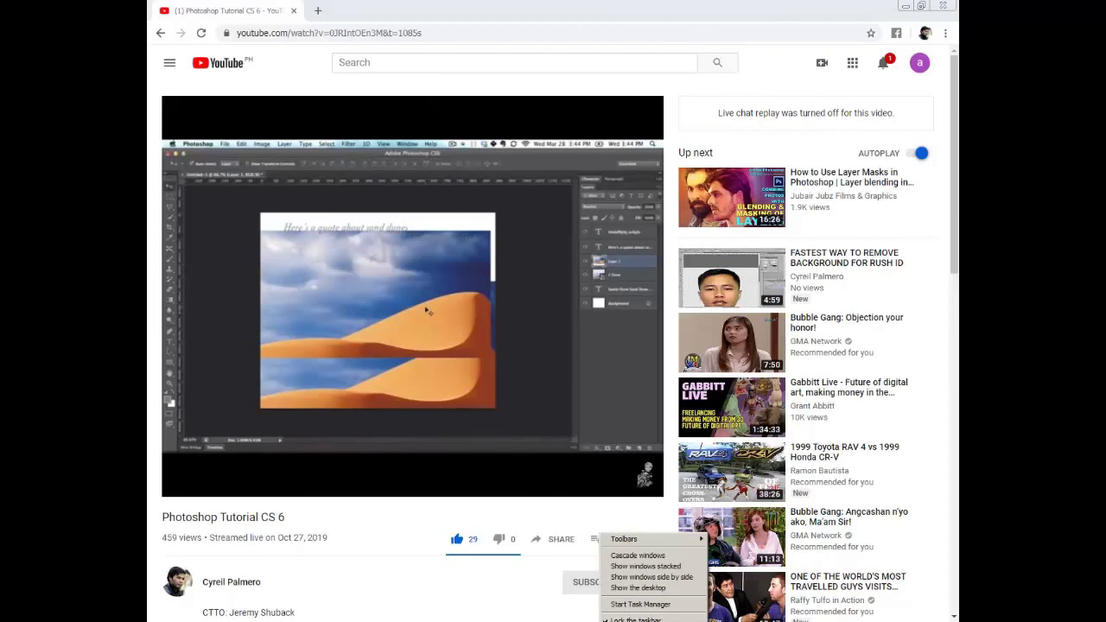
pyautogui.press('r')
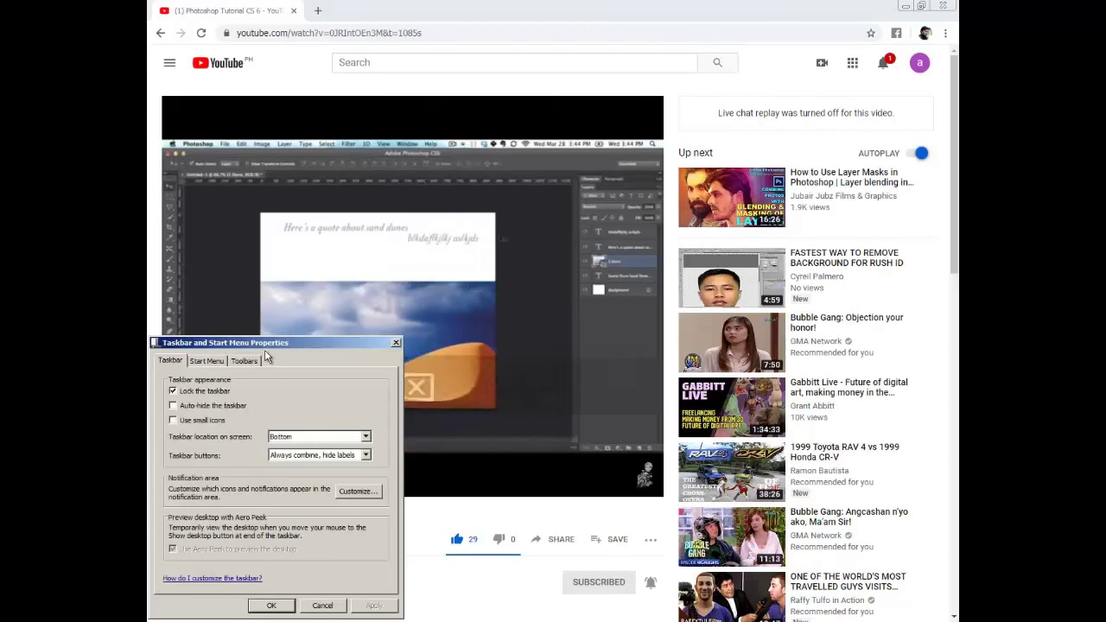
# Centre the Taskbar Properties dialog and browse its tabs and notification icon settings.
pyautogui.moveTo(280, 344); pyautogui.dragTo(585, 278)
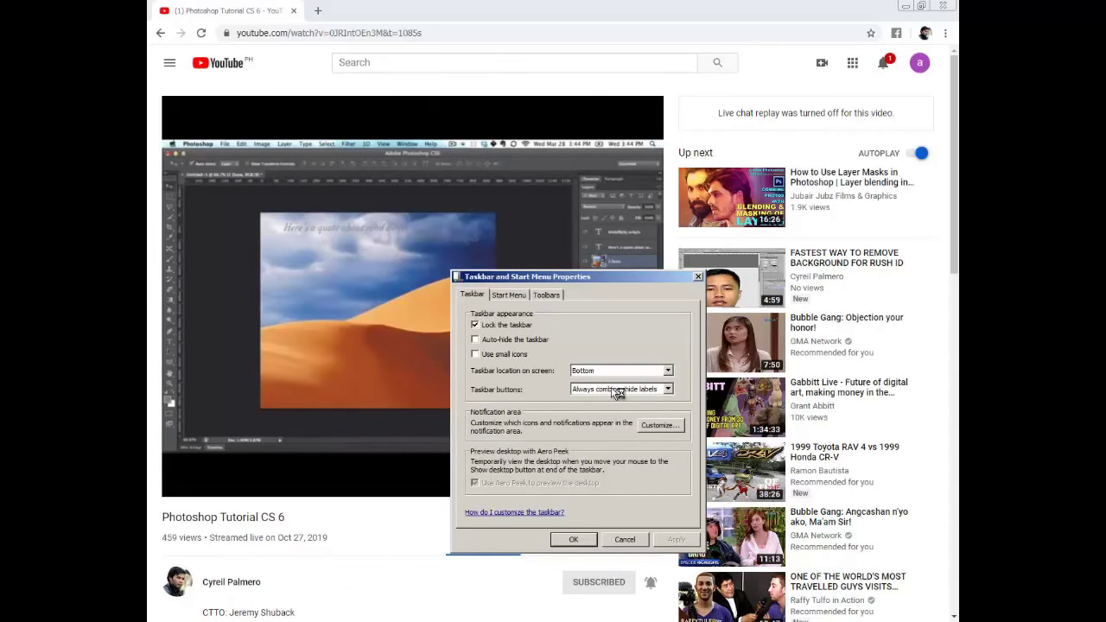
pyautogui.click(509, 294)
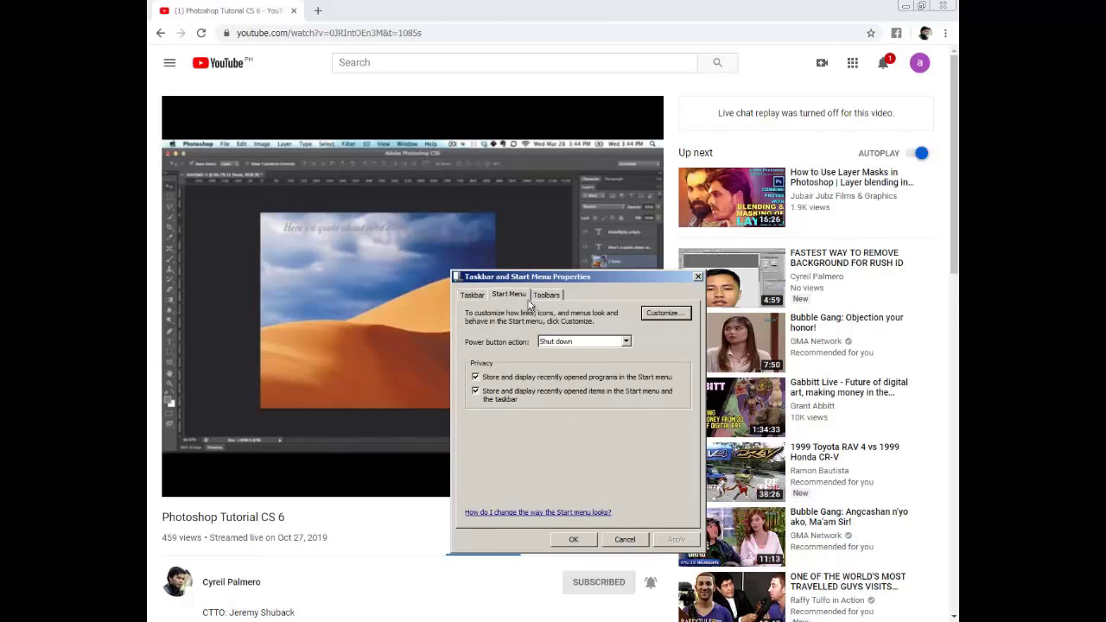
pyautogui.click(554, 296)
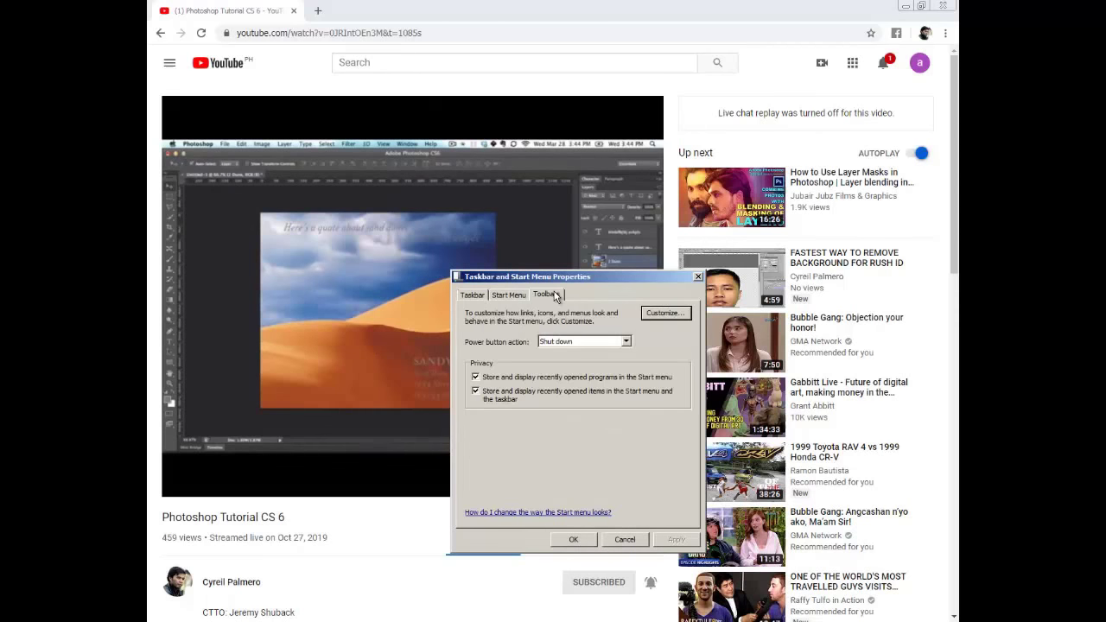
pyautogui.click(486, 297)
pyautogui.click(661, 430)
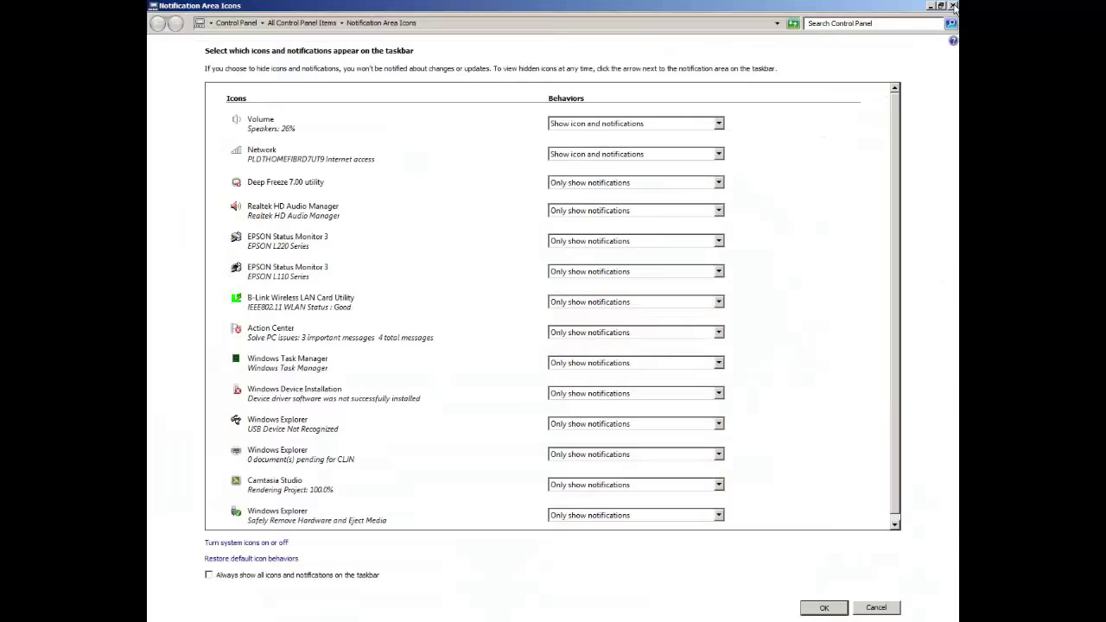
pyautogui.click(953, 6)
# Set taskbar buttons to Never combine, apply, and close the dialog.
pyautogui.click(657, 389)
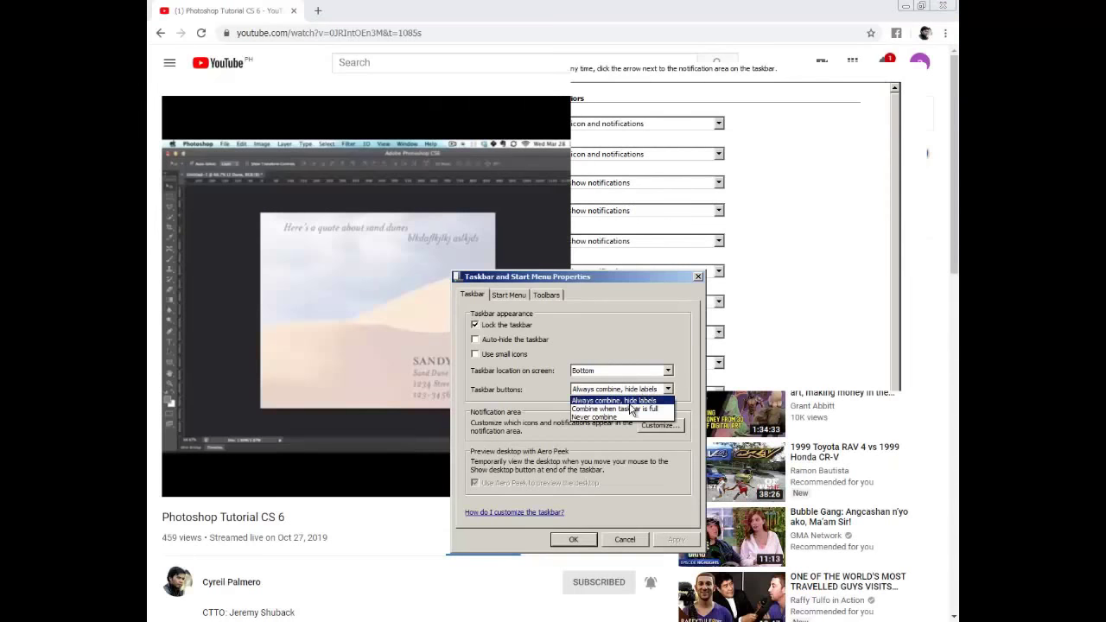
pyautogui.click(620, 417)
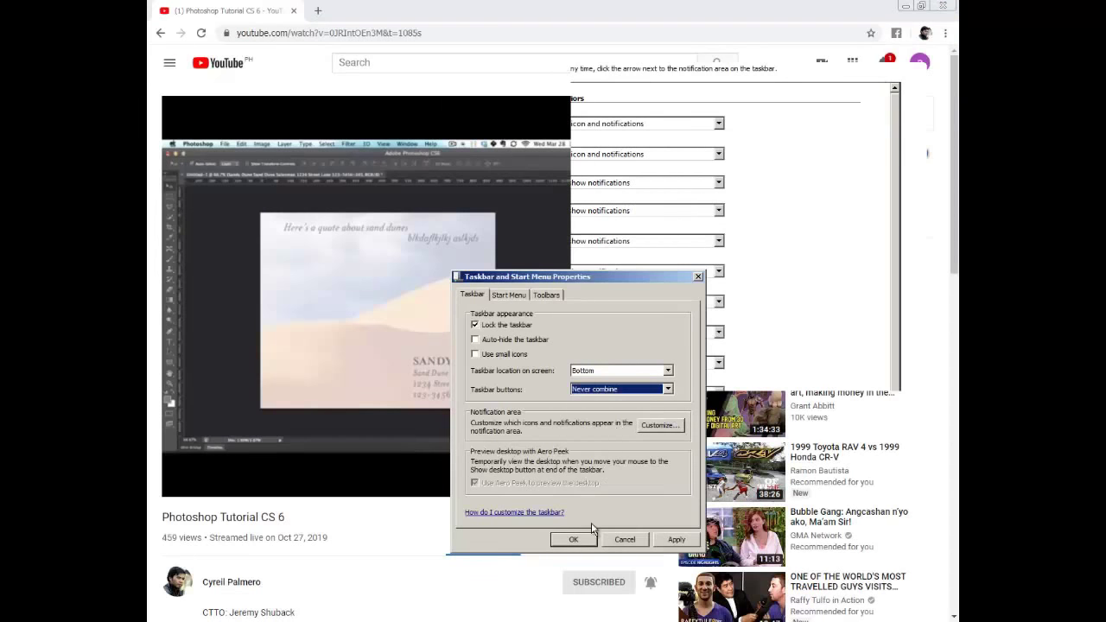
pyautogui.click(673, 539)
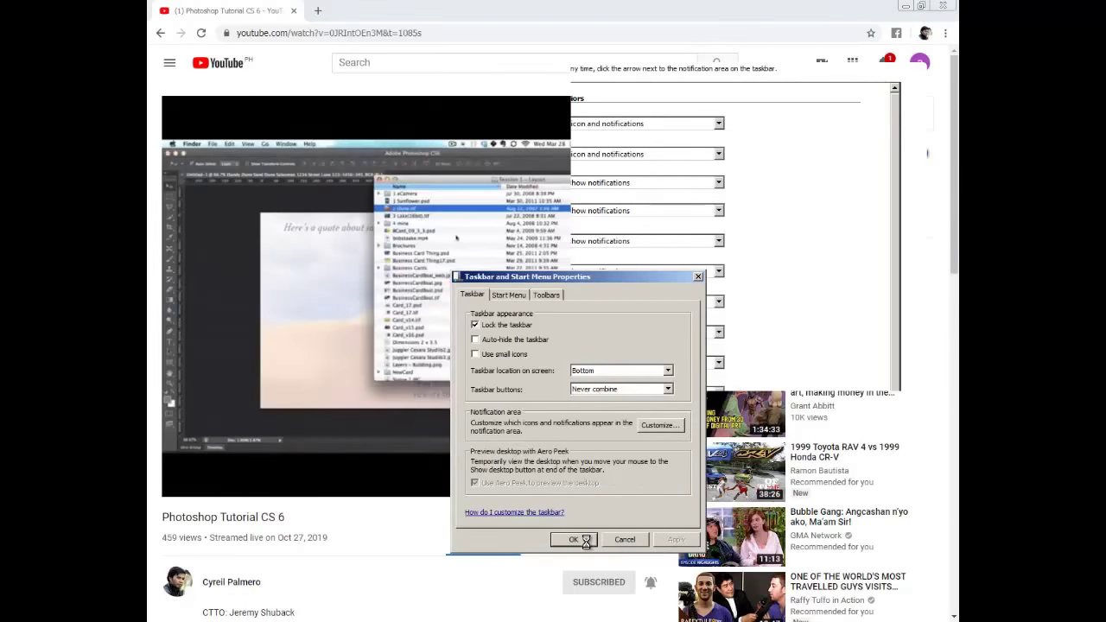
pyautogui.click(573, 539)
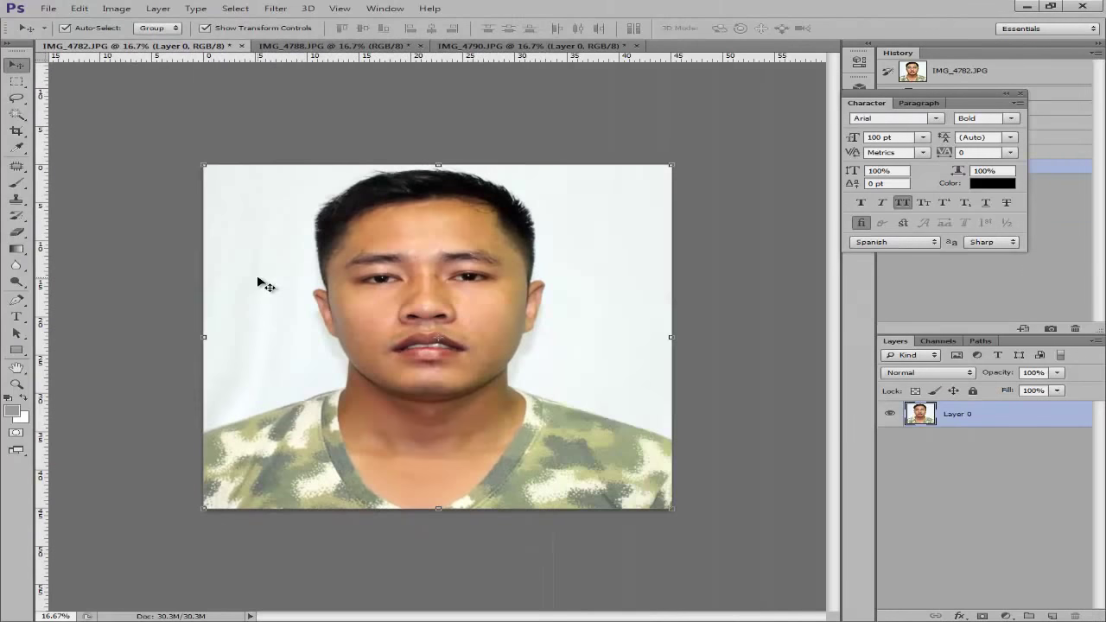
# Pick the Magic Wand Tool from the selection flyout and set its Tolerance to 100.
pyautogui.click(14, 116)
pyautogui.rightClick(7, 123)
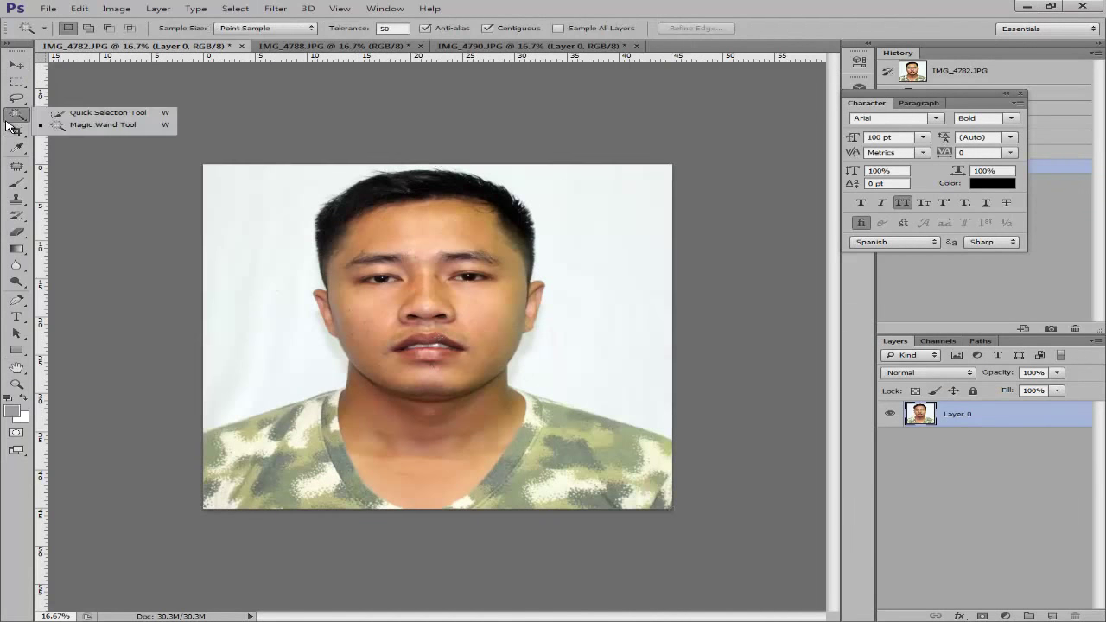
pyautogui.click(62, 126)
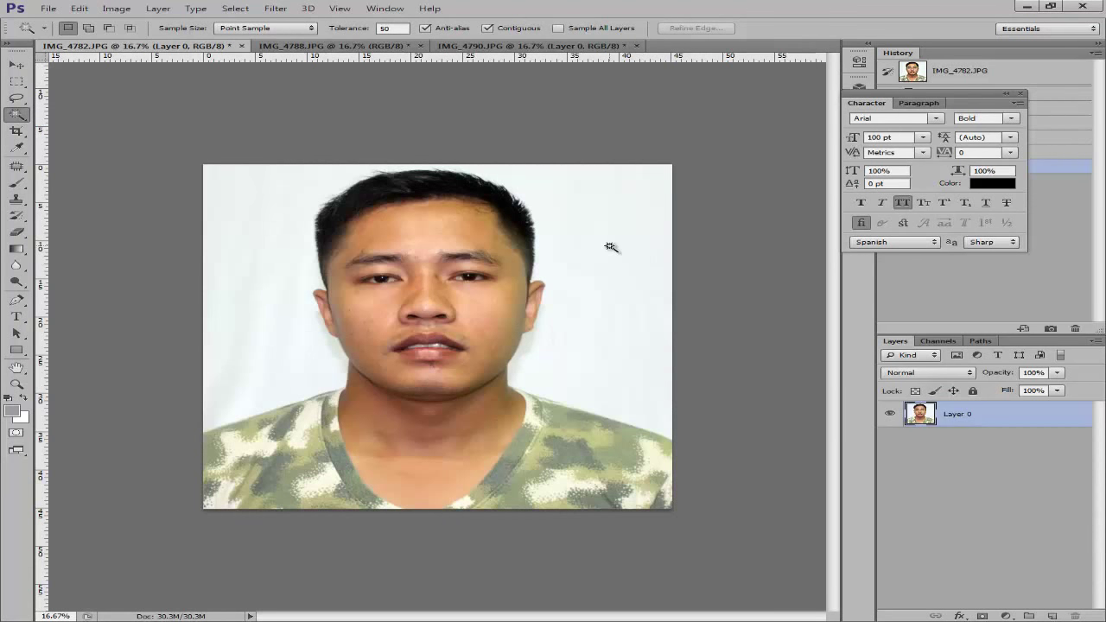
pyautogui.rightClick(14, 113)
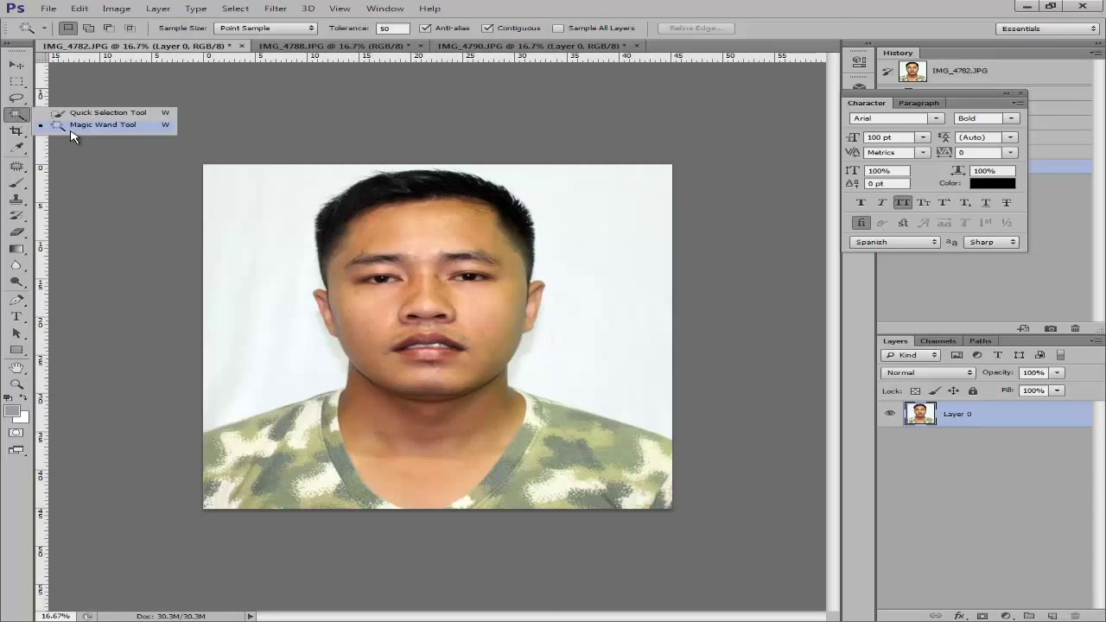
pyautogui.click(72, 128)
pyautogui.click(390, 28)
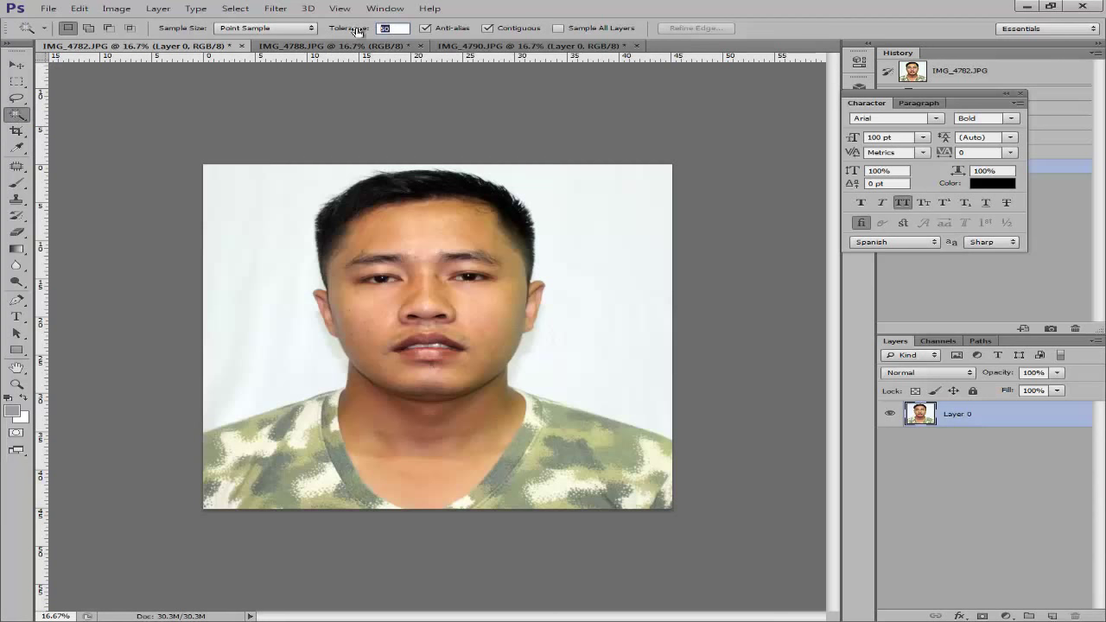
pyautogui.write('100')
pyautogui.rightClick(16, 114)
pyautogui.click(59, 124)
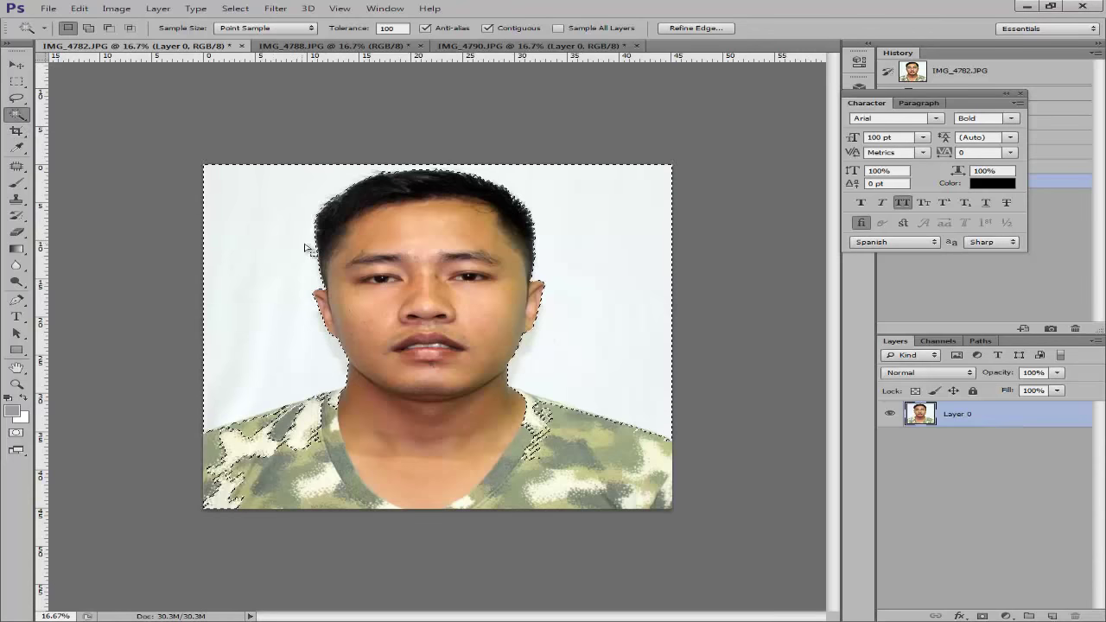
# Select the white background around the man, delete it, and deselect.
pyautogui.click(655, 287)
pyautogui.press('Delete')
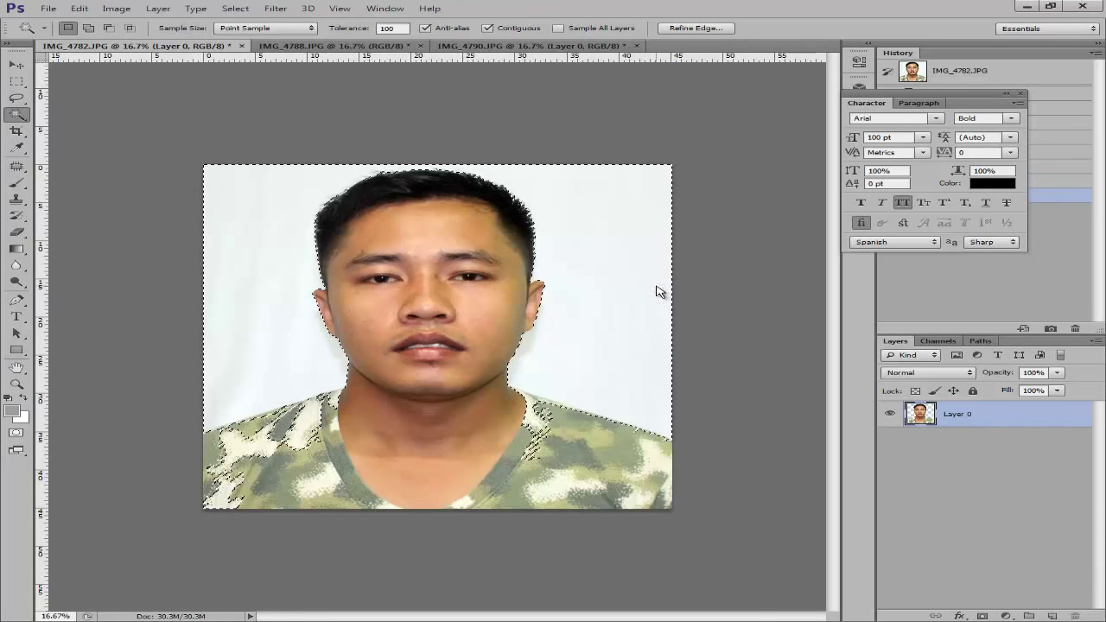
pyautogui.hotkey('ctrl', 'd')
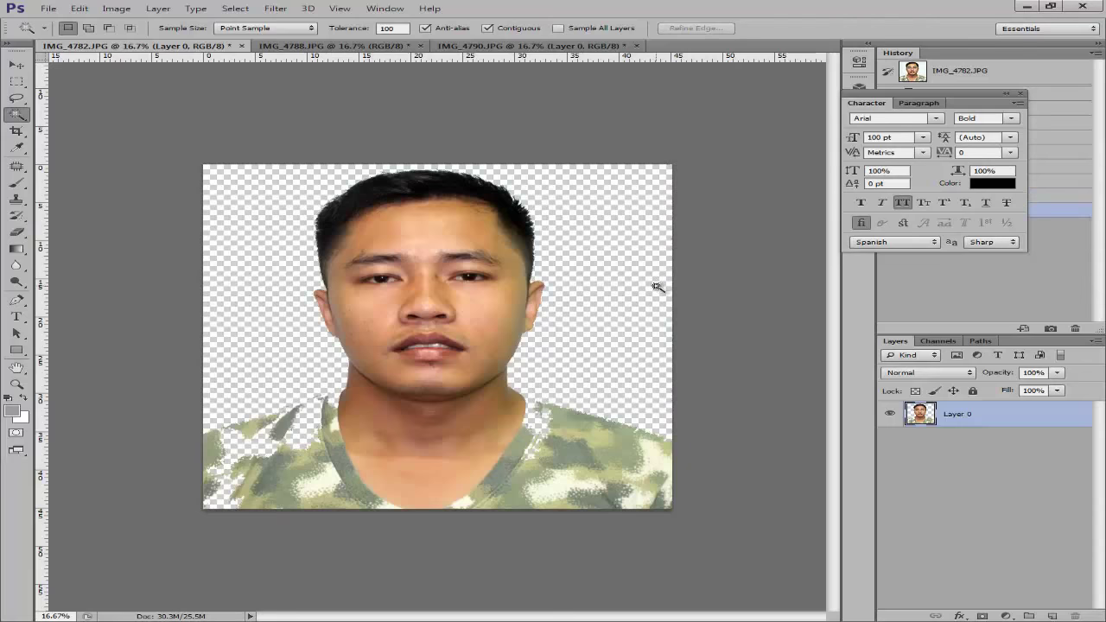
# Zoom between 50% and 66.67% and pan up to inspect the edges around his hair.
pyautogui.hotkey('ctrl', '+')
pyautogui.hotkey('ctrl', '+')
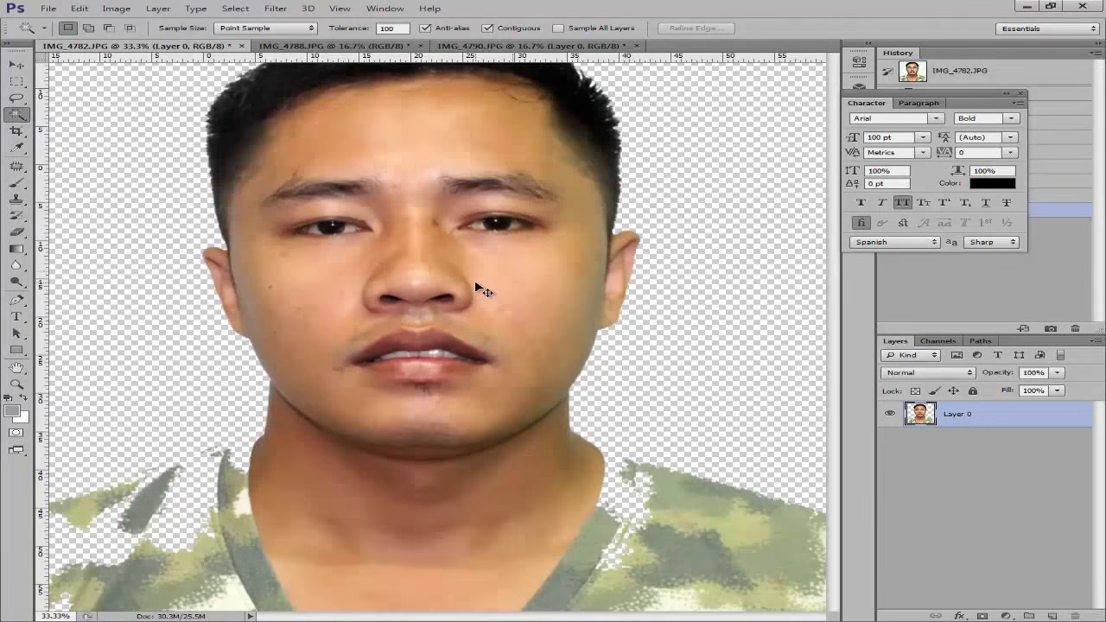
pyautogui.hotkey('ctrl', '-')
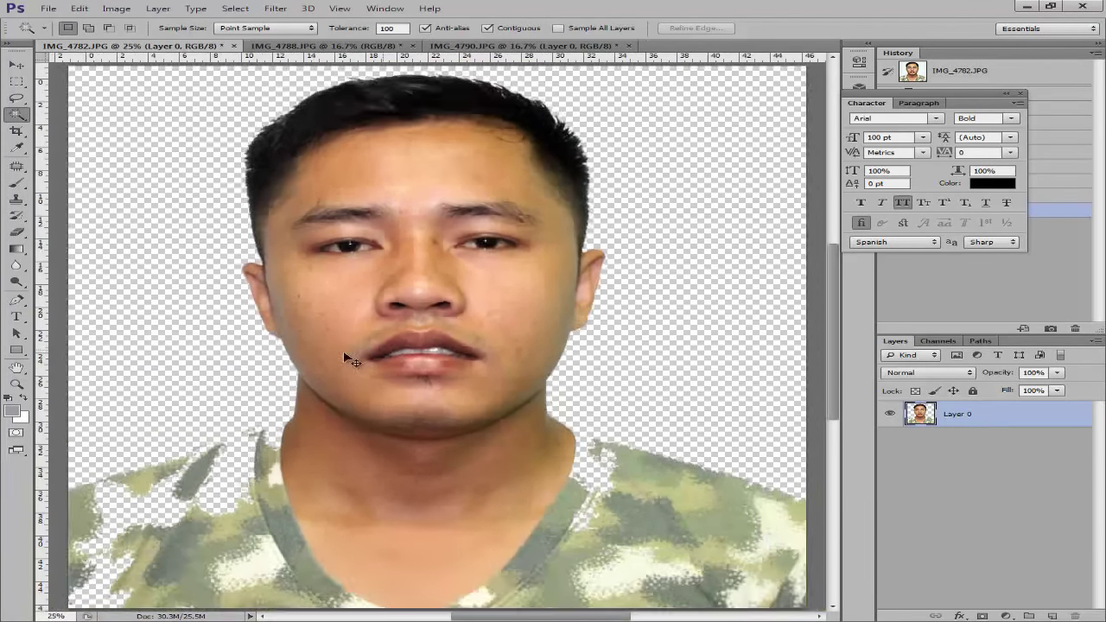
pyautogui.hotkey('ctrl', '+')
pyautogui.hotkey('ctrl', '+')
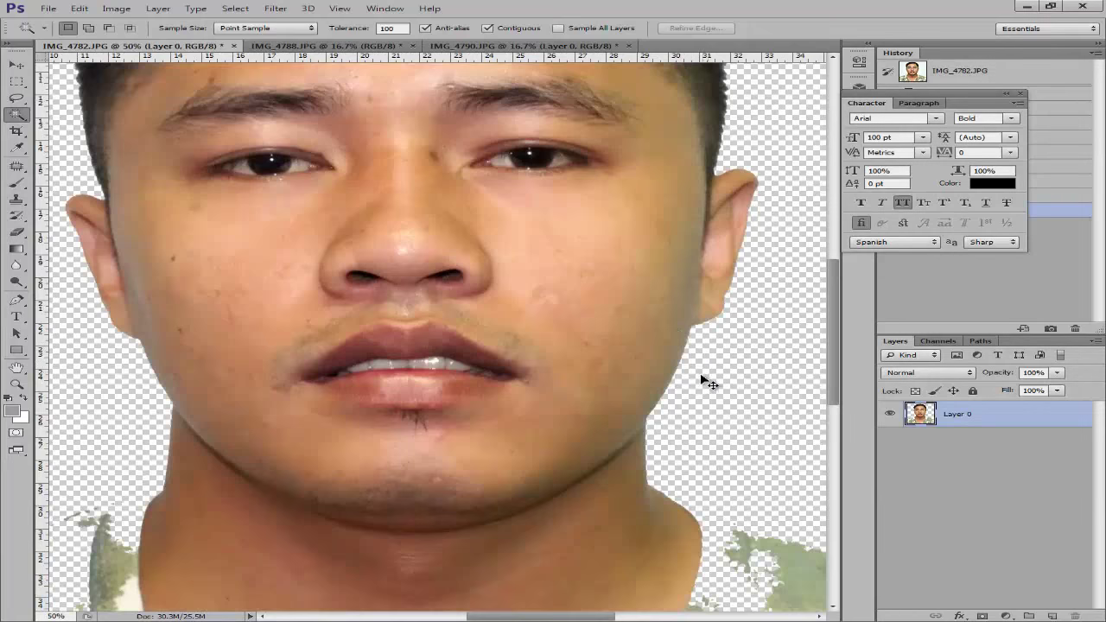
pyautogui.hotkey('ctrl', '+')
pyautogui.hotkey('ctrl', '-')
pyautogui.scroll(5, 188, 380)
pyautogui.hscroll(-4, 272, 393)
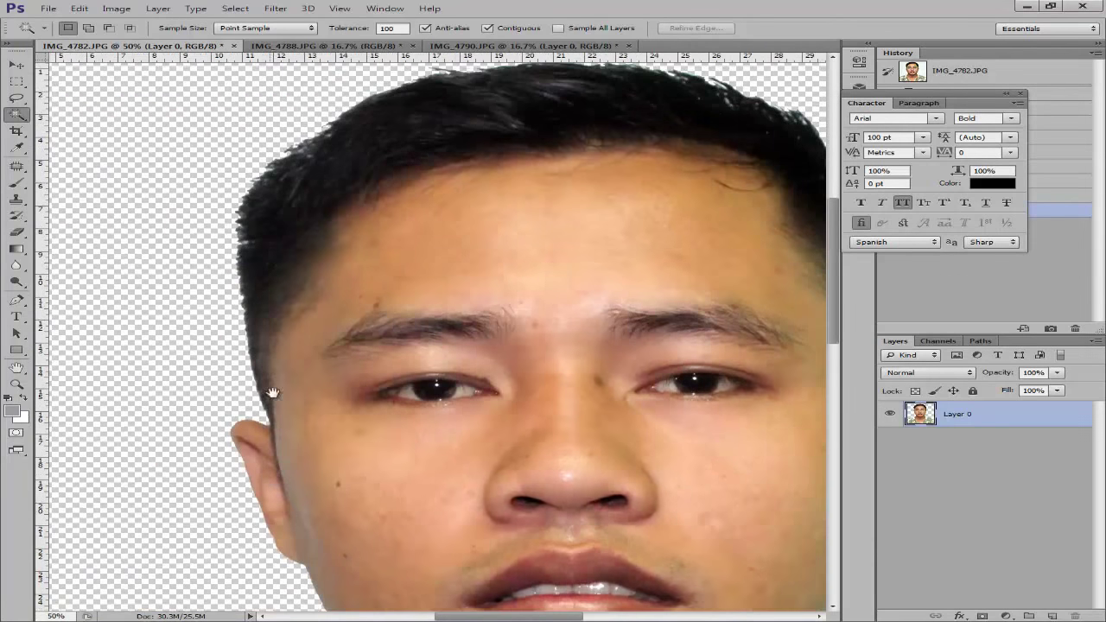
pyautogui.moveTo(501, 130); pyautogui.dragTo(271, 234)
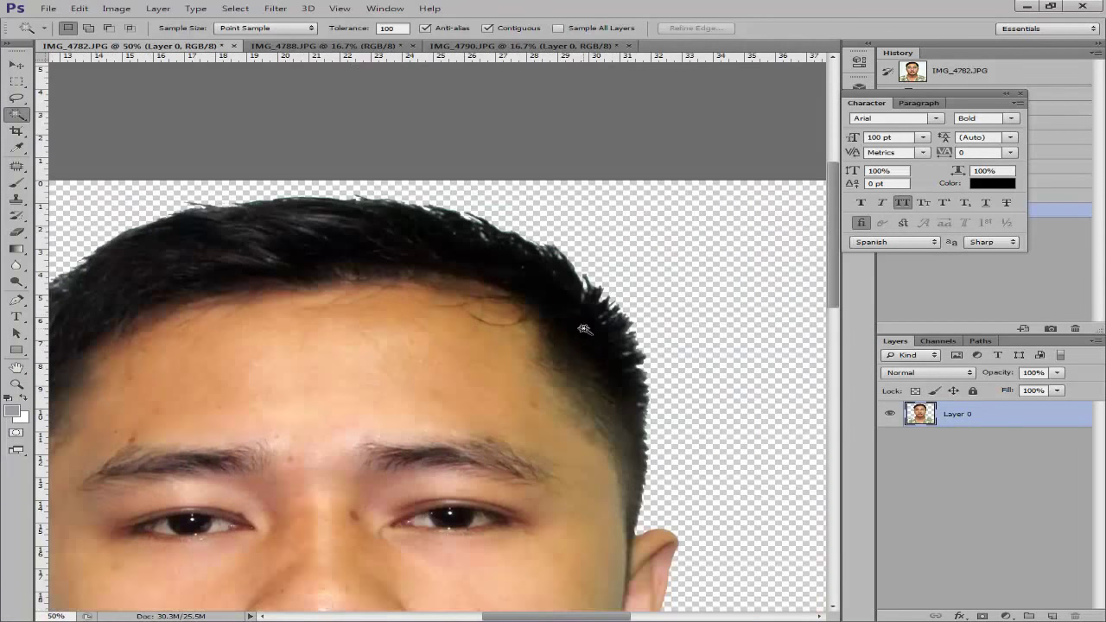
pyautogui.scroll(-2, 584, 328)
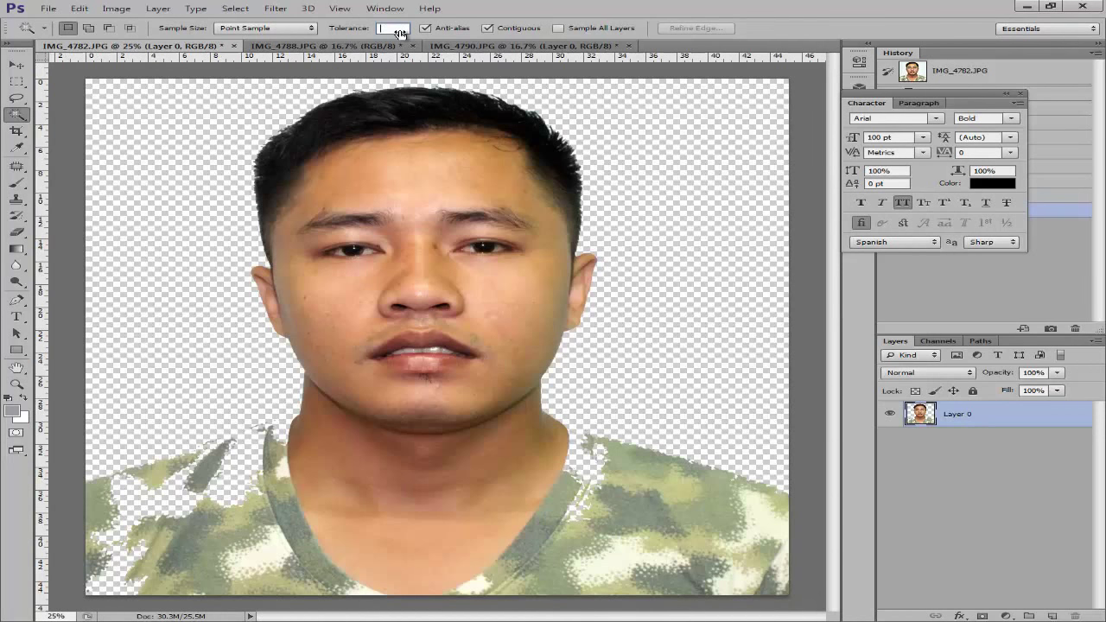
# Confirm Tolerance 100, deselect, and step back then forward one history state.
pyautogui.write('100')
pyautogui.press('Return')
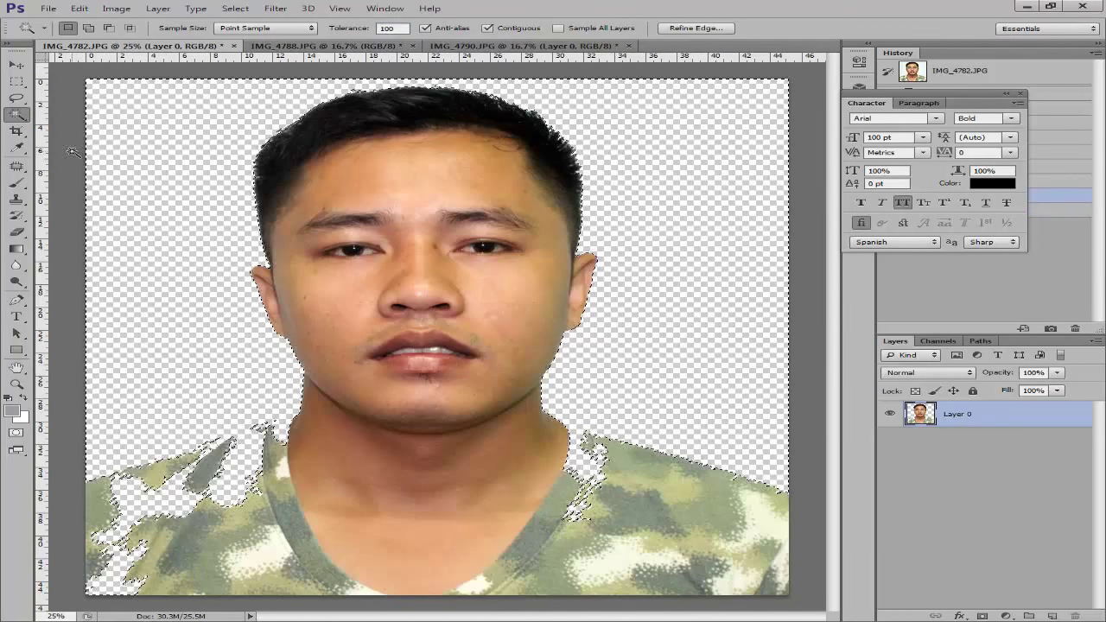
pyautogui.hotkey('ctrl', 'd')
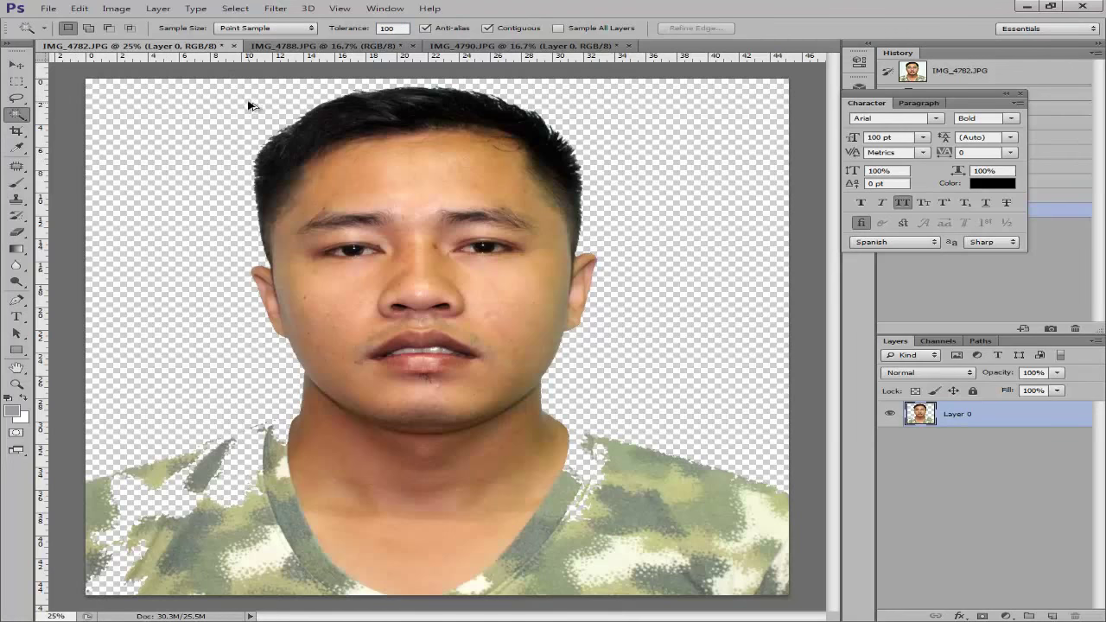
pyautogui.hotkey('ctrl', 'alt', 'z')
pyautogui.hotkey('ctrl', 'alt', 'z')
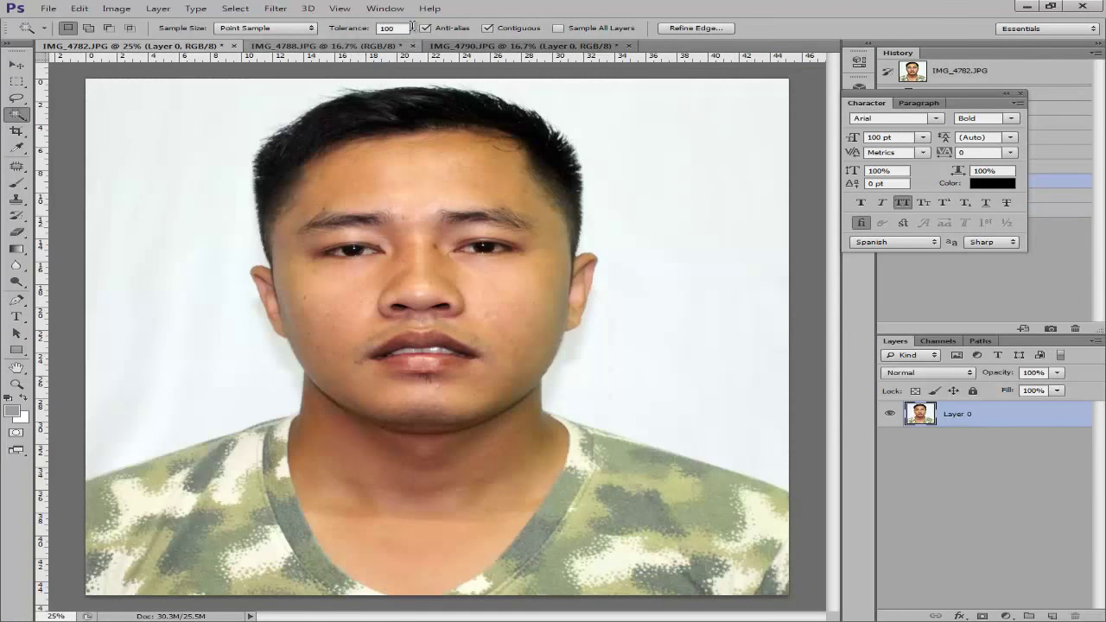
pyautogui.hotkey('ctrl', 'shift', 'z')
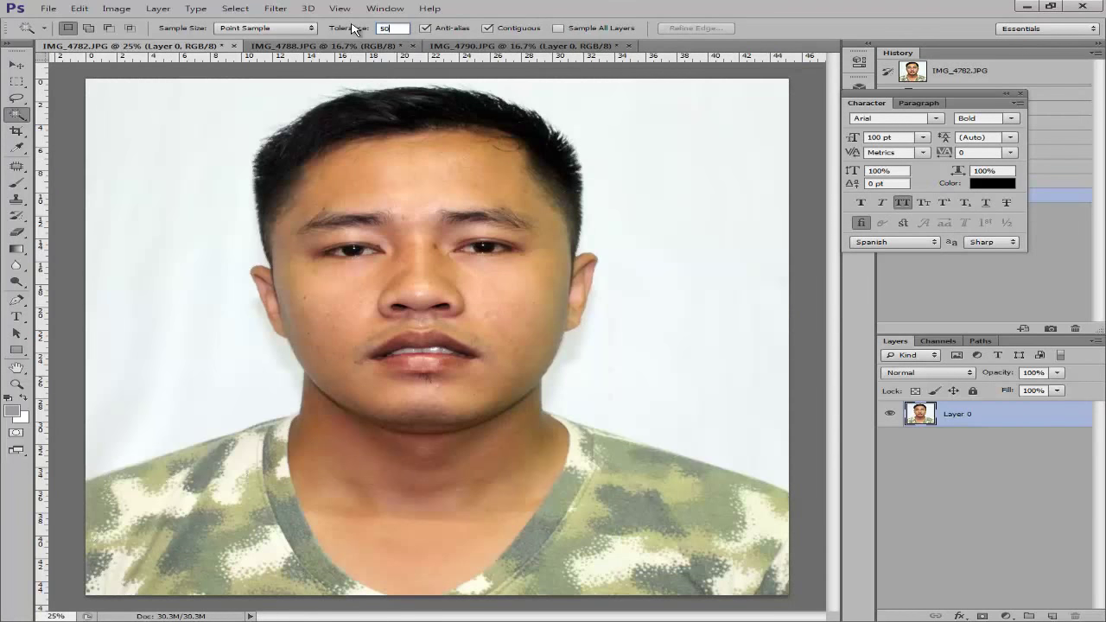
# Reselect the white background, delete it, deselect, and zoom in above the head.
pyautogui.click(659, 126)
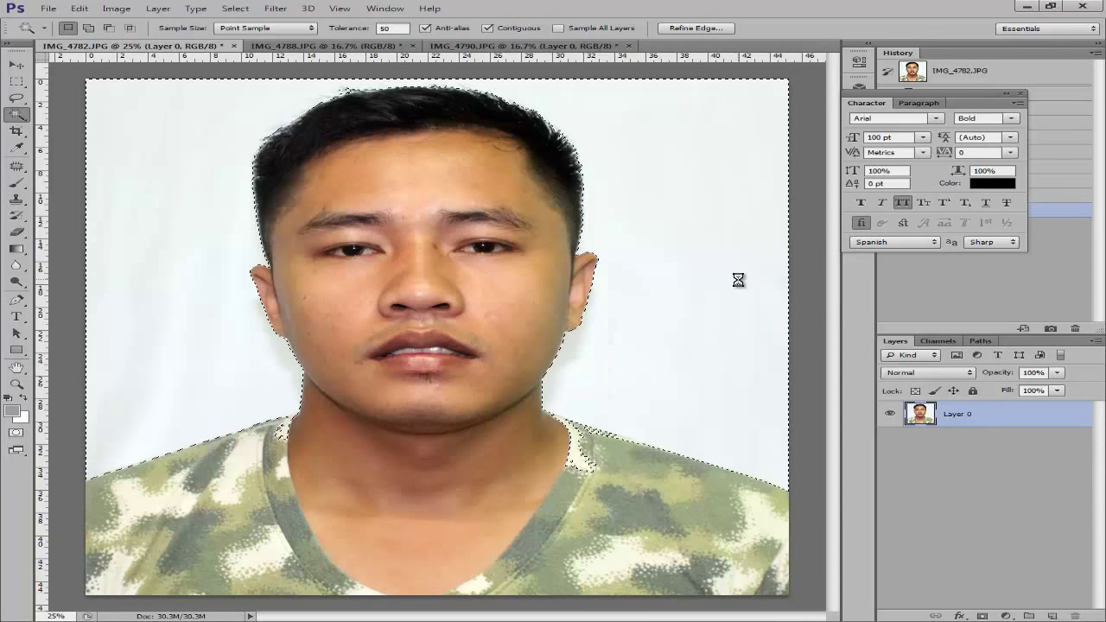
pyautogui.press('Delete')
pyautogui.hotkey('ctrl', 'd')
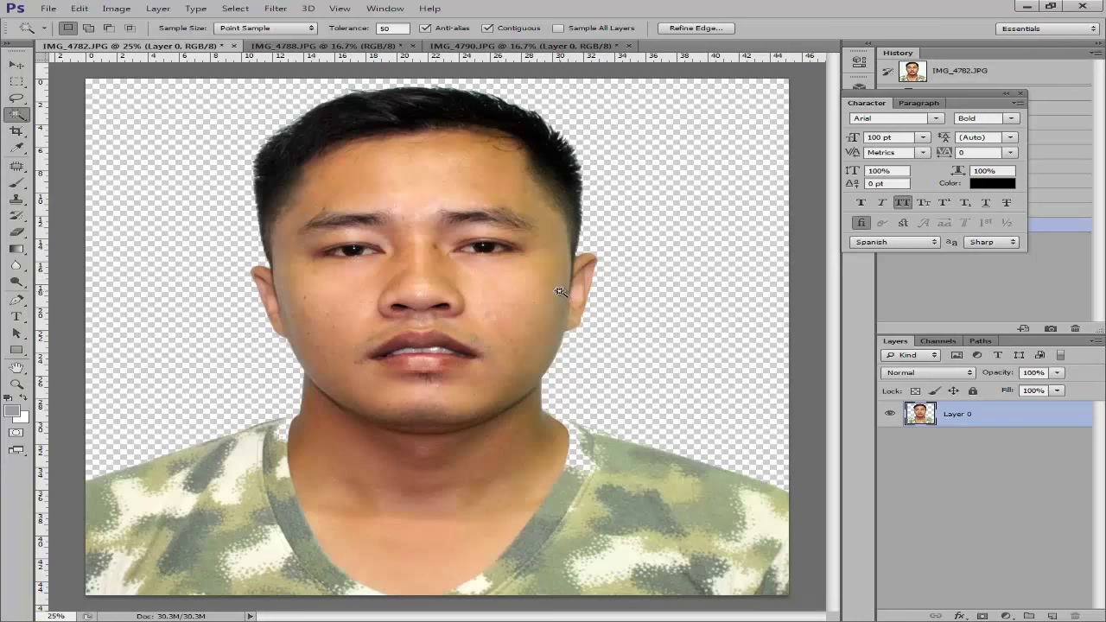
pyautogui.hotkey('ctrl', '+')
pyautogui.moveTo(525, 133); pyautogui.dragTo(531, 340)
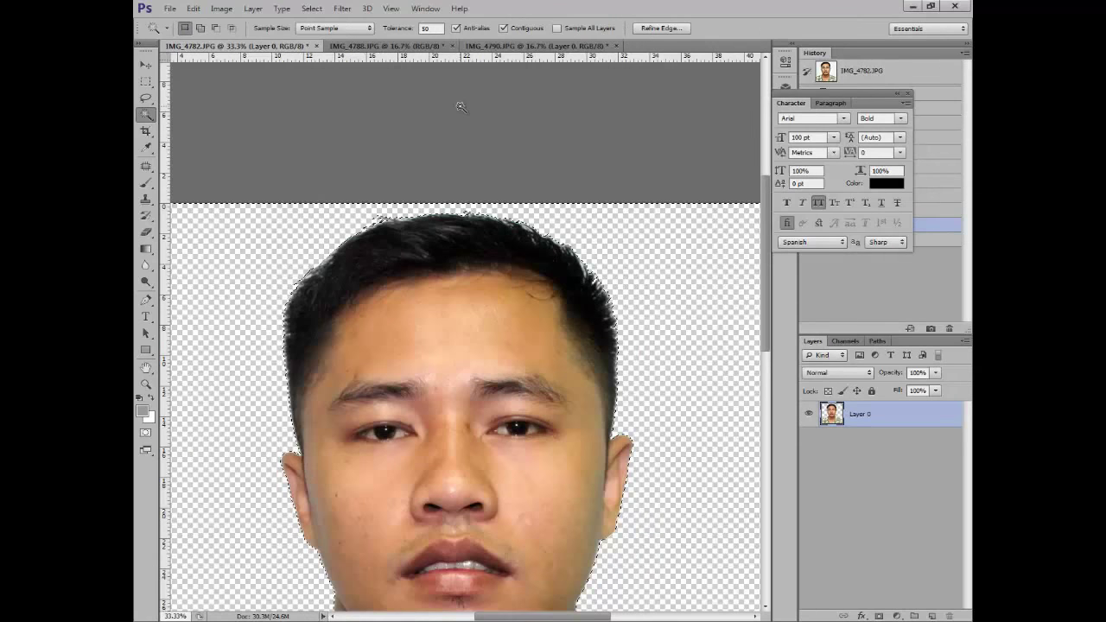
# Undo the deletion, enter Tolerance 100, then delete the background again and deselect.
pyautogui.hotkey('ctrl', 'z')
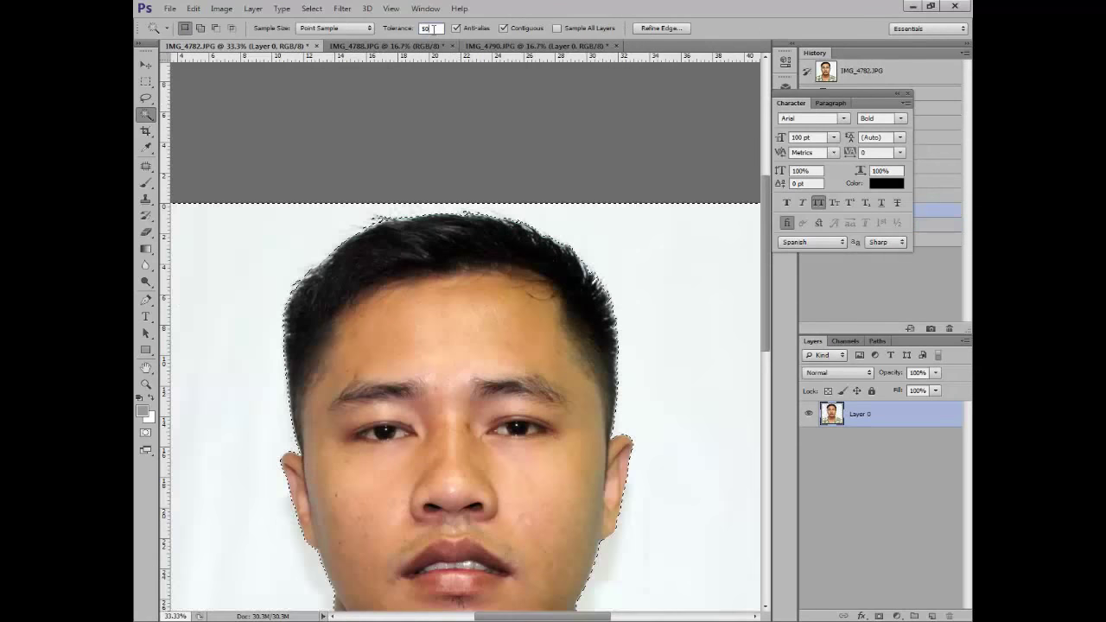
pyautogui.doubleClick(433, 28)
pyautogui.write('100')
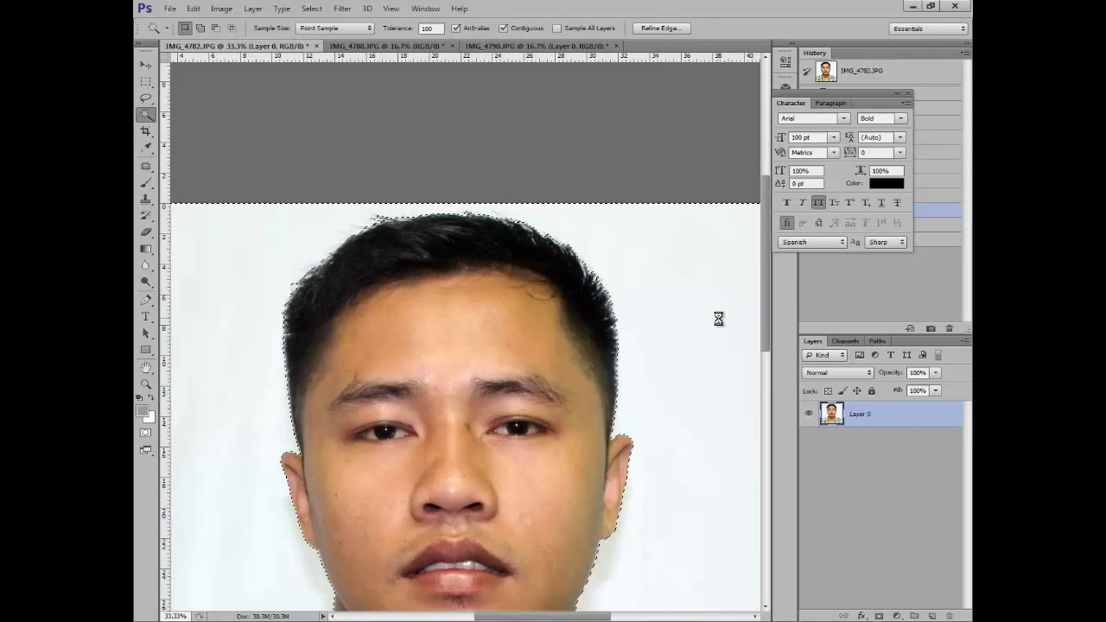
pyautogui.press('Delete')
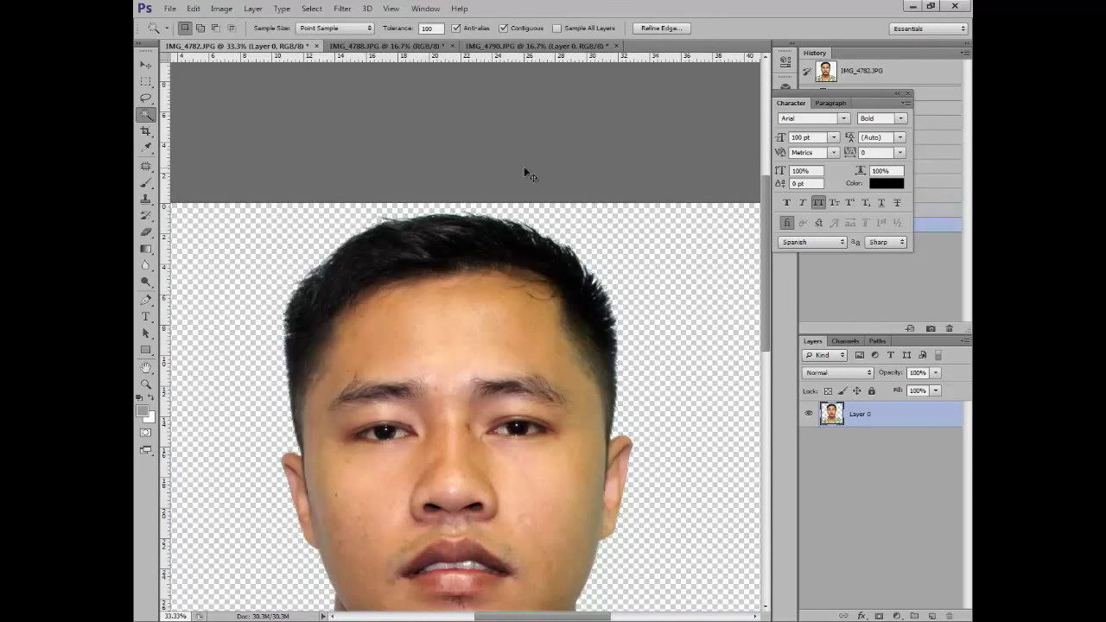
pyautogui.hotkey('ctrl', 'd')
# Step back two history states, reapply the background deletion, and deselect.
pyautogui.hotkey('ctrl', 'alt', 'z')
pyautogui.hotkey('ctrl', 'alt', 'z')
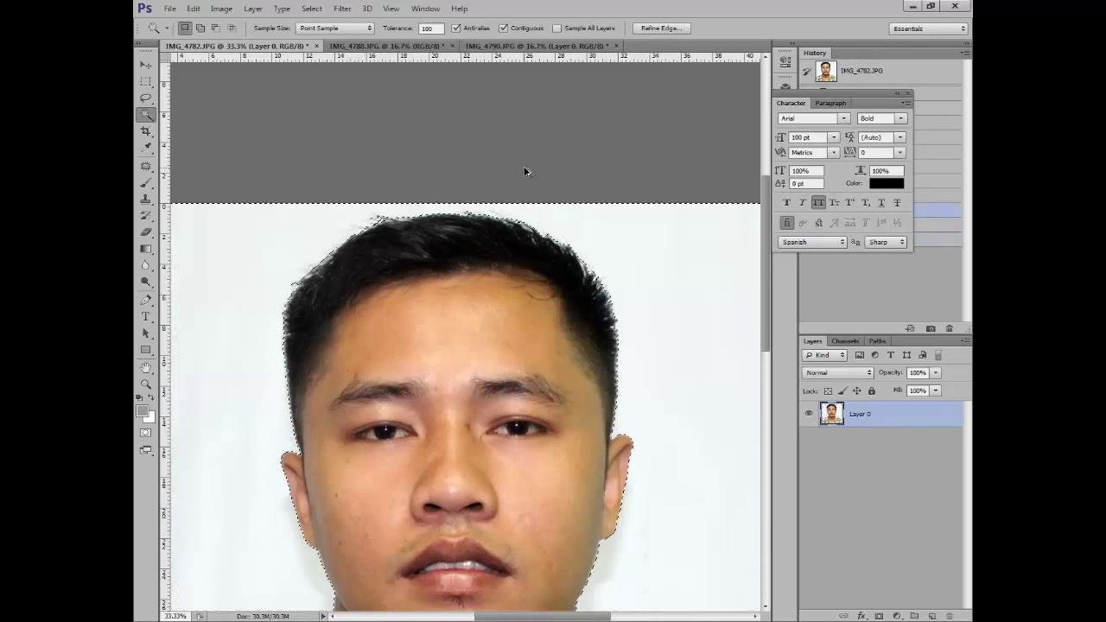
pyautogui.hotkey('ctrl', 'alt', 'z')
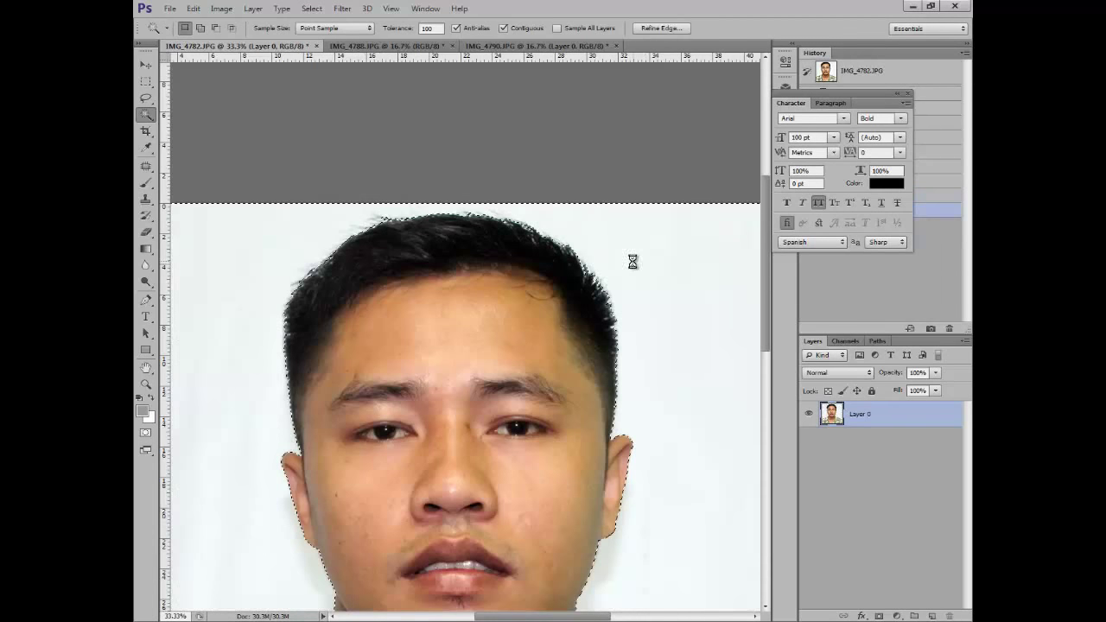
pyautogui.hotkey('ctrl', 'shift', 'z')
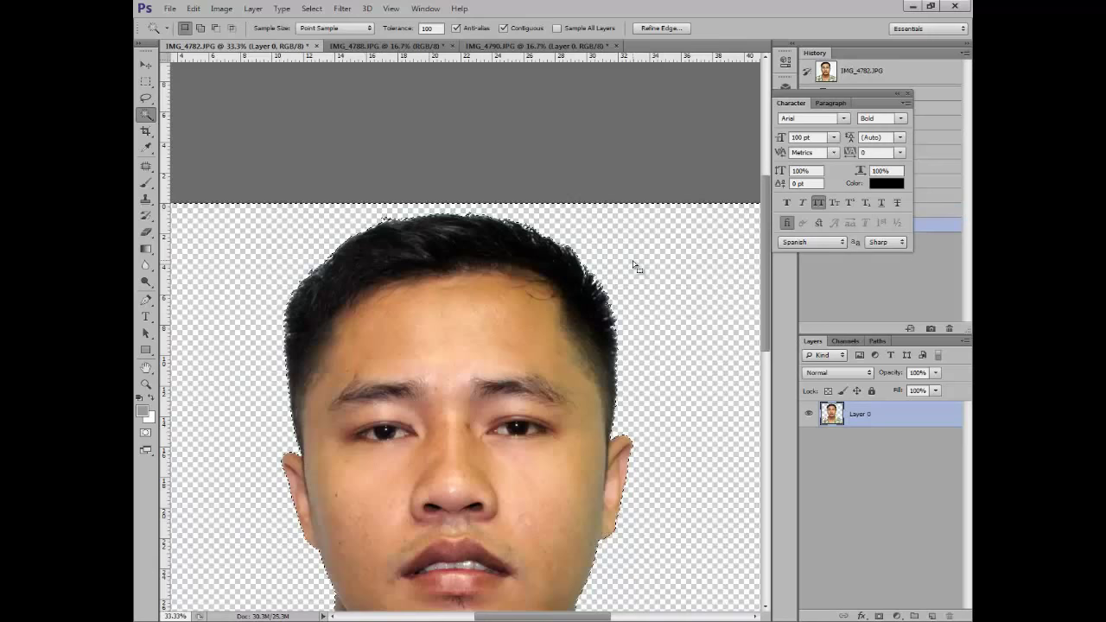
pyautogui.hotkey('ctrl', 'd')
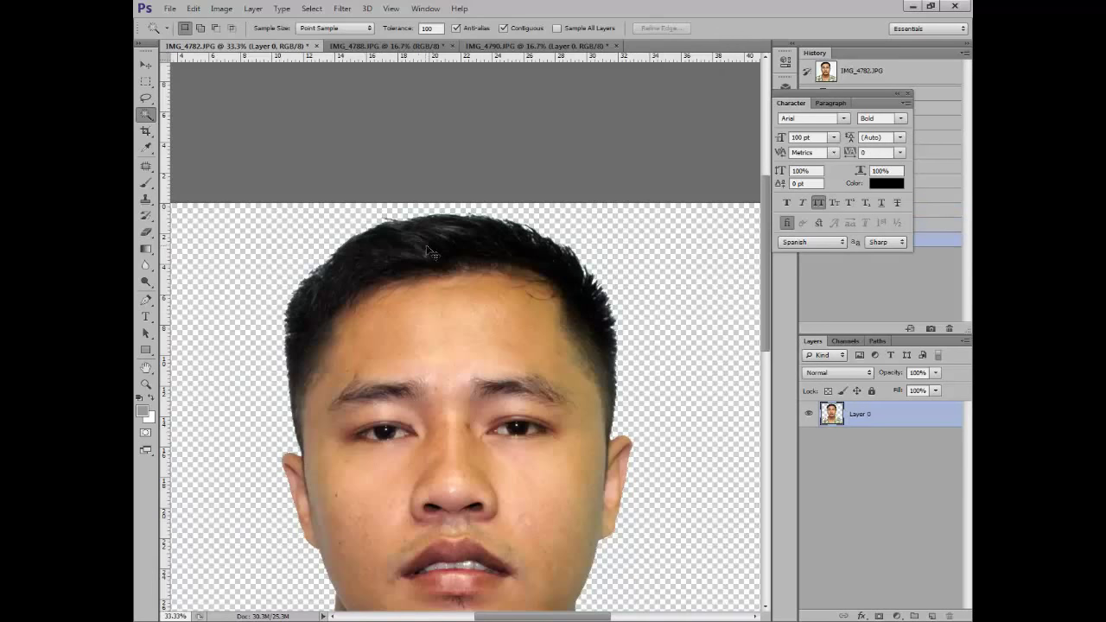
# Zoom in and out to check the transparent edges around the portrait.
pyautogui.scroll(-1, 428, 251)
pyautogui.hotkey('ctrl', '-')
pyautogui.hotkey('ctrl', '-')
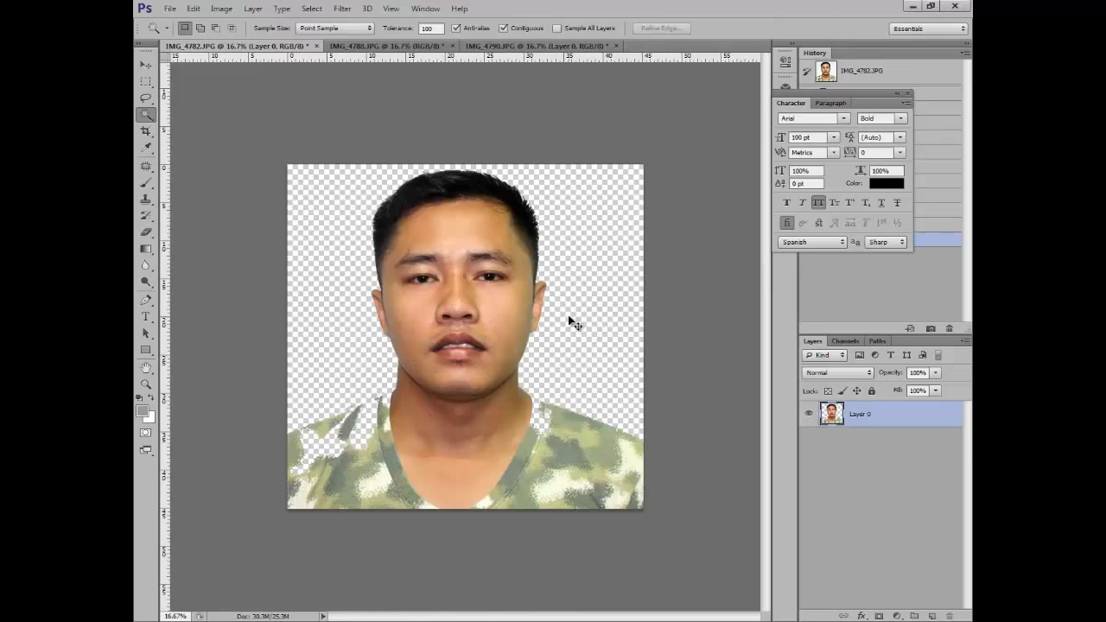
pyautogui.hotkey('ctrl', '+')
pyautogui.hotkey('ctrl', '+')
pyautogui.hotkey('ctrl', '-')
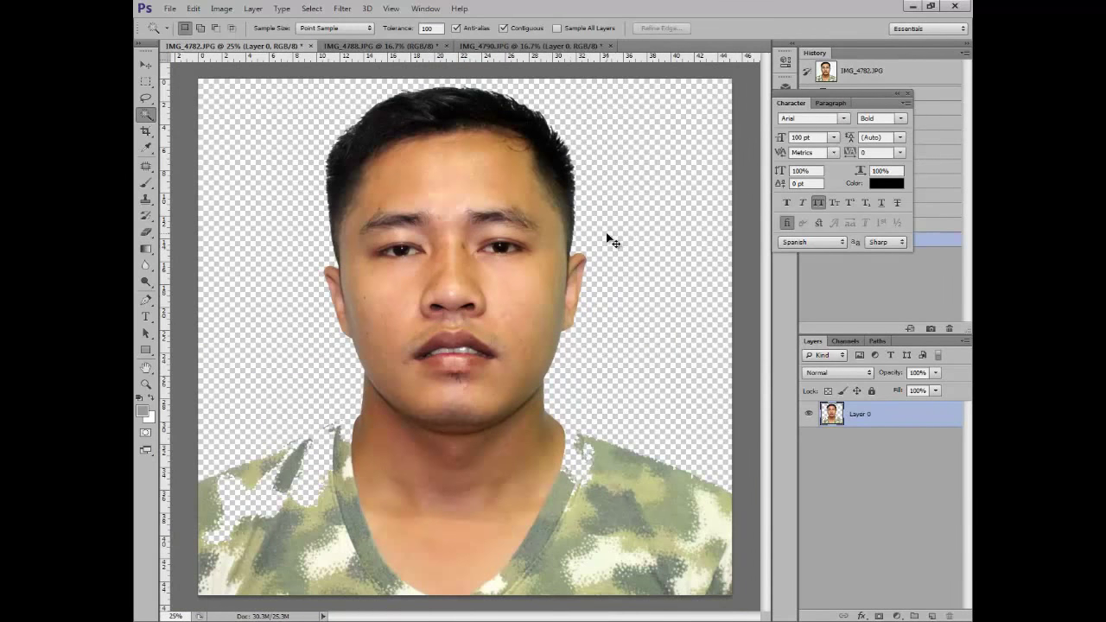
pyautogui.hotkey('ctrl', '-')
pyautogui.hotkey('ctrl', '+')
pyautogui.hotkey('ctrl', '+')
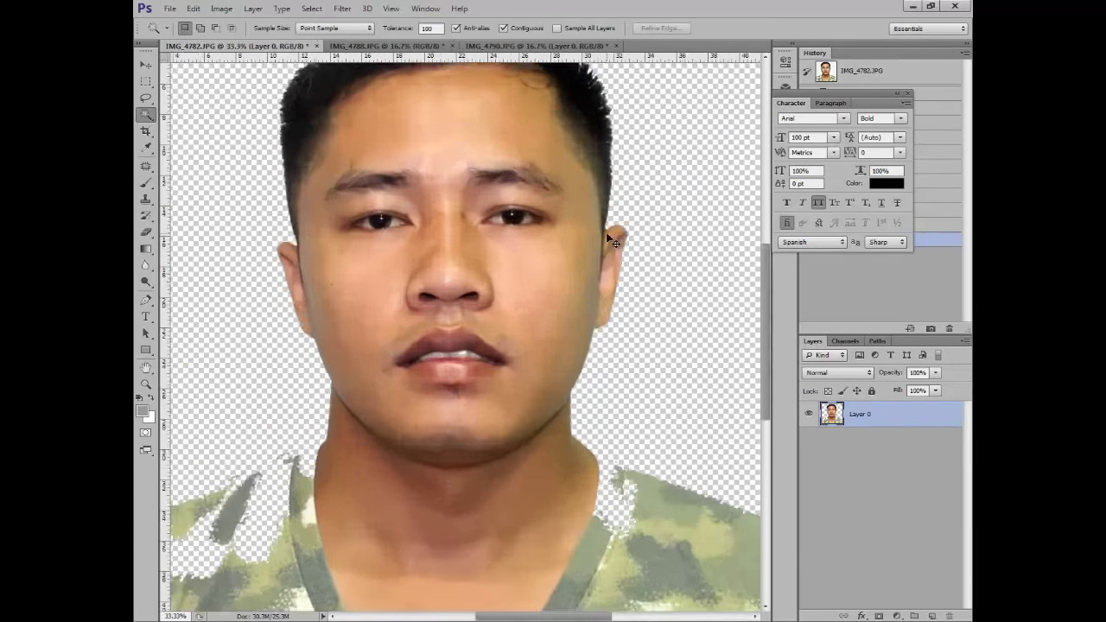
pyautogui.hotkey('ctrl', '-')
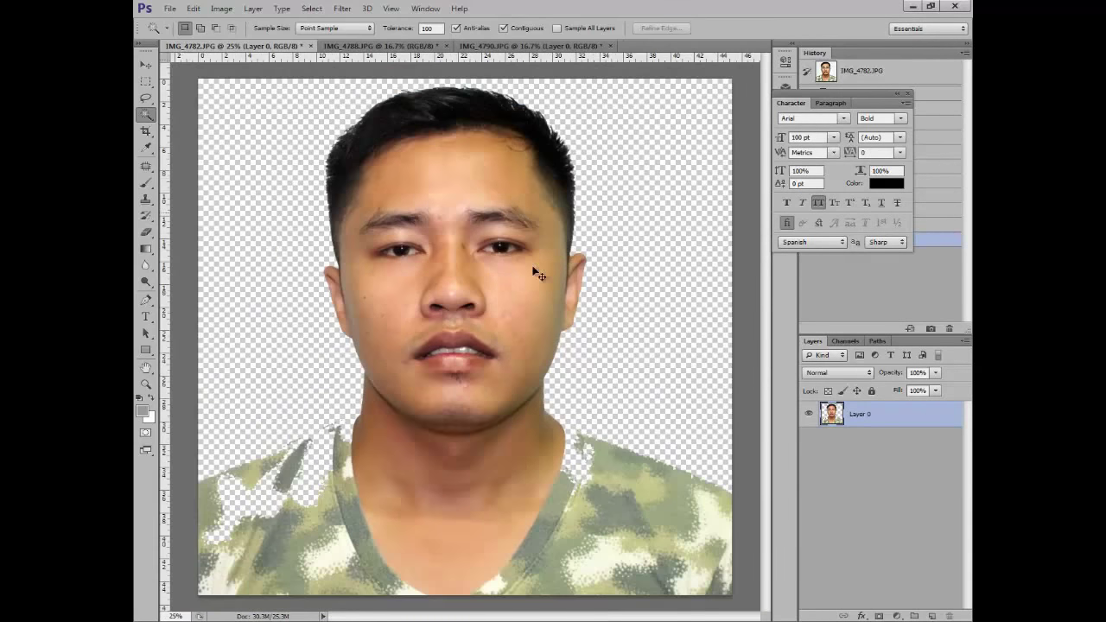
pyautogui.hotkey('ctrl', '-')
# Open 1.psd from E: > formal cloth template > male, getting past a wrong-document error.
pyautogui.click(171, 9)
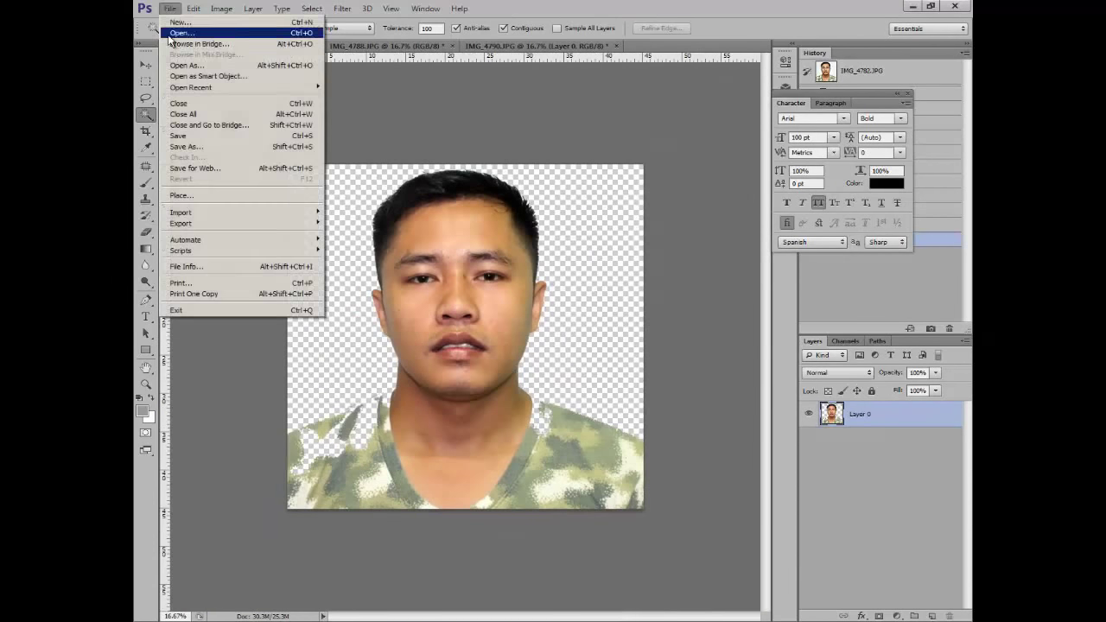
pyautogui.click(170, 35)
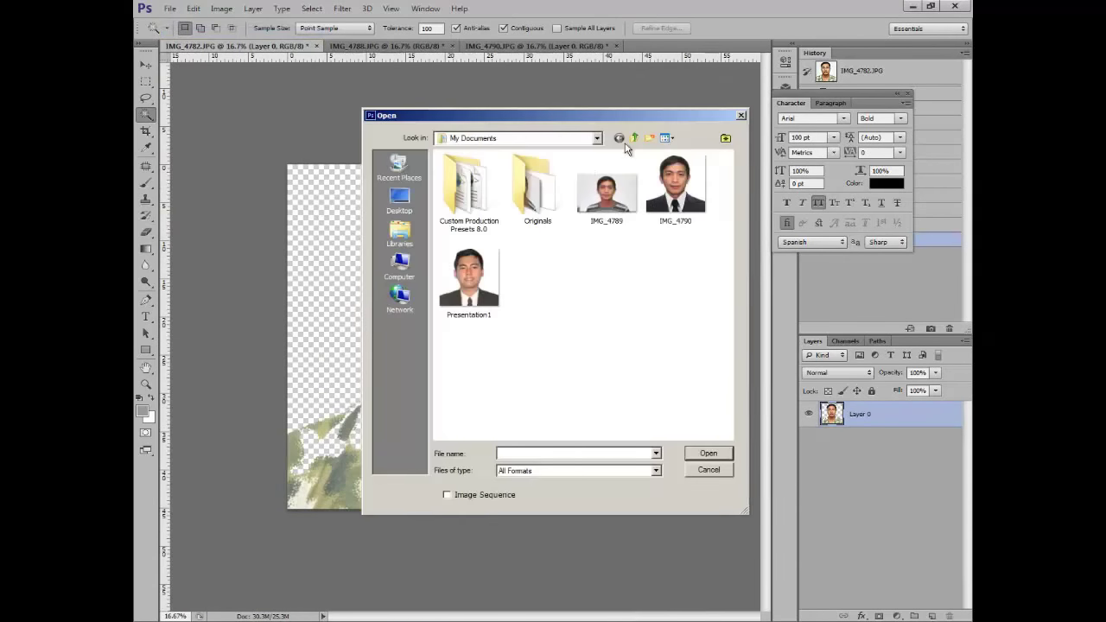
pyautogui.click(406, 267)
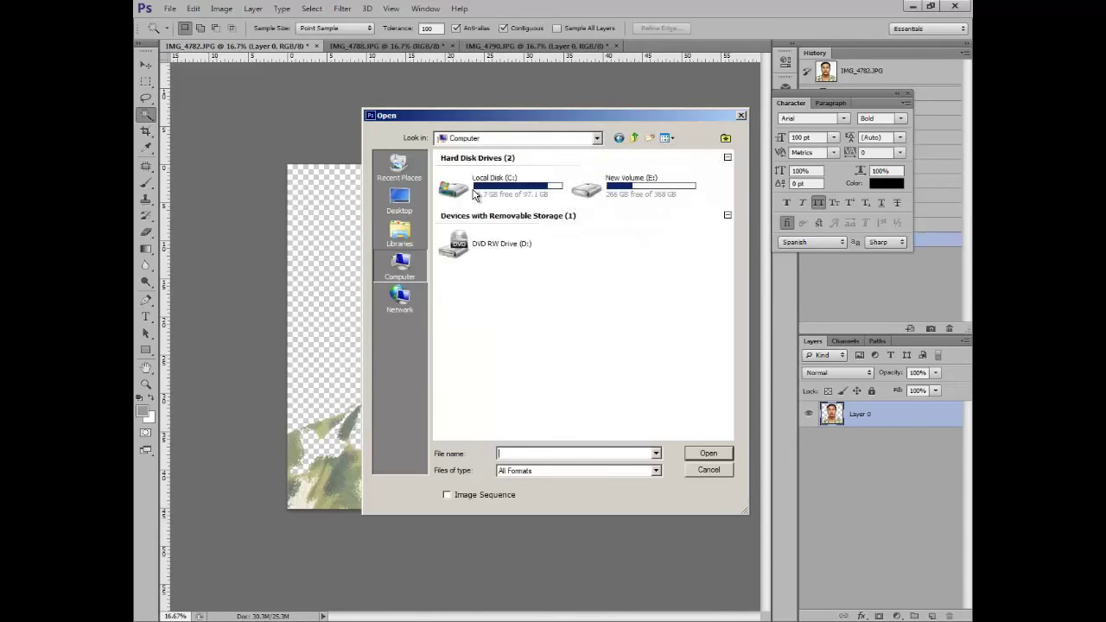
pyautogui.doubleClick(637, 176)
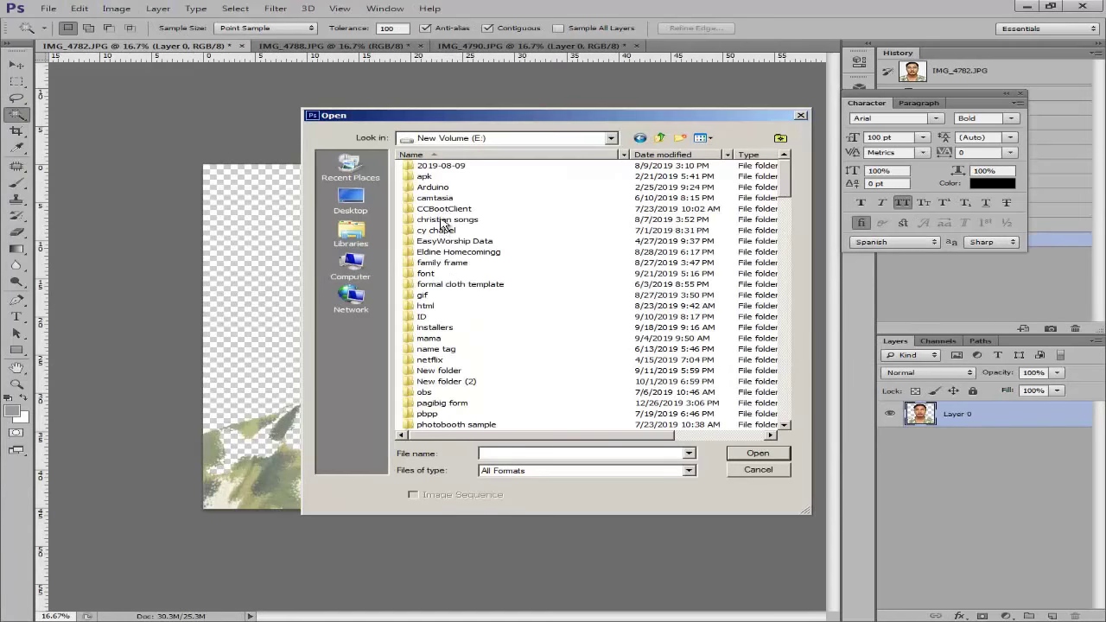
pyautogui.doubleClick(447, 286)
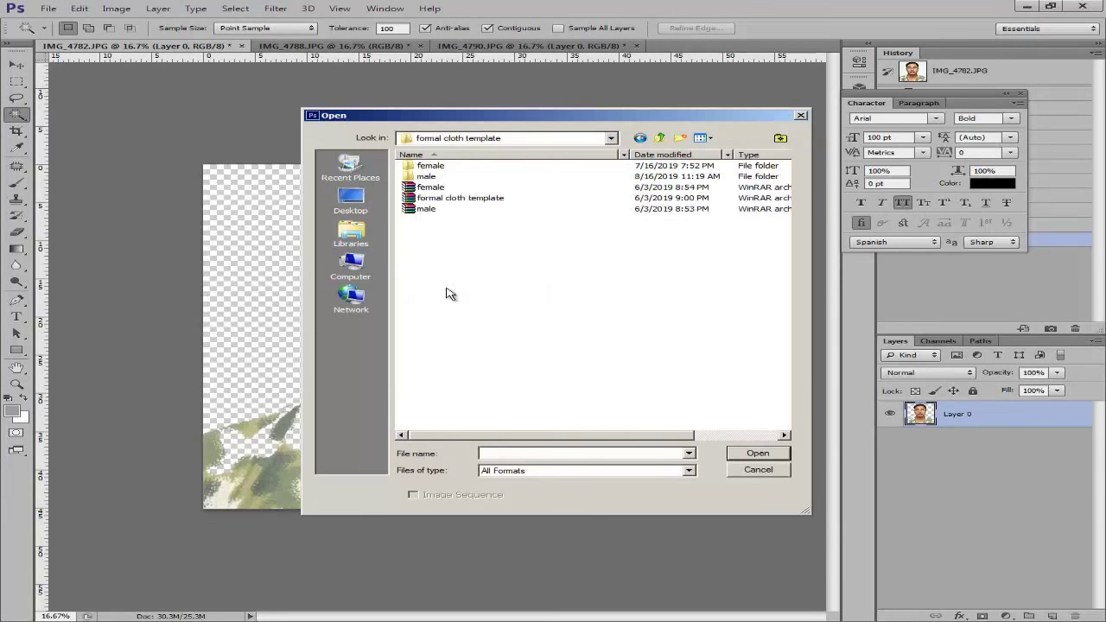
pyautogui.doubleClick(449, 185)
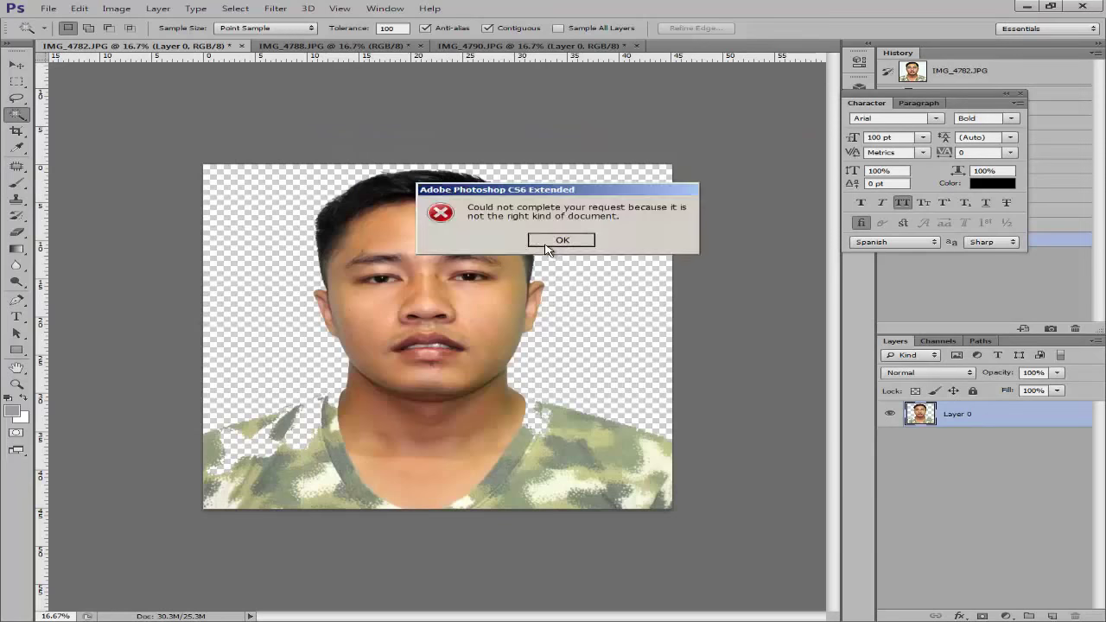
pyautogui.click(562, 242)
pyautogui.click(49, 9)
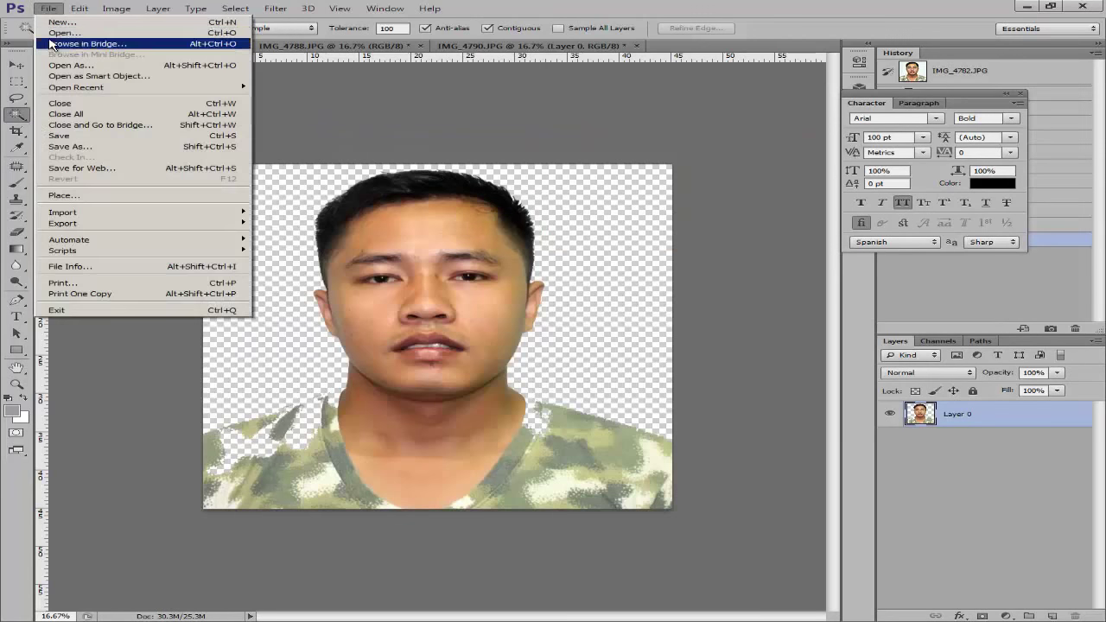
pyautogui.click(52, 34)
pyautogui.doubleClick(419, 179)
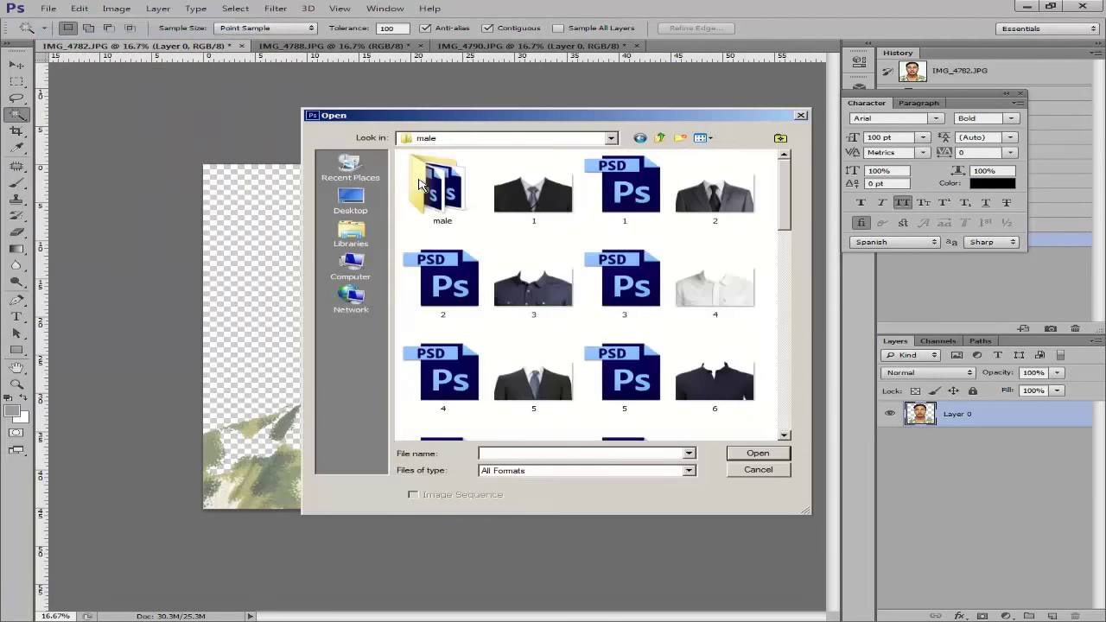
pyautogui.doubleClick(635, 199)
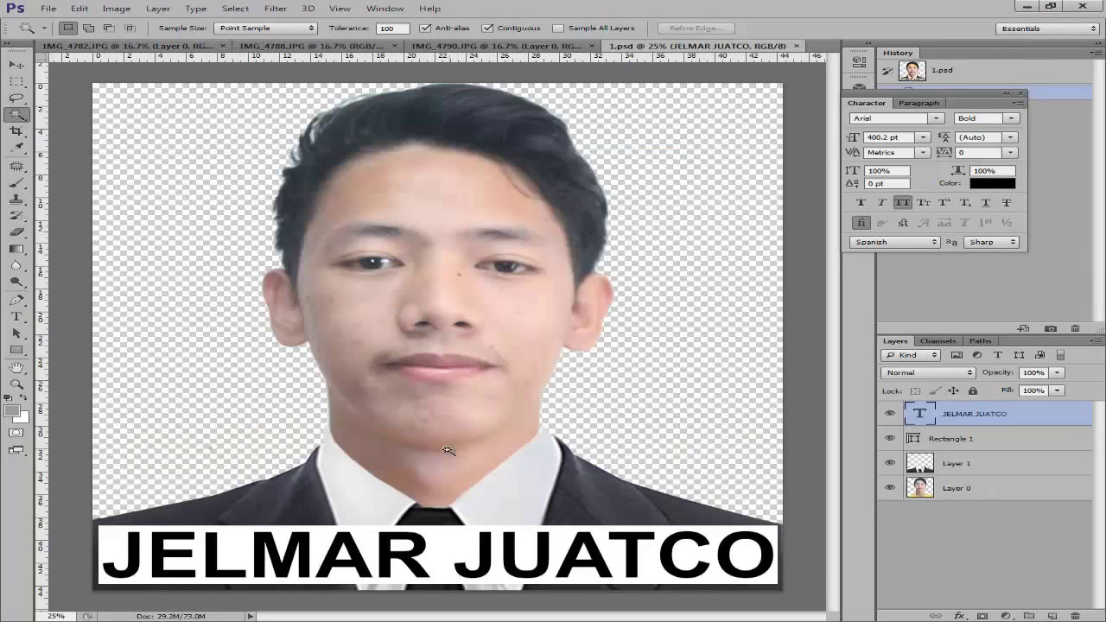
# Drag the suit from 1.psd into IMG_4782.JPG and scale it to about 96%.
pyautogui.press('v')
pyautogui.moveTo(337, 473); pyautogui.dragTo(332, 437)
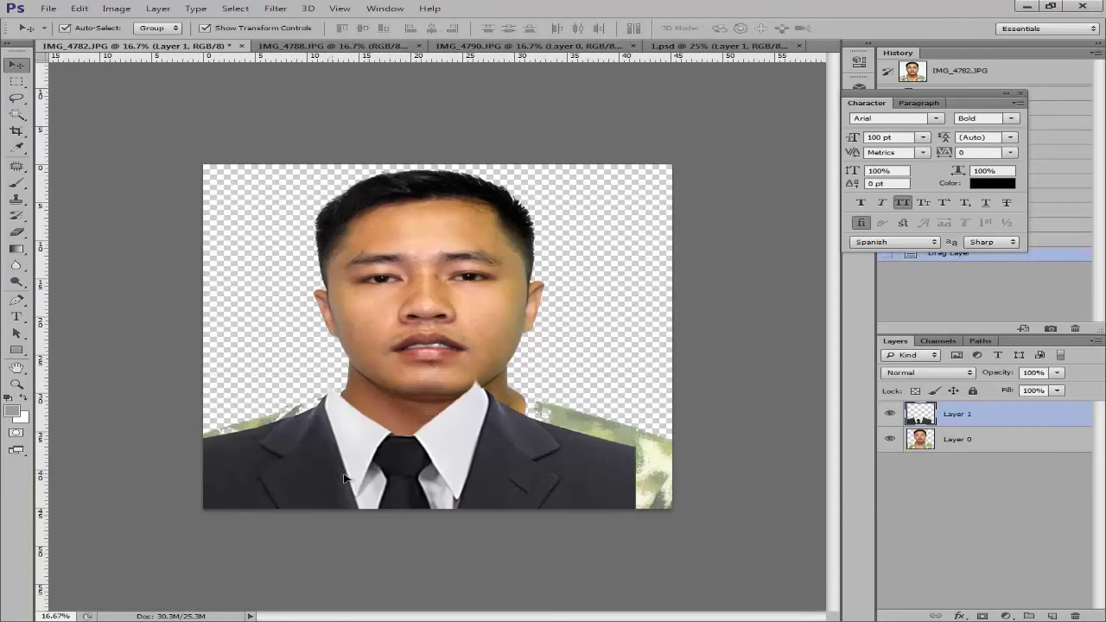
pyautogui.moveTo(331, 477)
pyautogui.mouseDown()
pyautogui.moveTo(347, 458)
pyautogui.moveTo(346, 479)
pyautogui.mouseUp()
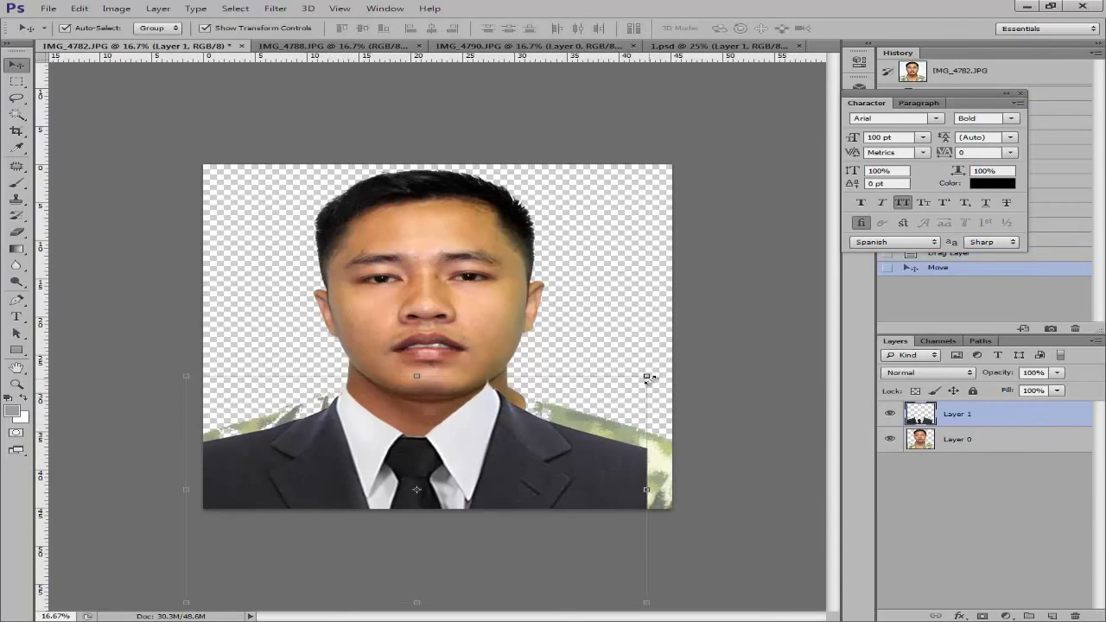
pyautogui.moveTo(648, 376); pyautogui.dragTo(722, 338)
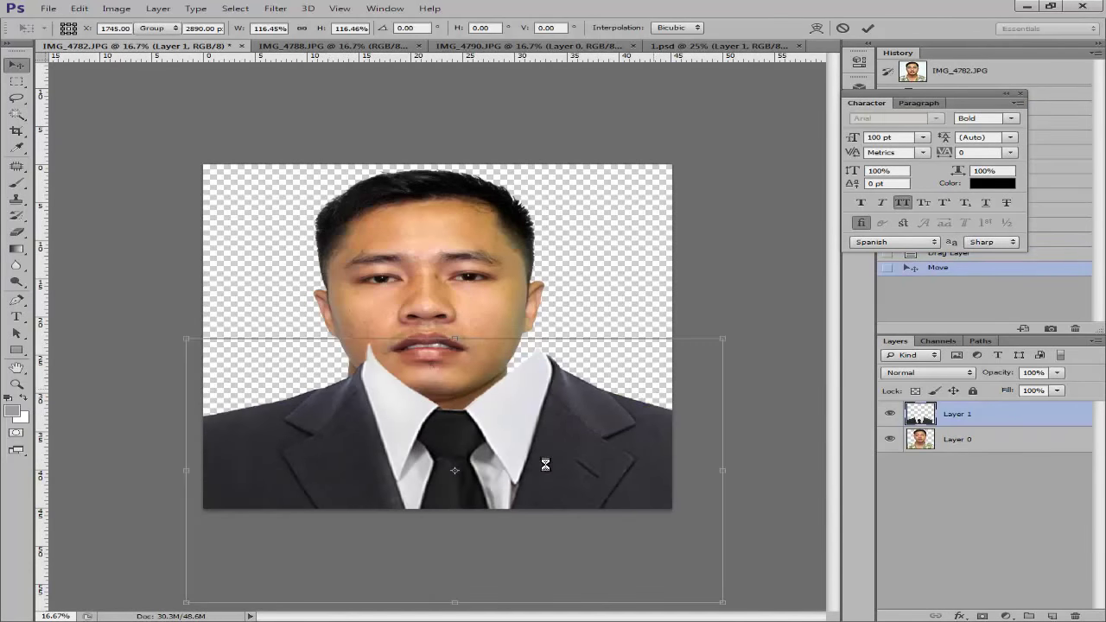
pyautogui.press('Return')
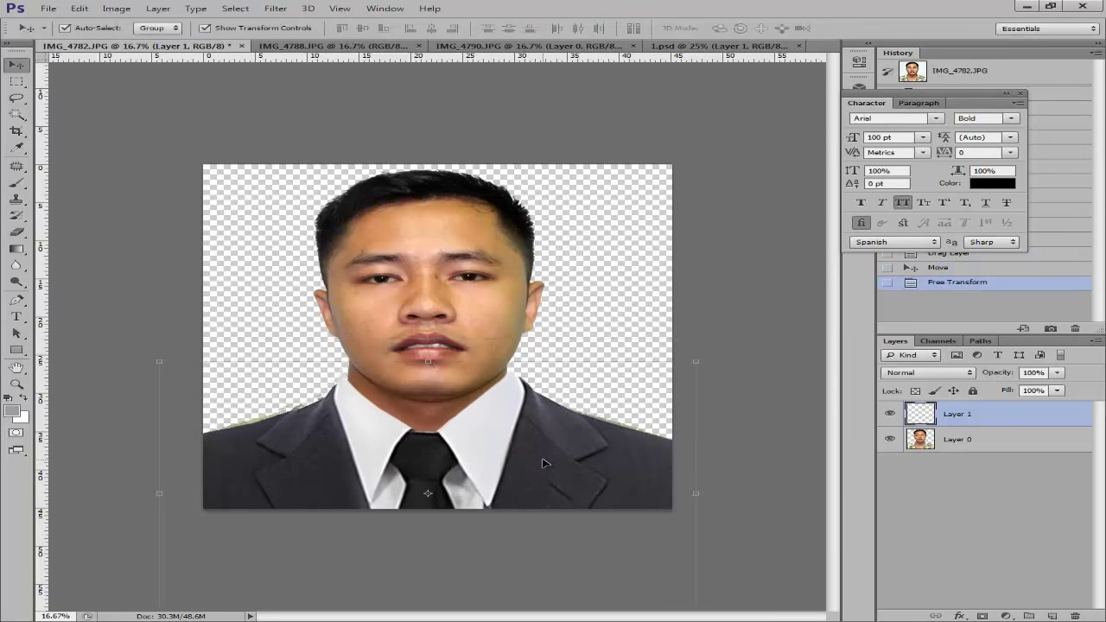
pyautogui.moveTo(543, 464); pyautogui.dragTo(547, 465)
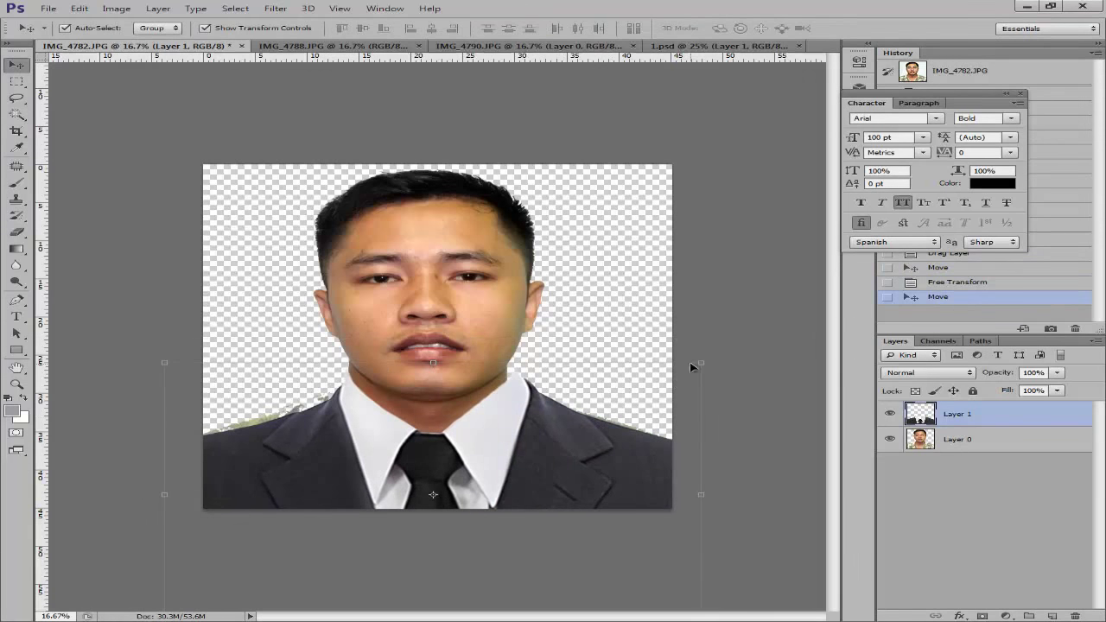
pyautogui.moveTo(700, 364); pyautogui.dragTo(679, 375)
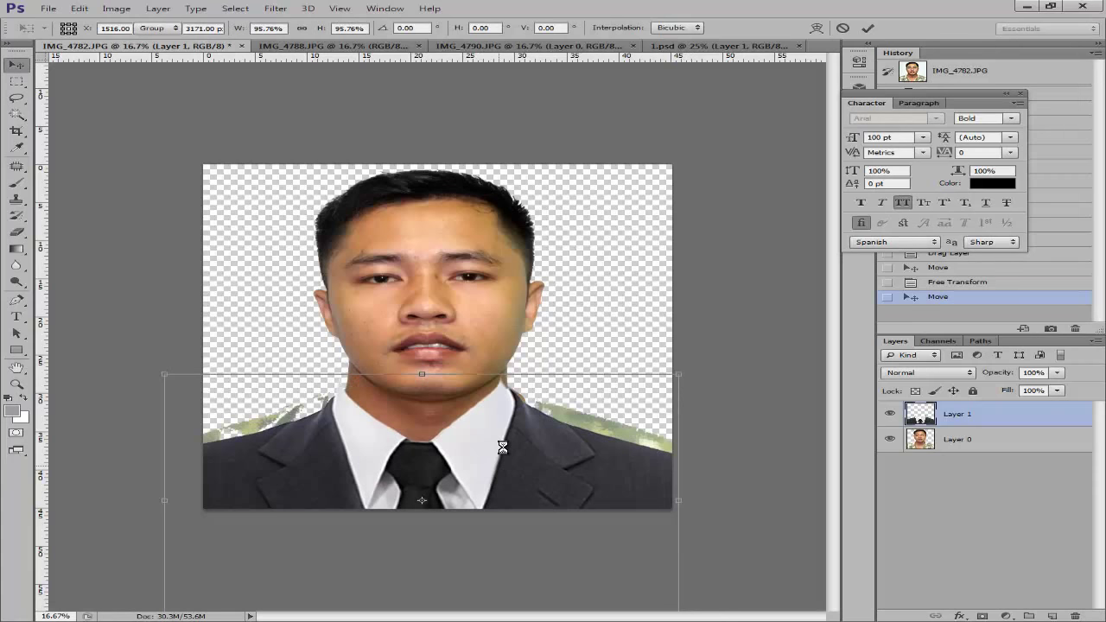
pyautogui.press('Return')
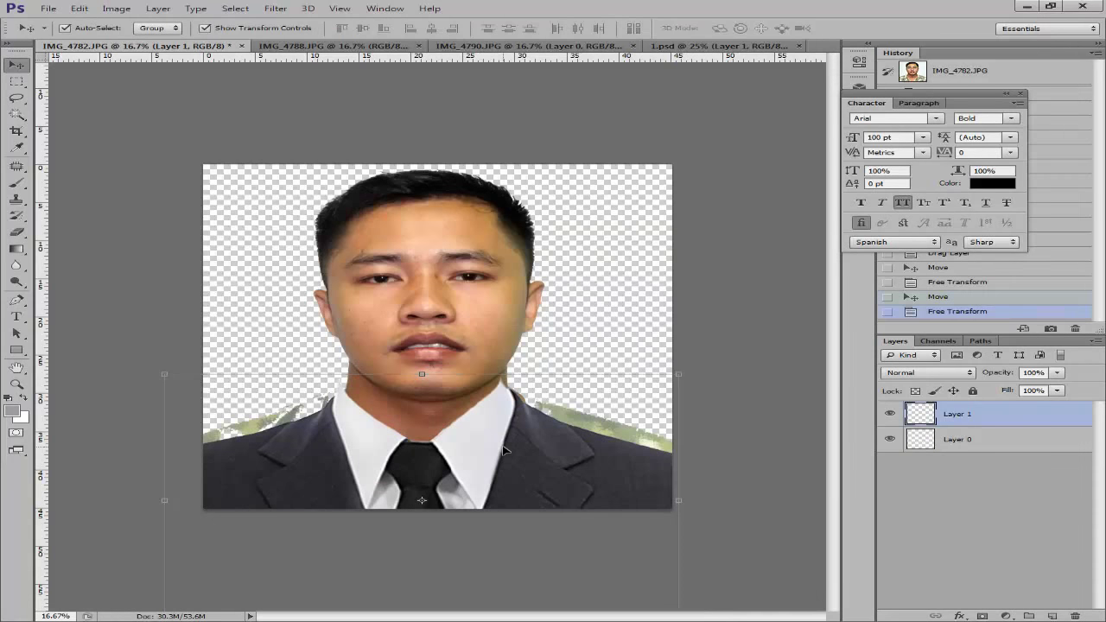
# Nudge the suit with the arrow keys so the collar sits under the chin.
pyautogui.press('Right')
pyautogui.press('Right')
pyautogui.press('Right')
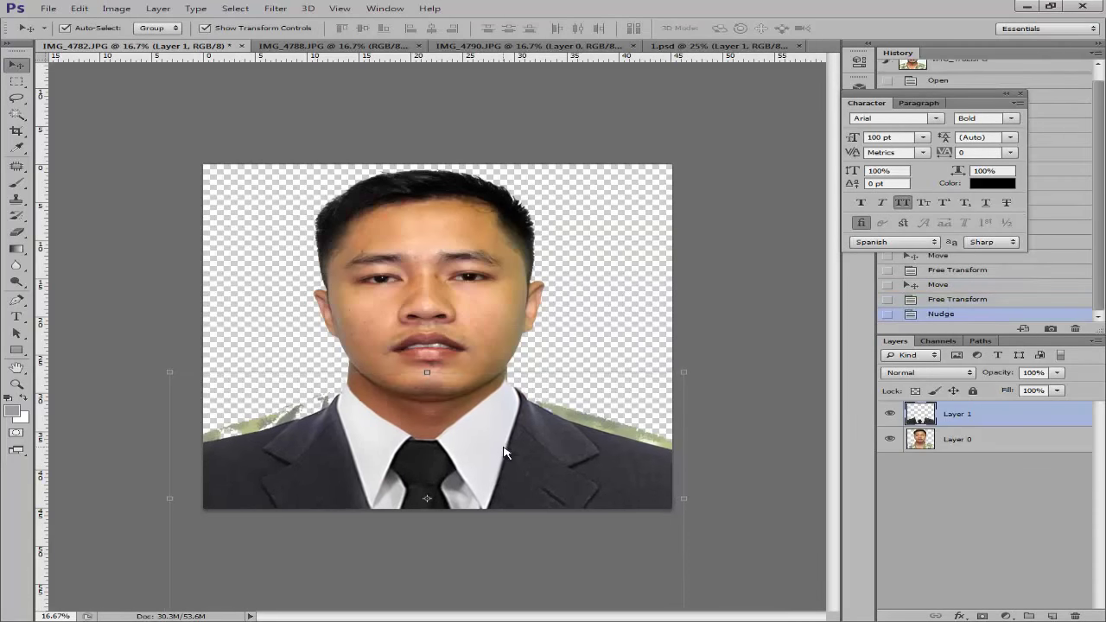
pyautogui.press('Up')
pyautogui.press('Up')
pyautogui.press('Right')
pyautogui.press('Right')
pyautogui.press('Up')
pyautogui.press('Up')
pyautogui.press('Up')
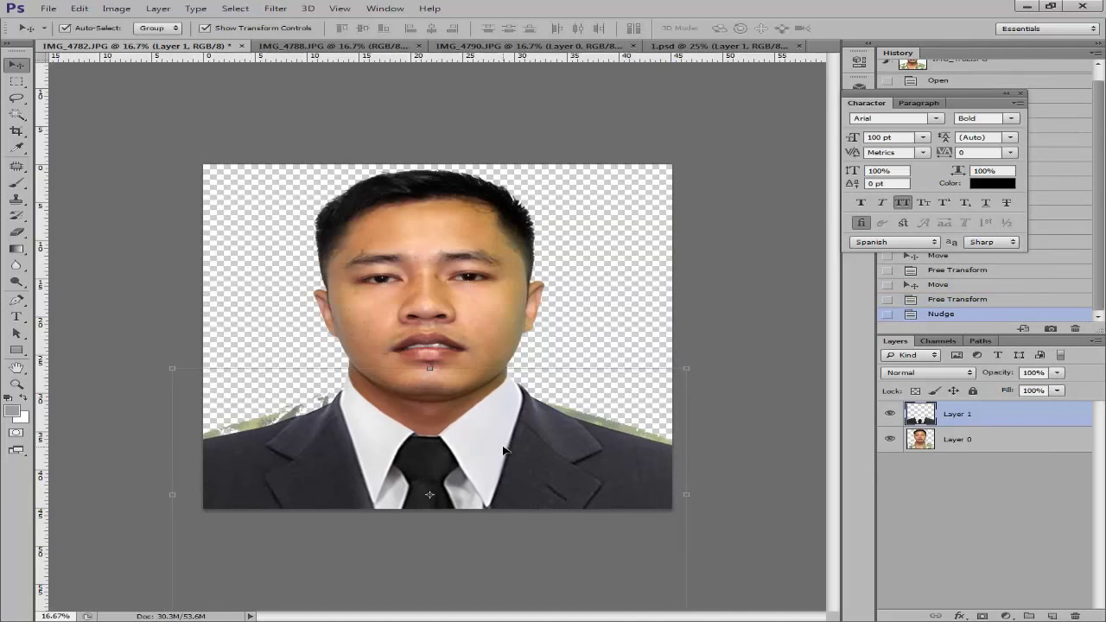
pyautogui.press('Up')
pyautogui.press('Up')
pyautogui.press('Up')
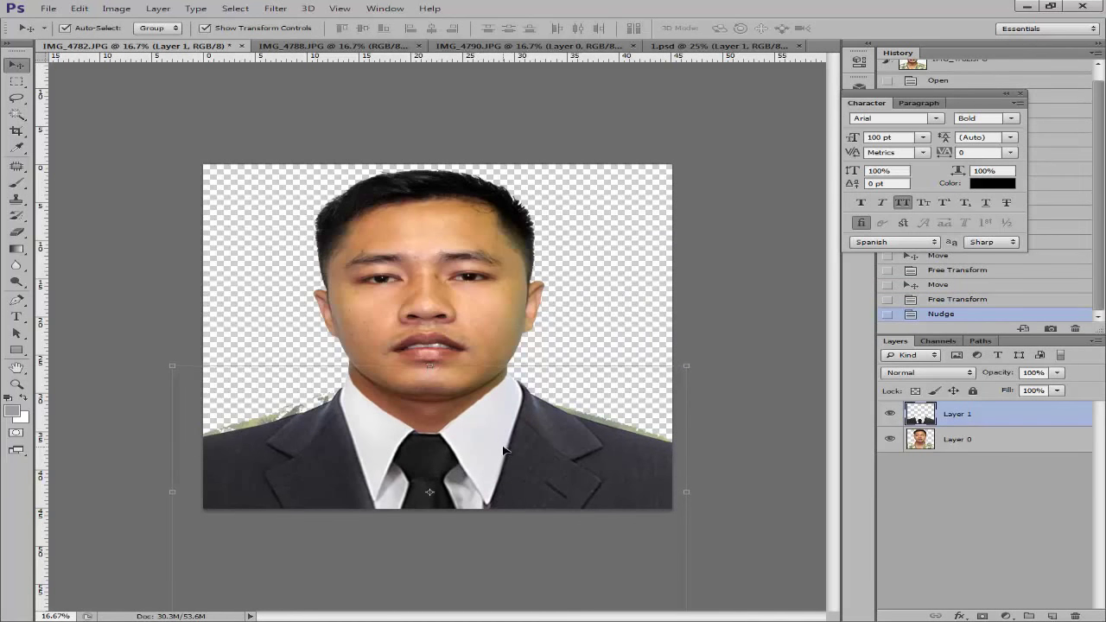
pyautogui.press('Down')
pyautogui.press('Down')
pyautogui.press('Down')
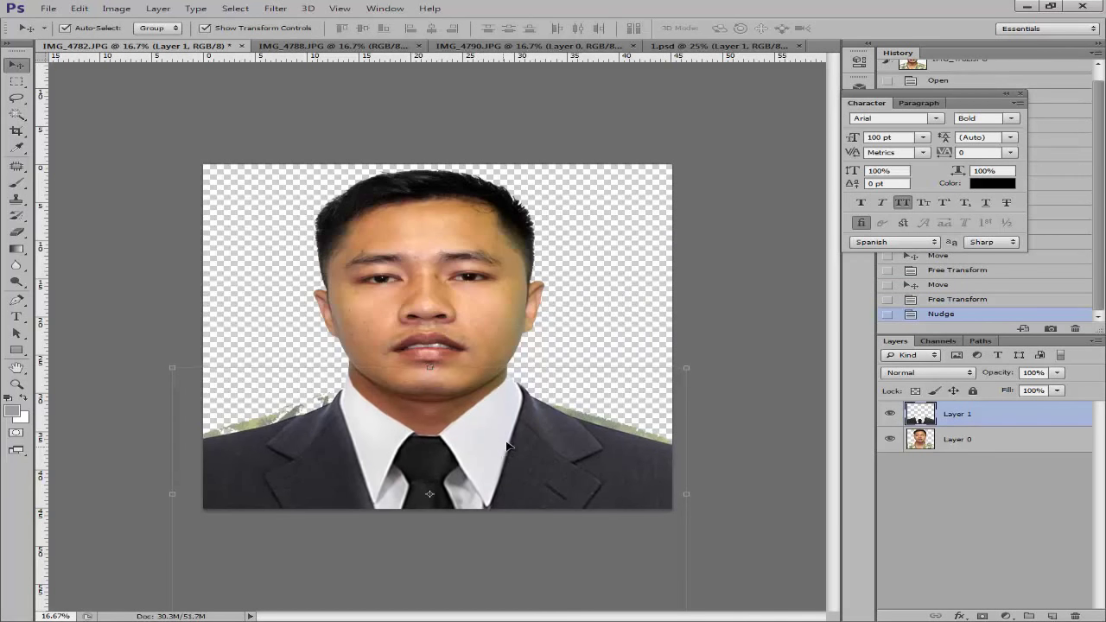
# Erase the green fringe on both shoulders of Layer 0 with a 494 px eraser.
pyautogui.click(379, 322)
pyautogui.press('e')
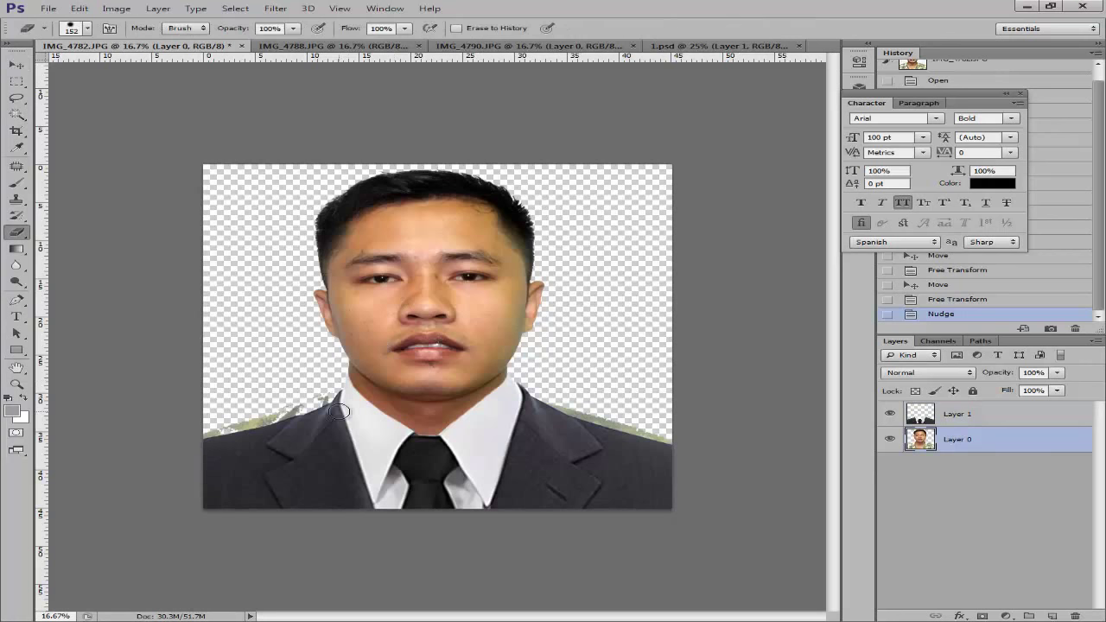
pyautogui.rightClick(326, 403)
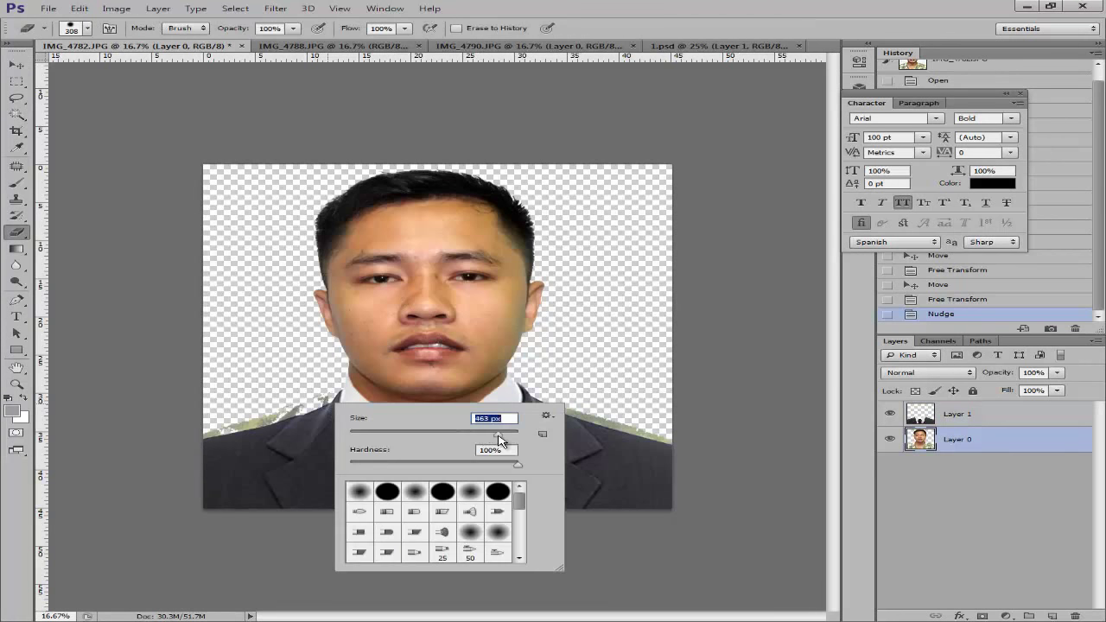
pyautogui.moveTo(499, 441)
pyautogui.mouseDown()
pyautogui.moveTo(518, 438)
pyautogui.moveTo(415, 427)
pyautogui.mouseUp()
pyautogui.click(296, 389)
pyautogui.click(308, 396)
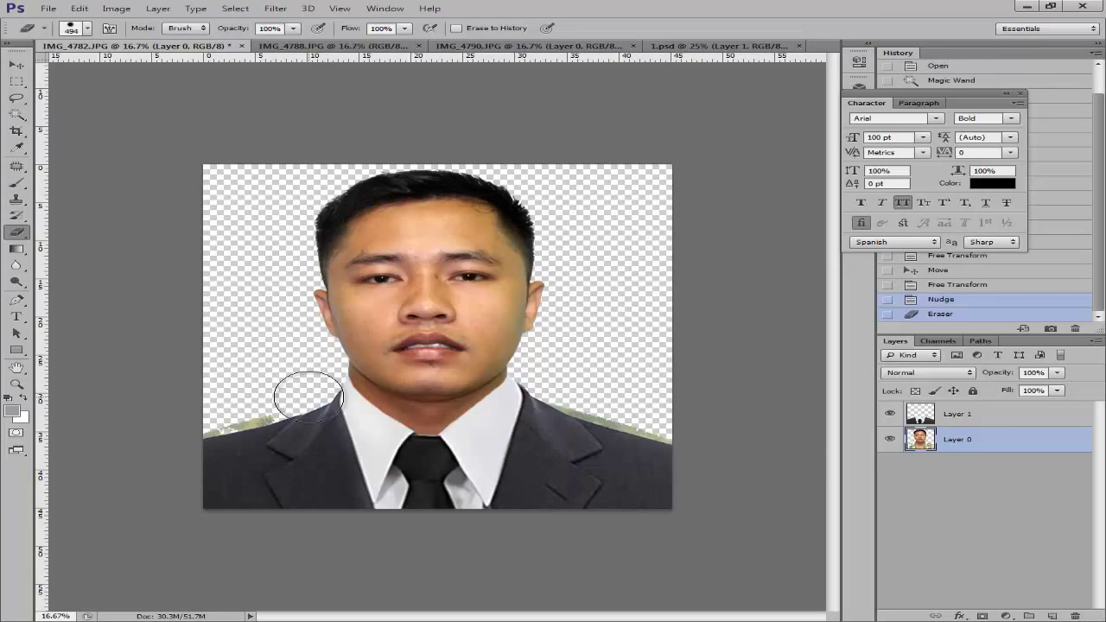
pyautogui.moveTo(308, 396)
pyautogui.mouseDown()
pyautogui.moveTo(217, 424)
pyautogui.moveTo(230, 424)
pyautogui.mouseUp()
pyautogui.click(247, 407)
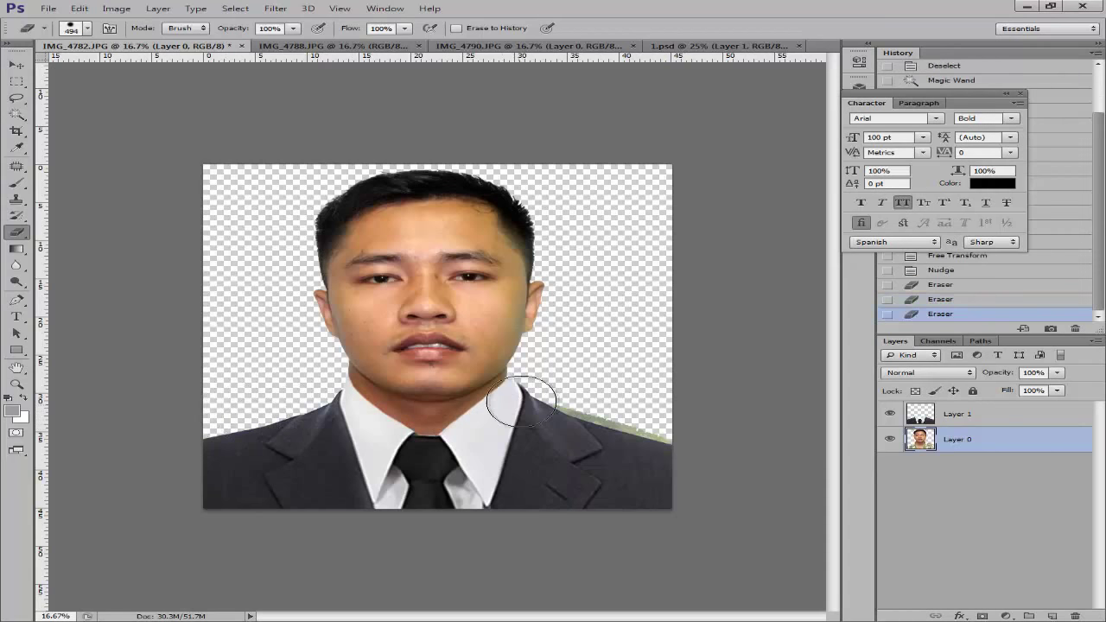
pyautogui.moveTo(521, 400)
pyautogui.mouseDown()
pyautogui.moveTo(573, 407)
pyautogui.moveTo(642, 439)
pyautogui.mouseUp()
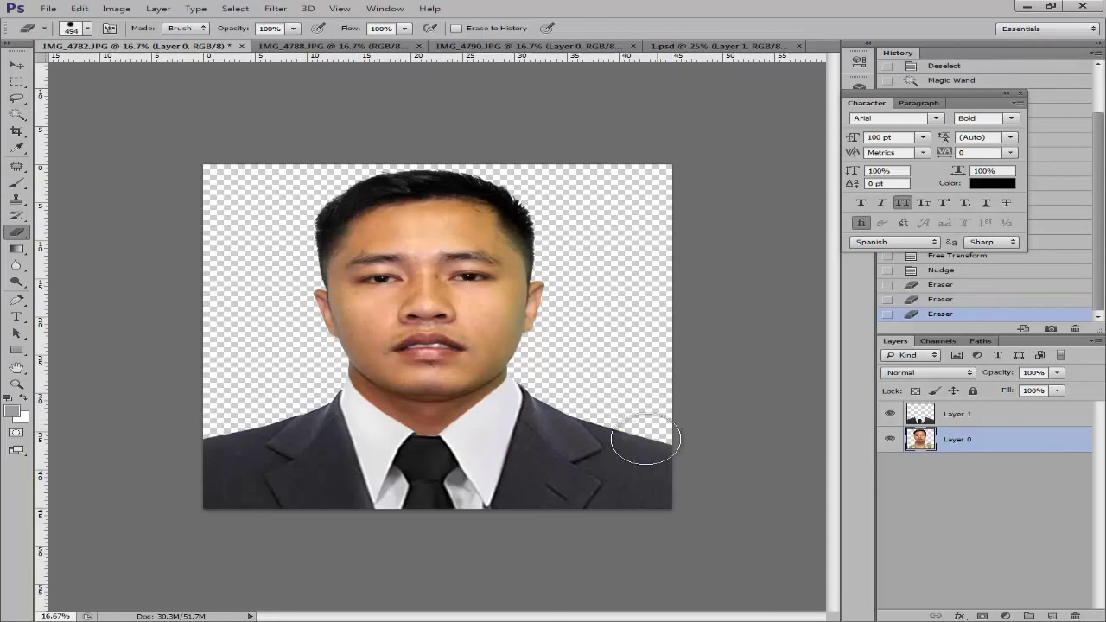
pyautogui.click(643, 350)
# Zoom in to check the erased edges, then switch to IMG_4788.JPG.
pyautogui.press('v')
pyautogui.click(761, 266)
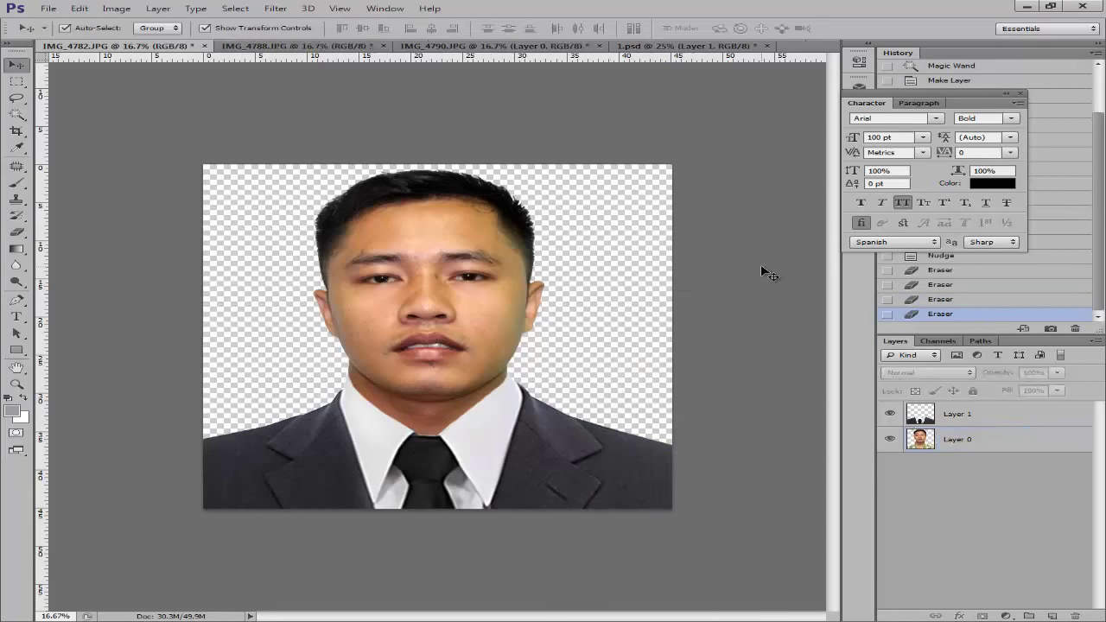
pyautogui.hotkey('ctrl', '+')
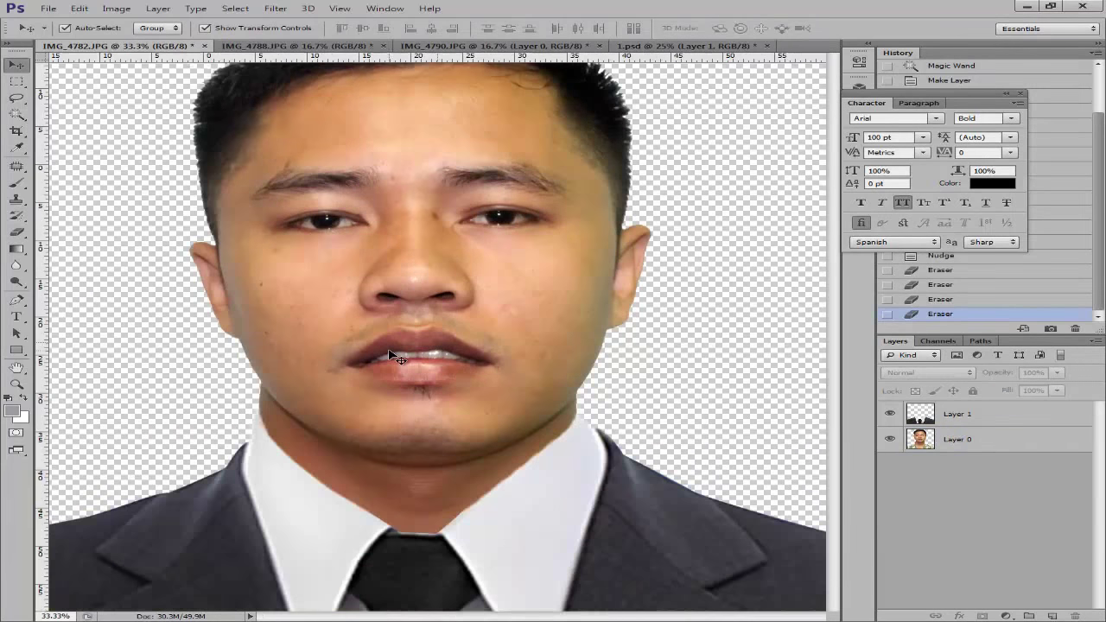
pyautogui.hotkey('ctrl', '-')
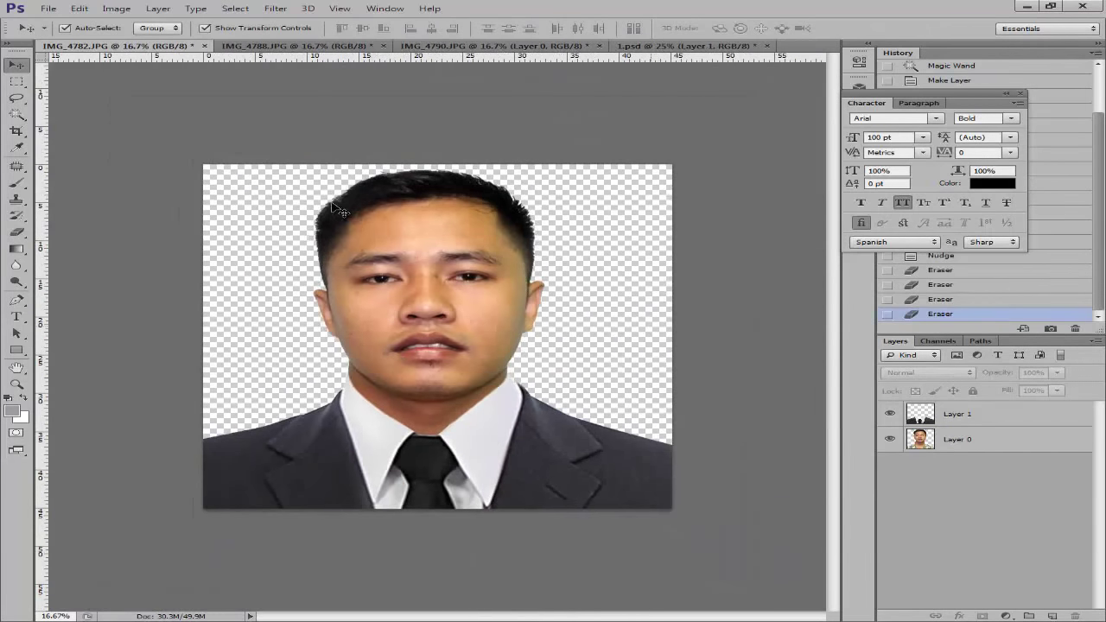
pyautogui.click(316, 45)
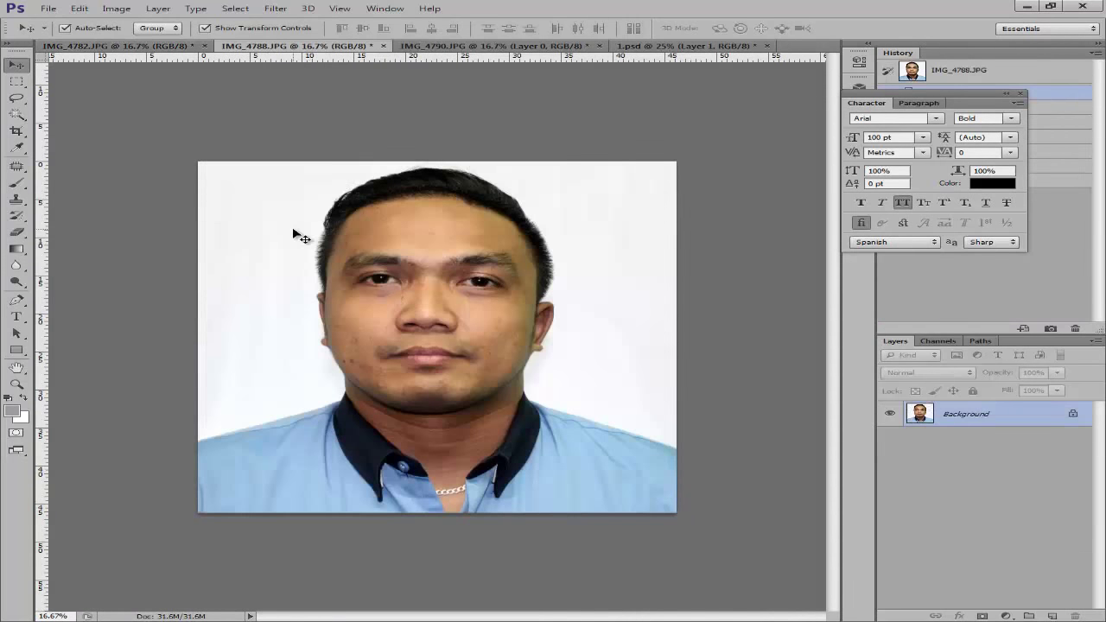
# Select the white background of IMG_4788.JPG with the Magic Wand at tolerance 80.
pyautogui.press('w')
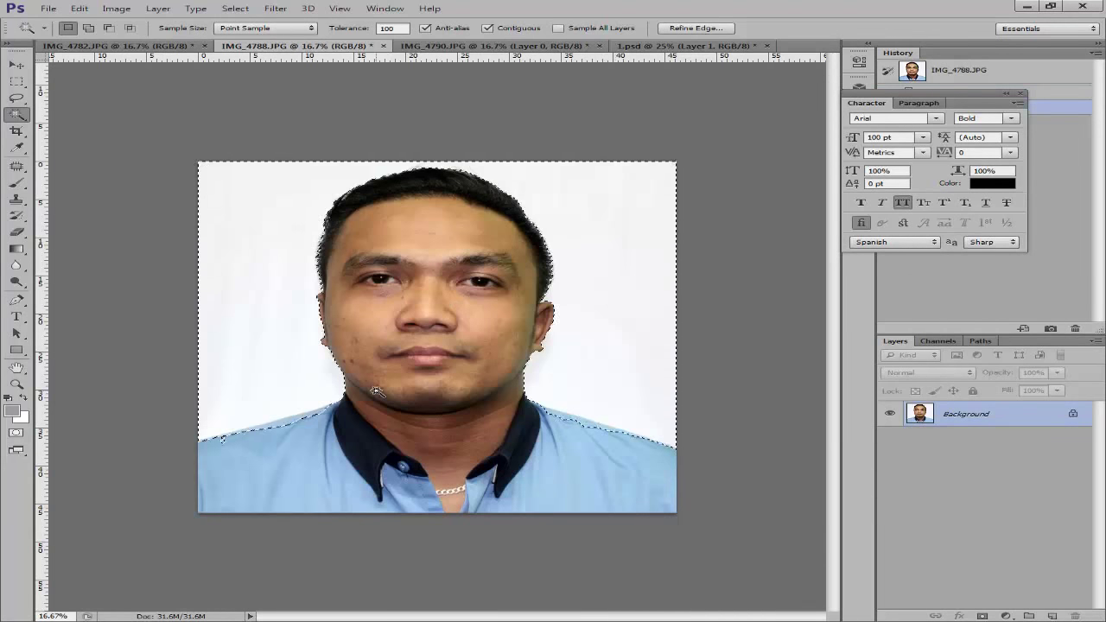
pyautogui.hotkey('ctrl', '+')
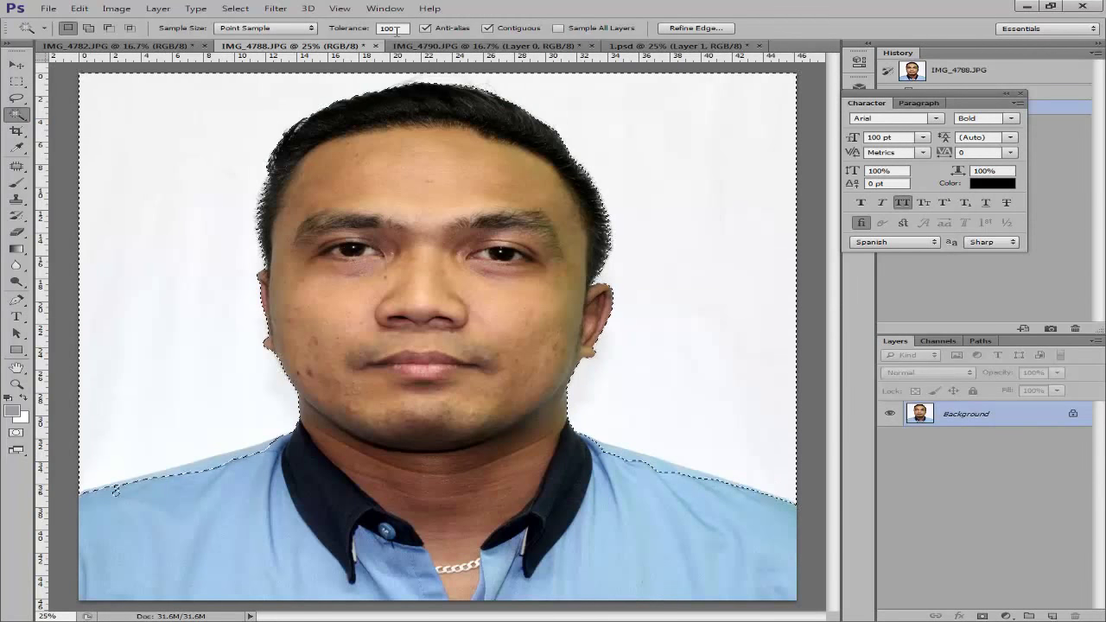
pyautogui.click(393, 29)
pyautogui.press('BackSpace')
pyautogui.press('BackSpace')
pyautogui.press('BackSpace')
pyautogui.write('80')
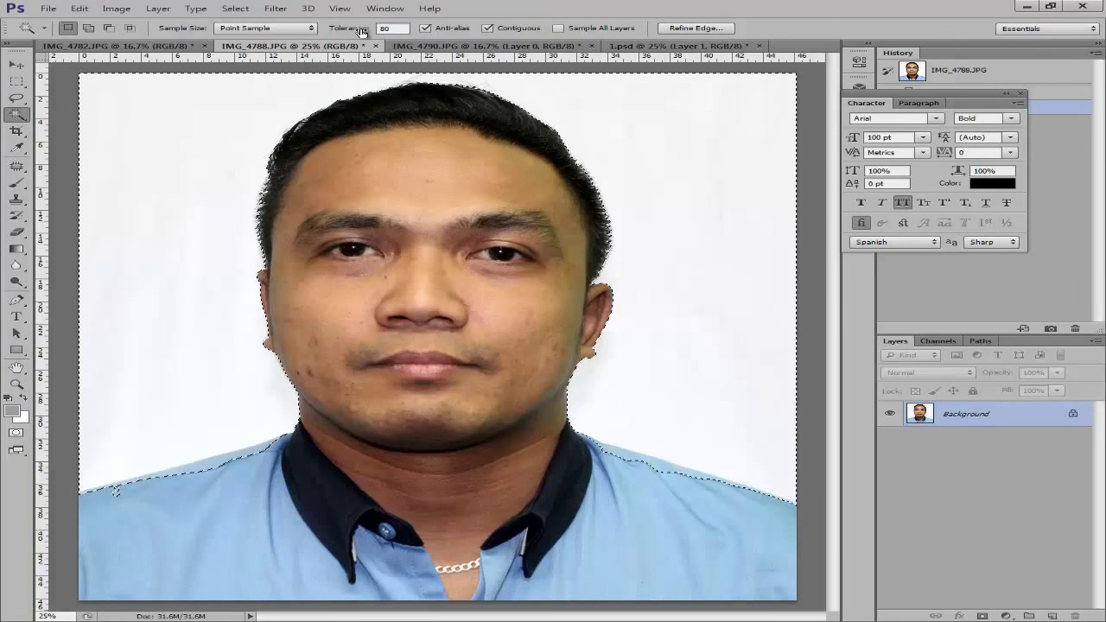
pyautogui.click(191, 143)
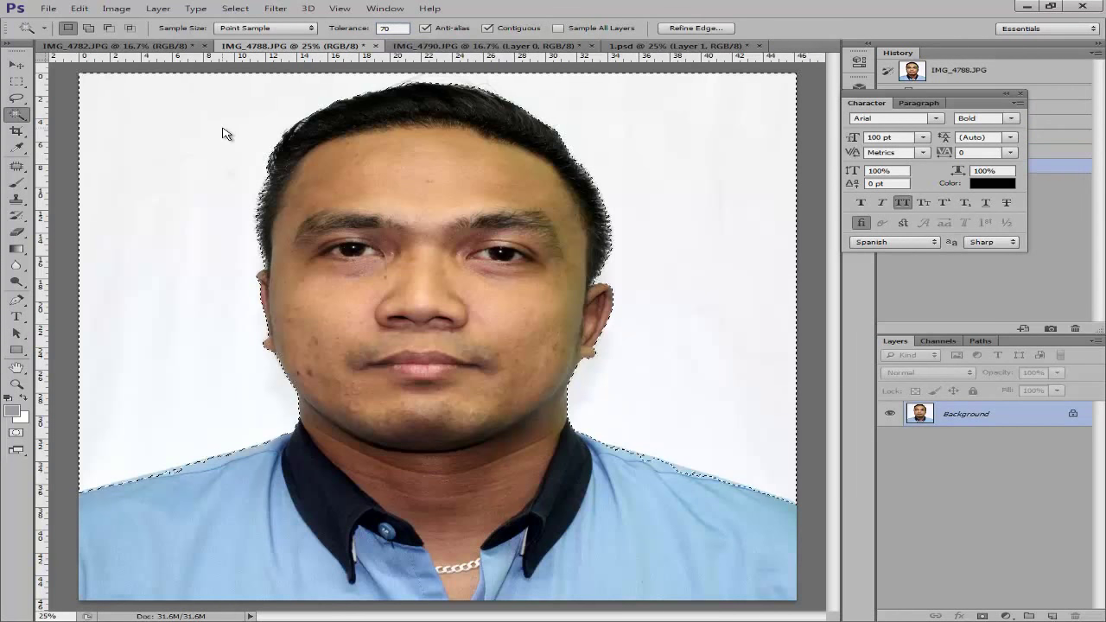
pyautogui.hotkey('ctrl', 'd')
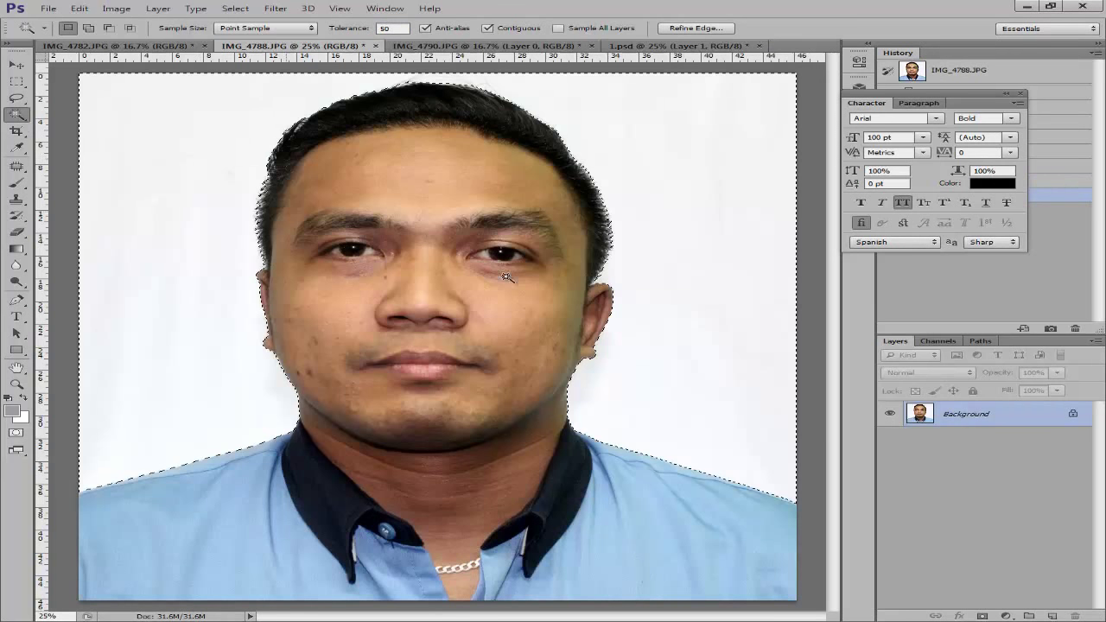
# Unlock the background as Layer 0, delete the white area, and switch to IMG_4790.JPG.
pyautogui.doubleClick(1036, 419)
pyautogui.press('Return')
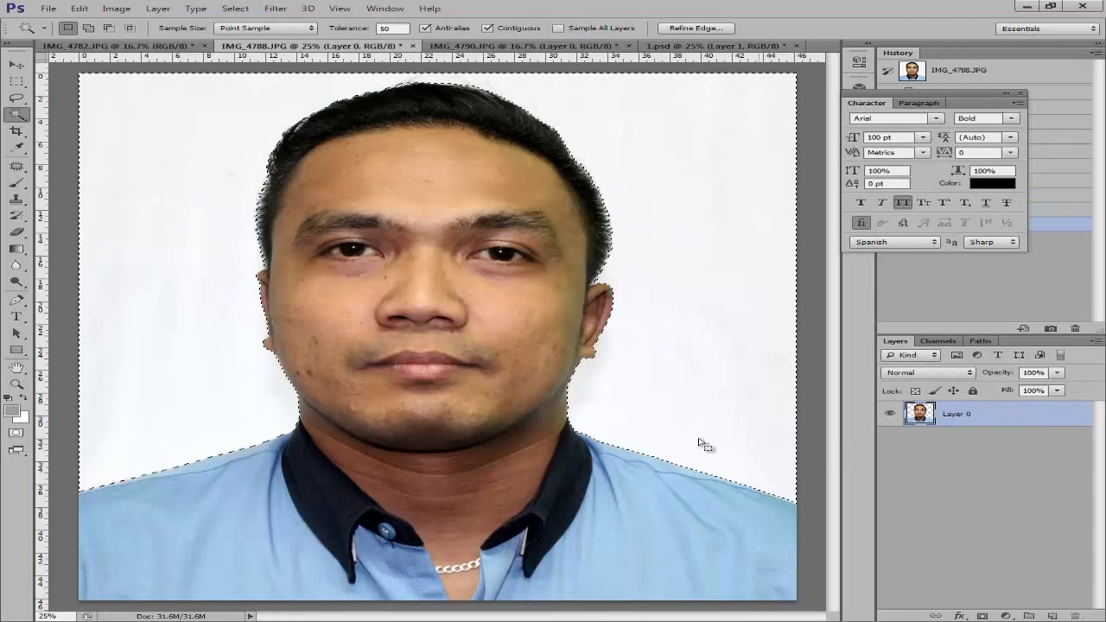
pyautogui.press('Delete')
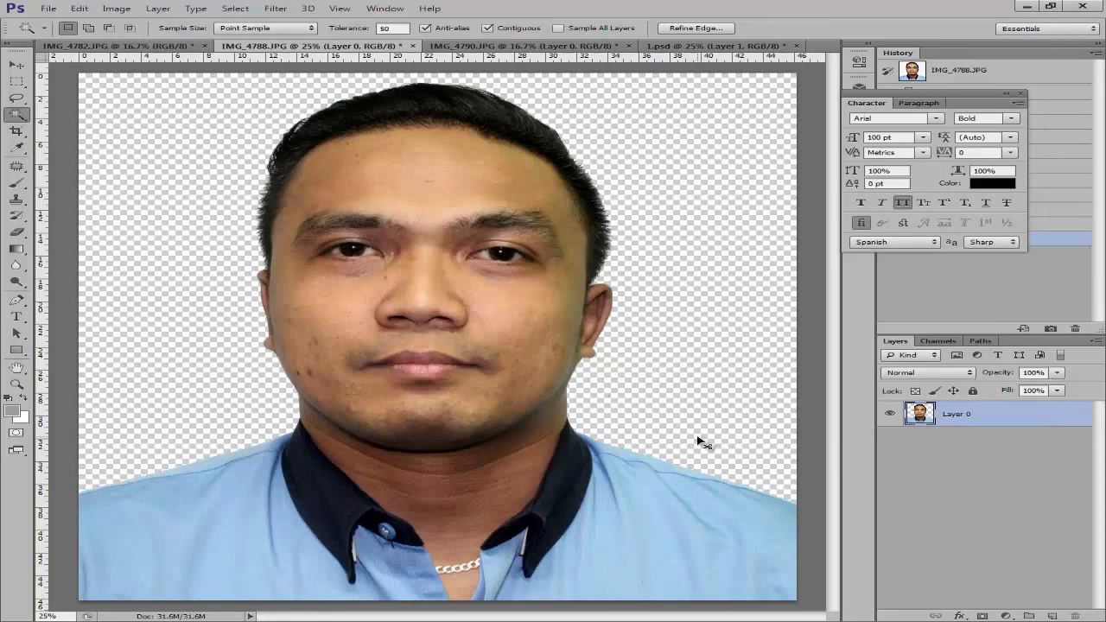
pyautogui.hotkey('ctrl', 'd')
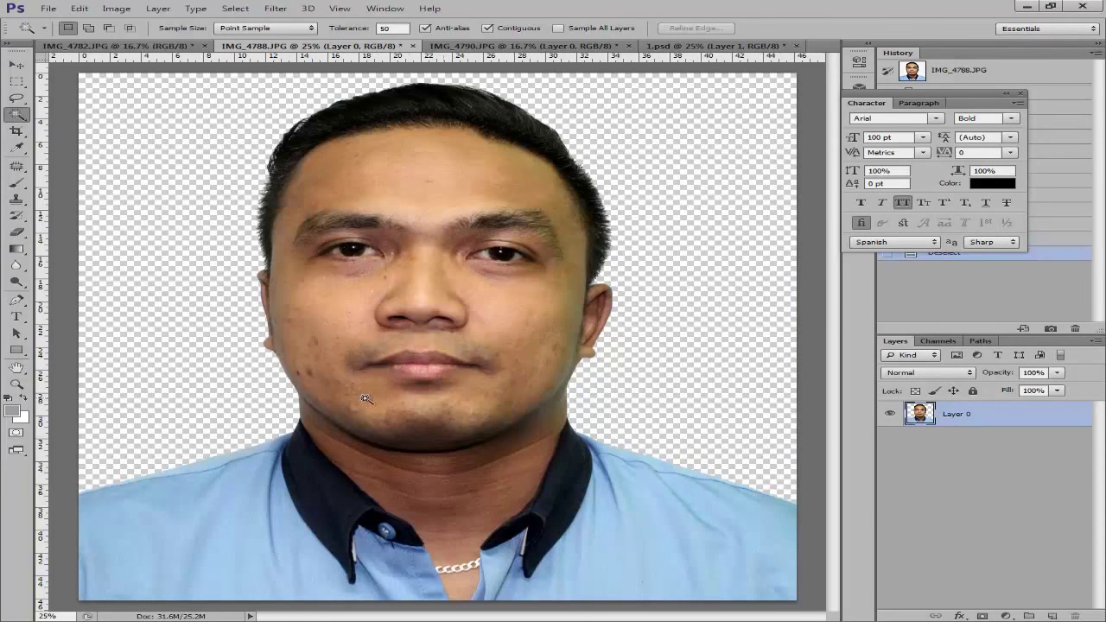
pyautogui.click(488, 46)
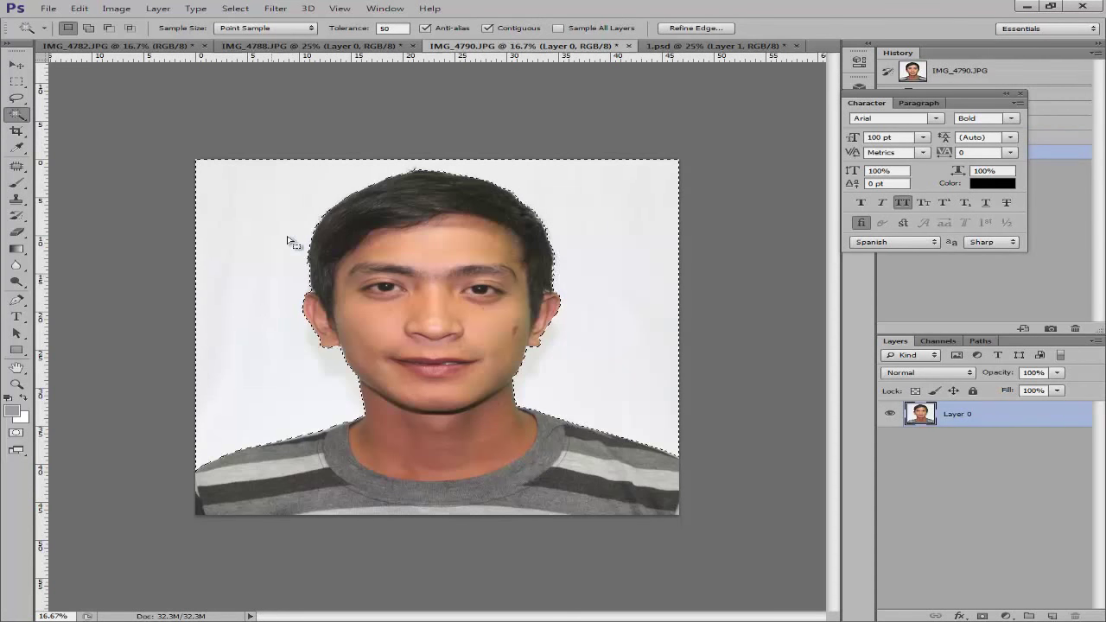
# Delete the selected white background of IMG_4790.JPG and zoom in to check the edges.
pyautogui.doubleClick(1048, 418)
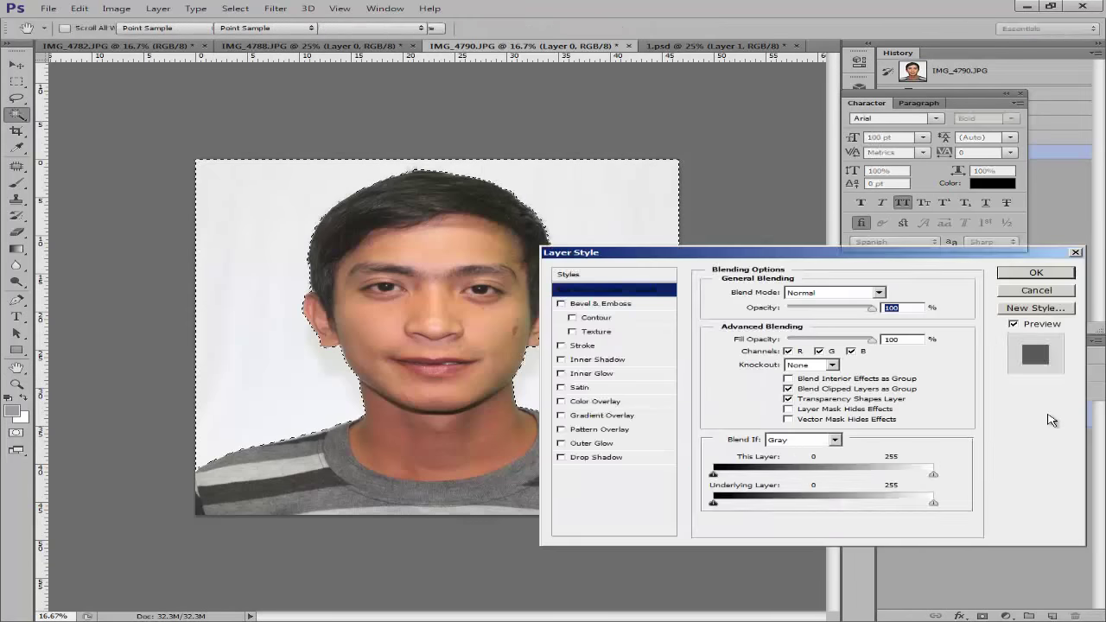
pyautogui.press('Escape')
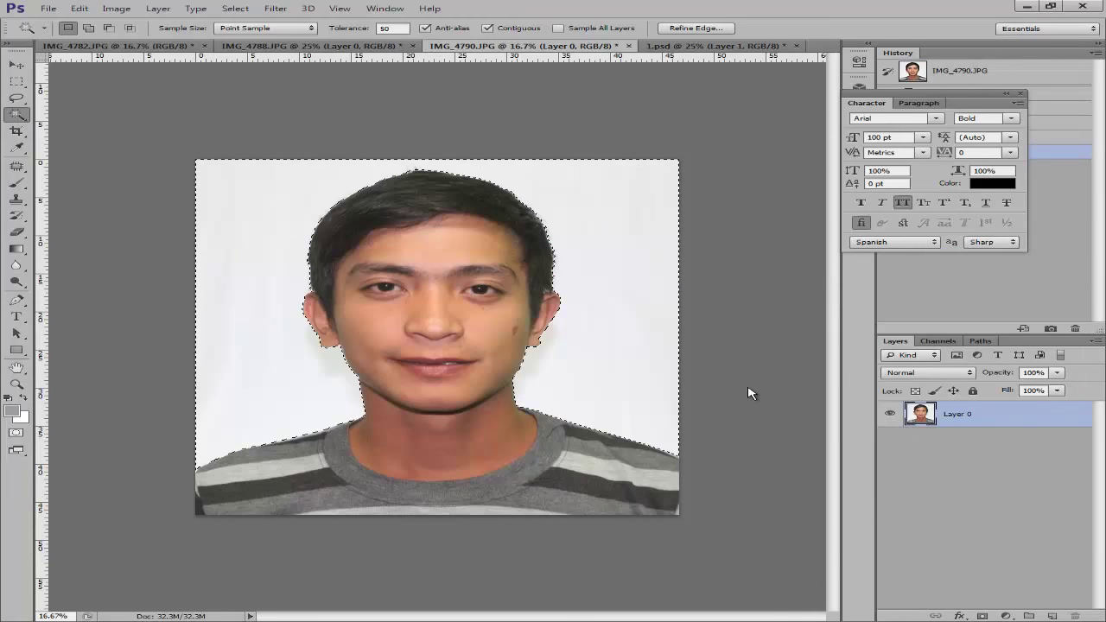
pyautogui.press('Delete')
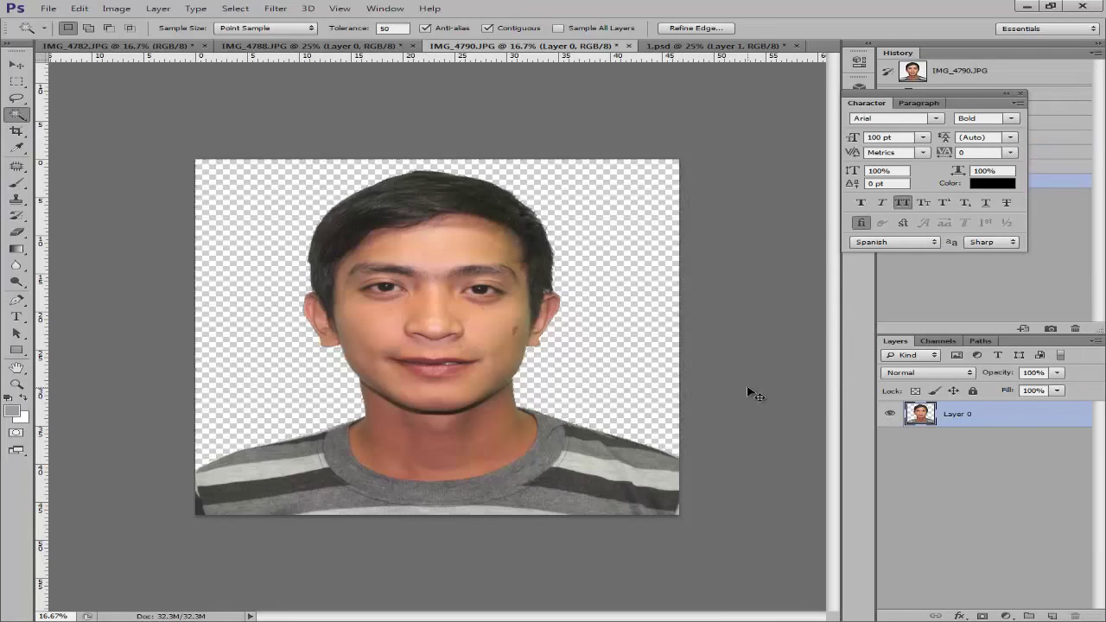
pyautogui.hotkey('ctrl', 'd')
pyautogui.hotkey('ctrl', '+')
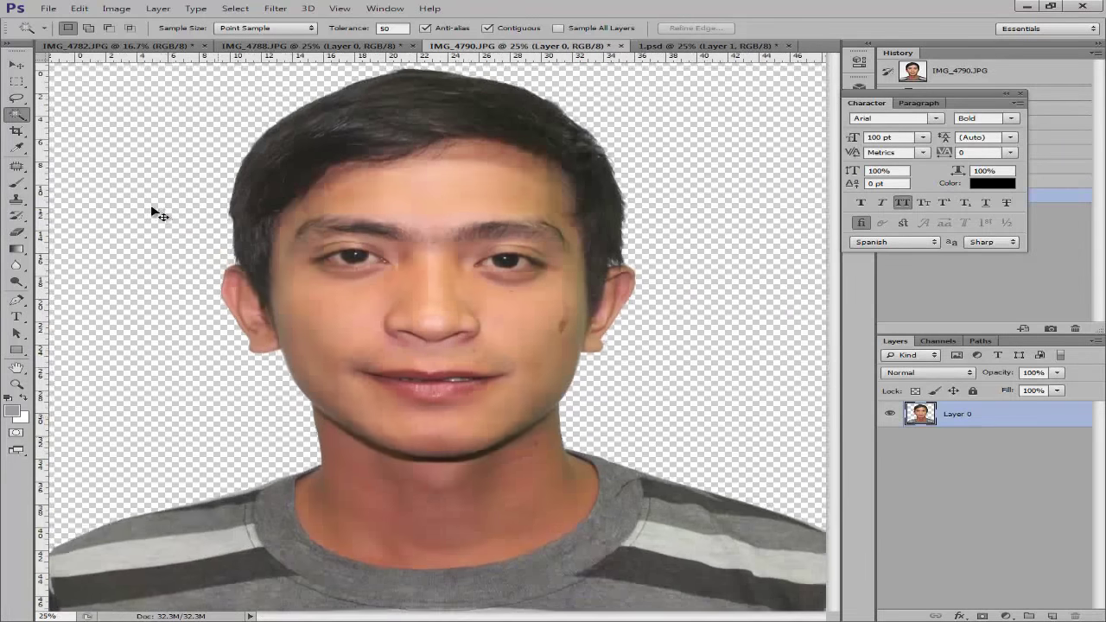
pyautogui.hotkey('ctrl', '+')
# Switch back to the Magic Wand and select the light stripe on the shirt.
pyautogui.rightClick(15, 118)
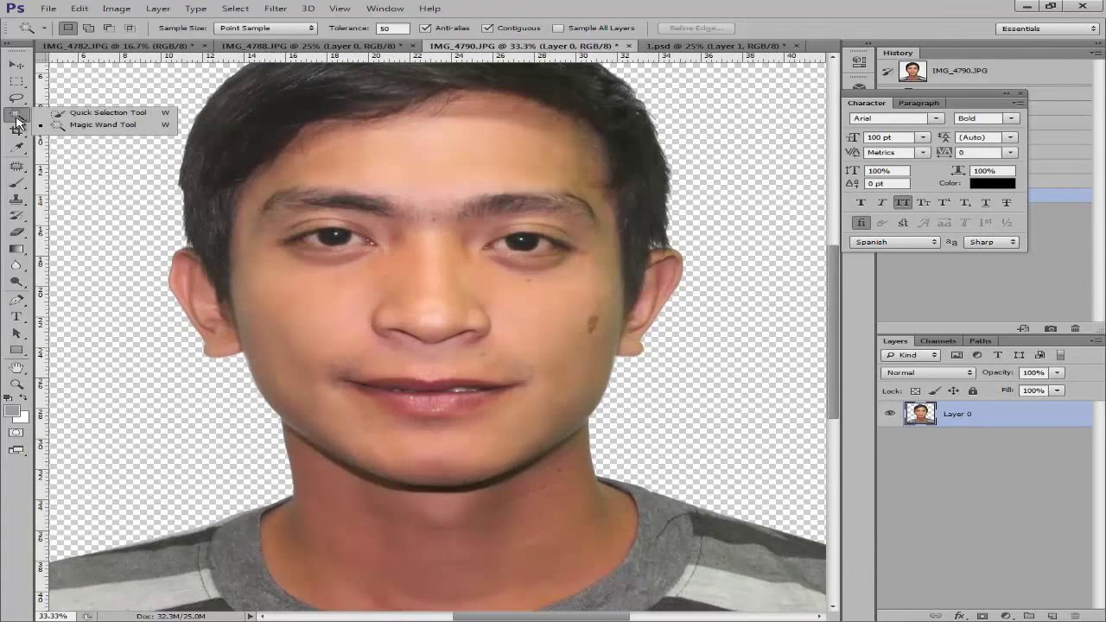
pyautogui.click(79, 130)
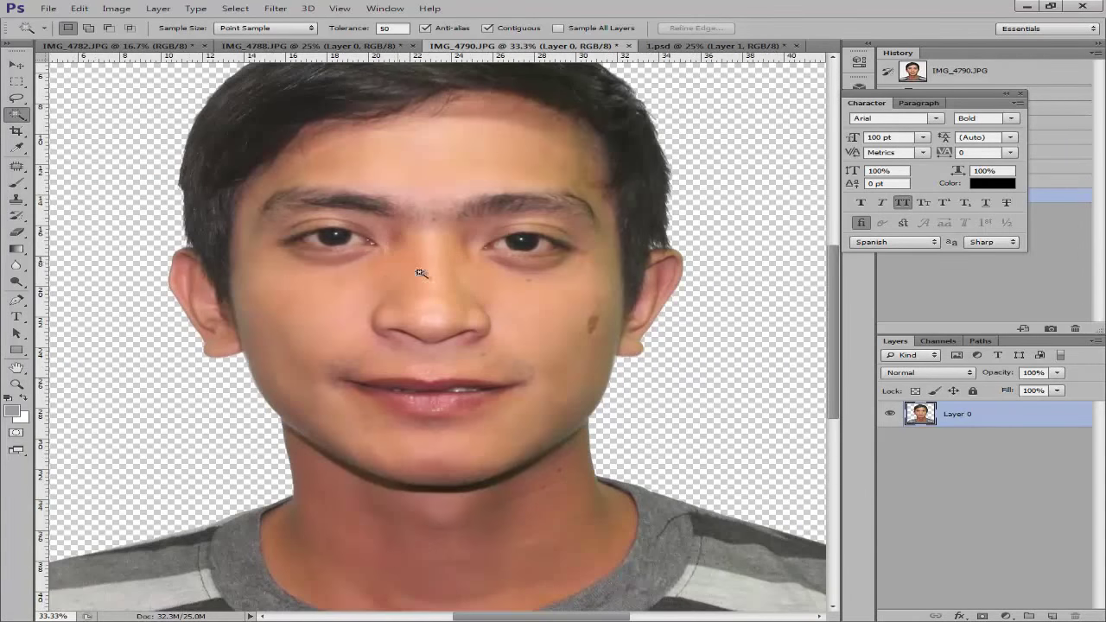
pyautogui.hotkey('ctrl', '-')
pyautogui.hotkey('ctrl', '-')
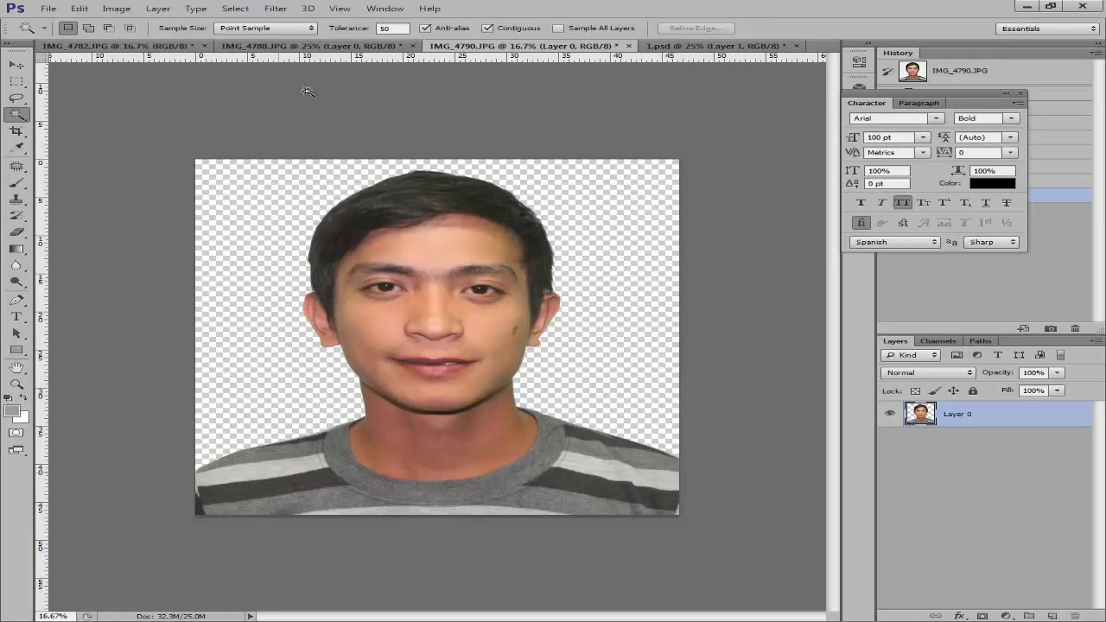
pyautogui.click(259, 474)
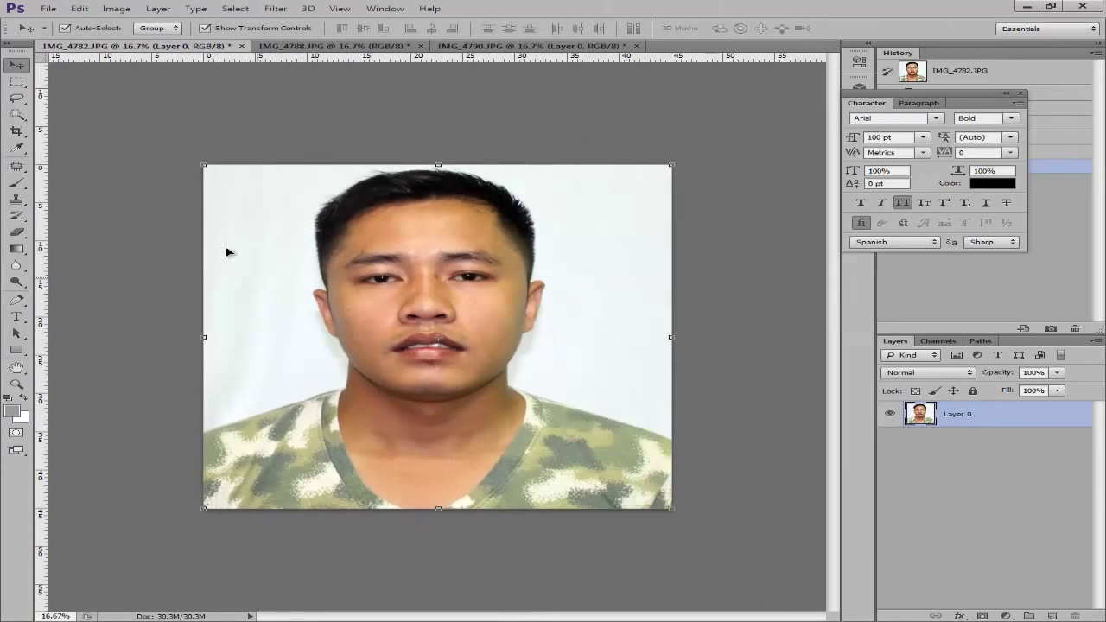
# Pick the Magic Wand, set Tolerance to 100, and select the white area around the camouflage-shirt man.
pyautogui.click(10, 121)
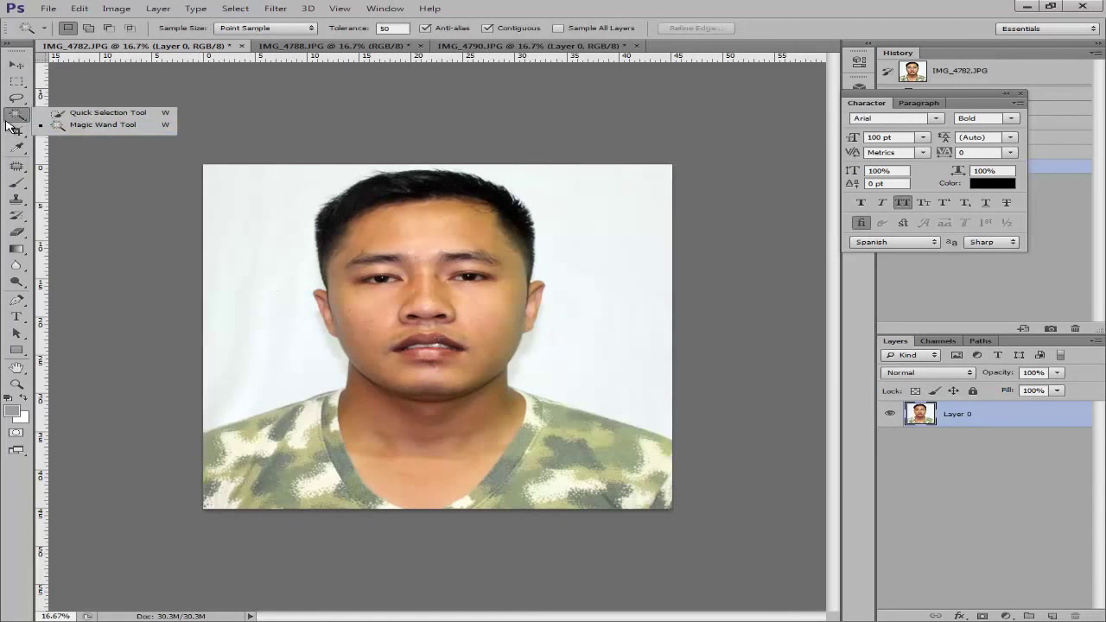
pyautogui.click(61, 126)
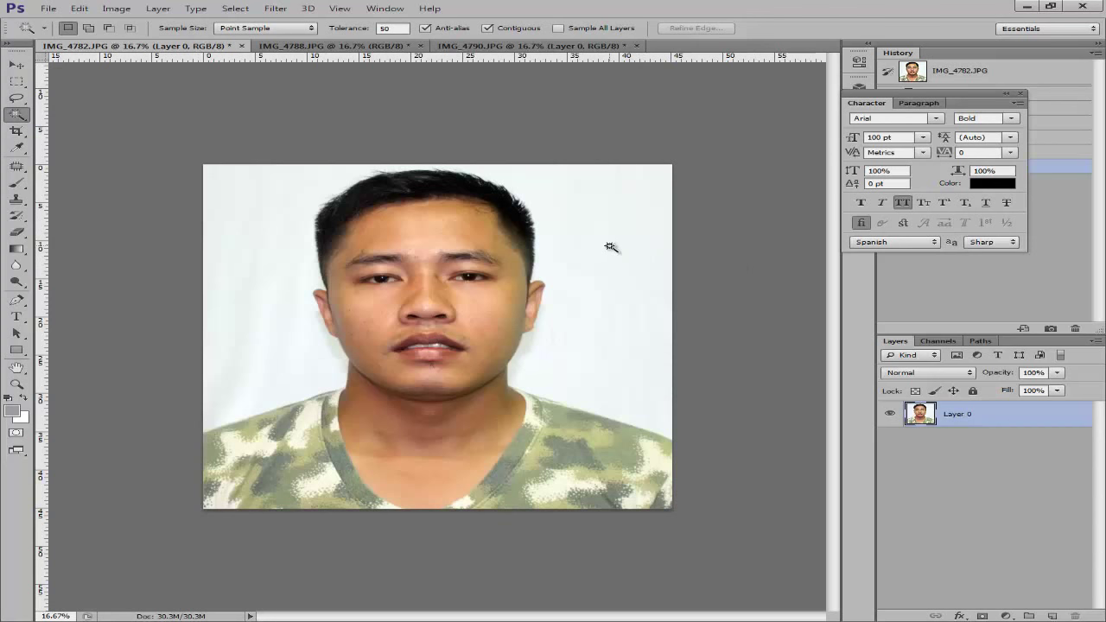
pyautogui.click(13, 117)
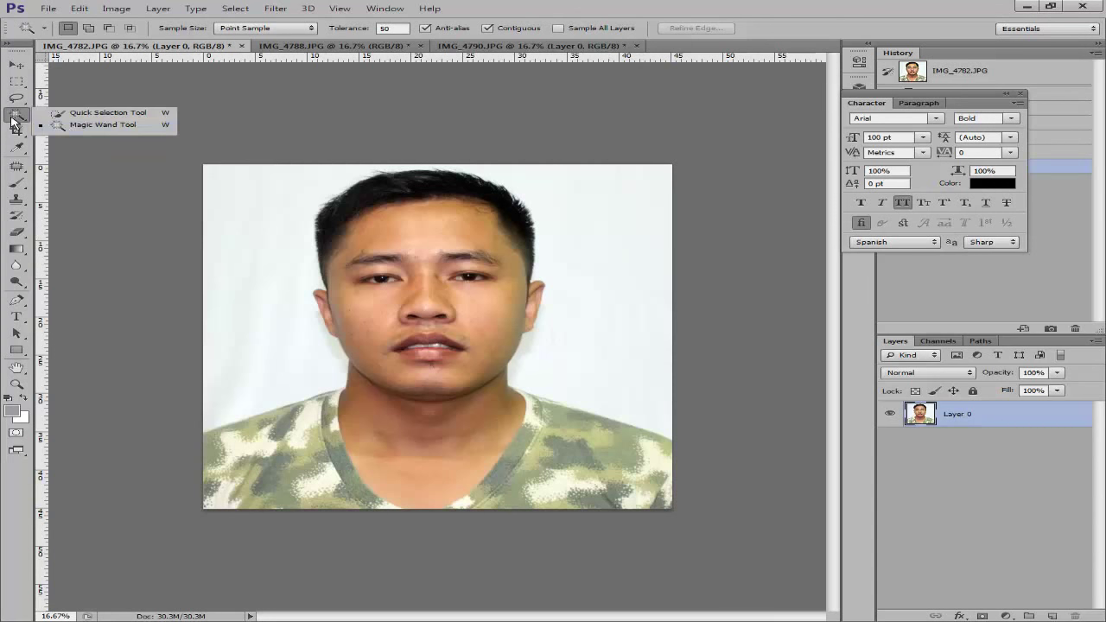
pyautogui.click(71, 129)
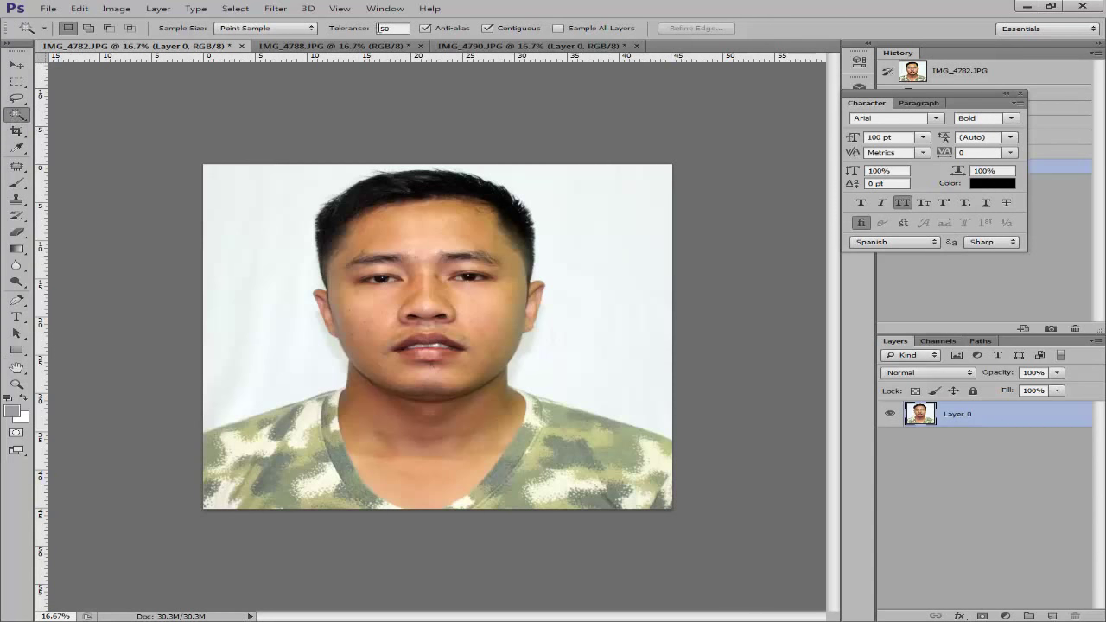
pyautogui.doubleClick(377, 28)
pyautogui.click(17, 117)
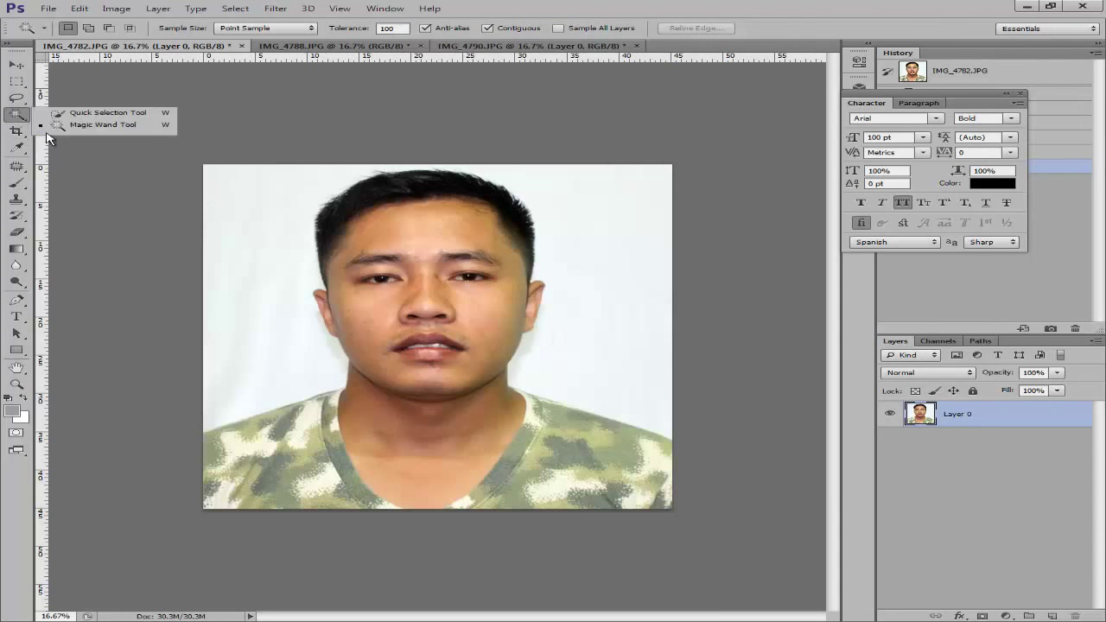
pyautogui.click(57, 125)
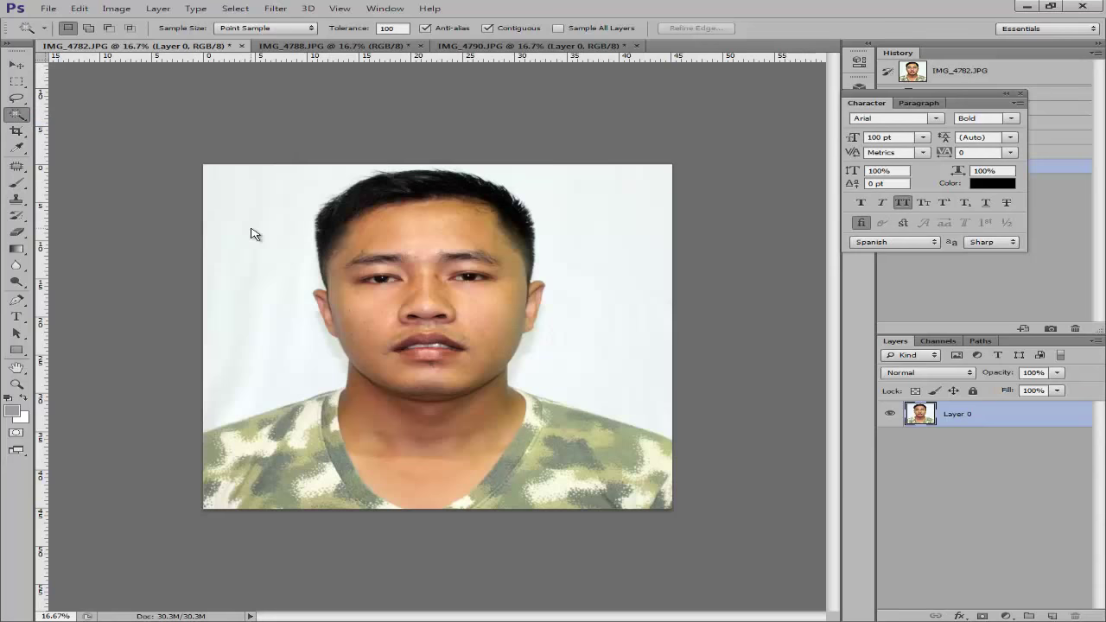
pyautogui.click(251, 233)
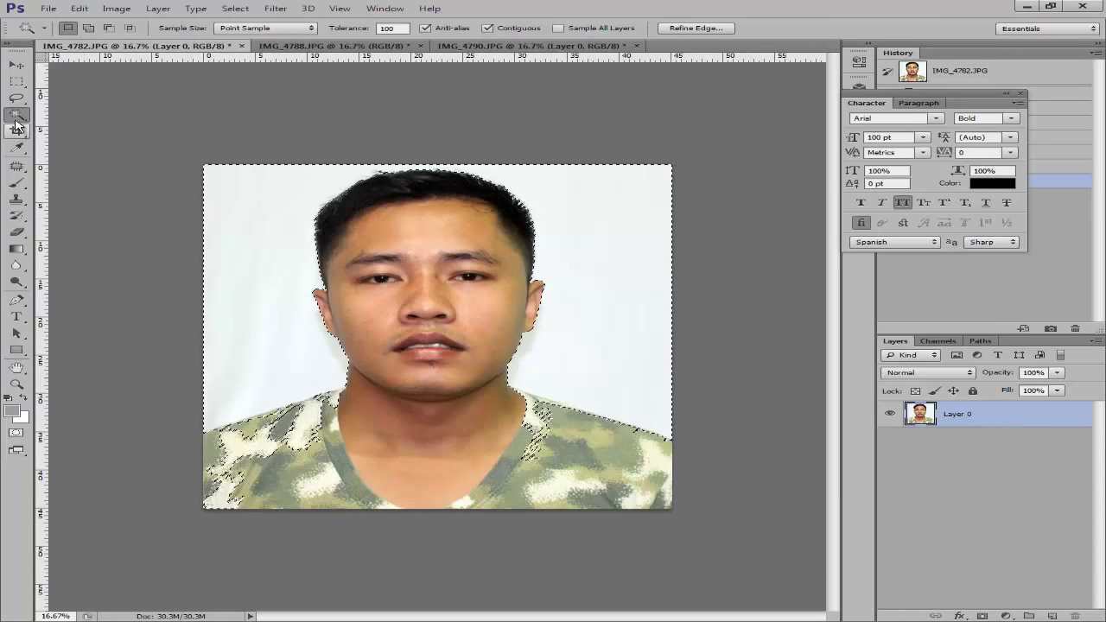
pyautogui.click(656, 286)
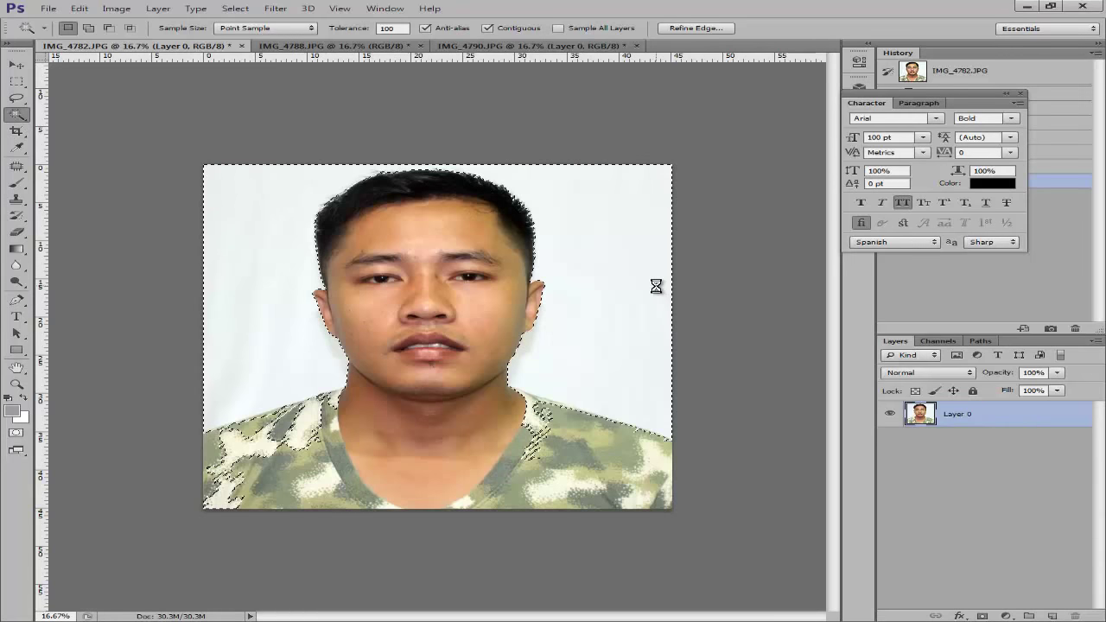
pyautogui.press('Delete')
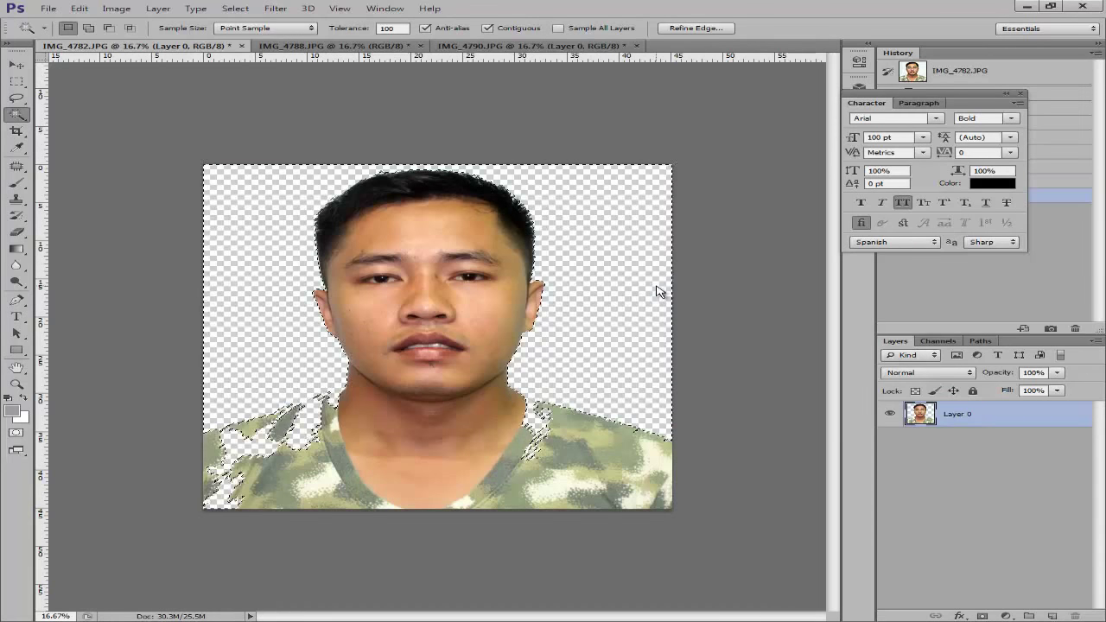
pyautogui.hotkey('ctrl', 'd')
pyautogui.hotkey('ctrl', '+')
pyautogui.hotkey('ctrl', '+')
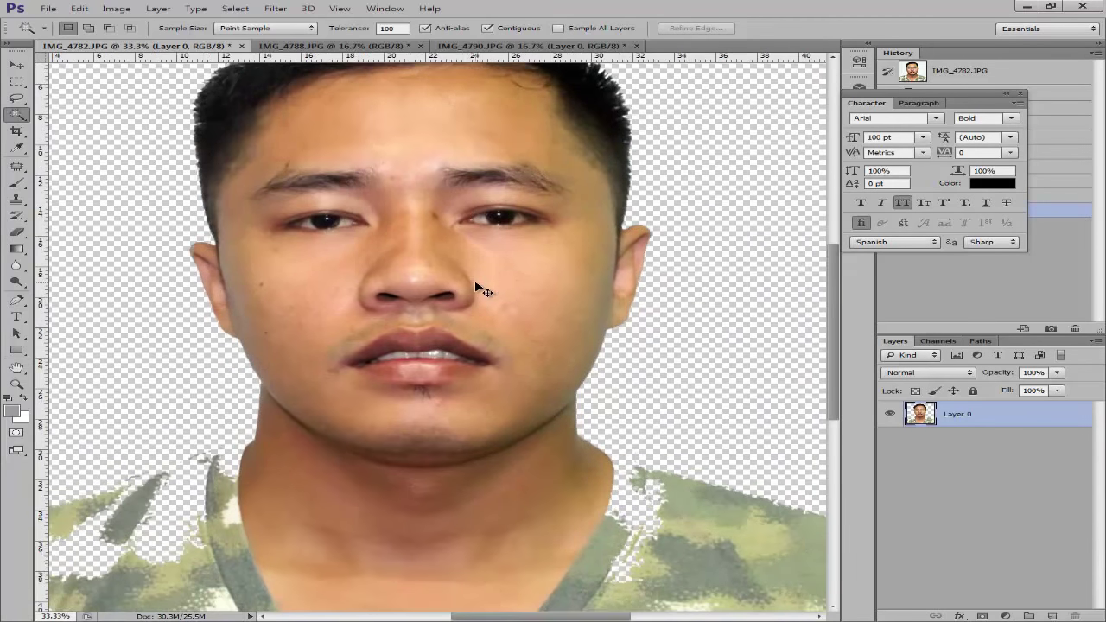
pyautogui.hotkey('ctrl', '-')
pyautogui.hotkey('ctrl', '+')
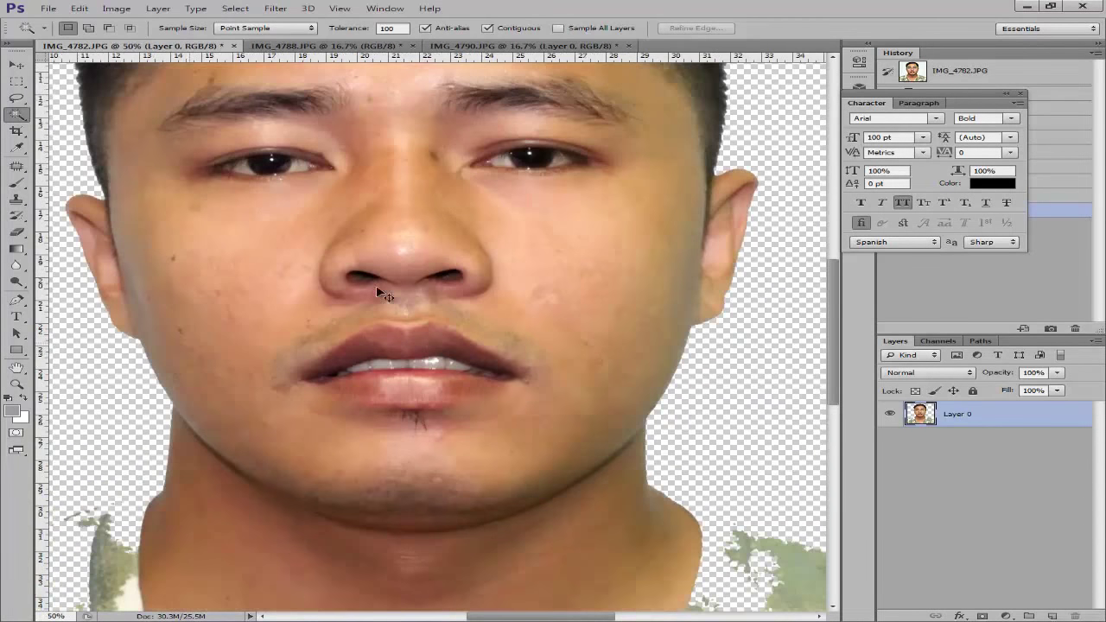
pyautogui.hotkey('ctrl', '+')
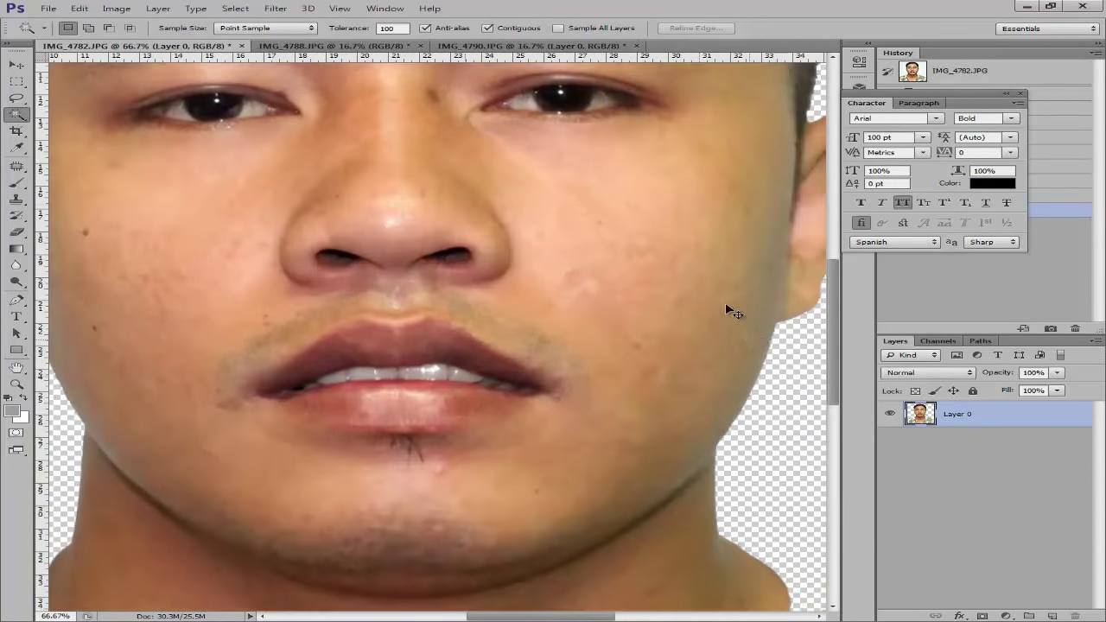
pyautogui.hotkey('ctrl', '-')
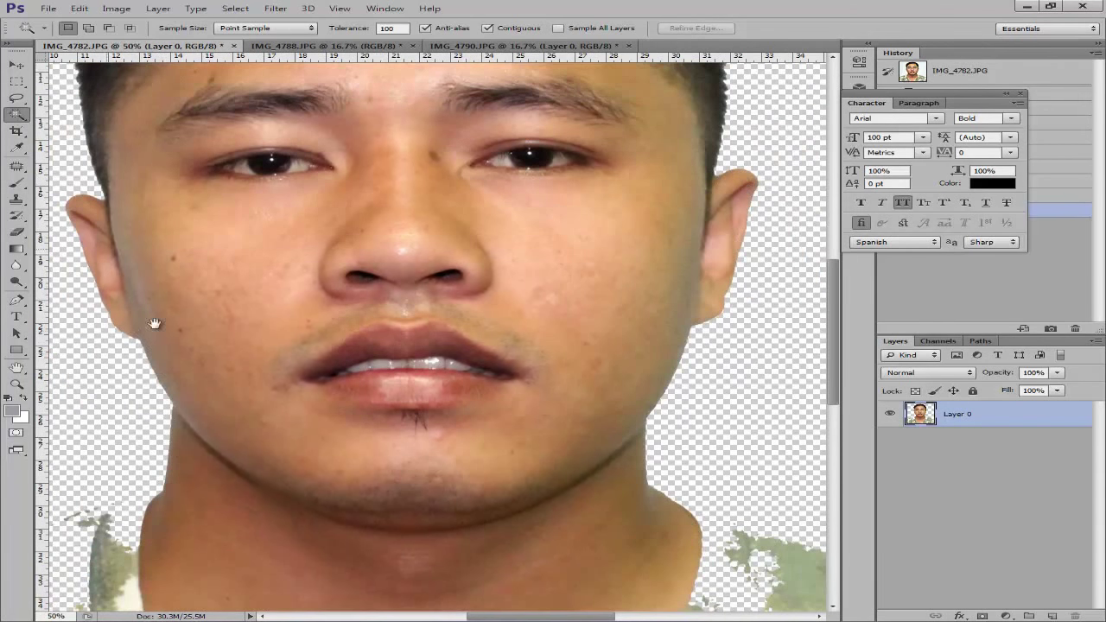
pyautogui.moveTo(153, 320); pyautogui.dragTo(272, 477)
pyautogui.moveTo(353, 178); pyautogui.dragTo(287, 223)
pyautogui.moveTo(598, 128); pyautogui.dragTo(426, 197)
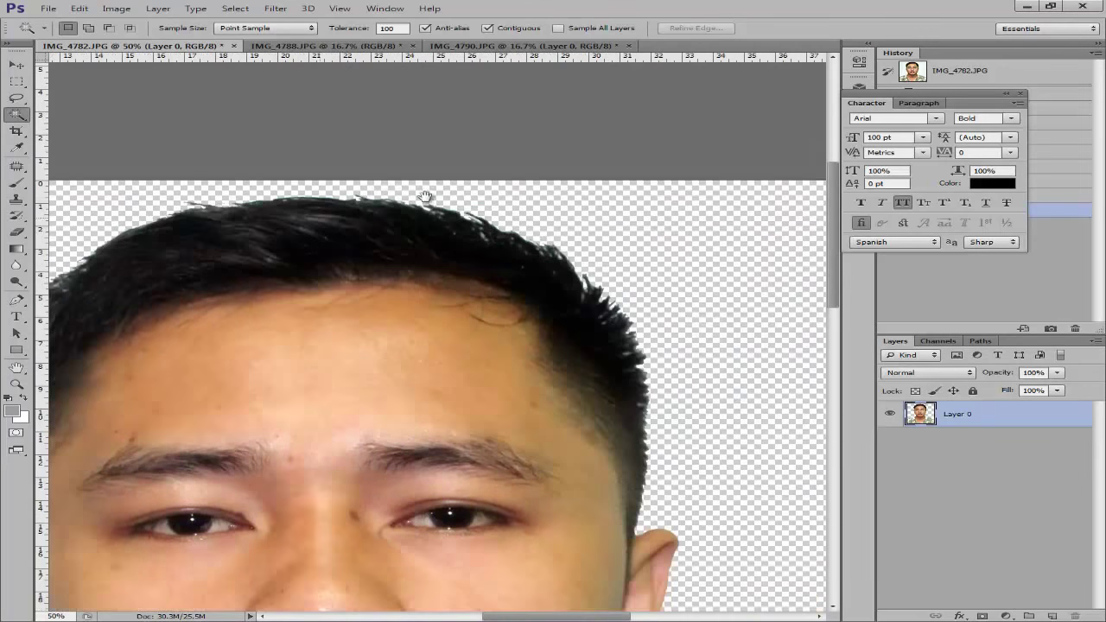
pyautogui.hotkey('ctrl', '-')
pyautogui.hotkey('ctrl', '-')
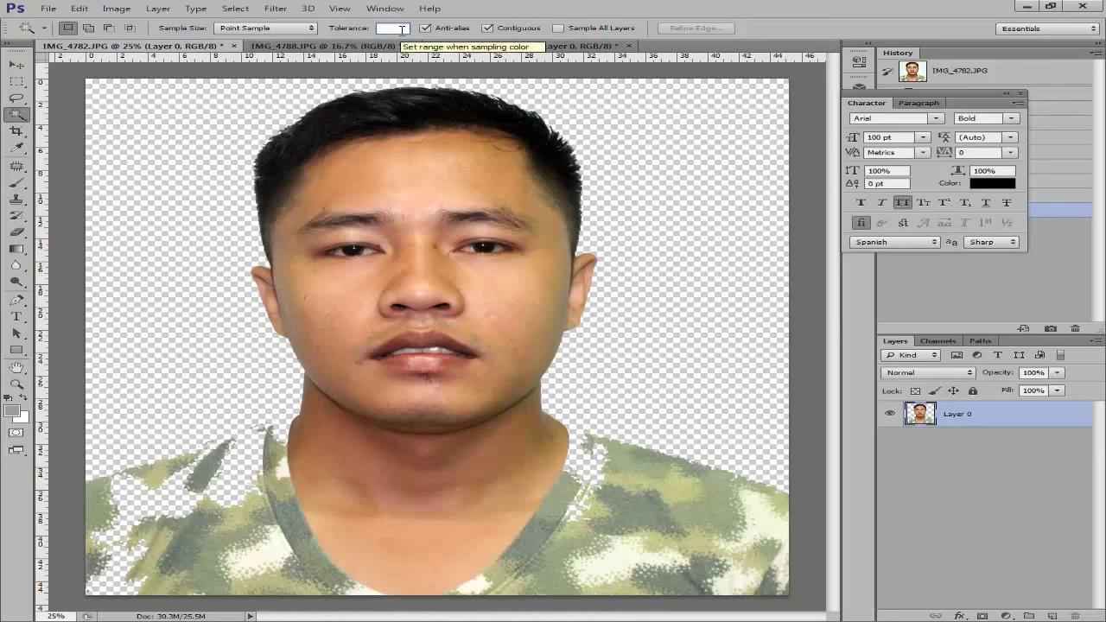
pyautogui.write('100')
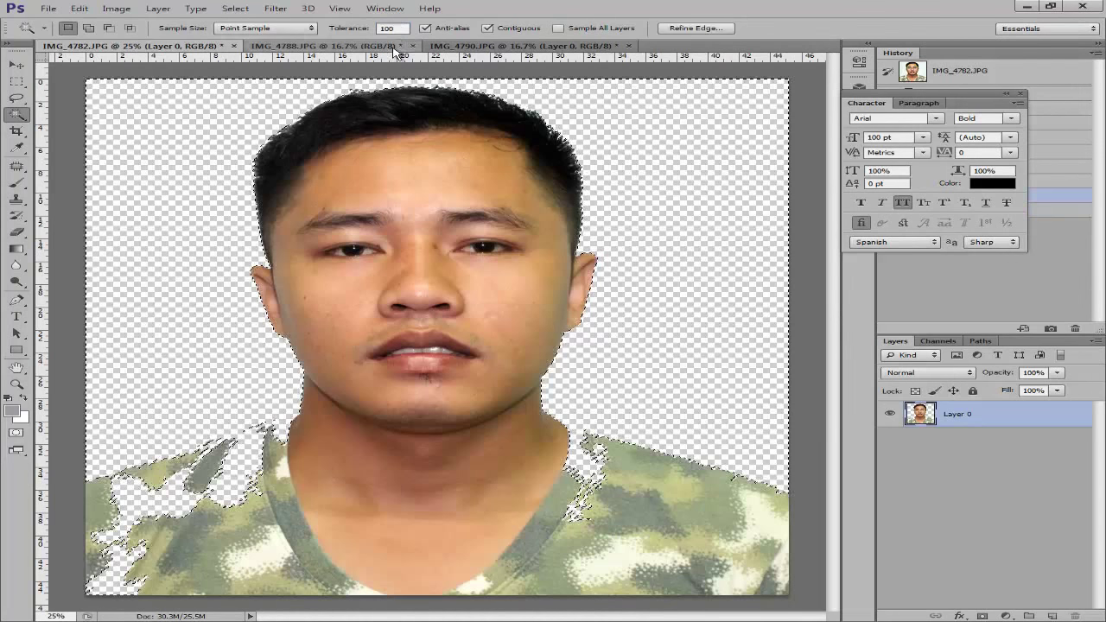
pyautogui.click(108, 160)
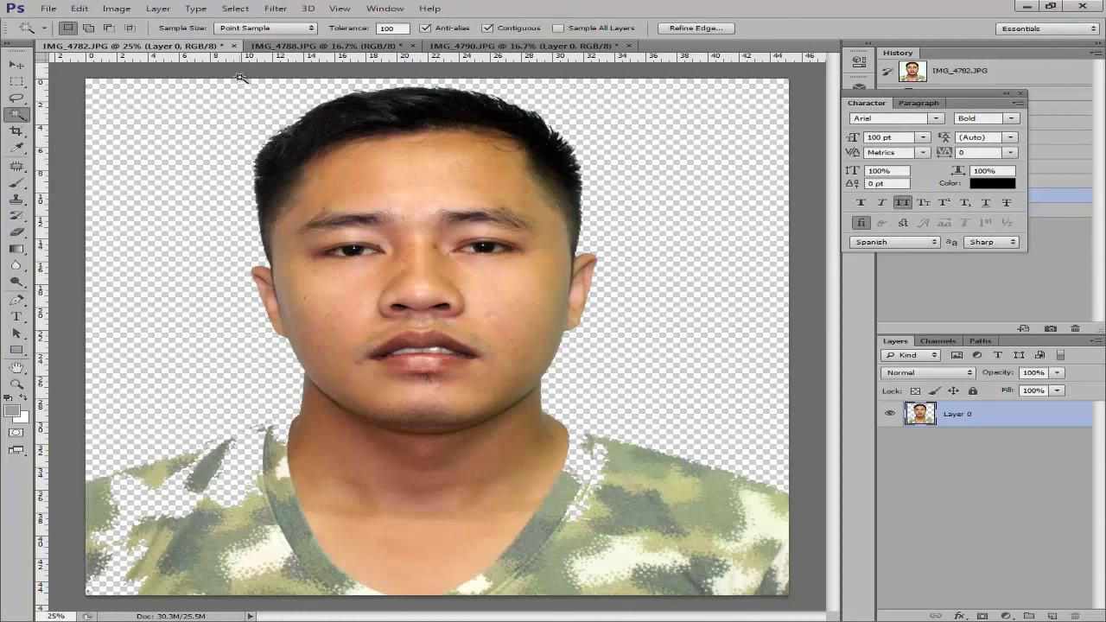
pyautogui.hotkey('ctrl', 'd')
pyautogui.hotkey('ctrl', 'alt', 'z')
pyautogui.hotkey('ctrl', 'alt', 'z')
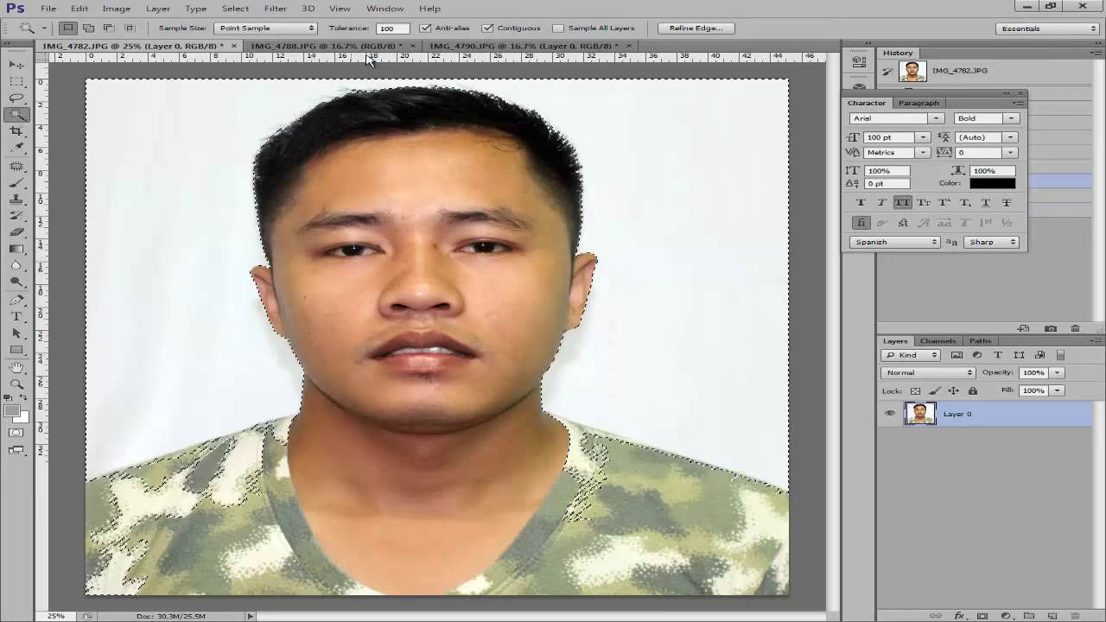
pyautogui.hotkey('ctrl', 'd')
pyautogui.click(398, 28)
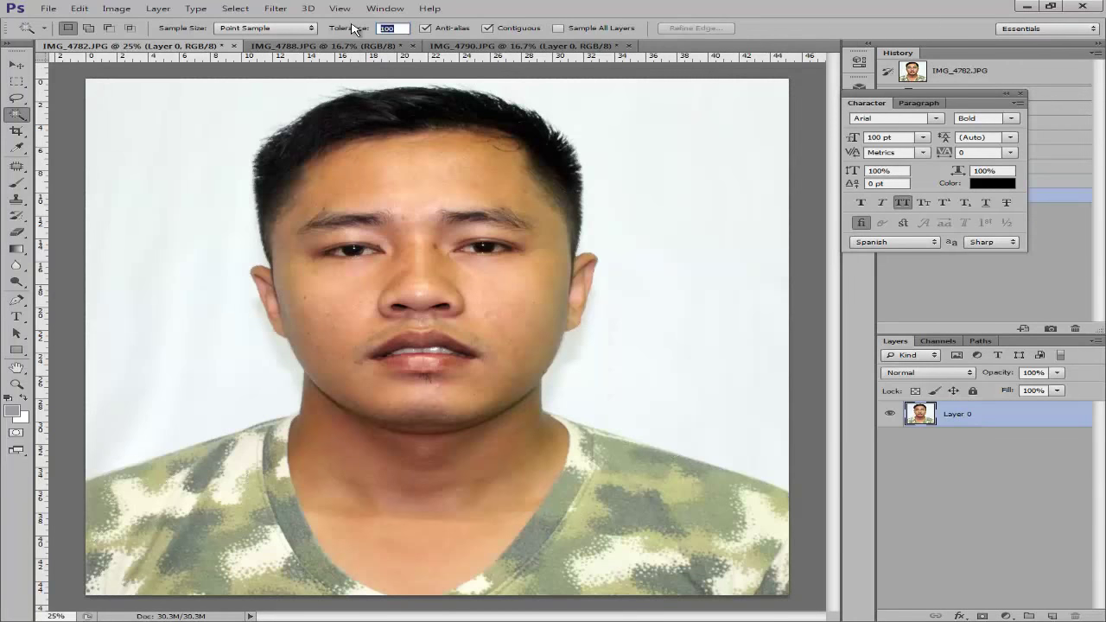
pyautogui.press('Return')
pyautogui.click(737, 280)
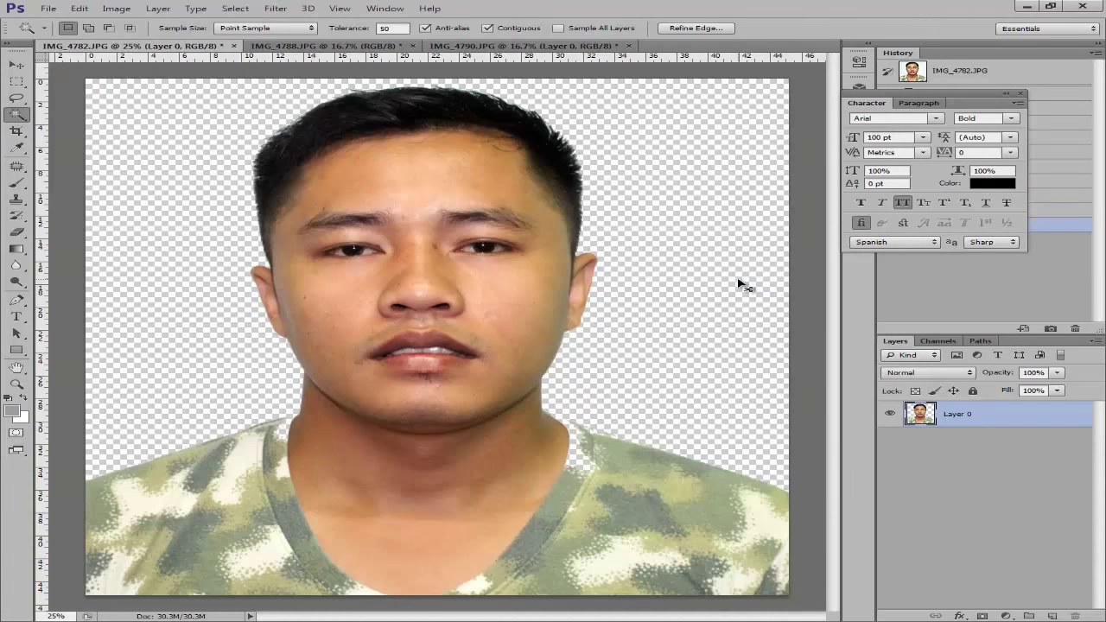
pyautogui.hotkey('ctrl', 'd')
pyautogui.hotkey('ctrl', '+')
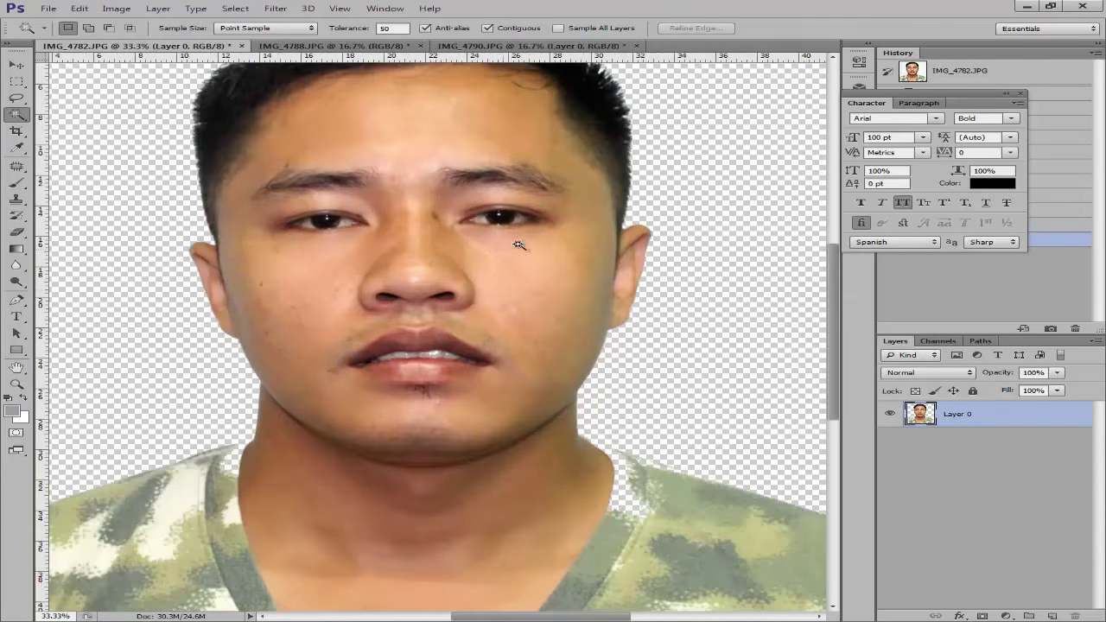
pyautogui.scroll(5, 518, 259)
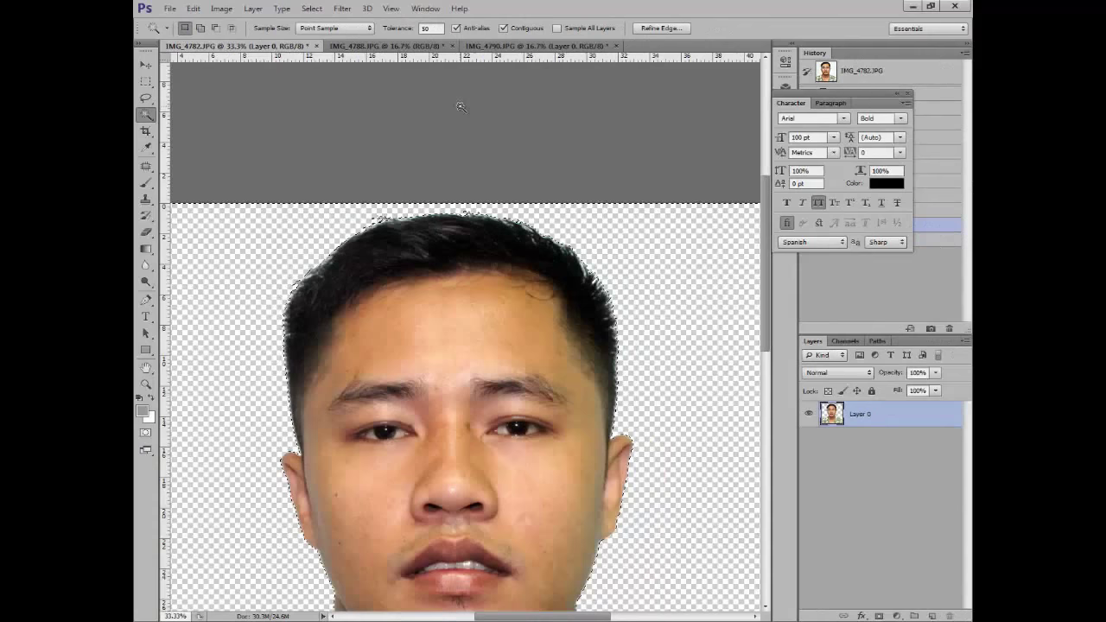
pyautogui.hotkey('ctrl', 'alt', 'z')
pyautogui.hotkey('ctrl', 'alt', 'z')
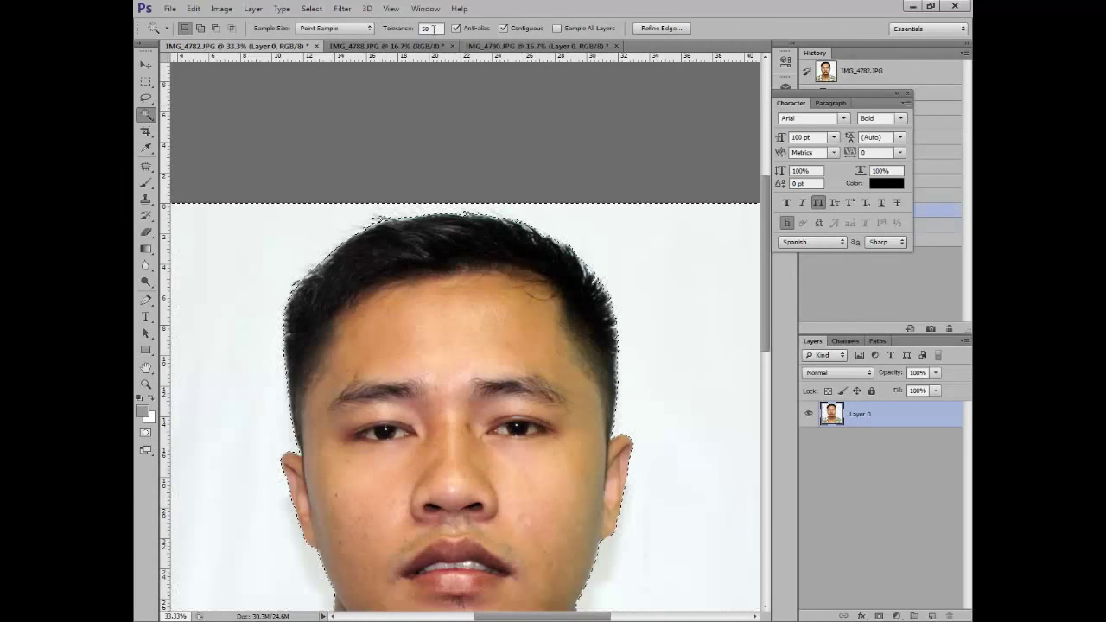
pyautogui.doubleClick(429, 28)
pyautogui.write('100')
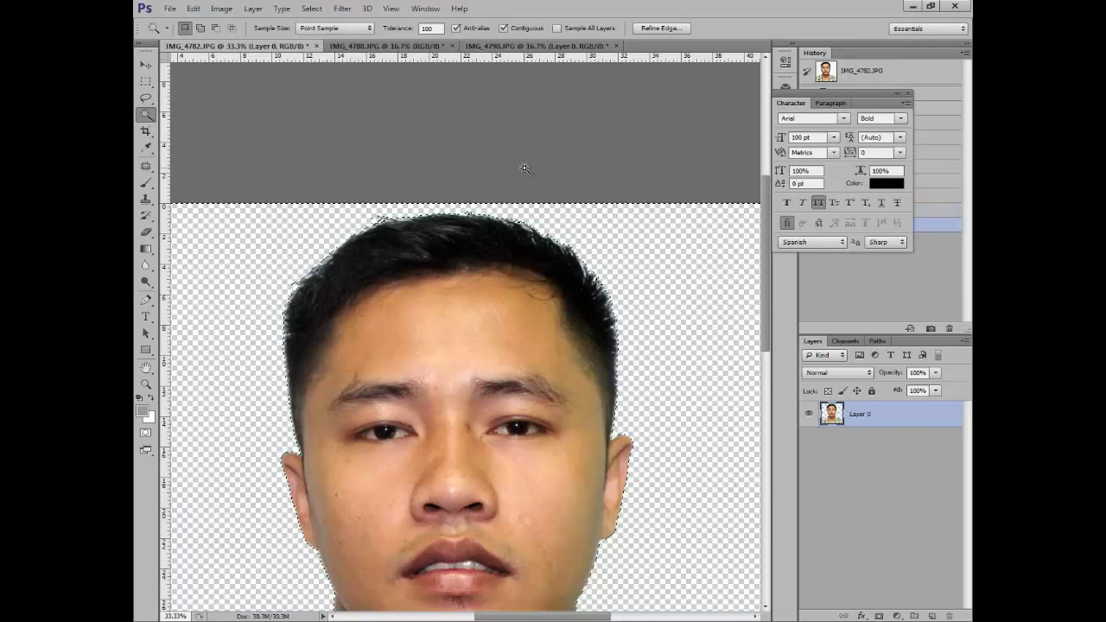
pyautogui.hotkey('ctrl', 'd')
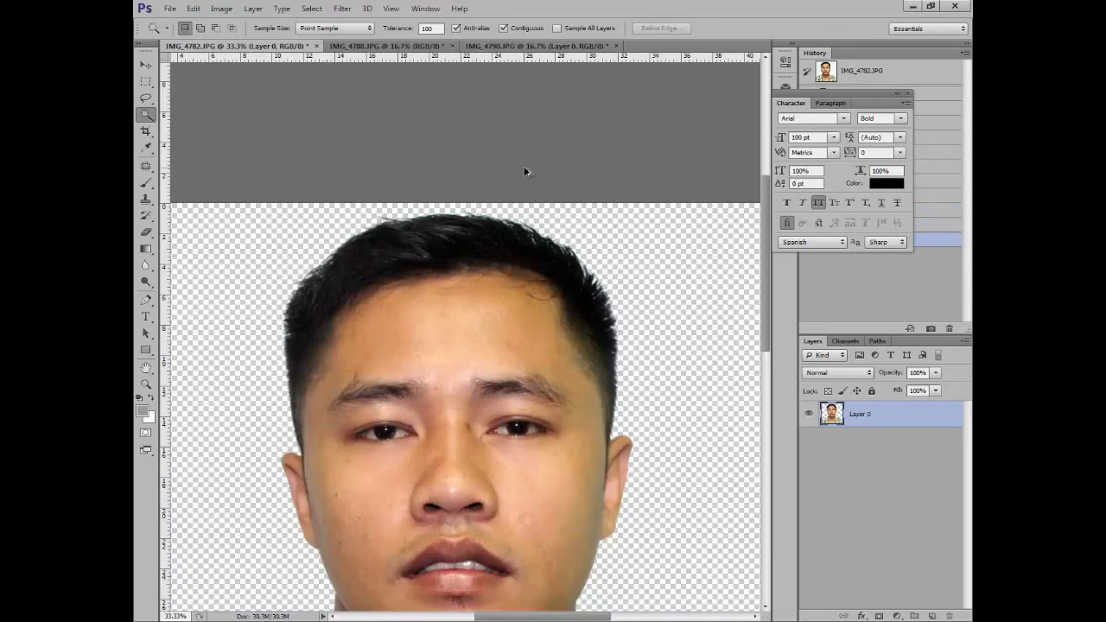
pyautogui.hotkey('ctrl', 'alt', 'z')
pyautogui.hotkey('ctrl', 'alt', 'z')
pyautogui.hotkey('ctrl', 'alt', 'z')
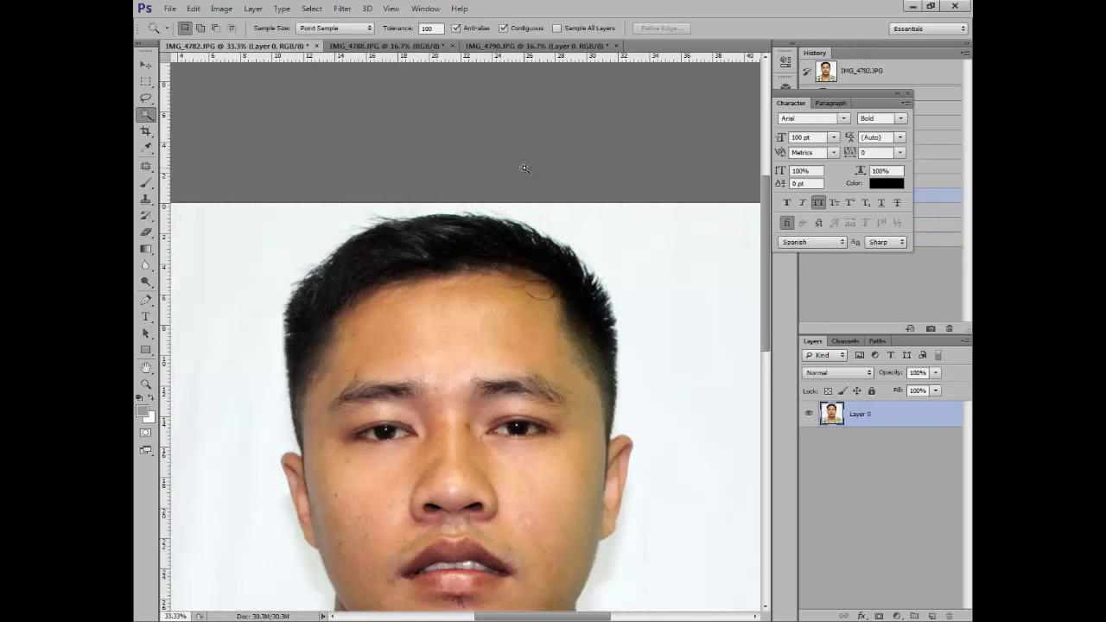
pyautogui.click(645, 263)
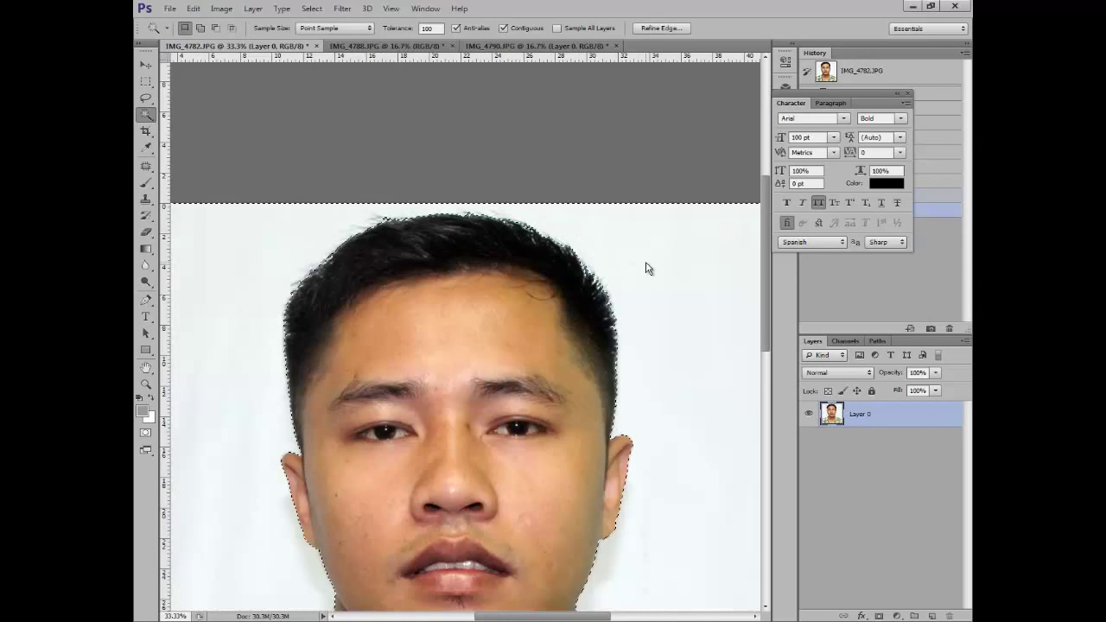
pyautogui.press('Delete')
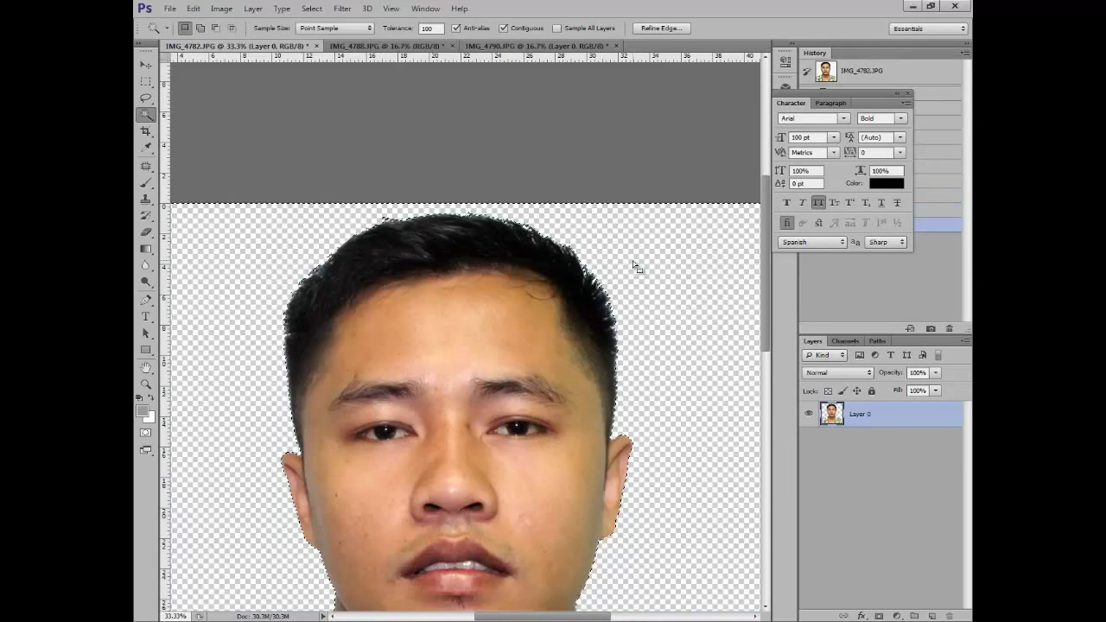
pyautogui.hotkey('ctrl', 'd')
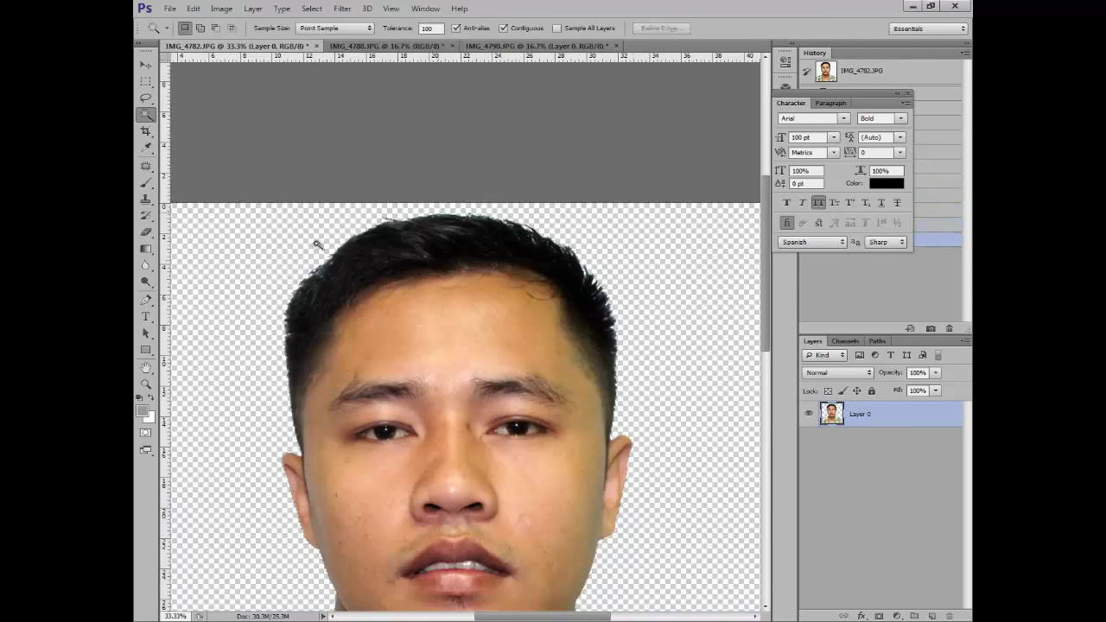
pyautogui.hotkey('ctrl', '-')
pyautogui.hotkey('ctrl', '-')
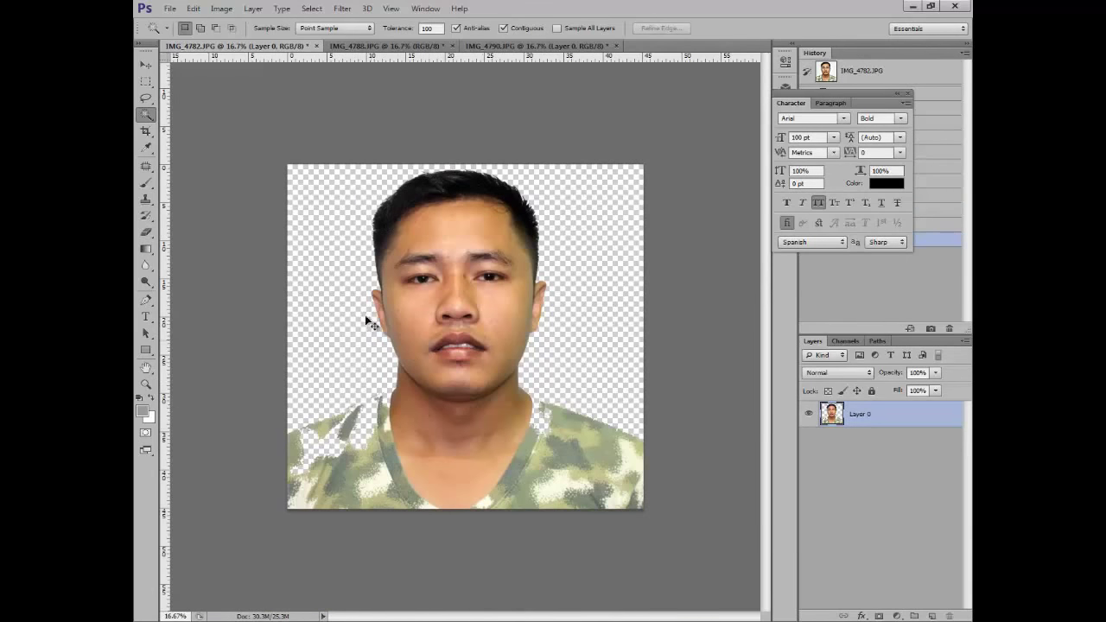
pyautogui.hotkey('ctrl', '+')
pyautogui.hotkey('ctrl', '+')
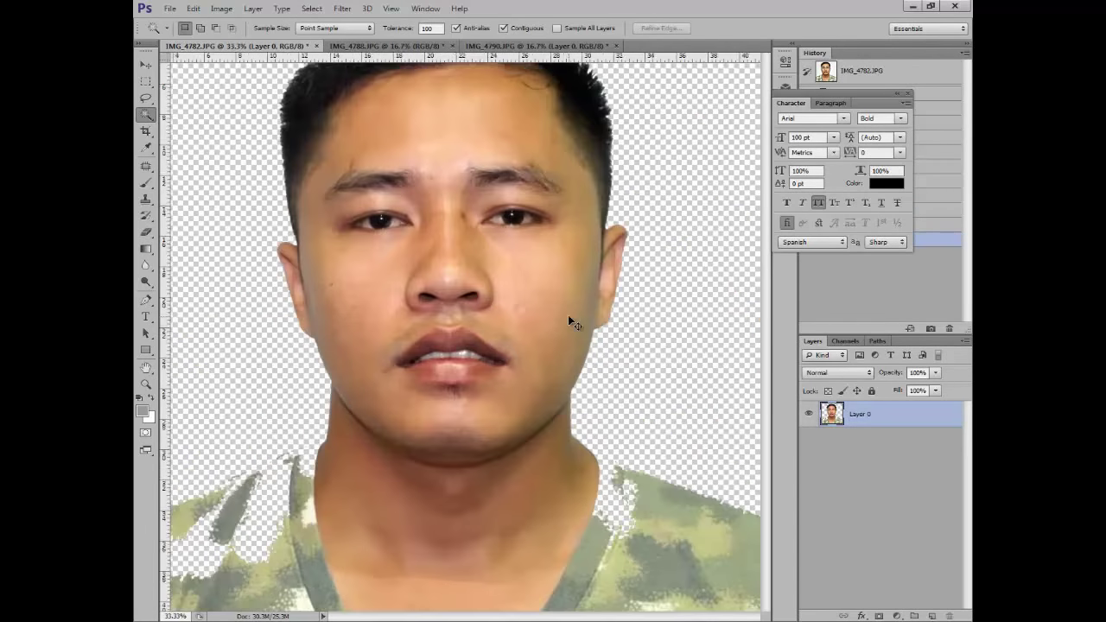
pyautogui.hotkey('ctrl', '-')
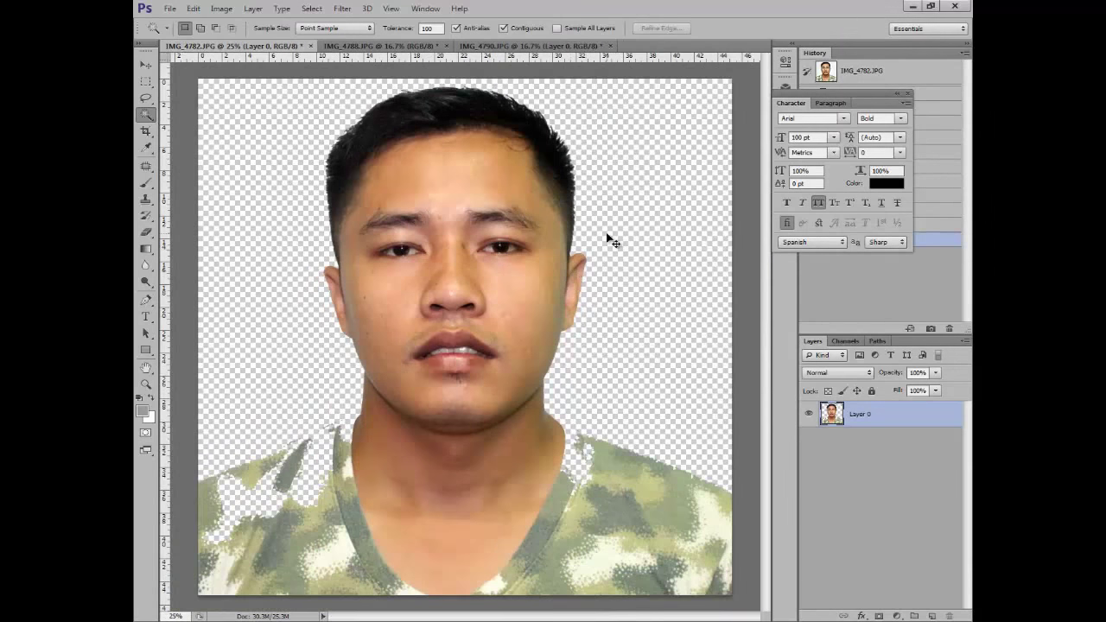
pyautogui.hotkey('ctrl', '-')
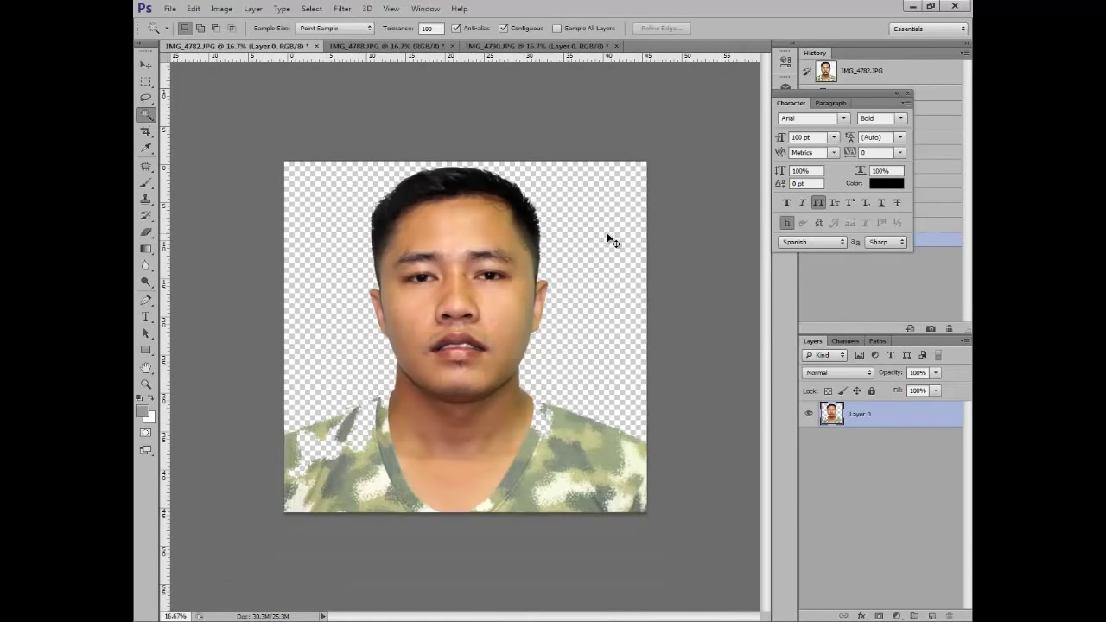
pyautogui.hotkey('ctrl', '+')
pyautogui.hotkey('ctrl', '+')
pyautogui.hotkey('ctrl', '-')
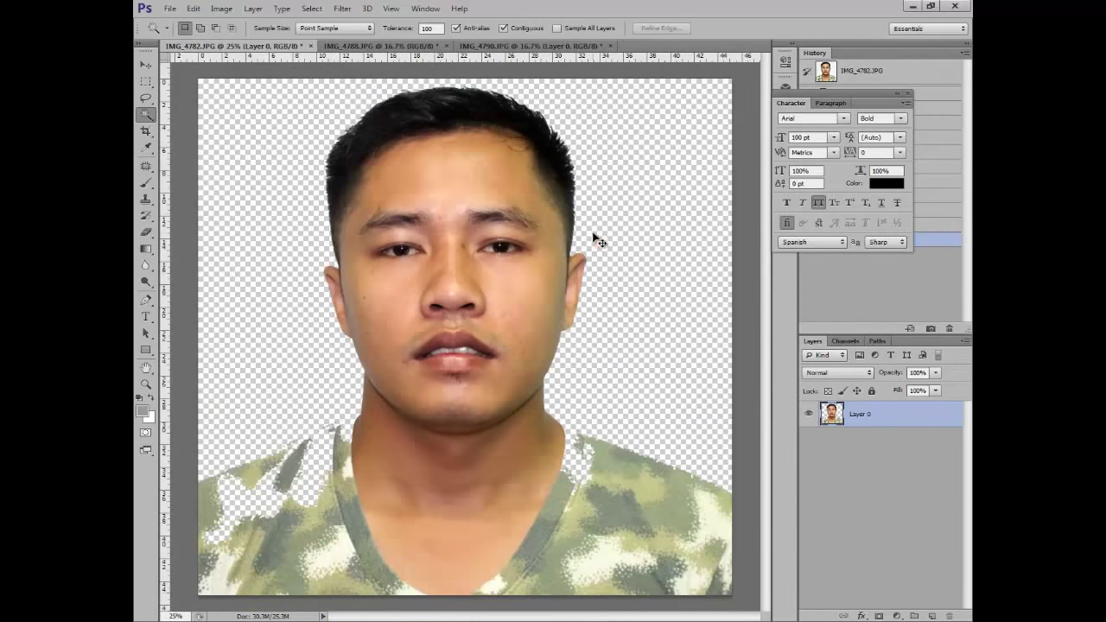
pyautogui.hotkey('ctrl', '-')
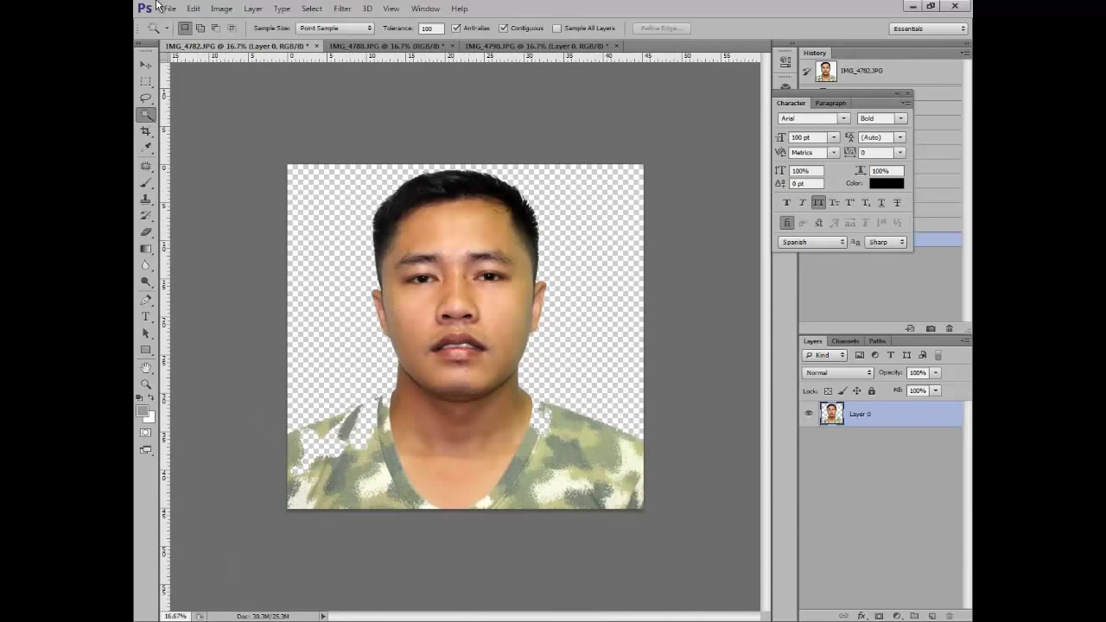
# Open 1.psd from the formal cloth template male folder after dismissing an unsupported-document error.
pyautogui.click(166, 9)
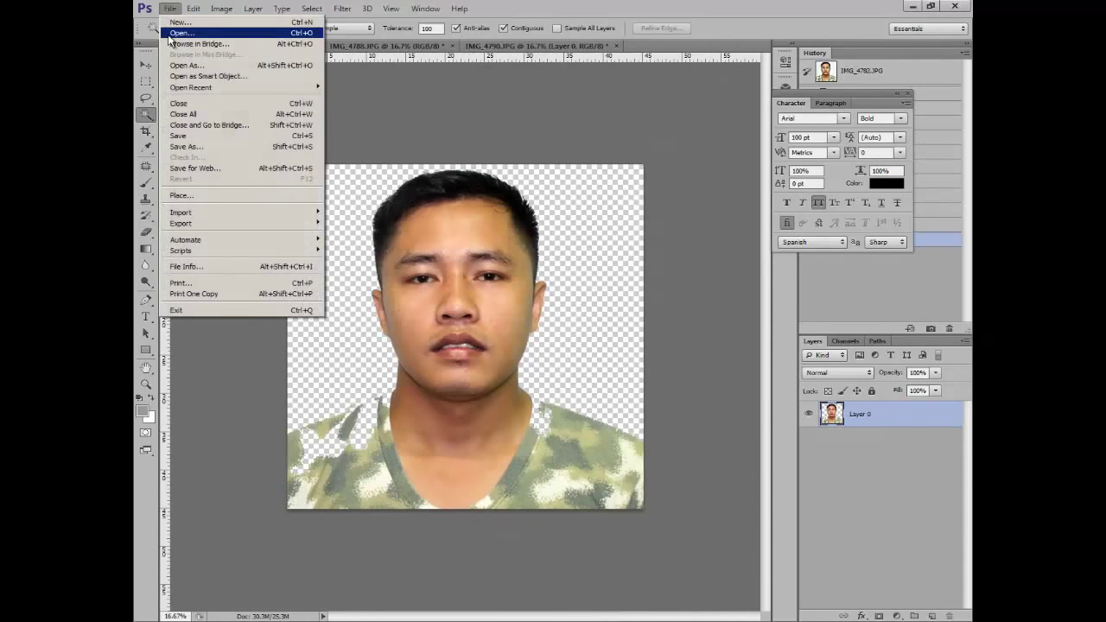
pyautogui.click(179, 33)
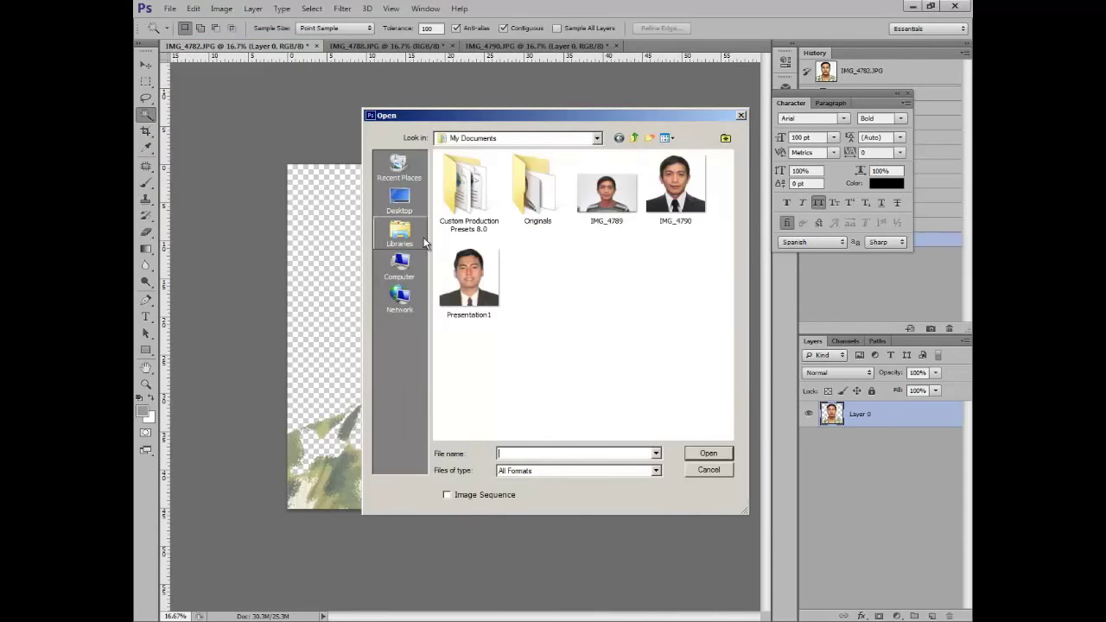
pyautogui.click(399, 266)
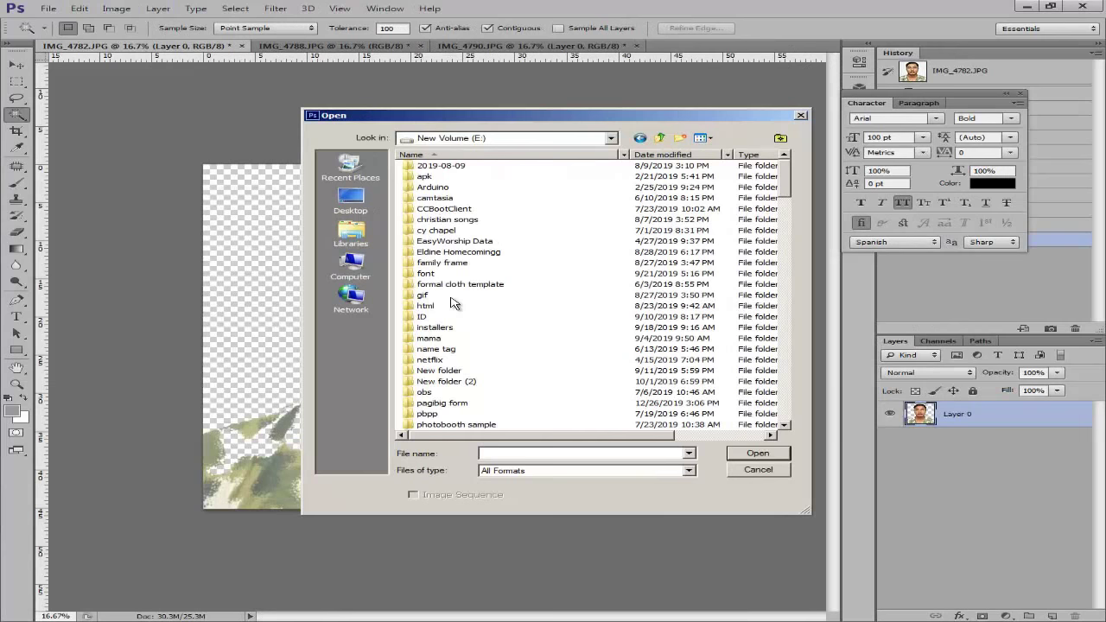
pyautogui.doubleClick(451, 297)
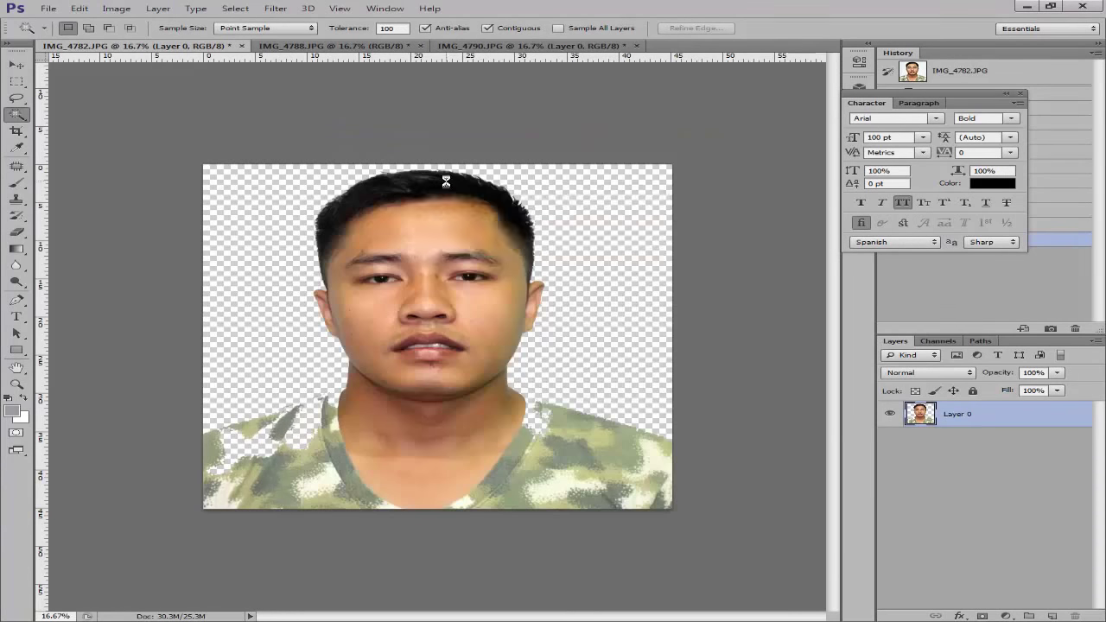
pyautogui.click(539, 244)
pyautogui.click(49, 8)
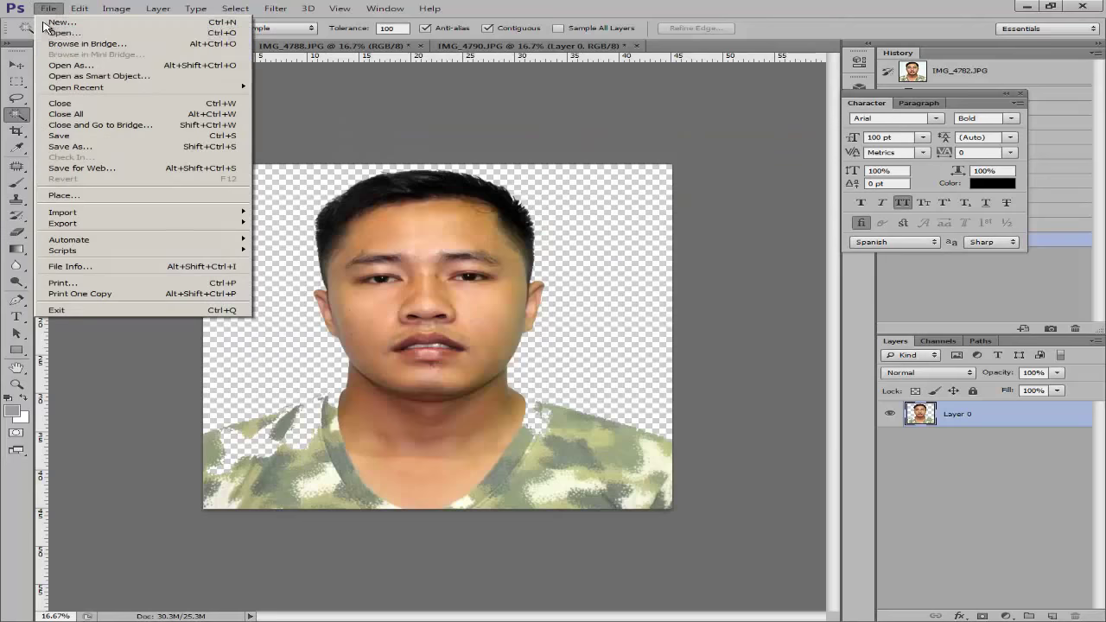
pyautogui.click(54, 33)
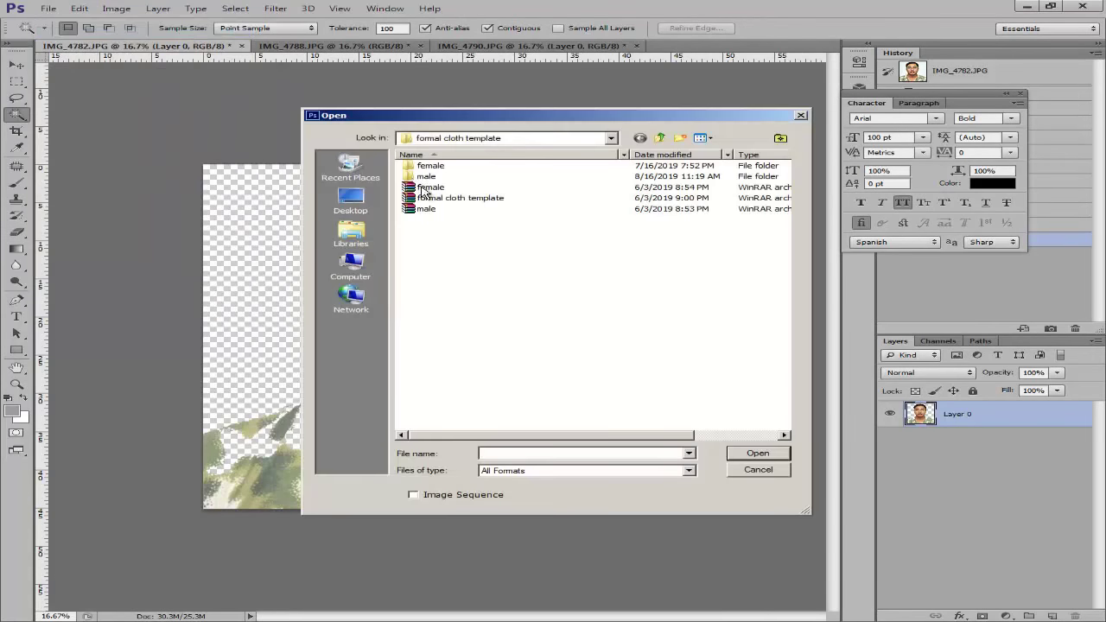
pyautogui.doubleClick(426, 176)
pyautogui.click(636, 200)
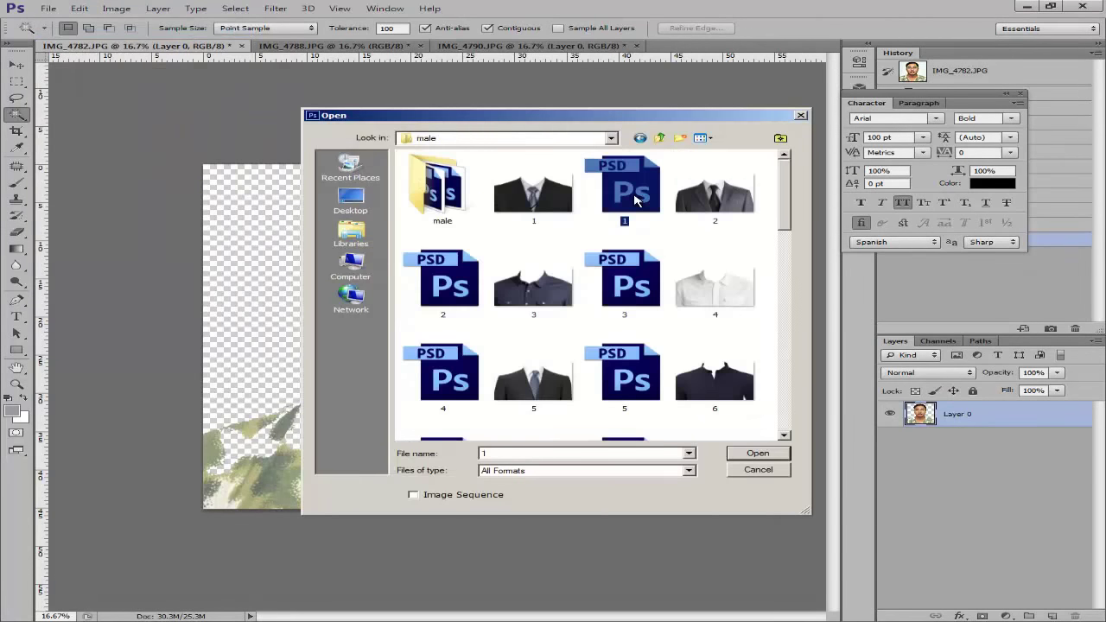
pyautogui.doubleClick(636, 199)
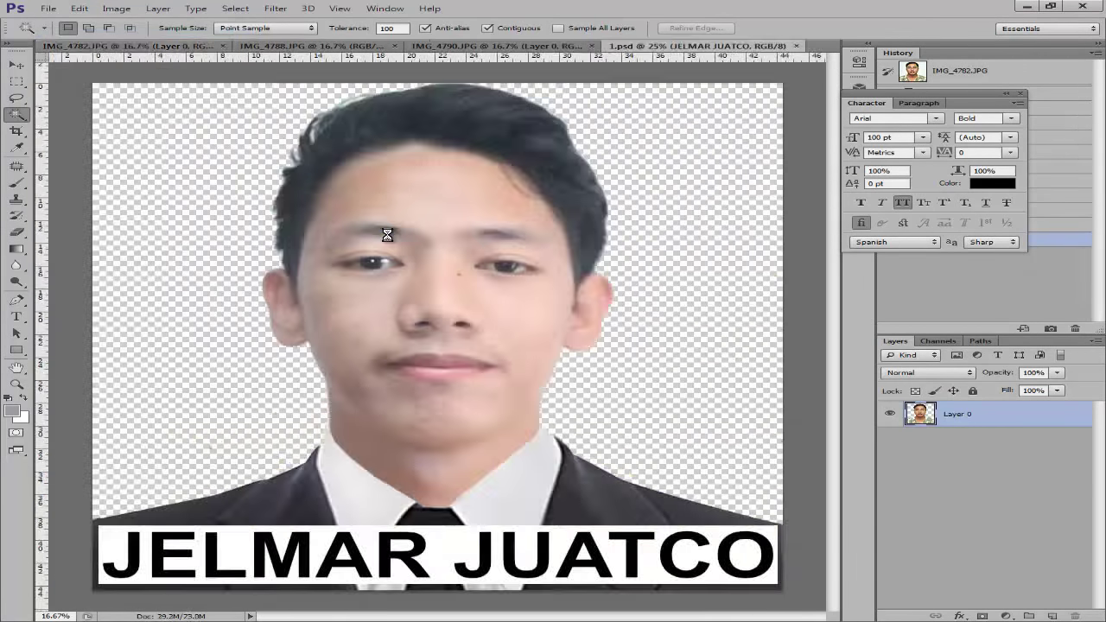
# Drag the suit into IMG_4782.JPG and scale it to about 96%.
pyautogui.press('v')
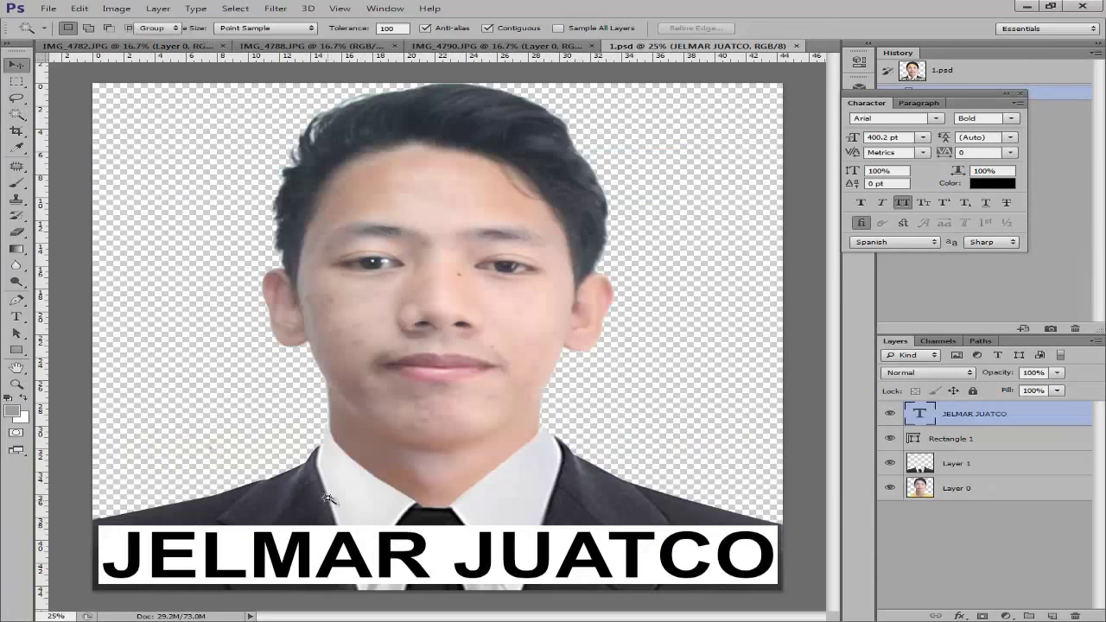
pyautogui.moveTo(328, 500); pyautogui.dragTo(344, 479)
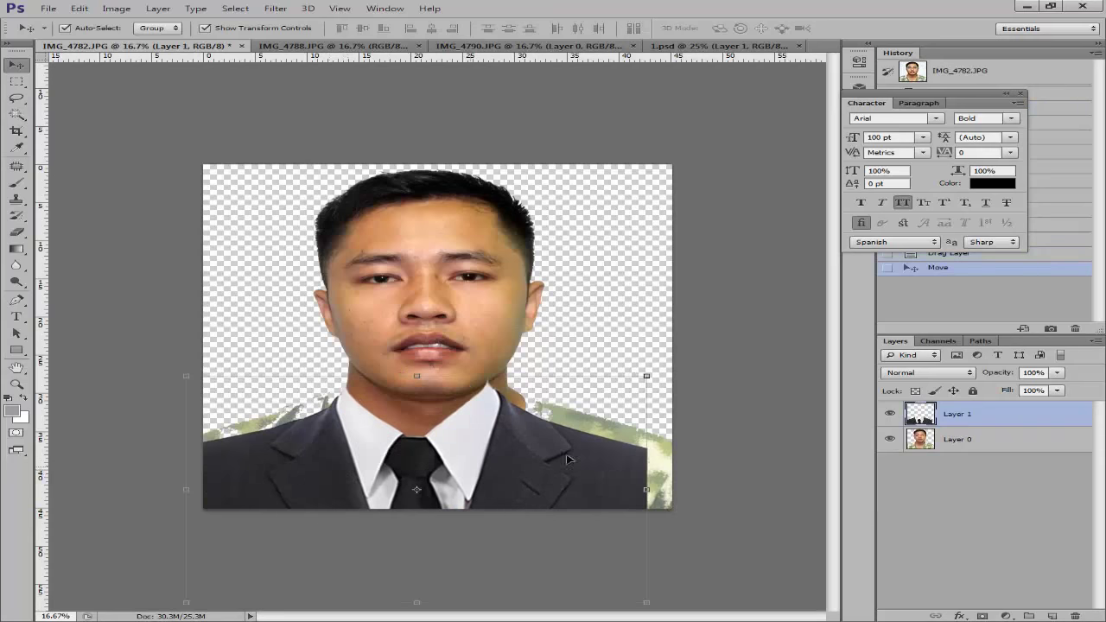
pyautogui.moveTo(646, 376); pyautogui.dragTo(722, 338)
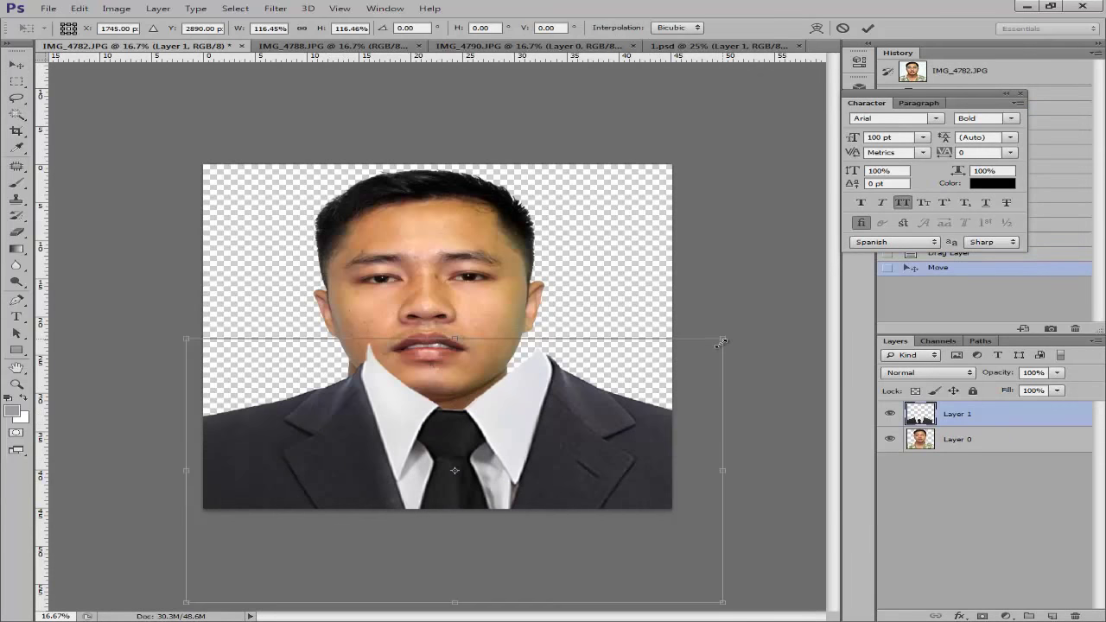
pyautogui.press('Return')
pyautogui.moveTo(546, 464); pyautogui.dragTo(538, 458)
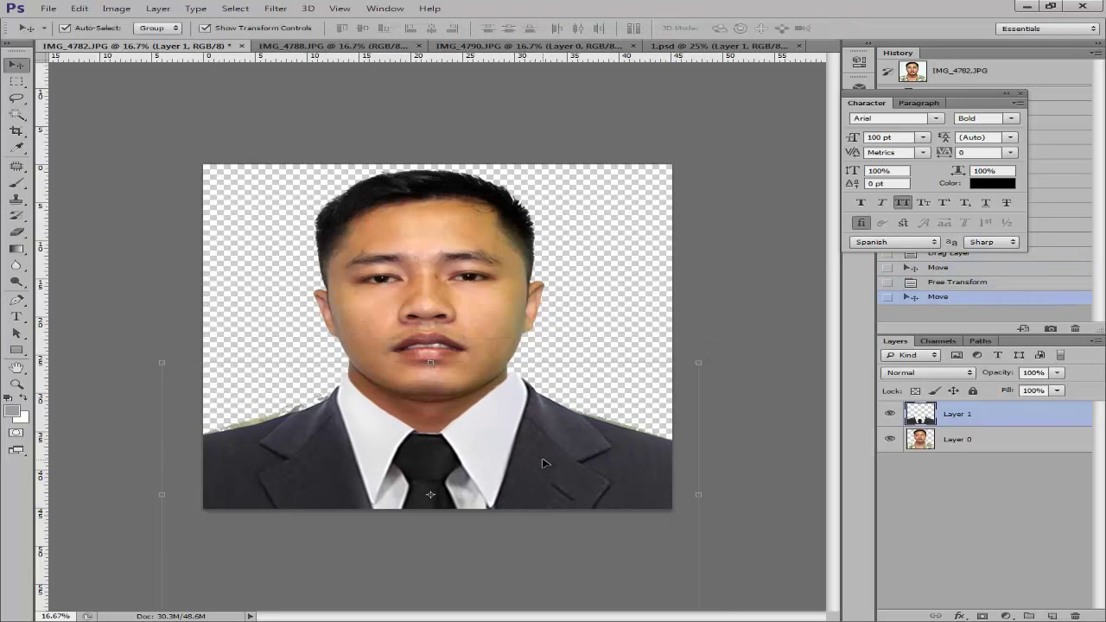
pyautogui.moveTo(700, 363); pyautogui.dragTo(678, 374)
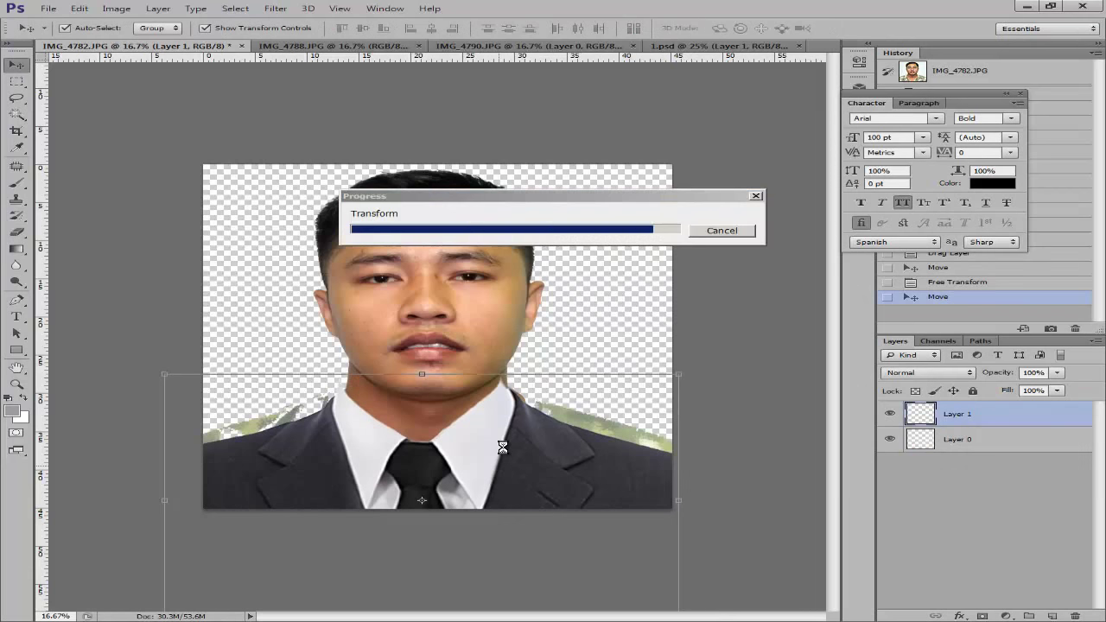
# Nudge the suit with Shift+arrow keys until it sits under the chin.
pyautogui.hotkey('shift', 'Right')
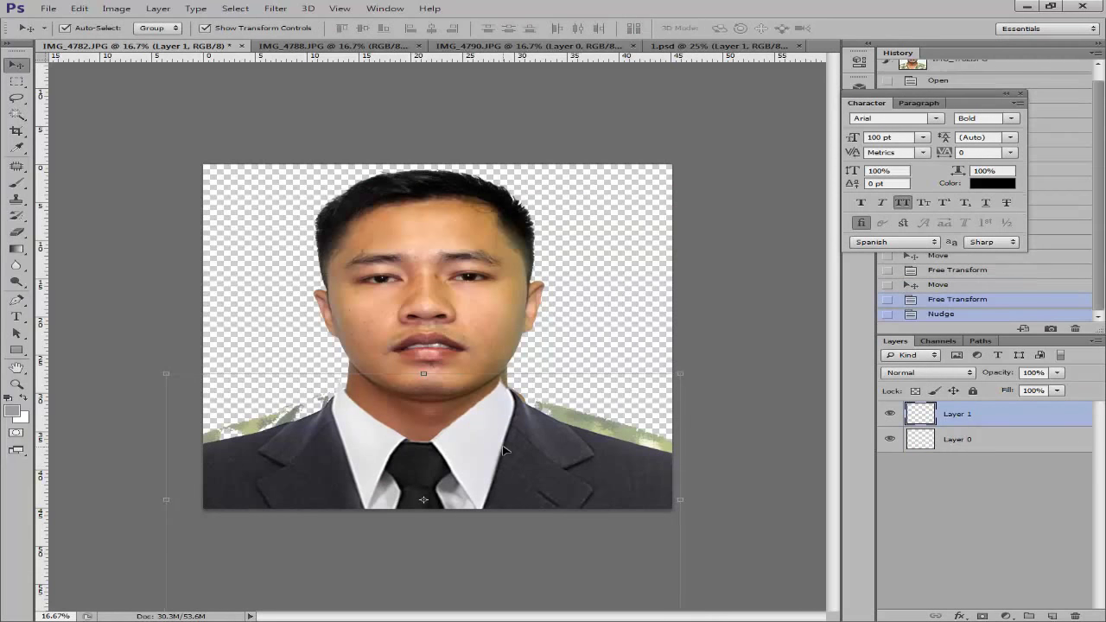
pyautogui.hotkey('shift', 'Right')
pyautogui.hotkey('shift', 'Right')
pyautogui.hotkey('shift', 'Right')
pyautogui.hotkey('shift', 'Right')
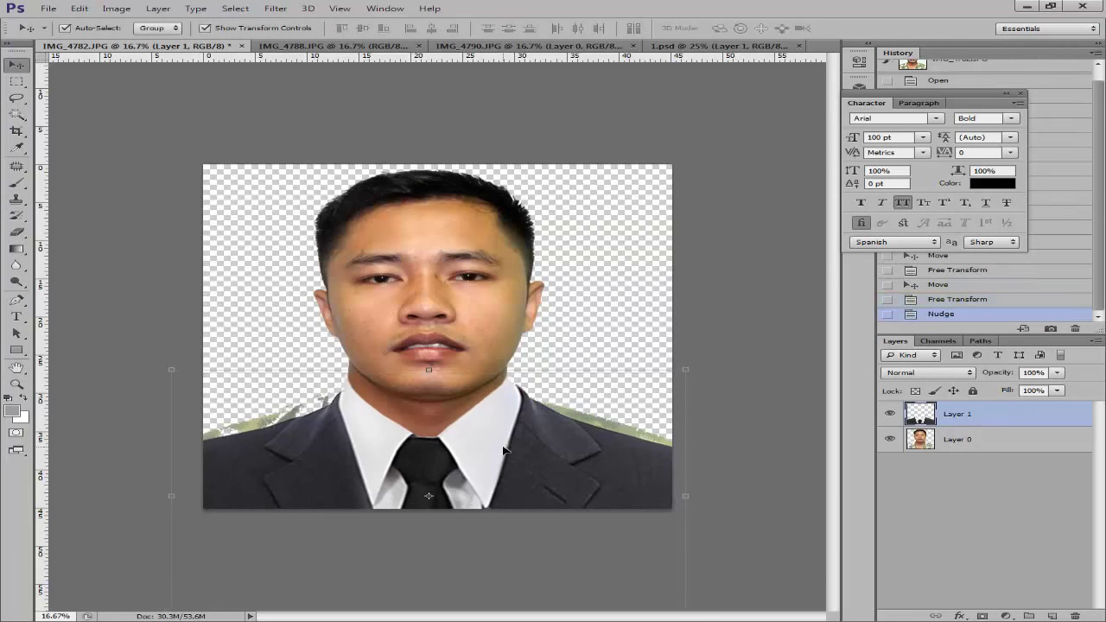
pyautogui.hotkey('shift', 'Up')
pyautogui.hotkey('shift', 'Up')
pyautogui.hotkey('shift', 'Up')
pyautogui.hotkey('shift', 'Up')
pyautogui.hotkey('shift', 'Up')
pyautogui.hotkey('shift', 'Up')
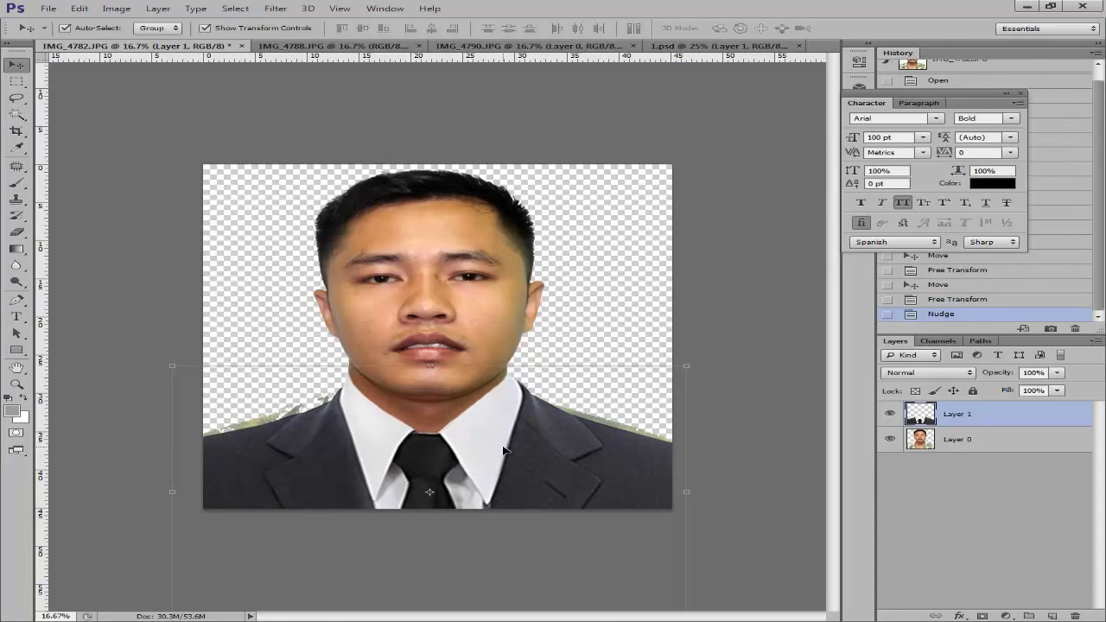
pyautogui.hotkey('shift', 'Down')
pyautogui.hotkey('shift', 'Down')
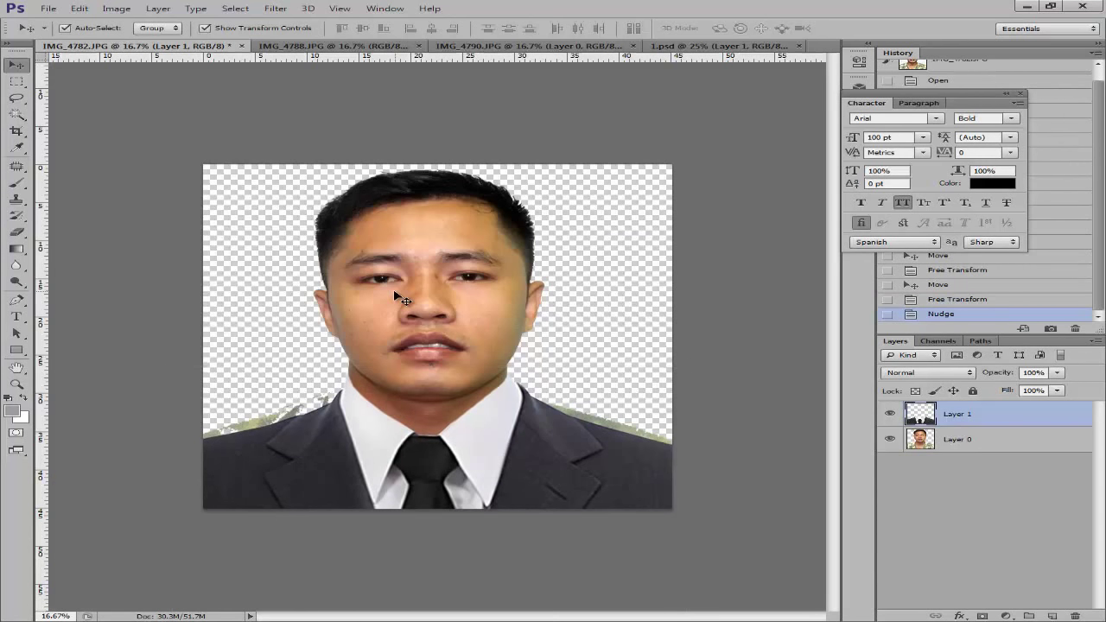
# Erase the camouflage fringe on both shoulders of Layer 0 with a 494 px eraser.
pyautogui.click(403, 299)
pyautogui.press('e')
pyautogui.rightClick(327, 403)
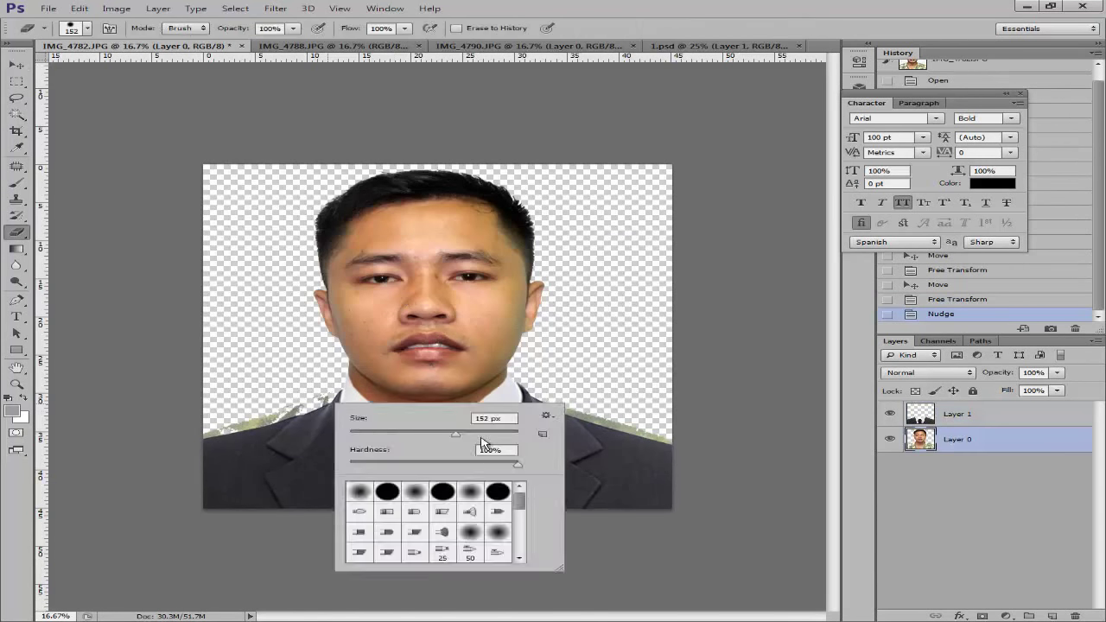
pyautogui.moveTo(499, 433)
pyautogui.mouseDown()
pyautogui.moveTo(513, 433)
pyautogui.moveTo(370, 433)
pyautogui.mouseUp()
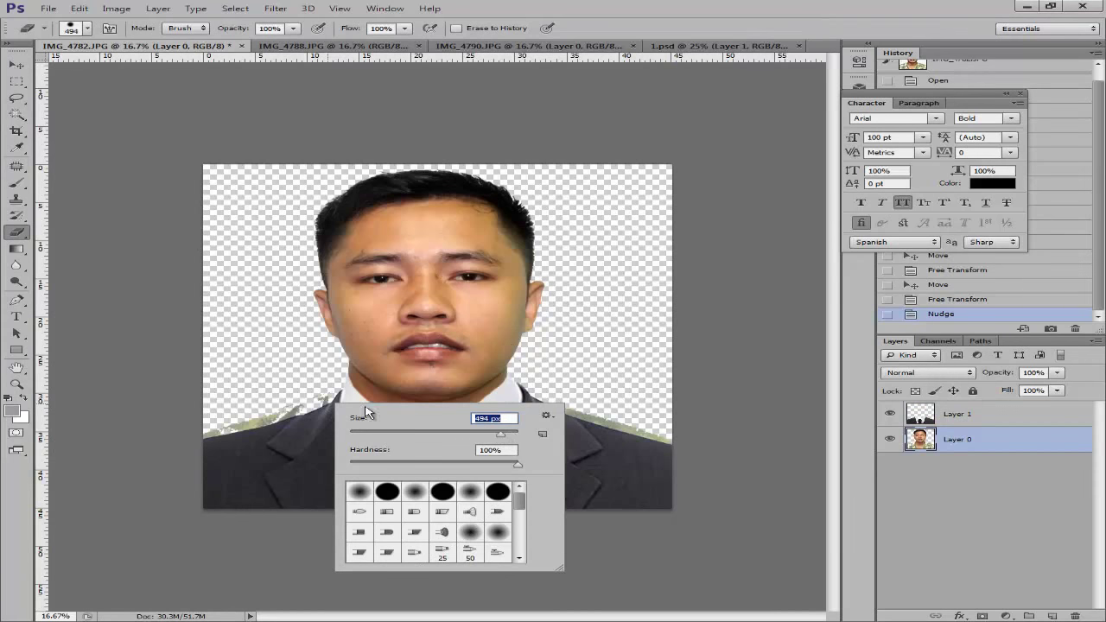
pyautogui.click(303, 390)
pyautogui.click(309, 395)
pyautogui.click(222, 420)
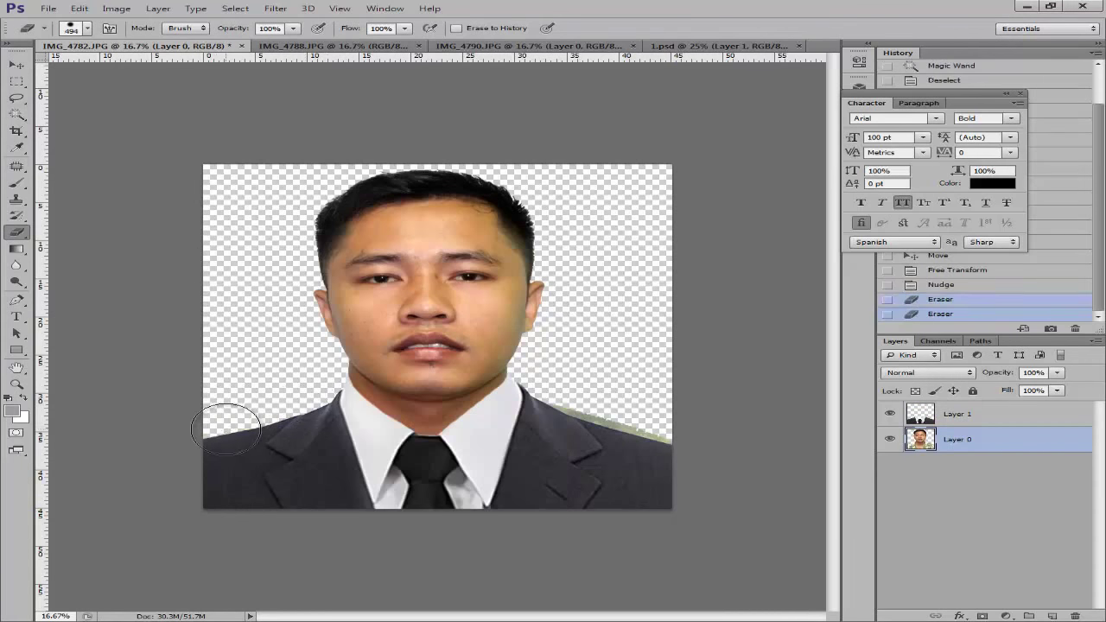
pyautogui.click(222, 422)
pyautogui.moveTo(533, 402)
pyautogui.mouseDown()
pyautogui.moveTo(645, 438)
pyautogui.moveTo(575, 385)
pyautogui.moveTo(682, 271)
pyautogui.moveTo(670, 197)
pyautogui.mouseUp()
# Zoom in and back out to check the cleaned shoulders.
pyautogui.press('v')
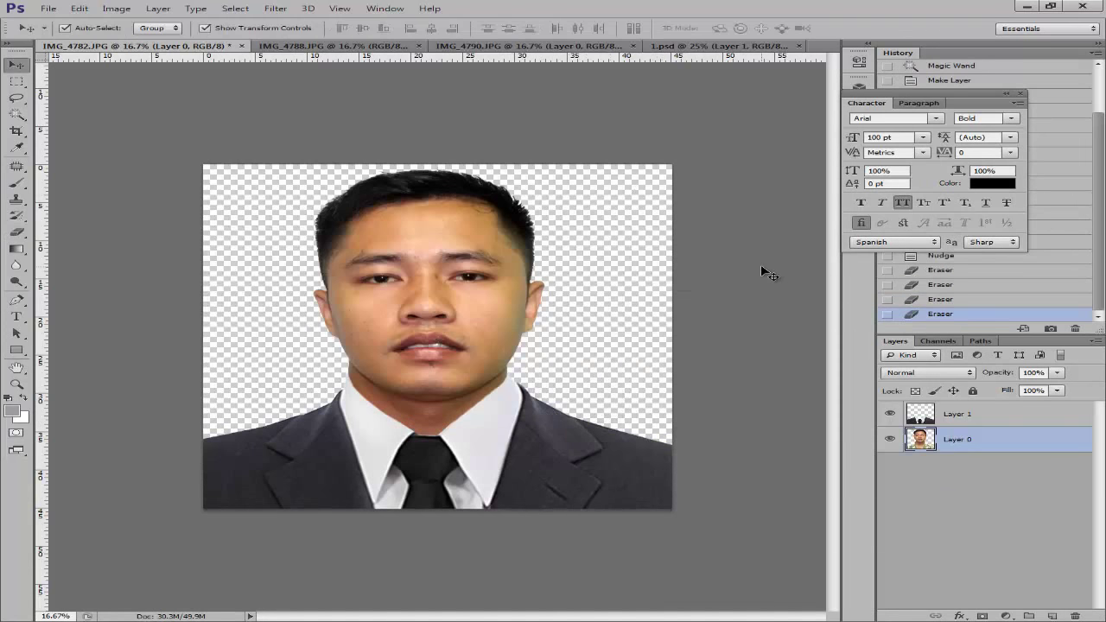
pyautogui.click(761, 268)
pyautogui.hotkey('ctrl', '+')
pyautogui.hotkey('ctrl', '+')
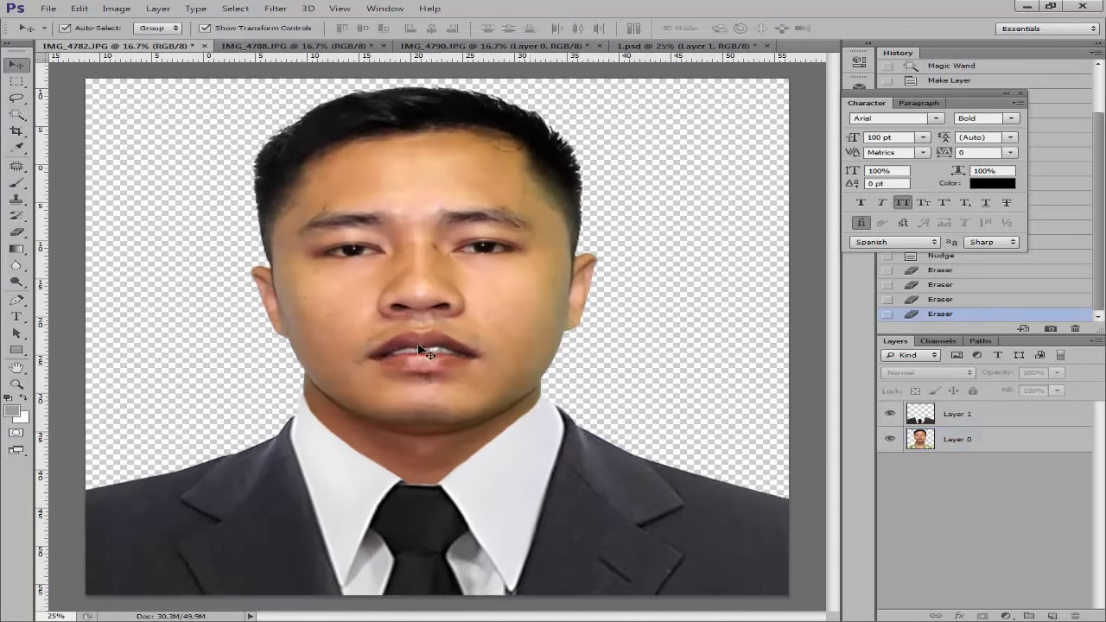
pyautogui.hotkey('ctrl', '-')
pyautogui.hotkey('ctrl', '-')
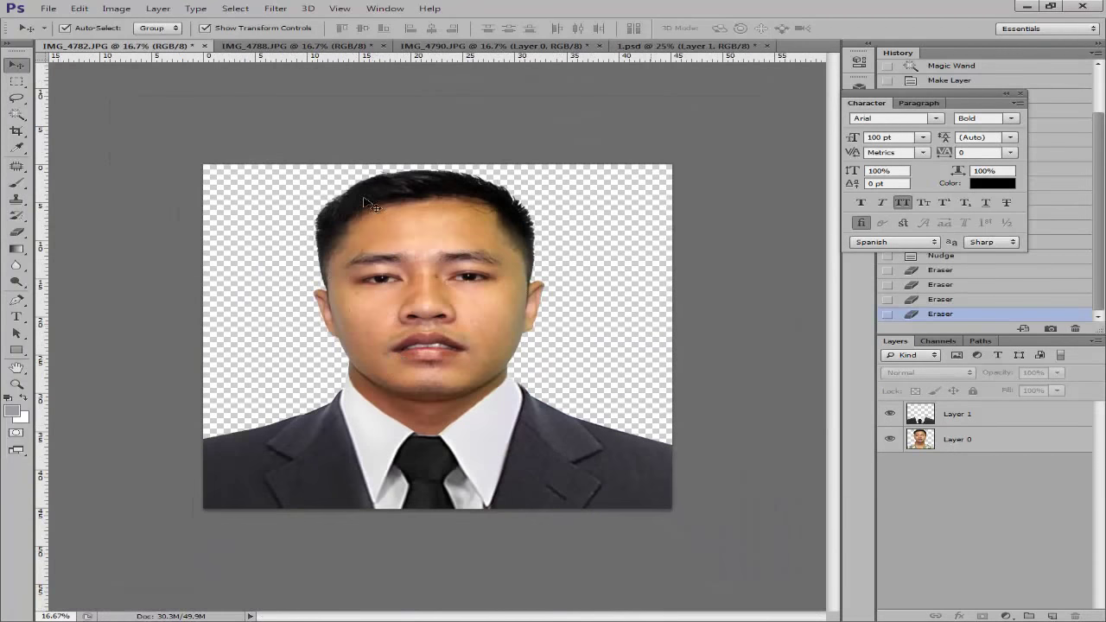
# On IMG_4788.JPG, try selecting the white background with the Magic Wand at tolerance 80.
pyautogui.click(302, 44)
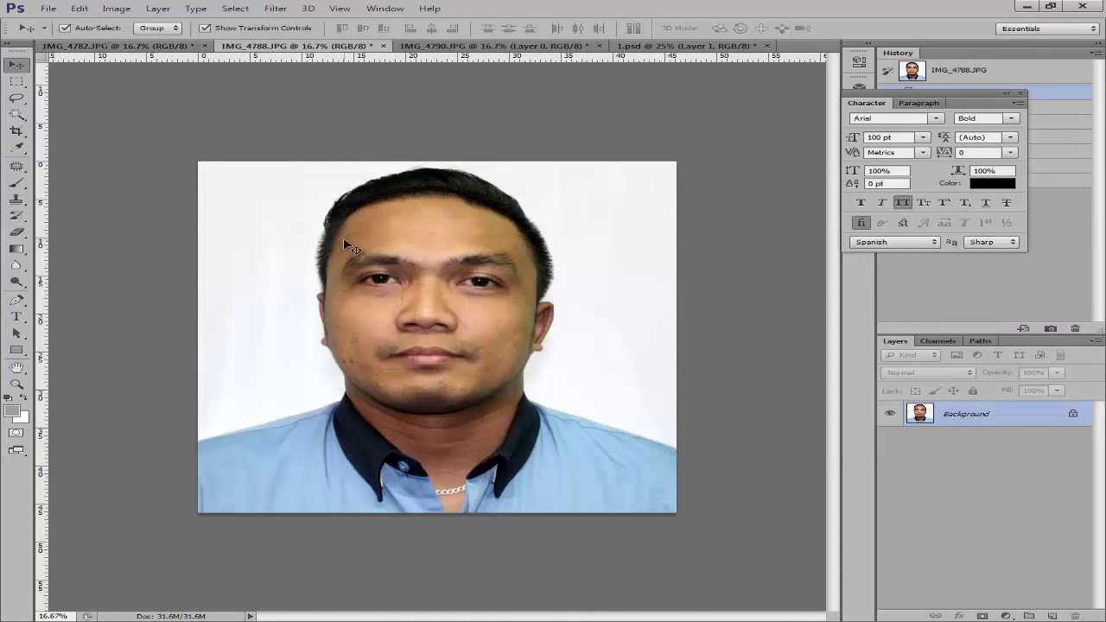
pyautogui.press('w')
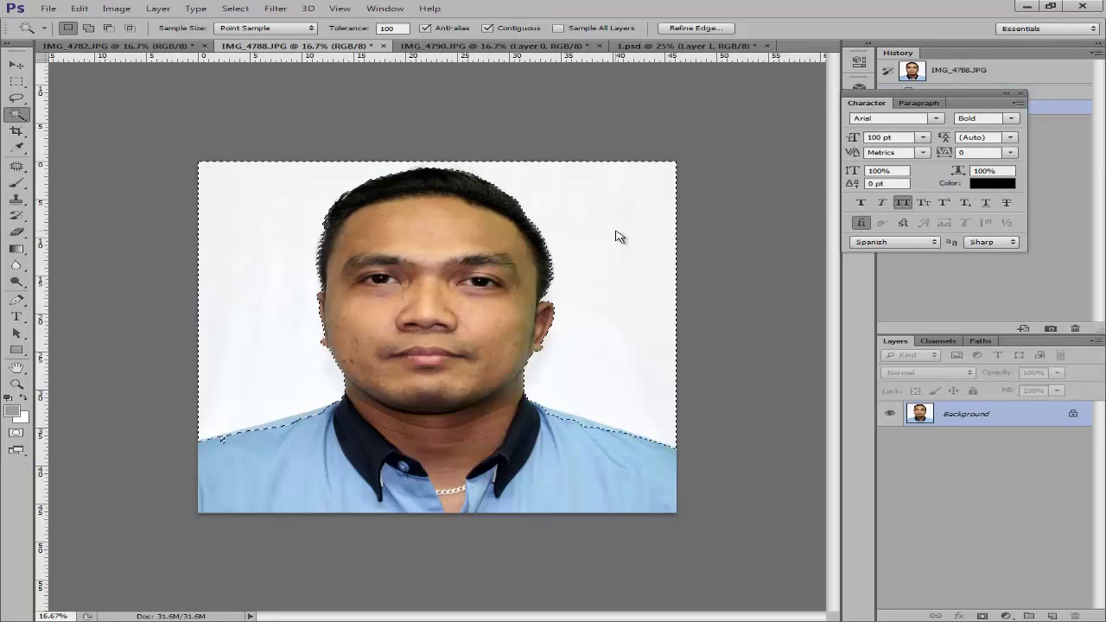
pyautogui.hotkey('ctrl', '+')
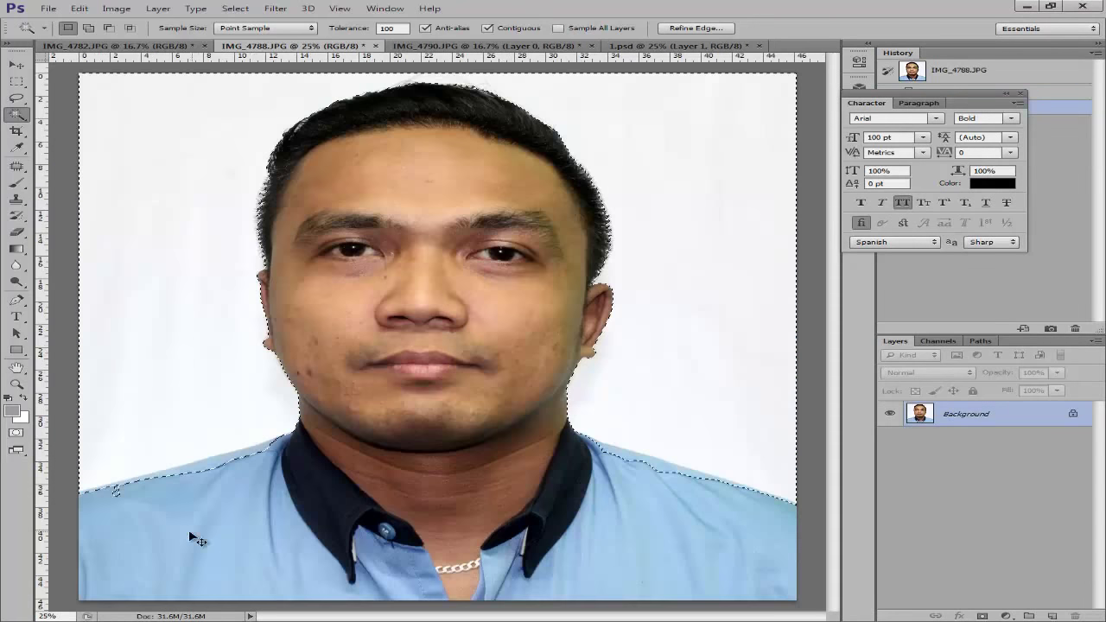
pyautogui.doubleClick(393, 29)
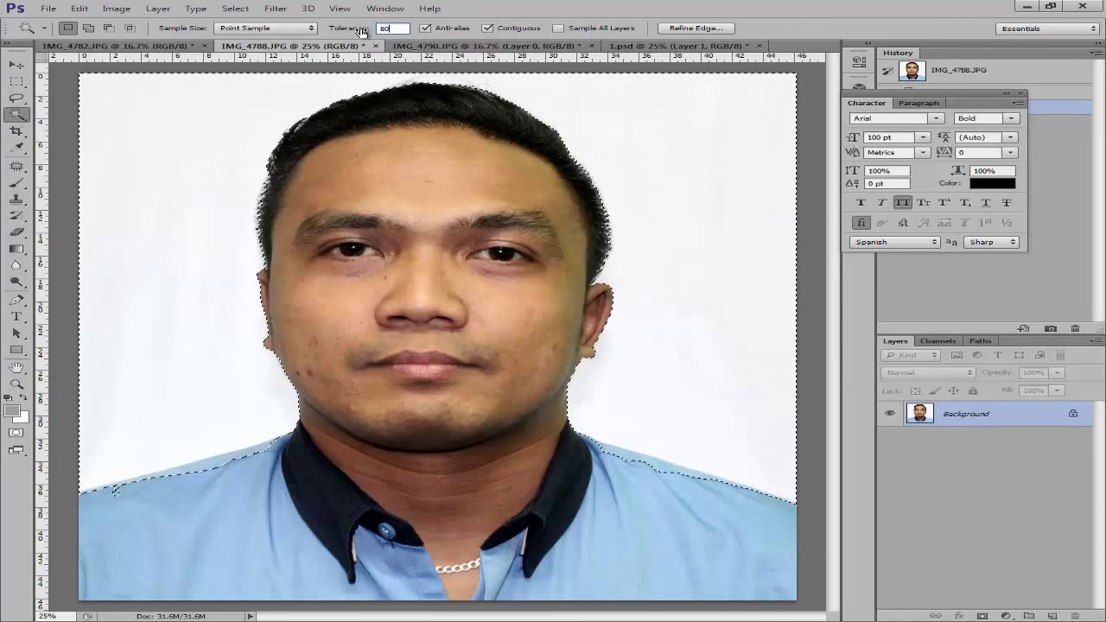
pyautogui.write('80')
pyautogui.click(193, 145)
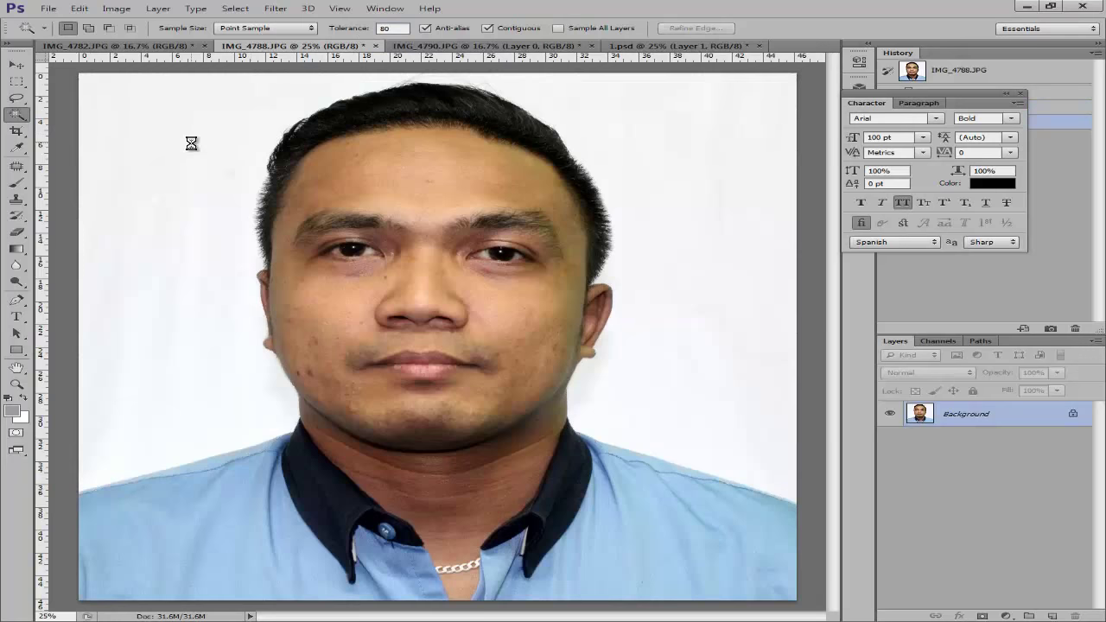
pyautogui.click(193, 146)
pyautogui.hotkey('ctrl', 'd')
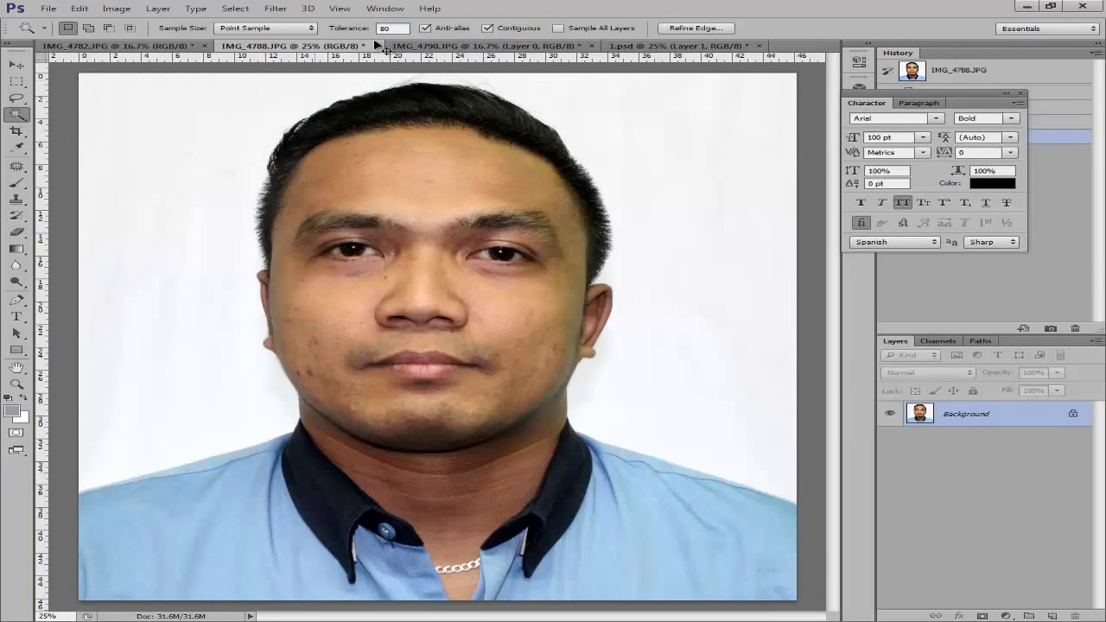
# Reselect the white background, settling on tolerance 50 after trying 70.
pyautogui.click(372, 29)
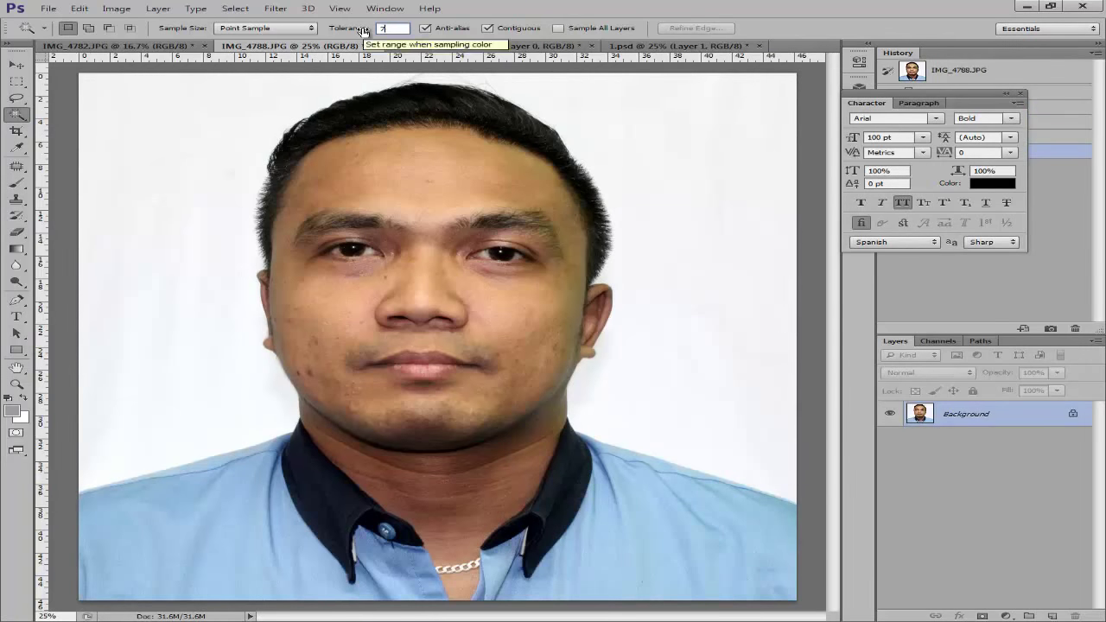
pyautogui.write('70')
pyautogui.click(222, 128)
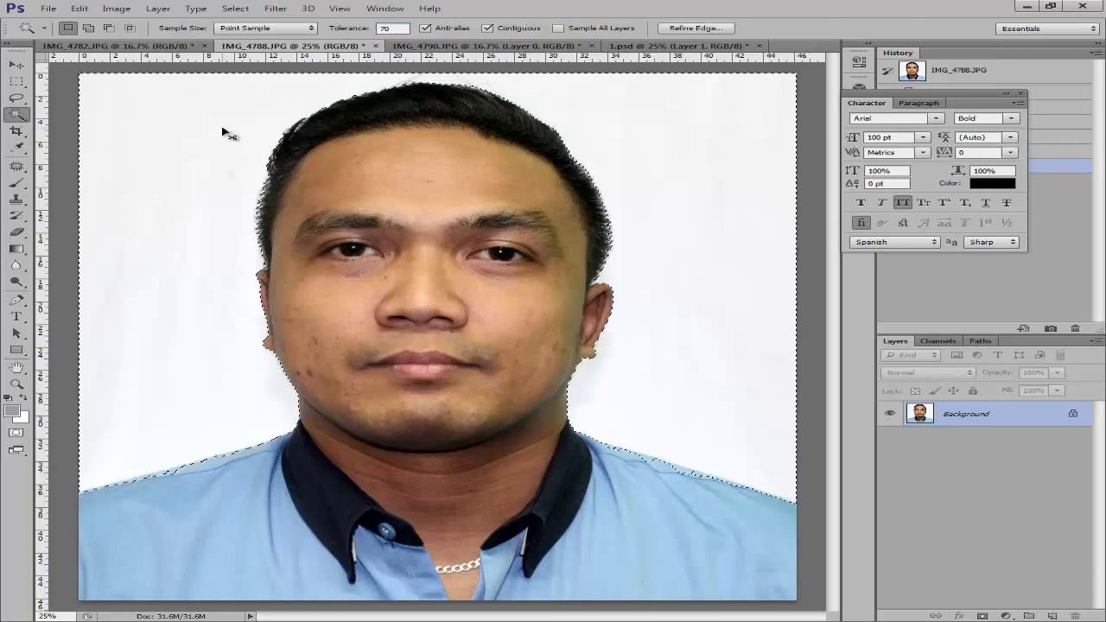
pyautogui.click(368, 28)
pyautogui.write('5')
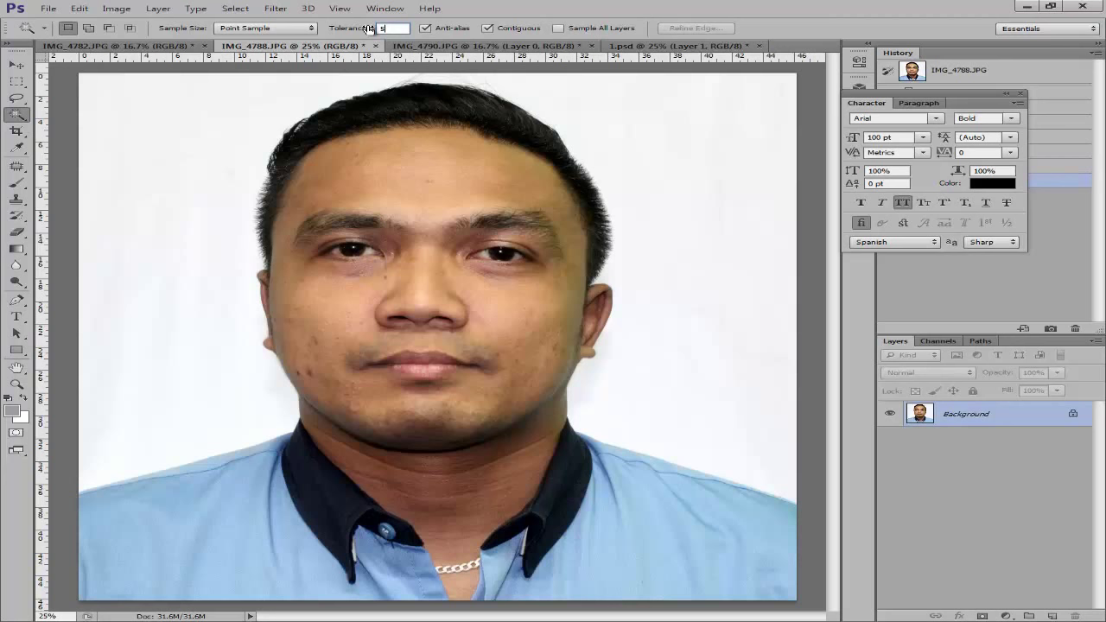
pyautogui.write('0')
pyautogui.click(201, 162)
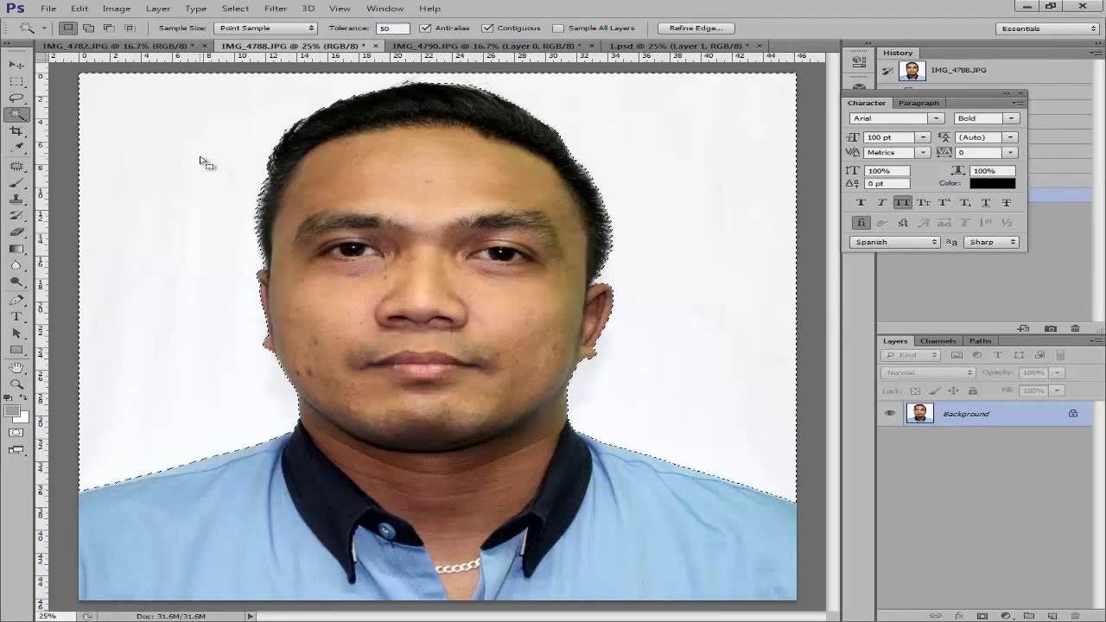
# Unlock the background as Layer 0, delete the white area, and switch to IMG_4790.JPG.
pyautogui.keyDown('alt'); pyautogui.doubleClick(1036, 419); pyautogui.keyUp('alt')
pyautogui.press('Delete')
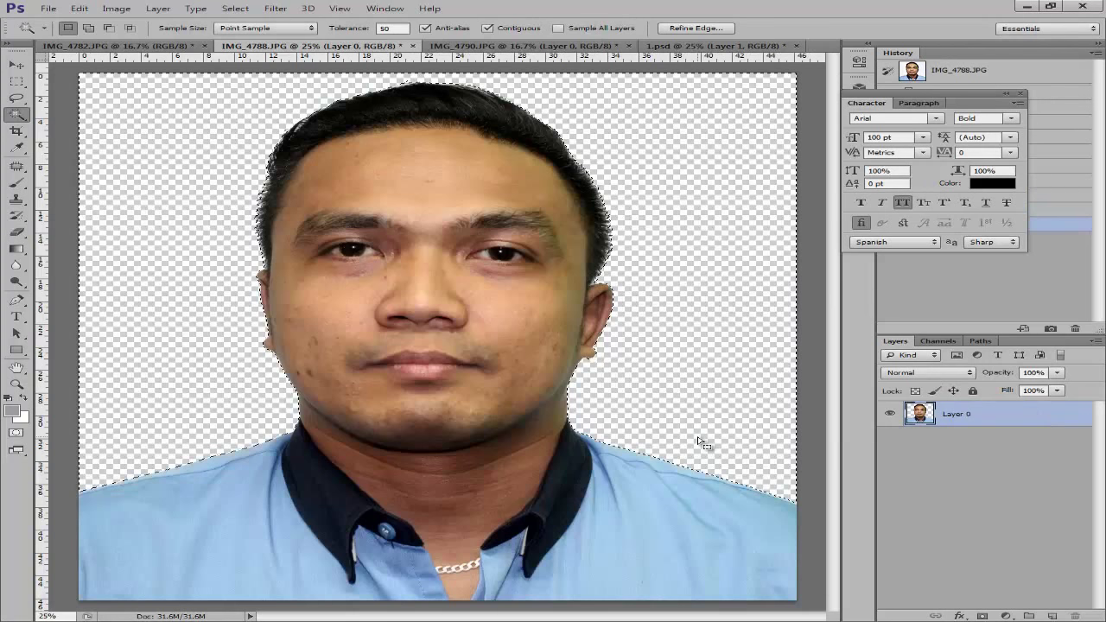
pyautogui.hotkey('ctrl', 'Tab')
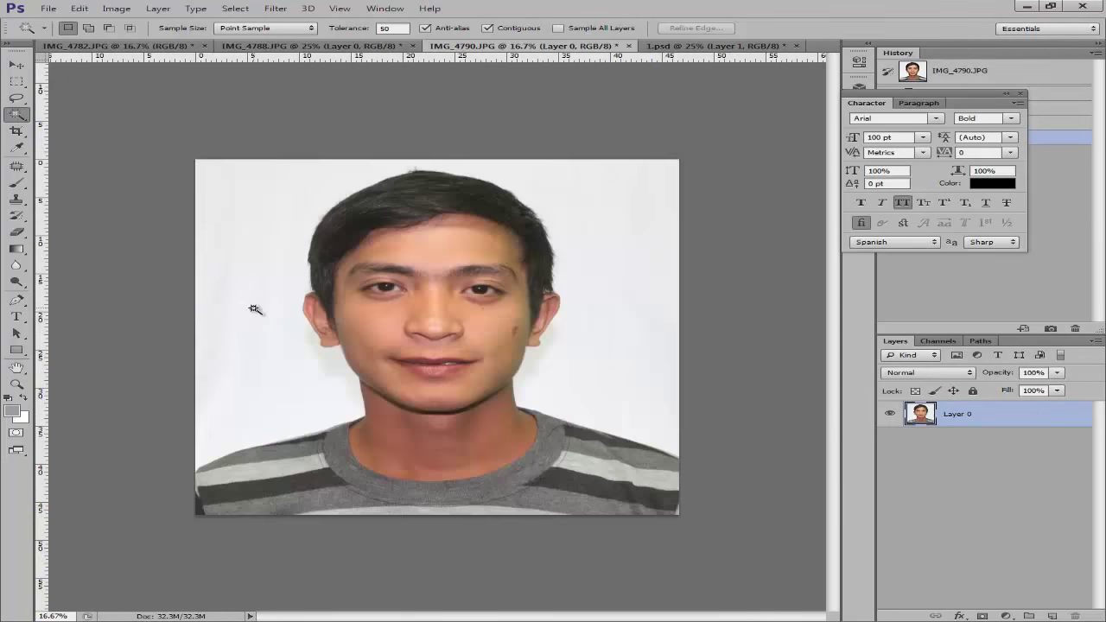
# Select the striped-shirt portrait's white background with the Magic Wand, delete it and deselect.
pyautogui.click(253, 308)
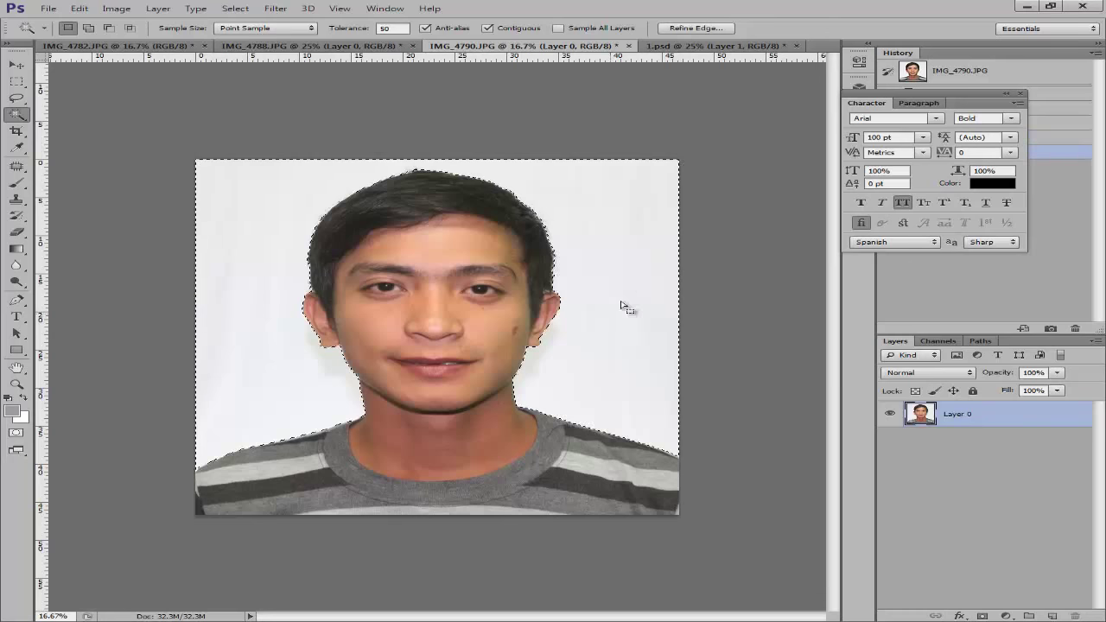
pyautogui.doubleClick(1048, 417)
pyautogui.press('Escape')
pyautogui.press('Delete')
pyautogui.hotkey('ctrl', 'd')
# Zoom in to check the cut-out edges, then return to the Magic Wand tool.
pyautogui.hotkey('ctrl', '+')
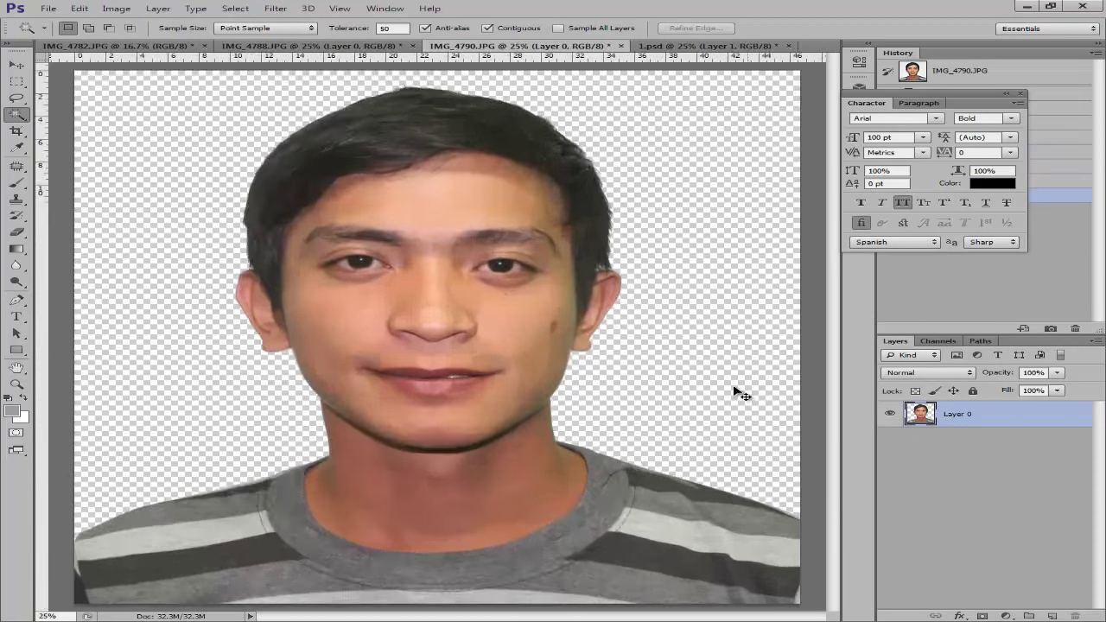
pyautogui.hotkey('ctrl', '+')
pyautogui.hotkey('ctrl', '-')
pyautogui.hotkey('ctrl', '+')
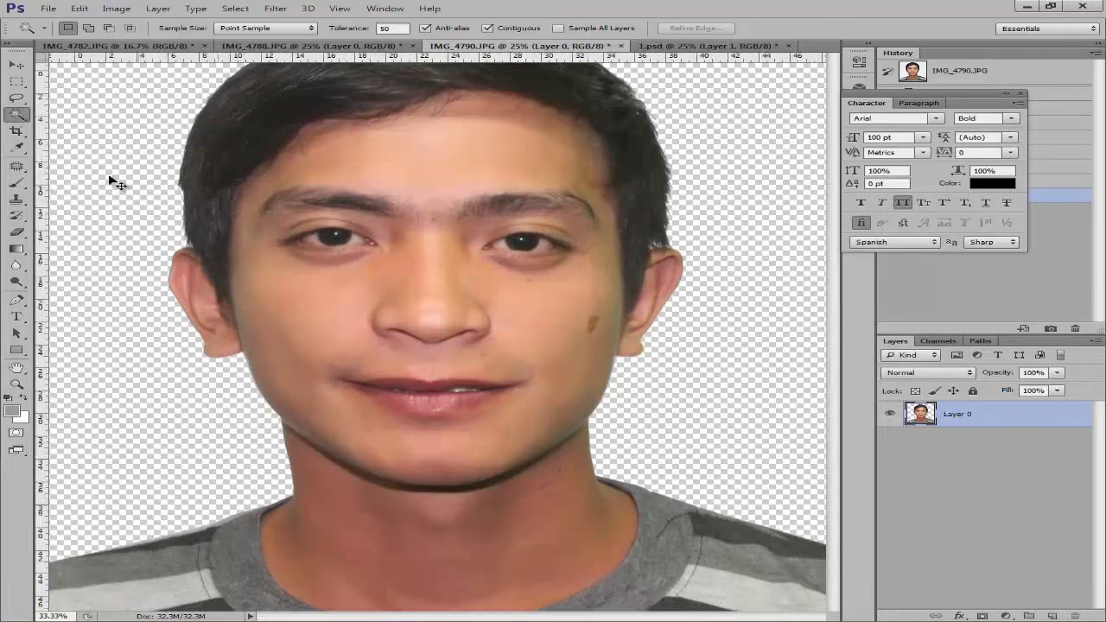
pyautogui.click(17, 117)
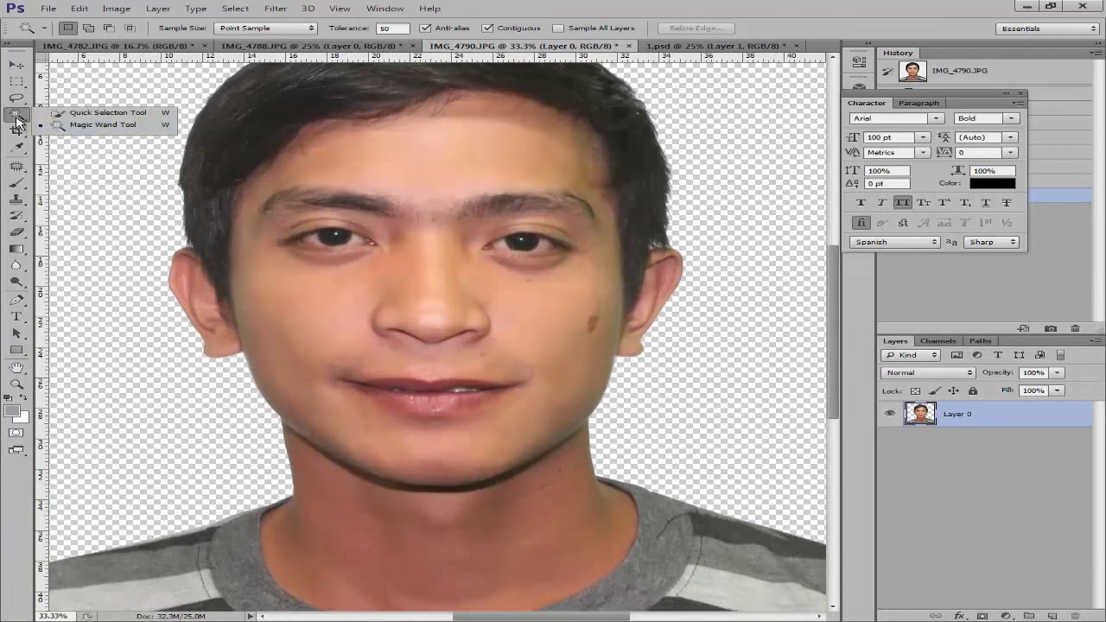
pyautogui.click(80, 127)
pyautogui.hotkey('ctrl', '-')
pyautogui.hotkey('ctrl', '-')
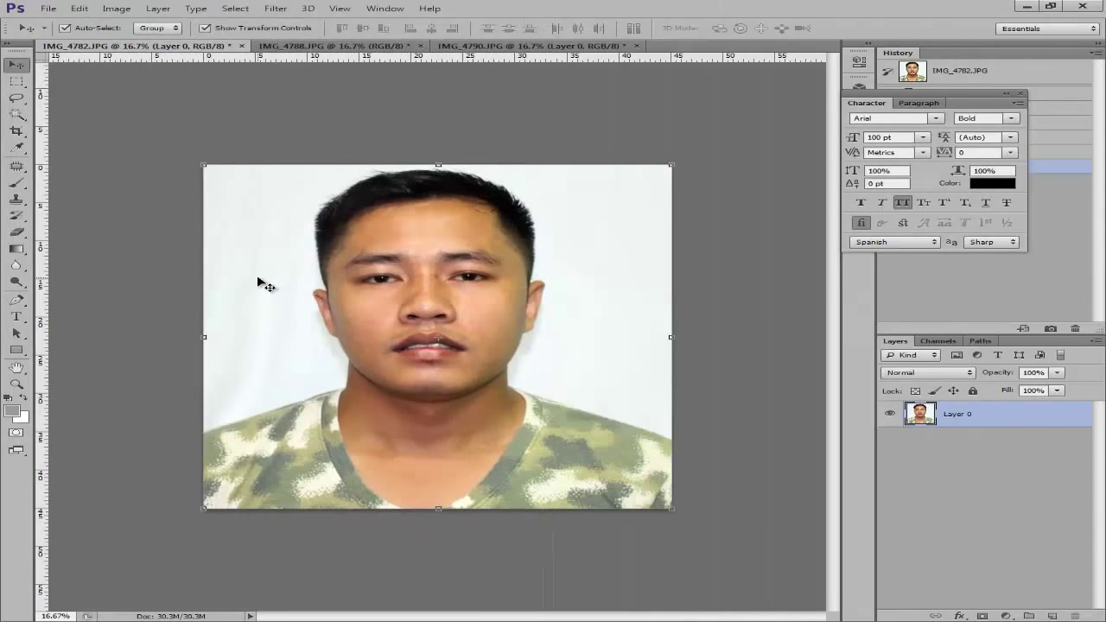
pyautogui.click(12, 114)
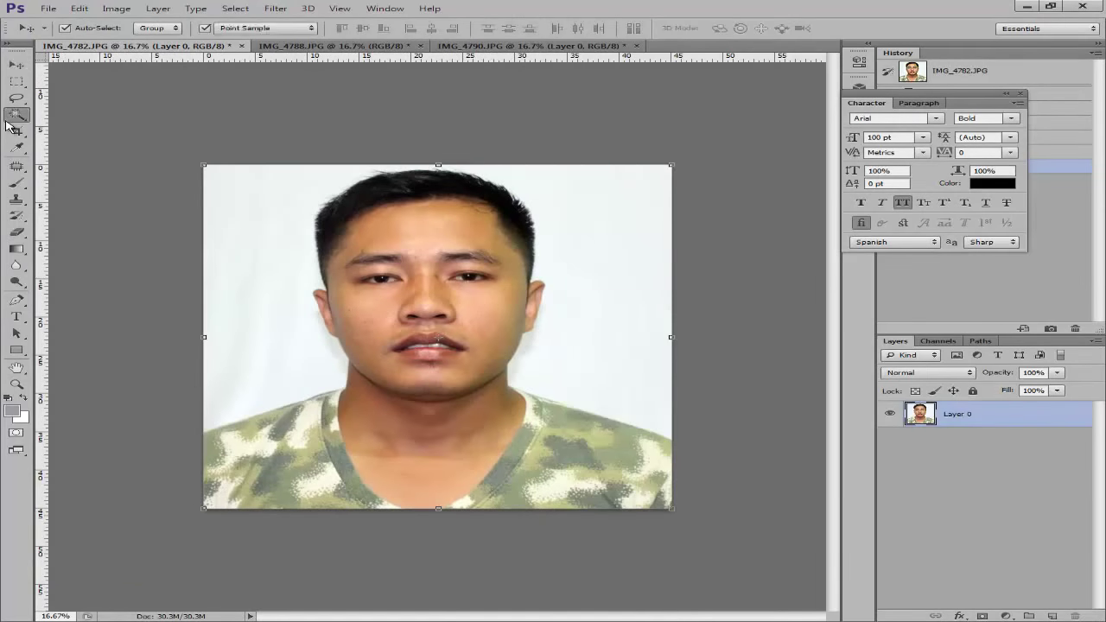
pyautogui.moveTo(7, 122); pyautogui.dragTo(62, 132)
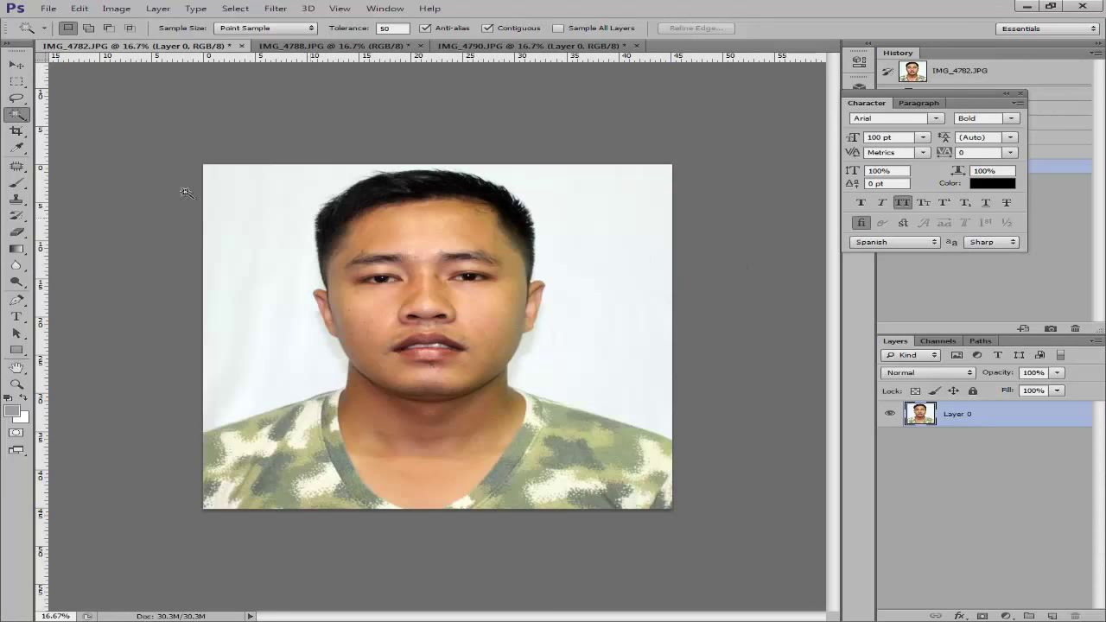
pyautogui.moveTo(12, 114); pyautogui.dragTo(15, 123)
pyautogui.click(72, 135)
pyautogui.doubleClick(396, 29)
pyautogui.write('100')
pyautogui.rightClick(18, 115)
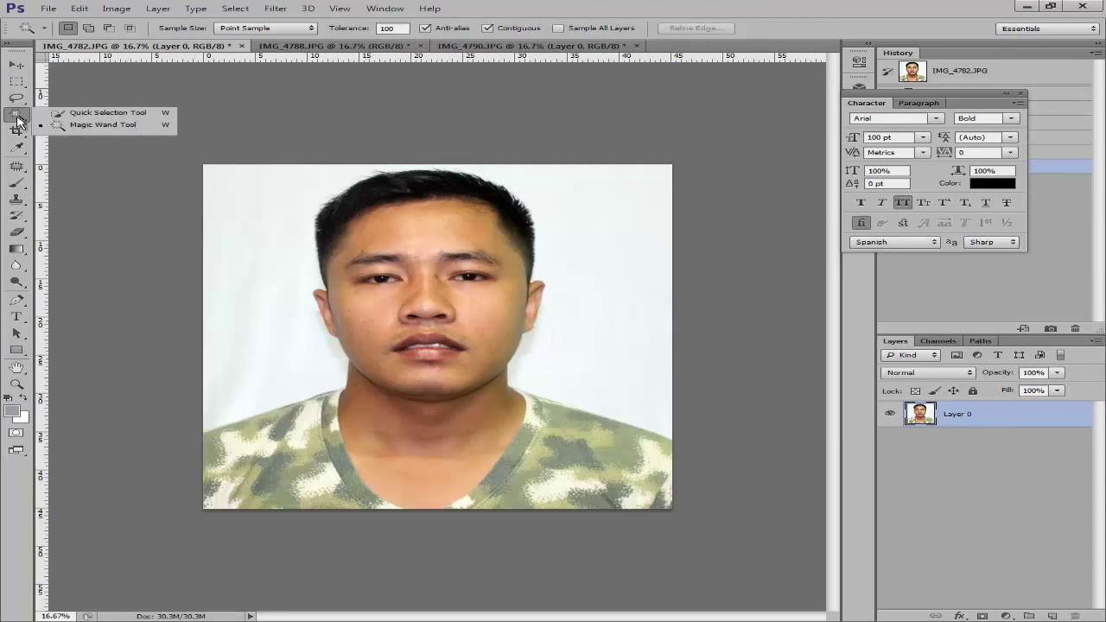
pyautogui.click(65, 126)
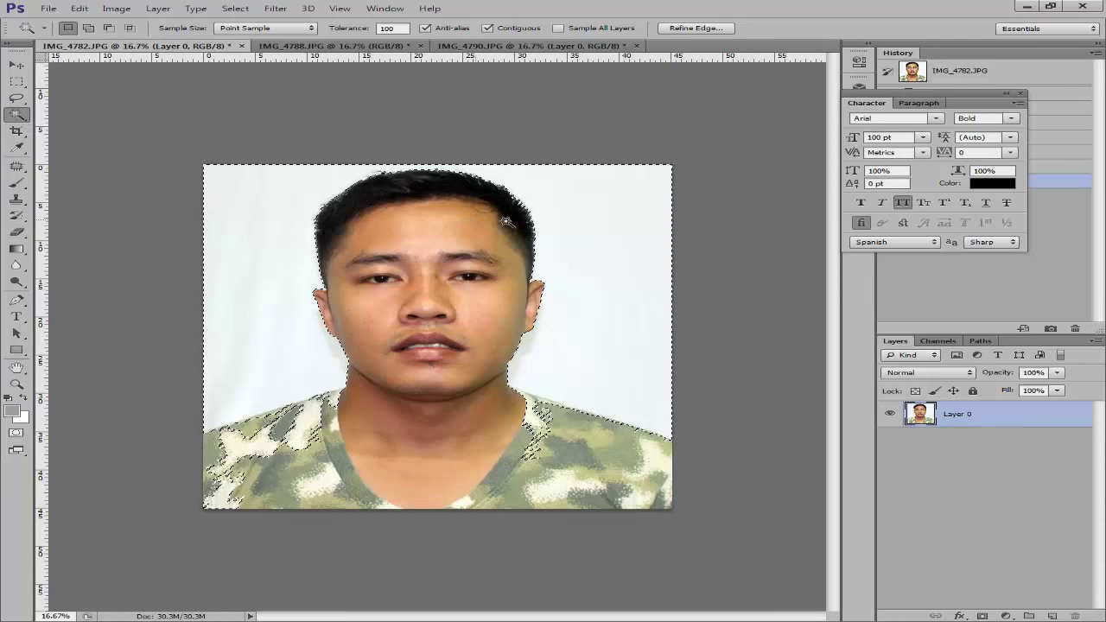
pyautogui.click(655, 286)
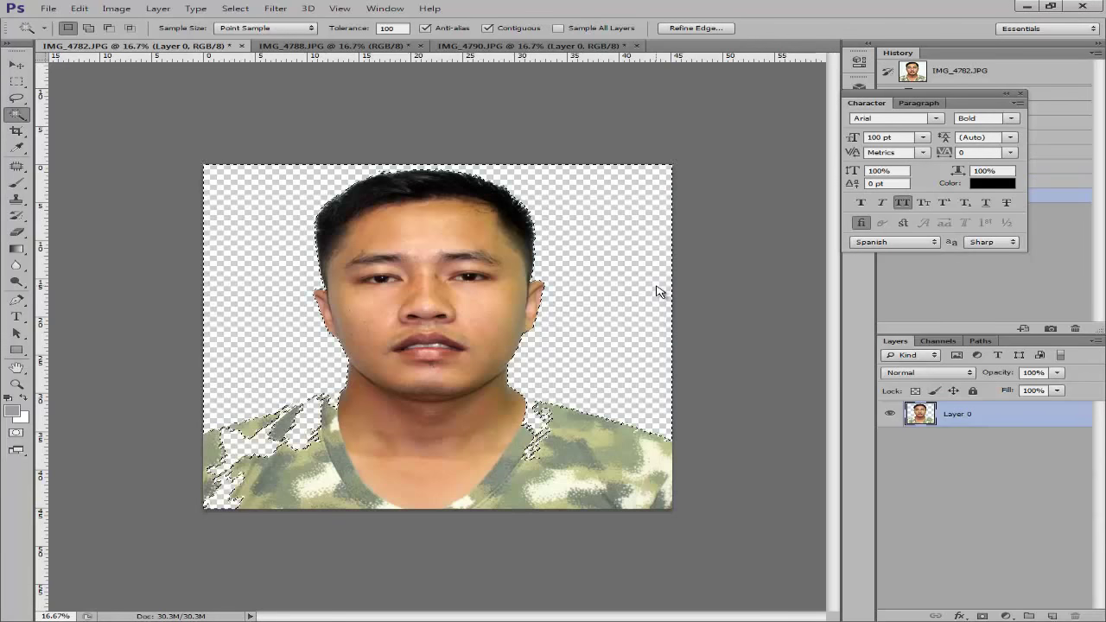
pyautogui.hotkey('ctrl', 'd')
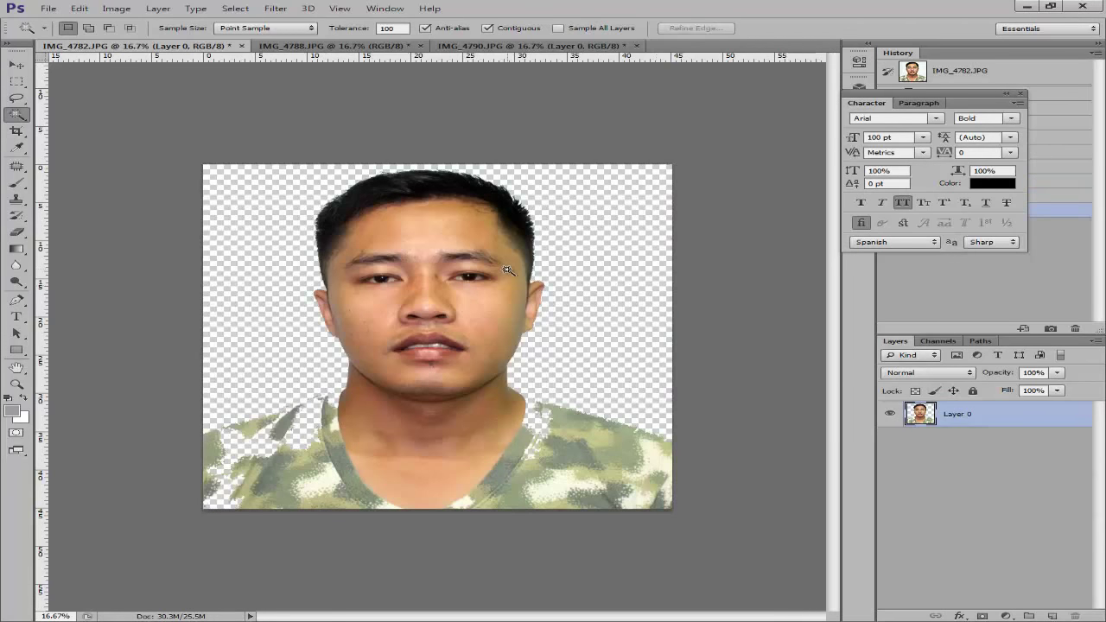
pyautogui.hotkey('ctrl', '+')
pyautogui.hotkey('ctrl', '+')
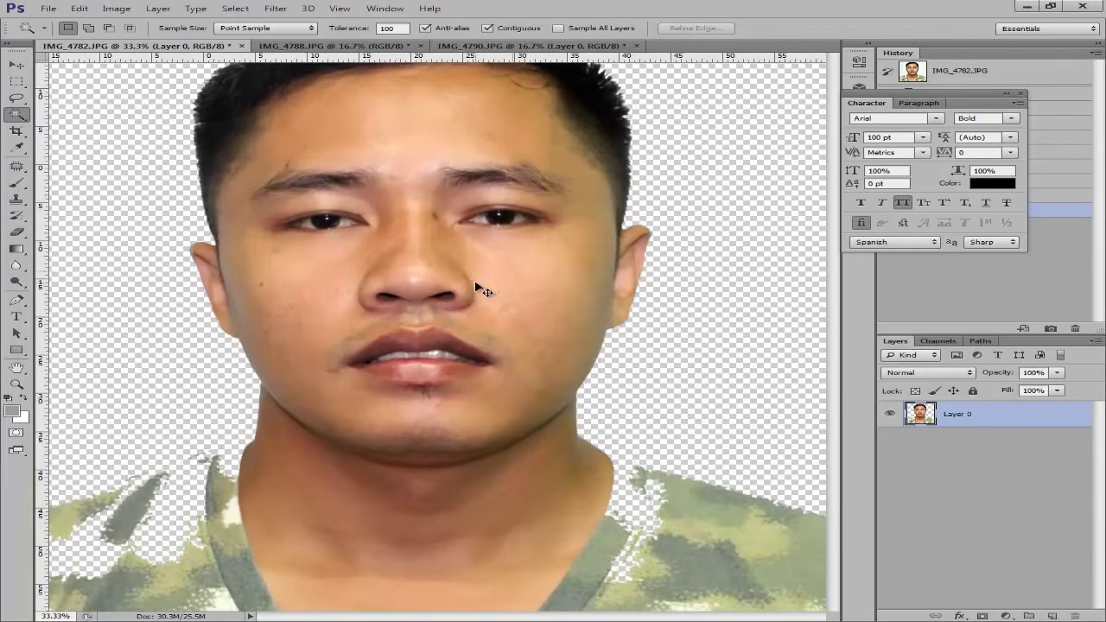
pyautogui.hotkey('ctrl', '-')
pyautogui.hotkey('ctrl', '+')
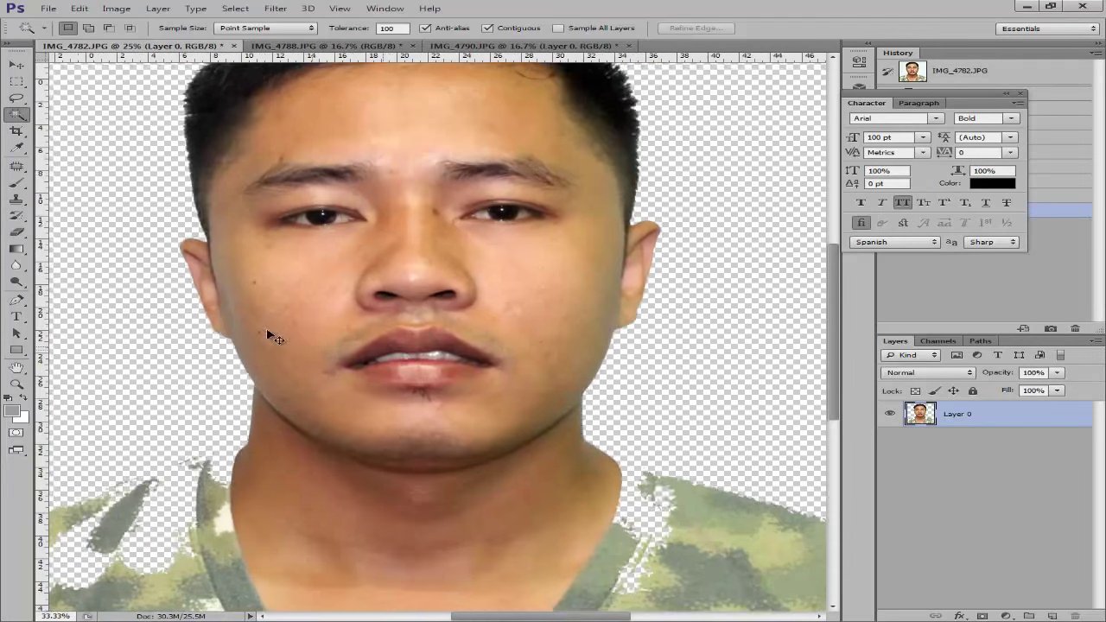
pyautogui.hotkey('ctrl', '+')
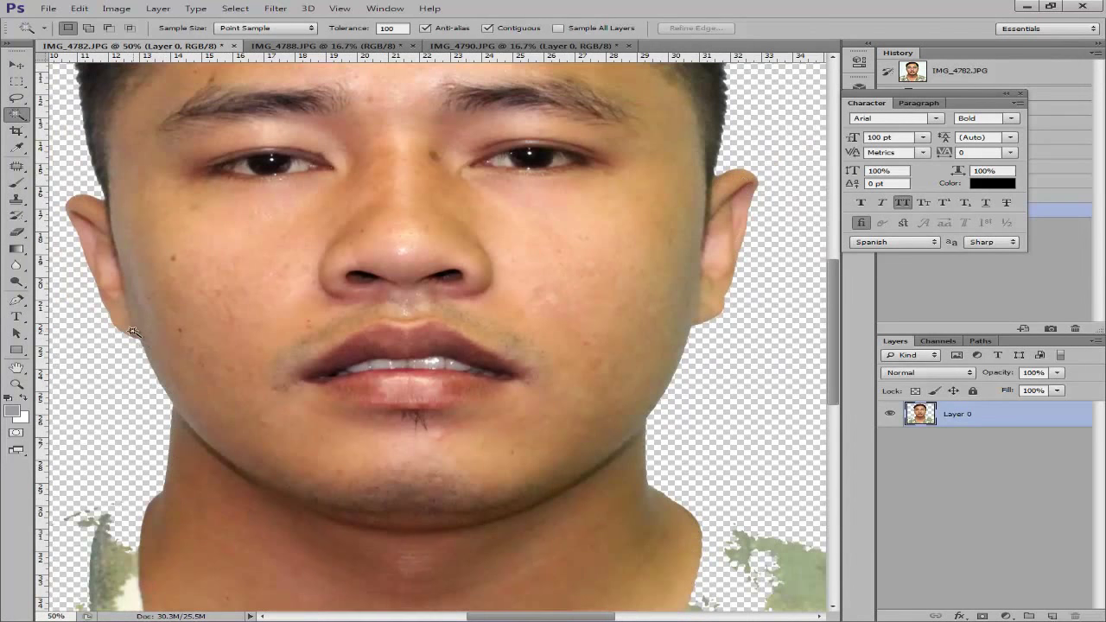
pyautogui.moveTo(95, 241); pyautogui.dragTo(270, 475)
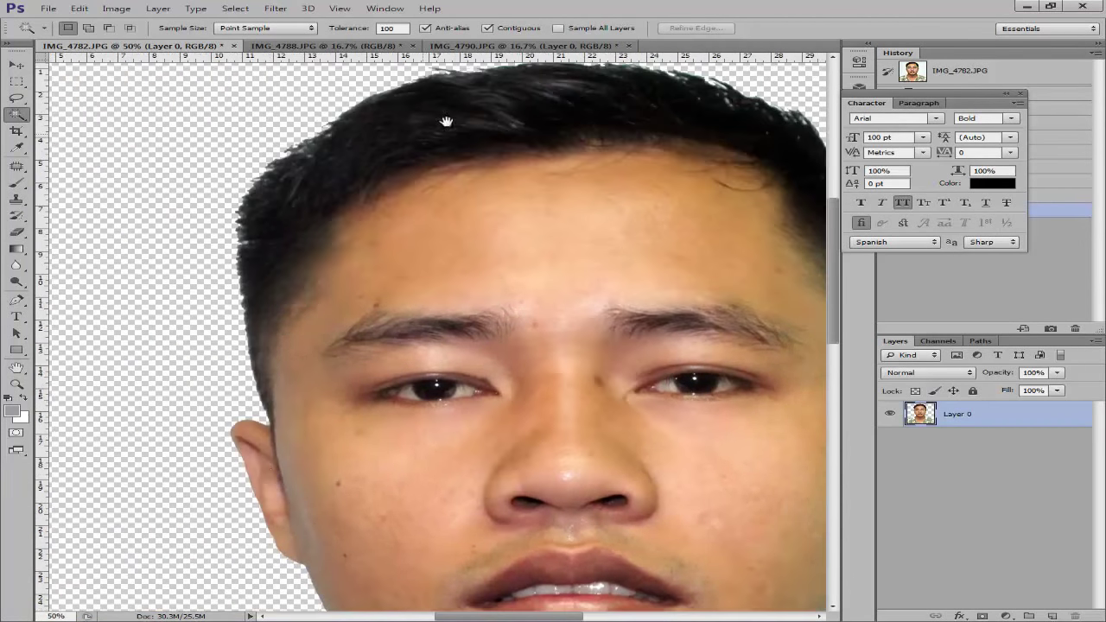
pyautogui.moveTo(519, 108); pyautogui.dragTo(272, 230)
pyautogui.hotkey('ctrl', '-')
pyautogui.hotkey('ctrl', '-')
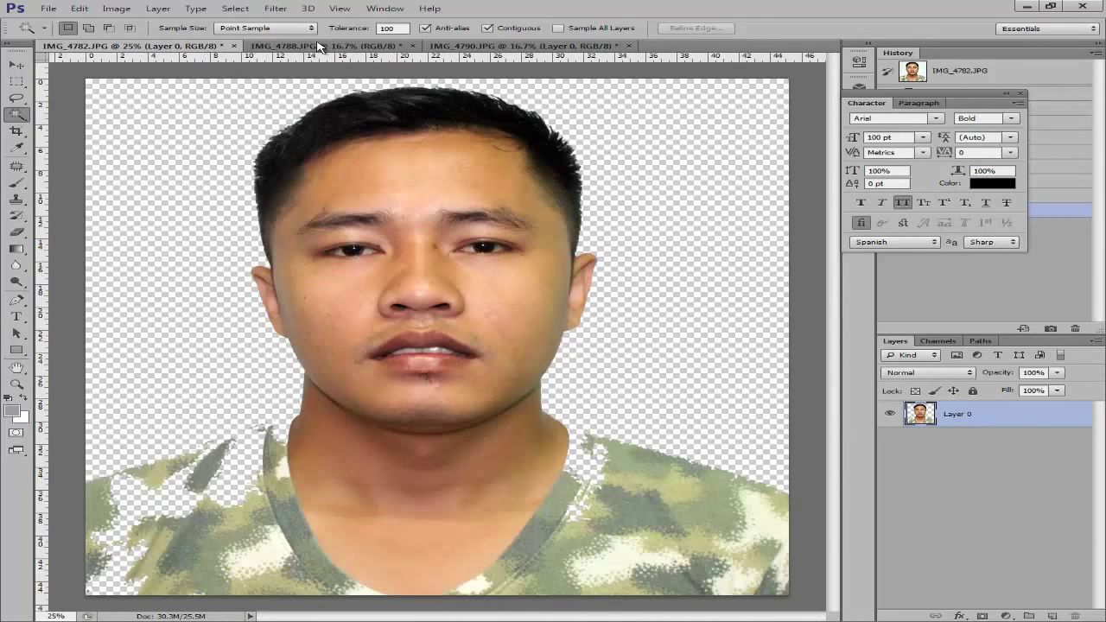
pyautogui.click(401, 30)
pyautogui.press('BackSpace')
pyautogui.write('100')
pyautogui.click(95, 151)
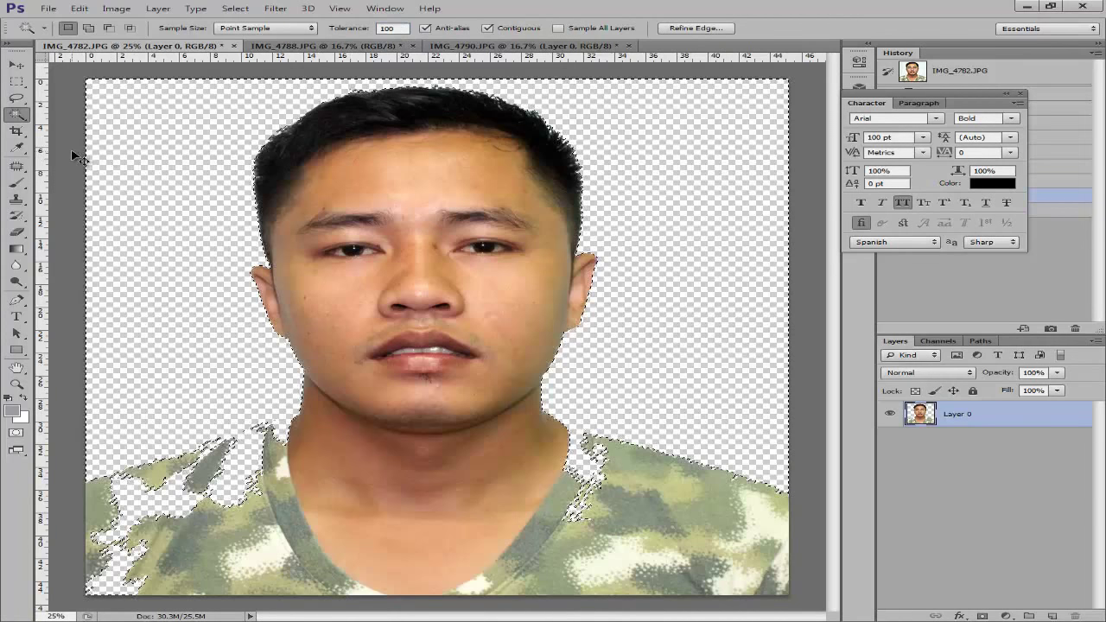
pyautogui.press('Delete')
pyautogui.hotkey('ctrl', 'd')
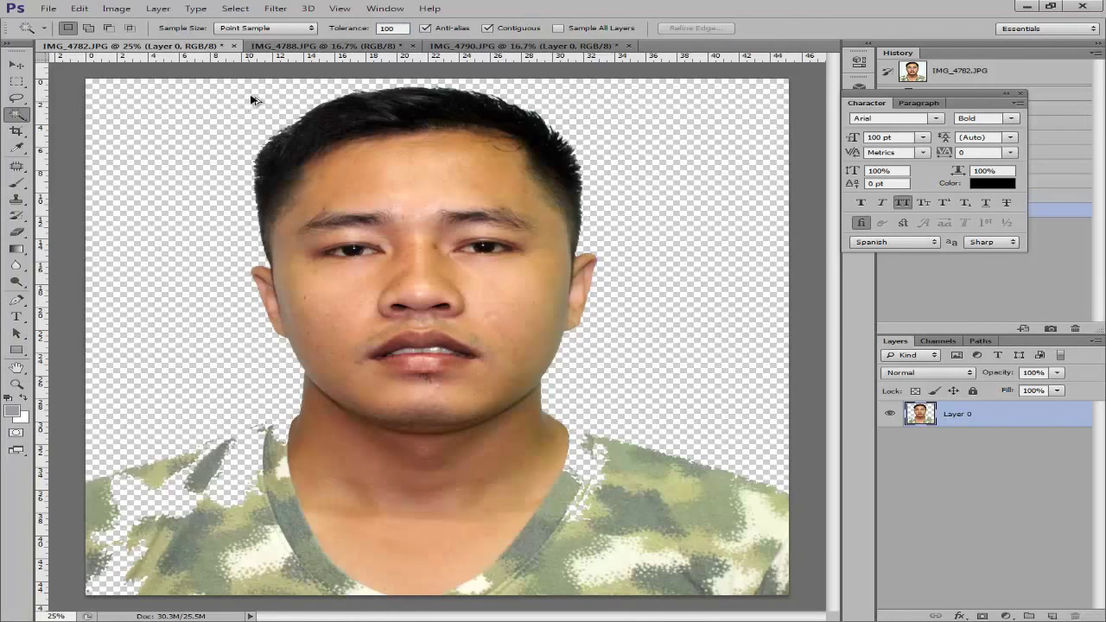
pyautogui.hotkey('ctrl', 'alt', 'z')
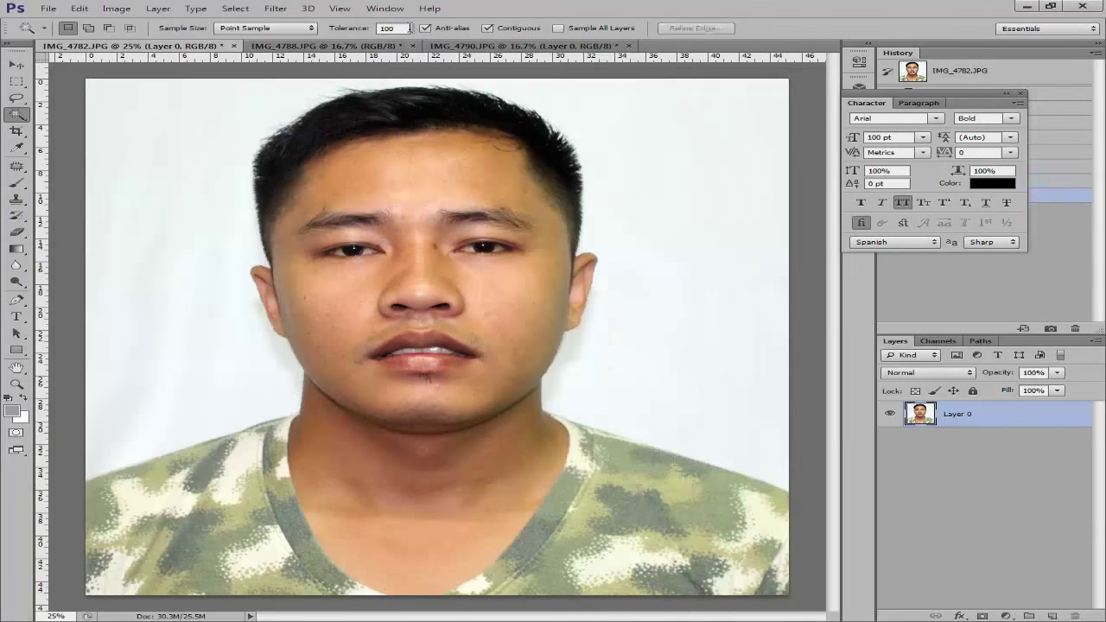
# Delete IMG_4782's white backdrop at Magic Wand tolerance 50, then zoom in to check the face.
pyautogui.click(352, 24)
pyautogui.write('50')
pyautogui.click(659, 127)
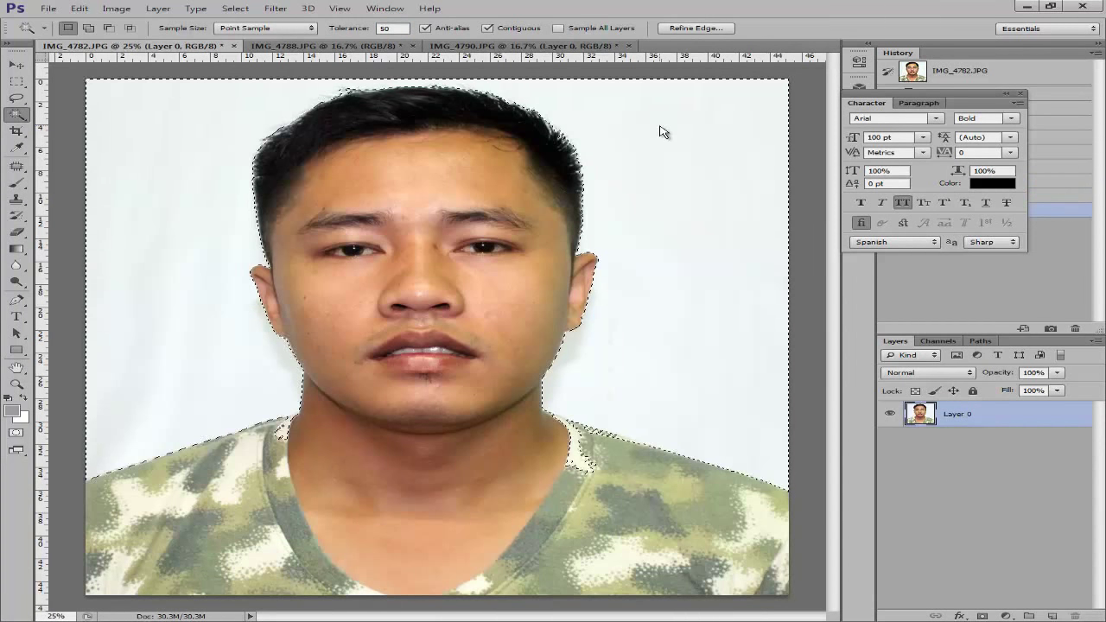
pyautogui.click(737, 279)
pyautogui.press('Delete')
pyautogui.hotkey('ctrl', 'd')
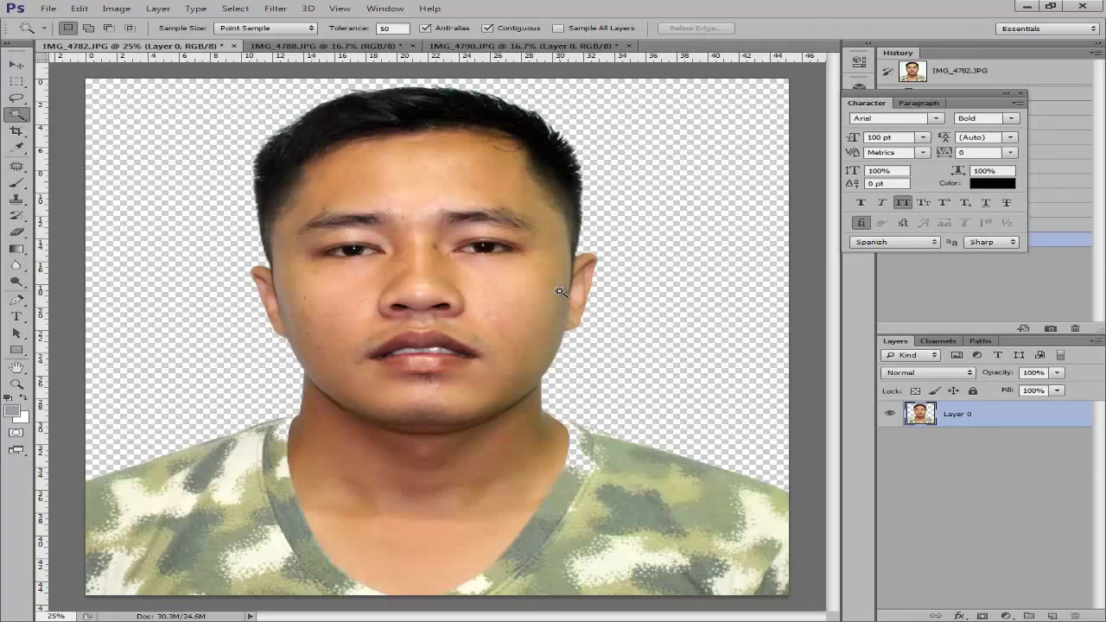
pyautogui.hotkey('ctrl', '+')
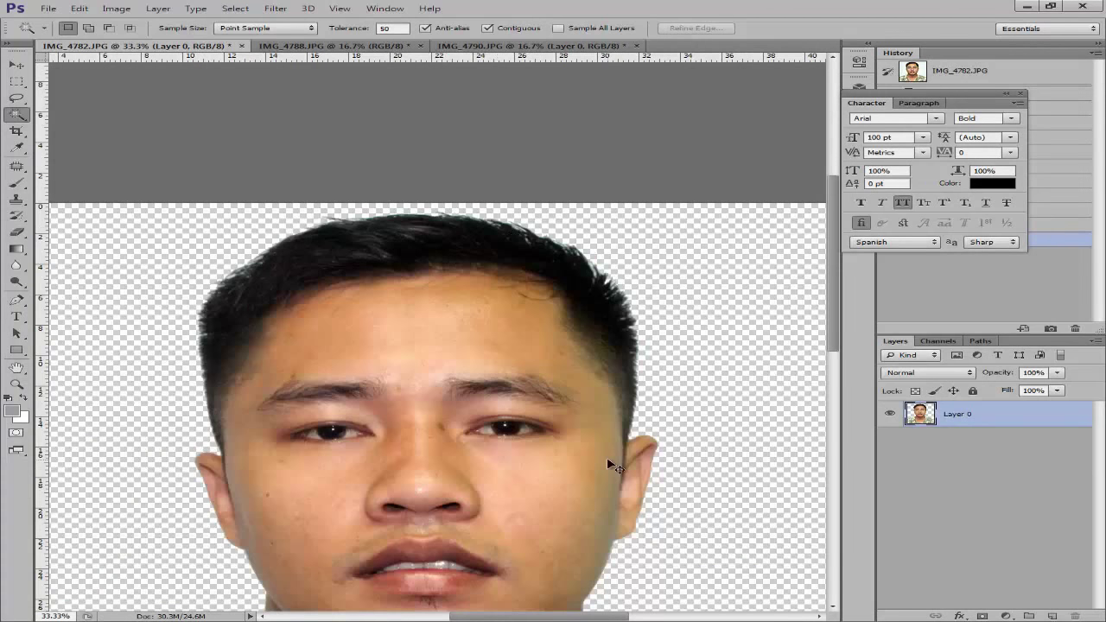
pyautogui.click(480, 210)
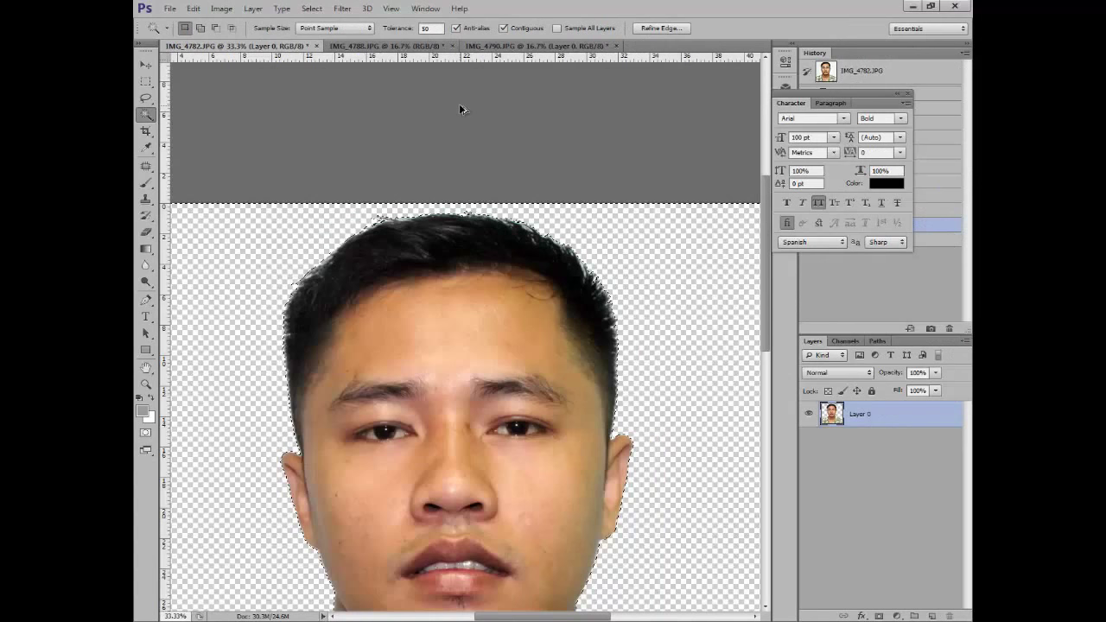
# Undo the deletion and delete the white background again at tolerance 100.
pyautogui.hotkey('ctrl', 'z')
pyautogui.click(400, 26)
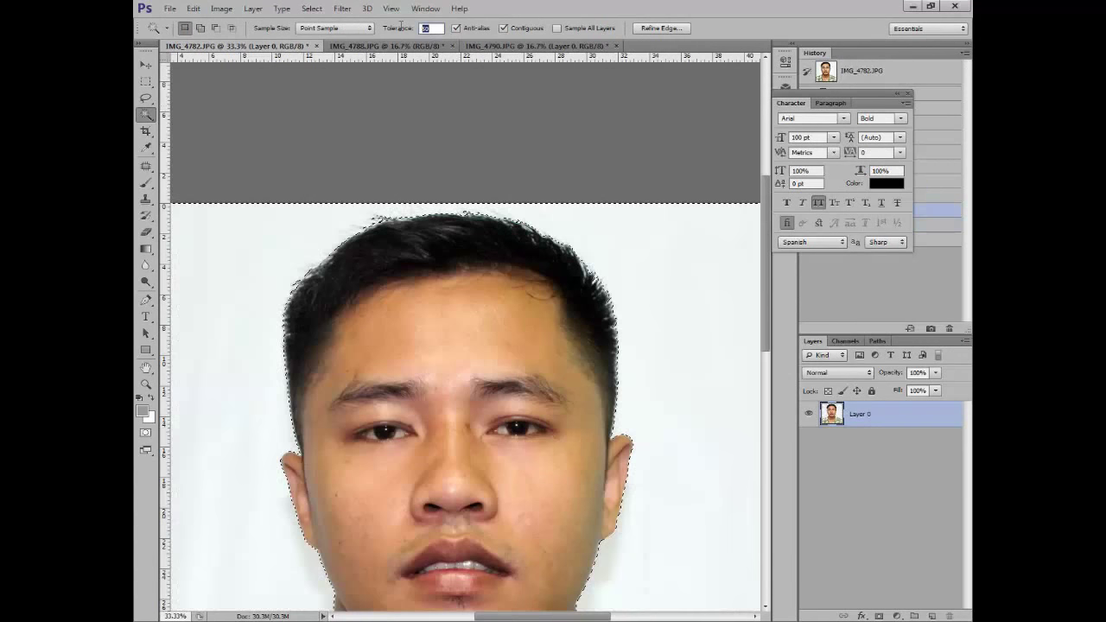
pyautogui.write('100')
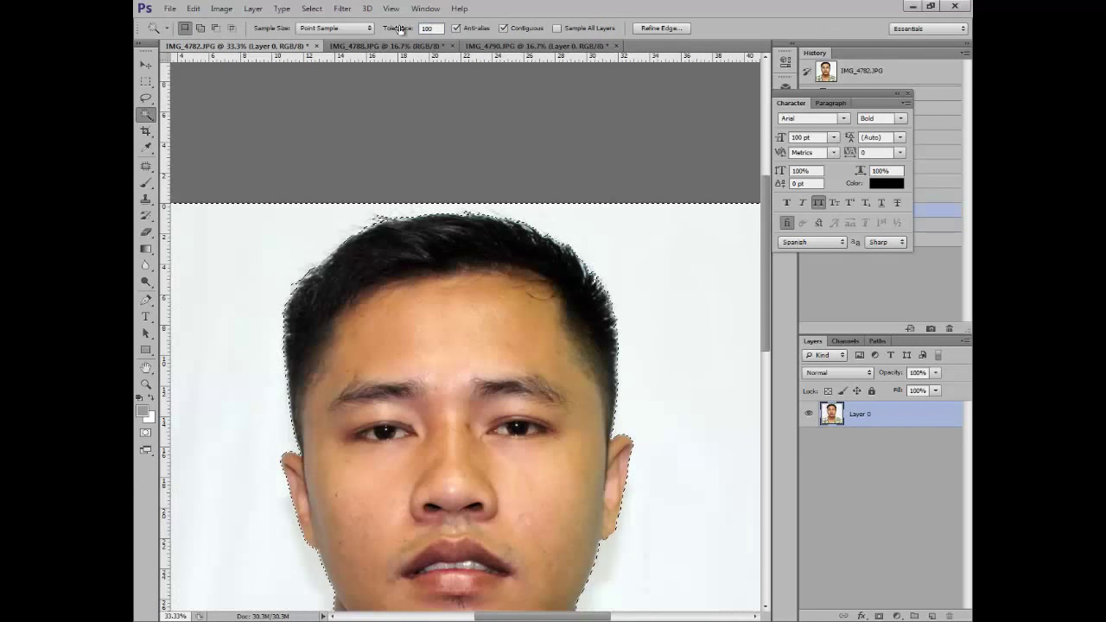
pyautogui.click(718, 319)
pyautogui.press('Delete')
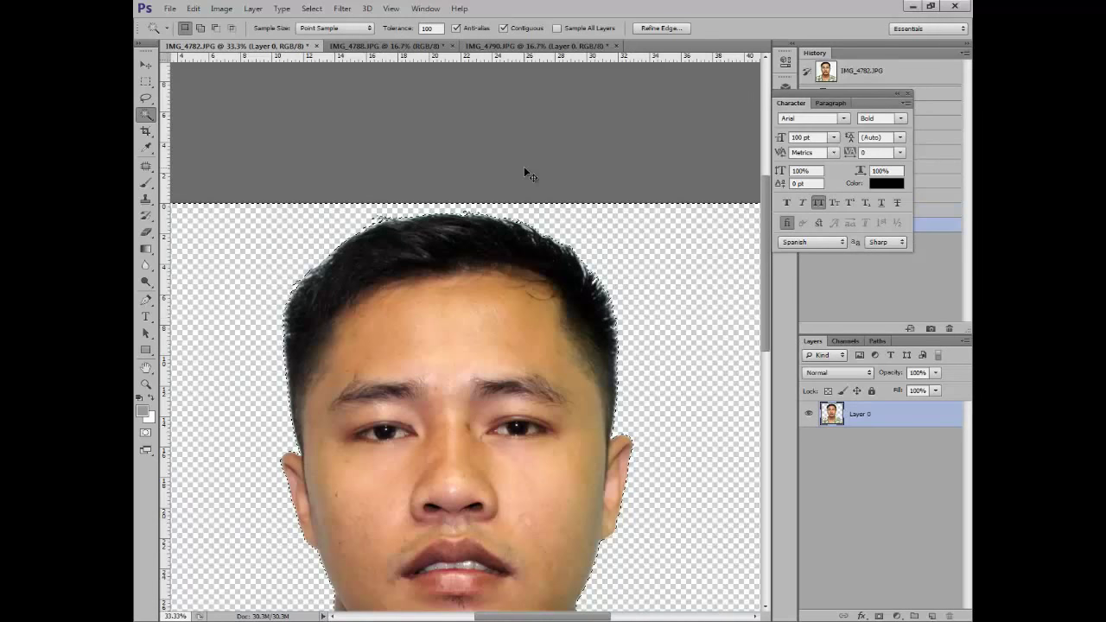
# Step back in history, reselect the white backdrop, delete it and clear the selection.
pyautogui.hotkey('ctrl', 'z')
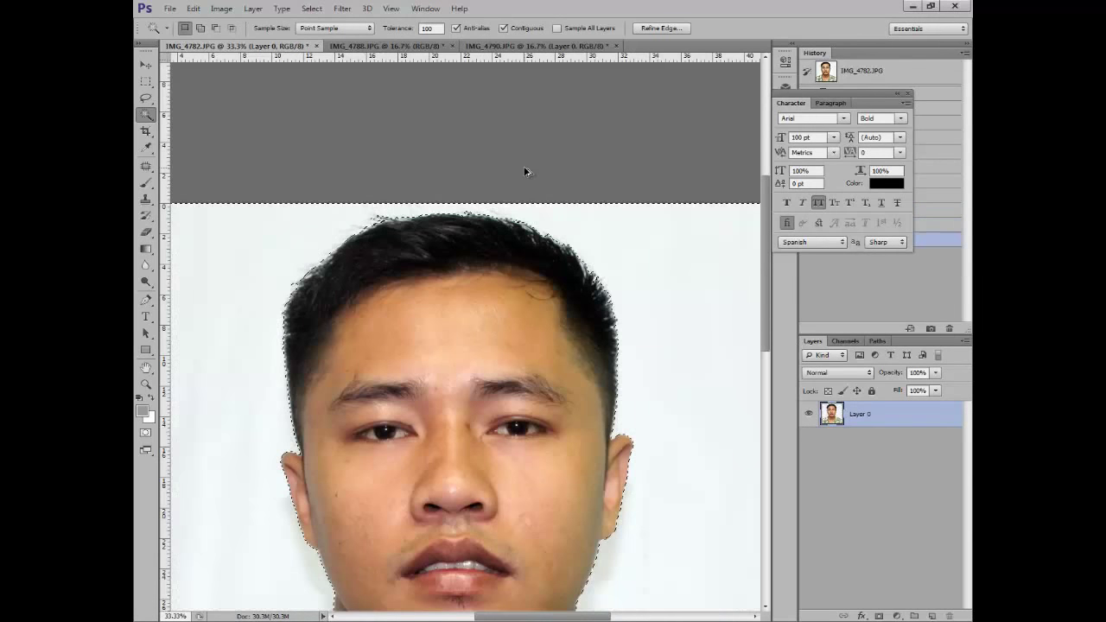
pyautogui.hotkey('ctrl', 'alt', 'z')
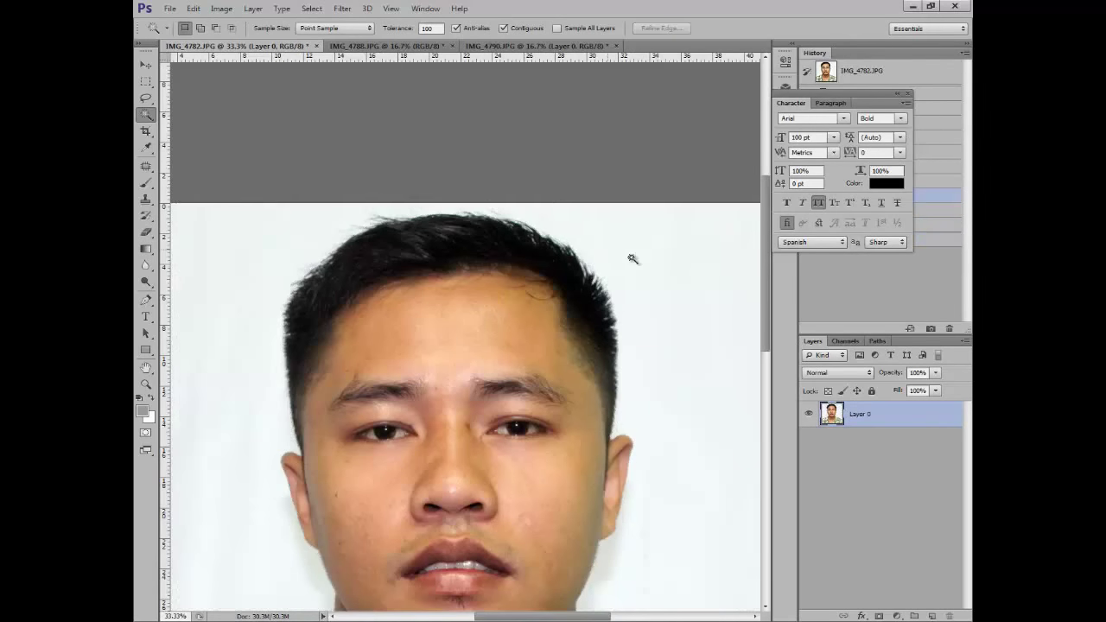
pyautogui.click(633, 259)
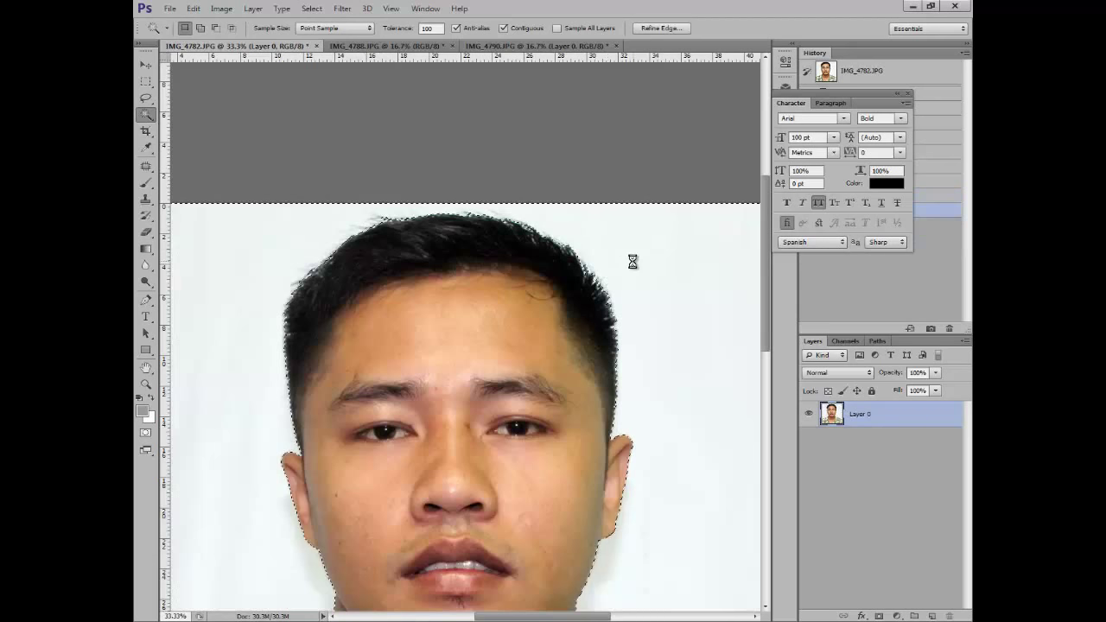
pyautogui.press('Delete')
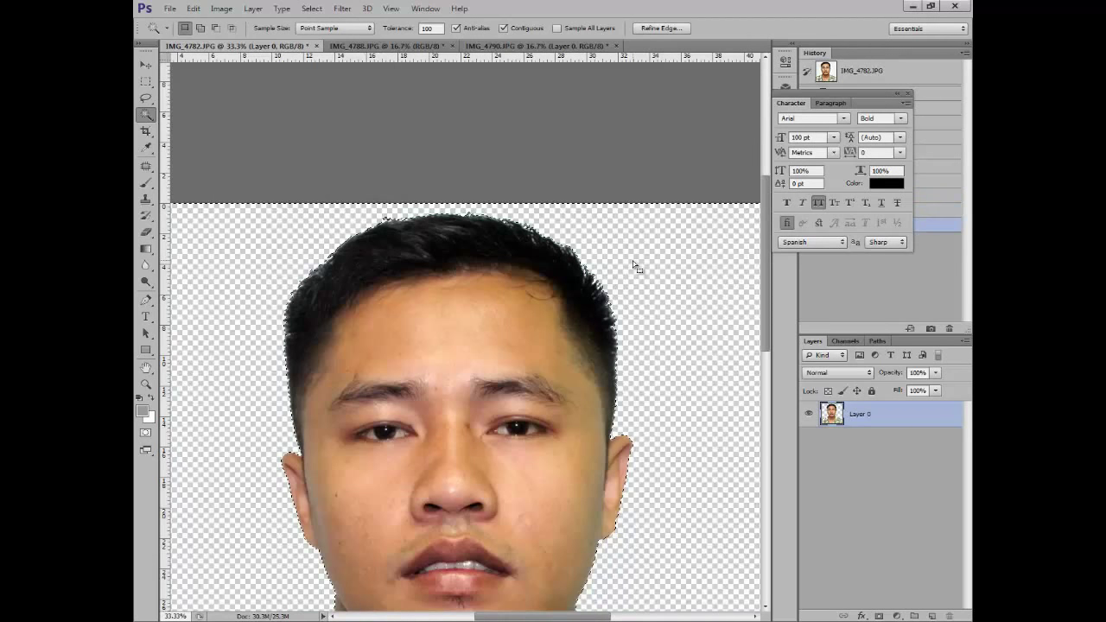
pyautogui.hotkey('ctrl', 'd')
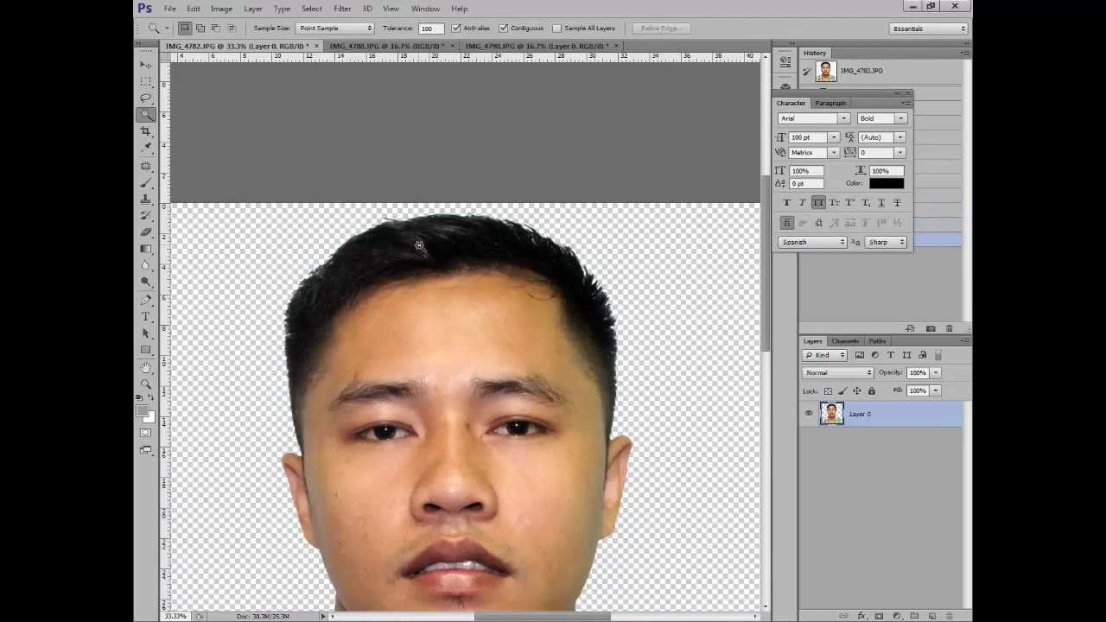
# Zoom between 25% and 33.33% to check the transparent background around the face.
pyautogui.hotkey('ctrl', '-')
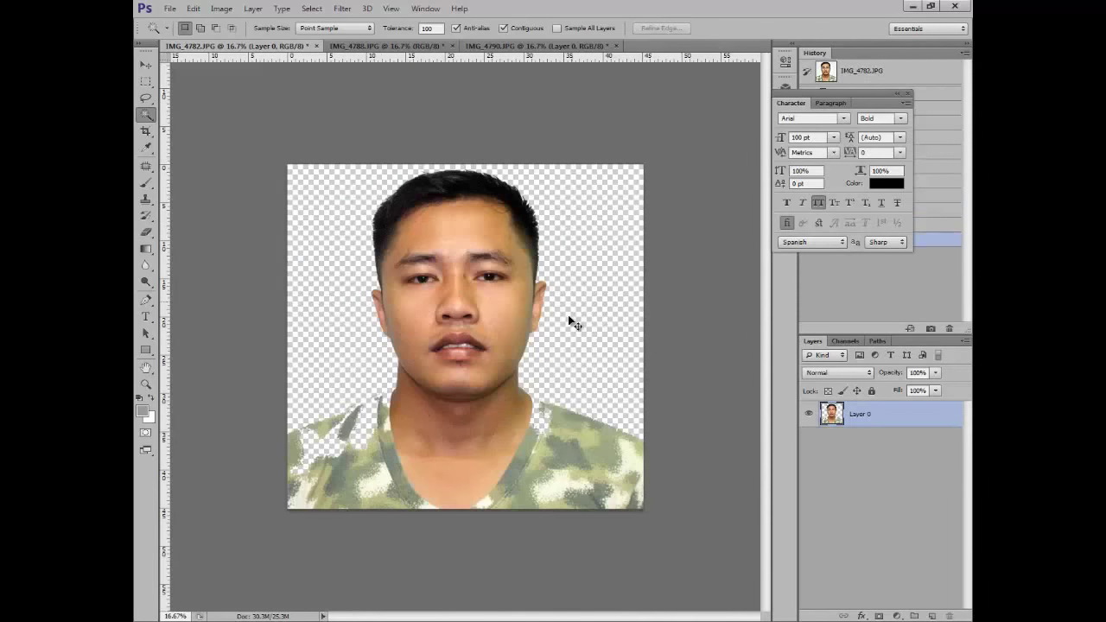
pyautogui.hotkey('ctrl', '+')
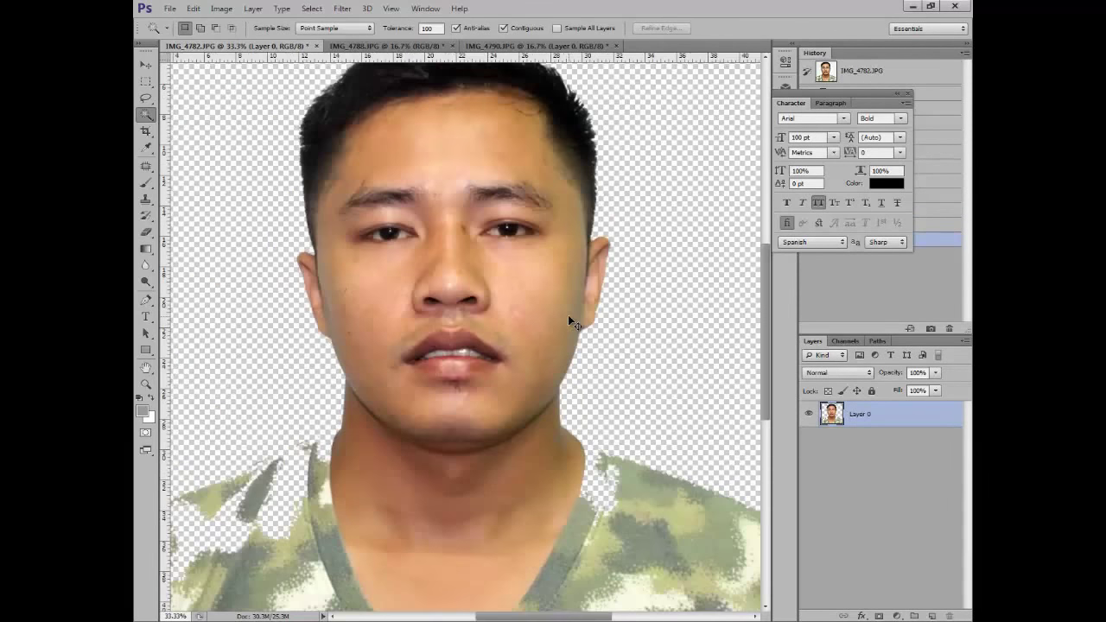
pyautogui.hotkey('ctrl', '-')
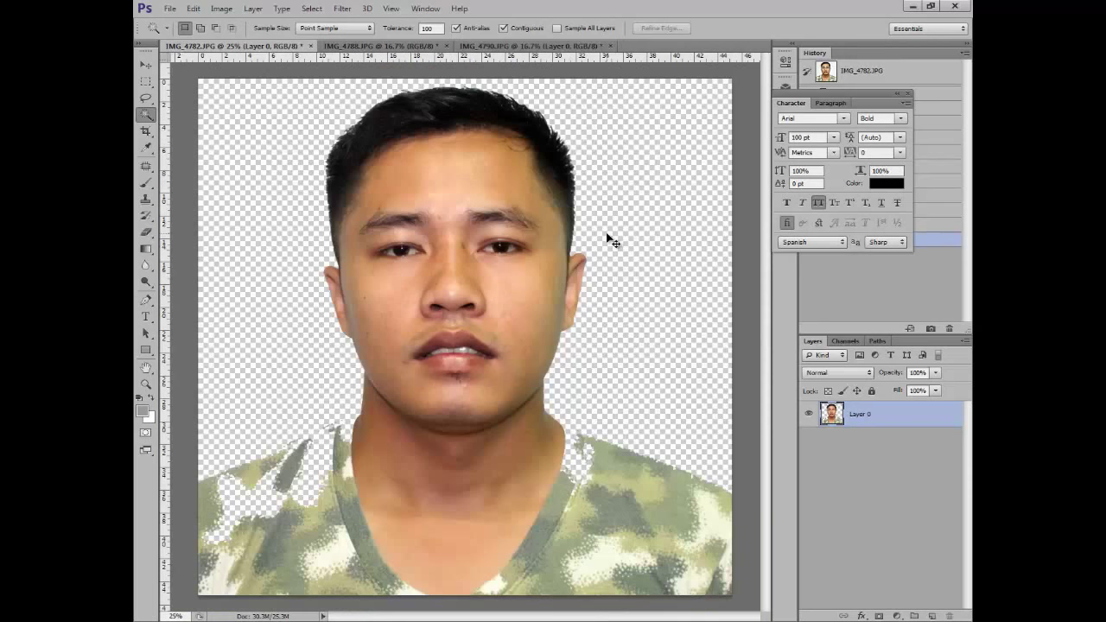
pyautogui.hotkey('ctrl', '+')
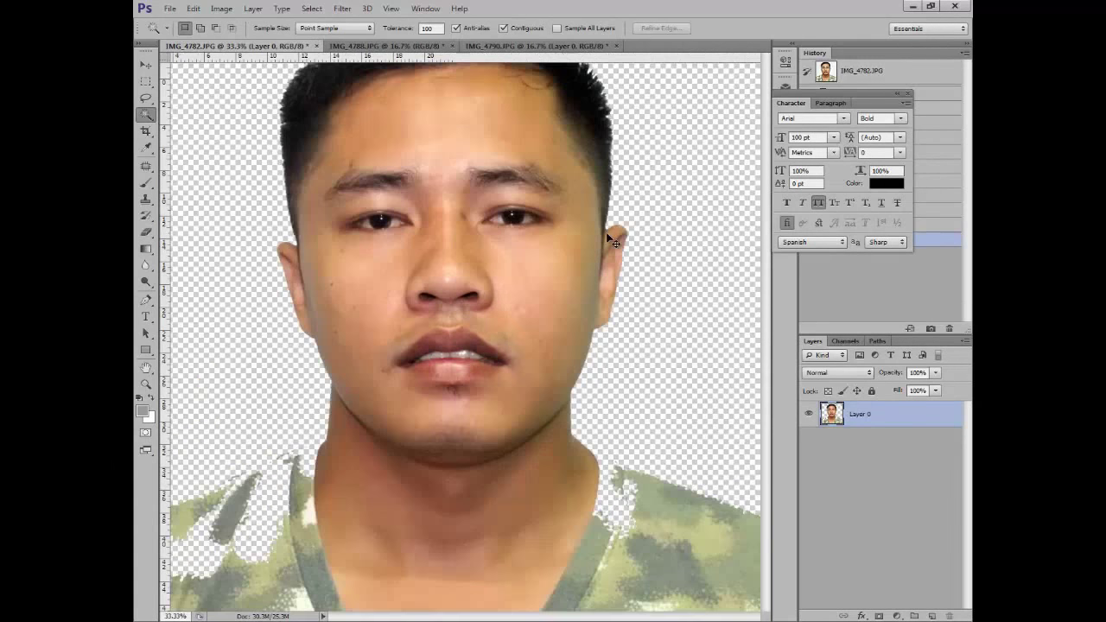
pyautogui.hotkey('ctrl', '-')
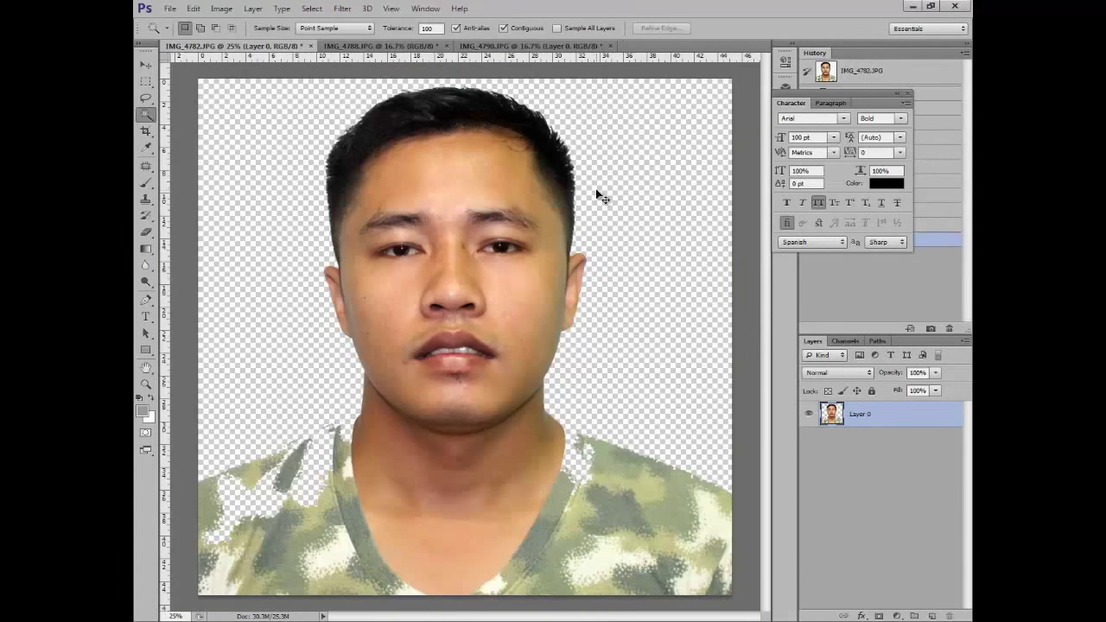
pyautogui.hotkey('ctrl', '-')
pyautogui.click(171, 7)
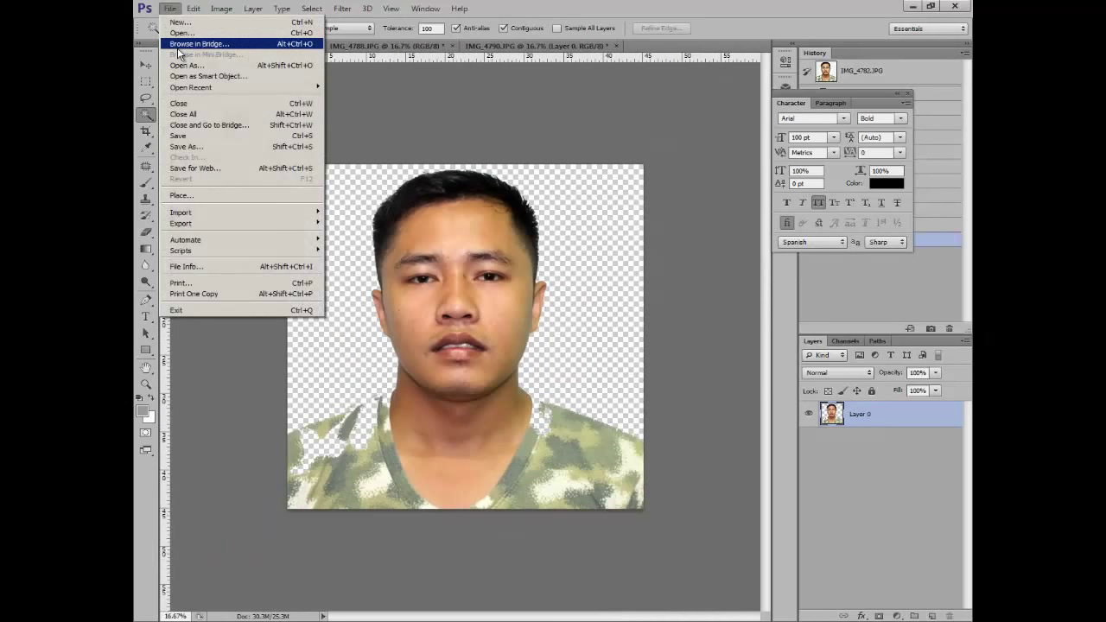
# Browse to the formal cloth template folder on drive E:, dismissing a wrong file type error.
pyautogui.click(181, 32)
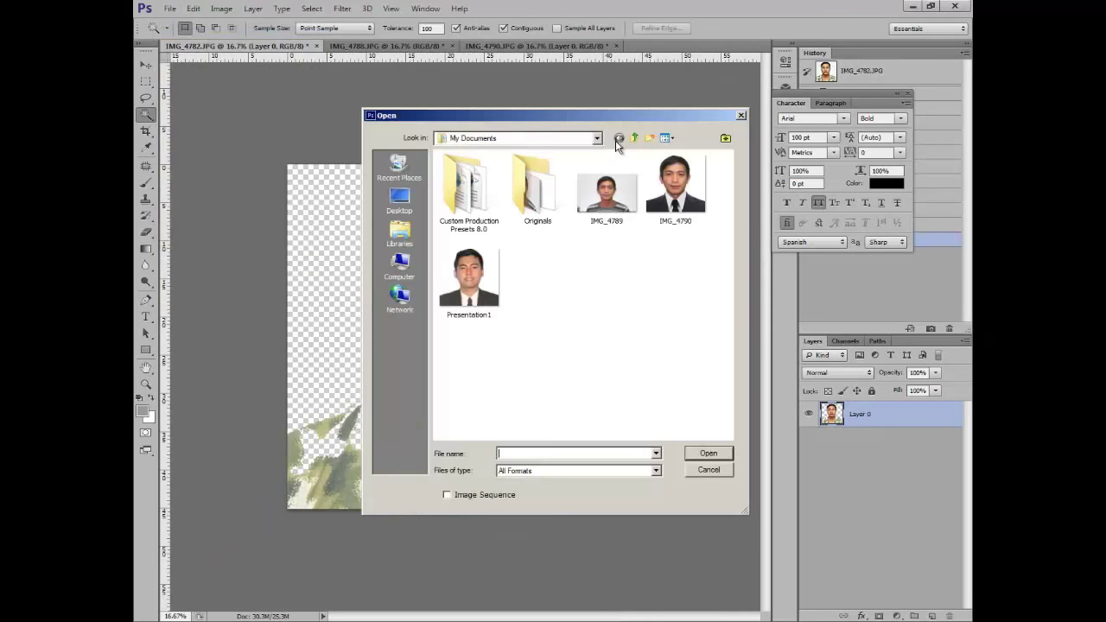
pyautogui.click(619, 139)
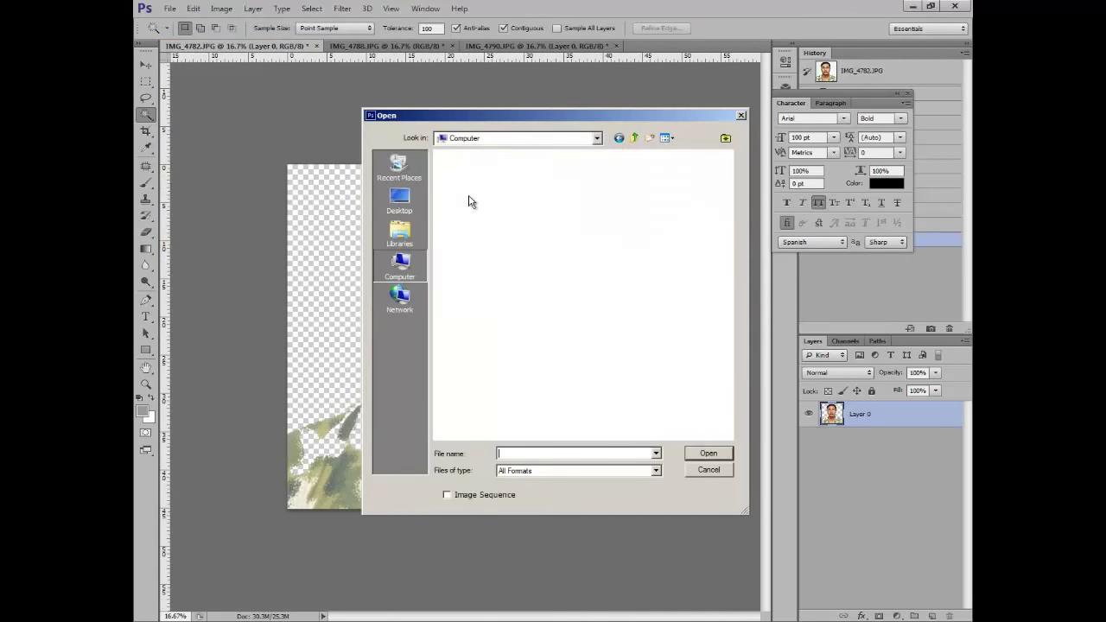
pyautogui.doubleClick(469, 201)
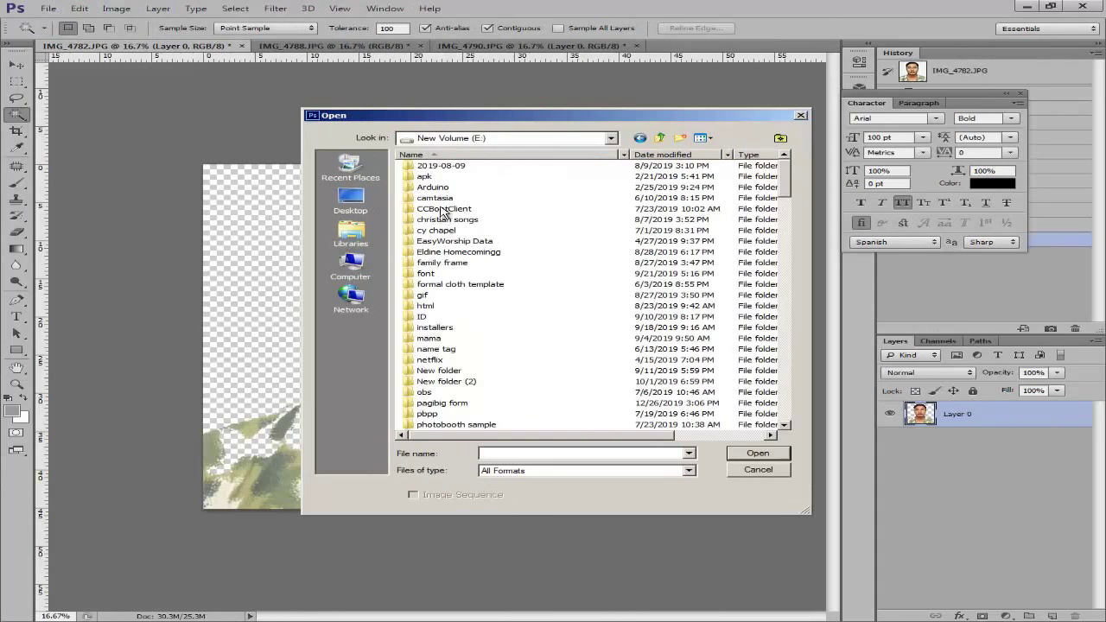
pyautogui.click(448, 289)
pyautogui.doubleClick(448, 288)
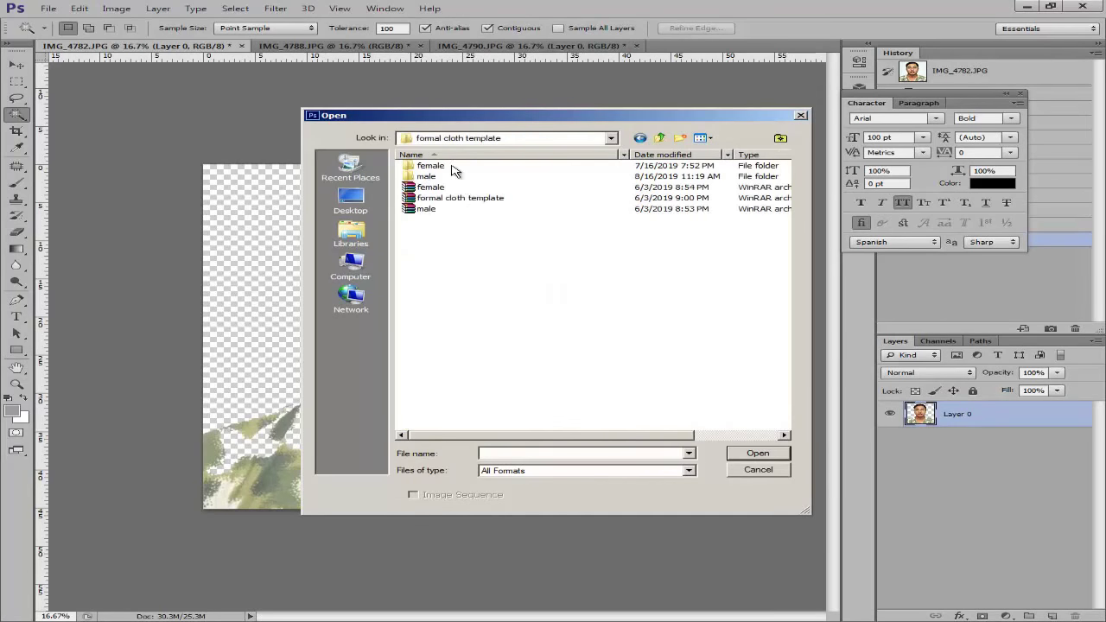
pyautogui.doubleClick(449, 187)
pyautogui.click(539, 241)
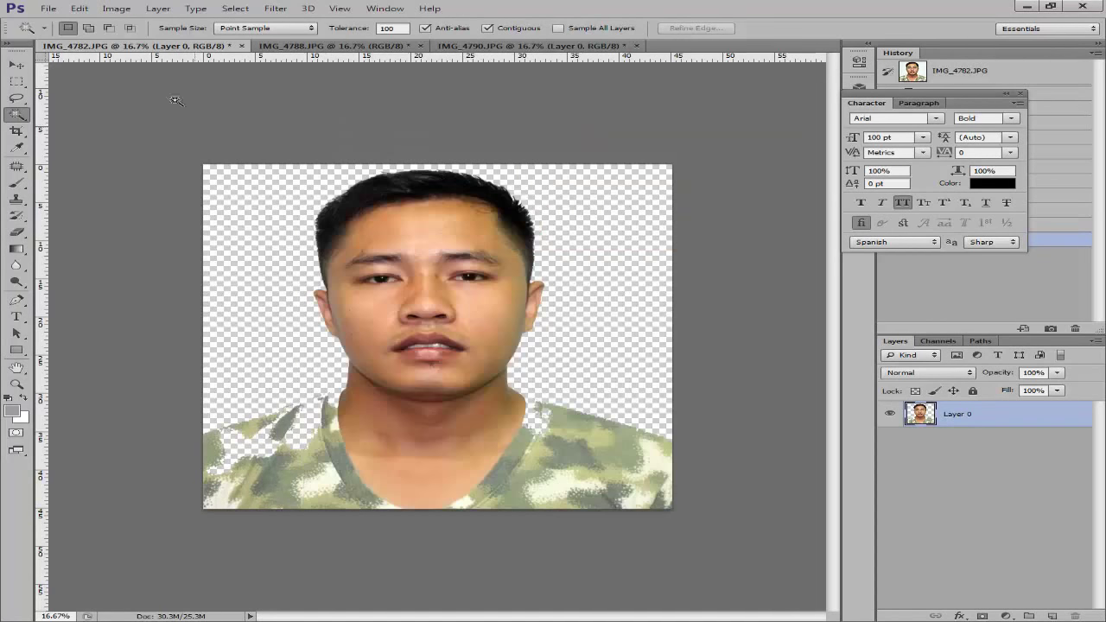
# Open suit template 1.psd from the male templates folder.
pyautogui.click(48, 9)
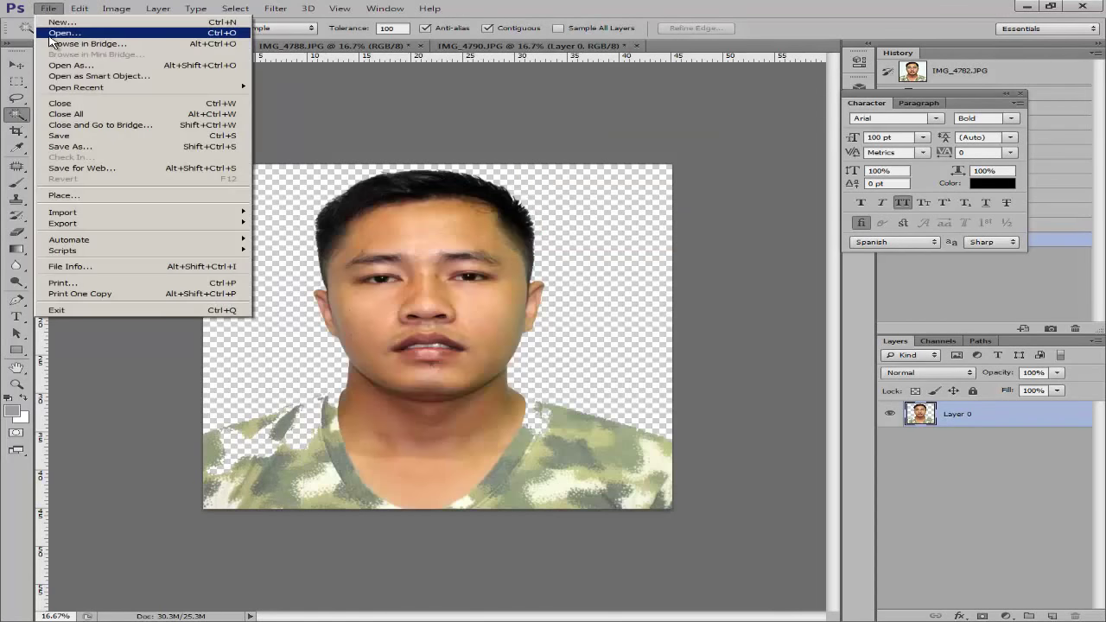
pyautogui.click(53, 33)
pyautogui.doubleClick(420, 180)
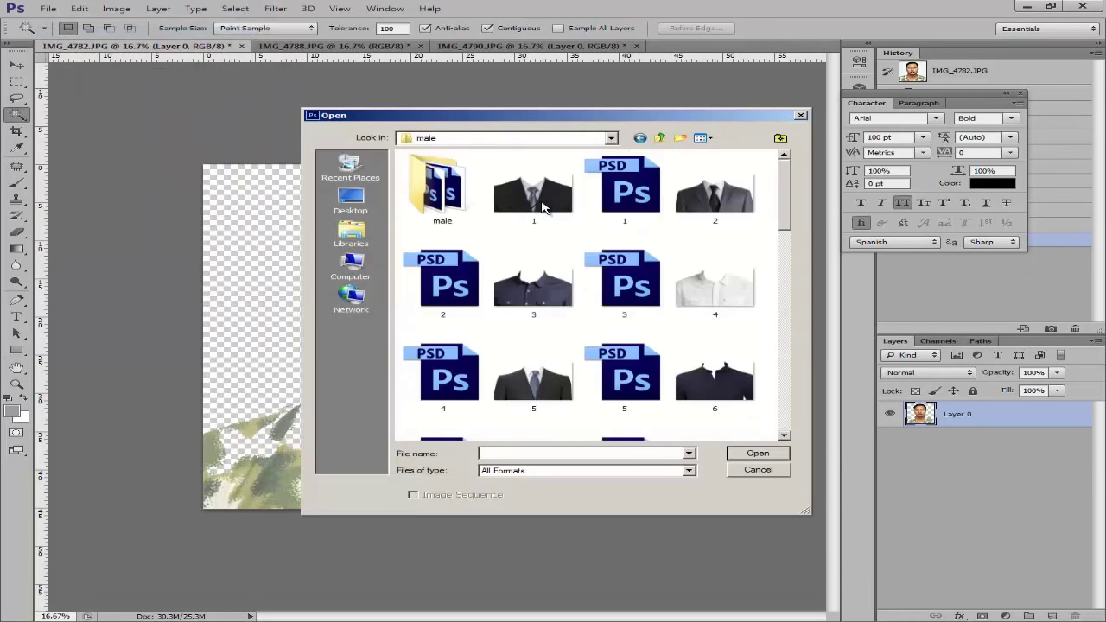
pyautogui.click(635, 199)
pyautogui.doubleClick(634, 199)
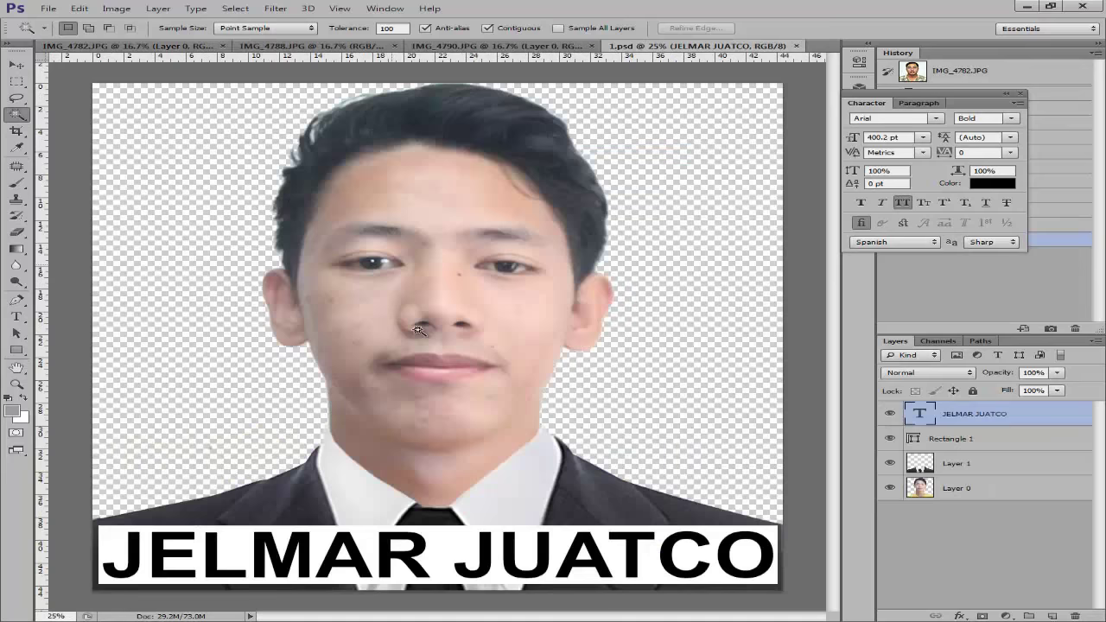
# Drag the suit layer from 1.psd onto the IMG_4782 portrait with the Move tool.
pyautogui.press('v')
pyautogui.click(337, 472)
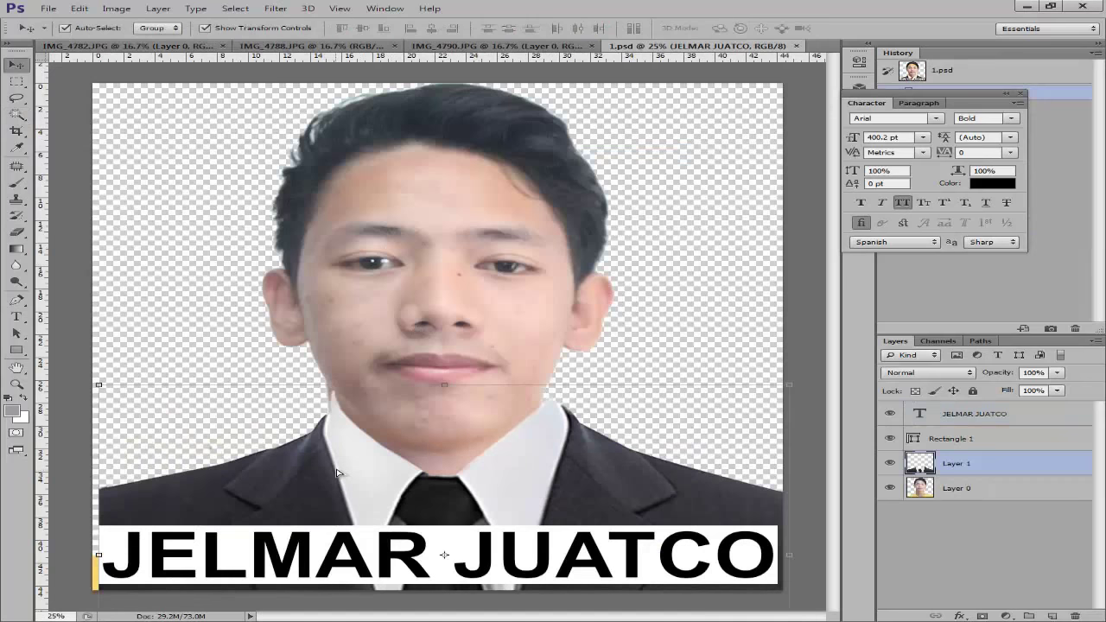
pyautogui.moveTo(337, 472); pyautogui.dragTo(359, 452)
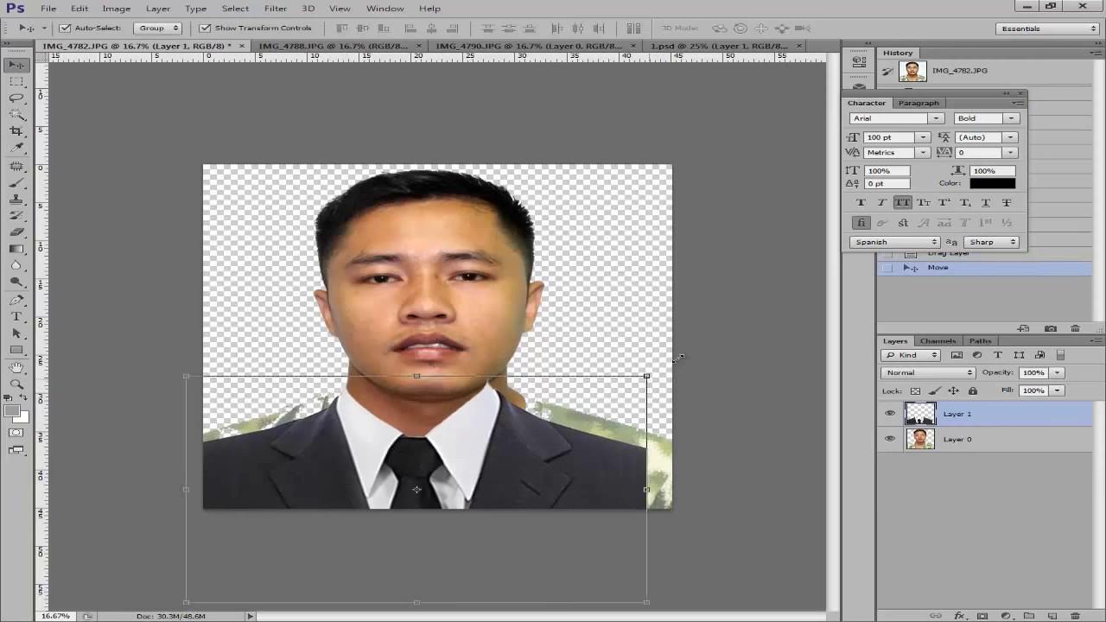
# Scale the suit to about 96% and nudge it into place beneath the man's chin.
pyautogui.moveTo(648, 380); pyautogui.dragTo(722, 338)
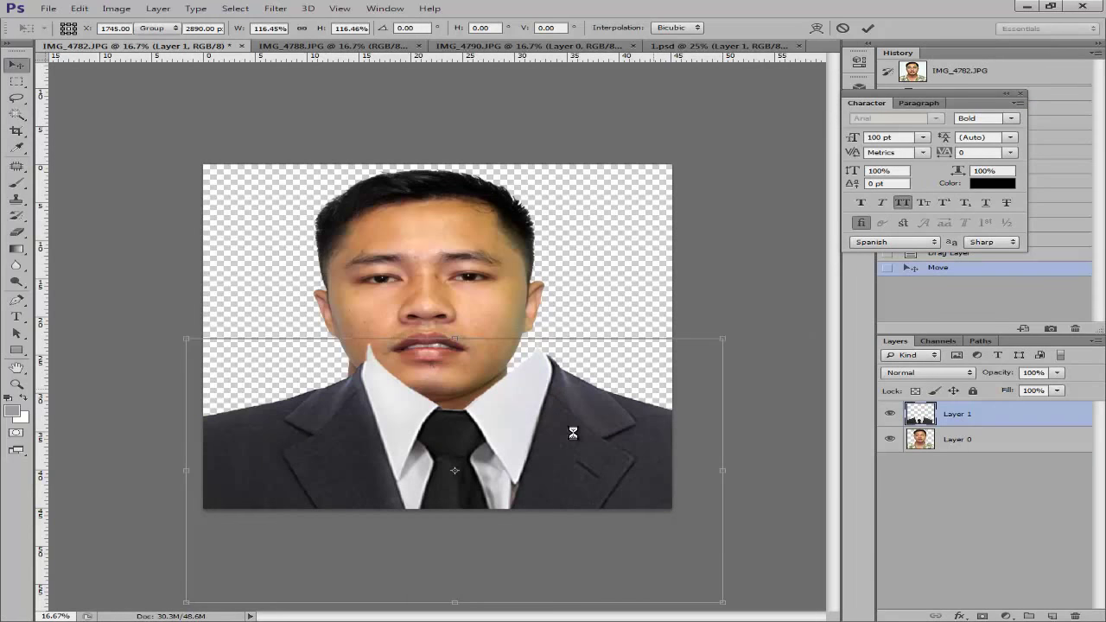
pyautogui.moveTo(572, 432); pyautogui.dragTo(544, 463)
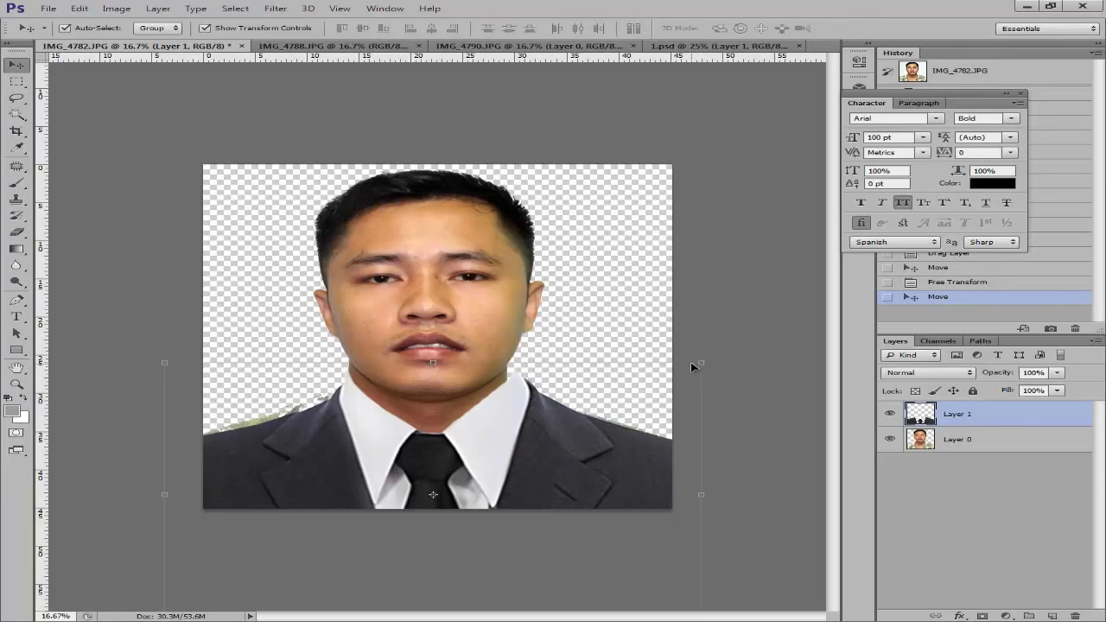
pyautogui.moveTo(699, 363); pyautogui.dragTo(679, 375)
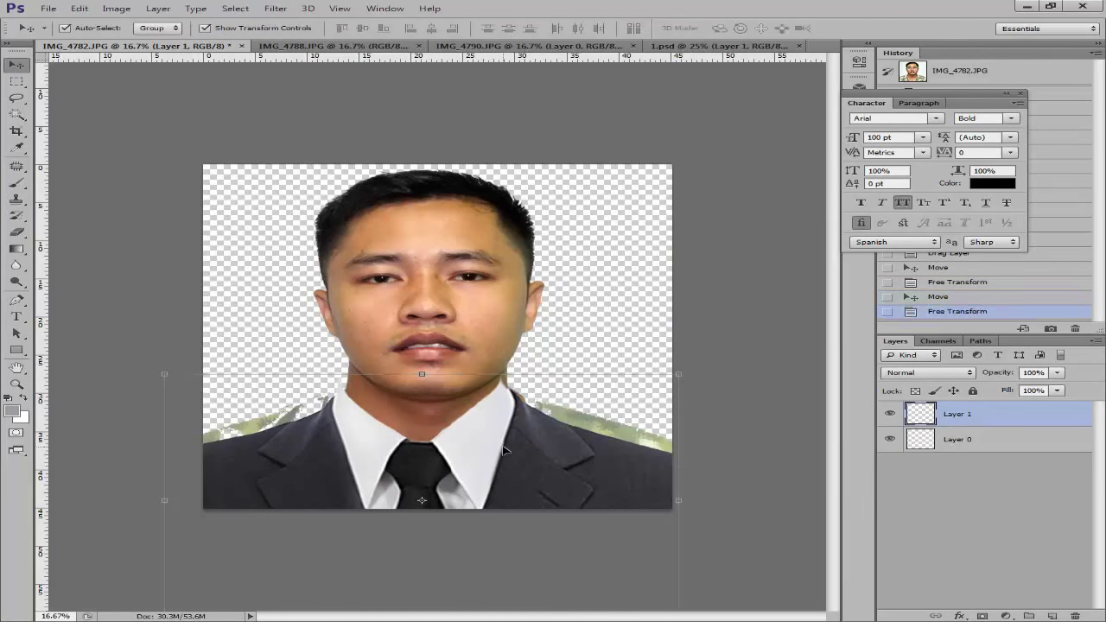
pyautogui.hotkey('shift', 'Right')
pyautogui.hotkey('shift', 'Right')
pyautogui.hotkey('shift', 'Right')
pyautogui.hotkey('shift', 'Right')
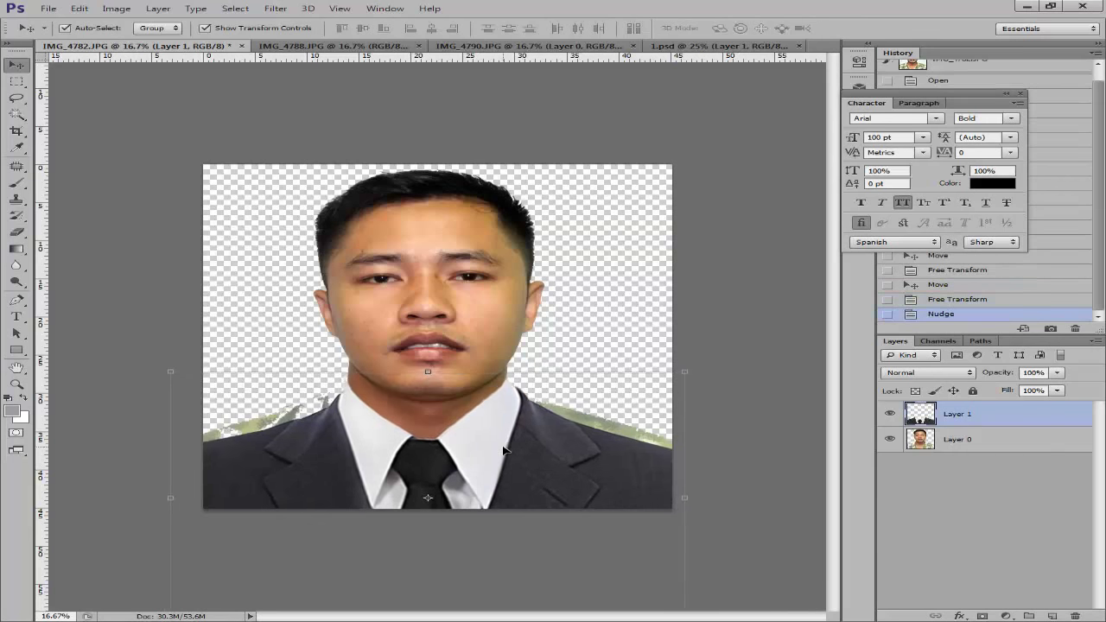
pyautogui.hotkey('shift', 'Up')
pyautogui.hotkey('shift', 'Up')
pyautogui.hotkey('shift', 'Up')
pyautogui.hotkey('shift', 'Up')
pyautogui.hotkey('shift', 'Up')
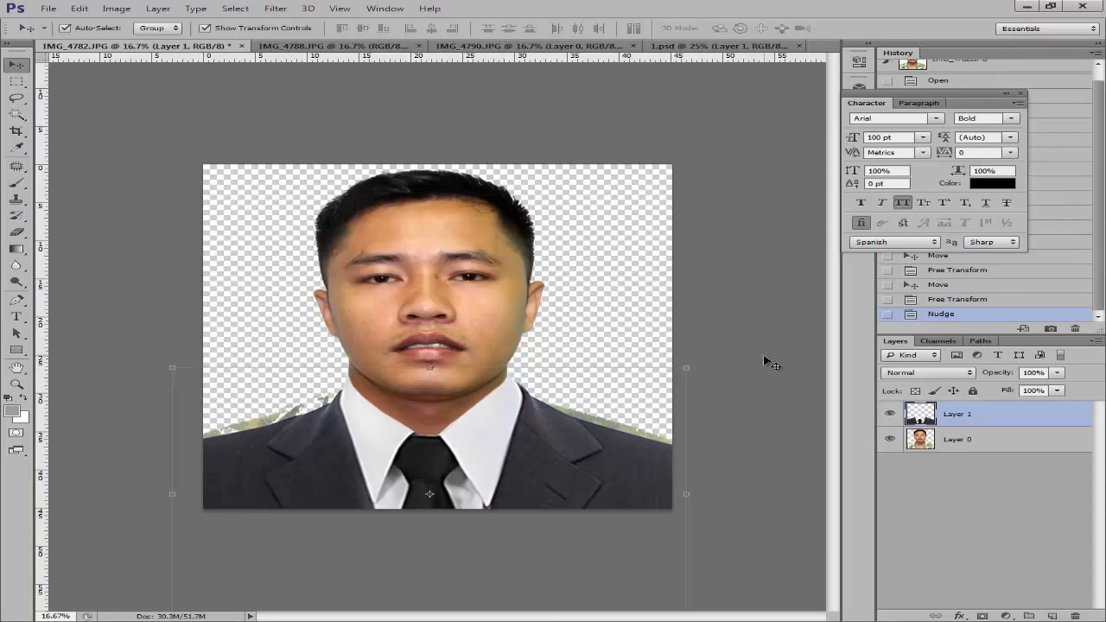
# Erase the green fringe along both shoulders on Layer 0 with a 494 px eraser.
pyautogui.click(402, 298)
pyautogui.press('e')
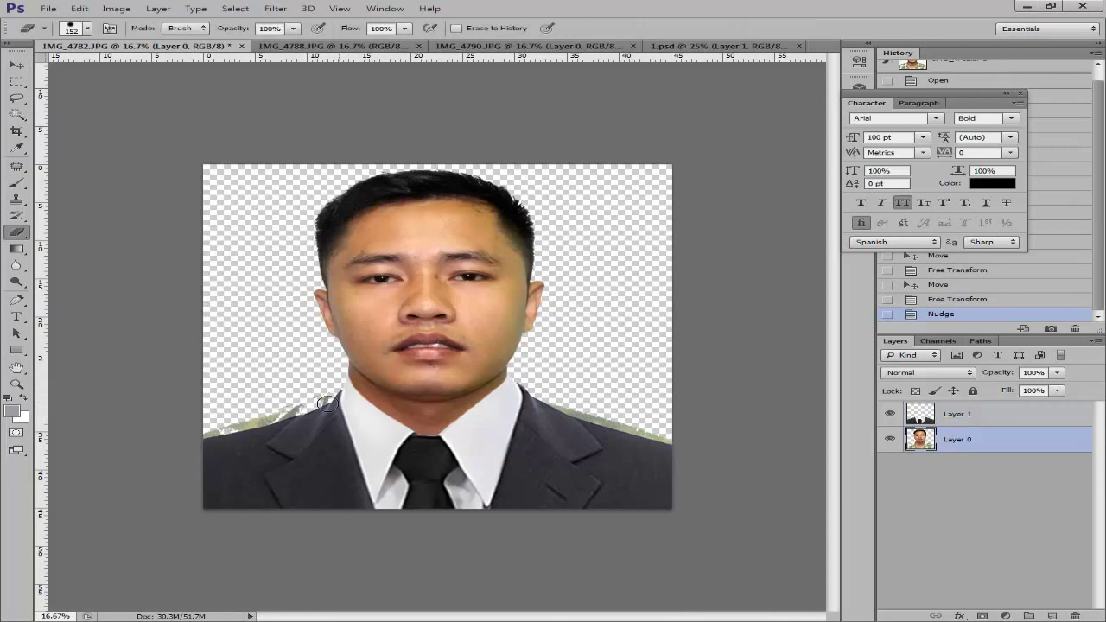
pyautogui.rightClick(339, 406)
pyautogui.moveTo(488, 435)
pyautogui.mouseDown()
pyautogui.moveTo(517, 441)
pyautogui.moveTo(421, 434)
pyautogui.mouseUp()
pyautogui.click(304, 404)
pyautogui.click(304, 404)
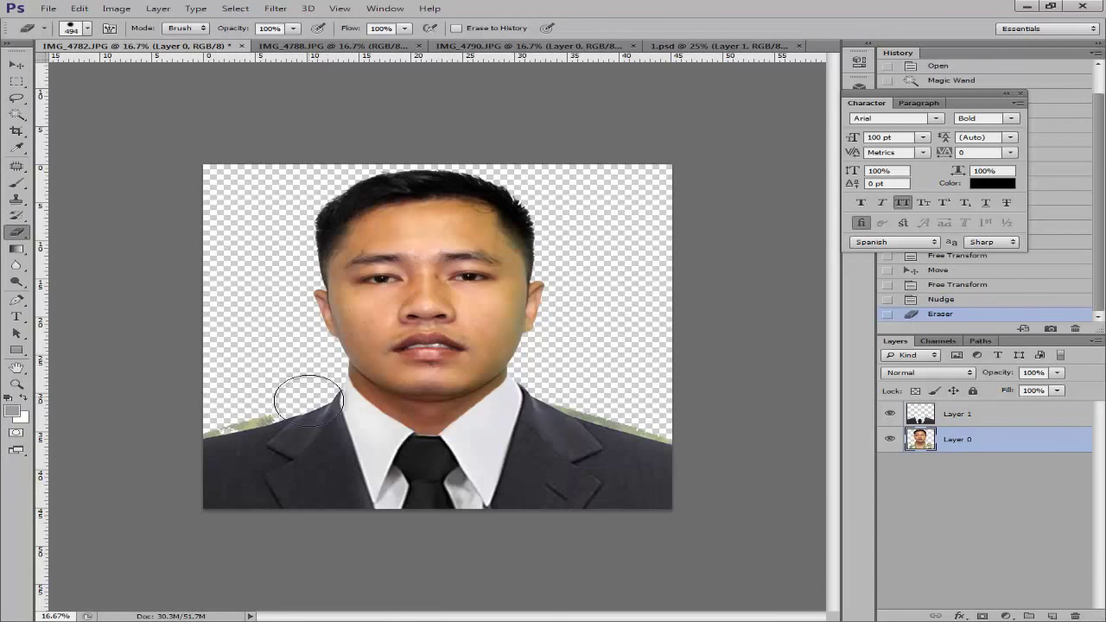
pyautogui.moveTo(309, 375)
pyautogui.mouseDown()
pyautogui.moveTo(235, 400)
pyautogui.moveTo(230, 426)
pyautogui.mouseUp()
pyautogui.moveTo(494, 394)
pyautogui.mouseDown()
pyautogui.moveTo(539, 402)
pyautogui.moveTo(654, 439)
pyautogui.mouseUp()
pyautogui.moveTo(601, 406); pyautogui.dragTo(568, 383)
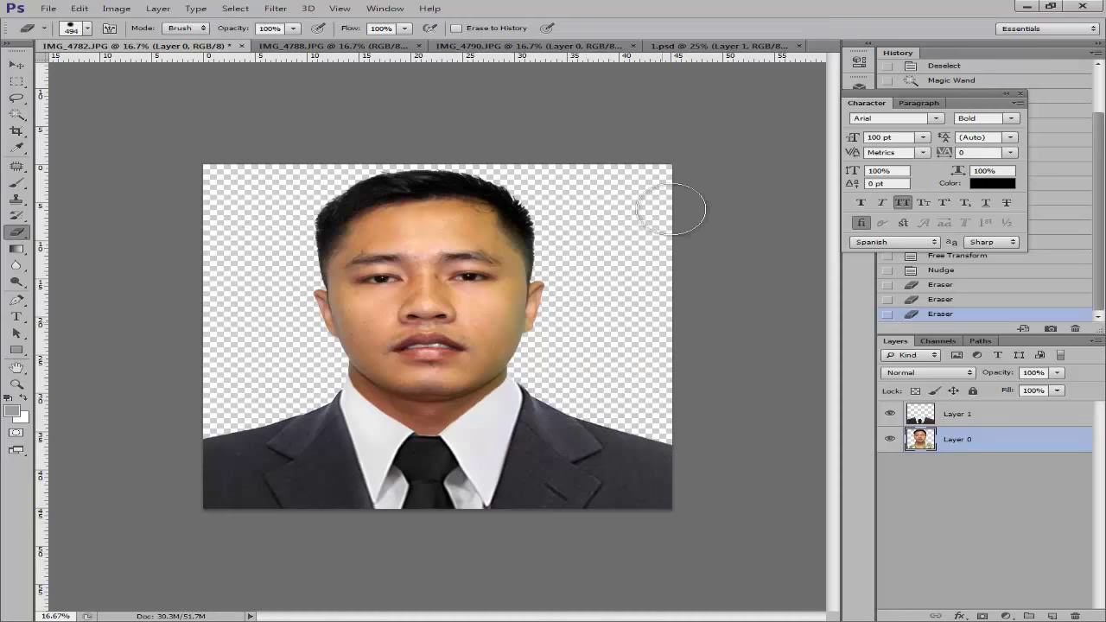
# Check the suit edges up close, then switch to the IMG_4788.JPG portrait.
pyautogui.press('v')
pyautogui.click(761, 267)
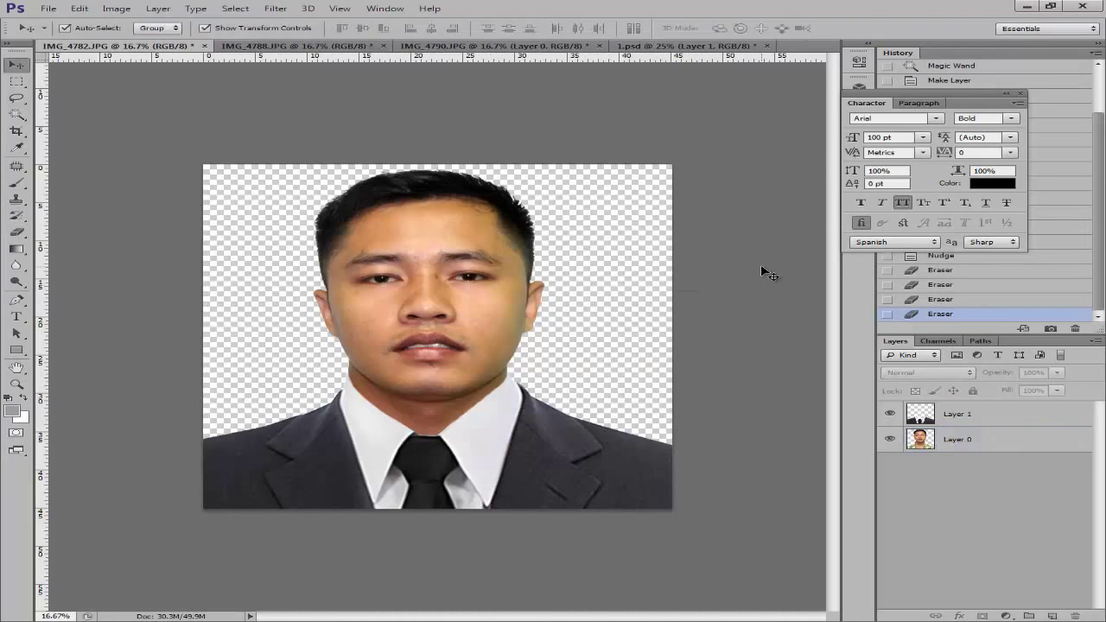
pyautogui.hotkey('ctrl', '+')
pyautogui.hotkey('ctrl', '+')
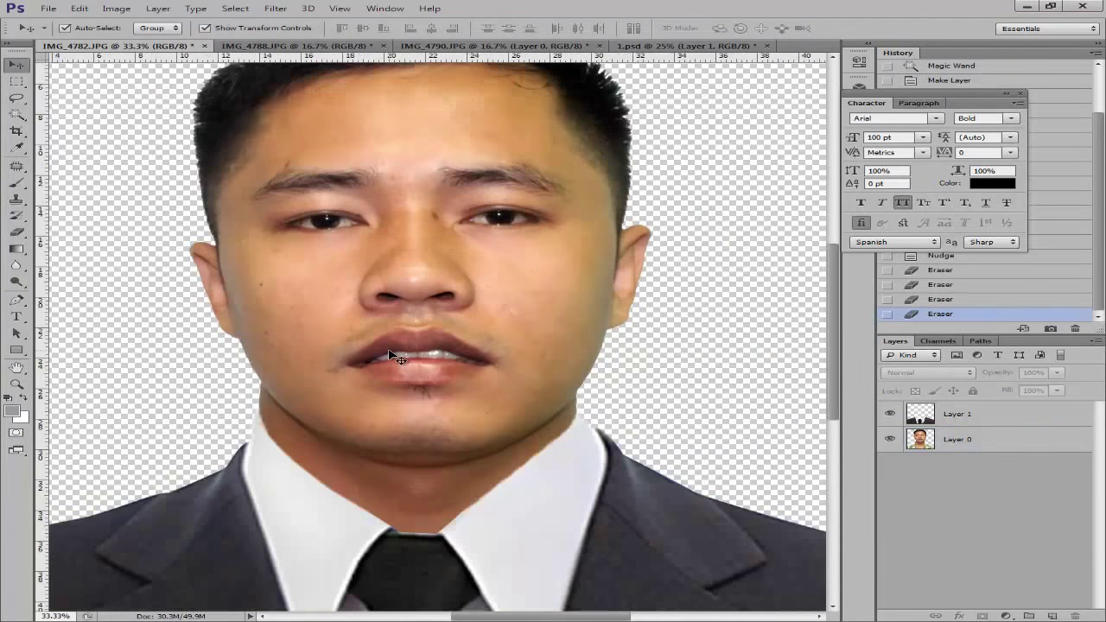
pyautogui.hotkey('ctrl', '-')
pyautogui.hotkey('ctrl', '-')
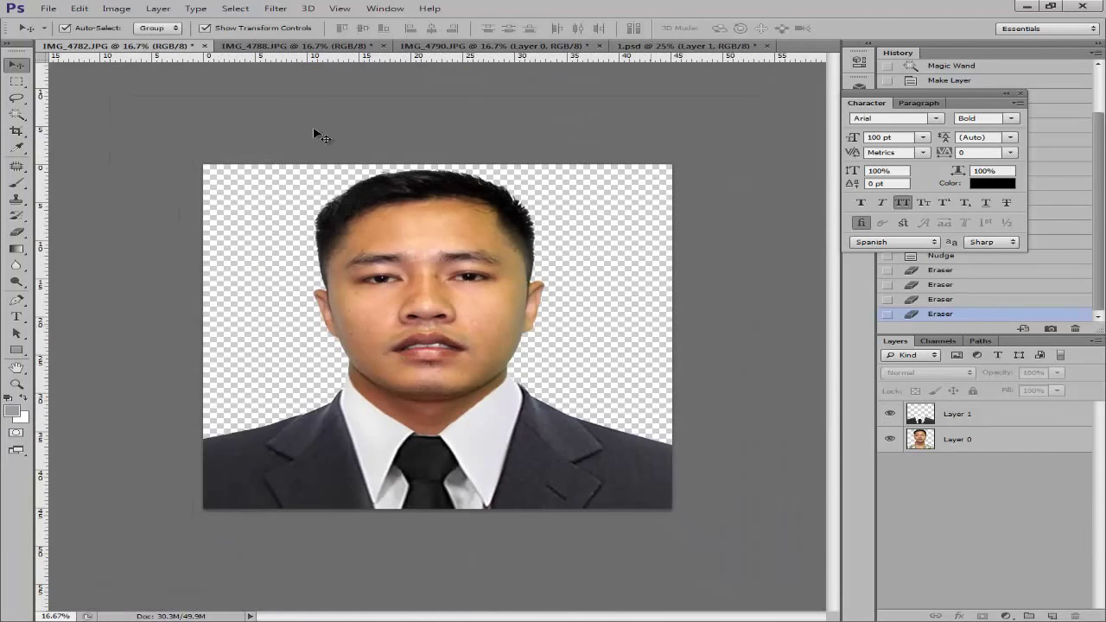
pyautogui.click(316, 49)
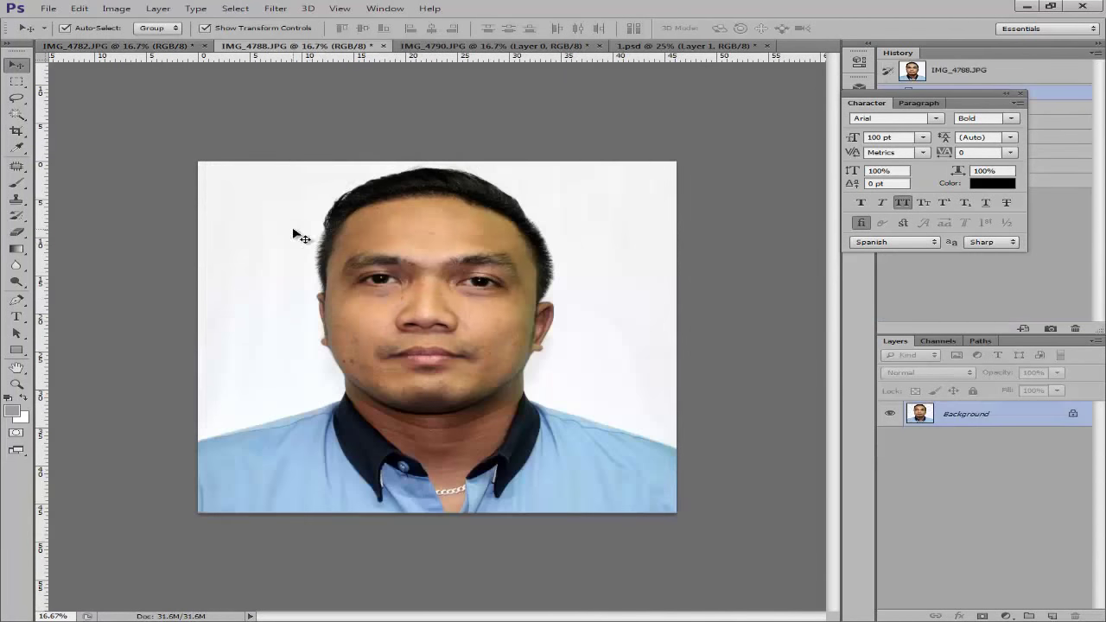
# Try selecting the blue-shirt portrait's white backdrop with the Magic Wand at tolerance 80.
pyautogui.press('w')
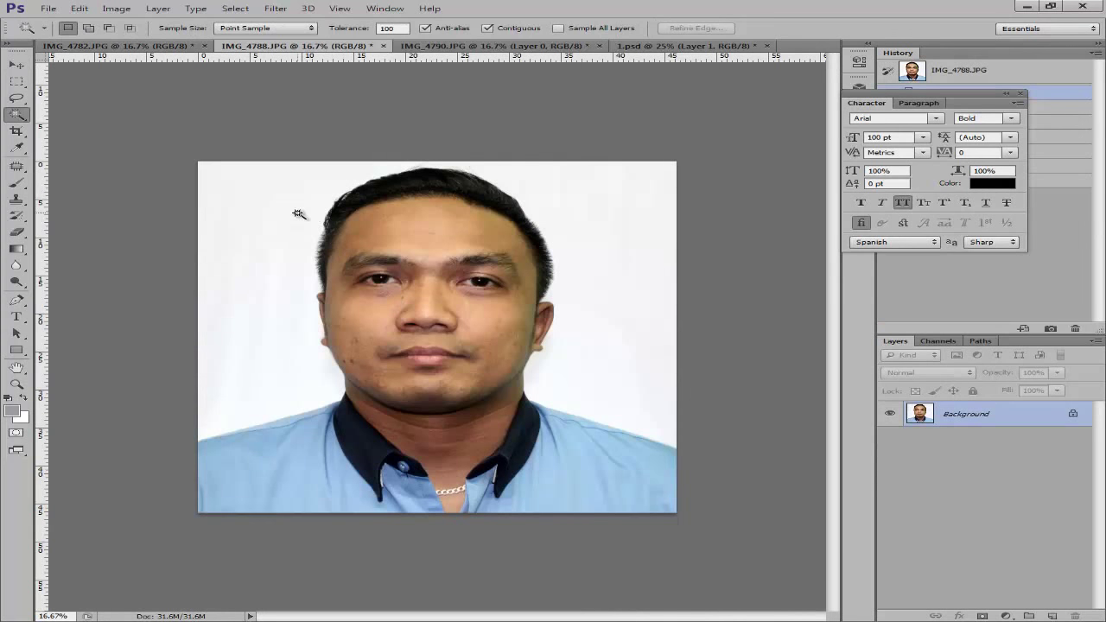
pyautogui.click(616, 231)
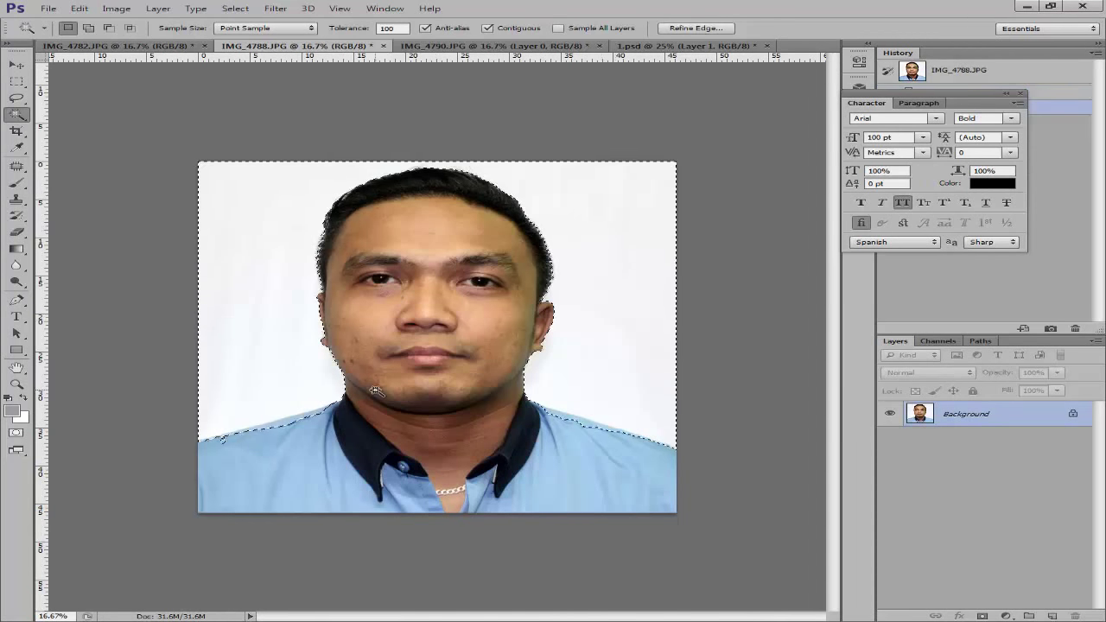
pyautogui.hotkey('ctrl', '+')
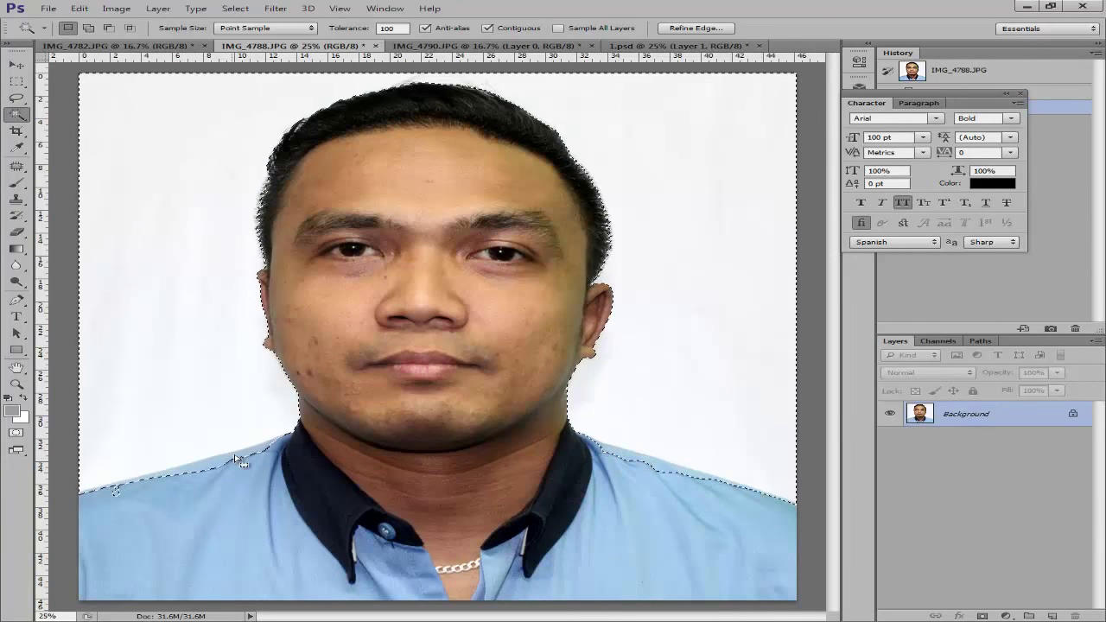
pyautogui.click(393, 28)
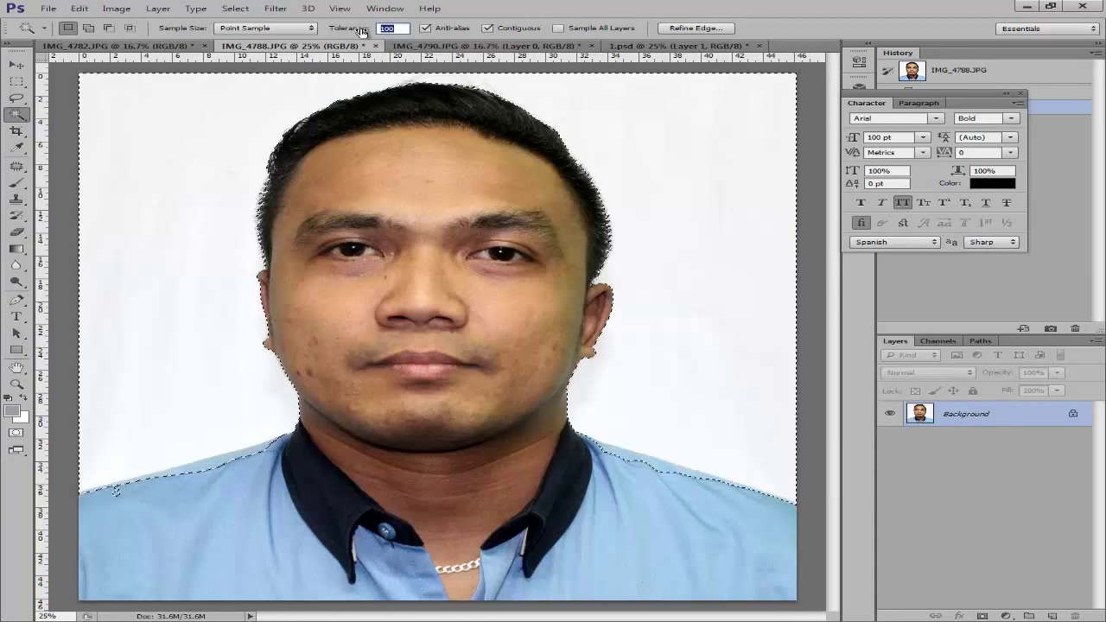
pyautogui.write('80')
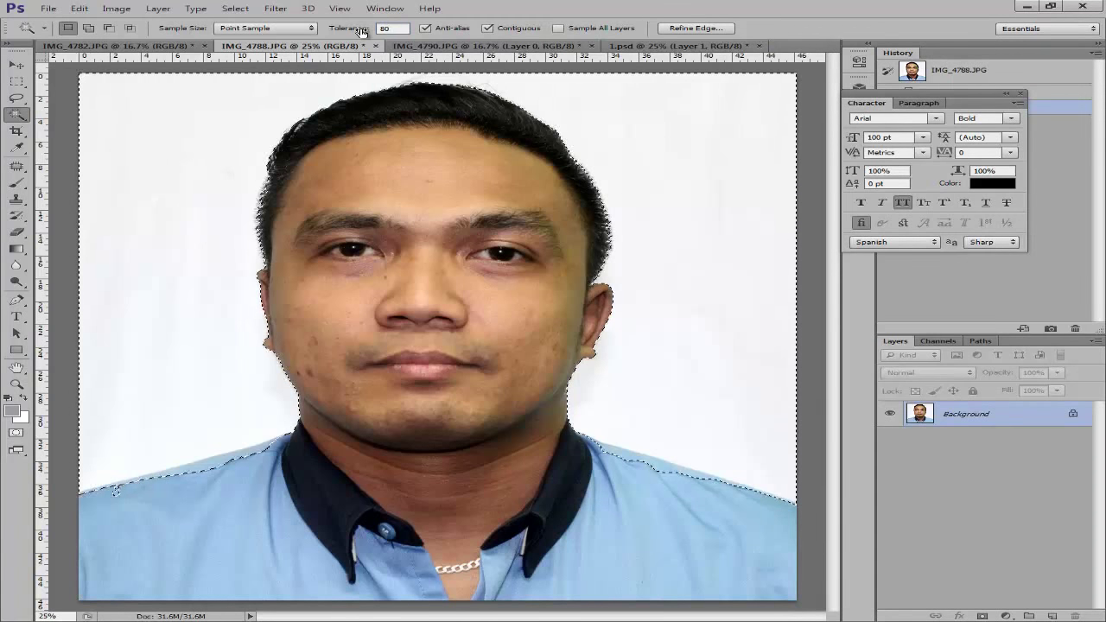
pyautogui.click(192, 143)
pyautogui.click(193, 147)
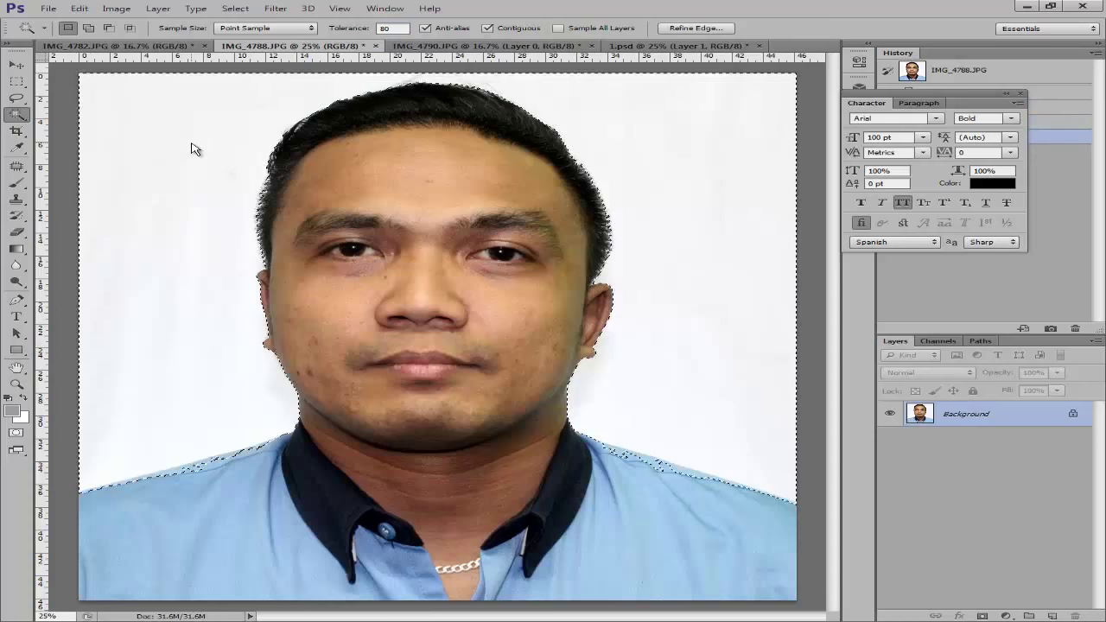
pyautogui.hotkey('ctrl', 'd')
# Set tolerance to 50, unlock the Background as Layer 0, and delete the white backdrop.
pyautogui.click(364, 29)
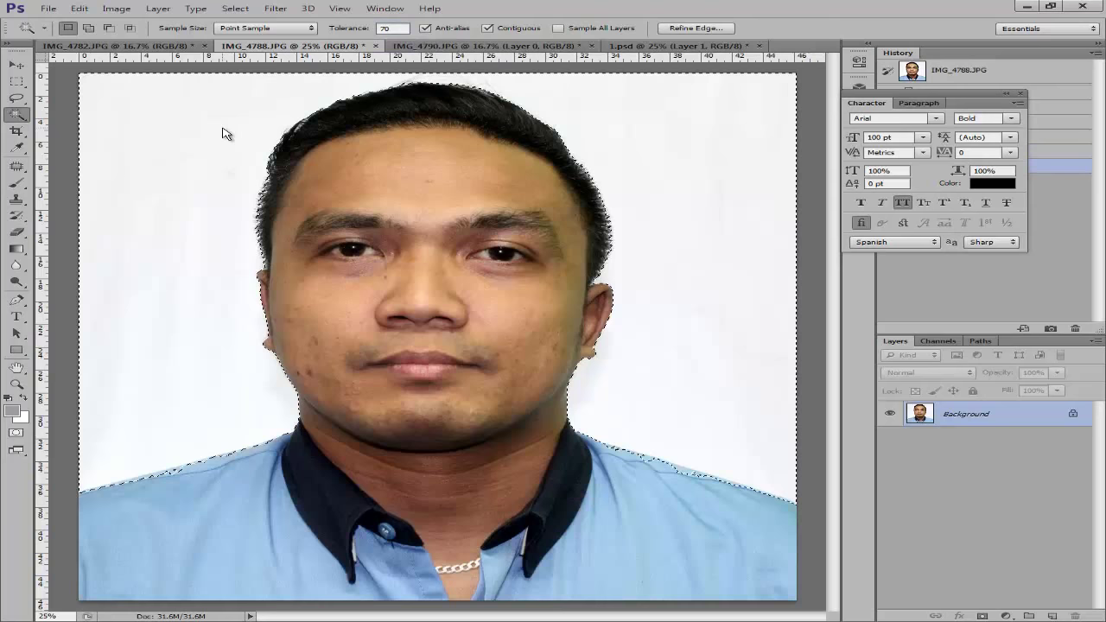
pyautogui.hotkey('ctrl', 'd')
pyautogui.click(399, 29)
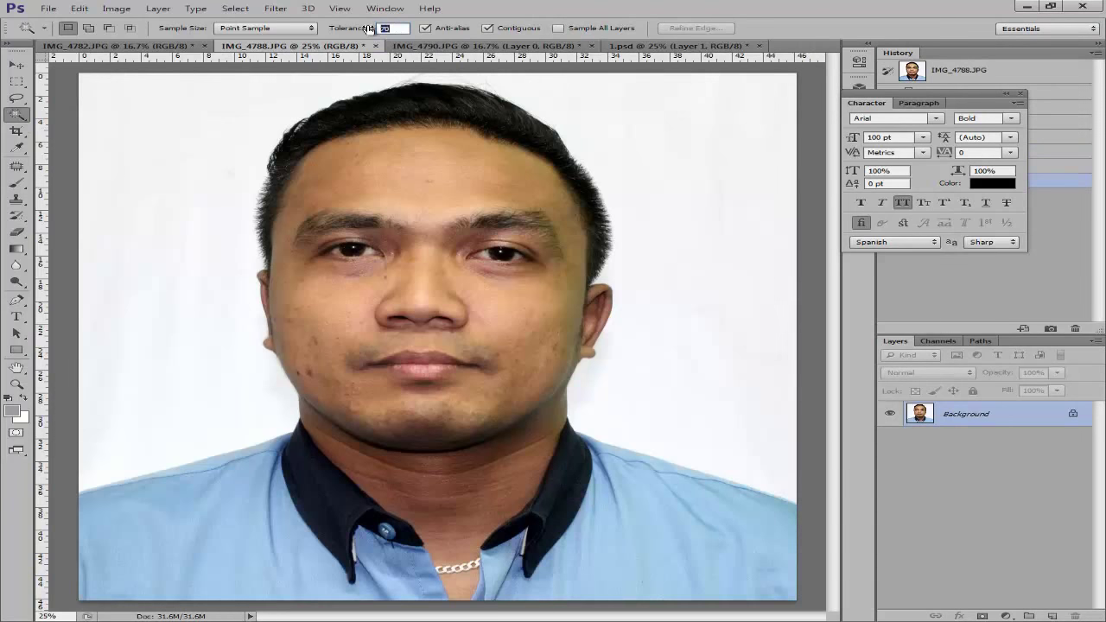
pyautogui.write('50')
pyautogui.press('Return')
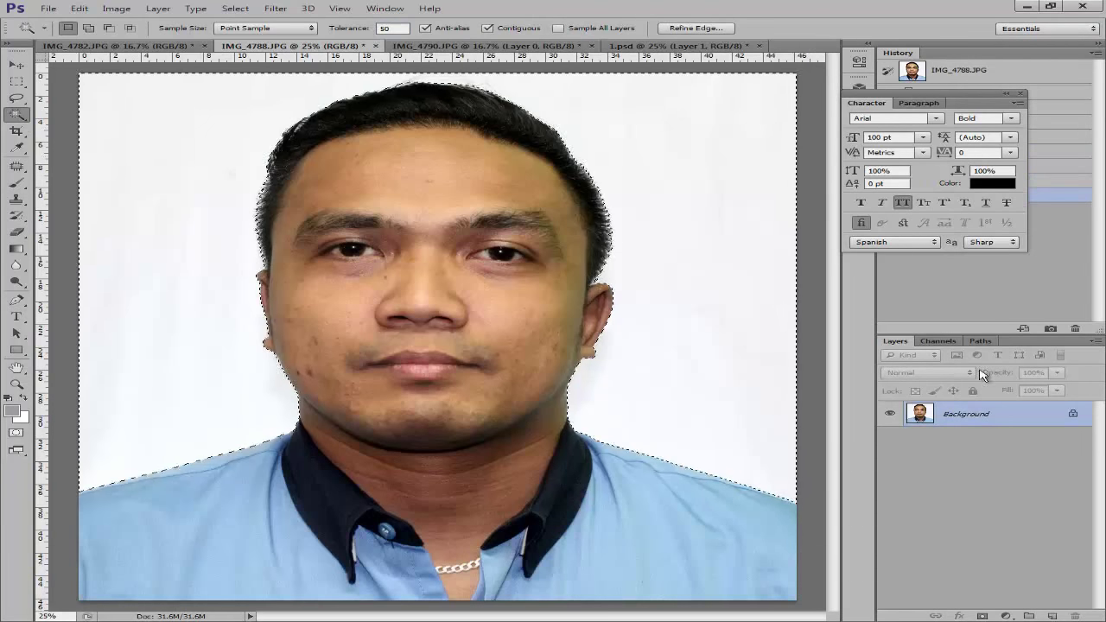
pyautogui.keyDown('alt'); pyautogui.doubleClick(1035, 419); pyautogui.keyUp('alt')
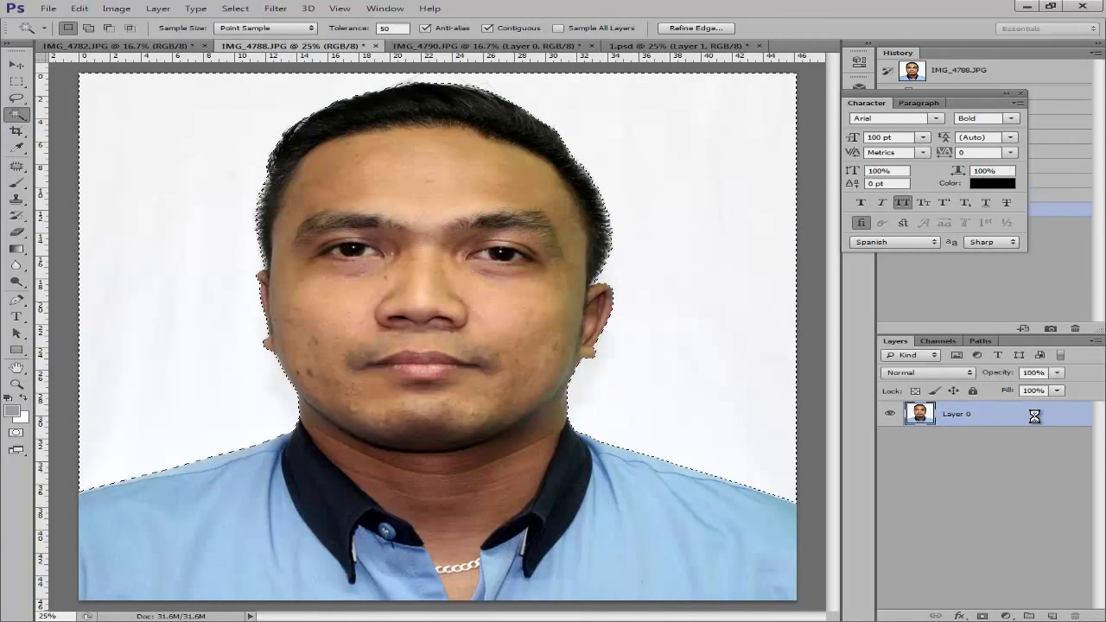
pyautogui.press('Delete')
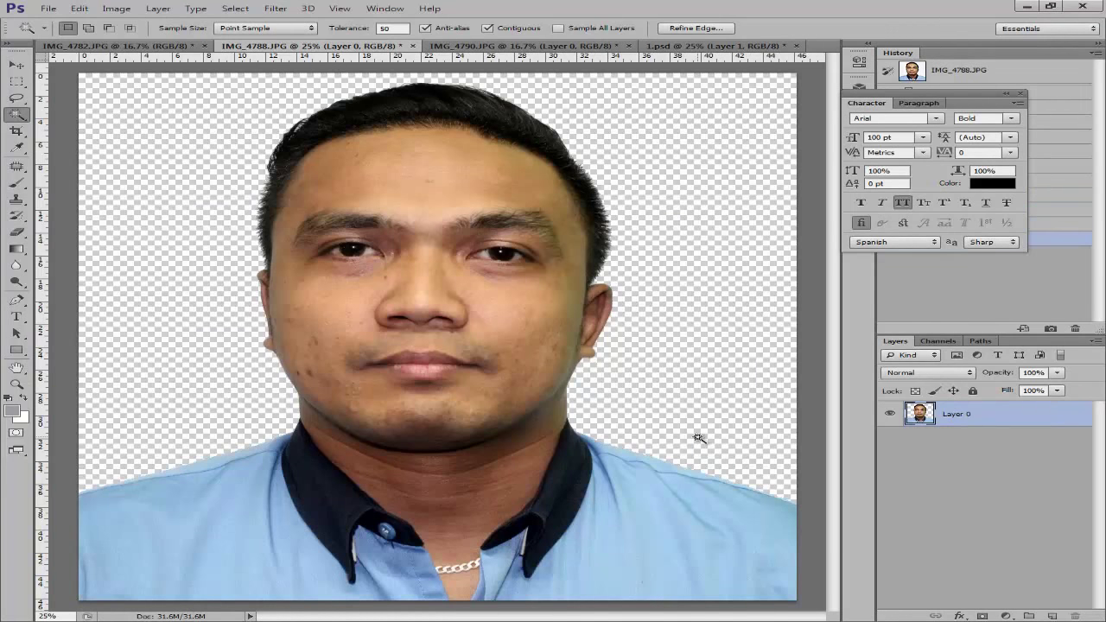
pyautogui.hotkey('ctrl', 'd')
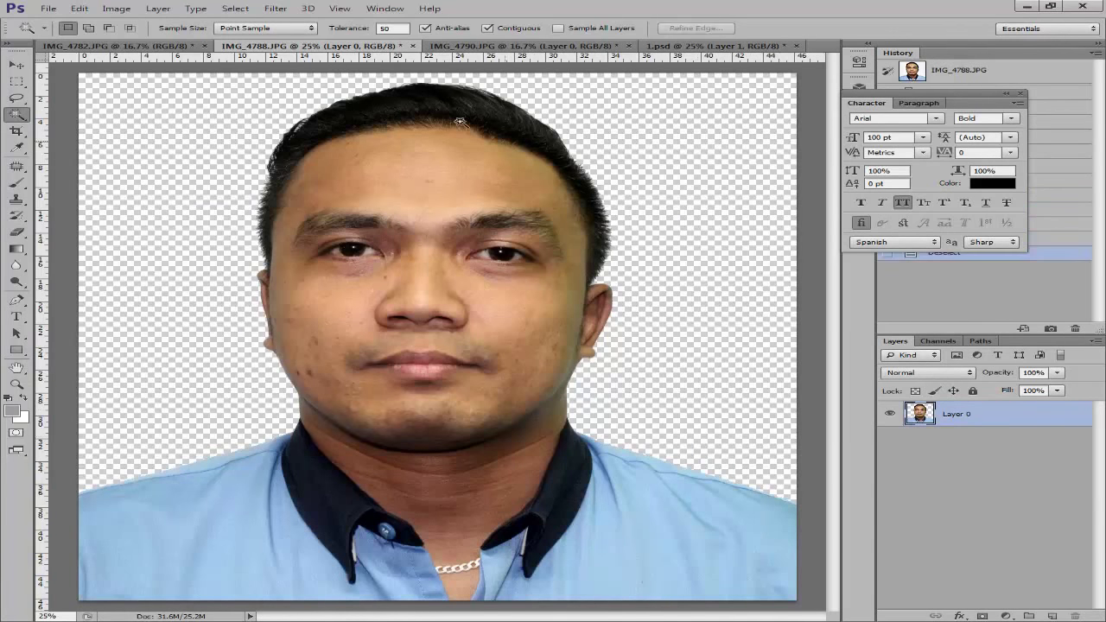
# Select and delete the white background of IMG_4790.JPG, then deselect.
pyautogui.click(484, 46)
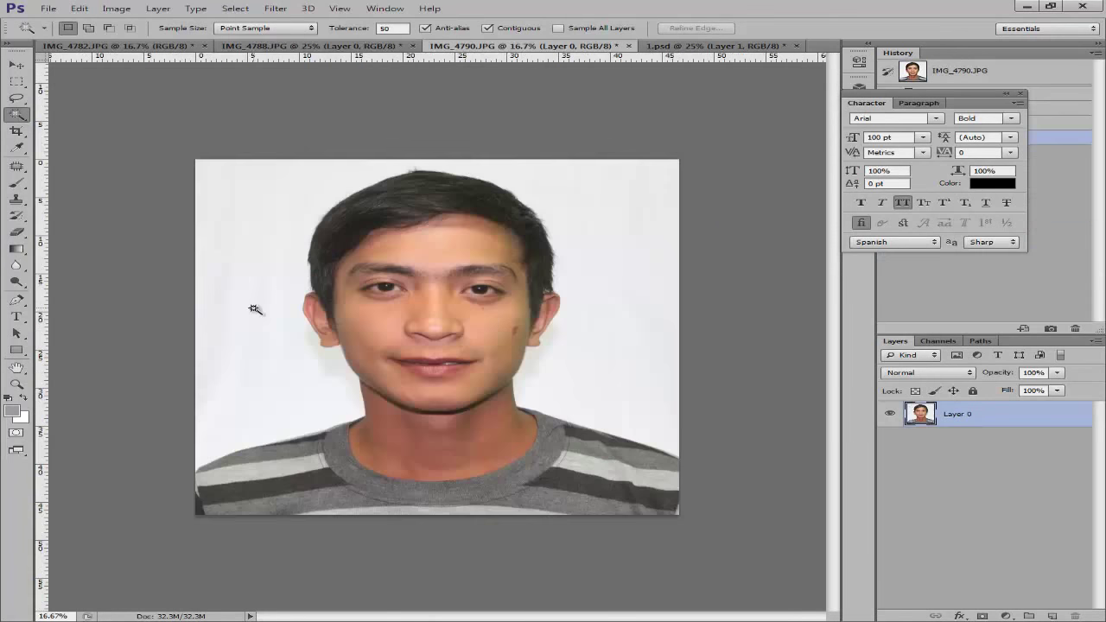
pyautogui.click(254, 308)
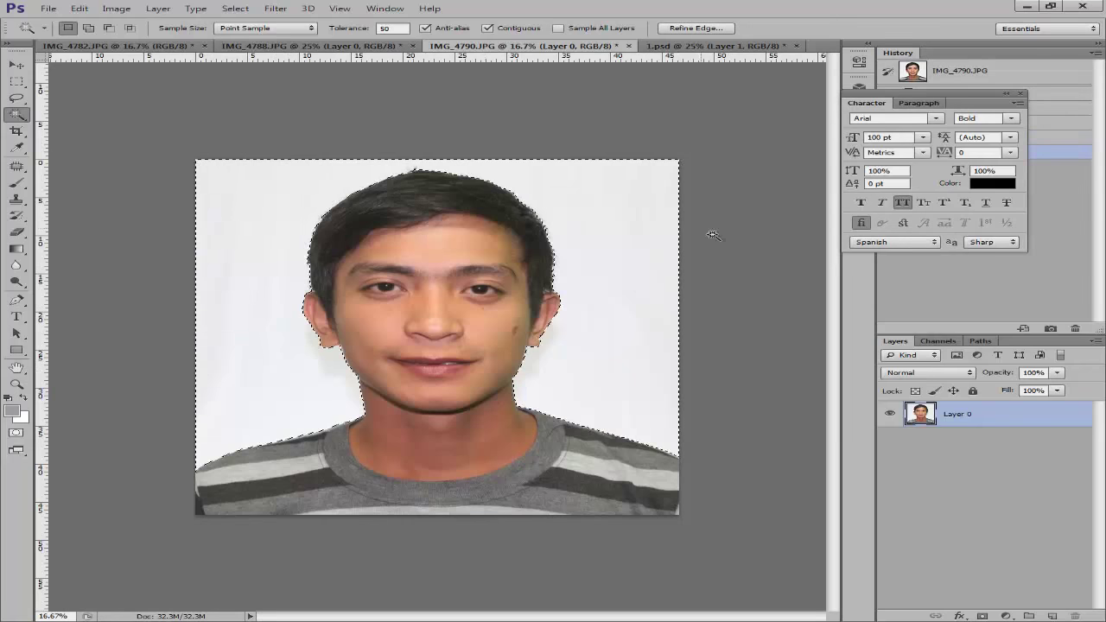
pyautogui.doubleClick(1047, 417)
pyautogui.press('Escape')
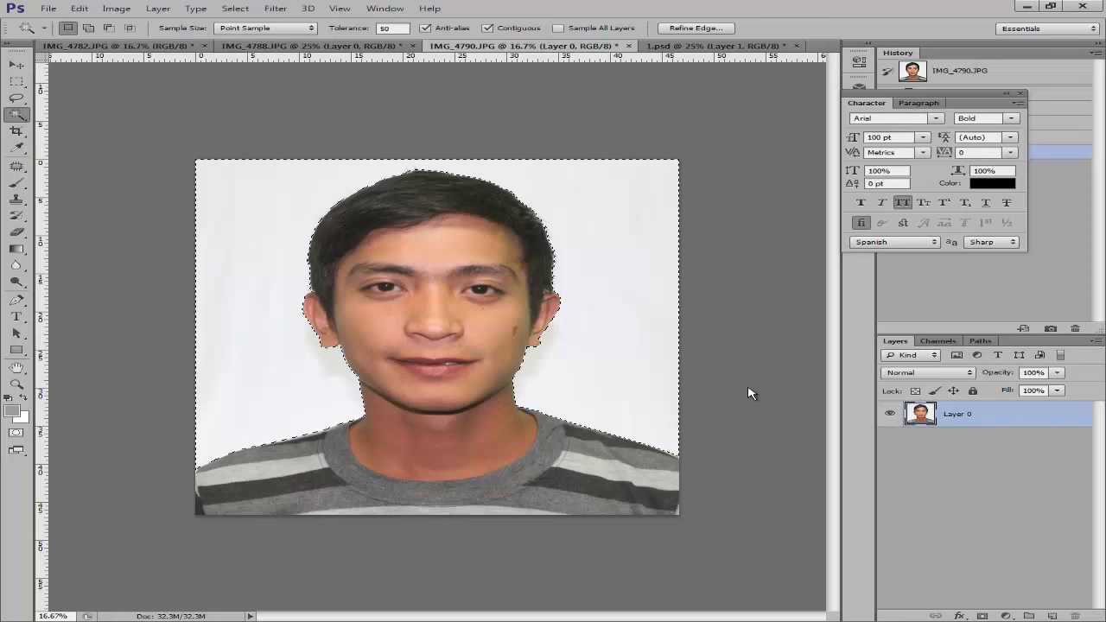
pyautogui.press('Delete')
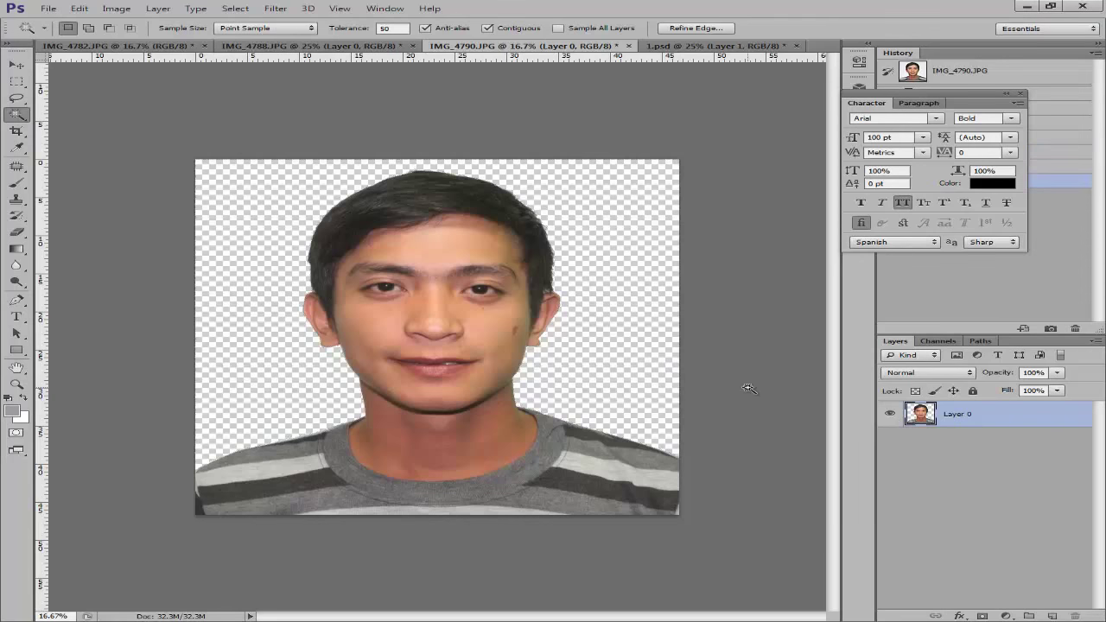
pyautogui.hotkey('ctrl', 'd')
# Zoom in to inspect the cut-out edges, keeping the Magic Wand tool active.
pyautogui.hotkey('ctrl', '+')
pyautogui.hotkey('ctrl', '+')
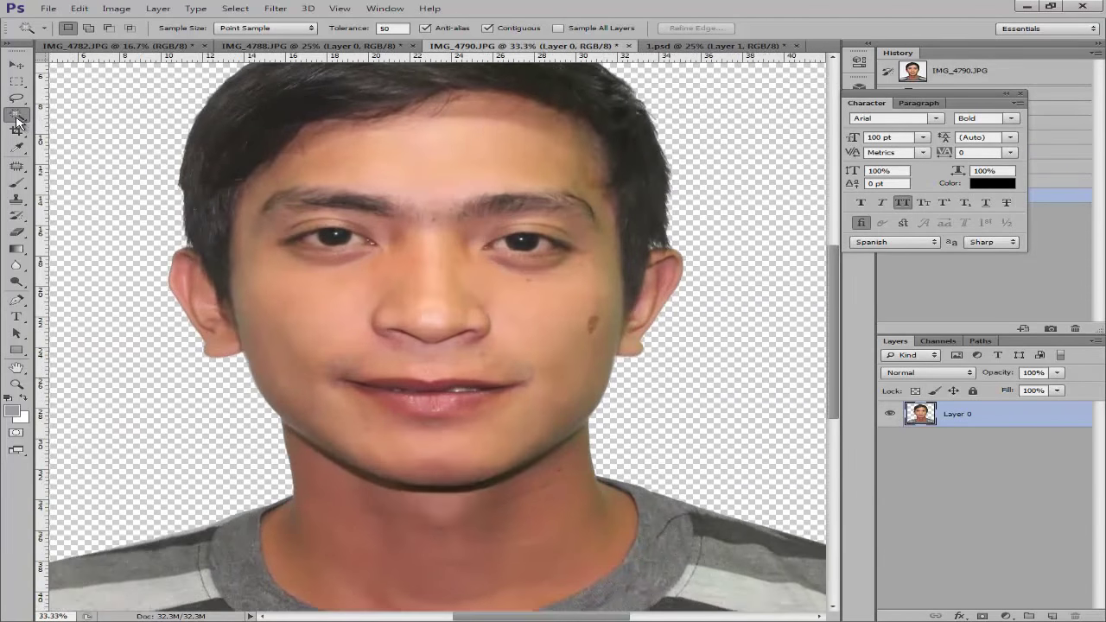
pyautogui.rightClick(16, 116)
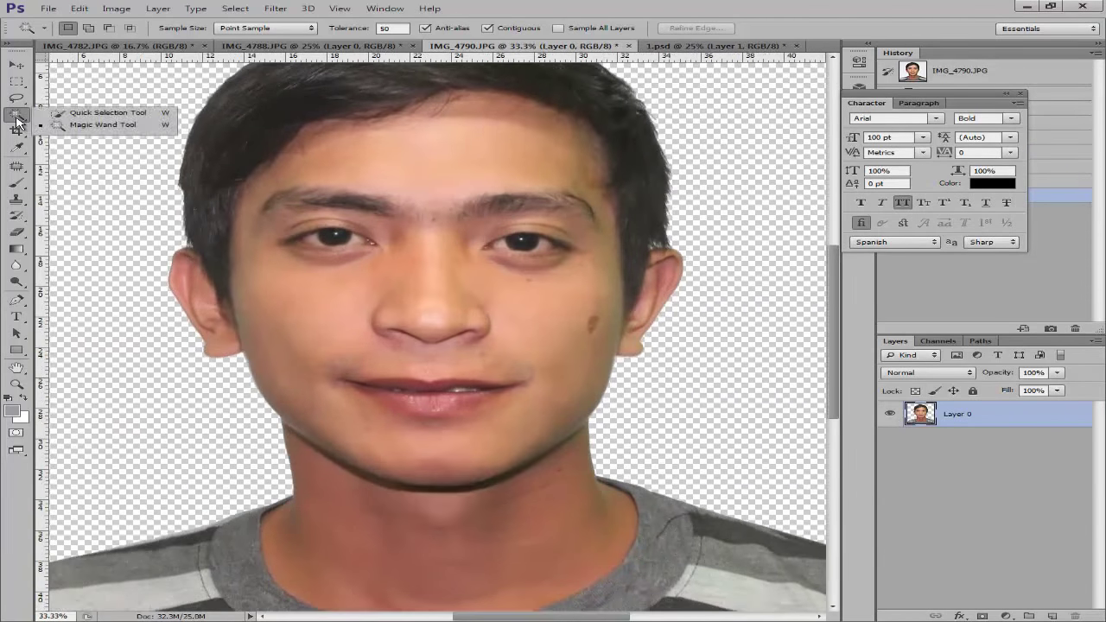
pyautogui.click(96, 125)
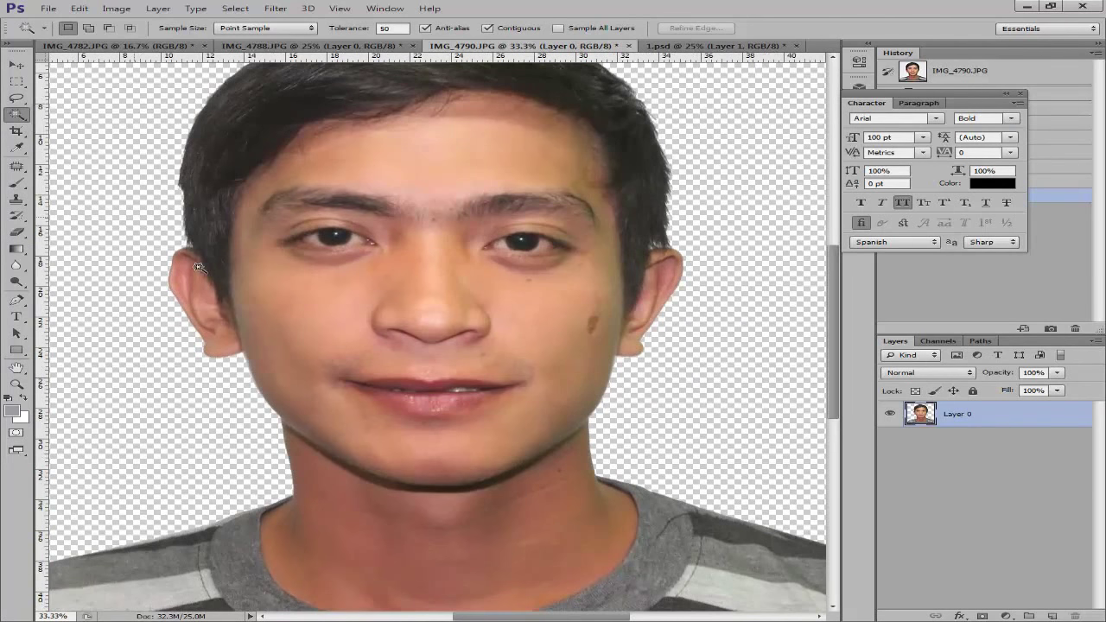
pyautogui.hotkey('ctrl', '-')
pyautogui.hotkey('ctrl', '-')
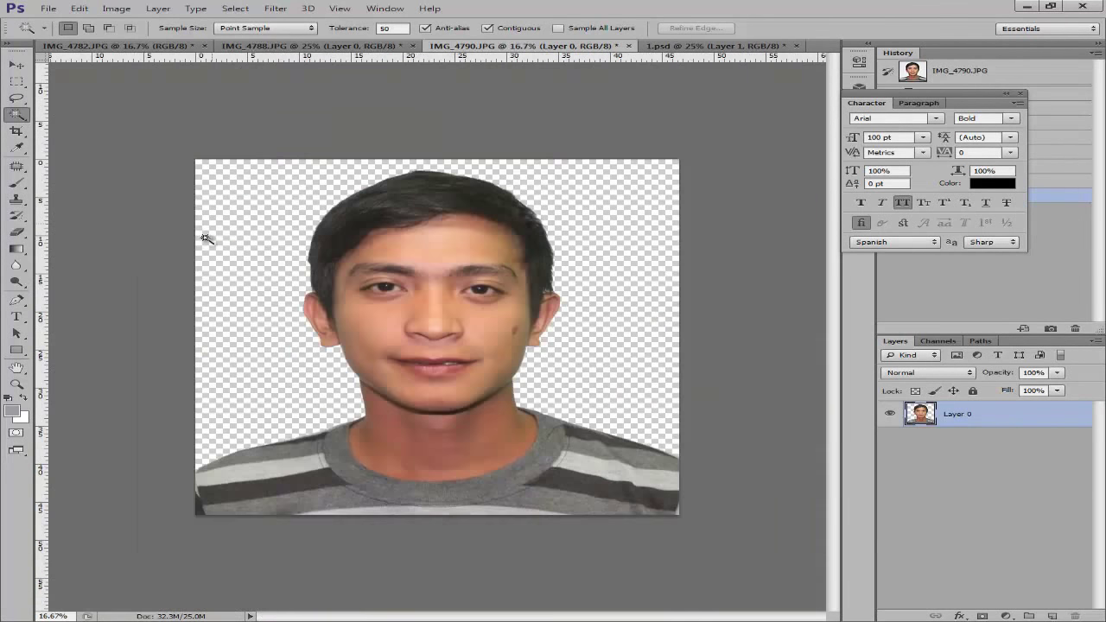
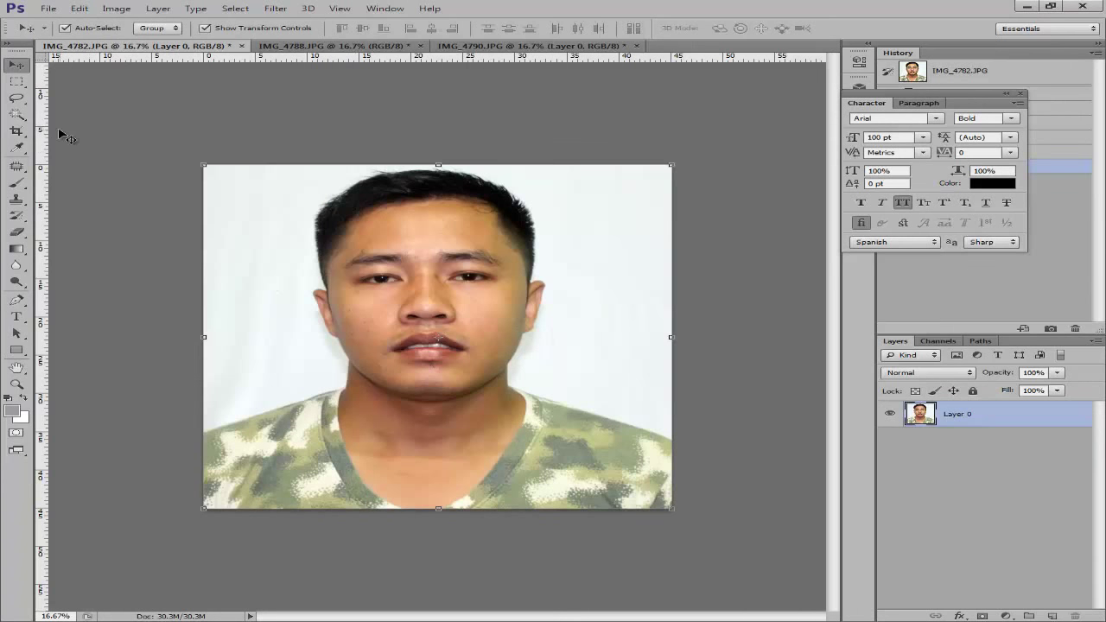
# Switch to the Magic Wand Tool and set its Tolerance to 100.
pyautogui.moveTo(15, 112); pyautogui.dragTo(7, 123)
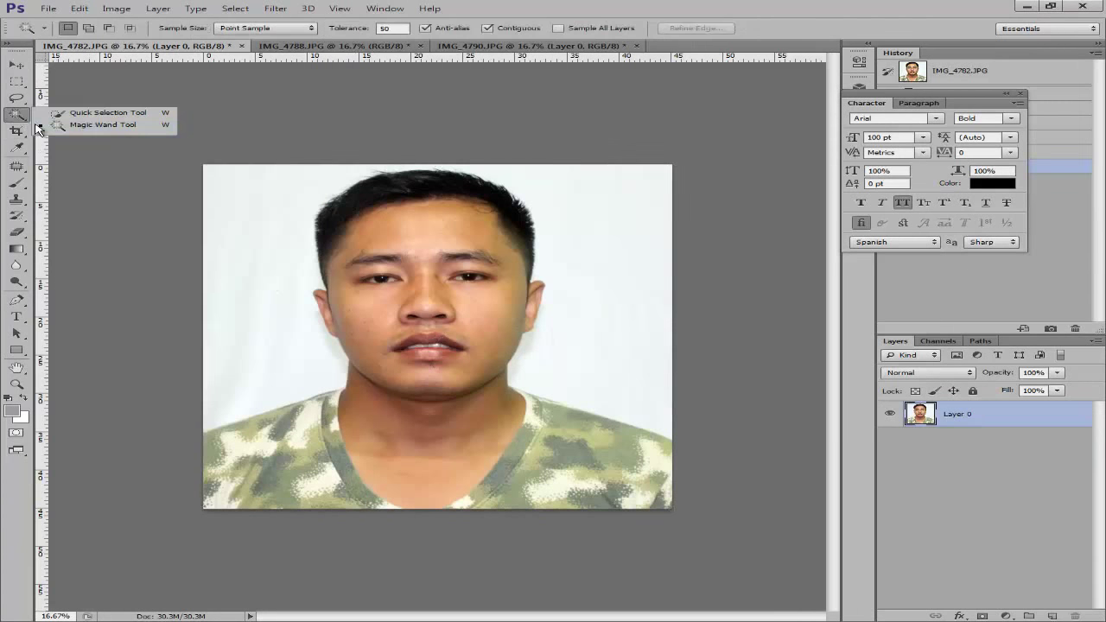
pyautogui.click(62, 128)
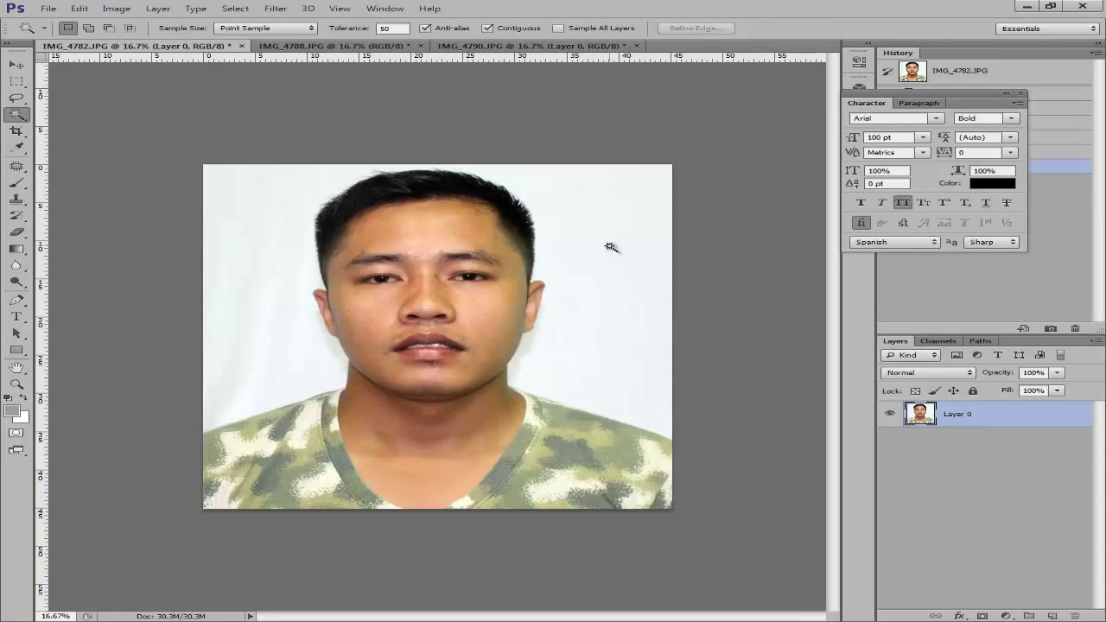
pyautogui.rightClick(12, 119)
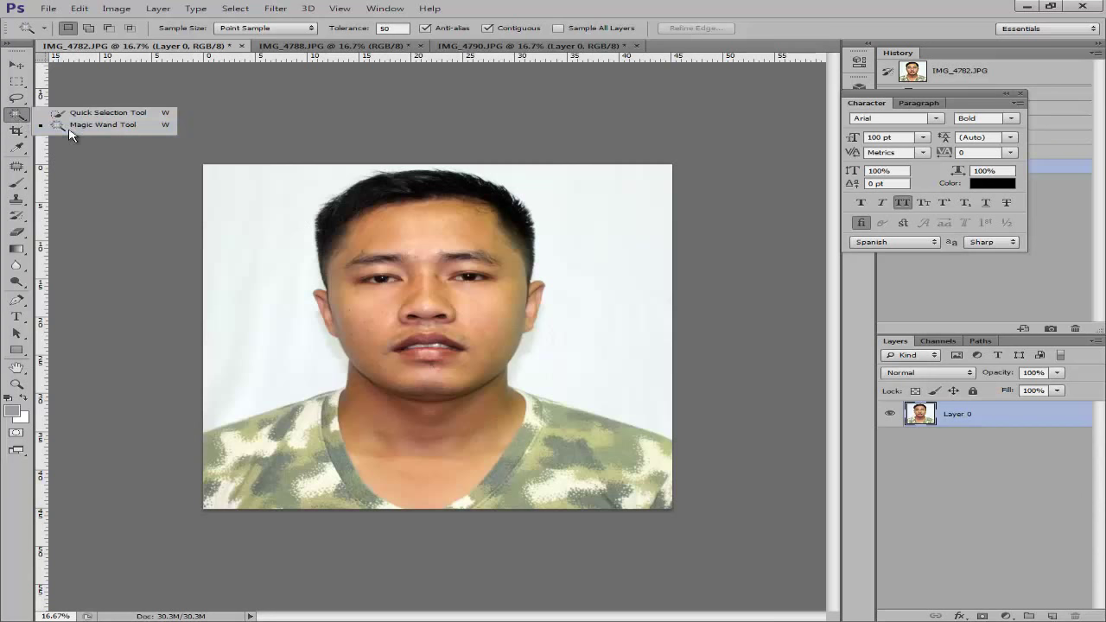
pyautogui.click(72, 128)
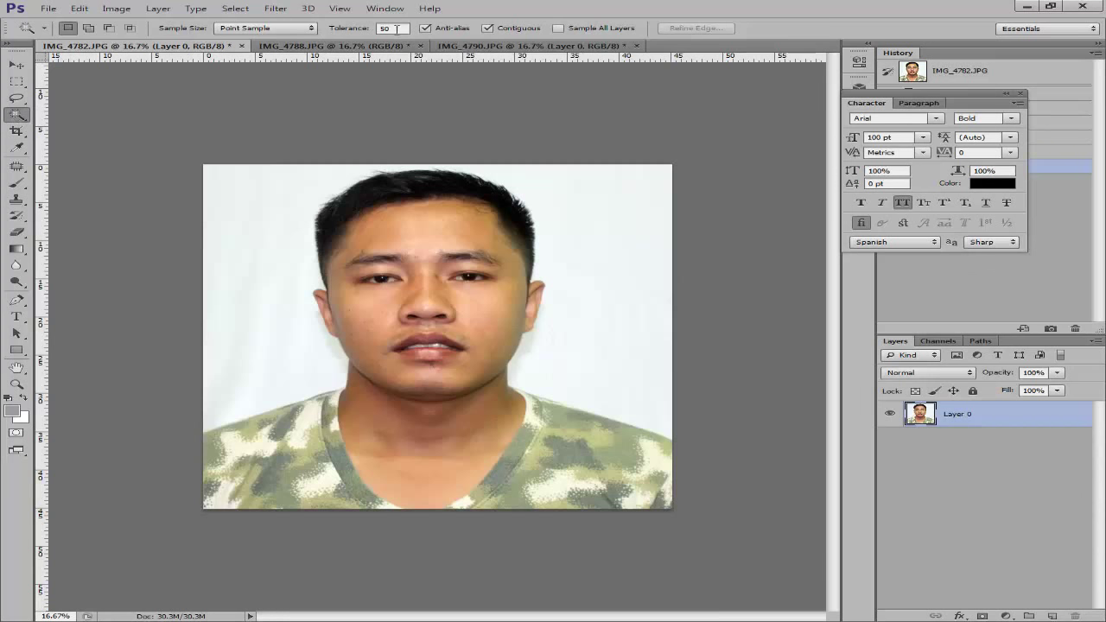
pyautogui.doubleClick(396, 29)
pyautogui.write('100')
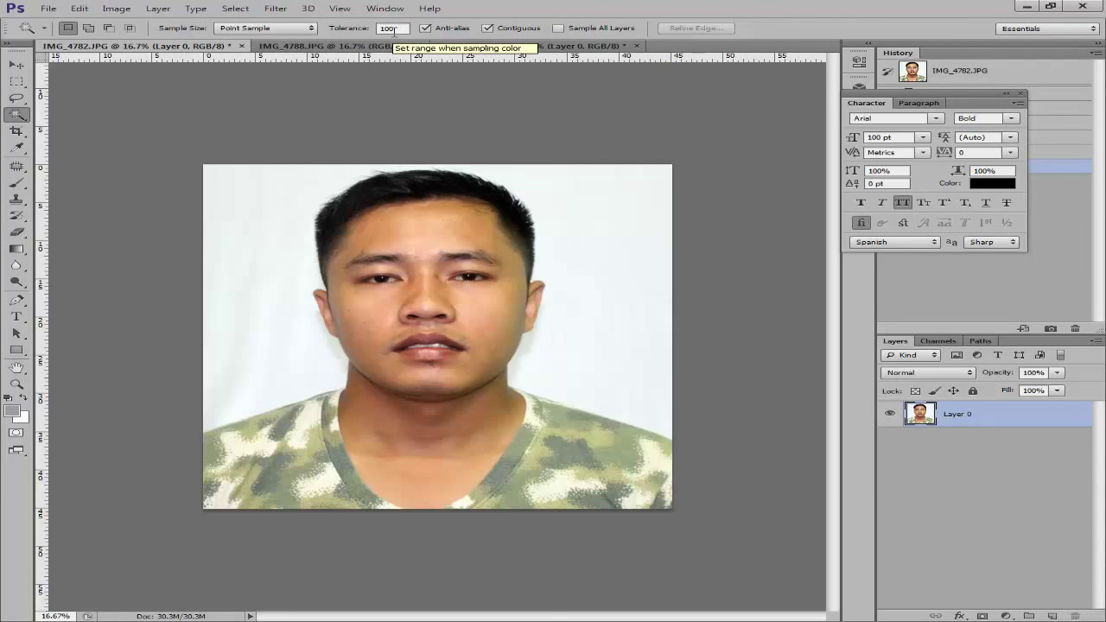
pyautogui.rightClick(18, 116)
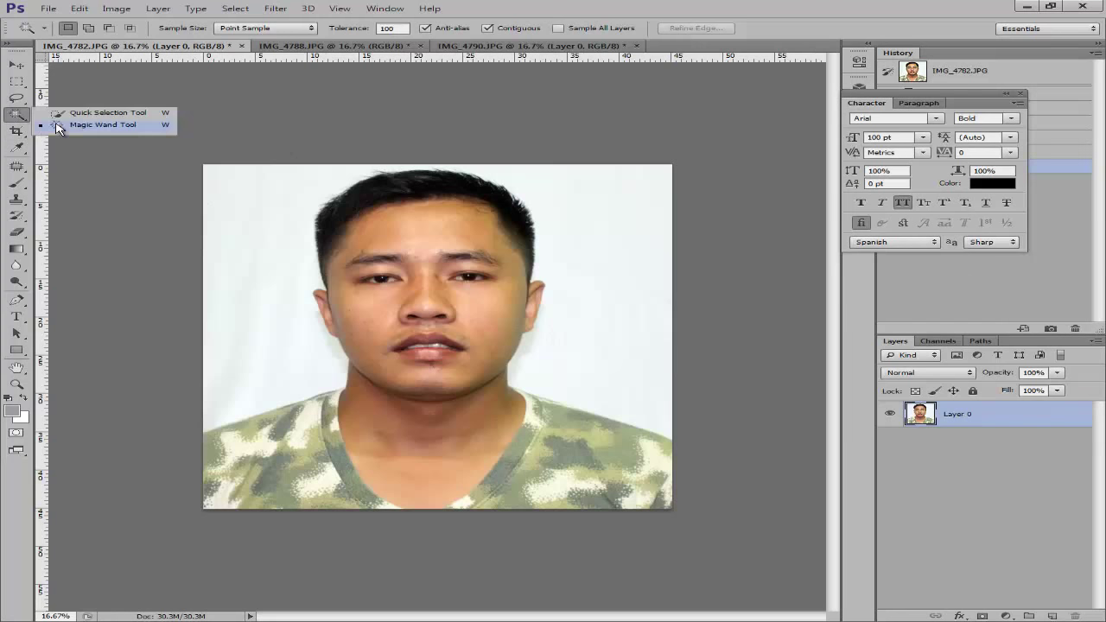
pyautogui.click(57, 125)
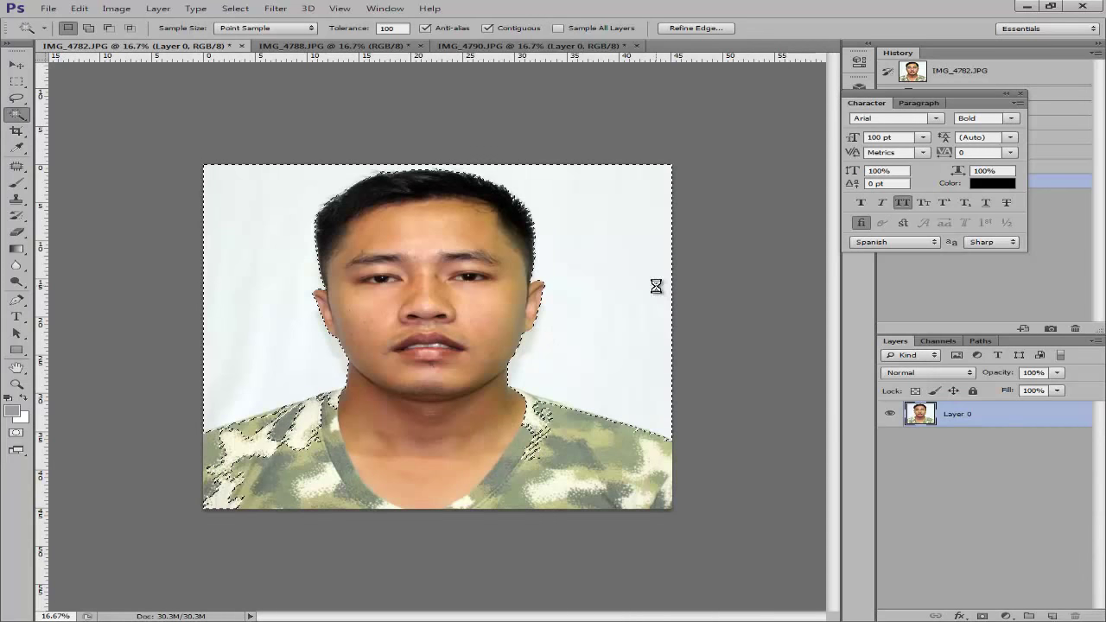
# Delete the selected white background and deselect.
pyautogui.press('Delete')
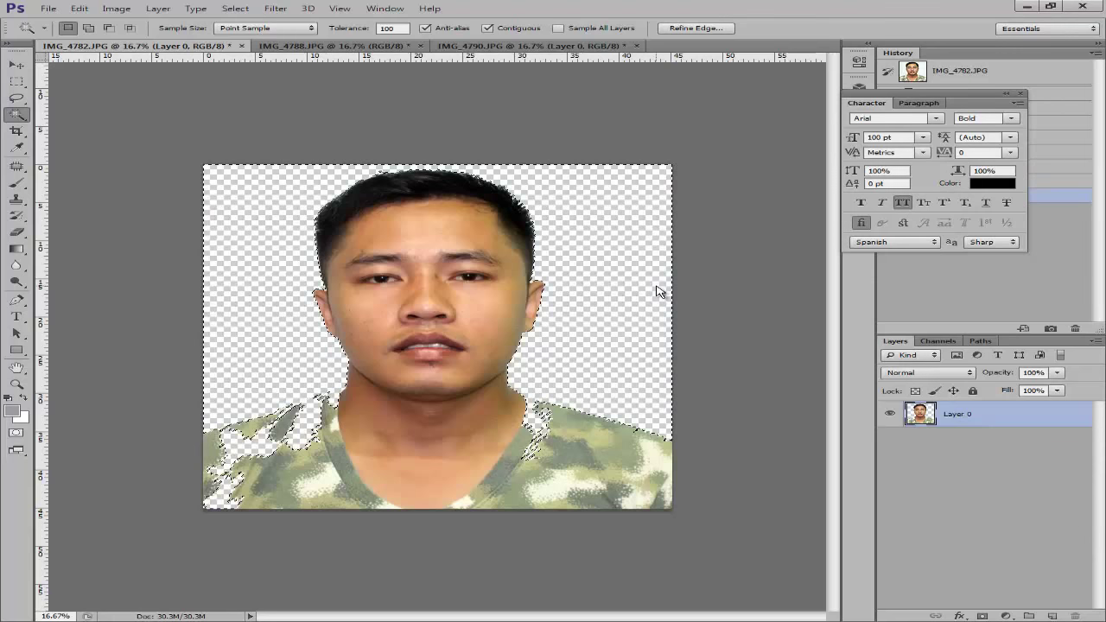
pyautogui.hotkey('ctrl', 'd')
pyautogui.hotkey('ctrl', '+')
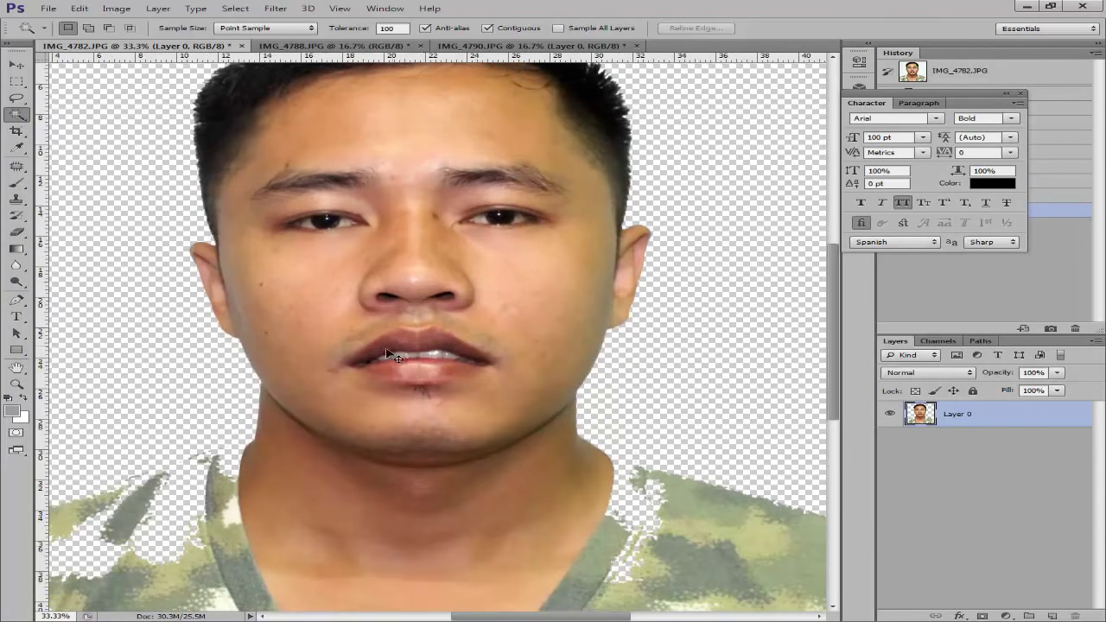
# Zoom and pan over the face and hair to inspect the cut-out edges.
pyautogui.hotkey('ctrl', '-')
pyautogui.hotkey('ctrl', '+')
pyautogui.hotkey('ctrl', '+')
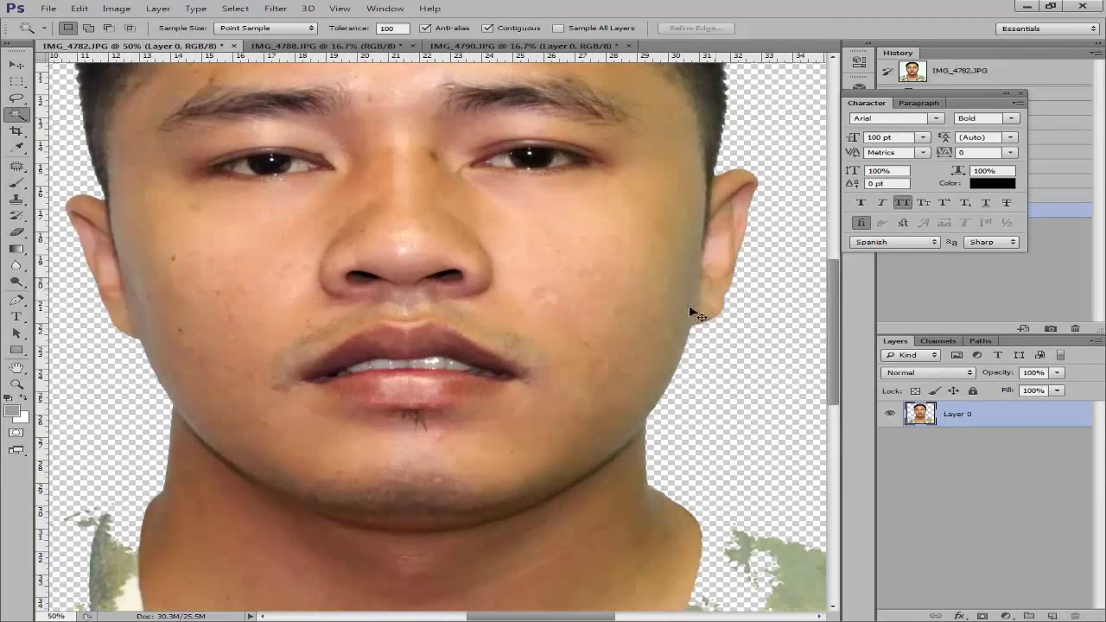
pyautogui.hotkey('ctrl', '+')
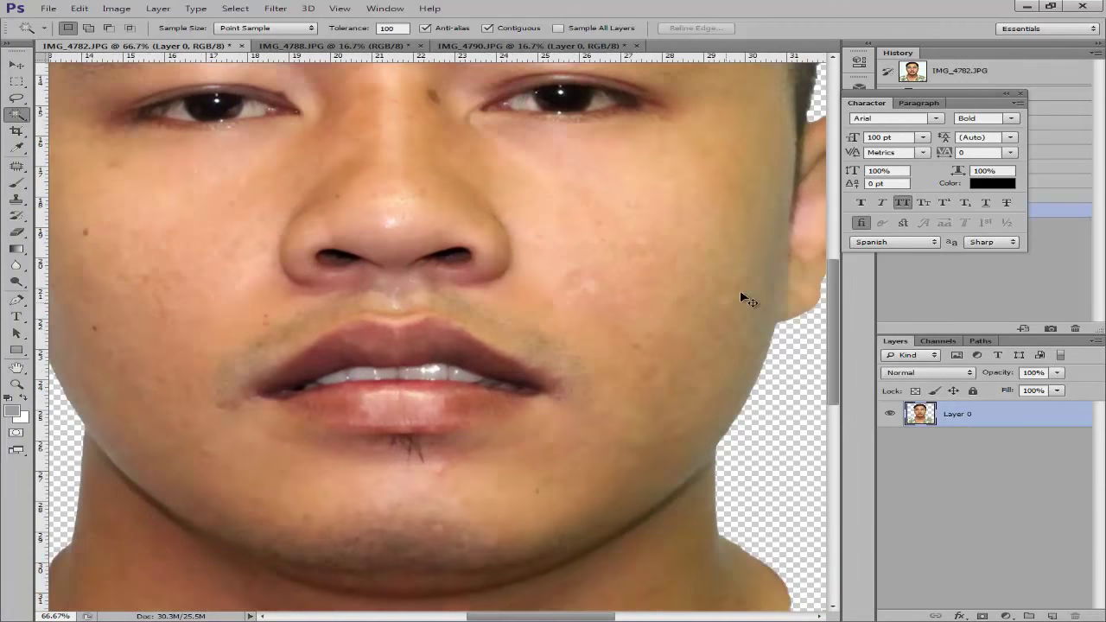
pyautogui.hotkey('ctrl', '-')
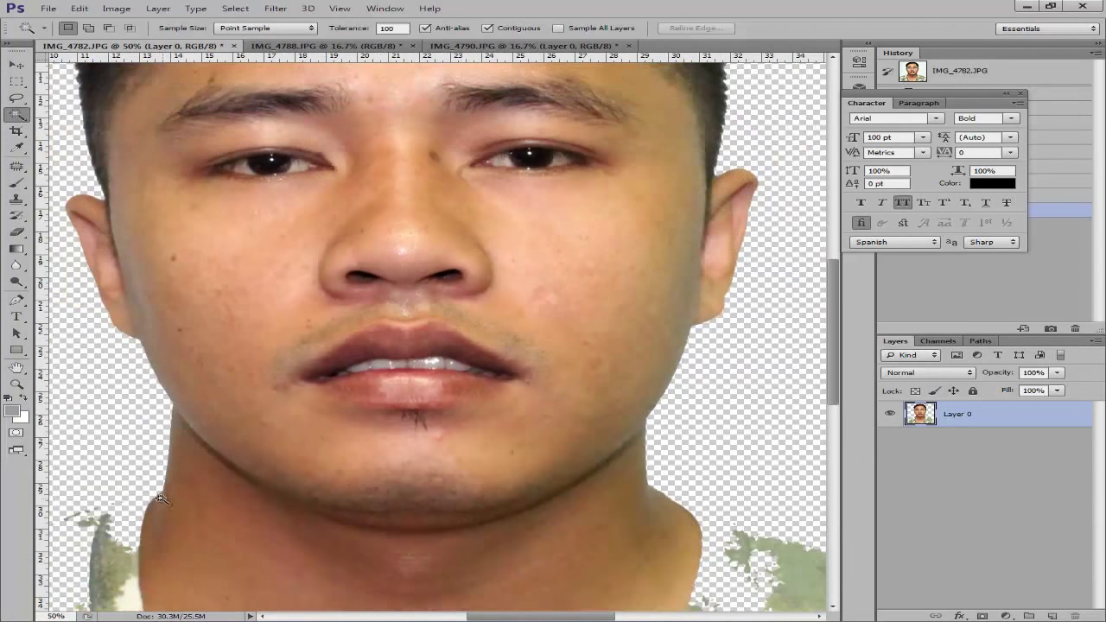
pyautogui.moveTo(138, 293); pyautogui.dragTo(272, 465)
pyautogui.moveTo(519, 90); pyautogui.dragTo(271, 234)
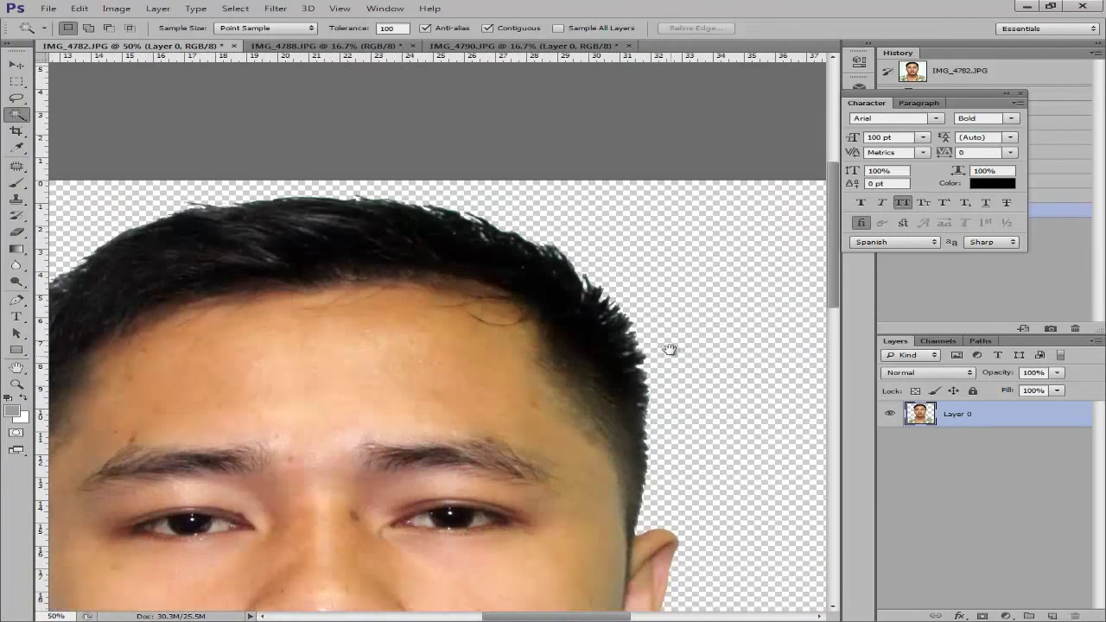
pyautogui.hotkey('ctrl', '-')
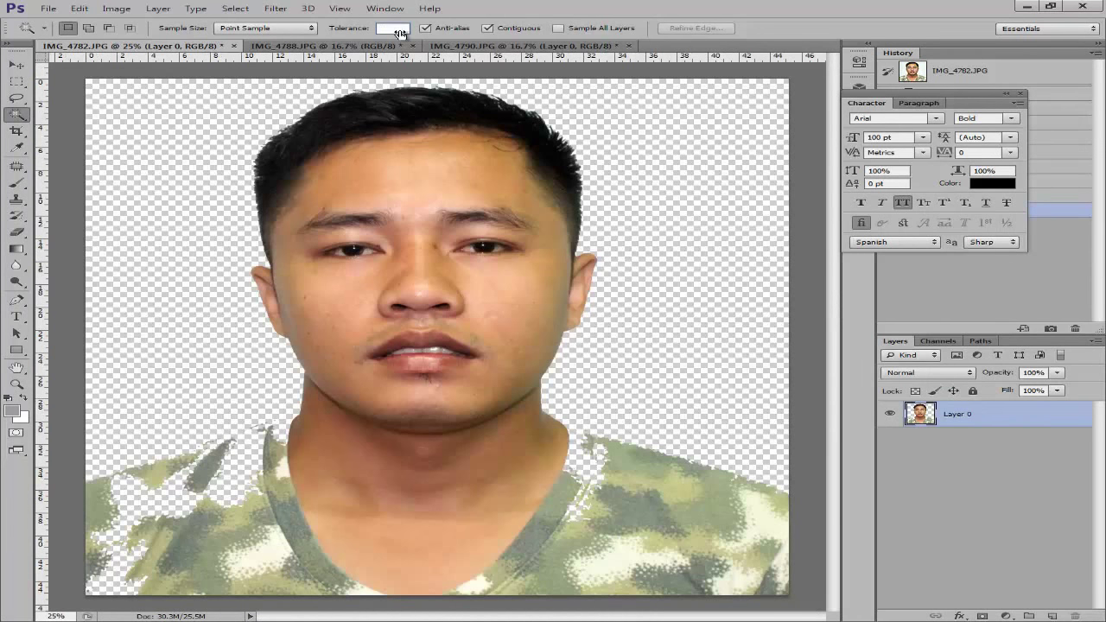
pyautogui.write('100')
pyautogui.press('Return')
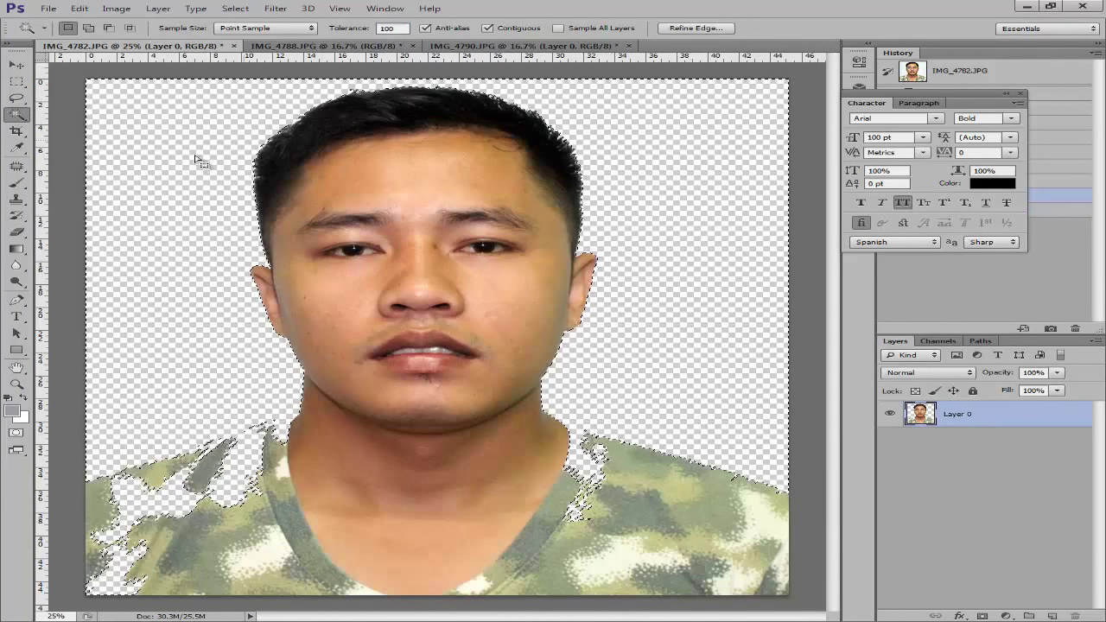
pyautogui.hotkey('ctrl', 'd')
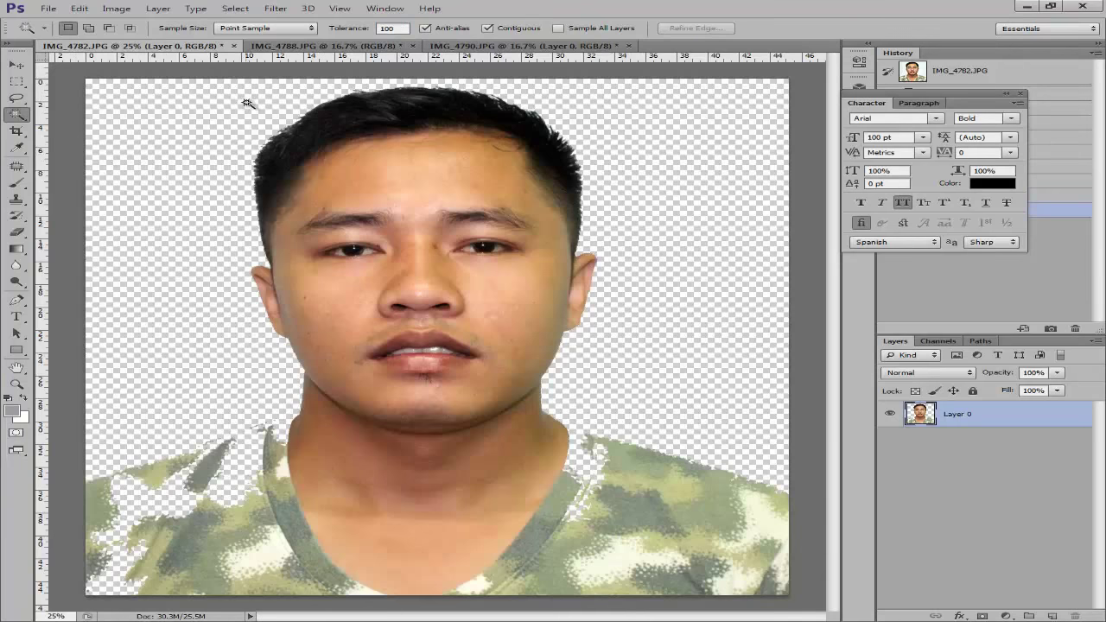
pyautogui.hotkey('ctrl', 'alt', 'z')
pyautogui.hotkey('ctrl', 'alt', 'z')
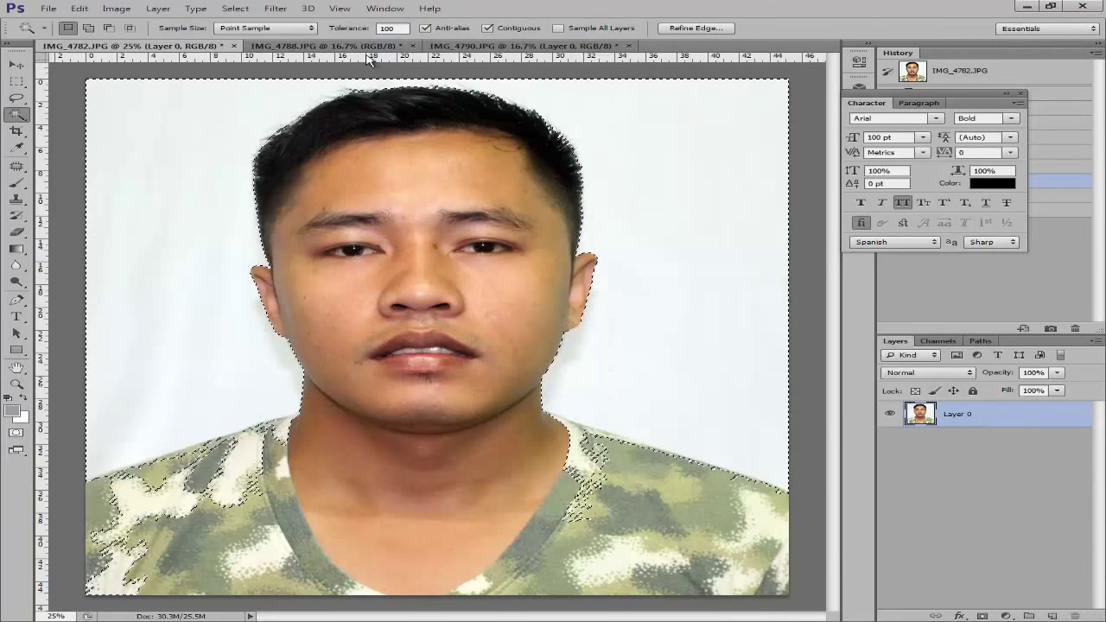
pyautogui.hotkey('ctrl', 'd')
pyautogui.click(351, 24)
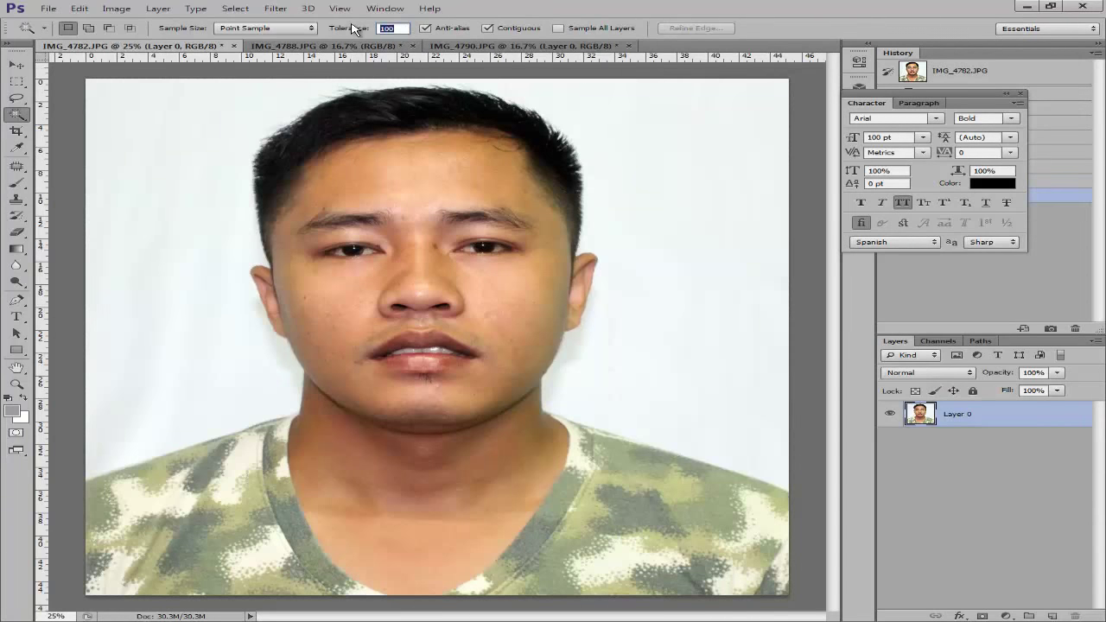
pyautogui.press('Return')
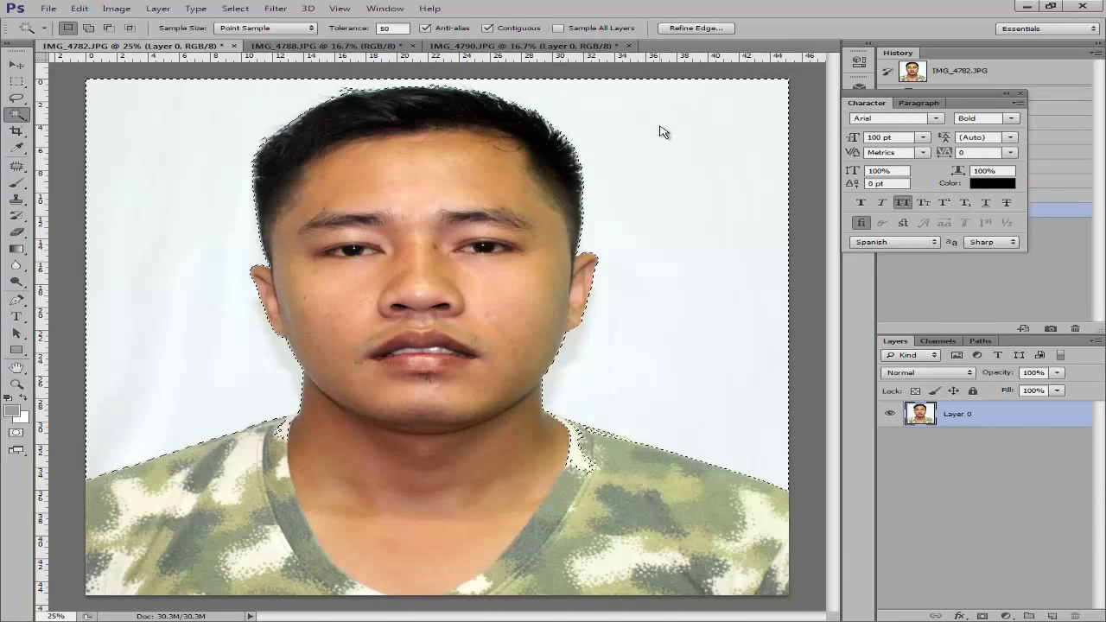
pyautogui.click(738, 280)
pyautogui.press('Delete')
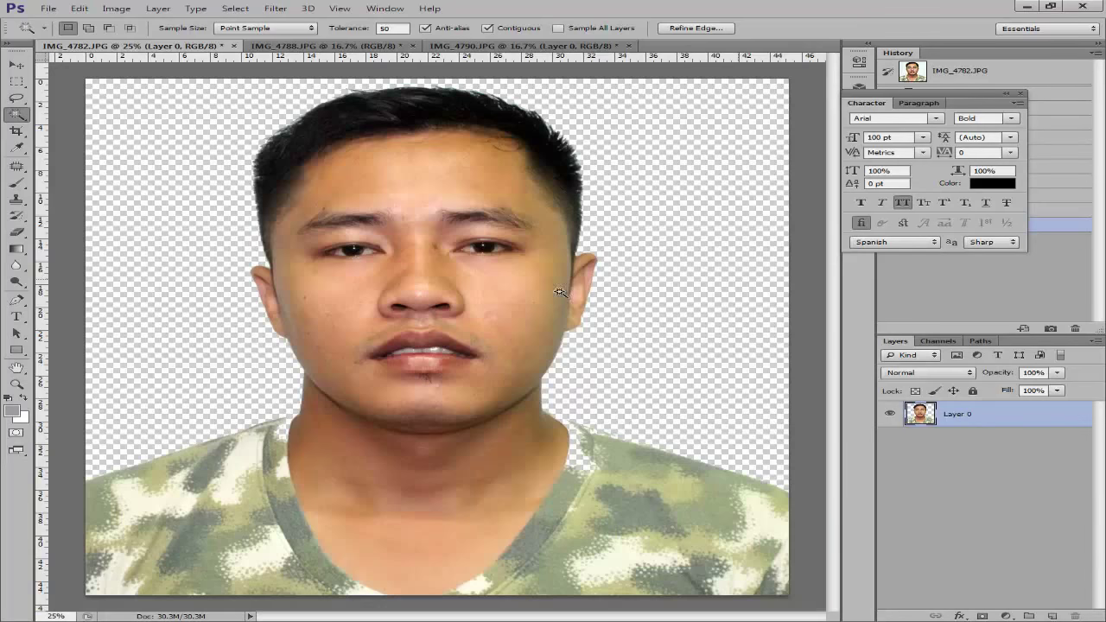
pyautogui.hotkey('ctrl', 'd')
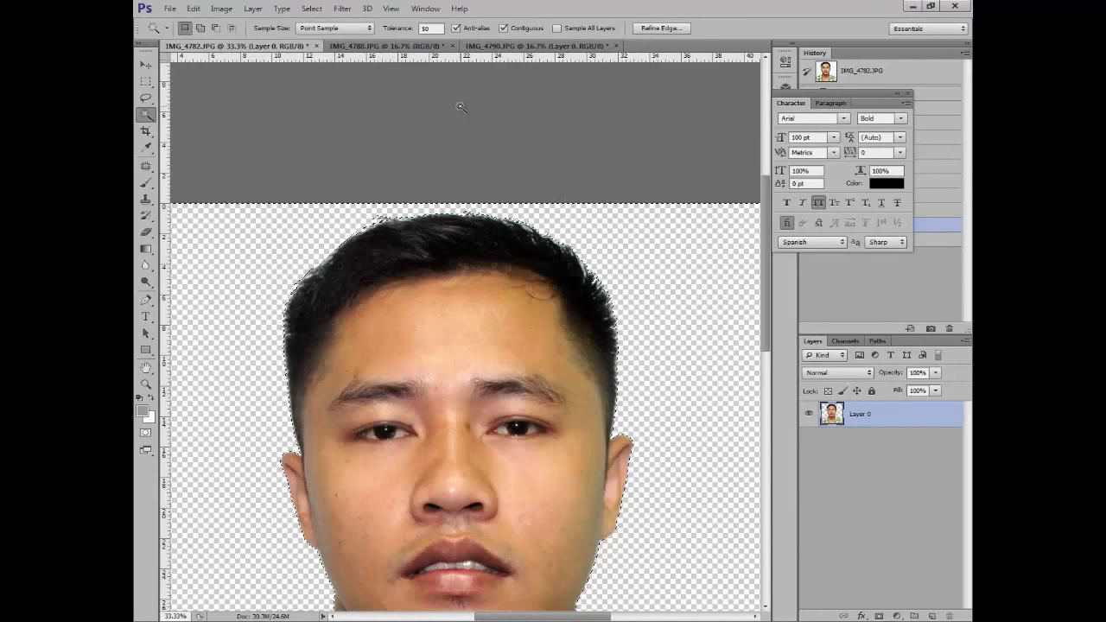
pyautogui.hotkey('ctrl', 'z')
pyautogui.click(431, 28)
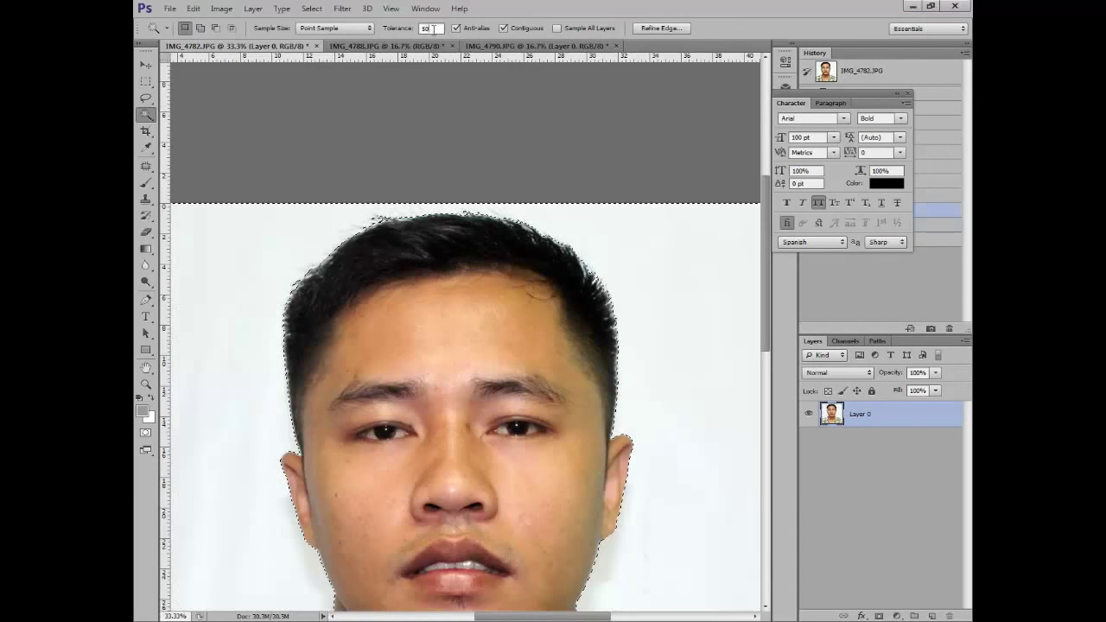
pyautogui.write('100')
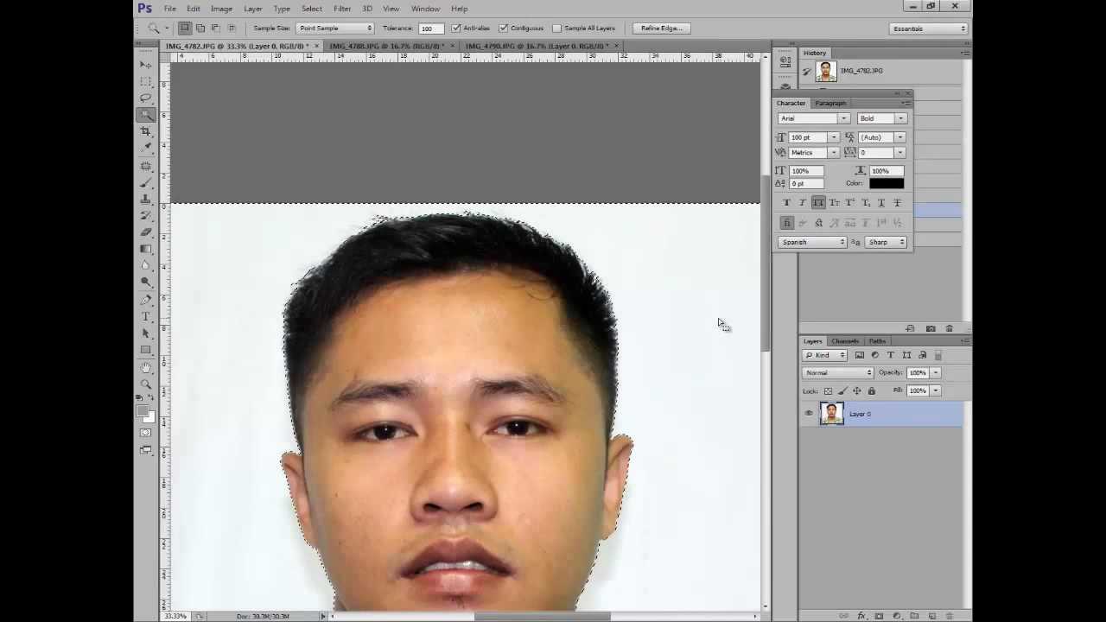
pyautogui.press('Delete')
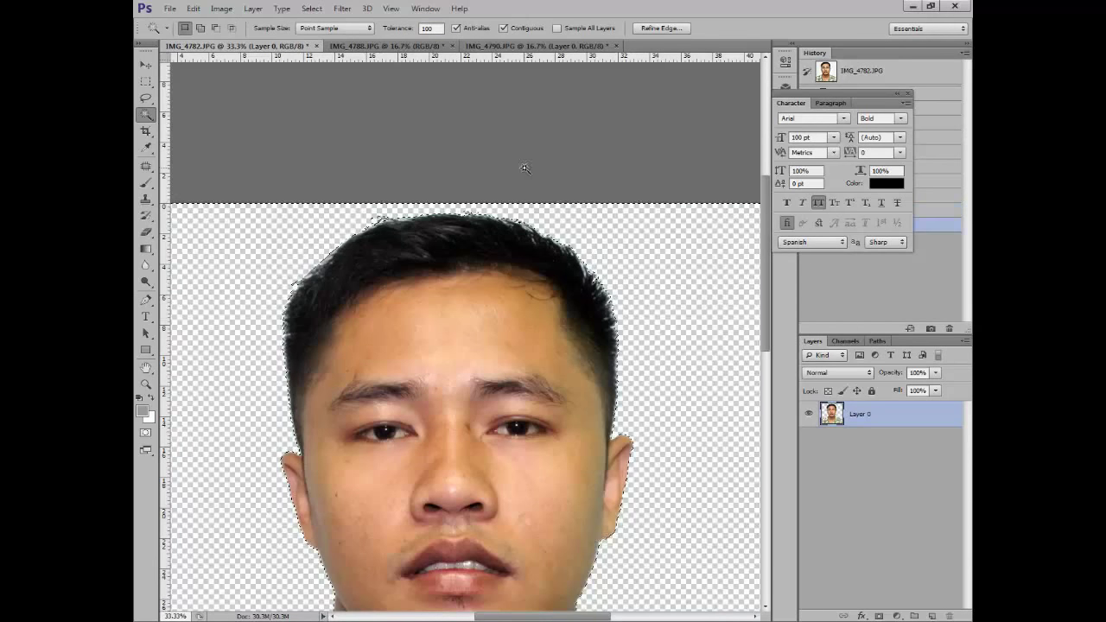
pyautogui.hotkey('ctrl', 'd')
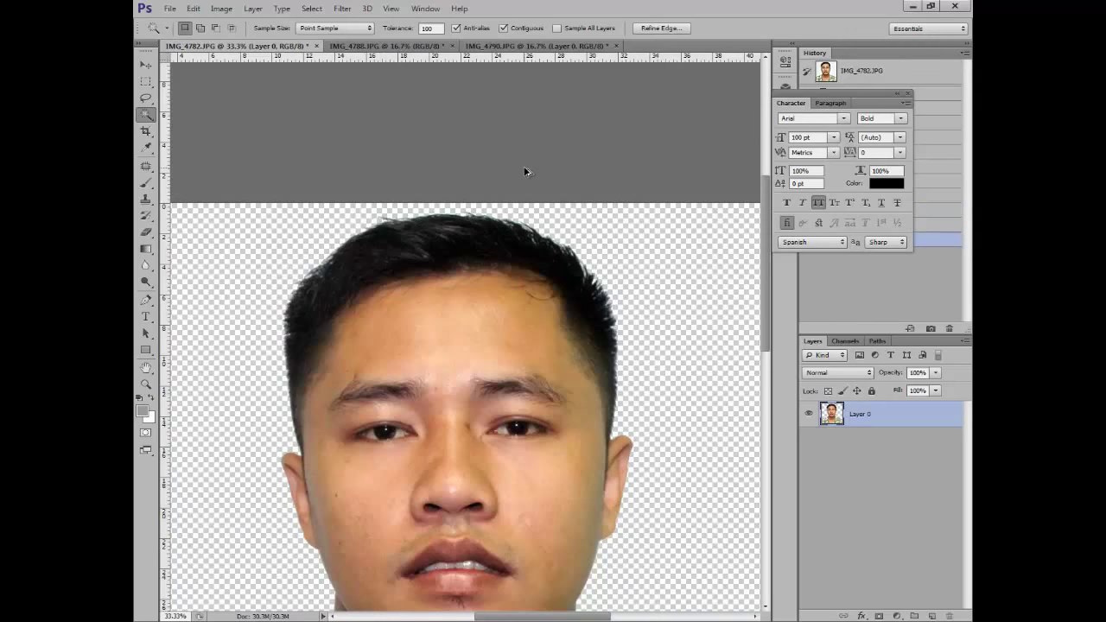
pyautogui.hotkey('ctrl', 'alt', 'z')
pyautogui.hotkey('ctrl', 'alt', 'z')
pyautogui.hotkey('ctrl', 'alt', 'z')
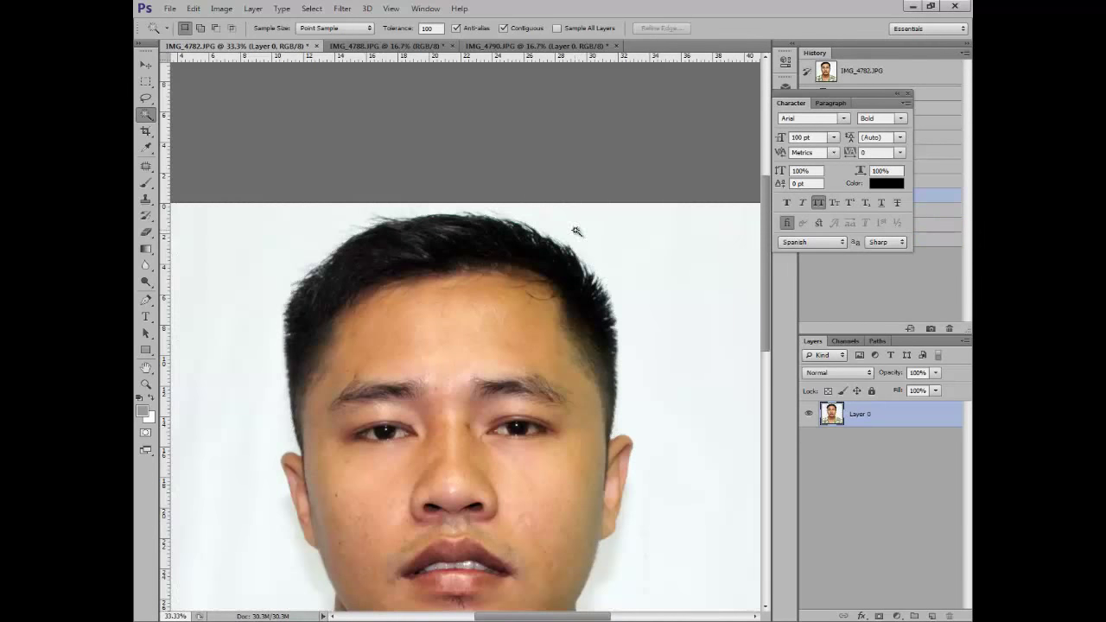
pyautogui.click(646, 262)
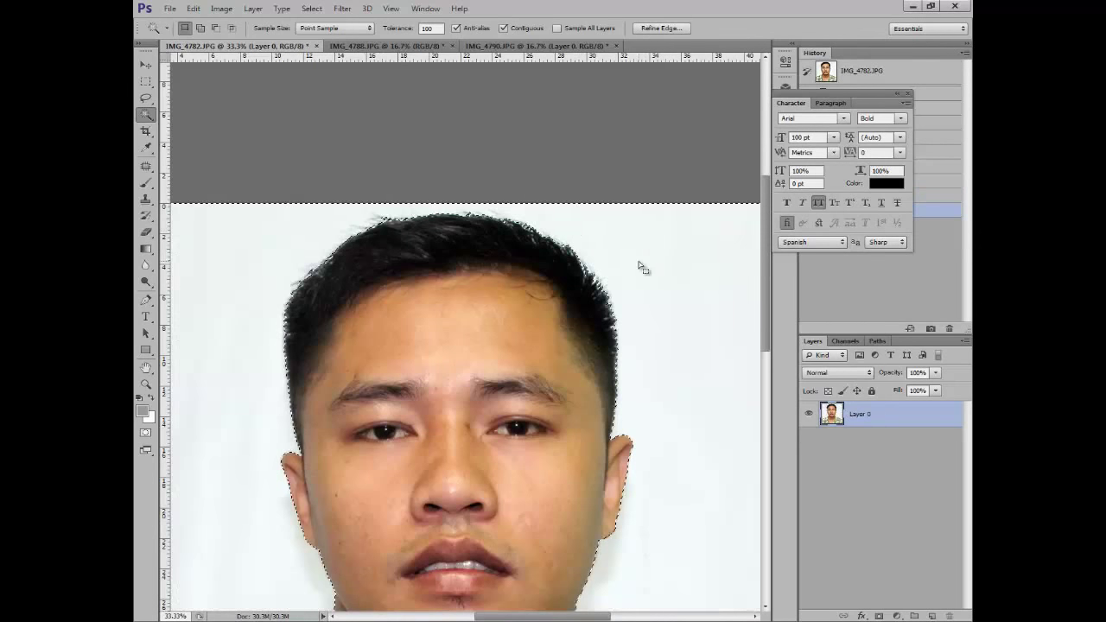
pyautogui.press('Delete')
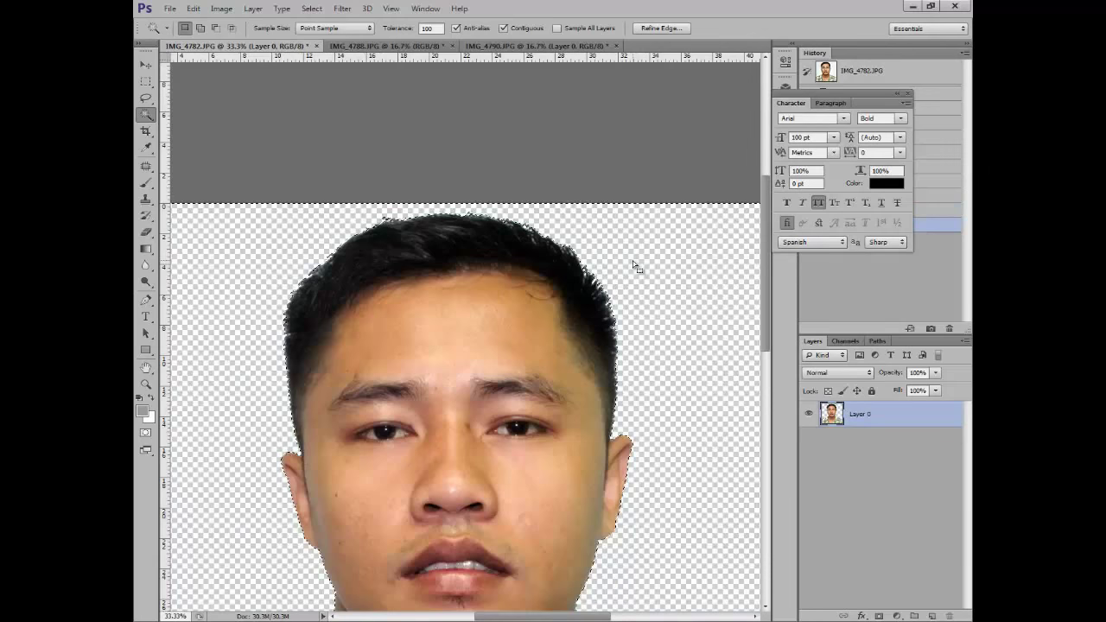
pyautogui.hotkey('ctrl', 'd')
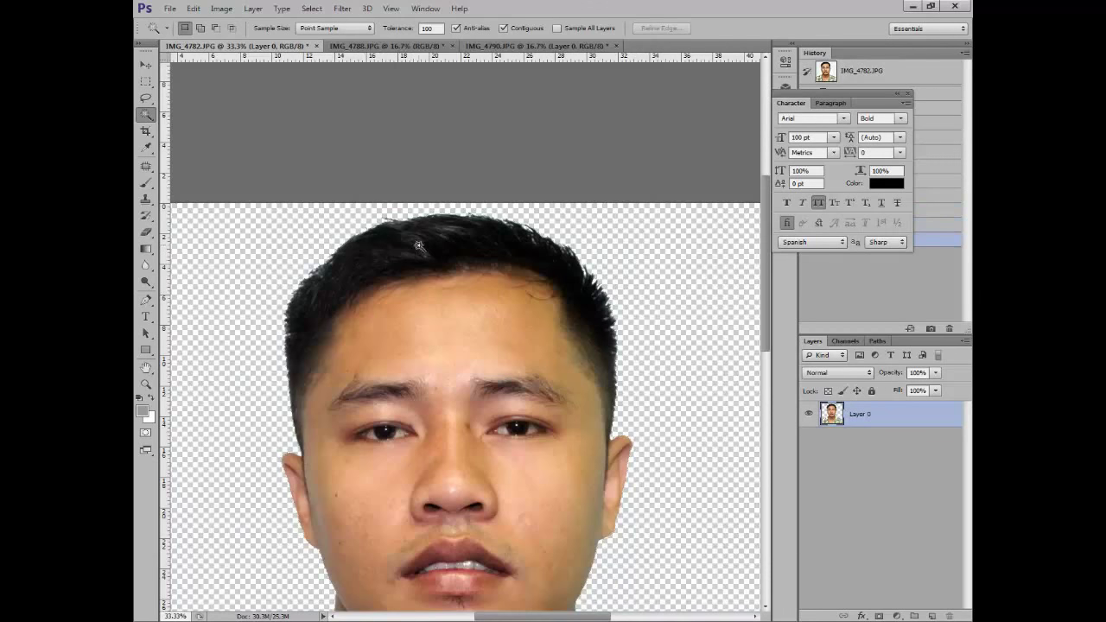
pyautogui.scroll(-1, 429, 250)
pyautogui.hotkey('ctrl', '-')
pyautogui.hotkey('ctrl', '-')
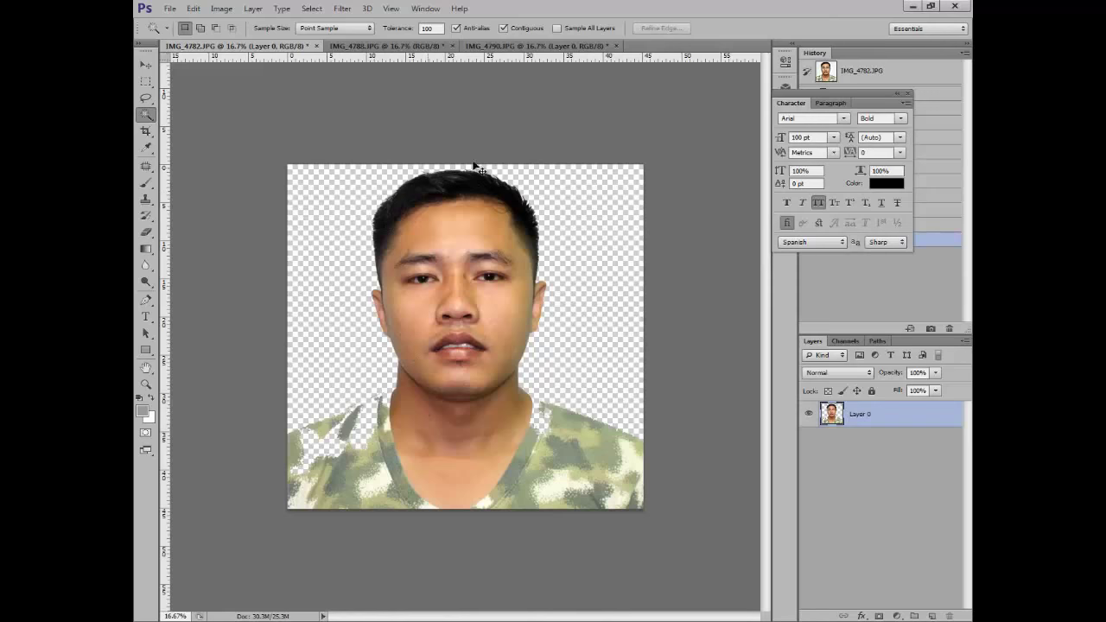
pyautogui.hotkey('ctrl', '+')
pyautogui.hotkey('ctrl', '+')
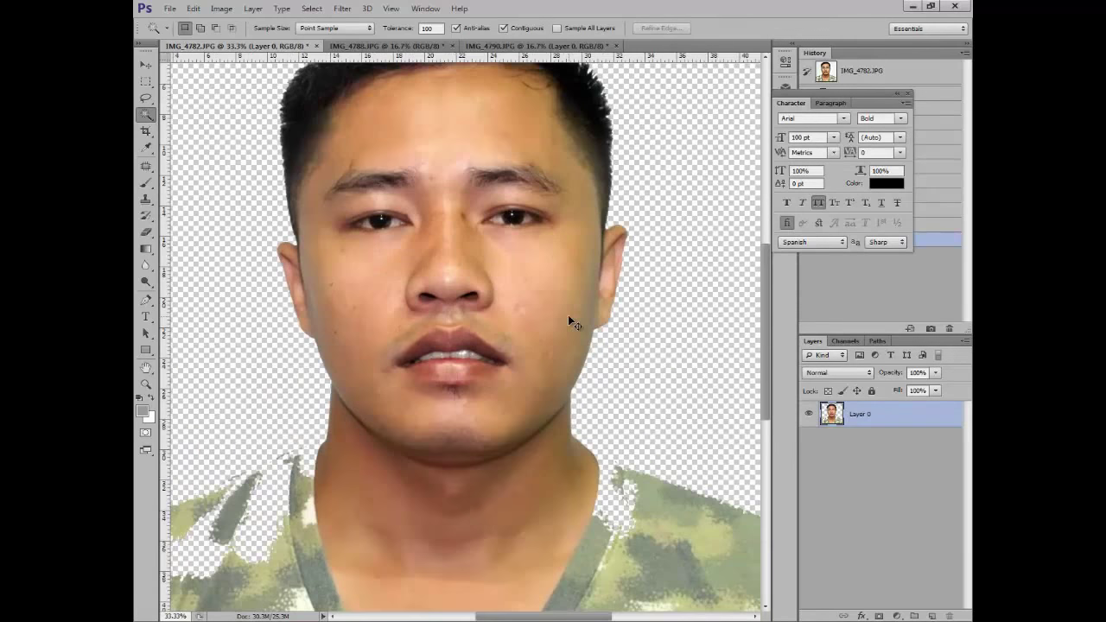
pyautogui.hotkey('ctrl', '-')
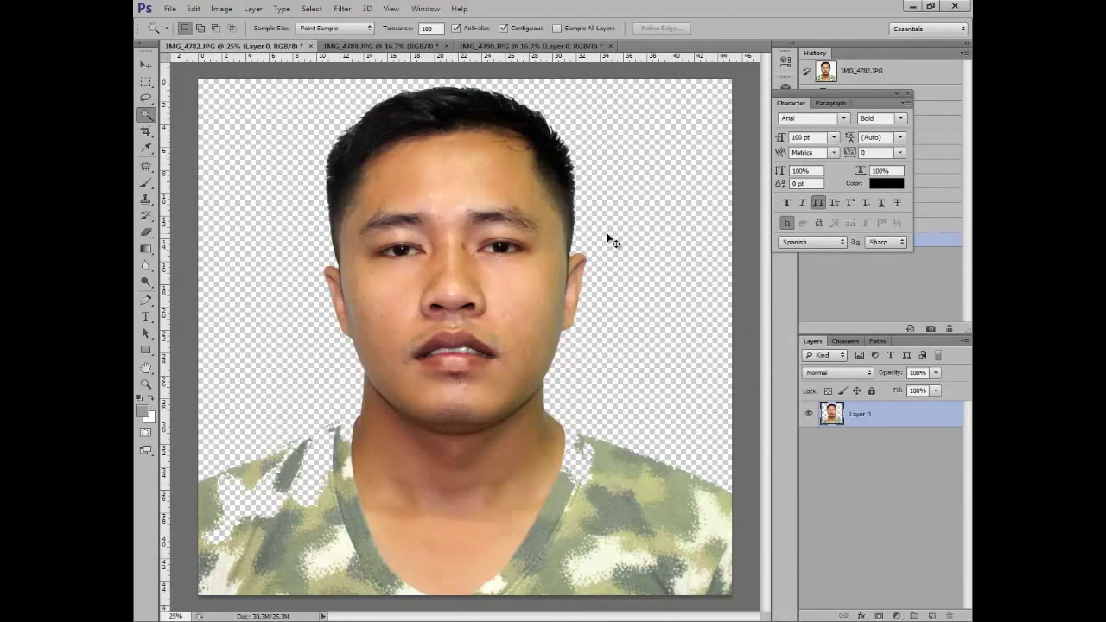
pyautogui.hotkey('ctrl', '-')
pyautogui.hotkey('ctrl', '+')
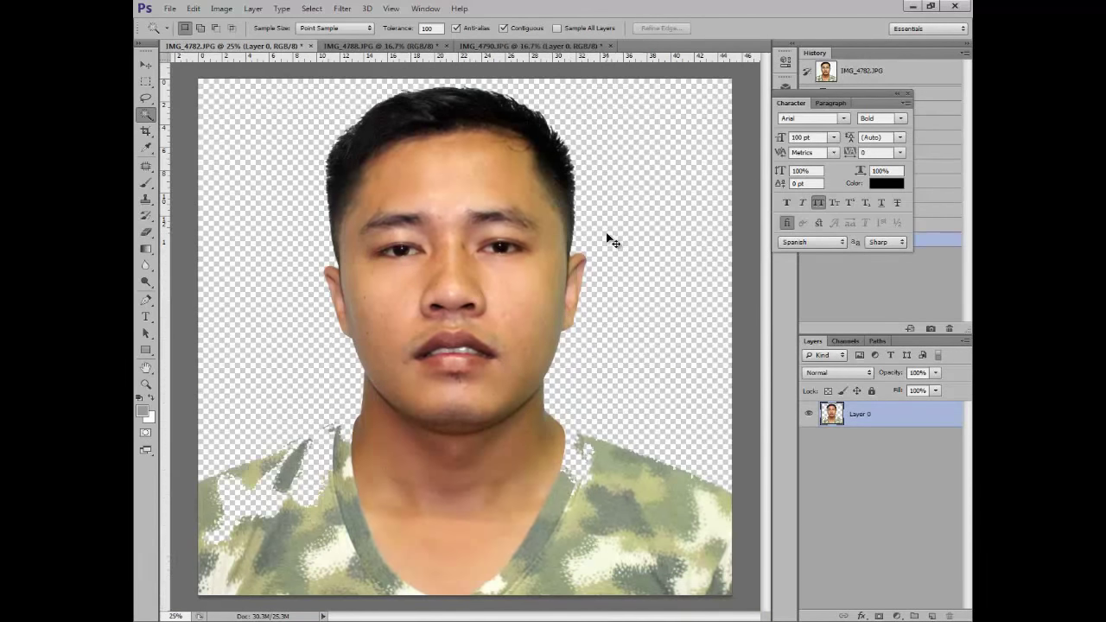
pyautogui.hotkey('ctrl', '+')
pyautogui.hotkey('ctrl', '-')
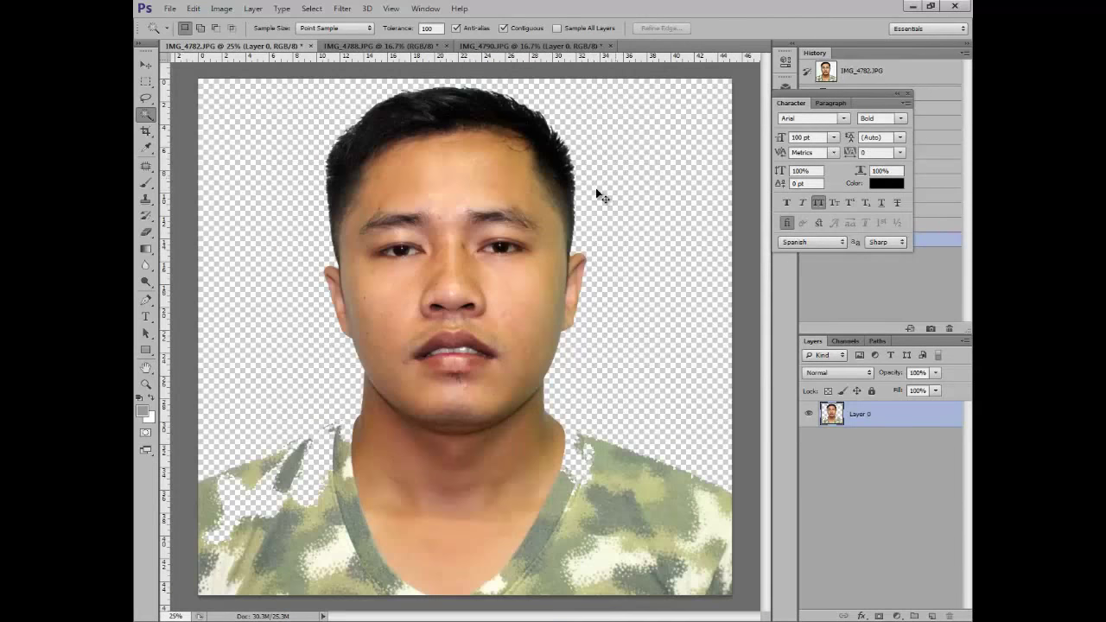
pyautogui.hotkey('ctrl', '-')
# Browse to E:\formal cloth template and dismiss the female archive error.
pyautogui.click(164, 9)
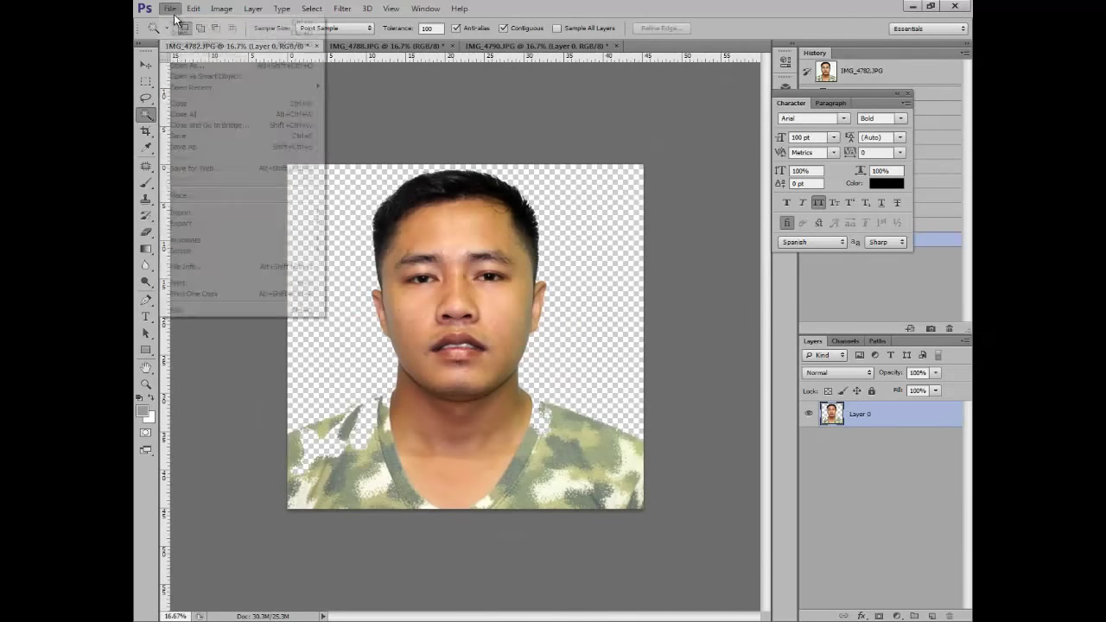
pyautogui.click(170, 42)
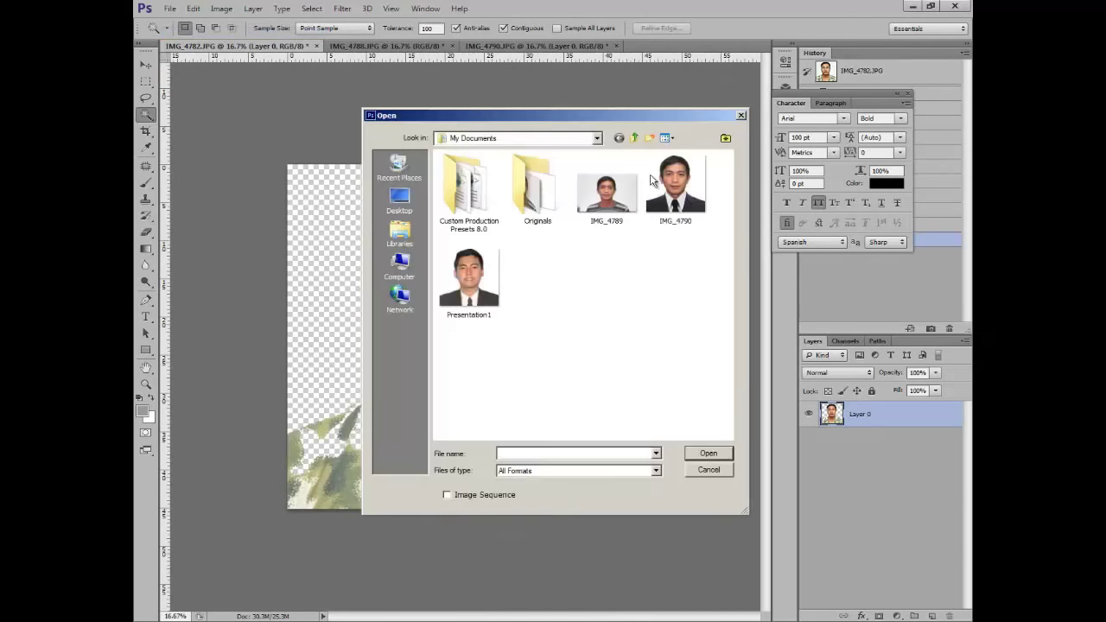
pyautogui.click(399, 268)
pyautogui.doubleClick(644, 183)
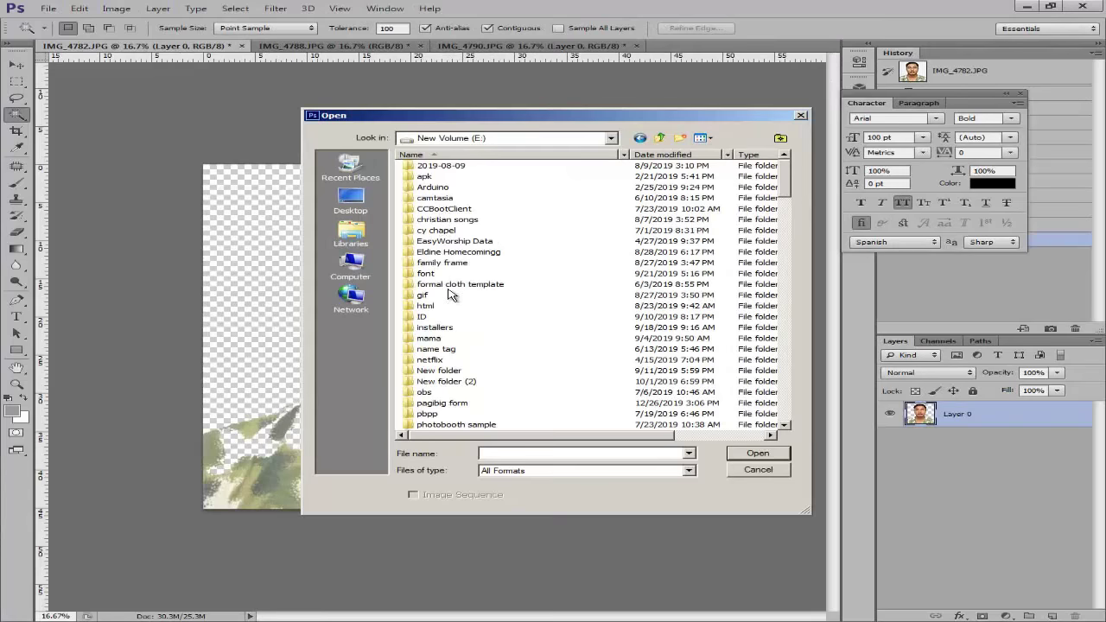
pyautogui.doubleClick(448, 286)
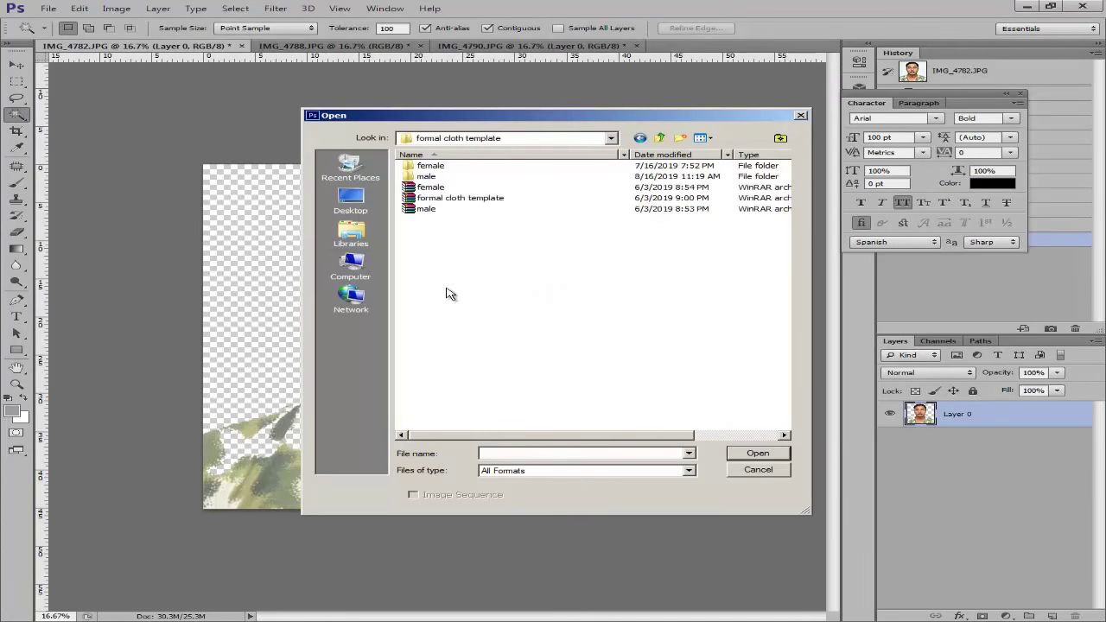
pyautogui.doubleClick(448, 186)
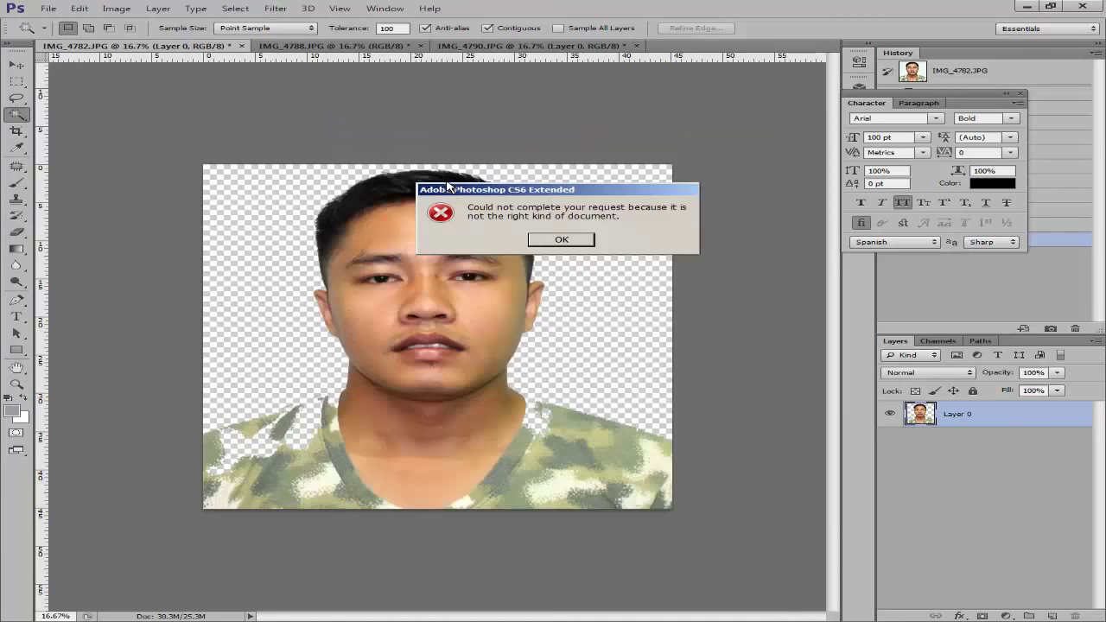
pyautogui.click(542, 244)
# Open 1.psd from the male folder and drag its suit layer into IMG_4782.
pyautogui.click(48, 9)
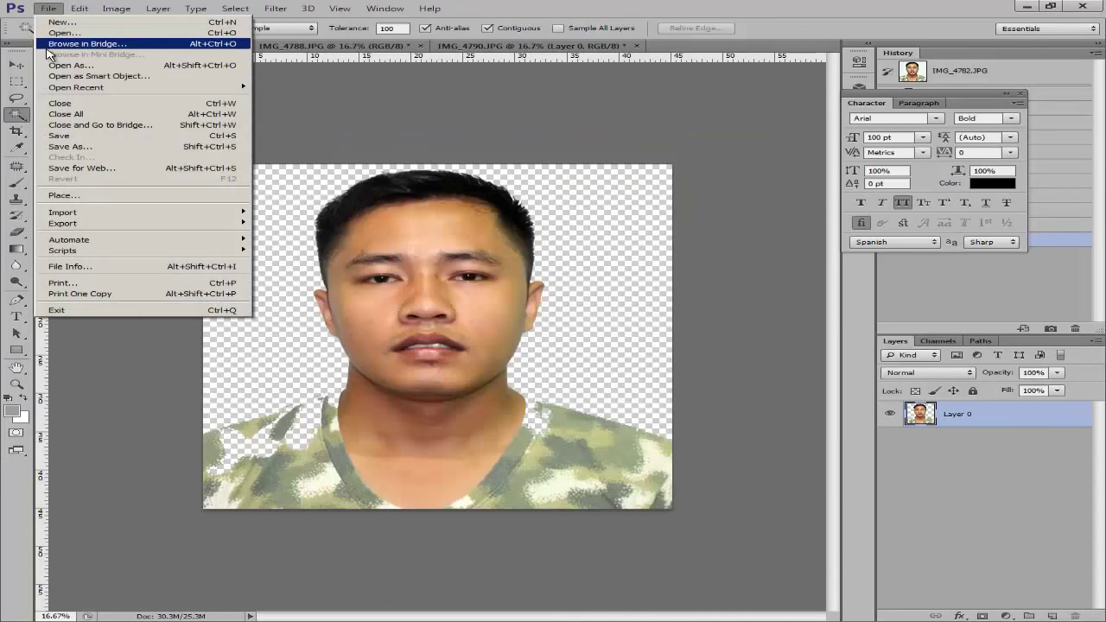
pyautogui.click(61, 32)
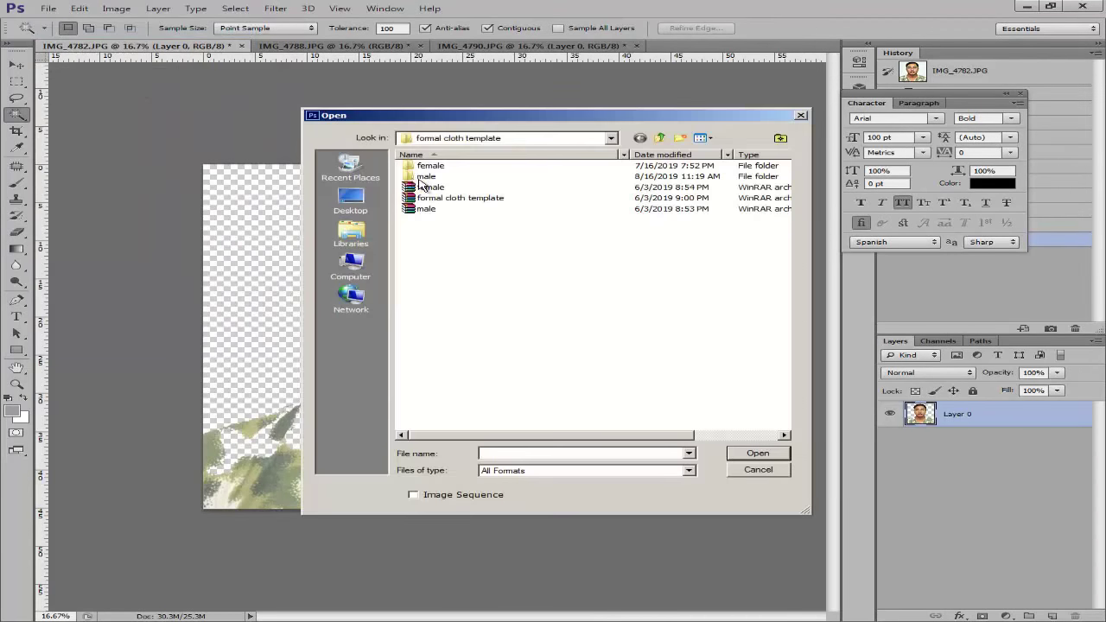
pyautogui.doubleClick(424, 177)
pyautogui.click(634, 200)
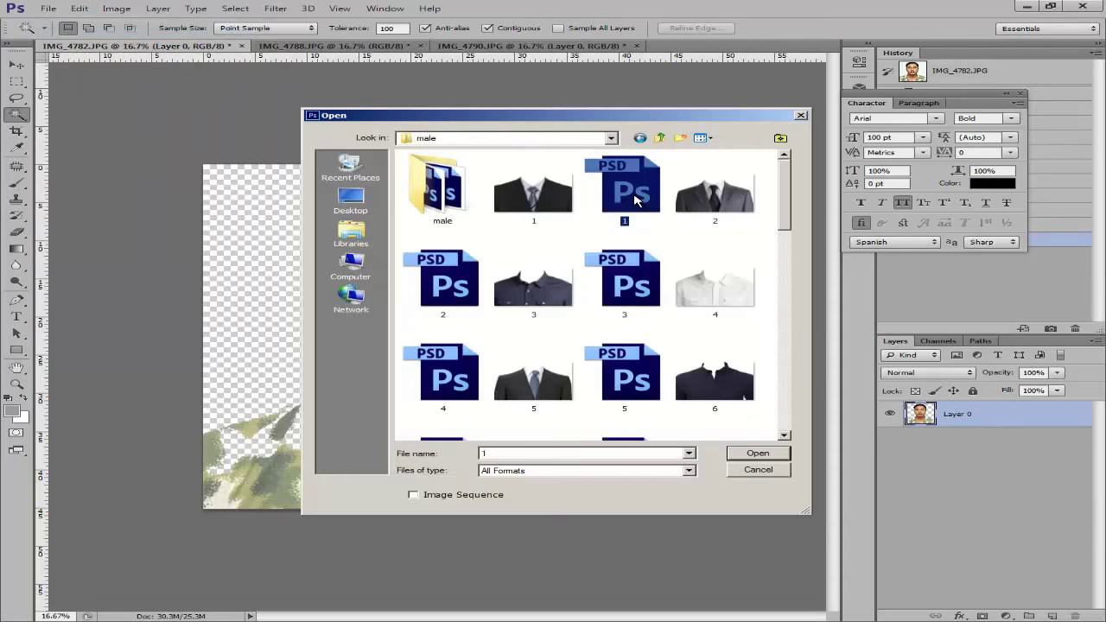
pyautogui.doubleClick(635, 200)
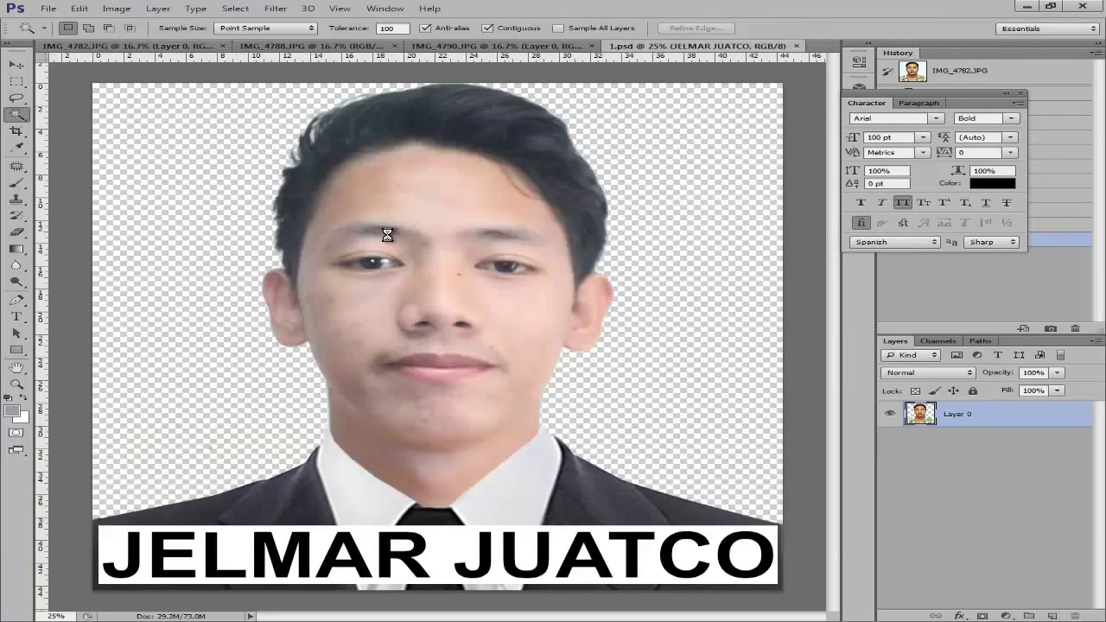
pyautogui.press('v')
pyautogui.moveTo(341, 475)
pyautogui.mouseDown()
pyautogui.moveTo(145, 45)
pyautogui.moveTo(319, 421)
pyautogui.moveTo(341, 444)
pyautogui.moveTo(388, 457)
pyautogui.moveTo(329, 476)
pyautogui.moveTo(341, 478)
pyautogui.mouseUp()
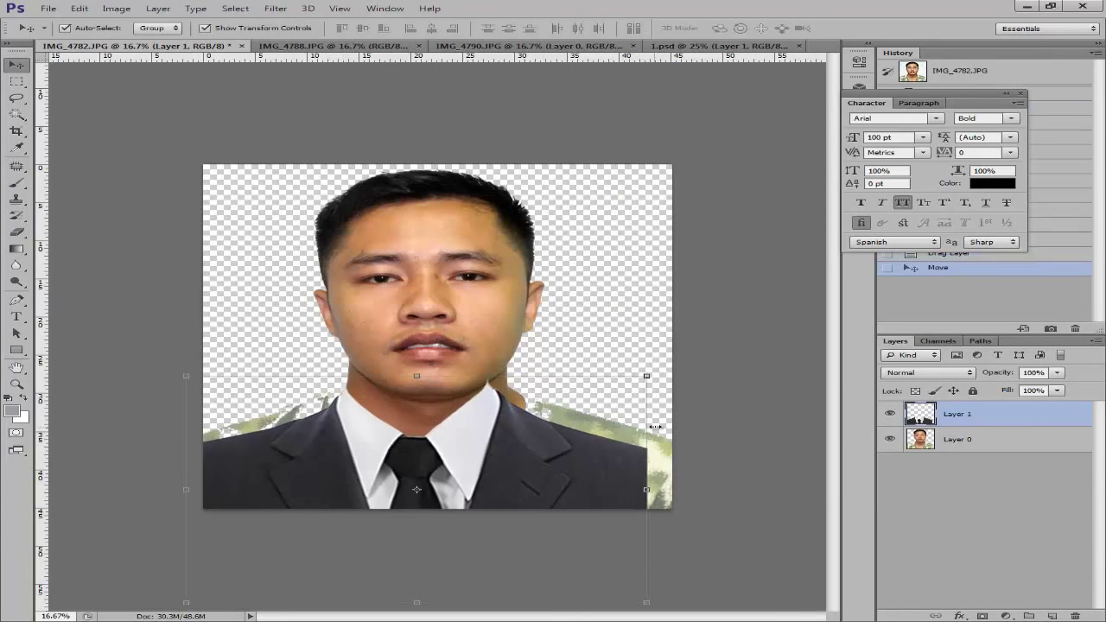
# Scale the suit to about 116%, move it under the face, then shrink to about 96%.
pyautogui.moveTo(649, 376); pyautogui.dragTo(722, 338)
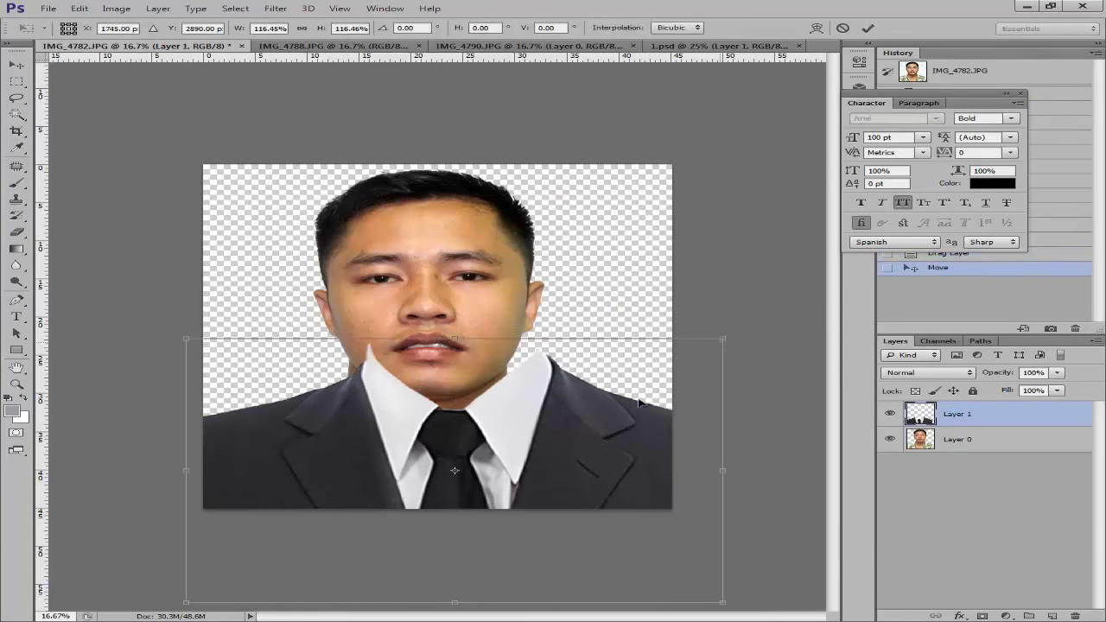
pyautogui.press('Return')
pyautogui.moveTo(569, 440); pyautogui.dragTo(548, 464)
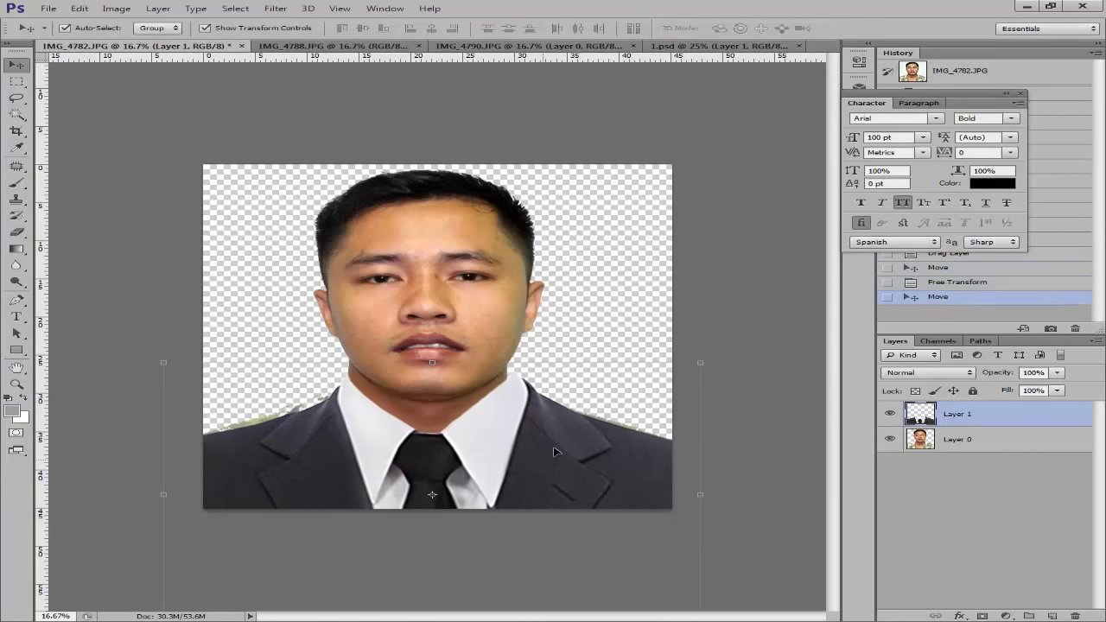
pyautogui.moveTo(691, 367); pyautogui.dragTo(669, 379)
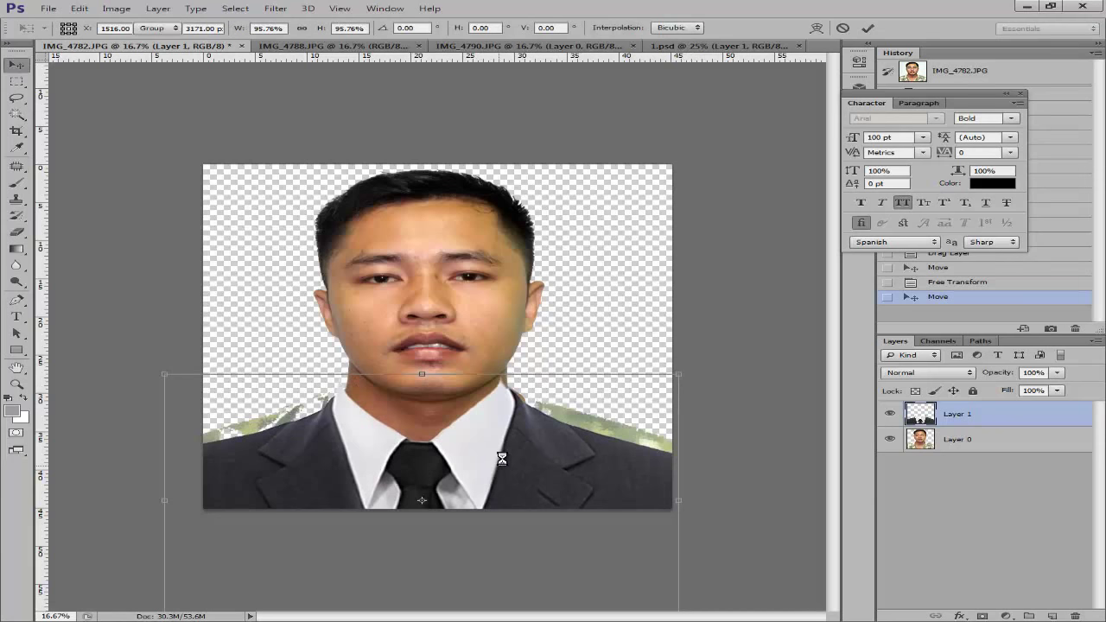
pyautogui.press('Return')
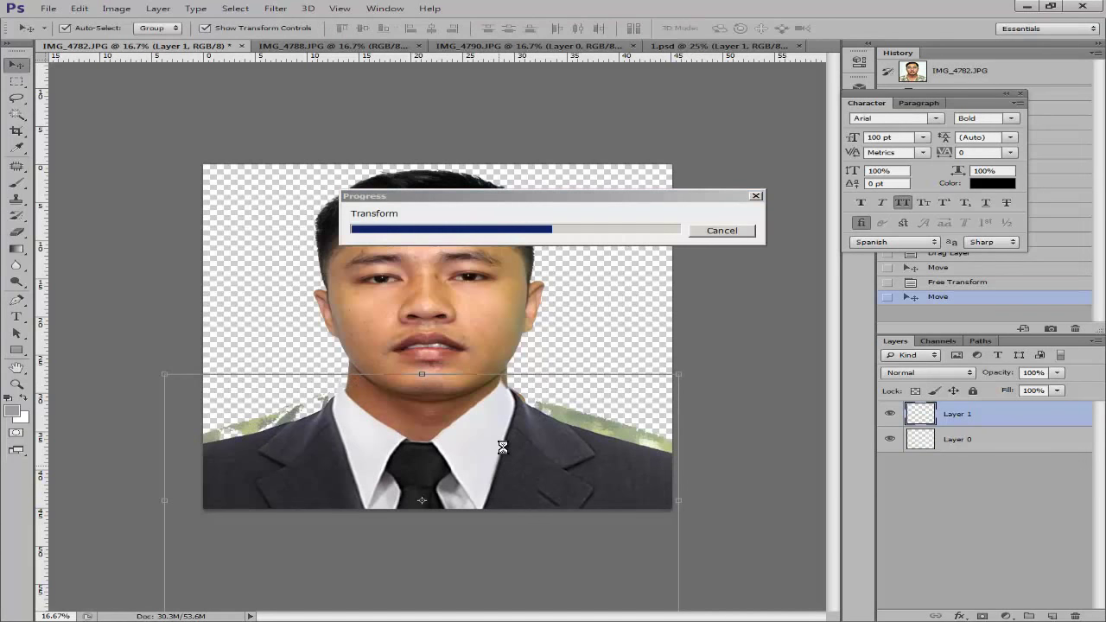
# Nudge the suit right and up with Shift+arrows until the collar meets the neck.
pyautogui.hotkey('shift', 'Right')
pyautogui.hotkey('shift', 'Right')
pyautogui.hotkey('shift', 'Right')
pyautogui.hotkey('shift', 'Right')
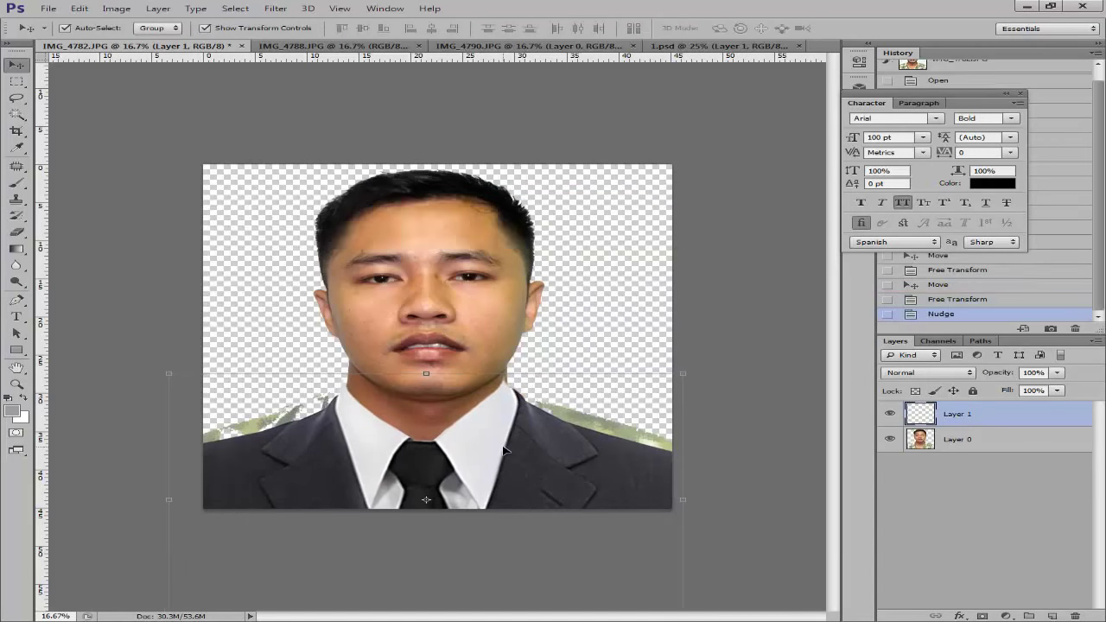
pyautogui.hotkey('shift', 'Up')
pyautogui.hotkey('shift', 'Up')
pyautogui.hotkey('shift', 'Up')
pyautogui.hotkey('shift', 'Up')
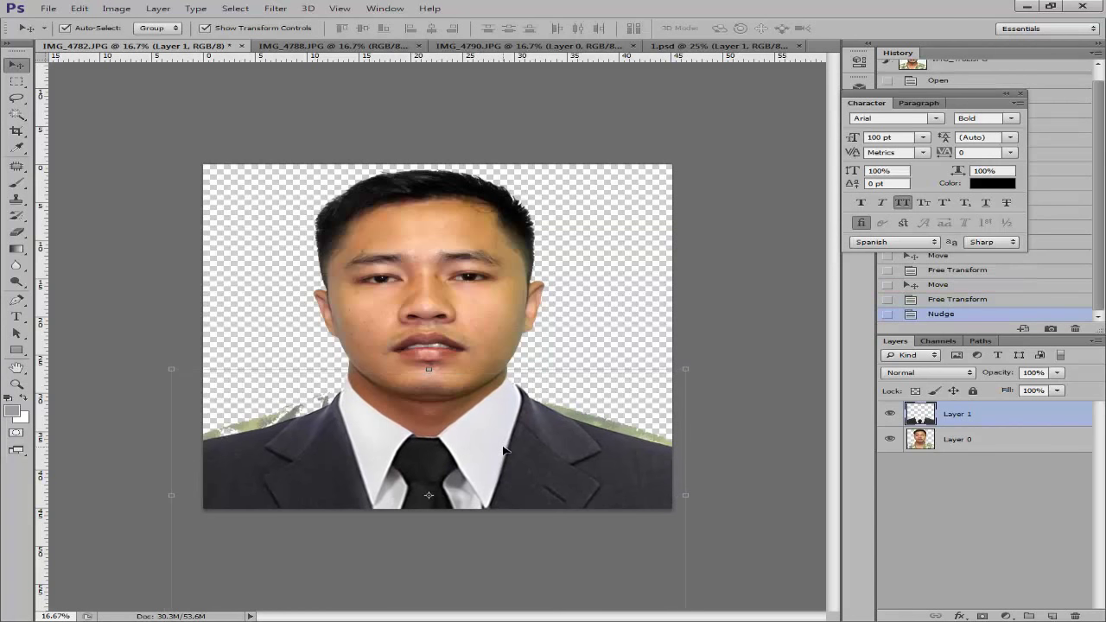
pyautogui.hotkey('shift', 'Right')
pyautogui.hotkey('shift', 'Up')
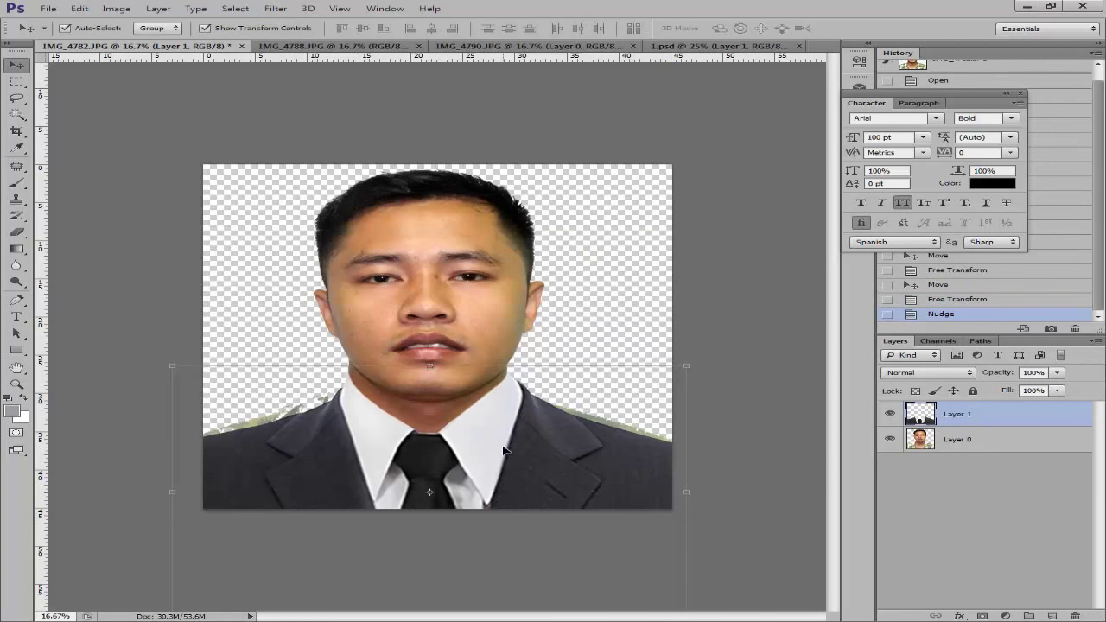
pyautogui.hotkey('shift', 'Down')
pyautogui.hotkey('shift', 'Down')
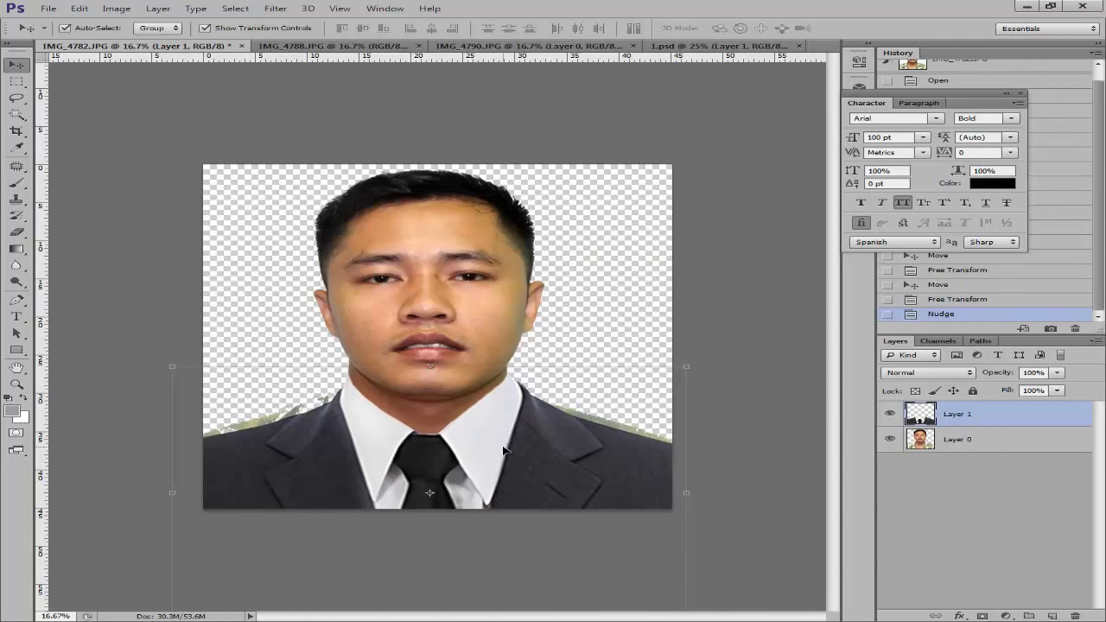
pyautogui.click(382, 247)
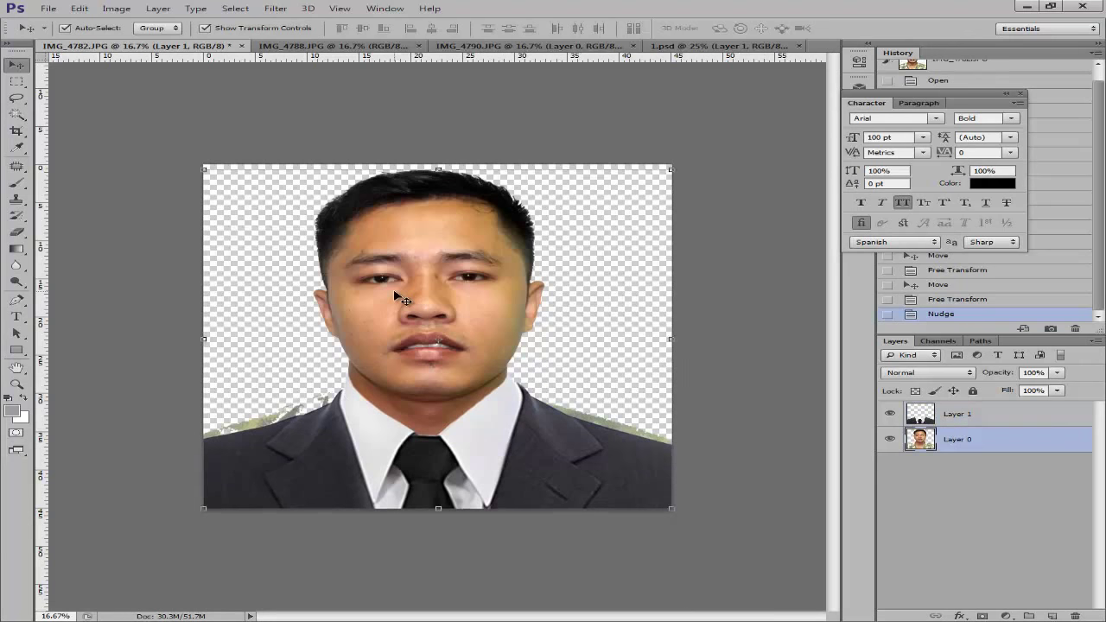
# Set the Eraser brush size to 494 px.
pyautogui.press('e')
pyautogui.rightClick(328, 404)
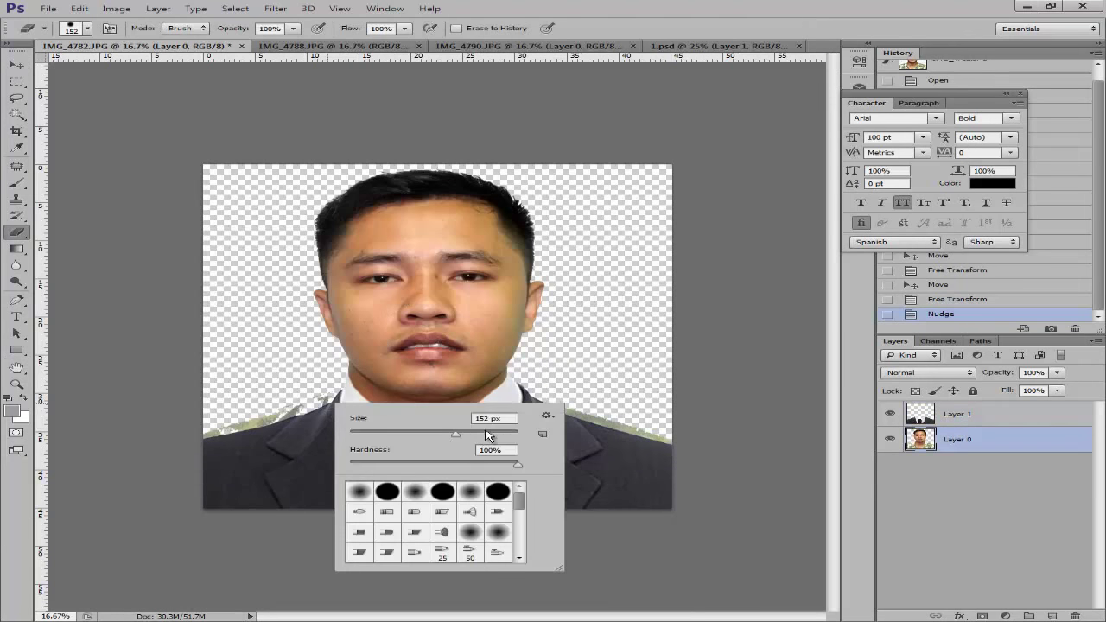
pyautogui.moveTo(488, 435); pyautogui.dragTo(512, 435)
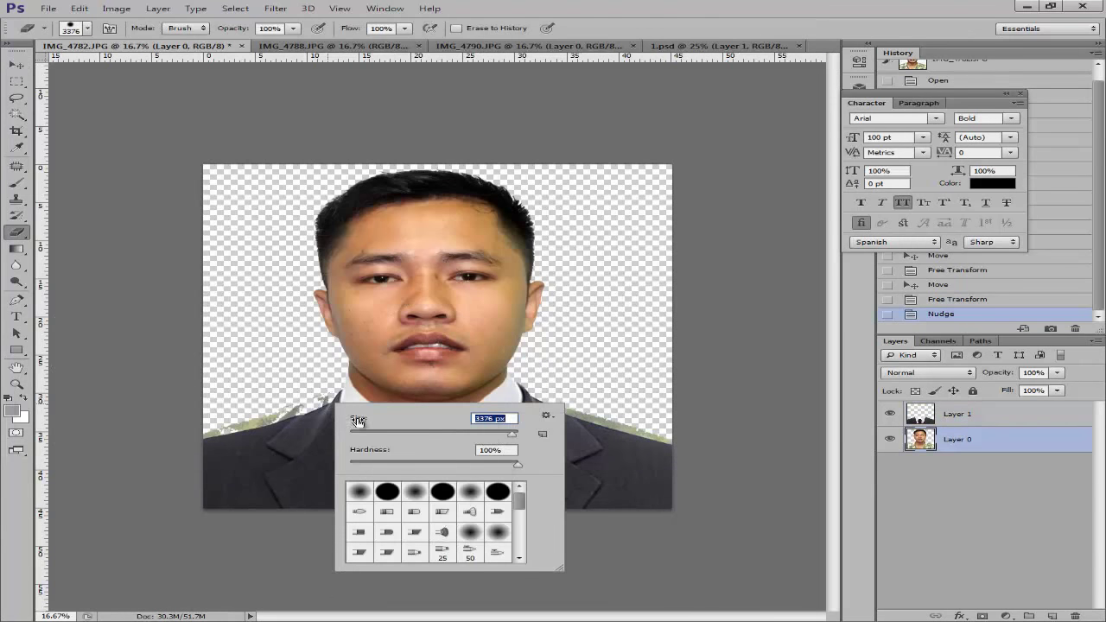
pyautogui.click(475, 435)
# Erase the greenish shirt fringe beside the neck and along both shoulders.
pyautogui.click(297, 395)
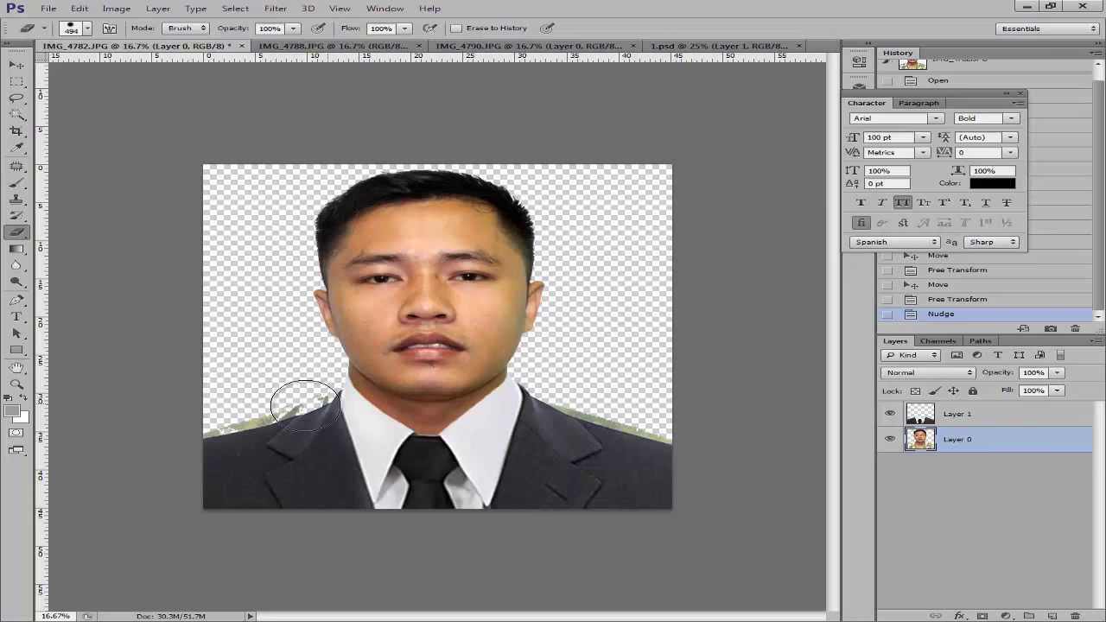
pyautogui.moveTo(296, 394)
pyautogui.mouseDown()
pyautogui.moveTo(308, 396)
pyautogui.moveTo(240, 406)
pyautogui.mouseUp()
pyautogui.click(234, 407)
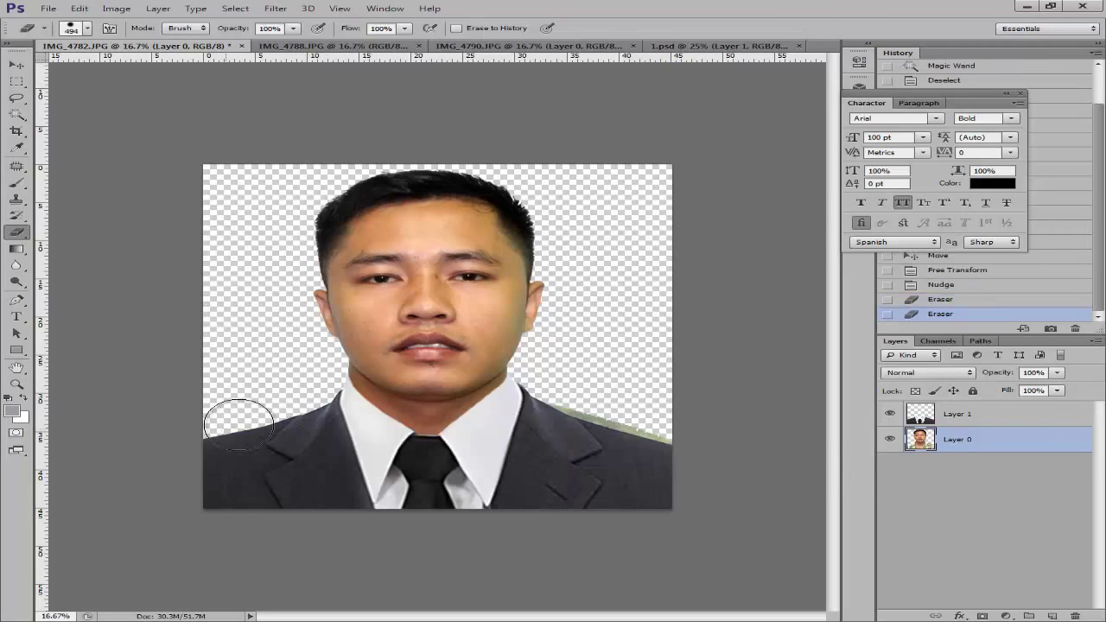
pyautogui.moveTo(516, 408)
pyautogui.mouseDown()
pyautogui.moveTo(563, 406)
pyautogui.moveTo(661, 439)
pyautogui.mouseUp()
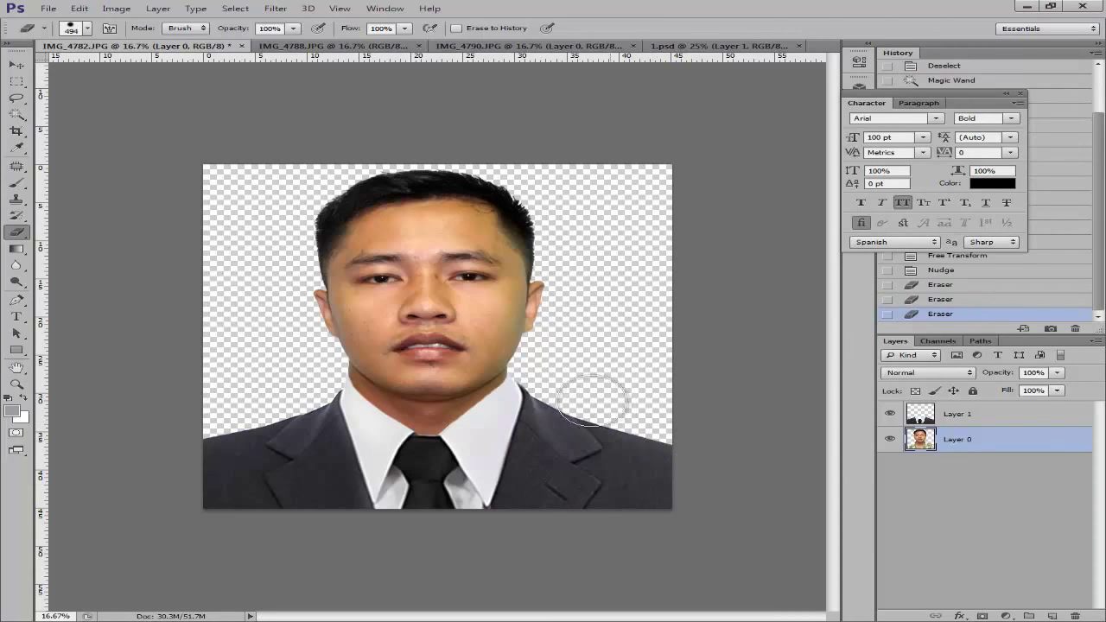
pyautogui.click(672, 193)
# Zoom in and back out to check the cleaned suit edges.
pyautogui.press('v')
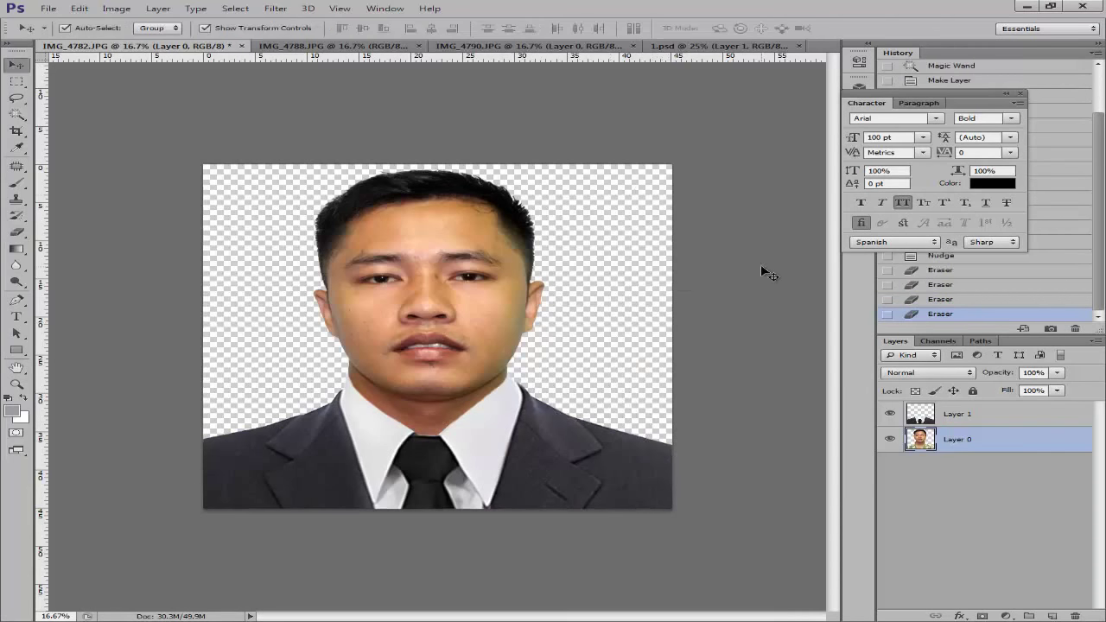
pyautogui.click(762, 268)
pyautogui.hotkey('ctrl', '+')
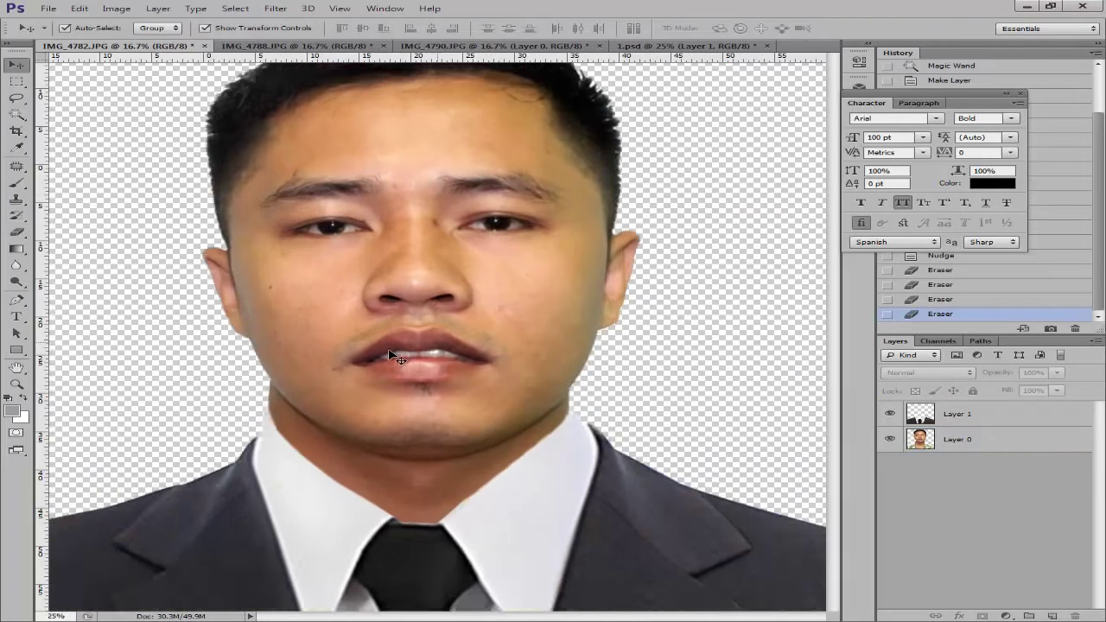
pyautogui.hotkey('ctrl', '-')
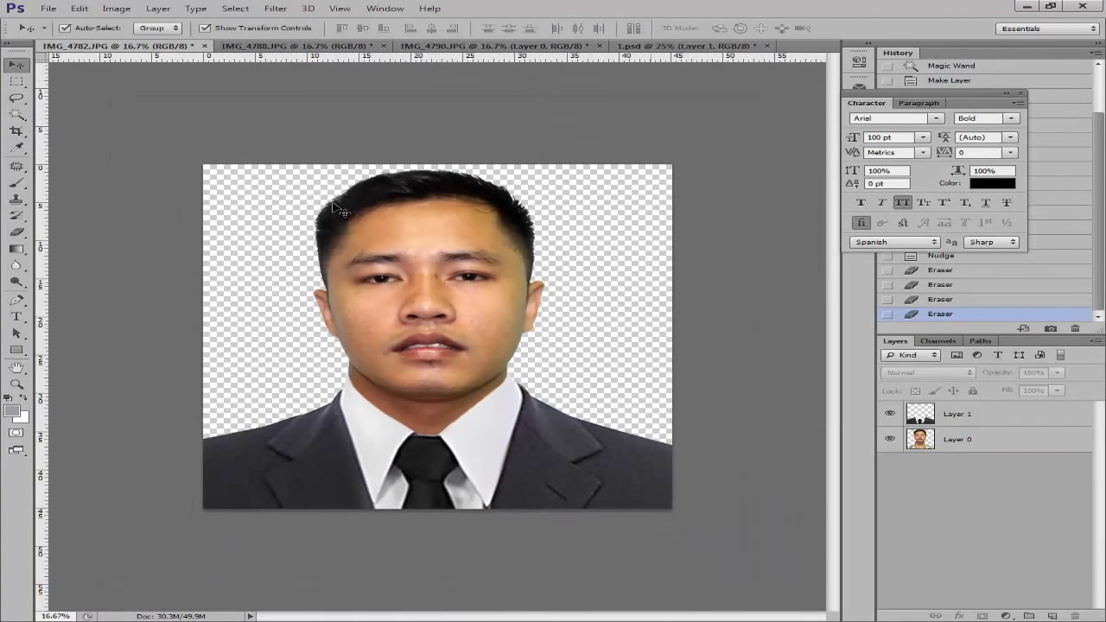
# Select IMG_4788's white background with the Magic Wand at Tolerance 50.
pyautogui.click(315, 46)
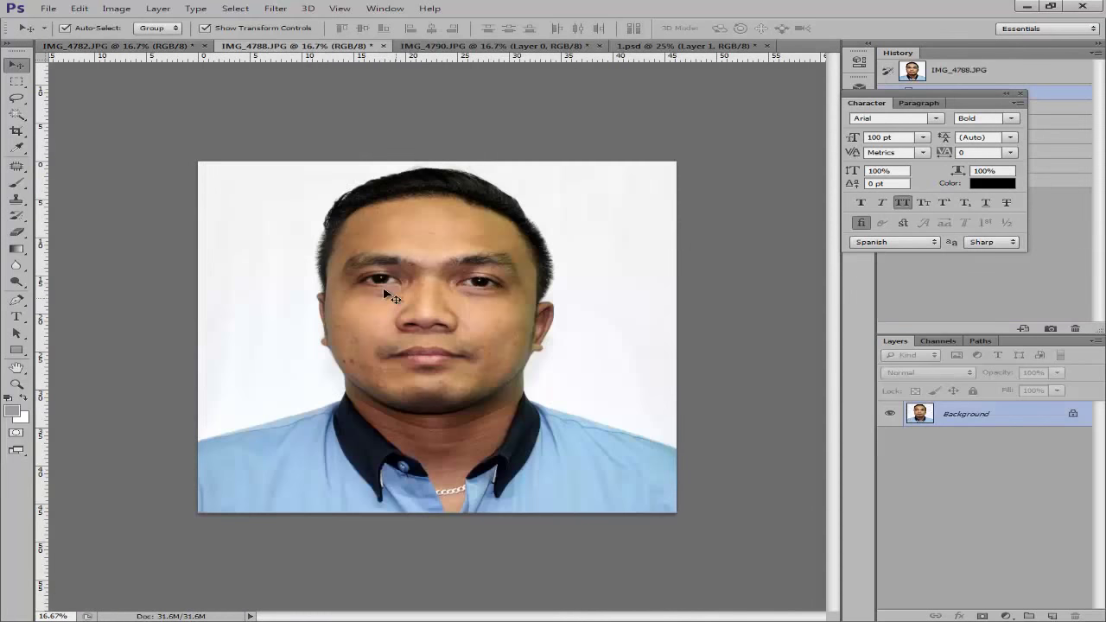
pyautogui.press('w')
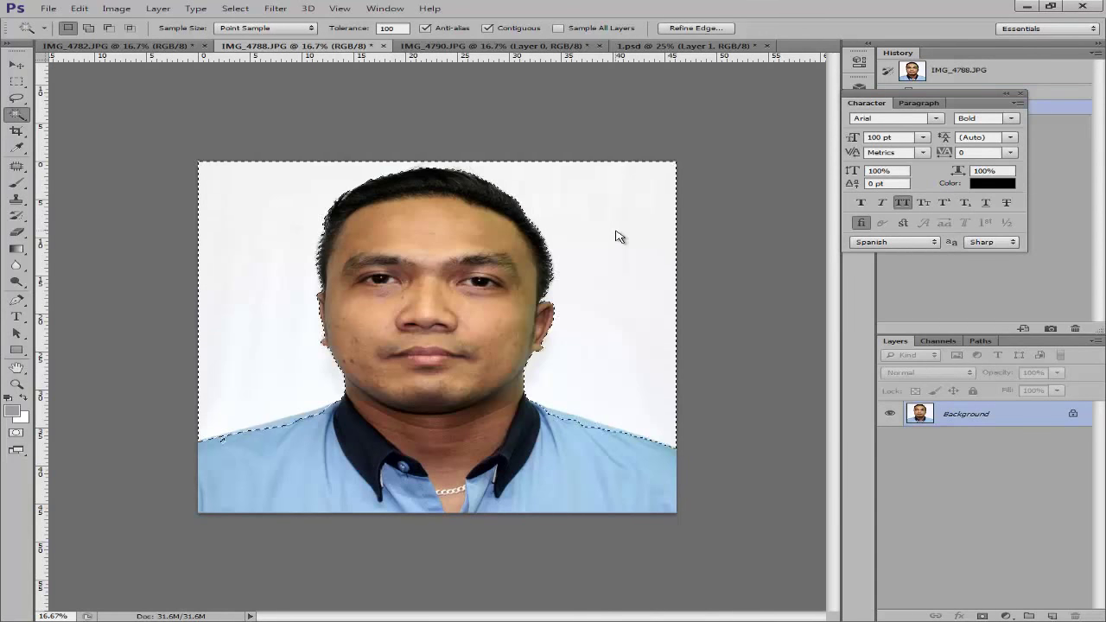
pyautogui.hotkey('ctrl', '+')
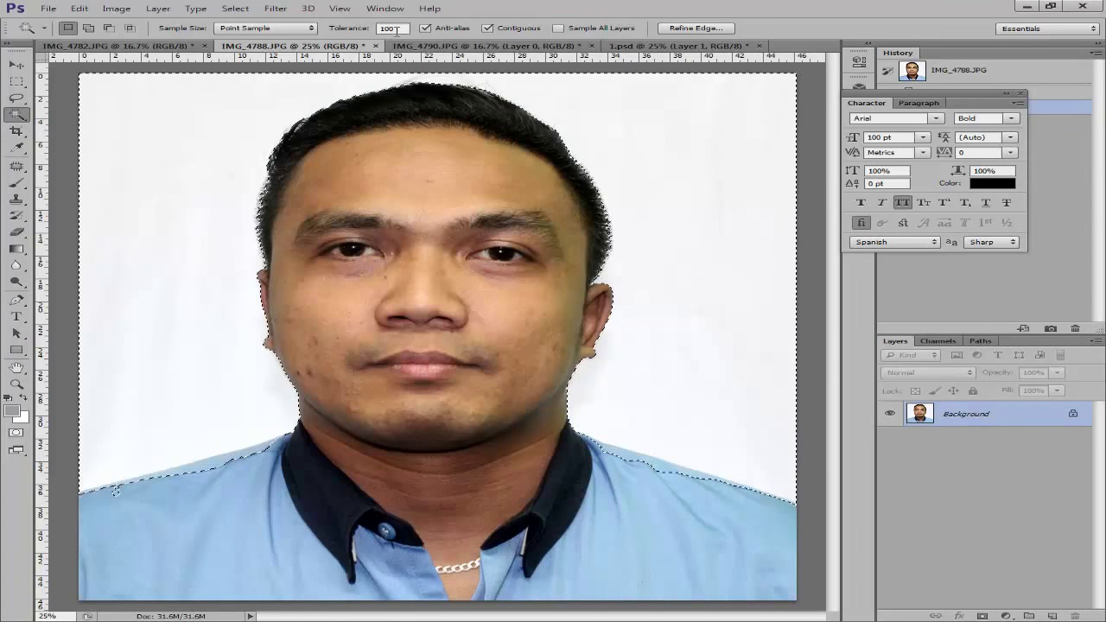
pyautogui.doubleClick(393, 29)
pyautogui.write('80')
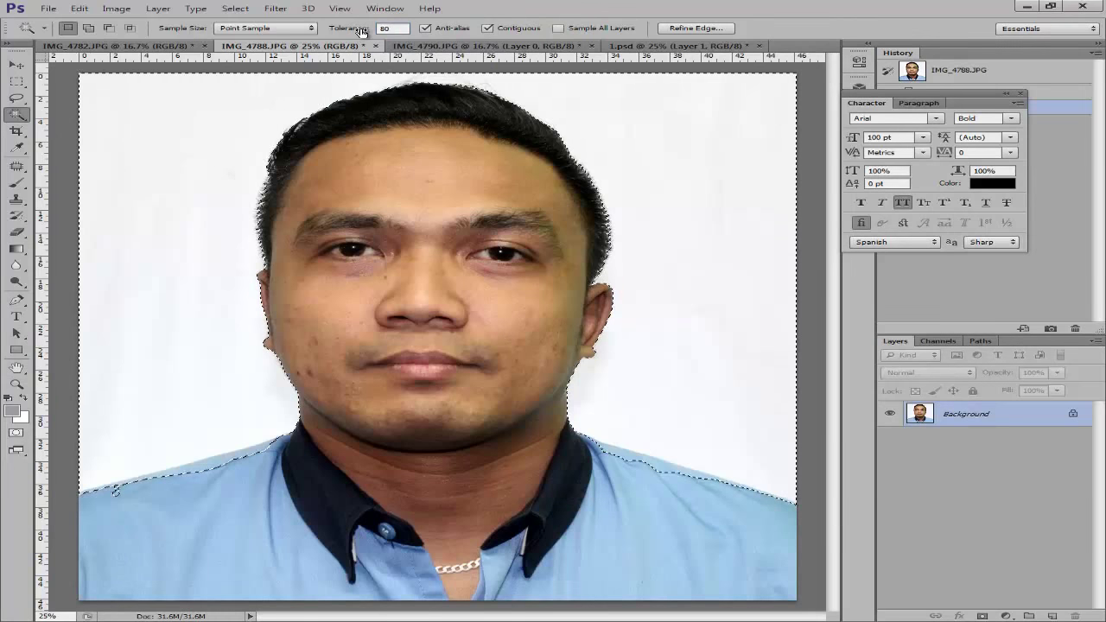
pyautogui.hotkey('ctrl', 'd')
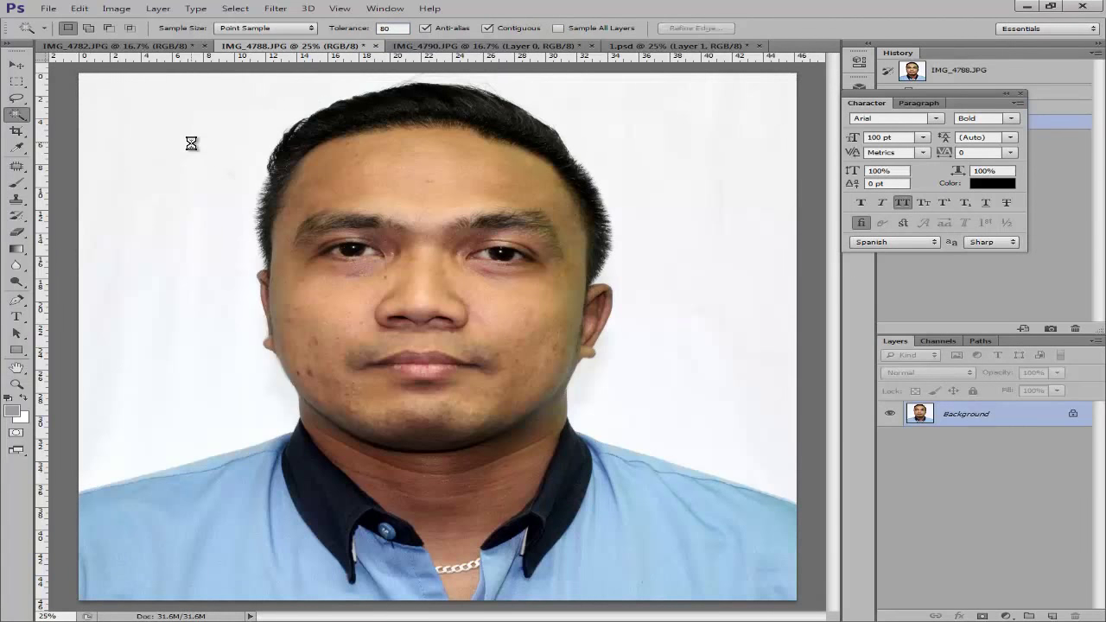
pyautogui.click(191, 143)
pyautogui.hotkey('ctrl', 'd')
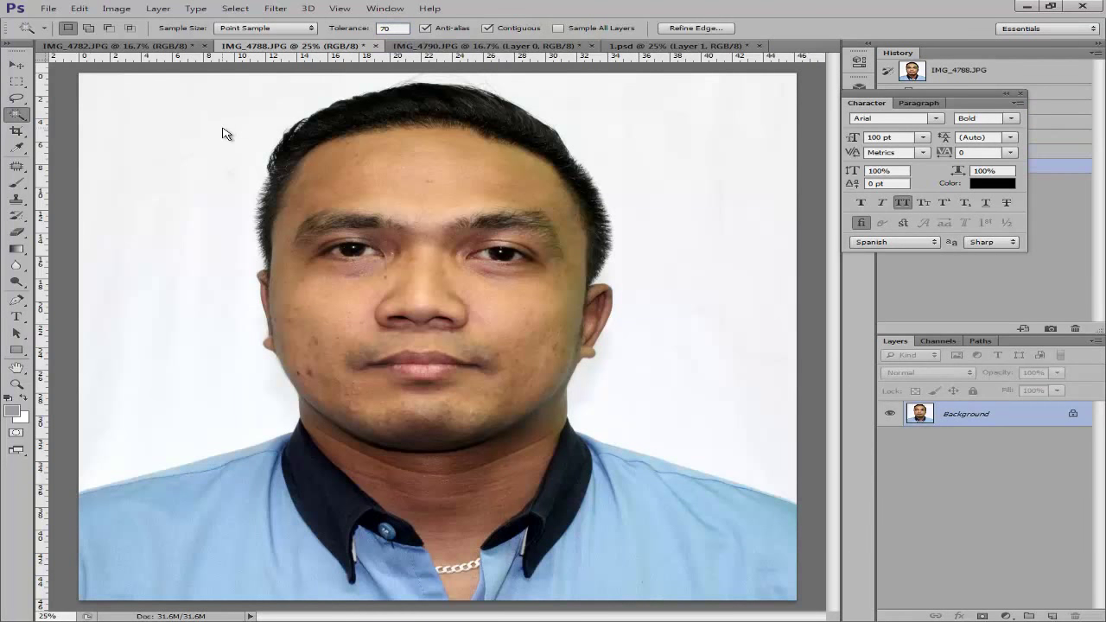
pyautogui.hotkey('ctrl', 'd')
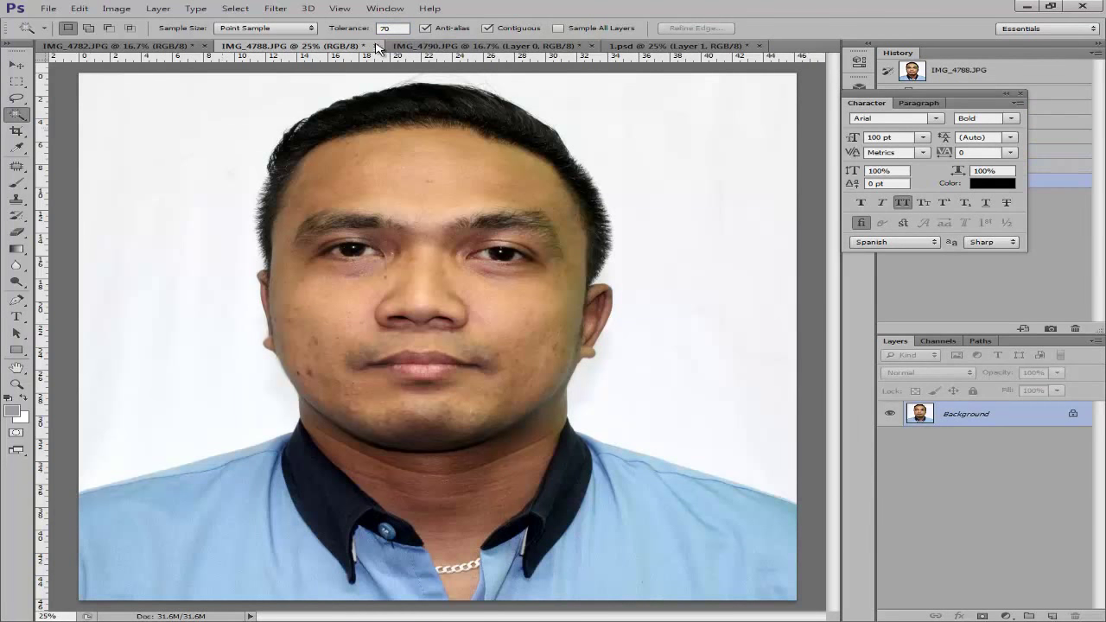
pyautogui.press('Return')
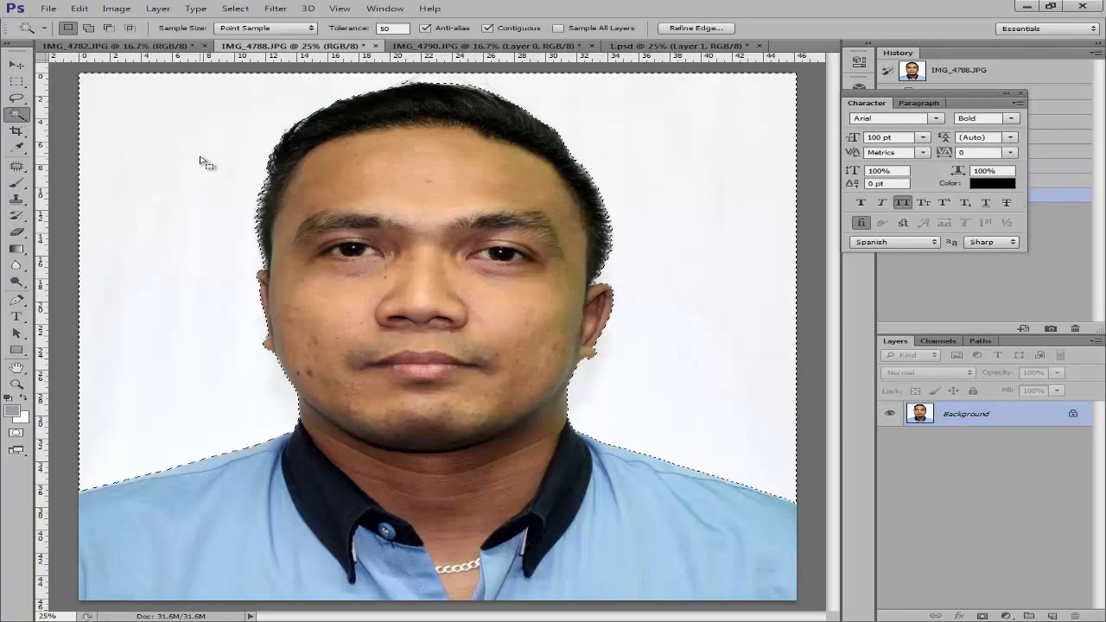
# Unlock the Background as Layer 0, delete the white background, and deselect.
pyautogui.doubleClick(1036, 420)
pyautogui.press('Return')
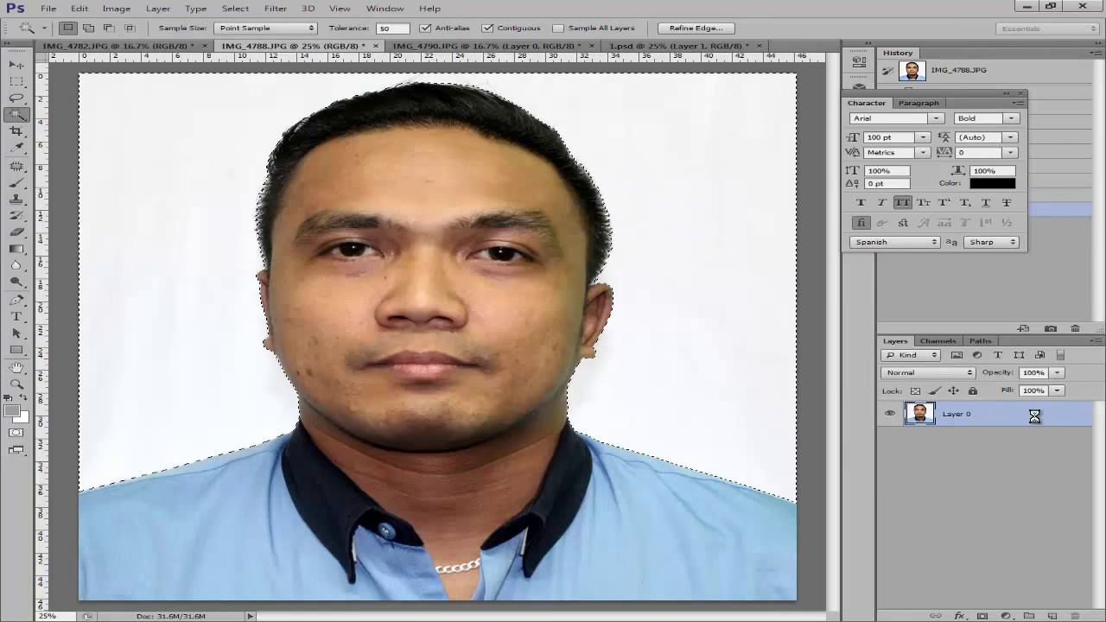
pyautogui.press('Delete')
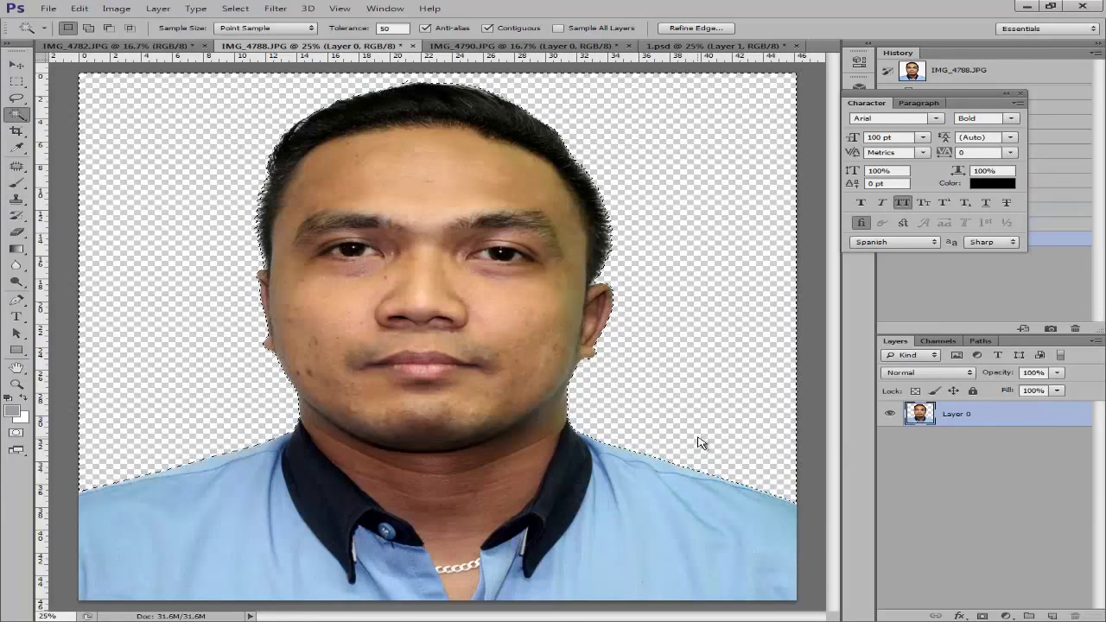
pyautogui.hotkey('ctrl', 'd')
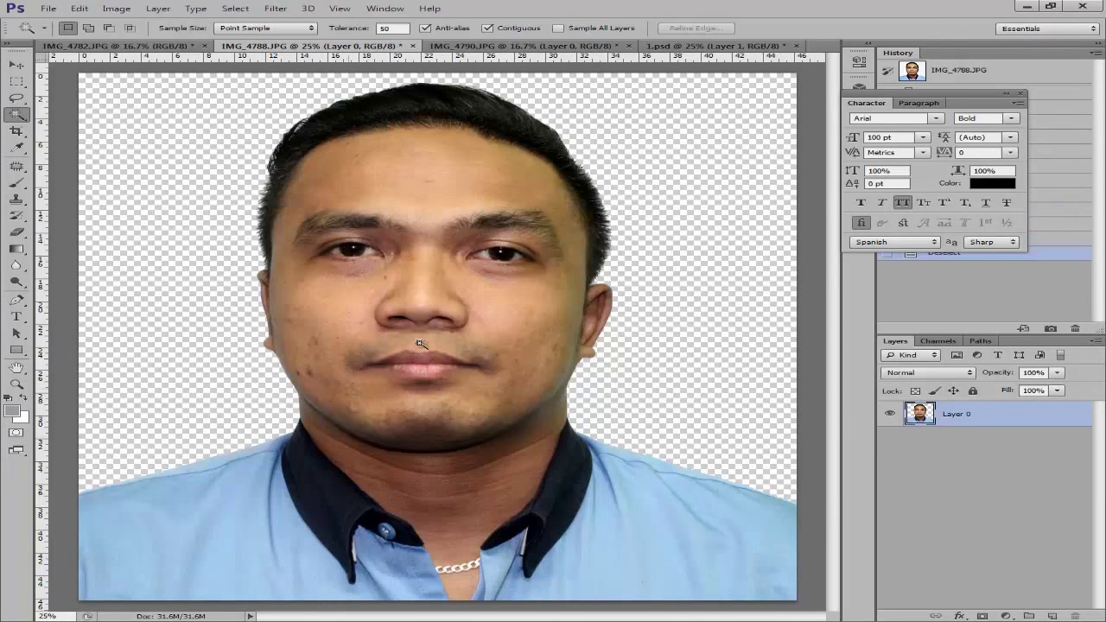
pyautogui.click(486, 48)
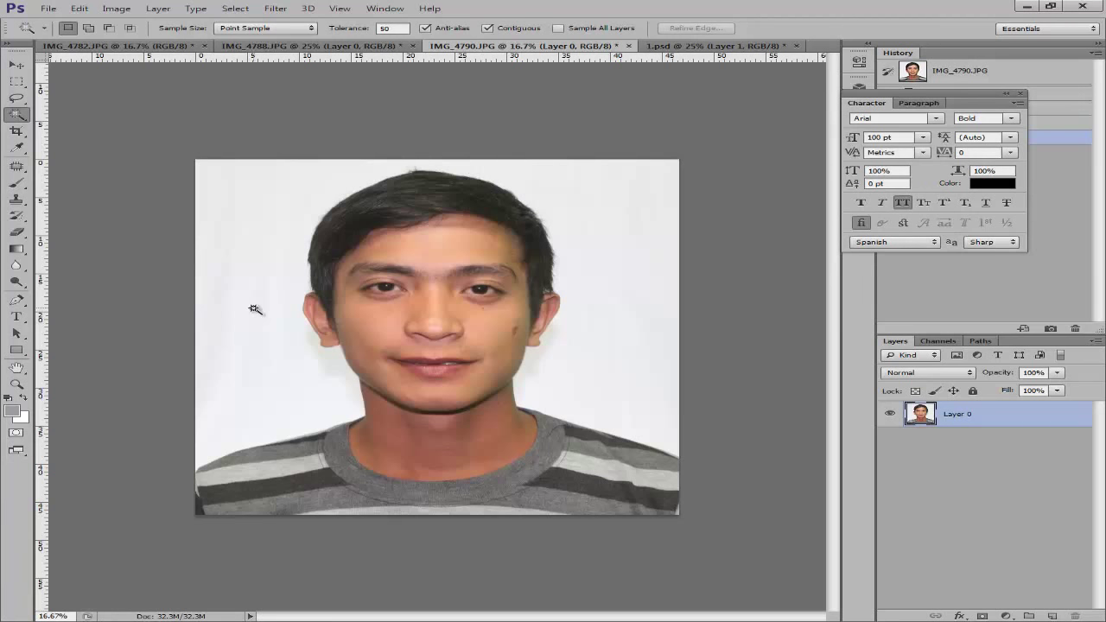
# Select IMG_4790's white background, delete it, and deselect.
pyautogui.click(253, 309)
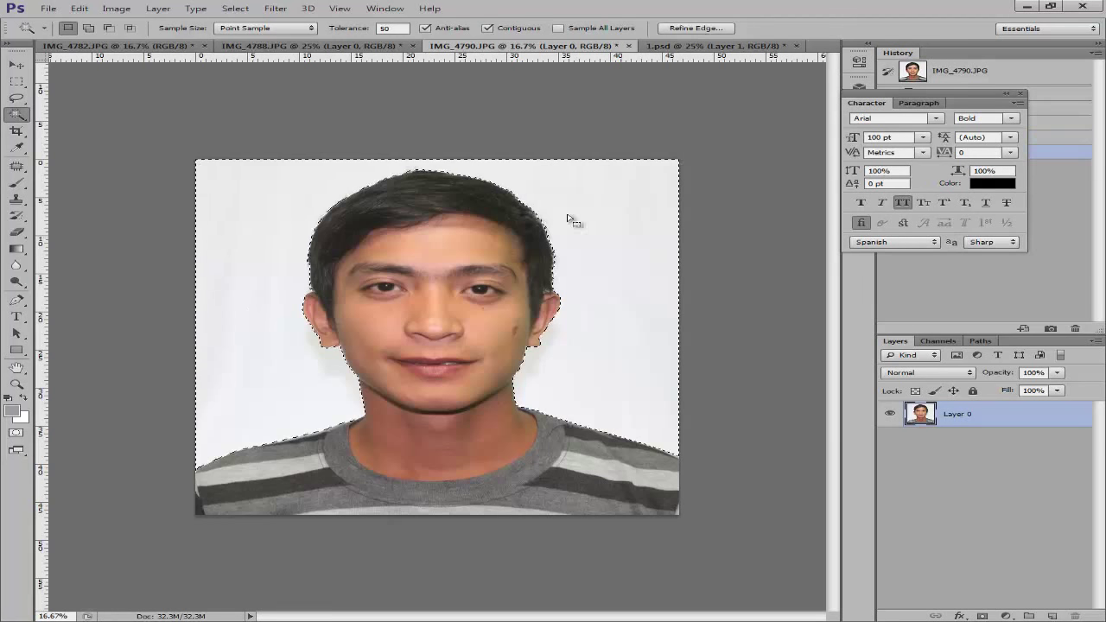
pyautogui.doubleClick(1047, 418)
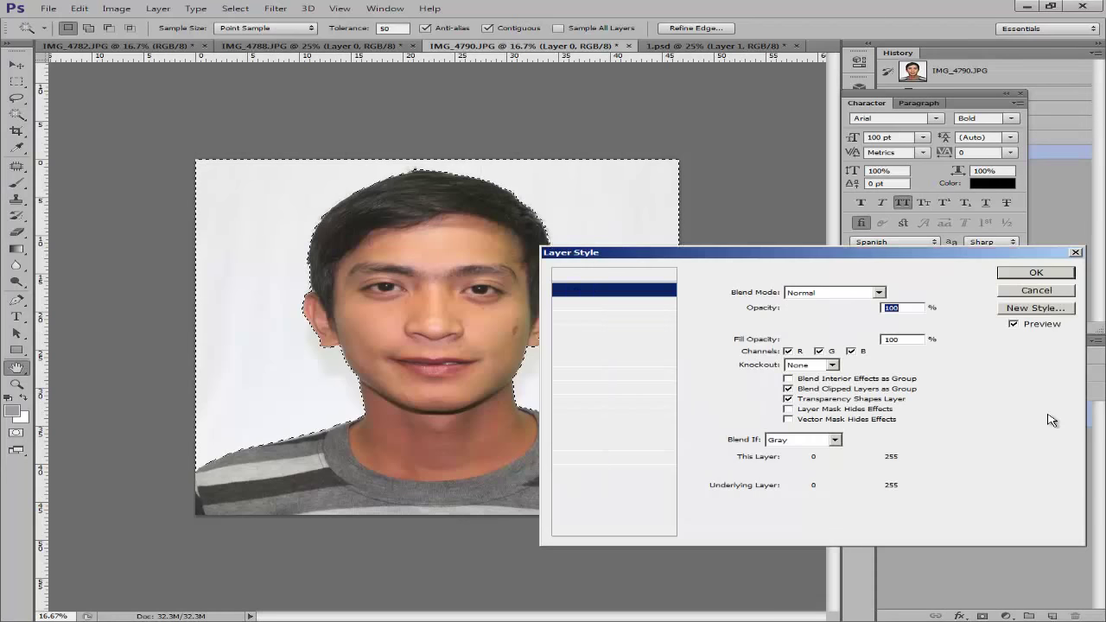
pyautogui.press('Escape')
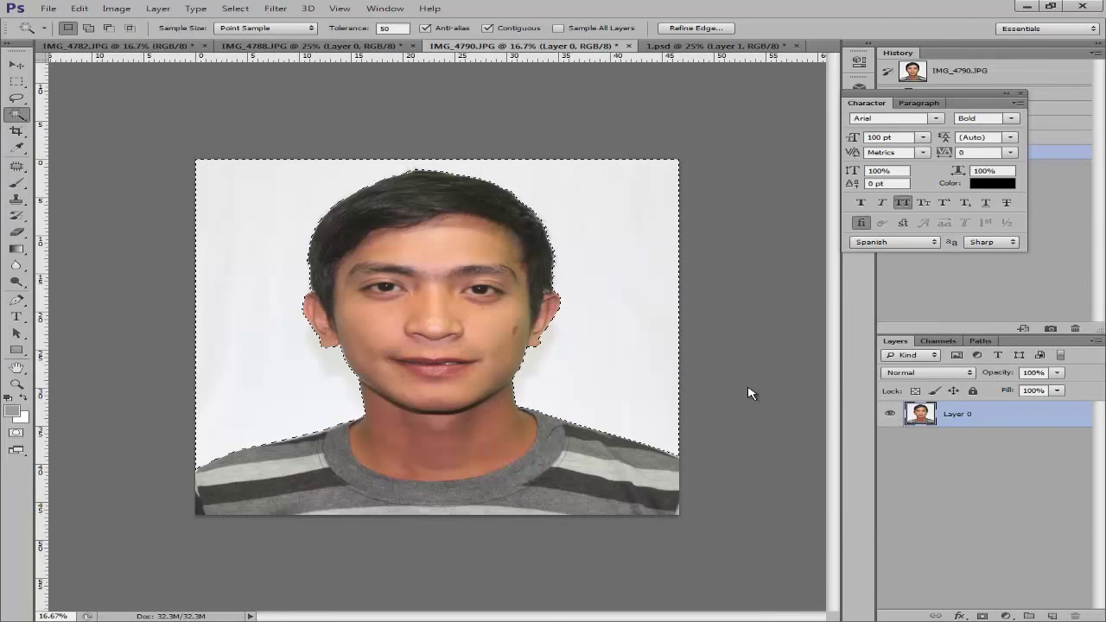
pyautogui.press('Delete')
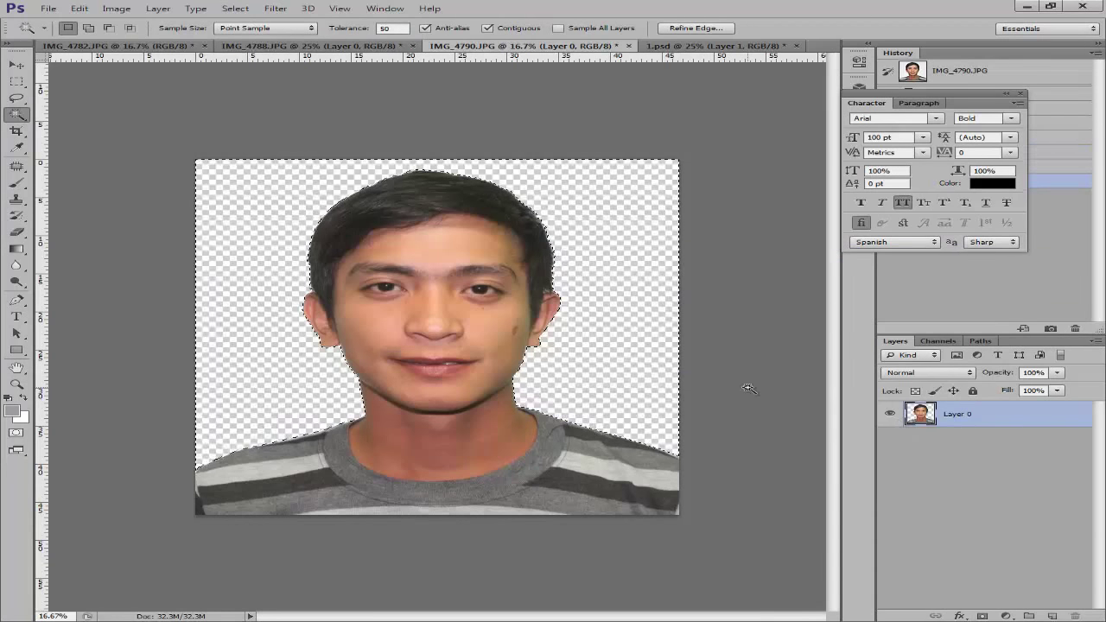
pyautogui.hotkey('ctrl', 'd')
# Zoom in and out to check the cut-out edges around the striped shirt.
pyautogui.hotkey('ctrl', '+')
pyautogui.hotkey('ctrl', '+')
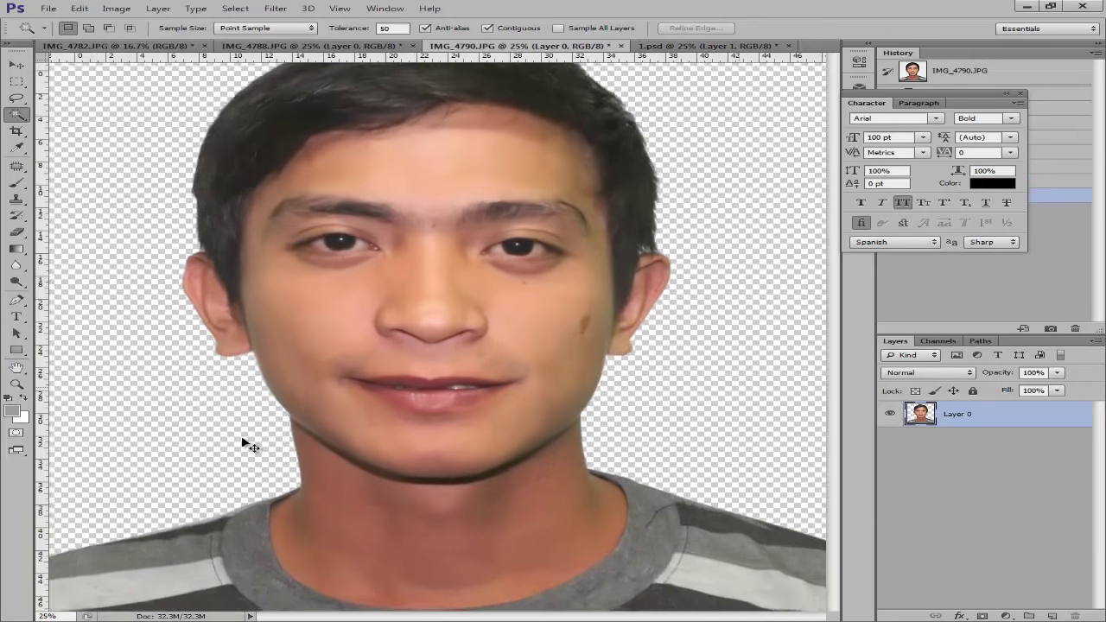
pyautogui.hotkey('ctrl', '-')
pyautogui.hotkey('ctrl', '+')
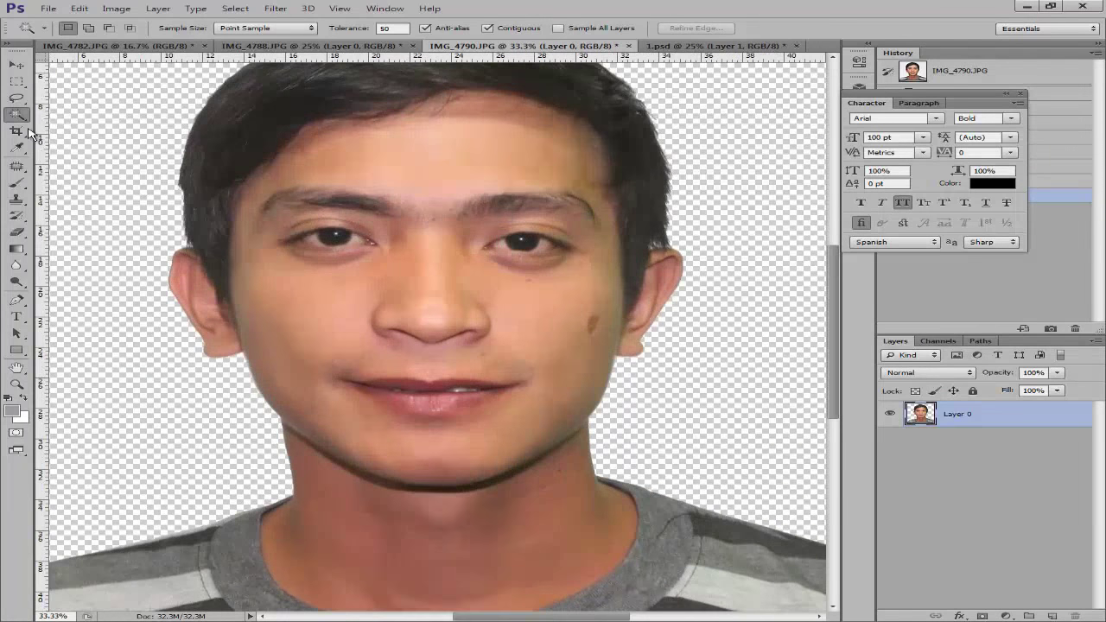
pyautogui.rightClick(17, 117)
pyautogui.click(79, 126)
pyautogui.hotkey('ctrl', '-')
pyautogui.hotkey('ctrl', '-')
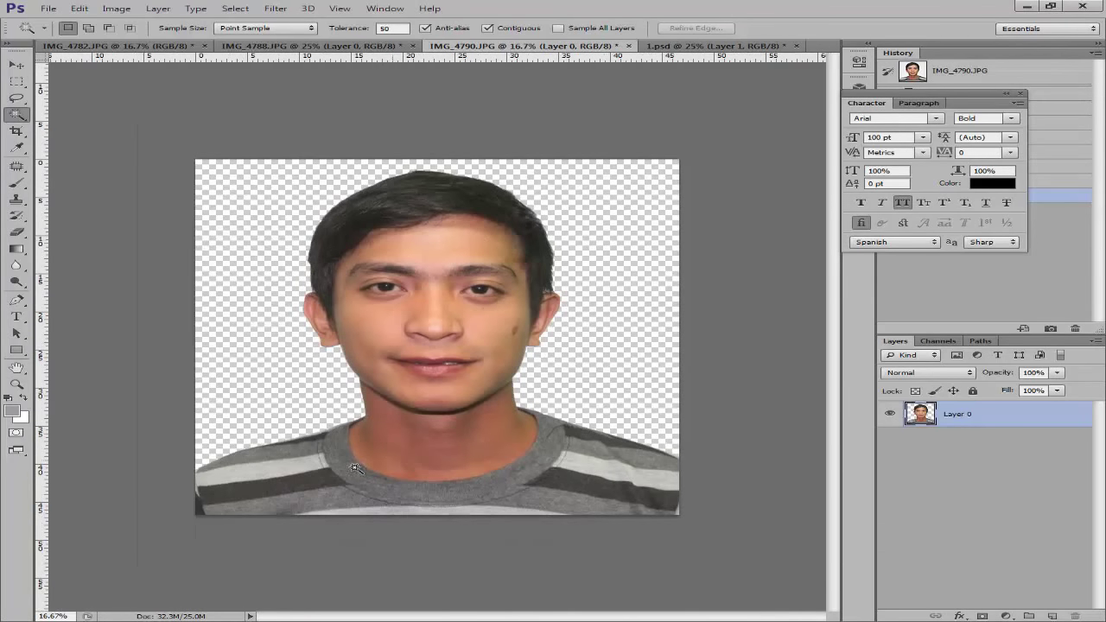
# Bring the IMG_4782 camouflage-shirt photo back onscreen, still on white.
pyautogui.click(259, 474)
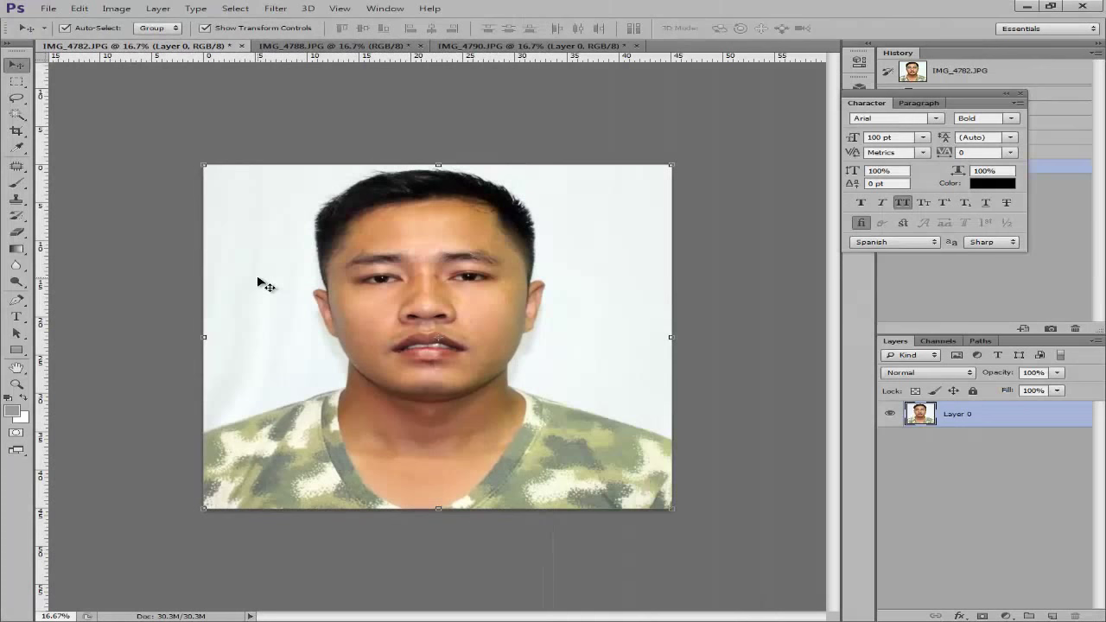
# Reselect the Magic Wand, adjust its tolerance, and drop the current selection.
pyautogui.click(12, 116)
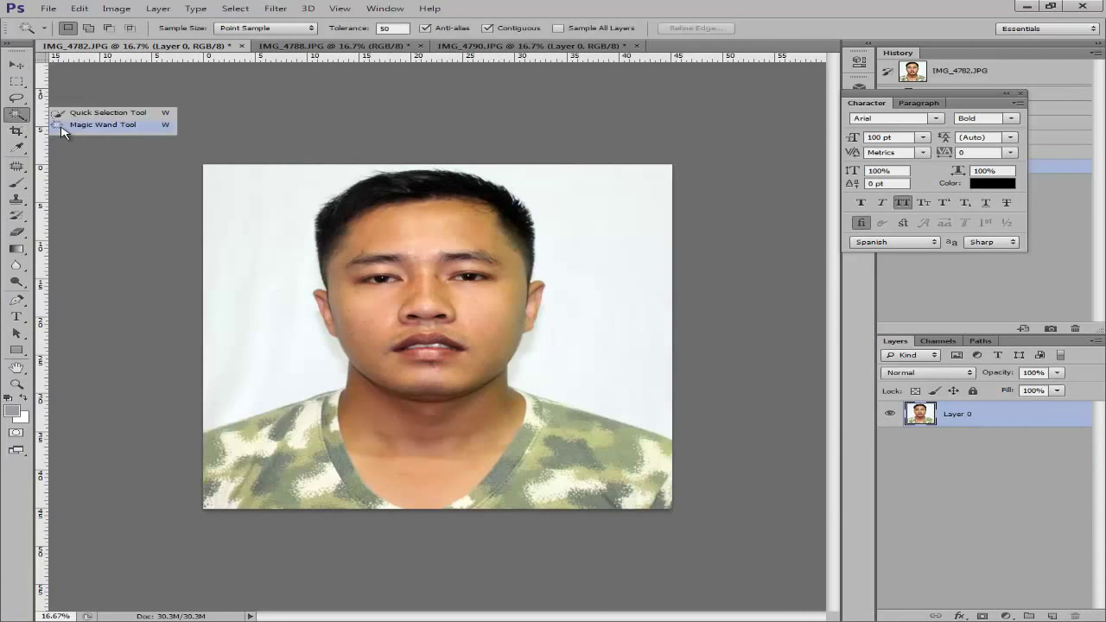
pyautogui.click(62, 133)
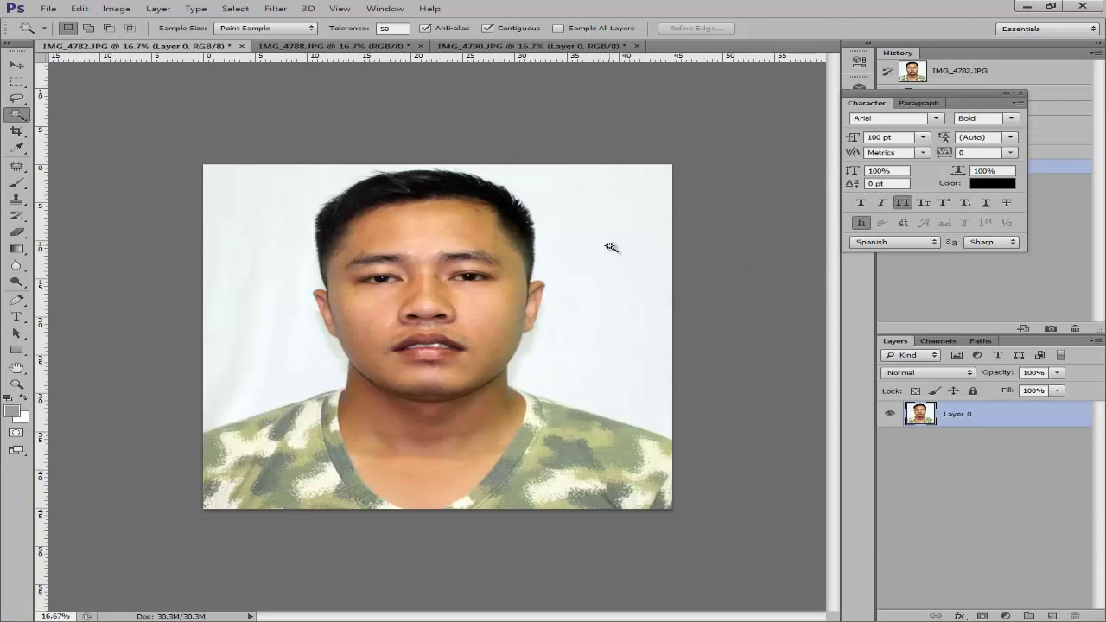
pyautogui.click(12, 116)
pyautogui.click(72, 129)
pyautogui.write('00')
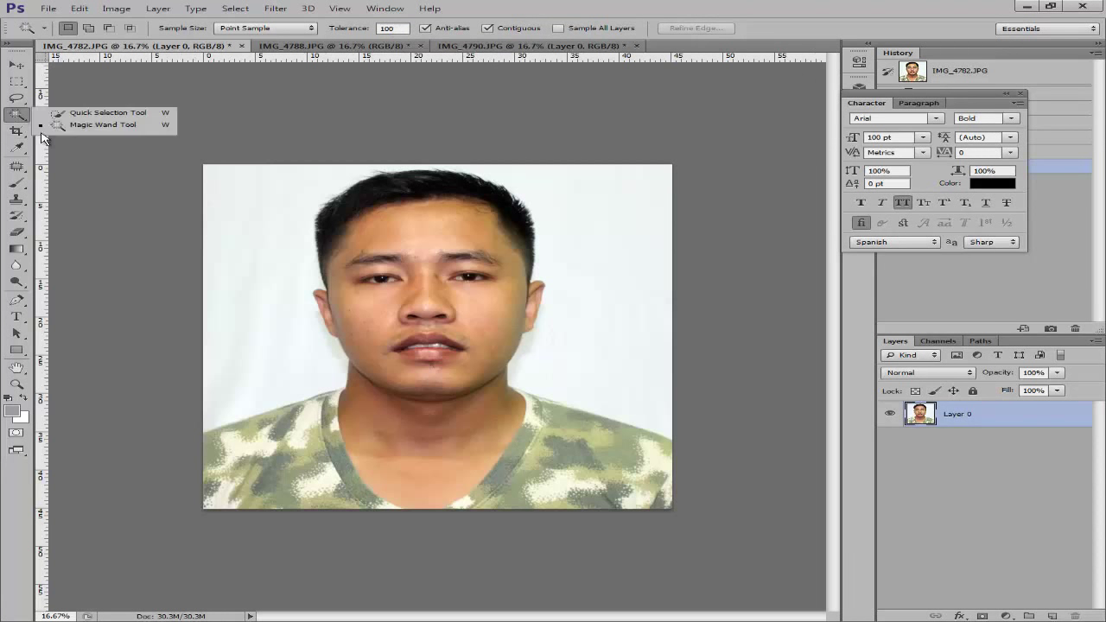
pyautogui.click(57, 125)
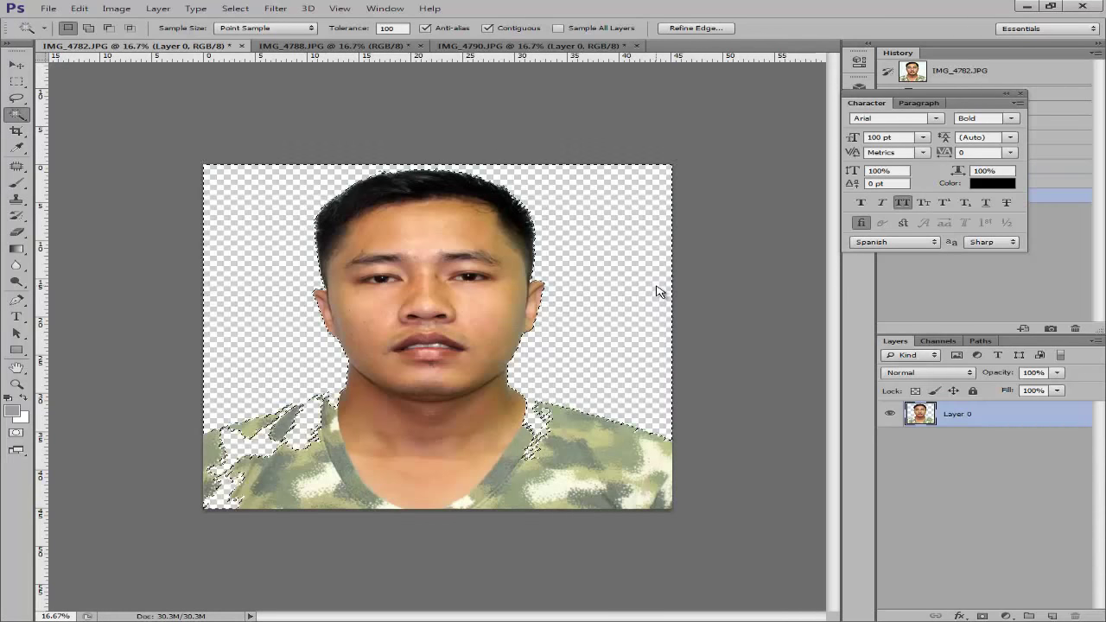
pyautogui.hotkey('ctrl', 'd')
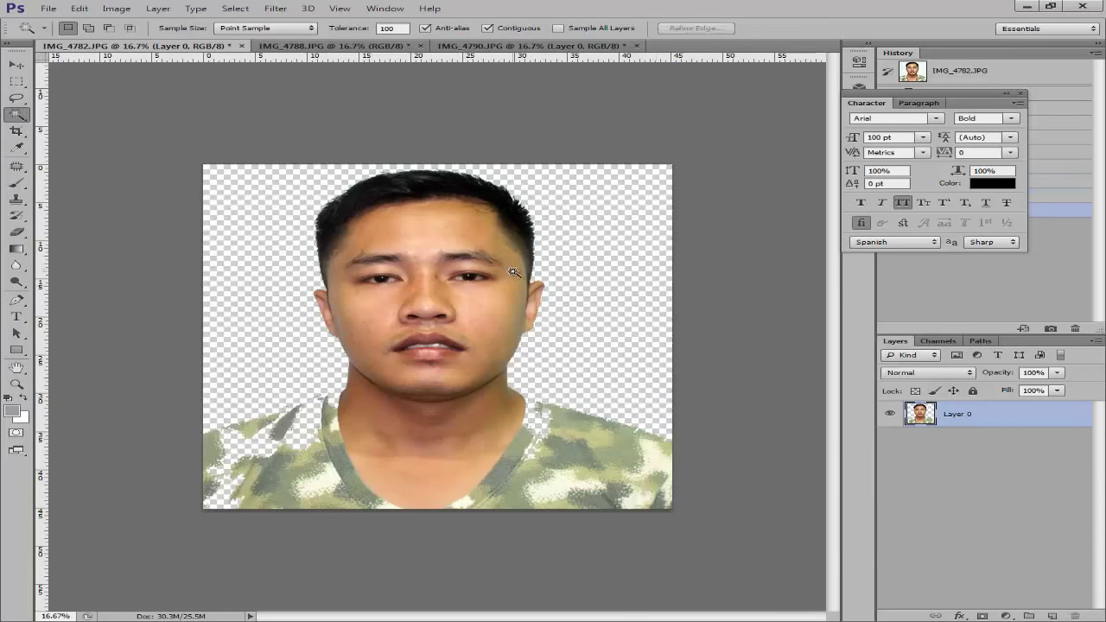
# Zoom and pan over the face and hair to spot shirt patches erased with the background.
pyautogui.hotkey('ctrl', '+')
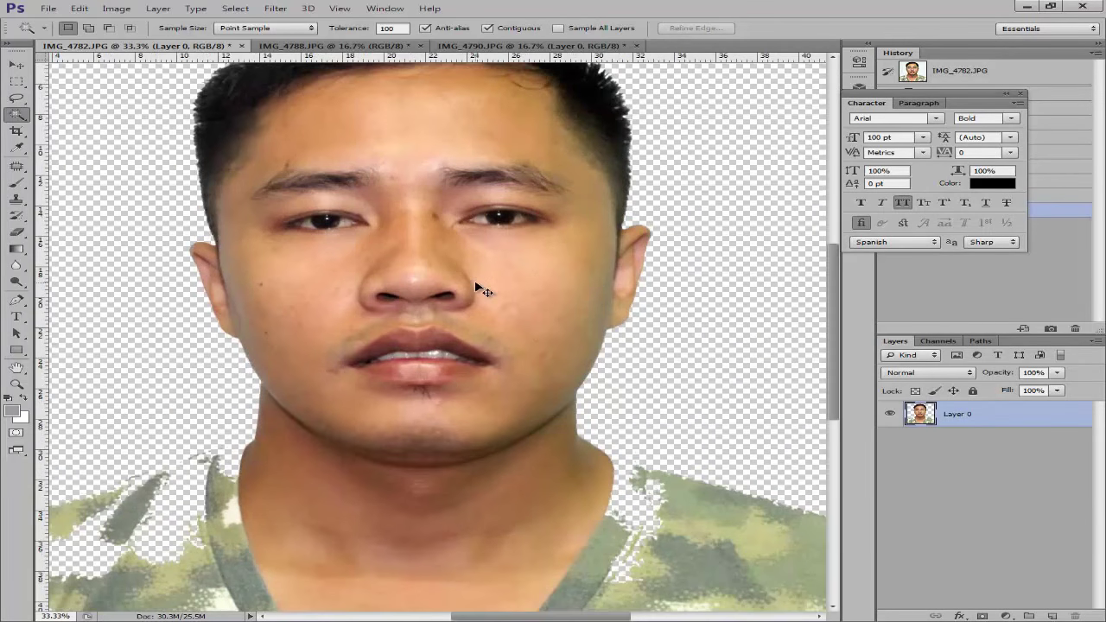
pyautogui.hotkey('ctrl', '+')
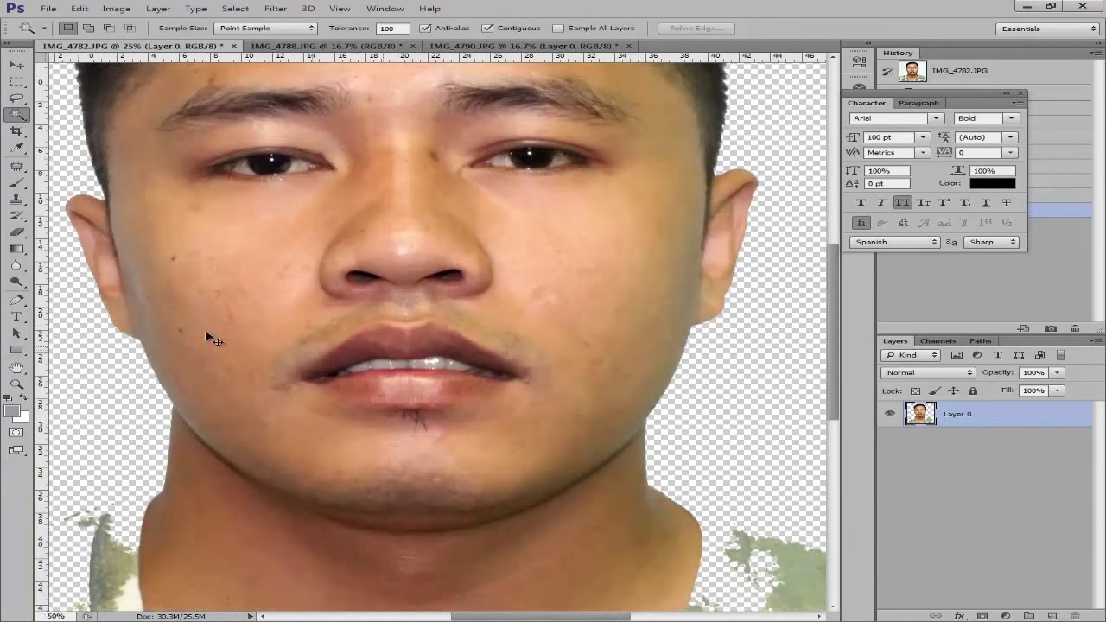
pyautogui.hotkey('ctrl', '+')
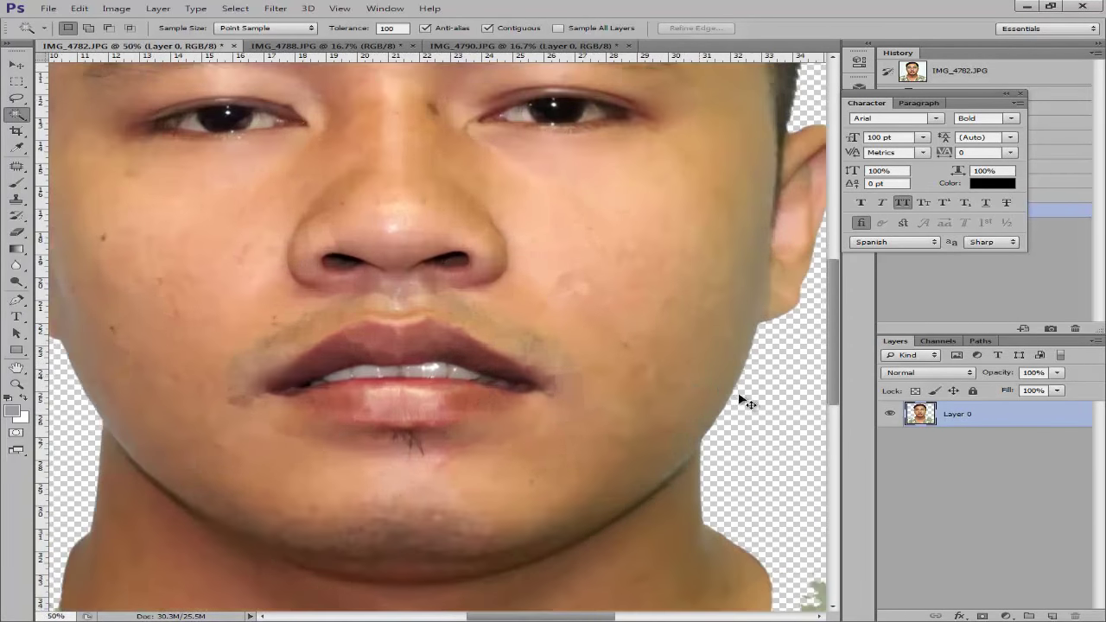
pyautogui.hotkey('ctrl', '-')
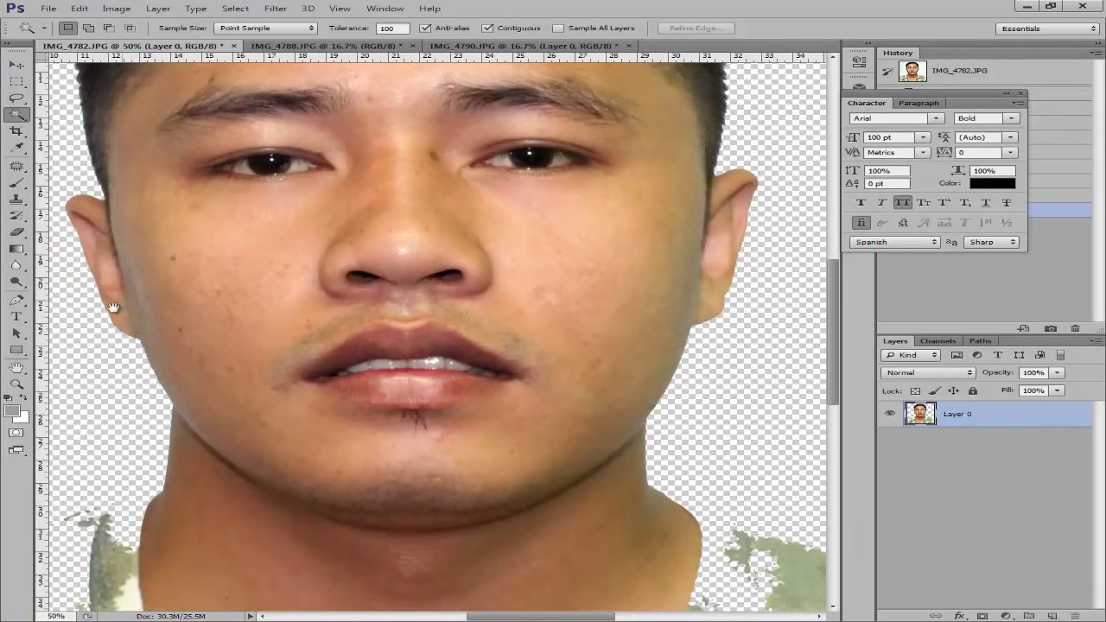
pyautogui.moveTo(102, 244); pyautogui.dragTo(275, 335)
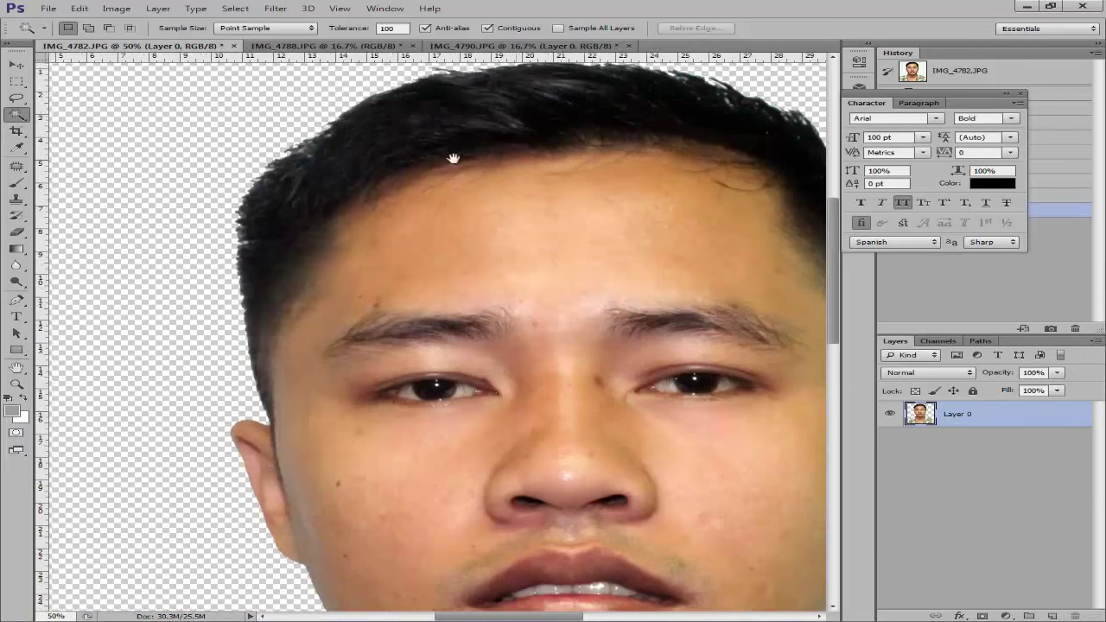
pyautogui.moveTo(453, 158); pyautogui.dragTo(273, 232)
pyautogui.hotkey('ctrl', '-')
pyautogui.hotkey('ctrl', '-')
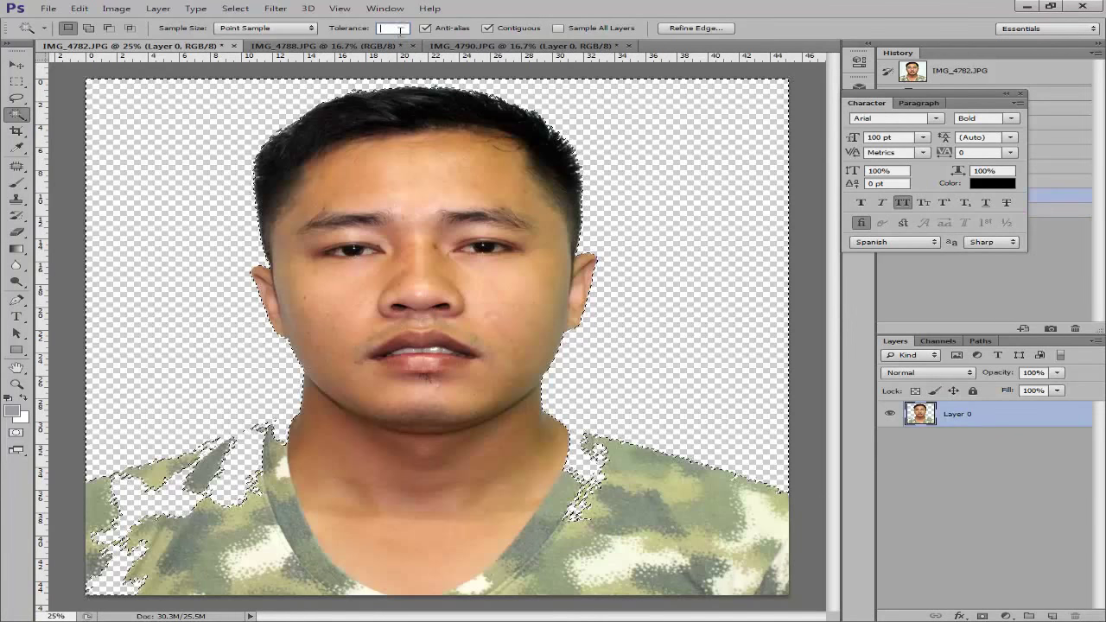
# Undo back to the untouched white background and clear the selection.
pyautogui.write('100')
pyautogui.click(141, 168)
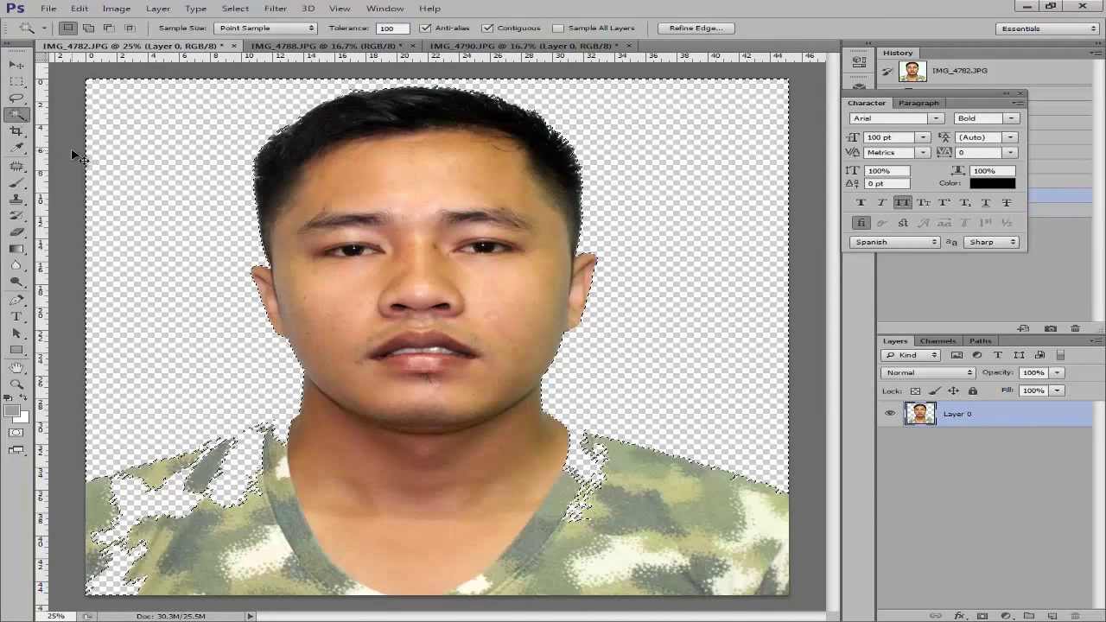
pyautogui.hotkey('ctrl', 'd')
pyautogui.hotkey('ctrl', 'alt', 'z')
pyautogui.hotkey('ctrl', 'alt', 'z')
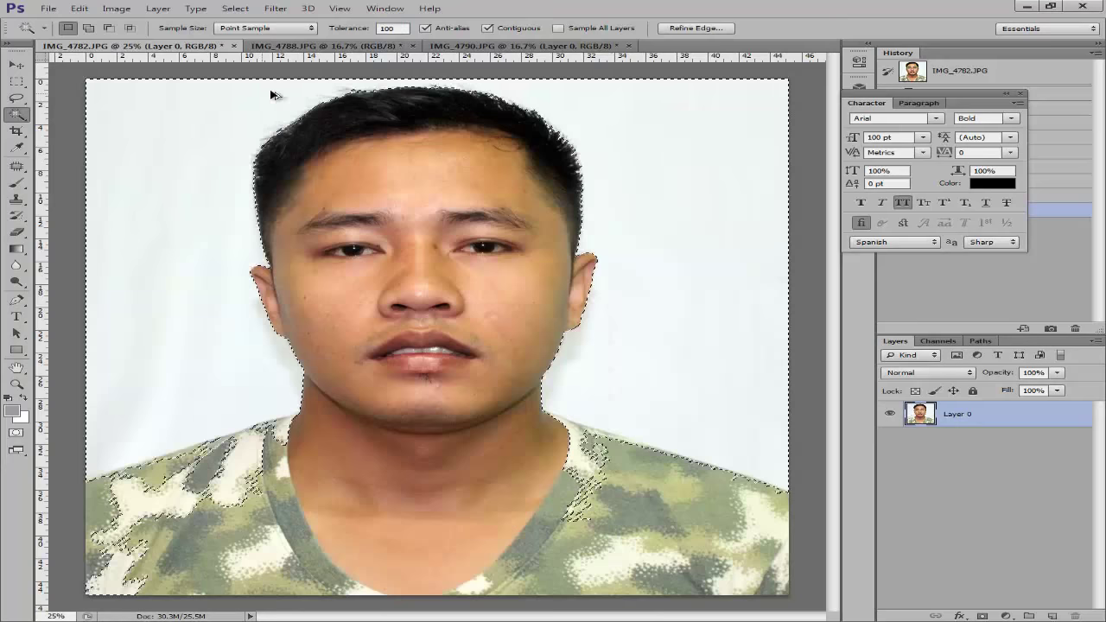
pyautogui.hotkey('ctrl', 'd')
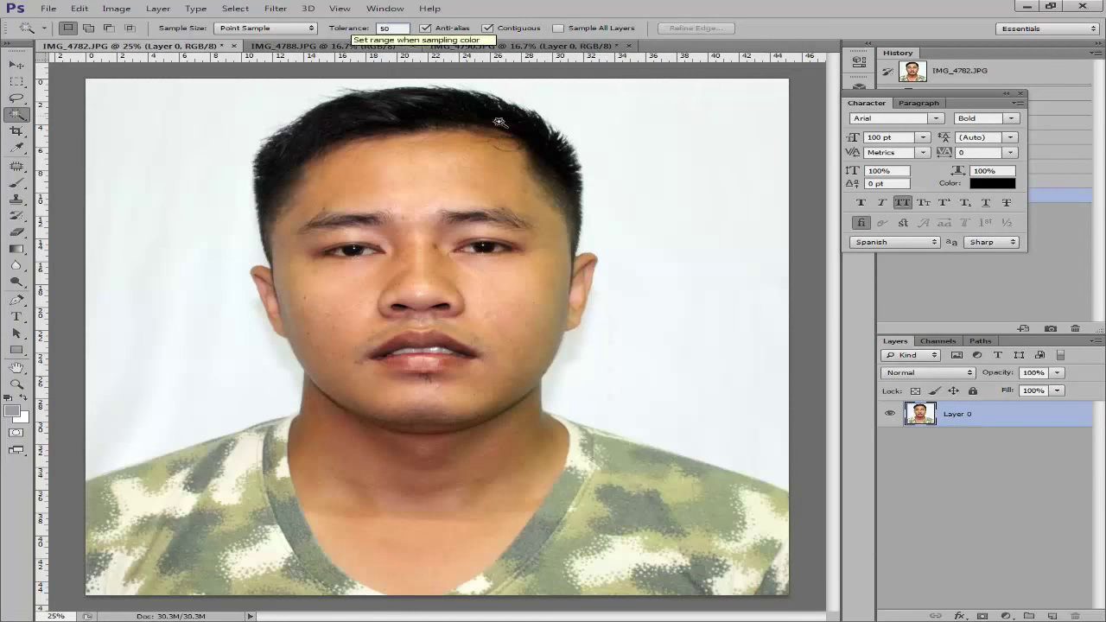
# Select the background at Tolerance 50, delete it, deselect, and zoom in to check.
pyautogui.click(659, 126)
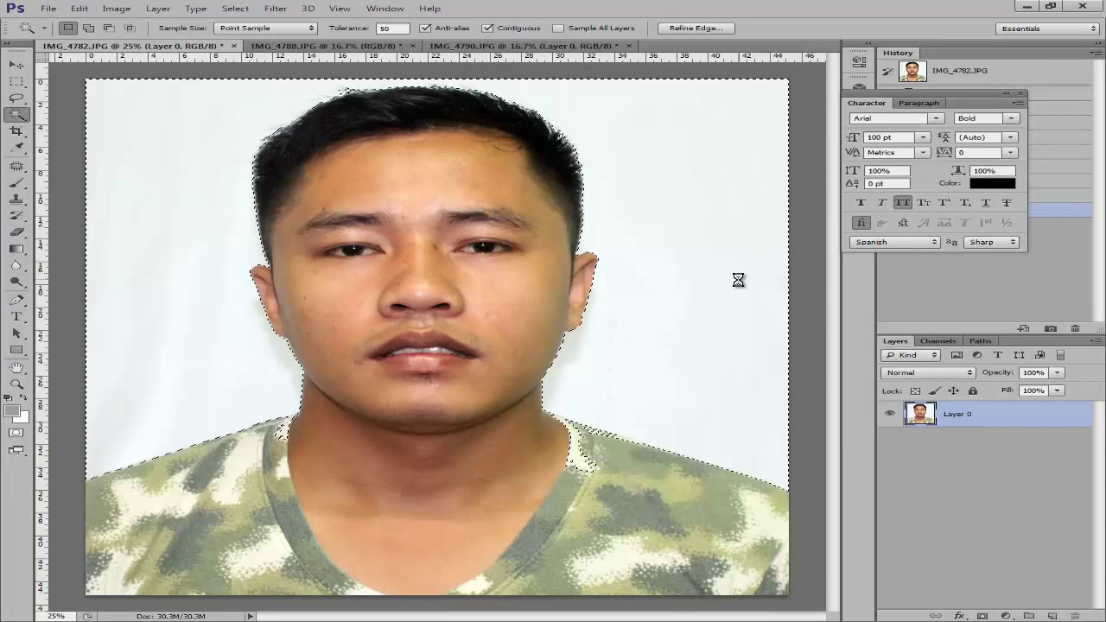
pyautogui.press('Delete')
pyautogui.hotkey('ctrl', 'd')
pyautogui.hotkey('ctrl', '+')
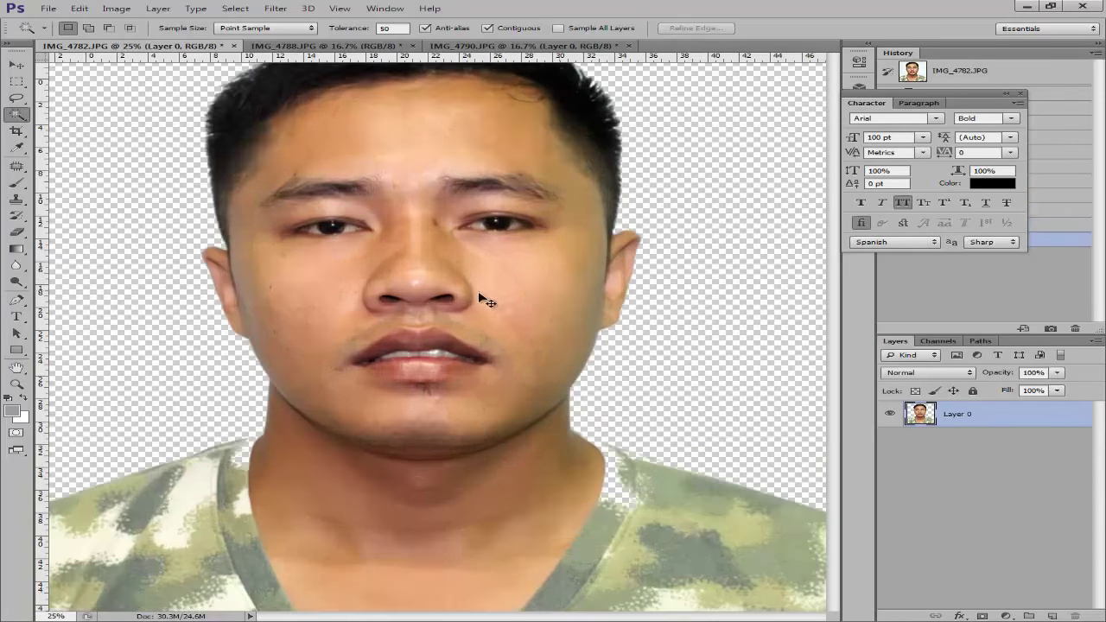
pyautogui.moveTo(528, 151); pyautogui.dragTo(530, 338)
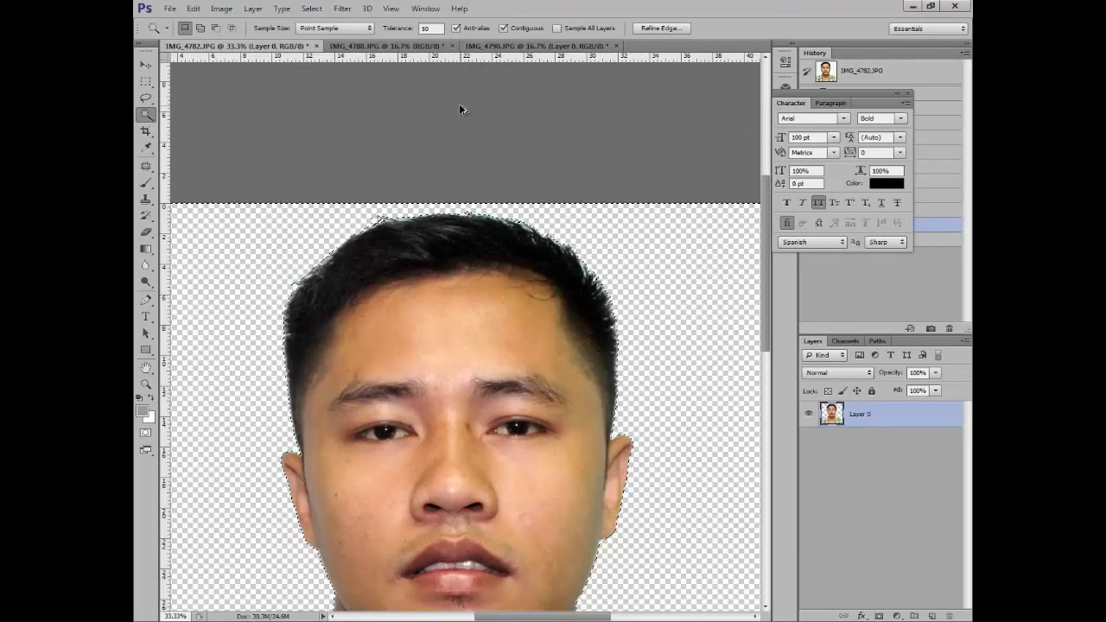
# Undo the earlier deletion, set Magic Wand tolerance to 100, and delete the selected background.
pyautogui.hotkey('ctrl', 'z')
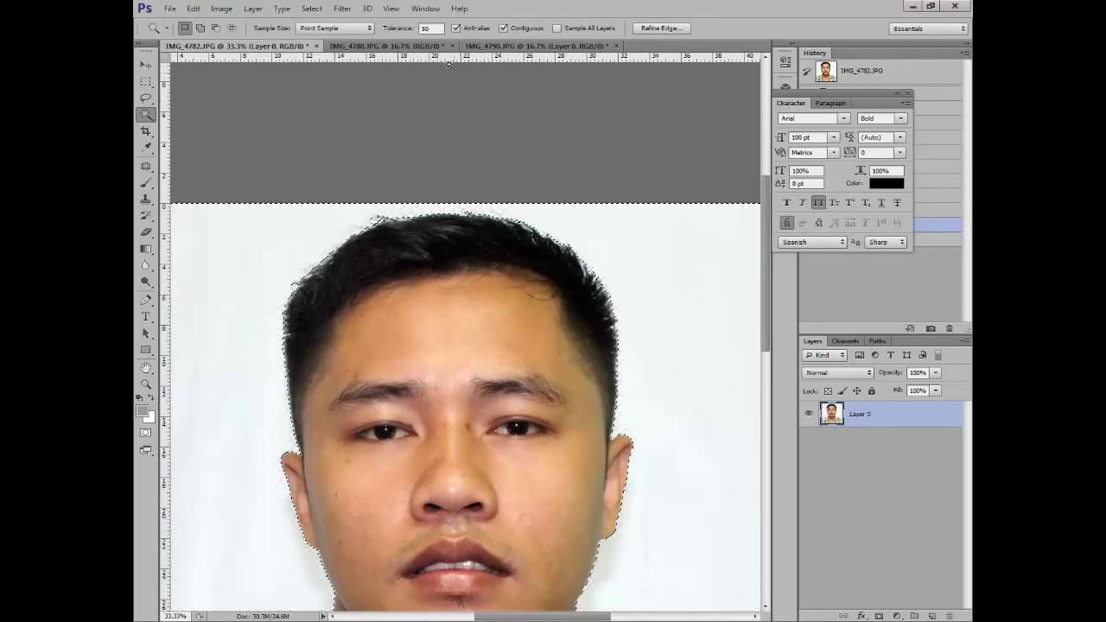
pyautogui.click(400, 29)
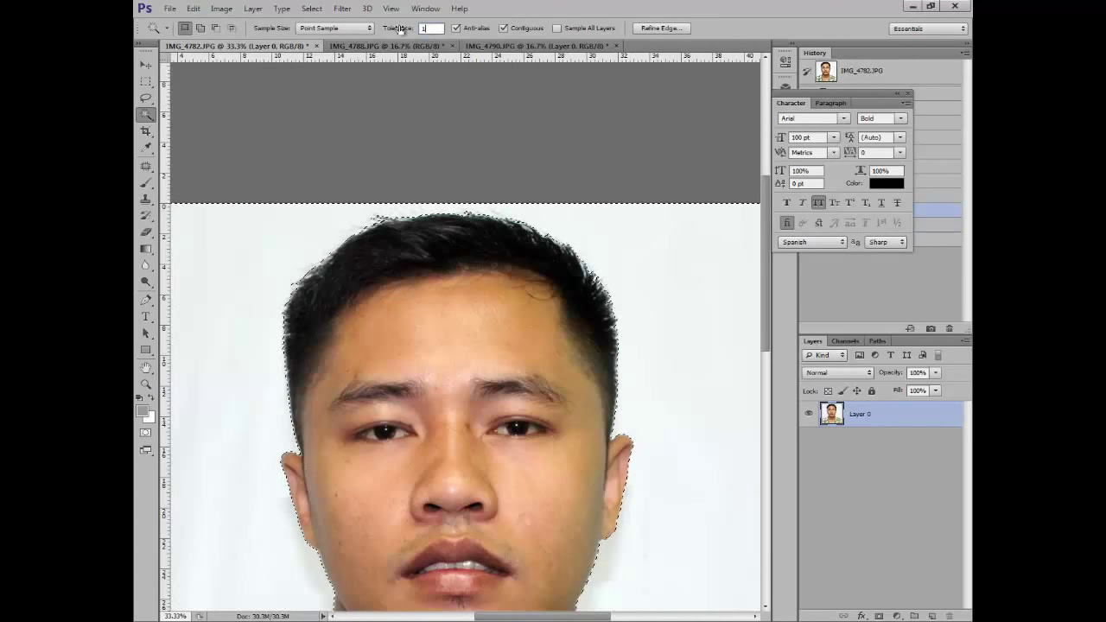
pyautogui.write('100')
pyautogui.press('Delete')
pyautogui.hotkey('ctrl', 'd')
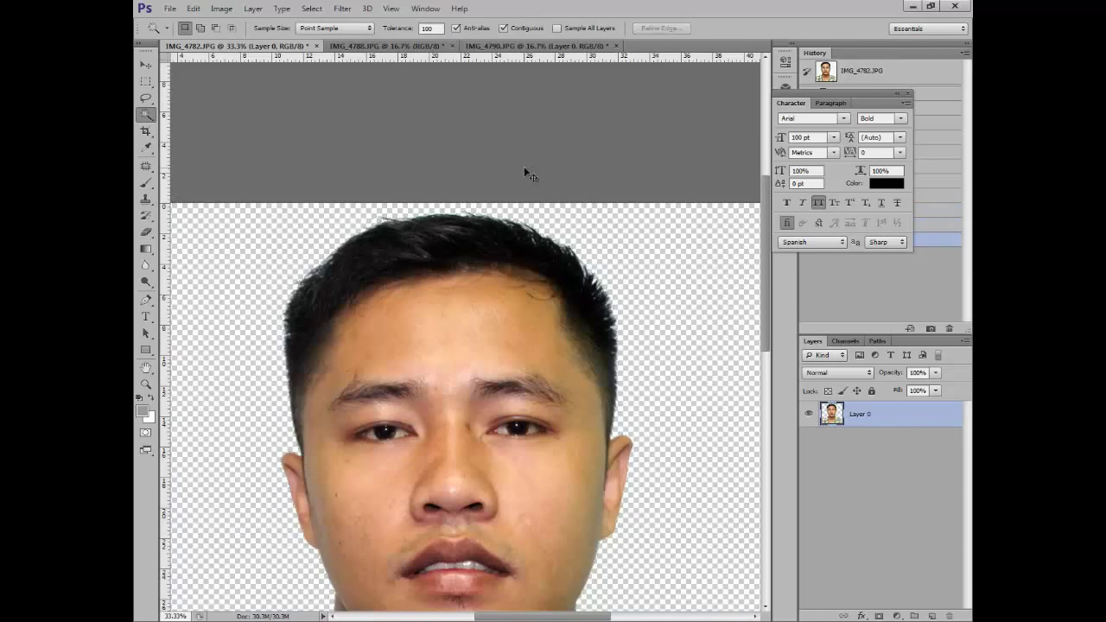
# Revert to the white background, reselect it around the head, delete it, and review the photo.
pyautogui.hotkey('ctrl', 'alt', 'z')
pyautogui.hotkey('ctrl', 'alt', 'z')
pyautogui.hotkey('ctrl', 'alt', 'z')
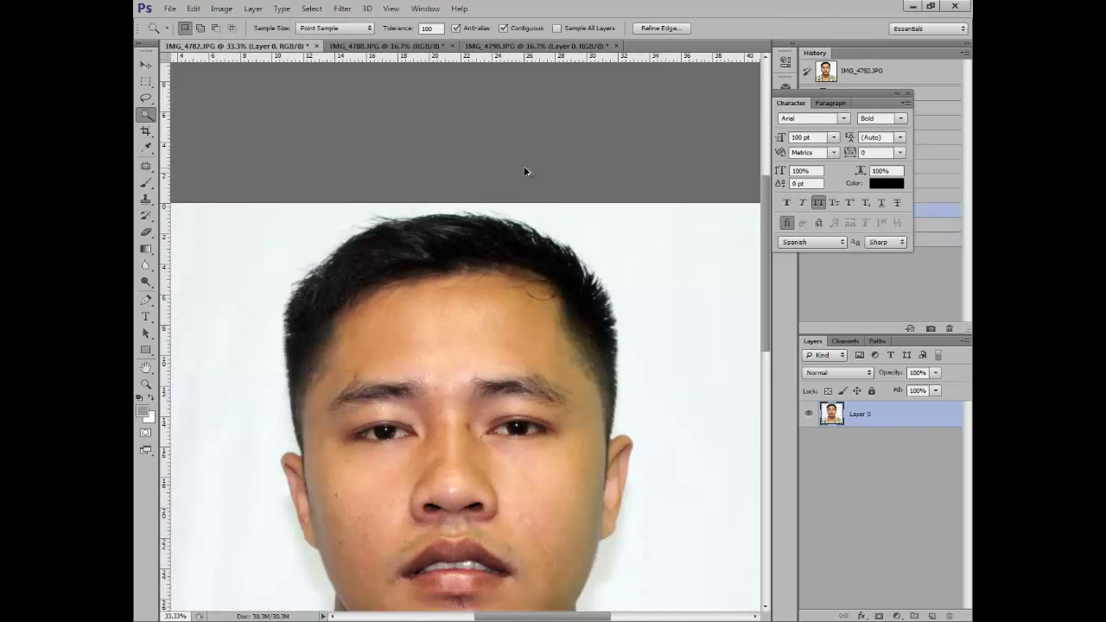
pyautogui.click(645, 262)
pyautogui.press('Delete')
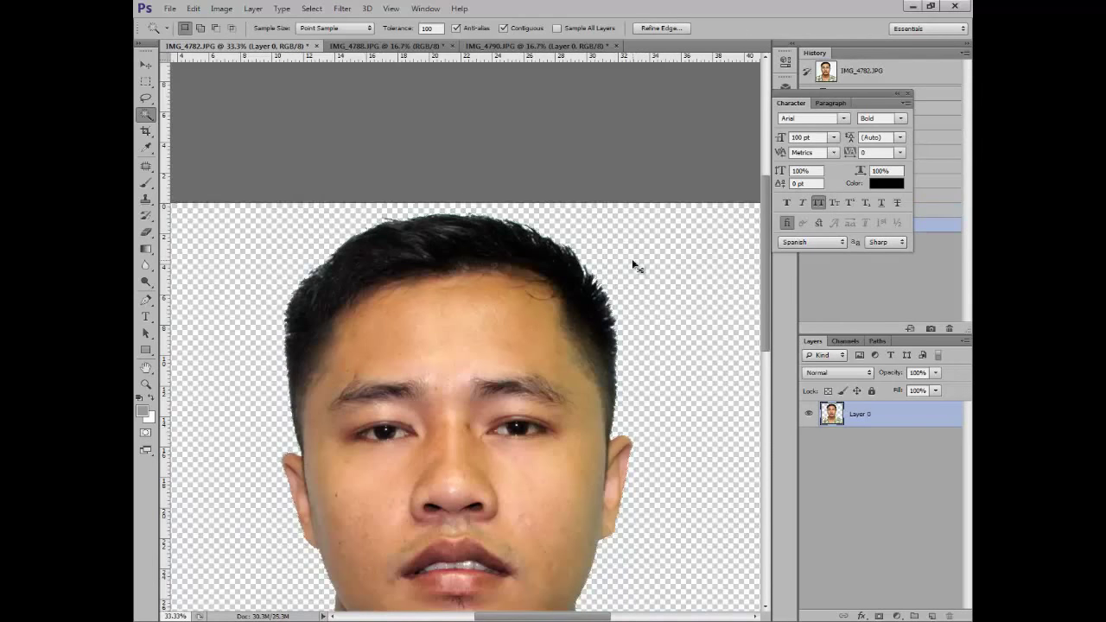
pyautogui.hotkey('ctrl', 'd')
pyautogui.hotkey('ctrl', '-')
pyautogui.hotkey('ctrl', '-')
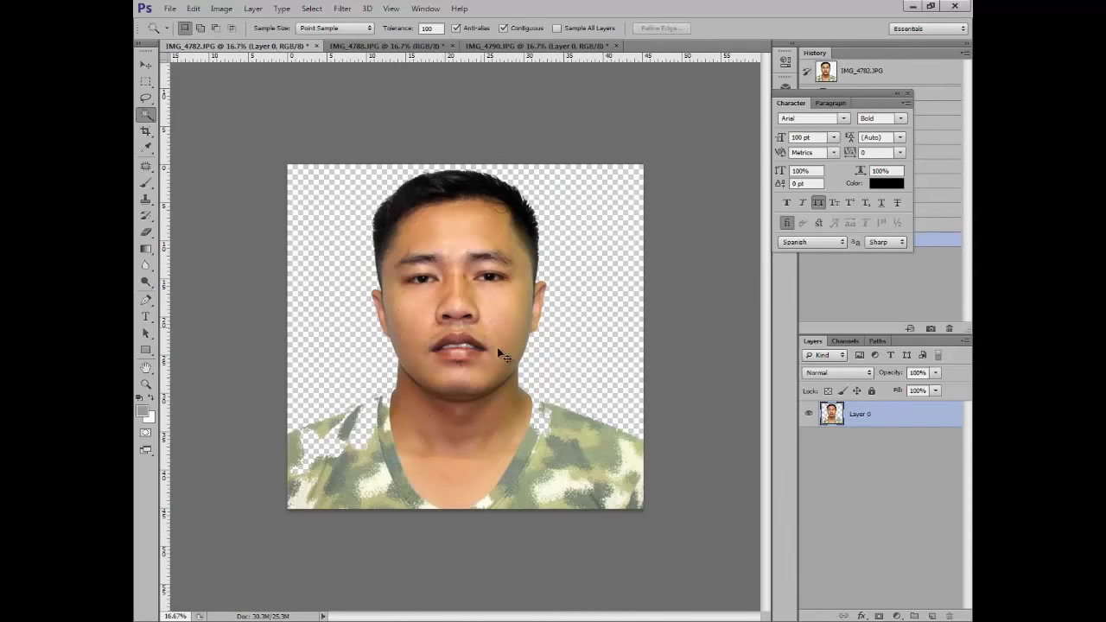
pyautogui.hotkey('ctrl', '+')
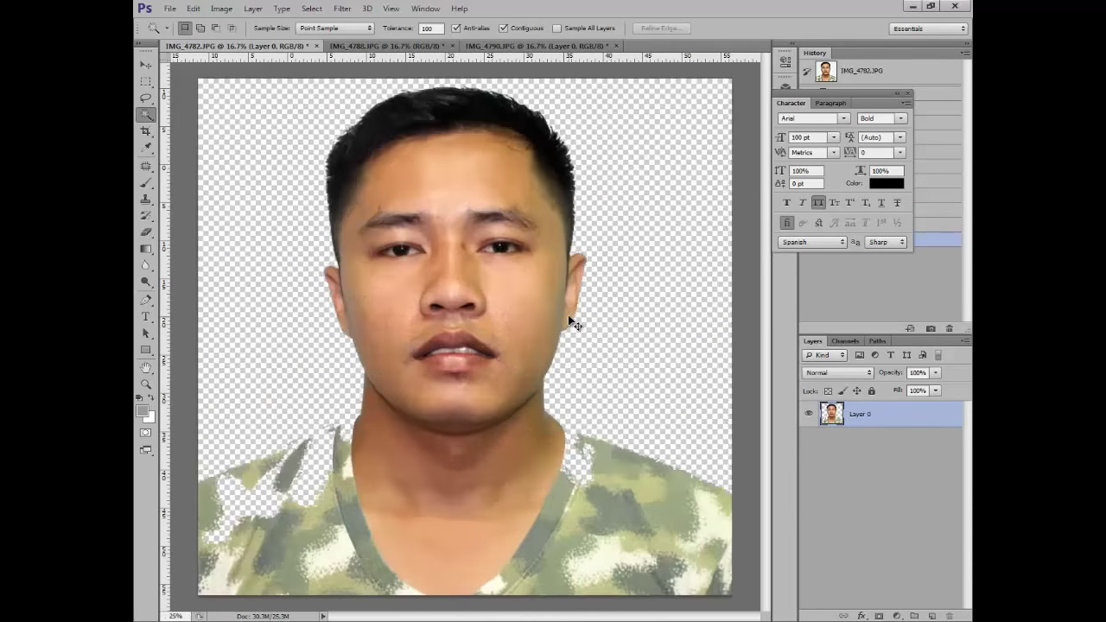
pyautogui.hotkey('ctrl', '+')
pyautogui.hotkey('ctrl', '-')
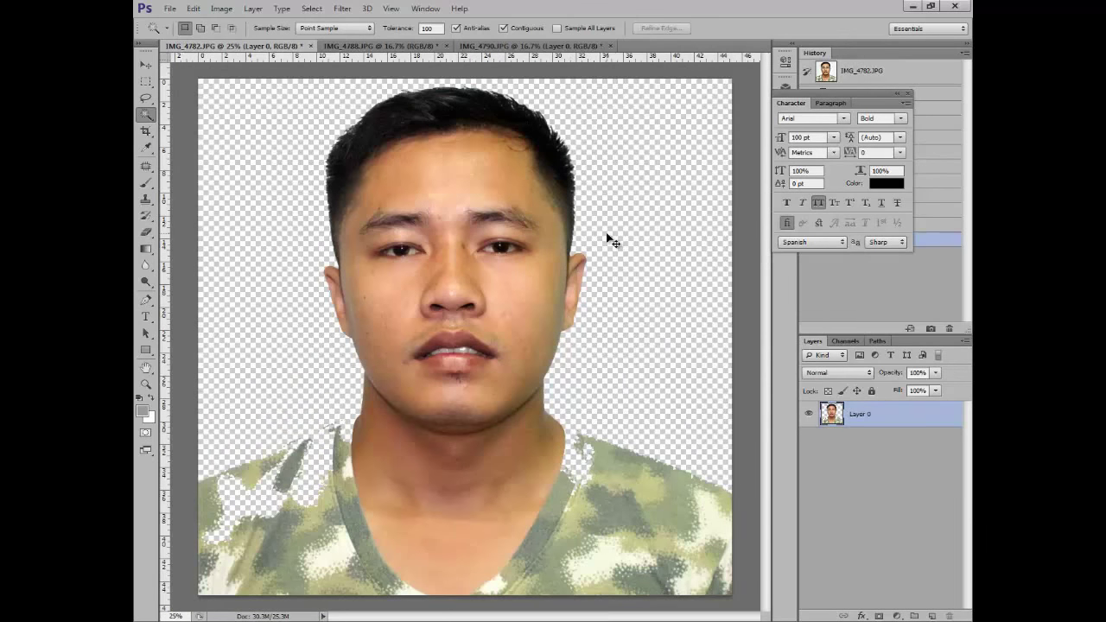
pyautogui.hotkey('ctrl', '-')
pyautogui.hotkey('ctrl', '+')
pyautogui.hotkey('ctrl', '+')
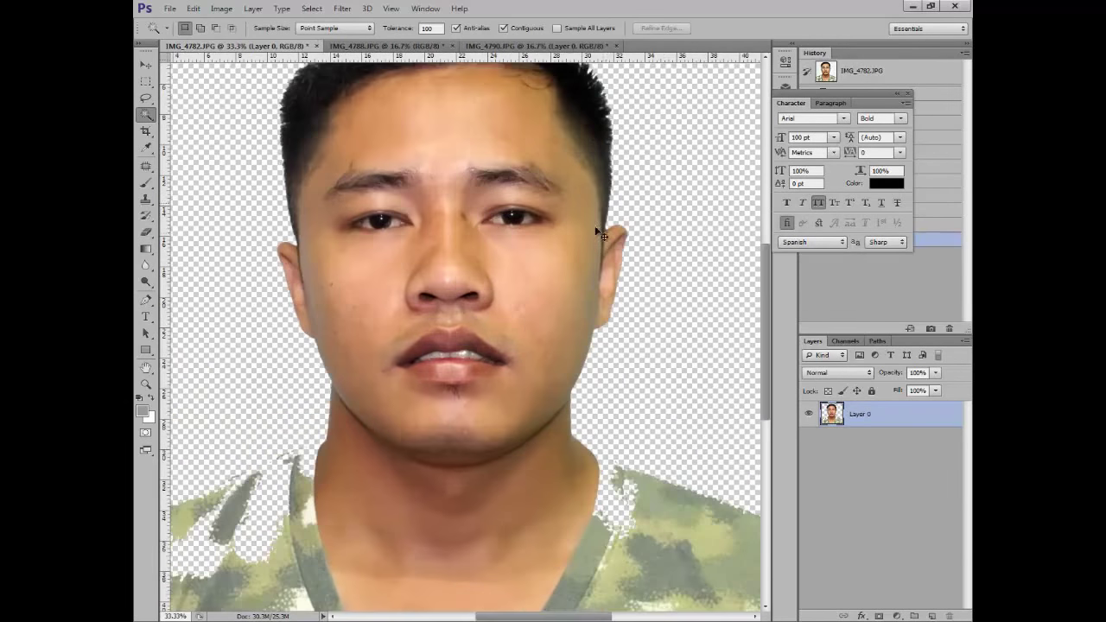
pyautogui.hotkey('ctrl', '-')
pyautogui.hotkey('ctrl', '-')
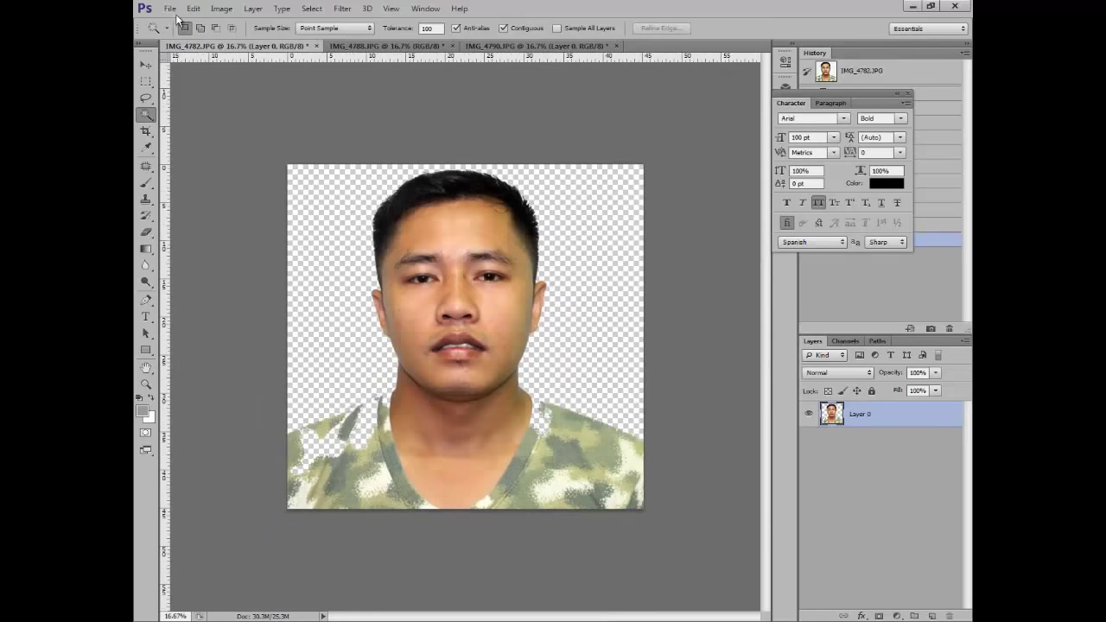
# Open 1.psd from E:\formal cloth template\male after dismissing a wrong-file-type error.
pyautogui.click(166, 8)
pyautogui.click(186, 41)
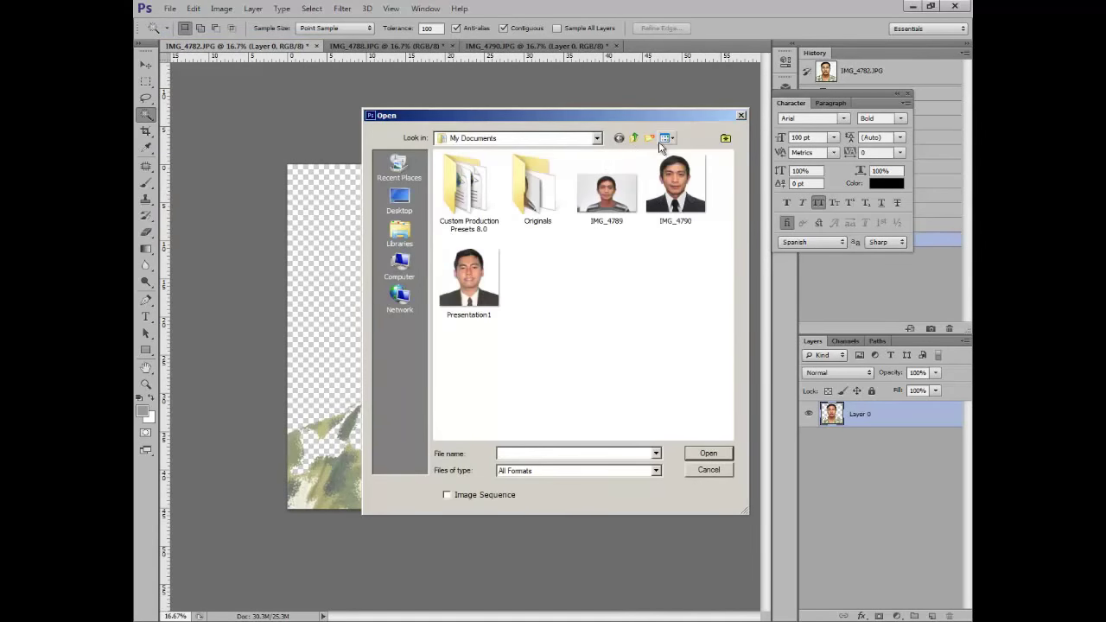
pyautogui.click(395, 263)
pyautogui.doubleClick(636, 179)
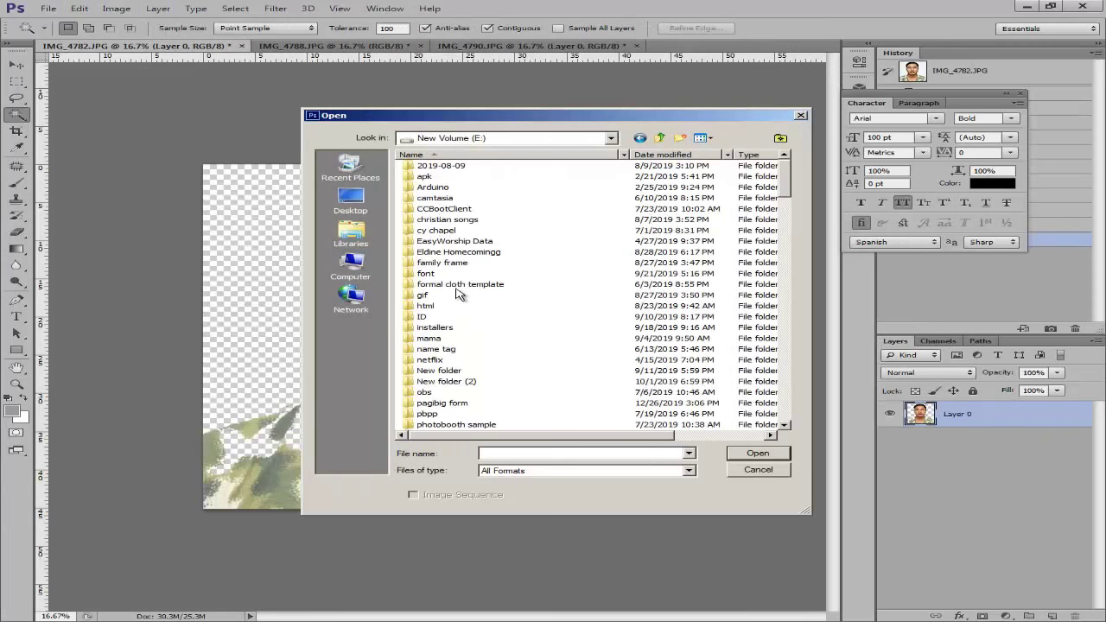
pyautogui.doubleClick(447, 286)
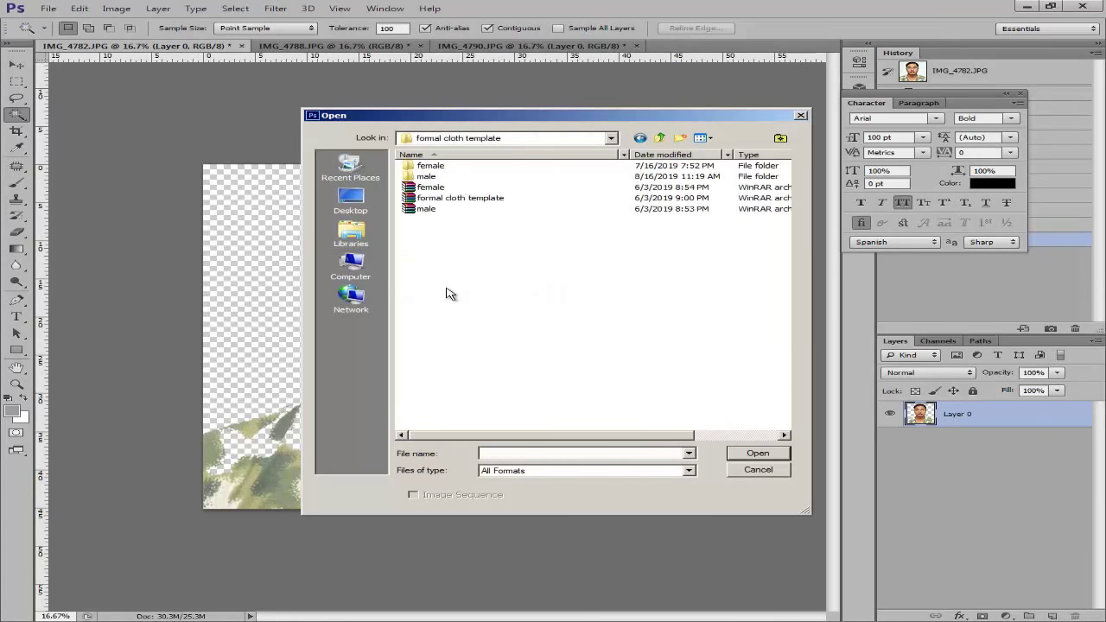
pyautogui.doubleClick(449, 186)
pyautogui.click(532, 245)
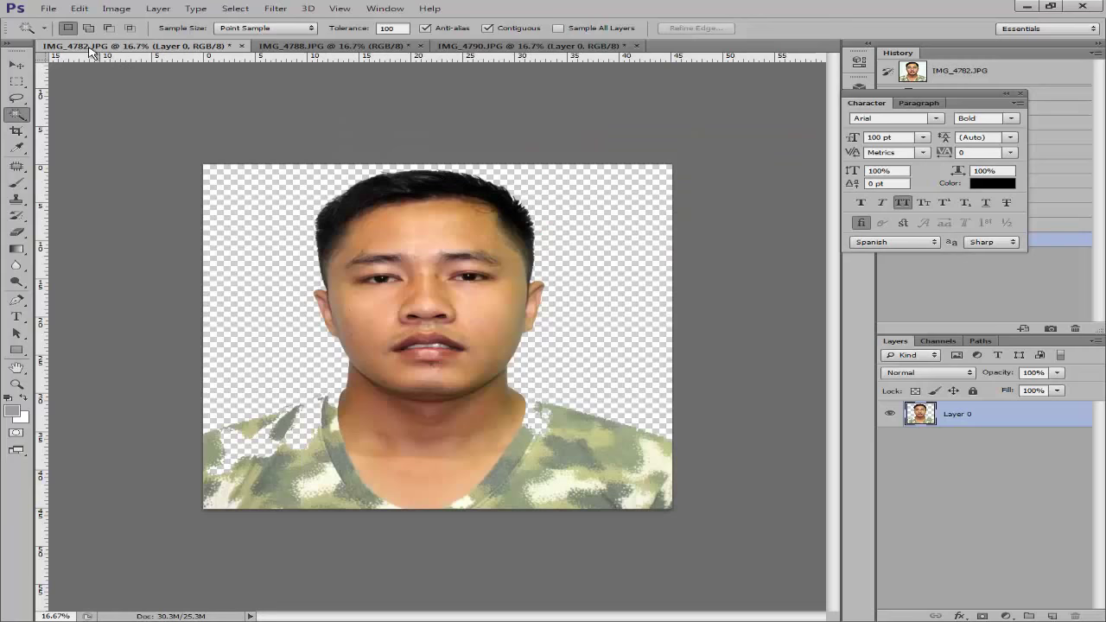
pyautogui.click(49, 9)
pyautogui.click(52, 34)
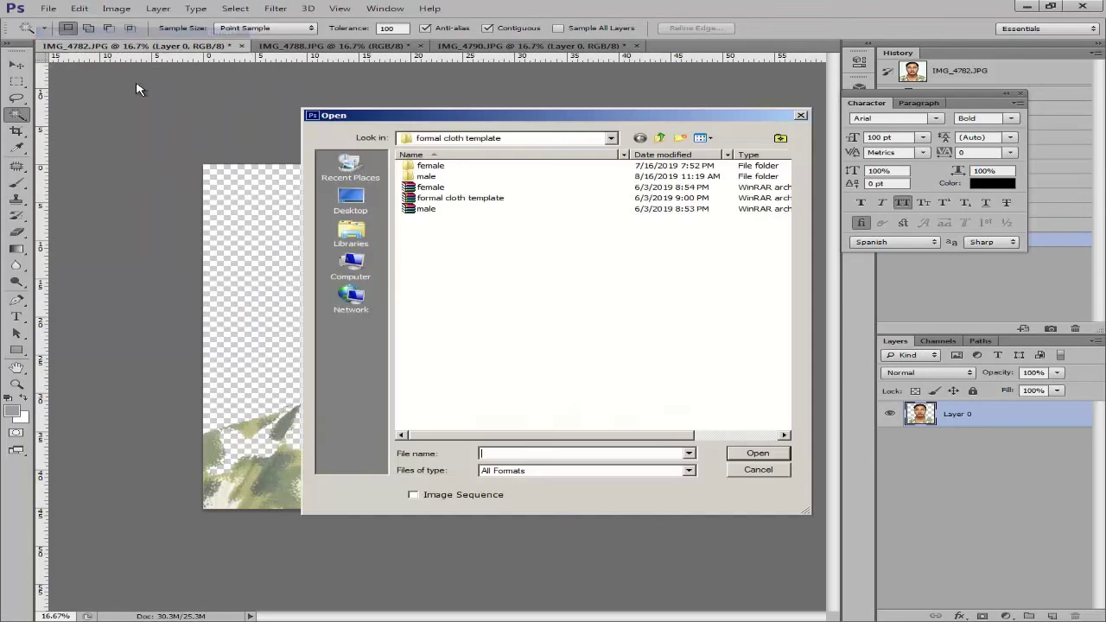
pyautogui.doubleClick(423, 177)
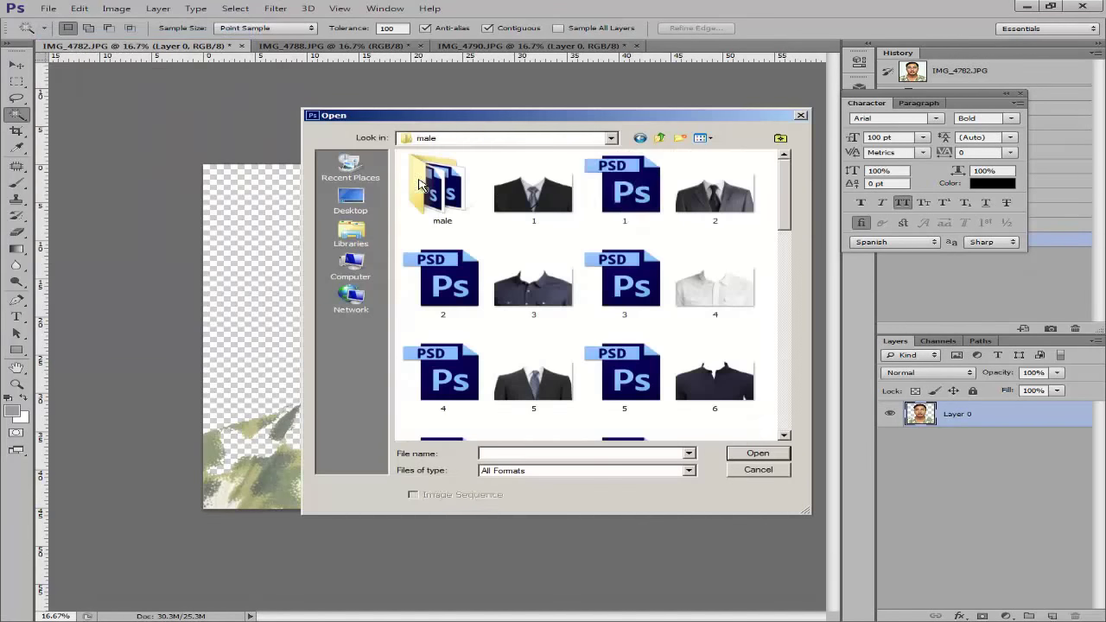
pyautogui.doubleClick(635, 198)
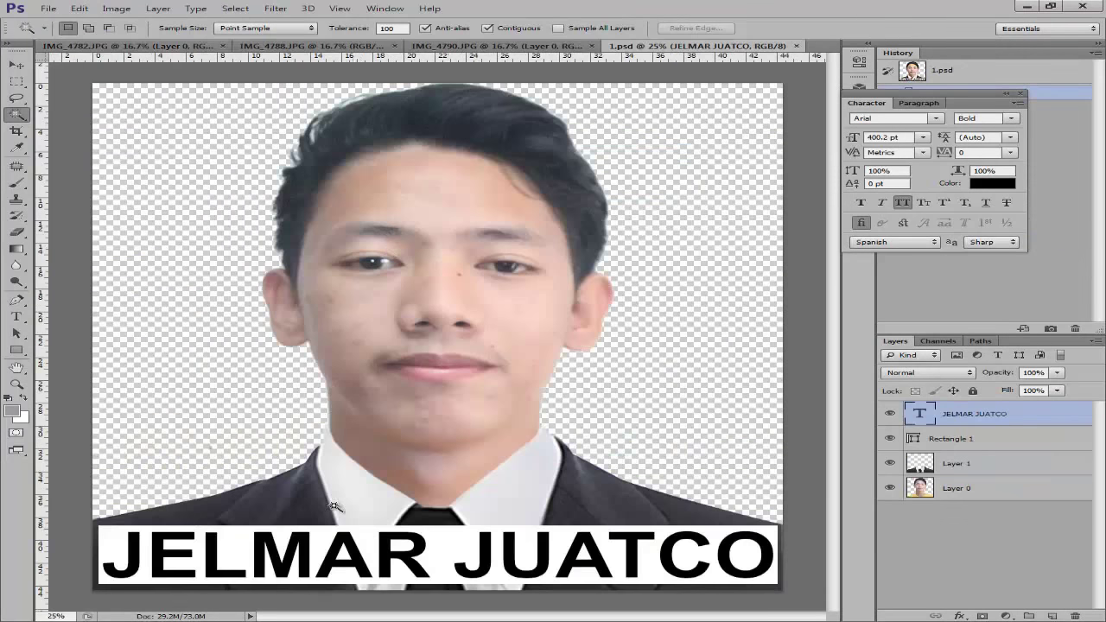
# Drag the suit layer into the portrait, enlarge it to about 116%, and position it under the face.
pyautogui.press('v')
pyautogui.moveTo(334, 506); pyautogui.dragTo(330, 430)
pyautogui.moveTo(328, 476); pyautogui.dragTo(343, 478)
pyautogui.moveTo(648, 377); pyautogui.dragTo(723, 338)
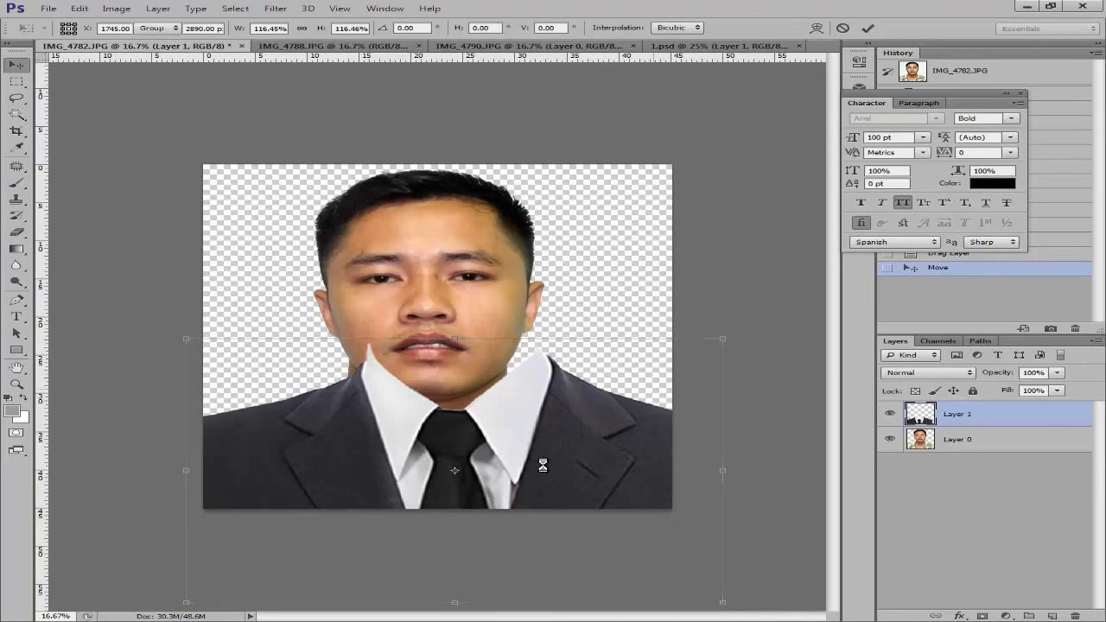
pyautogui.moveTo(545, 466)
pyautogui.mouseDown()
pyautogui.moveTo(519, 489)
pyautogui.moveTo(543, 461)
pyautogui.moveTo(516, 459)
pyautogui.moveTo(562, 444)
pyautogui.moveTo(548, 464)
pyautogui.mouseUp()
pyautogui.press('Return')
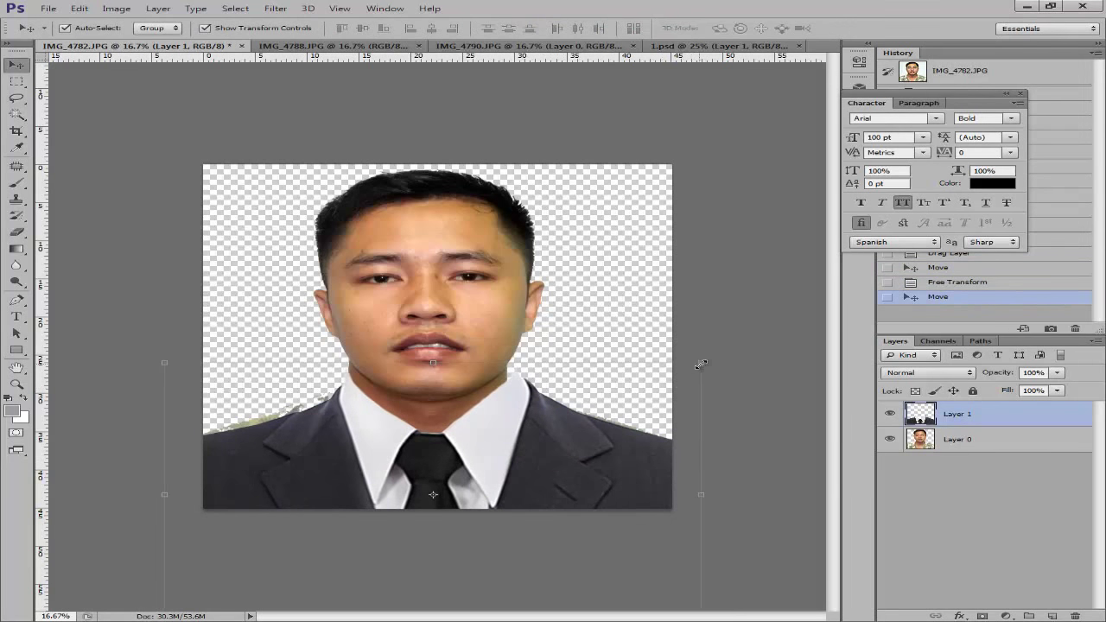
# Shrink the suit slightly and nudge it with arrow keys so the collar sits under the chin.
pyautogui.moveTo(700, 364); pyautogui.dragTo(678, 374)
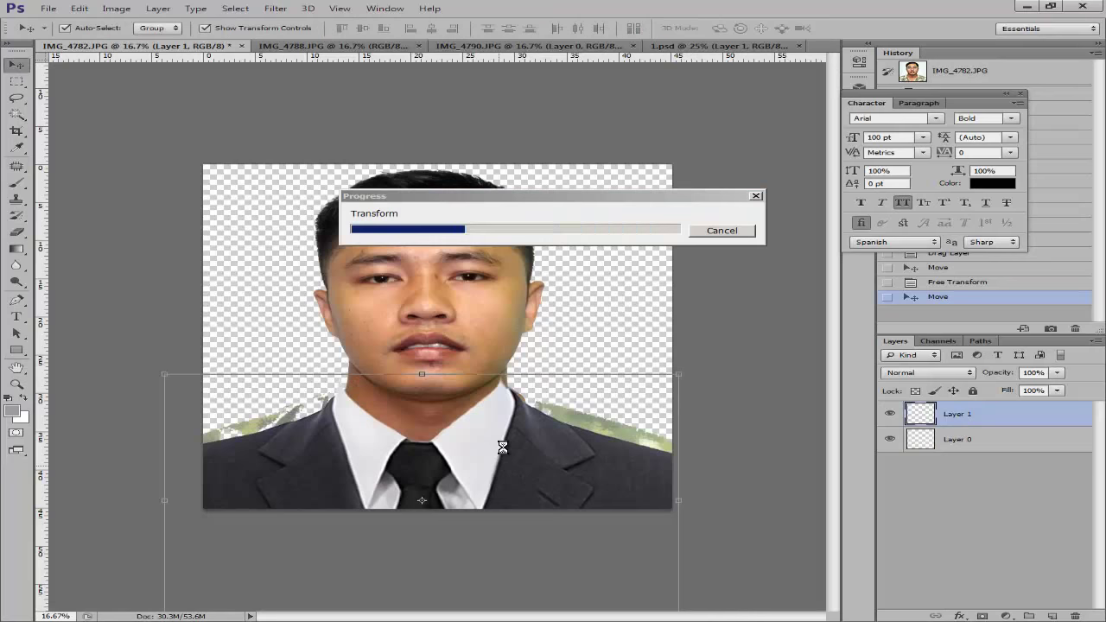
pyautogui.press('Right')
pyautogui.press('Right')
pyautogui.press('Right')
pyautogui.press('Right')
pyautogui.press('Right')
pyautogui.press('Right')
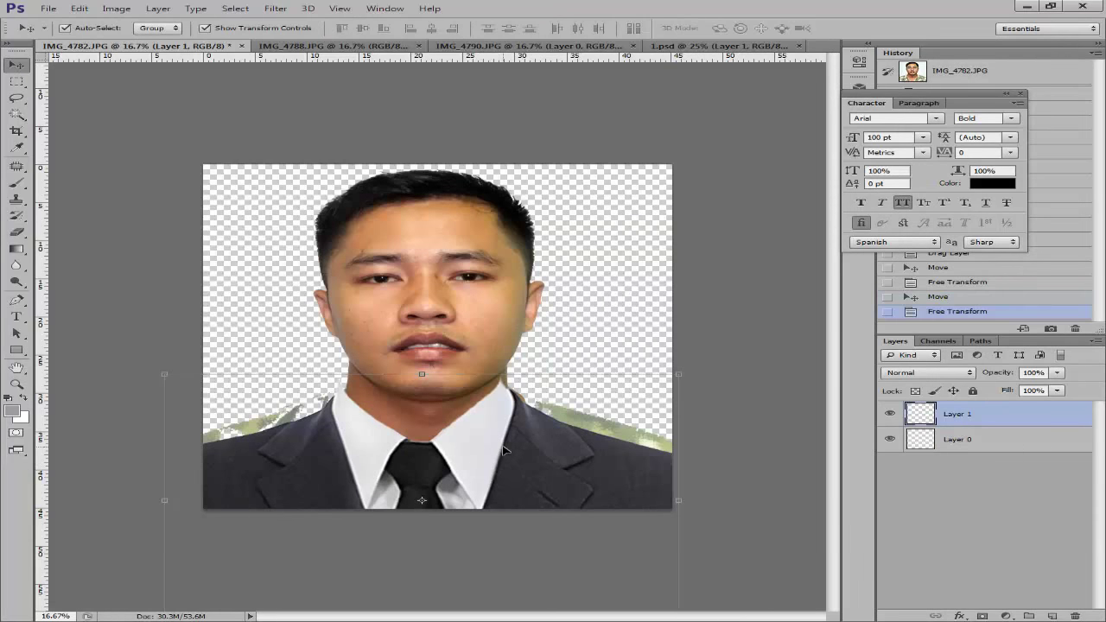
pyautogui.press('Up')
pyautogui.press('Up')
pyautogui.press('Right')
pyautogui.press('Right')
pyautogui.press('Right')
pyautogui.press('Up')
pyautogui.press('Up')
pyautogui.press('Up')
pyautogui.press('Up')
pyautogui.press('Up')
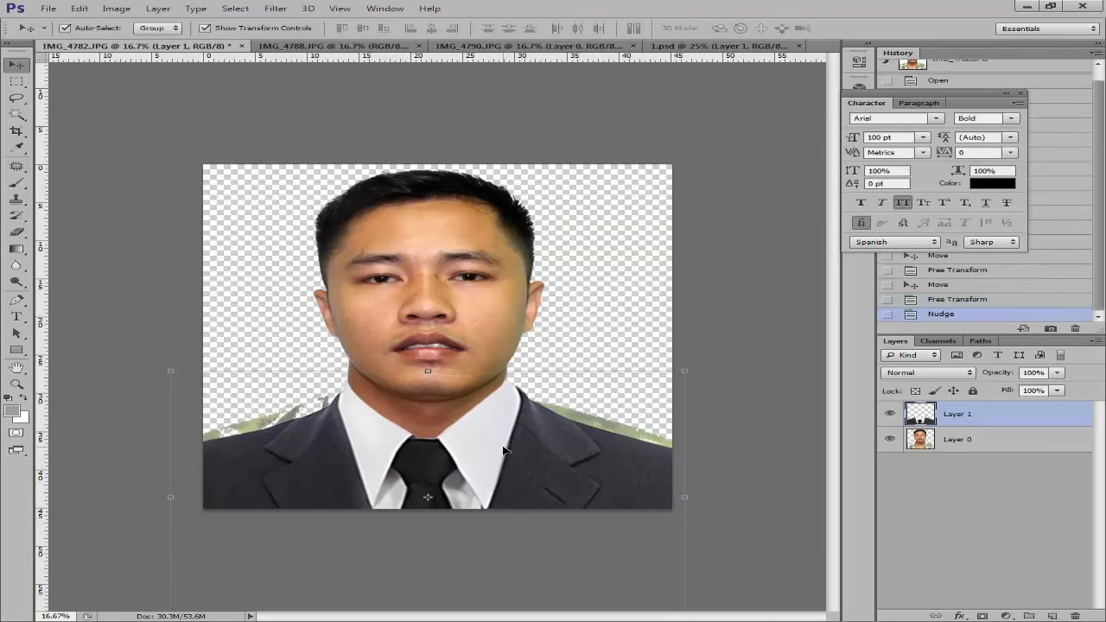
pyautogui.press('Up')
pyautogui.press('Up')
pyautogui.press('Up')
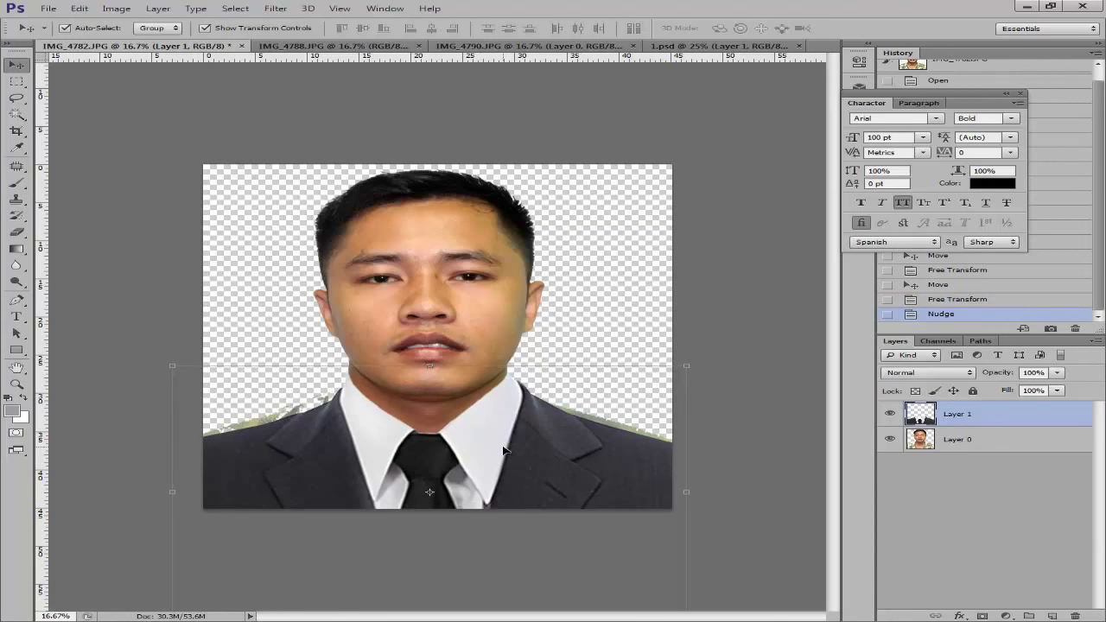
pyautogui.press('Down')
pyautogui.press('Down')
pyautogui.press('Down')
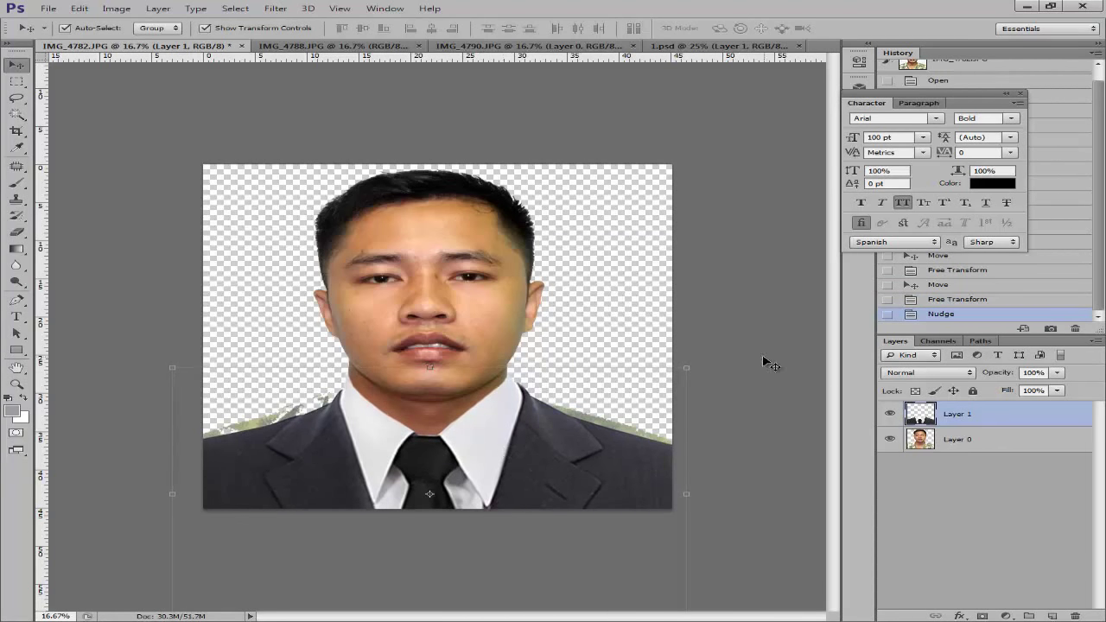
# Enlarge the eraser brush and erase the green fringe above both shoulders on Layer 0.
pyautogui.click(401, 298)
pyautogui.press('e')
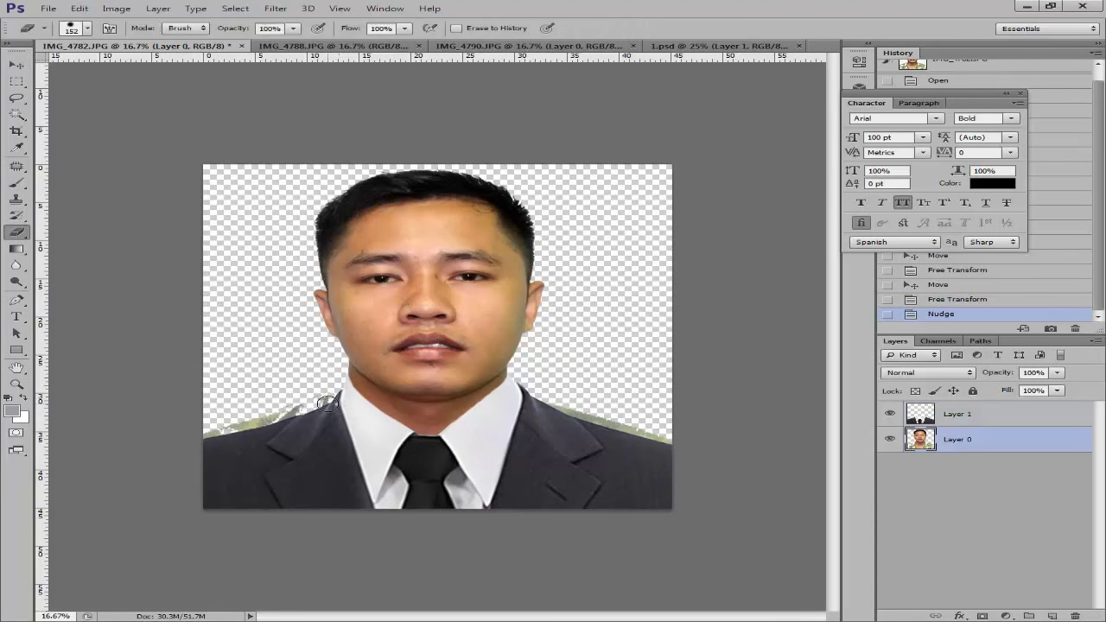
pyautogui.rightClick(328, 403)
pyautogui.moveTo(498, 440); pyautogui.dragTo(515, 440)
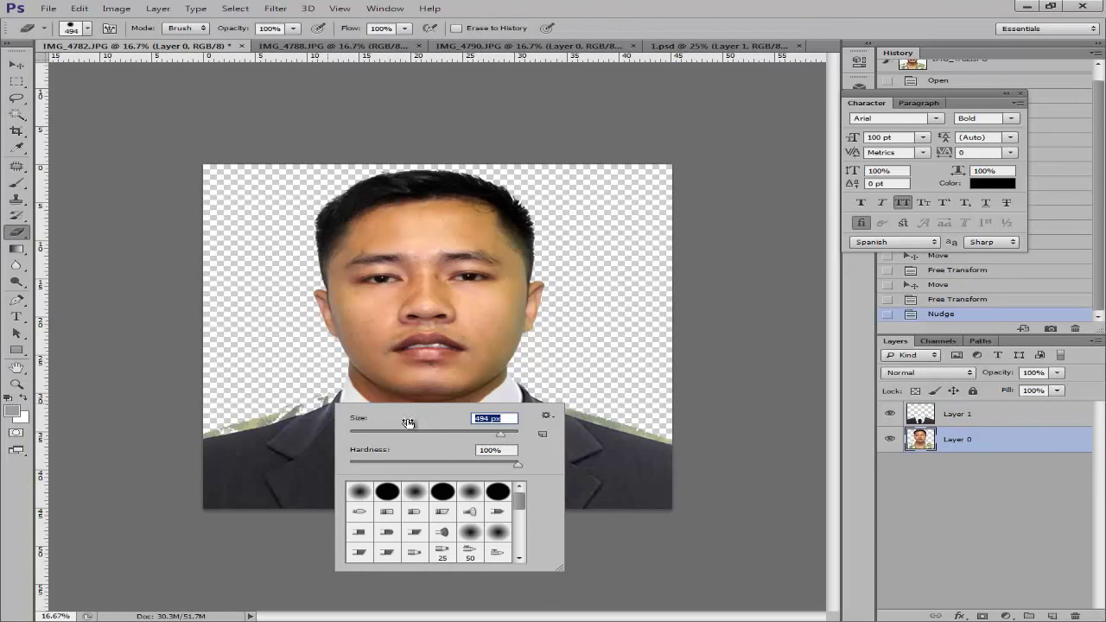
pyautogui.click(297, 385)
pyautogui.click(296, 387)
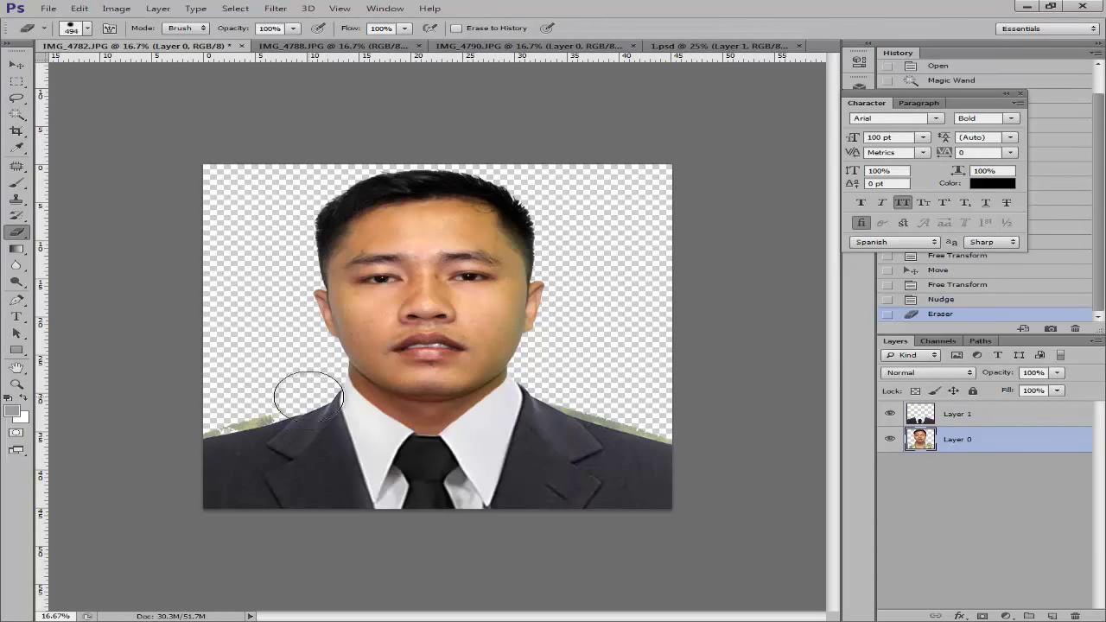
pyautogui.click(234, 415)
pyautogui.click(247, 407)
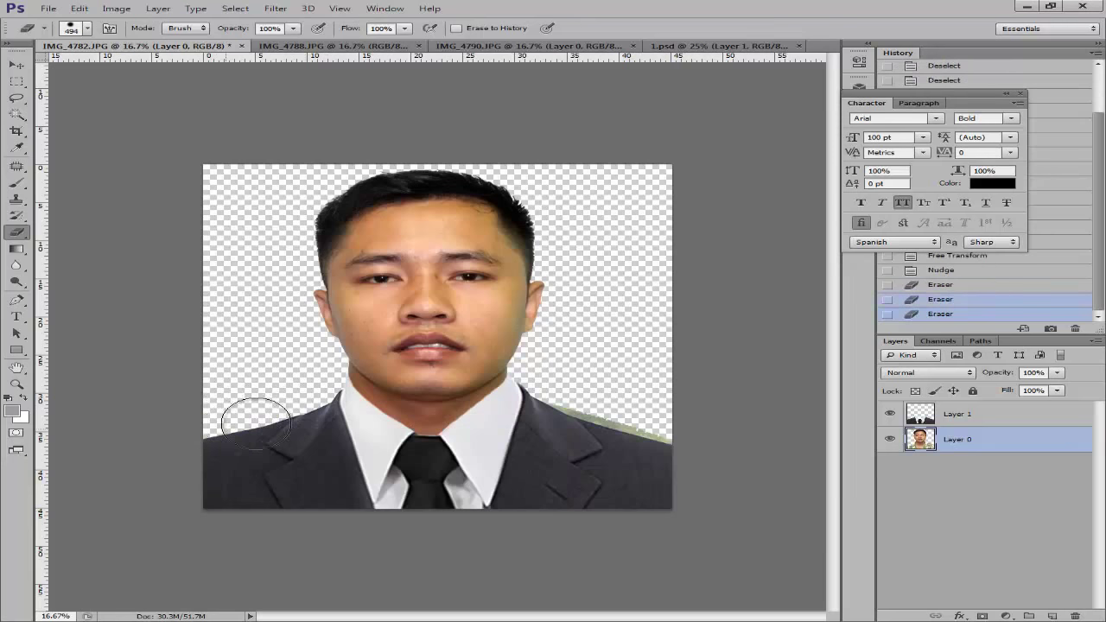
pyautogui.click(607, 428)
# Inspect the cleaned edges, then bring up the IMG_4788.JPG photo.
pyautogui.press('v')
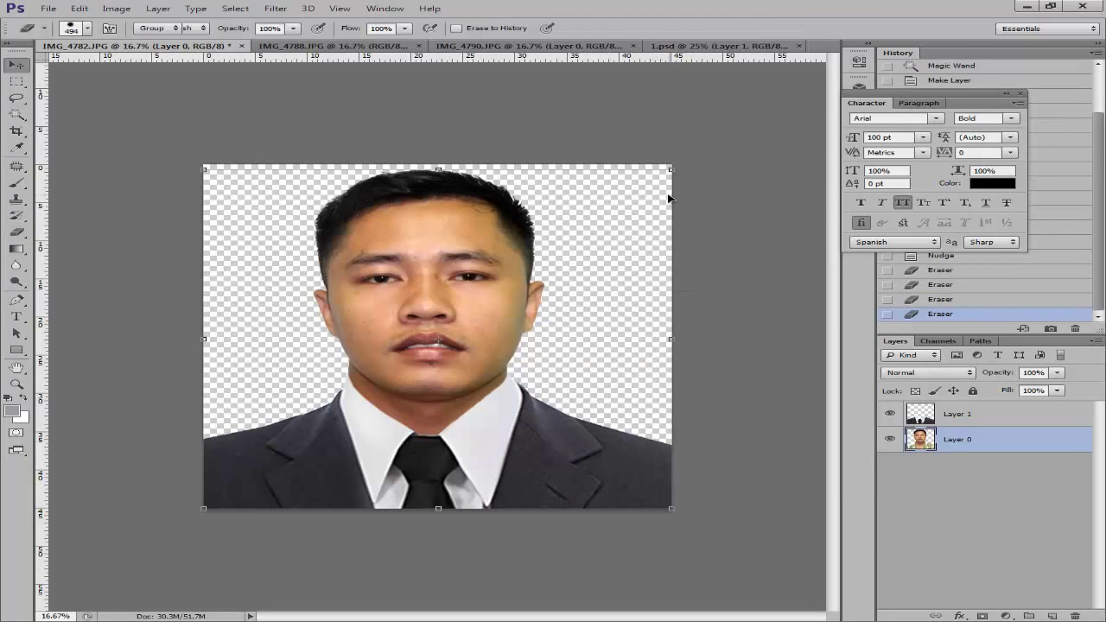
pyautogui.click(762, 269)
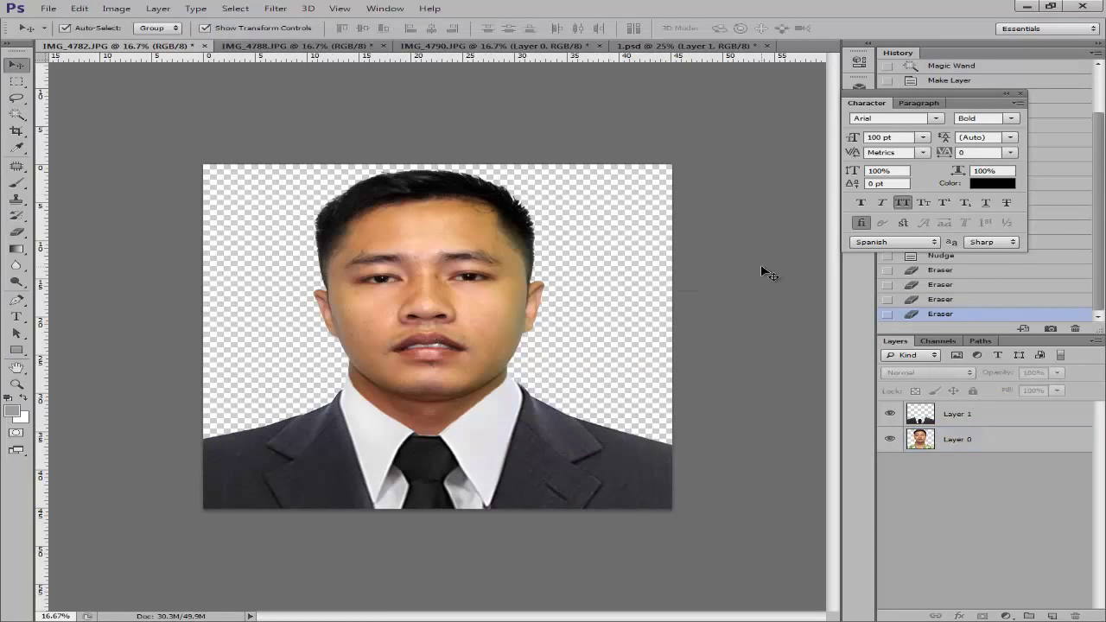
pyautogui.hotkey('ctrl', '+')
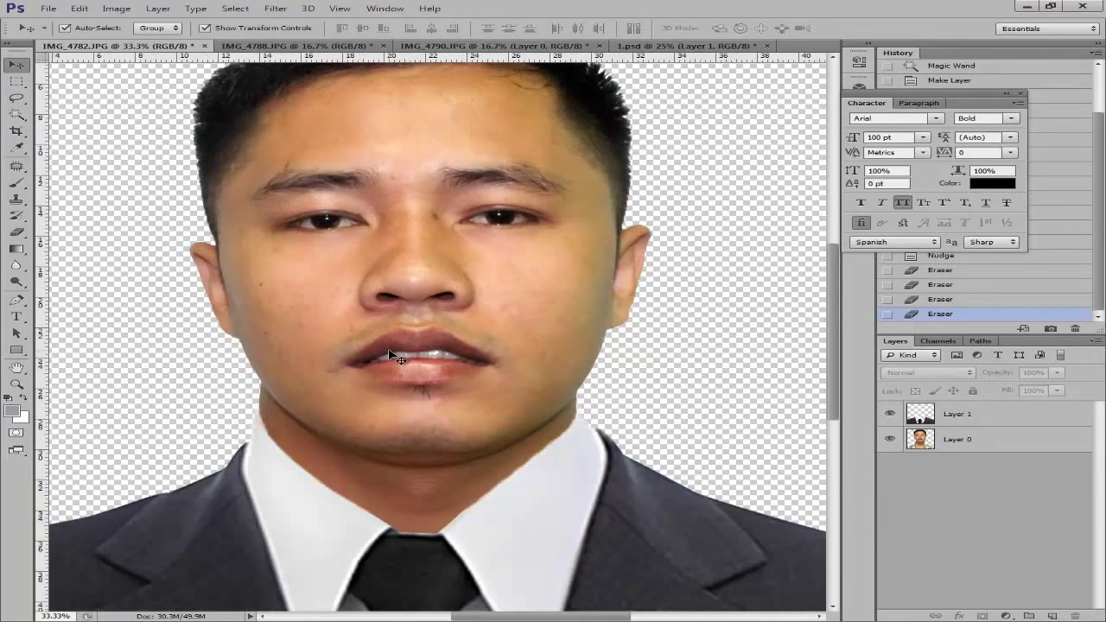
pyautogui.hotkey('ctrl', '-')
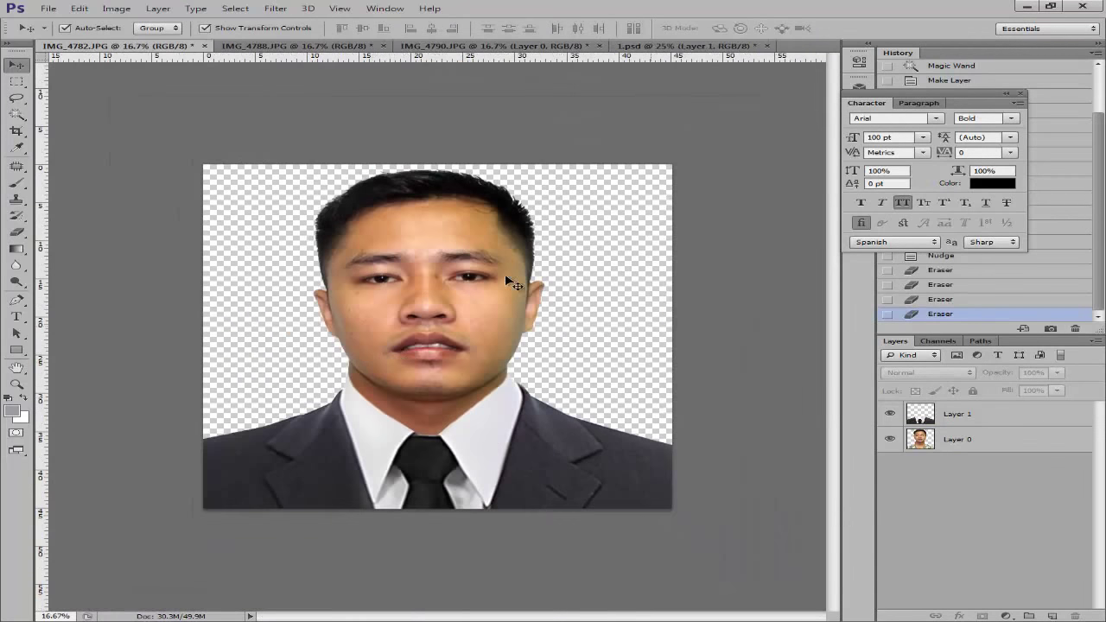
pyautogui.click(314, 45)
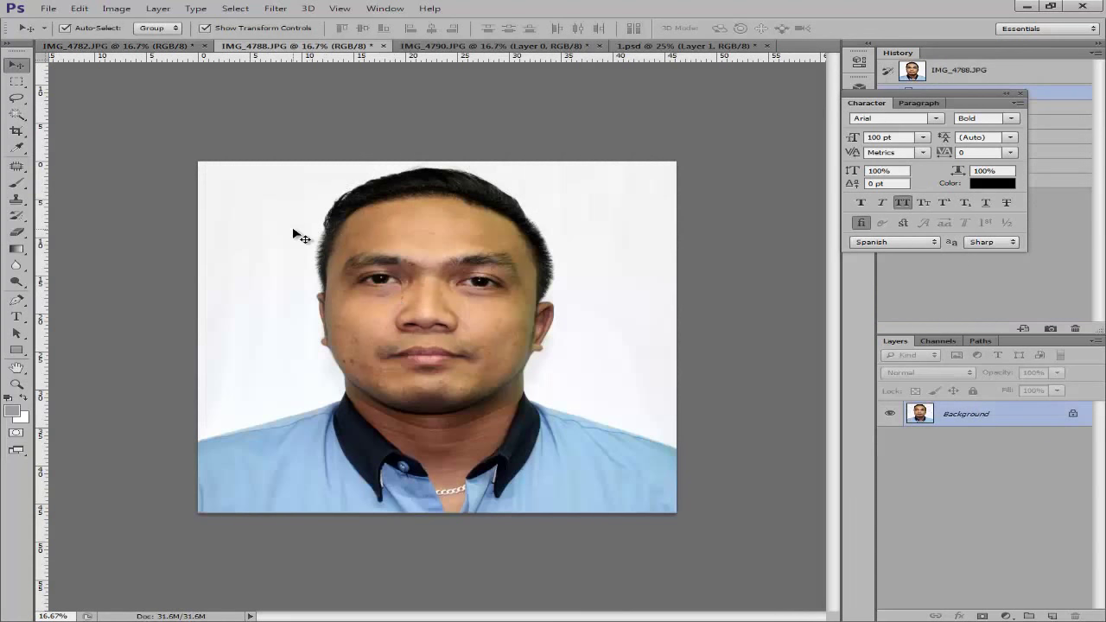
# Select the white background with the Magic Wand, trying tolerances of 80 and 70.
pyautogui.press('w')
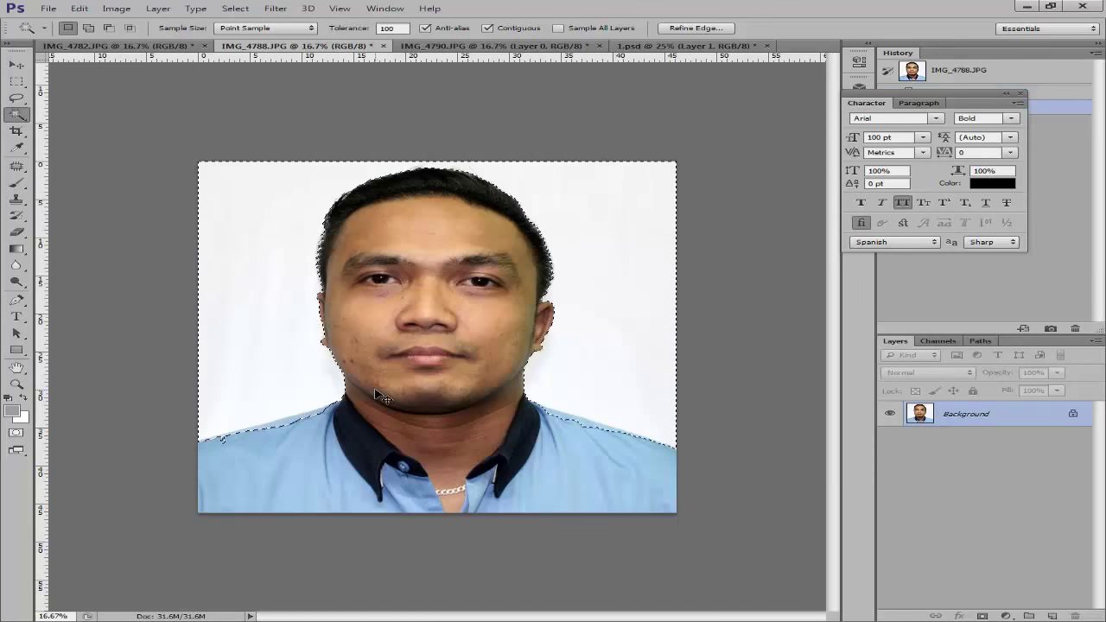
pyautogui.hotkey('ctrl', '+')
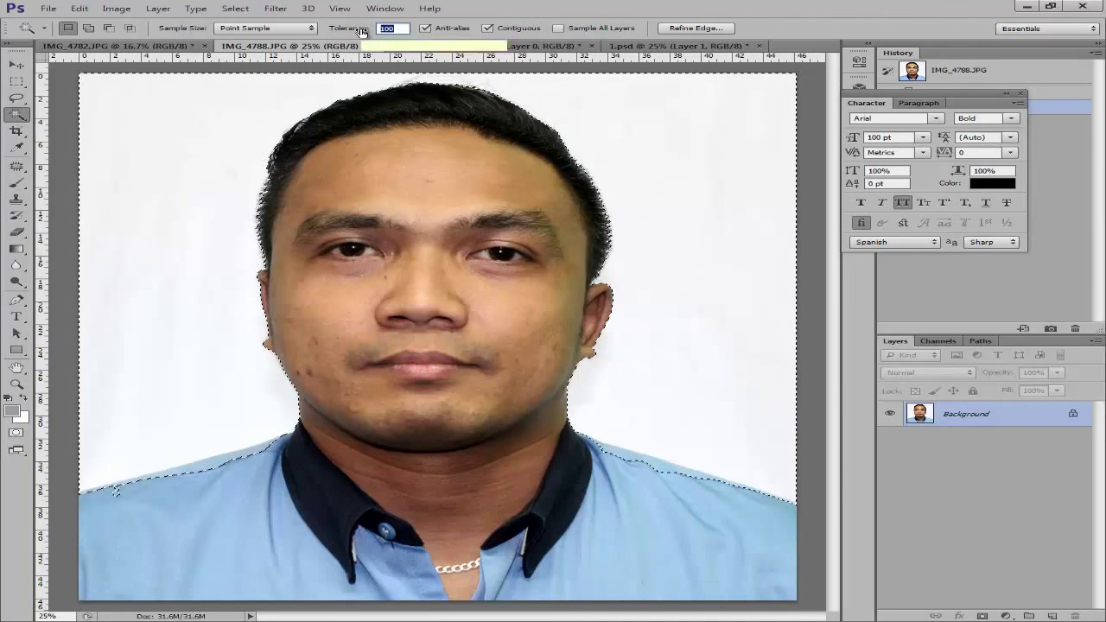
pyautogui.moveTo(368, 32); pyautogui.dragTo(361, 32)
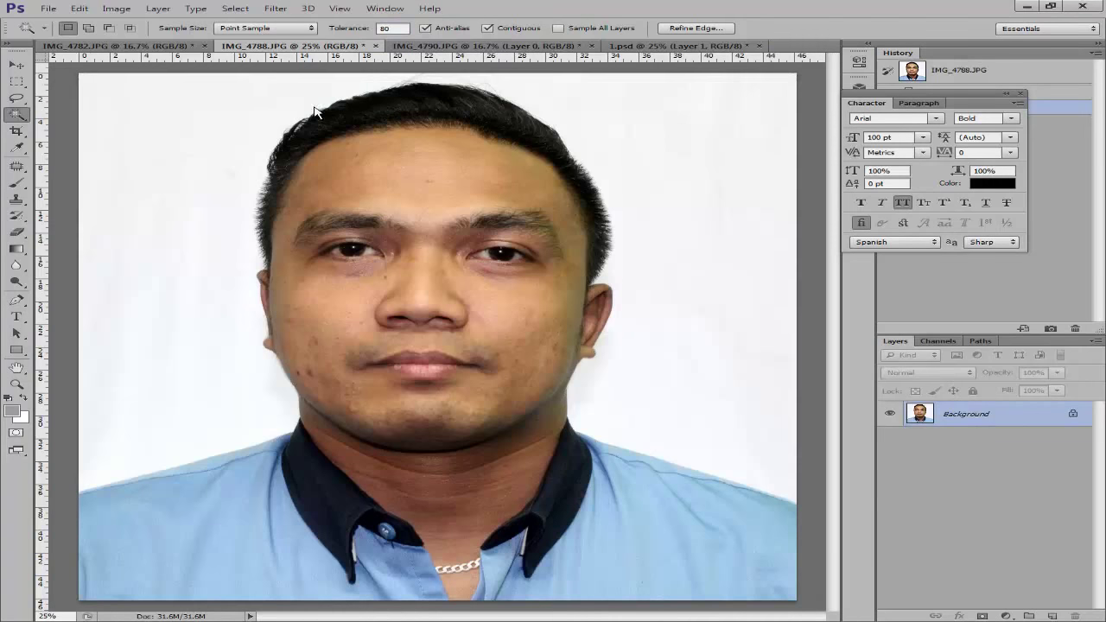
pyautogui.click(191, 143)
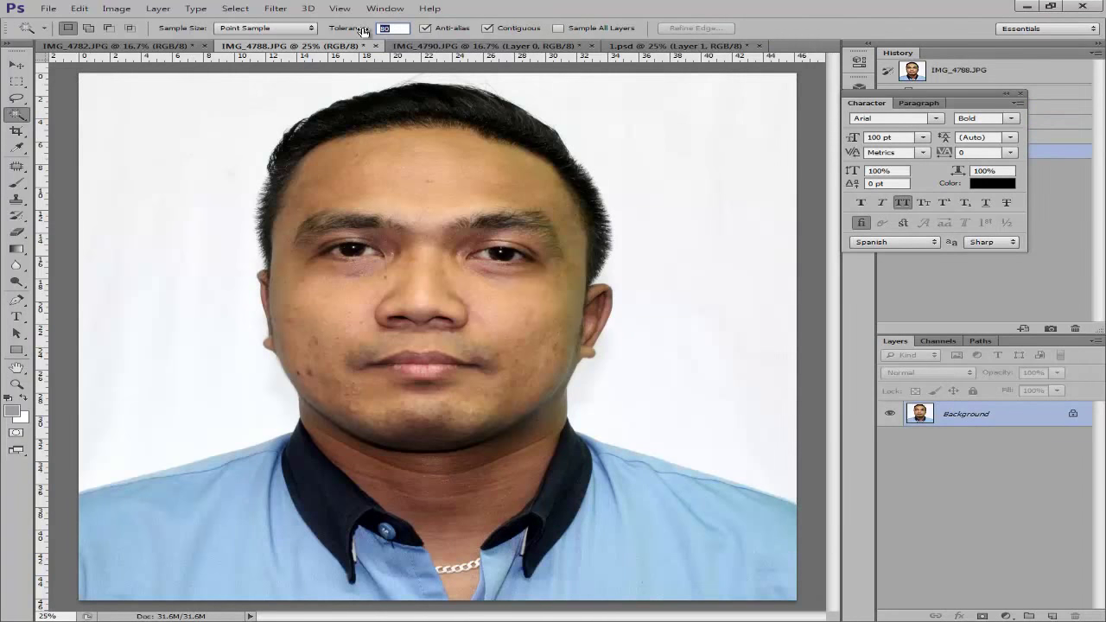
pyautogui.write('70')
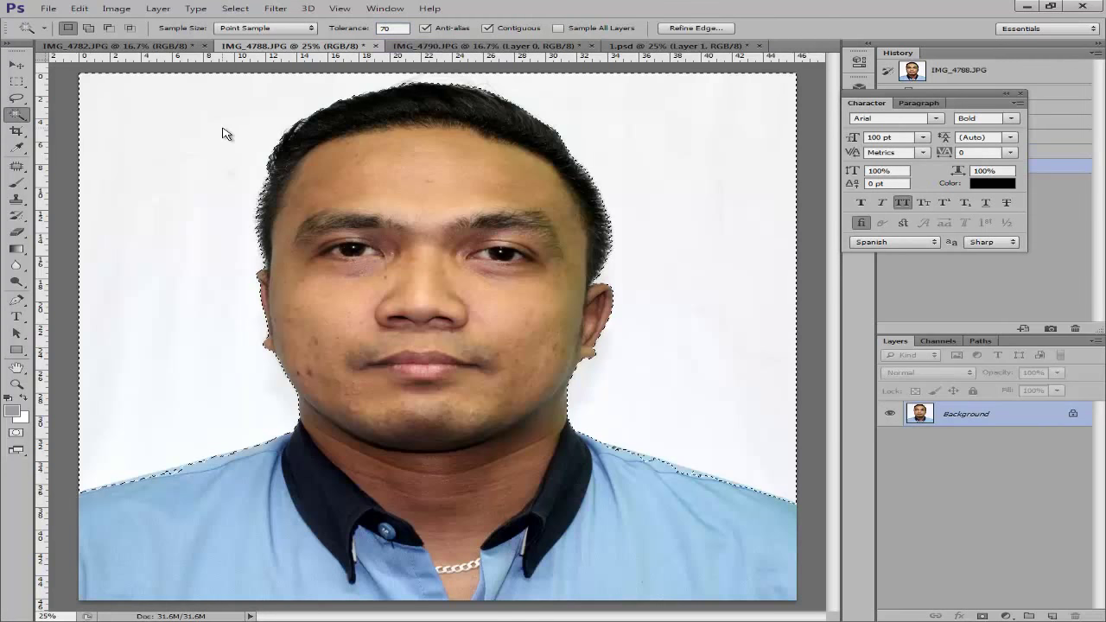
pyautogui.hotkey('ctrl', 'd')
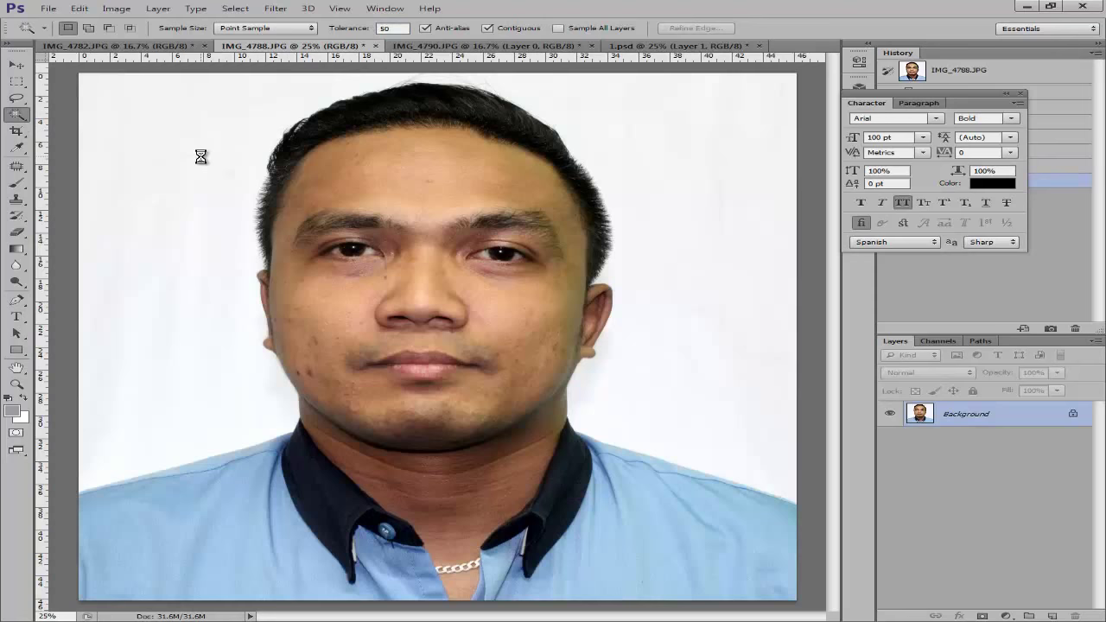
# Convert the Background into Layer 0 and delete the selected white backdrop.
pyautogui.doubleClick(1036, 419)
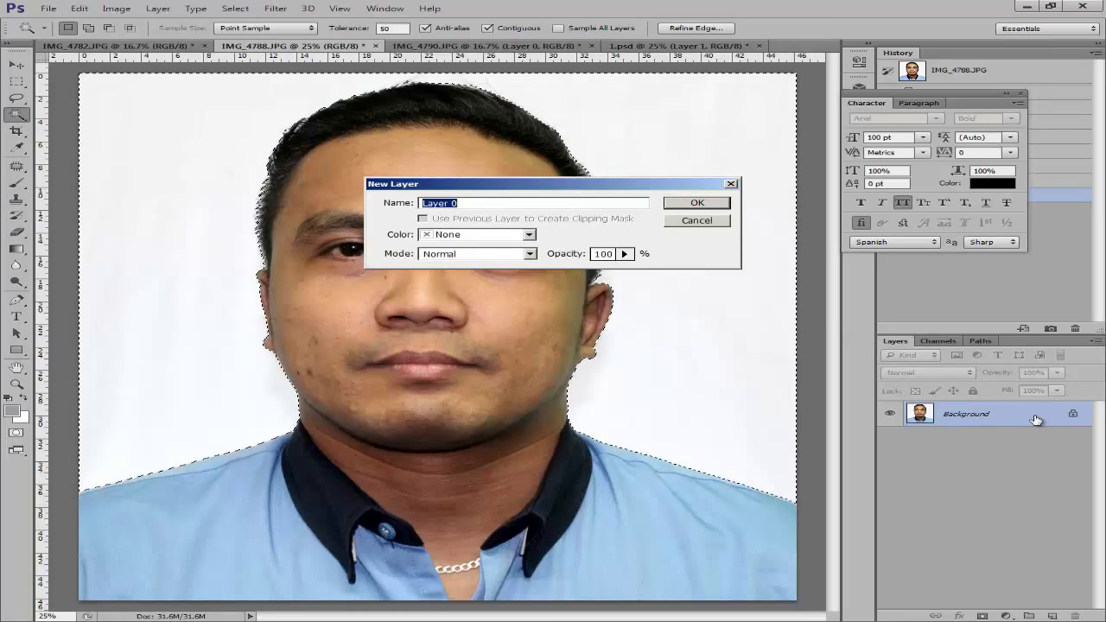
pyautogui.press('Return')
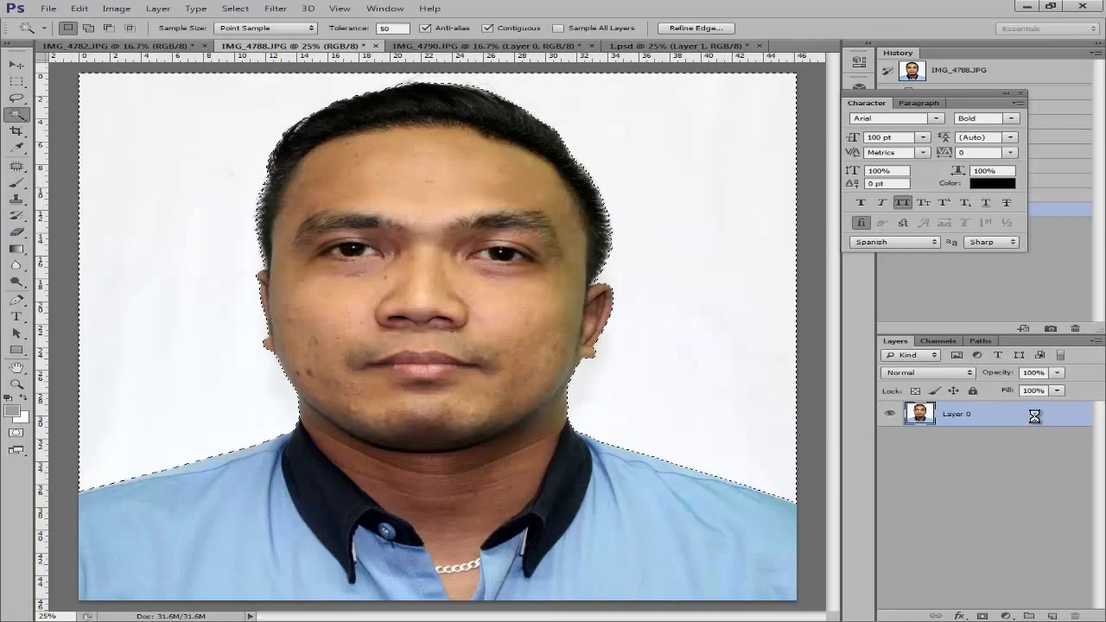
pyautogui.press('Delete')
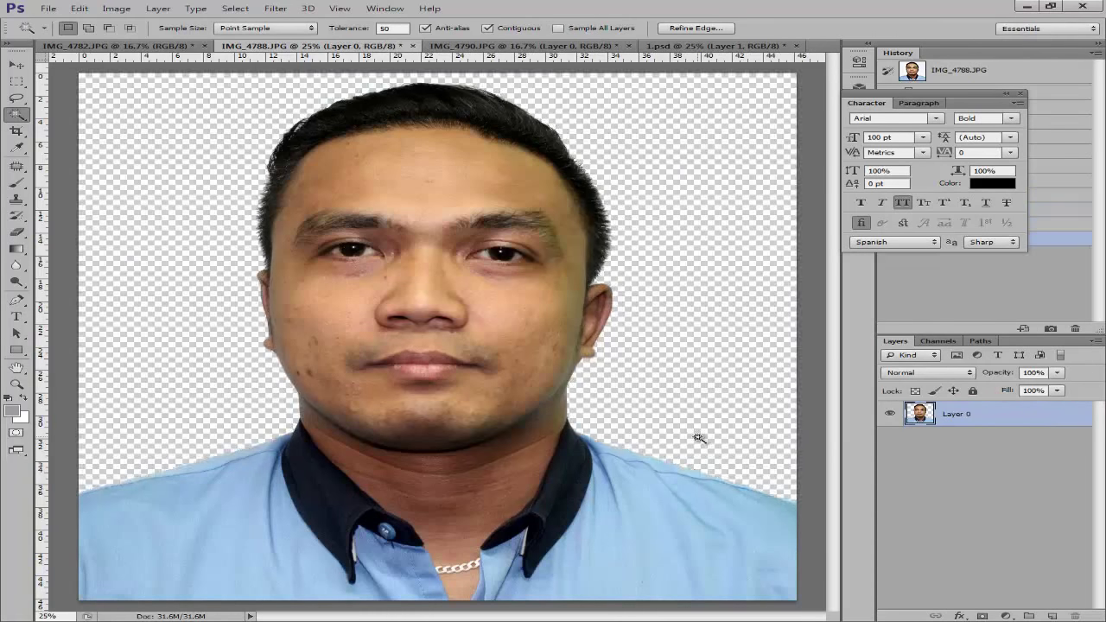
pyautogui.hotkey('ctrl', 'd')
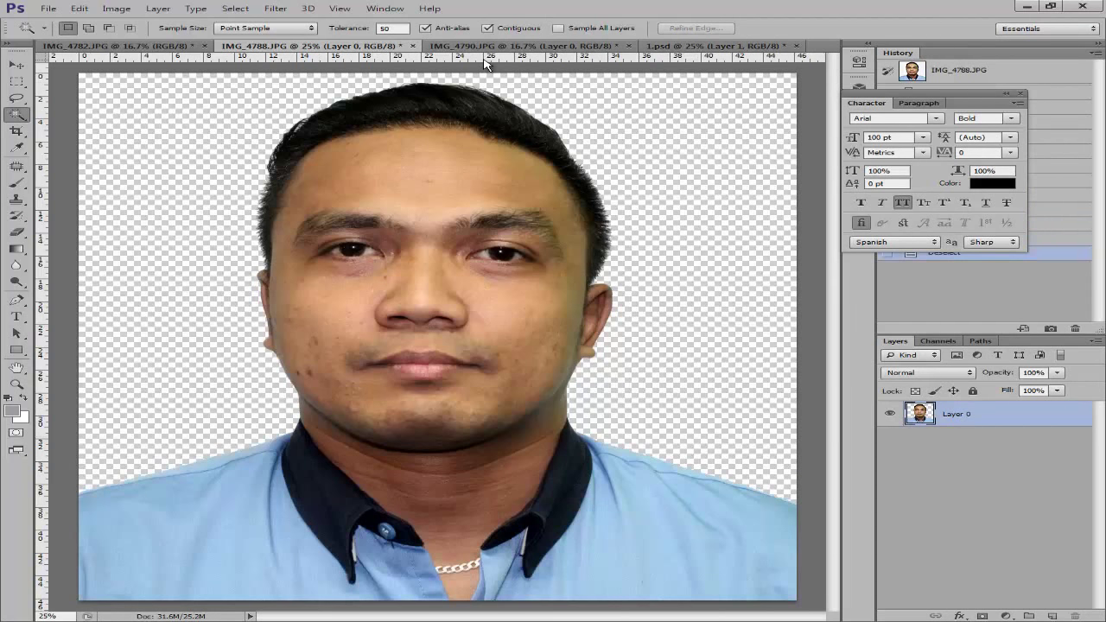
# On IMG_4790.JPG, select the white background and delete it to transparency.
pyautogui.click(488, 48)
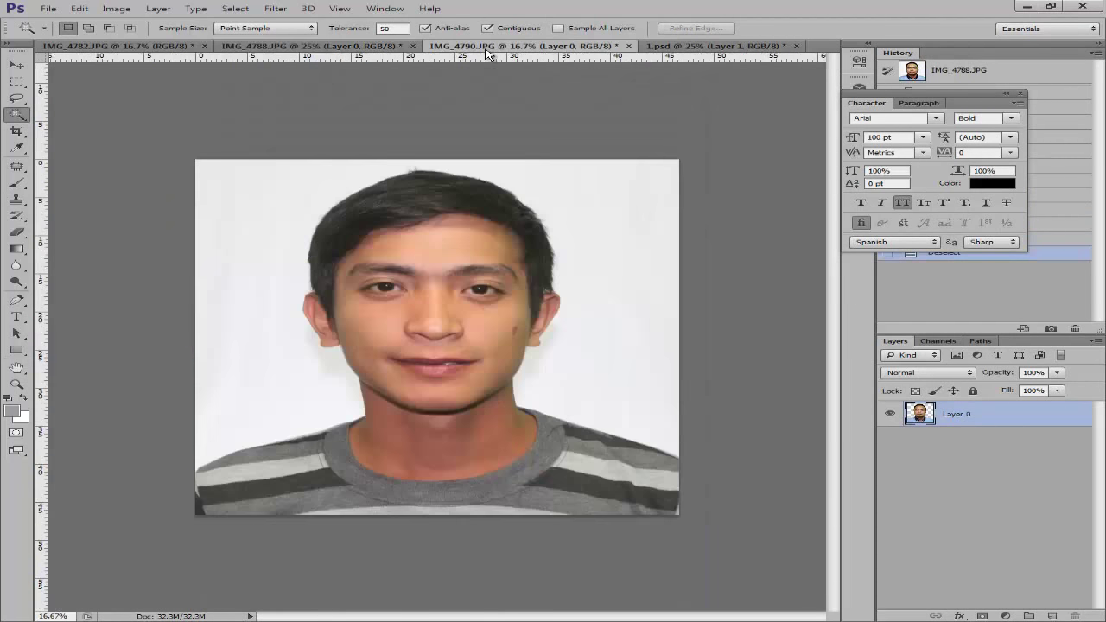
pyautogui.click(254, 309)
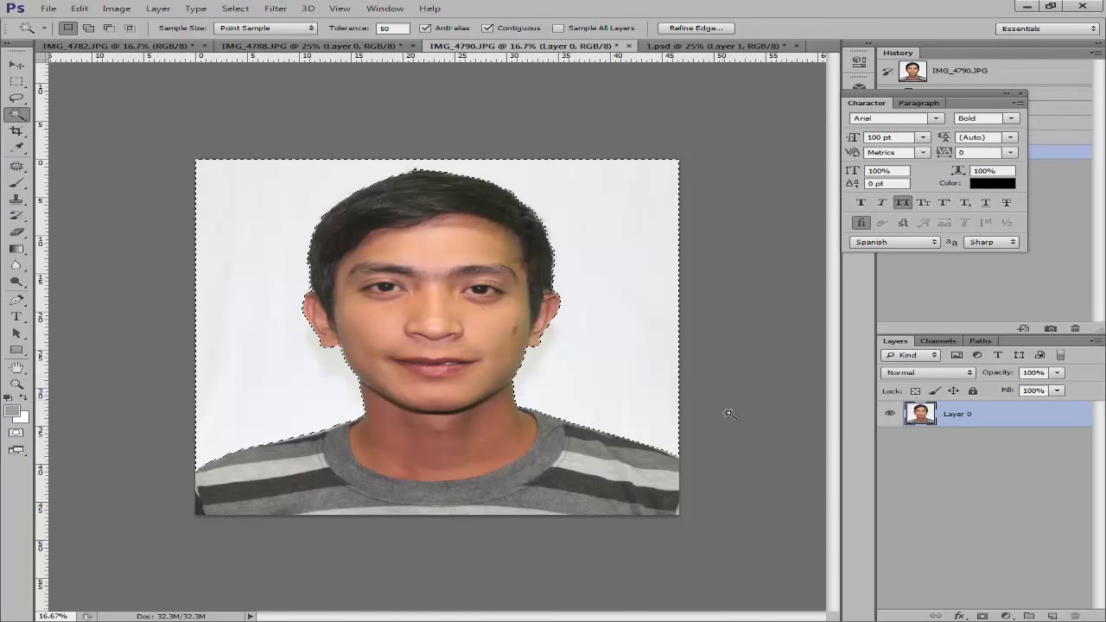
pyautogui.doubleClick(1047, 418)
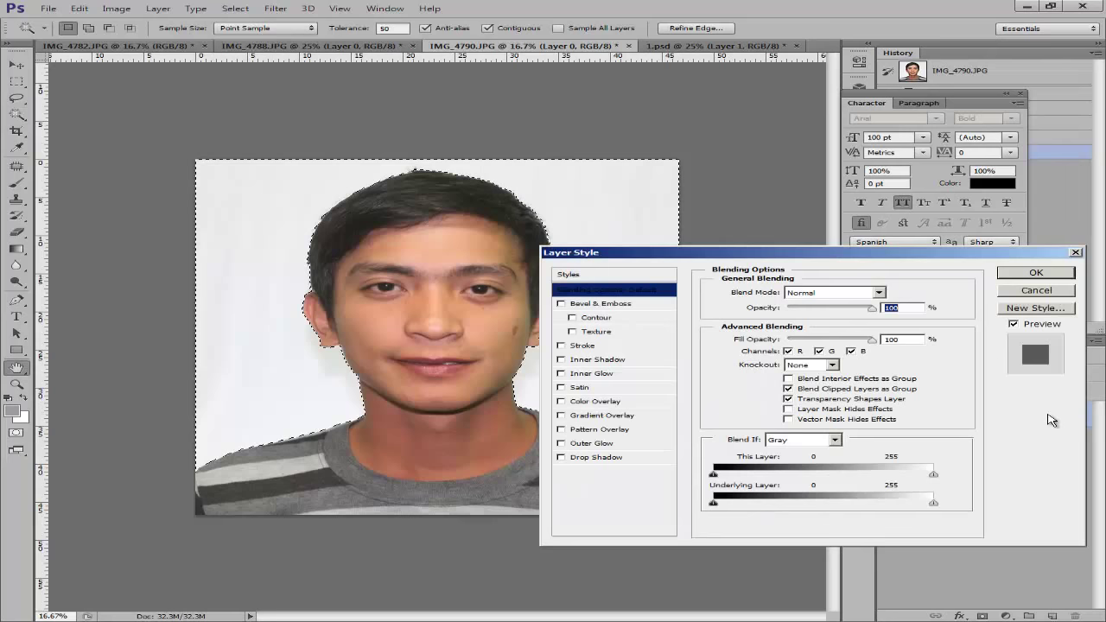
pyautogui.press('Escape')
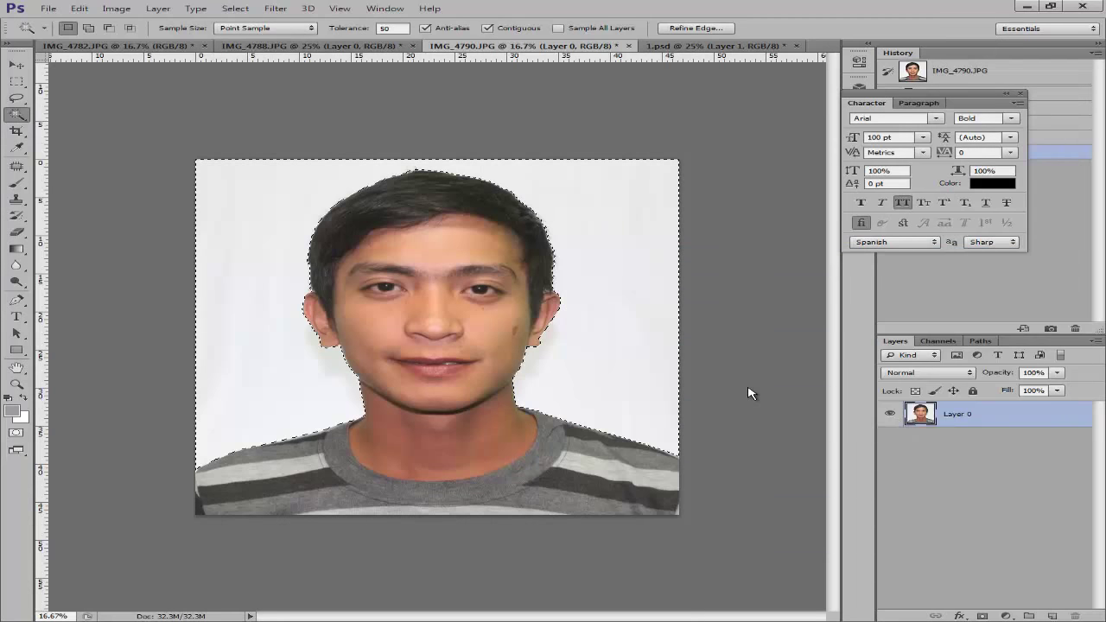
pyautogui.press('Delete')
pyautogui.hotkey('ctrl', 'd')
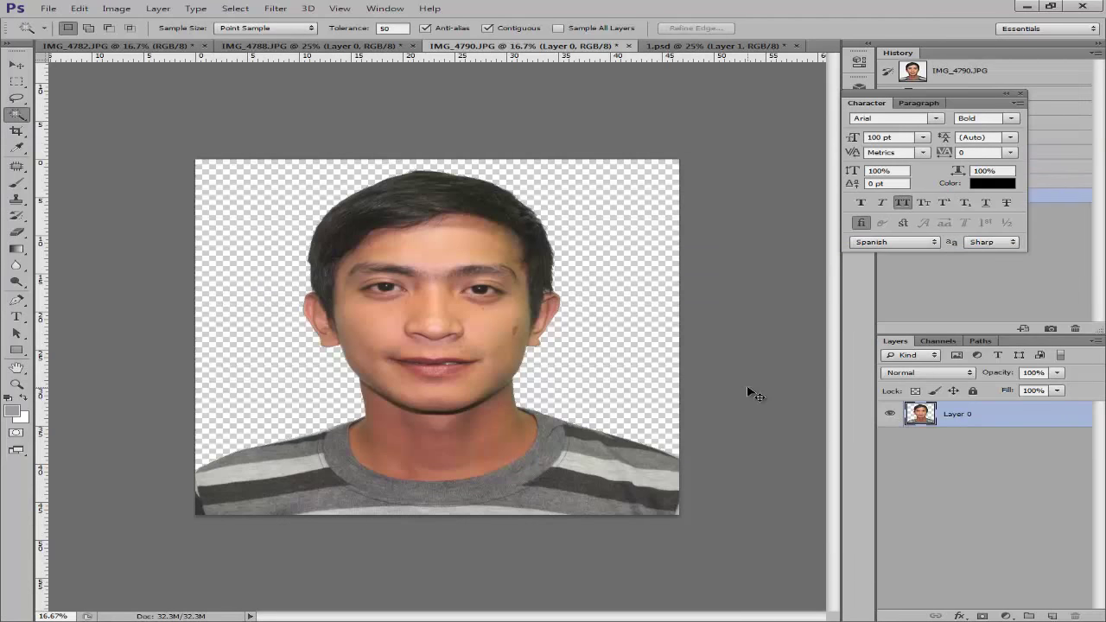
# Inspect the cut-out edges, undo the last change, and select the light shirt stripe at lower left.
pyautogui.hotkey('ctrl', '+')
pyautogui.hotkey('ctrl', '+')
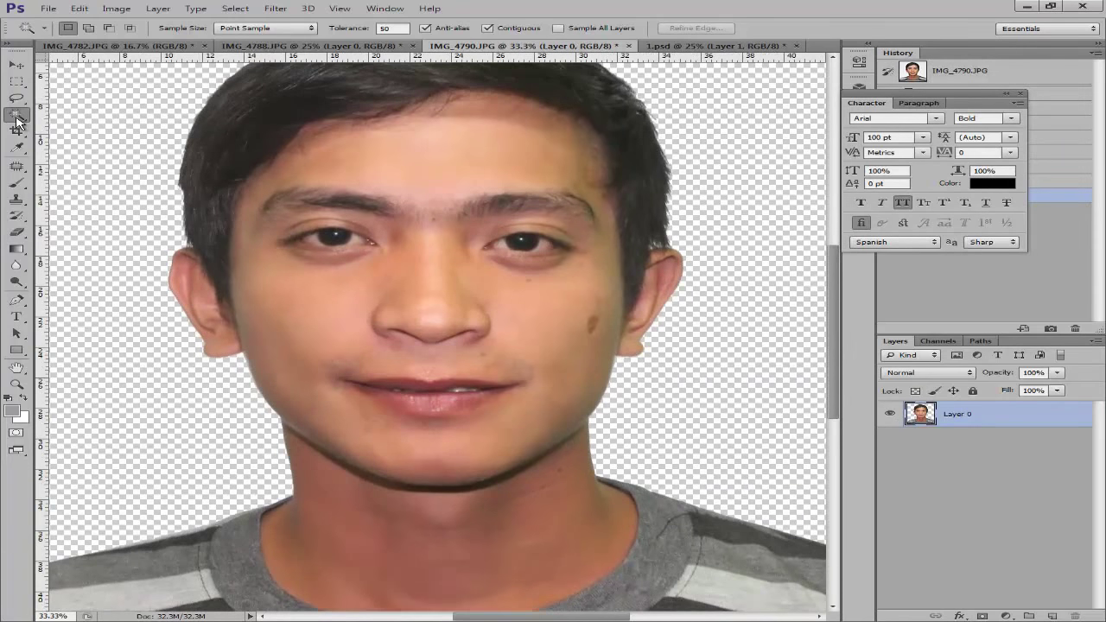
pyautogui.hotkey('ctrl', 'z')
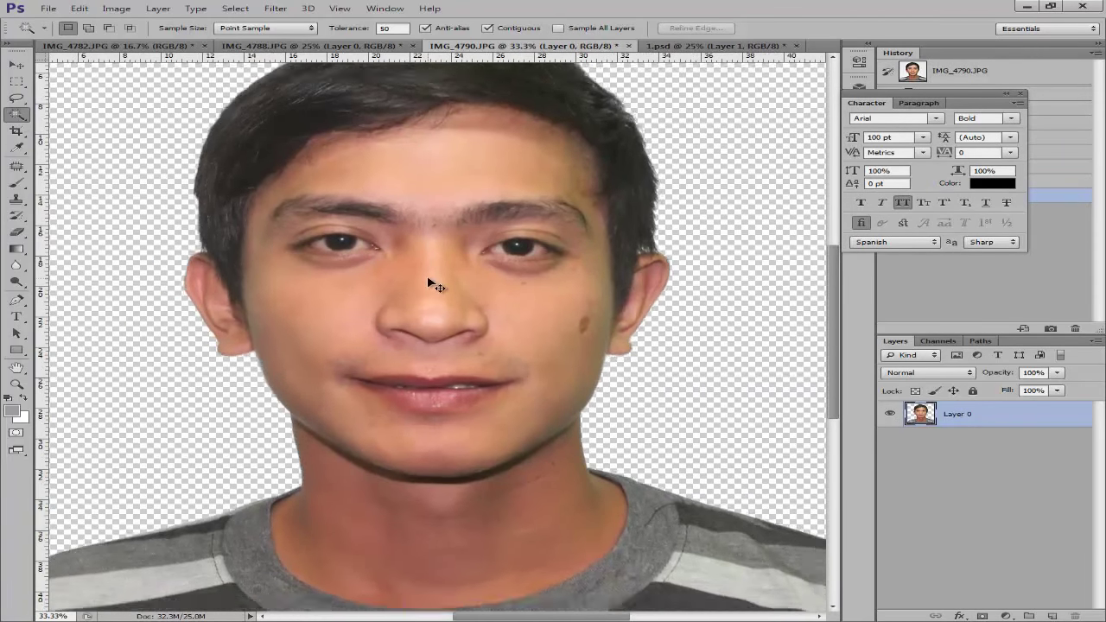
pyautogui.hotkey('ctrl', '-')
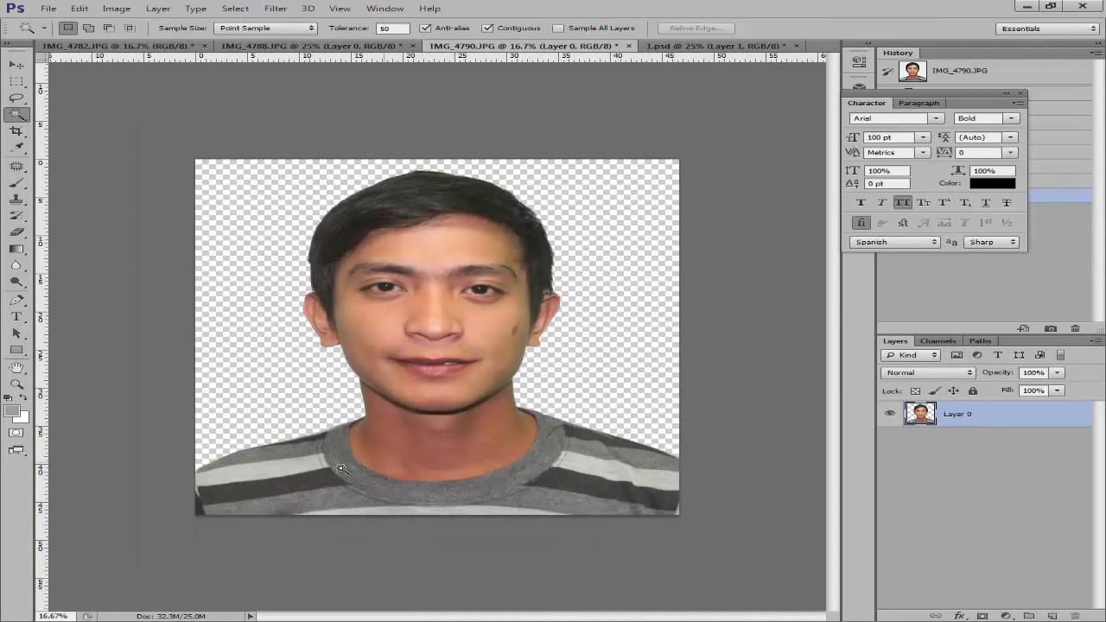
pyautogui.click(278, 473)
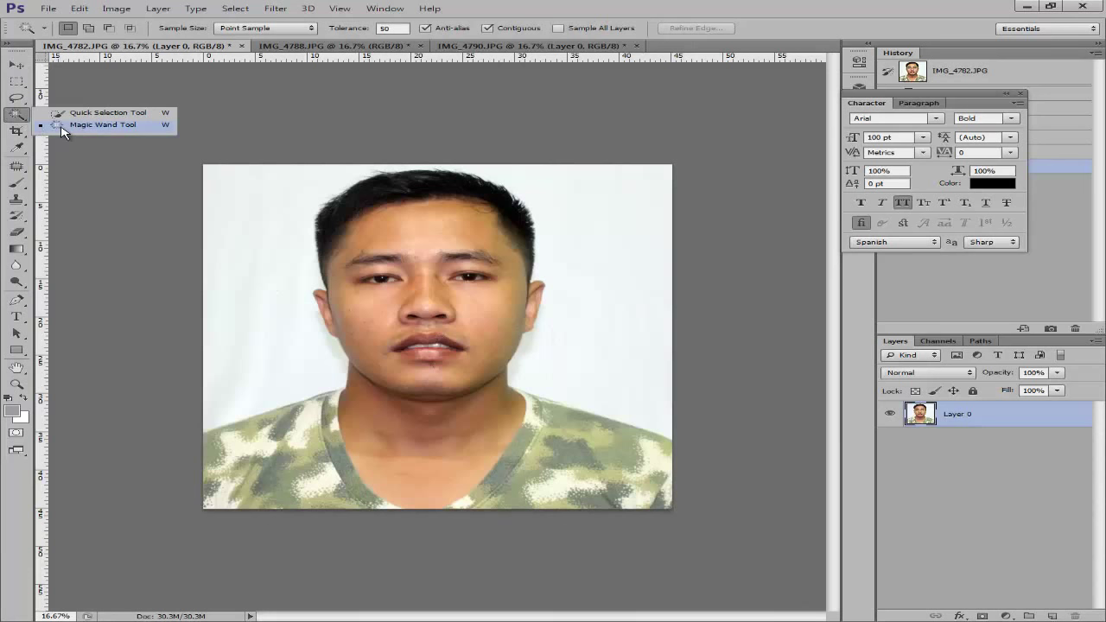
# Choose the Magic Wand and set its tolerance to 100.
pyautogui.click(62, 127)
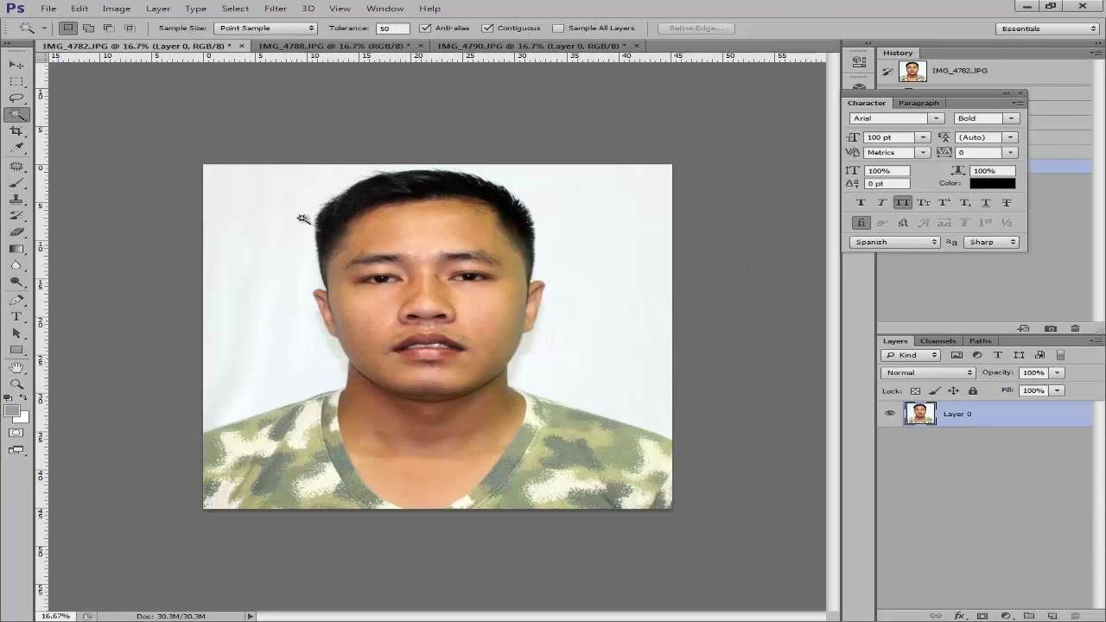
pyautogui.click(357, 28)
pyautogui.write('100')
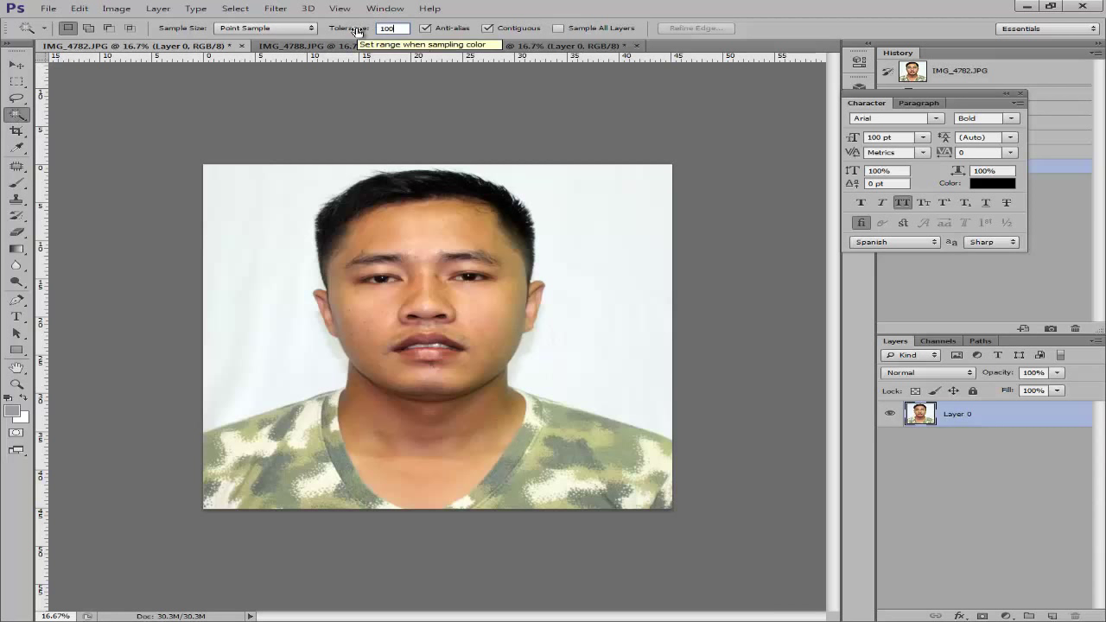
pyautogui.press('Return')
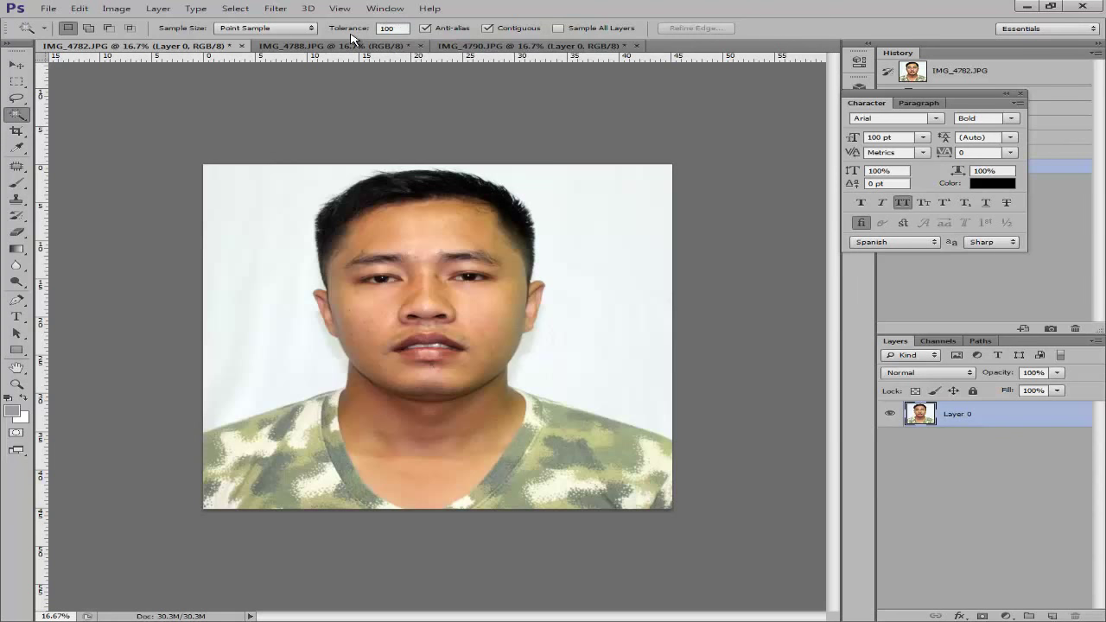
# Select the white background areas around the man, delete them, and inspect the face and hairline.
pyautogui.click(250, 234)
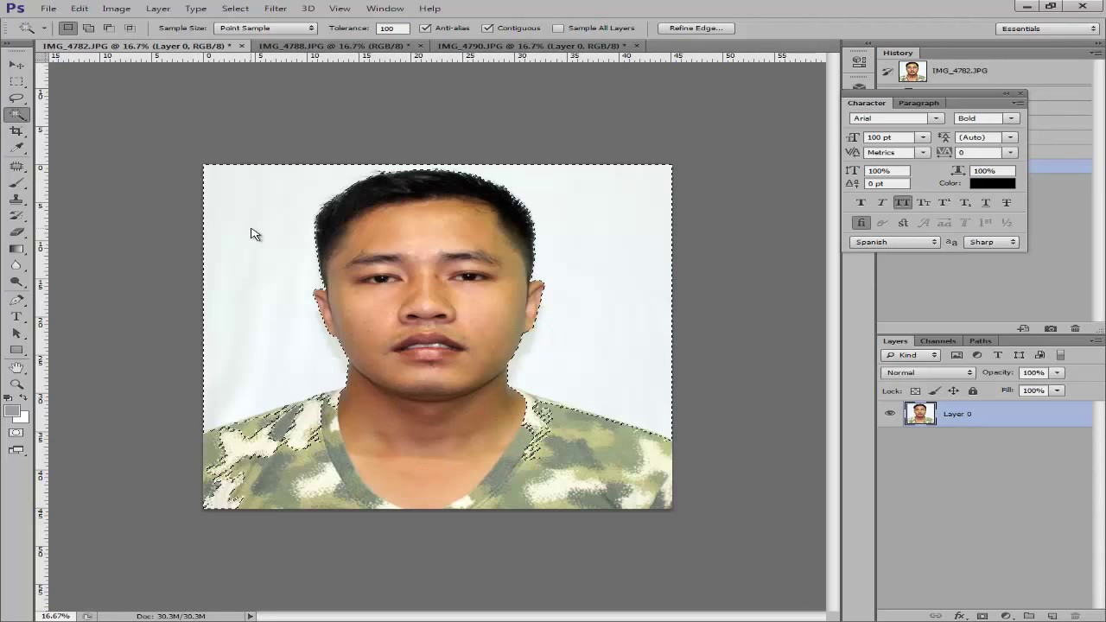
pyautogui.click(288, 289)
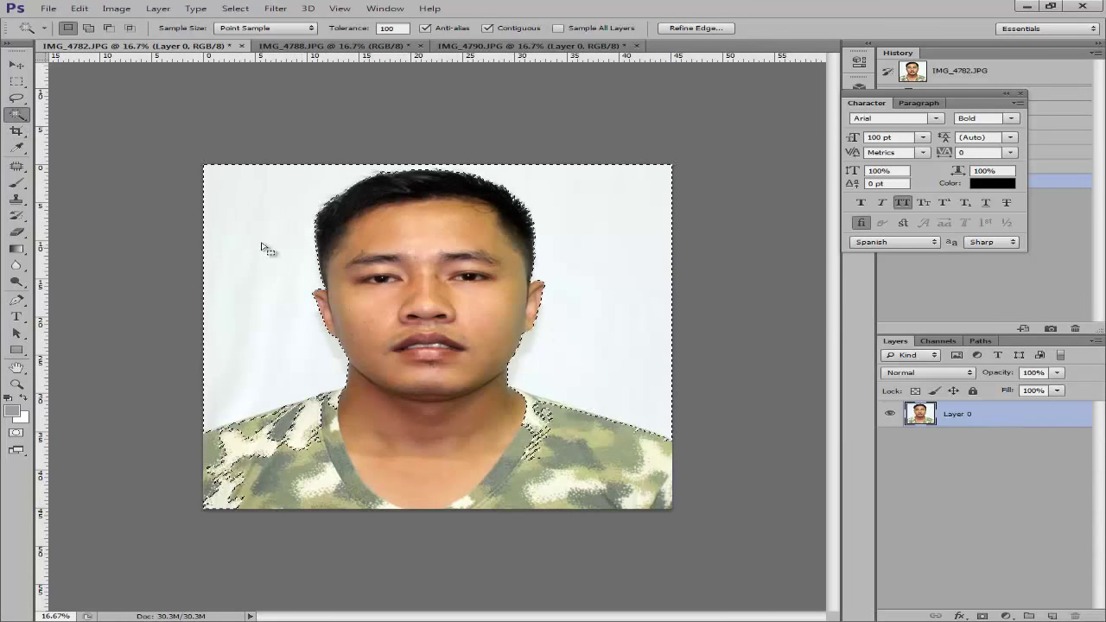
pyautogui.click(657, 290)
pyautogui.press('Delete')
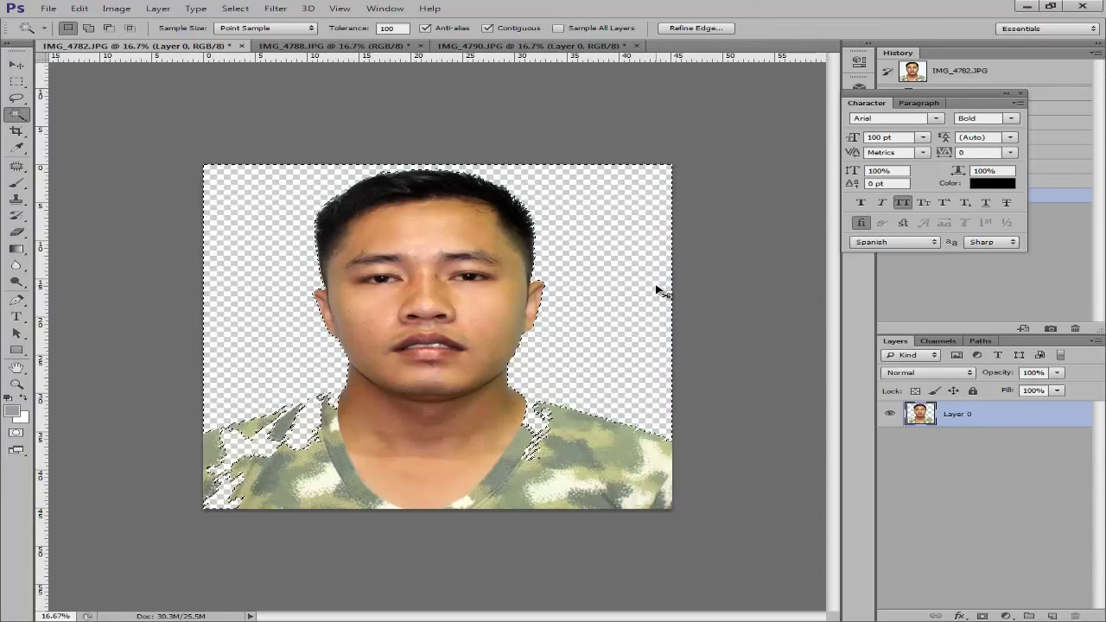
pyautogui.hotkey('ctrl', 'd')
pyautogui.hotkey('ctrl', '+')
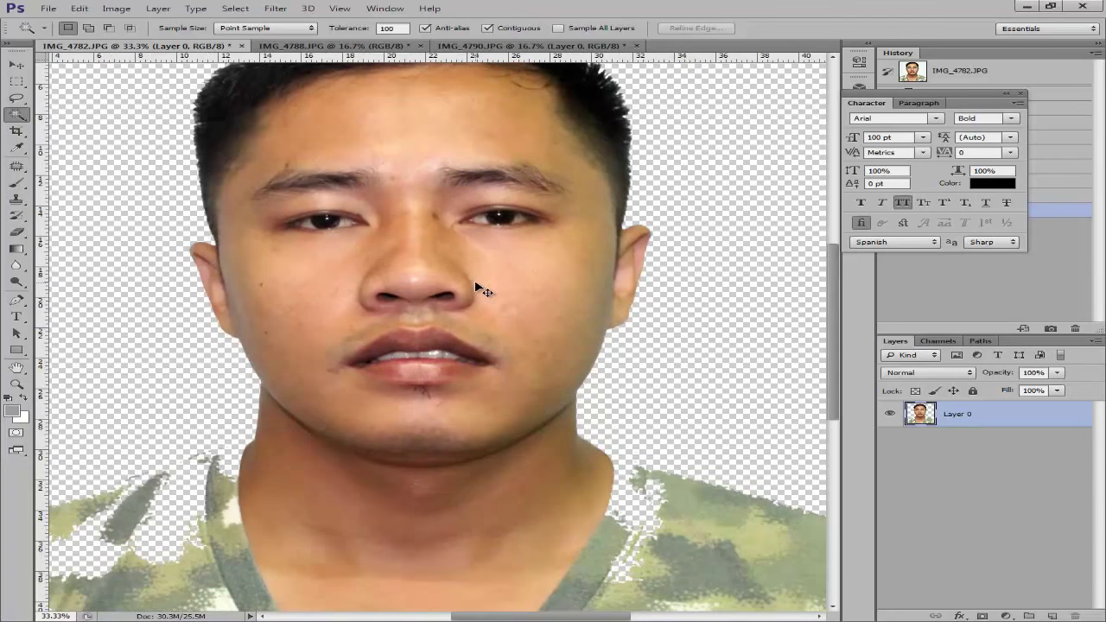
pyautogui.hotkey('ctrl', '+')
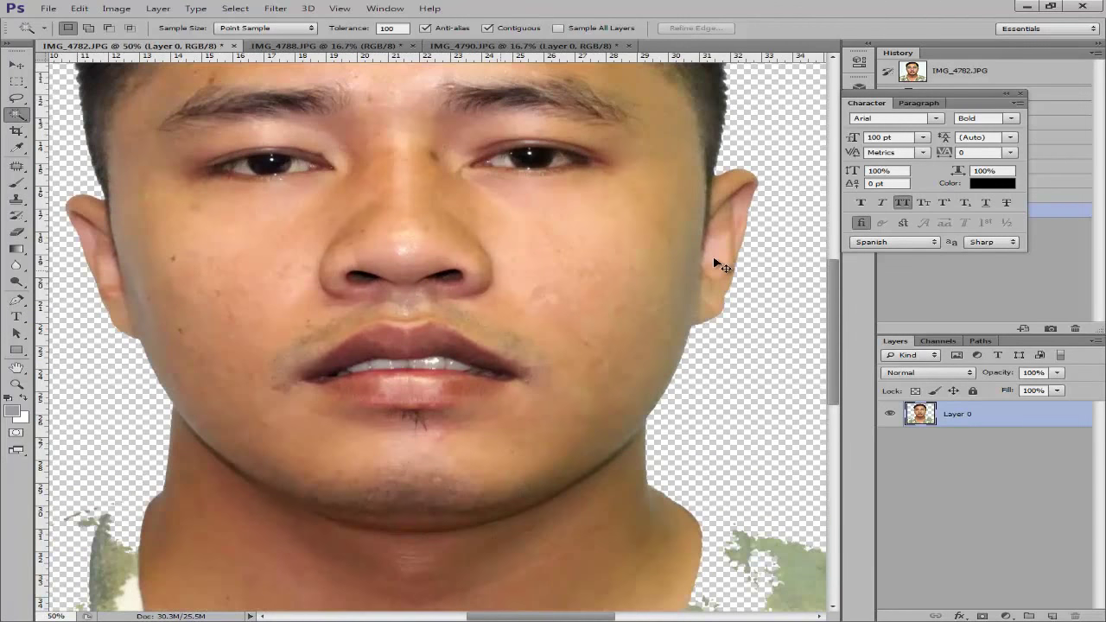
pyautogui.hotkey('ctrl', '+')
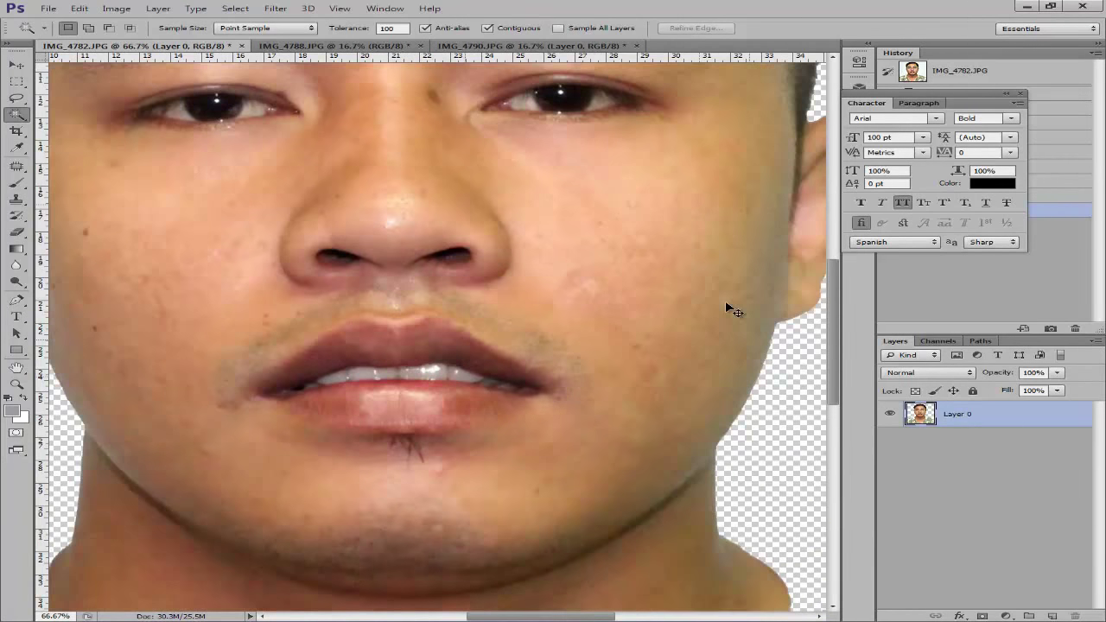
pyautogui.hotkey('ctrl', '-')
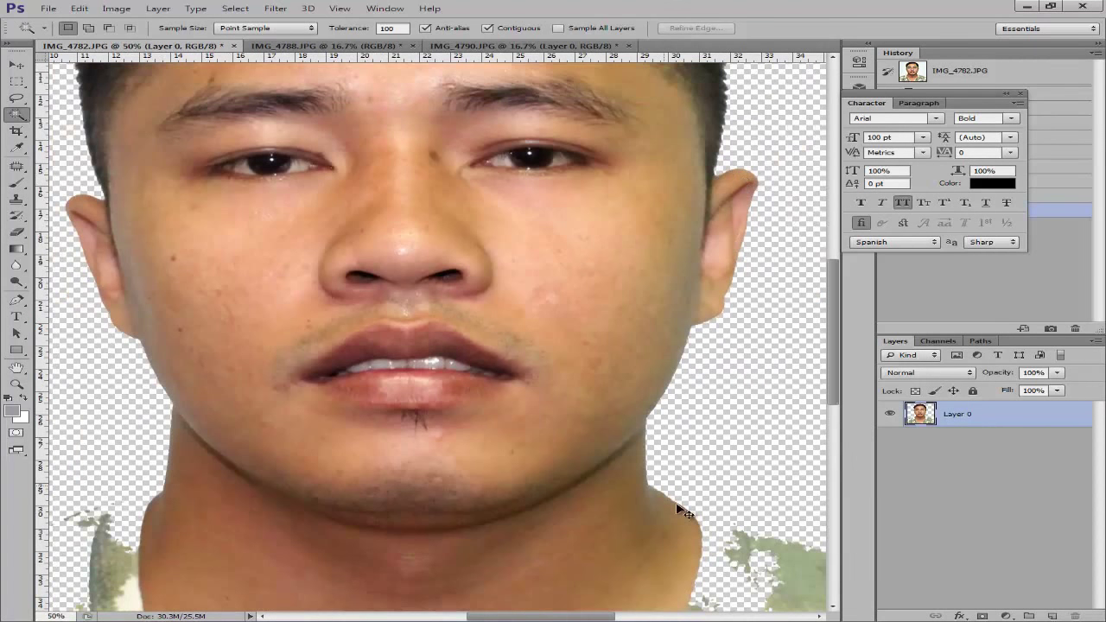
pyautogui.moveTo(116, 313); pyautogui.dragTo(260, 465)
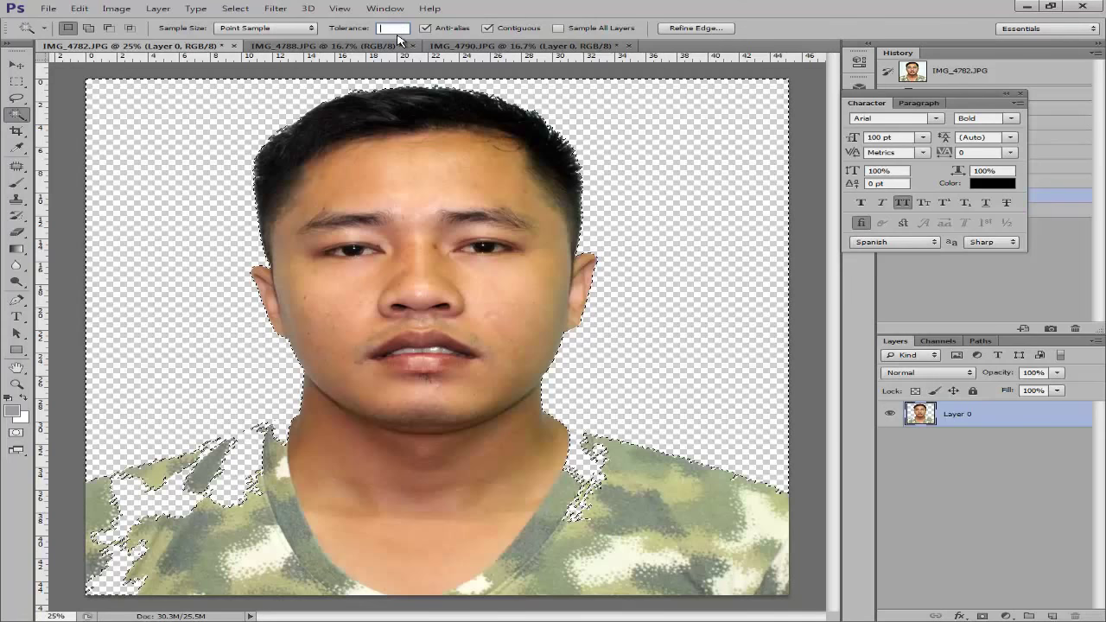
# Try a tolerance of 50, then undo to bring back the background selection.
pyautogui.write('50')
pyautogui.click(738, 280)
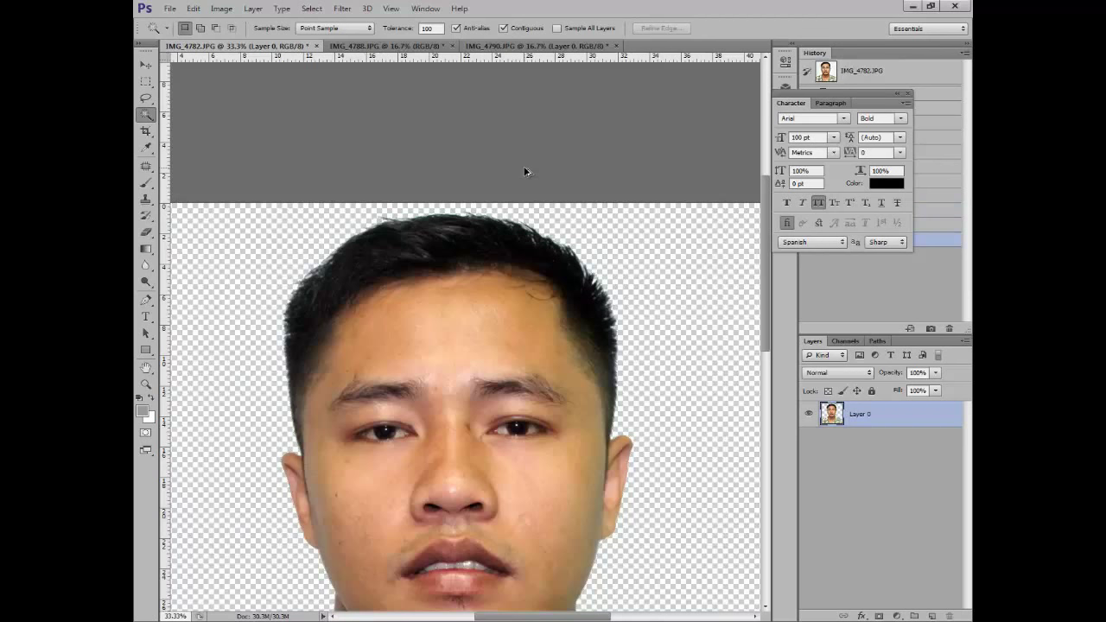
pyautogui.hotkey('ctrl', 'z')
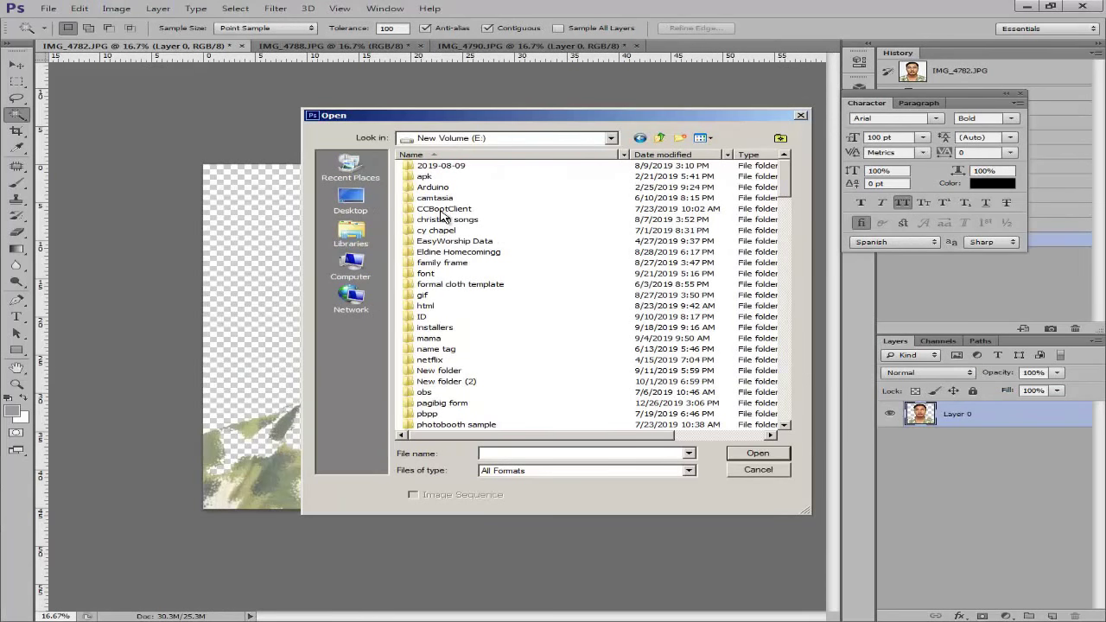
# Nudge the suit layer slightly up and right, then ready the eraser on the portrait layer beneath.
pyautogui.press('Escape')
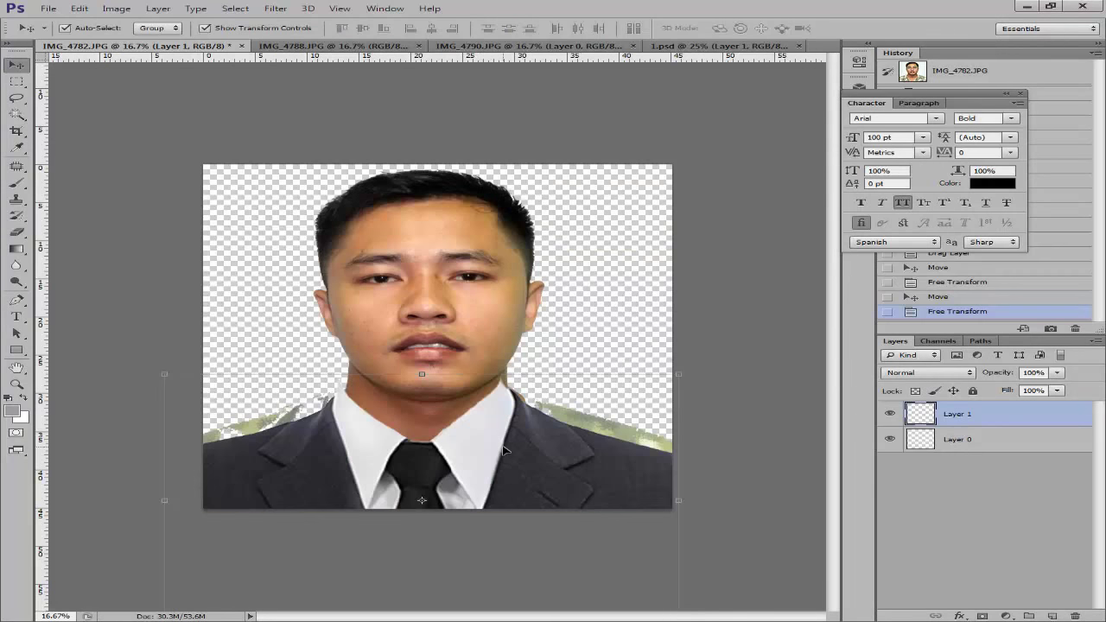
pyautogui.hotkey('shift', 'Up')
pyautogui.hotkey('shift', 'Up')
pyautogui.hotkey('shift', 'Up')
pyautogui.hotkey('shift', 'Up')
pyautogui.hotkey('shift', 'Right')
pyautogui.hotkey('shift', 'Right')
pyautogui.hotkey('shift', 'Right')
pyautogui.hotkey('shift', 'Right')
pyautogui.hotkey('shift', 'Right')
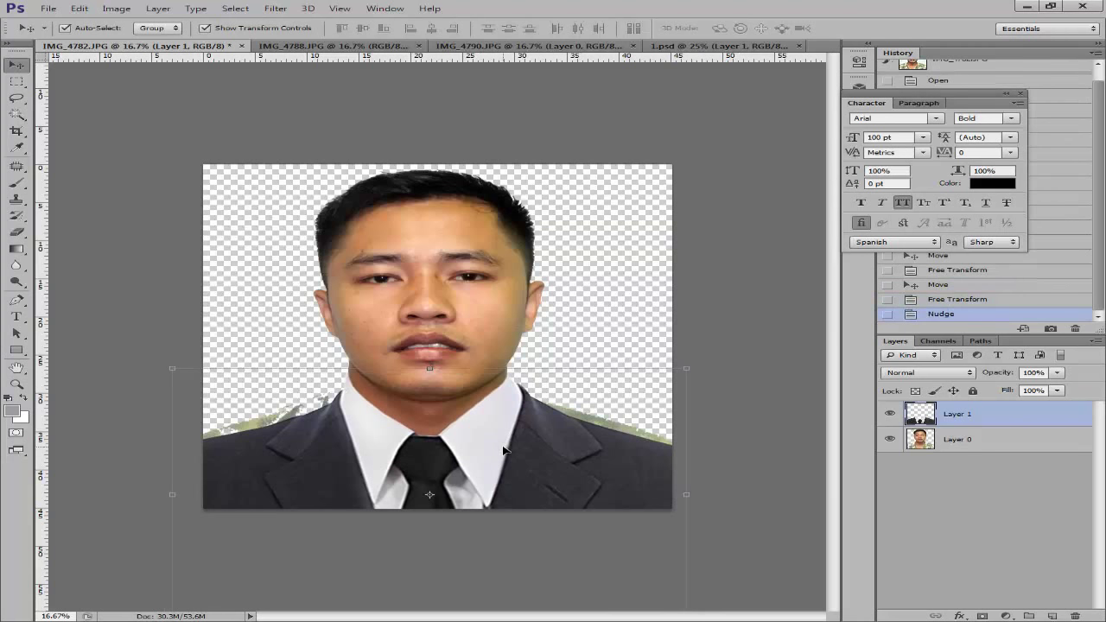
pyautogui.press('e')
pyautogui.hotkey('alt', '[')
pyautogui.rightClick(336, 406)
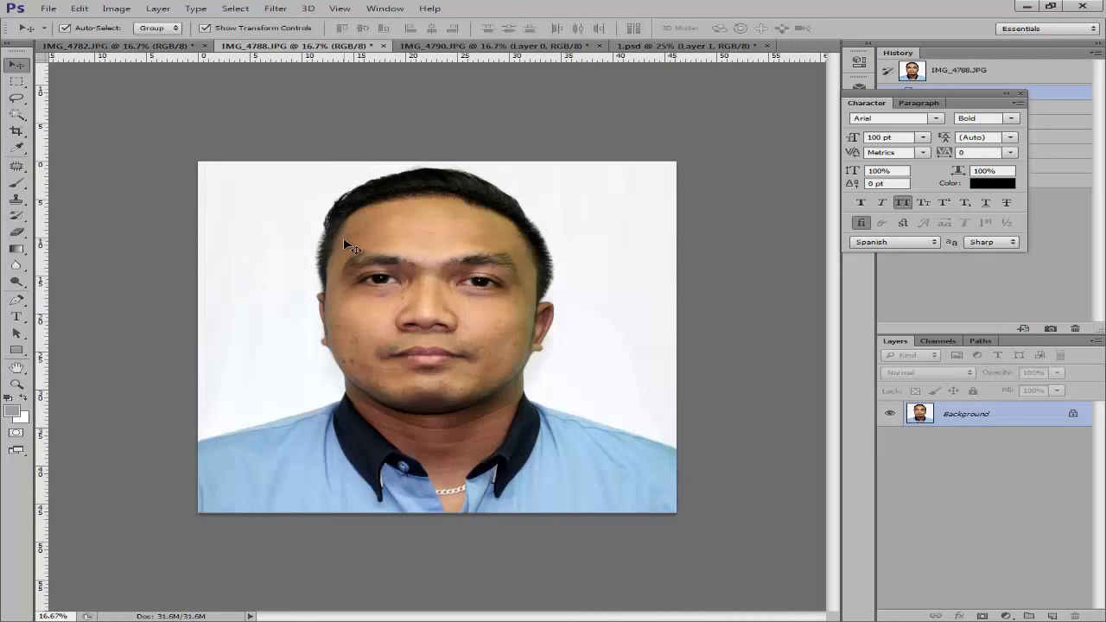
# Select the blue-shirt photo's white background with the Magic Wand at tolerance 80.
pyautogui.press('w')
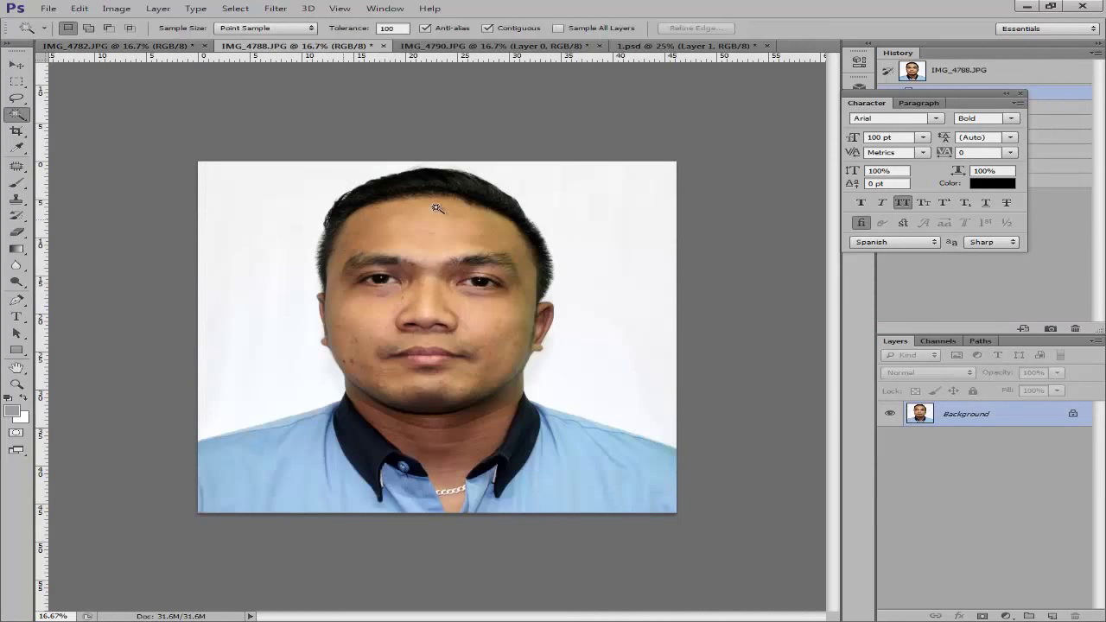
pyautogui.click(617, 236)
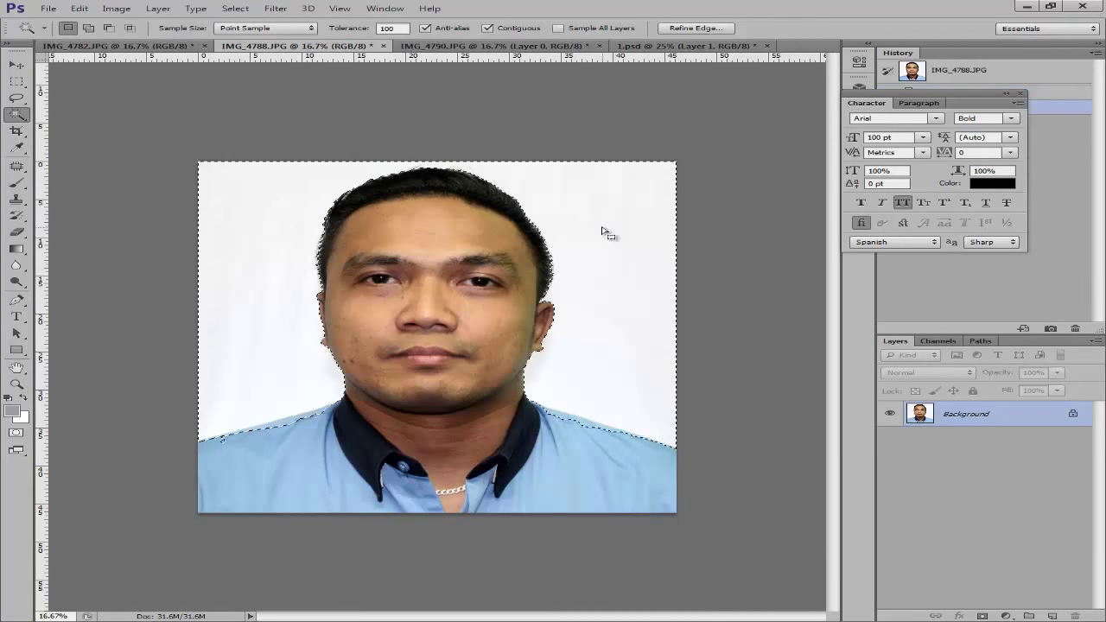
pyautogui.hotkey('ctrl', '+')
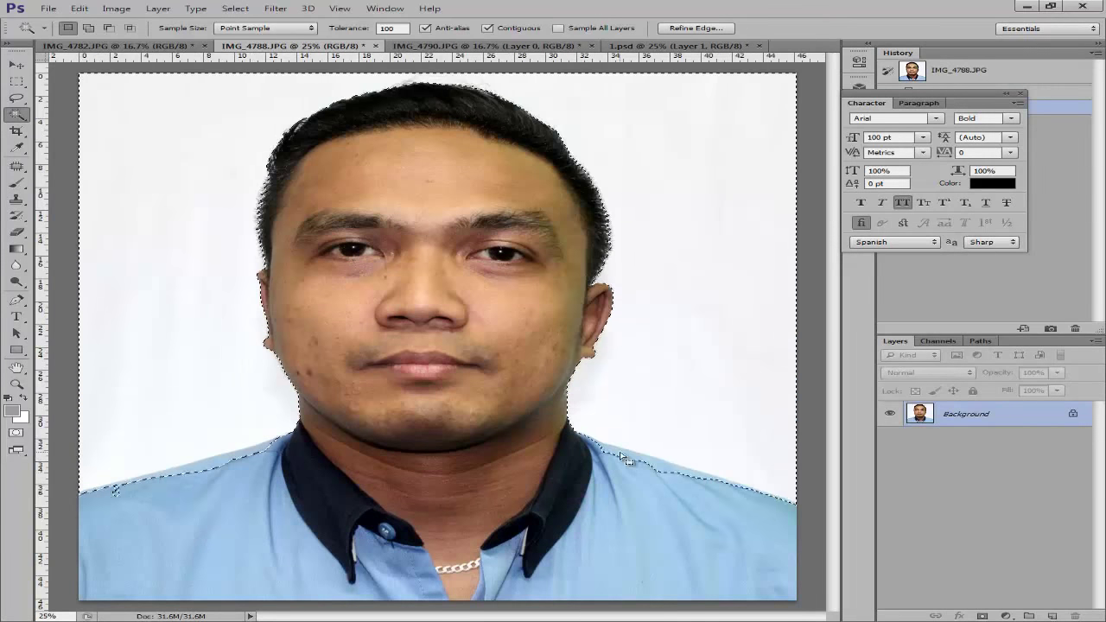
pyautogui.doubleClick(391, 29)
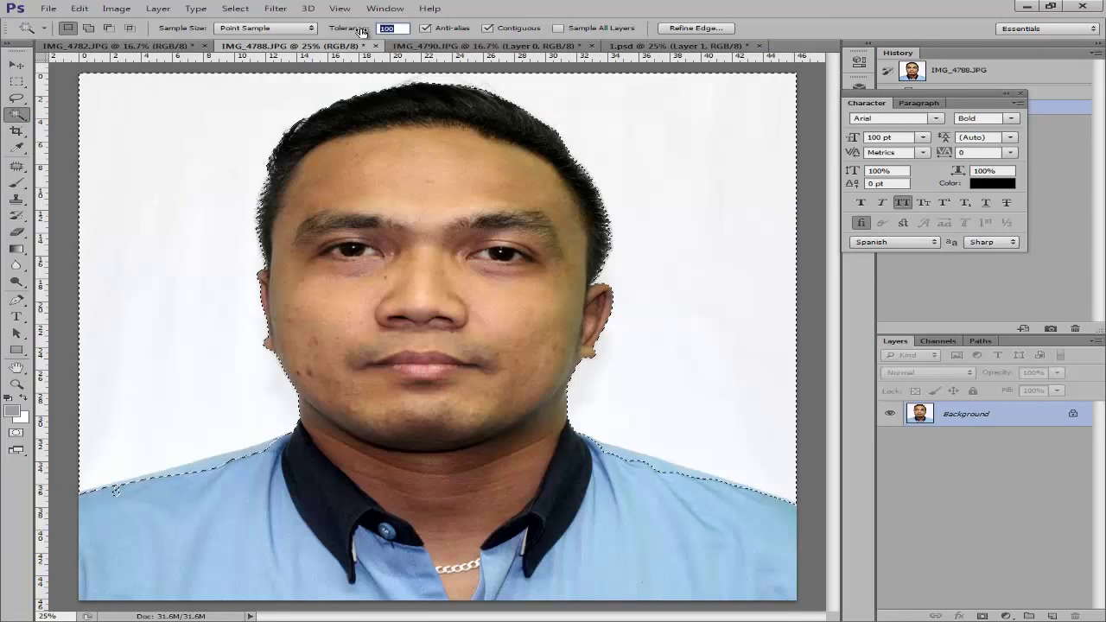
pyautogui.write('80')
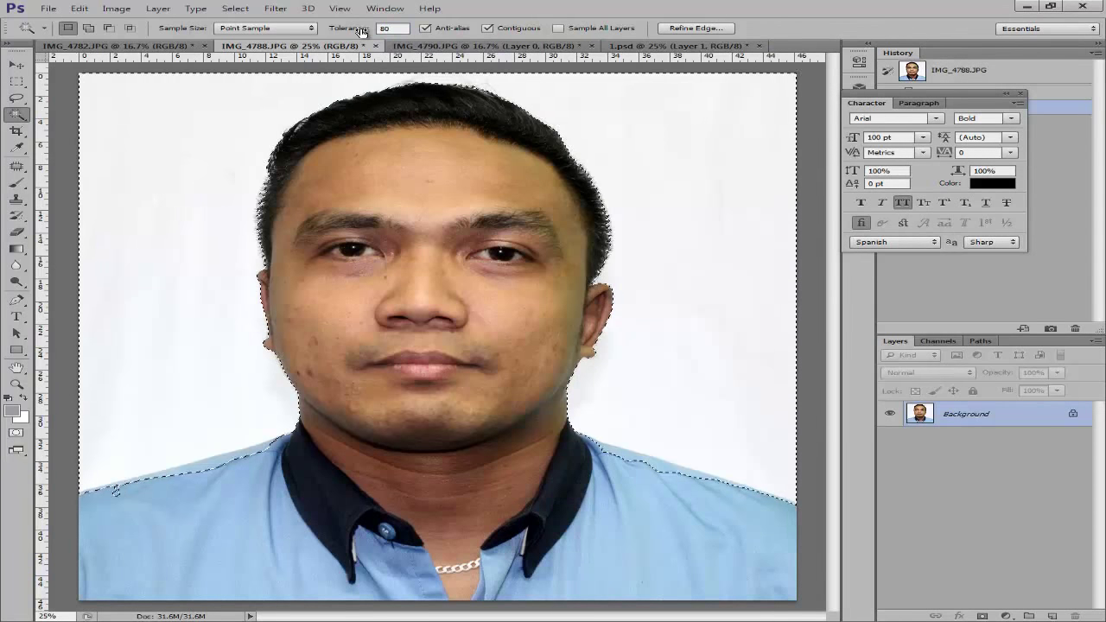
pyautogui.click(191, 144)
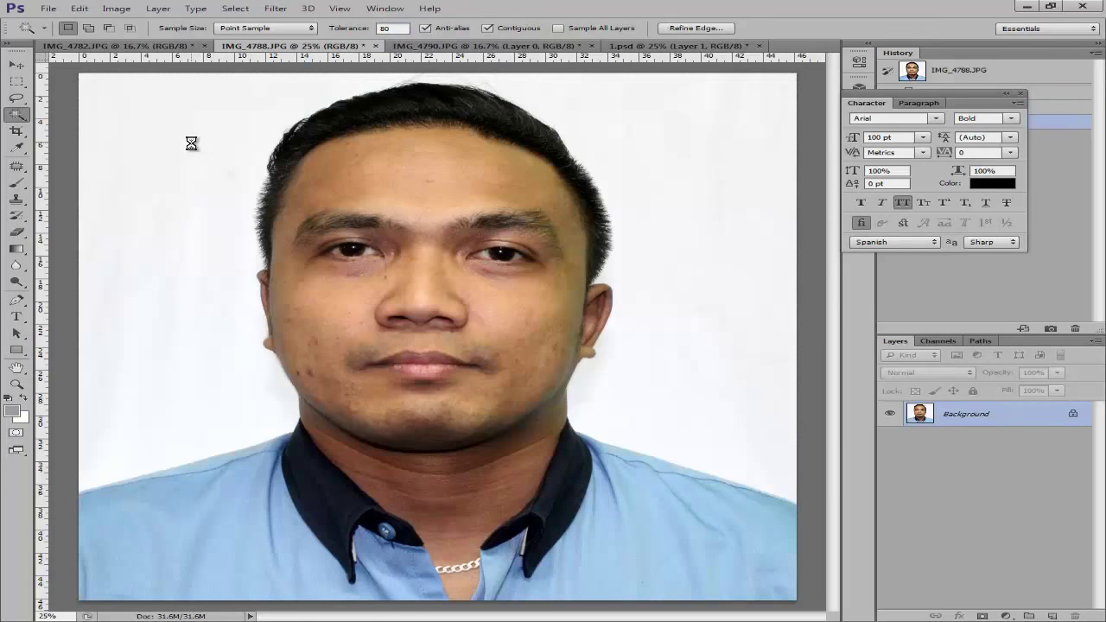
pyautogui.click(191, 143)
pyautogui.hotkey('ctrl', 'd')
# Retry the background selection at tolerance 70, then settle on tolerance 50.
pyautogui.click(371, 27)
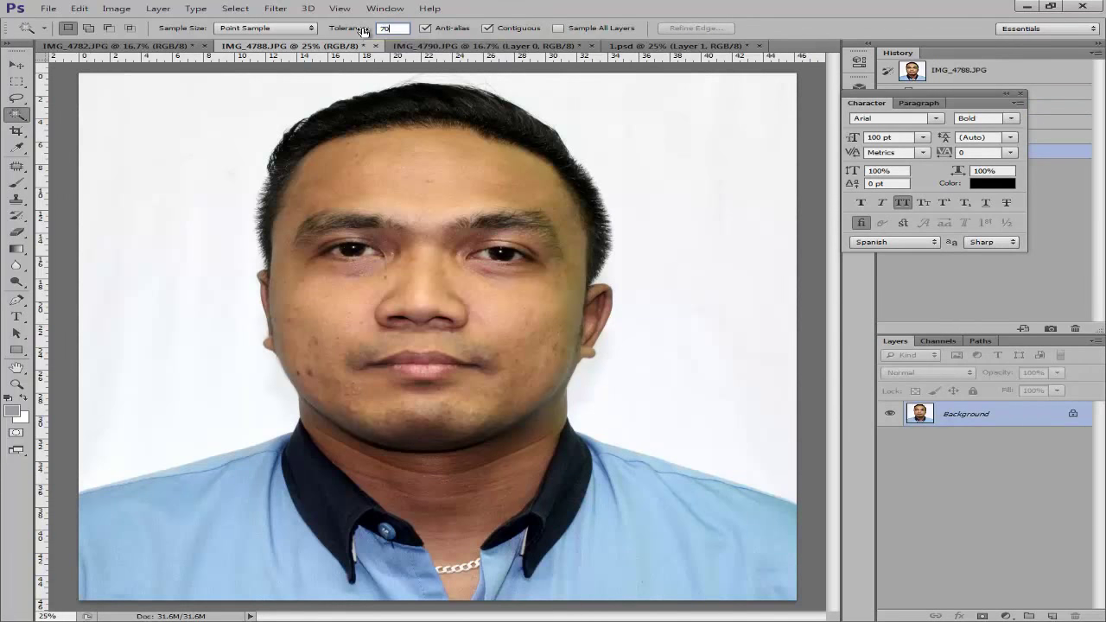
pyautogui.write('70')
pyautogui.click(222, 131)
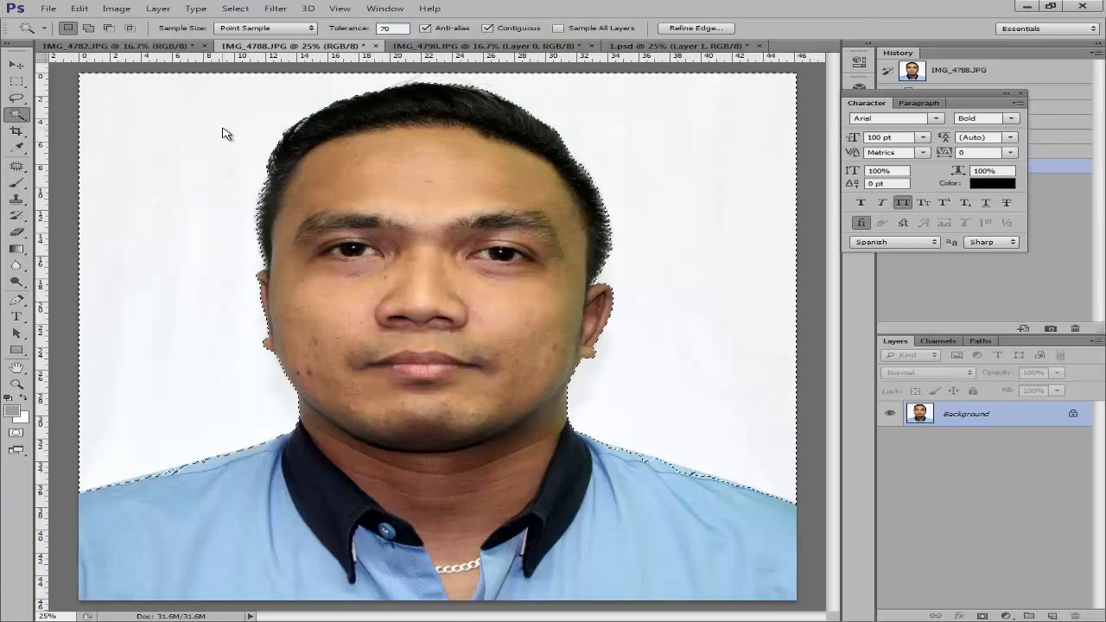
pyautogui.hotkey('ctrl', 'd')
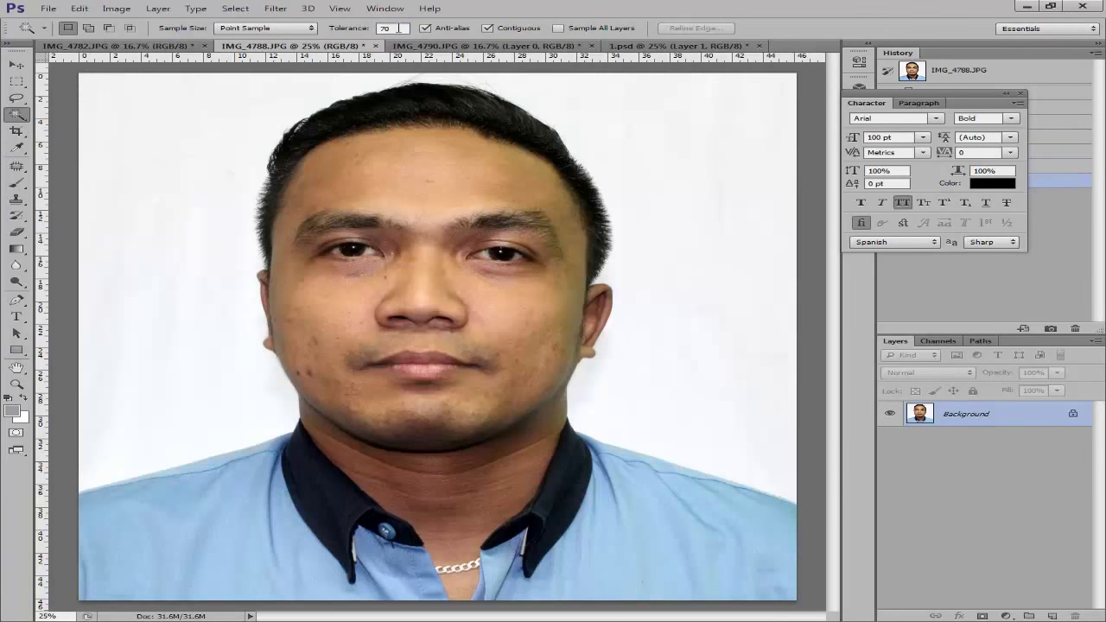
pyautogui.click(369, 28)
pyautogui.write('50')
pyautogui.click(201, 156)
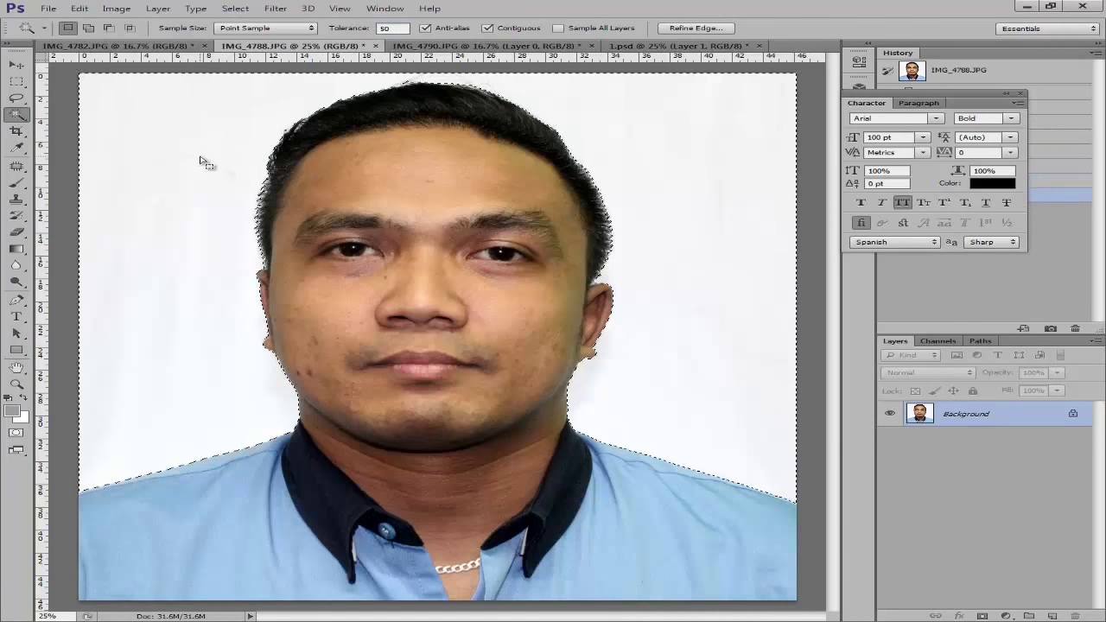
# Turn the Background into Layer 0 and delete the selected white backdrop.
pyautogui.doubleClick(1035, 420)
pyautogui.press('Return')
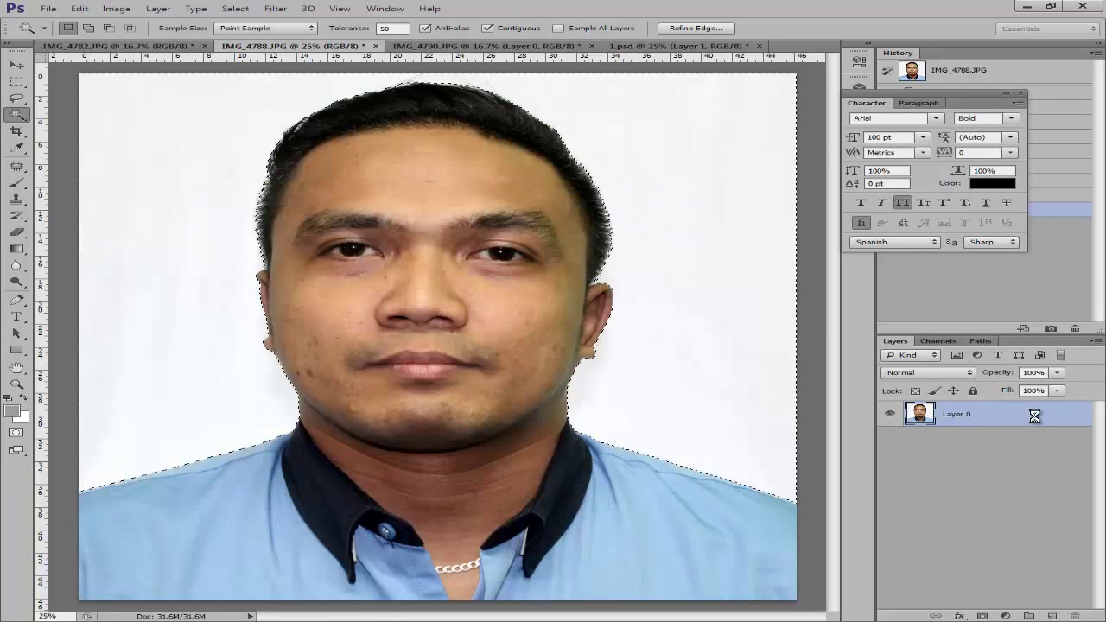
pyautogui.press('Delete')
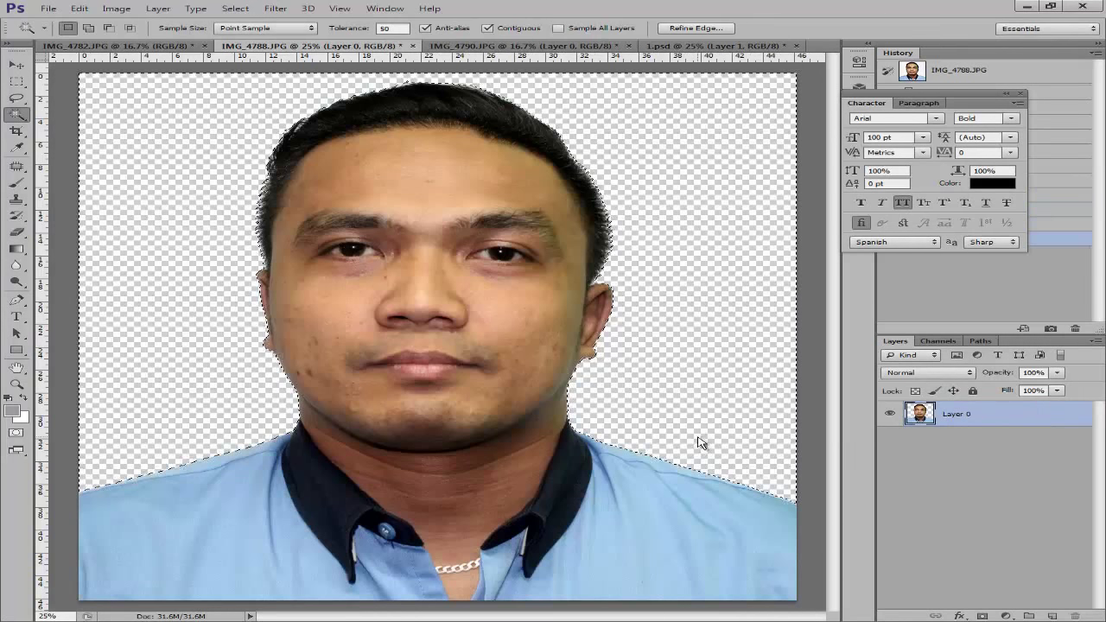
pyautogui.hotkey('ctrl', 'd')
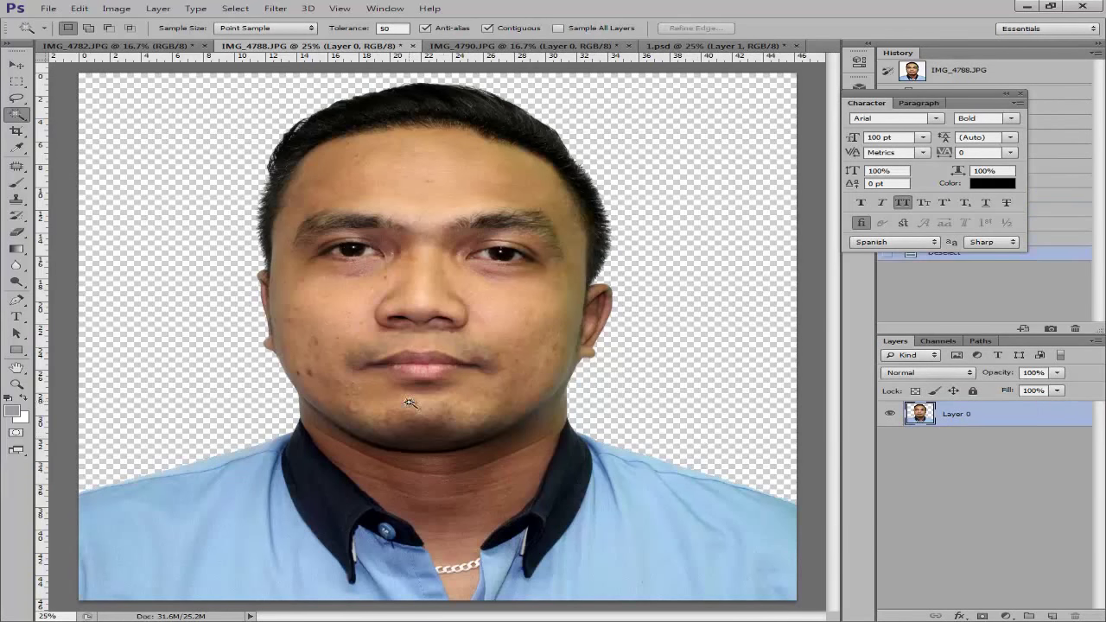
# Select and delete IMG_4790.JPG's white background, deselect, and zoom in on the cut edges.
pyautogui.click(486, 47)
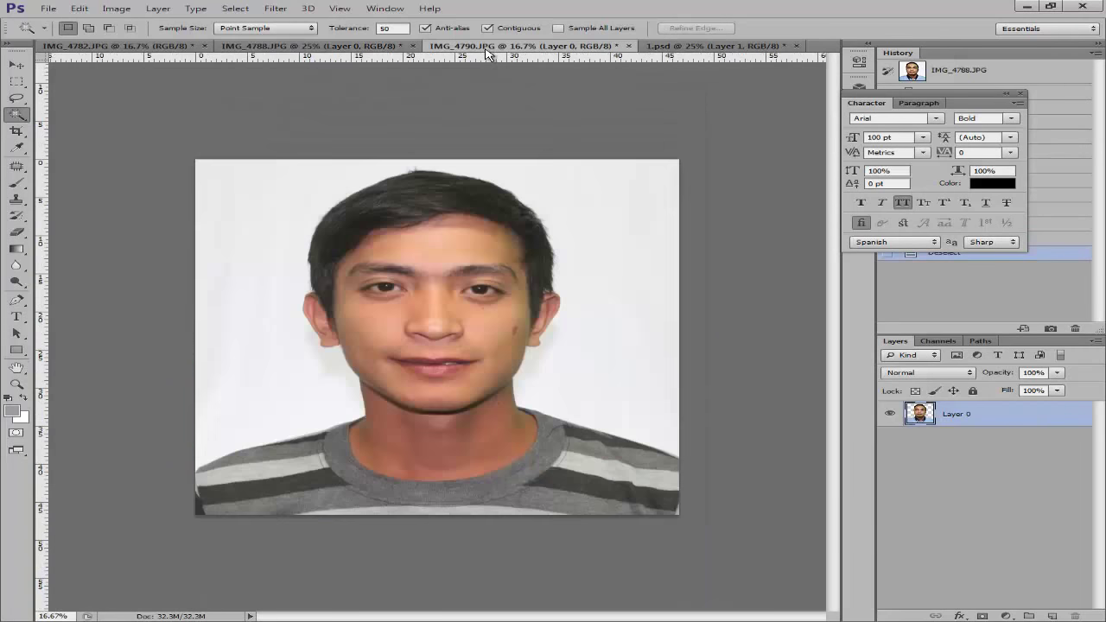
pyautogui.click(254, 309)
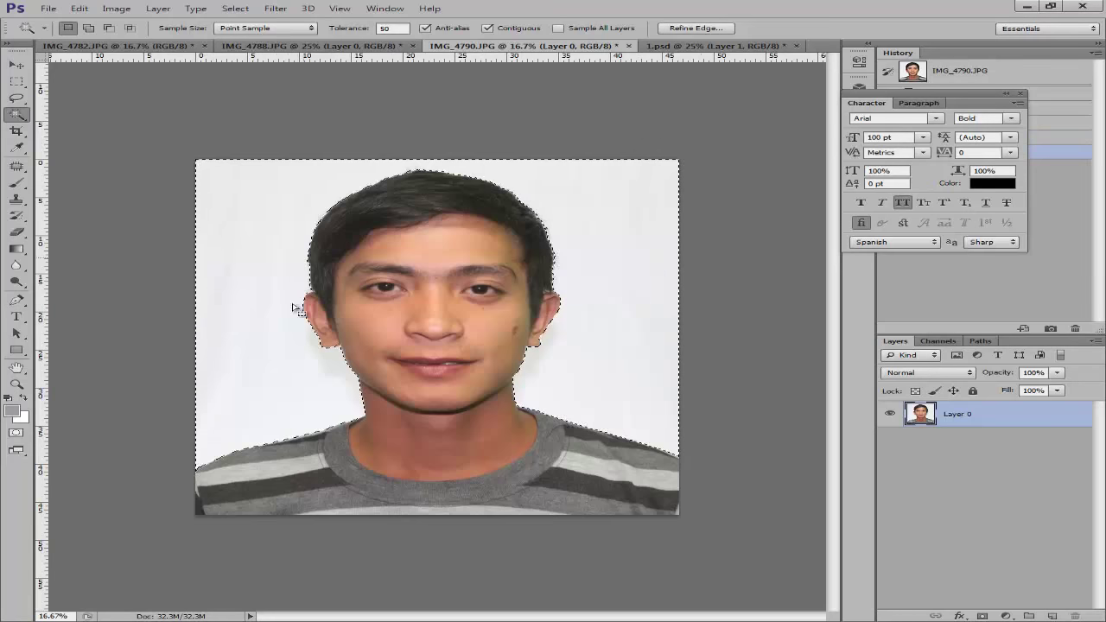
pyautogui.doubleClick(1048, 418)
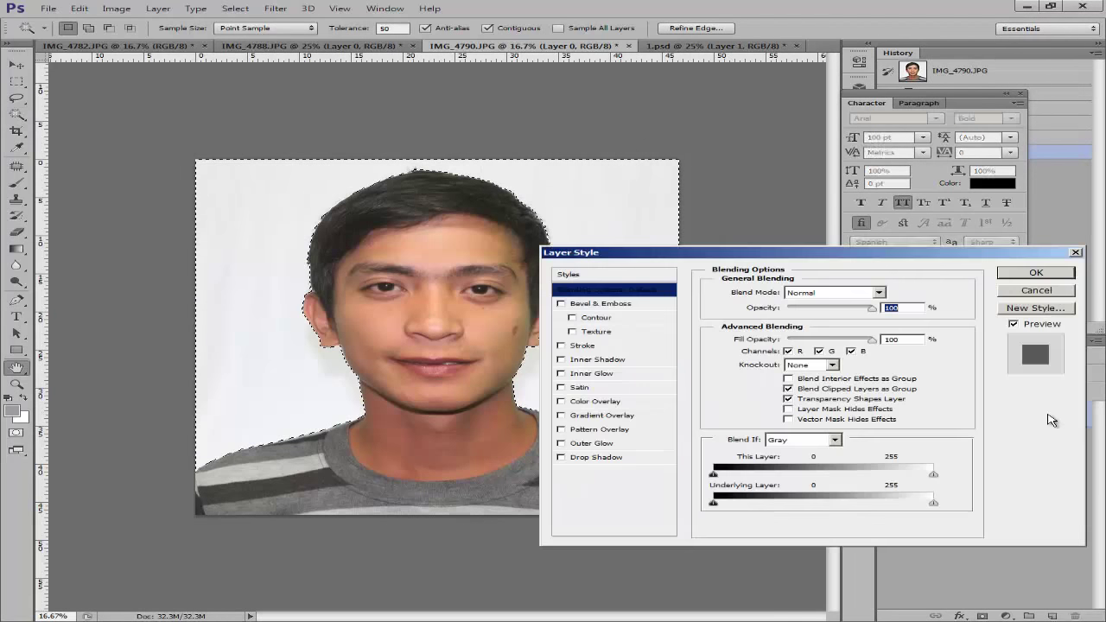
pyautogui.press('Escape')
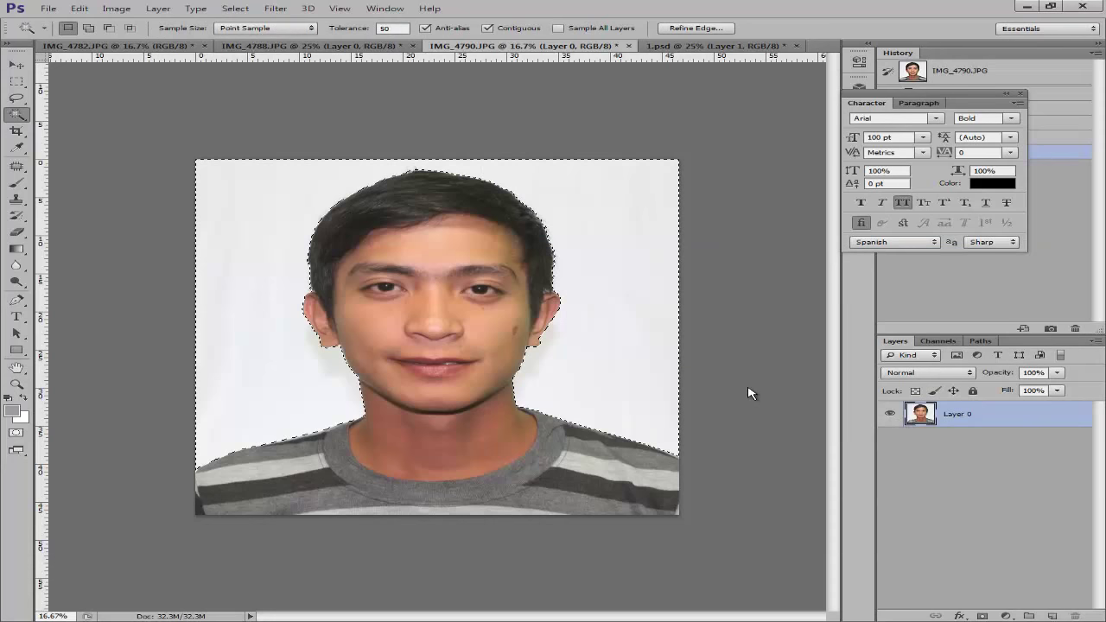
pyautogui.press('Delete')
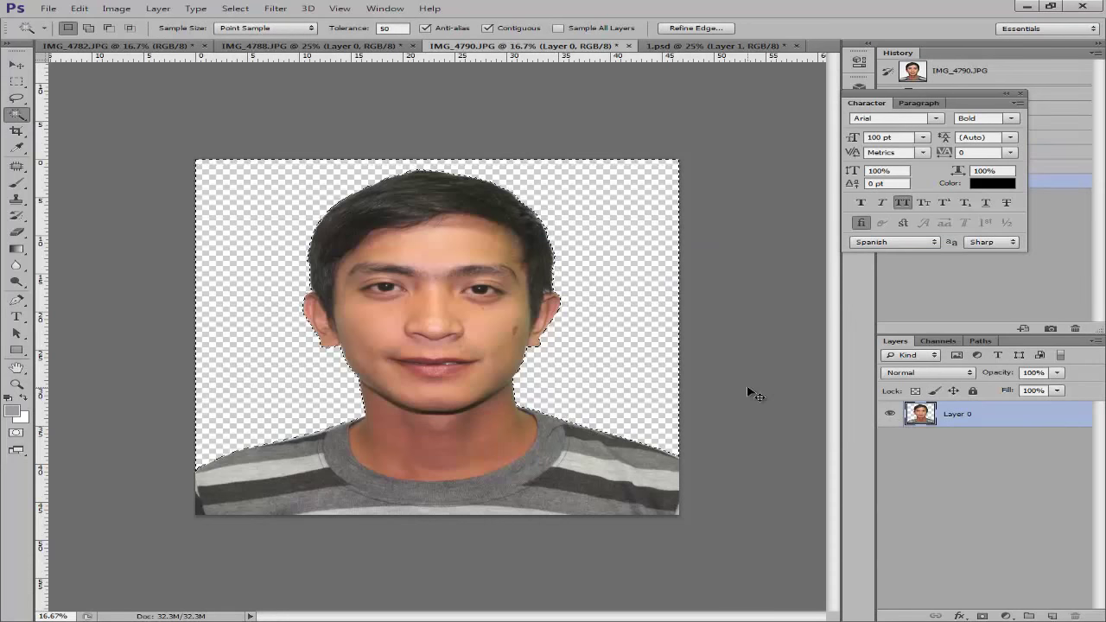
pyautogui.hotkey('ctrl', 'd')
pyautogui.hotkey('ctrl', '+')
pyautogui.hotkey('ctrl', '+')
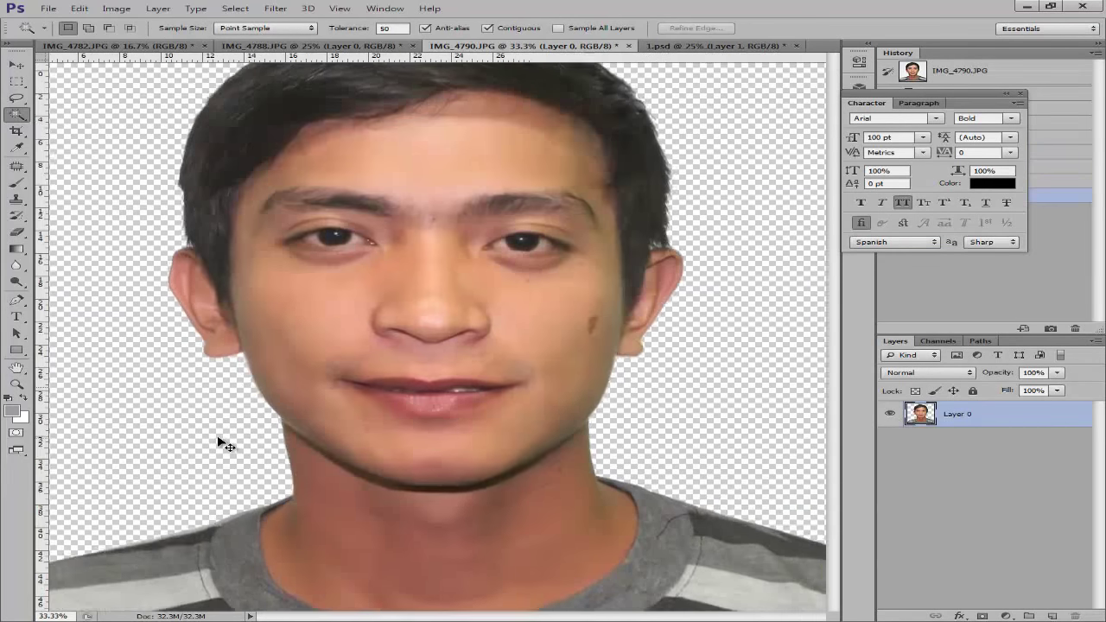
pyautogui.hotkey('ctrl', '-')
pyautogui.hotkey('ctrl', '+')
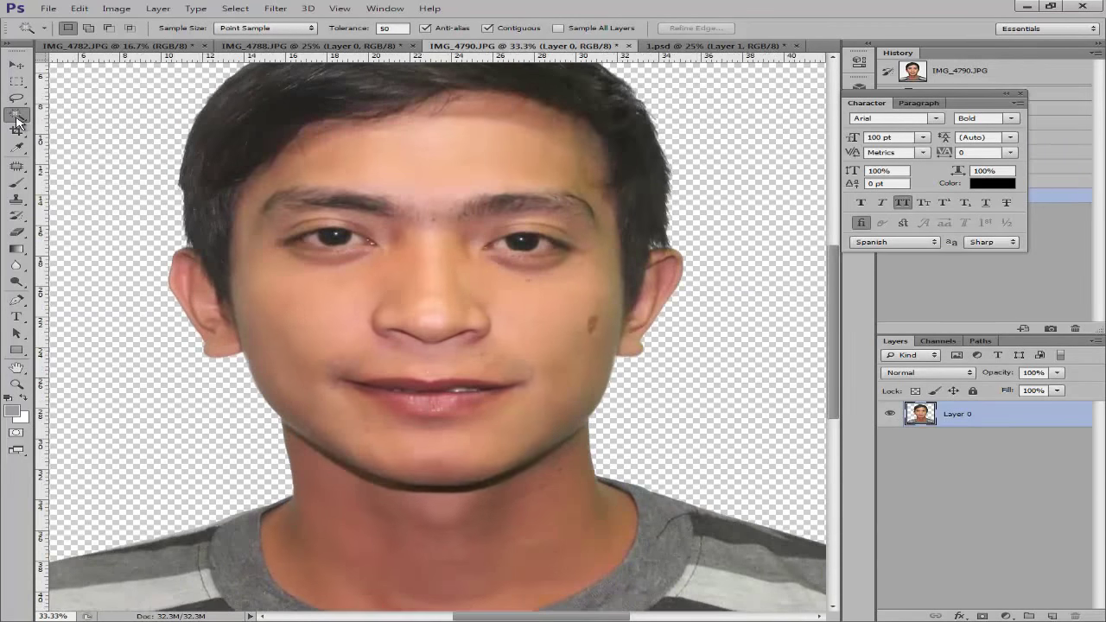
# Use the Magic Wand to select the grey stripe on the shirt.
pyautogui.click(16, 115)
pyautogui.click(91, 125)
pyautogui.hotkey('ctrl', '-')
pyautogui.hotkey('ctrl', '-')
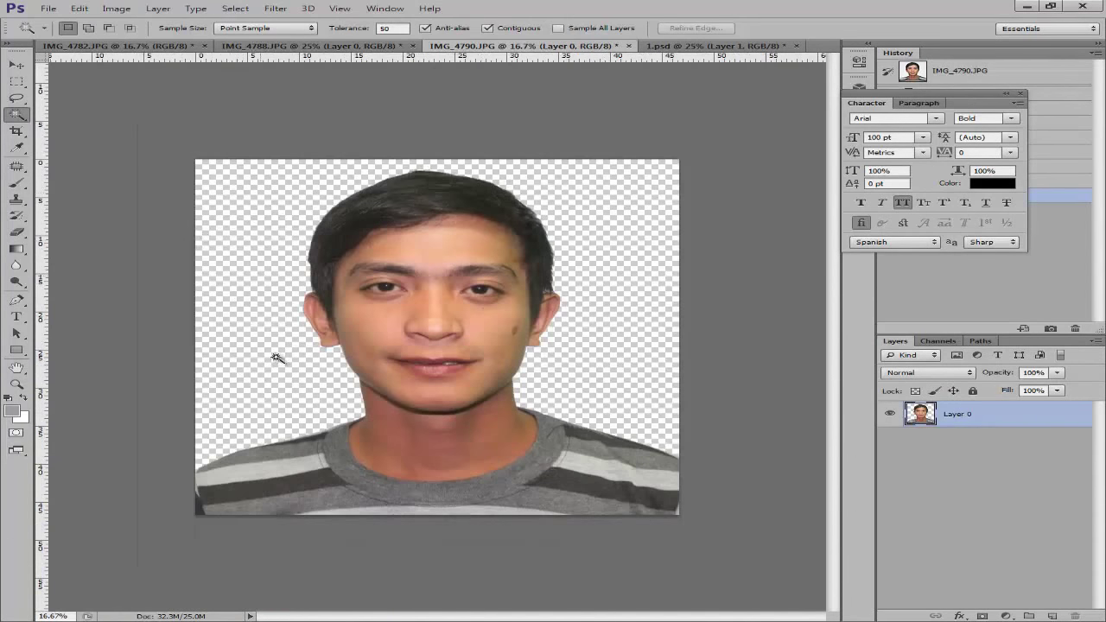
pyautogui.click(278, 473)
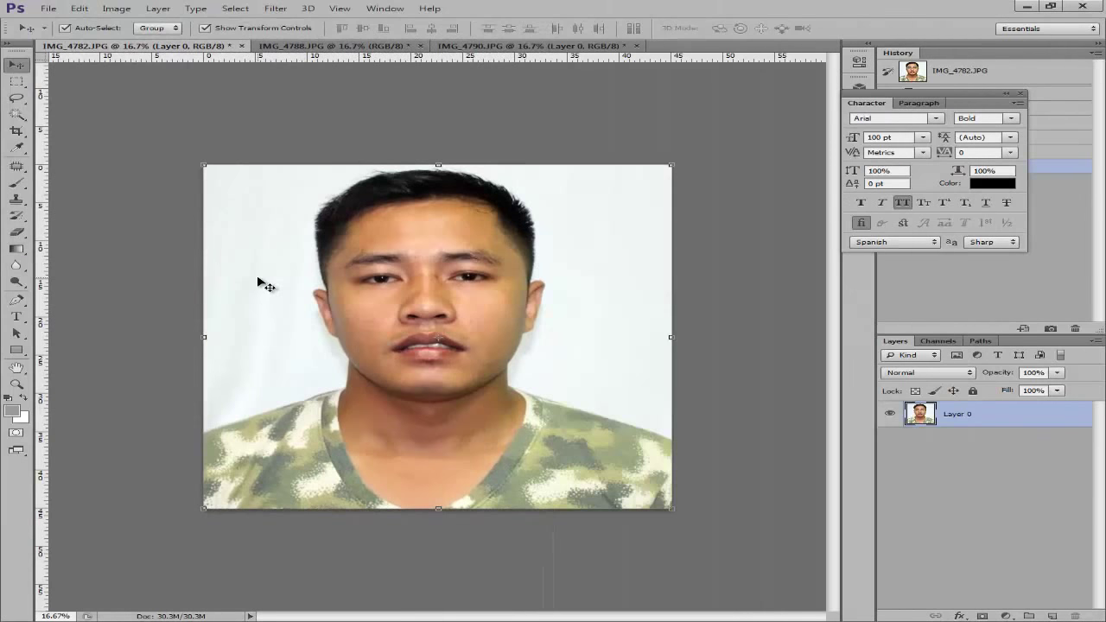
pyautogui.click(7, 122)
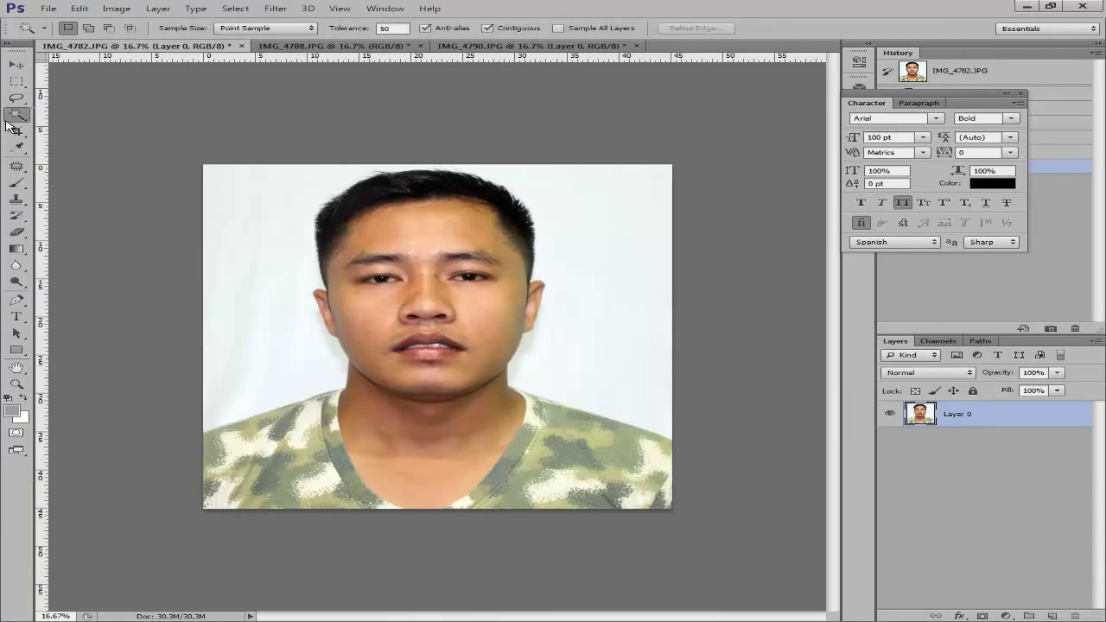
pyautogui.click(62, 131)
pyautogui.click(16, 115)
pyautogui.click(73, 126)
pyautogui.moveTo(398, 29); pyautogui.dragTo(359, 28)
pyautogui.write('100')
pyautogui.click(19, 121)
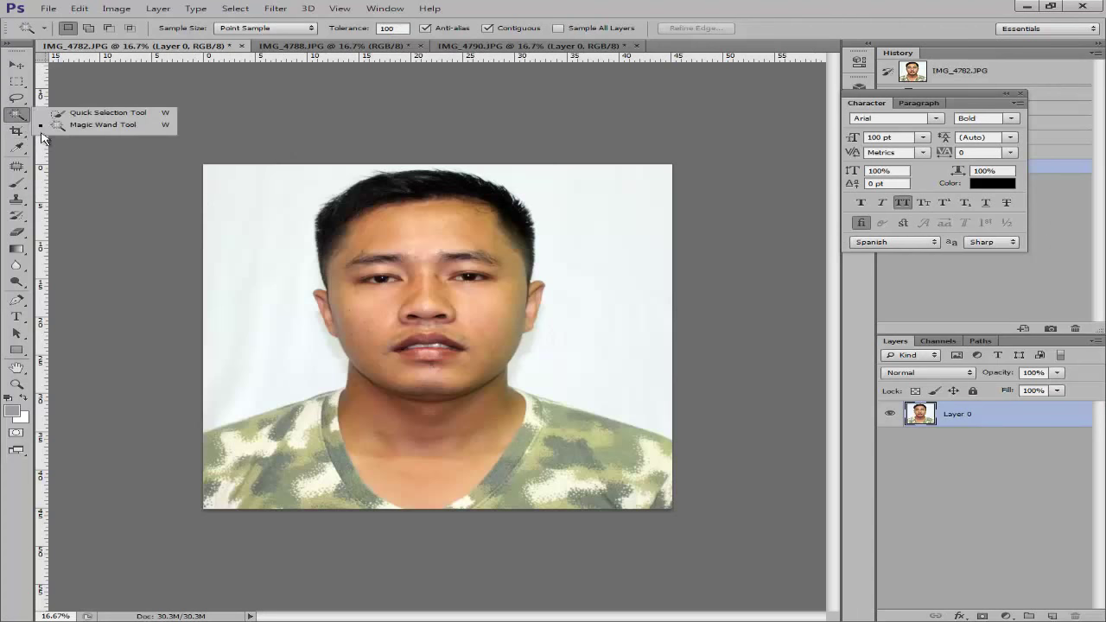
pyautogui.click(57, 128)
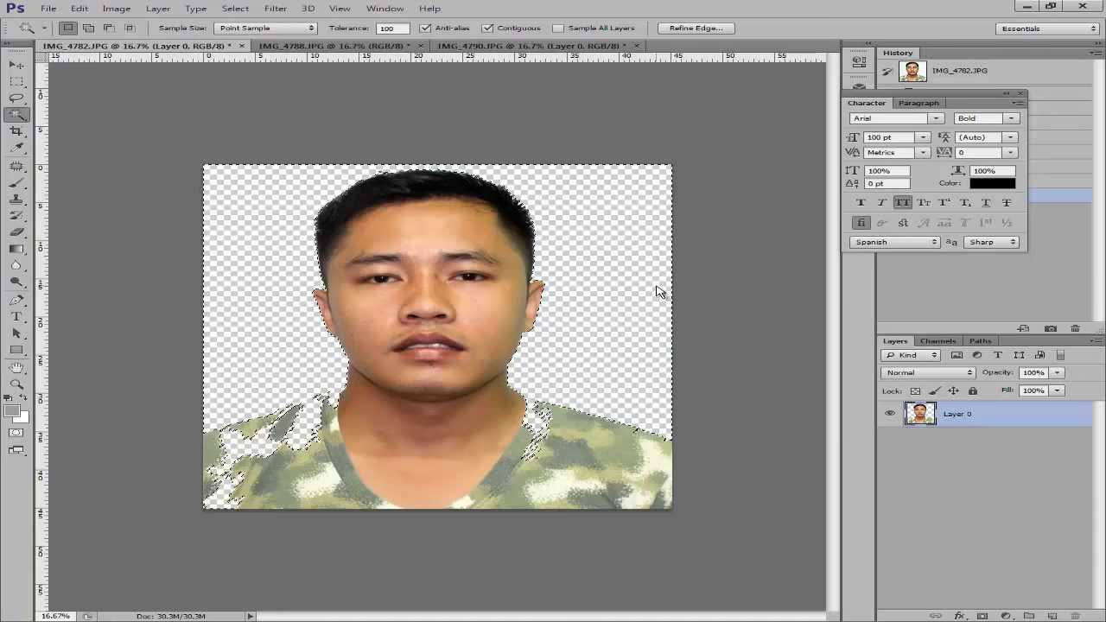
pyautogui.hotkey('ctrl', 'd')
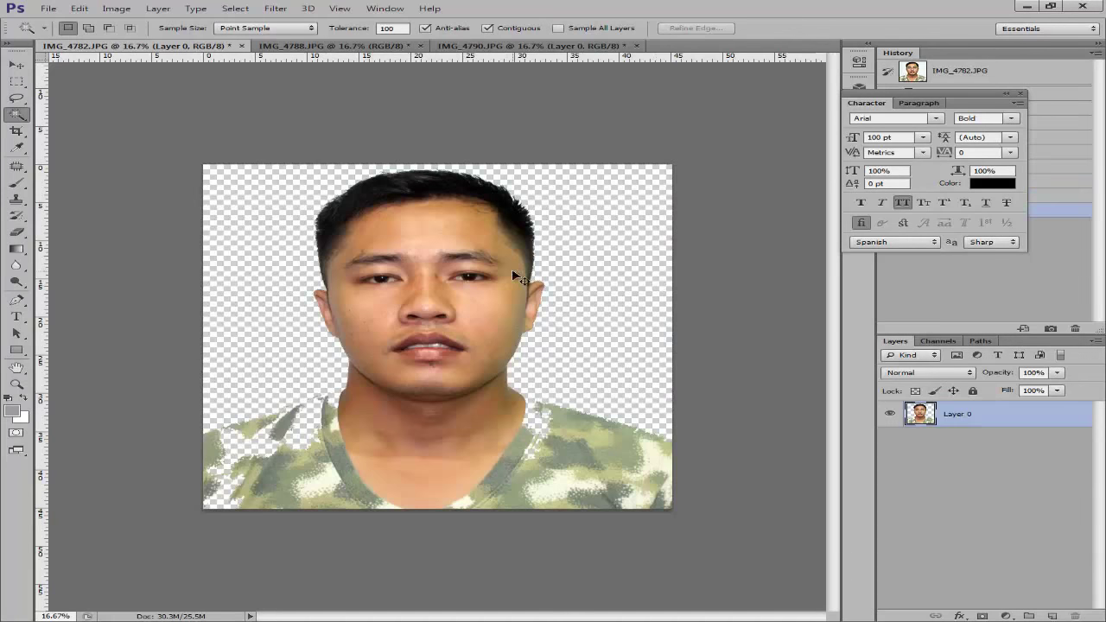
pyautogui.hotkey('ctrl', '+')
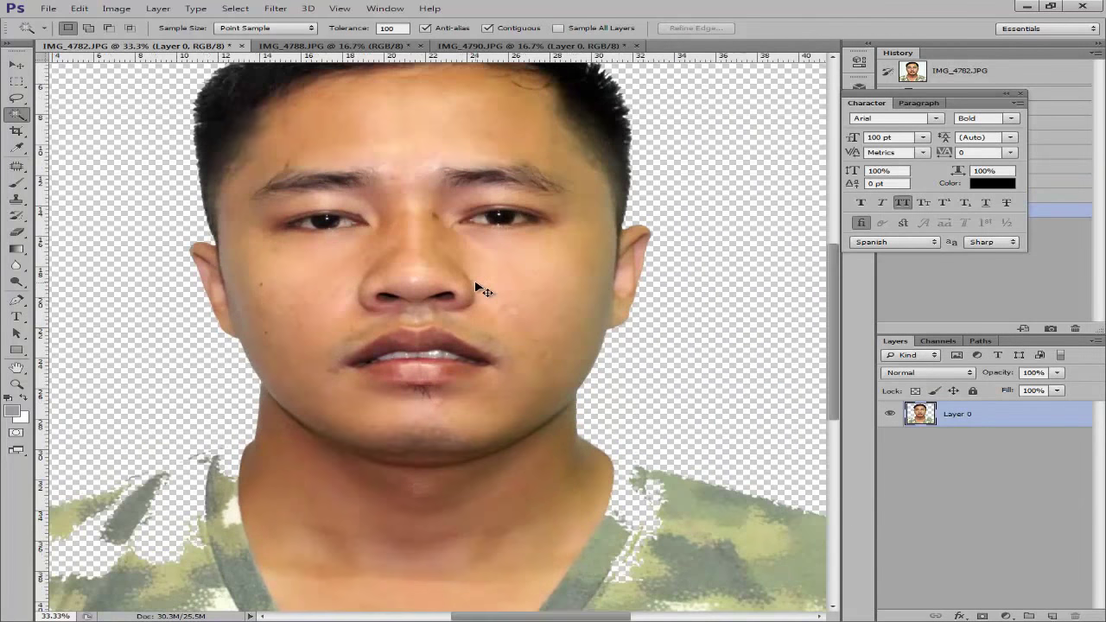
pyautogui.hotkey('ctrl', '-')
pyautogui.hotkey('ctrl', '+')
pyautogui.hotkey('ctrl', '+')
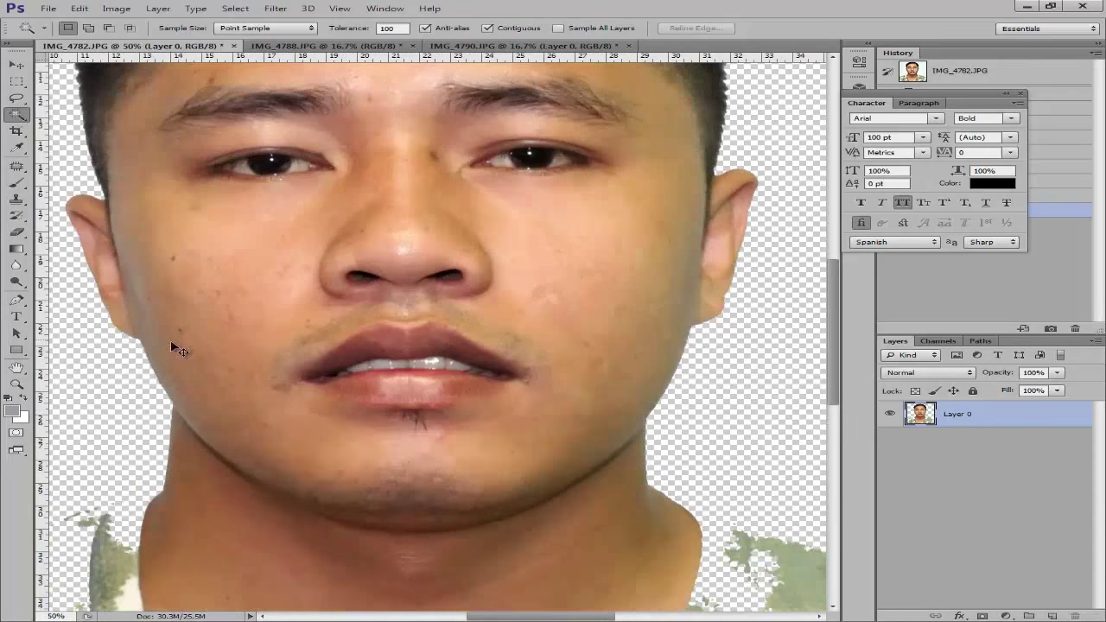
pyautogui.hotkey('ctrl', '+')
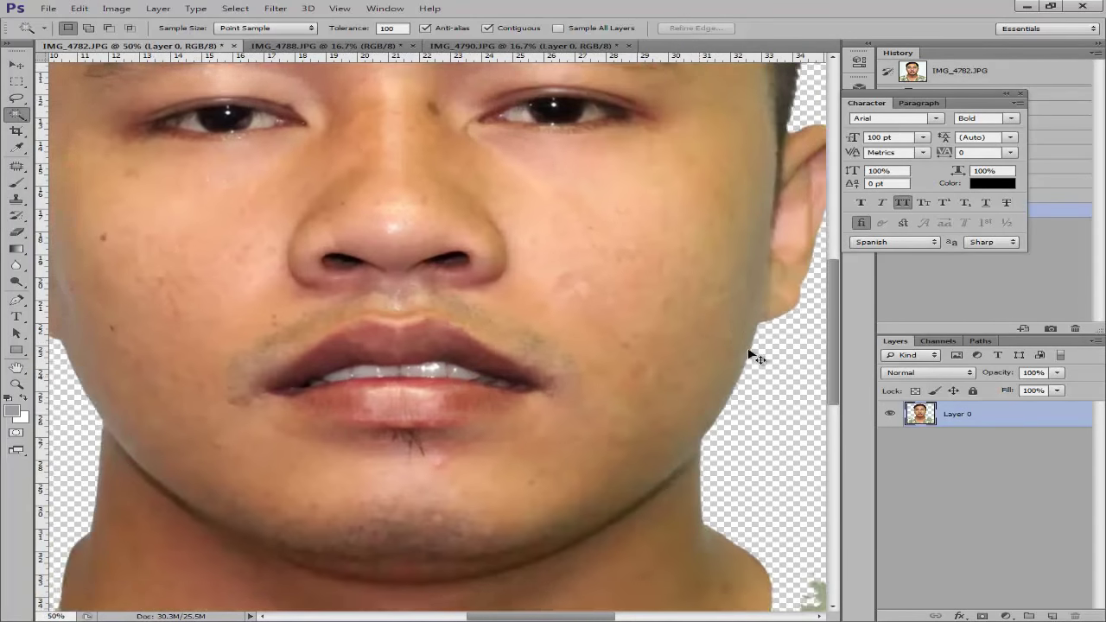
pyautogui.hotkey('ctrl', '-')
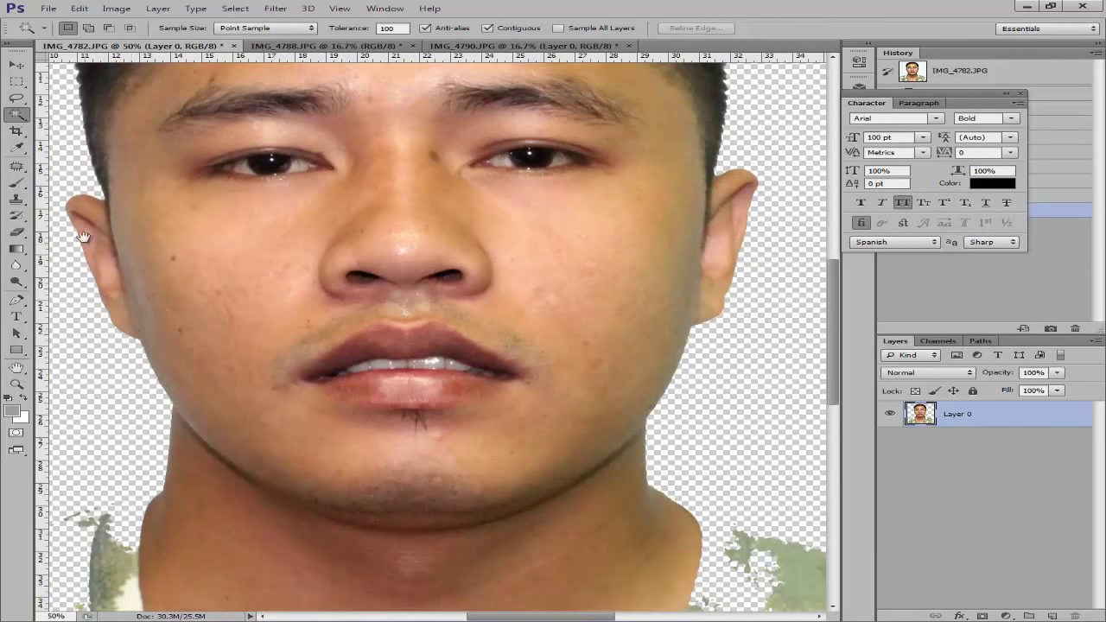
pyautogui.moveTo(83, 236); pyautogui.dragTo(251, 604)
pyautogui.moveTo(476, 103); pyautogui.dragTo(273, 231)
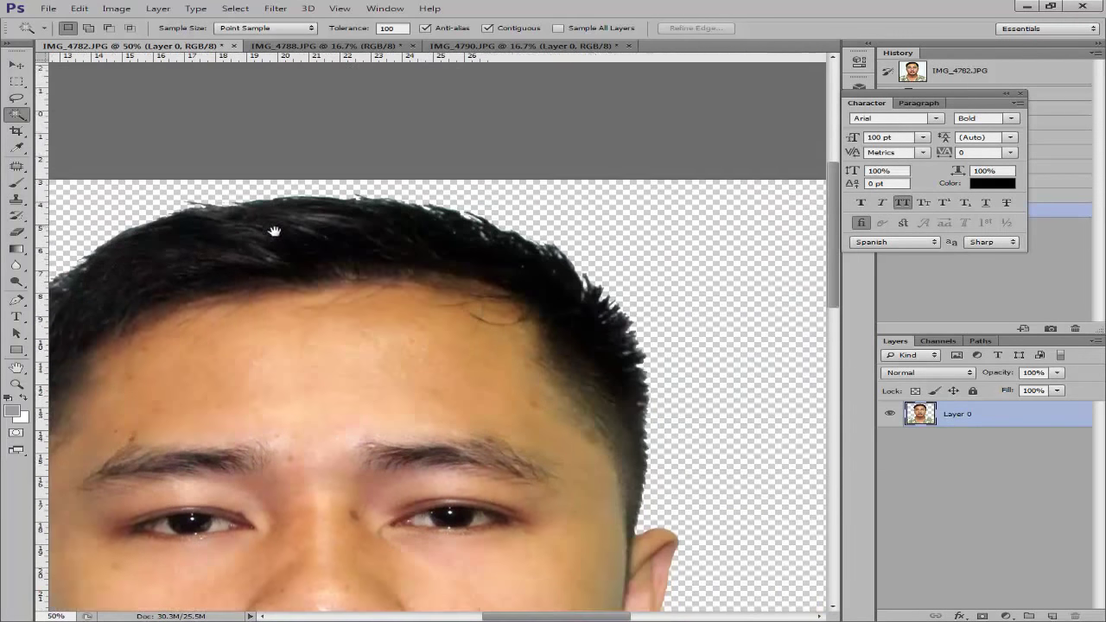
pyautogui.hotkey('ctrl', '-')
pyautogui.hotkey('ctrl', '-')
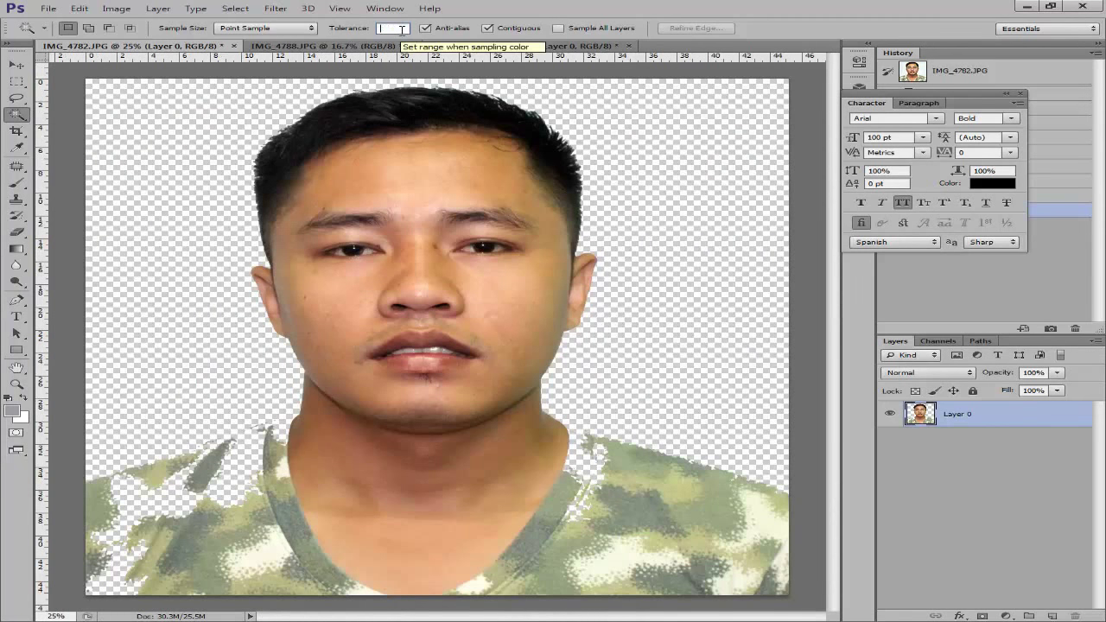
pyautogui.write('100')
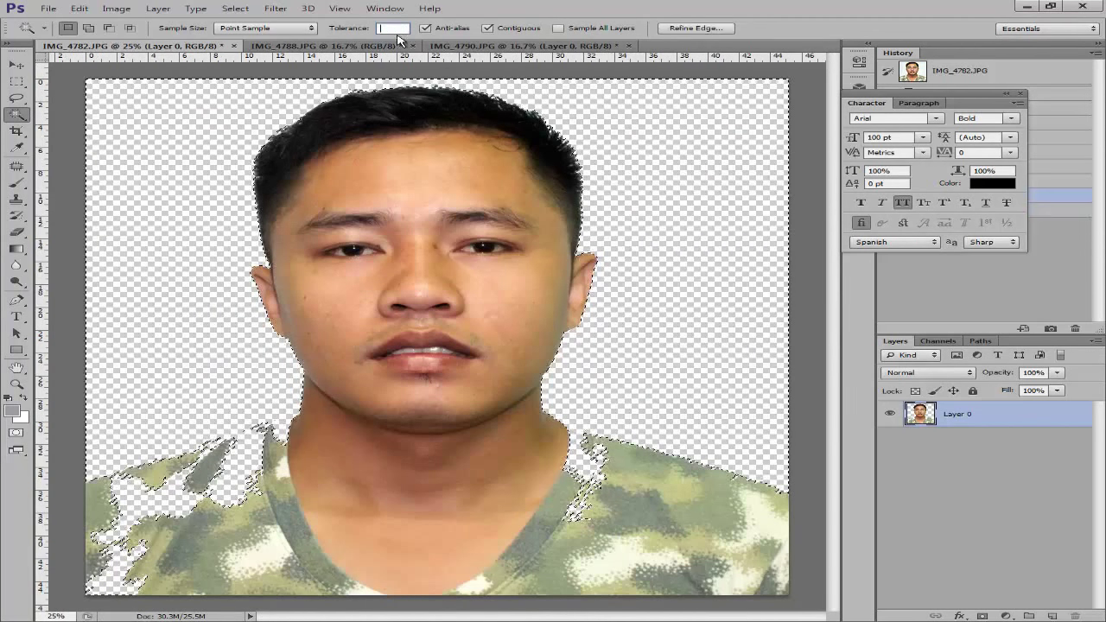
pyautogui.click(73, 151)
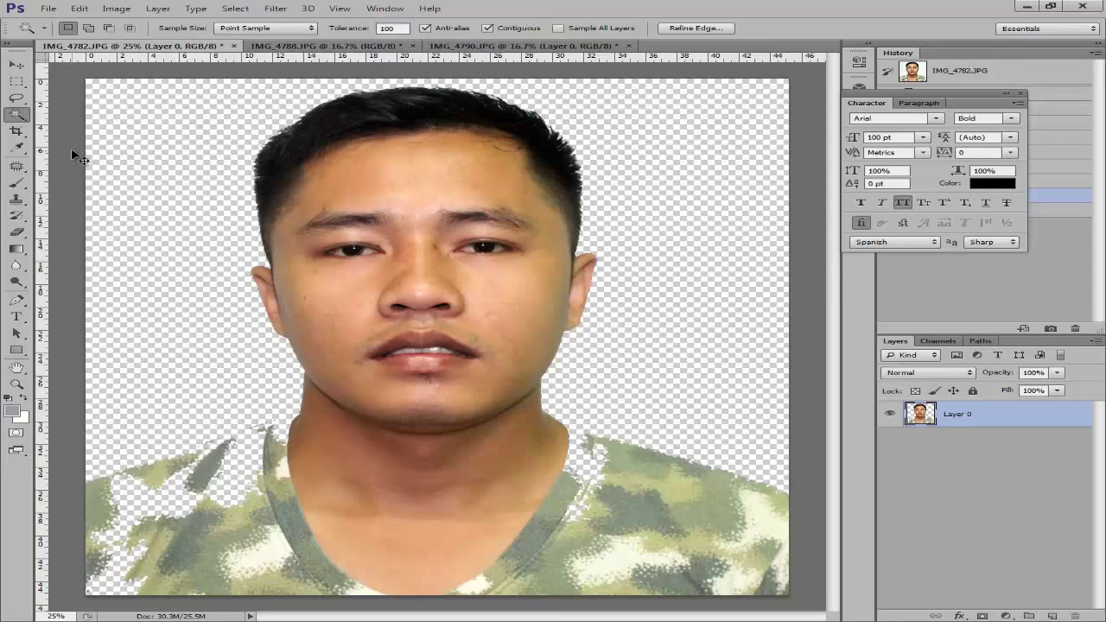
pyautogui.hotkey('ctrl', 'd')
pyautogui.hotkey('ctrl', 'alt', 'z')
pyautogui.hotkey('ctrl', 'alt', 'z')
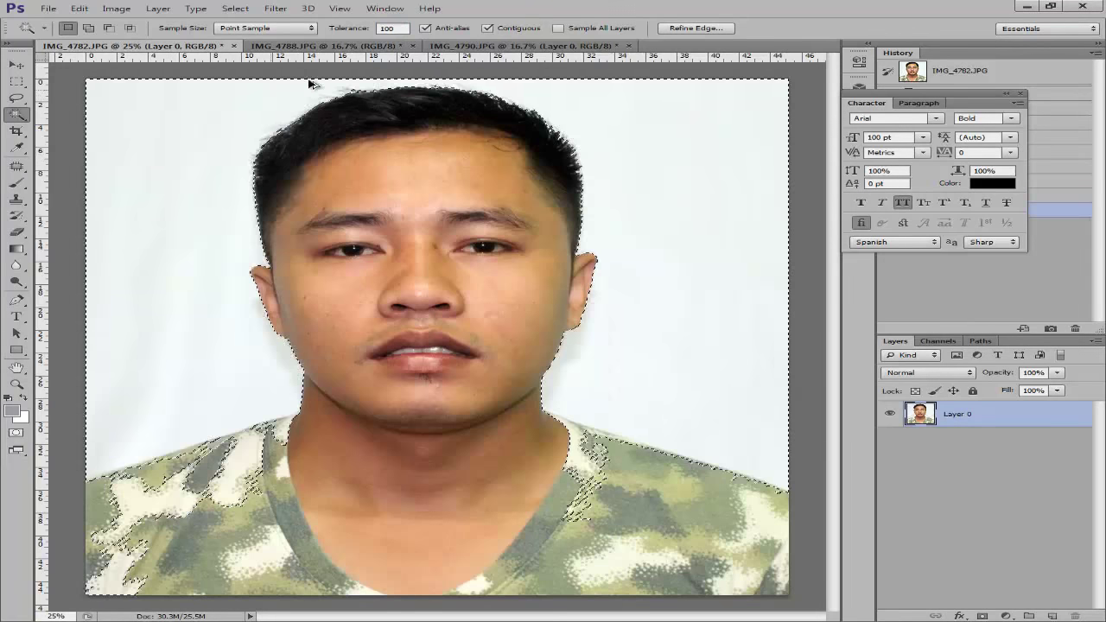
pyautogui.hotkey('ctrl', 'd')
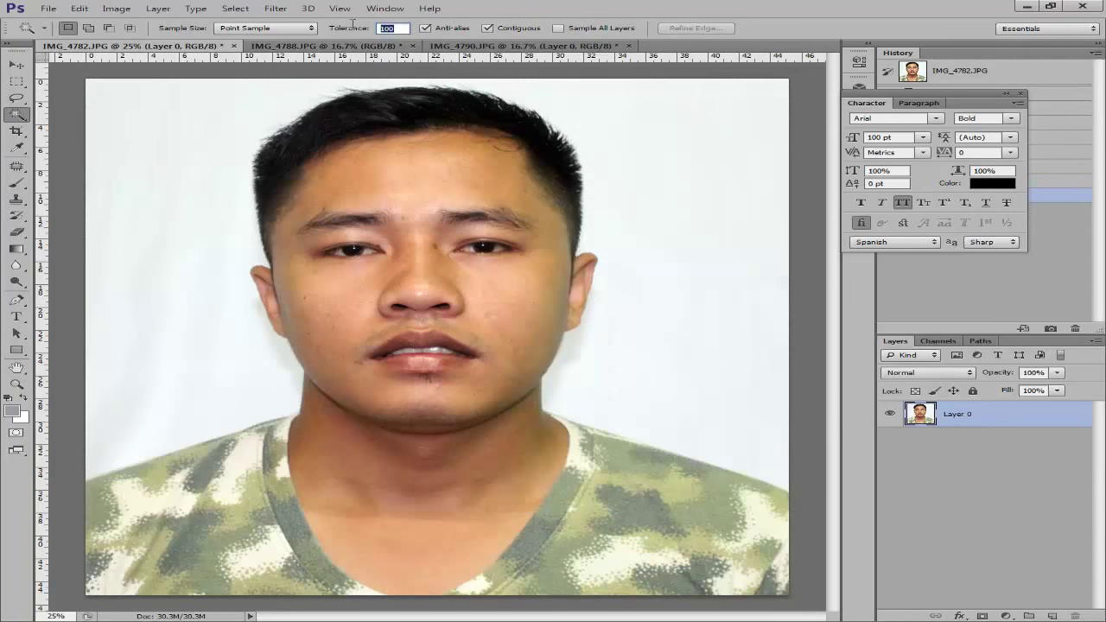
# Delete the white background at Tolerance 50, inspect the top edge, then undo it.
pyautogui.write('50')
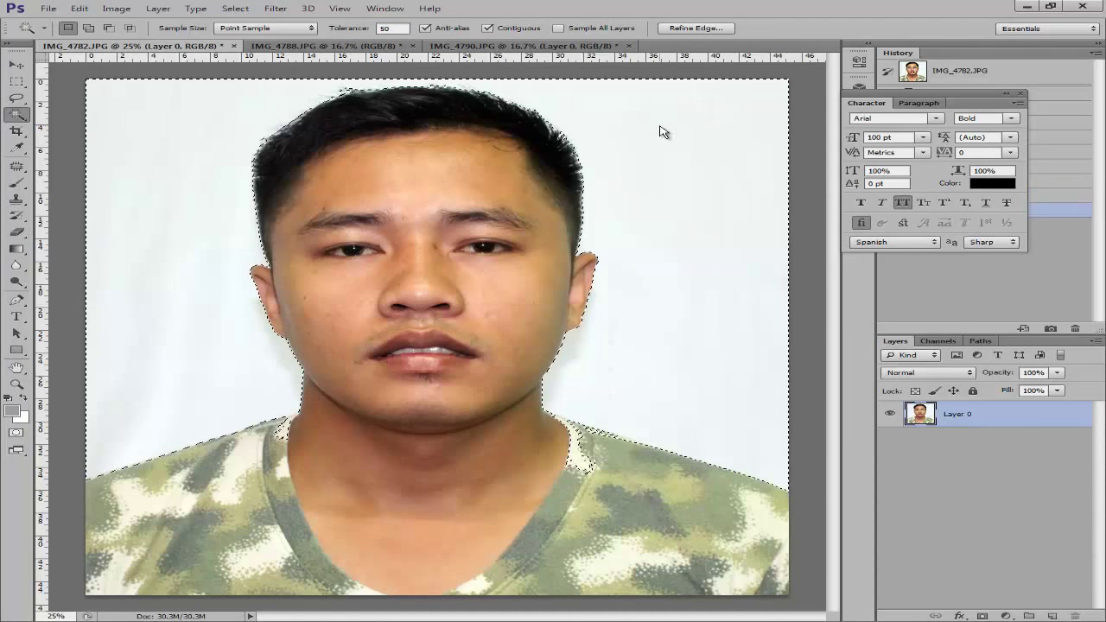
pyautogui.click(738, 280)
pyautogui.press('Delete')
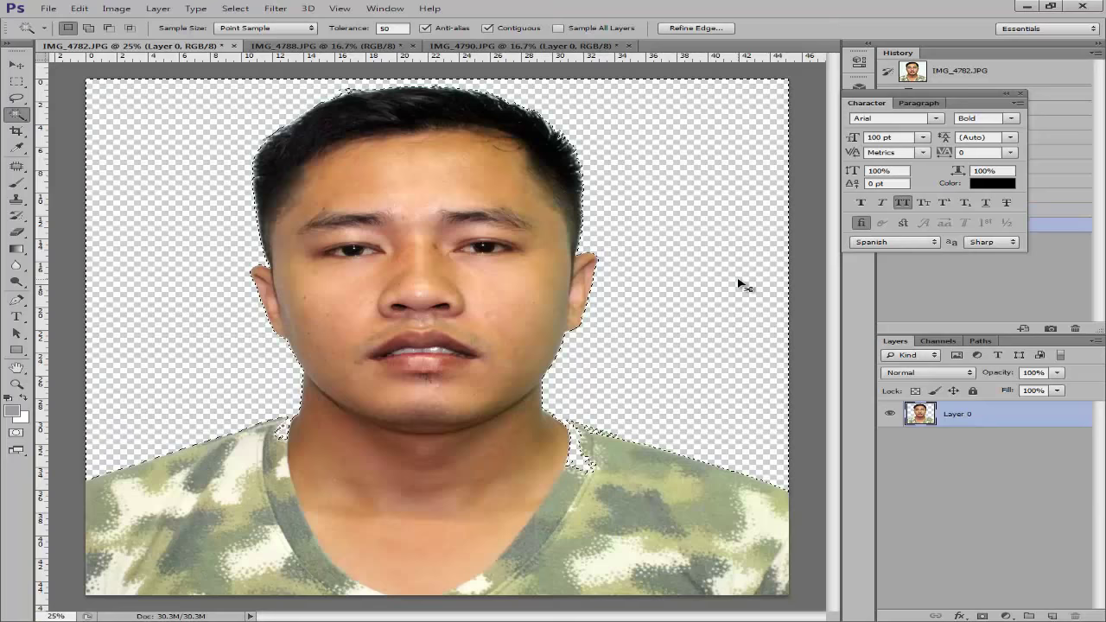
pyautogui.hotkey('ctrl', 'd')
pyautogui.hotkey('ctrl', '+')
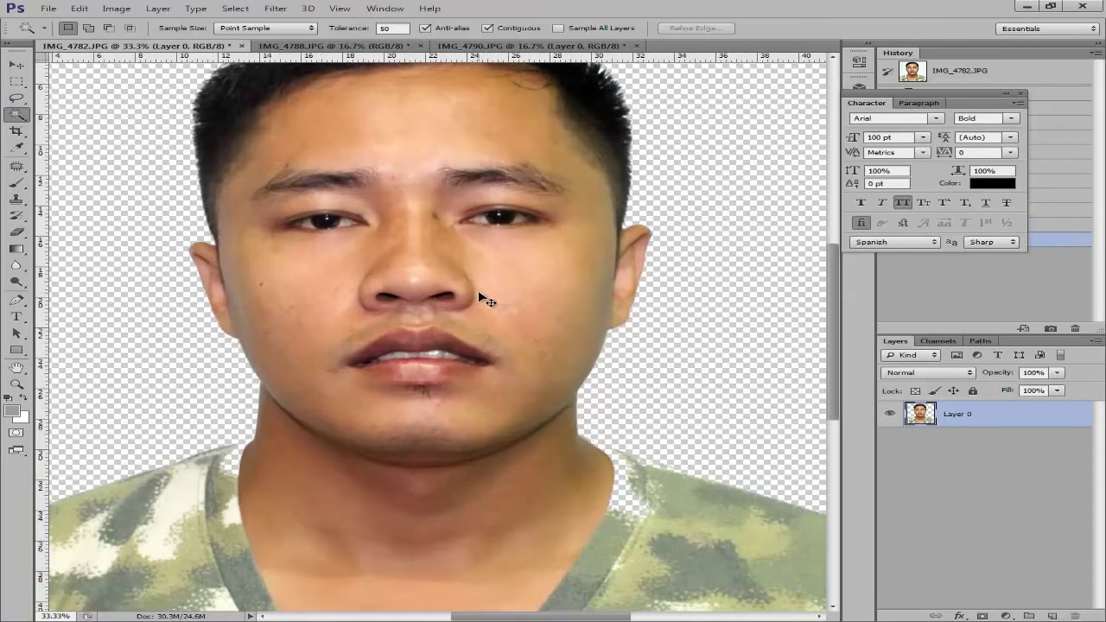
pyautogui.moveTo(536, 153); pyautogui.dragTo(533, 340)
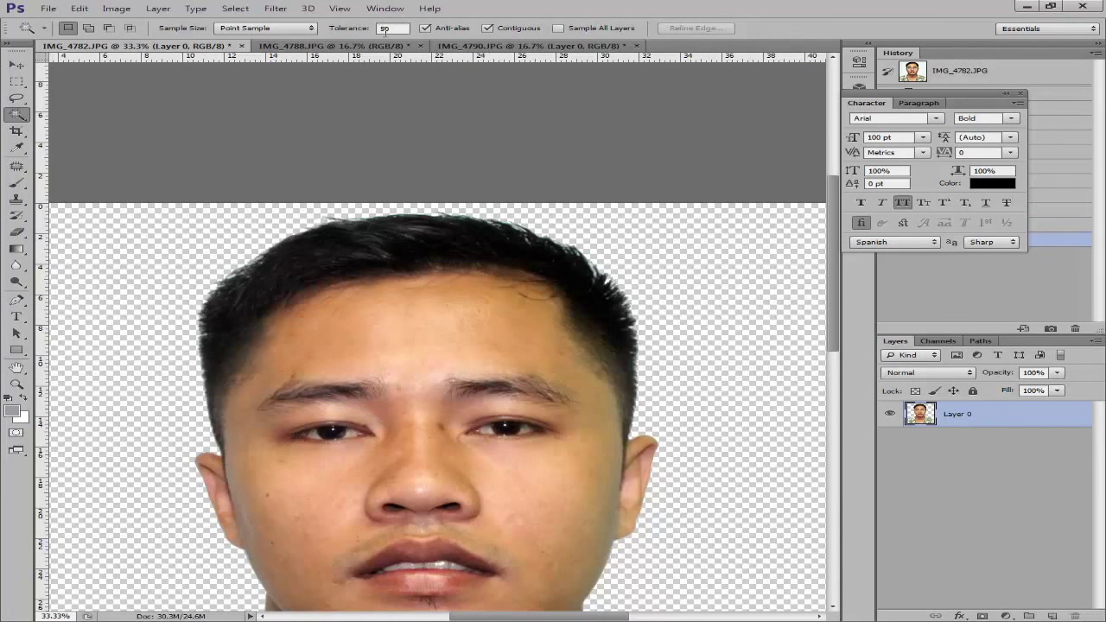
pyautogui.hotkey('ctrl', 'alt', 'z')
pyautogui.hotkey('ctrl', 'alt', 'z')
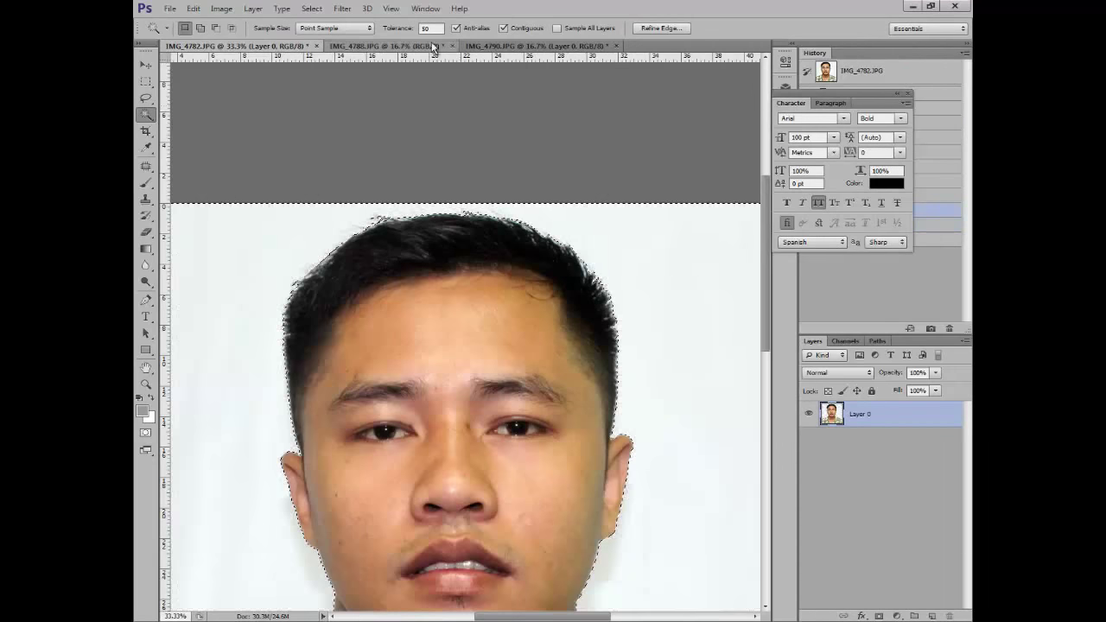
# Retry the background deletion at Tolerance 100, then undo it.
pyautogui.click(432, 28)
pyautogui.write('100')
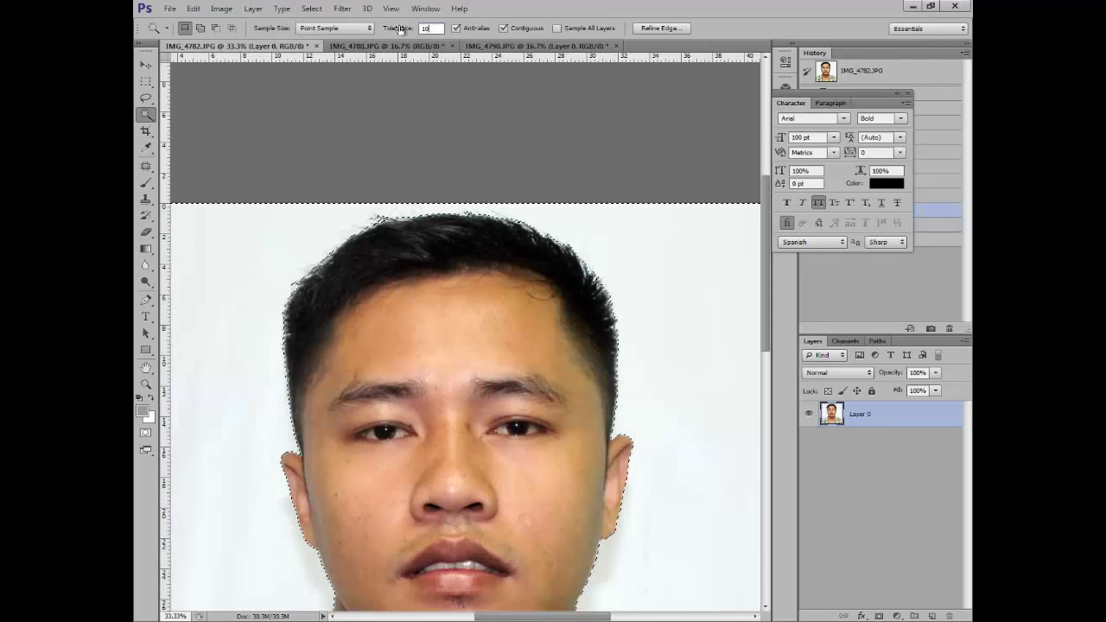
pyautogui.click(717, 319)
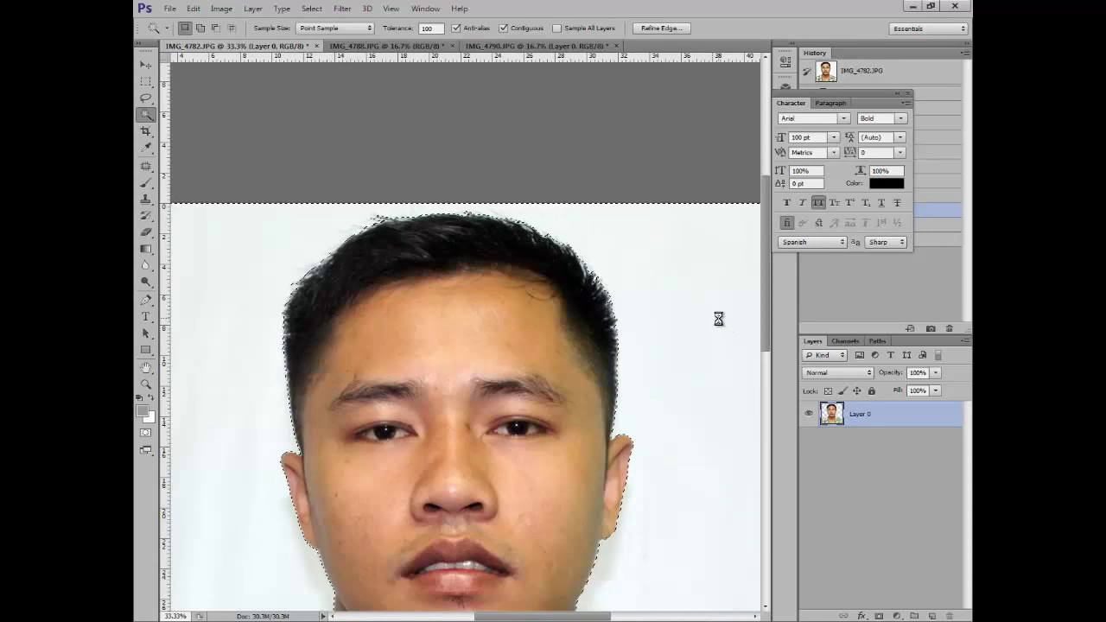
pyautogui.press('Delete')
pyautogui.hotkey('ctrl', 'd')
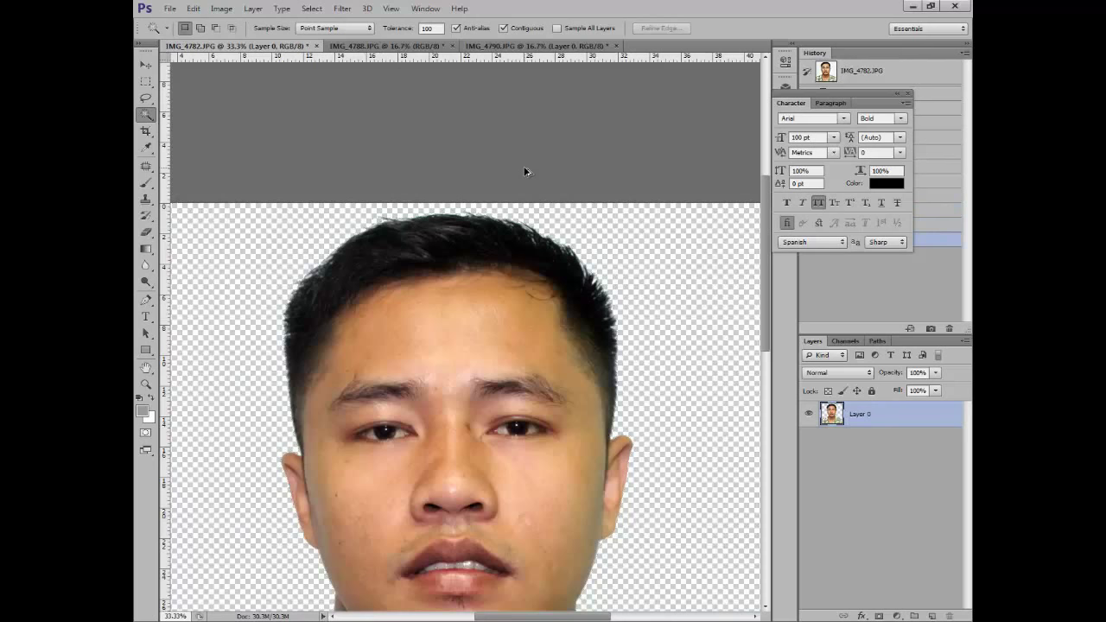
pyautogui.hotkey('ctrl', 'alt', 'z')
pyautogui.hotkey('ctrl', 'alt', 'z')
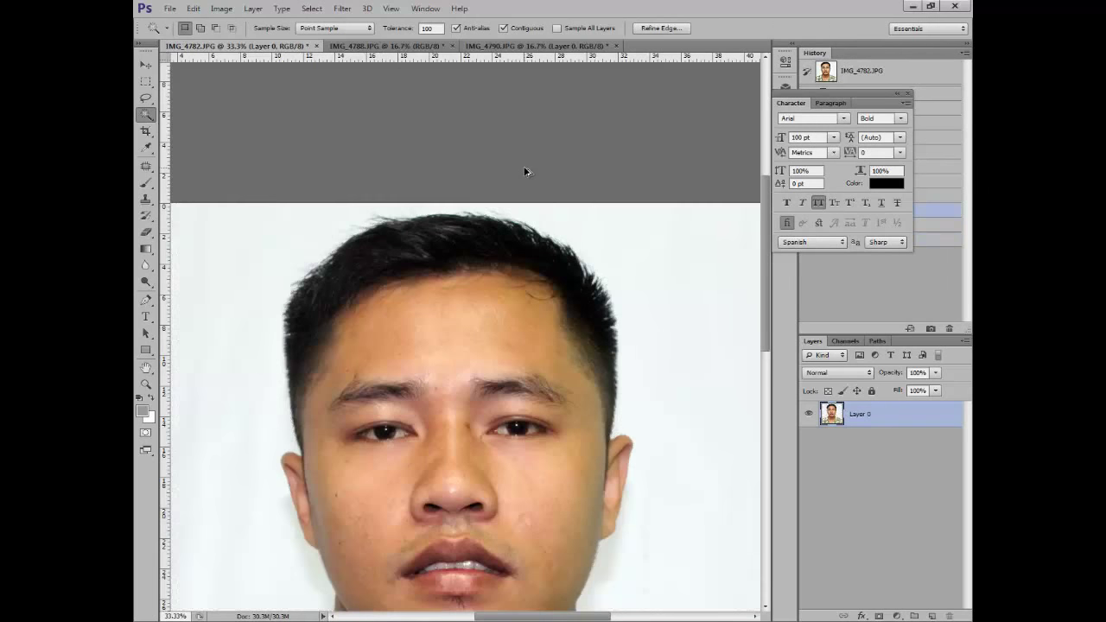
pyautogui.hotkey('ctrl', 'alt', 'z')
# Select and delete the white background around the man, deselect, and zoom to check edges.
pyautogui.click(645, 263)
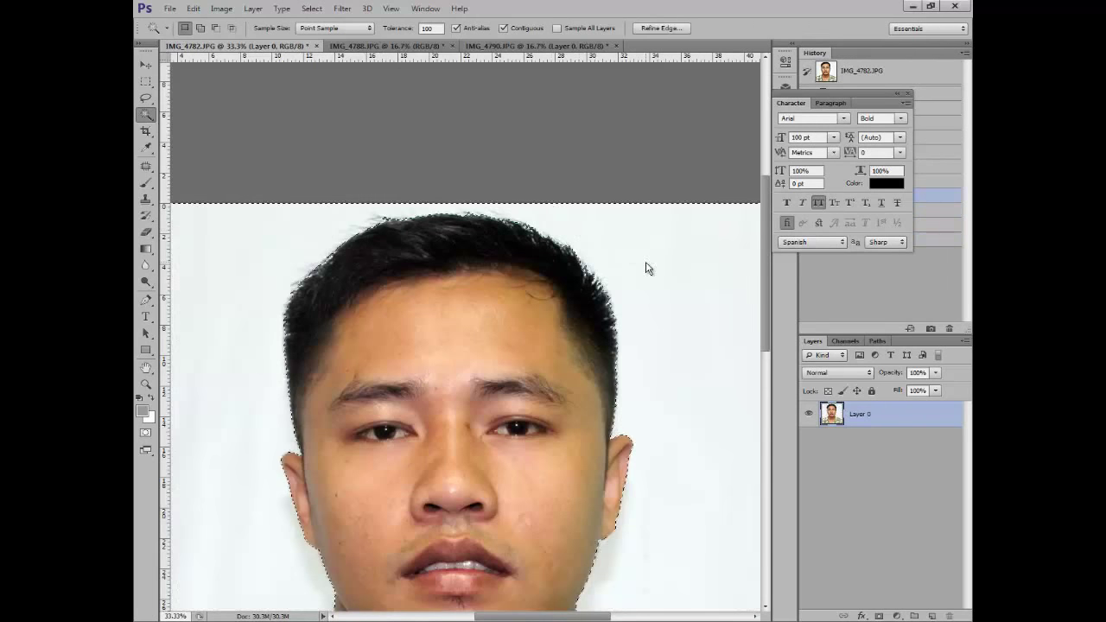
pyautogui.press('Delete')
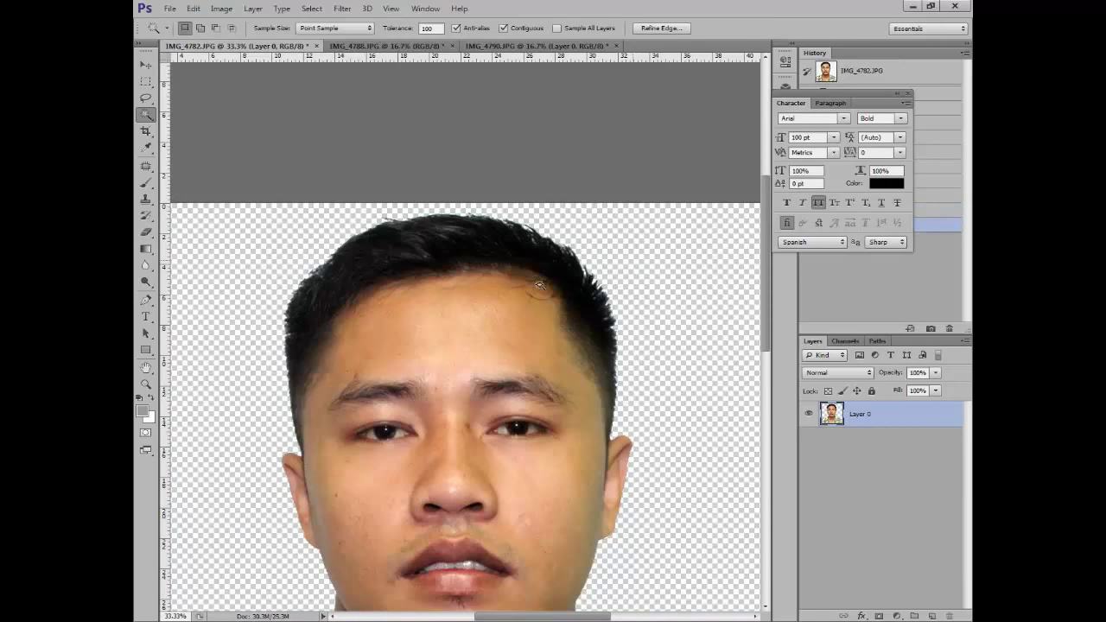
pyautogui.hotkey('ctrl', 'd')
pyautogui.hotkey('ctrl', '-')
pyautogui.hotkey('ctrl', '-')
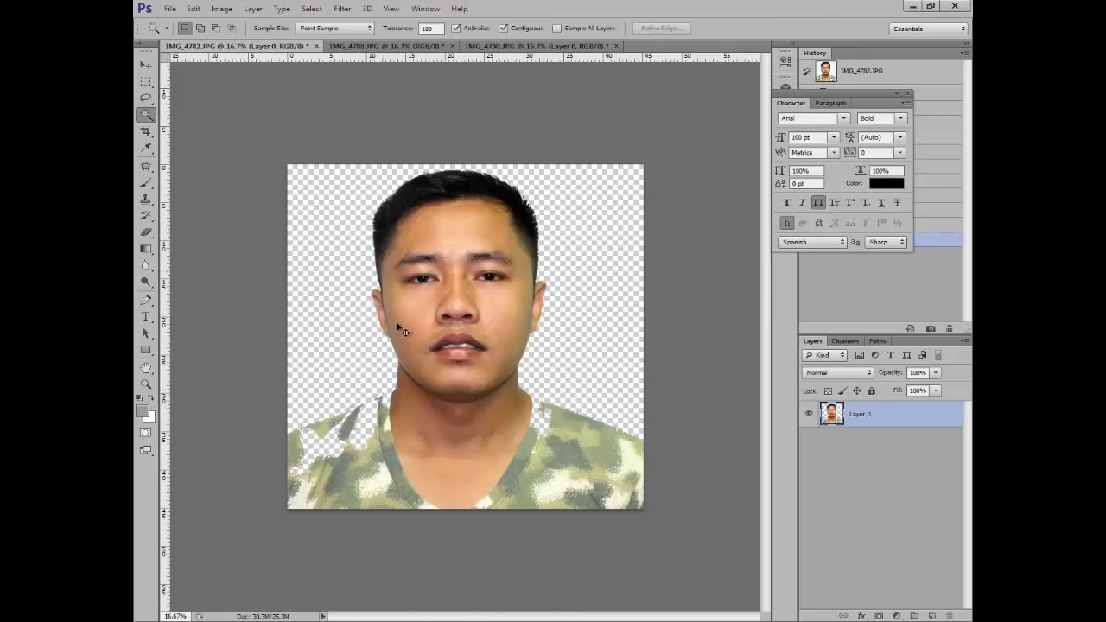
pyautogui.hotkey('ctrl', '+')
pyautogui.hotkey('ctrl', '+')
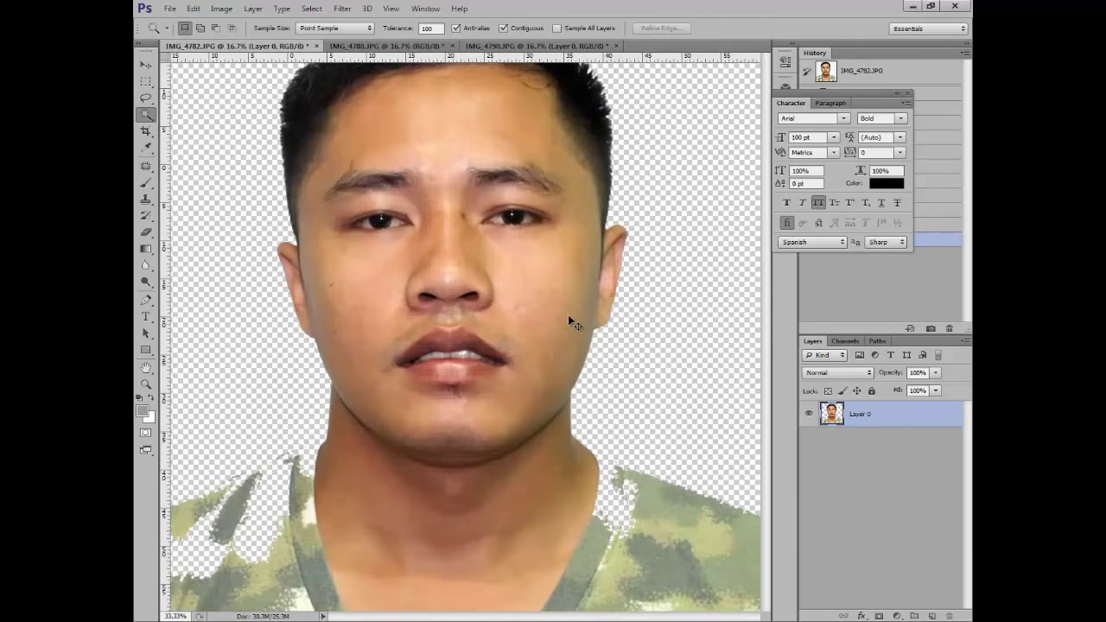
pyautogui.hotkey('ctrl', '-')
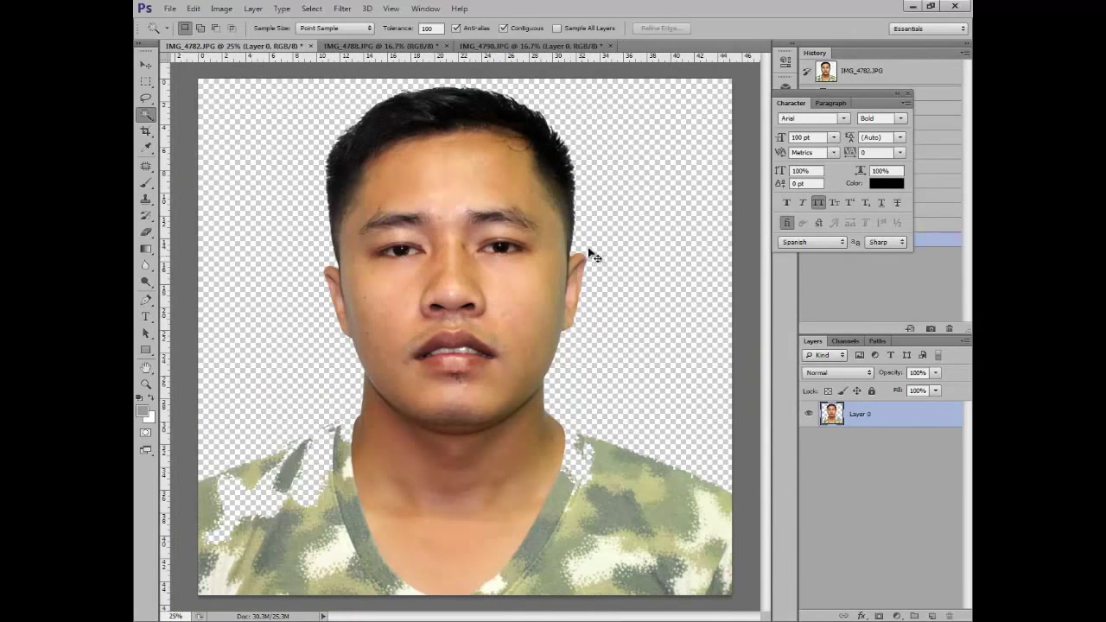
pyautogui.hotkey('ctrl', '-')
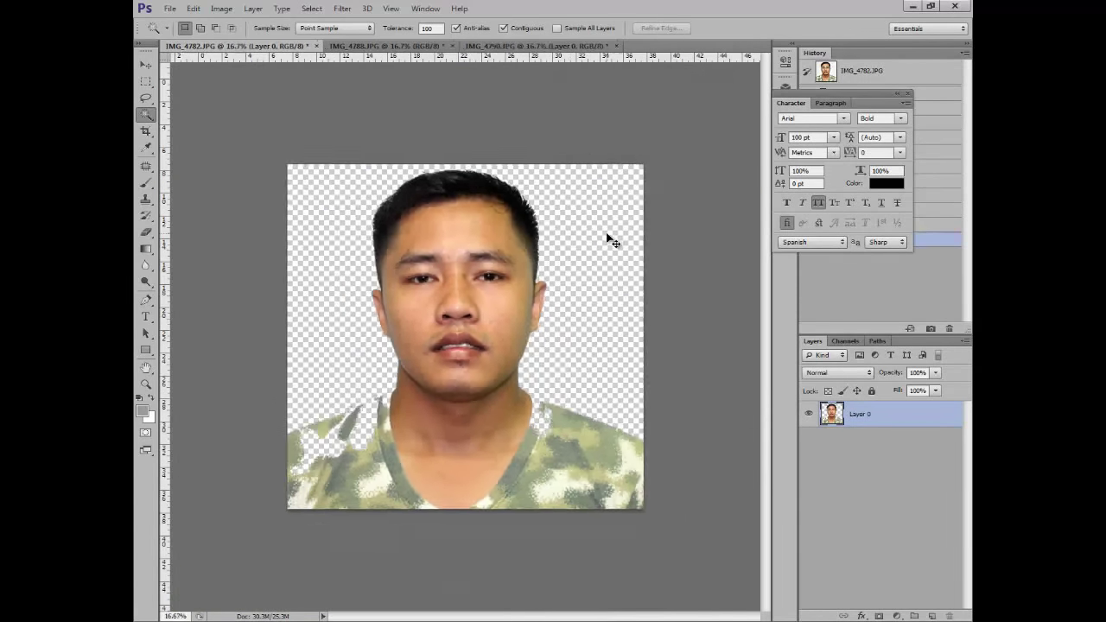
pyautogui.hotkey('ctrl', '+')
pyautogui.hotkey('ctrl', '+')
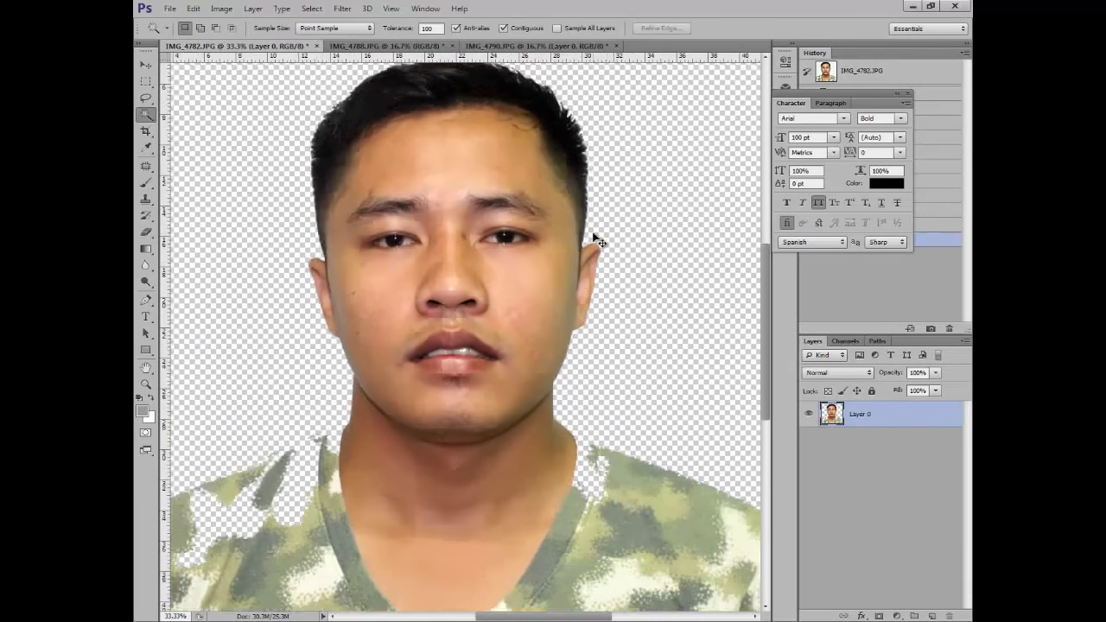
pyautogui.hotkey('ctrl', '-')
pyautogui.hotkey('ctrl', '-')
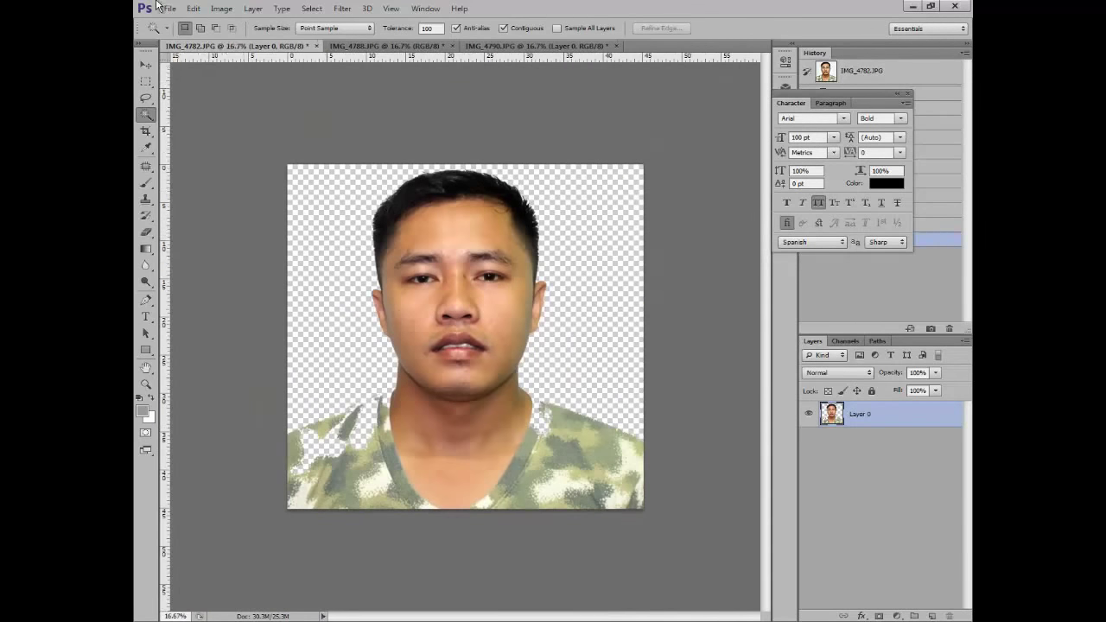
# Browse to E:\formal cloth template and dismiss the error from the female template archive.
pyautogui.click(170, 8)
pyautogui.click(179, 32)
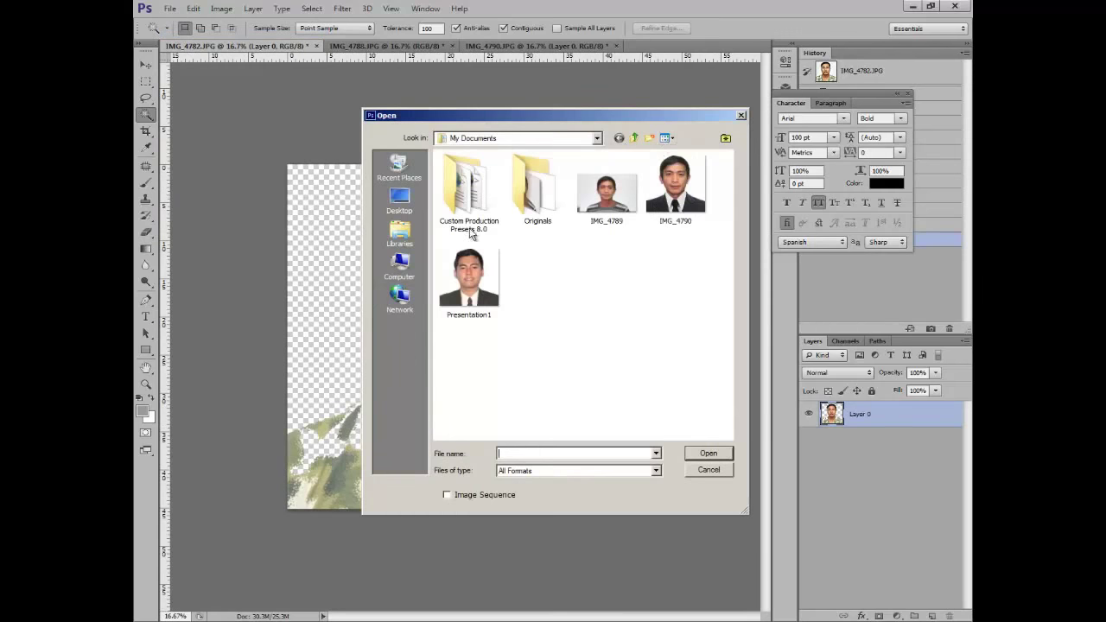
pyautogui.click(399, 265)
pyautogui.doubleClick(641, 179)
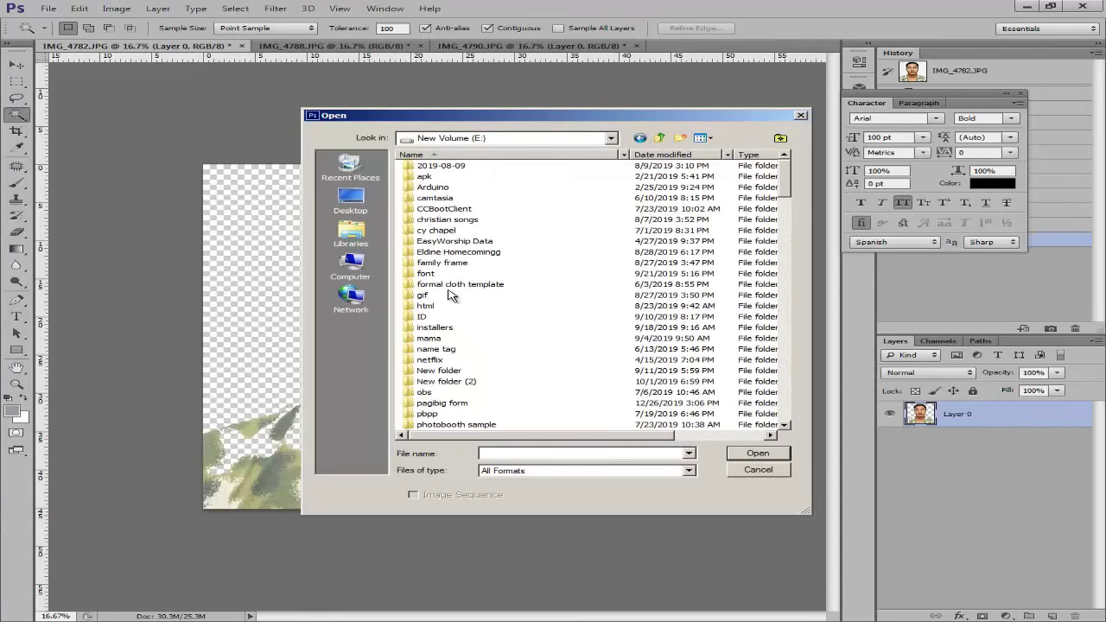
pyautogui.doubleClick(451, 285)
pyautogui.doubleClick(447, 187)
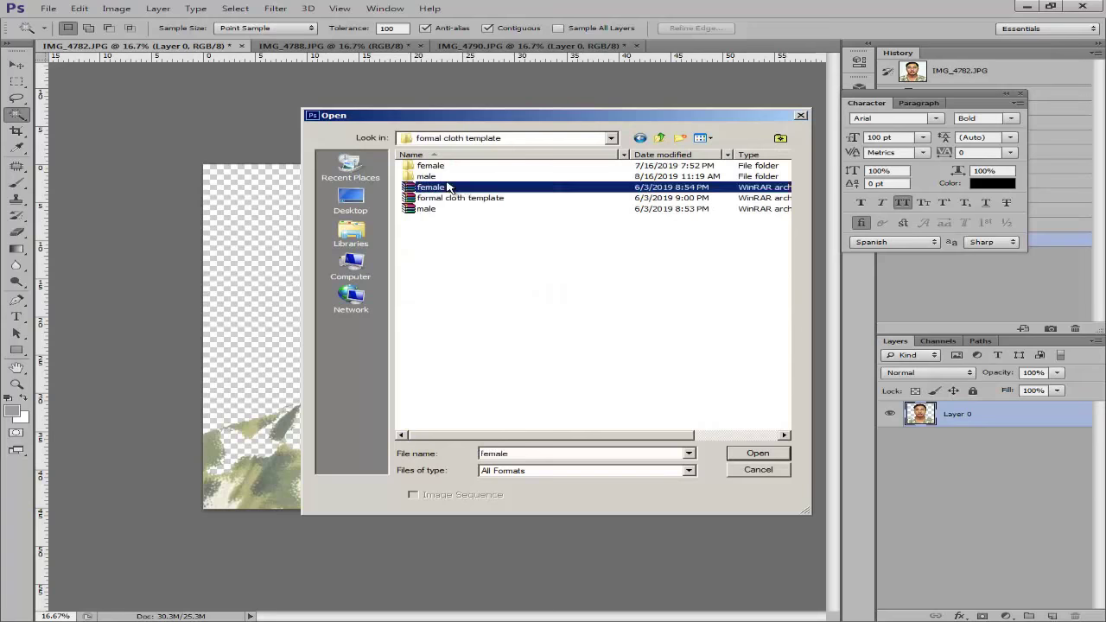
pyautogui.click(560, 240)
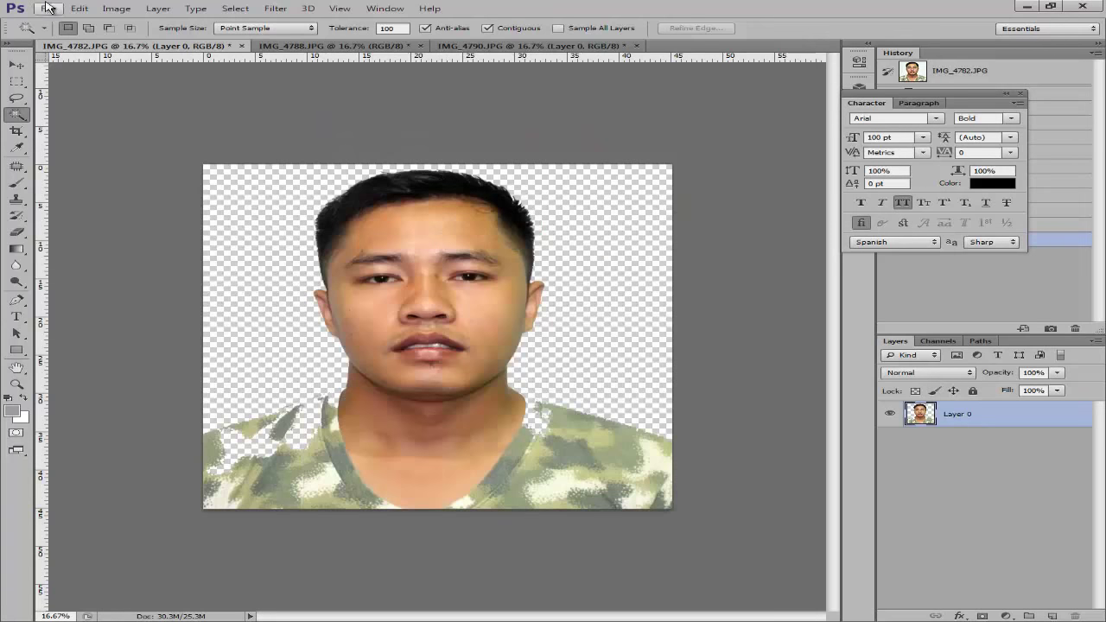
# Open 1.psd from the male template folder.
pyautogui.click(48, 8)
pyautogui.click(61, 33)
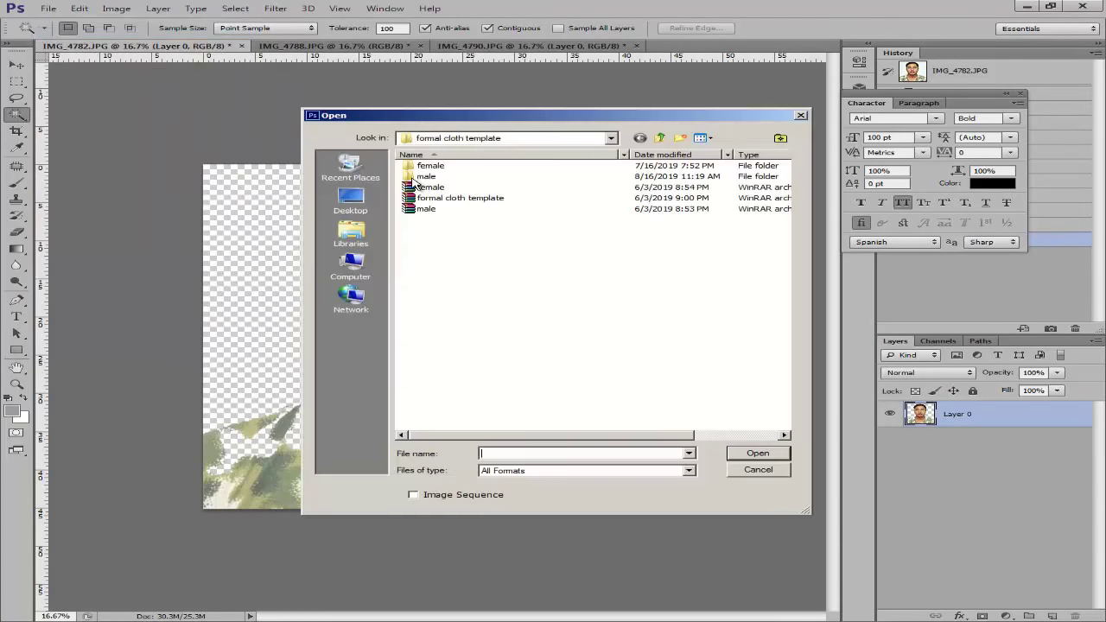
pyautogui.doubleClick(421, 178)
pyautogui.click(635, 200)
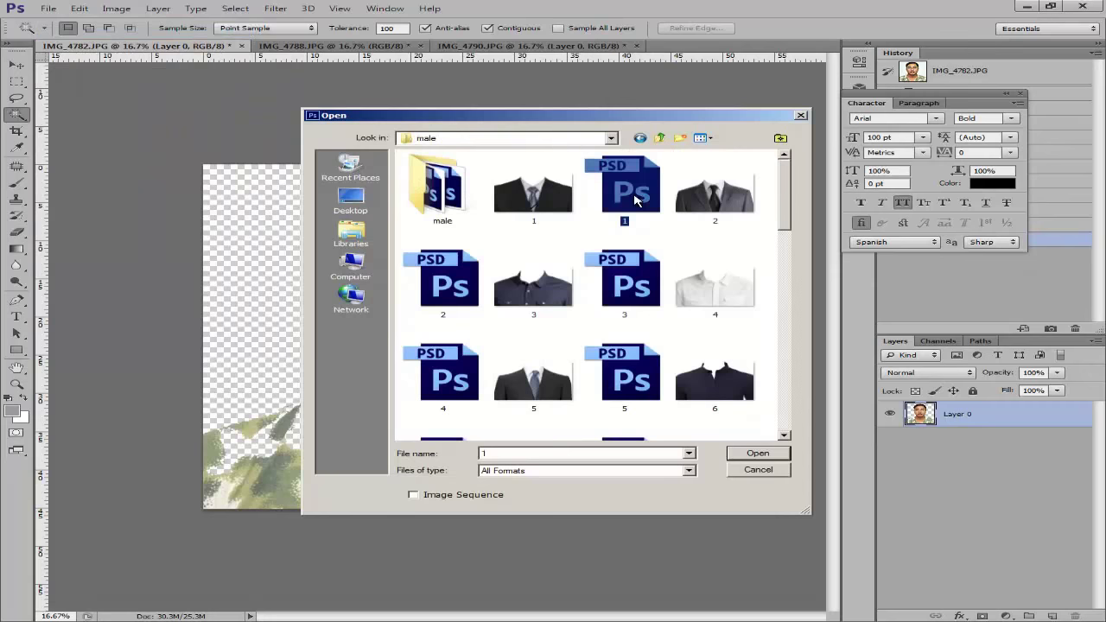
pyautogui.doubleClick(635, 198)
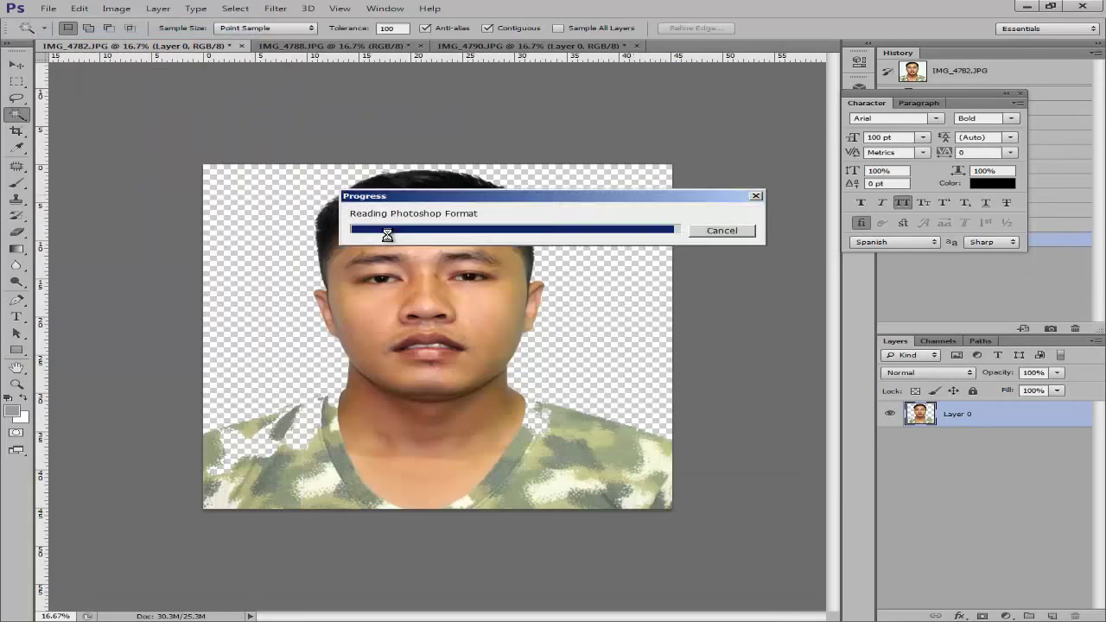
# Move the suit onto the man's photo and scale it to about 96% under his neck.
pyautogui.press('v')
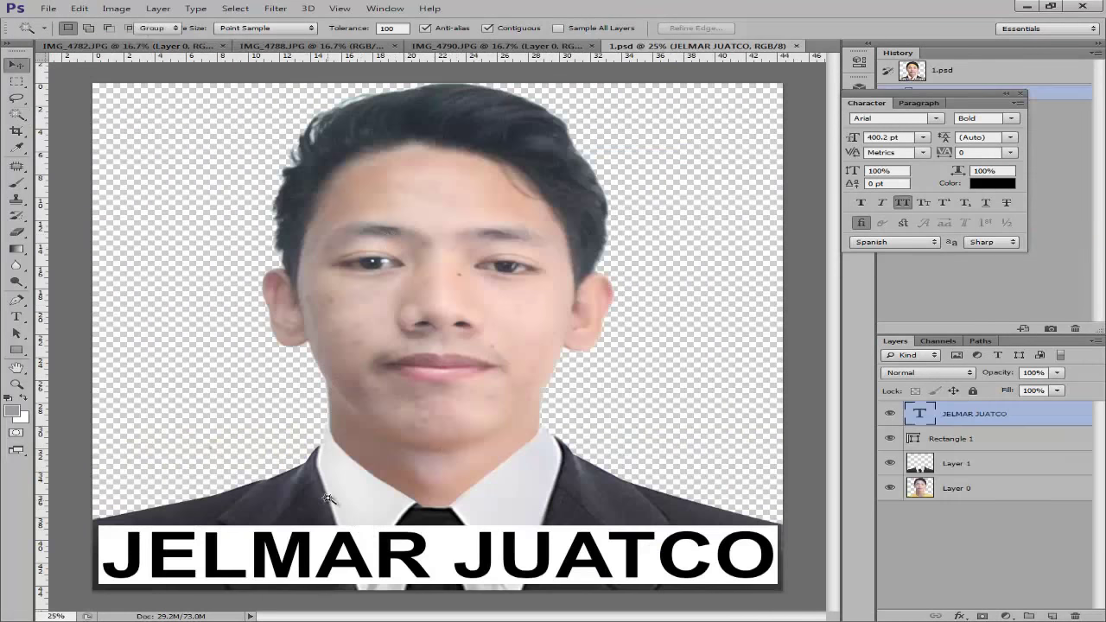
pyautogui.moveTo(340, 475)
pyautogui.mouseDown()
pyautogui.moveTo(173, 47)
pyautogui.moveTo(147, 52)
pyautogui.moveTo(317, 413)
pyautogui.moveTo(390, 462)
pyautogui.moveTo(343, 477)
pyautogui.mouseUp()
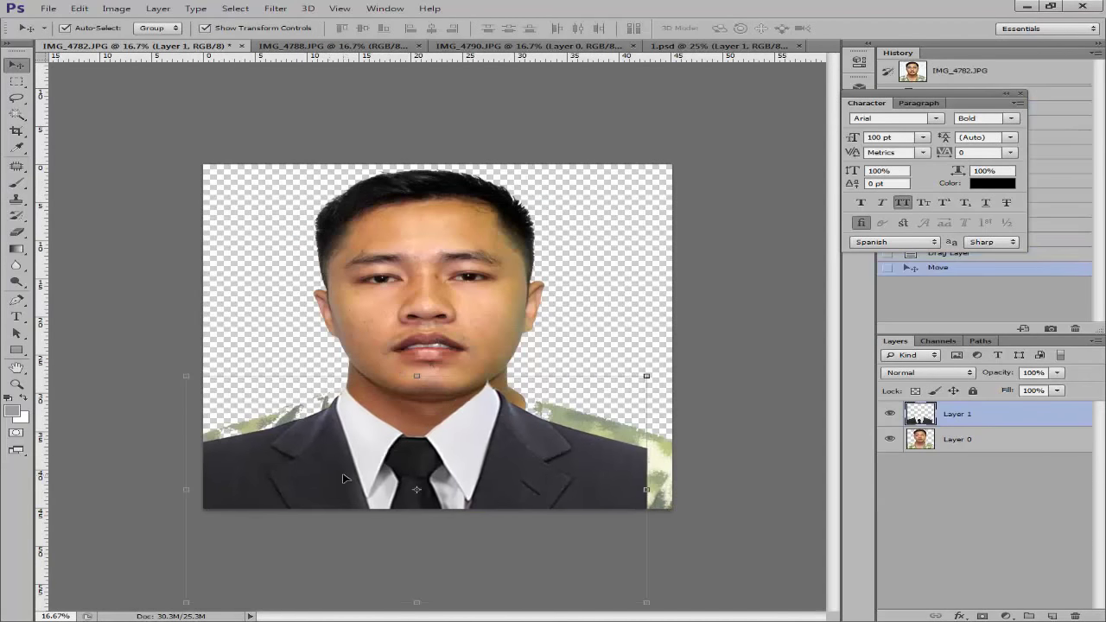
pyautogui.moveTo(650, 377); pyautogui.dragTo(722, 338)
pyautogui.moveTo(545, 465)
pyautogui.mouseDown()
pyautogui.moveTo(518, 491)
pyautogui.moveTo(549, 464)
pyautogui.mouseUp()
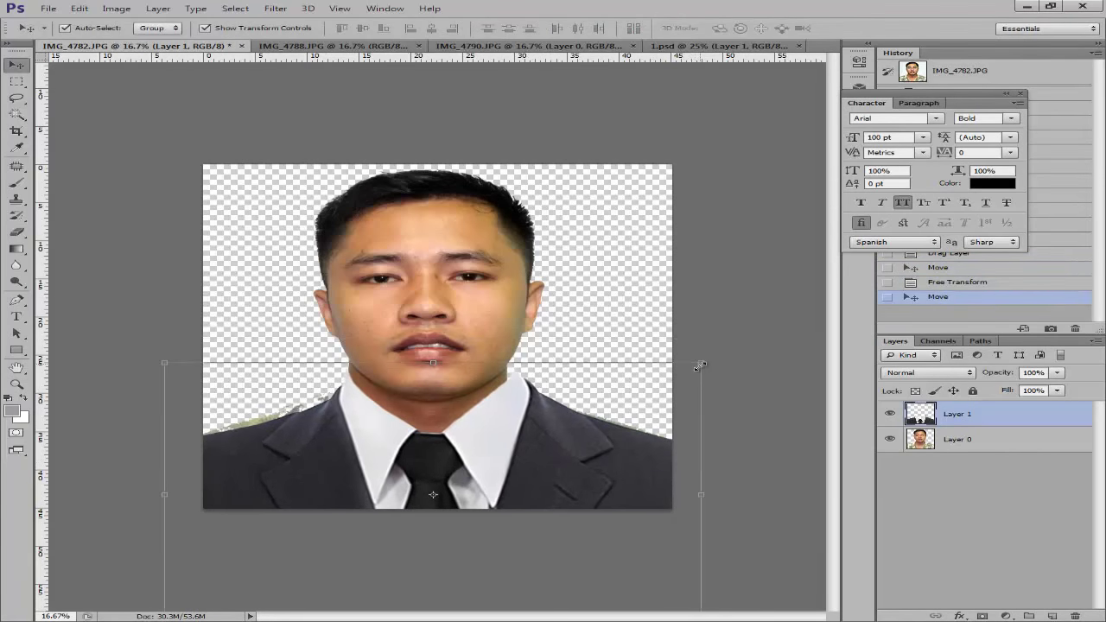
pyautogui.moveTo(699, 364); pyautogui.dragTo(679, 375)
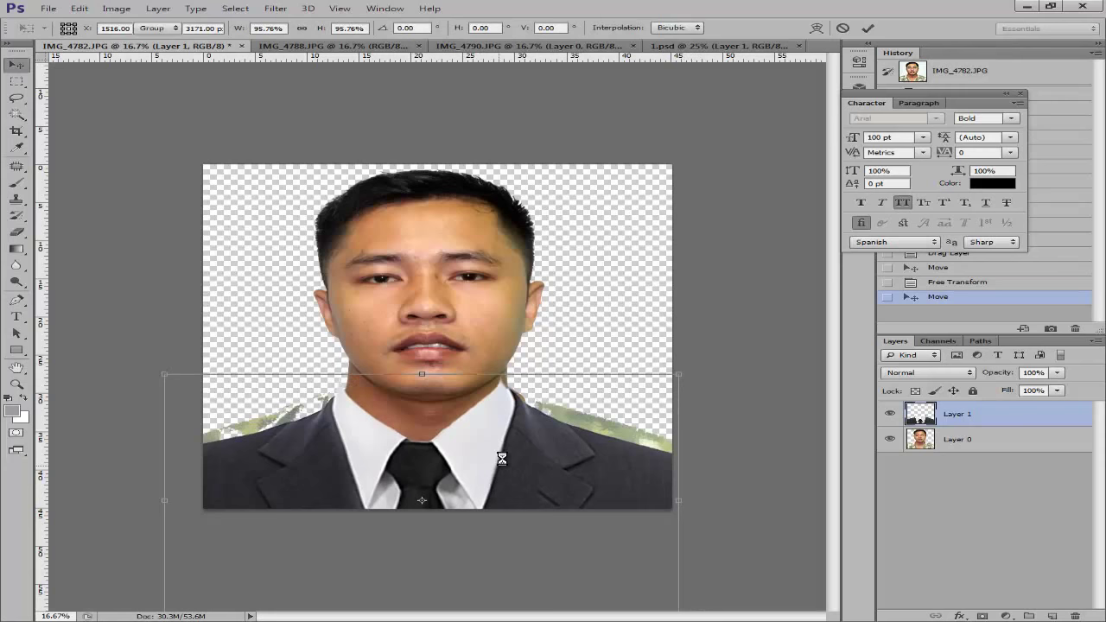
pyautogui.press('Return')
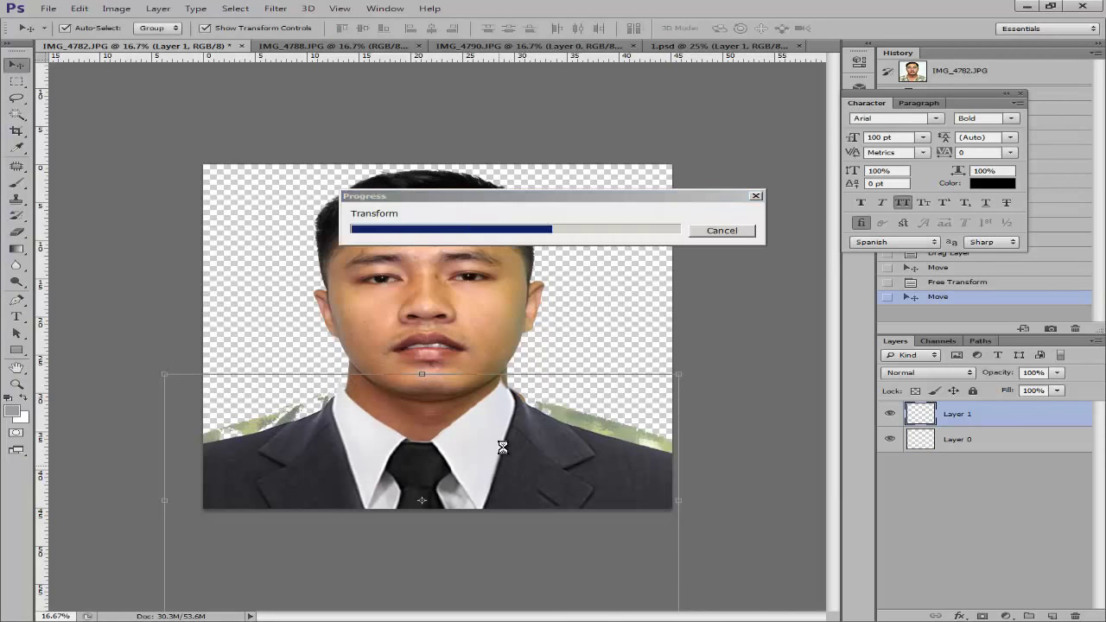
# Nudge the suit right, up, then slightly down, and select Layer 0 below.
pyautogui.press('Right')
pyautogui.press('Right')
pyautogui.press('Right')
pyautogui.press('Right')
pyautogui.press('Right')
pyautogui.press('Right')
pyautogui.press('Right')
pyautogui.press('Right')
pyautogui.press('Right')
pyautogui.press('Right')
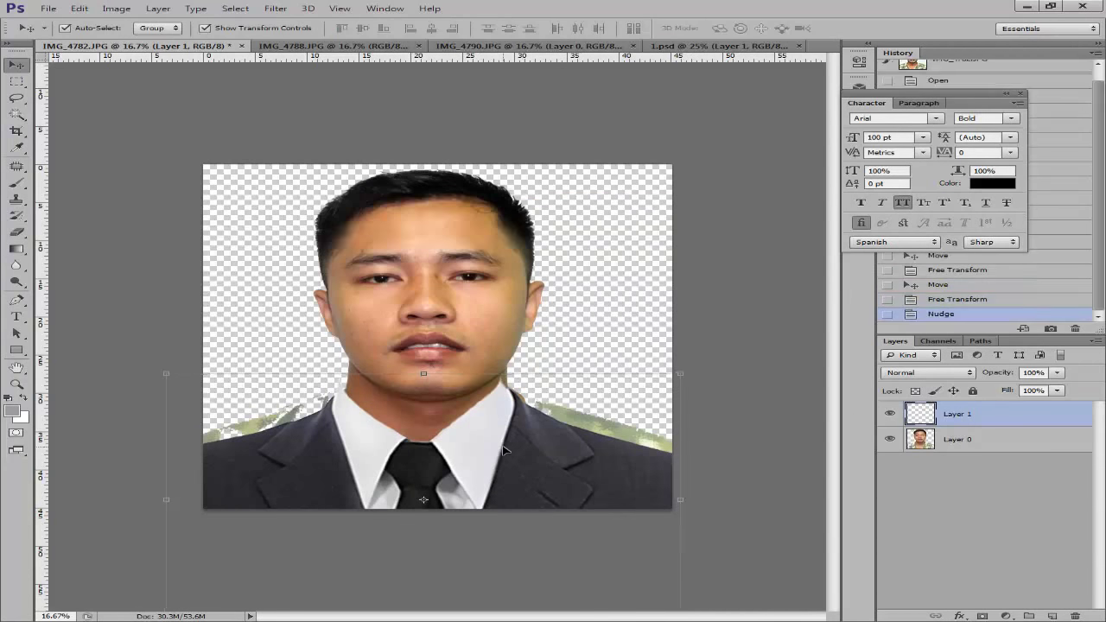
pyautogui.press('Right')
pyautogui.press('Right')
pyautogui.press('Right')
pyautogui.press('Up')
pyautogui.press('Up')
pyautogui.press('Up')
pyautogui.press('Up')
pyautogui.press('Up')
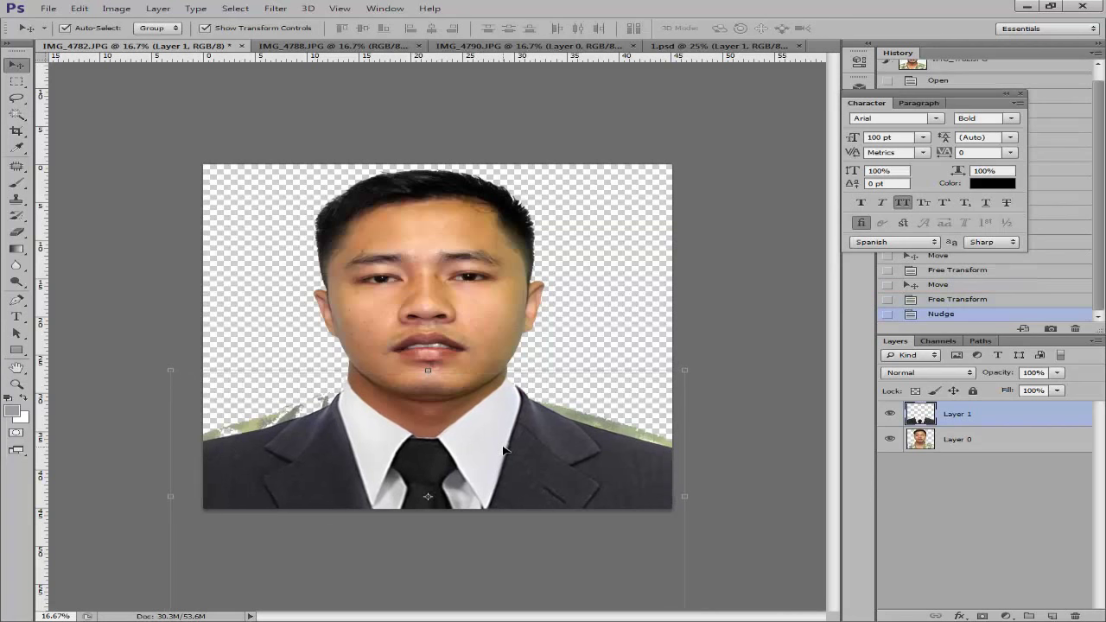
pyautogui.press('Up')
pyautogui.press('Up')
pyautogui.press('Up')
pyautogui.press('Up')
pyautogui.press('Up')
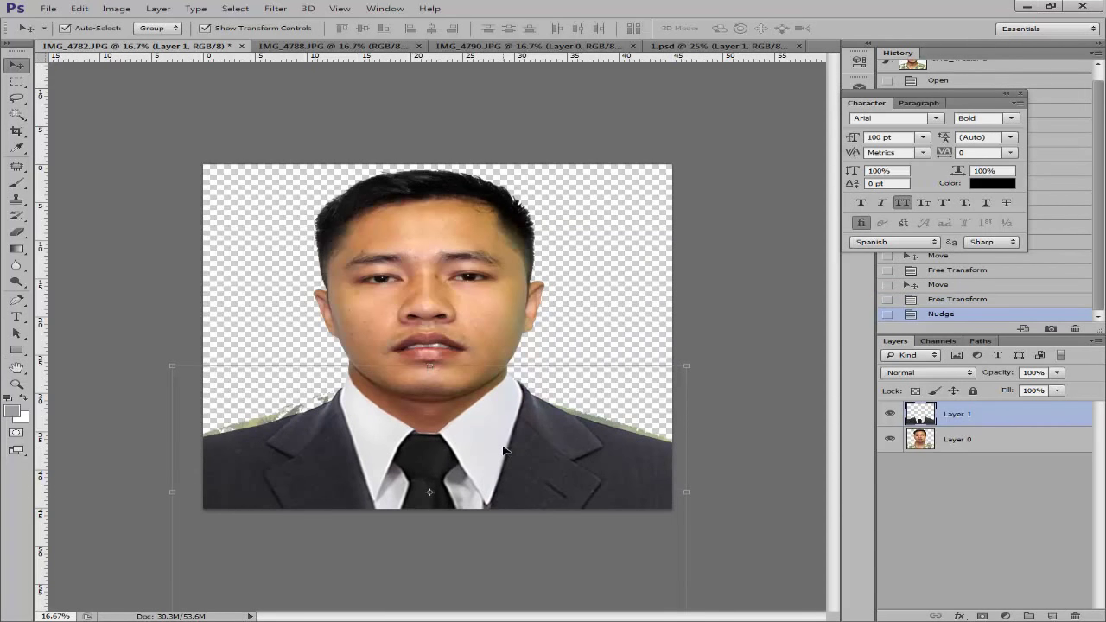
pyautogui.press('Down')
pyautogui.press('Down')
pyautogui.press('Down')
pyautogui.press('Down')
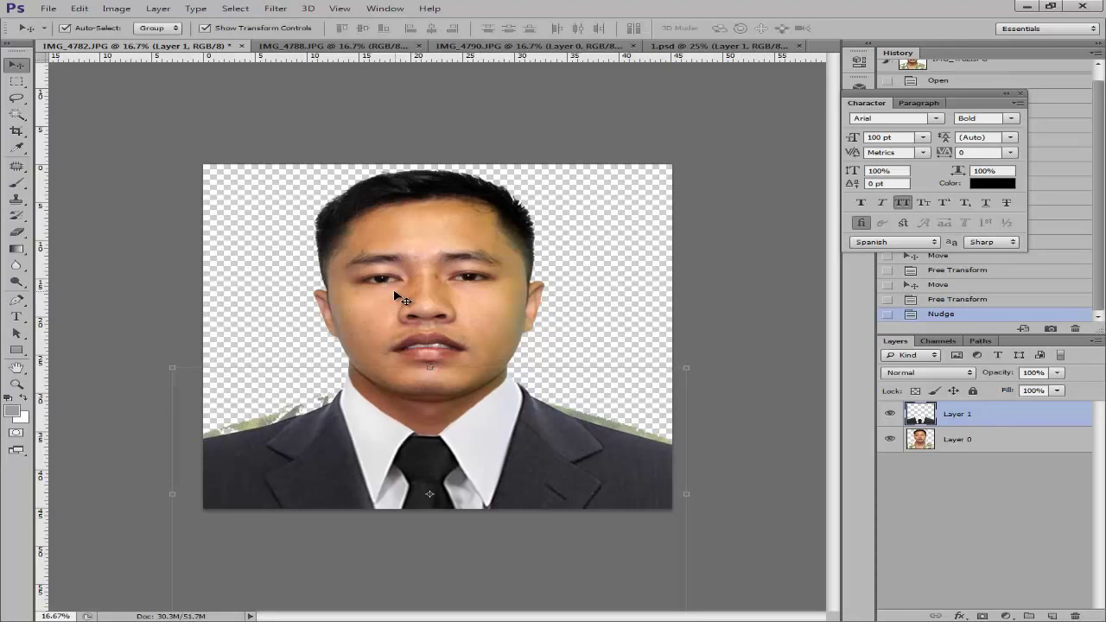
pyautogui.hotkey('alt', '[')
# Set the Eraser brush size to about 494 px.
pyautogui.press('e')
pyautogui.rightClick(333, 401)
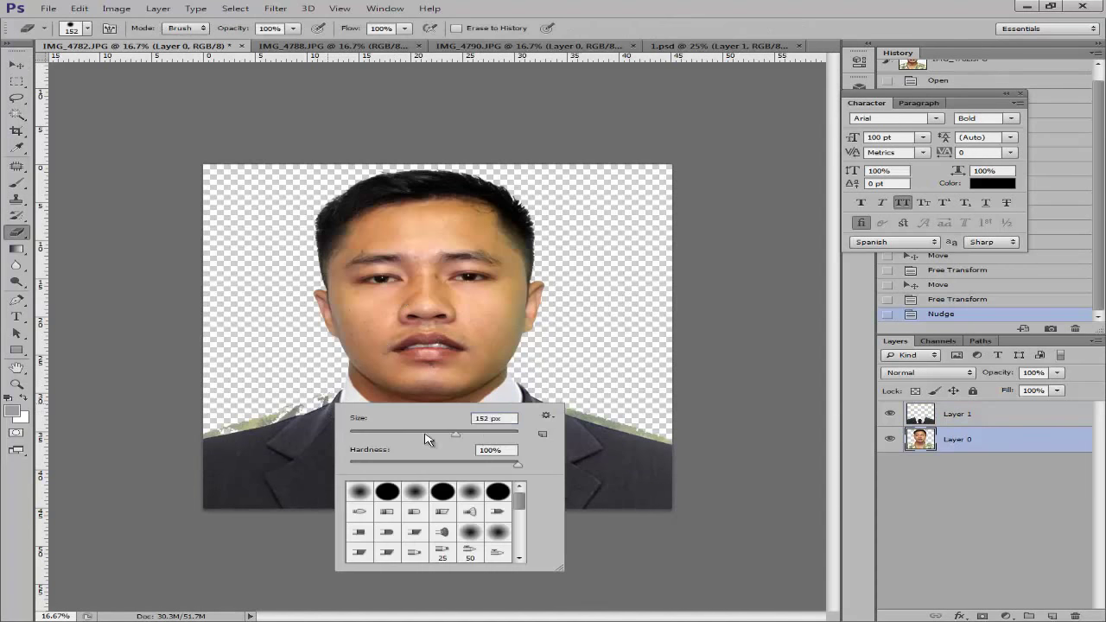
pyautogui.click(485, 431)
pyautogui.moveTo(509, 440); pyautogui.dragTo(484, 438)
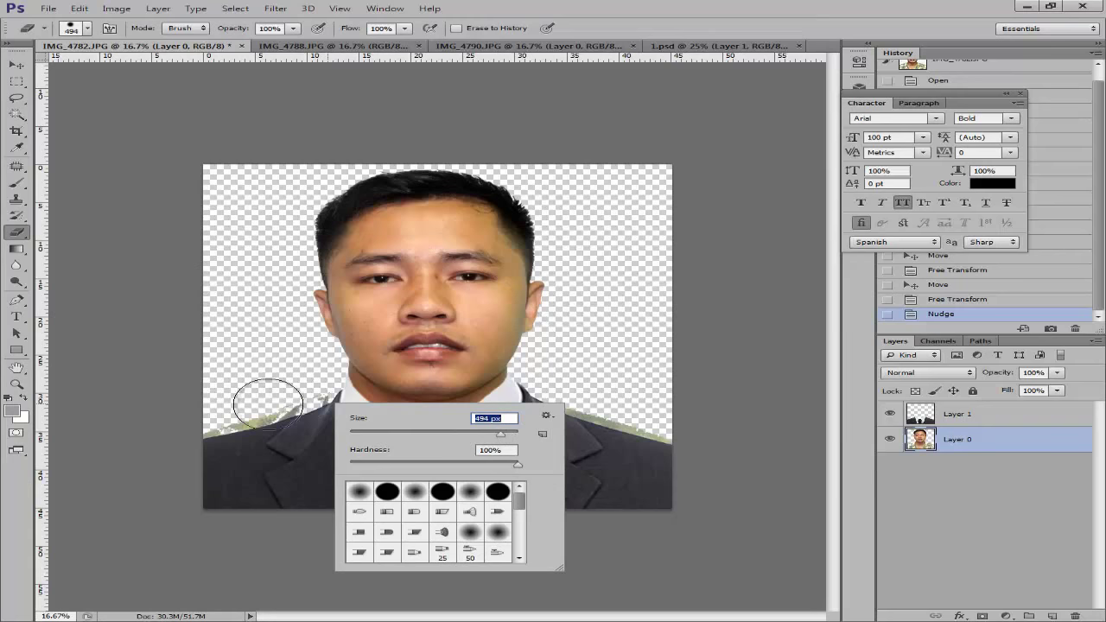
# Erase the green fringe above the left and right shoulders, then zoom to check.
pyautogui.click(308, 389)
pyautogui.moveTo(309, 389); pyautogui.dragTo(302, 390)
pyautogui.moveTo(242, 422)
pyautogui.mouseDown()
pyautogui.moveTo(239, 407)
pyautogui.moveTo(235, 420)
pyautogui.mouseUp()
pyautogui.click(234, 420)
pyautogui.moveTo(544, 403)
pyautogui.mouseDown()
pyautogui.moveTo(662, 444)
pyautogui.moveTo(580, 390)
pyautogui.moveTo(669, 197)
pyautogui.moveTo(683, 207)
pyautogui.mouseUp()
pyautogui.press('v')
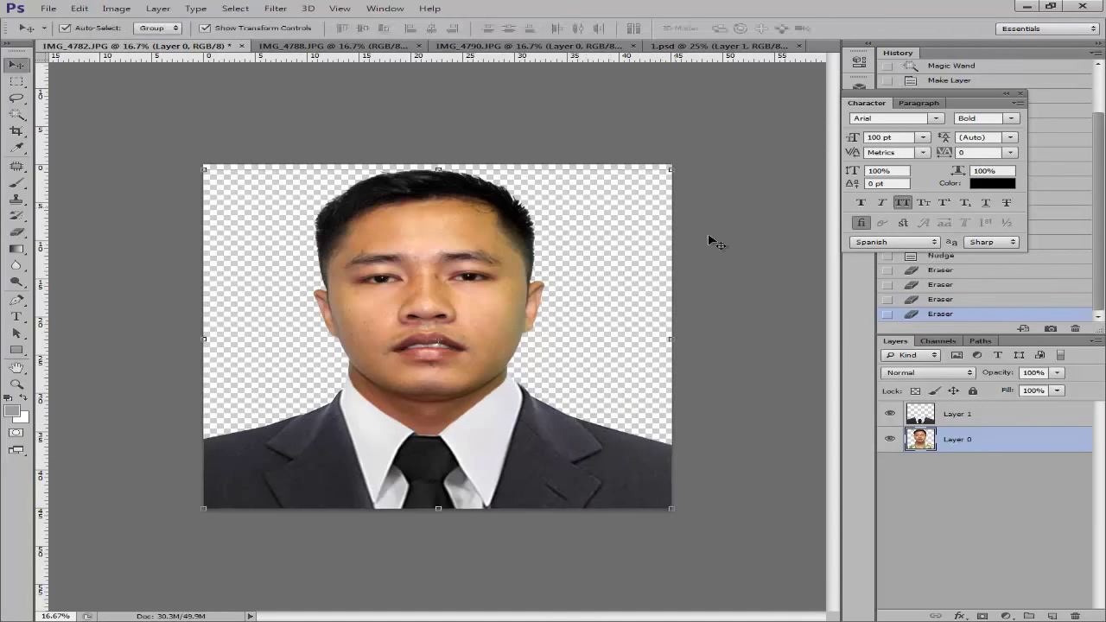
pyautogui.click(760, 263)
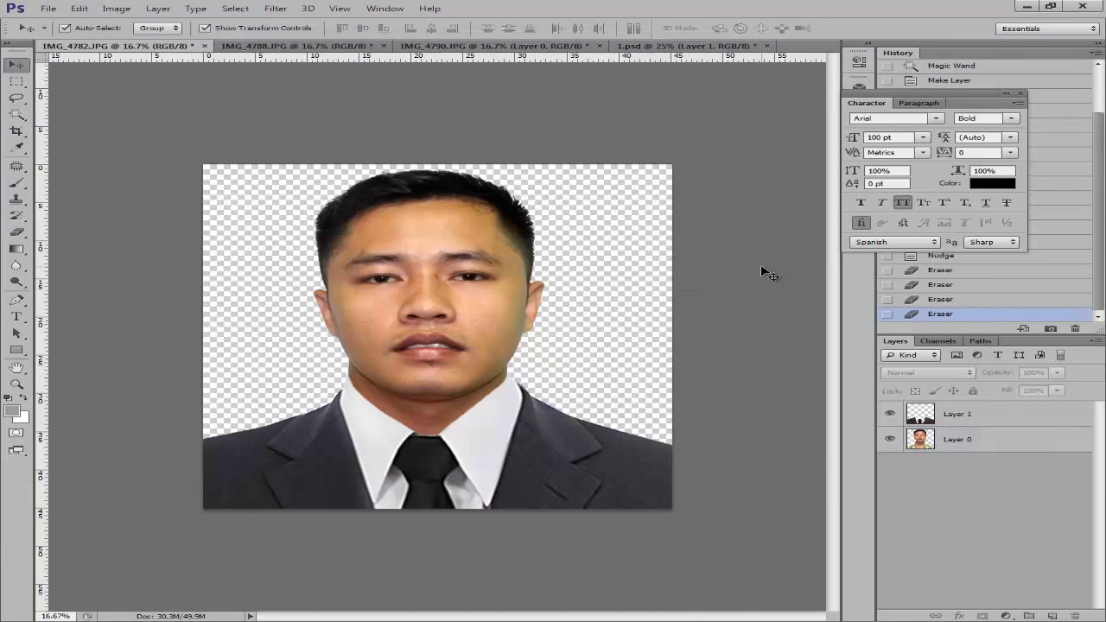
pyautogui.hotkey('ctrl', '+')
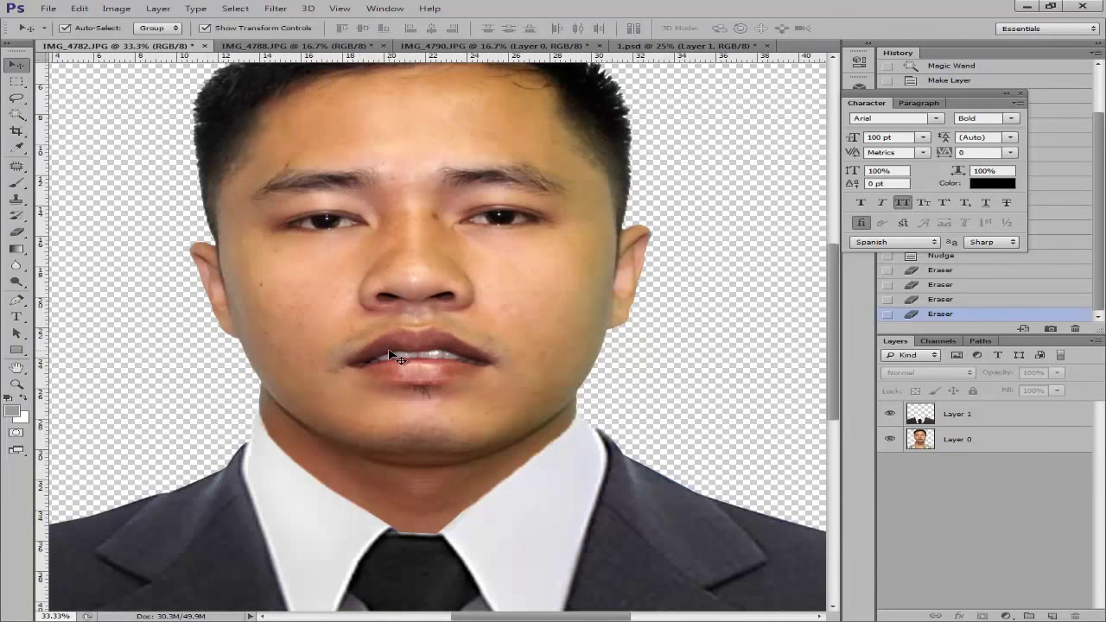
pyautogui.hotkey('ctrl', '-')
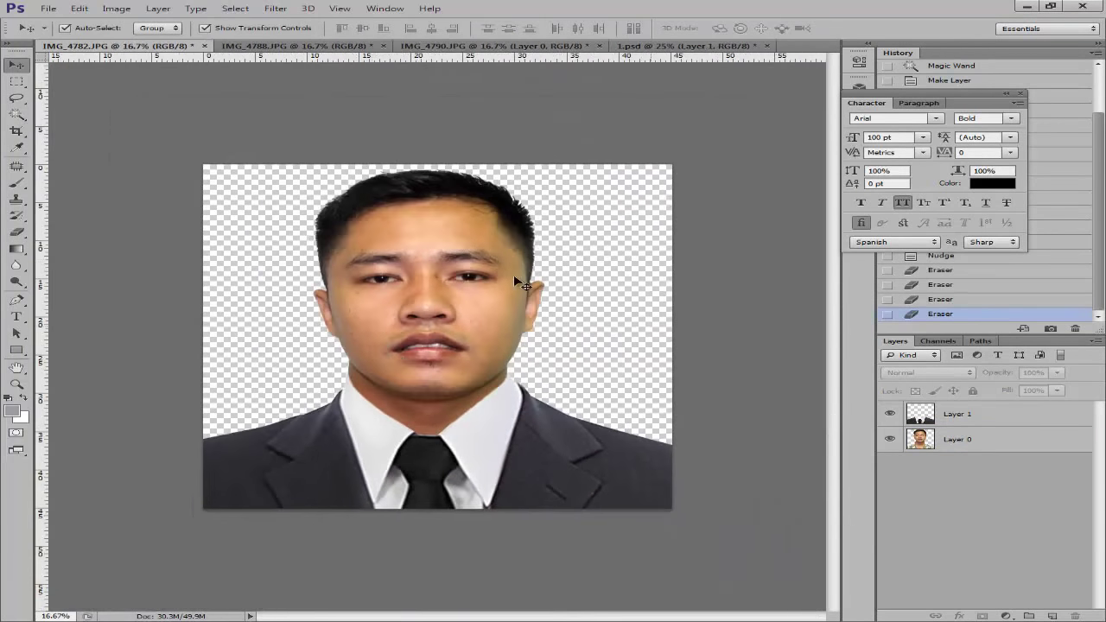
# Magic Wand the white background of IMG_4788.JPG, adjusting Tolerance to 80.
pyautogui.click(307, 45)
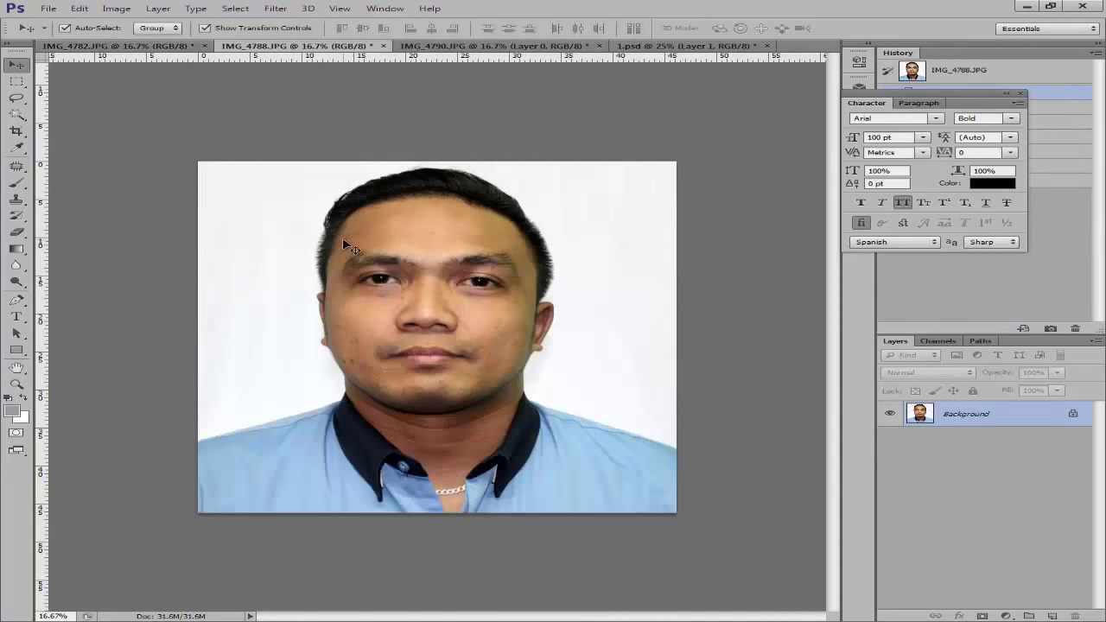
pyautogui.press('w')
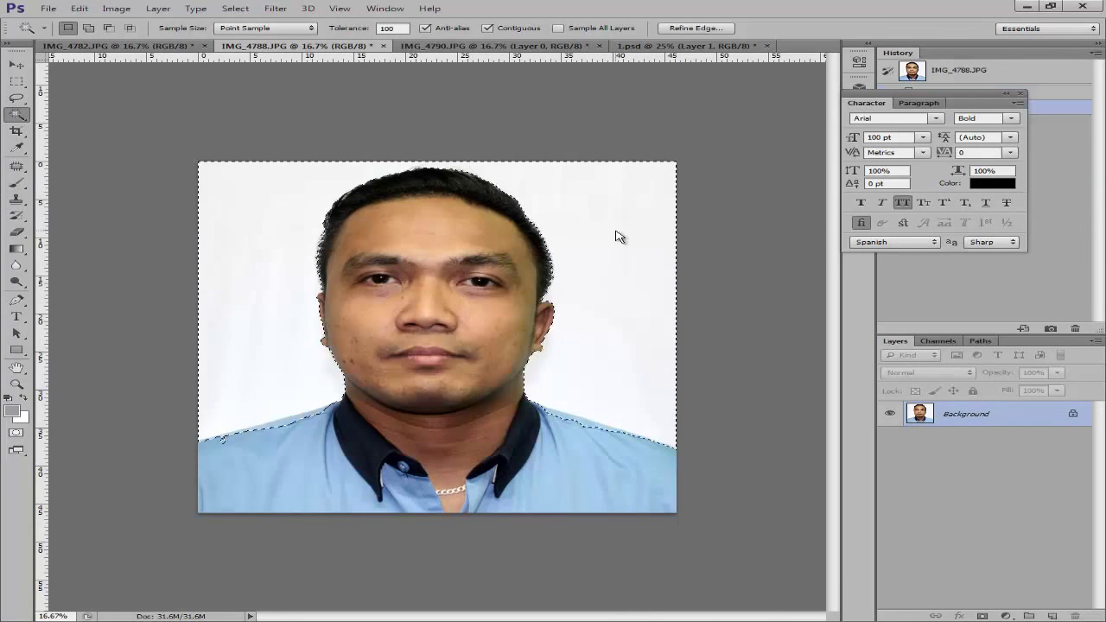
pyautogui.hotkey('ctrl', '+')
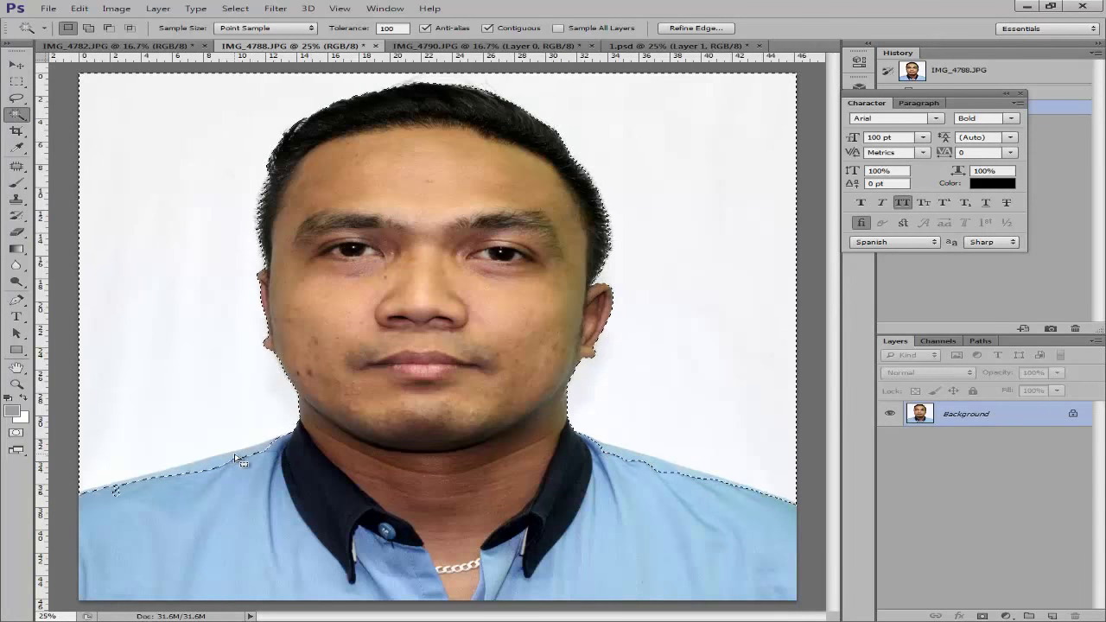
pyautogui.click(393, 29)
pyautogui.write('80')
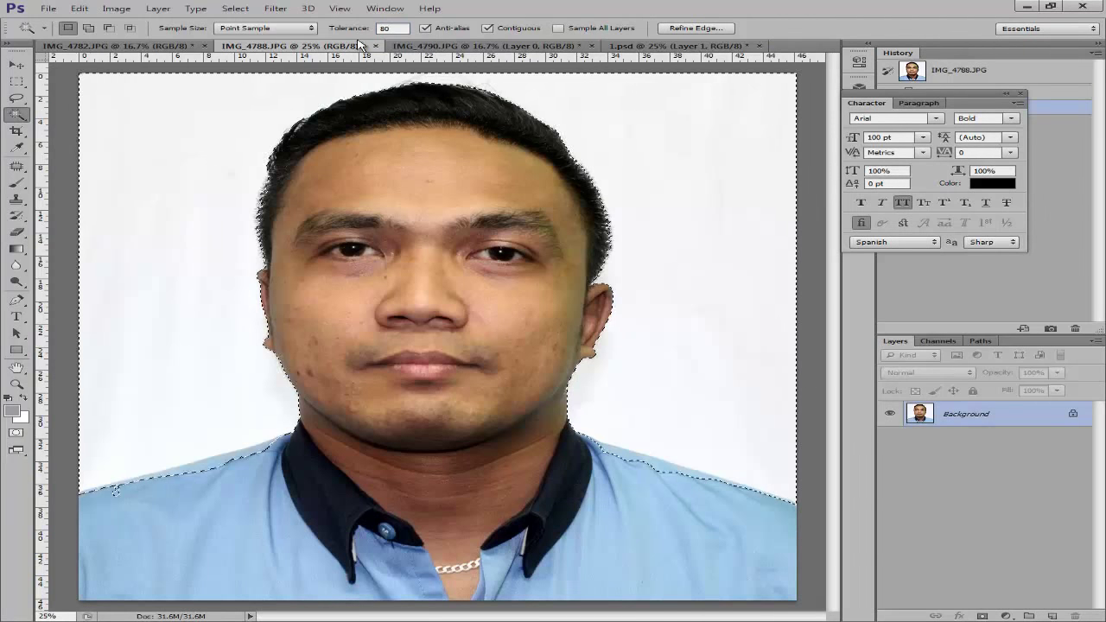
pyautogui.hotkey('ctrl', 'd')
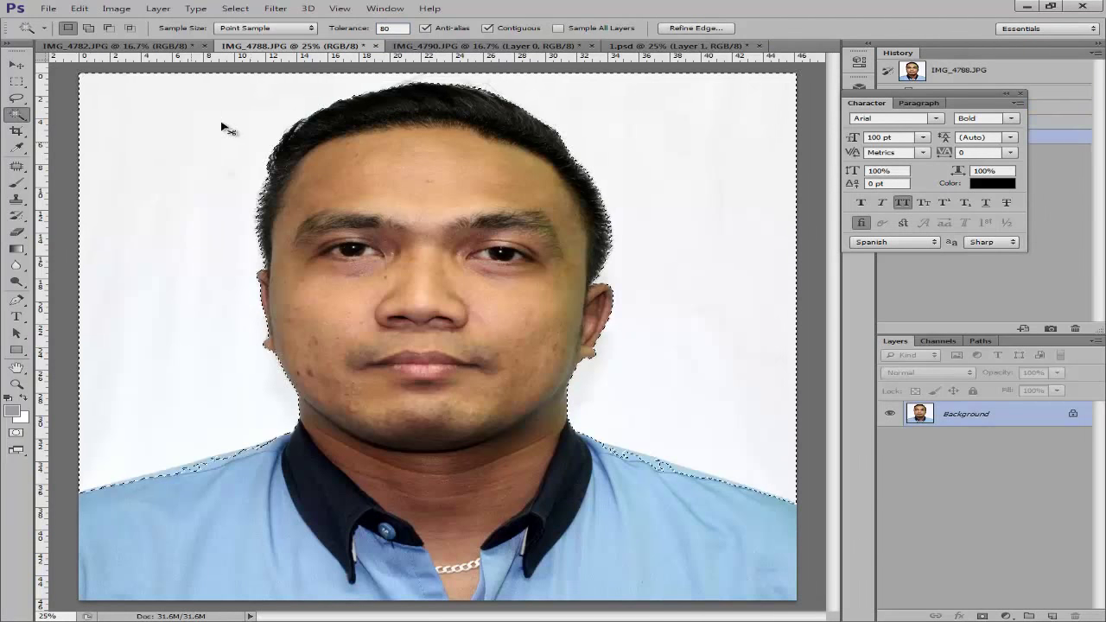
pyautogui.hotkey('ctrl', 'd')
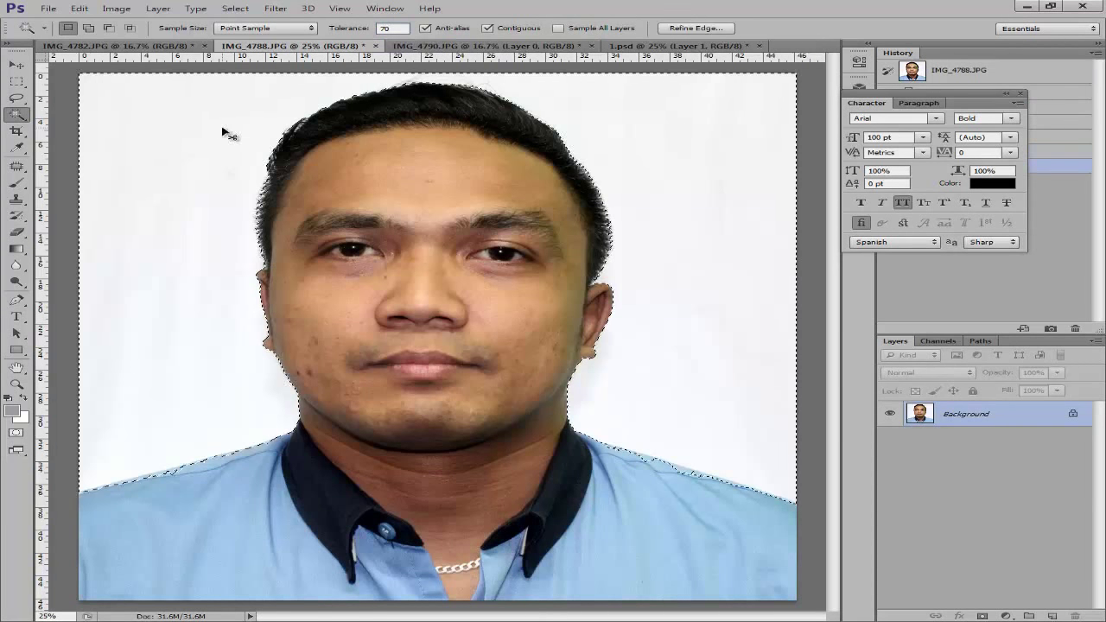
pyautogui.hotkey('ctrl', 'd')
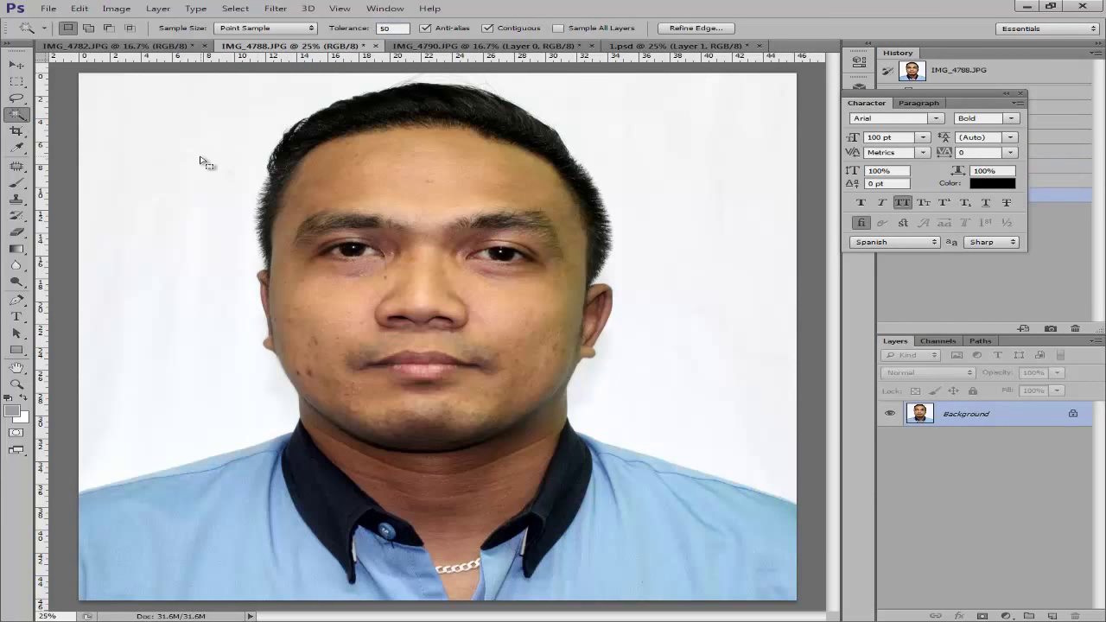
# Convert the Background to Layer 0 and delete the selected white backdrop.
pyautogui.doubleClick(1035, 420)
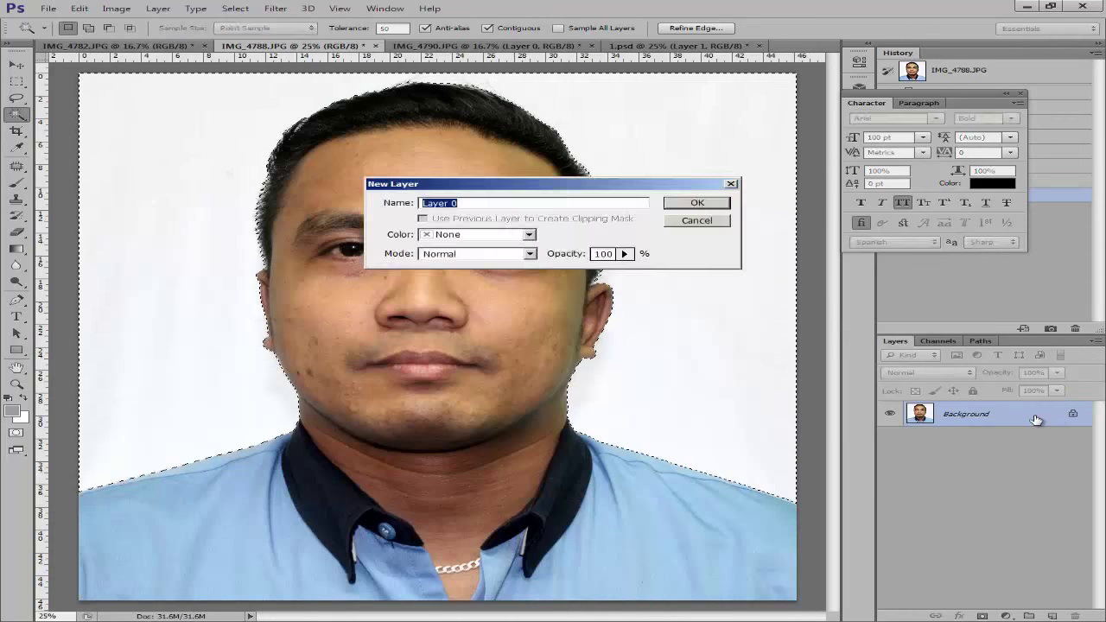
pyautogui.press('Return')
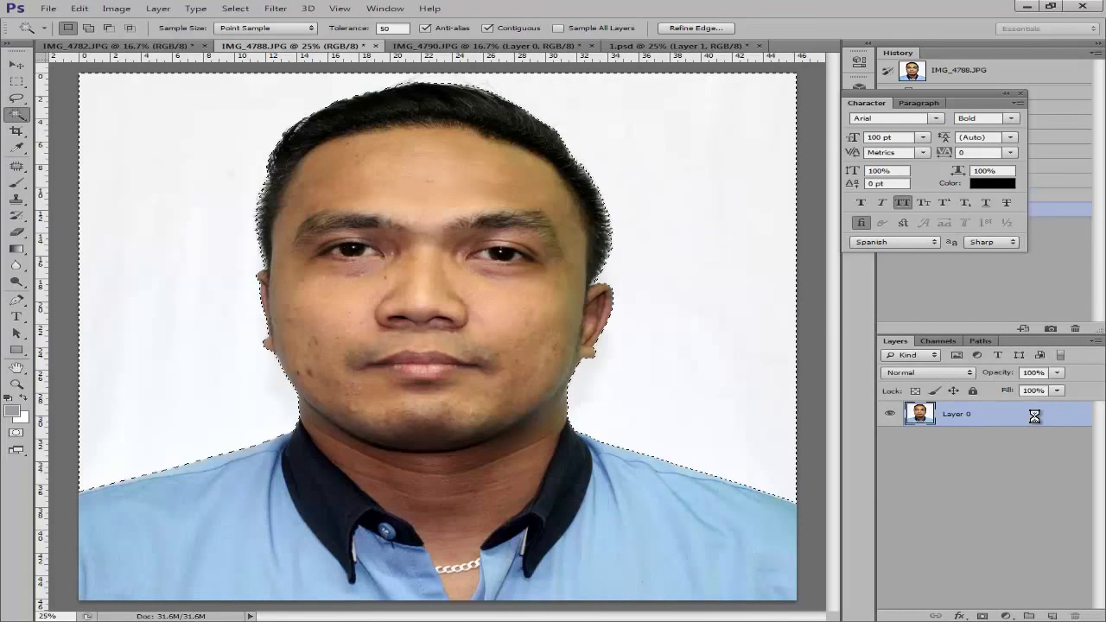
pyautogui.press('Delete')
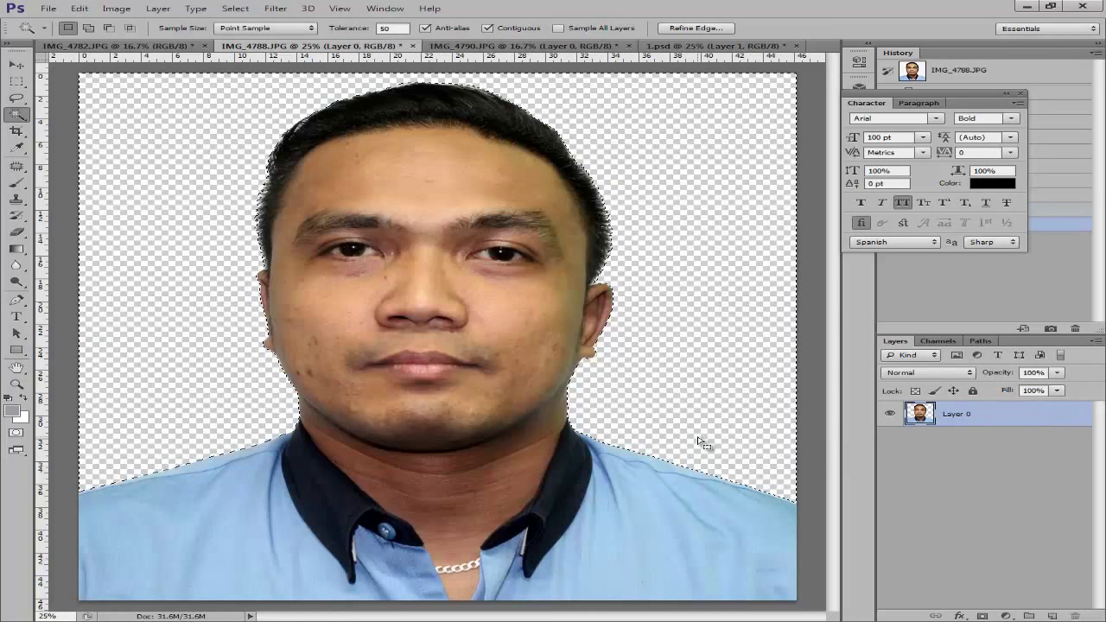
pyautogui.hotkey('ctrl', 'd')
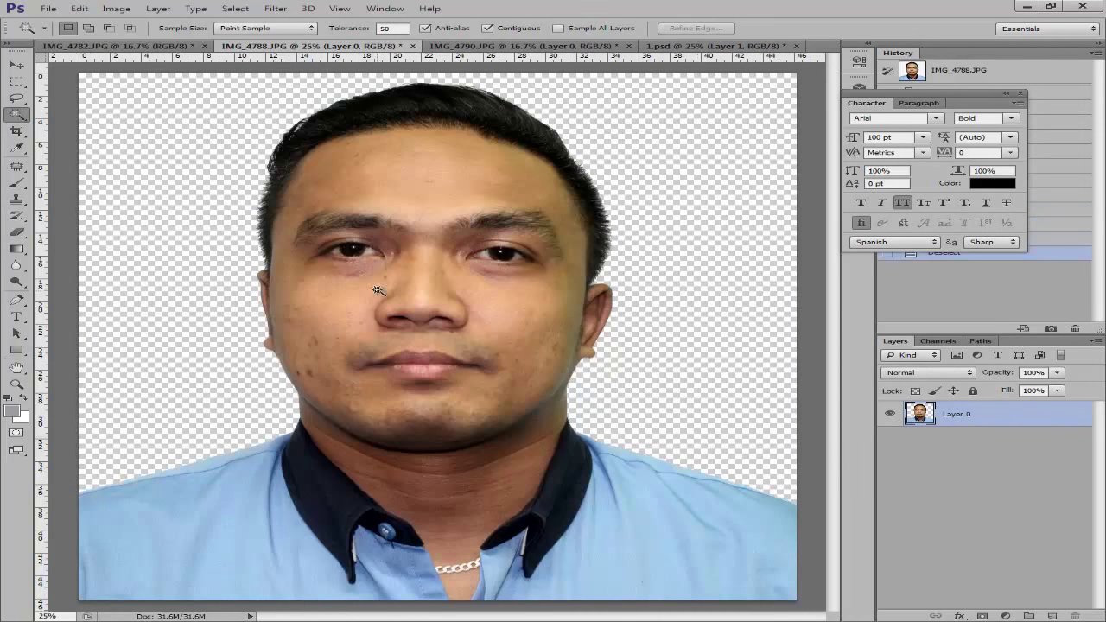
# Delete IMG_4790.JPG's selected white background, deselect, and zoom in on the edges.
pyautogui.click(486, 49)
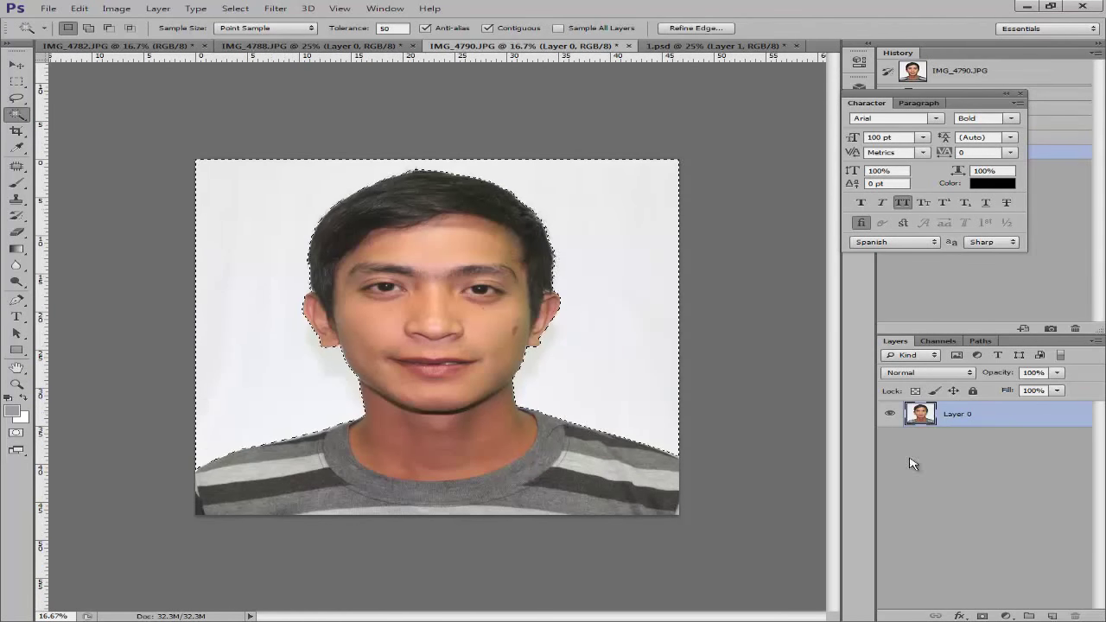
pyautogui.doubleClick(1048, 418)
pyautogui.press('Escape')
pyautogui.press('Delete')
pyautogui.hotkey('ctrl', 'd')
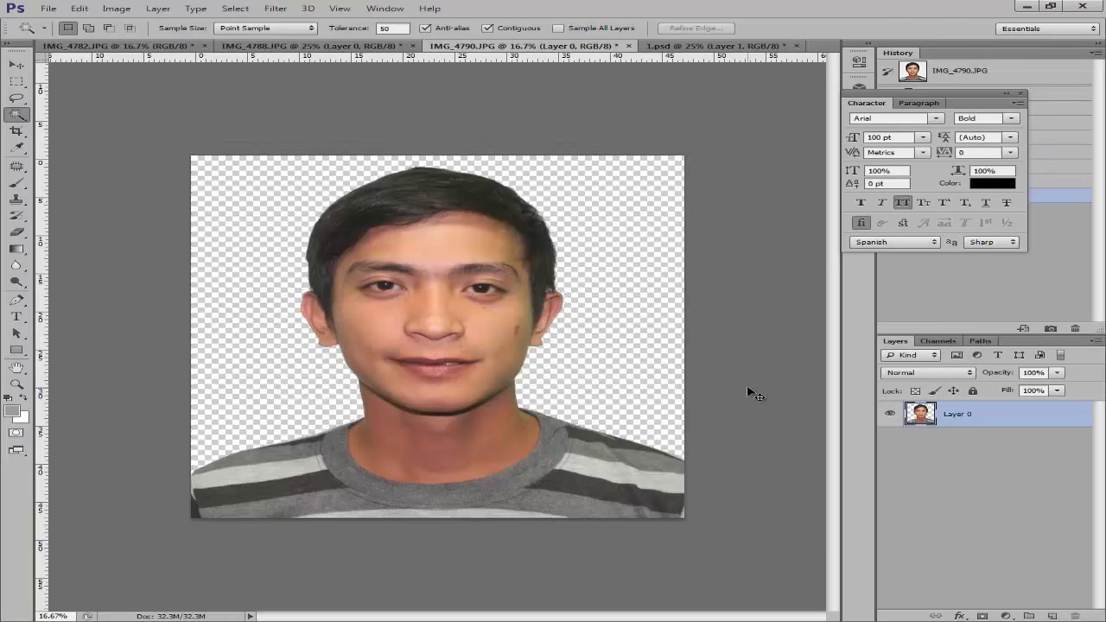
pyautogui.hotkey('ctrl', '+')
pyautogui.hotkey('ctrl', '+')
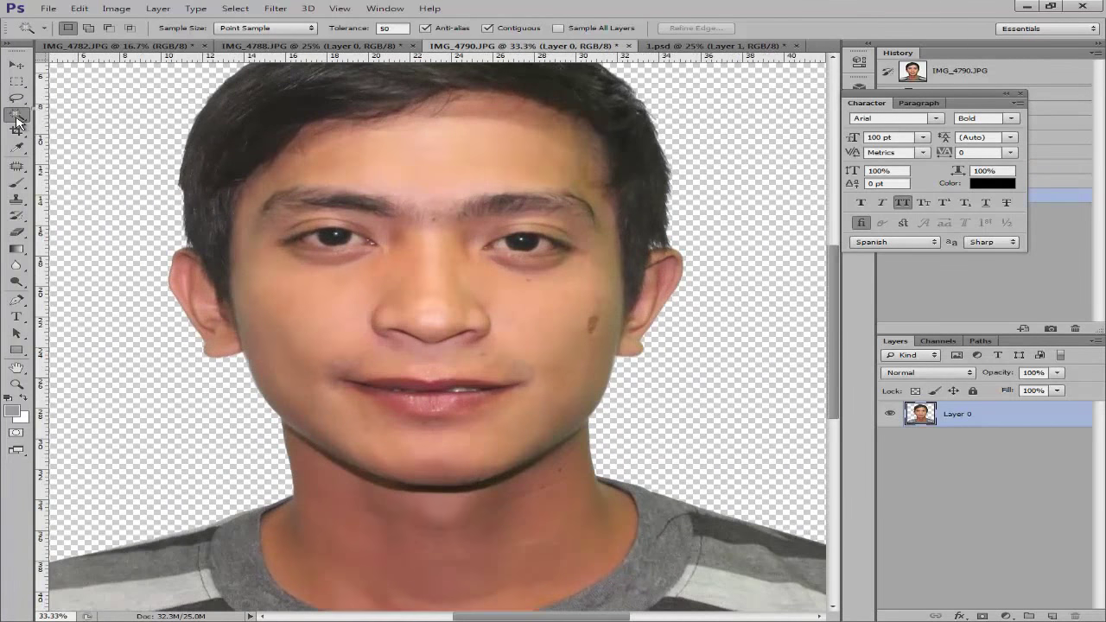
# Use the Magic Wand to select the light shirt stripe at lower left.
pyautogui.rightClick(16, 114)
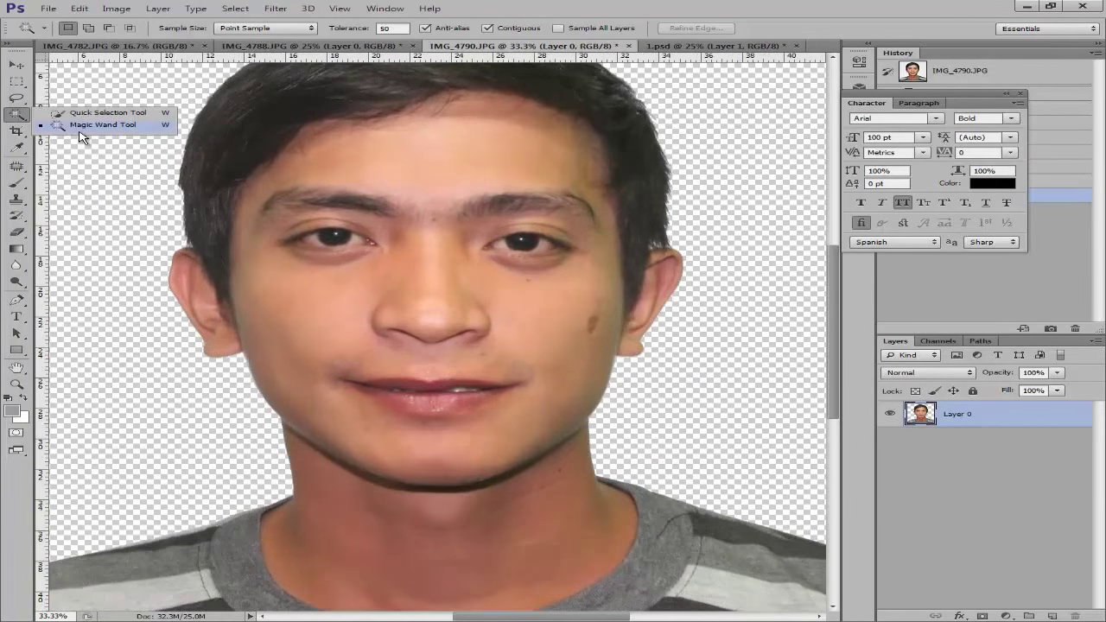
pyautogui.click(86, 125)
pyautogui.hotkey('ctrl', '-')
pyautogui.hotkey('ctrl', '-')
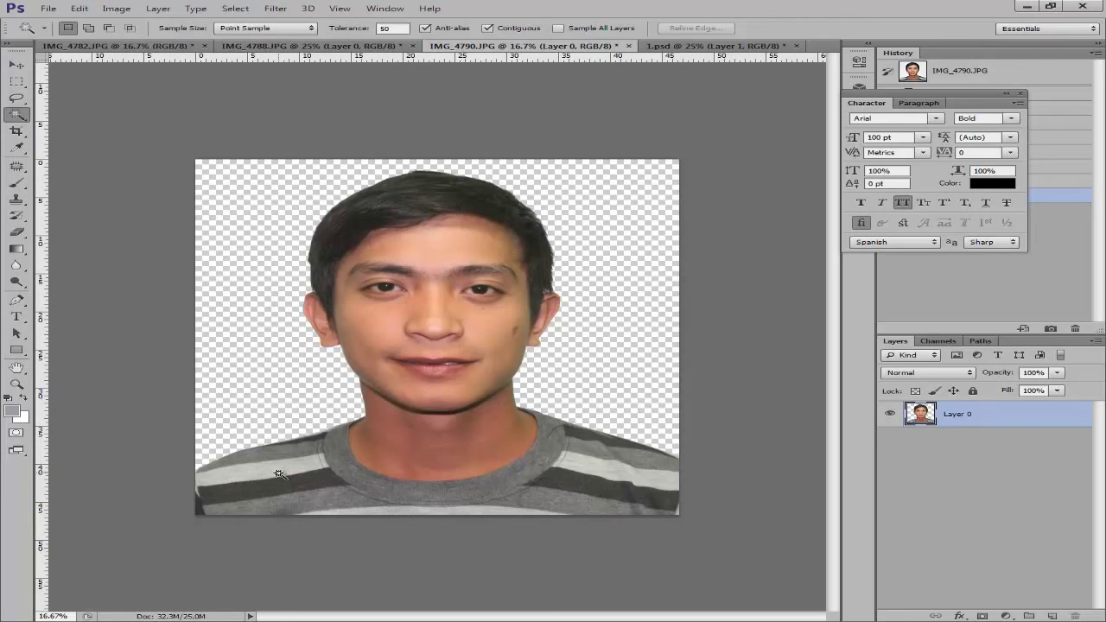
pyautogui.click(307, 461)
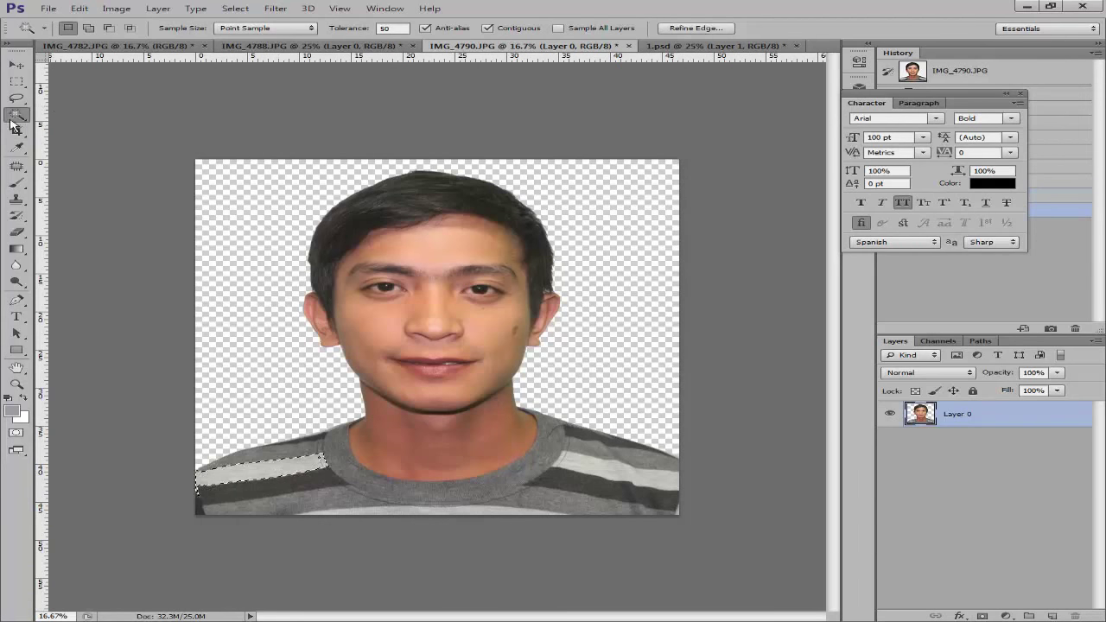
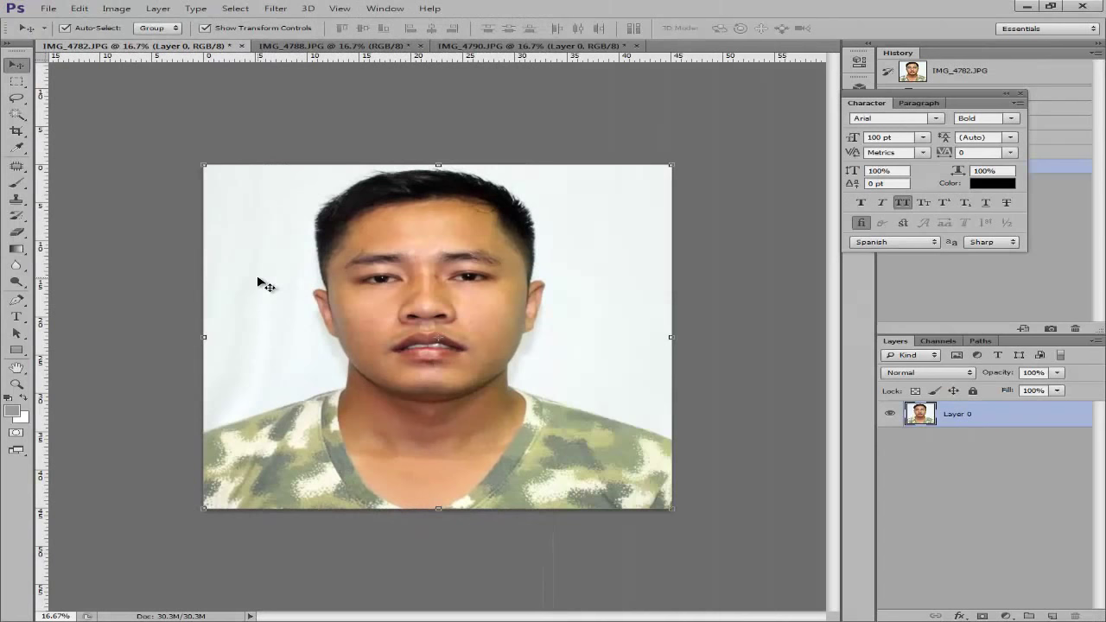
# Choose the Magic Wand Tool from the selection flyout and set its Tolerance to 100.
pyautogui.click(11, 120)
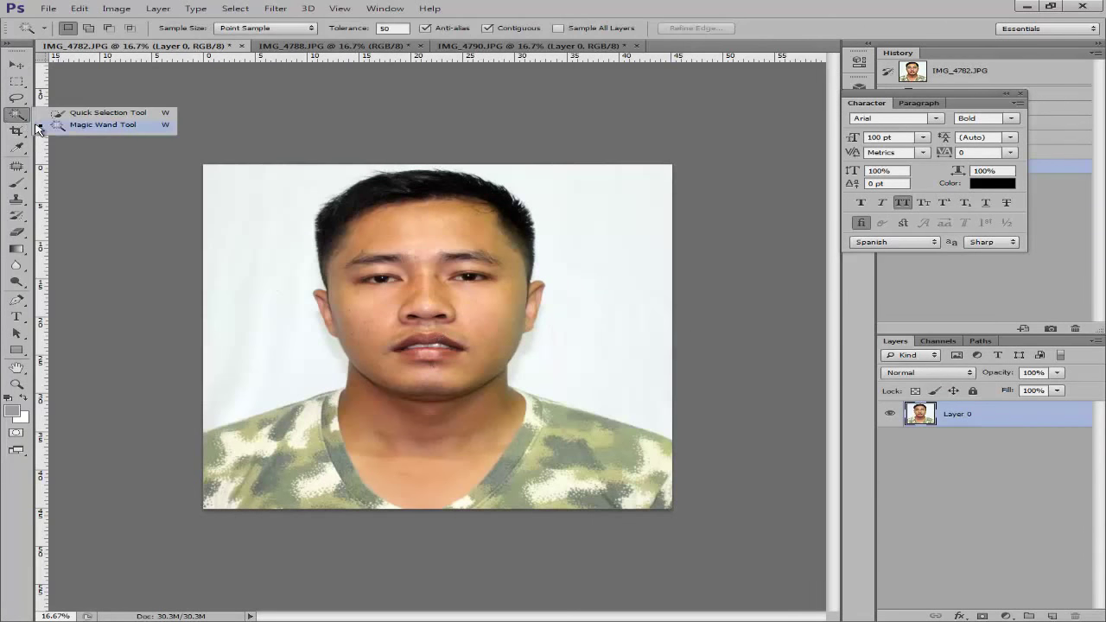
pyautogui.click(62, 127)
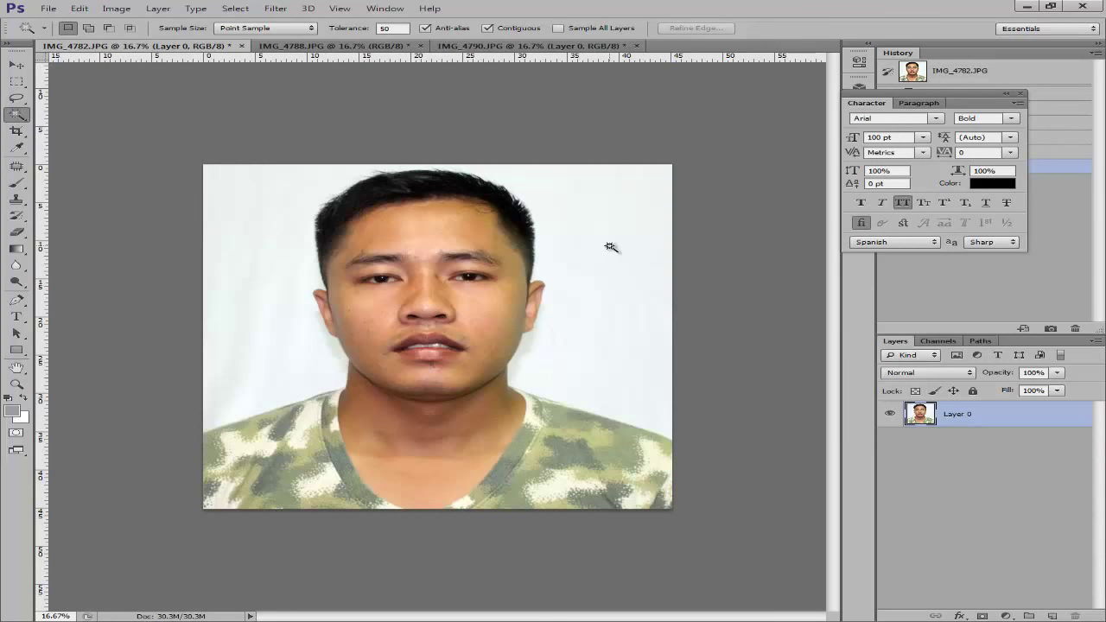
pyautogui.click(12, 122)
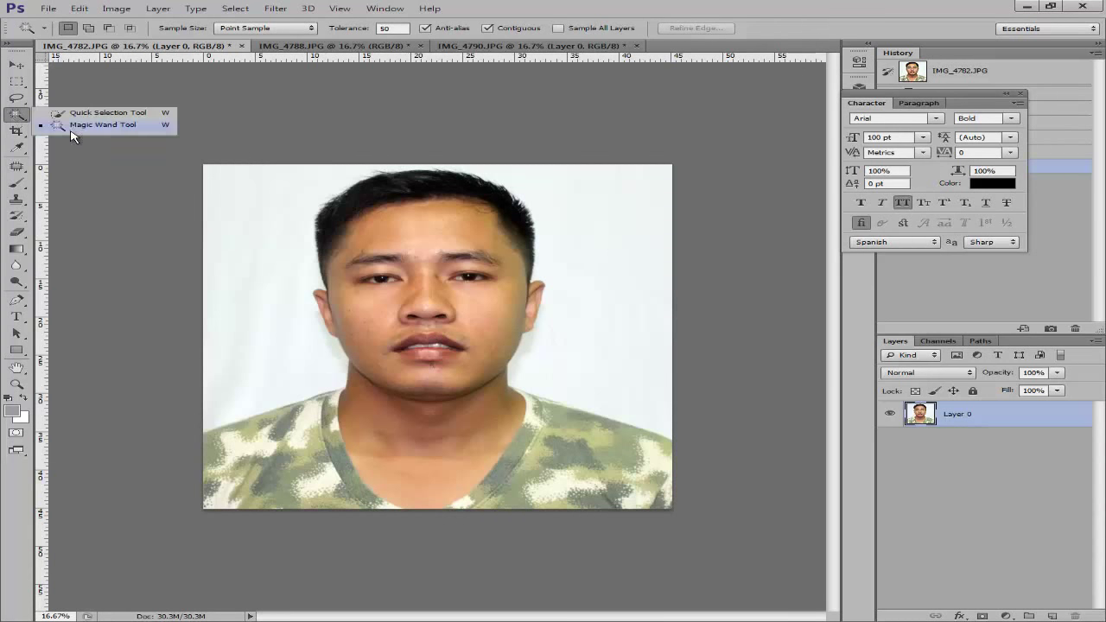
pyautogui.click(73, 126)
pyautogui.doubleClick(391, 29)
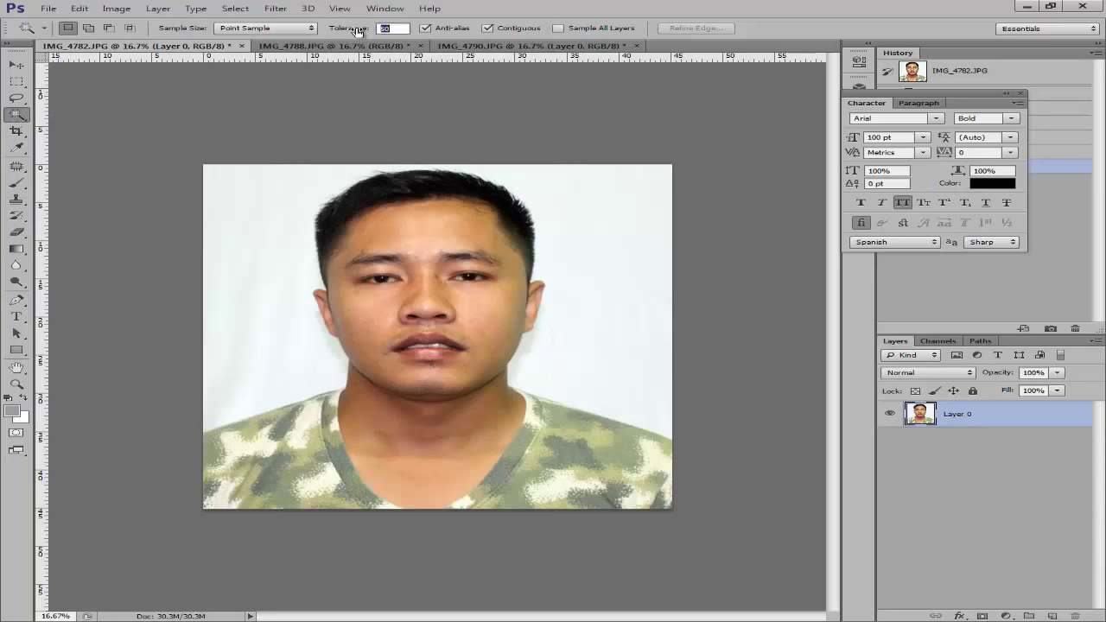
pyautogui.write('100')
pyautogui.rightClick(16, 116)
pyautogui.click(57, 124)
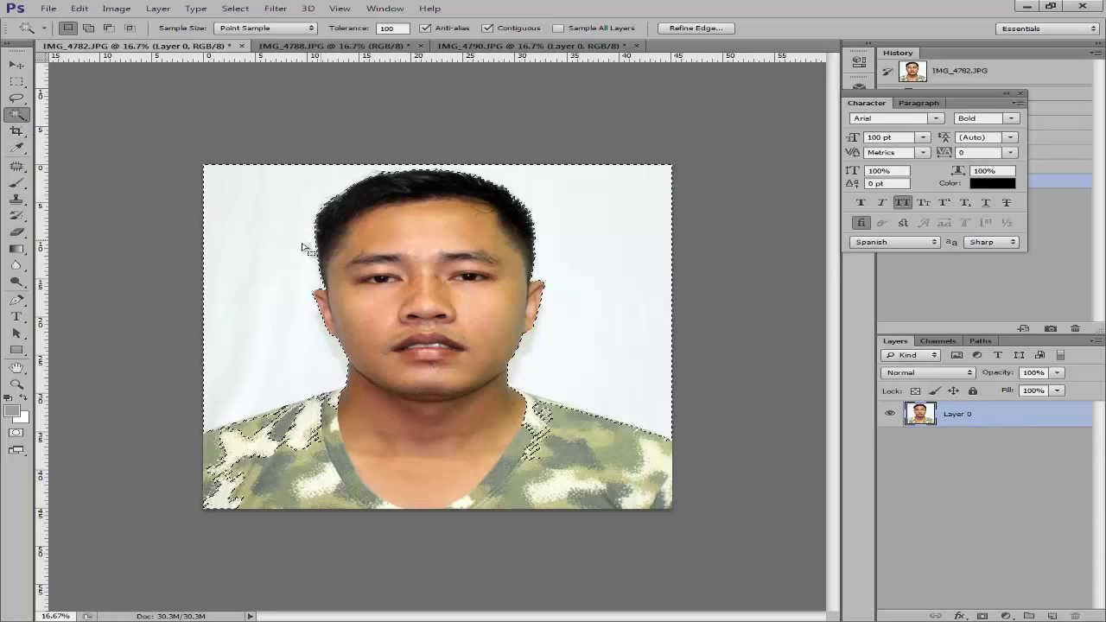
# Select the white background with the Magic Wand, delete it and deselect.
pyautogui.click(656, 286)
pyautogui.press('Delete')
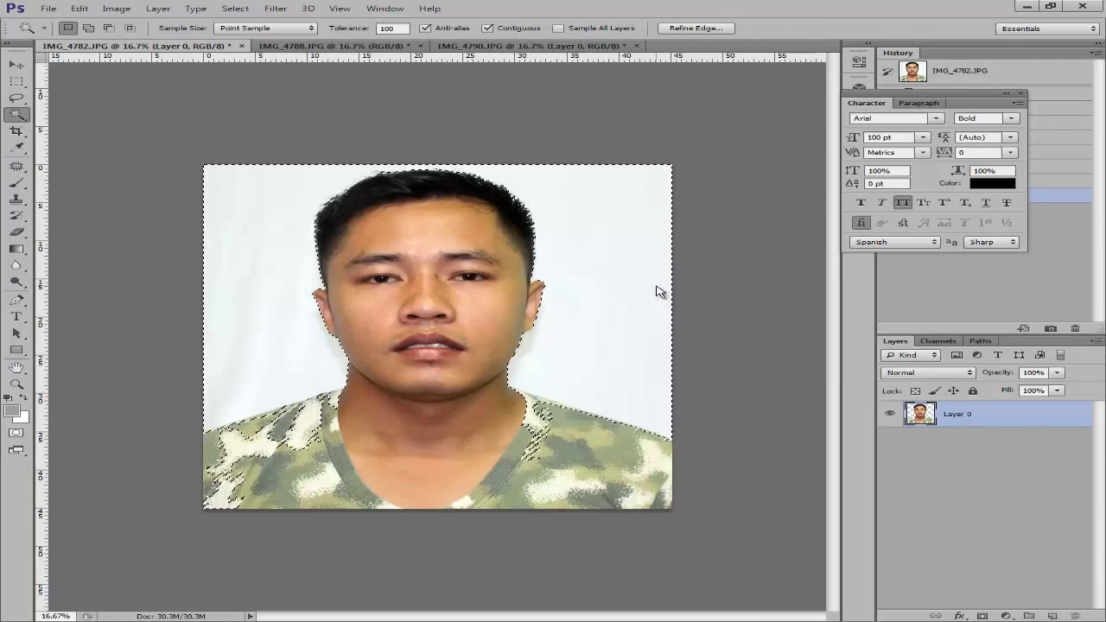
pyautogui.hotkey('ctrl', 'd')
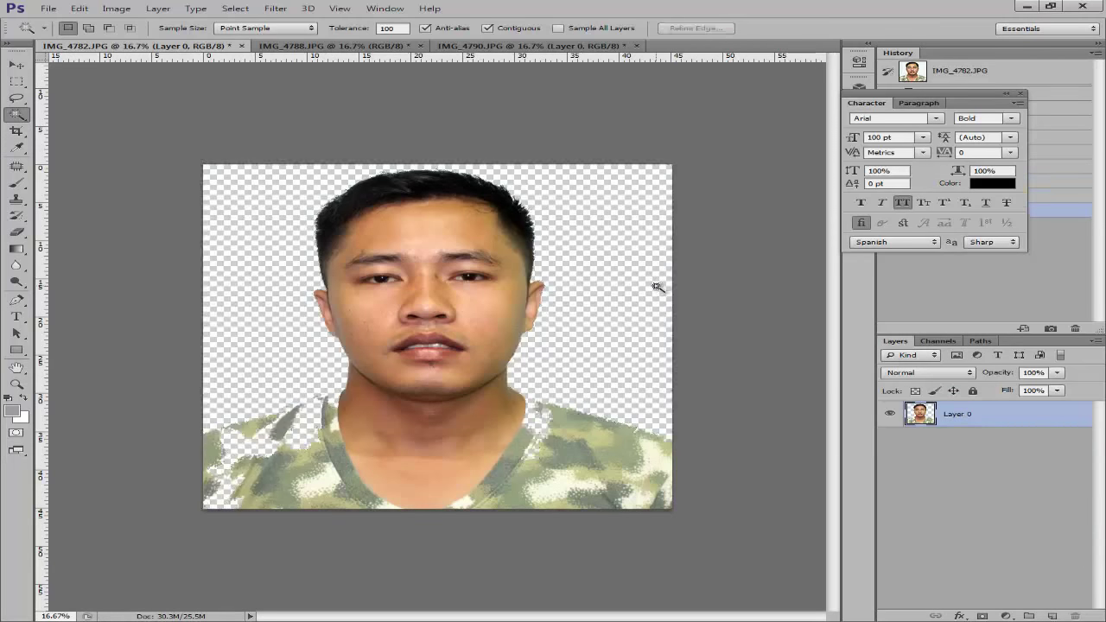
# Zoom and pan around the face, hair and ears to inspect the cut-out edges.
pyautogui.hotkey('ctrl', '+')
pyautogui.hotkey('ctrl', '+')
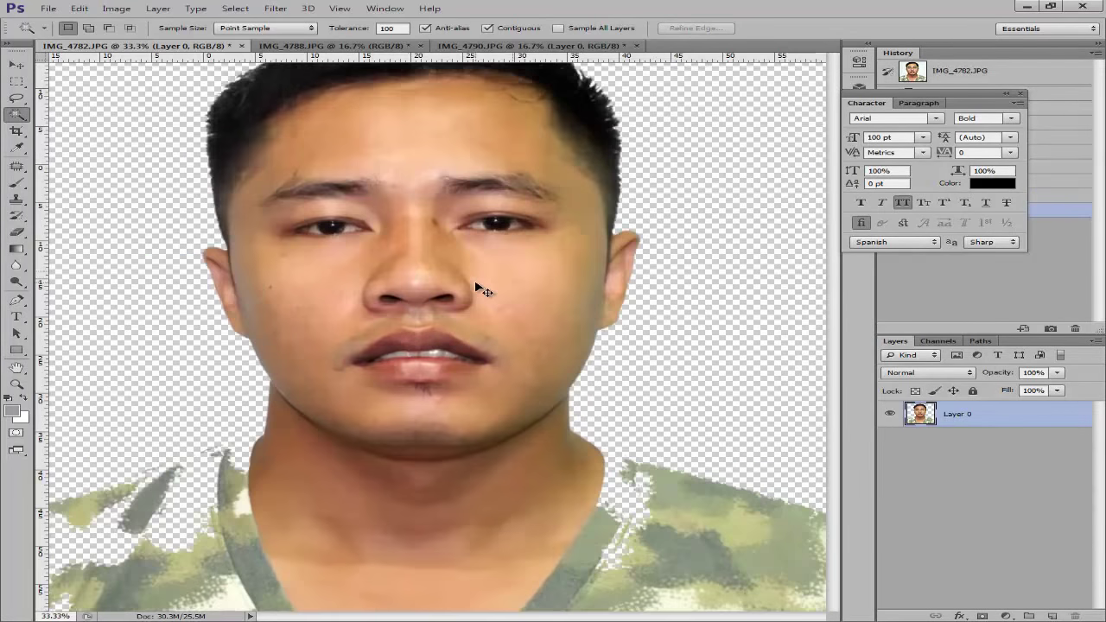
pyautogui.hotkey('ctrl', '-')
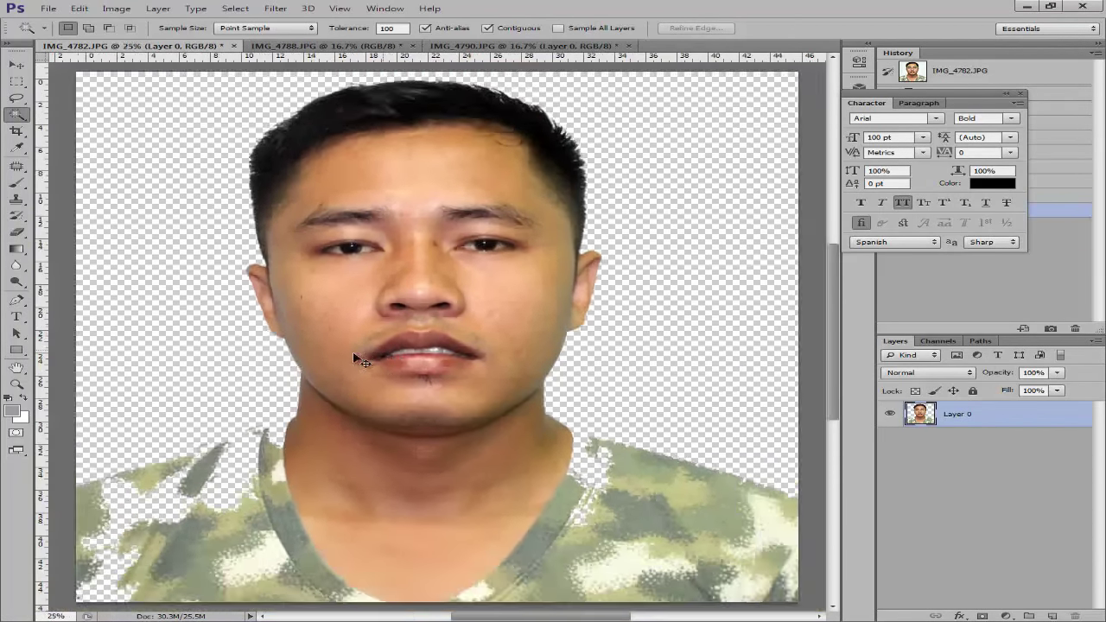
pyautogui.hotkey('ctrl', '+')
pyautogui.hotkey('ctrl', '+')
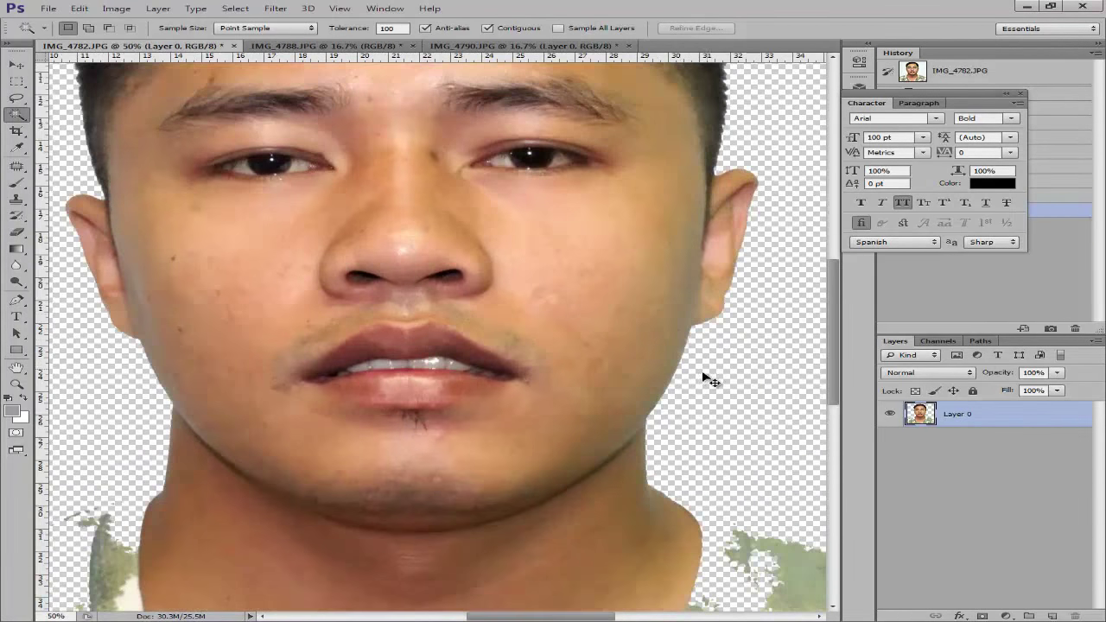
pyautogui.hotkey('ctrl', '+')
pyautogui.hotkey('ctrl', '-')
pyautogui.moveTo(104, 234); pyautogui.dragTo(271, 426)
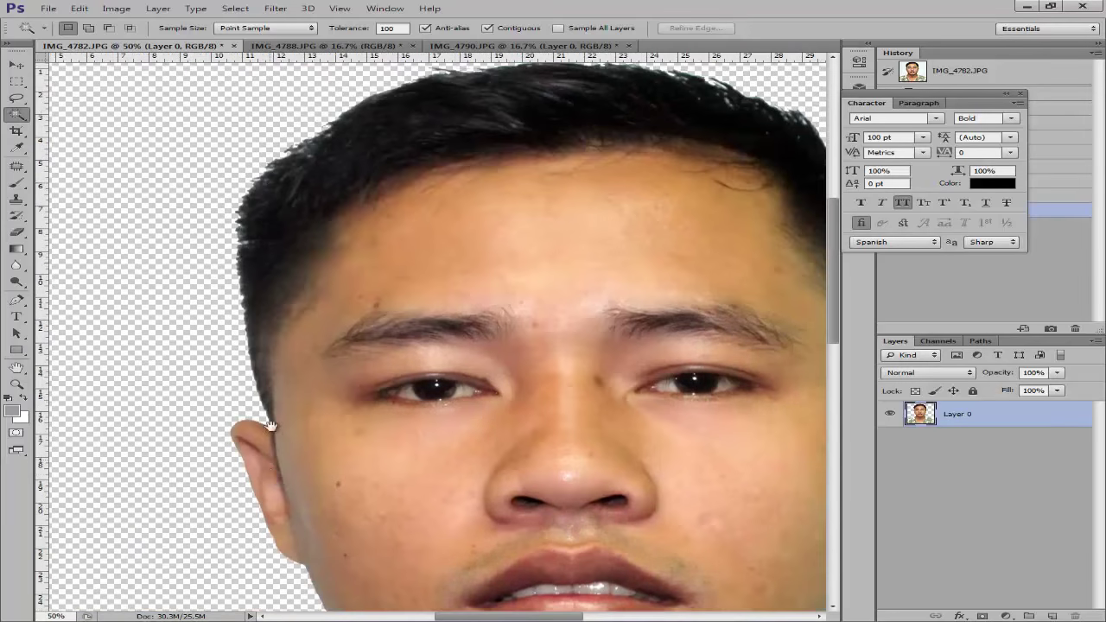
pyautogui.moveTo(518, 107); pyautogui.dragTo(274, 234)
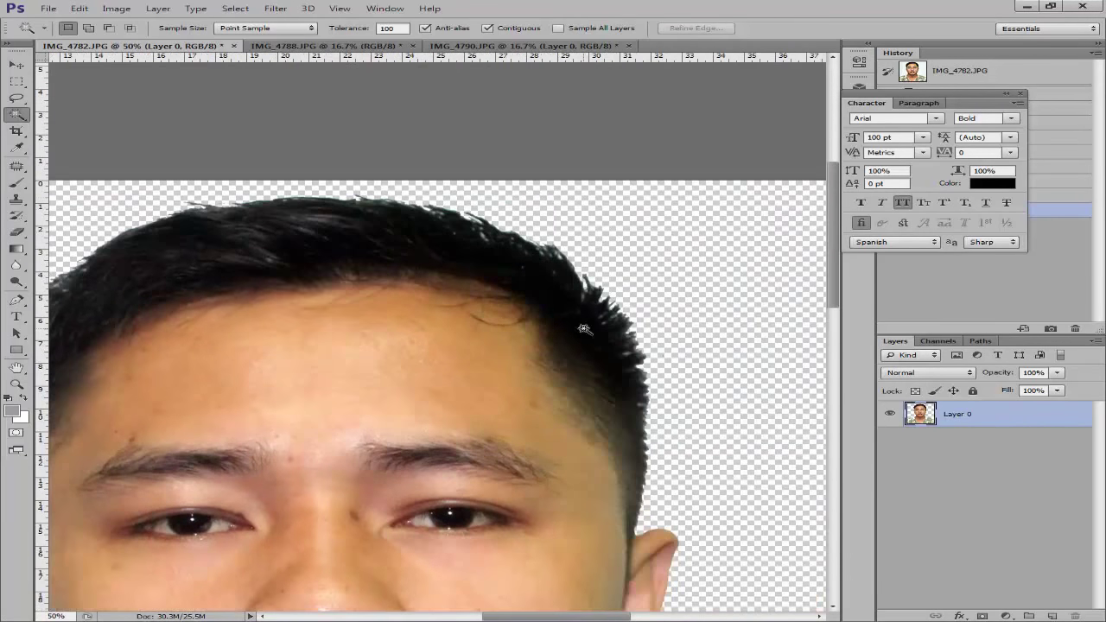
pyautogui.hotkey('ctrl', '-')
pyautogui.hotkey('ctrl', '-')
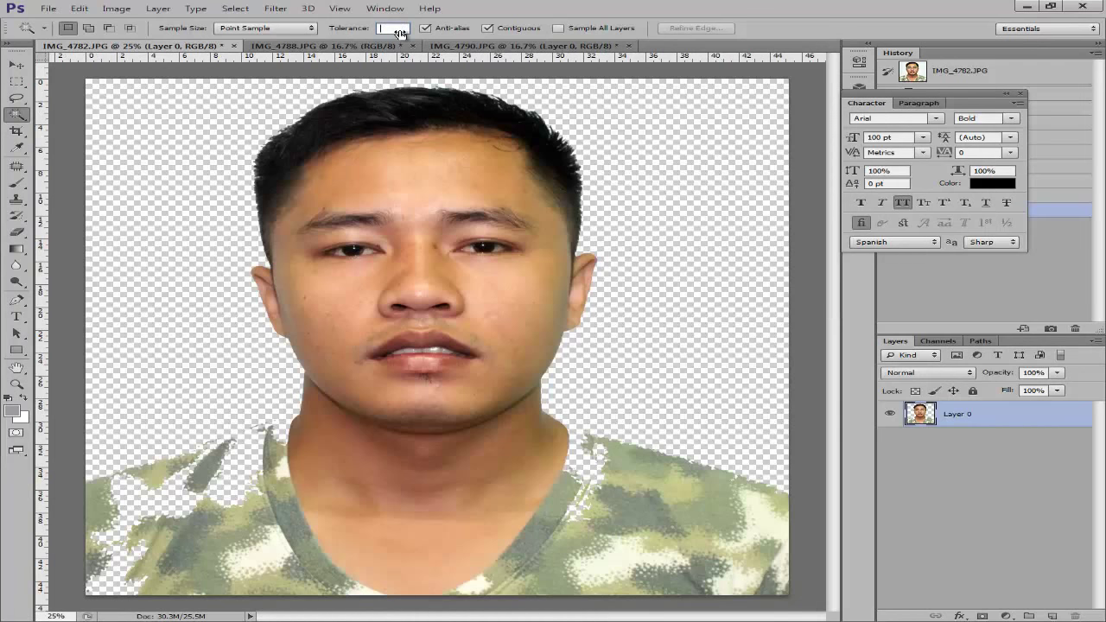
# Confirm tolerance 100, then step back through History to the original white background.
pyautogui.write('100')
pyautogui.press('Return')
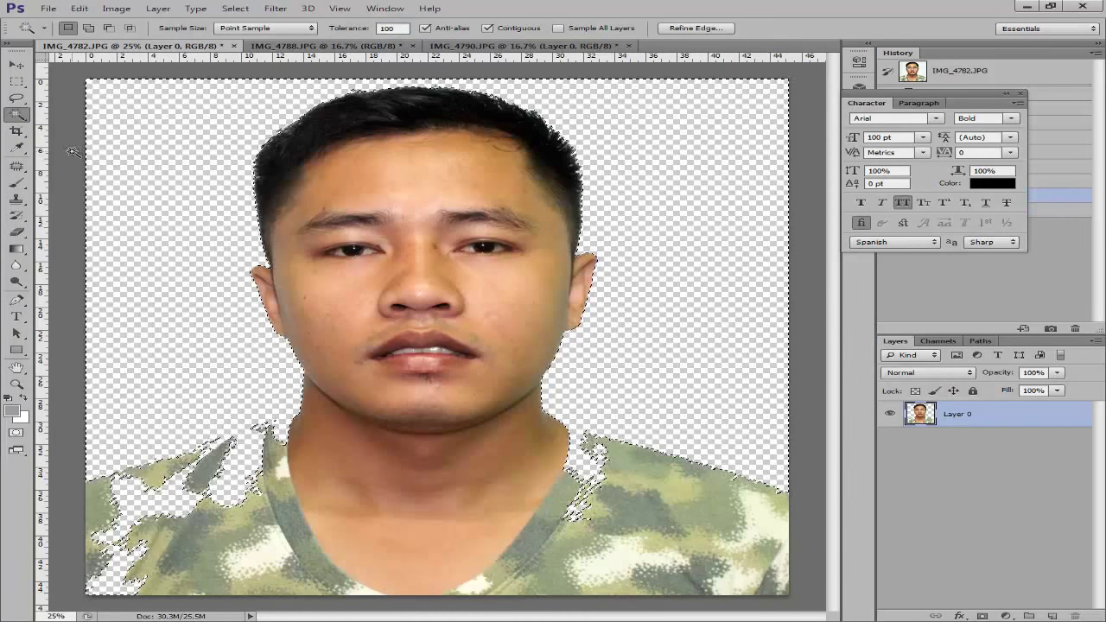
pyautogui.hotkey('ctrl', 'd')
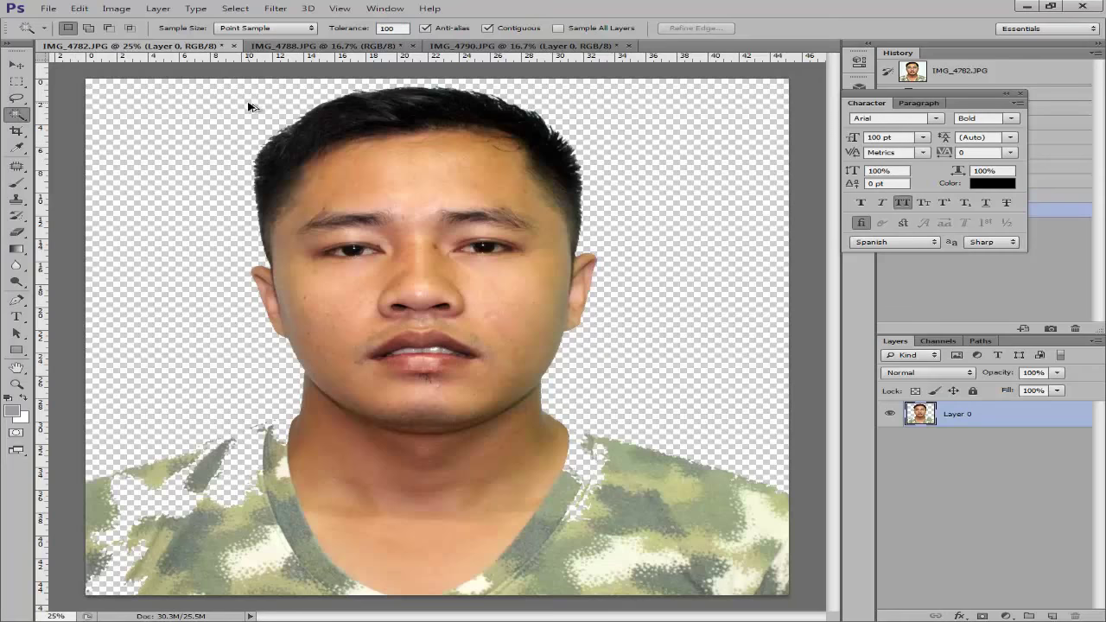
pyautogui.hotkey('ctrl', 'alt', 'z')
pyautogui.hotkey('ctrl', 'alt', 'z')
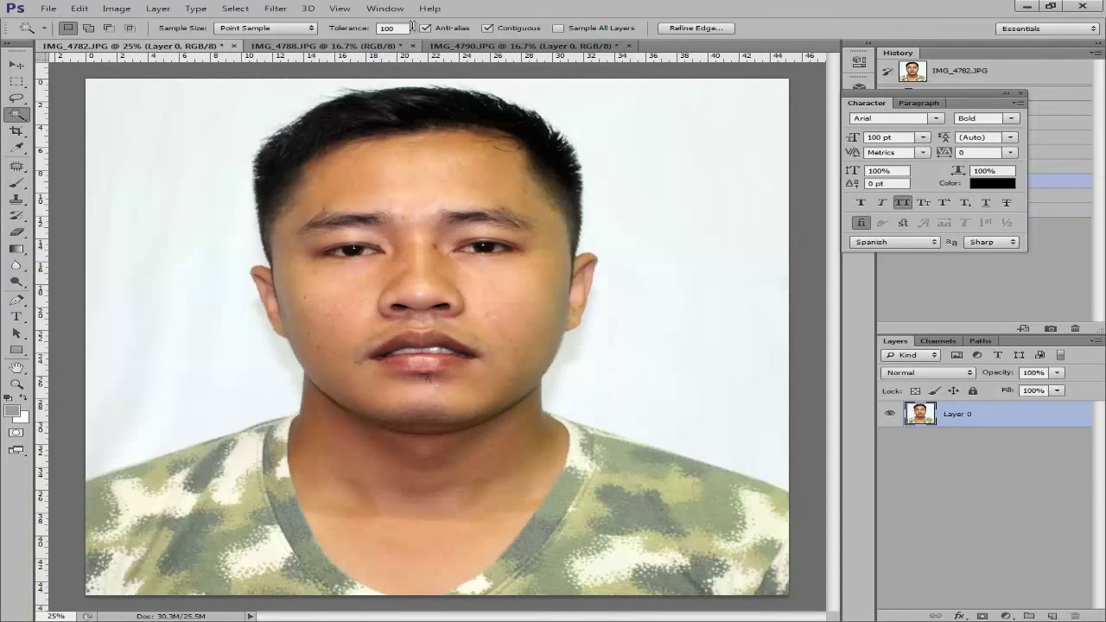
pyautogui.hotkey('ctrl', 'shift', 'z')
# Reselect the white background at tolerance 50, delete it, deselect and zoom in on the edges.
pyautogui.click(354, 28)
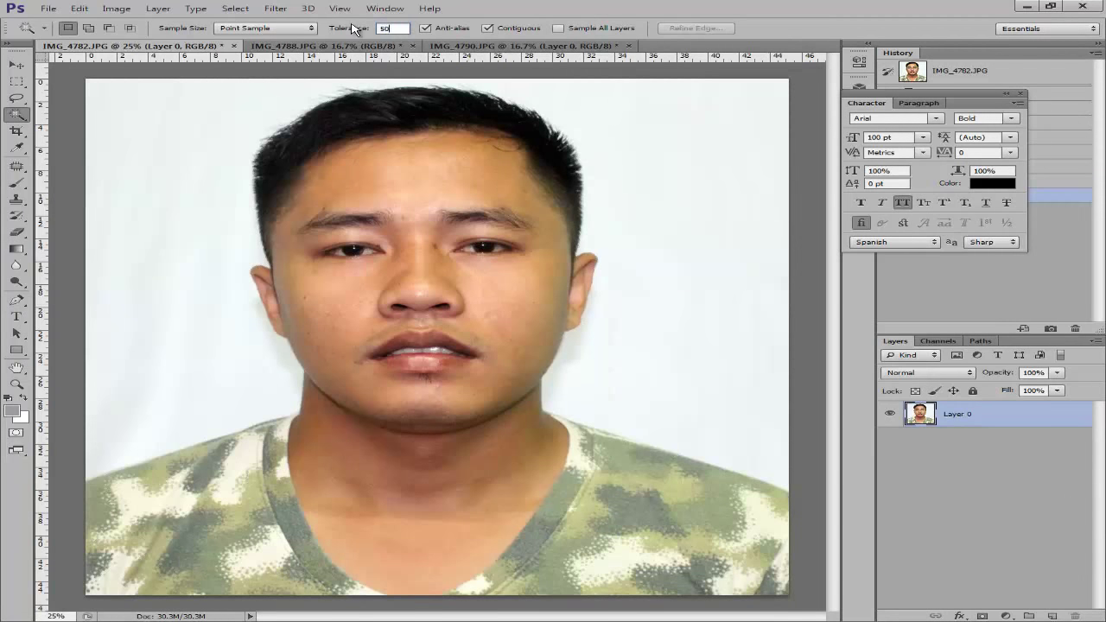
pyautogui.click(659, 127)
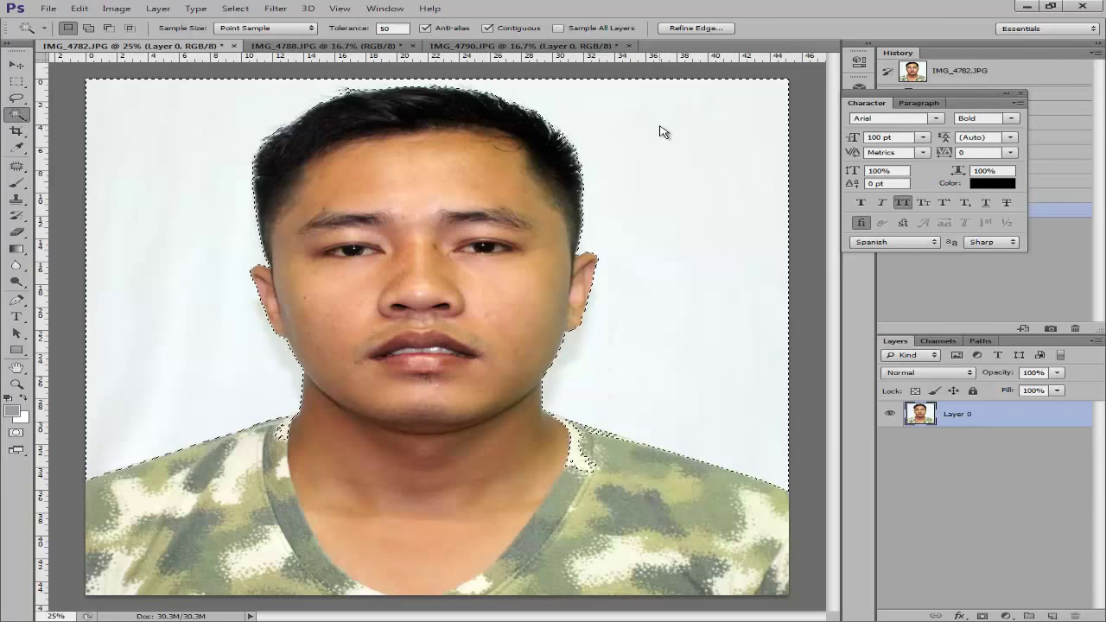
pyautogui.click(738, 284)
pyautogui.press('Delete')
pyautogui.hotkey('ctrl', 'd')
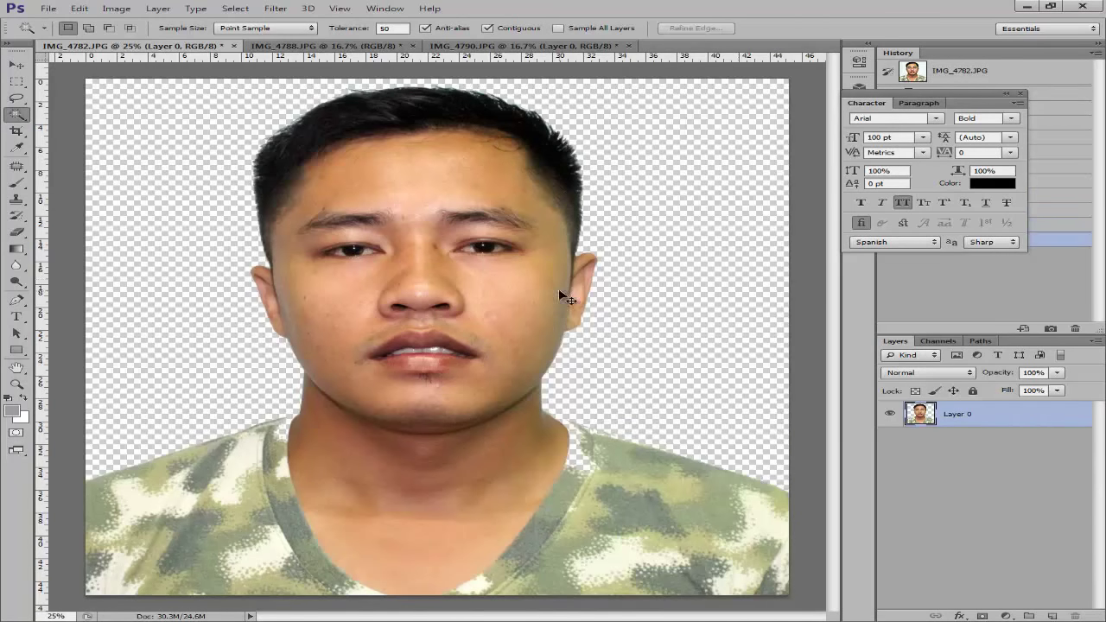
pyautogui.hotkey('ctrl', '+')
pyautogui.scroll(5, 530, 129)
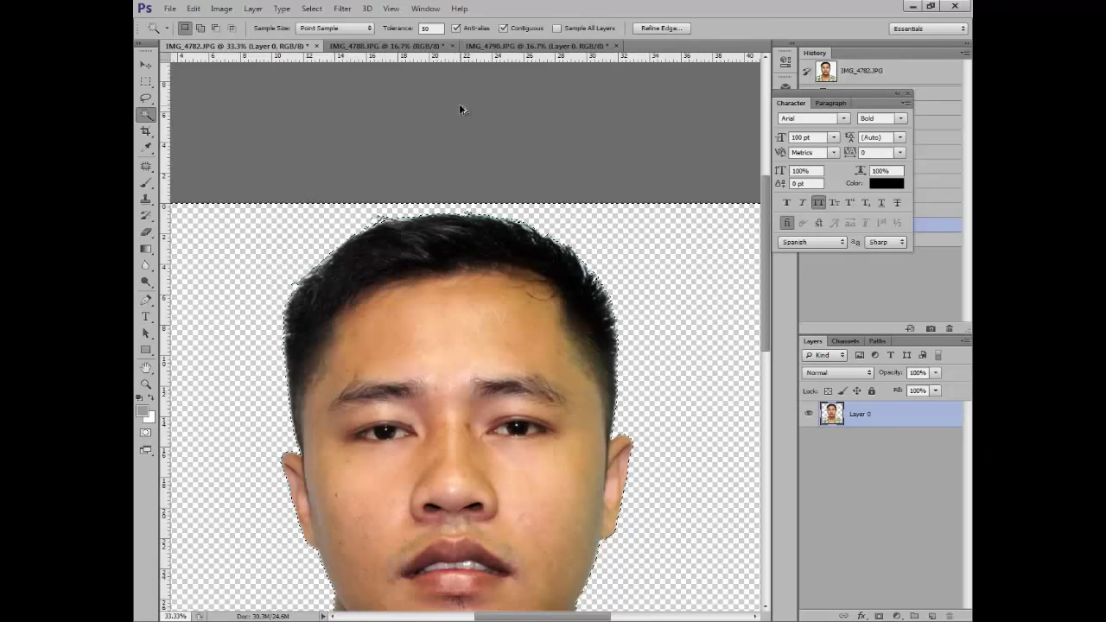
# Restore the background selection, set Tolerance to 100, delete it and deselect.
pyautogui.hotkey('ctrl', 'z')
pyautogui.click(433, 28)
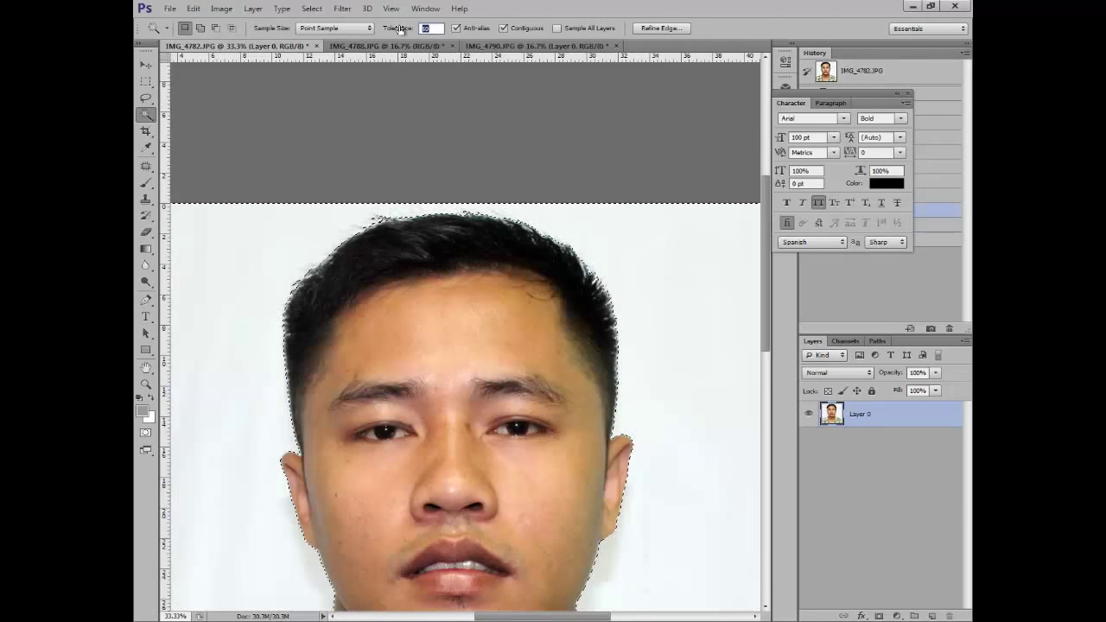
pyautogui.write('100')
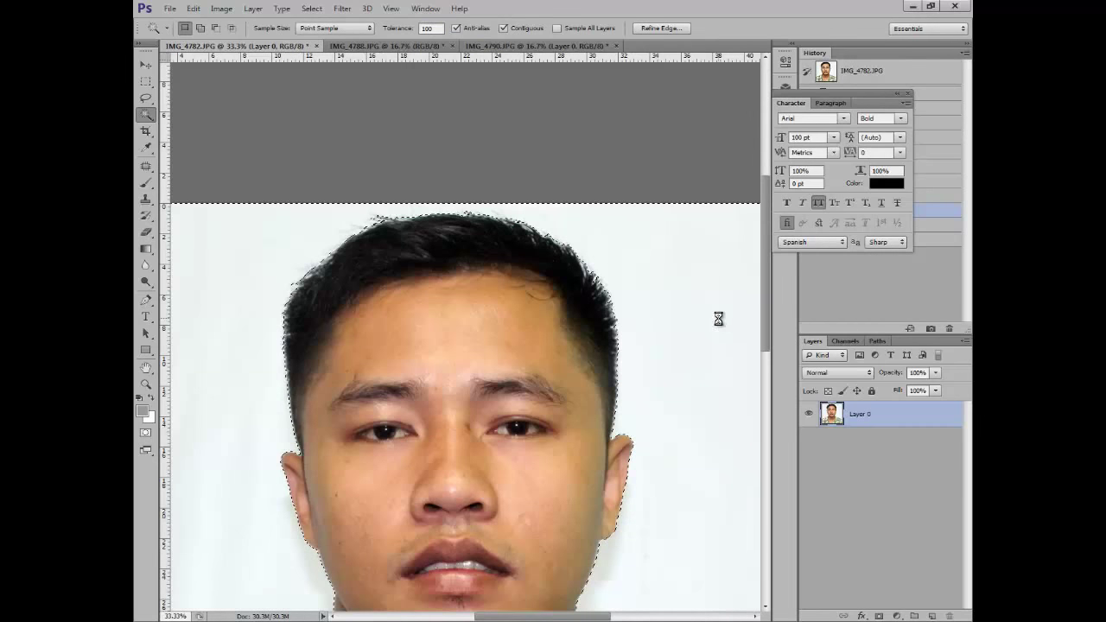
pyautogui.press('Delete')
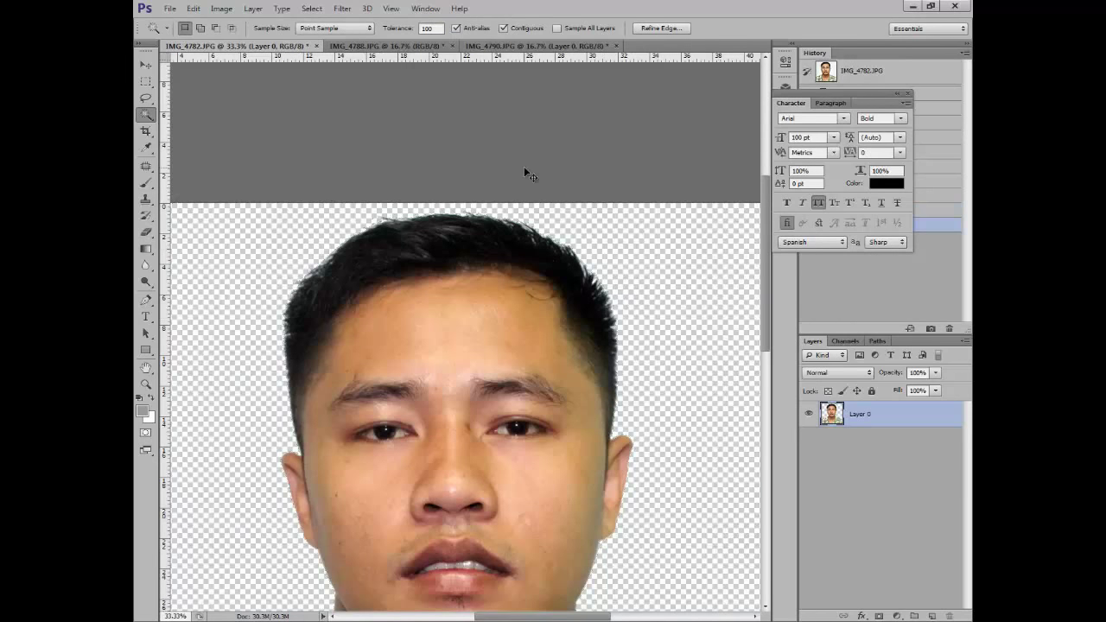
pyautogui.hotkey('ctrl', 'd')
# Step back two history states, reselect the white background at tolerance 100, delete and deselect.
pyautogui.hotkey('ctrl', 'alt', 'z')
pyautogui.hotkey('ctrl', 'alt', 'z')
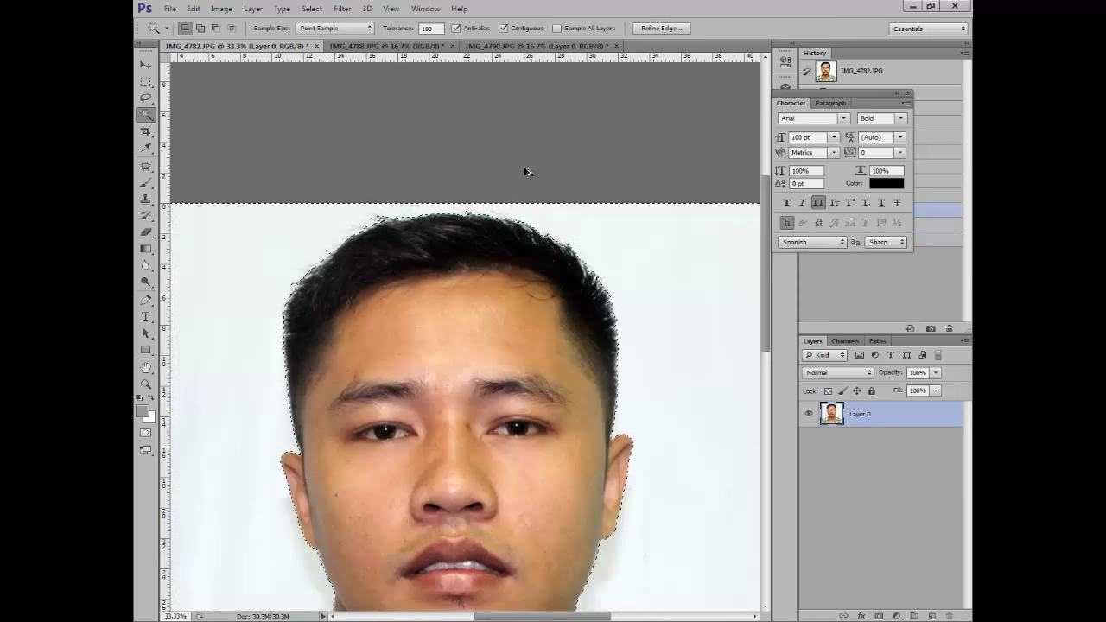
pyautogui.hotkey('ctrl', 'alt', 'z')
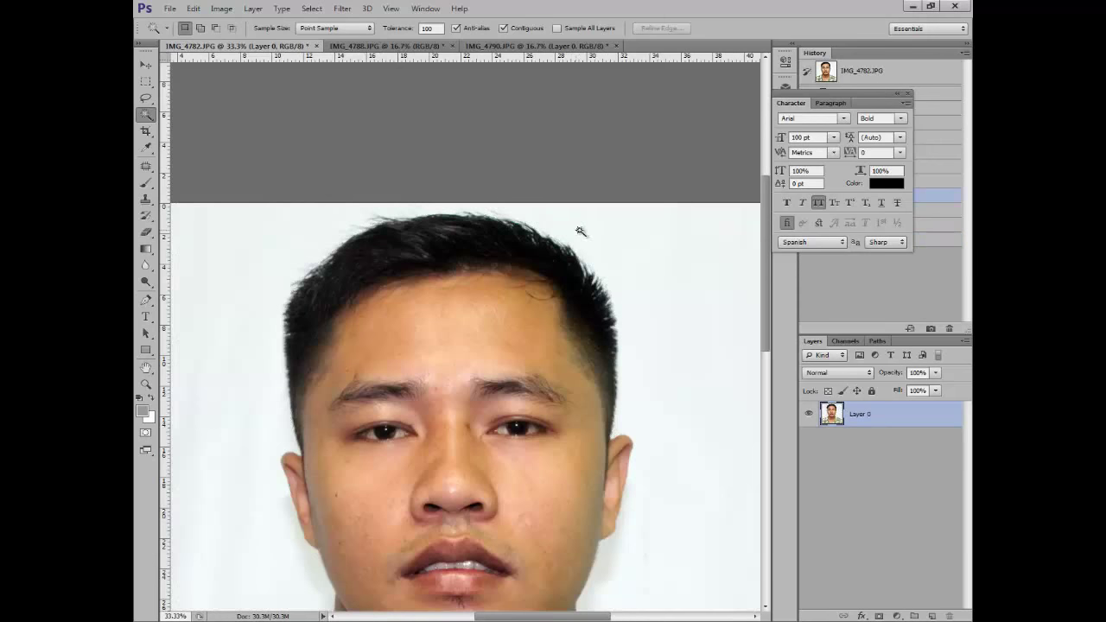
pyautogui.click(645, 264)
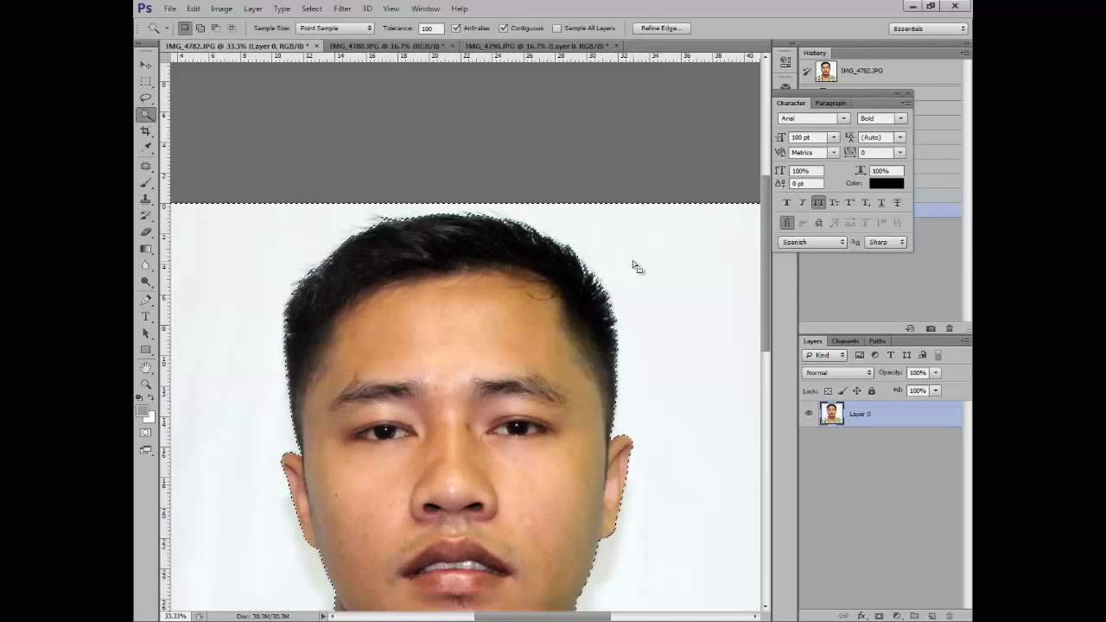
pyautogui.press('Delete')
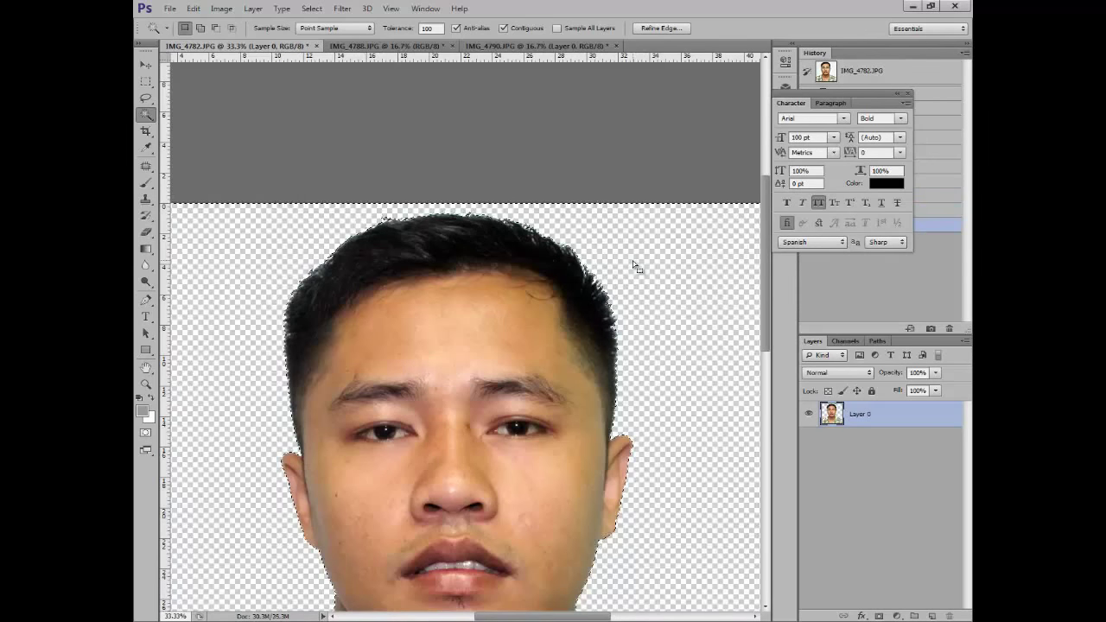
pyautogui.hotkey('ctrl', 'd')
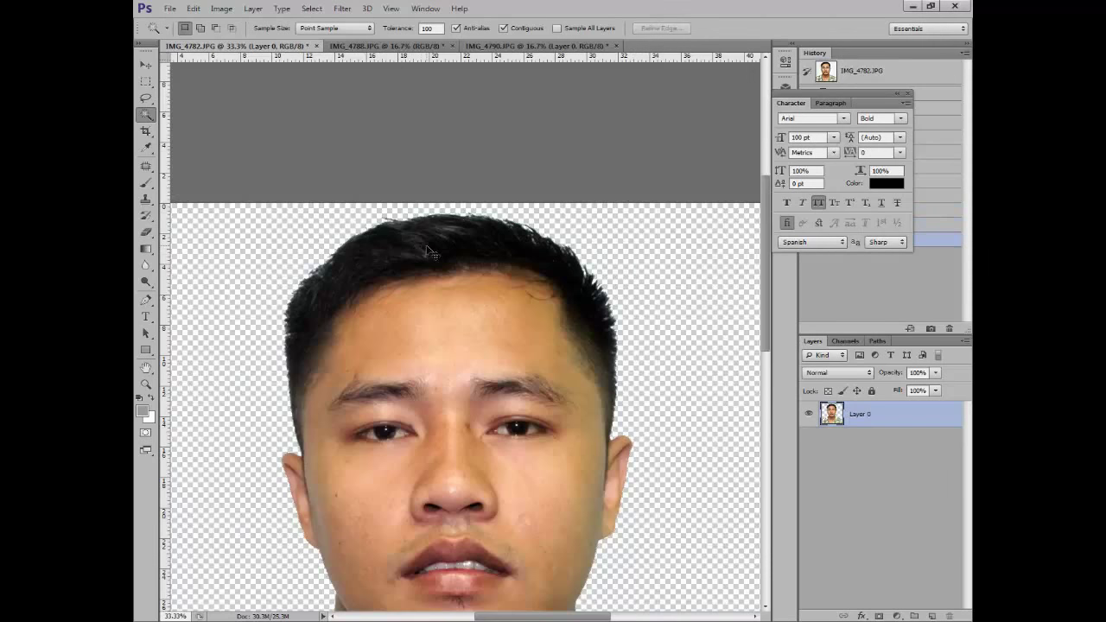
# Zoom in and out around the face edges, ending on a view of the whole image.
pyautogui.hotkey('ctrl', '-')
pyautogui.hotkey('ctrl', '-')
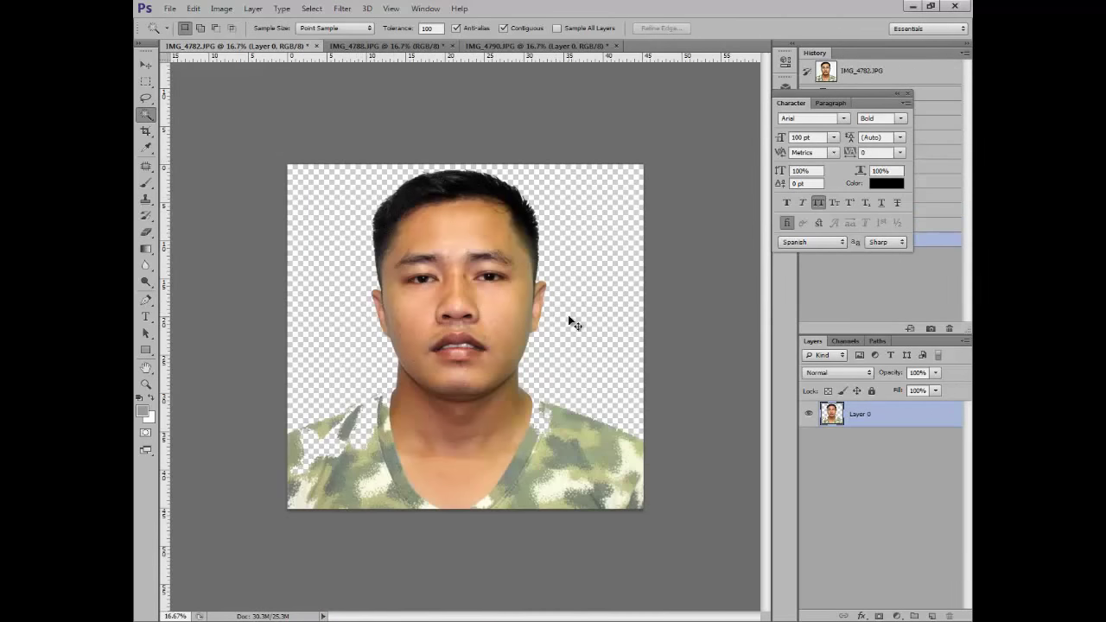
pyautogui.hotkey('ctrl', '+')
pyautogui.hotkey('ctrl', '+')
pyautogui.hotkey('ctrl', '-')
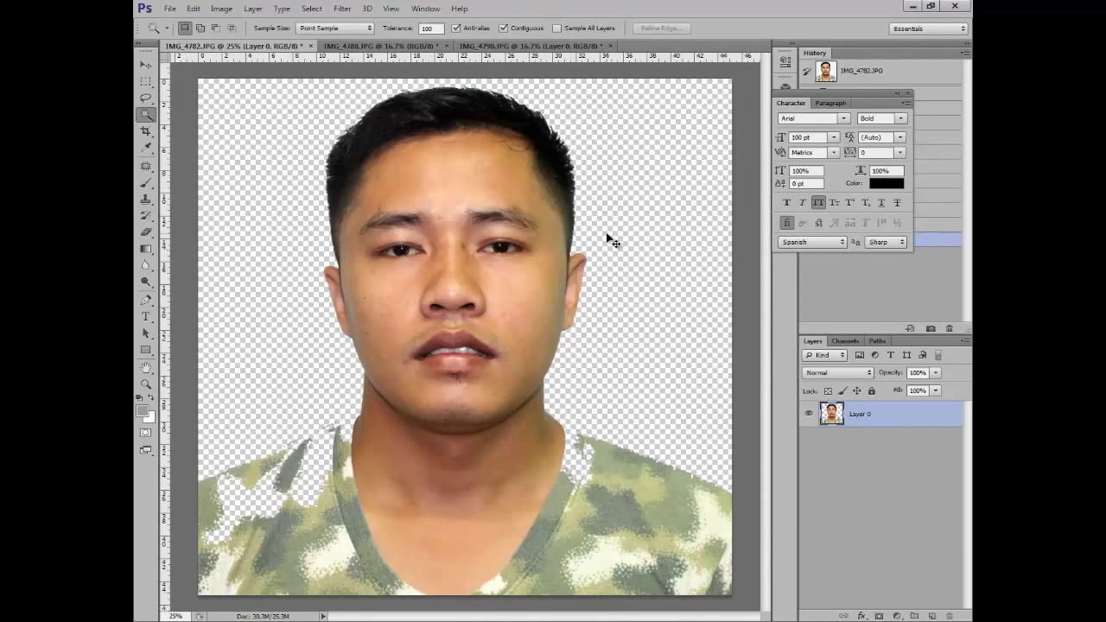
pyautogui.hotkey('ctrl', '-')
pyautogui.hotkey('ctrl', '+')
pyautogui.hotkey('ctrl', '+')
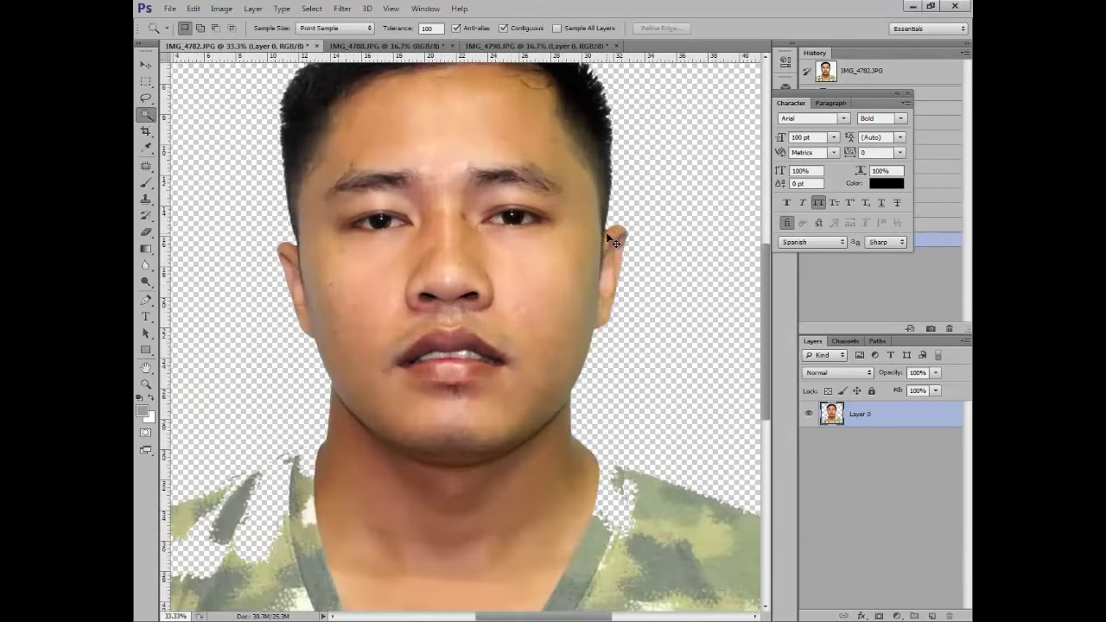
pyautogui.hotkey('ctrl', '-')
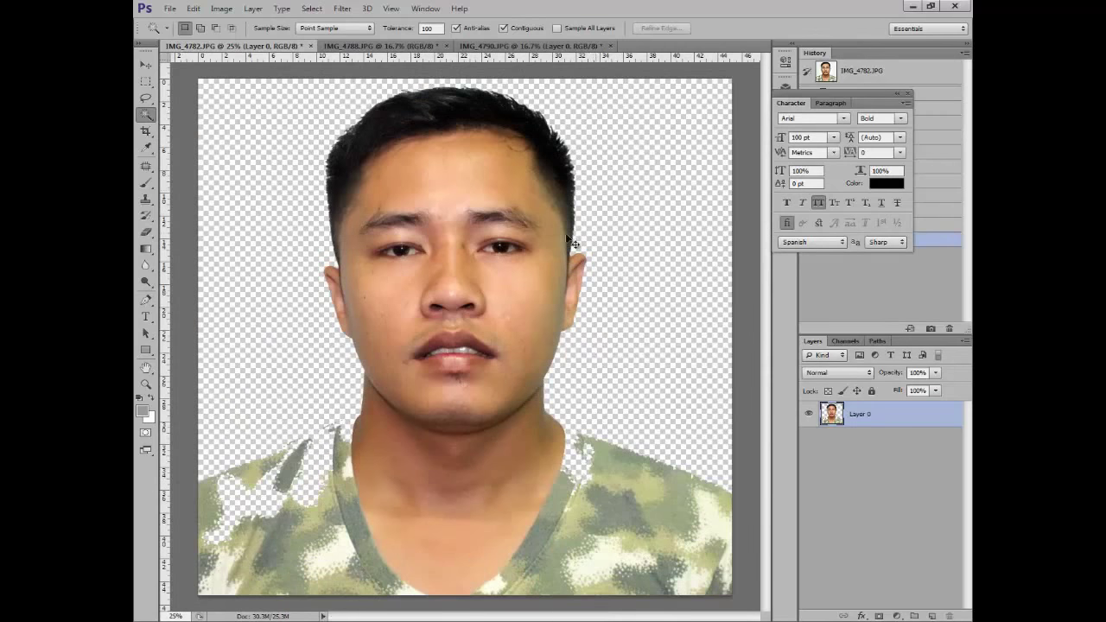
pyautogui.hotkey('ctrl', '-')
# Browse to E:\formal cloth template and dismiss the error from the female template archive.
pyautogui.click(170, 8)
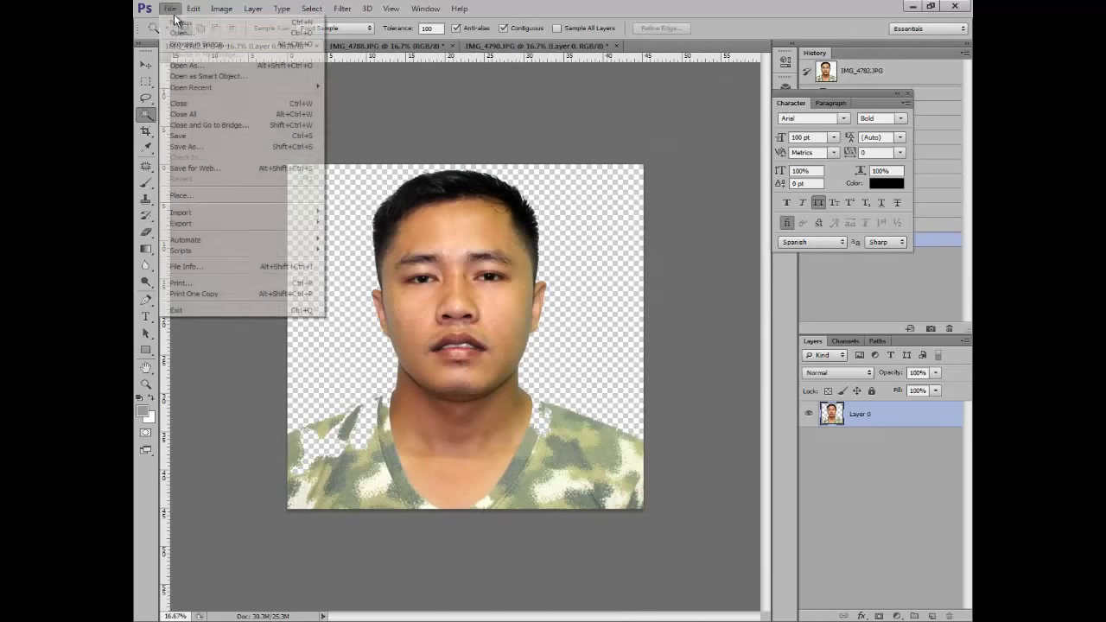
pyautogui.click(186, 64)
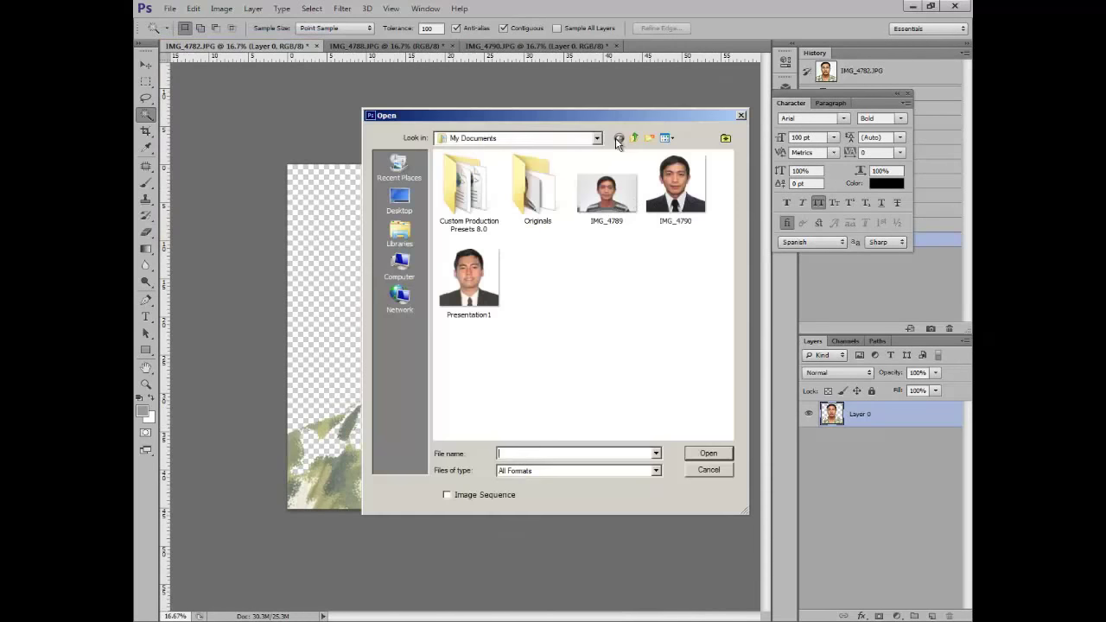
pyautogui.click(400, 264)
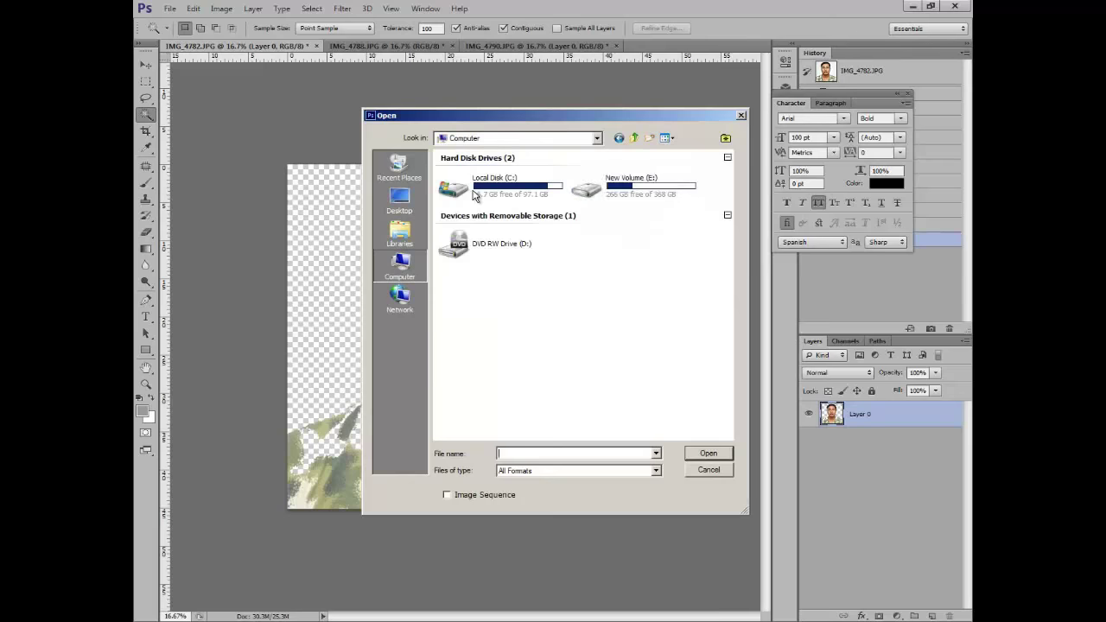
pyautogui.doubleClick(596, 183)
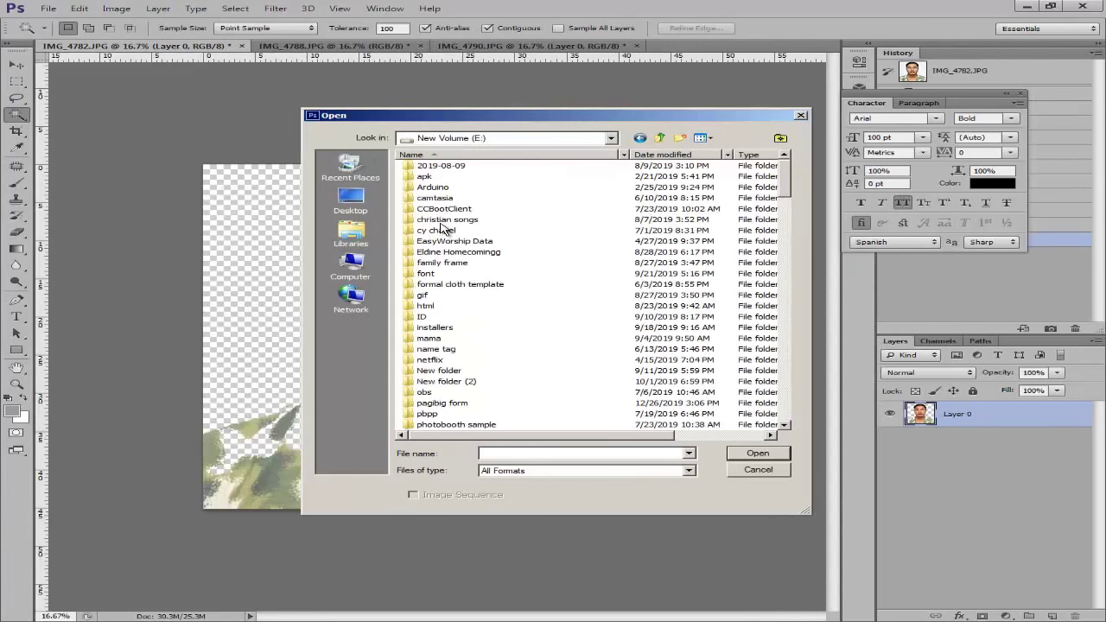
pyautogui.doubleClick(448, 287)
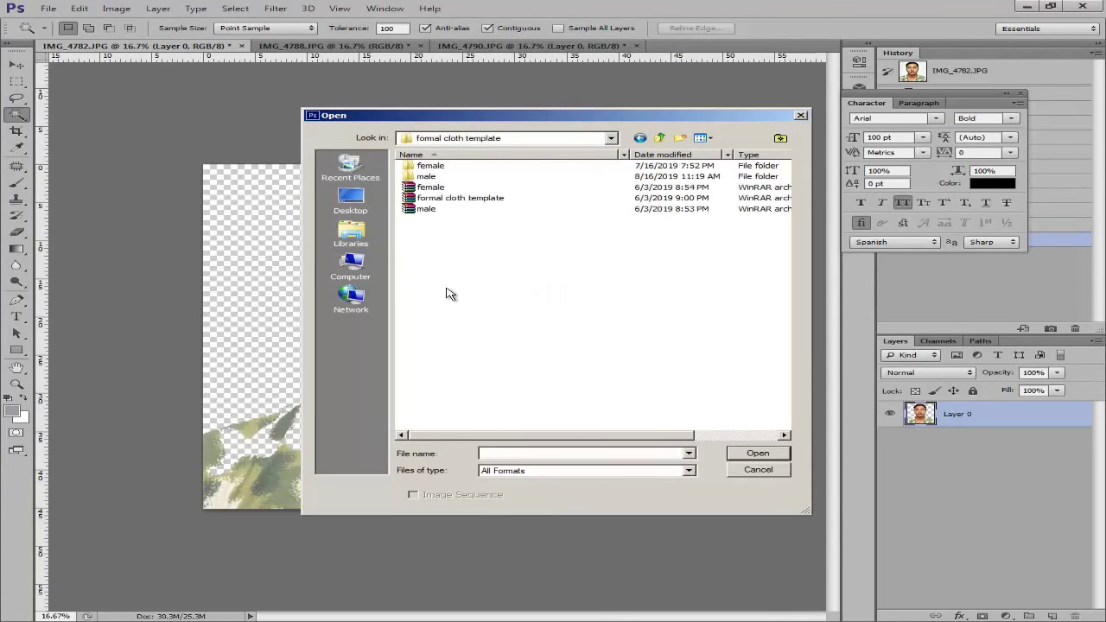
pyautogui.doubleClick(449, 186)
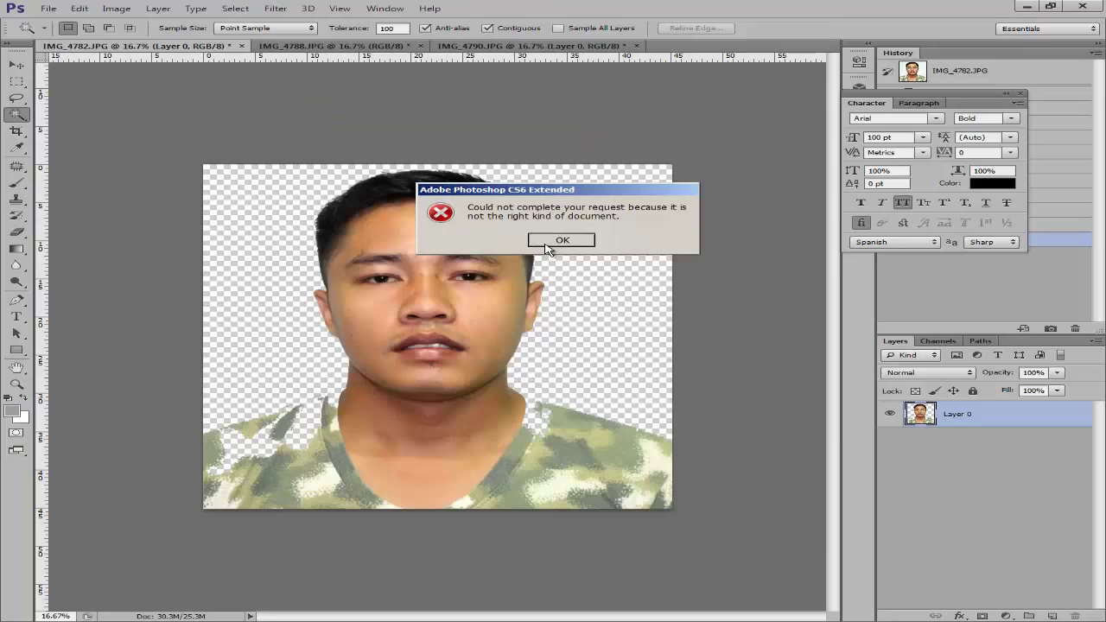
pyautogui.click(562, 240)
# Open 1.psd from the male template folder.
pyautogui.click(49, 7)
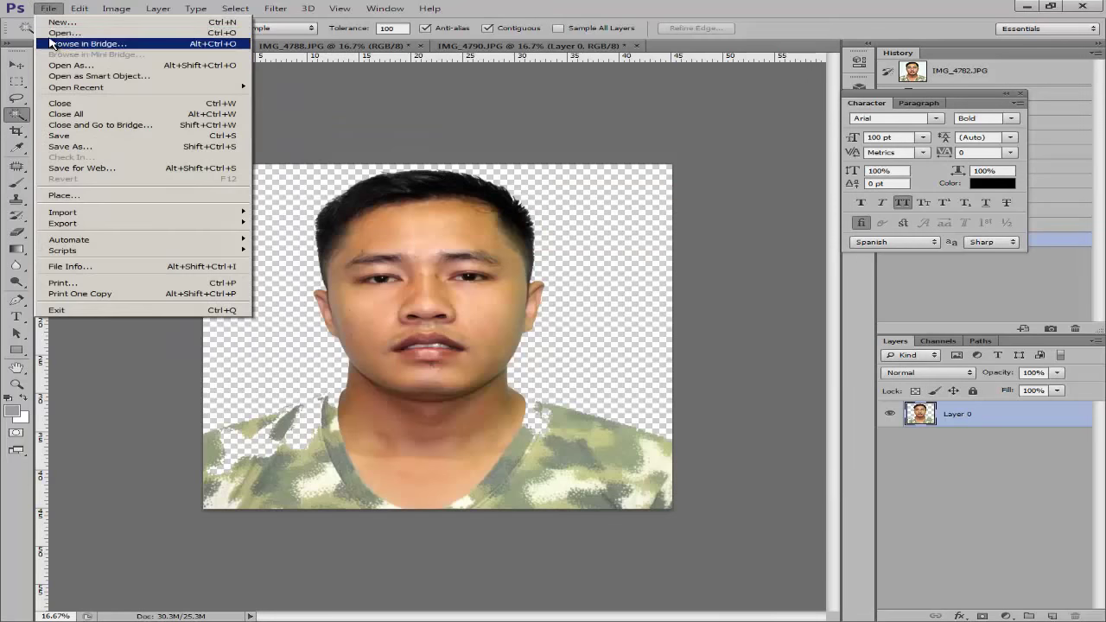
pyautogui.click(53, 33)
pyautogui.doubleClick(420, 178)
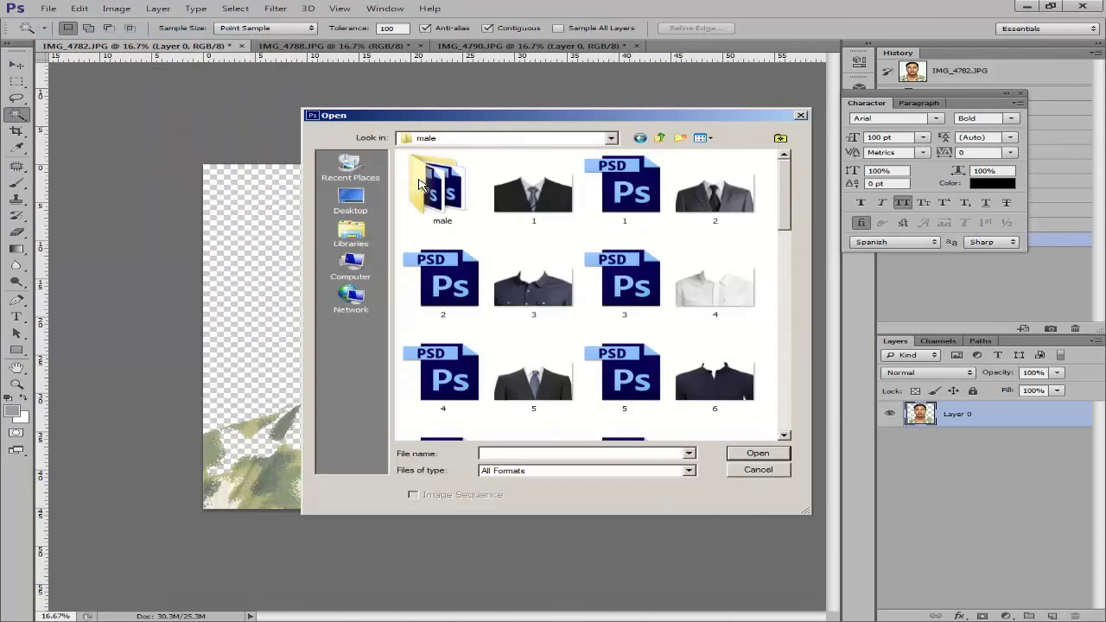
pyautogui.click(636, 200)
pyautogui.doubleClick(637, 200)
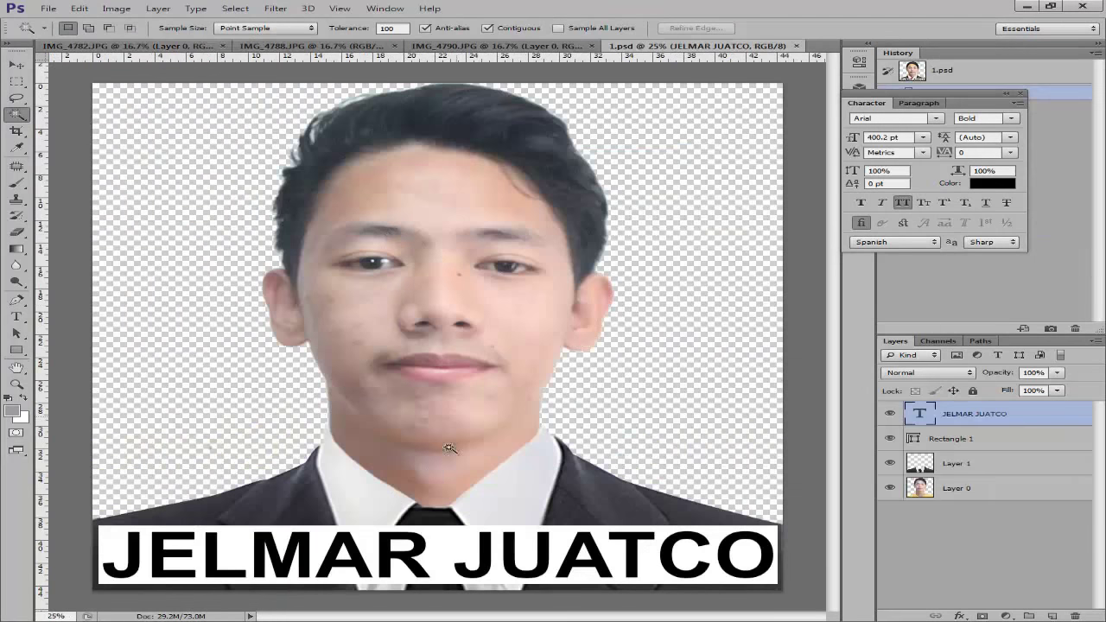
# Drag the suit layer from 1.psd onto the IMG_4782 portrait, beneath the face.
pyautogui.press('v')
pyautogui.click(340, 474)
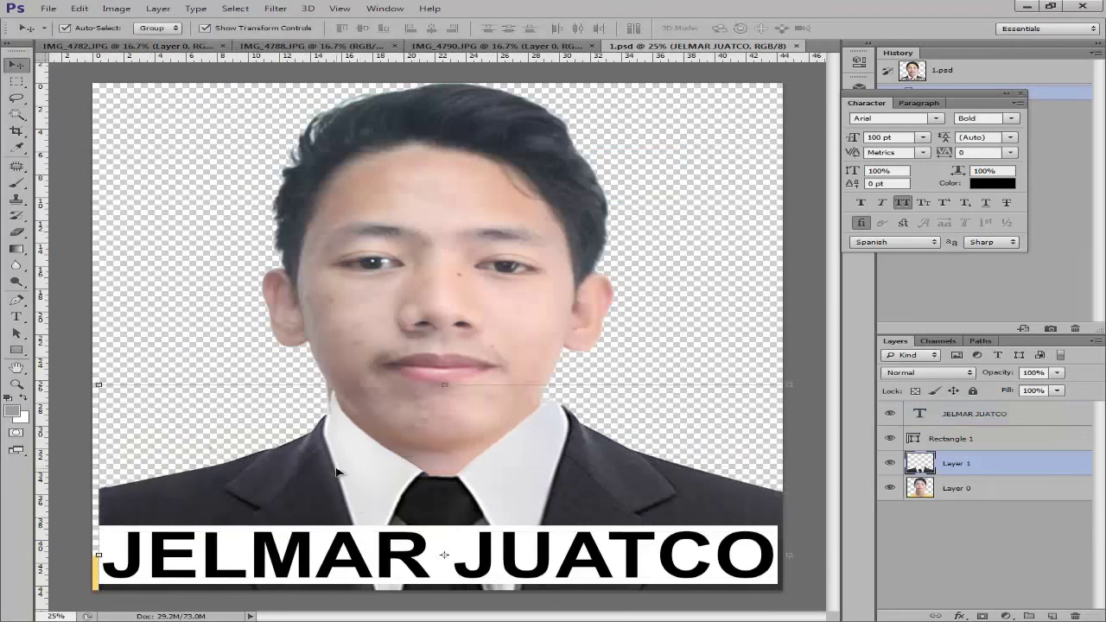
pyautogui.moveTo(341, 475); pyautogui.dragTo(329, 430)
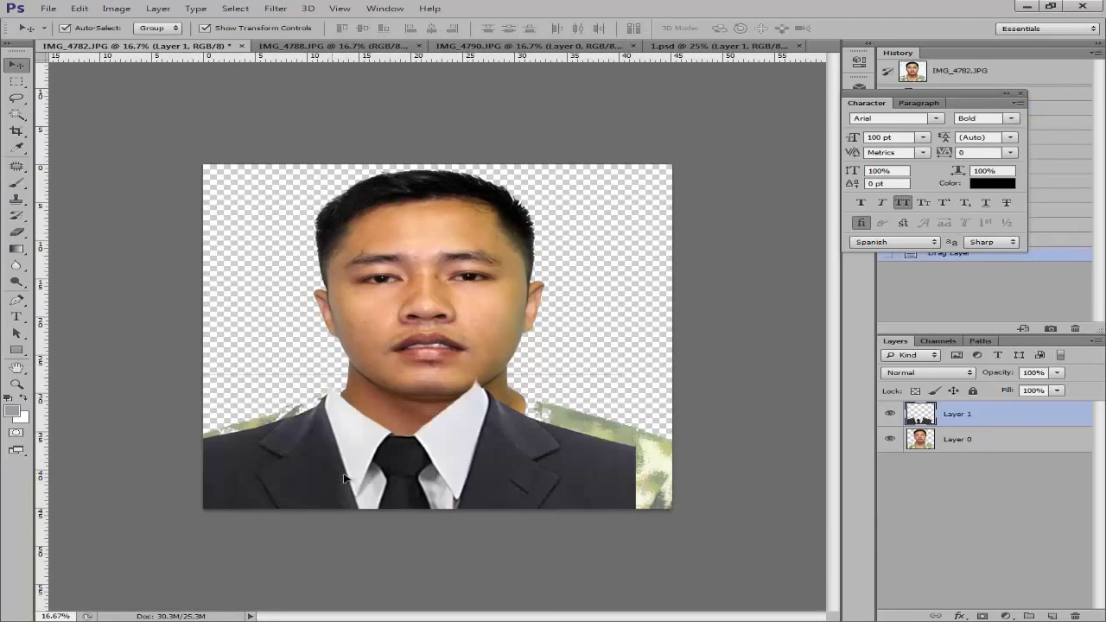
pyautogui.moveTo(276, 454); pyautogui.dragTo(339, 478)
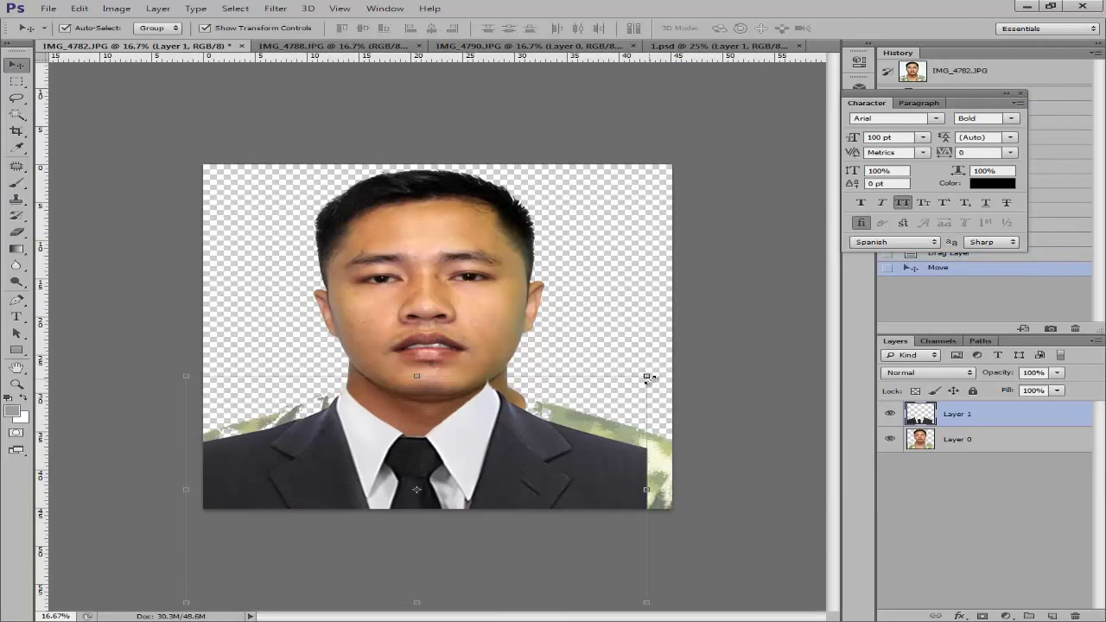
# Scale the suit to about 96% and nudge it so the collar meets the neck.
pyautogui.moveTo(649, 377); pyautogui.dragTo(722, 337)
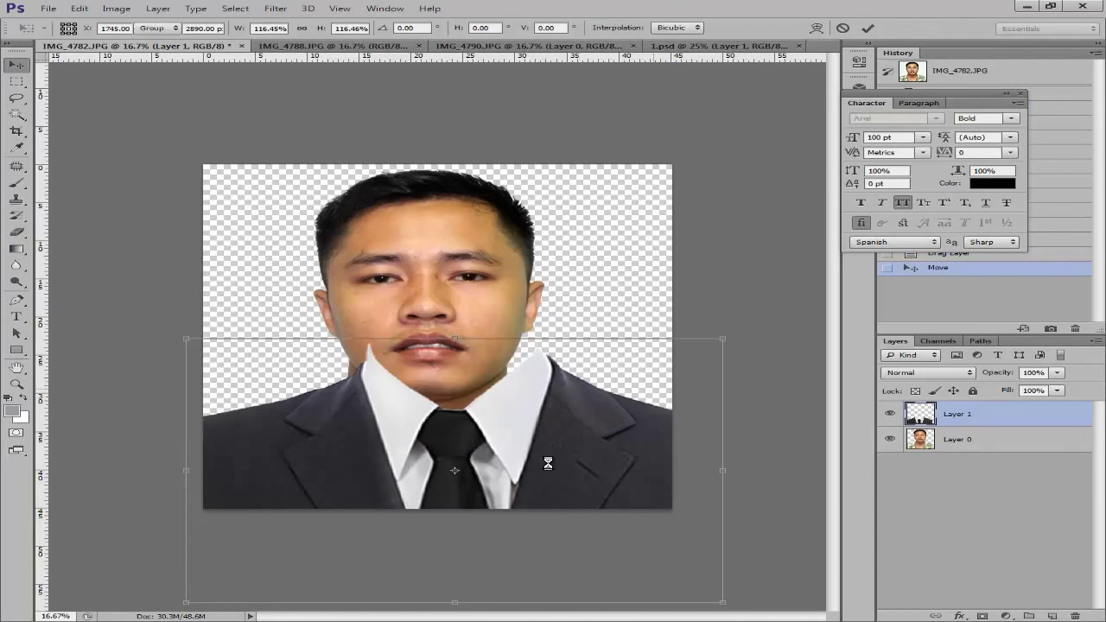
pyautogui.moveTo(561, 445); pyautogui.dragTo(547, 458)
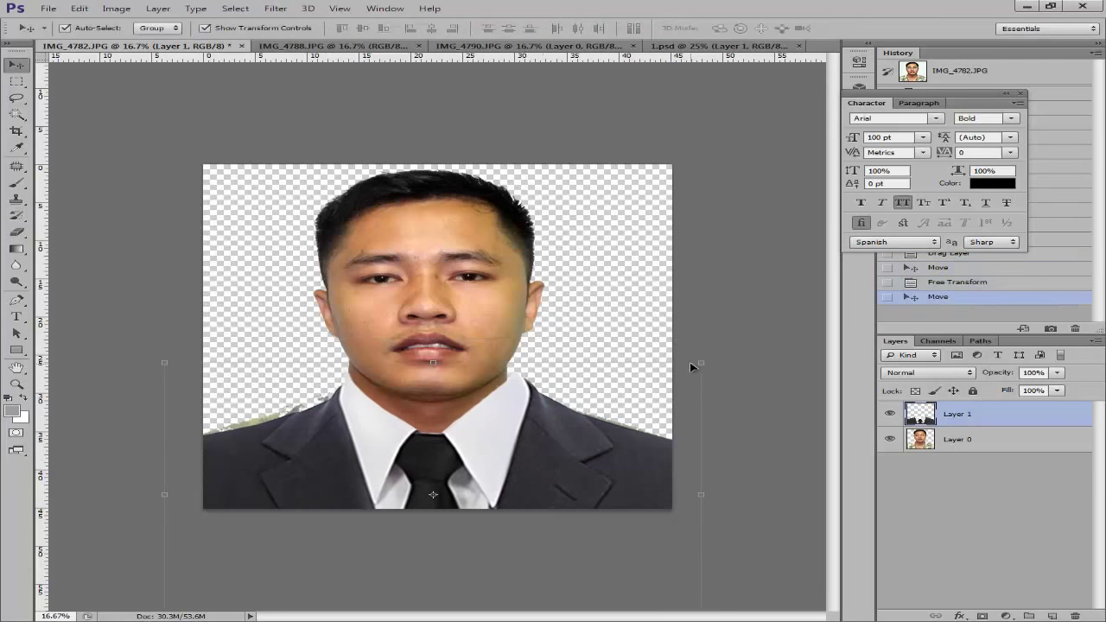
pyautogui.moveTo(698, 365); pyautogui.dragTo(679, 375)
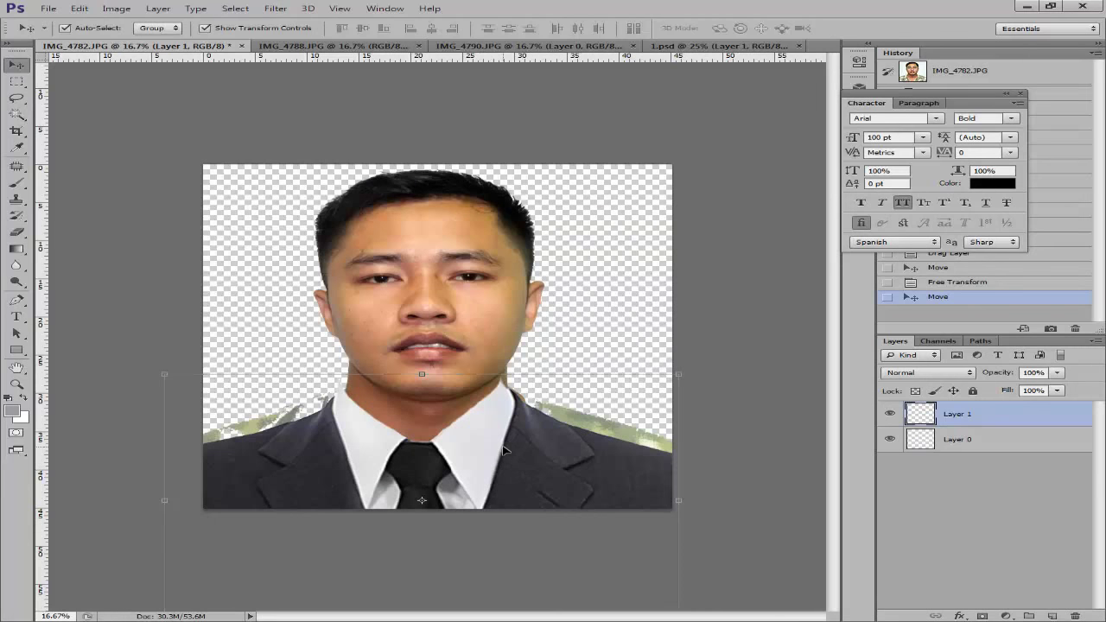
pyautogui.hotkey('shift', 'Right')
pyautogui.hotkey('shift', 'Right')
pyautogui.hotkey('shift', 'Right')
pyautogui.hotkey('shift', 'Right')
pyautogui.hotkey('shift', 'Up')
pyautogui.hotkey('shift', 'Up')
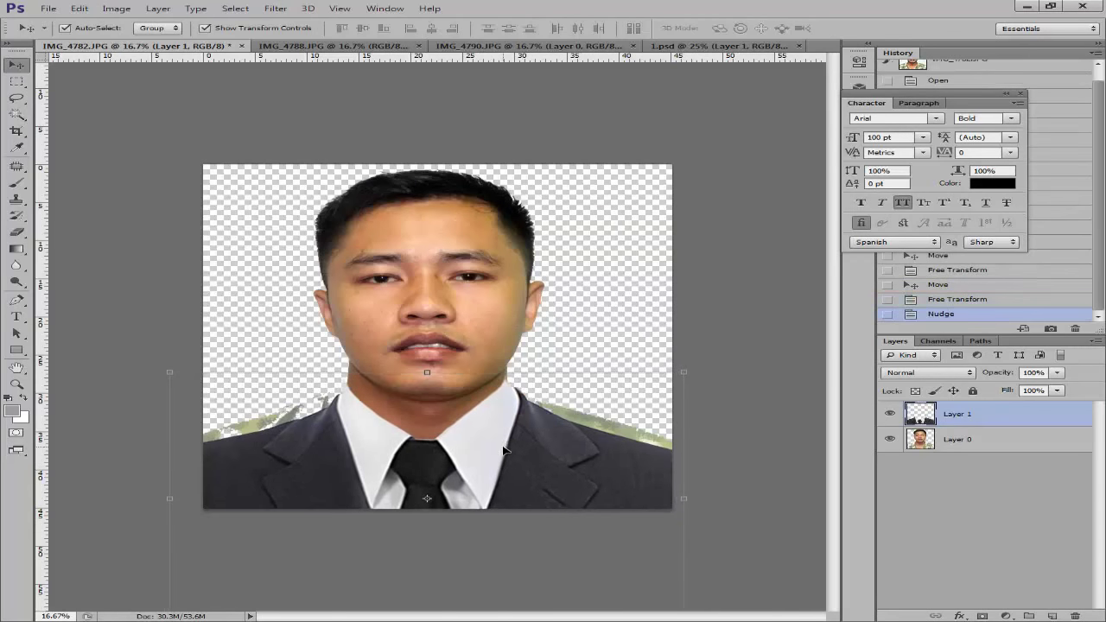
pyautogui.hotkey('shift', 'Right')
pyautogui.hotkey('shift', 'Up')
pyautogui.hotkey('shift', 'Up')
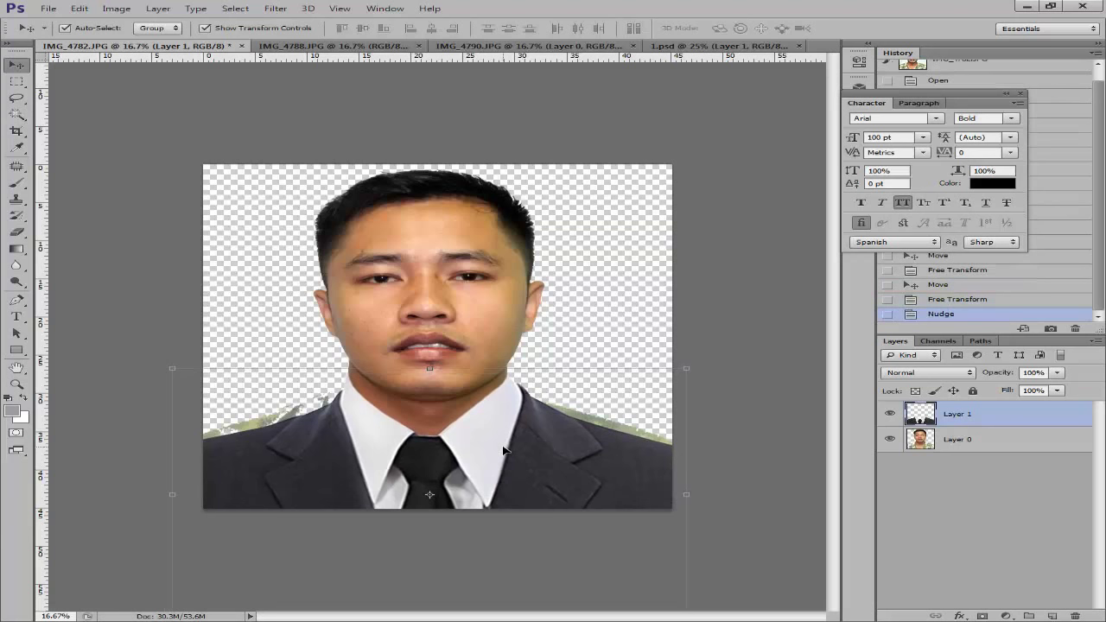
pyautogui.hotkey('shift', 'Up')
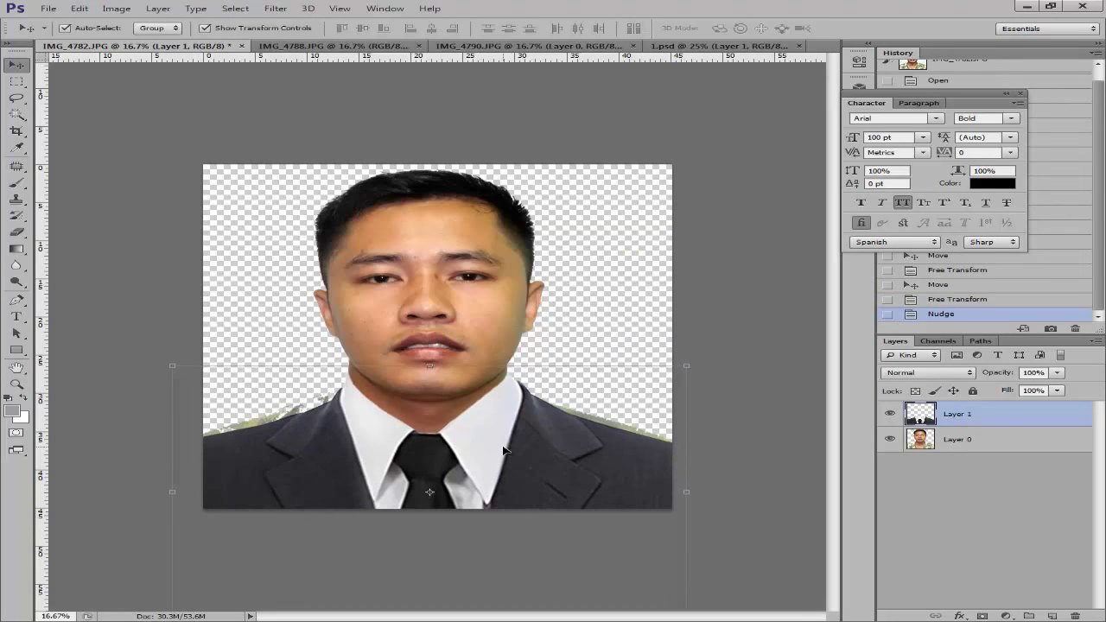
pyautogui.hotkey('shift', 'Down')
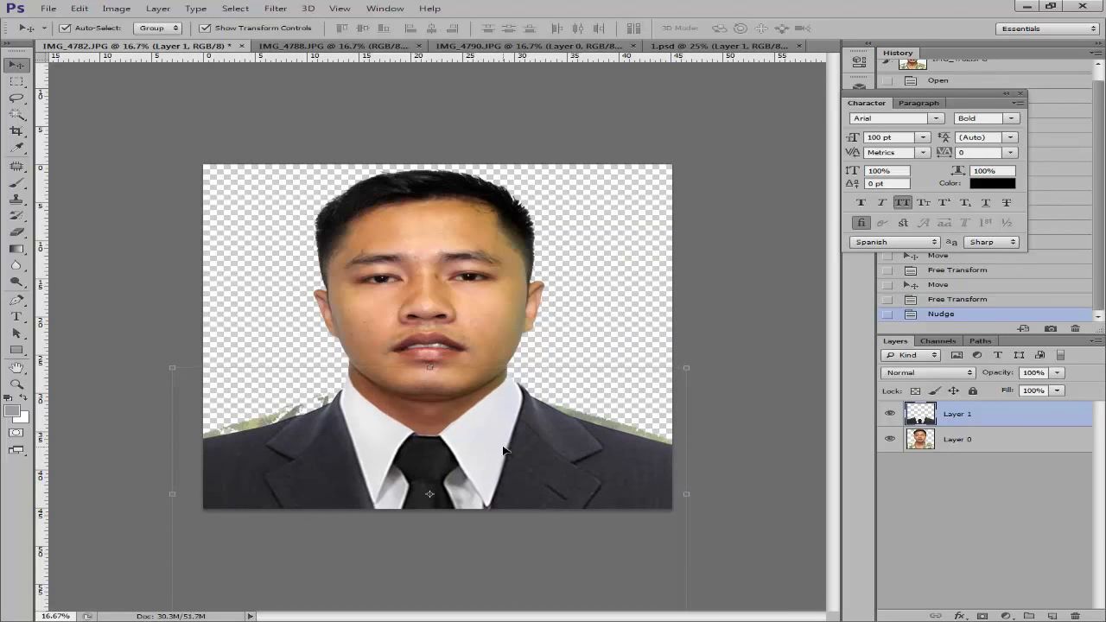
# On Layer 0, erase the green shirt fringe around both shoulders with a 494 px eraser.
pyautogui.click(383, 311)
pyautogui.press('e')
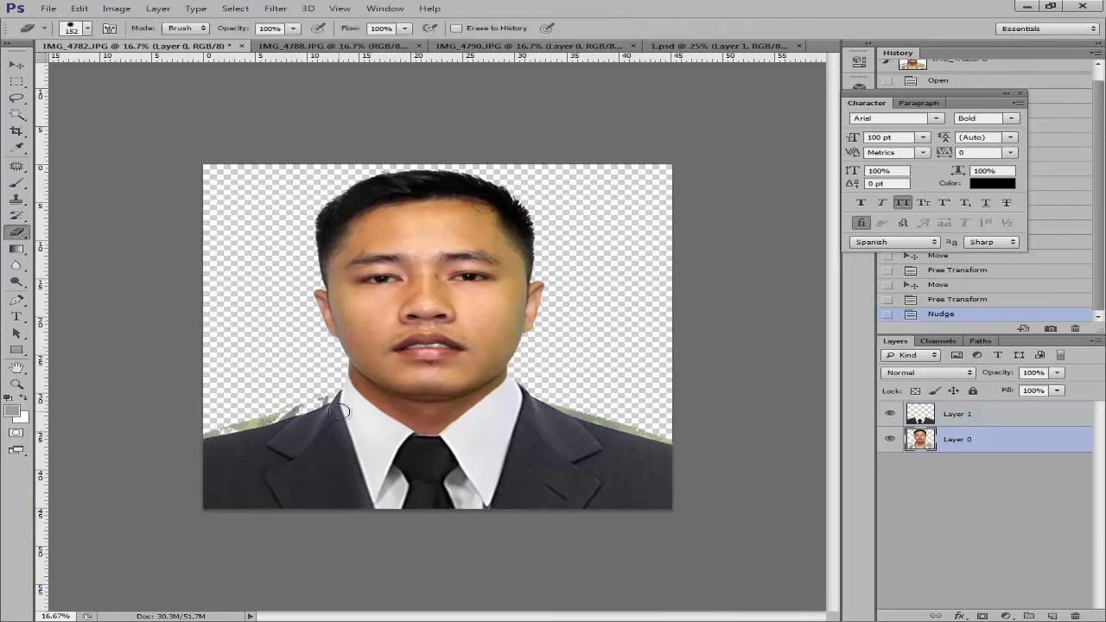
pyautogui.rightClick(326, 403)
pyautogui.moveTo(488, 434)
pyautogui.mouseDown()
pyautogui.moveTo(517, 435)
pyautogui.moveTo(421, 435)
pyautogui.mouseUp()
pyautogui.click(298, 390)
pyautogui.click(309, 396)
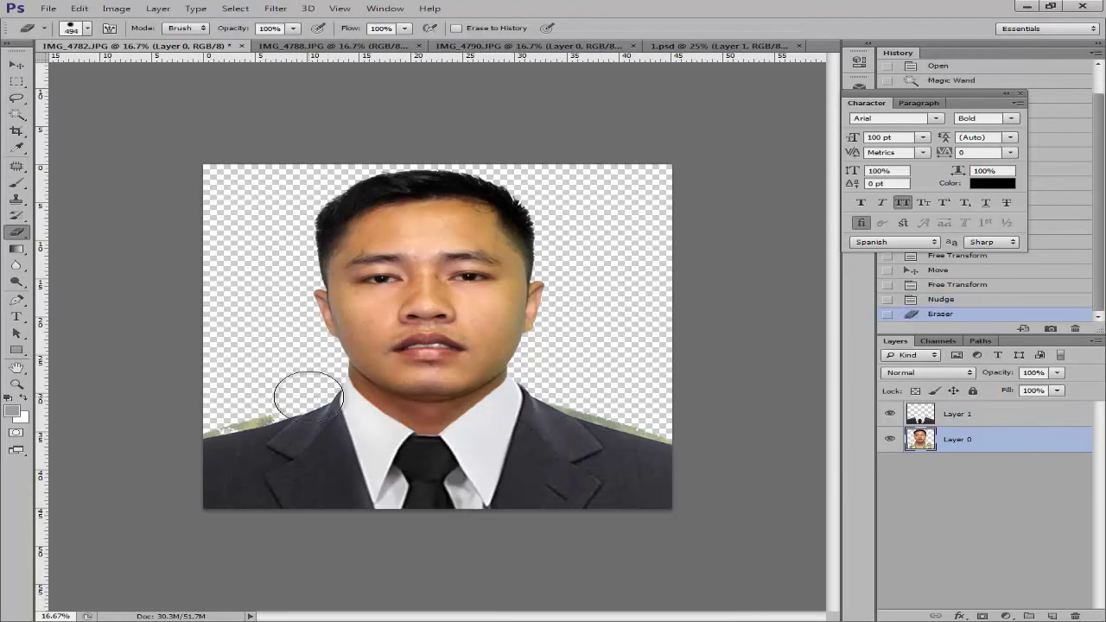
pyautogui.moveTo(309, 396); pyautogui.dragTo(230, 414)
pyautogui.click(234, 420)
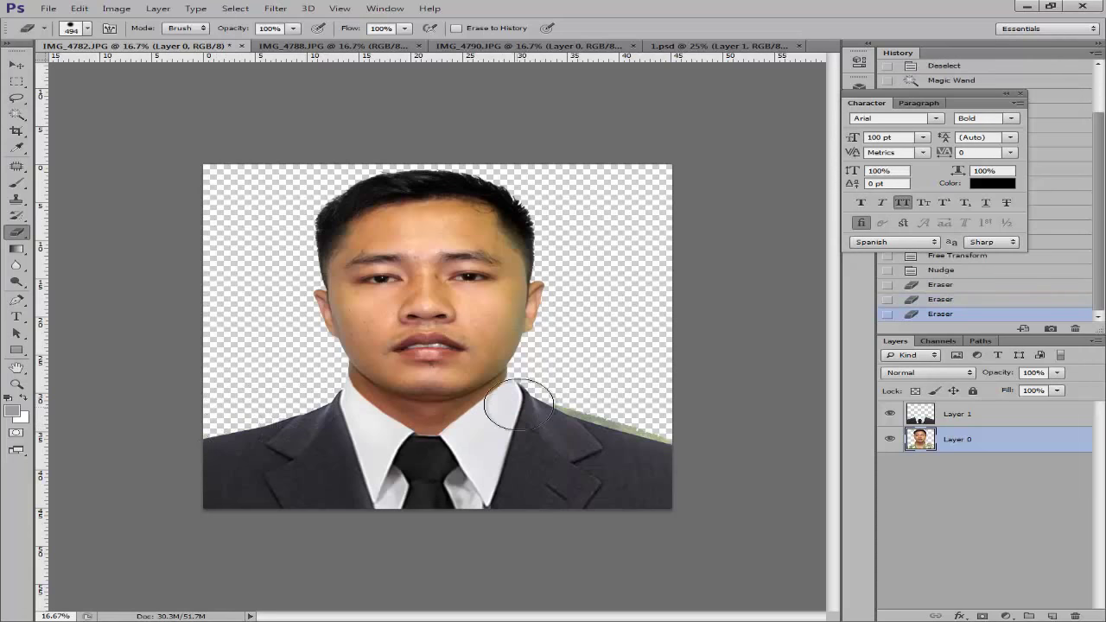
pyautogui.moveTo(519, 404)
pyautogui.mouseDown()
pyautogui.moveTo(567, 407)
pyautogui.moveTo(654, 444)
pyautogui.moveTo(593, 395)
pyautogui.moveTo(626, 359)
pyautogui.moveTo(654, 190)
pyautogui.mouseUp()
# Zoom in and out to check the shoulder edges, then switch to IMG_4788.
pyautogui.press('v')
pyautogui.click(761, 269)
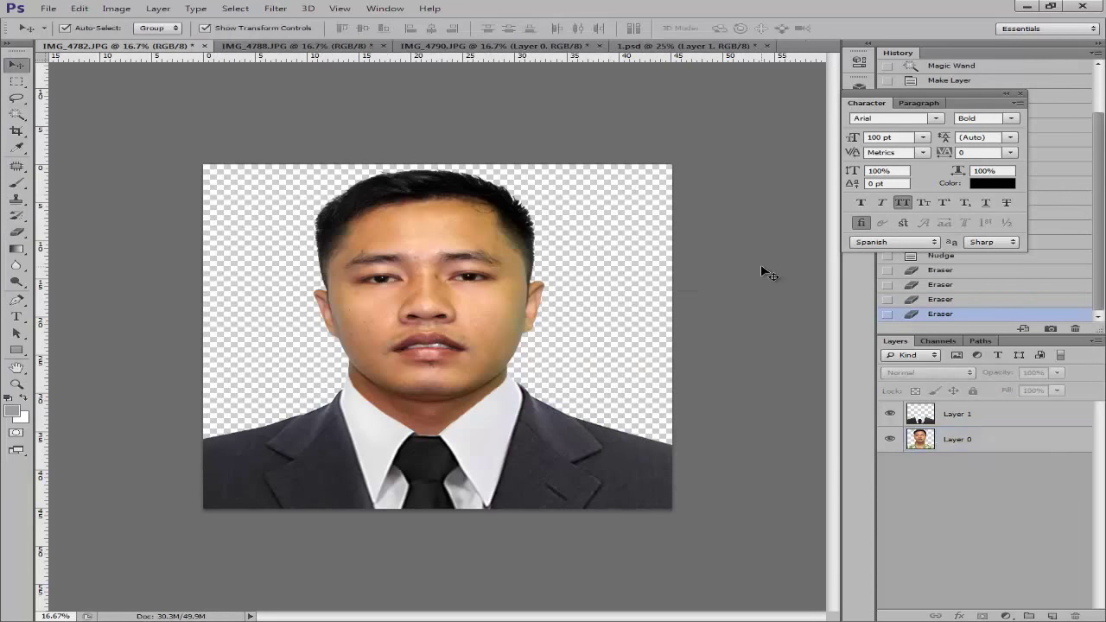
pyautogui.hotkey('ctrl', '+')
pyautogui.hotkey('ctrl', '+')
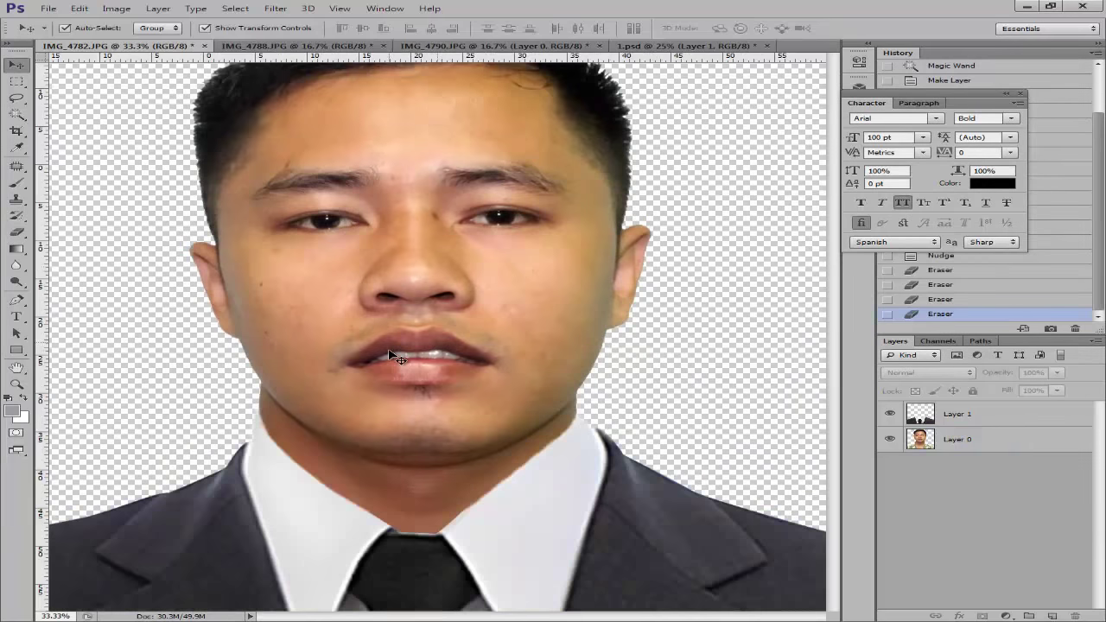
pyautogui.hotkey('ctrl', '-')
pyautogui.hotkey('ctrl', '-')
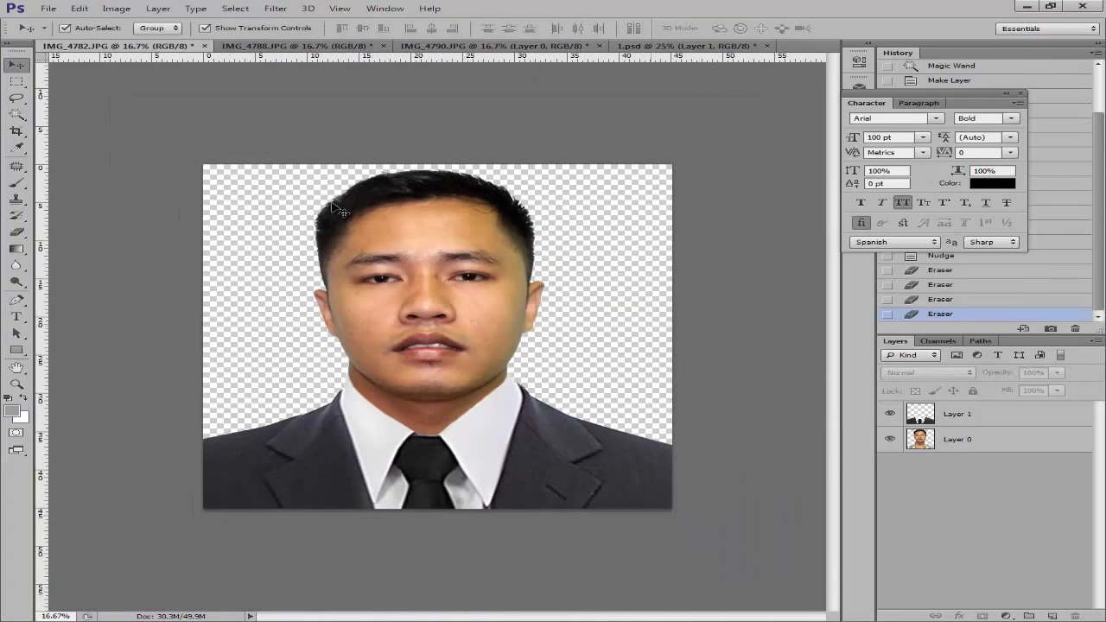
pyautogui.click(312, 45)
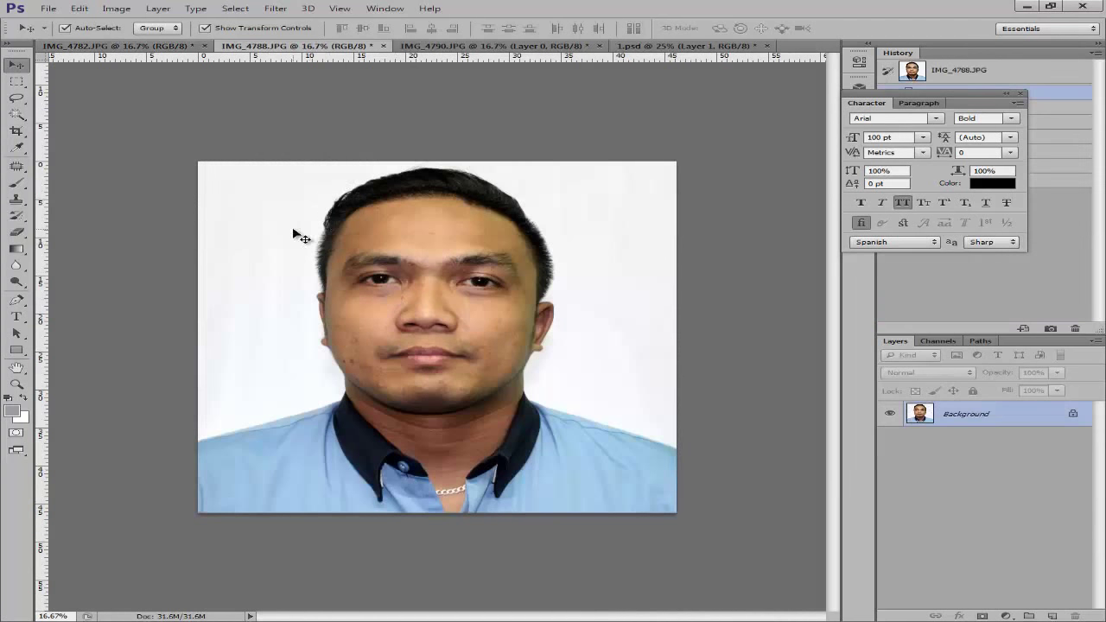
# Set the Magic Wand Tolerance to 80 and select IMG_4788's white background.
pyautogui.press('w')
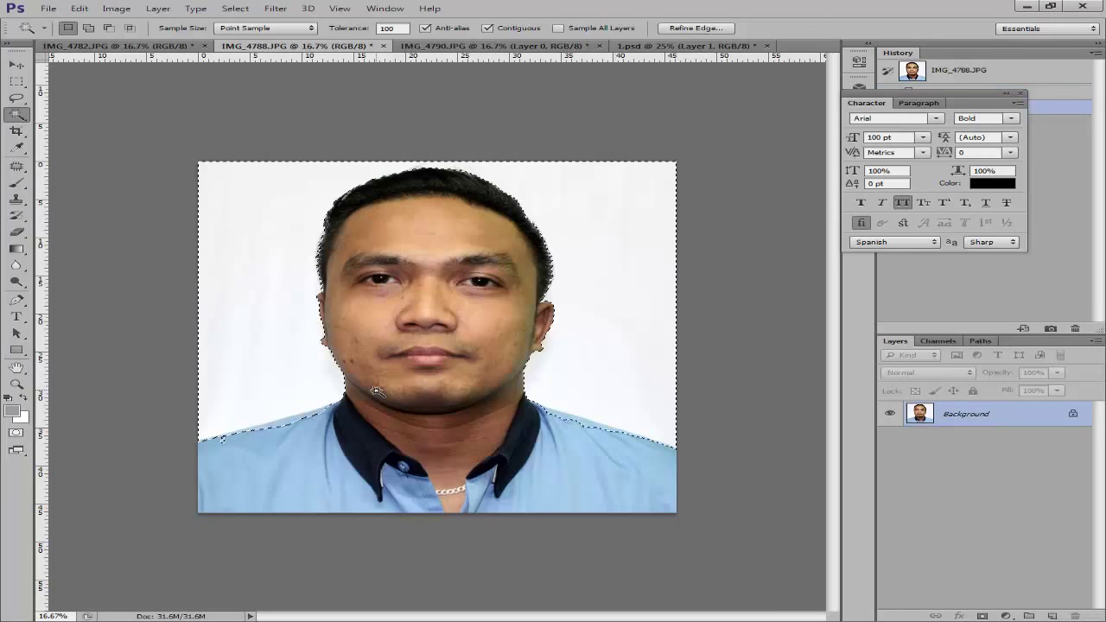
pyautogui.hotkey('ctrl', '+')
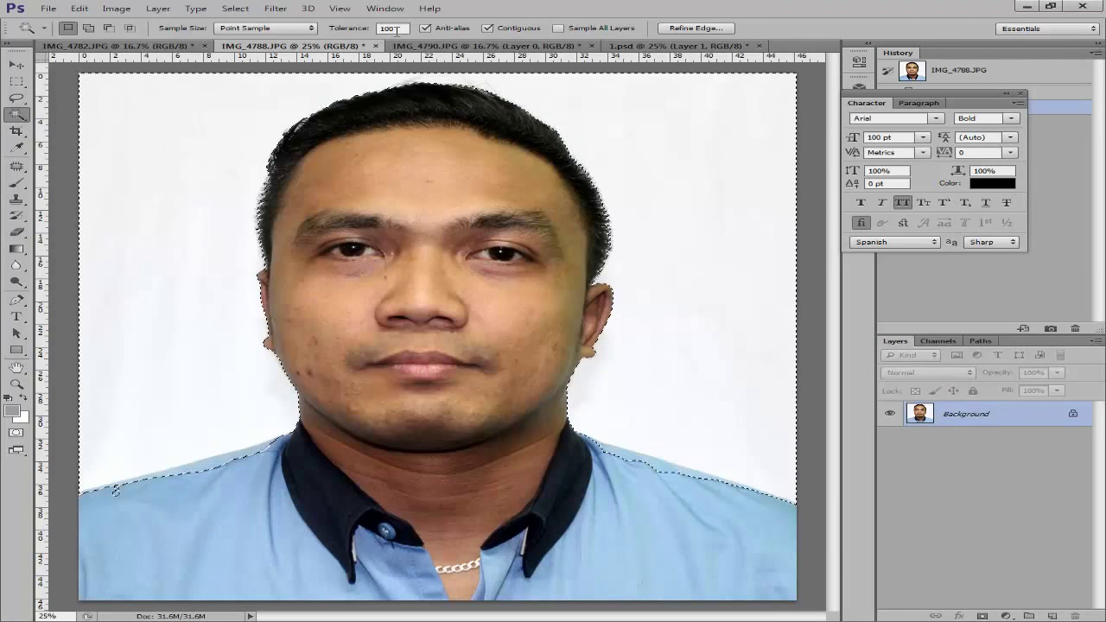
pyautogui.click(395, 28)
pyautogui.write('80')
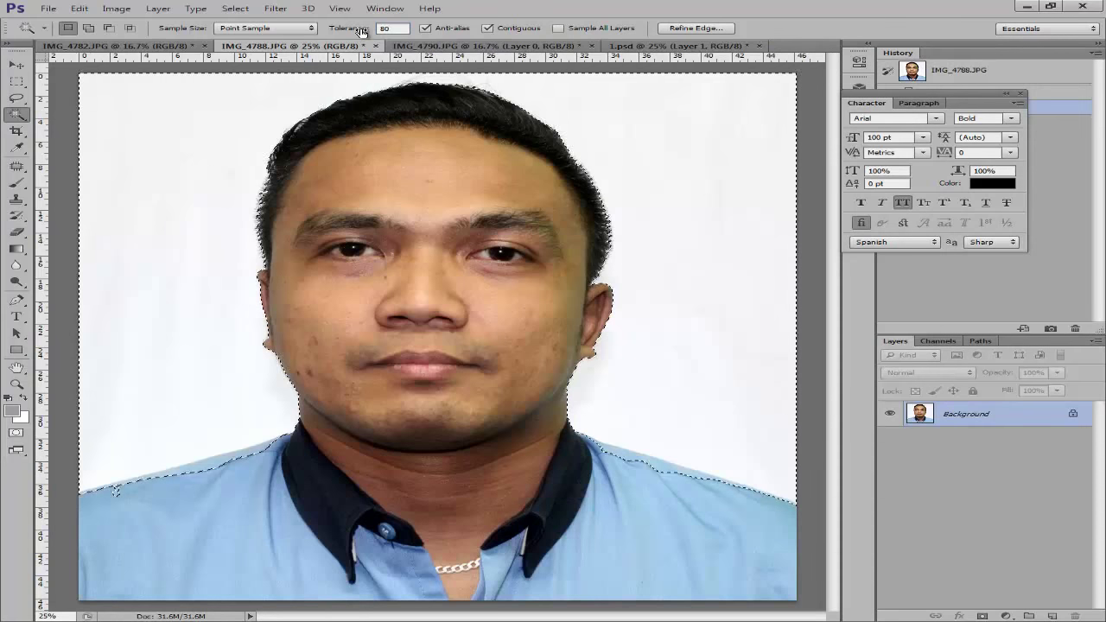
pyautogui.click(191, 144)
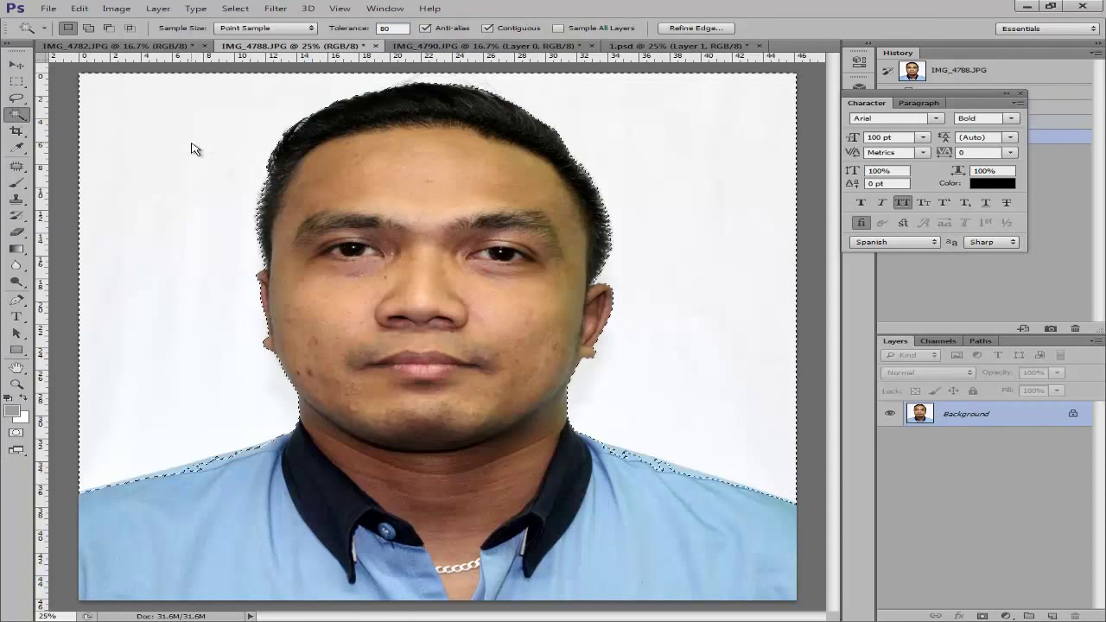
pyautogui.hotkey('ctrl', 'd')
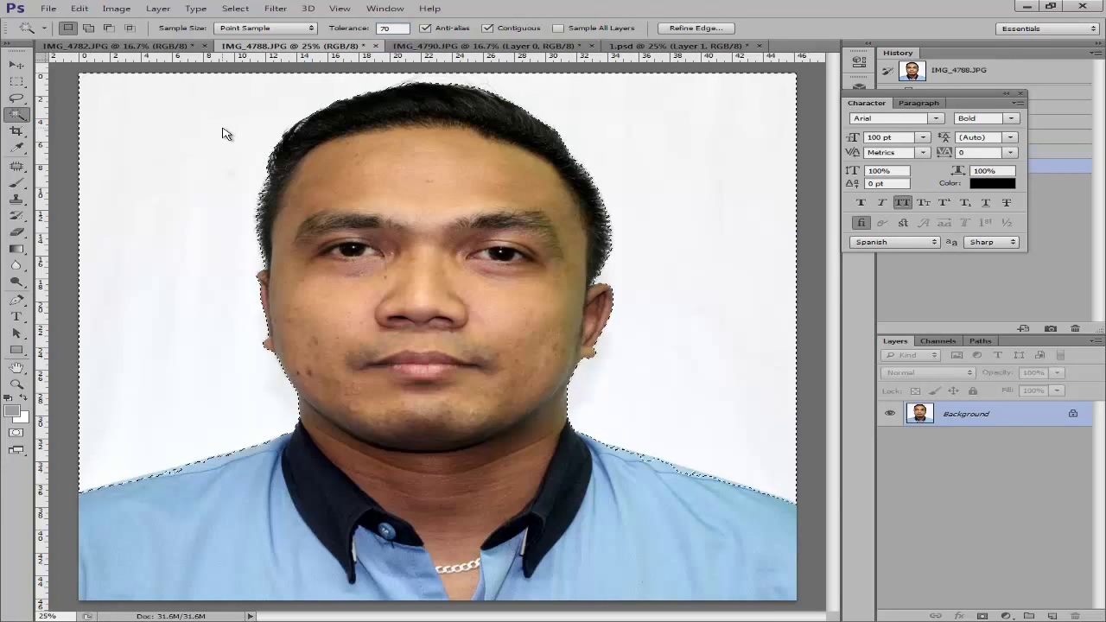
pyautogui.hotkey('ctrl', 'd')
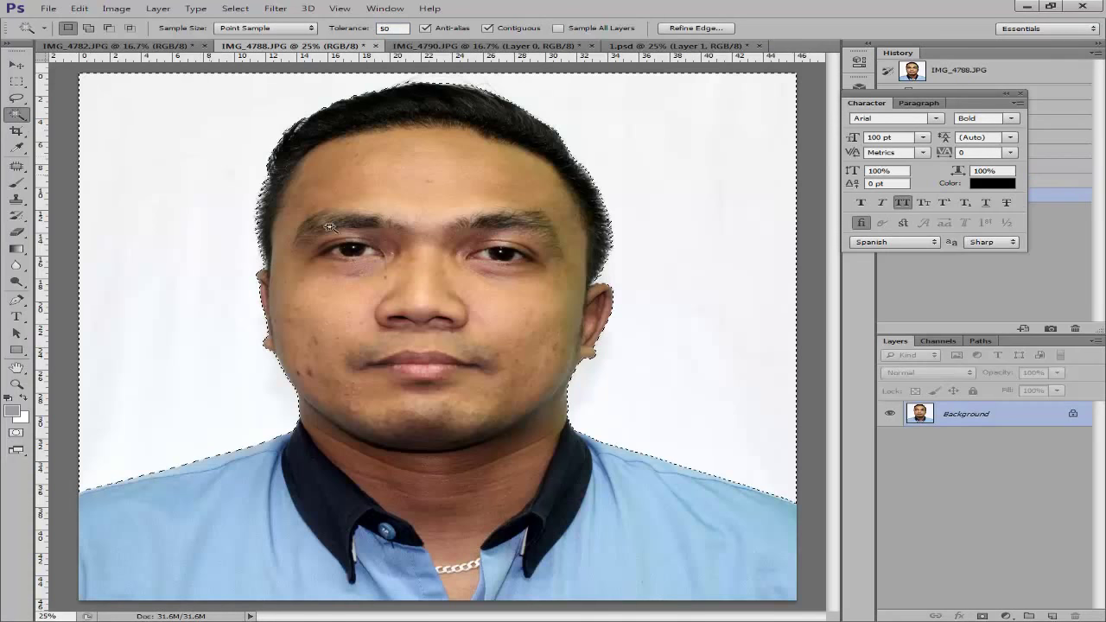
# Convert the Background to Layer 0, delete the white backdrop, deselect, then switch to IMG_4790.JPG.
pyautogui.doubleClick(1035, 420)
pyautogui.press('Return')
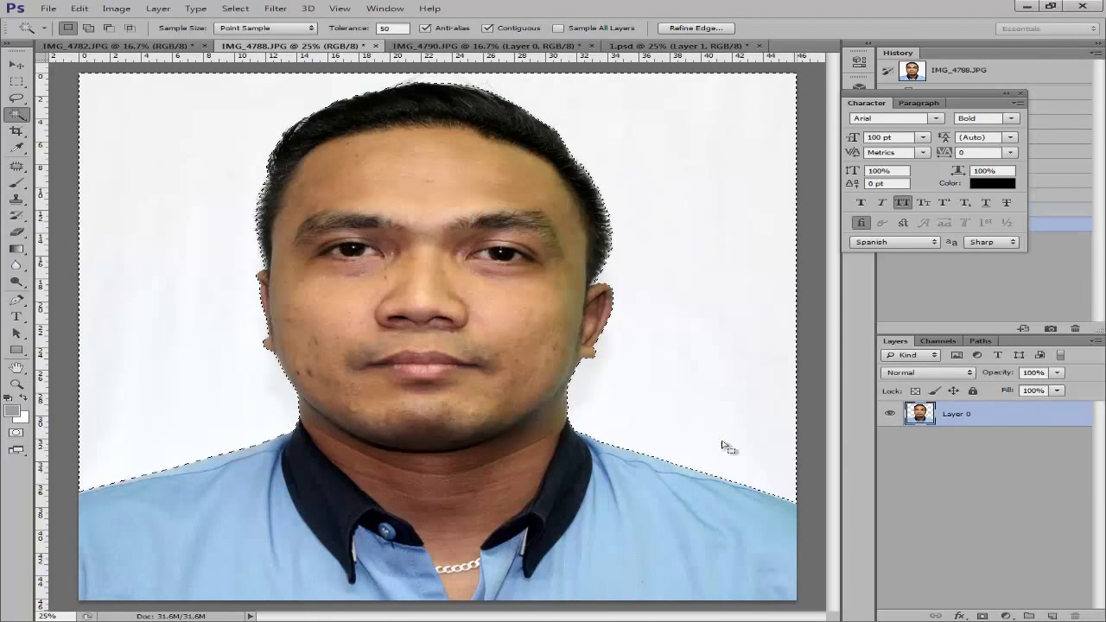
pyautogui.press('Delete')
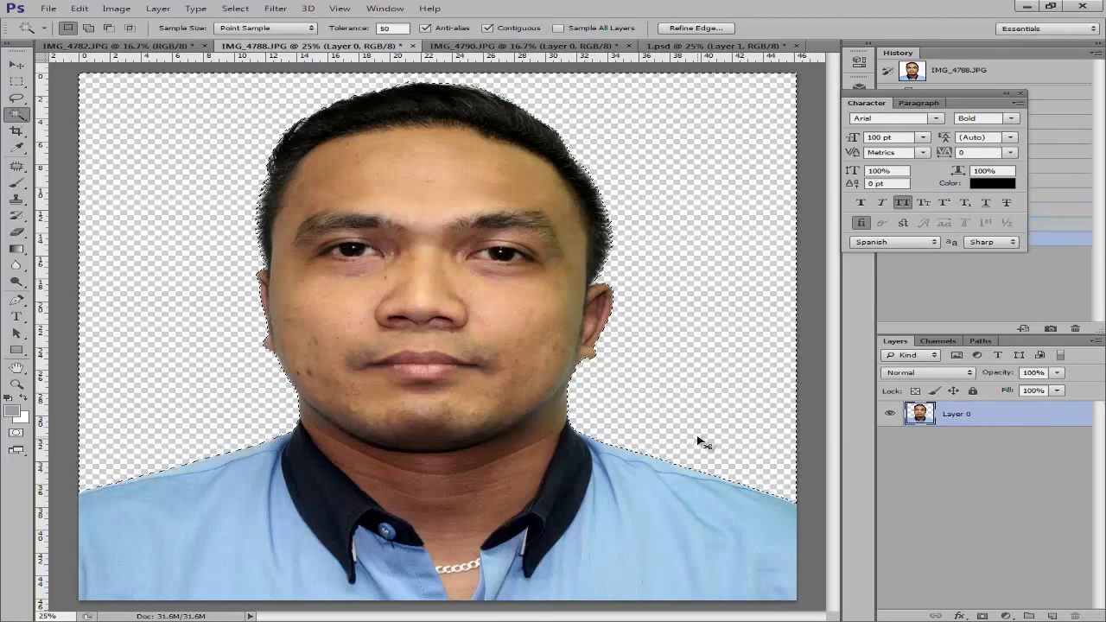
pyautogui.hotkey('ctrl', 'd')
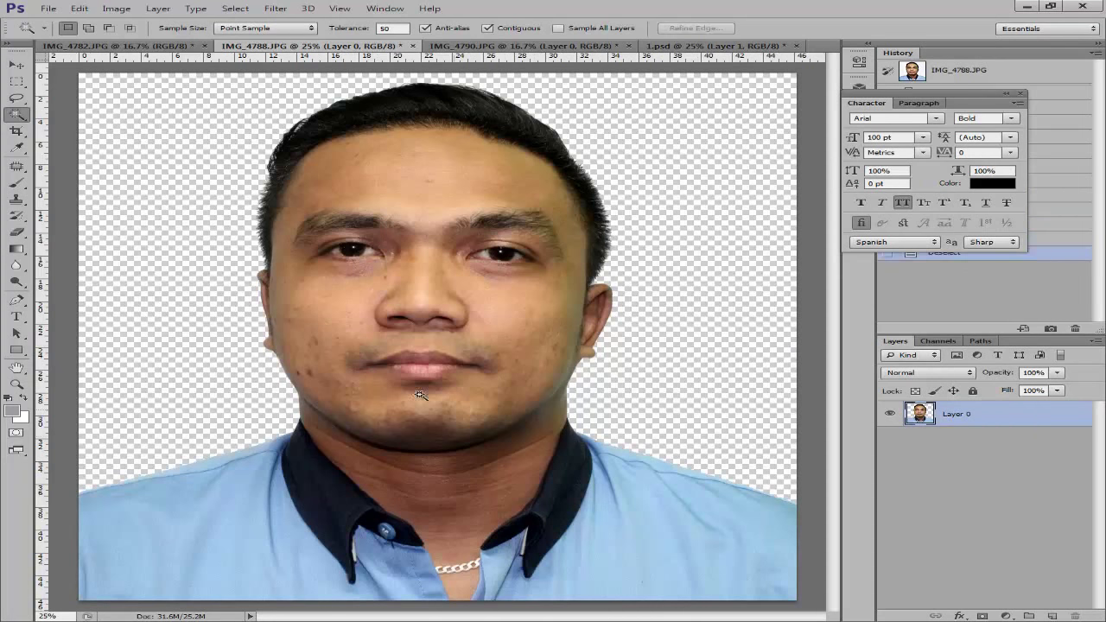
pyautogui.click(488, 46)
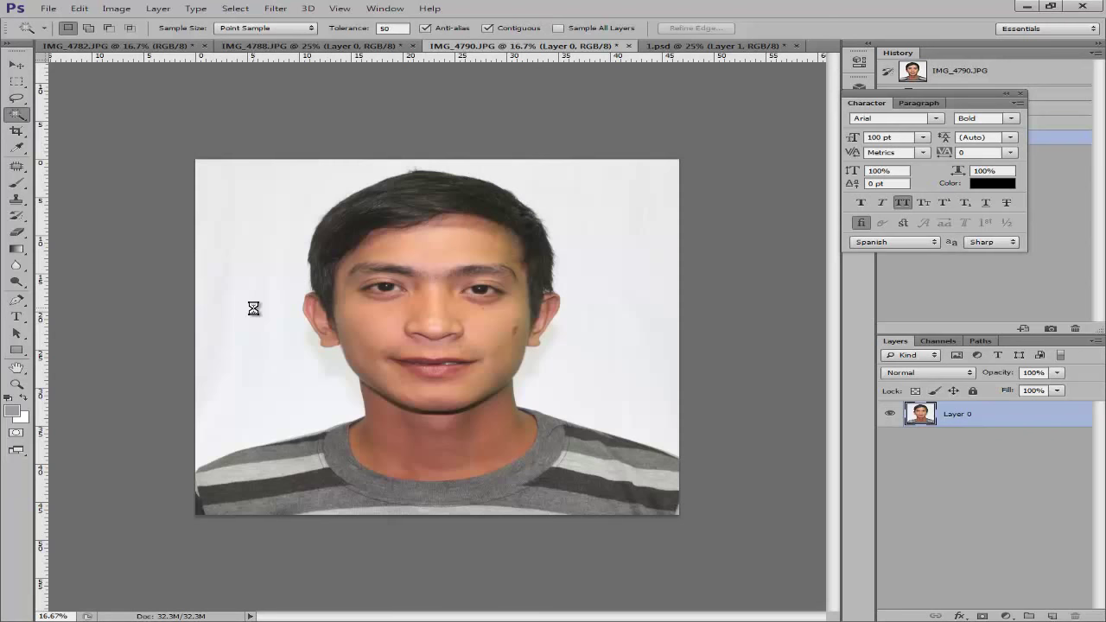
# Select the striped-shirt portrait's white background, delete it and deselect.
pyautogui.click(253, 308)
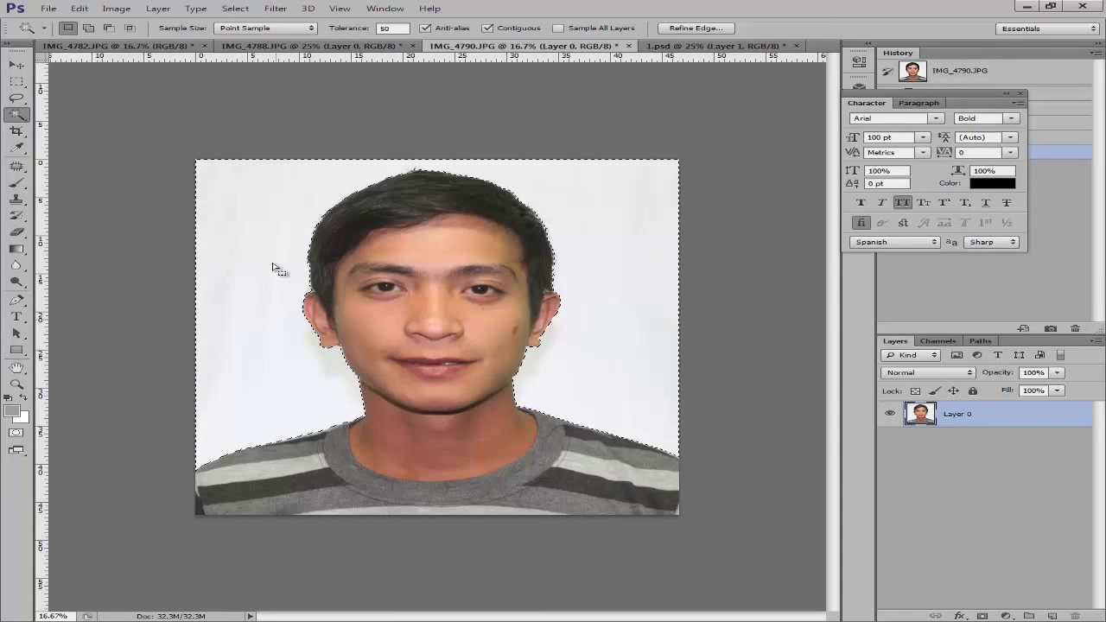
pyautogui.doubleClick(1048, 418)
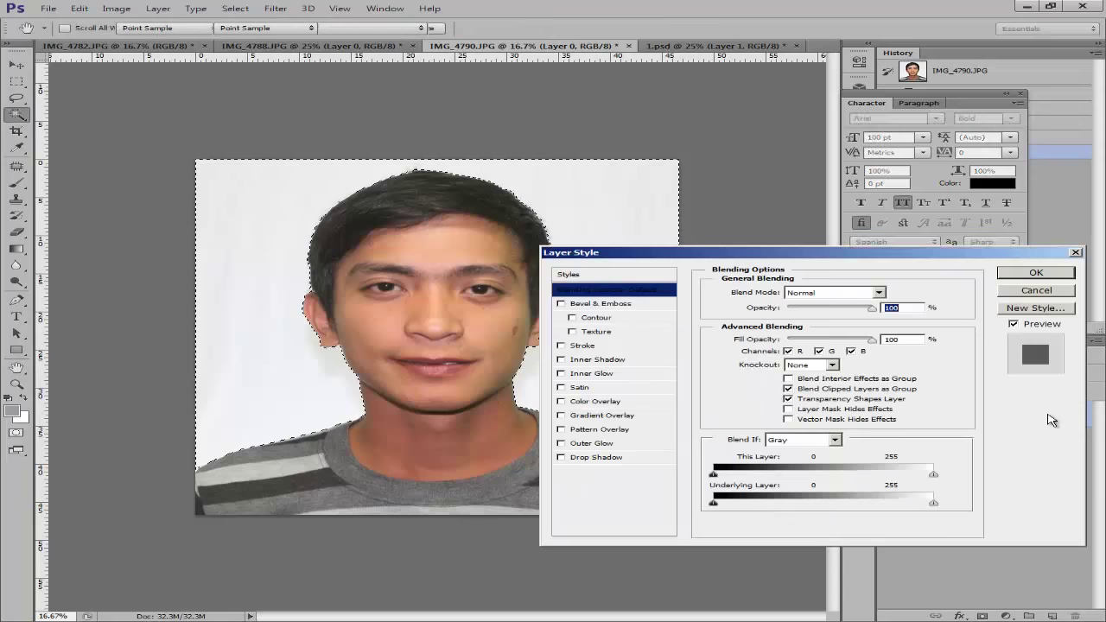
pyautogui.press('Escape')
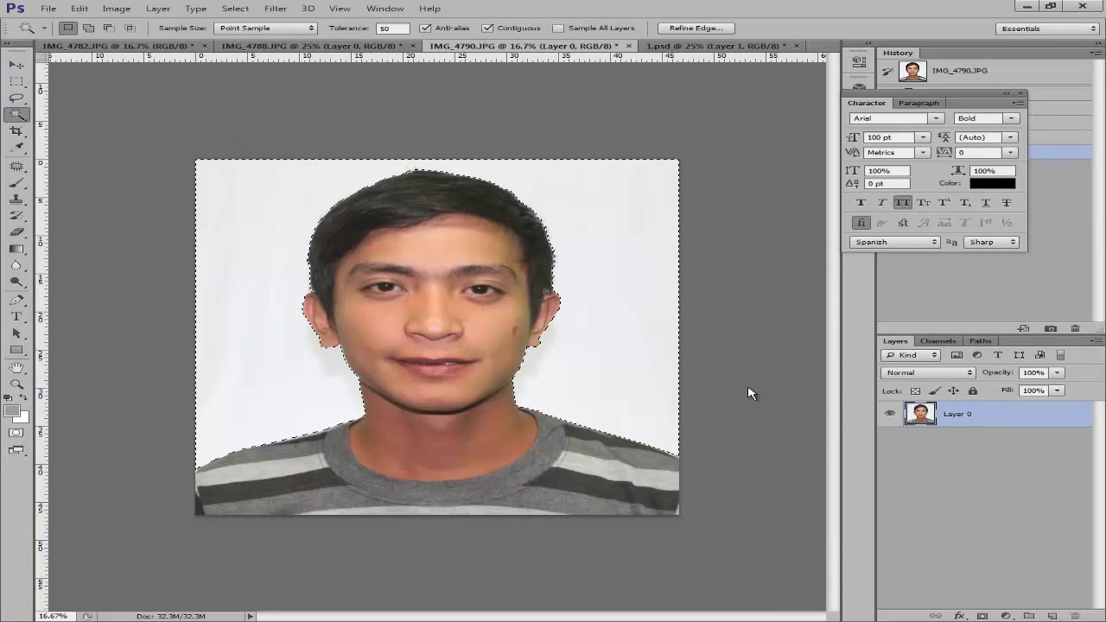
pyautogui.press('Delete')
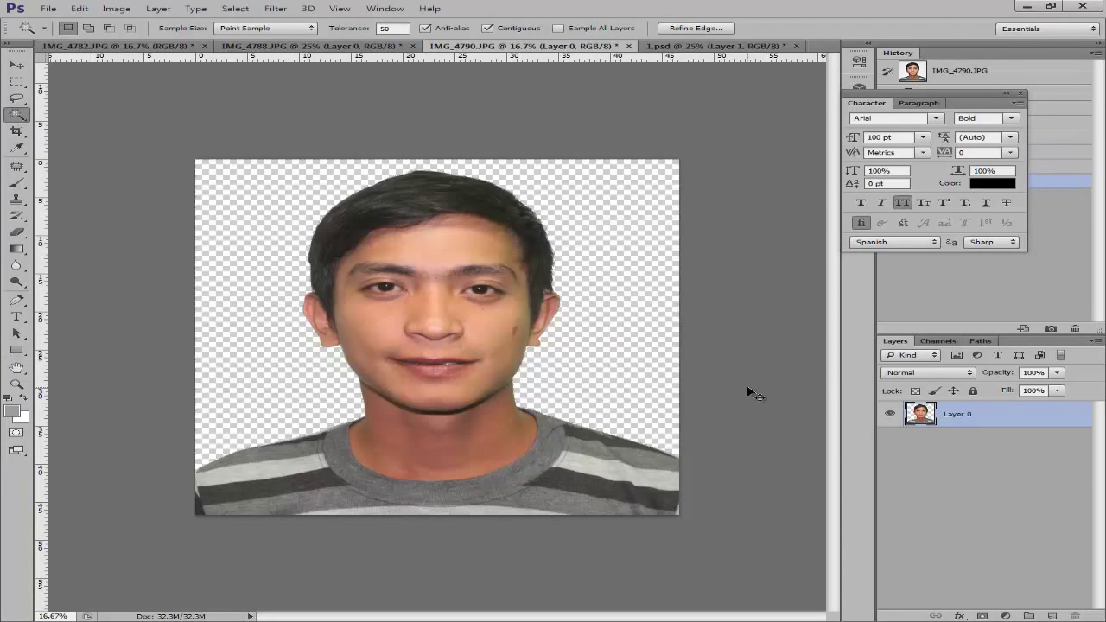
pyautogui.hotkey('ctrl', 'd')
# Fit and zoom in on the portrait, reselect the Magic Wand, then zoom out.
pyautogui.hotkey('ctrl', '0')
pyautogui.hotkey('ctrl', '+')
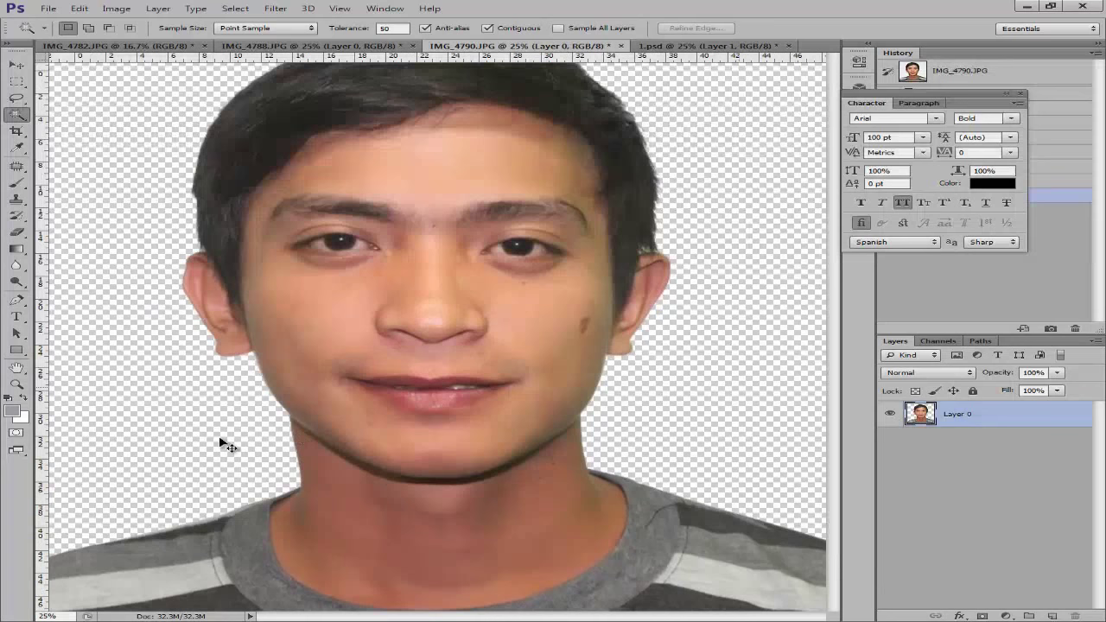
pyautogui.hotkey('ctrl', '+')
pyautogui.rightClick(17, 119)
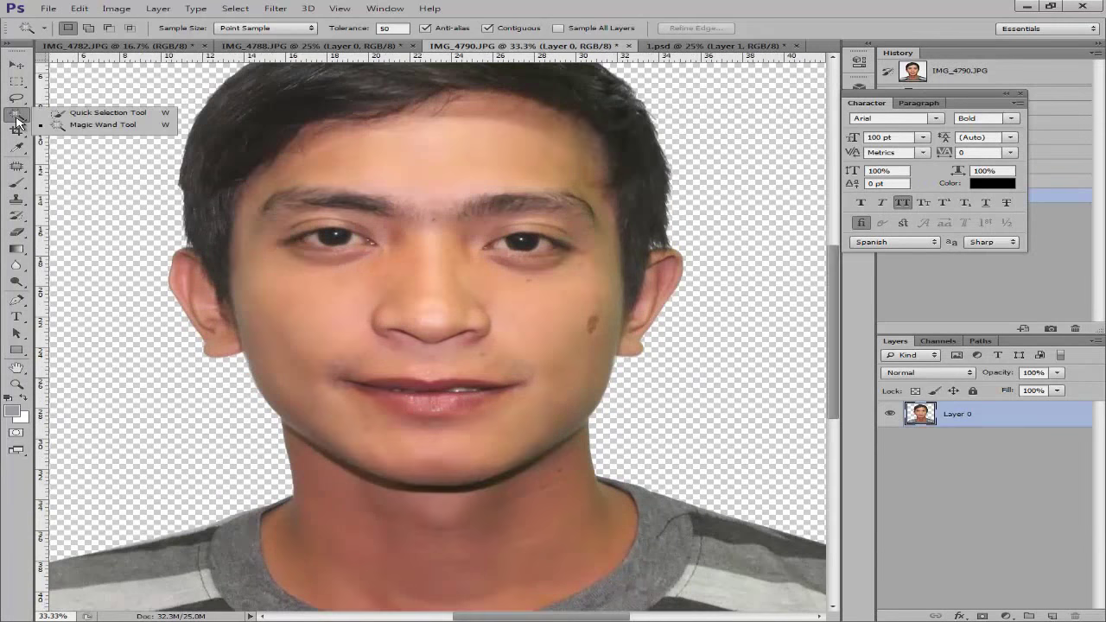
pyautogui.click(79, 128)
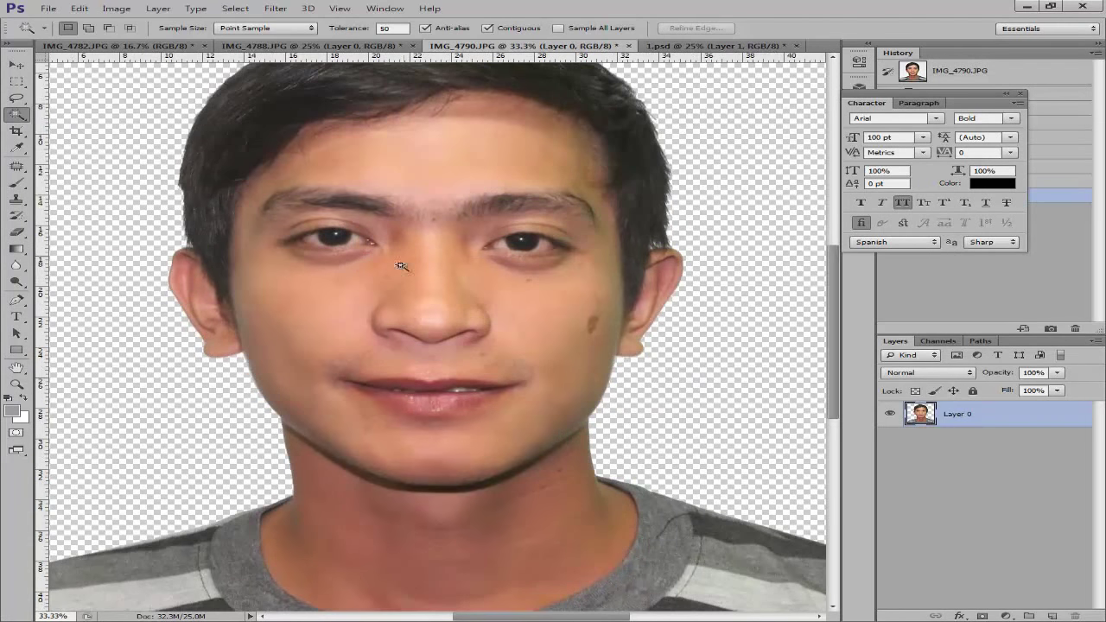
pyautogui.hotkey('ctrl', '-')
pyautogui.hotkey('ctrl', '-')
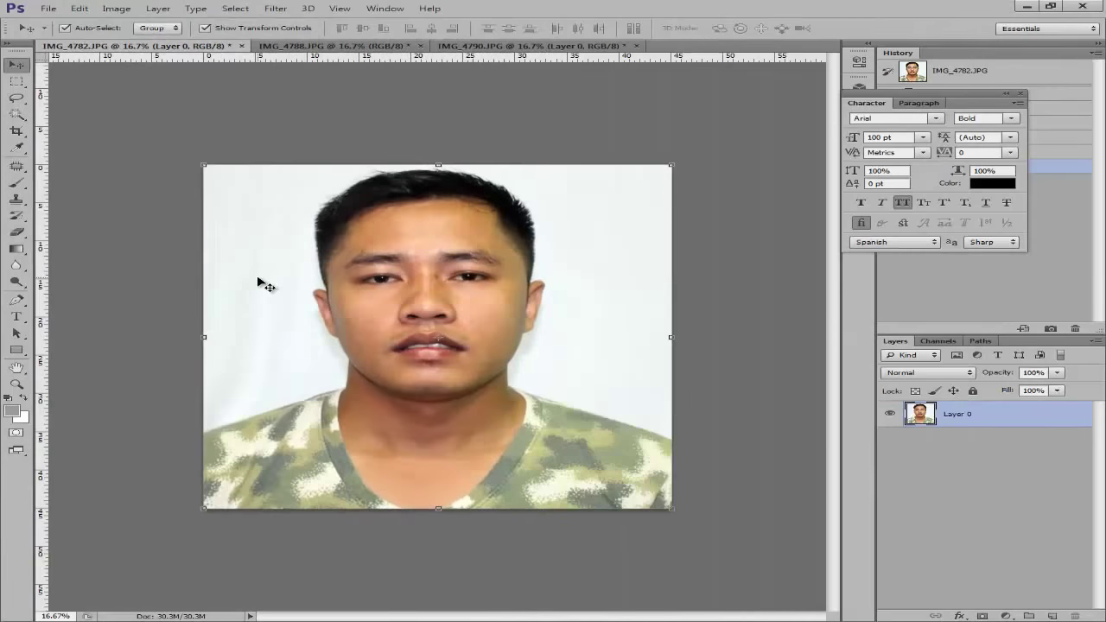
# Choose the Magic Wand Tool from the flyout and set its Tolerance to 100.
pyautogui.click(13, 116)
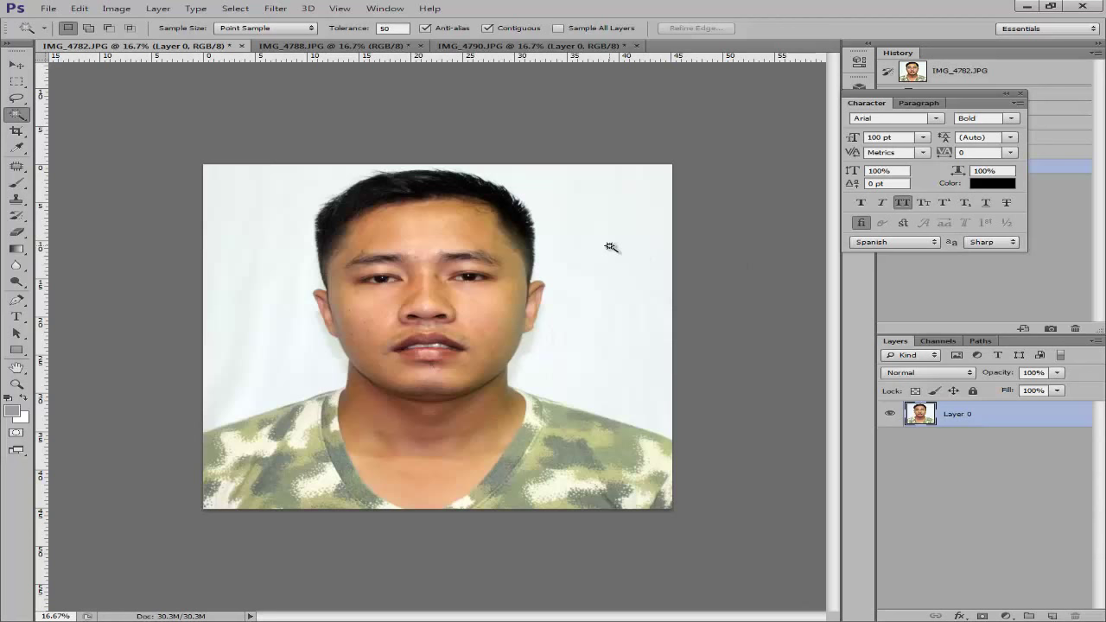
pyautogui.rightClick(13, 115)
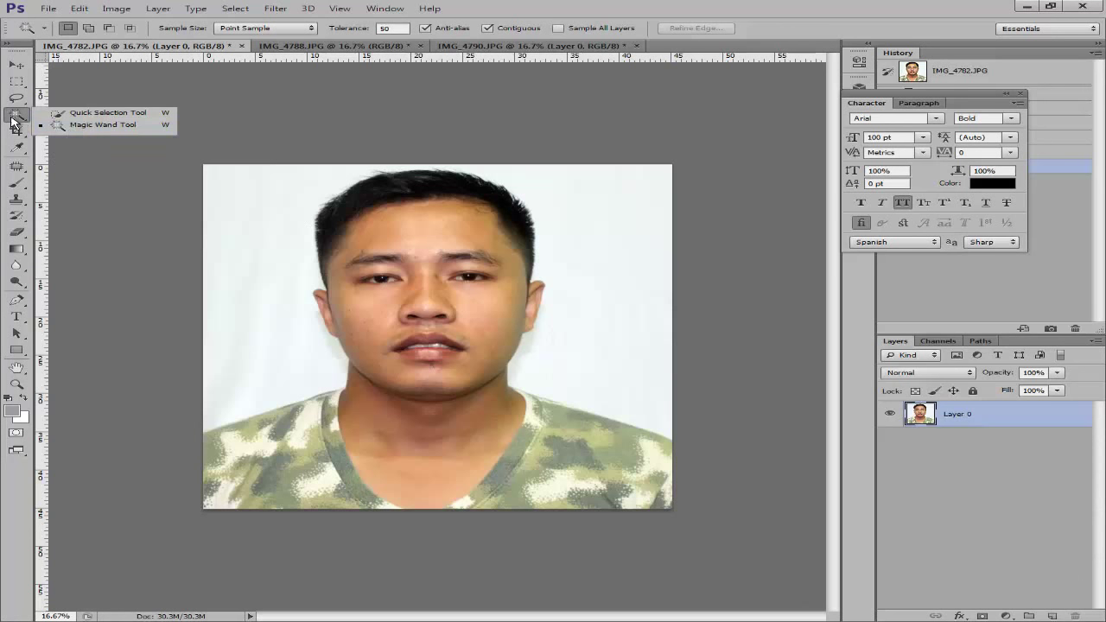
pyautogui.click(72, 133)
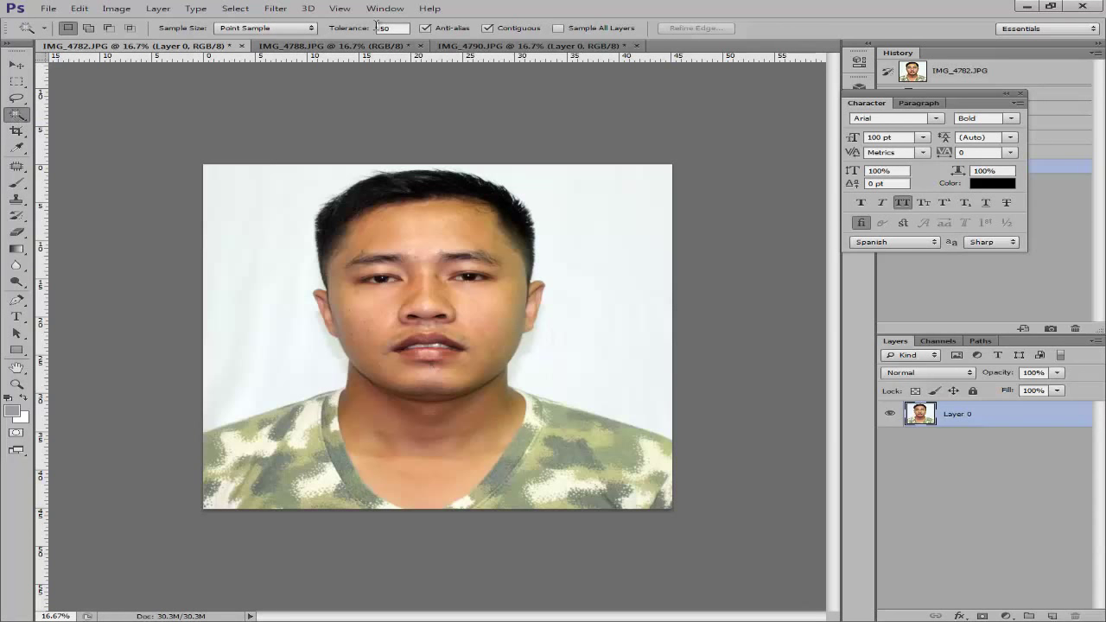
pyautogui.click(379, 28)
pyautogui.write('100')
pyautogui.click(17, 117)
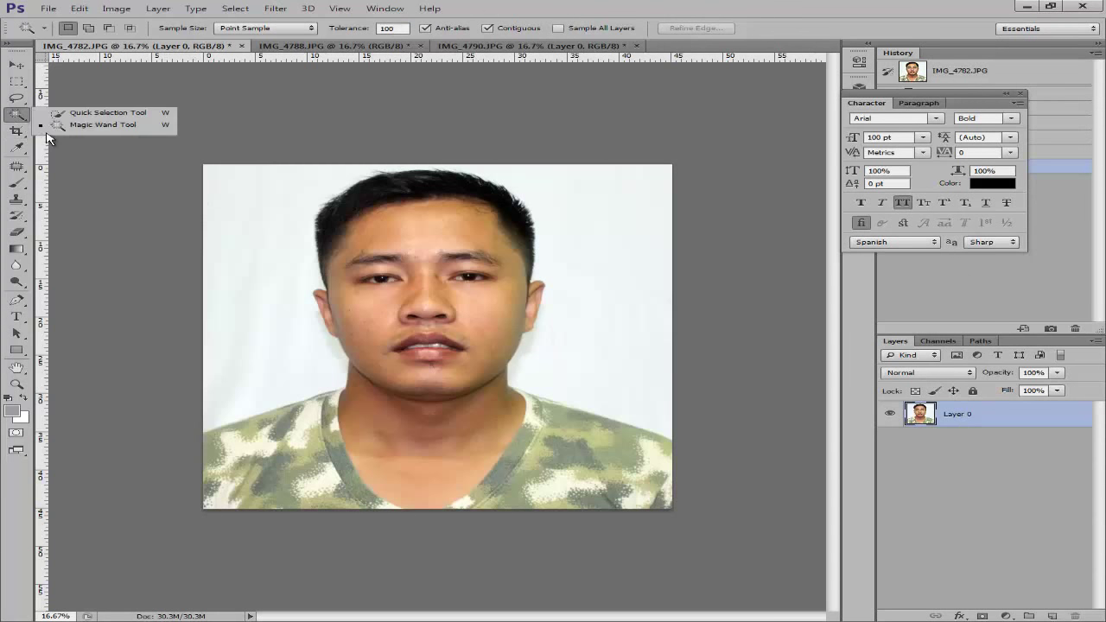
pyautogui.click(56, 124)
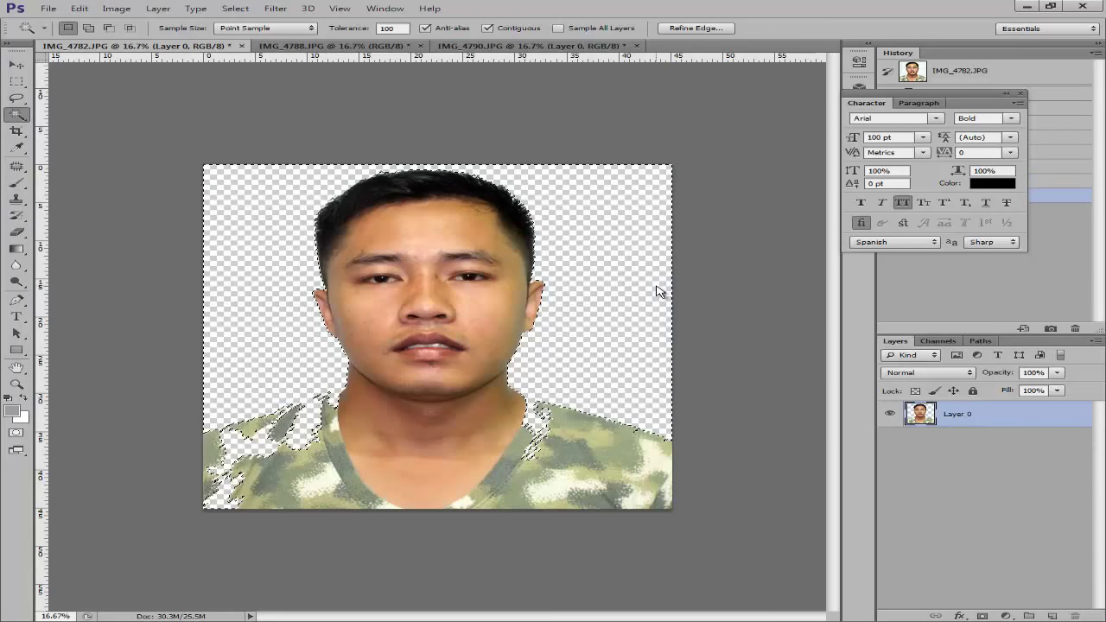
# Deselect and zoom in to inspect the cutout edges around the head and hair.
pyautogui.hotkey('ctrl', 'd')
pyautogui.hotkey('ctrl', '+')
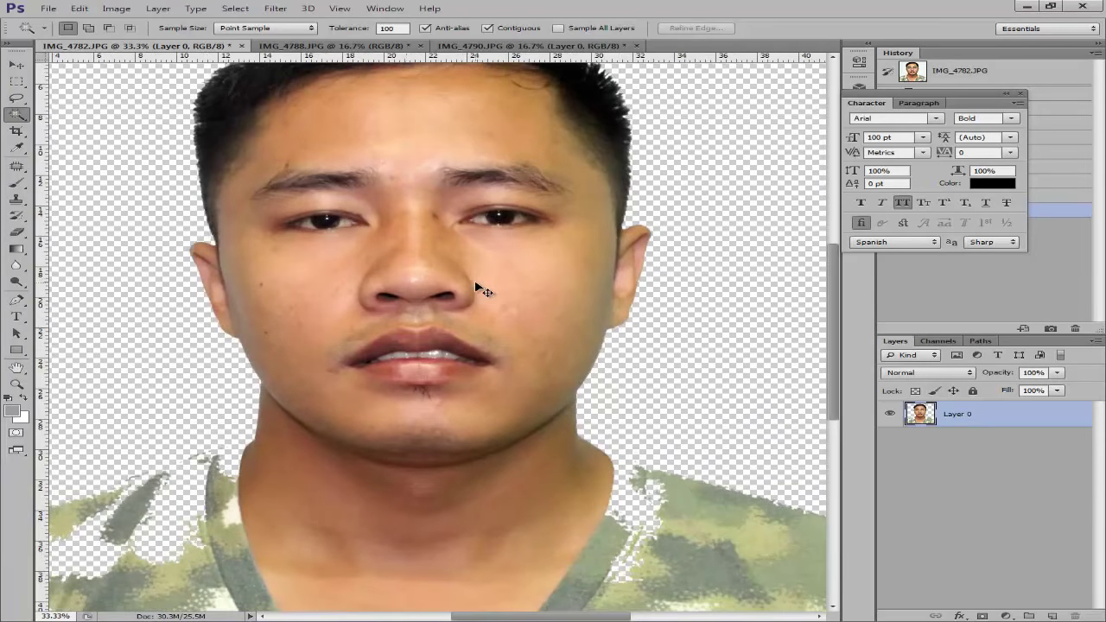
pyautogui.scroll(1, 479, 288)
pyautogui.hotkey('ctrl', '+')
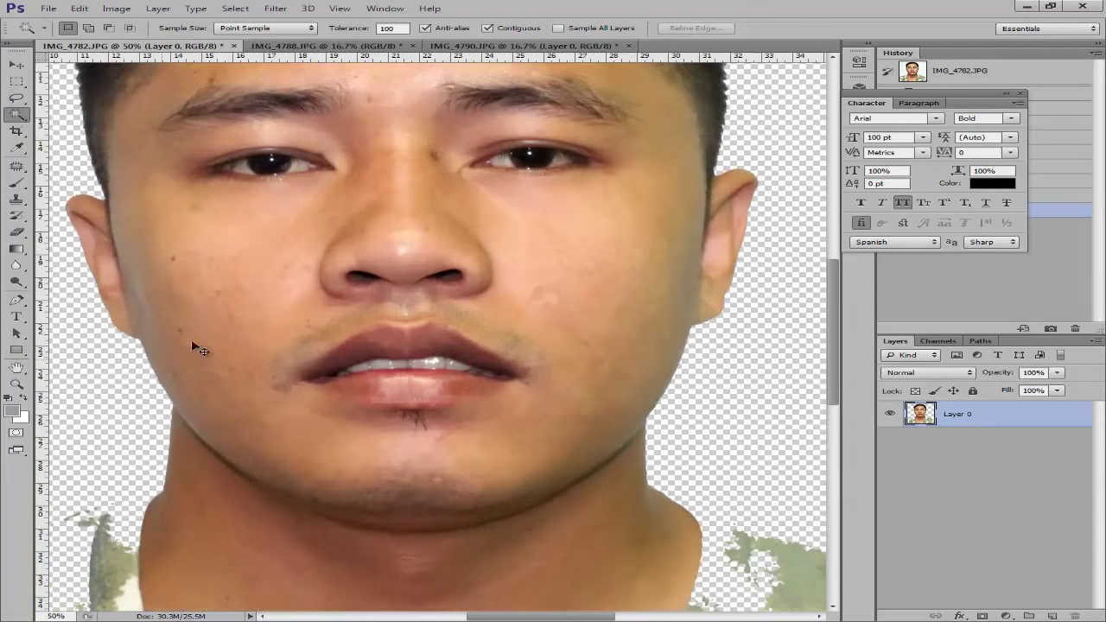
pyautogui.scroll(1, 705, 386)
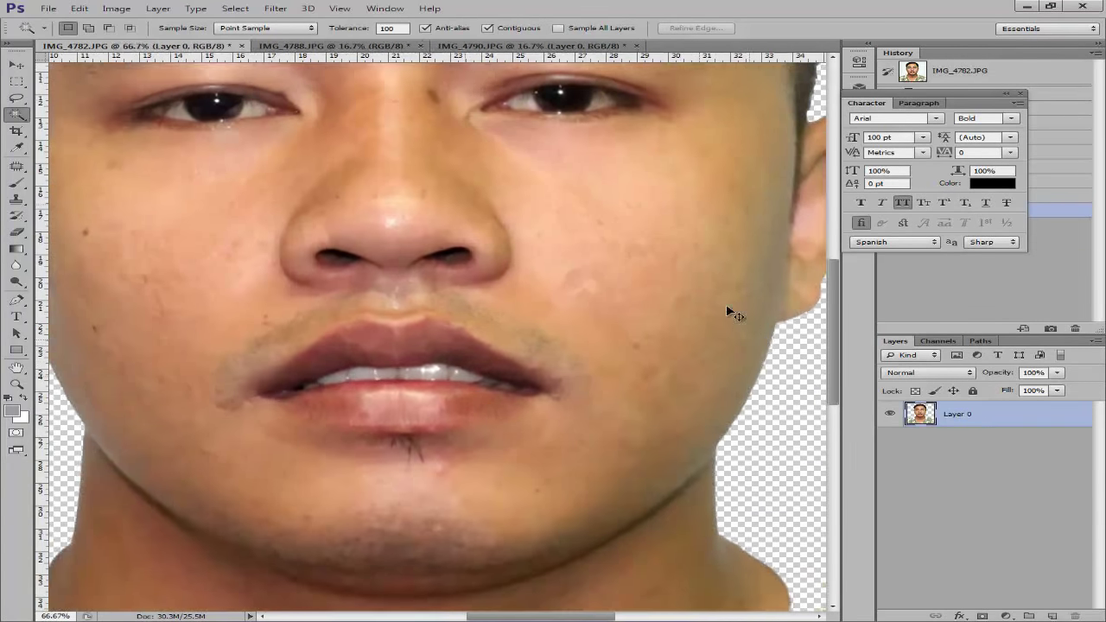
pyautogui.scroll(-2, 726, 303)
pyautogui.scroll(1, 772, 247)
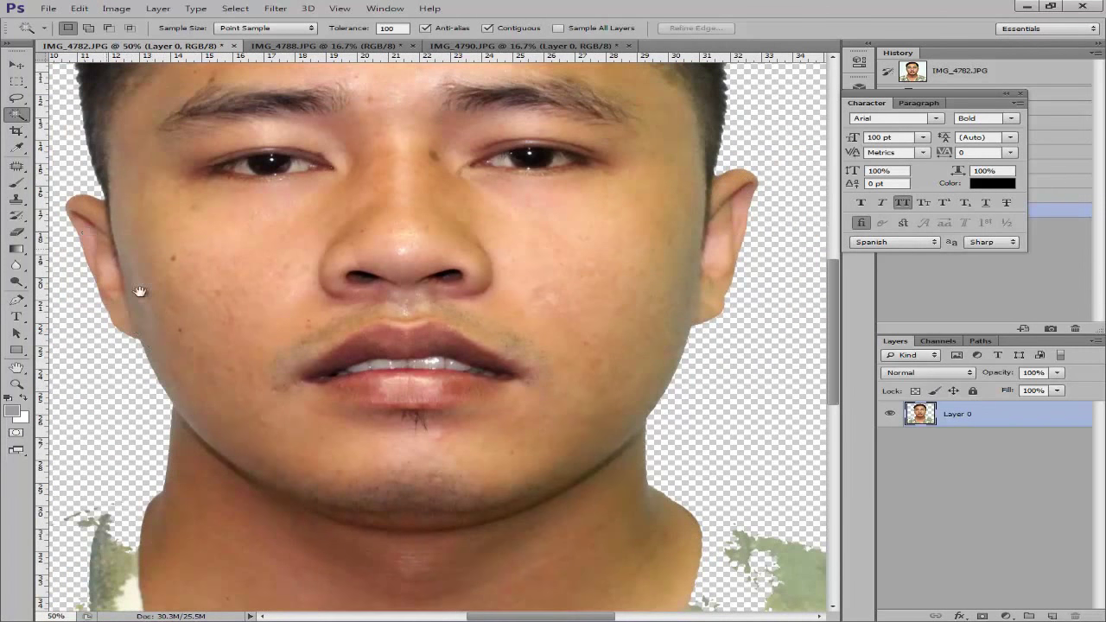
pyautogui.moveTo(139, 291); pyautogui.dragTo(236, 519)
pyautogui.moveTo(546, 75); pyautogui.dragTo(373, 205)
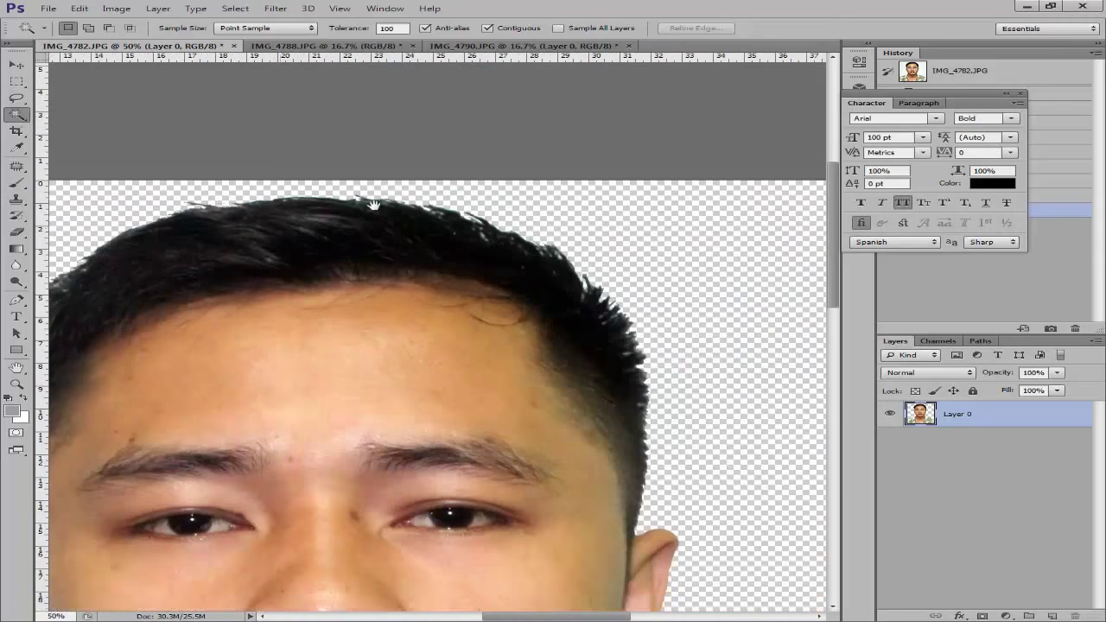
pyautogui.scroll(-2, 584, 328)
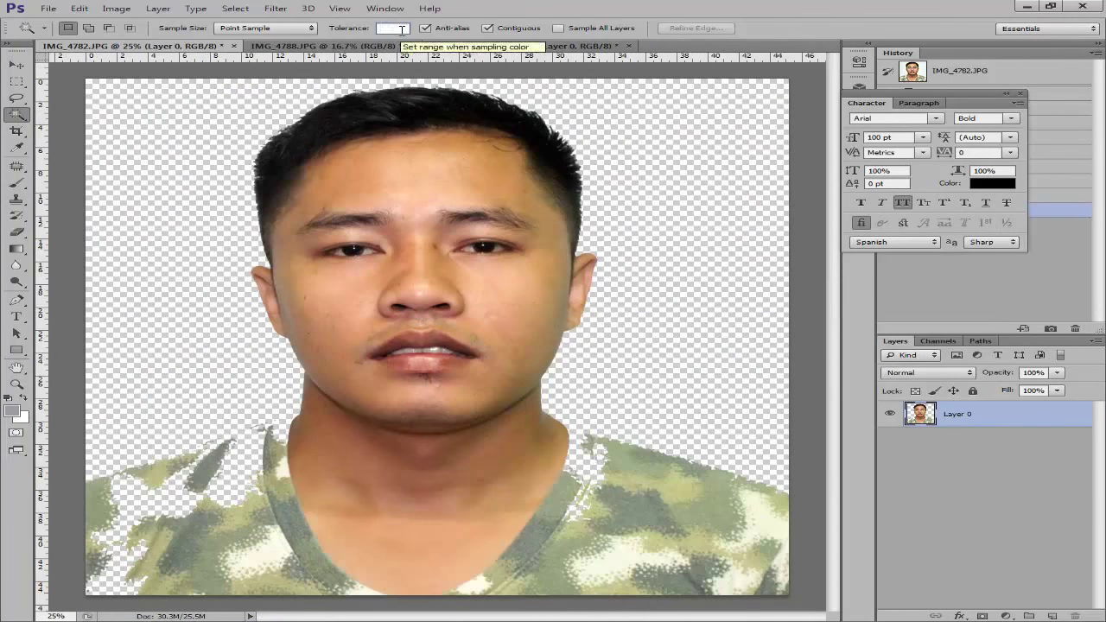
# Try a Magic Wand tolerance of 100 on the background, undo, then commit tolerance 50.
pyautogui.write('100')
pyautogui.press('Return')
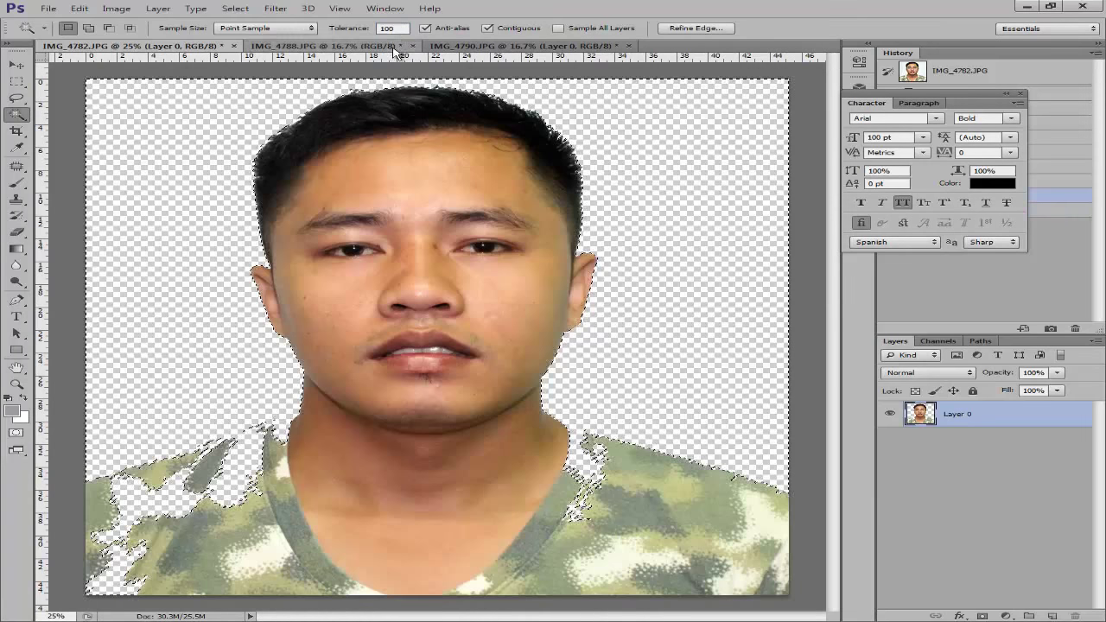
pyautogui.click(116, 163)
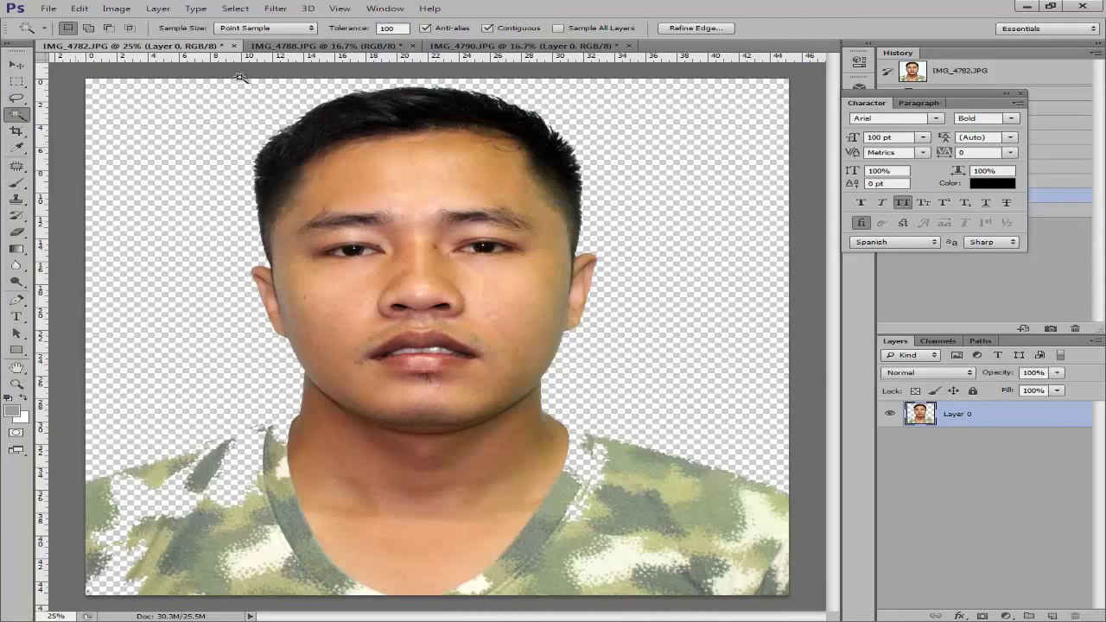
pyautogui.hotkey('ctrl', 'd')
pyautogui.hotkey('ctrl', 'alt', 'z')
pyautogui.hotkey('ctrl', 'alt', 'z')
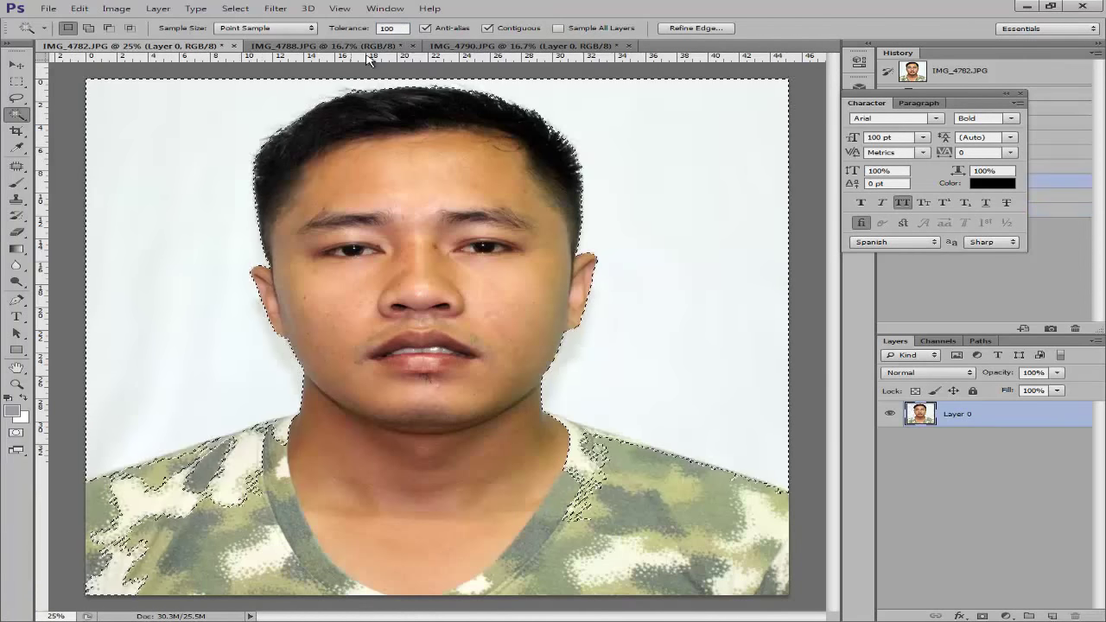
pyautogui.click(406, 29)
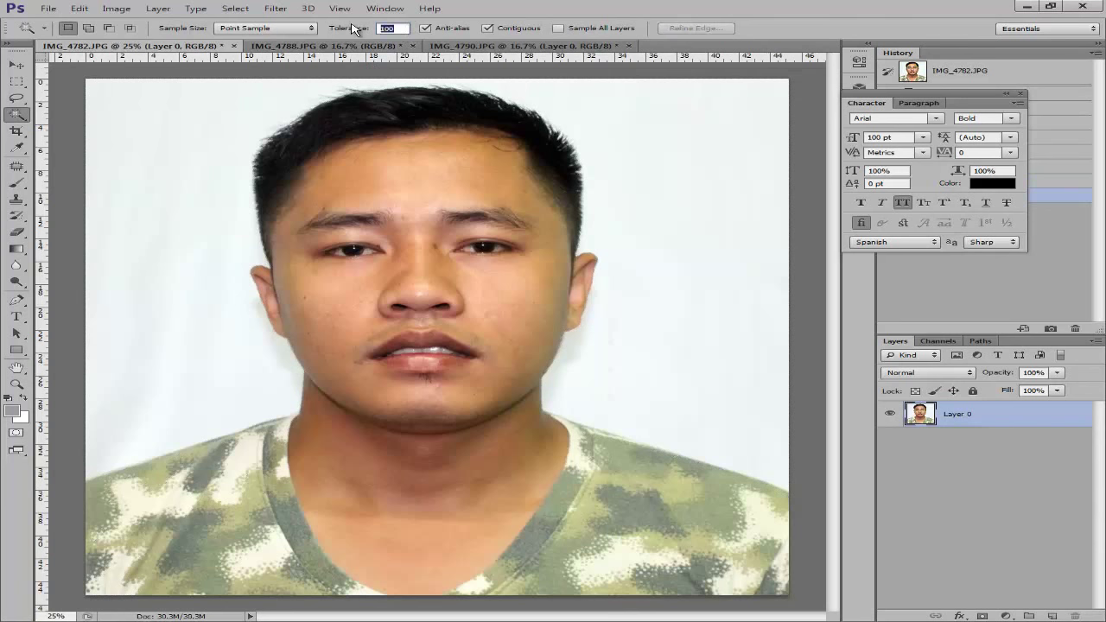
pyautogui.press('Return')
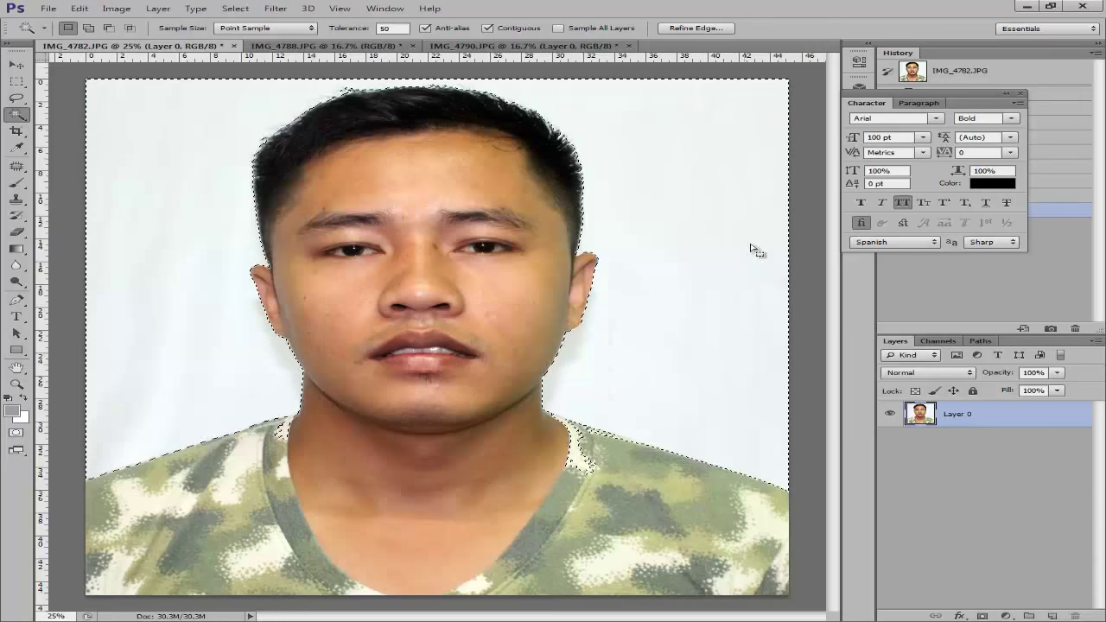
# Delete the selected white background, deselect, and inspect the top of the head.
pyautogui.press('Delete')
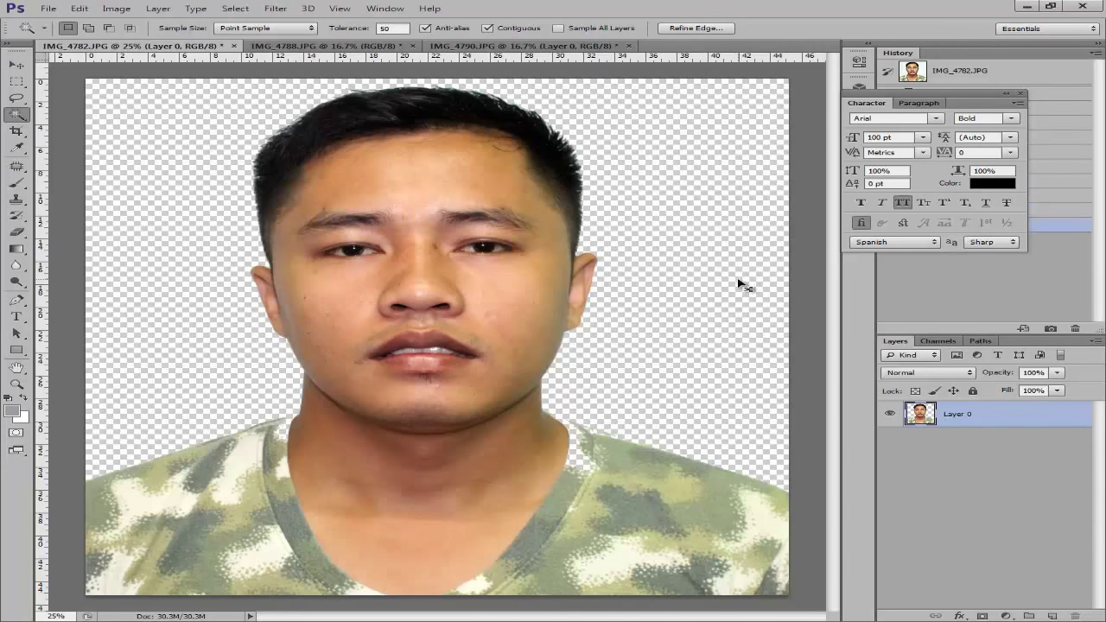
pyautogui.hotkey('ctrl', 'd')
pyautogui.hotkey('ctrl', '+')
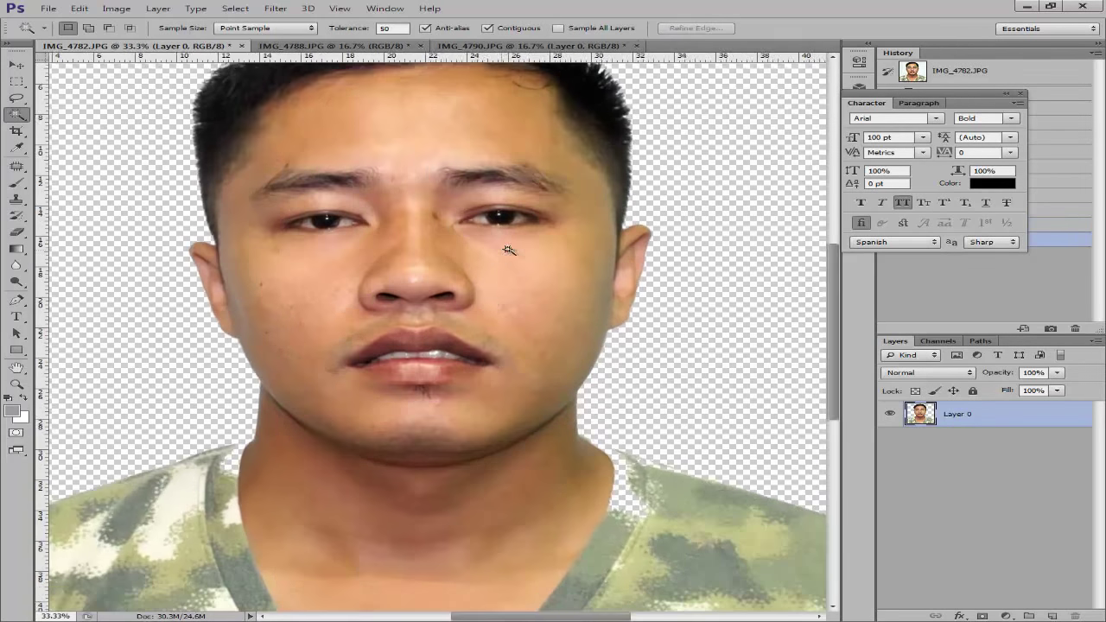
pyautogui.moveTo(529, 131); pyautogui.dragTo(533, 341)
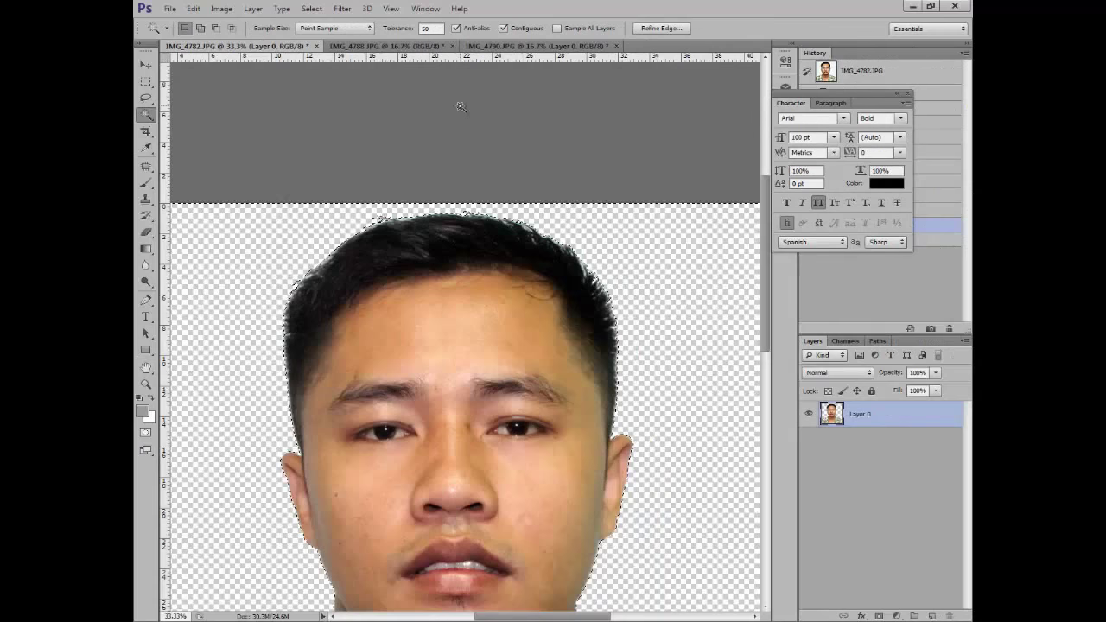
# Undo, set Tolerance to 100, and redo the white background deletion with deselect.
pyautogui.hotkey('ctrl', 'z')
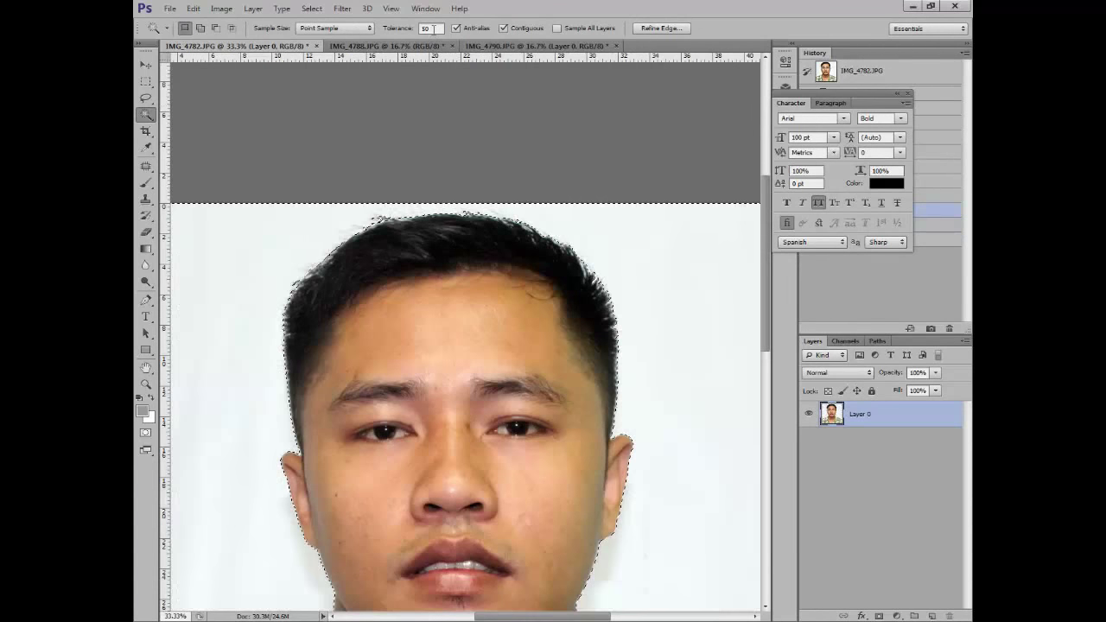
pyautogui.click(429, 28)
pyautogui.write('100')
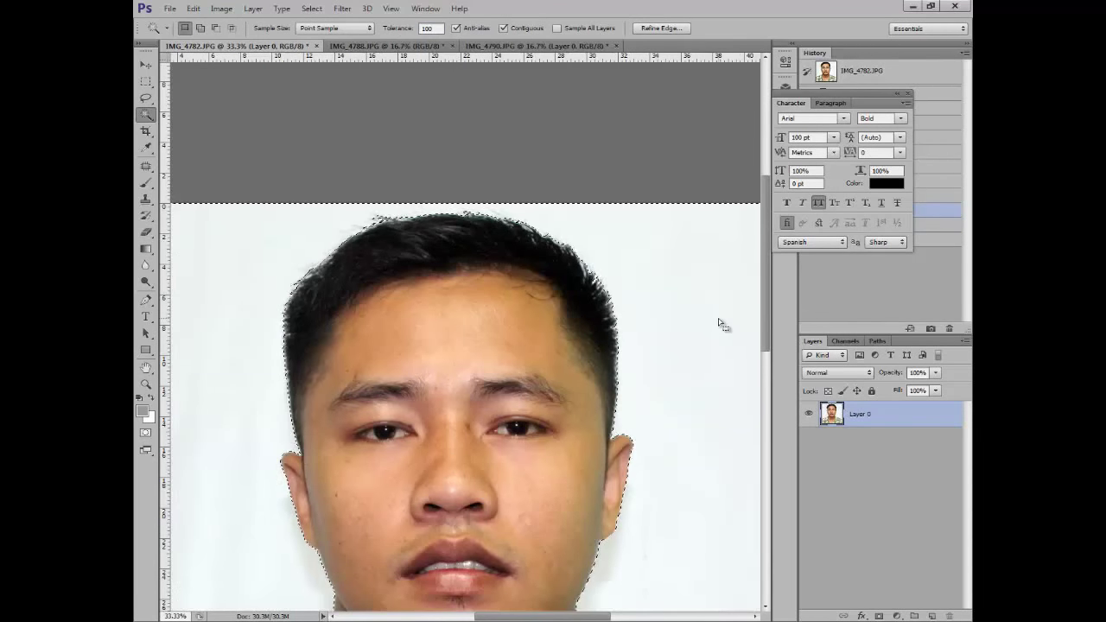
pyautogui.press('Delete')
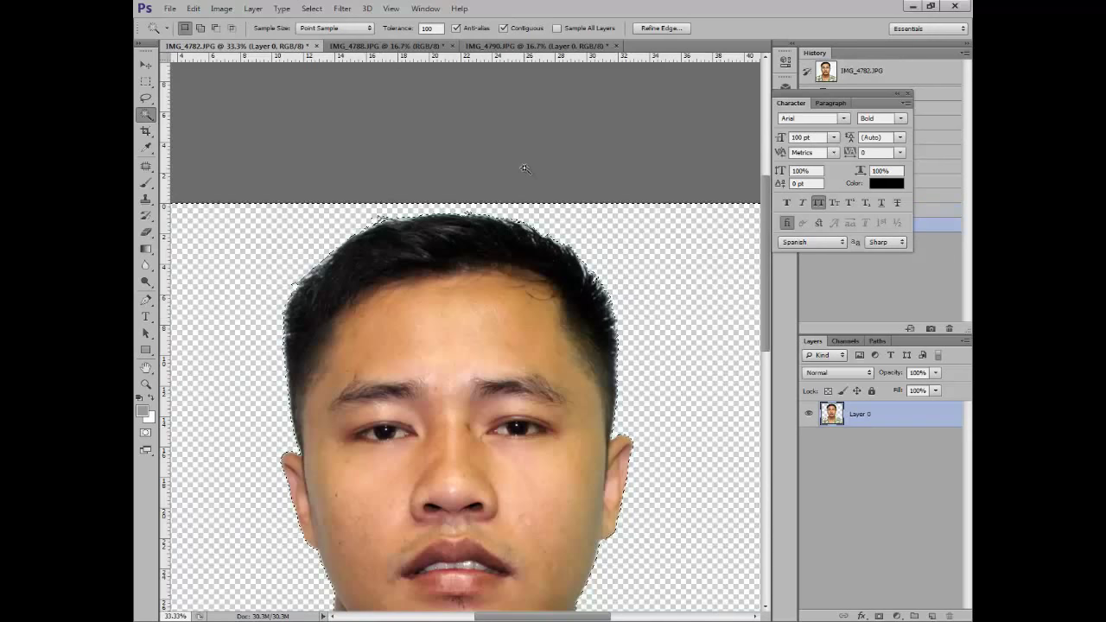
pyautogui.hotkey('ctrl', 'd')
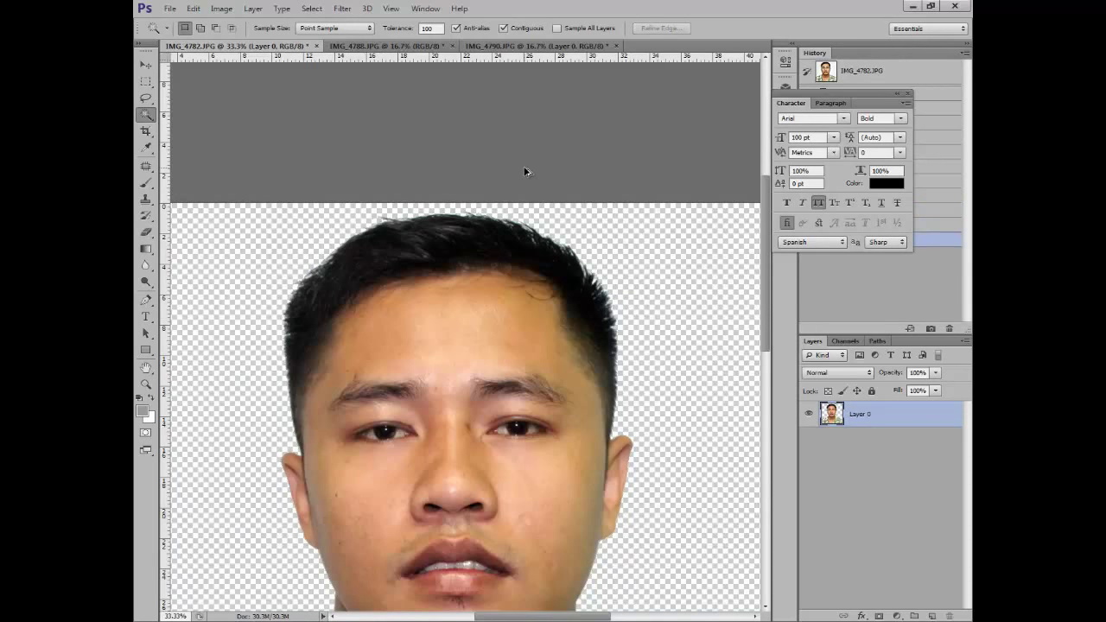
pyautogui.hotkey('ctrl', 'alt', 'z')
pyautogui.hotkey('ctrl', 'alt', 'z')
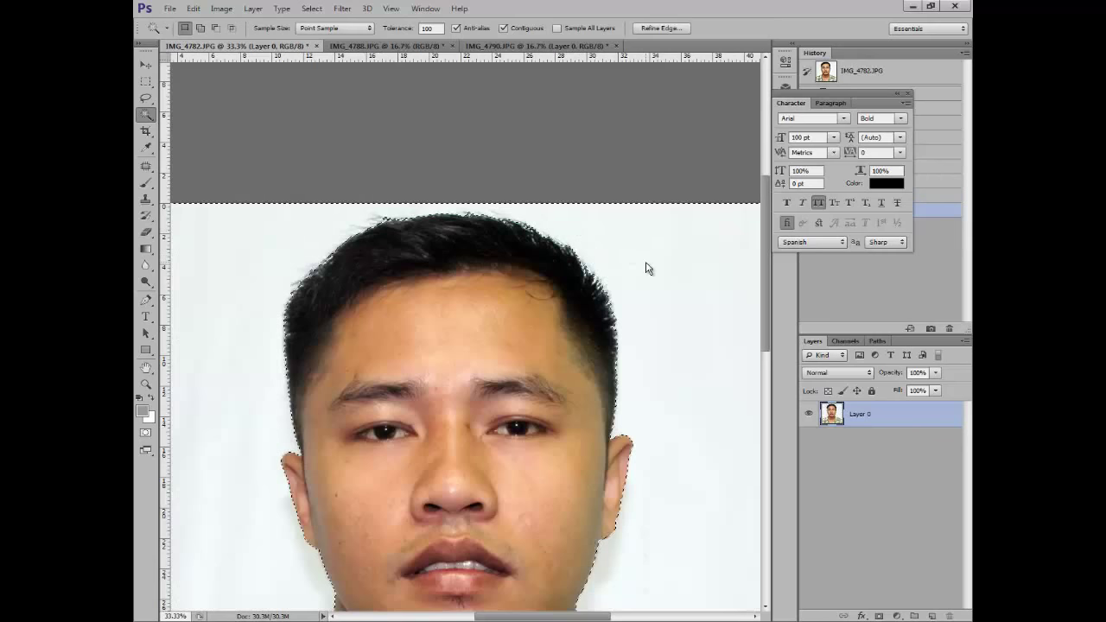
pyautogui.press('Delete')
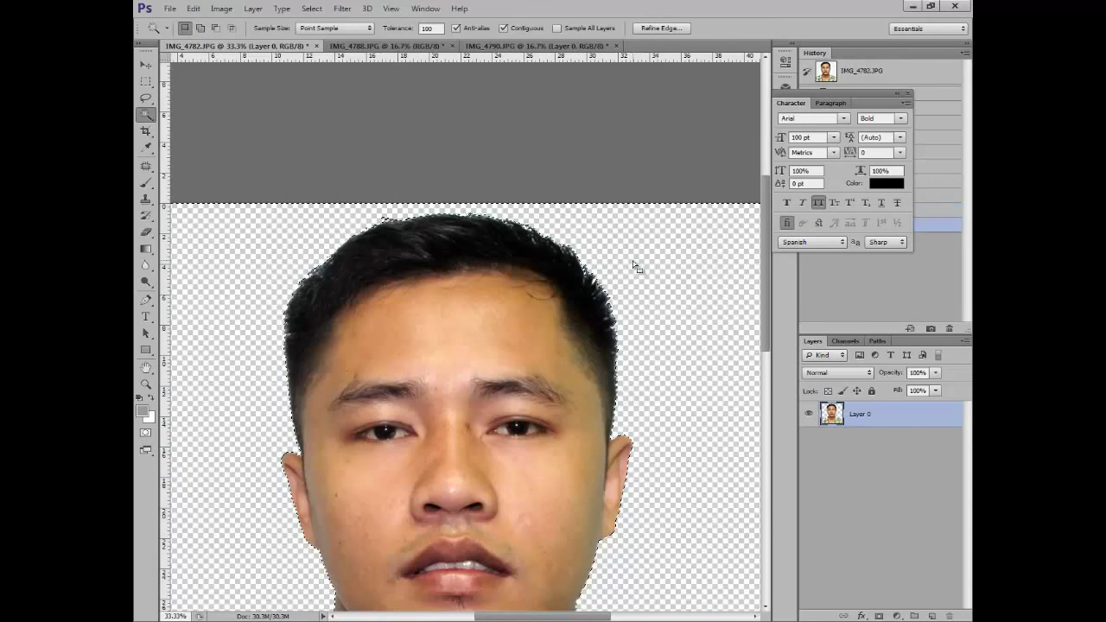
pyautogui.hotkey('ctrl', 'd')
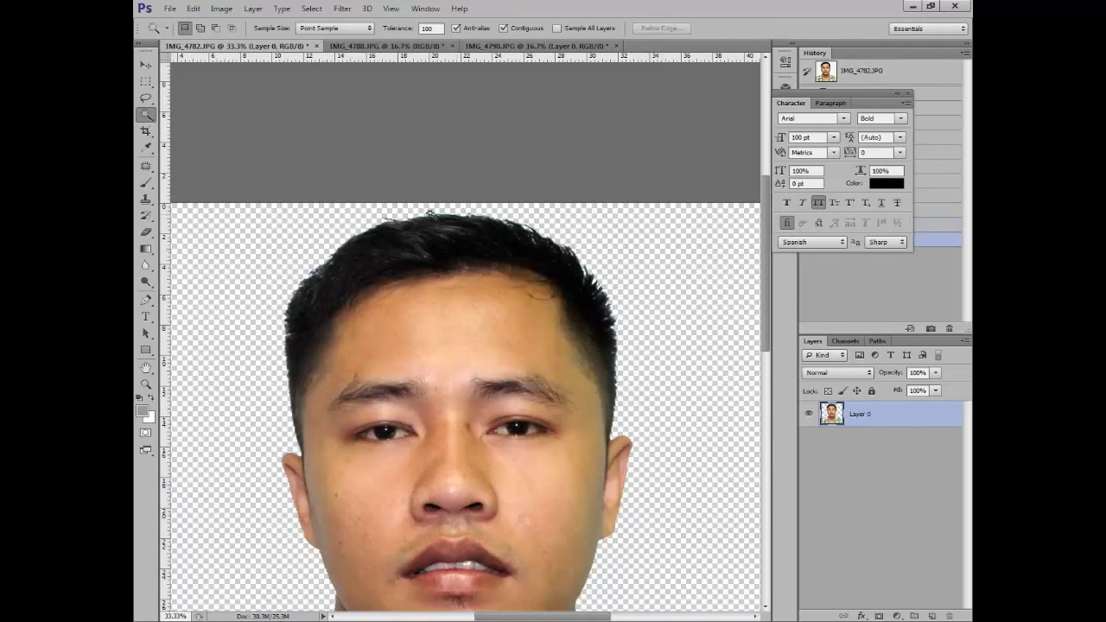
# Zoom between the face and the whole portrait to check the transparent result.
pyautogui.hotkey('ctrl', '-')
pyautogui.hotkey('ctrl', '-')
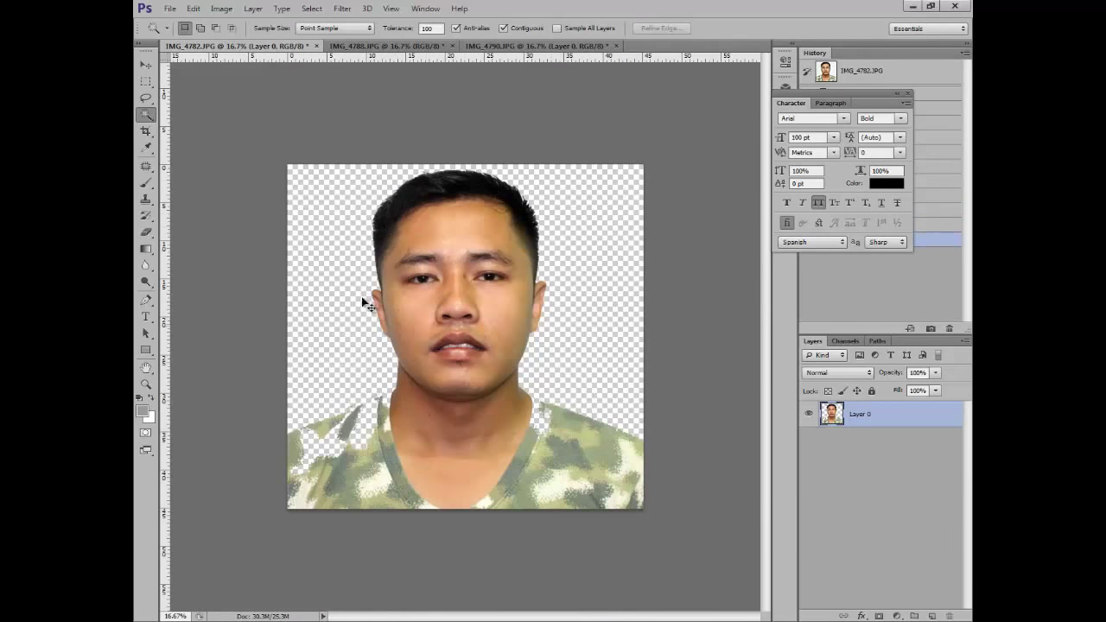
pyautogui.hotkey('ctrl', '+')
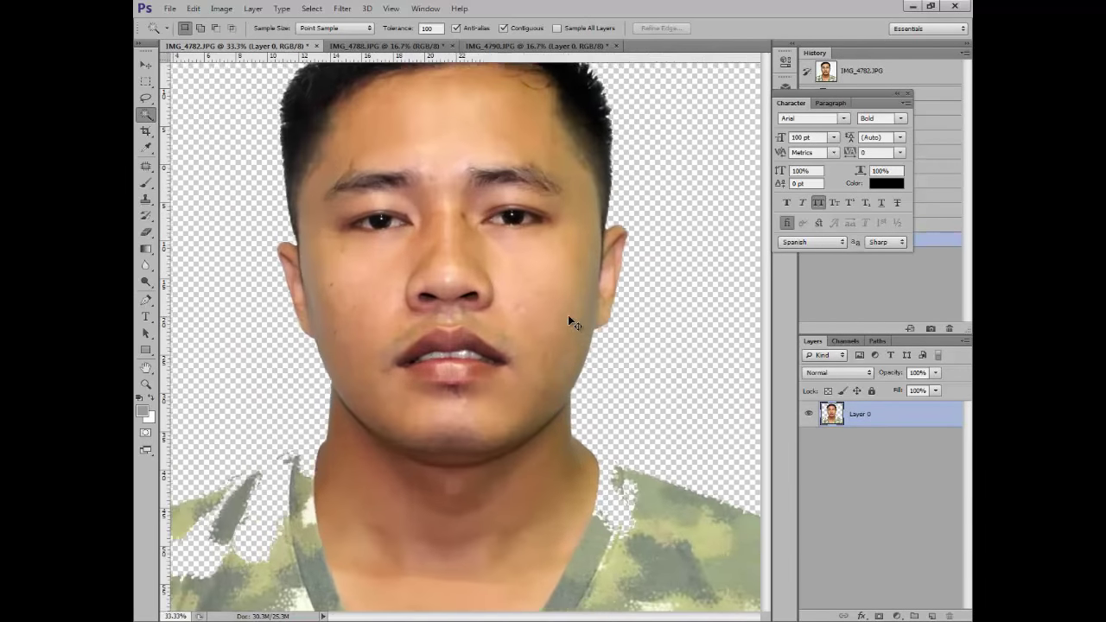
pyautogui.hotkey('ctrl', '-')
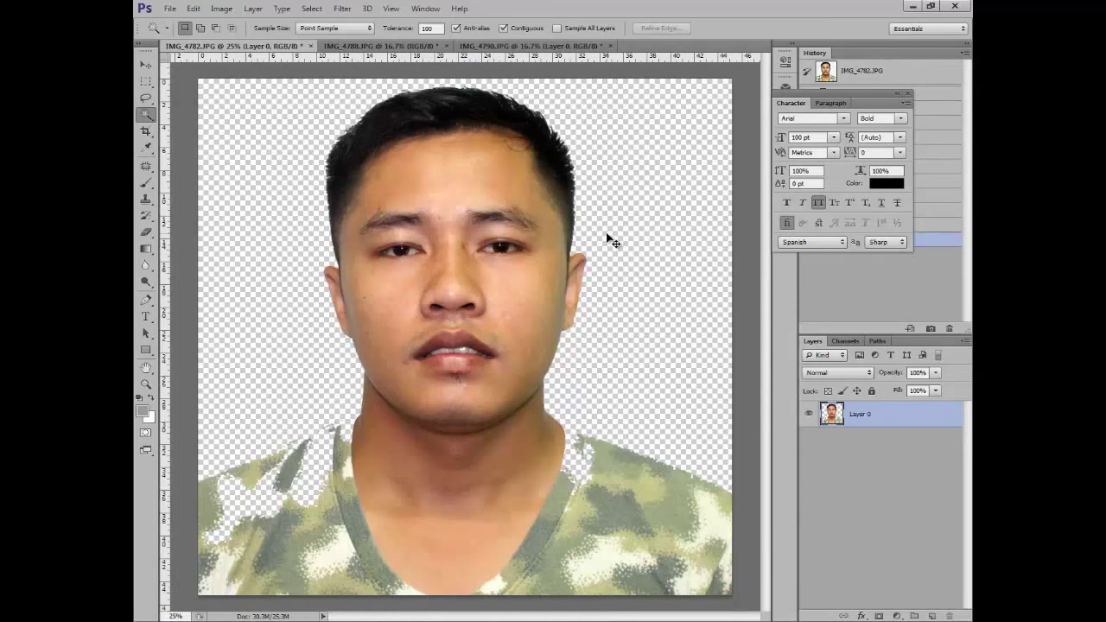
pyautogui.hotkey('ctrl', '-')
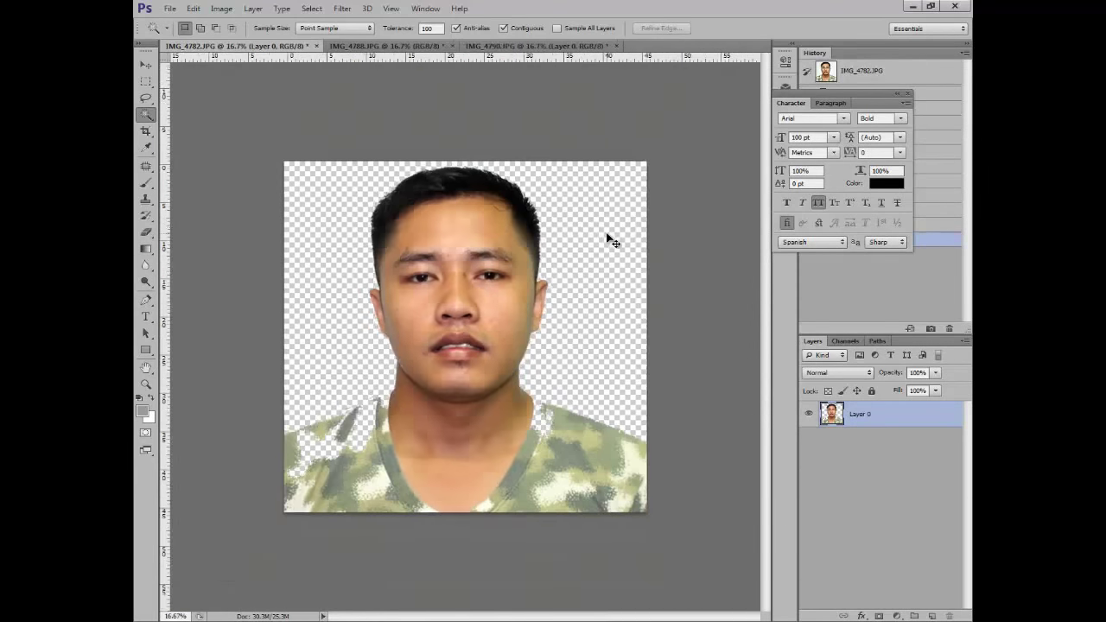
pyautogui.hotkey('ctrl', '+')
pyautogui.hotkey('ctrl', '+')
pyautogui.hotkey('ctrl', '-')
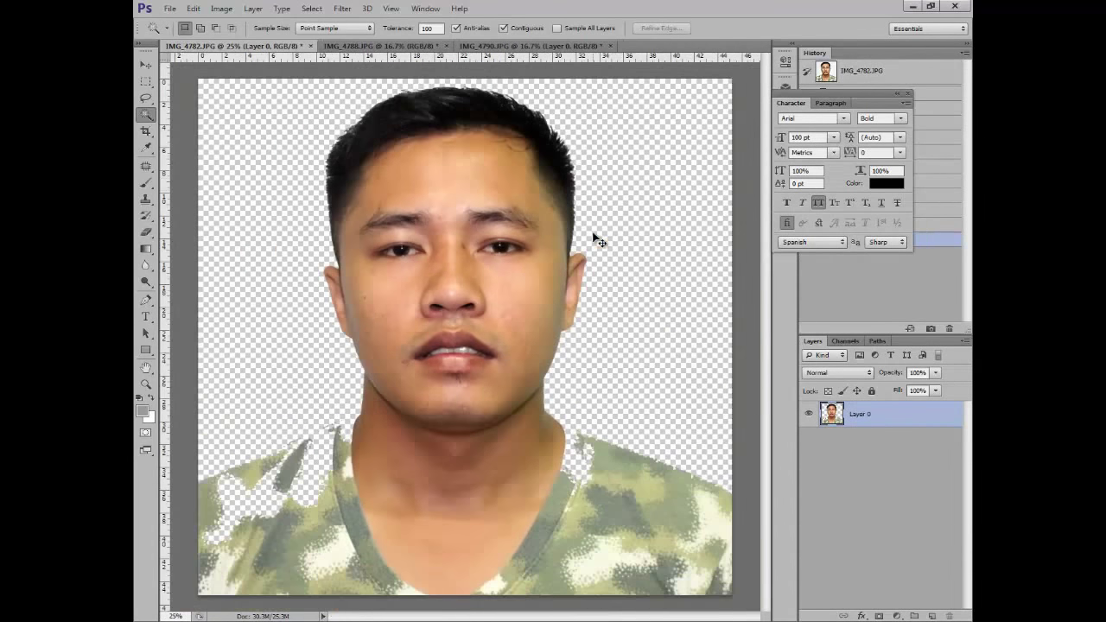
pyautogui.hotkey('ctrl', '-')
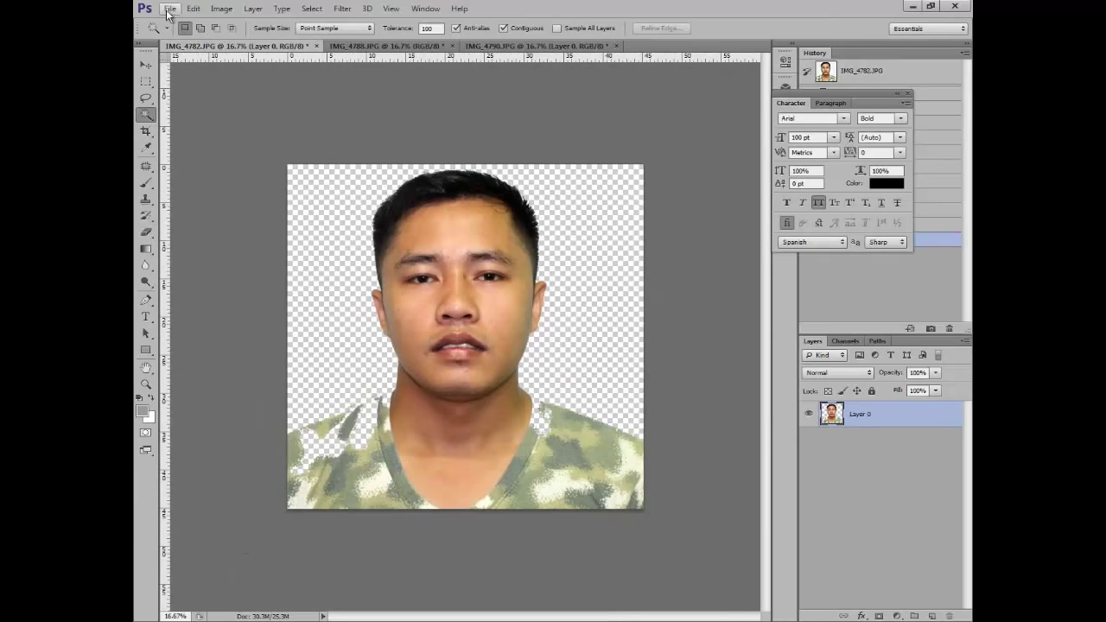
# Browse to New Volume (E:) > formal cloth template > male and open 1.psd.
pyautogui.click(170, 9)
pyautogui.click(182, 32)
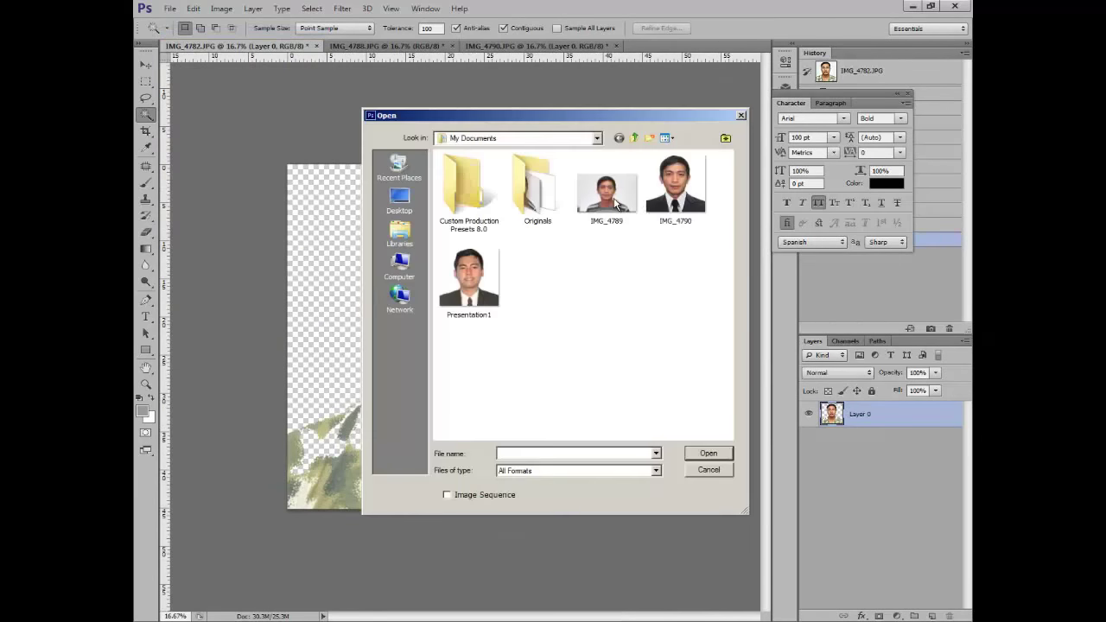
pyautogui.click(418, 262)
pyautogui.doubleClick(639, 177)
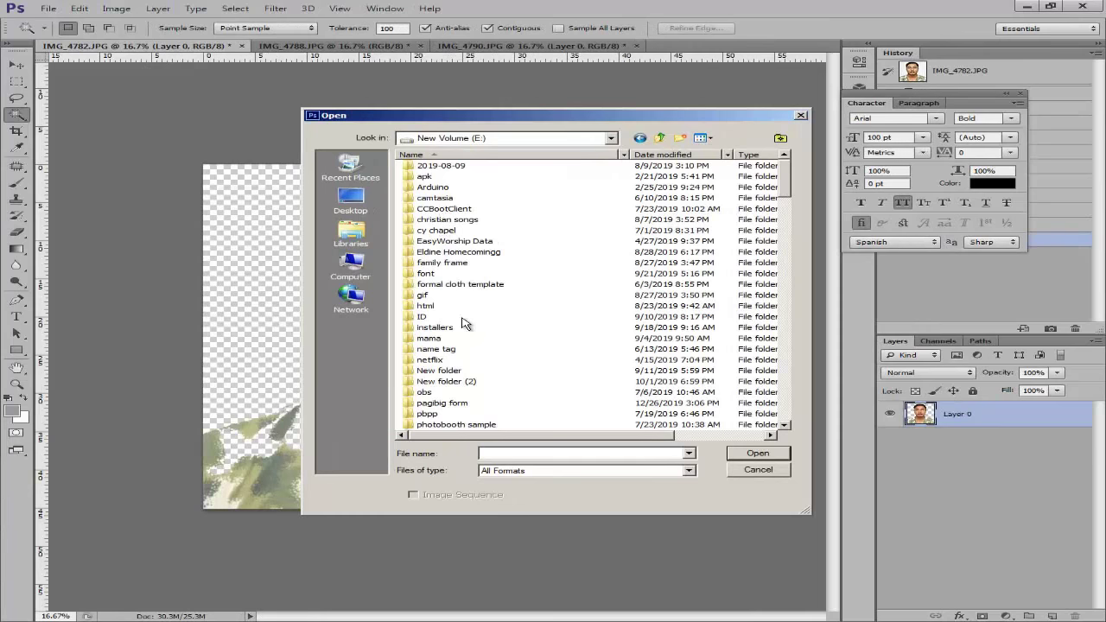
pyautogui.doubleClick(450, 285)
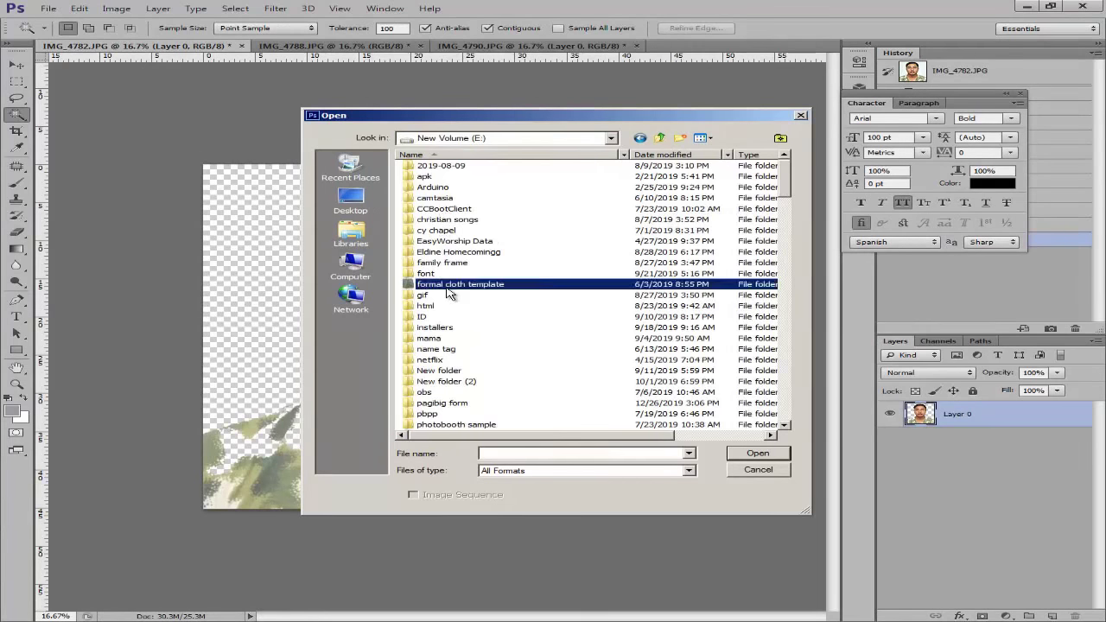
pyautogui.doubleClick(448, 187)
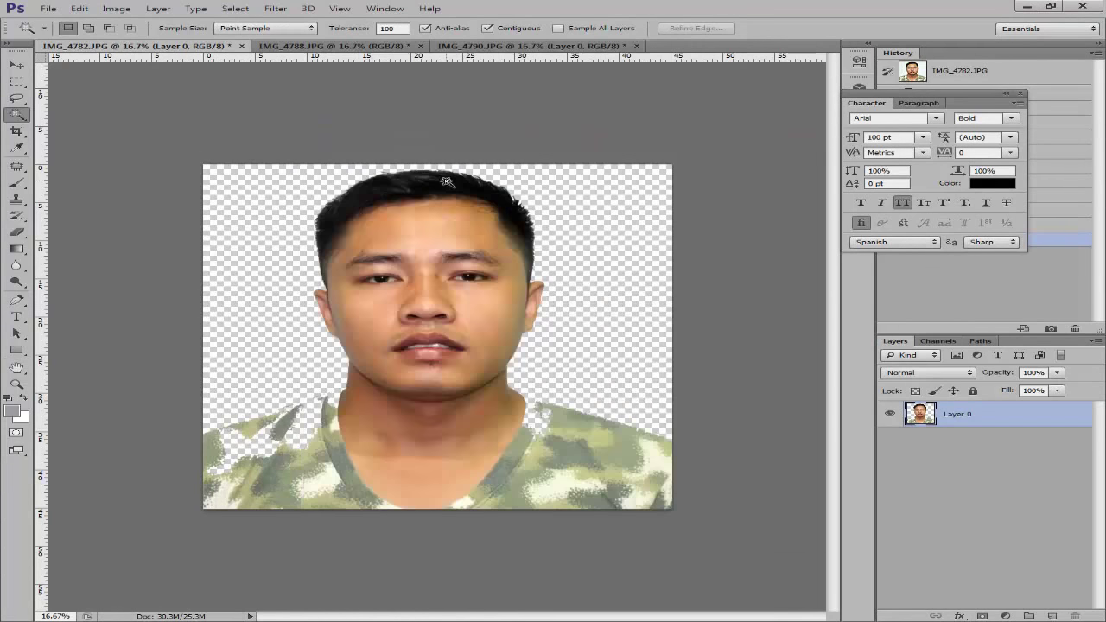
pyautogui.click(541, 245)
pyautogui.click(48, 9)
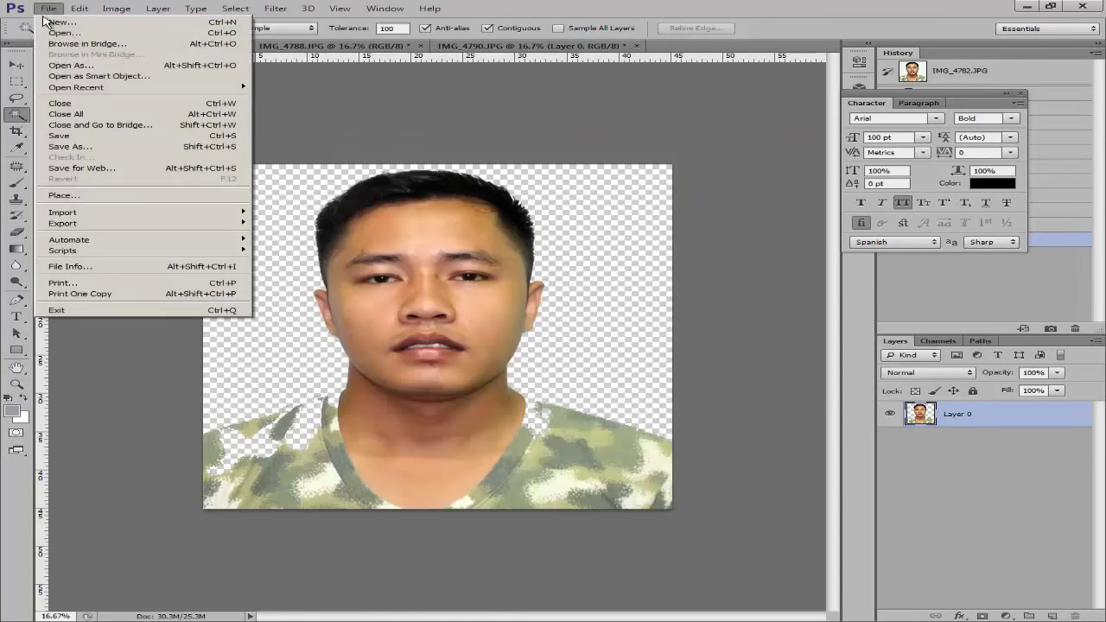
pyautogui.click(60, 35)
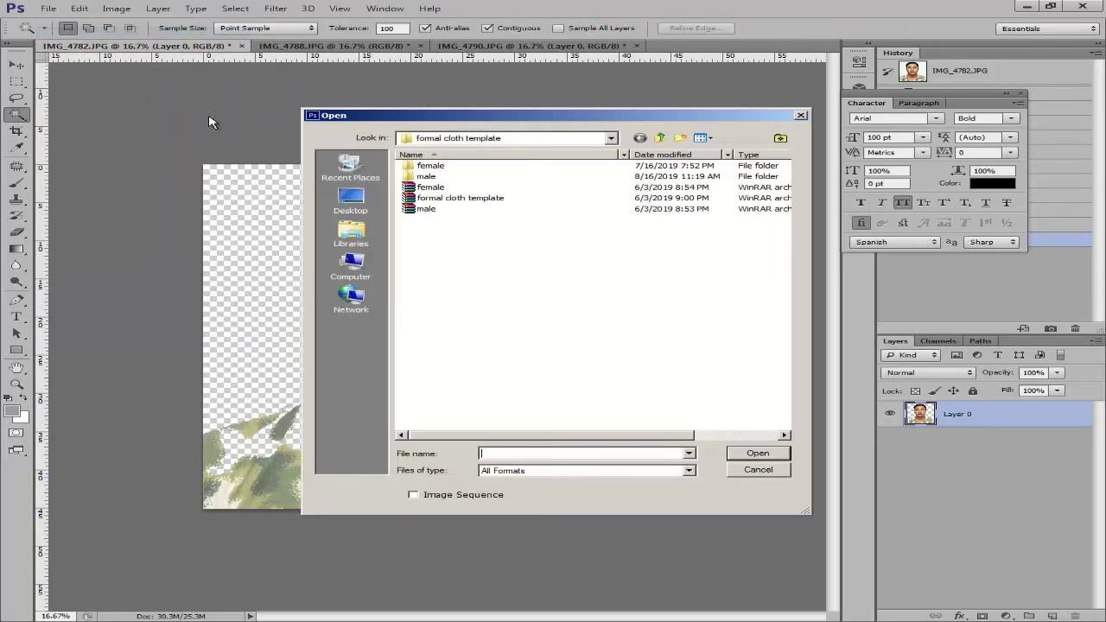
pyautogui.doubleClick(427, 177)
pyautogui.doubleClick(636, 199)
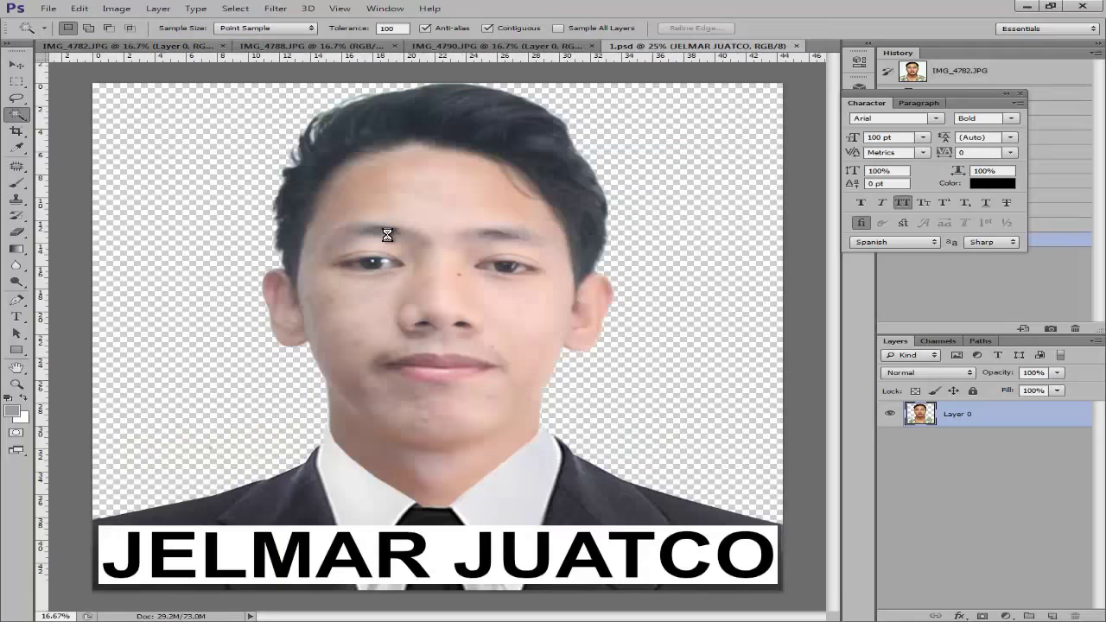
# With the Move tool, drag the suit layer from 1.psd onto the portrait's body.
pyautogui.press('v')
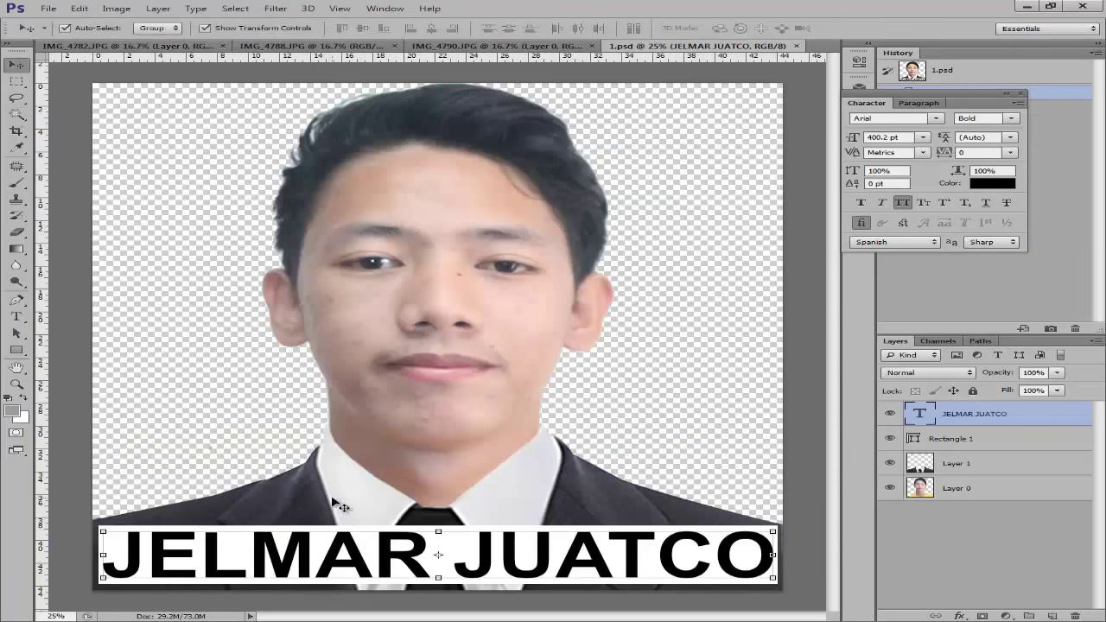
pyautogui.moveTo(332, 501); pyautogui.dragTo(355, 439)
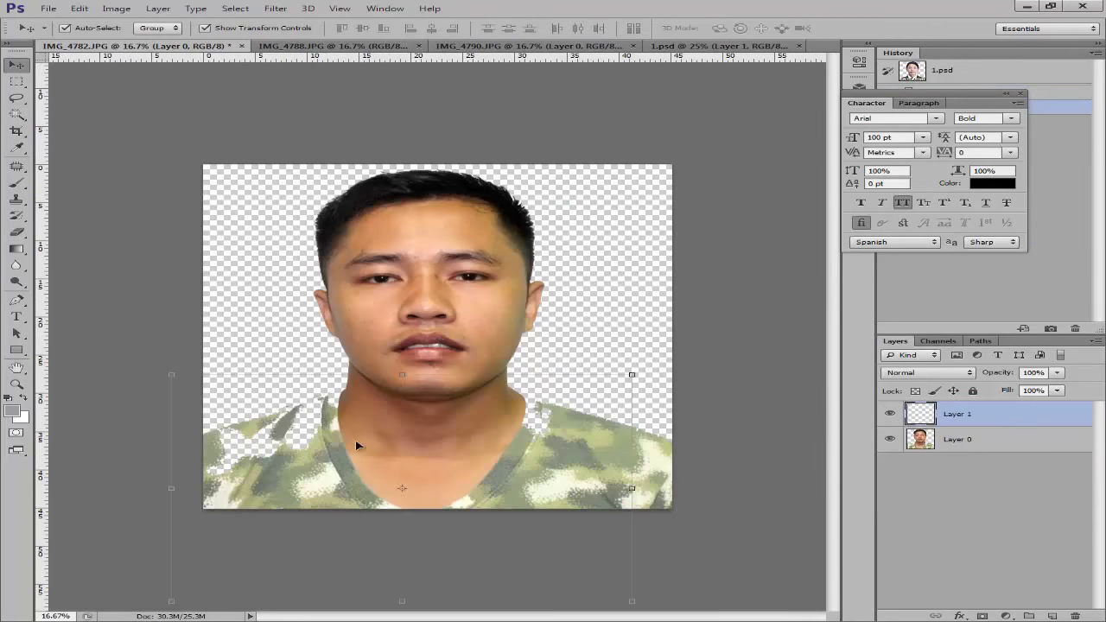
pyautogui.moveTo(328, 477); pyautogui.dragTo(343, 478)
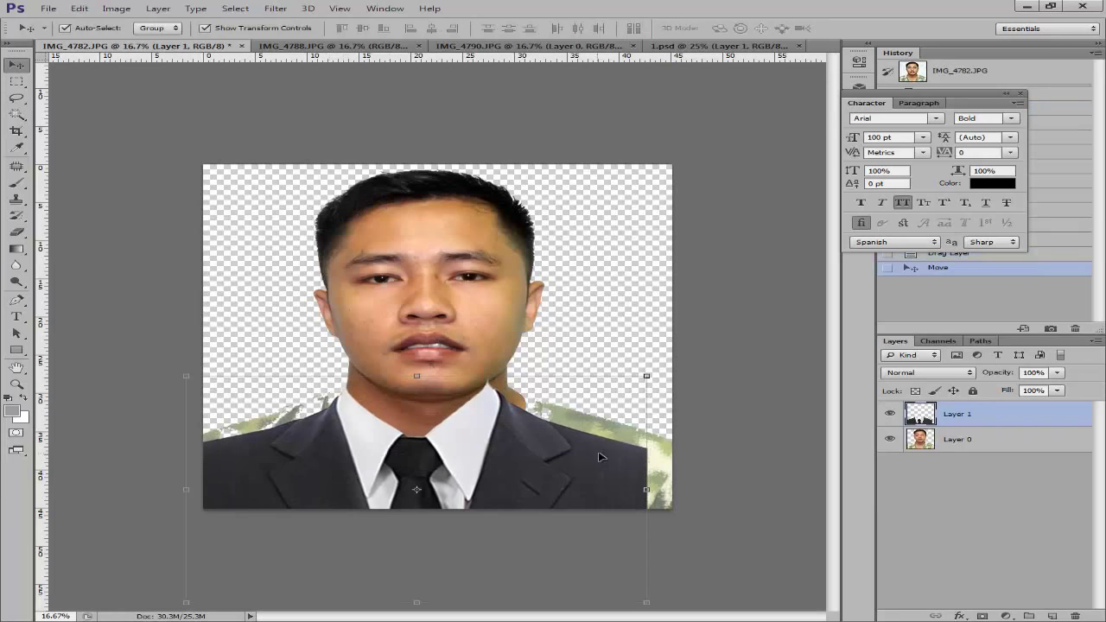
# Scale the suit to fit the shoulders and nudge it into place beneath the chin.
pyautogui.moveTo(648, 376); pyautogui.dragTo(722, 338)
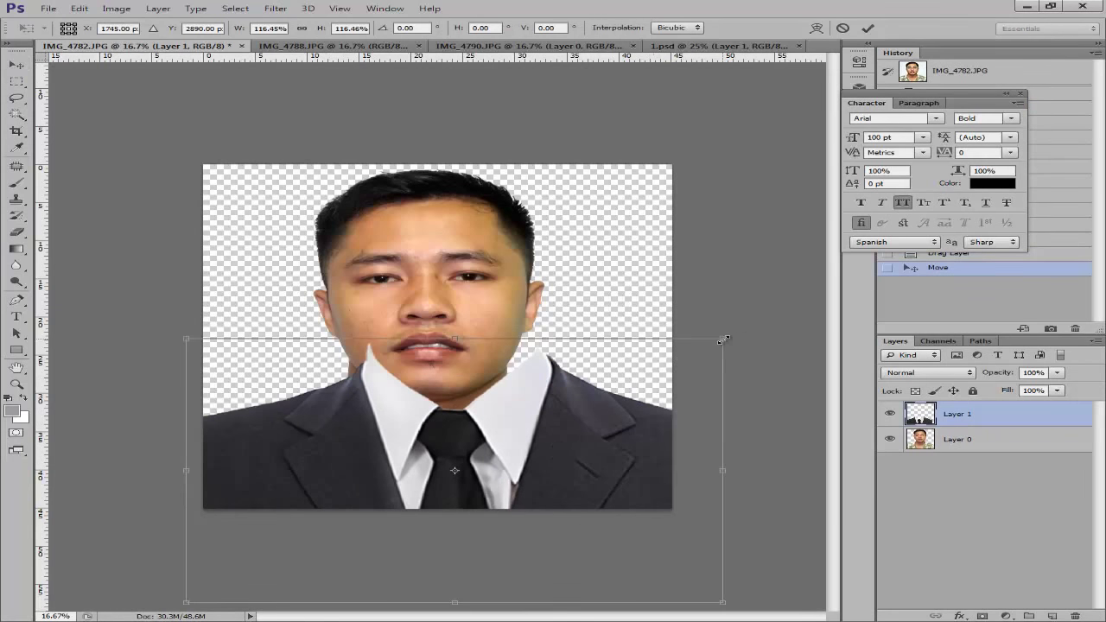
pyautogui.moveTo(546, 465)
pyautogui.mouseDown()
pyautogui.moveTo(529, 406)
pyautogui.moveTo(548, 463)
pyautogui.mouseUp()
pyautogui.moveTo(701, 364); pyautogui.dragTo(679, 374)
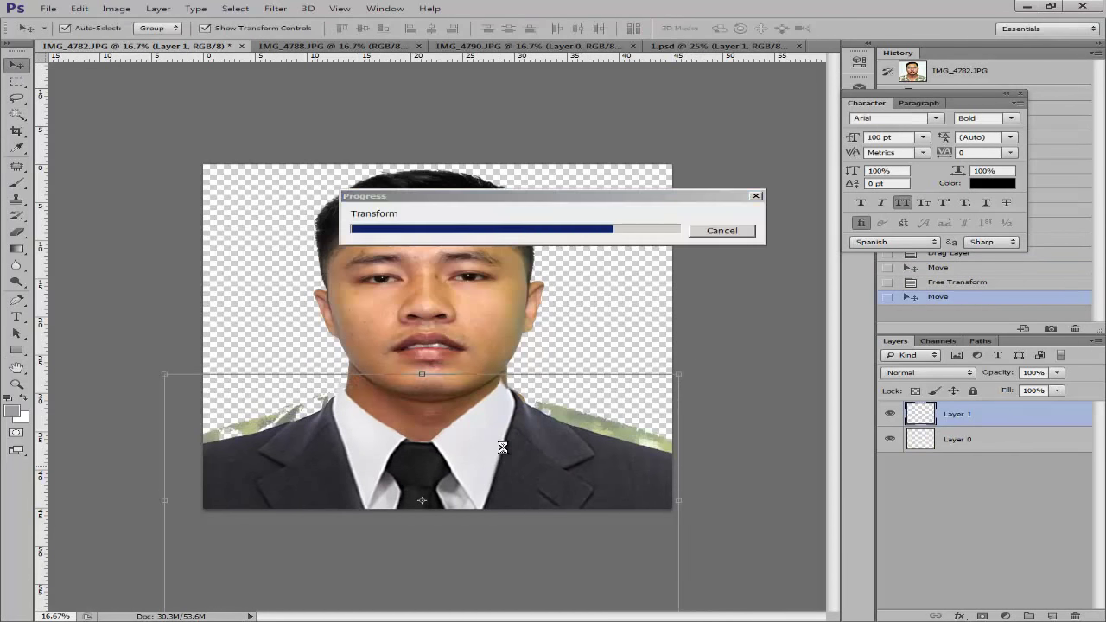
pyautogui.hotkey('shift', 'Right')
pyautogui.hotkey('shift', 'Right')
pyautogui.hotkey('shift', 'Right')
pyautogui.hotkey('shift', 'Right')
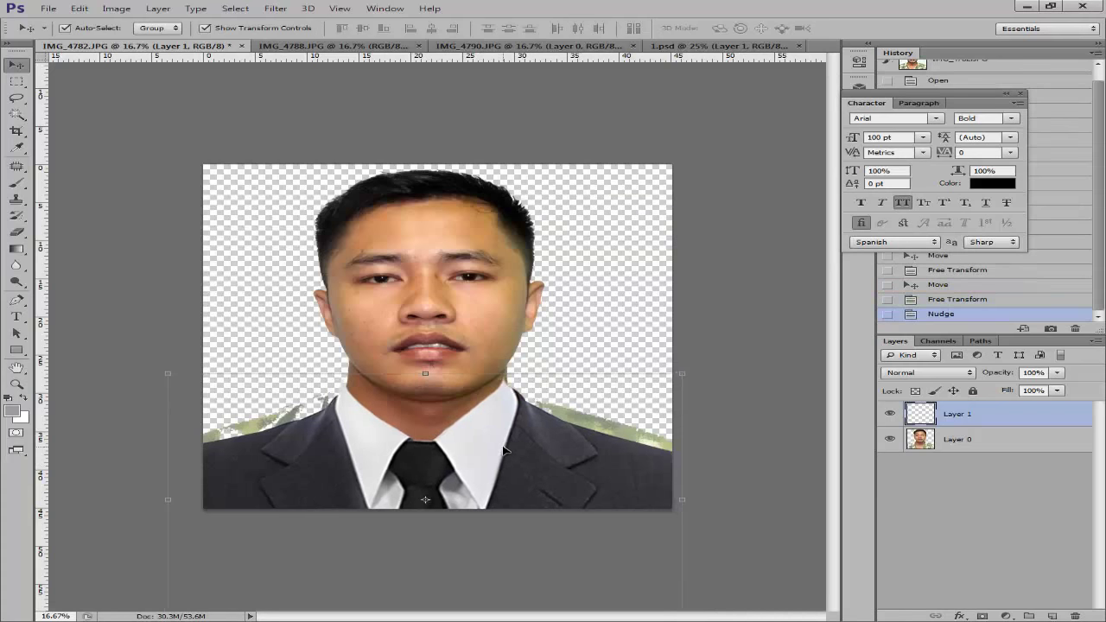
pyautogui.hotkey('shift', 'Up')
pyautogui.hotkey('shift', 'Up')
pyautogui.hotkey('shift', 'Up')
pyautogui.hotkey('shift', 'Right')
pyautogui.hotkey('shift', 'Right')
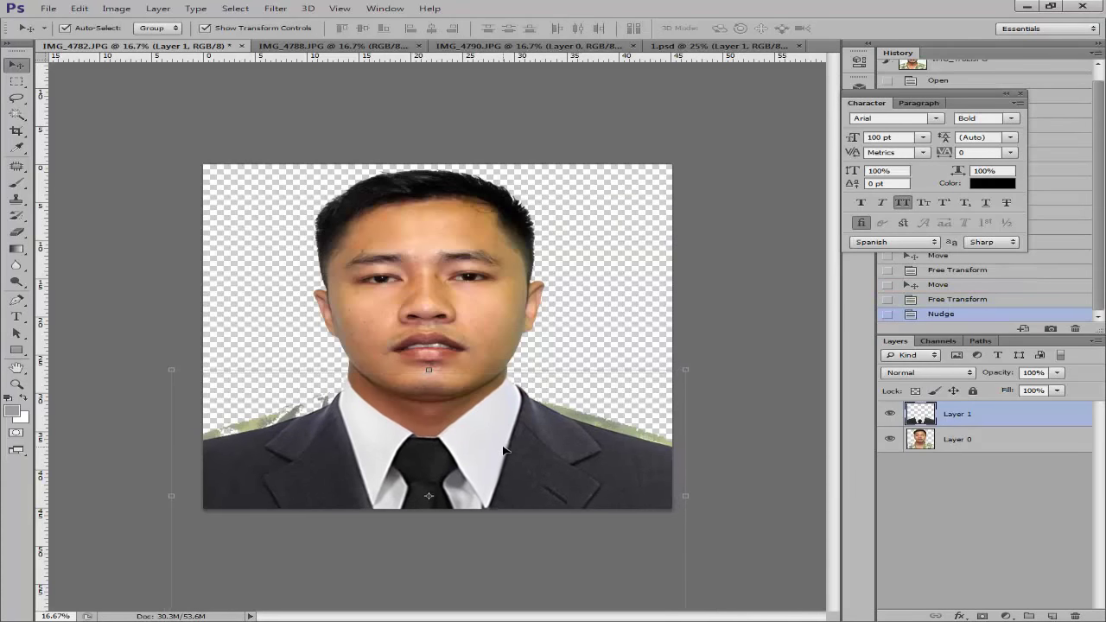
pyautogui.hotkey('shift', 'Up')
pyautogui.hotkey('shift', 'Up')
pyautogui.hotkey('shift', 'Up')
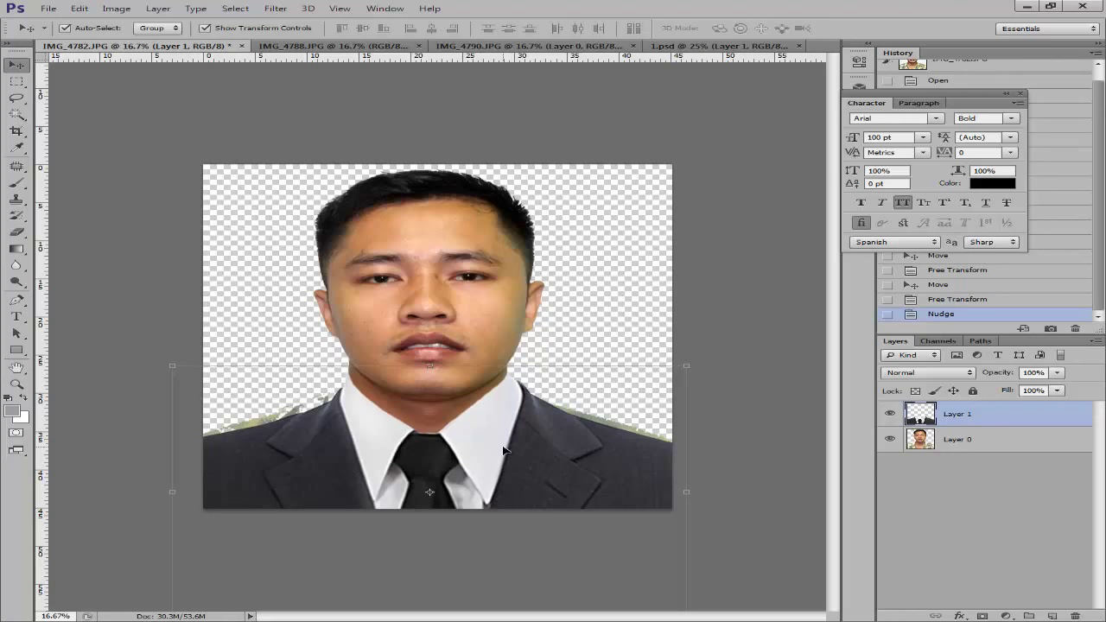
pyautogui.hotkey('shift', 'Down')
pyautogui.hotkey('shift', 'Down')
pyautogui.click(401, 298)
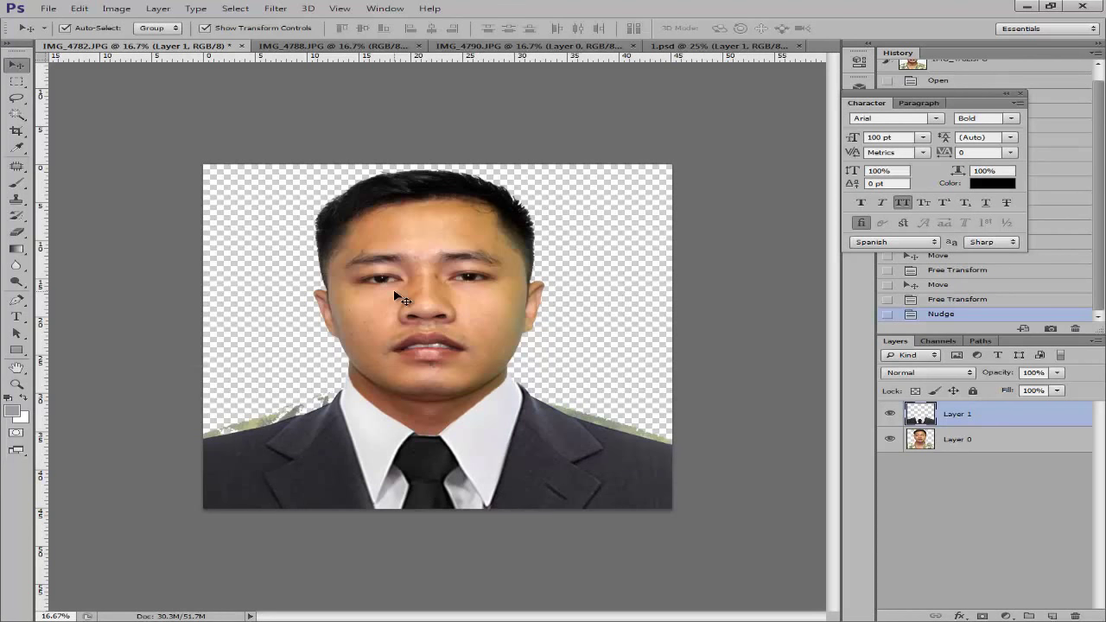
# Enlarge the Eraser brush and erase the green shirt fringe along both shoulders.
pyautogui.press('e')
pyautogui.rightClick(326, 404)
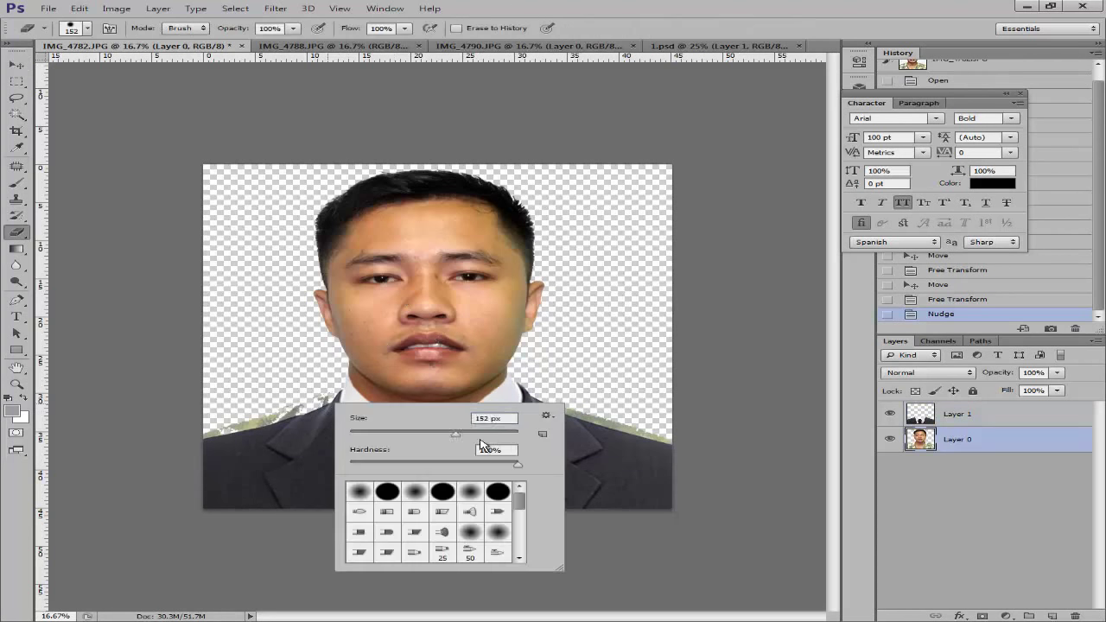
pyautogui.moveTo(424, 431)
pyautogui.mouseDown()
pyautogui.moveTo(513, 435)
pyautogui.moveTo(389, 431)
pyautogui.mouseUp()
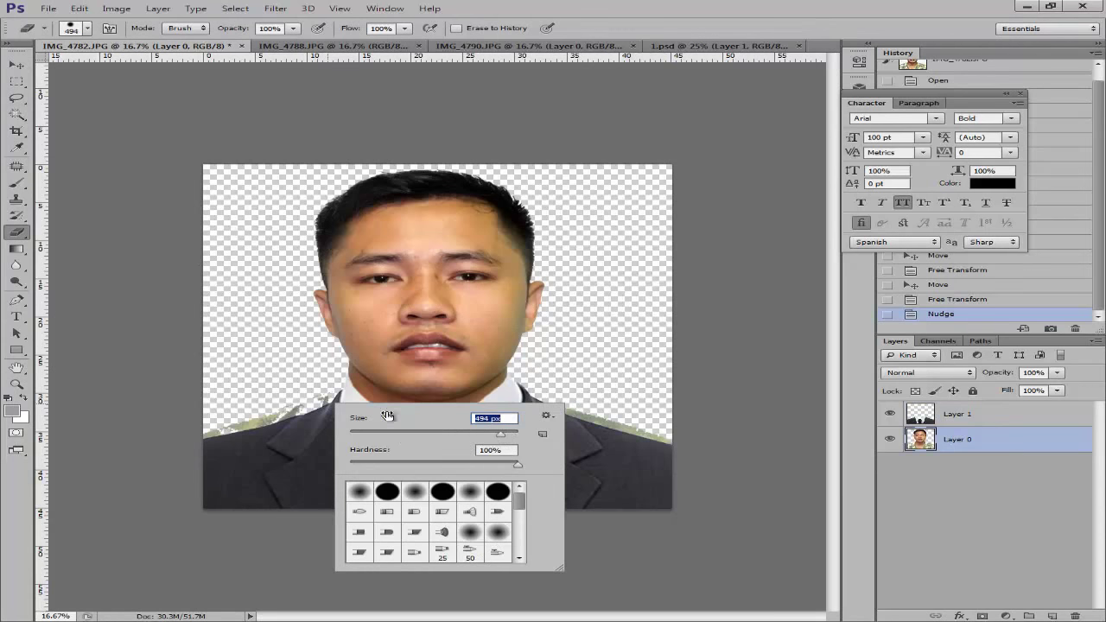
pyautogui.click(293, 406)
pyautogui.click(309, 396)
pyautogui.click(222, 424)
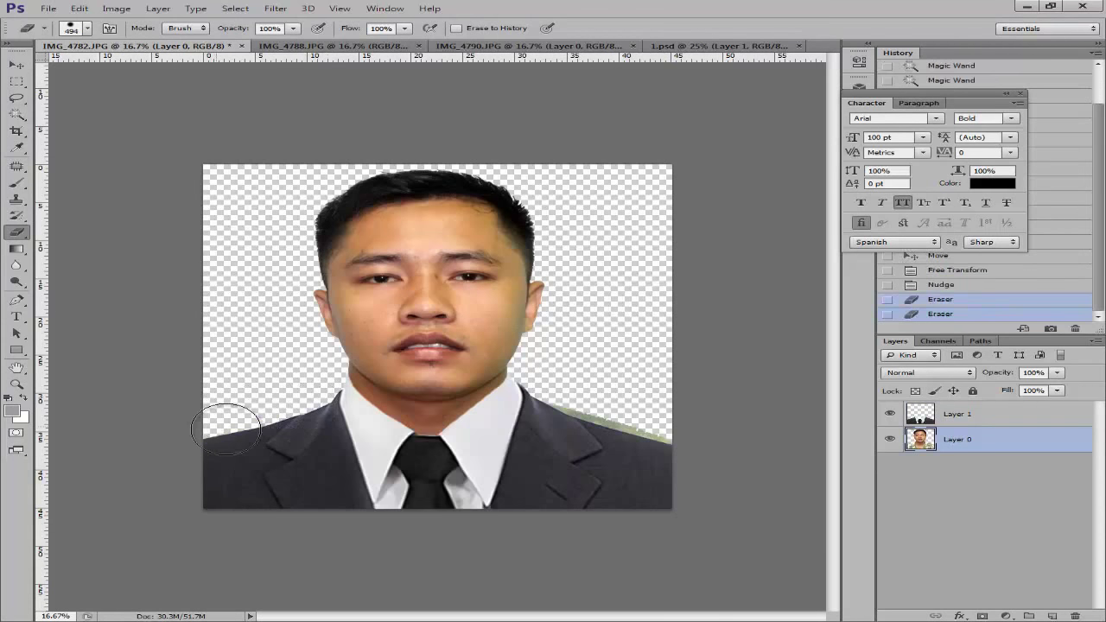
pyautogui.click(226, 424)
pyautogui.moveTo(523, 400)
pyautogui.mouseDown()
pyautogui.moveTo(630, 424)
pyautogui.moveTo(617, 419)
pyautogui.mouseUp()
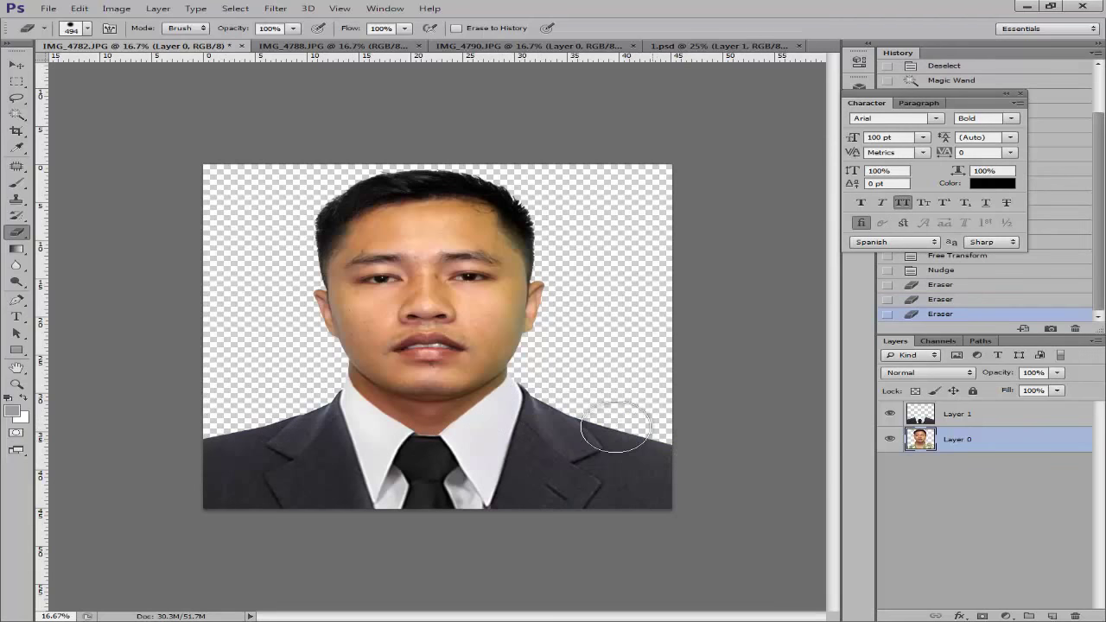
# Check the cleaned portrait at zoom, then switch to the IMG_4788.JPG photo.
pyautogui.press('v')
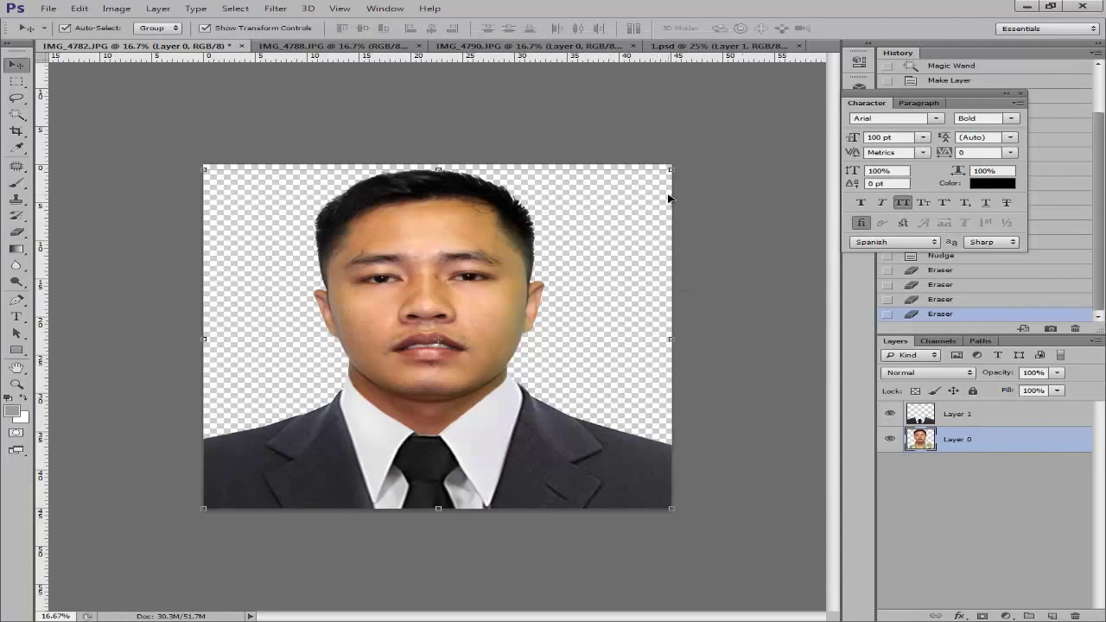
pyautogui.click(762, 268)
pyautogui.hotkey('ctrl', '+')
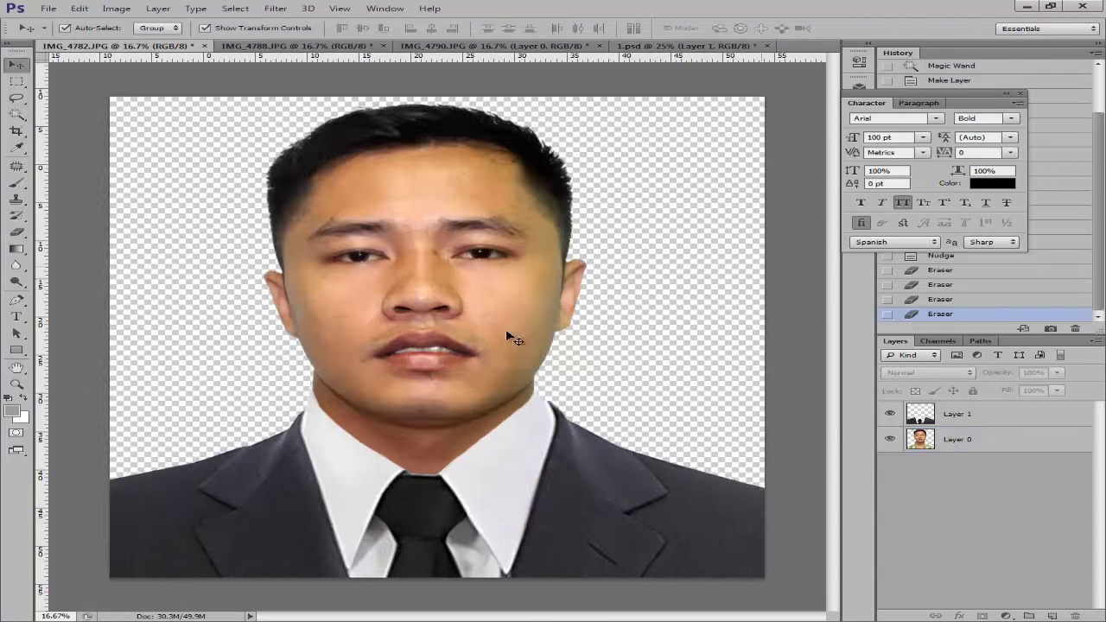
pyautogui.hotkey('ctrl', '-')
pyautogui.hotkey('ctrl', '-')
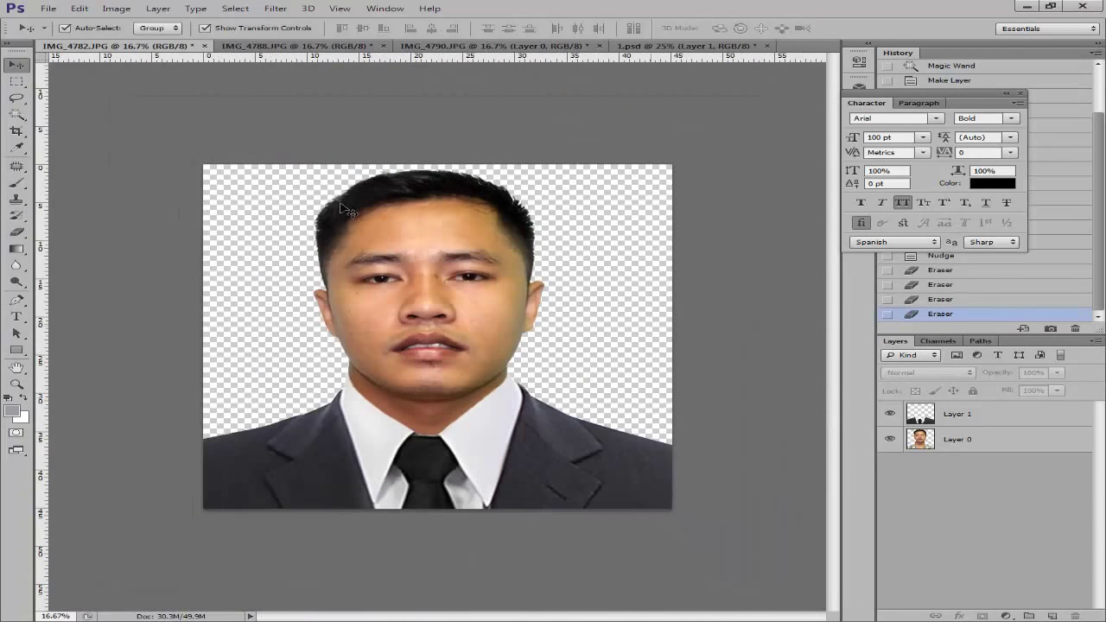
pyautogui.click(317, 46)
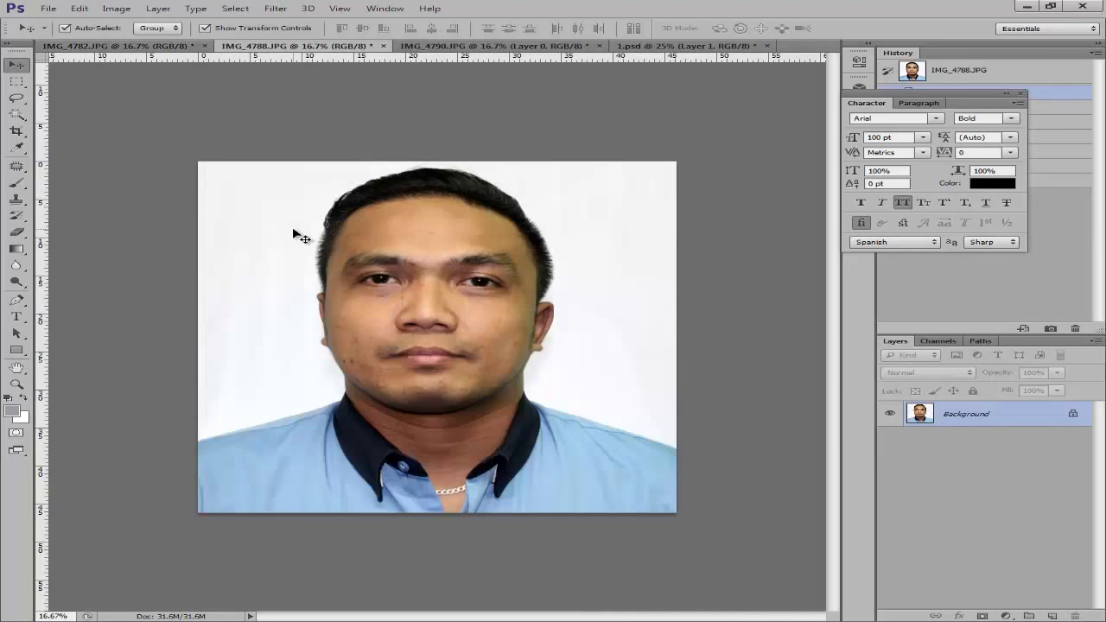
# Select the white background with the Magic Wand, retrying with a Tolerance of 80.
pyautogui.press('w')
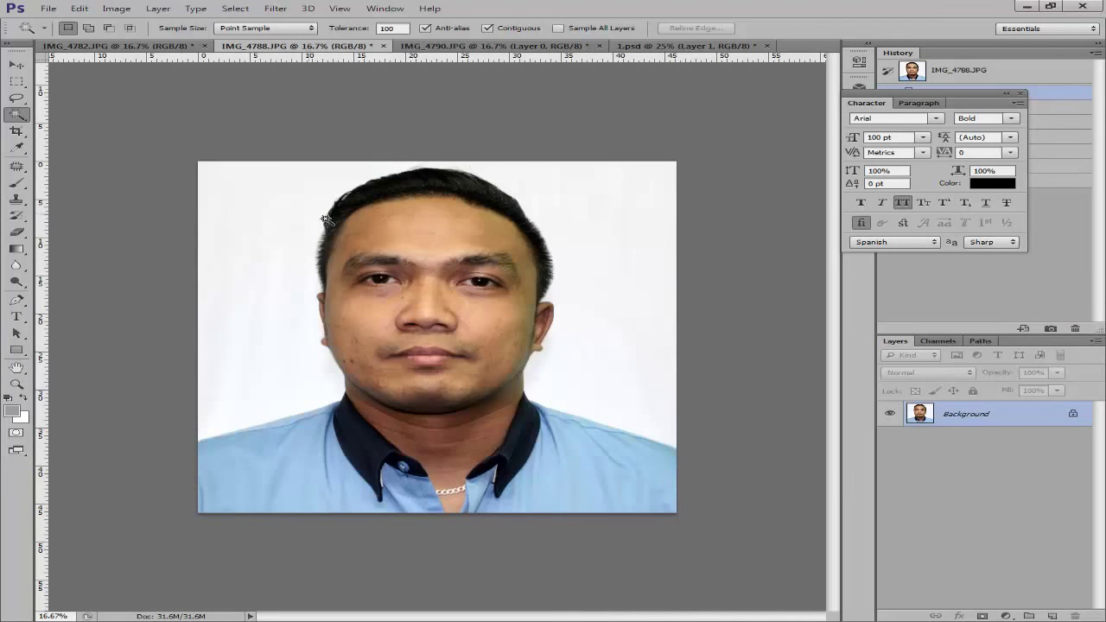
pyautogui.click(617, 234)
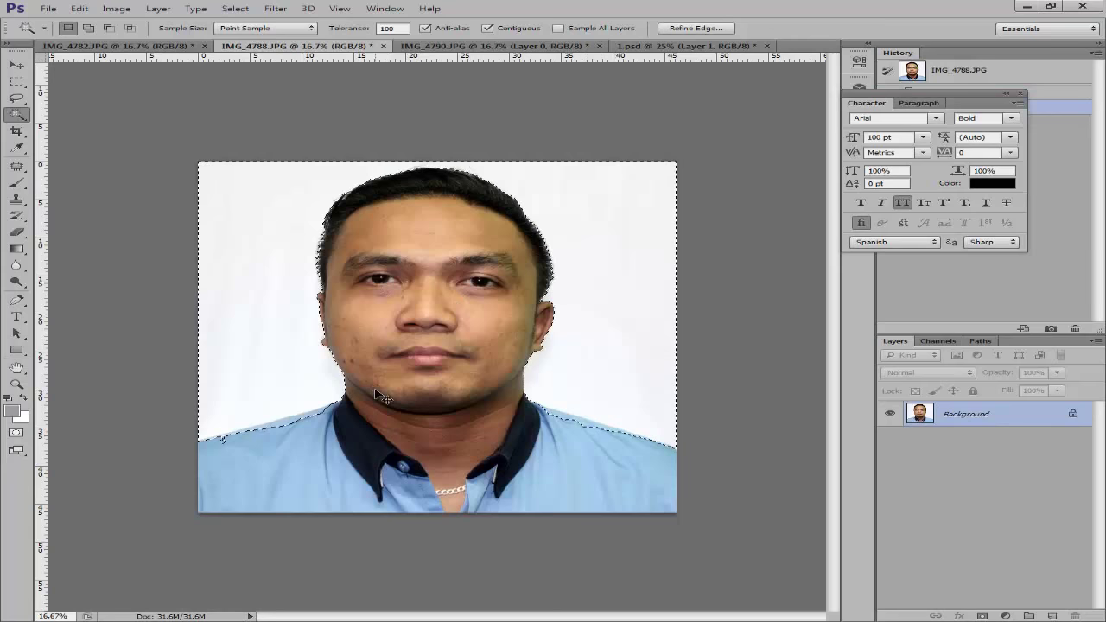
pyautogui.hotkey('ctrl', '+')
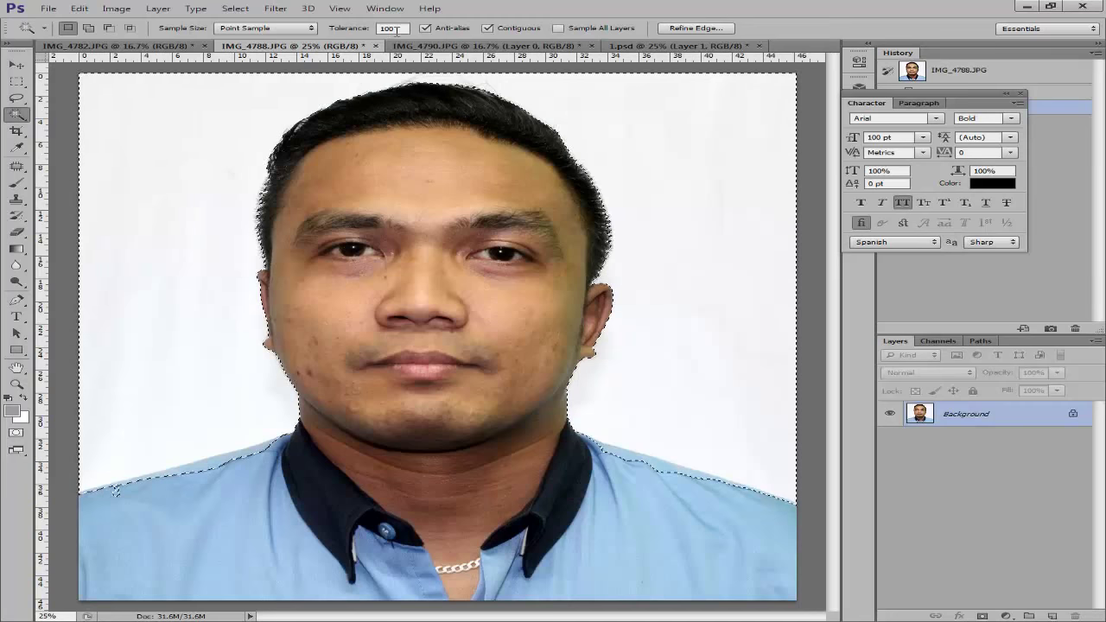
pyautogui.doubleClick(395, 28)
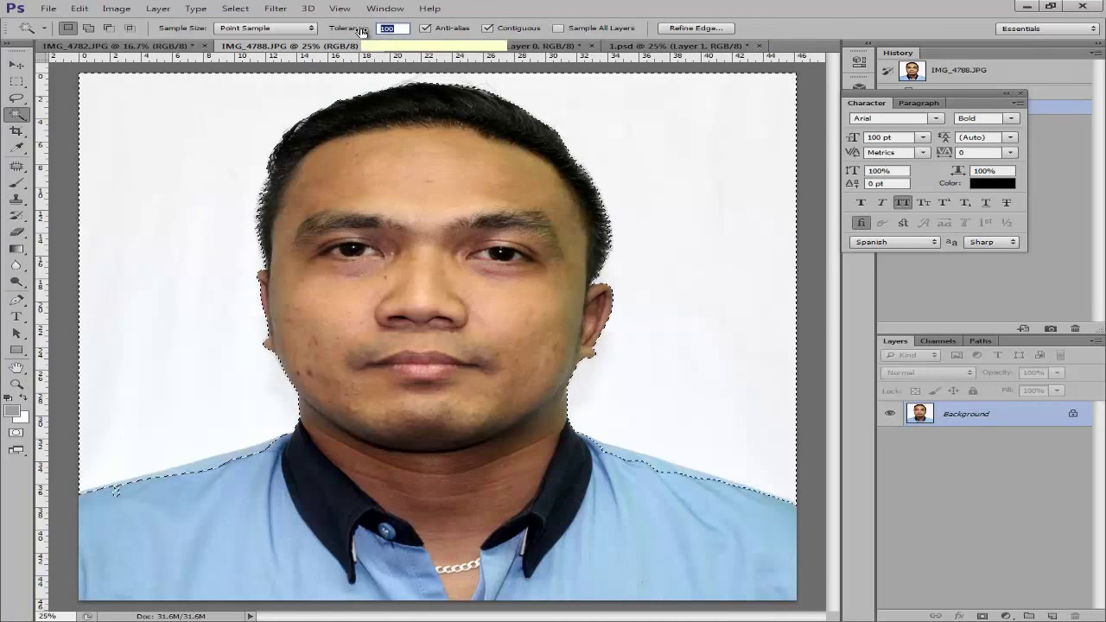
pyautogui.write('80')
pyautogui.click(192, 145)
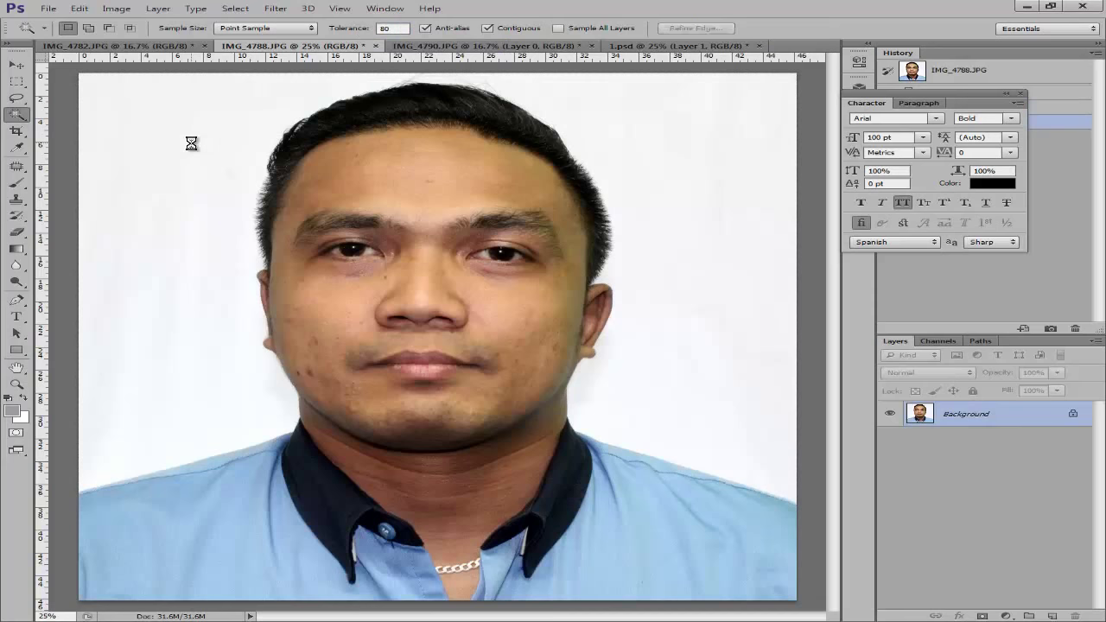
pyautogui.click(194, 149)
pyautogui.hotkey('ctrl', 'd')
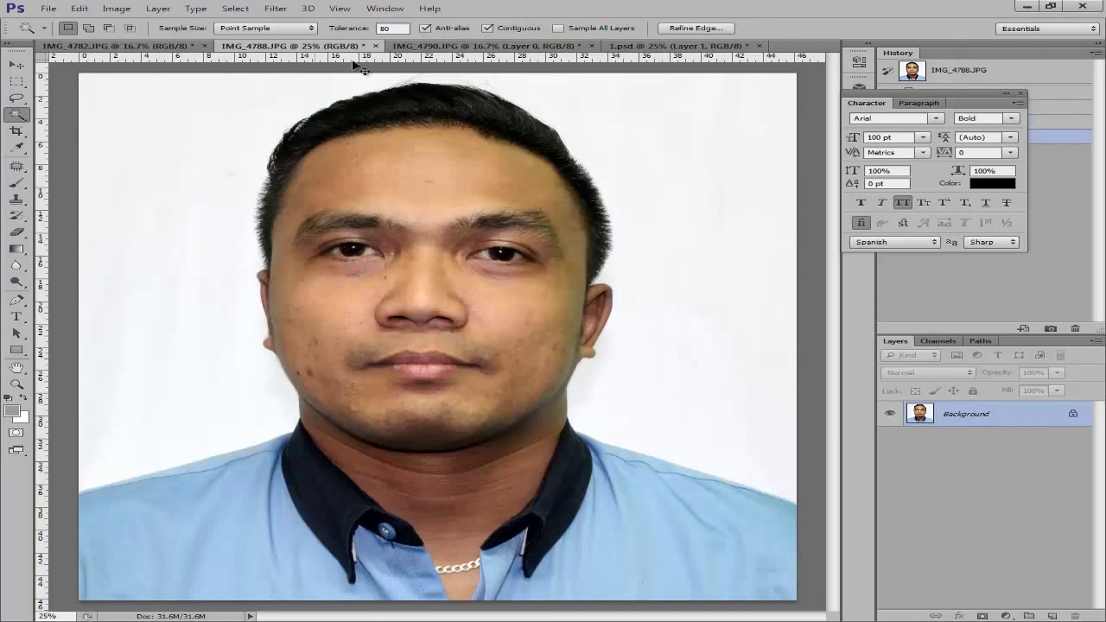
pyautogui.click(386, 28)
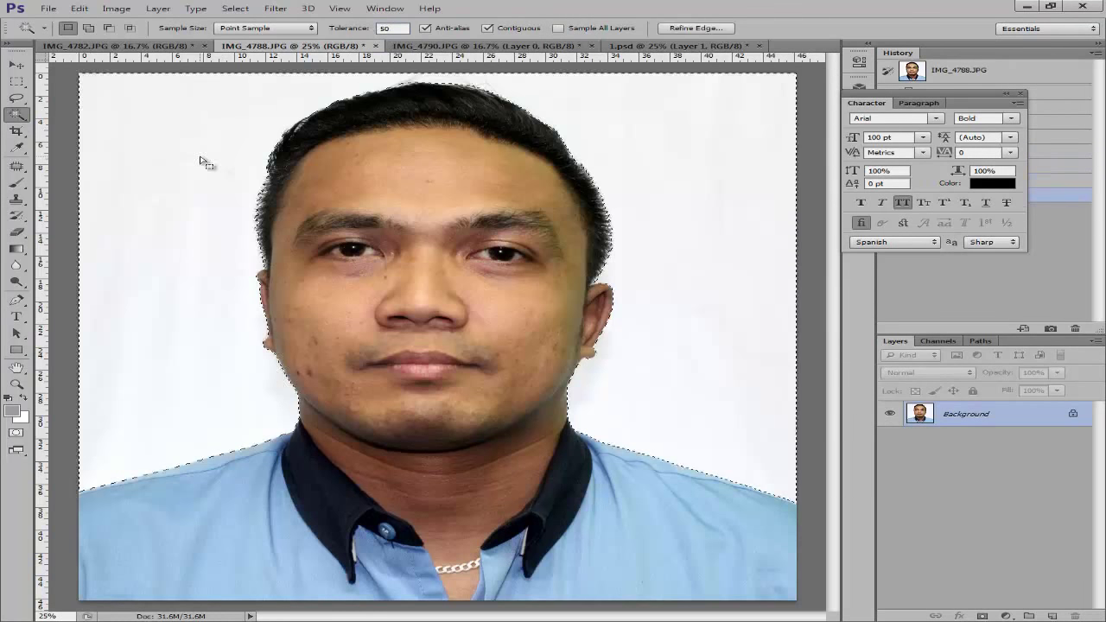
# Convert Background into Layer 0, delete the white background, and deselect.
pyautogui.doubleClick(1036, 419)
pyautogui.press('Return')
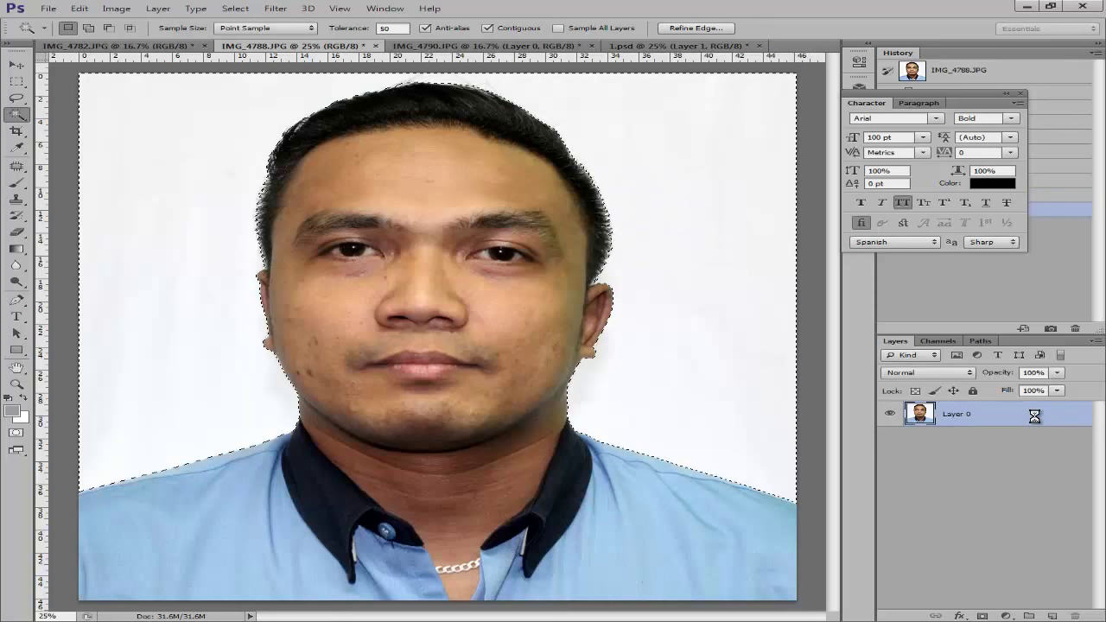
pyautogui.press('Delete')
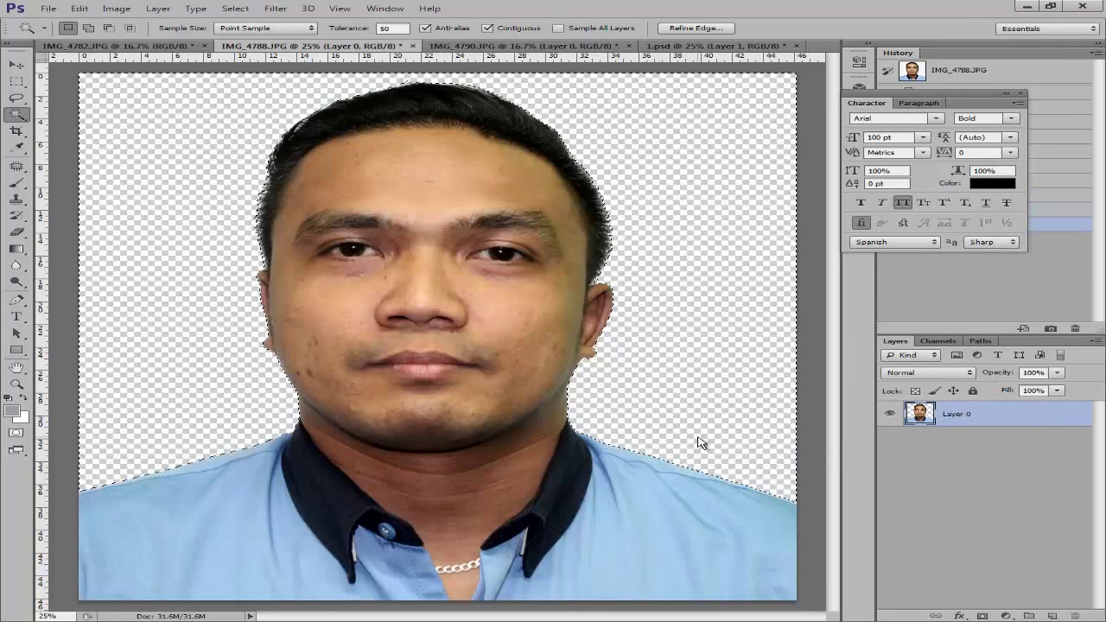
pyautogui.hotkey('ctrl', 'd')
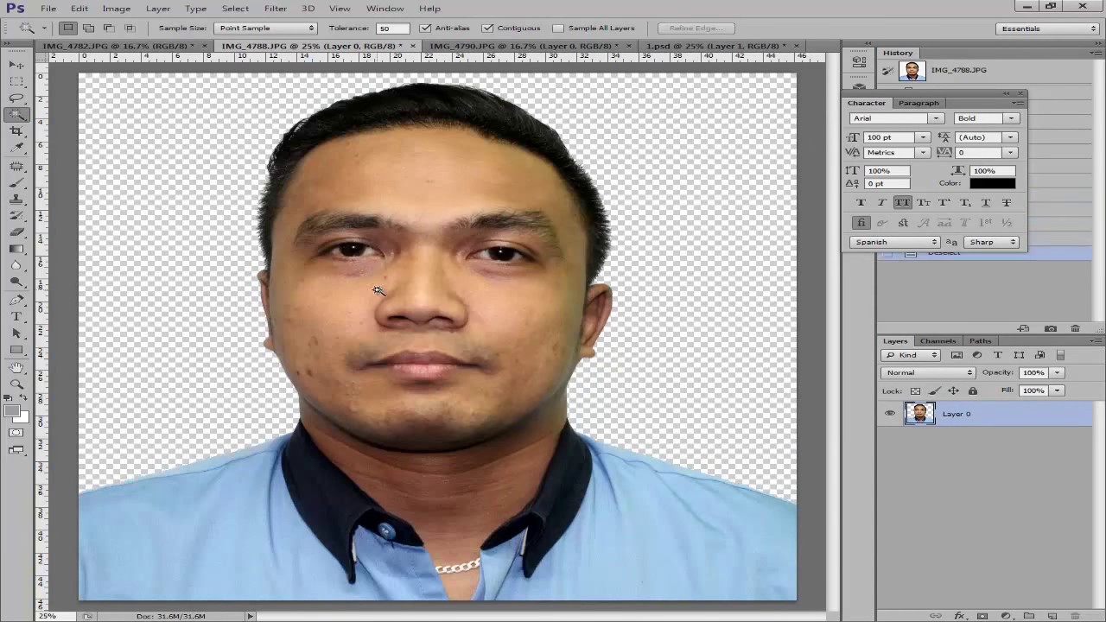
# On IMG_4790.JPG, delete the selected white background and deselect.
pyautogui.click(485, 48)
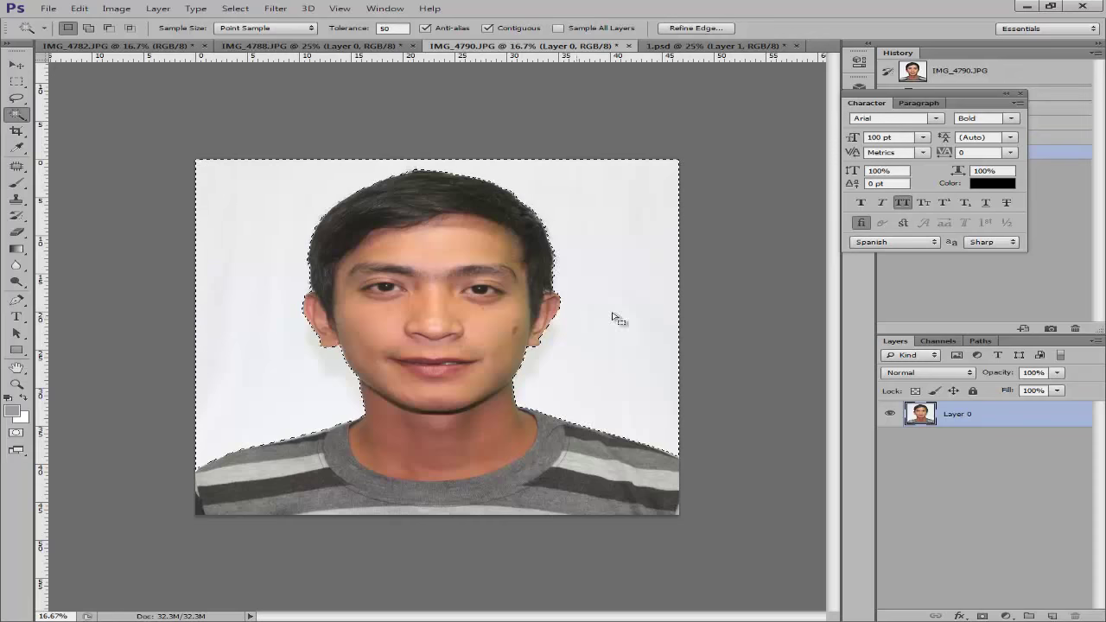
pyautogui.doubleClick(1048, 418)
pyautogui.press('Escape')
pyautogui.press('Delete')
pyautogui.hotkey('ctrl', 'd')
# Zoom in to inspect the striped-shirt cutout and switch back to the Magic Wand.
pyautogui.hotkey('ctrl', '+')
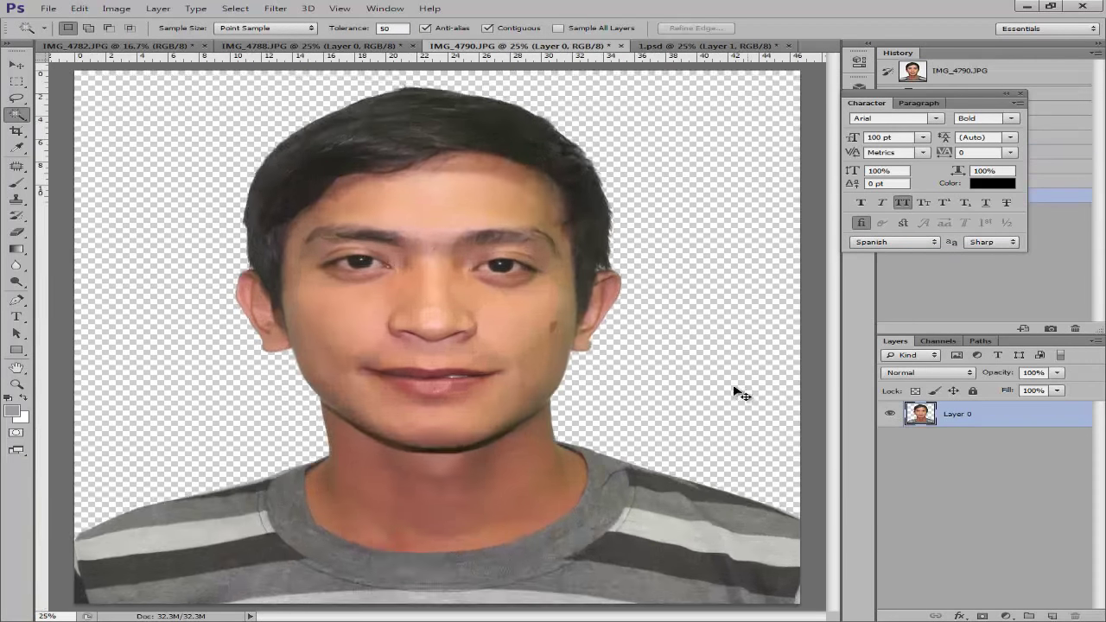
pyautogui.hotkey('ctrl', '+')
pyautogui.hotkey('ctrl', '-')
pyautogui.hotkey('ctrl', '+')
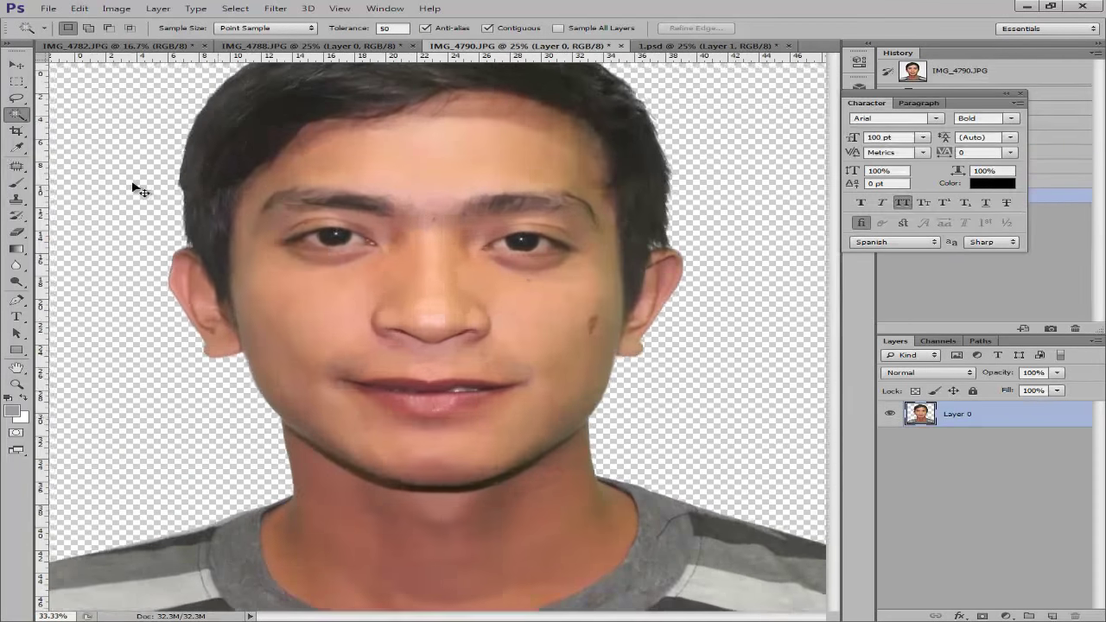
pyautogui.click(17, 116)
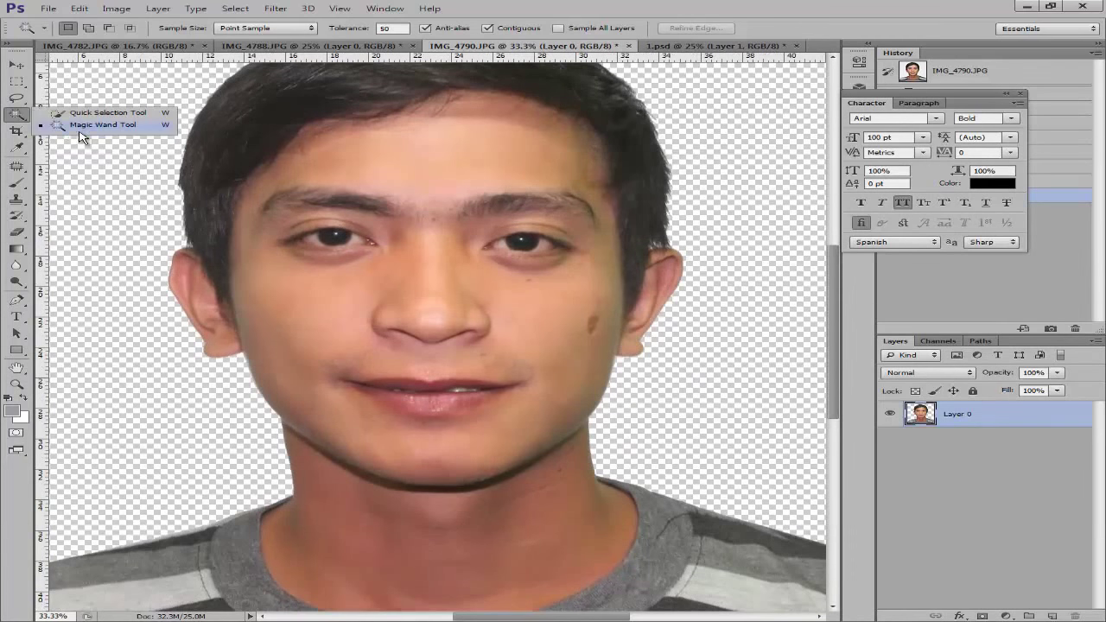
pyautogui.click(80, 127)
pyautogui.hotkey('ctrl', '-')
pyautogui.hotkey('ctrl', '-')
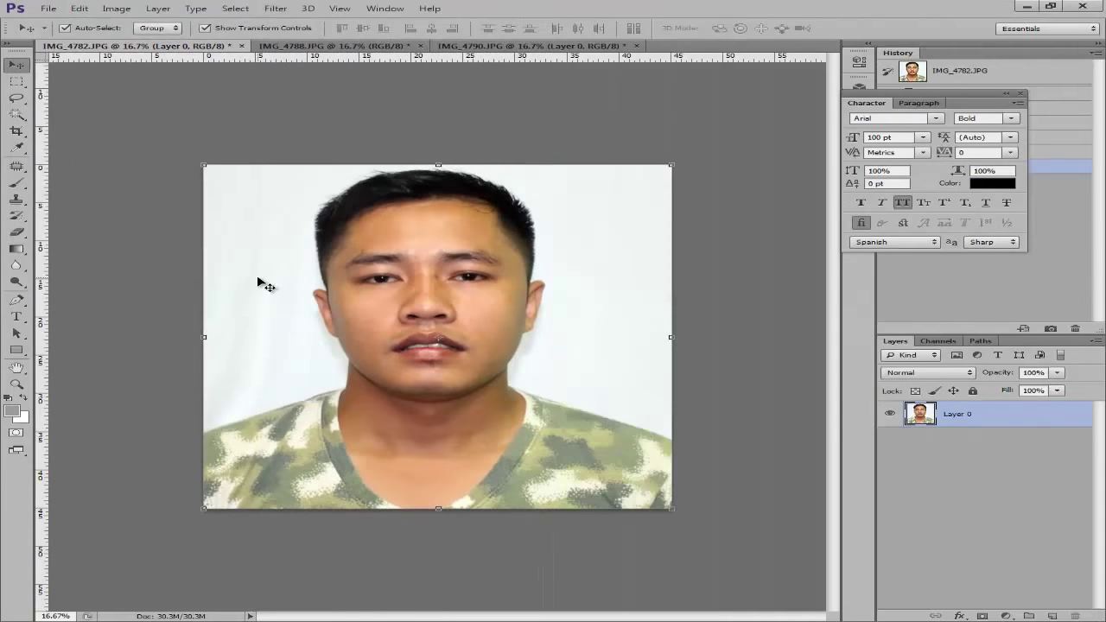
# Choose the Magic Wand tool and set its Tolerance to 100.
pyautogui.click(10, 121)
pyautogui.rightClick(8, 121)
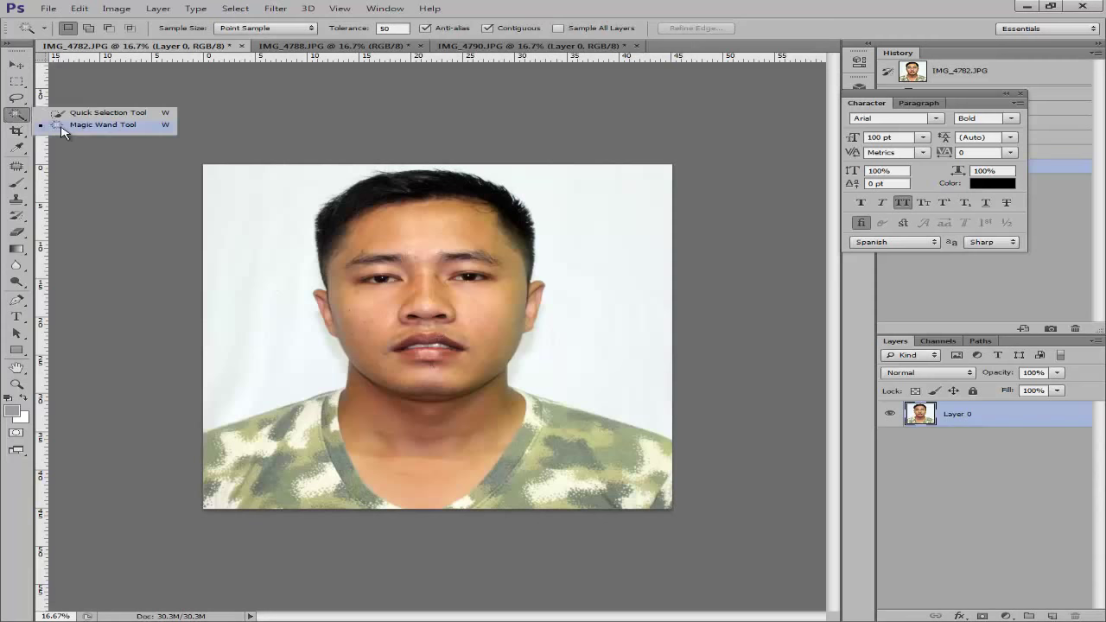
pyautogui.click(61, 126)
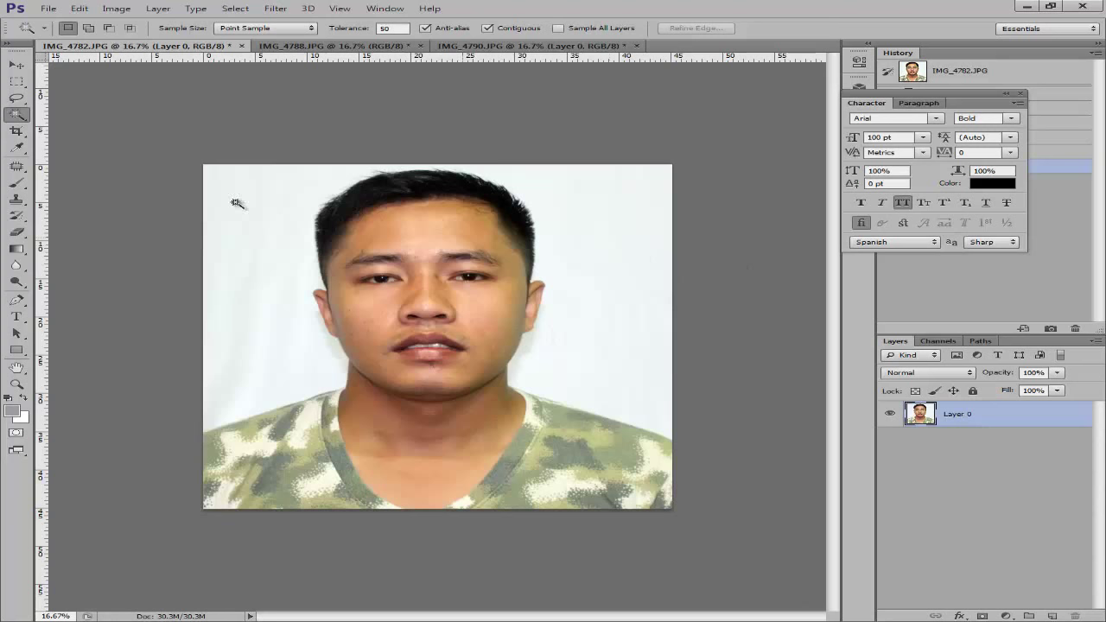
pyautogui.rightClick(13, 121)
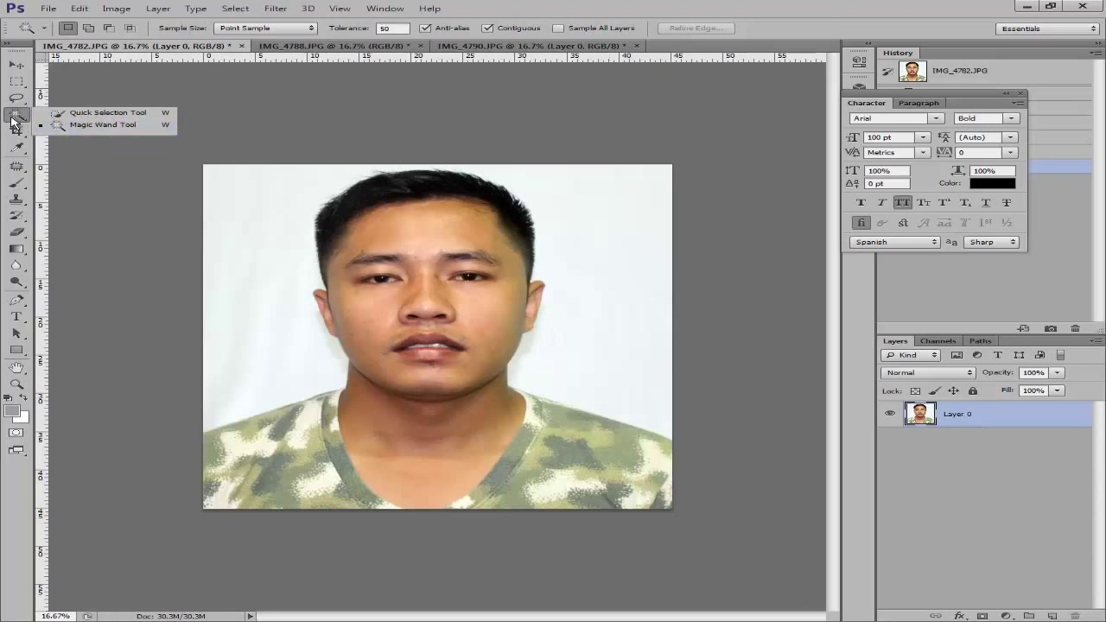
pyautogui.click(72, 127)
pyautogui.click(358, 28)
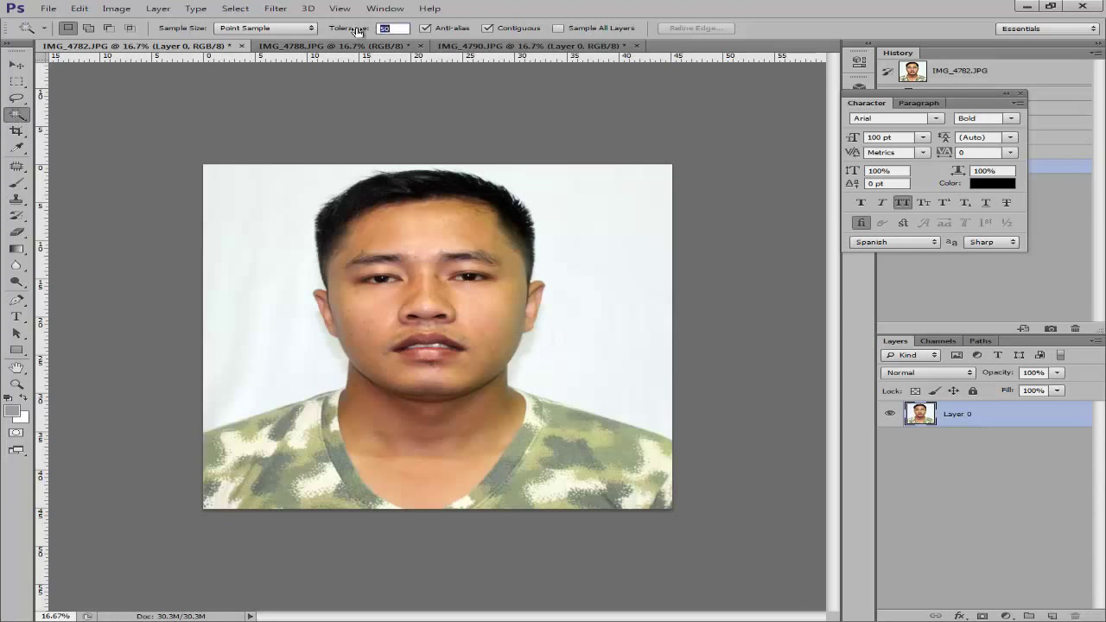
pyautogui.write('100')
pyautogui.click(18, 121)
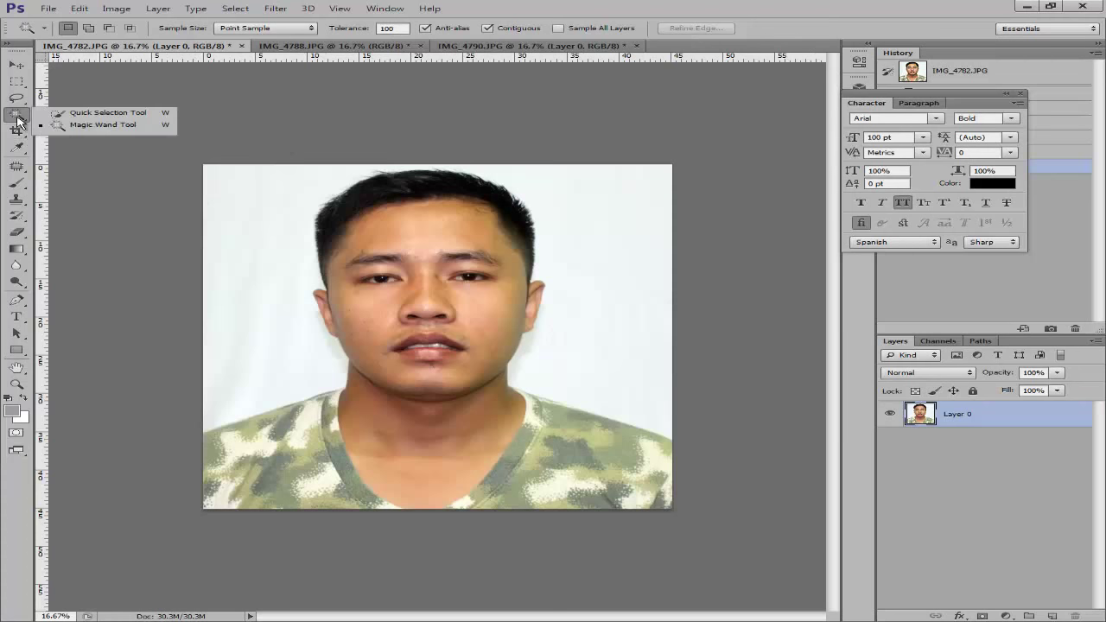
pyautogui.click(54, 127)
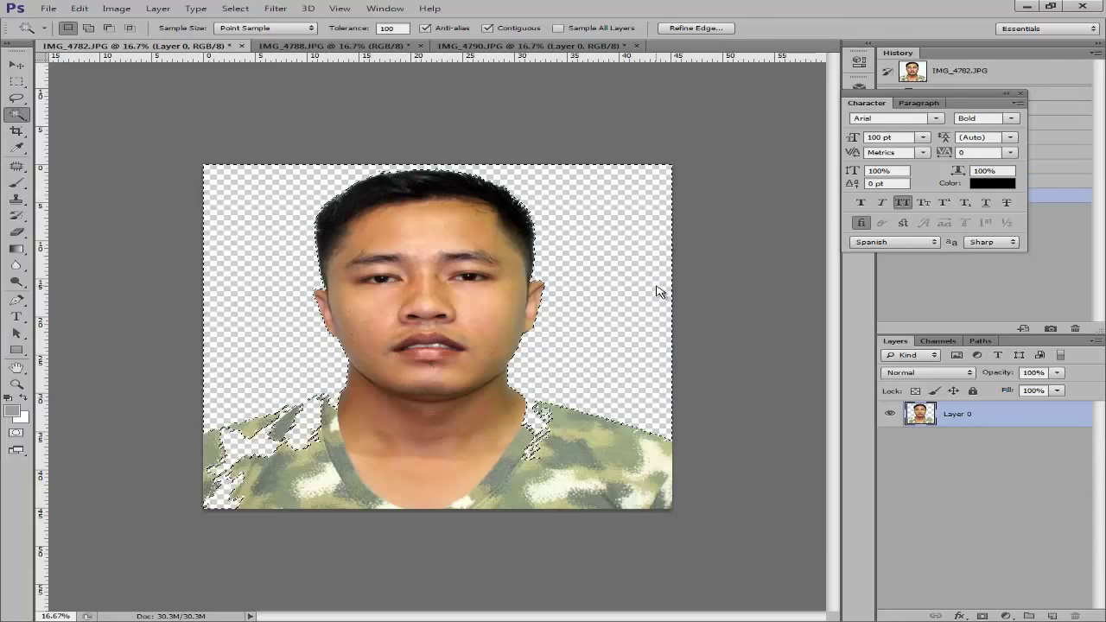
# Deselect and zoom in on the forehead and hairline to examine the cutout edges.
pyautogui.hotkey('ctrl', 'd')
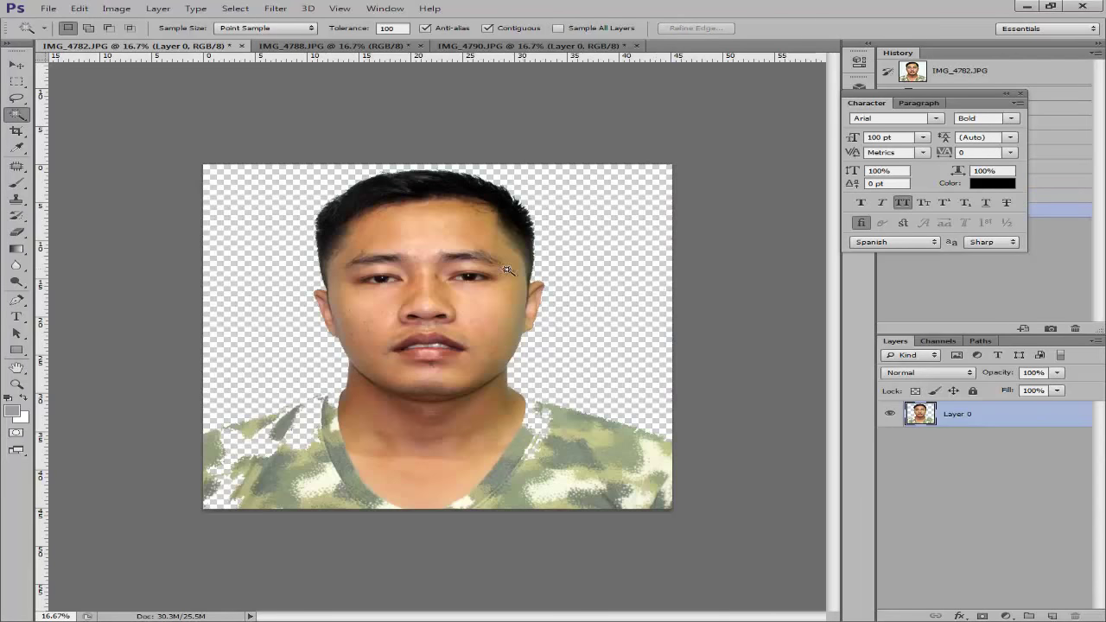
pyautogui.hotkey('ctrl', '+')
pyautogui.hotkey('ctrl', '+')
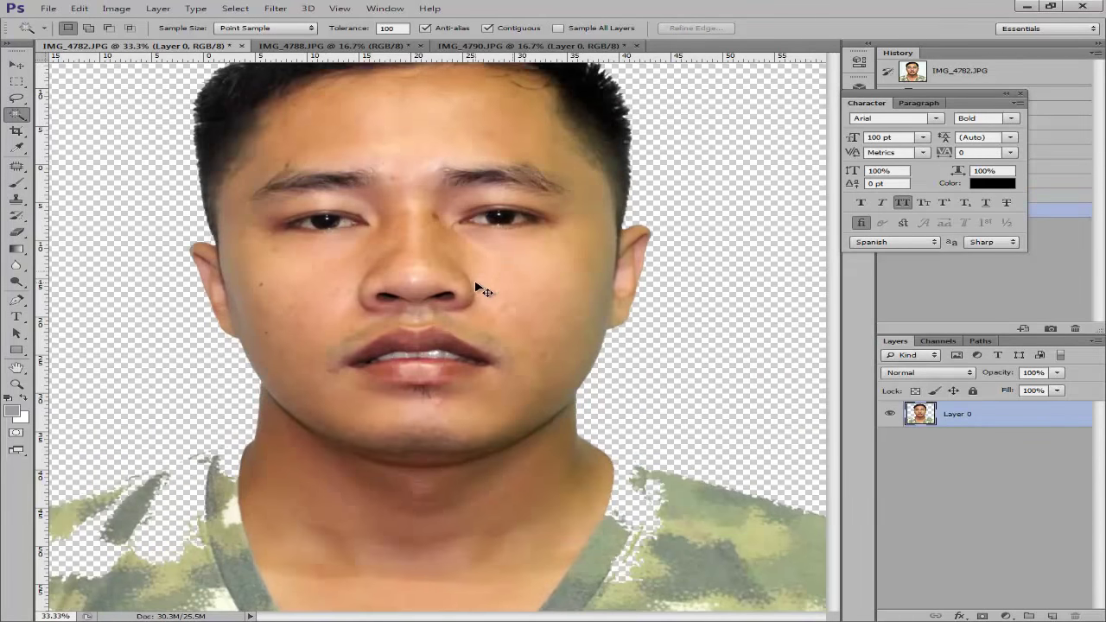
pyautogui.hotkey('ctrl', '-')
pyautogui.hotkey('ctrl', '+')
pyautogui.hotkey('ctrl', '+')
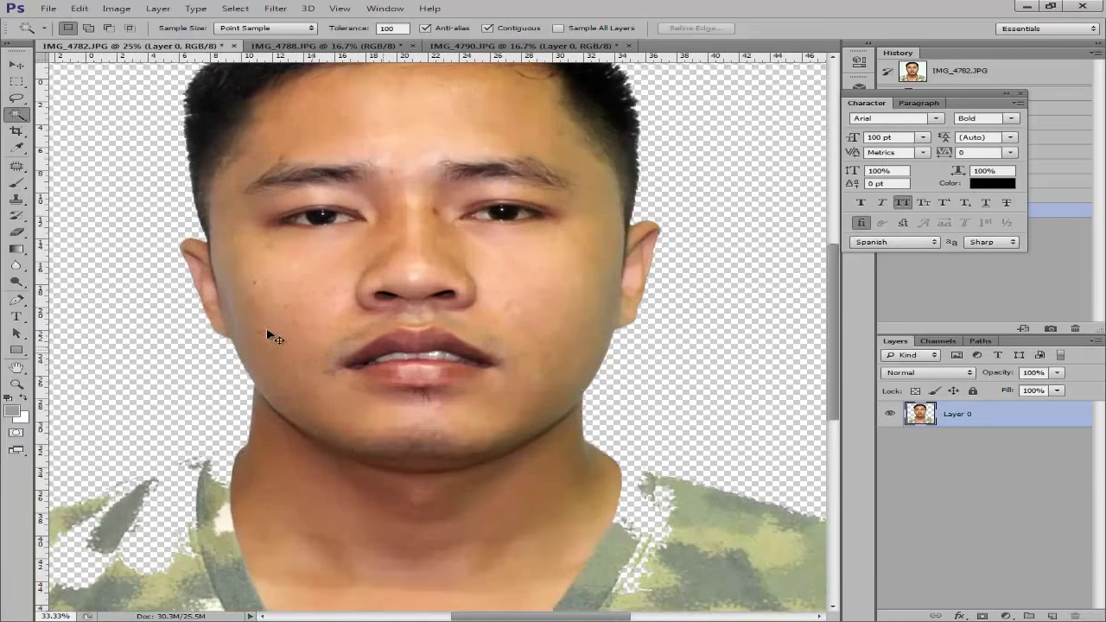
pyautogui.hotkey('ctrl', '+')
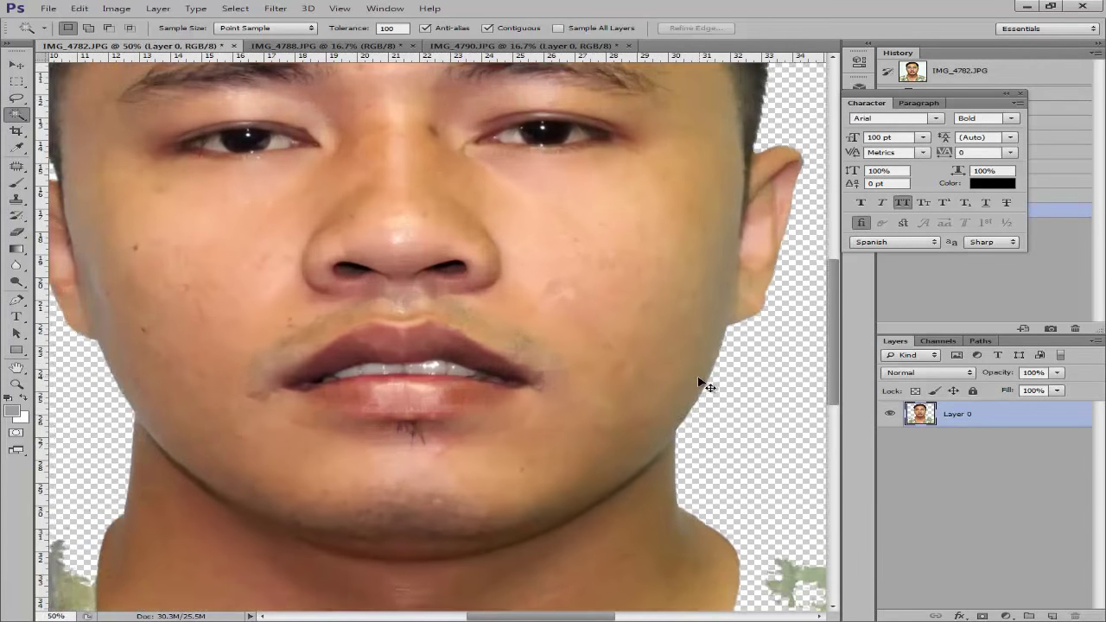
pyautogui.hotkey('ctrl', '-')
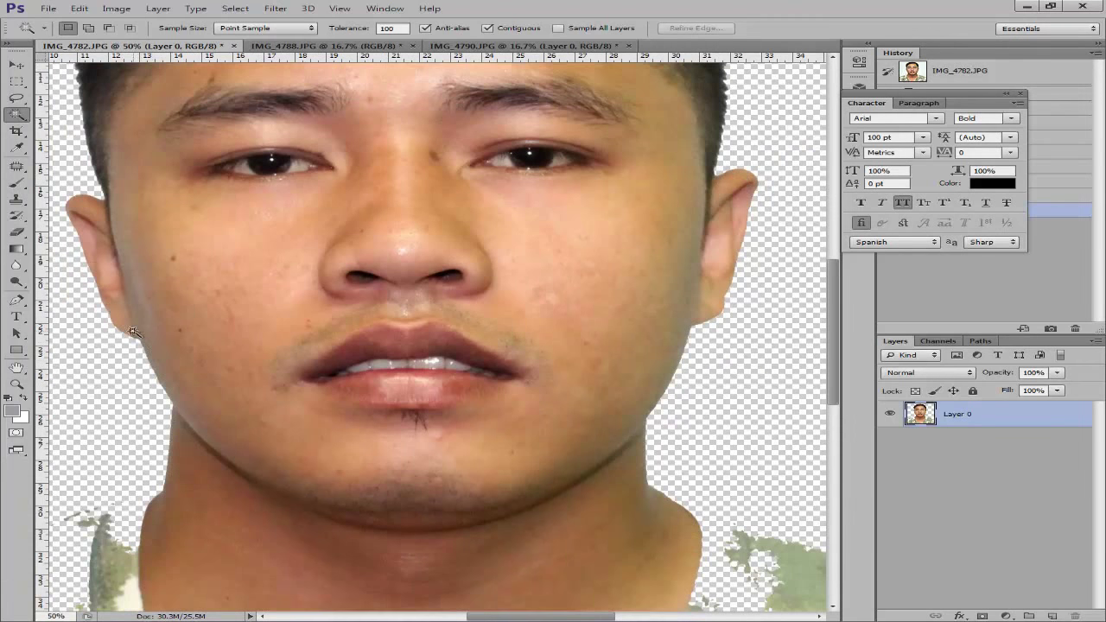
pyautogui.moveTo(90, 266); pyautogui.dragTo(285, 553)
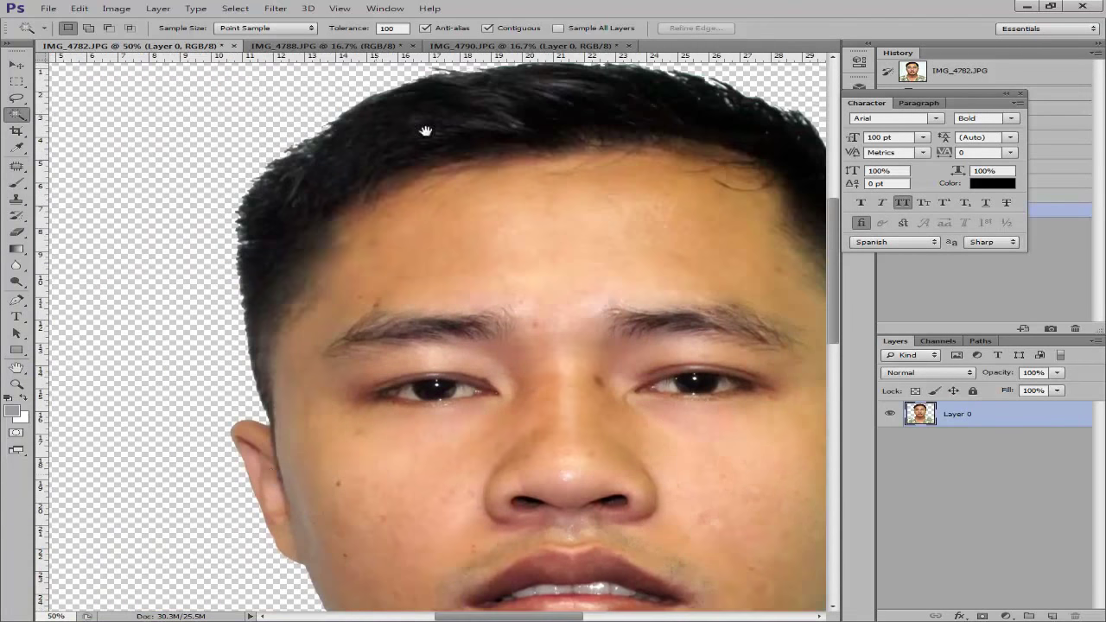
pyautogui.moveTo(424, 129); pyautogui.dragTo(101, 300)
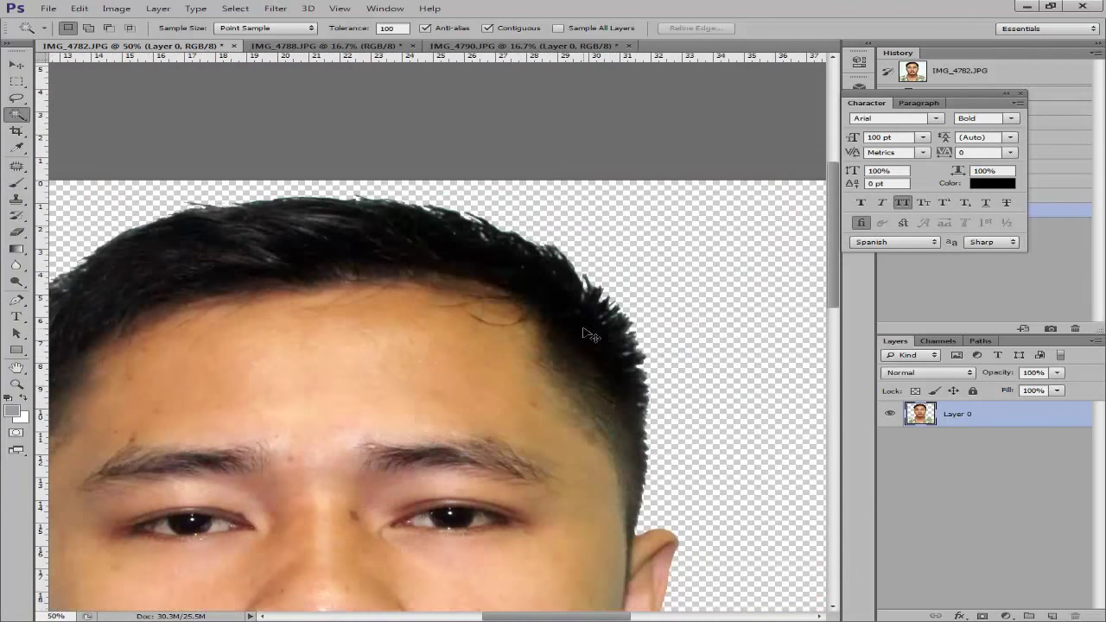
pyautogui.scroll(-2, 590, 335)
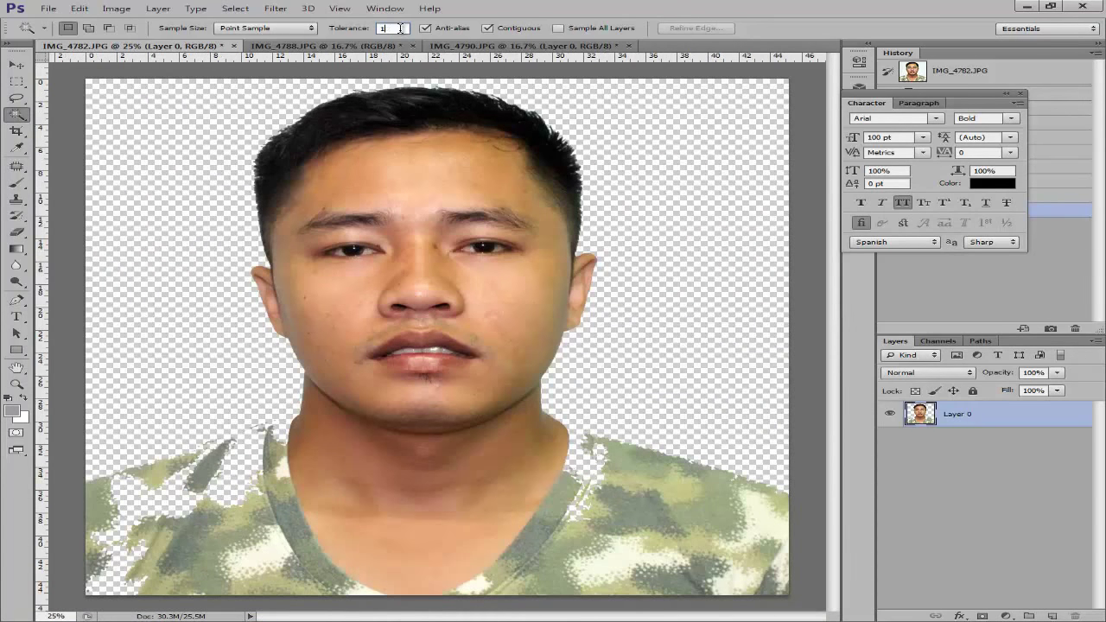
# Re-enter Tolerance 100, deselect, and undo the deletion to restore the white backdrop.
pyautogui.press('BackSpace')
pyautogui.write('100')
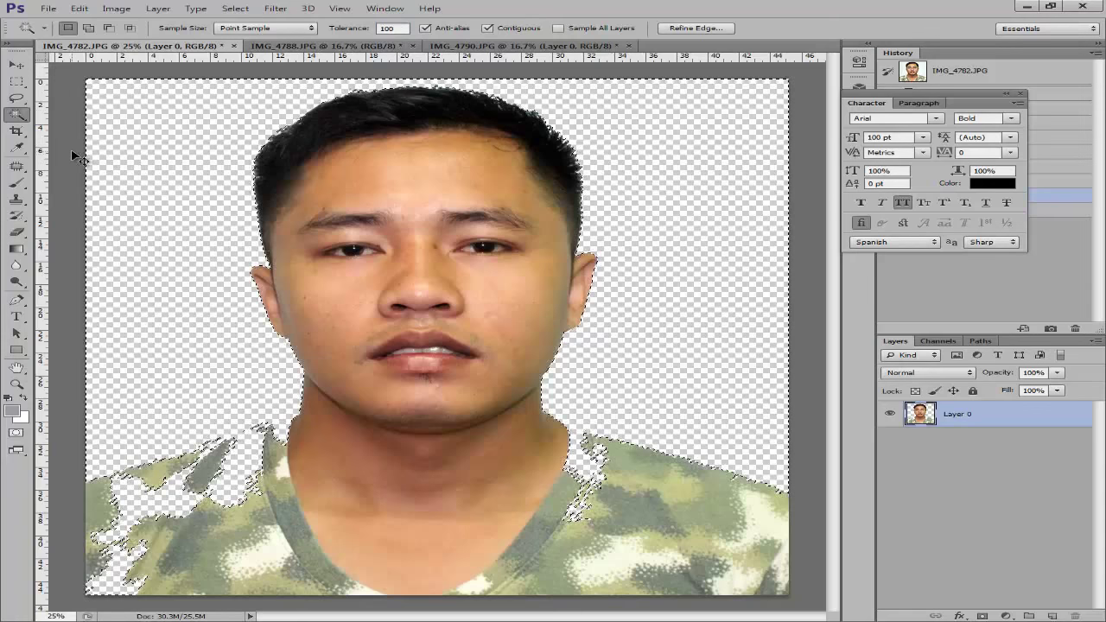
pyautogui.hotkey('ctrl', 'd')
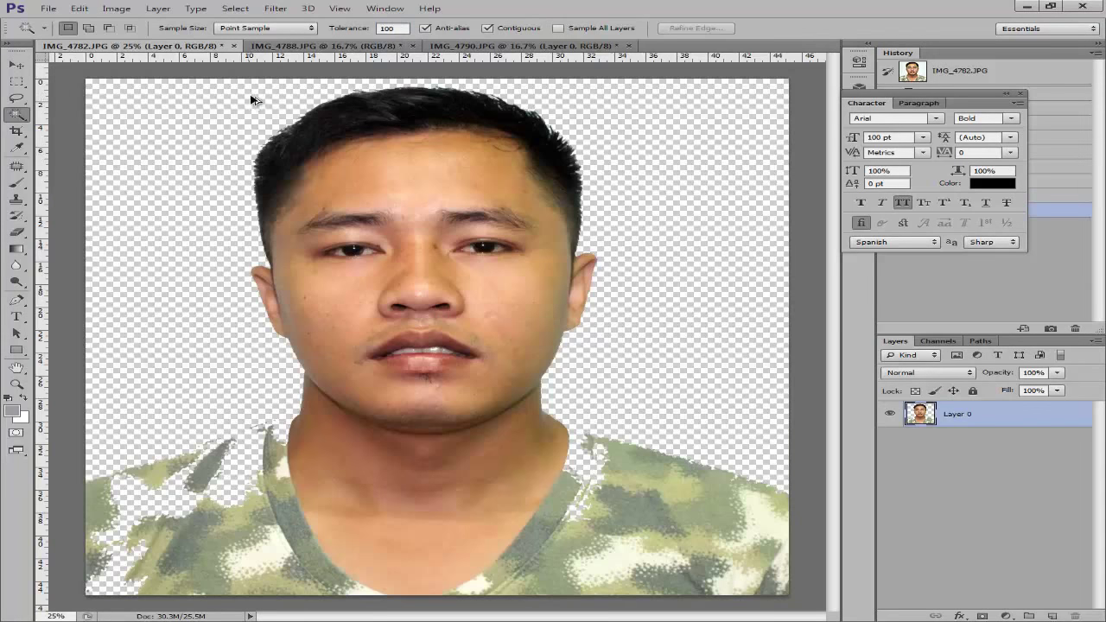
pyautogui.hotkey('ctrl', 'alt', 'z')
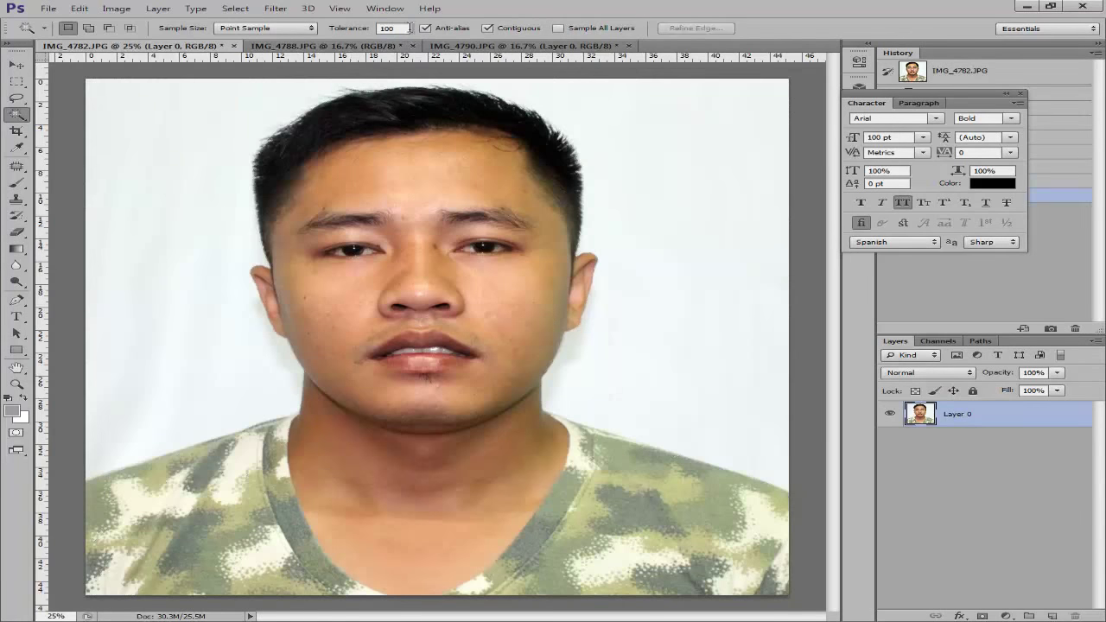
# At Tolerance 50, select and delete the white backdrop, check the face, then undo.
pyautogui.click(408, 28)
pyautogui.press('Return')
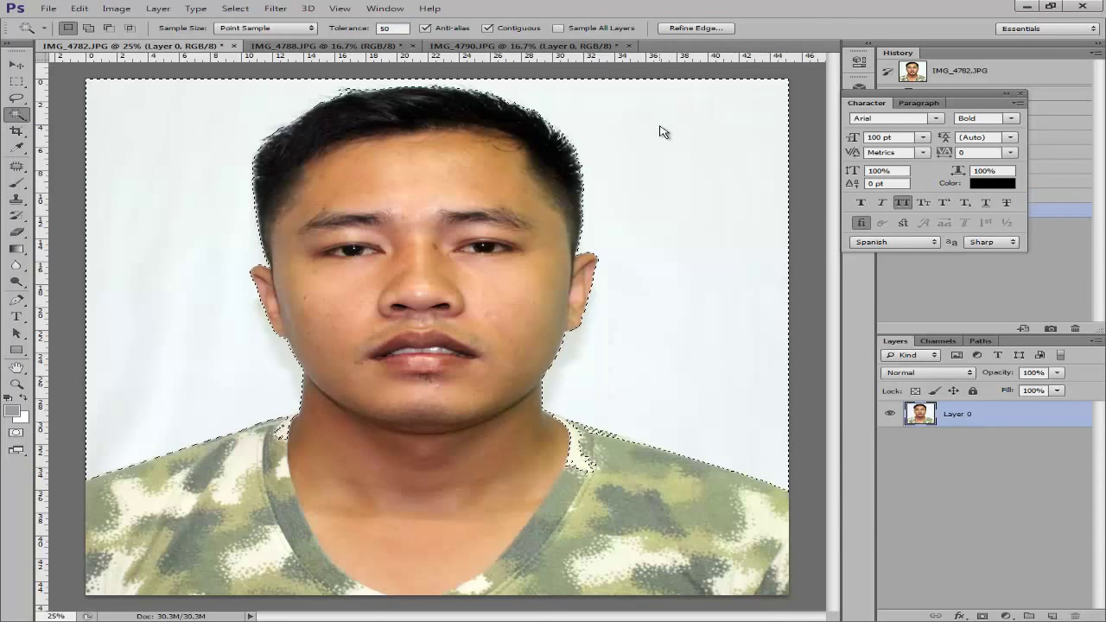
pyautogui.click(738, 280)
pyautogui.press('Delete')
pyautogui.hotkey('ctrl', 'd')
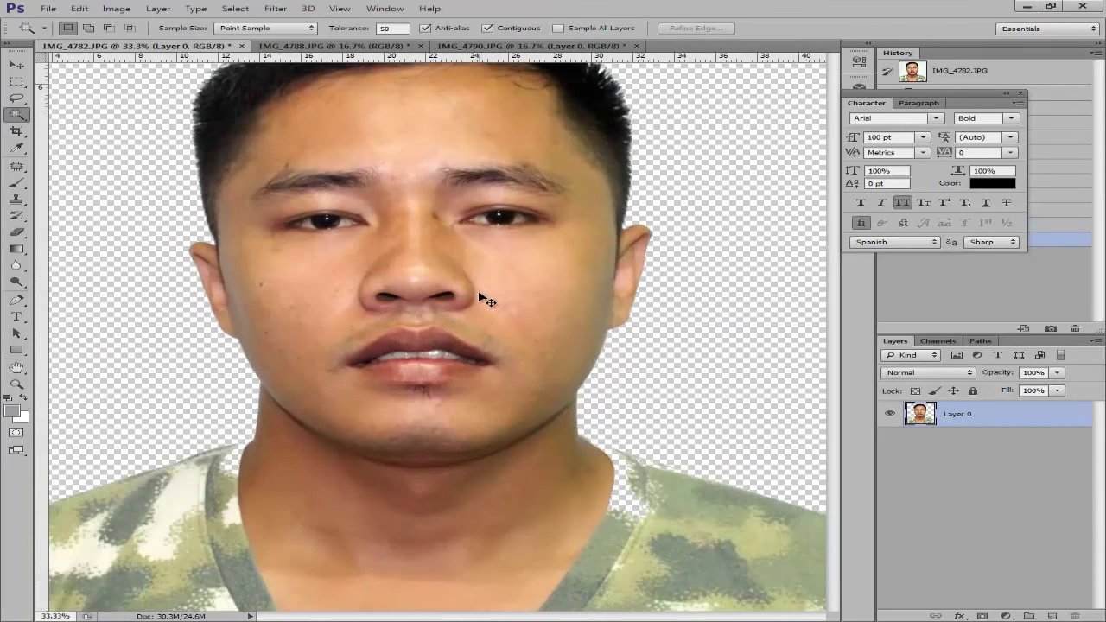
pyautogui.hotkey('ctrl', '+')
pyautogui.moveTo(523, 291); pyautogui.dragTo(523, 335)
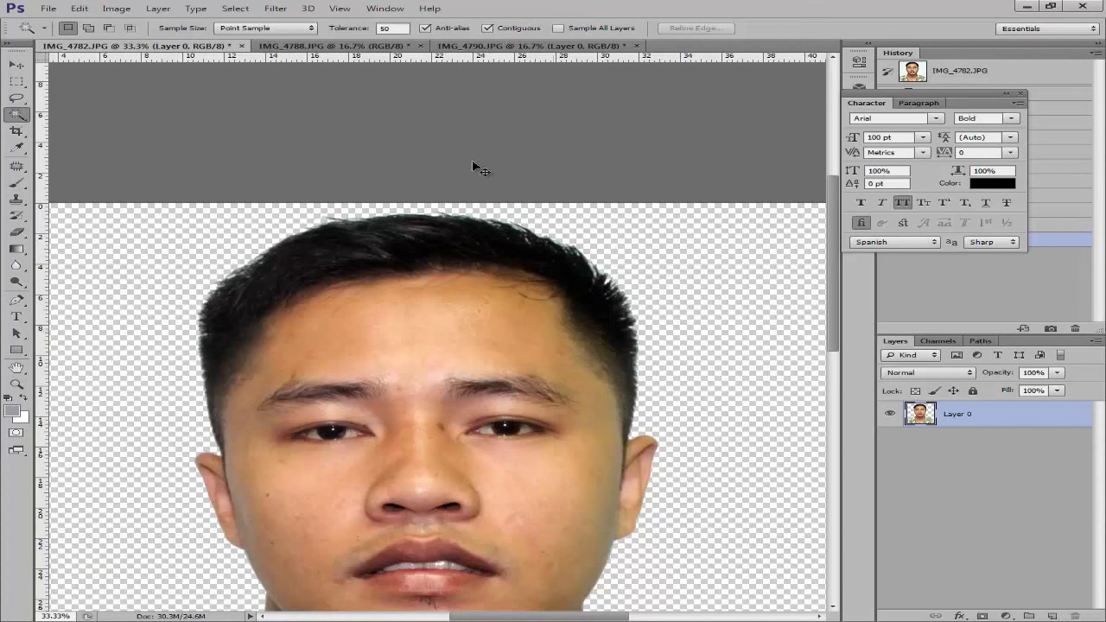
pyautogui.hotkey('ctrl', 'alt', 'z')
pyautogui.hotkey('ctrl', 'alt', 'z')
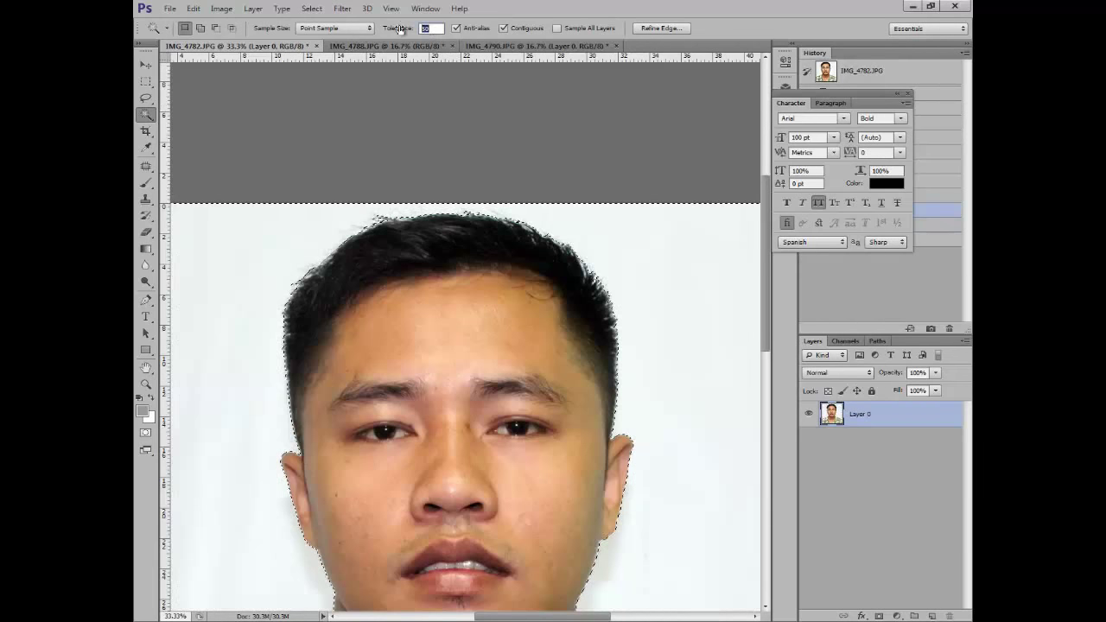
# Delete the white background with the Magic Wand at tolerance 100, then undo the erase.
pyautogui.write('100')
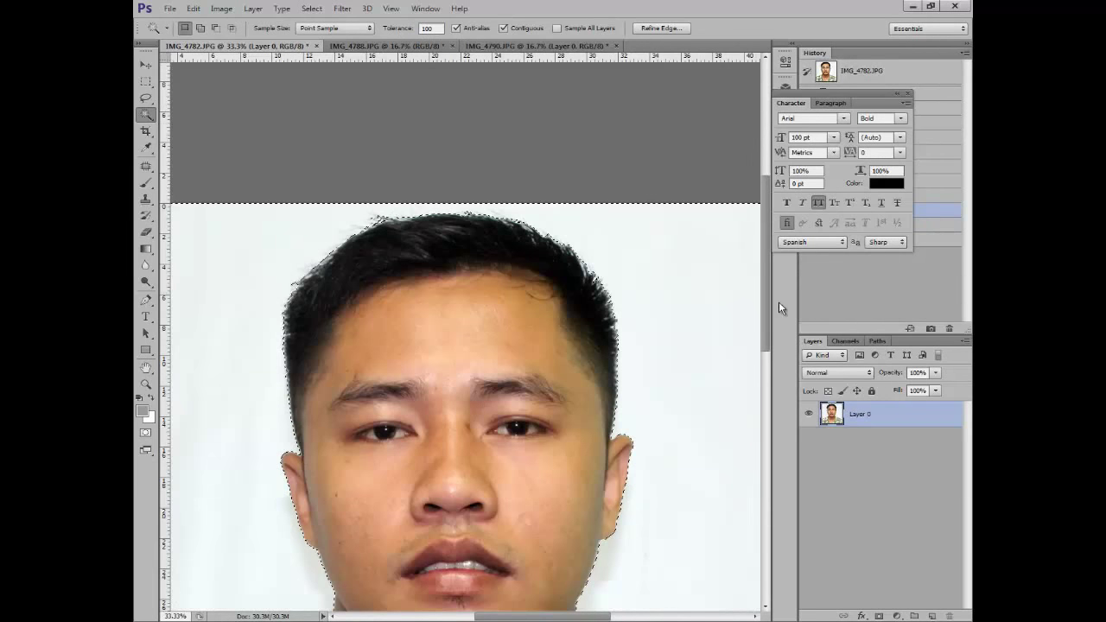
pyautogui.click(718, 319)
pyautogui.press('Delete')
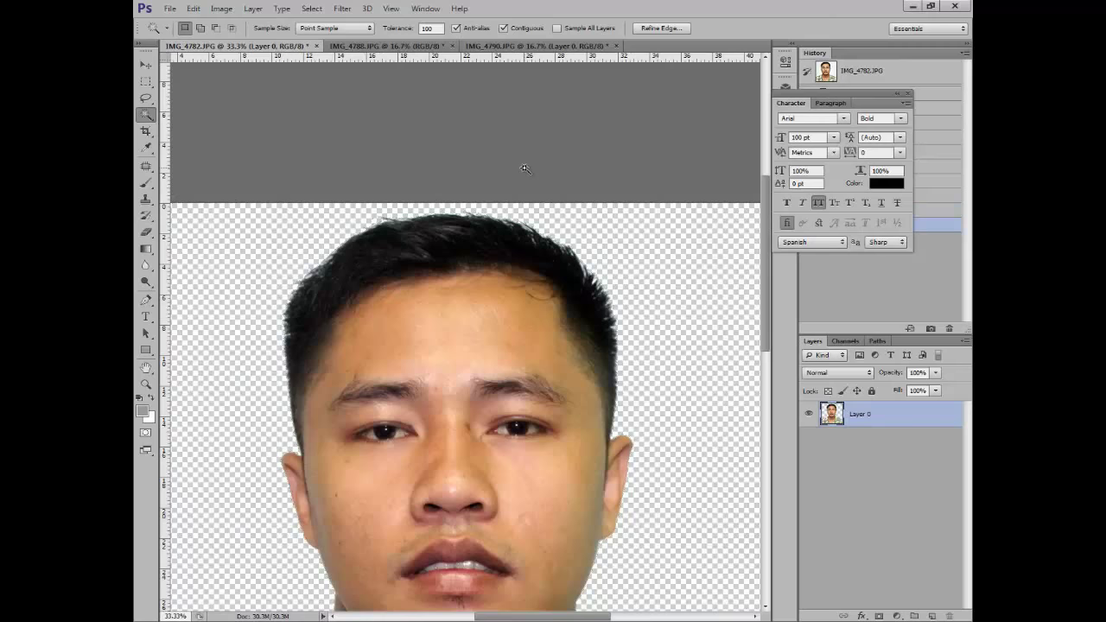
pyautogui.hotkey('ctrl', 'd')
pyautogui.hotkey('ctrl', 'alt', 'z')
pyautogui.hotkey('ctrl', 'alt', 'z')
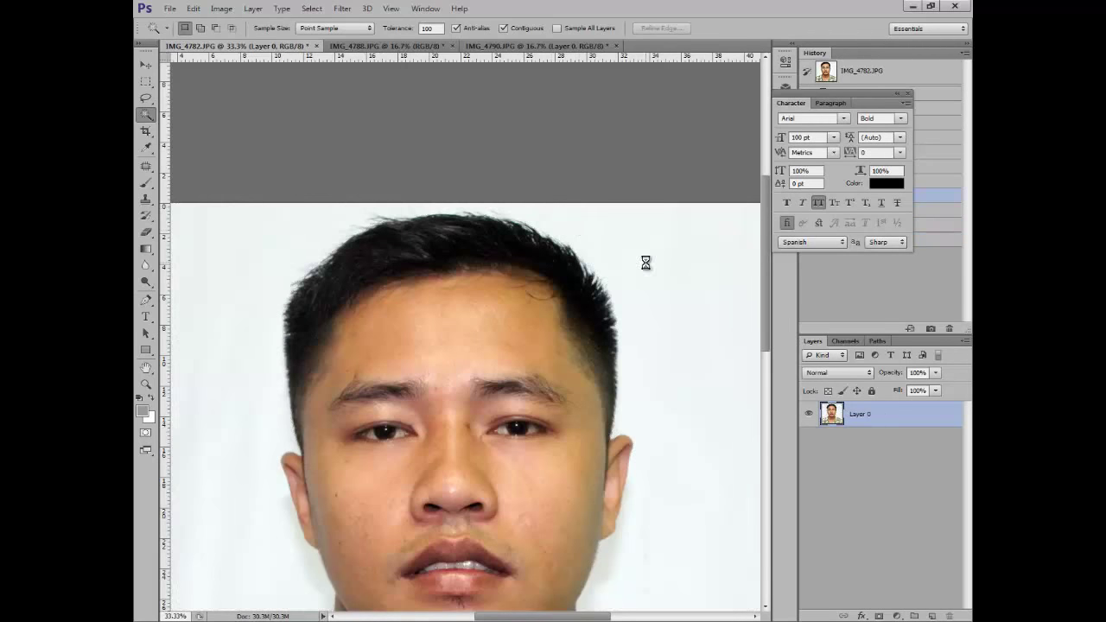
# Reselect and delete the white background again, then zoom in and out to inspect the cut-out.
pyautogui.click(645, 262)
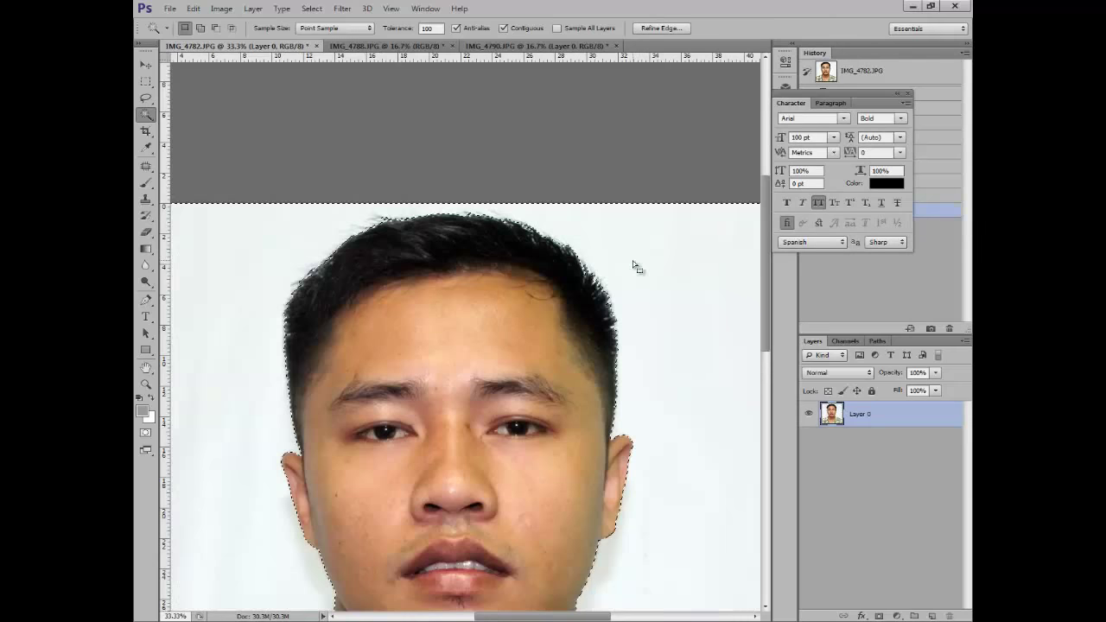
pyautogui.press('Delete')
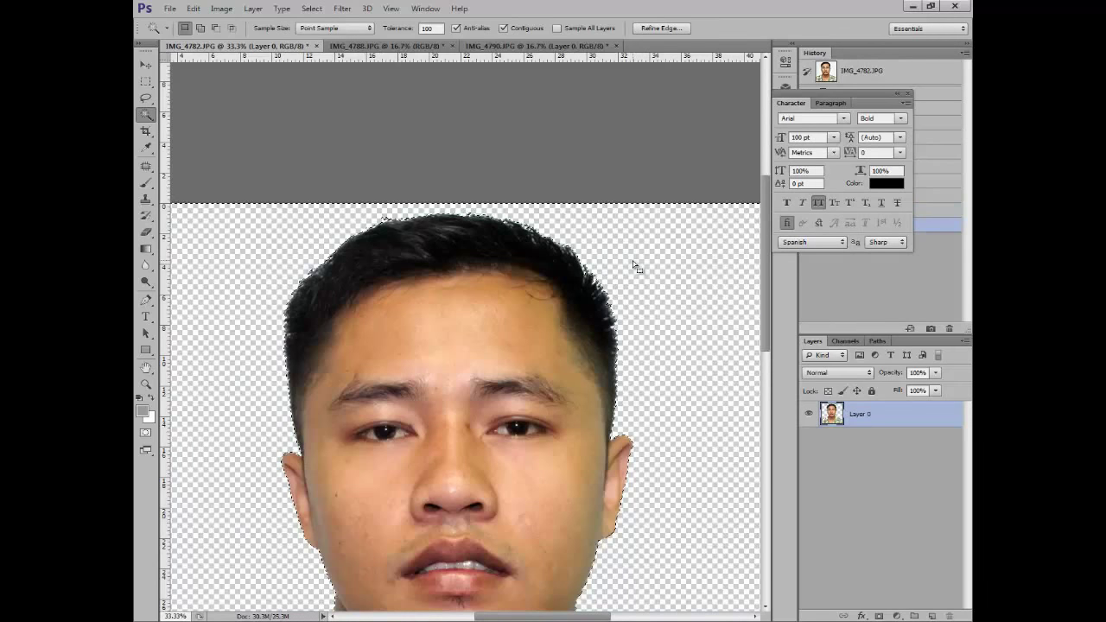
pyautogui.hotkey('ctrl', 'd')
pyautogui.hotkey('ctrl', '-')
pyautogui.hotkey('ctrl', '-')
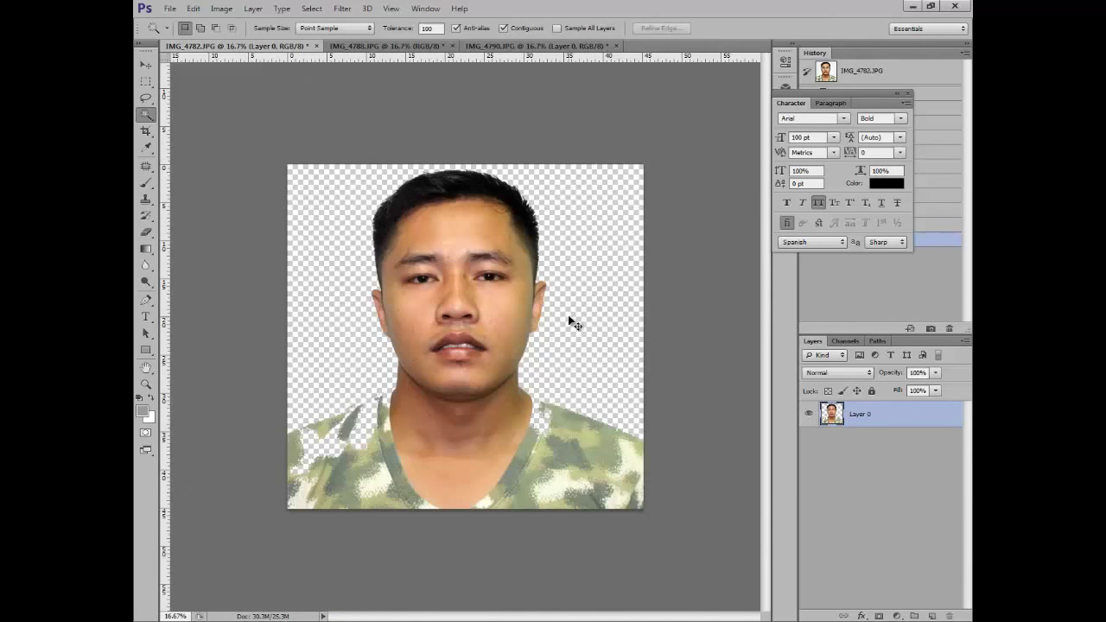
pyautogui.hotkey('ctrl', '+')
pyautogui.hotkey('ctrl', '-')
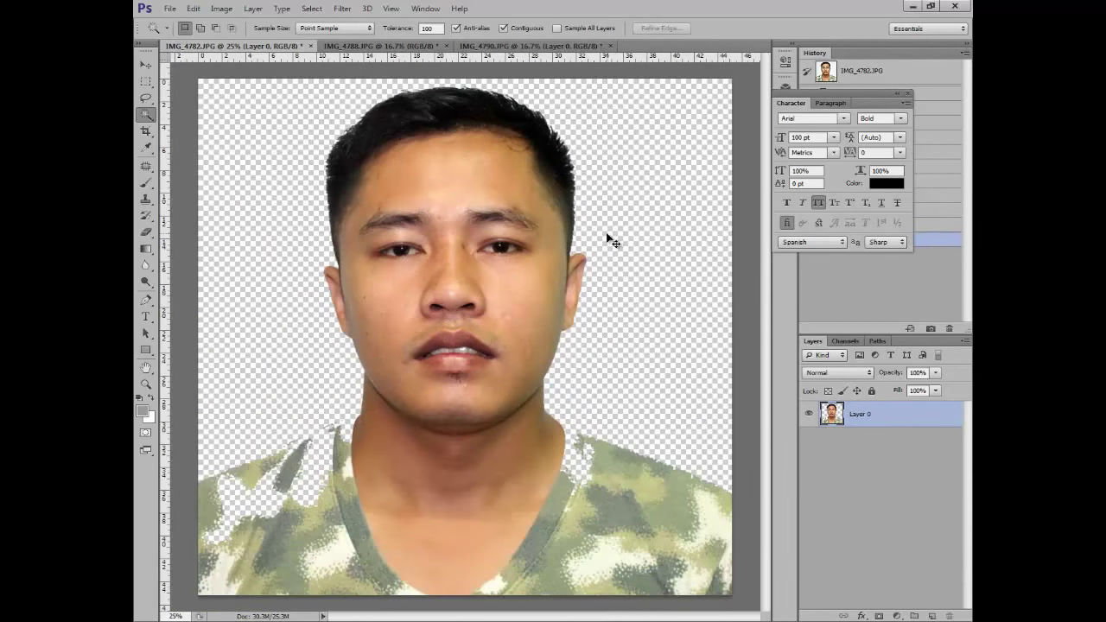
pyautogui.hotkey('ctrl', '-')
pyautogui.hotkey('ctrl', '+')
pyautogui.hotkey('ctrl', '+')
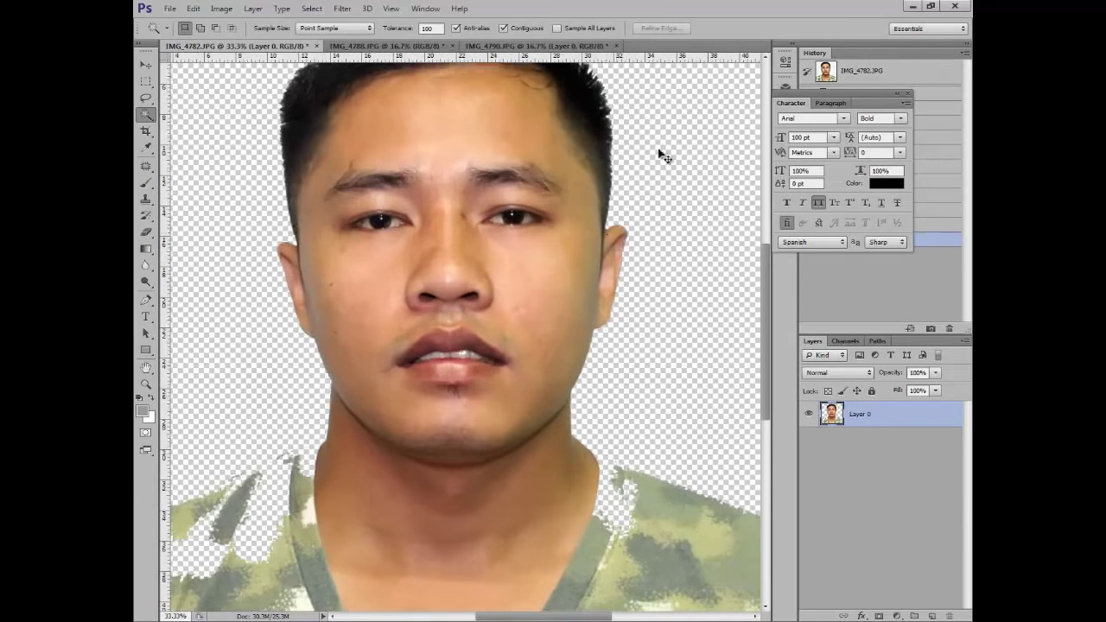
pyautogui.hotkey('ctrl', '-')
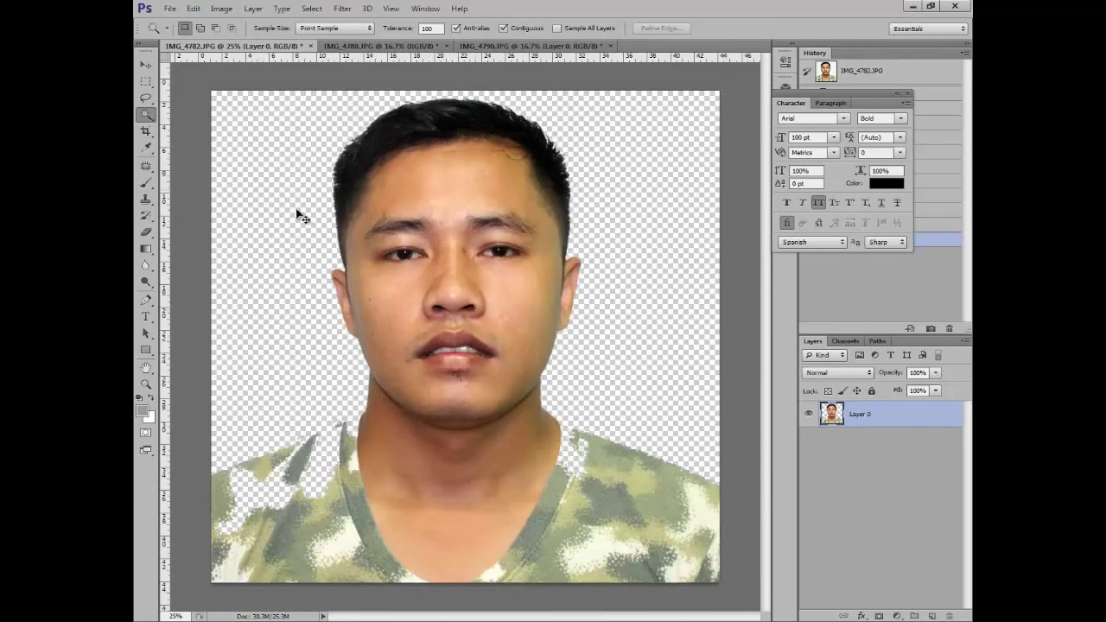
pyautogui.hotkey('ctrl', '-')
# Browse to E:\formal cloth template and dismiss the error from the female template archive.
pyautogui.click(170, 9)
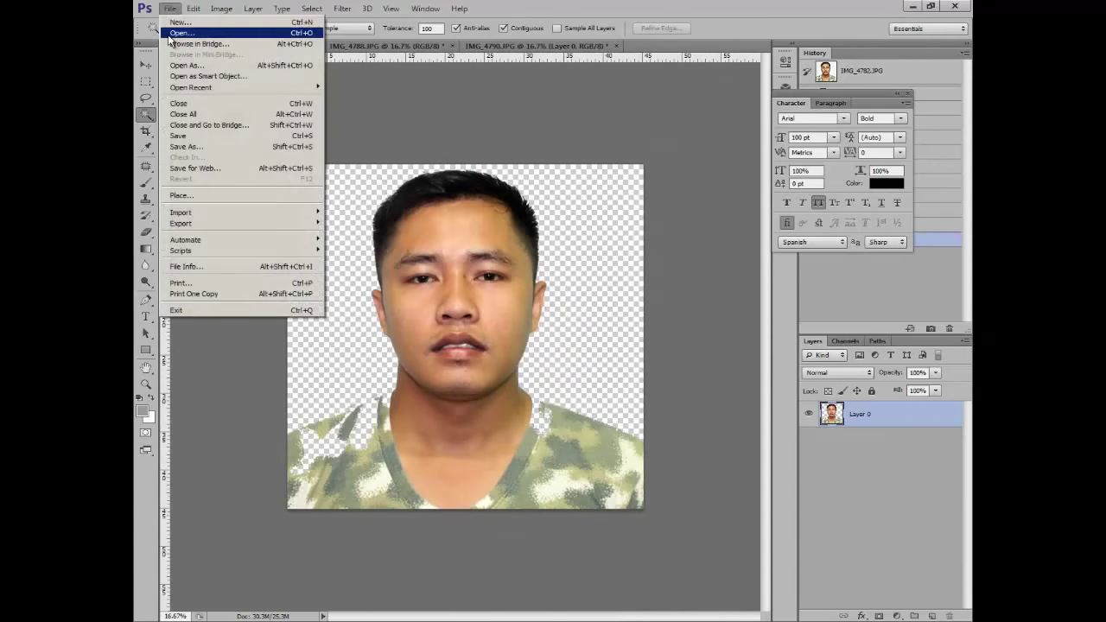
pyautogui.click(180, 33)
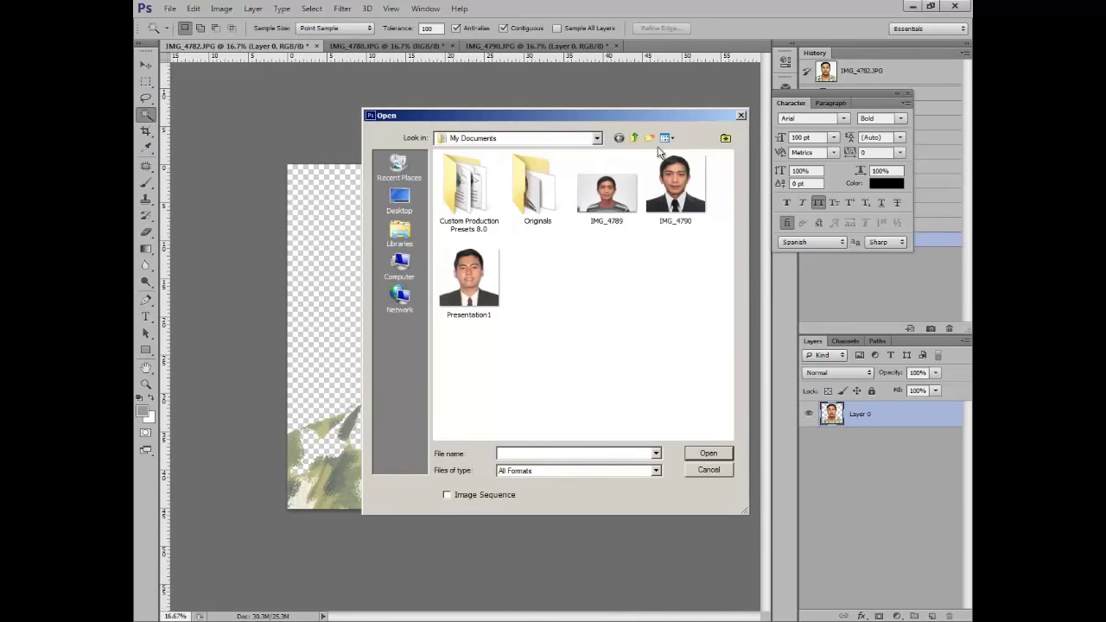
pyautogui.click(397, 264)
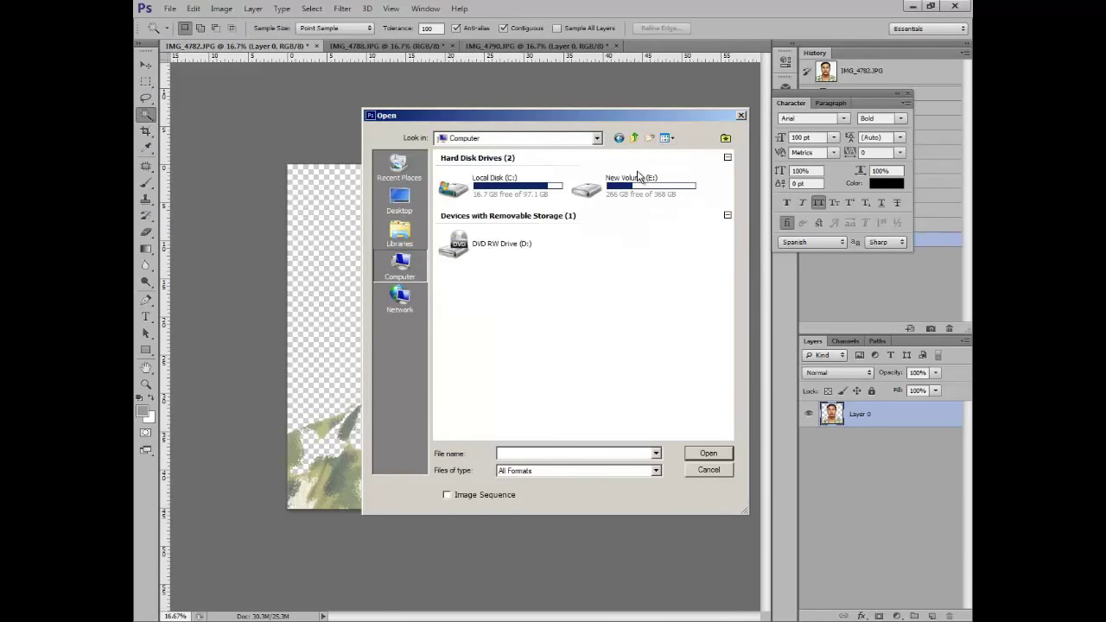
pyautogui.doubleClick(637, 179)
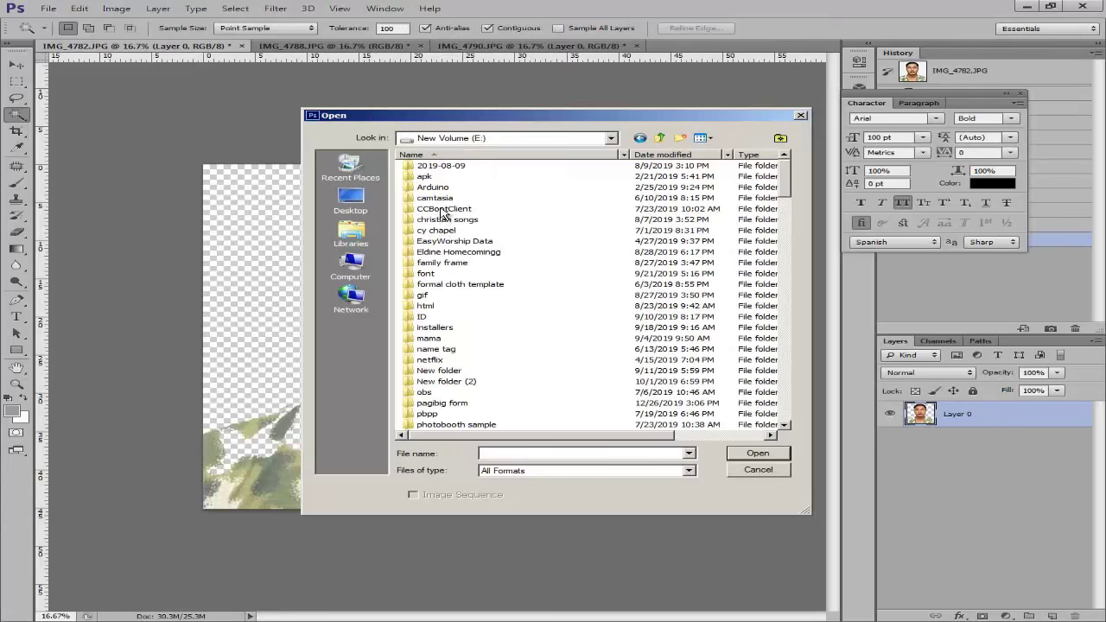
pyautogui.doubleClick(458, 284)
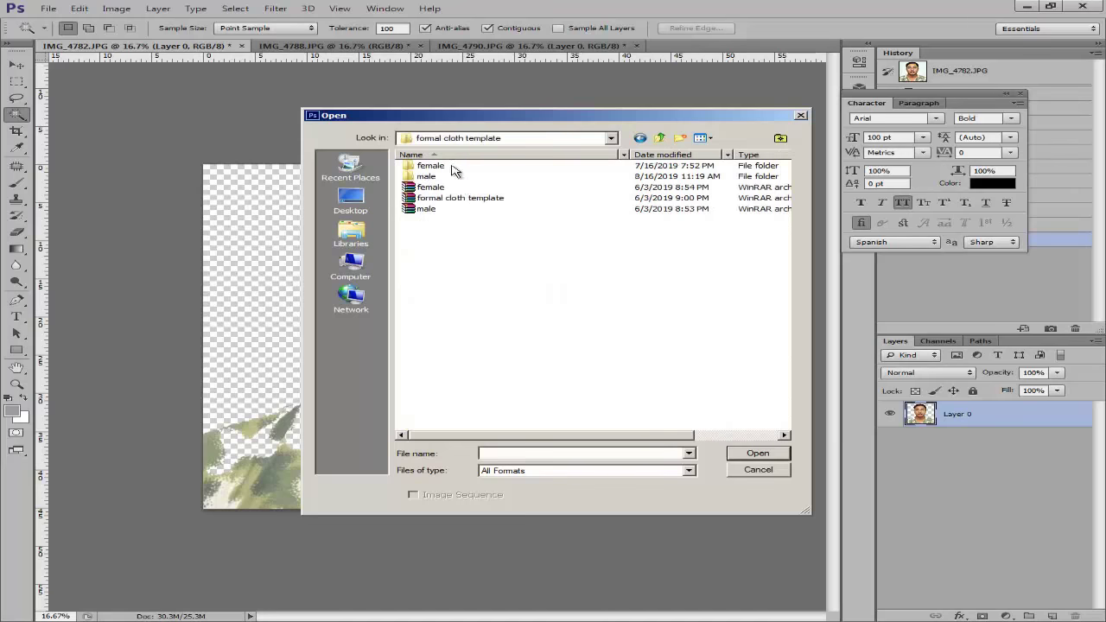
pyautogui.doubleClick(448, 187)
pyautogui.click(543, 246)
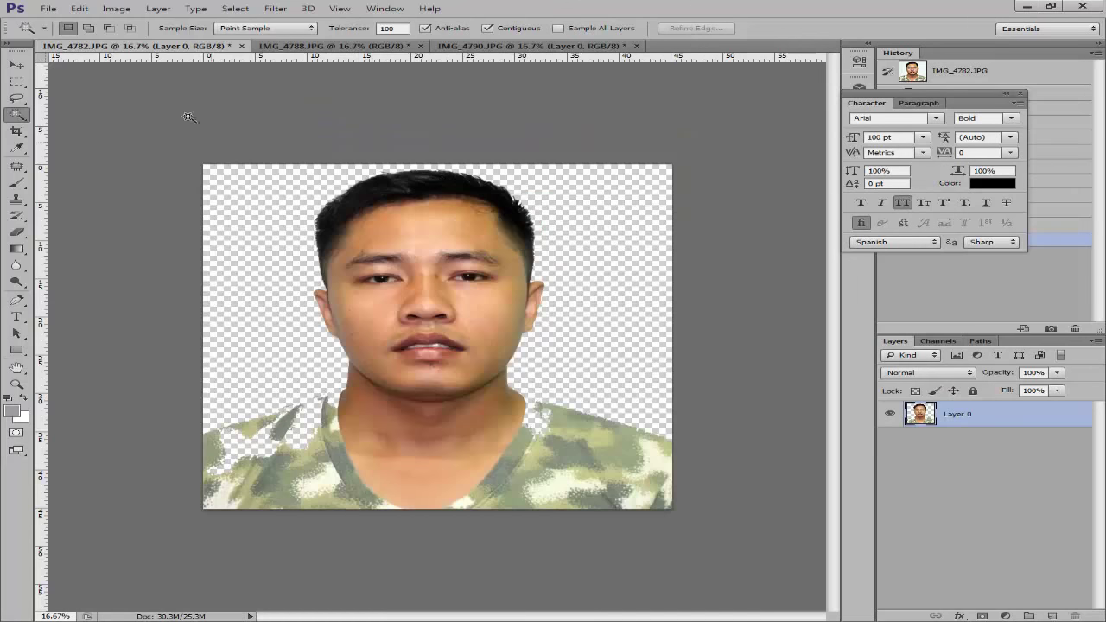
# Open suit template 1.psd from the male folder.
pyautogui.click(48, 12)
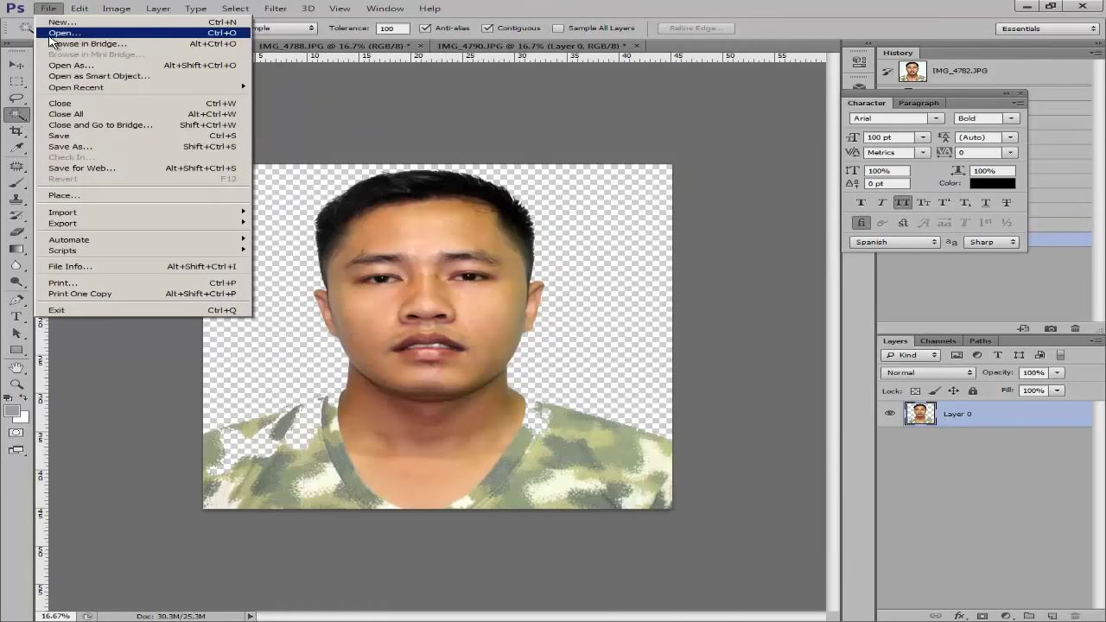
pyautogui.click(60, 32)
pyautogui.doubleClick(426, 177)
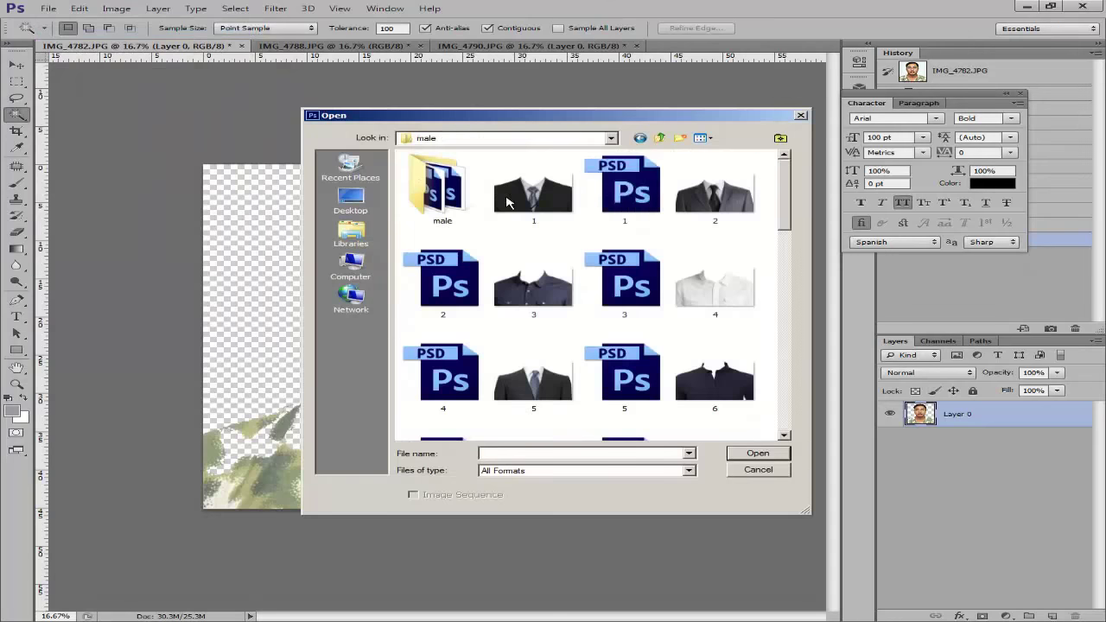
pyautogui.click(635, 201)
pyautogui.doubleClick(635, 200)
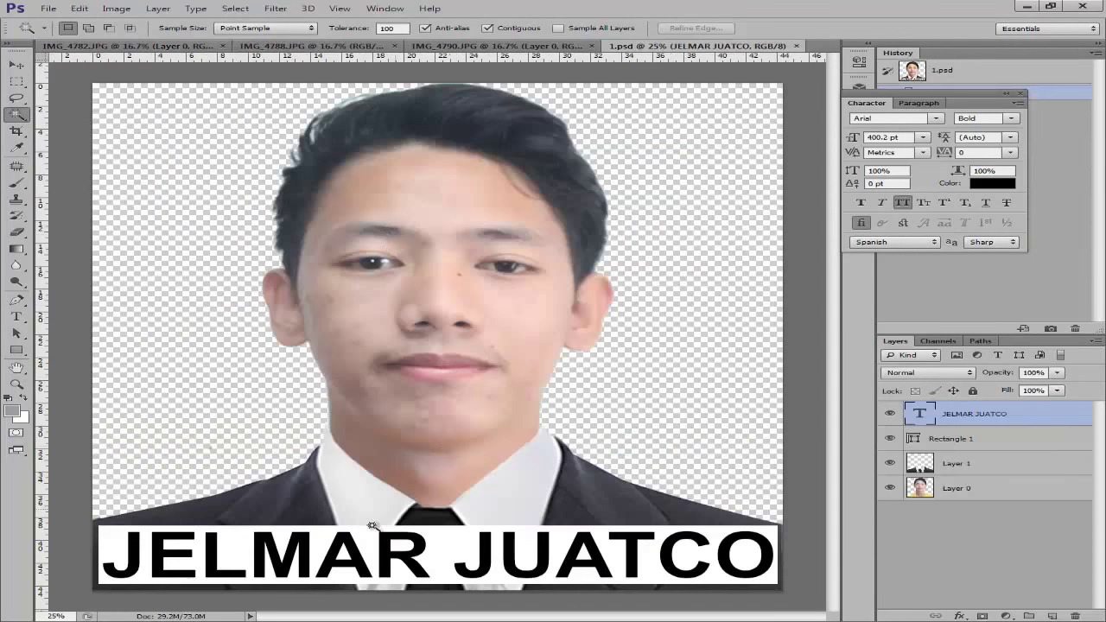
# Drag the suit layer from 1.psd onto IMG_4782 and enlarge it to about 116%.
pyautogui.press('v')
pyautogui.moveTo(340, 506); pyautogui.dragTo(339, 474)
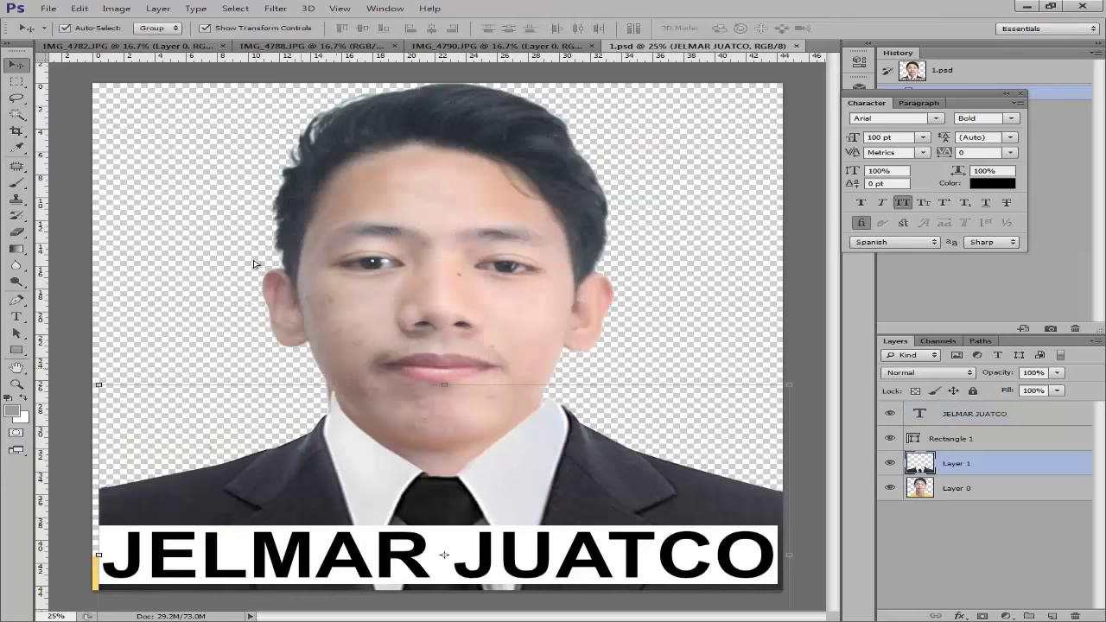
pyautogui.moveTo(255, 264); pyautogui.dragTo(346, 476)
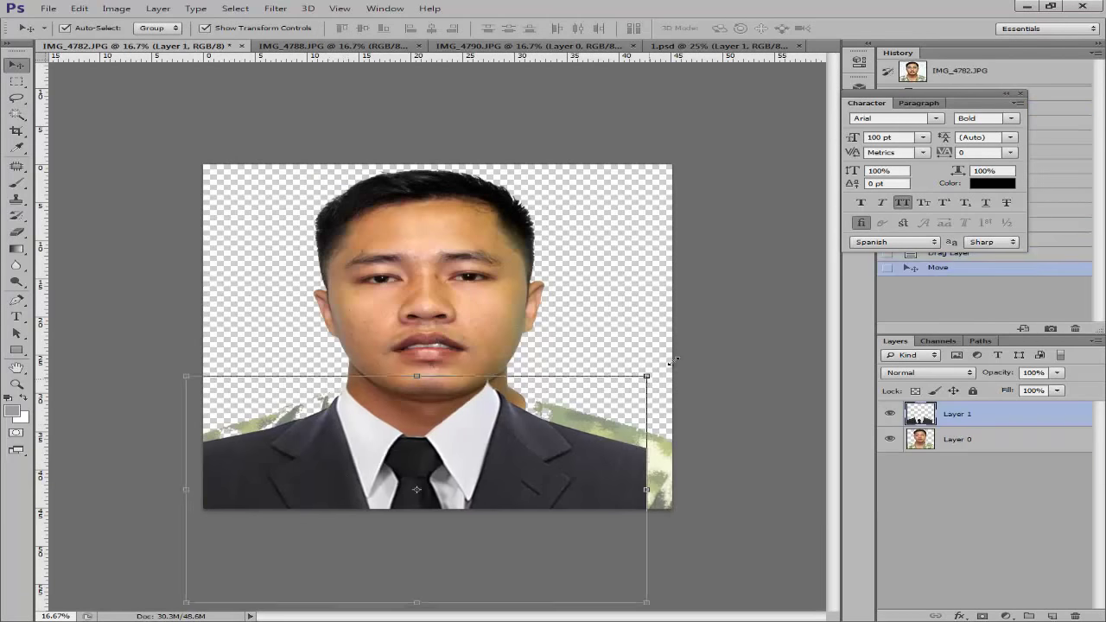
pyautogui.moveTo(647, 378); pyautogui.dragTo(722, 337)
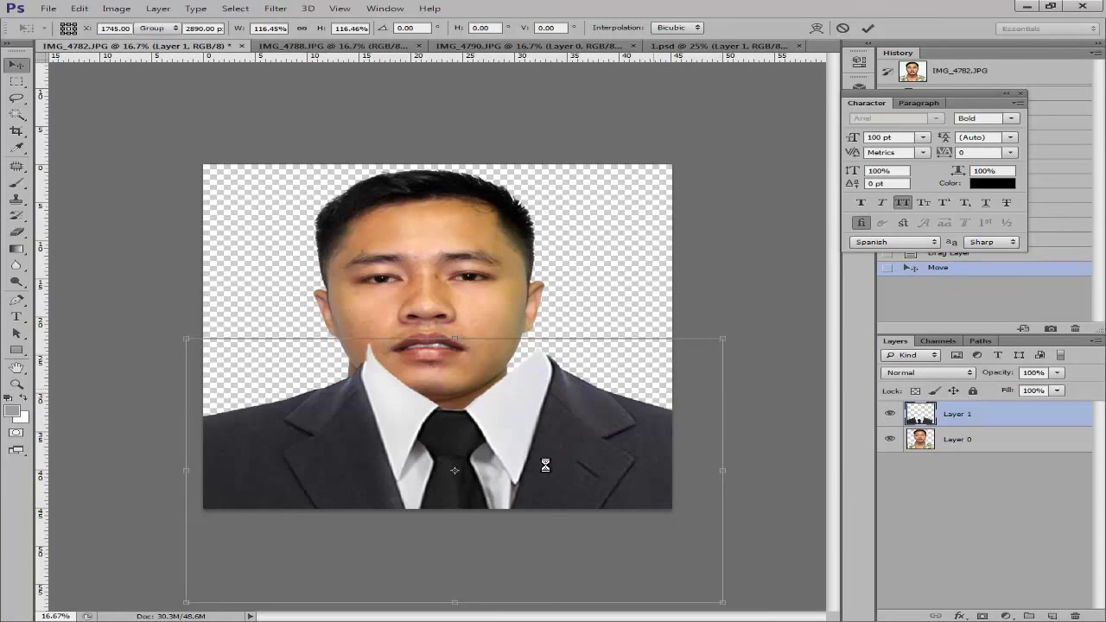
pyautogui.press('Return')
# Place the suit under the neck, shrink it to about 96%, and nudge it into position.
pyautogui.moveTo(553, 456)
pyautogui.mouseDown()
pyautogui.moveTo(558, 471)
pyautogui.moveTo(546, 468)
pyautogui.mouseUp()
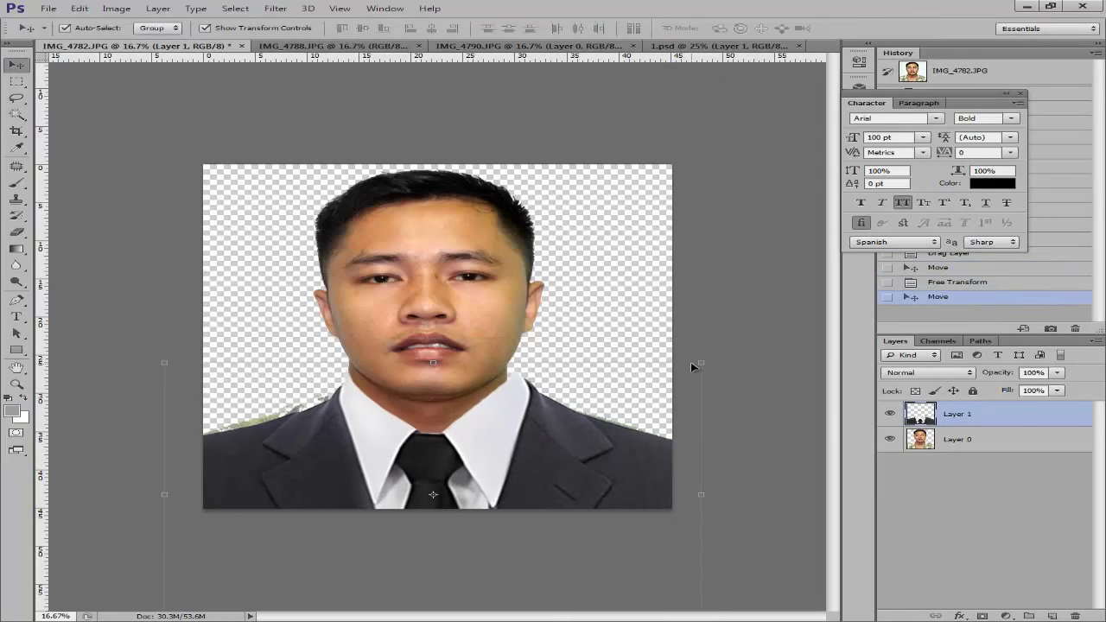
pyautogui.moveTo(700, 364); pyautogui.dragTo(678, 374)
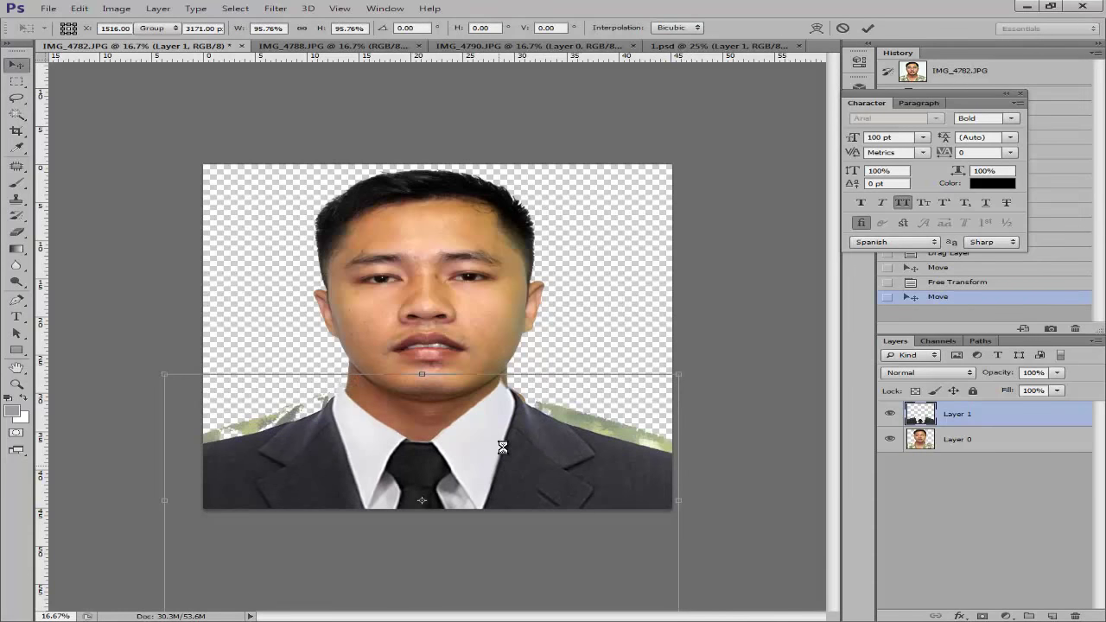
pyautogui.press('Return')
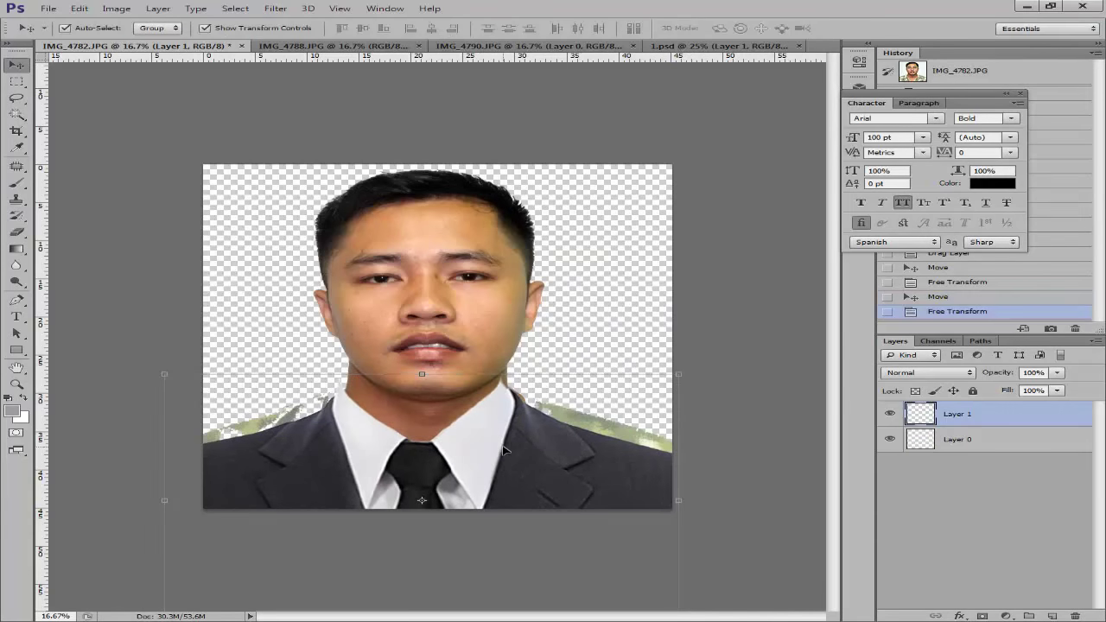
pyautogui.press('Right')
pyautogui.press('Right')
pyautogui.press('Right')
pyautogui.press('Up')
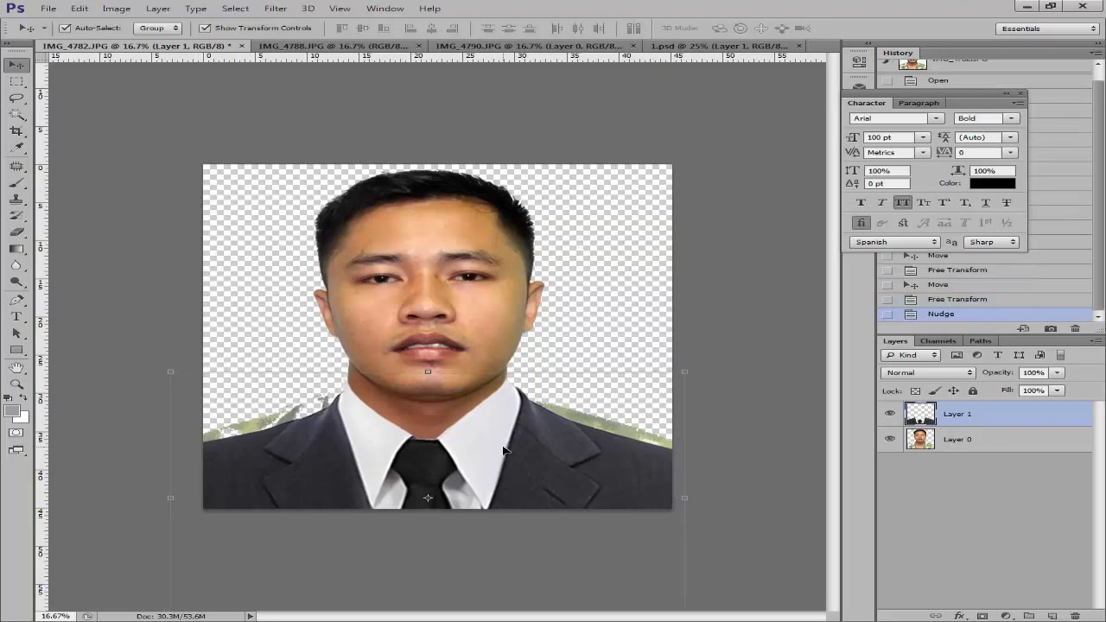
pyautogui.press('Up')
pyautogui.press('Right')
pyautogui.press('Up')
pyautogui.press('Up')
pyautogui.press('Up')
pyautogui.press('Up')
pyautogui.press('Up')
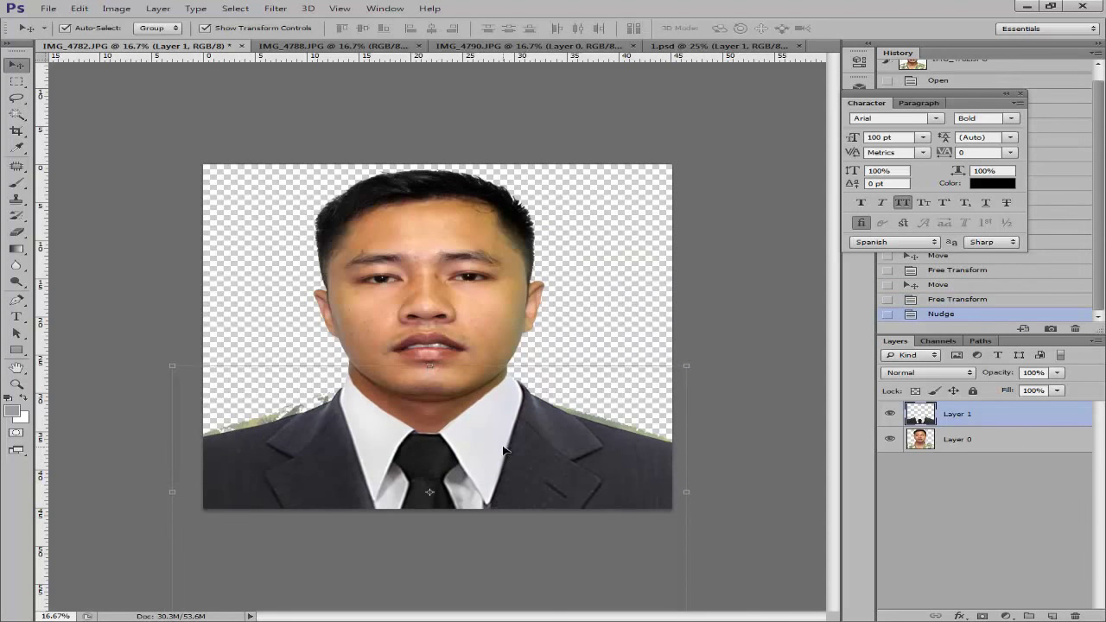
pyautogui.press('Down')
pyautogui.press('Down')
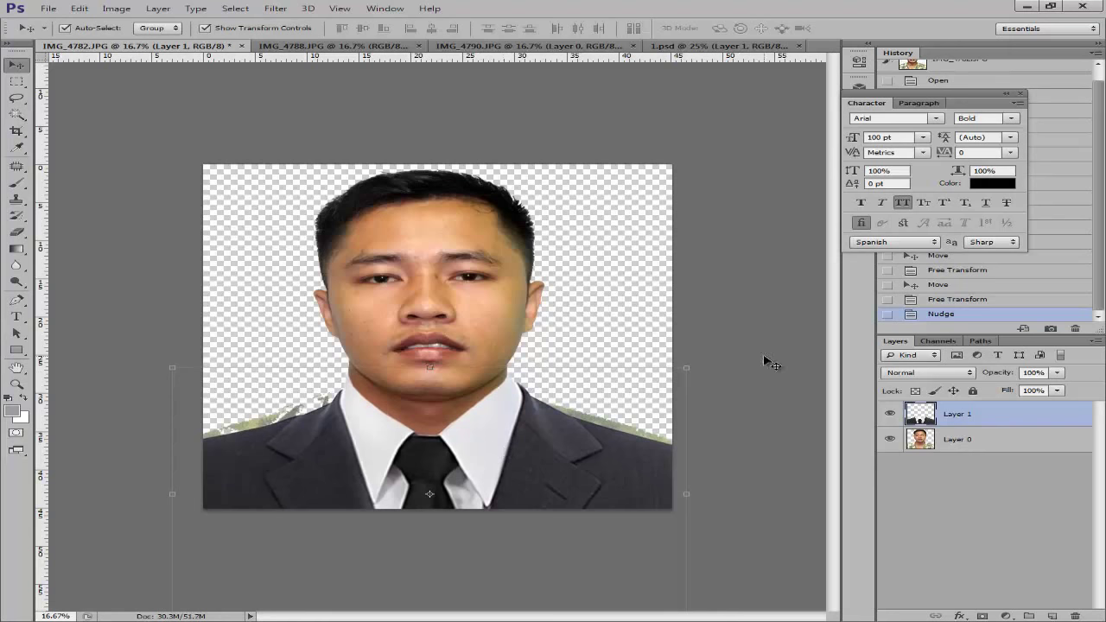
pyautogui.hotkey('alt', '[')
# Erase the green fringe on both shoulders with a 494 px eraser on Layer 0.
pyautogui.press('e')
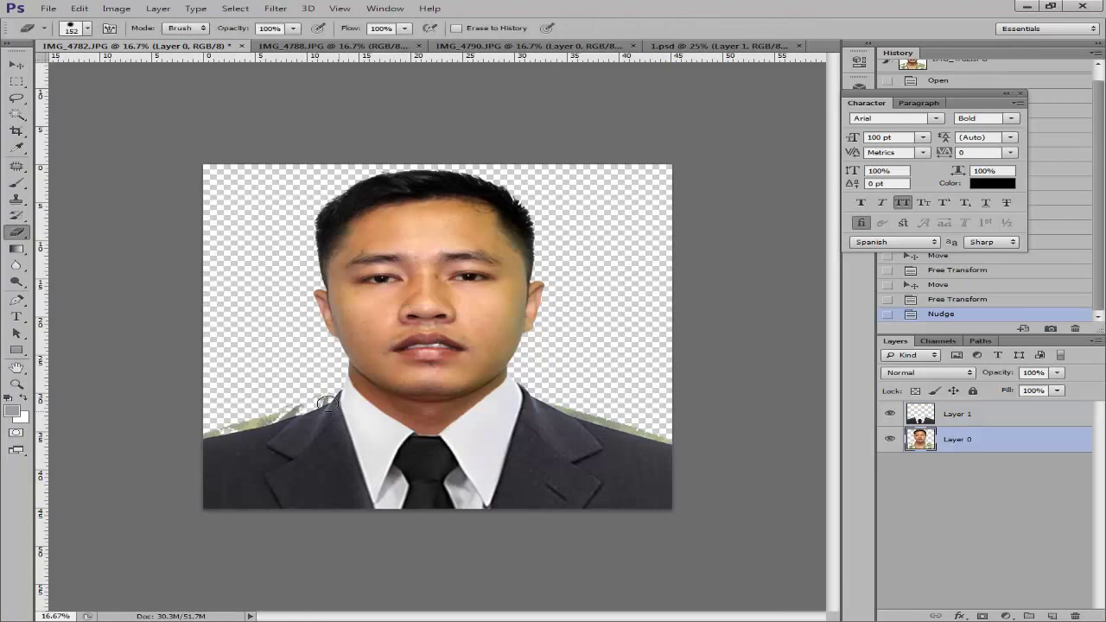
pyautogui.rightClick(326, 403)
pyautogui.moveTo(486, 436); pyautogui.dragTo(513, 434)
pyautogui.click(500, 433)
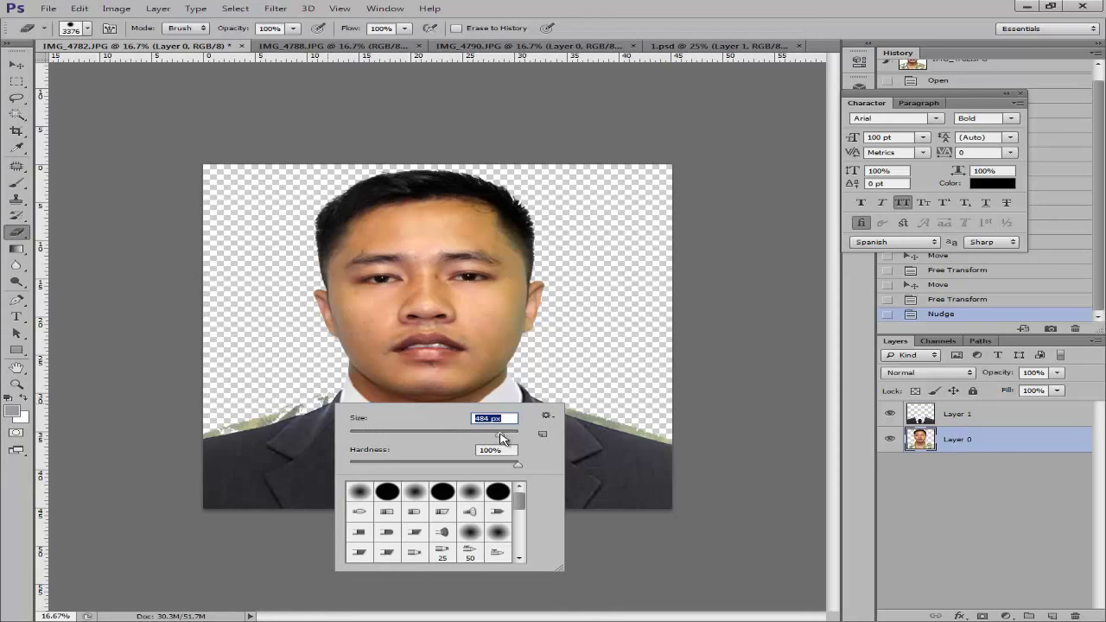
pyautogui.press('Return')
pyautogui.moveTo(304, 406)
pyautogui.mouseDown()
pyautogui.moveTo(302, 388)
pyautogui.moveTo(234, 394)
pyautogui.moveTo(226, 426)
pyautogui.mouseUp()
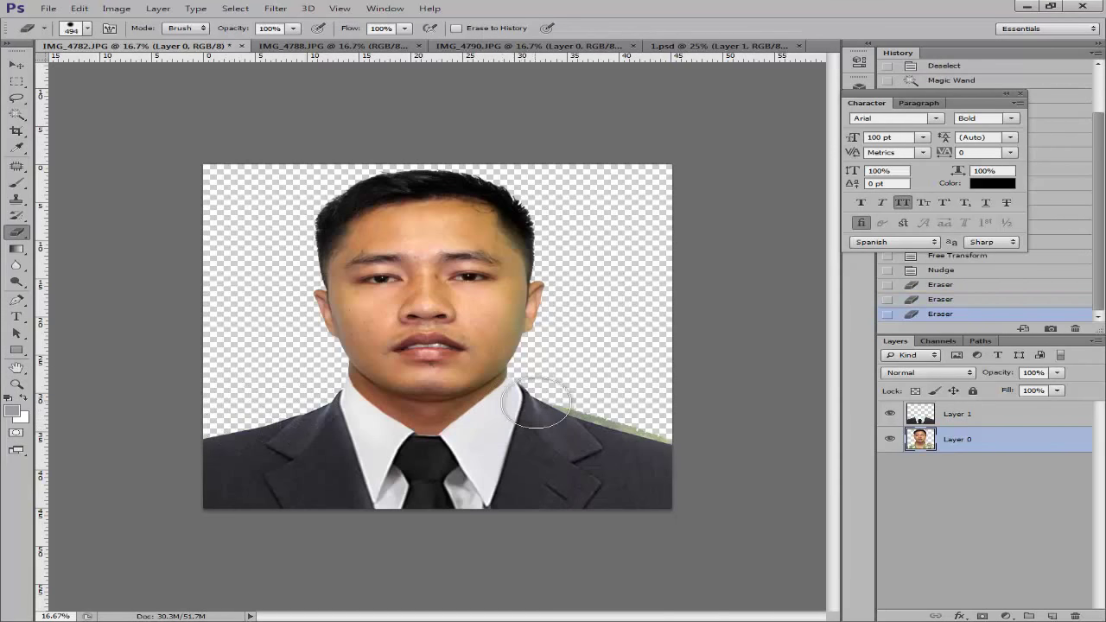
pyautogui.moveTo(530, 395)
pyautogui.mouseDown()
pyautogui.moveTo(654, 440)
pyautogui.moveTo(612, 423)
pyautogui.moveTo(573, 388)
pyautogui.mouseUp()
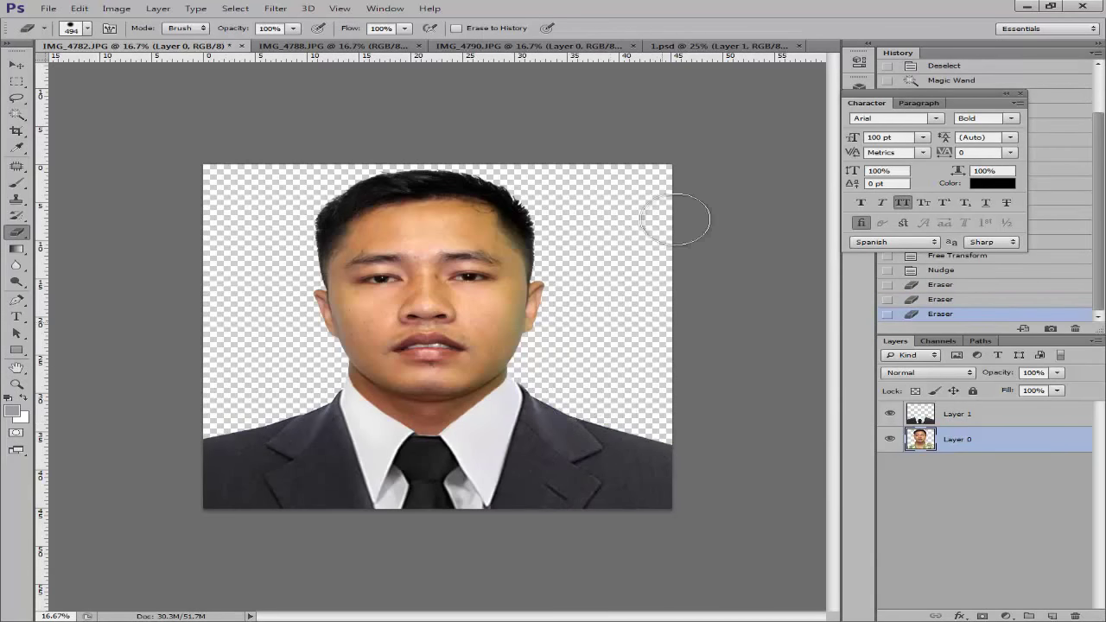
# Check the cleaned edges up close and switch to the IMG_4788.JPG portrait.
pyautogui.press('v')
pyautogui.click(761, 268)
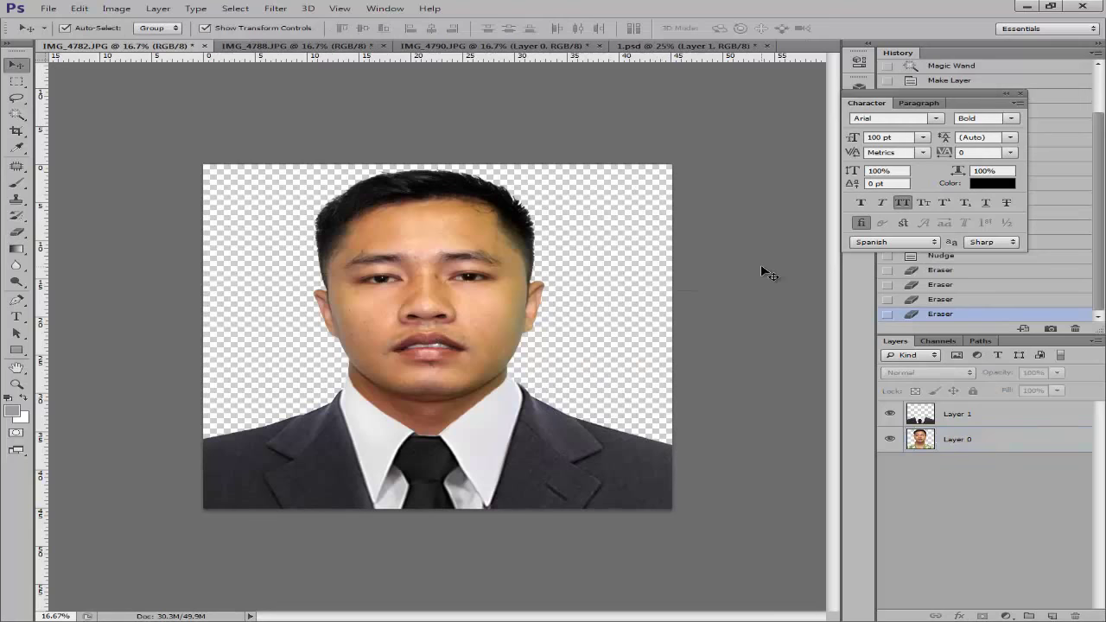
pyautogui.hotkey('ctrl', '+')
pyautogui.hotkey('ctrl', '+')
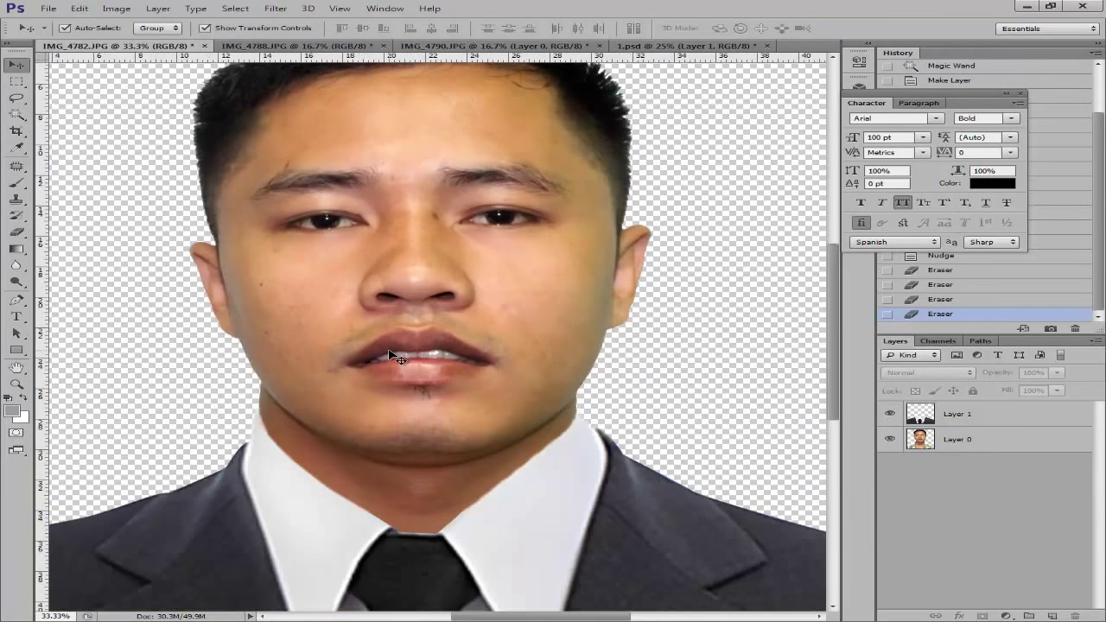
pyautogui.hotkey('ctrl', '-')
pyautogui.hotkey('ctrl', '-')
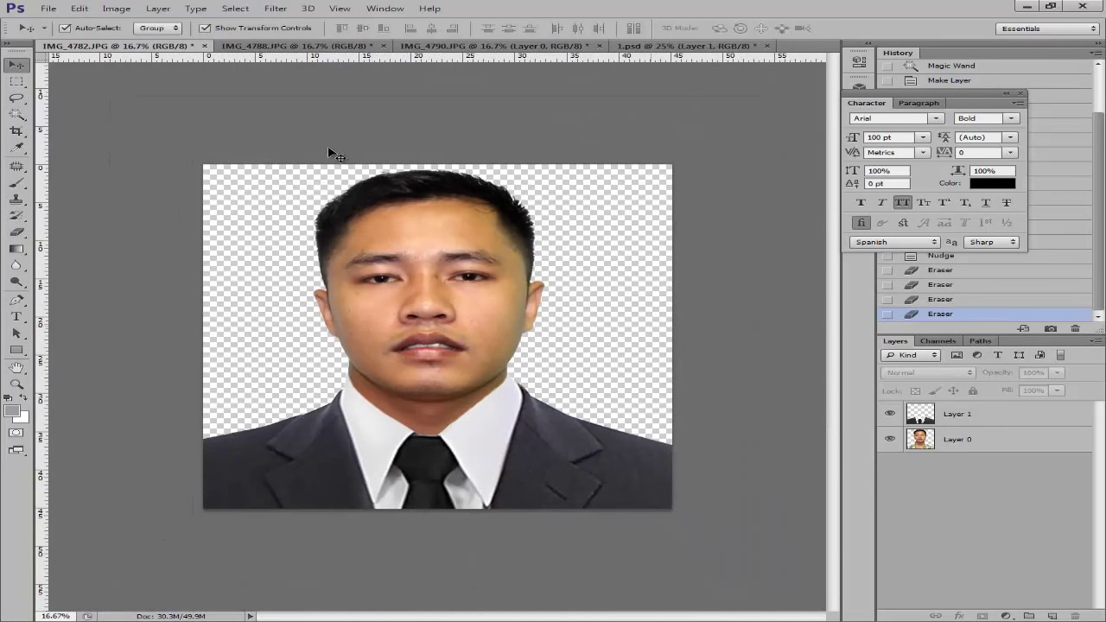
pyautogui.click(312, 46)
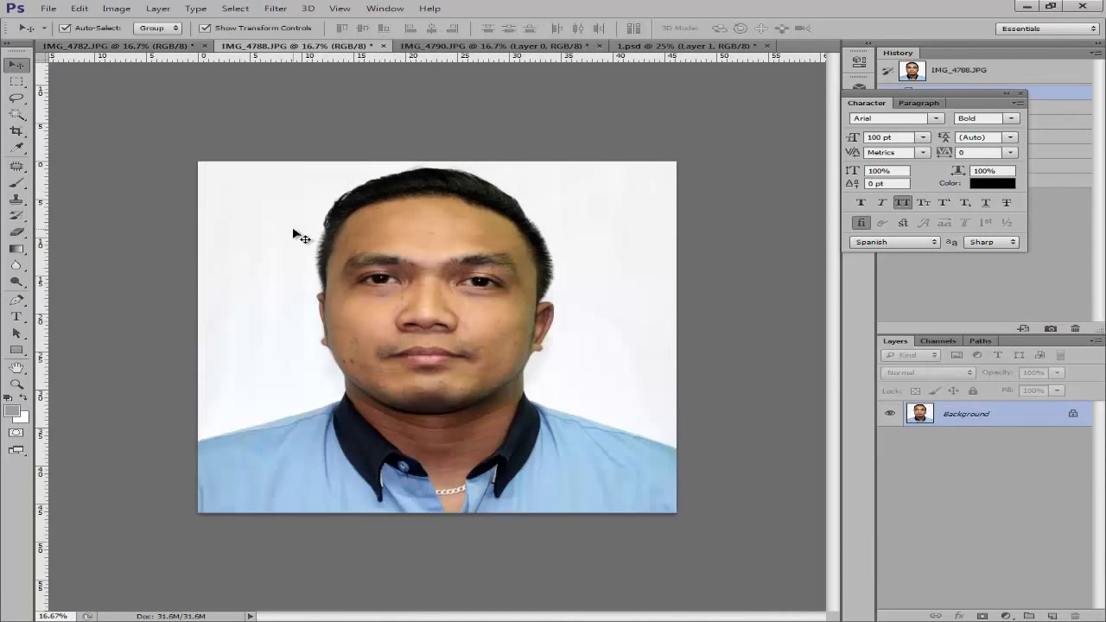
# Select the white background with the Magic Wand at tolerance 80.
pyautogui.press('w')
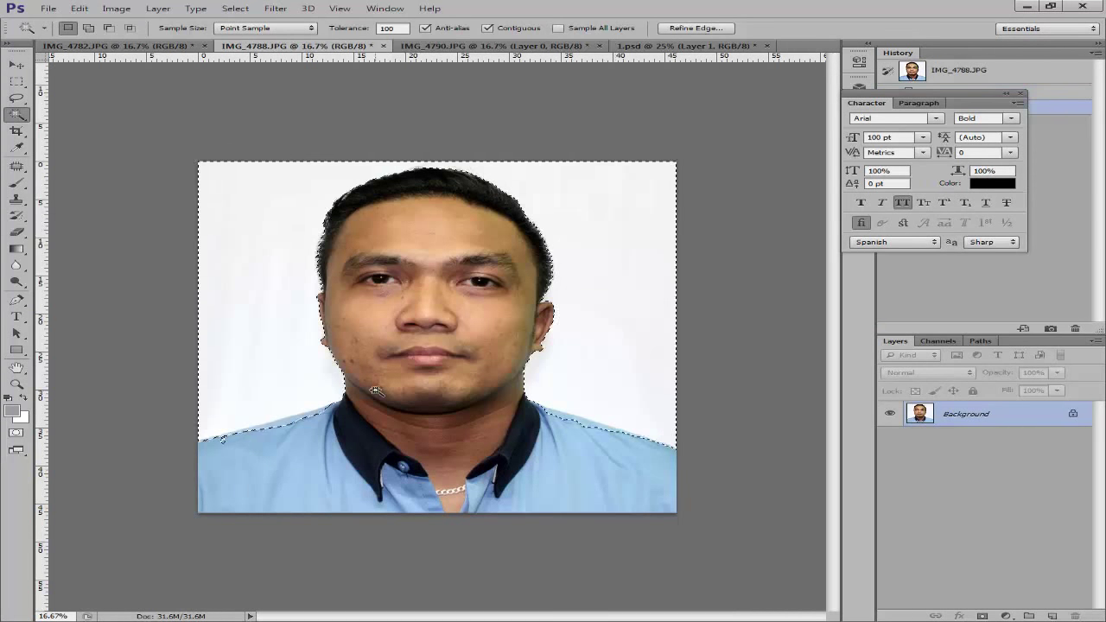
pyautogui.hotkey('ctrl', '+')
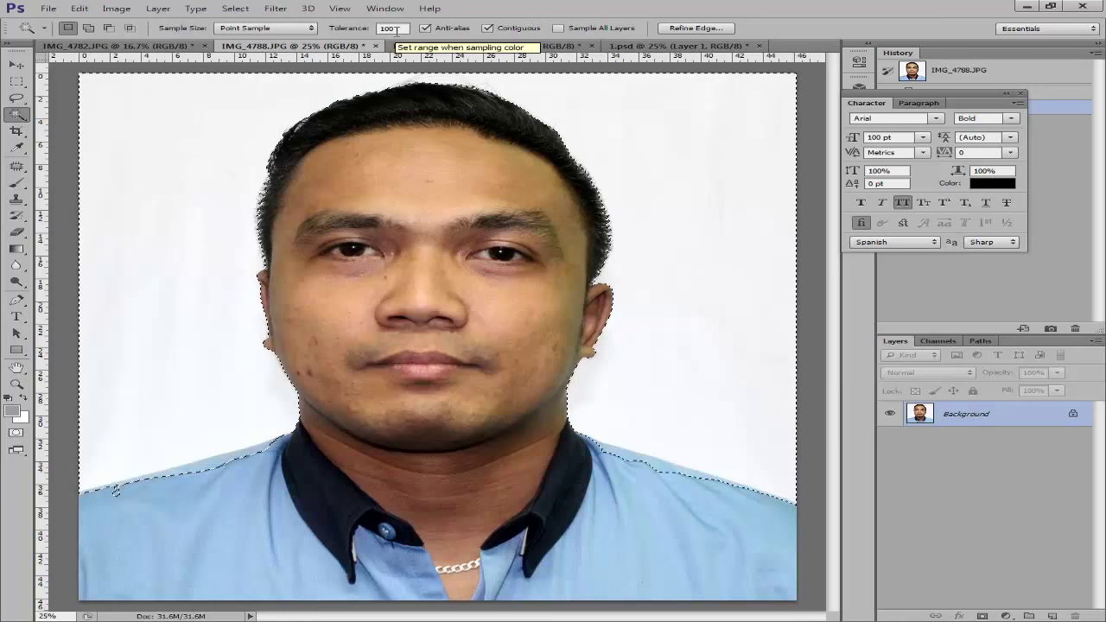
pyautogui.doubleClick(393, 28)
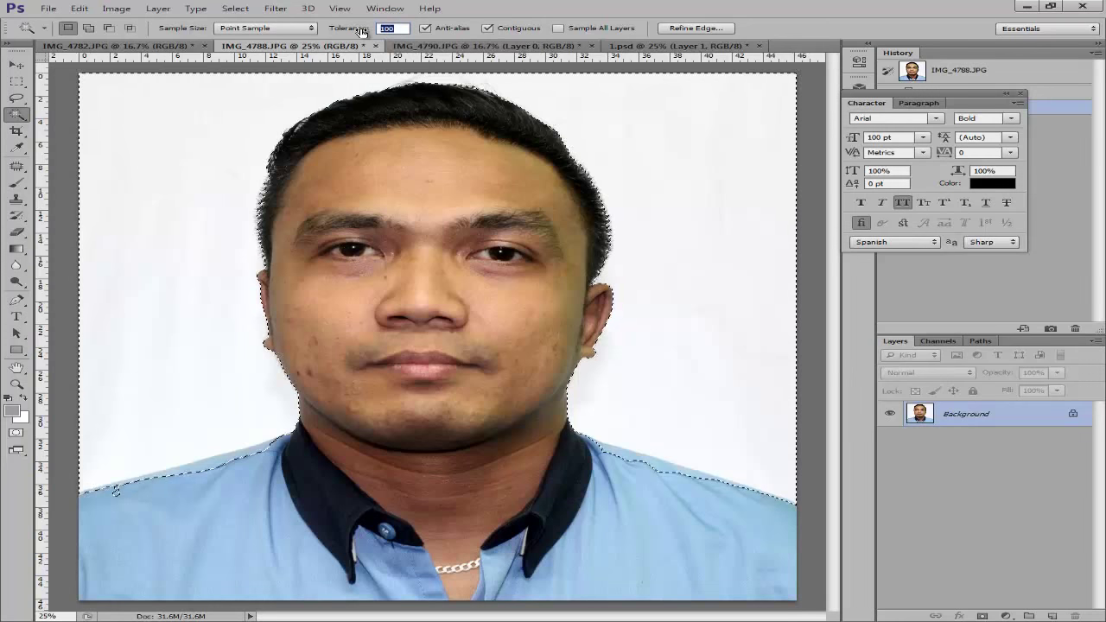
pyautogui.write('80')
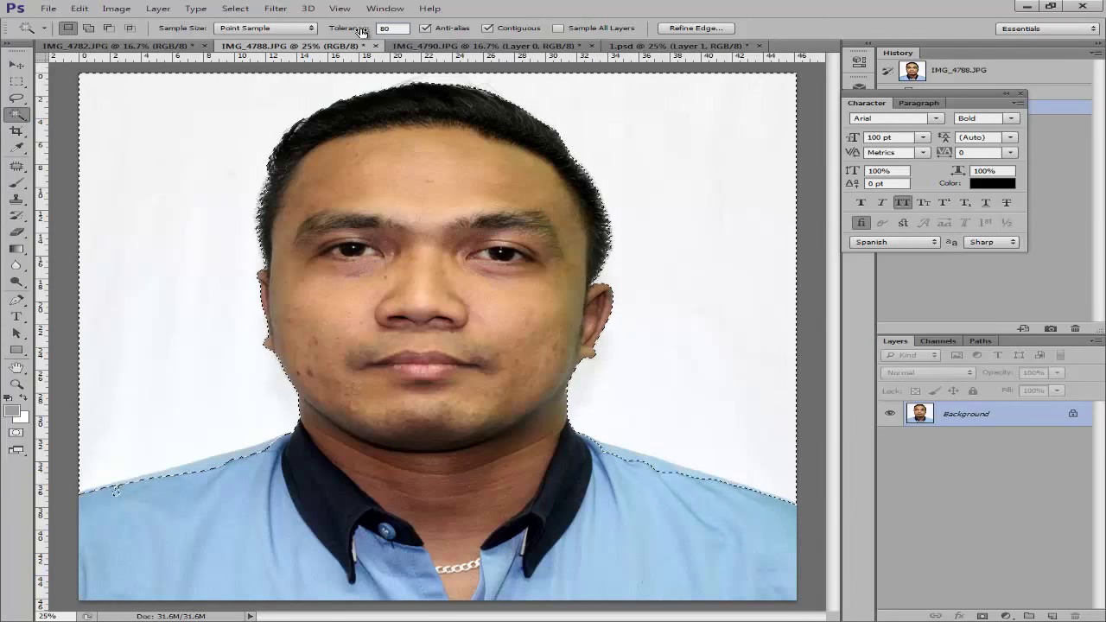
pyautogui.click(192, 143)
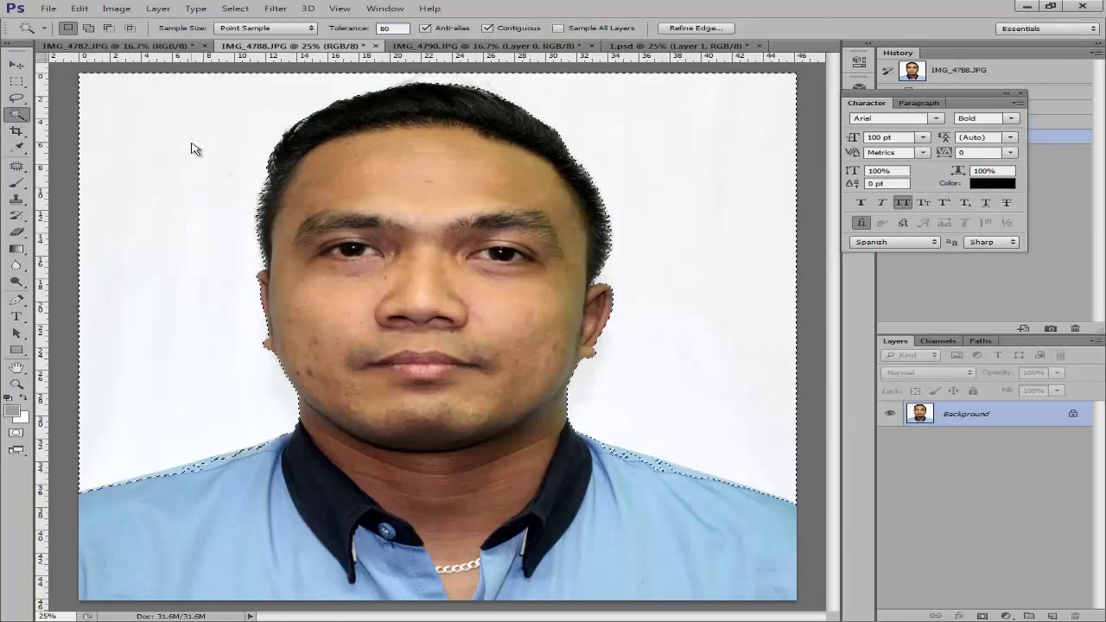
pyautogui.hotkey('ctrl', 'd')
pyautogui.click(365, 29)
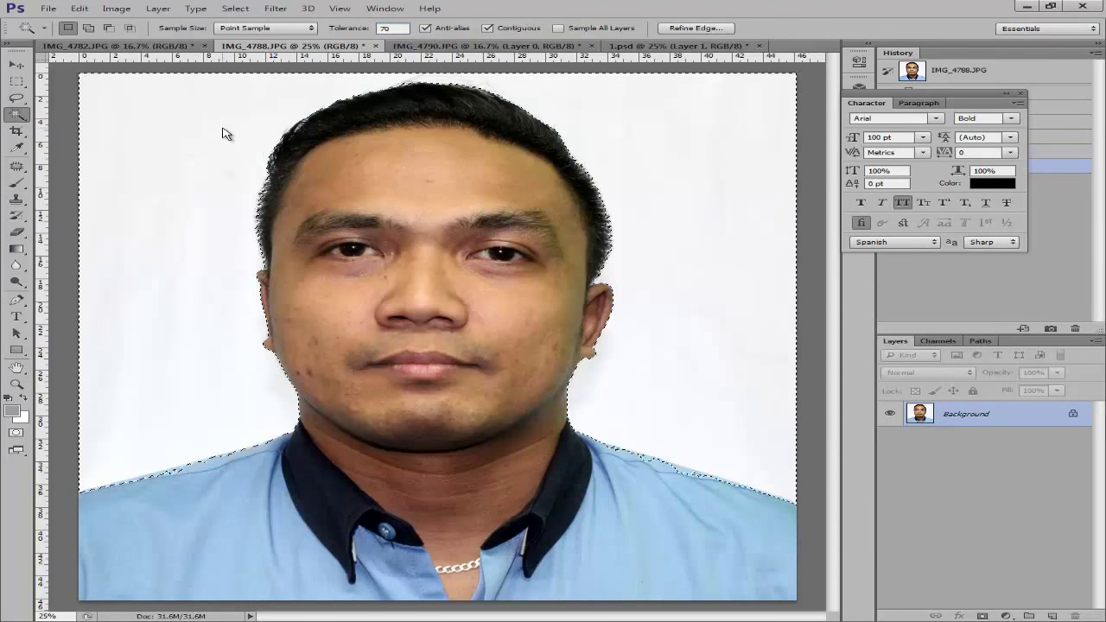
pyautogui.hotkey('ctrl', 'd')
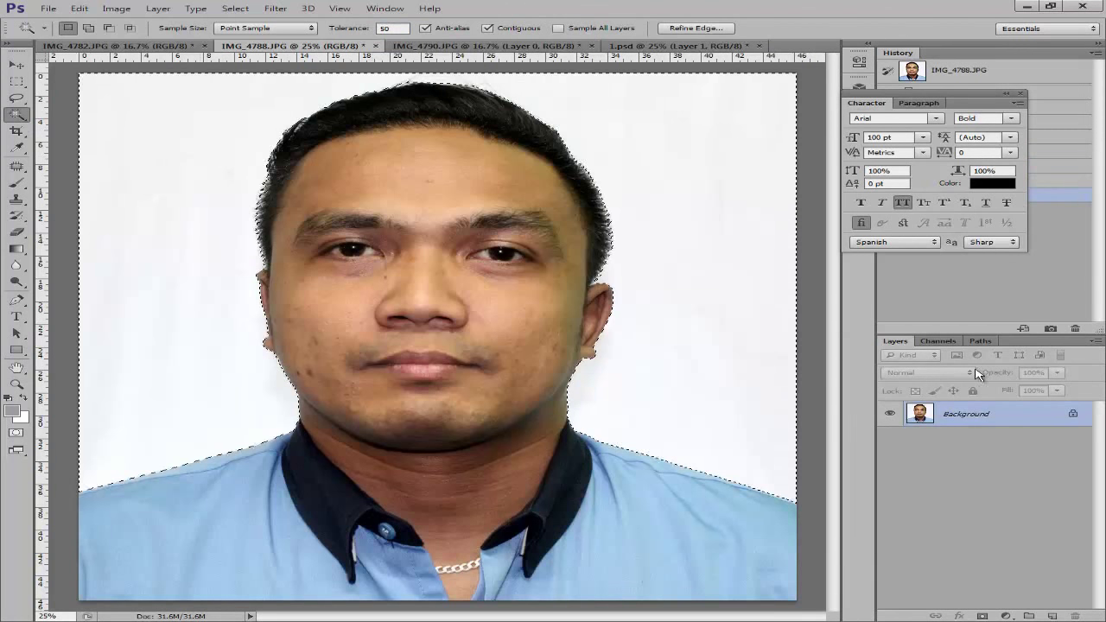
# Convert Background to Layer 0 and delete the selected white background.
pyautogui.doubleClick(1035, 419)
pyautogui.press('Return')
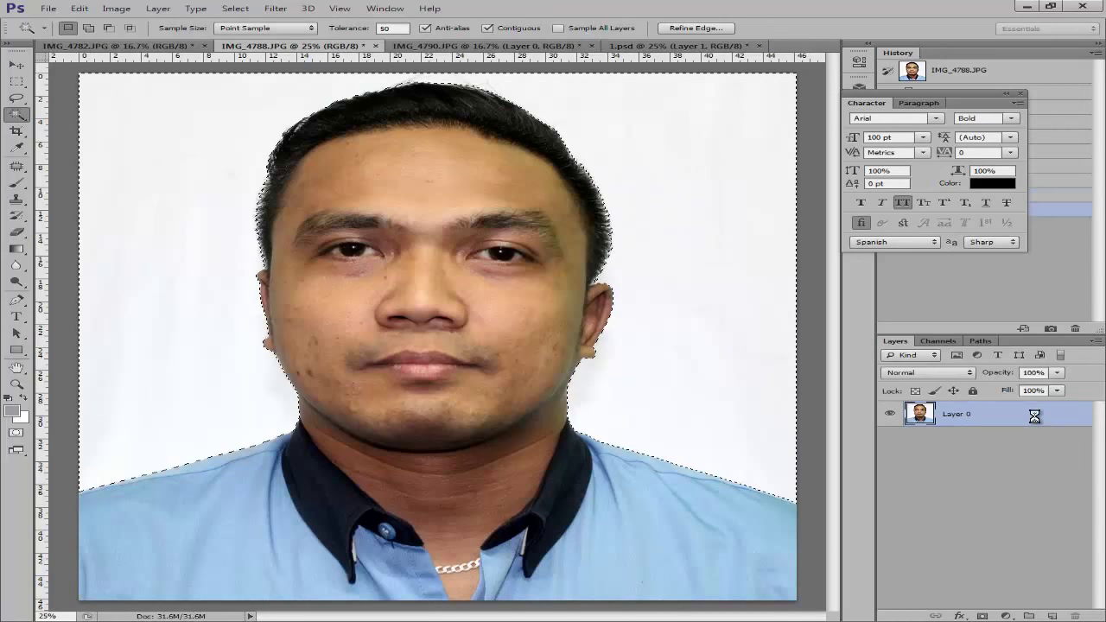
pyautogui.press('Delete')
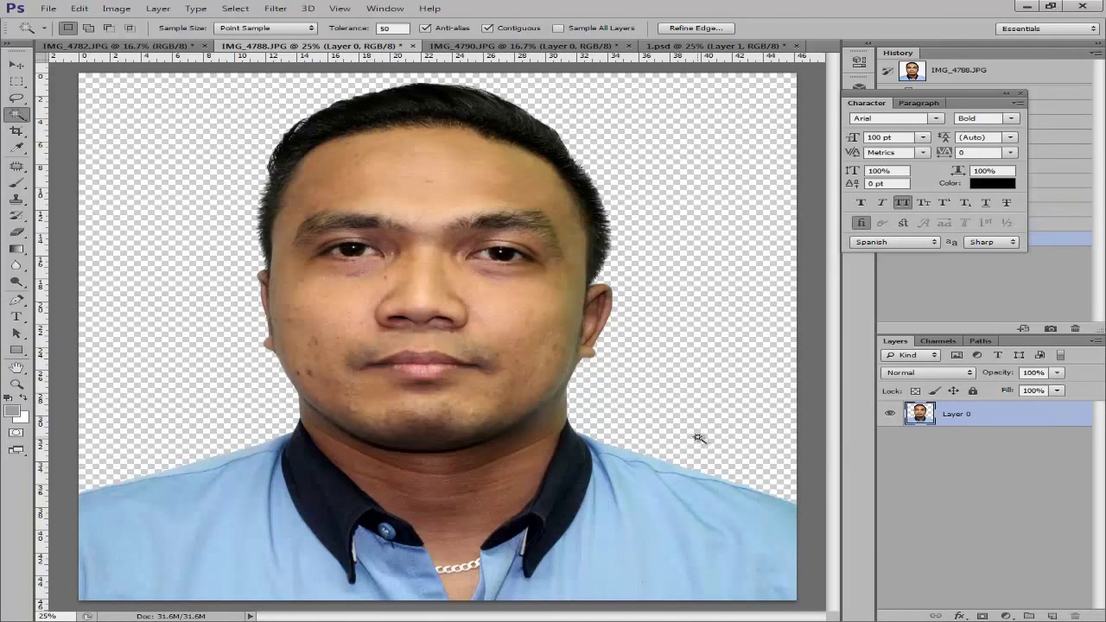
pyautogui.hotkey('ctrl', 'd')
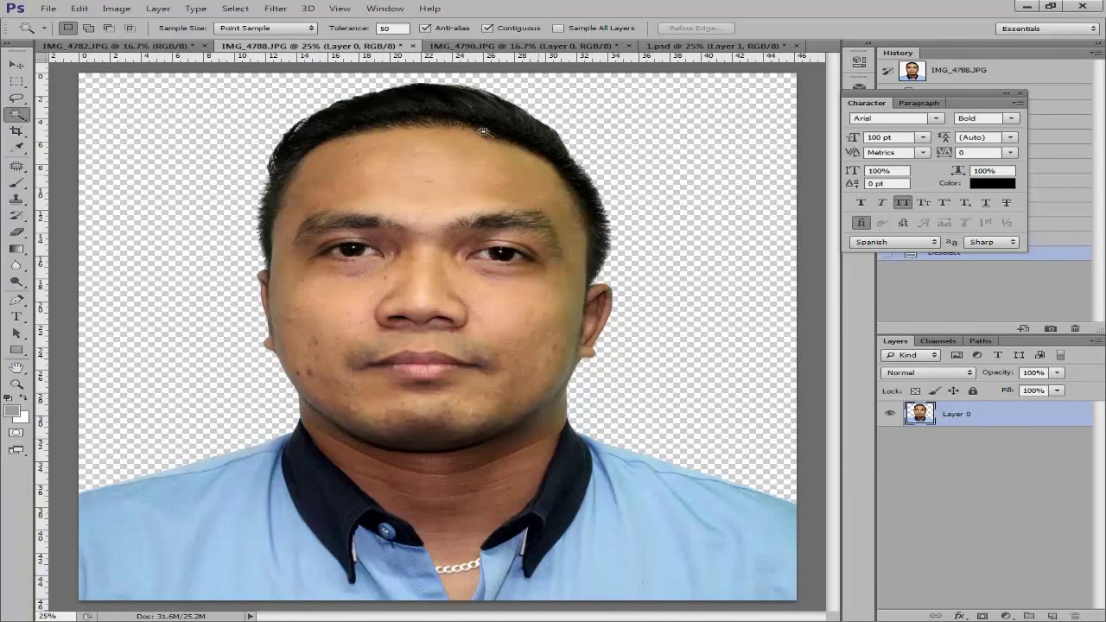
# Delete the selected white background of IMG_4790.JPG and deselect.
pyautogui.click(485, 48)
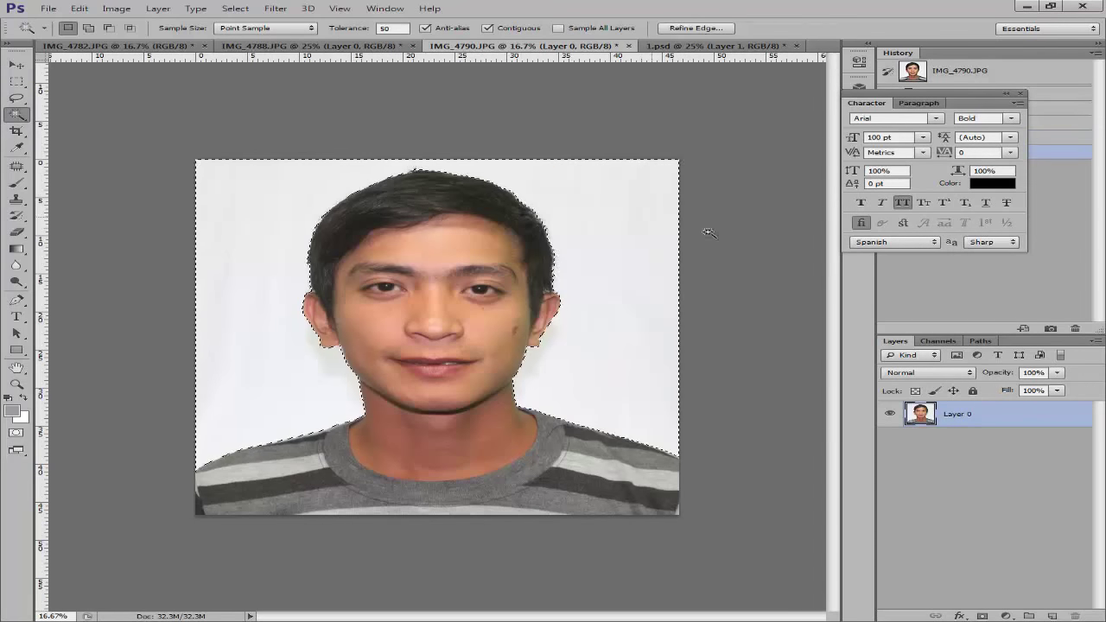
pyautogui.doubleClick(1048, 418)
pyautogui.press('Escape')
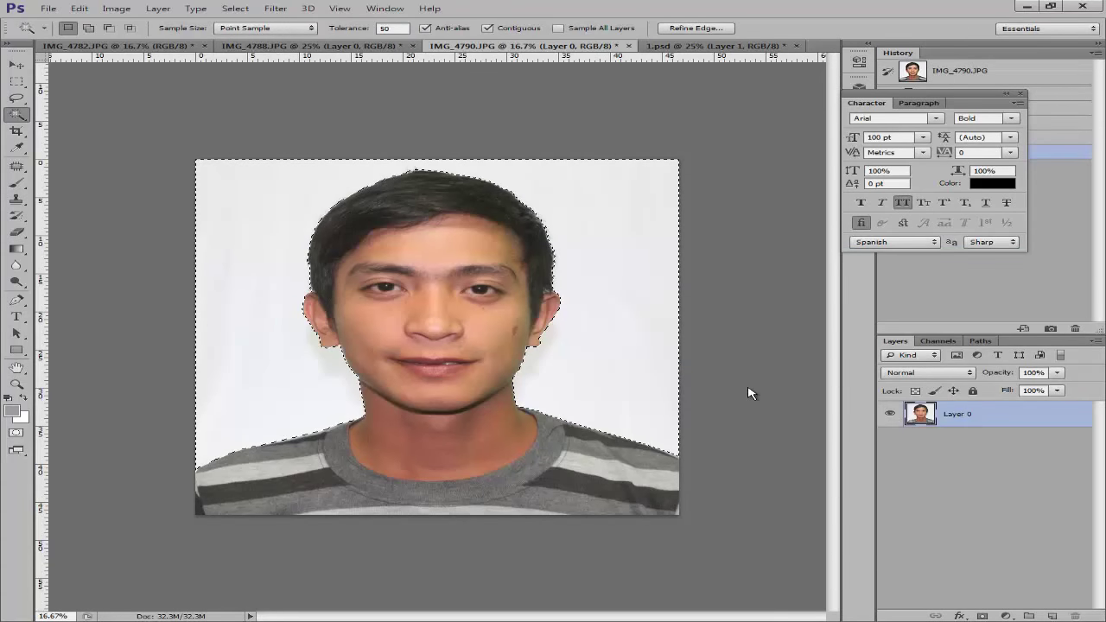
pyautogui.press('Delete')
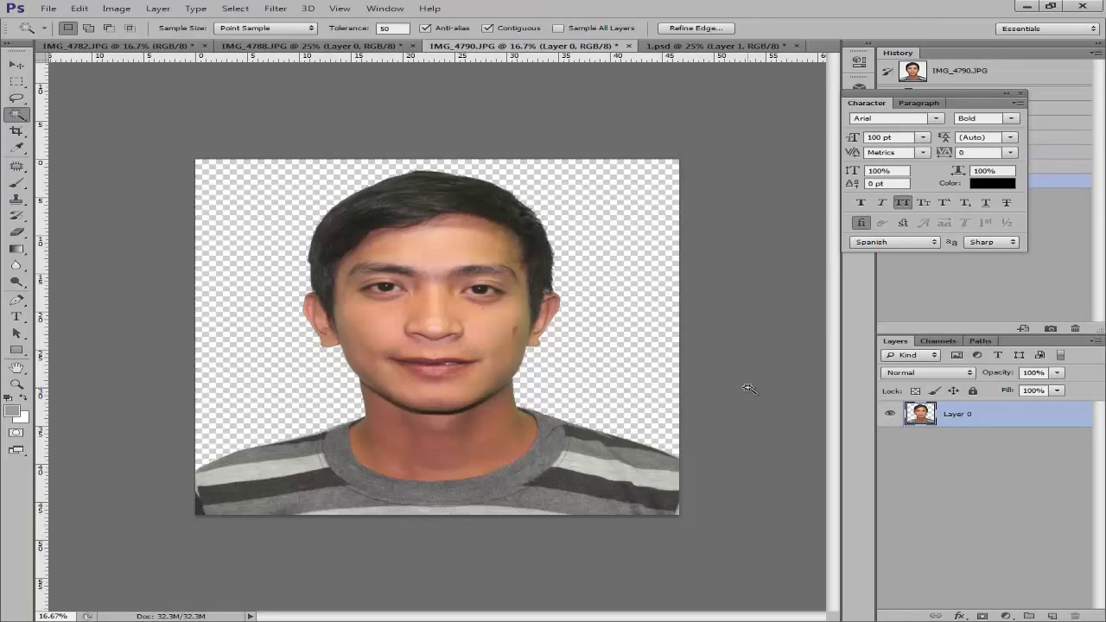
pyautogui.hotkey('ctrl', 'd')
# Inspect the edges and select the light shirt stripe at lower left with the Magic Wand.
pyautogui.hotkey('ctrl', '+')
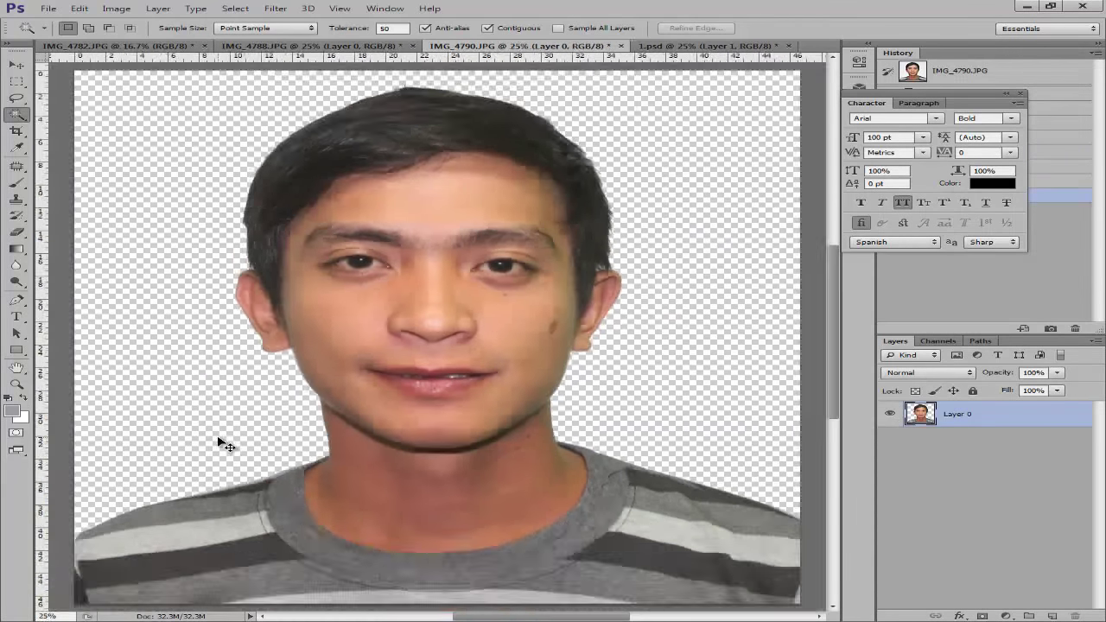
pyautogui.hotkey('ctrl', '+')
pyautogui.rightClick(17, 119)
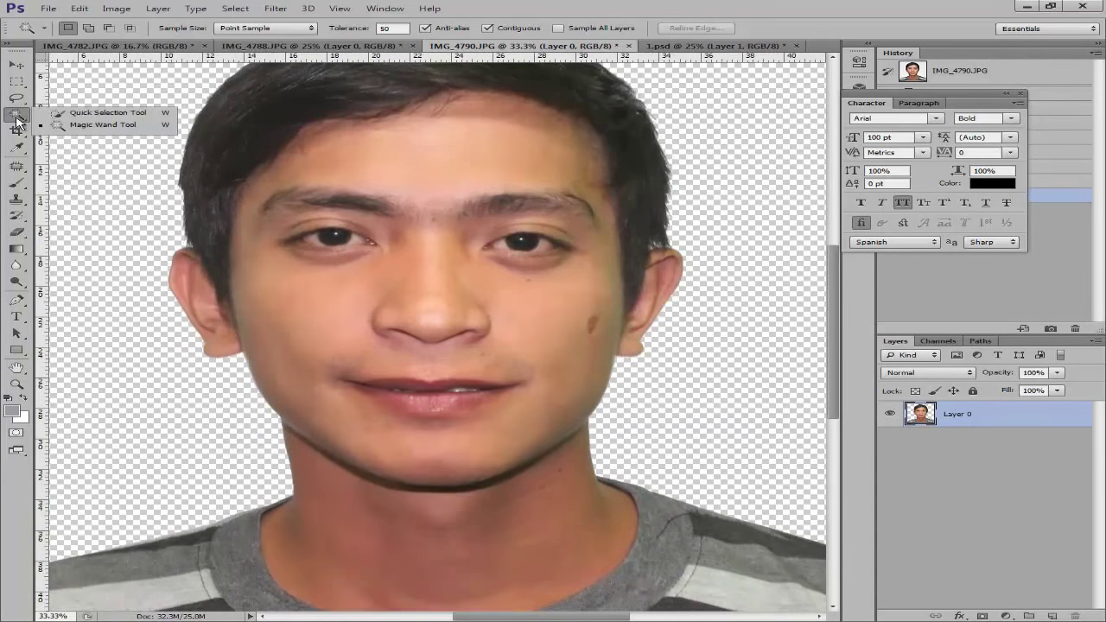
pyautogui.click(83, 126)
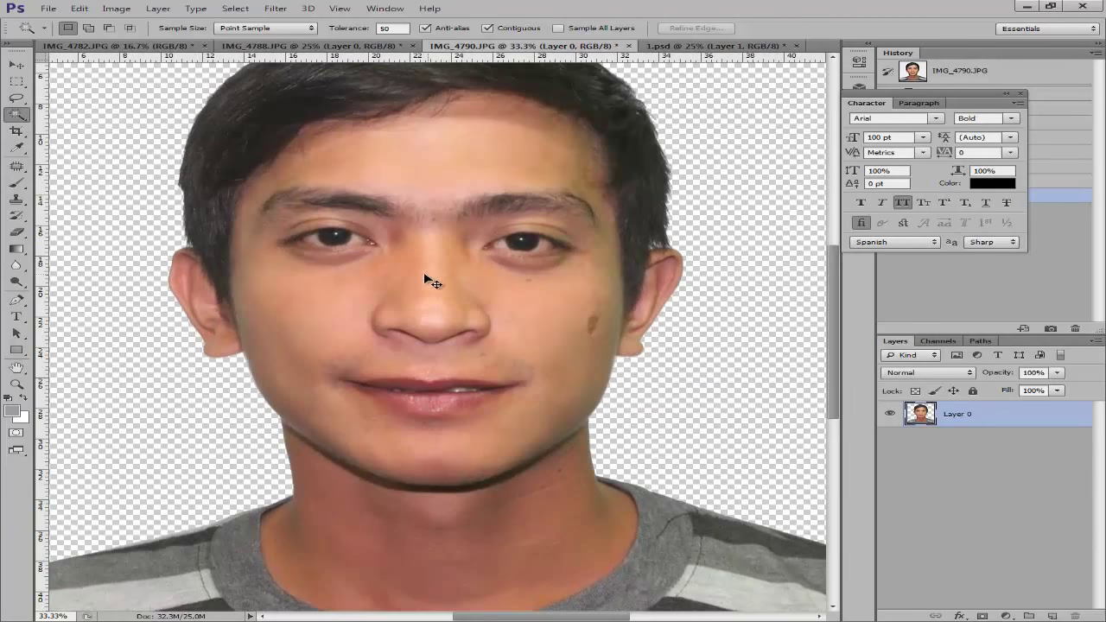
pyautogui.hotkey('ctrl', '-')
pyautogui.hotkey('ctrl', '-')
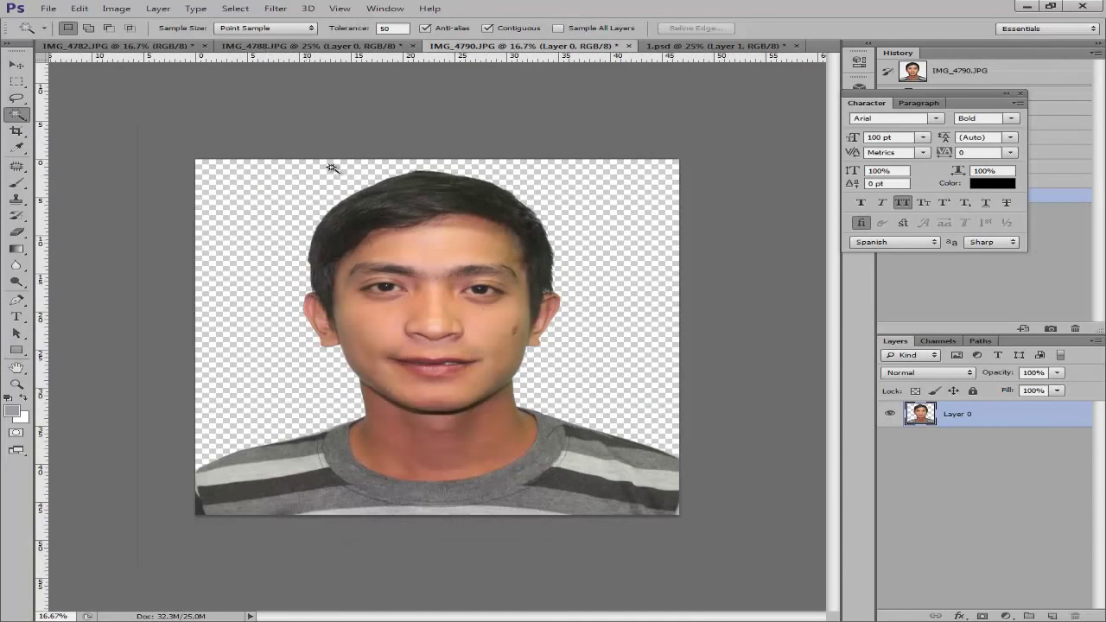
pyautogui.click(280, 470)
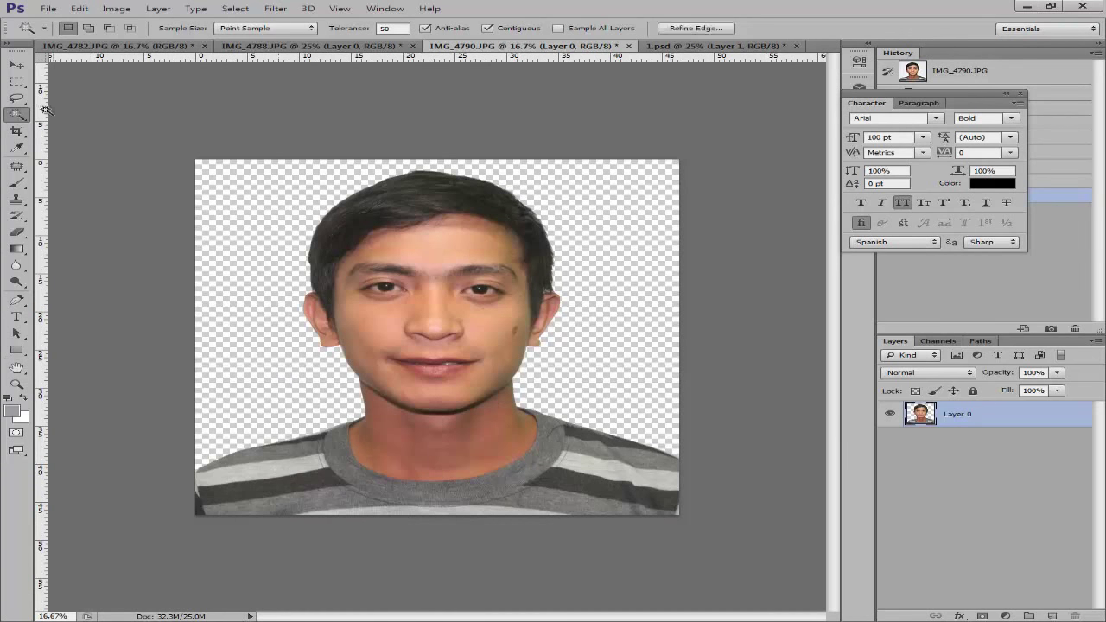
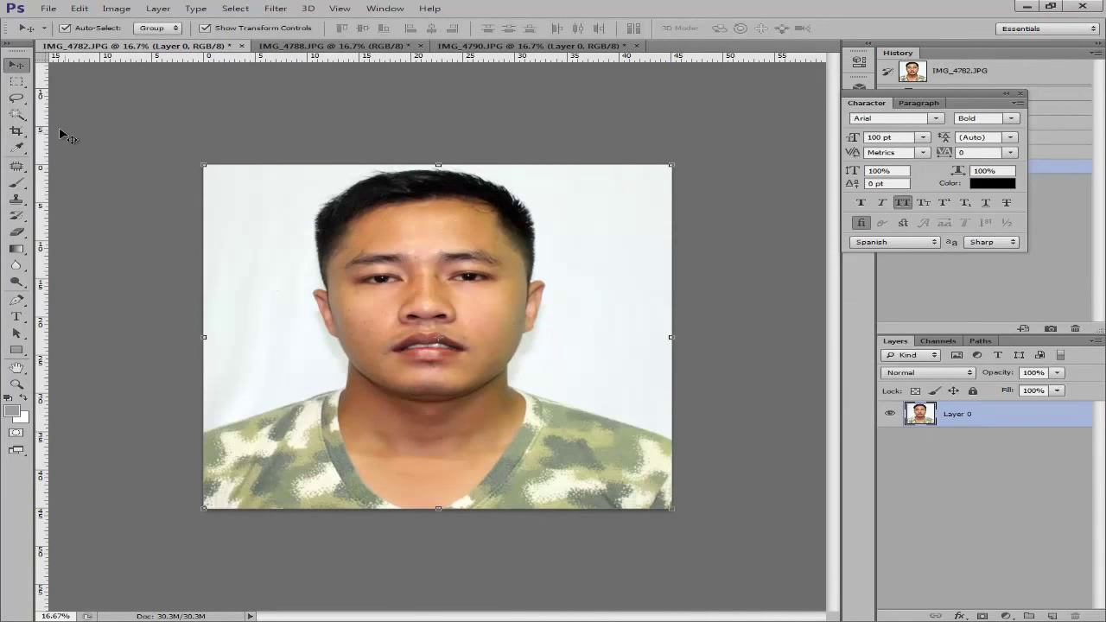
# Pick the Magic Wand from the Quick Selection flyout and set its Tolerance to 100.
pyautogui.click(14, 118)
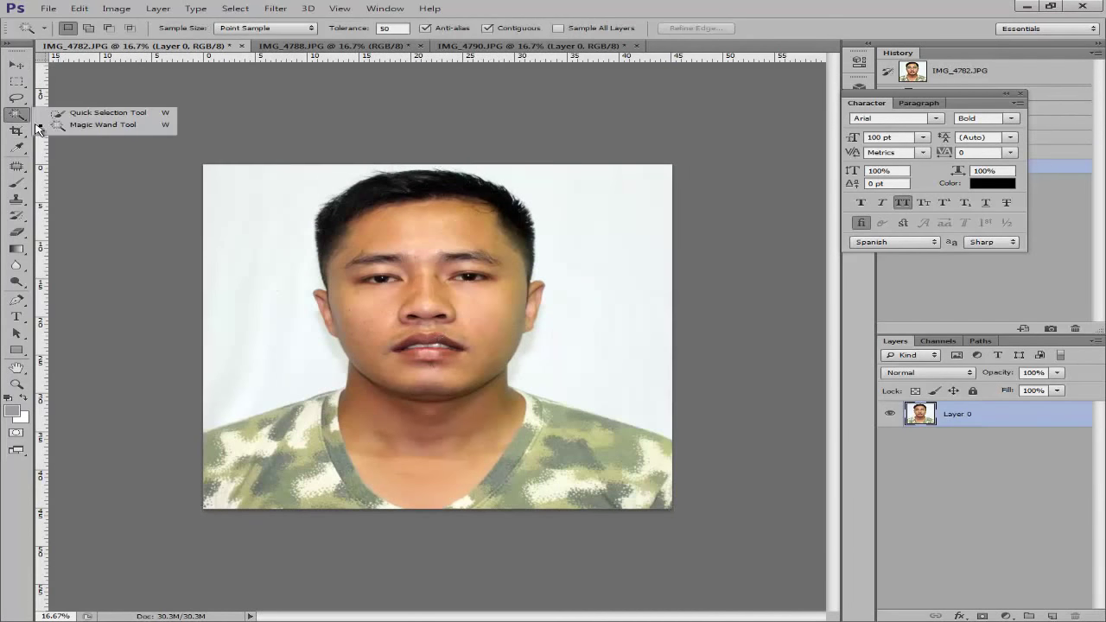
pyautogui.click(62, 127)
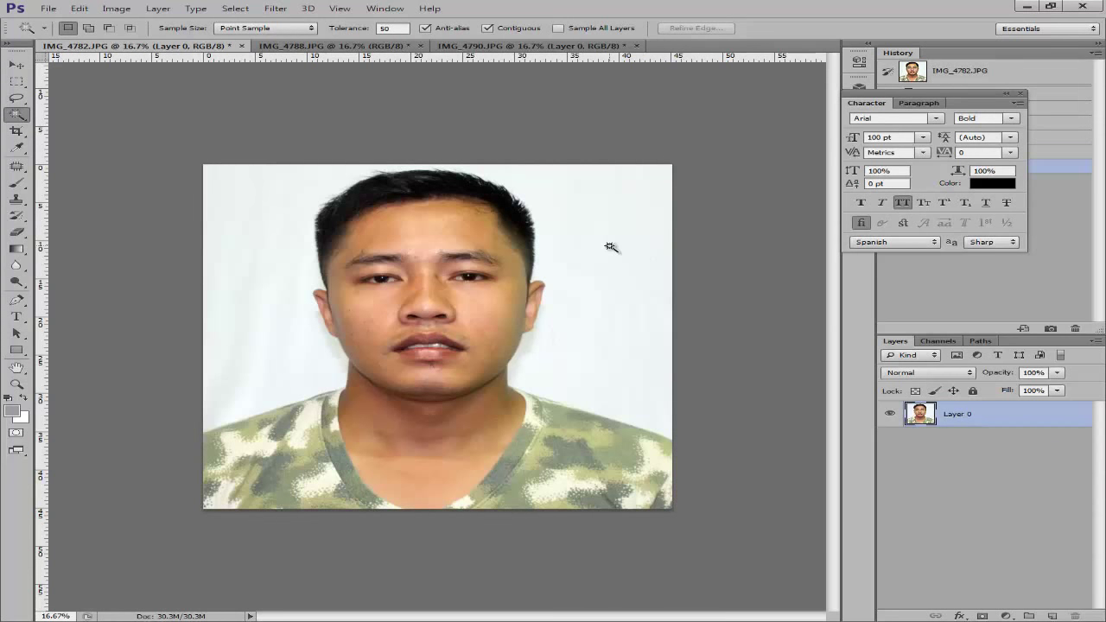
pyautogui.rightClick(14, 121)
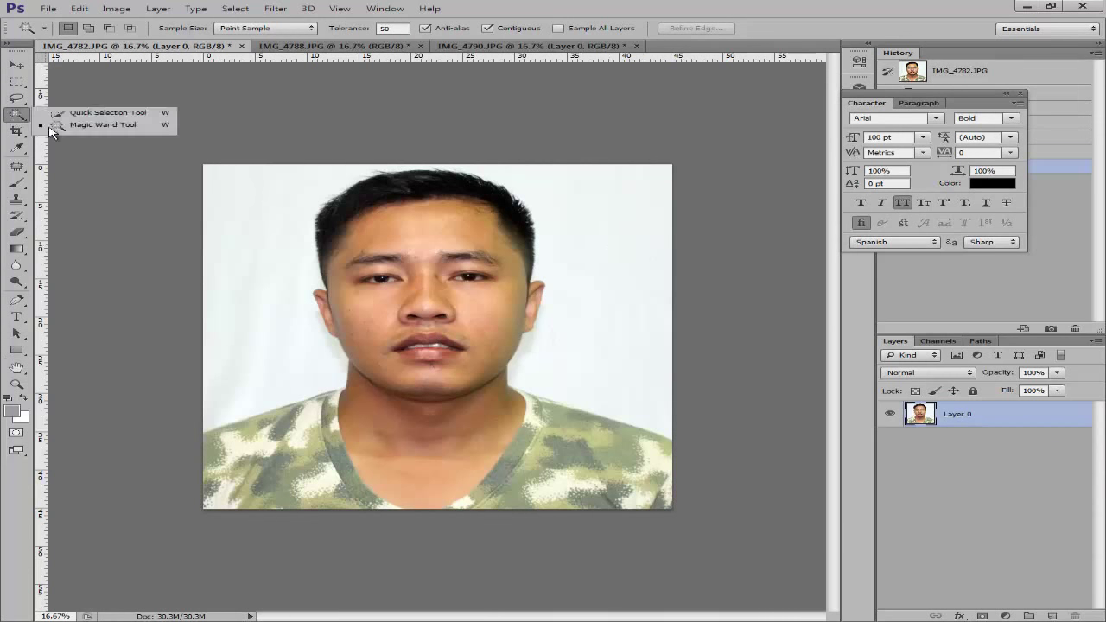
pyautogui.click(73, 136)
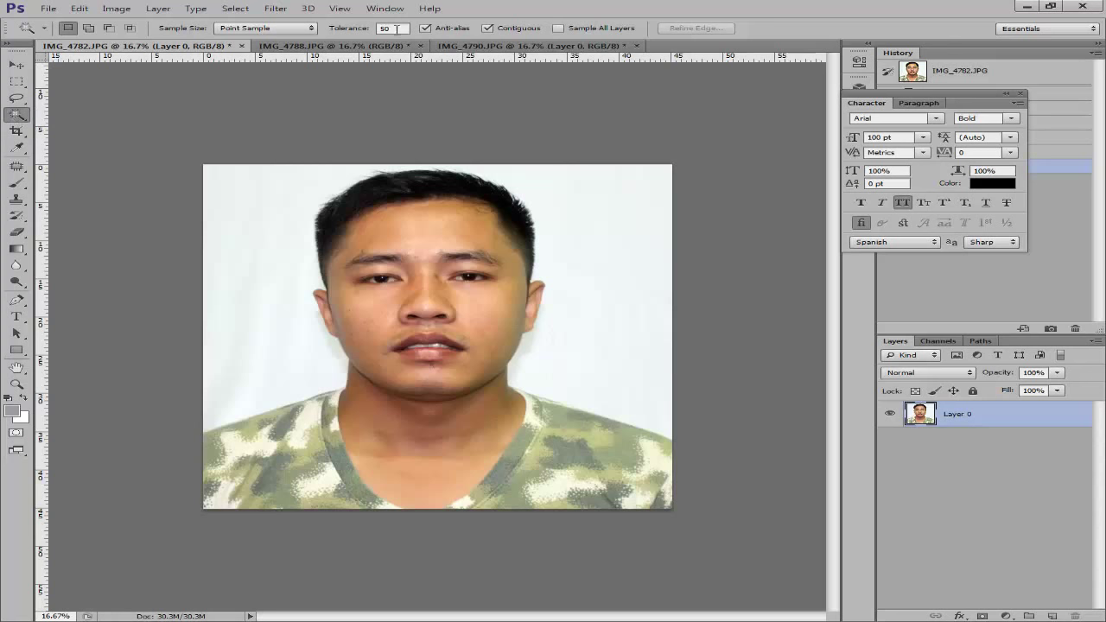
pyautogui.write('100')
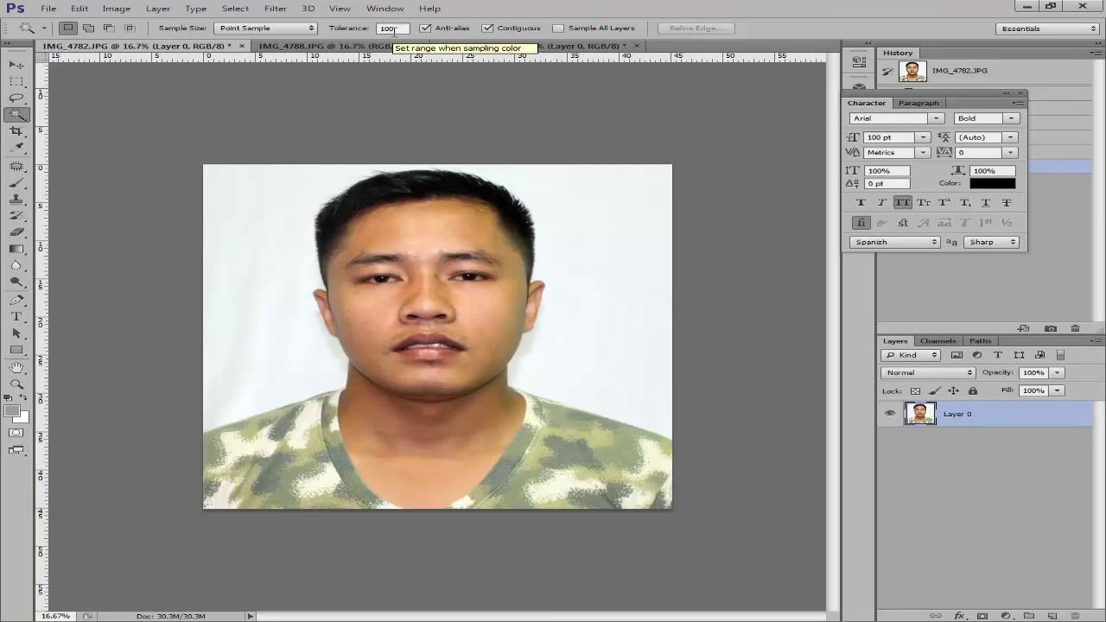
pyautogui.rightClick(17, 116)
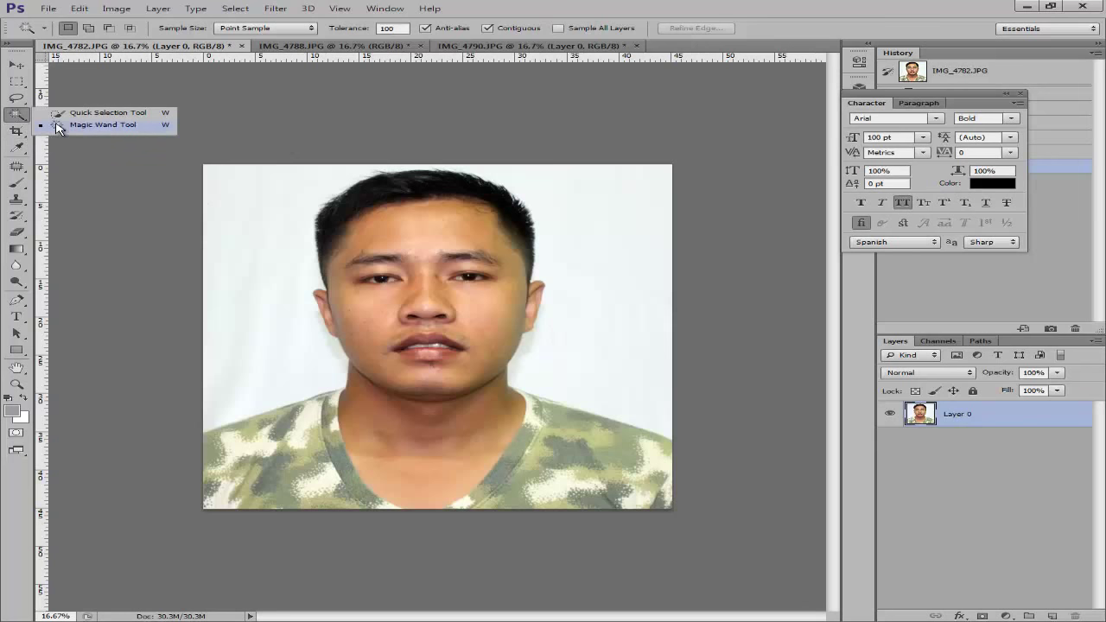
# Select the white backdrop around the man with the Magic Wand, delete it, and deselect.
pyautogui.click(55, 125)
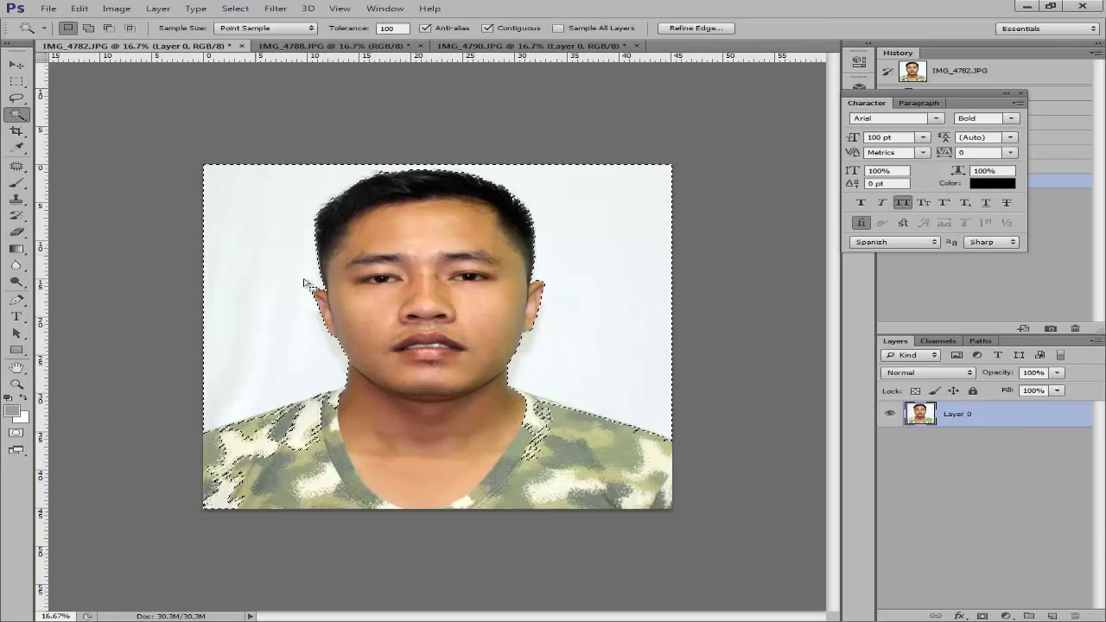
pyautogui.click(657, 288)
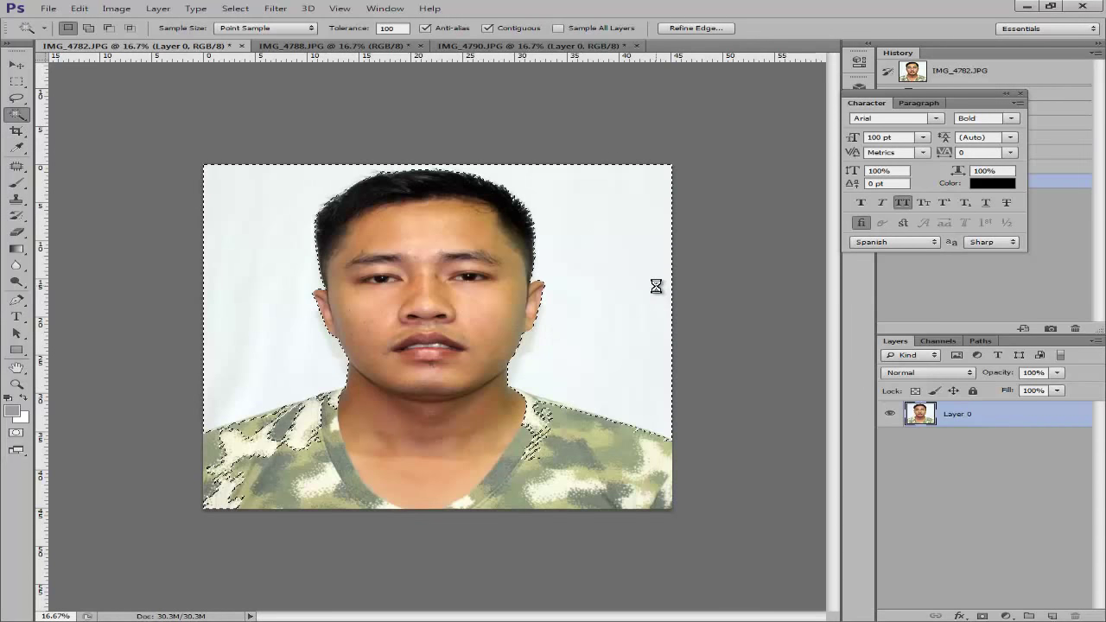
pyautogui.press('Delete')
pyautogui.hotkey('ctrl', 'd')
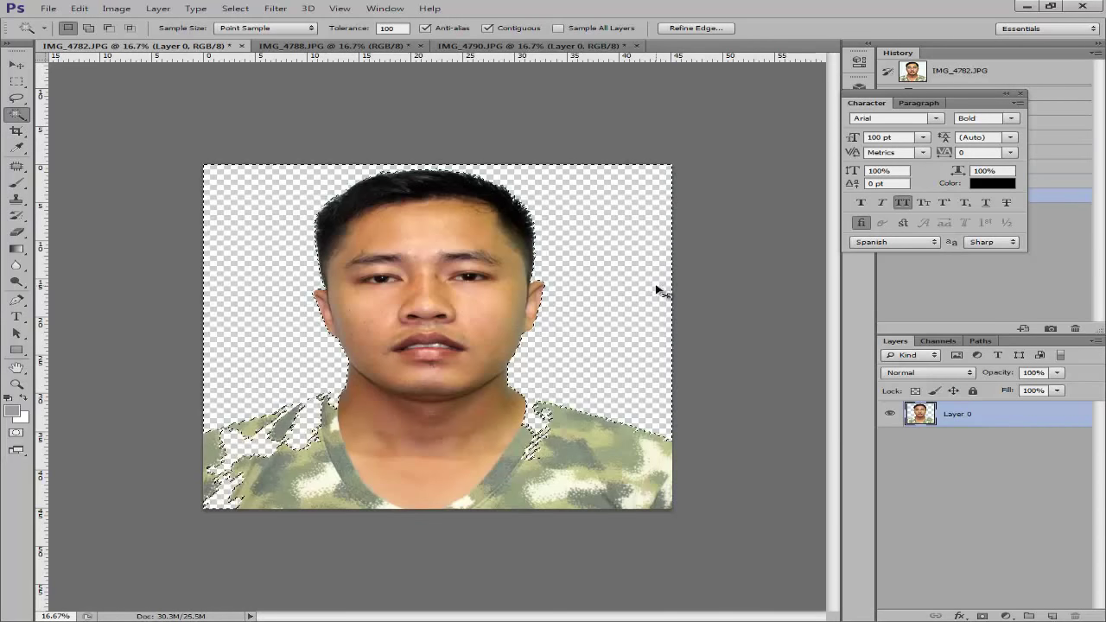
pyautogui.hotkey('ctrl', 'd')
# Zoom and pan across the hair and face to inspect the cut-out edges.
pyautogui.hotkey('ctrl', '+')
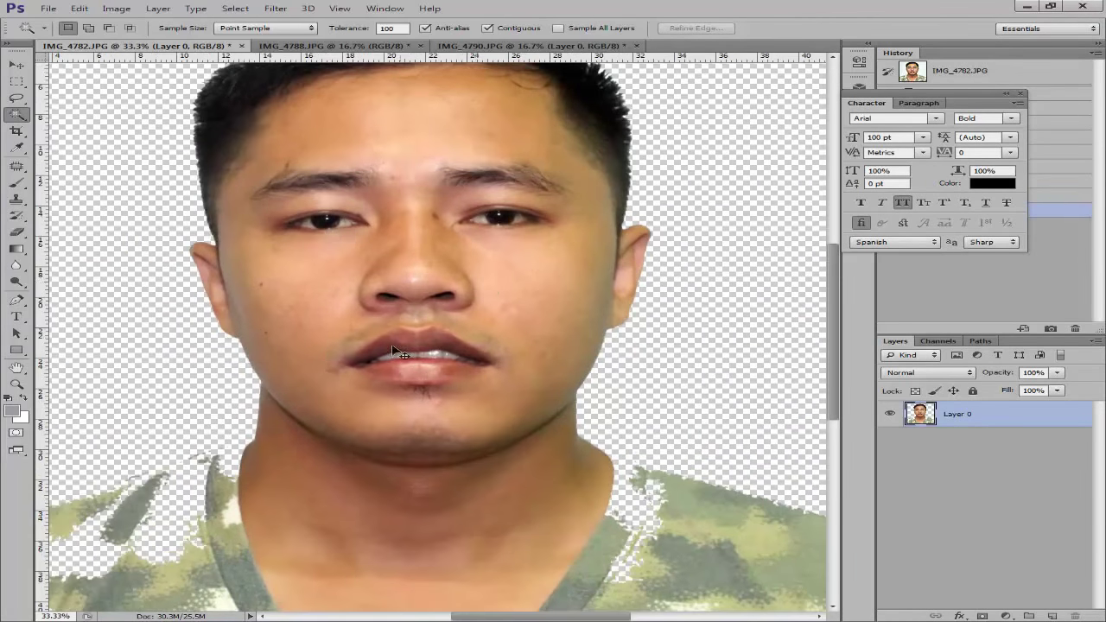
pyautogui.hotkey('ctrl', '-')
pyautogui.hotkey('ctrl', '+')
pyautogui.hotkey('ctrl', '+')
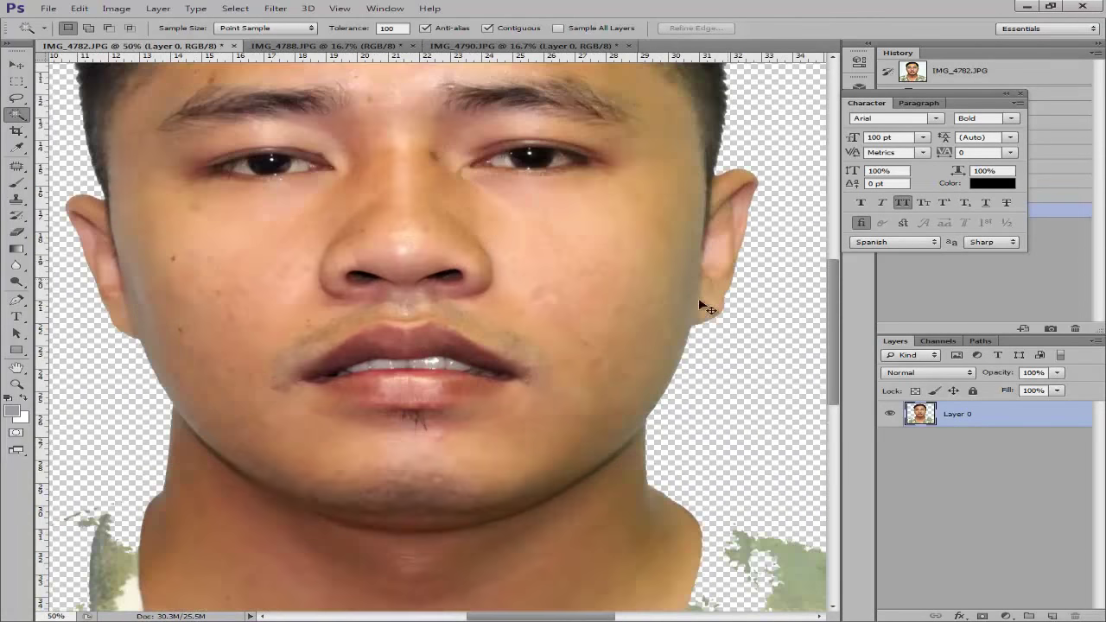
pyautogui.hotkey('ctrl', '+')
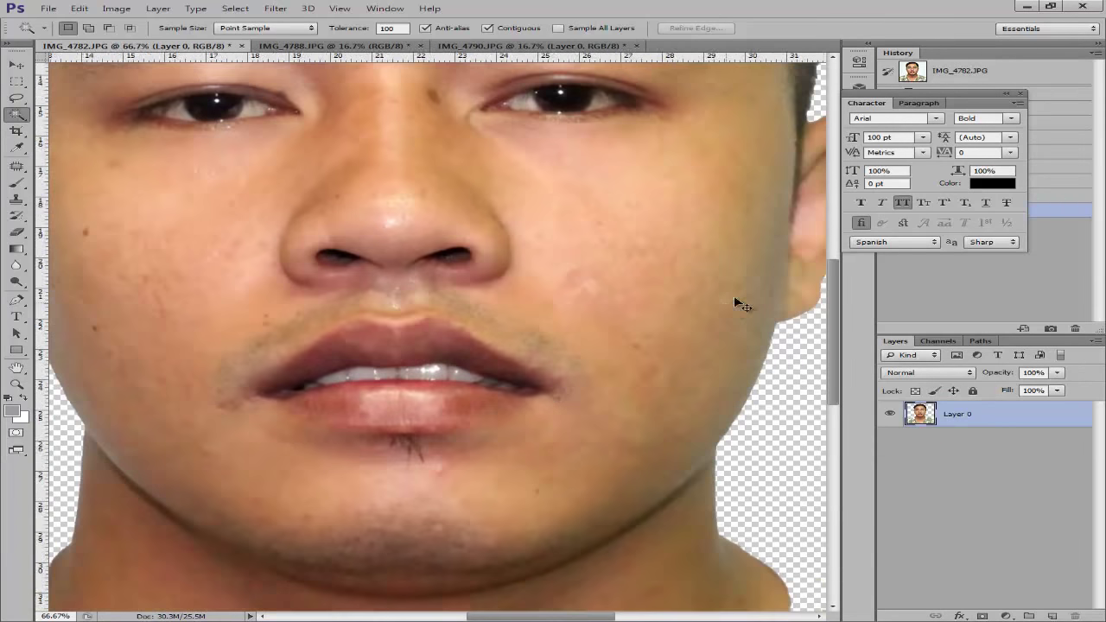
pyautogui.hotkey('ctrl', '-')
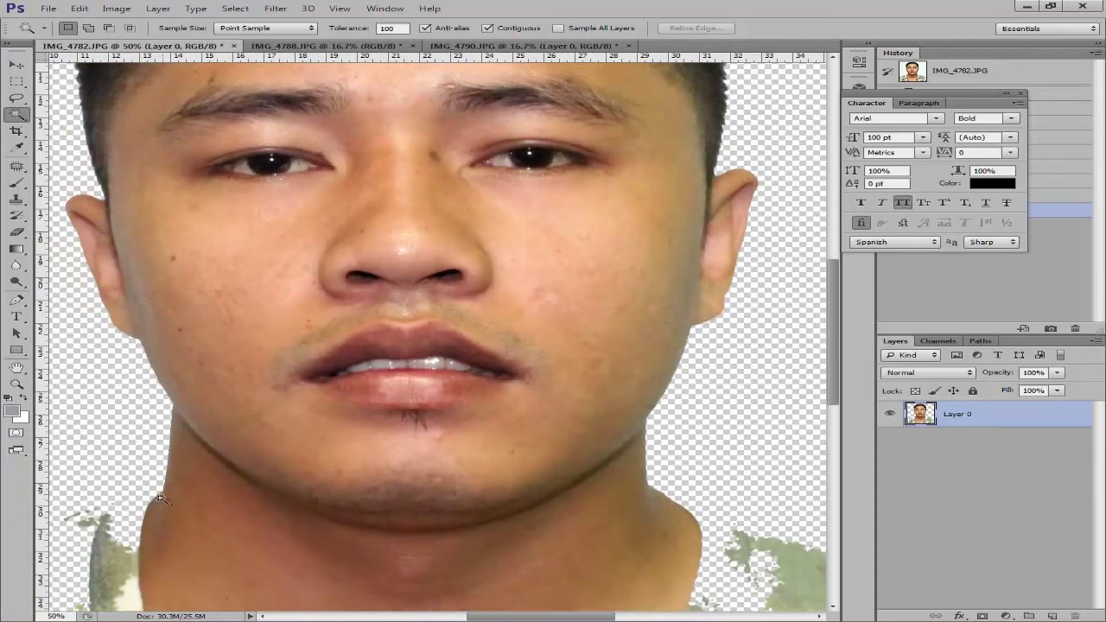
pyautogui.moveTo(120, 263); pyautogui.dragTo(363, 596)
pyautogui.moveTo(519, 91); pyautogui.dragTo(273, 232)
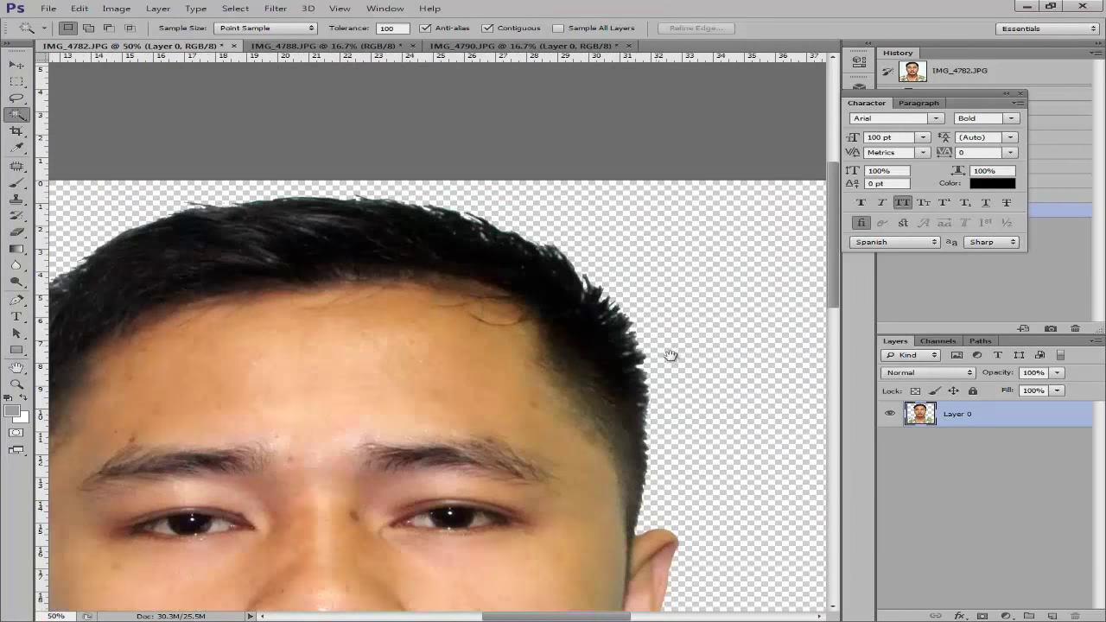
pyautogui.hotkey('ctrl', '-')
pyautogui.hotkey('ctrl', '-')
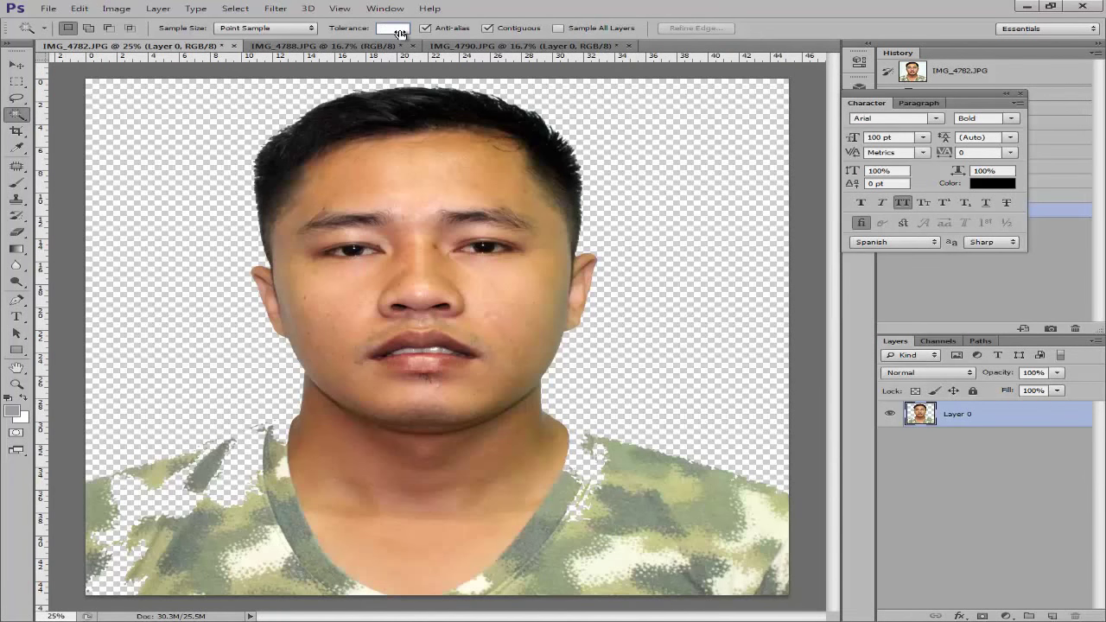
# Undo the background deletion to bring back the white backdrop.
pyautogui.write('100')
pyautogui.press('Return')
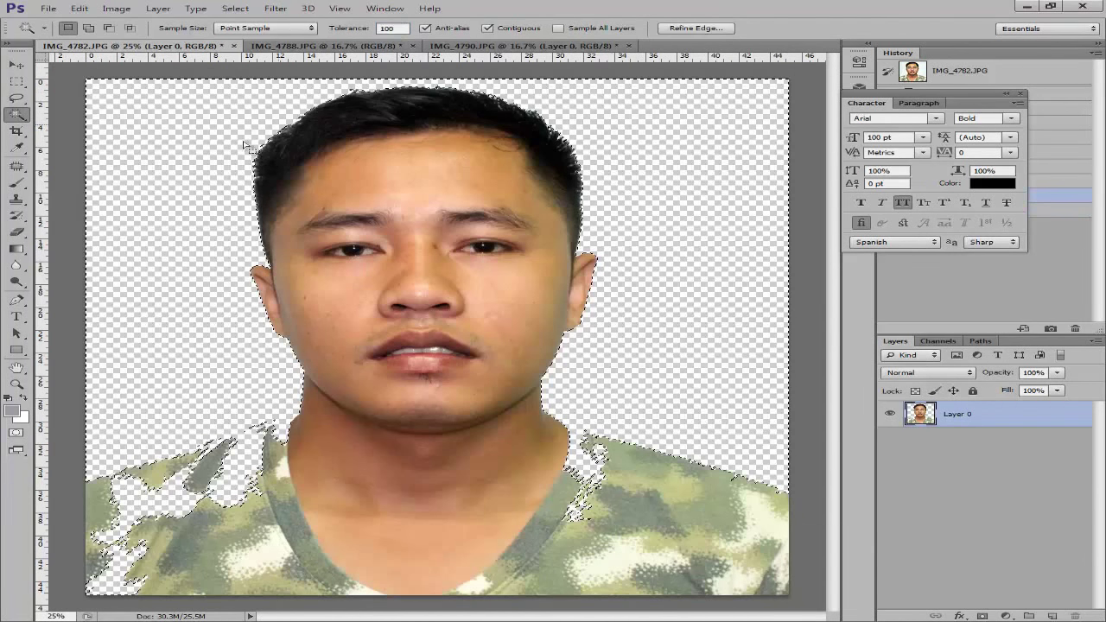
pyautogui.hotkey('ctrl', 'd')
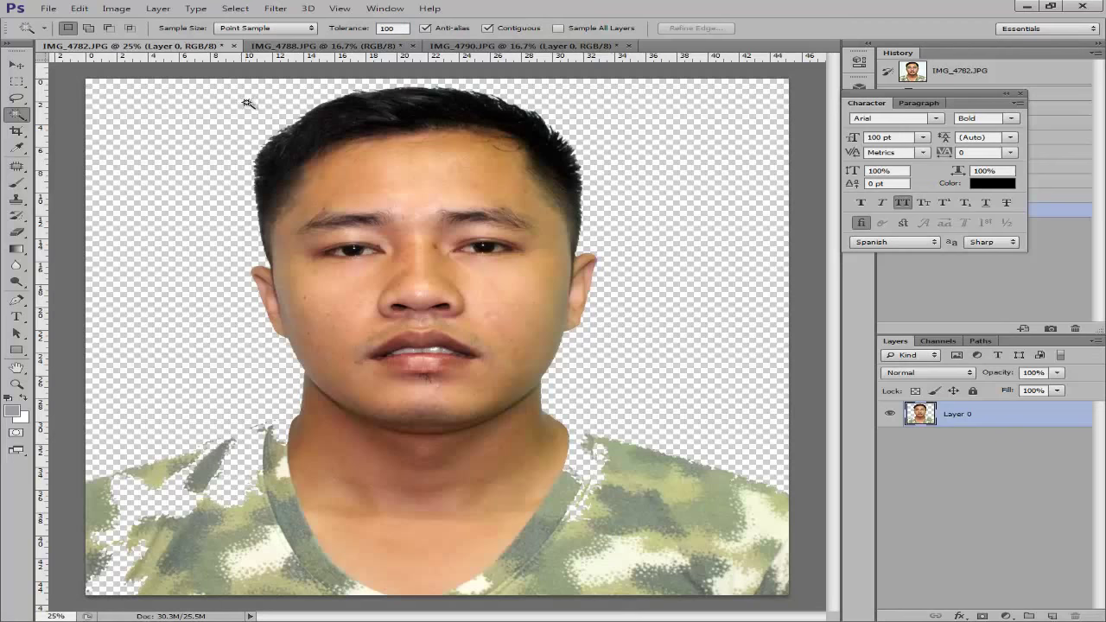
pyautogui.hotkey('ctrl', 'alt', 'z')
pyautogui.hotkey('ctrl', 'alt', 'z')
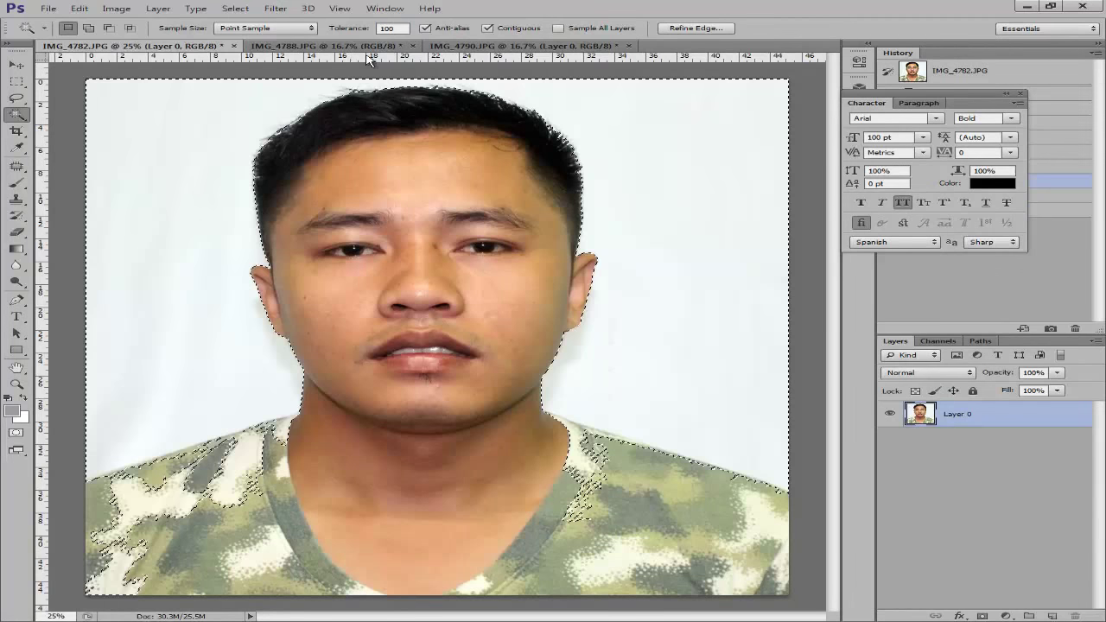
pyautogui.hotkey('ctrl', 'd')
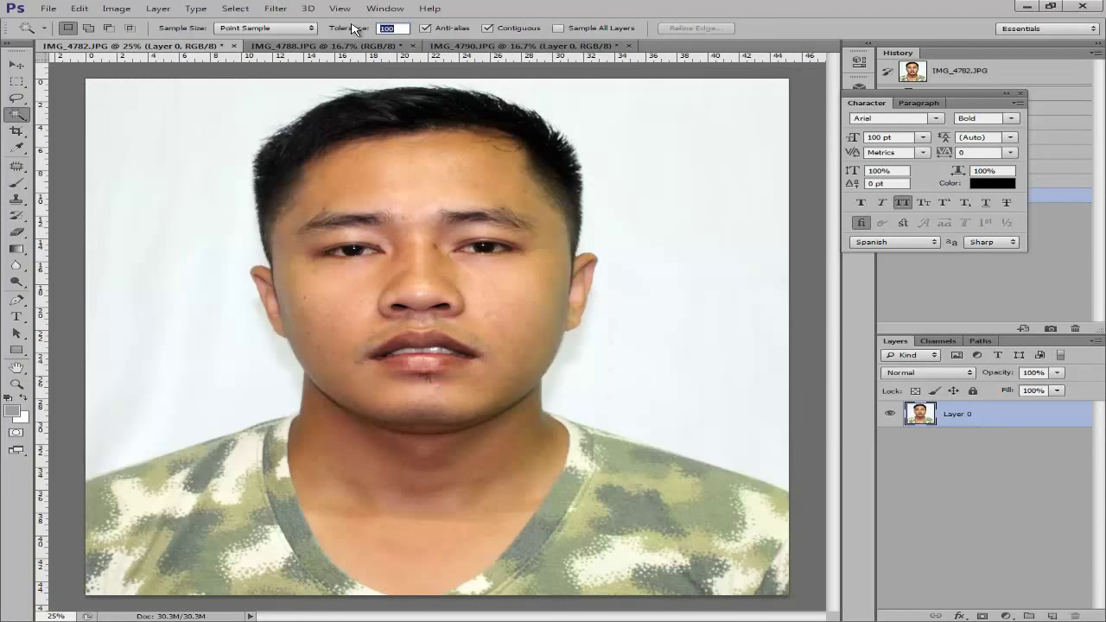
# Select the white backdrop at Tolerance 50, delete it, and deselect.
pyautogui.write('0')
pyautogui.click(659, 126)
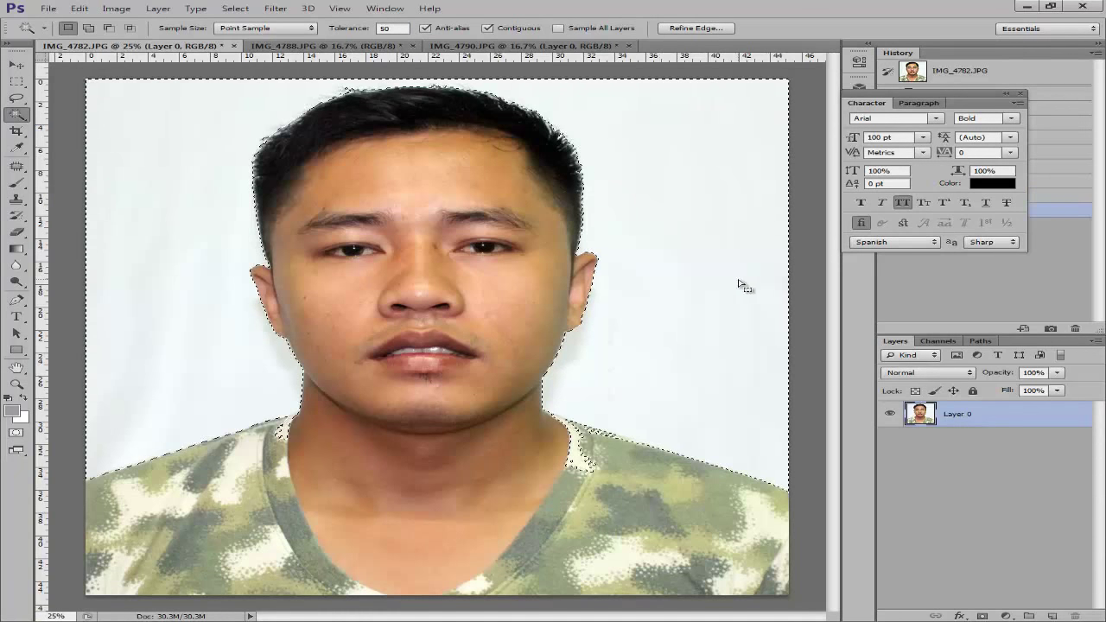
pyautogui.press('Delete')
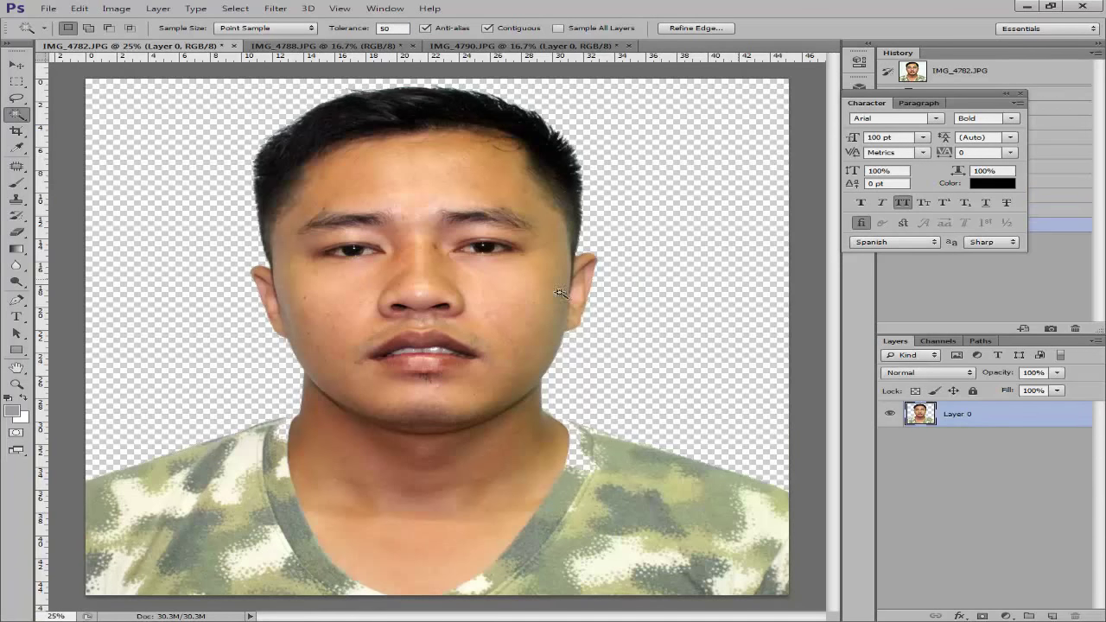
pyautogui.hotkey('ctrl', 'd')
pyautogui.hotkey('ctrl', '+')
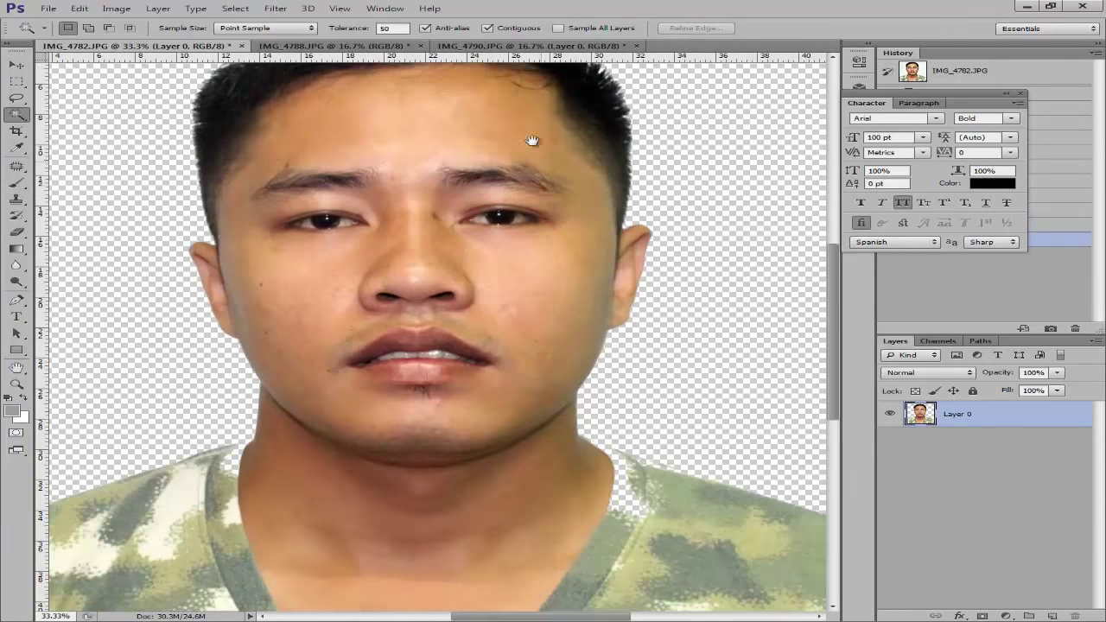
pyautogui.scroll(3, 531, 147)
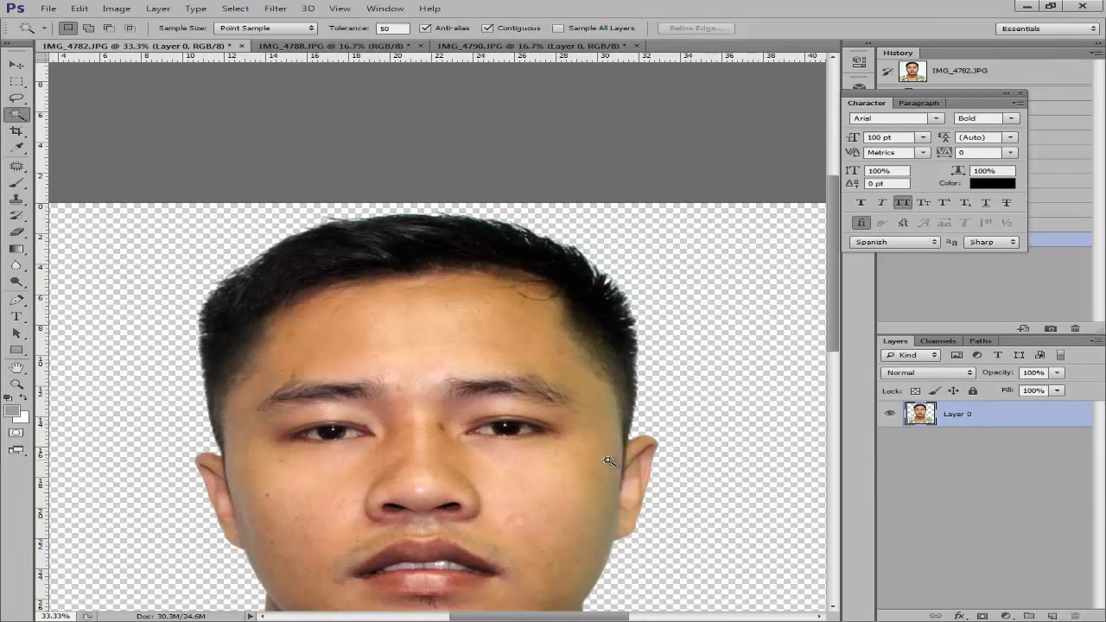
# Step back before the deletion, retry deleting at Tolerance 100, then undo it again.
pyautogui.hotkey('ctrl', 'alt', 'z')
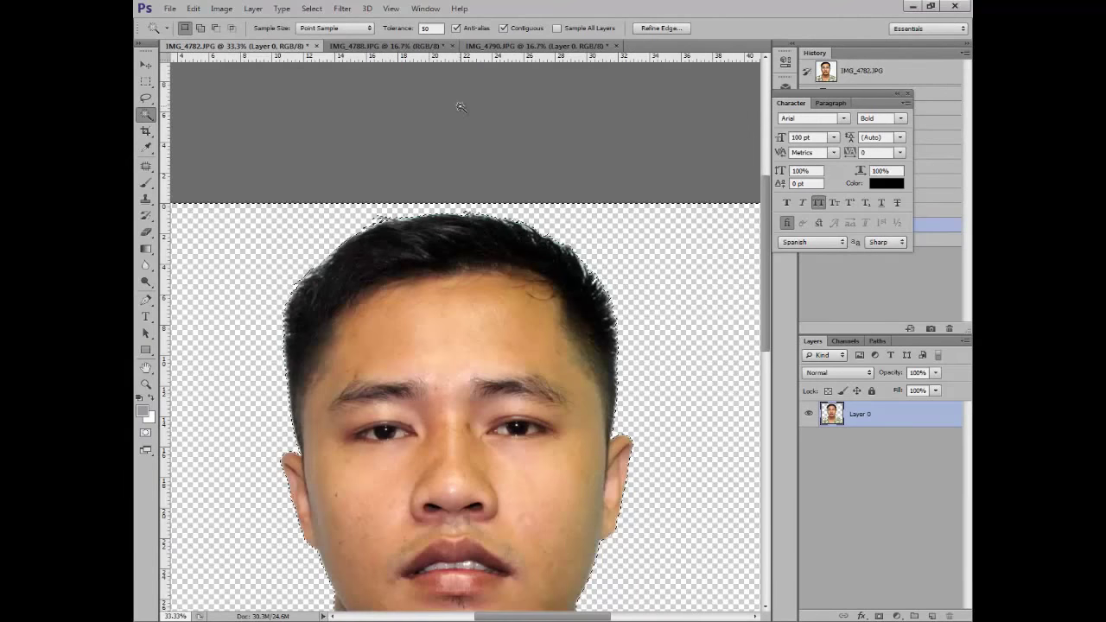
pyautogui.hotkey('ctrl', 'alt', 'z')
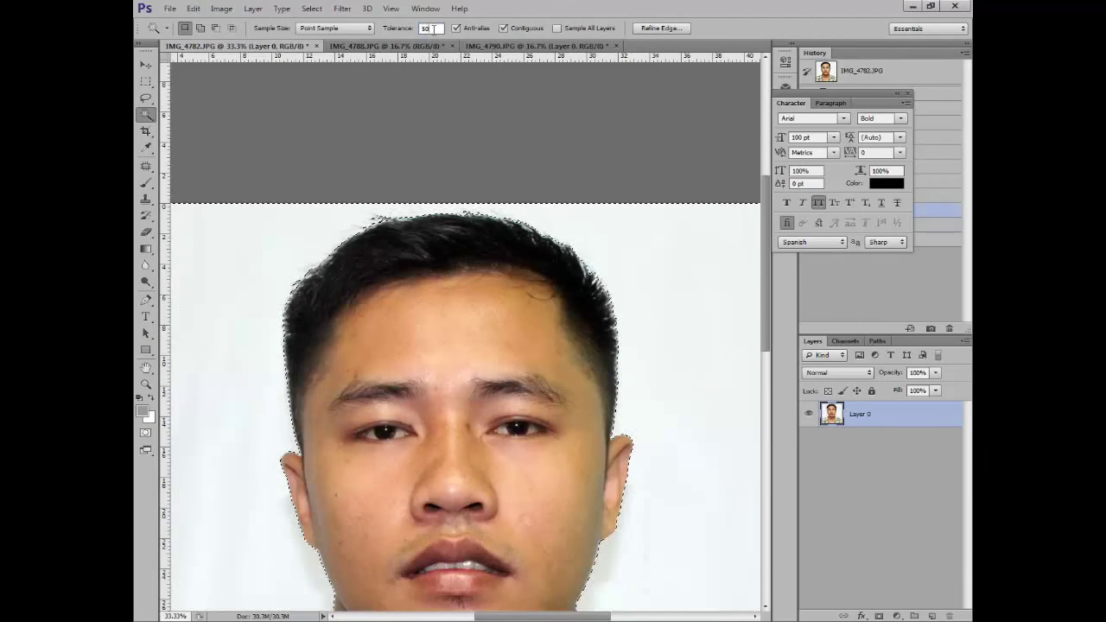
pyautogui.write('100')
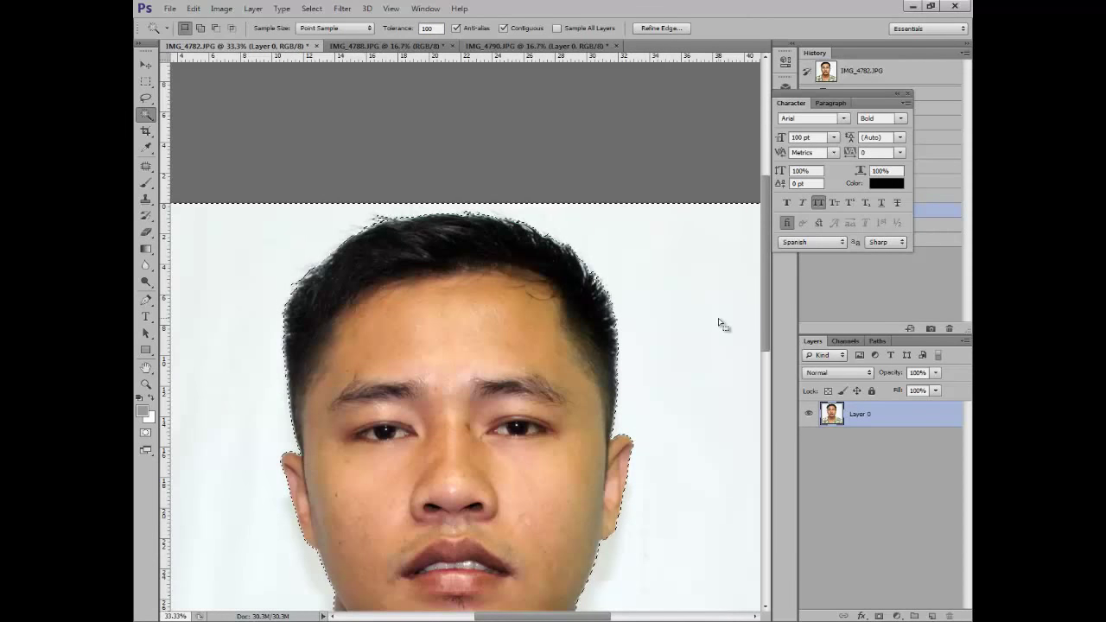
pyautogui.press('Delete')
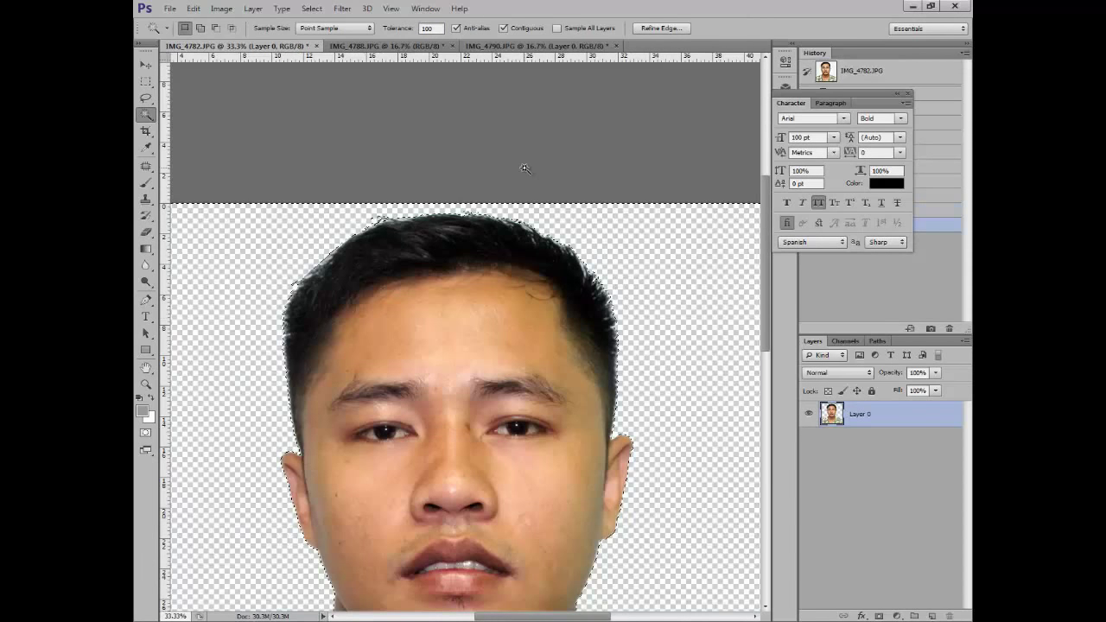
pyautogui.hotkey('ctrl', 'd')
pyautogui.hotkey('ctrl', 'alt', 'z')
pyautogui.hotkey('ctrl', 'alt', 'z')
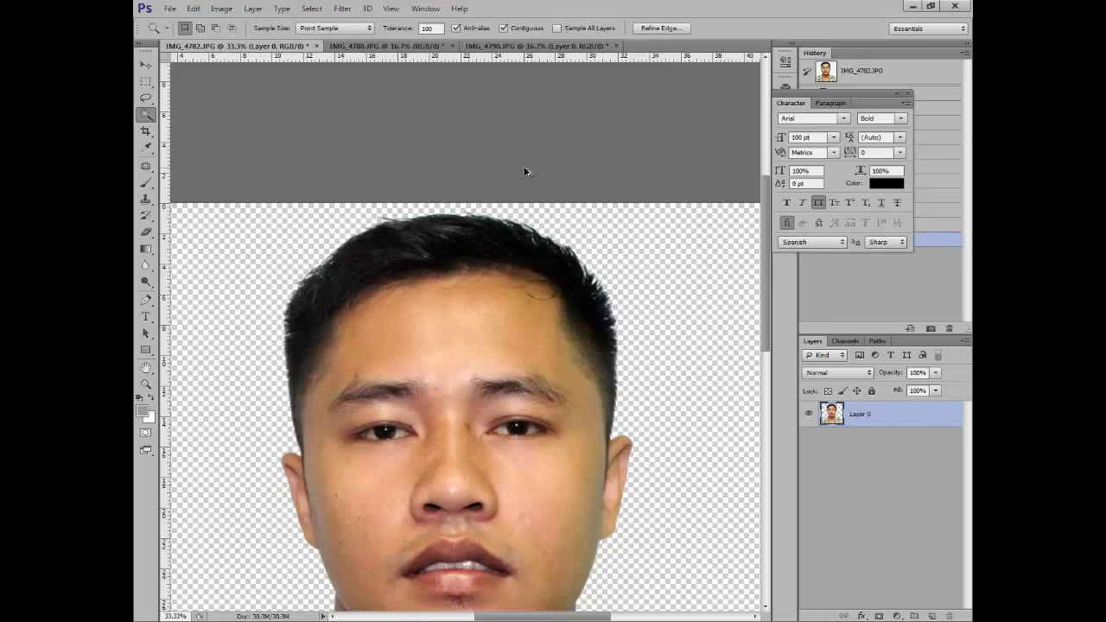
pyautogui.hotkey('ctrl', 'alt', 'z')
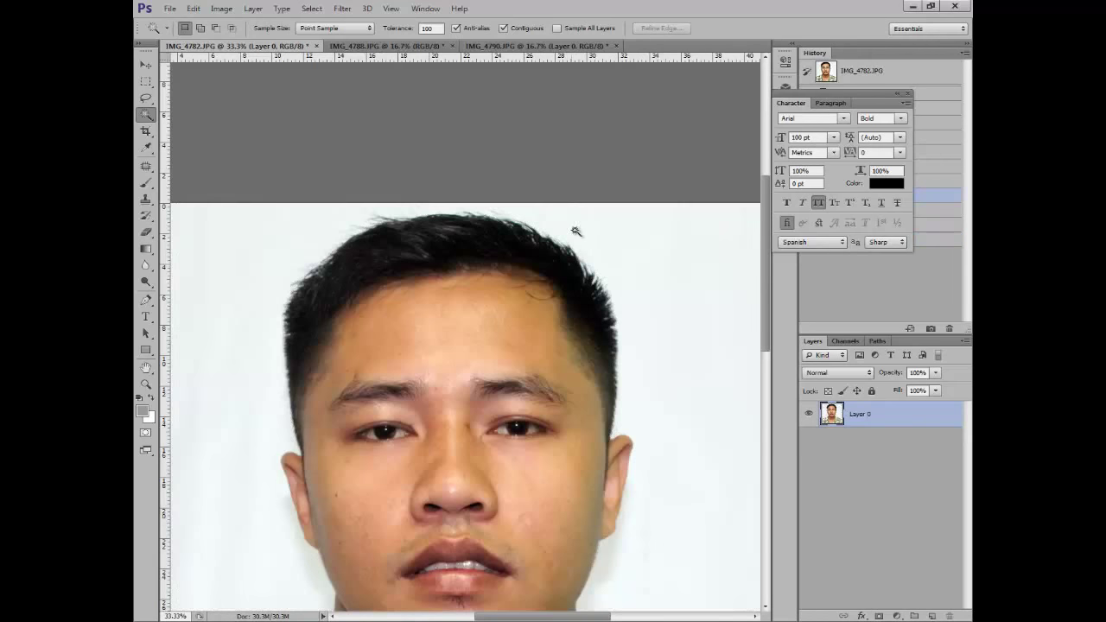
# Select the white background around the head, delete it, deselect, and zoom to check.
pyautogui.click(645, 262)
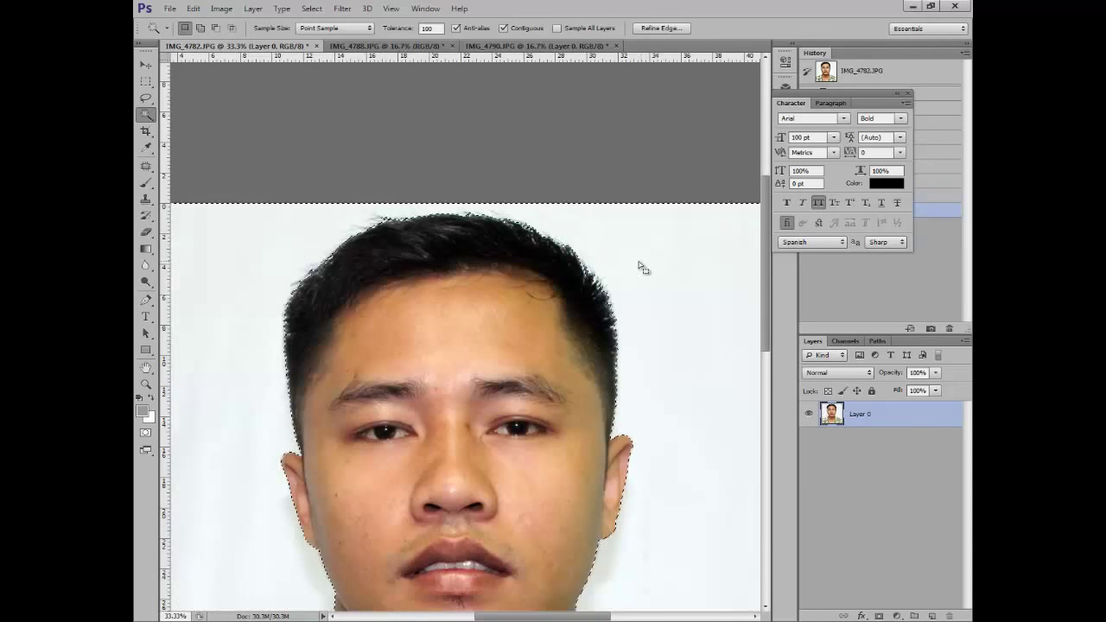
pyautogui.press('Delete')
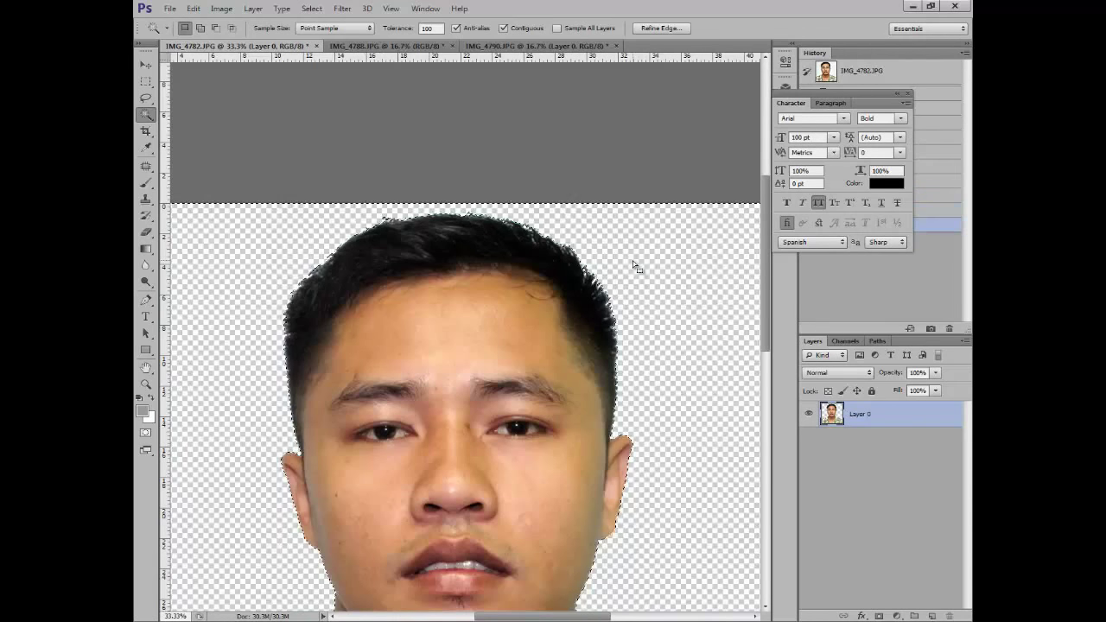
pyautogui.hotkey('ctrl', 'd')
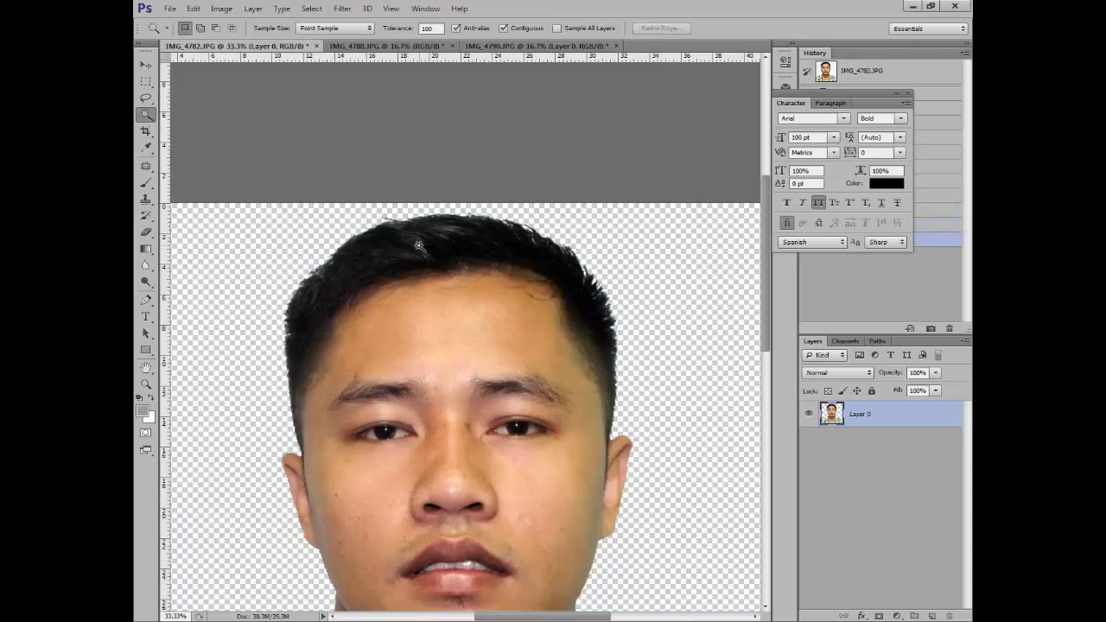
pyautogui.hotkey('ctrl', '-')
pyautogui.hotkey('ctrl', '-')
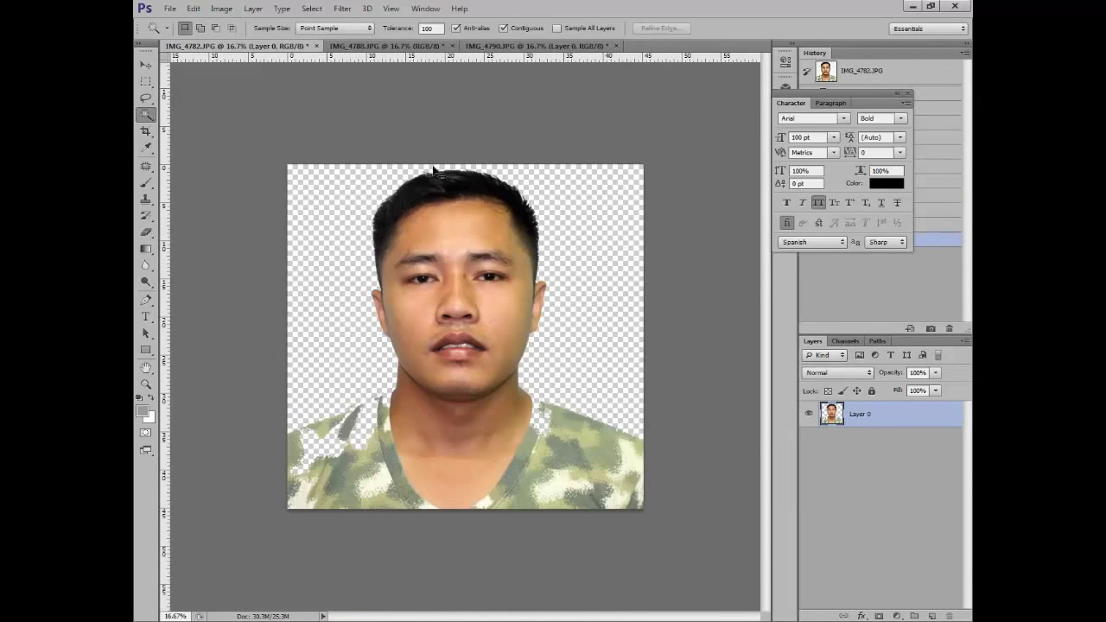
pyautogui.hotkey('ctrl', '+')
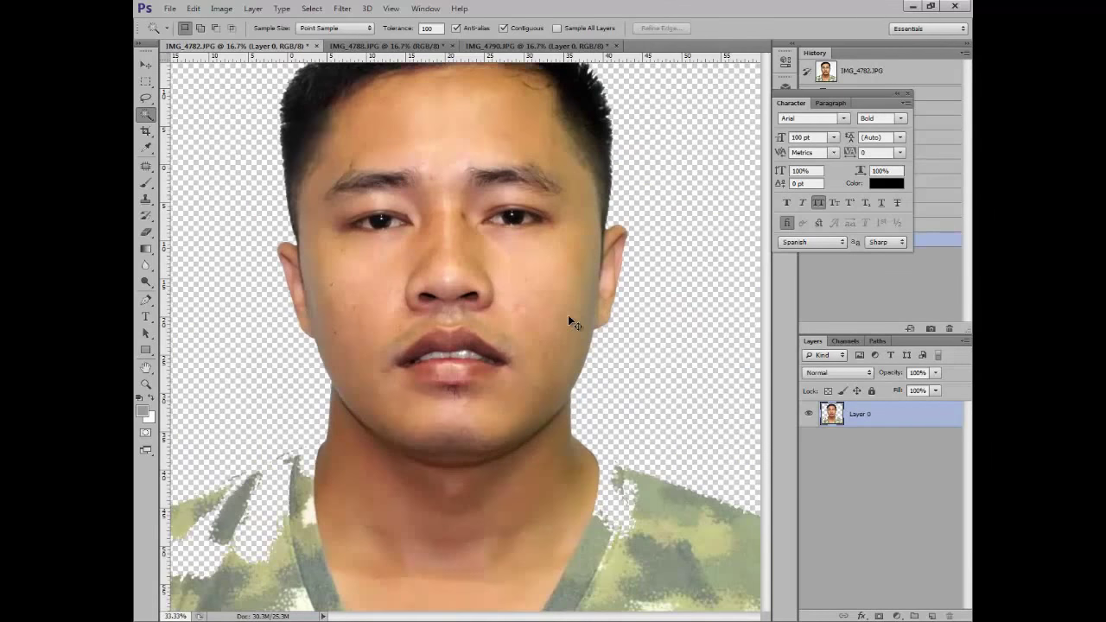
pyautogui.hotkey('ctrl', '-')
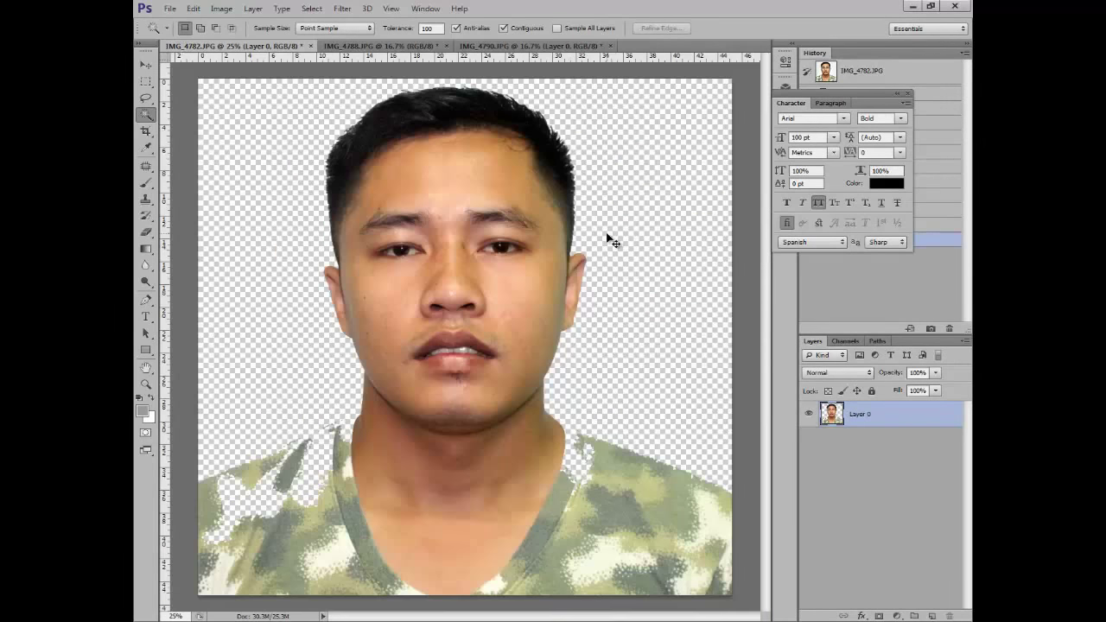
pyautogui.hotkey('ctrl', '-')
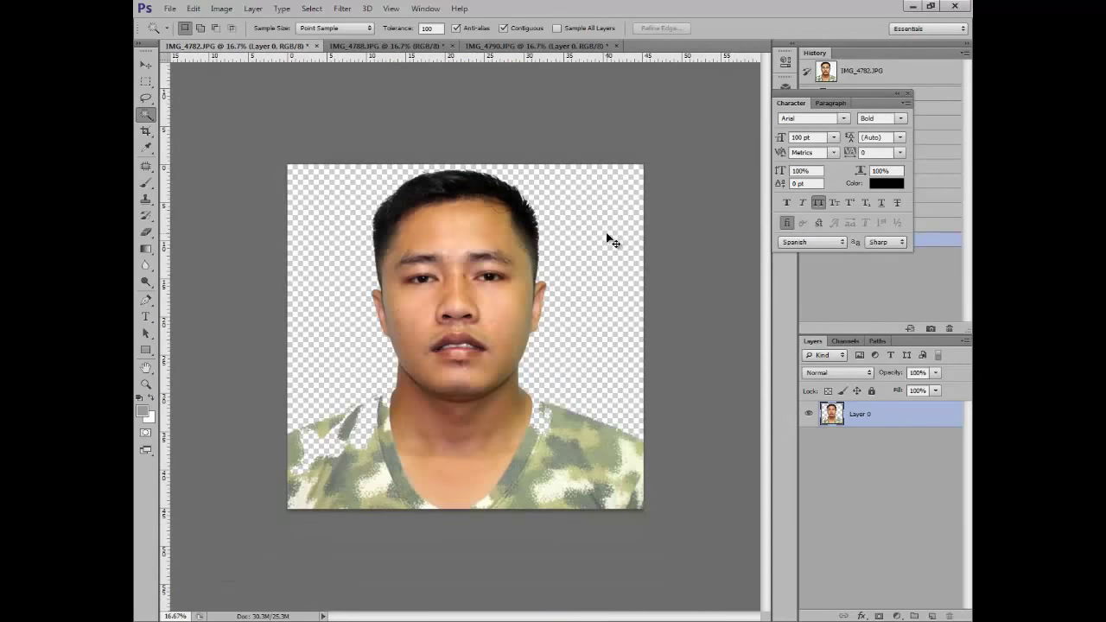
pyautogui.hotkey('ctrl', '+')
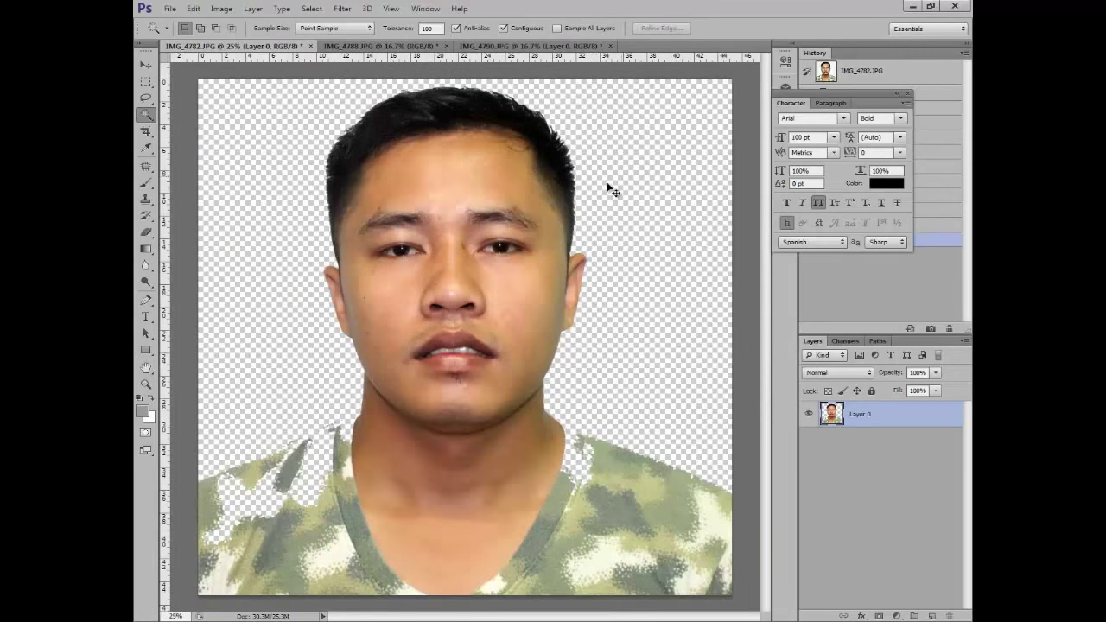
pyautogui.hotkey('ctrl', '-')
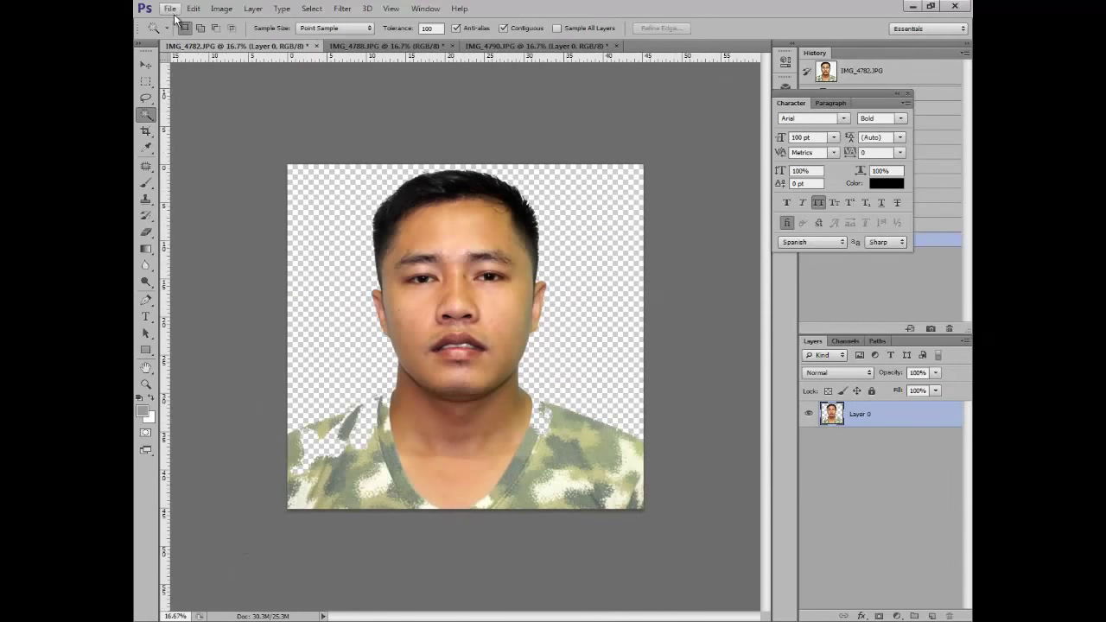
# Browse to the formal cloth template folder on New Volume (E:), dismissing a wrong-file error.
pyautogui.click(170, 9)
pyautogui.click(171, 33)
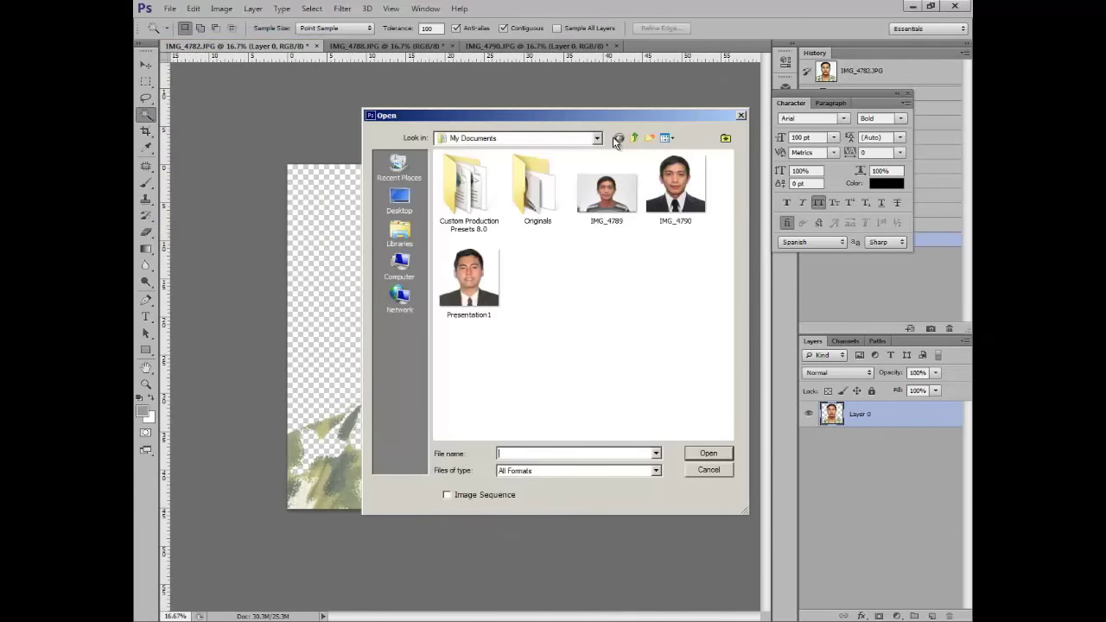
pyautogui.click(397, 263)
pyautogui.doubleClick(639, 183)
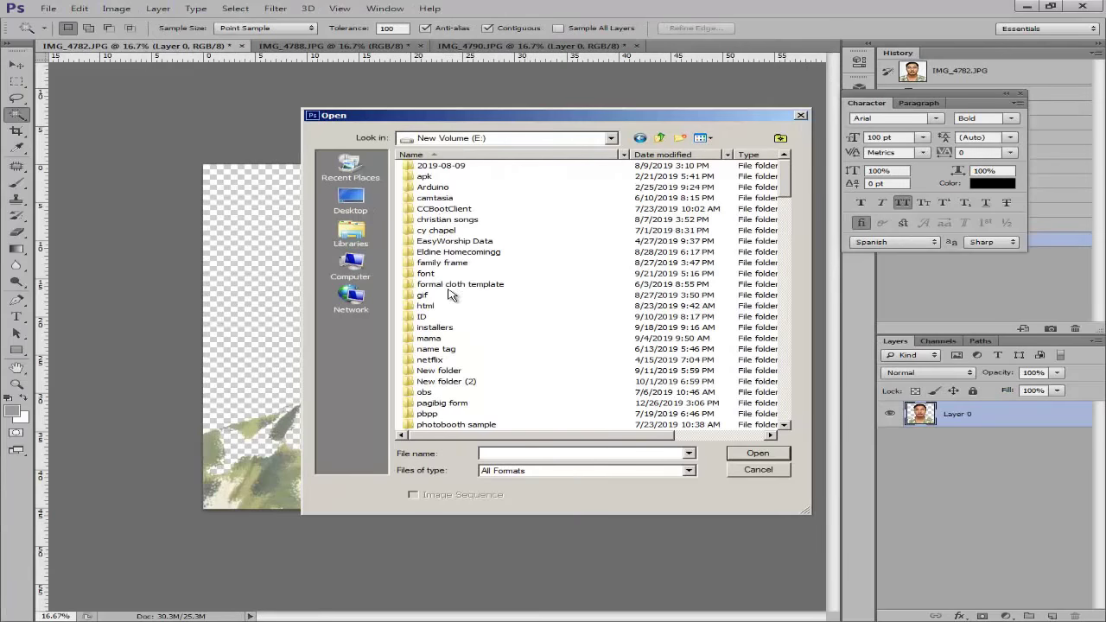
pyautogui.doubleClick(448, 287)
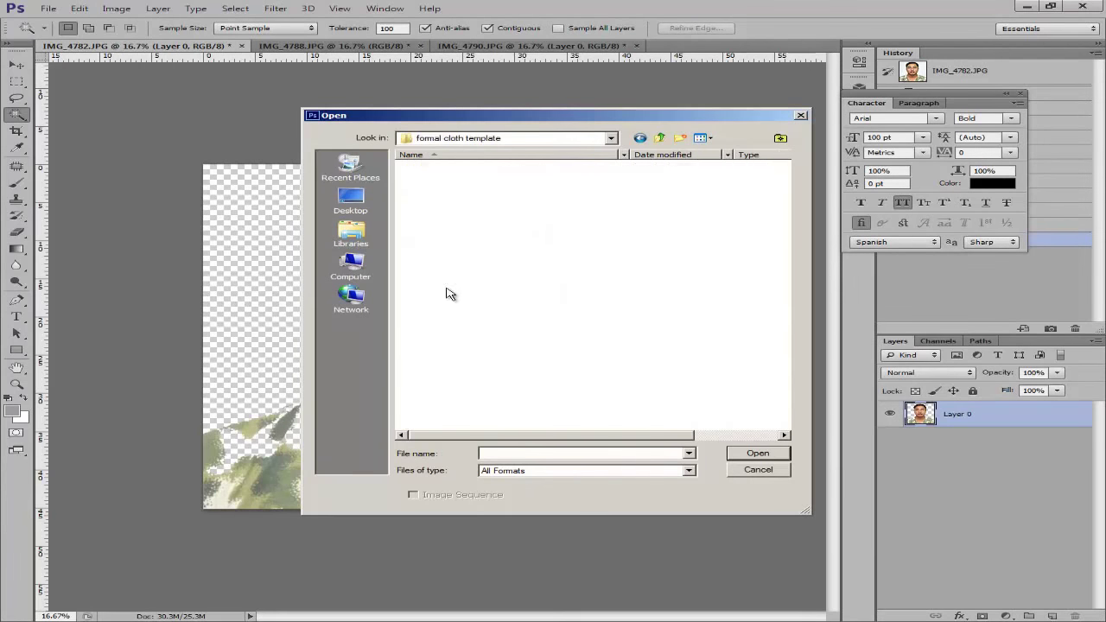
pyautogui.doubleClick(448, 187)
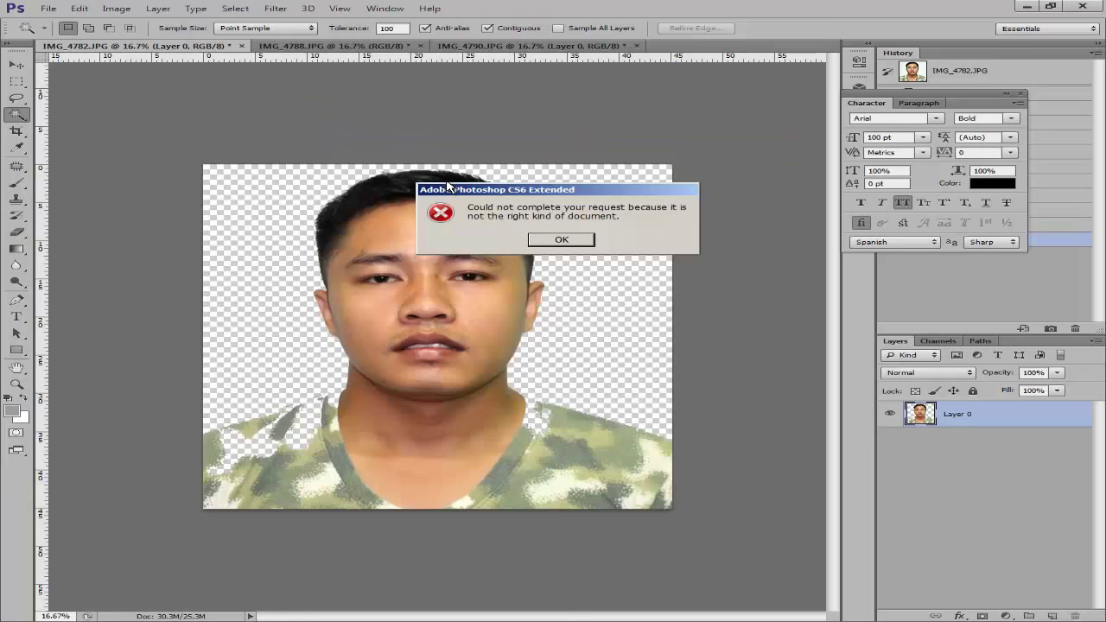
pyautogui.click(540, 245)
# Open suit template 1.psd from the male templates folder.
pyautogui.click(48, 8)
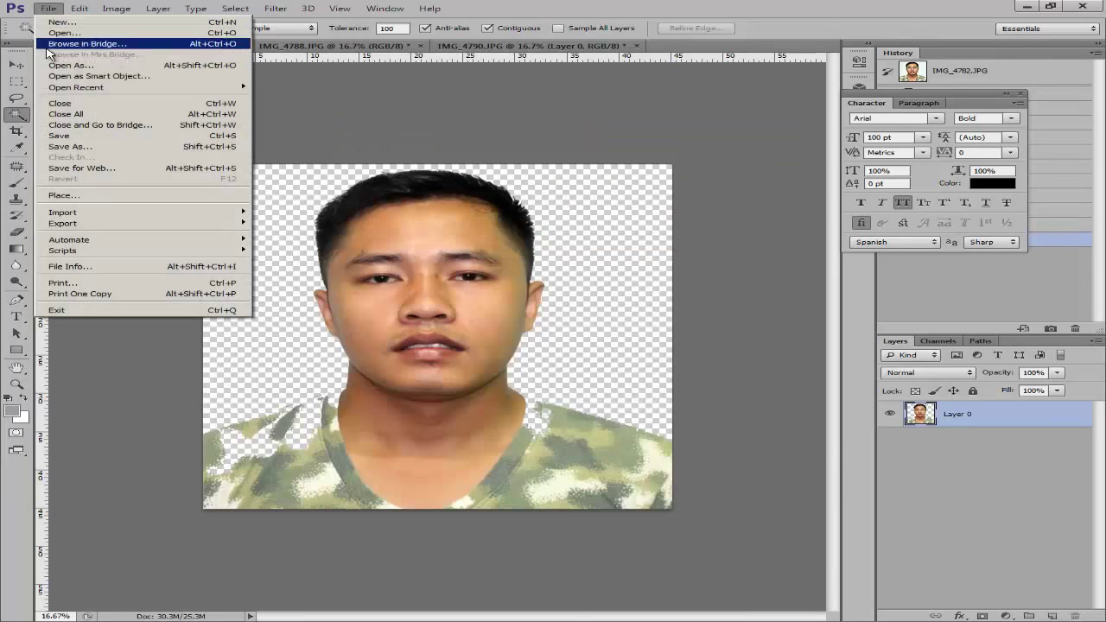
pyautogui.click(62, 32)
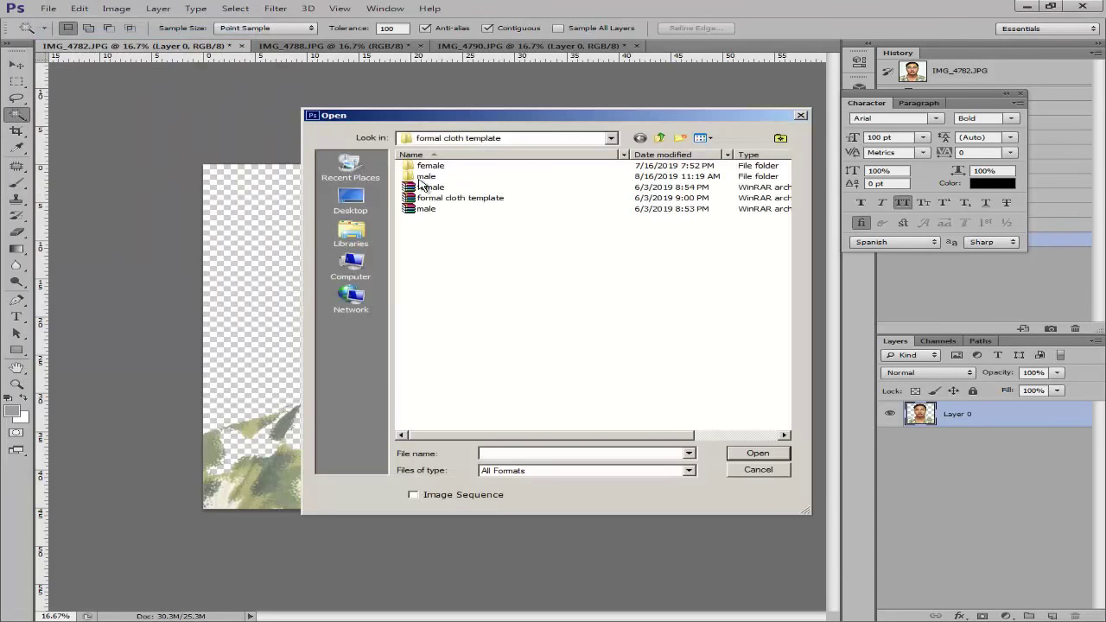
pyautogui.doubleClick(422, 177)
pyautogui.click(636, 199)
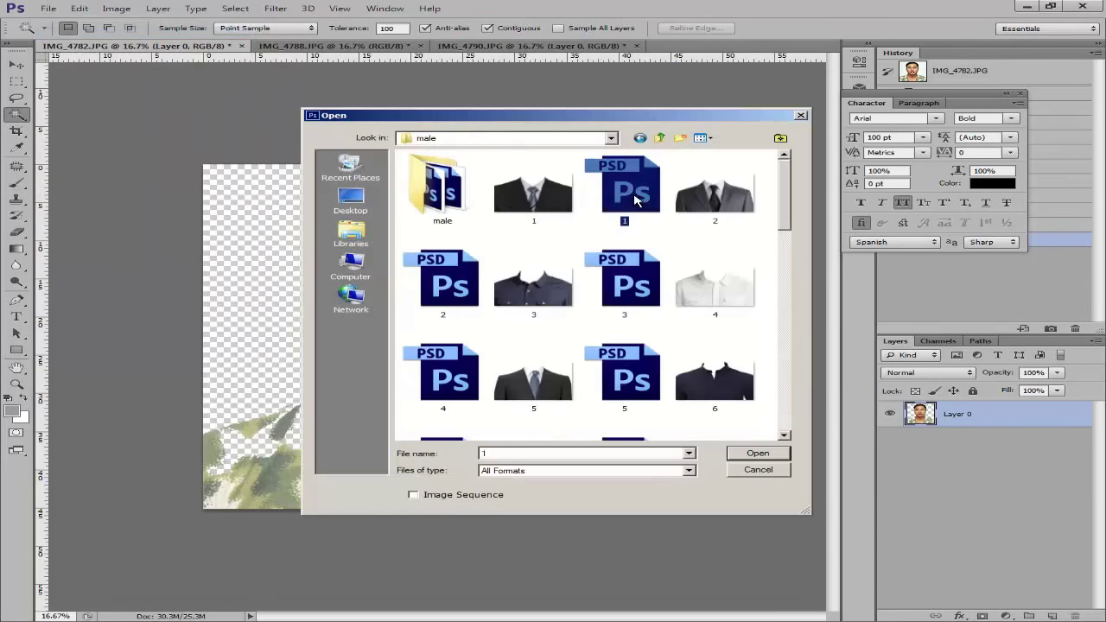
pyautogui.doubleClick(636, 198)
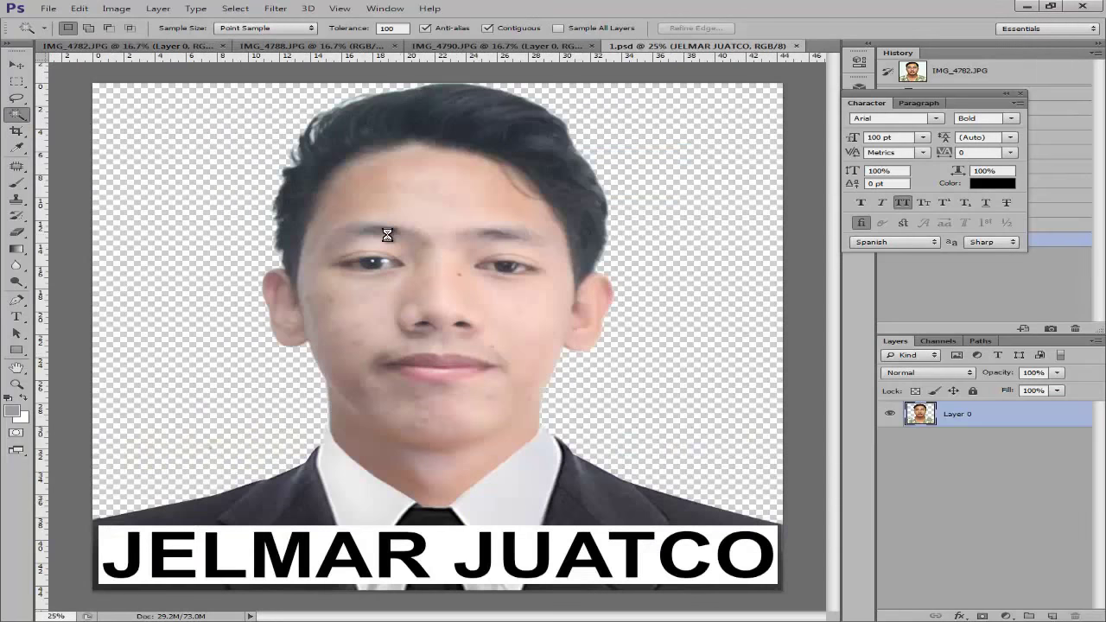
# Drag the suit layer from template 1 onto the IMG_4782 portrait beneath the face.
pyautogui.press('v')
pyautogui.click(341, 474)
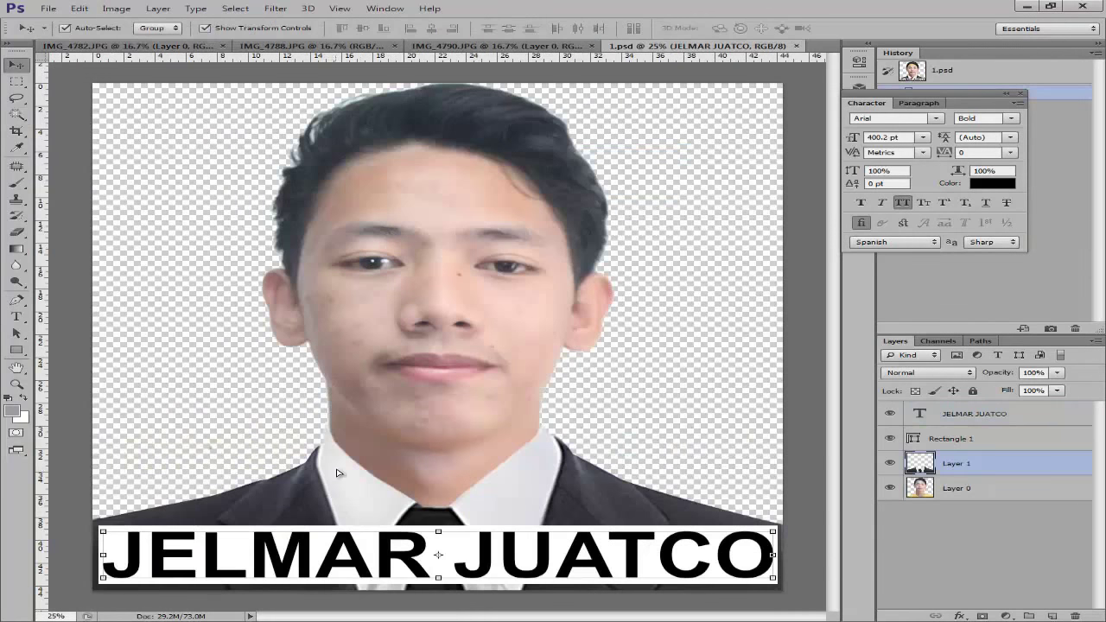
pyautogui.moveTo(342, 475); pyautogui.dragTo(321, 423)
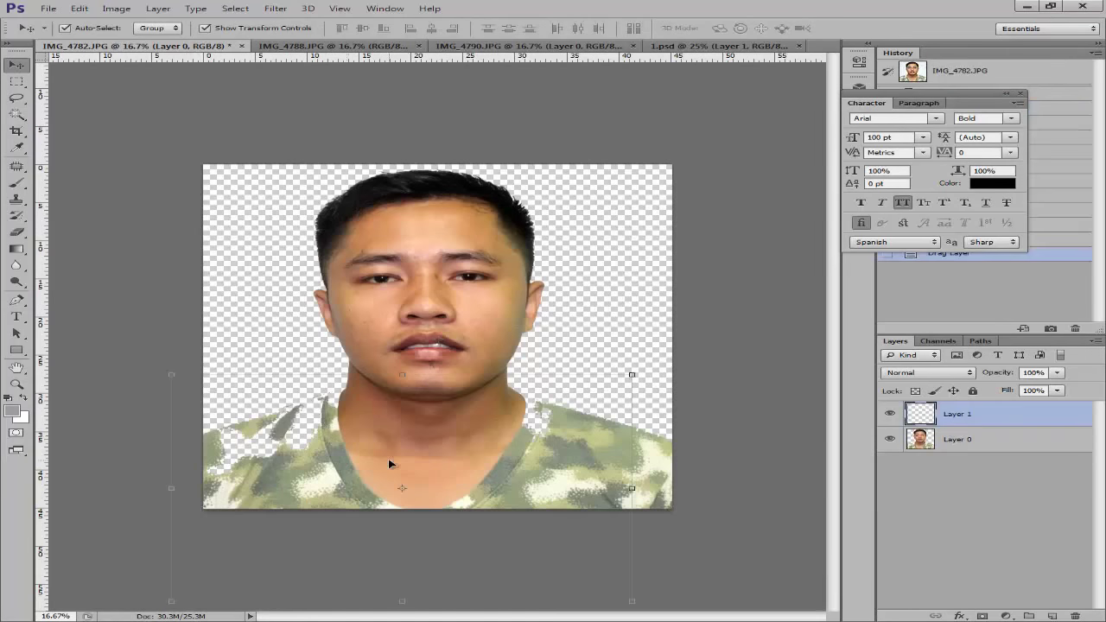
pyautogui.moveTo(388, 458); pyautogui.dragTo(342, 477)
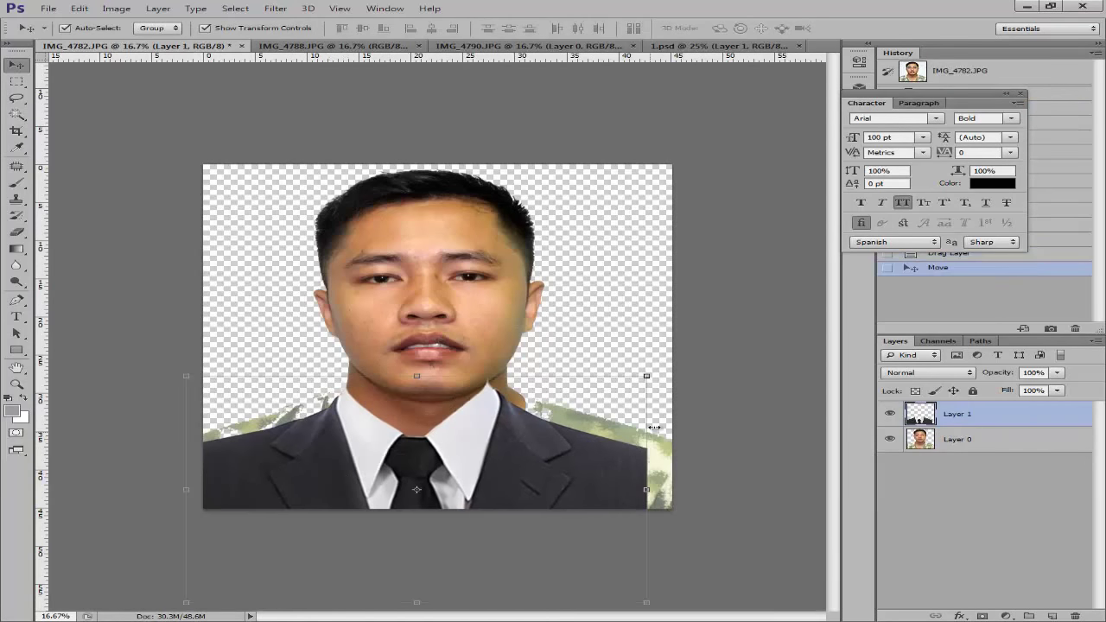
# Scale the suit to about 96% and nudge it into place under the chin.
pyautogui.moveTo(648, 376); pyautogui.dragTo(724, 338)
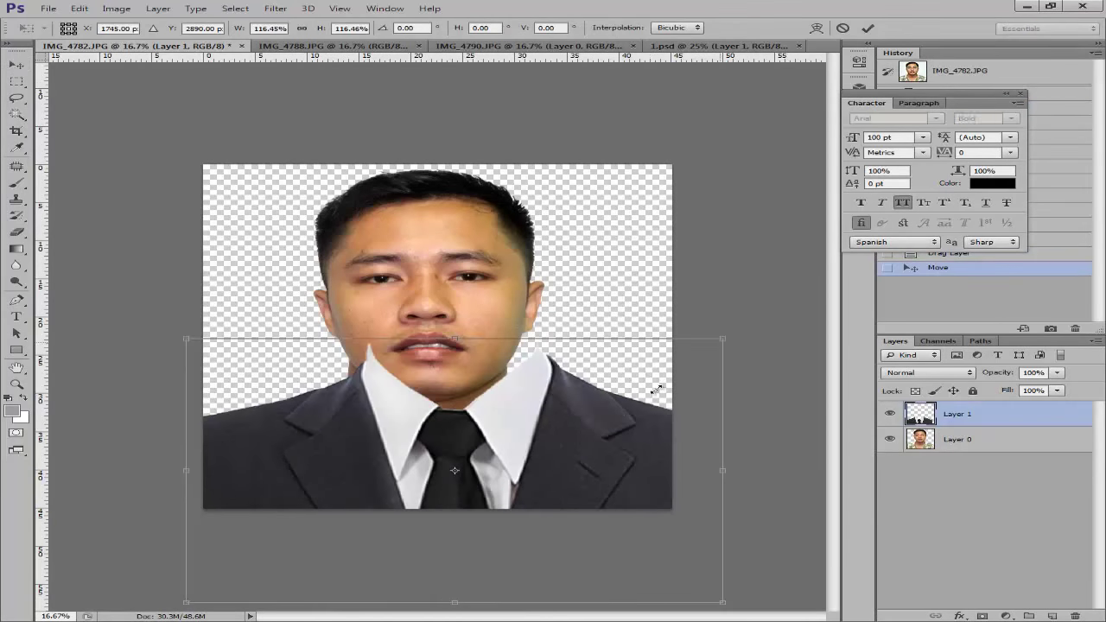
pyautogui.press('Return')
pyautogui.moveTo(557, 452)
pyautogui.mouseDown()
pyautogui.moveTo(536, 471)
pyautogui.moveTo(543, 463)
pyautogui.mouseUp()
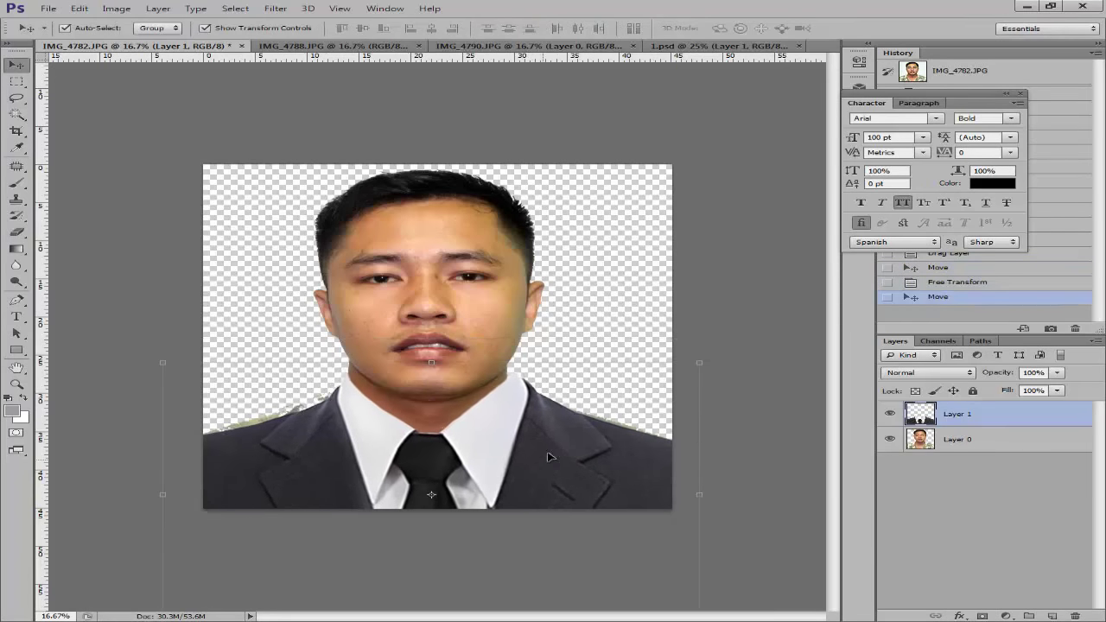
pyautogui.moveTo(691, 367); pyautogui.dragTo(680, 377)
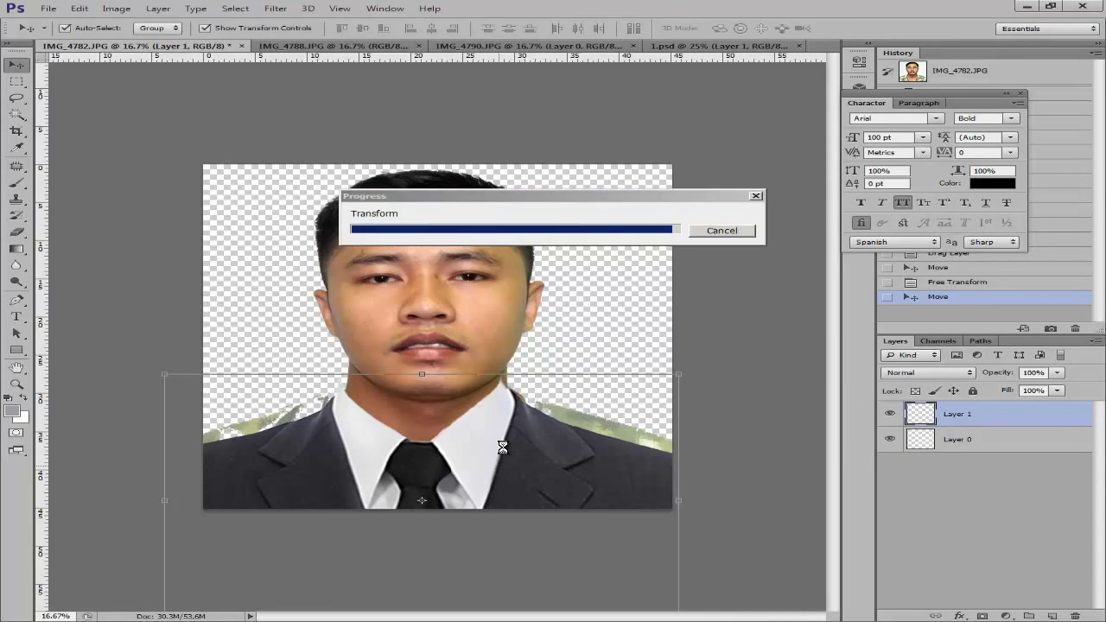
pyautogui.hotkey('shift', 'Right')
pyautogui.hotkey('shift', 'Right')
pyautogui.hotkey('shift', 'Right')
pyautogui.hotkey('shift', 'Right')
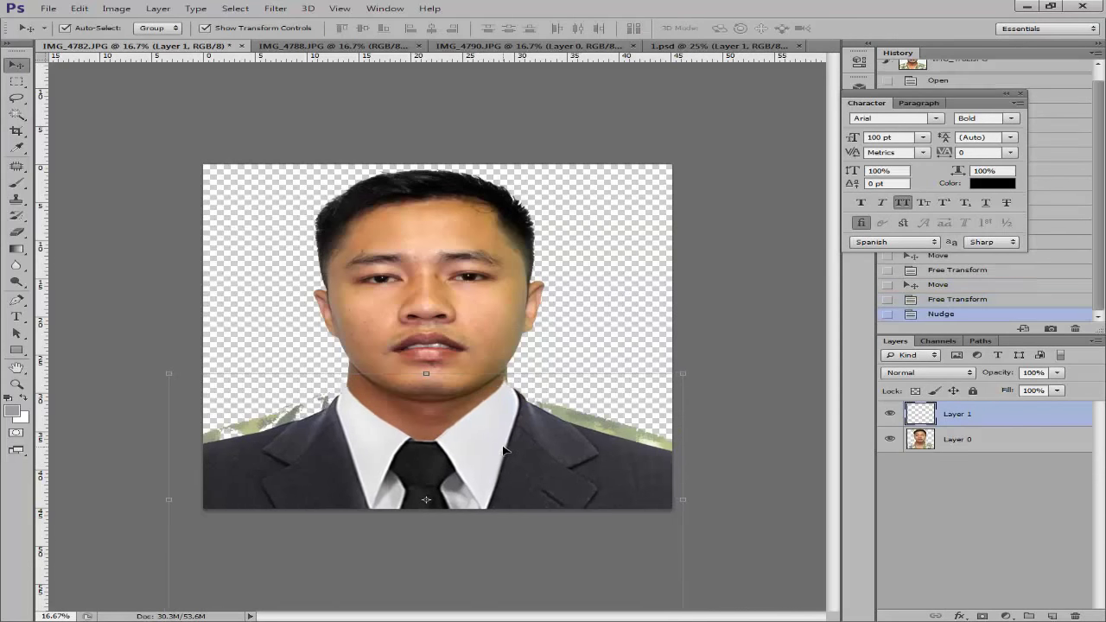
pyautogui.hotkey('shift', 'Up')
pyautogui.hotkey('shift', 'Up')
pyautogui.hotkey('shift', 'Up')
pyautogui.hotkey('shift', 'Up')
pyautogui.hotkey('shift', 'Right')
pyautogui.hotkey('shift', 'Right')
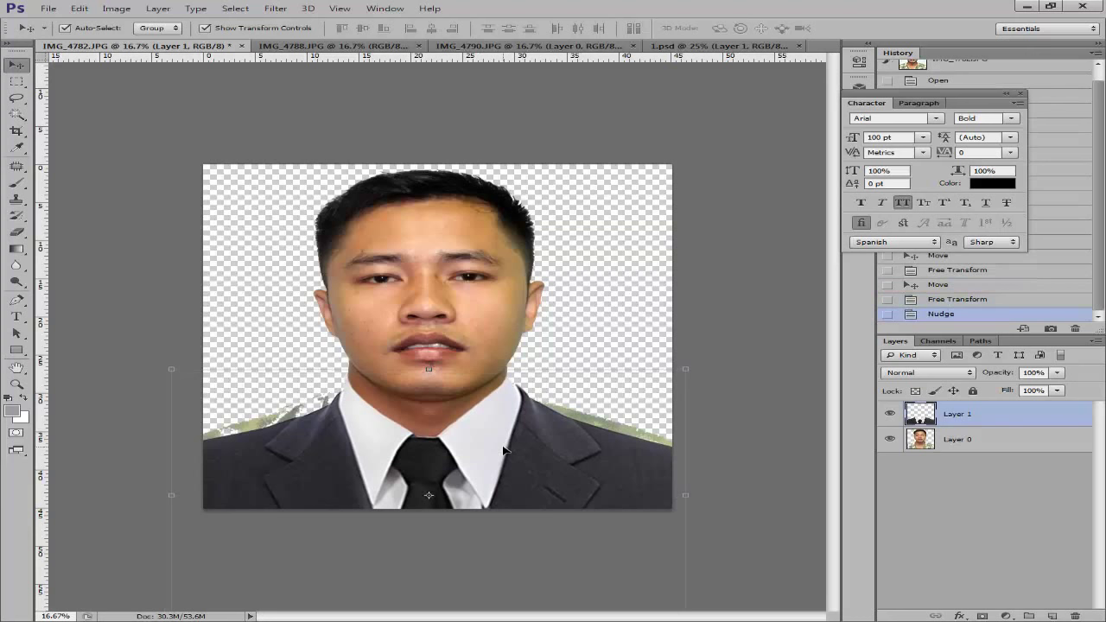
pyautogui.hotkey('shift', 'Up')
pyautogui.hotkey('shift', 'Up')
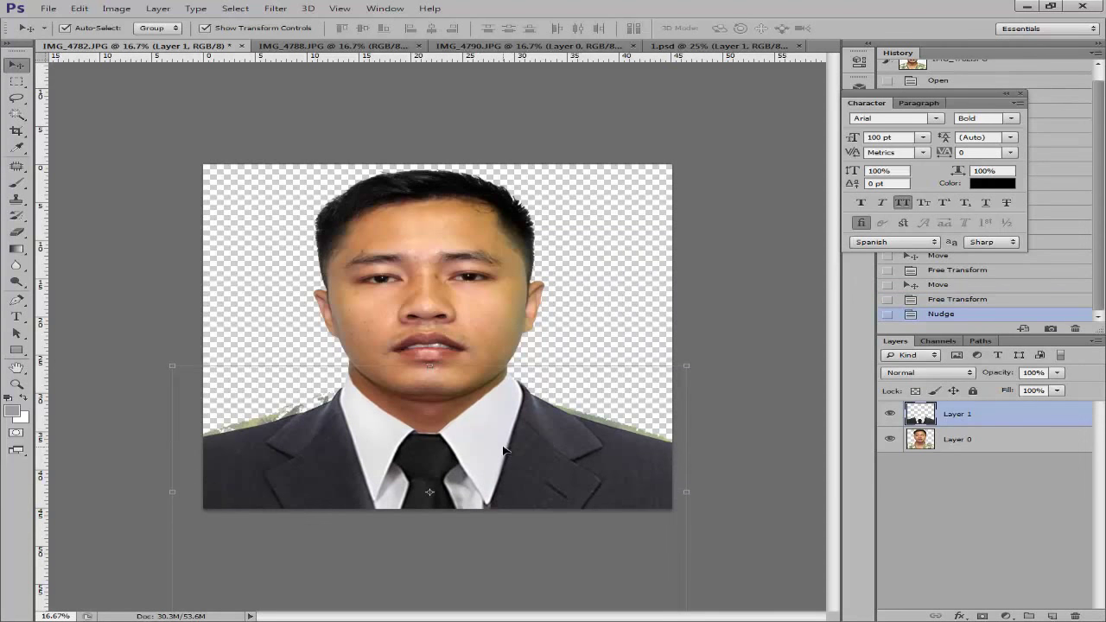
pyautogui.hotkey('shift', 'Down')
pyautogui.hotkey('shift', 'Down')
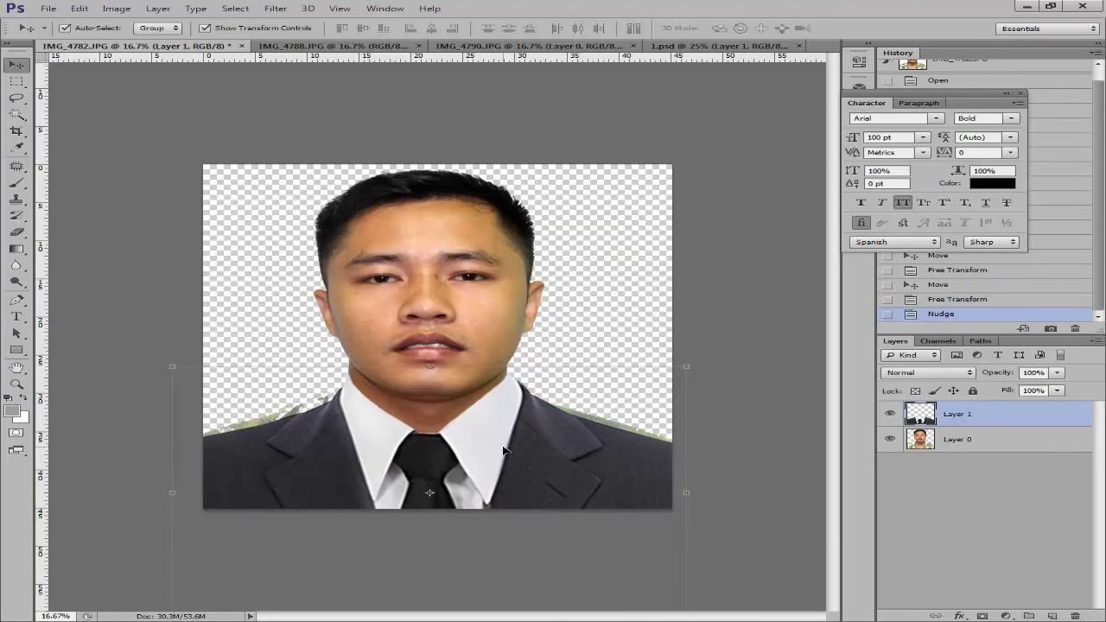
# Select Layer 0 and set the Eraser brush size to 494 px.
pyautogui.click(396, 293)
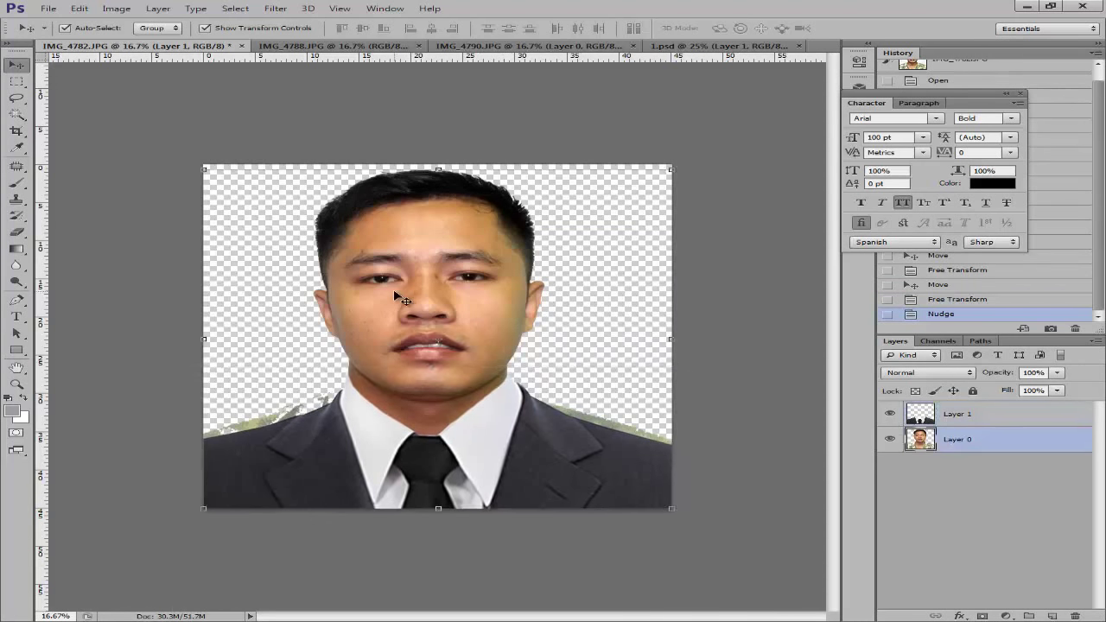
pyautogui.press('e')
pyautogui.rightClick(325, 403)
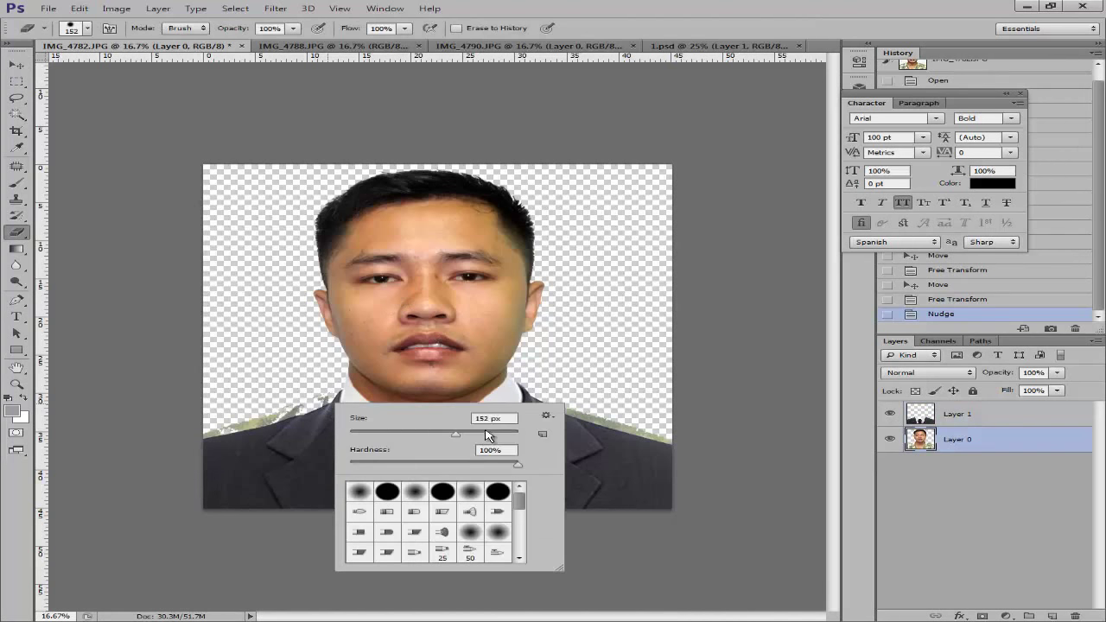
pyautogui.click(486, 434)
pyautogui.click(512, 435)
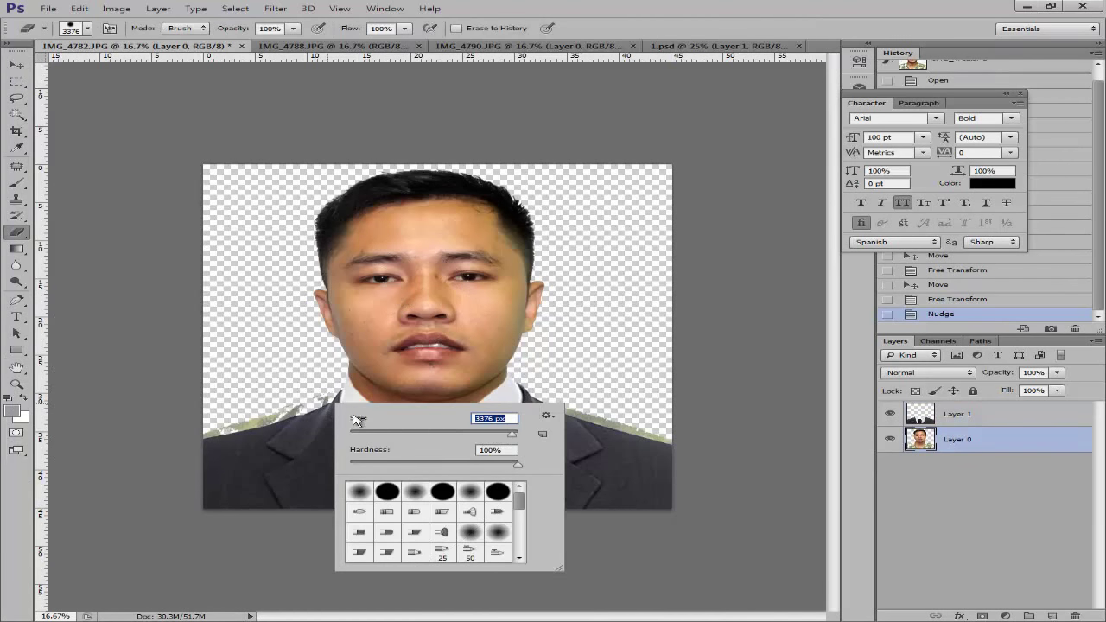
pyautogui.click(493, 433)
# Erase the green fringe along the left and right suit shoulders.
pyautogui.click(286, 395)
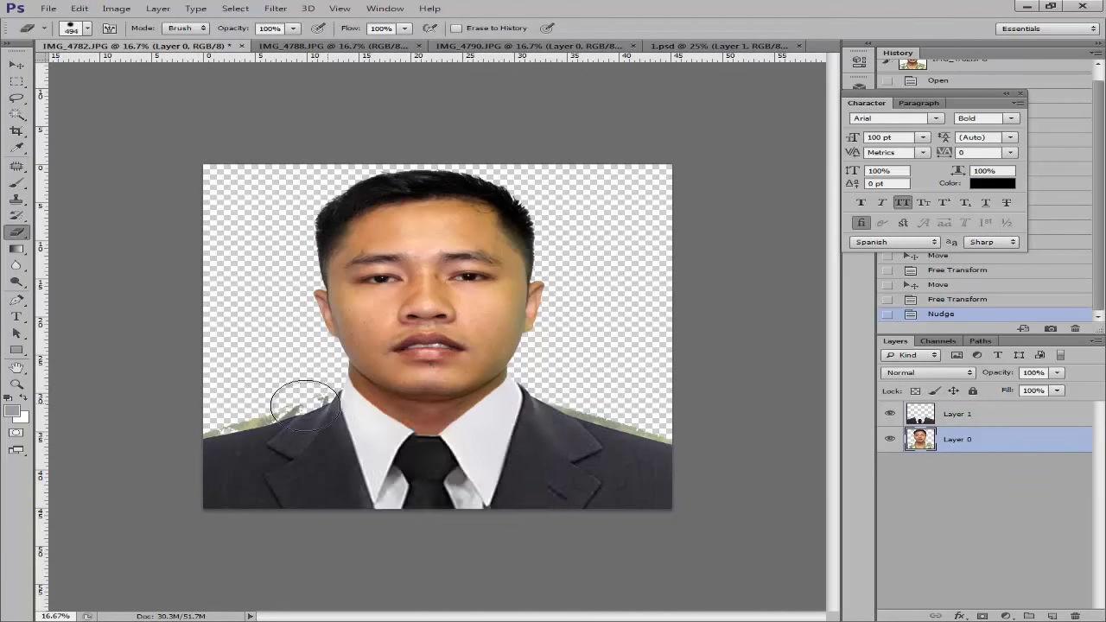
pyautogui.click(309, 395)
pyautogui.click(279, 422)
pyautogui.click(242, 419)
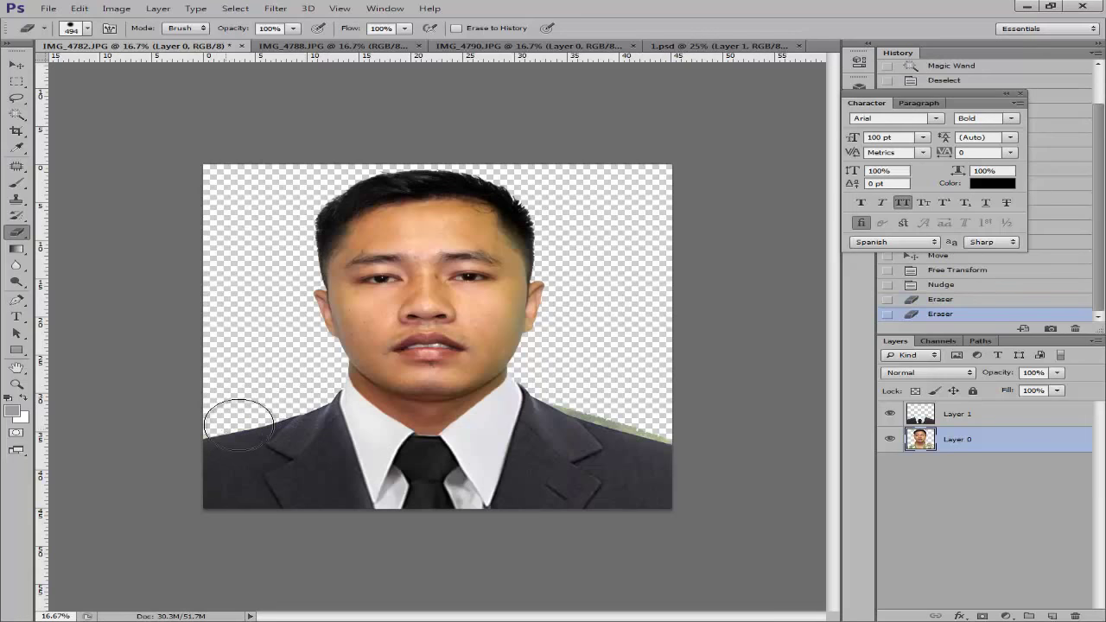
pyautogui.moveTo(514, 411)
pyautogui.mouseDown()
pyautogui.moveTo(562, 397)
pyautogui.moveTo(654, 444)
pyautogui.mouseUp()
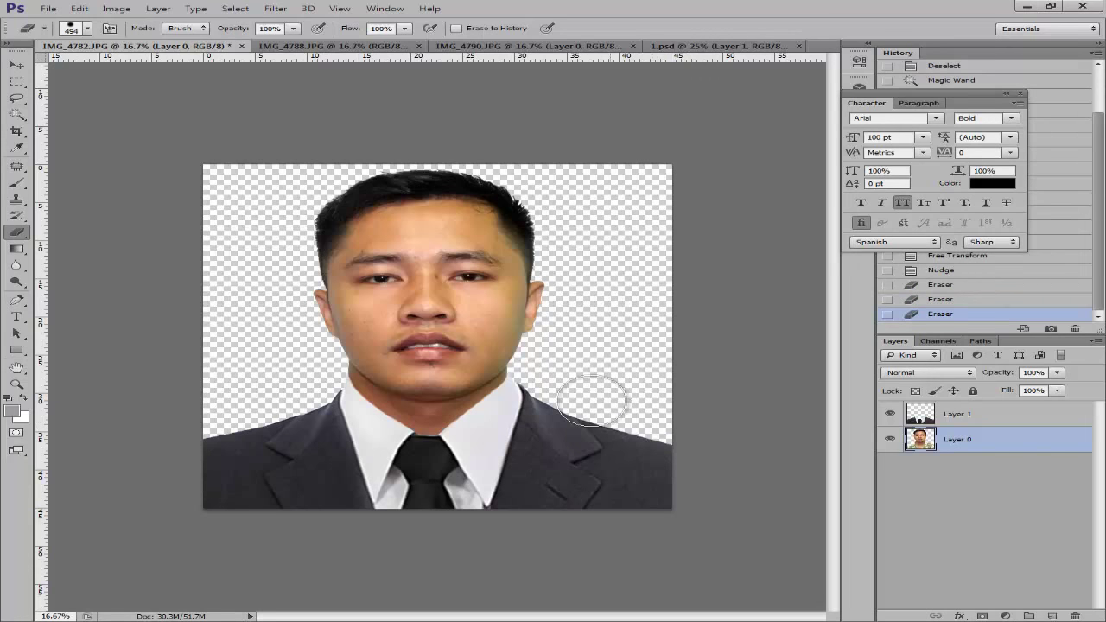
pyautogui.click(656, 195)
# Return to the Move tool, clear the layer selection, and zoom to inspect the cleaned edges.
pyautogui.press('v')
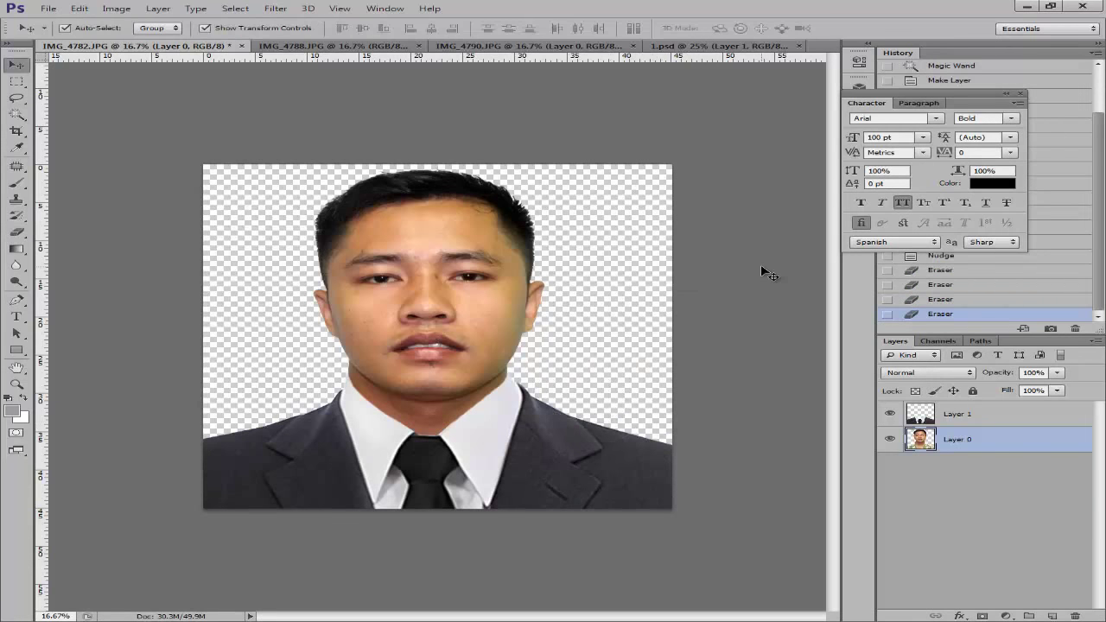
pyautogui.click(761, 267)
pyautogui.hotkey('ctrl', '+')
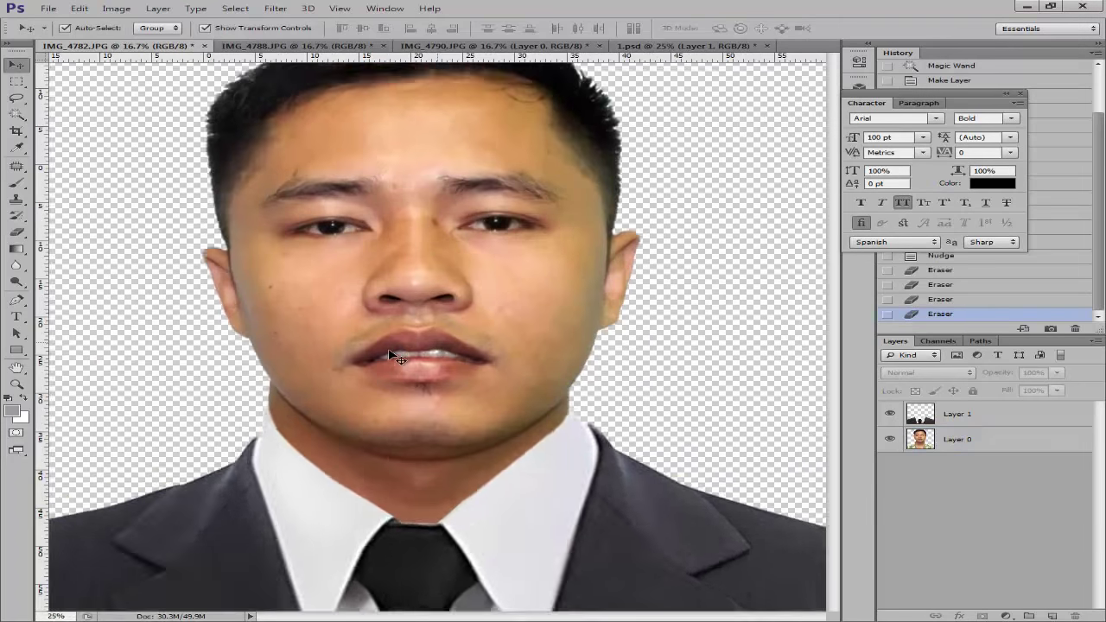
pyautogui.hotkey('ctrl', '-')
pyautogui.hotkey('ctrl', '-')
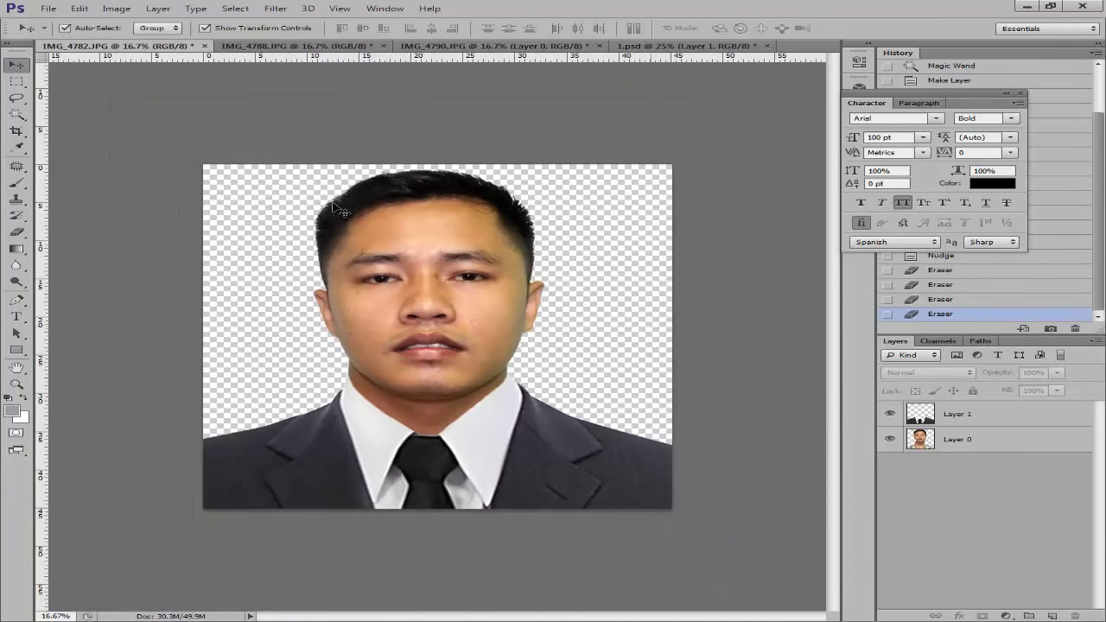
# On IMG_4788, Magic Wand the white background, trying tolerances 80 and 70 before settling on 50.
pyautogui.click(317, 49)
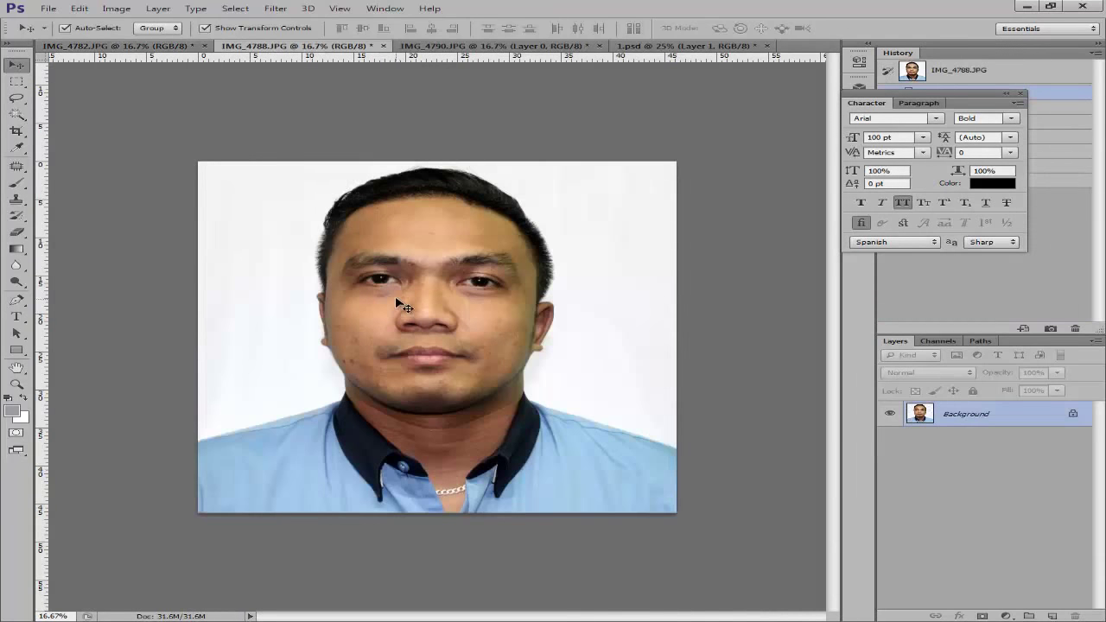
pyautogui.press('w')
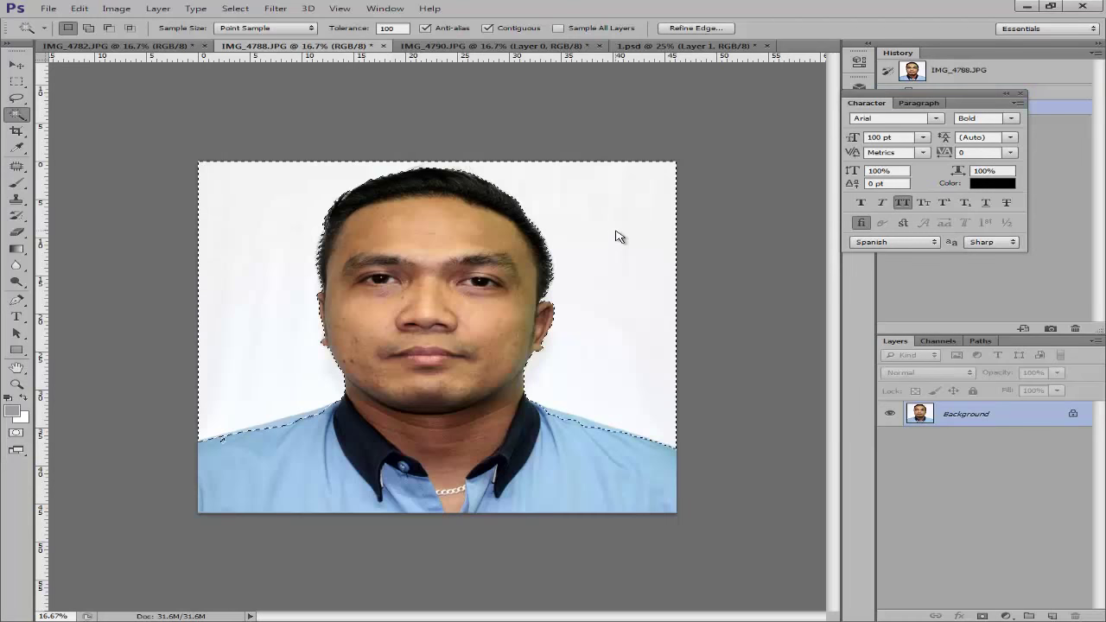
pyautogui.hotkey('ctrl', '+')
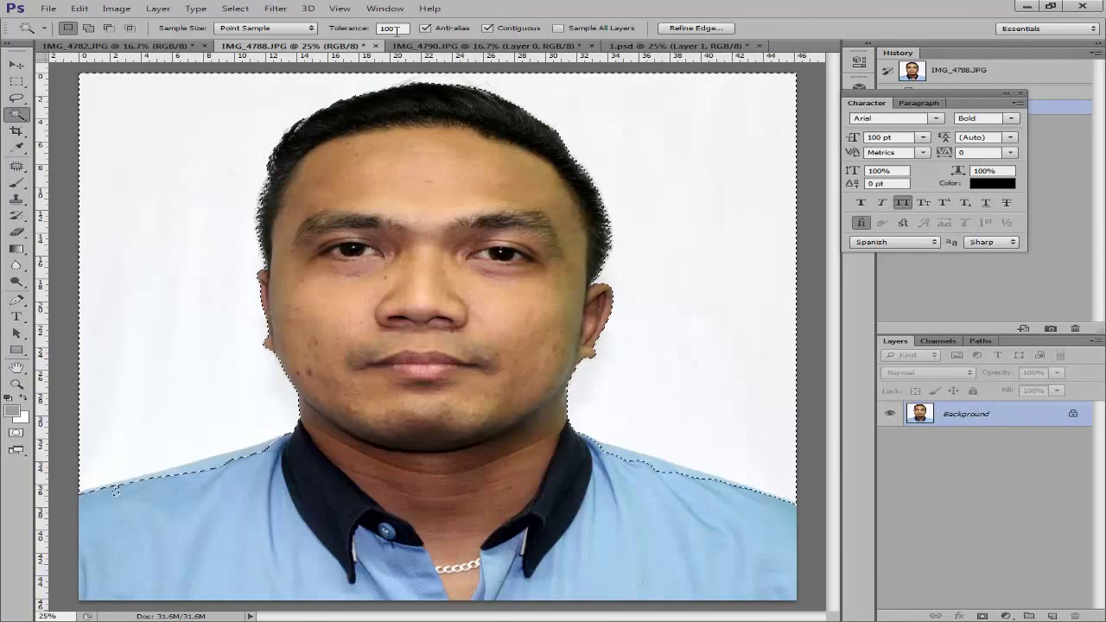
pyautogui.doubleClick(393, 28)
pyautogui.write('80')
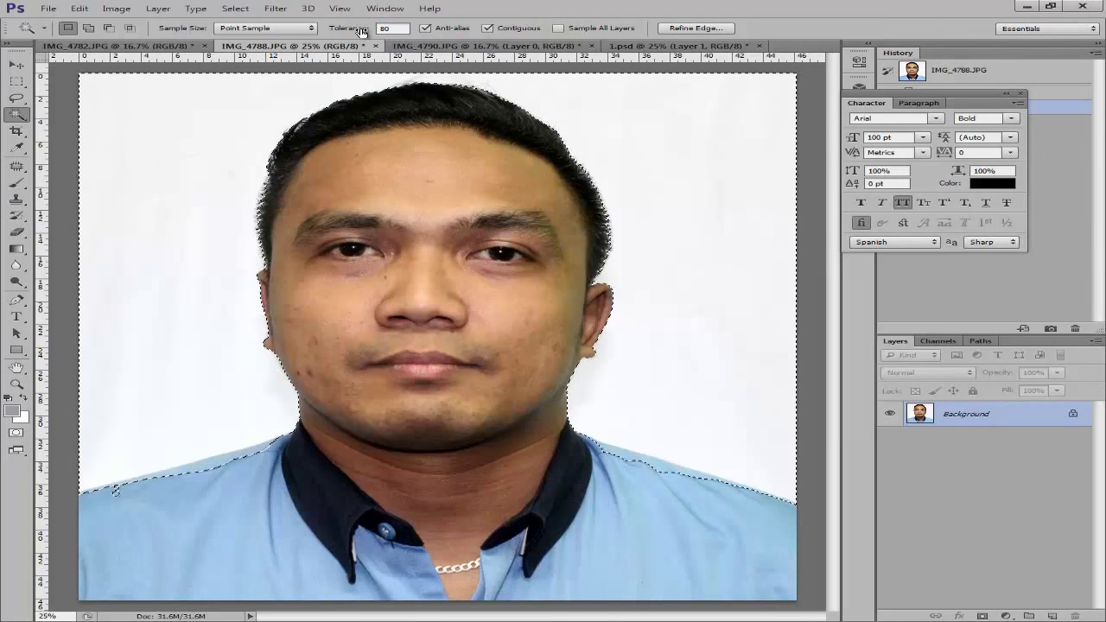
pyautogui.hotkey('ctrl', 'd')
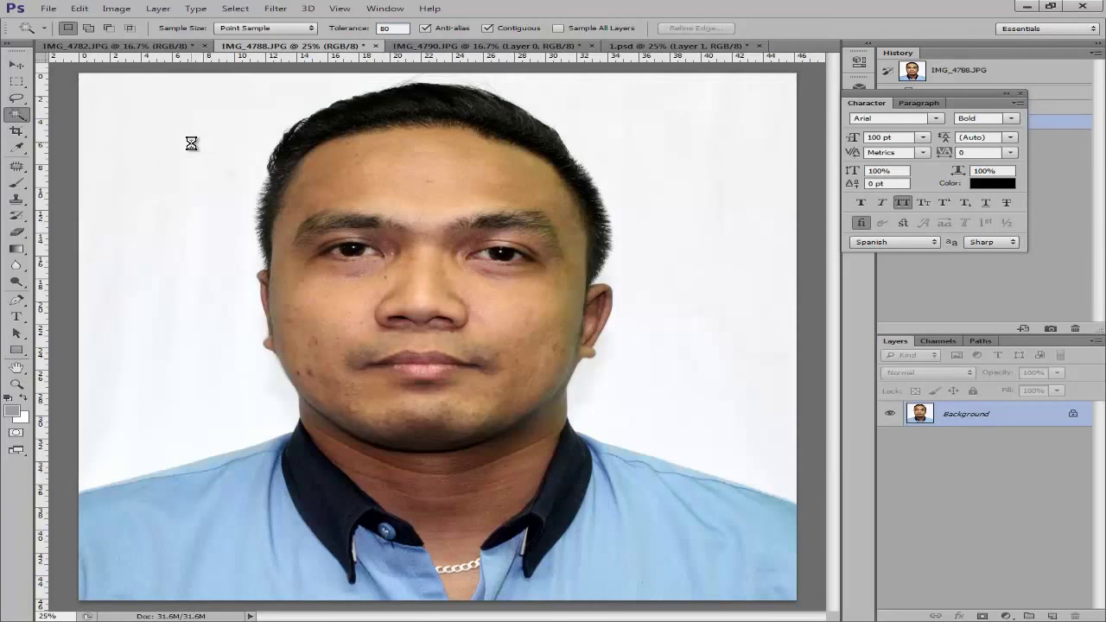
pyautogui.click(191, 144)
pyautogui.hotkey('ctrl', 'd')
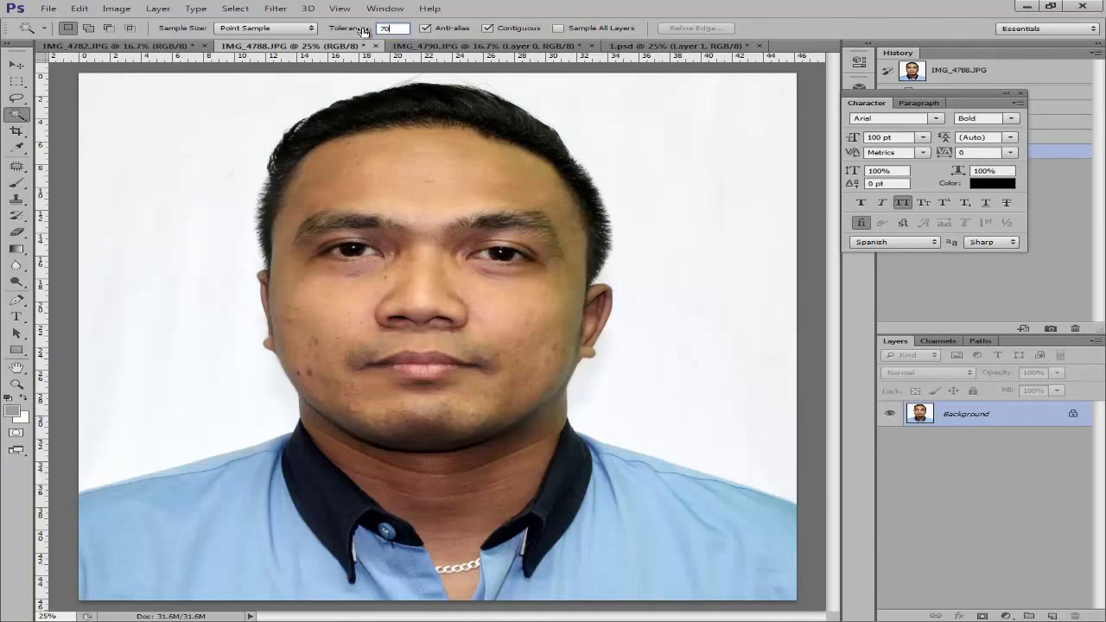
pyautogui.click(222, 127)
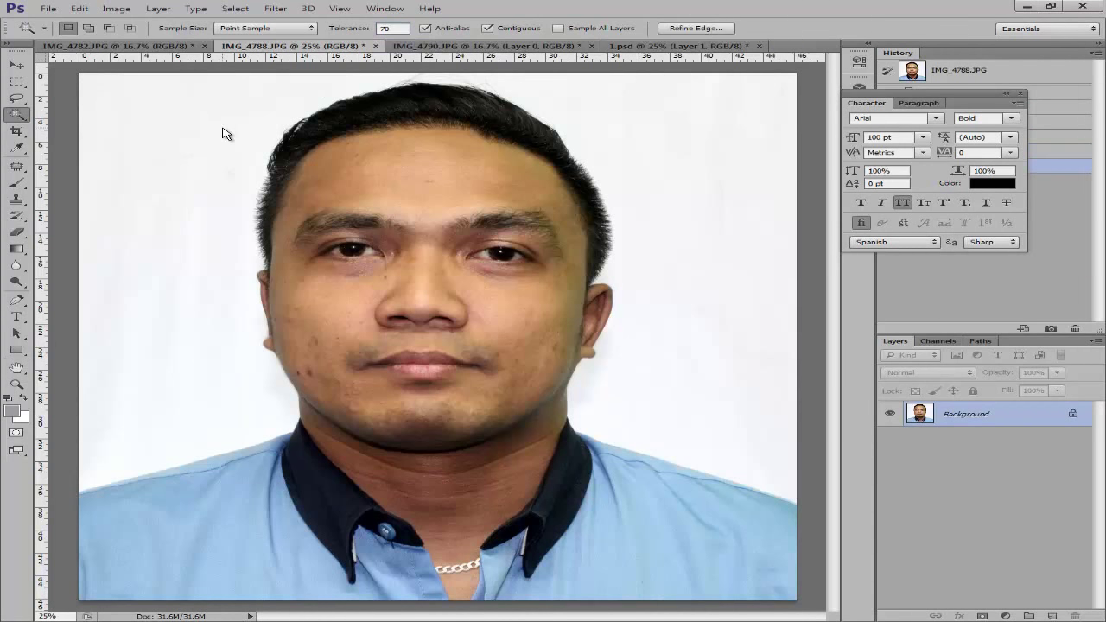
pyautogui.hotkey('ctrl', 'd')
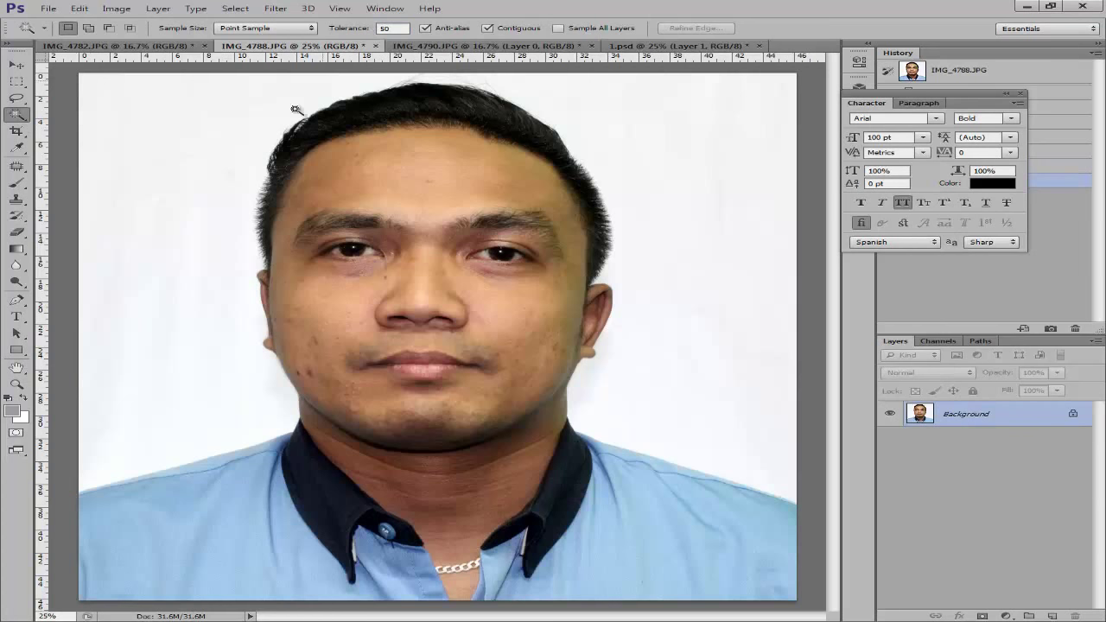
pyautogui.click(200, 156)
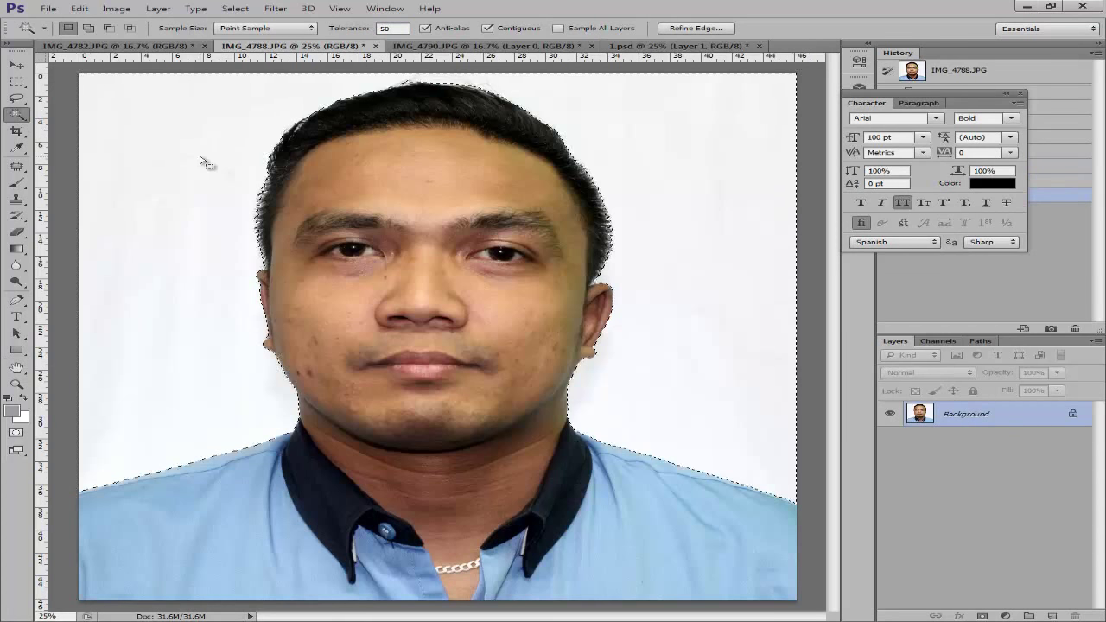
# Convert Background to Layer 0, delete the selected white backdrop, and deselect.
pyautogui.doubleClick(1036, 419)
pyautogui.press('Return')
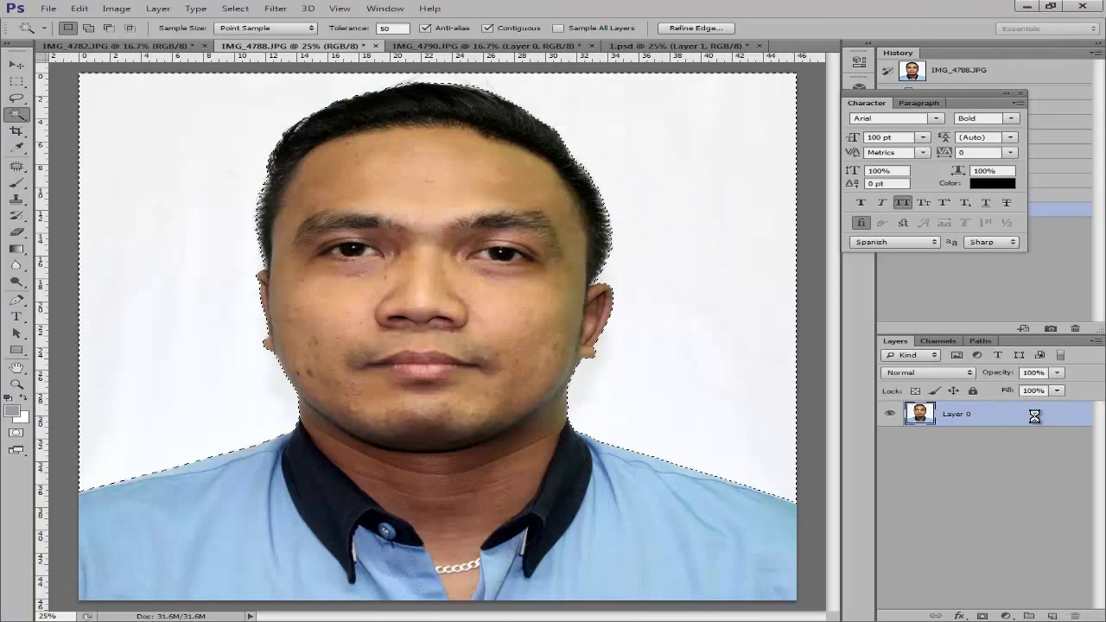
pyautogui.press('Delete')
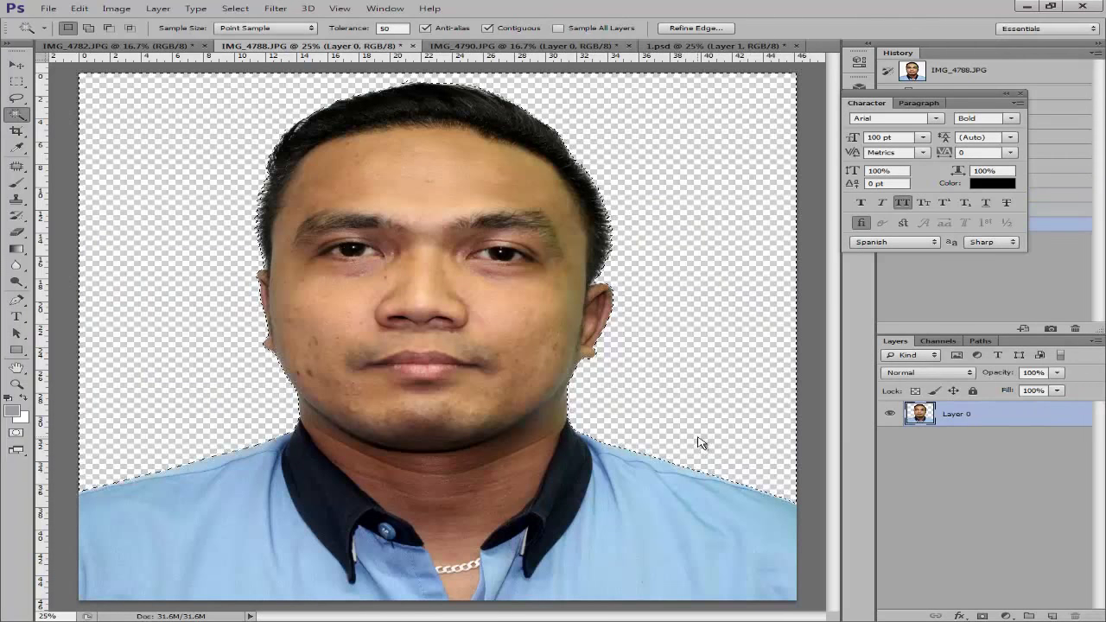
pyautogui.hotkey('ctrl', 'd')
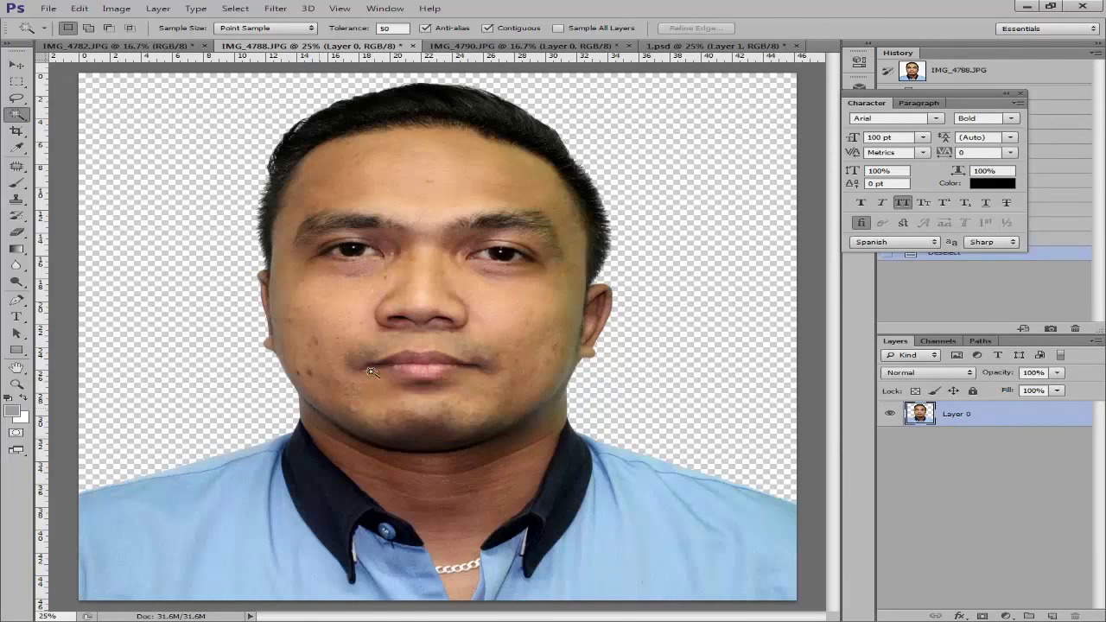
pyautogui.click(487, 47)
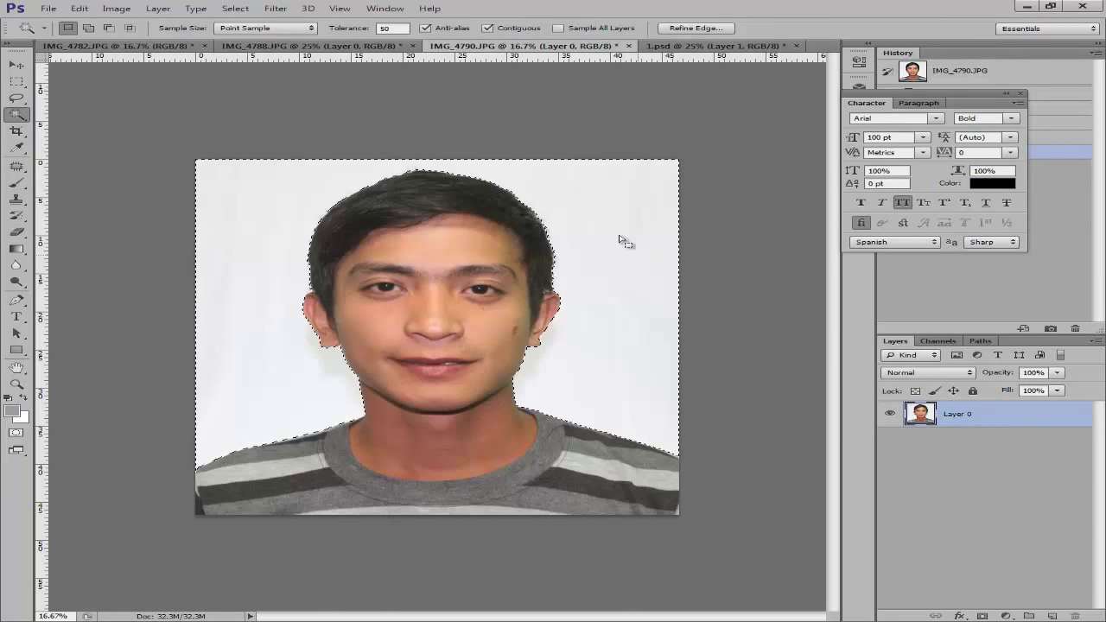
# Delete the selected white backdrop of IMG_4790, deselect, and zoom to check the cut-out edges.
pyautogui.doubleClick(1048, 418)
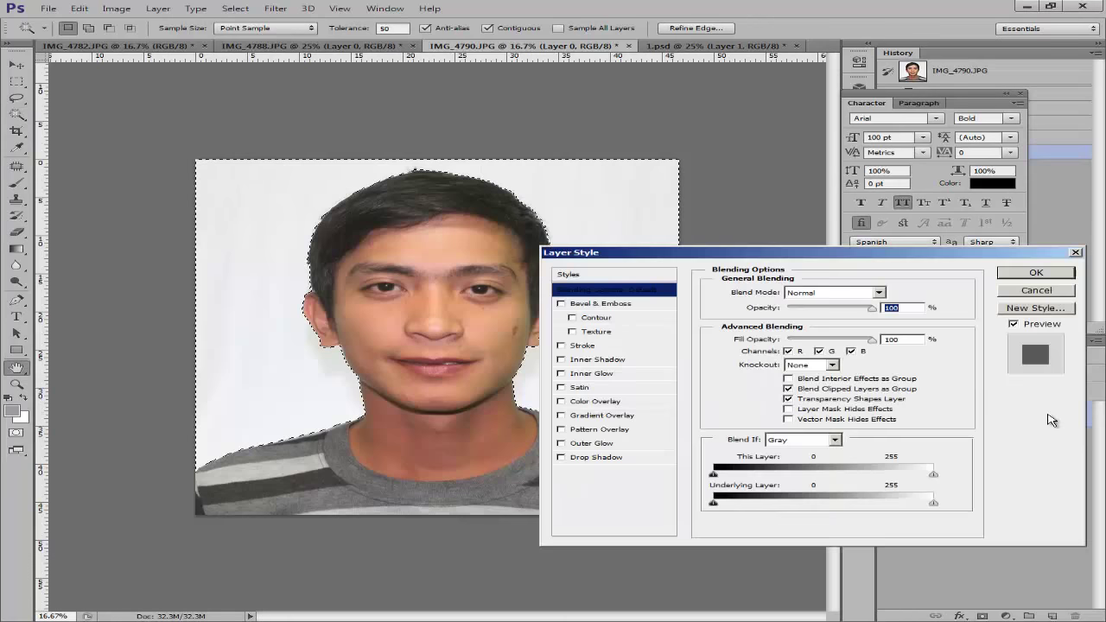
pyautogui.press('Escape')
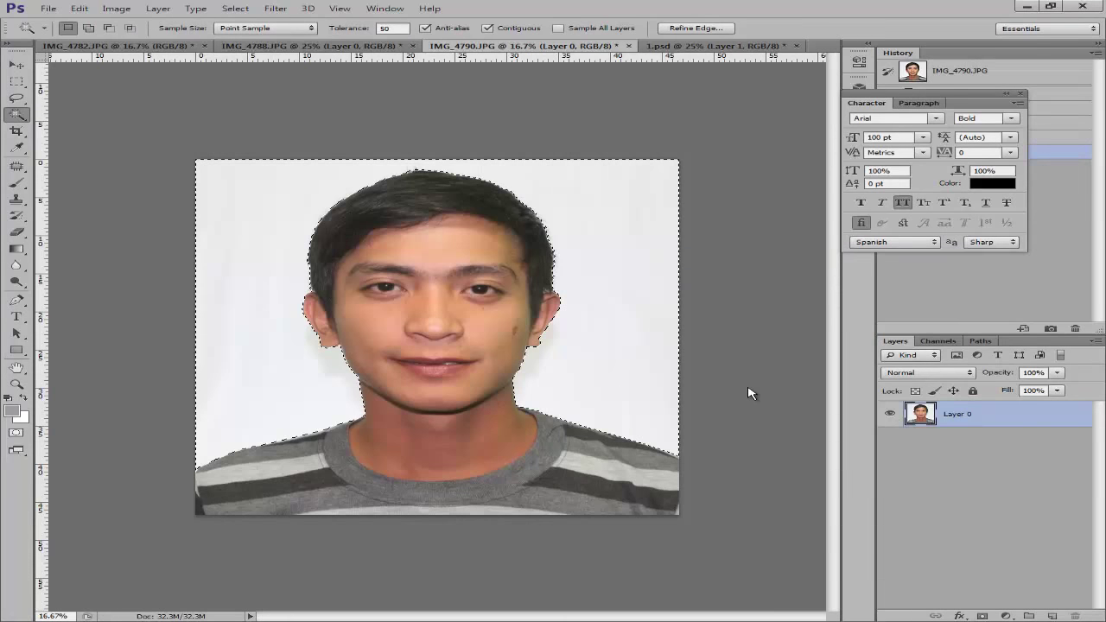
pyautogui.press('Delete')
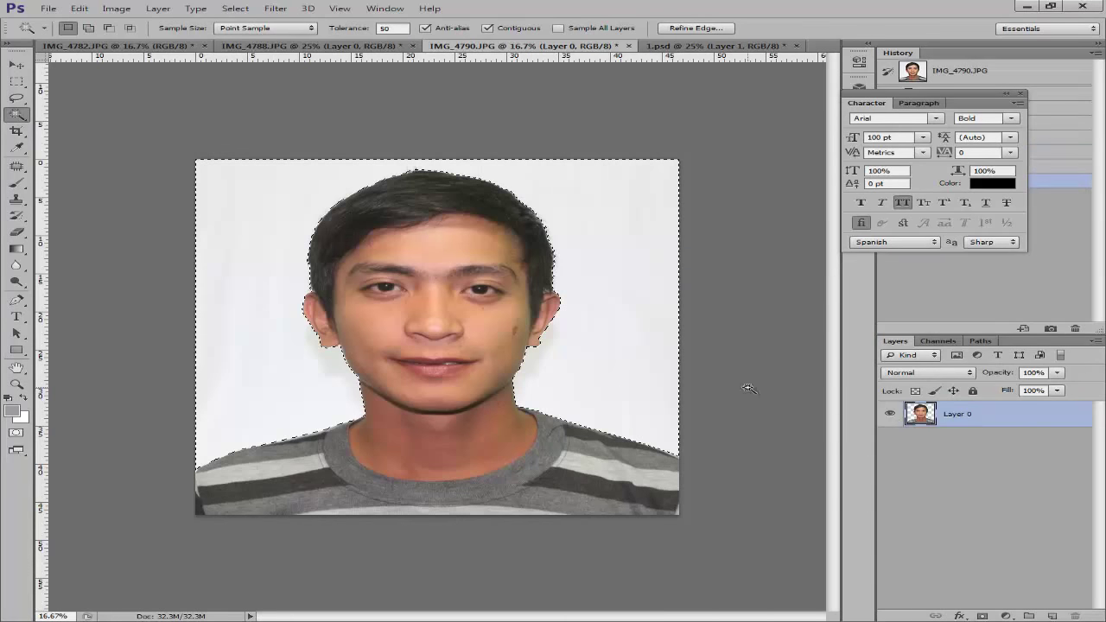
pyautogui.hotkey('ctrl', 'd')
pyautogui.hotkey('ctrl', '+')
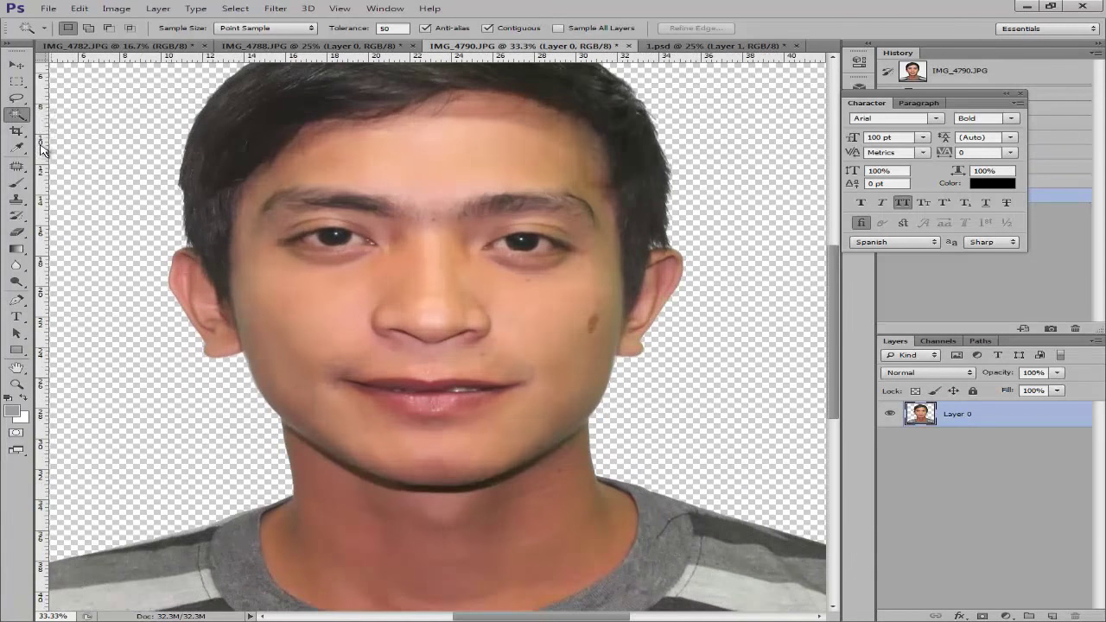
pyautogui.rightClick(16, 117)
pyautogui.click(78, 127)
pyautogui.hotkey('ctrl', '-')
pyautogui.hotkey('ctrl', '-')
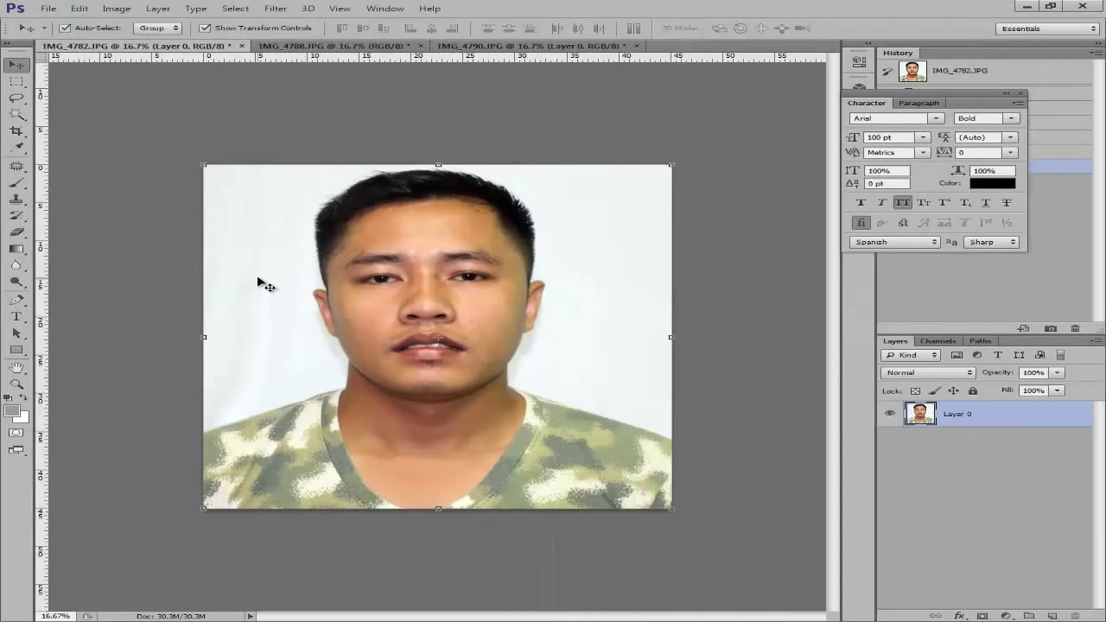
# Choose the Magic Wand tool with a tolerance of 100.
pyautogui.click(10, 118)
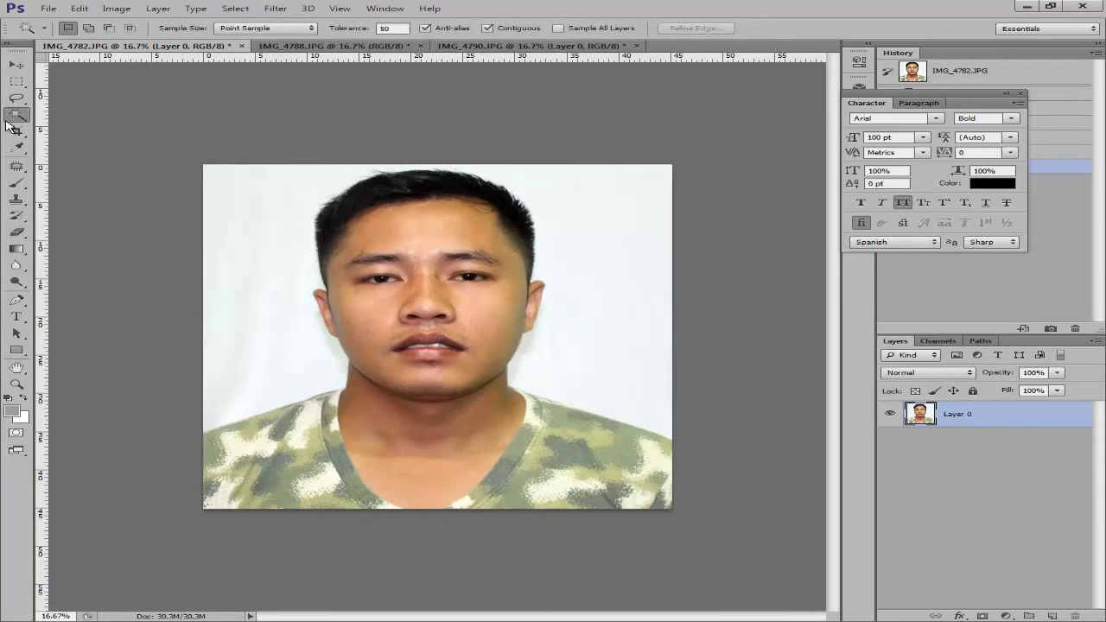
pyautogui.rightClick(10, 118)
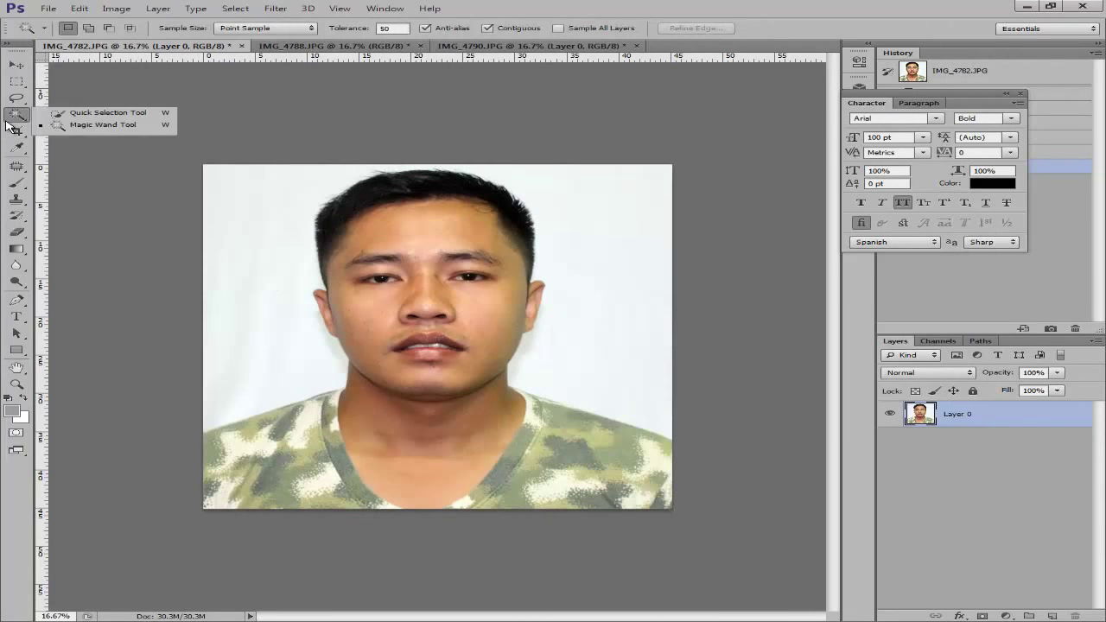
pyautogui.click(61, 127)
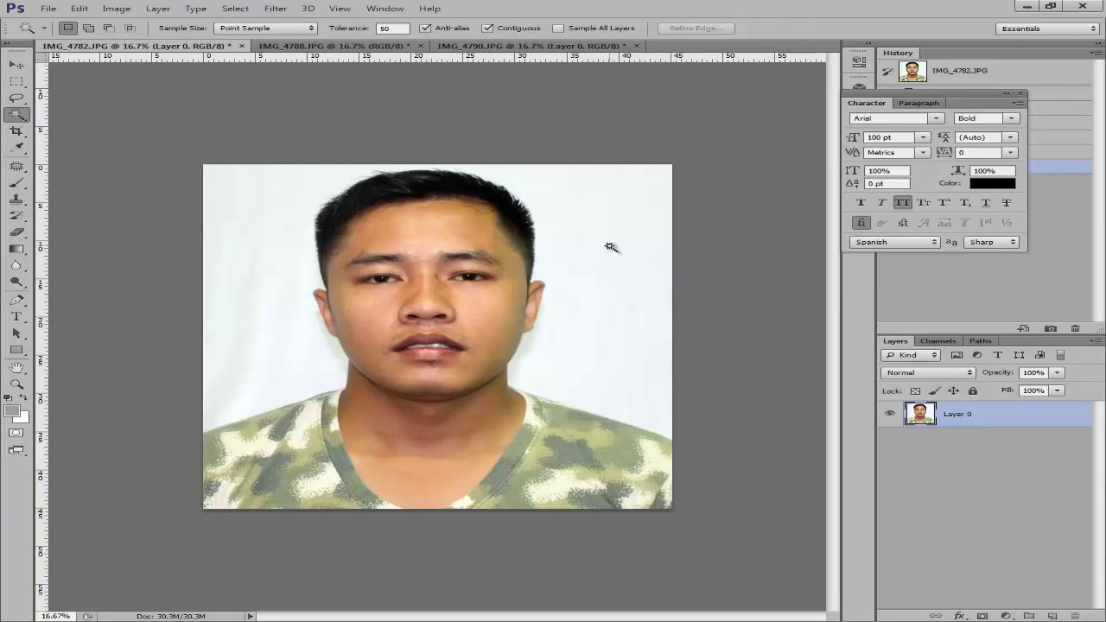
pyautogui.rightClick(17, 115)
pyautogui.click(70, 129)
pyautogui.write('100')
pyautogui.rightClick(17, 119)
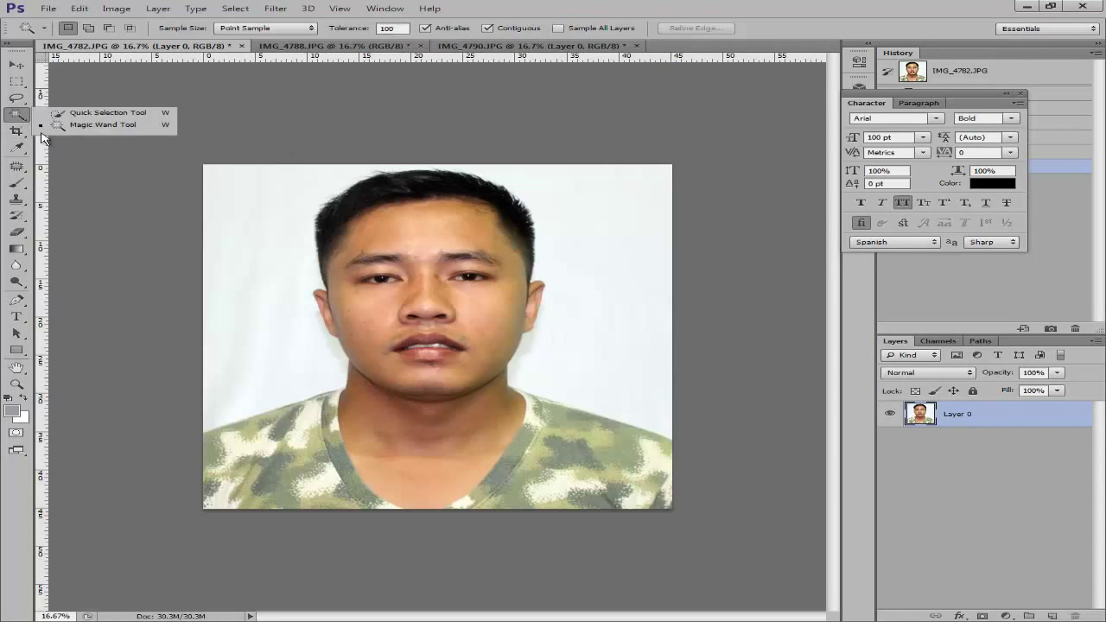
pyautogui.click(56, 125)
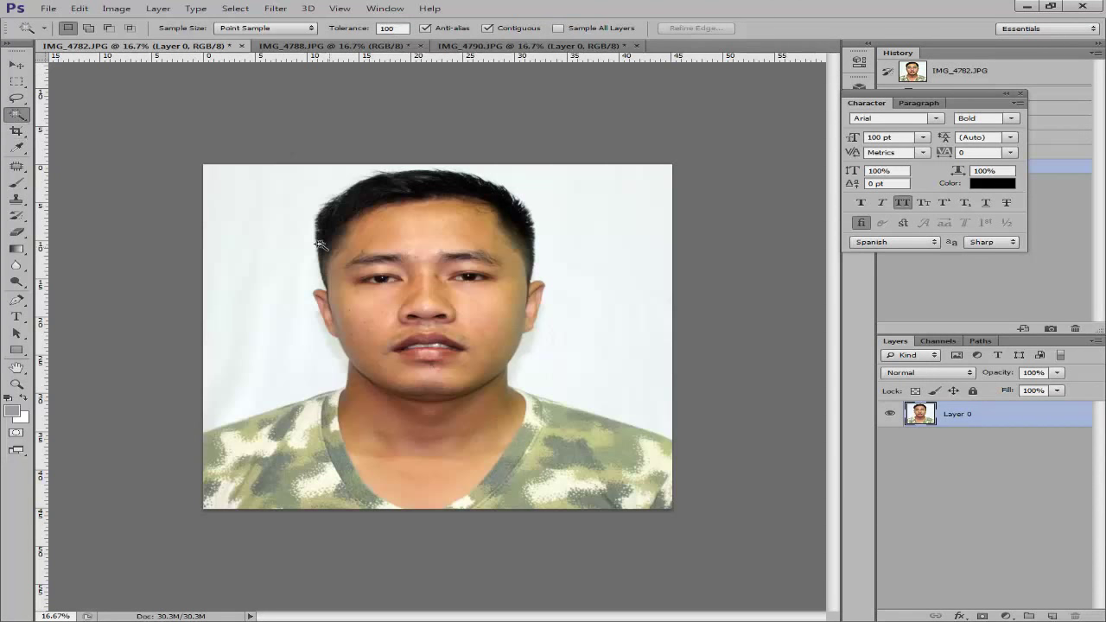
# Delete the white background around the man and inspect the cut-out edges up close.
pyautogui.click(250, 228)
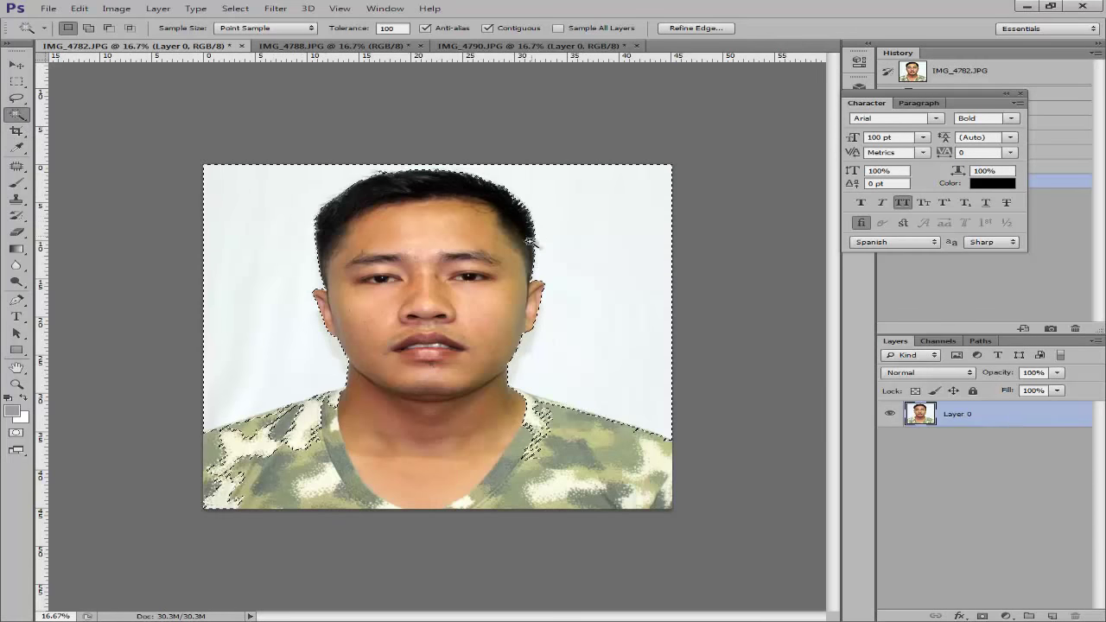
pyautogui.click(656, 287)
pyautogui.press('Delete')
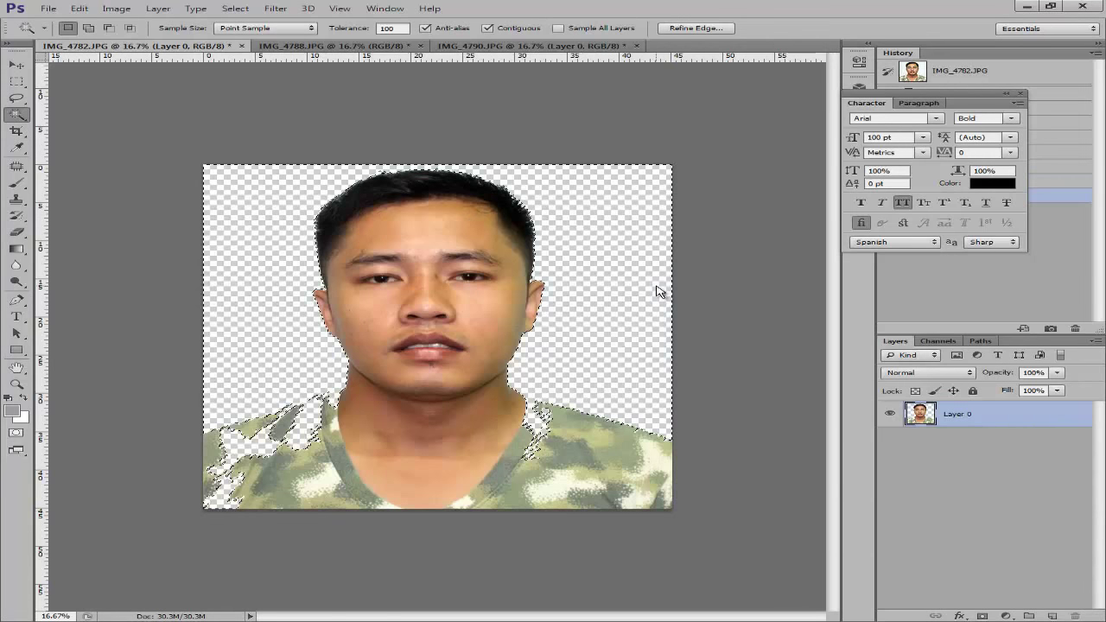
pyautogui.hotkey('ctrl', 'd')
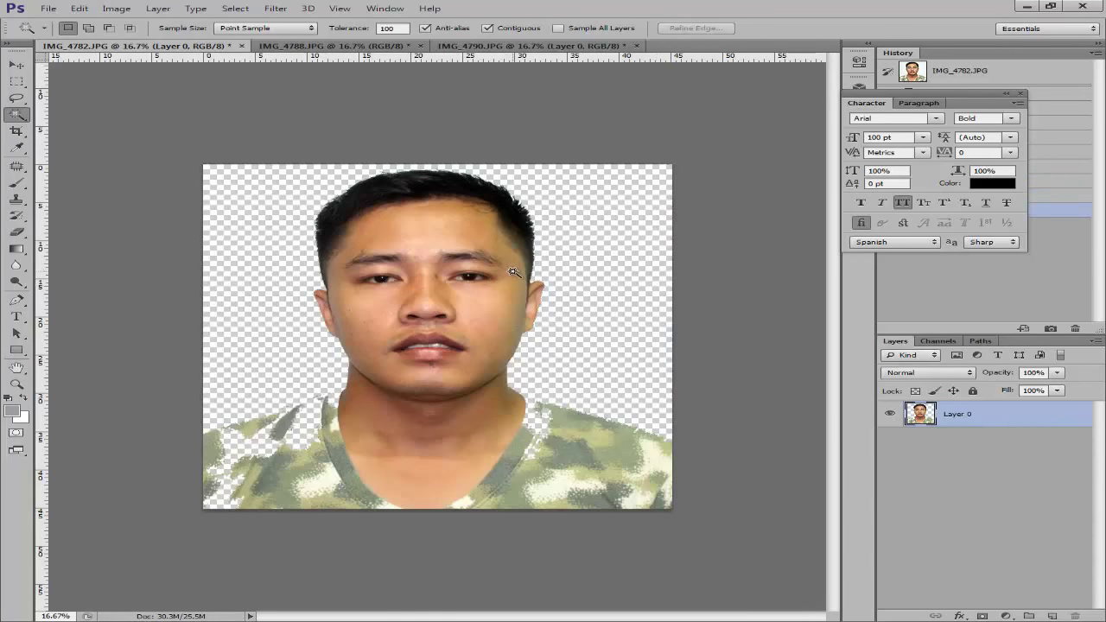
pyautogui.hotkey('ctrl', '+')
pyautogui.hotkey('ctrl', '+')
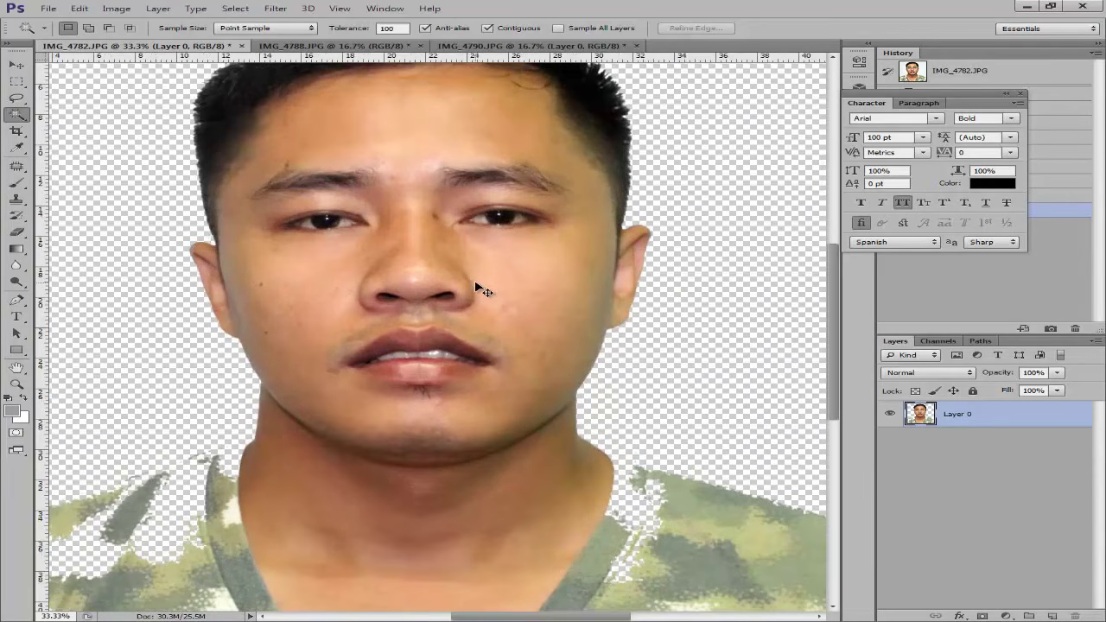
pyautogui.hotkey('ctrl', '-')
pyautogui.hotkey('ctrl', '+')
pyautogui.hotkey('ctrl', '+')
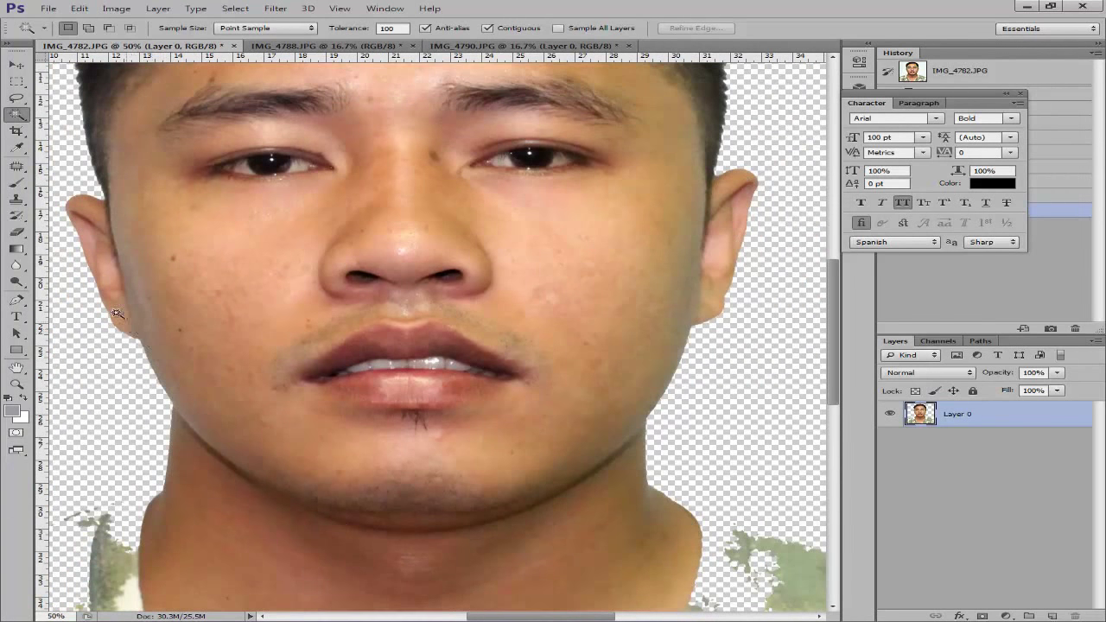
pyautogui.moveTo(88, 234); pyautogui.dragTo(272, 393)
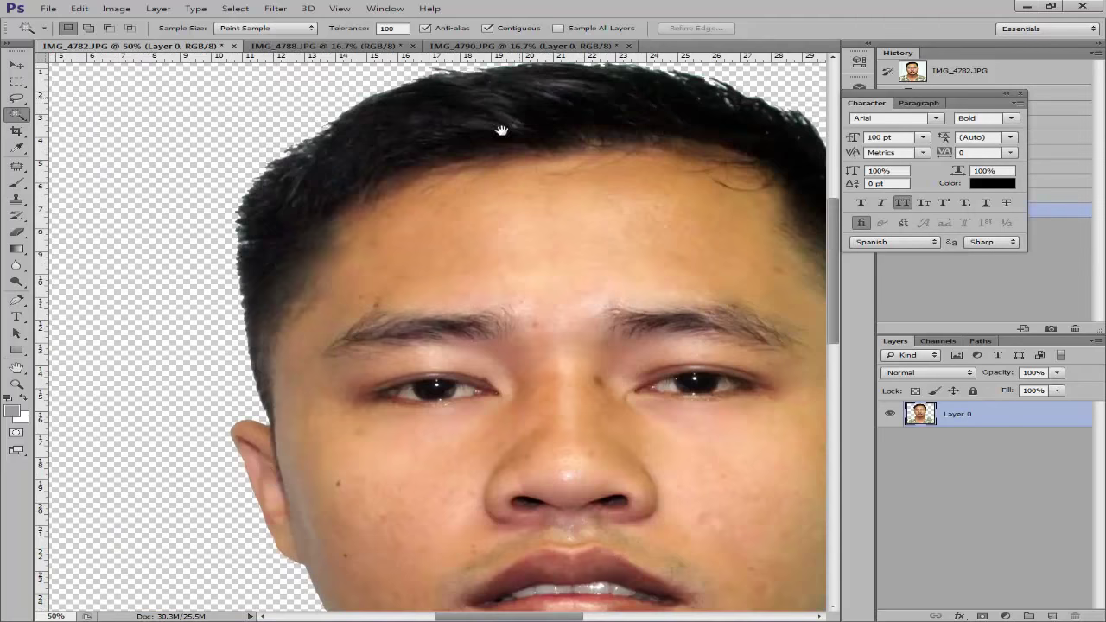
pyautogui.moveTo(501, 130); pyautogui.dragTo(273, 231)
pyautogui.hotkey('ctrl', '-')
pyautogui.hotkey('ctrl', '-')
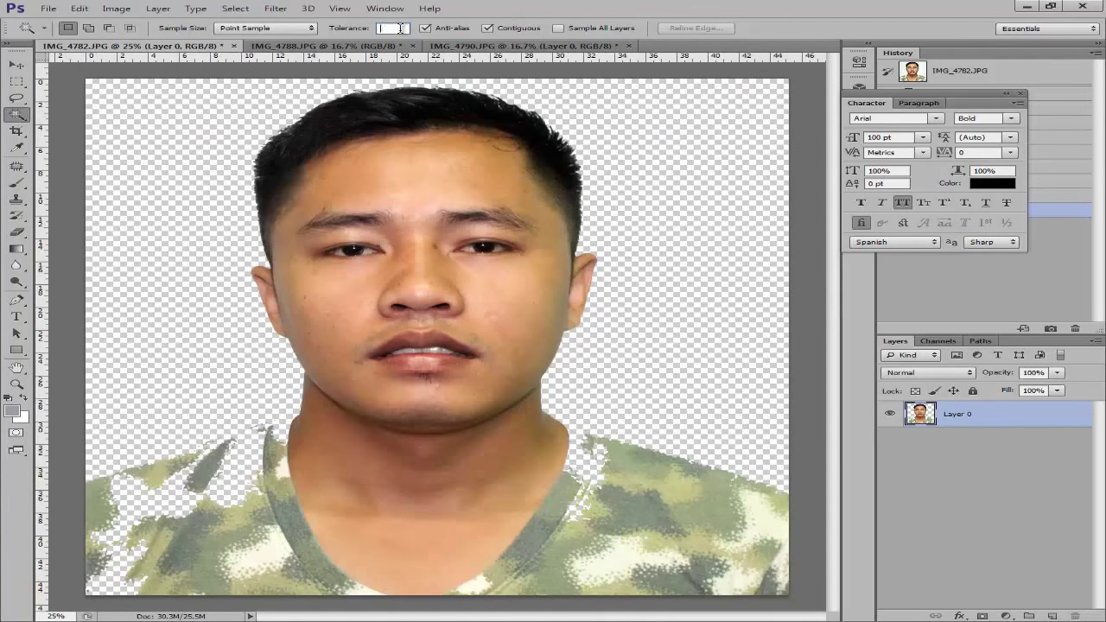
# Retry the background deletion at tolerance 50, check the head, then undo it.
pyautogui.write('100')
pyautogui.press('Return')
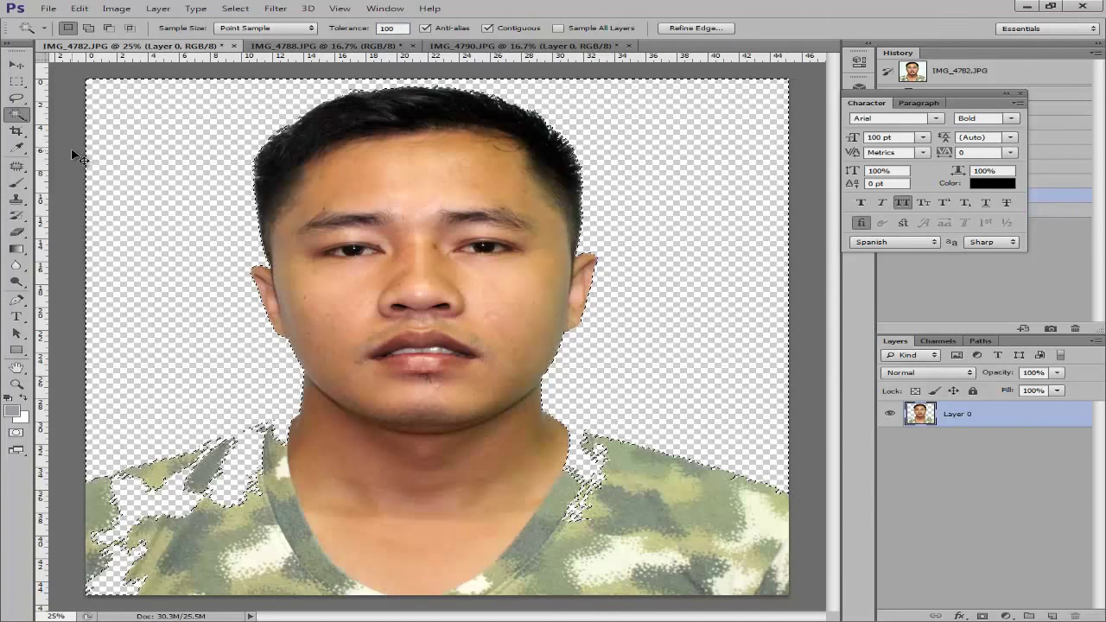
pyautogui.hotkey('ctrl', 'd')
pyautogui.hotkey('ctrl', 'alt', 'z')
pyautogui.hotkey('ctrl', 'alt', 'z')
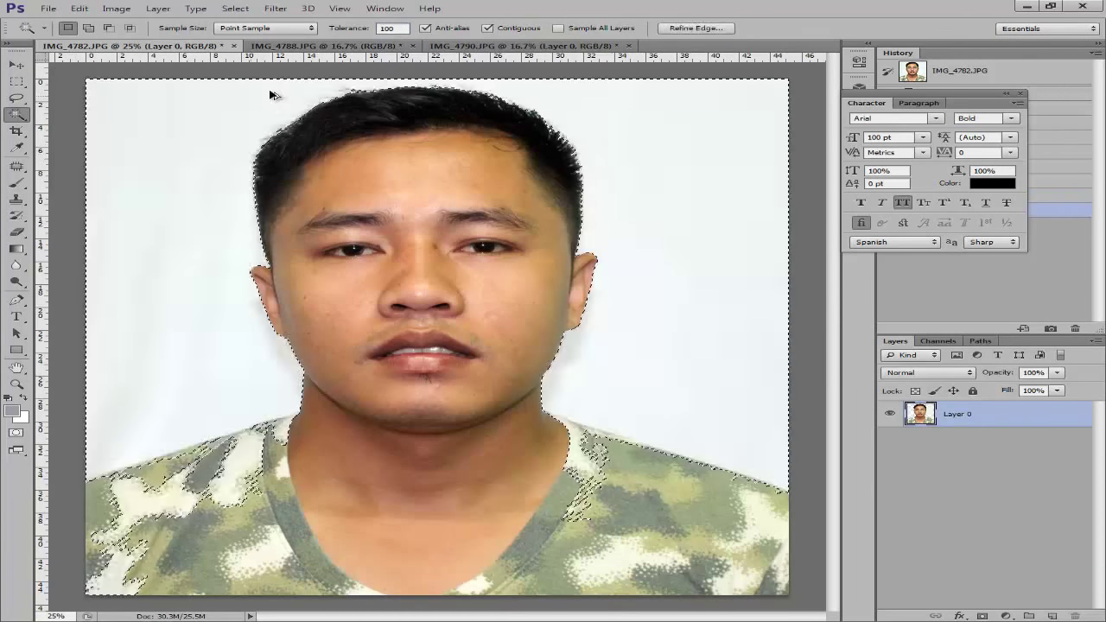
pyautogui.hotkey('ctrl', 'd')
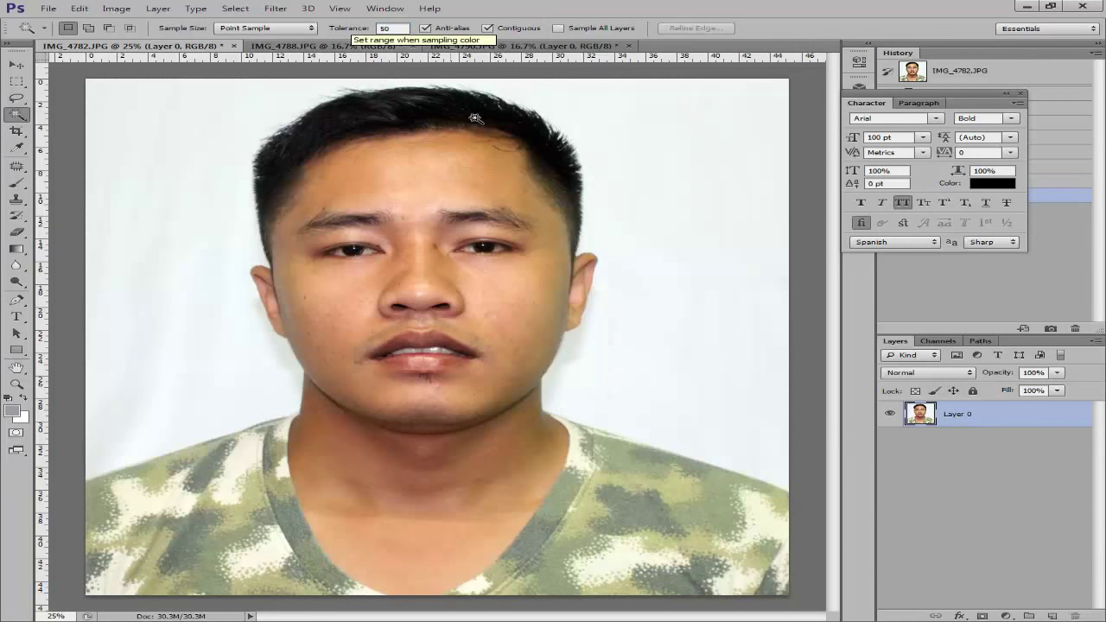
pyautogui.click(659, 126)
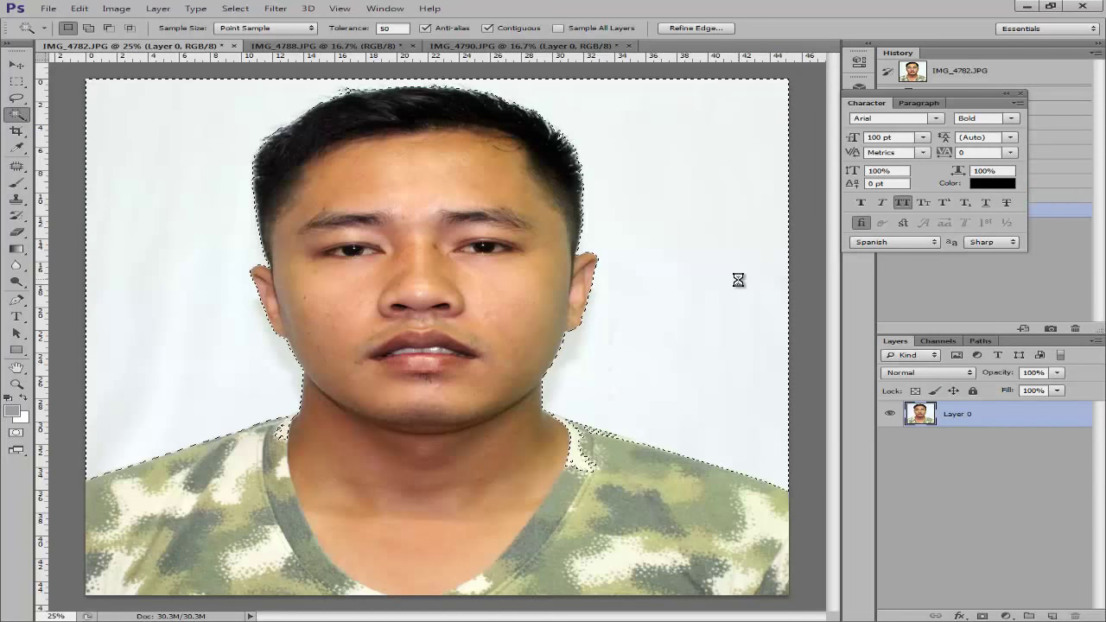
pyautogui.press('Delete')
pyautogui.hotkey('ctrl', 'd')
pyautogui.hotkey('ctrl', '+')
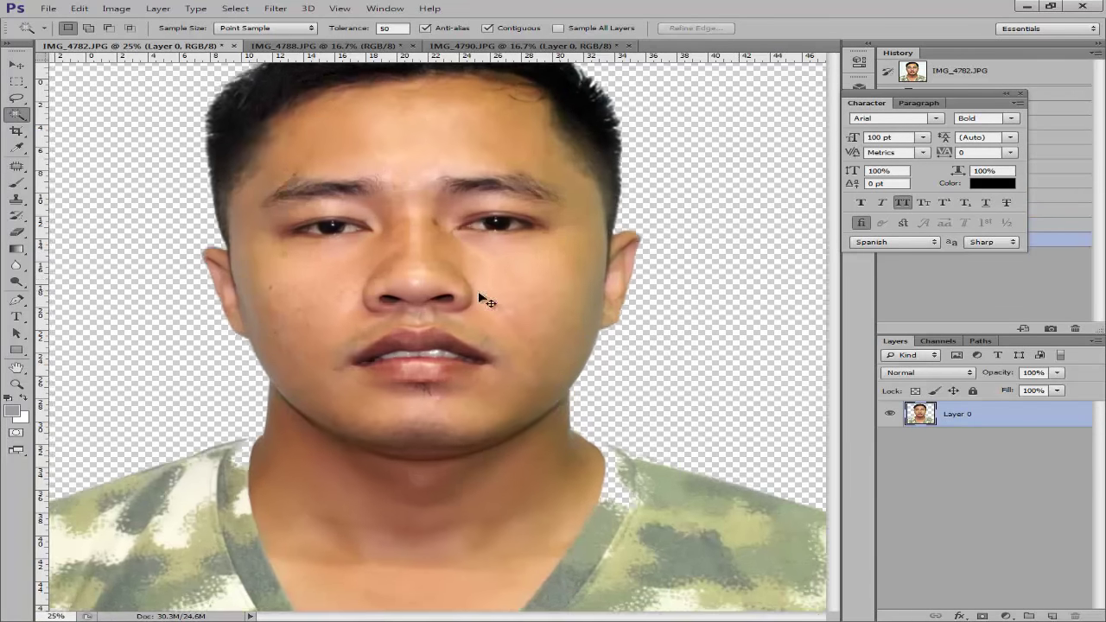
pyautogui.moveTo(527, 135); pyautogui.dragTo(530, 340)
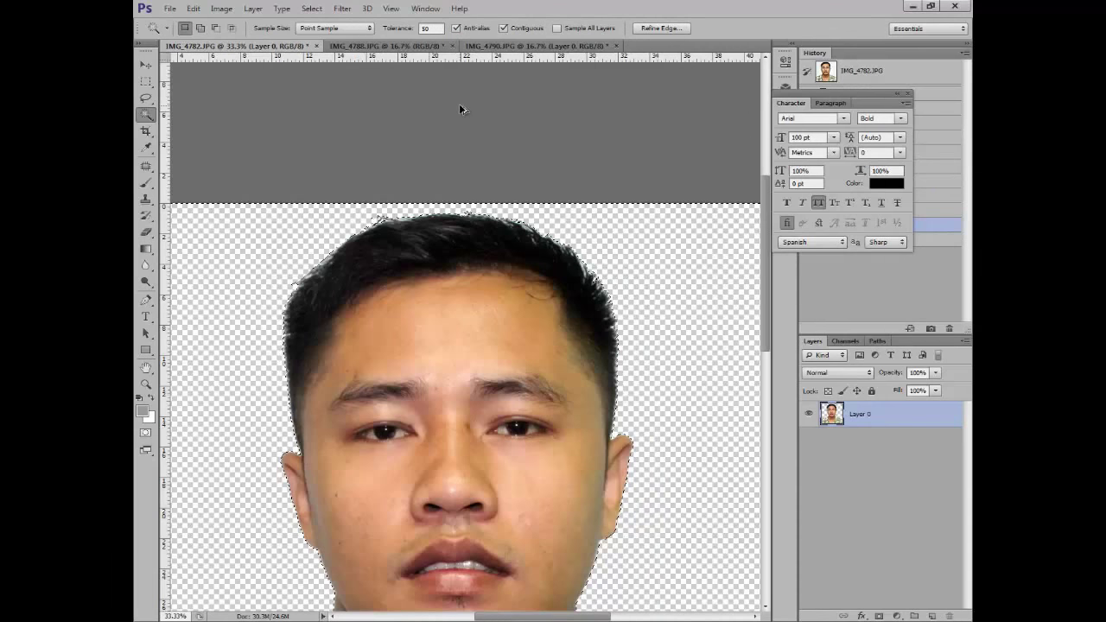
pyautogui.hotkey('ctrl', 'z')
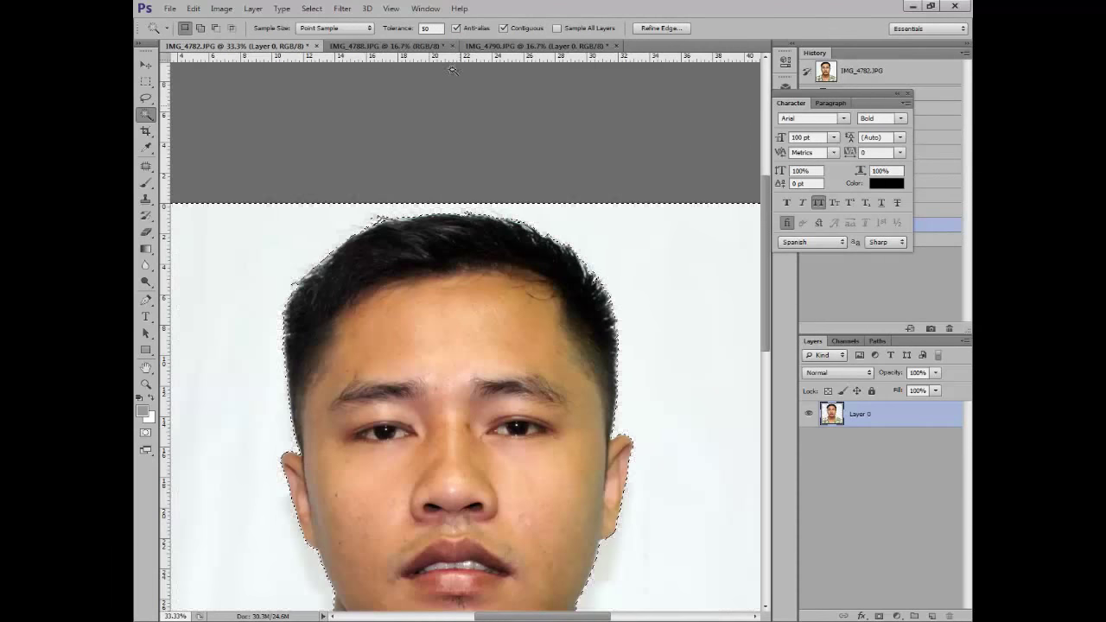
# Set tolerance back to 100, delete the background, then revert to the white backdrop.
pyautogui.click(432, 28)
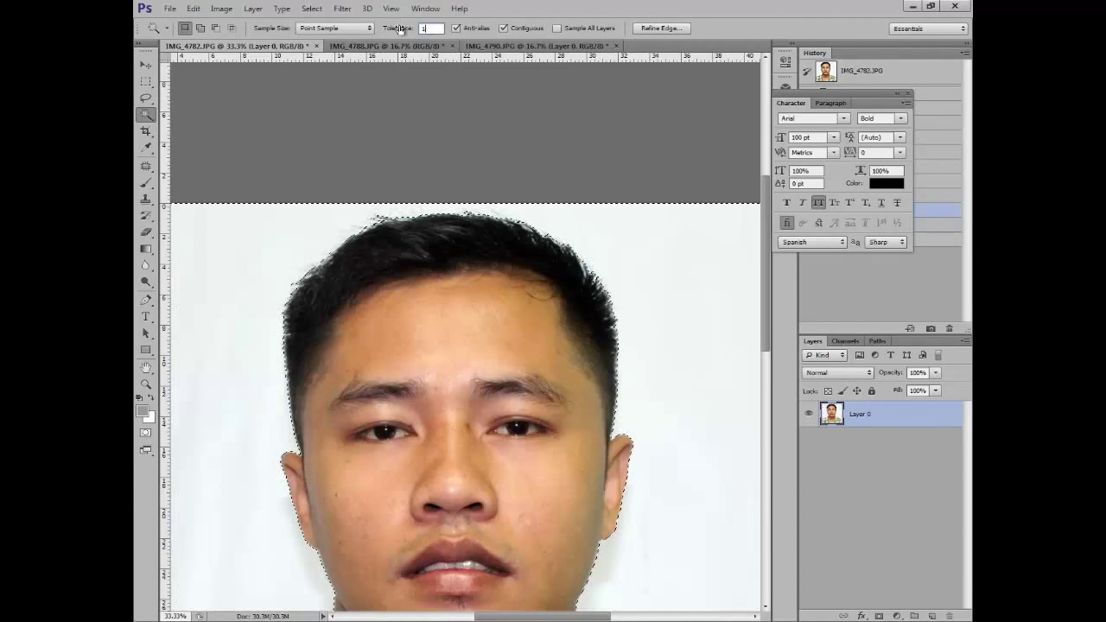
pyautogui.write('100')
pyautogui.press('Delete')
pyautogui.hotkey('ctrl', 'd')
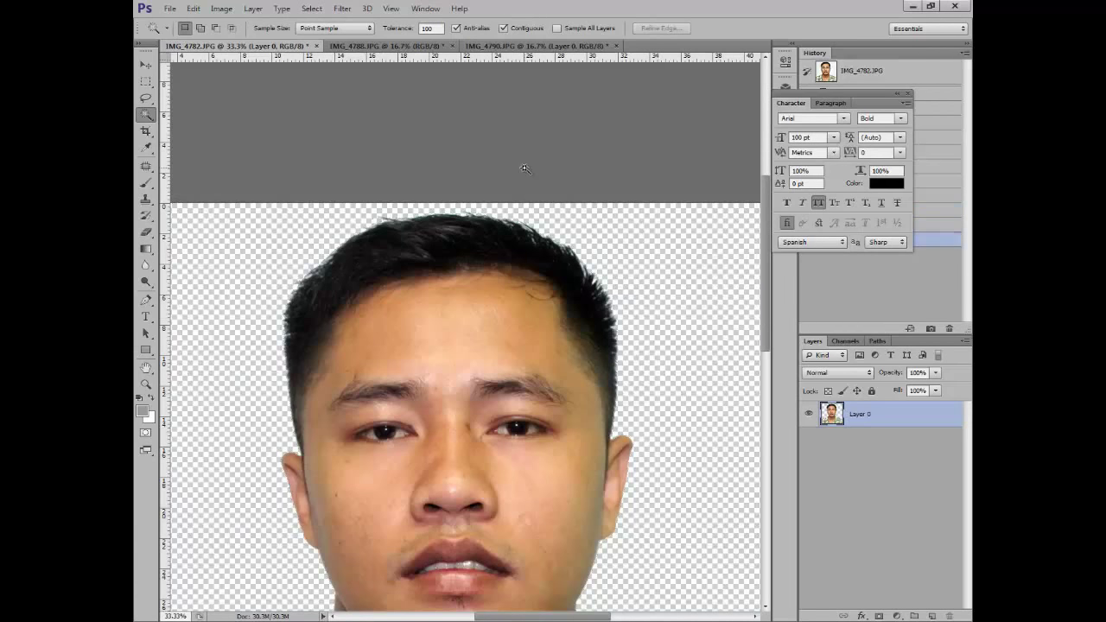
pyautogui.hotkey('ctrl', 'alt', 'z')
pyautogui.hotkey('ctrl', 'alt', 'z')
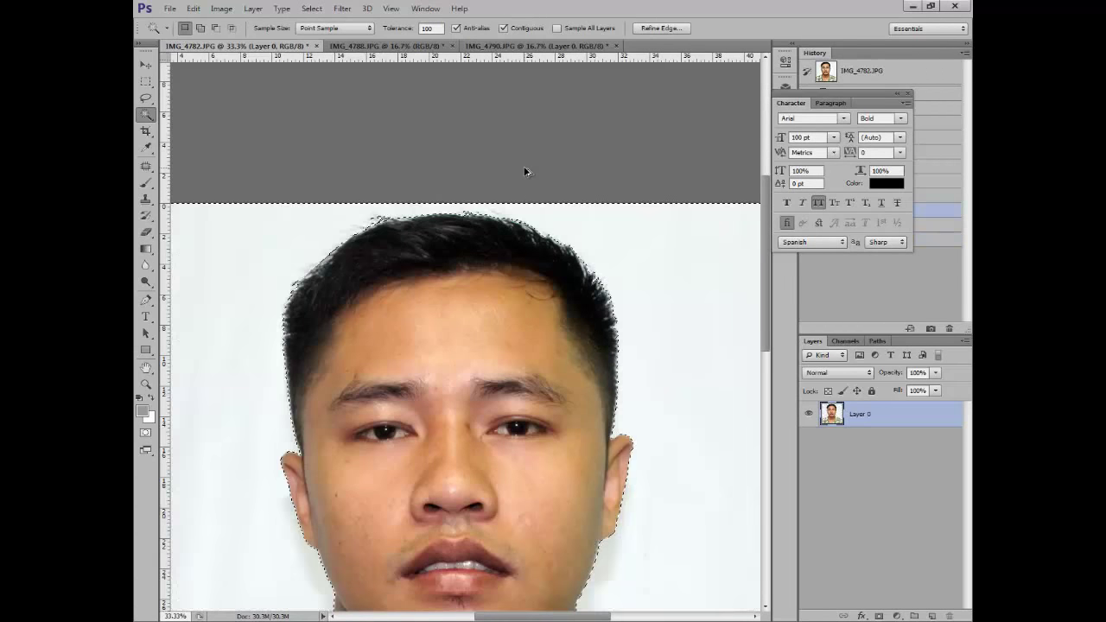
pyautogui.hotkey('ctrl', 'd')
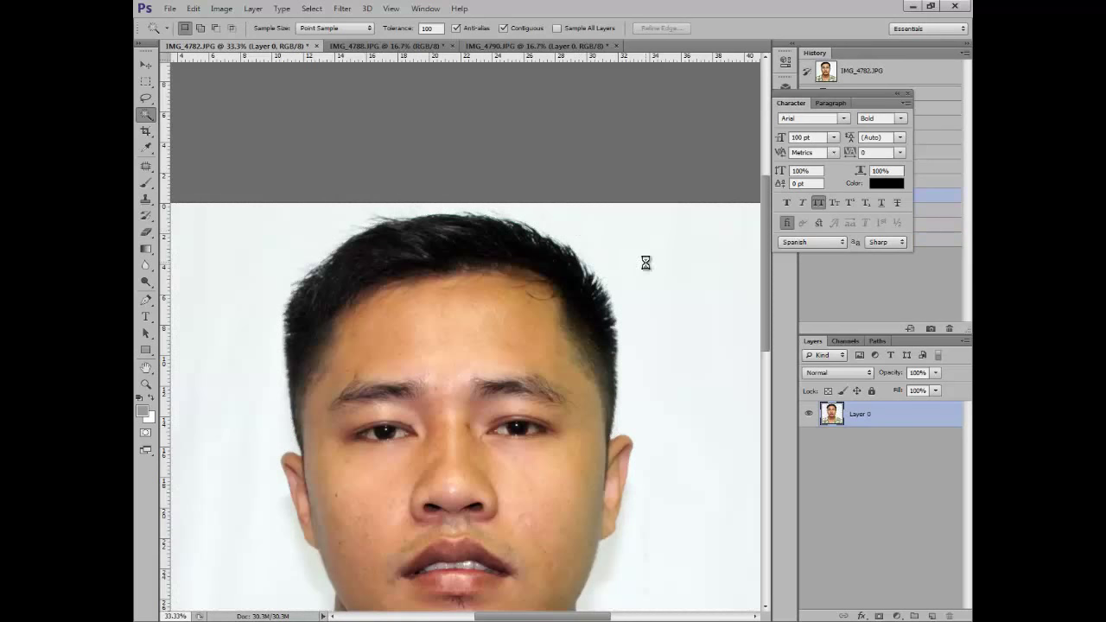
# Clear the white background to transparency at tolerance 100 and zoom around to check it.
pyautogui.click(645, 263)
pyautogui.press('Delete')
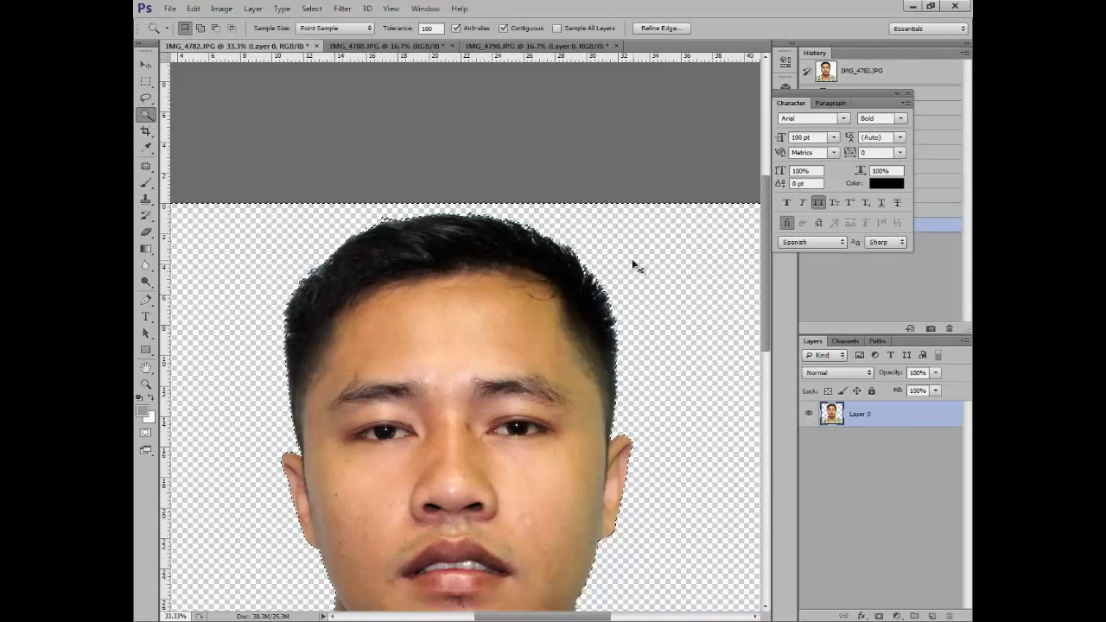
pyautogui.hotkey('ctrl', 'd')
pyautogui.hotkey('ctrl', '-')
pyautogui.hotkey('ctrl', '-')
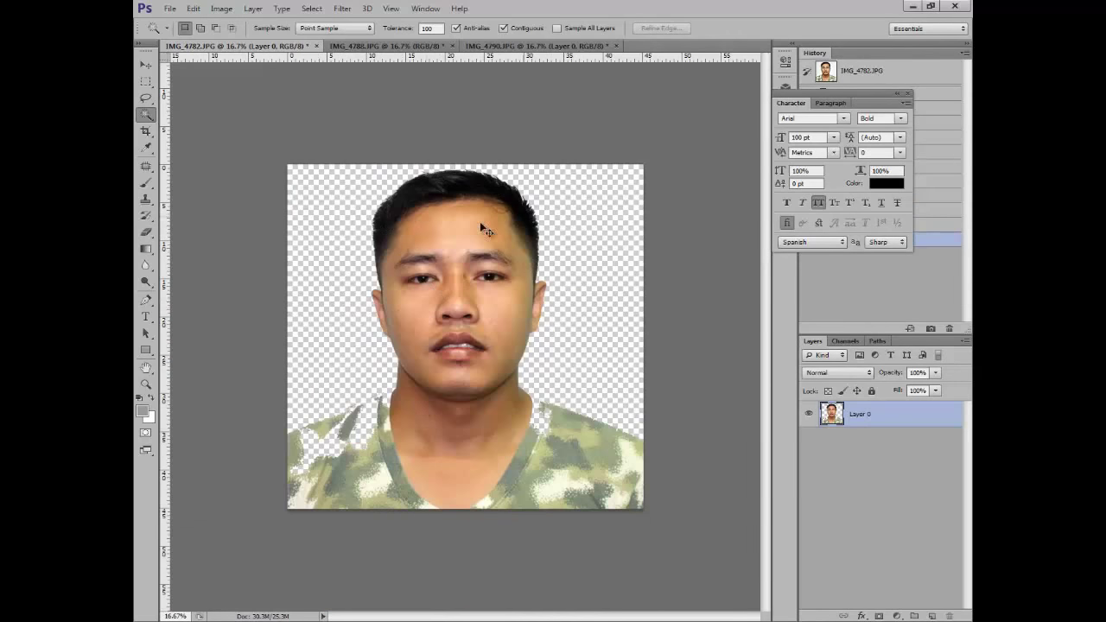
pyautogui.hotkey('ctrl', '+')
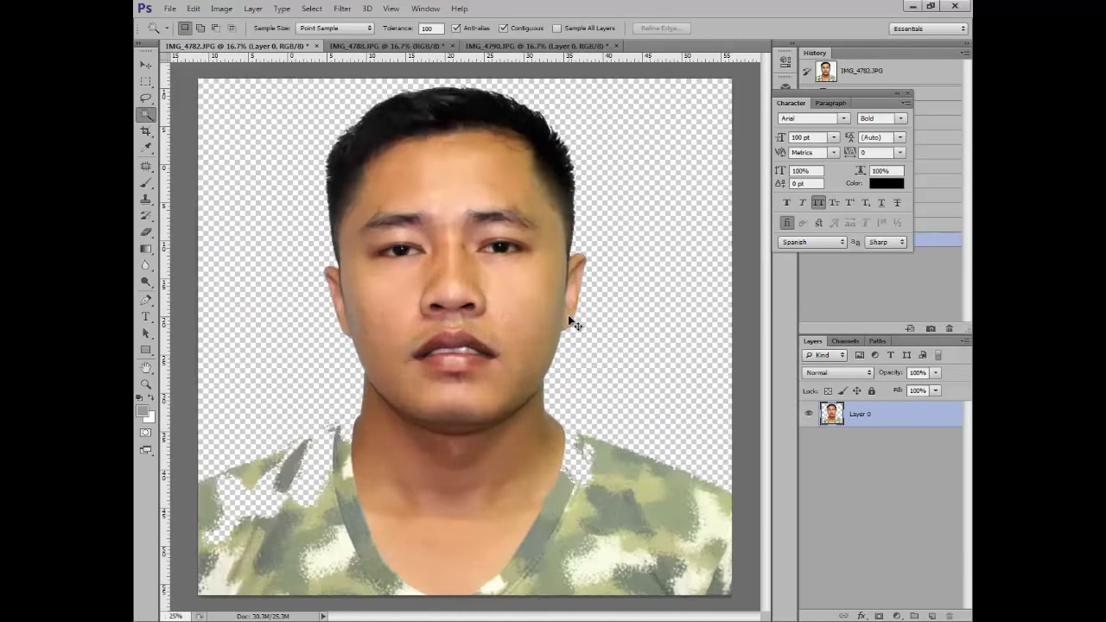
pyautogui.hotkey('ctrl', '+')
pyautogui.hotkey('ctrl', '-')
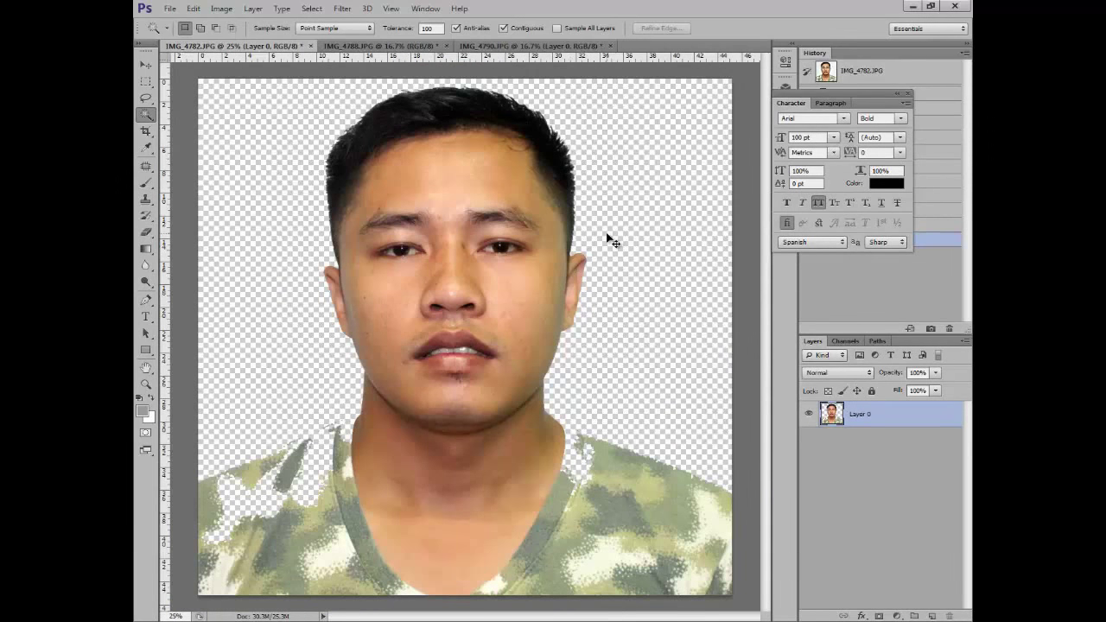
pyautogui.hotkey('ctrl', '-')
pyautogui.hotkey('ctrl', '+')
pyautogui.hotkey('ctrl', '+')
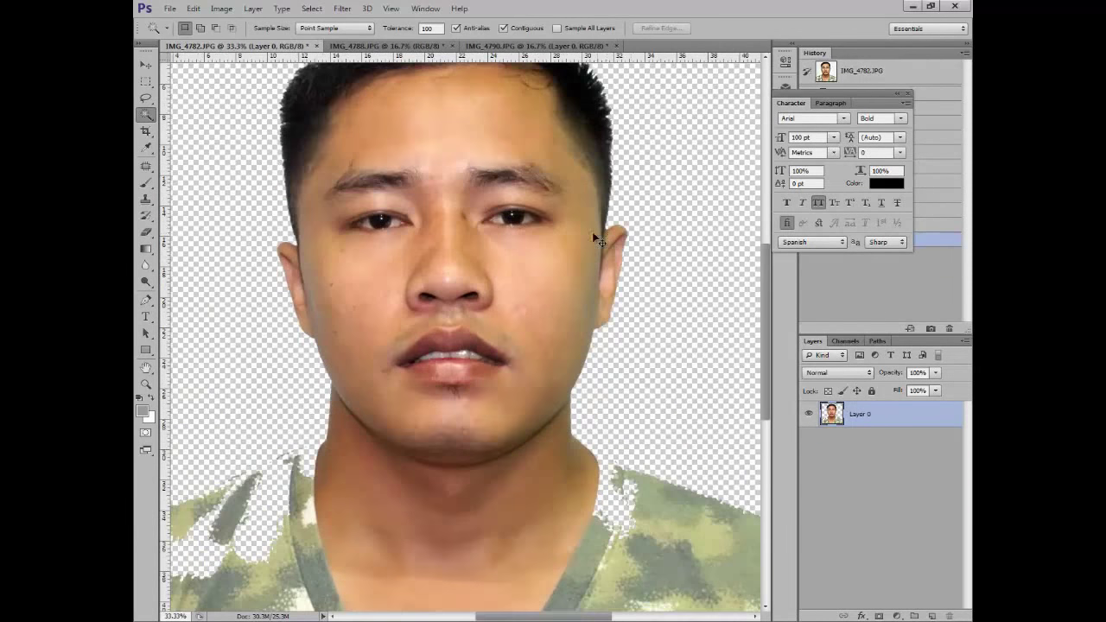
pyautogui.hotkey('ctrl', '-')
pyautogui.hotkey('ctrl', '-')
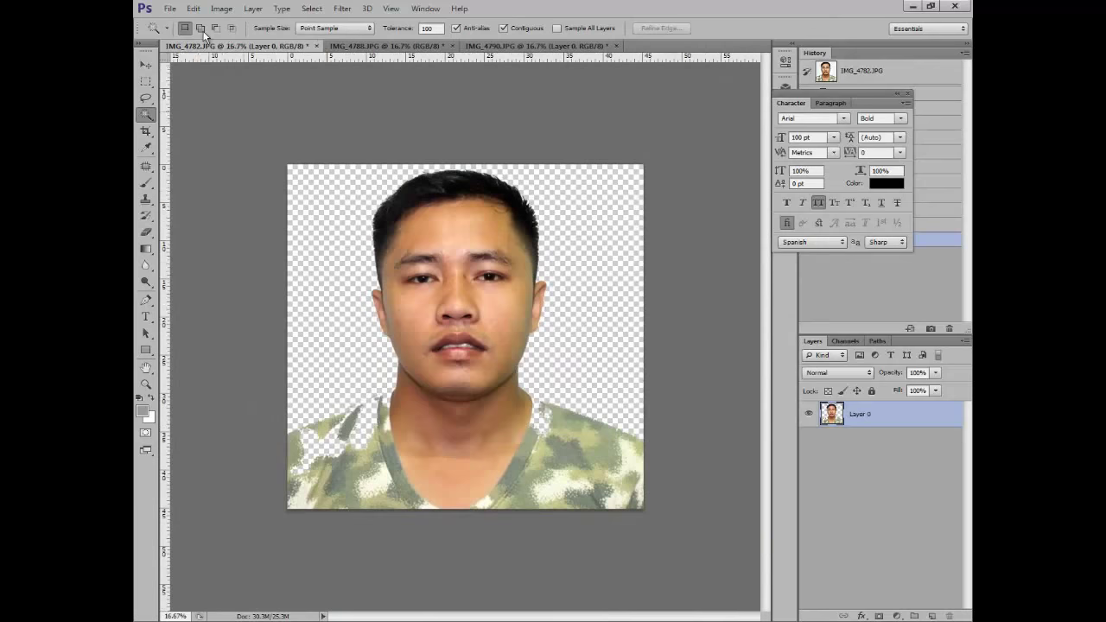
# Attempt to open the male suit template from E:'s formal cloth template folder, dismissing the type error.
pyautogui.click(170, 8)
pyautogui.click(173, 33)
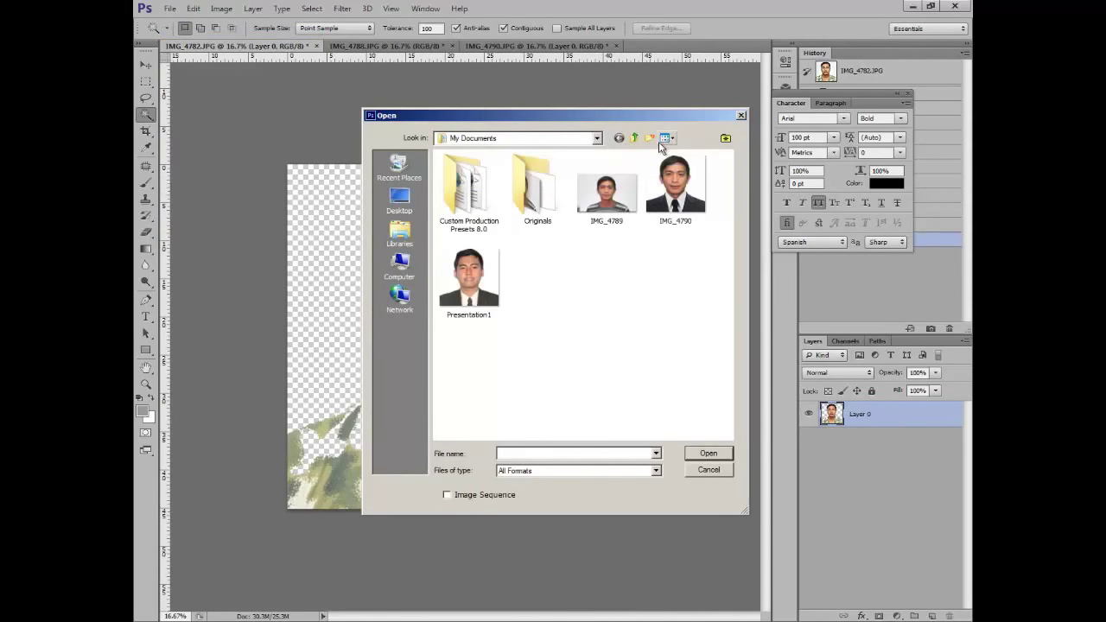
pyautogui.click(416, 269)
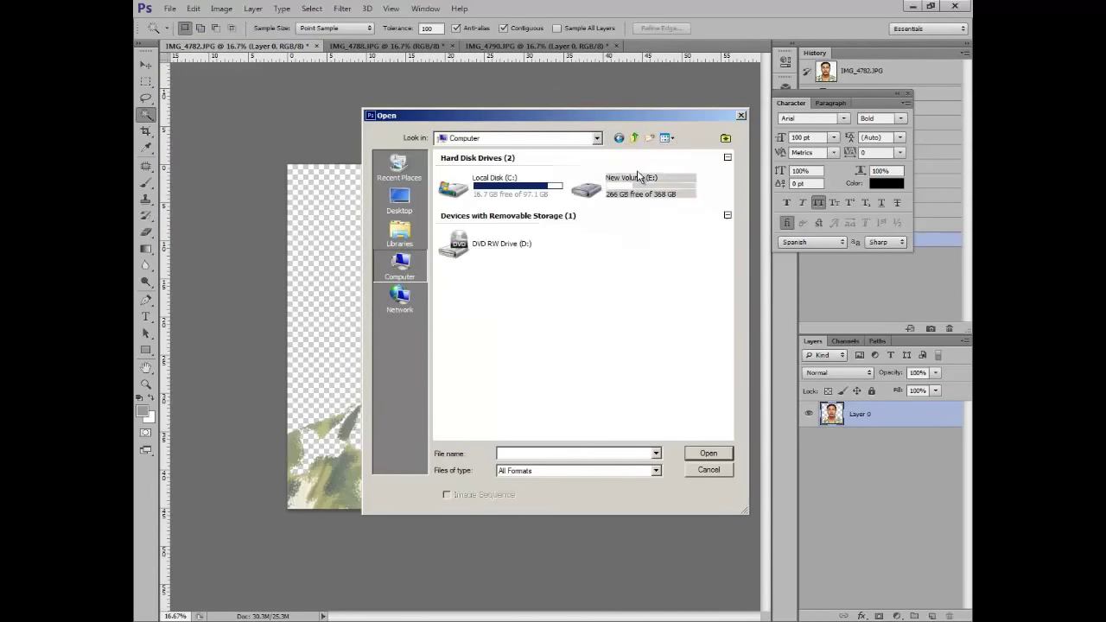
pyautogui.doubleClick(639, 176)
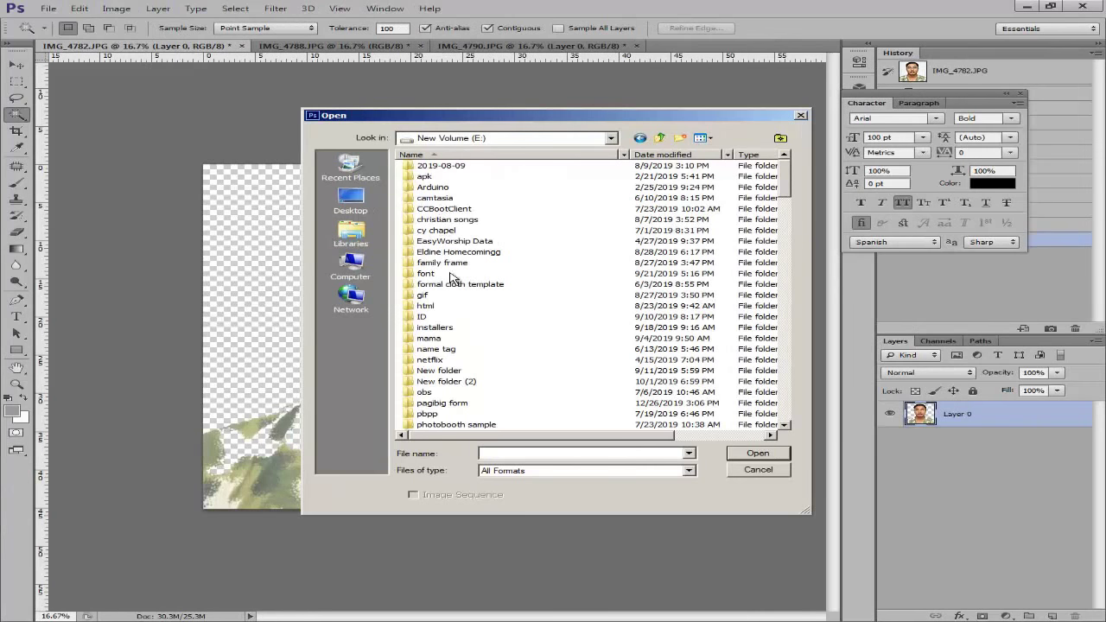
pyautogui.doubleClick(449, 286)
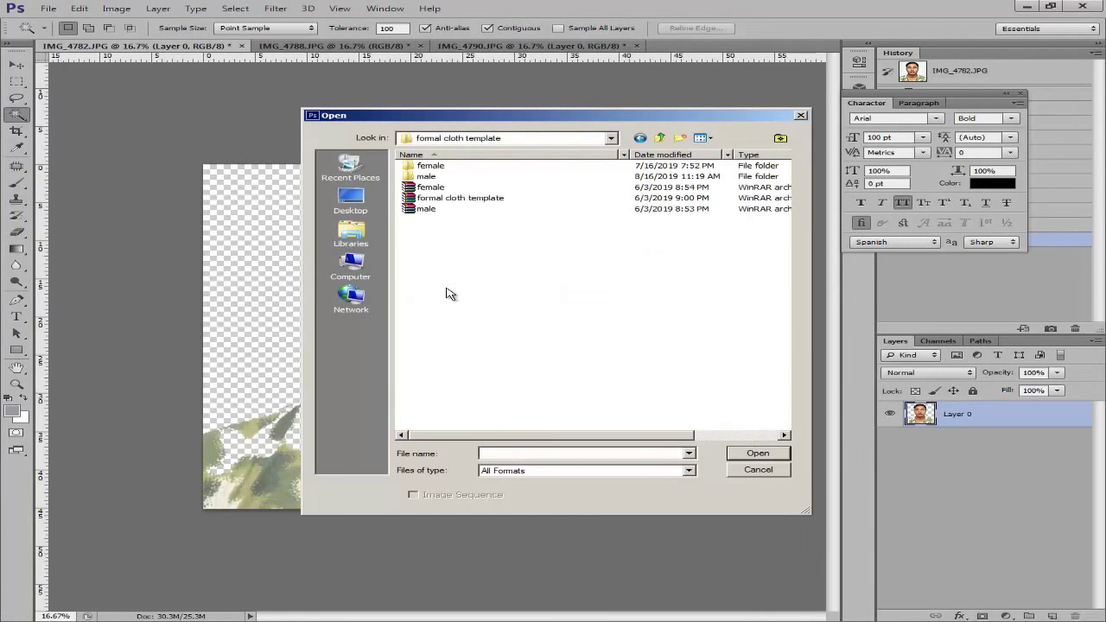
pyautogui.doubleClick(450, 186)
pyautogui.click(563, 241)
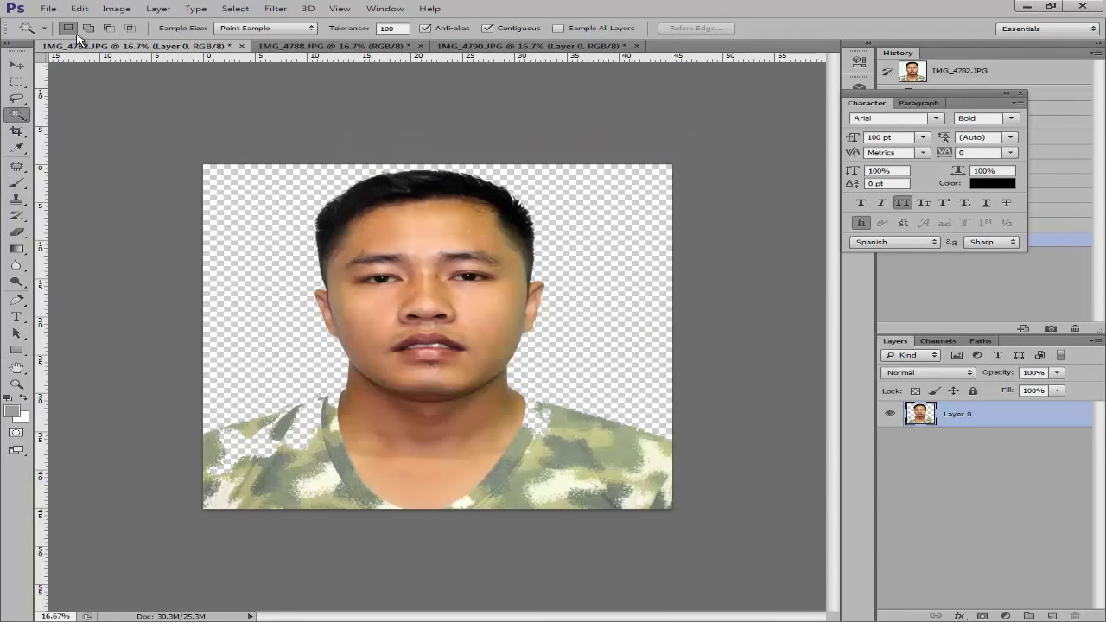
# Open suit template 1.psd from the male templates folder.
pyautogui.click(48, 8)
pyautogui.click(51, 33)
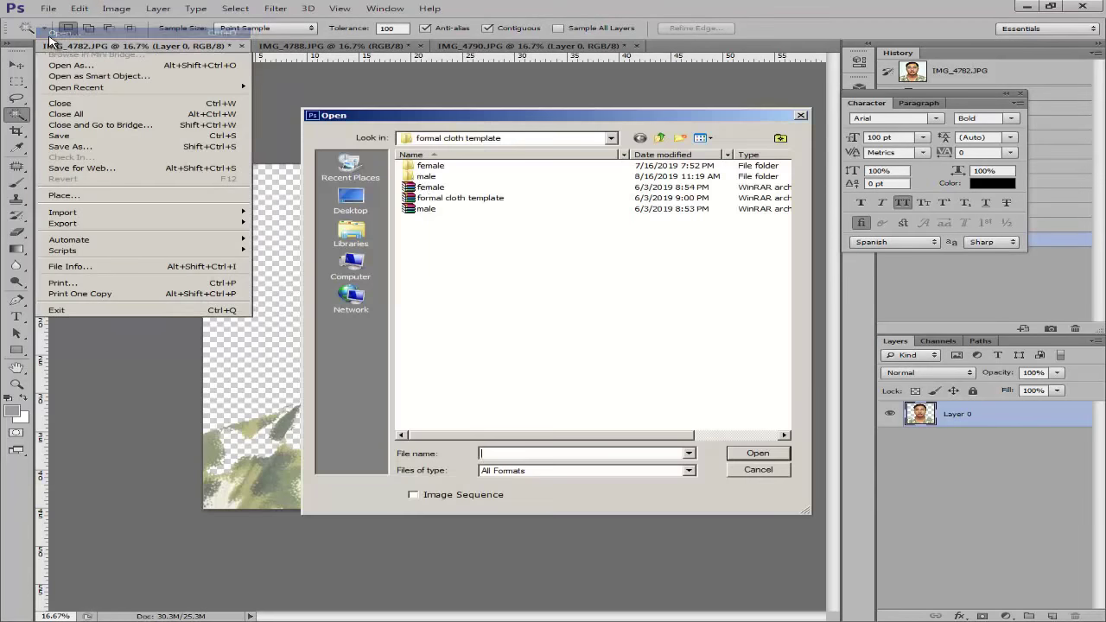
pyautogui.doubleClick(420, 179)
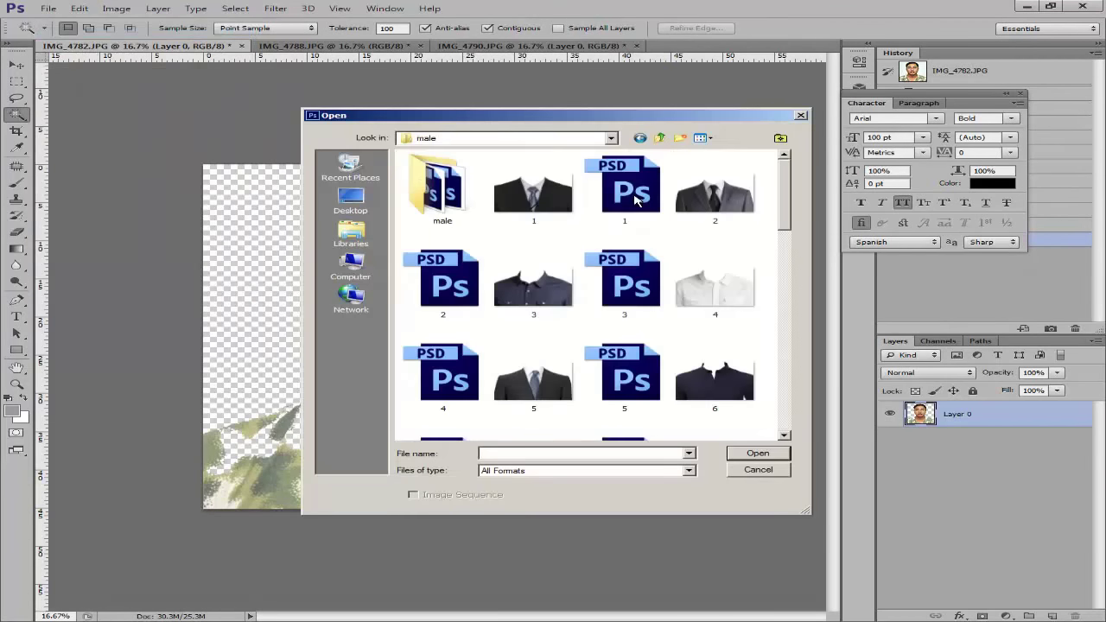
pyautogui.doubleClick(631, 194)
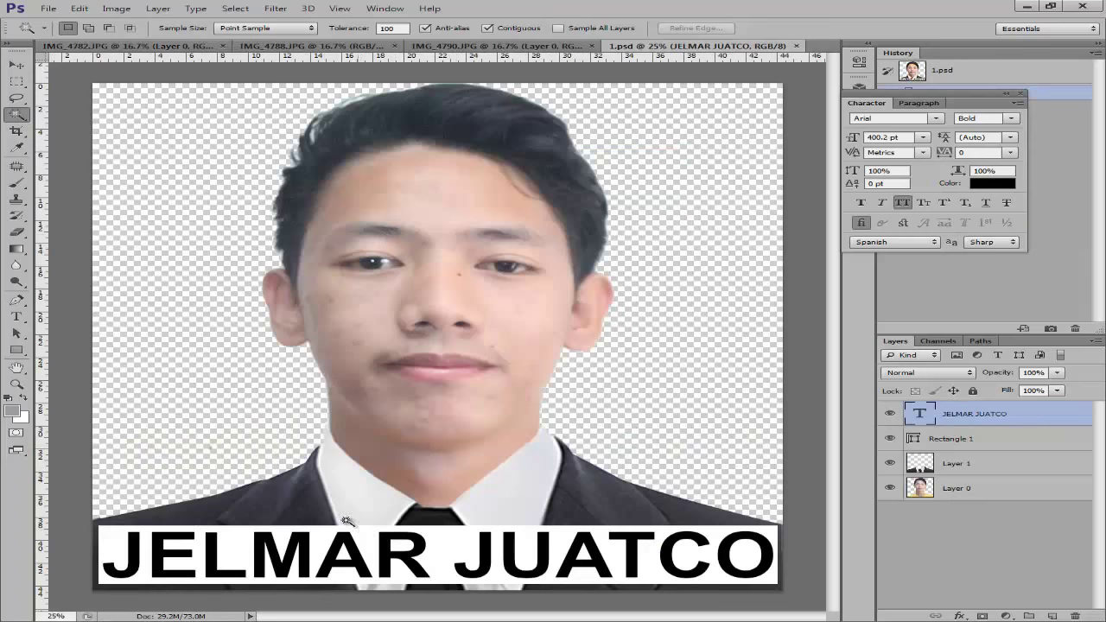
# Drag the suit layer onto IMG_4782 over the shirt and enlarge it to about 116%.
pyautogui.press('v')
pyautogui.moveTo(342, 505); pyautogui.dragTo(335, 436)
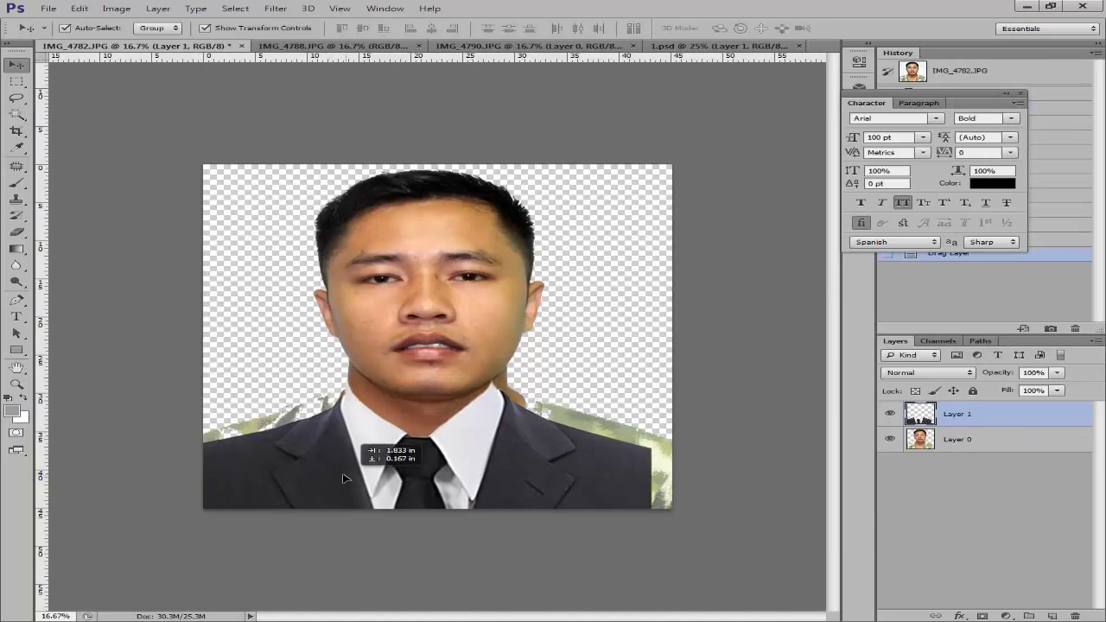
pyautogui.moveTo(579, 456); pyautogui.dragTo(593, 458)
pyautogui.moveTo(649, 376); pyautogui.dragTo(722, 339)
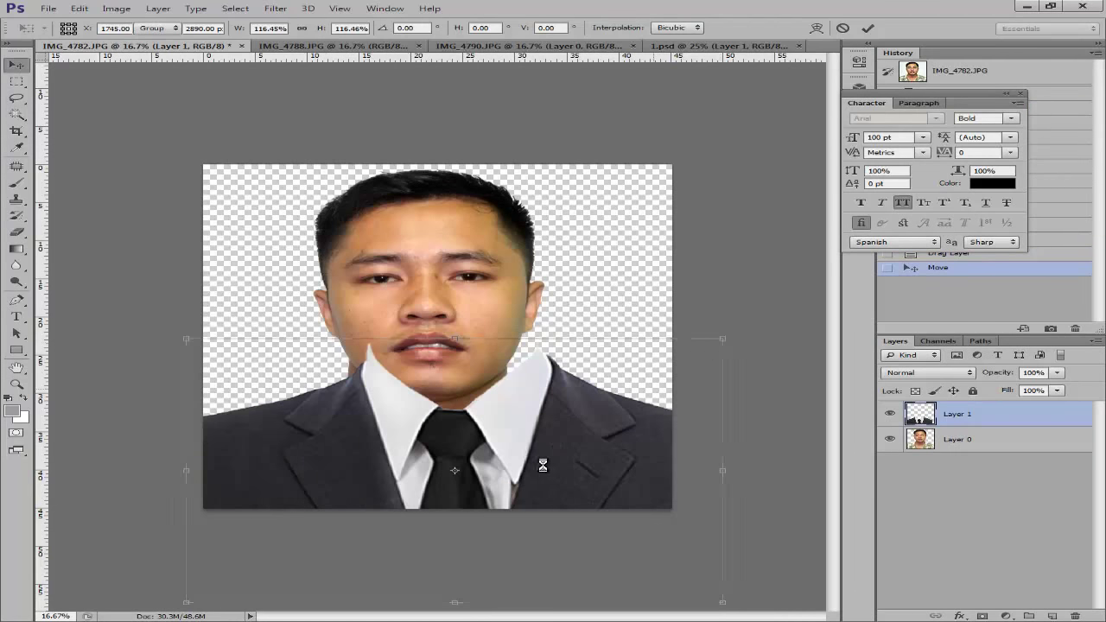
pyautogui.press('Return')
# Shrink the suit to about 96% and nudge it into place under the chin.
pyautogui.moveTo(543, 464); pyautogui.dragTo(548, 465)
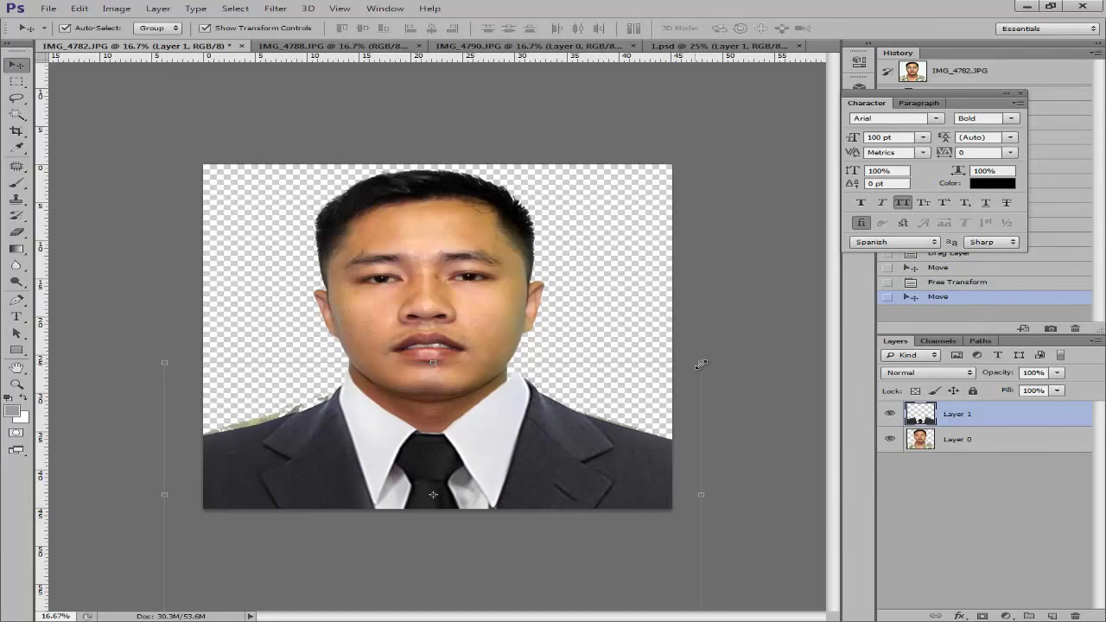
pyautogui.moveTo(701, 363); pyautogui.dragTo(679, 374)
pyautogui.press('Return')
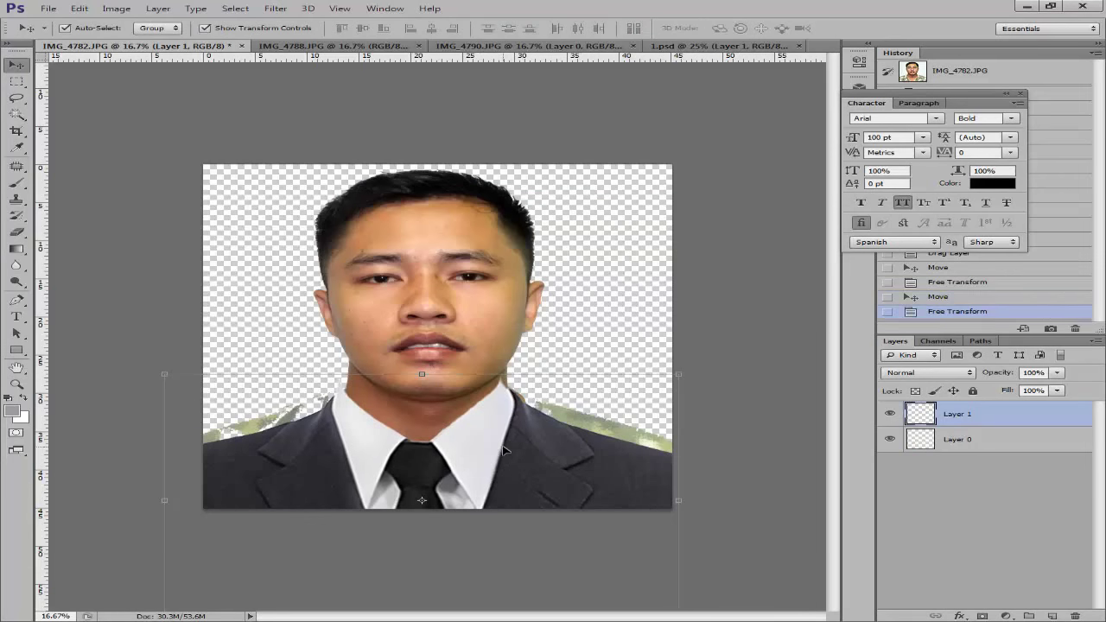
pyautogui.hotkey('shift', 'Right')
pyautogui.hotkey('shift', 'Right')
pyautogui.hotkey('shift', 'Right')
pyautogui.hotkey('shift', 'Up')
pyautogui.hotkey('shift', 'Up')
pyautogui.hotkey('shift', 'Right')
pyautogui.hotkey('shift', 'Right')
pyautogui.hotkey('shift', 'Up')
pyautogui.hotkey('shift', 'Up')
pyautogui.hotkey('shift', 'Up')
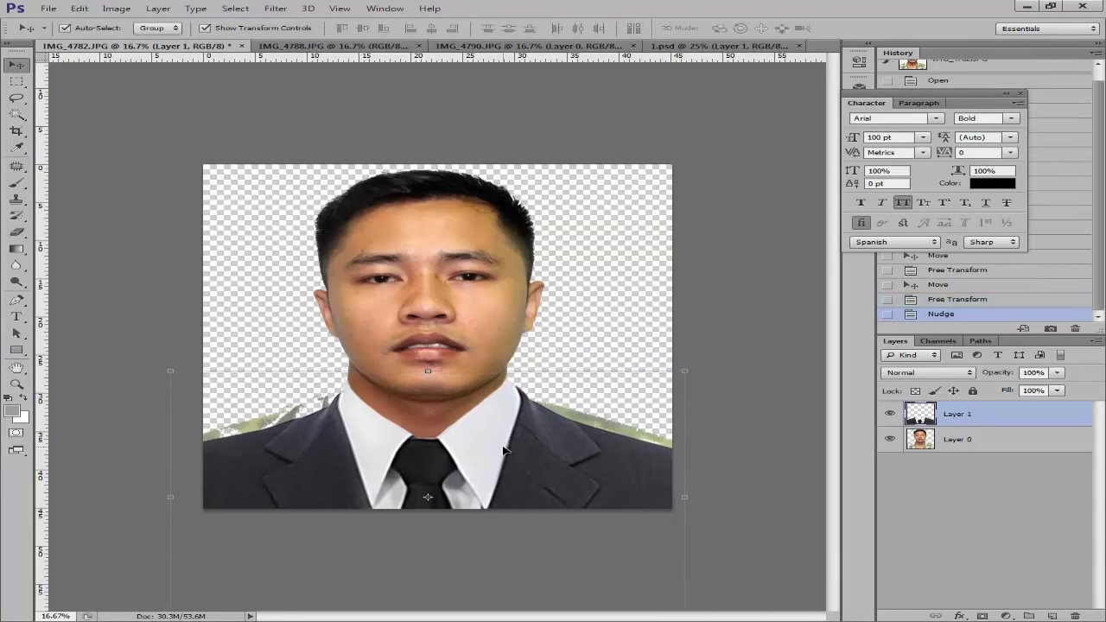
pyautogui.hotkey('shift', 'Up')
pyautogui.hotkey('shift', 'Up')
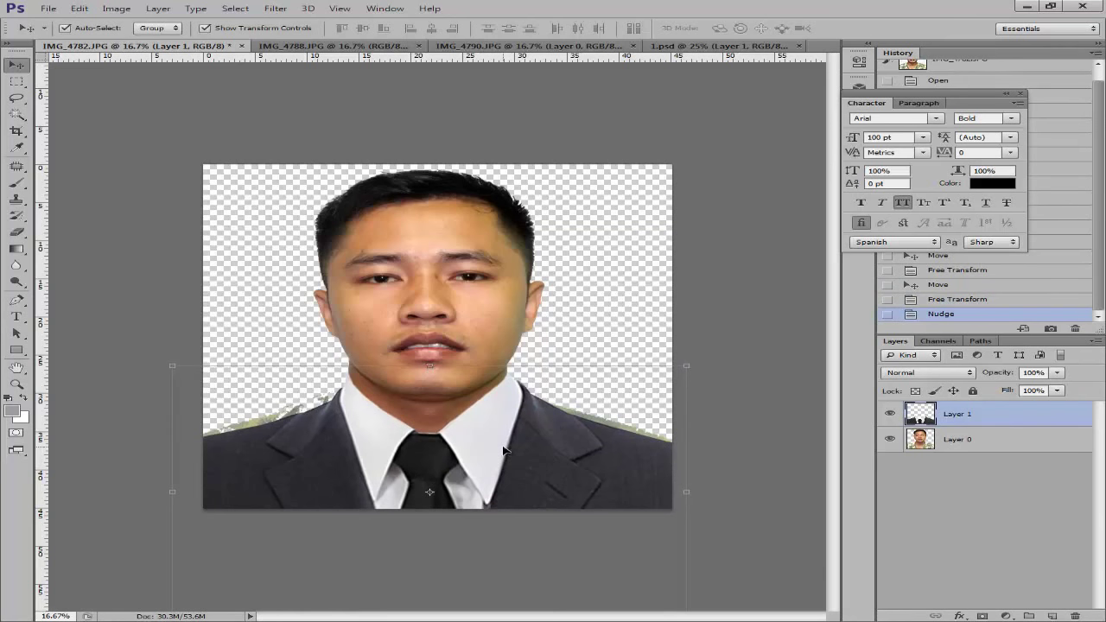
pyautogui.hotkey('shift', 'Down')
pyautogui.hotkey('shift', 'Down')
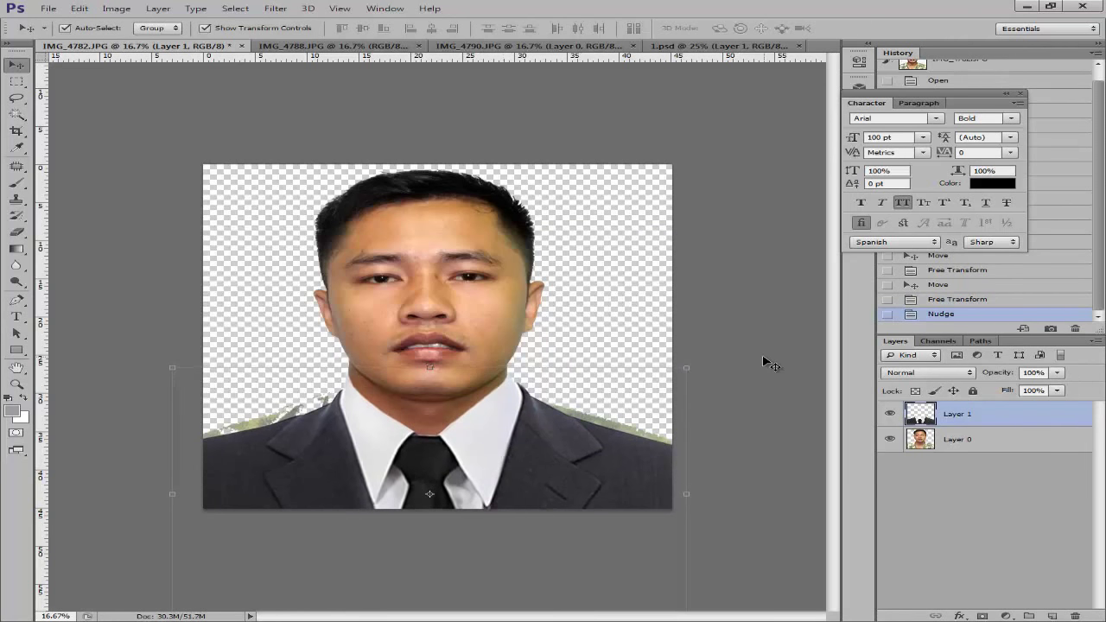
pyautogui.hotkey('alt', '[')
# Erase the green camouflage fringe along both suit shoulders with a 494 px eraser.
pyautogui.press('e')
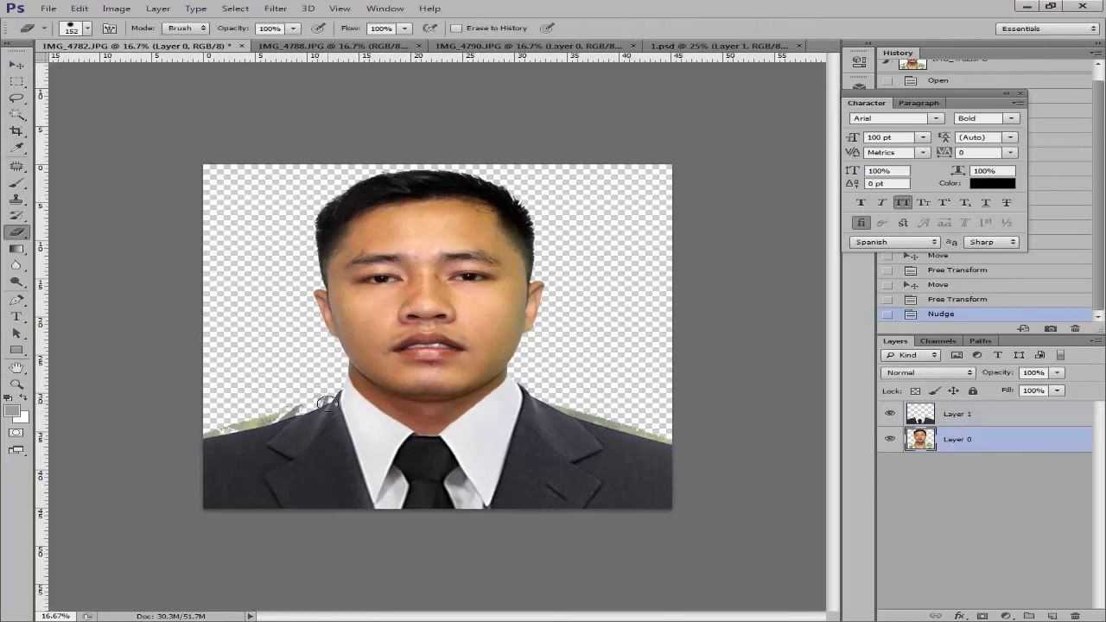
pyautogui.rightClick(326, 402)
pyautogui.moveTo(498, 439)
pyautogui.mouseDown()
pyautogui.moveTo(517, 438)
pyautogui.moveTo(413, 431)
pyautogui.mouseUp()
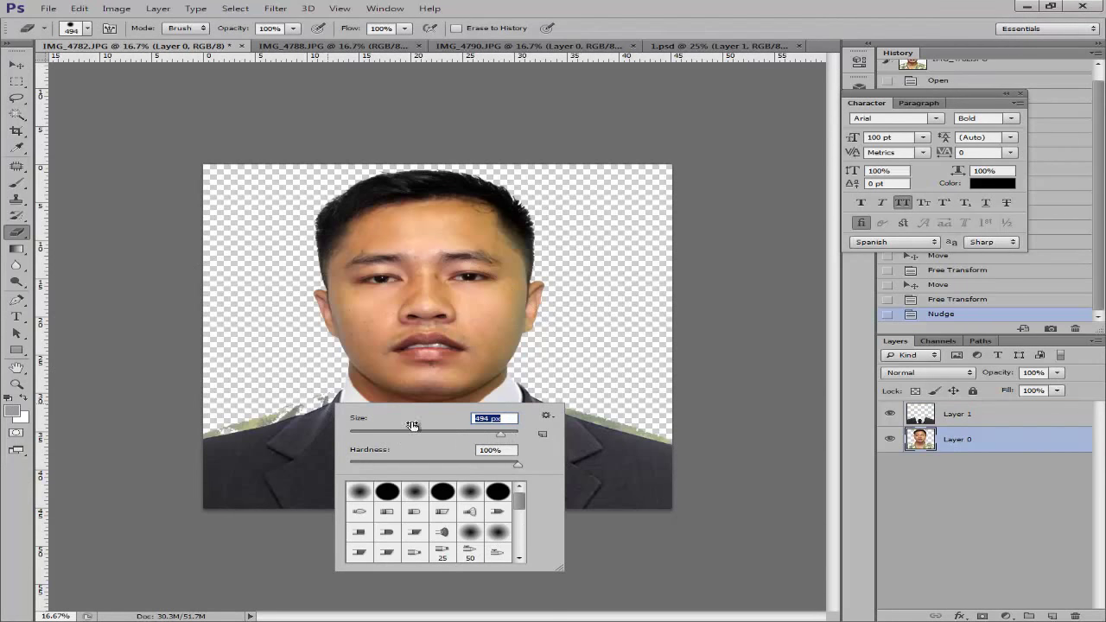
pyautogui.click(293, 395)
pyautogui.moveTo(301, 395); pyautogui.dragTo(308, 395)
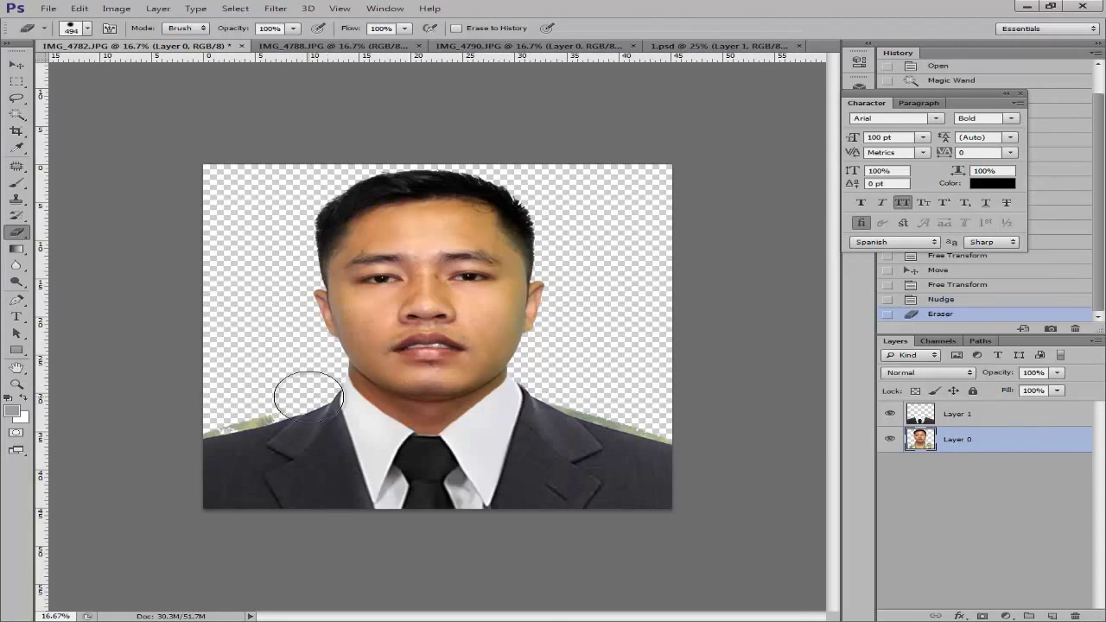
pyautogui.click(228, 424)
pyautogui.click(249, 416)
pyautogui.moveTo(521, 400)
pyautogui.mouseDown()
pyautogui.moveTo(573, 407)
pyautogui.moveTo(637, 440)
pyautogui.mouseUp()
pyautogui.click(682, 238)
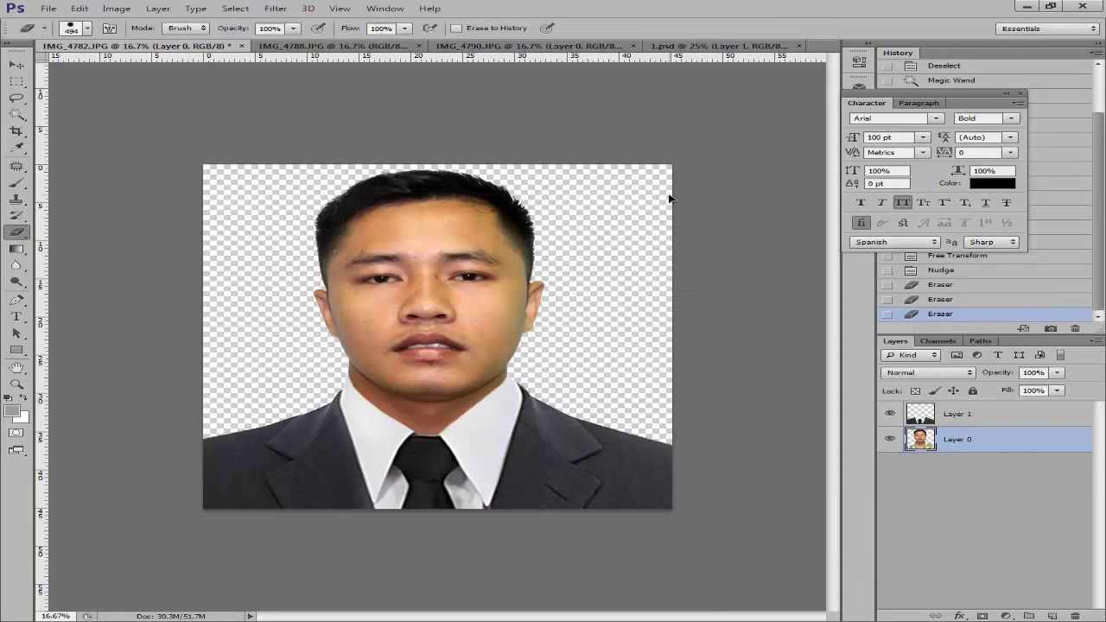
# Check the suit fit, then bring up the IMG_4788.JPG photo.
pyautogui.press('v')
pyautogui.click(760, 264)
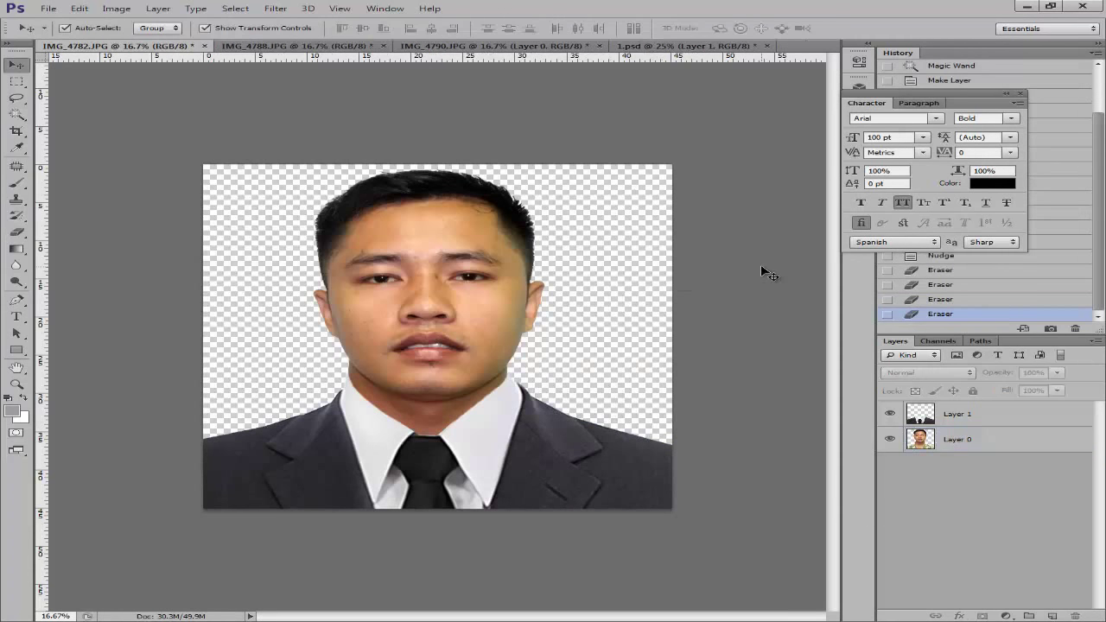
pyautogui.hotkey('ctrl', '+')
pyautogui.hotkey('ctrl', '+')
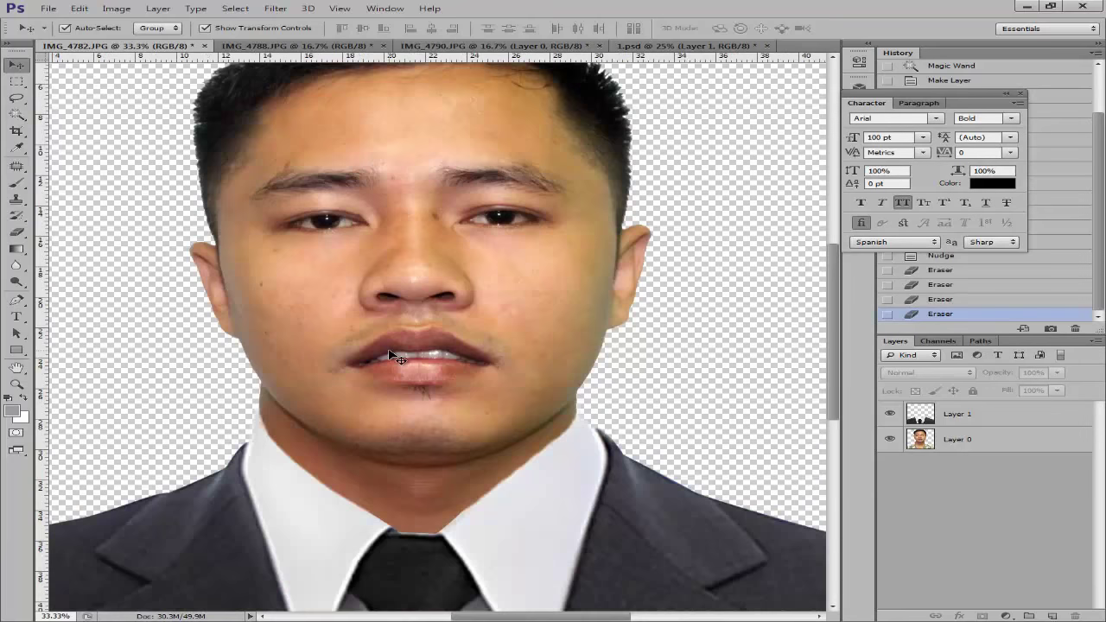
pyautogui.hotkey('ctrl', '-')
pyautogui.hotkey('ctrl', '-')
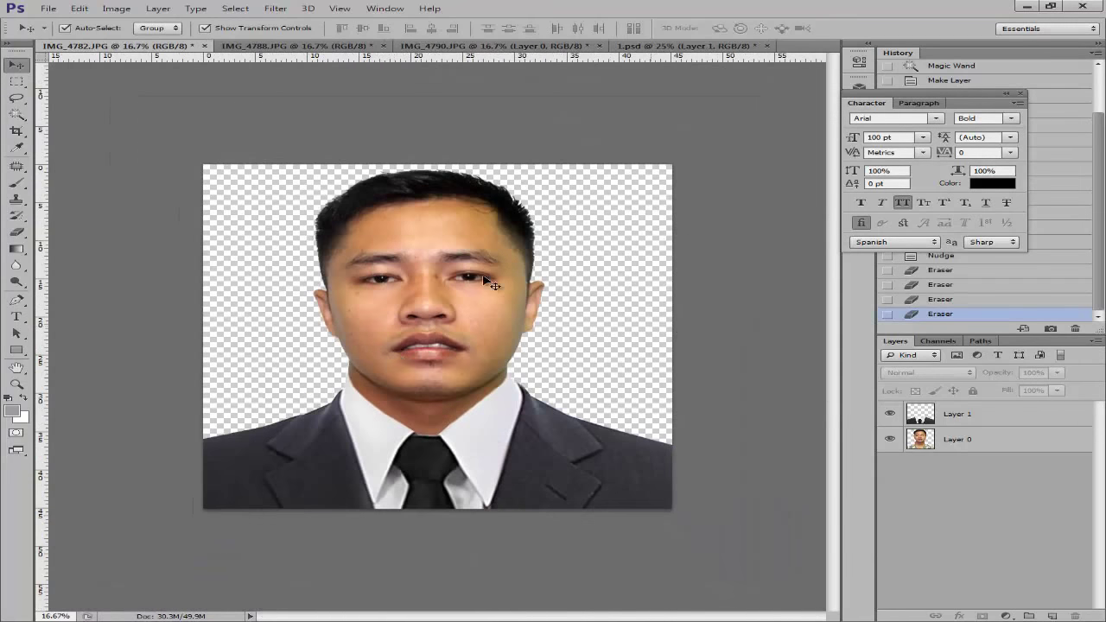
pyautogui.click(294, 45)
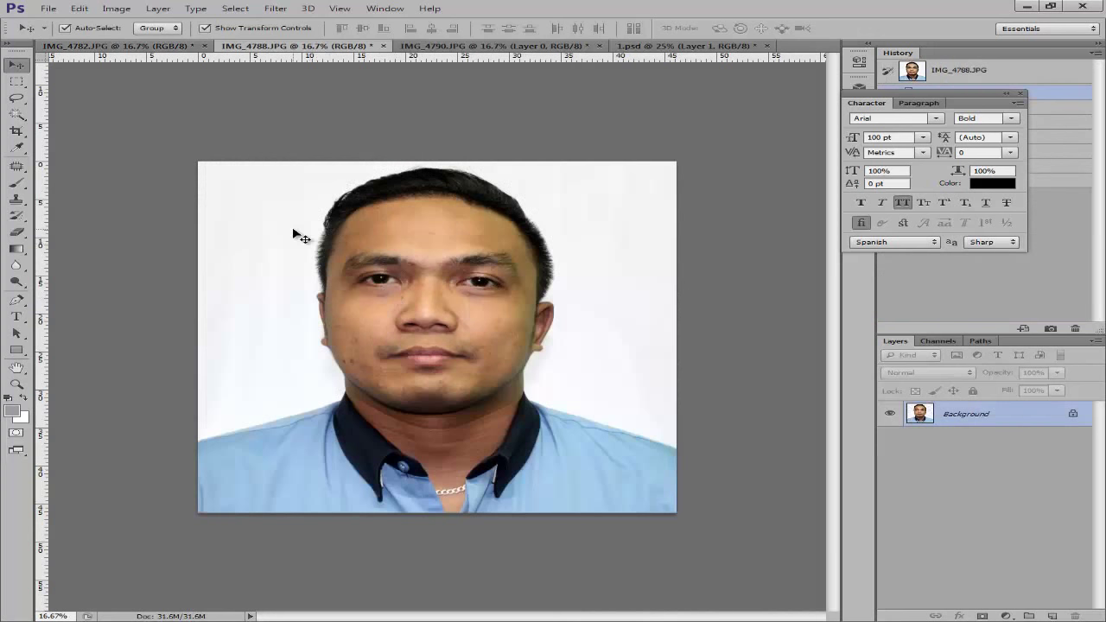
# Select IMG_4788's white background with the Magic Wand at tolerance 50.
pyautogui.press('w')
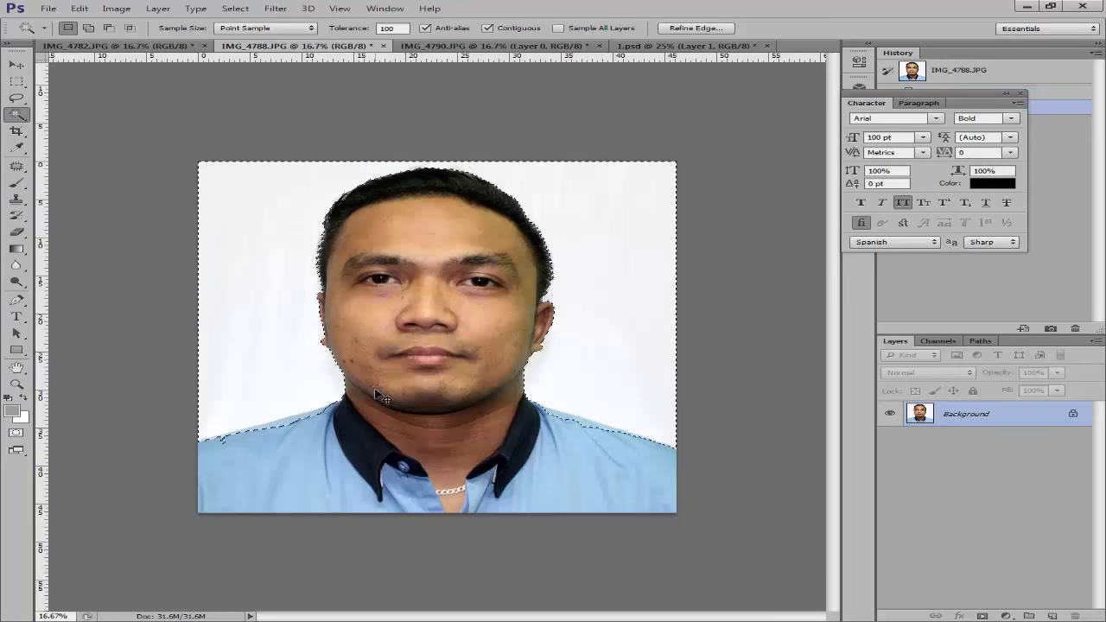
pyautogui.hotkey('ctrl', '+')
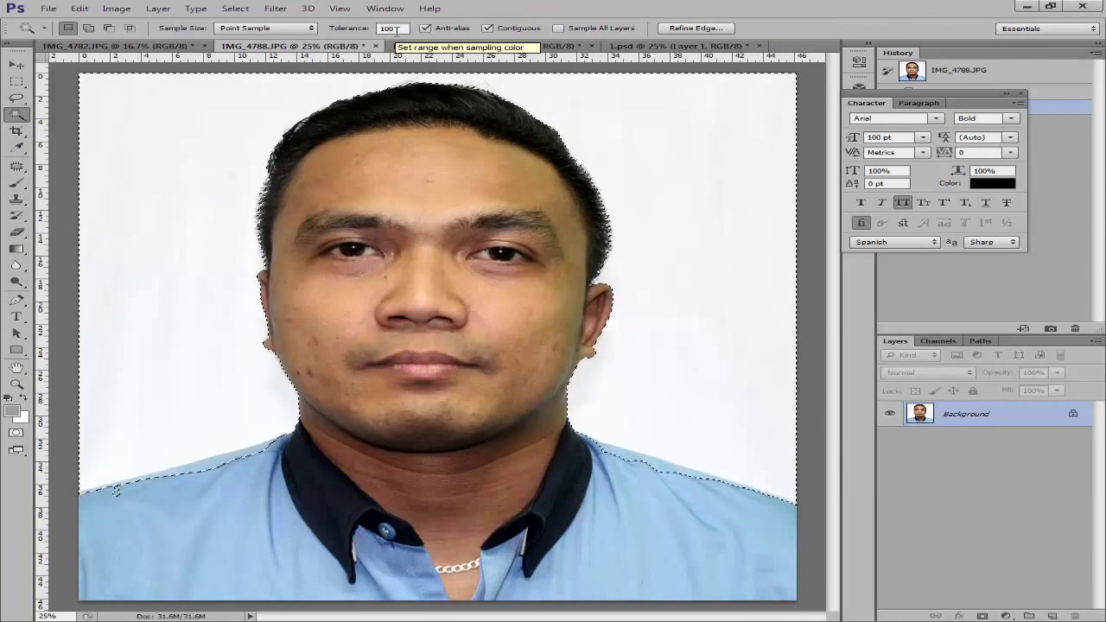
pyautogui.click(361, 31)
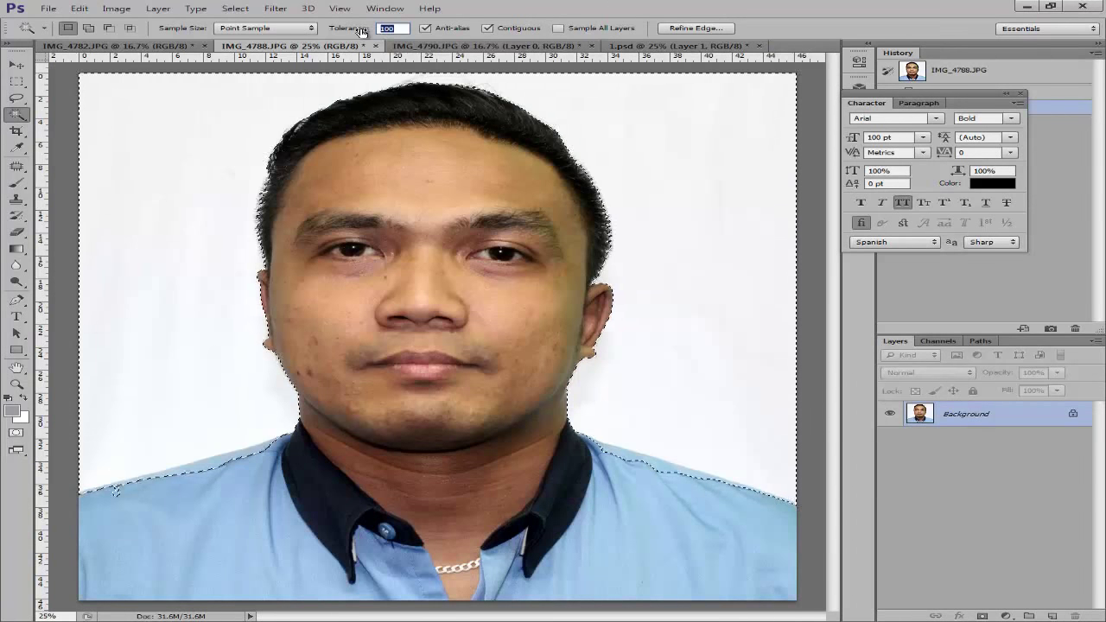
pyautogui.write('80')
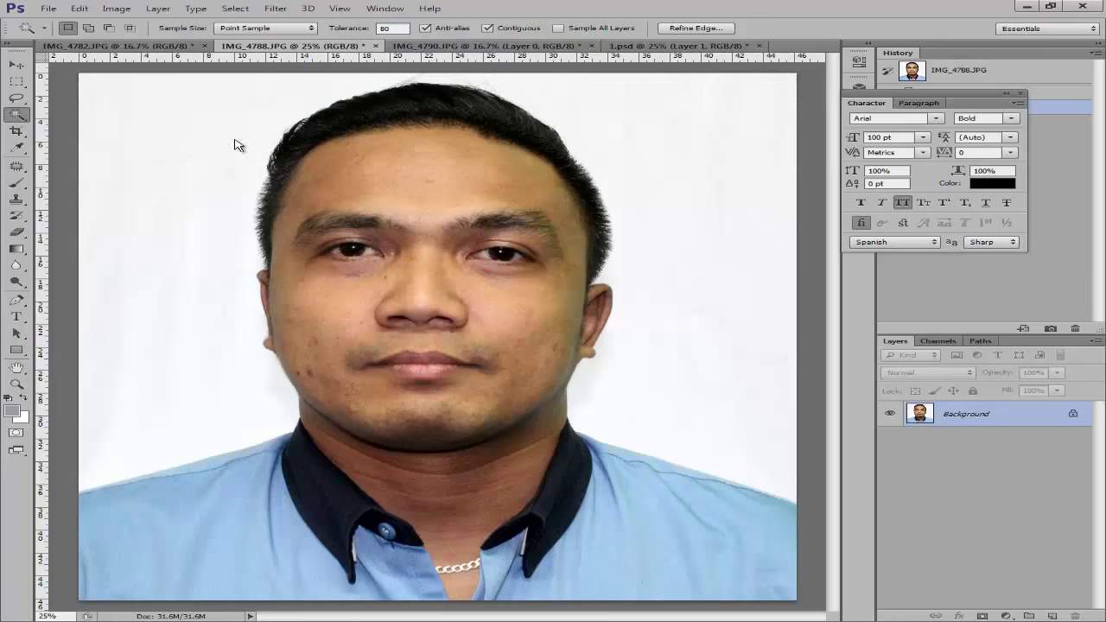
pyautogui.click(191, 143)
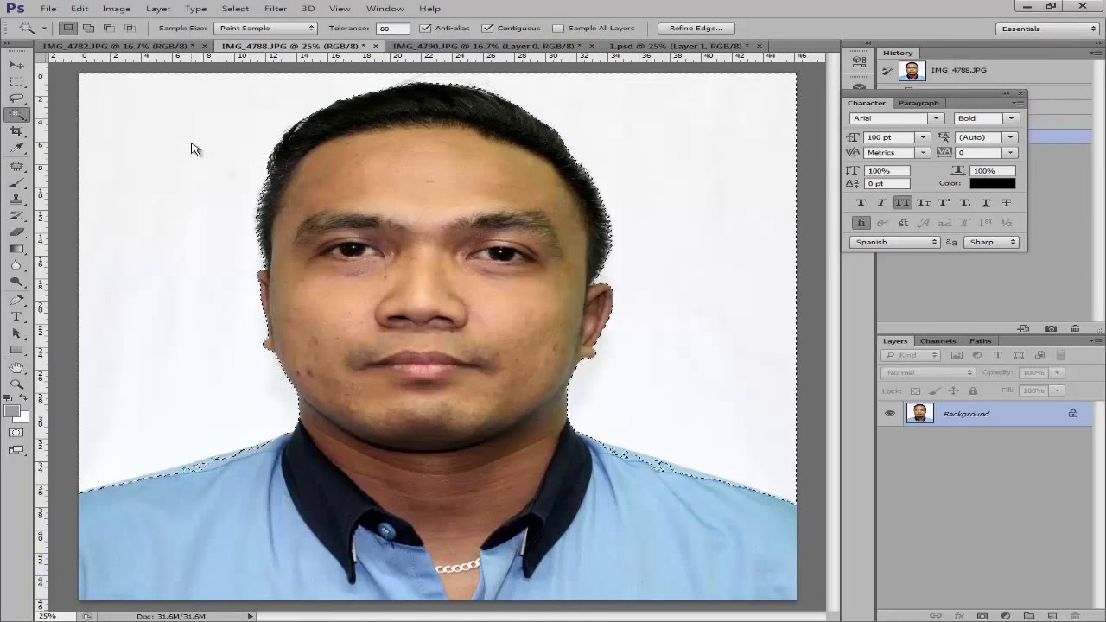
pyautogui.hotkey('ctrl', 'd')
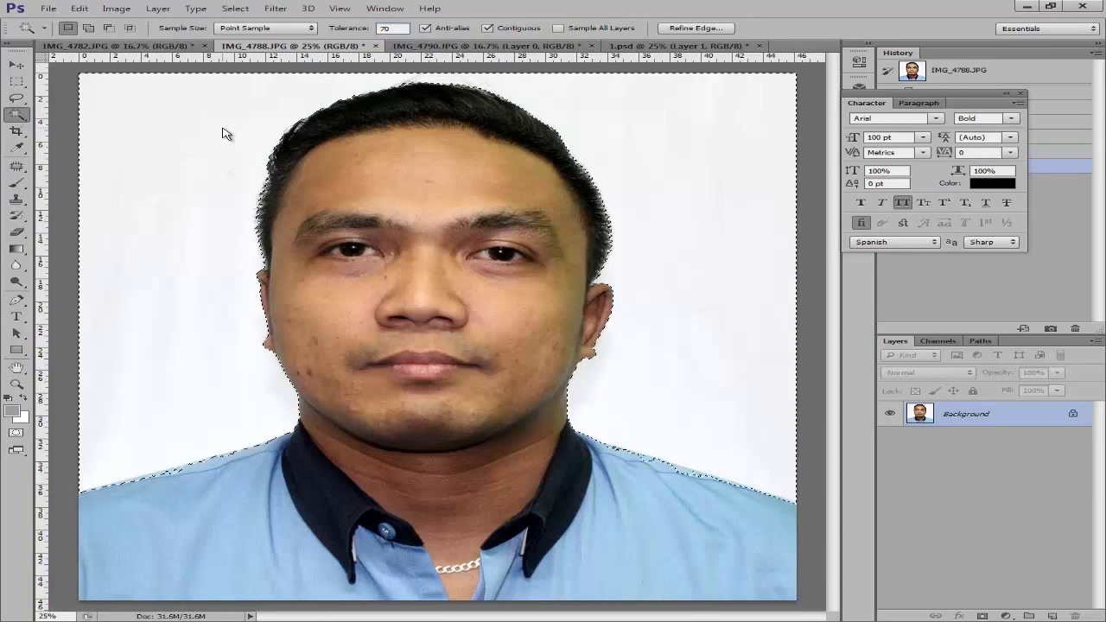
pyautogui.hotkey('ctrl', 'd')
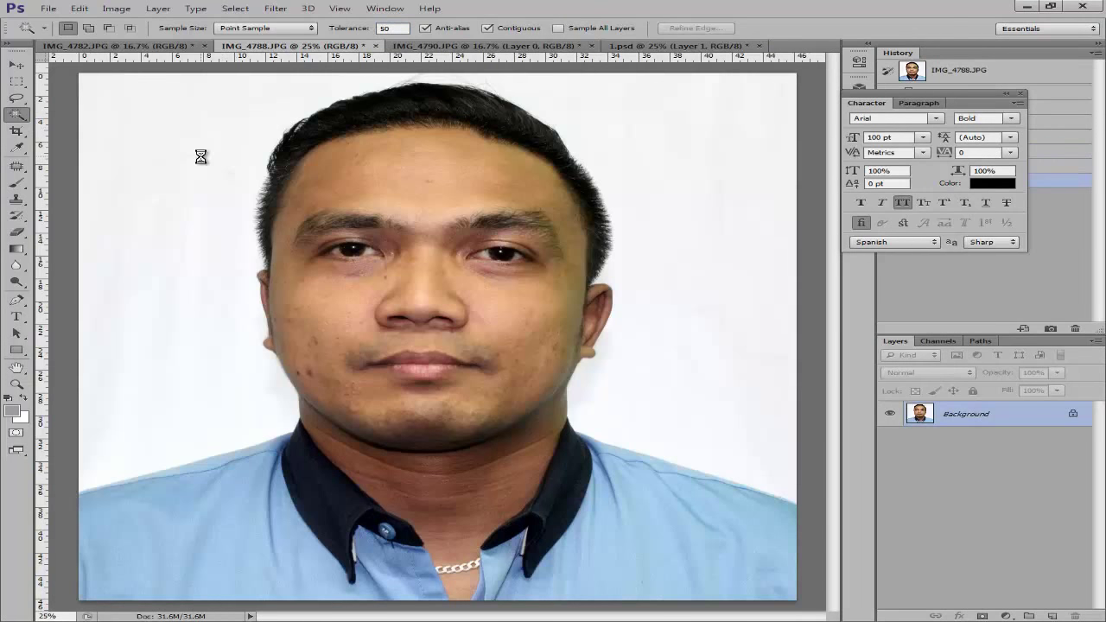
# Unlock Background as Layer 0, delete the white background and deselect.
pyautogui.keyDown('alt'); pyautogui.doubleClick(1036, 419); pyautogui.keyUp('alt')
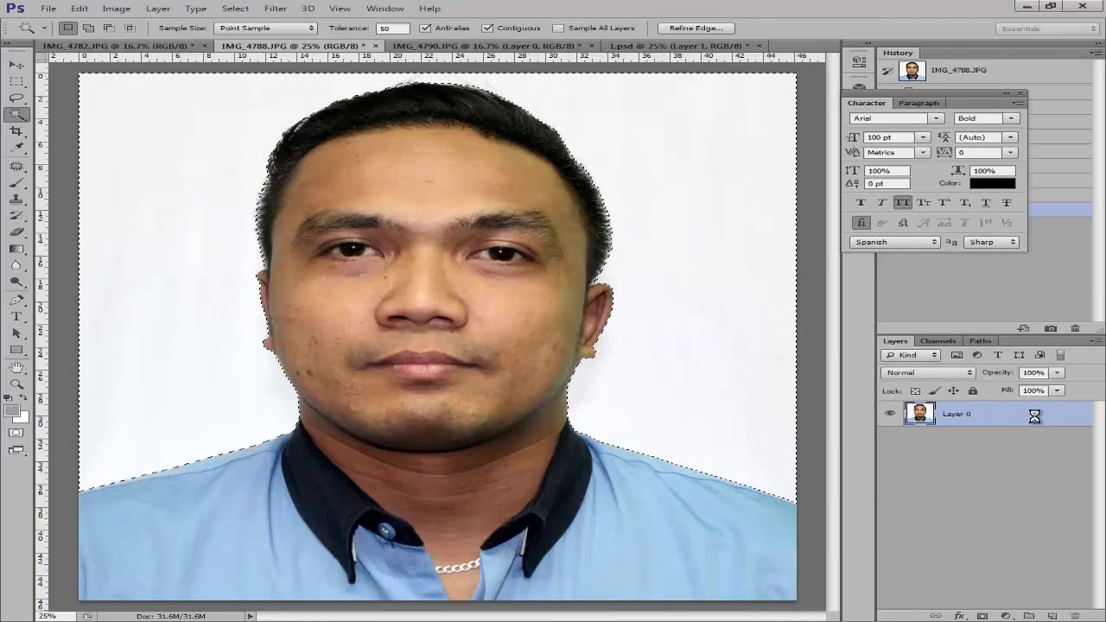
pyautogui.press('Delete')
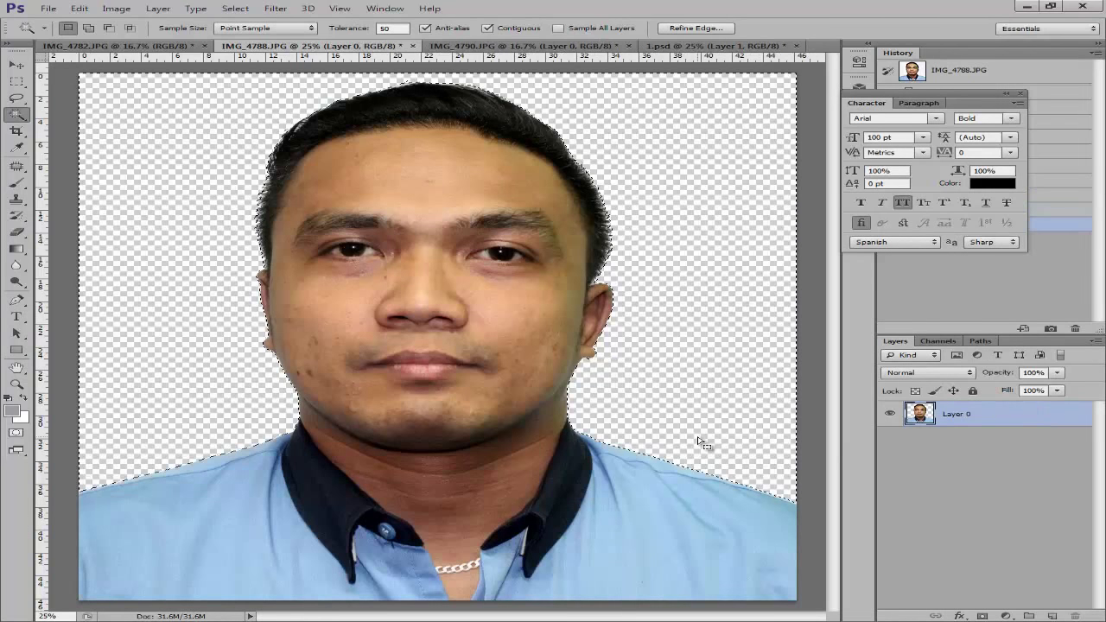
pyautogui.hotkey('ctrl', 'd')
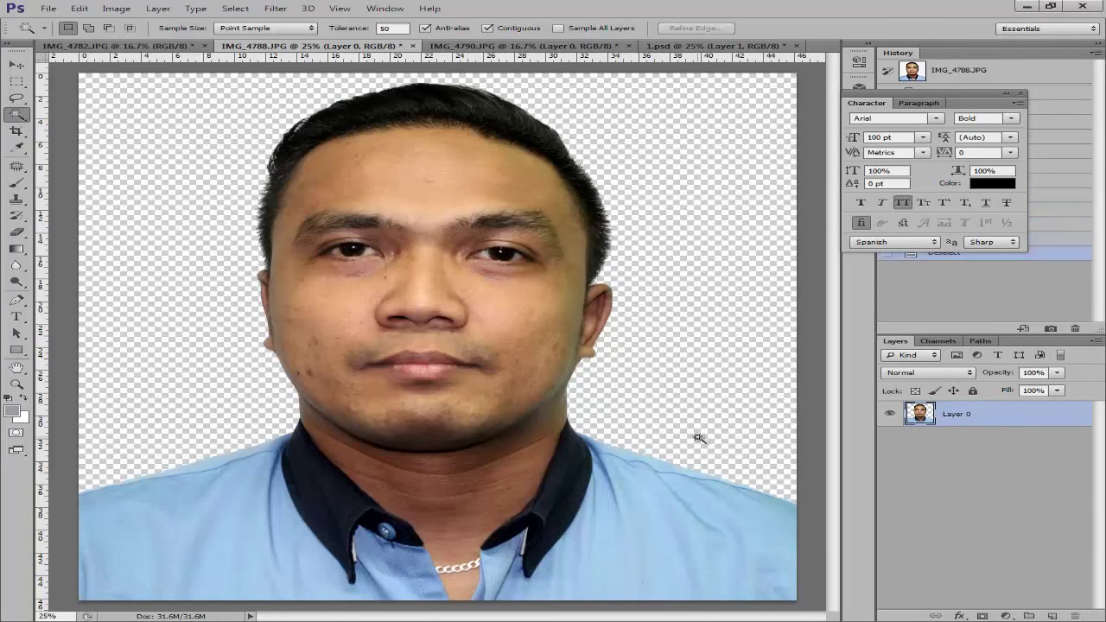
# Delete the selected white background of IMG_4790.JPG to transparency.
pyautogui.click(501, 45)
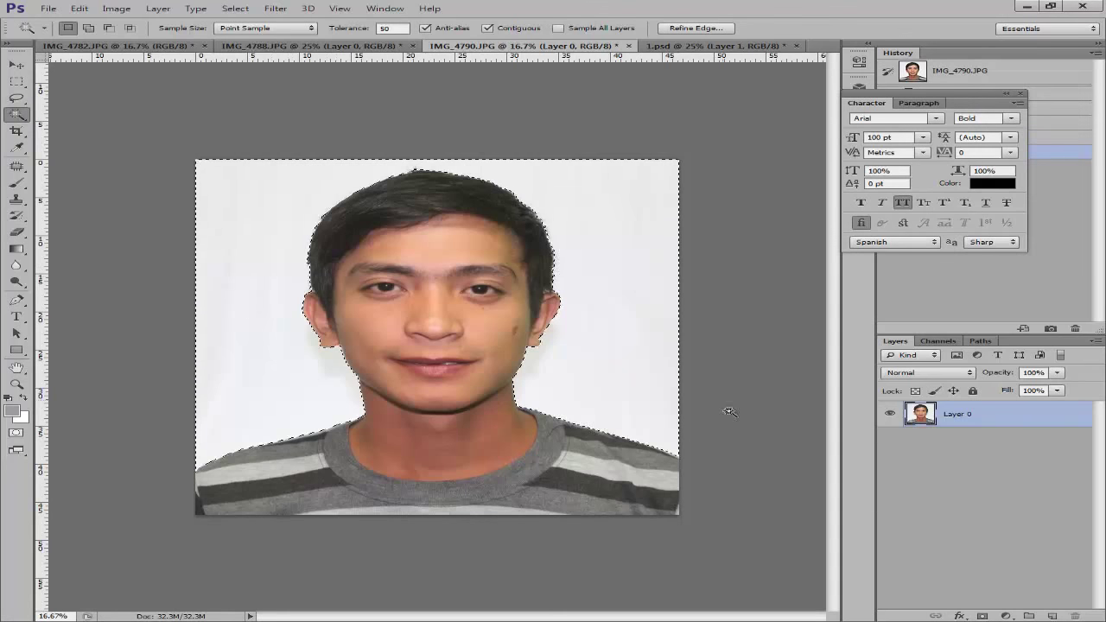
pyautogui.doubleClick(1048, 418)
pyautogui.press('Escape')
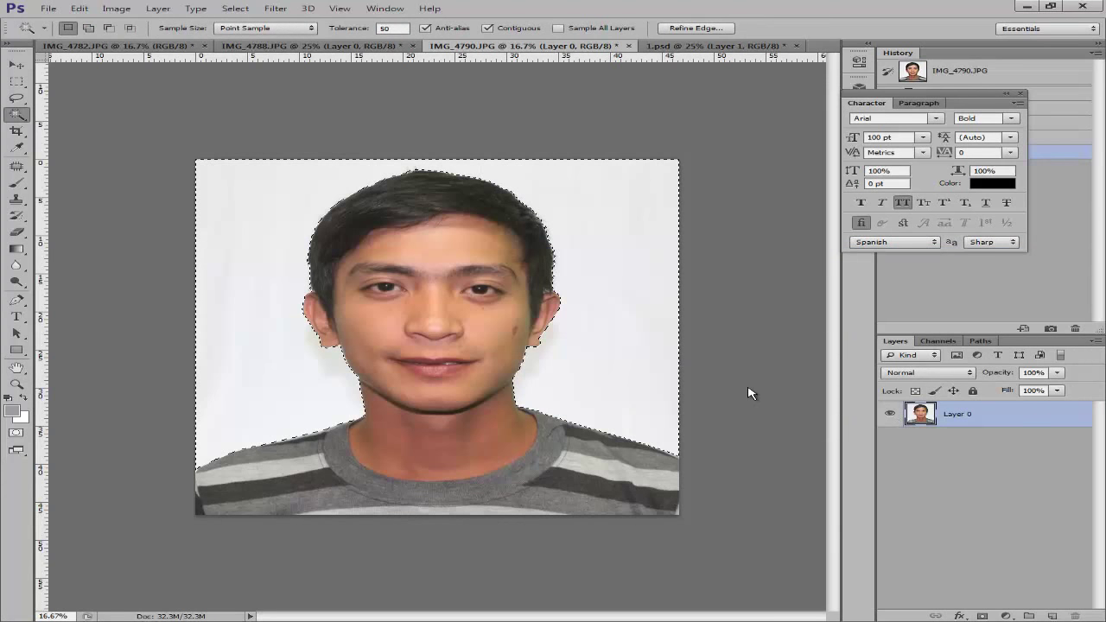
pyautogui.press('Delete')
pyautogui.hotkey('ctrl', 'd')
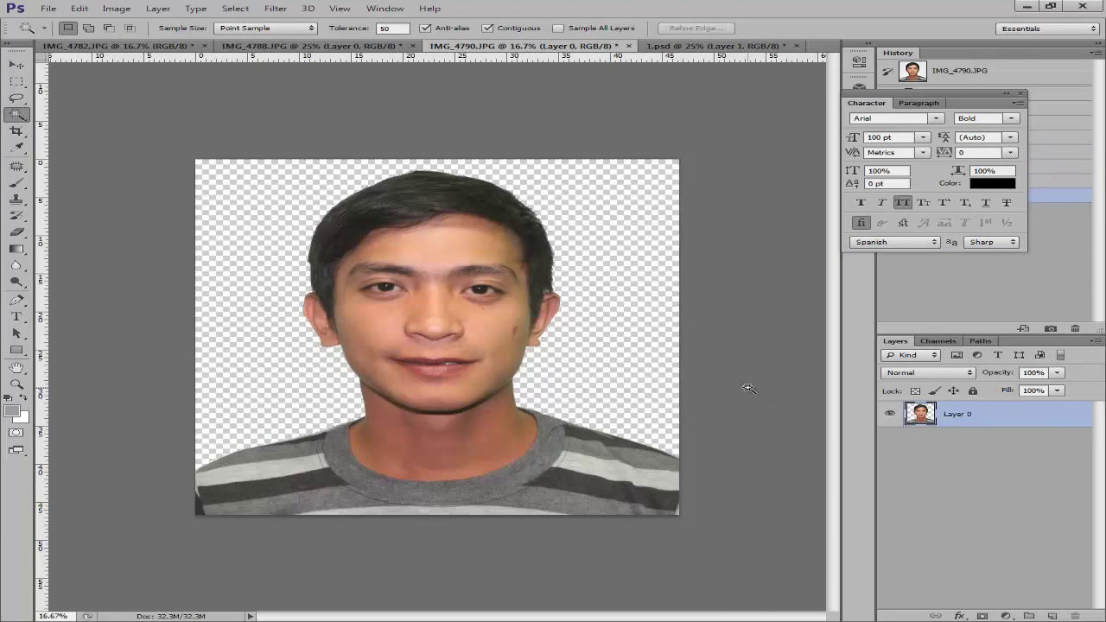
# Pick the Magic Wand and select the light stripe area on the shirt.
pyautogui.hotkey('ctrl', '+')
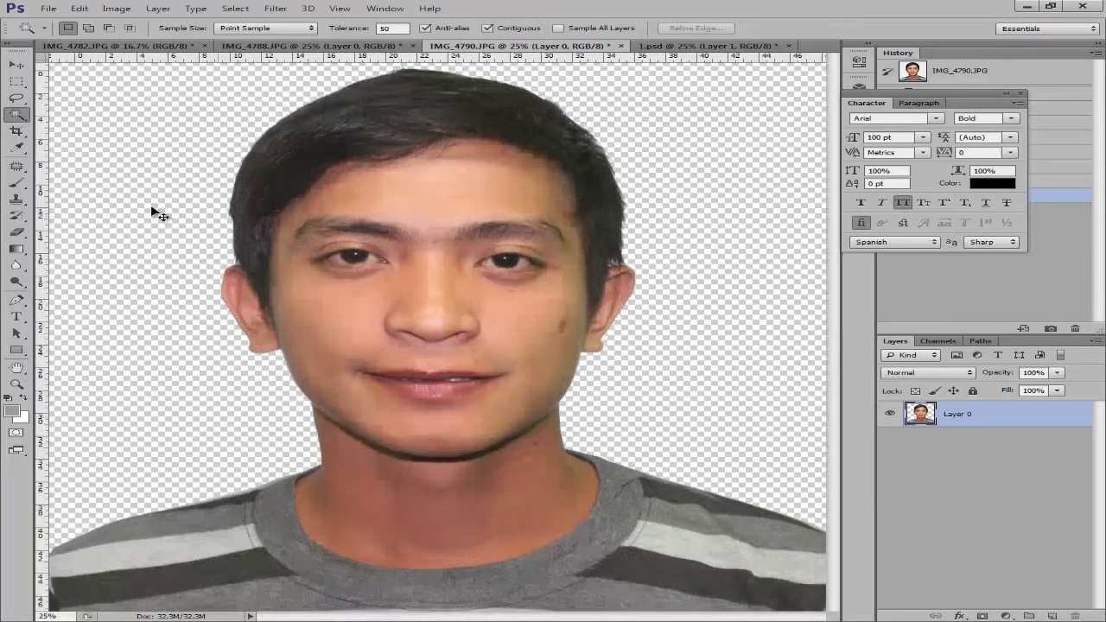
pyautogui.hotkey('ctrl', '+')
pyautogui.click(15, 117)
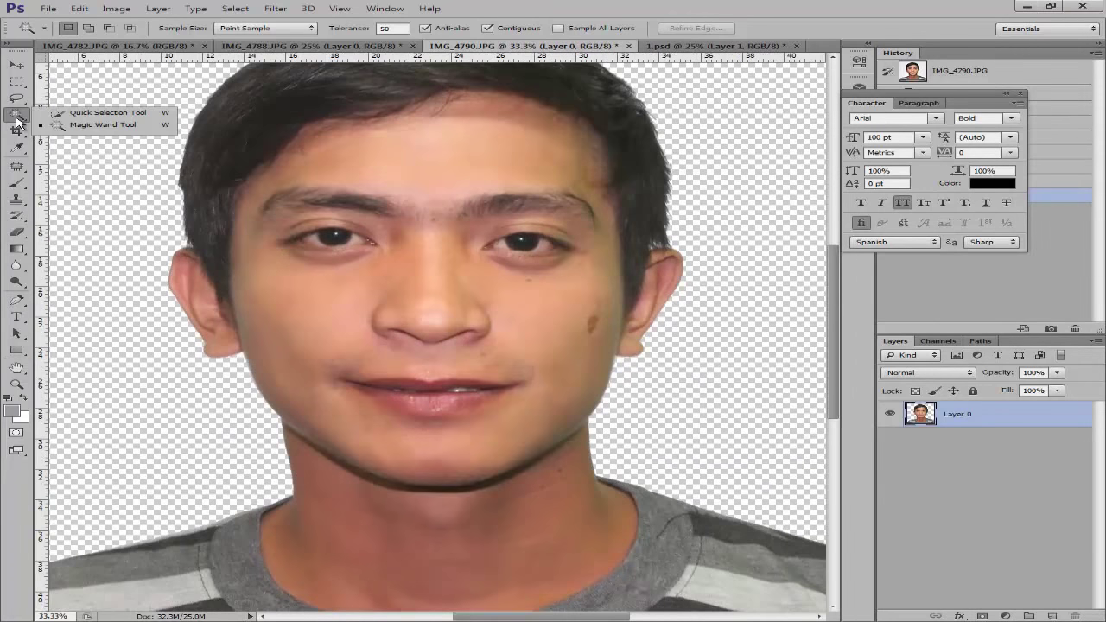
pyautogui.click(79, 128)
pyautogui.hotkey('ctrl', '-')
pyautogui.hotkey('ctrl', '-')
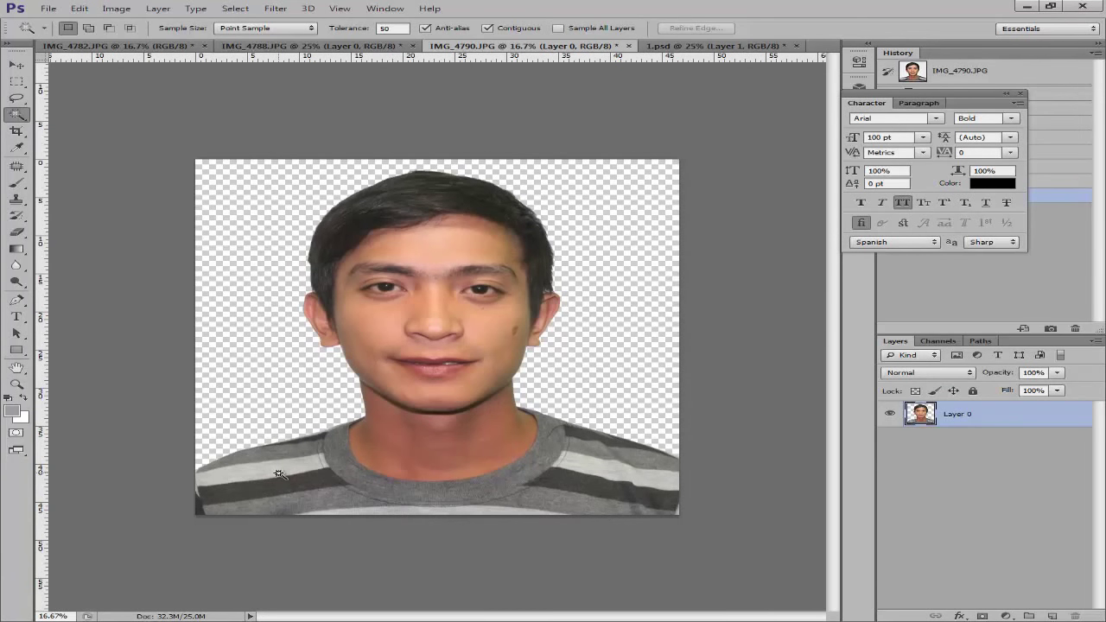
pyautogui.click(246, 471)
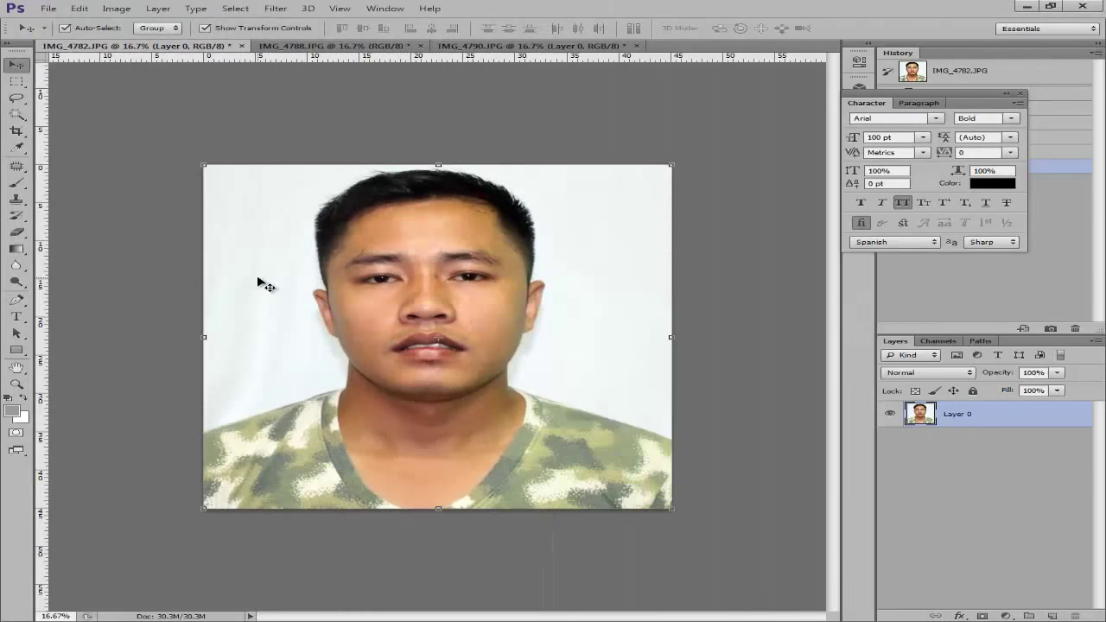
# Choose the Magic Wand and select the white background around the man at tolerance 100.
pyautogui.click(9, 121)
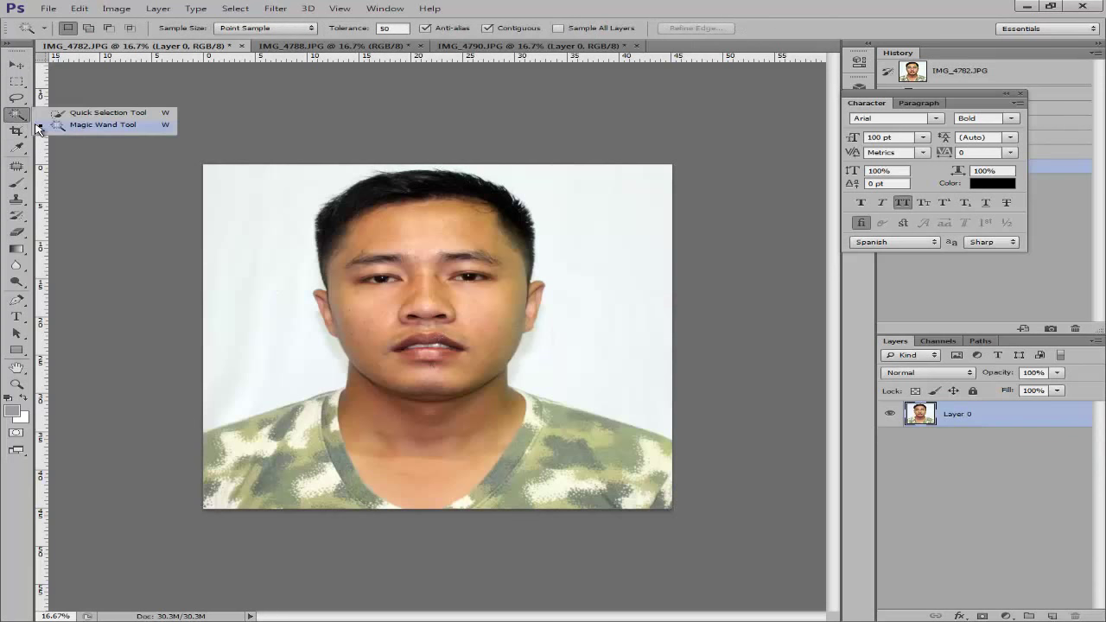
pyautogui.click(62, 126)
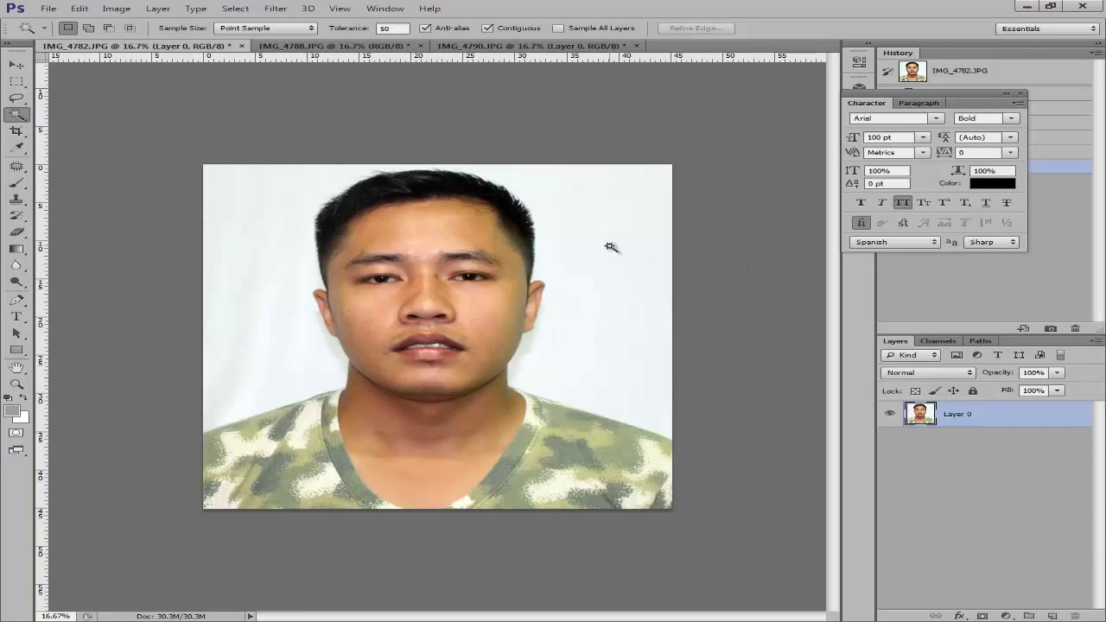
pyautogui.click(12, 119)
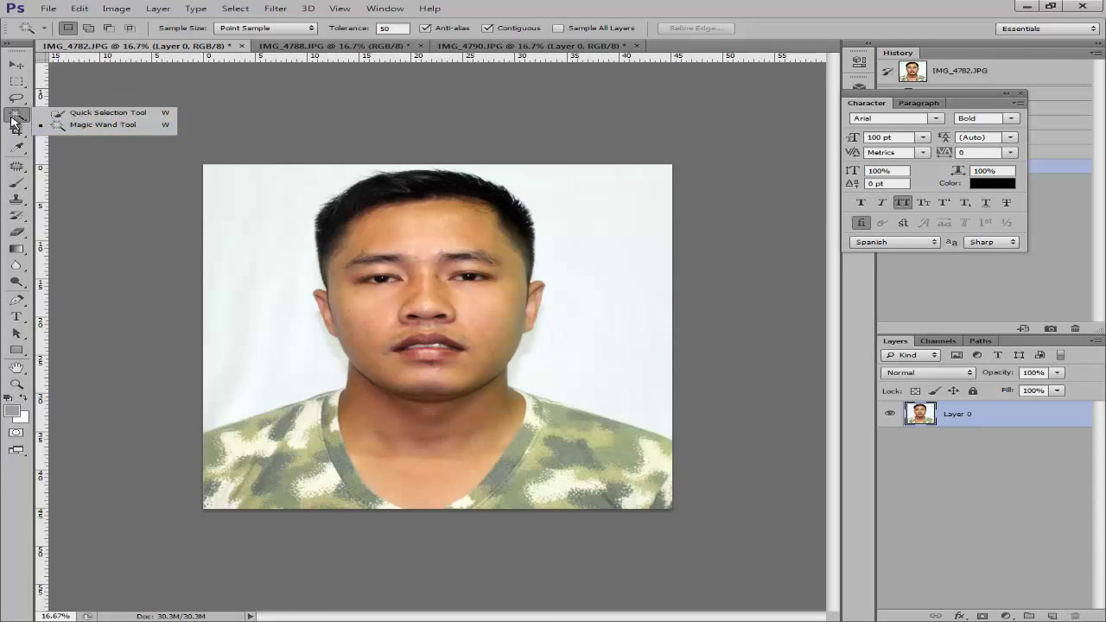
pyautogui.click(70, 131)
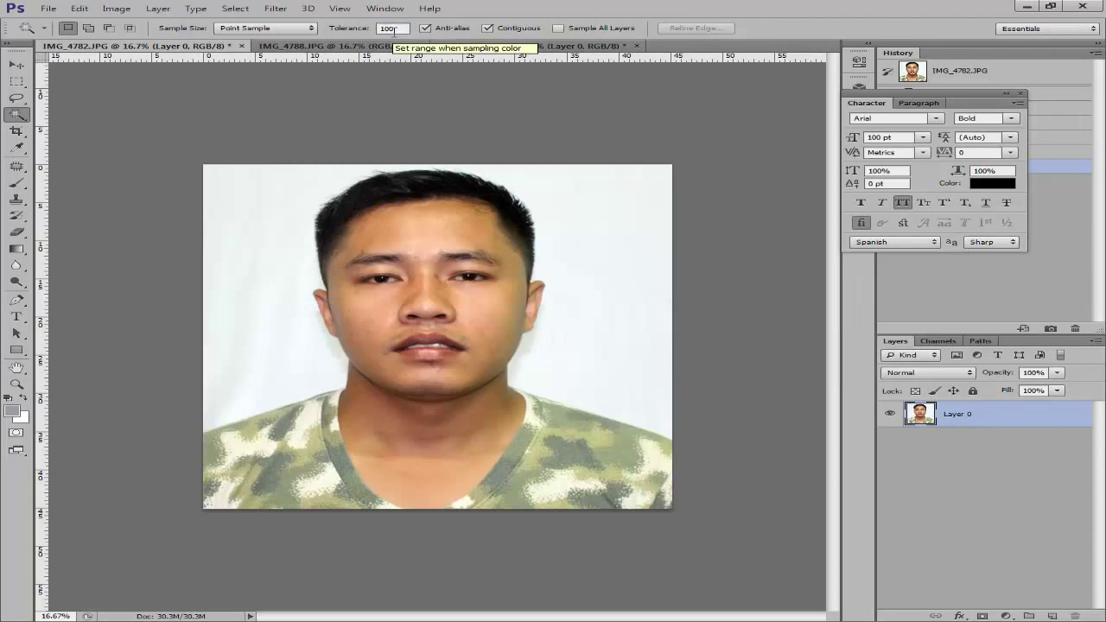
pyautogui.click(19, 120)
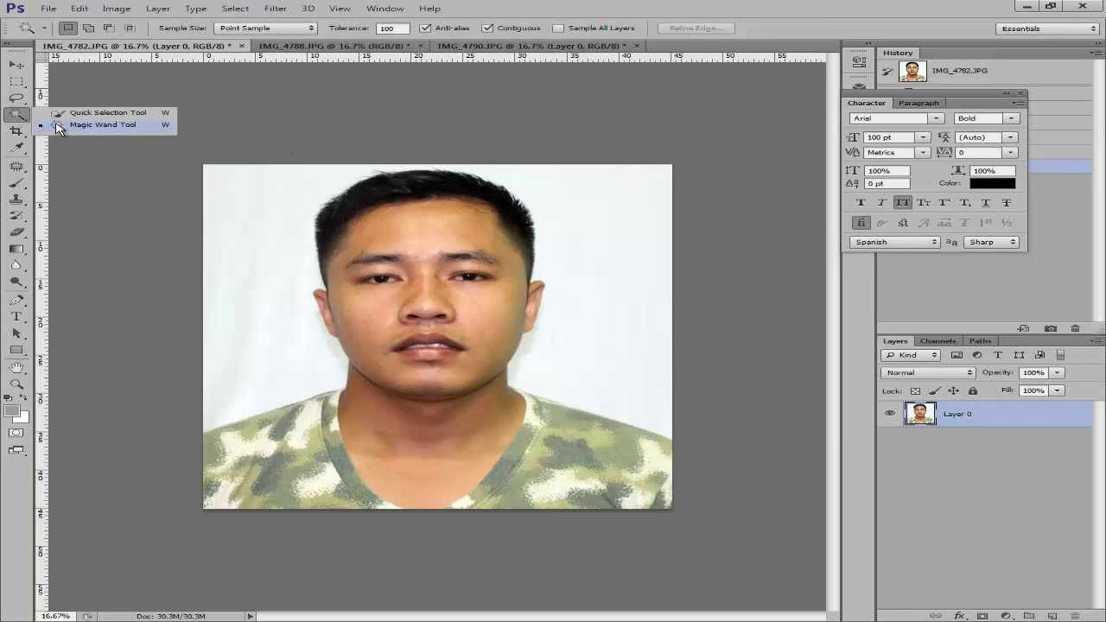
pyautogui.click(58, 127)
pyautogui.click(253, 233)
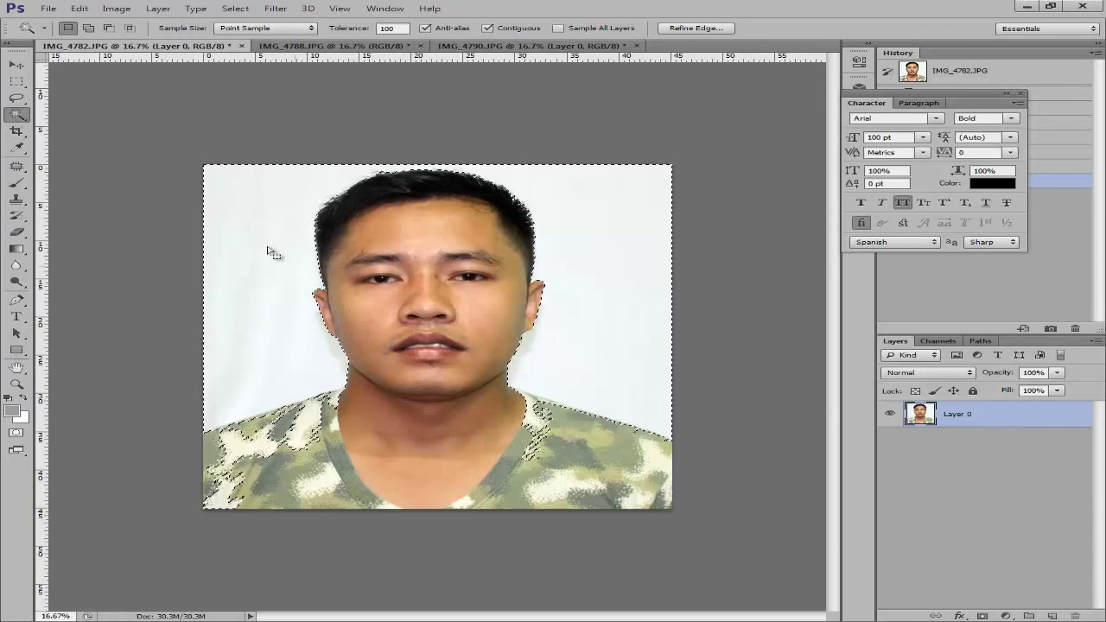
pyautogui.click(657, 289)
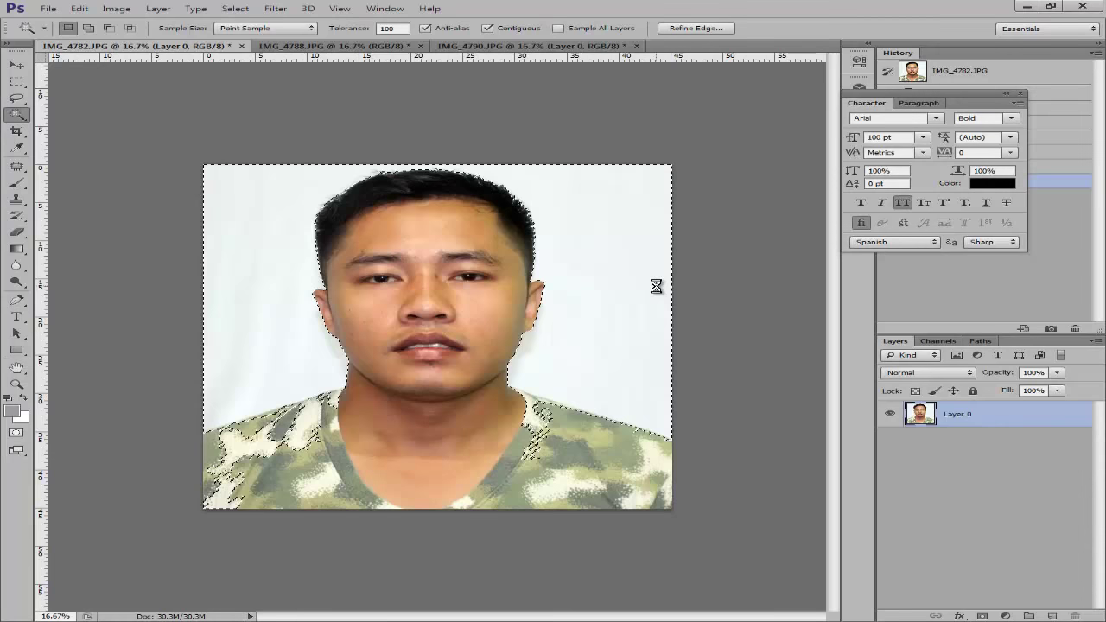
pyautogui.press('Delete')
pyautogui.hotkey('ctrl', 'd')
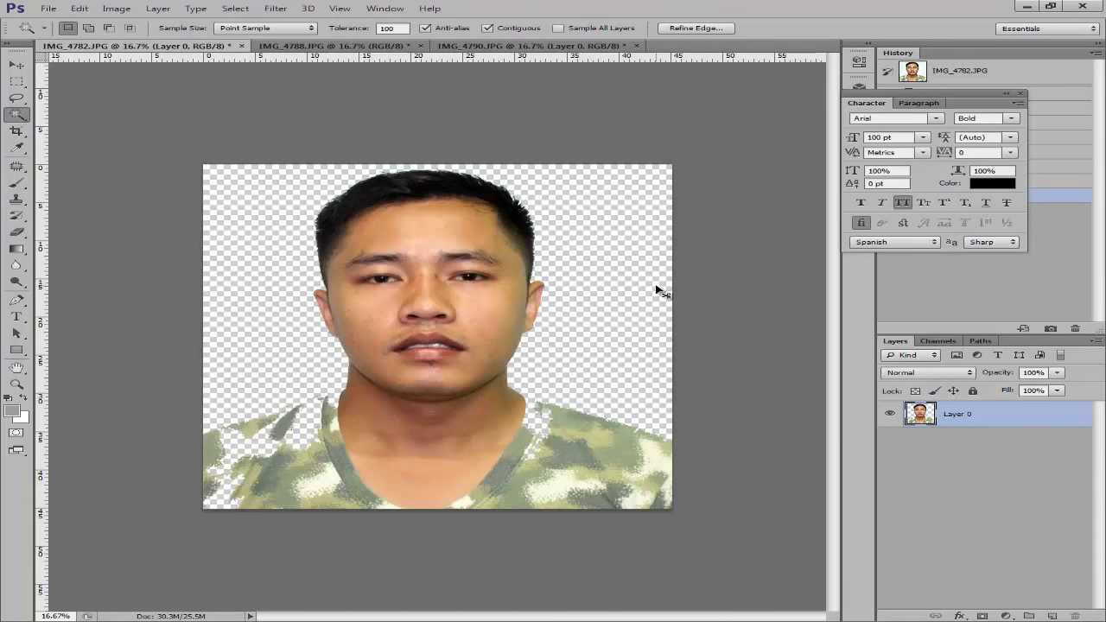
pyautogui.hotkey('ctrl', '+')
pyautogui.hotkey('ctrl', '+')
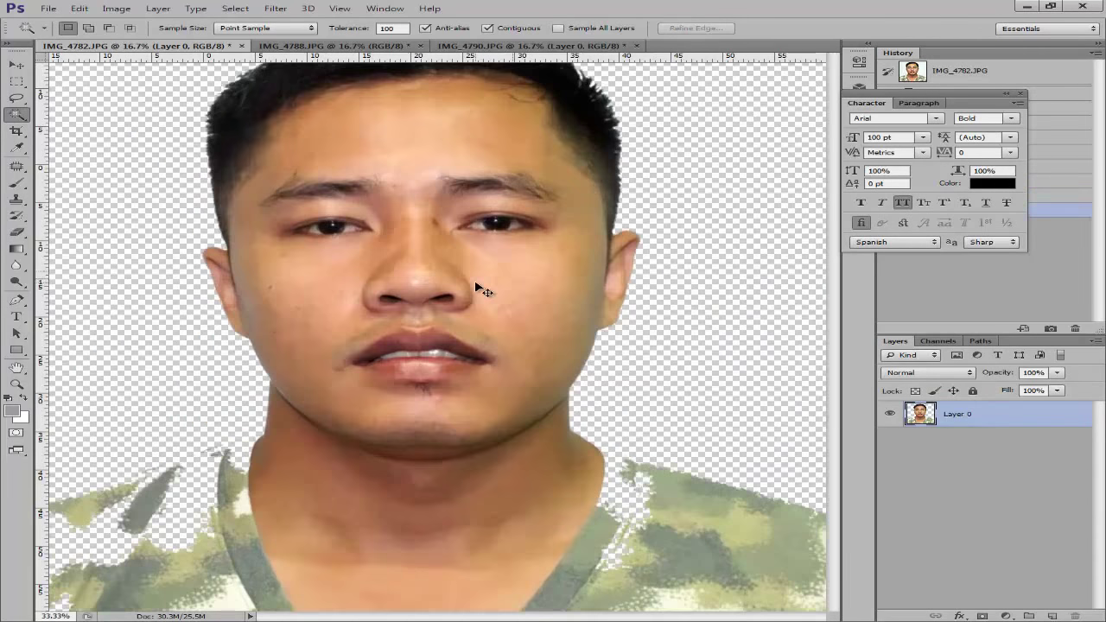
pyautogui.hotkey('ctrl', '+')
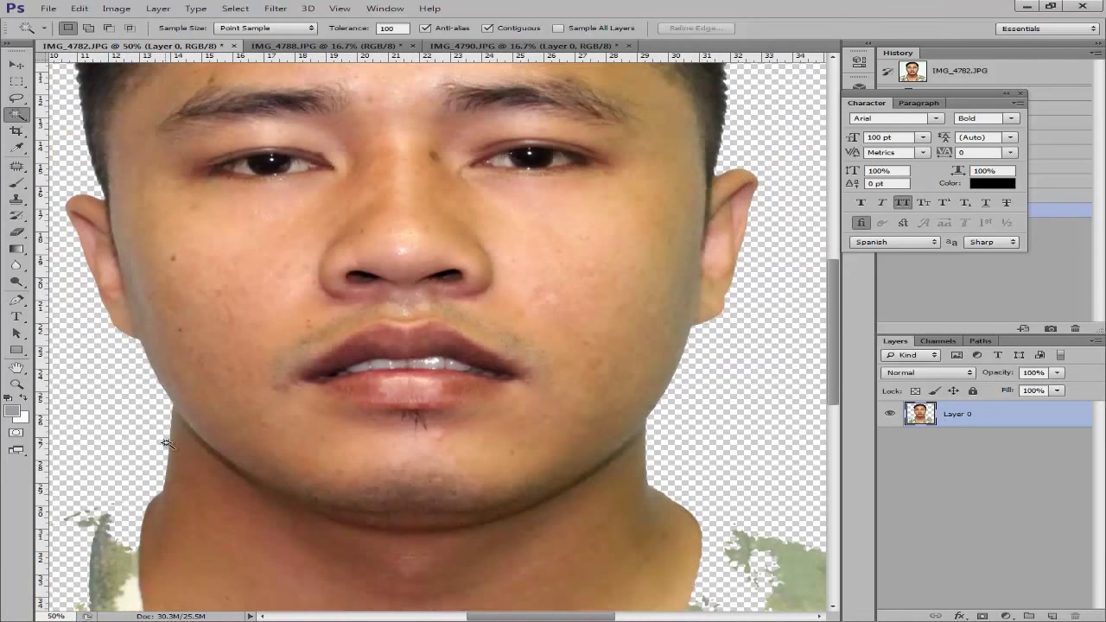
pyautogui.moveTo(154, 323); pyautogui.dragTo(285, 553)
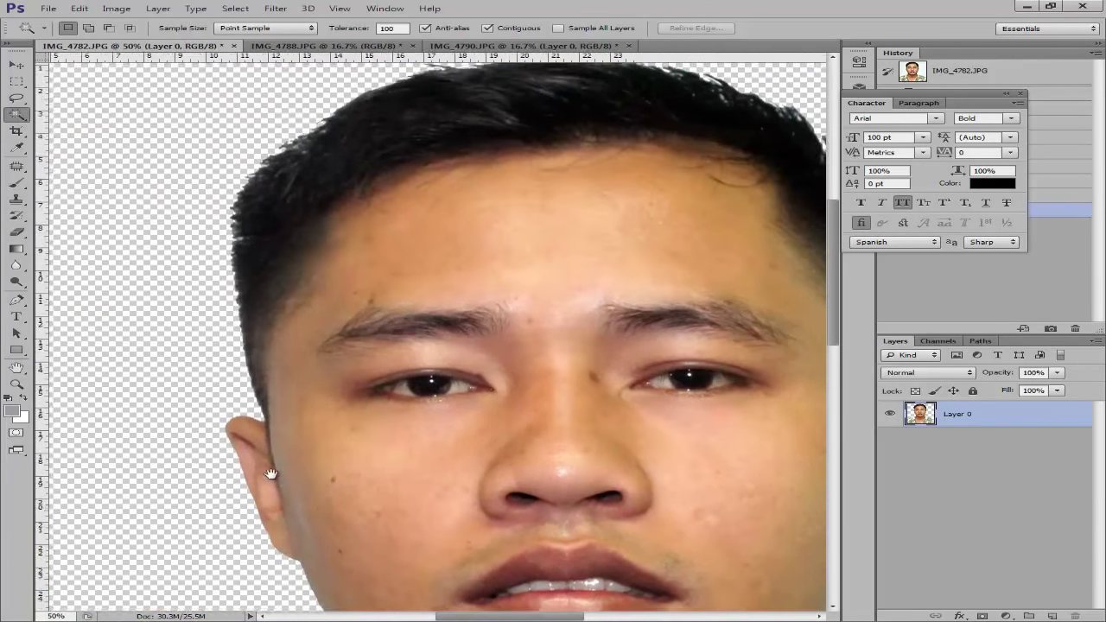
pyautogui.moveTo(353, 181); pyautogui.dragTo(425, 197)
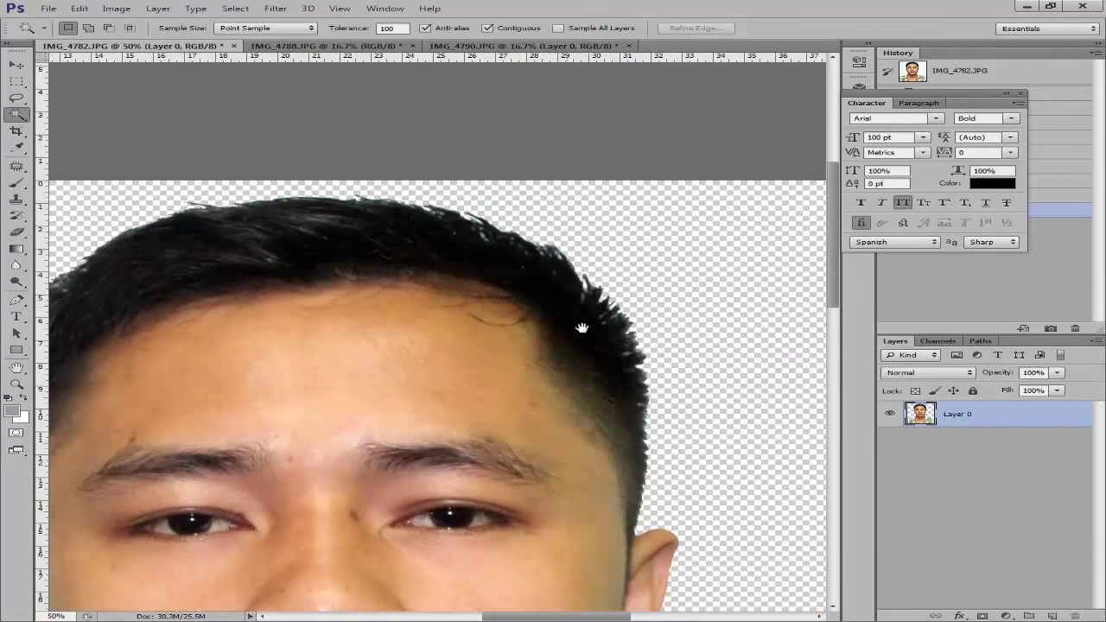
pyautogui.hotkey('ctrl', '-')
pyautogui.hotkey('ctrl', '-')
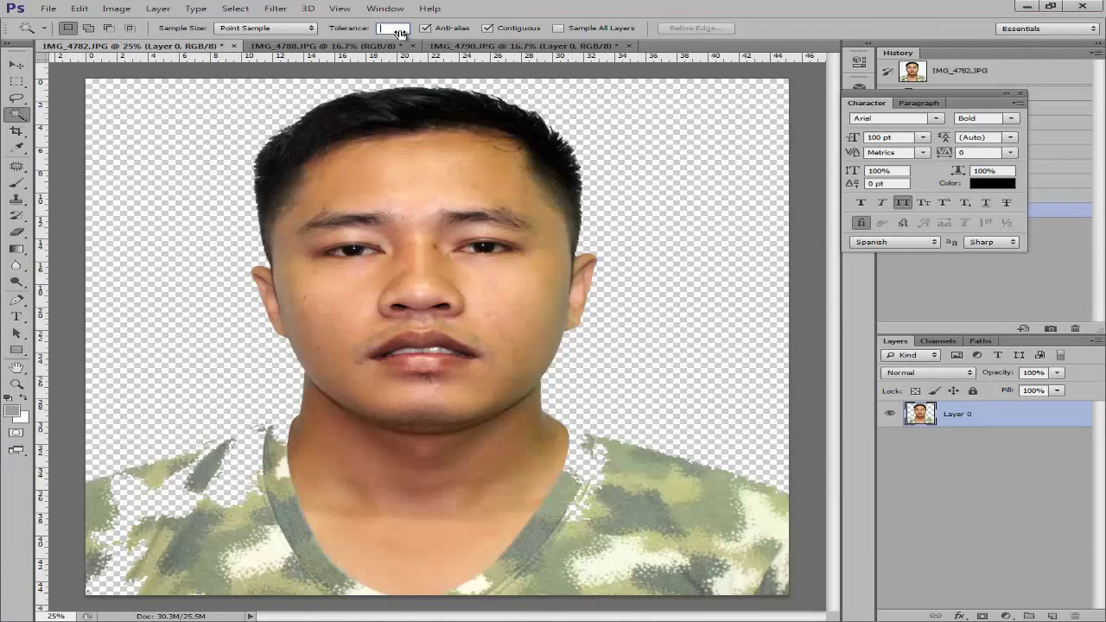
pyautogui.write('100')
pyautogui.press('Return')
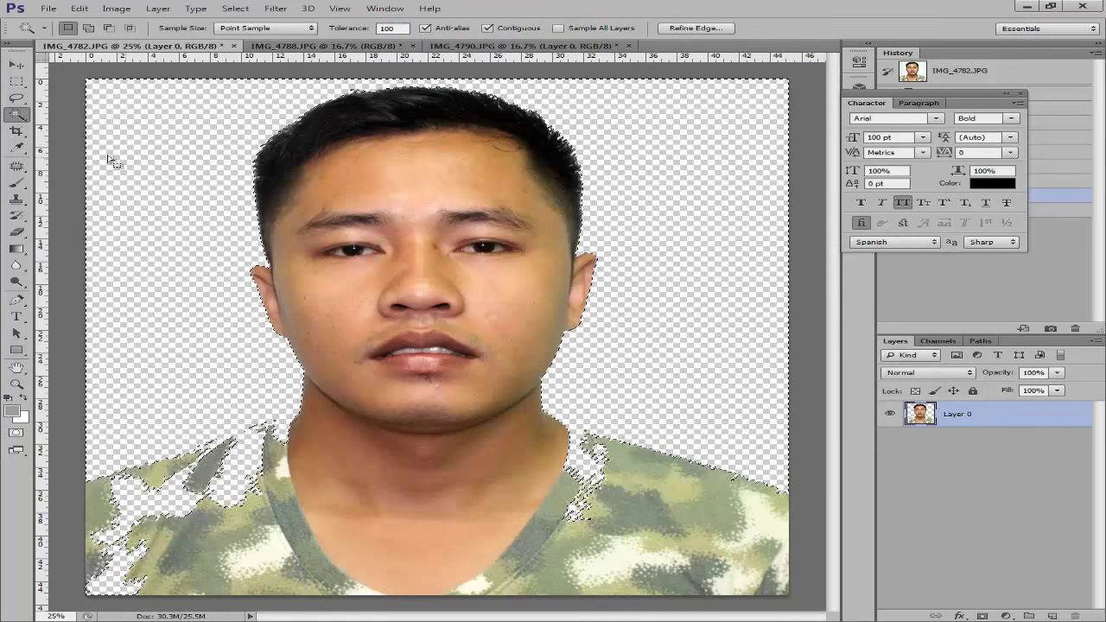
pyautogui.hotkey('ctrl', 'd')
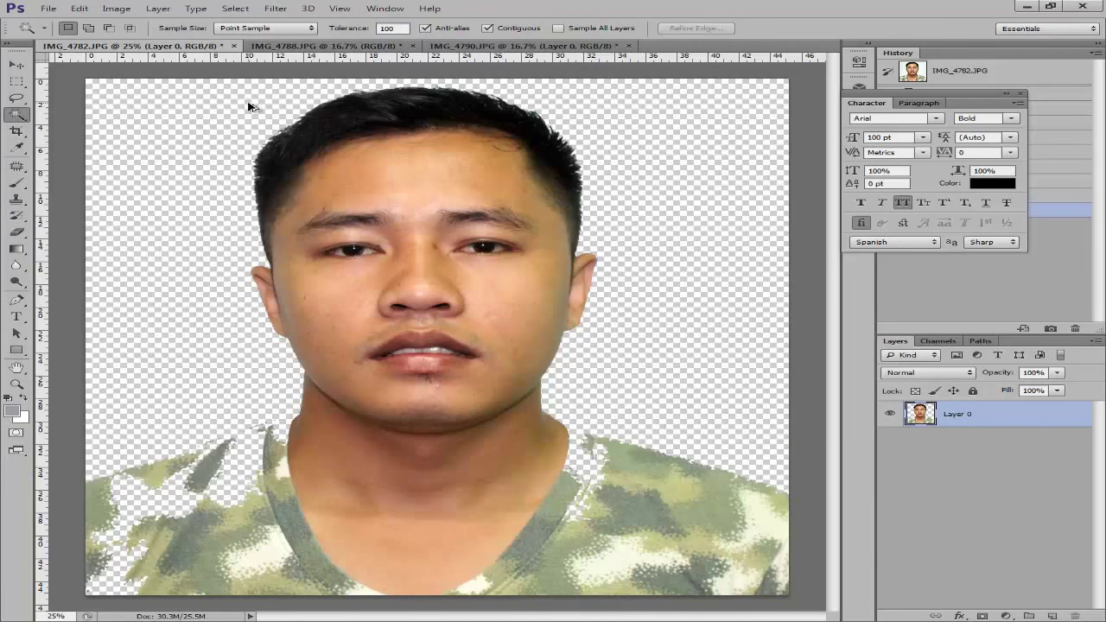
pyautogui.hotkey('ctrl', 'alt', 'z')
pyautogui.hotkey('ctrl', 'alt', 'z')
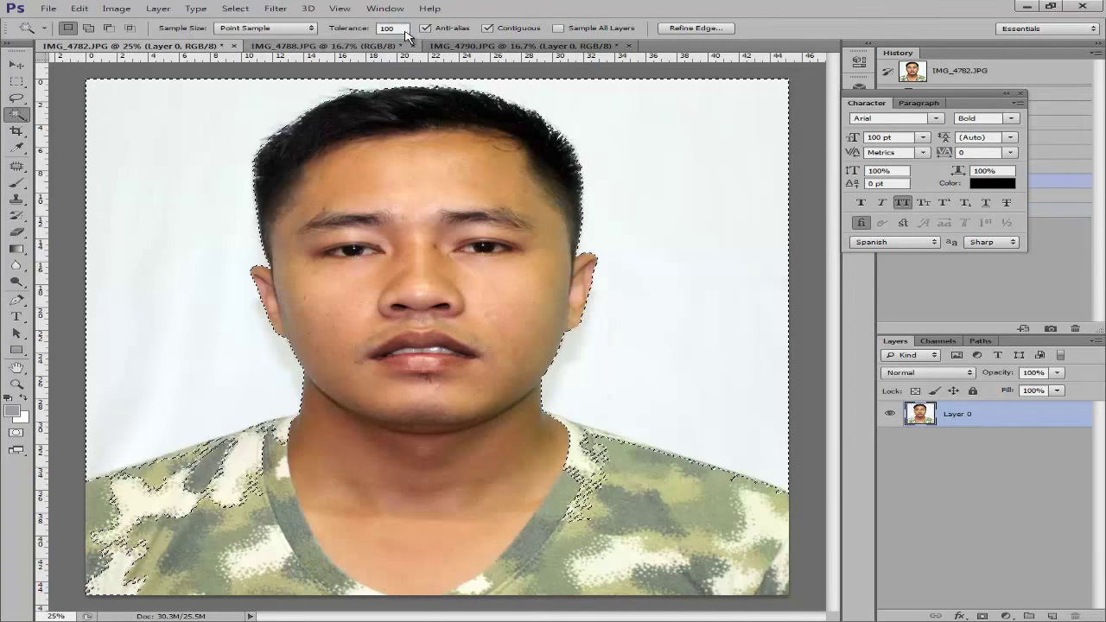
# Delete the background at tolerance 50 and zoom in to check the top of the head.
pyautogui.click(391, 29)
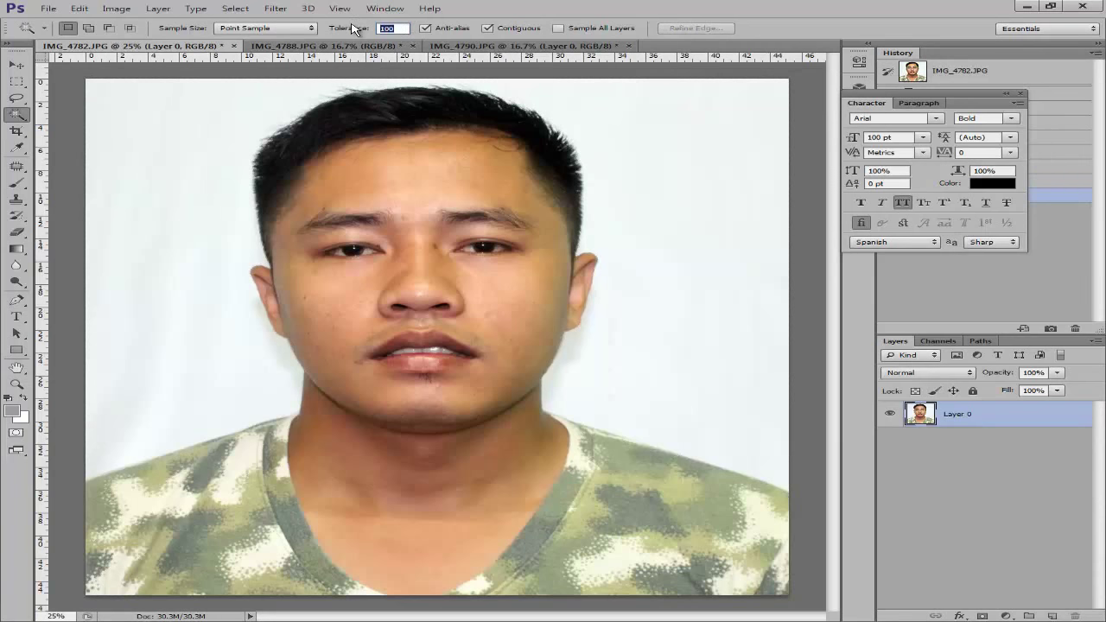
pyautogui.press('Return')
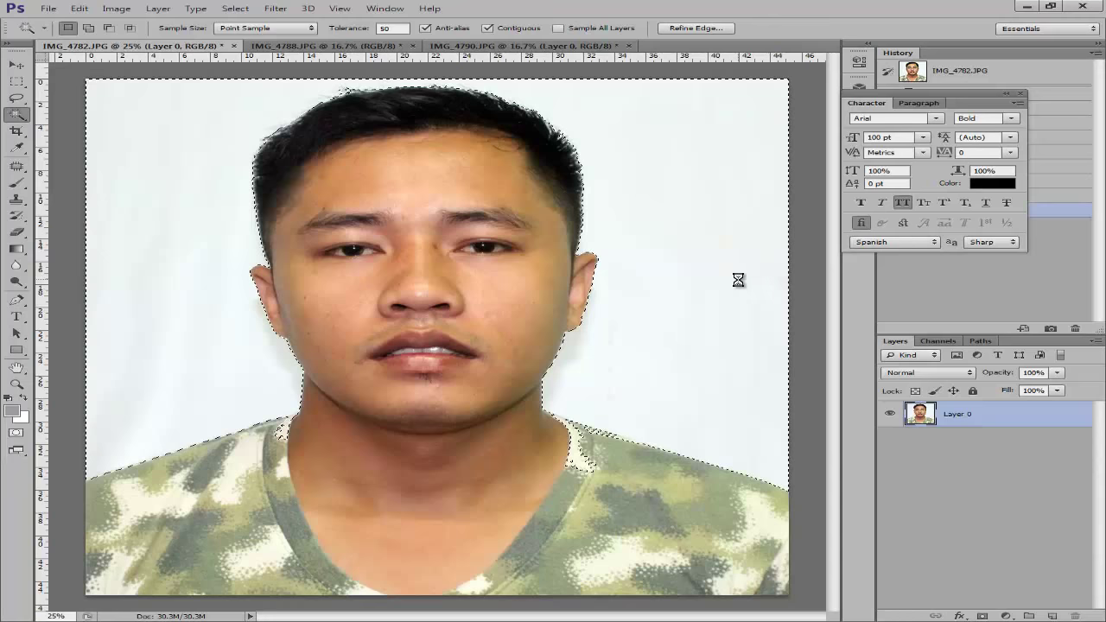
pyautogui.press('Delete')
pyautogui.hotkey('ctrl', 'd')
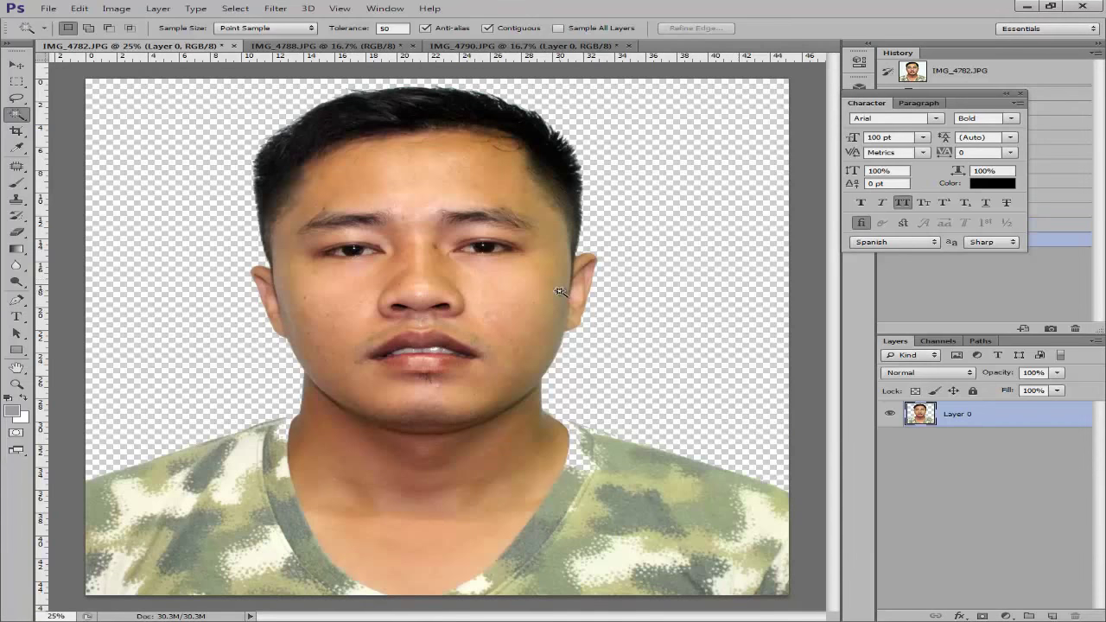
pyautogui.hotkey('ctrl', '+')
pyautogui.moveTo(518, 249); pyautogui.dragTo(533, 342)
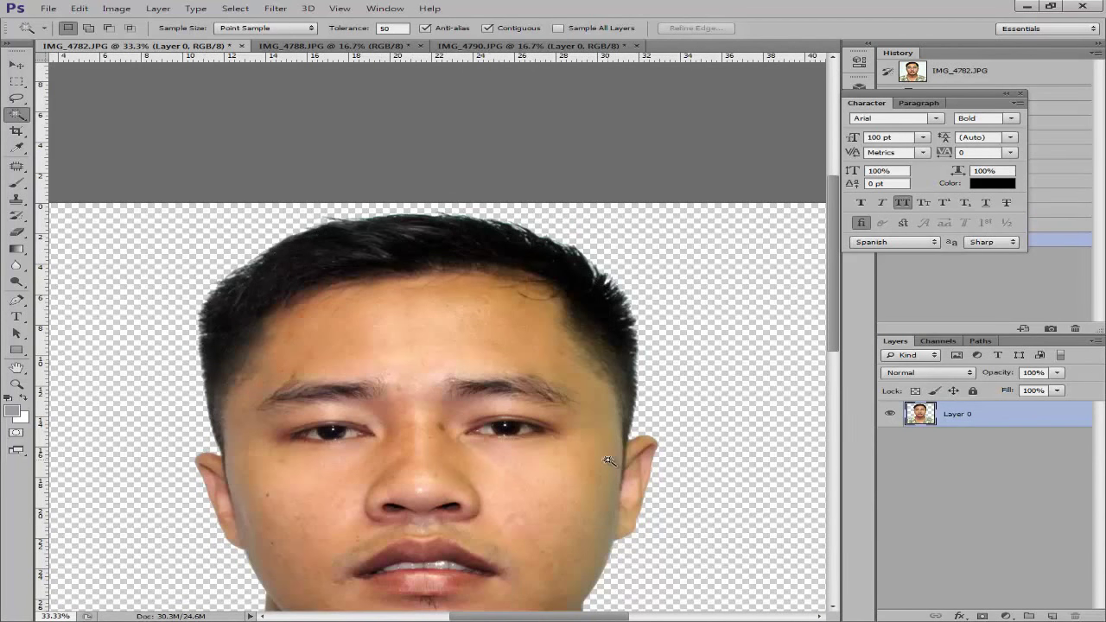
# Step back, reset tolerance to 100, and redo the background removal to transparency.
pyautogui.hotkey('ctrl', 'alt', 'z')
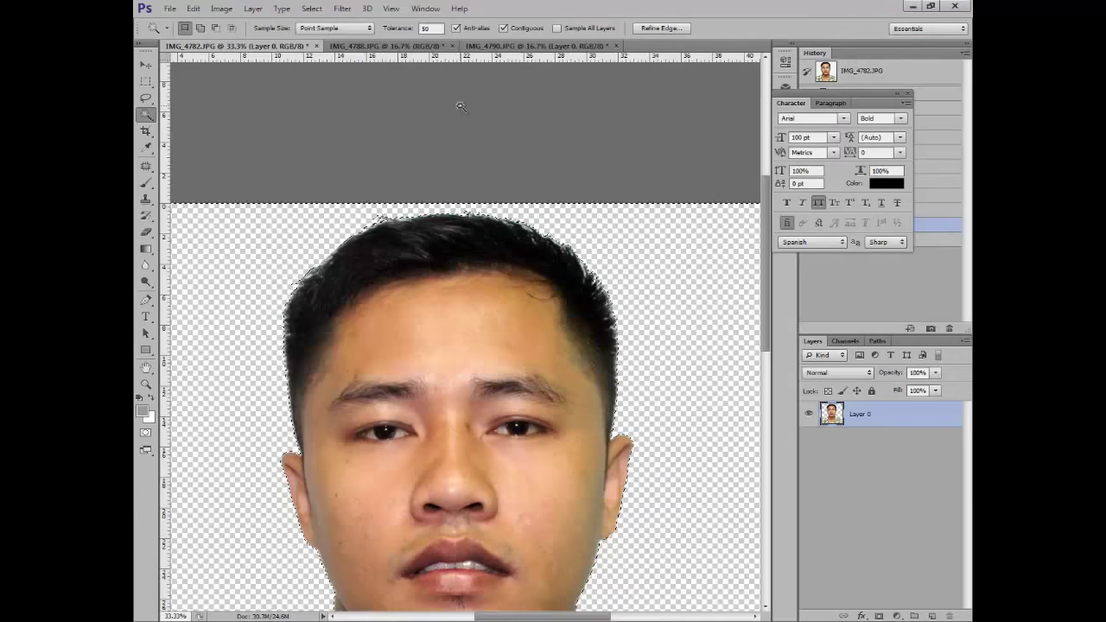
pyautogui.hotkey('ctrl', 'alt', 'z')
pyautogui.doubleClick(431, 28)
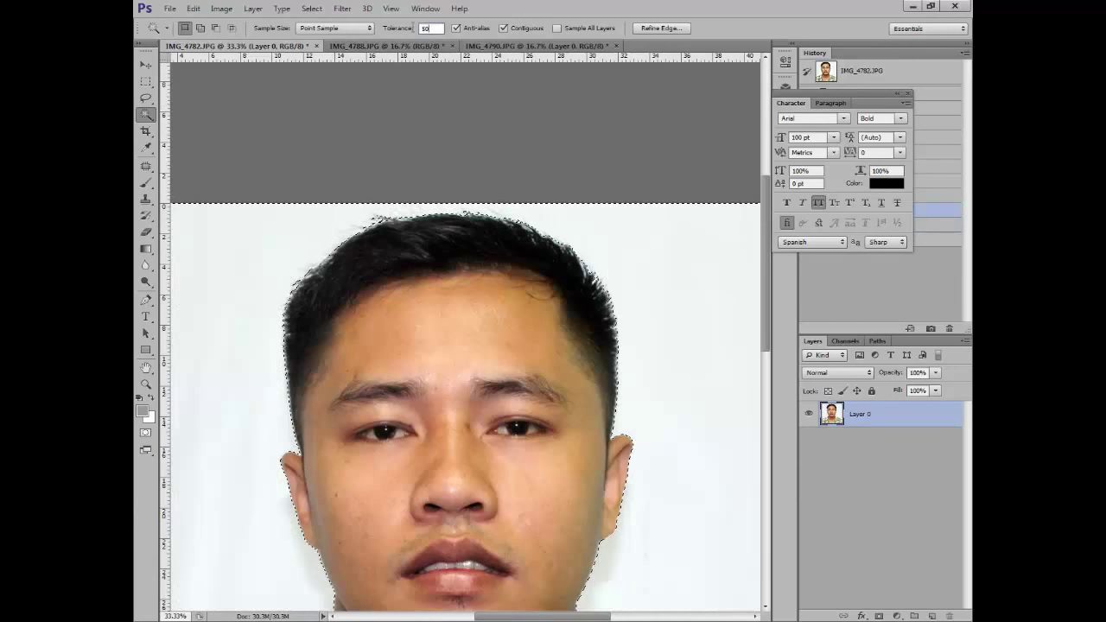
pyautogui.write('100')
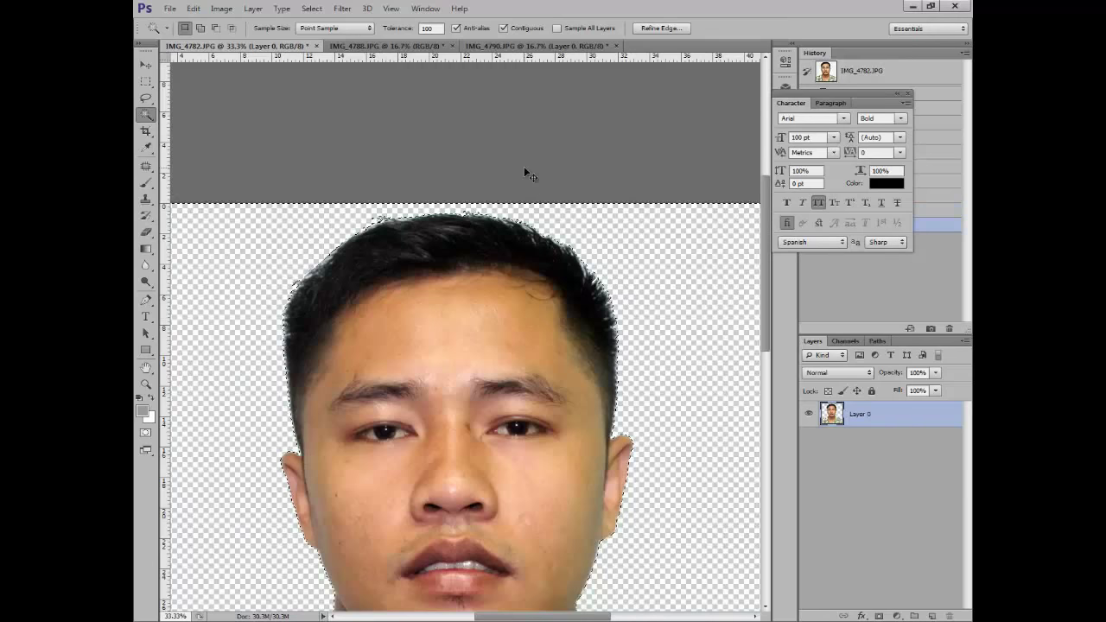
pyautogui.hotkey('ctrl', 'd')
pyautogui.hotkey('ctrl', 'alt', 'z')
pyautogui.hotkey('ctrl', 'alt', 'z')
pyautogui.hotkey('ctrl', 'alt', 'z')
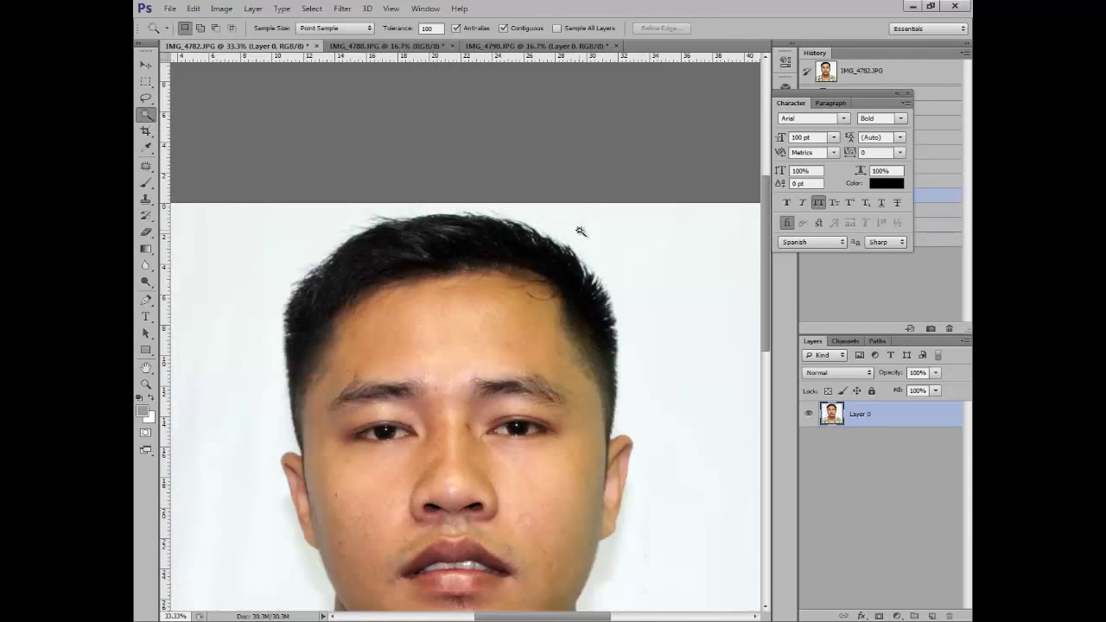
pyautogui.hotkey('ctrl', 'shift', 'z')
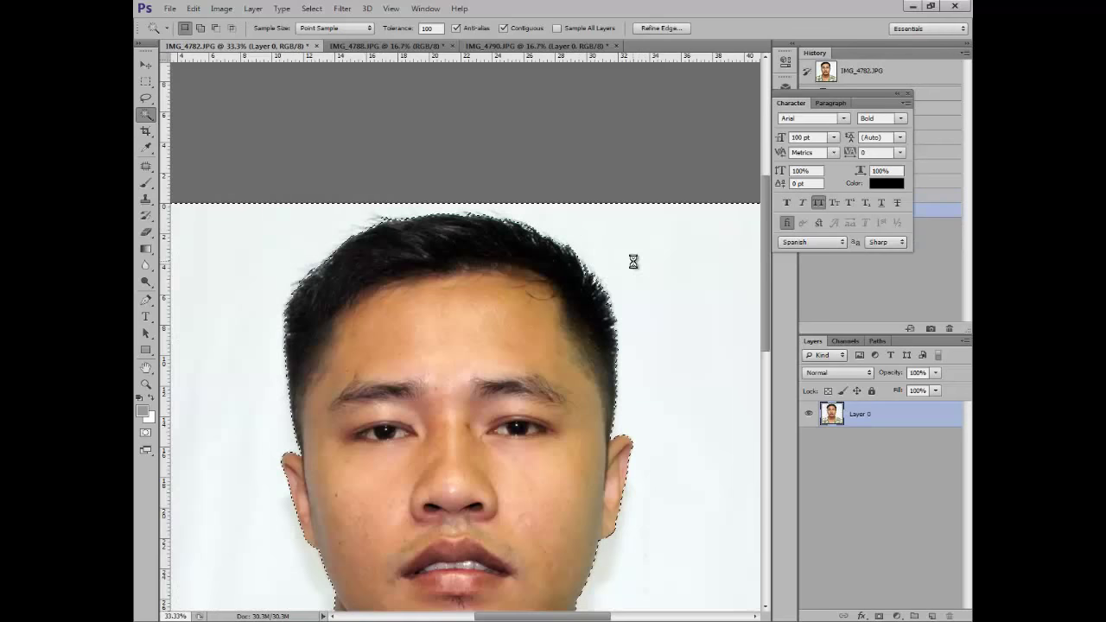
pyautogui.hotkey('ctrl', 'shift', 'z')
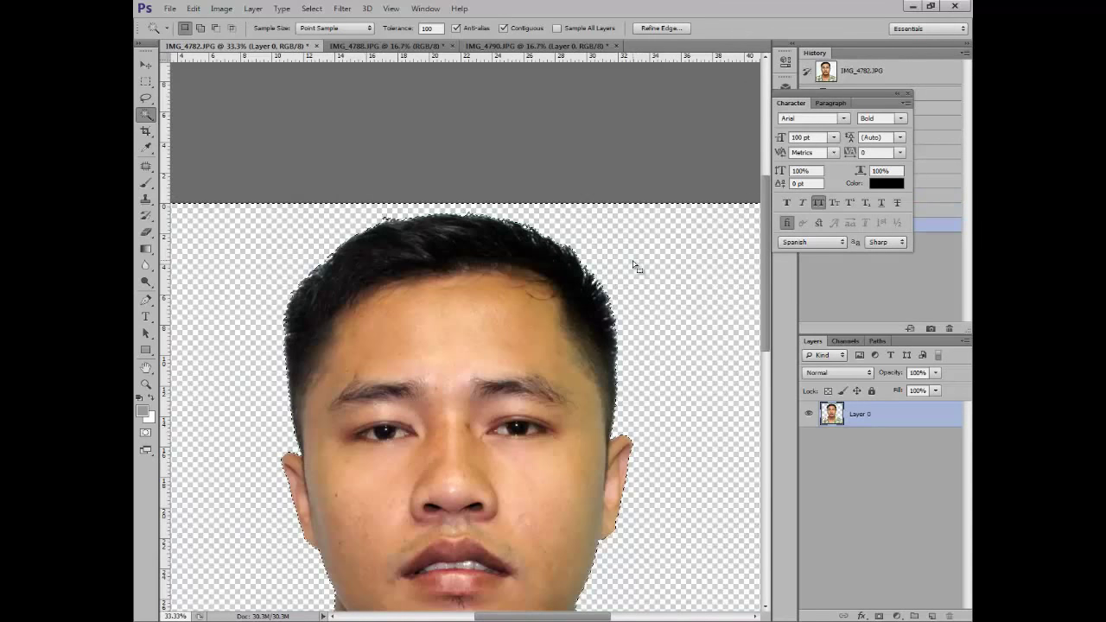
pyautogui.hotkey('ctrl', 'd')
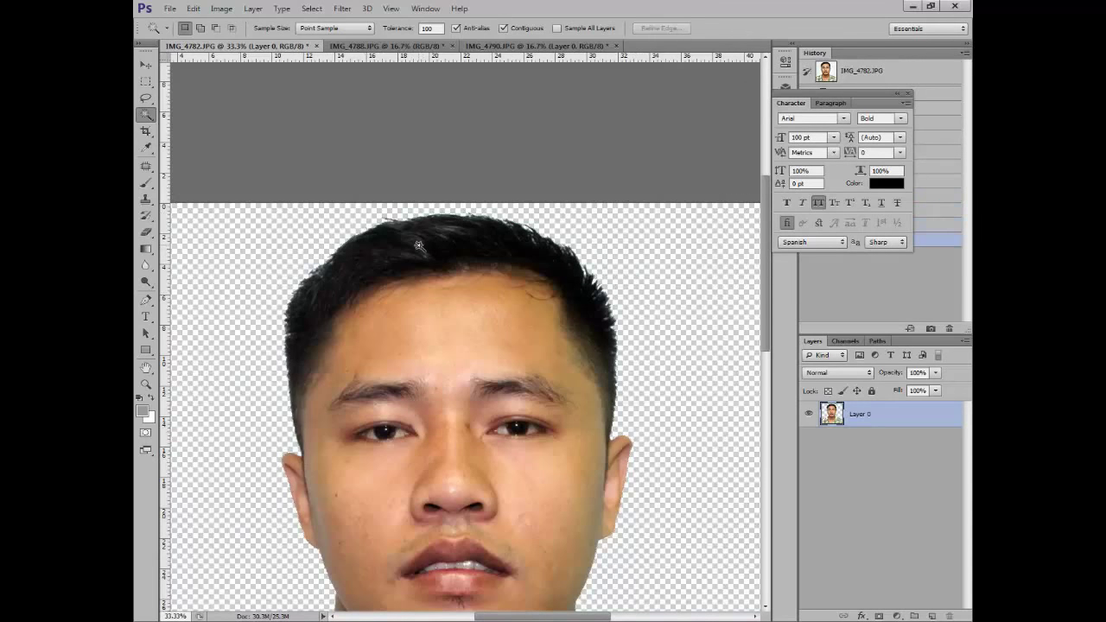
# Zoom in and out to inspect the cut-out edges across the whole image.
pyautogui.hotkey('ctrl', '-')
pyautogui.hotkey('ctrl', '-')
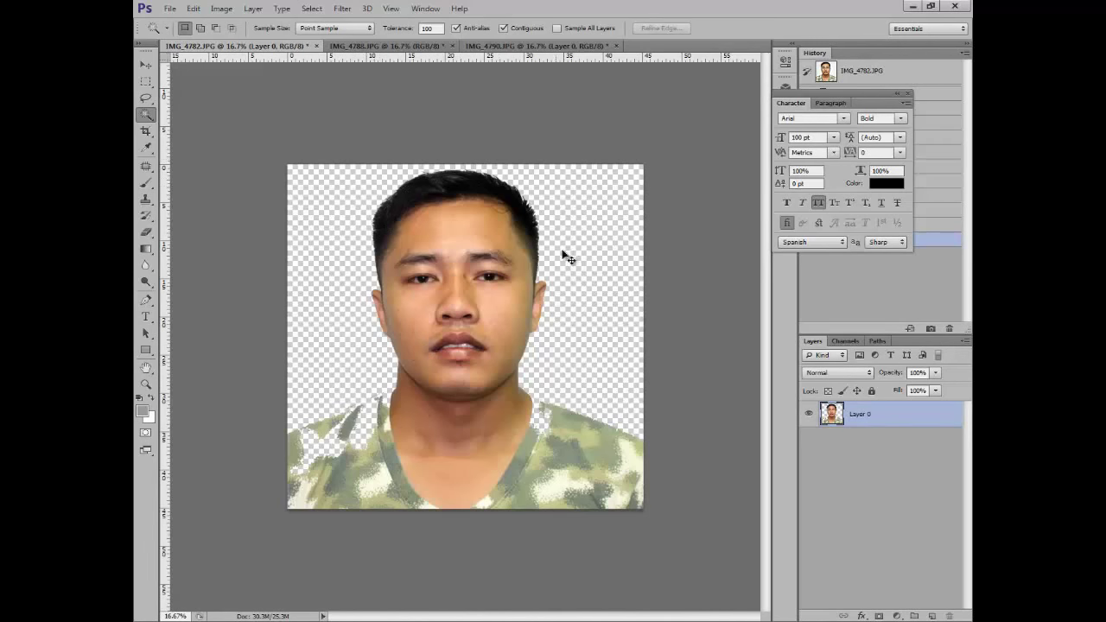
pyautogui.hotkey('ctrl', '+')
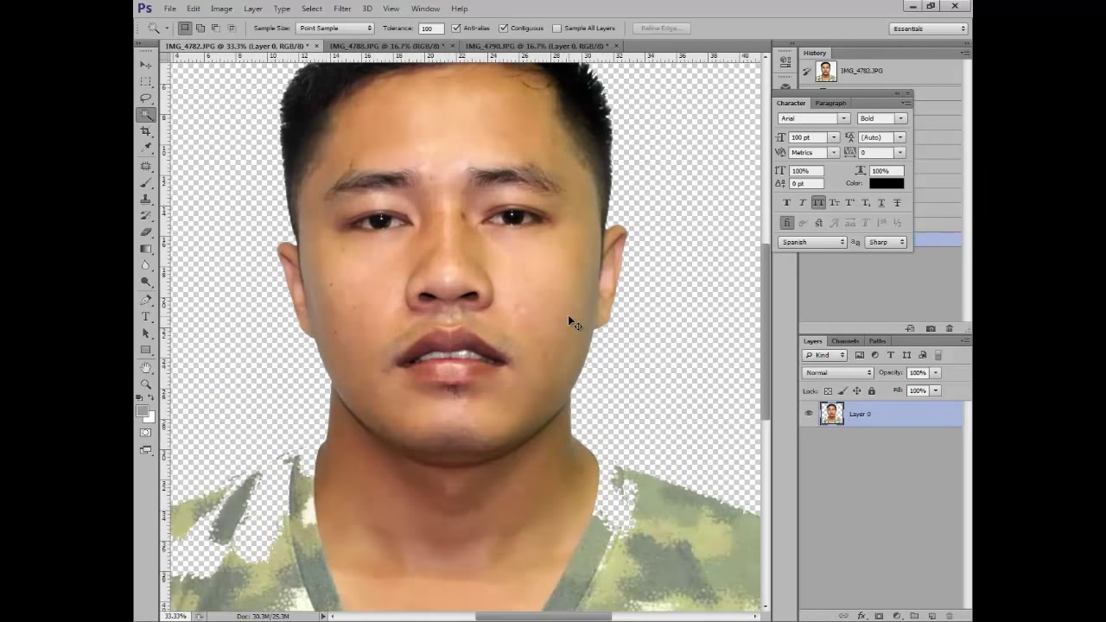
pyautogui.hotkey('ctrl', '-')
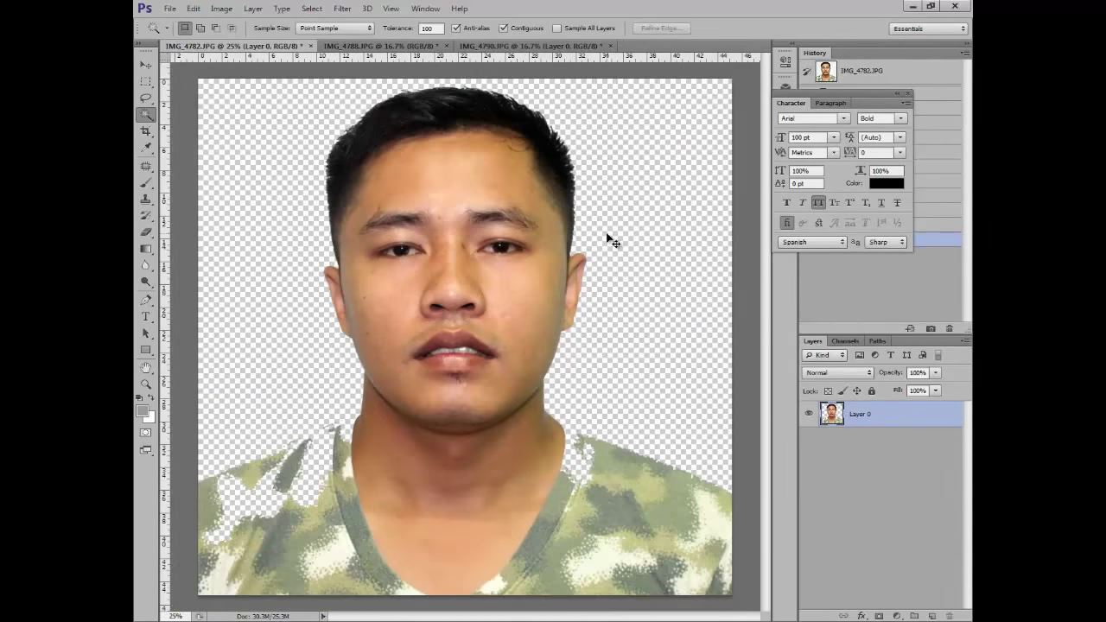
pyautogui.hotkey('ctrl', '-')
pyautogui.hotkey('ctrl', '+')
pyautogui.hotkey('ctrl', '+')
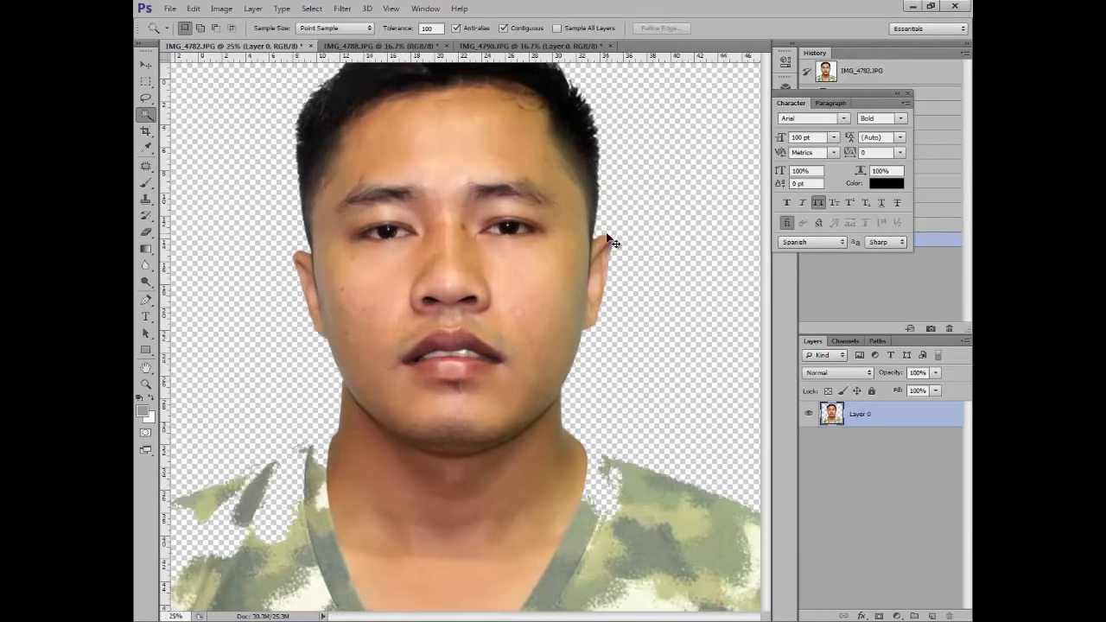
pyautogui.hotkey('ctrl', '-')
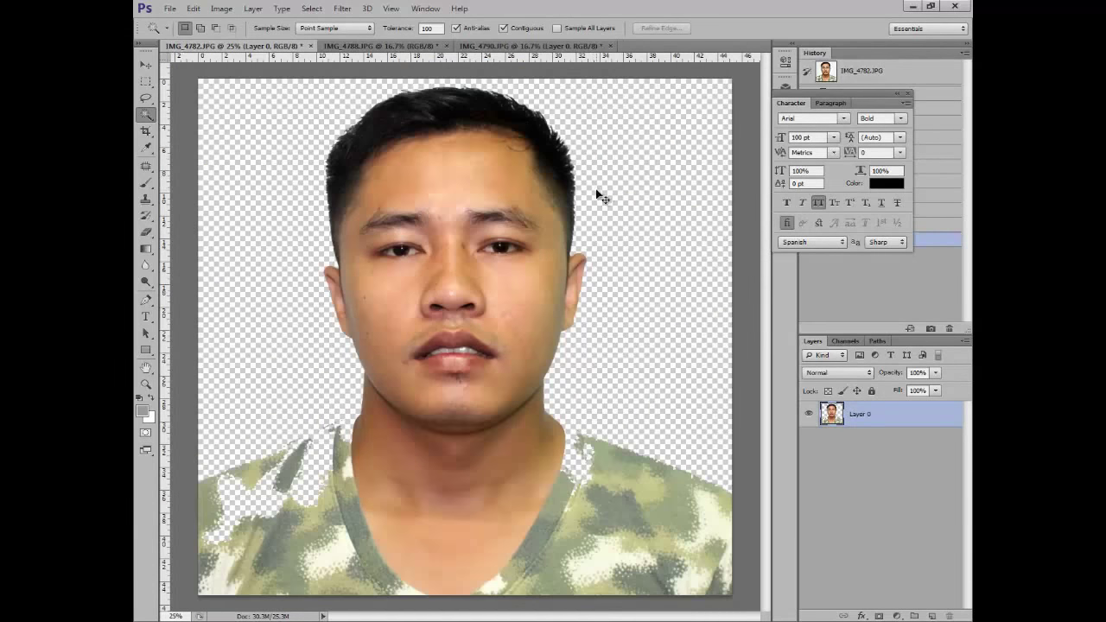
pyautogui.hotkey('ctrl', '-')
# Browse to E:\formal cloth template and try the female template archive, dismissing the wrong-type error.
pyautogui.click(169, 9)
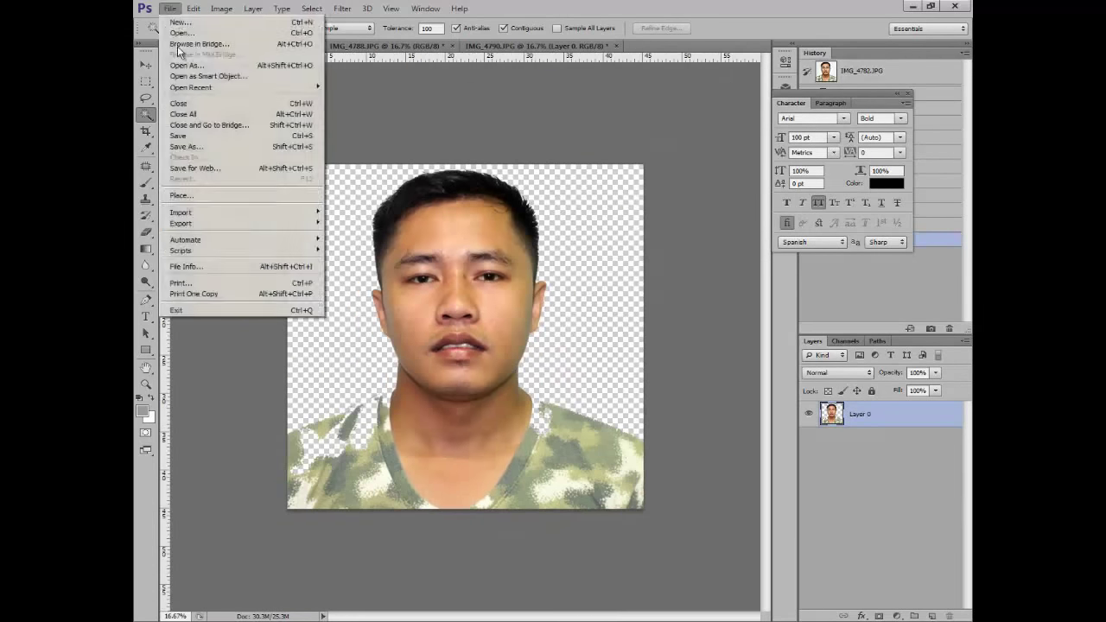
pyautogui.click(181, 33)
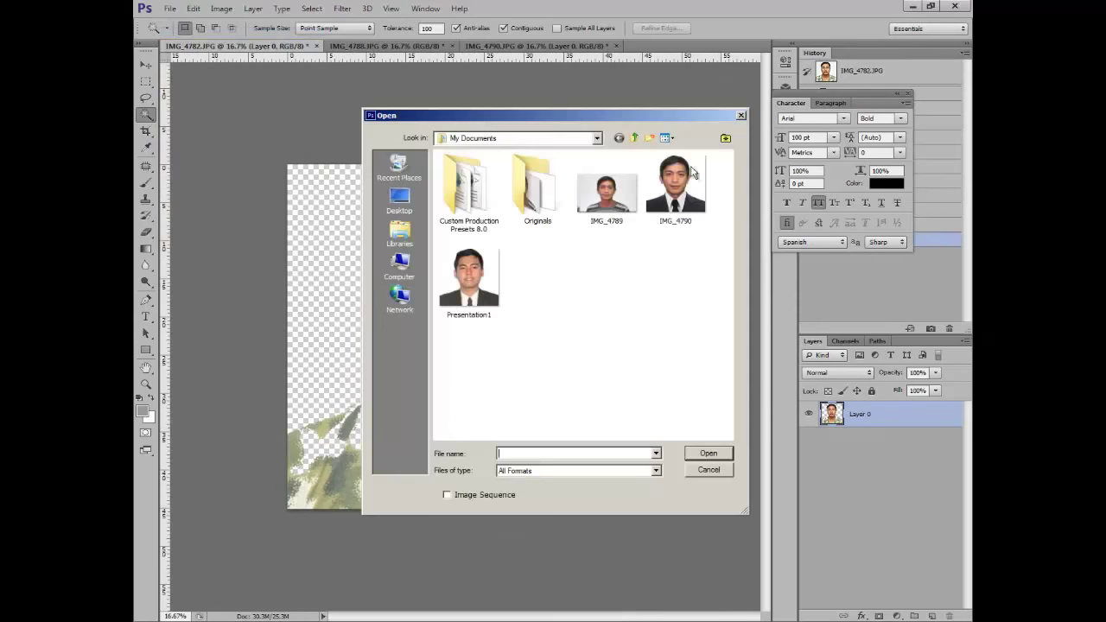
pyautogui.click(398, 263)
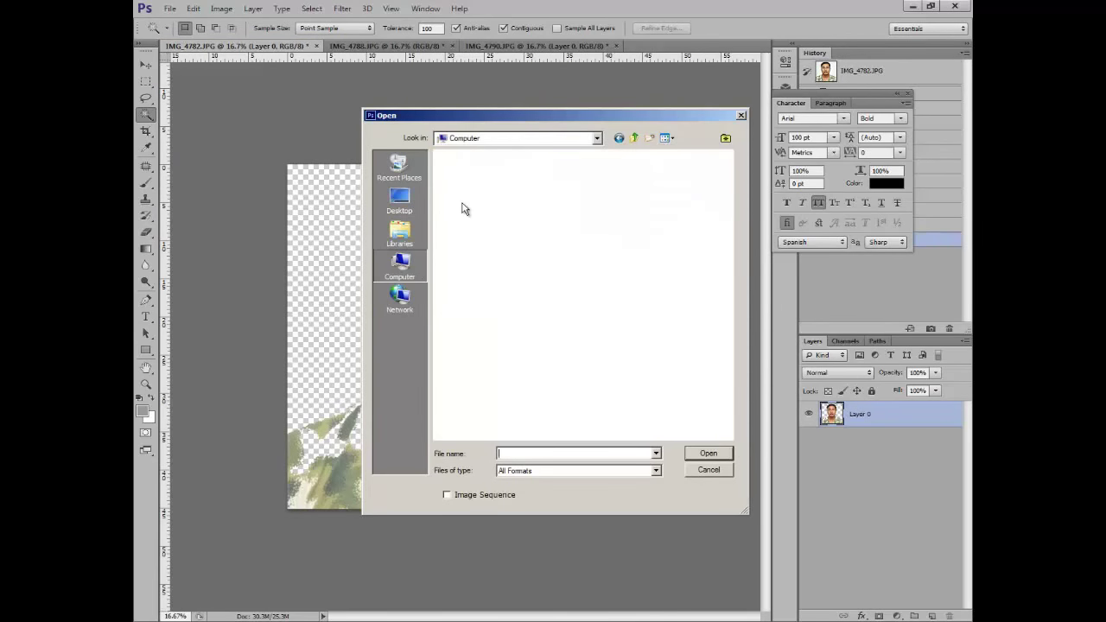
pyautogui.doubleClick(640, 181)
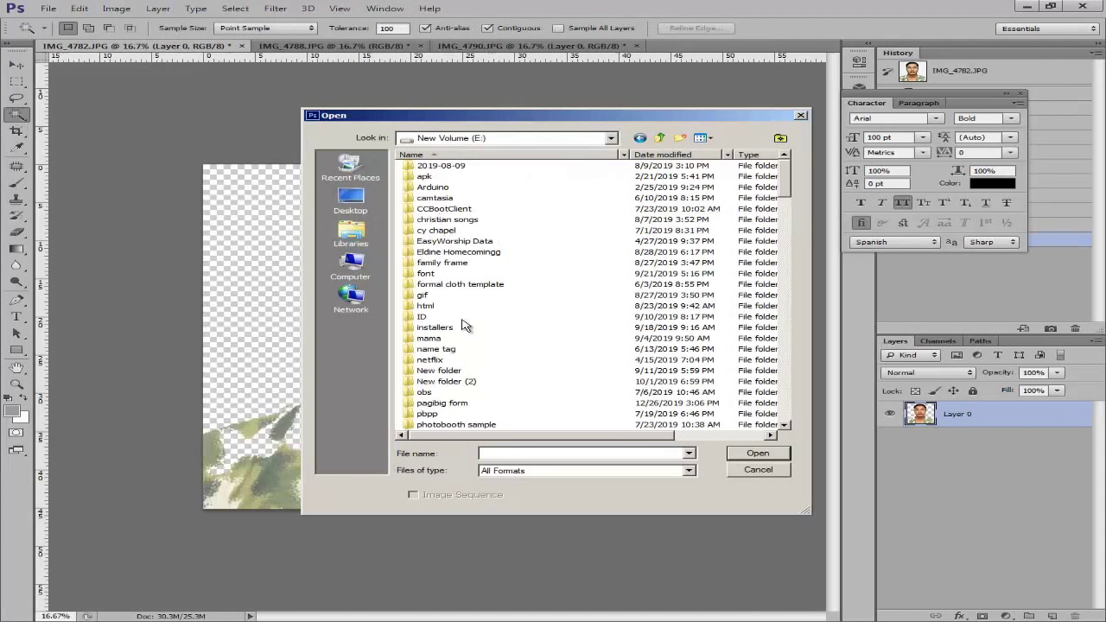
pyautogui.doubleClick(457, 285)
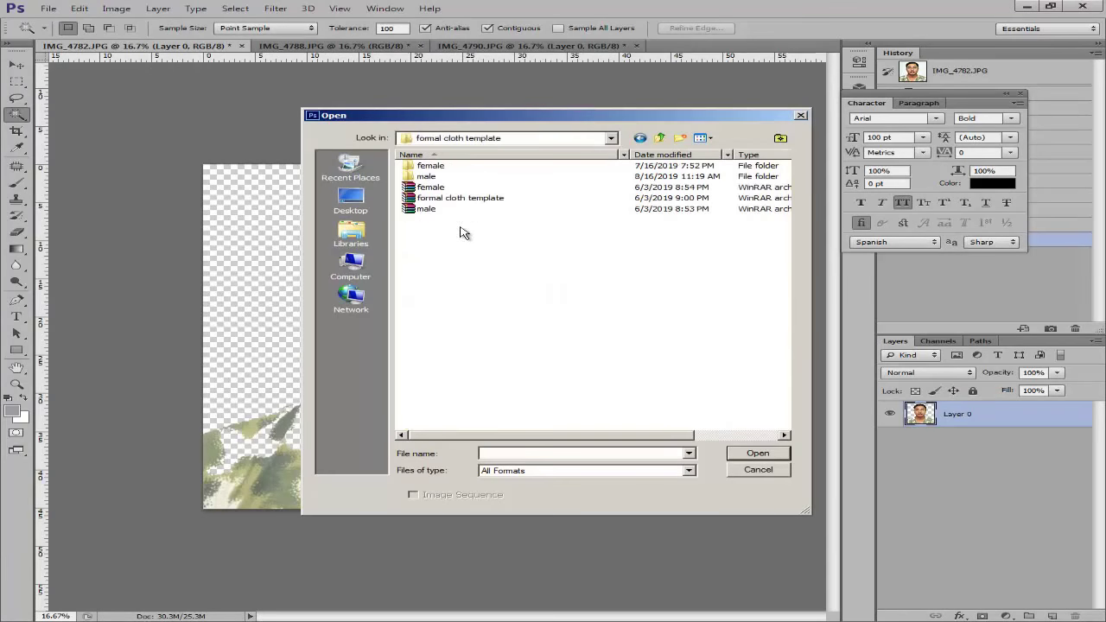
pyautogui.doubleClick(447, 187)
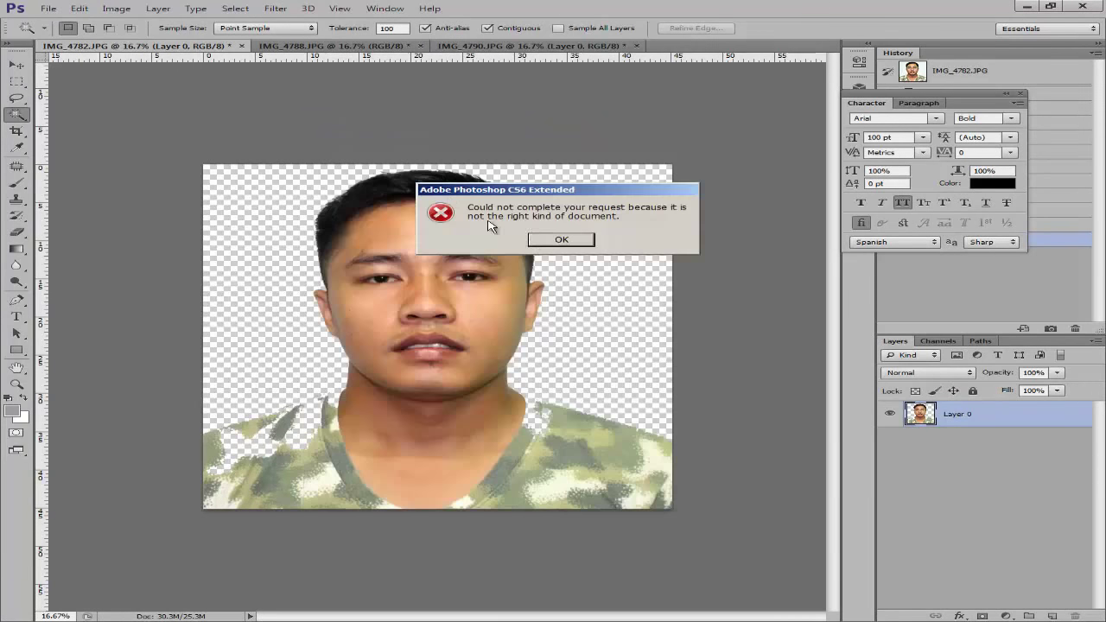
pyautogui.click(546, 244)
# Open the suit template 1.psd from the male templates folder.
pyautogui.click(50, 9)
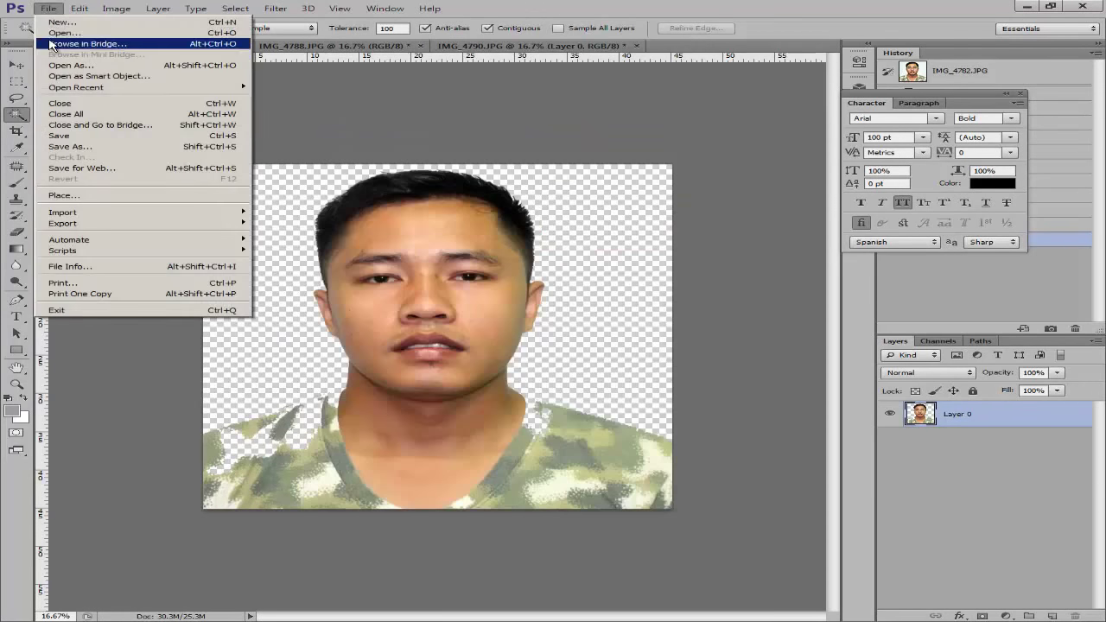
pyautogui.click(52, 33)
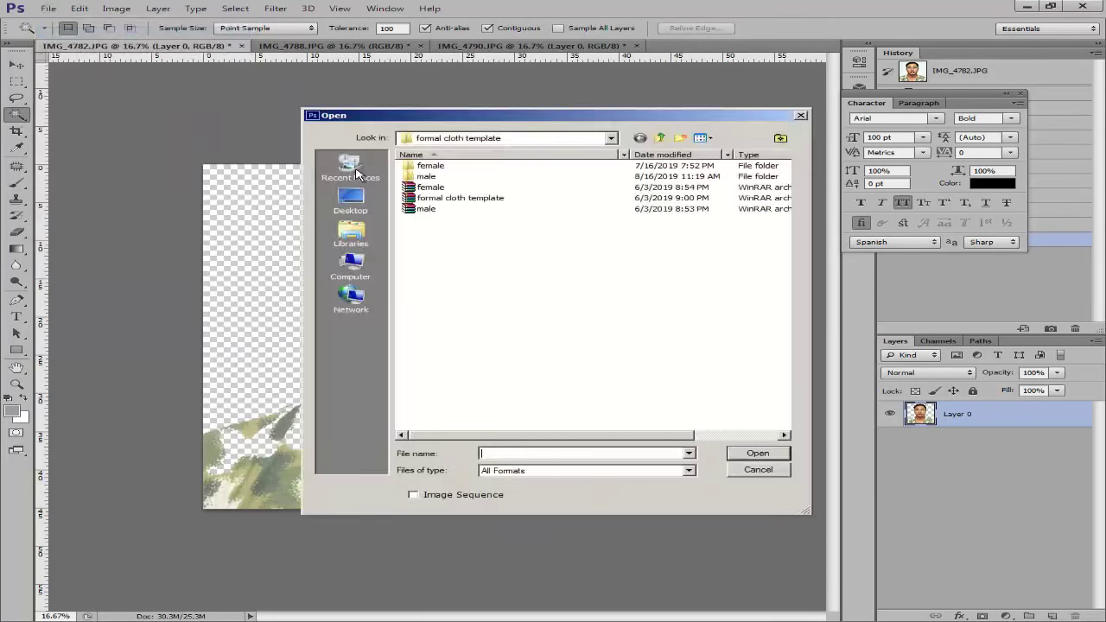
pyautogui.doubleClick(426, 176)
pyautogui.click(635, 201)
pyautogui.doubleClick(635, 198)
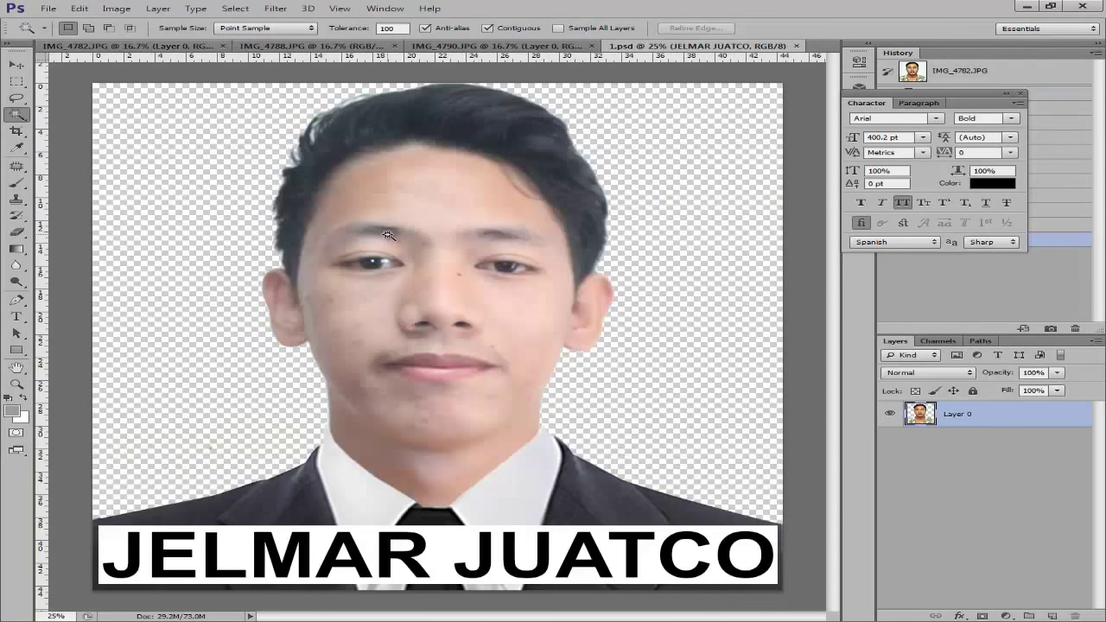
# Bring the suit layer into the portrait, enlarge it to about 116% and place it under the chin.
pyautogui.press('v')
pyautogui.moveTo(341, 505); pyautogui.dragTo(343, 478)
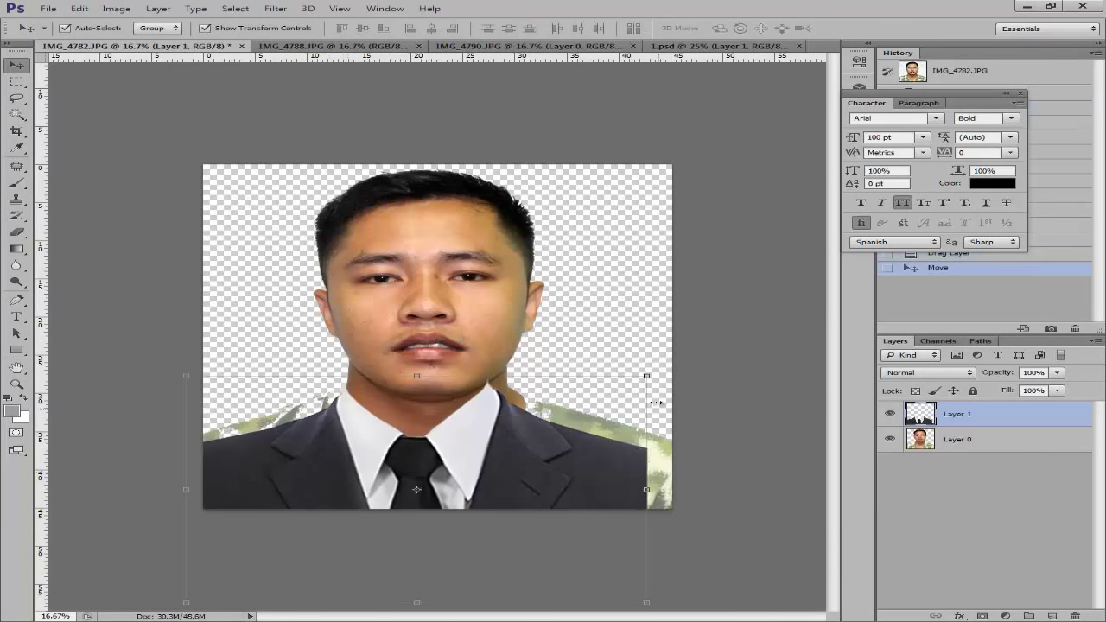
pyautogui.moveTo(646, 376); pyautogui.dragTo(722, 337)
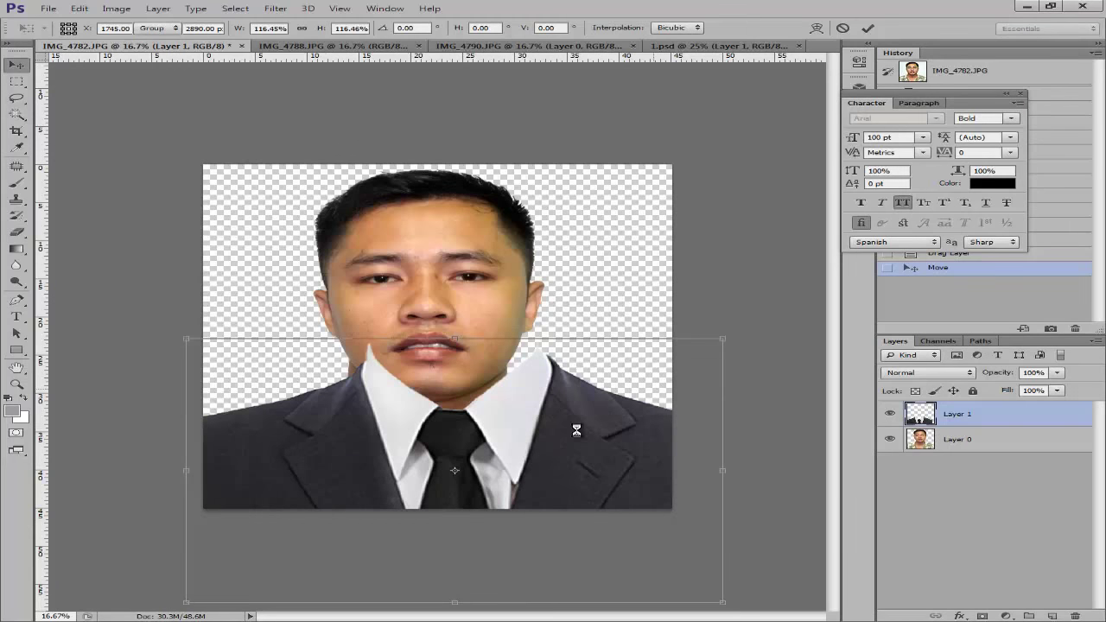
pyautogui.press('Return')
pyautogui.moveTo(569, 440); pyautogui.dragTo(547, 465)
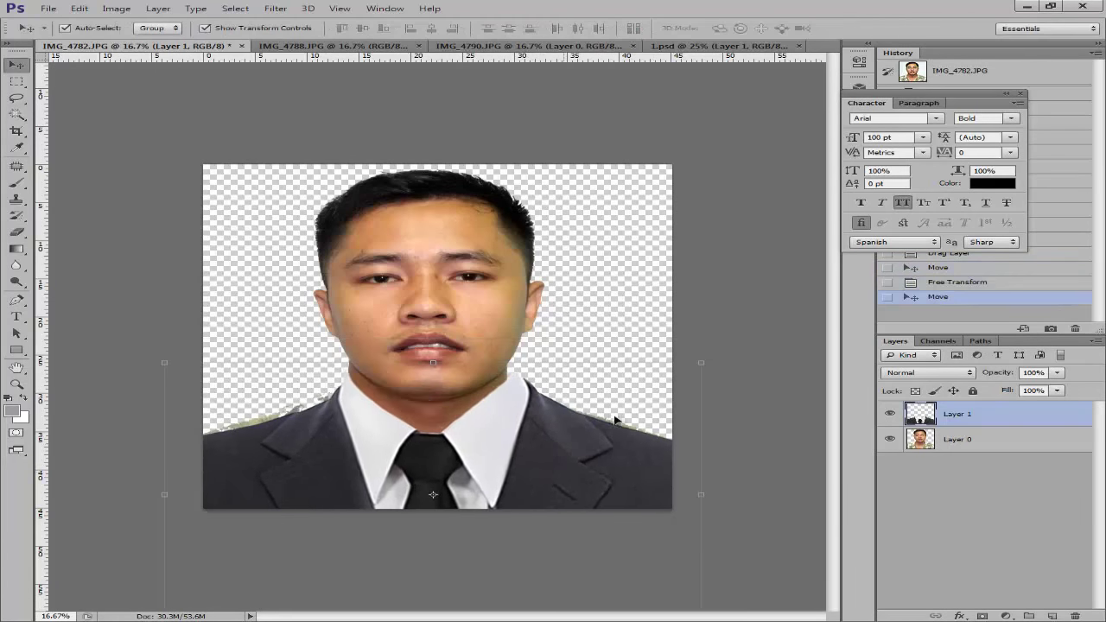
# Shrink the suit to about 96% and fine-tune its position by a few pixels.
pyautogui.moveTo(701, 364); pyautogui.dragTo(678, 374)
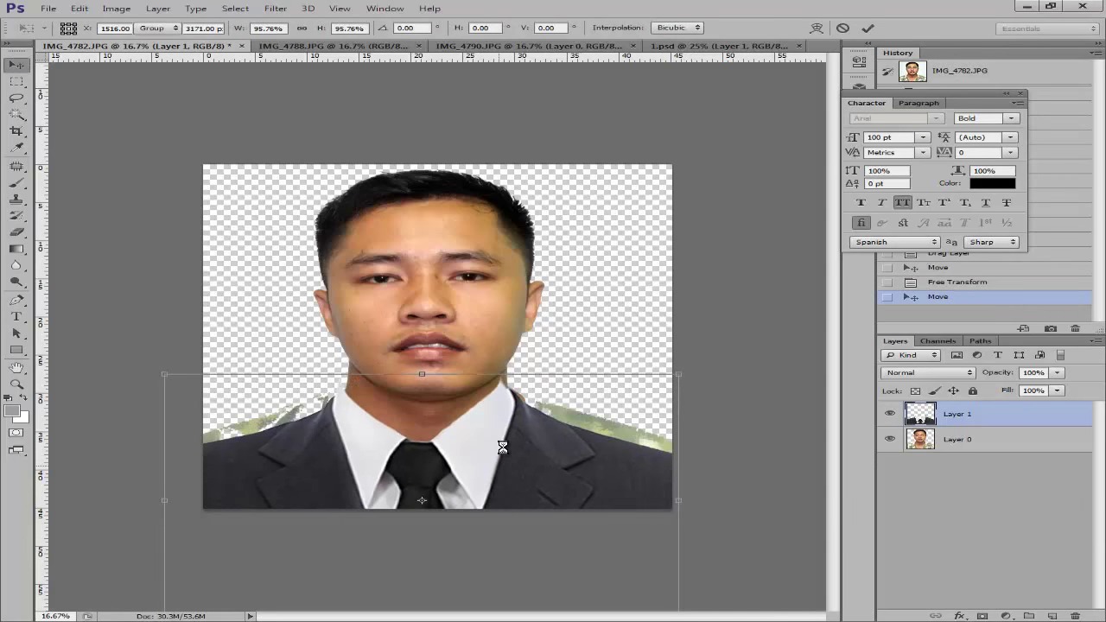
pyautogui.press('Return')
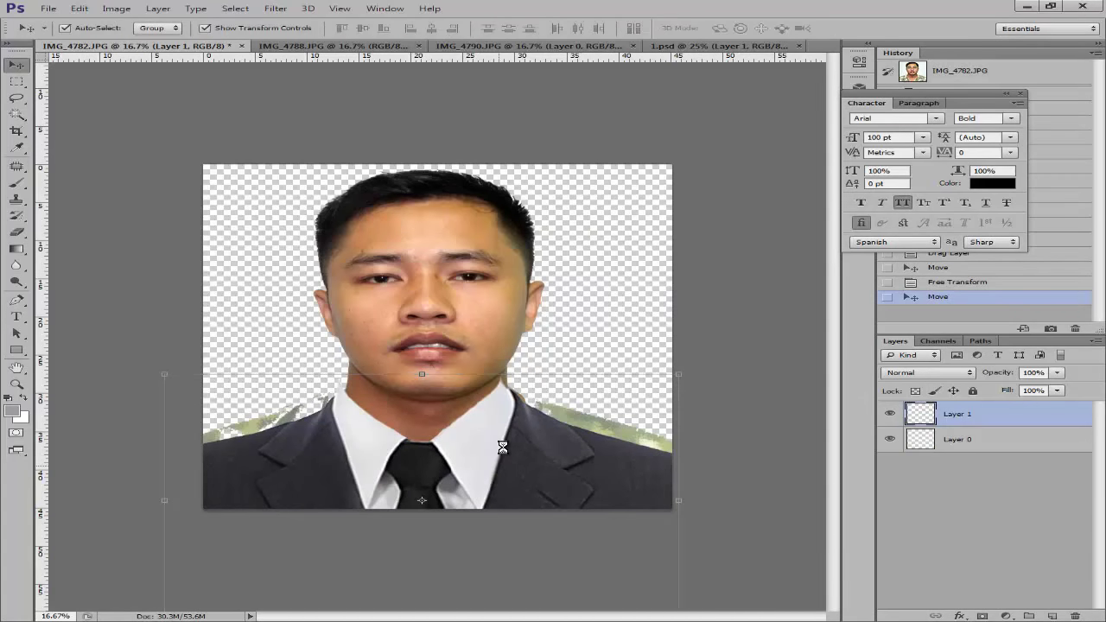
pyautogui.press('Right')
pyautogui.press('Right')
pyautogui.press('Right')
pyautogui.press('Up')
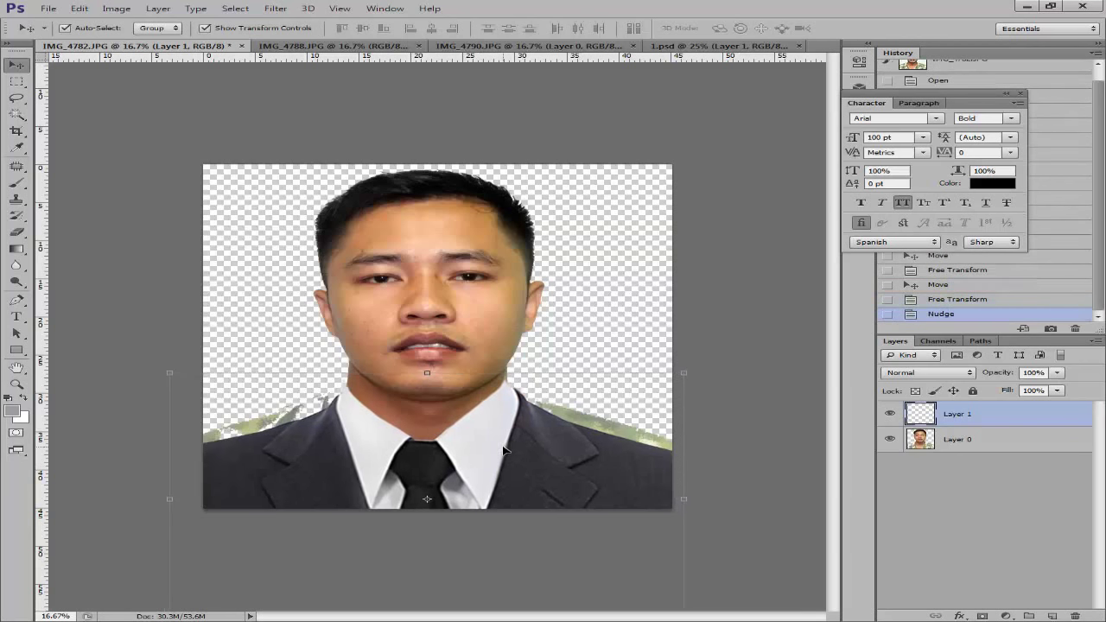
pyautogui.press('Right')
pyautogui.press('Right')
pyautogui.press('Right')
pyautogui.press('Up')
pyautogui.press('Up')
pyautogui.press('Up')
pyautogui.press('Up')
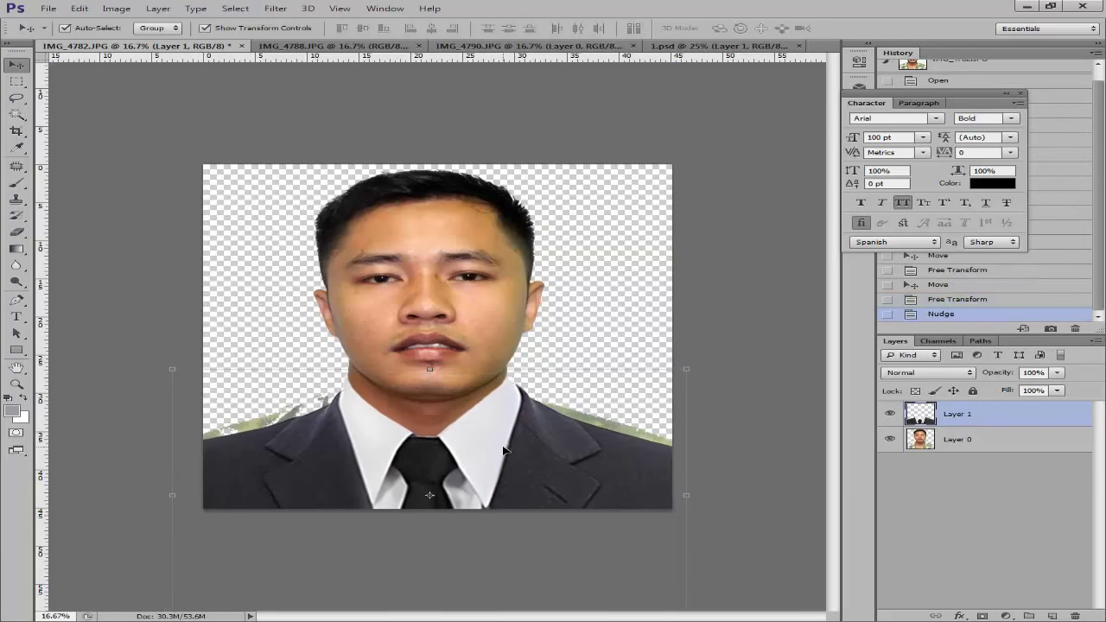
pyautogui.press('Up')
pyautogui.press('Up')
pyautogui.press('Up')
pyautogui.press('Up')
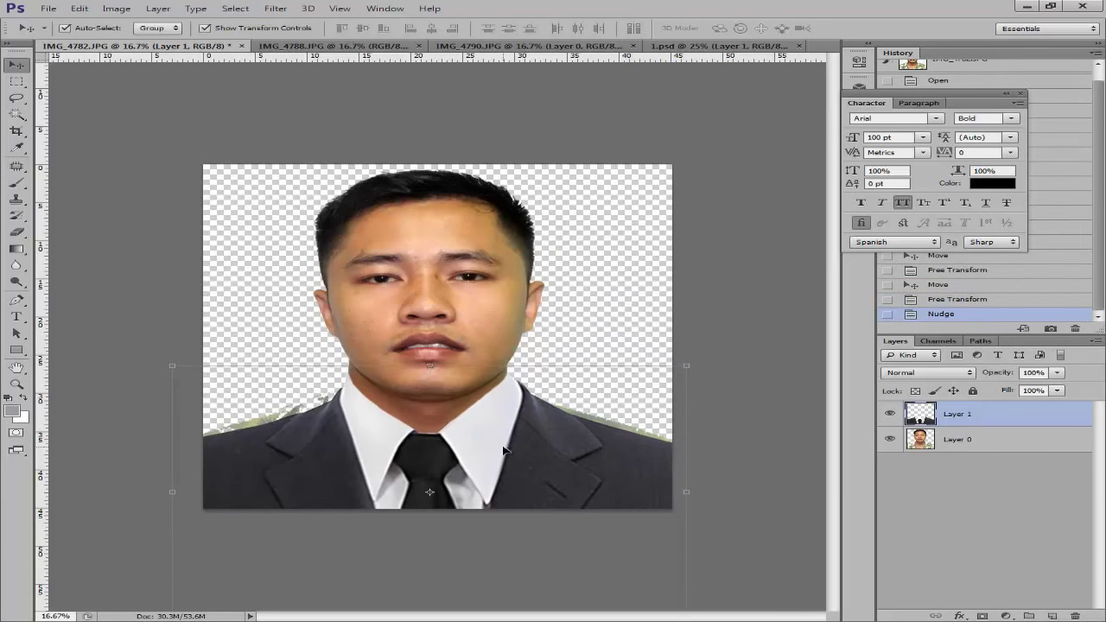
pyautogui.press('Down')
pyautogui.press('Down')
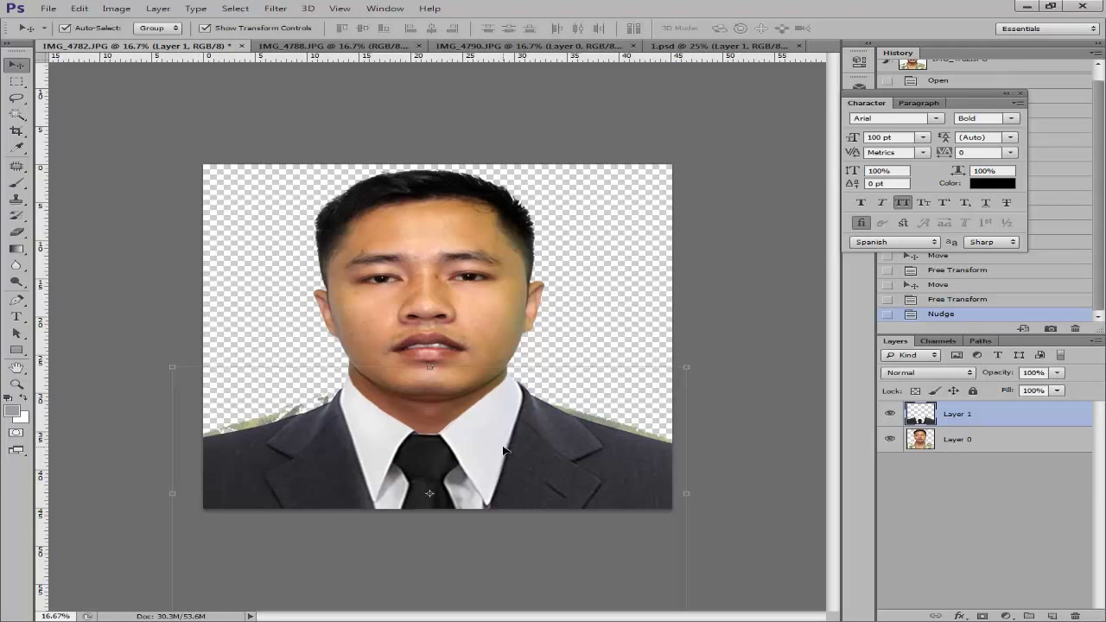
# Select Layer 0 and set up the Eraser with a suitable brush size.
pyautogui.click(395, 294)
pyautogui.press('e')
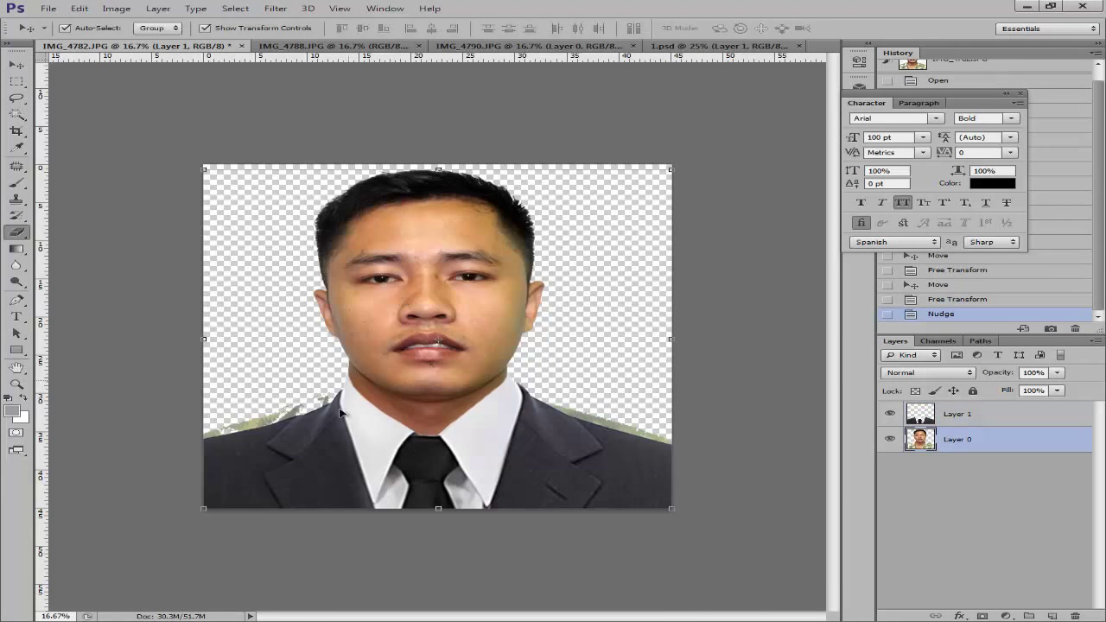
pyautogui.rightClick(326, 404)
pyautogui.moveTo(483, 433); pyautogui.dragTo(512, 433)
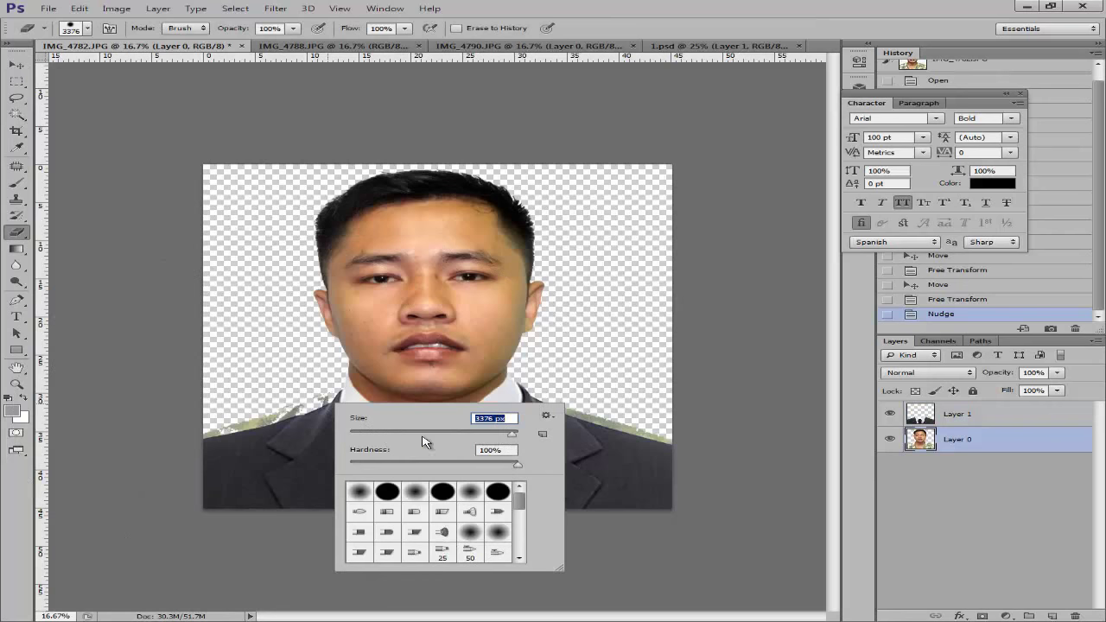
pyautogui.click(500, 433)
pyautogui.click(275, 410)
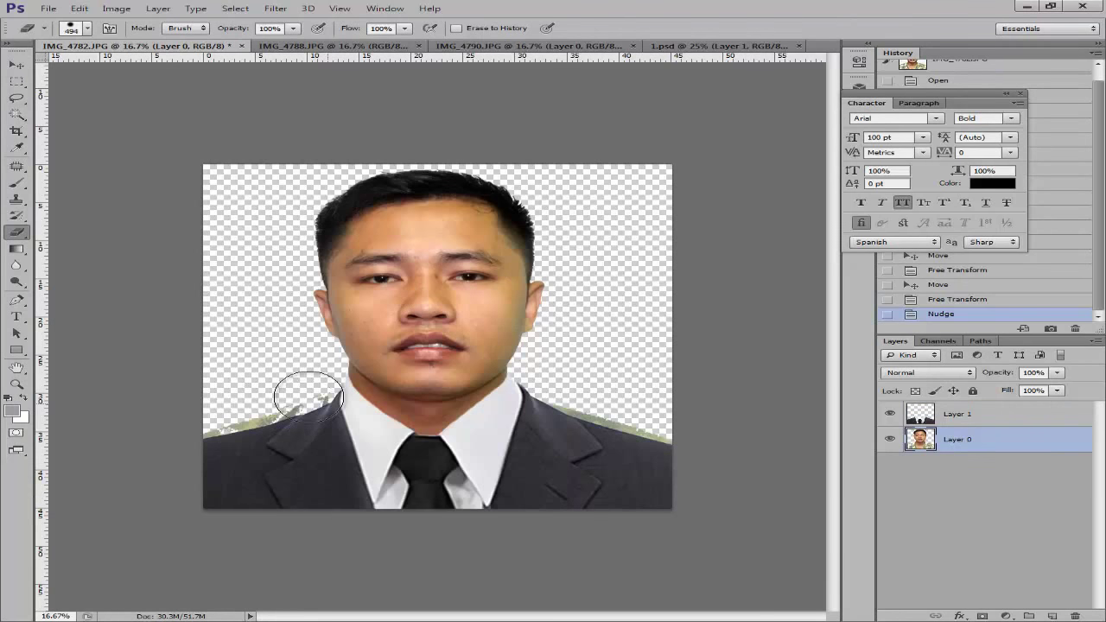
# Erase the green fringe along the left and right shoulders.
pyautogui.click(308, 395)
pyautogui.moveTo(309, 396); pyautogui.dragTo(222, 424)
pyautogui.click(222, 425)
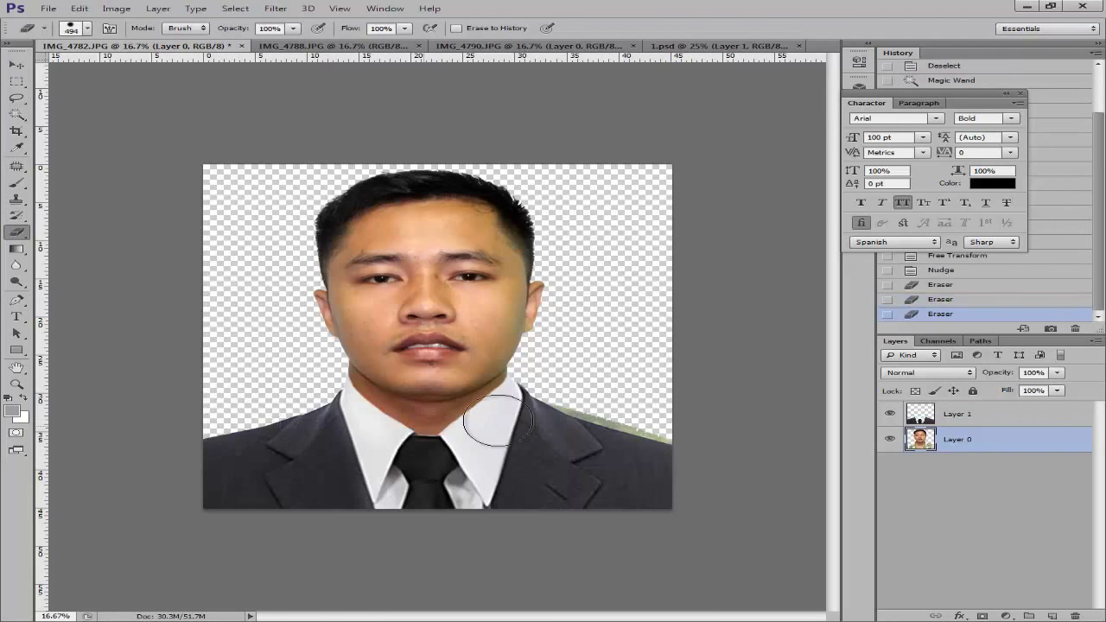
pyautogui.moveTo(533, 401)
pyautogui.mouseDown()
pyautogui.moveTo(649, 439)
pyautogui.moveTo(617, 424)
pyautogui.mouseUp()
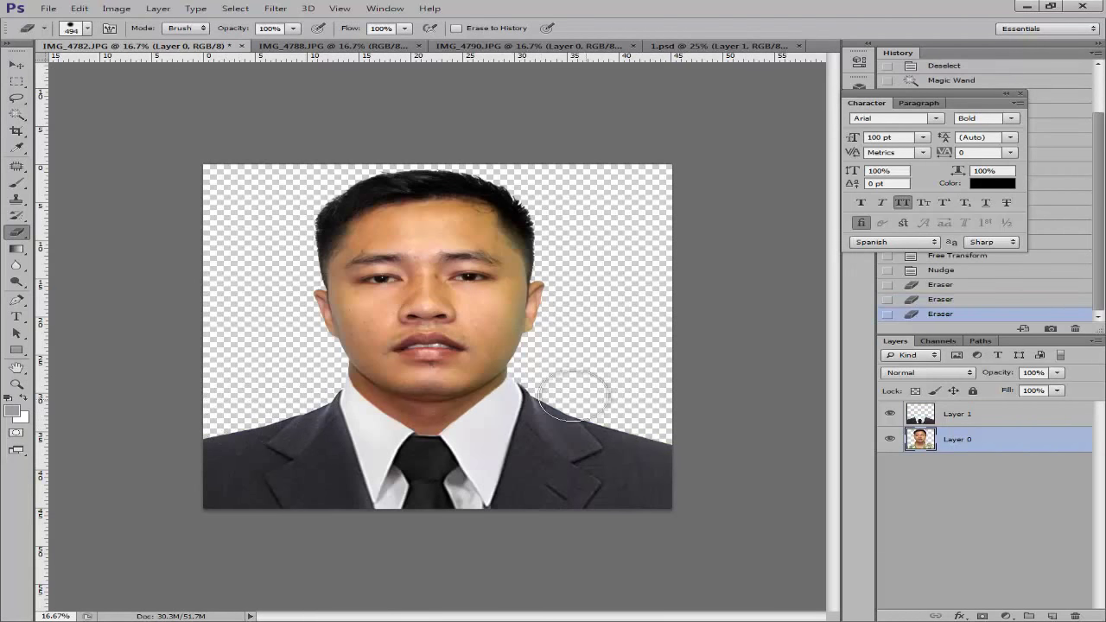
# Zoom in to inspect the cleaned shoulder edges, then return to the whole photo.
pyautogui.press('v')
pyautogui.click(761, 268)
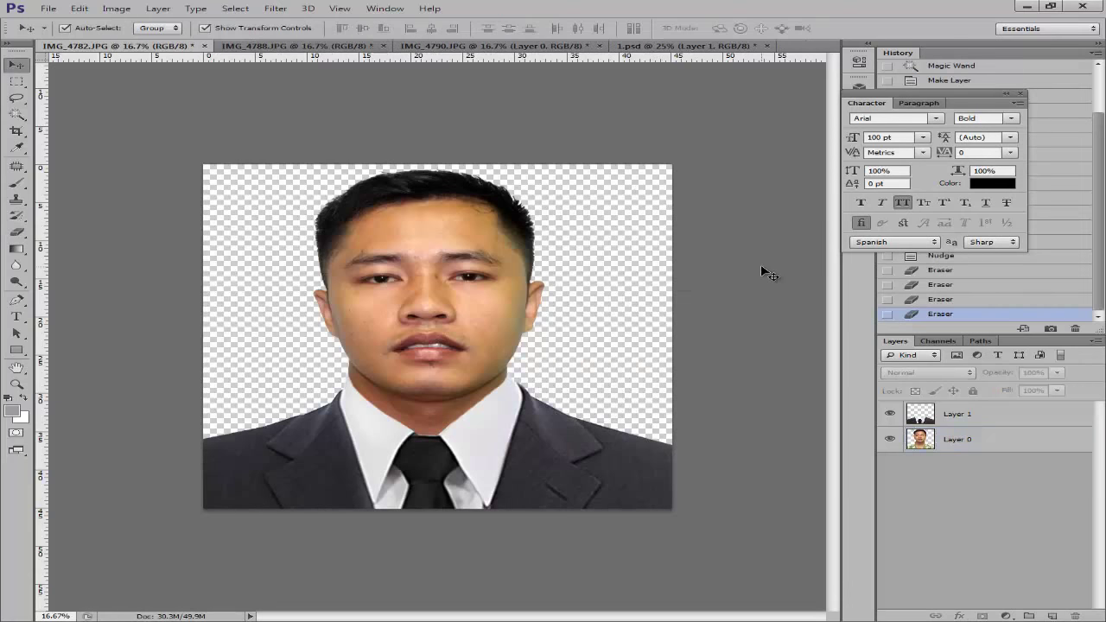
pyautogui.hotkey('ctrl', '+')
pyautogui.hotkey('ctrl', '+')
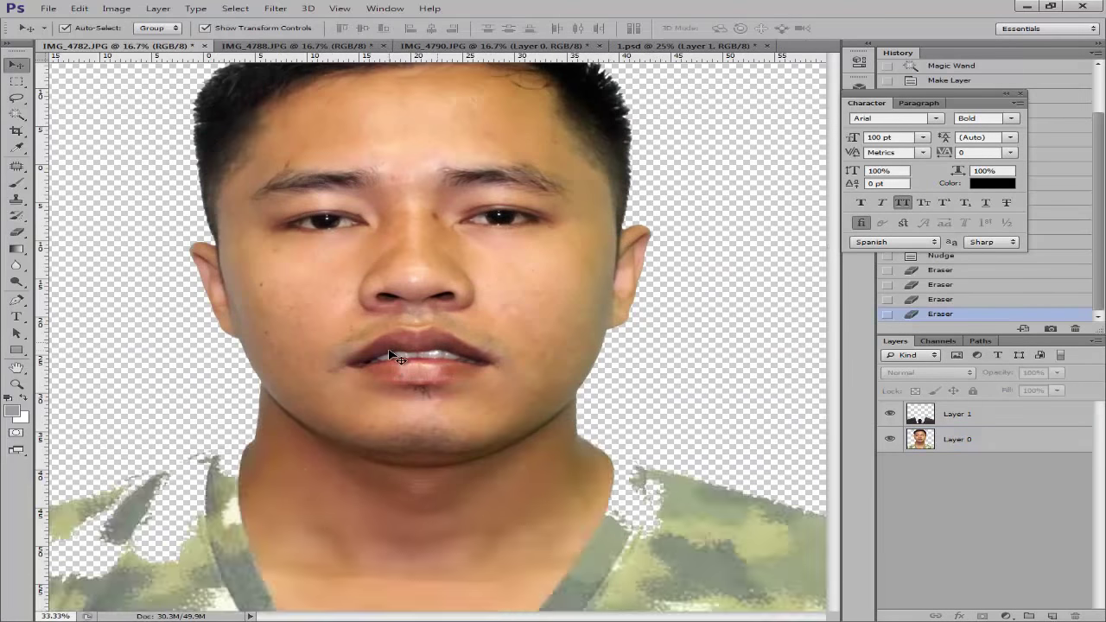
pyautogui.hotkey('ctrl', '-')
pyautogui.hotkey('ctrl', '-')
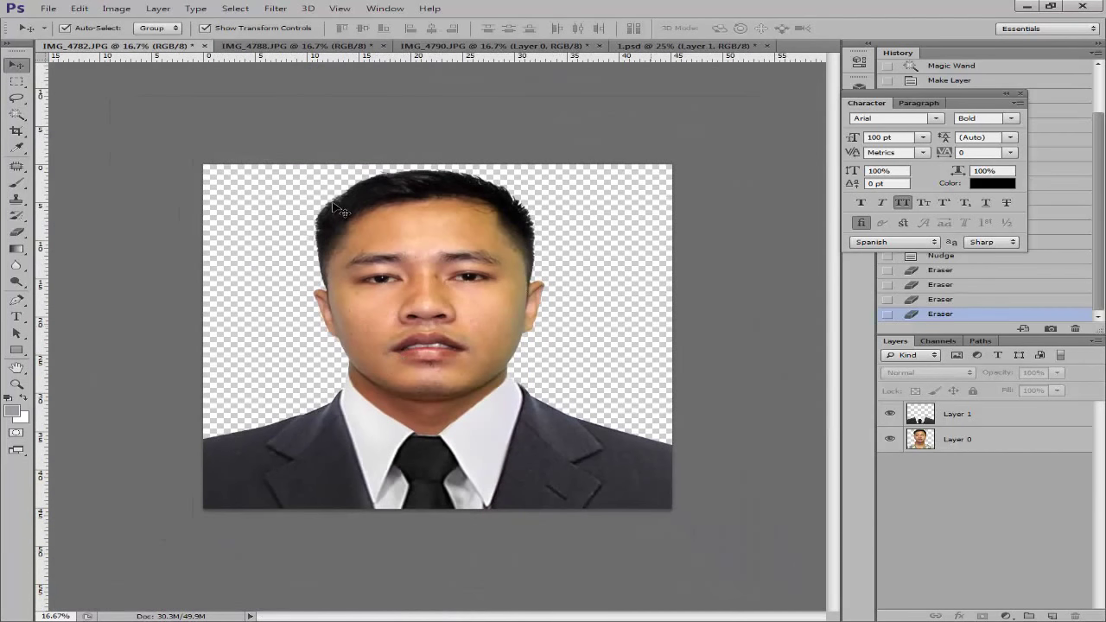
# In IMG_4788.JPG, select the white background with the Magic Wand, trying tolerance 80.
pyautogui.click(315, 46)
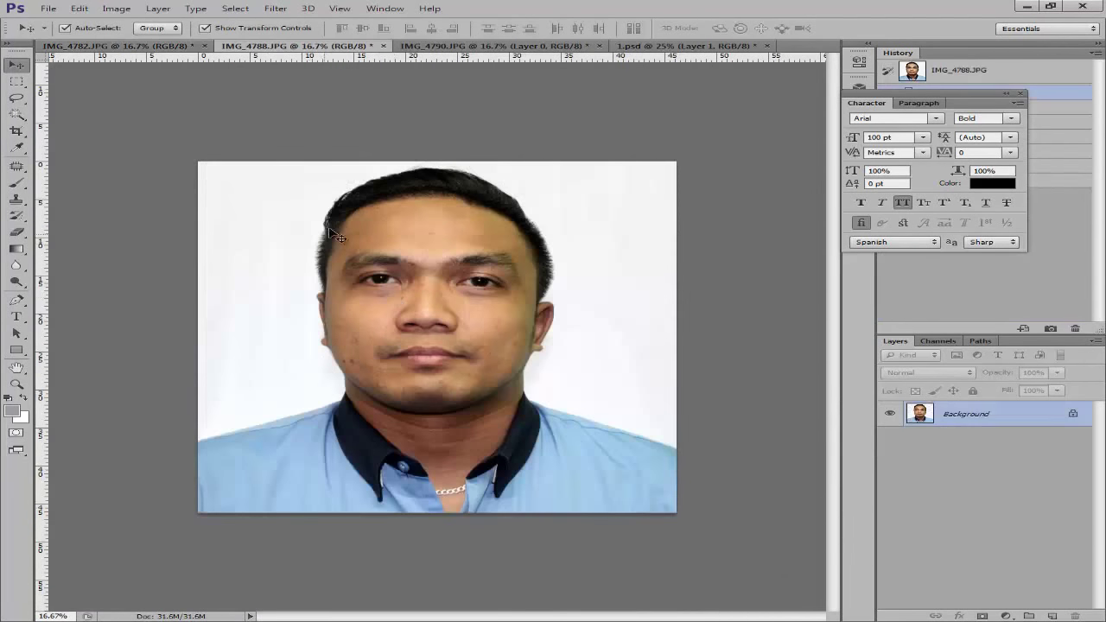
pyautogui.press('w')
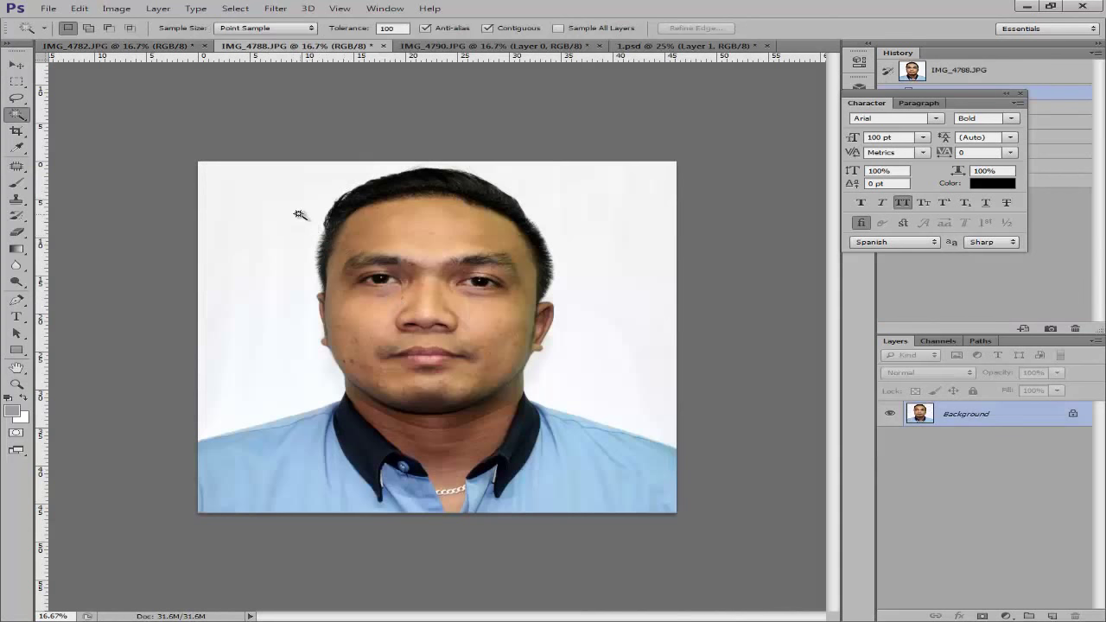
pyautogui.click(618, 236)
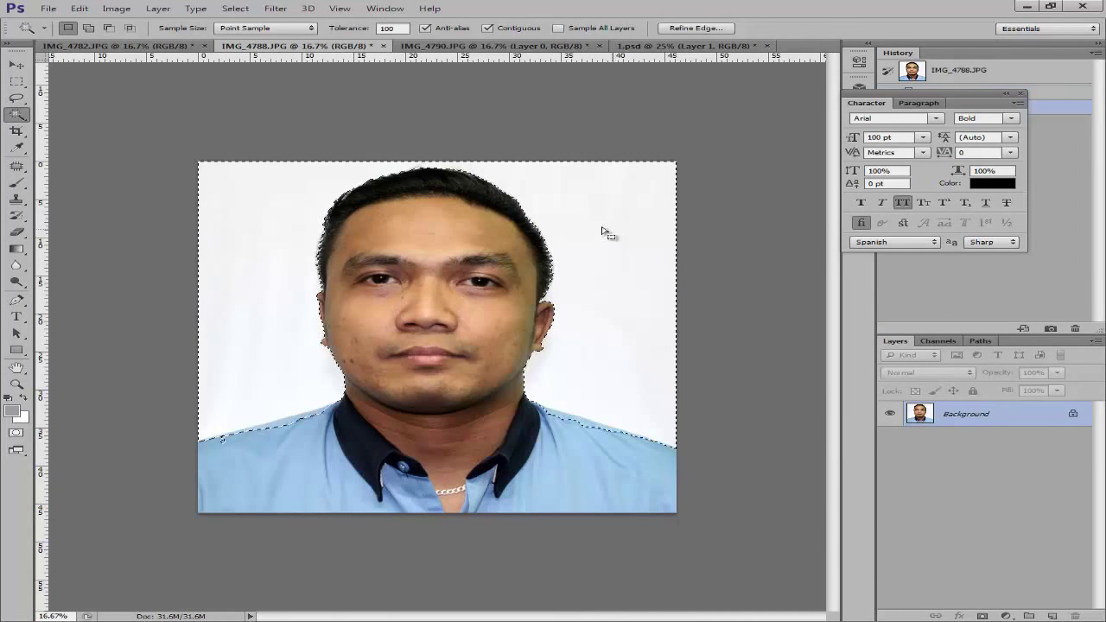
pyautogui.hotkey('ctrl', '+')
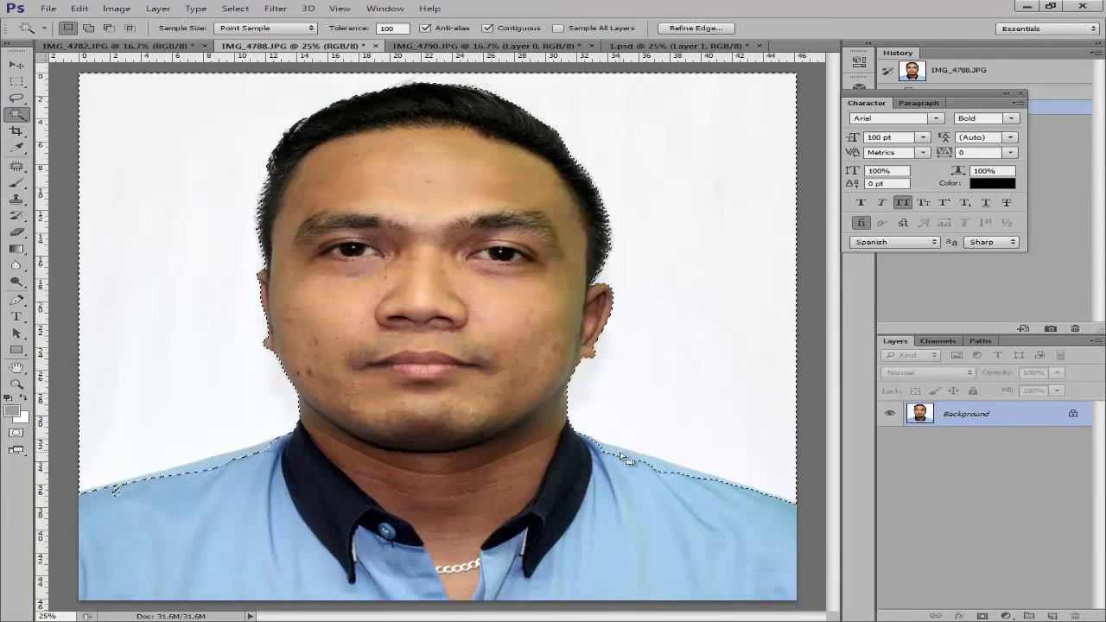
pyautogui.doubleClick(390, 28)
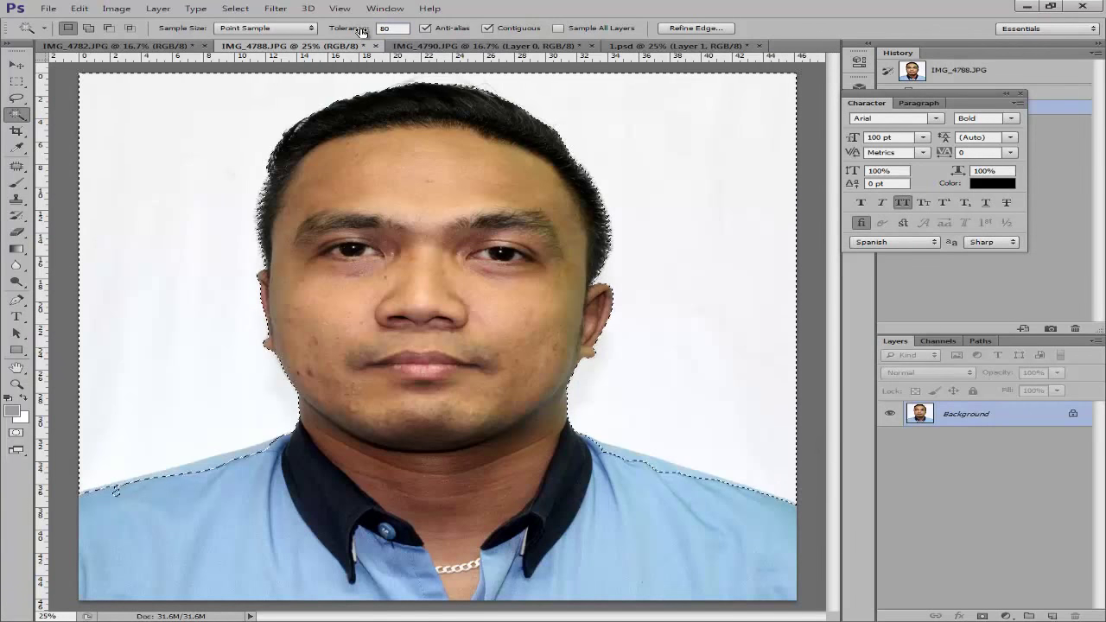
pyautogui.write('80')
pyautogui.click(191, 144)
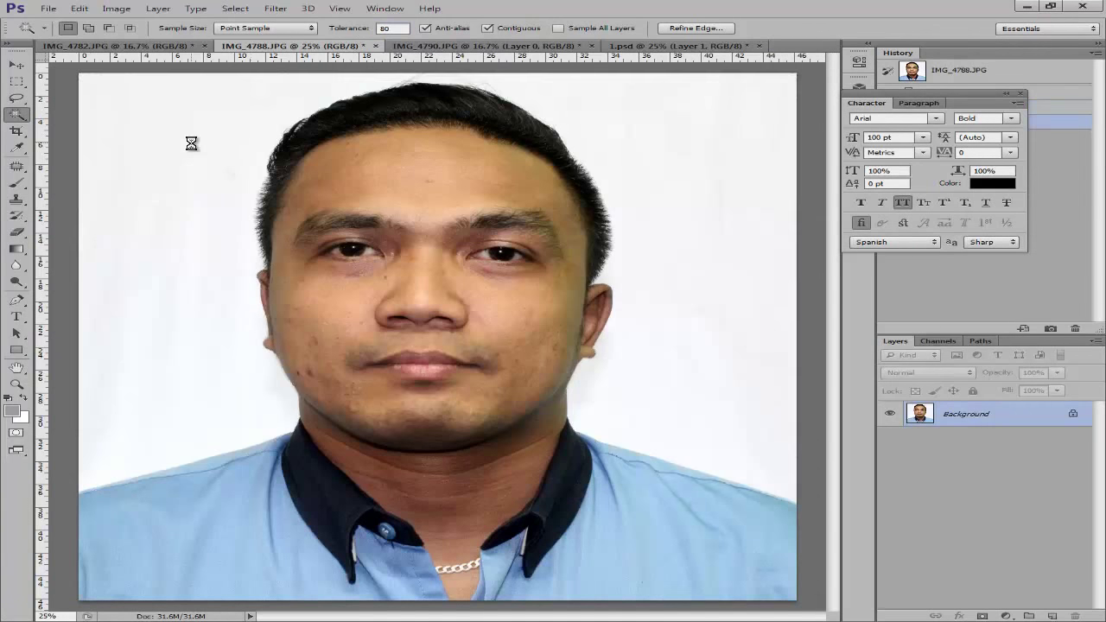
pyautogui.doubleClick(380, 29)
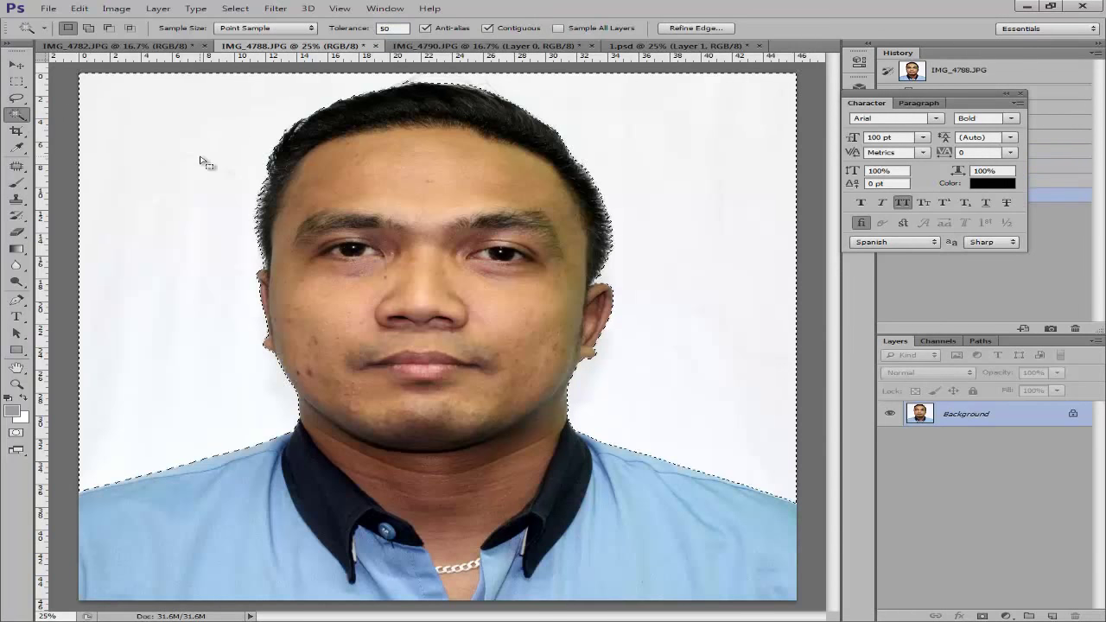
# Unlock the background as Layer 0, delete the white area to transparency and deselect.
pyautogui.doubleClick(1036, 419)
pyautogui.press('Return')
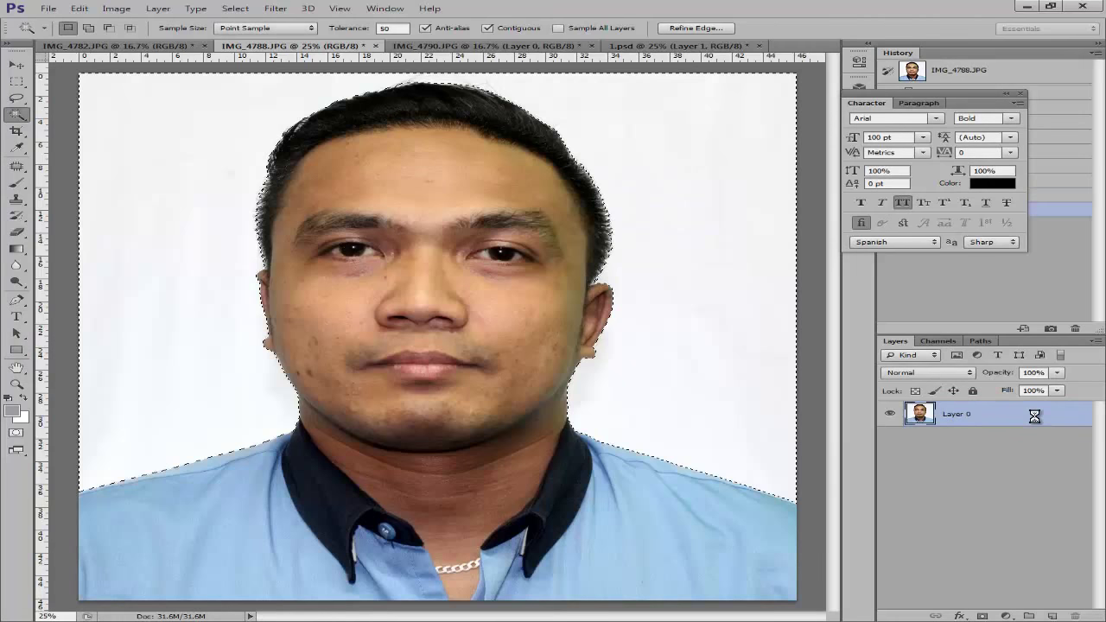
pyautogui.press('Delete')
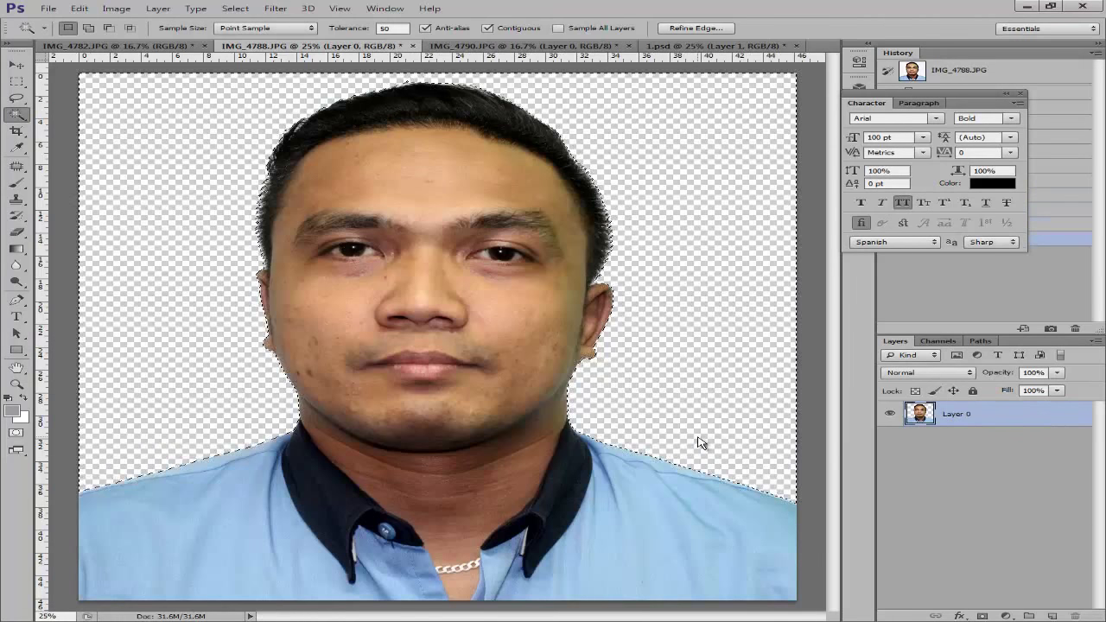
pyautogui.hotkey('ctrl', 'd')
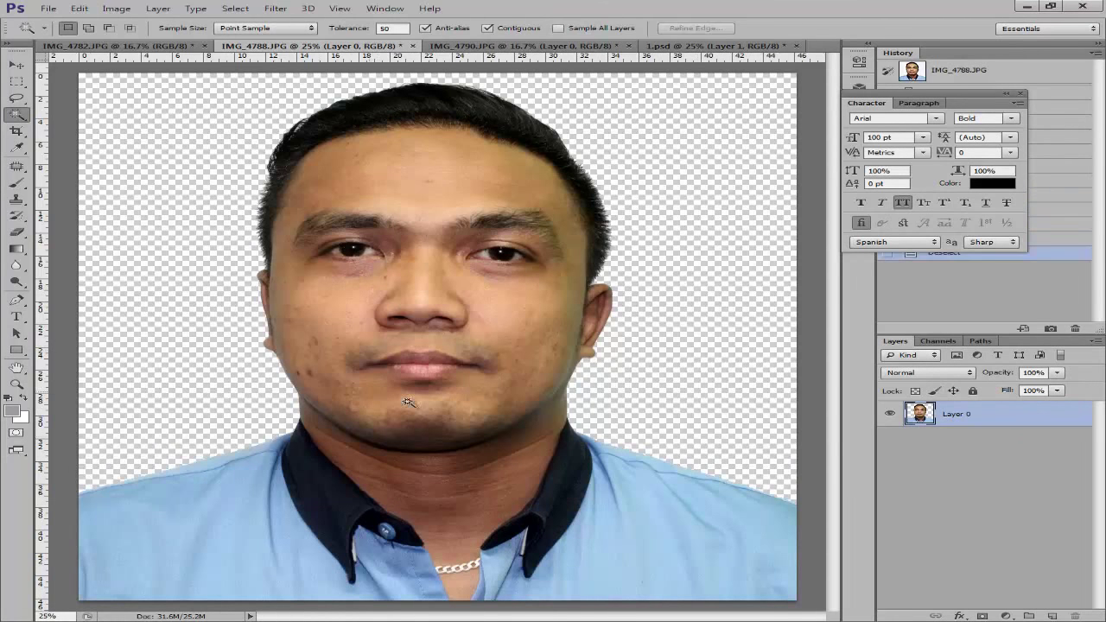
pyautogui.click(486, 48)
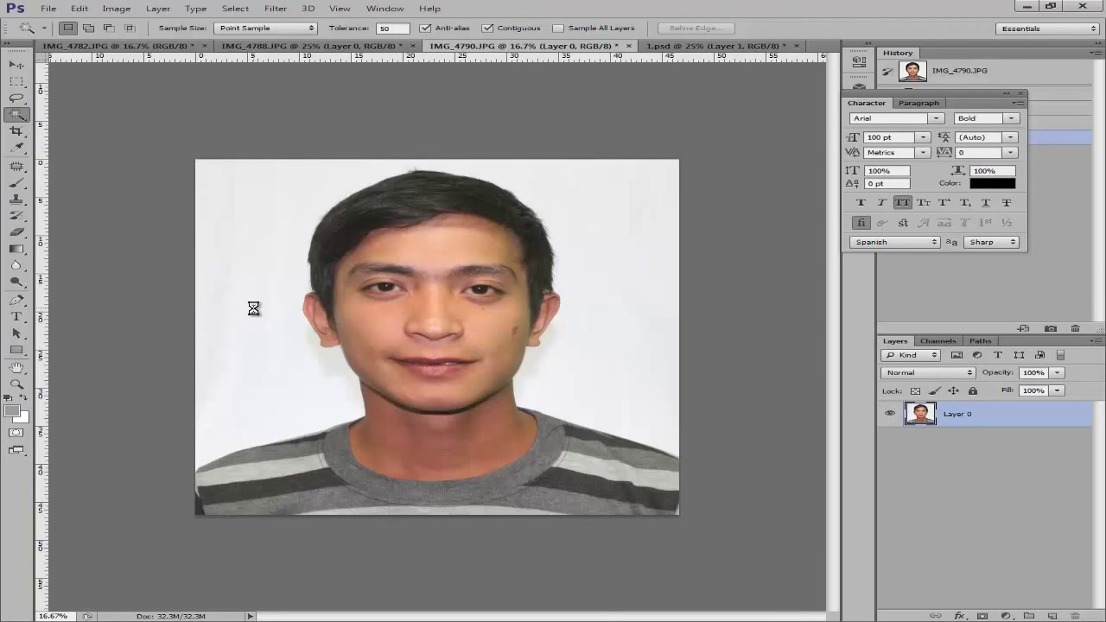
# Select and delete IMG_4790.JPG's white background, then deselect.
pyautogui.click(253, 309)
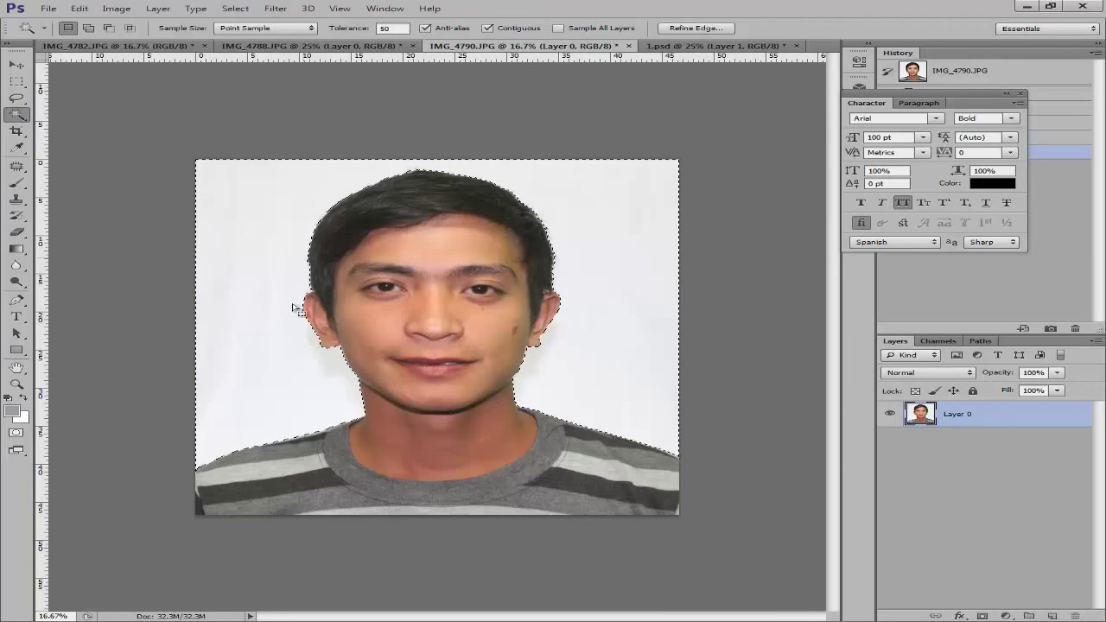
pyautogui.doubleClick(1048, 418)
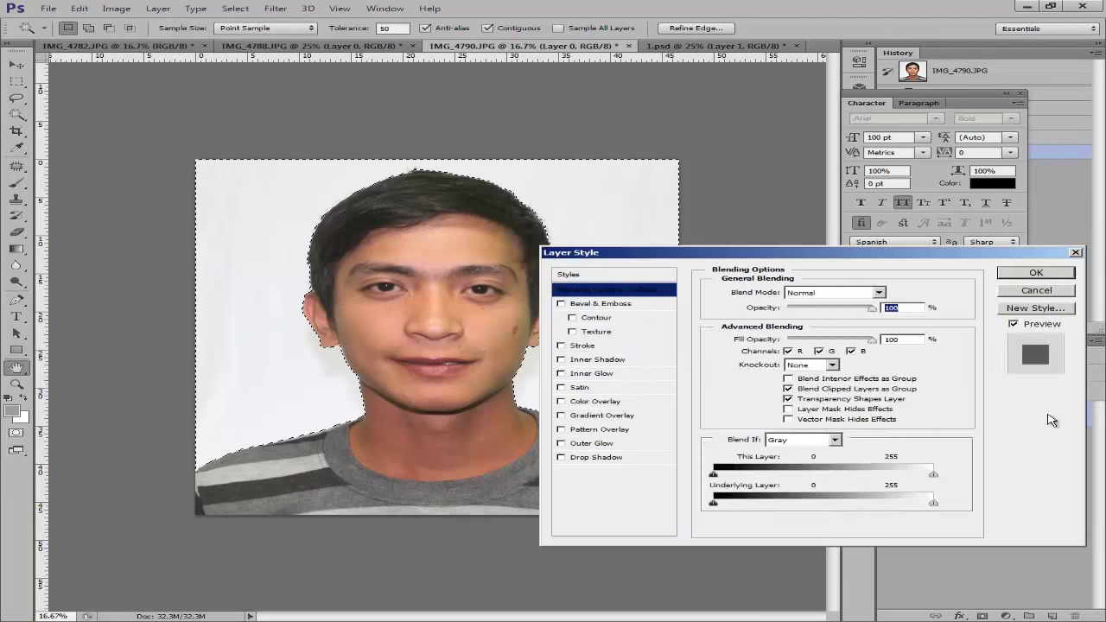
pyautogui.press('Escape')
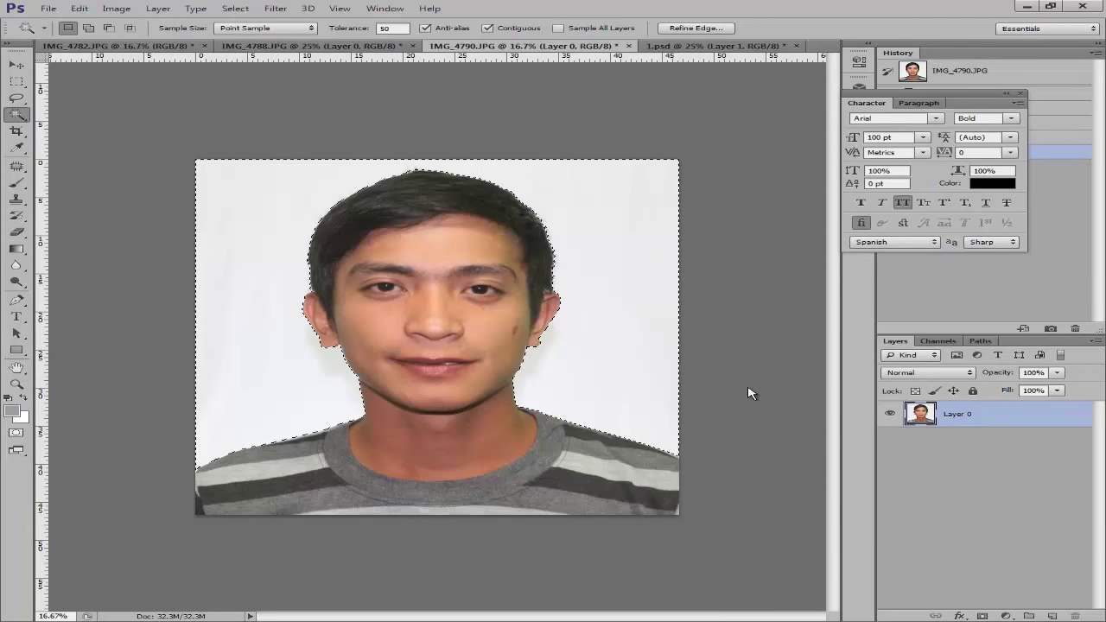
pyautogui.press('Delete')
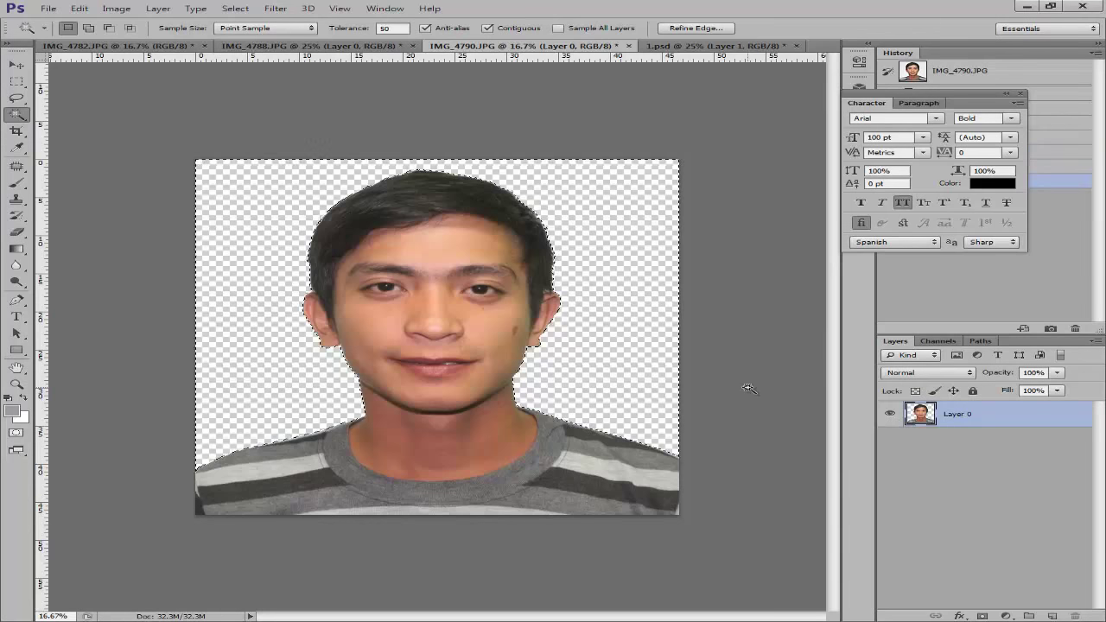
pyautogui.hotkey('ctrl', 'd')
# Inspect the cut edges, return to the Magic Wand, and start selecting the left shoulder's light stripe.
pyautogui.hotkey('ctrl', '+')
pyautogui.hotkey('ctrl', '+')
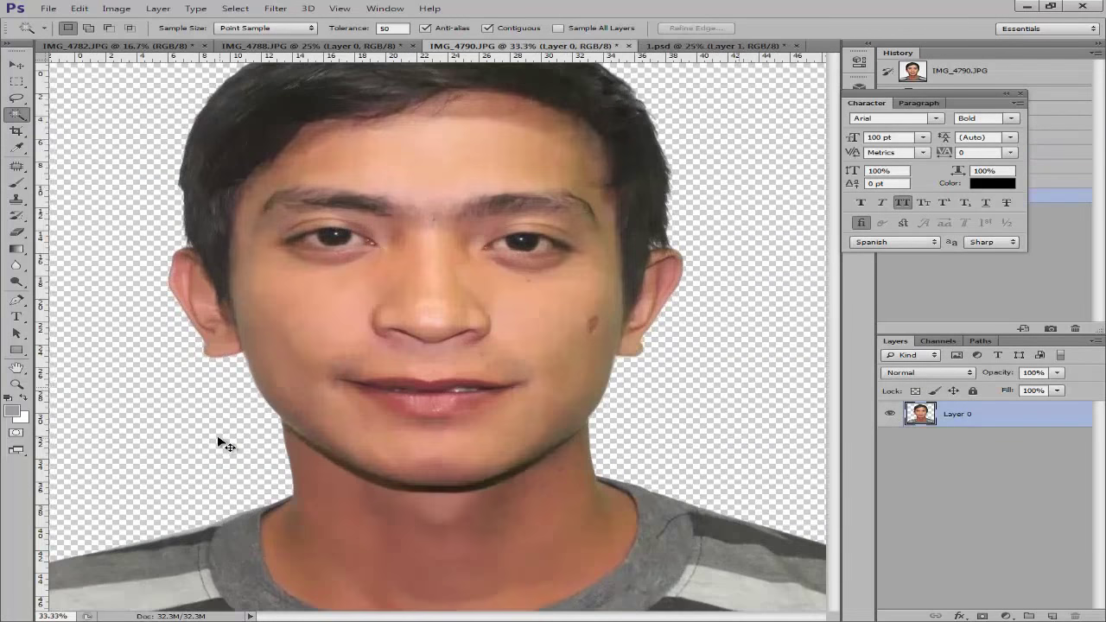
pyautogui.hotkey('ctrl', '-')
pyautogui.hotkey('ctrl', '+')
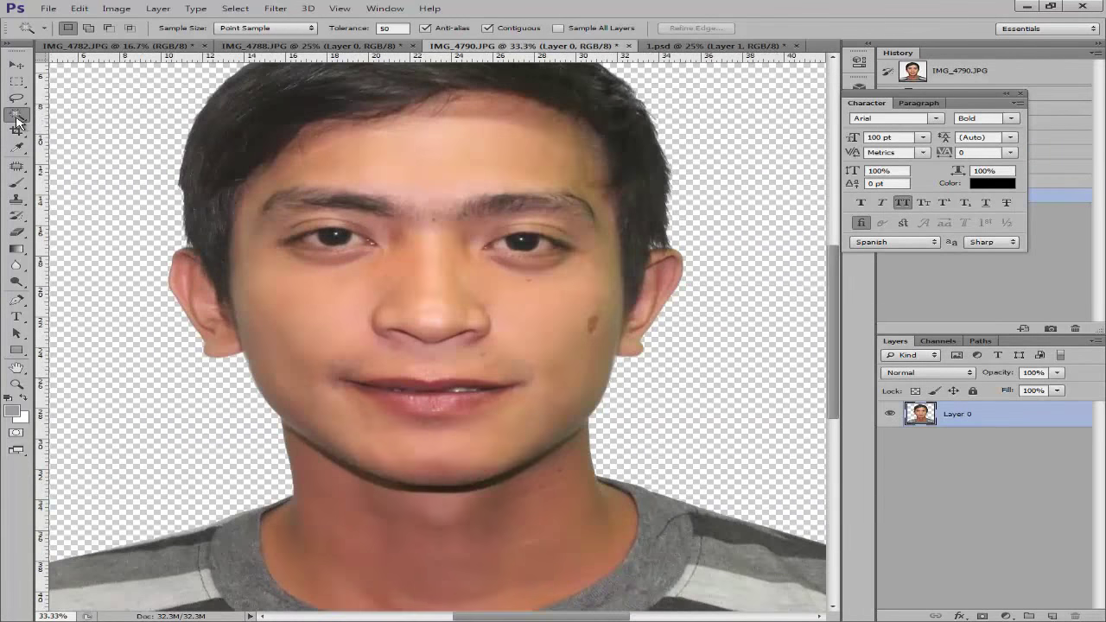
pyautogui.click(18, 117)
pyautogui.click(79, 130)
pyautogui.hotkey('ctrl', '-')
pyautogui.hotkey('ctrl', '-')
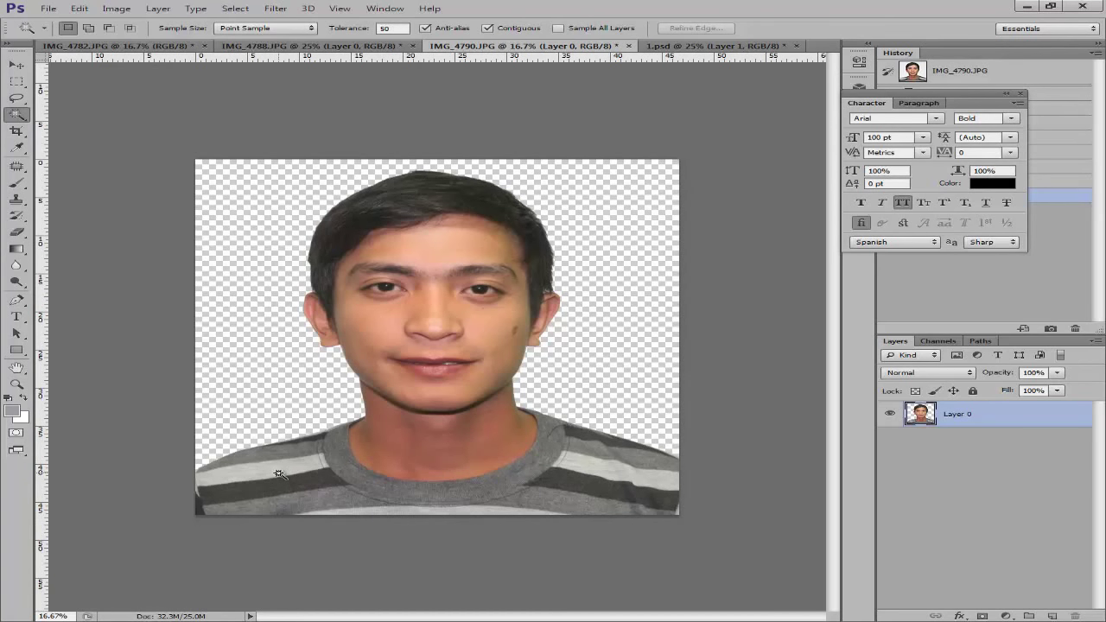
pyautogui.hotkey('ctrl', 'shift', 'z')
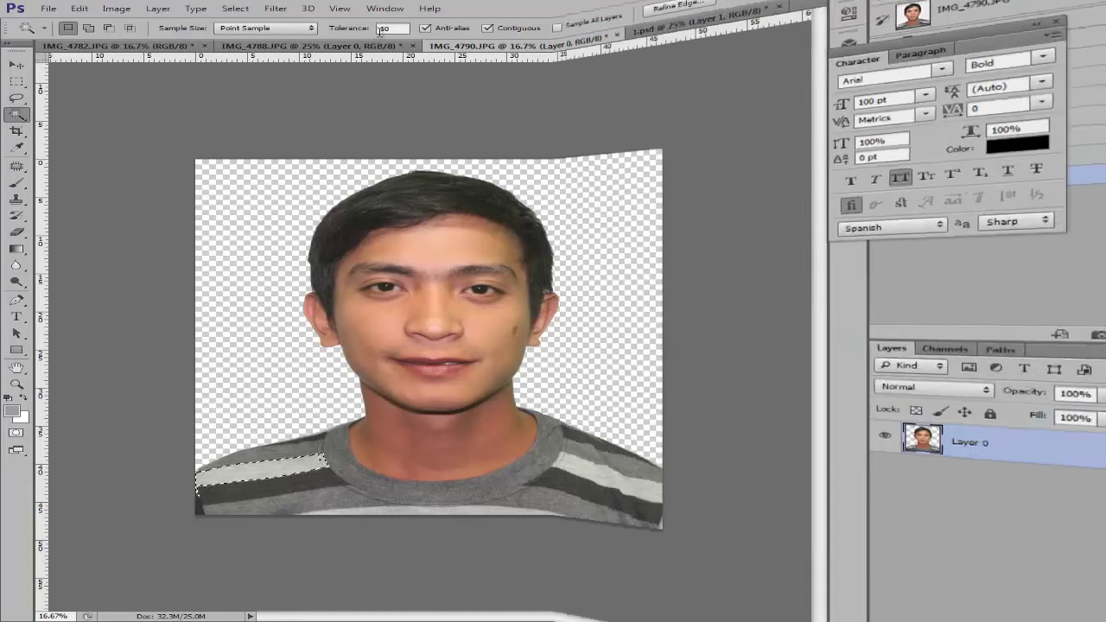
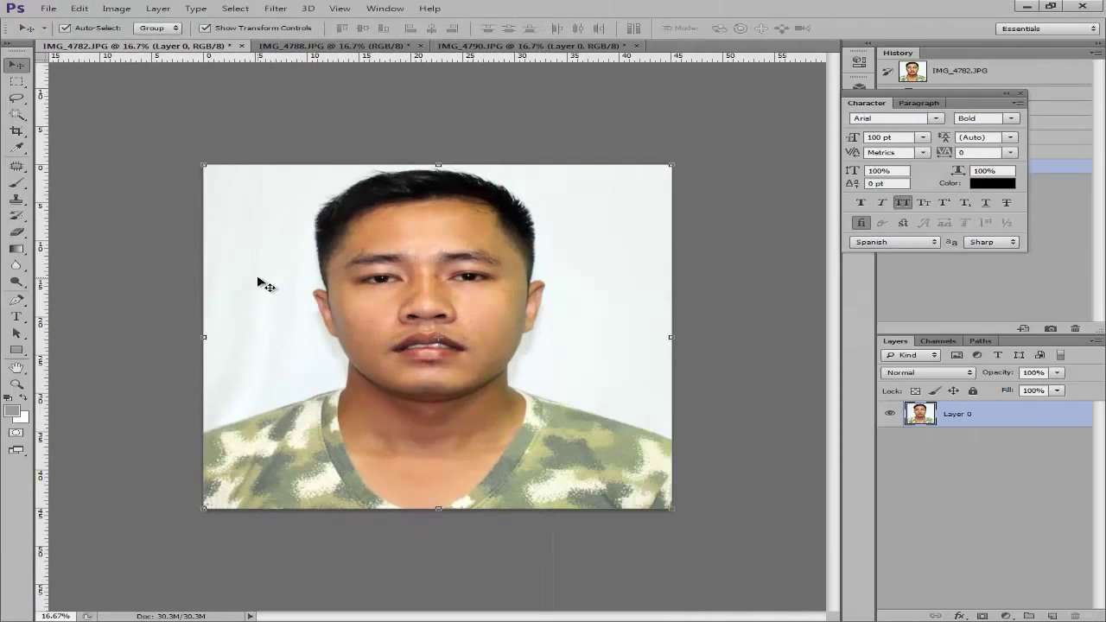
# Switch to the Magic Wand tool and set its Tolerance to 100.
pyautogui.click(10, 119)
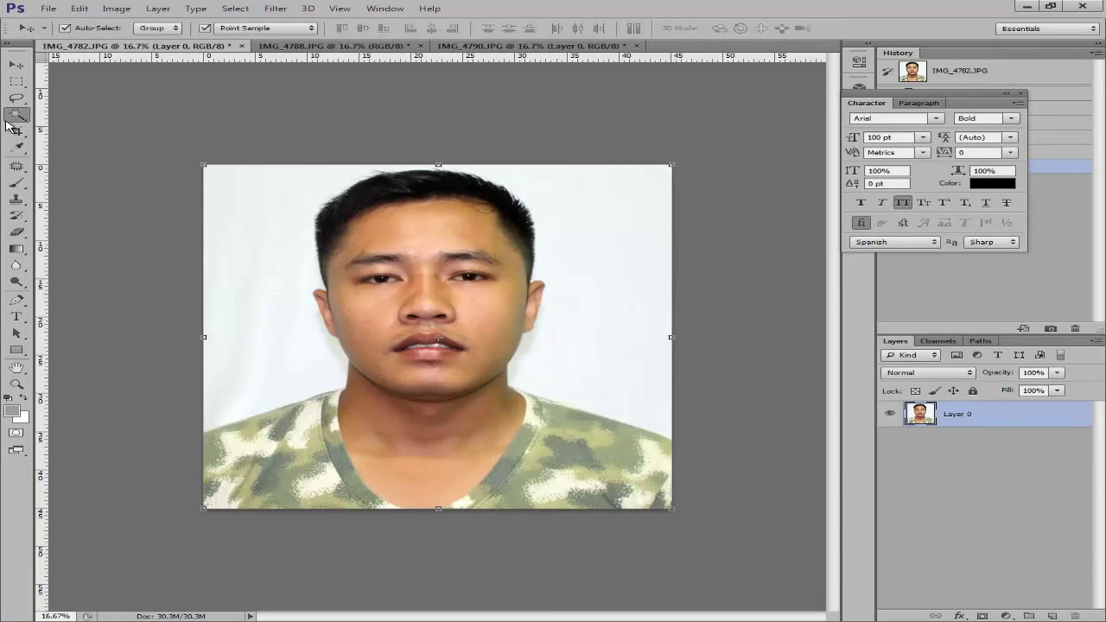
pyautogui.rightClick(10, 121)
pyautogui.click(62, 125)
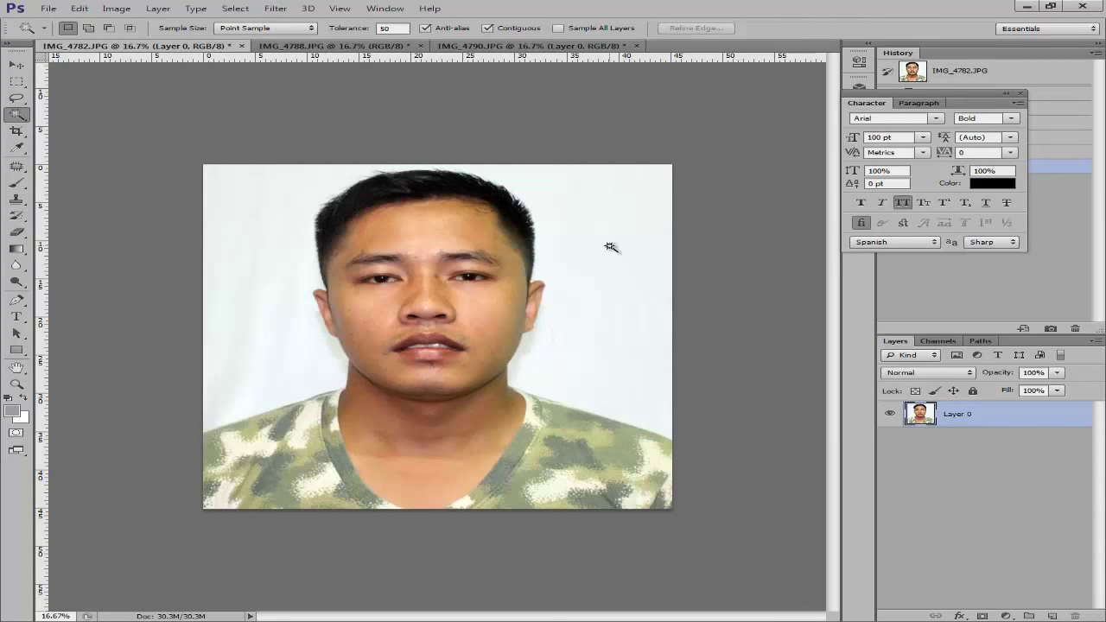
pyautogui.rightClick(12, 115)
pyautogui.click(71, 130)
pyautogui.doubleClick(395, 29)
pyautogui.write('100')
pyautogui.rightClick(18, 119)
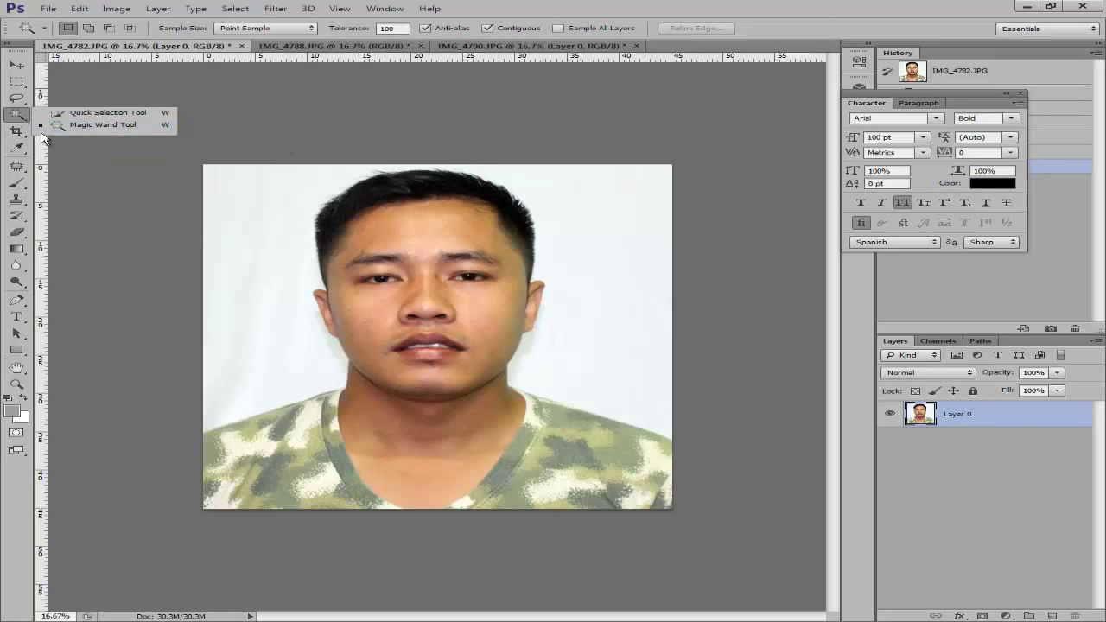
pyautogui.click(57, 126)
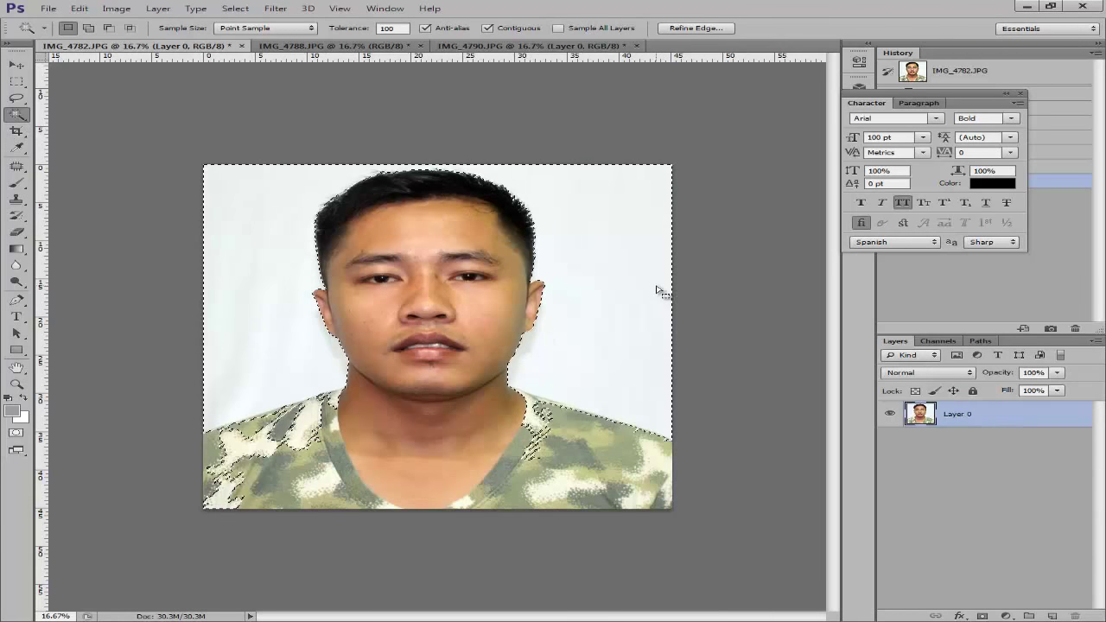
# Clear the selected white background to transparency and deselect.
pyautogui.hotkey('ctrl', 'x')
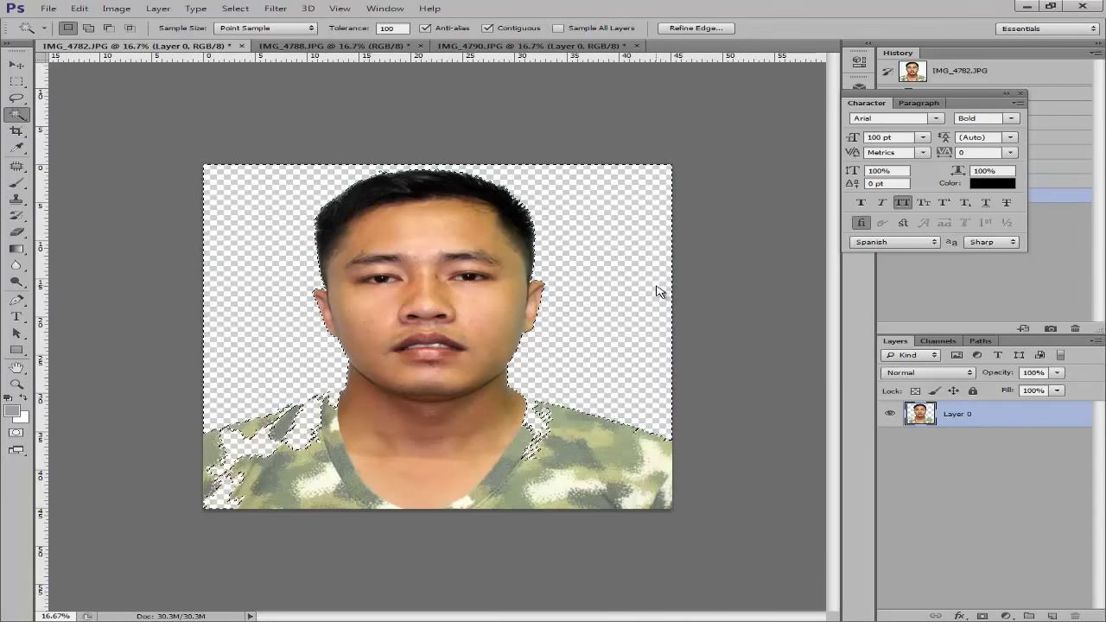
pyautogui.hotkey('ctrl', 'd')
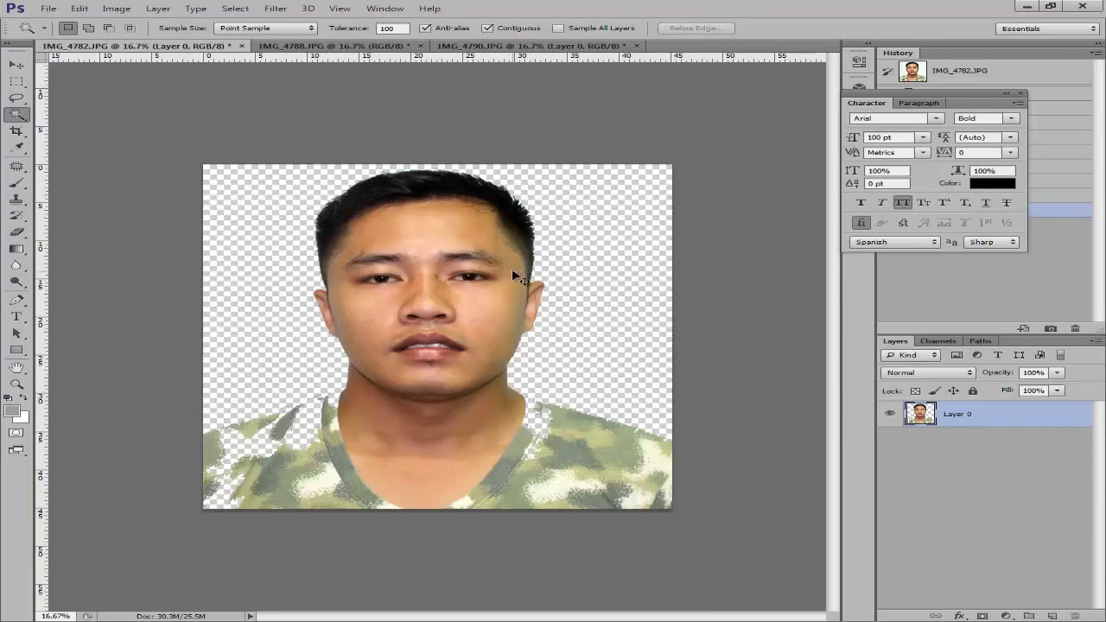
pyautogui.hotkey('ctrl', '+')
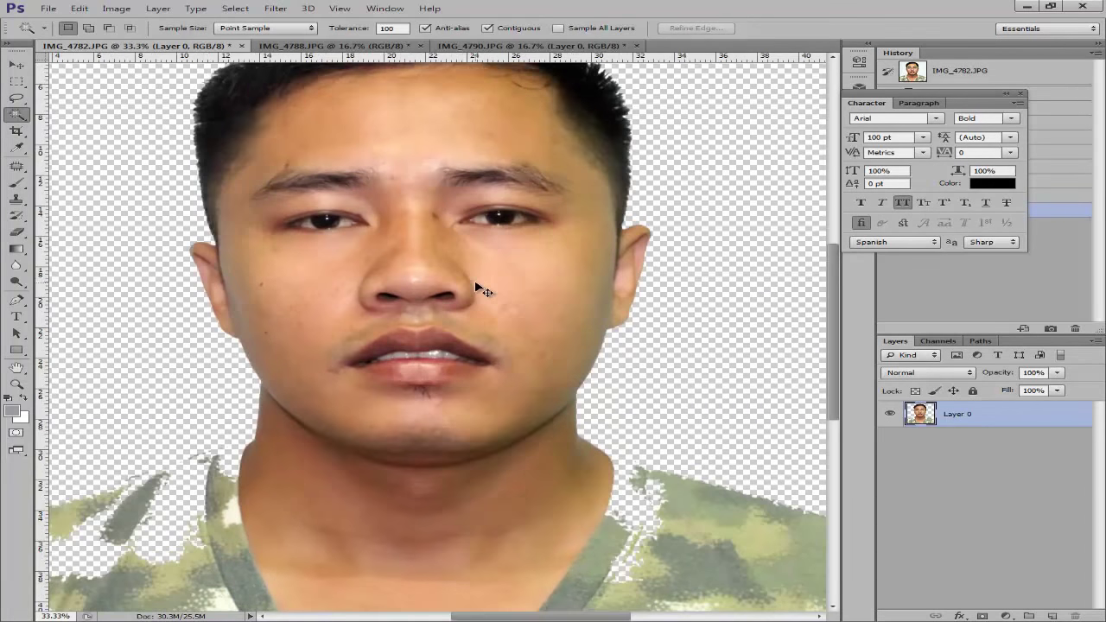
# Zoom and pan over the forehead and top of the head to inspect the cut-out edges.
pyautogui.hotkey('ctrl', '-')
pyautogui.hotkey('ctrl', '+')
pyautogui.hotkey('ctrl', '+')
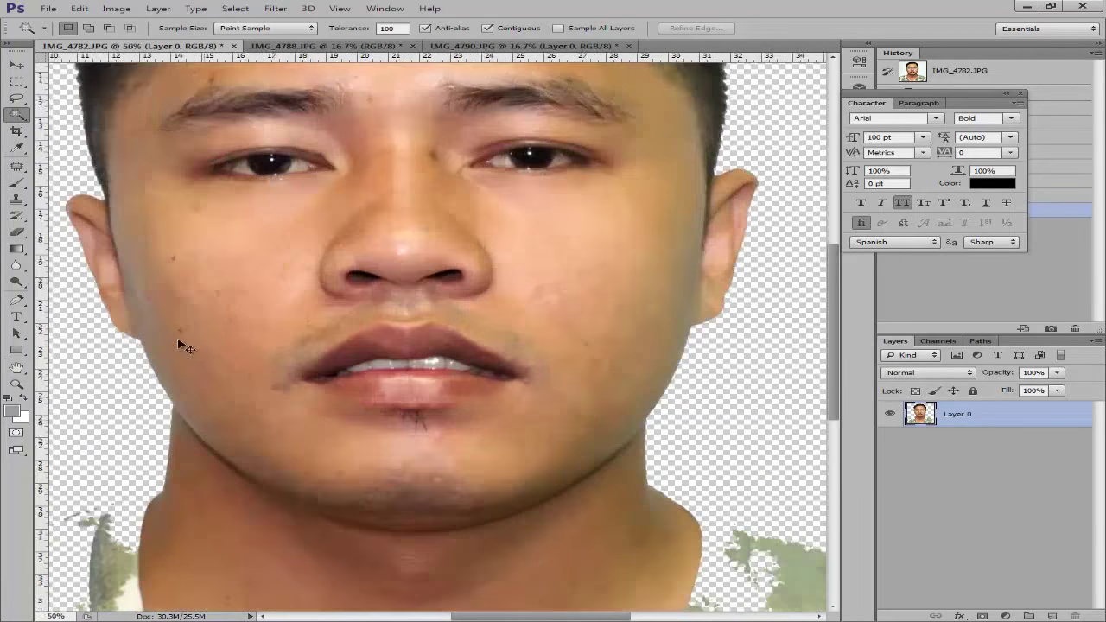
pyautogui.hotkey('ctrl', '+')
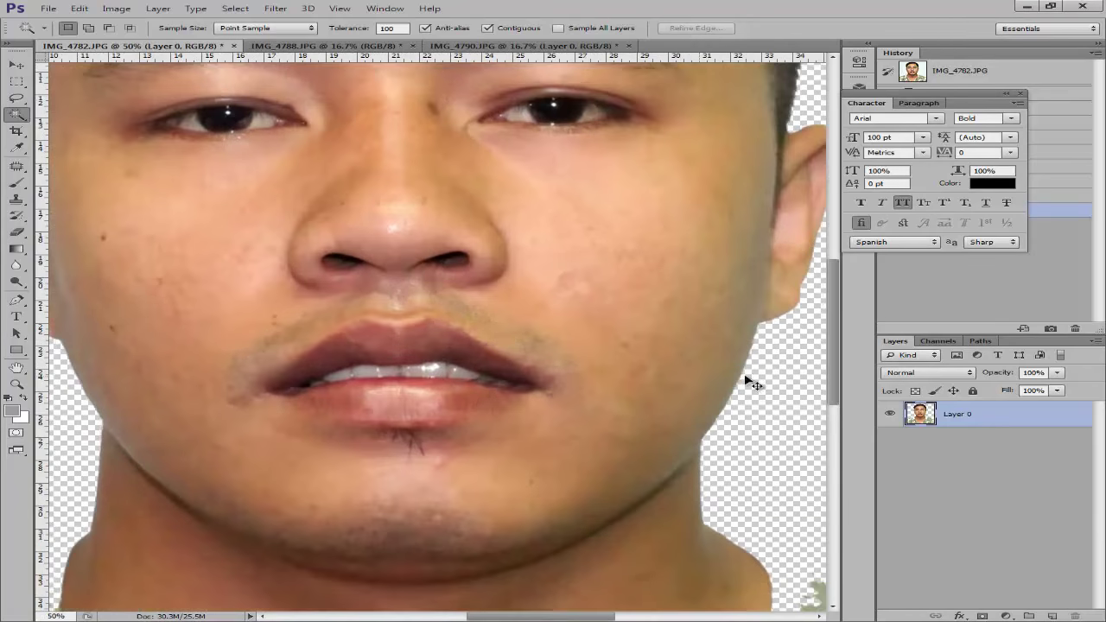
pyautogui.hotkey('ctrl', '-')
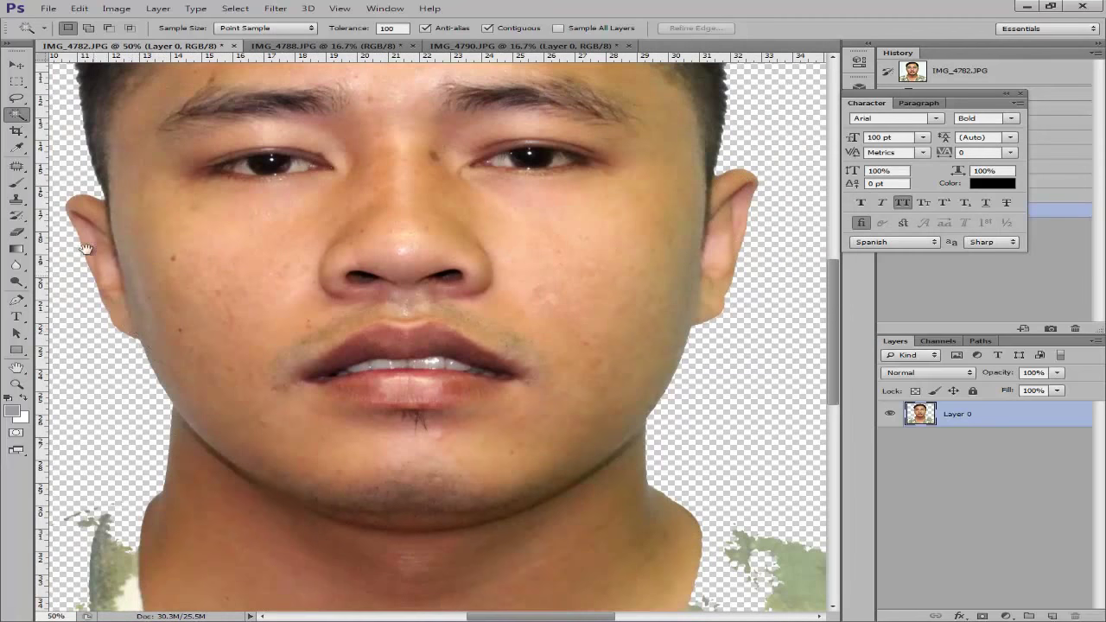
pyautogui.moveTo(85, 231); pyautogui.dragTo(271, 413)
pyautogui.moveTo(518, 107); pyautogui.dragTo(273, 232)
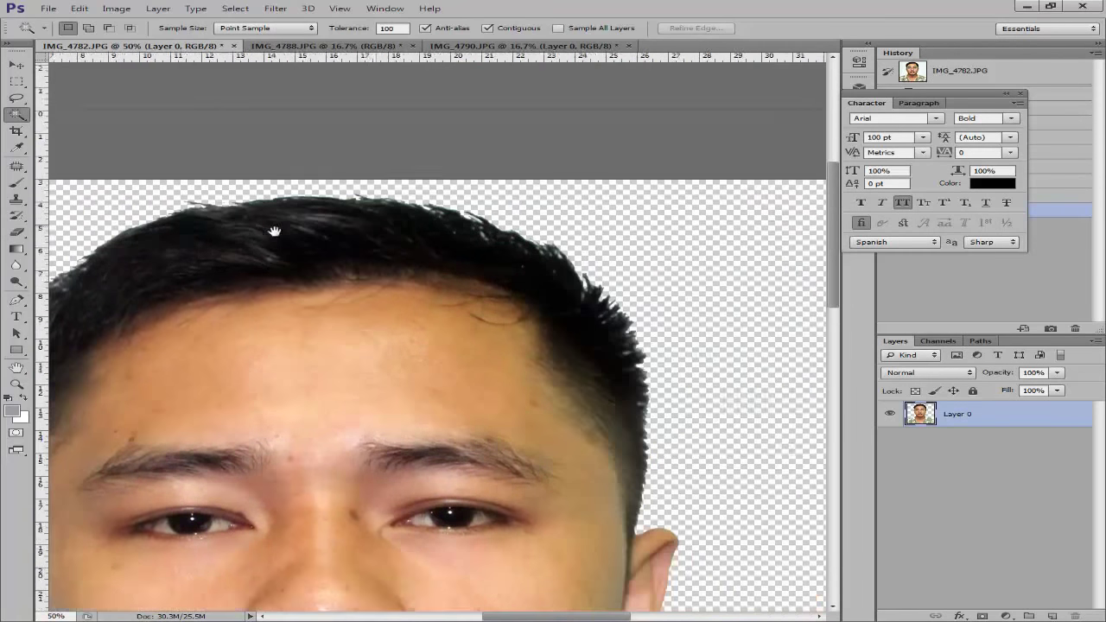
pyautogui.hotkey('ctrl', '-')
pyautogui.hotkey('ctrl', '-')
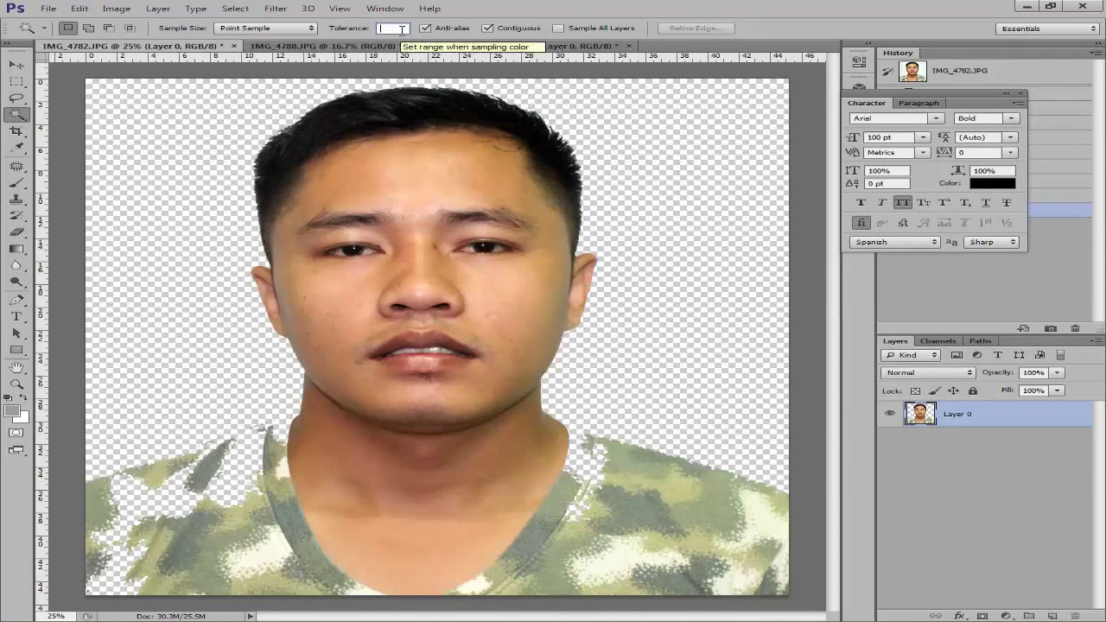
# Re-enter tolerance 100, reselect the area around the figure, then undo to restore the white backdrop.
pyautogui.press('BackSpace')
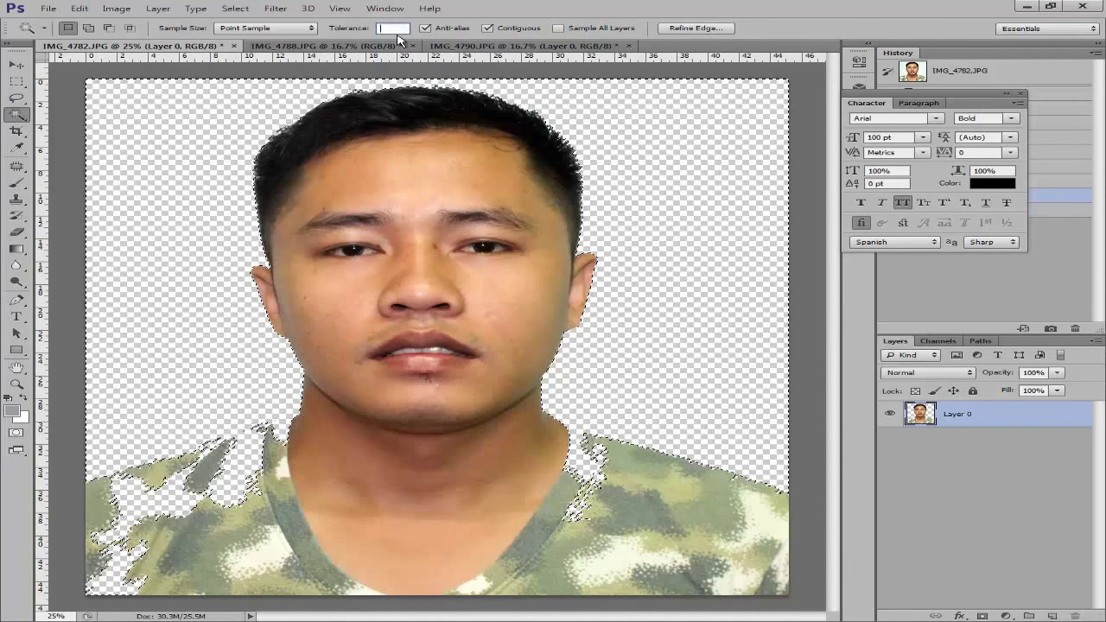
pyautogui.write('100')
pyautogui.click(164, 166)
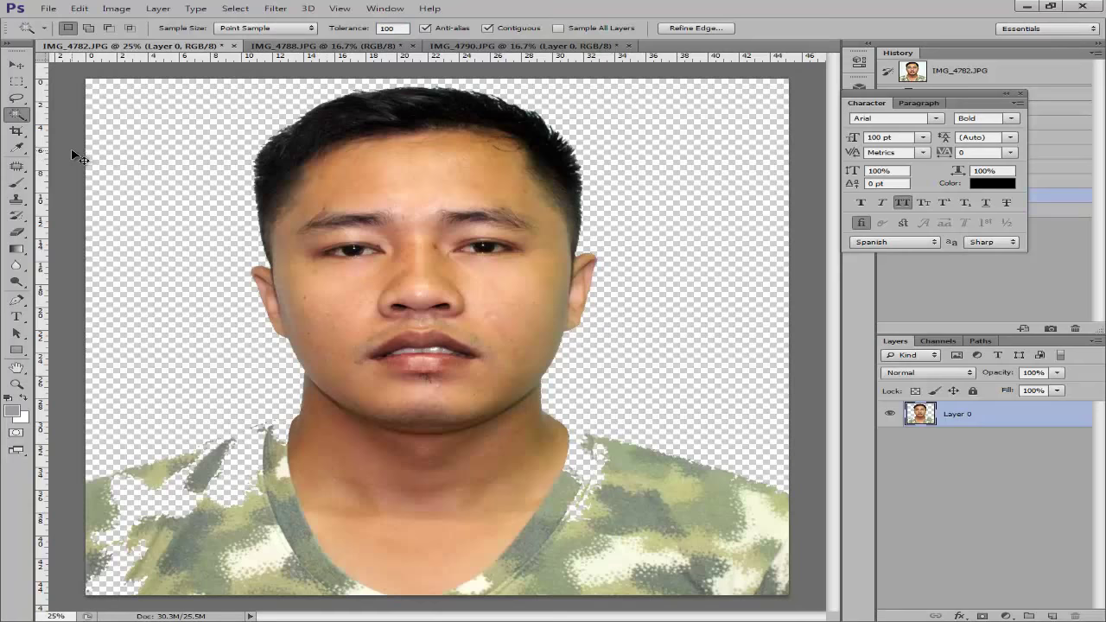
pyautogui.hotkey('ctrl', 'd')
pyautogui.hotkey('ctrl', 'z')
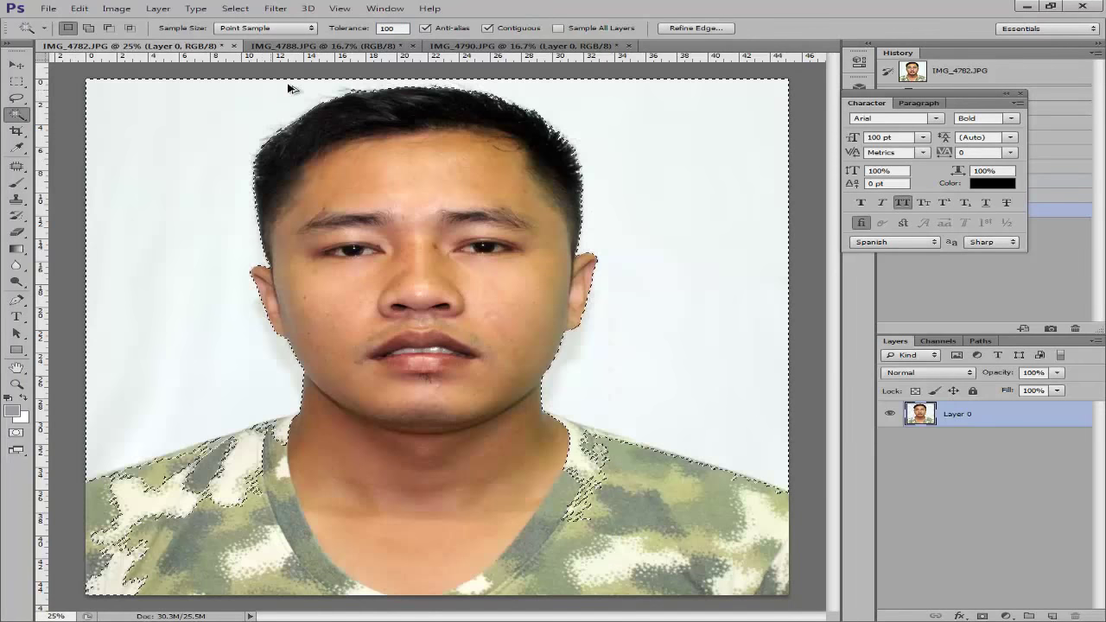
# Retry at tolerance 50: delete the background, inspect the head edges, then undo the deletion.
pyautogui.click(408, 29)
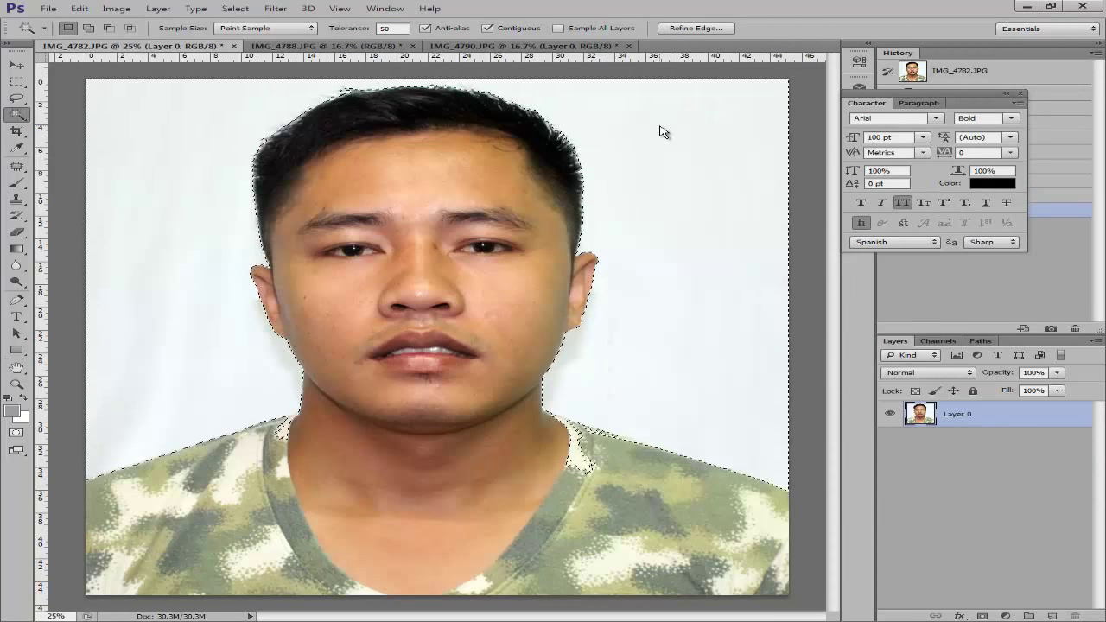
pyautogui.click(739, 280)
pyautogui.press('Delete')
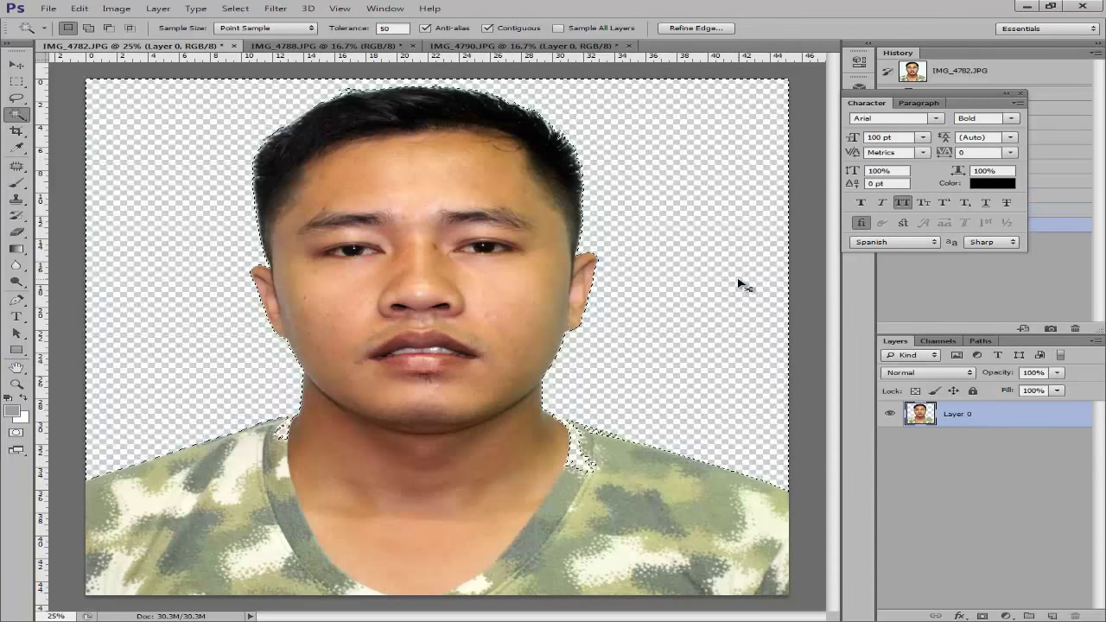
pyautogui.hotkey('ctrl', 'd')
pyautogui.hotkey('ctrl', '+')
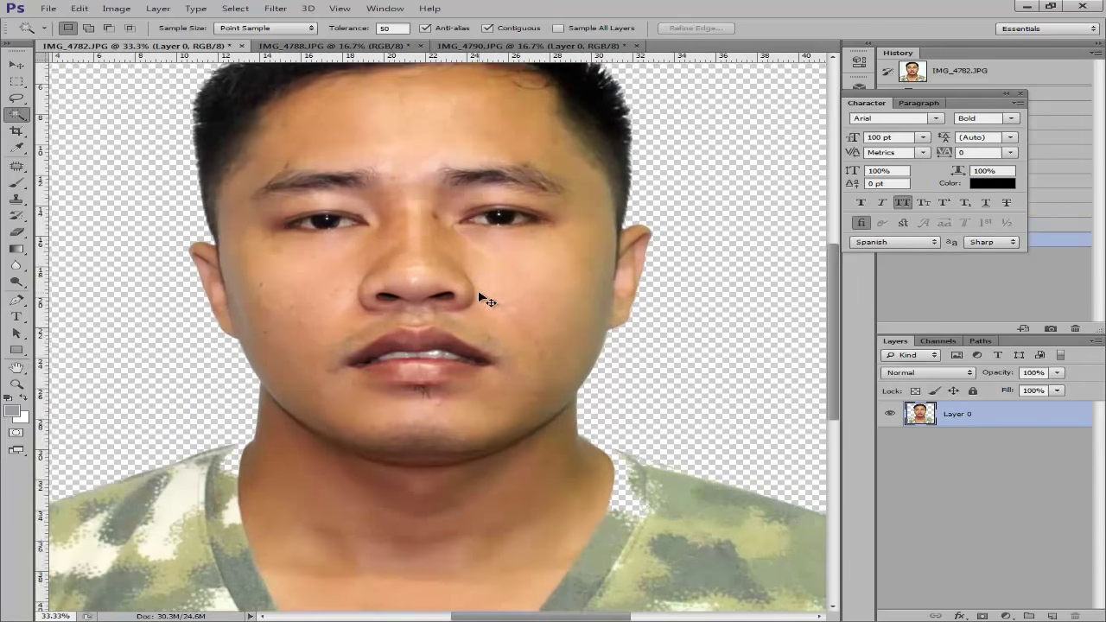
pyautogui.hotkey('ctrl', '+')
pyautogui.scroll(2, 306, 310)
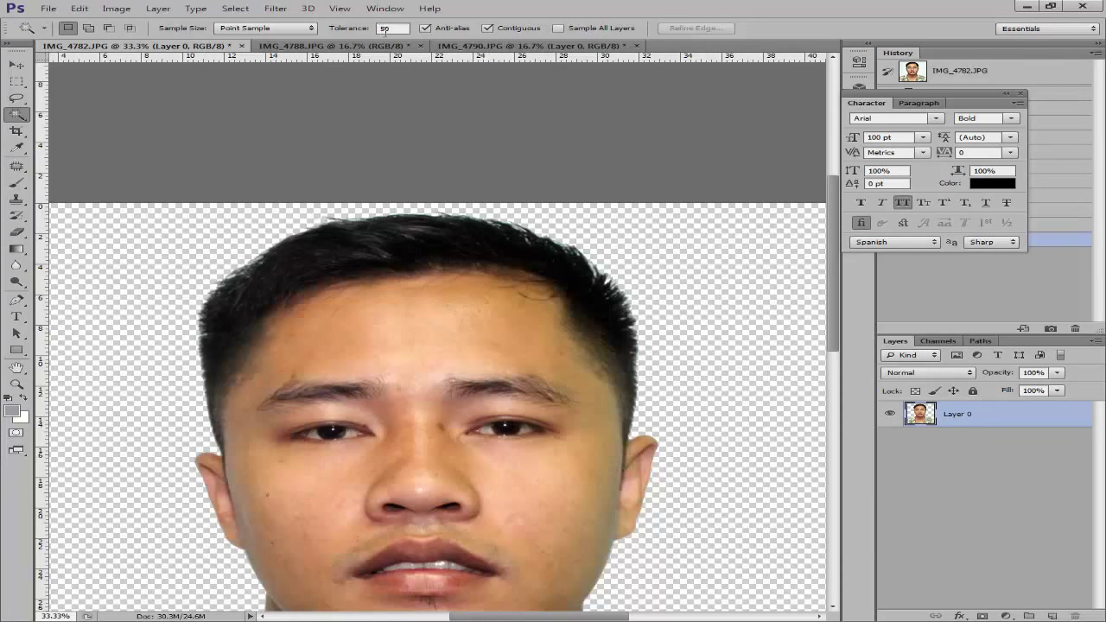
pyautogui.hotkey('ctrl', 'z')
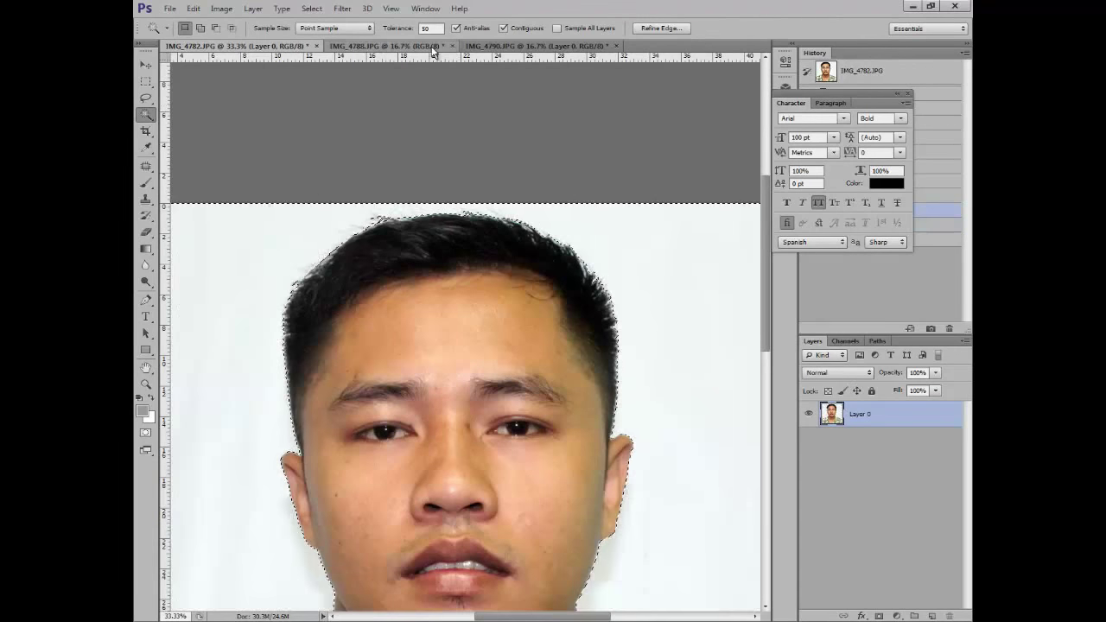
# At tolerance 100, select and delete the background beside the head, then undo it.
pyautogui.write('100')
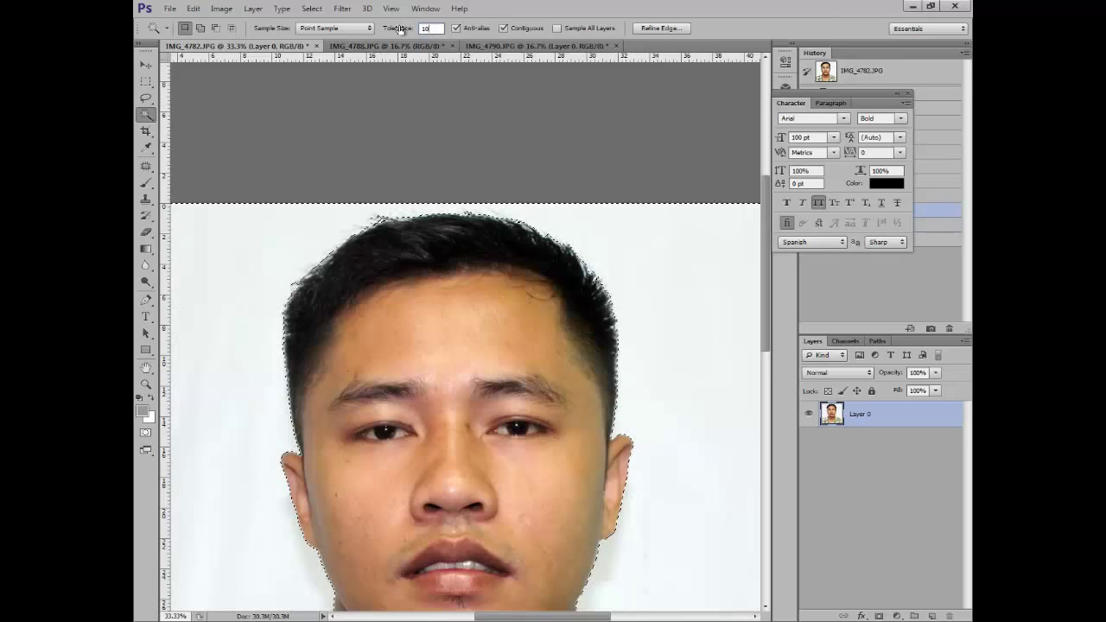
pyautogui.click(718, 318)
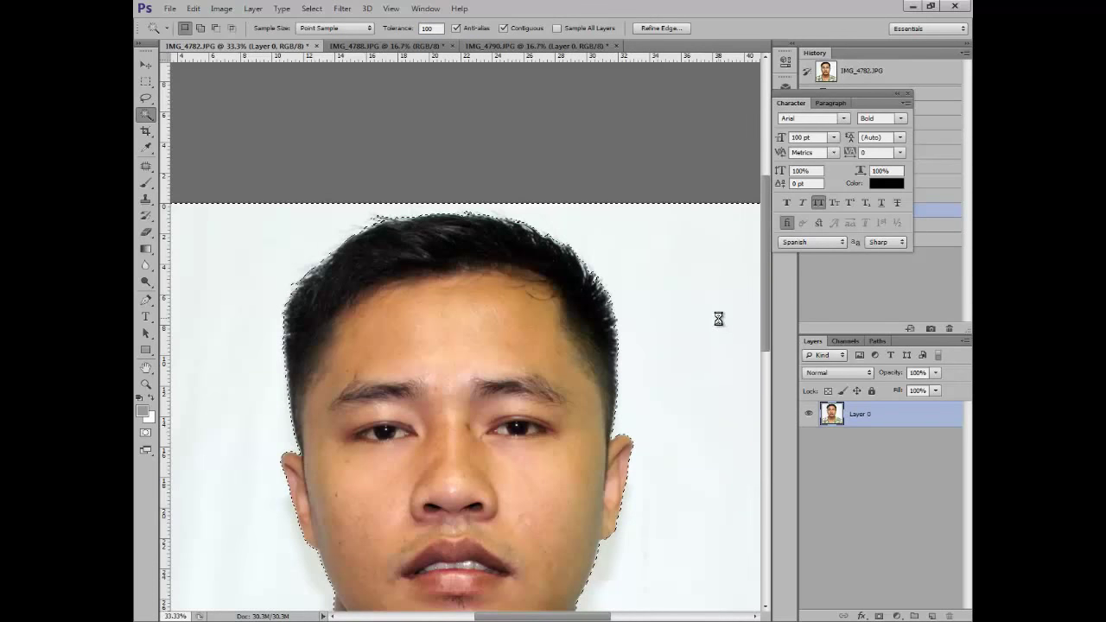
pyautogui.press('Delete')
pyautogui.hotkey('ctrl', 'd')
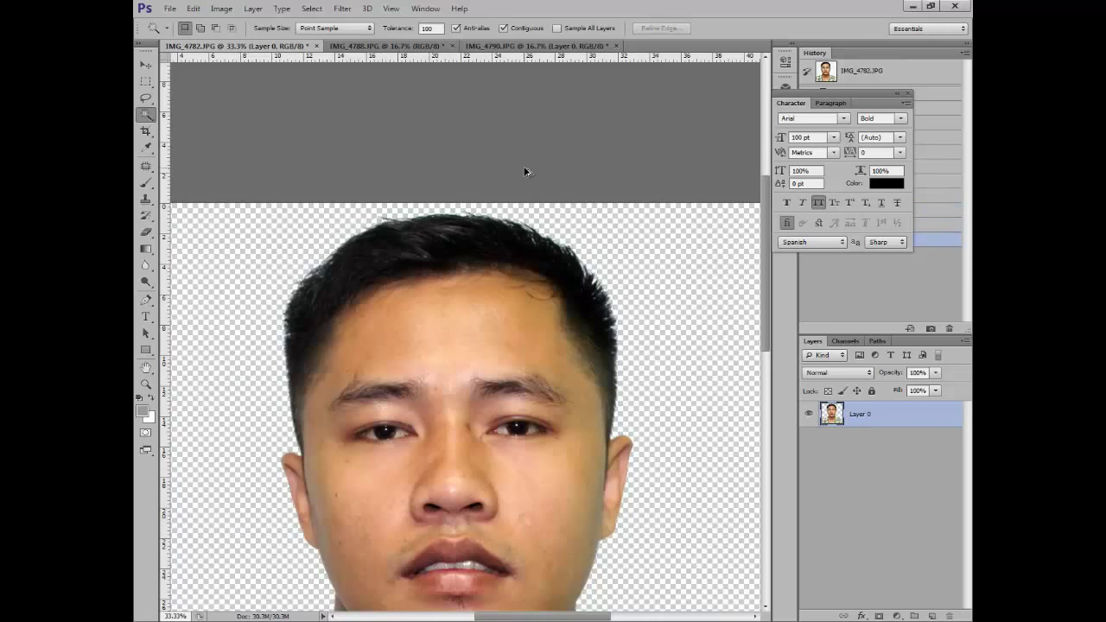
pyautogui.hotkey('ctrl', 'alt', 'z')
pyautogui.hotkey('ctrl', 'alt', 'z')
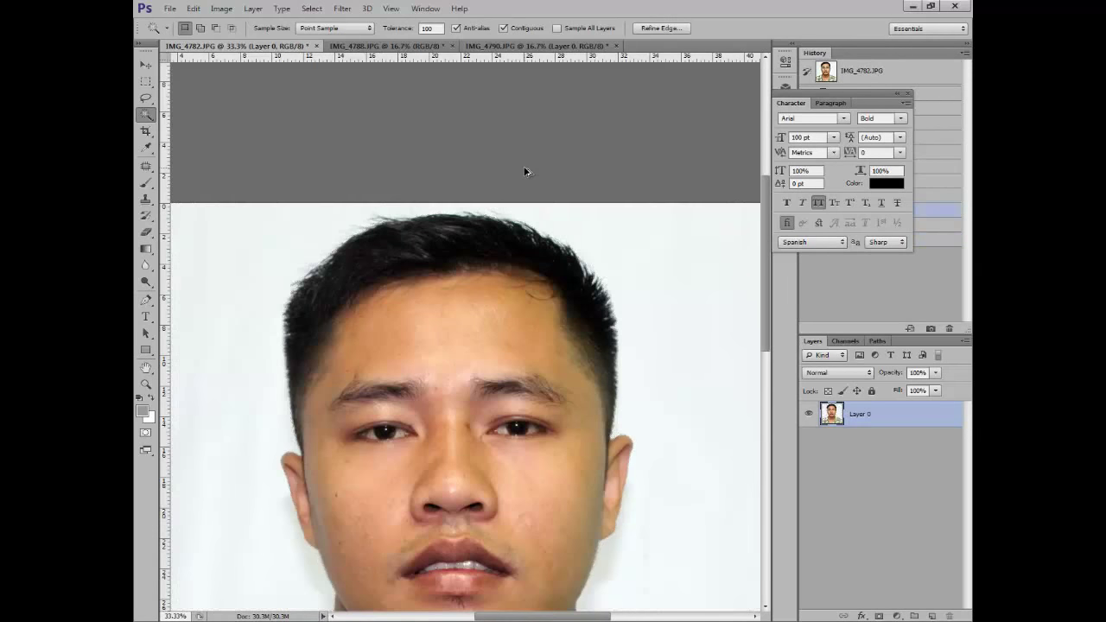
pyautogui.hotkey('ctrl', 'alt', 'z')
# Reselect the white background, delete it to transparency, deselect, and review the whole portrait.
pyautogui.click(645, 263)
pyautogui.press('Delete')
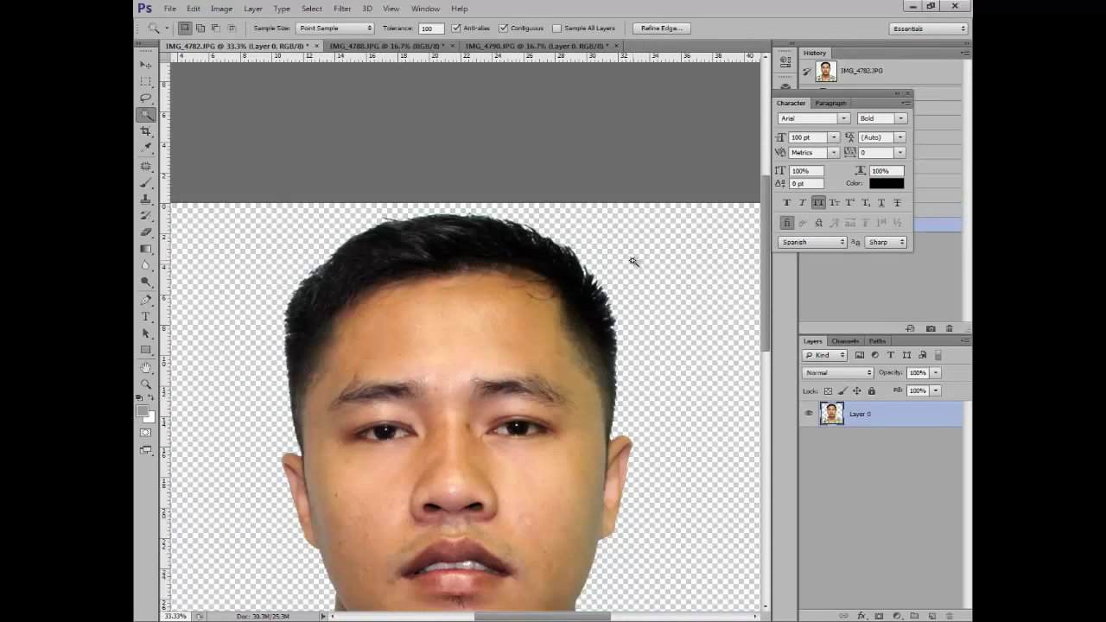
pyautogui.hotkey('ctrl', 'd')
pyautogui.hotkey('ctrl', '-')
pyautogui.hotkey('ctrl', '-')
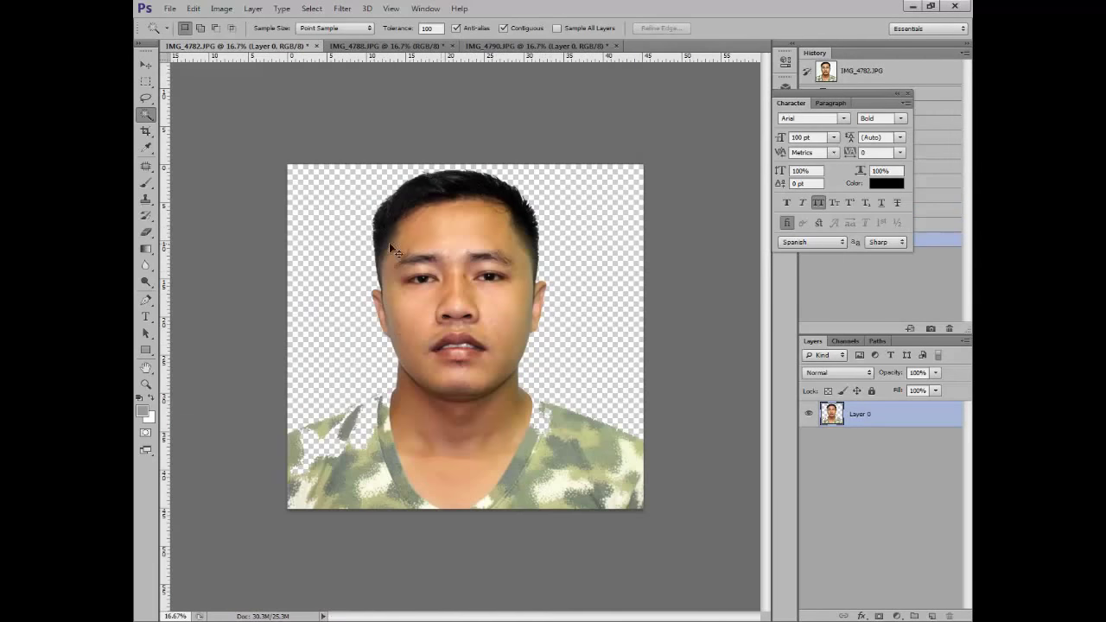
pyautogui.hotkey('ctrl', '+')
pyautogui.hotkey('ctrl', '+')
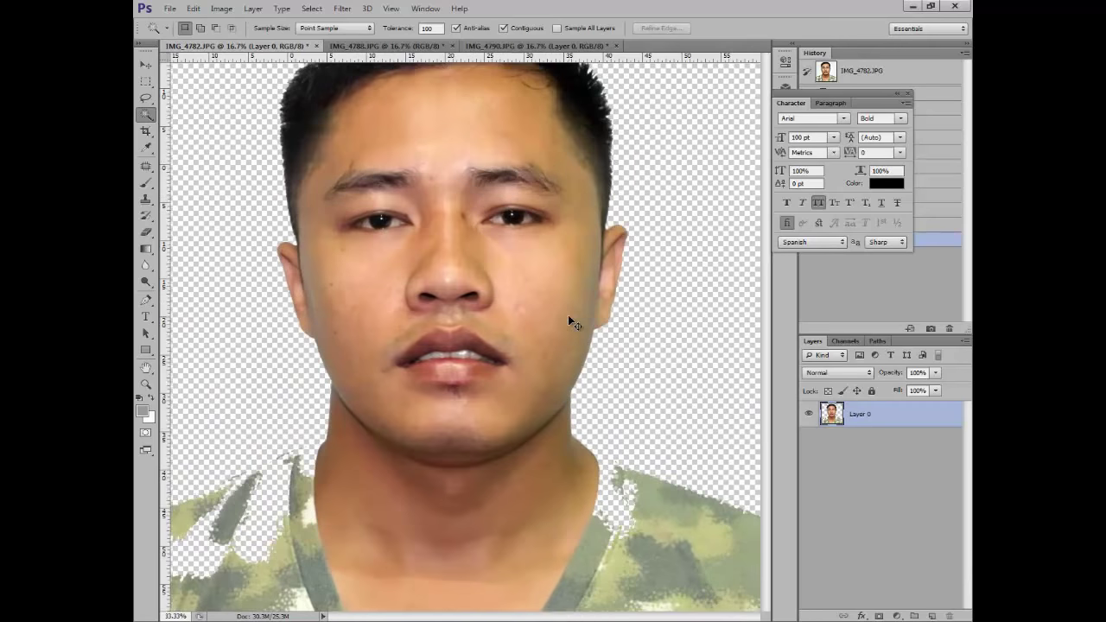
pyautogui.hotkey('ctrl', '-')
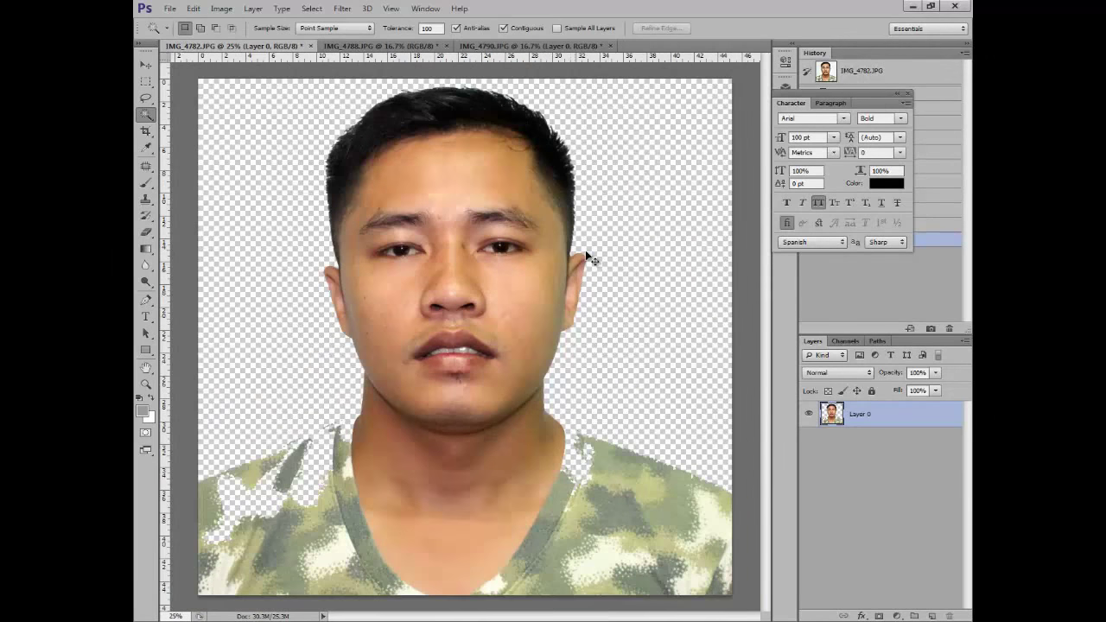
pyautogui.hotkey('ctrl', '-')
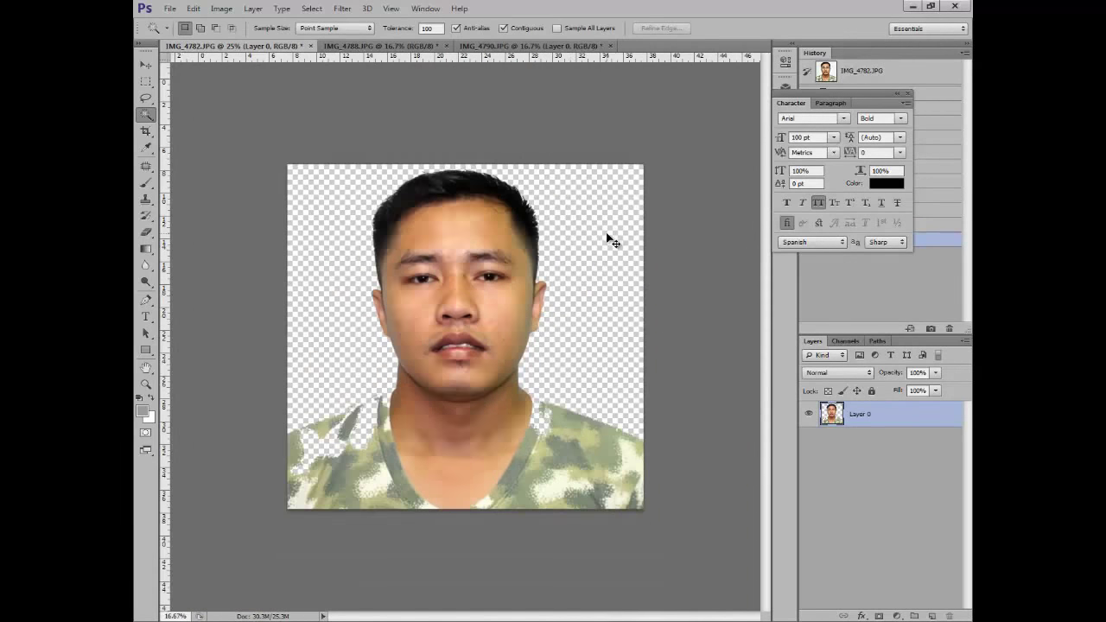
pyautogui.hotkey('ctrl', '+')
pyautogui.hotkey('ctrl', '+')
pyautogui.hotkey('ctrl', '-')
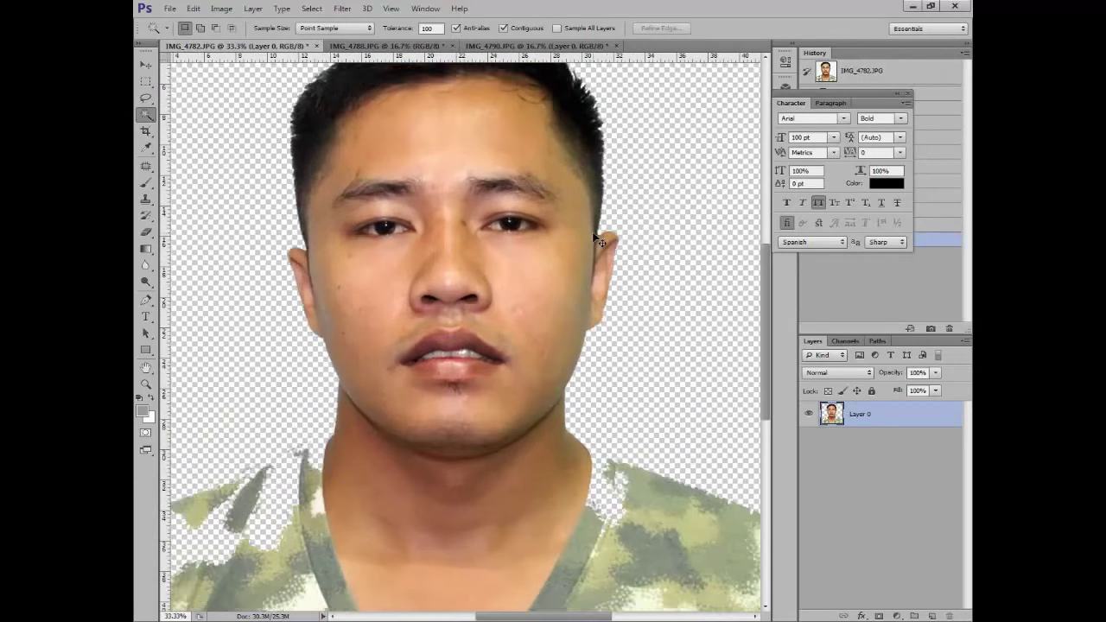
pyautogui.hotkey('ctrl', '-')
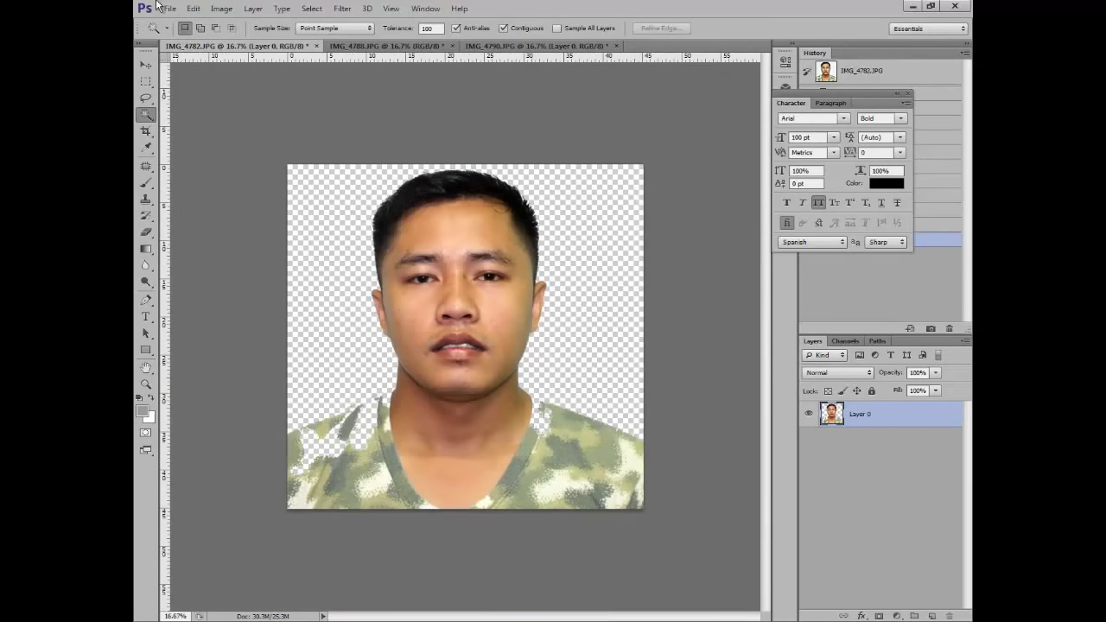
# Browse the Open dialog to New Volume (E:) > formal cloth template.
pyautogui.click(170, 8)
pyautogui.click(180, 33)
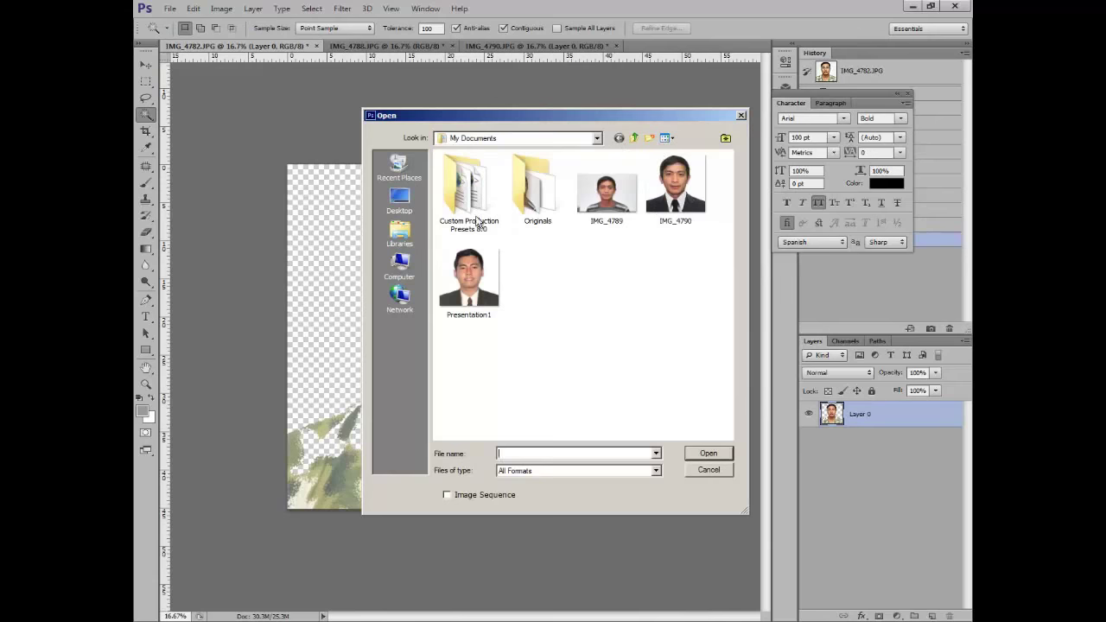
pyautogui.click(403, 266)
pyautogui.doubleClick(609, 188)
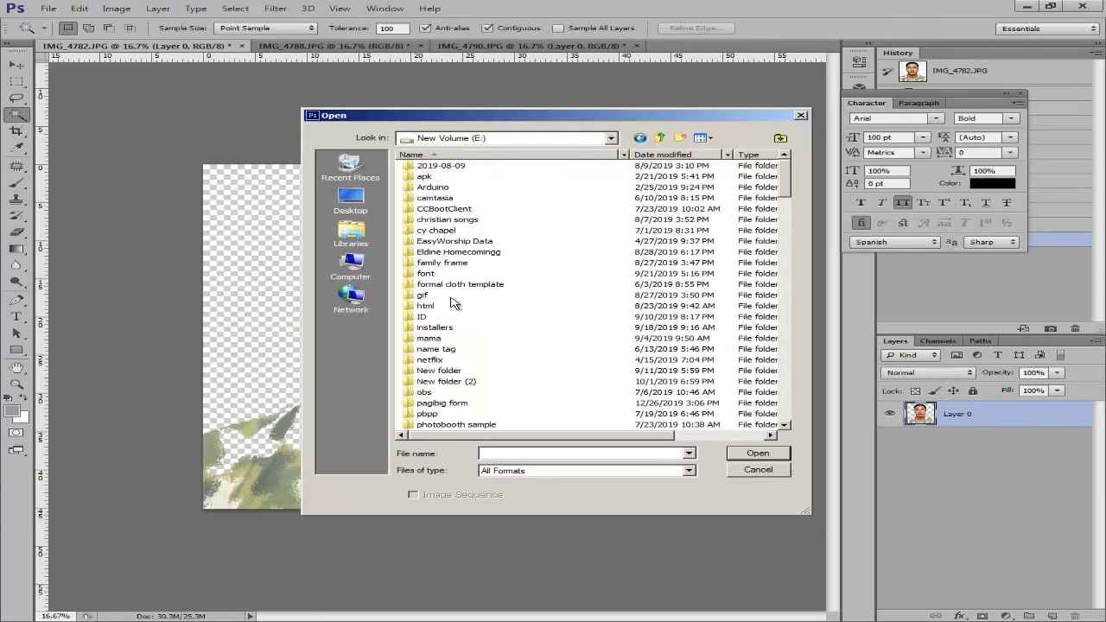
pyautogui.doubleClick(451, 285)
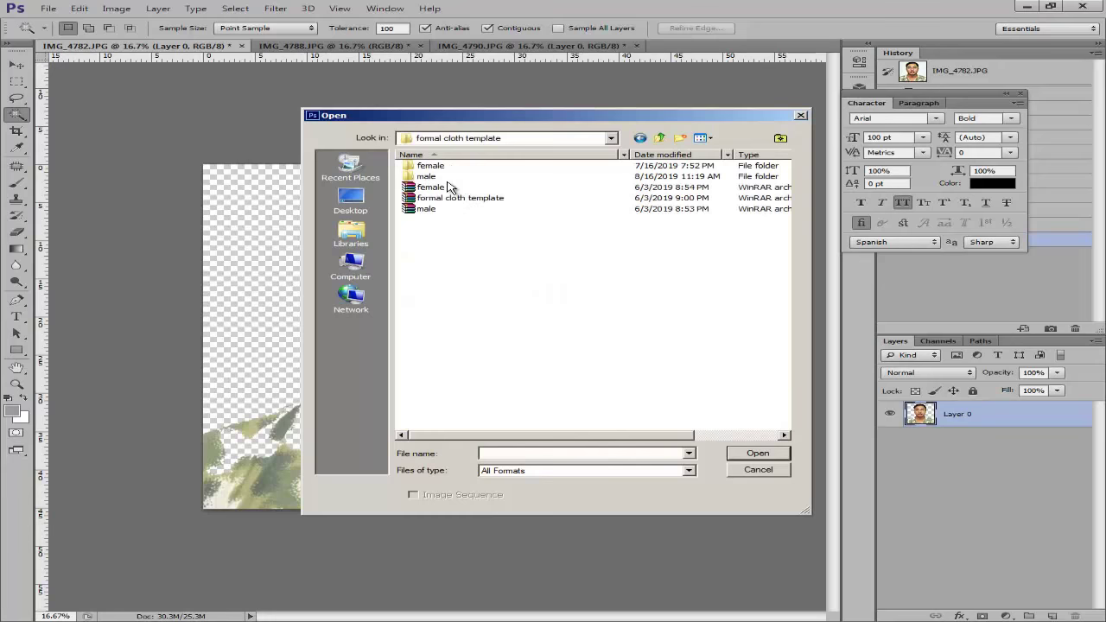
pyautogui.doubleClick(449, 187)
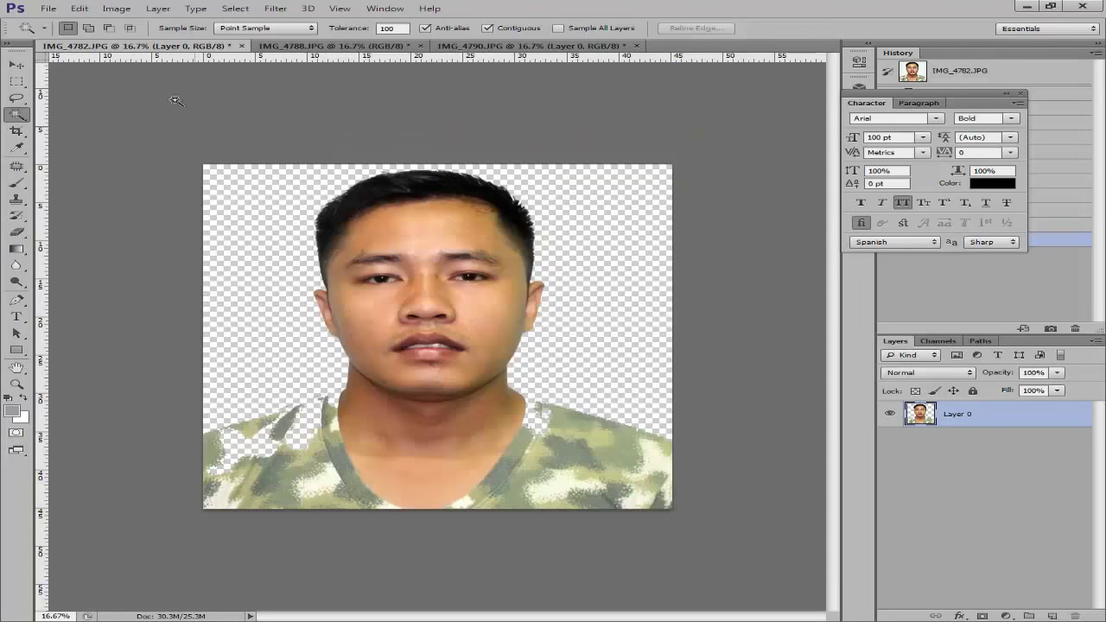
# Open suit template '1' from the male folder.
pyautogui.click(49, 9)
pyautogui.click(60, 33)
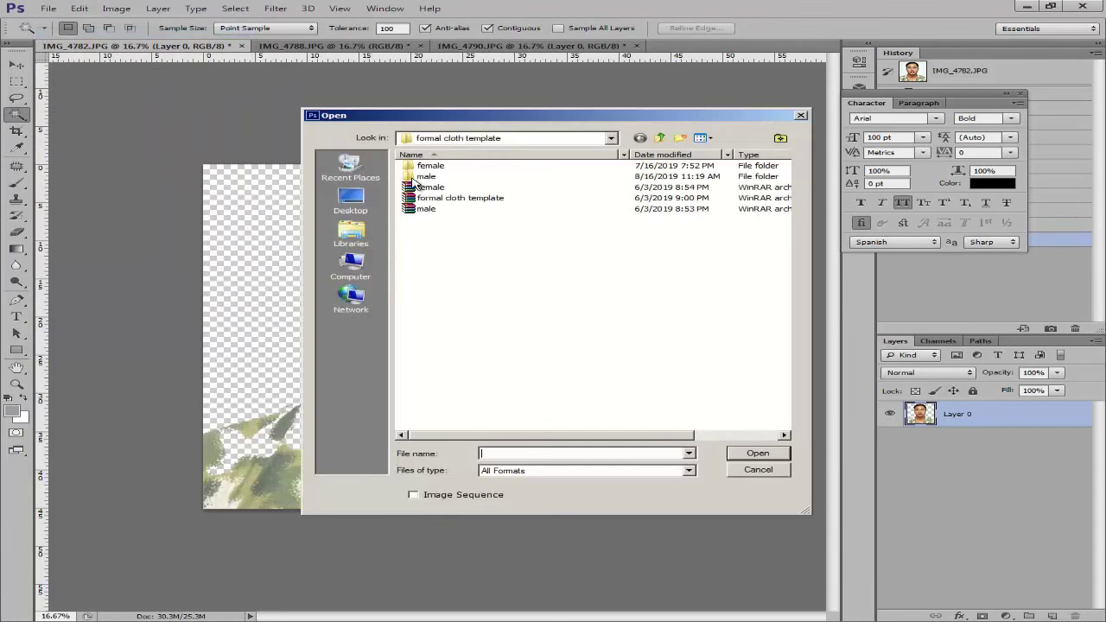
pyautogui.doubleClick(423, 177)
pyautogui.click(635, 199)
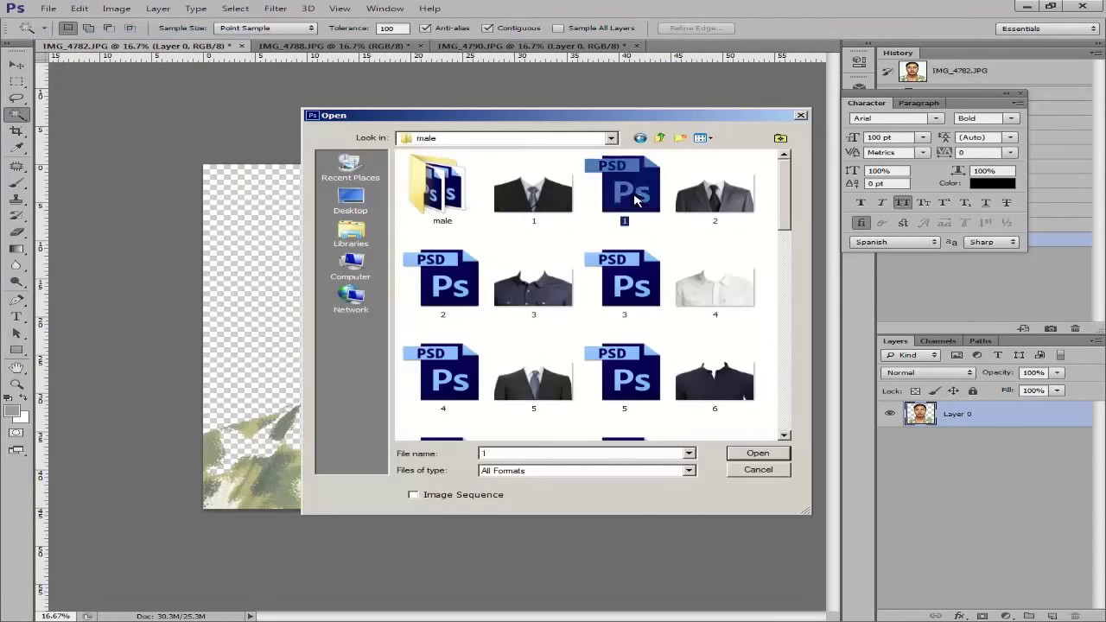
pyautogui.doubleClick(635, 199)
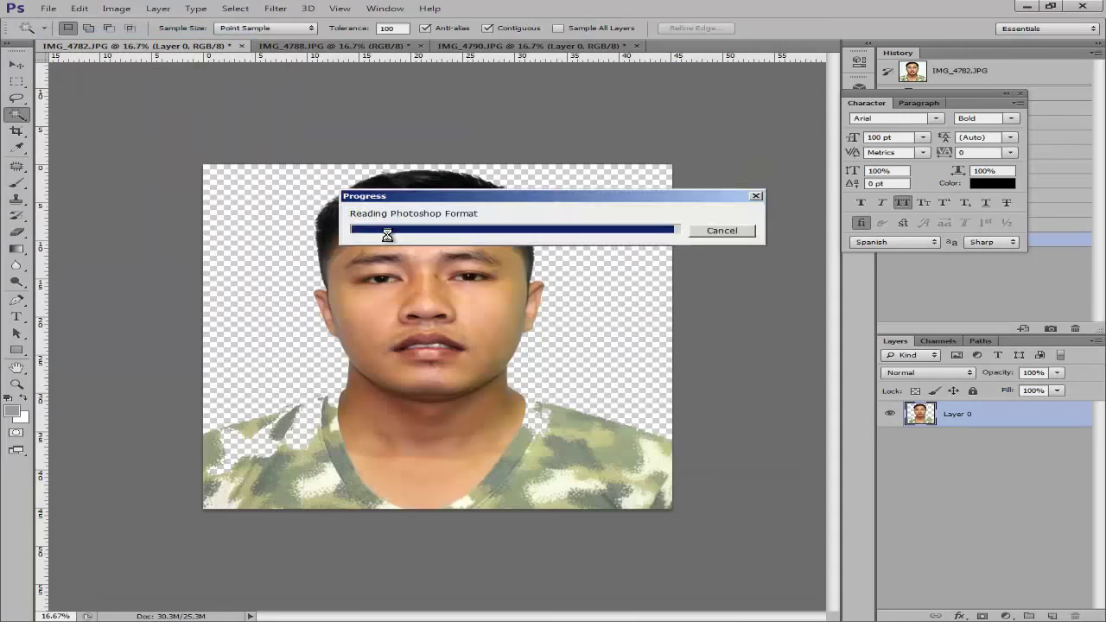
# Move the suit layer onto the first portrait and scale it to about 116%.
pyautogui.press('v')
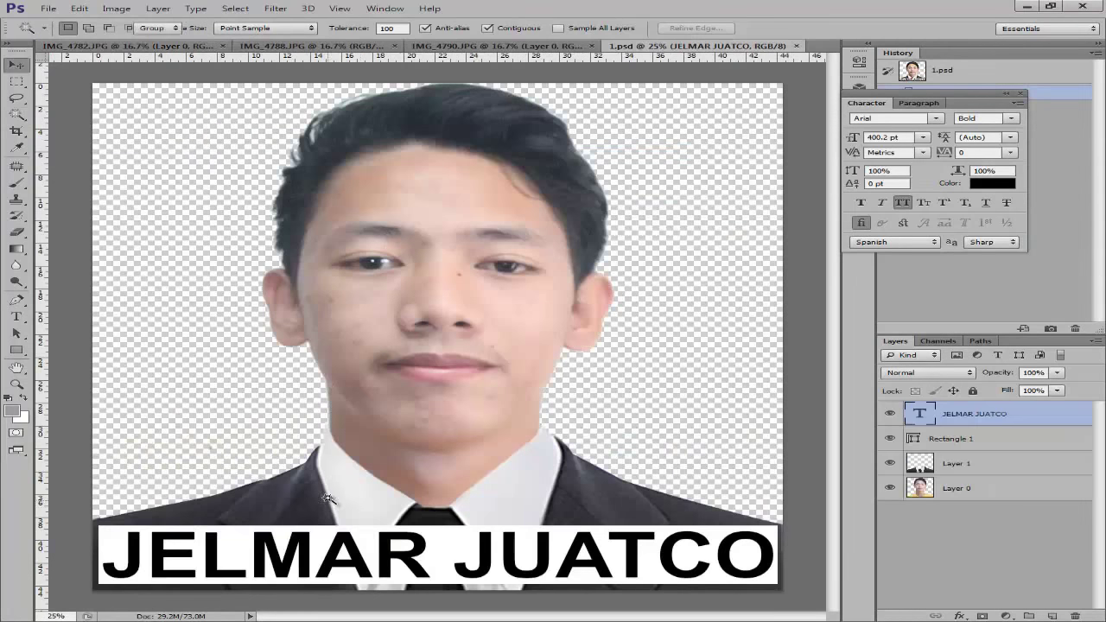
pyautogui.moveTo(338, 508); pyautogui.dragTo(335, 436)
pyautogui.moveTo(329, 476); pyautogui.dragTo(343, 476)
pyautogui.moveTo(647, 378); pyautogui.dragTo(722, 338)
pyautogui.press('Return')
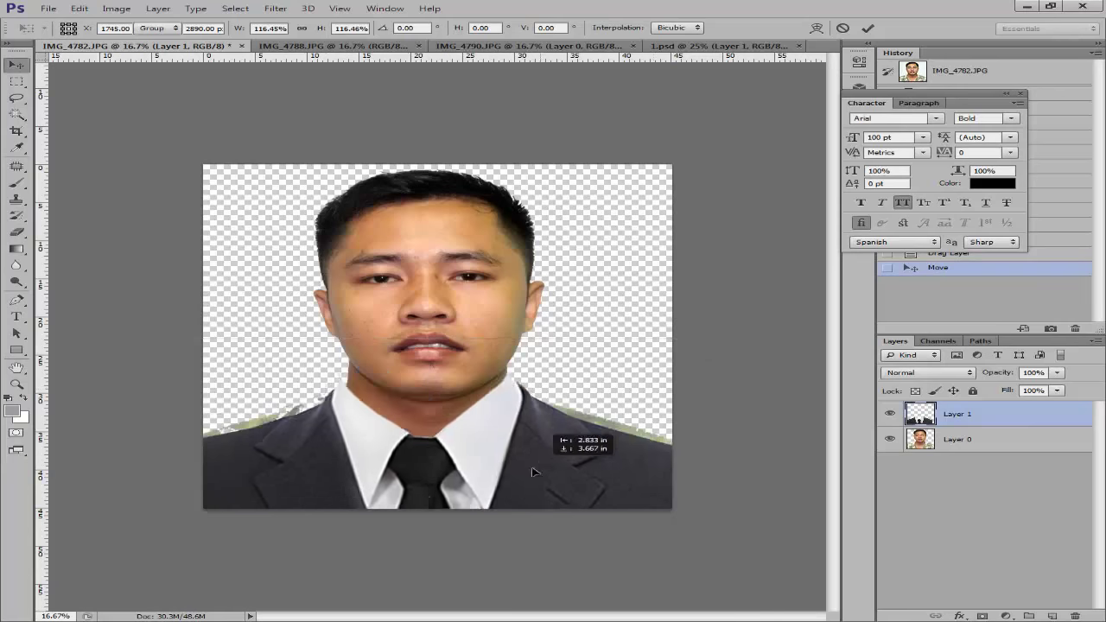
# Rescale the suit to about 96% and nudge it into place just under the chin.
pyautogui.moveTo(545, 464)
pyautogui.mouseDown()
pyautogui.moveTo(579, 371)
pyautogui.moveTo(544, 372)
pyautogui.moveTo(549, 462)
pyautogui.mouseUp()
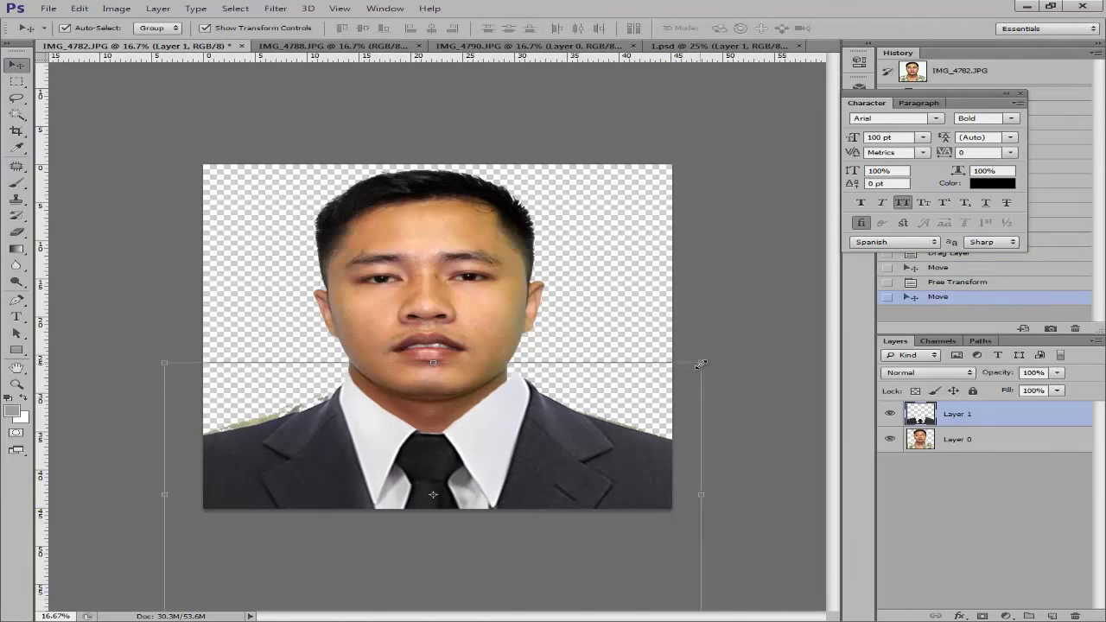
pyautogui.moveTo(700, 364); pyautogui.dragTo(678, 373)
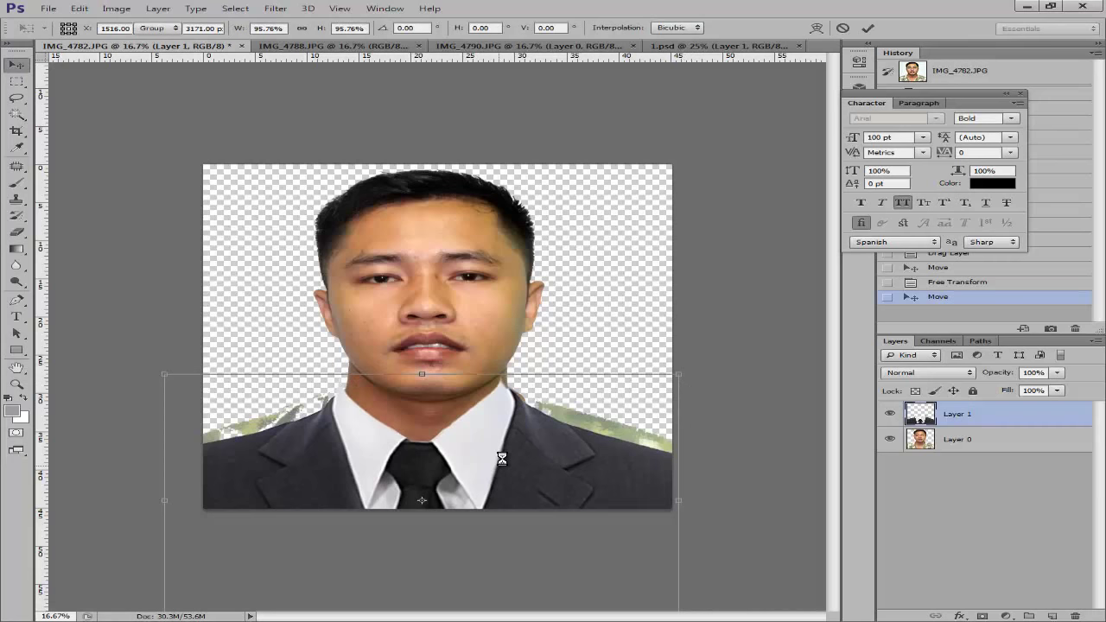
pyautogui.press('Return')
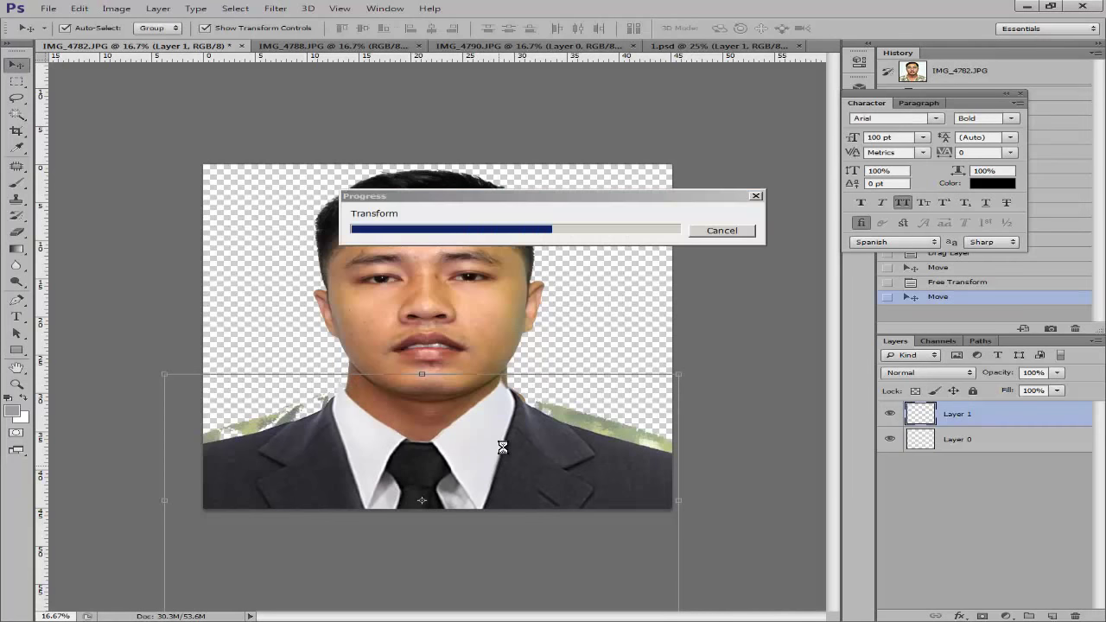
pyautogui.press('Right')
pyautogui.press('Right')
pyautogui.press('Right')
pyautogui.press('Right')
pyautogui.press('Right')
pyautogui.press('Right')
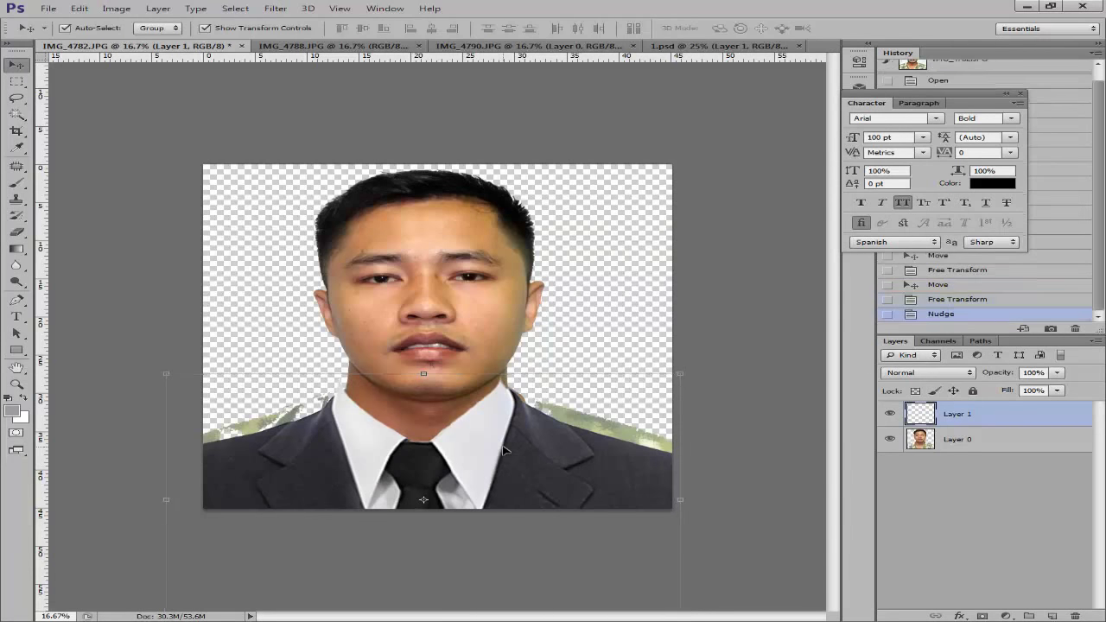
pyautogui.press('Up')
pyautogui.press('Up')
pyautogui.press('Up')
pyautogui.press('Up')
pyautogui.press('Up')
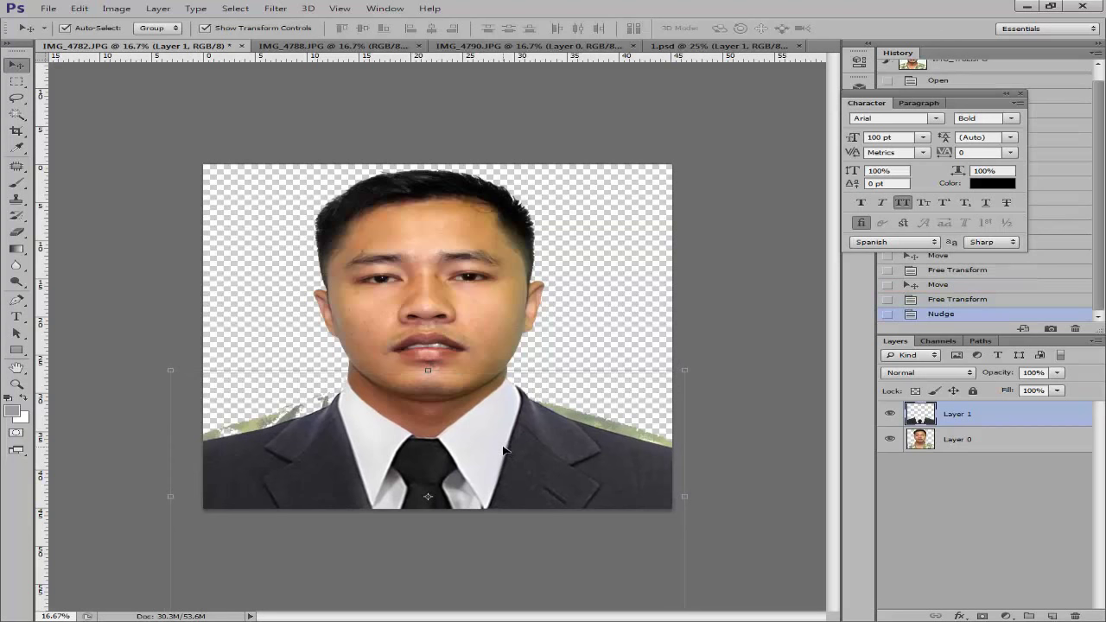
pyautogui.press('Right')
pyautogui.press('Right')
pyautogui.press('Right')
pyautogui.press('Up')
pyautogui.press('Up')
pyautogui.press('Up')
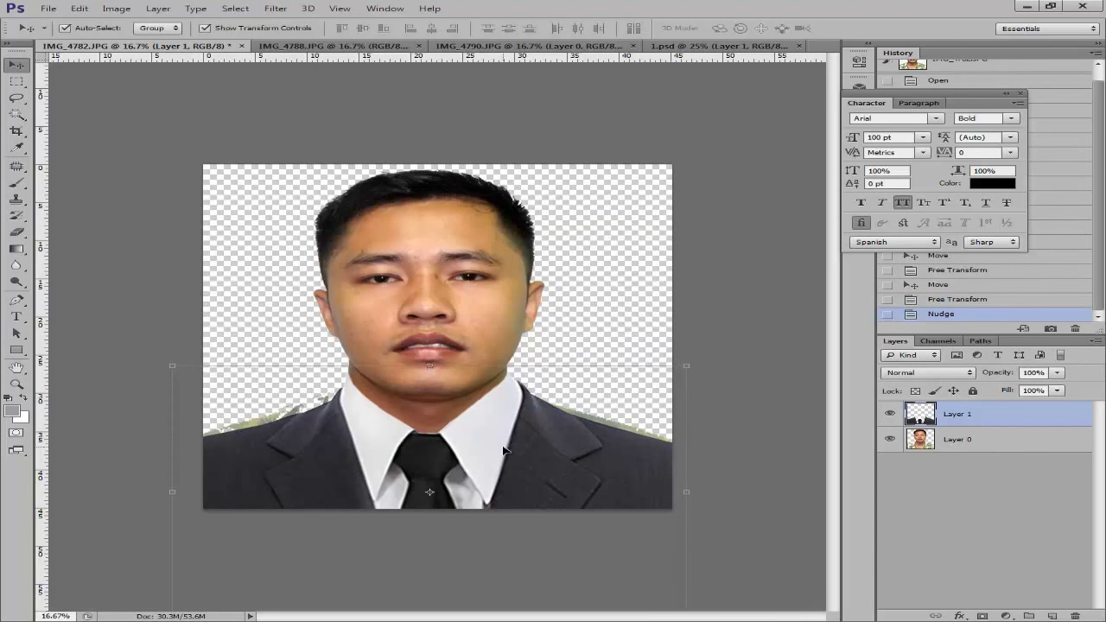
pyautogui.press('Down')
pyautogui.press('Down')
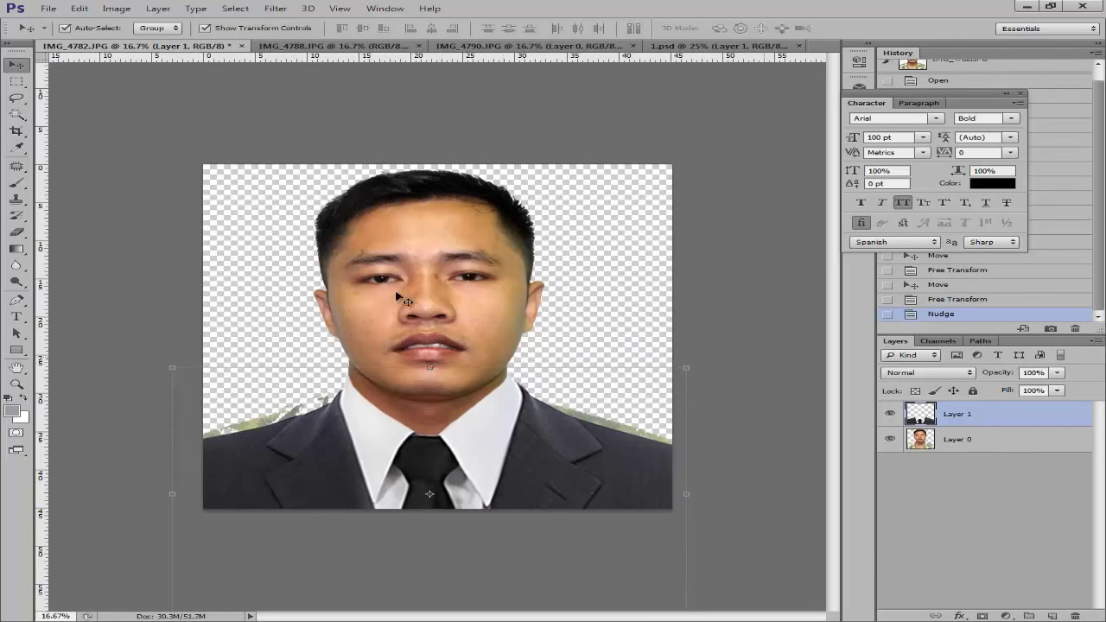
pyautogui.press('e')
pyautogui.hotkey('alt', '[')
# Set the Eraser brush size to 494 px.
pyautogui.rightClick(332, 402)
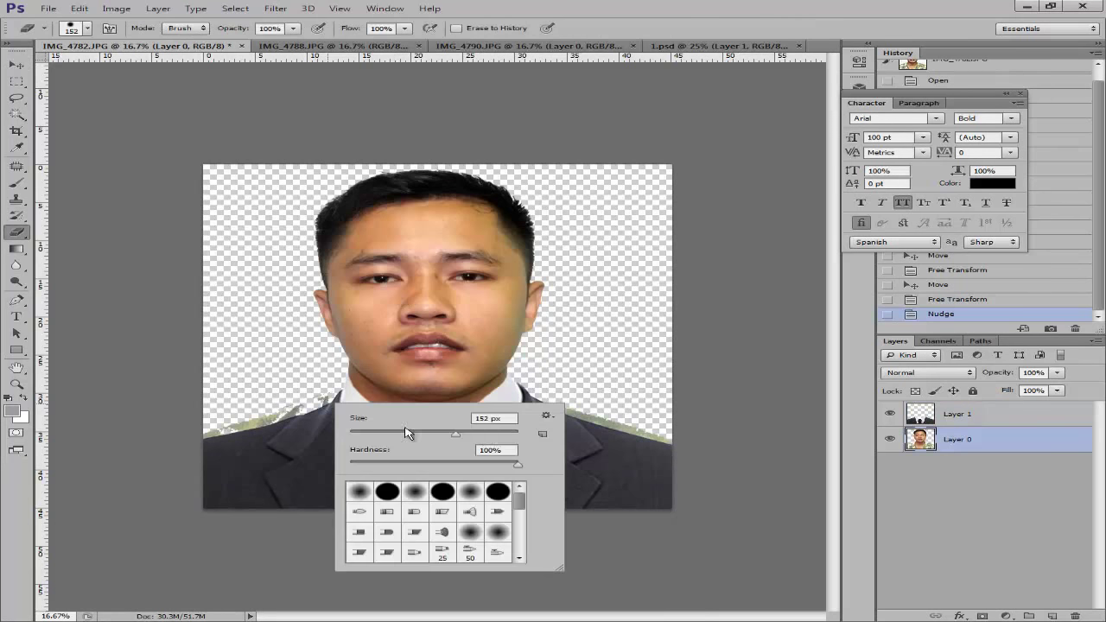
pyautogui.click(485, 431)
pyautogui.moveTo(507, 442)
pyautogui.mouseDown()
pyautogui.moveTo(518, 444)
pyautogui.moveTo(468, 446)
pyautogui.moveTo(506, 439)
pyautogui.mouseUp()
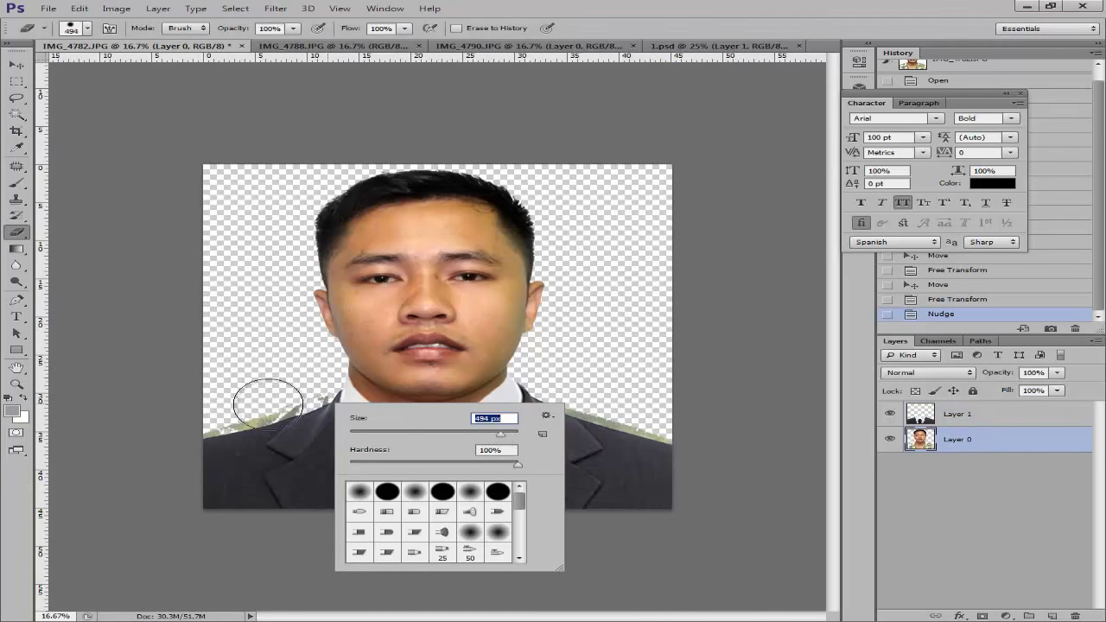
pyautogui.press('Return')
# Erase the green fringe along both shoulders on Layer 0, then check the edges.
pyautogui.click(296, 389)
pyautogui.moveTo(302, 402)
pyautogui.mouseDown()
pyautogui.moveTo(247, 394)
pyautogui.moveTo(227, 424)
pyautogui.mouseUp()
pyautogui.moveTo(539, 403); pyautogui.dragTo(659, 440)
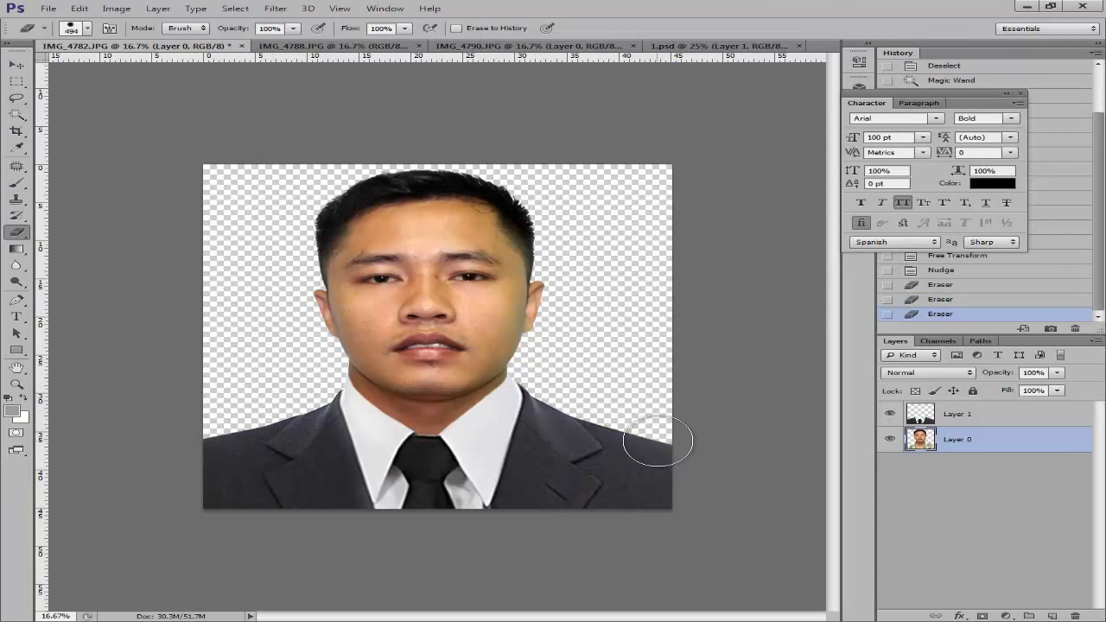
pyautogui.press('v')
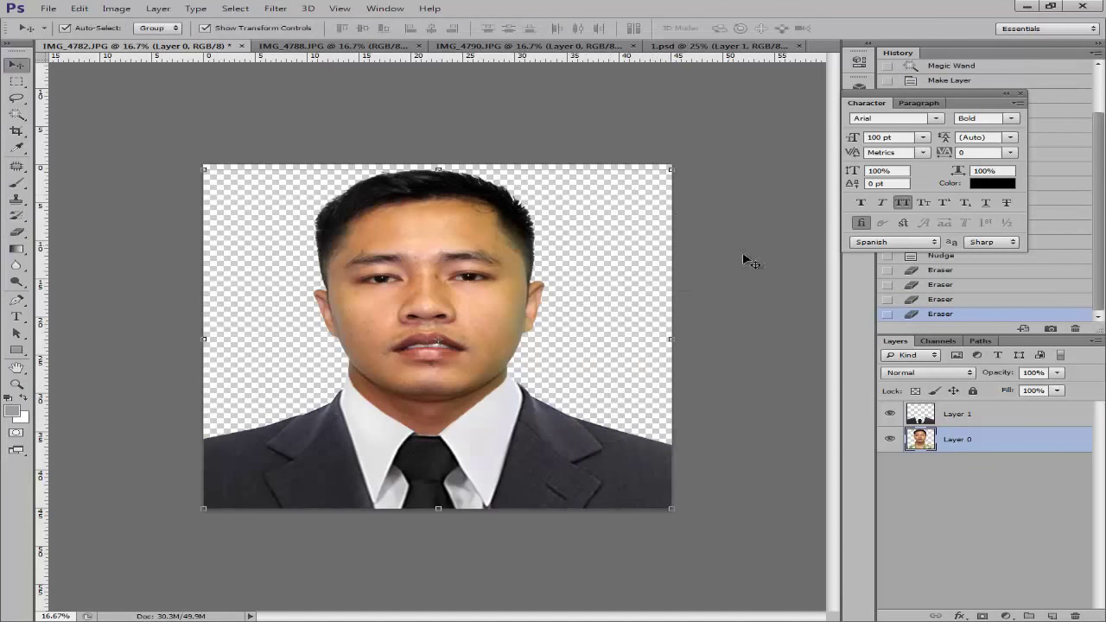
pyautogui.click(761, 268)
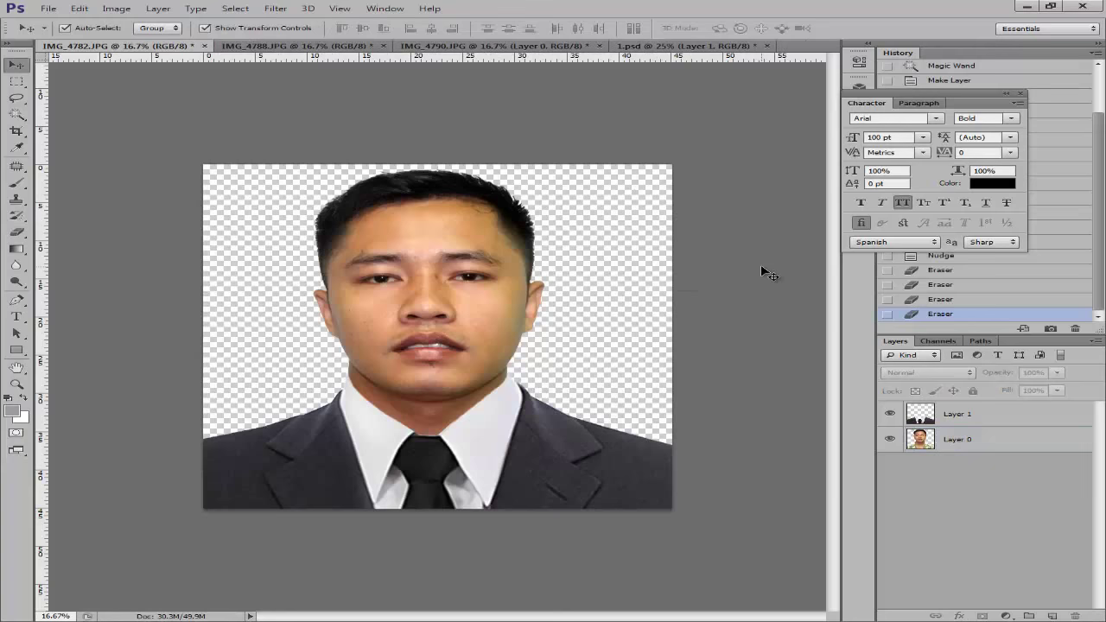
pyautogui.hotkey('ctrl', '+')
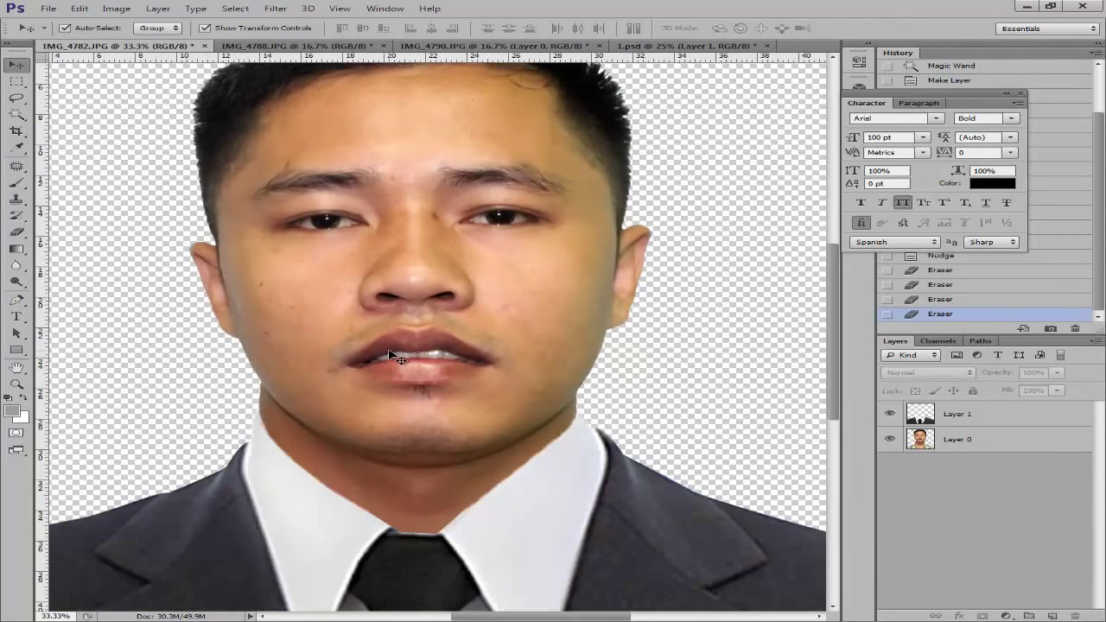
pyautogui.hotkey('ctrl', '-')
pyautogui.hotkey('ctrl', '-')
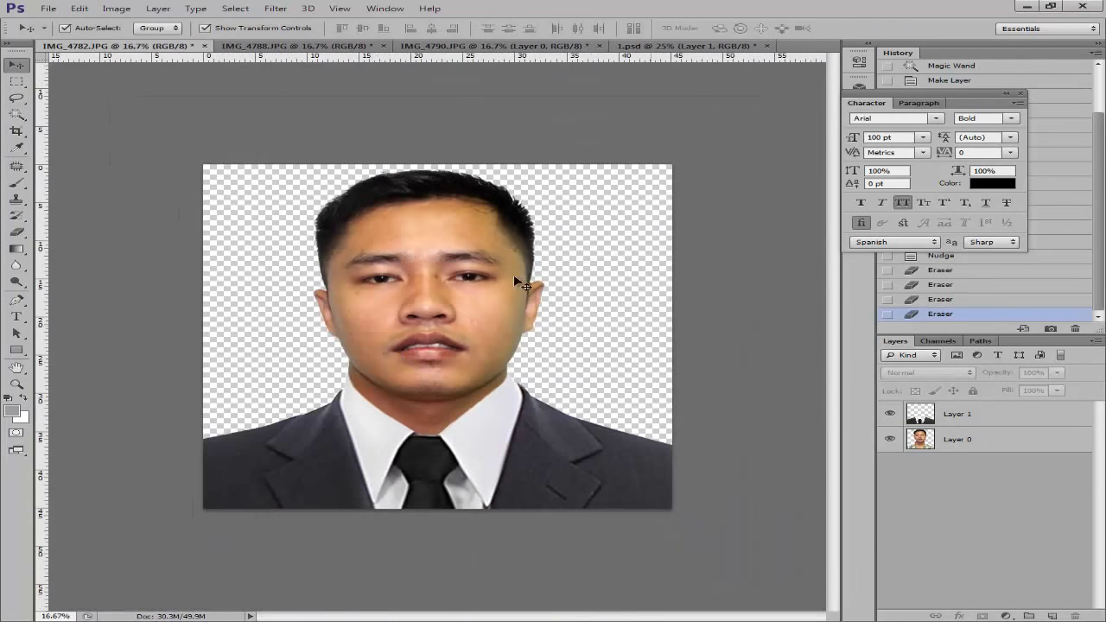
# On IMG_4788.JPG, try a Magic Wand selection of the white background at tolerance 80.
pyautogui.click(313, 45)
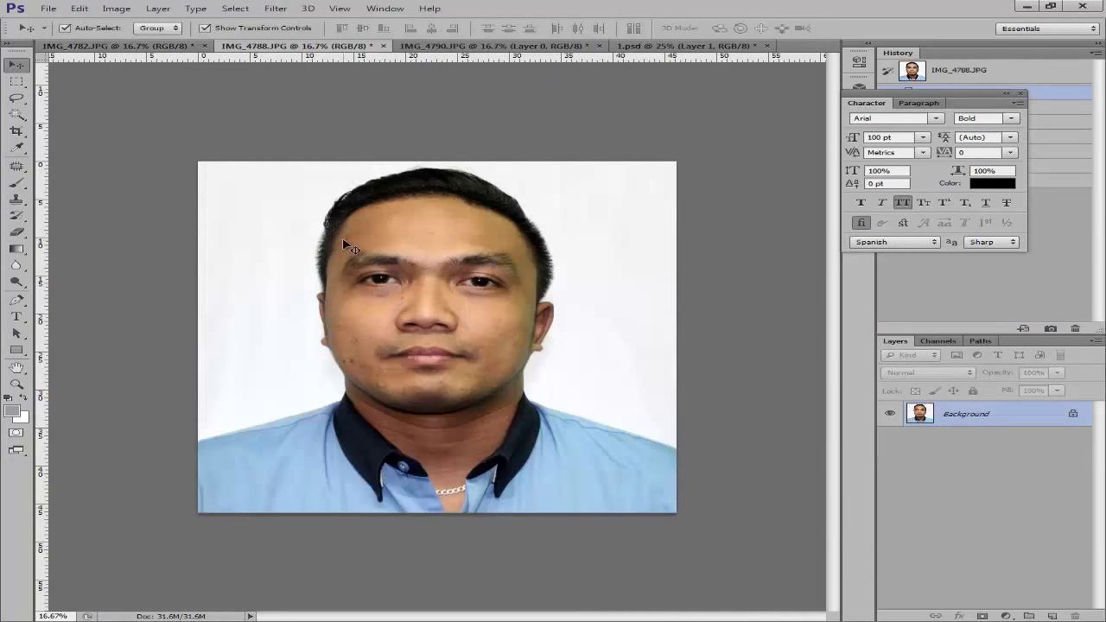
pyautogui.press('w')
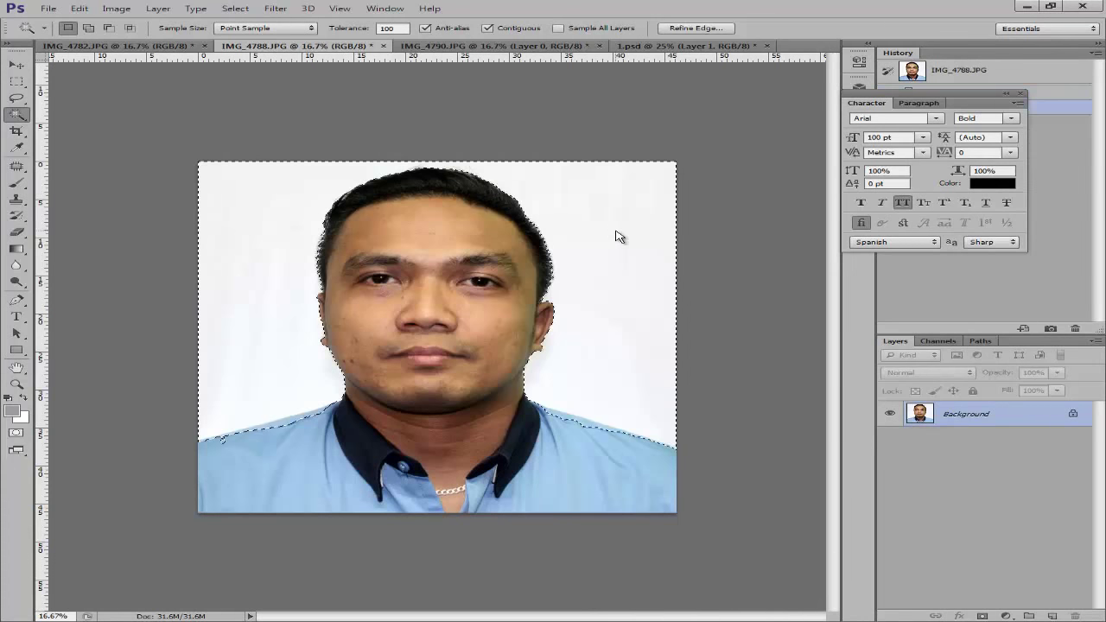
pyautogui.hotkey('ctrl', '+')
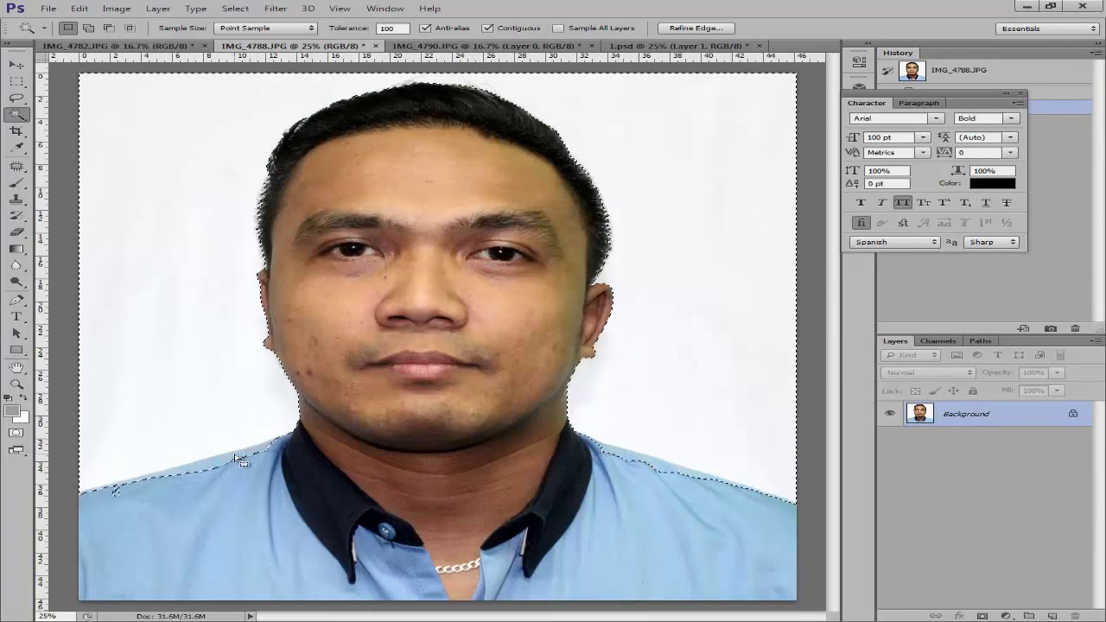
pyautogui.doubleClick(391, 29)
pyautogui.write('80')
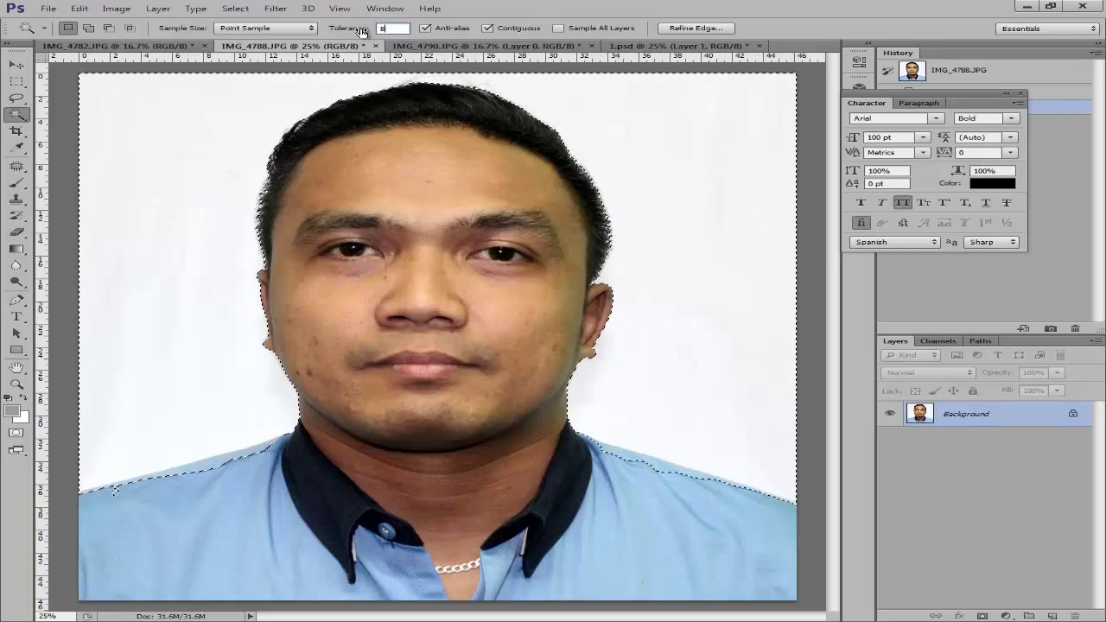
pyautogui.click(191, 143)
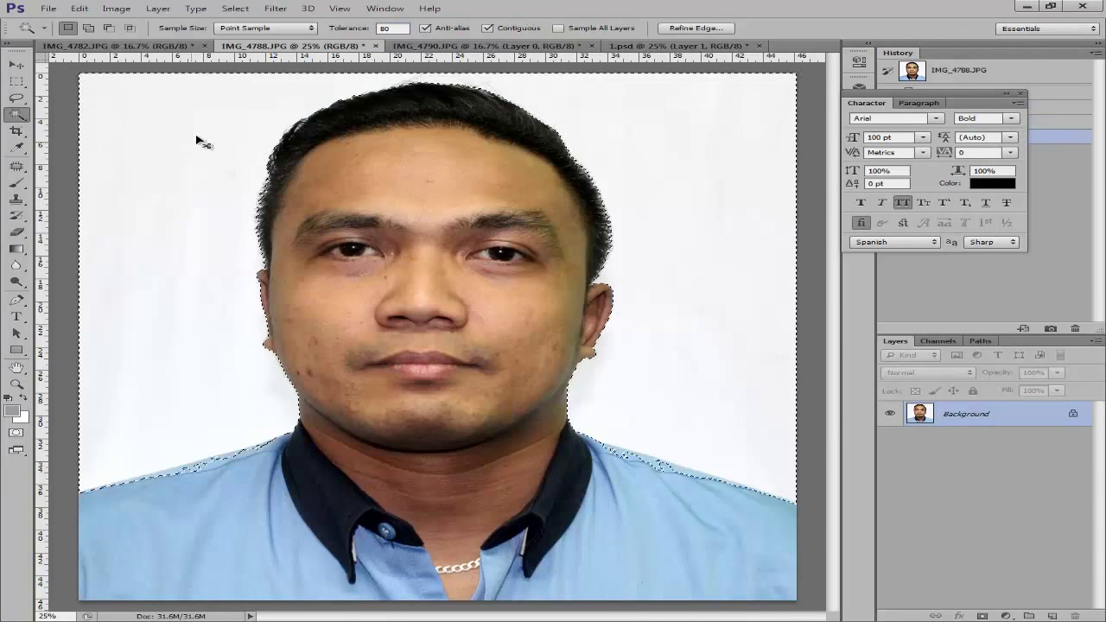
pyautogui.hotkey('ctrl', 'd')
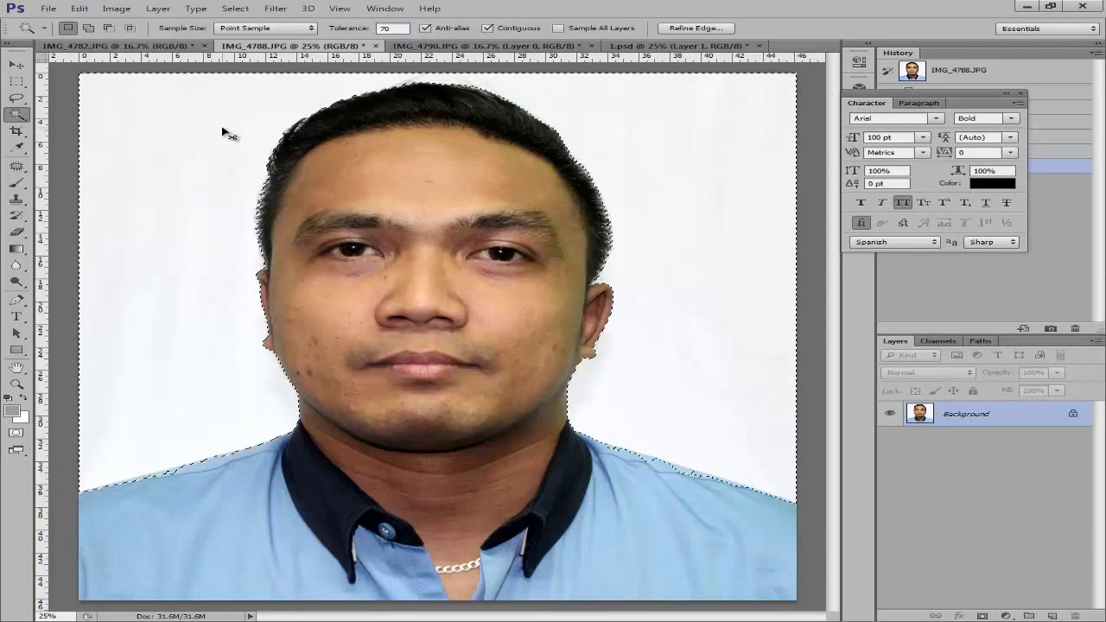
# Set tolerance to 50, convert the background to Layer 0, and delete the white backdrop.
pyautogui.hotkey('ctrl', 'd')
pyautogui.write('5')
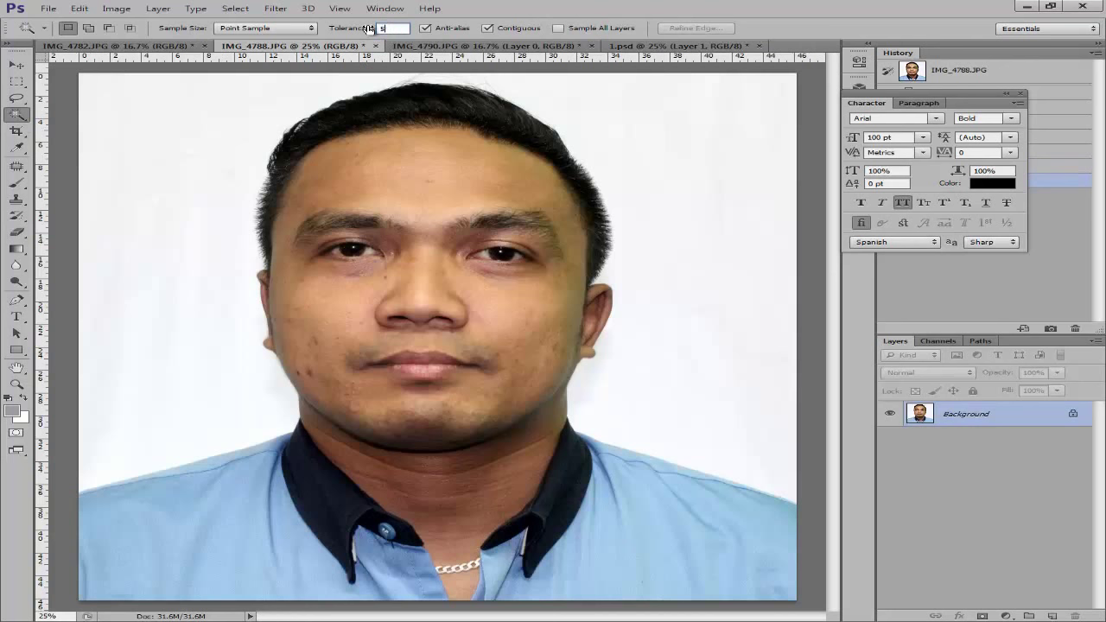
pyautogui.write('0')
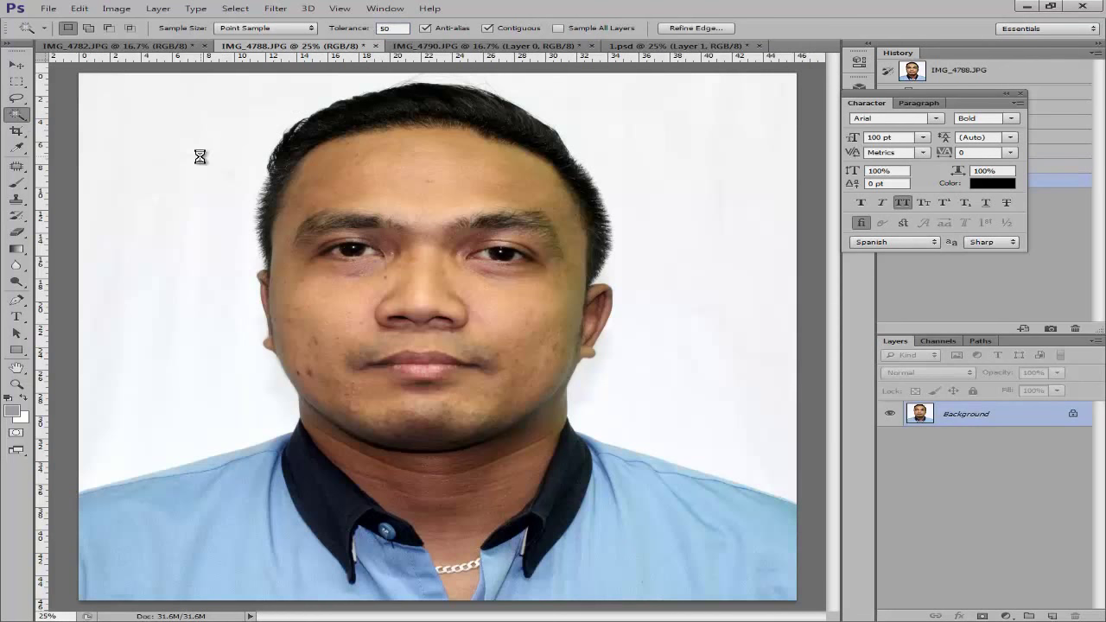
pyautogui.doubleClick(1036, 419)
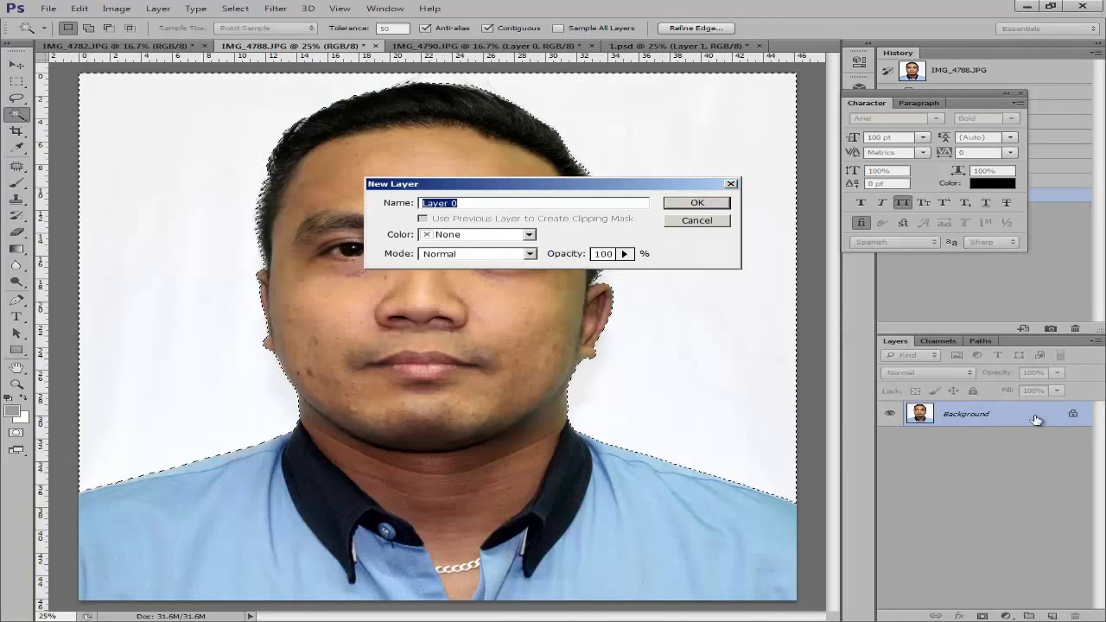
pyautogui.press('Return')
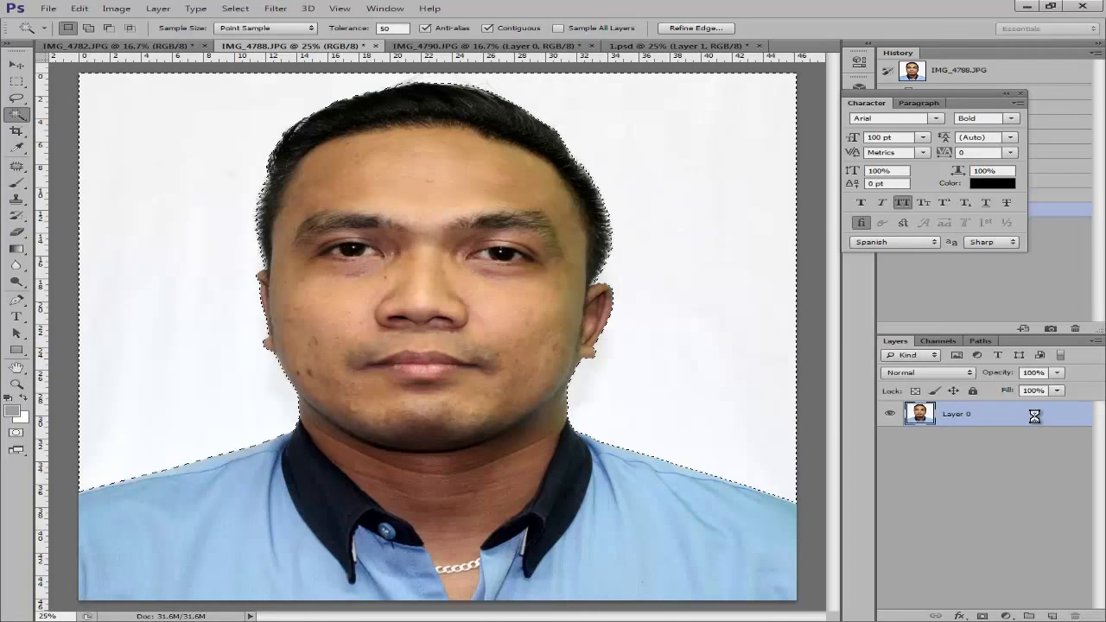
pyautogui.press('Delete')
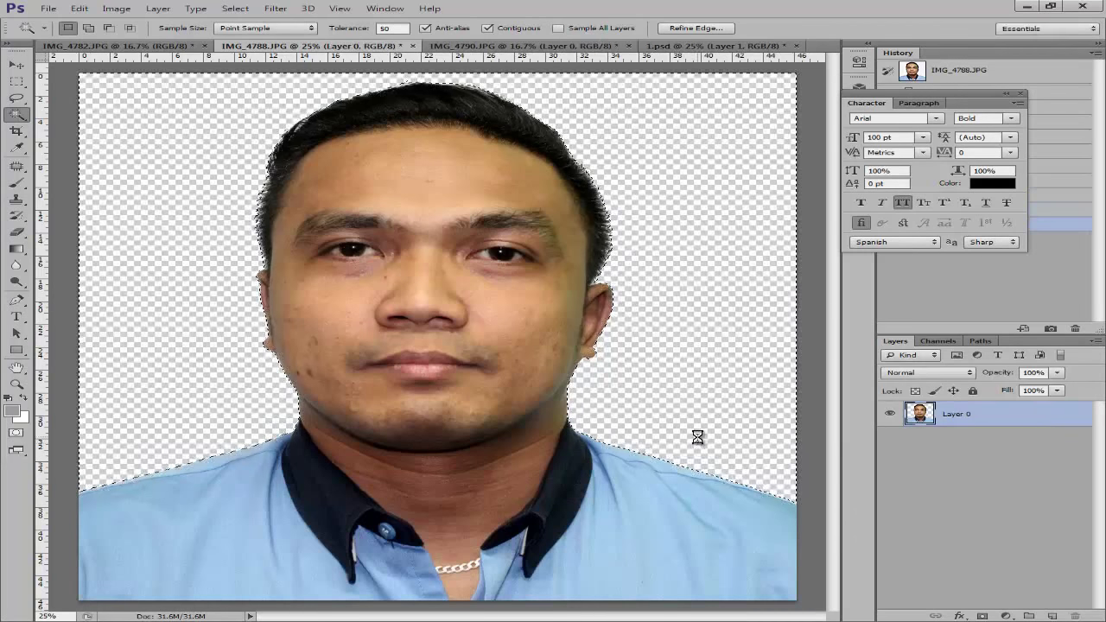
pyautogui.hotkey('ctrl', 'd')
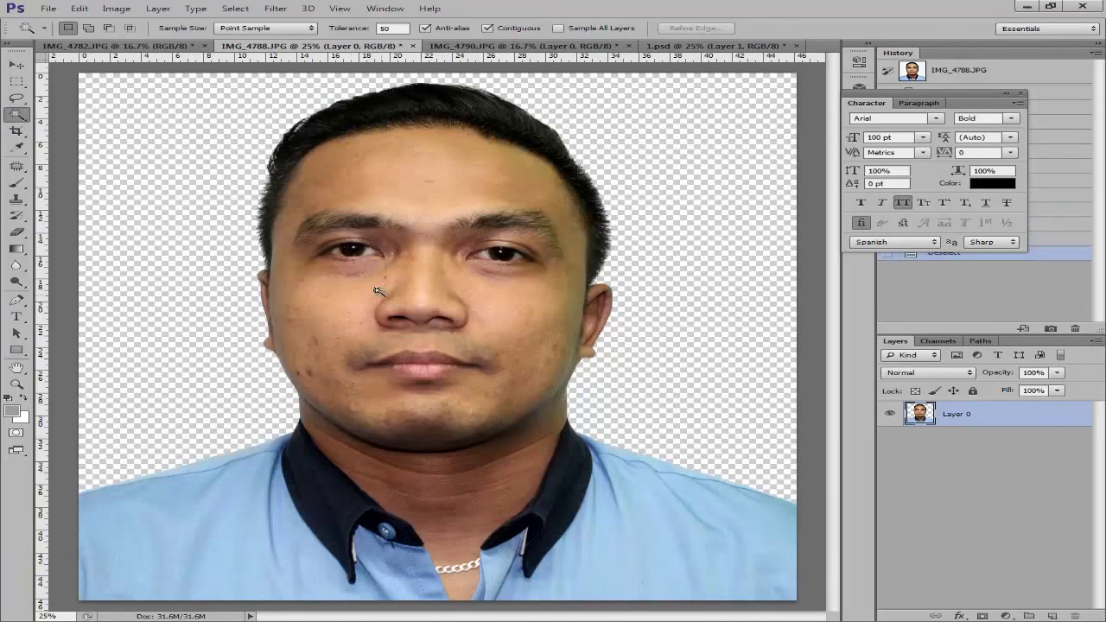
# Delete the selected white background of IMG_4790.JPG to transparency and deselect.
pyautogui.click(487, 48)
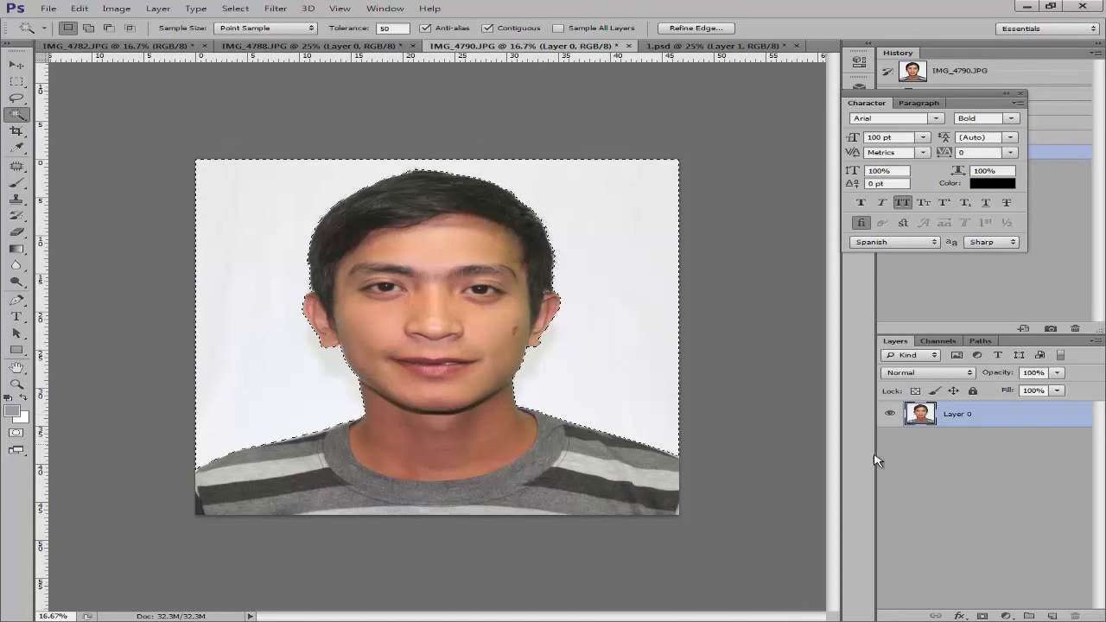
pyautogui.doubleClick(1047, 417)
pyautogui.press('Escape')
pyautogui.press('Delete')
pyautogui.hotkey('ctrl', 'd')
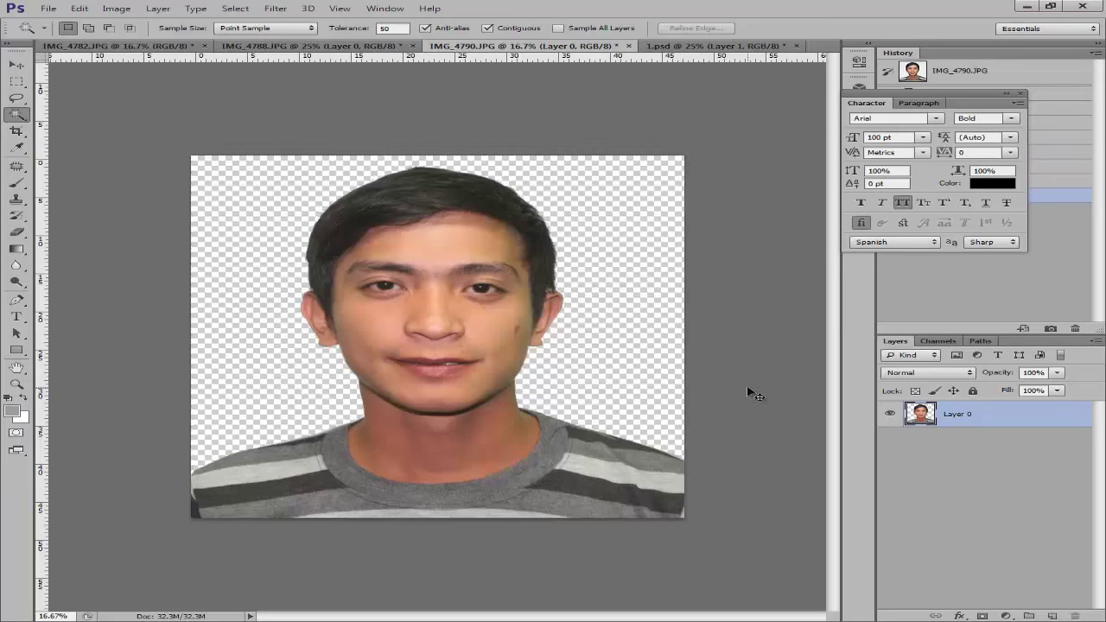
pyautogui.hotkey('ctrl', '+')
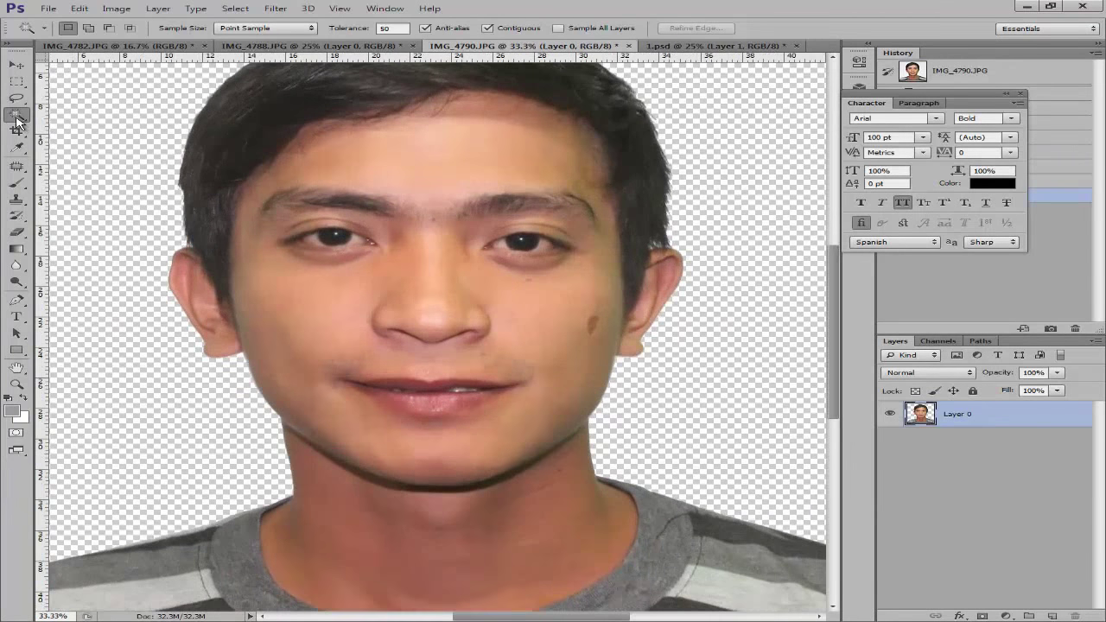
# Pick the Magic Wand tool and select a light stripe on the shirt.
pyautogui.rightClick(17, 121)
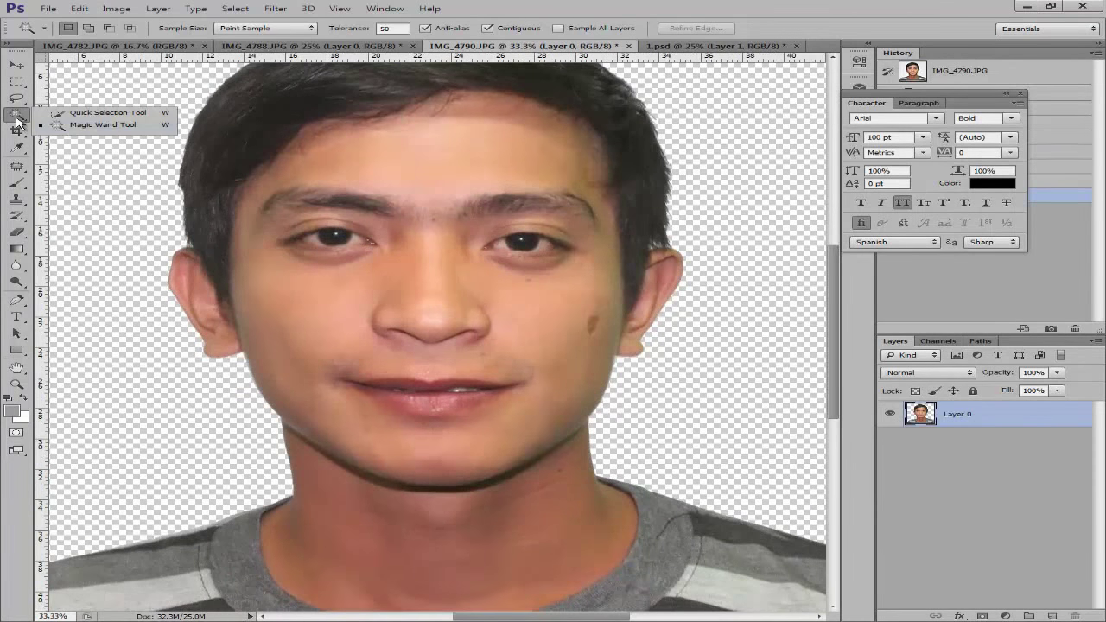
pyautogui.click(79, 128)
pyautogui.hotkey('ctrl', '-')
pyautogui.hotkey('ctrl', '-')
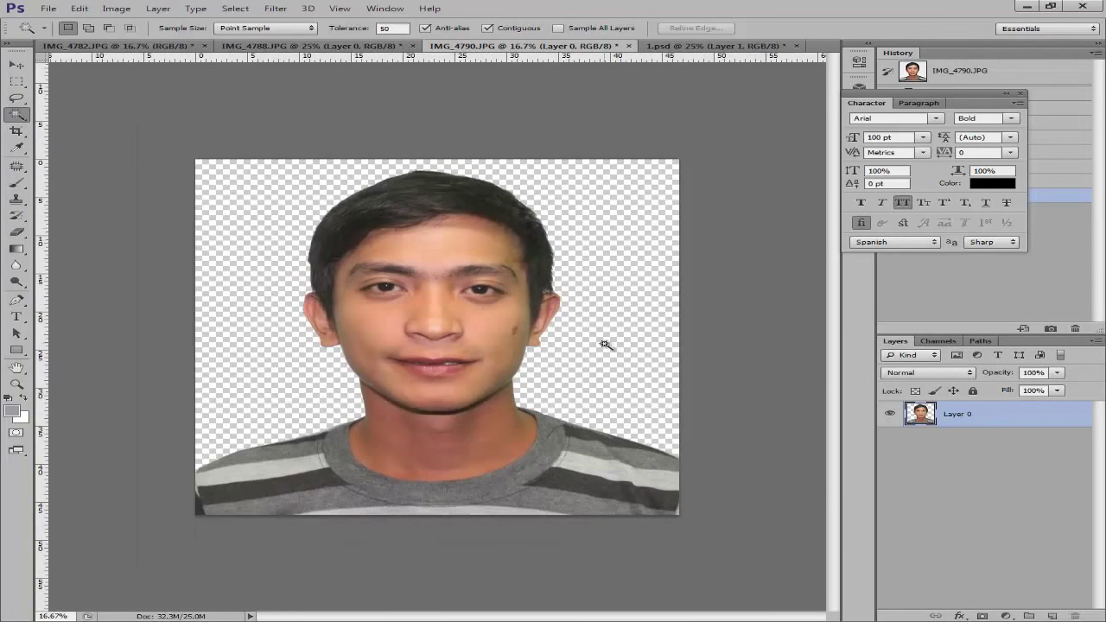
pyautogui.click(259, 469)
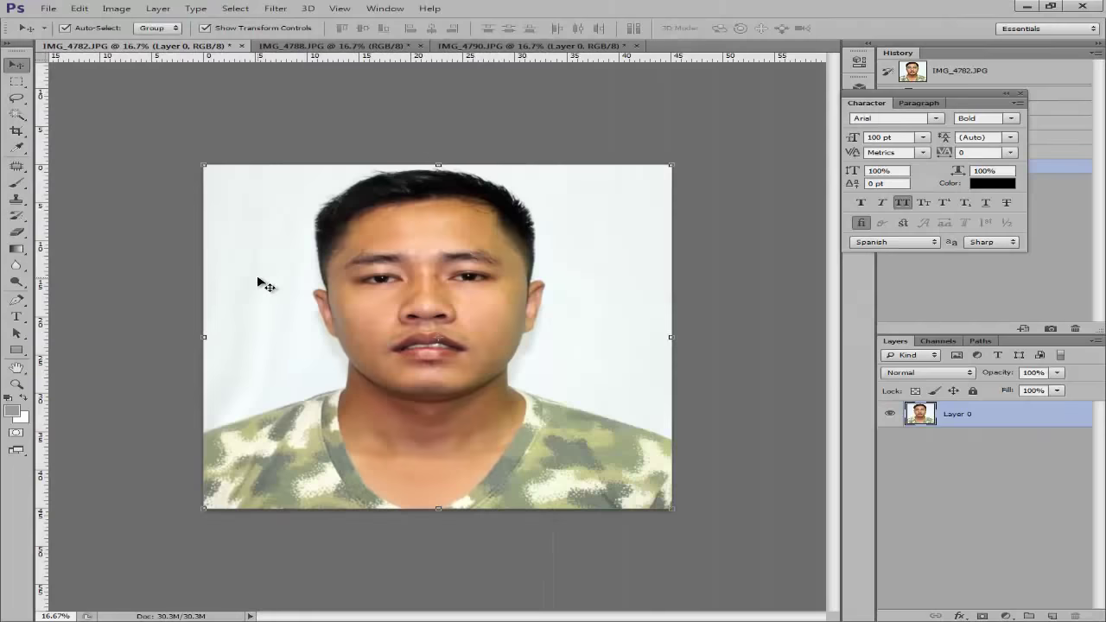
# Choose the Magic Wand tool and set its Tolerance to 100.
pyautogui.click(10, 120)
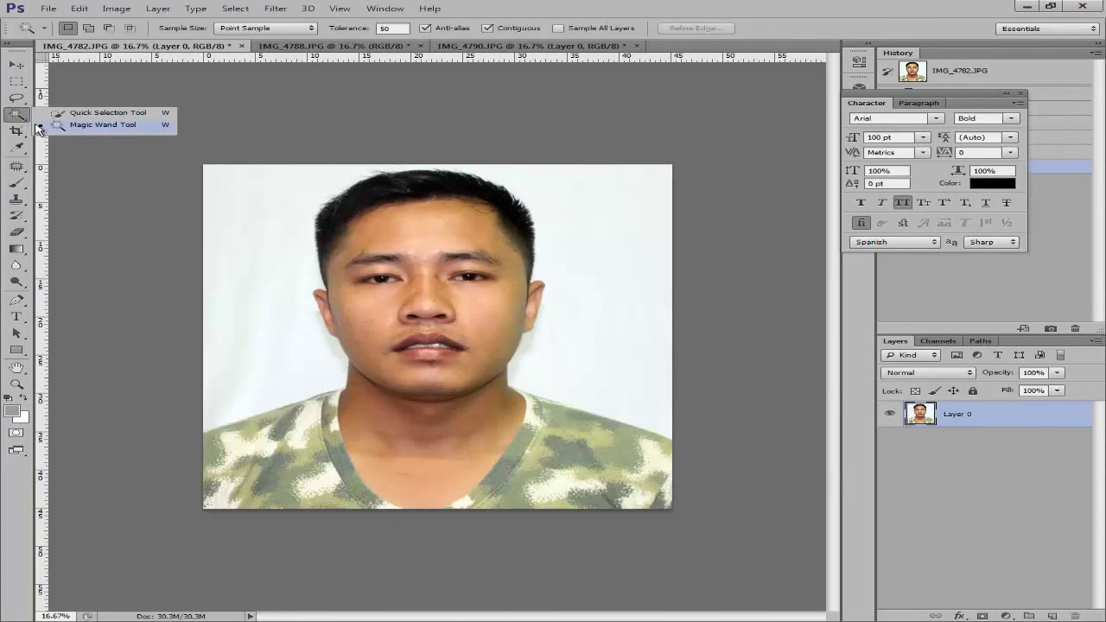
pyautogui.click(62, 126)
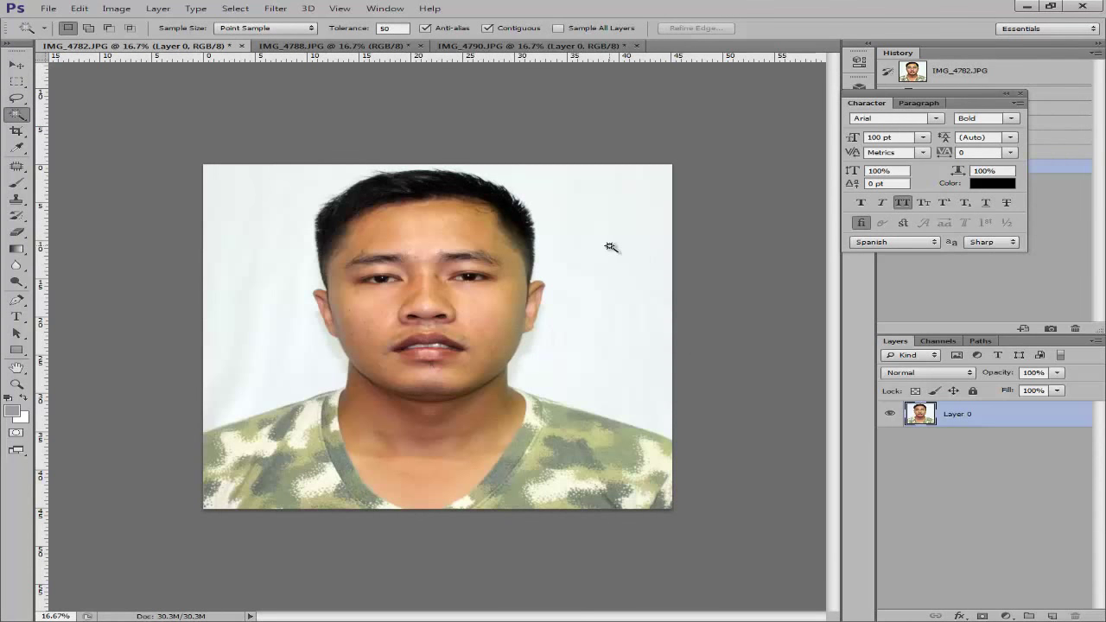
pyautogui.click(12, 121)
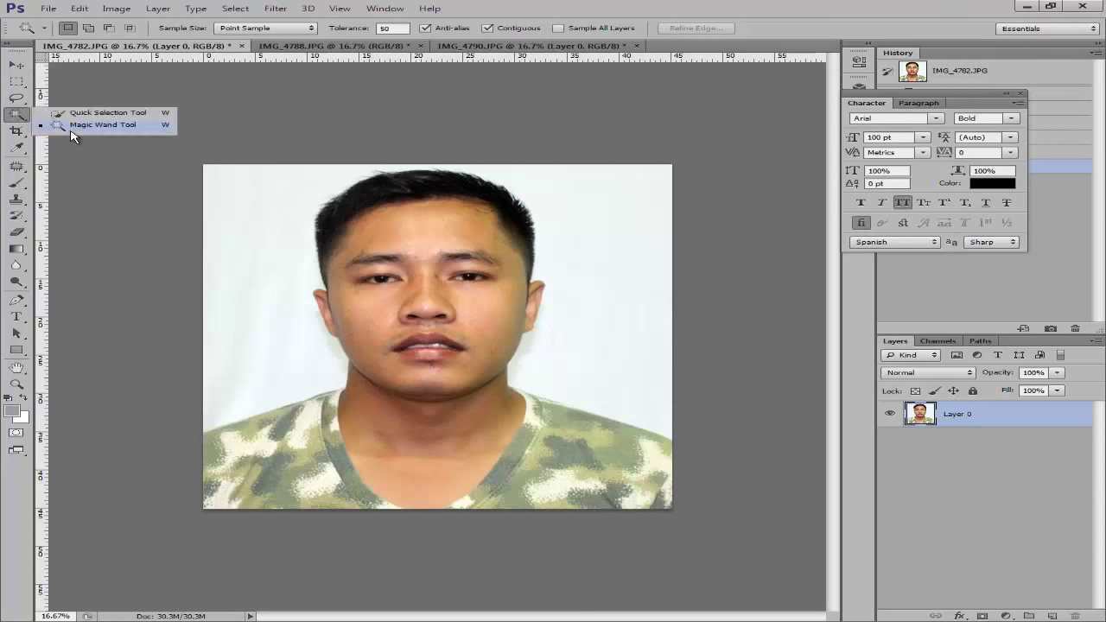
pyautogui.click(71, 128)
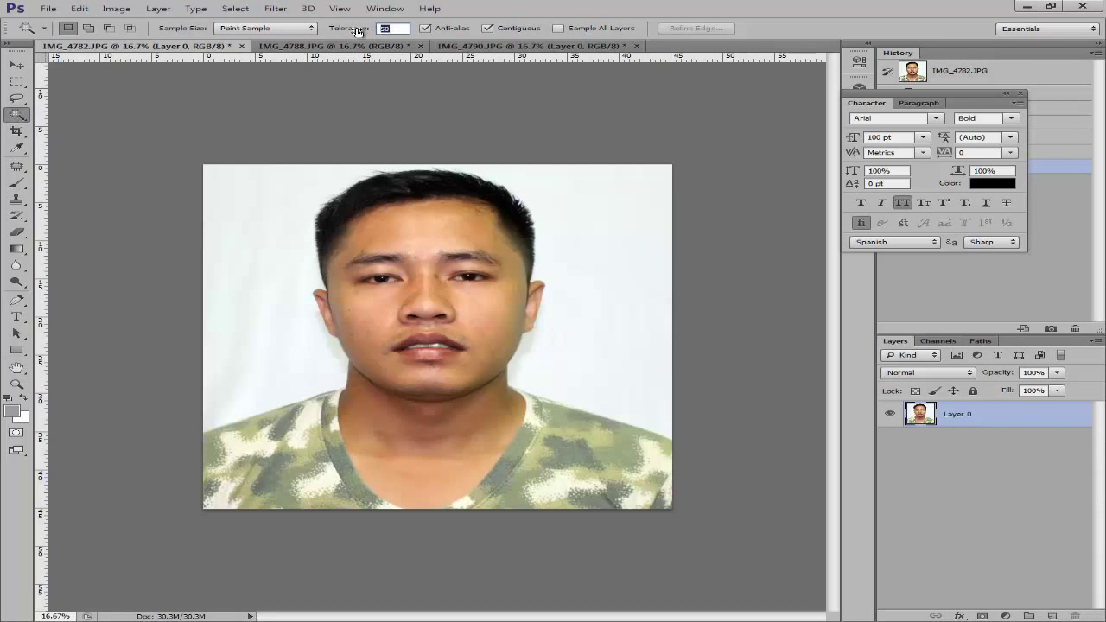
pyautogui.write('100')
pyautogui.click(17, 118)
pyautogui.click(59, 125)
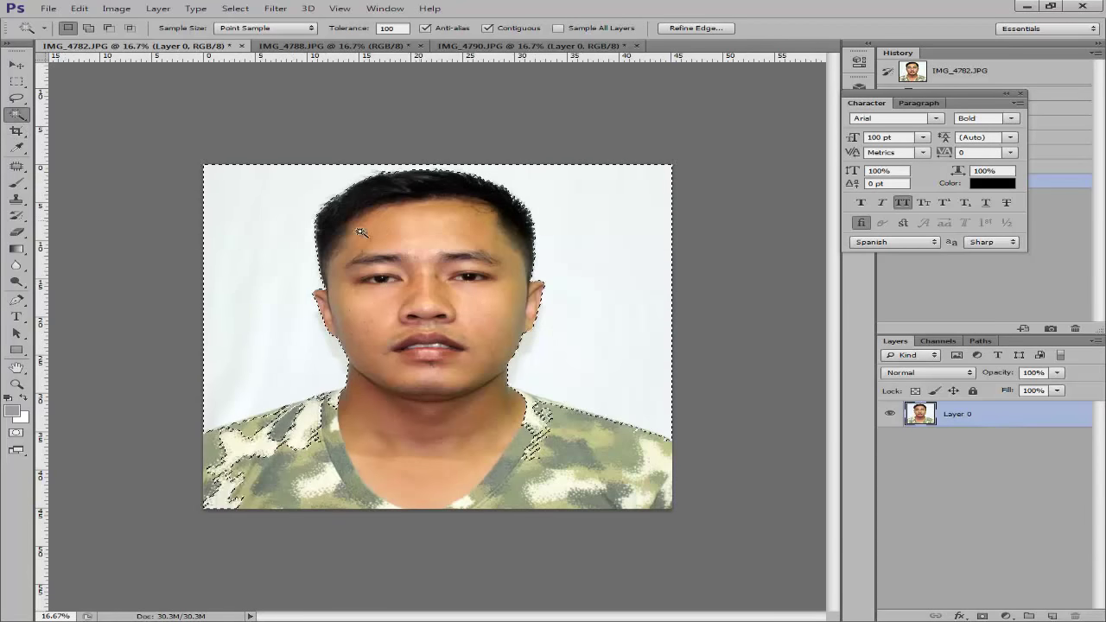
# Delete the white background around the man, deselect, and zoom in to check the edges.
pyautogui.click(656, 286)
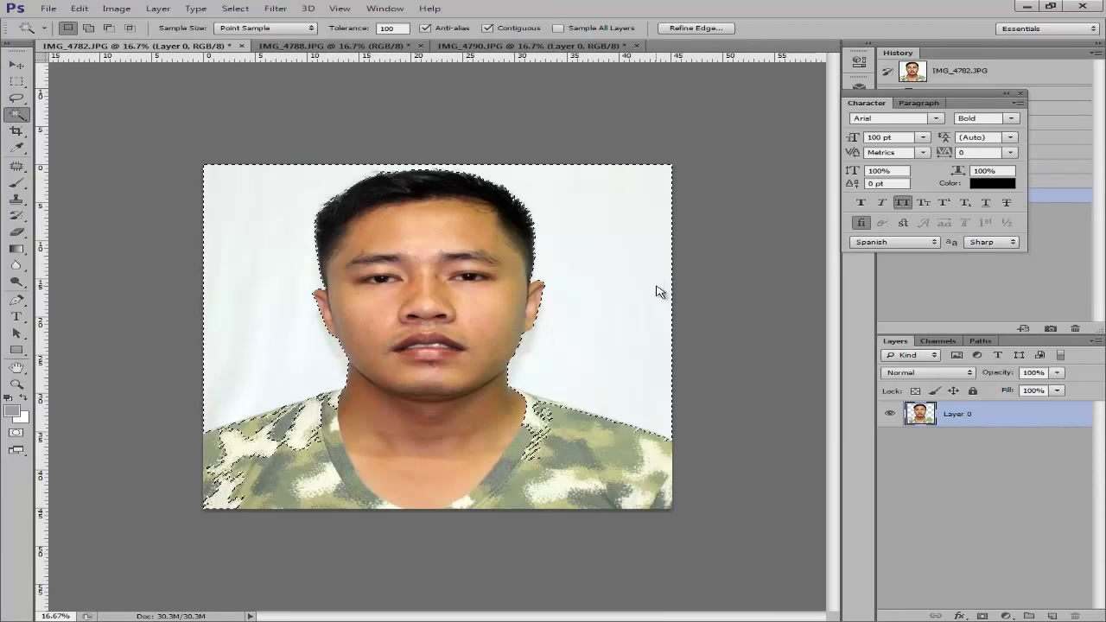
pyautogui.press('Delete')
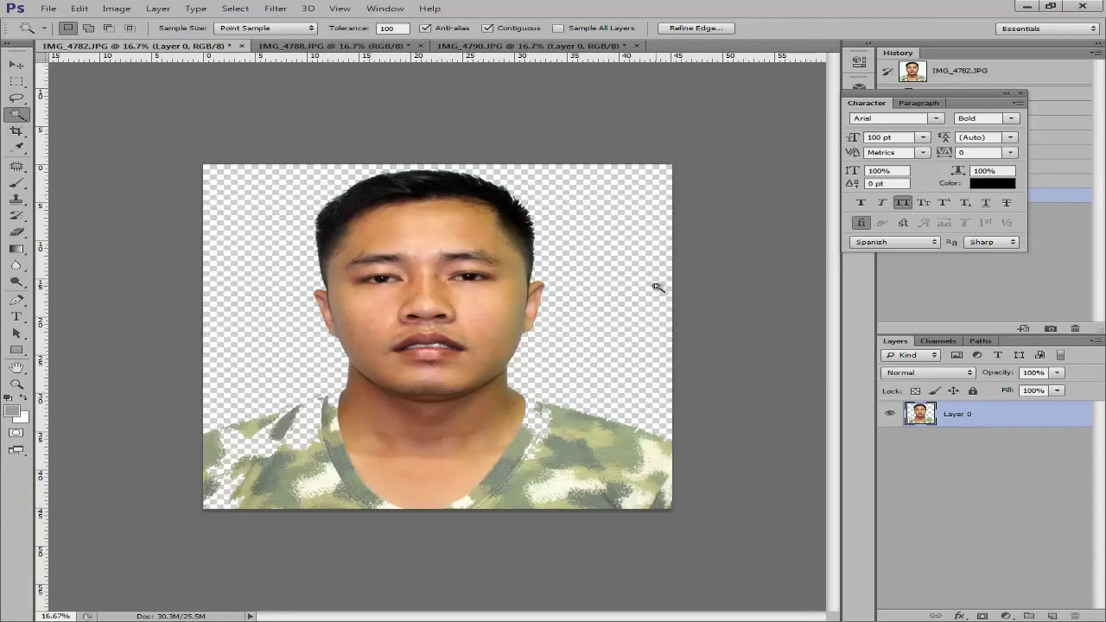
pyautogui.hotkey('ctrl', 'd')
pyautogui.hotkey('ctrl', '+')
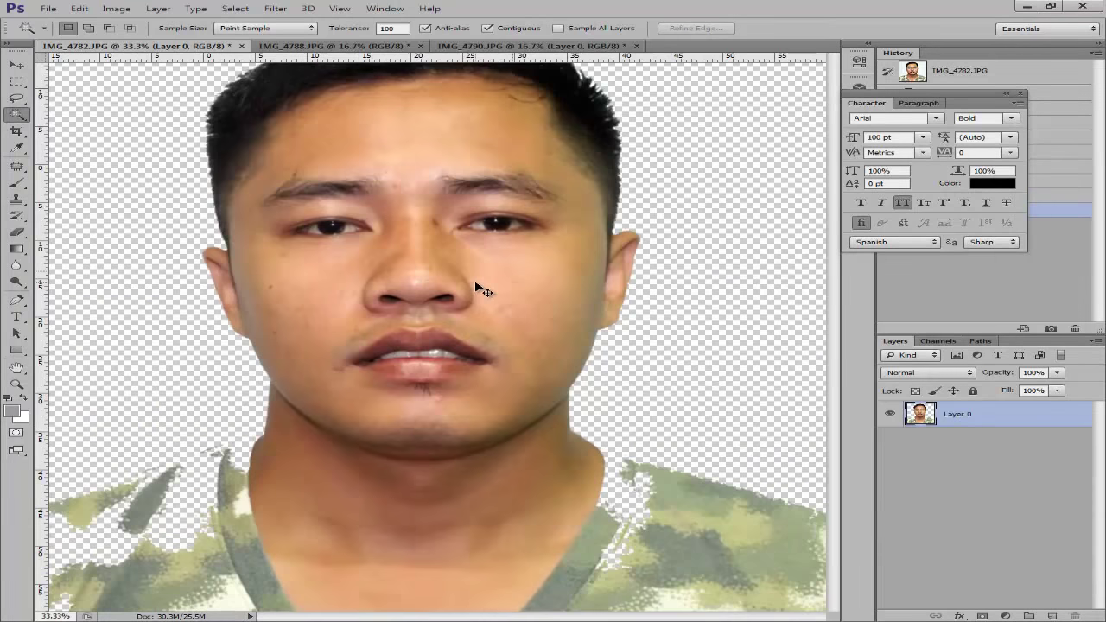
# Zoom and pan around the portrait to inspect the face and hair edges.
pyautogui.hotkey('ctrl', '-')
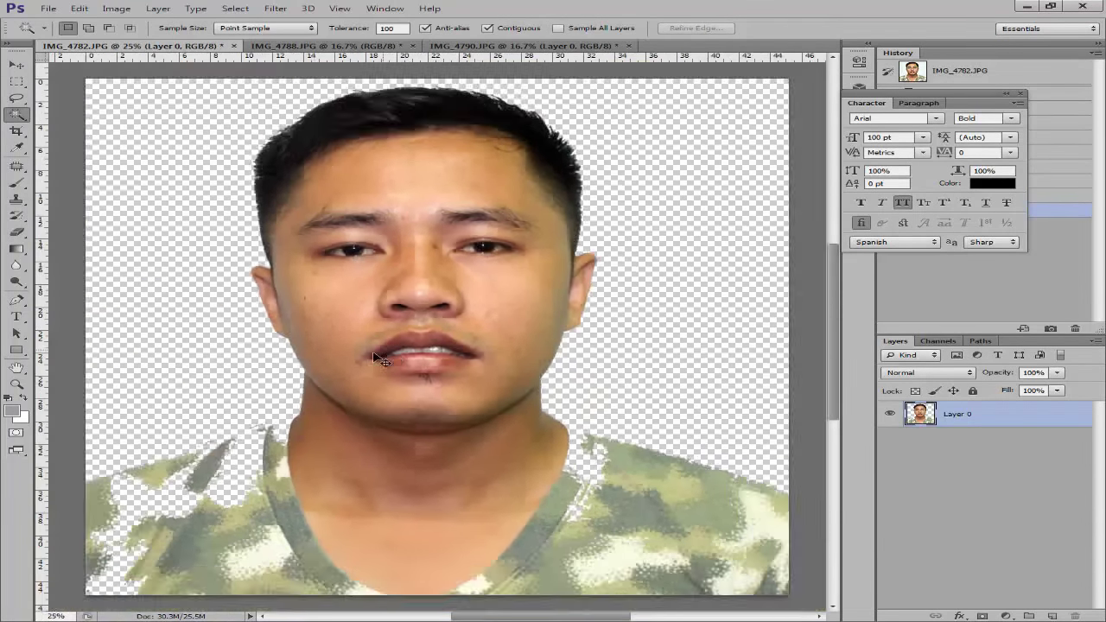
pyautogui.hotkey('ctrl', '+')
pyautogui.hotkey('ctrl', '+')
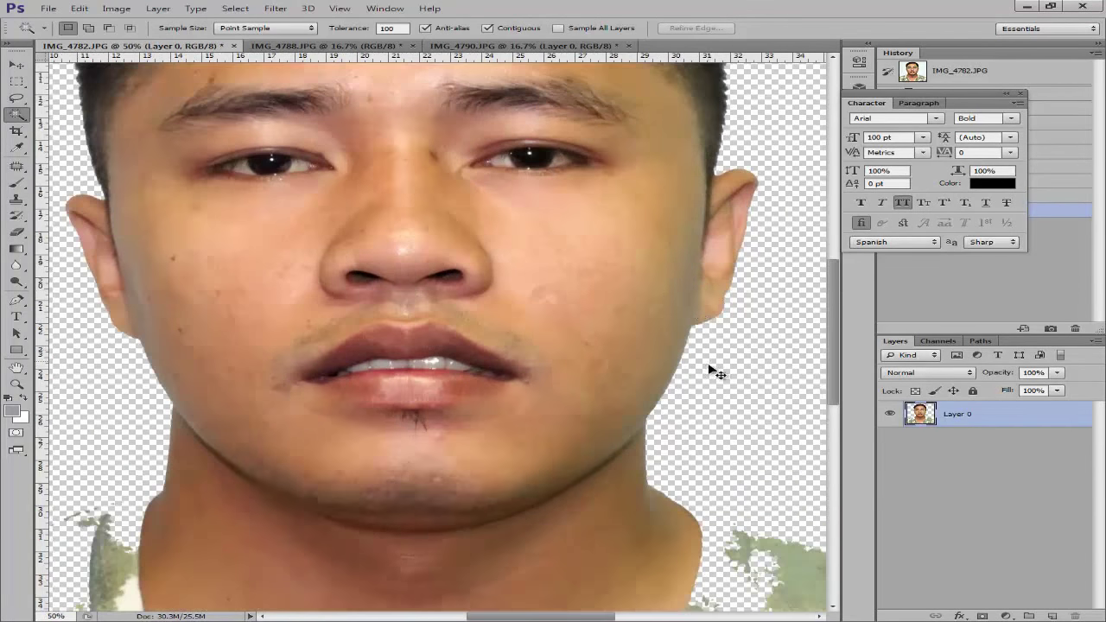
pyautogui.hotkey('ctrl', '+')
pyautogui.hotkey('ctrl', '-')
pyautogui.moveTo(138, 285); pyautogui.dragTo(670, 349)
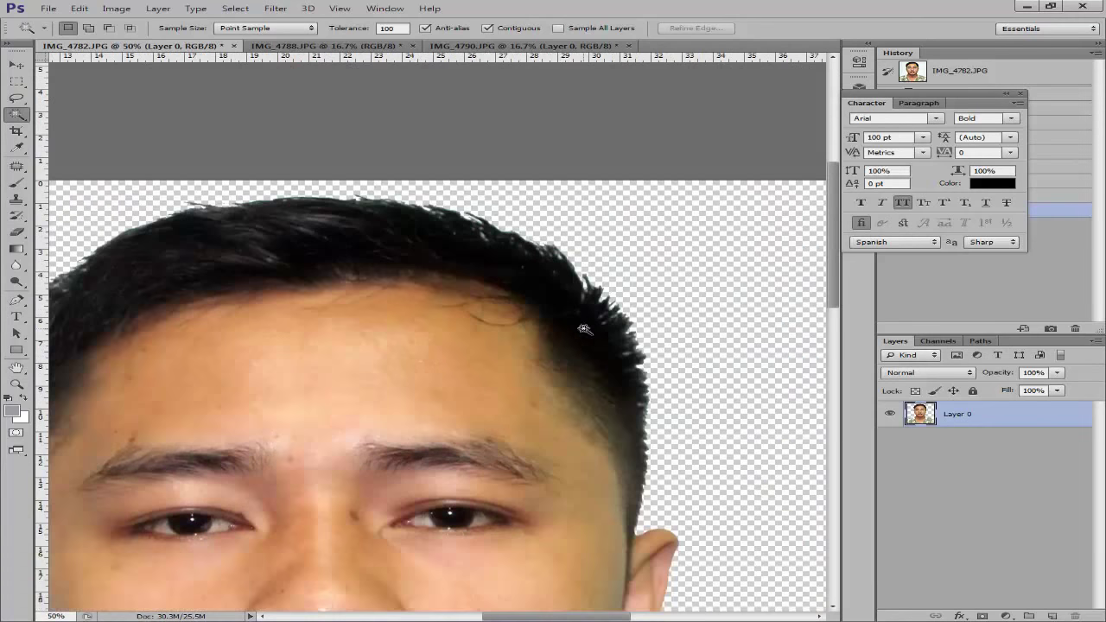
pyautogui.hotkey('ctrl', '-')
pyautogui.hotkey('ctrl', '-')
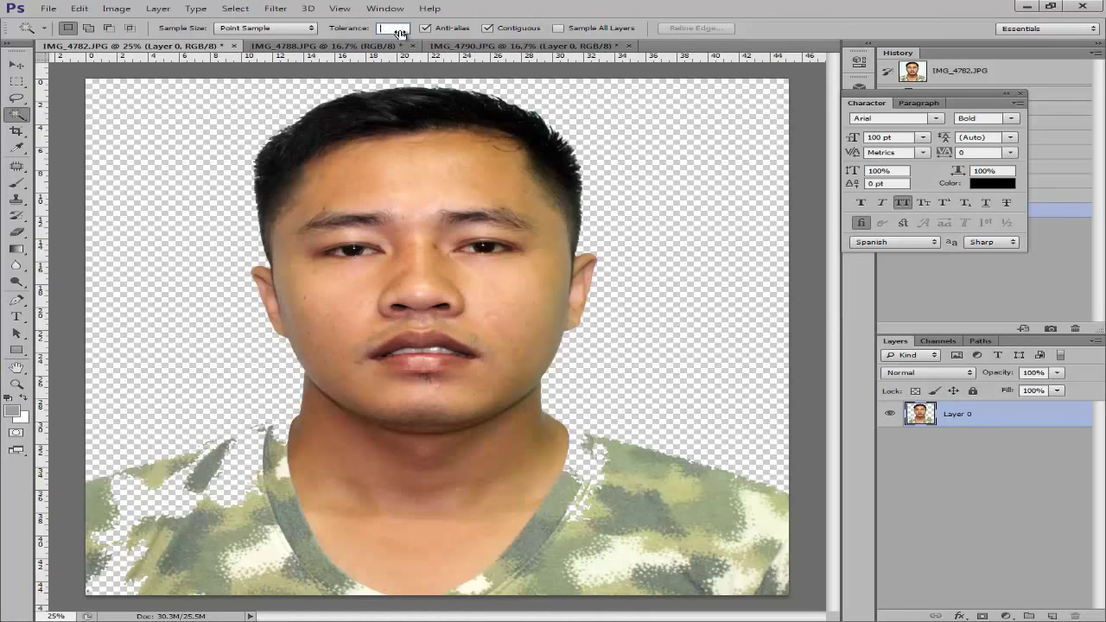
# Adjust the Magic Wand tolerance and clear the existing selections.
pyautogui.write('100')
pyautogui.click(197, 161)
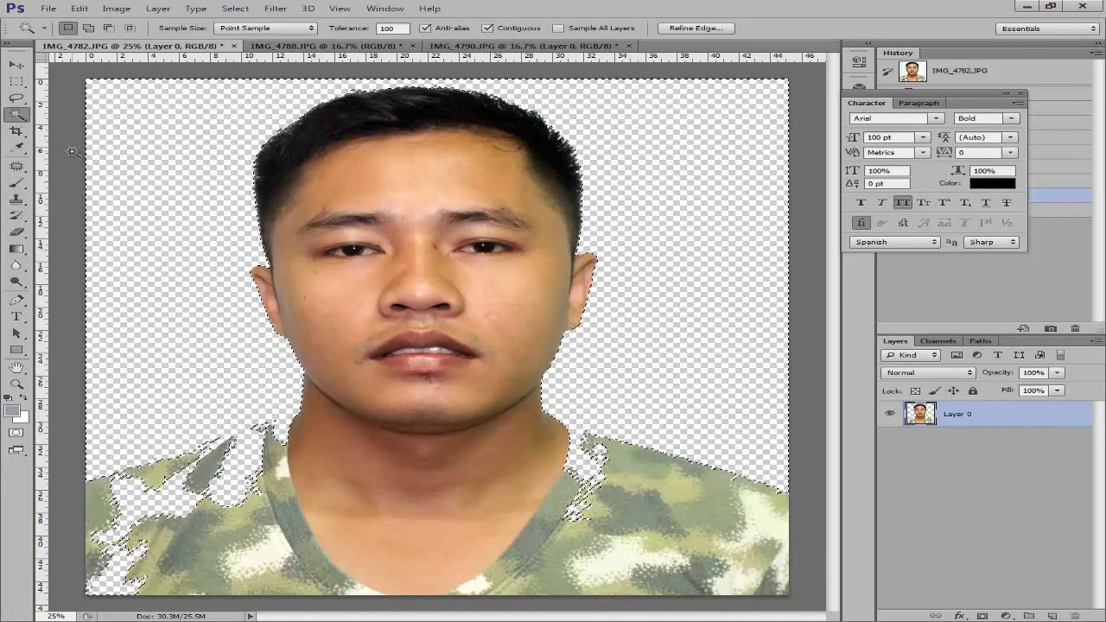
pyautogui.hotkey('ctrl', 'd')
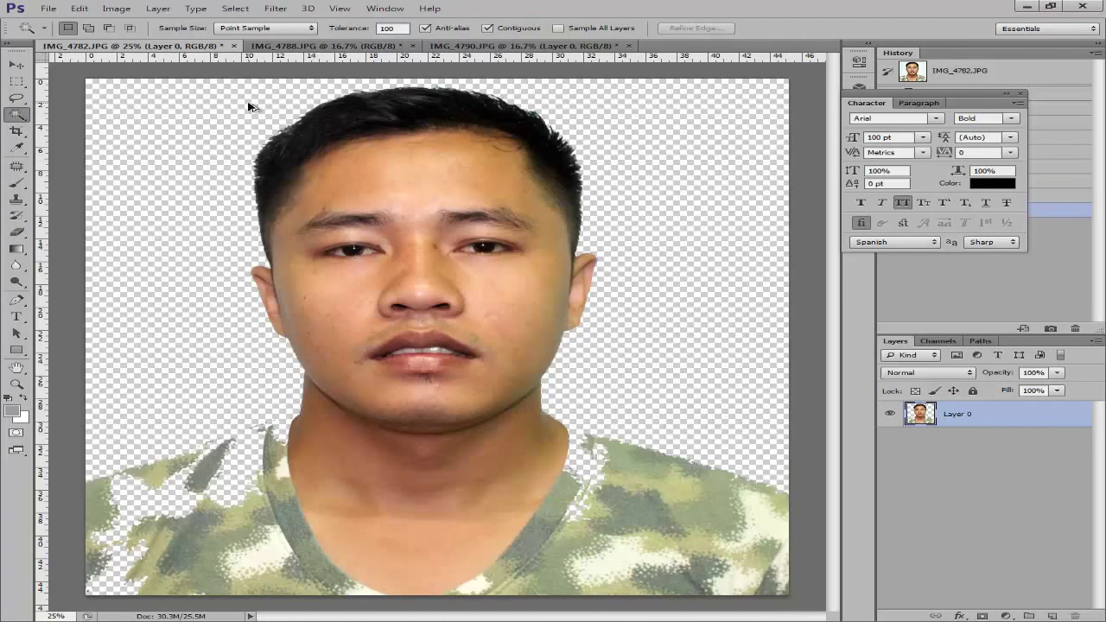
pyautogui.click(249, 107)
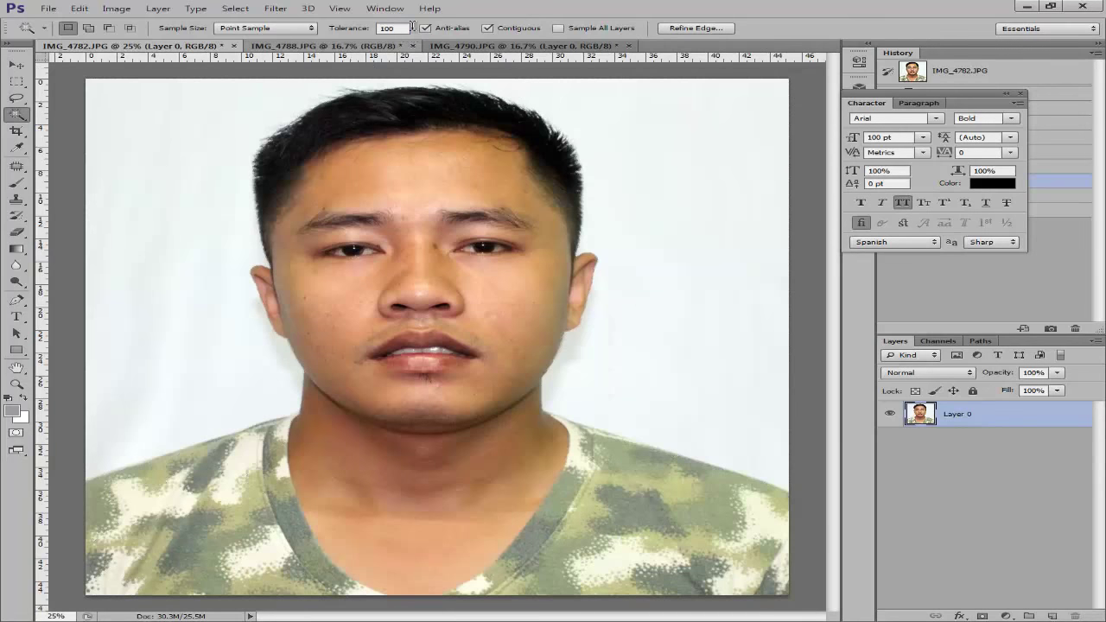
pyautogui.hotkey('ctrl', 'd')
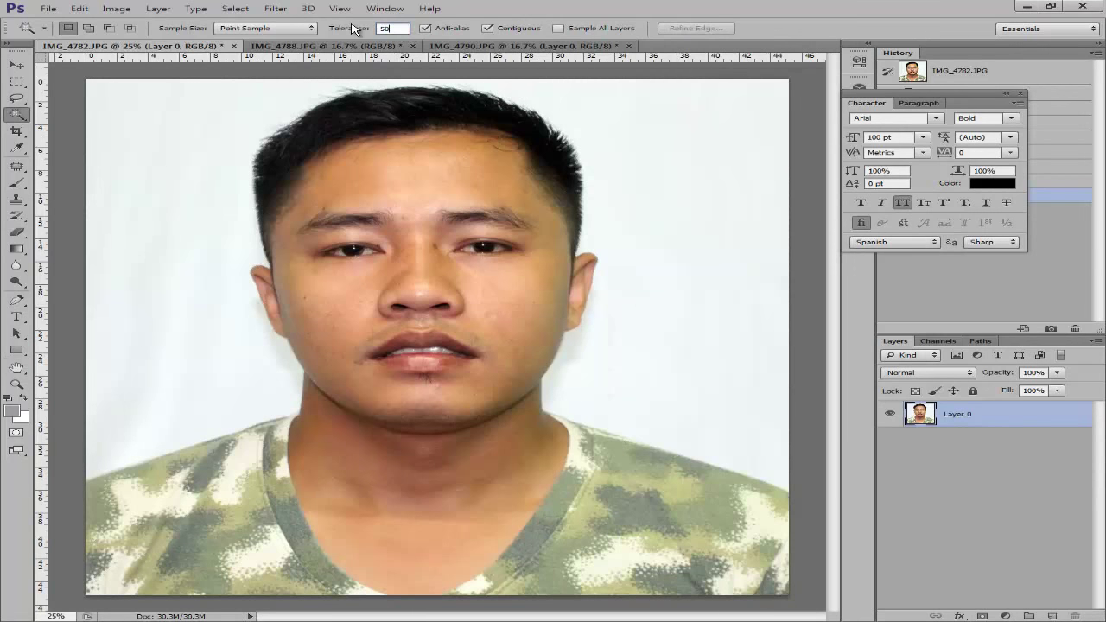
pyautogui.press('Return')
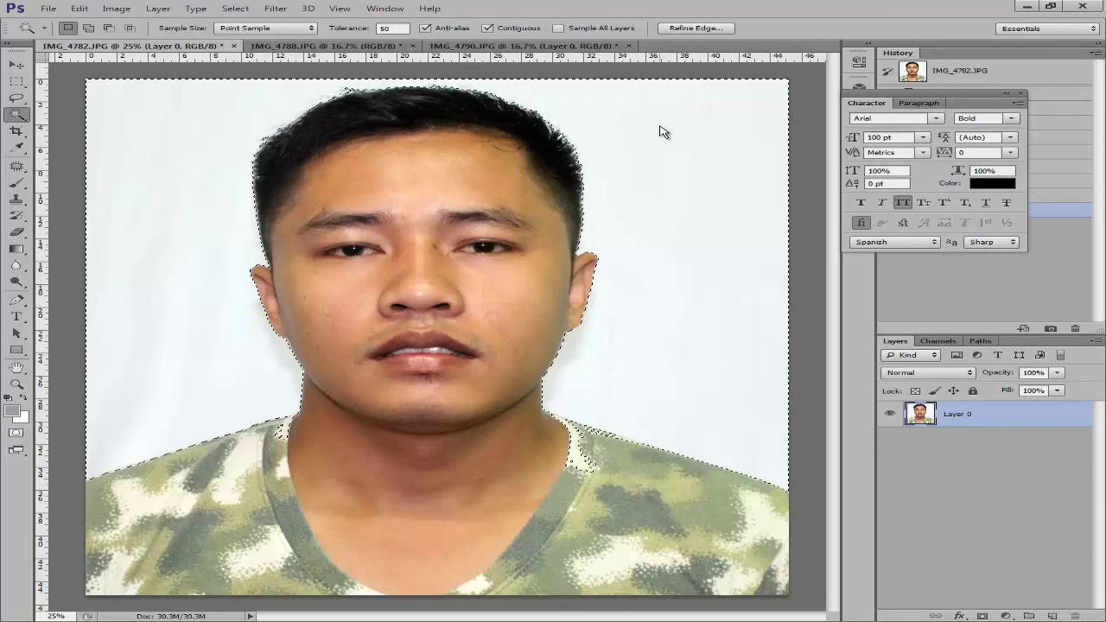
# Select the white background with the Magic Wand, delete it, and deselect.
pyautogui.click(738, 282)
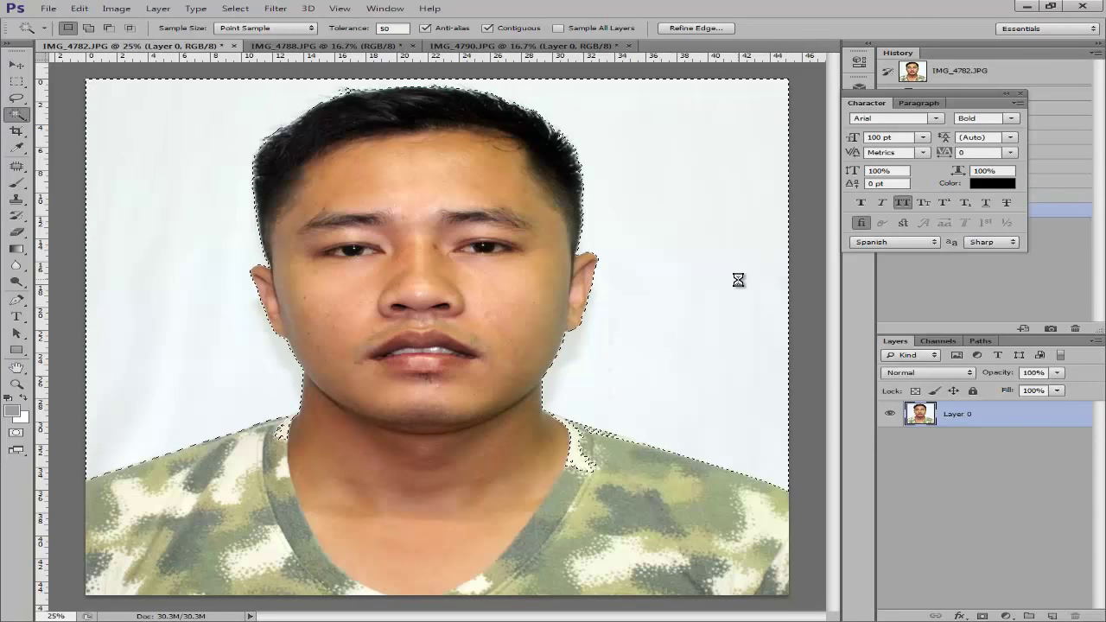
pyautogui.press('Delete')
pyautogui.hotkey('ctrl', 'd')
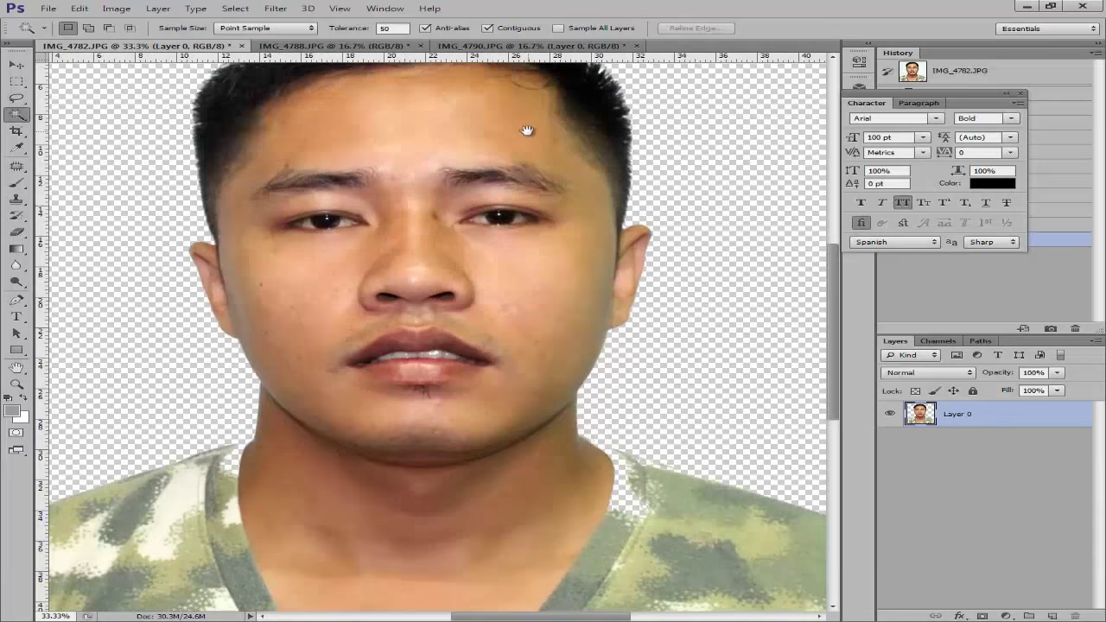
pyautogui.hotkey('ctrl', '+')
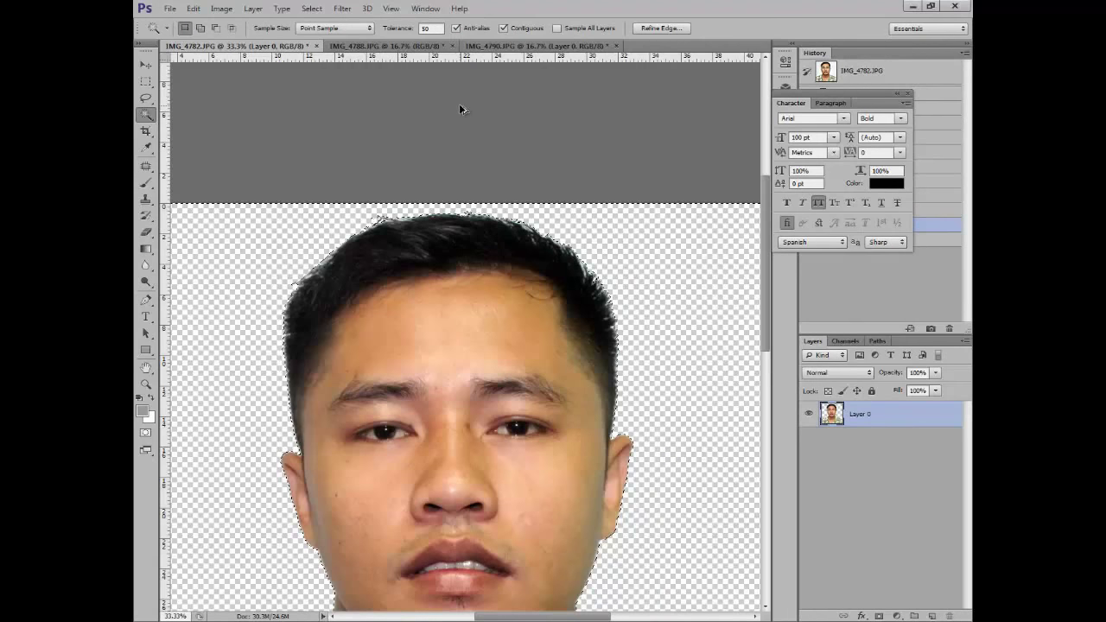
# Undo, retry the background deletion at tolerance 100, then undo that deletion.
pyautogui.hotkey('ctrl', 'z')
pyautogui.click(434, 28)
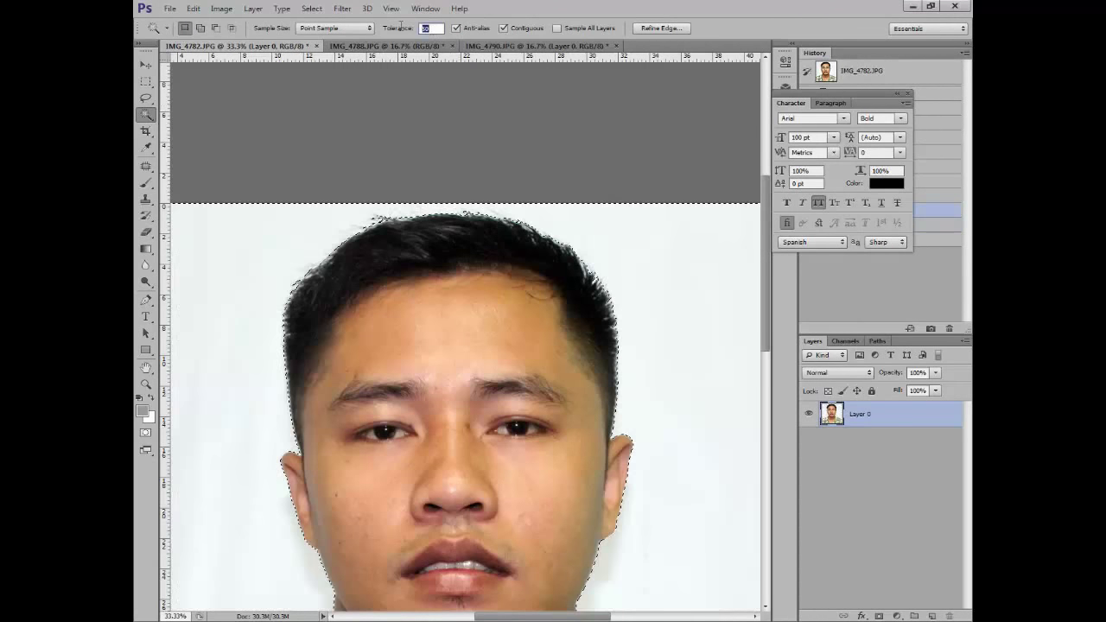
pyautogui.write('100')
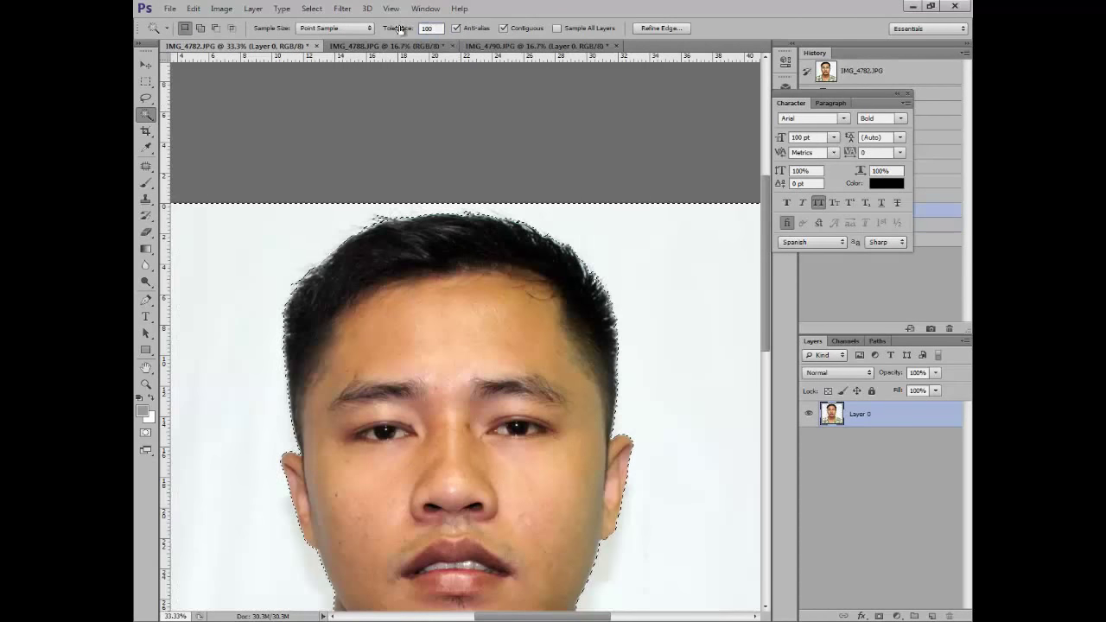
pyautogui.click(718, 319)
pyautogui.press('Delete')
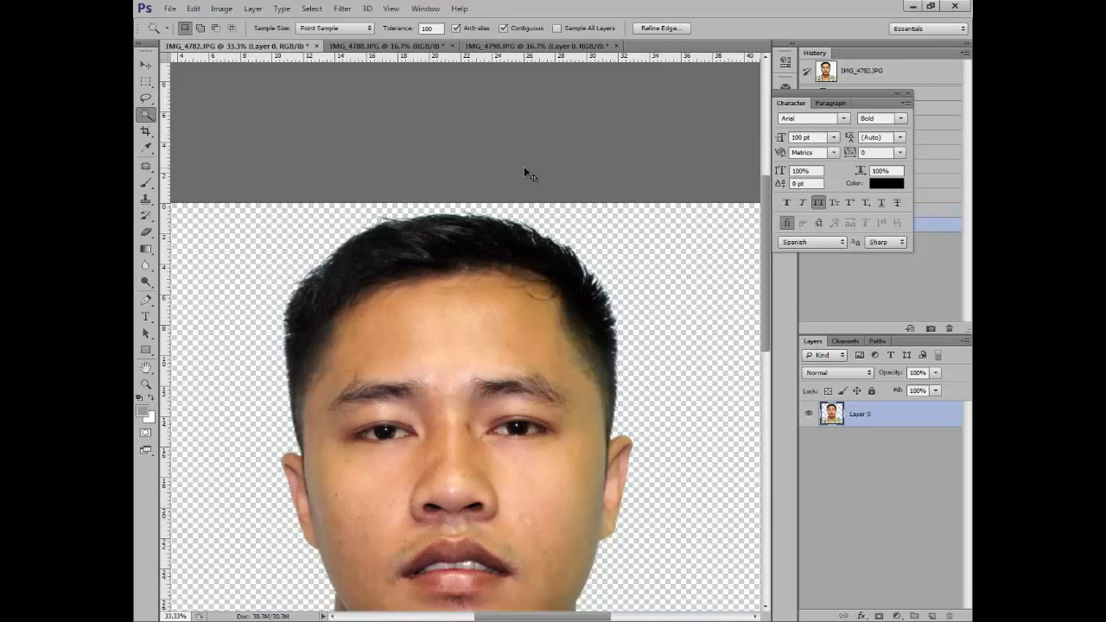
pyautogui.hotkey('ctrl', 'd')
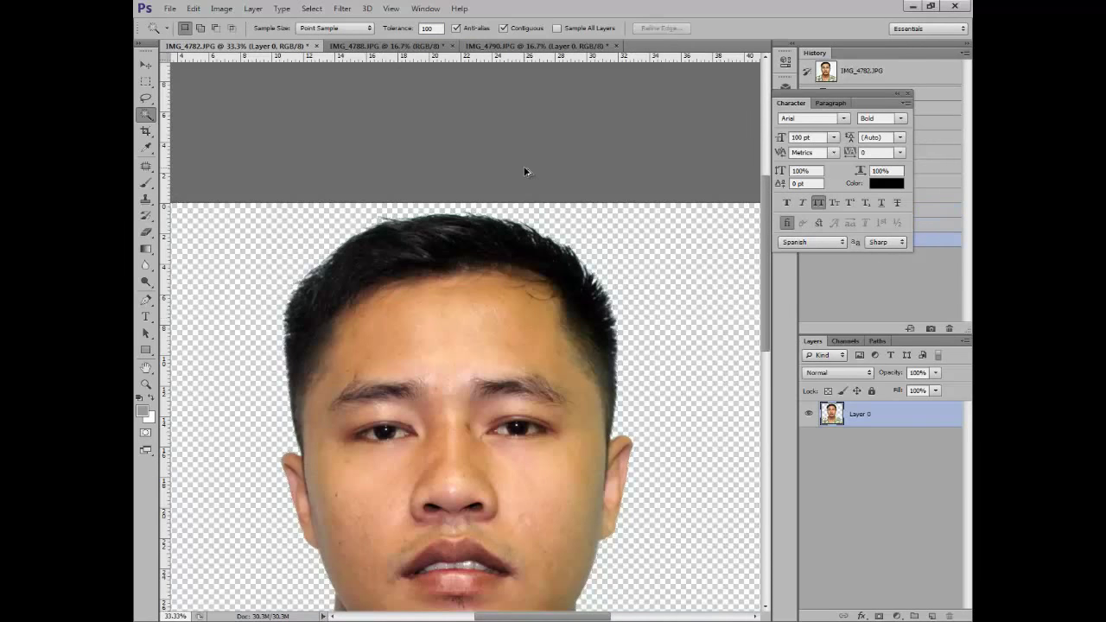
pyautogui.hotkey('ctrl', 'alt', 'z')
pyautogui.hotkey('ctrl', 'alt', 'z')
pyautogui.hotkey('ctrl', 'alt', 'z')
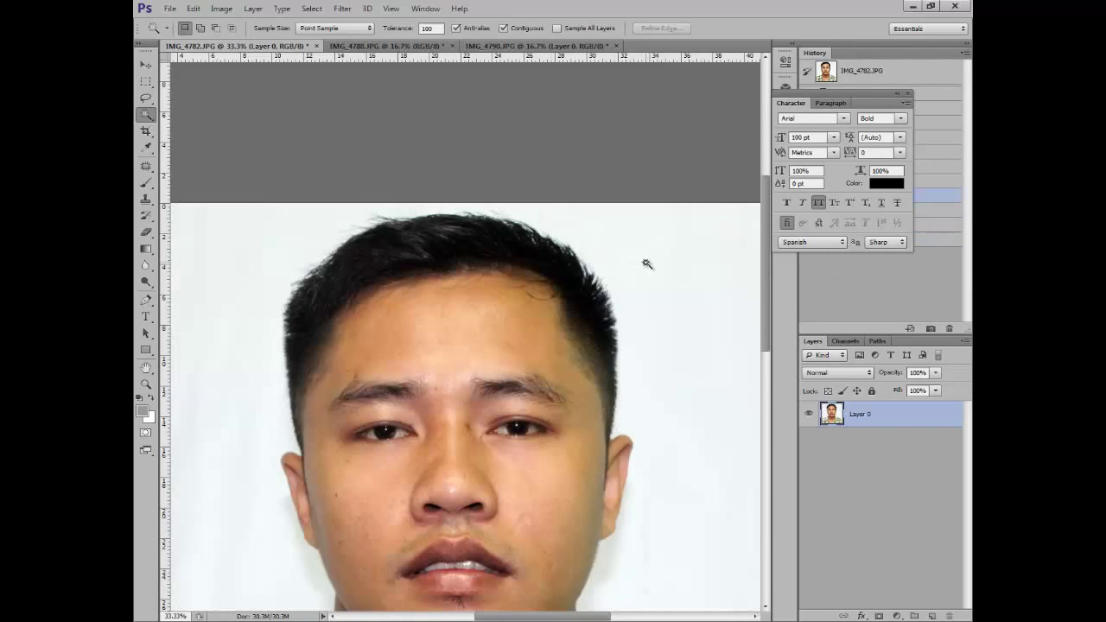
# Delete the white background around the head to transparency and check the cut-out edges.
pyautogui.click(646, 263)
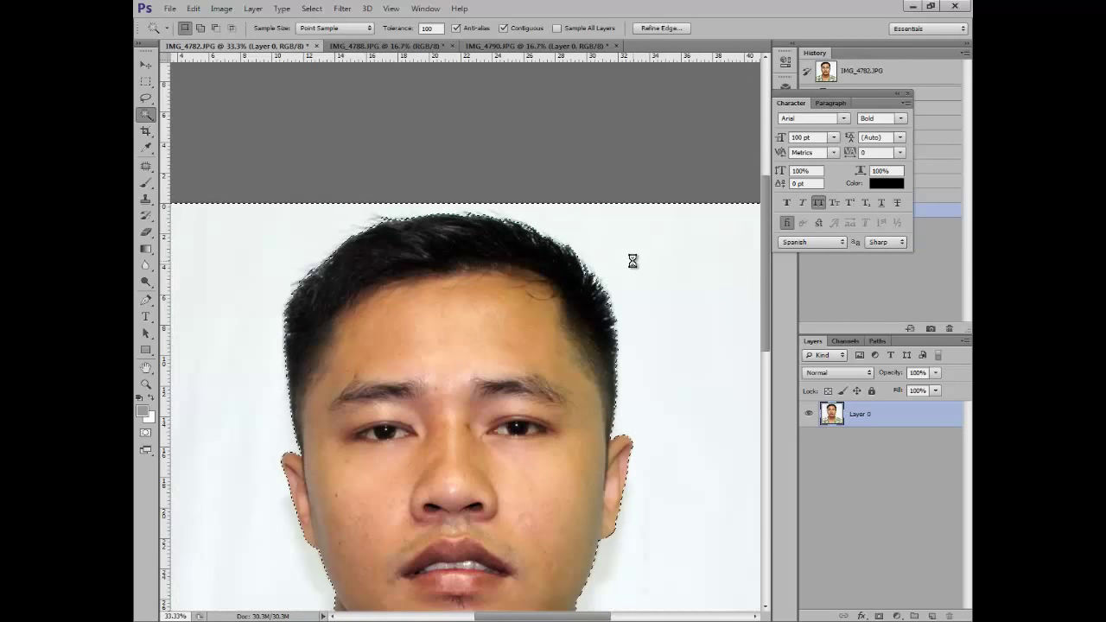
pyautogui.press('Delete')
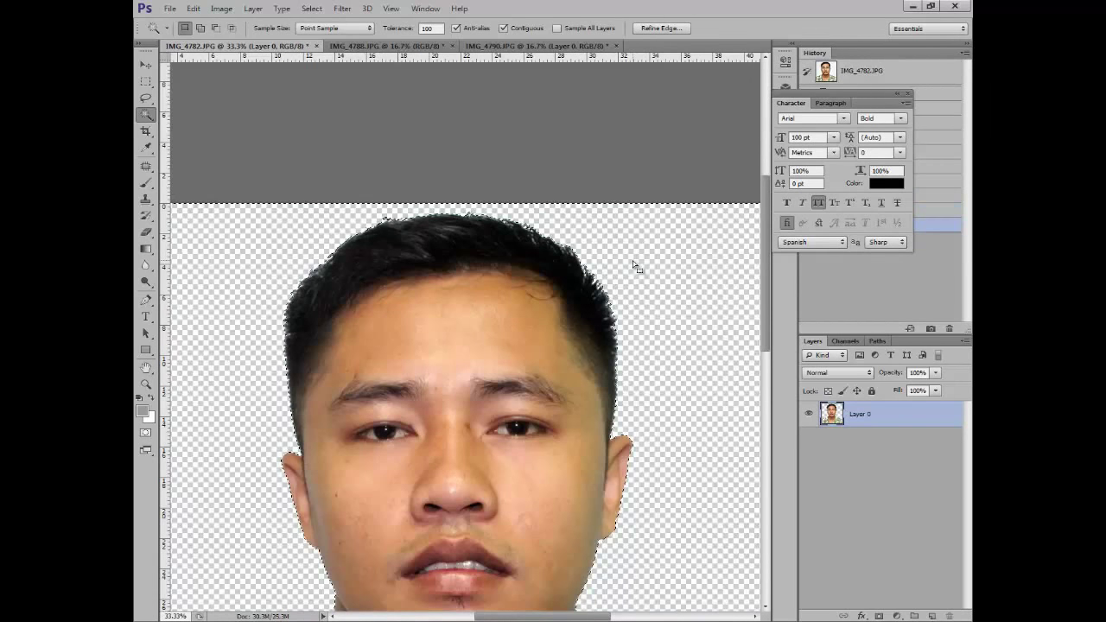
pyautogui.hotkey('ctrl', 'd')
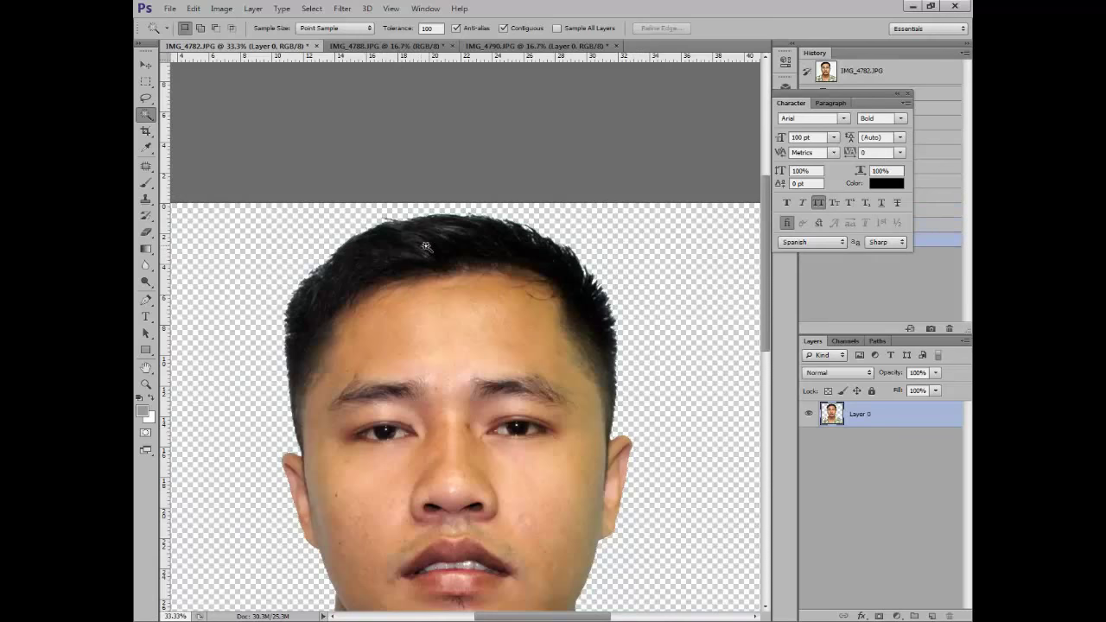
pyautogui.hotkey('ctrl', '-')
pyautogui.hotkey('ctrl', '-')
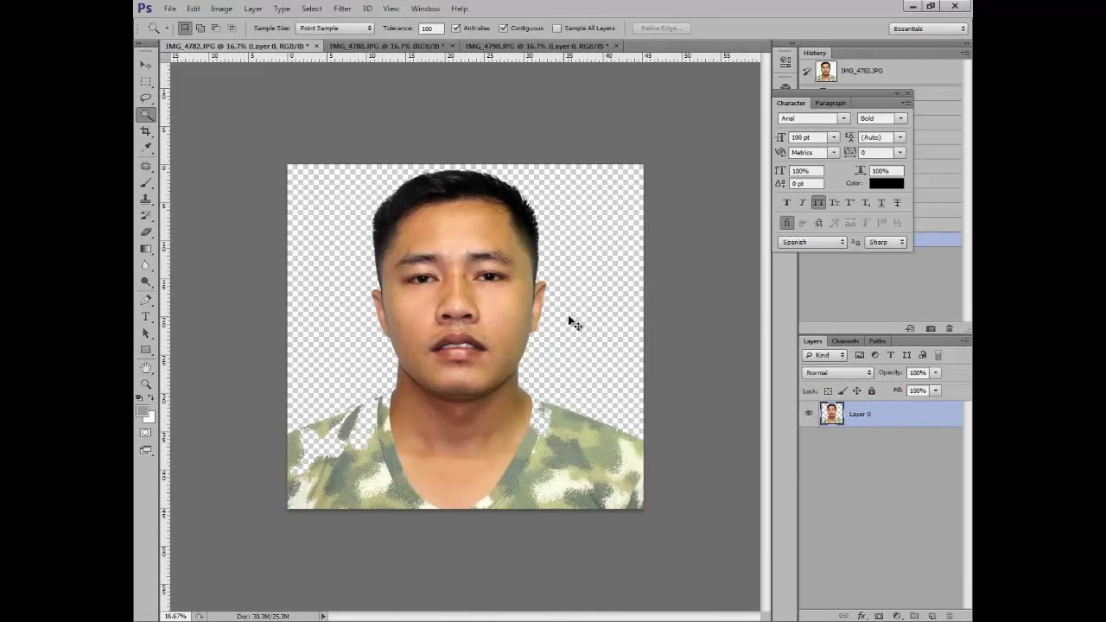
pyautogui.hotkey('ctrl', '+')
pyautogui.hotkey('ctrl', '+')
pyautogui.hotkey('ctrl', '-')
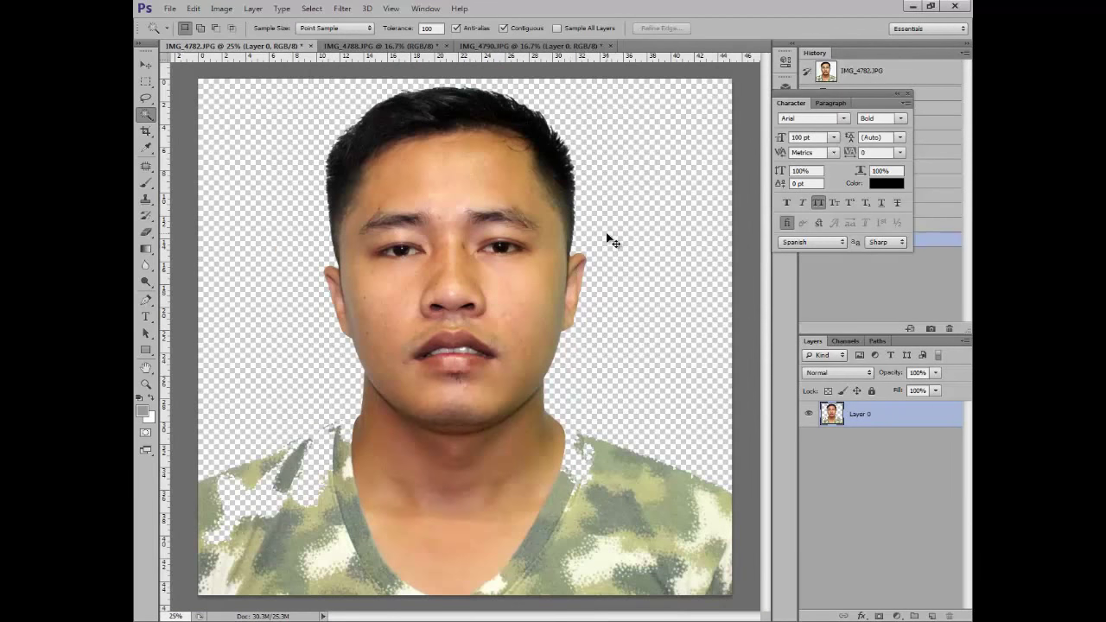
pyautogui.hotkey('ctrl', '-')
pyautogui.hotkey('ctrl', '+')
pyautogui.hotkey('ctrl', '+')
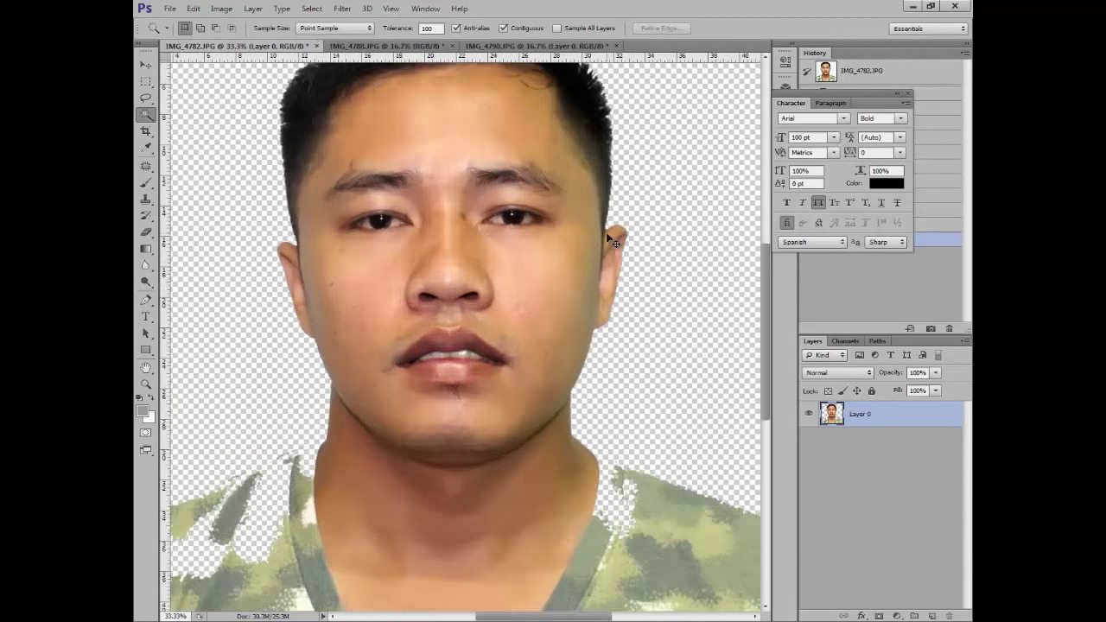
pyautogui.hotkey('ctrl', '-')
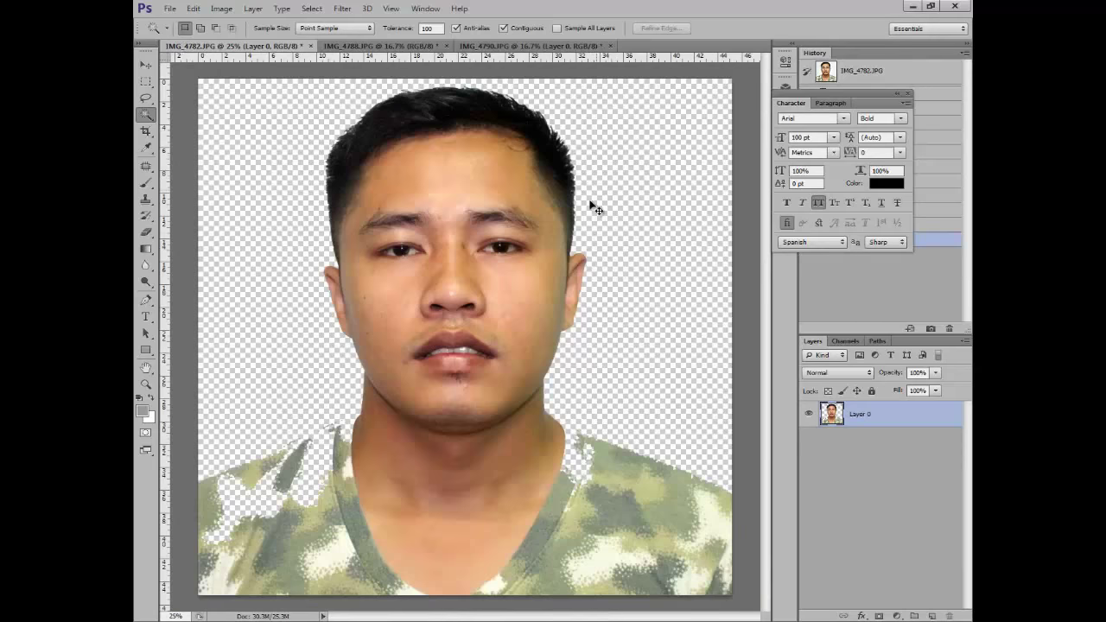
pyautogui.hotkey('ctrl', '-')
# Browse to E: > formal cloth template, try the female archive, and dismiss the error.
pyautogui.click(170, 9)
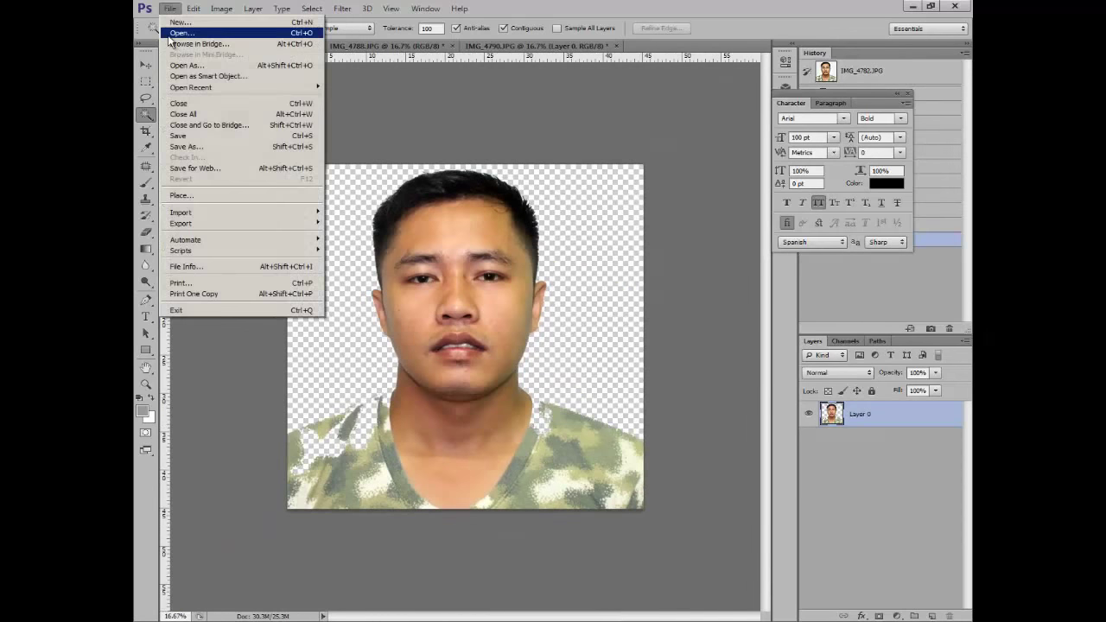
pyautogui.click(172, 33)
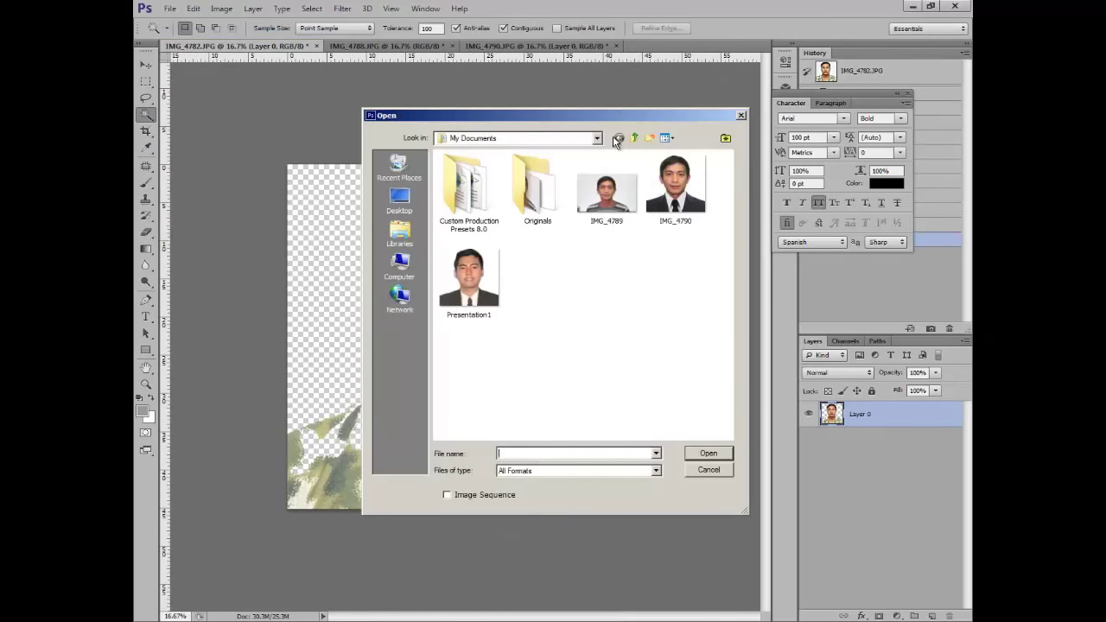
pyautogui.click(399, 267)
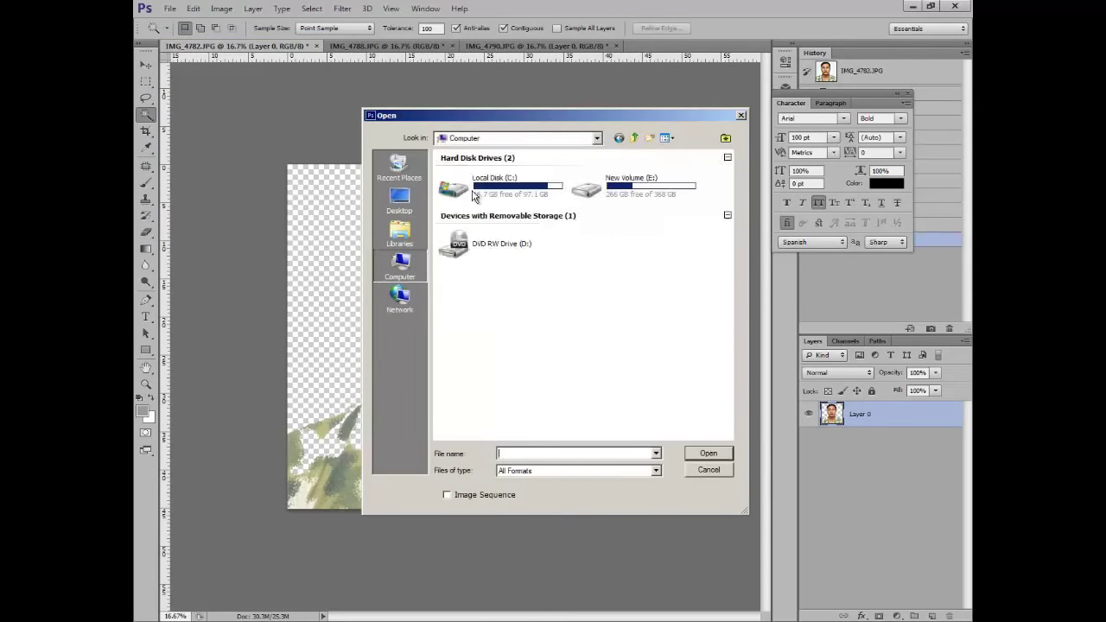
pyautogui.doubleClick(639, 183)
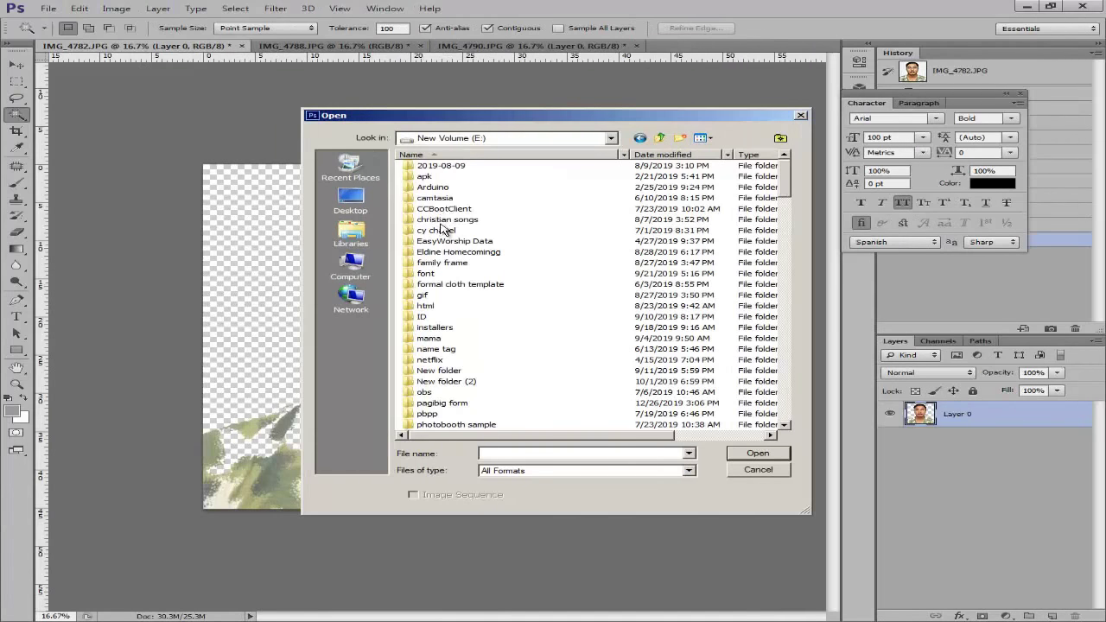
pyautogui.doubleClick(448, 285)
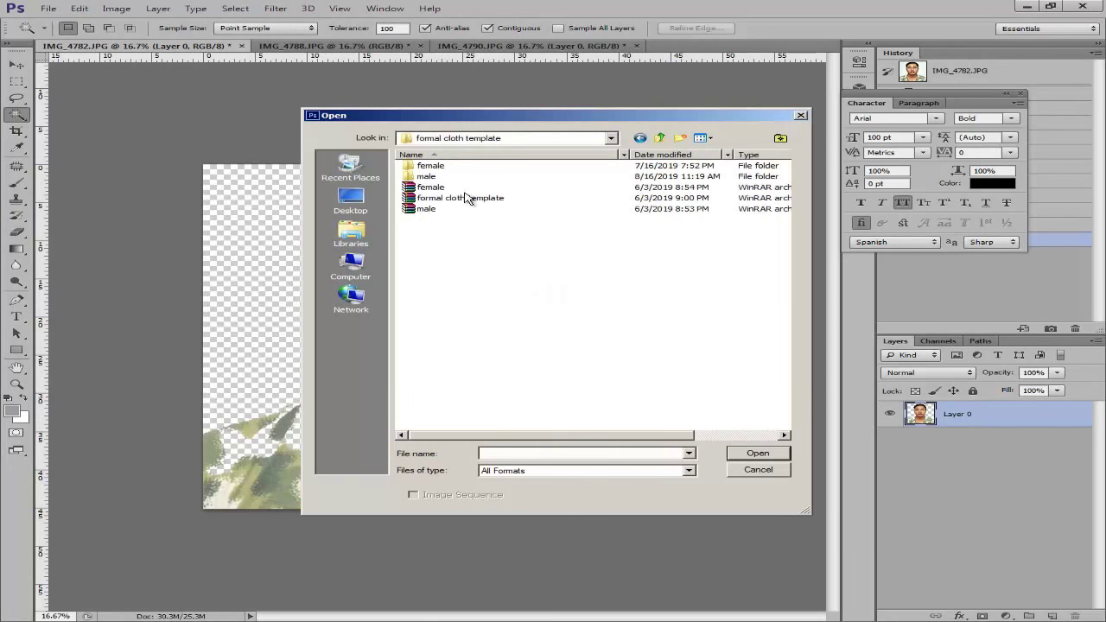
pyautogui.doubleClick(436, 188)
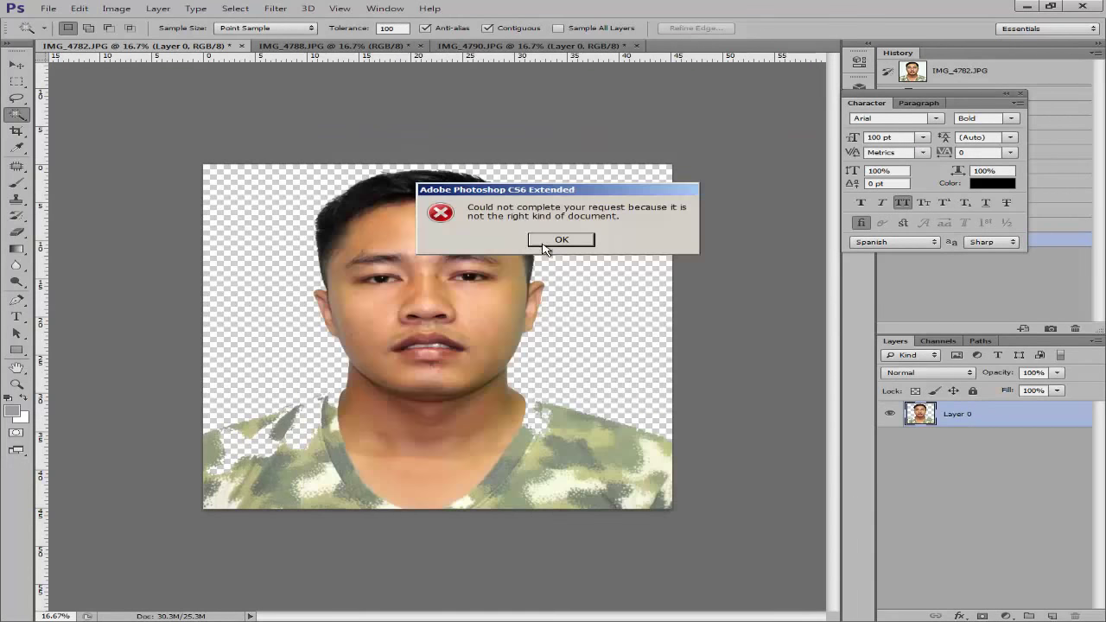
pyautogui.click(543, 245)
# Open suit template file 1 from the male templates folder.
pyautogui.click(49, 8)
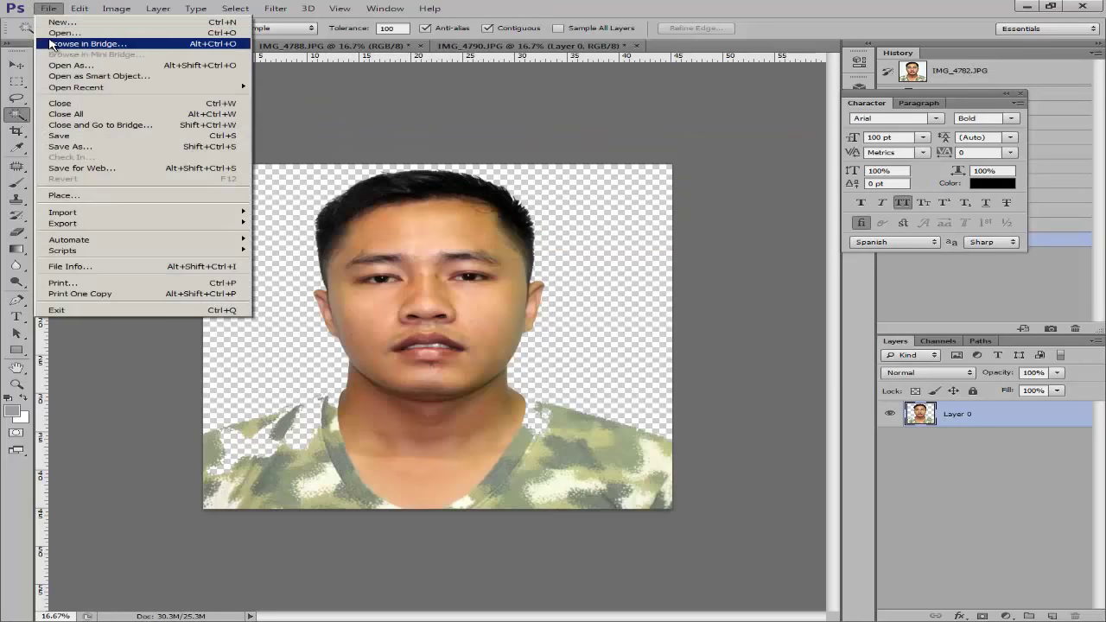
pyautogui.click(63, 32)
pyautogui.doubleClick(425, 177)
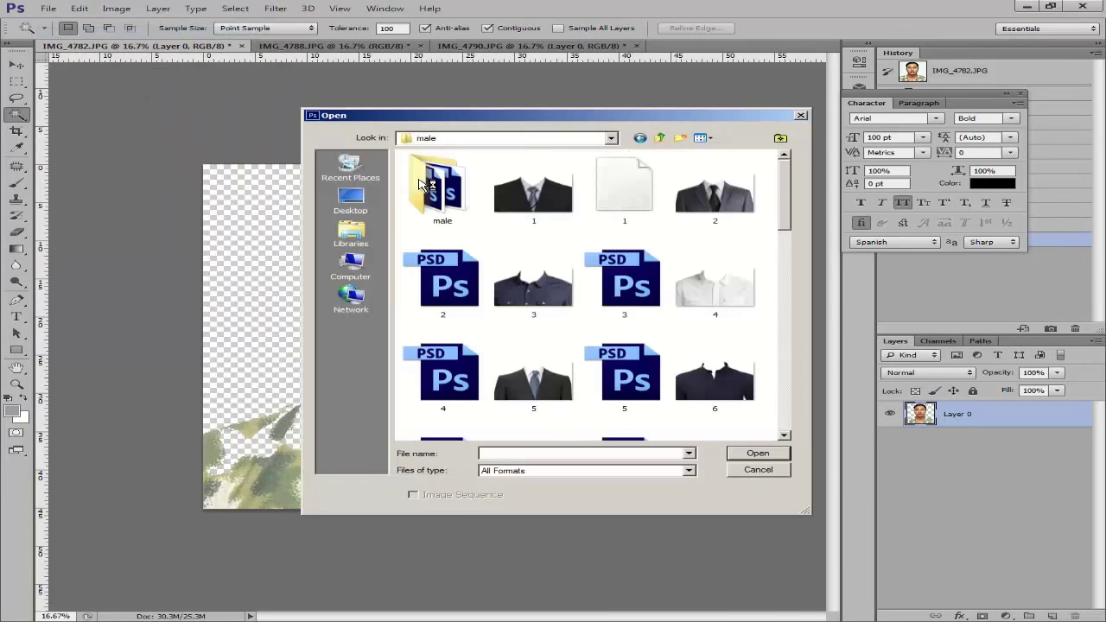
pyautogui.click(635, 199)
pyautogui.doubleClick(634, 200)
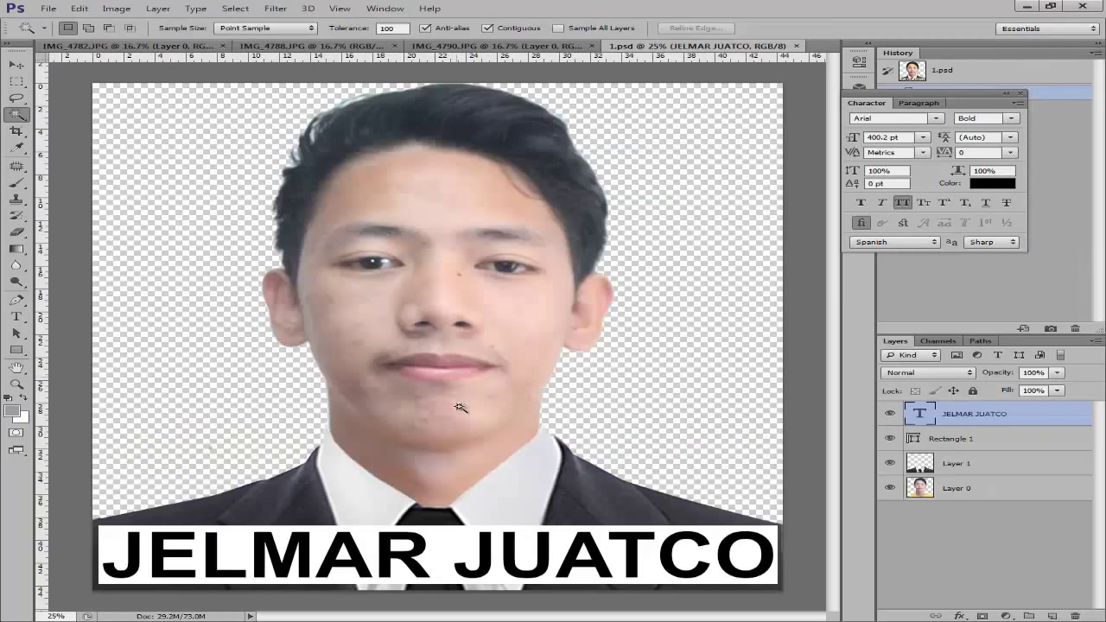
# Move the suit Layer 1 into the portrait and enlarge it below the face.
pyautogui.press('v')
pyautogui.click(342, 476)
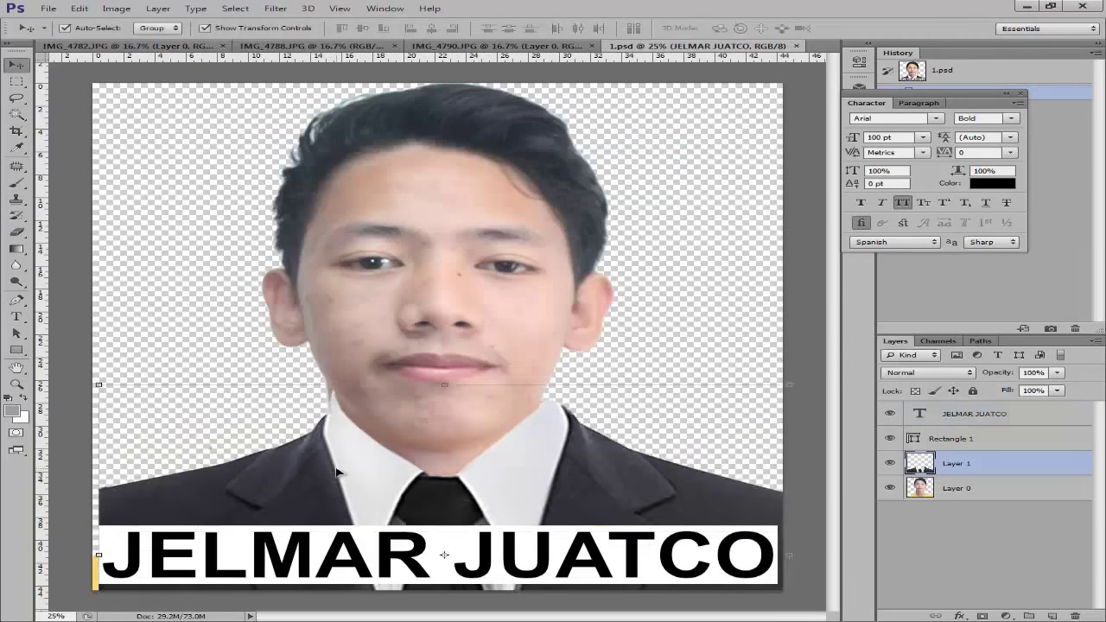
pyautogui.moveTo(341, 475); pyautogui.dragTo(427, 474)
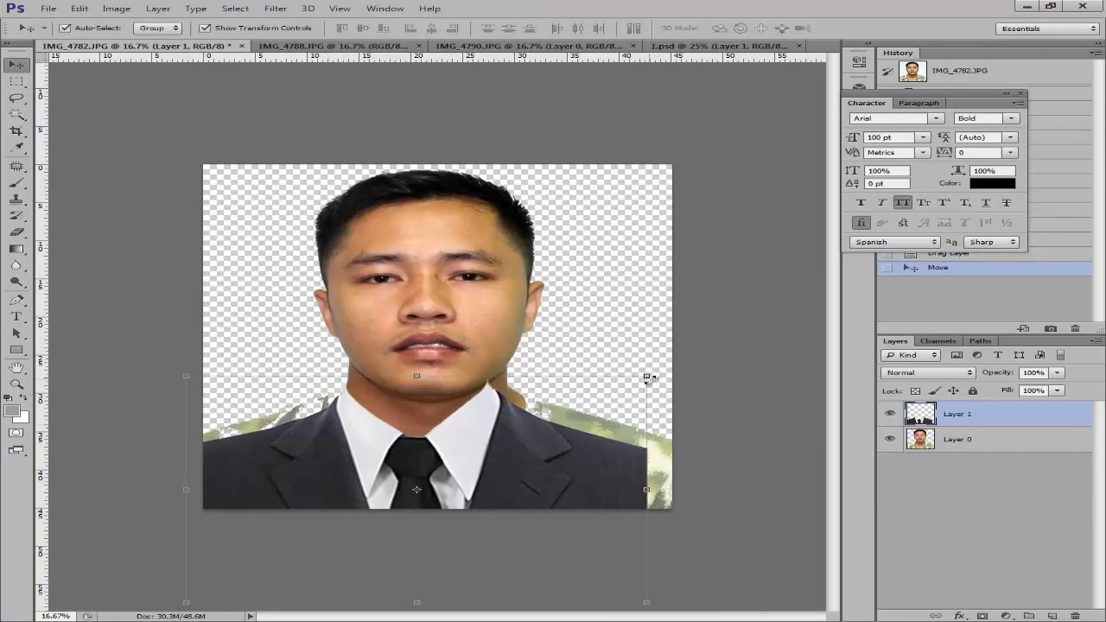
pyautogui.moveTo(647, 376); pyautogui.dragTo(723, 337)
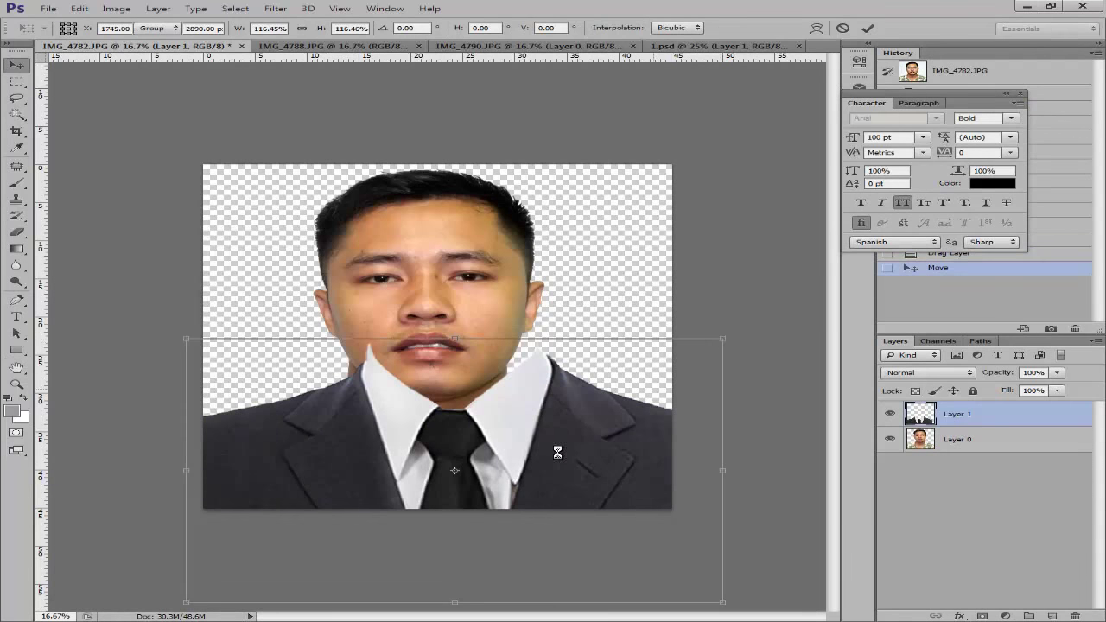
pyautogui.moveTo(546, 465)
pyautogui.mouseDown()
pyautogui.moveTo(539, 451)
pyautogui.moveTo(550, 464)
pyautogui.mouseUp()
pyautogui.press('Return')
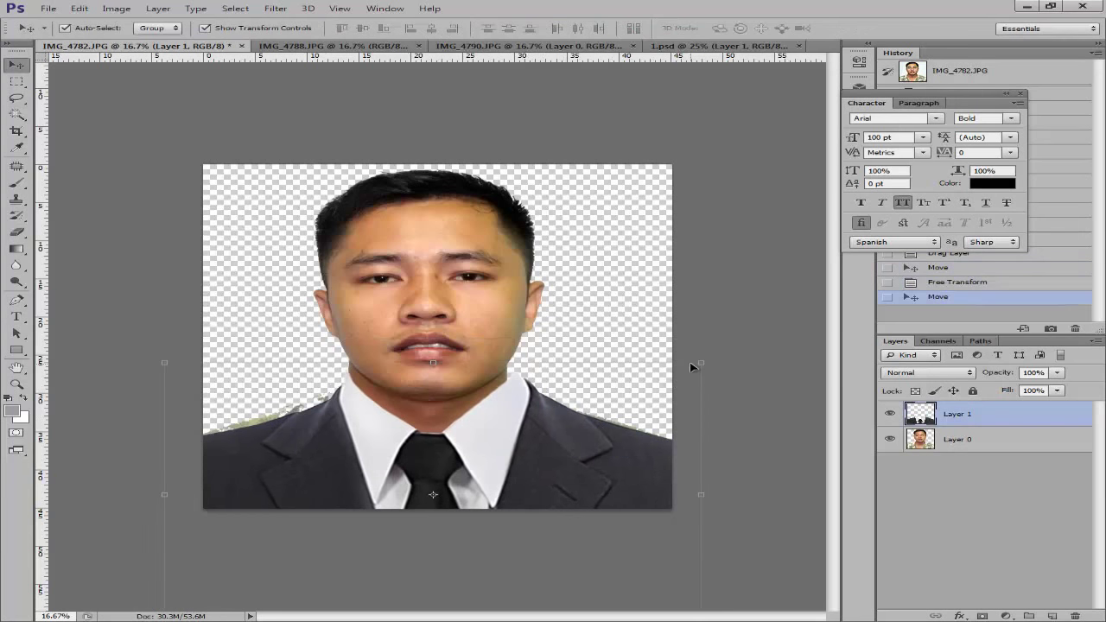
# Shrink the suit to 95.76% and nudge it up and right under the chin.
pyautogui.moveTo(700, 364); pyautogui.dragTo(679, 374)
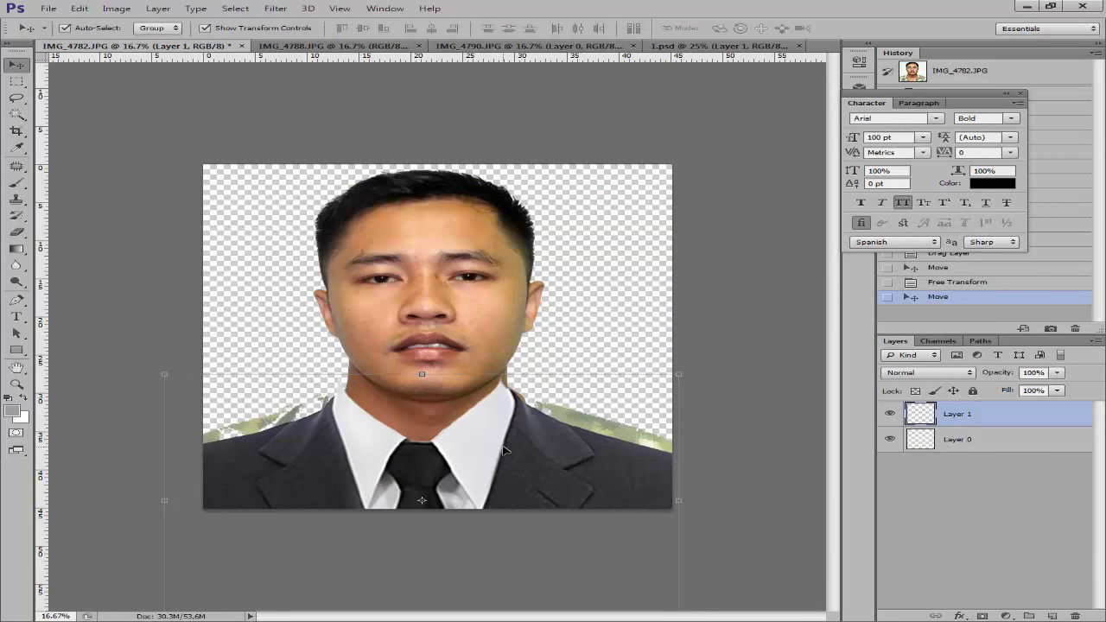
pyautogui.hotkey('shift', 'Right')
pyautogui.hotkey('shift', 'Right')
pyautogui.hotkey('shift', 'Right')
pyautogui.hotkey('shift', 'Right')
pyautogui.hotkey('shift', 'Up')
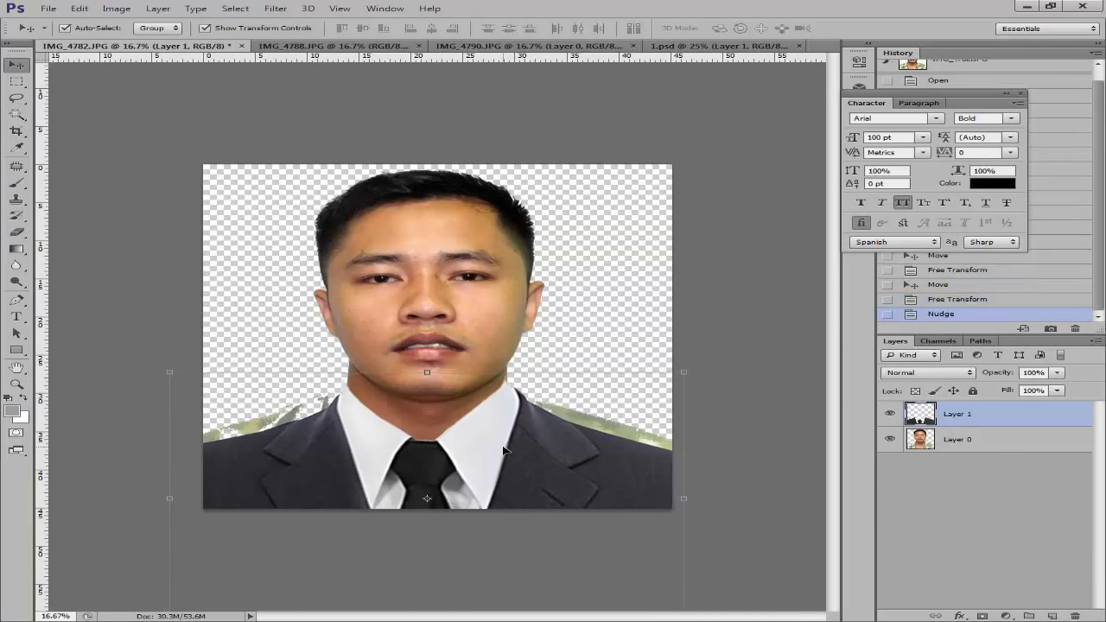
pyautogui.hotkey('shift', 'Right')
pyautogui.hotkey('shift', 'Right')
pyautogui.hotkey('shift', 'Up')
pyautogui.hotkey('shift', 'Up')
pyautogui.hotkey('shift', 'Up')
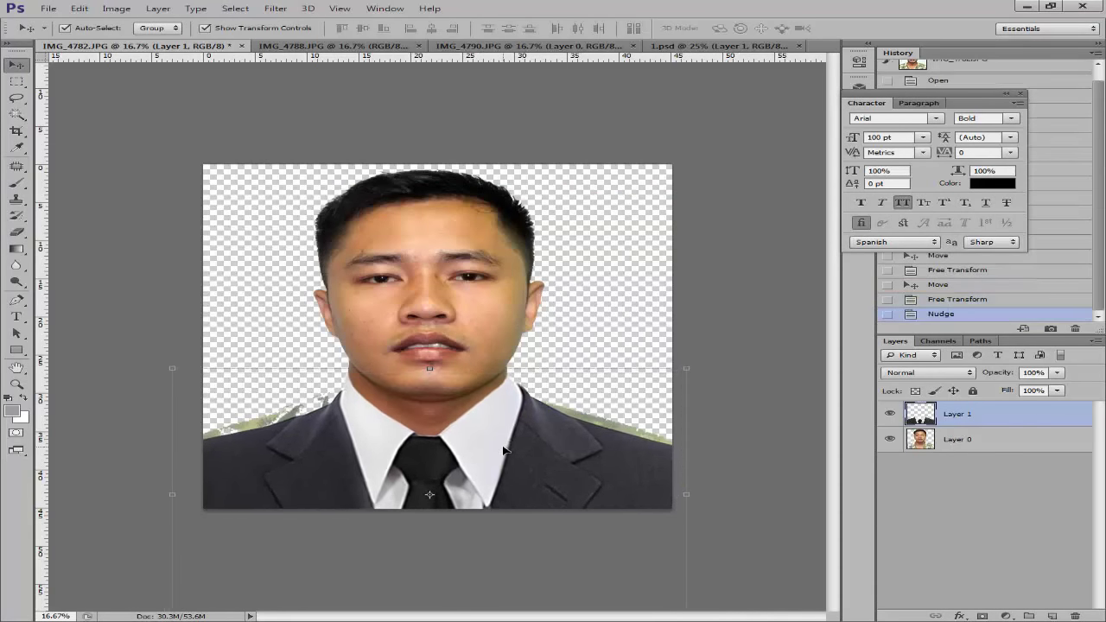
pyautogui.hotkey('shift', 'Up')
pyautogui.hotkey('shift', 'Up')
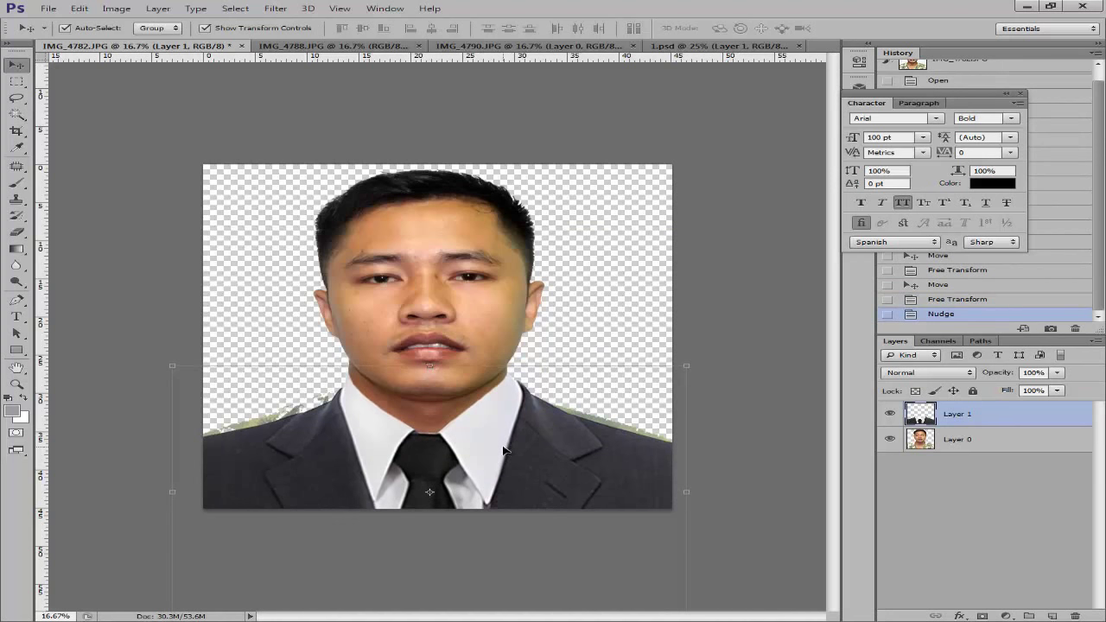
pyautogui.hotkey('shift', 'Down')
pyautogui.hotkey('shift', 'Down')
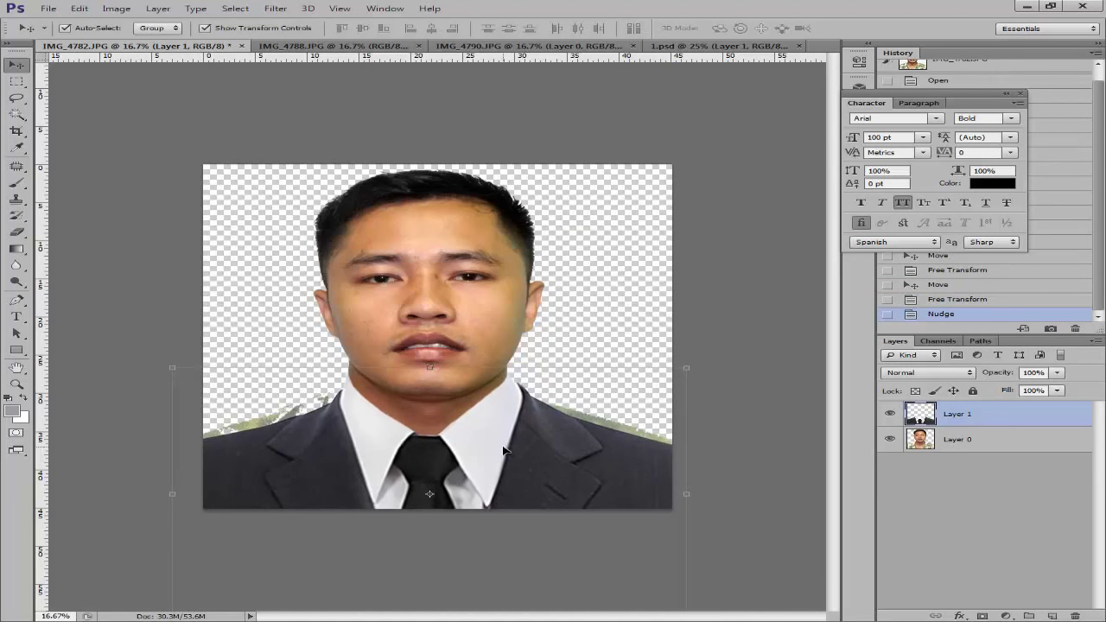
pyautogui.hotkey('alt', '[')
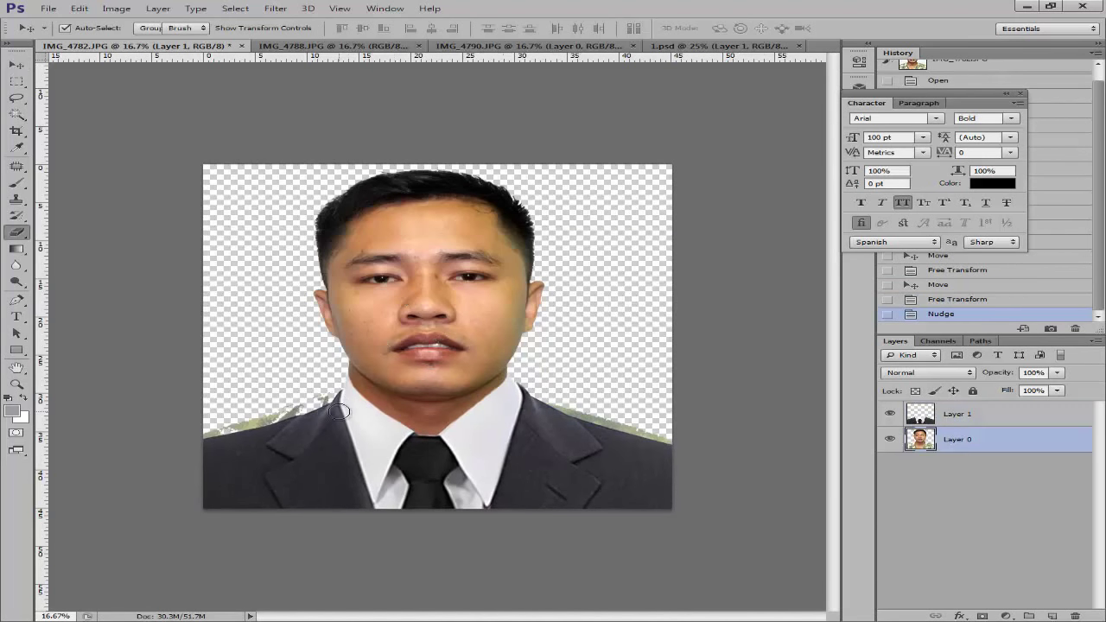
# Erase leftover background around the collar and shoulders with a 494 px eraser.
pyautogui.press('e')
pyautogui.rightClick(325, 403)
pyautogui.moveTo(488, 434)
pyautogui.mouseDown()
pyautogui.moveTo(517, 441)
pyautogui.moveTo(490, 441)
pyautogui.mouseUp()
pyautogui.click(290, 402)
pyautogui.moveTo(309, 388); pyautogui.dragTo(309, 396)
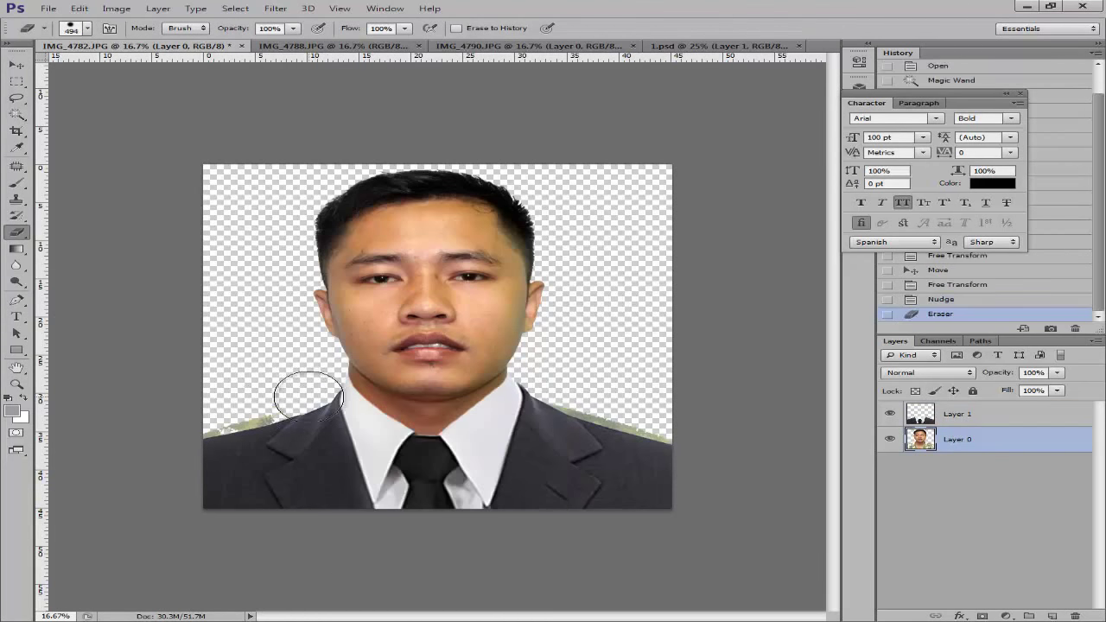
pyautogui.click(234, 407)
pyautogui.click(234, 415)
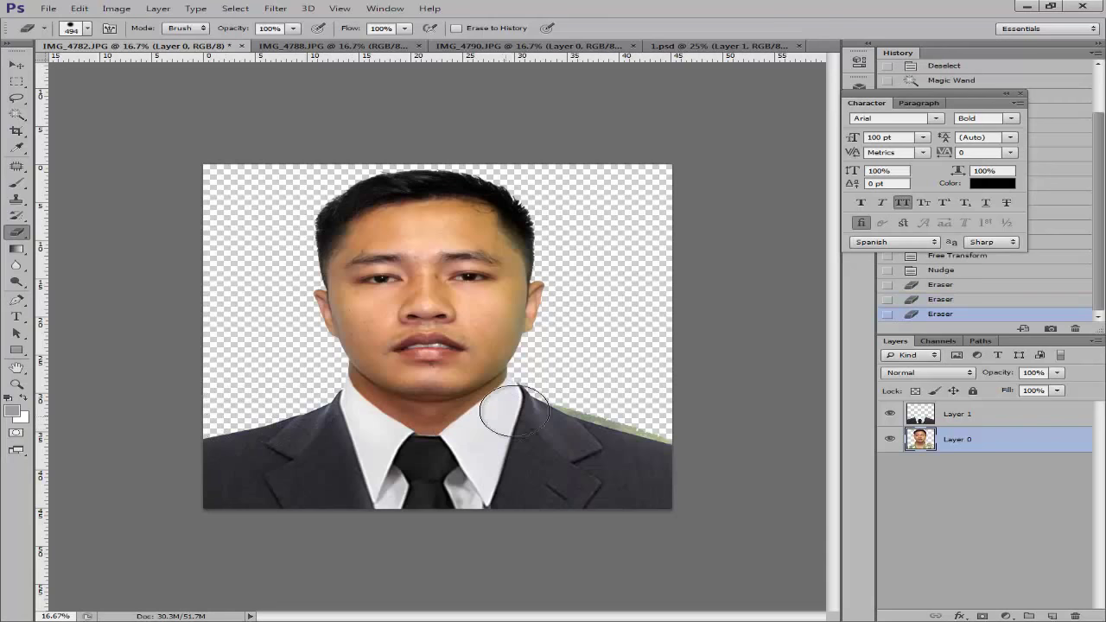
pyautogui.moveTo(544, 401); pyautogui.dragTo(654, 444)
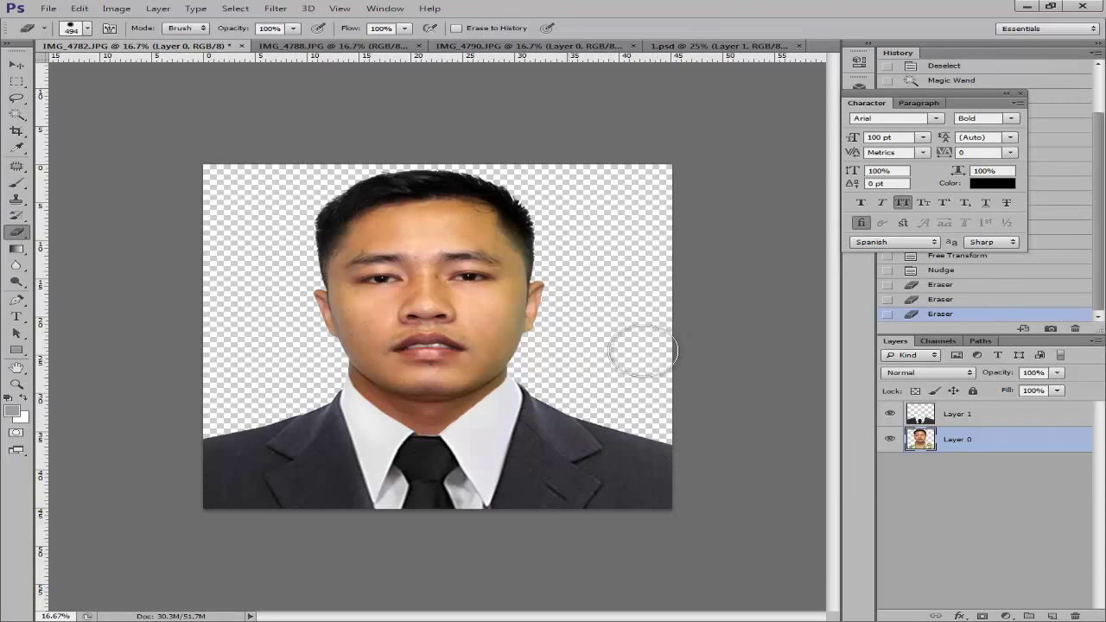
pyautogui.click(661, 190)
# Zoom in to check the fitted suit, then switch to IMG_4788.JPG.
pyautogui.press('v')
pyautogui.click(761, 269)
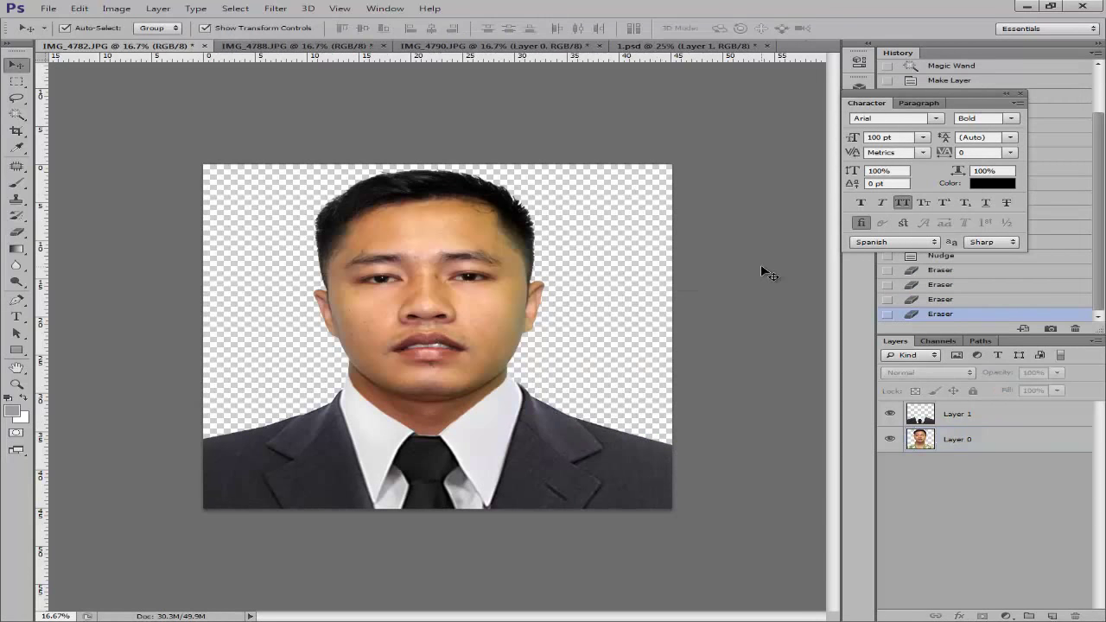
pyautogui.hotkey('ctrl', '+')
pyautogui.hotkey('ctrl', '+')
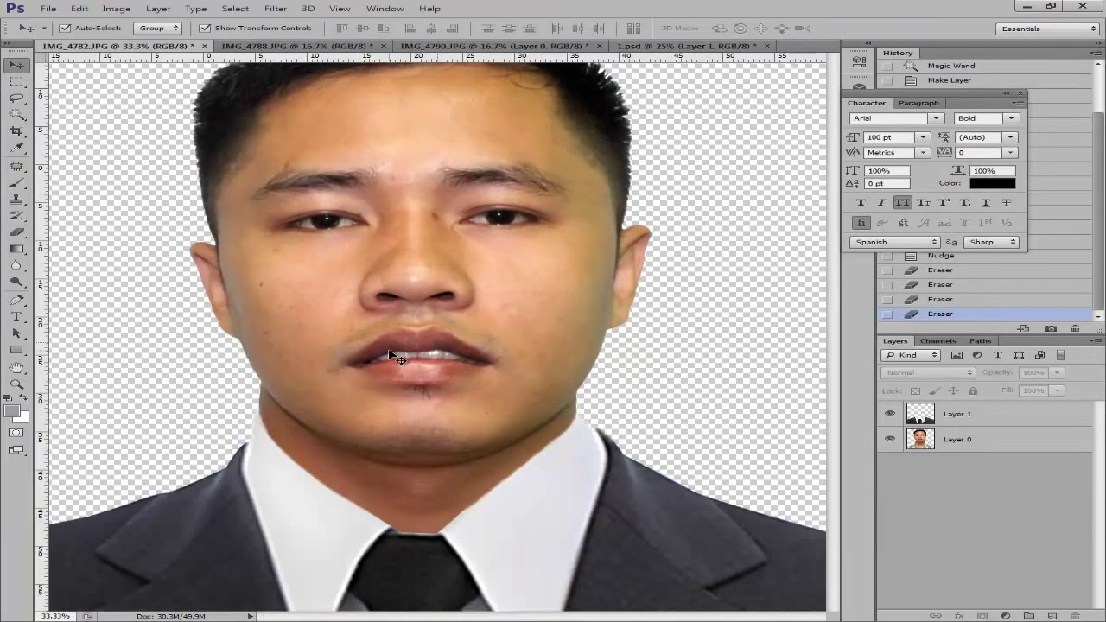
pyautogui.hotkey('ctrl', '-')
pyautogui.hotkey('ctrl', '-')
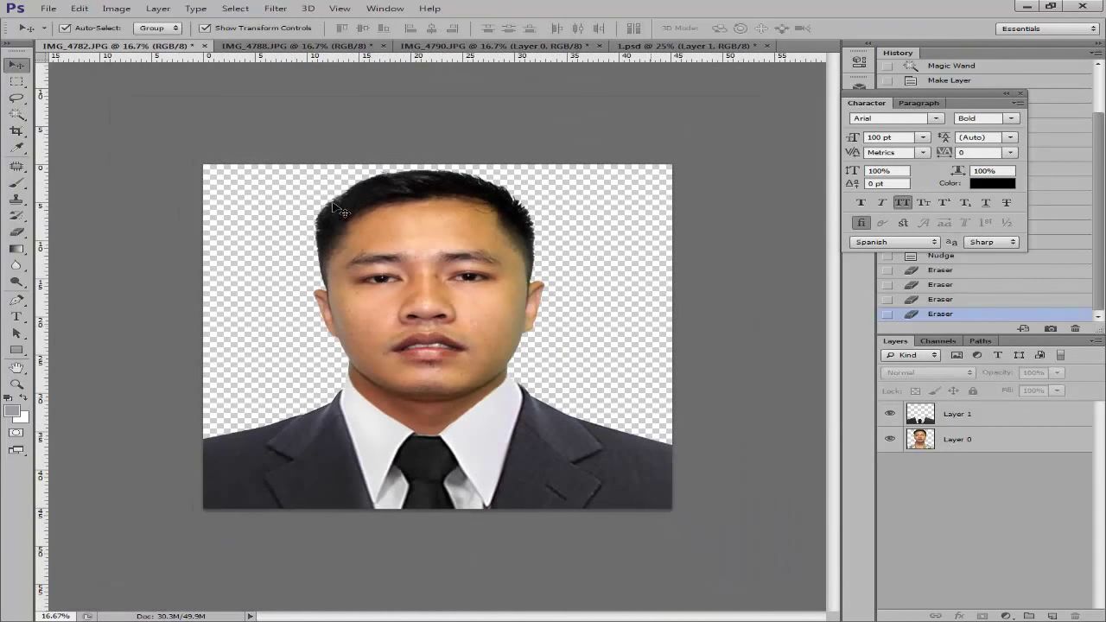
pyautogui.click(315, 46)
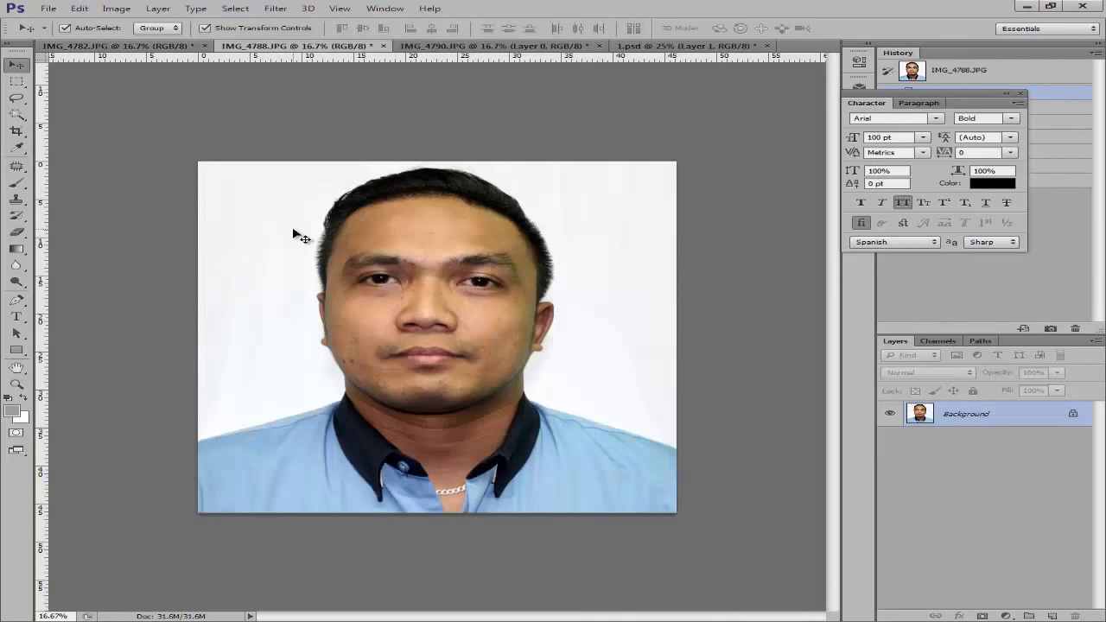
# Pick the Magic Wand at tolerance 80 and retry selecting the white background.
pyautogui.press('w')
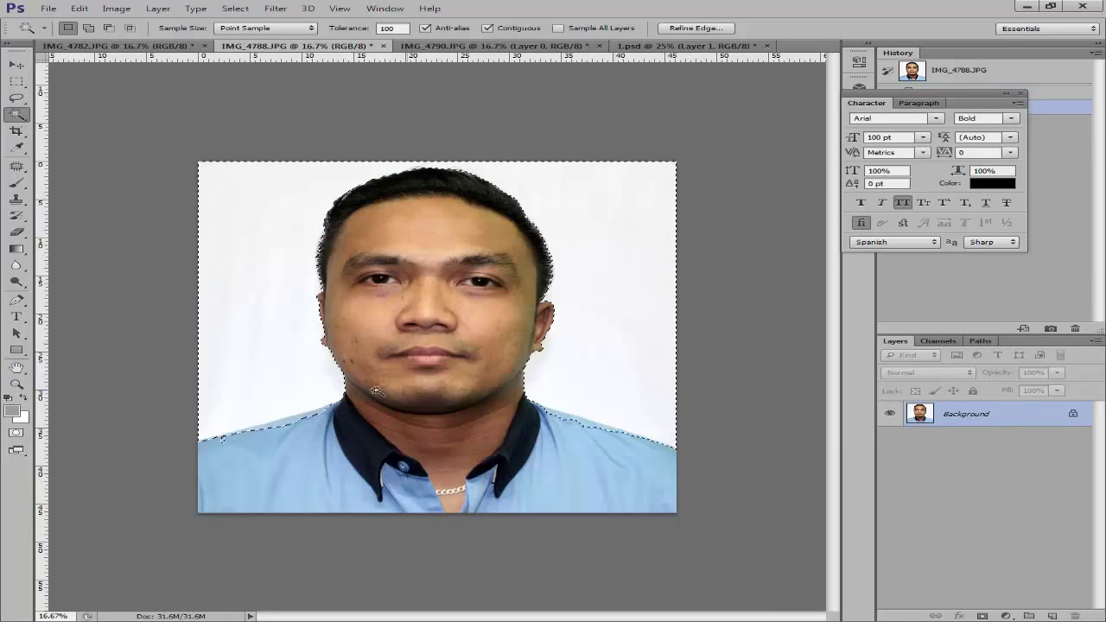
pyautogui.hotkey('ctrl', '+')
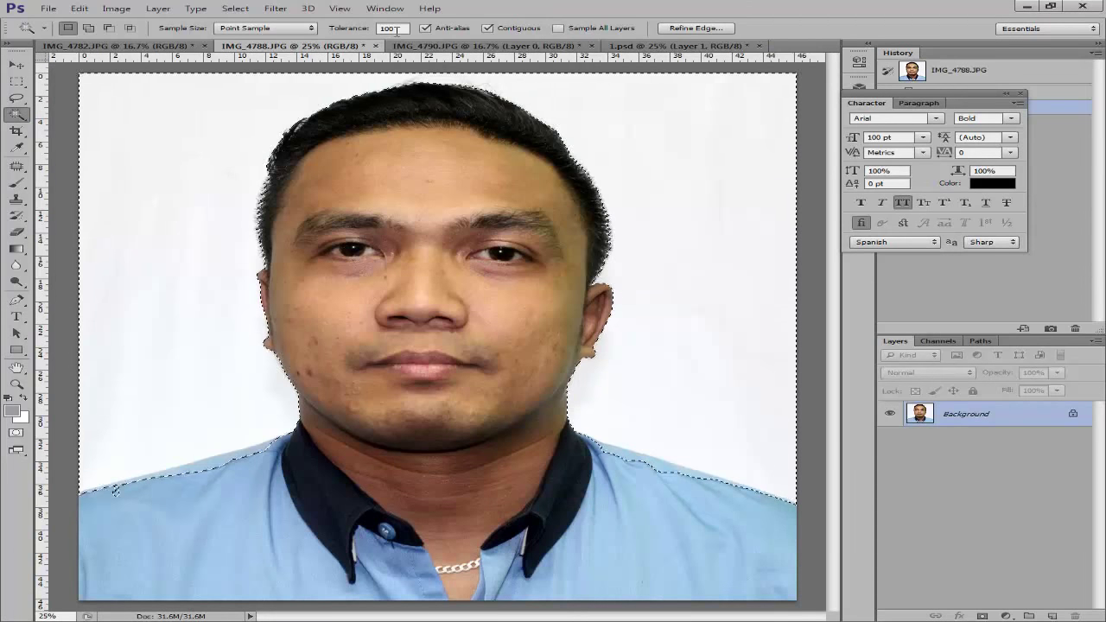
pyautogui.click(362, 30)
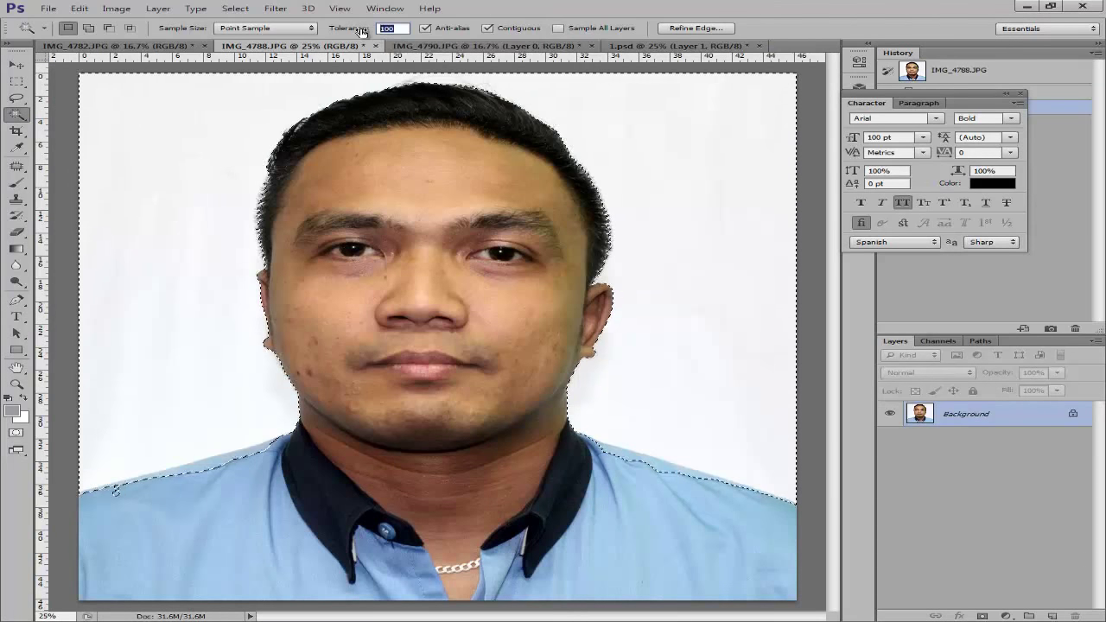
pyautogui.write('80')
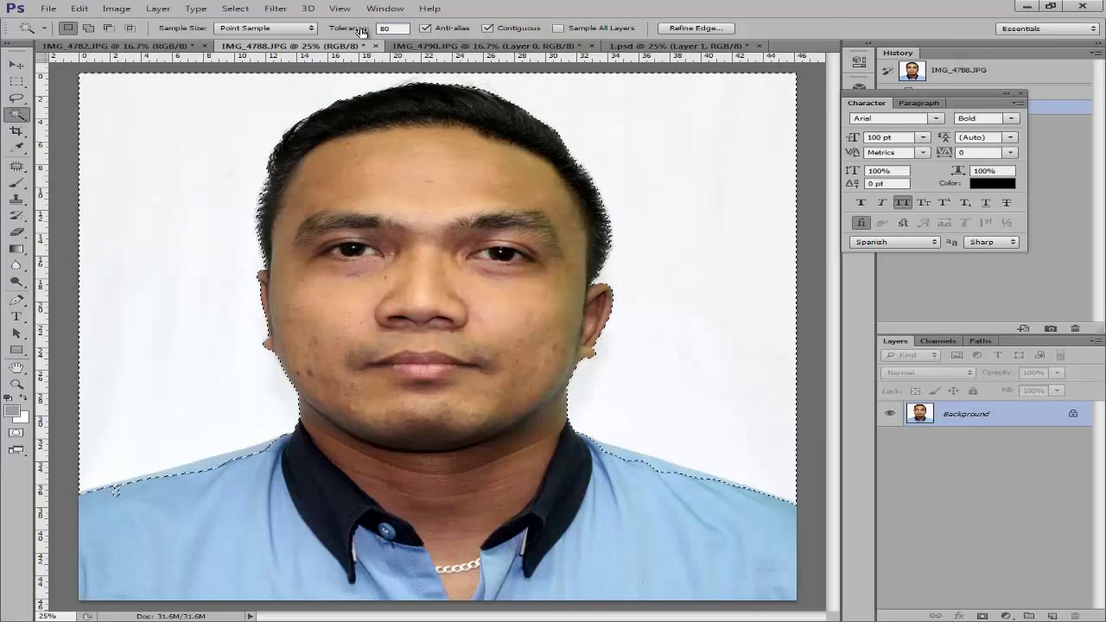
pyautogui.hotkey('ctrl', 'd')
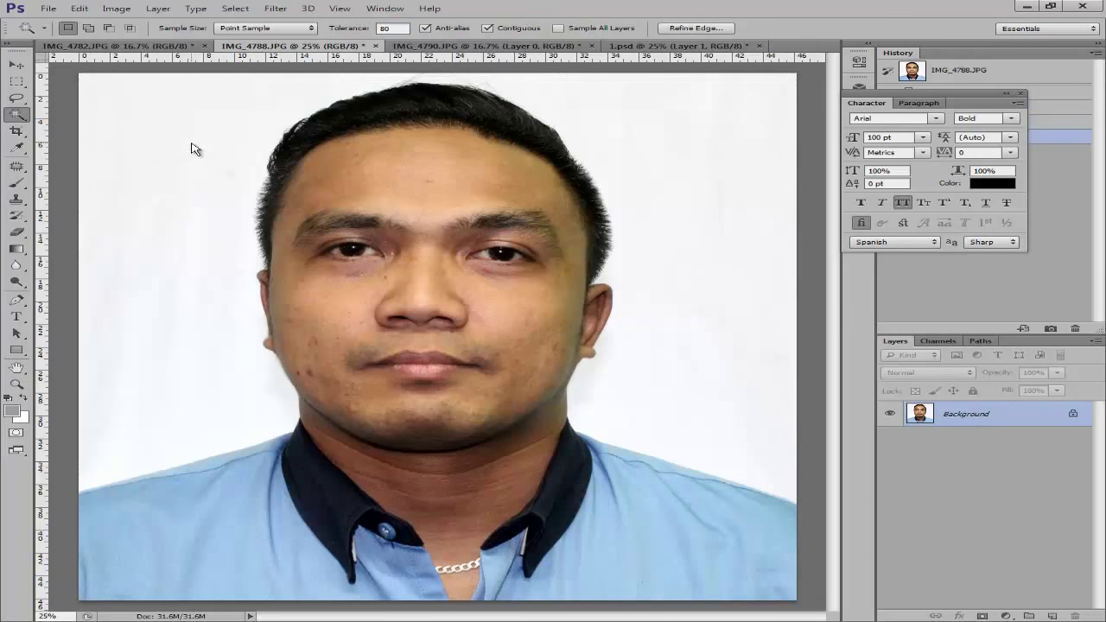
pyautogui.hotkey('ctrl', 'd')
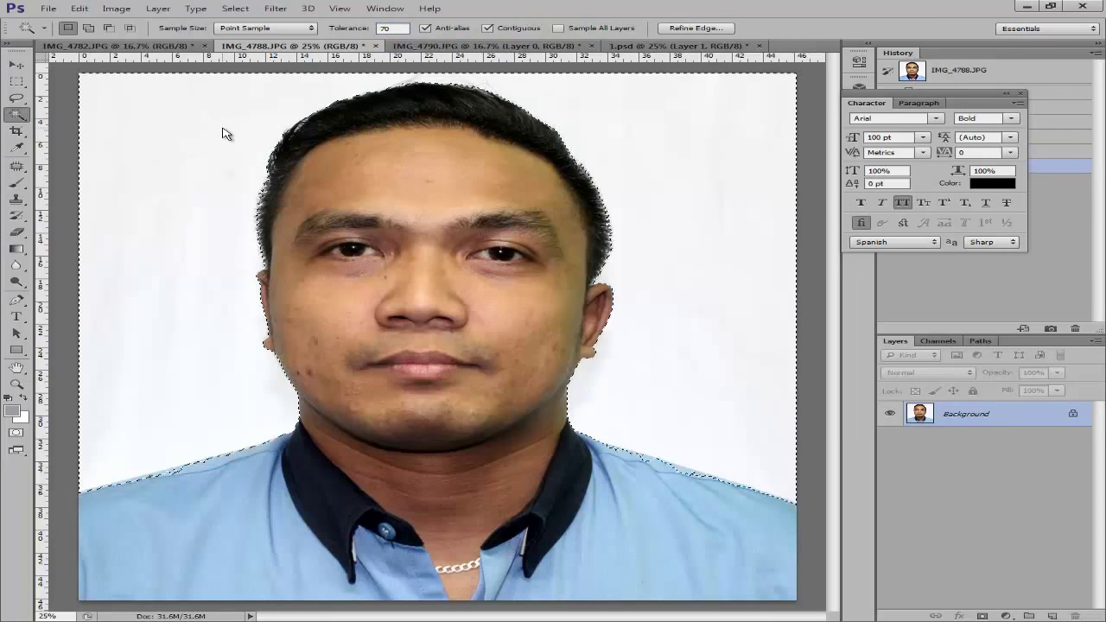
pyautogui.hotkey('ctrl', 'd')
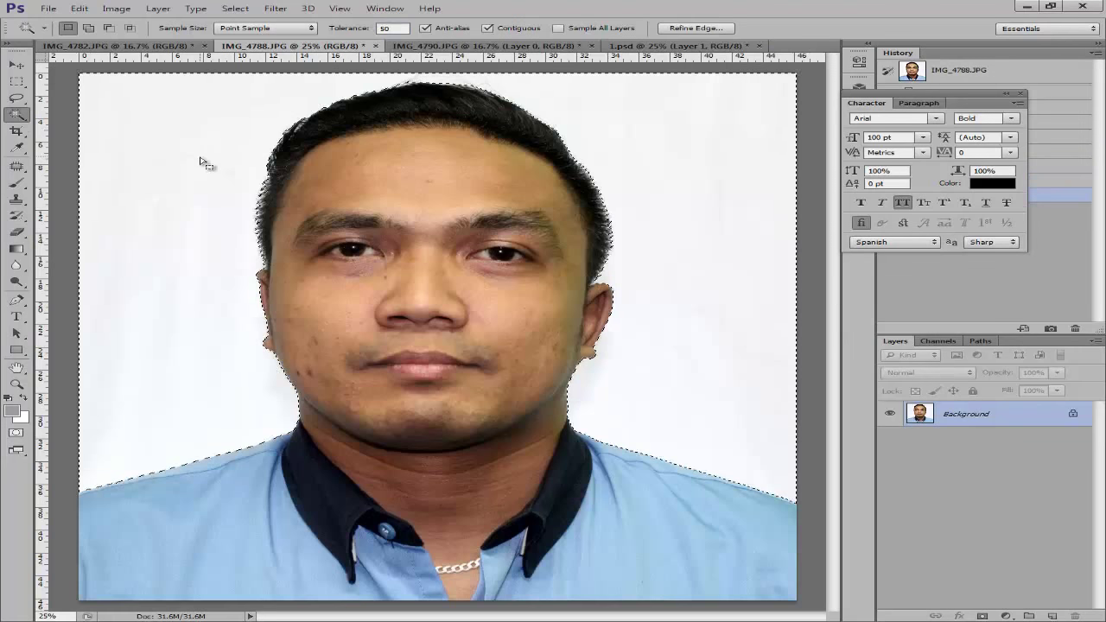
# Convert Background to Layer 0 and delete the selected white background.
pyautogui.doubleClick(1036, 419)
pyautogui.press('Return')
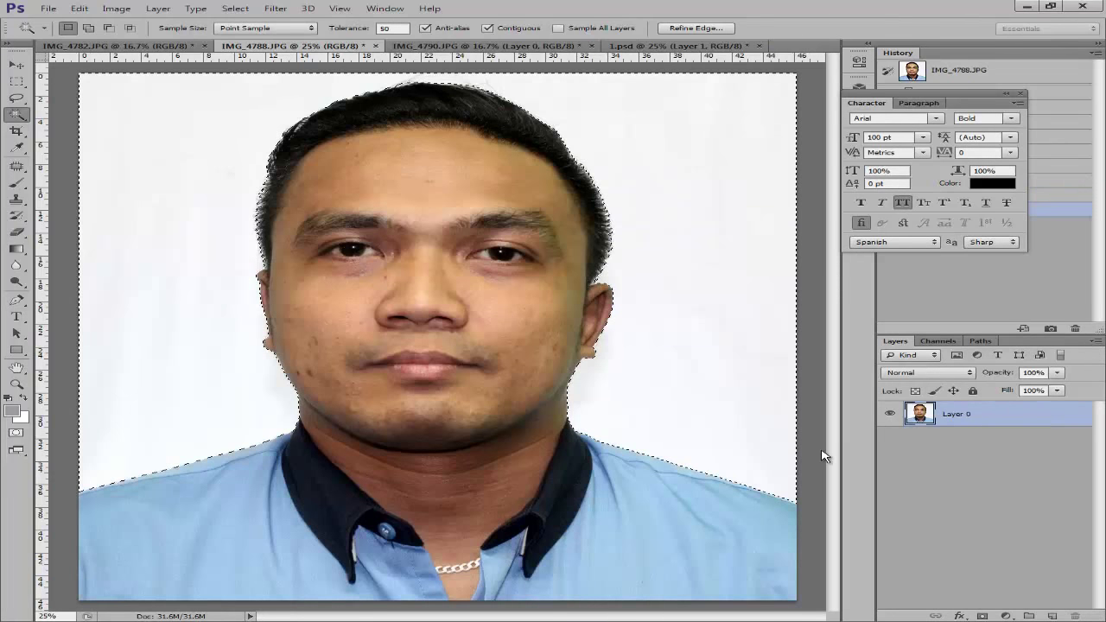
pyautogui.press('Delete')
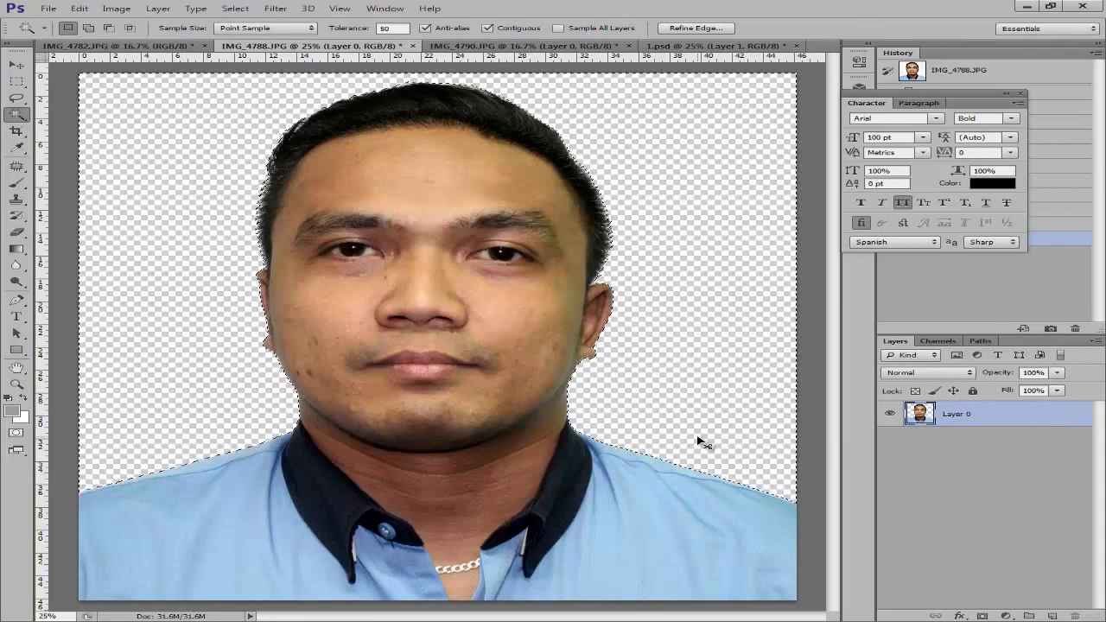
pyautogui.hotkey('ctrl', 'd')
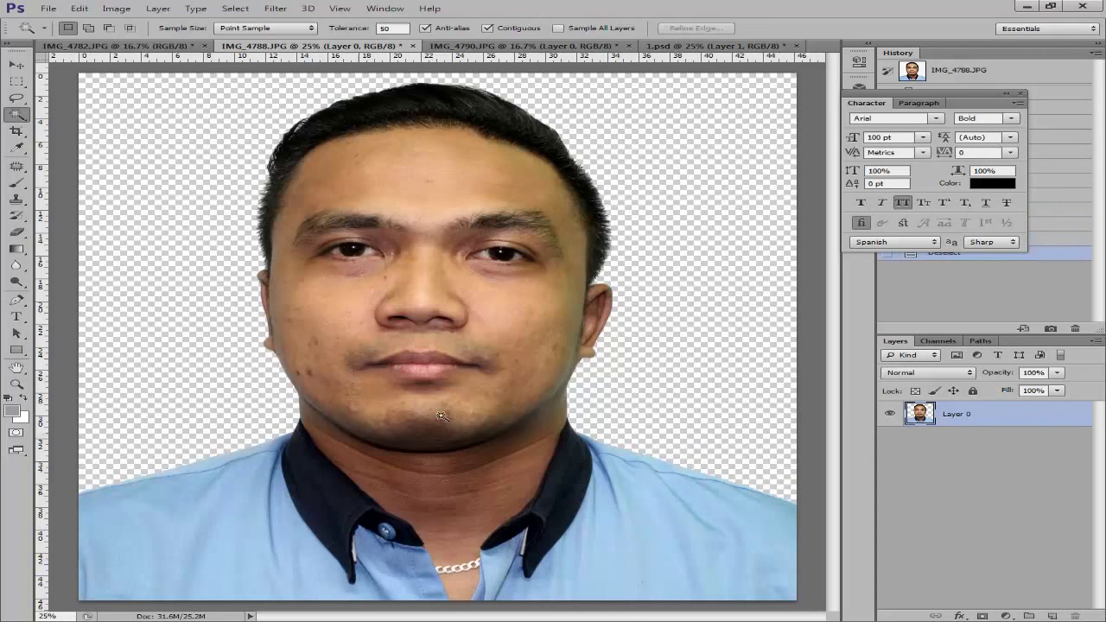
# Delete the white background of IMG_4790.JPG using a Magic Wand selection.
pyautogui.click(486, 46)
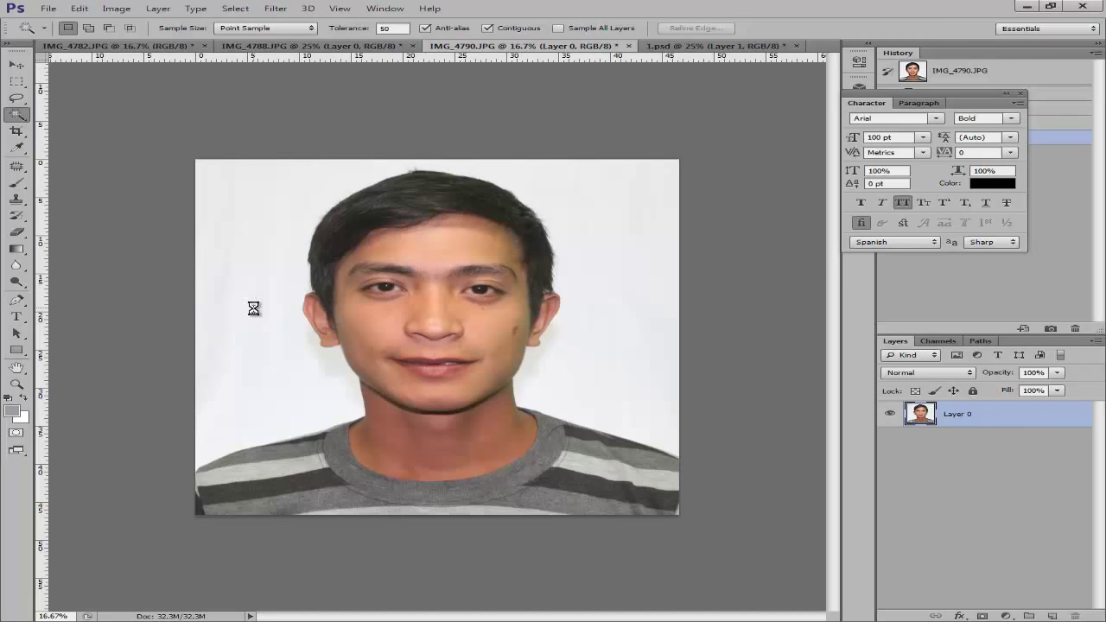
pyautogui.click(253, 308)
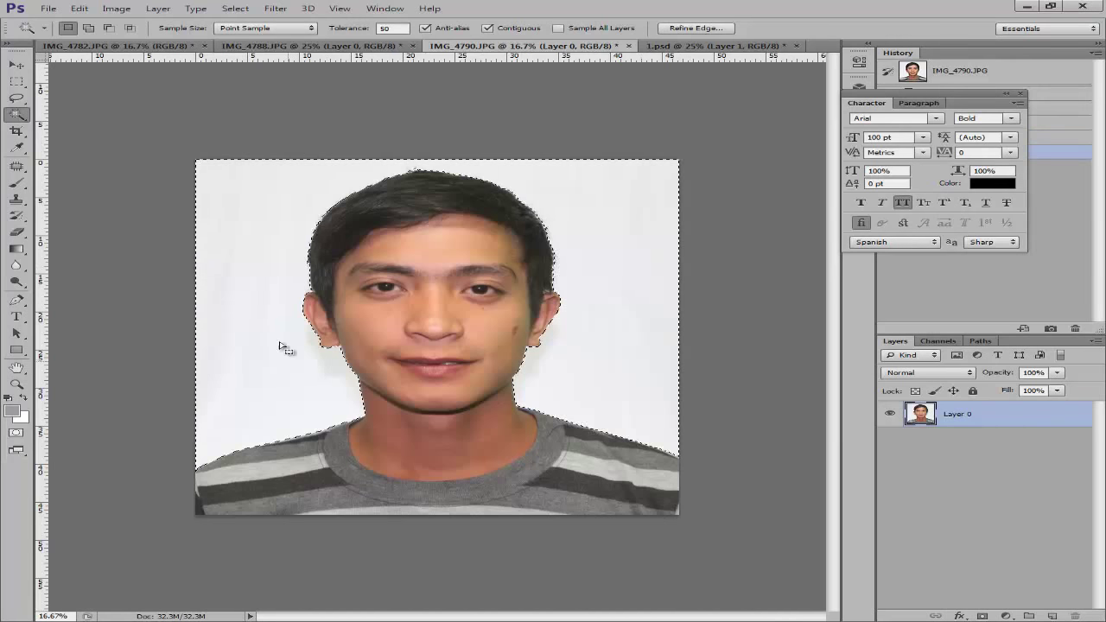
pyautogui.doubleClick(1048, 418)
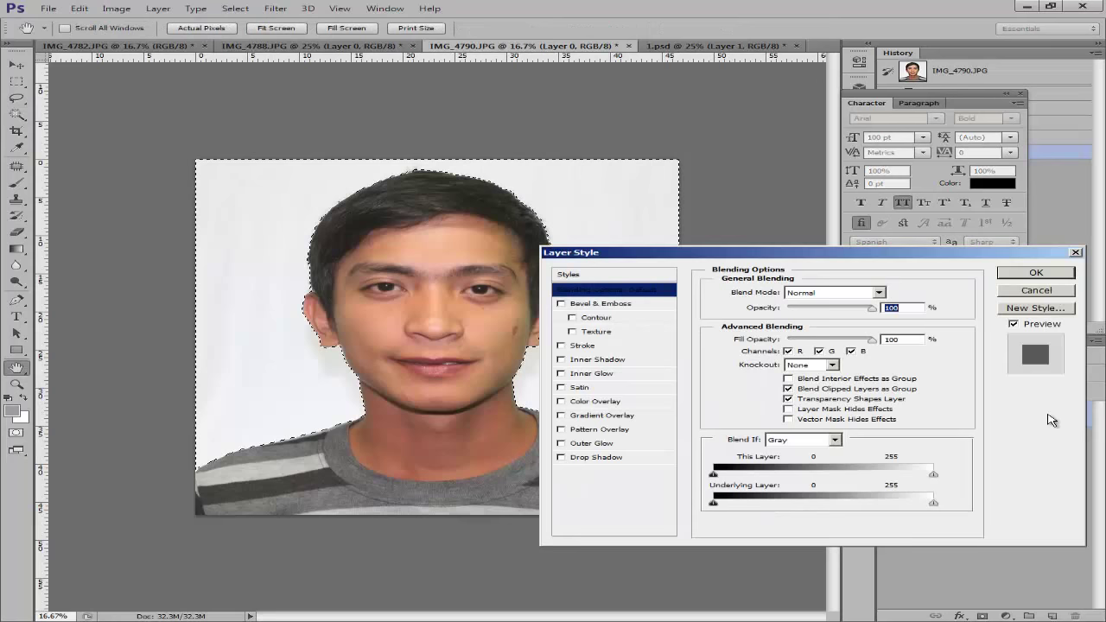
pyautogui.press('Escape')
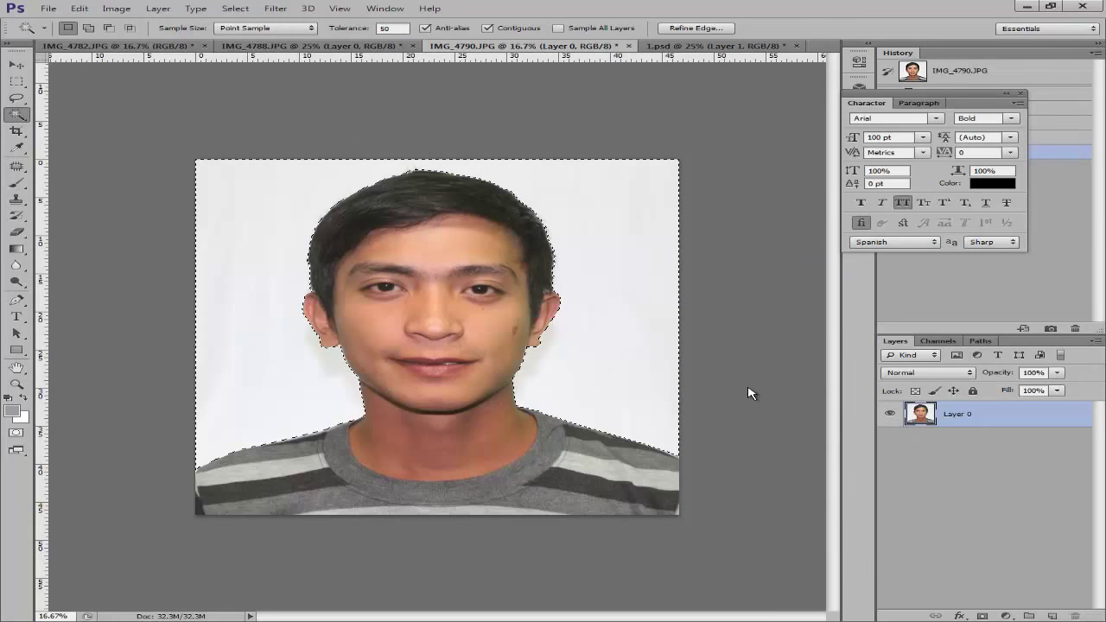
pyautogui.press('Delete')
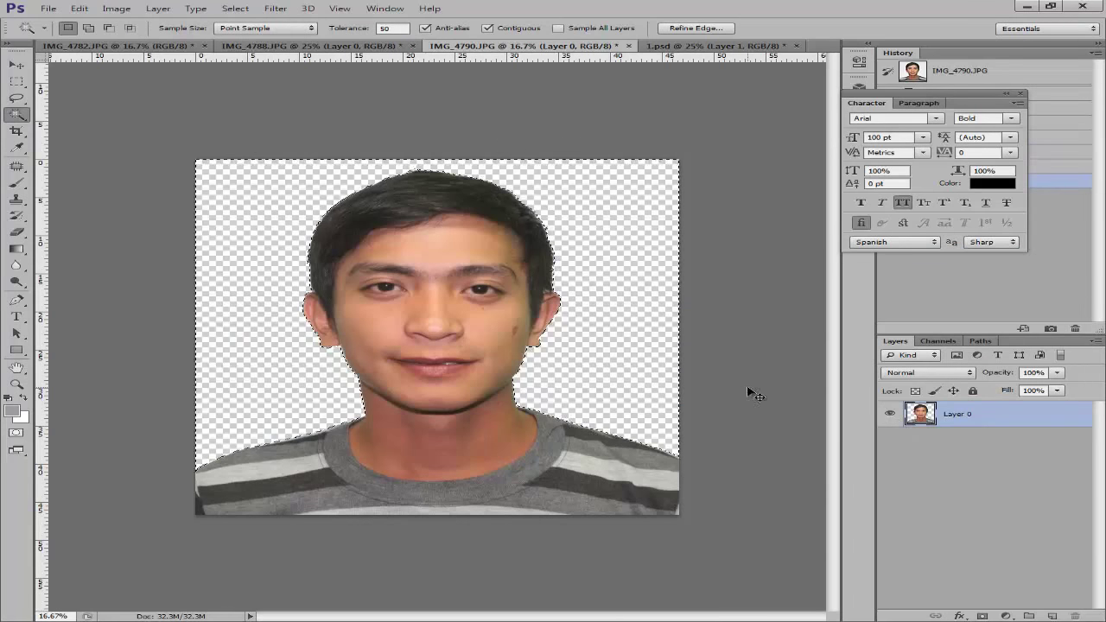
pyautogui.hotkey('ctrl', 'd')
# Inspect the cut edges up close and re-pick the Magic Wand tool.
pyautogui.hotkey('ctrl', '+')
pyautogui.hotkey('ctrl', '+')
pyautogui.hotkey('ctrl', '+')
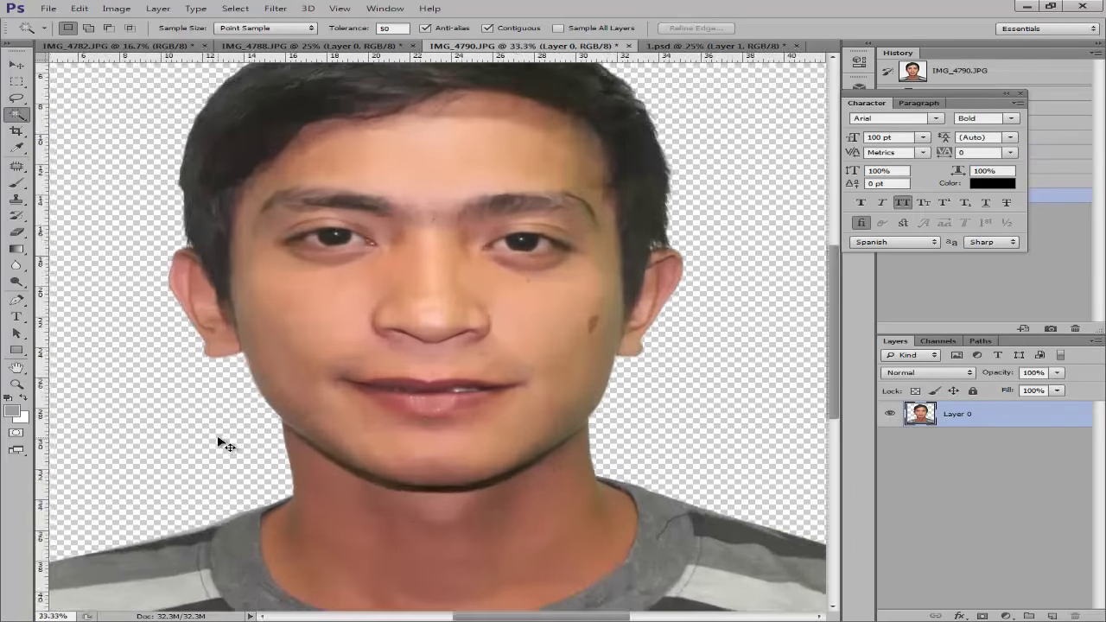
pyautogui.hotkey('ctrl', '-')
pyautogui.hotkey('ctrl', '+')
pyautogui.rightClick(17, 119)
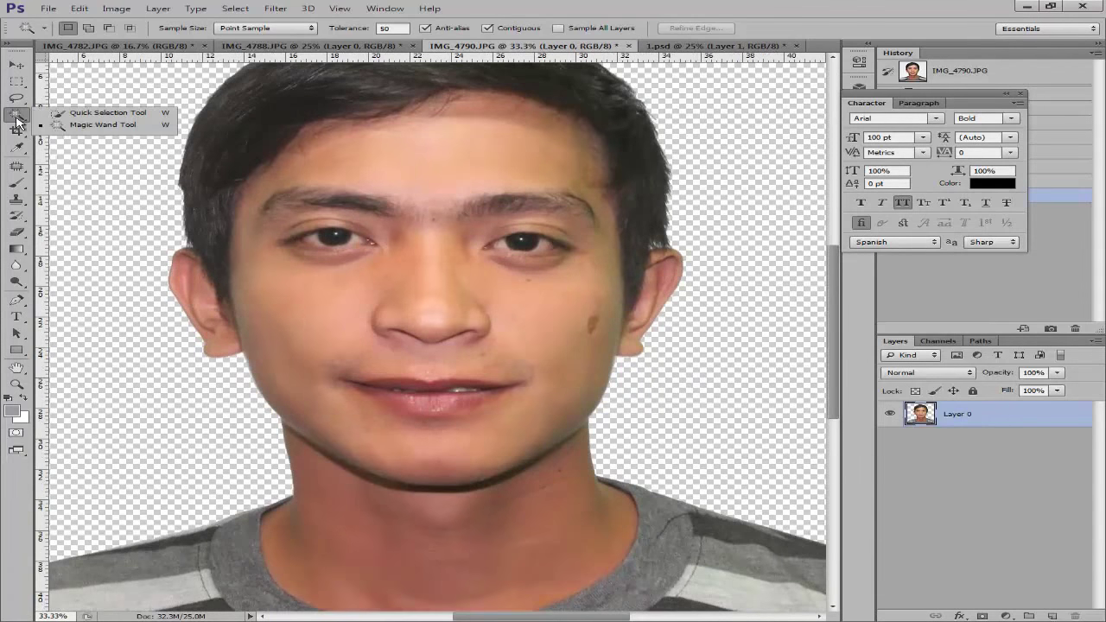
pyautogui.click(79, 128)
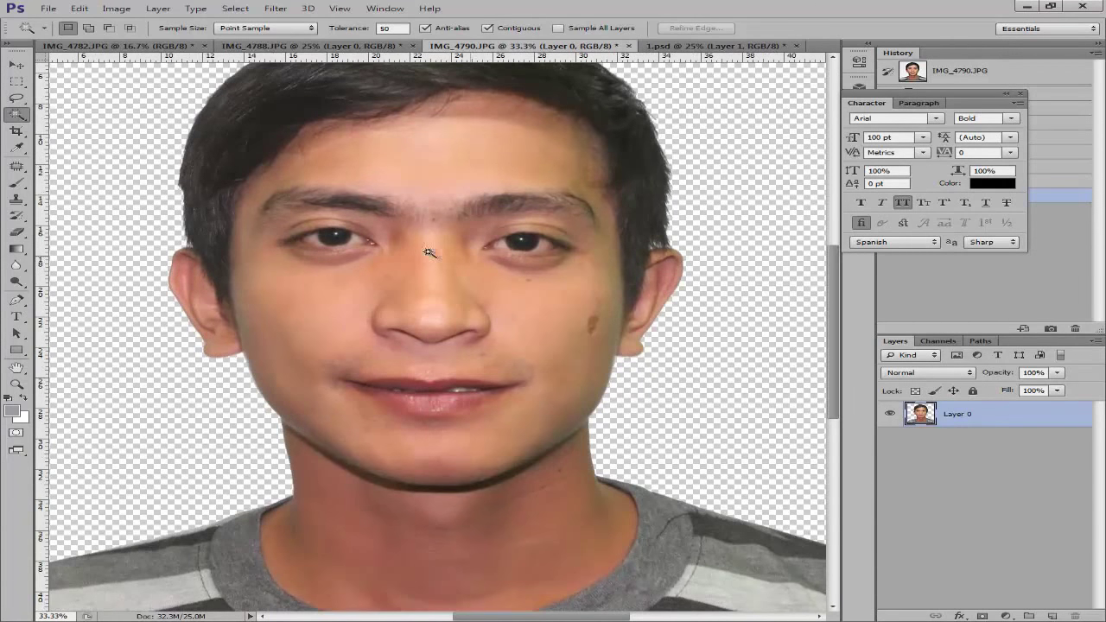
pyautogui.hotkey('ctrl', '-')
pyautogui.hotkey('ctrl', '-')
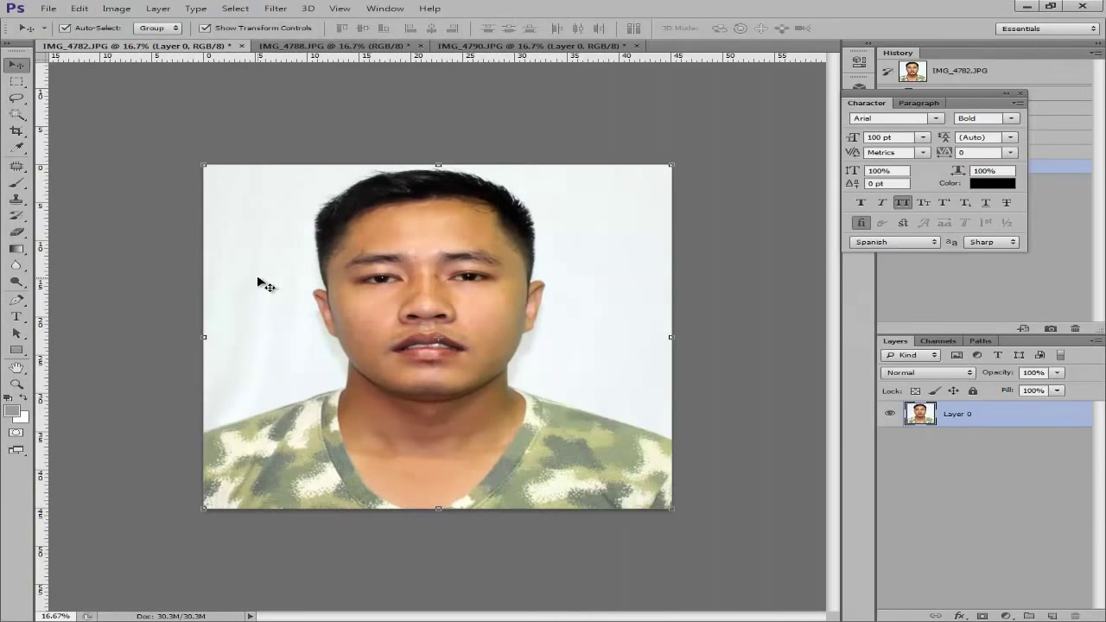
# Choose the Magic Wand tool and enter a tolerance of 300.
pyautogui.click(11, 119)
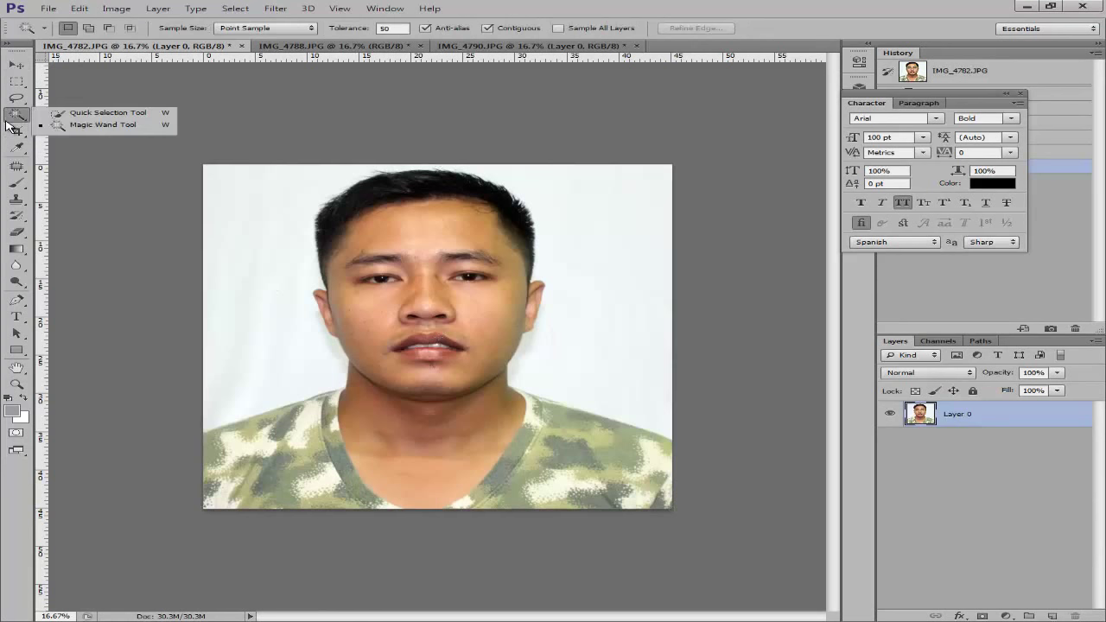
pyautogui.click(60, 126)
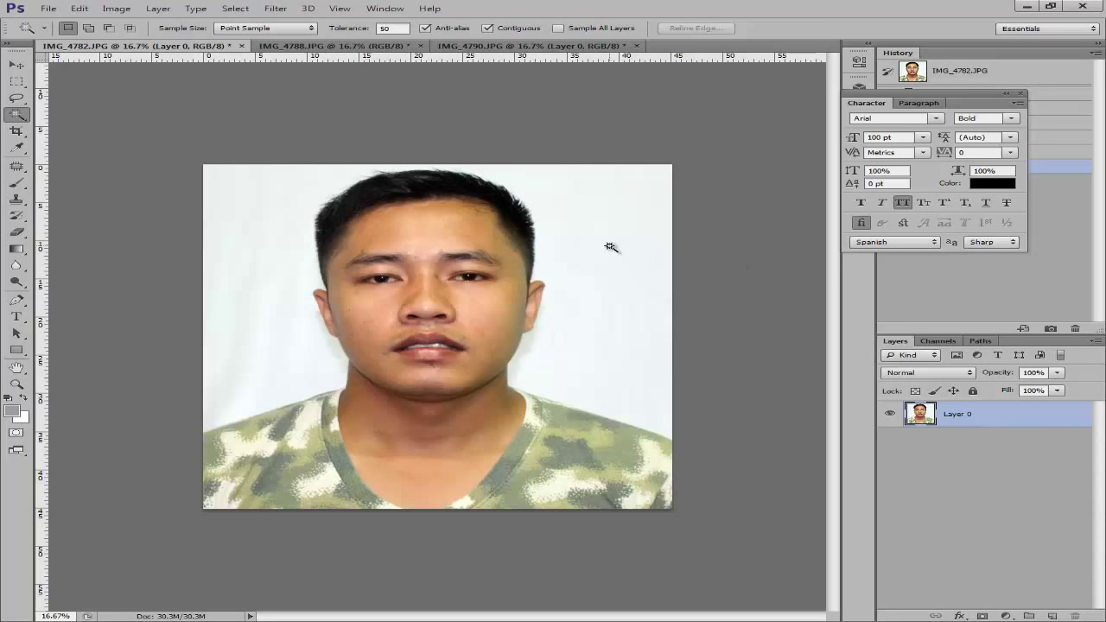
pyautogui.click(12, 121)
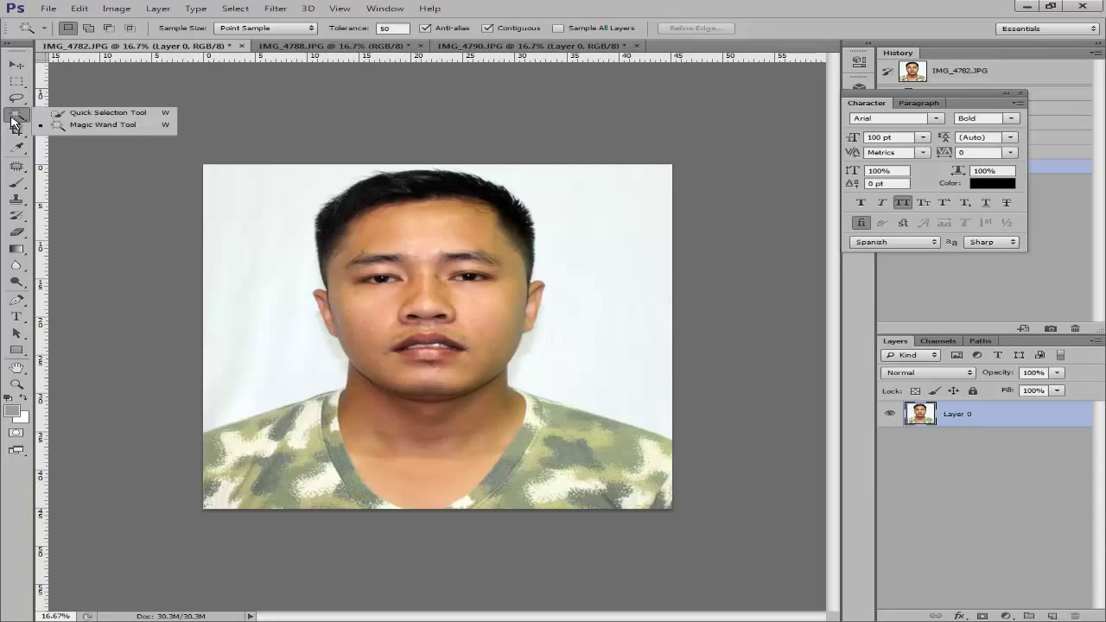
pyautogui.click(73, 128)
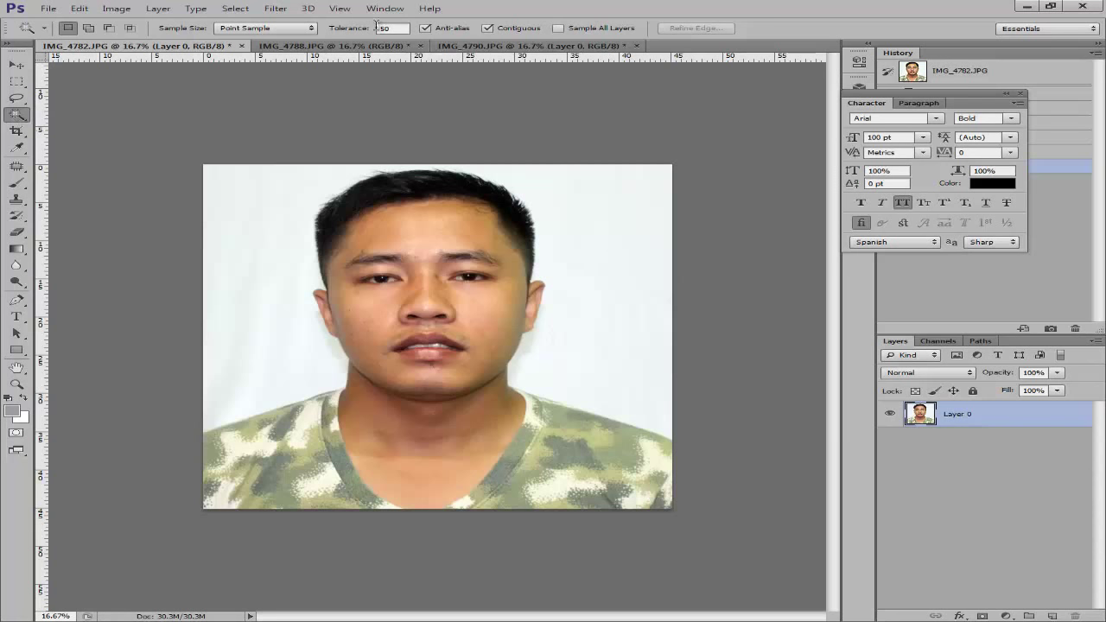
pyautogui.doubleClick(382, 28)
pyautogui.write('30')
pyautogui.write('0')
pyautogui.click(17, 118)
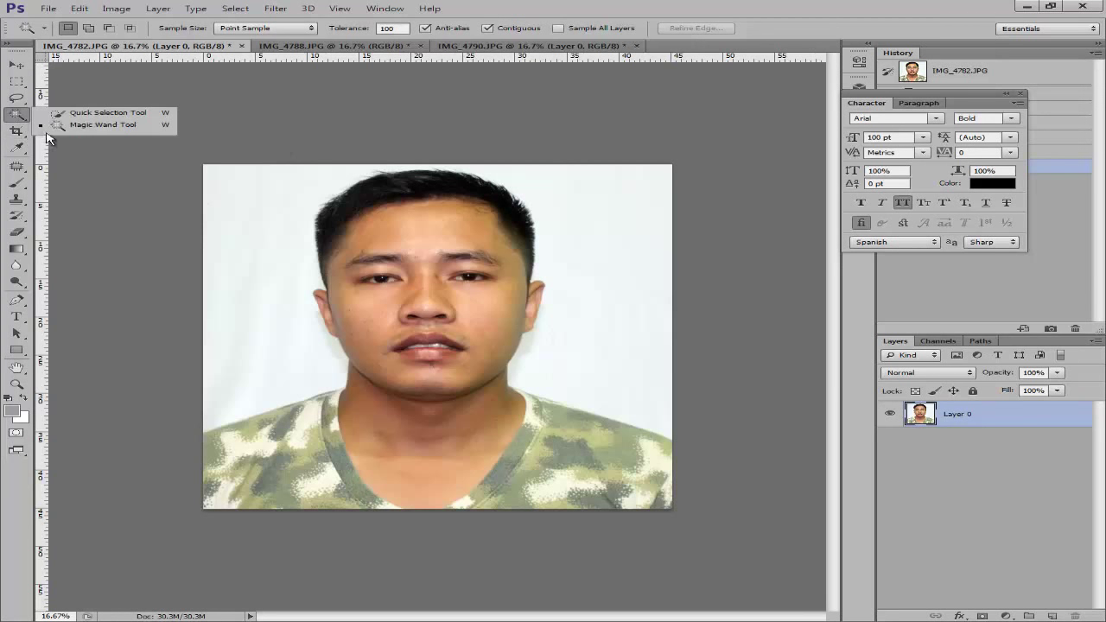
pyautogui.click(56, 125)
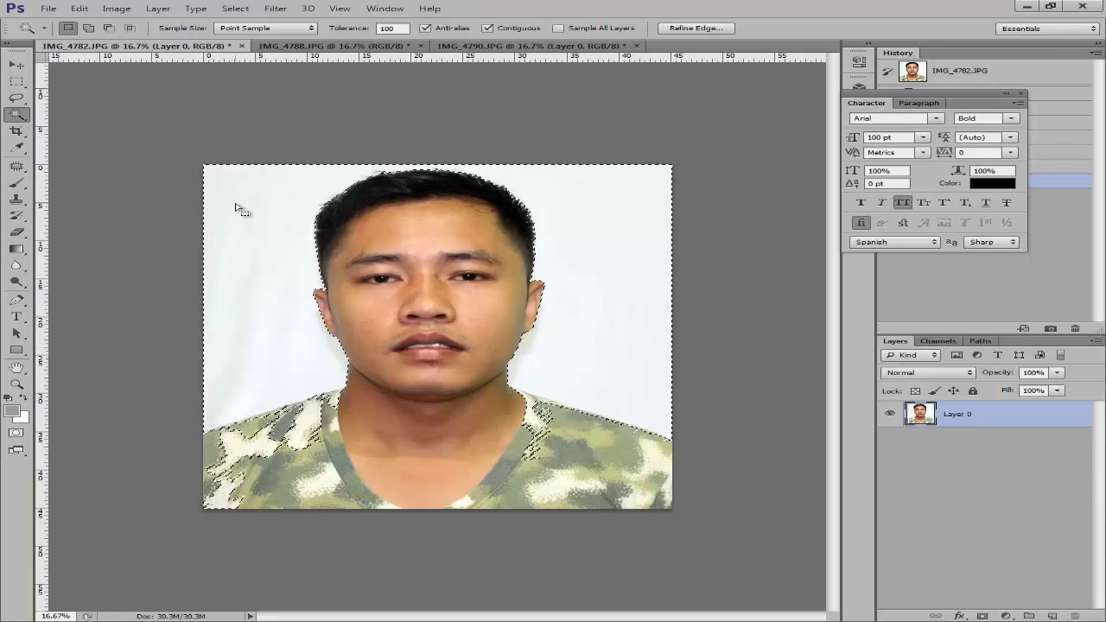
# Delete the white background around the camouflage-shirt portrait and deselect.
pyautogui.click(656, 289)
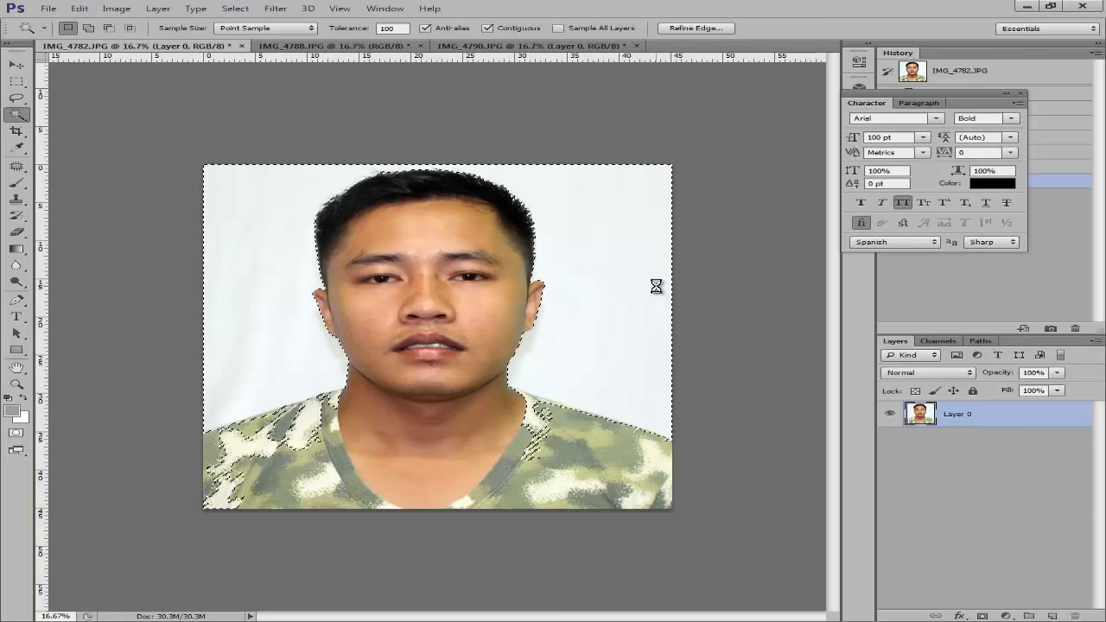
pyautogui.press('Delete')
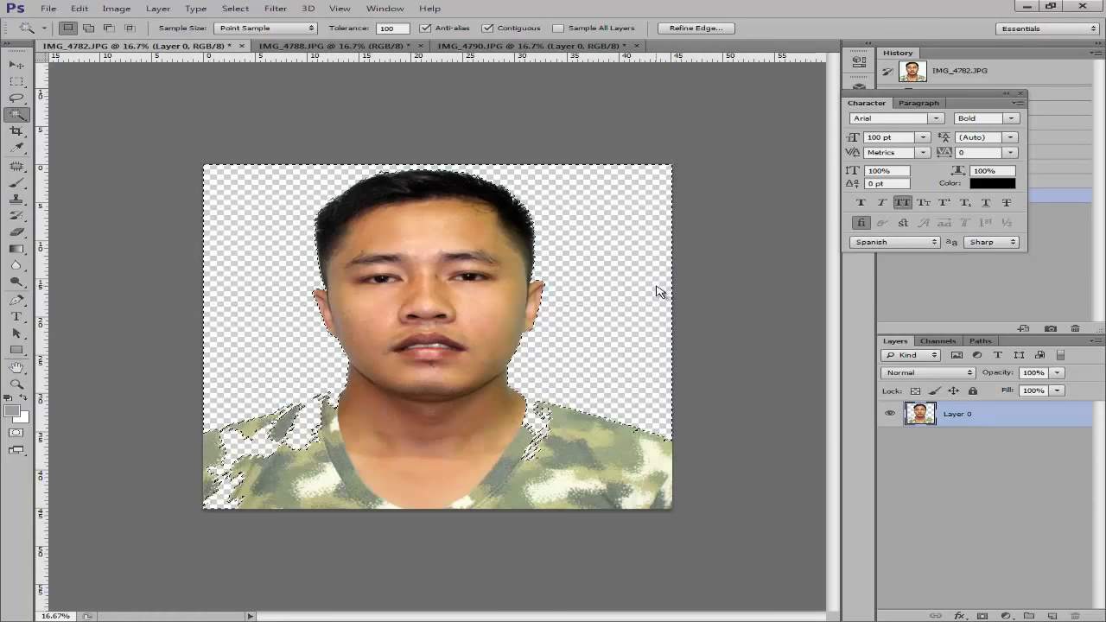
pyautogui.hotkey('ctrl', 'd')
# Zoom in and pan around the hairline and top of the head, then zoom out.
pyautogui.hotkey('ctrl', '+')
pyautogui.hotkey('ctrl', '+')
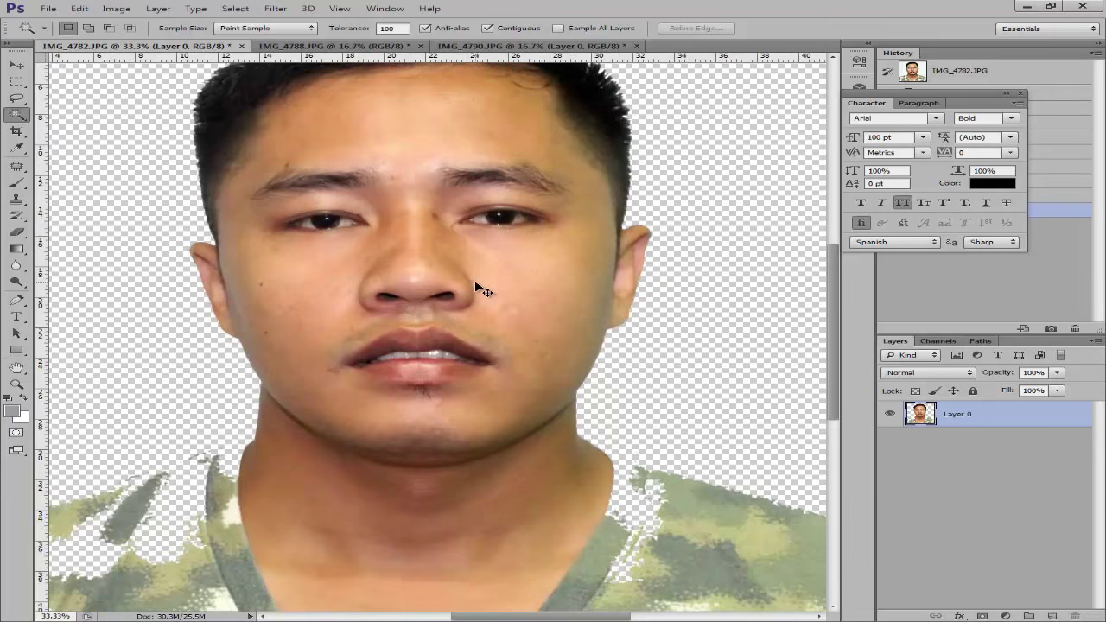
pyautogui.hotkey('ctrl', '+')
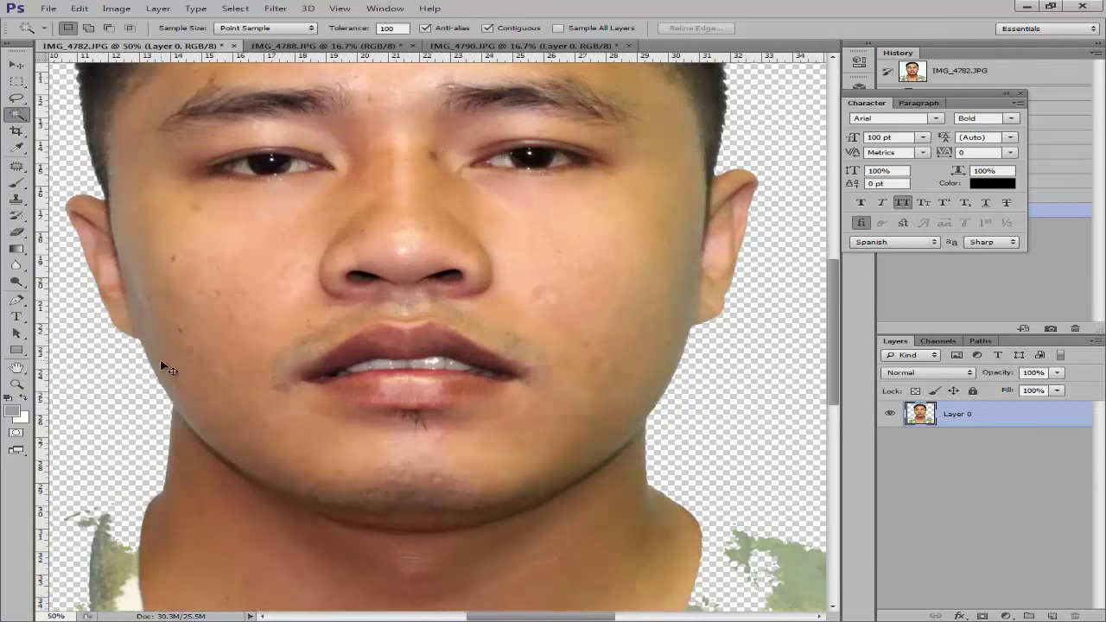
pyautogui.hotkey('ctrl', '+')
pyautogui.hotkey('ctrl', '+')
pyautogui.scroll(5, 103, 259)
pyautogui.moveTo(114, 332); pyautogui.dragTo(275, 335)
pyautogui.moveTo(453, 158); pyautogui.dragTo(273, 232)
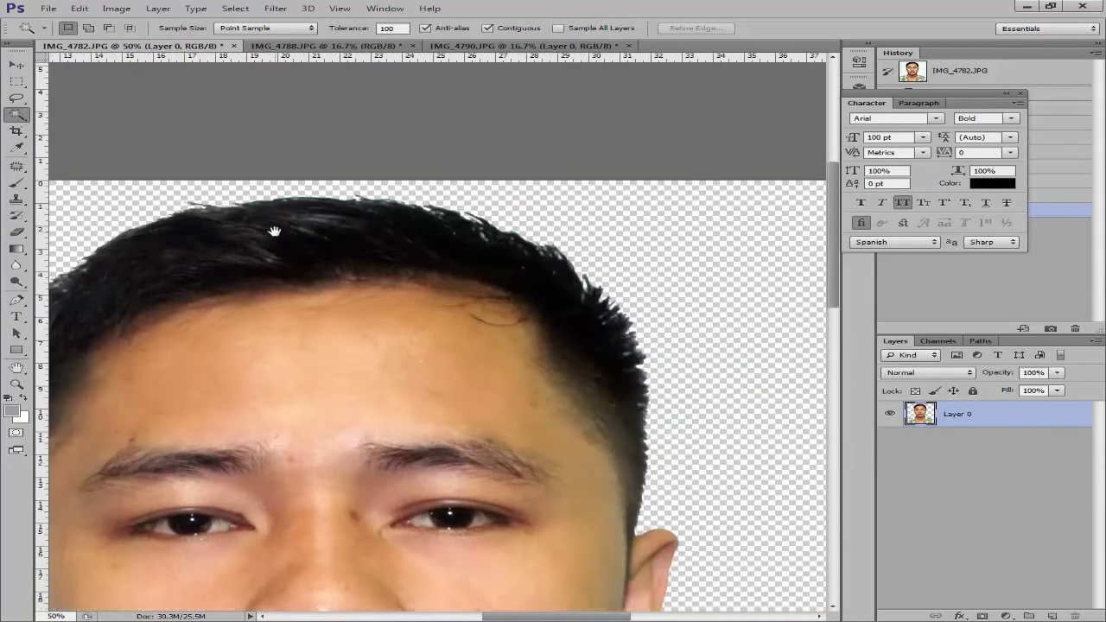
pyautogui.scroll(-2, 584, 328)
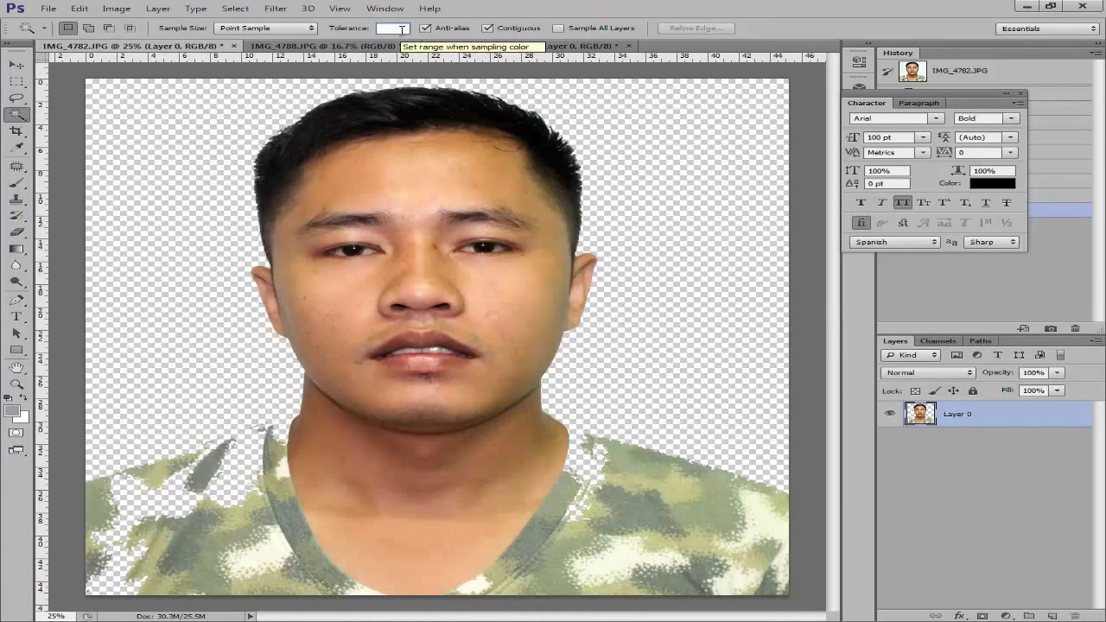
# Select at tolerance 100, then undo the background deletion and deselect.
pyautogui.write('100')
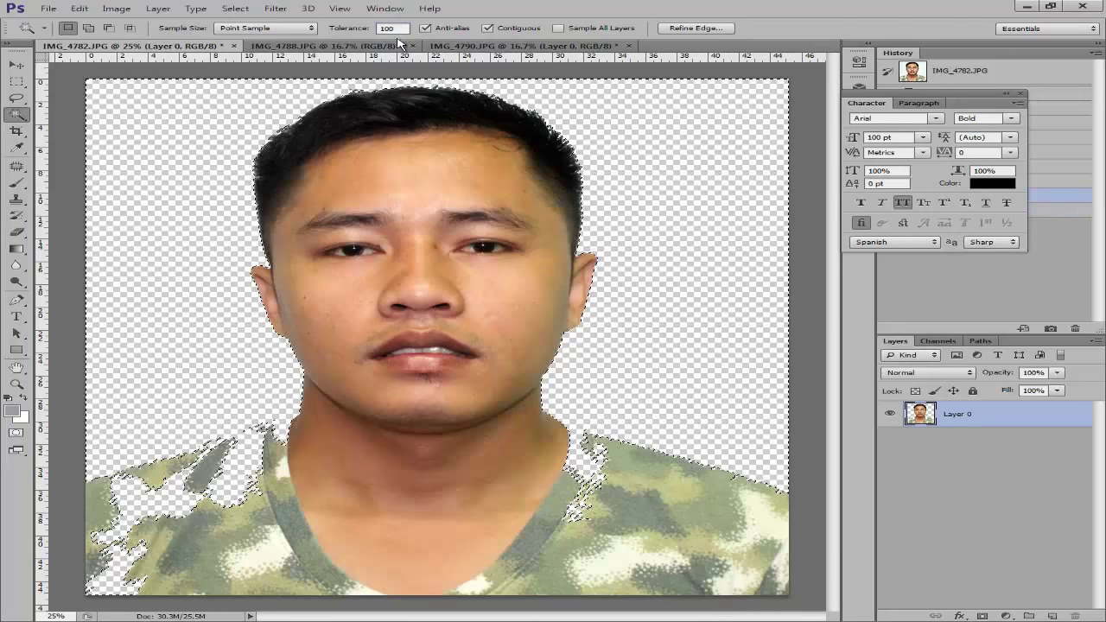
pyautogui.click(136, 165)
pyautogui.hotkey('ctrl', 'd')
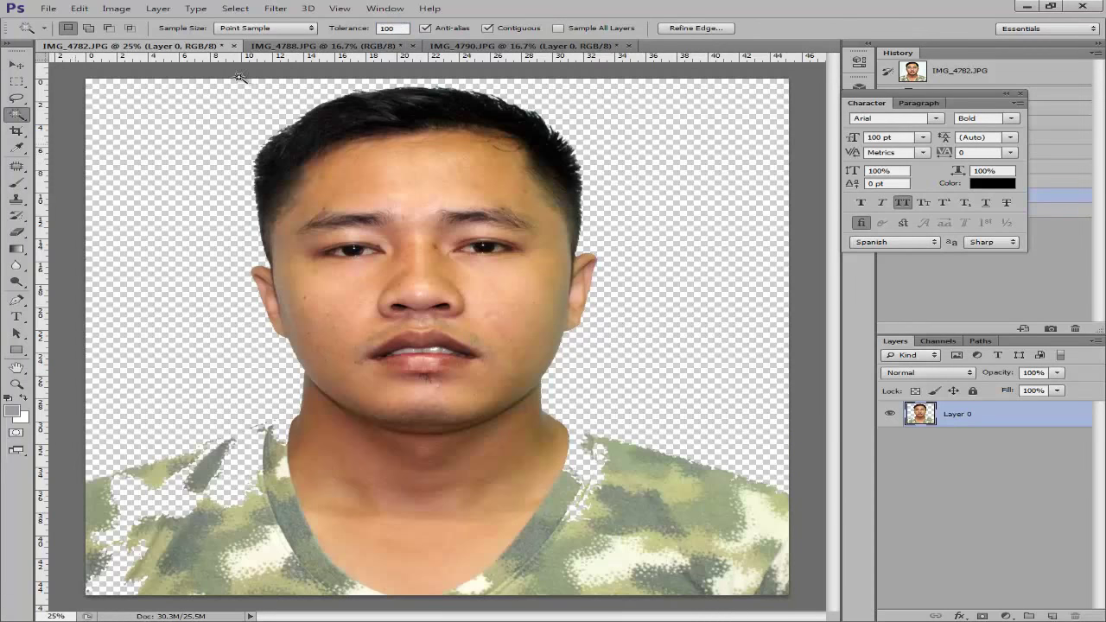
pyautogui.hotkey('ctrl', 'alt', 'z')
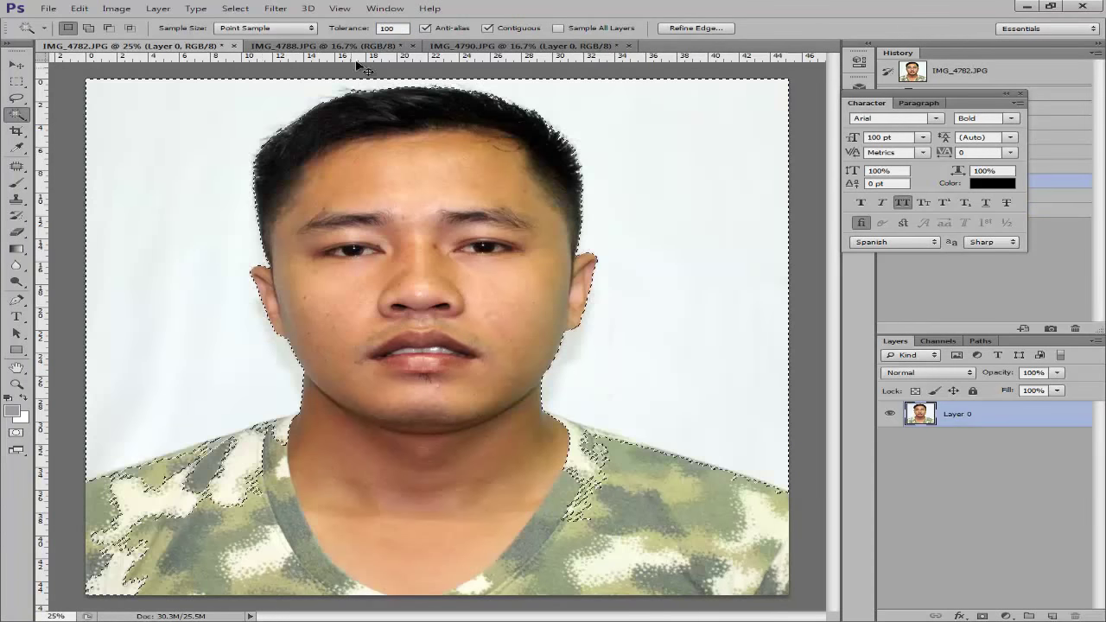
pyautogui.hotkey('ctrl', 'd')
# Reselect the white background at tolerance 50 and zoom in on the top of the head.
pyautogui.click(355, 28)
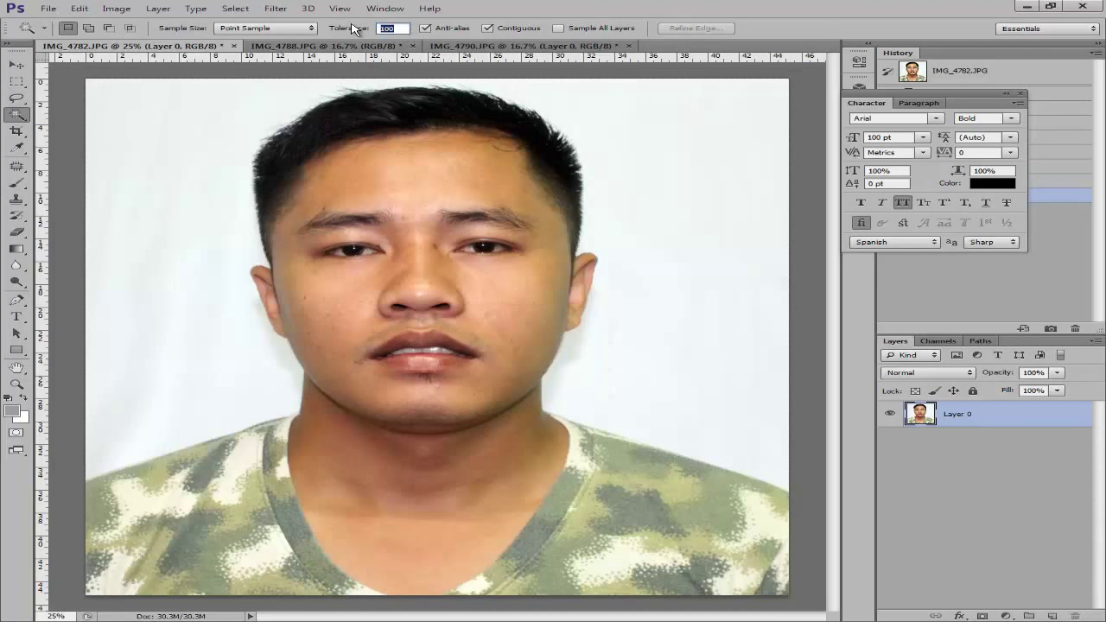
pyautogui.click(659, 126)
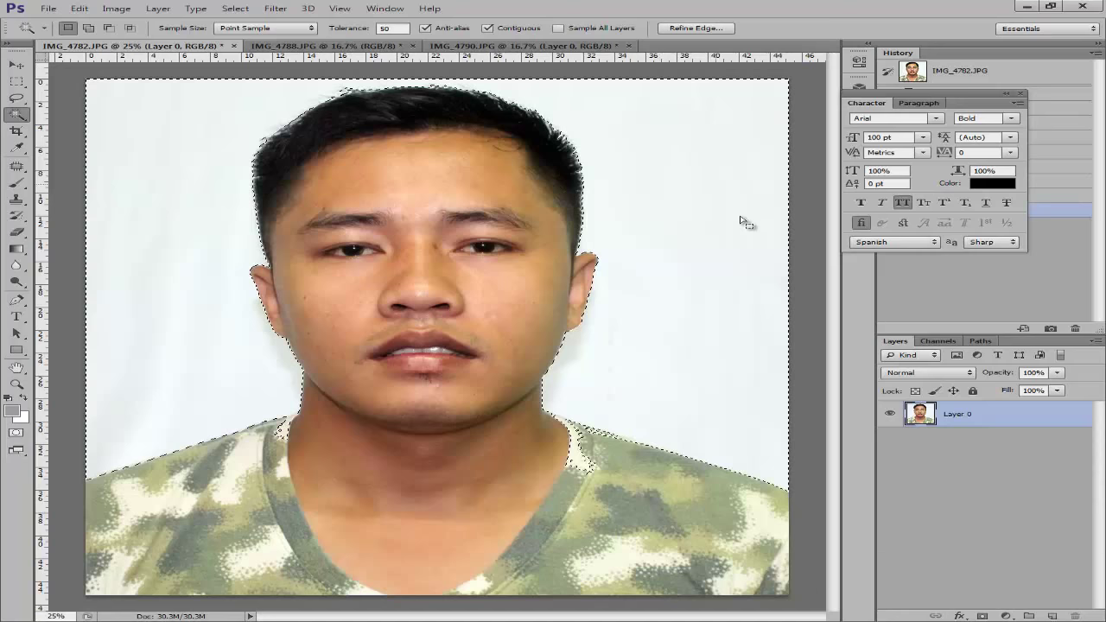
pyautogui.click(739, 281)
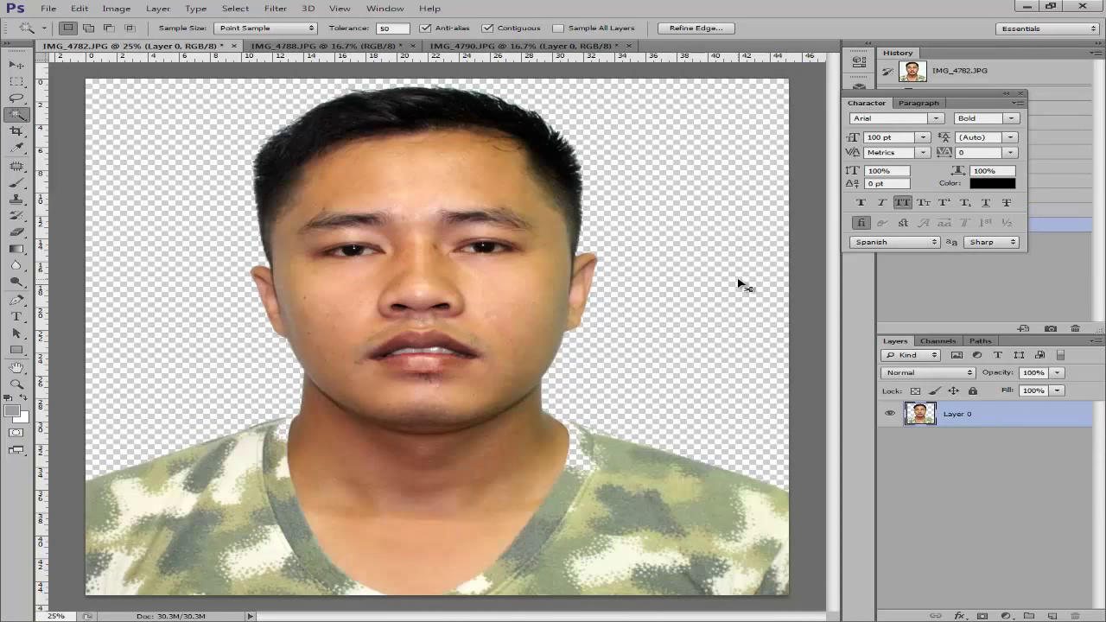
pyautogui.hotkey('ctrl', 'd')
pyautogui.hotkey('ctrl', '+')
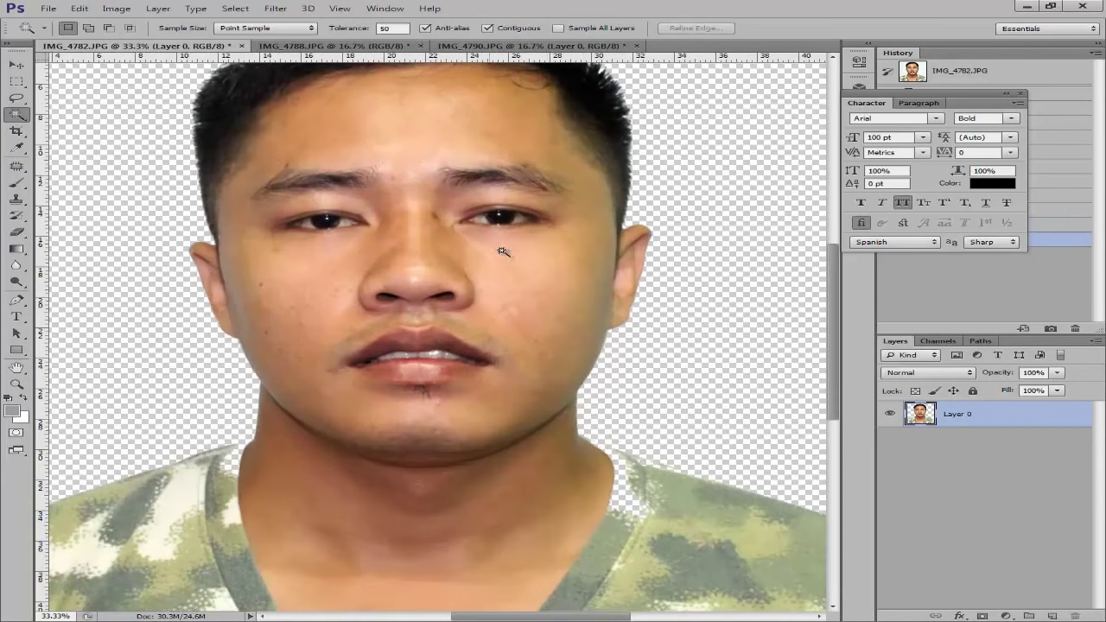
pyautogui.moveTo(526, 153); pyautogui.dragTo(533, 342)
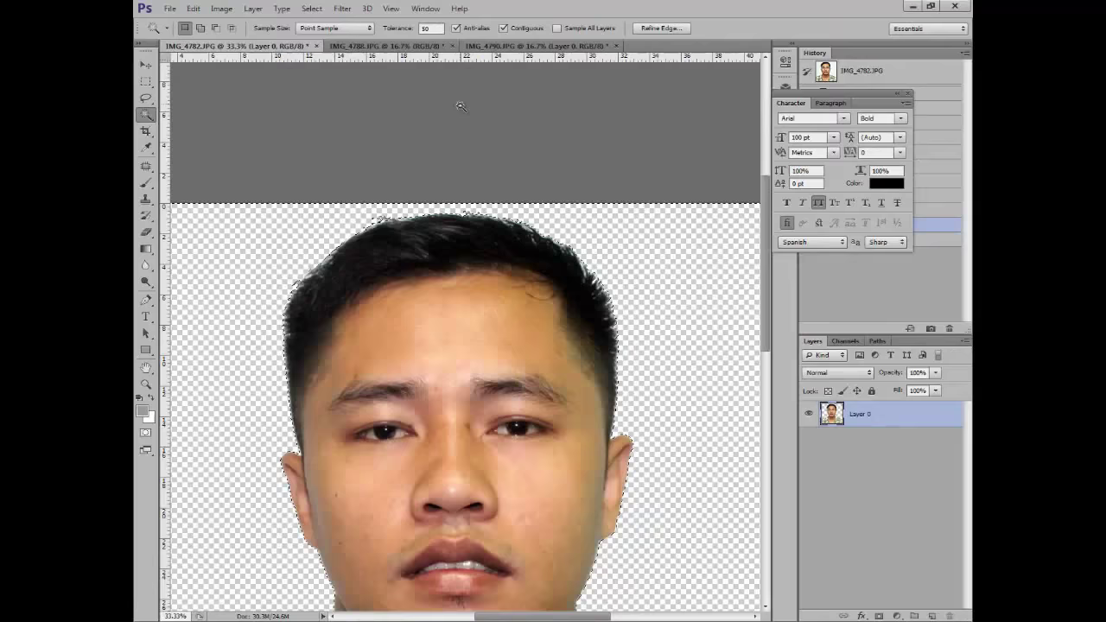
# Undo the earlier cut and delete the portrait's white background again at tolerance 100.
pyautogui.hotkey('ctrl', 'z')
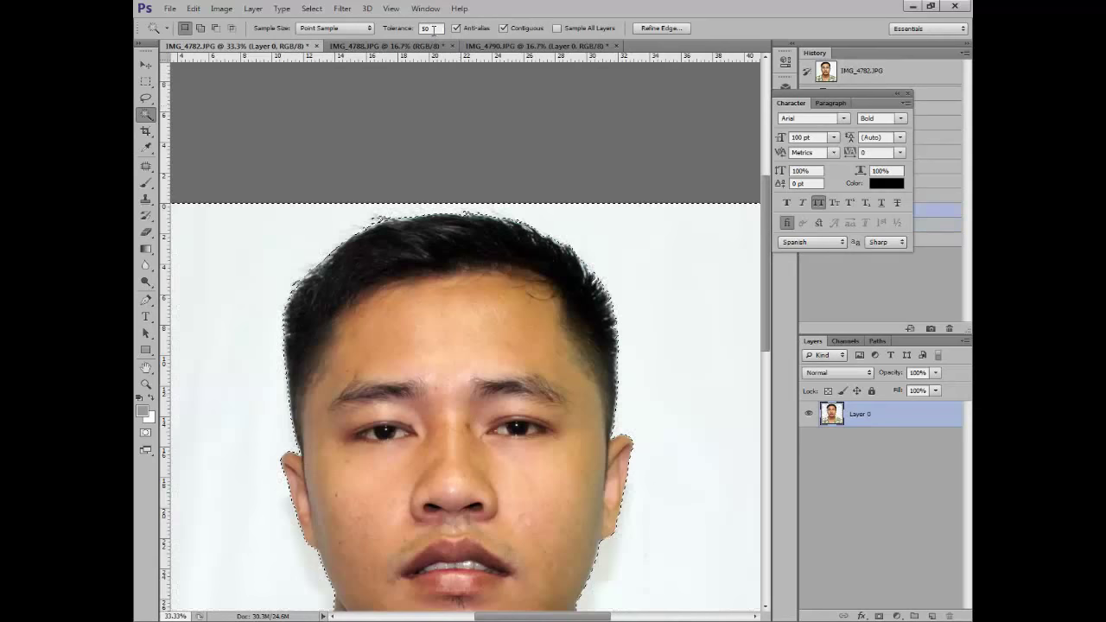
pyautogui.moveTo(406, 29); pyautogui.dragTo(399, 28)
pyautogui.write('100')
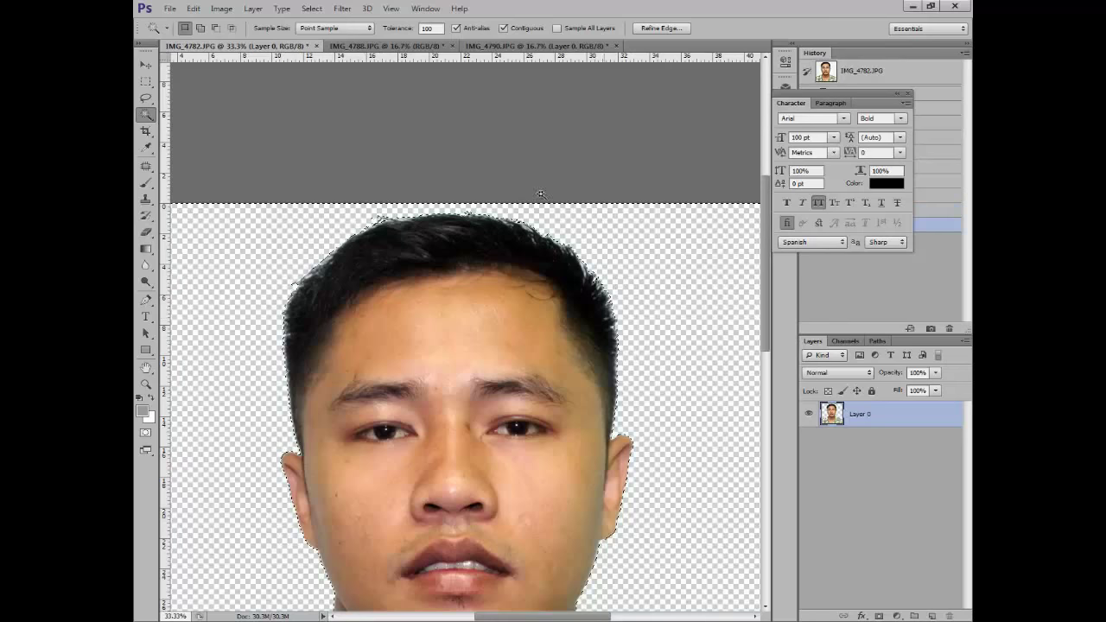
pyautogui.hotkey('ctrl', 'd')
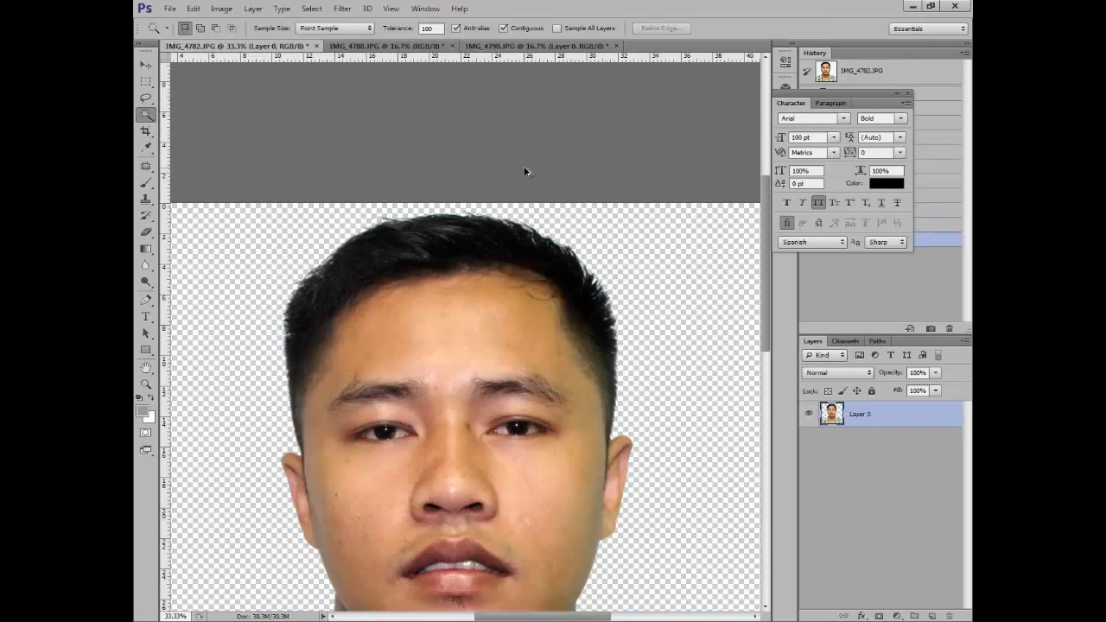
pyautogui.hotkey('ctrl', 'alt', 'z')
pyautogui.hotkey('ctrl', 'alt', 'z')
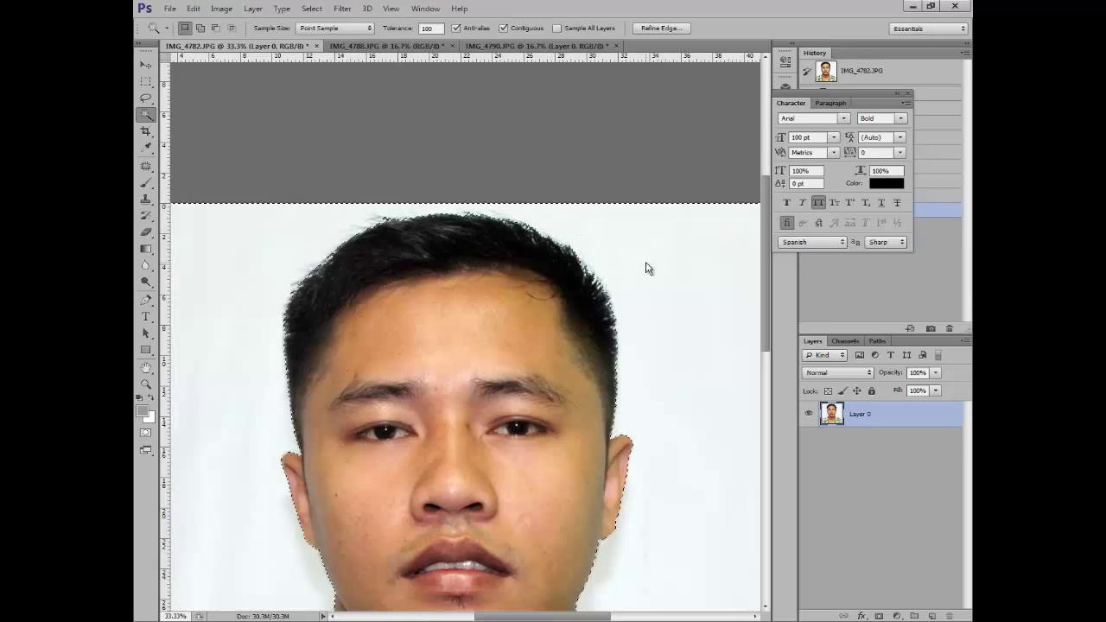
pyautogui.press('Delete')
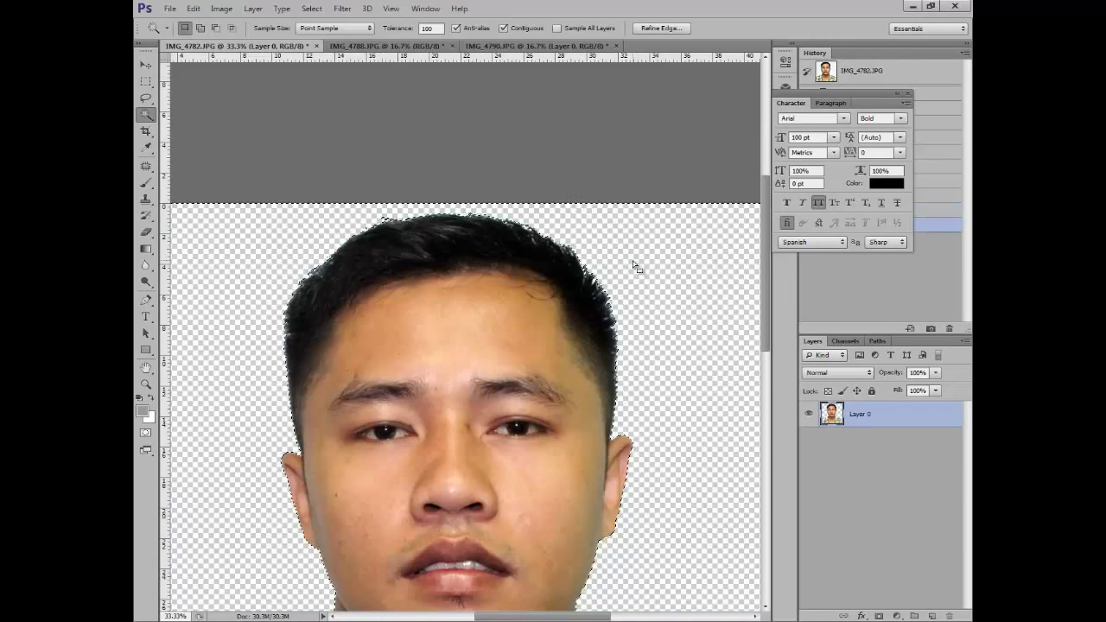
pyautogui.hotkey('ctrl', 'd')
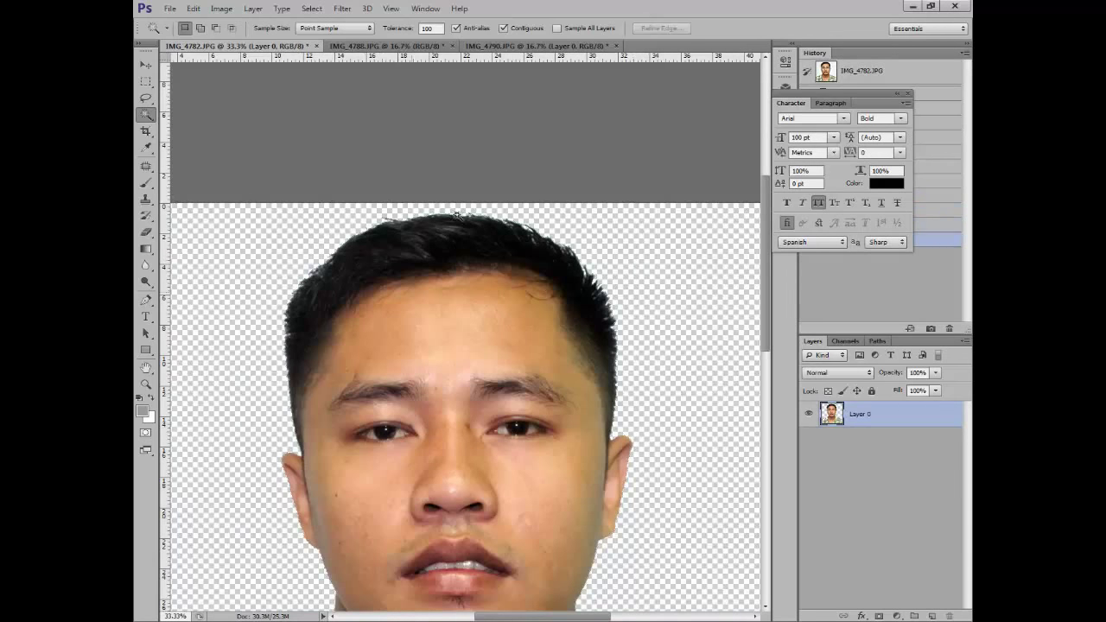
# Check the whole cut-out portrait, then bring up the File > Open dialog.
pyautogui.hotkey('ctrl', '-')
pyautogui.hotkey('ctrl', '-')
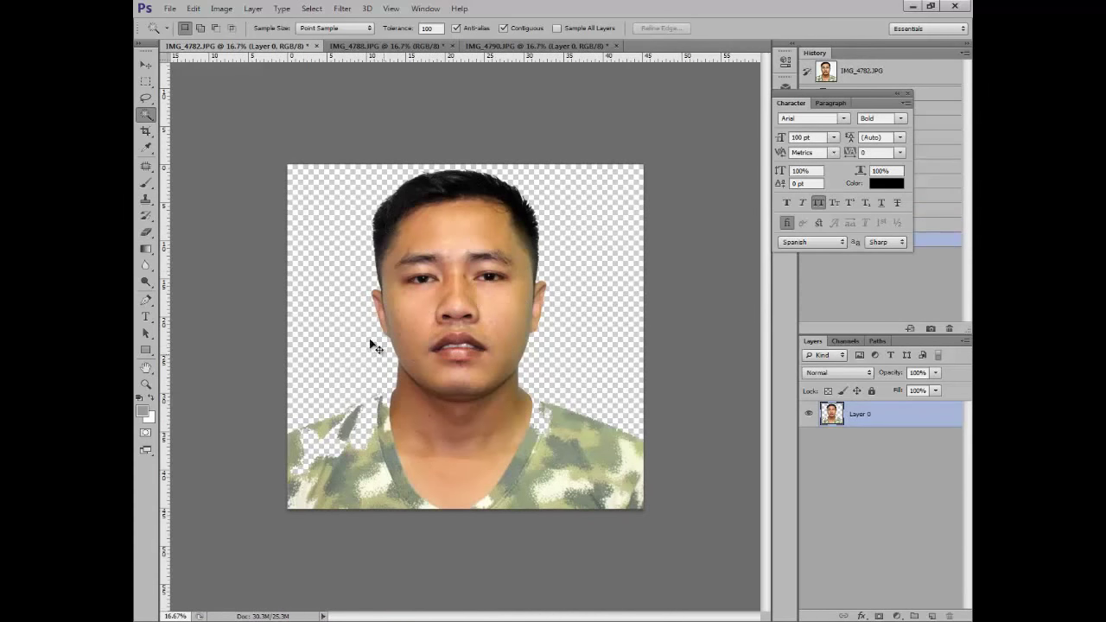
pyautogui.hotkey('ctrl', '+')
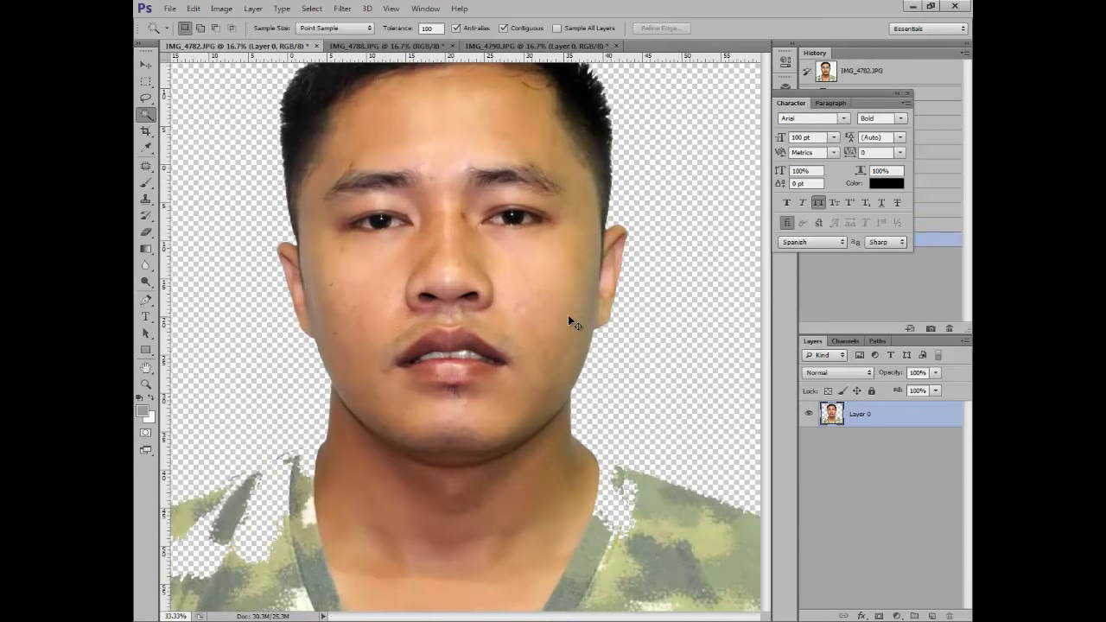
pyautogui.hotkey('ctrl', '-')
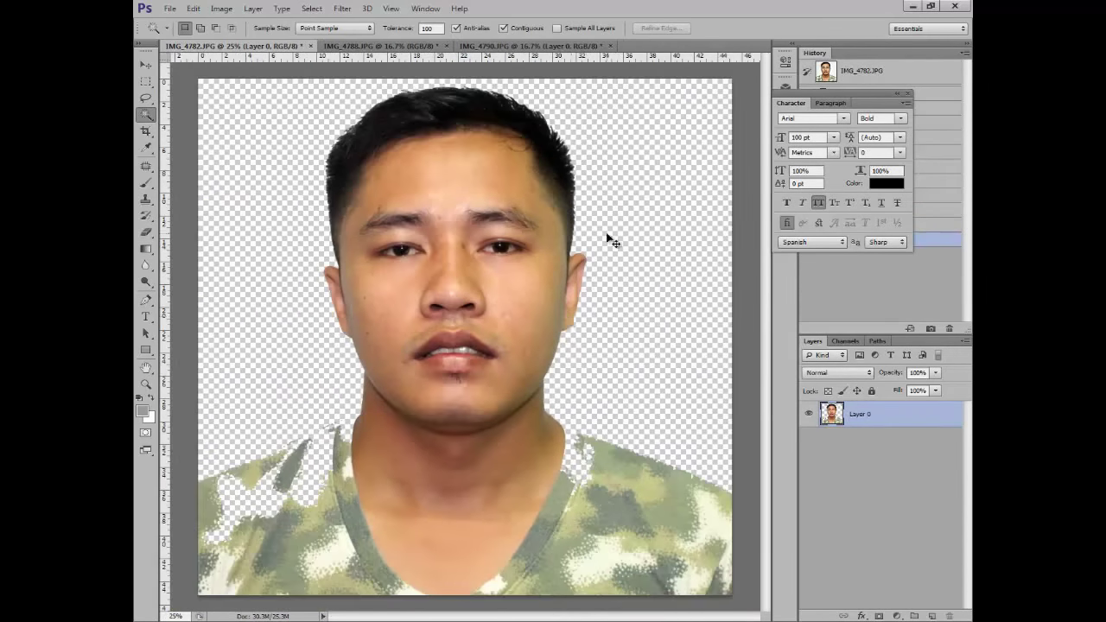
pyautogui.hotkey('ctrl', '-')
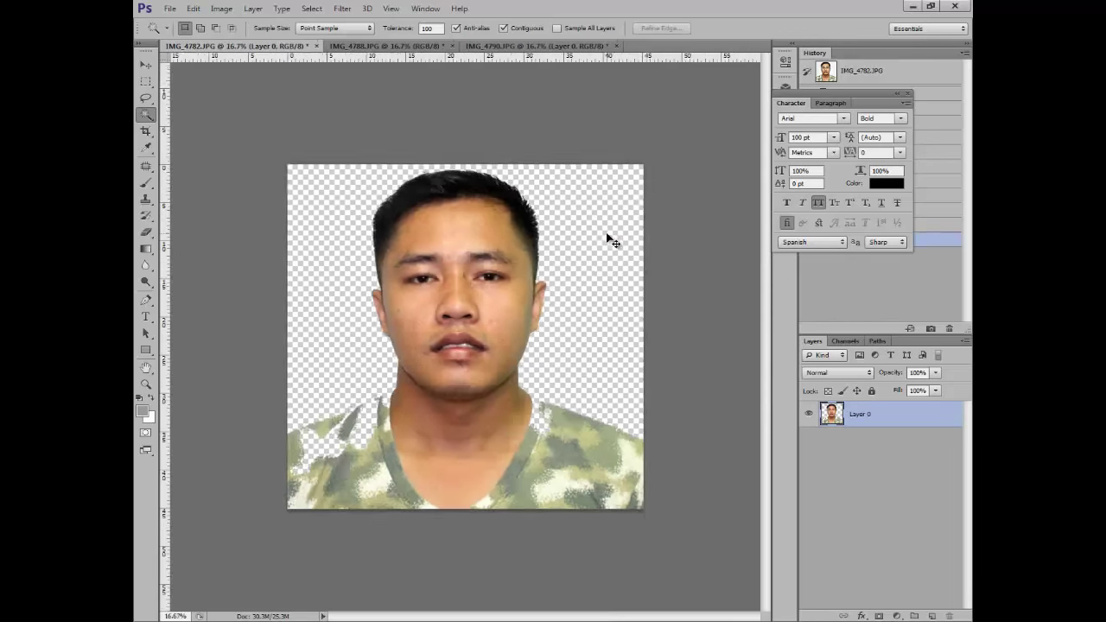
pyautogui.hotkey('ctrl', '+')
pyautogui.hotkey('ctrl', '+')
pyautogui.hotkey('ctrl', '-')
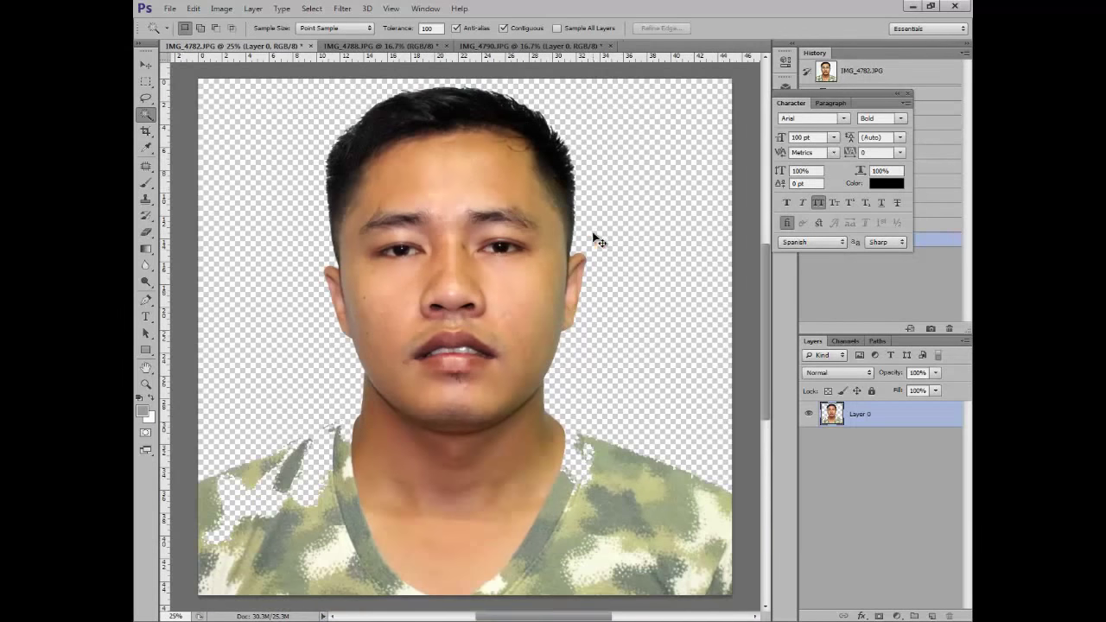
pyautogui.hotkey('ctrl', '-')
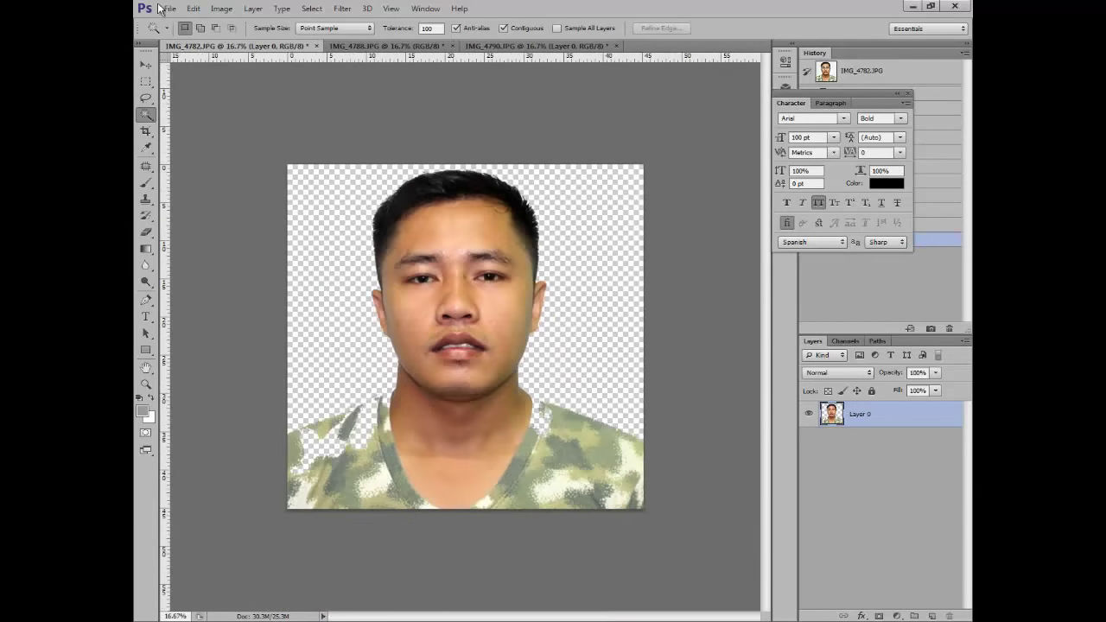
pyautogui.click(165, 8)
pyautogui.click(177, 34)
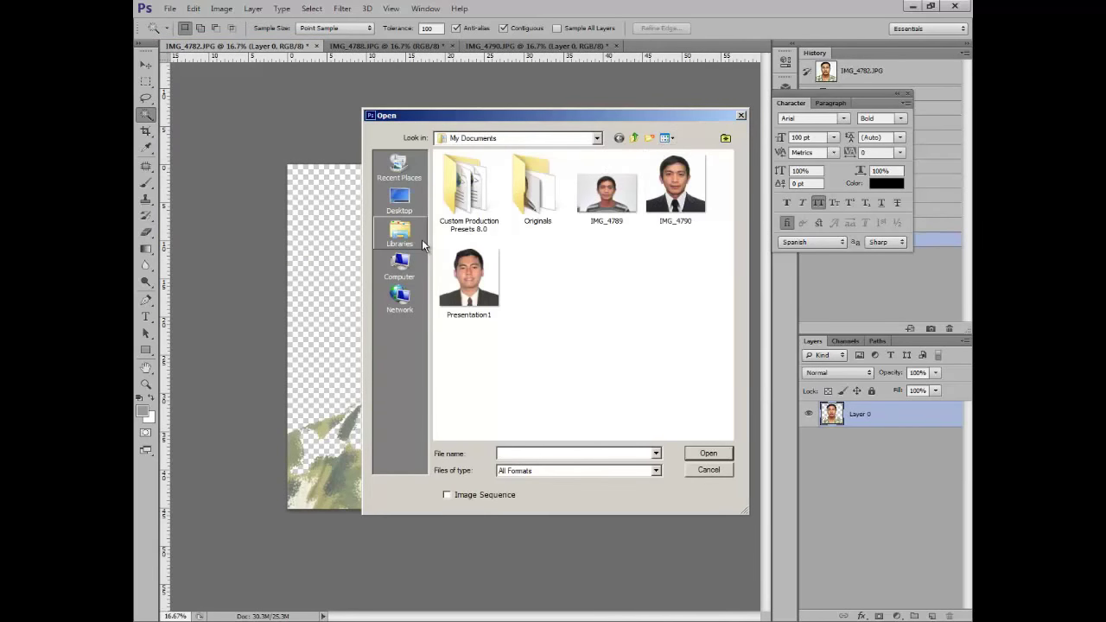
# Browse to E:\formal cloth template\male and open the suit template 1.psd.
pyautogui.click(419, 269)
pyautogui.doubleClick(596, 185)
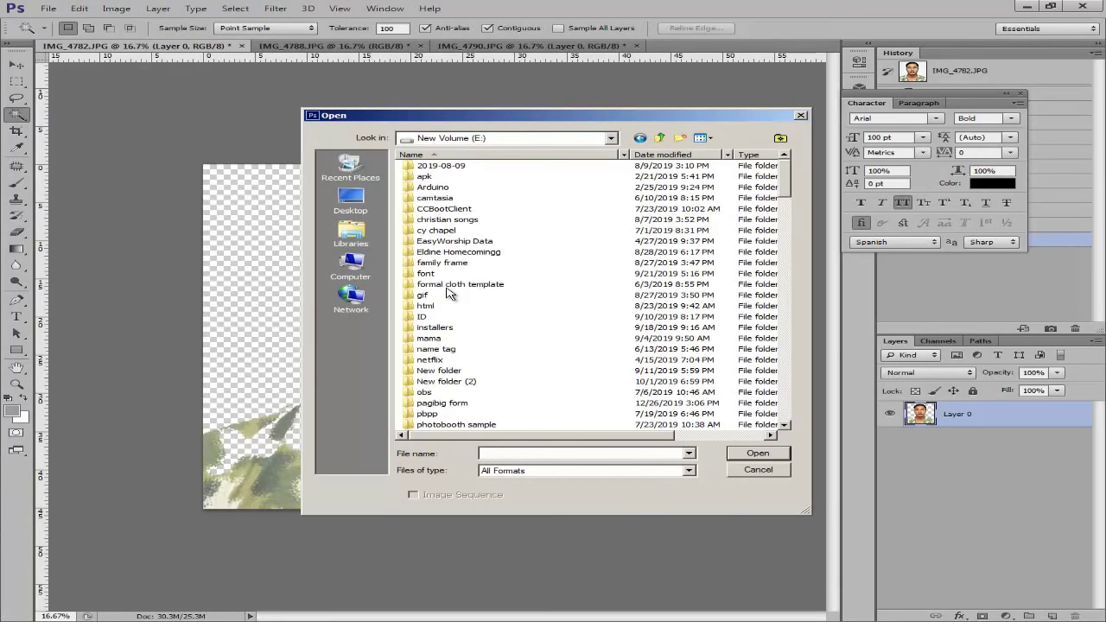
pyautogui.doubleClick(474, 285)
pyautogui.doubleClick(450, 187)
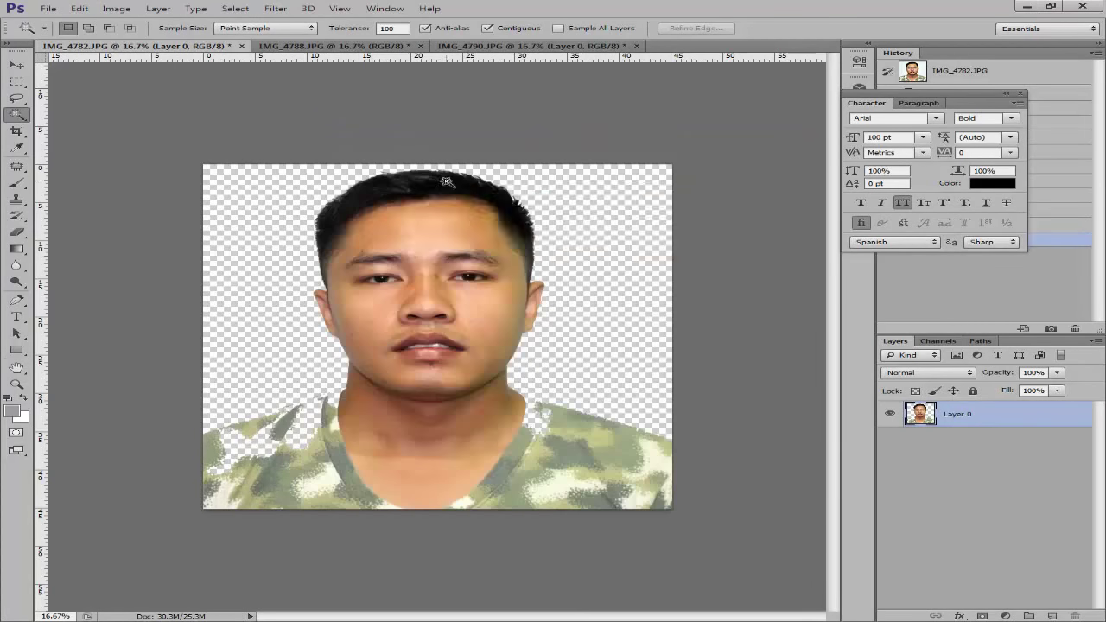
pyautogui.click(552, 242)
pyautogui.click(47, 8)
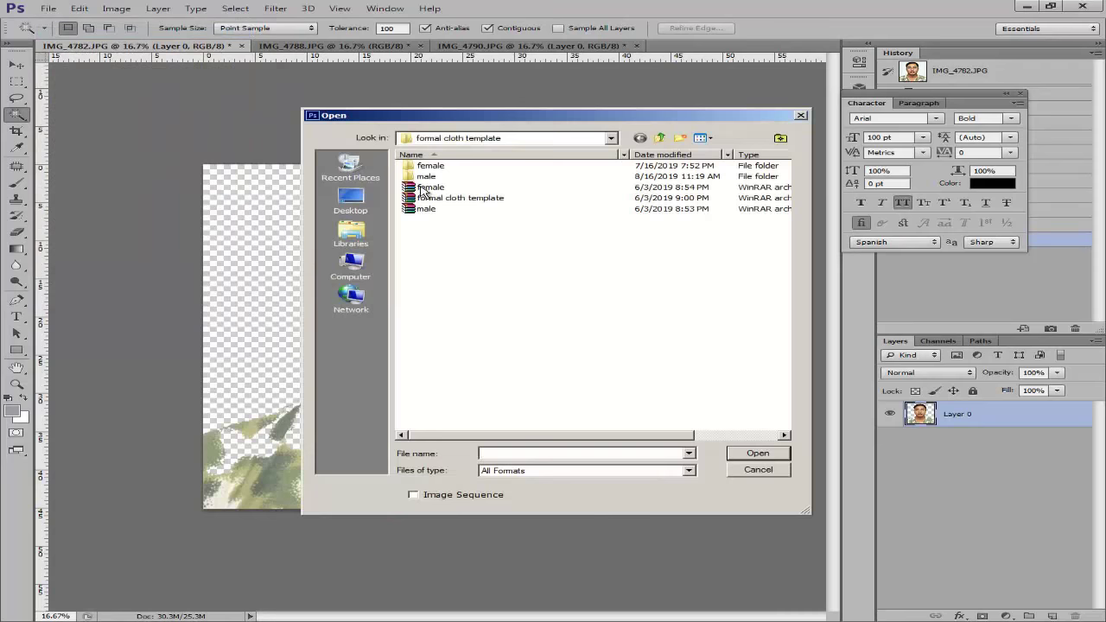
pyautogui.doubleClick(421, 178)
pyautogui.doubleClick(635, 199)
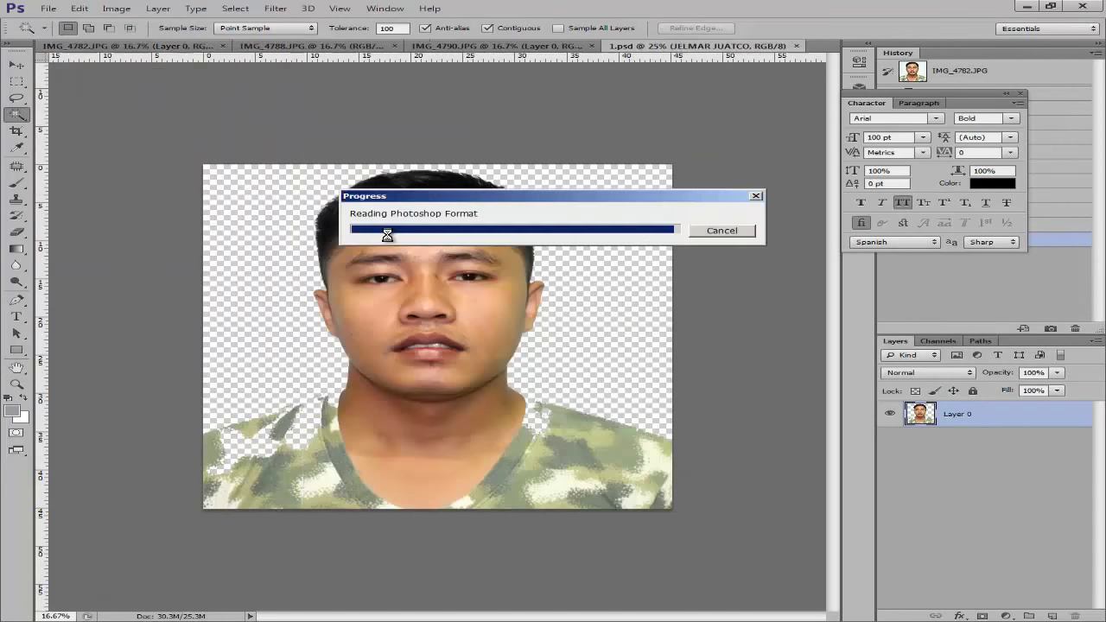
# Drag the suit onto the first portrait, scale it to about 96%, and commit the transform.
pyautogui.press('v')
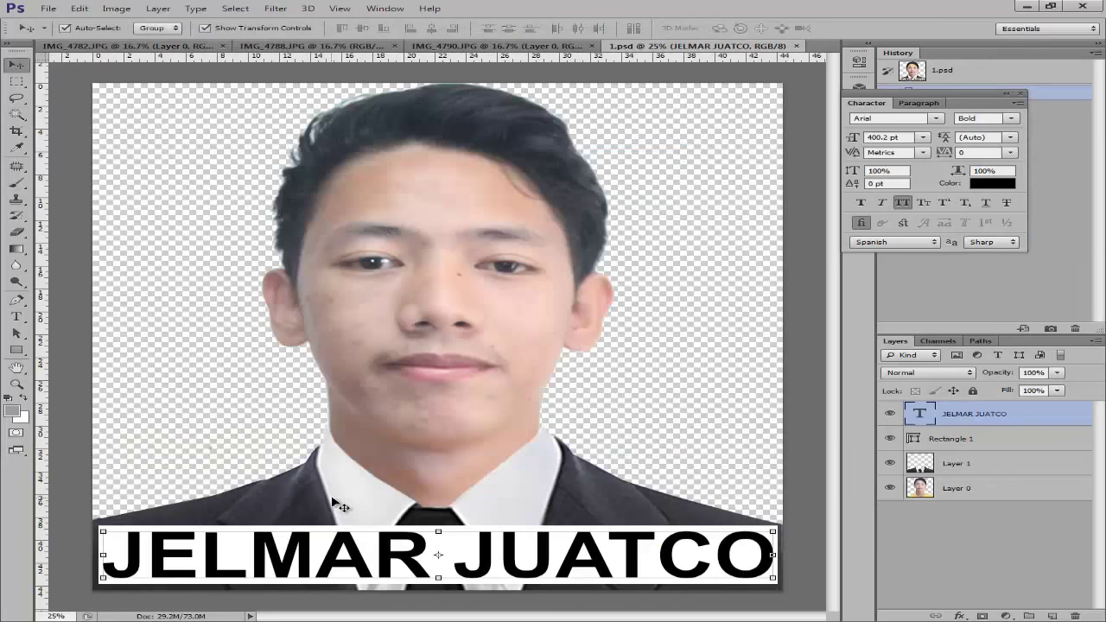
pyautogui.moveTo(339, 490); pyautogui.dragTo(330, 429)
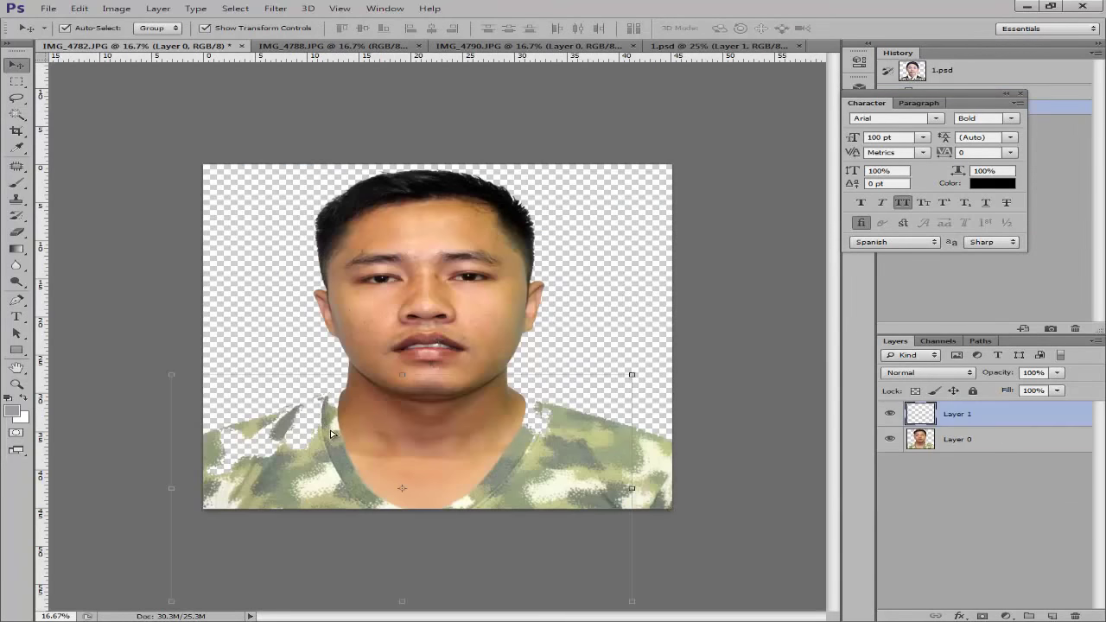
pyautogui.moveTo(329, 476); pyautogui.dragTo(380, 454)
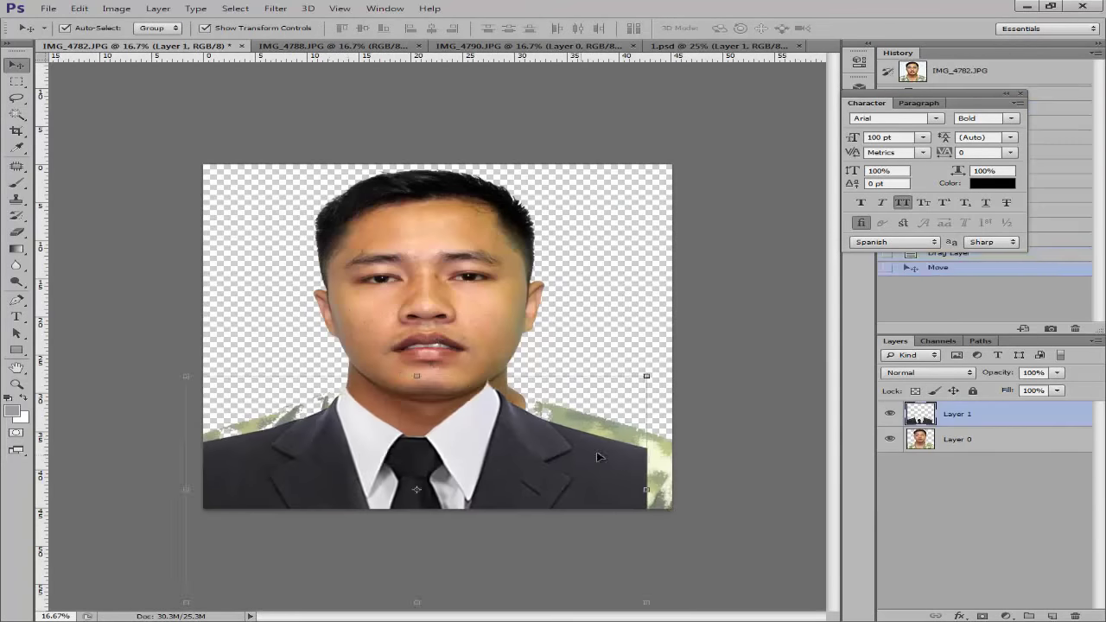
pyautogui.moveTo(648, 377); pyautogui.dragTo(722, 338)
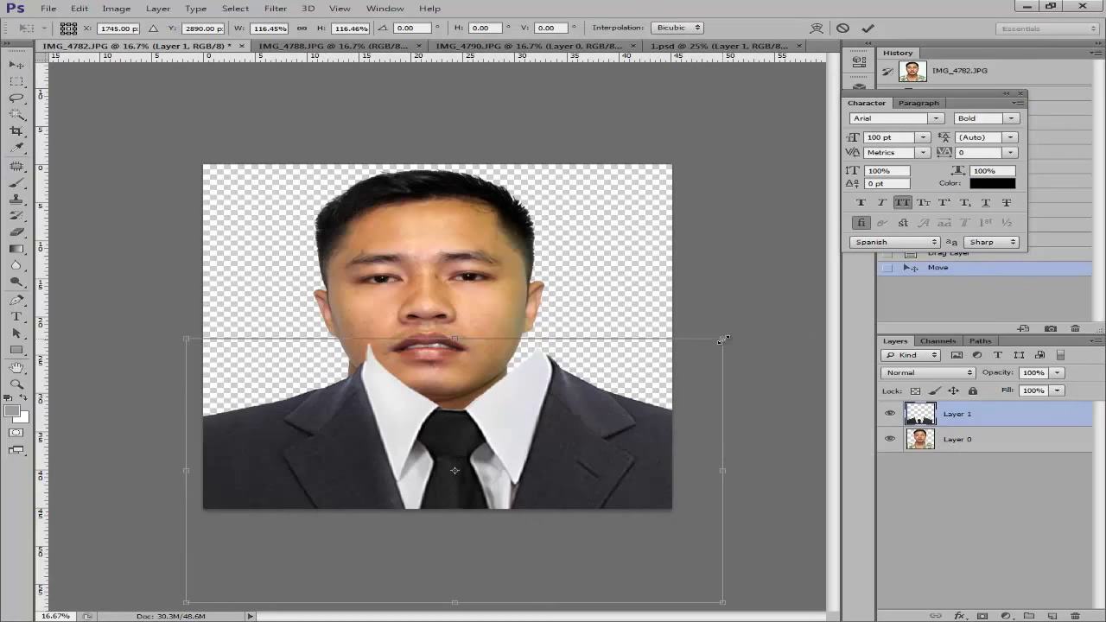
pyautogui.moveTo(569, 440); pyautogui.dragTo(542, 464)
pyautogui.hotkey('shift', 'Right')
pyautogui.hotkey('shift', 'Right')
pyautogui.hotkey('shift', 'Right')
pyautogui.hotkey('shift', 'Right')
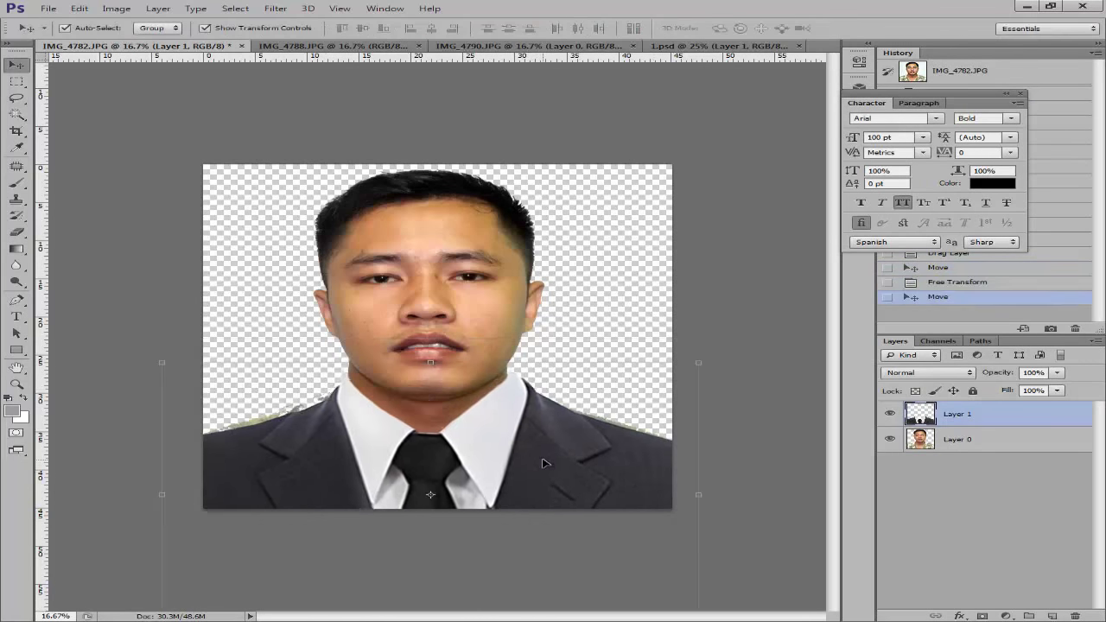
pyautogui.moveTo(700, 364); pyautogui.dragTo(679, 374)
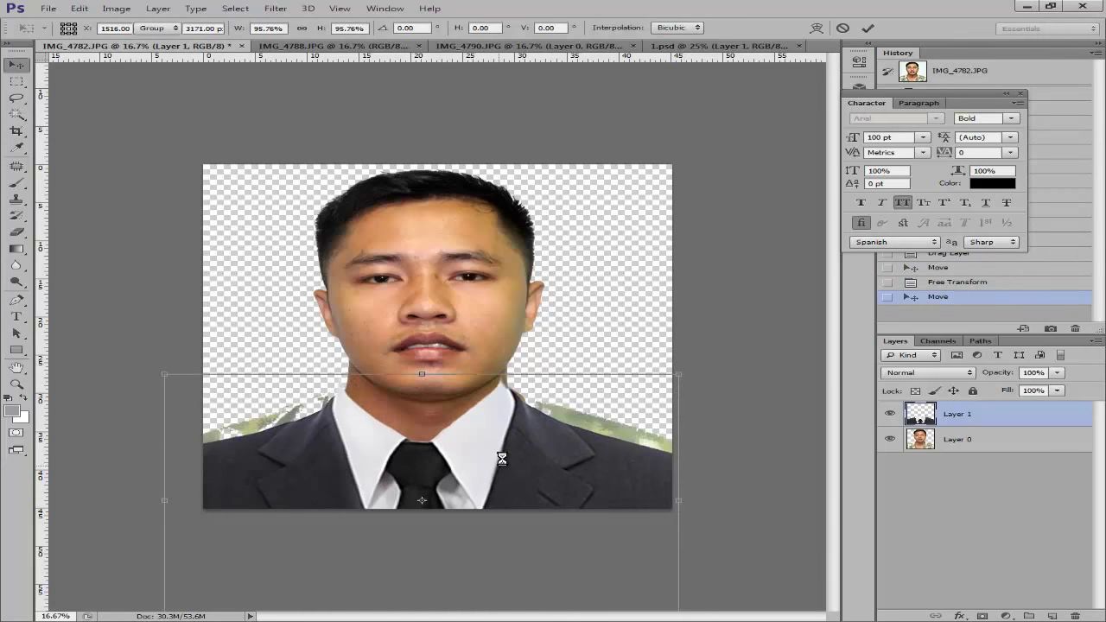
pyautogui.press('Return')
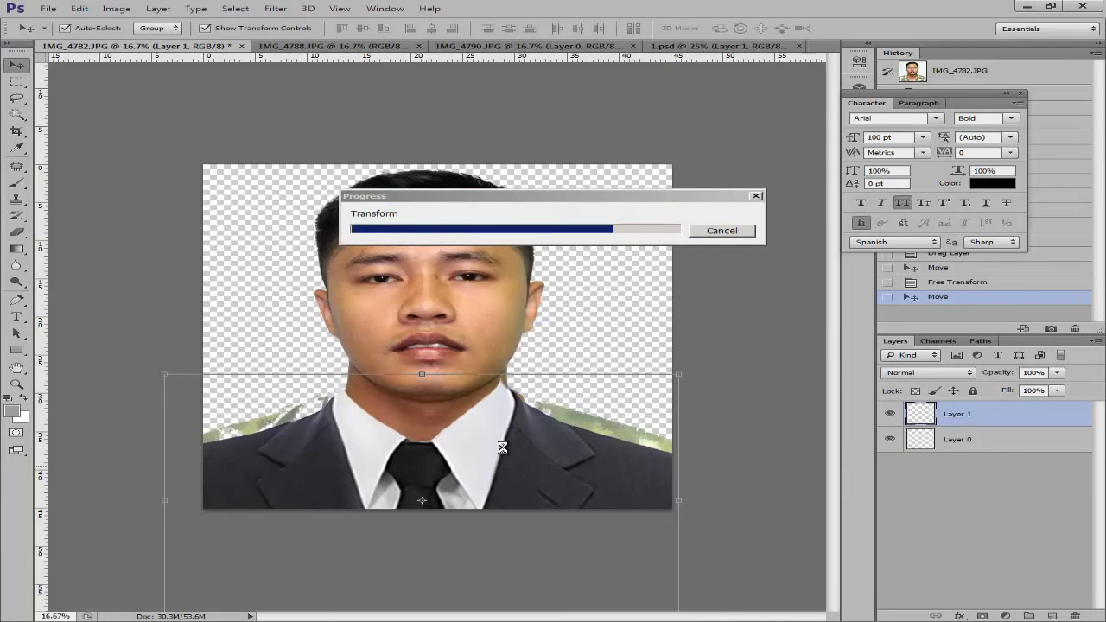
# Nudge Layer 1 slightly right and up so the collar sits beneath the chin.
pyautogui.hotkey('shift', 'Right')
pyautogui.hotkey('shift', 'Right')
pyautogui.hotkey('shift', 'Right')
pyautogui.hotkey('shift', 'Right')
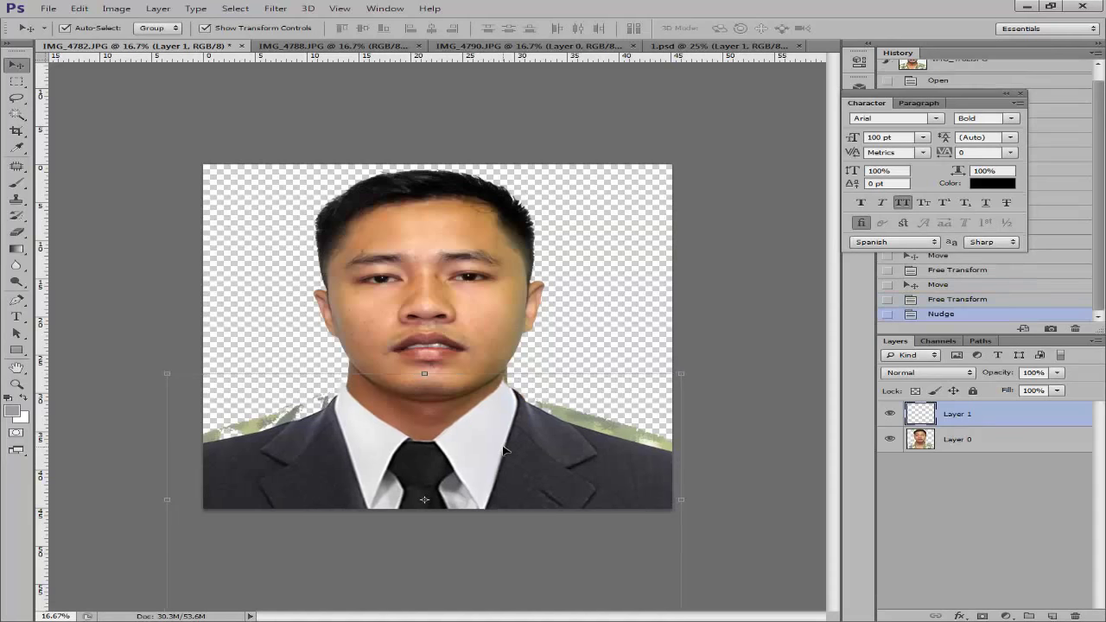
pyautogui.hotkey('shift', 'Right')
pyautogui.hotkey('shift', 'Right')
pyautogui.hotkey('shift', 'Up')
pyautogui.hotkey('shift', 'Up')
pyautogui.hotkey('shift', 'Up')
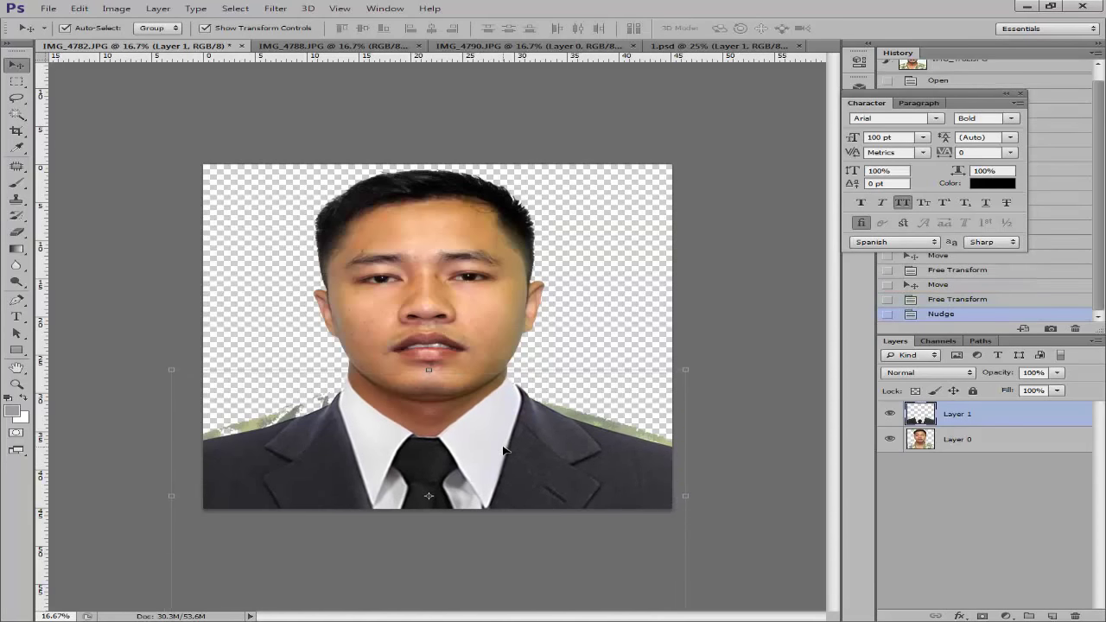
pyautogui.hotkey('shift', 'Up')
pyautogui.hotkey('shift', 'Up')
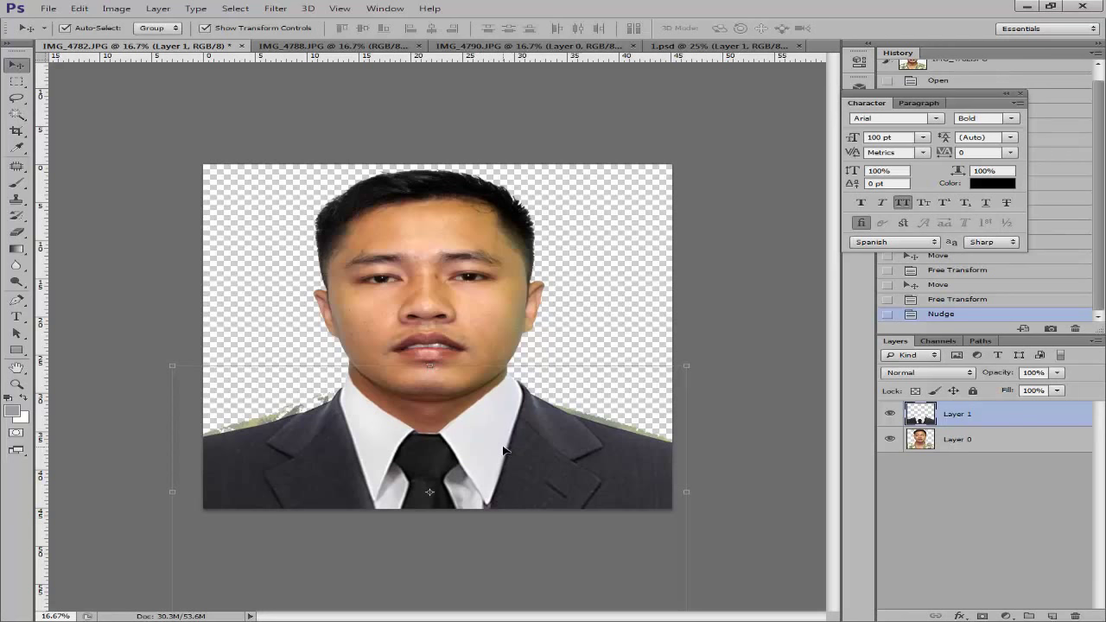
pyautogui.hotkey('shift', 'Down')
pyautogui.hotkey('shift', 'Down')
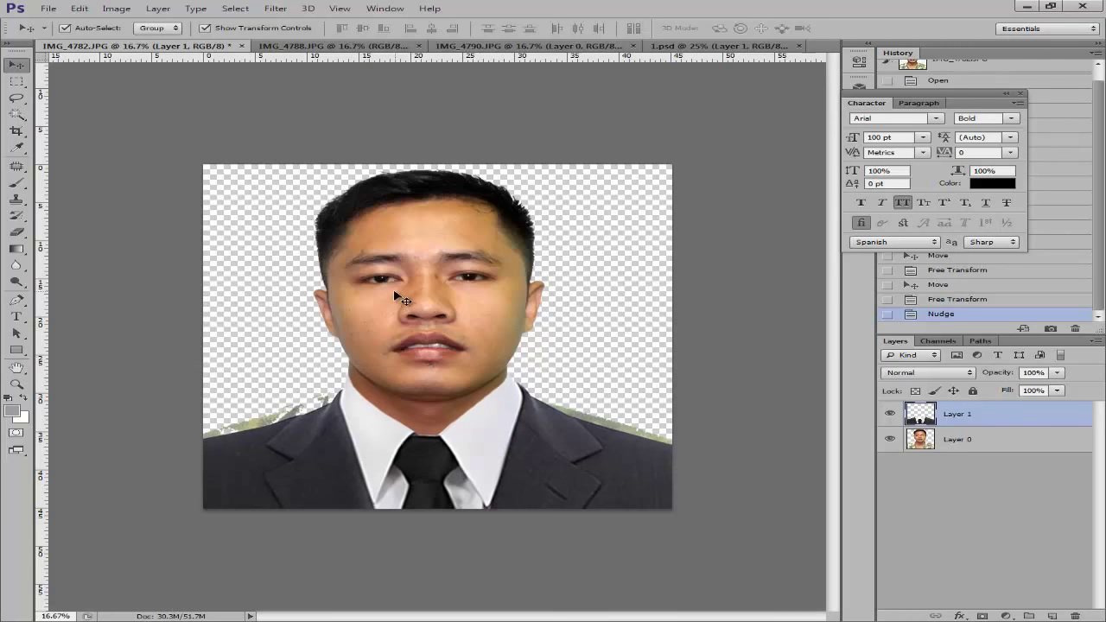
# Select Layer 0 and set the Eraser brush size to 494 px.
pyautogui.click(404, 299)
pyautogui.press('e')
pyautogui.rightClick(327, 402)
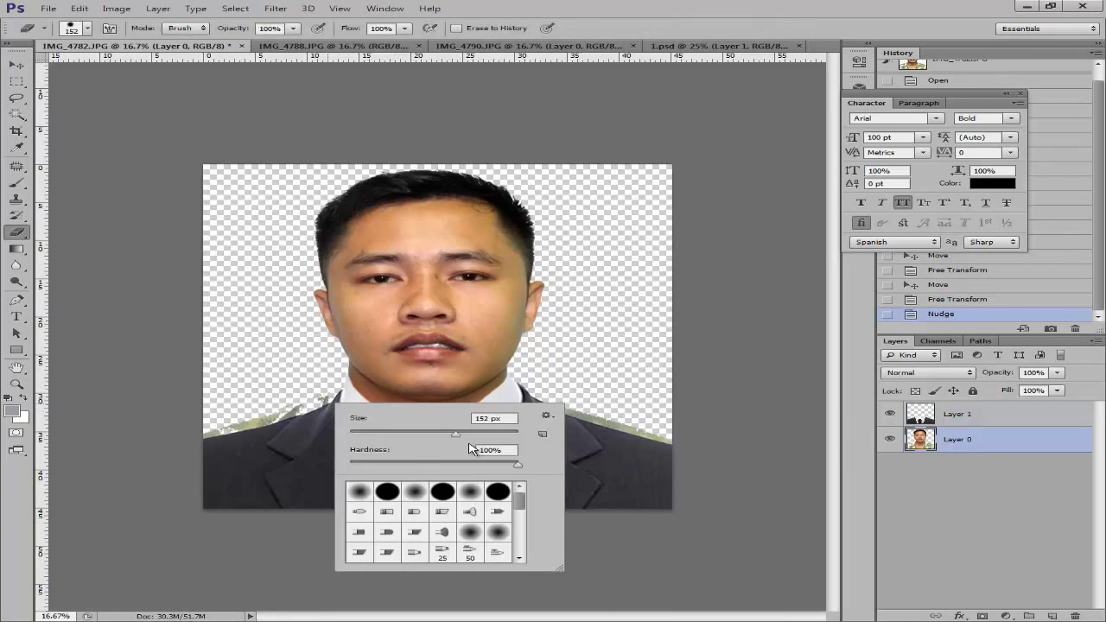
pyautogui.click(487, 431)
pyautogui.moveTo(498, 440); pyautogui.dragTo(514, 433)
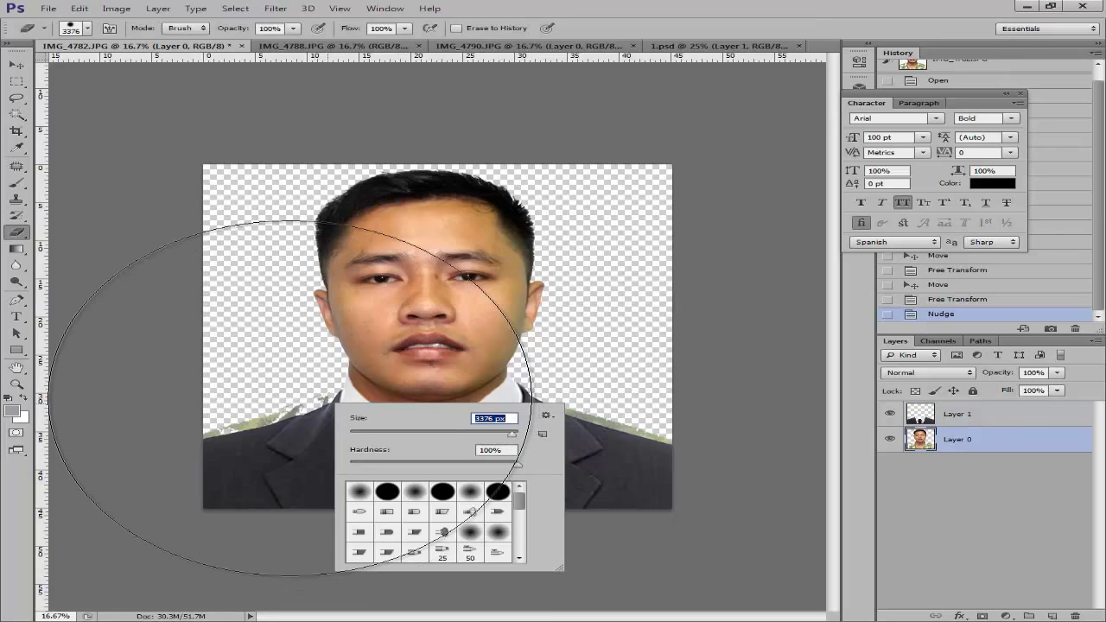
pyautogui.click(498, 435)
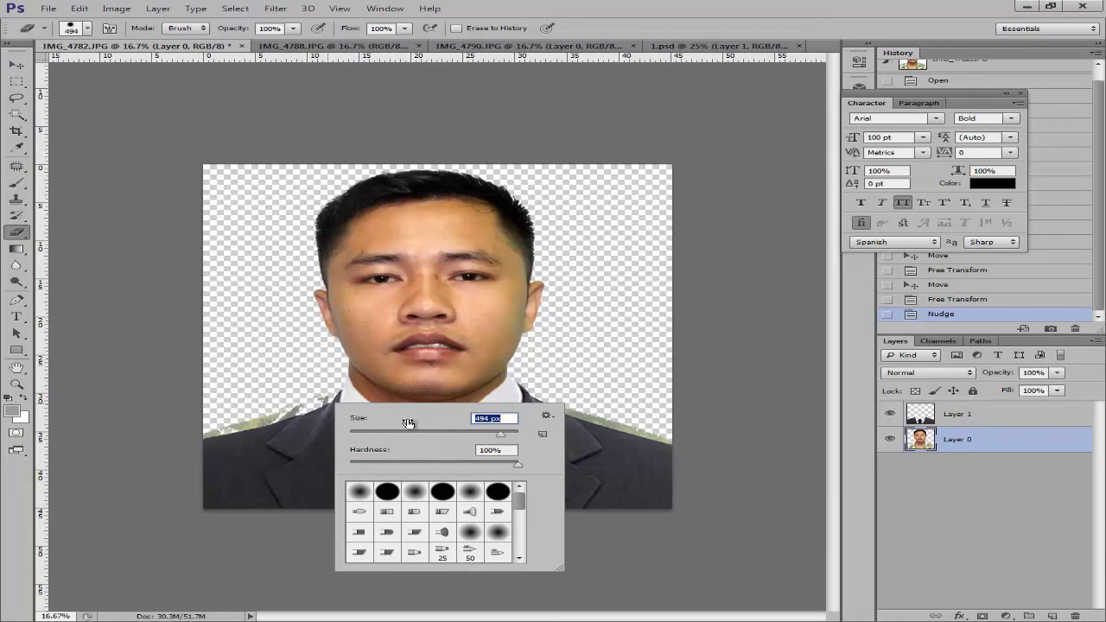
# Erase the green fringe on the left and right shoulders and inspect the edges.
pyautogui.click(308, 394)
pyautogui.click(308, 395)
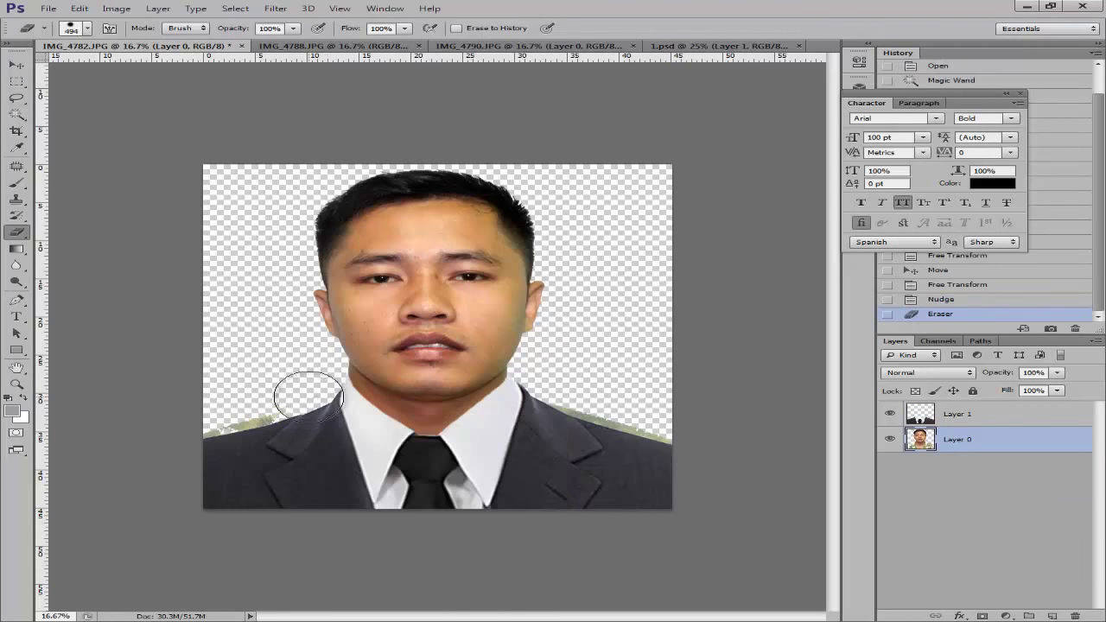
pyautogui.click(227, 424)
pyautogui.click(227, 424)
pyautogui.moveTo(521, 400); pyautogui.dragTo(624, 426)
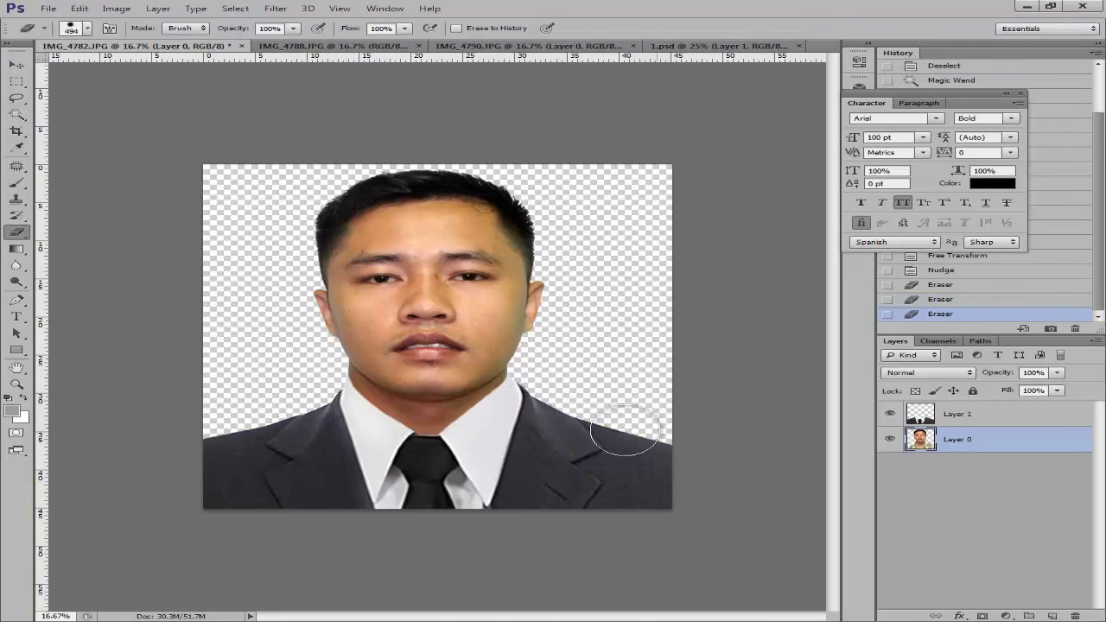
pyautogui.press('v')
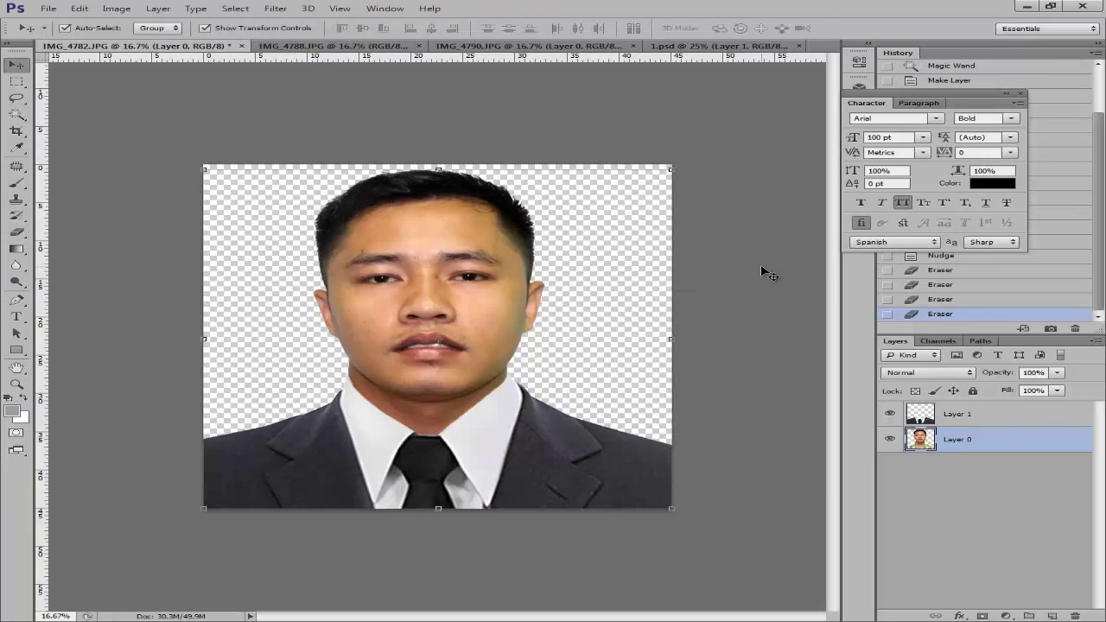
pyautogui.click(760, 263)
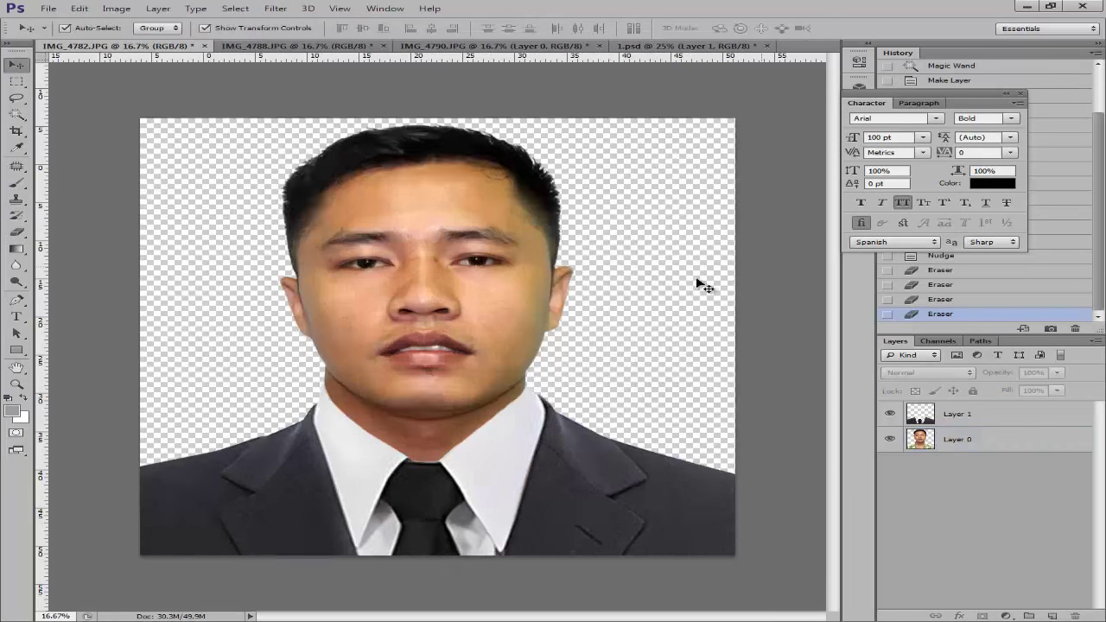
pyautogui.hotkey('ctrl', '+')
pyautogui.hotkey('ctrl', '+')
pyautogui.hotkey('ctrl', '-')
pyautogui.hotkey('ctrl', '-')
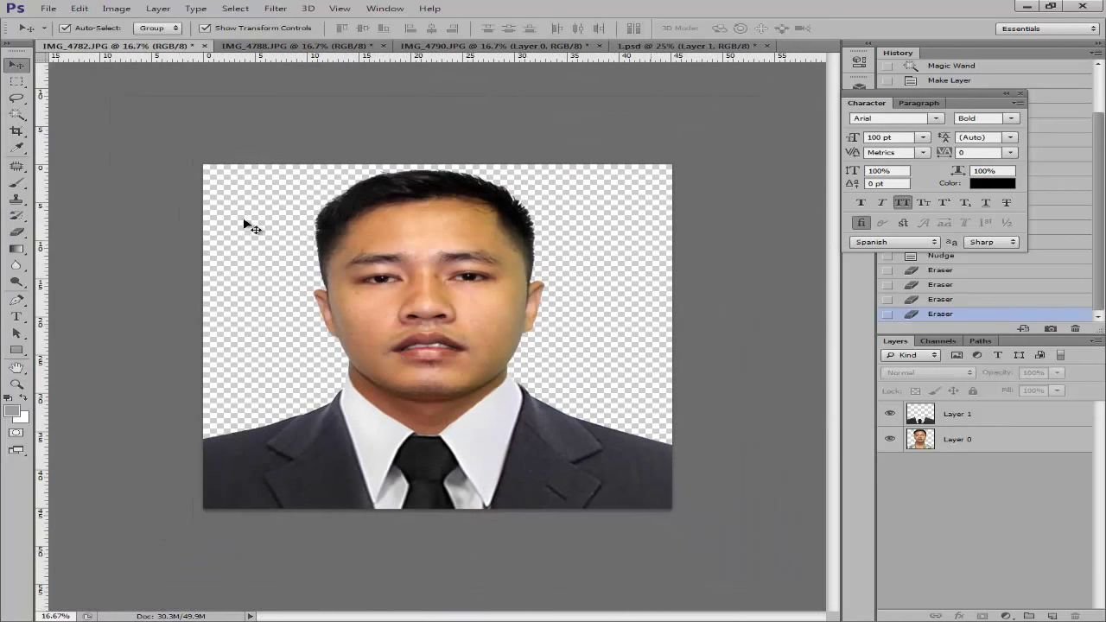
# Select IMG_4788.JPG's white background with the Magic Wand, trying different tolerance values.
pyautogui.click(313, 45)
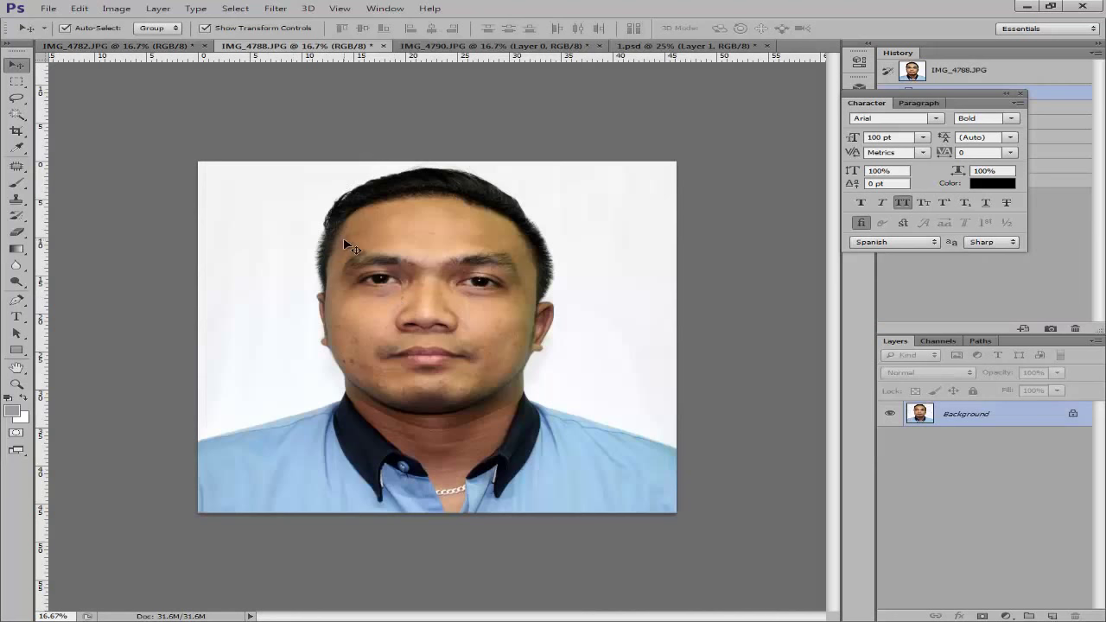
pyautogui.press('w')
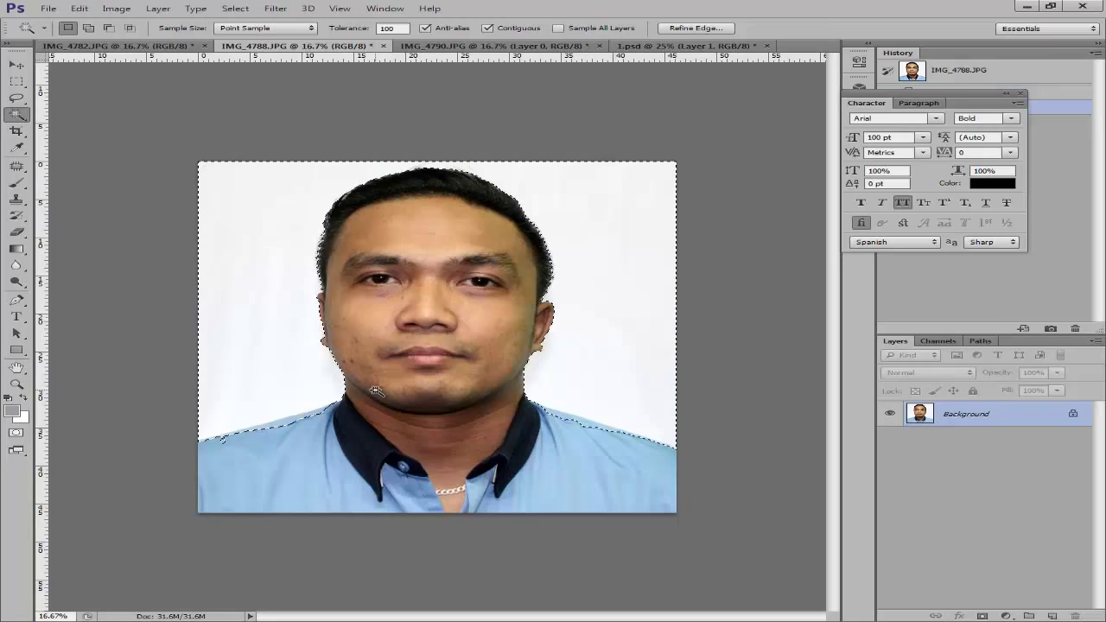
pyautogui.hotkey('ctrl', '+')
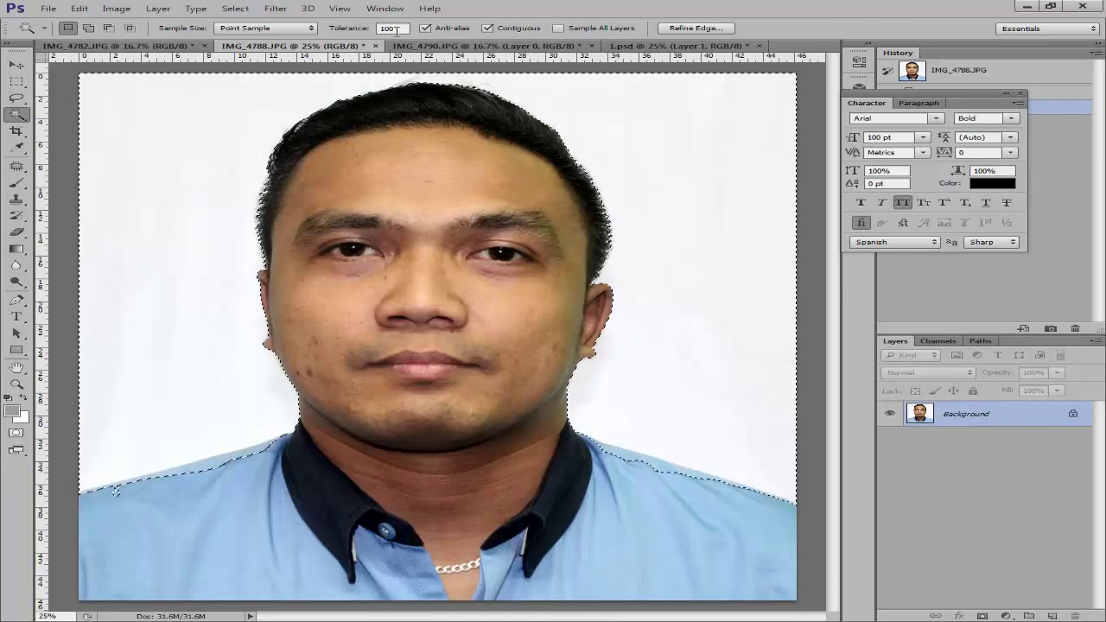
pyautogui.doubleClick(395, 29)
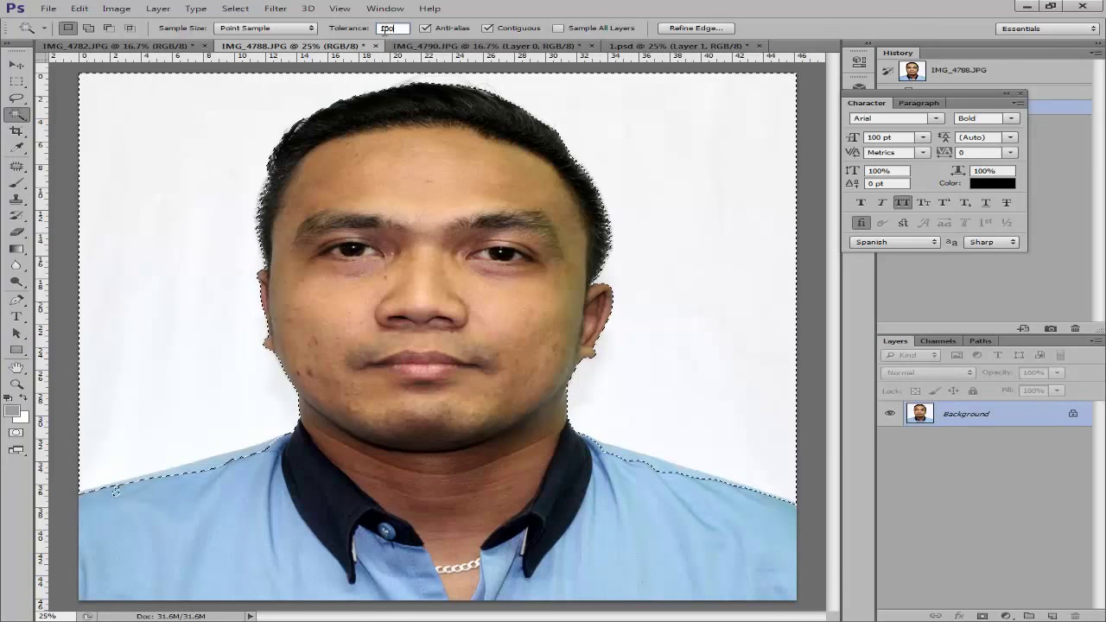
pyautogui.write('80')
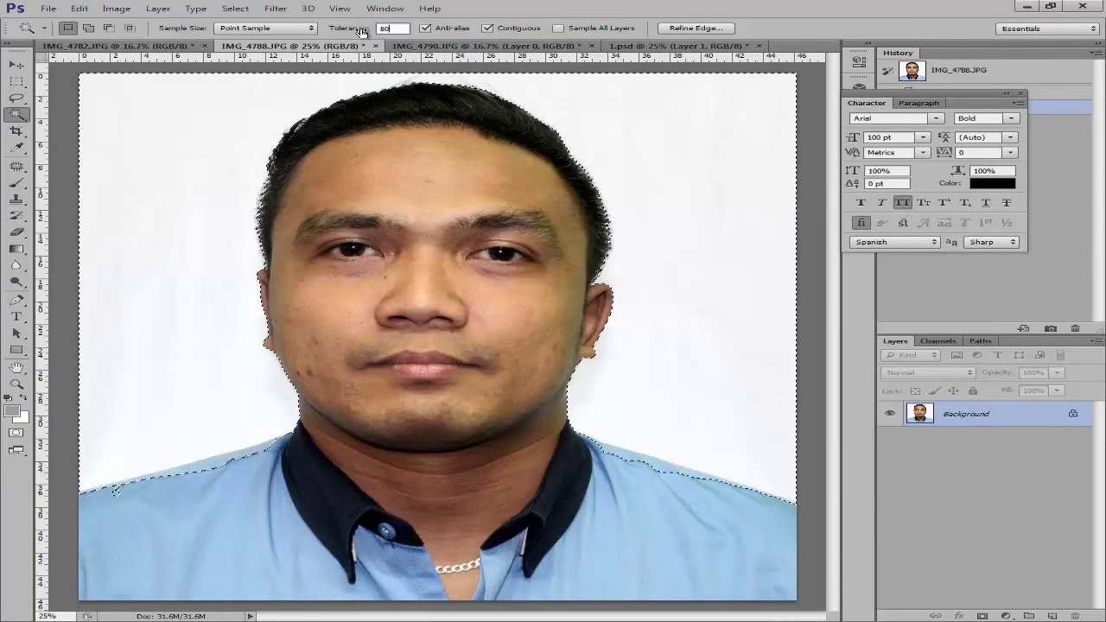
pyautogui.click(227, 144)
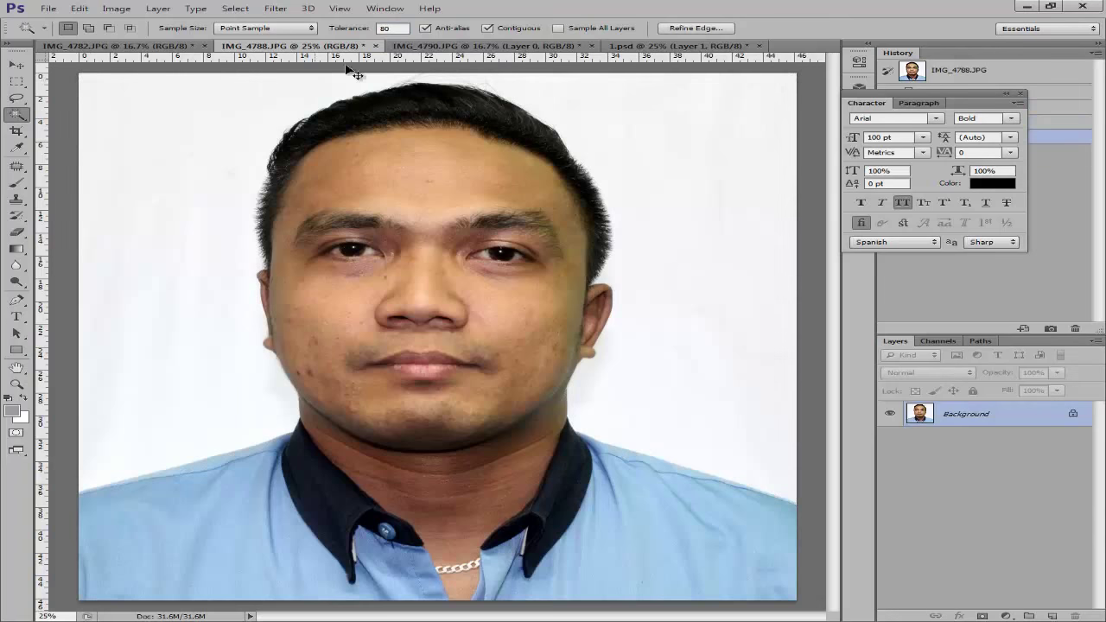
pyautogui.hotkey('ctrl', 'd')
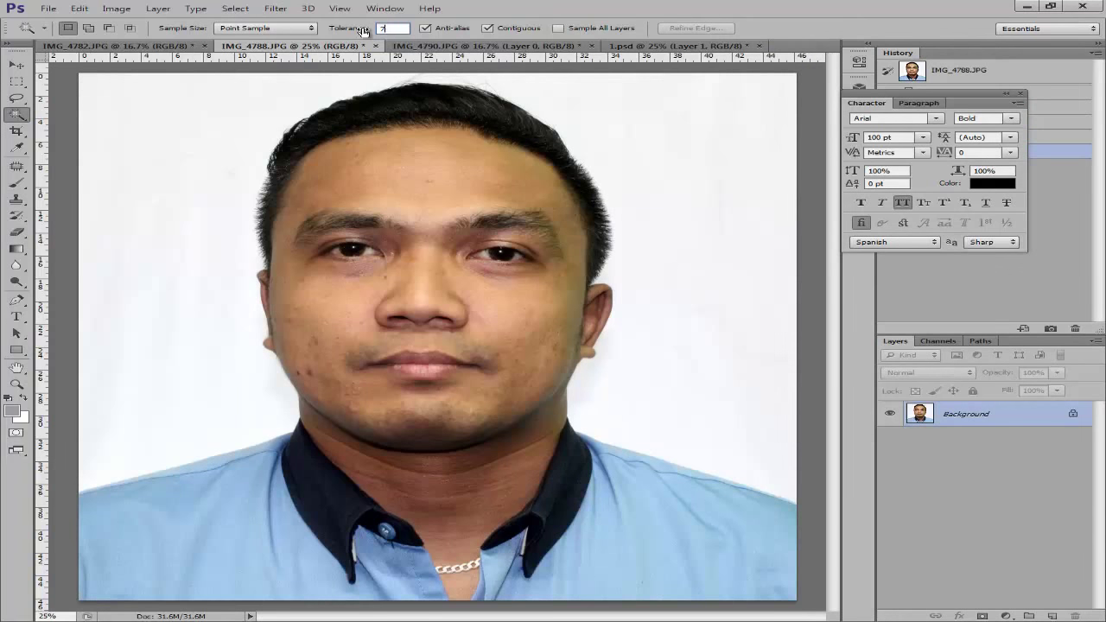
pyautogui.press('Return')
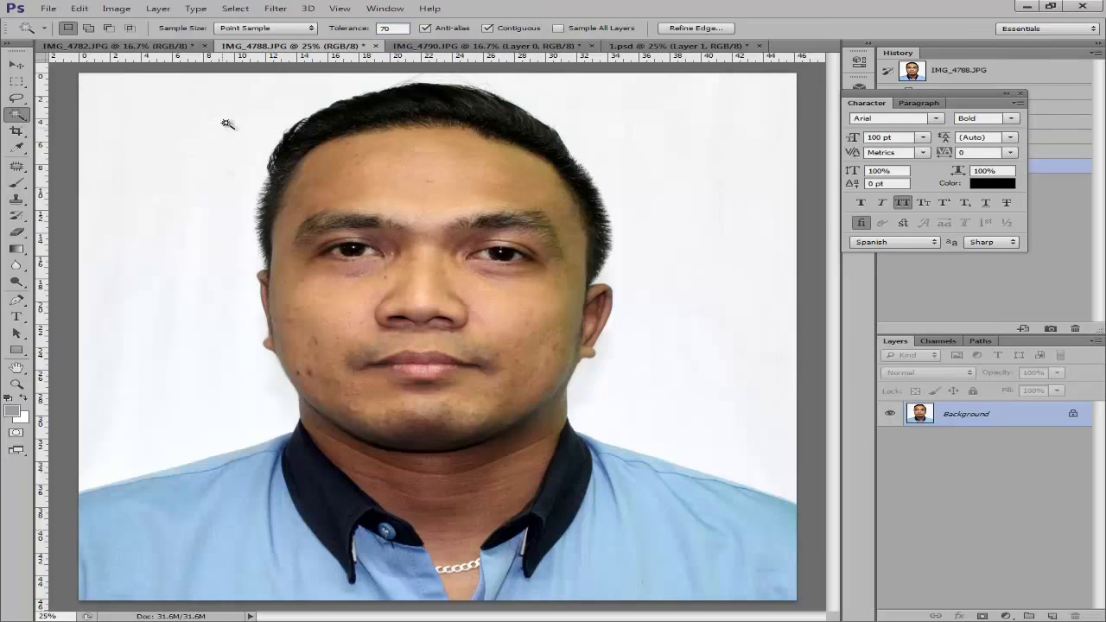
pyautogui.hotkey('ctrl', 'd')
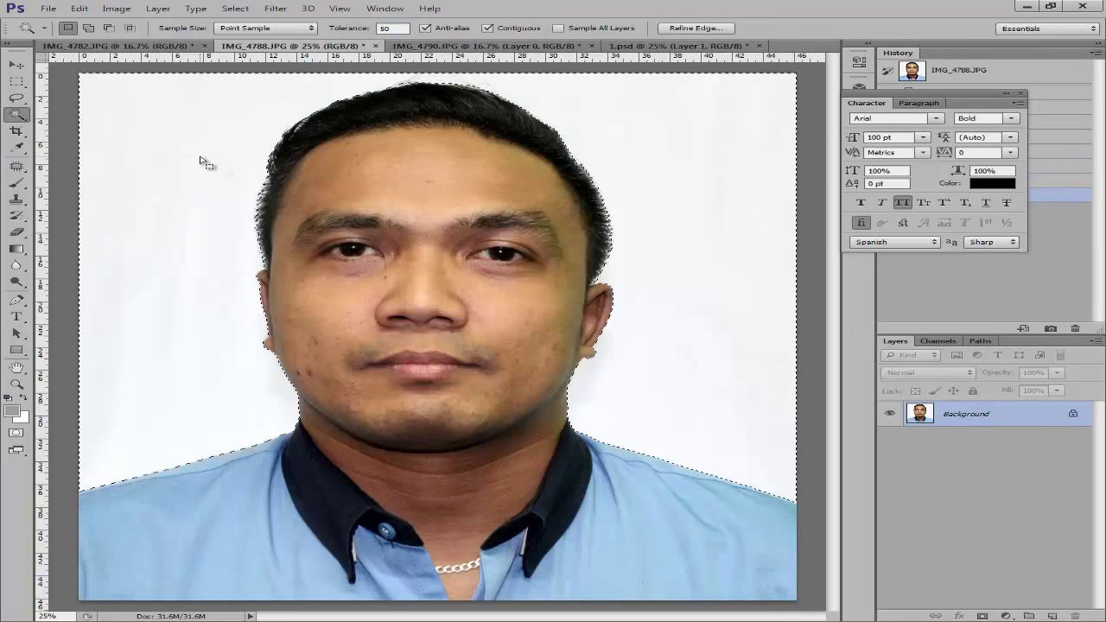
# Convert Background to Layer 0 and delete the selected white backdrop.
pyautogui.doubleClick(1035, 419)
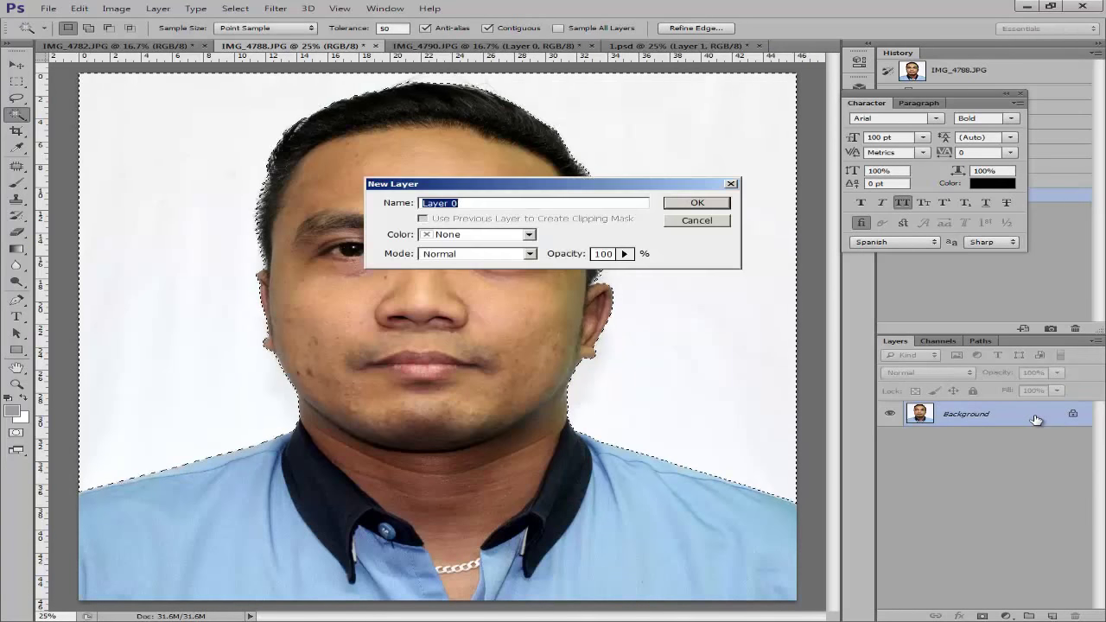
pyautogui.press('Return')
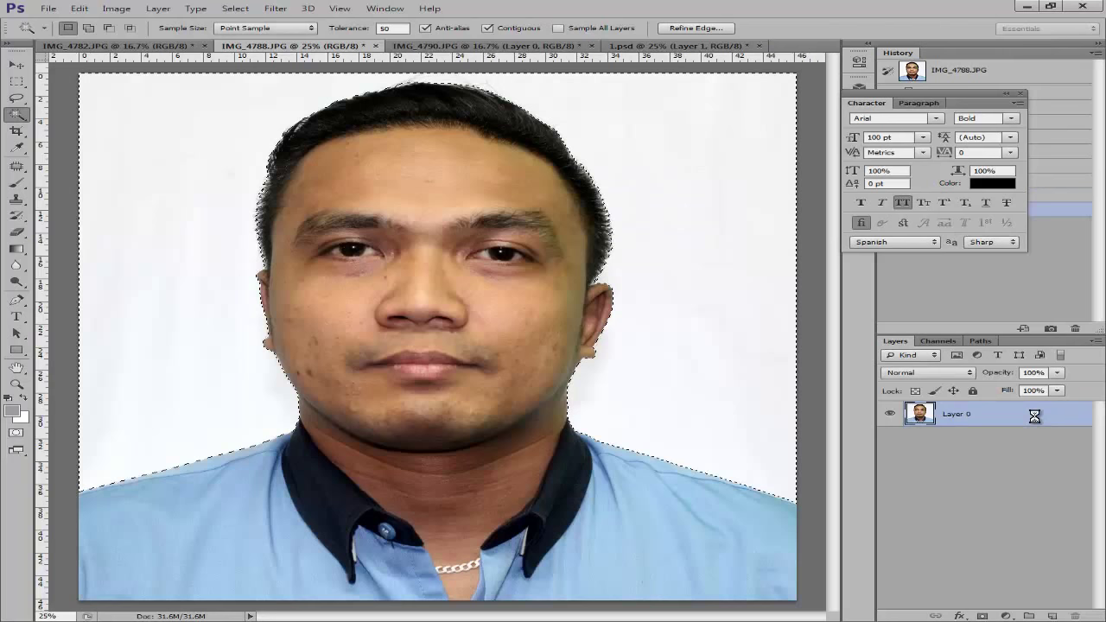
pyautogui.press('Delete')
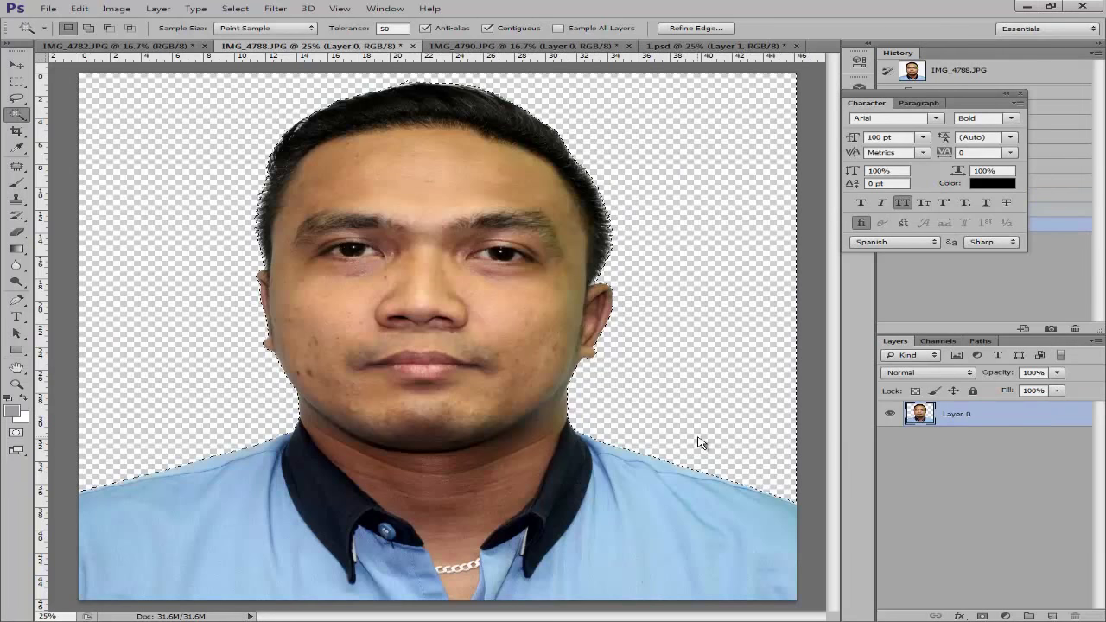
pyautogui.hotkey('ctrl', 'd')
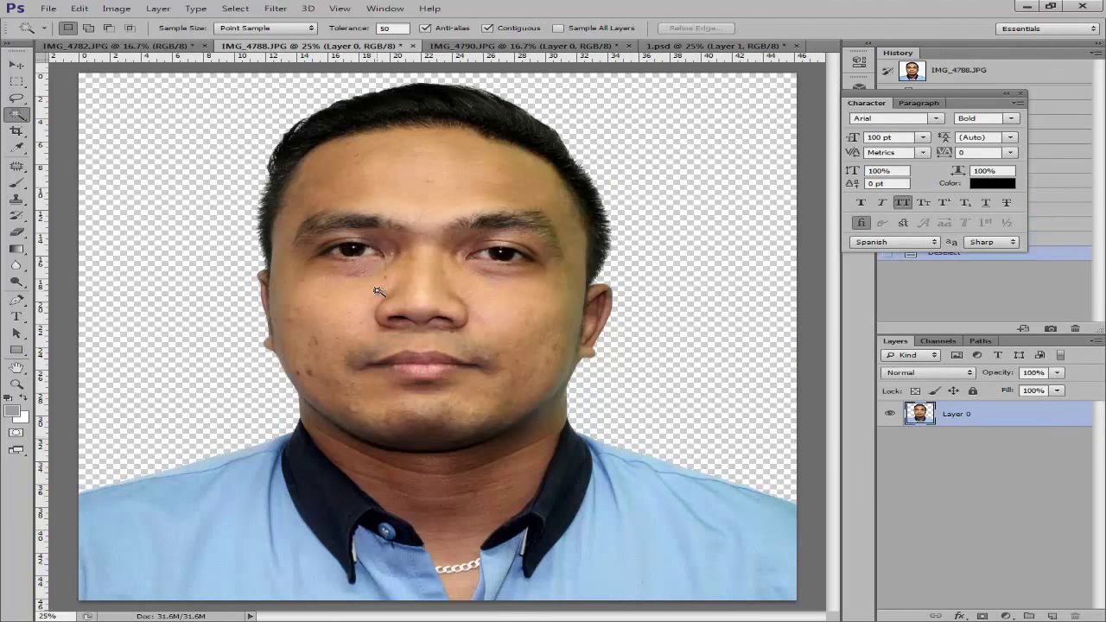
# Delete IMG_4790.JPG's white background selected with the Magic Wand.
pyautogui.click(486, 54)
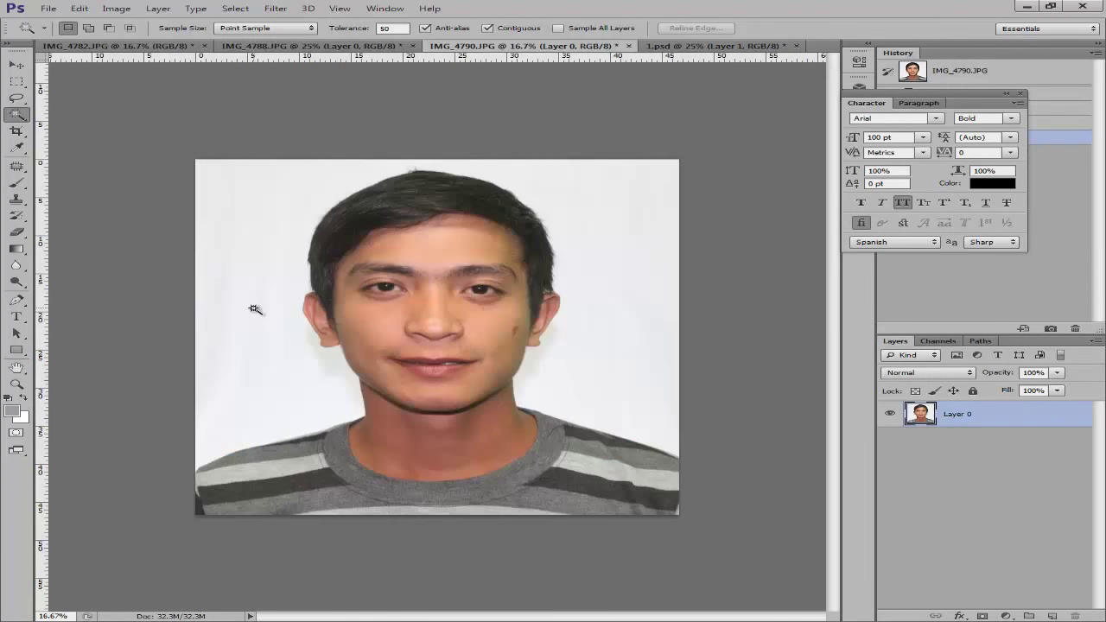
pyautogui.click(254, 309)
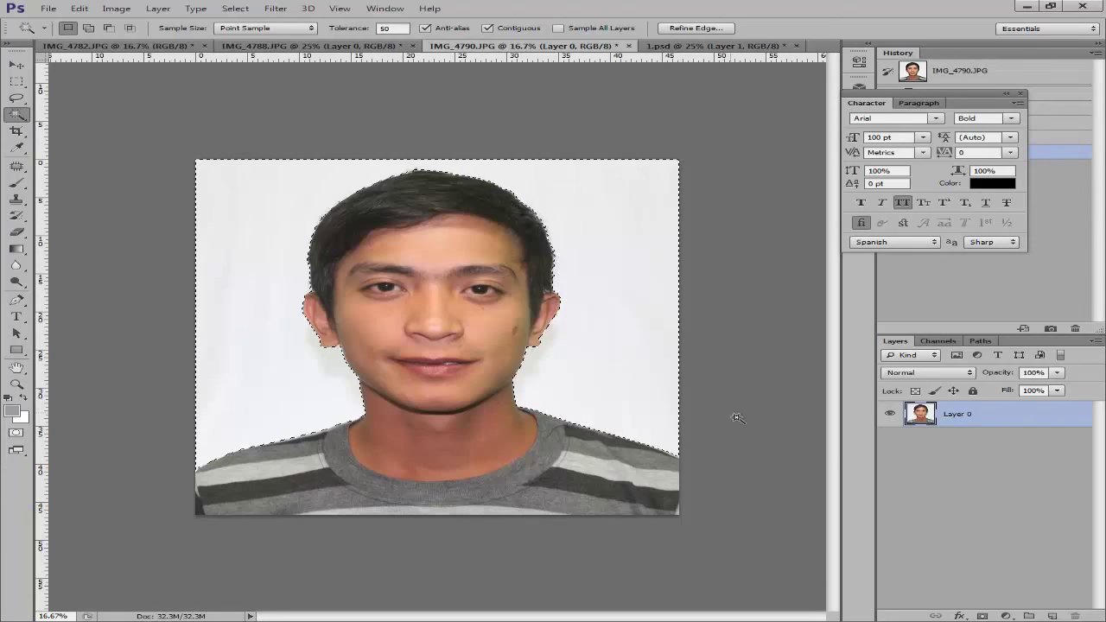
pyautogui.doubleClick(1048, 417)
pyautogui.press('Escape')
pyautogui.press('Delete')
pyautogui.hotkey('ctrl', 'd')
# Inspect the cut-out face edges up close and reselect the Magic Wand tool.
pyautogui.hotkey('ctrl', '+')
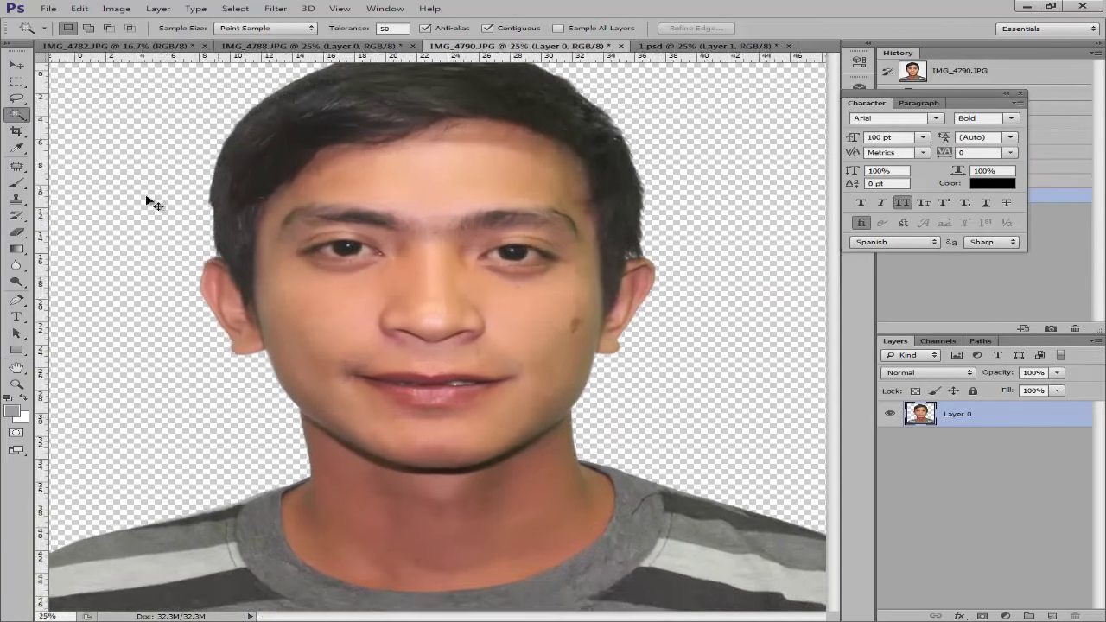
pyautogui.hotkey('ctrl', '+')
pyautogui.click(16, 116)
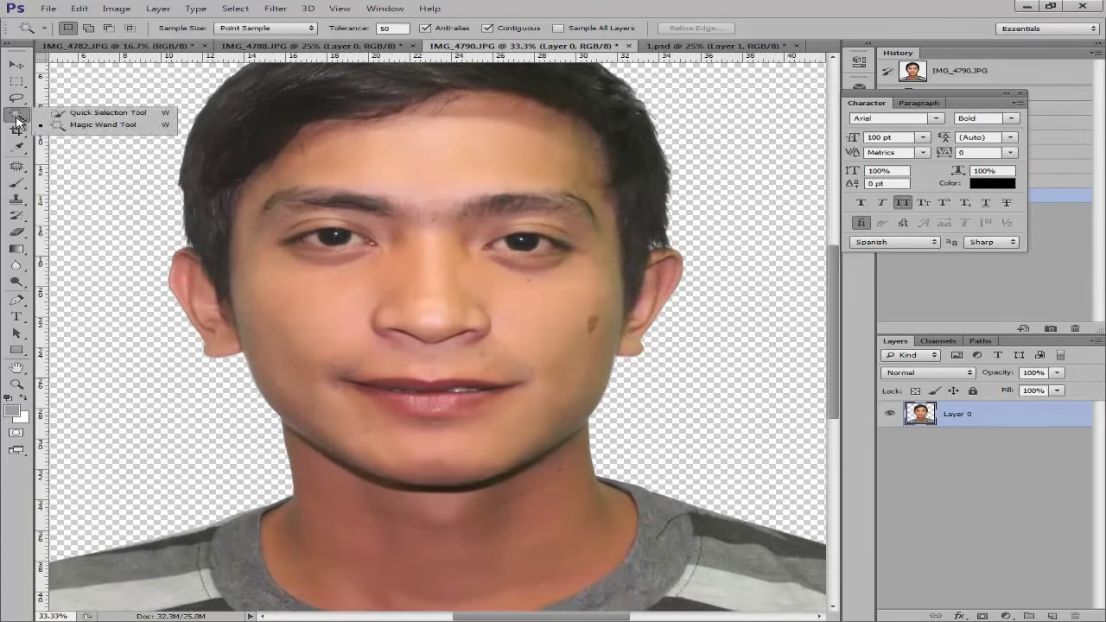
pyautogui.click(79, 130)
pyautogui.hotkey('ctrl', '-')
pyautogui.hotkey('ctrl', '-')
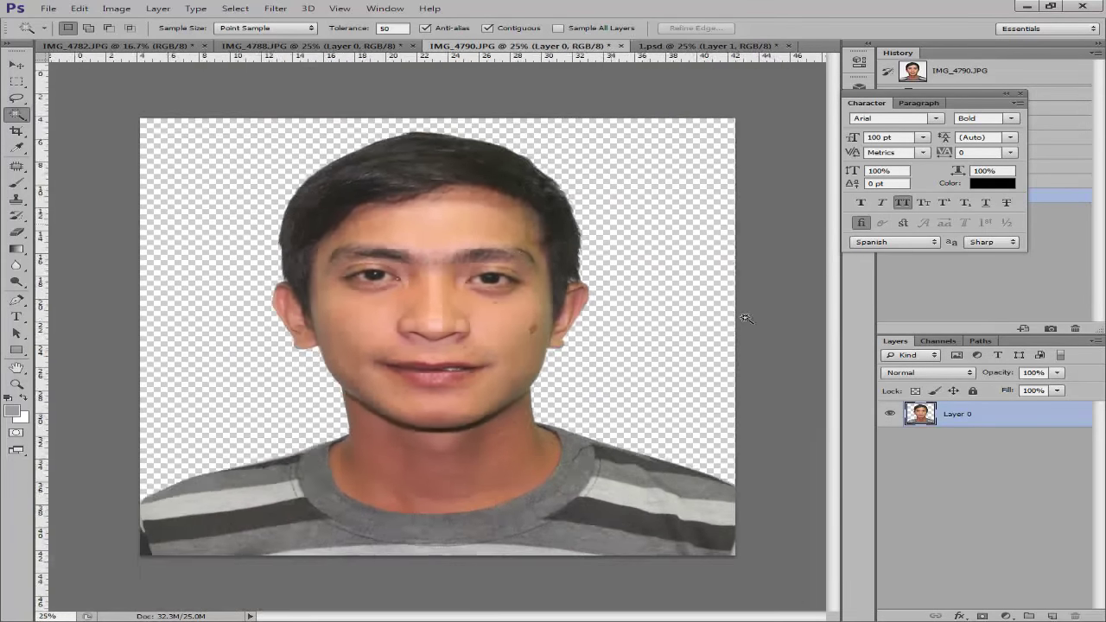
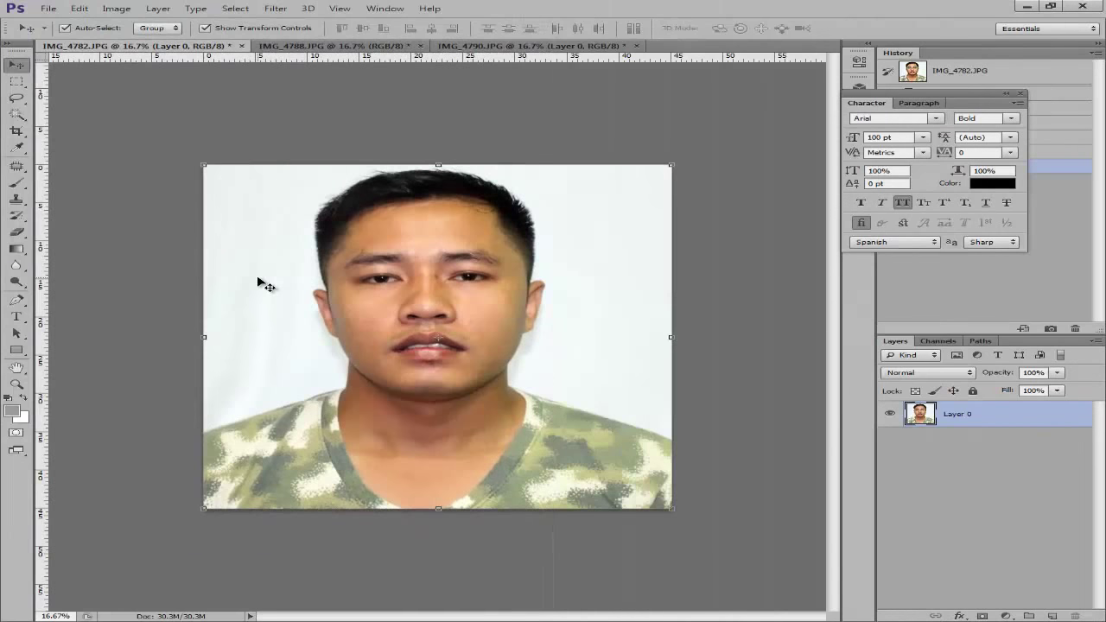
# Choose the Magic Wand from the Quick Selection flyout and enter a Tolerance of 100.
pyautogui.click(15, 115)
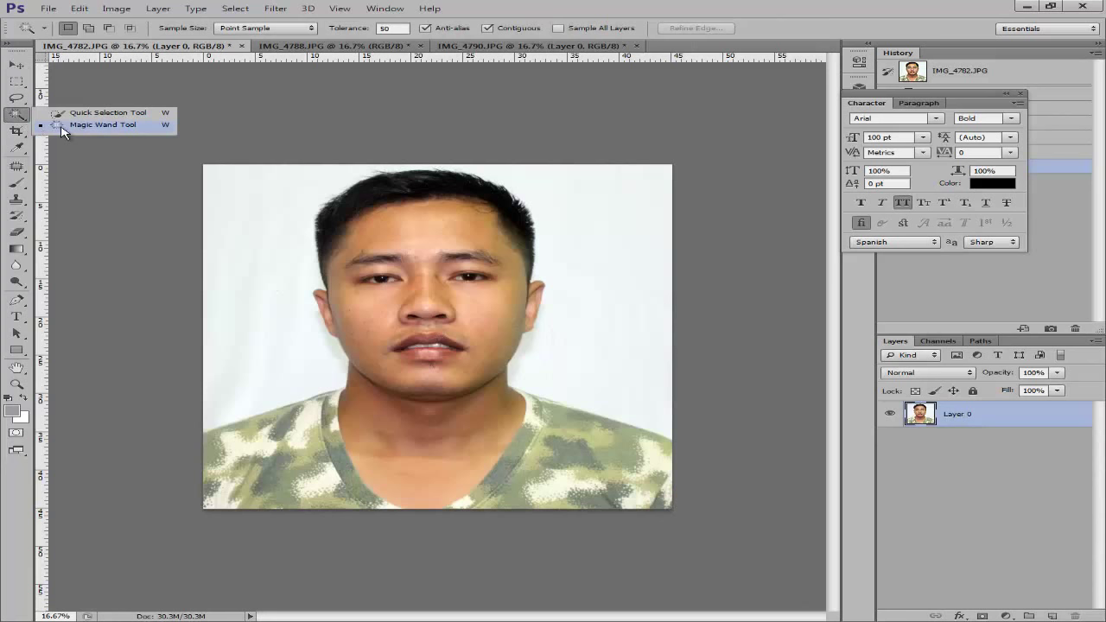
pyautogui.click(62, 126)
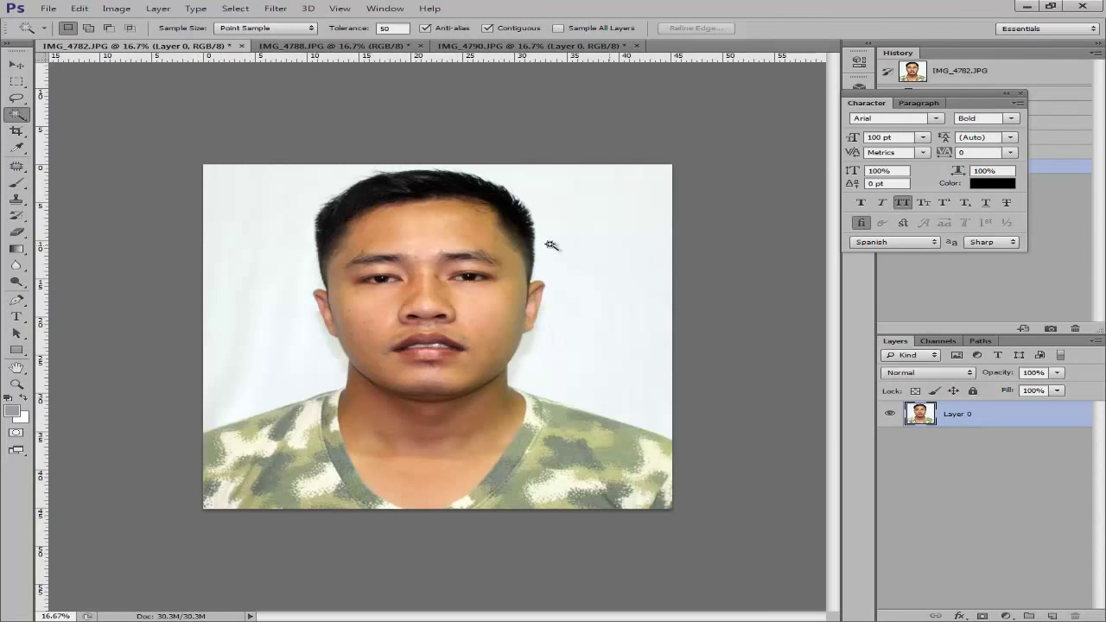
pyautogui.click(14, 115)
pyautogui.click(73, 130)
pyautogui.click(389, 28)
pyautogui.write('100')
pyautogui.click(18, 116)
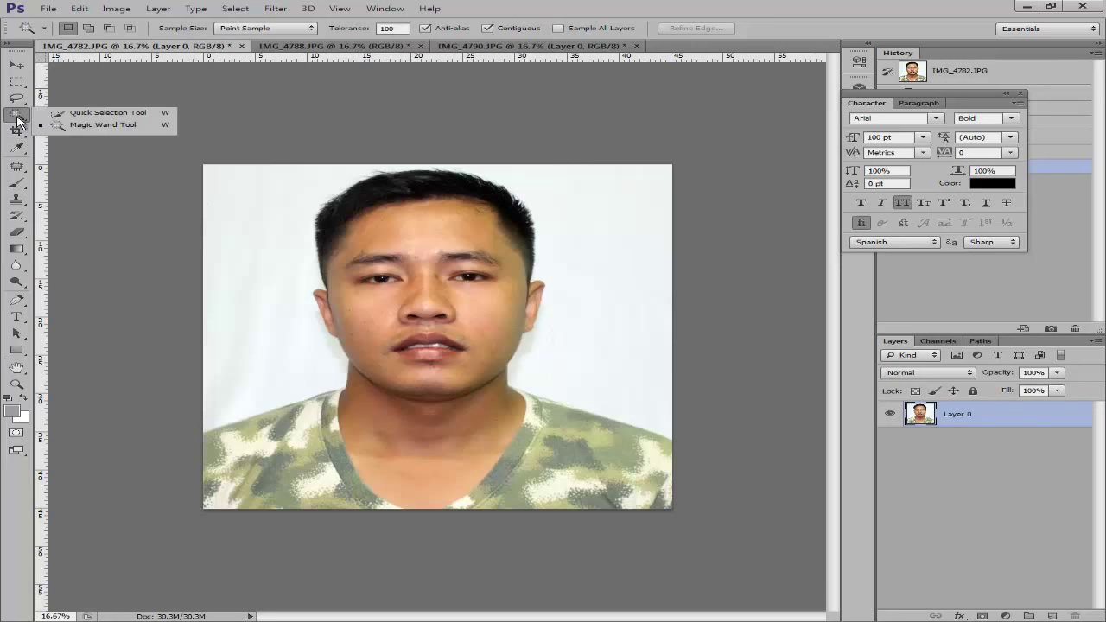
# Select the white background around the man with the Magic Wand, delete it, and deselect.
pyautogui.click(58, 126)
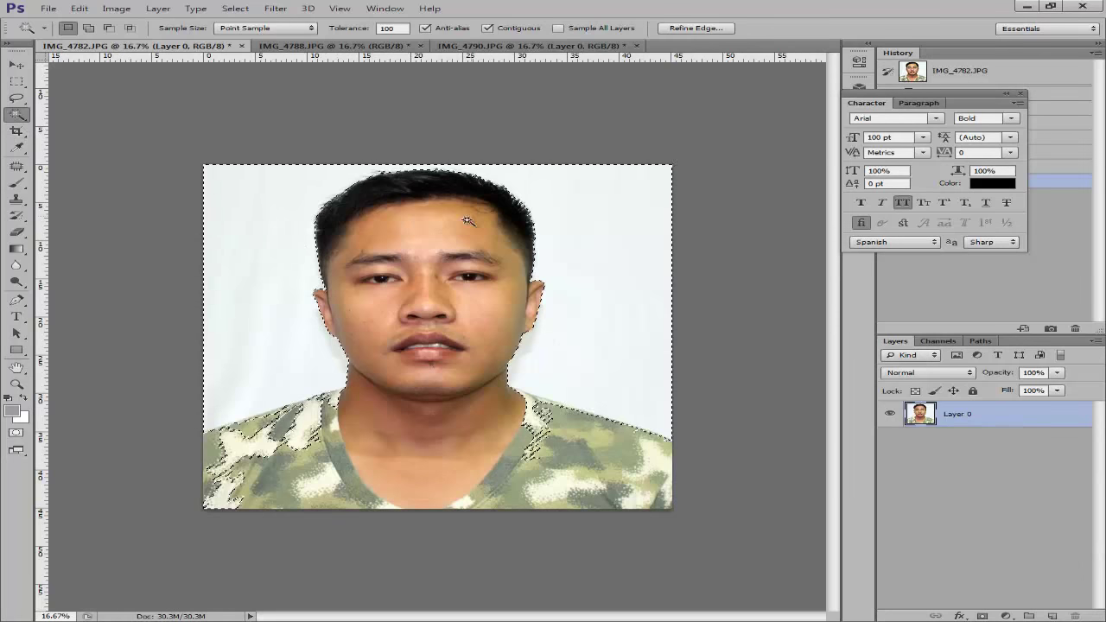
pyautogui.click(657, 287)
pyautogui.press('Delete')
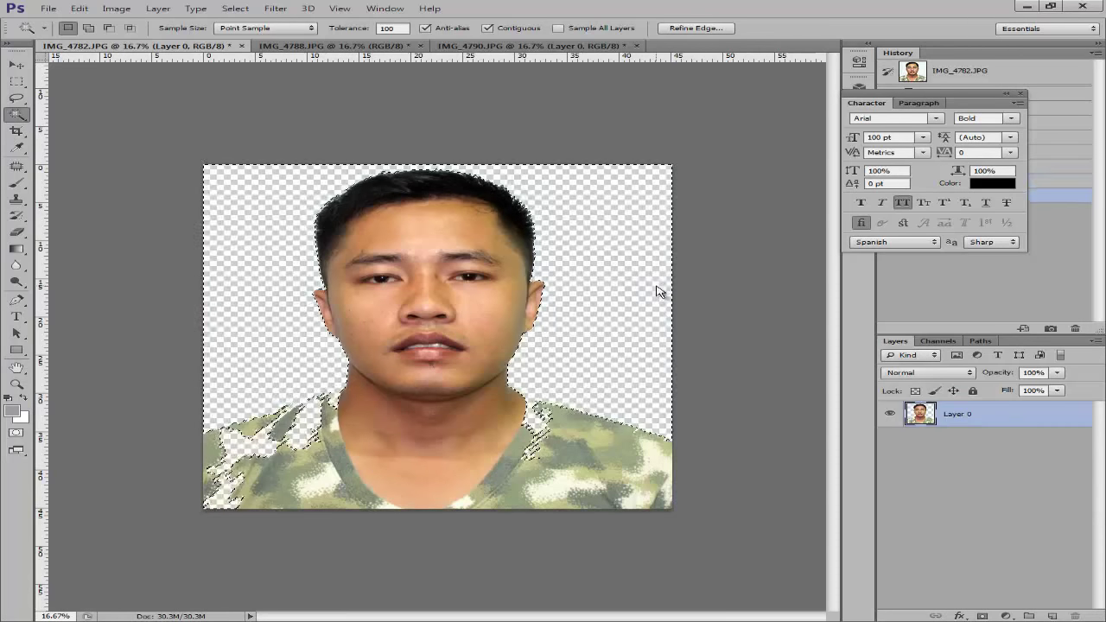
pyautogui.hotkey('ctrl', 'd')
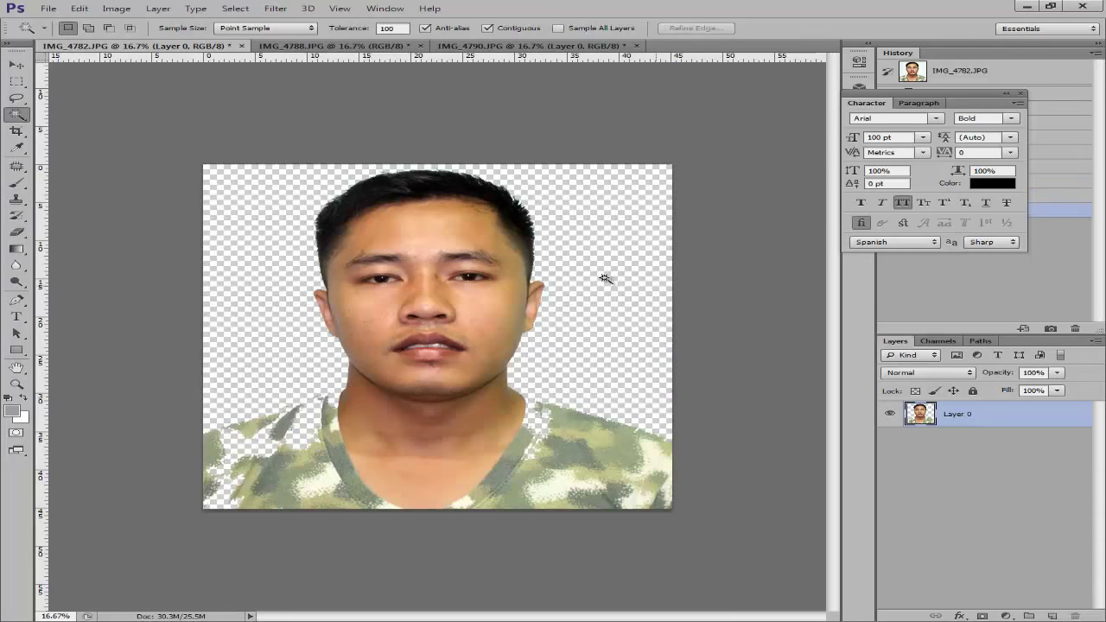
# Zoom in and pan over the face and hair to inspect the cut-out edges, then zoom out.
pyautogui.hotkey('ctrl', '+')
pyautogui.hotkey('ctrl', '+')
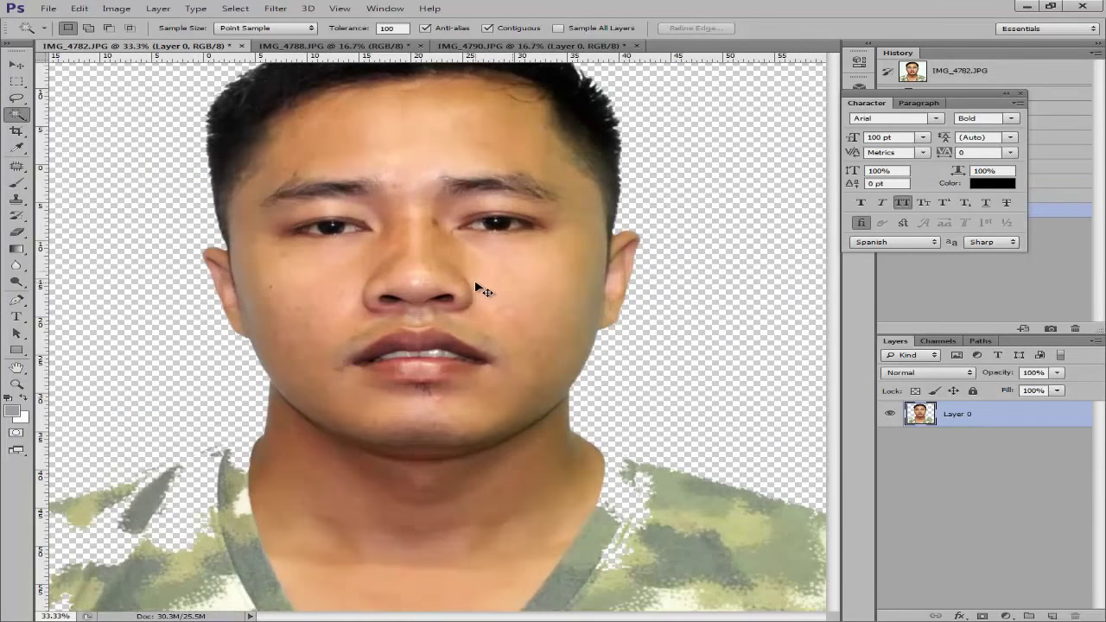
pyautogui.hotkey('ctrl', '+')
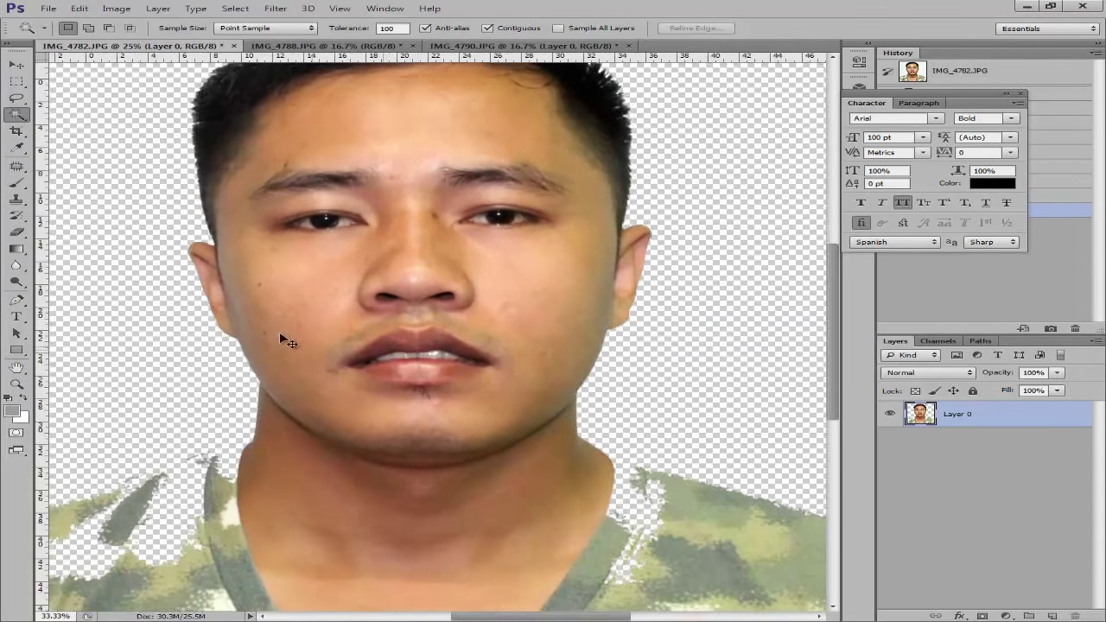
pyautogui.hotkey('ctrl', '+')
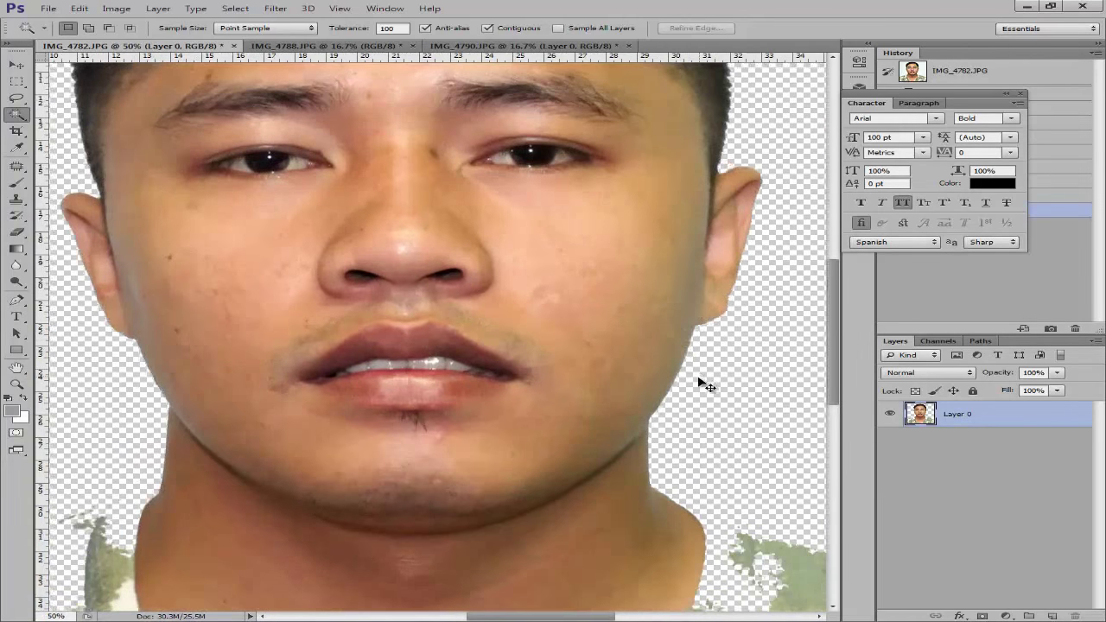
pyautogui.hotkey('ctrl', '-')
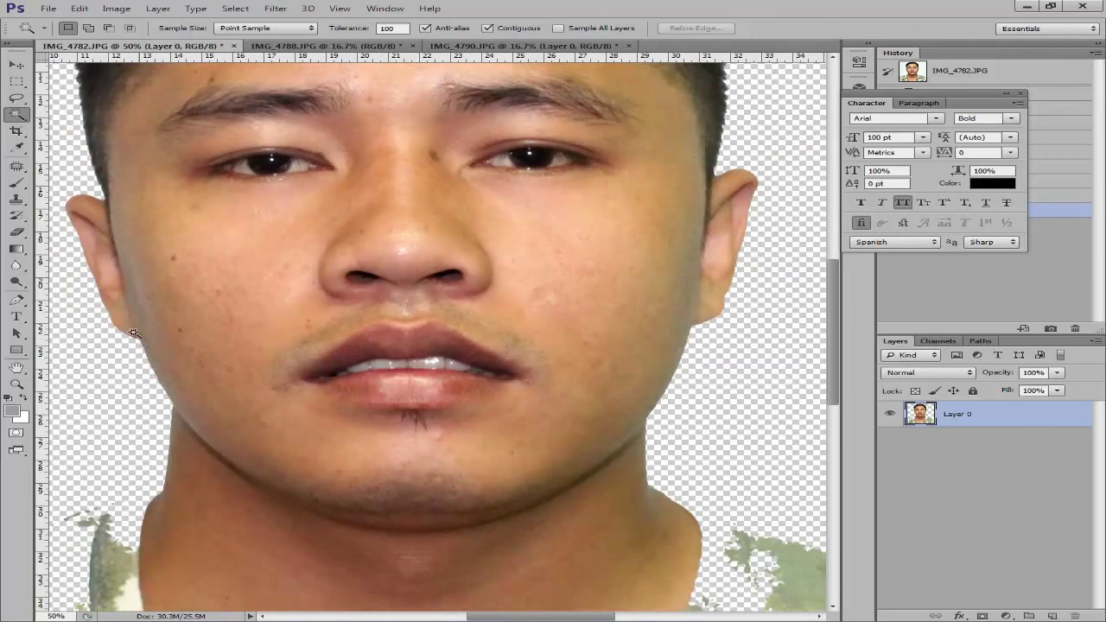
pyautogui.moveTo(173, 357); pyautogui.dragTo(329, 587)
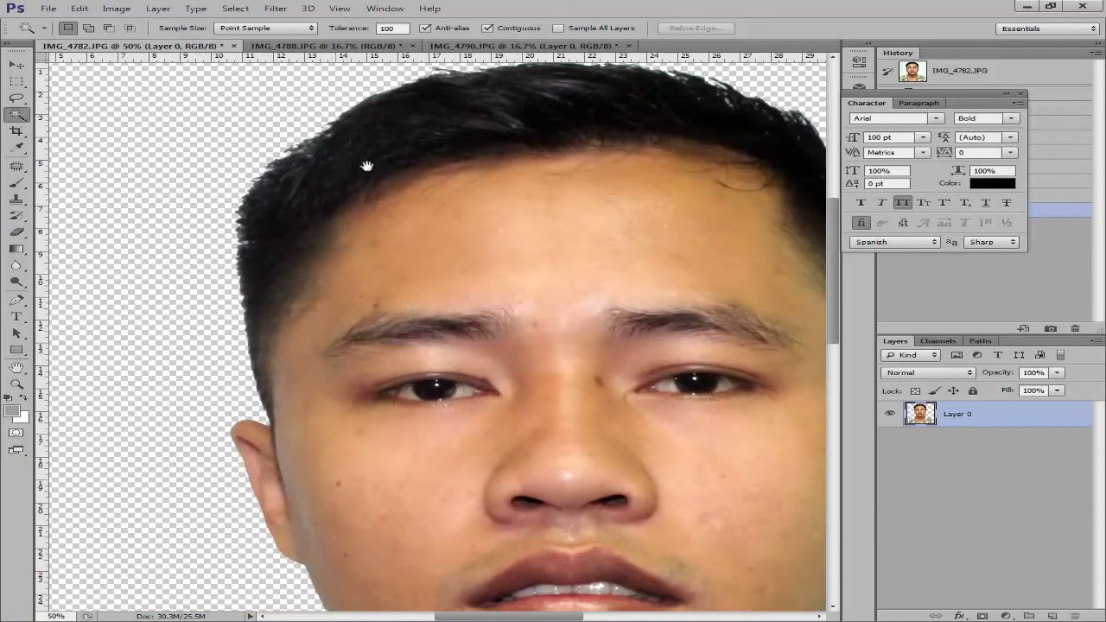
pyautogui.moveTo(366, 165); pyautogui.dragTo(275, 230)
pyautogui.moveTo(701, 122); pyautogui.dragTo(529, 192)
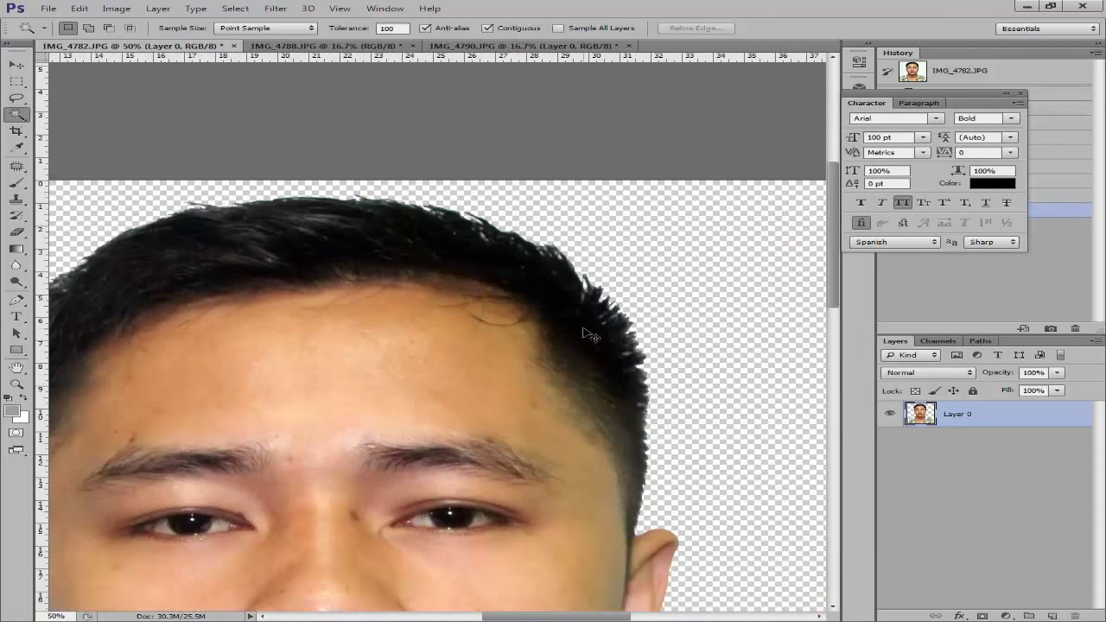
pyautogui.hotkey('ctrl', '-')
pyautogui.hotkey('ctrl', '-')
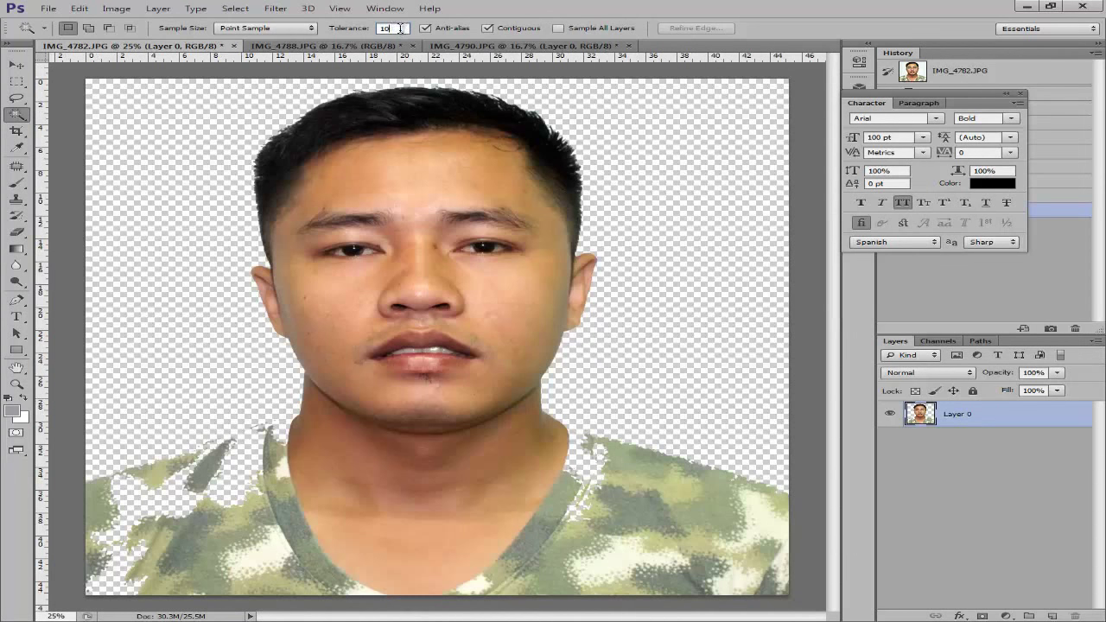
# Re-enter the Tolerance value, deselect, and undo the previous background deletion.
pyautogui.press('BackSpace')
pyautogui.write('100')
pyautogui.press('Return')
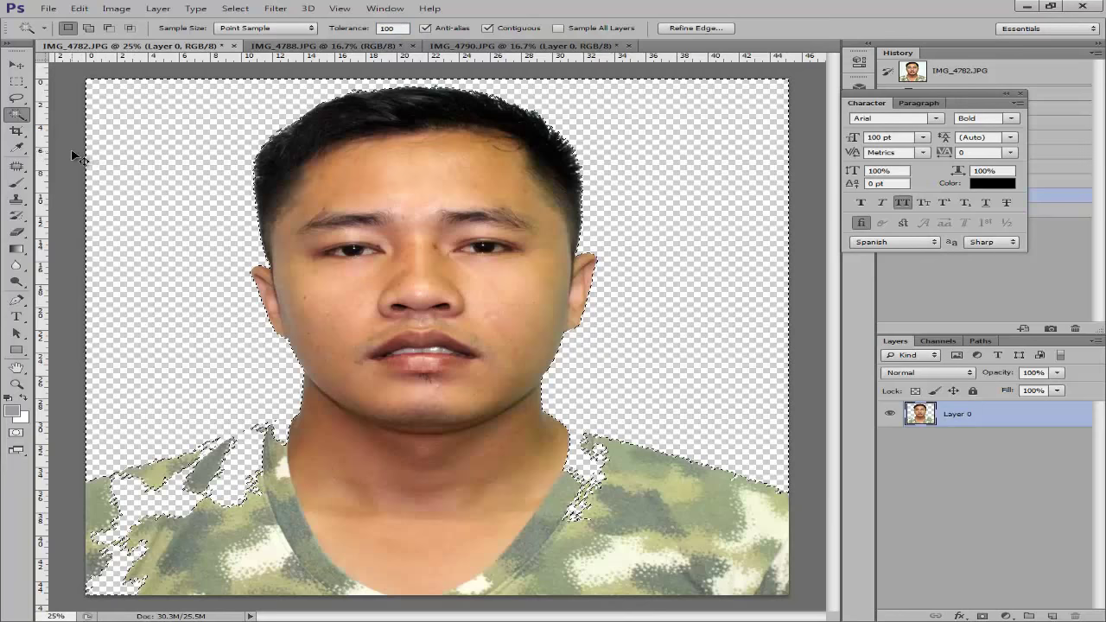
pyautogui.hotkey('ctrl', 'd')
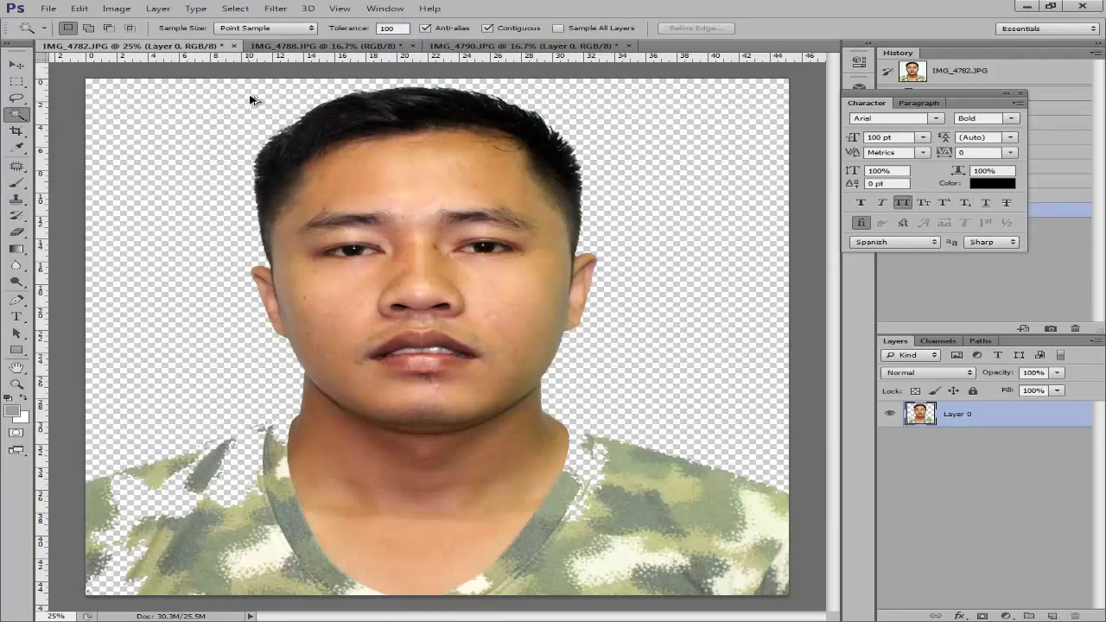
pyautogui.hotkey('ctrl', 'z')
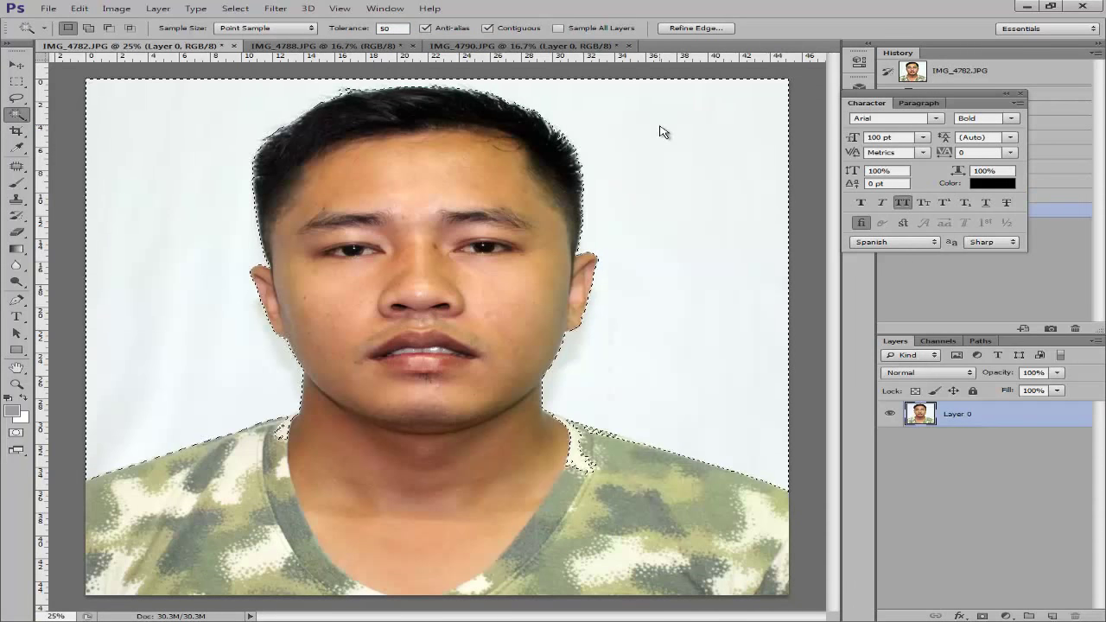
# Delete the white background at tolerance 50, deselect, and zoom in to check the hair edge.
pyautogui.click(738, 280)
pyautogui.press('Delete')
pyautogui.hotkey('ctrl', 'd')
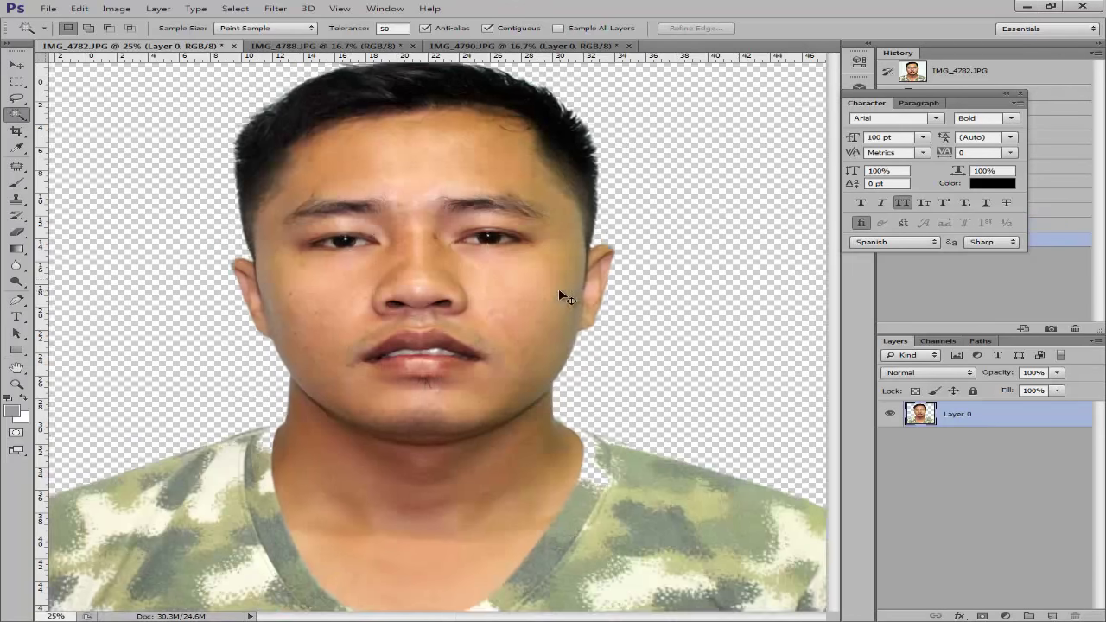
pyautogui.hotkey('ctrl', '+')
pyautogui.moveTo(527, 134); pyautogui.dragTo(521, 320)
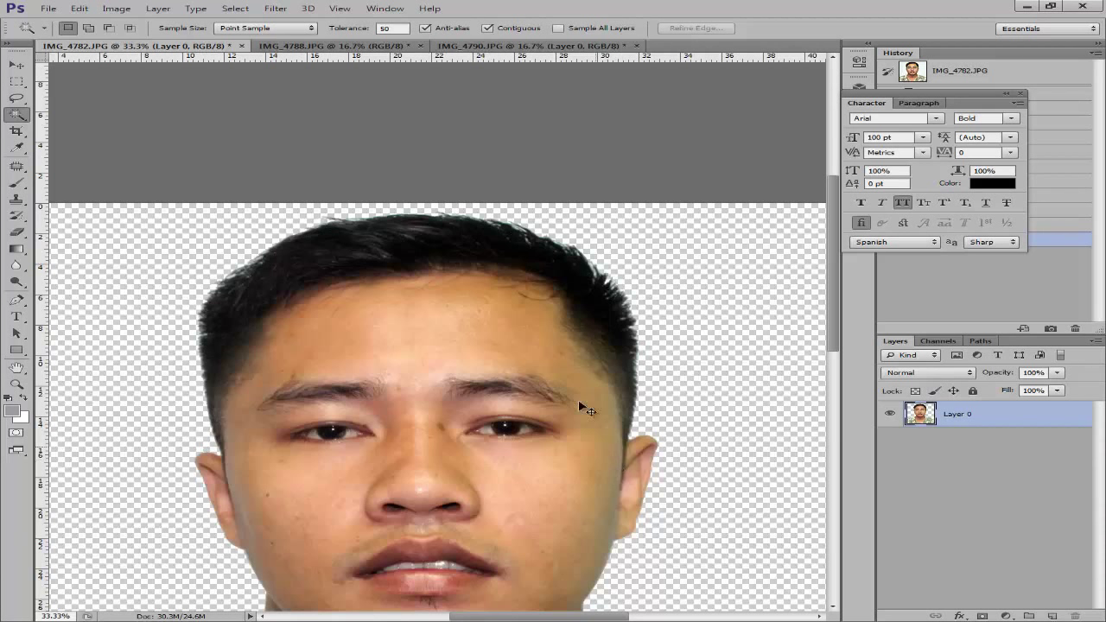
# Set Tolerance back to 100, retry the background deletion, then step back to restore the background.
pyautogui.click(431, 106)
pyautogui.hotkey('ctrl', 'z')
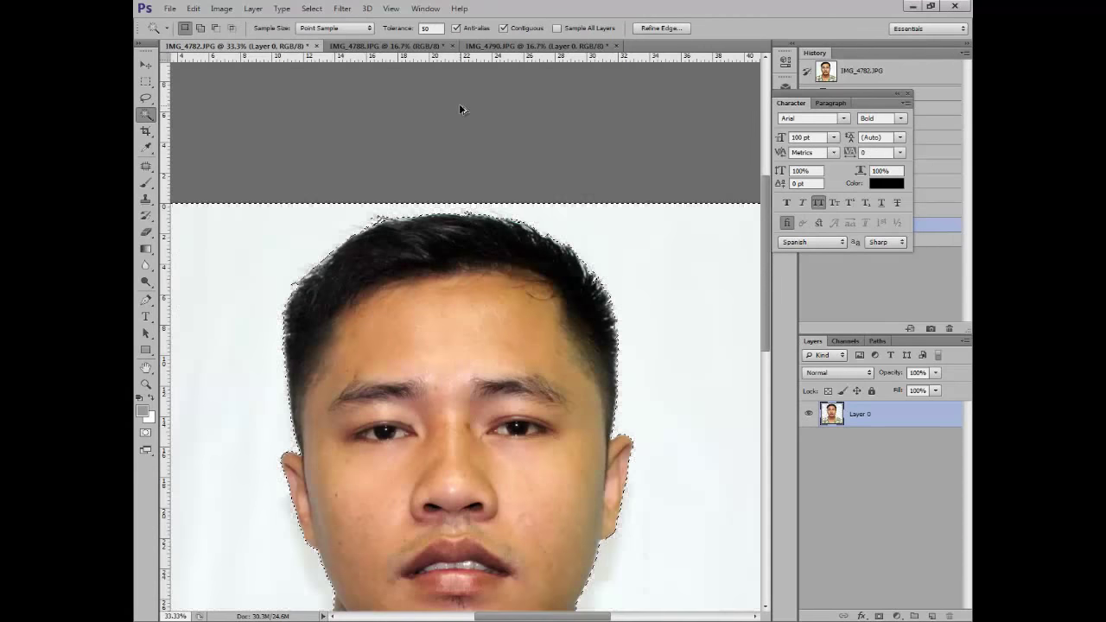
pyautogui.click(408, 28)
pyautogui.write('100')
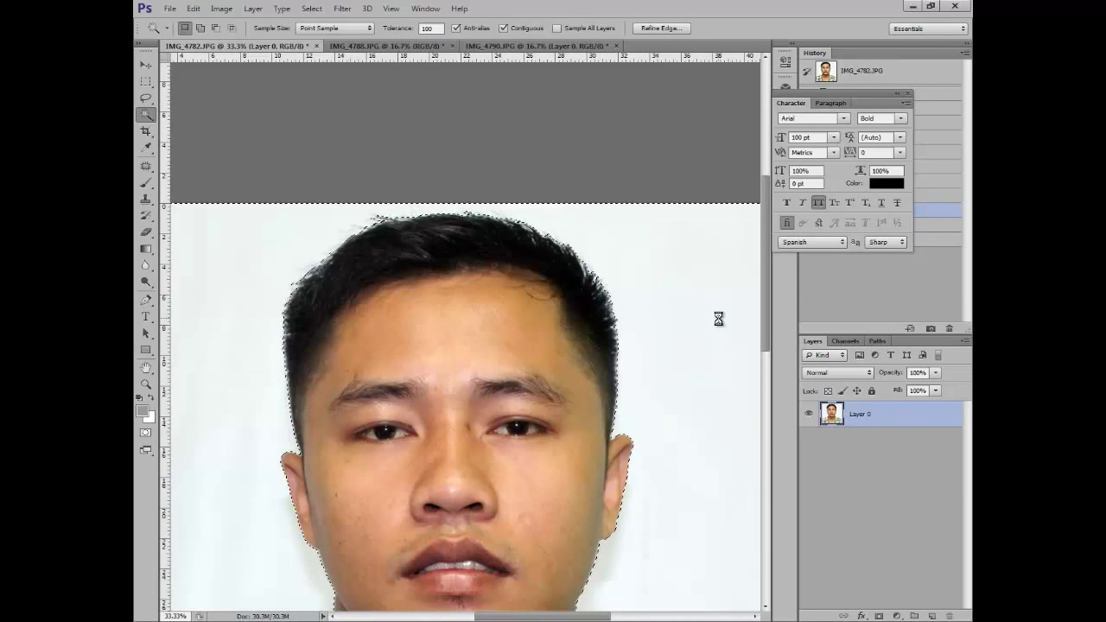
pyautogui.press('Delete')
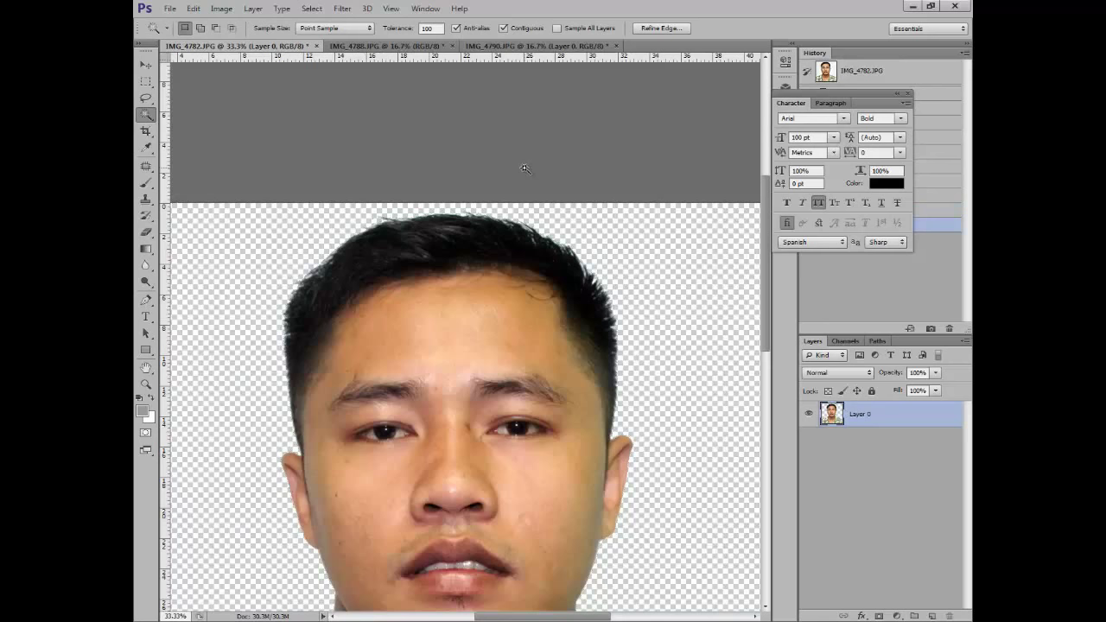
pyautogui.hotkey('ctrl', 'd')
pyautogui.hotkey('ctrl', 'alt', 'z')
pyautogui.hotkey('ctrl', 'alt', 'z')
pyautogui.hotkey('ctrl', 'alt', 'z')
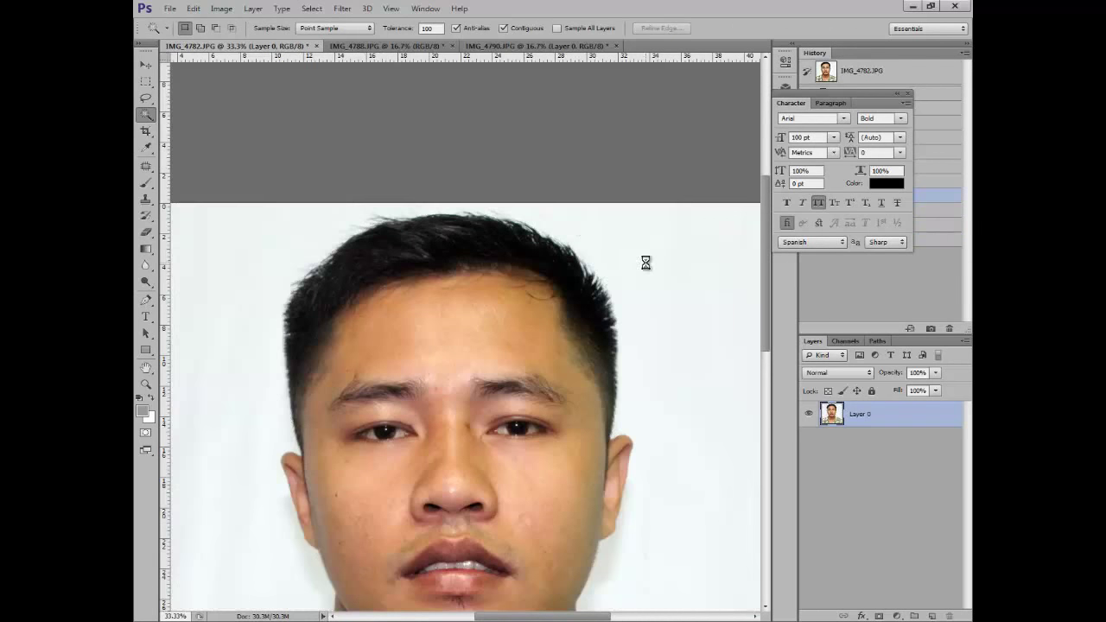
# Delete the white background at tolerance 100, deselect, and zoom in and out to check the cut-out.
pyautogui.click(646, 262)
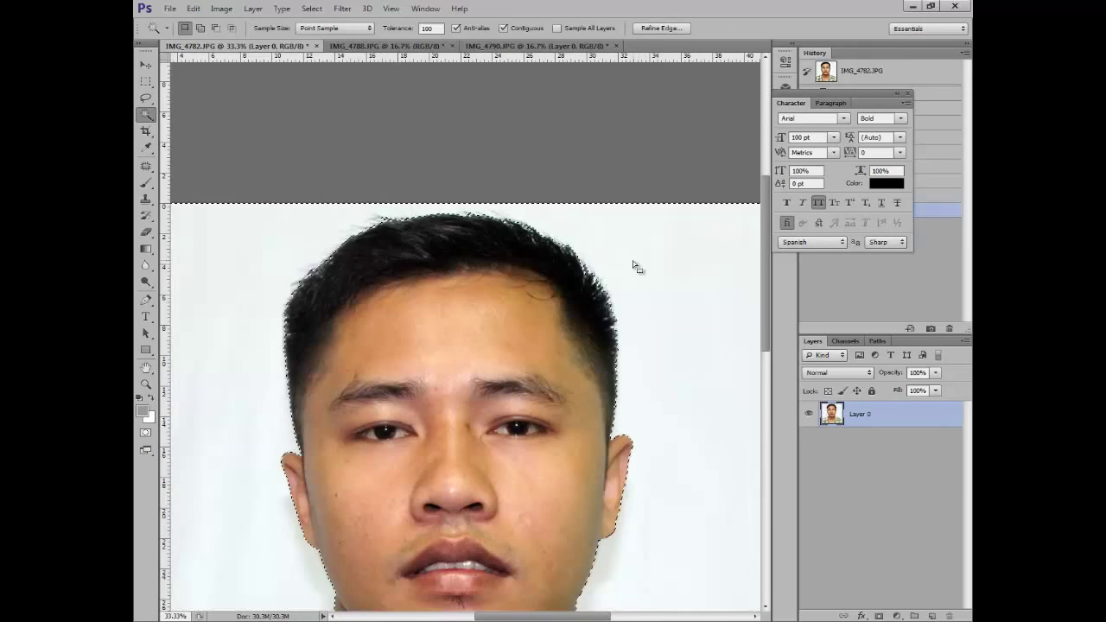
pyautogui.press('Delete')
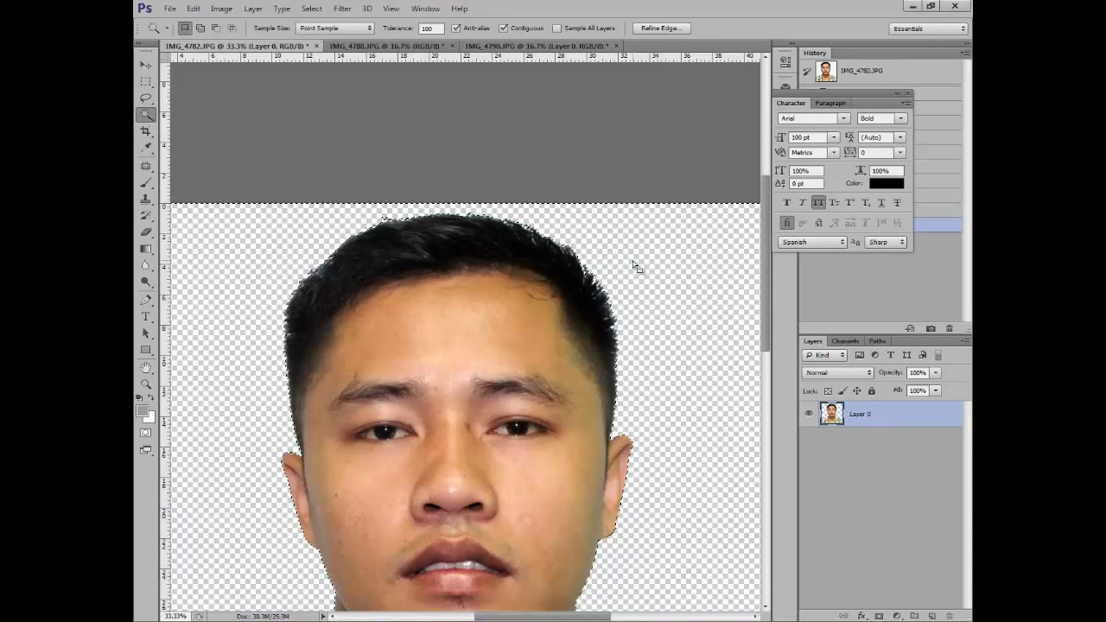
pyautogui.hotkey('ctrl', 'd')
pyautogui.hotkey('ctrl', '-')
pyautogui.hotkey('ctrl', '-')
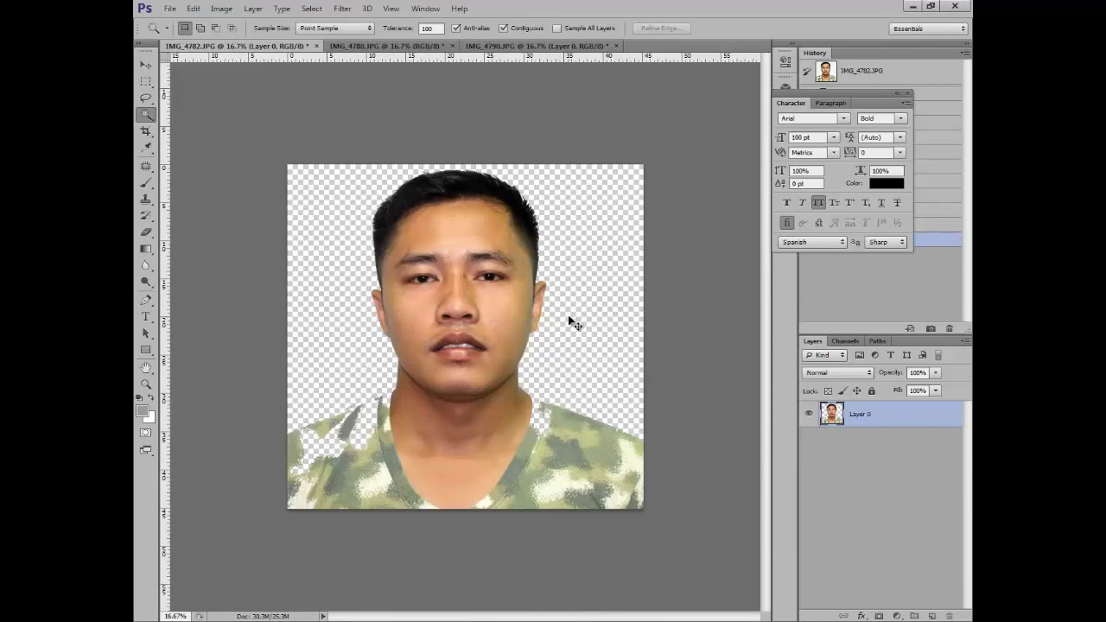
pyautogui.hotkey('ctrl', '+')
pyautogui.hotkey('ctrl', '+')
pyautogui.hotkey('ctrl', '-')
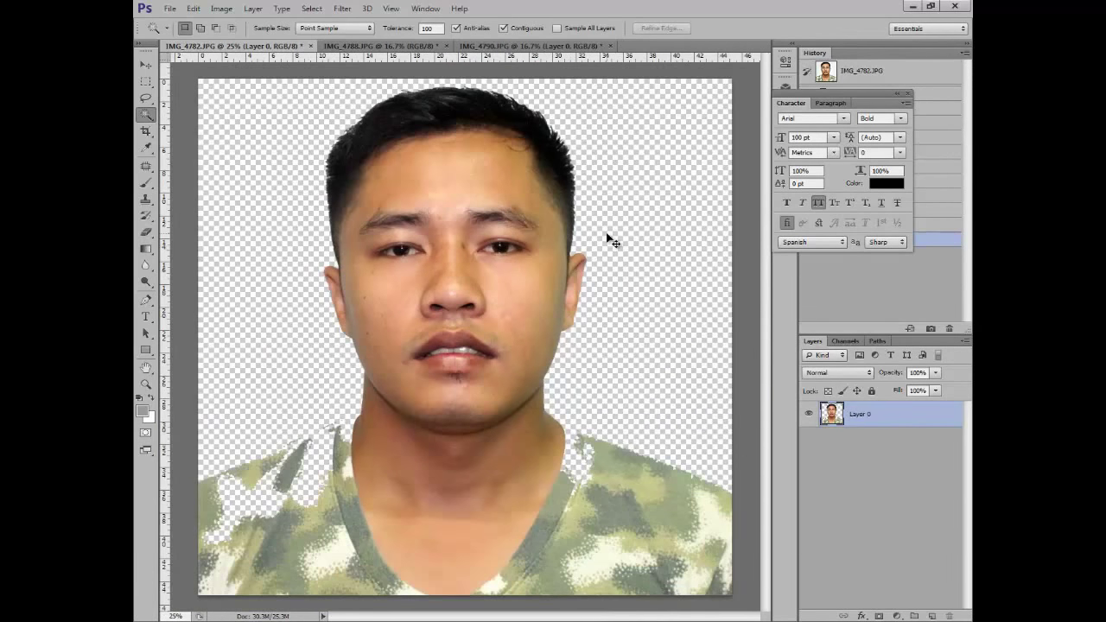
pyautogui.hotkey('ctrl', '-')
pyautogui.hotkey('ctrl', '+')
pyautogui.hotkey('ctrl', '+')
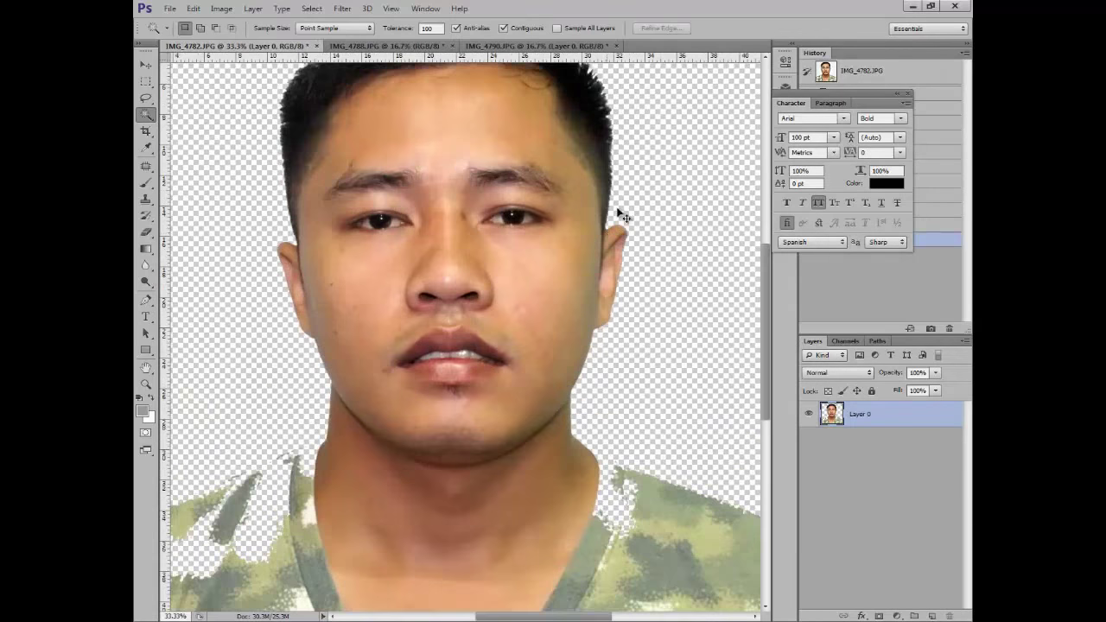
pyautogui.hotkey('ctrl', '-')
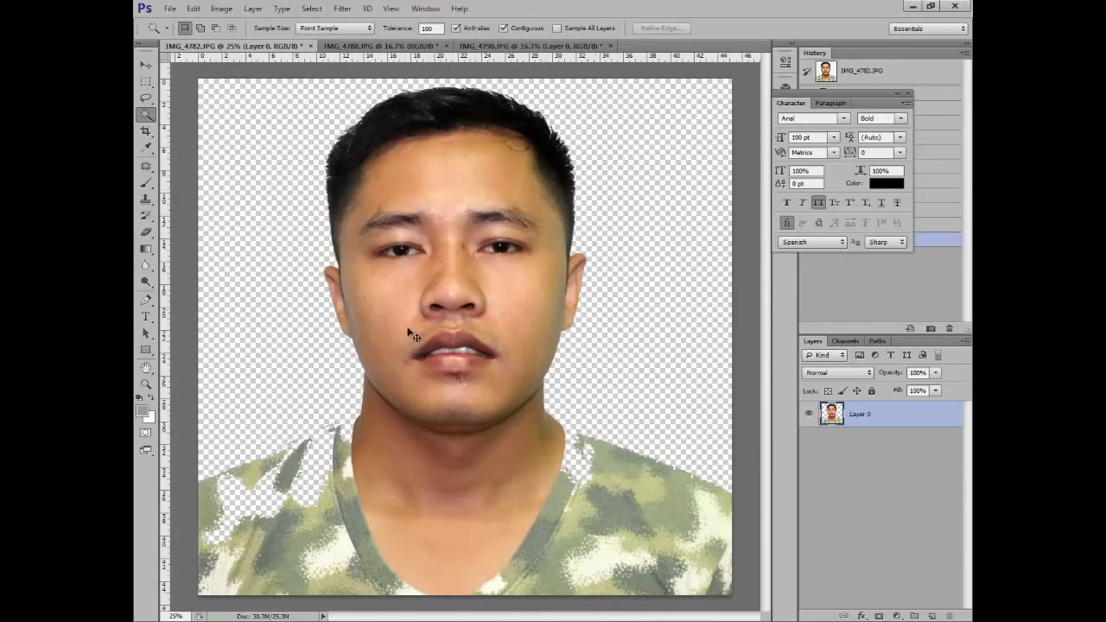
pyautogui.hotkey('ctrl', '-')
pyautogui.click(171, 8)
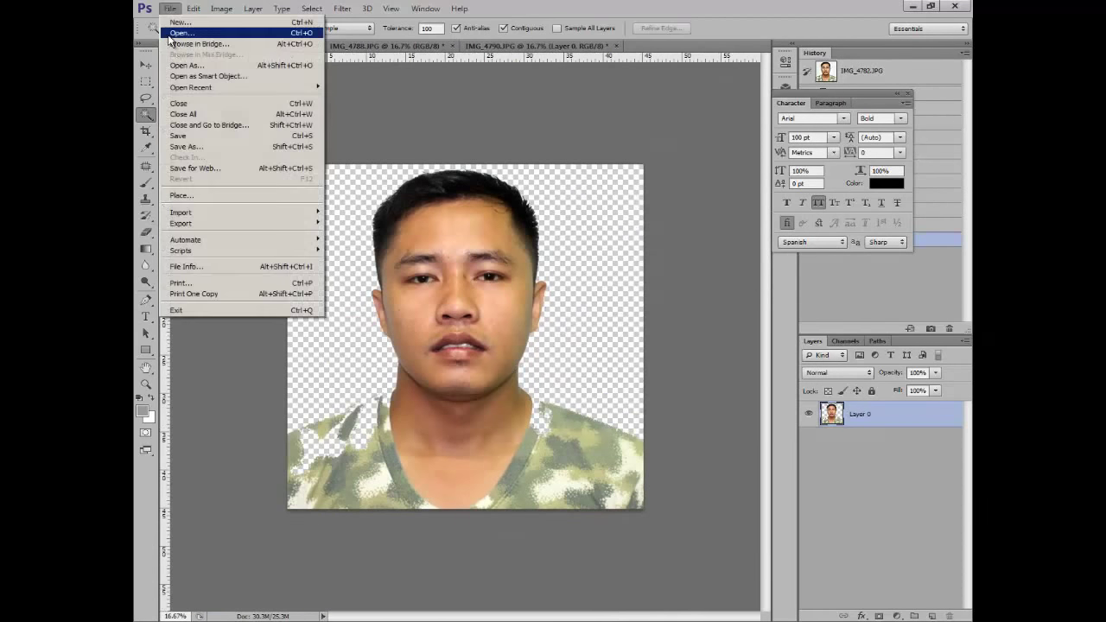
# Browse File > Open to the formal cloth template folder on drive E:, dismissing a wrong-file-type error.
pyautogui.click(181, 33)
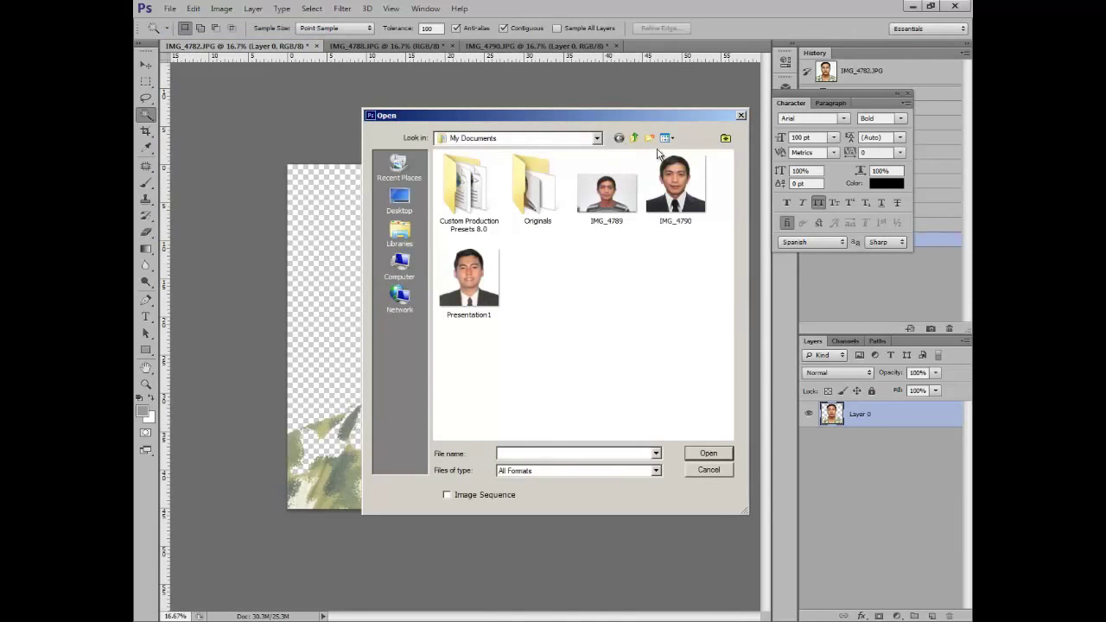
pyautogui.click(398, 263)
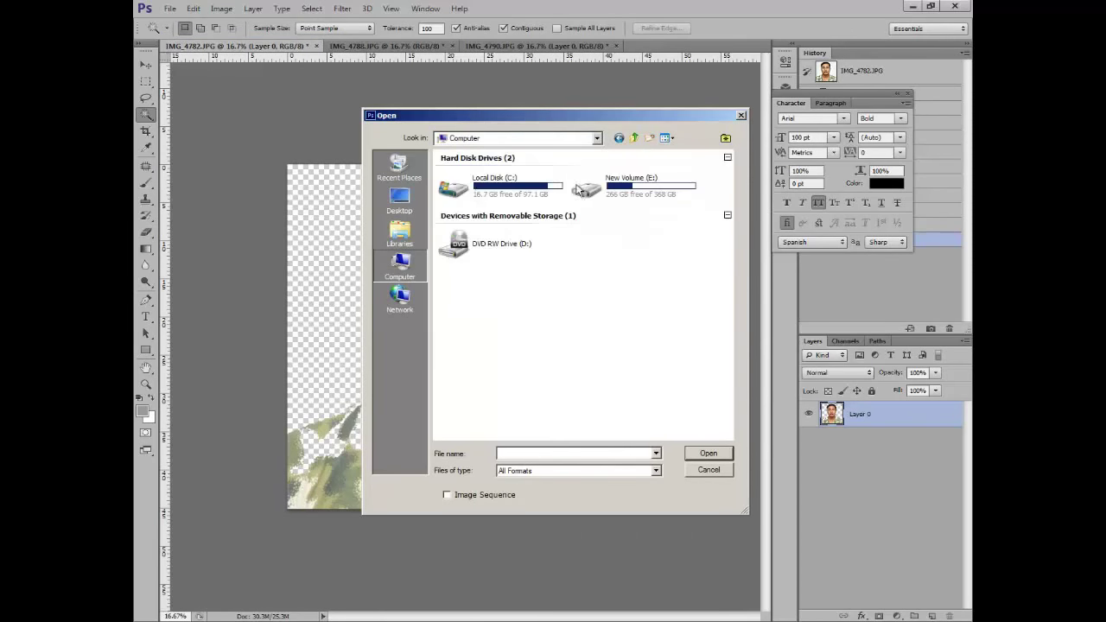
pyautogui.doubleClick(637, 174)
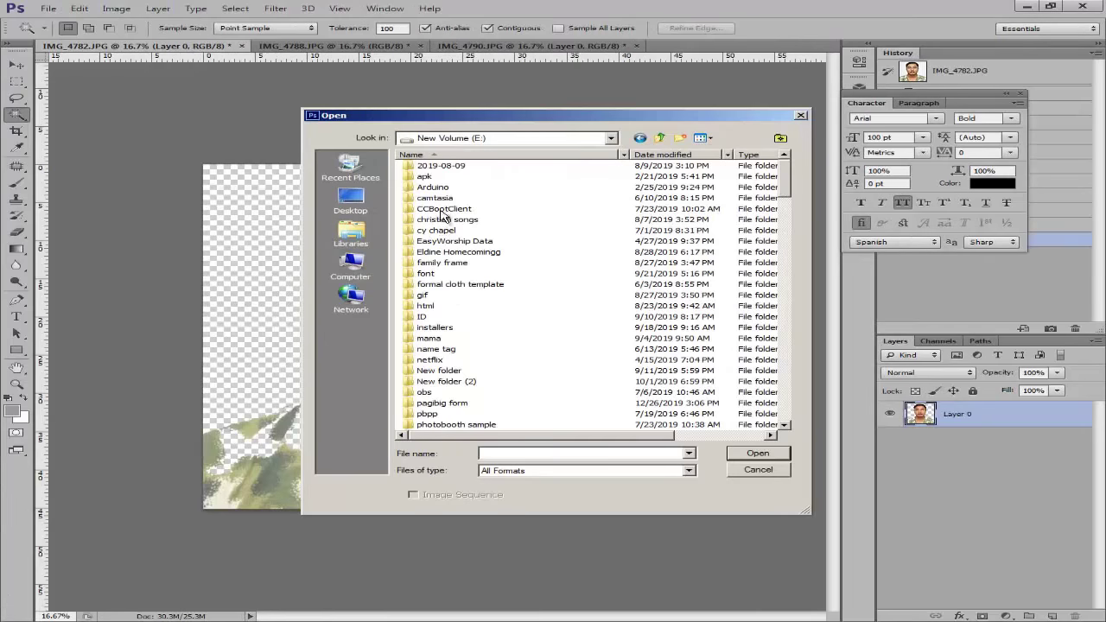
pyautogui.doubleClick(451, 287)
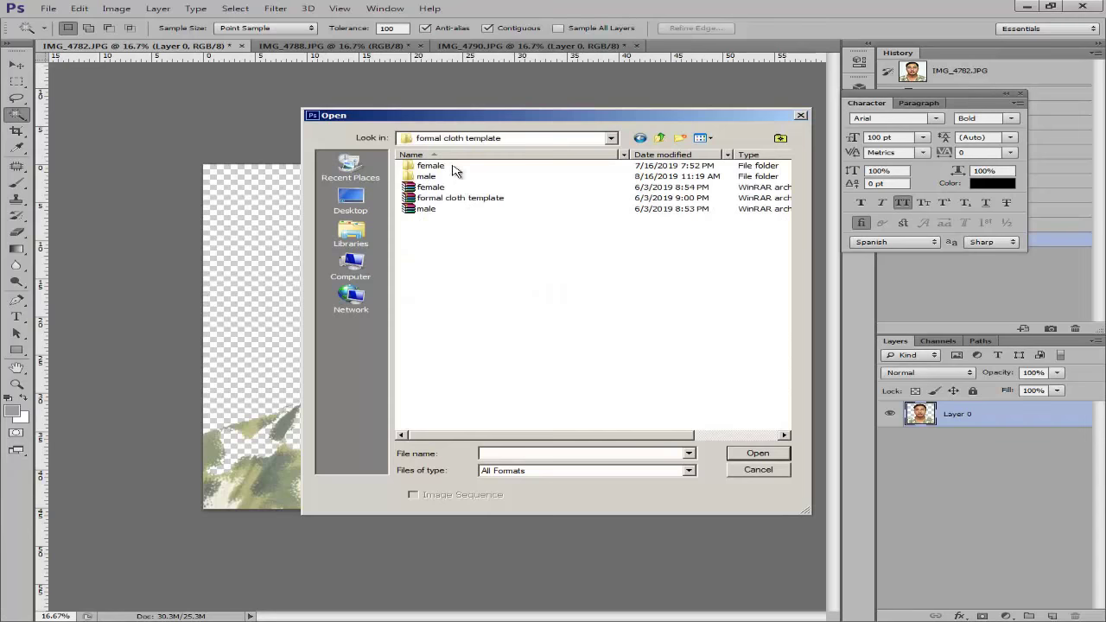
pyautogui.doubleClick(449, 187)
pyautogui.press('Return')
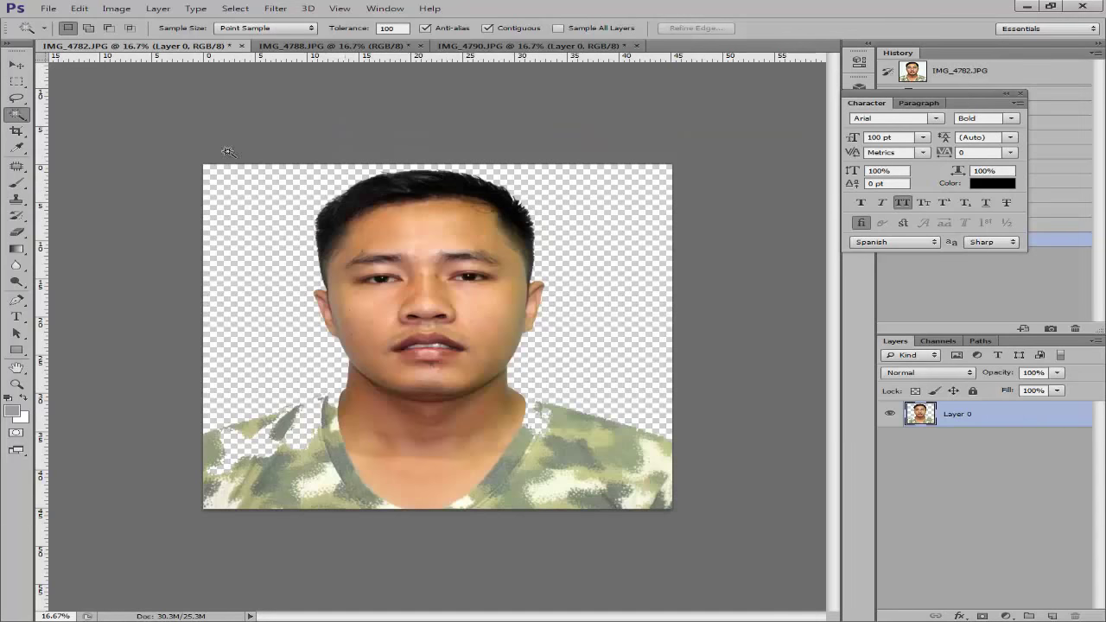
# Open suit template file 1 from the male templates folder.
pyautogui.click(49, 11)
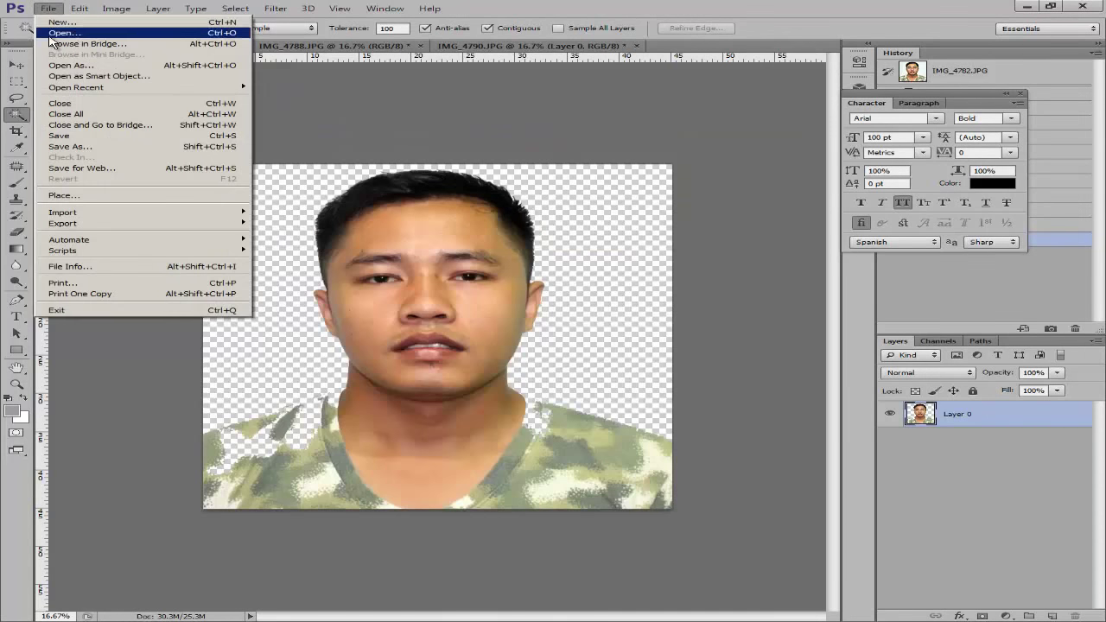
pyautogui.click(52, 39)
pyautogui.doubleClick(426, 177)
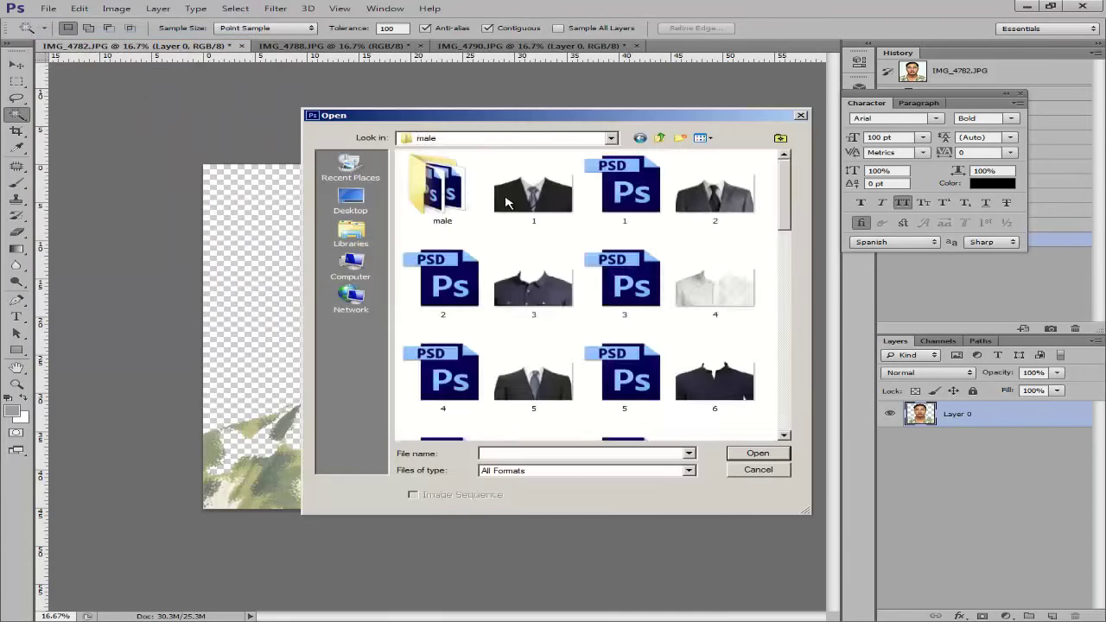
pyautogui.click(633, 197)
pyautogui.doubleClick(635, 197)
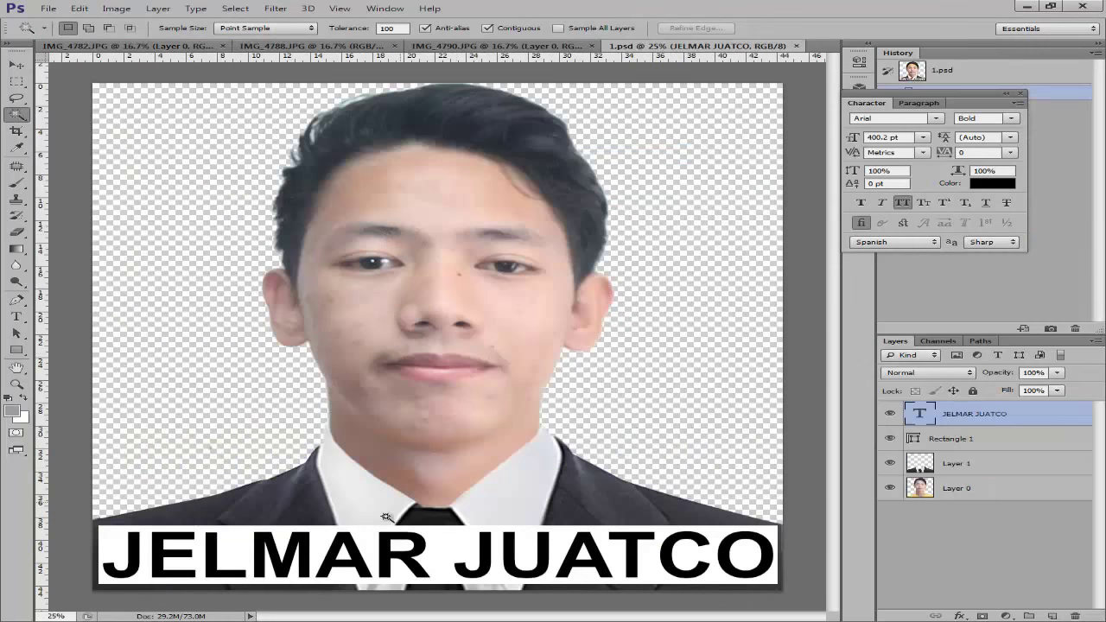
# Drag the suit layer into IMG_4782 and scale it to about 96% under the man's head.
pyautogui.press('v')
pyautogui.moveTo(340, 508); pyautogui.dragTo(369, 445)
pyautogui.moveTo(329, 477); pyautogui.dragTo(343, 479)
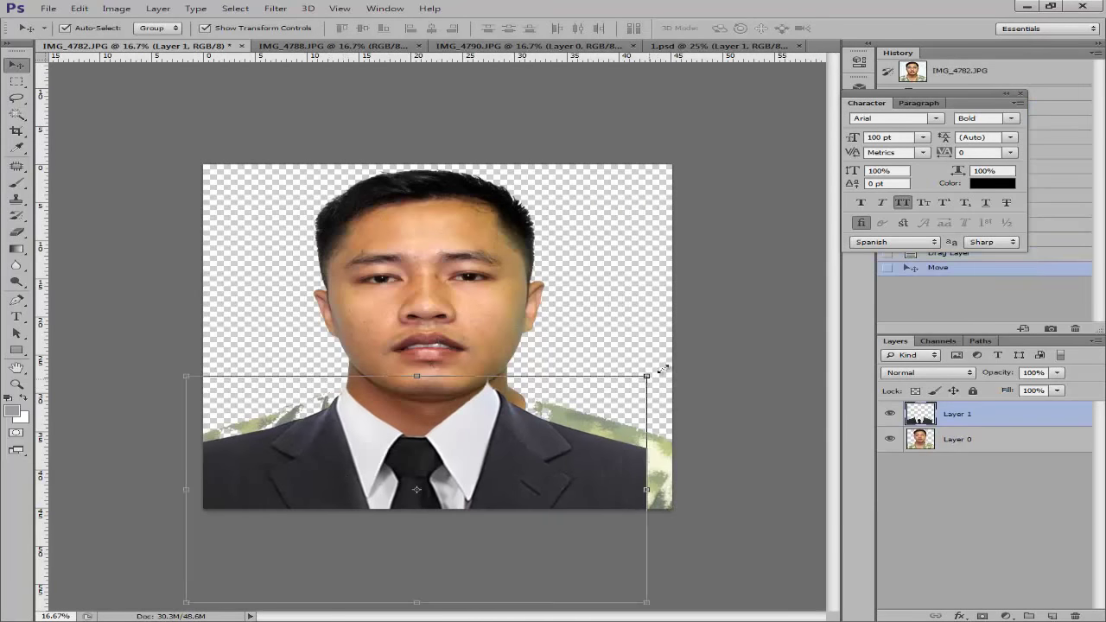
pyautogui.moveTo(646, 376); pyautogui.dragTo(722, 338)
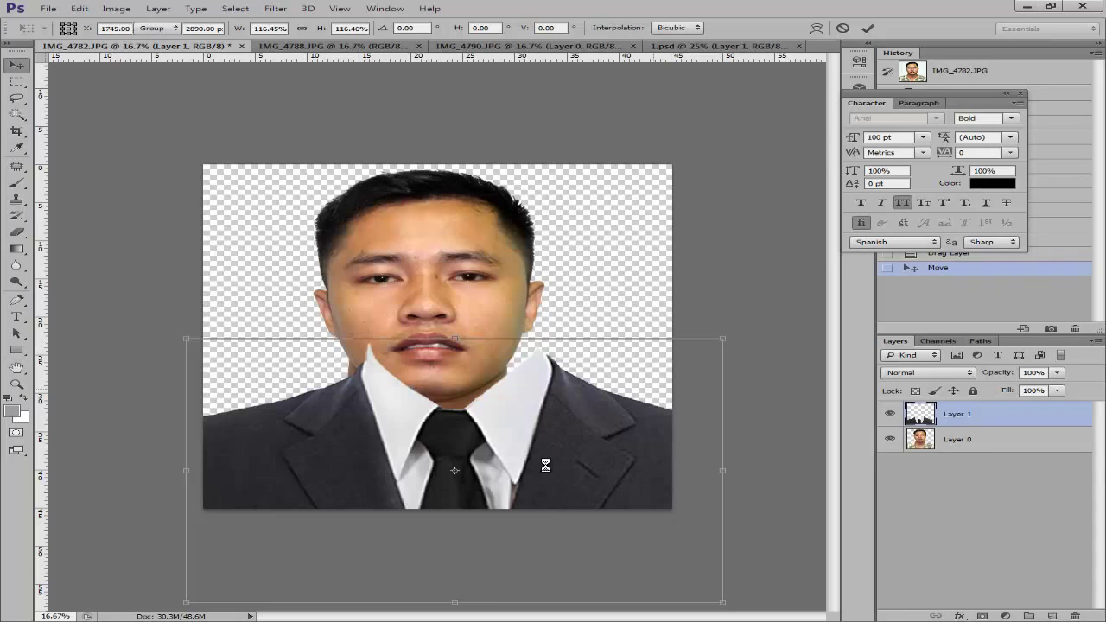
pyautogui.press('Return')
pyautogui.moveTo(572, 440); pyautogui.dragTo(550, 465)
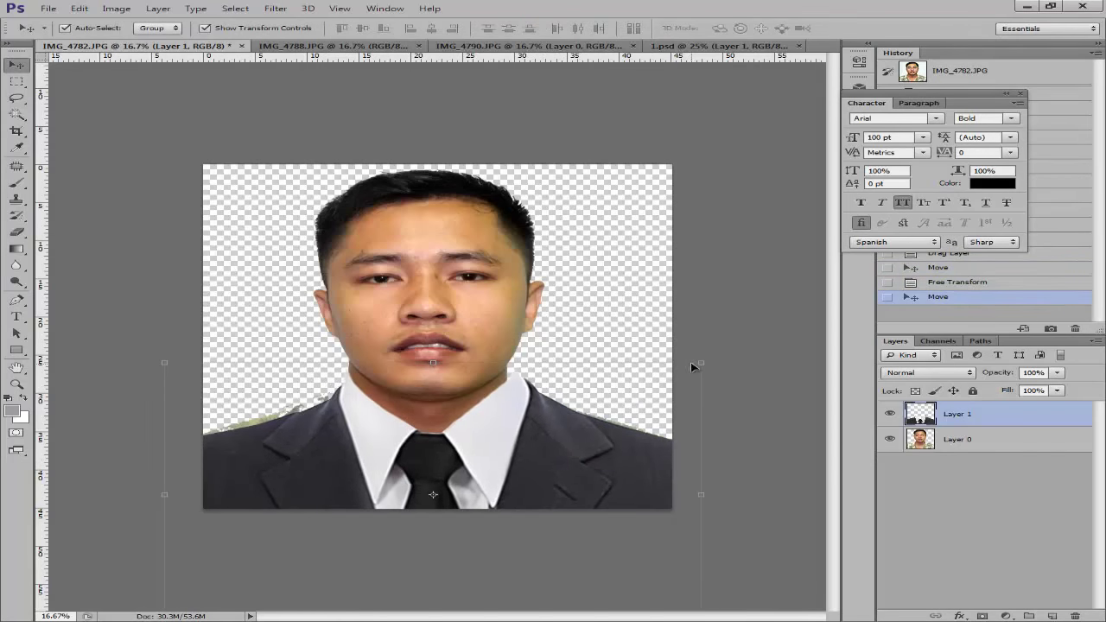
pyautogui.moveTo(700, 364); pyautogui.dragTo(678, 374)
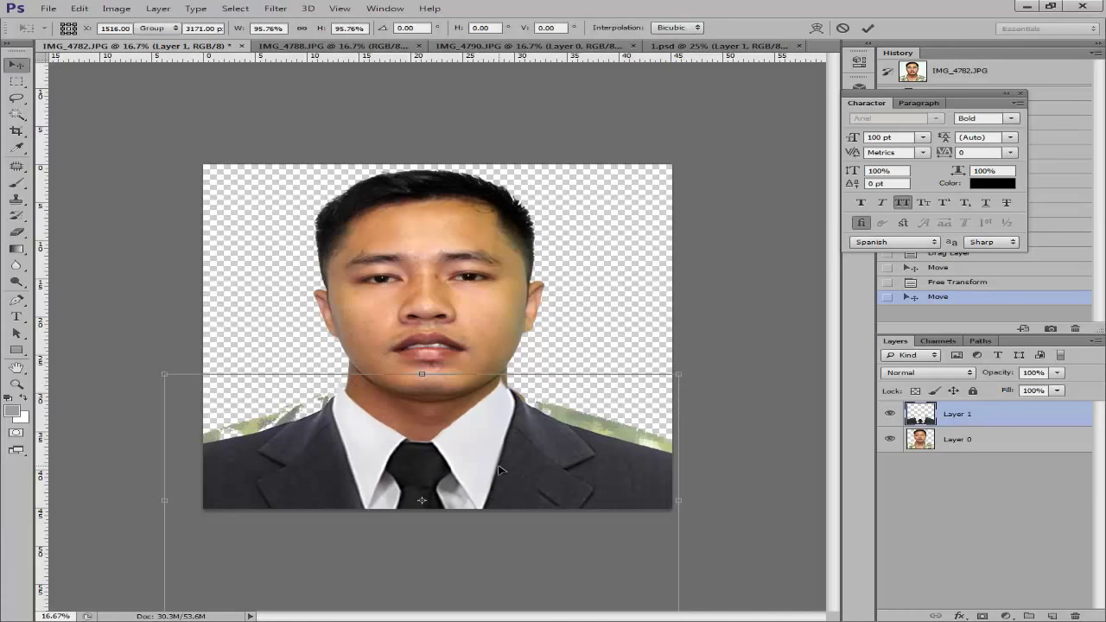
pyautogui.press('Return')
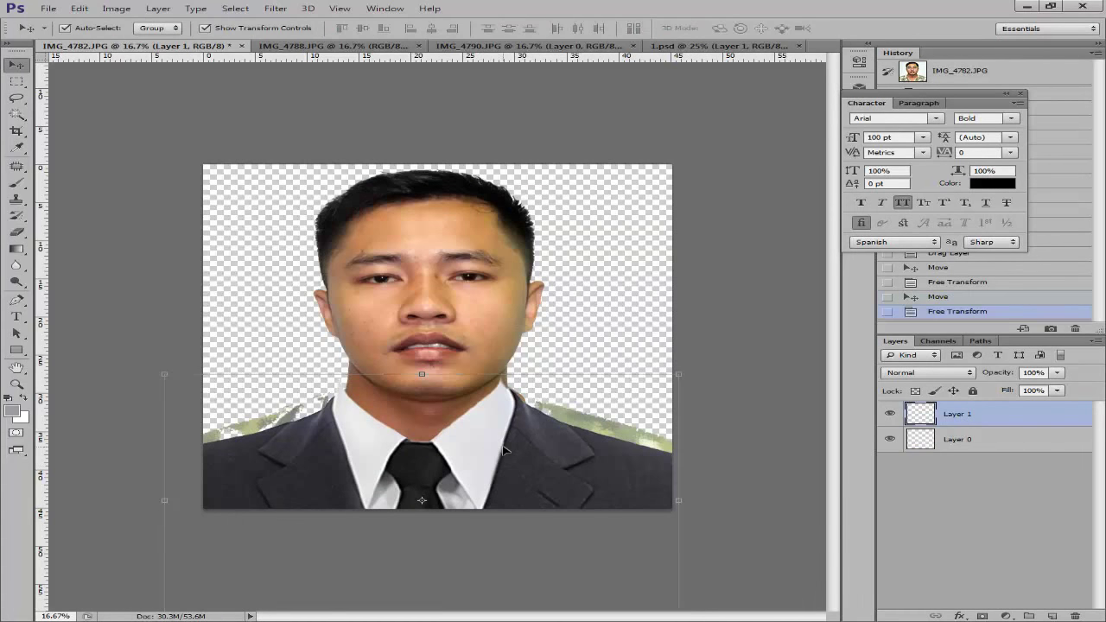
# Nudge the suit right and up with Shift+arrow keys to align it below the chin.
pyautogui.hotkey('shift', 'Right')
pyautogui.hotkey('shift', 'Right')
pyautogui.hotkey('shift', 'Right')
pyautogui.hotkey('shift', 'Right')
pyautogui.hotkey('shift', 'Up')
pyautogui.hotkey('shift', 'Up')
pyautogui.hotkey('shift', 'Right')
pyautogui.hotkey('shift', 'Up')
pyautogui.hotkey('shift', 'Right')
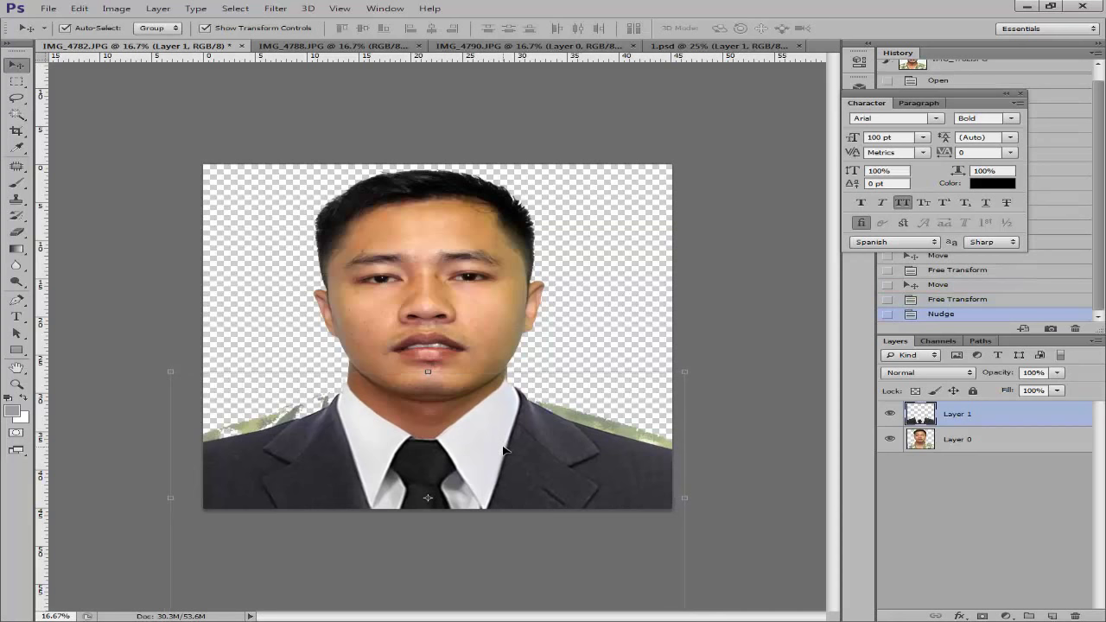
pyautogui.hotkey('shift', 'Up')
pyautogui.hotkey('shift', 'Up')
pyautogui.hotkey('shift', 'Up')
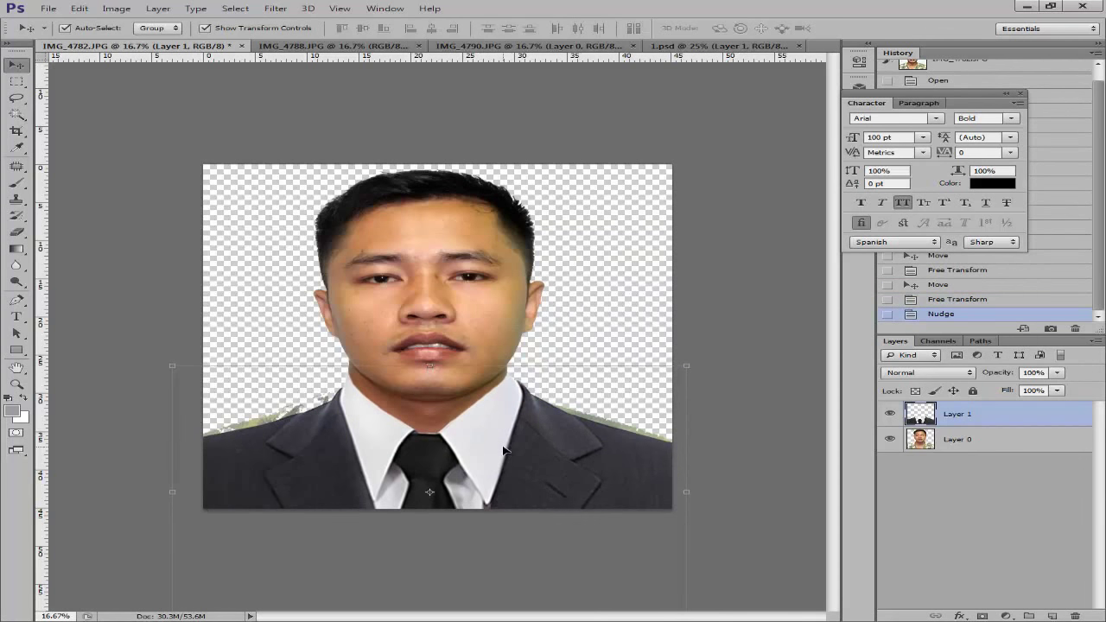
pyautogui.hotkey('shift', 'Down')
pyautogui.hotkey('shift', 'Down')
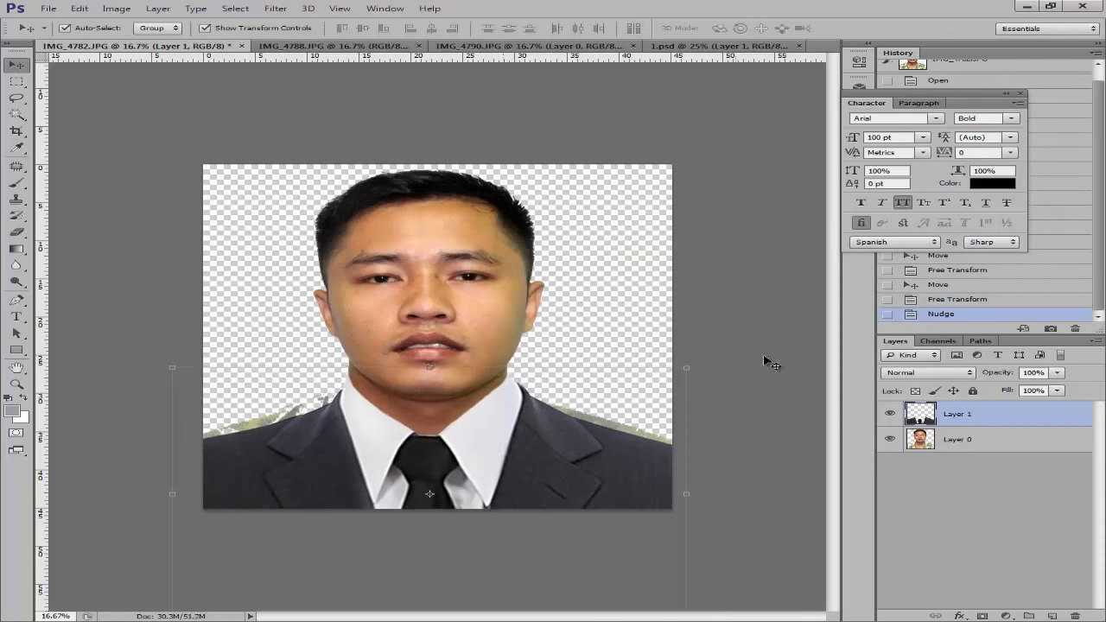
# Target the photo layer under the suit and set the Eraser brush size to 494 px.
pyautogui.hotkey('alt', '[')
pyautogui.press('e')
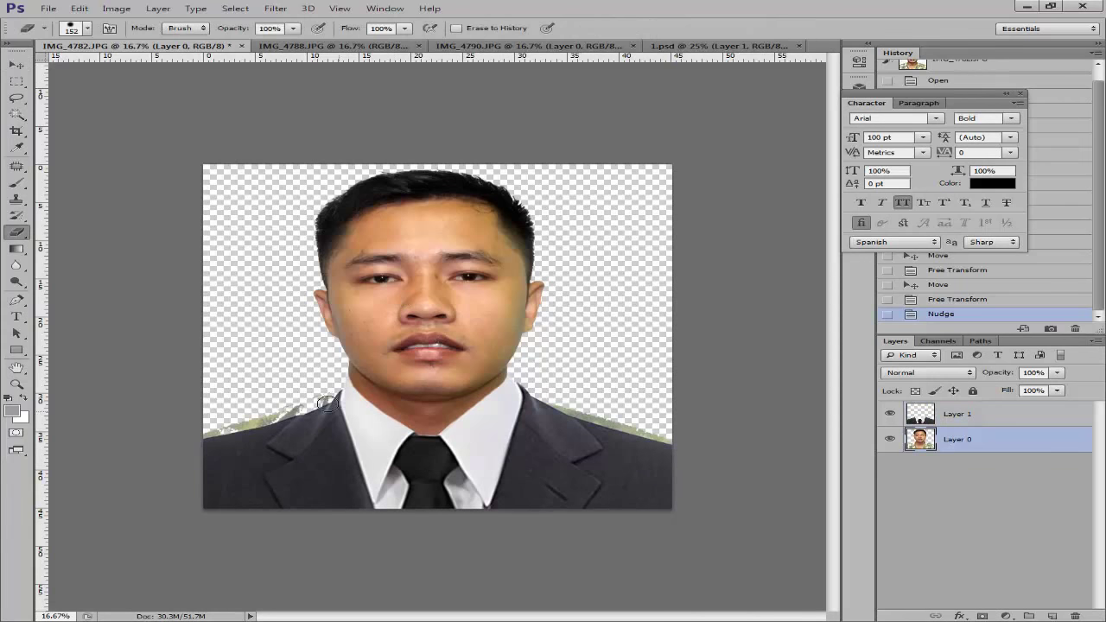
pyautogui.rightClick(333, 403)
pyautogui.click(482, 434)
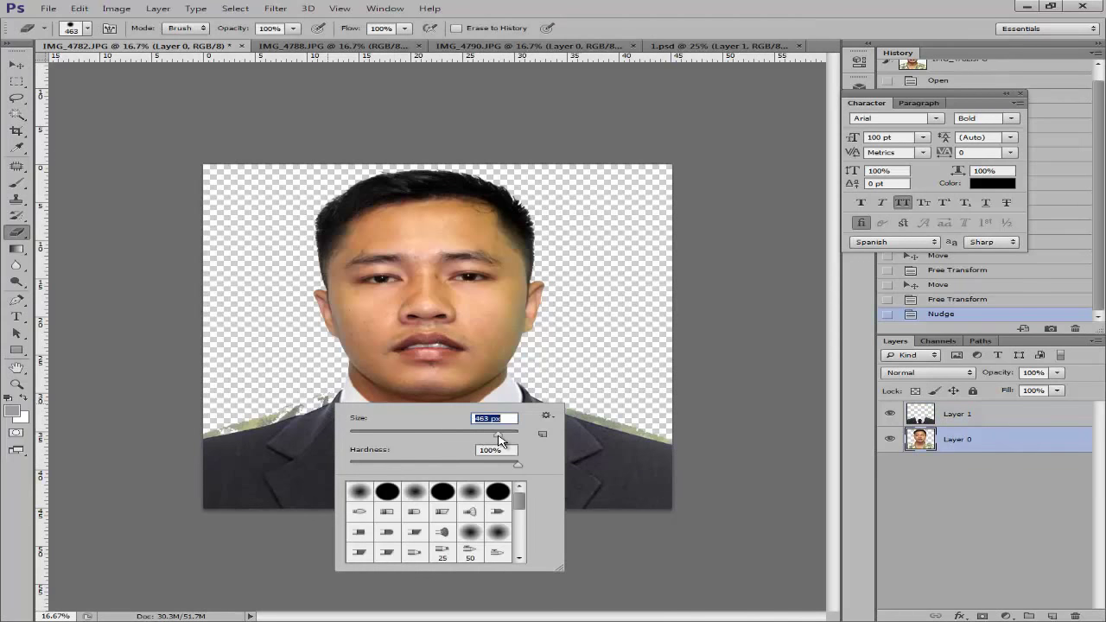
pyautogui.moveTo(498, 435)
pyautogui.mouseDown()
pyautogui.moveTo(358, 432)
pyautogui.moveTo(513, 431)
pyautogui.mouseUp()
pyautogui.click(501, 436)
# Erase the leftover camouflage fringes around both shoulders and the upper right.
pyautogui.click(285, 399)
pyautogui.click(306, 399)
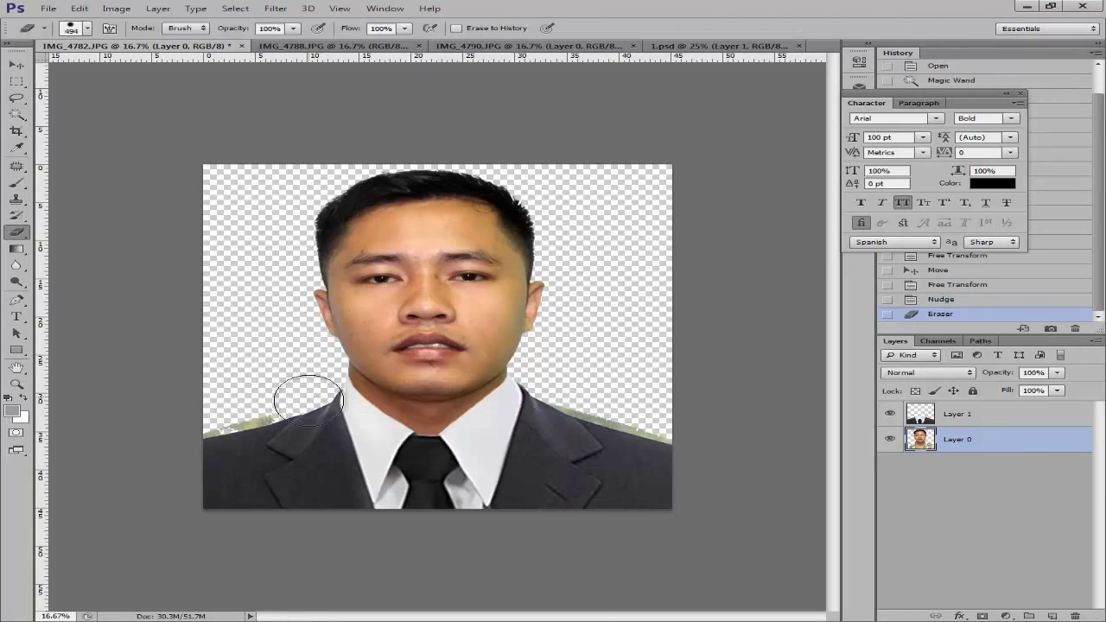
pyautogui.moveTo(309, 397)
pyautogui.mouseDown()
pyautogui.moveTo(288, 416)
pyautogui.moveTo(222, 420)
pyautogui.mouseUp()
pyautogui.click(222, 423)
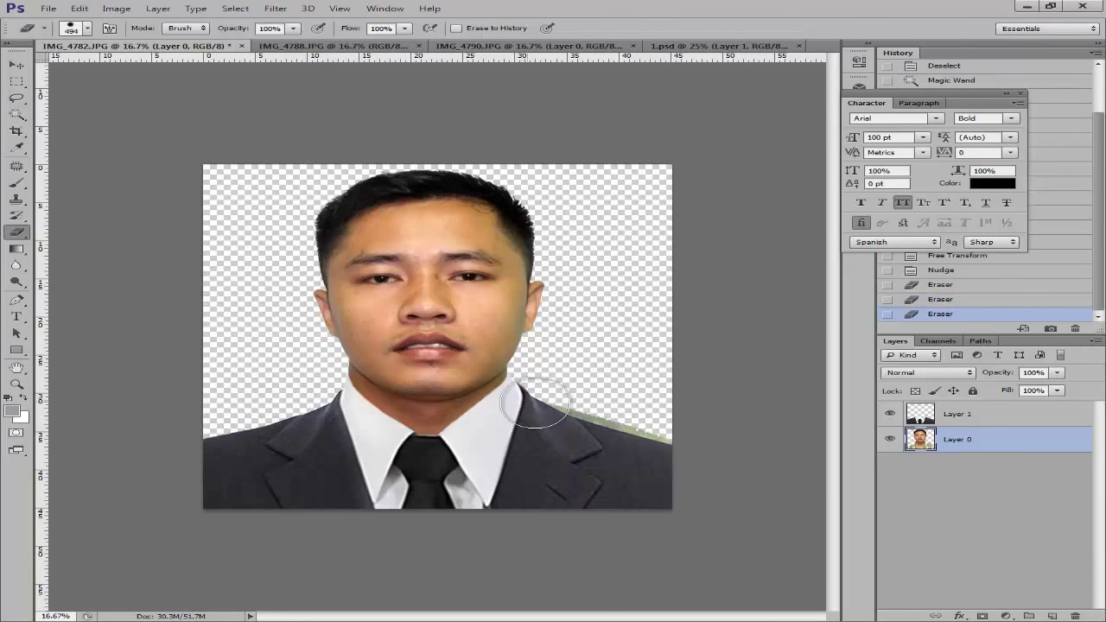
pyautogui.moveTo(534, 401)
pyautogui.mouseDown()
pyautogui.moveTo(658, 441)
pyautogui.moveTo(615, 427)
pyautogui.moveTo(572, 385)
pyautogui.mouseUp()
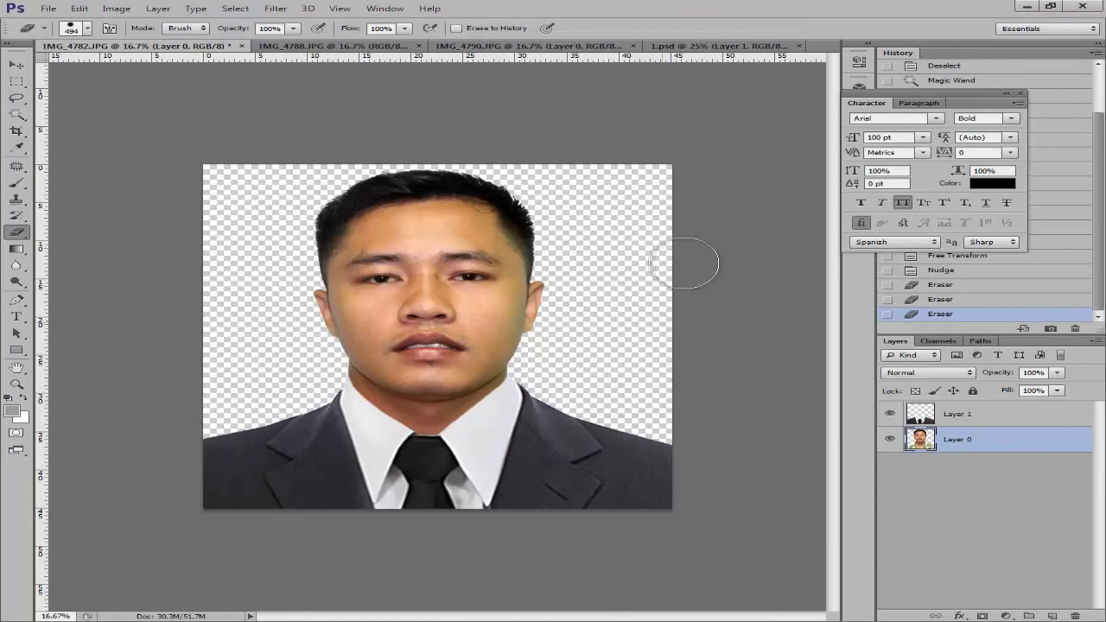
pyautogui.moveTo(683, 263); pyautogui.dragTo(655, 197)
# Zoom in to check the suit edges, then switch to the IMG_4788.JPG photo.
pyautogui.press('v')
pyautogui.click(761, 267)
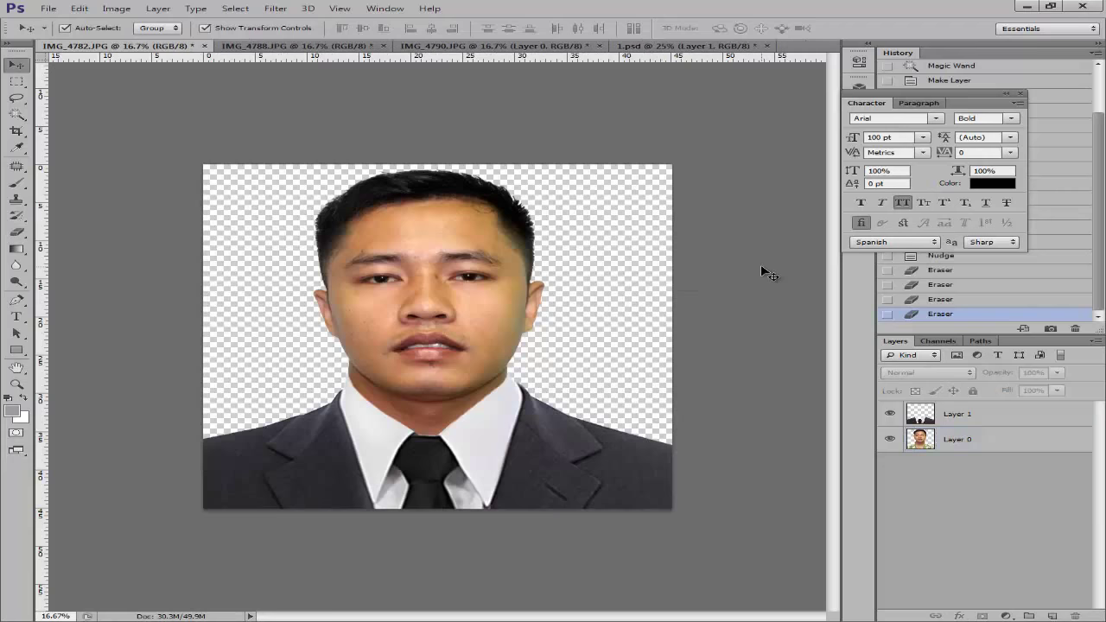
pyautogui.hotkey('ctrl', '+')
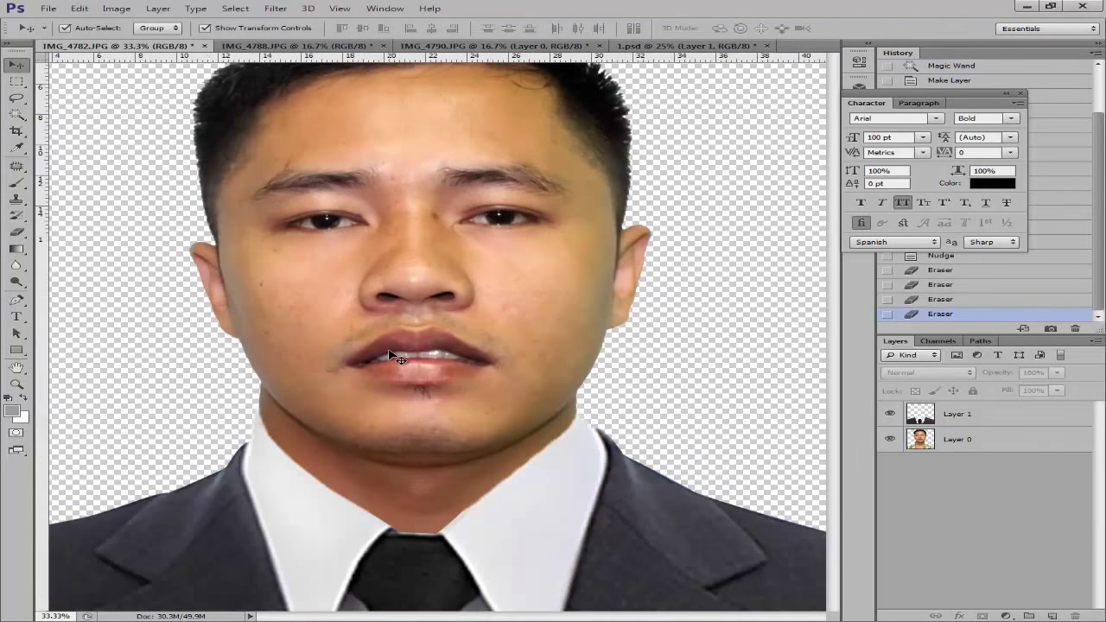
pyautogui.hotkey('ctrl', '-')
pyautogui.hotkey('ctrl', '-')
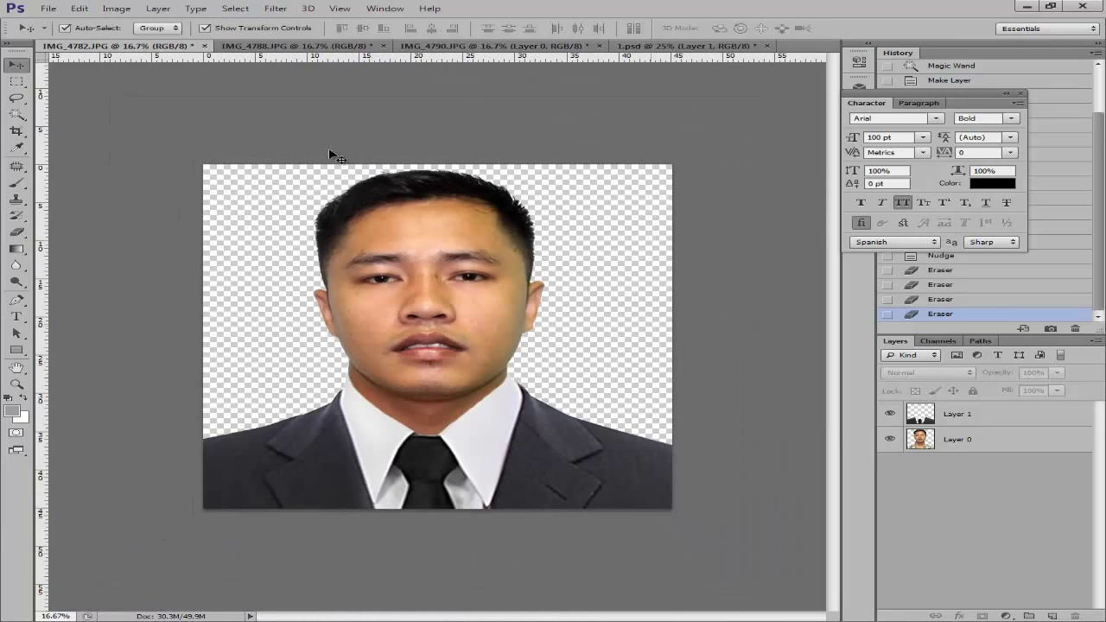
pyautogui.click(318, 46)
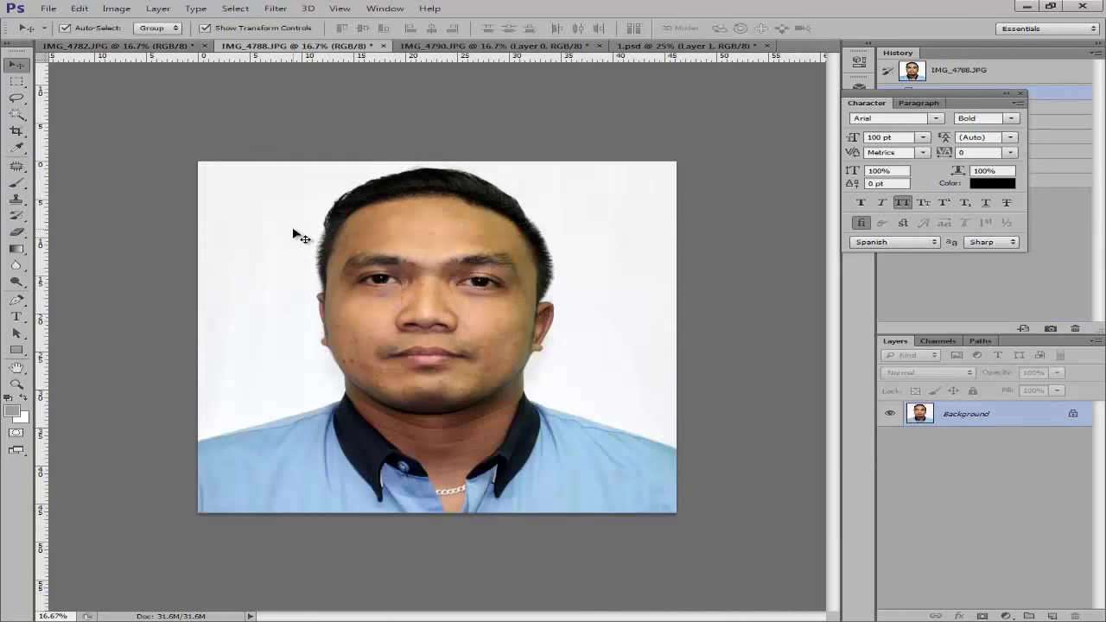
# Select the blue-shirt photo's white background with the Magic Wand at Tolerance 50.
pyautogui.press('w')
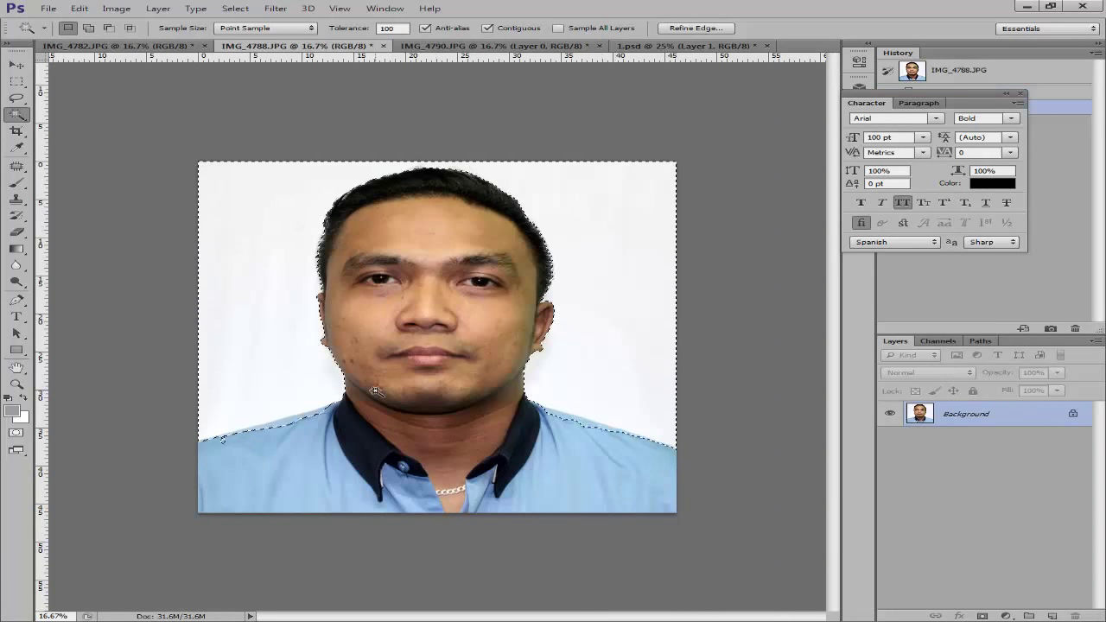
pyautogui.hotkey('ctrl', '+')
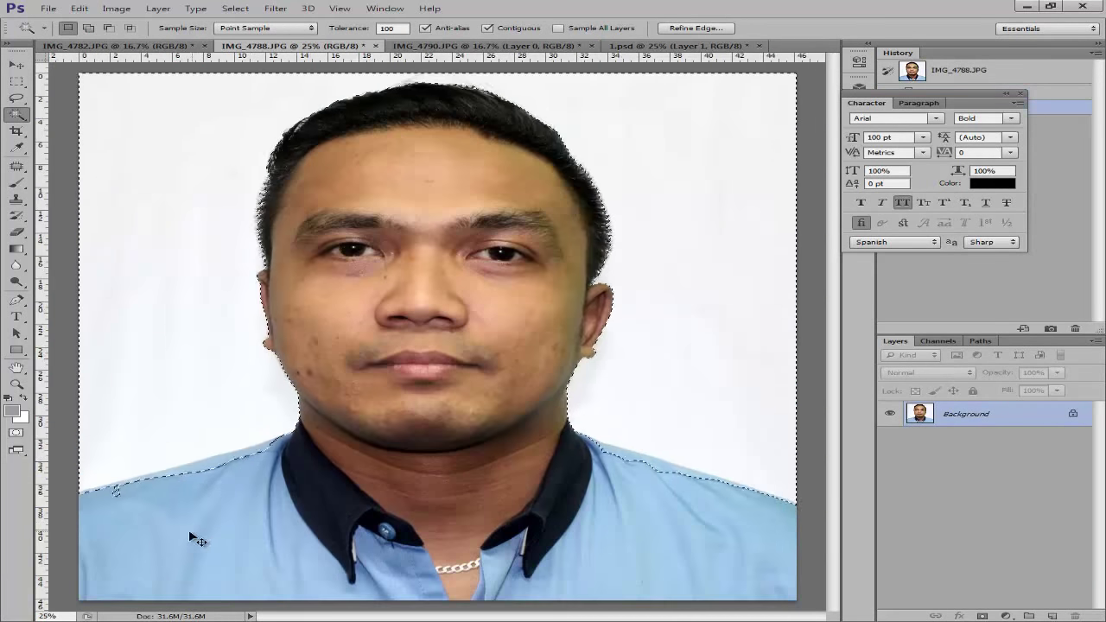
pyautogui.doubleClick(393, 29)
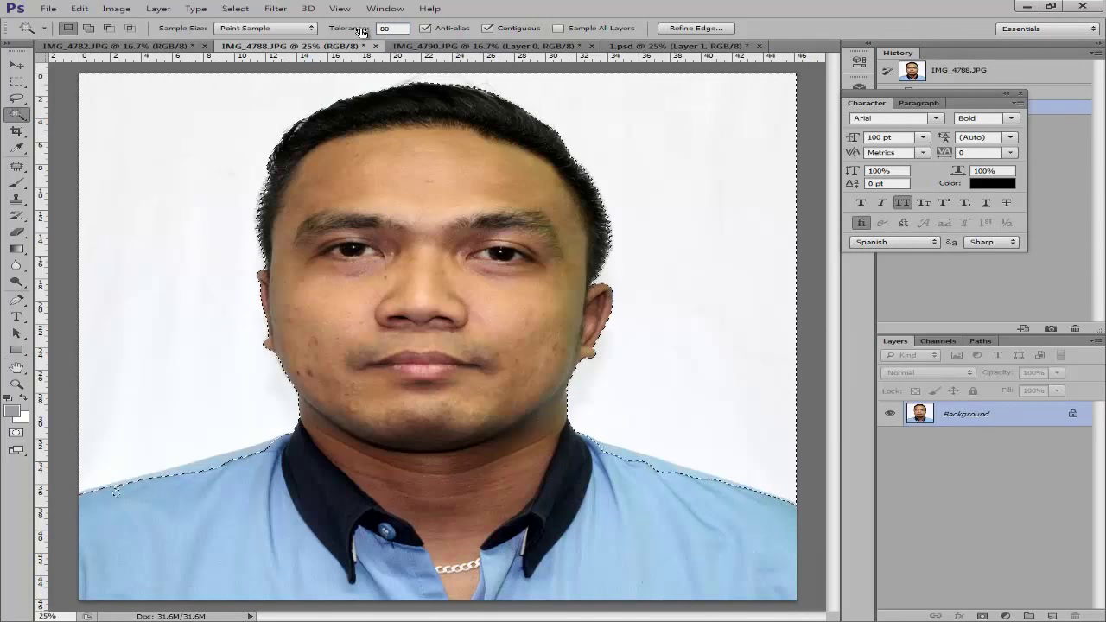
pyautogui.click(192, 145)
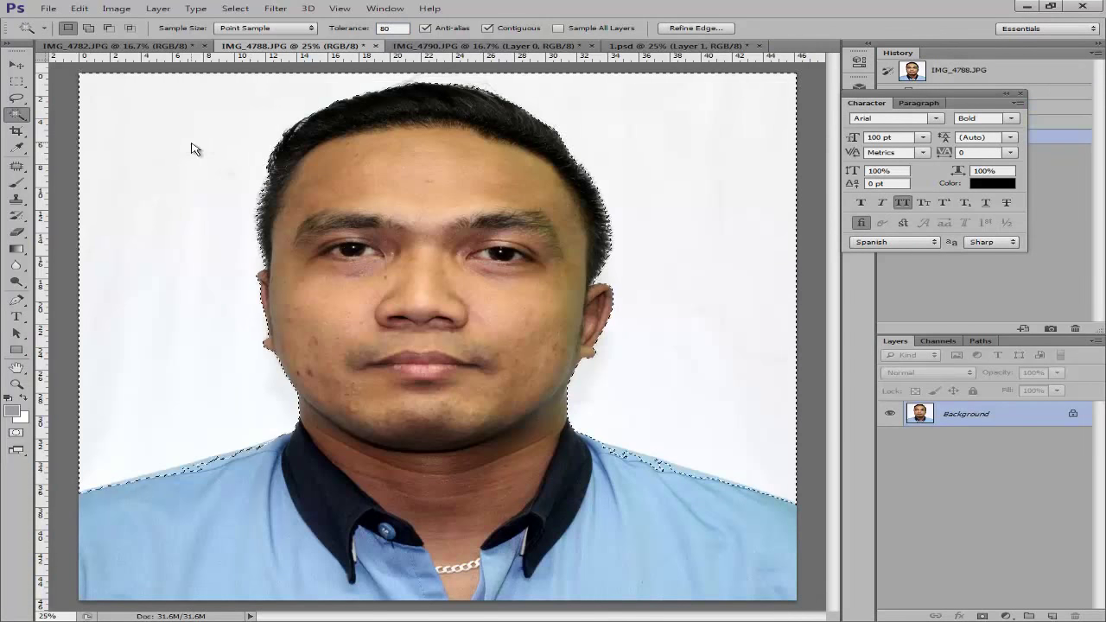
pyautogui.hotkey('ctrl', 'd')
pyautogui.click(370, 28)
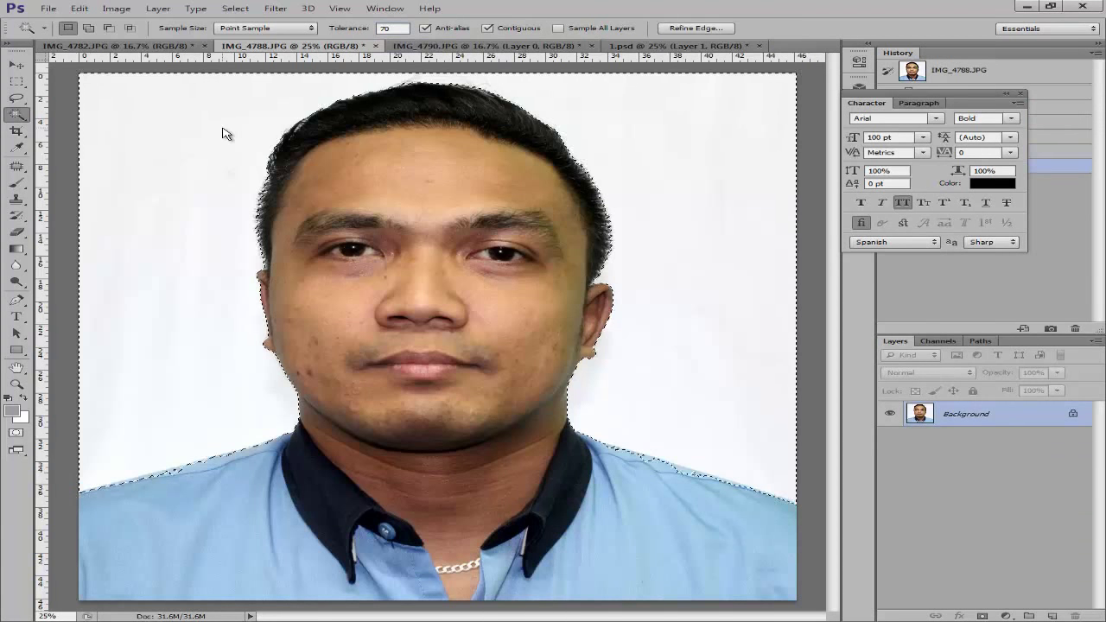
pyautogui.hotkey('ctrl', 'd')
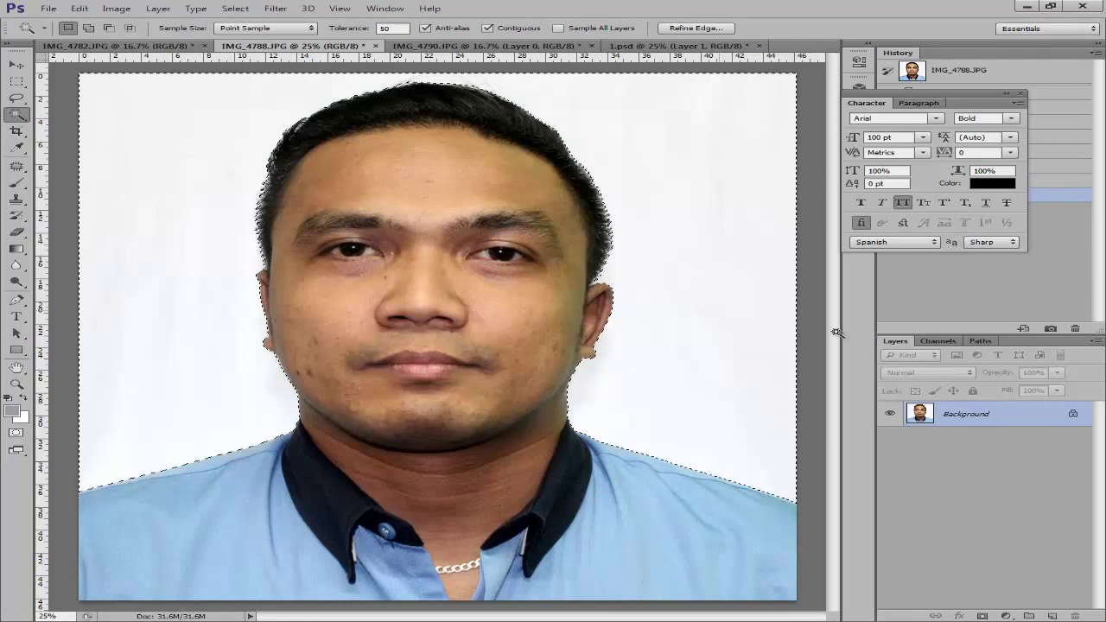
# Unlock the Background as Layer 0, delete the white background, deselect, and go to IMG_4790.JPG.
pyautogui.doubleClick(1036, 420)
pyautogui.press('Escape')
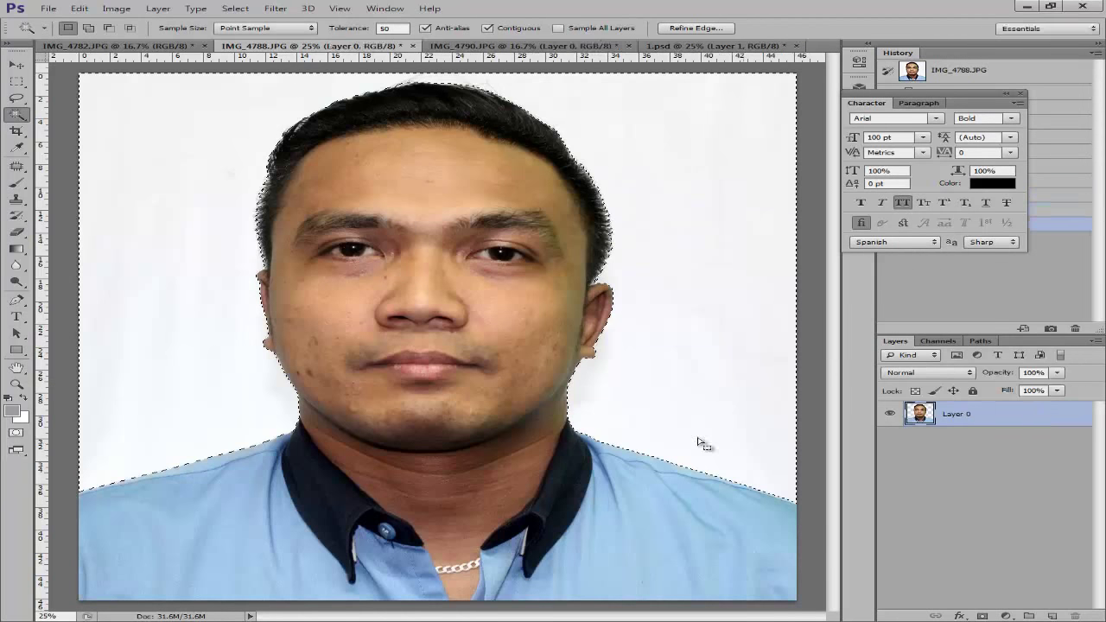
pyautogui.press('Delete')
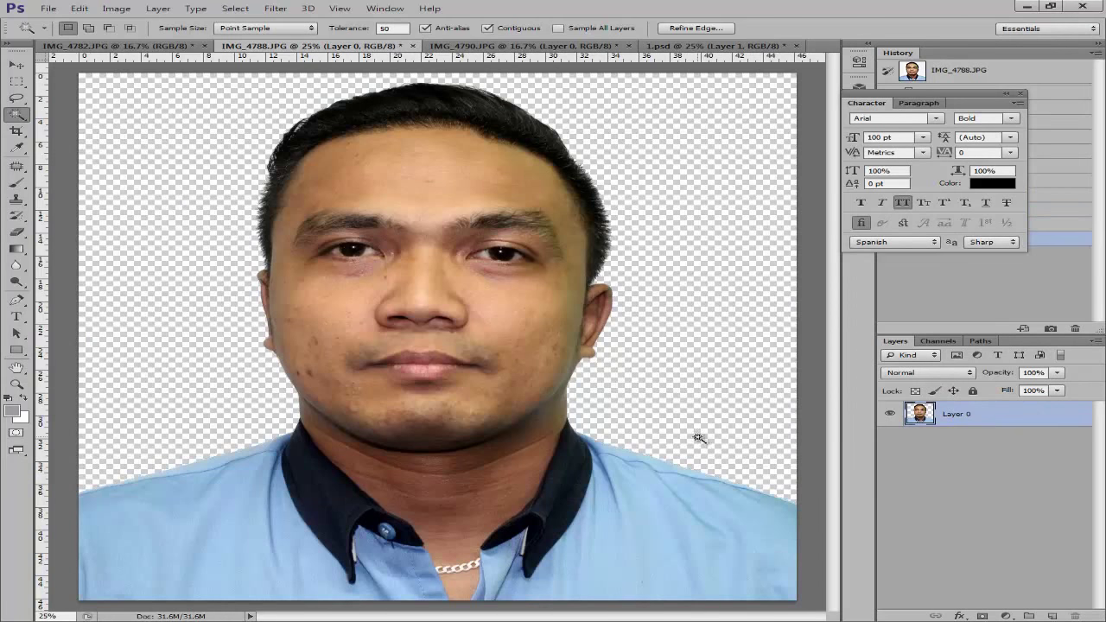
pyautogui.hotkey('ctrl', 'd')
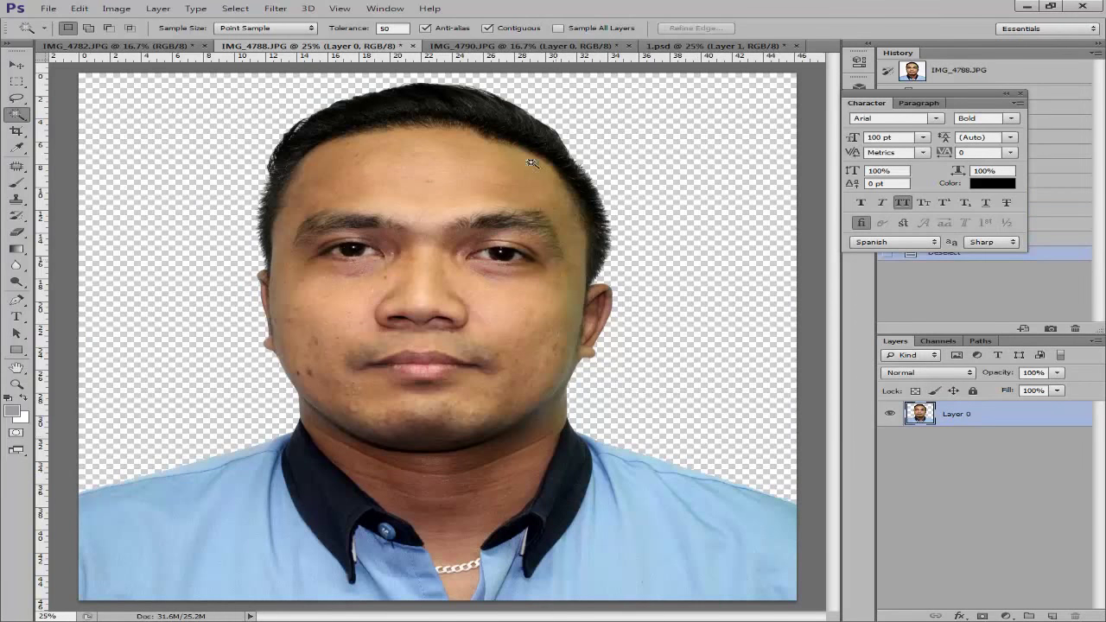
pyautogui.click(486, 49)
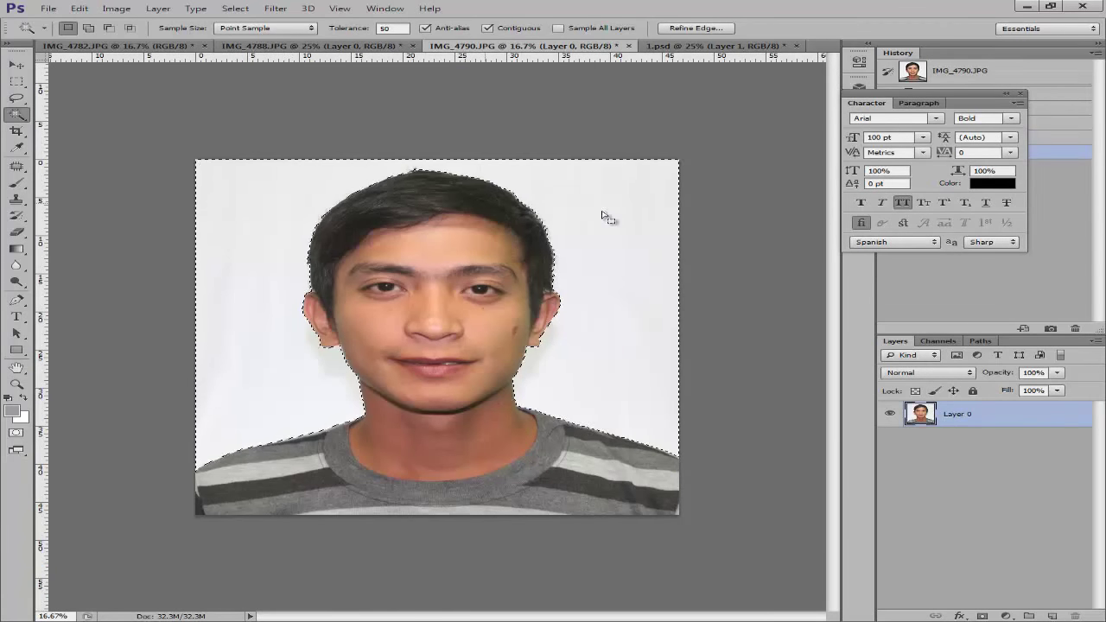
# Cancel the Layer Style dialog, delete the selected white background, and deselect.
pyautogui.doubleClick(1047, 418)
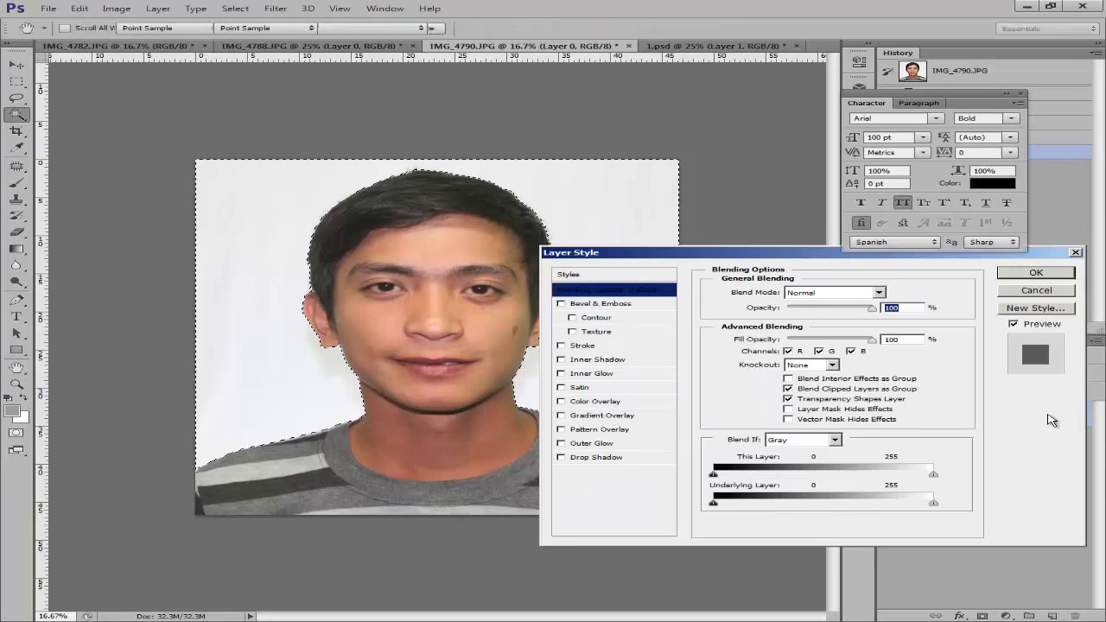
pyautogui.press('Escape')
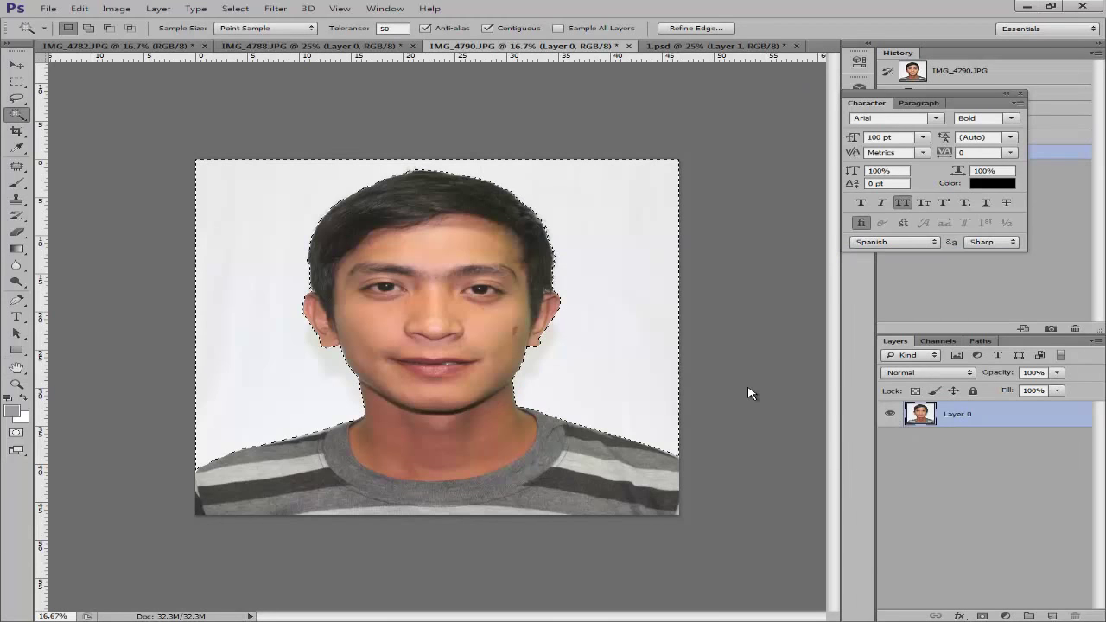
pyautogui.press('Delete')
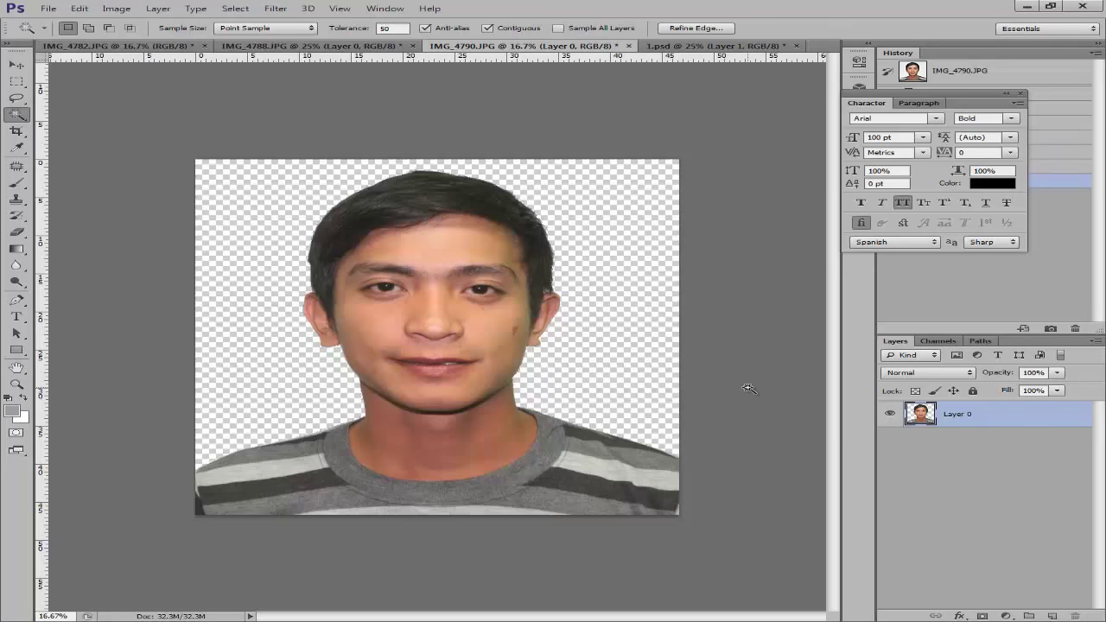
pyautogui.hotkey('ctrl', 'd')
# Zoom in to check the striped-shirt cut-out, switch to the Magic Wand, and zoom back out.
pyautogui.hotkey('ctrl', '+')
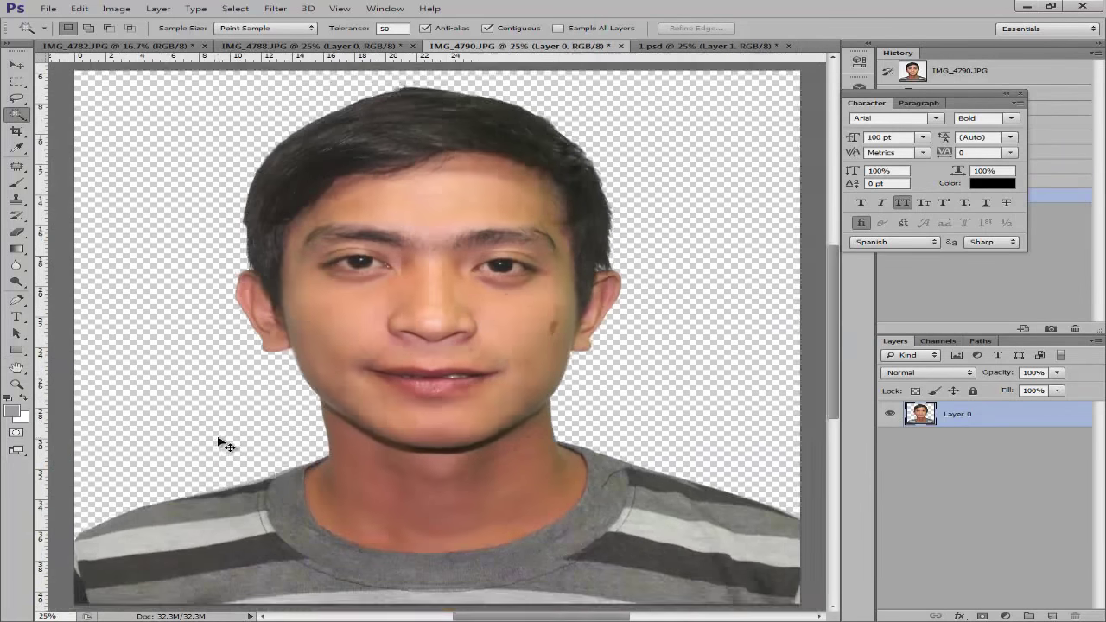
pyautogui.hotkey('ctrl', '+')
pyautogui.rightClick(17, 116)
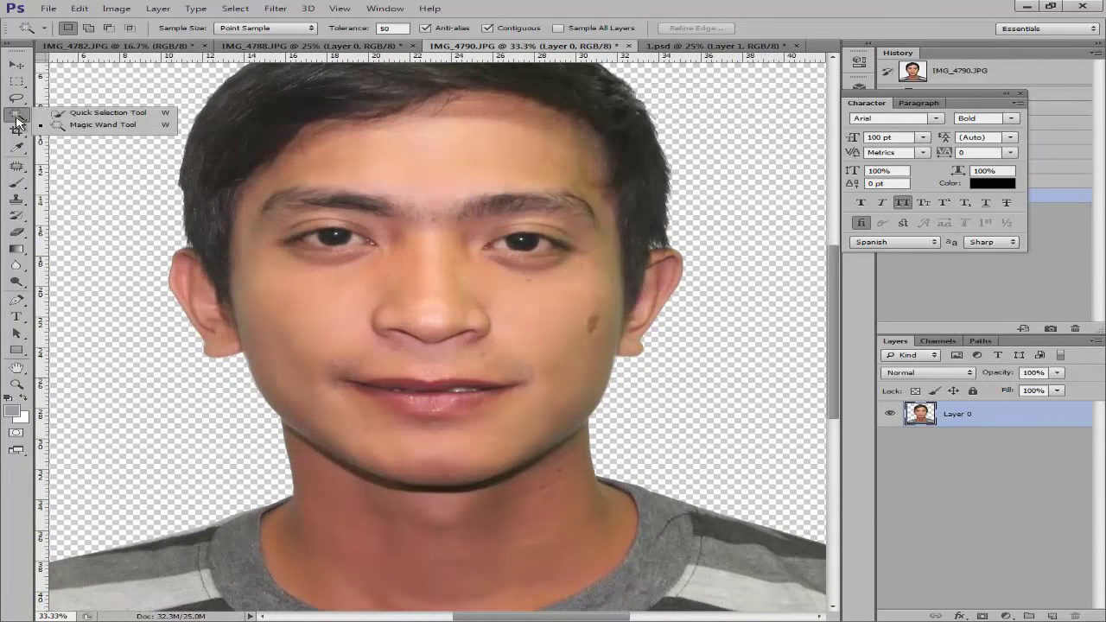
pyautogui.click(79, 126)
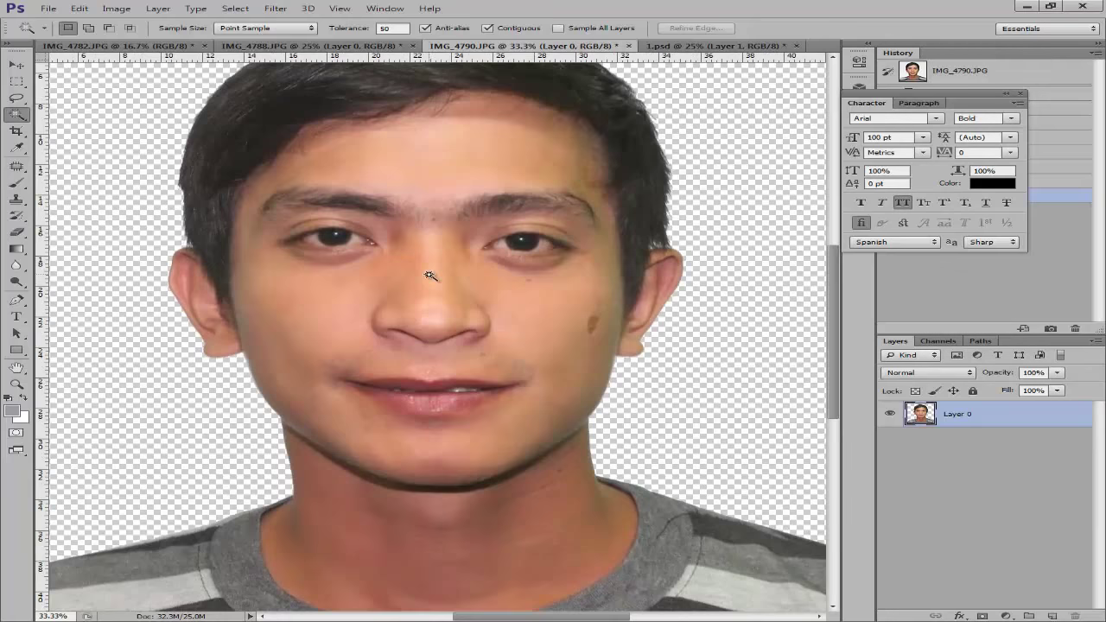
pyautogui.hotkey('ctrl', '-')
pyautogui.hotkey('ctrl', '-')
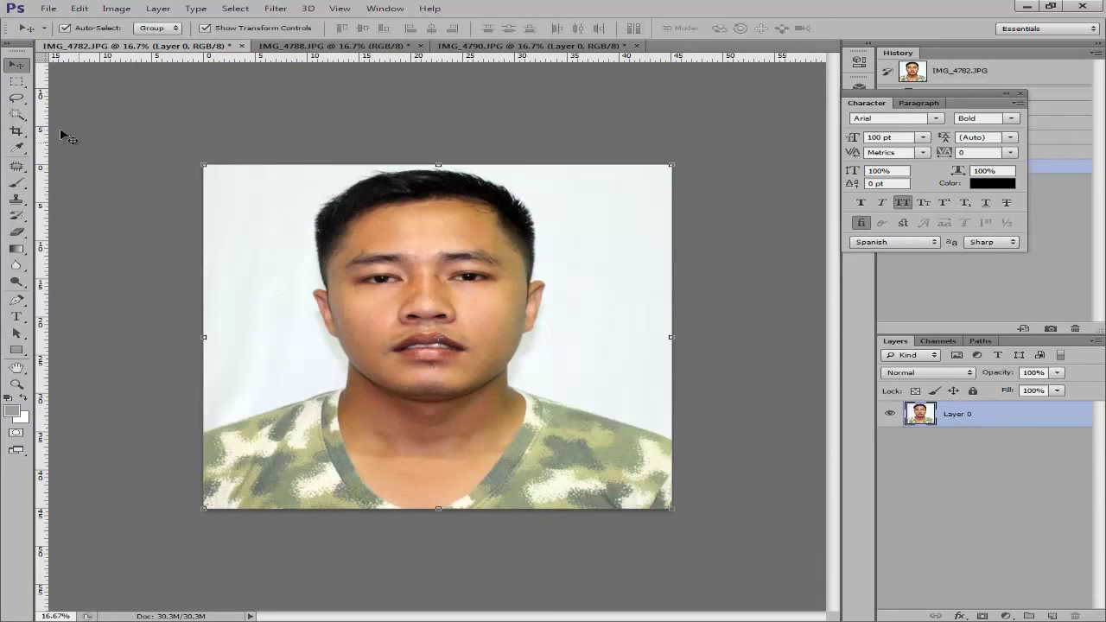
# Pick the Magic Wand from the selection flyout and enter a Tolerance of 100.
pyautogui.click(10, 119)
pyautogui.rightClick(7, 122)
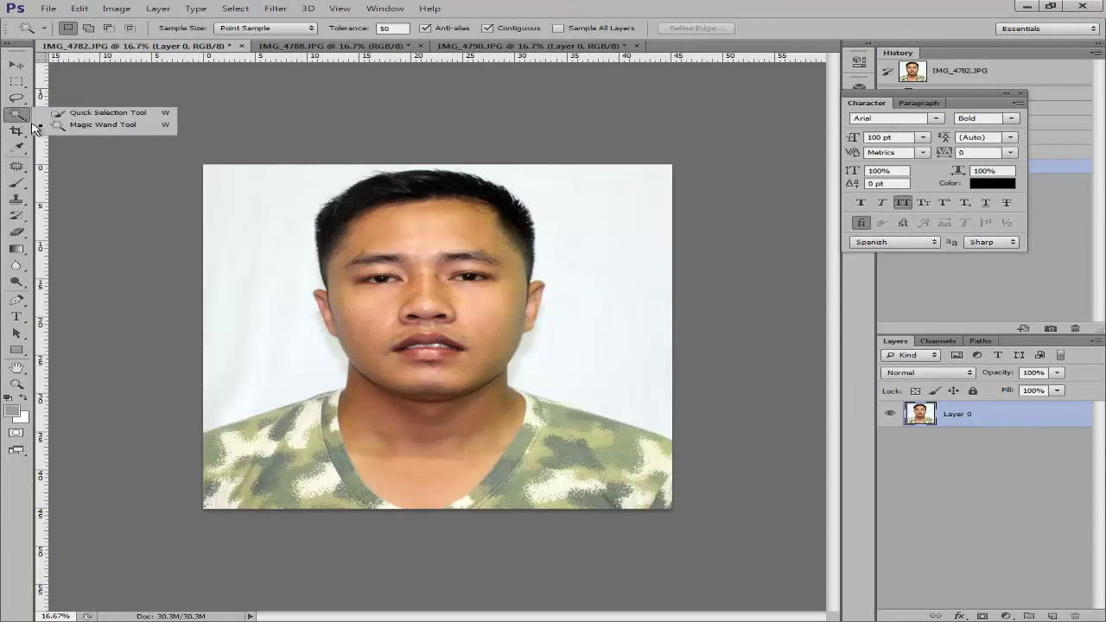
pyautogui.click(62, 126)
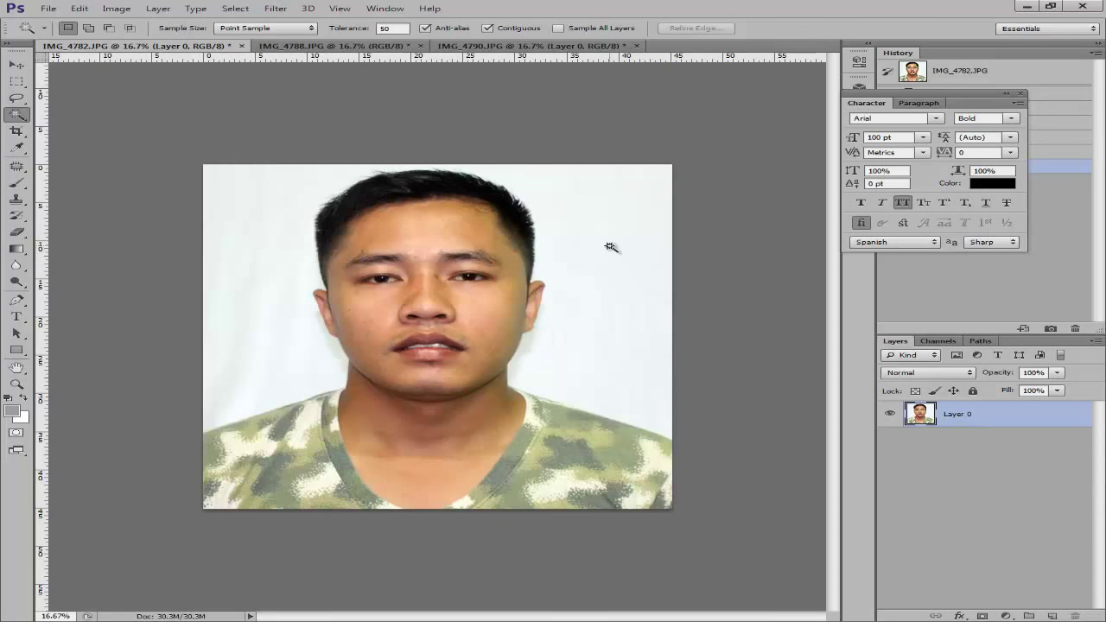
pyautogui.rightClick(13, 116)
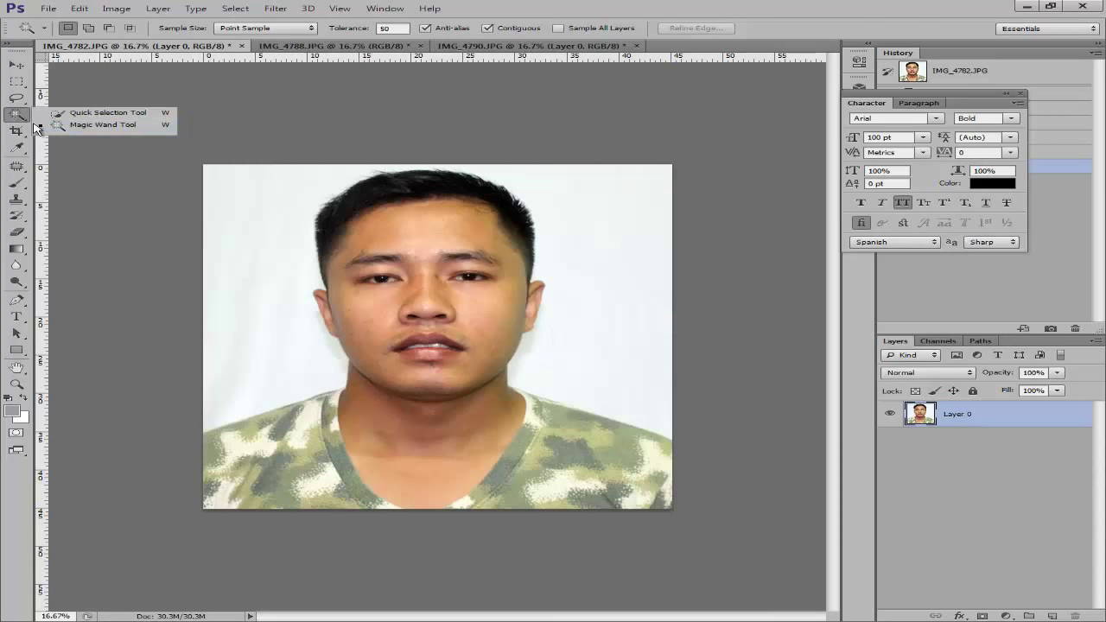
pyautogui.click(71, 130)
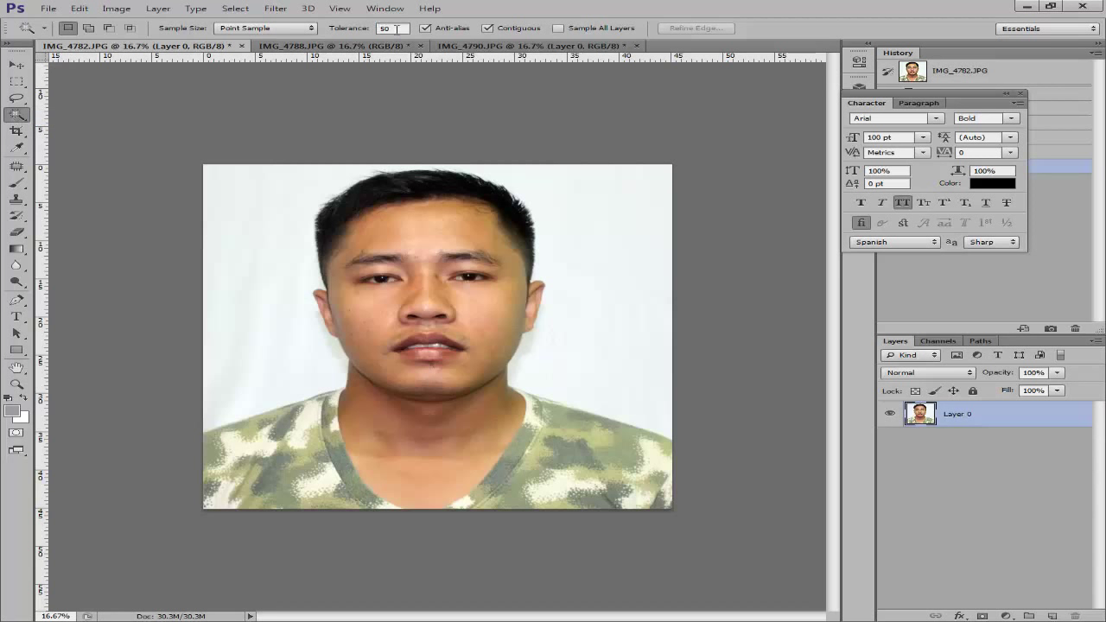
pyautogui.write('100')
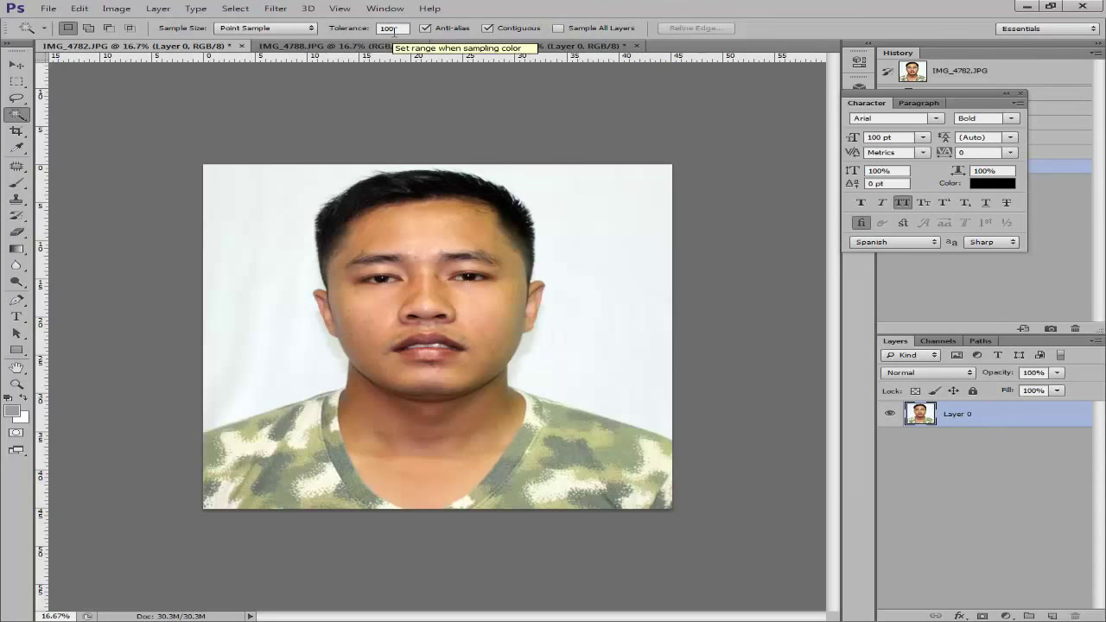
pyautogui.rightClick(16, 119)
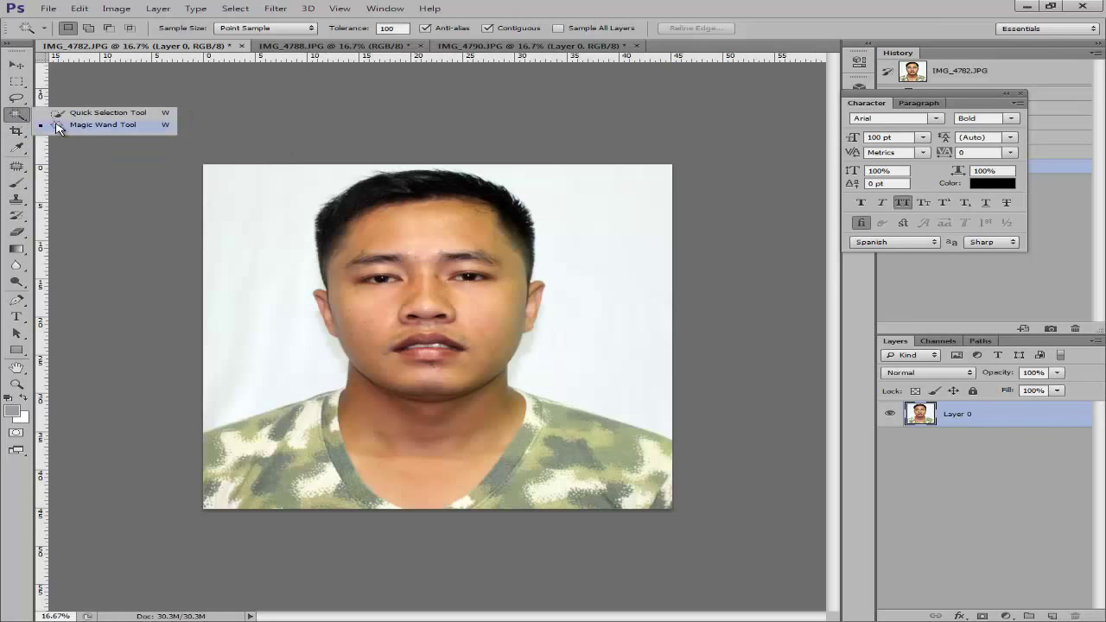
pyautogui.click(56, 126)
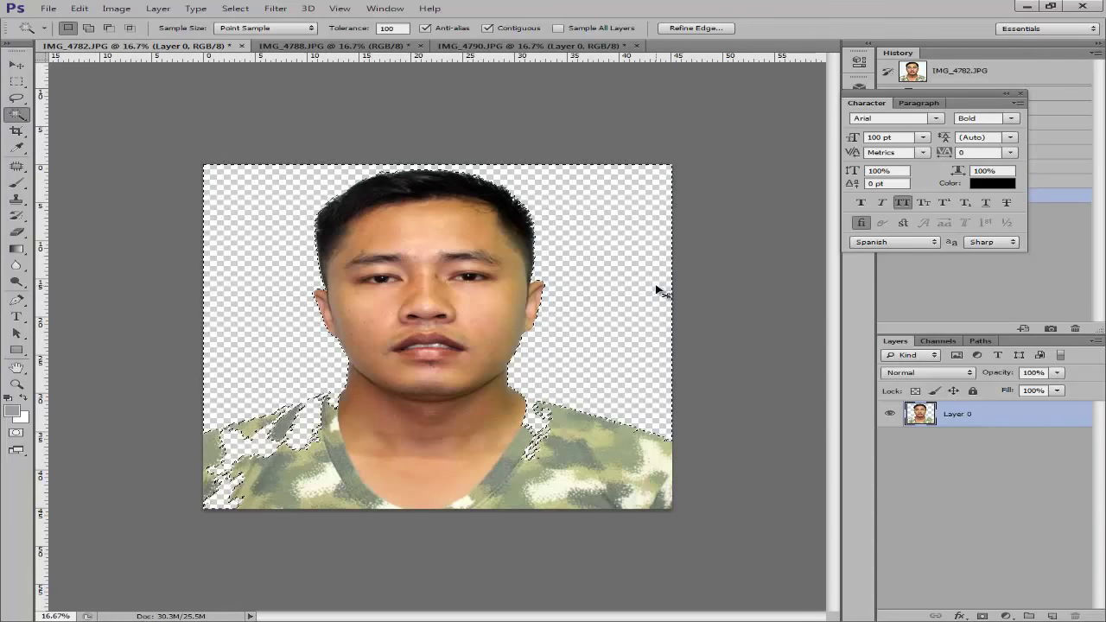
# Deselect the cleared background and zoom in and out to inspect the portrait's edges.
pyautogui.hotkey('ctrl', 'd')
pyautogui.hotkey('ctrl', '+')
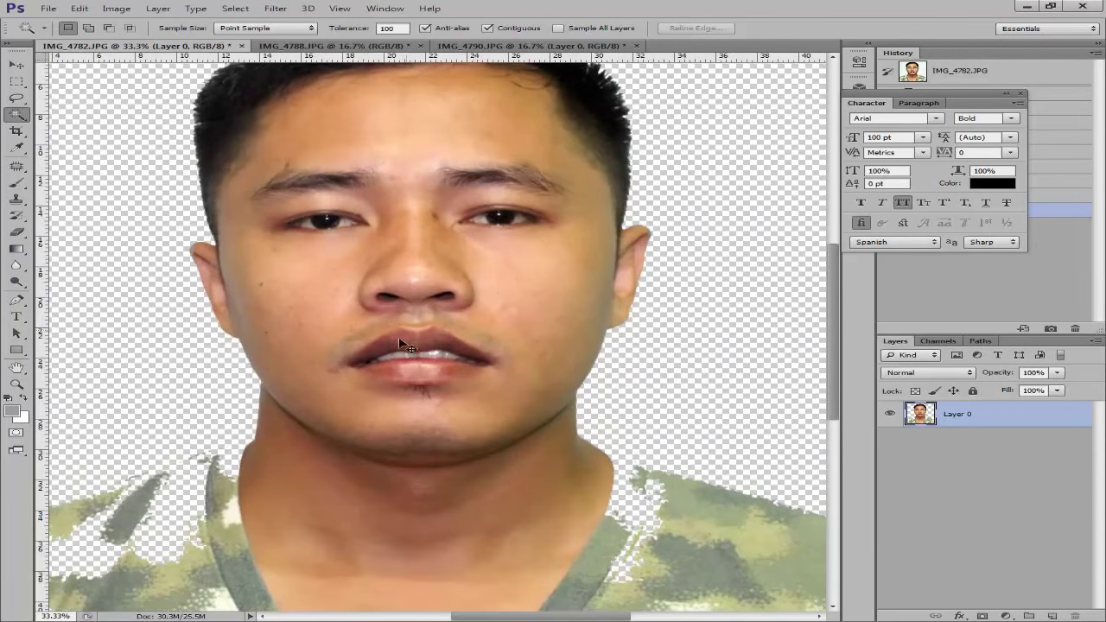
pyautogui.hotkey('ctrl', '-')
pyautogui.hotkey('ctrl', '+')
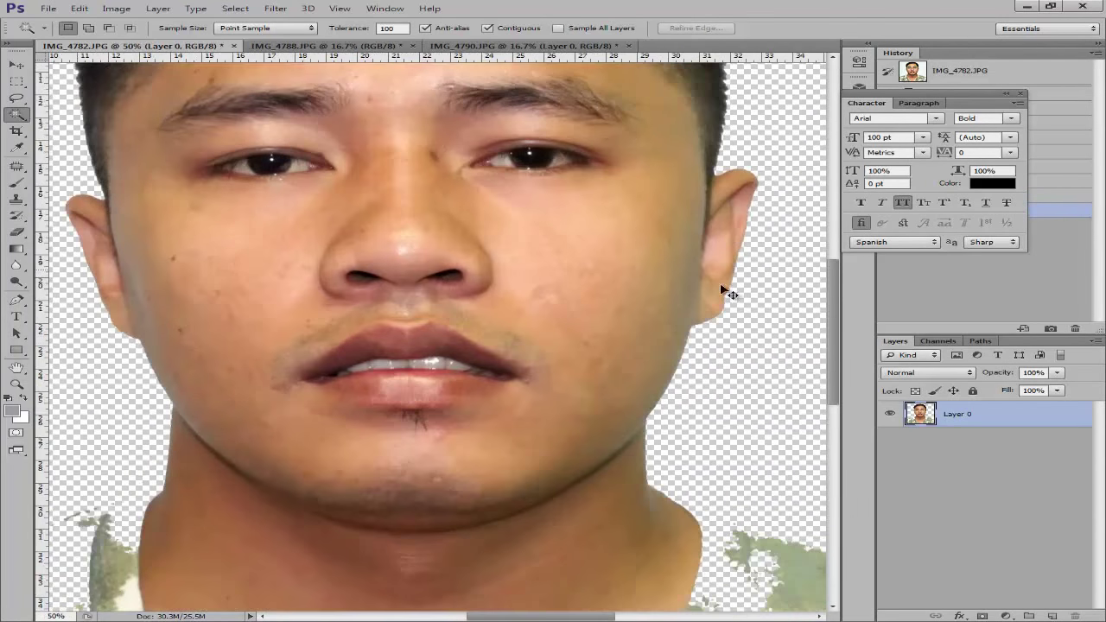
pyautogui.hotkey('ctrl', '+')
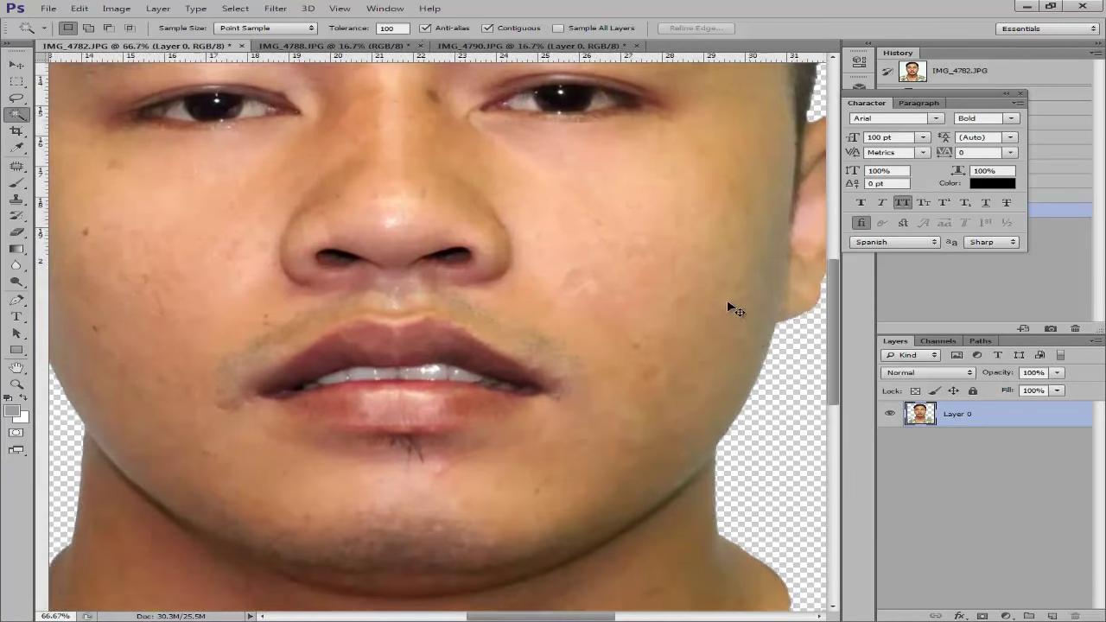
pyautogui.hotkey('ctrl', '-')
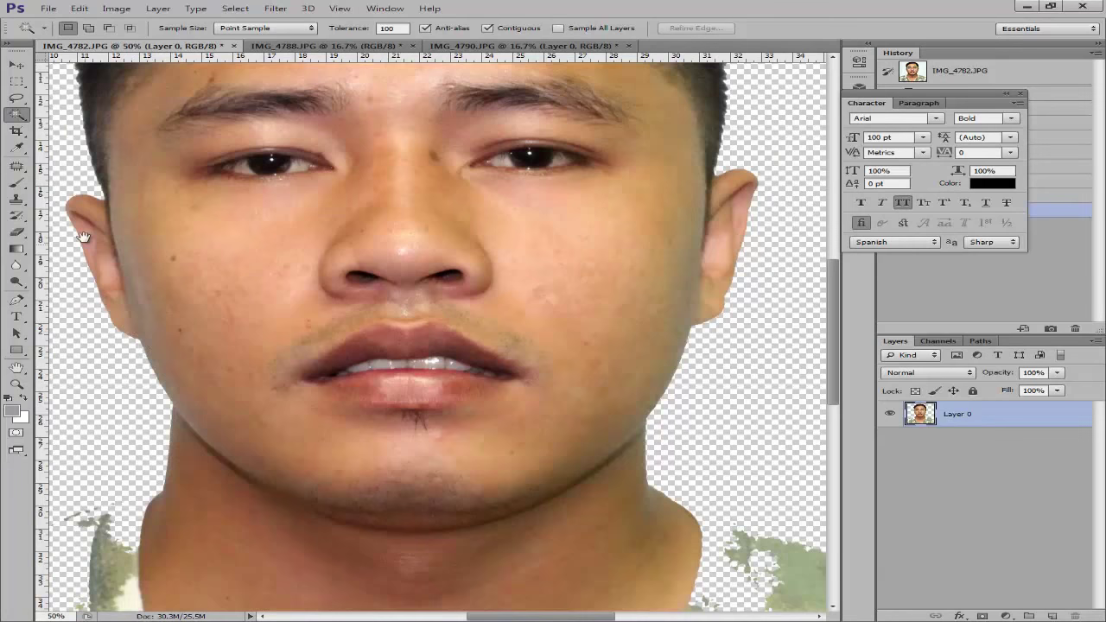
pyautogui.scroll(5, 83, 236)
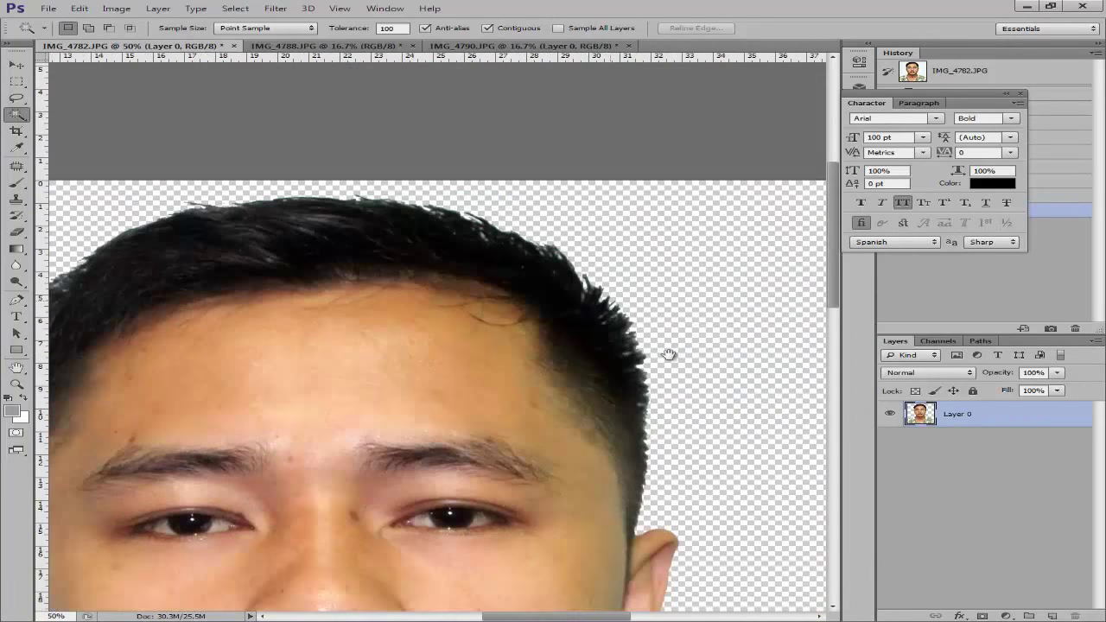
pyautogui.hotkey('ctrl', '-')
pyautogui.hotkey('ctrl', '-')
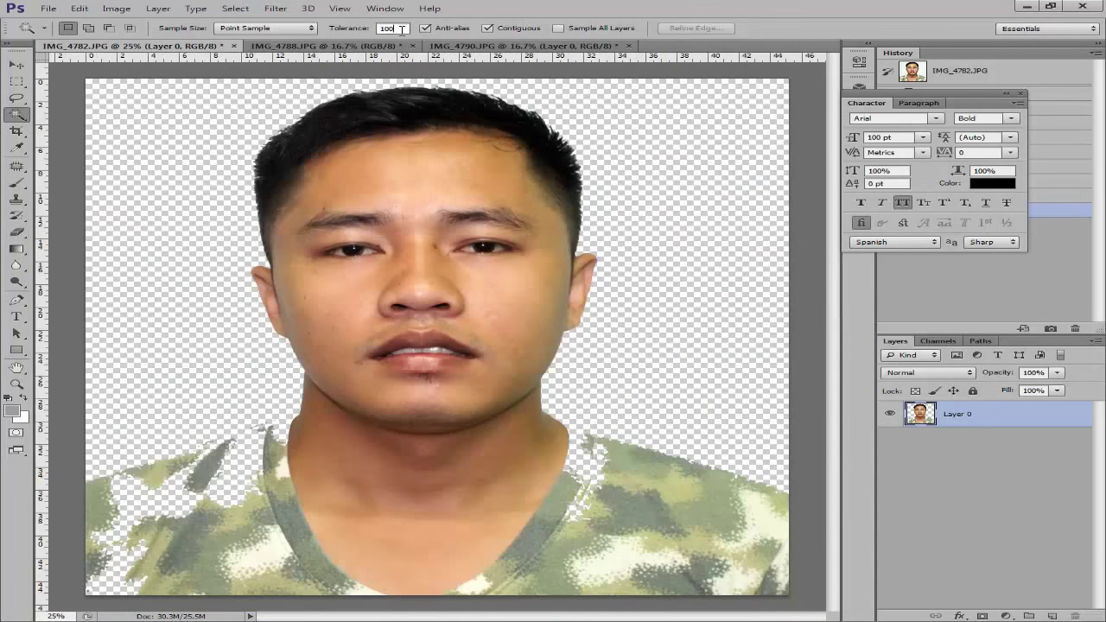
# Retry the background selection at tolerance 100, then deselect and undo the deletion.
pyautogui.press('BackSpace')
pyautogui.write('100')
pyautogui.click(74, 152)
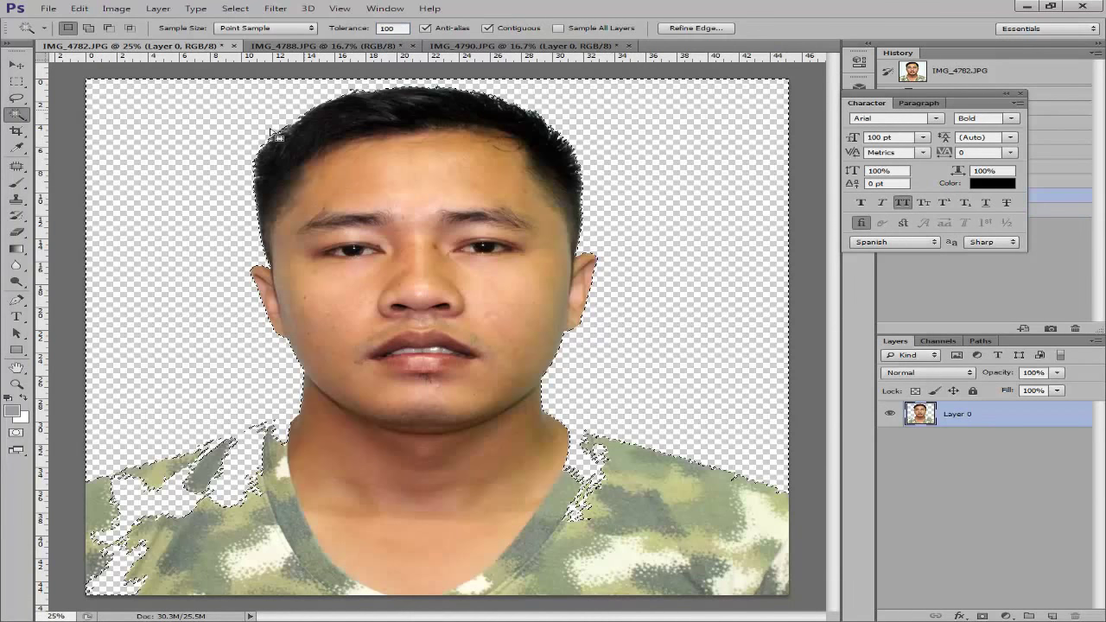
pyautogui.hotkey('ctrl', 'd')
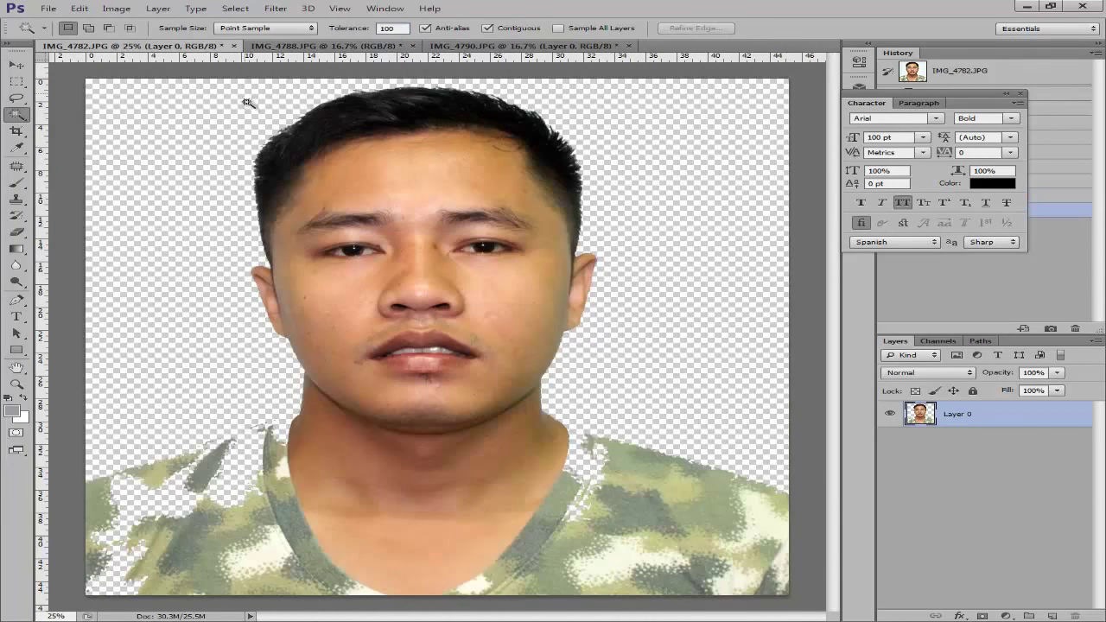
pyautogui.hotkey('ctrl', 'alt', 'z')
pyautogui.hotkey('ctrl', 'alt', 'z')
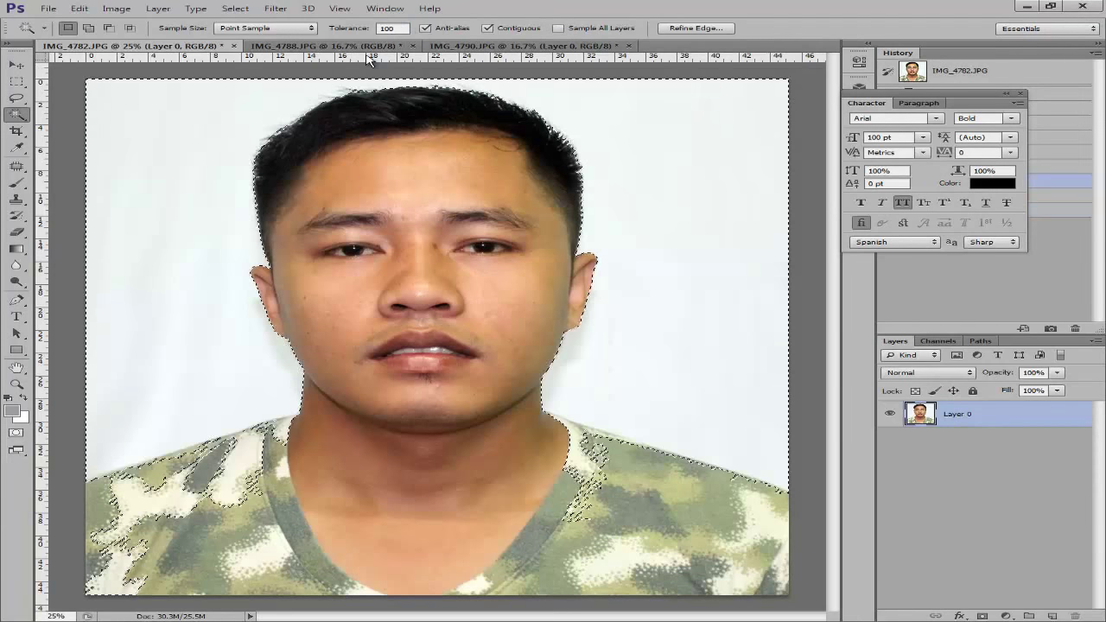
pyautogui.hotkey('ctrl', 'd')
# Set tolerance to 50, delete the white background, deselect, and view the top of the head.
pyautogui.click(390, 28)
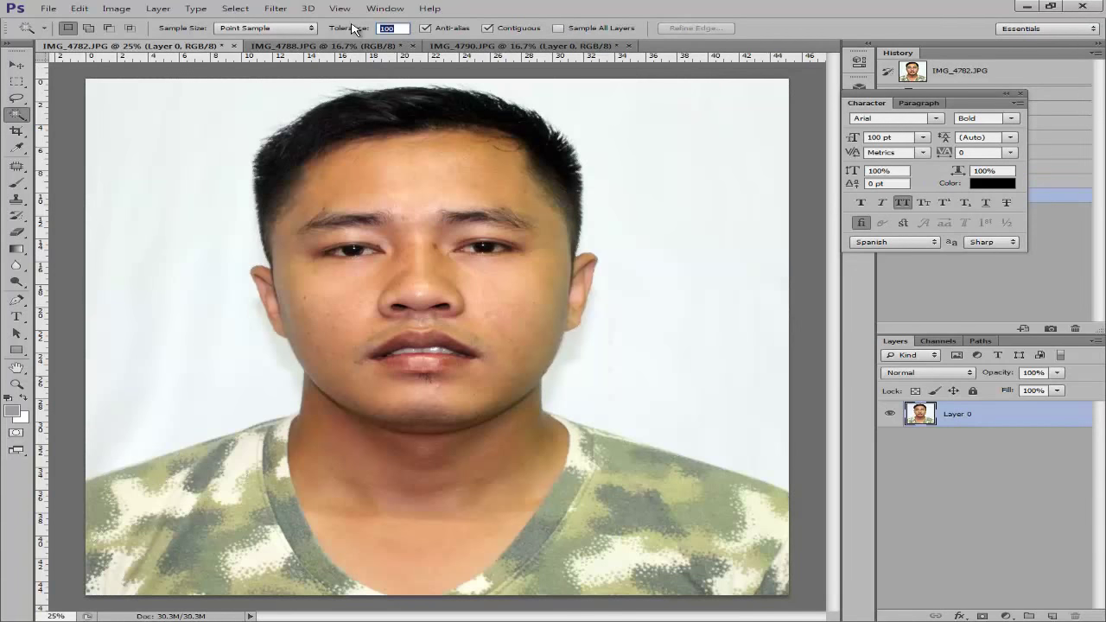
pyautogui.write('50')
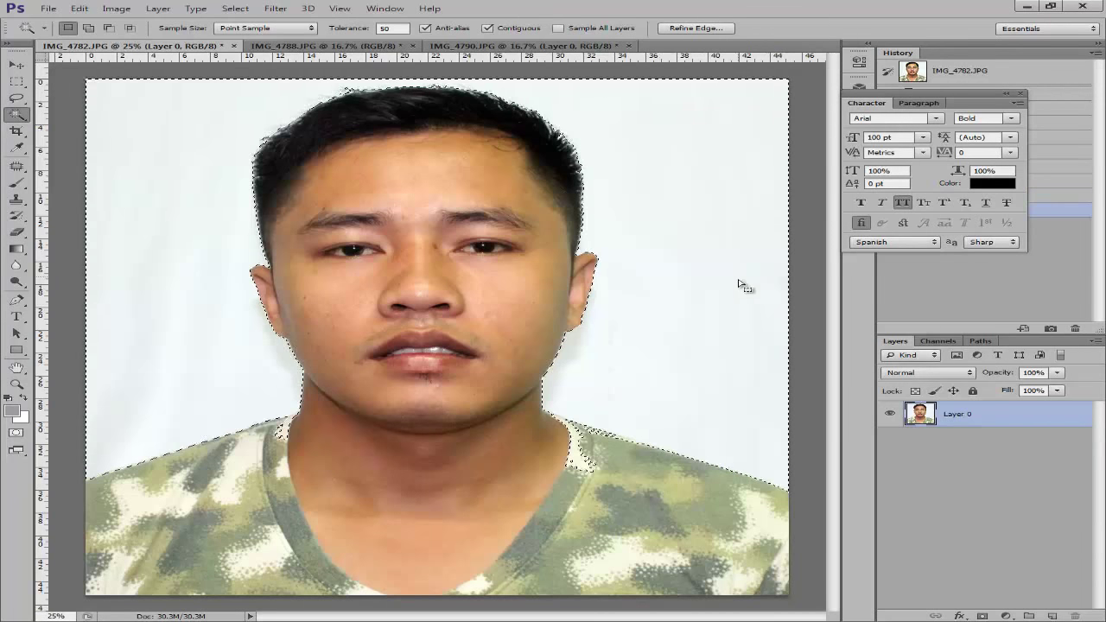
pyautogui.press('Delete')
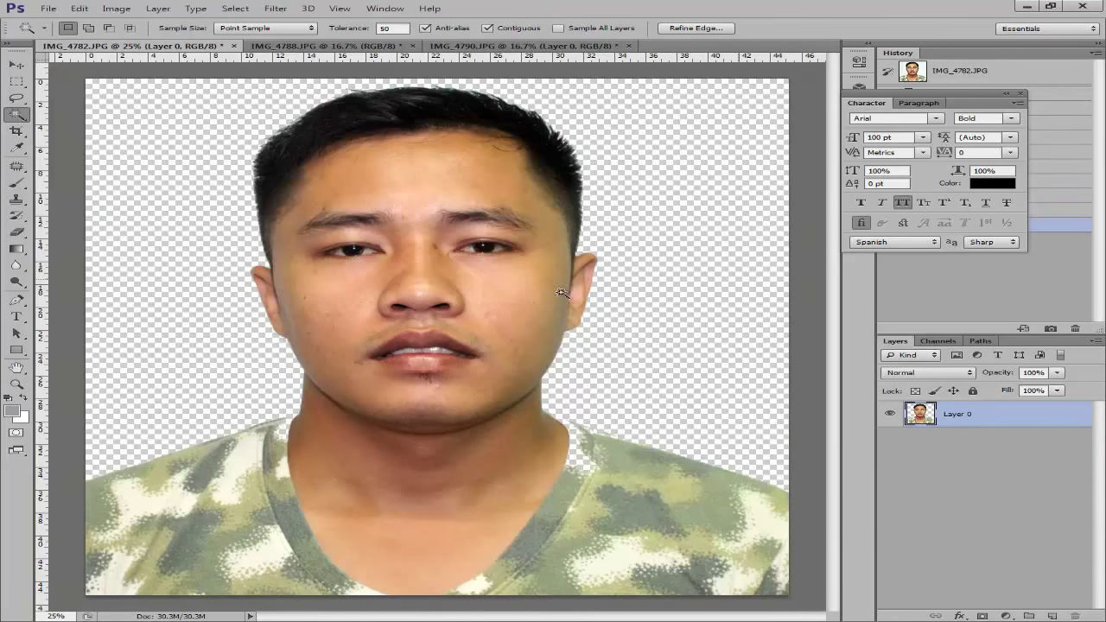
pyautogui.hotkey('ctrl', 'd')
pyautogui.hotkey('ctrl', '+')
pyautogui.hotkey('ctrl', '+')
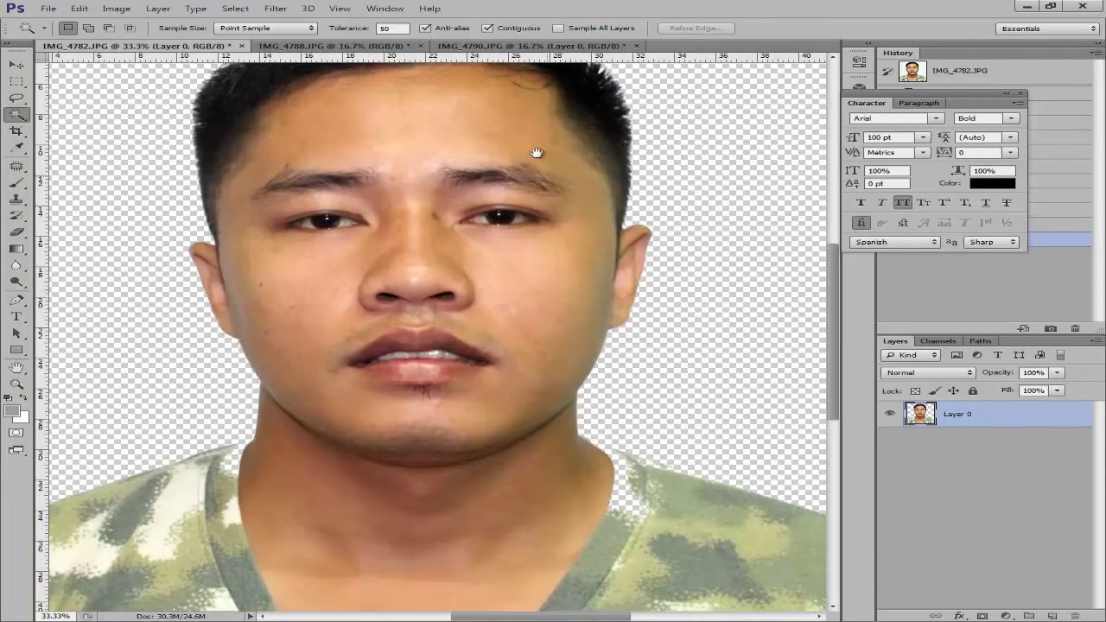
pyautogui.moveTo(536, 153); pyautogui.dragTo(533, 340)
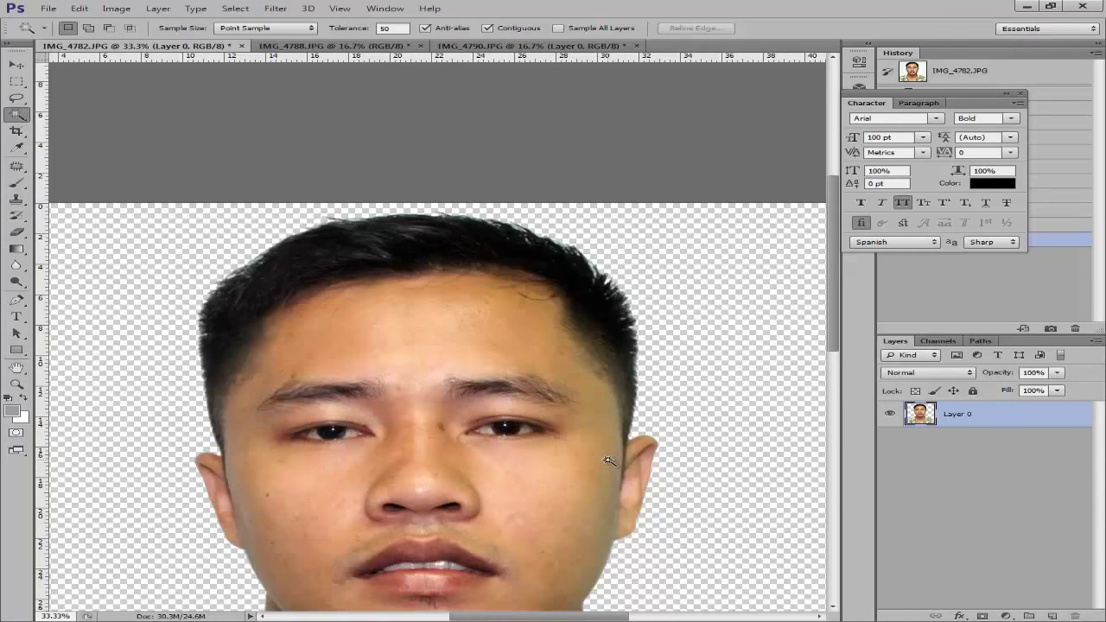
# Restore the white background, retry deleting it at tolerance 100, then undo that attempt.
pyautogui.hotkey('ctrl', 'alt', 'z')
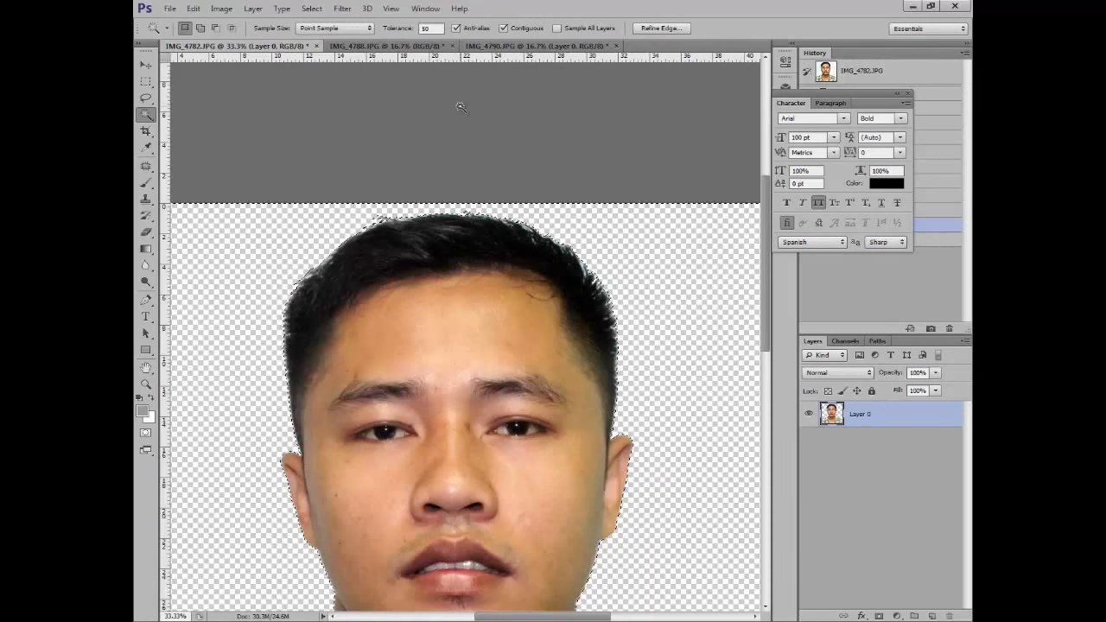
pyautogui.hotkey('ctrl', 'alt', 'z')
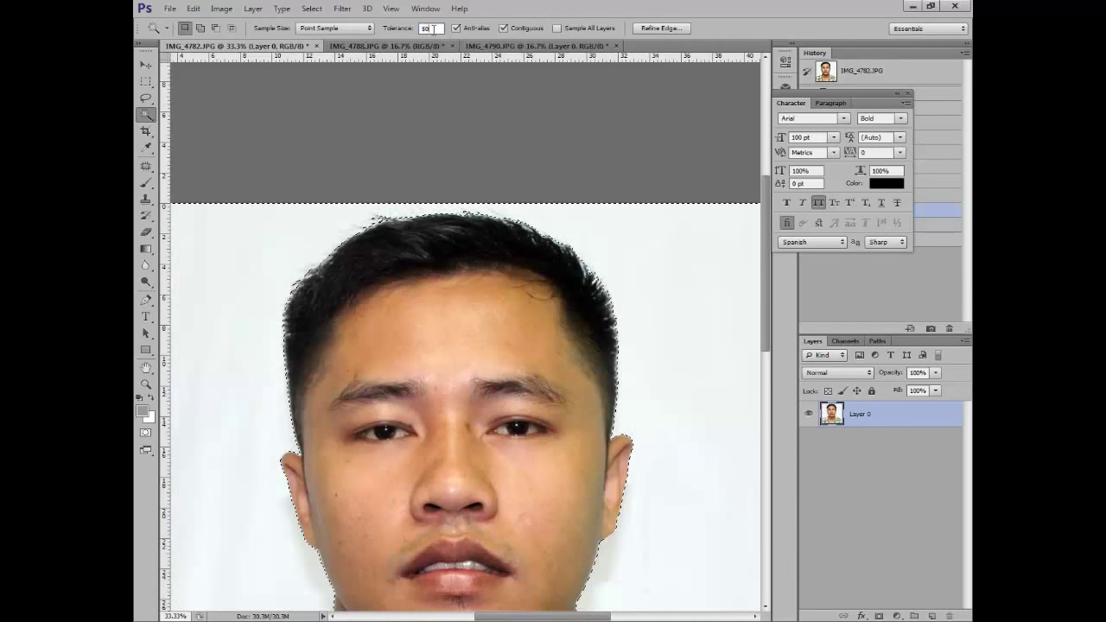
pyautogui.write('100')
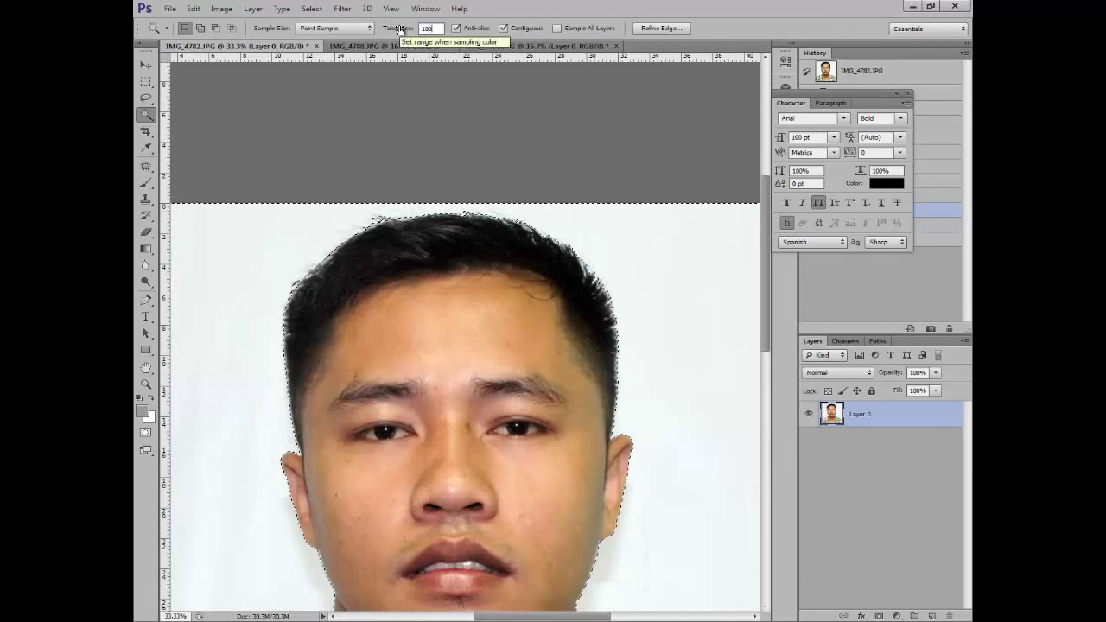
pyautogui.click(719, 322)
pyautogui.press('Delete')
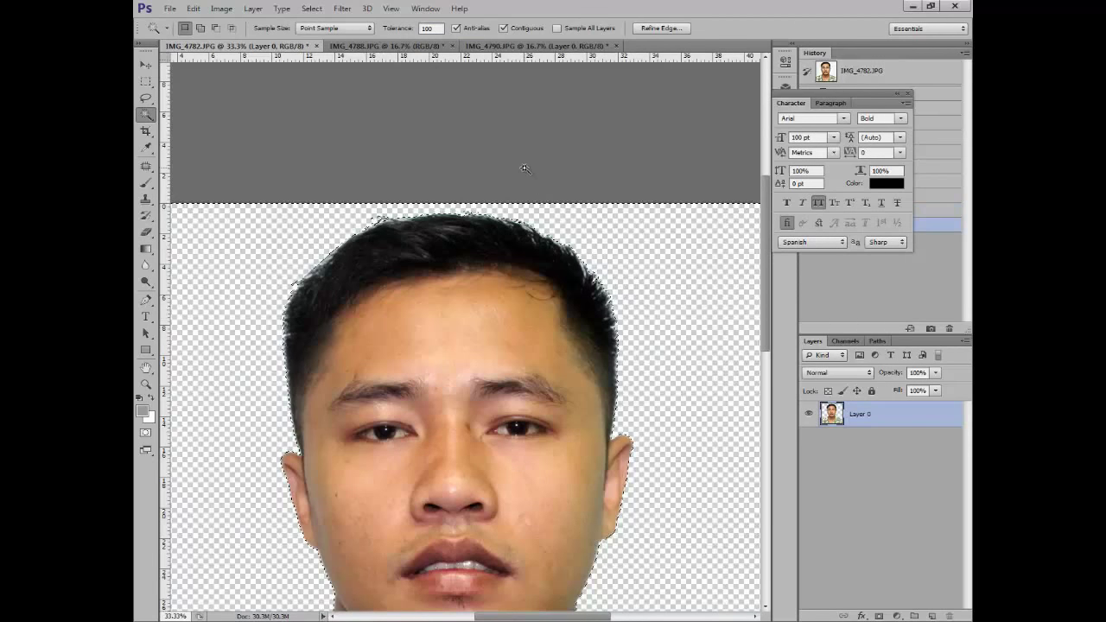
pyautogui.hotkey('ctrl', 'd')
pyautogui.hotkey('ctrl', 'alt', 'z')
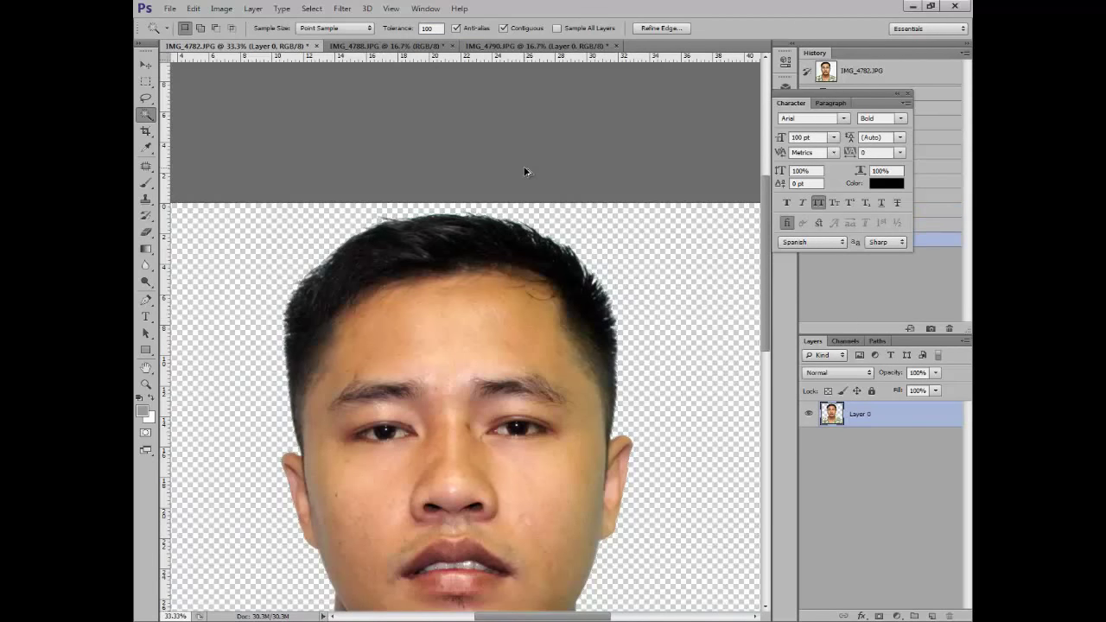
pyautogui.hotkey('ctrl', 'alt', 'z')
pyautogui.hotkey('ctrl', 'alt', 'z')
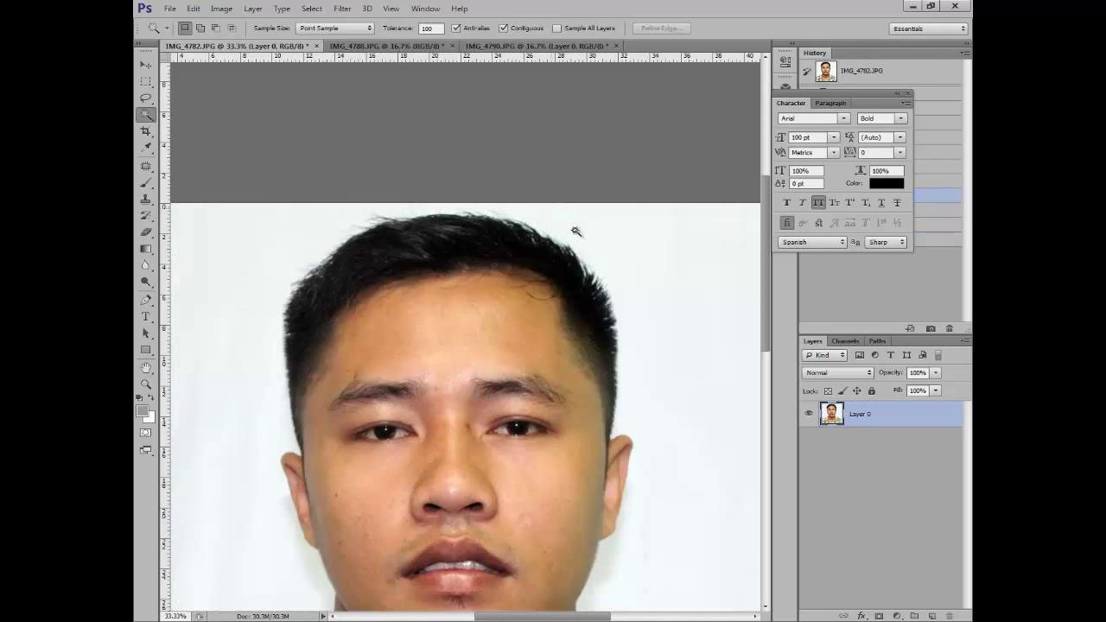
# Delete the white background around the man, deselect, and check the cleared edges at several zoom levels.
pyautogui.click(646, 261)
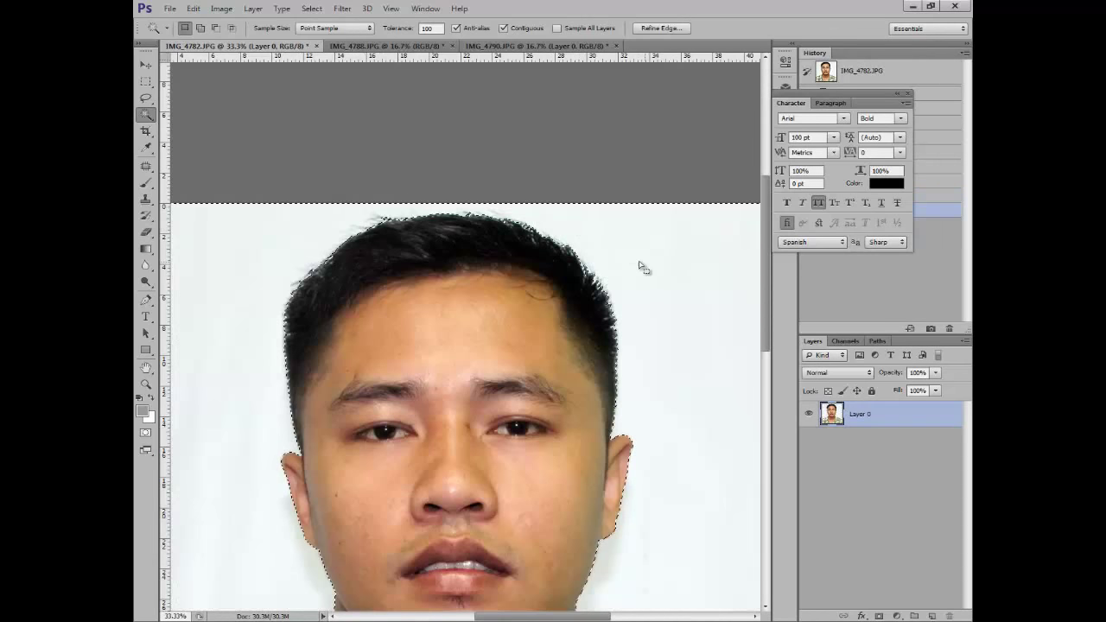
pyautogui.press('Delete')
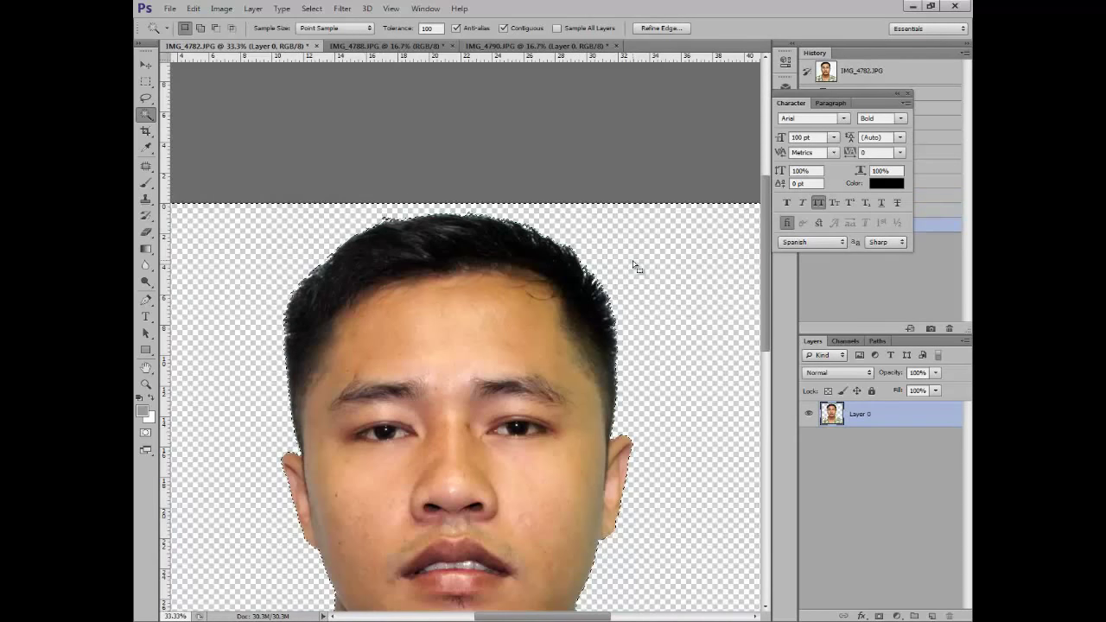
pyautogui.hotkey('ctrl', 'd')
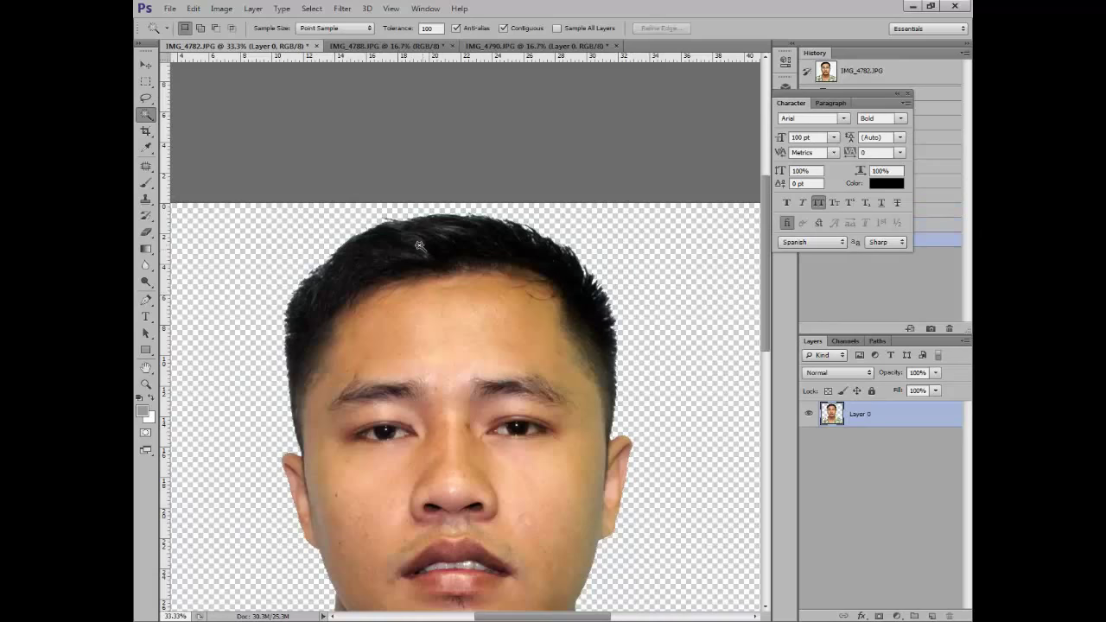
pyautogui.hotkey('ctrl', '-')
pyautogui.hotkey('ctrl', '-')
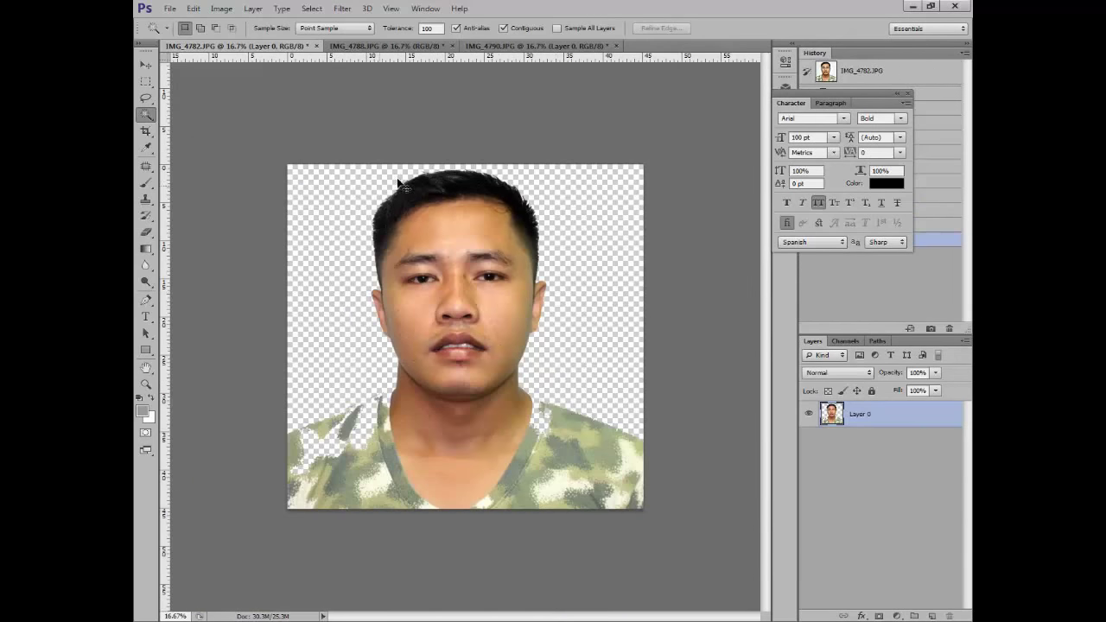
pyautogui.hotkey('ctrl', '+')
pyautogui.hotkey('ctrl', '+')
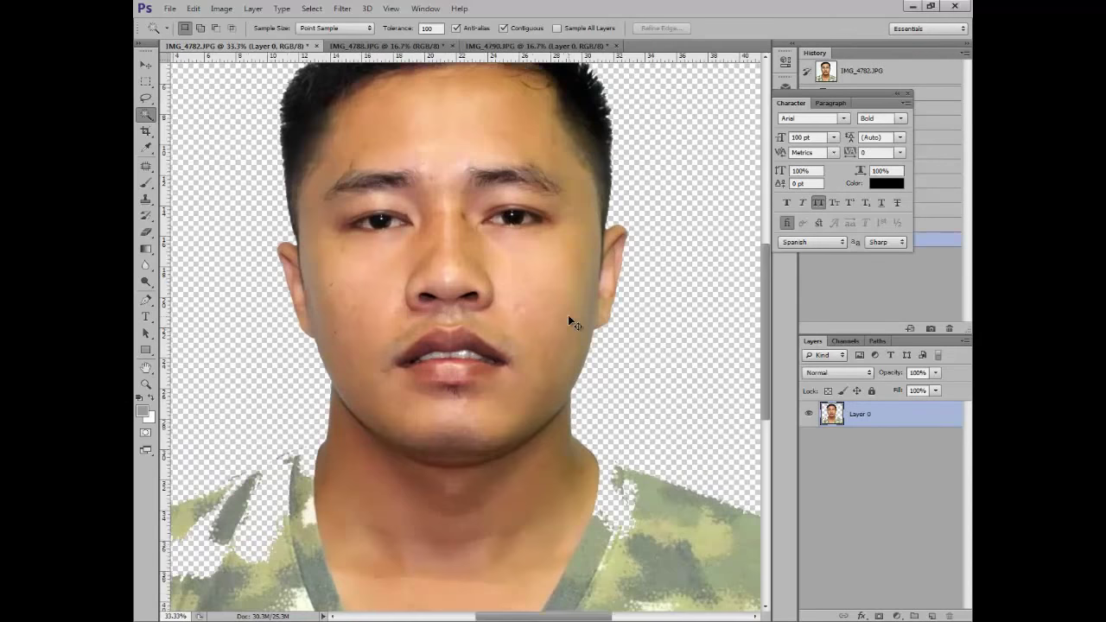
pyautogui.hotkey('ctrl', '-')
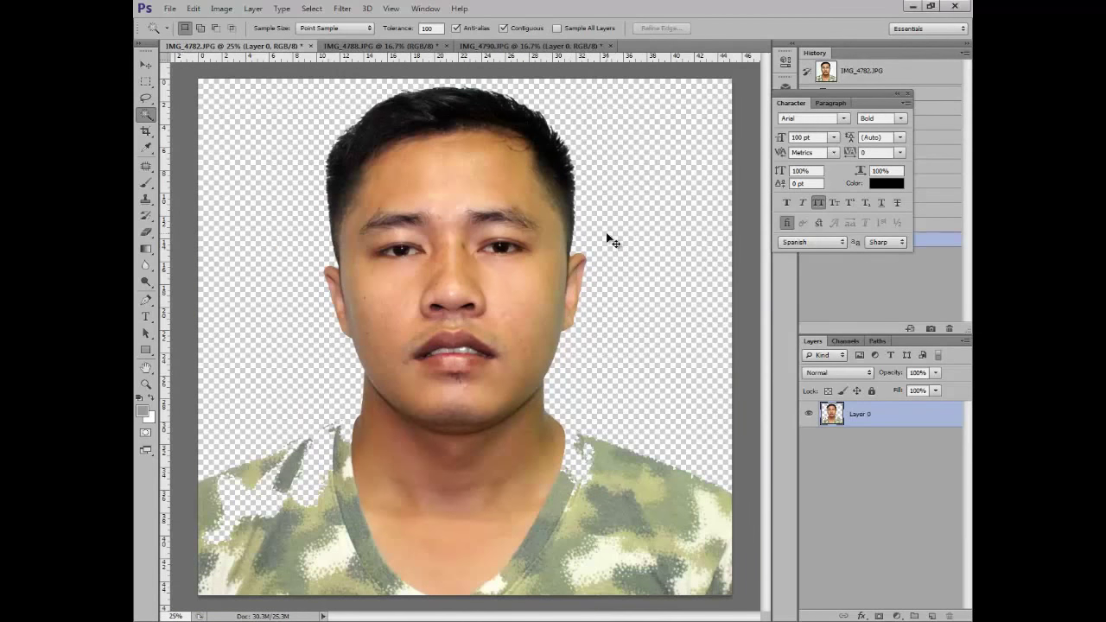
pyautogui.hotkey('ctrl', '-')
pyautogui.hotkey('ctrl', '+')
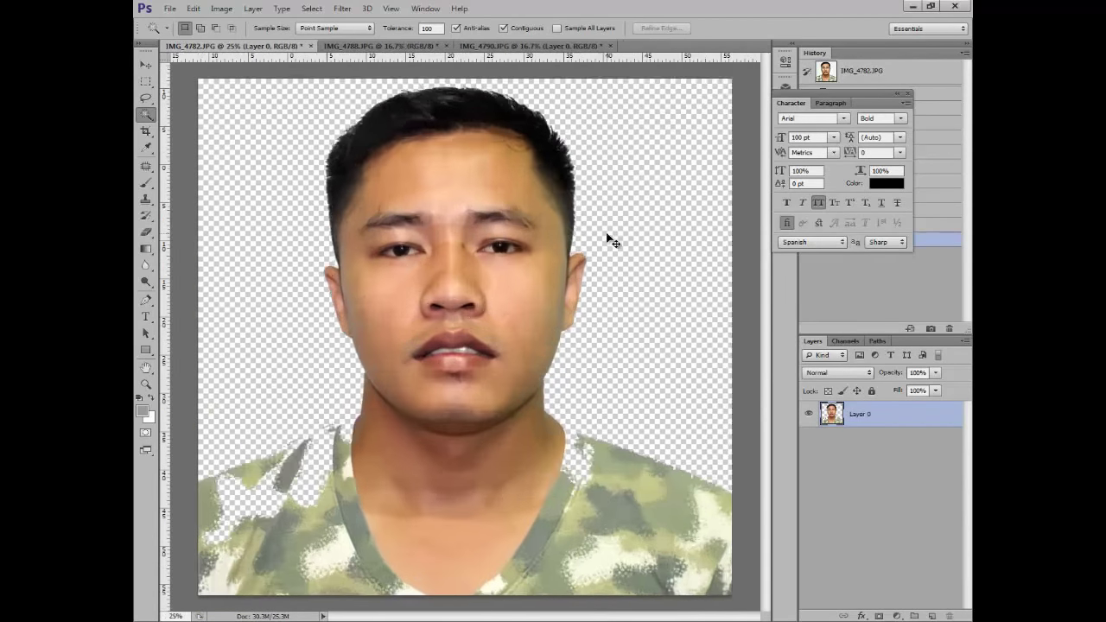
pyautogui.hotkey('ctrl', '+')
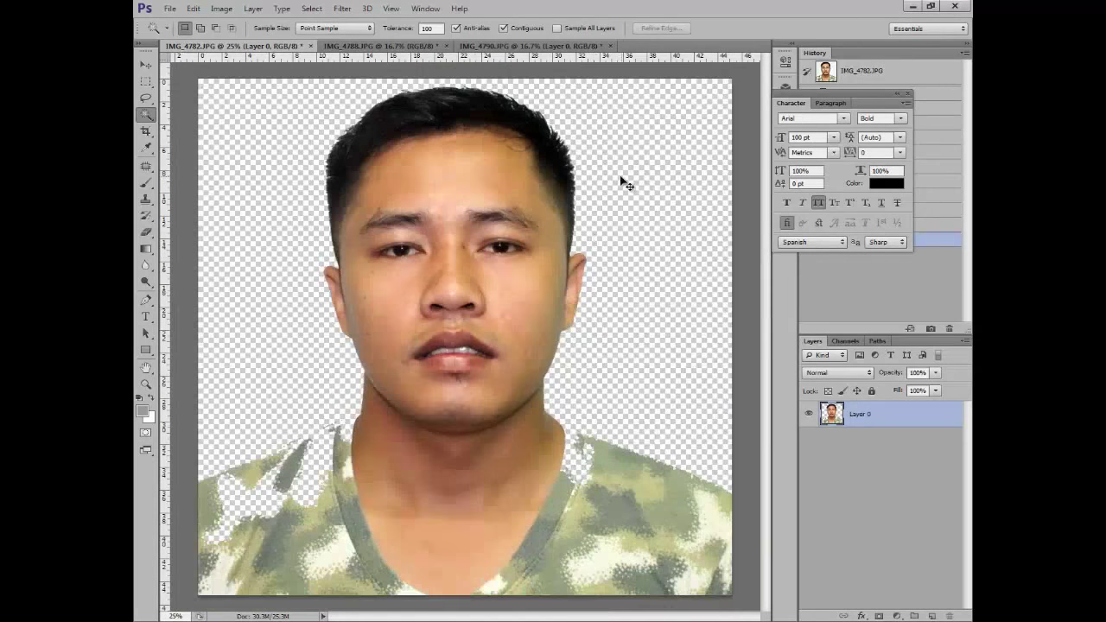
pyautogui.hotkey('ctrl', '-')
pyautogui.hotkey('ctrl', '-')
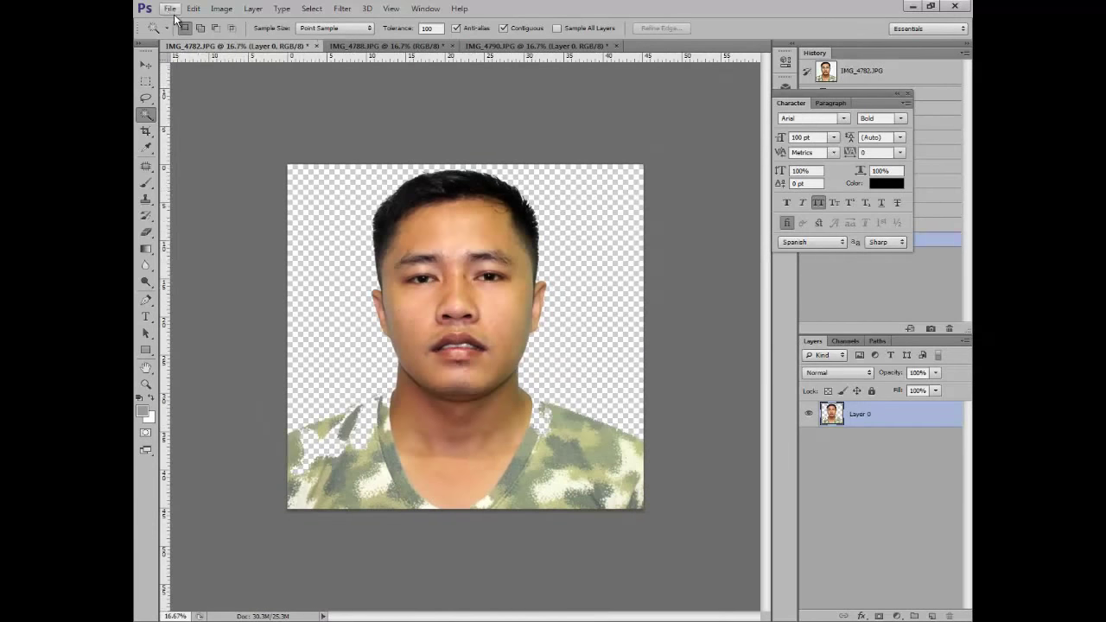
# Open suit template 1.psd from E: > formal cloth template > male.
pyautogui.click(169, 8)
pyautogui.click(178, 33)
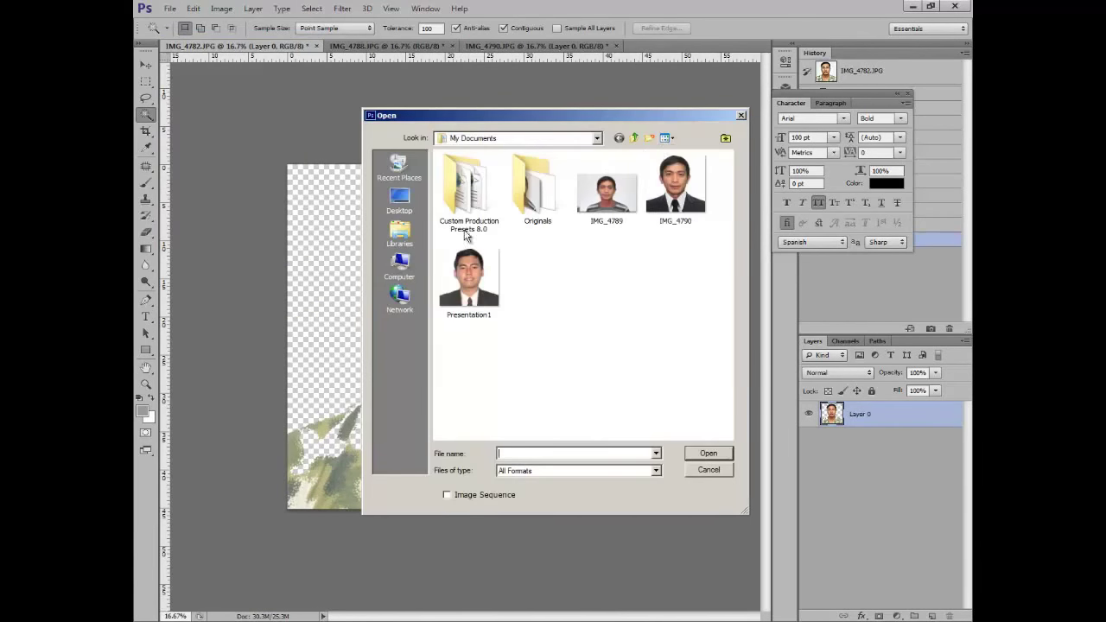
pyautogui.click(397, 264)
pyautogui.doubleClick(638, 177)
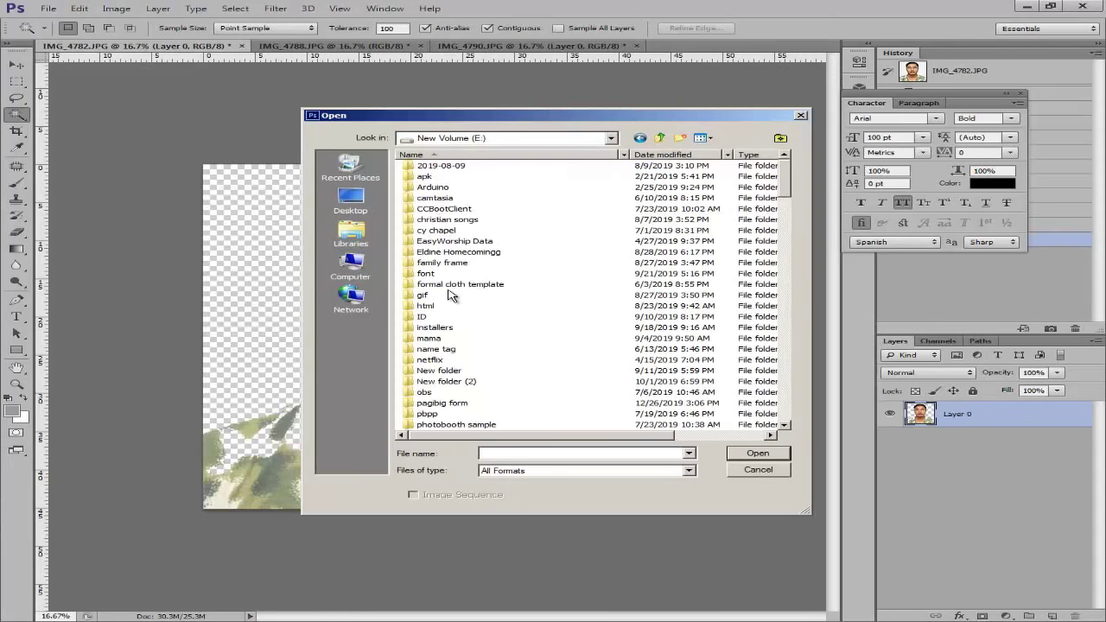
pyautogui.doubleClick(451, 284)
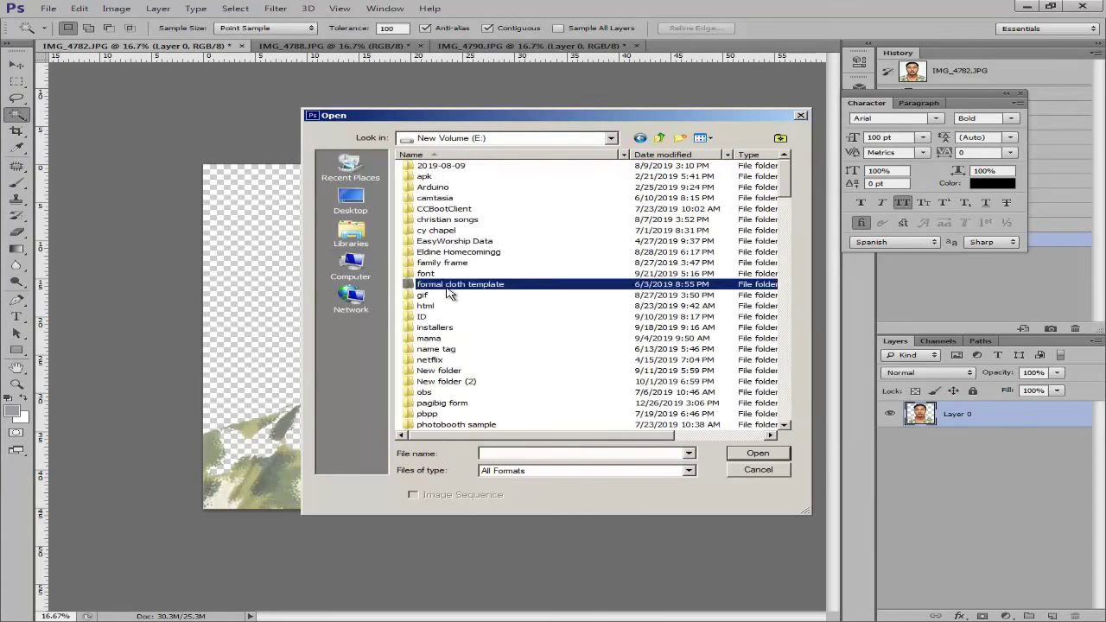
pyautogui.doubleClick(448, 187)
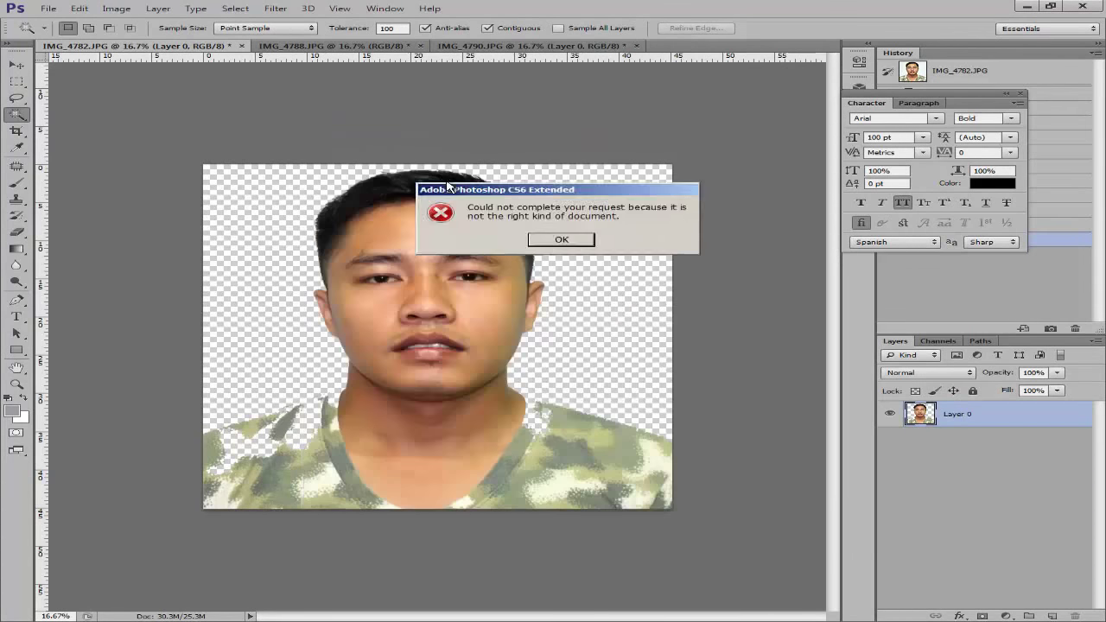
pyautogui.click(538, 245)
pyautogui.click(48, 8)
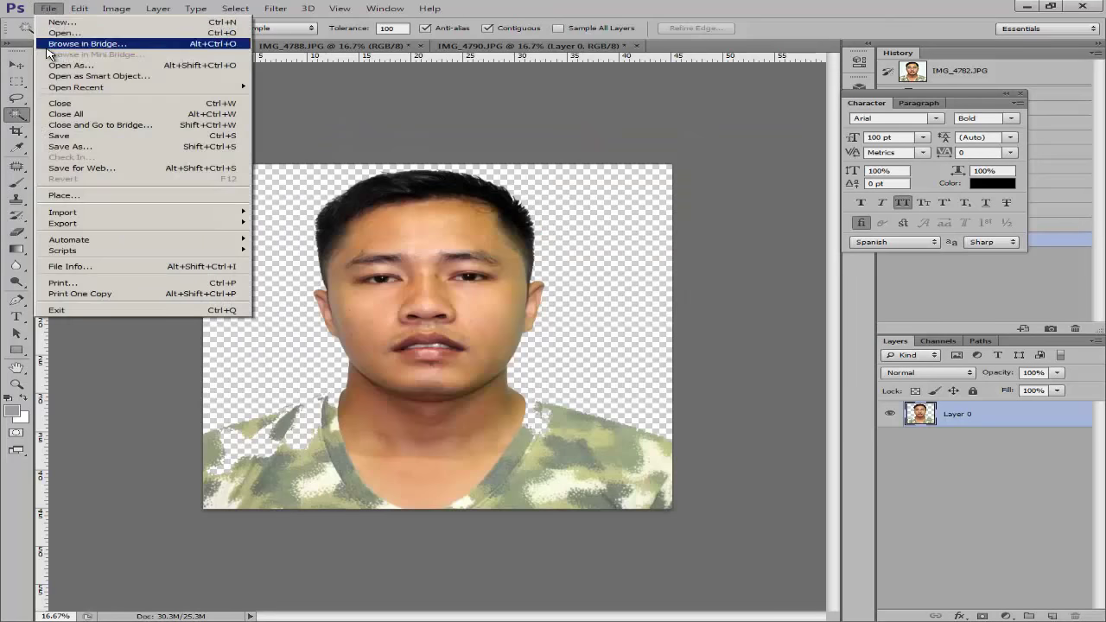
pyautogui.click(54, 33)
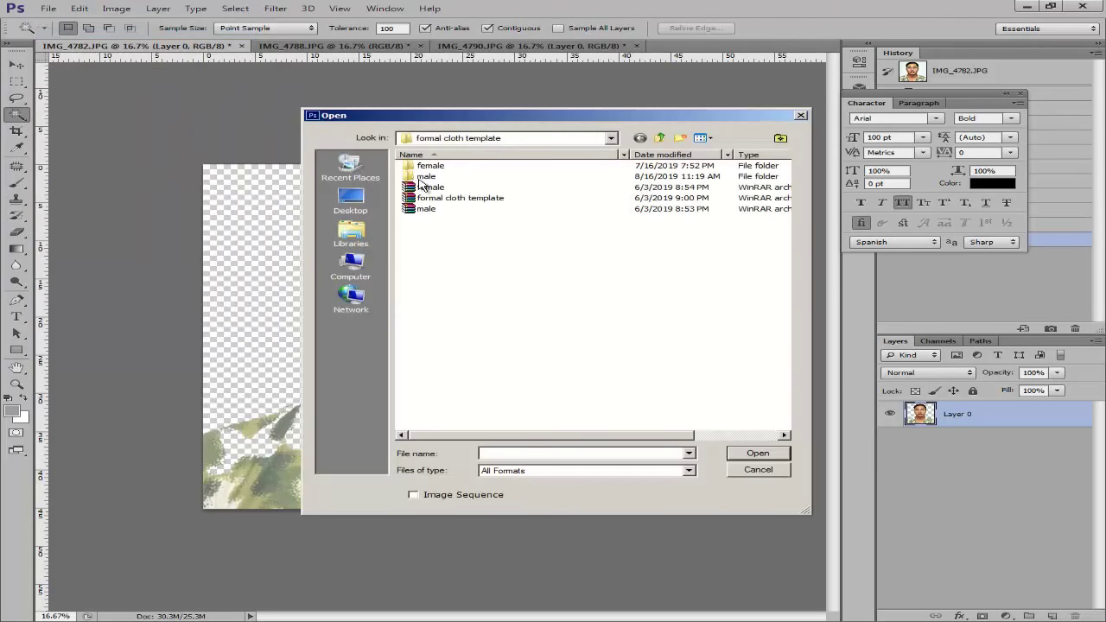
pyautogui.doubleClick(423, 177)
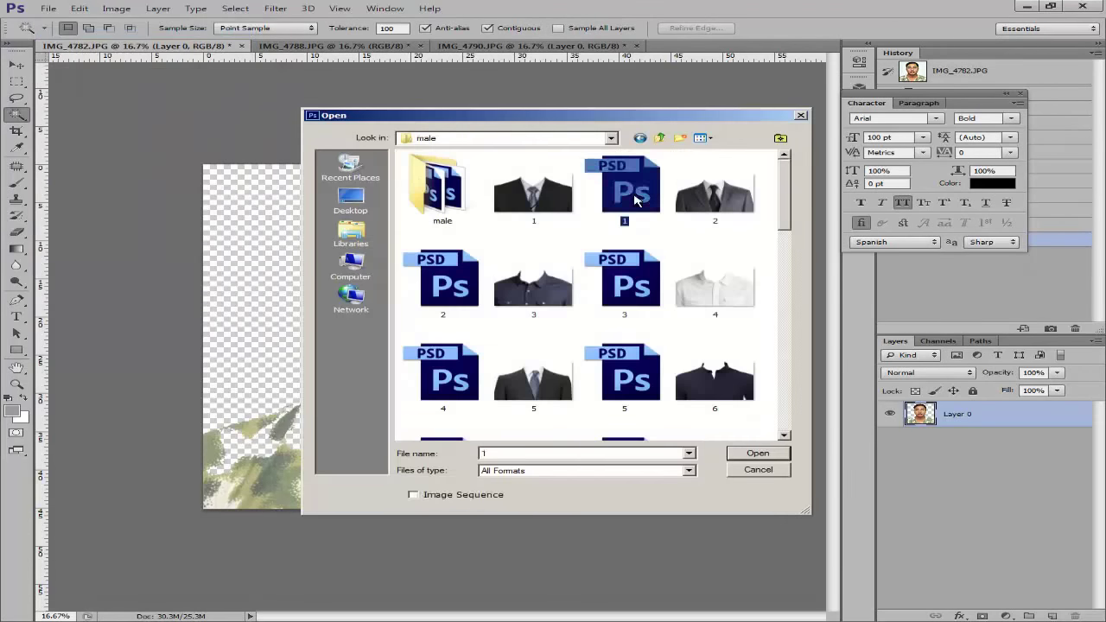
pyautogui.doubleClick(635, 199)
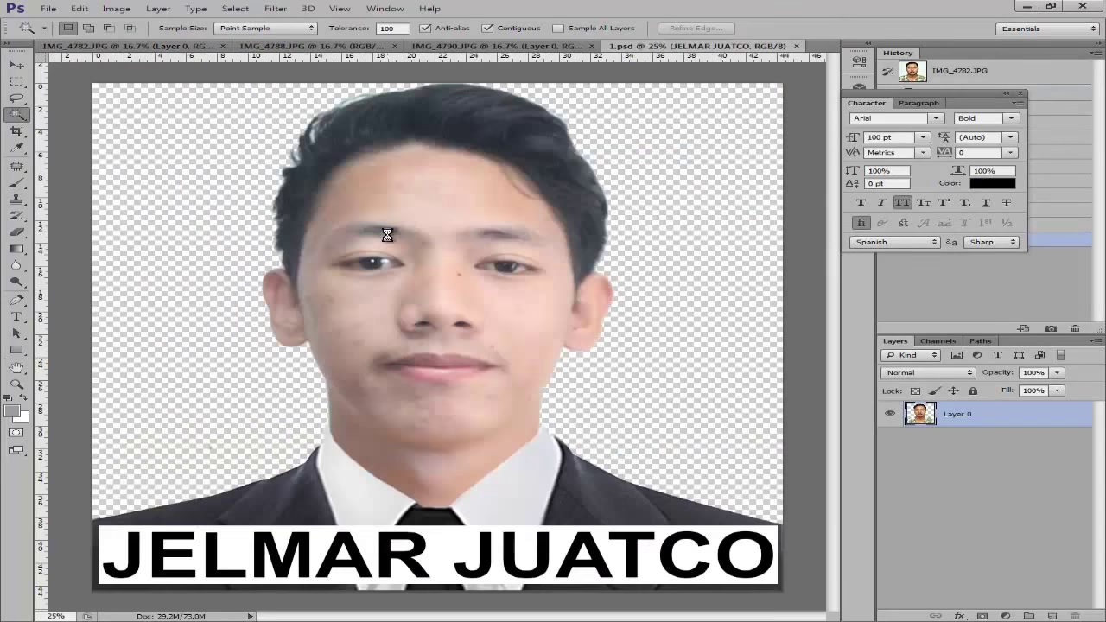
# Drag the suit layer onto the portrait, scale it to about 116%, and fit it under the chin.
pyautogui.press('v')
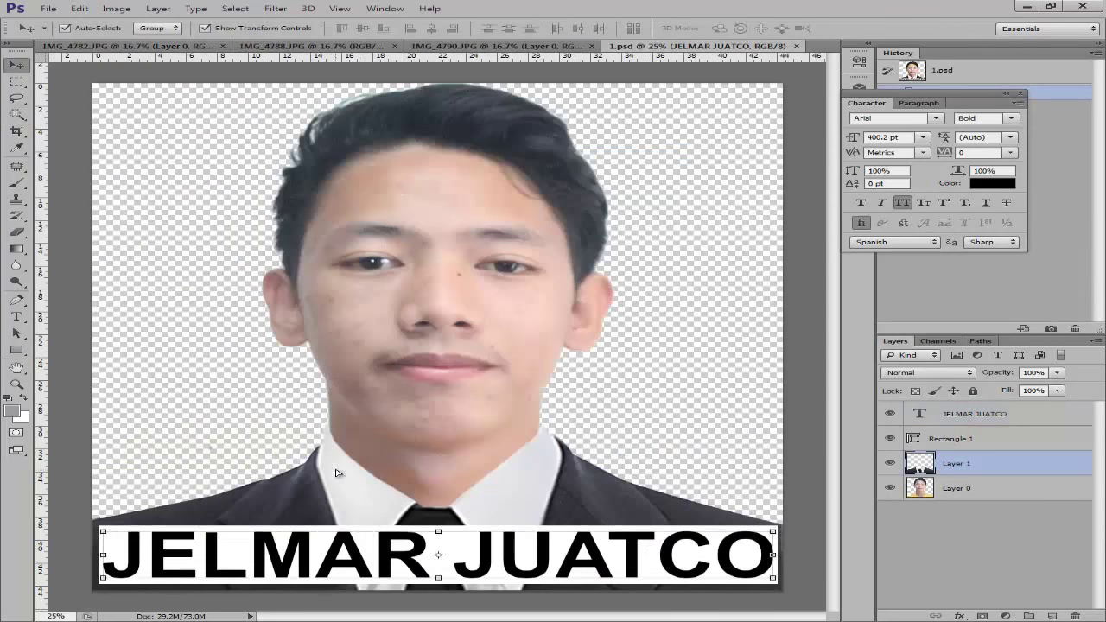
pyautogui.moveTo(339, 474); pyautogui.dragTo(329, 432)
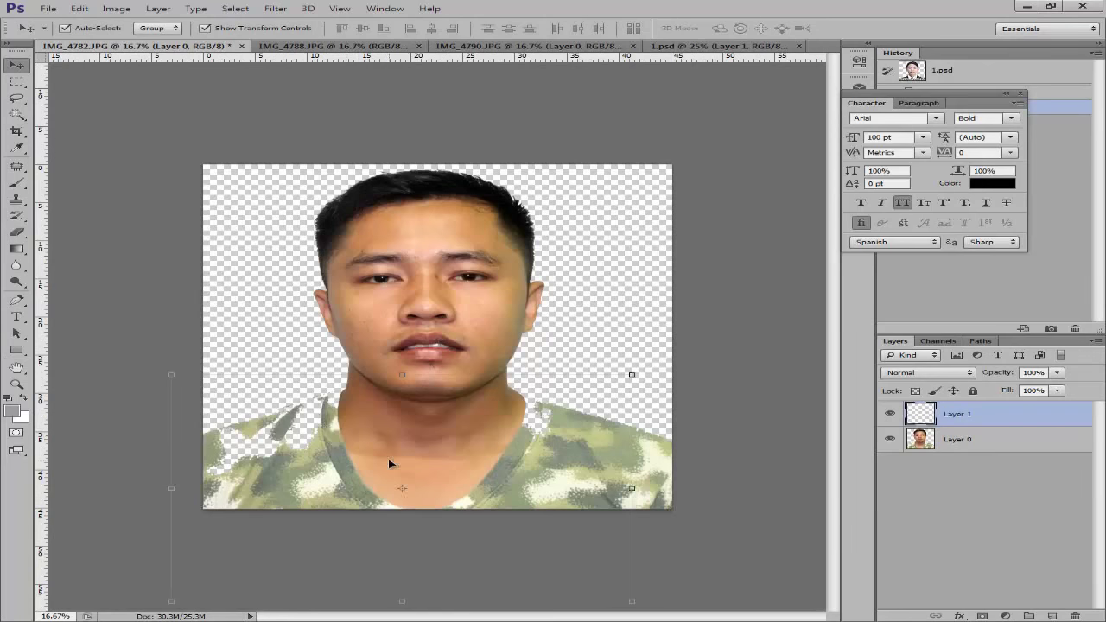
pyautogui.moveTo(395, 464); pyautogui.dragTo(343, 479)
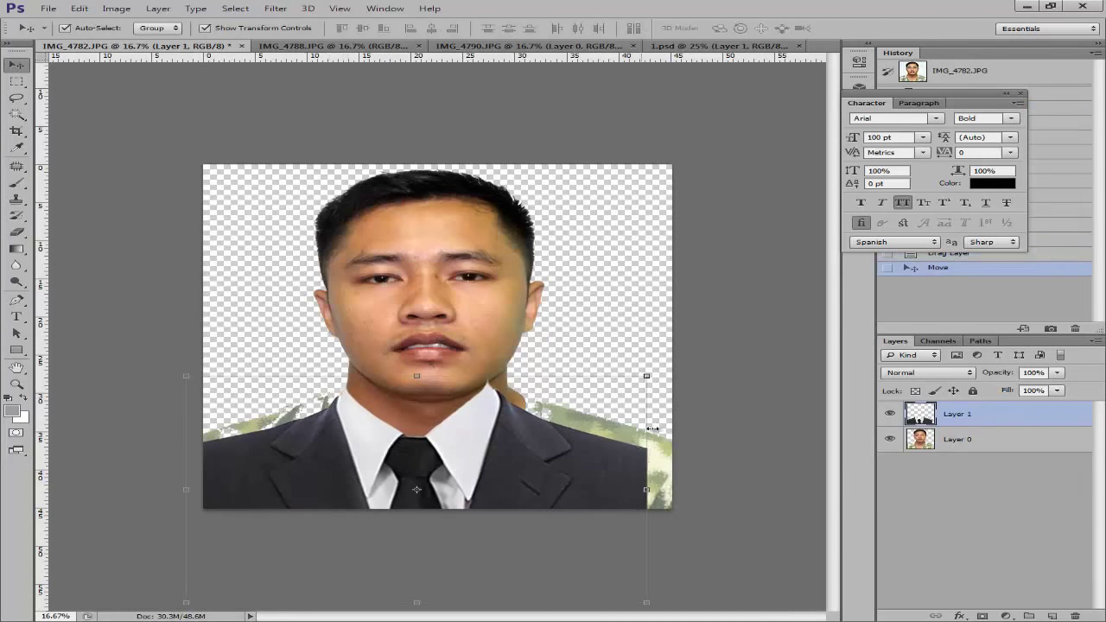
pyautogui.moveTo(650, 377); pyautogui.dragTo(722, 337)
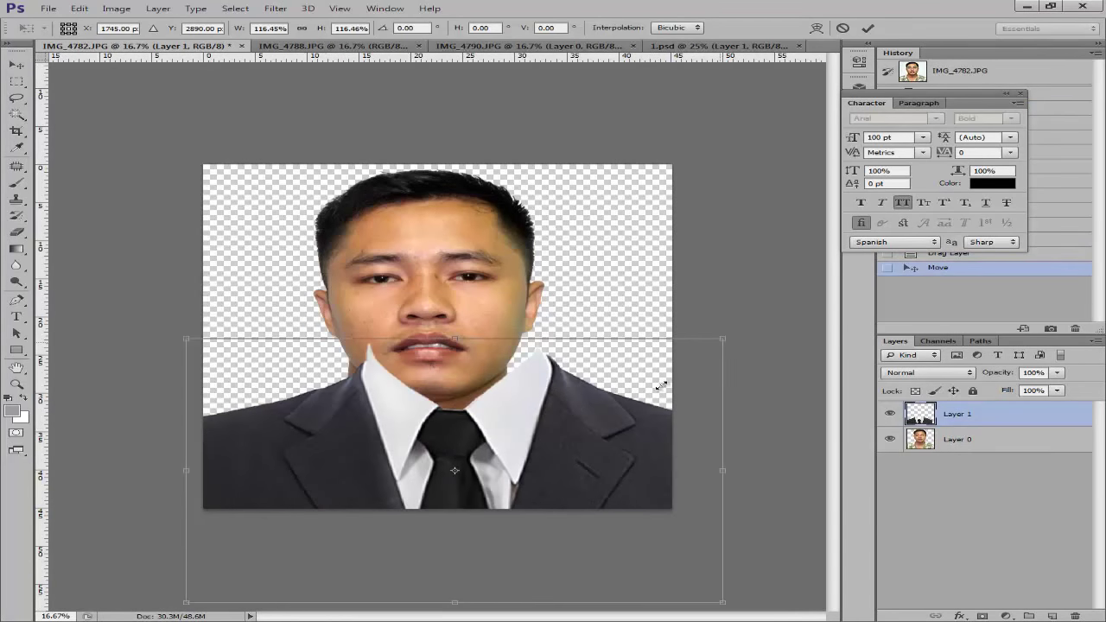
pyautogui.moveTo(545, 466)
pyautogui.mouseDown()
pyautogui.moveTo(553, 442)
pyautogui.moveTo(550, 463)
pyautogui.mouseUp()
pyautogui.moveTo(691, 367); pyautogui.dragTo(679, 375)
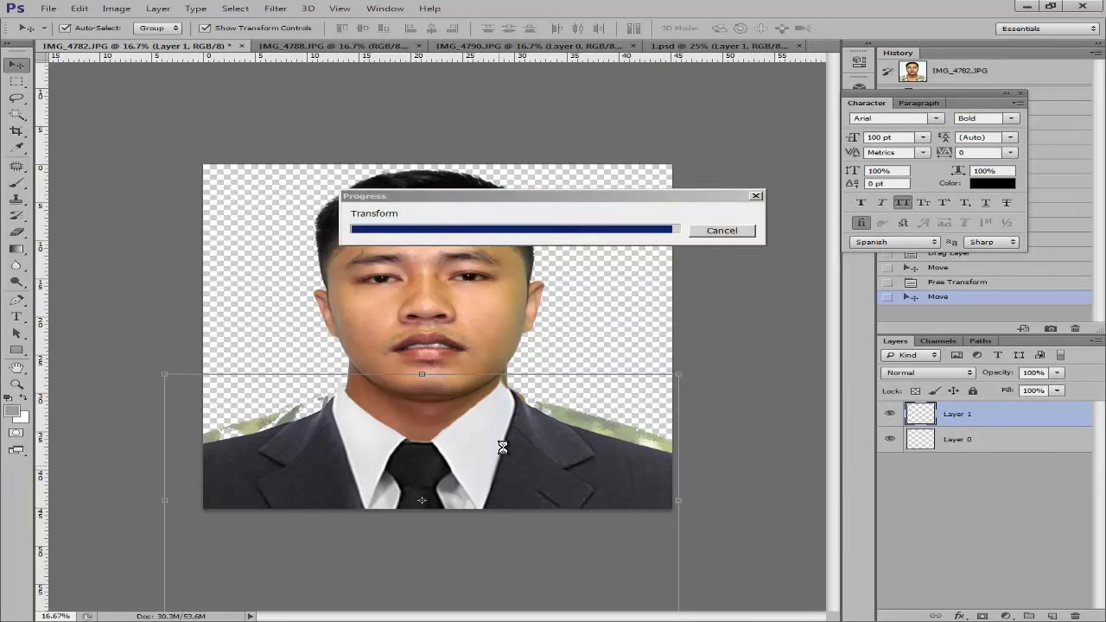
# Apply the resize and nudge the suit into place beneath the chin with the arrow keys.
pyautogui.press('Right')
pyautogui.press('Right')
pyautogui.press('Right')
pyautogui.press('Right')
pyautogui.press('Right')
pyautogui.press('Right')
pyautogui.press('Up')
pyautogui.press('Up')
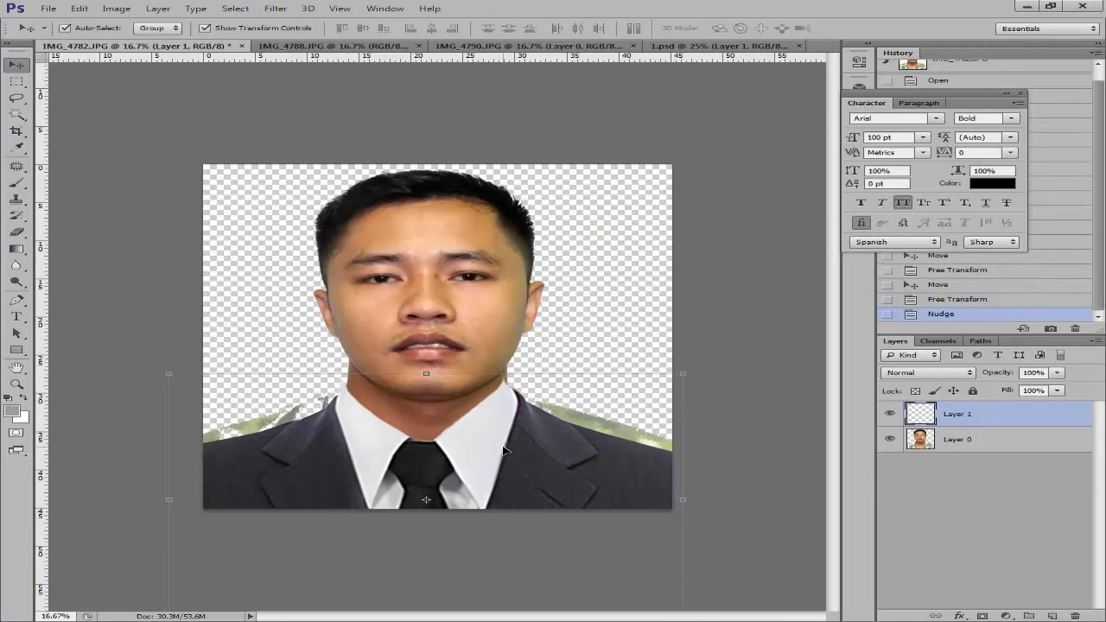
pyautogui.press('Up')
pyautogui.press('Up')
pyautogui.press('Up')
pyautogui.press('Up')
pyautogui.press('Up')
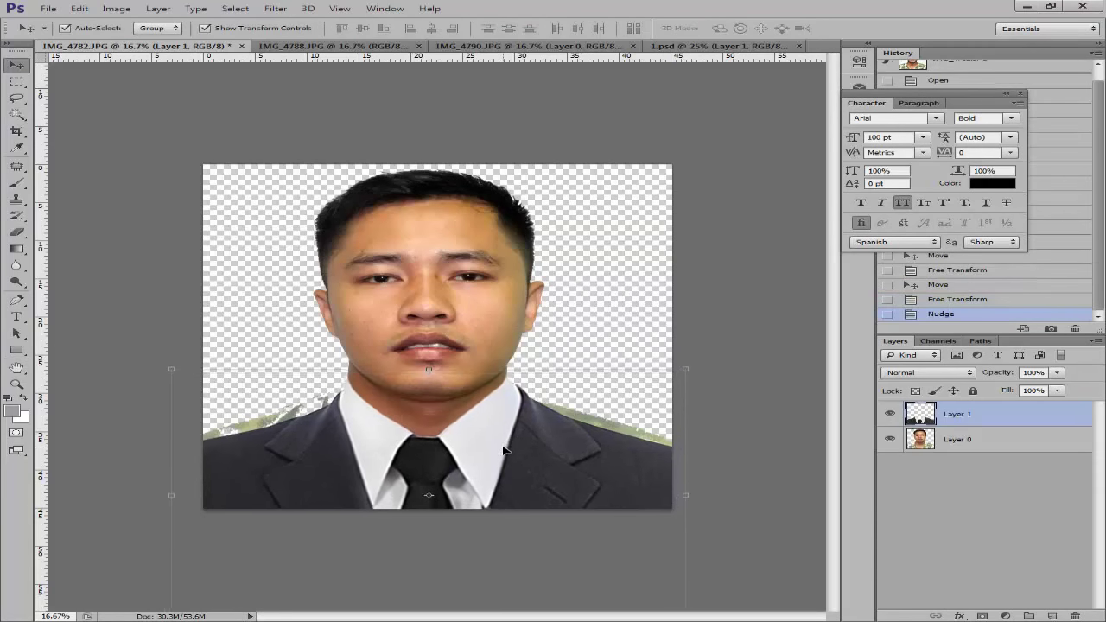
pyautogui.press('Right')
pyautogui.press('Right')
pyautogui.press('Right')
pyautogui.press('Up')
pyautogui.press('Up')
pyautogui.press('Up')
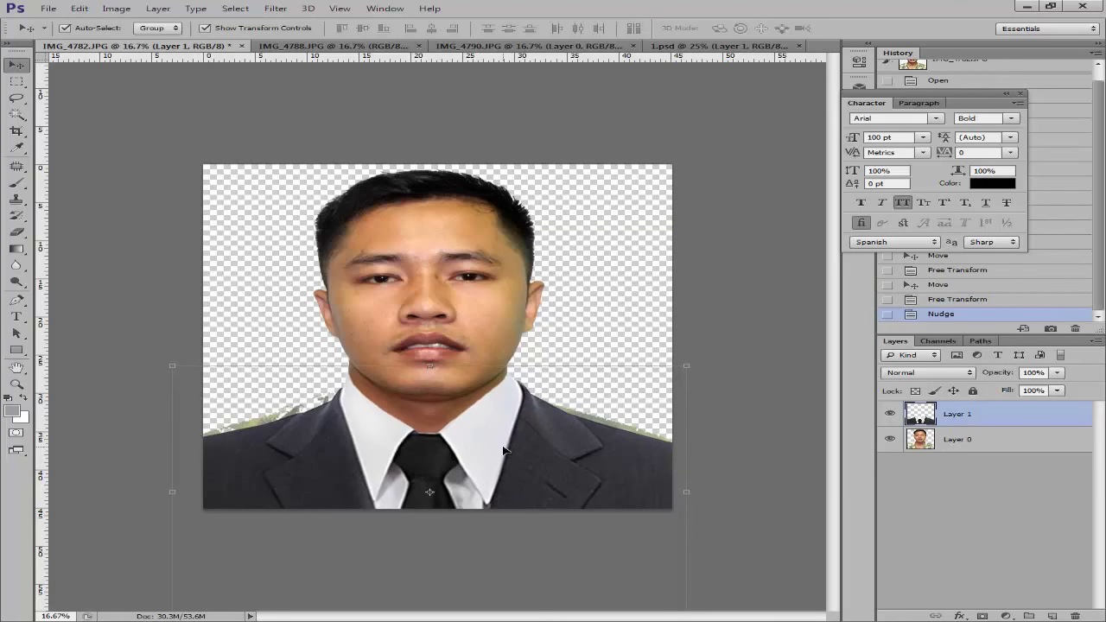
pyautogui.press('Down')
pyautogui.press('Down')
pyautogui.press('Down')
pyautogui.hotkey('alt', '[')
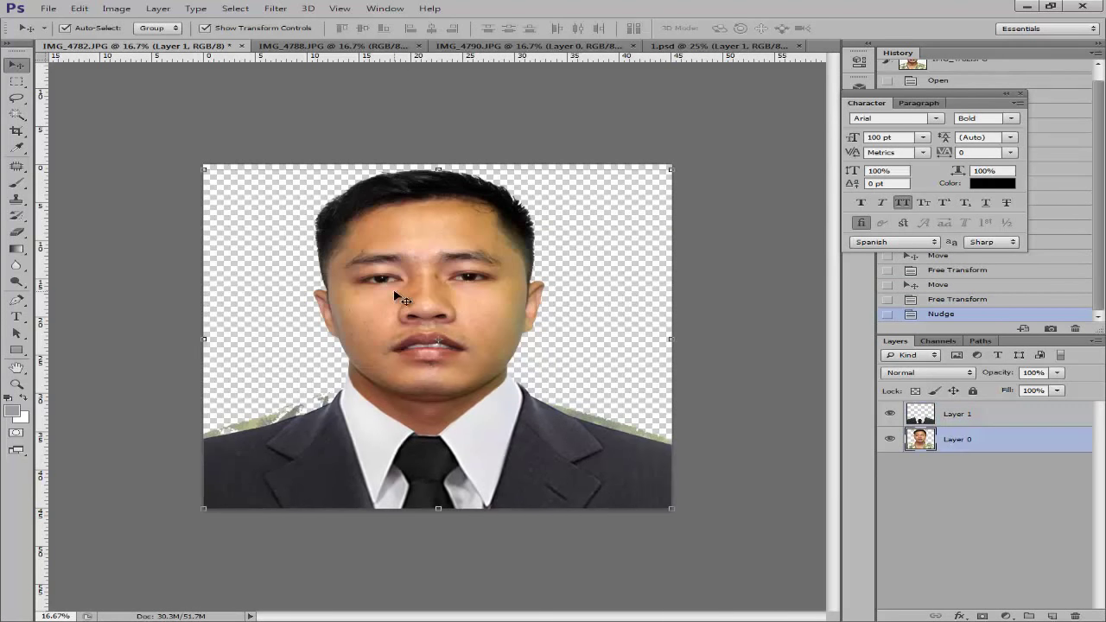
pyautogui.press('e')
pyautogui.rightClick(326, 402)
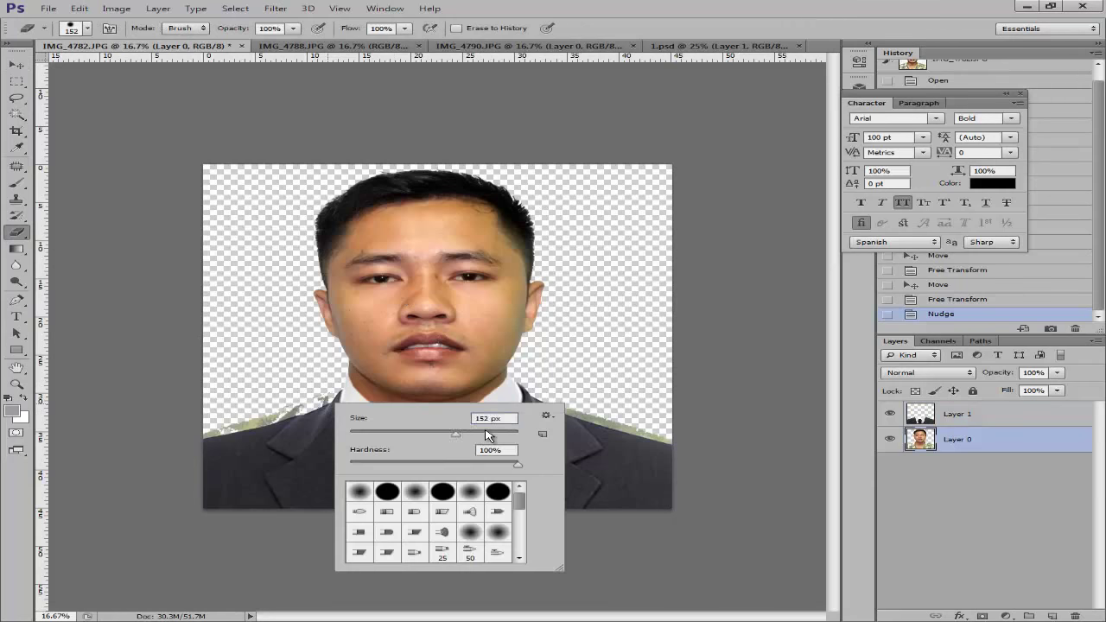
pyautogui.moveTo(485, 432)
pyautogui.mouseDown()
pyautogui.moveTo(514, 433)
pyautogui.moveTo(471, 435)
pyautogui.moveTo(501, 435)
pyautogui.mouseUp()
pyautogui.click(304, 404)
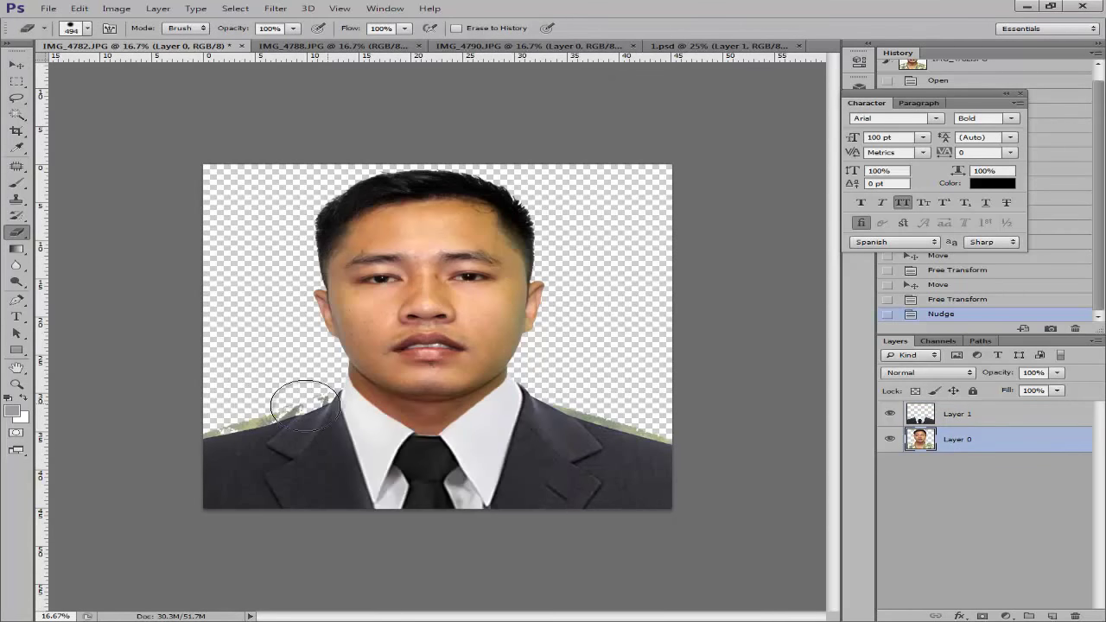
pyautogui.click(304, 403)
pyautogui.moveTo(291, 403)
pyautogui.mouseDown()
pyautogui.moveTo(239, 403)
pyautogui.moveTo(238, 423)
pyautogui.mouseUp()
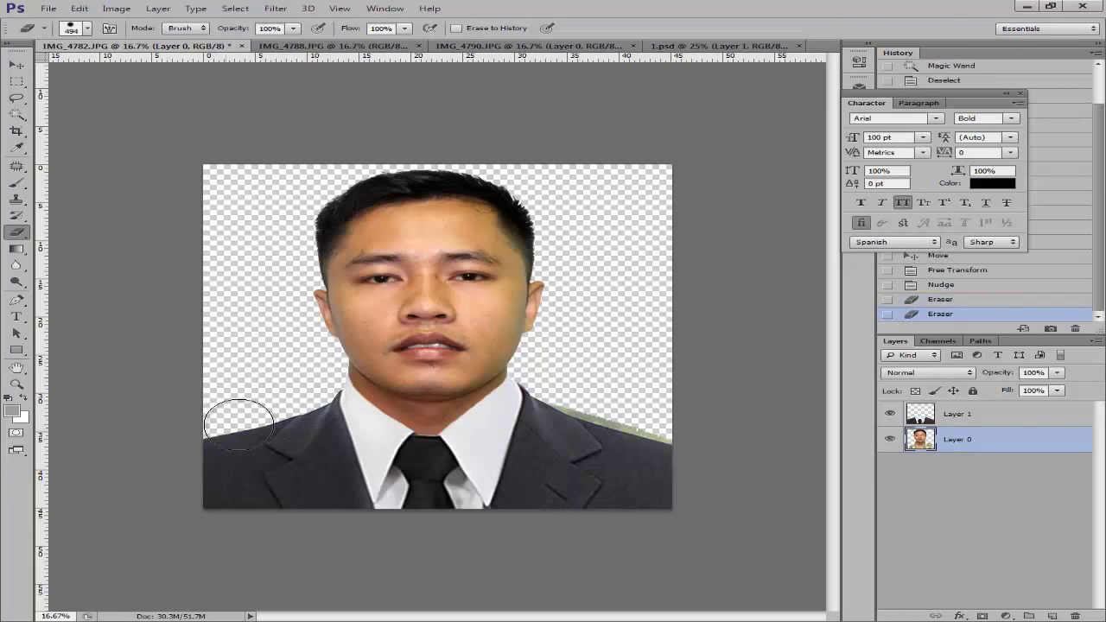
pyautogui.moveTo(519, 402)
pyautogui.mouseDown()
pyautogui.moveTo(654, 440)
pyautogui.moveTo(599, 405)
pyautogui.moveTo(592, 383)
pyautogui.mouseUp()
pyautogui.press('v')
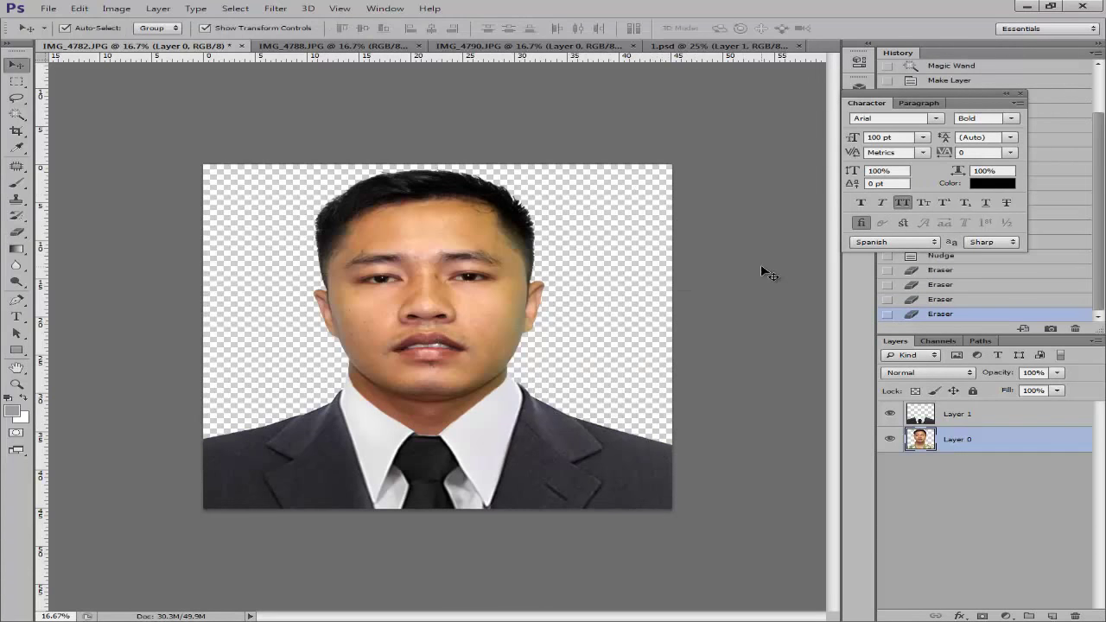
pyautogui.click(761, 266)
pyautogui.hotkey('ctrl', '+')
pyautogui.hotkey('ctrl', '+')
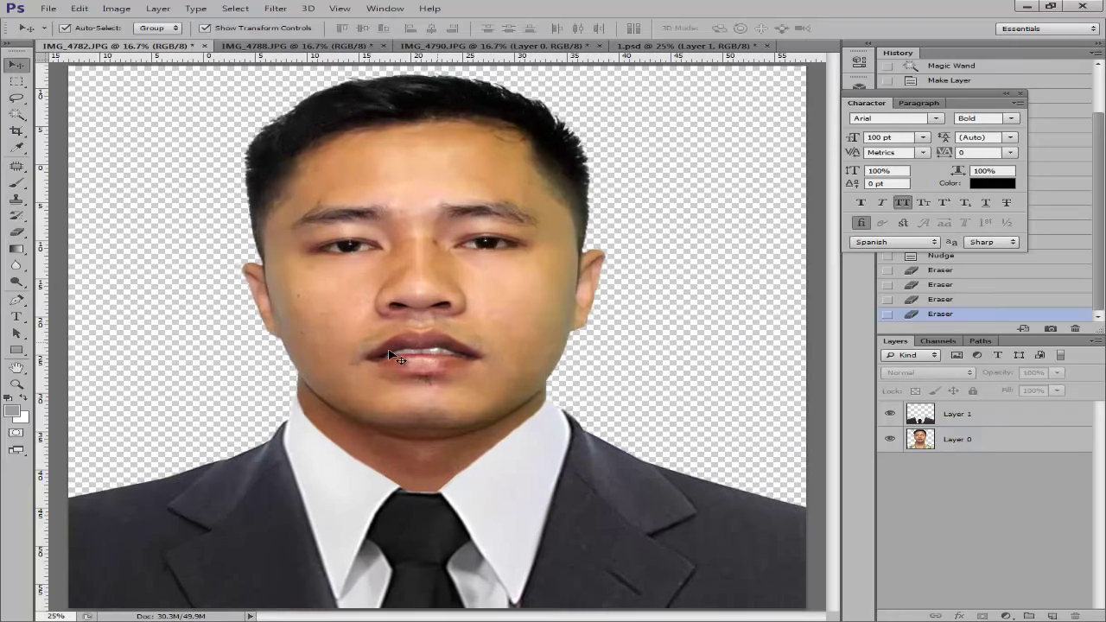
pyautogui.hotkey('ctrl', '-')
pyautogui.hotkey('ctrl', '-')
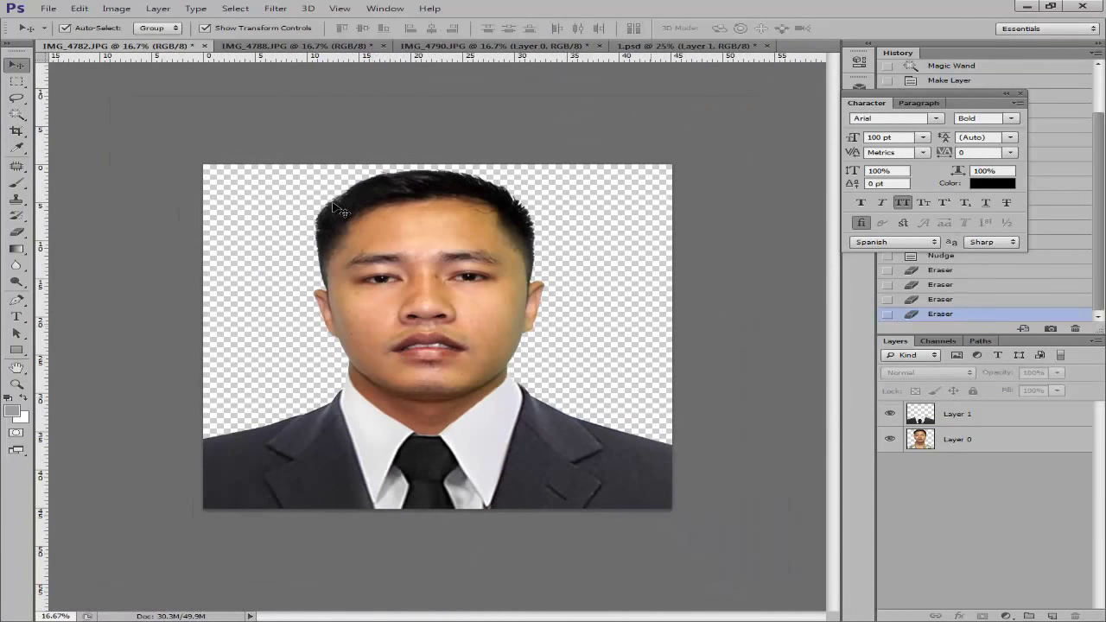
# In IMG_4788.JPG, select the white background with the Magic Wand at tolerance 50.
pyautogui.click(316, 48)
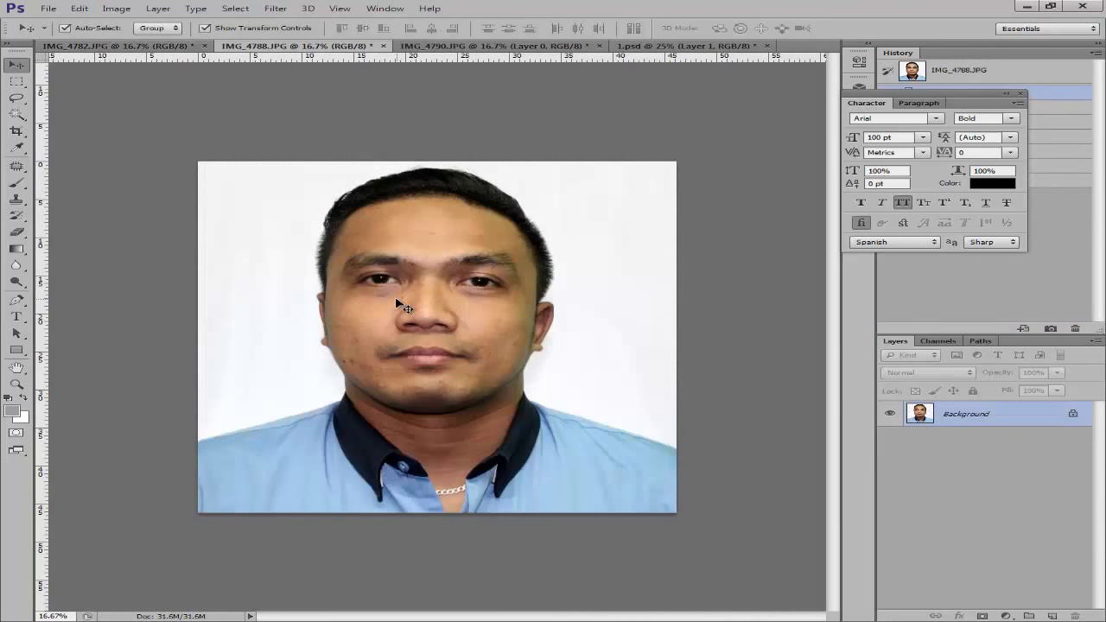
pyautogui.press('w')
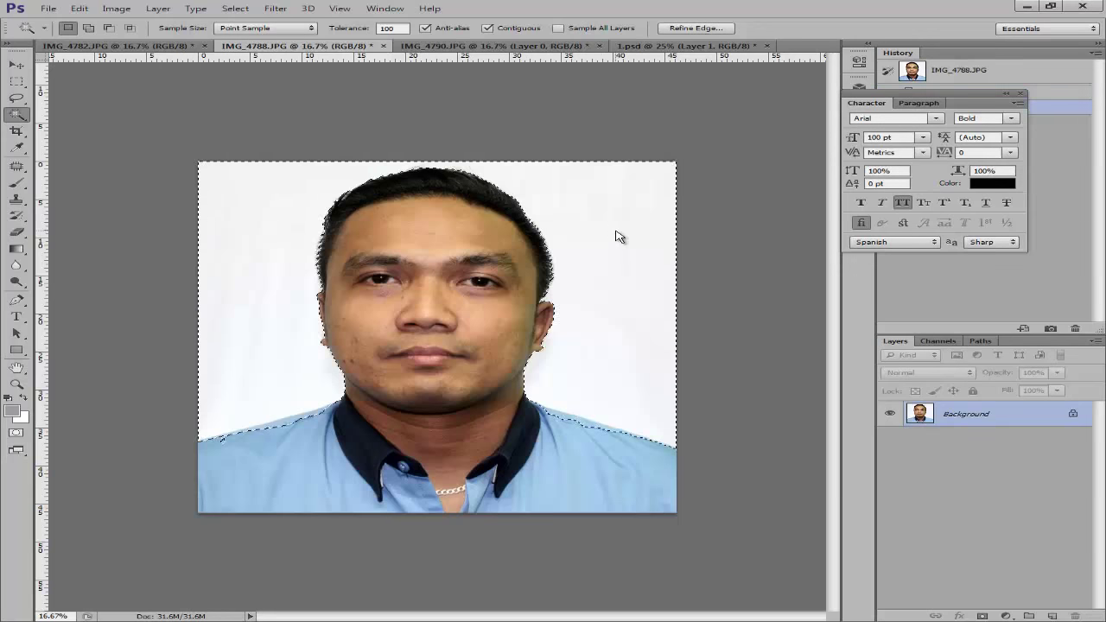
pyautogui.hotkey('ctrl', '+')
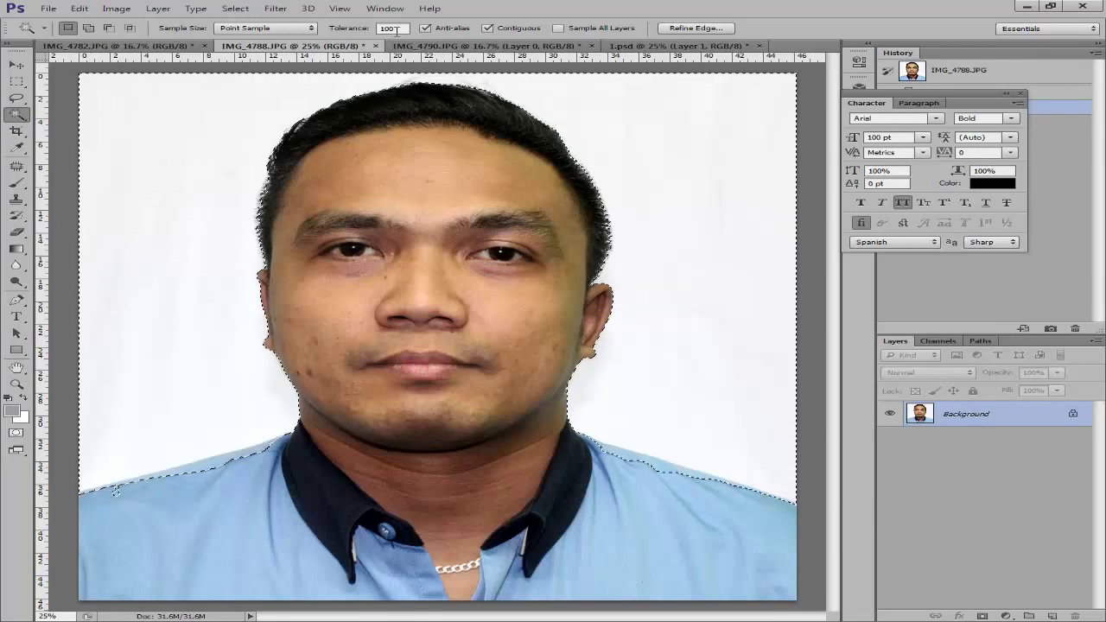
pyautogui.doubleClick(393, 28)
pyautogui.write('80')
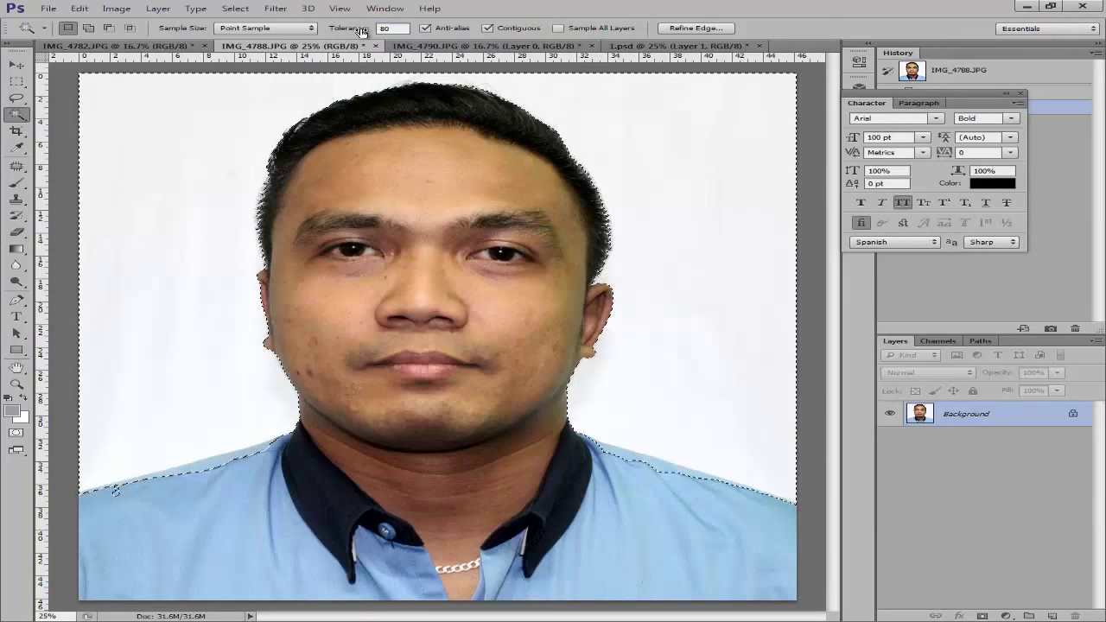
pyautogui.hotkey('ctrl', 'd')
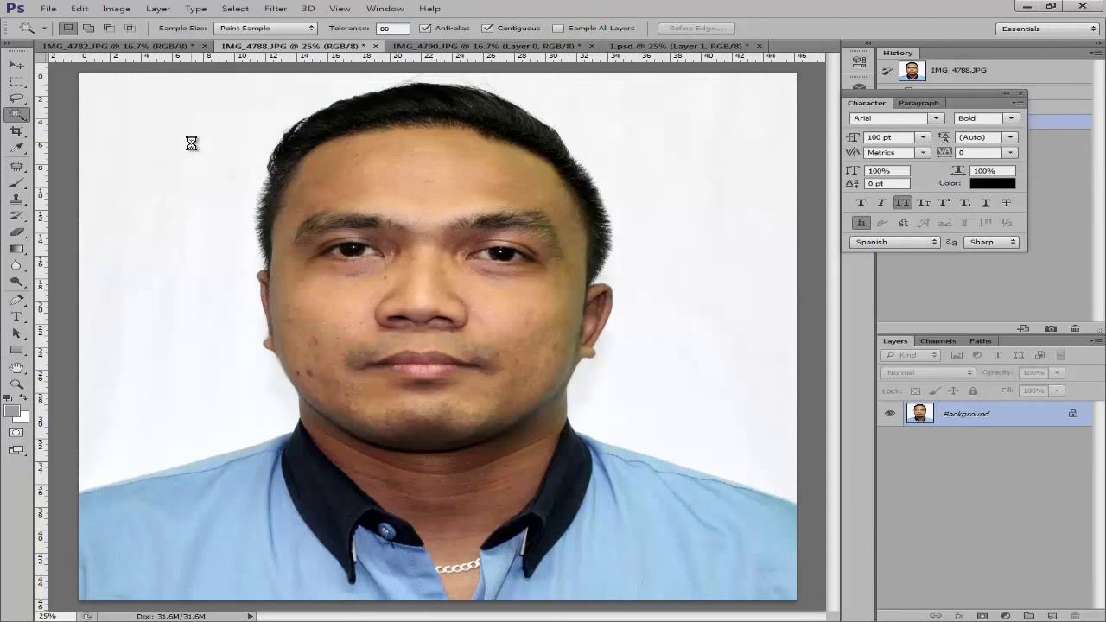
pyautogui.hotkey('ctrl', 'd')
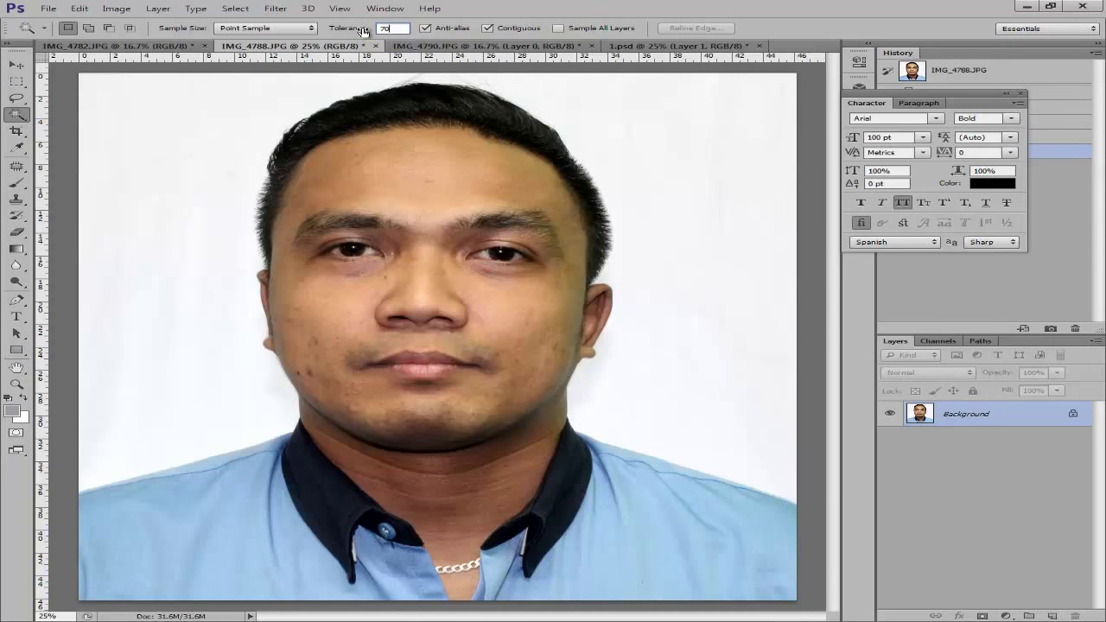
pyautogui.click(222, 133)
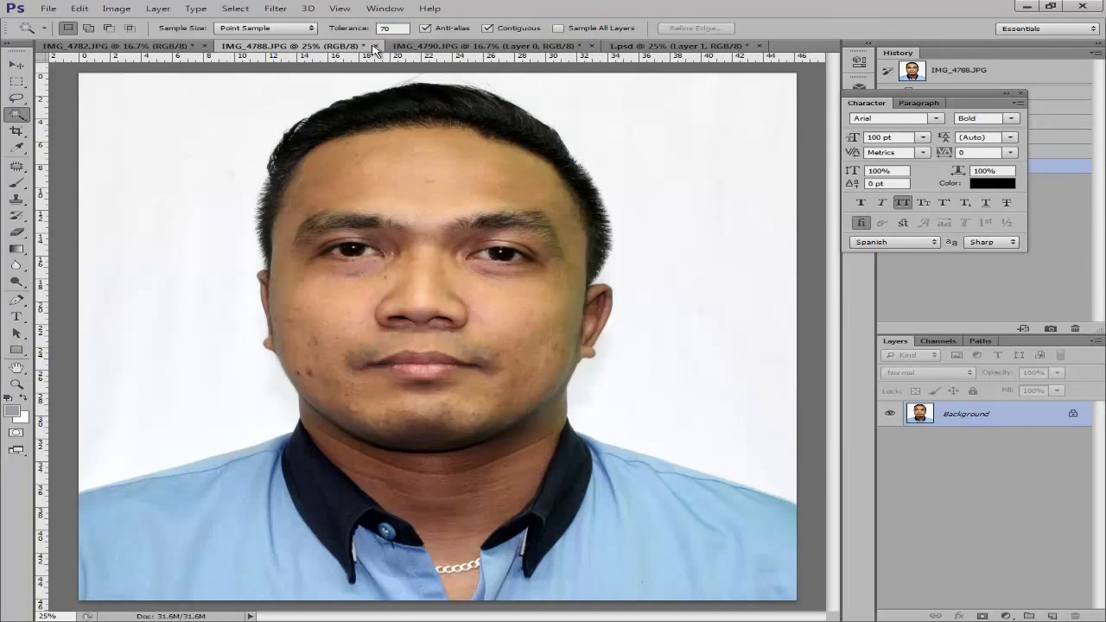
pyautogui.hotkey('ctrl', 'd')
pyautogui.write('50')
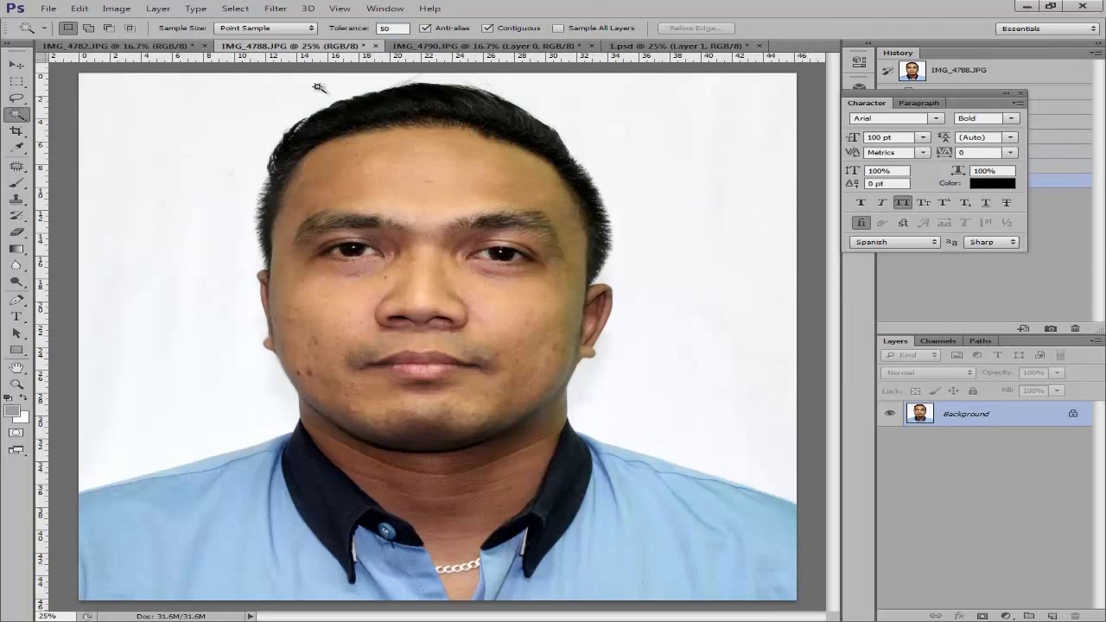
pyautogui.click(200, 156)
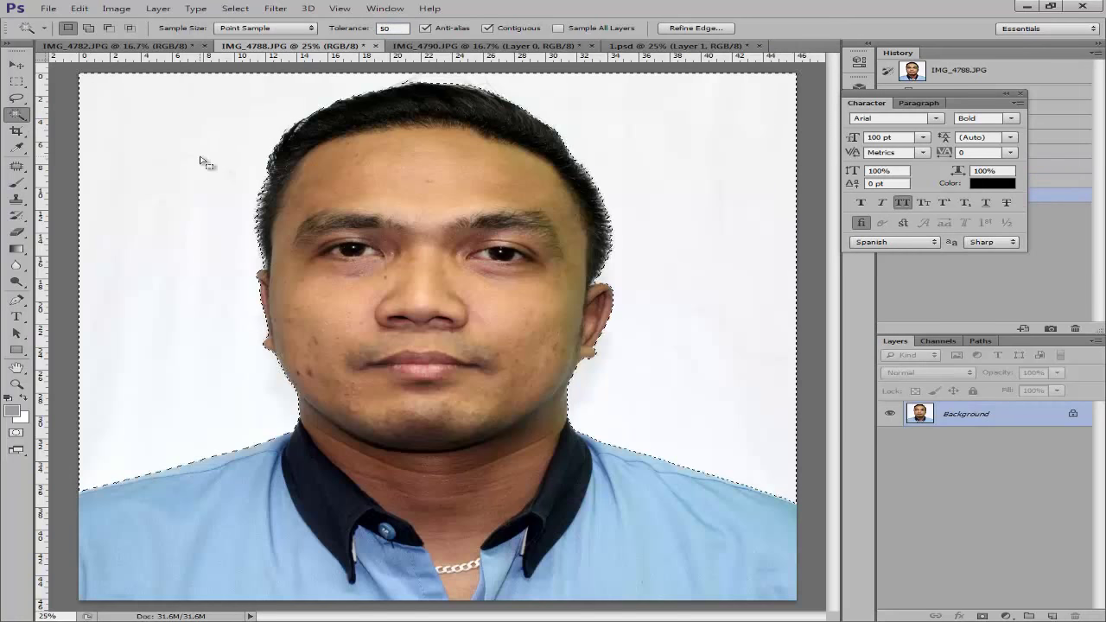
# Unlock the background as Layer 0, delete the selected white area, and deselect.
pyautogui.doubleClick(1036, 420)
pyautogui.press('Return')
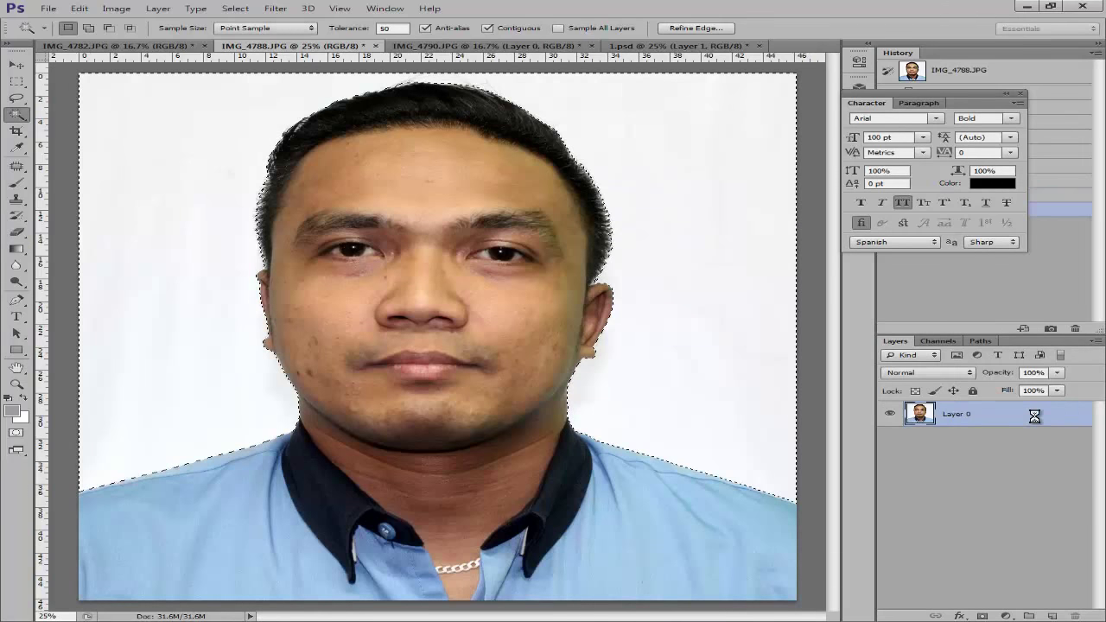
pyautogui.press('Delete')
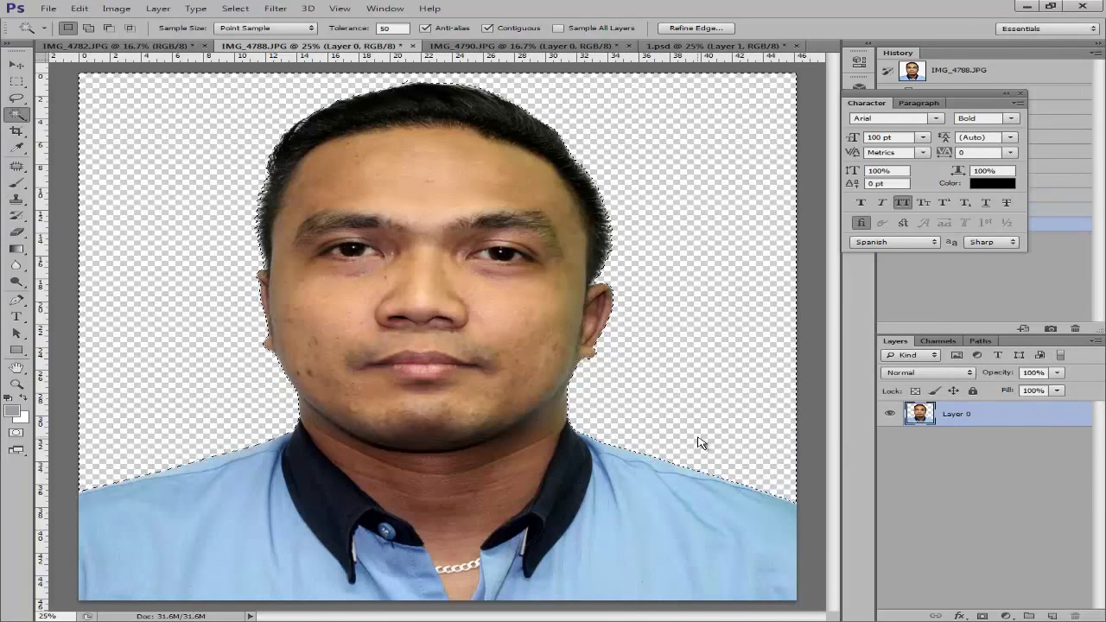
pyautogui.hotkey('ctrl', 'd')
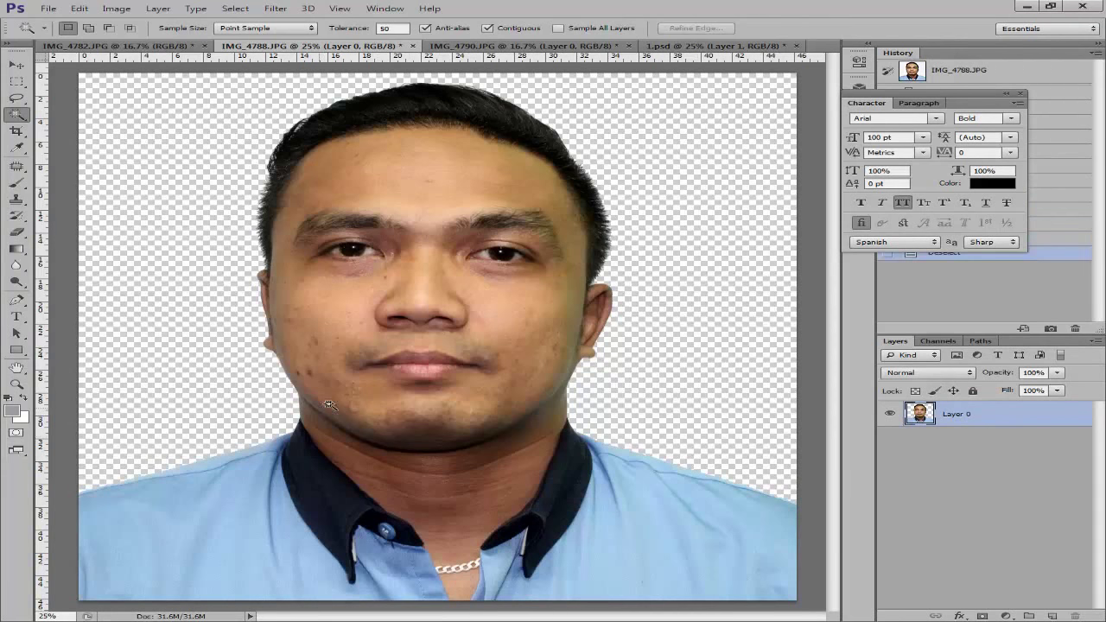
# In IMG_4790.JPG, delete the selected white background, deselect, and zoom to check the edges.
pyautogui.click(485, 50)
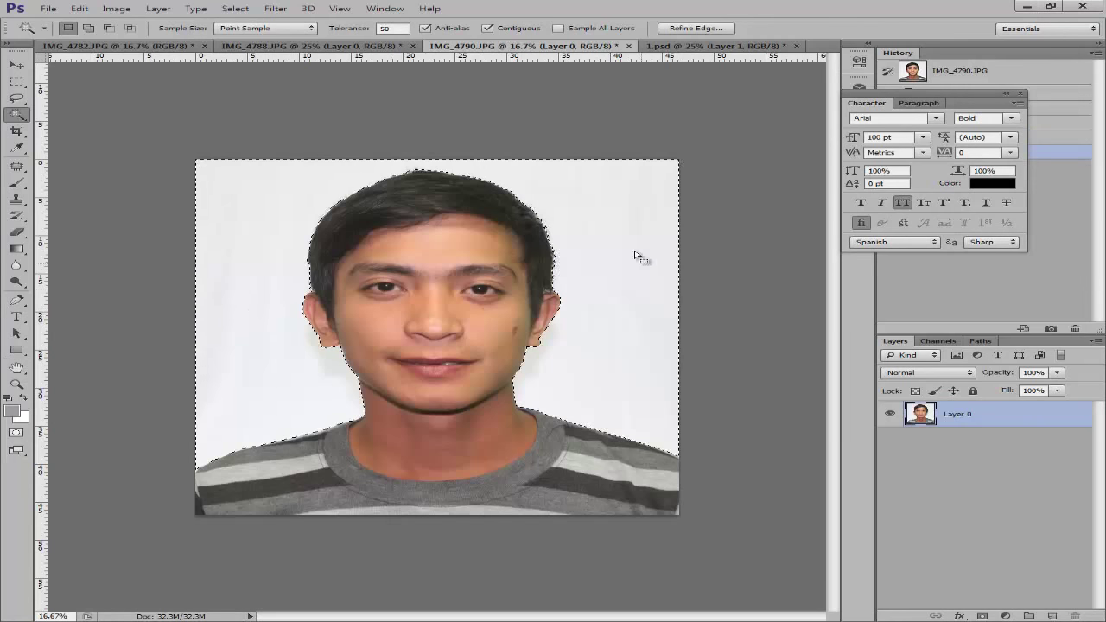
pyautogui.doubleClick(1048, 418)
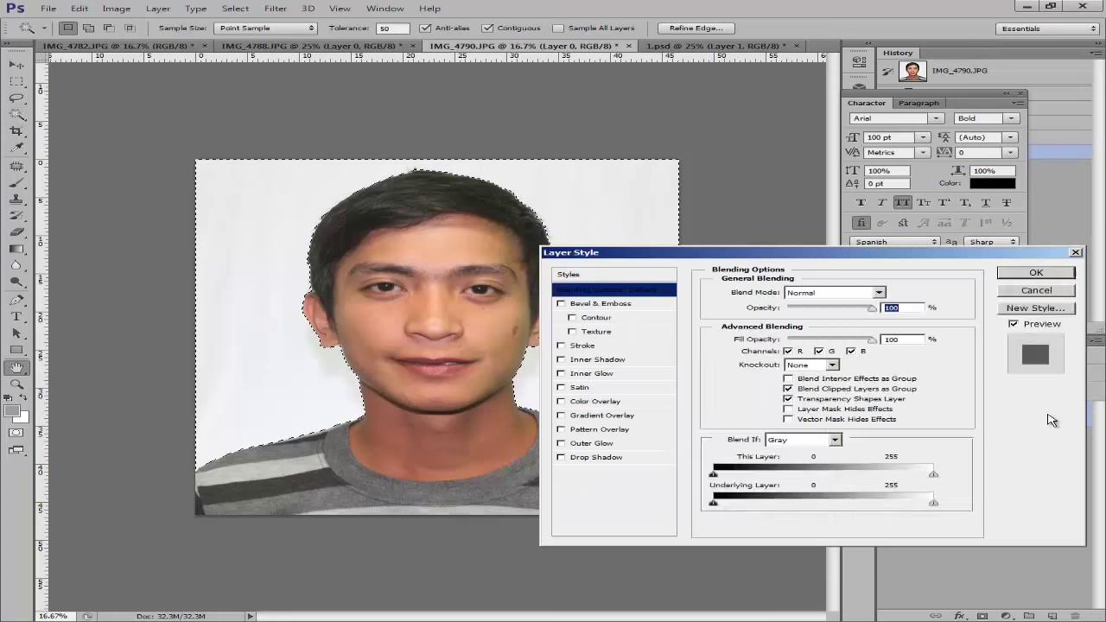
pyautogui.press('Escape')
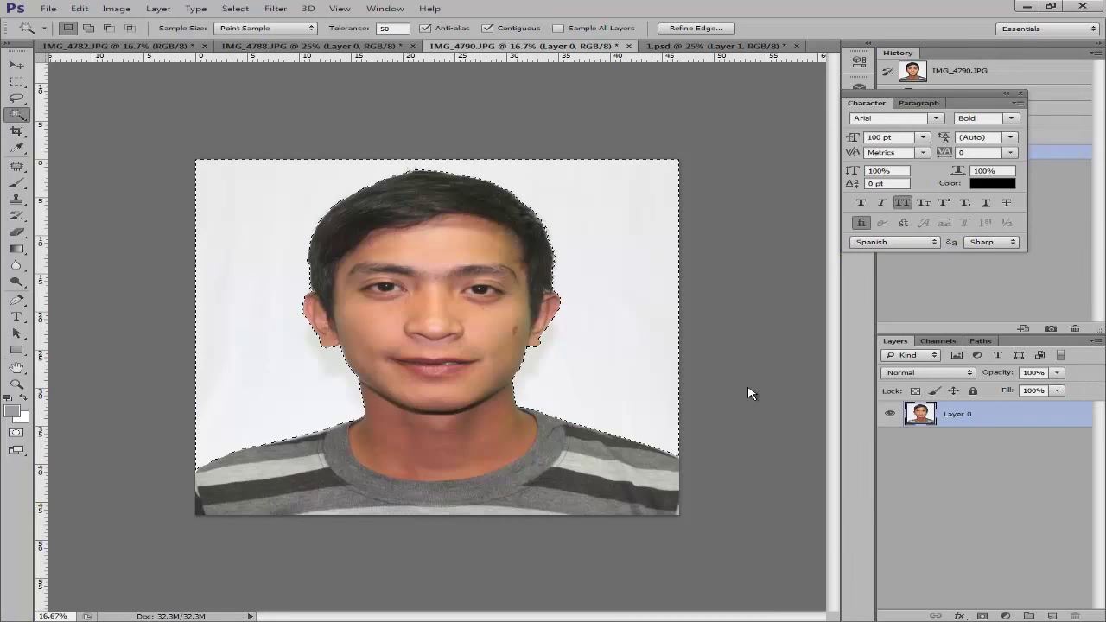
pyautogui.press('Delete')
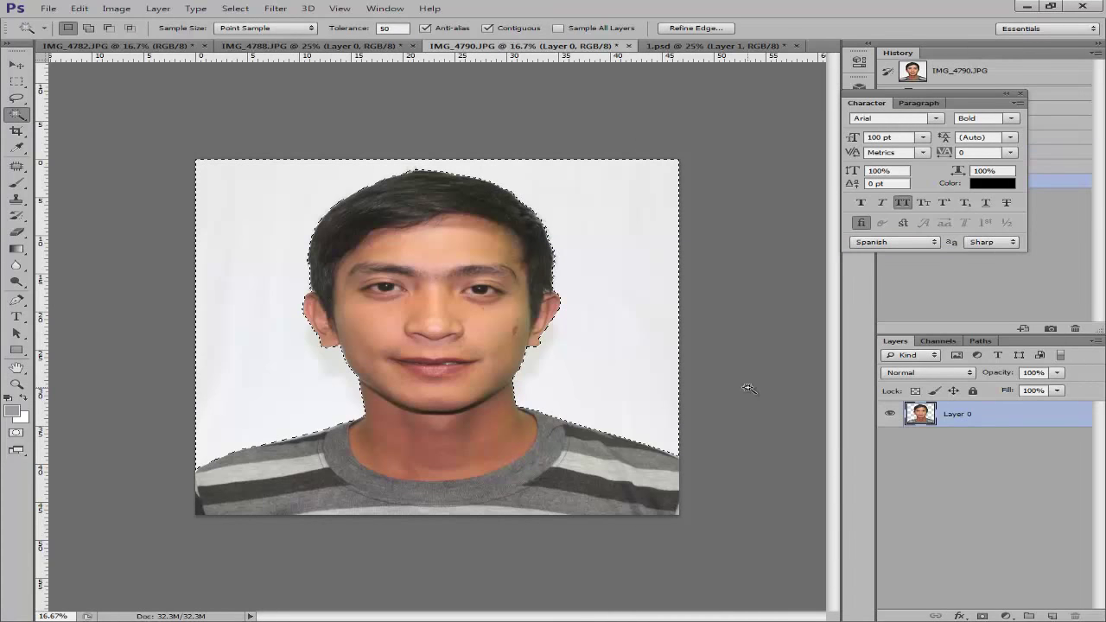
pyautogui.hotkey('ctrl', 'd')
pyautogui.hotkey('ctrl', '+')
pyautogui.hotkey('ctrl', '+')
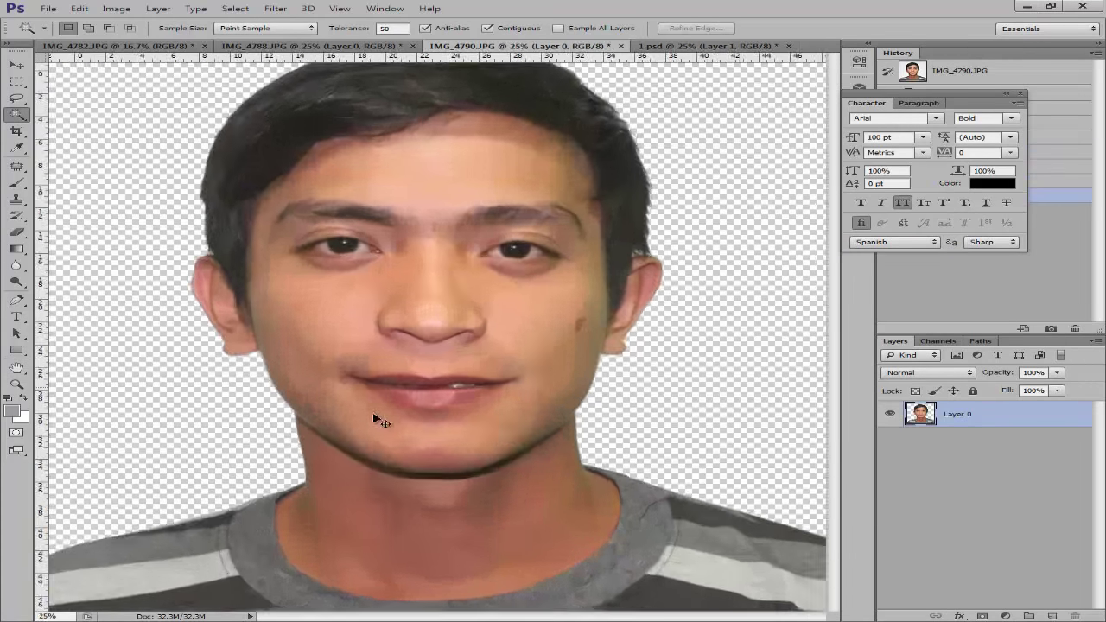
pyautogui.hotkey('ctrl', '-')
pyautogui.hotkey('ctrl', '+')
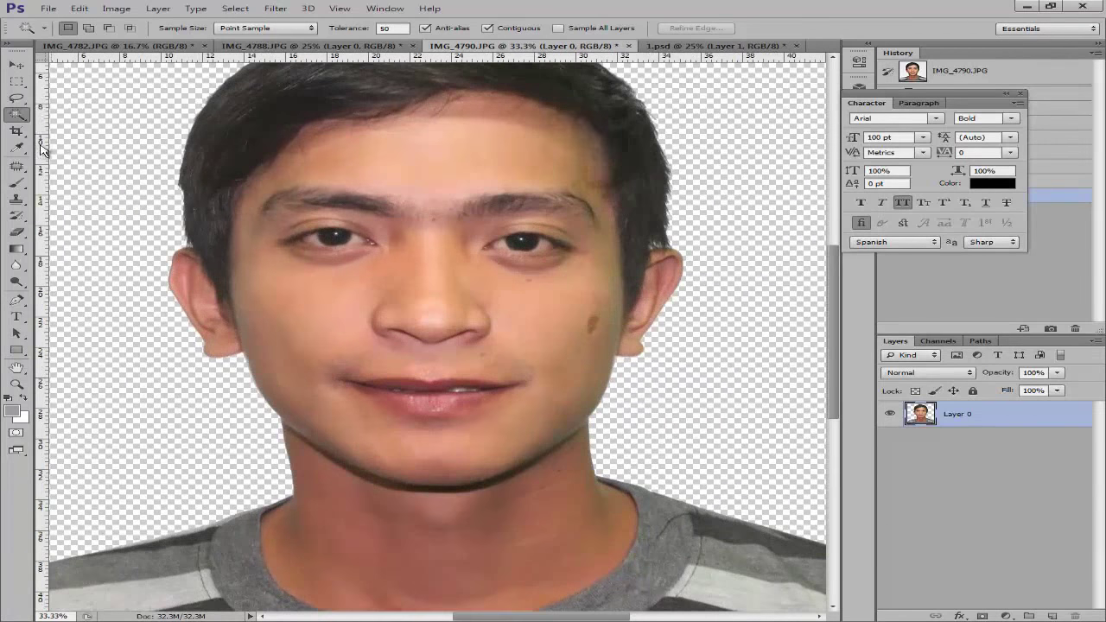
# Pick the Magic Wand Tool and select a light stripe on the sweater.
pyautogui.click(17, 115)
pyautogui.click(81, 127)
pyautogui.hotkey('ctrl', '-')
pyautogui.hotkey('ctrl', '-')
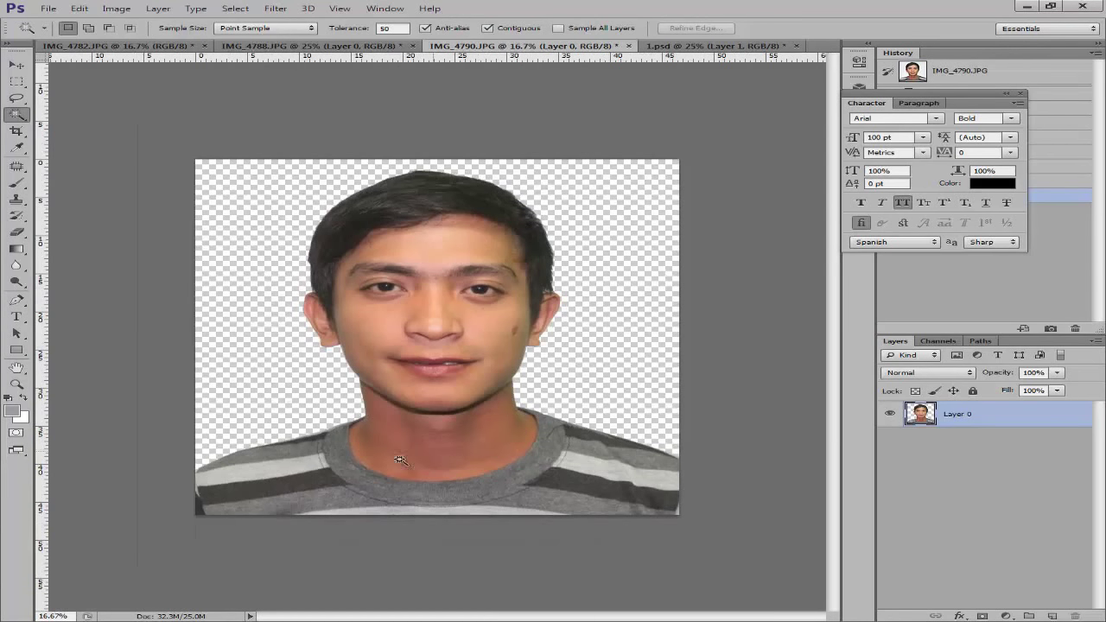
pyautogui.click(277, 471)
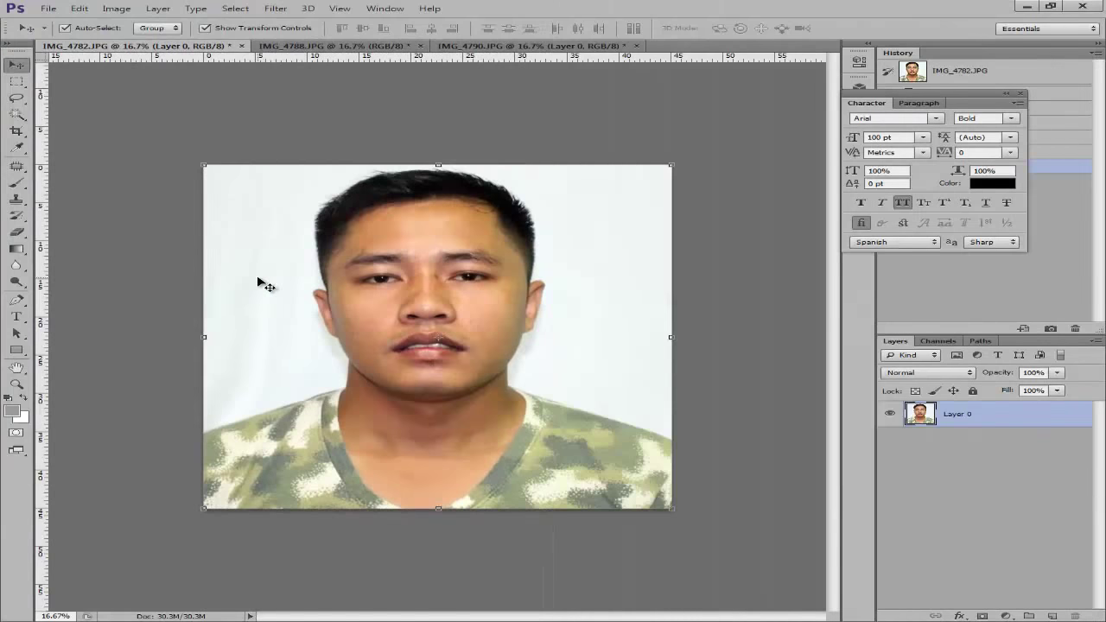
# Choose the Magic Wand from the selection-tool flyout and edit the Tolerance value toward 100.
pyautogui.click(12, 117)
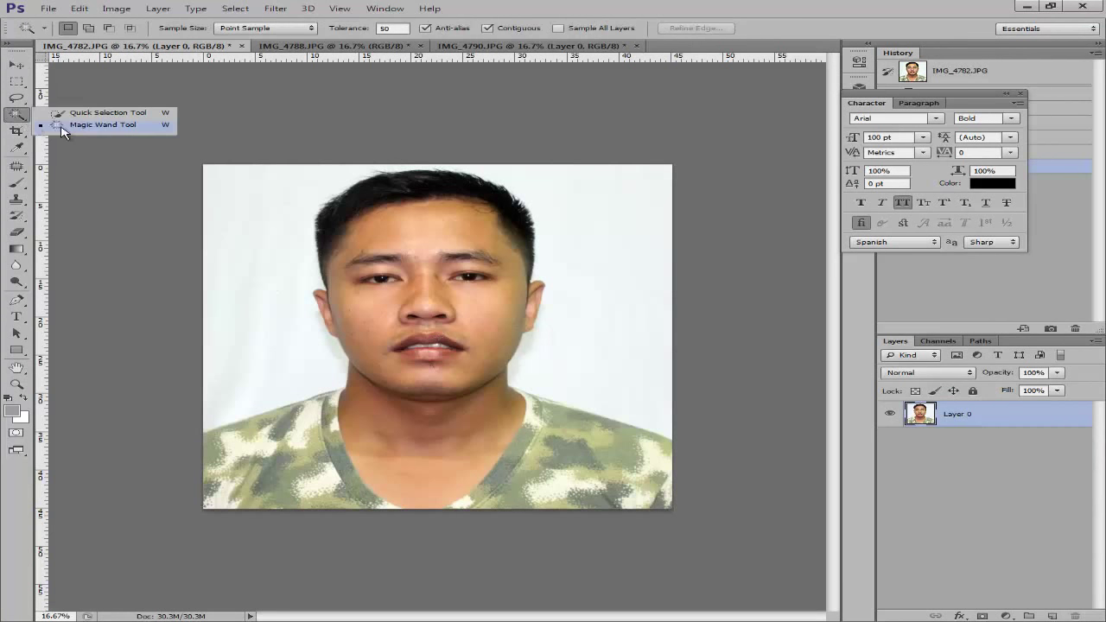
pyautogui.click(62, 126)
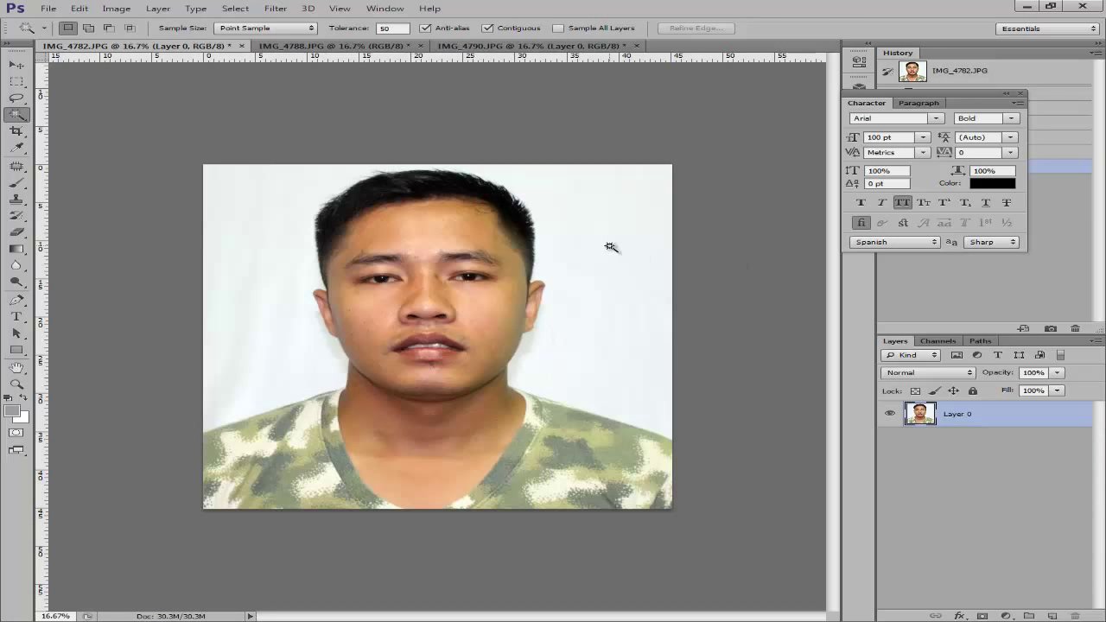
pyautogui.click(12, 118)
pyautogui.click(73, 127)
pyautogui.write('00')
pyautogui.rightClick(17, 117)
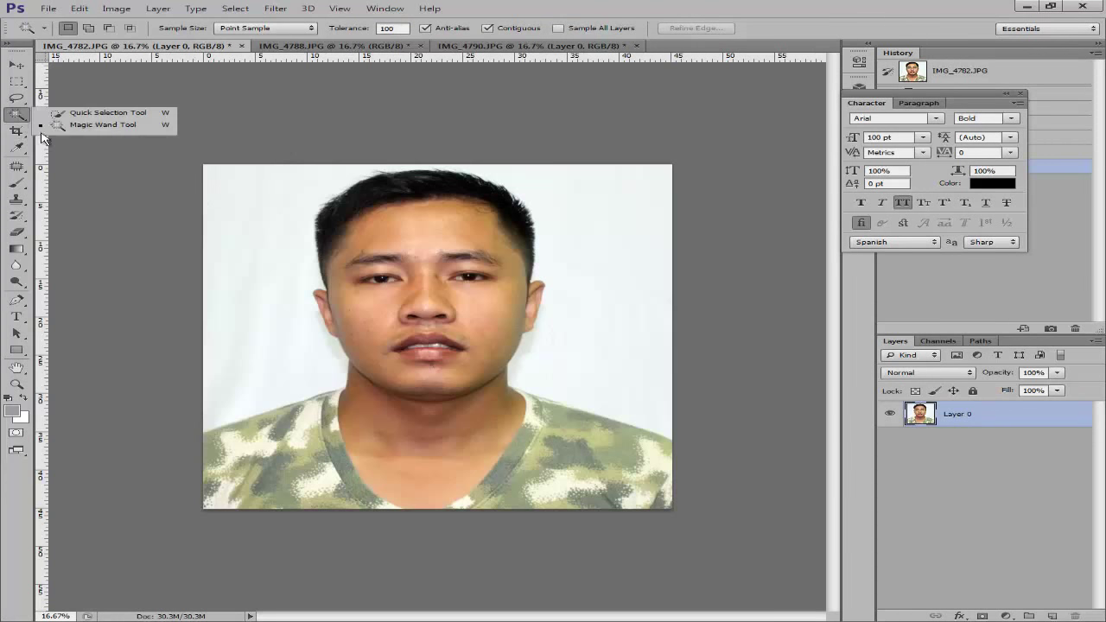
pyautogui.click(56, 125)
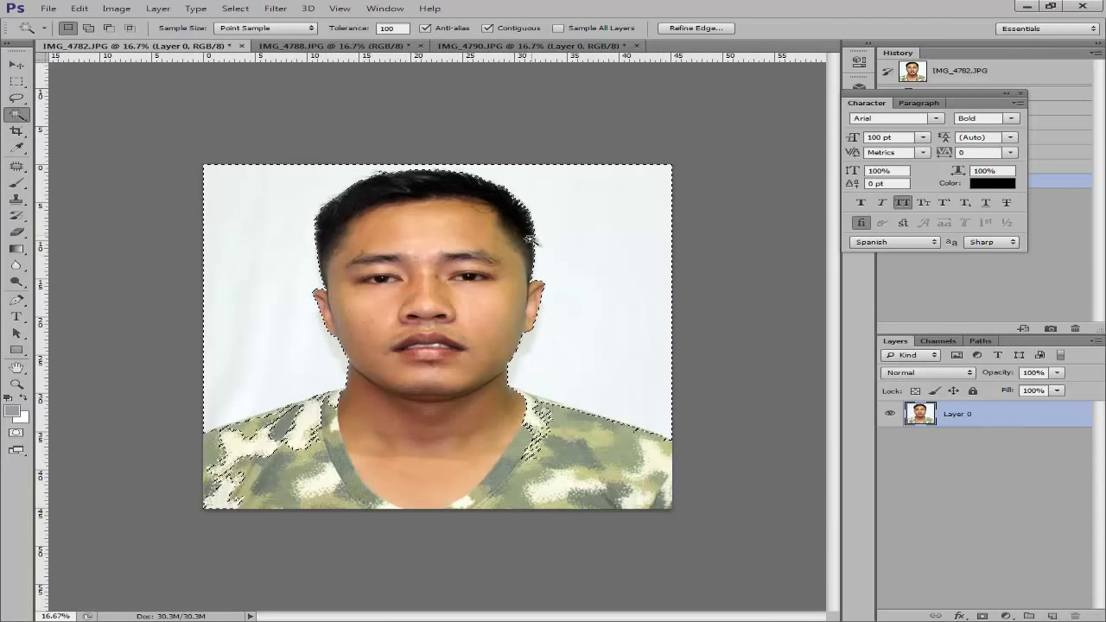
# Delete the white background around the man, deselect, and zoom and pan to inspect the face edges.
pyautogui.click(655, 286)
pyautogui.press('Delete')
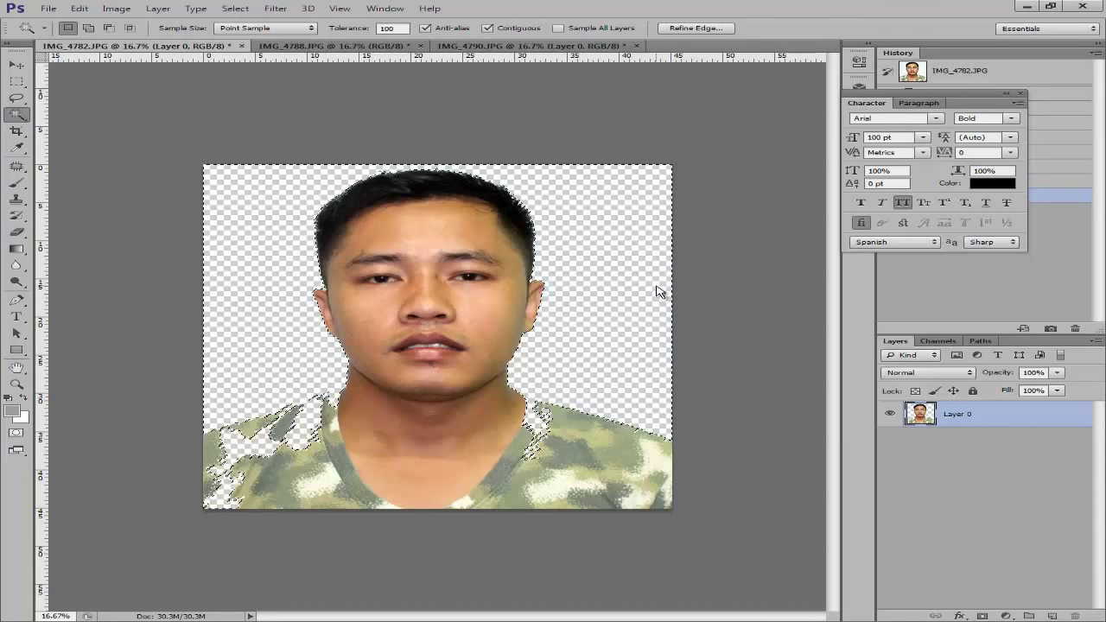
pyautogui.hotkey('ctrl', 'd')
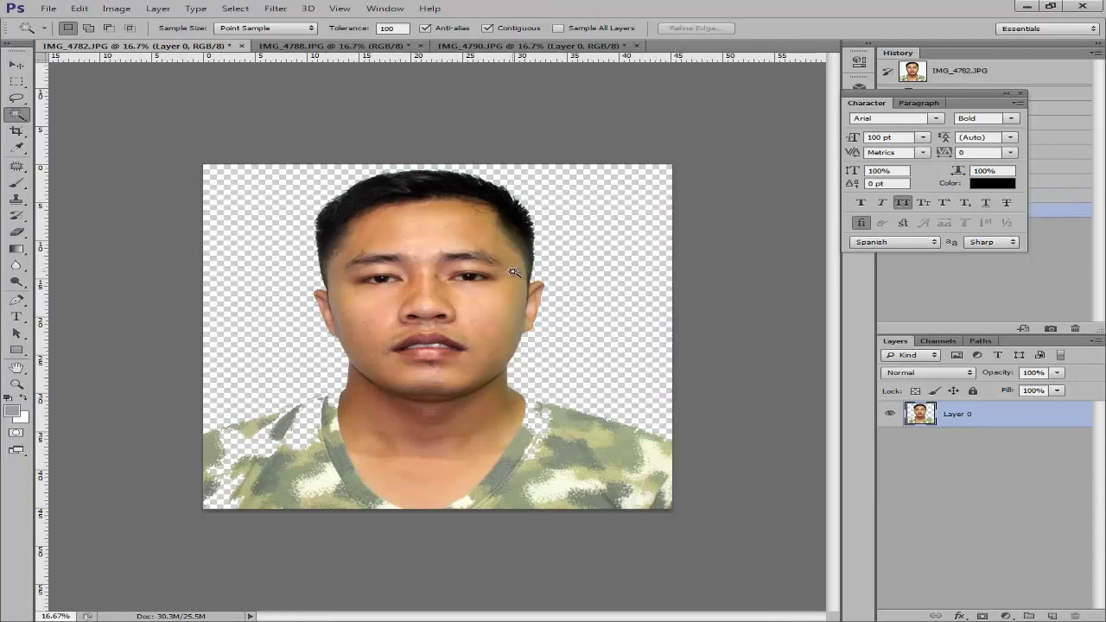
pyautogui.hotkey('ctrl', '+')
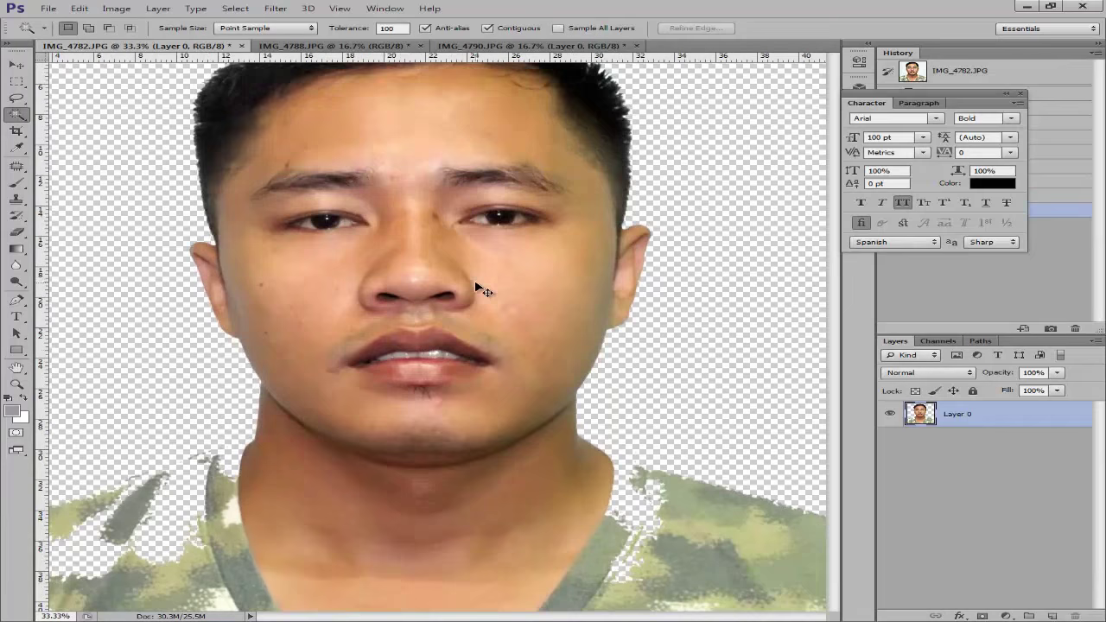
pyautogui.hotkey('ctrl', '-')
pyautogui.hotkey('ctrl', '+')
pyautogui.hotkey('ctrl', '+')
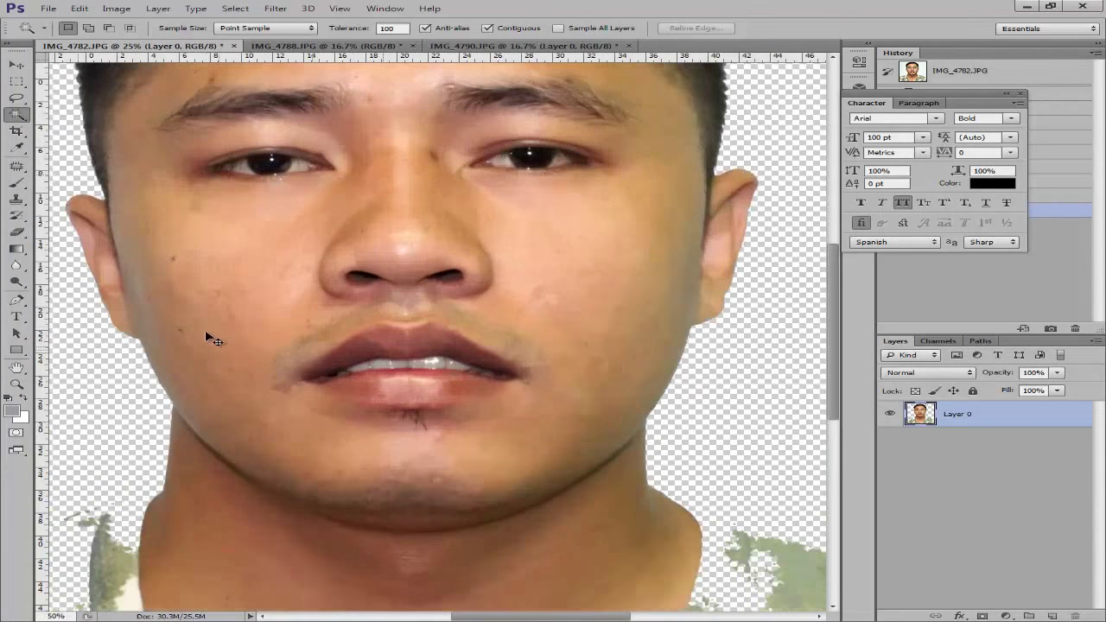
pyautogui.hotkey('ctrl', '+')
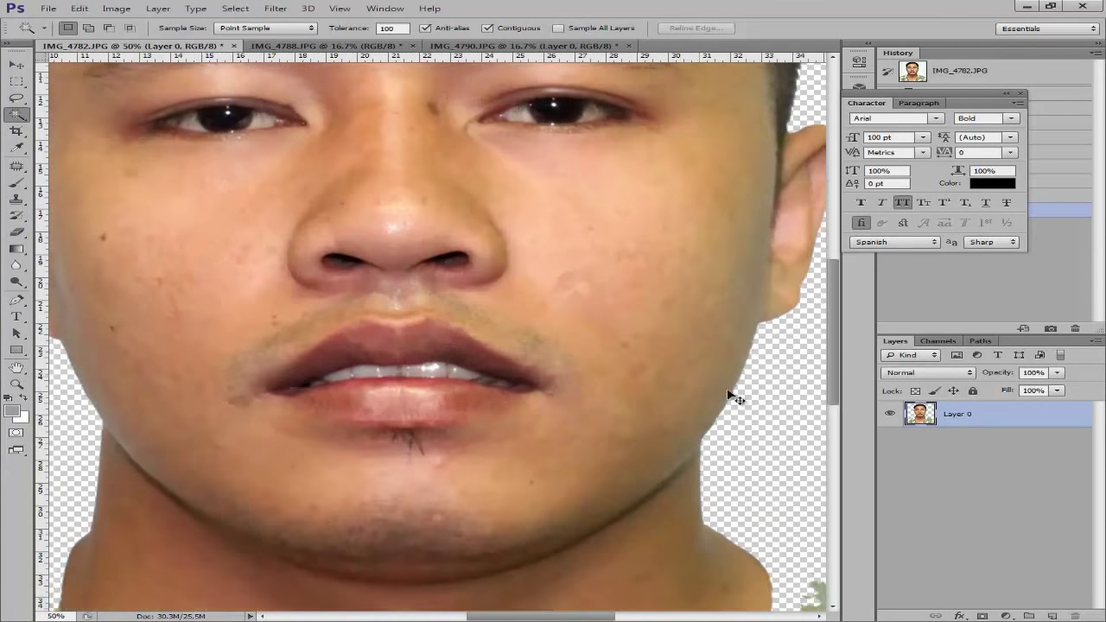
pyautogui.hotkey('ctrl', '-')
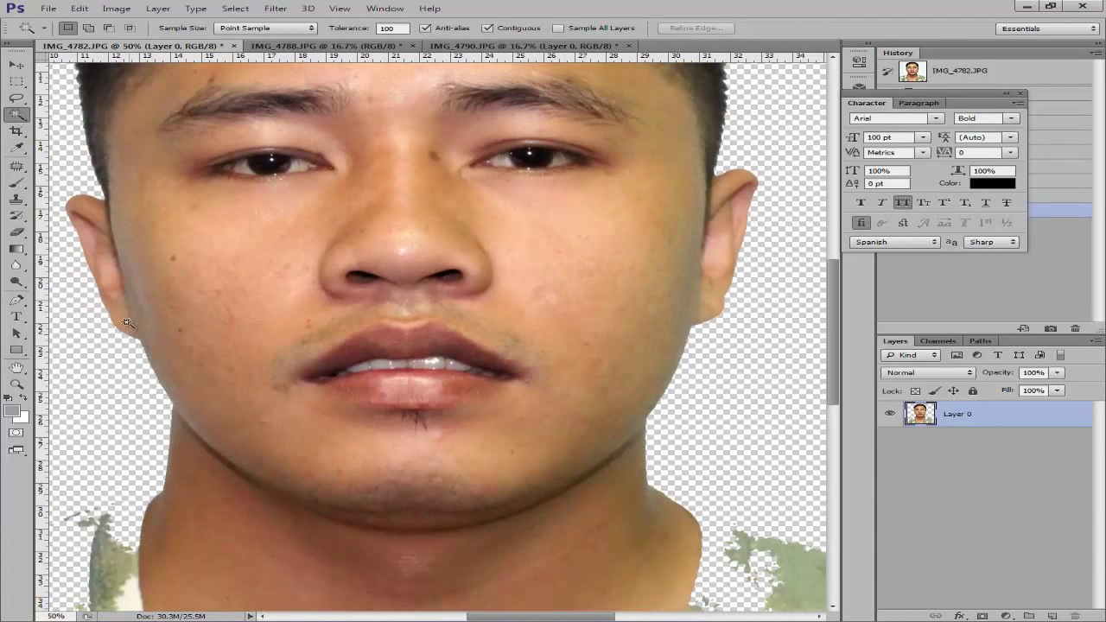
pyautogui.moveTo(86, 230); pyautogui.dragTo(271, 425)
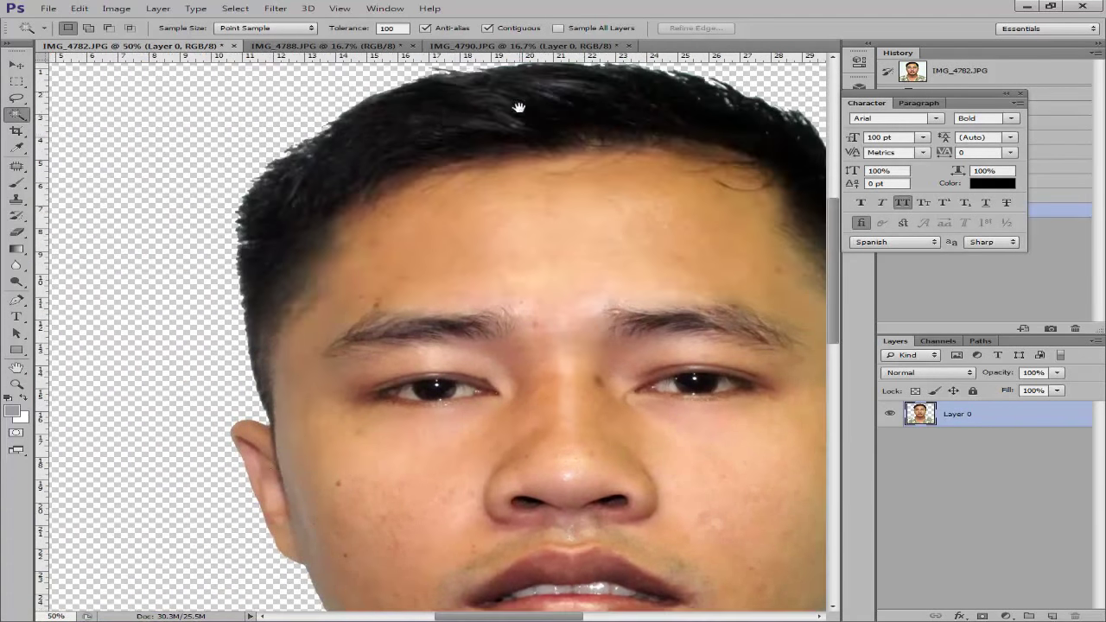
pyautogui.moveTo(518, 107); pyautogui.dragTo(273, 231)
pyautogui.hotkey('ctrl', '-')
pyautogui.hotkey('ctrl', '-')
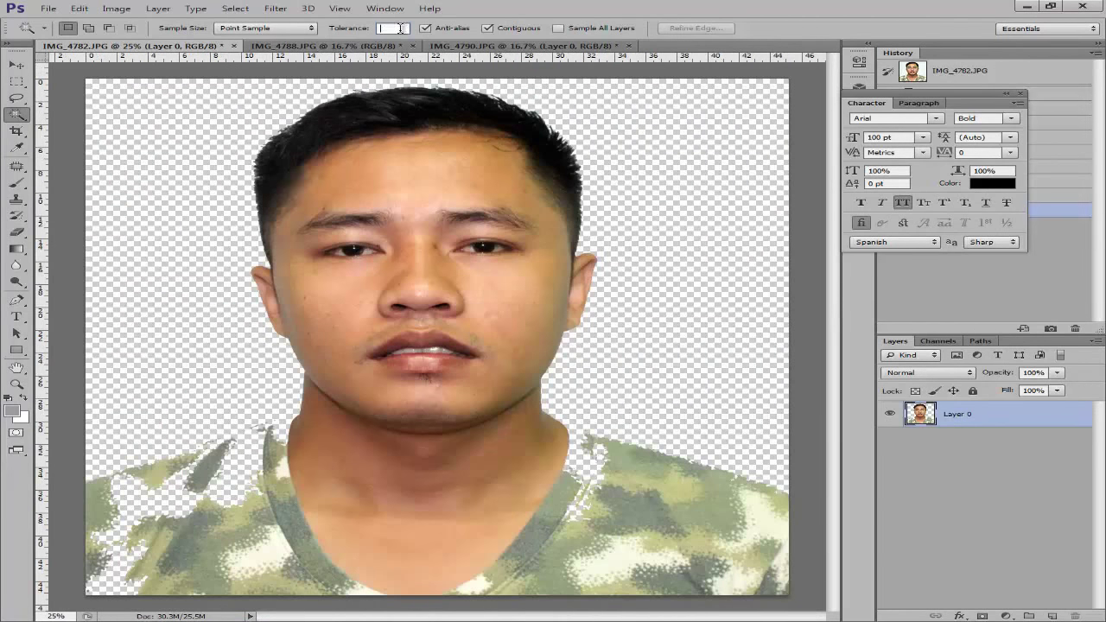
# Select the transparent area at tolerance 100, then step through History to restore the original background.
pyautogui.write('100')
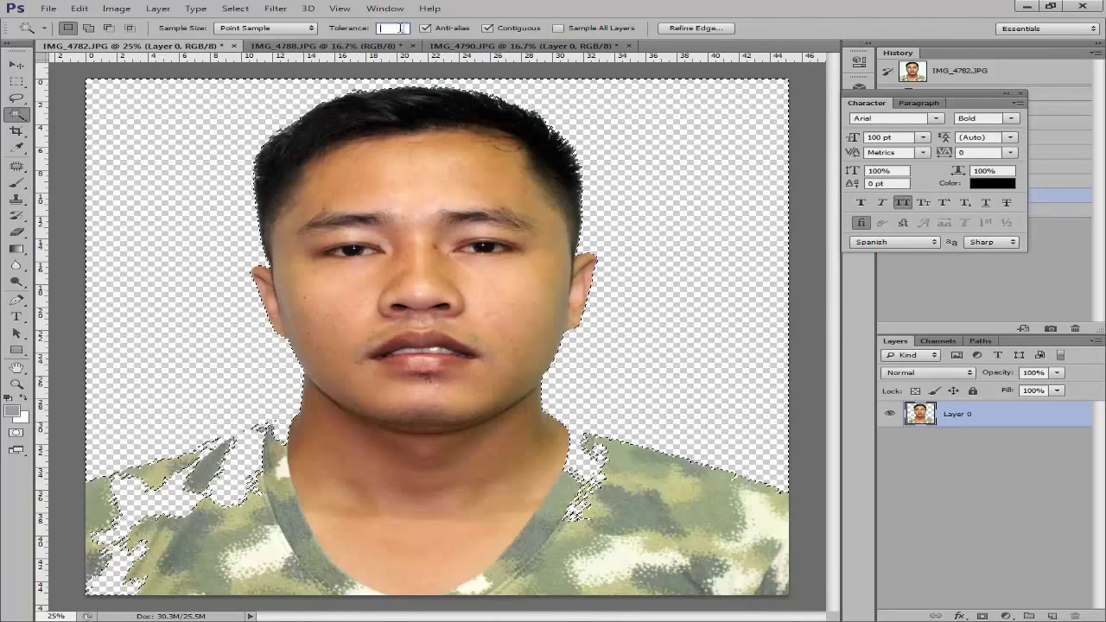
pyautogui.click(165, 168)
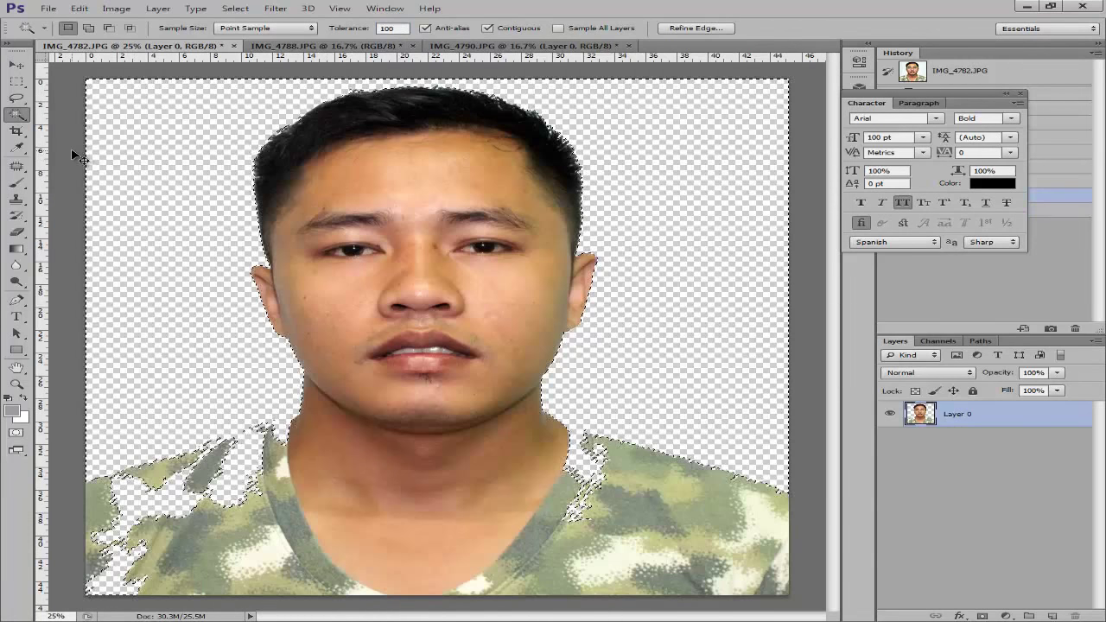
pyautogui.hotkey('ctrl', 'd')
pyautogui.hotkey('ctrl', 'alt', 'z')
pyautogui.hotkey('ctrl', 'alt', 'z')
pyautogui.hotkey('ctrl', 'alt', 'z')
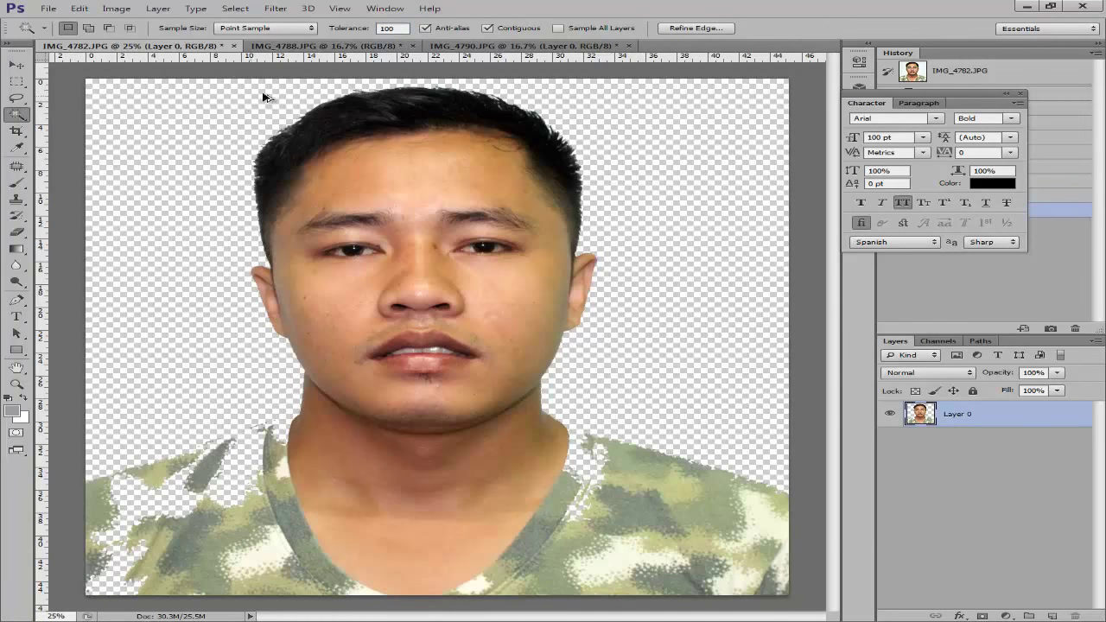
pyautogui.hotkey('ctrl', 'shift', 'z')
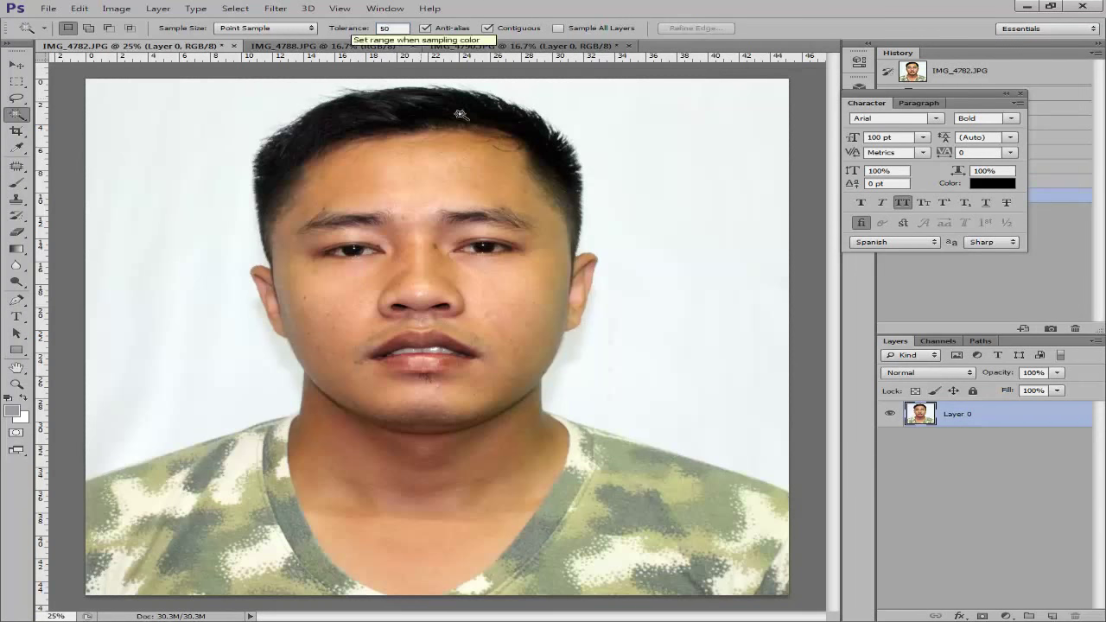
# Delete the white background, then undo it and re-enter tolerance 100 for another try.
pyautogui.click(659, 126)
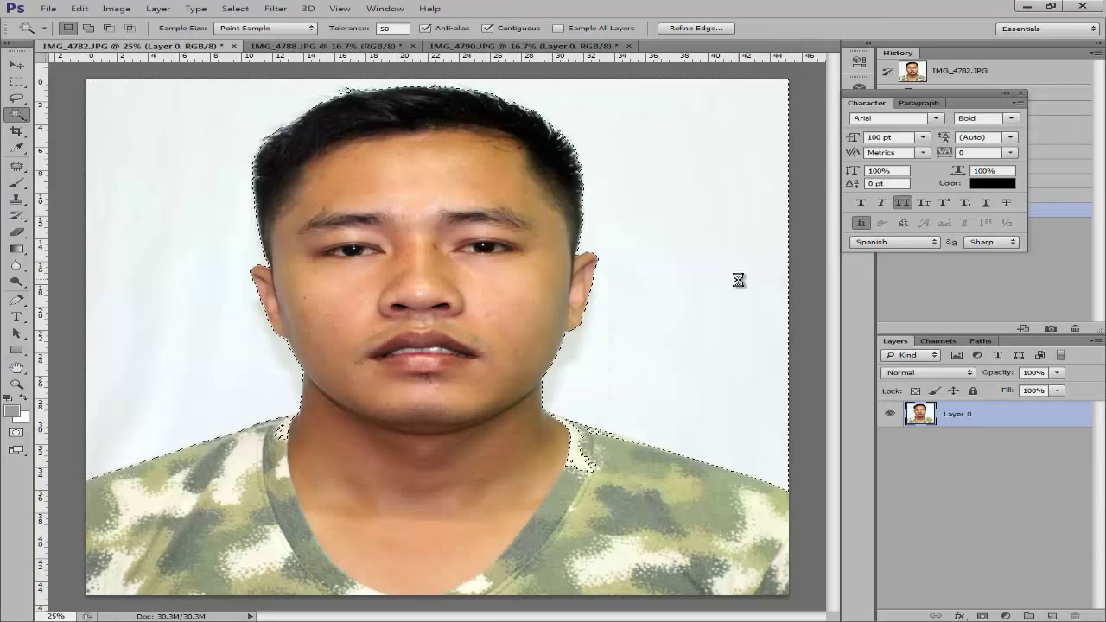
pyautogui.press('Delete')
pyautogui.hotkey('ctrl', 'd')
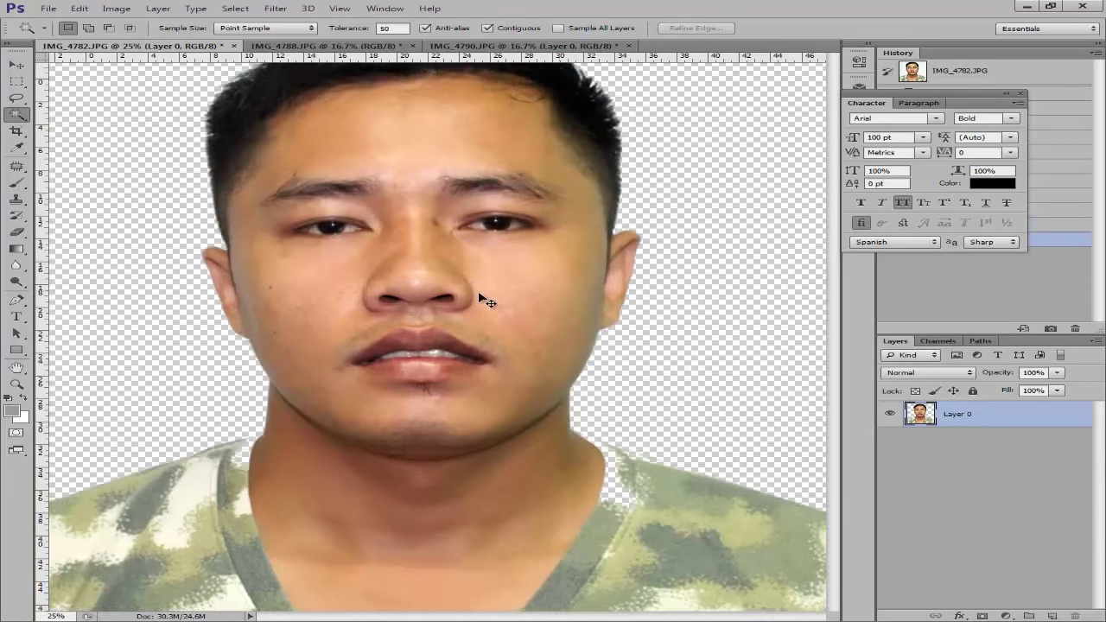
pyautogui.hotkey('ctrl', '+')
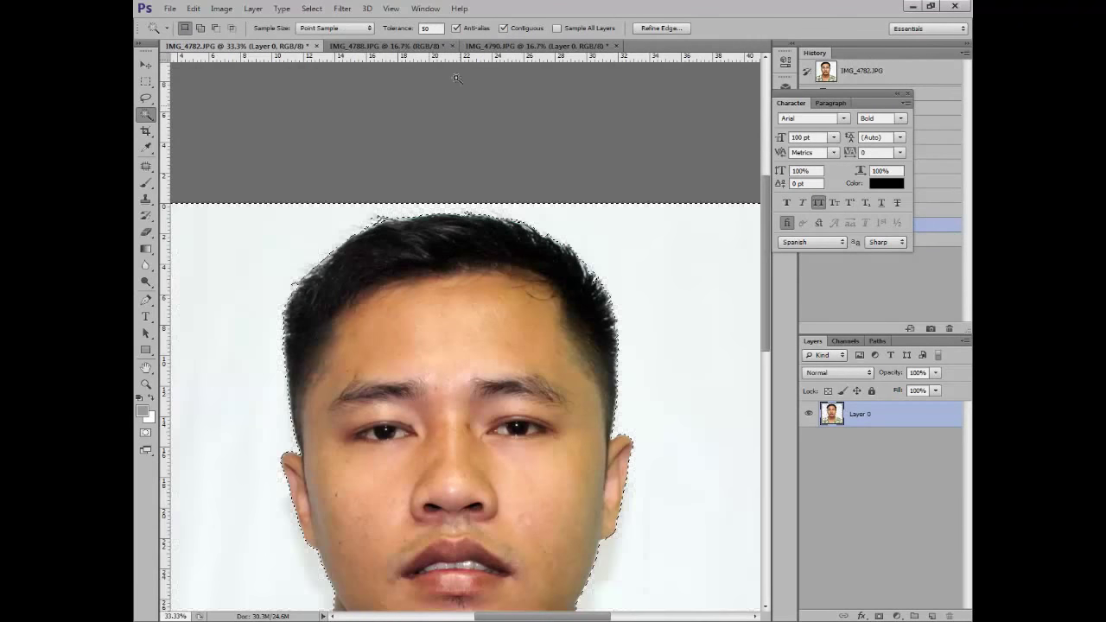
pyautogui.hotkey('ctrl', 'z')
pyautogui.click(432, 28)
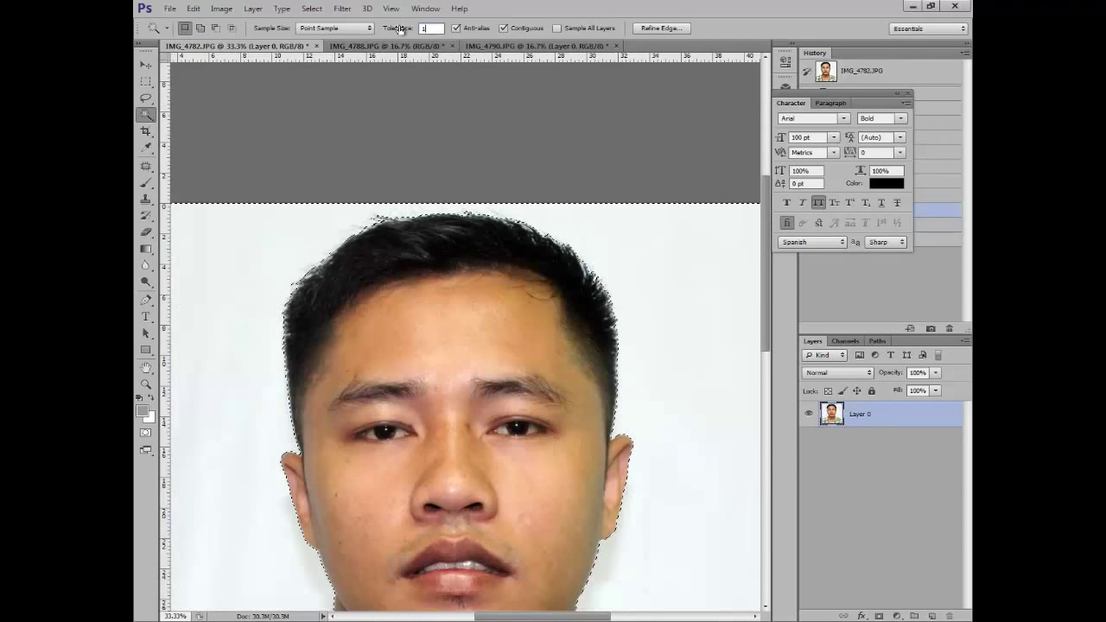
pyautogui.write('100')
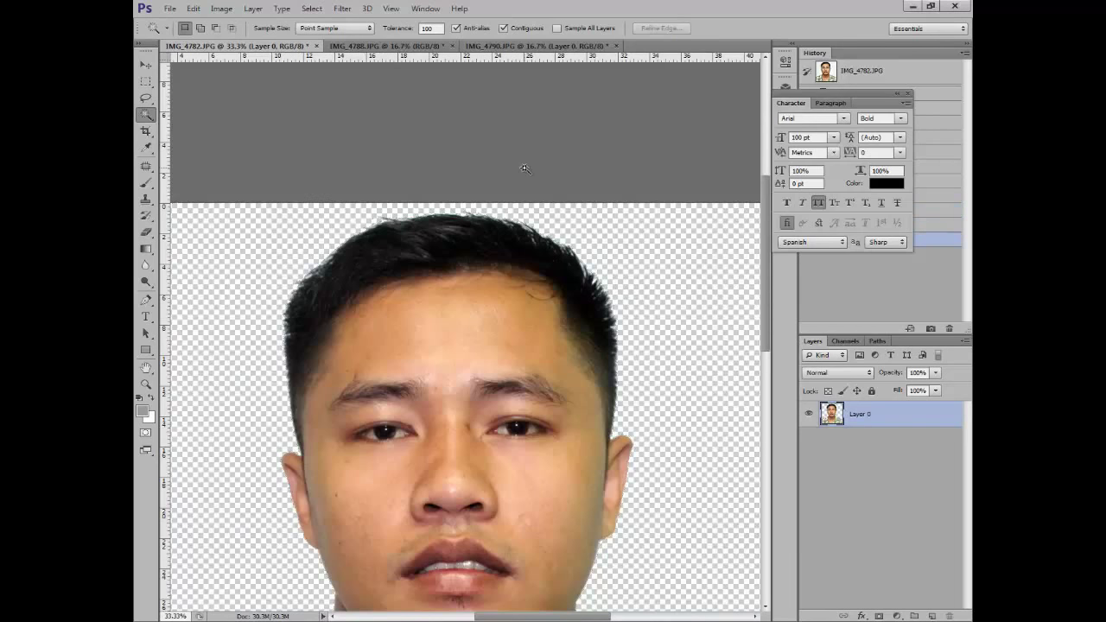
pyautogui.hotkey('ctrl', 'z')
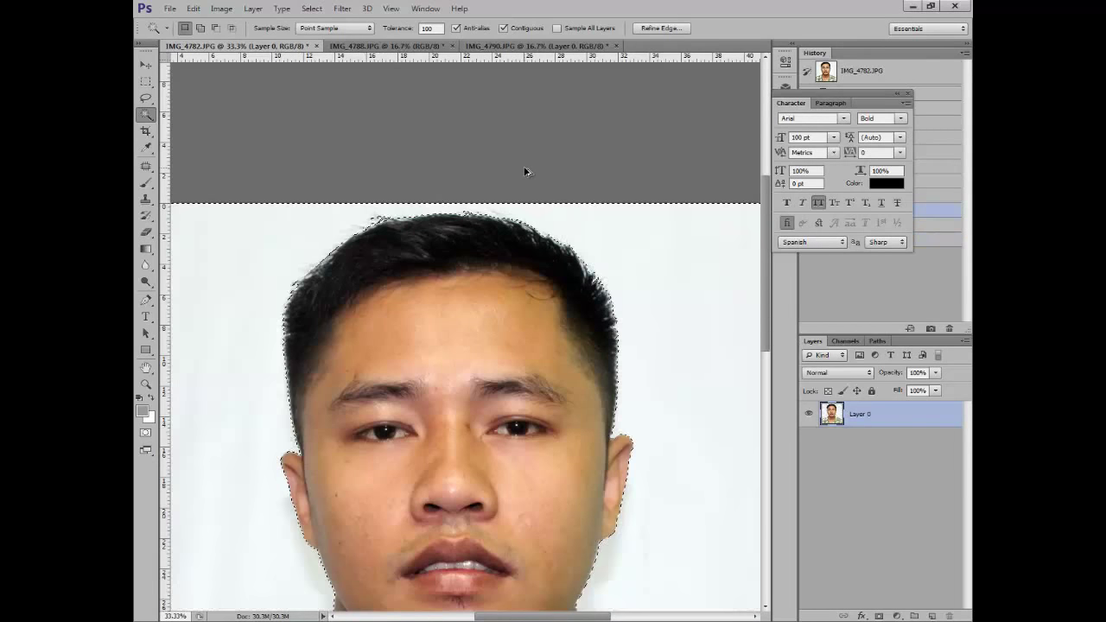
pyautogui.hotkey('ctrl', 'd')
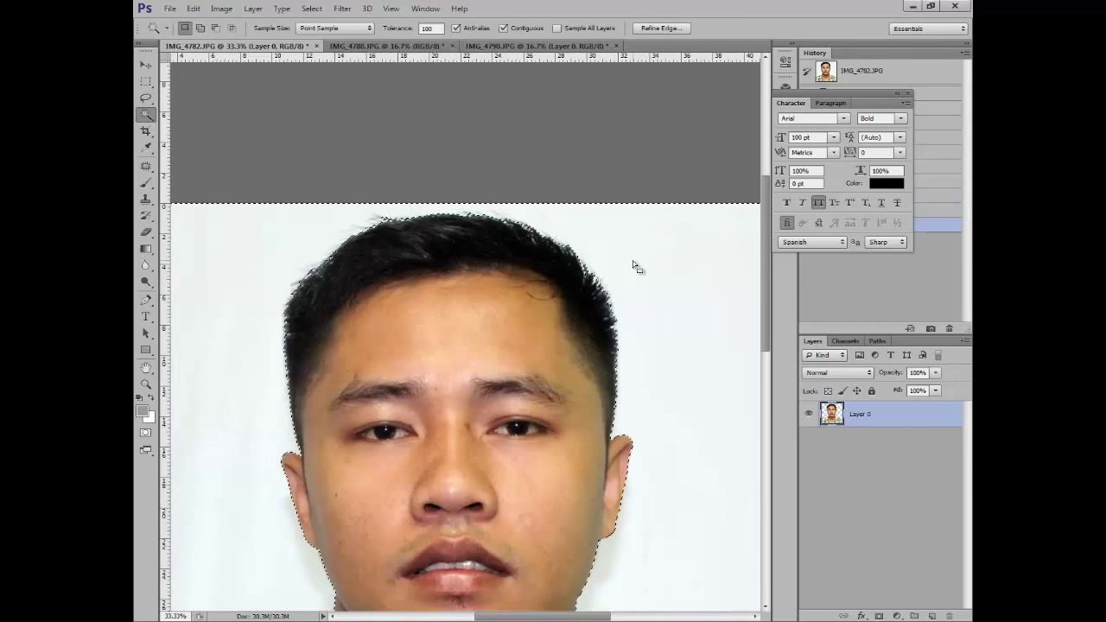
# Delete the selected white background, deselect, and zoom in and out to check the edges.
pyautogui.press('Delete')
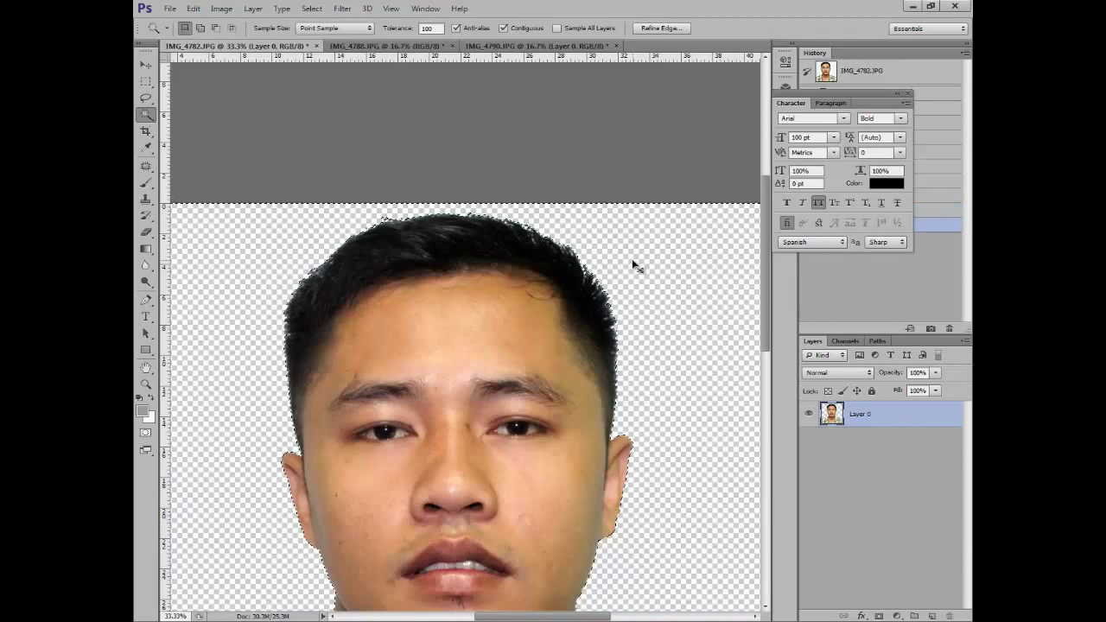
pyautogui.hotkey('ctrl', 'd')
pyautogui.hotkey('ctrl', '-')
pyautogui.hotkey('ctrl', '-')
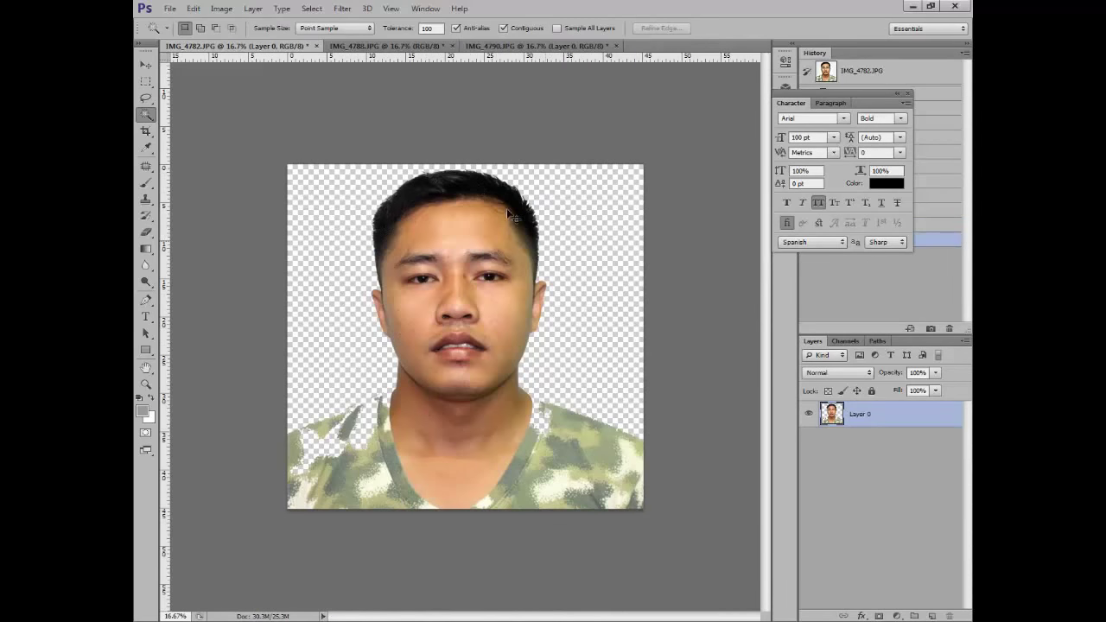
pyautogui.hotkey('ctrl', '+')
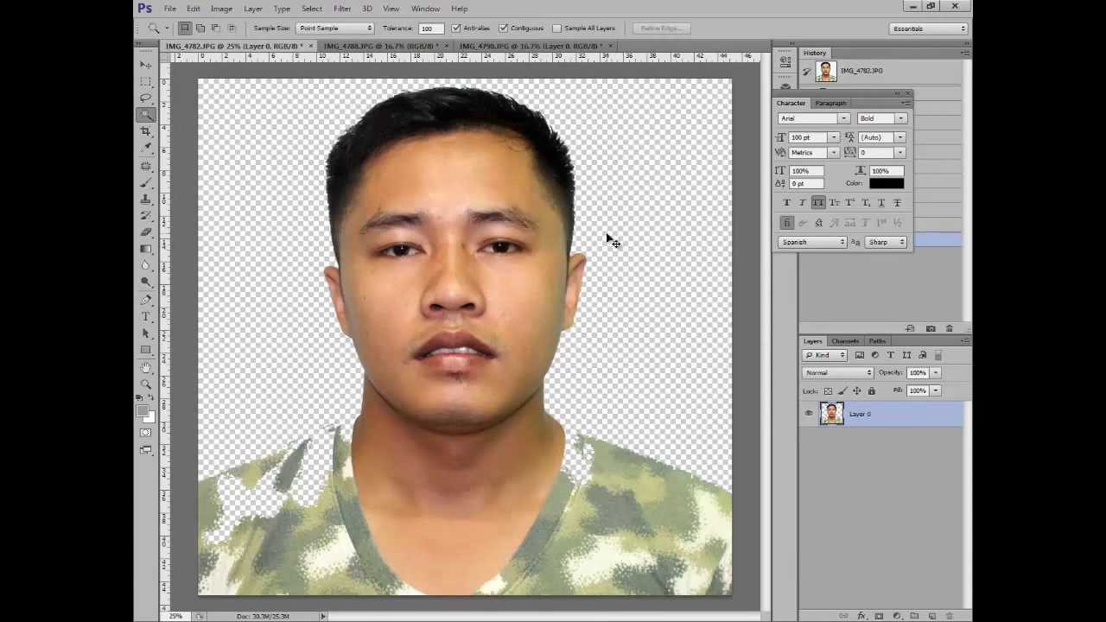
pyautogui.hotkey('ctrl', '-')
pyautogui.hotkey('ctrl', '+')
pyautogui.hotkey('ctrl', '+')
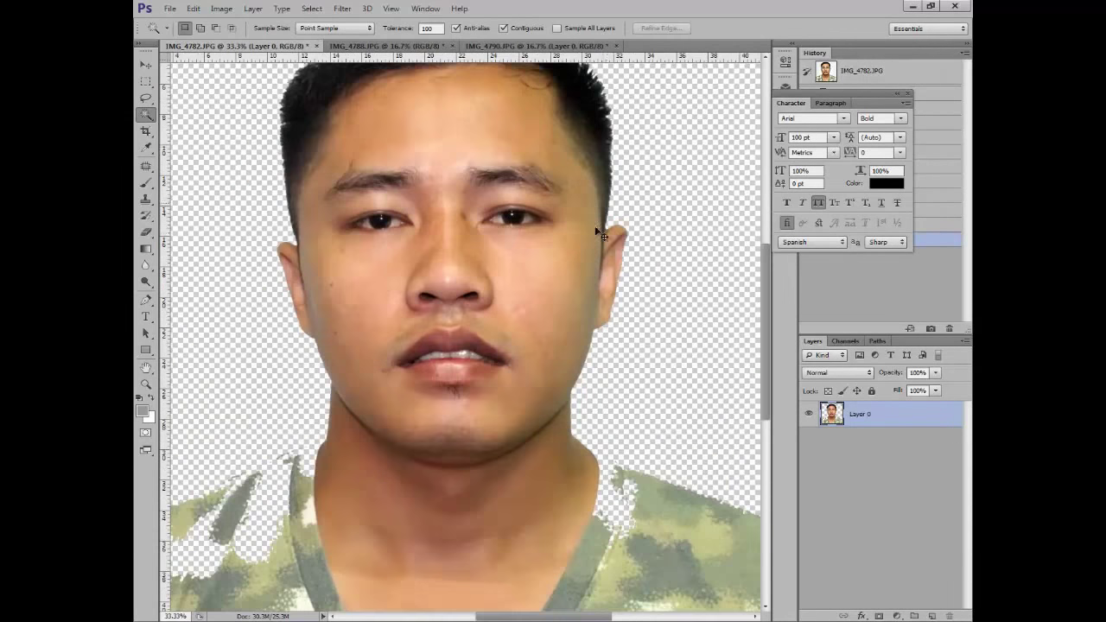
pyautogui.hotkey('ctrl', '-')
pyautogui.hotkey('ctrl', '-')
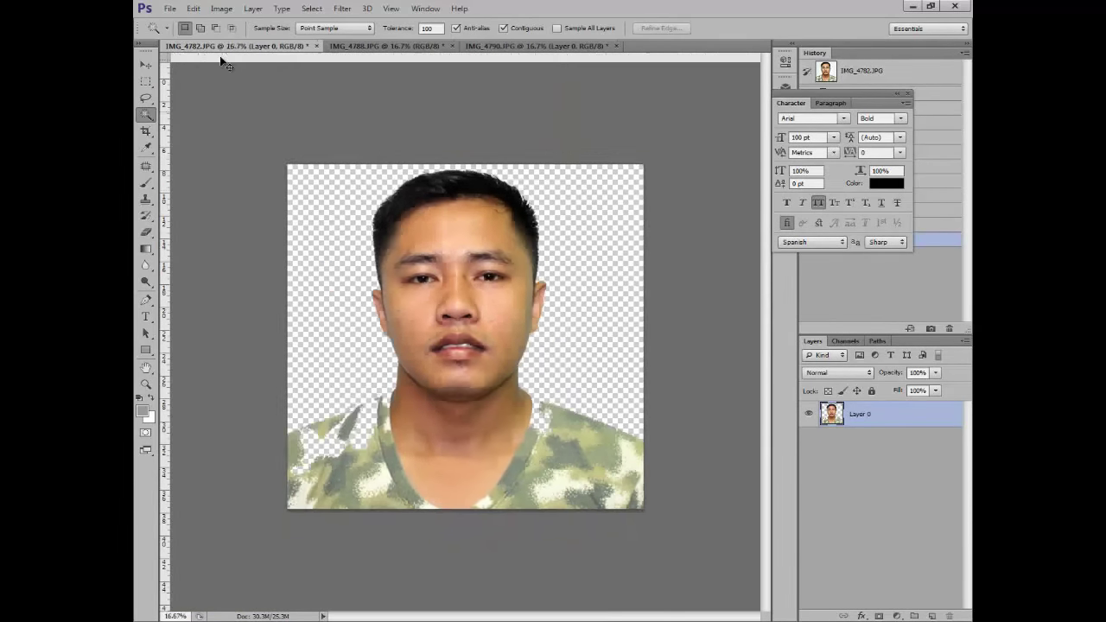
# Browse to E: > formal cloth template > male, past a wrong-file error, and open 1.psd.
pyautogui.click(171, 8)
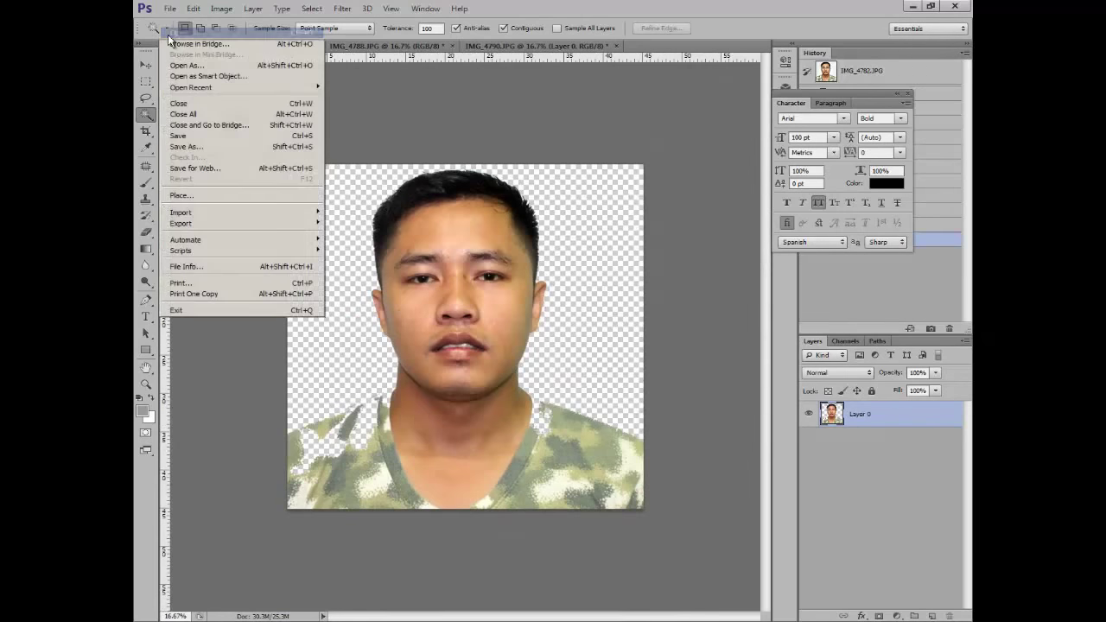
pyautogui.click(173, 33)
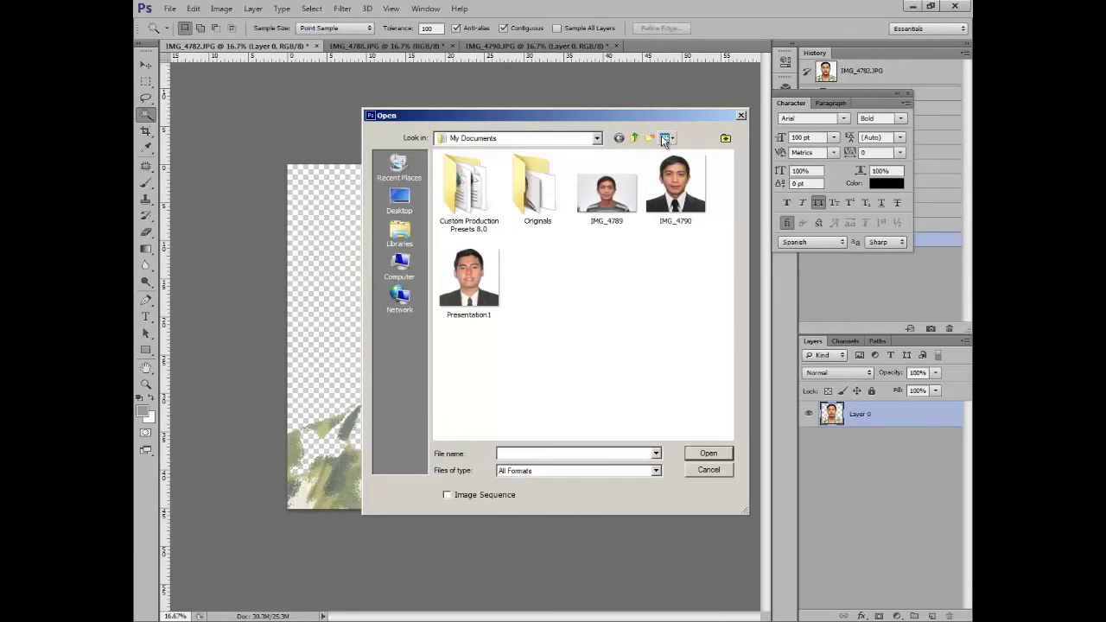
pyautogui.click(416, 267)
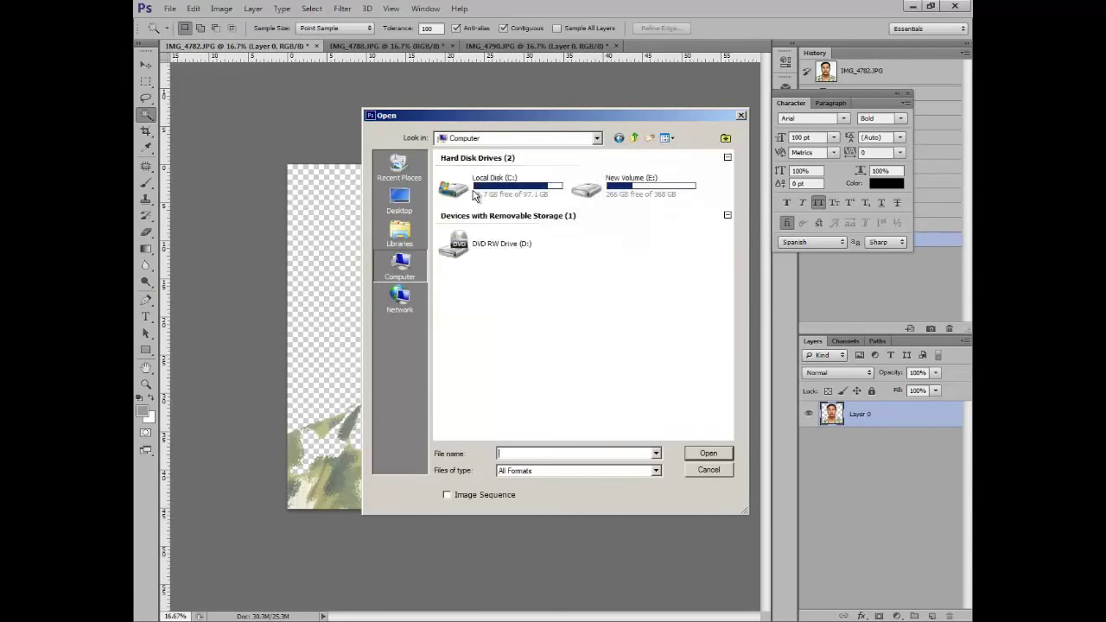
pyautogui.doubleClick(638, 176)
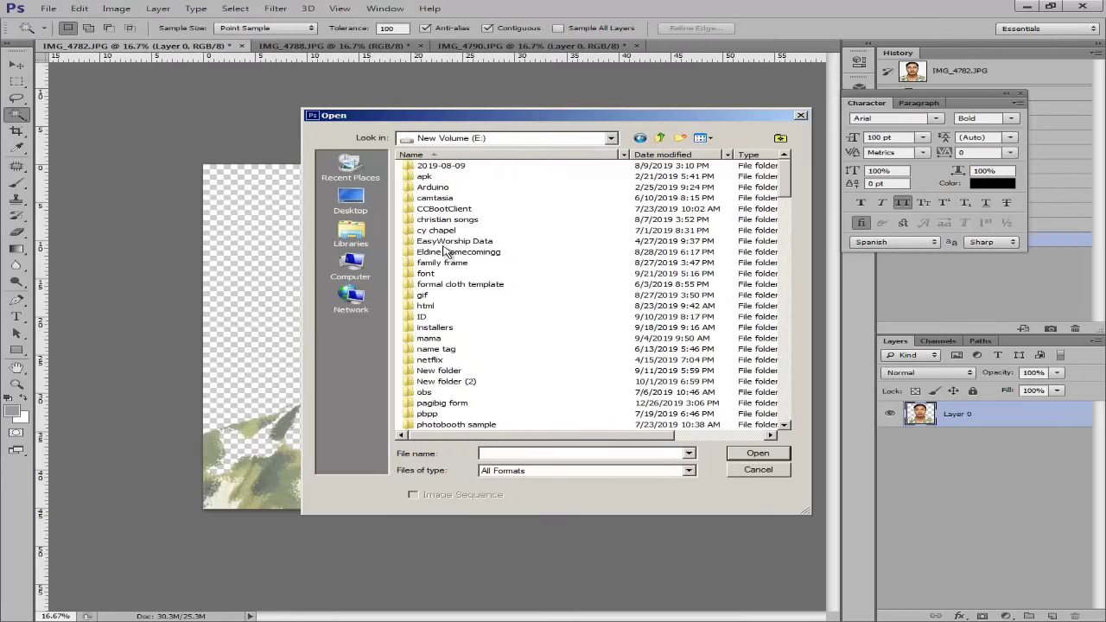
pyautogui.doubleClick(448, 286)
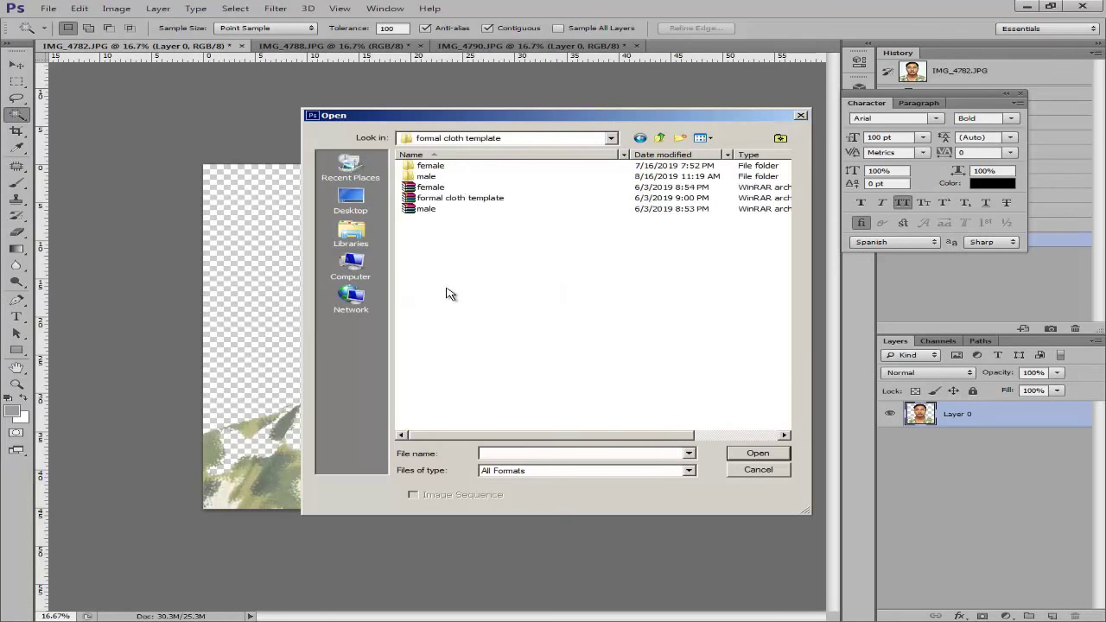
pyautogui.doubleClick(449, 187)
pyautogui.click(562, 242)
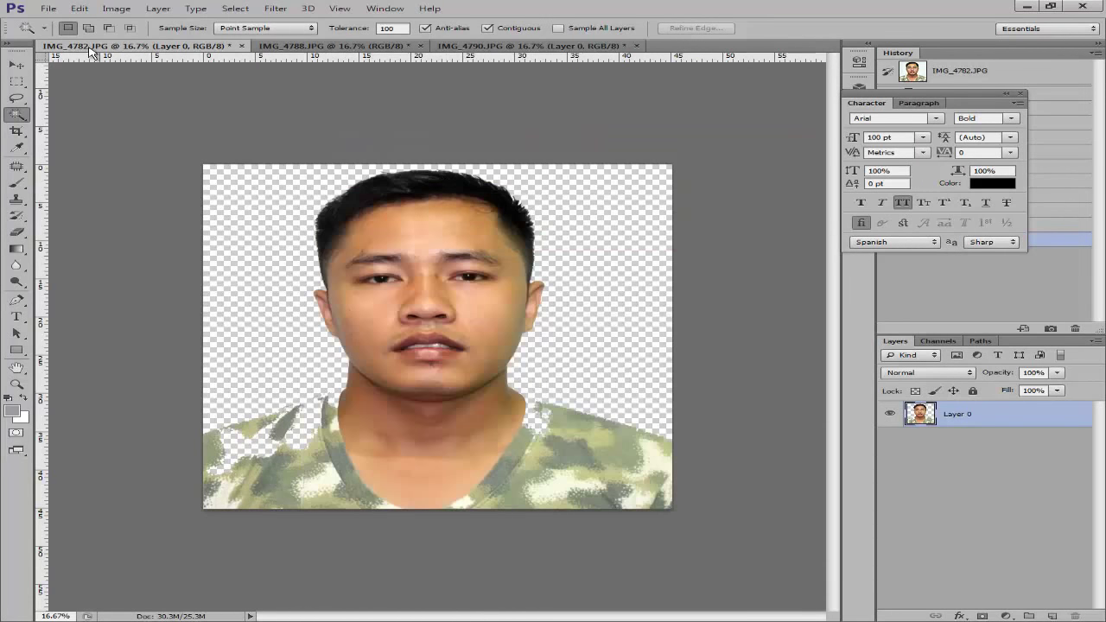
pyautogui.click(48, 9)
pyautogui.click(51, 34)
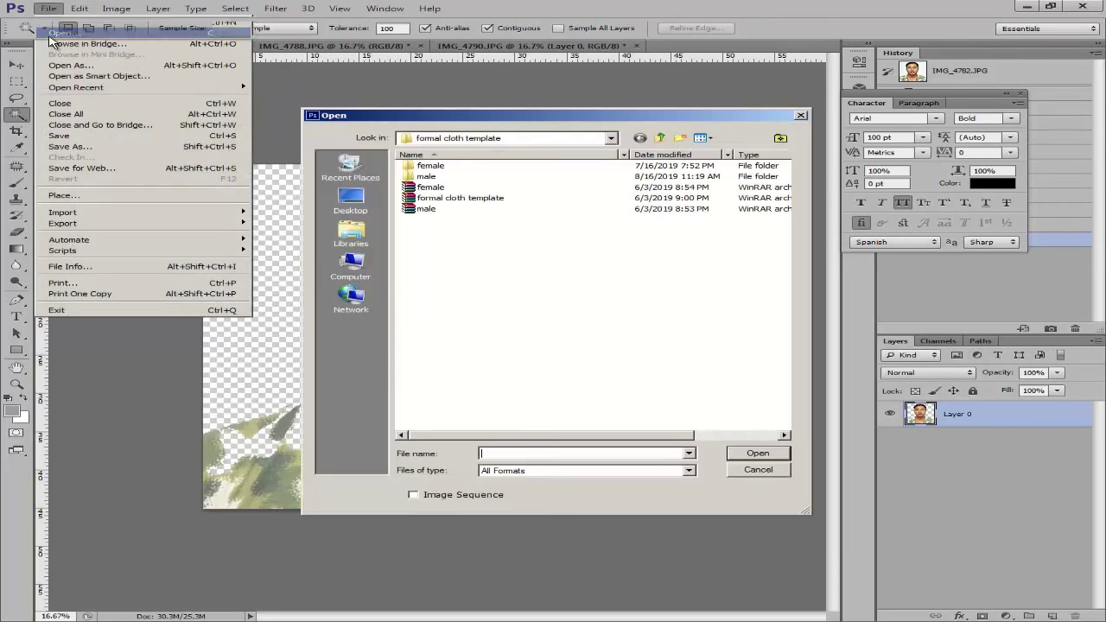
pyautogui.doubleClick(425, 176)
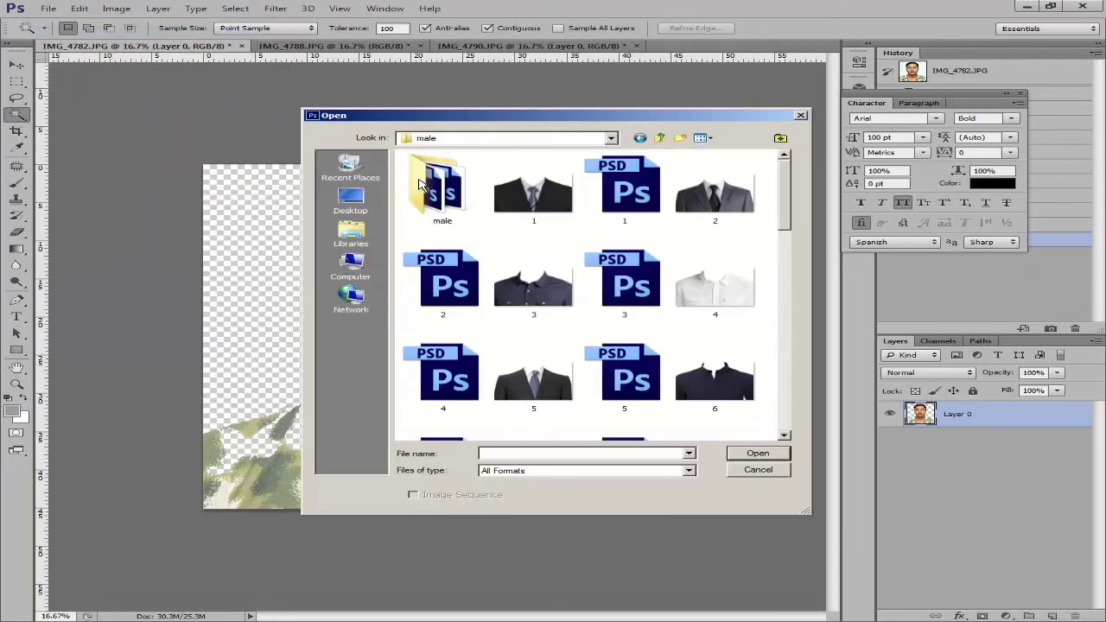
pyautogui.click(636, 200)
pyautogui.doubleClick(635, 199)
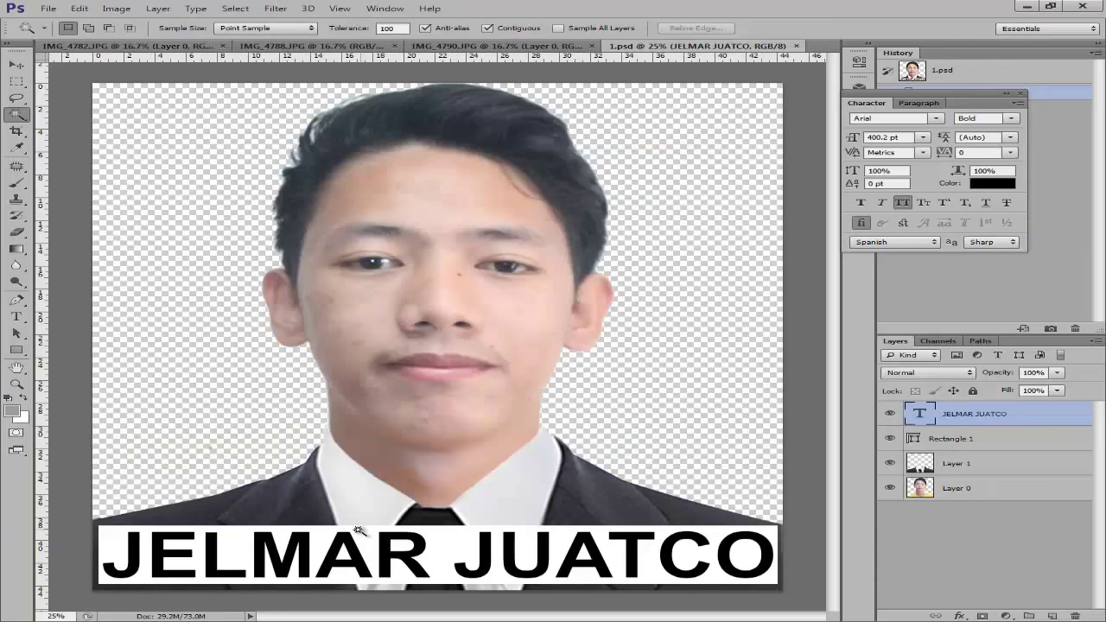
# Drag the suit layer into IMG_4782 and scale it to about 96% beneath the man's face.
pyautogui.press('v')
pyautogui.moveTo(341, 475); pyautogui.dragTo(332, 435)
pyautogui.moveTo(338, 478); pyautogui.dragTo(341, 479)
pyautogui.moveTo(648, 377); pyautogui.dragTo(722, 338)
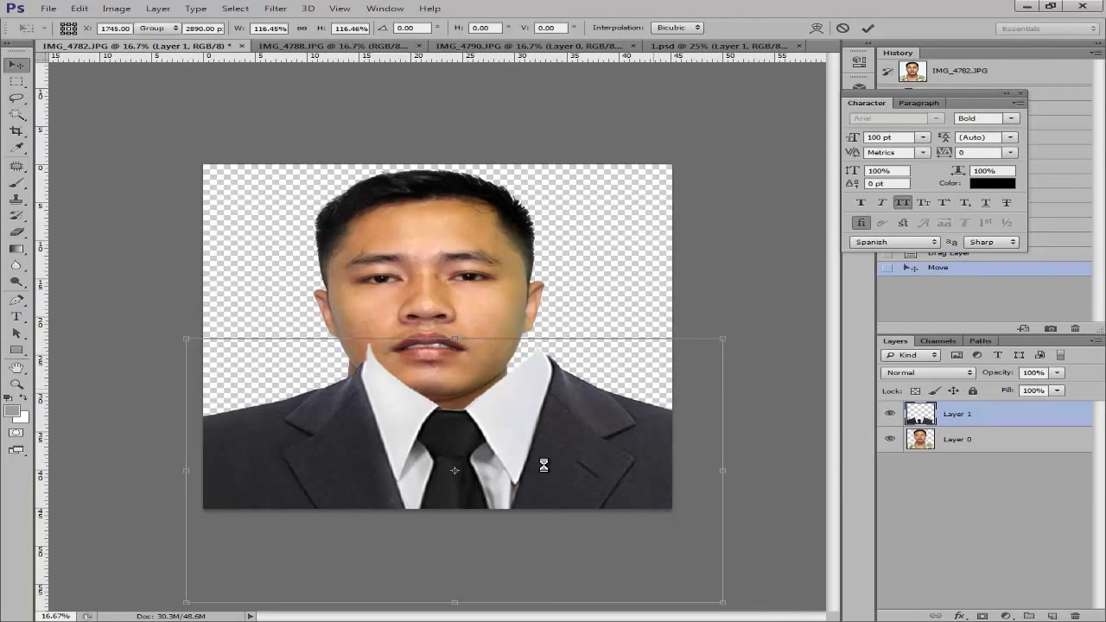
pyautogui.moveTo(543, 465); pyautogui.dragTo(549, 464)
pyautogui.press('Return')
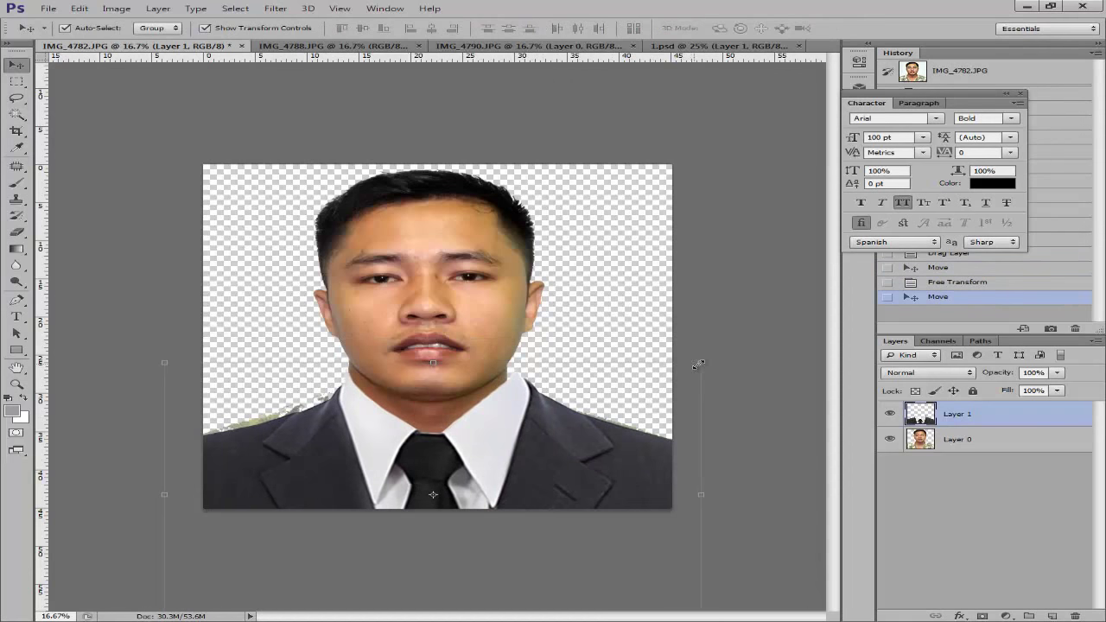
pyautogui.moveTo(698, 365); pyautogui.dragTo(678, 375)
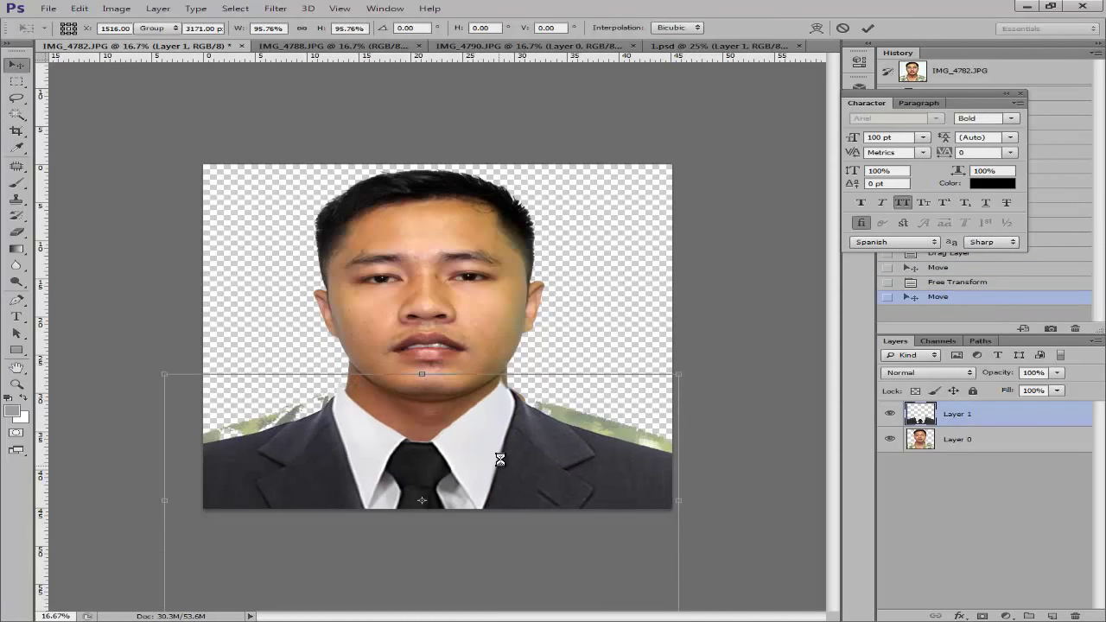
pyautogui.press('Return')
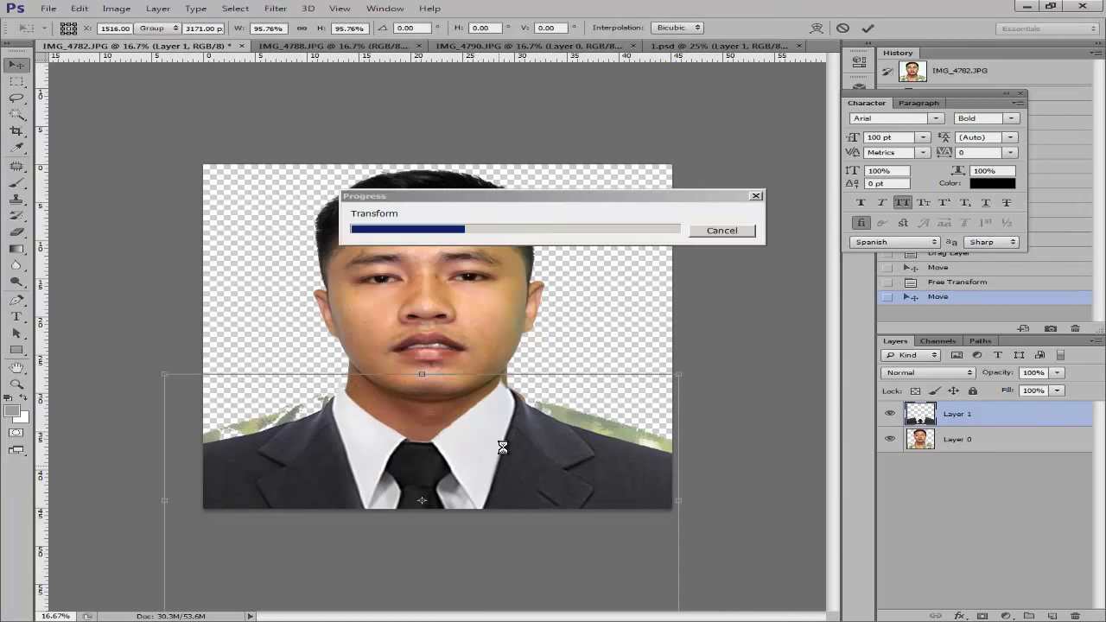
# Nudge the suit right, up and back down until its collar sits under the chin.
pyautogui.hotkey('shift', 'Right')
pyautogui.hotkey('shift', 'Right')
pyautogui.hotkey('shift', 'Right')
pyautogui.hotkey('shift', 'Right')
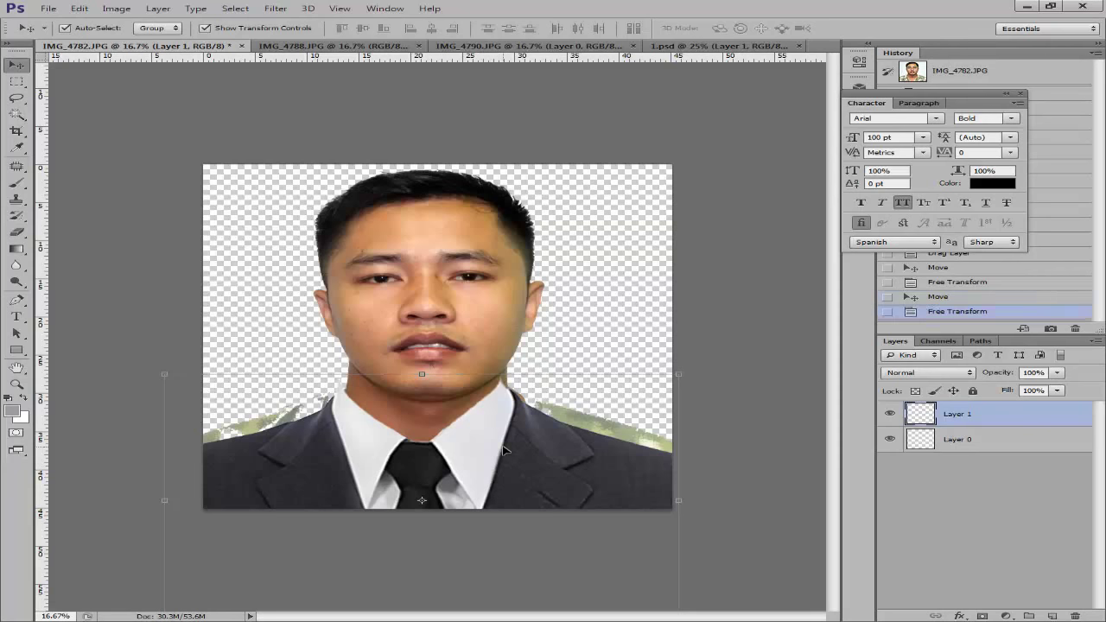
pyautogui.hotkey('shift', 'Right')
pyautogui.hotkey('shift', 'Right')
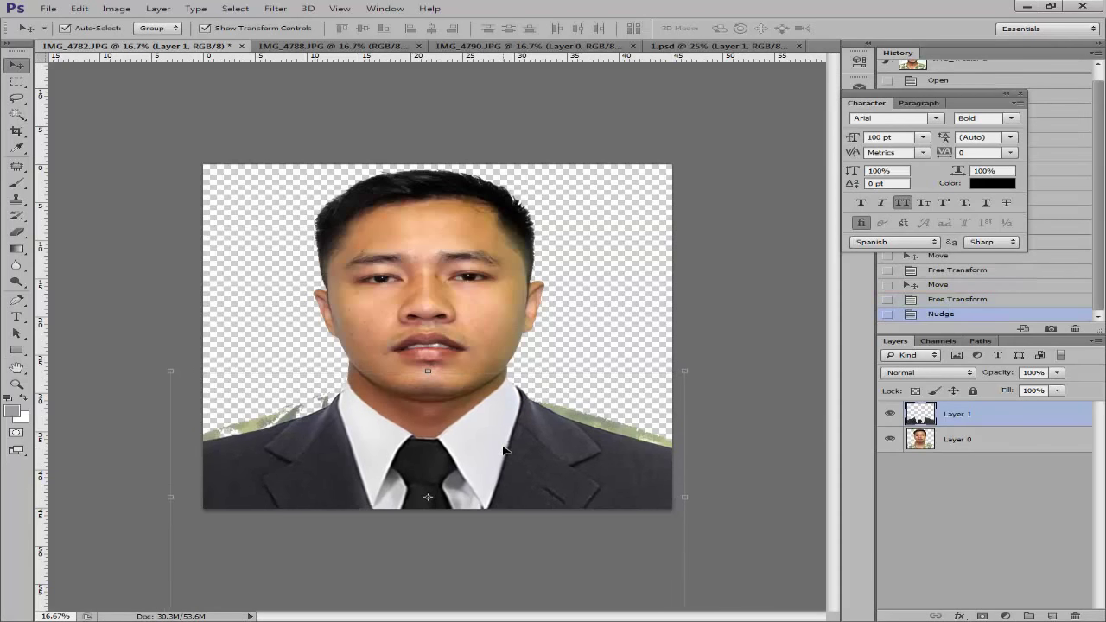
pyautogui.hotkey('shift', 'Up')
pyautogui.hotkey('shift', 'Up')
pyautogui.hotkey('shift', 'Up')
pyautogui.hotkey('shift', 'Up')
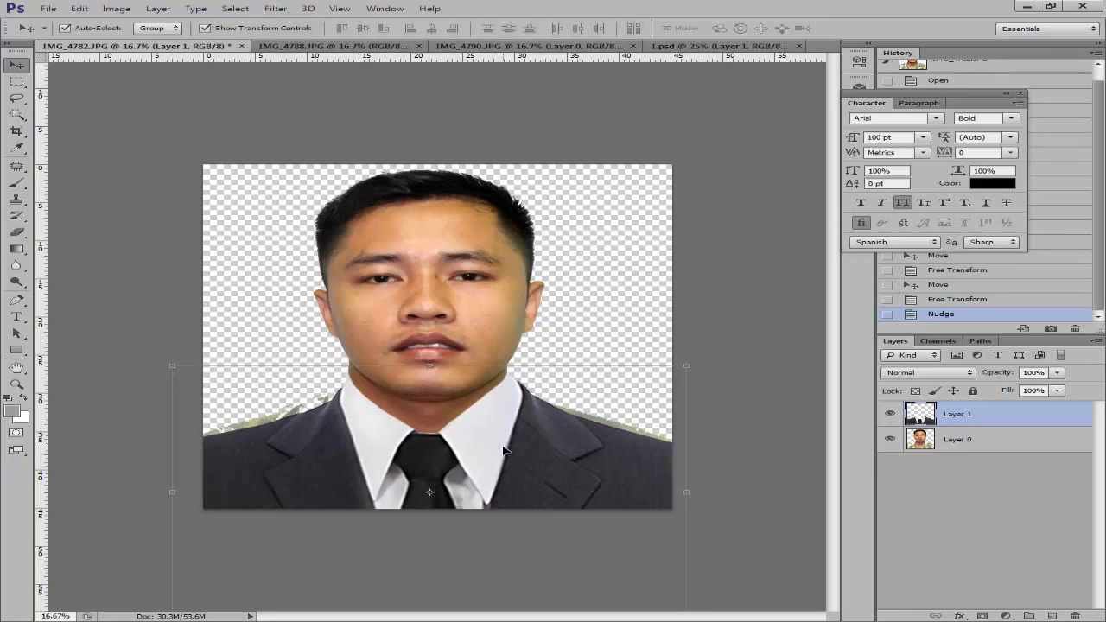
pyautogui.hotkey('shift', 'Down')
pyautogui.hotkey('shift', 'Down')
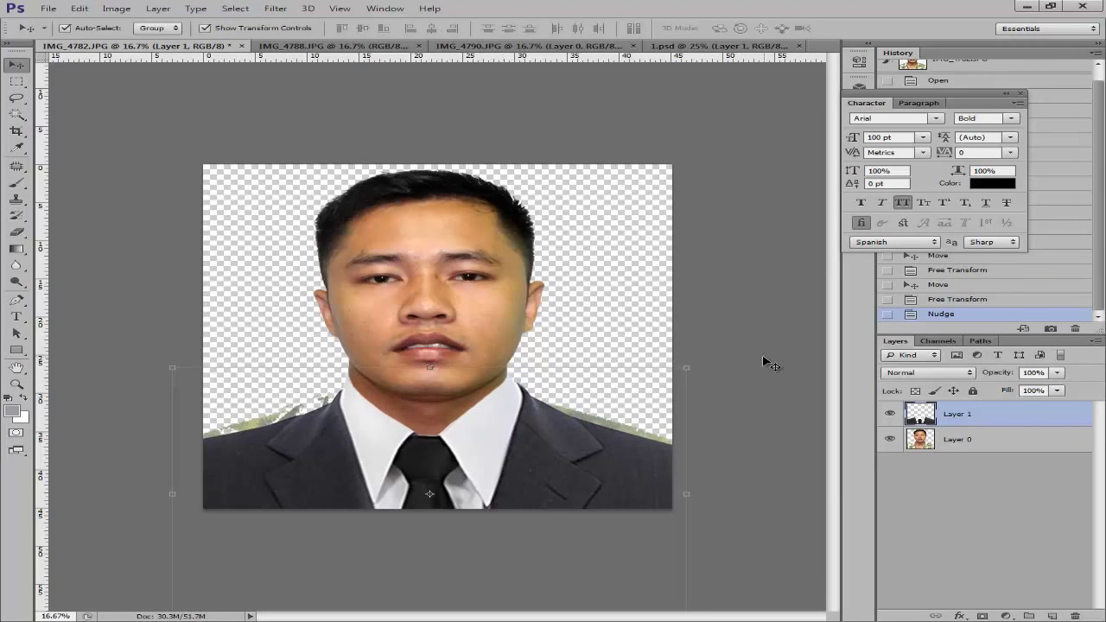
pyautogui.hotkey('alt', '[')
# Erase the leftover greenish background at both shoulders with a 494 px eraser.
pyautogui.press('e')
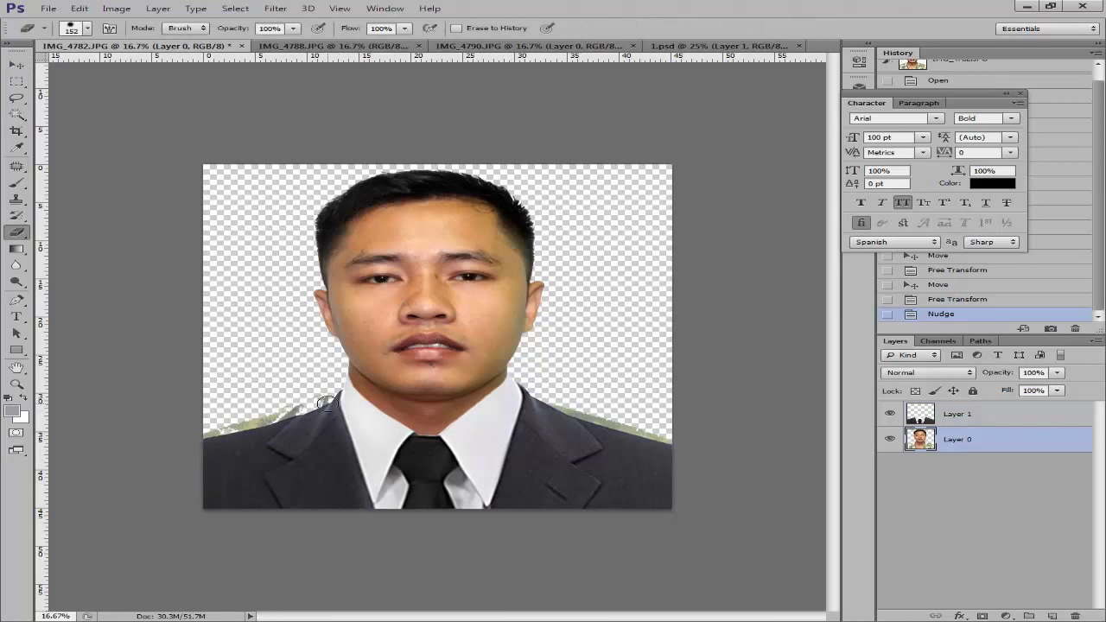
pyautogui.rightClick(325, 404)
pyautogui.moveTo(488, 435)
pyautogui.mouseDown()
pyautogui.moveTo(517, 435)
pyautogui.moveTo(422, 432)
pyautogui.mouseUp()
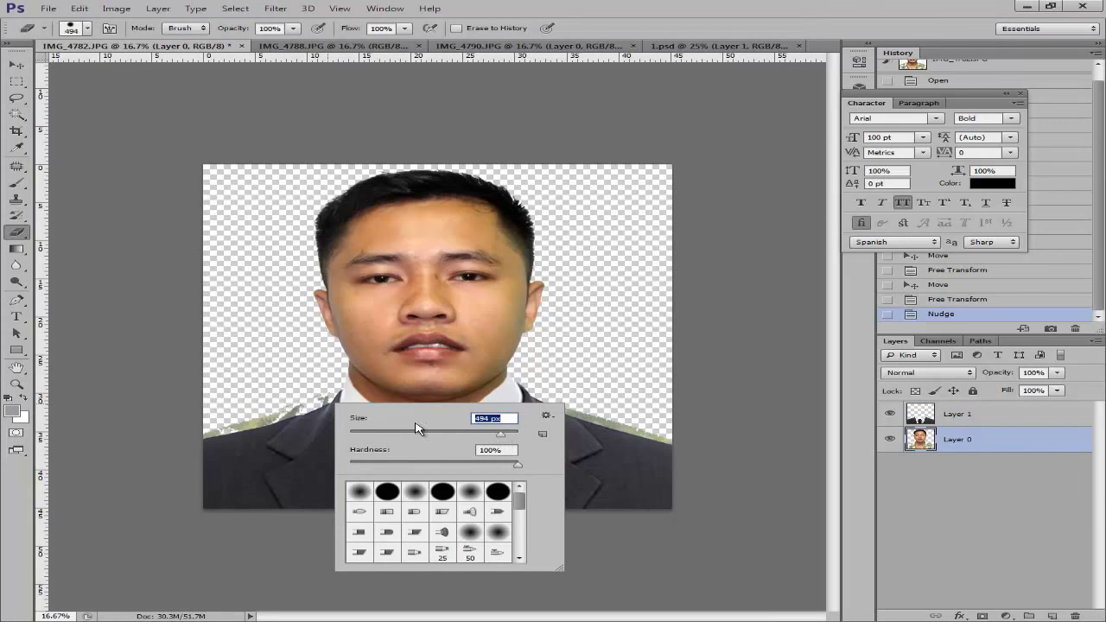
pyautogui.click(299, 390)
pyautogui.click(305, 395)
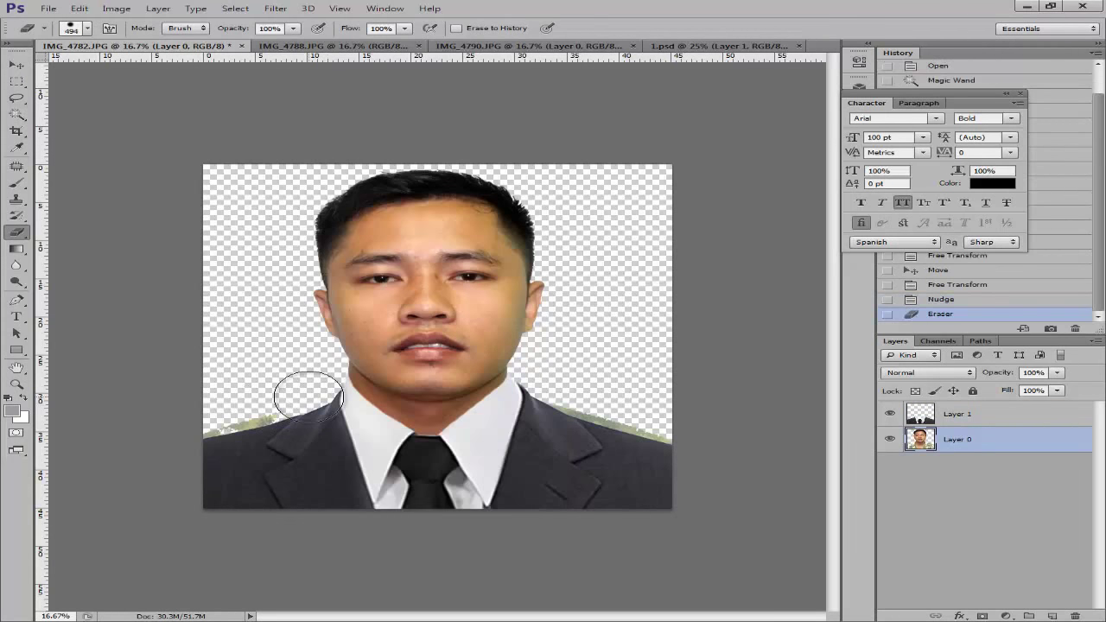
pyautogui.click(234, 419)
pyautogui.click(518, 403)
pyautogui.moveTo(519, 403)
pyautogui.mouseDown()
pyautogui.moveTo(657, 441)
pyautogui.moveTo(573, 395)
pyautogui.moveTo(627, 357)
pyautogui.moveTo(683, 262)
pyautogui.moveTo(666, 193)
pyautogui.mouseUp()
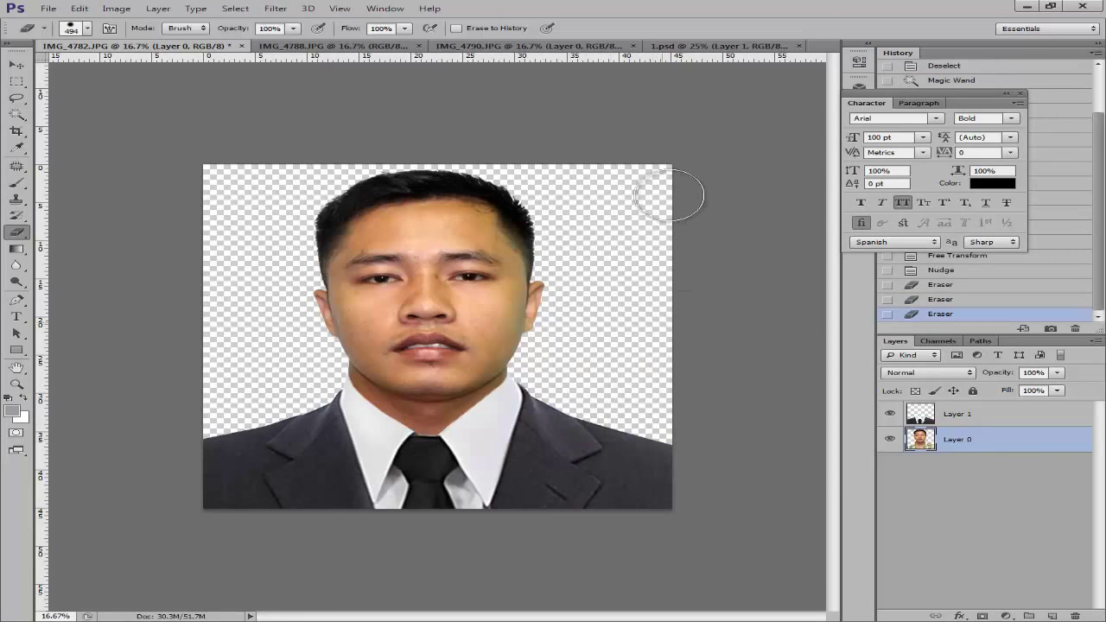
# Deselect the layers, zoom in to inspect the cutout edges, then switch to IMG_4788.
pyautogui.press('v')
pyautogui.click(761, 268)
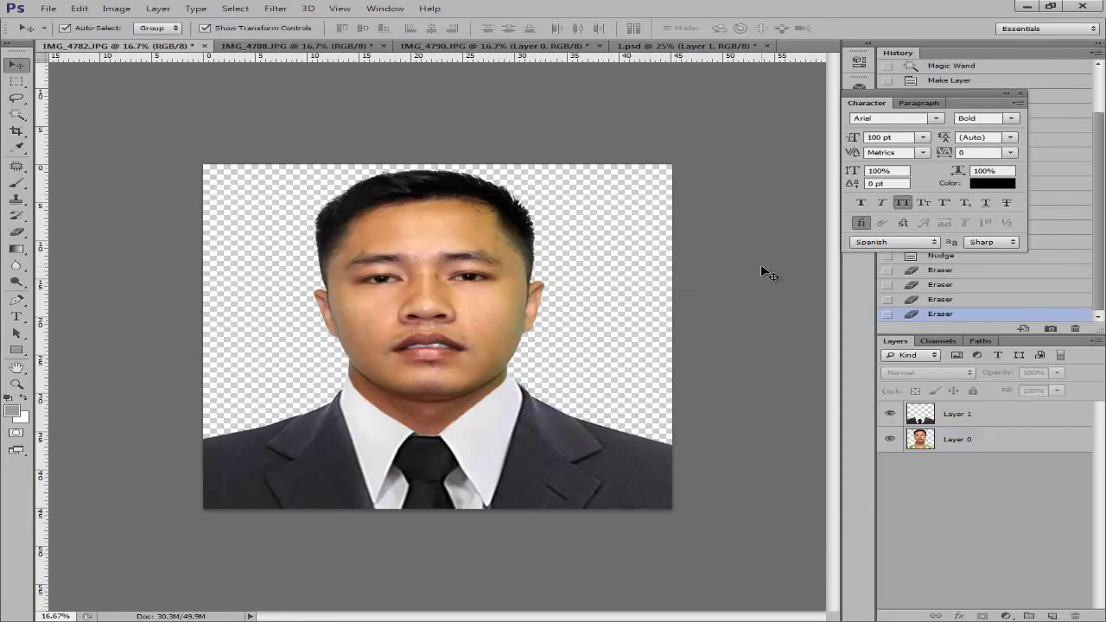
pyautogui.hotkey('ctrl', '+')
pyautogui.hotkey('ctrl', '+')
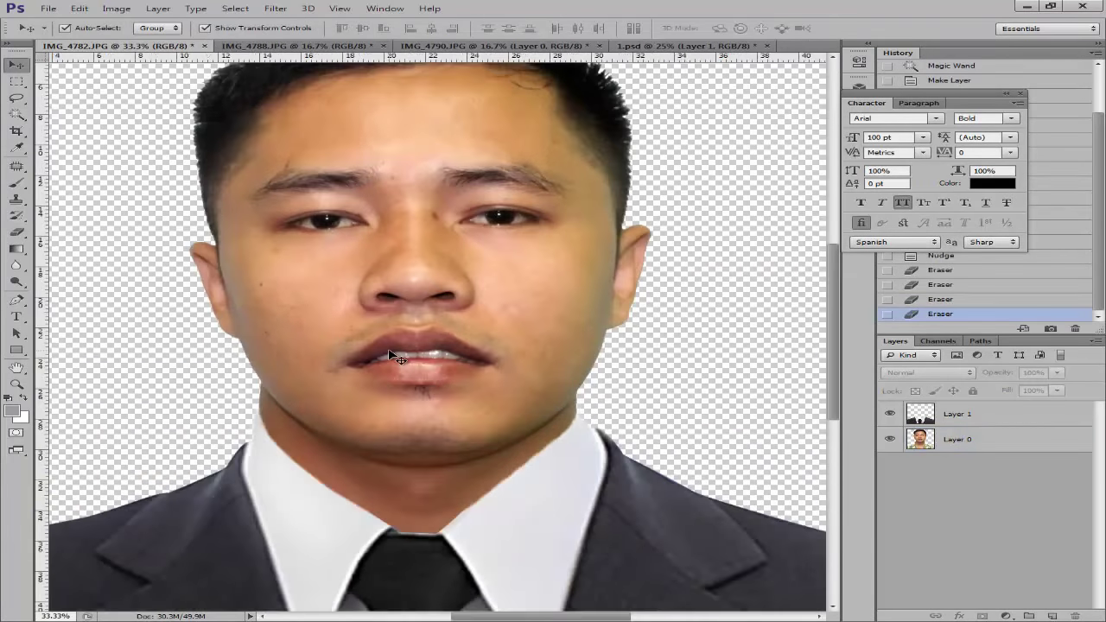
pyautogui.hotkey('ctrl', '-')
pyautogui.hotkey('ctrl', '-')
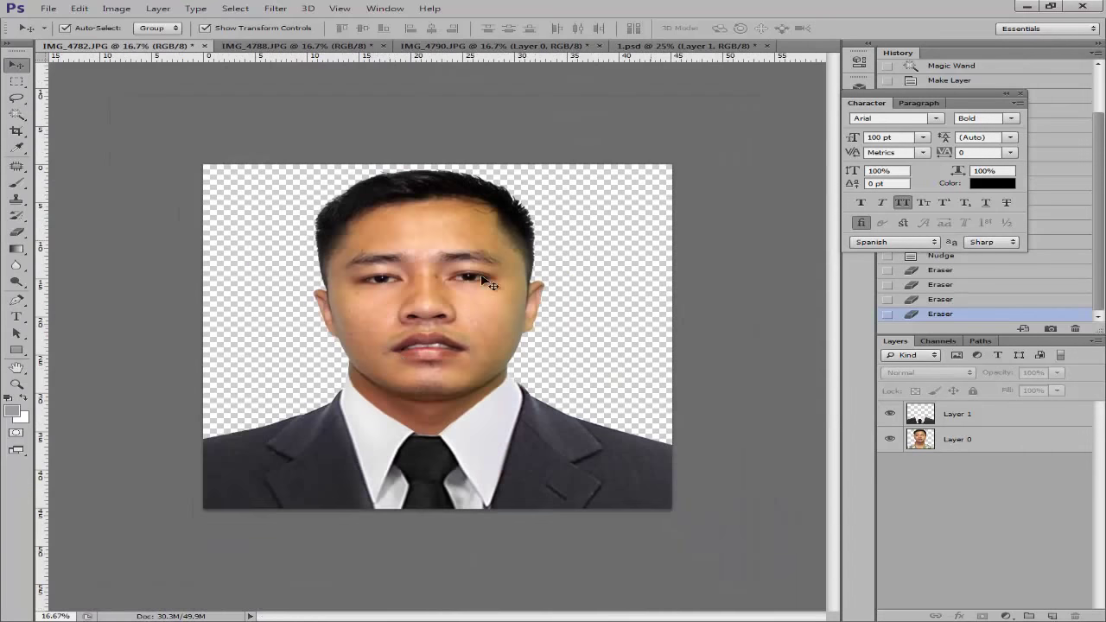
pyautogui.click(316, 45)
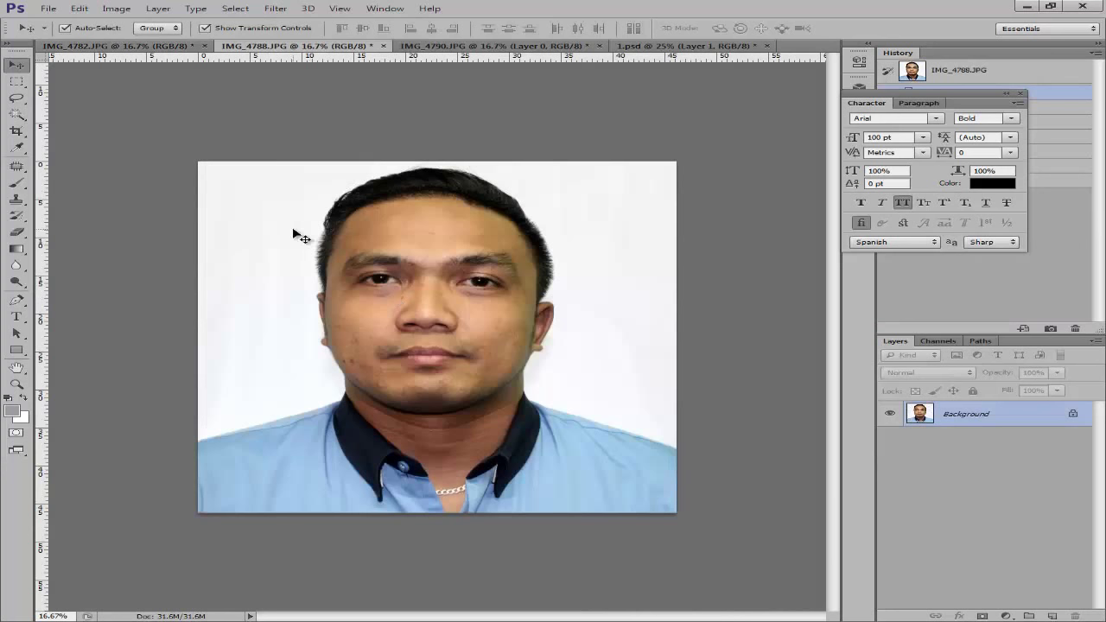
# Select the white background with the Magic Wand, adjusting tolerance and retrying the selection.
pyautogui.press('w')
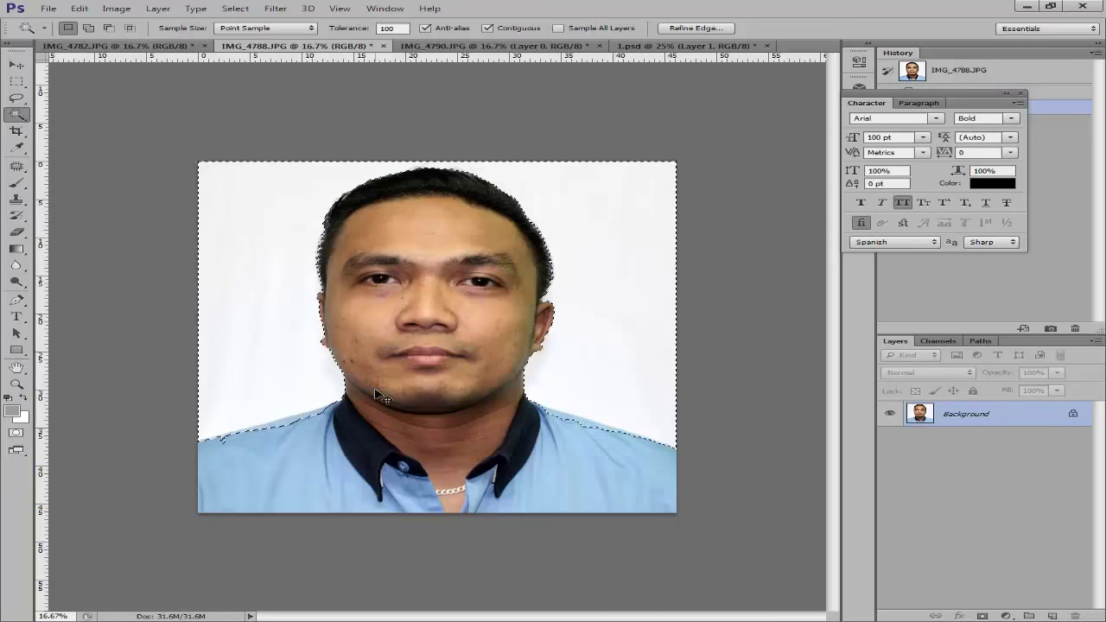
pyautogui.hotkey('ctrl', '+')
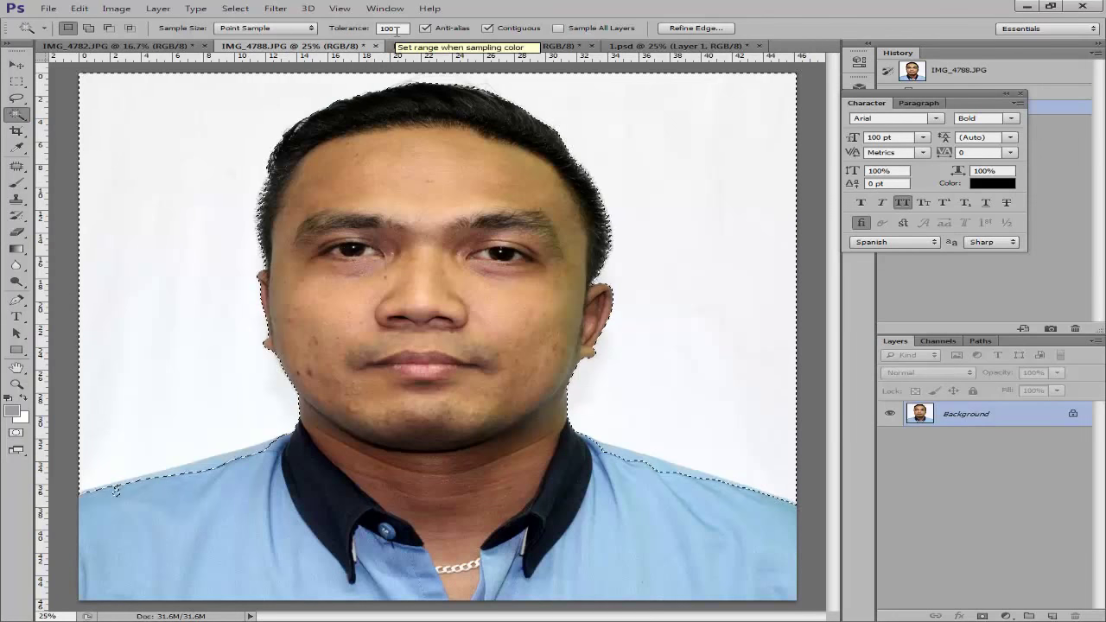
pyautogui.click(393, 28)
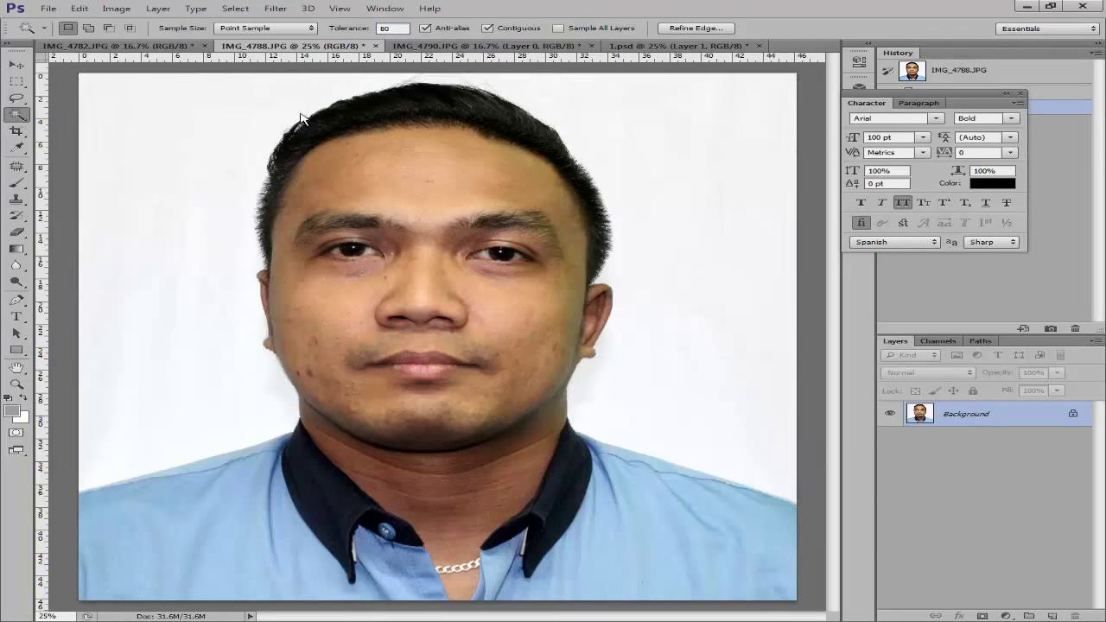
pyautogui.click(191, 144)
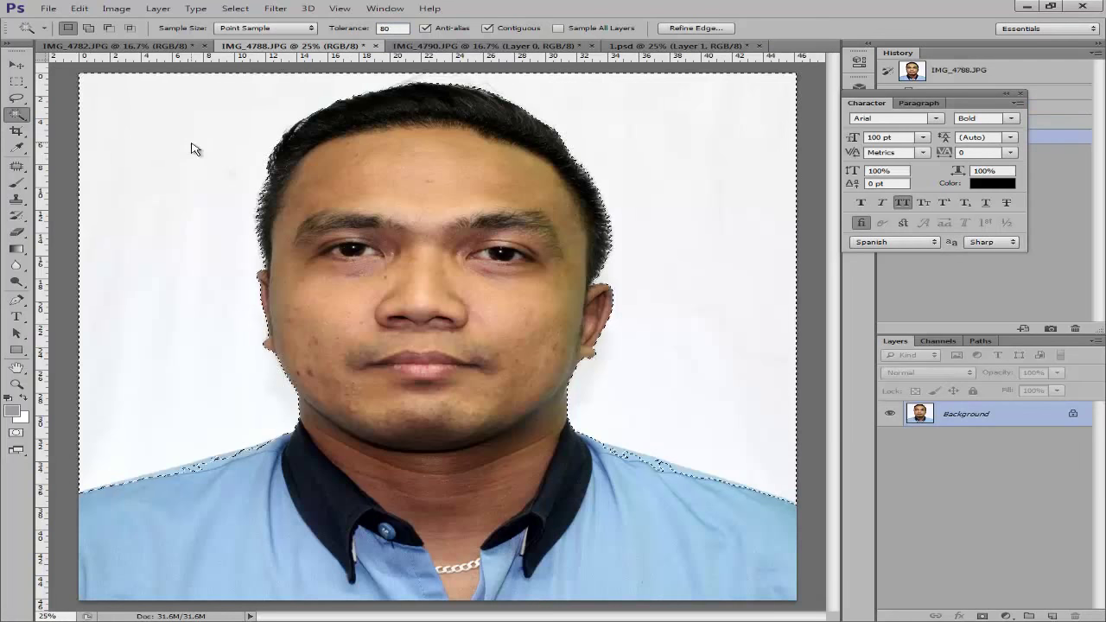
pyautogui.hotkey('ctrl', 'd')
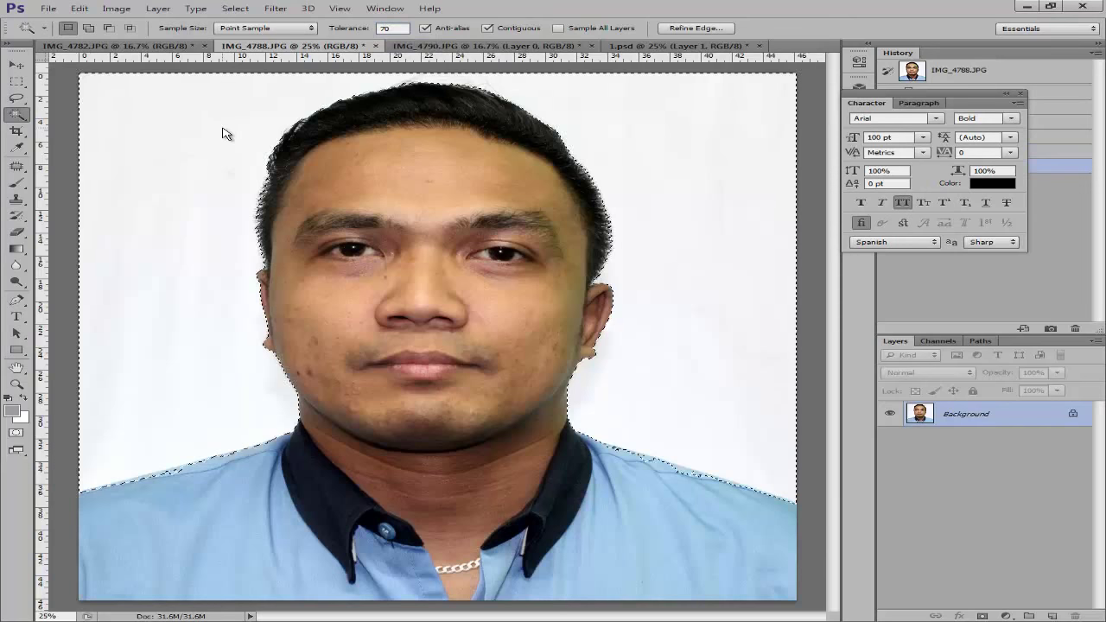
pyautogui.hotkey('ctrl', 'd')
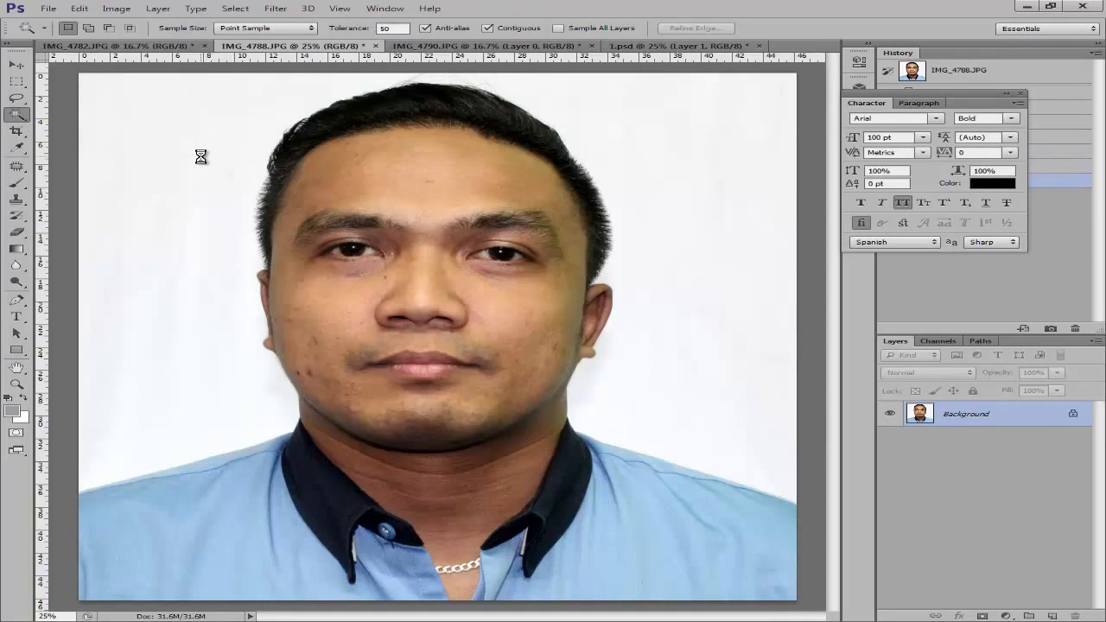
# Convert the Background to Layer 0 and delete the selected white background.
pyautogui.doubleClick(1036, 419)
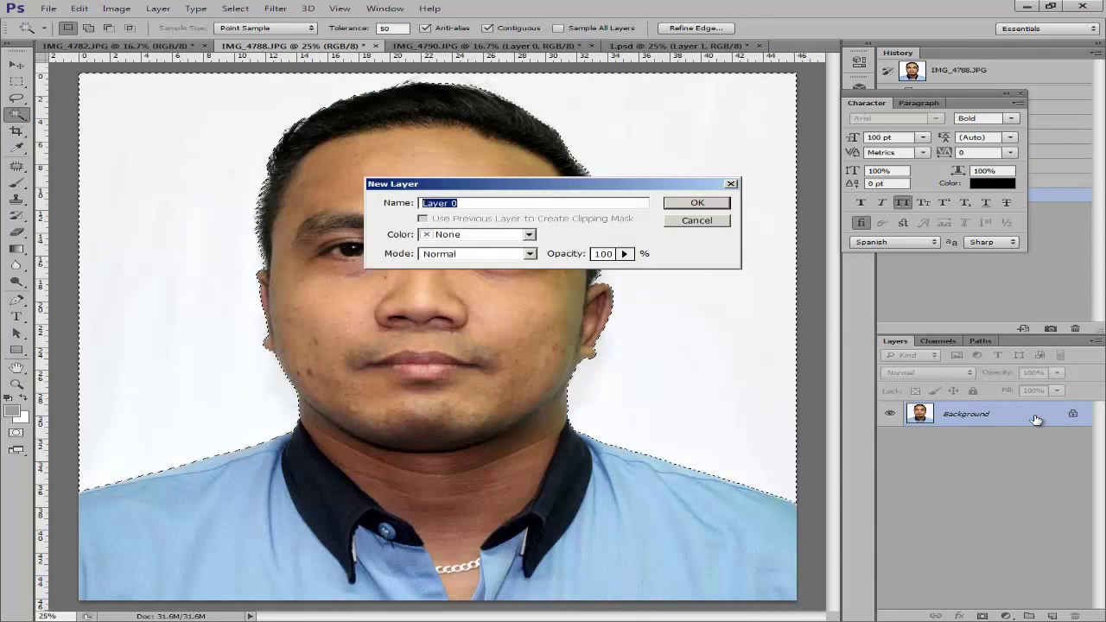
pyautogui.press('Return')
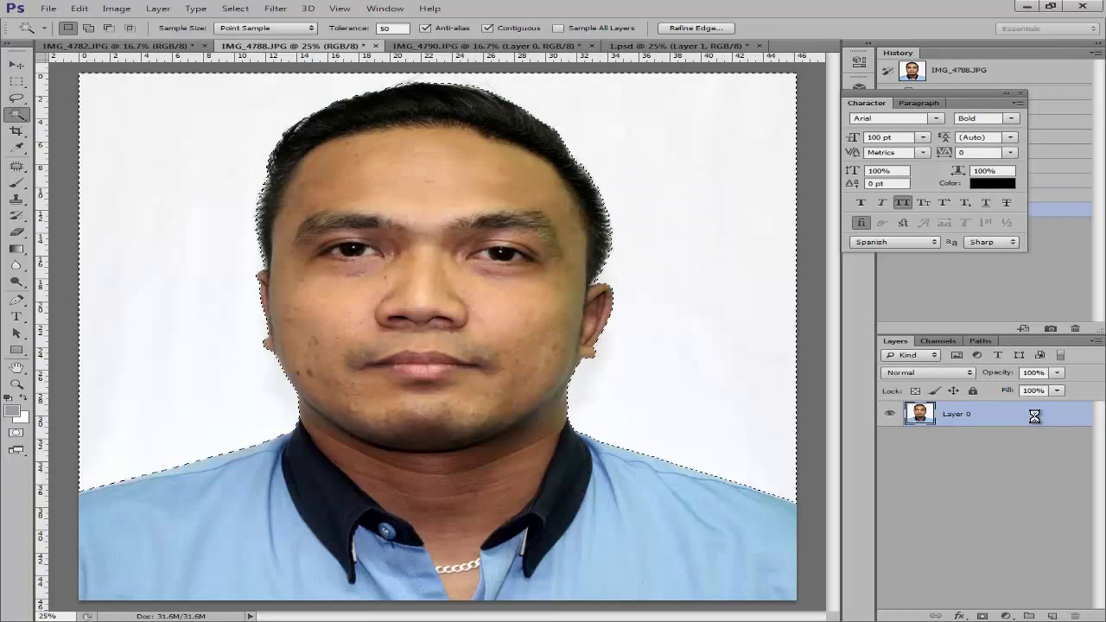
pyautogui.press('Delete')
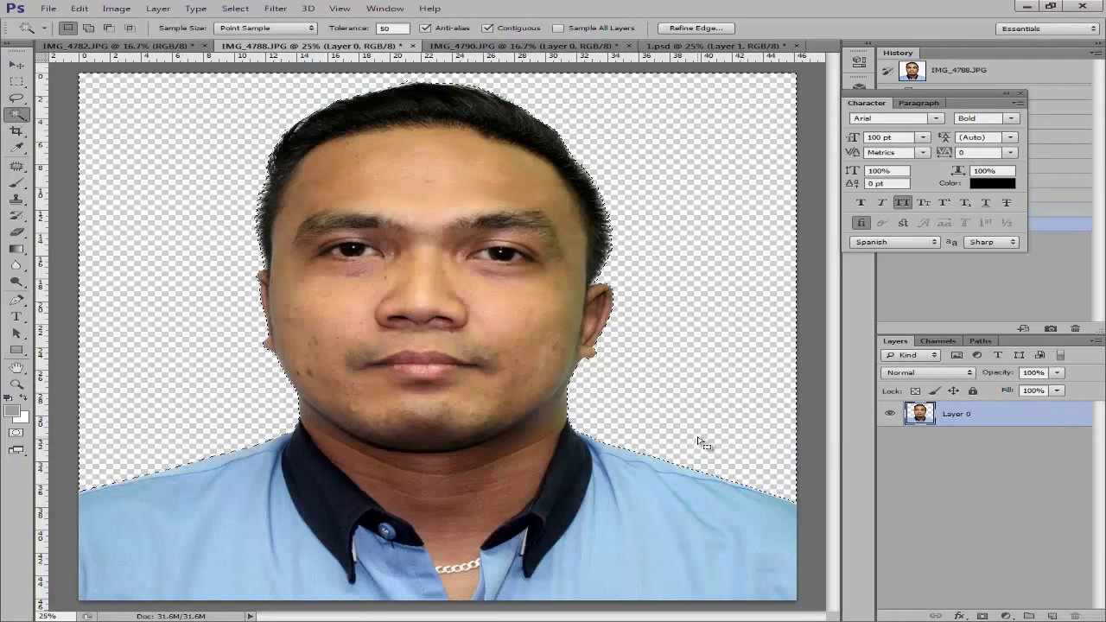
pyautogui.hotkey('ctrl', 'd')
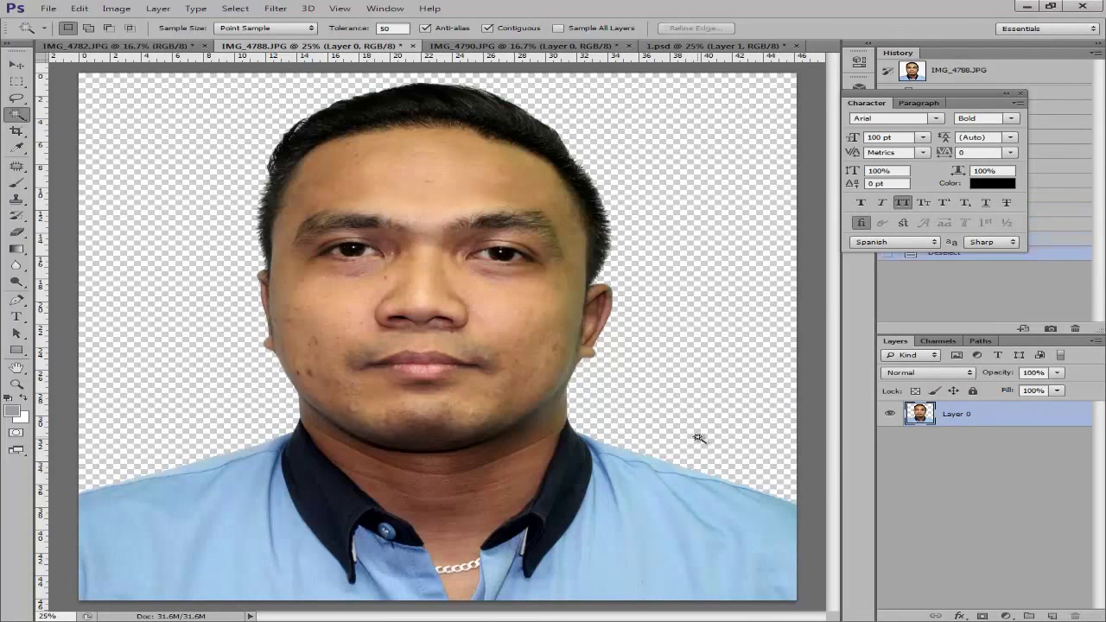
# Select and delete the white backdrop in IMG_4790, then deselect.
pyautogui.click(486, 47)
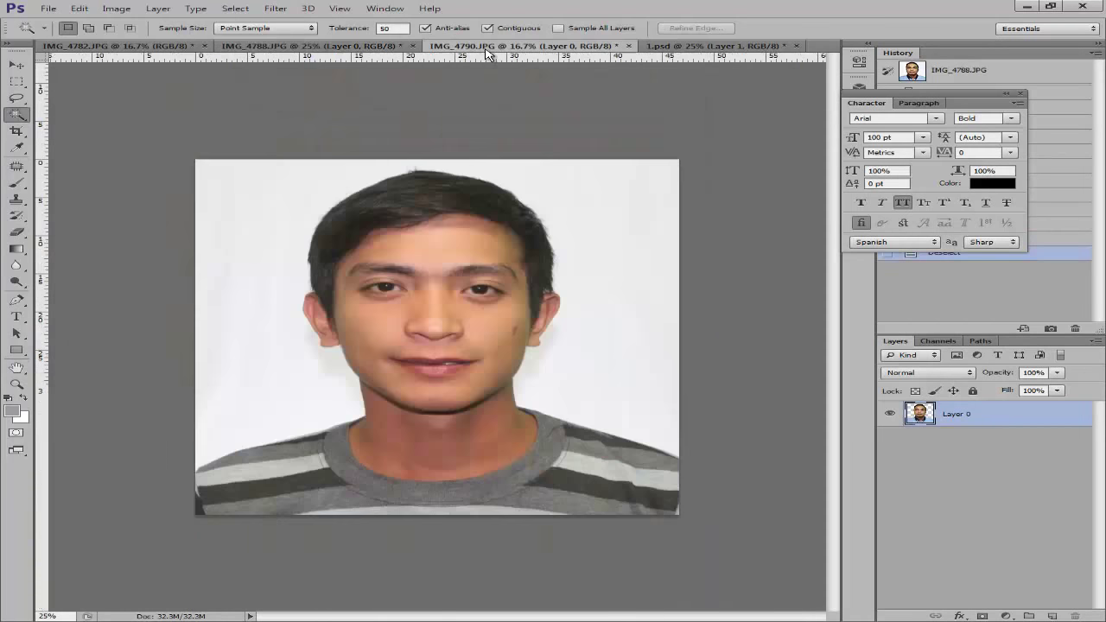
pyautogui.click(253, 309)
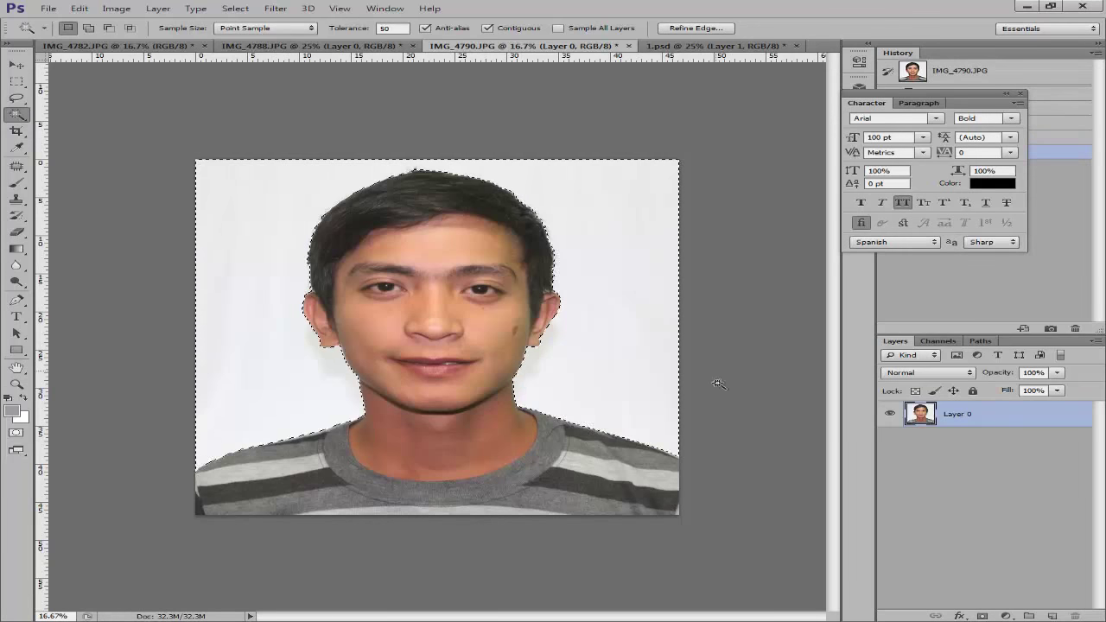
pyautogui.doubleClick(1048, 418)
pyautogui.press('Escape')
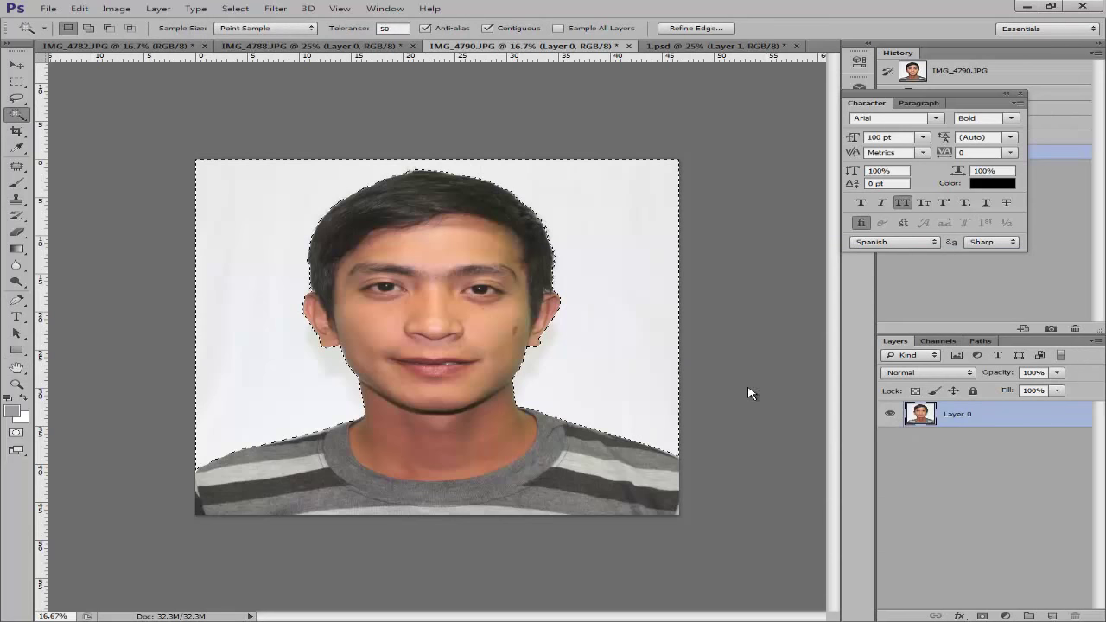
pyautogui.press('Delete')
pyautogui.hotkey('ctrl', 'd')
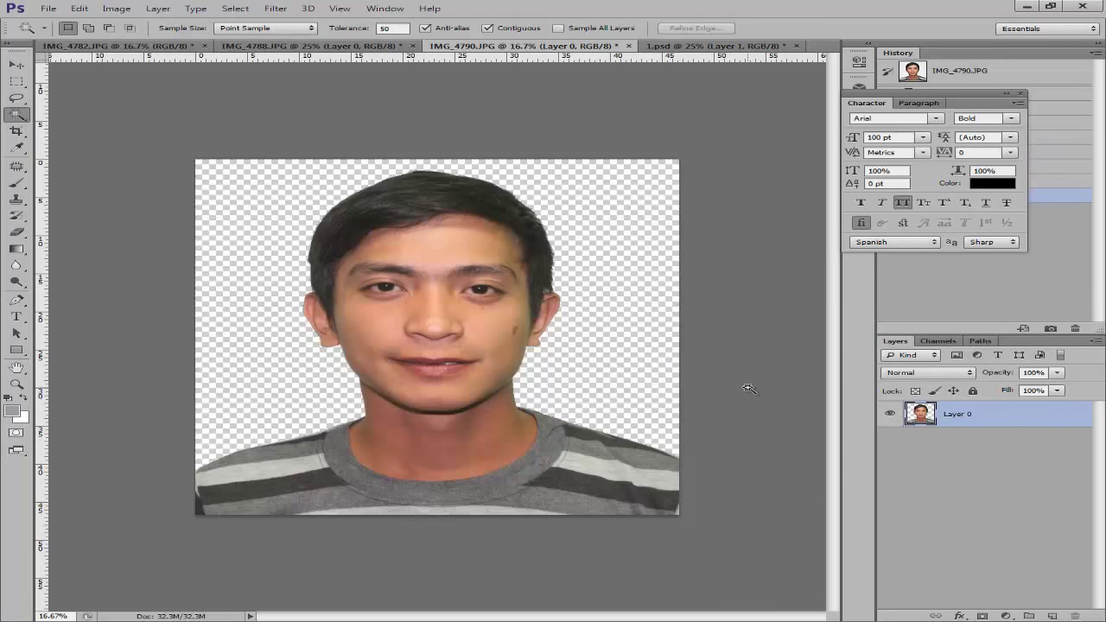
# Zoom in to check the cutout edges, then Magic Wand the light stripe on the shirt.
pyautogui.hotkey('ctrl', '+')
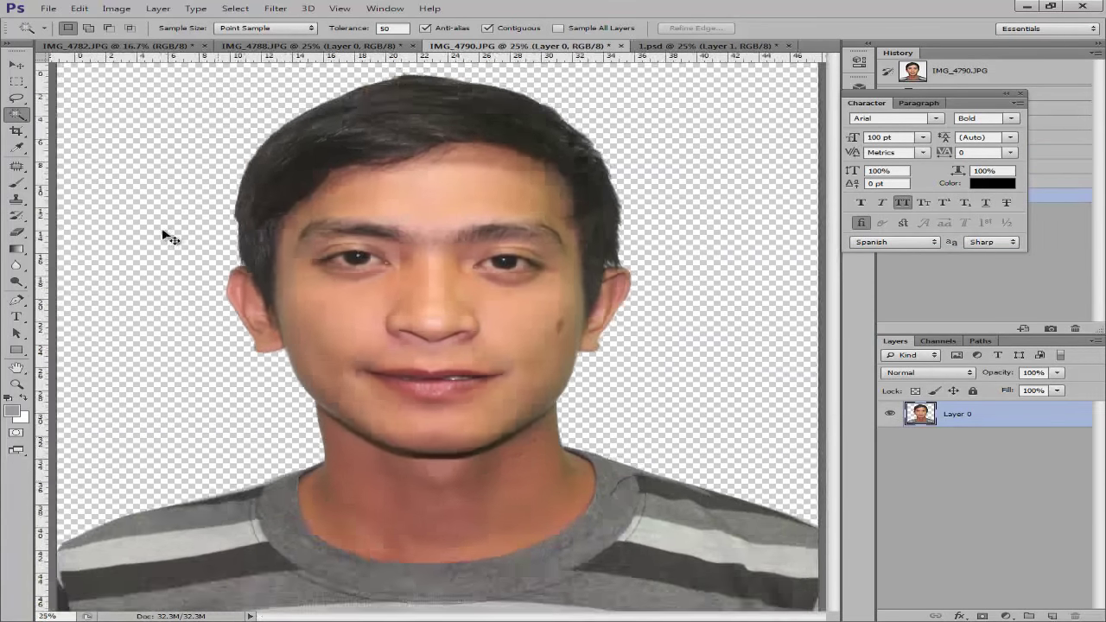
pyautogui.hotkey('ctrl', '+')
pyautogui.click(16, 118)
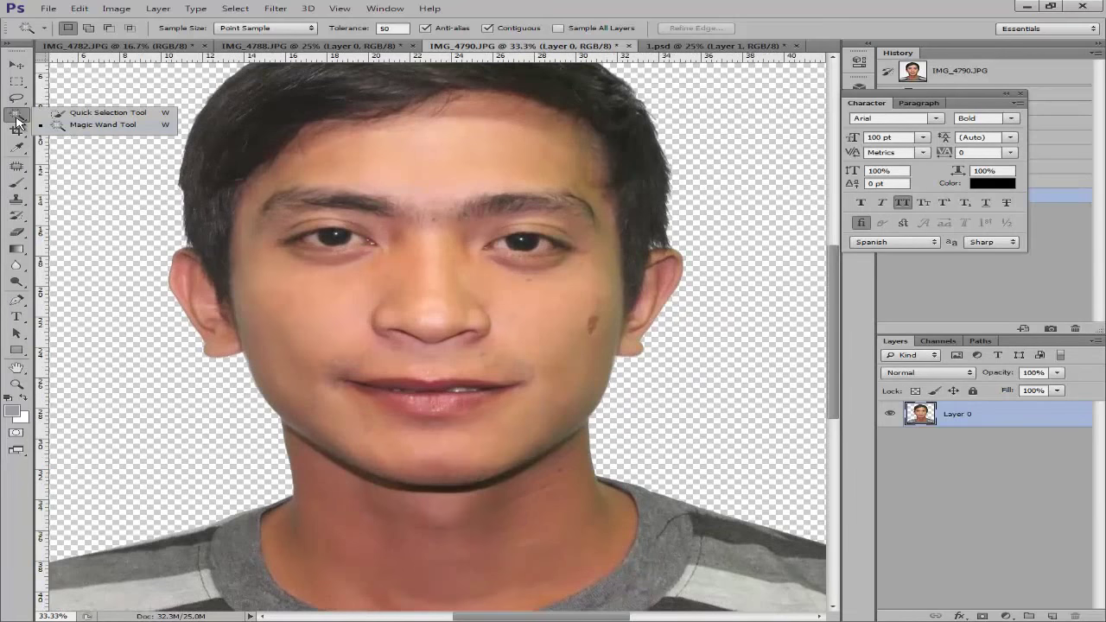
pyautogui.click(79, 129)
pyautogui.hotkey('ctrl', '-')
pyautogui.hotkey('ctrl', '-')
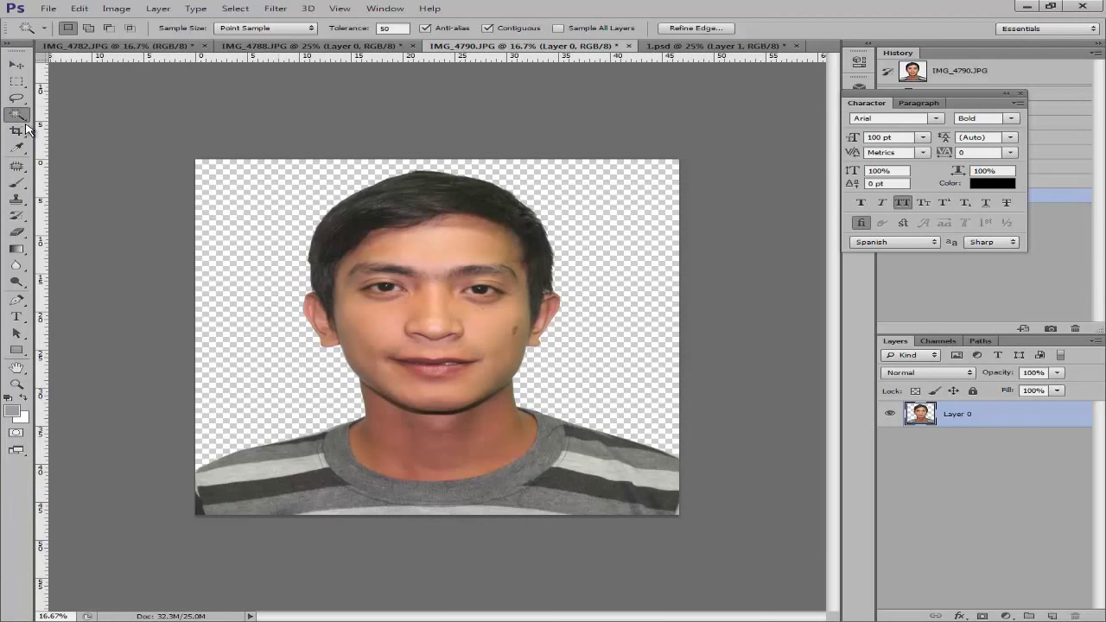
pyautogui.click(259, 471)
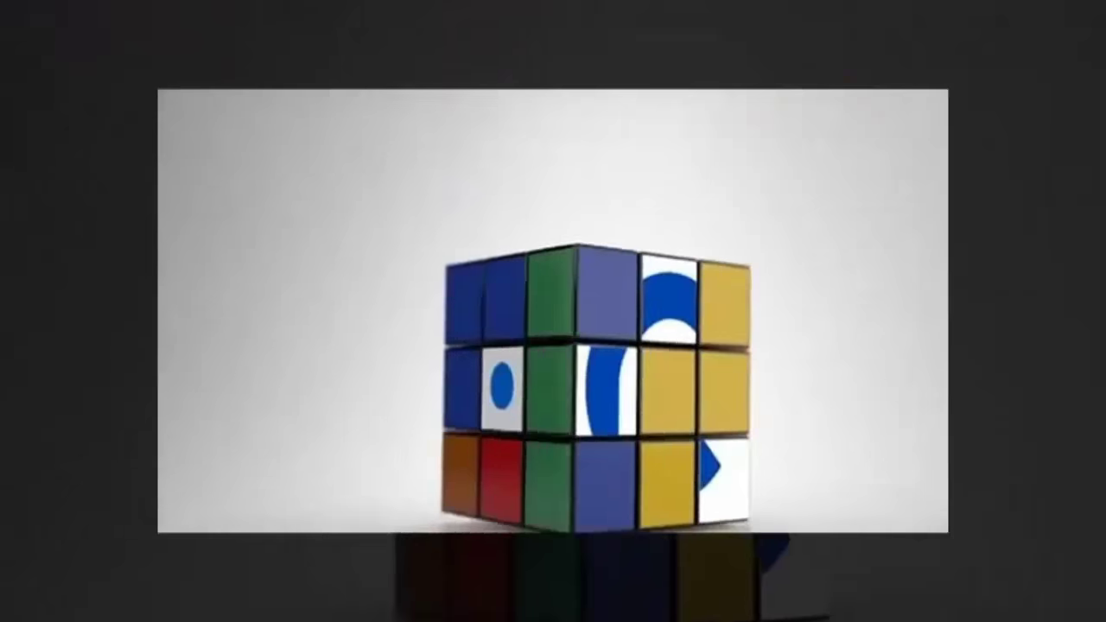
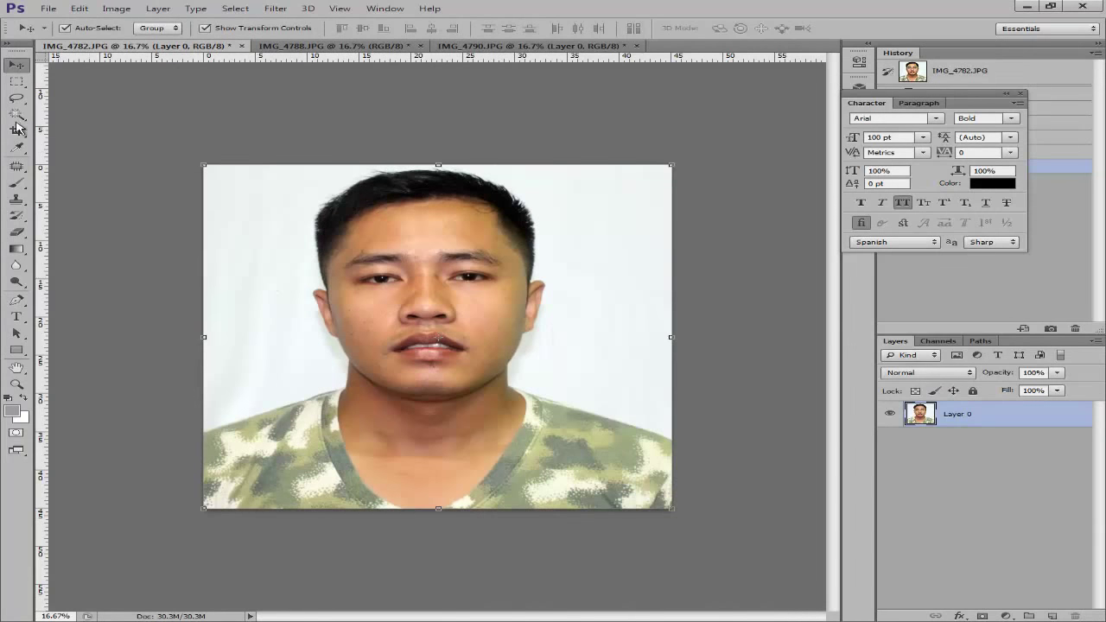
# Choose the Magic Wand Tool and set its Tolerance to 100.
pyautogui.moveTo(16, 115); pyautogui.dragTo(63, 132)
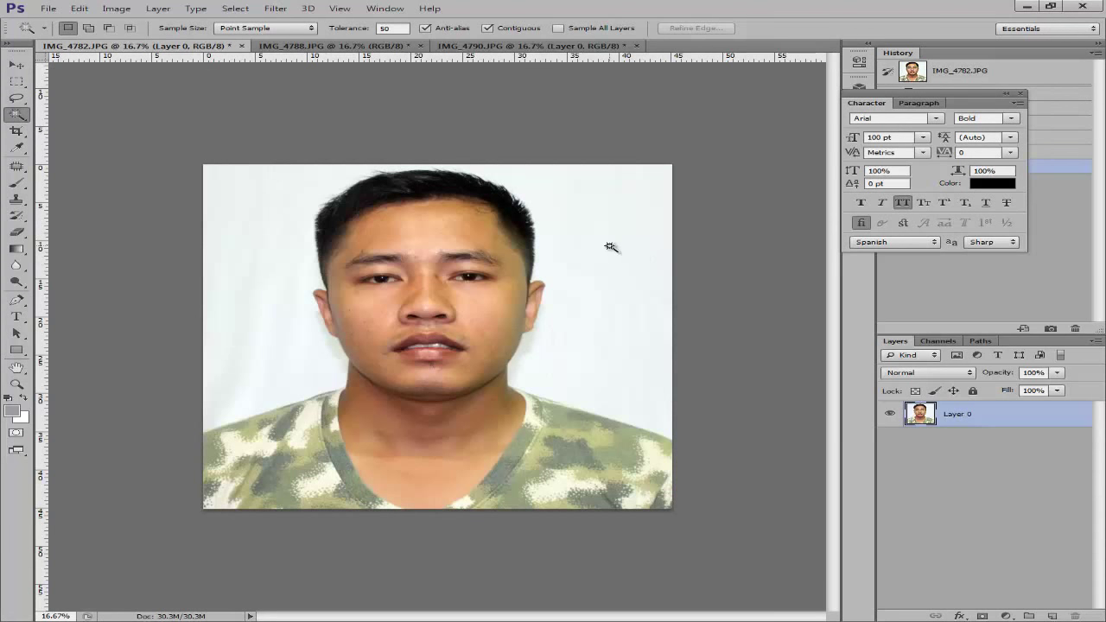
pyautogui.moveTo(16, 114); pyautogui.dragTo(73, 137)
pyautogui.doubleClick(380, 28)
pyautogui.write('10')
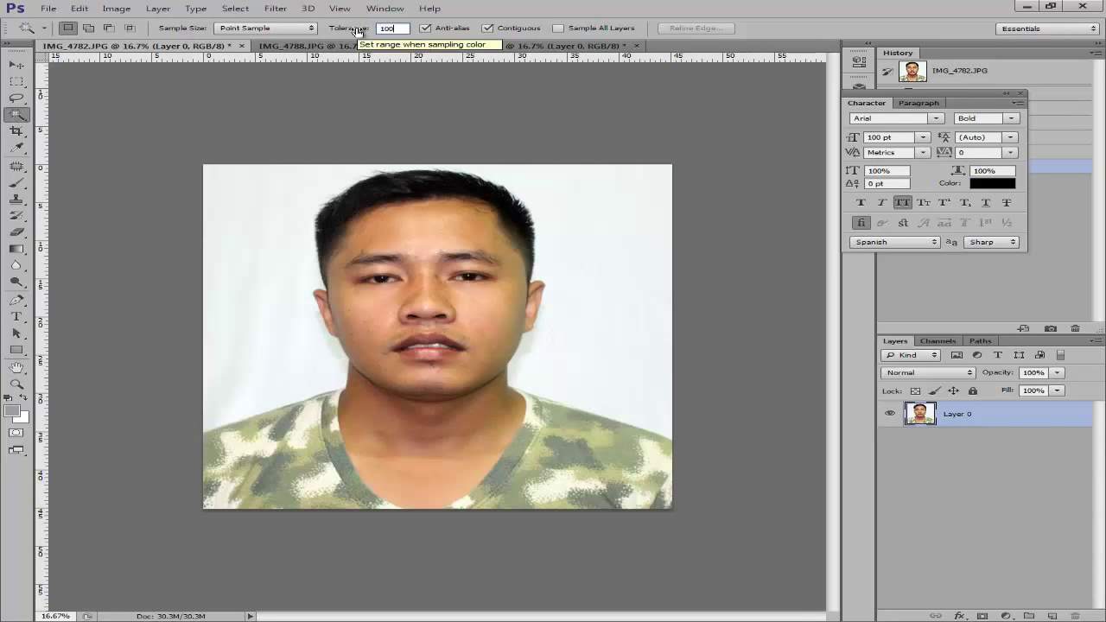
pyautogui.write('0')
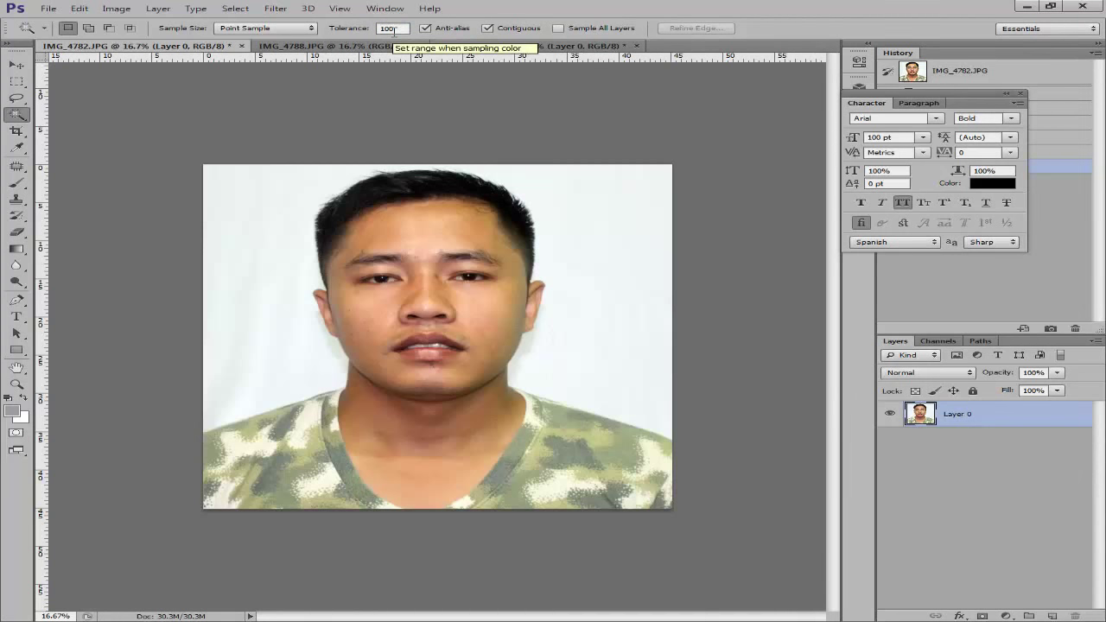
pyautogui.click(17, 121)
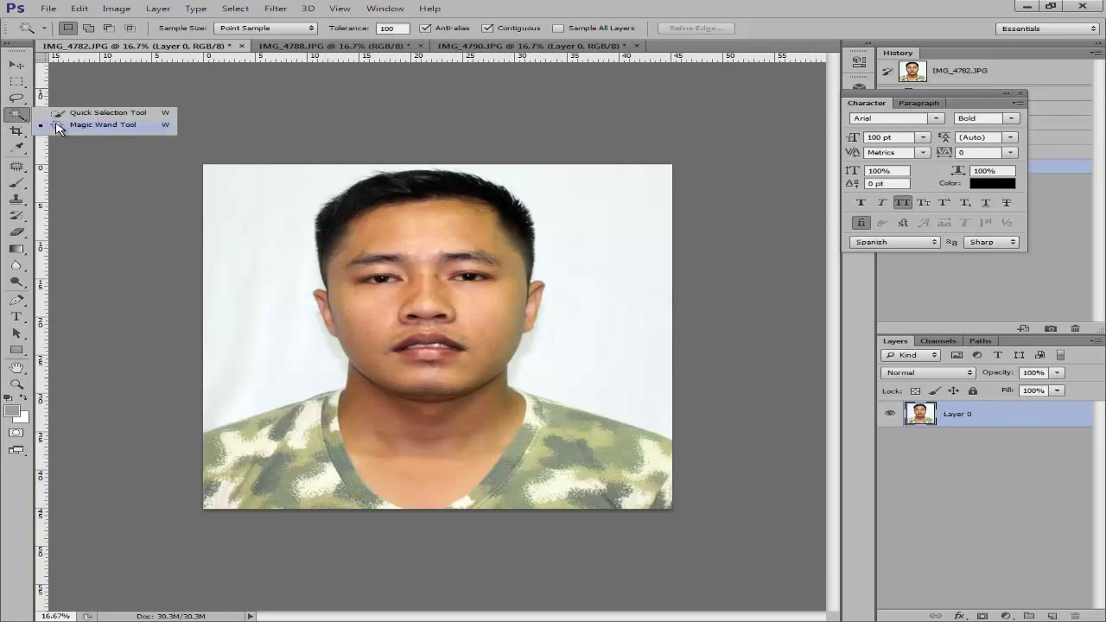
pyautogui.click(58, 126)
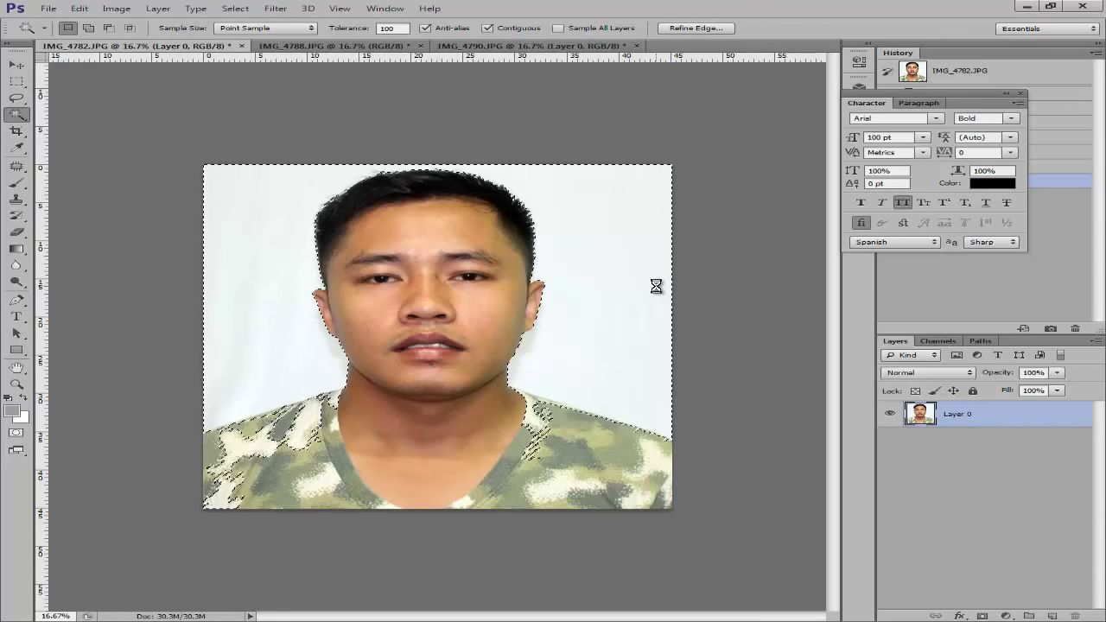
# Delete the selected white backdrop and zoom in to inspect the cut-out edges.
pyautogui.press('Delete')
pyautogui.hotkey('ctrl', 'd')
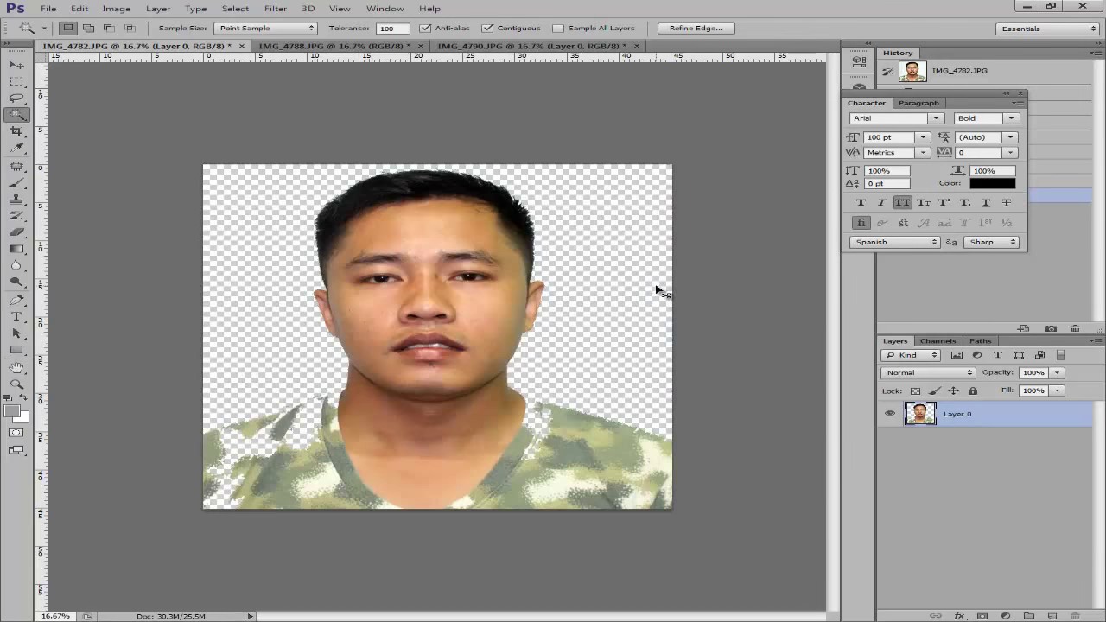
pyautogui.hotkey('ctrl', '+')
pyautogui.hotkey('ctrl', '+')
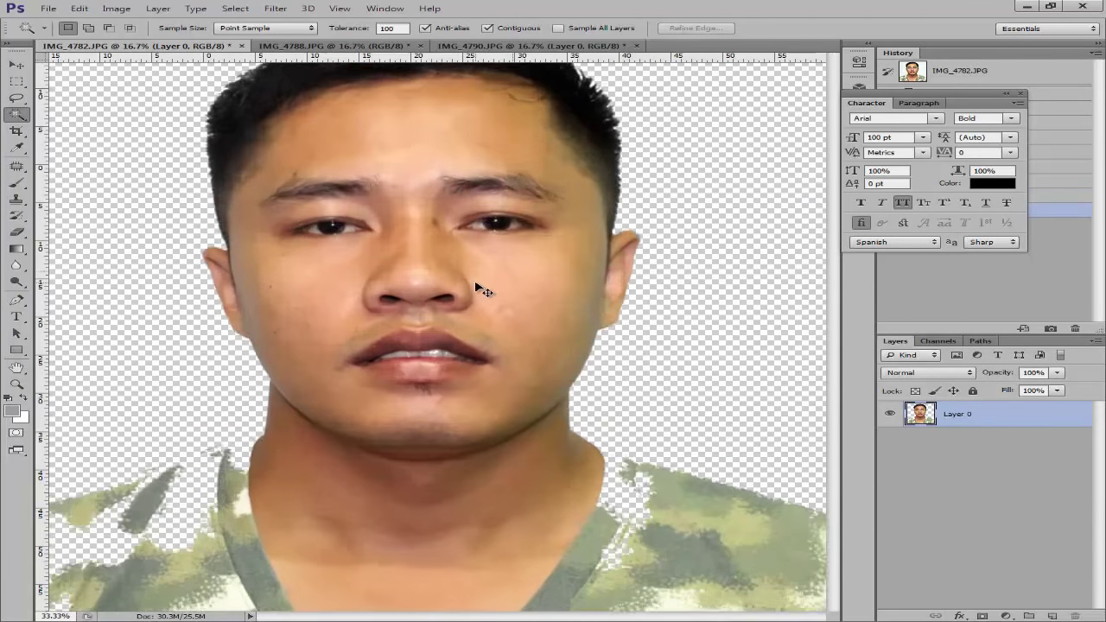
pyautogui.hotkey('ctrl', '+')
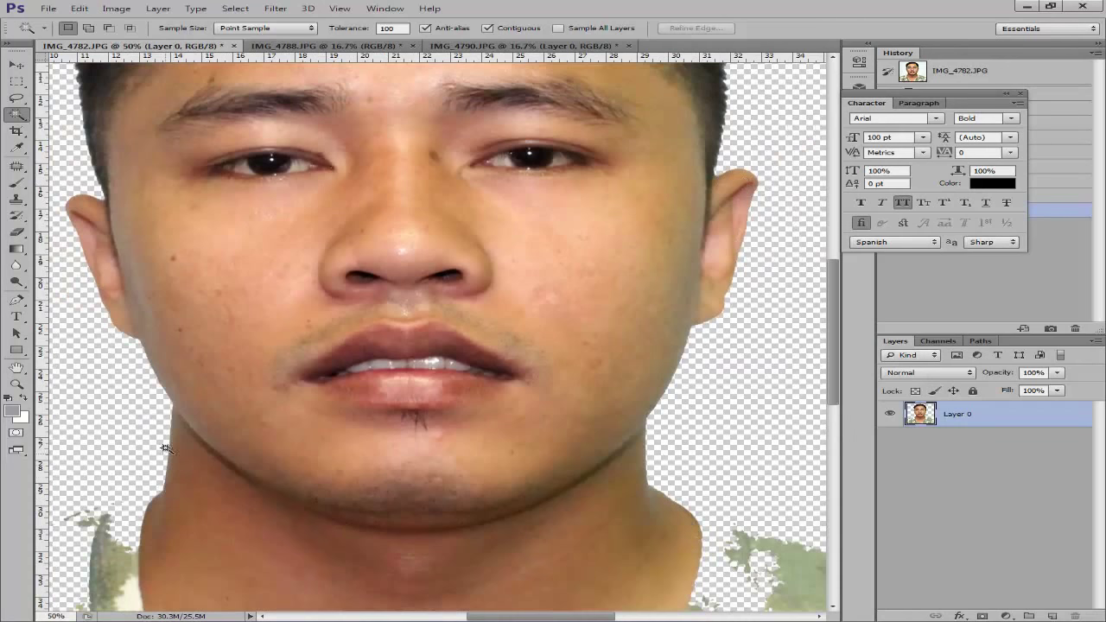
pyautogui.scroll(5, 138, 291)
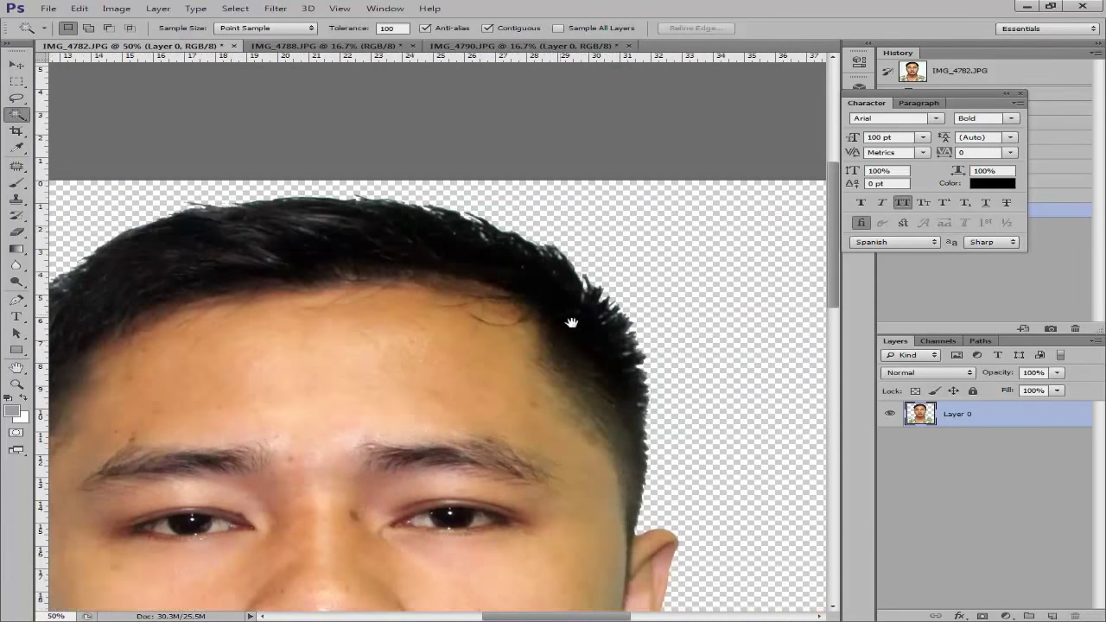
pyautogui.hotkey('ctrl', '-')
pyautogui.hotkey('ctrl', '-')
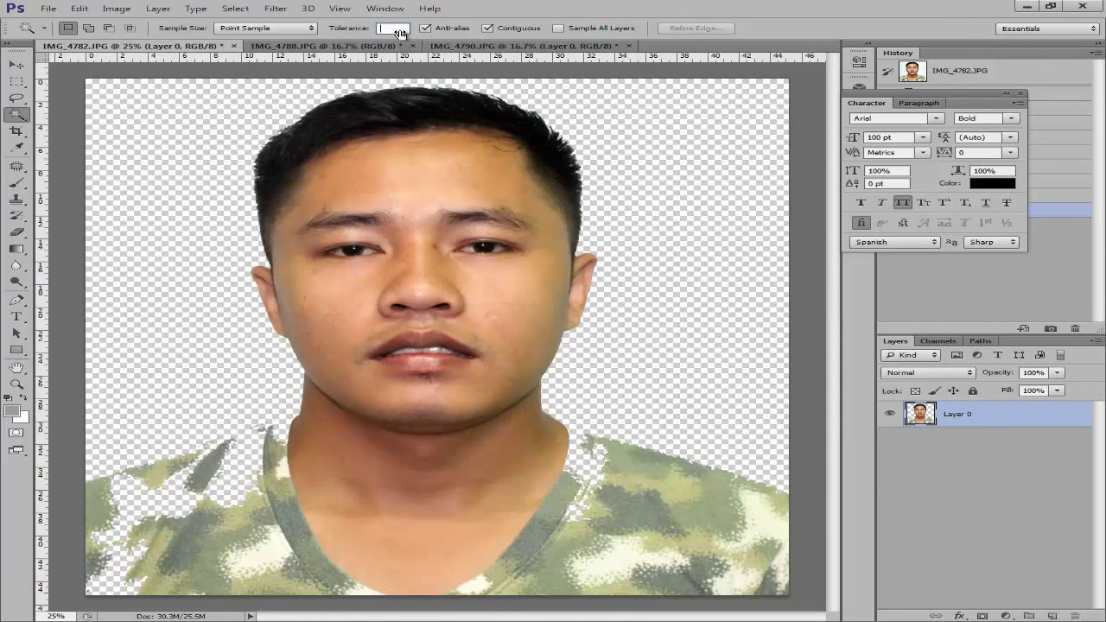
# Reselect the cleared area at tolerance 100, then undo back to the white backdrop.
pyautogui.write('100')
pyautogui.press('Return')
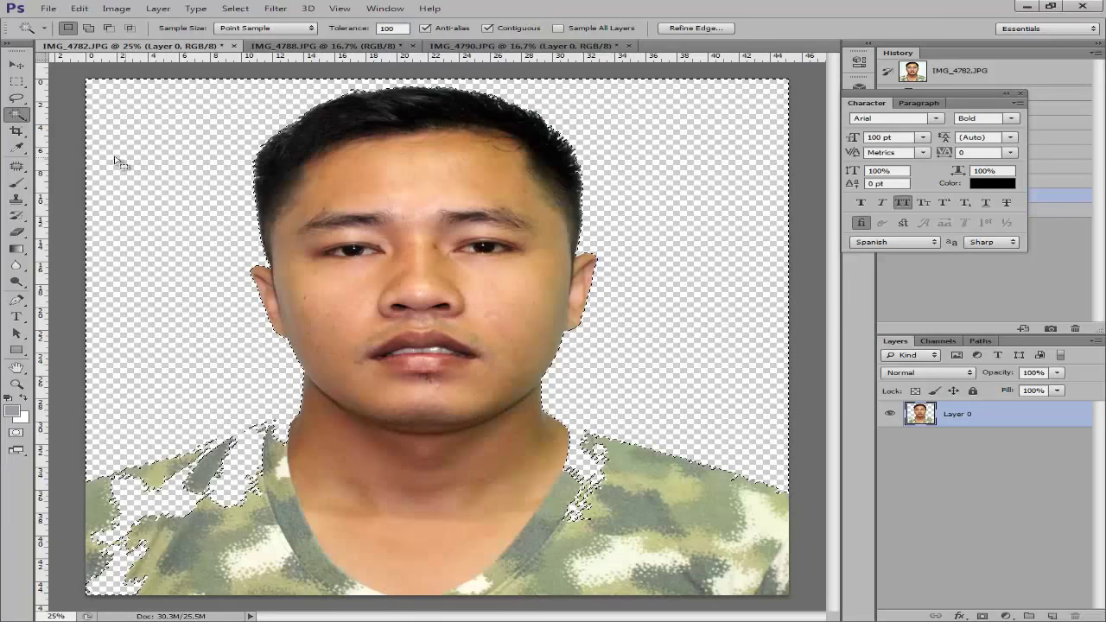
pyautogui.click(108, 160)
pyautogui.hotkey('ctrl', 'd')
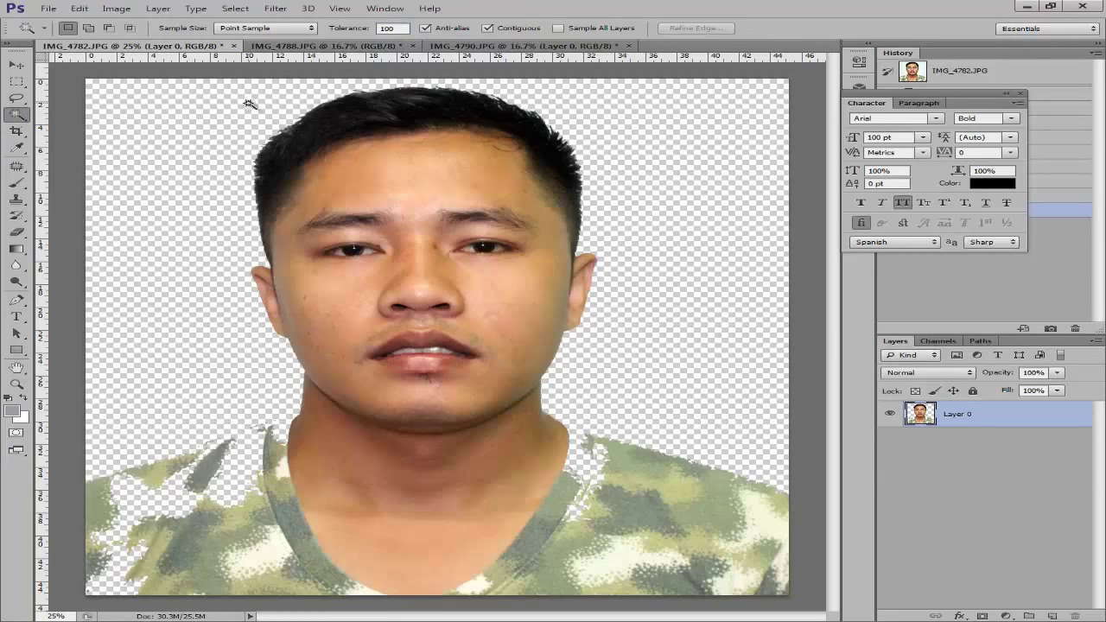
pyautogui.hotkey('ctrl', 'alt', 'z')
pyautogui.hotkey('ctrl', 'alt', 'z')
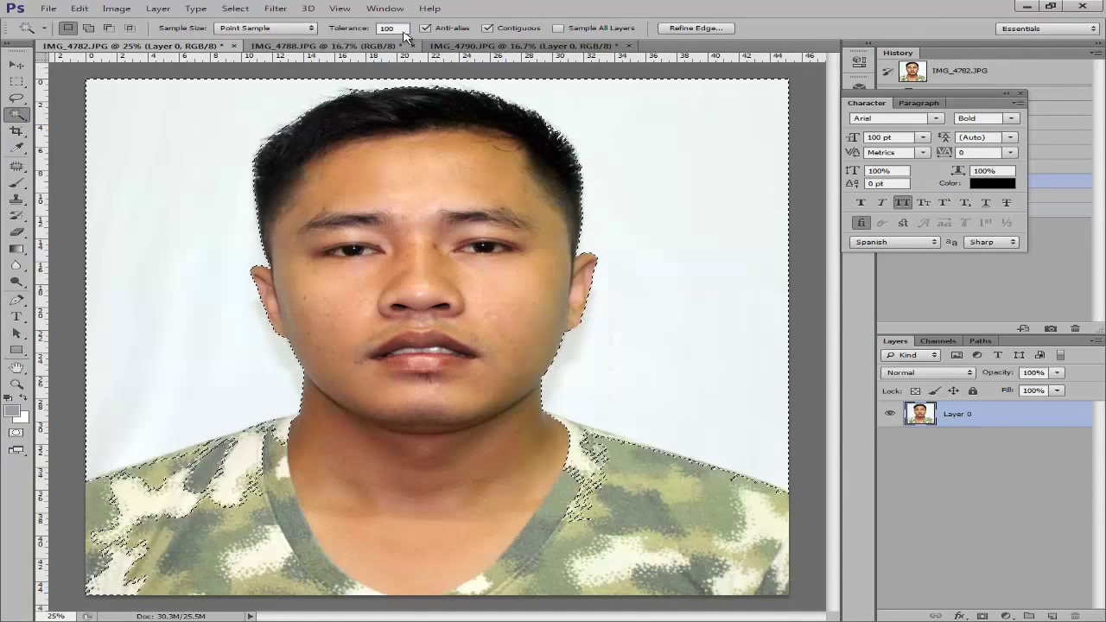
# Lower the tolerance to 50, delete the white backdrop again and inspect the head edges.
pyautogui.click(406, 29)
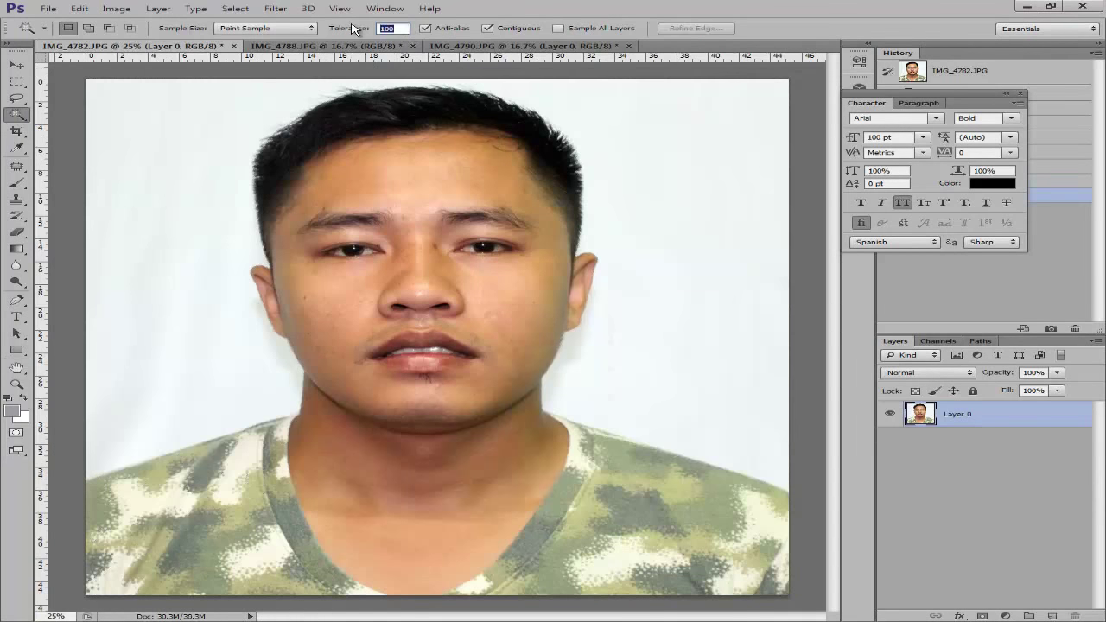
pyautogui.press('Return')
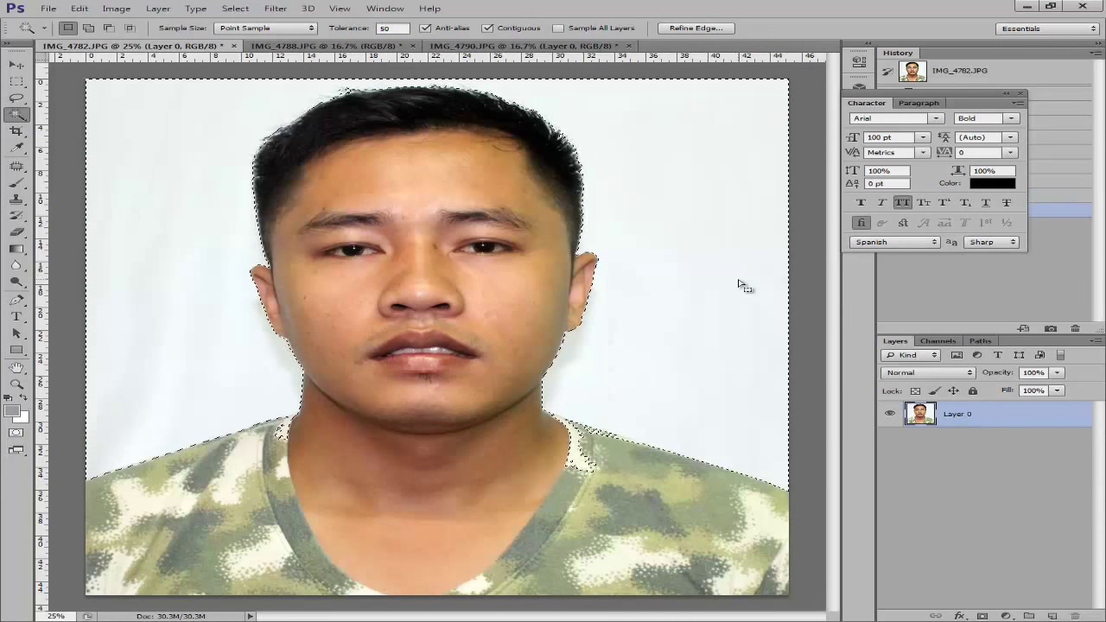
pyautogui.press('Delete')
pyautogui.hotkey('ctrl', 'd')
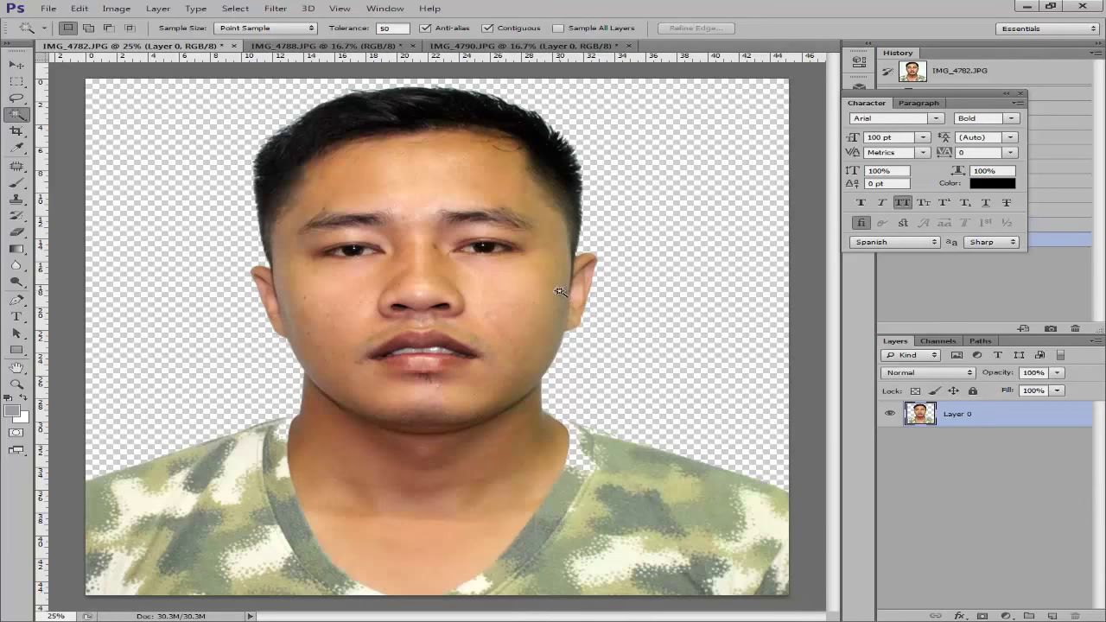
pyautogui.hotkey('ctrl', '+')
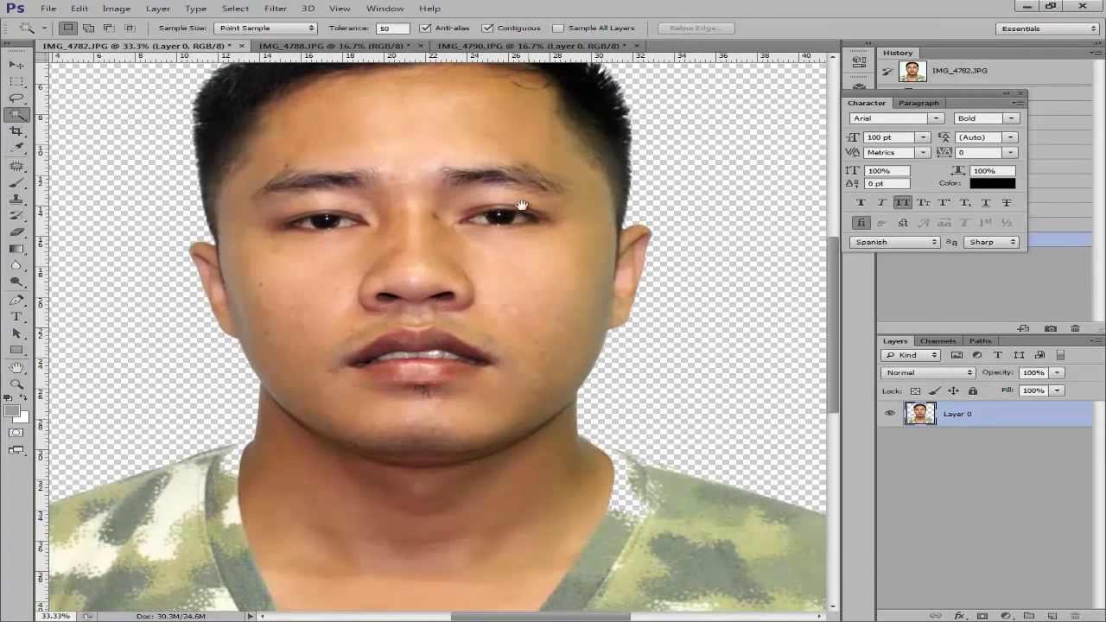
pyautogui.moveTo(522, 136); pyautogui.dragTo(533, 341)
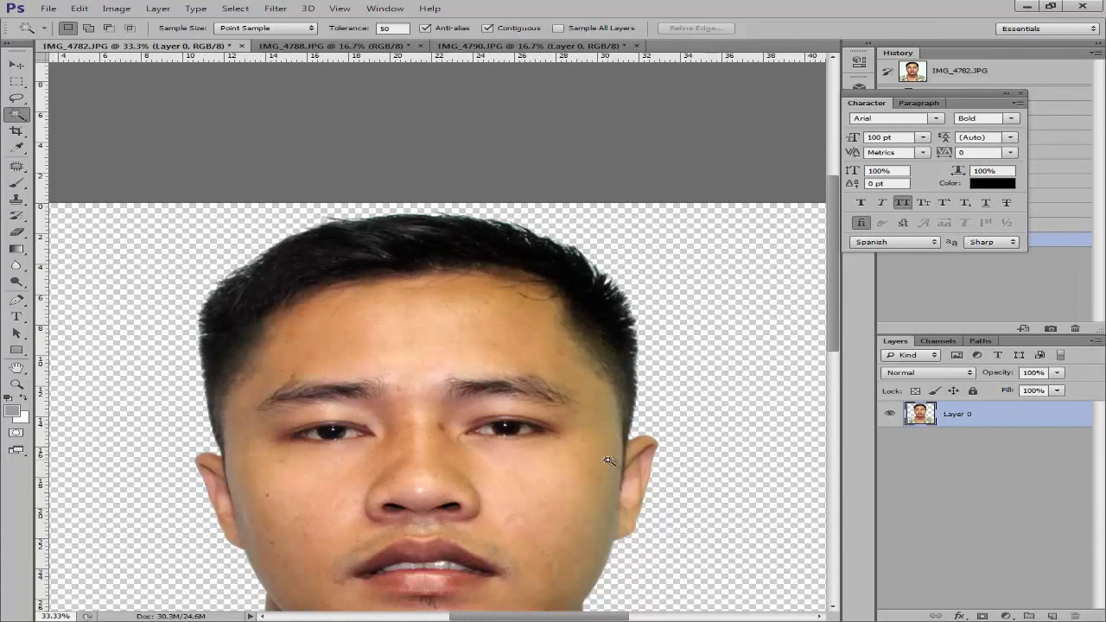
pyautogui.hotkey('ctrl', 'shift', 'd')
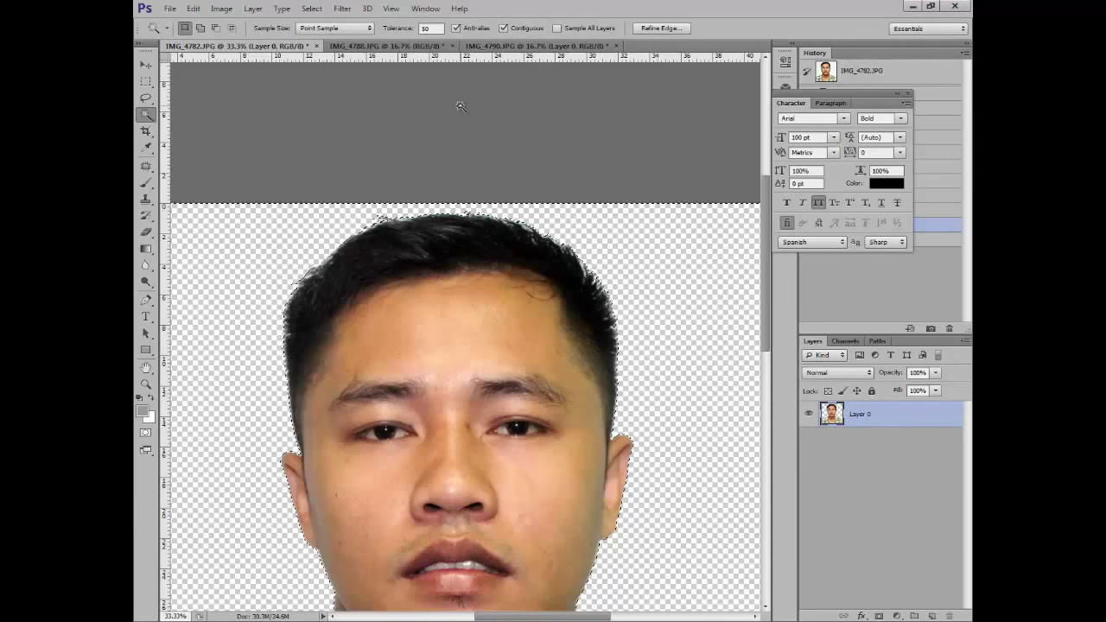
# Undo the 50-tolerance cut and set the Magic Wand Tolerance back to 100.
pyautogui.hotkey('ctrl', 'z')
pyautogui.click(427, 28)
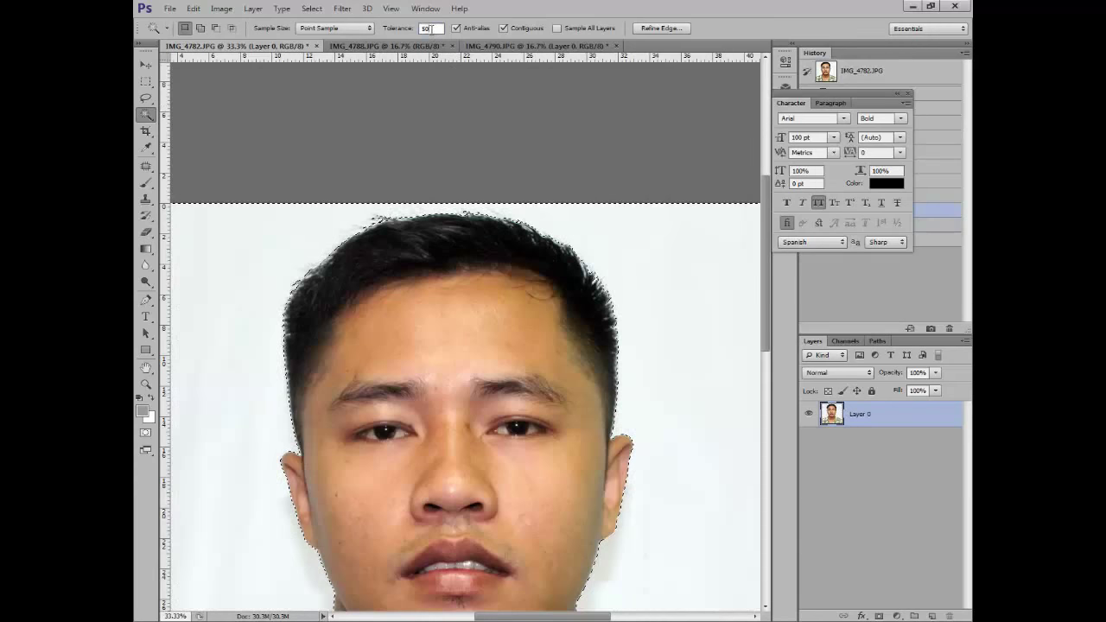
pyautogui.write('100')
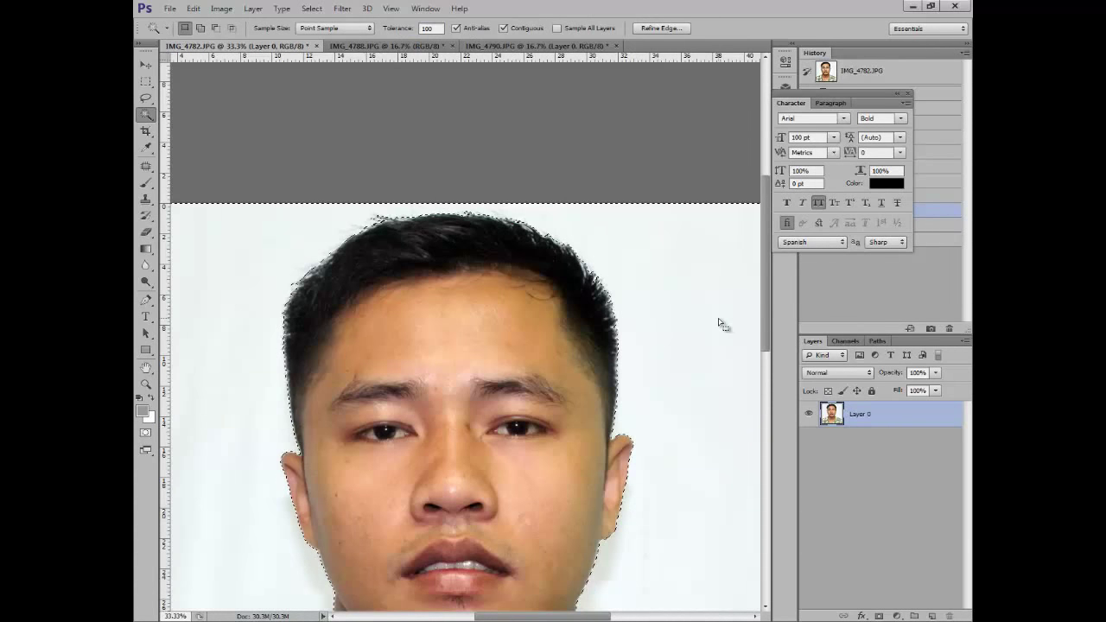
pyautogui.press('Delete')
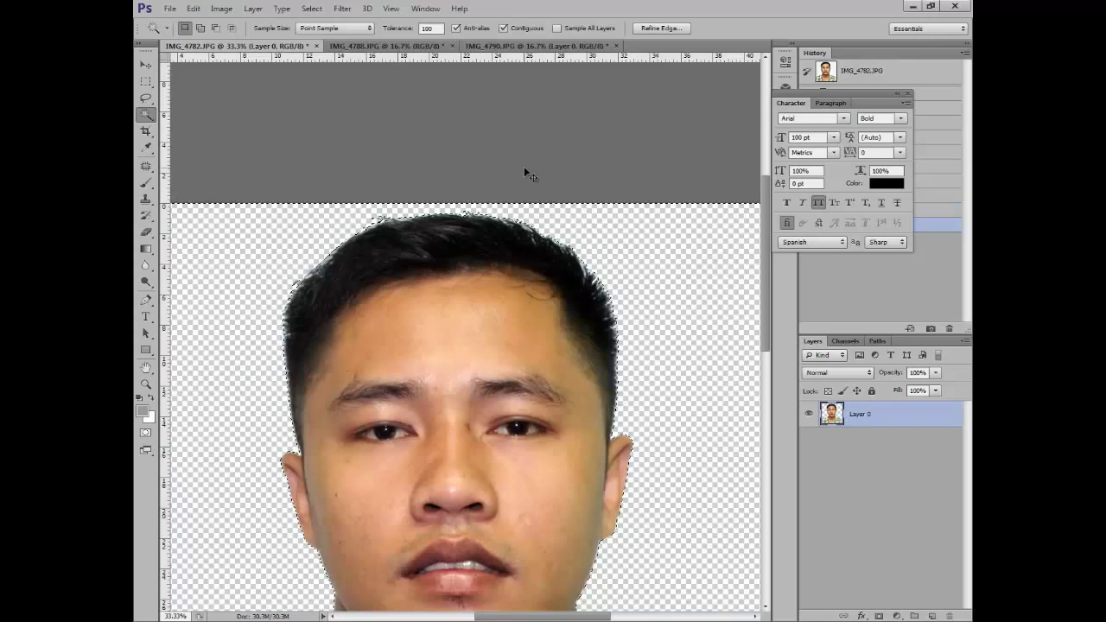
pyautogui.hotkey('ctrl', 'd')
pyautogui.hotkey('ctrl', 'alt', 'z')
pyautogui.hotkey('ctrl', 'alt', 'z')
pyautogui.hotkey('ctrl', 'alt', 'z')
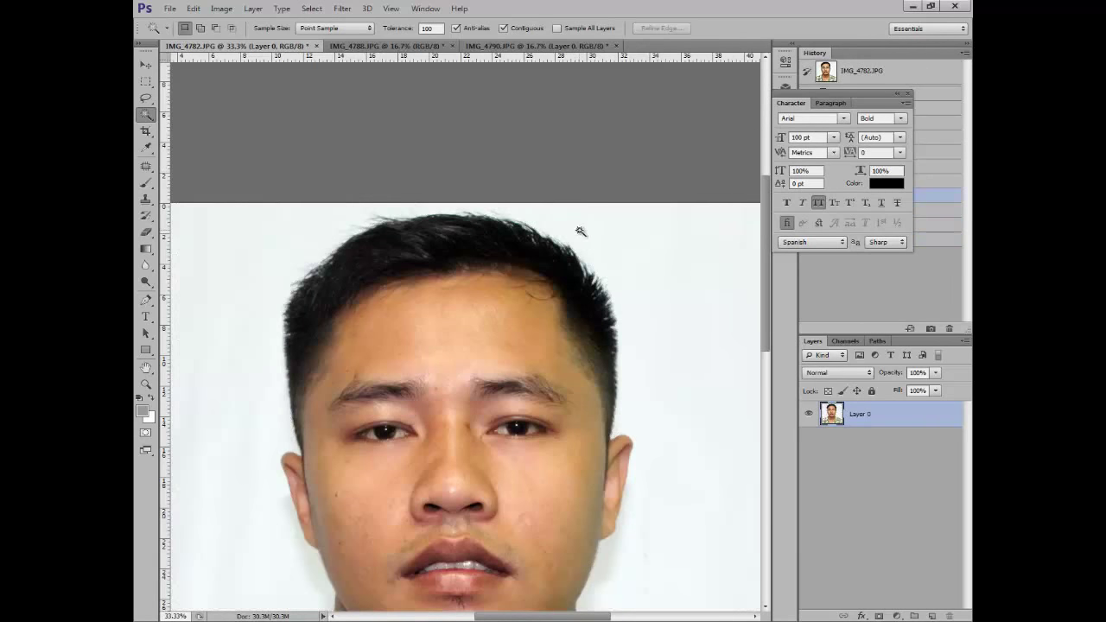
# Select the white backdrop at tolerance 100, delete it, and check the edges at several zoom levels.
pyautogui.click(645, 263)
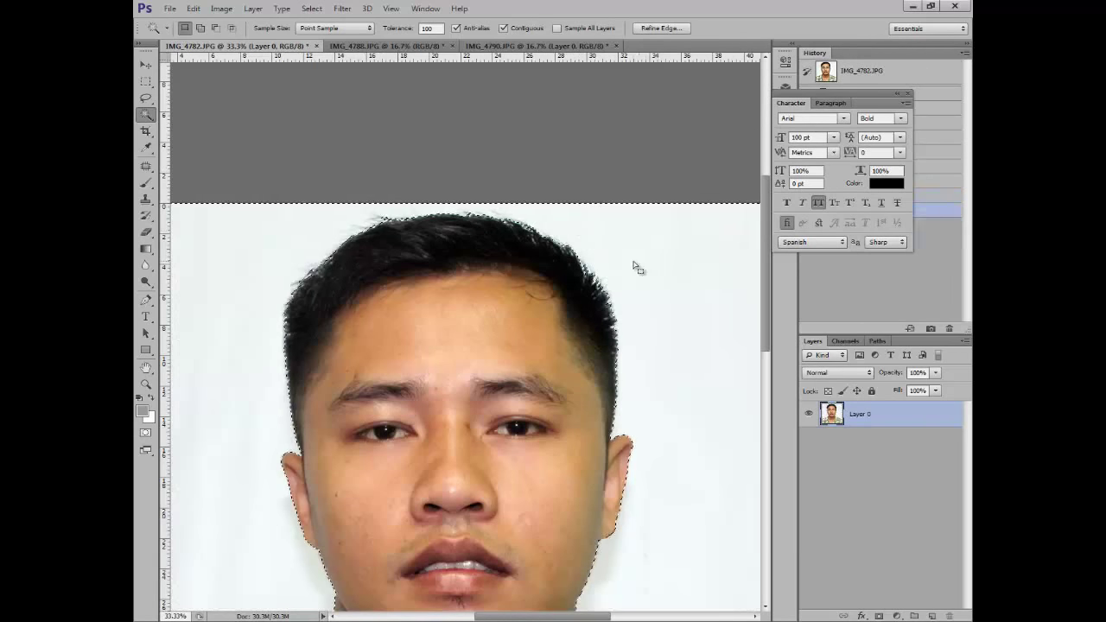
pyautogui.press('Delete')
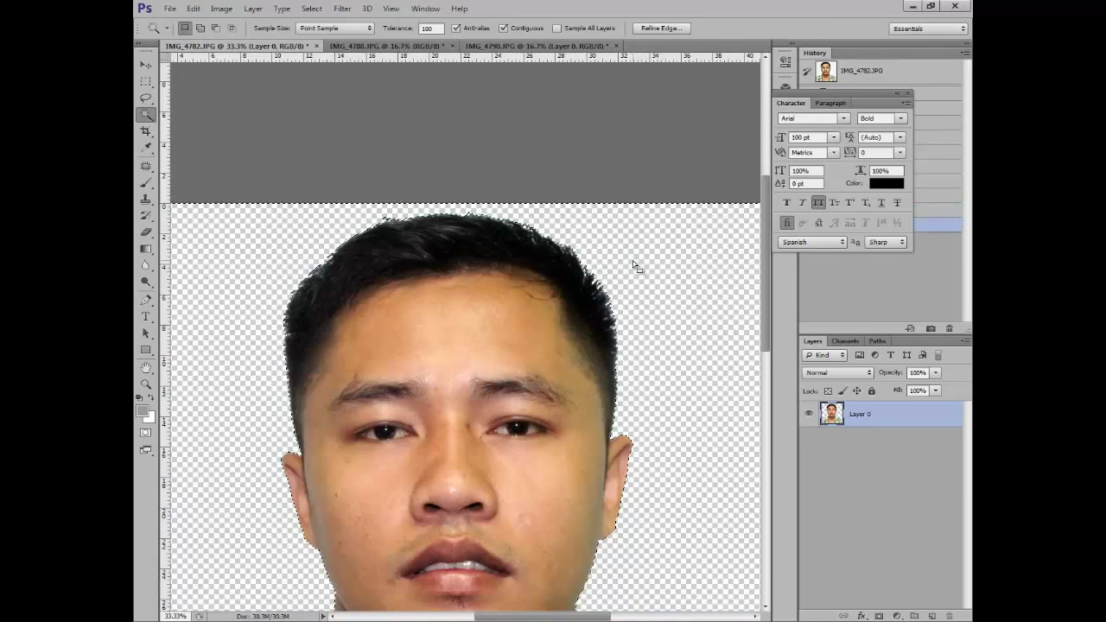
pyautogui.hotkey('ctrl', 'd')
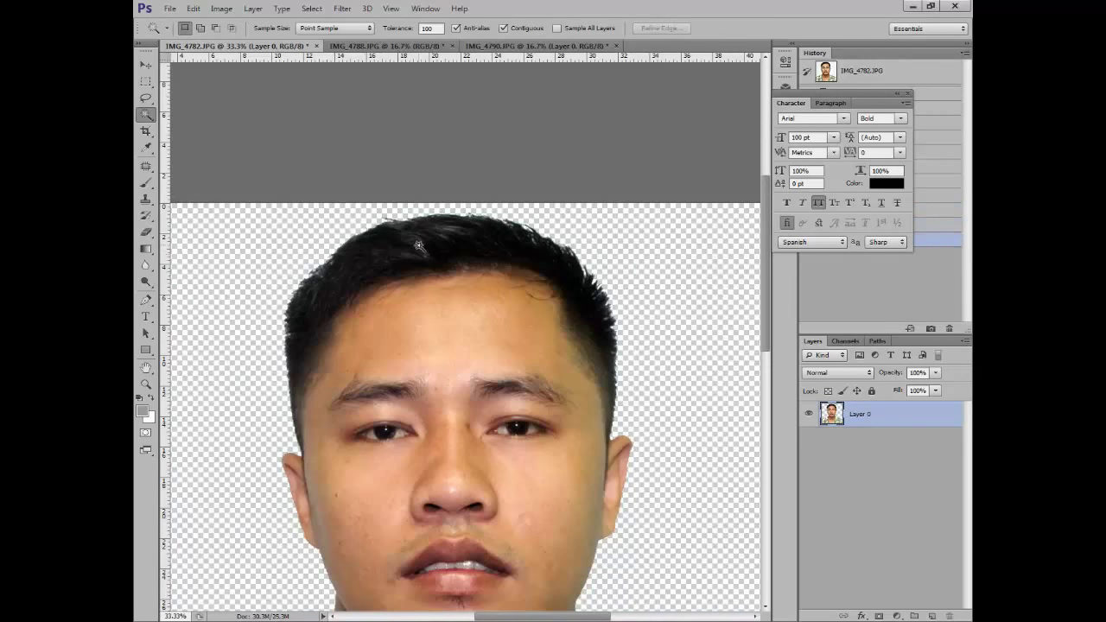
pyautogui.hotkey('ctrl', '-')
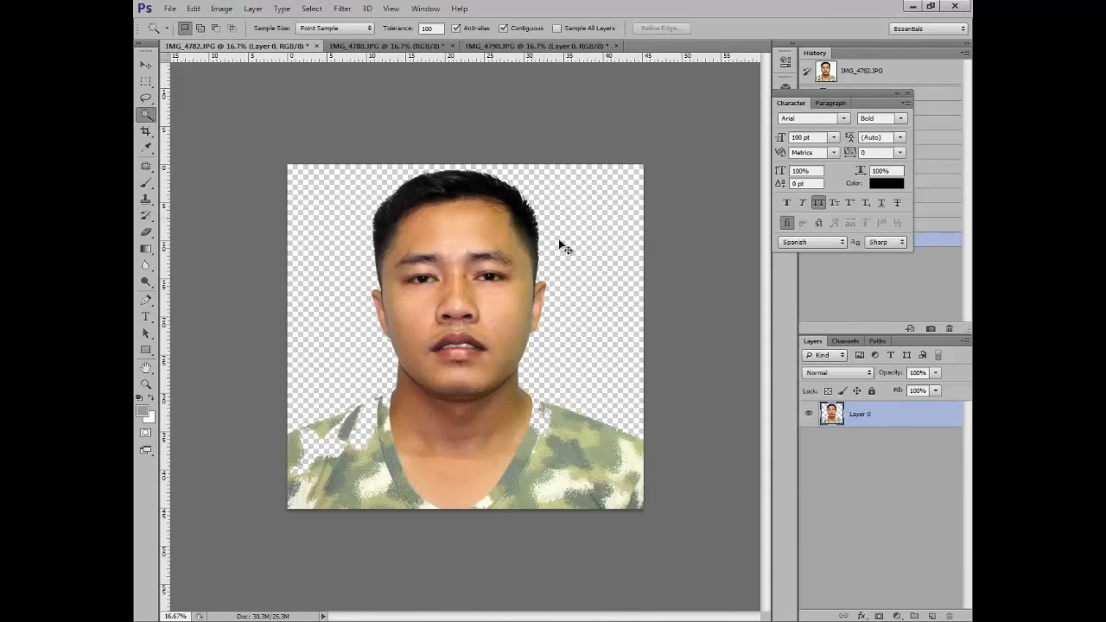
pyautogui.hotkey('ctrl', '+')
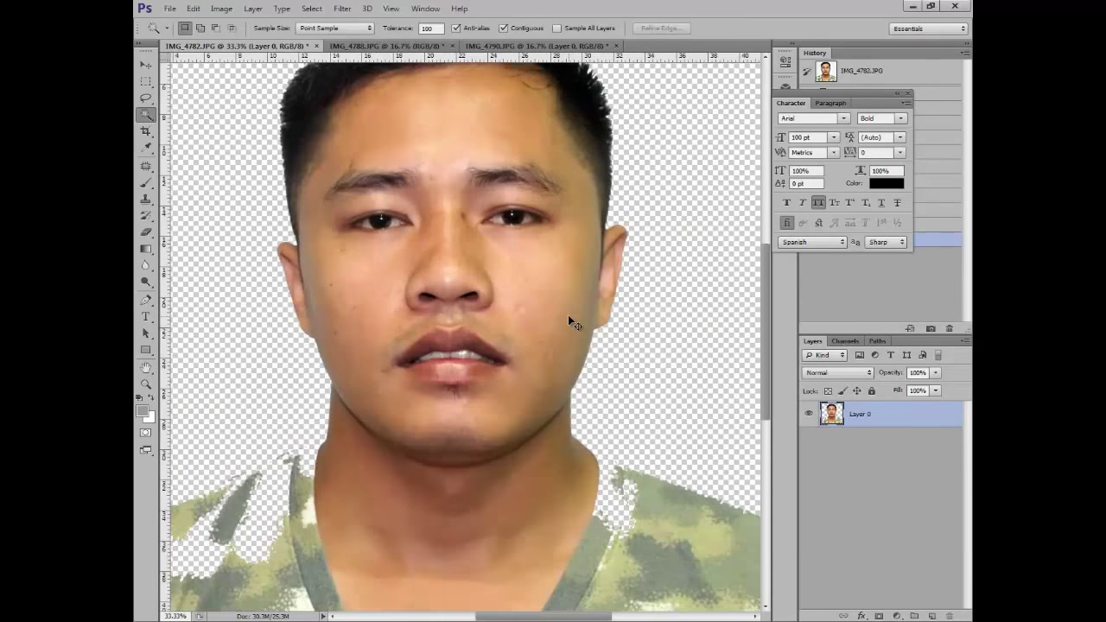
pyautogui.hotkey('ctrl', '-')
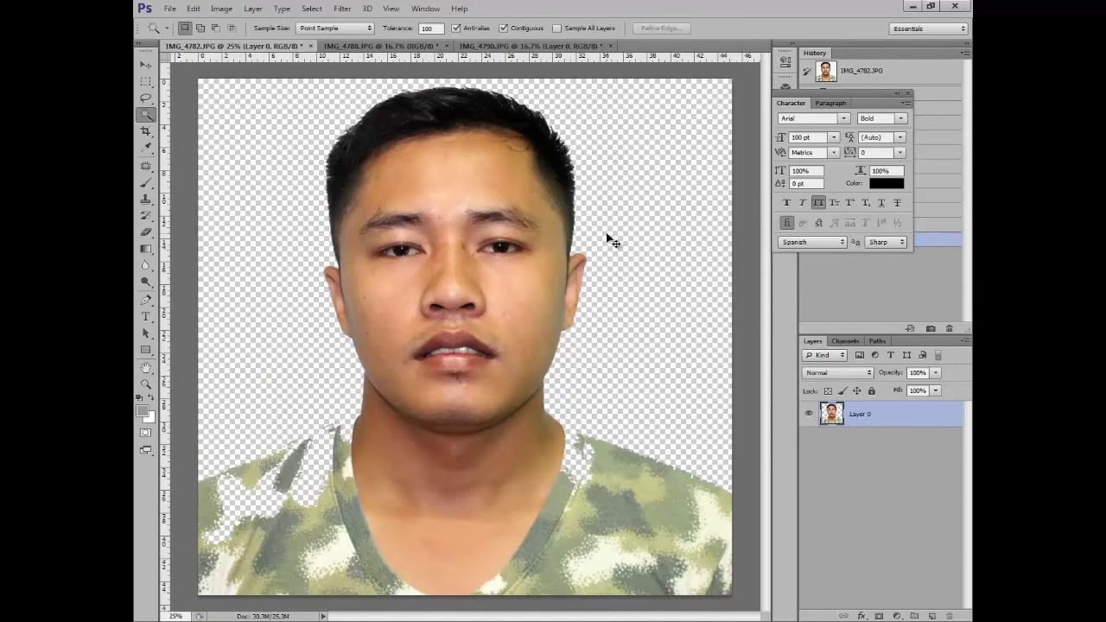
pyautogui.hotkey('ctrl', '-')
pyautogui.hotkey('ctrl', '+')
pyautogui.hotkey('ctrl', '+')
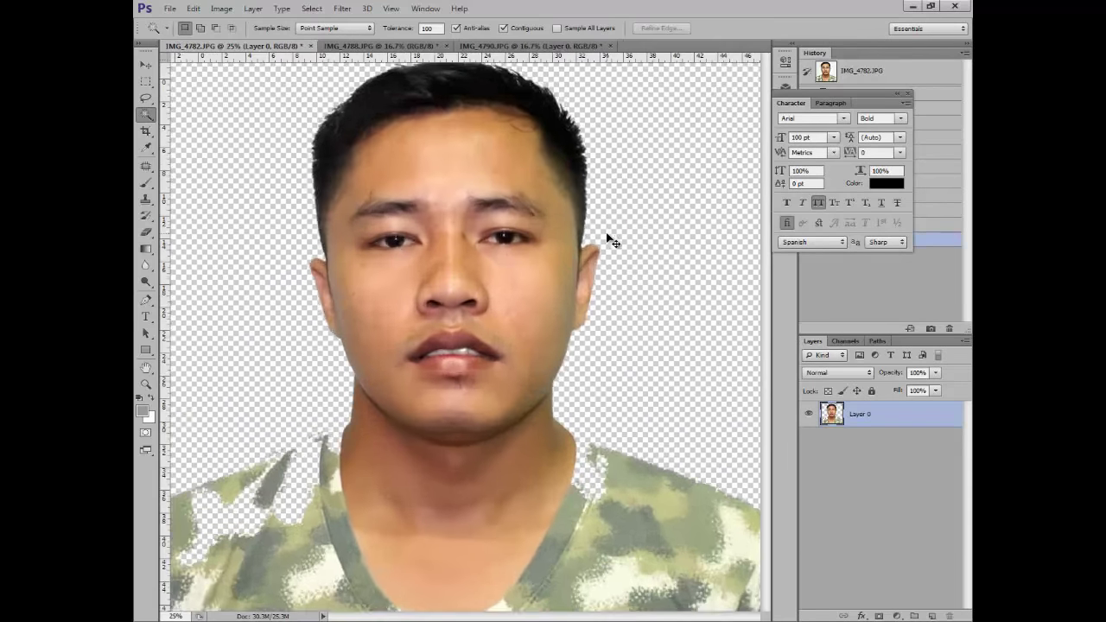
pyautogui.hotkey('ctrl', '-')
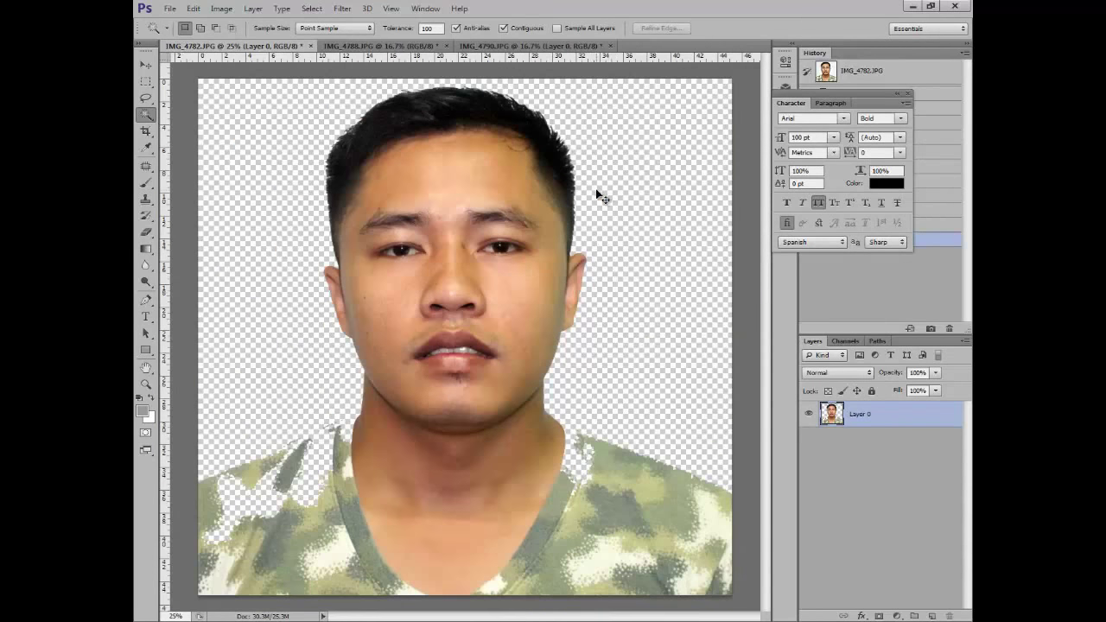
pyautogui.hotkey('ctrl', '-')
# Browse to New Volume (E:) > formal cloth template and dismiss the error from the female archive.
pyautogui.click(172, 10)
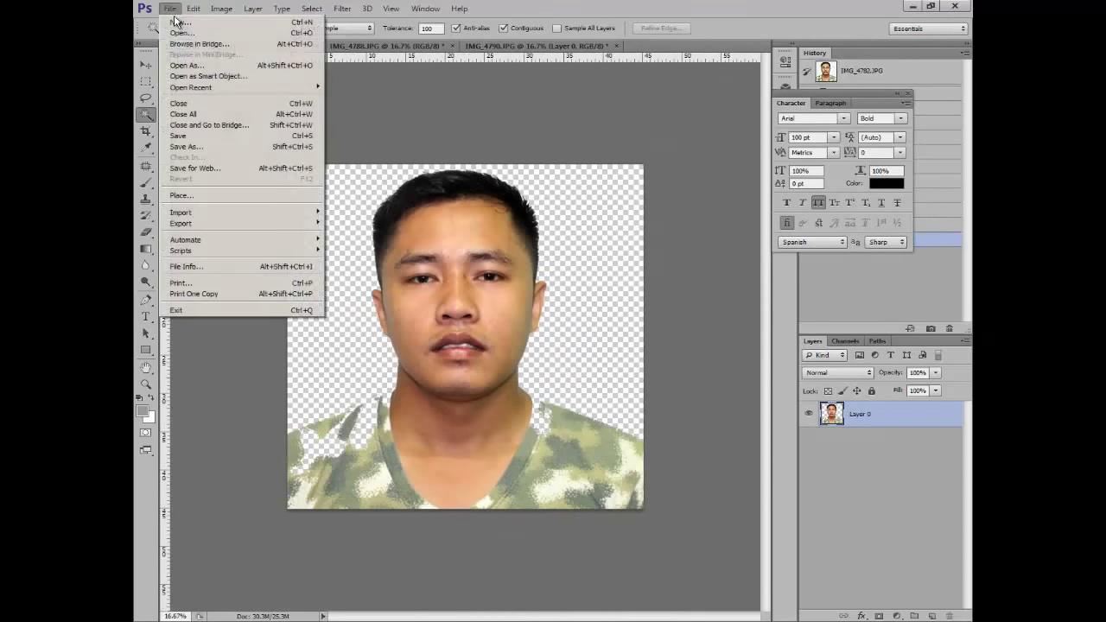
pyautogui.click(177, 33)
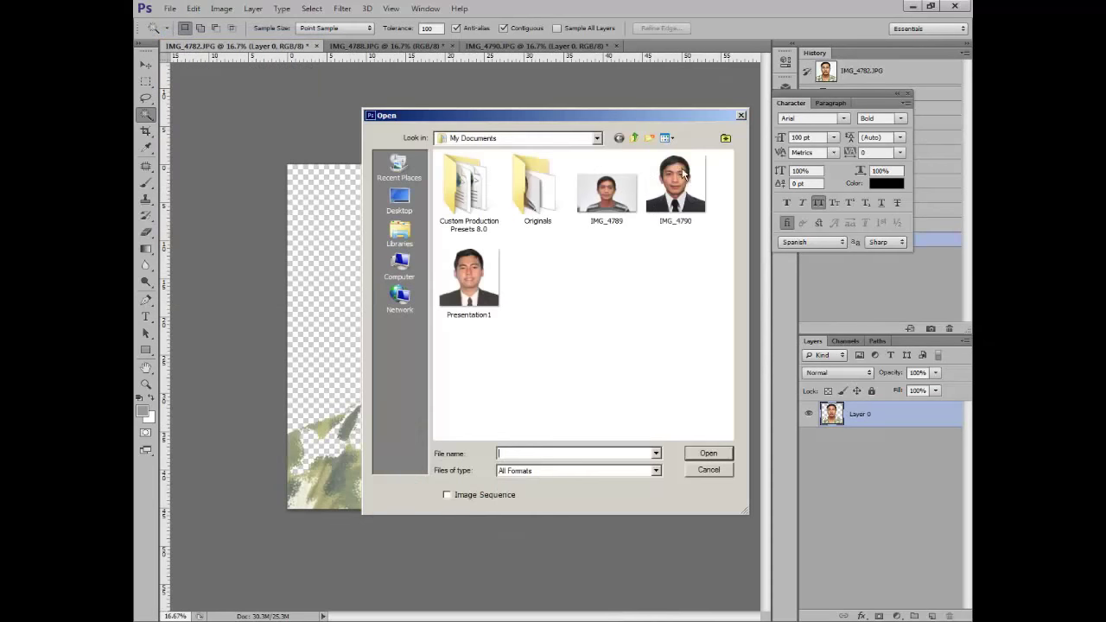
pyautogui.click(419, 263)
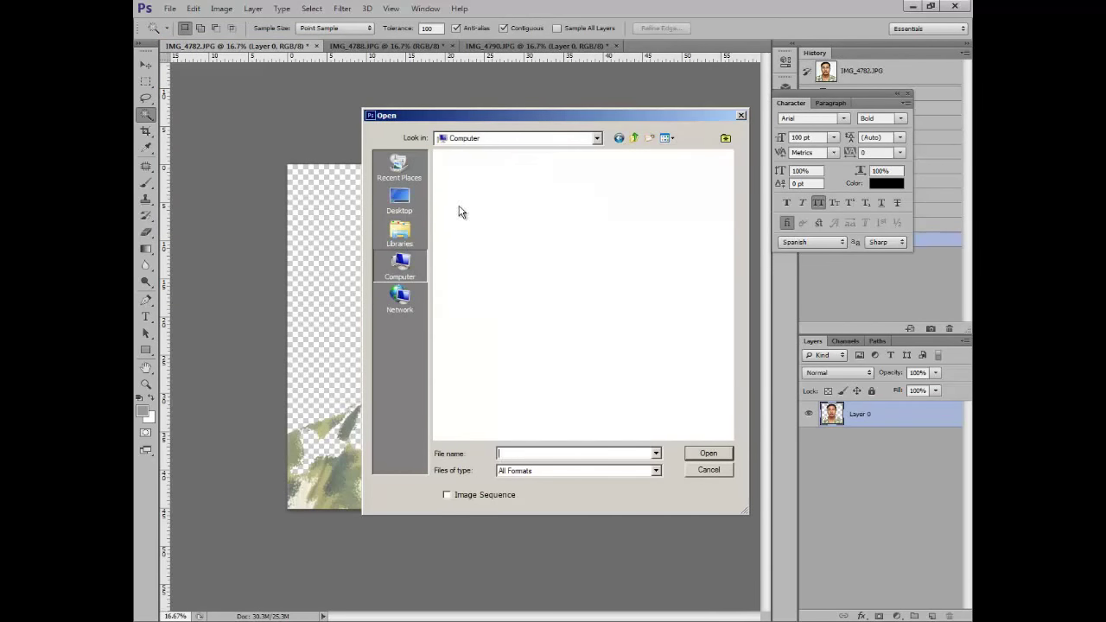
pyautogui.doubleClick(637, 172)
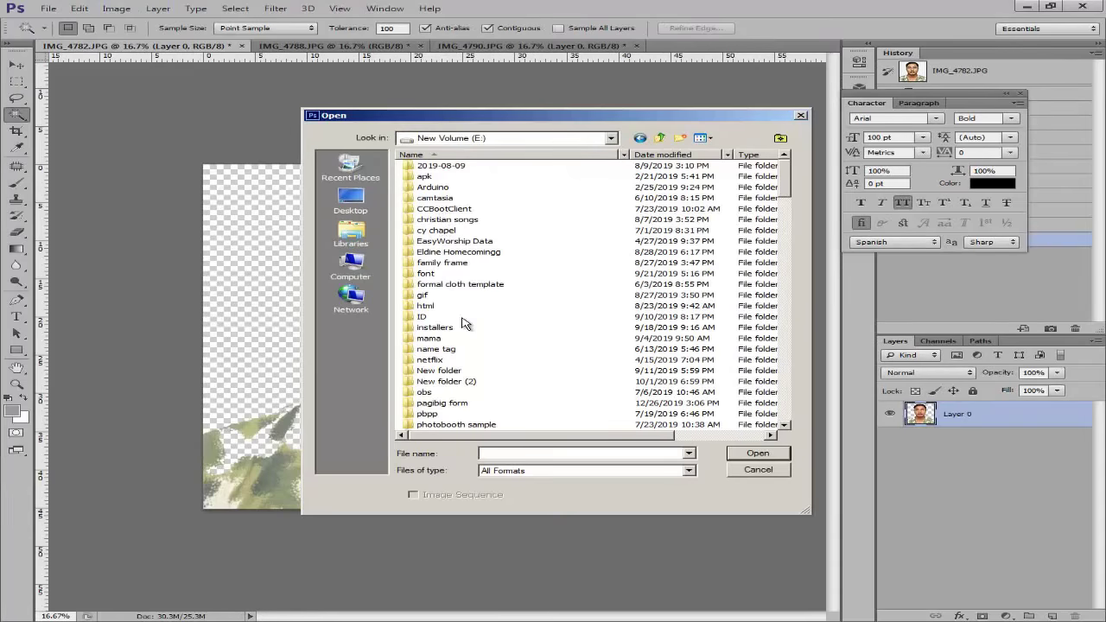
pyautogui.doubleClick(451, 285)
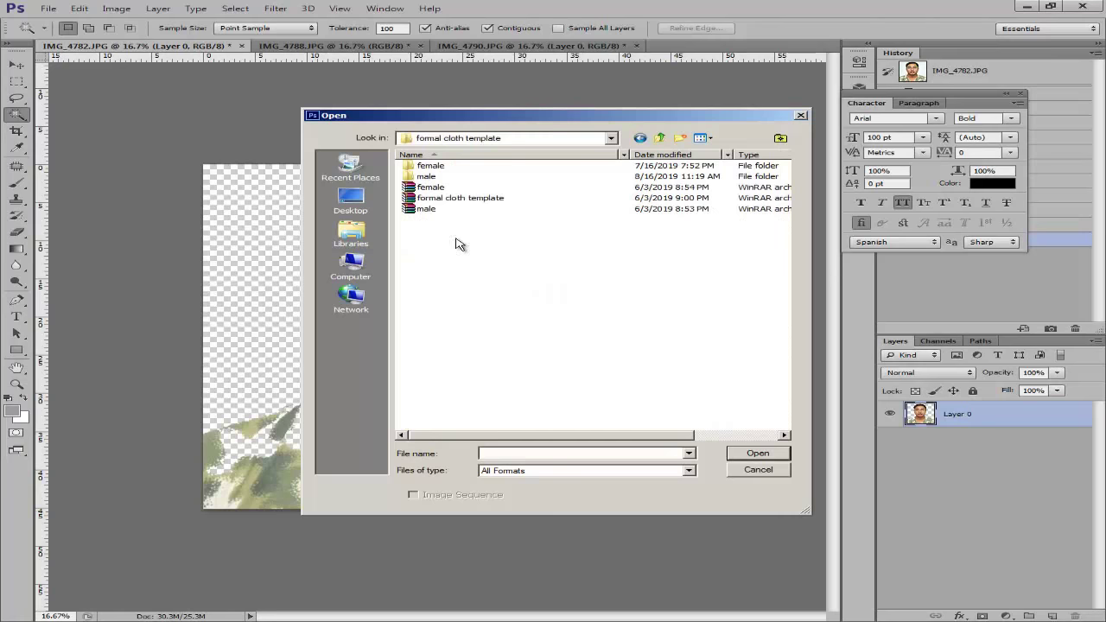
pyautogui.doubleClick(449, 187)
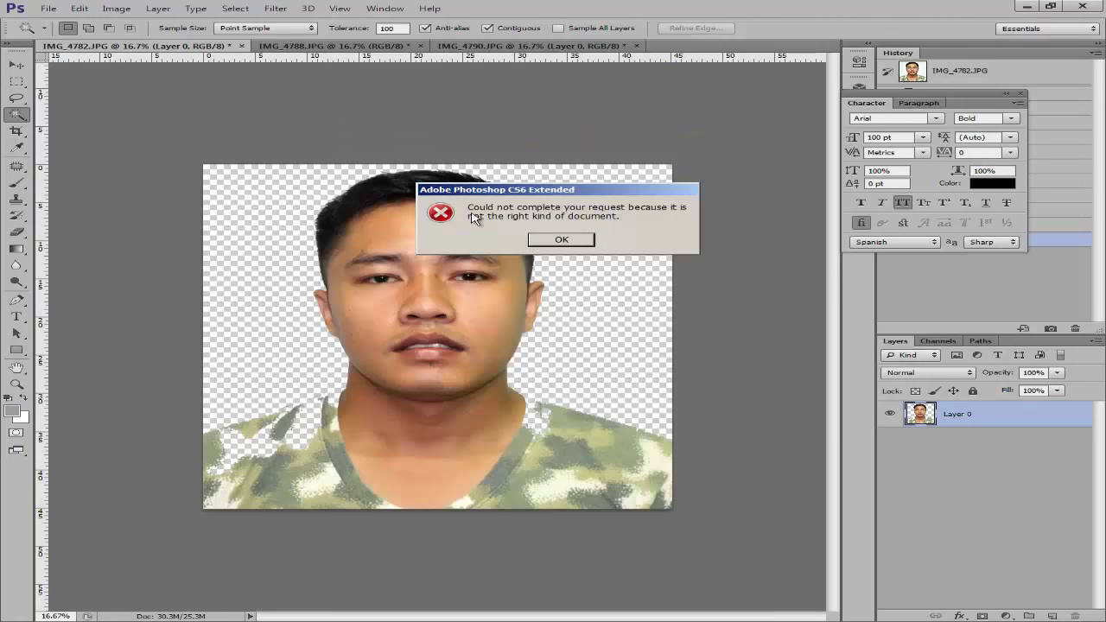
pyautogui.click(542, 249)
# Open the suit template 1.psd from the male folder.
pyautogui.click(48, 9)
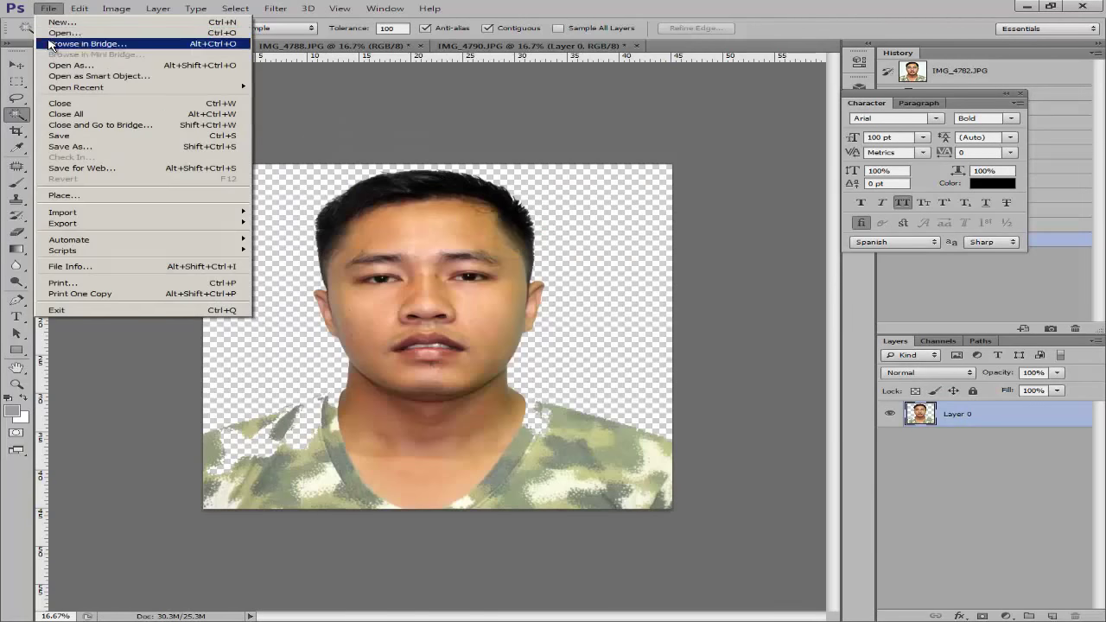
pyautogui.click(53, 30)
pyautogui.doubleClick(426, 176)
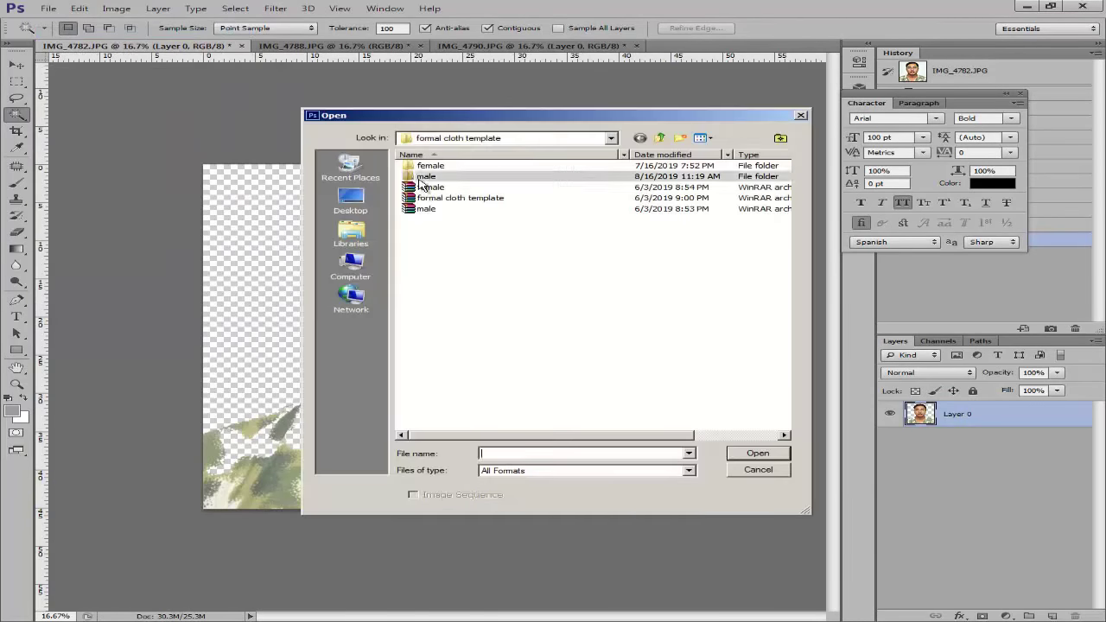
pyautogui.doubleClick(634, 199)
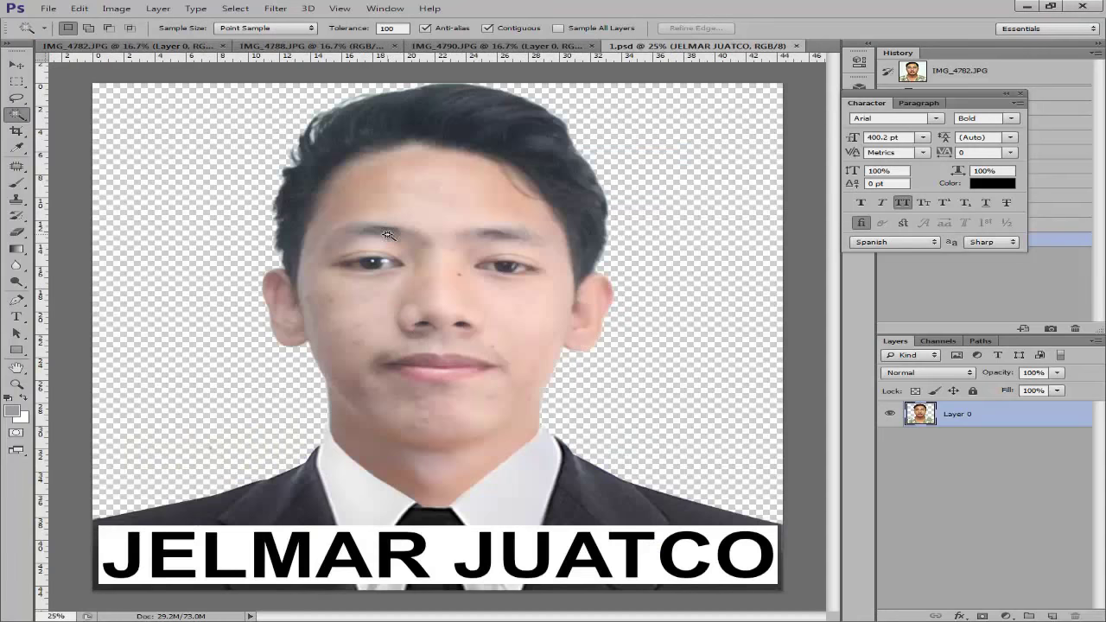
# Drag the suit template into the camouflage photo and scale it to about 116%.
pyautogui.press('v')
pyautogui.moveTo(341, 473); pyautogui.dragTo(355, 440)
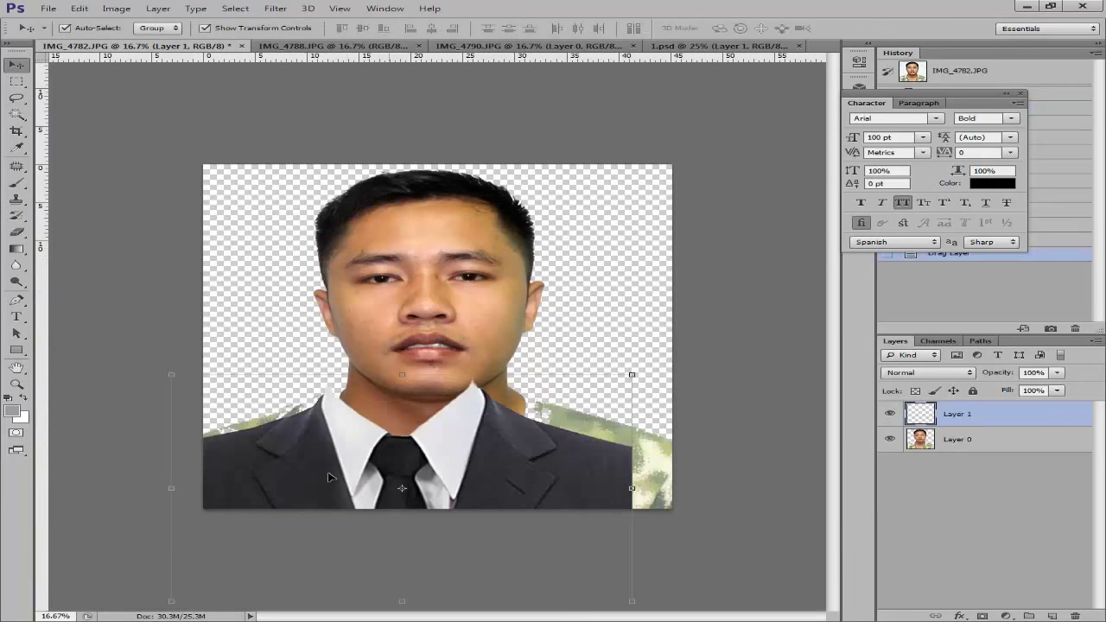
pyautogui.moveTo(328, 477); pyautogui.dragTo(343, 476)
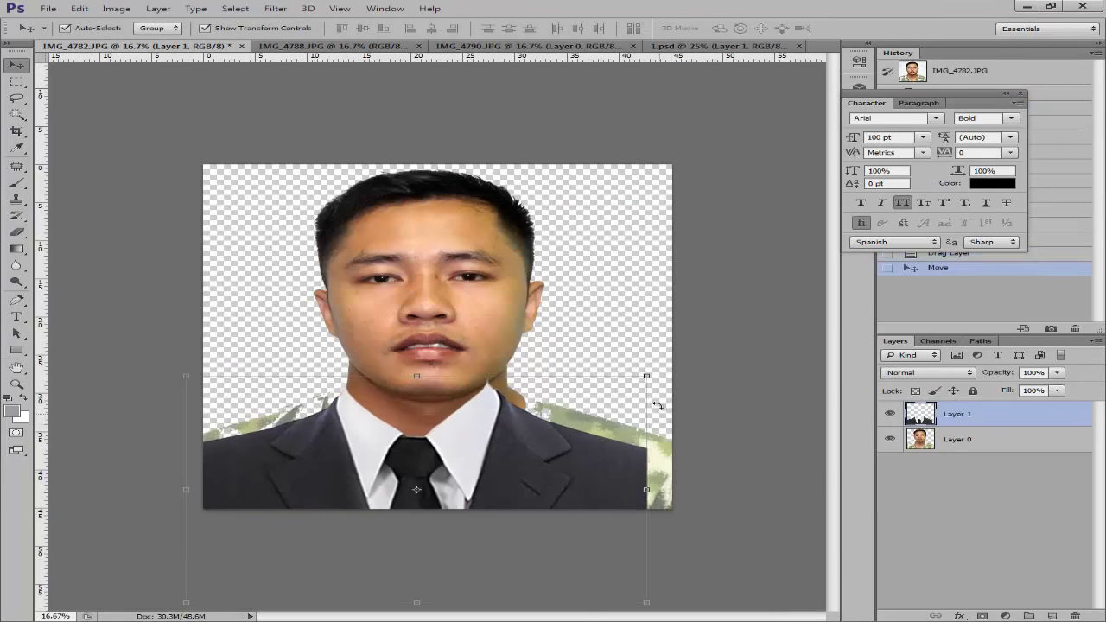
pyautogui.moveTo(647, 376); pyautogui.dragTo(722, 337)
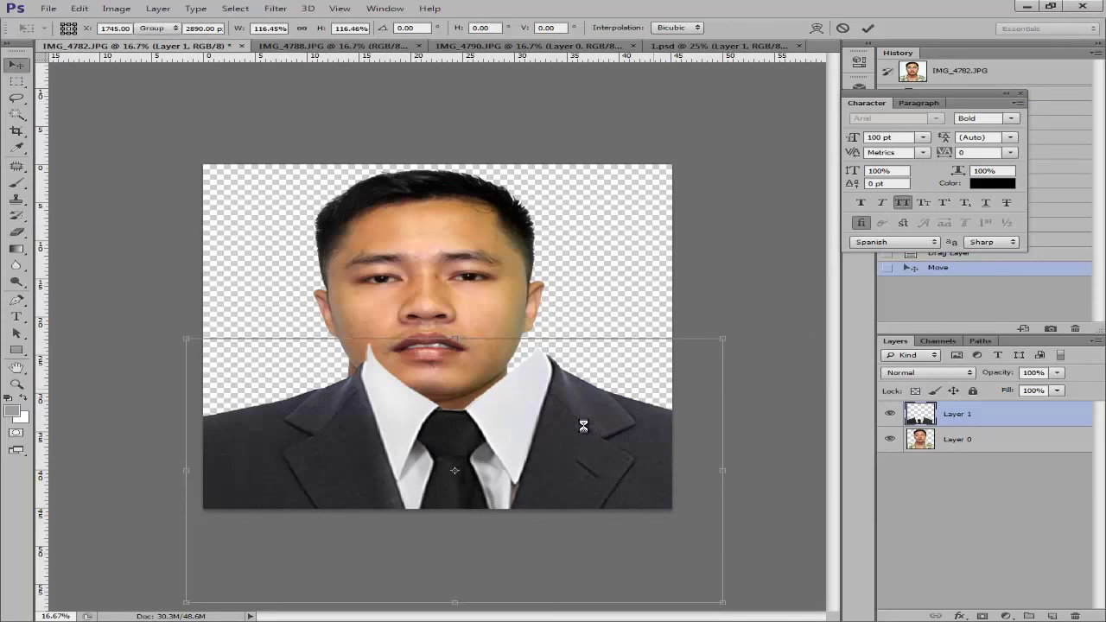
pyautogui.press('Return')
# Lower the suit, shrink it to about 96%, and nudge it right and up beneath the chin.
pyautogui.moveTo(545, 465)
pyautogui.mouseDown()
pyautogui.moveTo(542, 480)
pyautogui.moveTo(543, 461)
pyautogui.mouseUp()
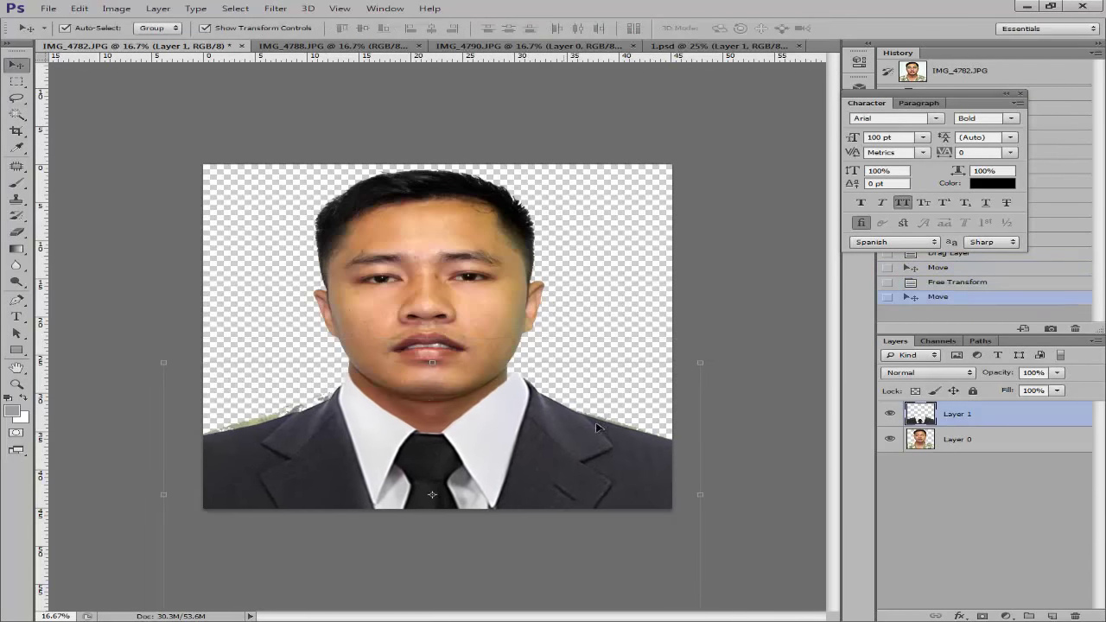
pyautogui.moveTo(700, 365); pyautogui.dragTo(679, 375)
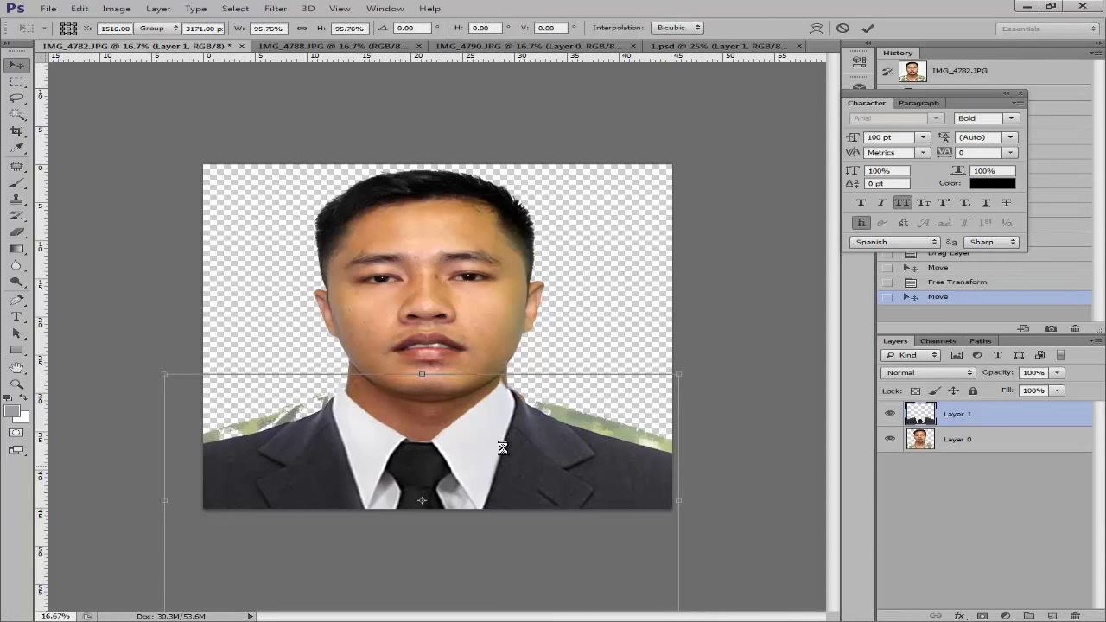
pyautogui.press('Return')
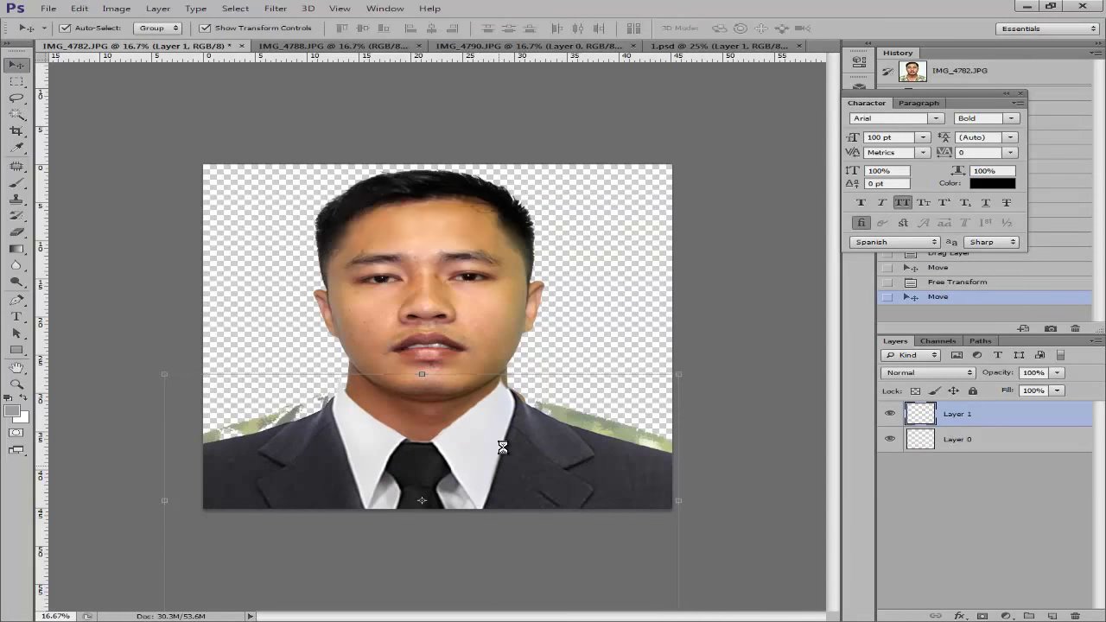
pyautogui.hotkey('shift', 'Right')
pyautogui.hotkey('shift', 'Right')
pyautogui.hotkey('shift', 'Right')
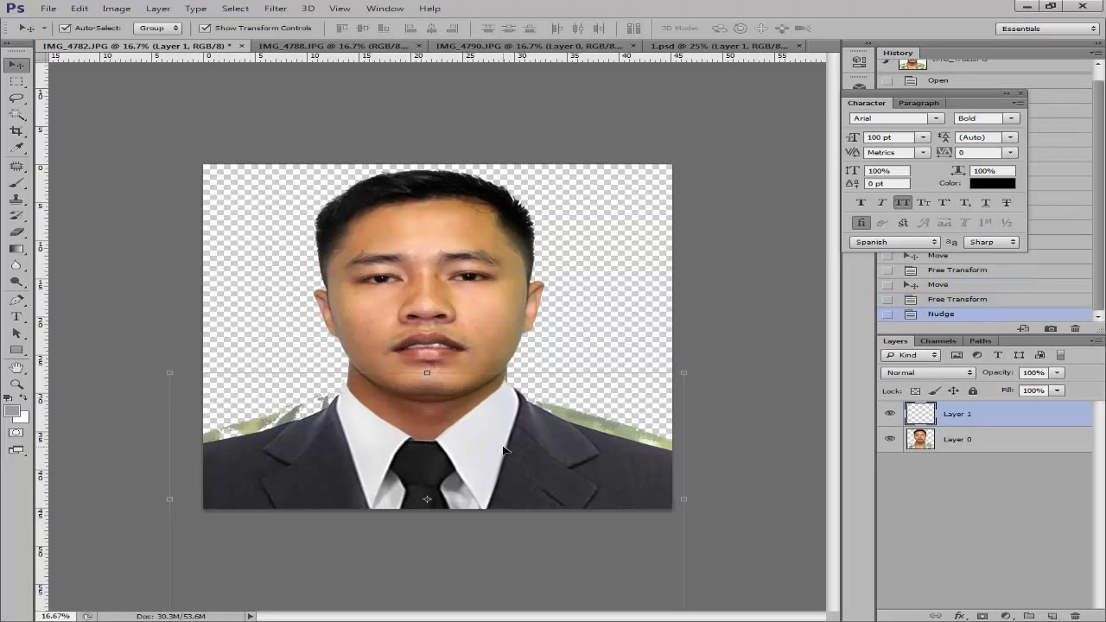
pyautogui.hotkey('shift', 'Right')
pyautogui.hotkey('shift', 'Right')
pyautogui.hotkey('shift', 'Up')
pyautogui.hotkey('shift', 'Up')
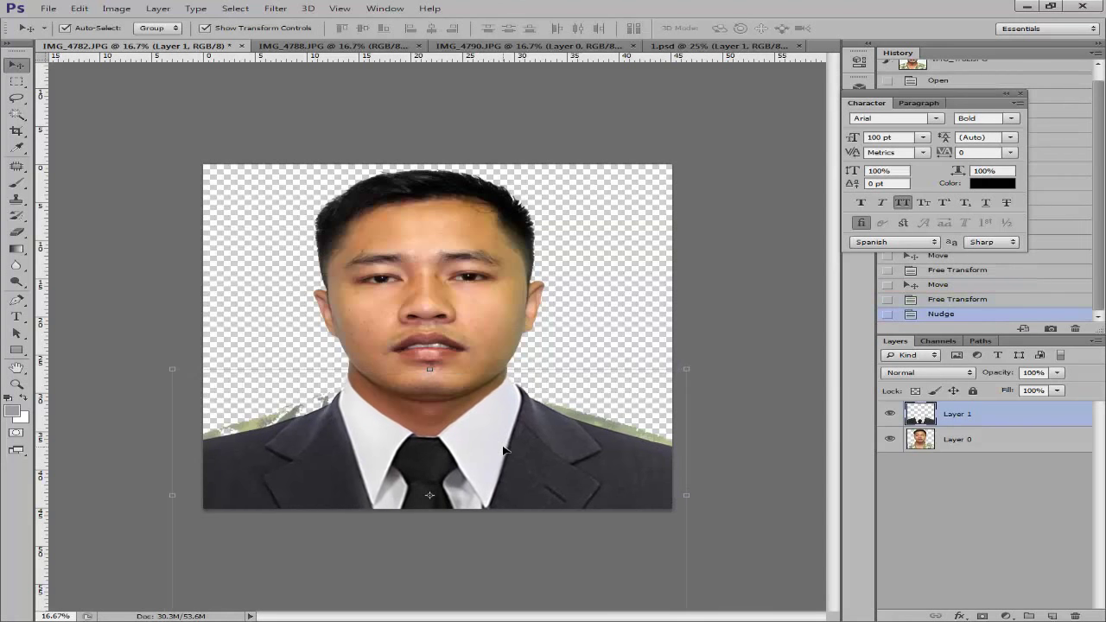
pyautogui.hotkey('shift', 'Up')
pyautogui.hotkey('shift', 'Up')
pyautogui.hotkey('shift', 'Up')
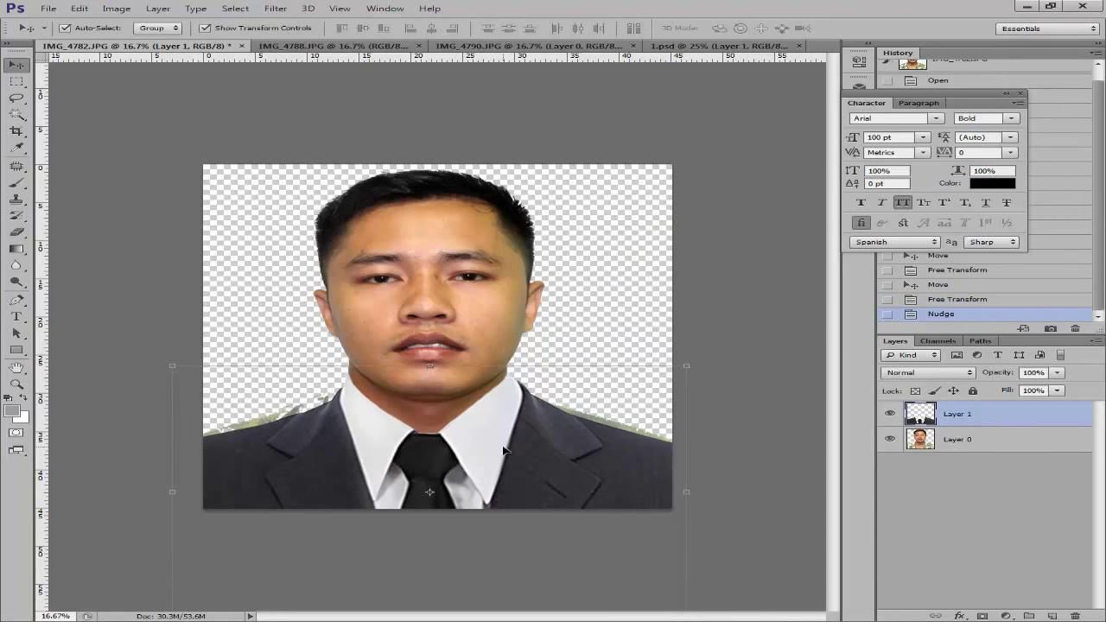
pyautogui.press('Return')
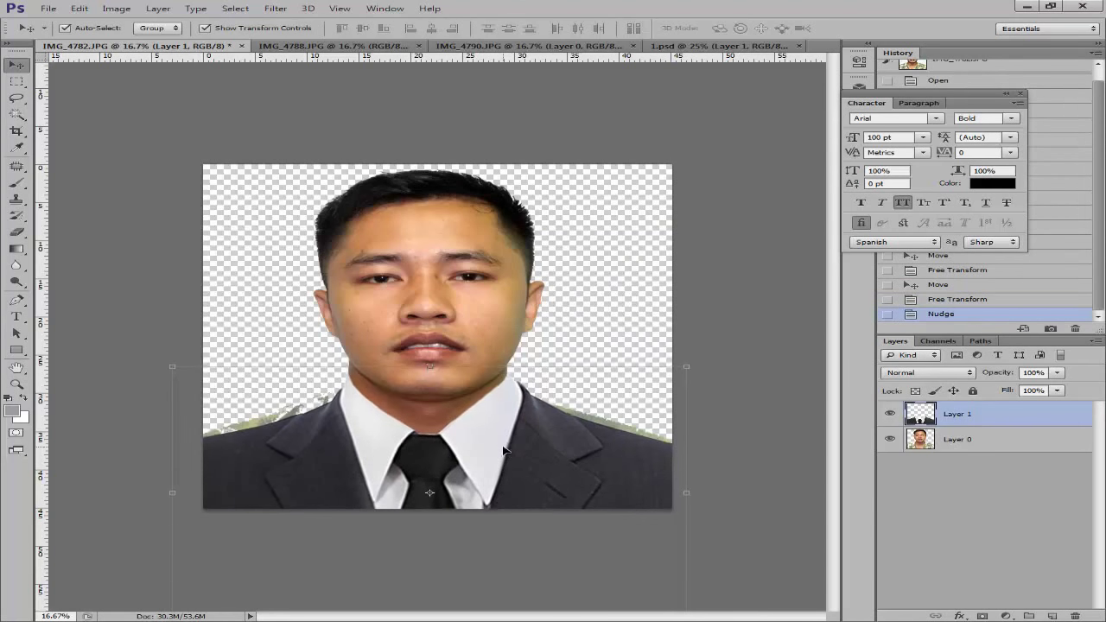
pyautogui.hotkey('alt', '[')
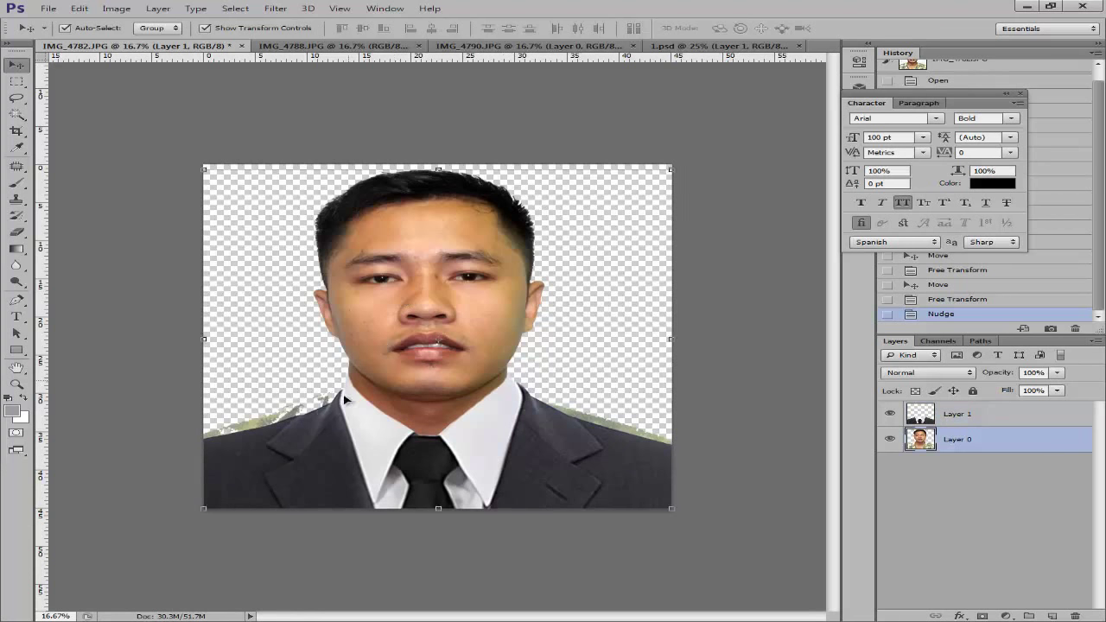
# Switch to the Eraser and set its brush size to 494 px.
pyautogui.press('e')
pyautogui.rightClick(325, 404)
pyautogui.moveTo(425, 432)
pyautogui.mouseDown()
pyautogui.moveTo(509, 437)
pyautogui.moveTo(389, 436)
pyautogui.mouseUp()
pyautogui.click(285, 387)
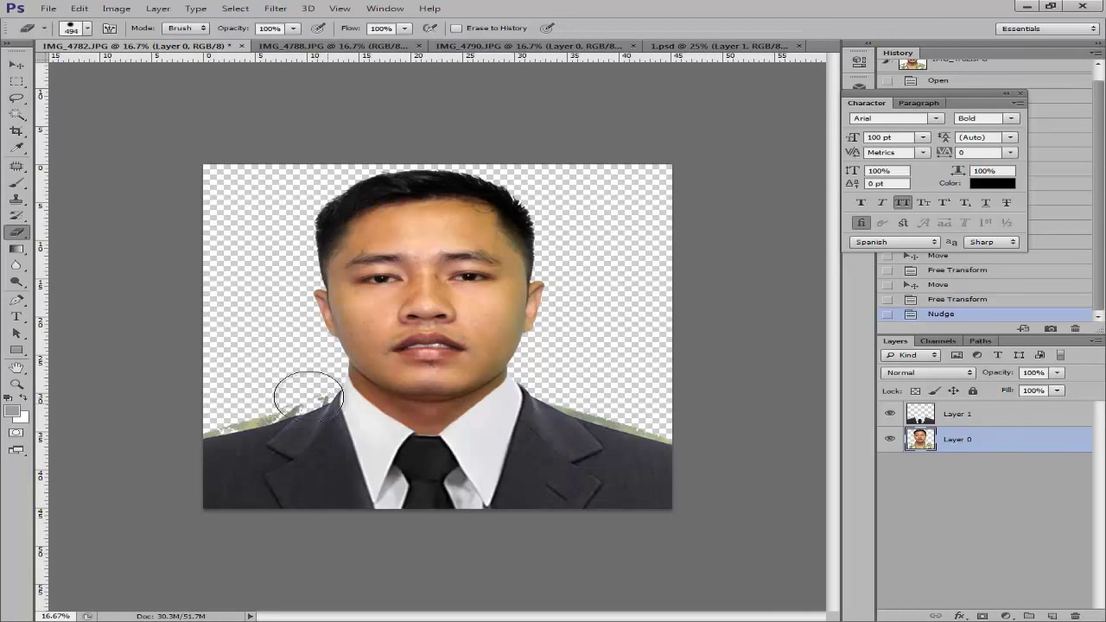
# Erase the green camouflage fringe at the left and right shoulders and check the result.
pyautogui.click(304, 393)
pyautogui.click(222, 421)
pyautogui.click(224, 424)
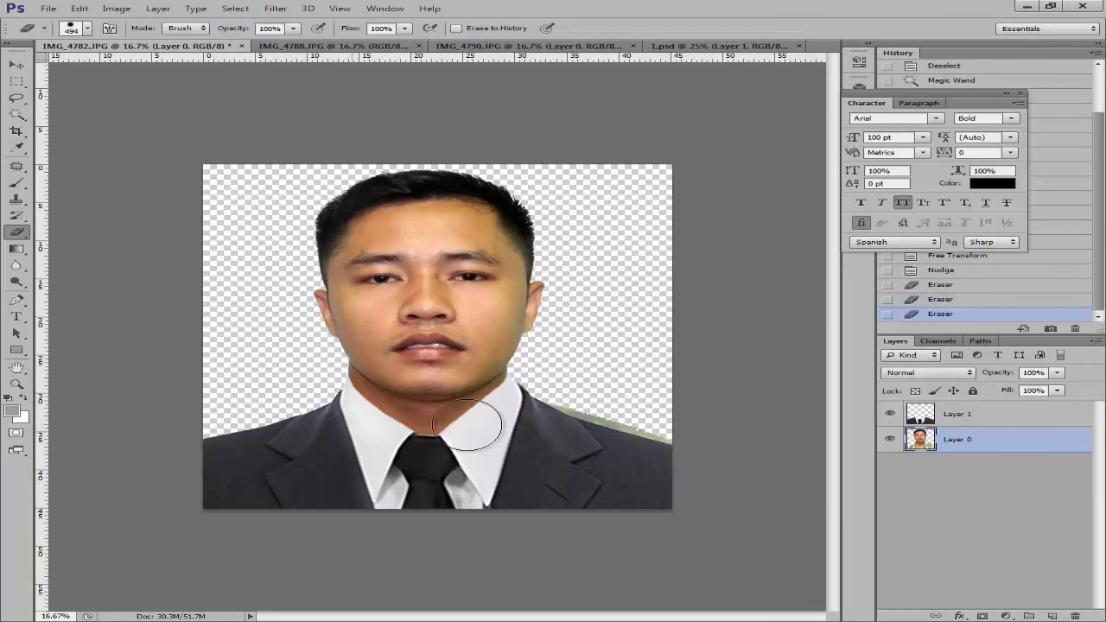
pyautogui.moveTo(522, 399)
pyautogui.mouseDown()
pyautogui.moveTo(629, 432)
pyautogui.moveTo(617, 444)
pyautogui.moveTo(587, 389)
pyautogui.moveTo(675, 292)
pyautogui.mouseUp()
pyautogui.press('v')
pyautogui.click(761, 267)
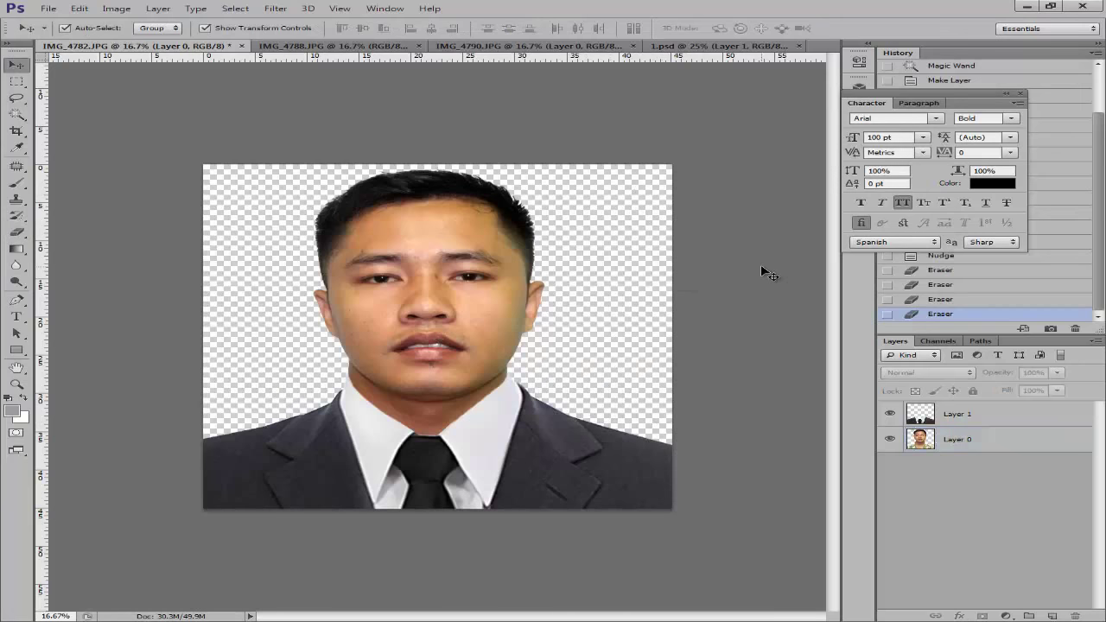
pyautogui.hotkey('ctrl', '+')
pyautogui.hotkey('ctrl', '+')
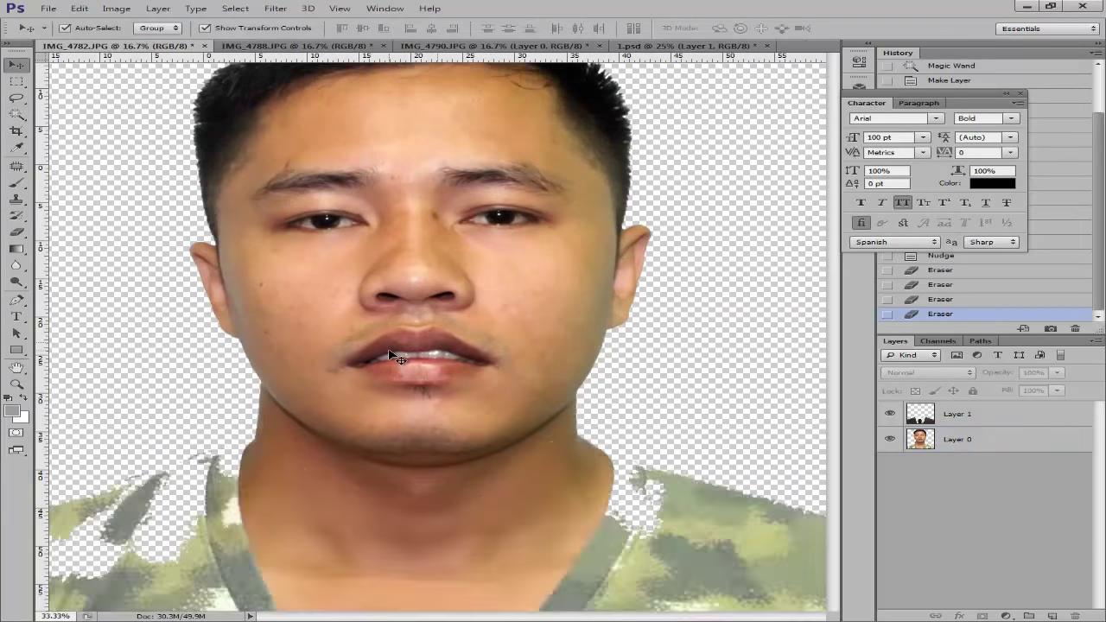
pyautogui.hotkey('ctrl', '-')
pyautogui.hotkey('ctrl', '-')
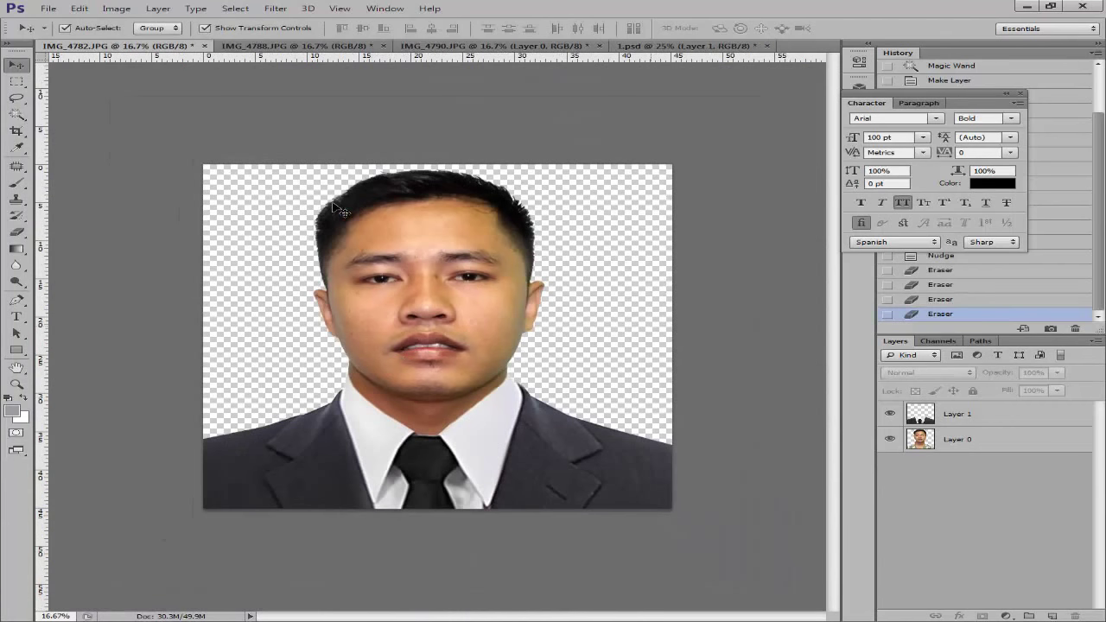
# Switch to IMG_4788.JPG and set the Magic Wand Tolerance to 80.
pyautogui.click(314, 44)
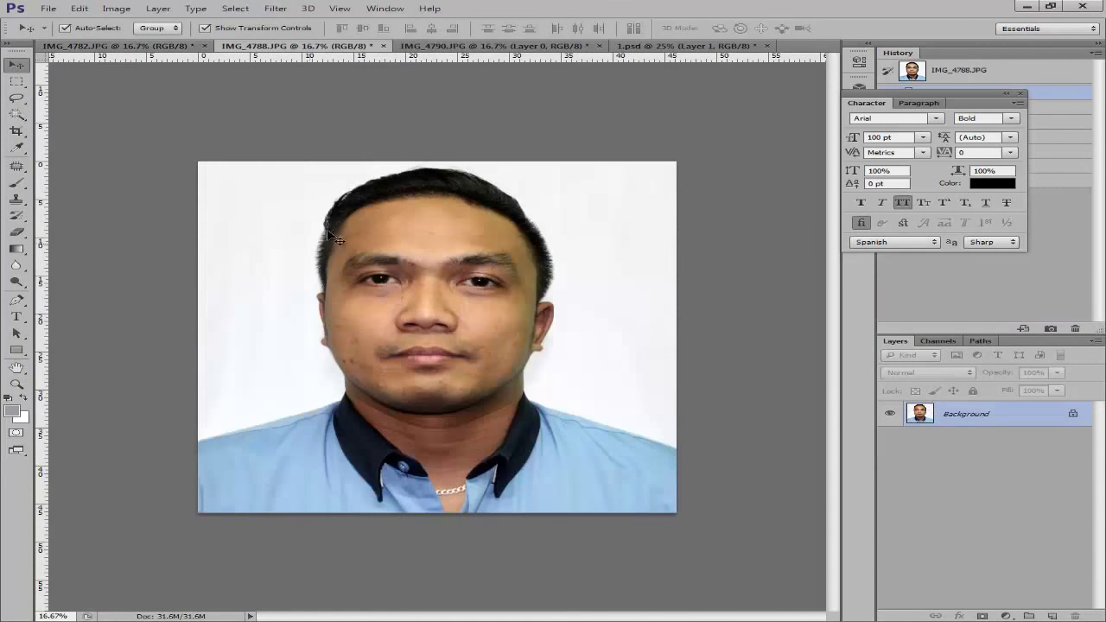
pyautogui.press('w')
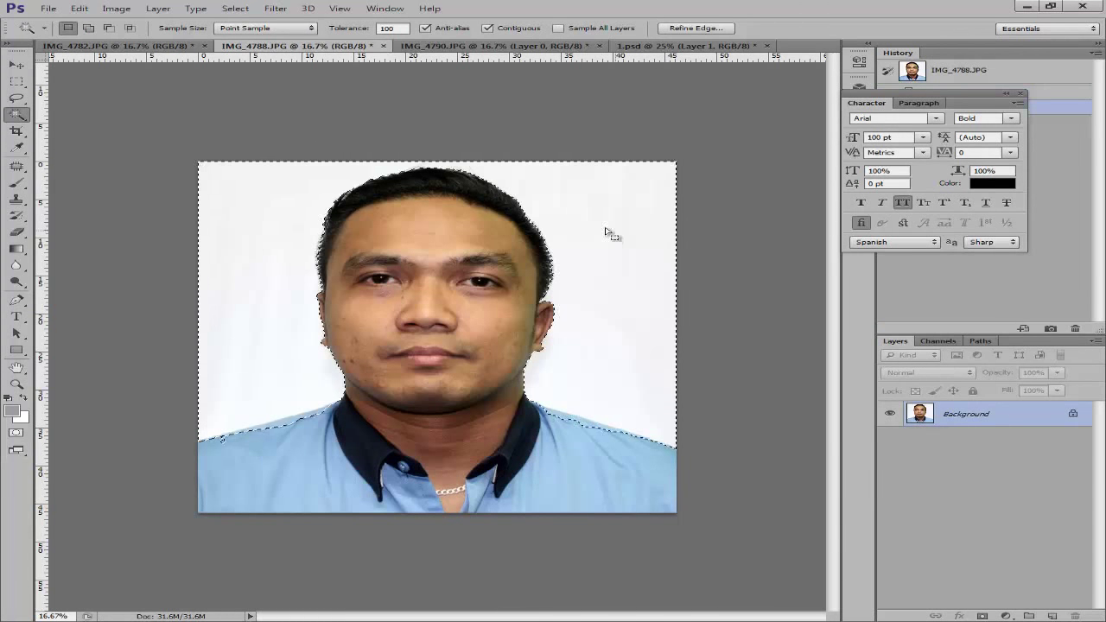
pyautogui.hotkey('ctrl', '+')
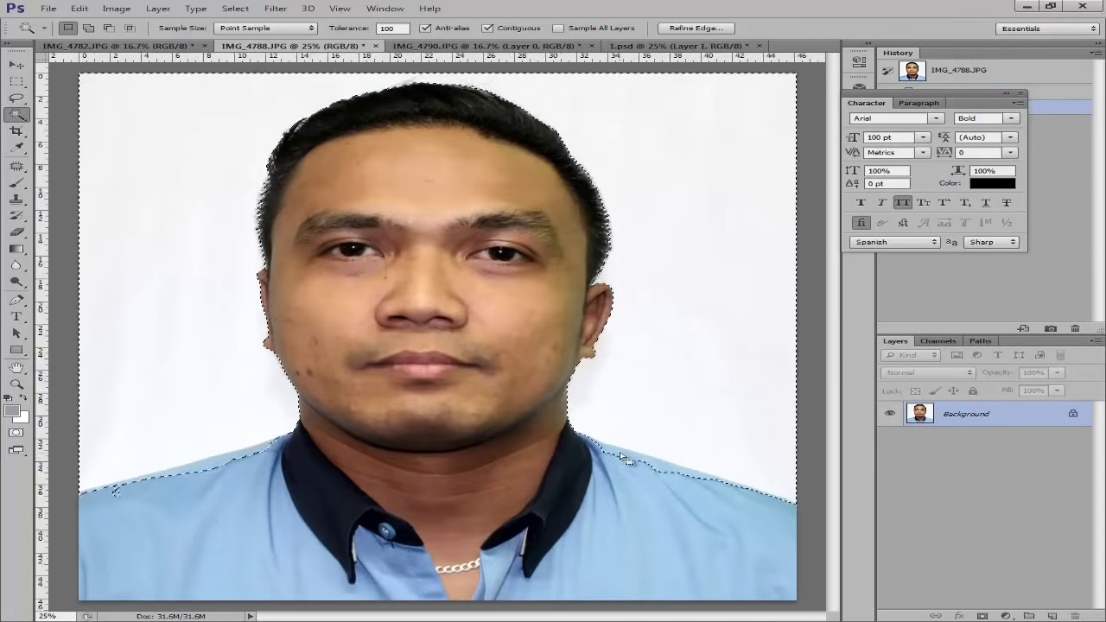
pyautogui.doubleClick(394, 28)
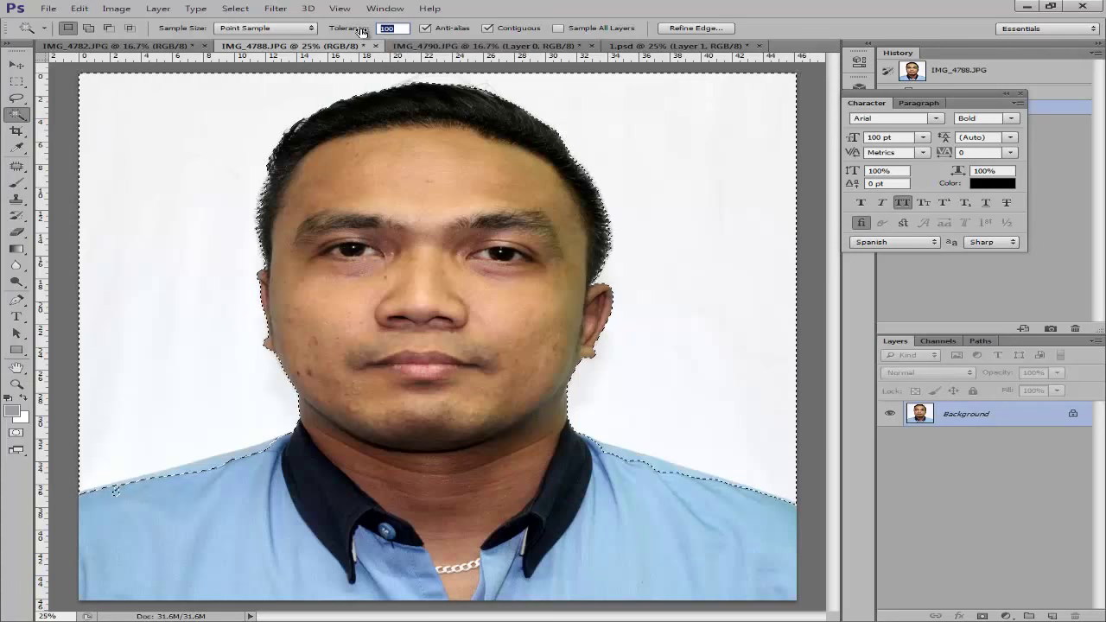
pyautogui.write('80')
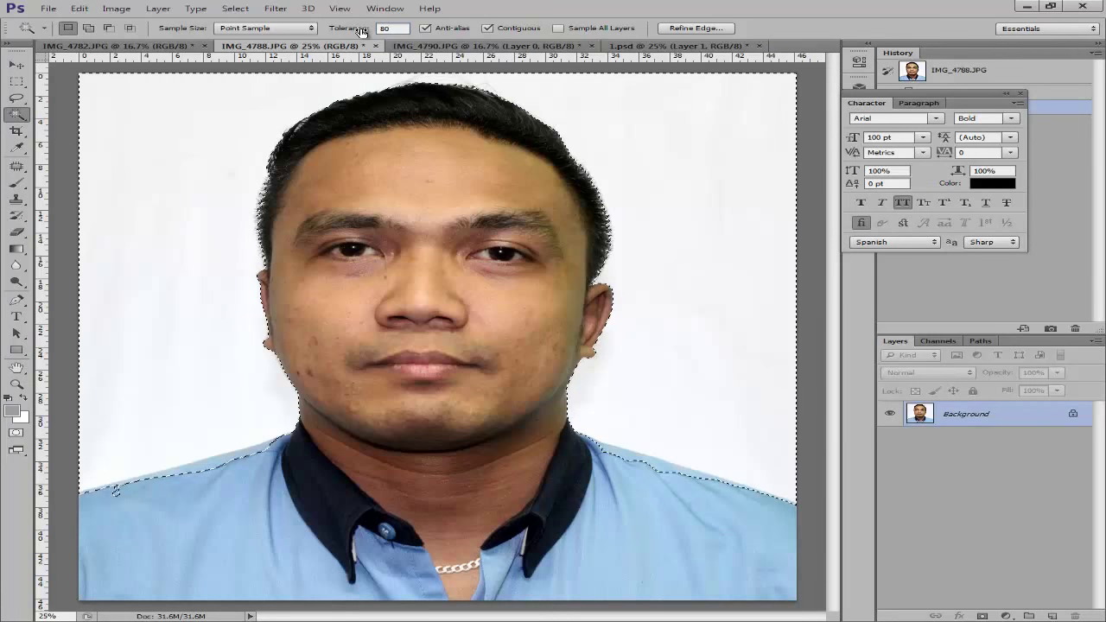
pyautogui.click(190, 143)
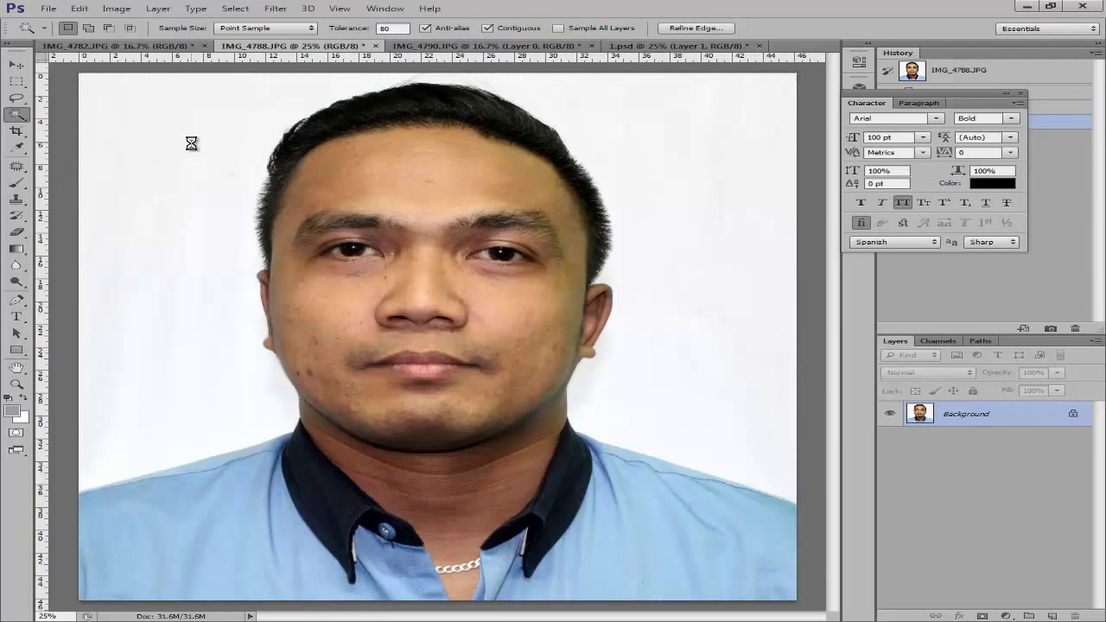
pyautogui.hotkey('ctrl', 'd')
pyautogui.click(385, 28)
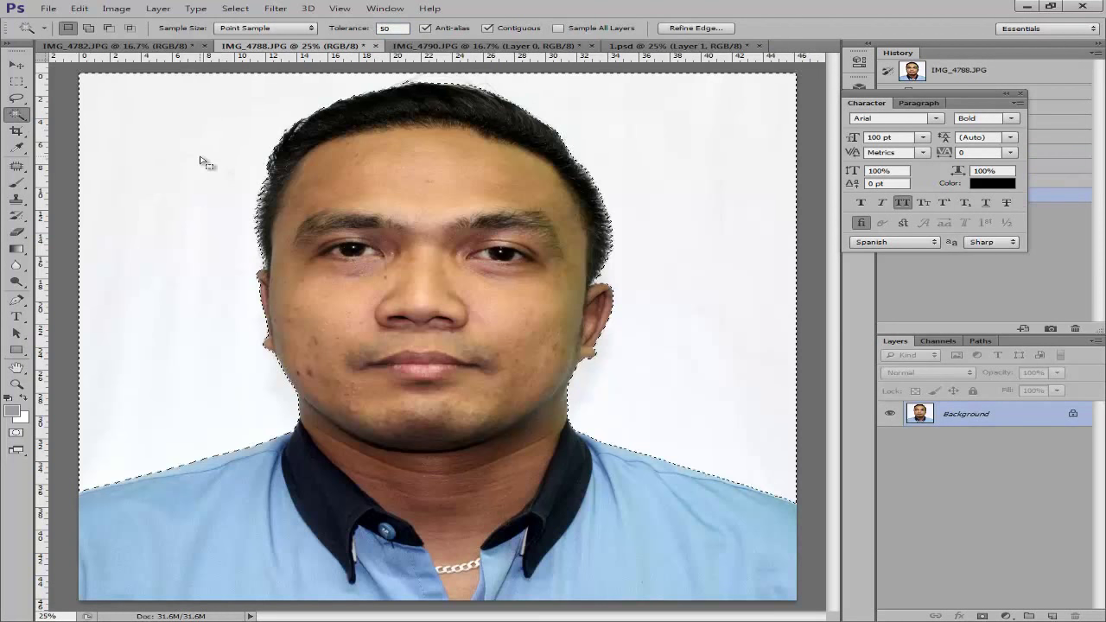
# Unlock the background as a layer, delete the white backdrop, and switch to IMG_4790.JPG.
pyautogui.doubleClick(1035, 420)
pyautogui.press('Return')
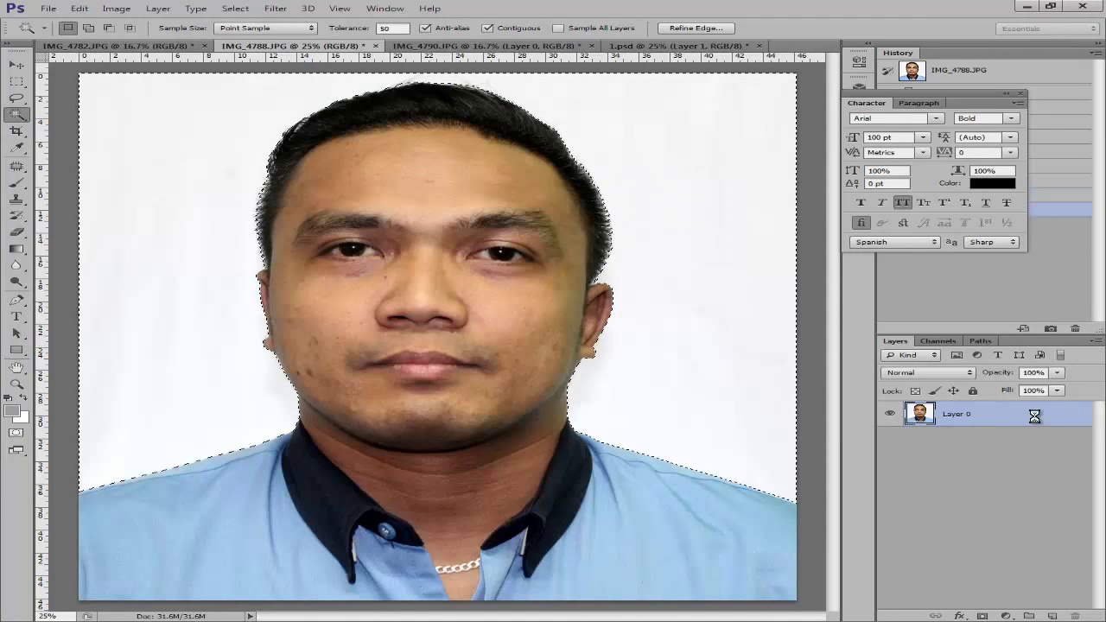
pyautogui.press('Delete')
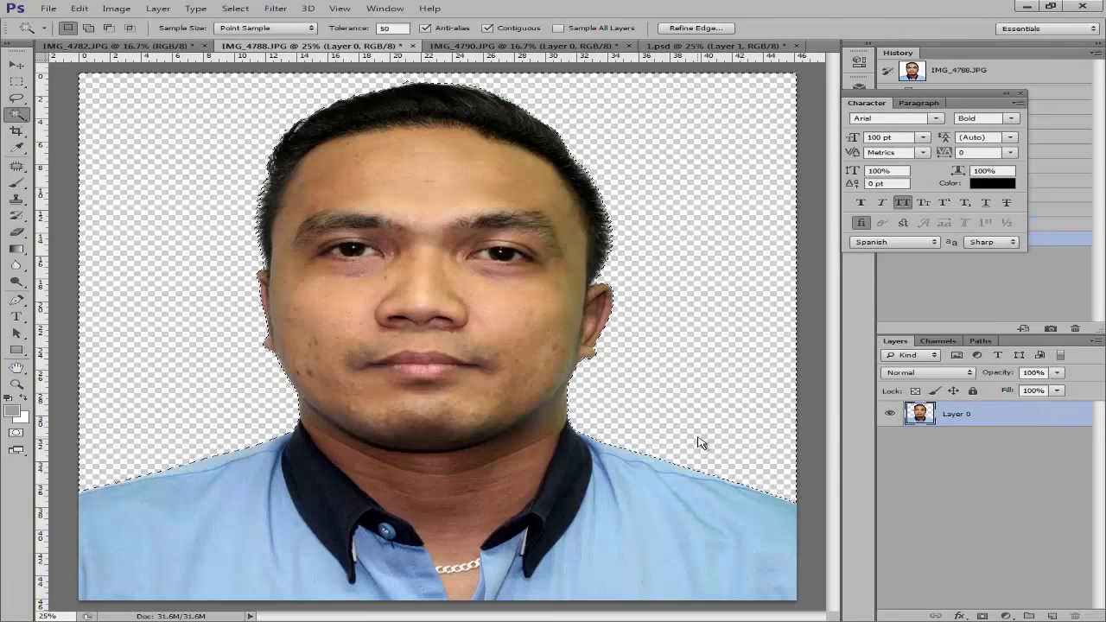
pyautogui.hotkey('ctrl', 'd')
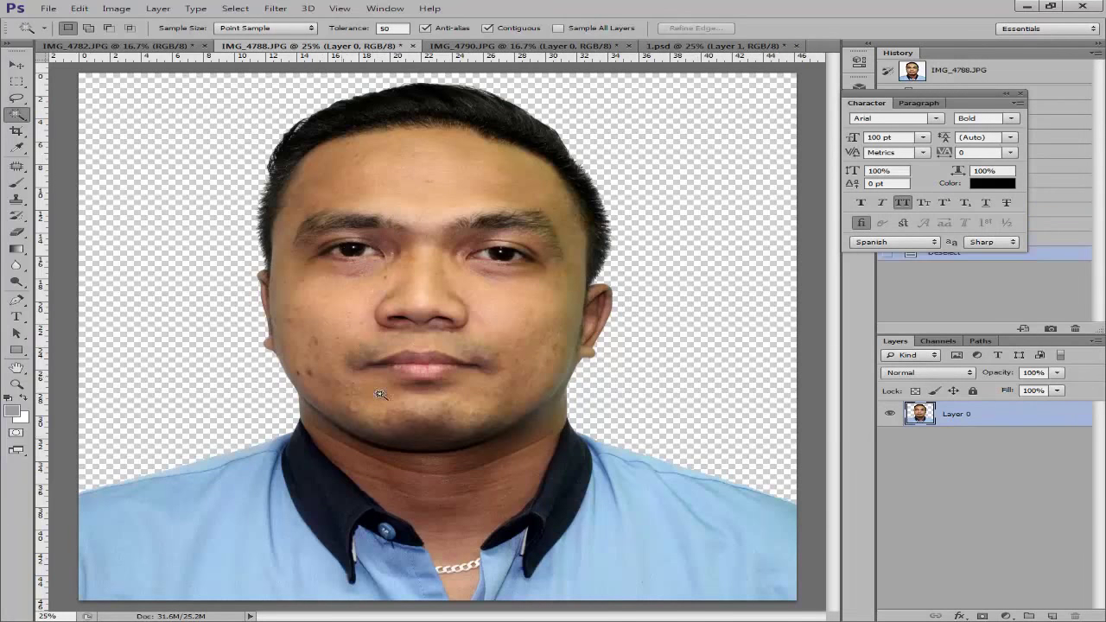
pyautogui.click(486, 46)
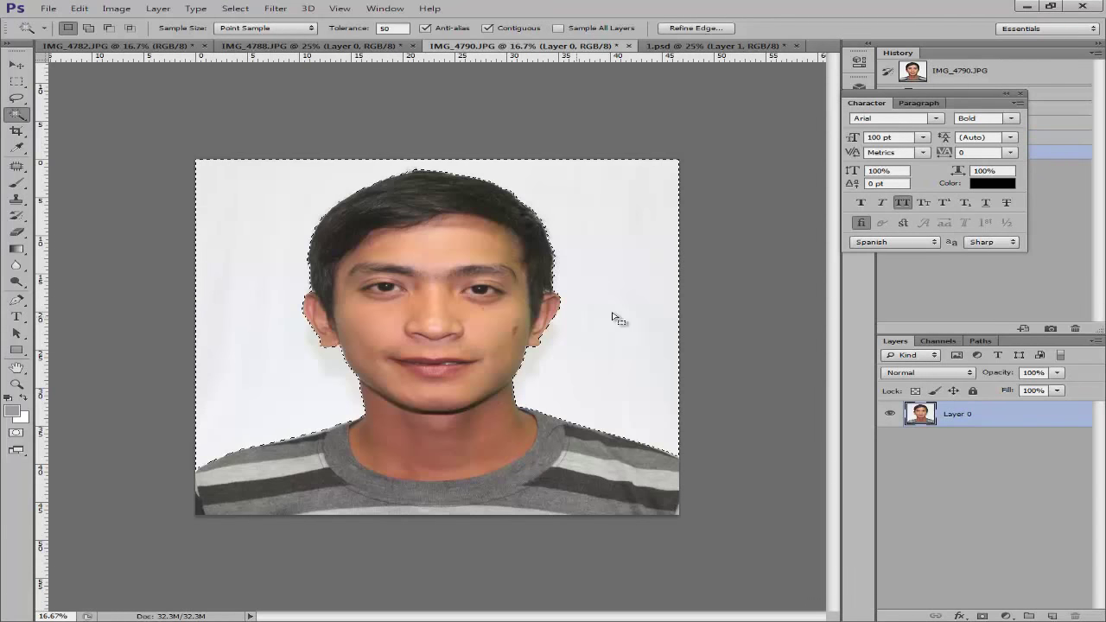
# Delete the striped-shirt photo's selected white backdrop, deselect, and zoom in on the face.
pyautogui.doubleClick(1048, 418)
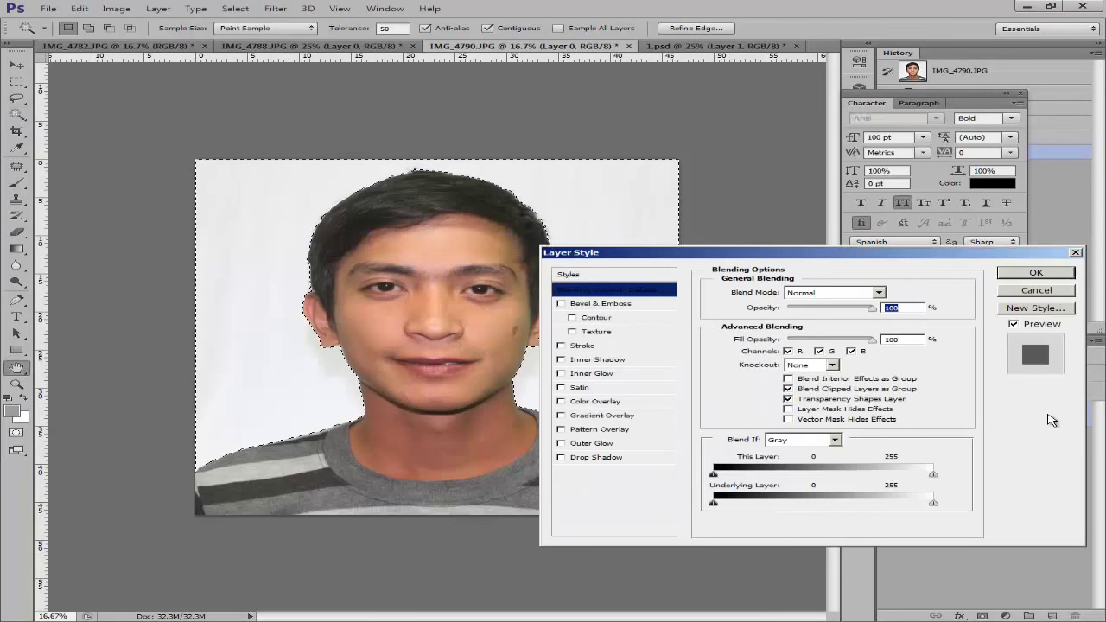
pyautogui.press('Escape')
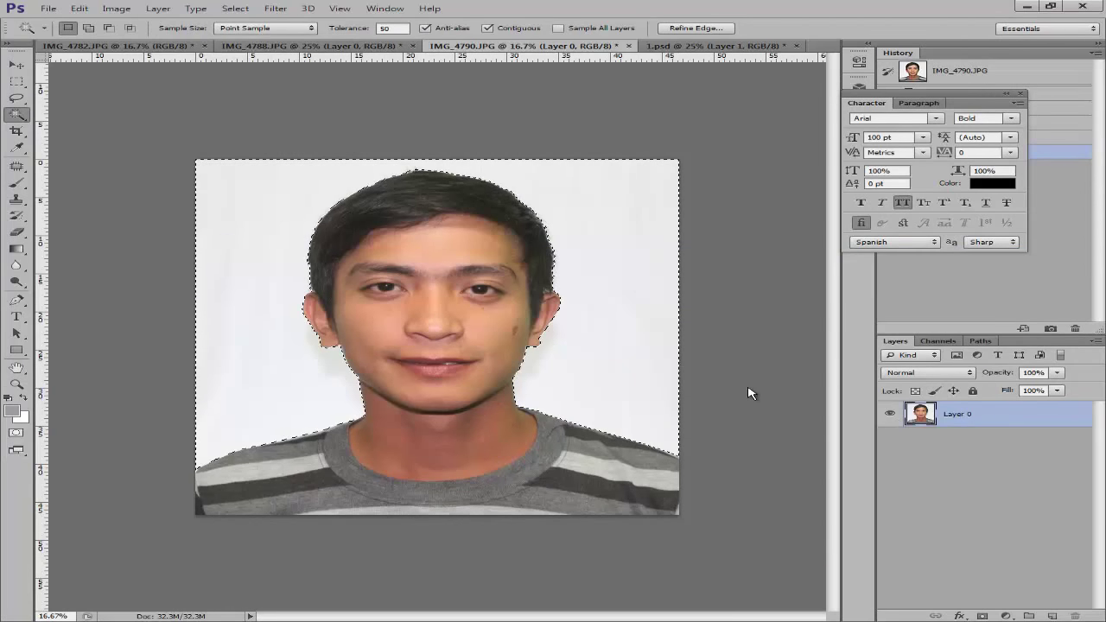
pyautogui.press('Delete')
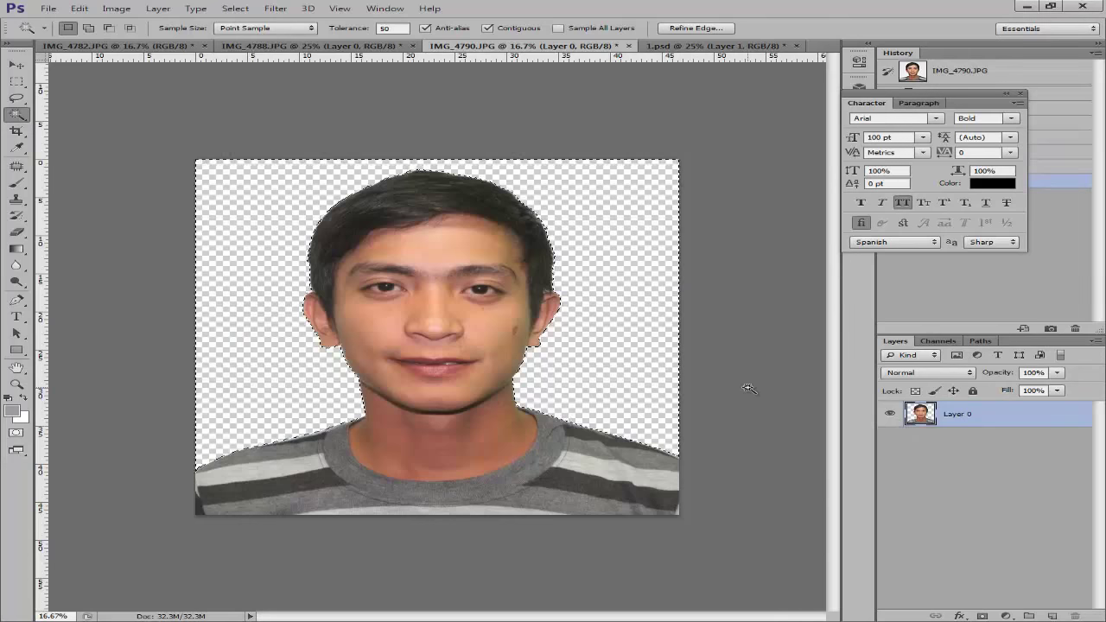
pyautogui.hotkey('ctrl', 'd')
pyautogui.hotkey('ctrl', '+')
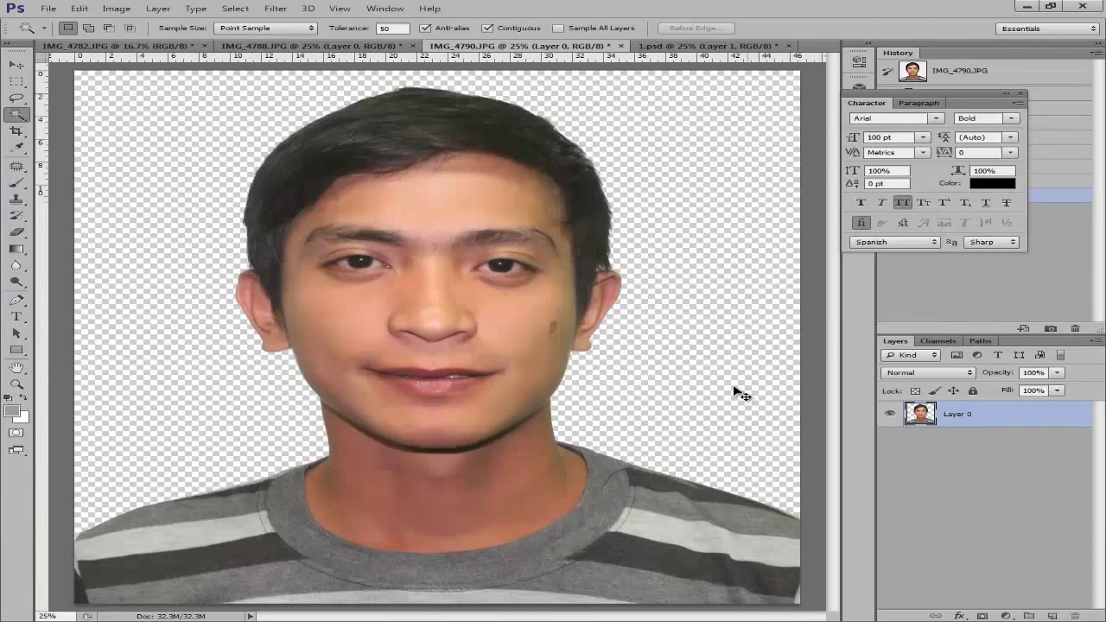
pyautogui.hotkey('ctrl', '+')
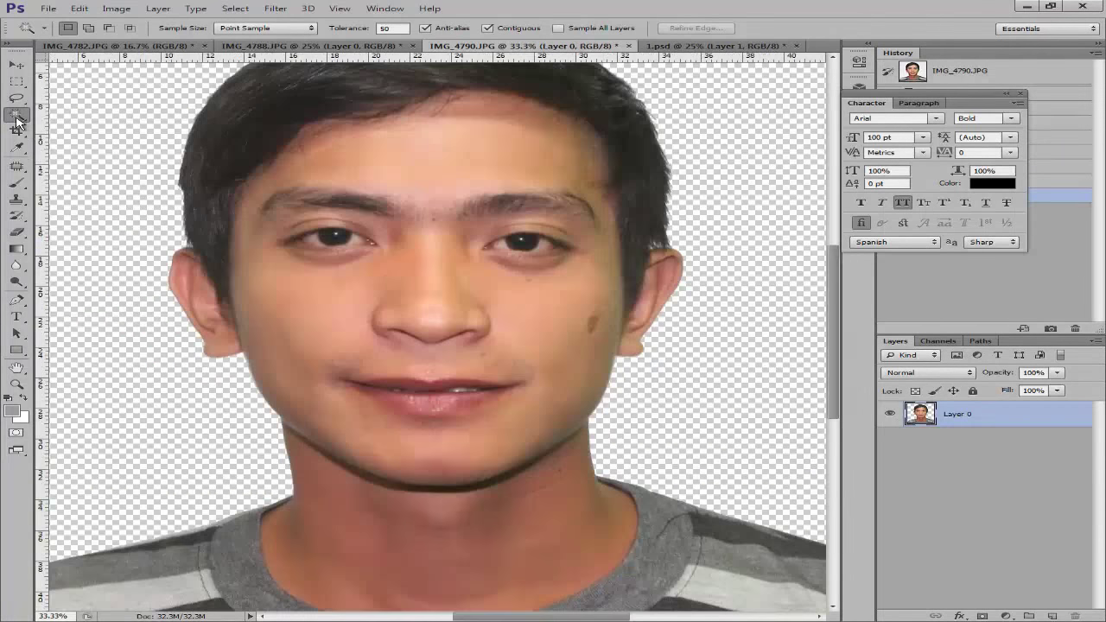
pyautogui.rightClick(16, 115)
# Pick the Magic Wand Tool and zoom out to see the whole image.
pyautogui.click(79, 130)
pyautogui.hotkey('ctrl', '-')
pyautogui.hotkey('ctrl', '-')
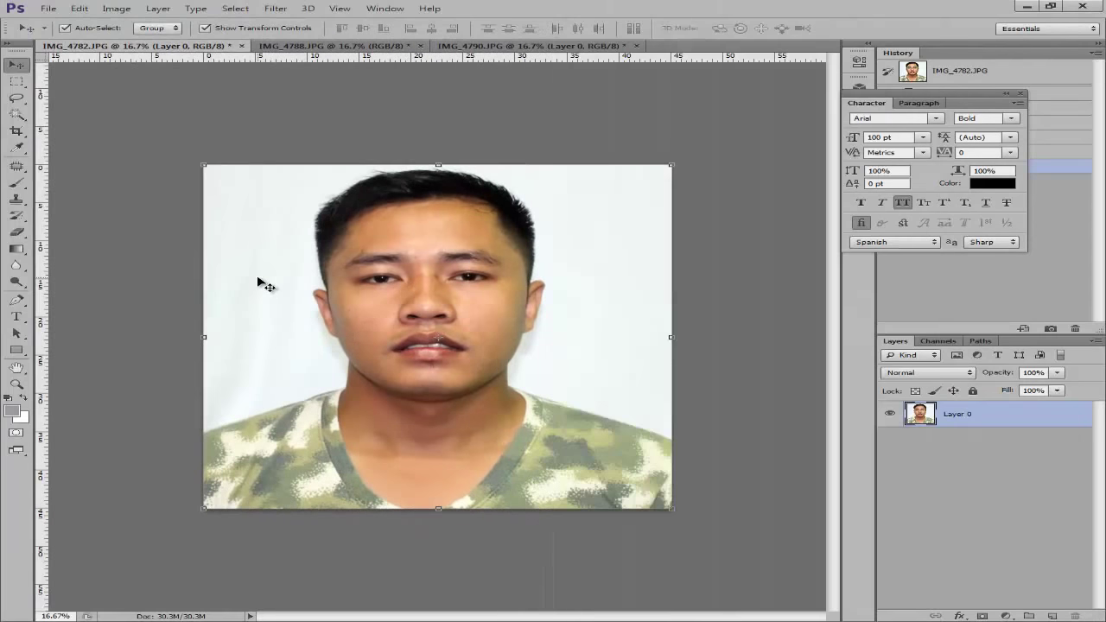
# Choose the Magic Wand Tool from the selection flyout and enter a Tolerance of 100.
pyautogui.click(11, 119)
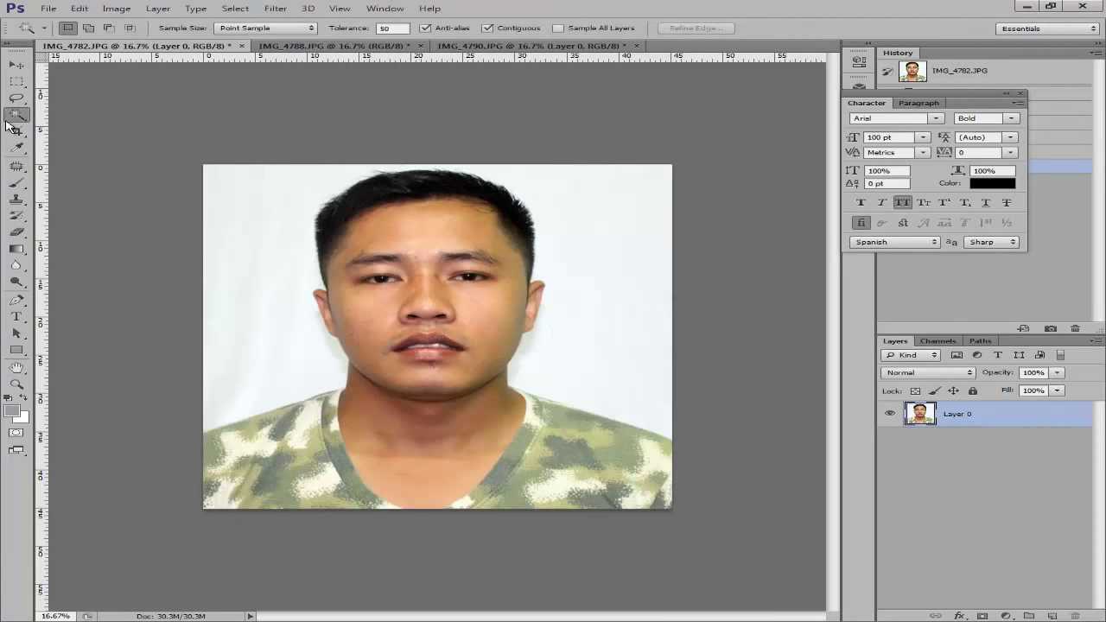
pyautogui.moveTo(6, 122); pyautogui.dragTo(20, 125)
pyautogui.click(63, 126)
pyautogui.moveTo(12, 113); pyautogui.dragTo(15, 123)
pyautogui.click(73, 128)
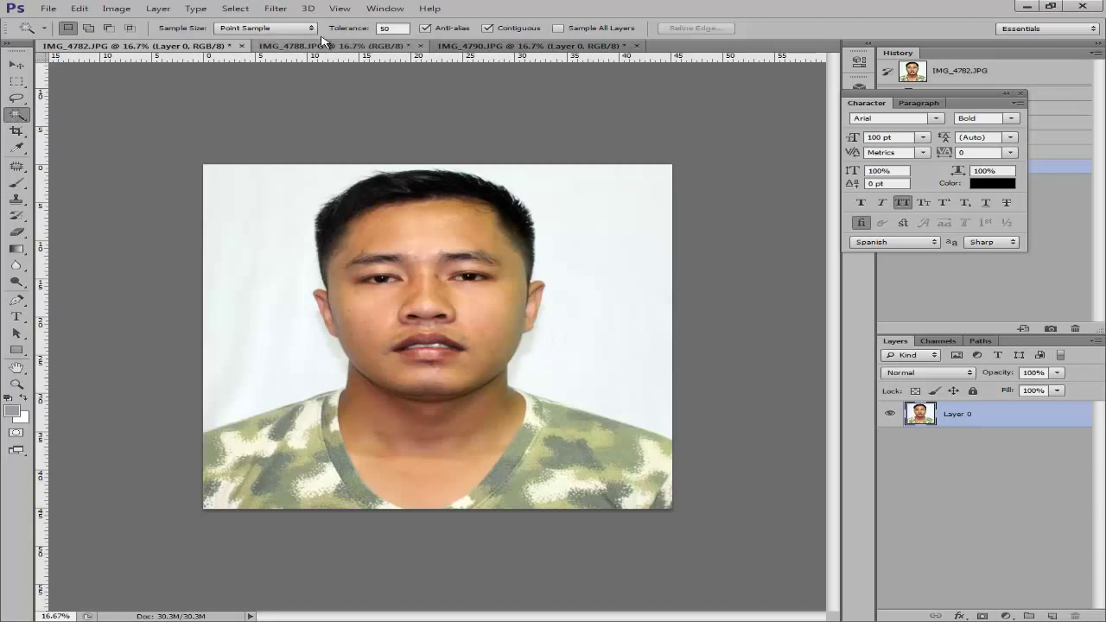
pyautogui.write('1')
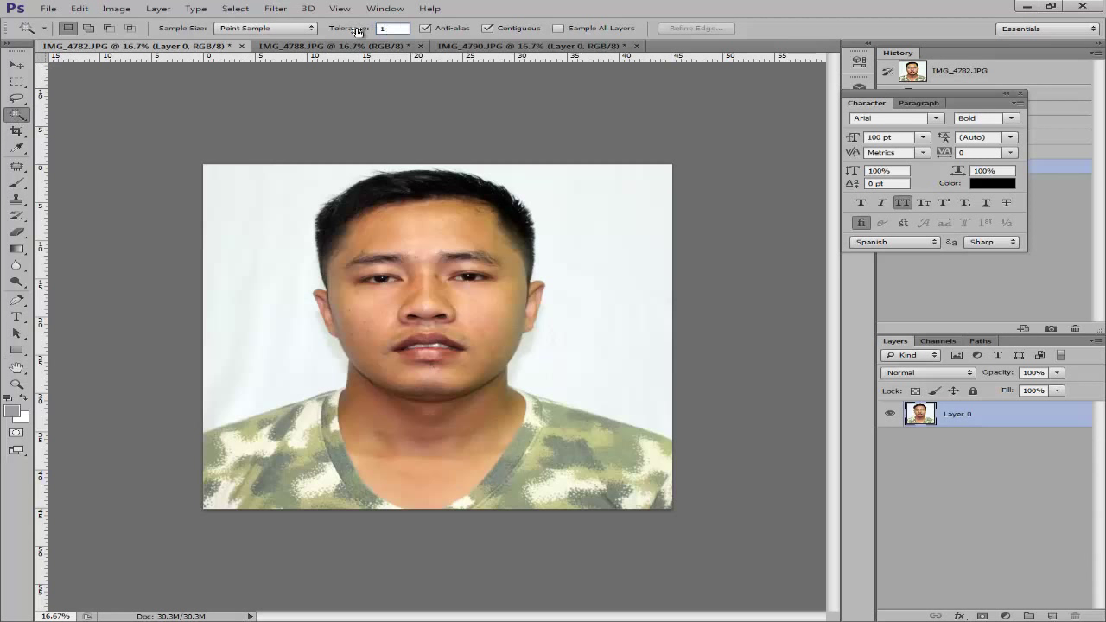
pyautogui.write('00')
pyautogui.click(17, 119)
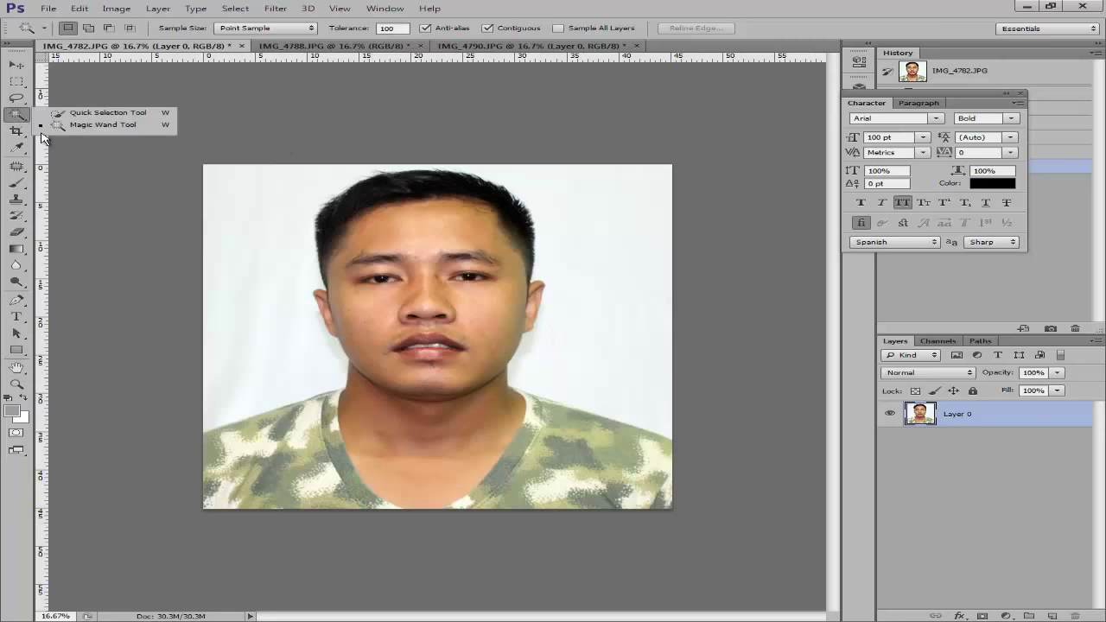
pyautogui.click(55, 128)
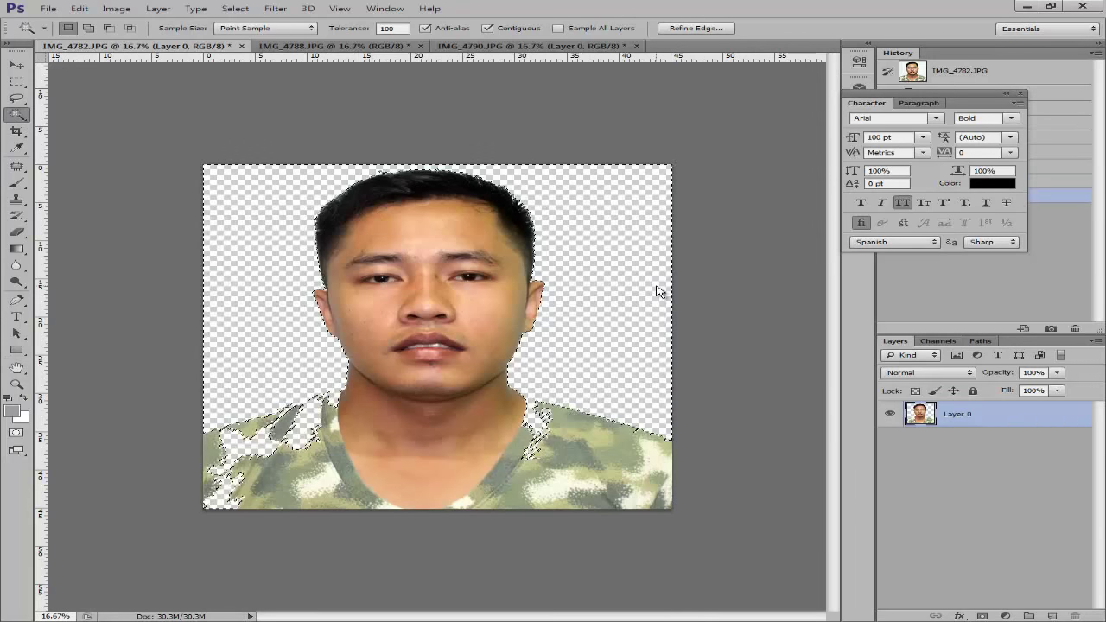
# Deselect, then zoom and pan over the face and hair edges of the cut-out before zooming back out.
pyautogui.hotkey('ctrl', 'd')
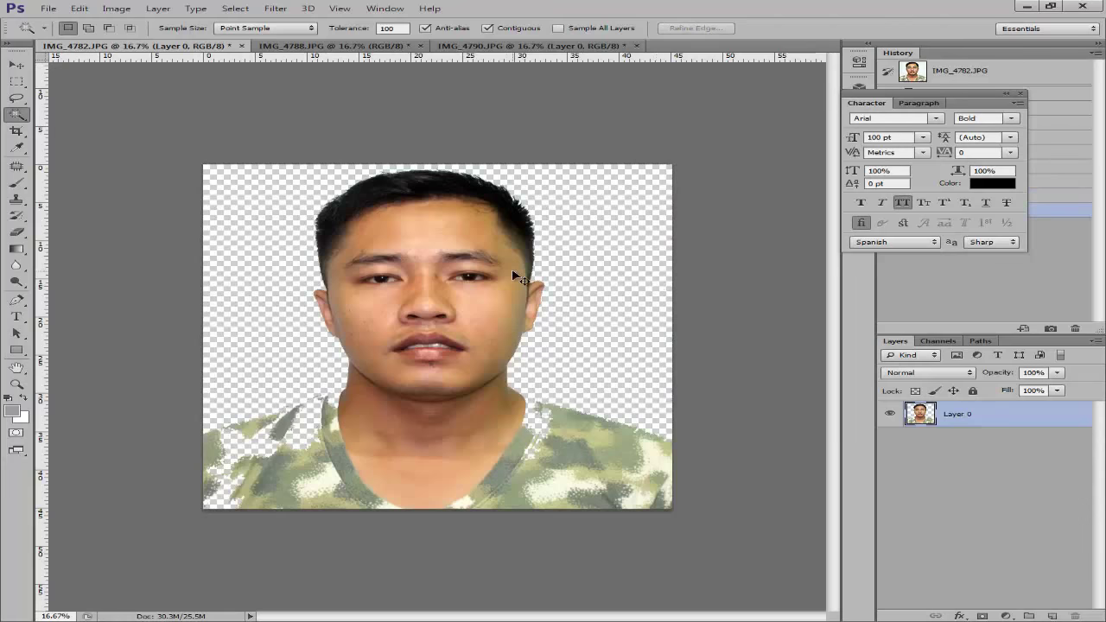
pyautogui.hotkey('ctrl', '+')
pyautogui.hotkey('ctrl', '+')
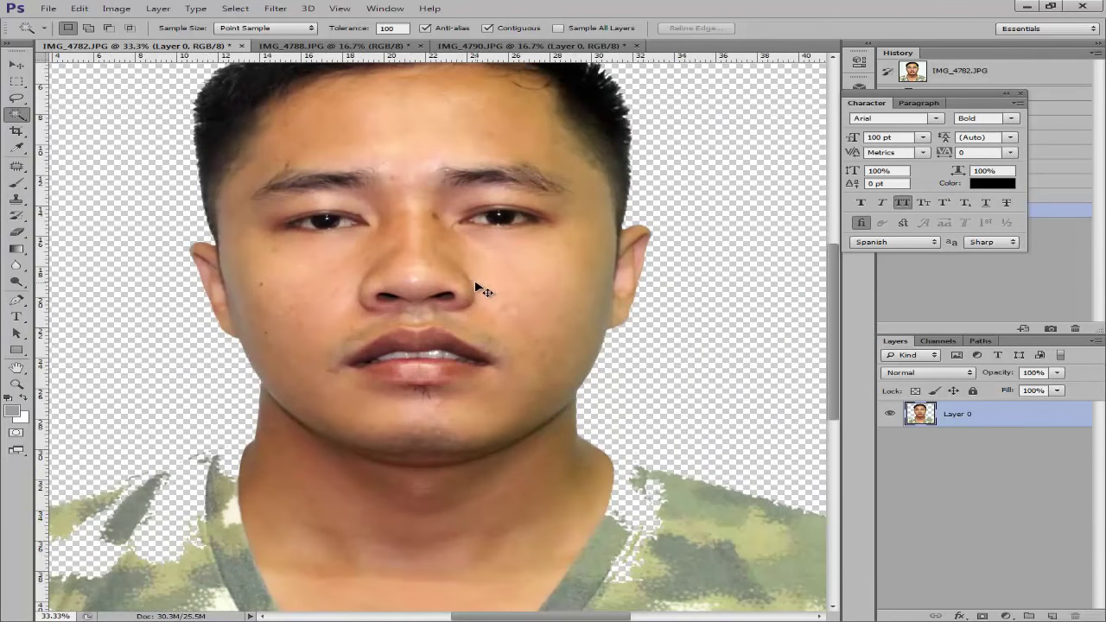
pyautogui.hotkey('ctrl', '-')
pyautogui.hotkey('ctrl', '+')
pyautogui.hotkey('ctrl', '+')
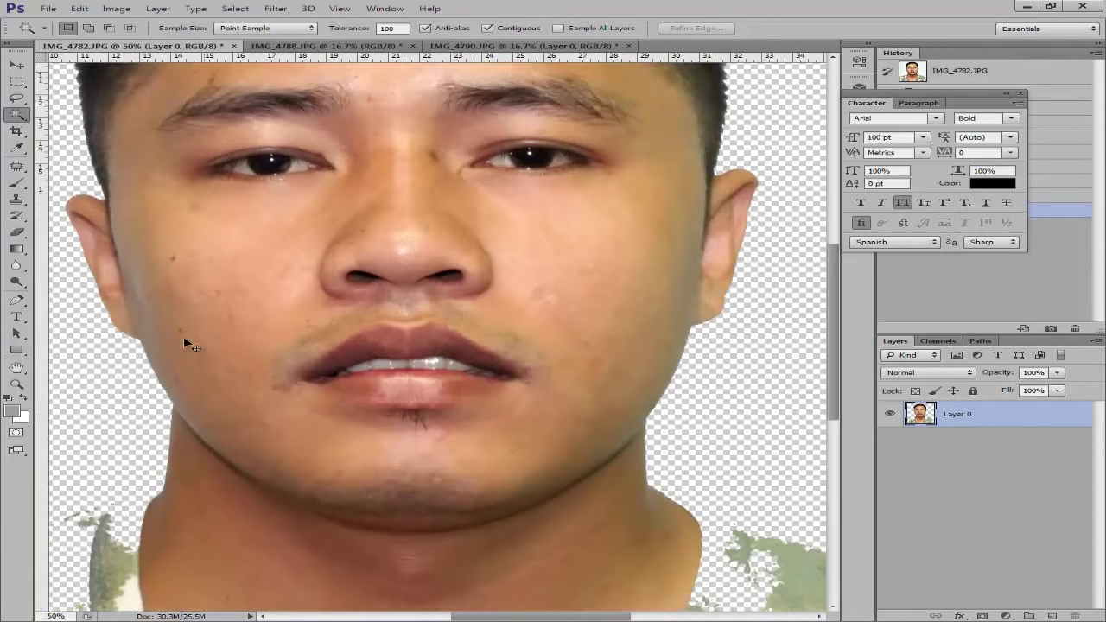
pyautogui.hotkey('ctrl', '+')
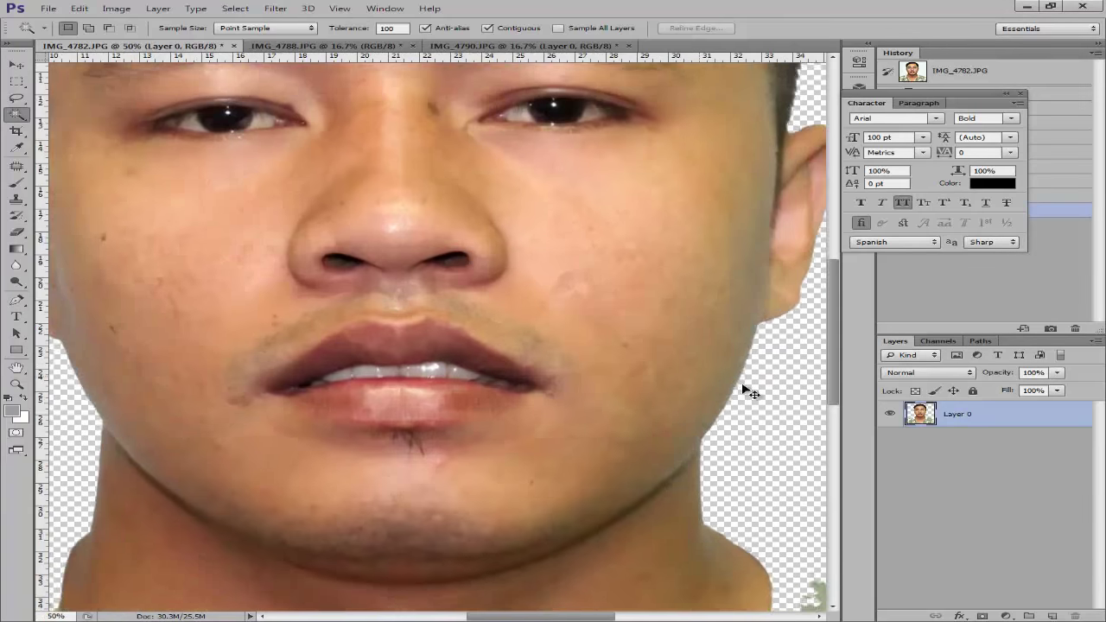
pyautogui.hotkey('ctrl', '-')
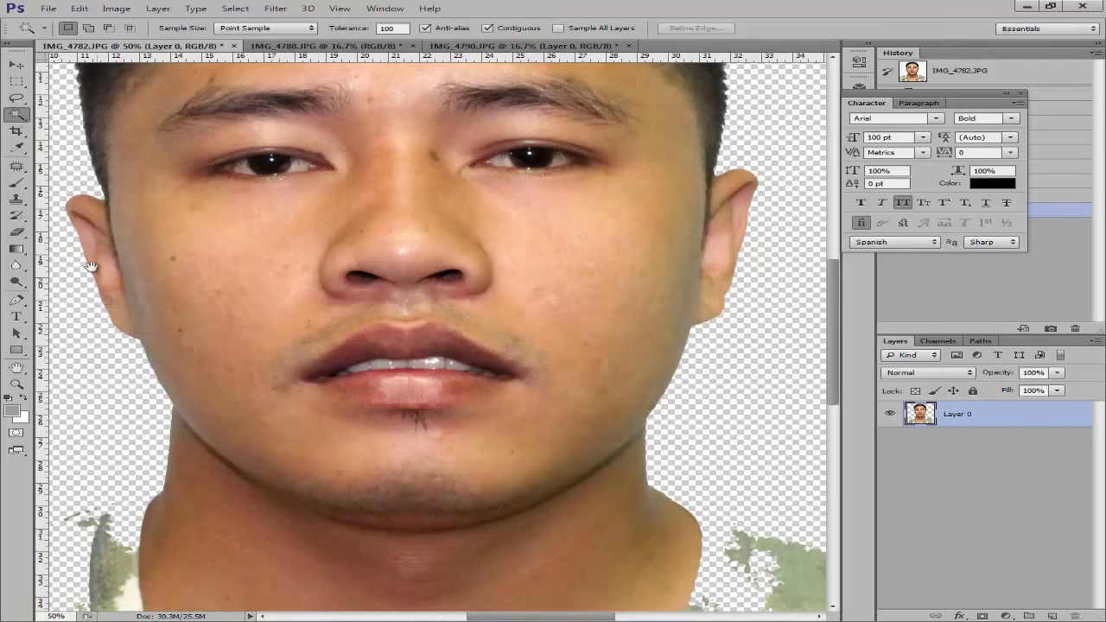
pyautogui.moveTo(90, 266); pyautogui.dragTo(242, 592)
pyautogui.moveTo(424, 128); pyautogui.dragTo(101, 301)
pyautogui.hotkey('ctrl', '-')
pyautogui.hotkey('ctrl', '-')
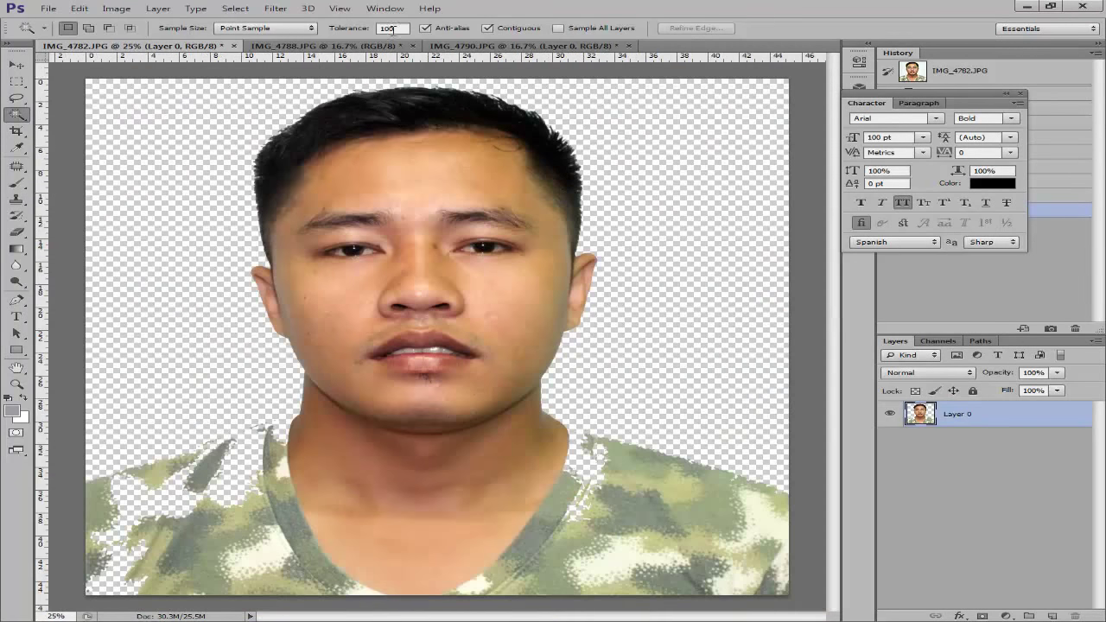
# Set Magic Wand tolerance to 100 and delete the selected white background.
pyautogui.press('BackSpace')
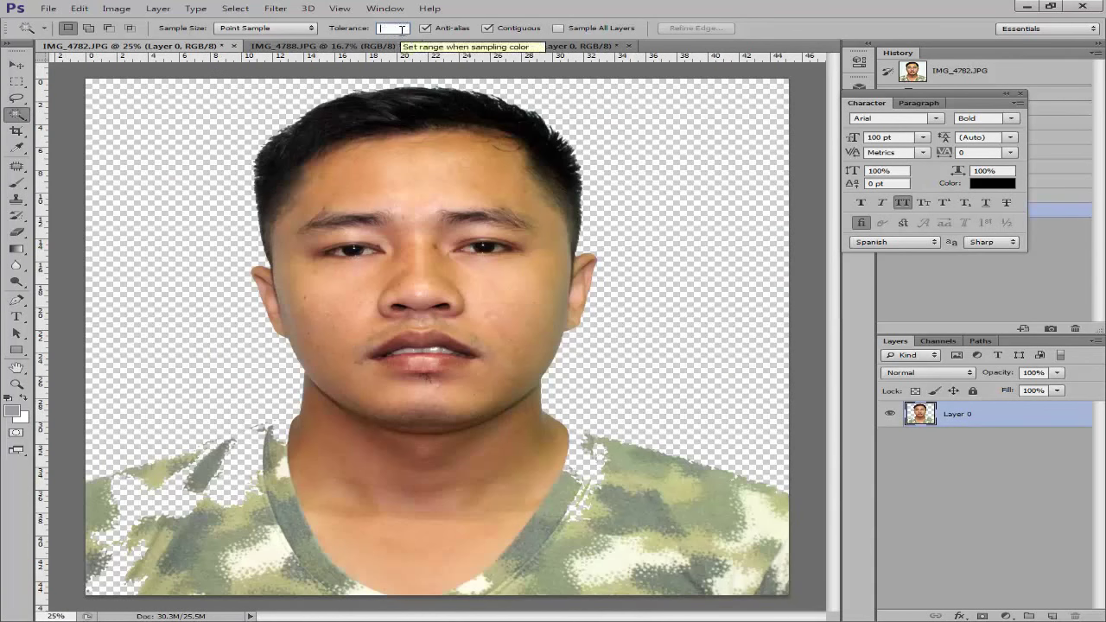
pyautogui.write('100')
pyautogui.click(91, 164)
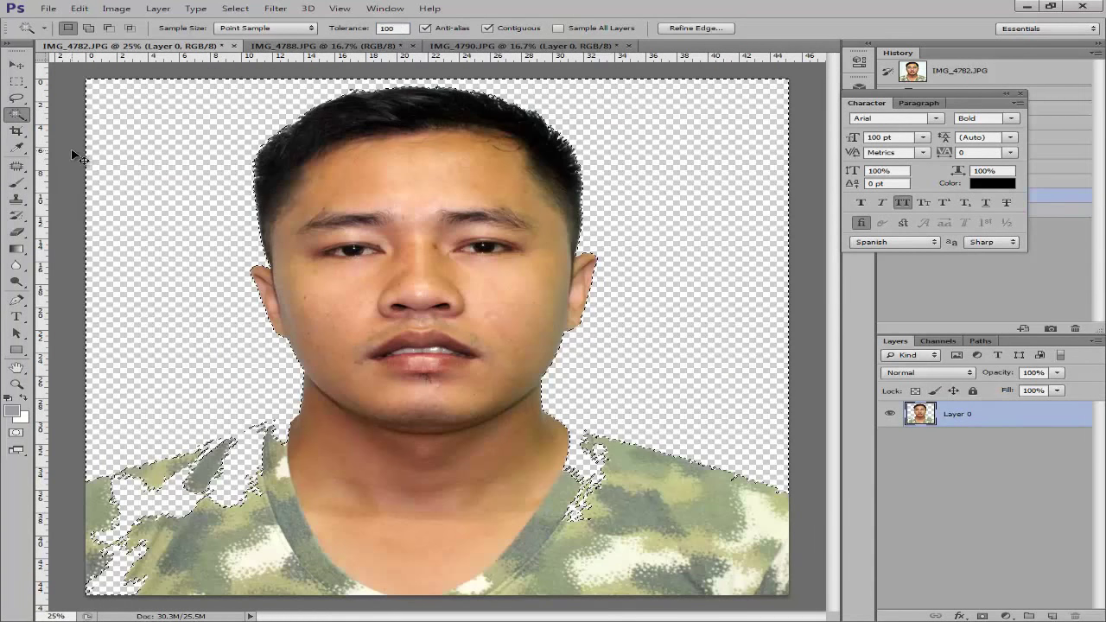
pyautogui.hotkey('ctrl', 'd')
pyautogui.hotkey('ctrl', 'z')
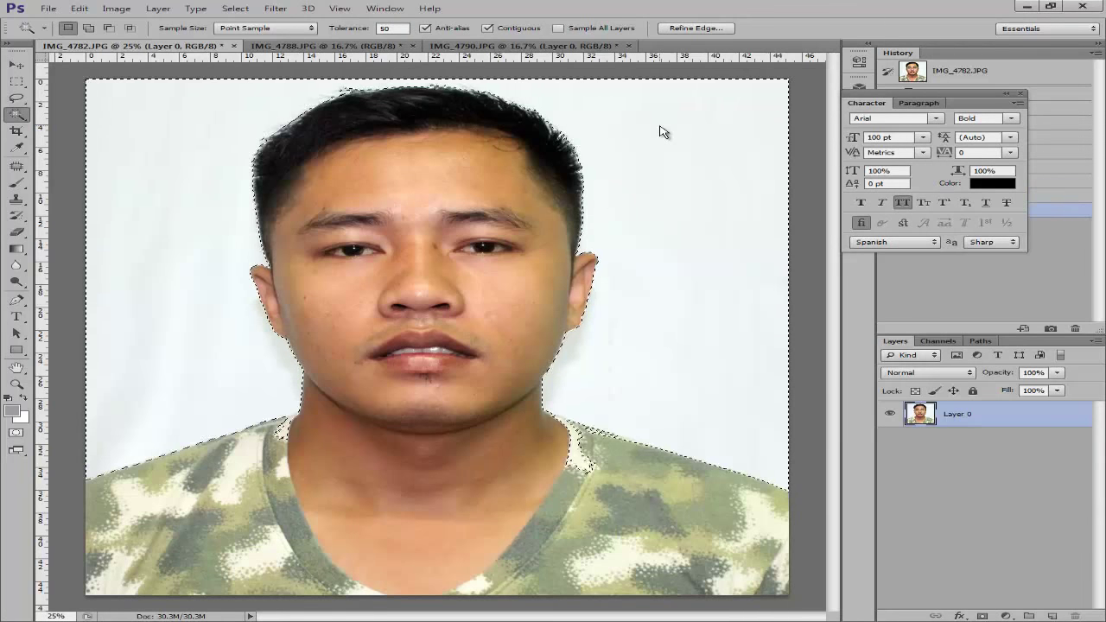
pyautogui.press('Delete')
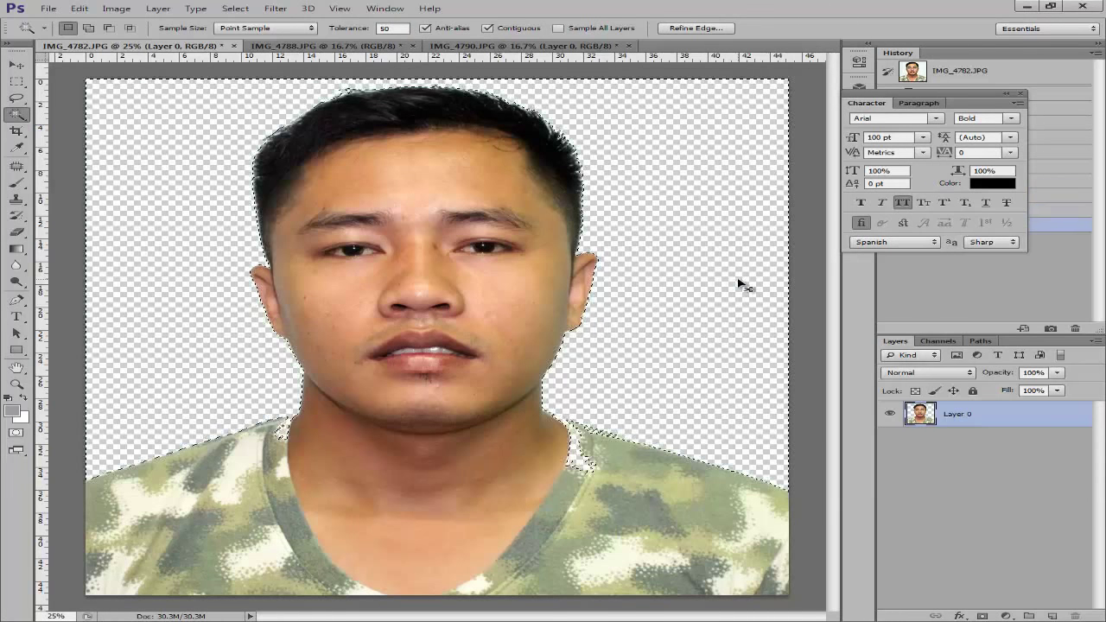
pyautogui.hotkey('ctrl', 'd')
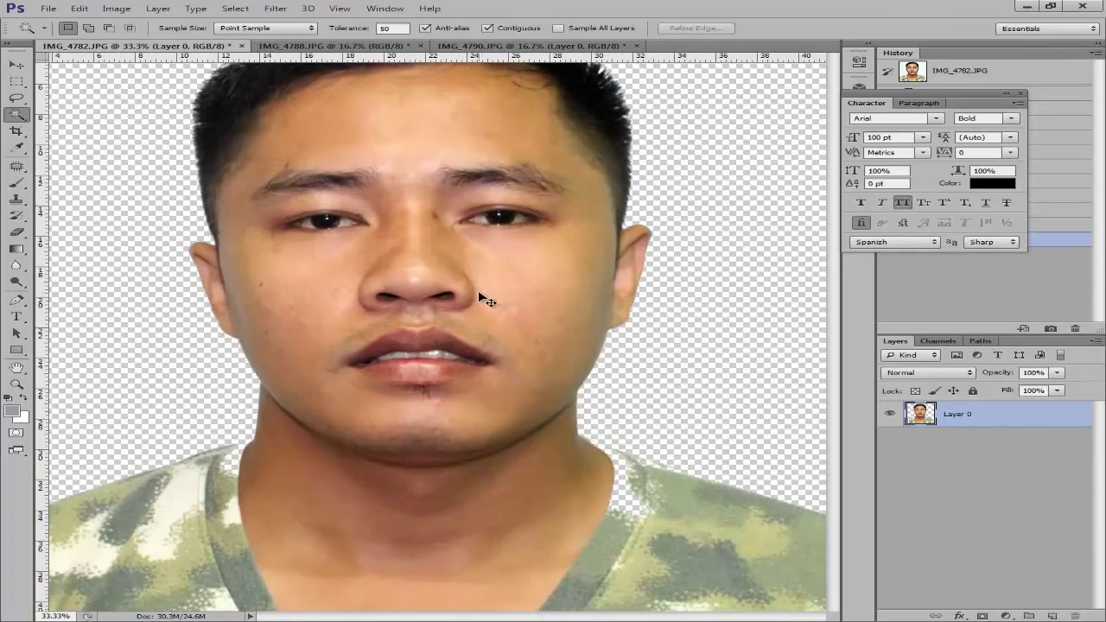
# From a closer view, undo and redo the white background deletion at tolerance 100.
pyautogui.scroll(3, 484, 296)
pyautogui.hotkey('ctrl', '+')
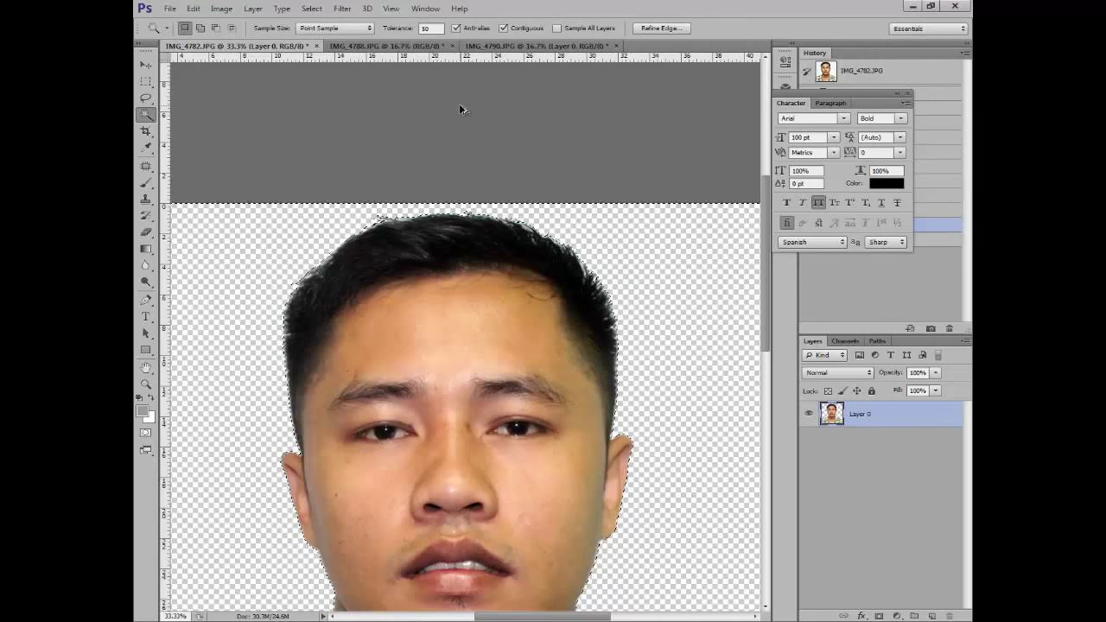
pyautogui.hotkey('ctrl', 'z')
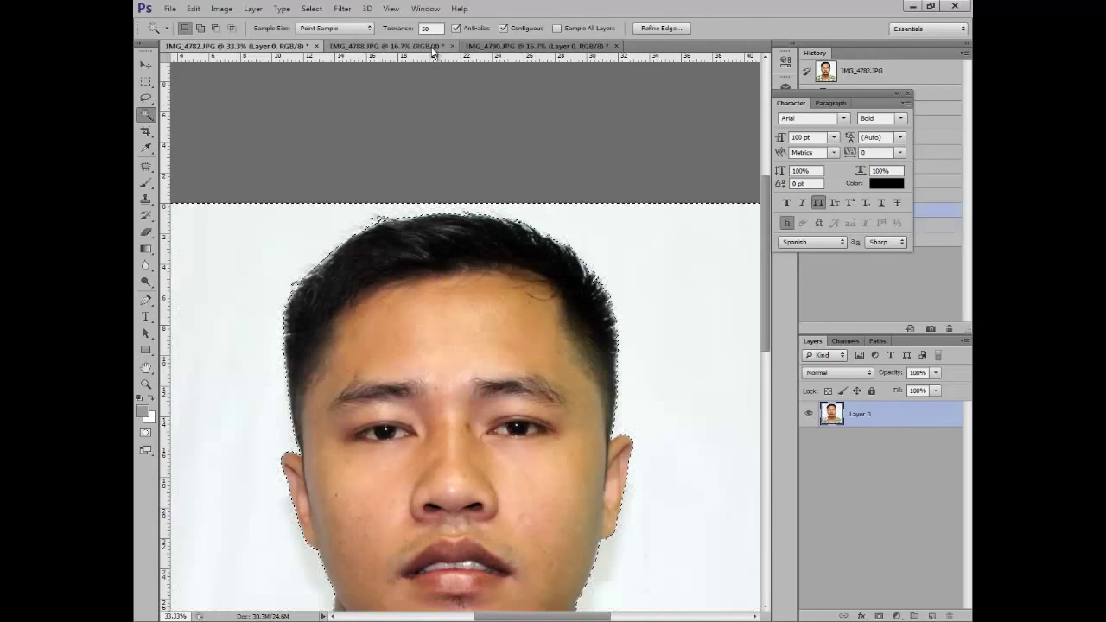
pyautogui.write('100')
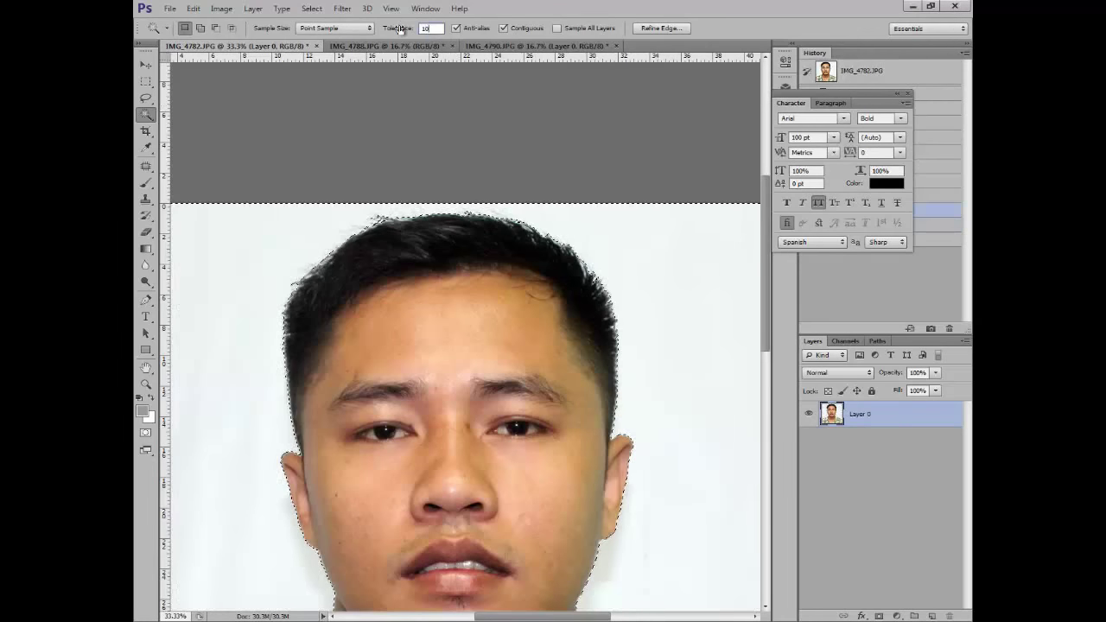
pyautogui.click(718, 319)
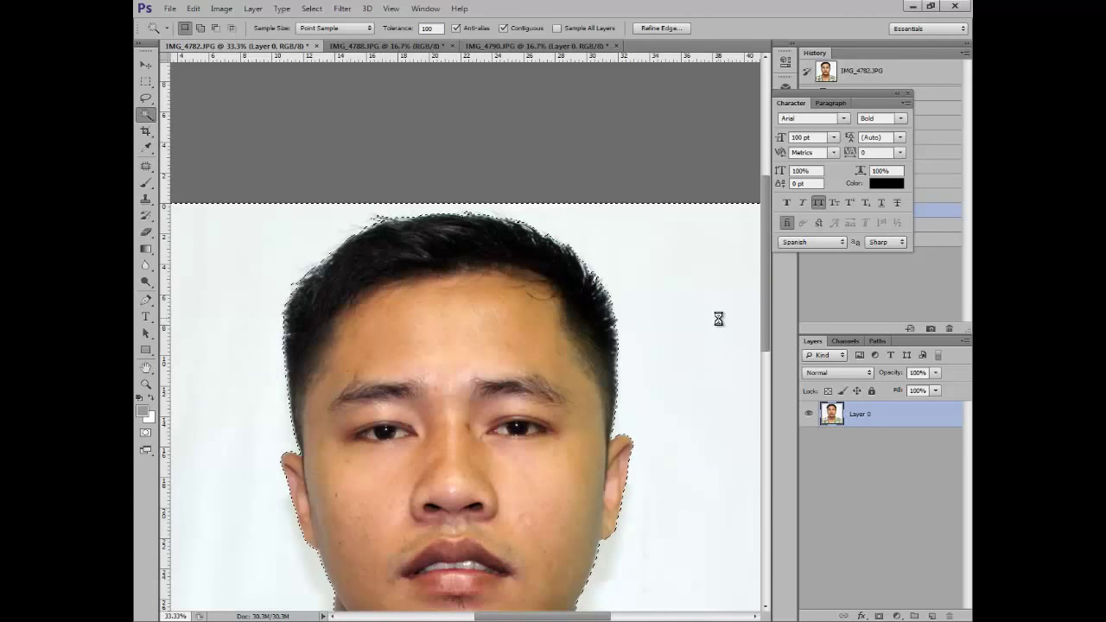
pyautogui.press('Delete')
pyautogui.hotkey('ctrl', 'd')
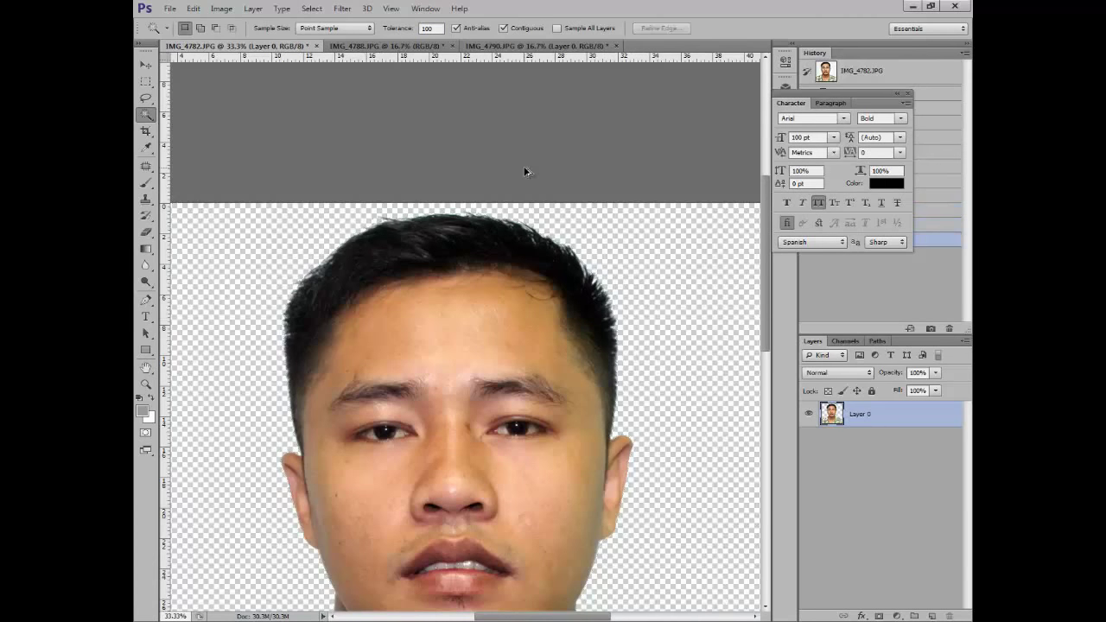
# Step back and delete the white background around the head, then deselect.
pyautogui.hotkey('ctrl', 'alt', 'z')
pyautogui.hotkey('ctrl', 'alt', 'z')
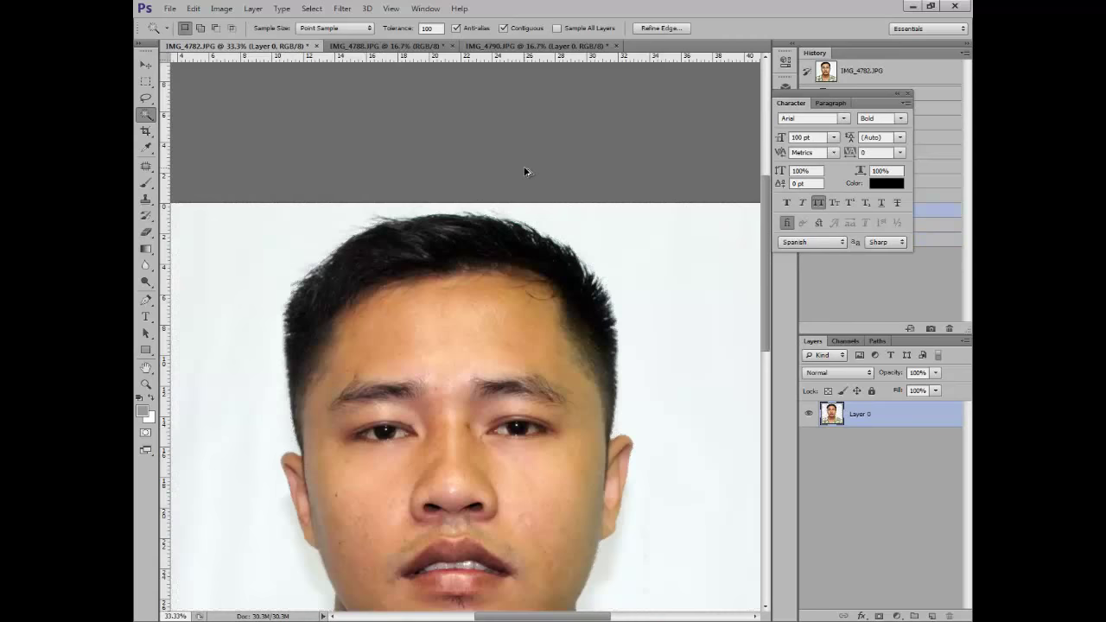
pyautogui.click(645, 263)
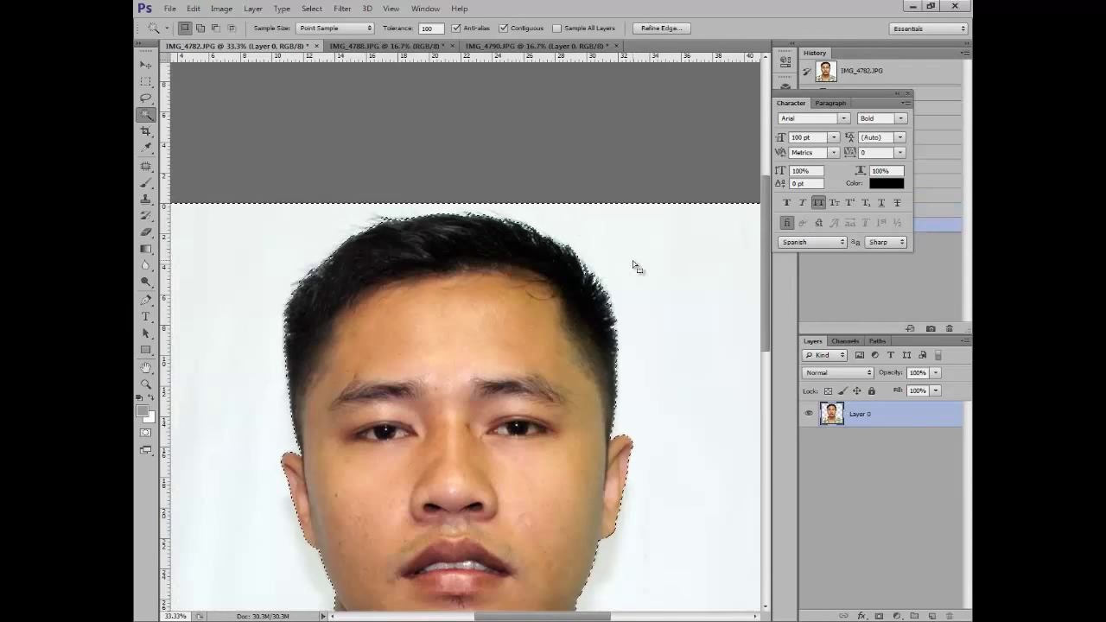
pyautogui.press('Delete')
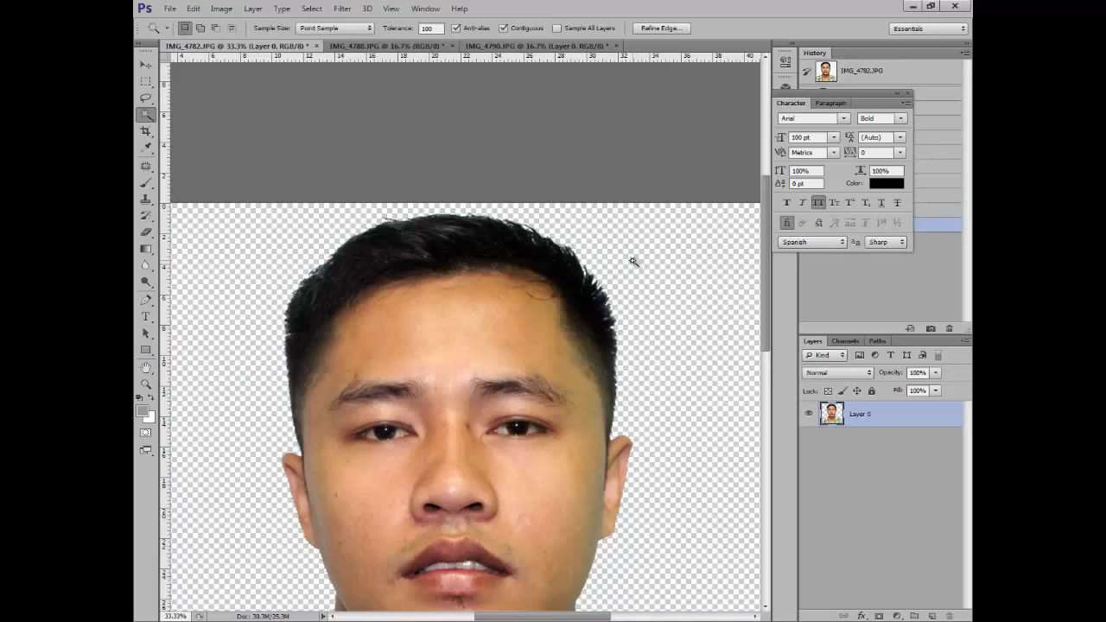
pyautogui.hotkey('ctrl', 'd')
# Zoom between the face and the whole portrait to check the cut-out edges.
pyautogui.scroll(-1, 475, 285)
pyautogui.hotkey('ctrl', '-')
pyautogui.hotkey('ctrl', '-')
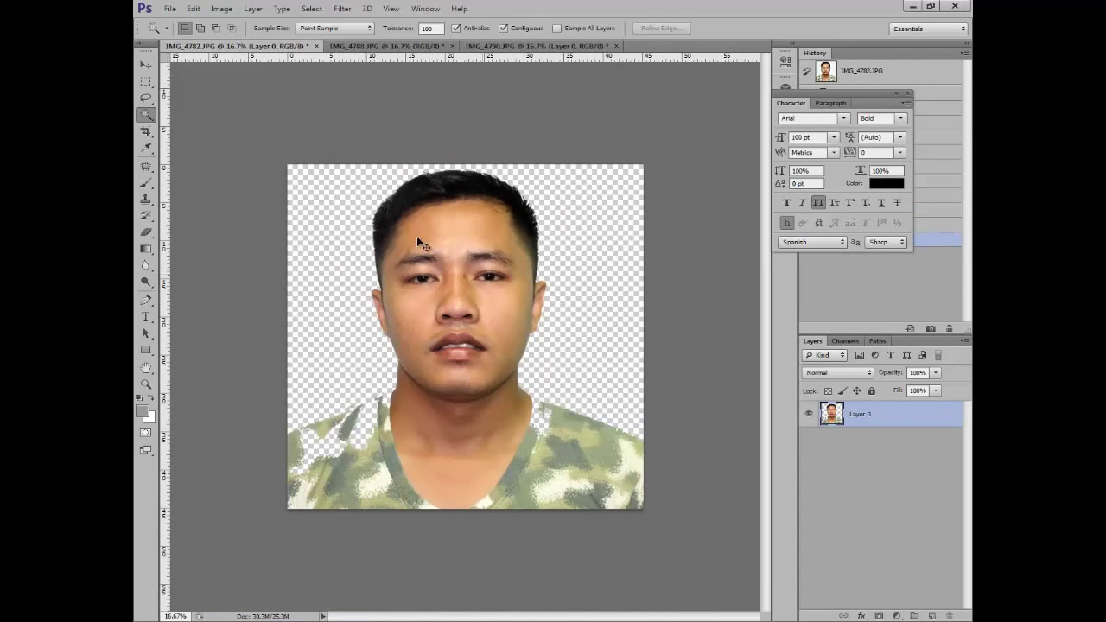
pyautogui.hotkey('ctrl', '+')
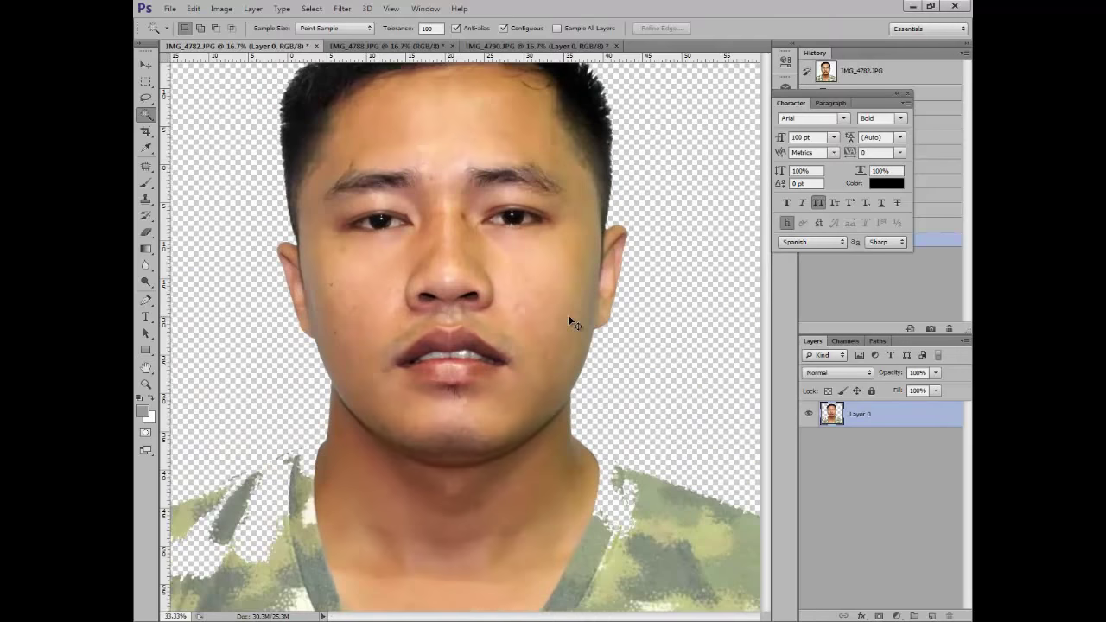
pyautogui.hotkey('ctrl', '-')
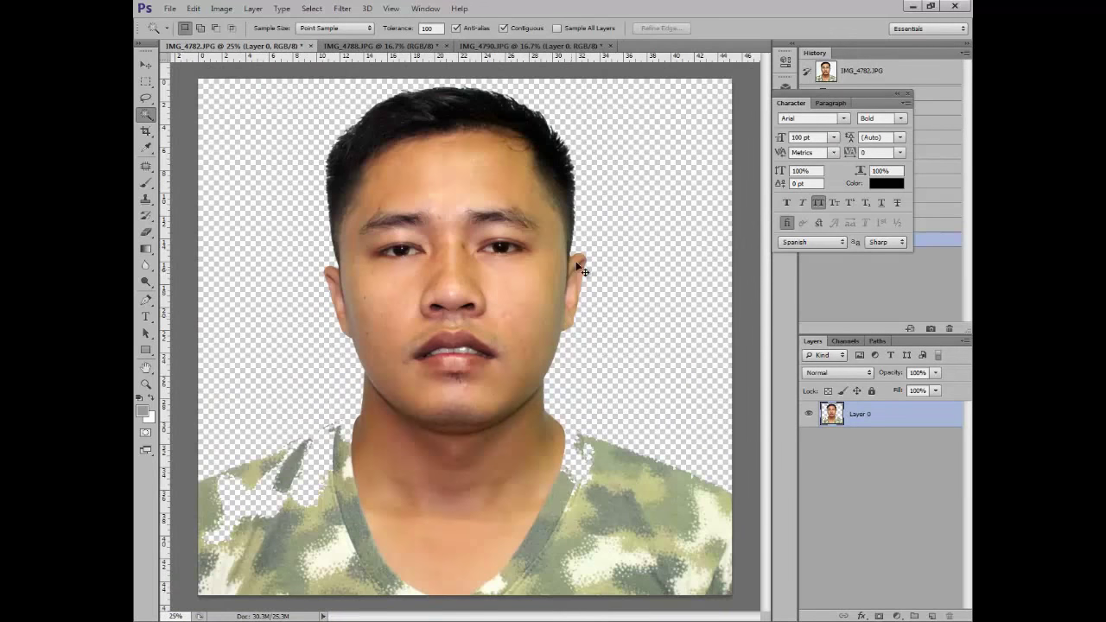
pyautogui.hotkey('ctrl', '-')
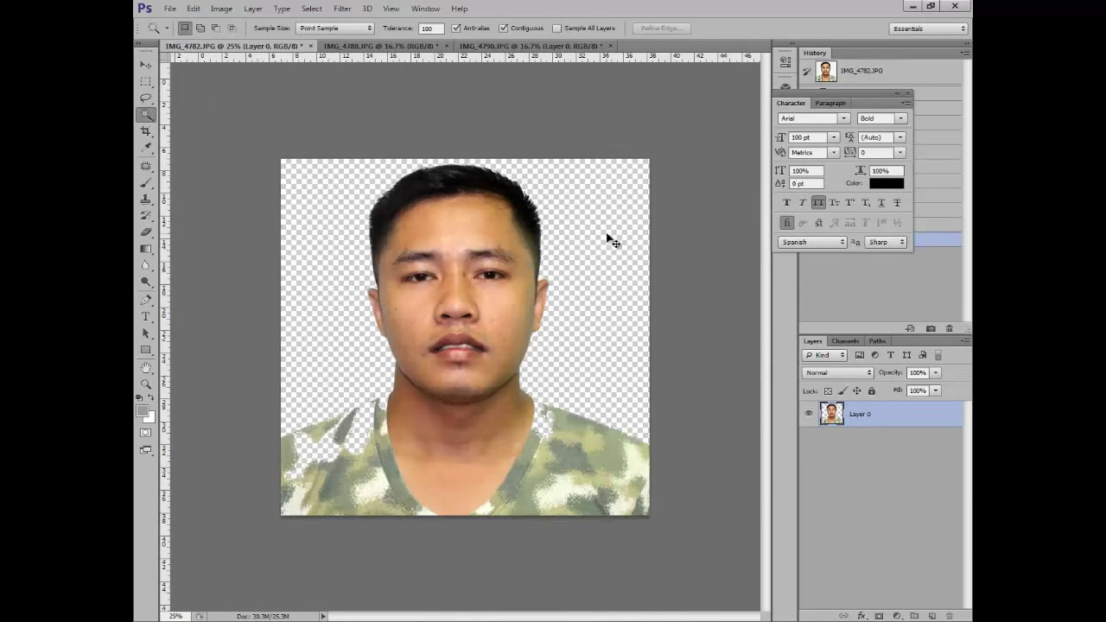
pyautogui.hotkey('ctrl', '+')
pyautogui.hotkey('ctrl', '+')
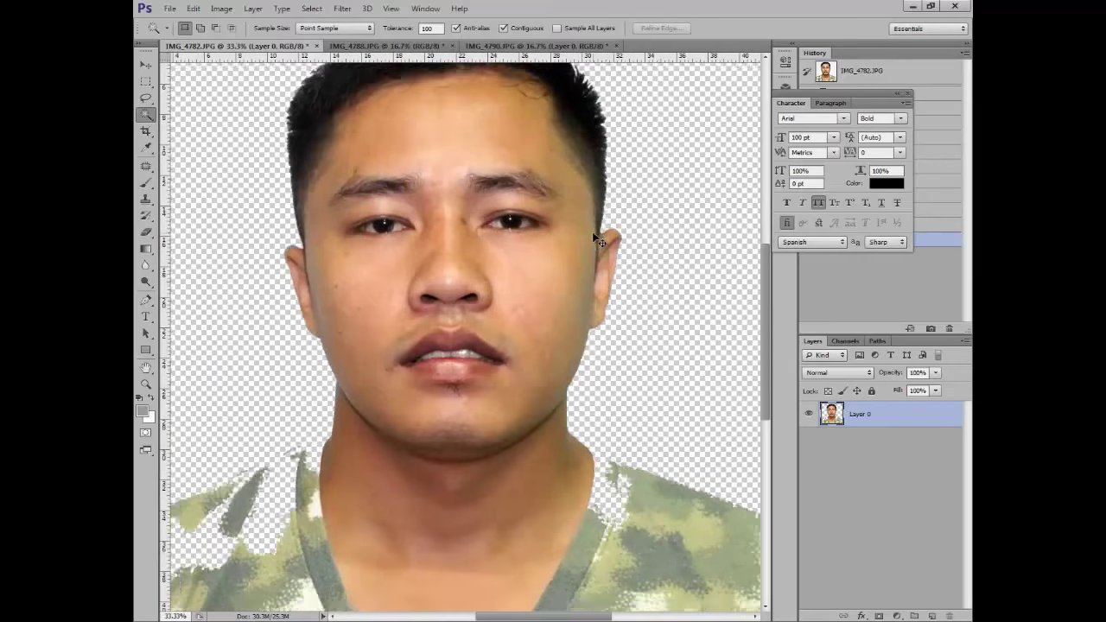
pyautogui.hotkey('ctrl', '-')
pyautogui.hotkey('ctrl', '-')
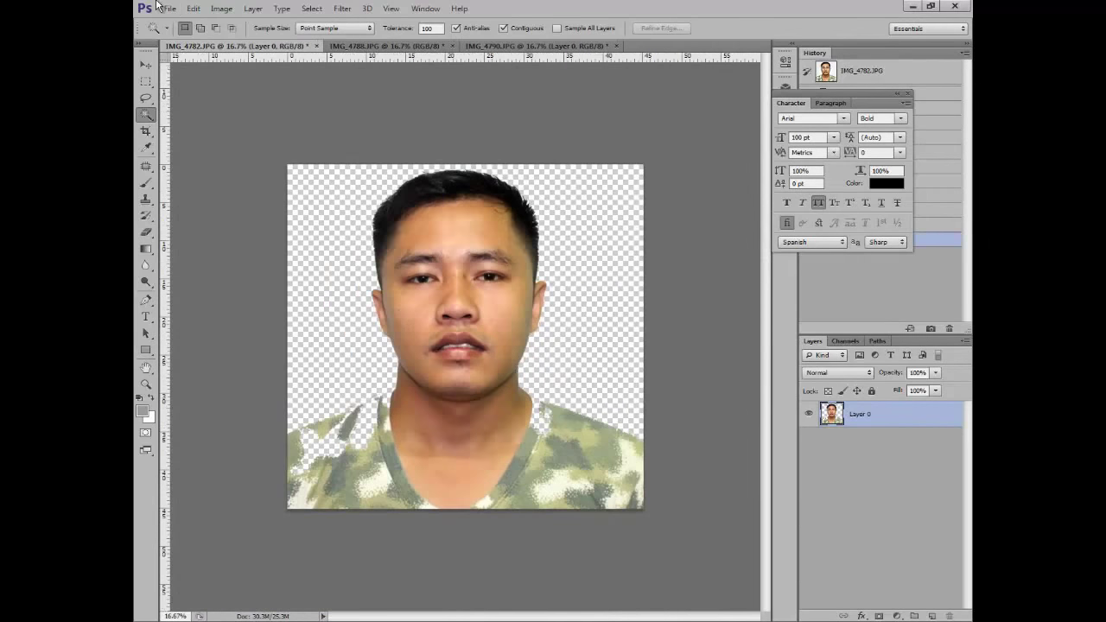
# Browse to E:\formal cloth template, dismissing the error from the female template archive.
pyautogui.click(170, 8)
pyautogui.click(185, 35)
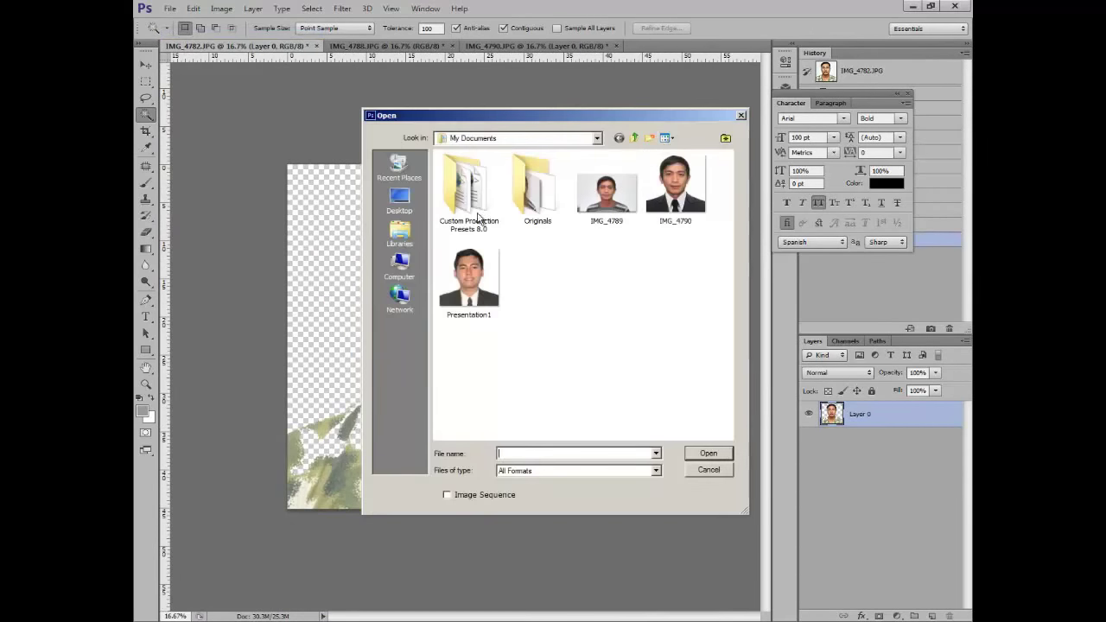
pyautogui.click(398, 261)
pyautogui.doubleClick(636, 180)
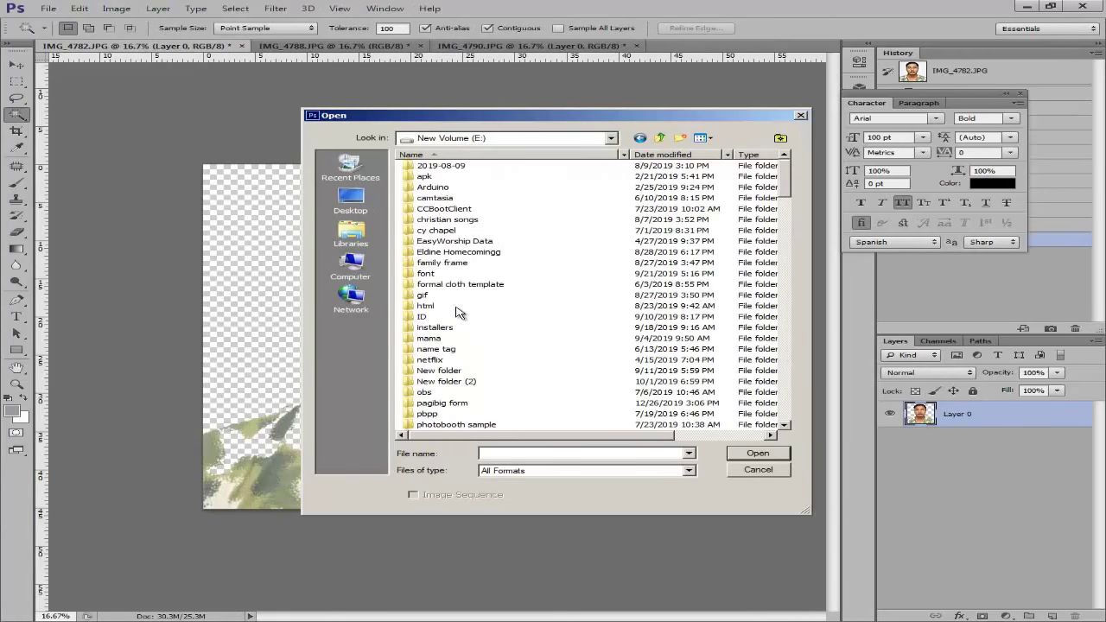
pyautogui.doubleClick(451, 285)
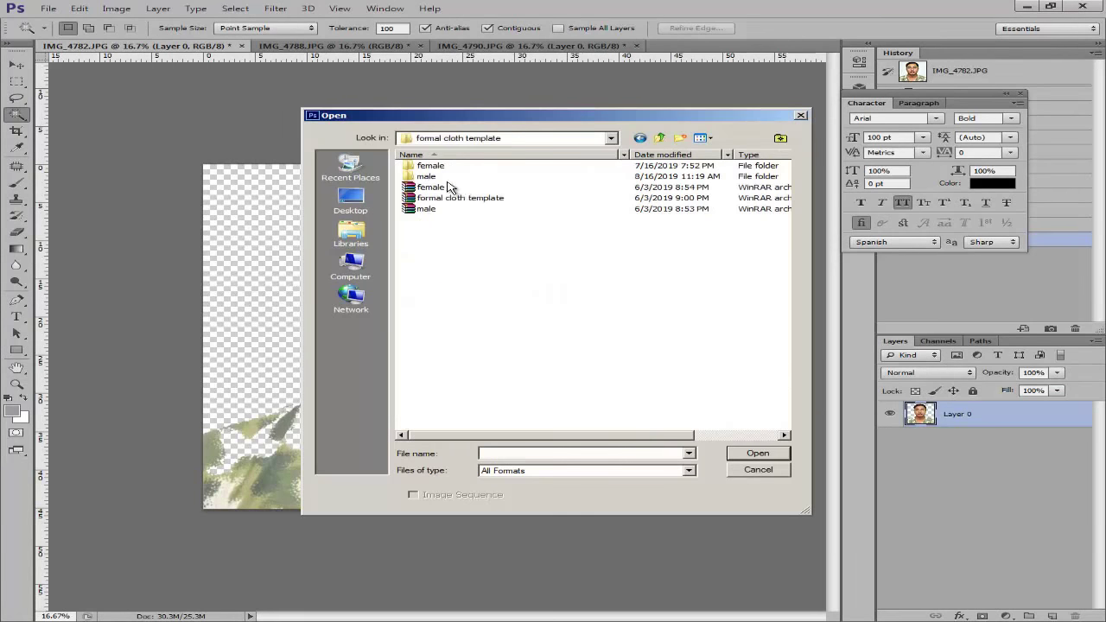
pyautogui.doubleClick(449, 187)
pyautogui.click(529, 241)
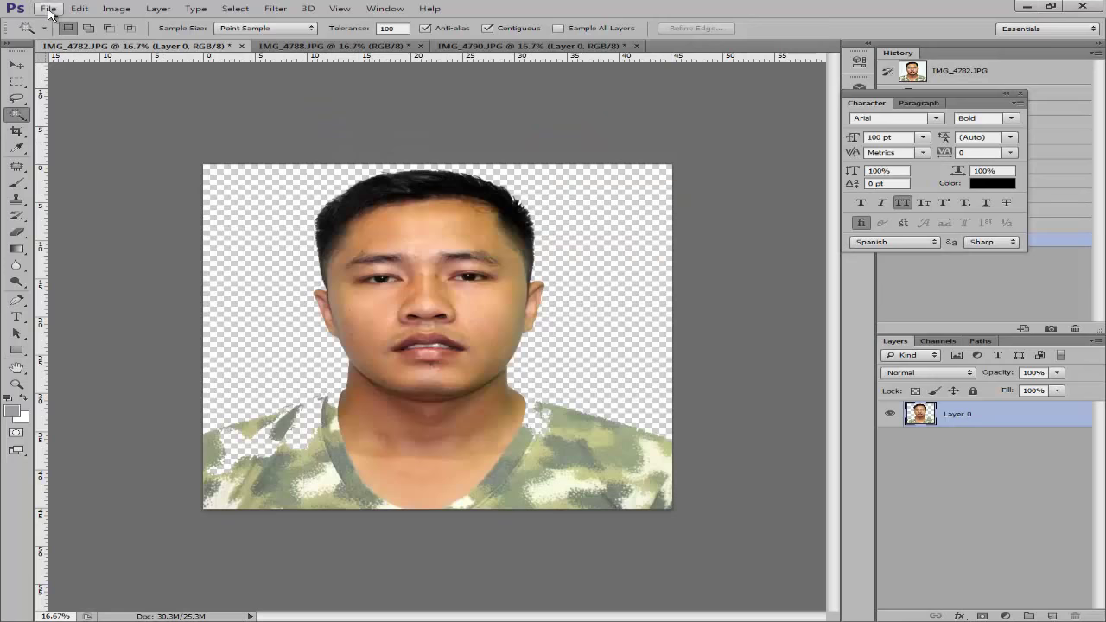
# Open suit template 1.psd from the male template folder.
pyautogui.click(48, 8)
pyautogui.click(57, 32)
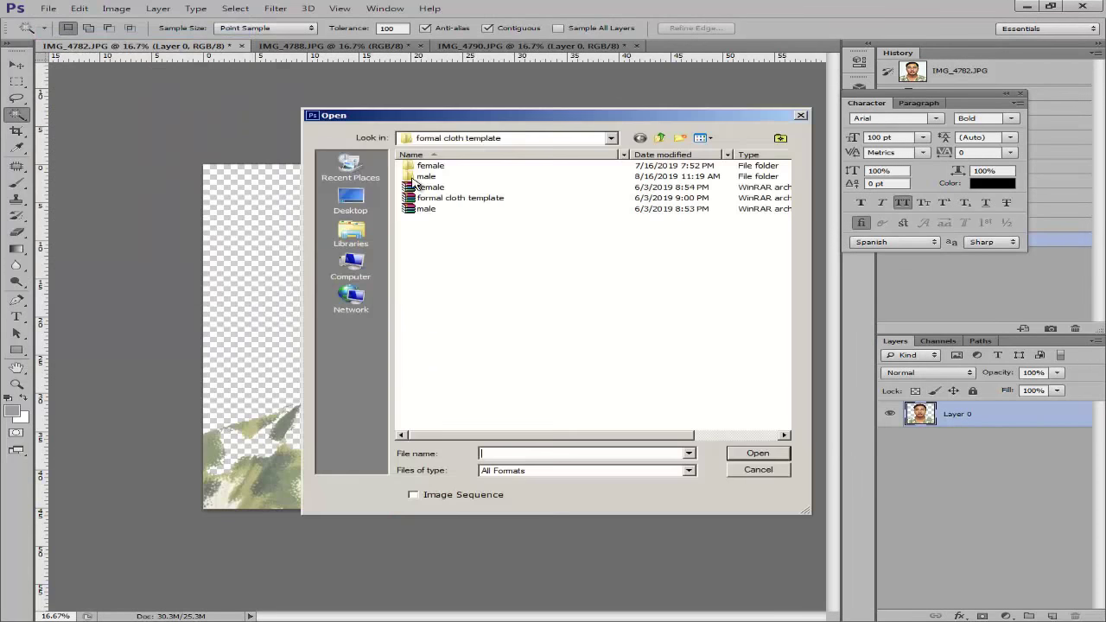
pyautogui.doubleClick(422, 179)
pyautogui.click(635, 199)
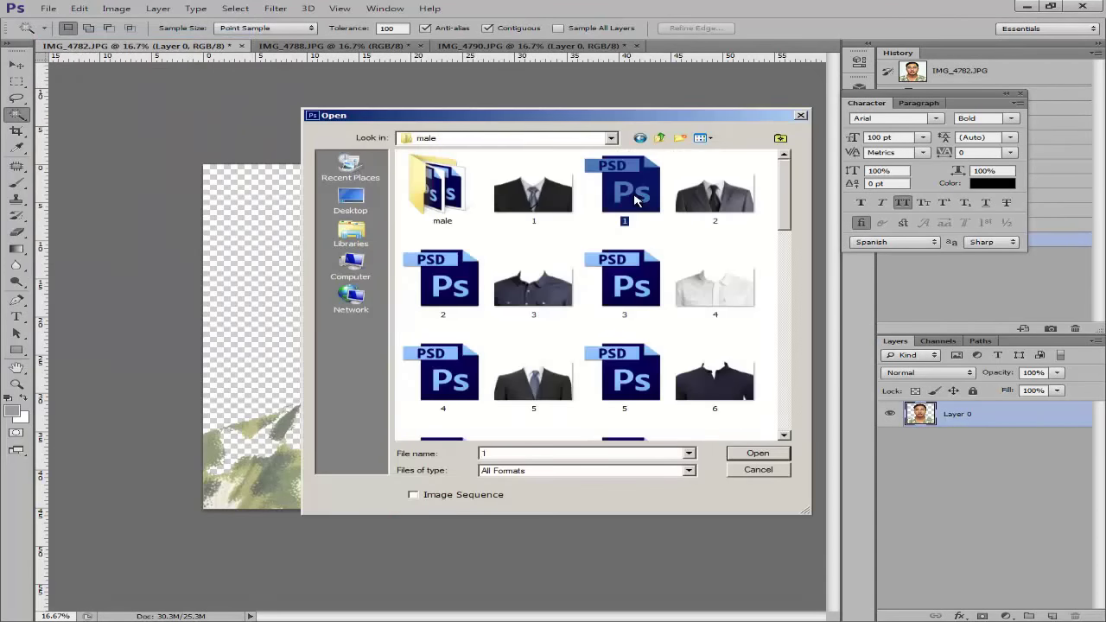
pyautogui.doubleClick(635, 200)
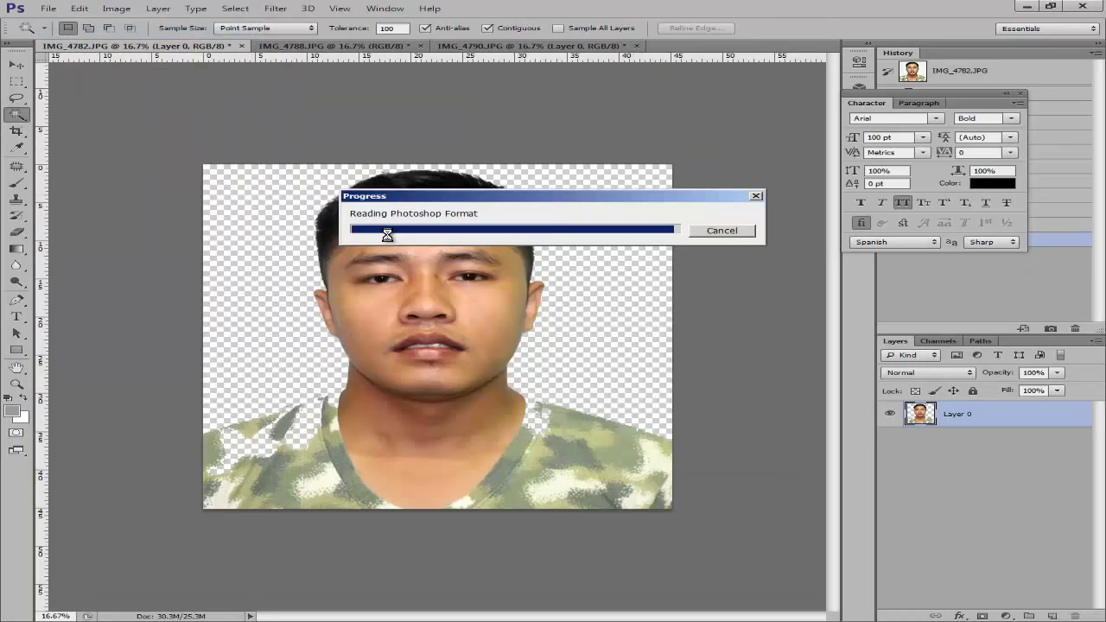
# Drag the suit layer into the IMG_4782 portrait and enlarge it to about 116%.
pyautogui.press('v')
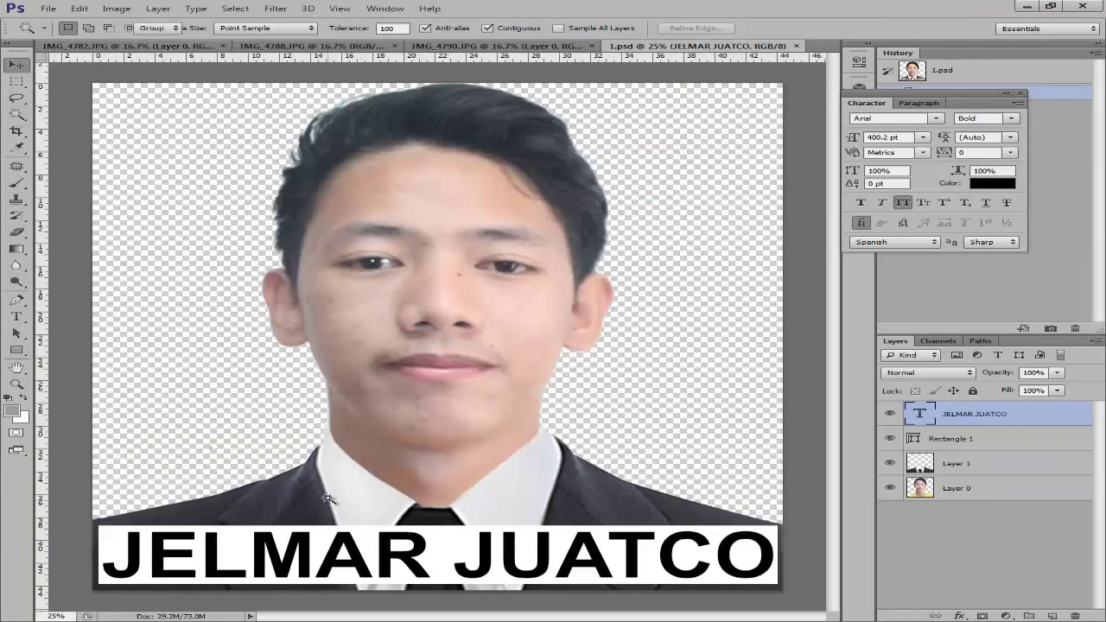
pyautogui.moveTo(340, 508); pyautogui.dragTo(337, 472)
pyautogui.moveTo(255, 264); pyautogui.dragTo(344, 478)
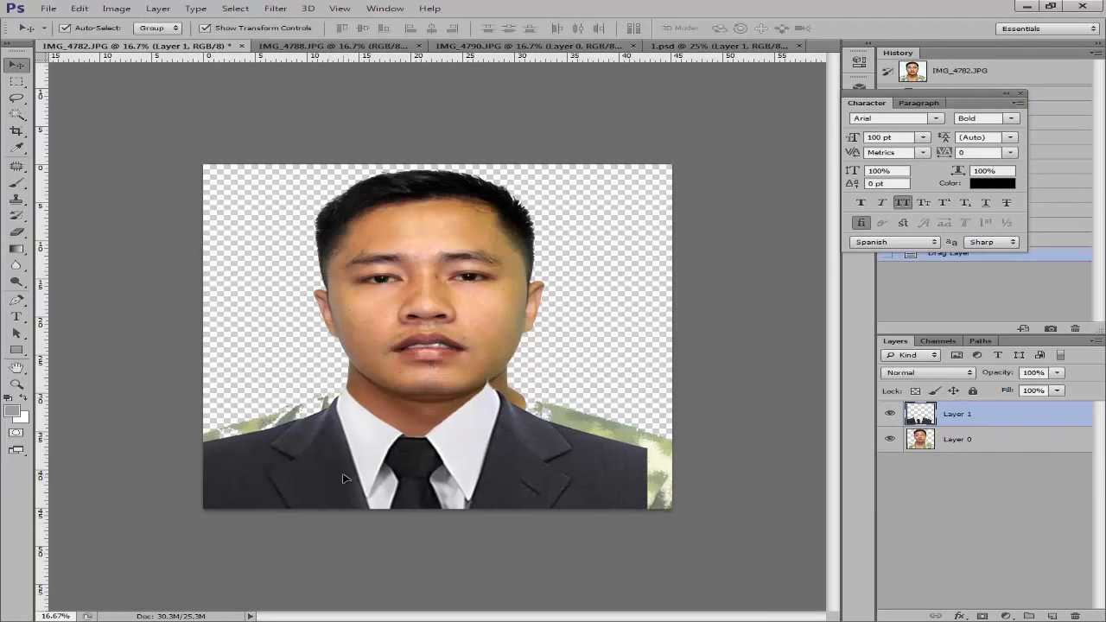
pyautogui.moveTo(648, 385); pyautogui.dragTo(722, 338)
pyautogui.press('Return')
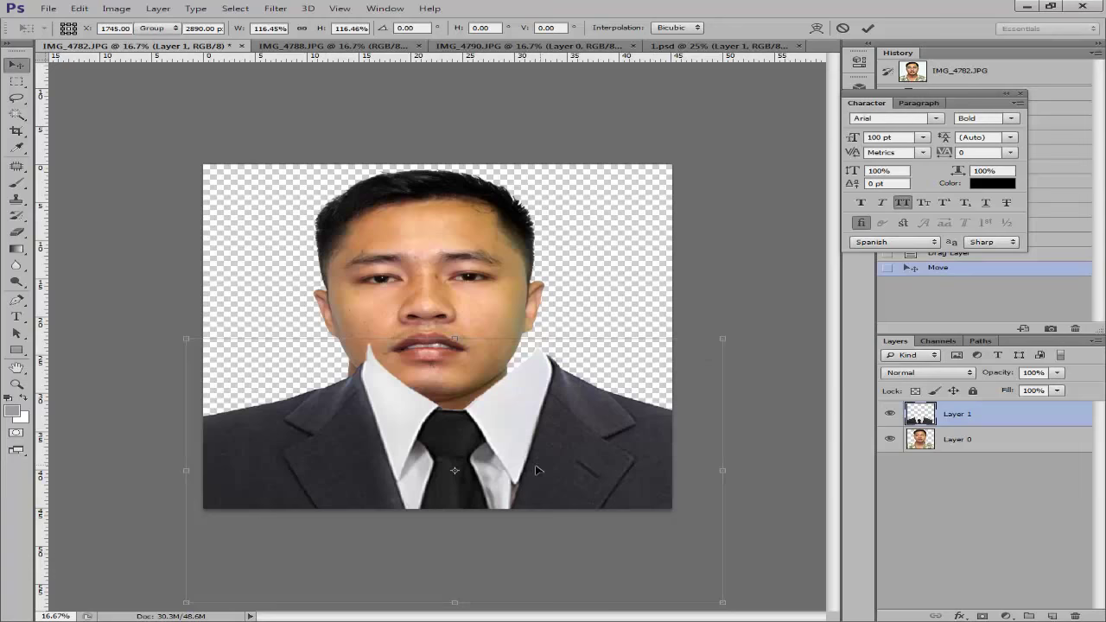
# Move the suit under the chin, shrink it to about 96%, and nudge it into place.
pyautogui.moveTo(570, 441); pyautogui.dragTo(549, 464)
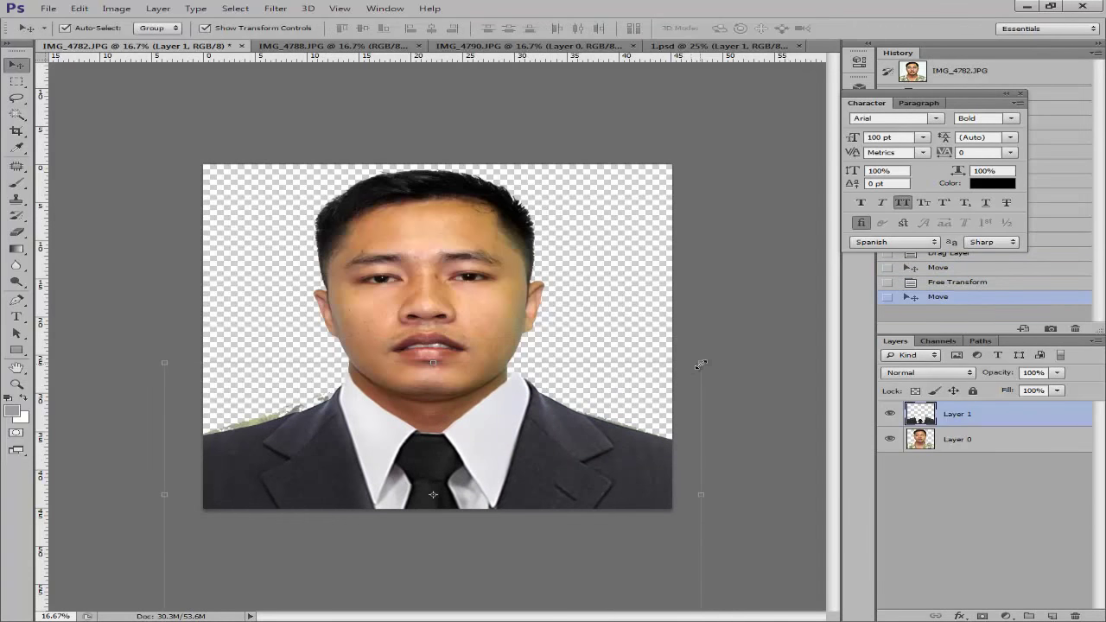
pyautogui.moveTo(700, 365); pyautogui.dragTo(679, 374)
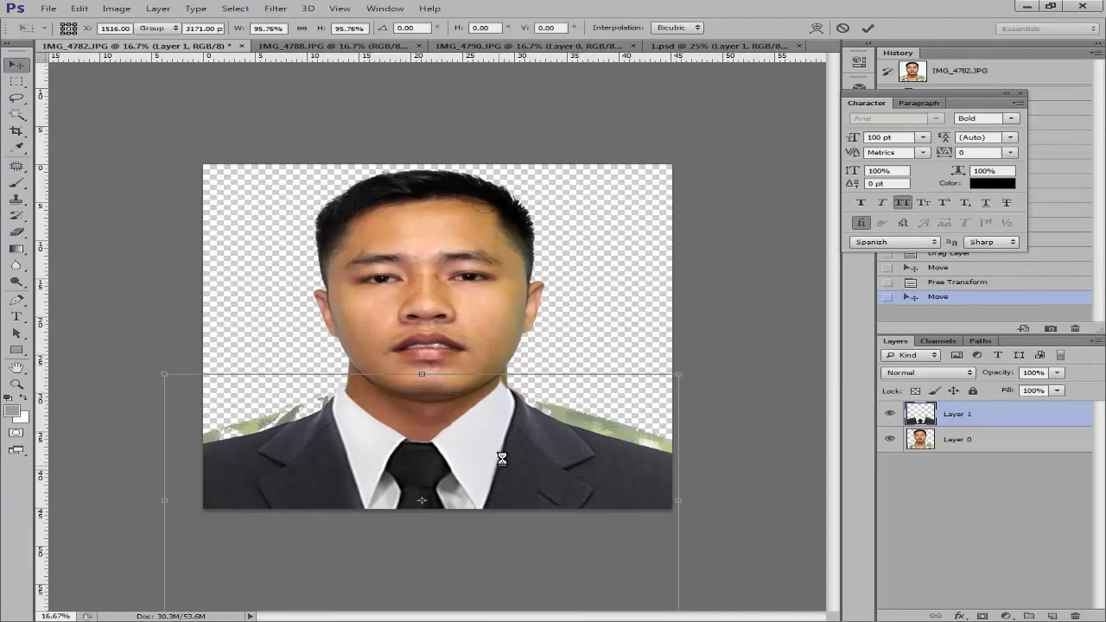
pyautogui.press('Return')
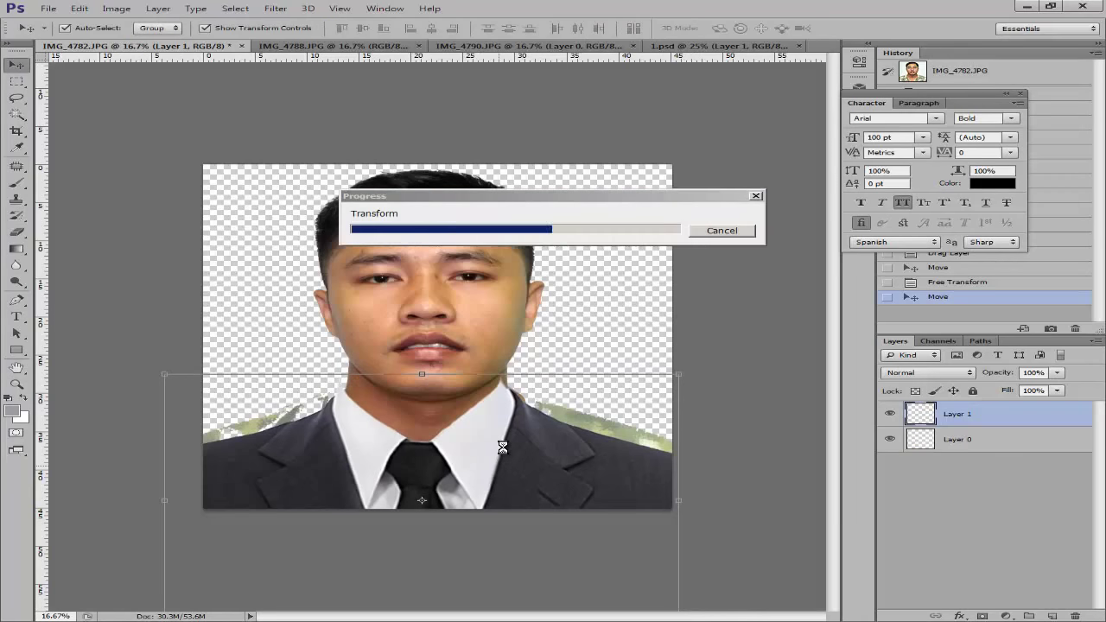
pyautogui.hotkey('shift', 'Right')
pyautogui.hotkey('shift', 'Right')
pyautogui.hotkey('shift', 'Right')
pyautogui.hotkey('shift', 'Right')
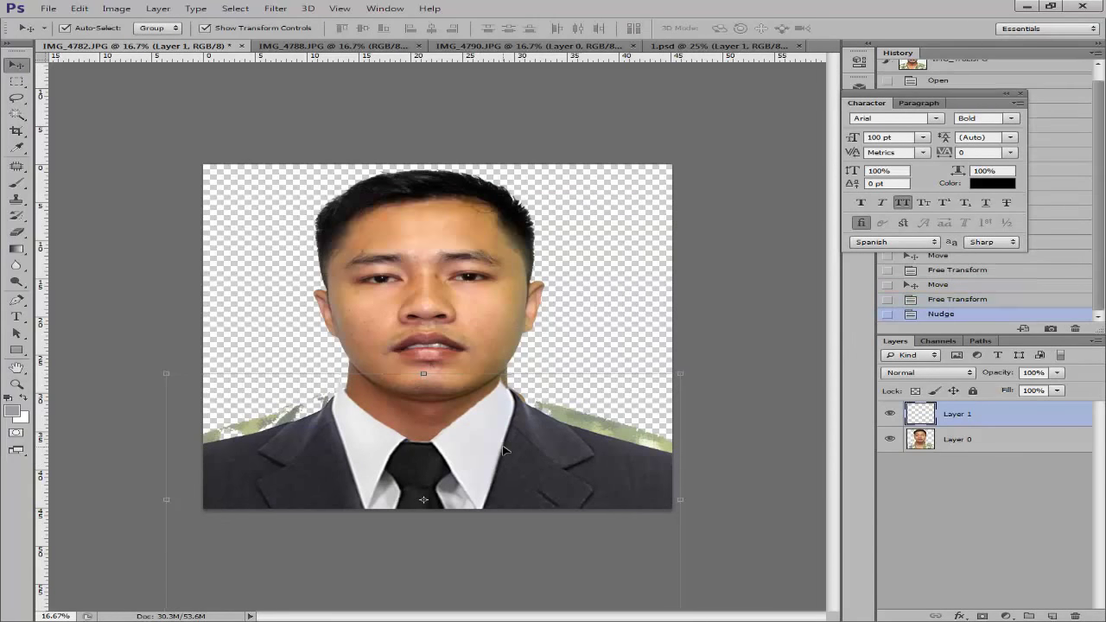
pyautogui.hotkey('shift', 'Up')
pyautogui.hotkey('shift', 'Up')
pyautogui.hotkey('shift', 'Up')
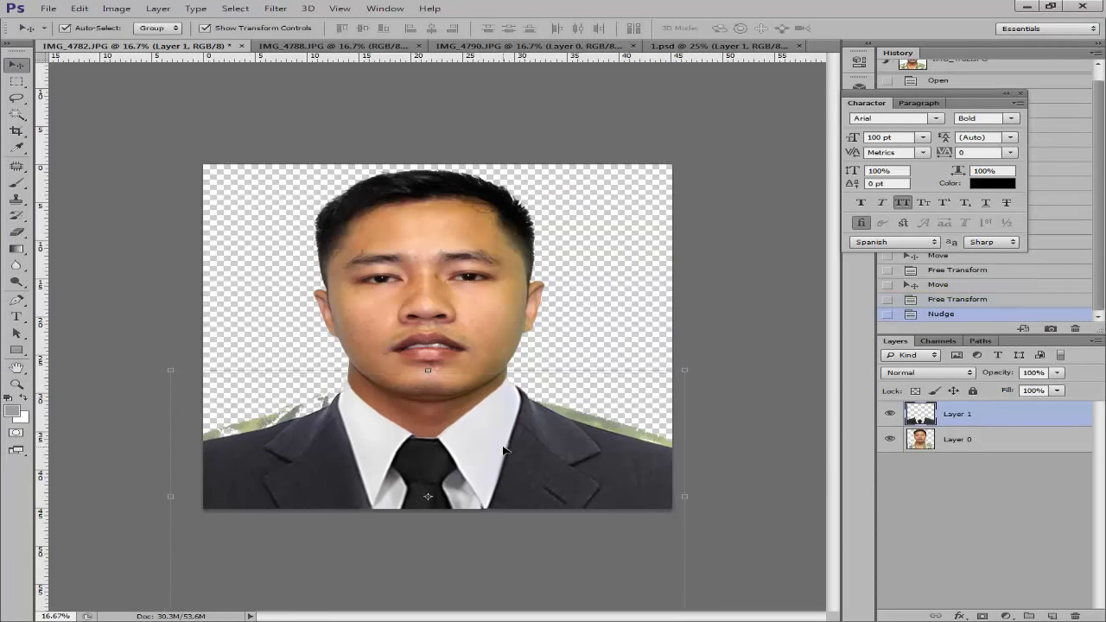
pyautogui.hotkey('shift', 'Right')
pyautogui.hotkey('shift', 'Right')
pyautogui.hotkey('shift', 'Up')
pyautogui.hotkey('shift', 'Up')
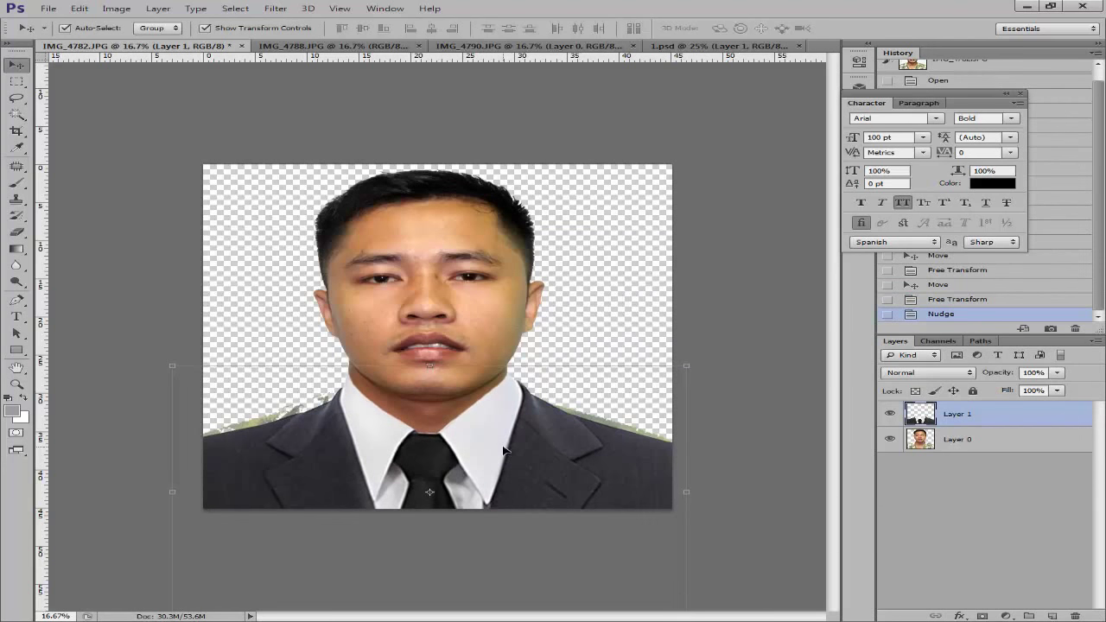
pyautogui.hotkey('shift', 'Down')
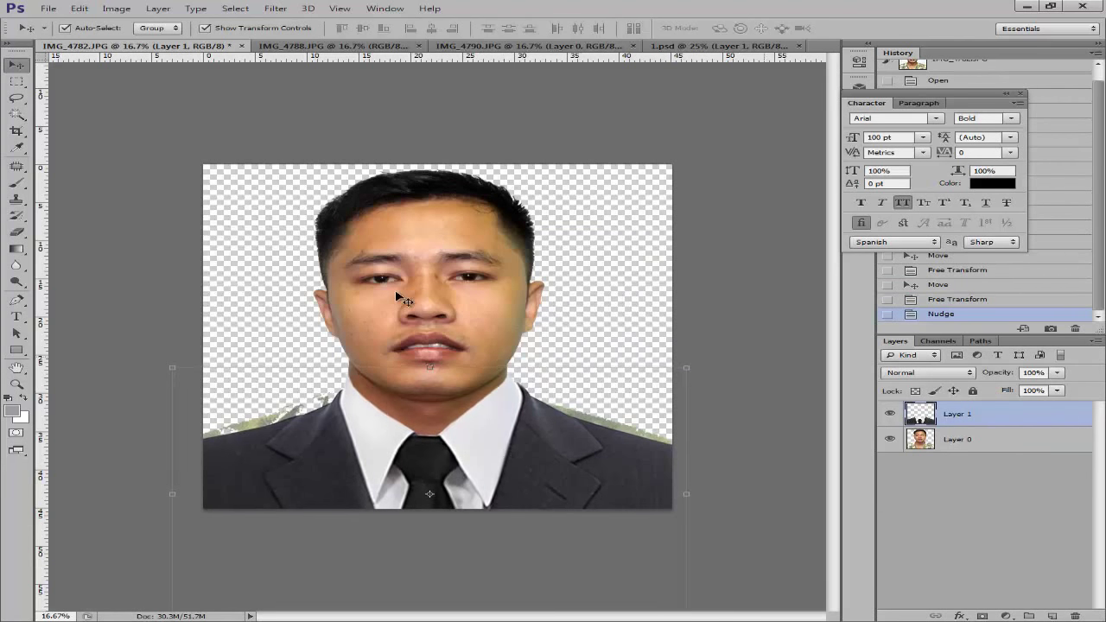
pyautogui.click(397, 296)
# With a much larger eraser brush, erase the green camouflage fringe at both shoulders.
pyautogui.press('e')
pyautogui.rightClick(378, 424)
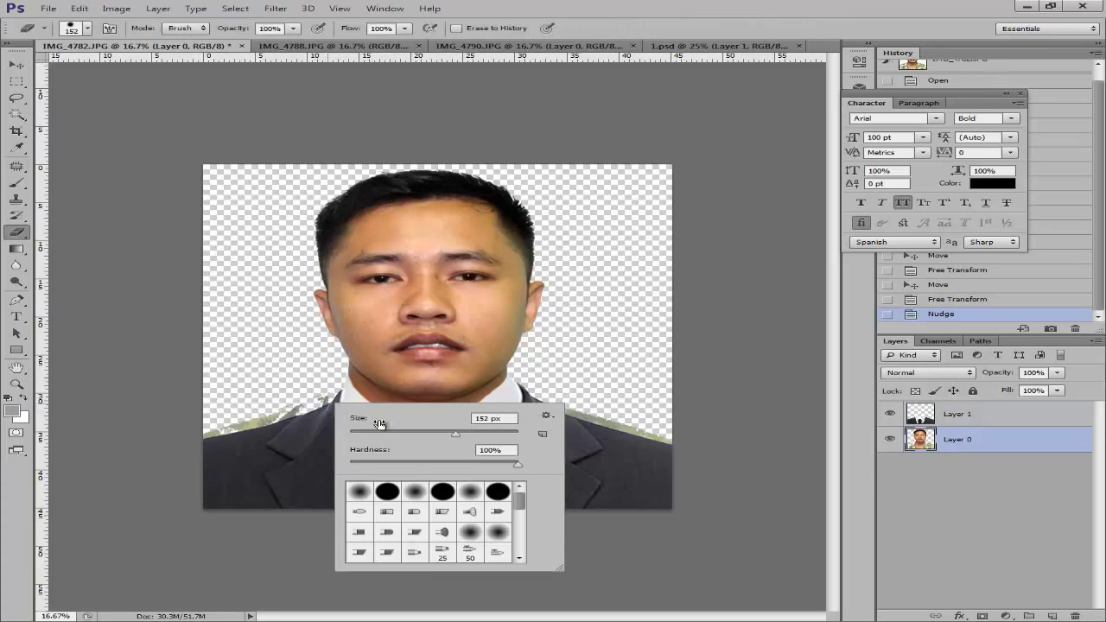
pyautogui.moveTo(487, 436)
pyautogui.mouseDown()
pyautogui.moveTo(516, 437)
pyautogui.moveTo(501, 438)
pyautogui.mouseUp()
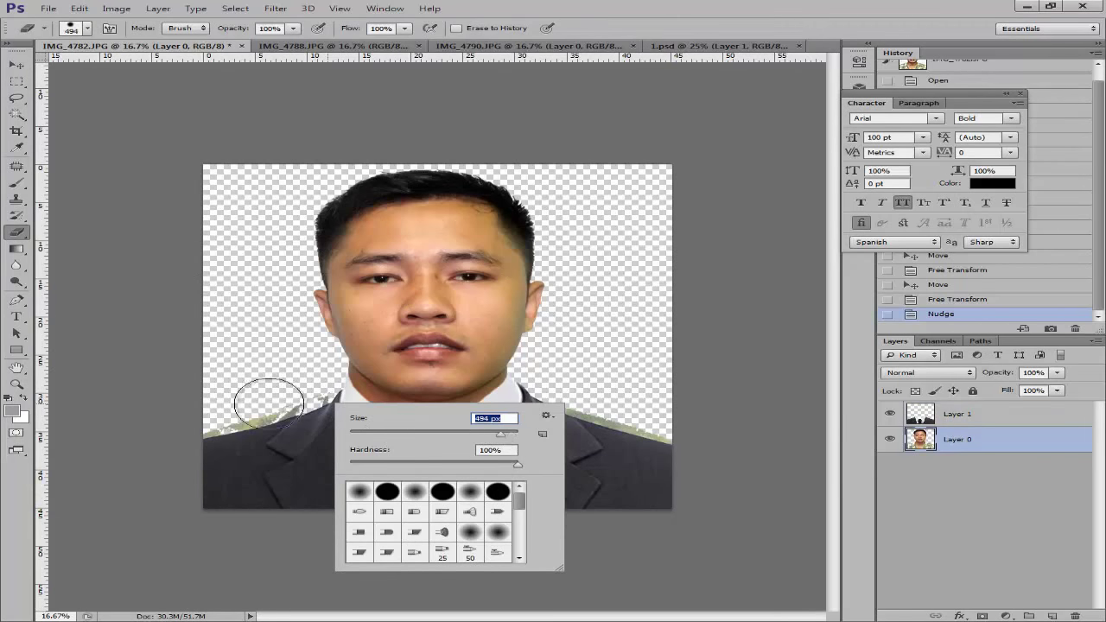
pyautogui.click(304, 406)
pyautogui.click(291, 406)
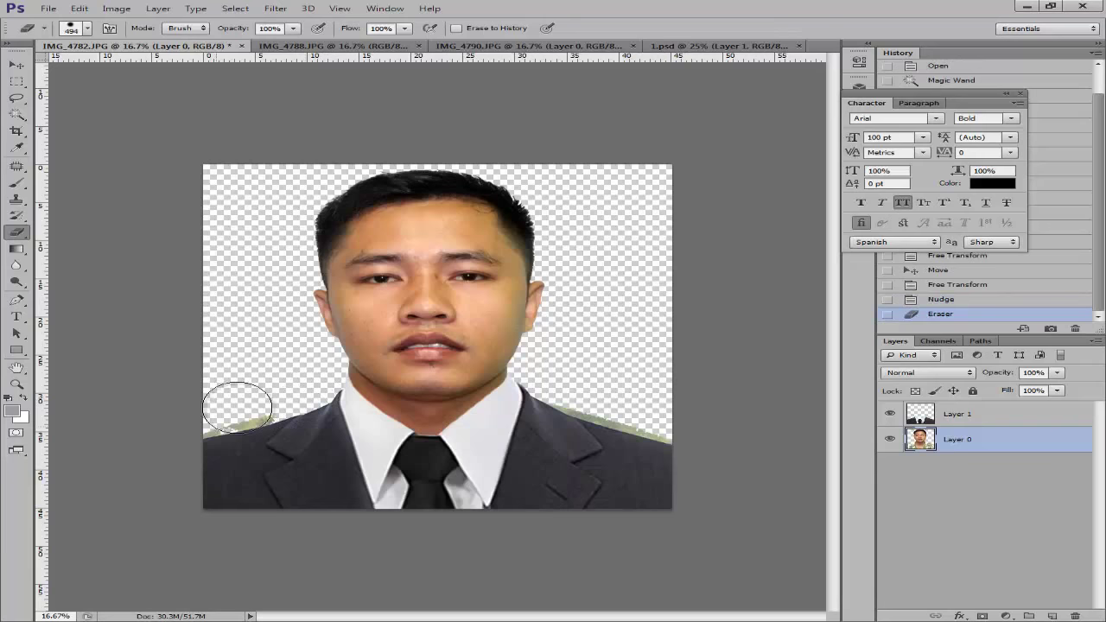
pyautogui.moveTo(240, 403); pyautogui.dragTo(226, 427)
pyautogui.moveTo(530, 395)
pyautogui.mouseDown()
pyautogui.moveTo(659, 440)
pyautogui.moveTo(612, 424)
pyautogui.moveTo(575, 388)
pyautogui.mouseUp()
# Deselect the portrait layer and zoom in to inspect the face and collar.
pyautogui.press('v')
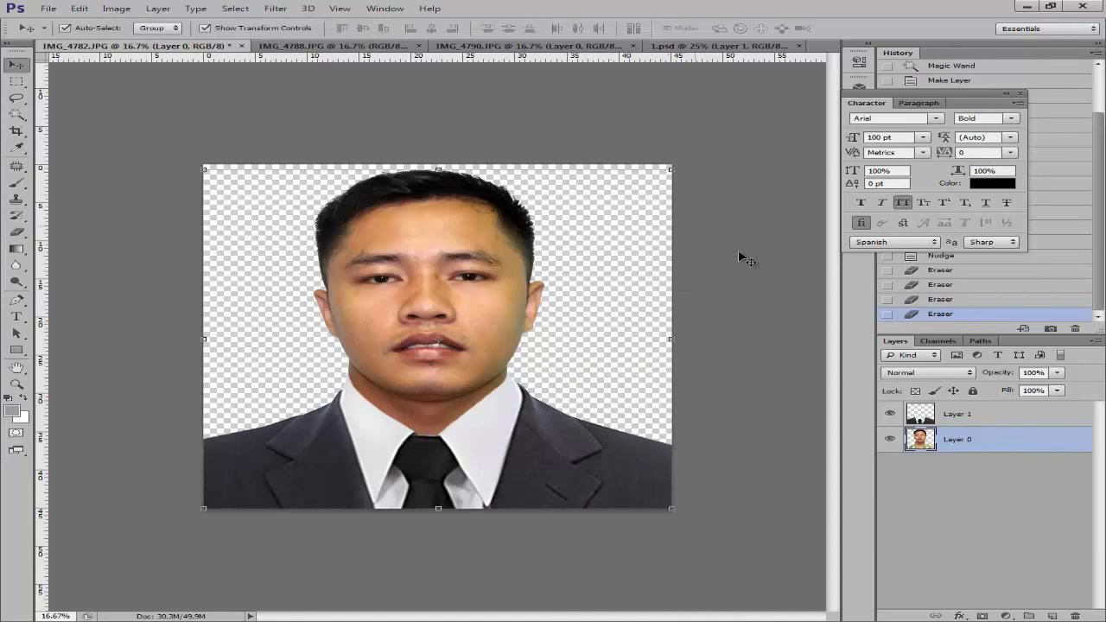
pyautogui.click(761, 267)
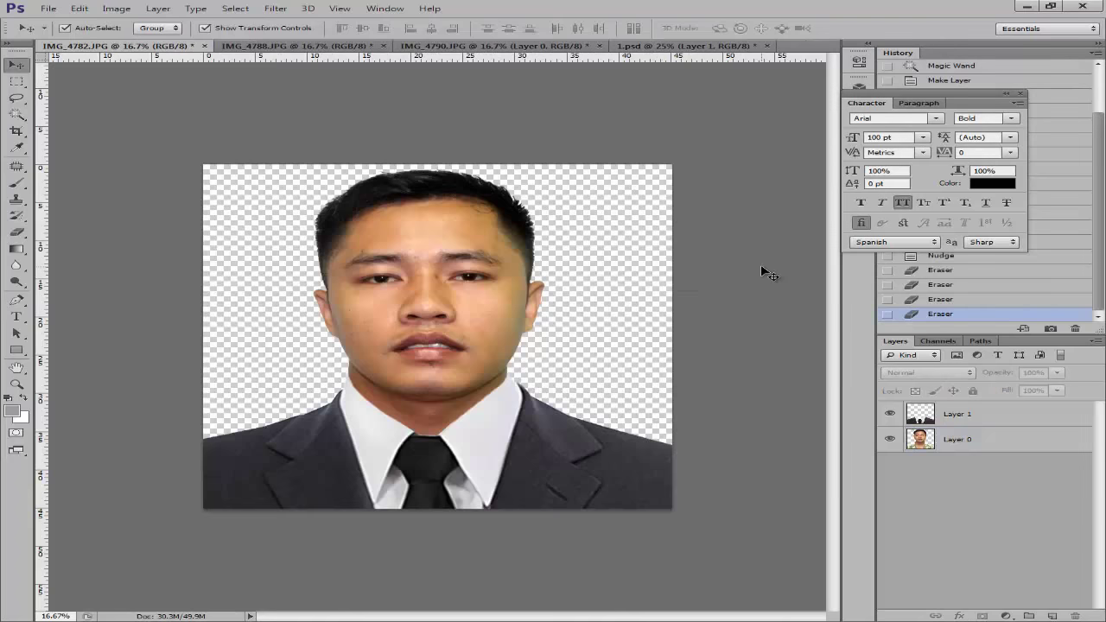
pyautogui.hotkey('ctrl', '+')
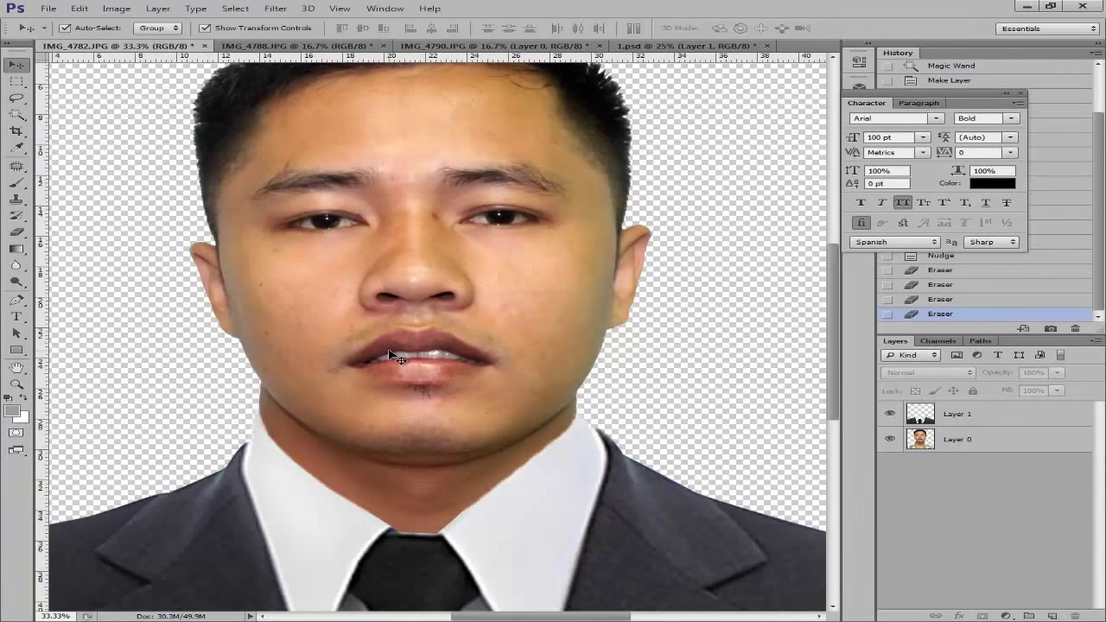
pyautogui.hotkey('ctrl', '-')
pyautogui.hotkey('ctrl', '-')
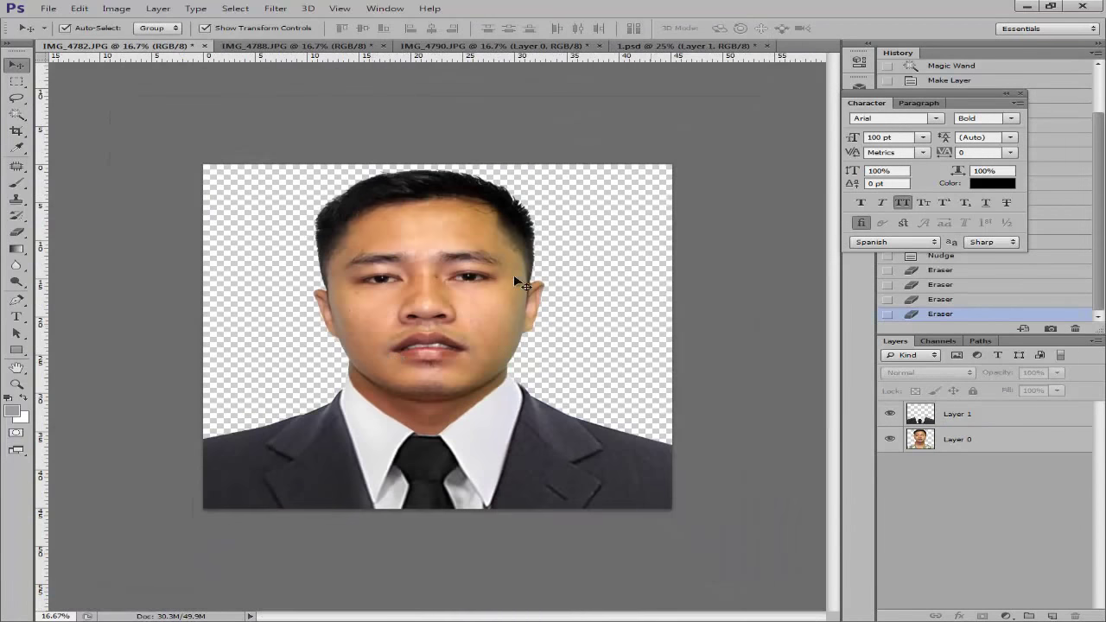
# Switch to IMG_4788.JPG with the Magic Wand and zoom in.
pyautogui.click(311, 45)
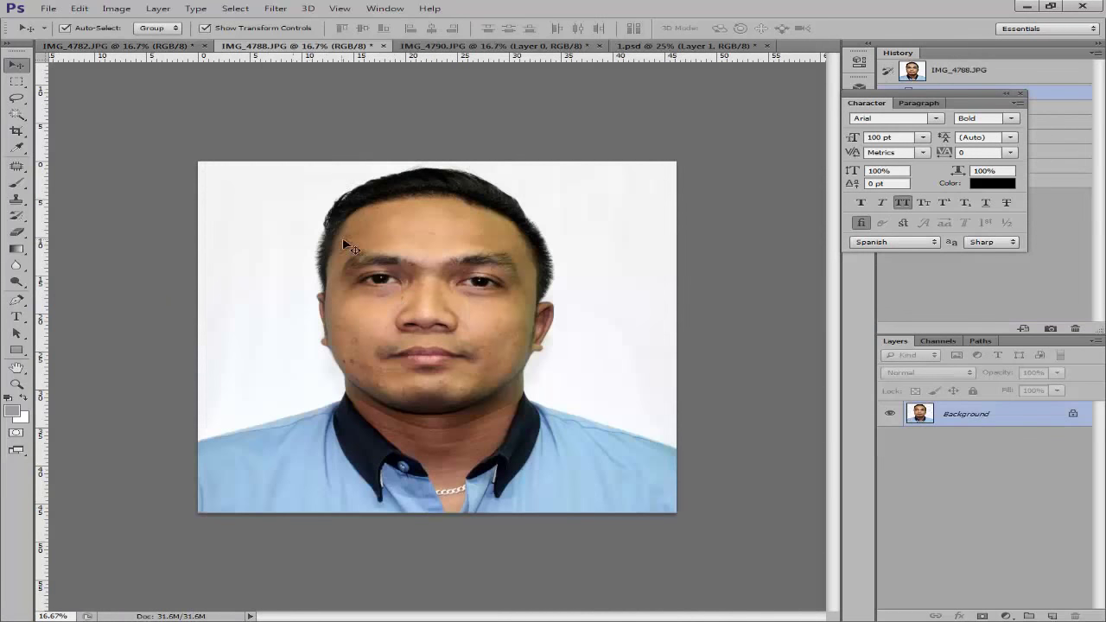
pyautogui.press('w')
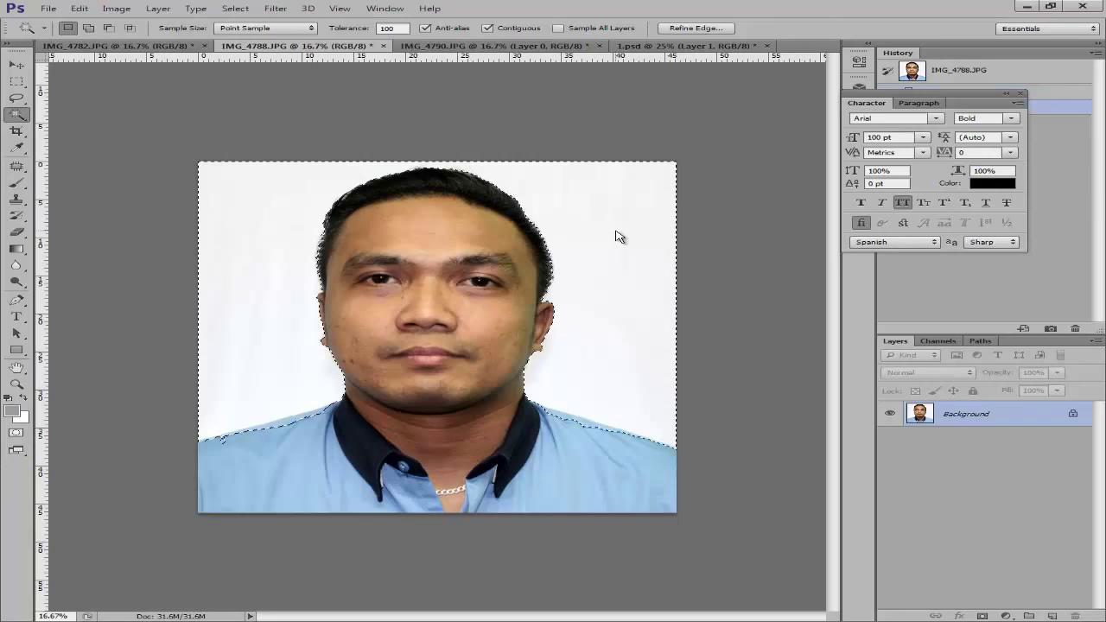
pyautogui.hotkey('ctrl', '+')
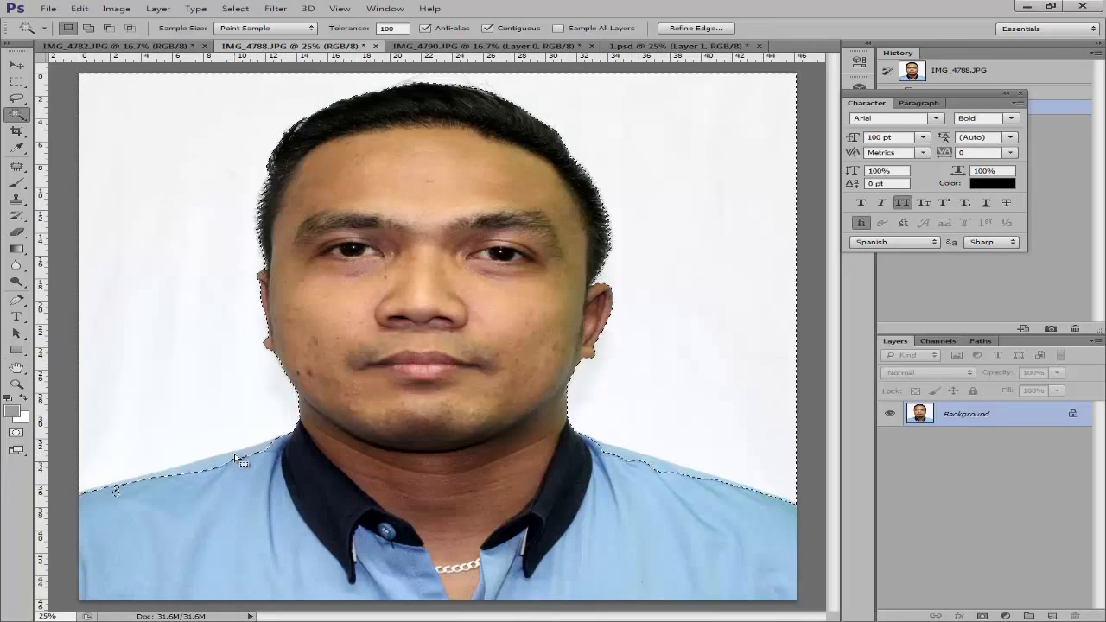
# Try lower Magic Wand tolerances on the white background, ending at 50.
pyautogui.click(396, 30)
pyautogui.write('80')
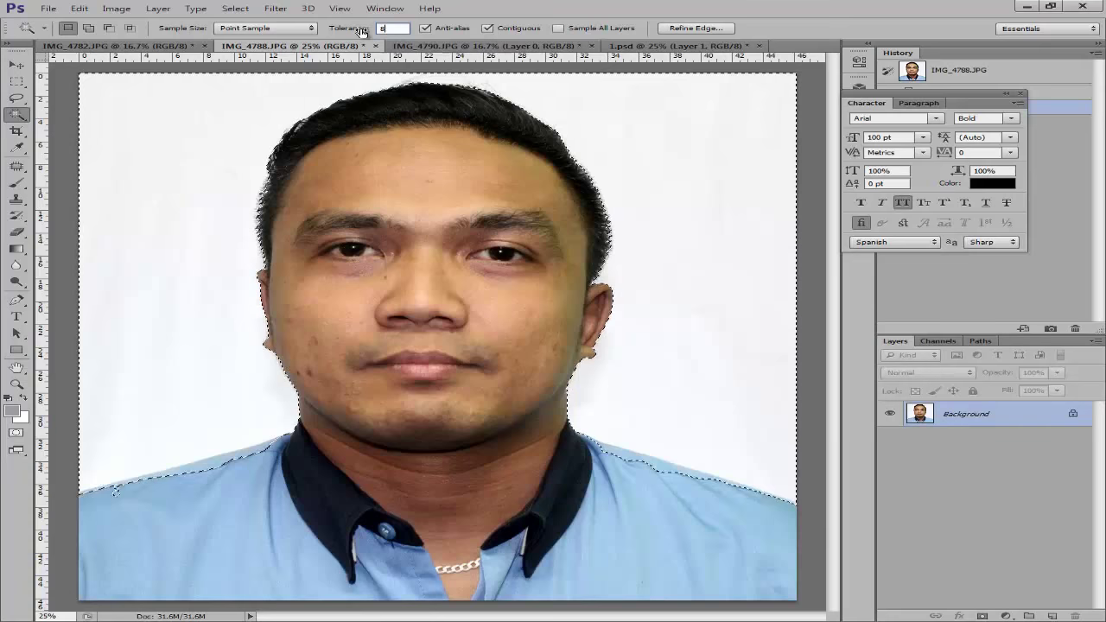
pyautogui.click(192, 143)
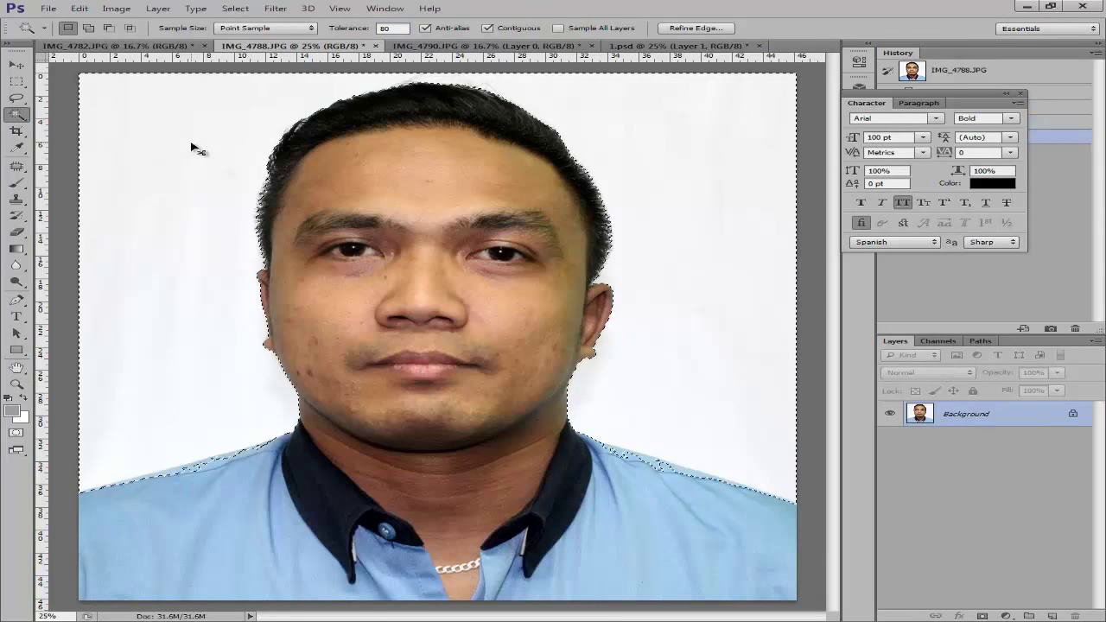
pyautogui.hotkey('ctrl', 'd')
pyautogui.click(364, 28)
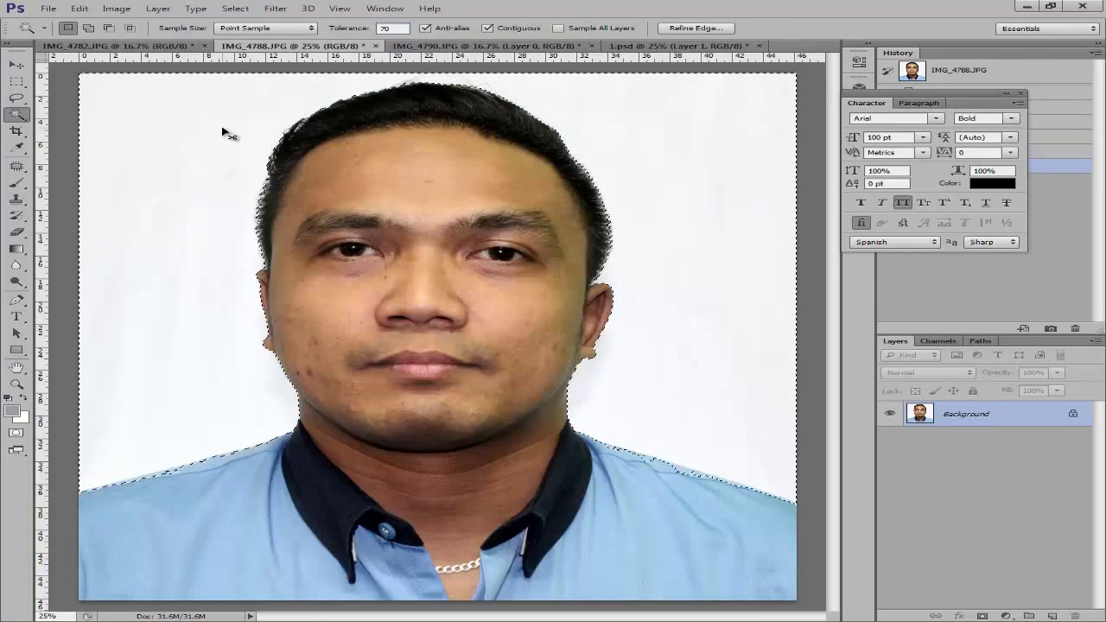
pyautogui.hotkey('ctrl', 'd')
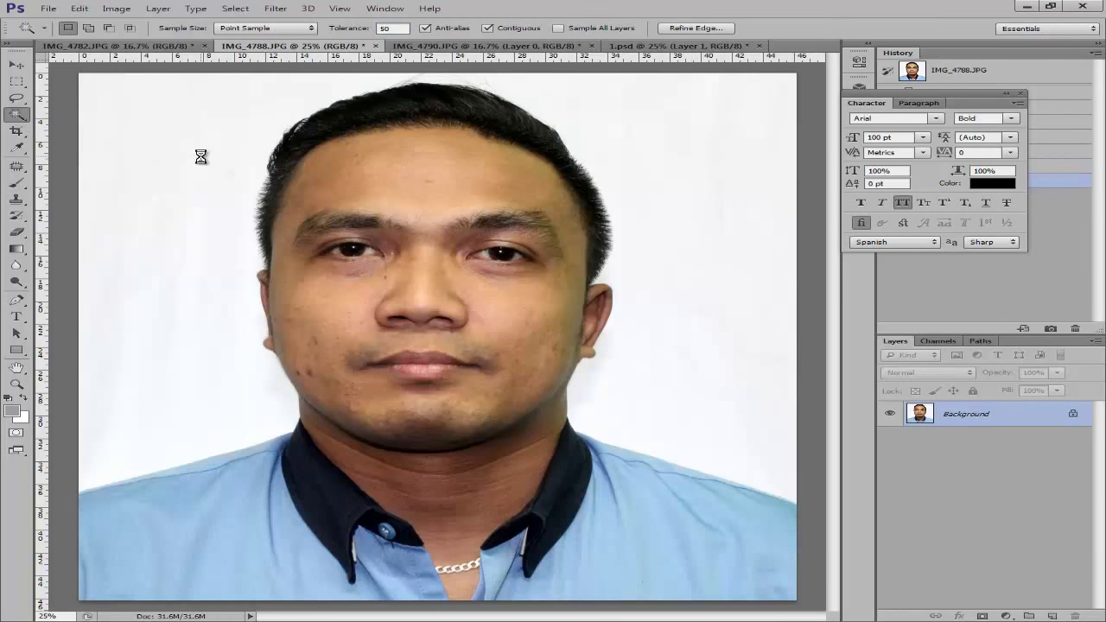
# Convert the Background to Layer 0, delete the selected white backdrop, and deselect.
pyautogui.doubleClick(1036, 420)
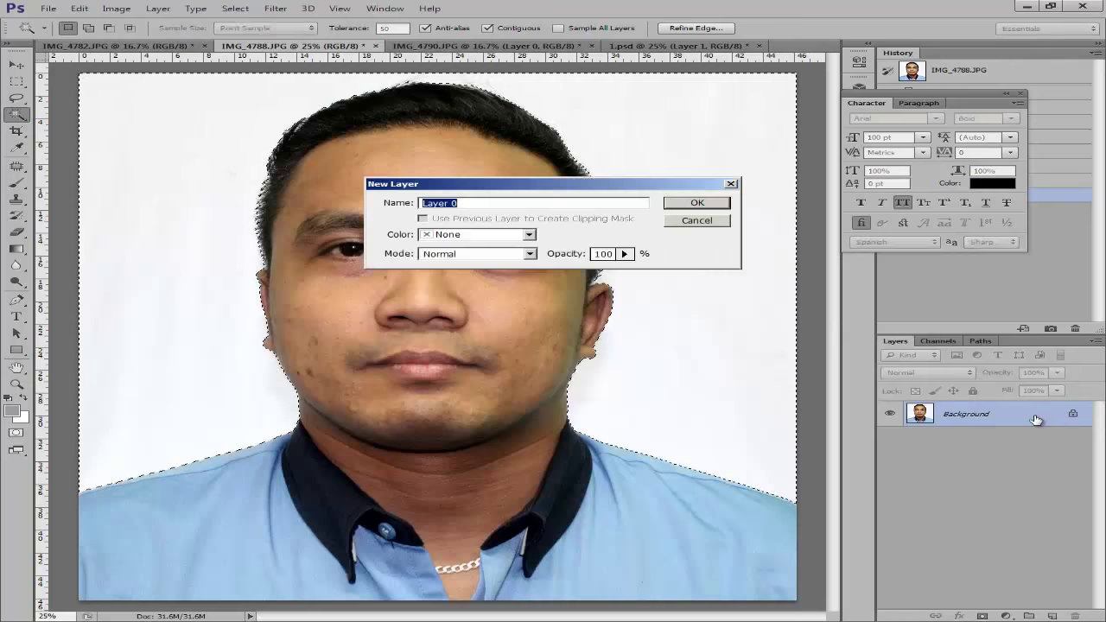
pyautogui.press('Return')
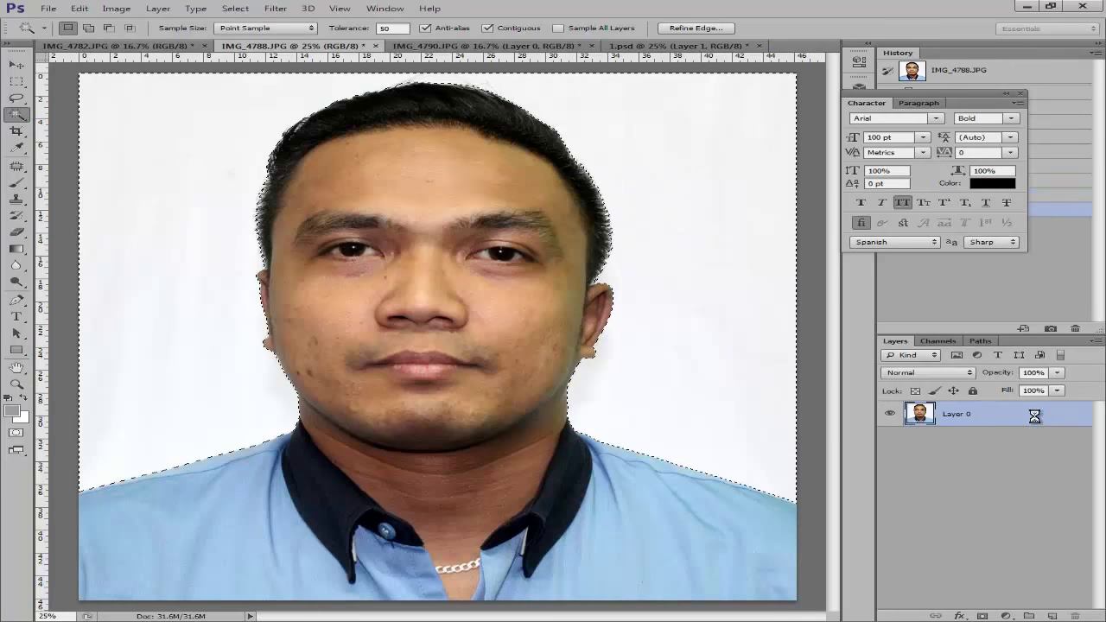
pyautogui.press('Delete')
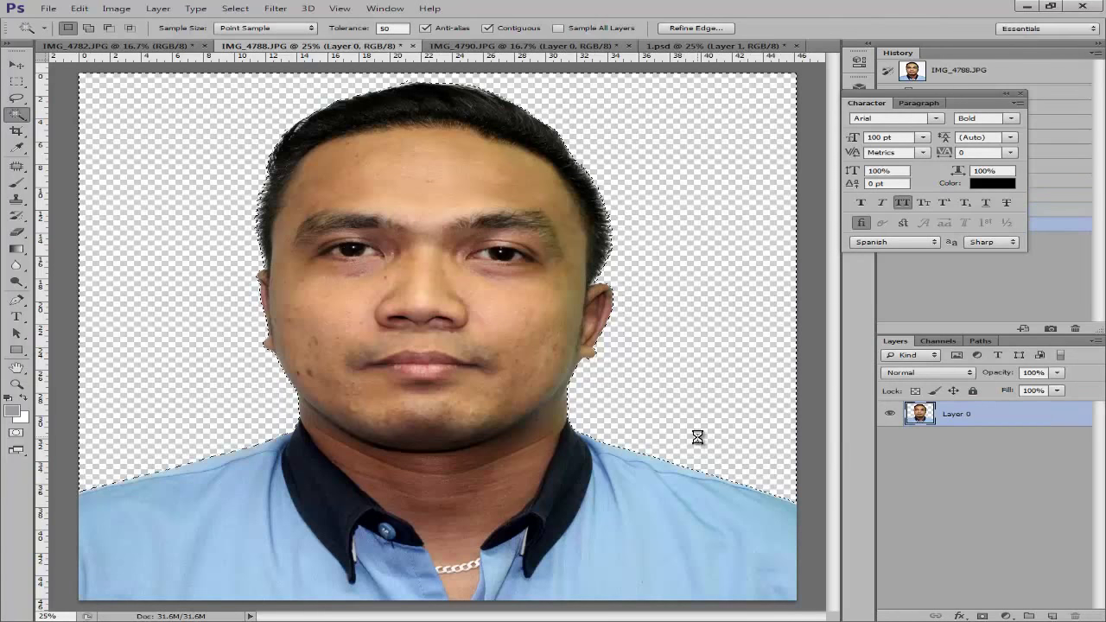
pyautogui.hotkey('ctrl', 'd')
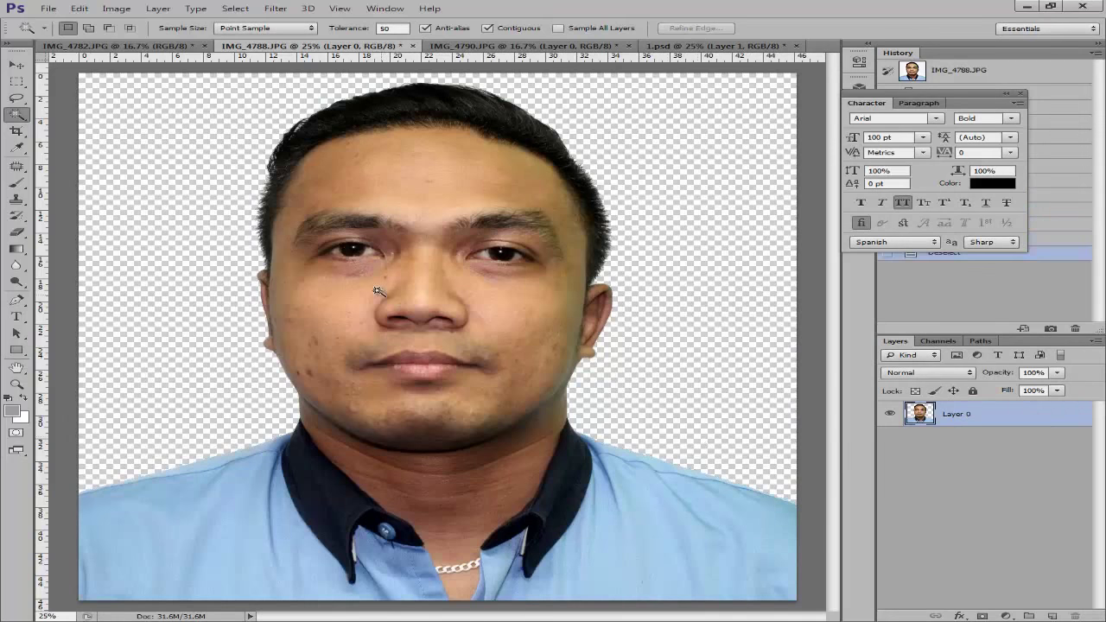
# On IMG_4790.JPG, delete the selected white background and deselect.
pyautogui.click(486, 46)
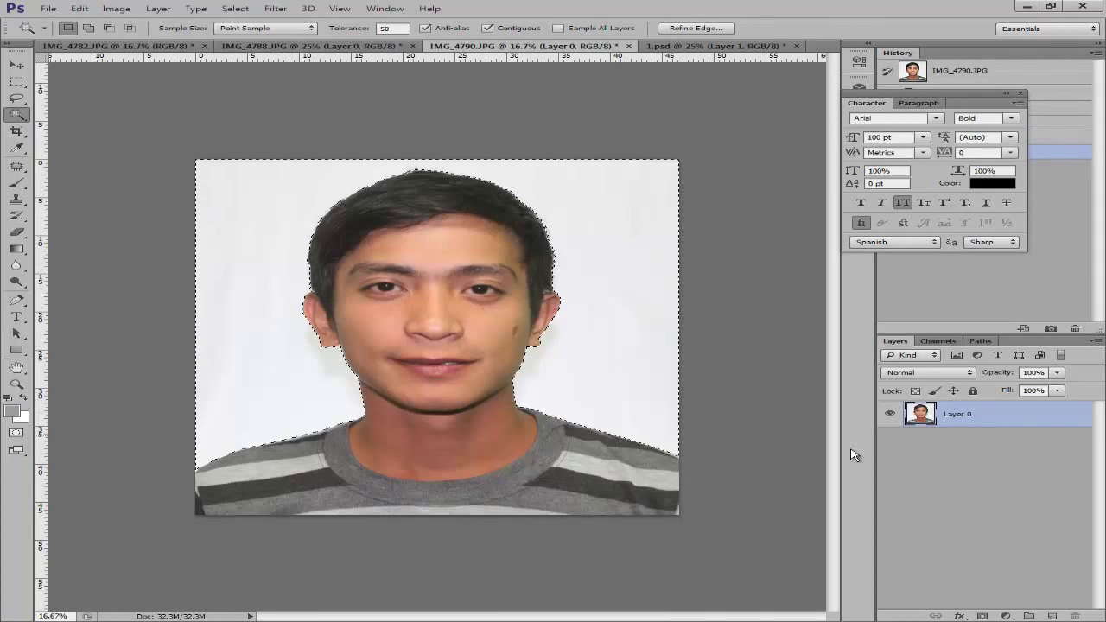
pyautogui.doubleClick(1048, 418)
pyautogui.press('Escape')
pyautogui.press('Delete')
pyautogui.hotkey('ctrl', 'd')
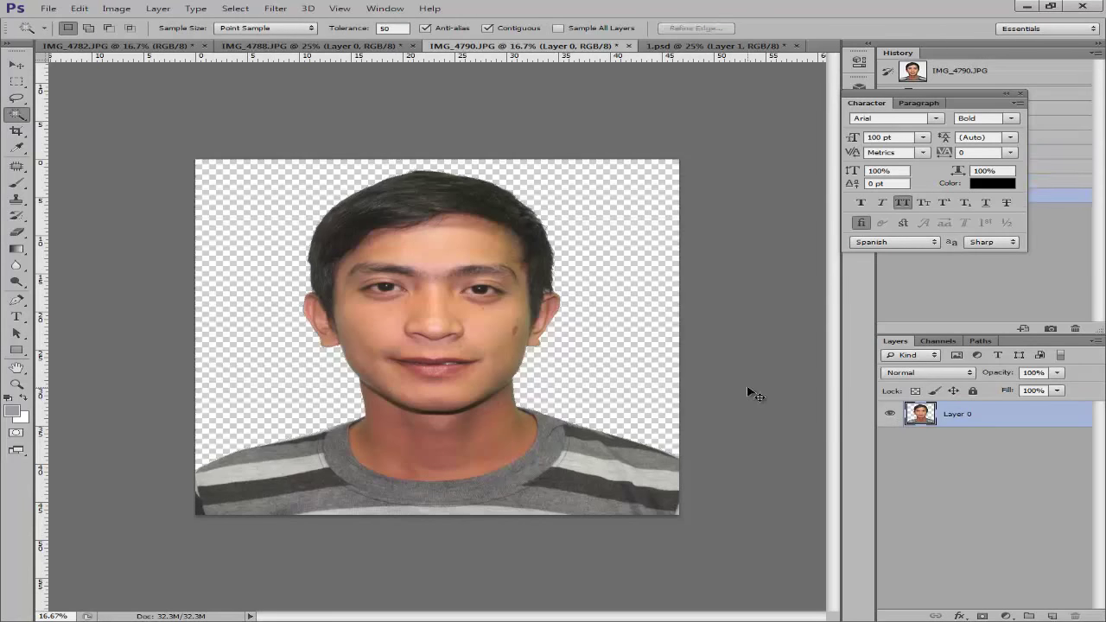
# Pick the Magic Wand Tool and select a light stripe on the shirt.
pyautogui.hotkey('ctrl', '+')
pyautogui.hotkey('ctrl', '+')
pyautogui.hotkey('ctrl', '-')
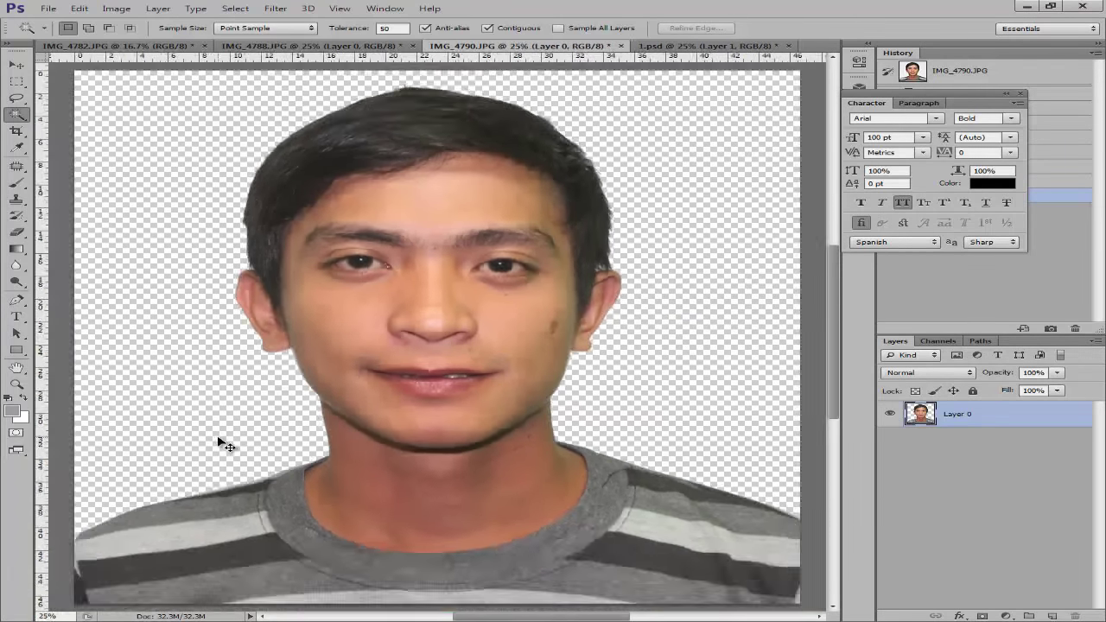
pyautogui.hotkey('ctrl', '+')
pyautogui.click(15, 117)
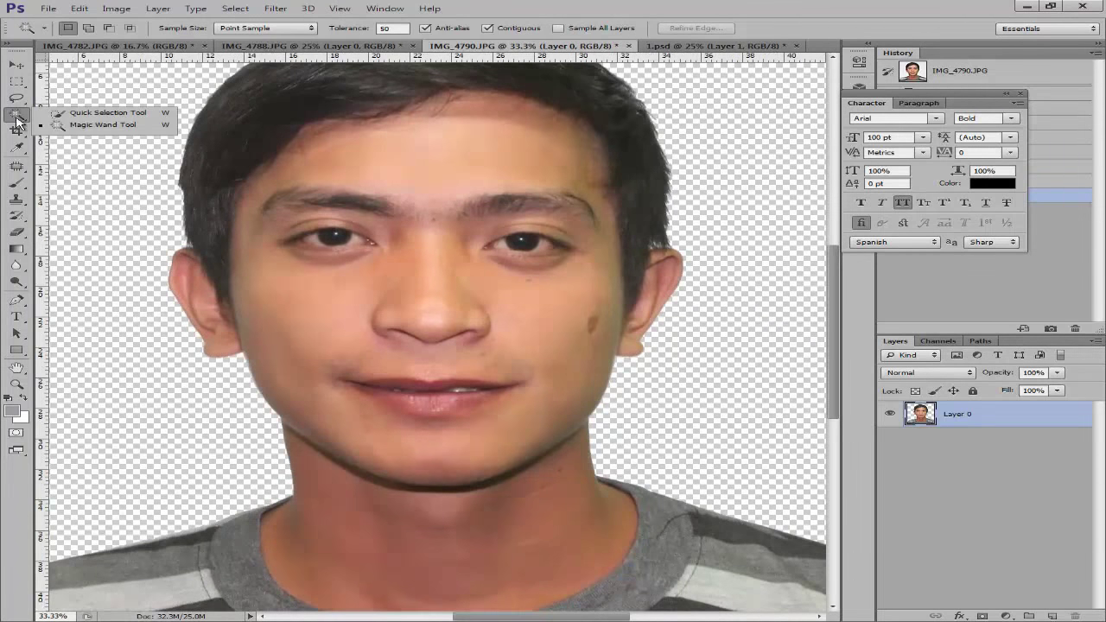
pyautogui.click(79, 127)
pyautogui.hotkey('ctrl', '-')
pyautogui.hotkey('ctrl', '-')
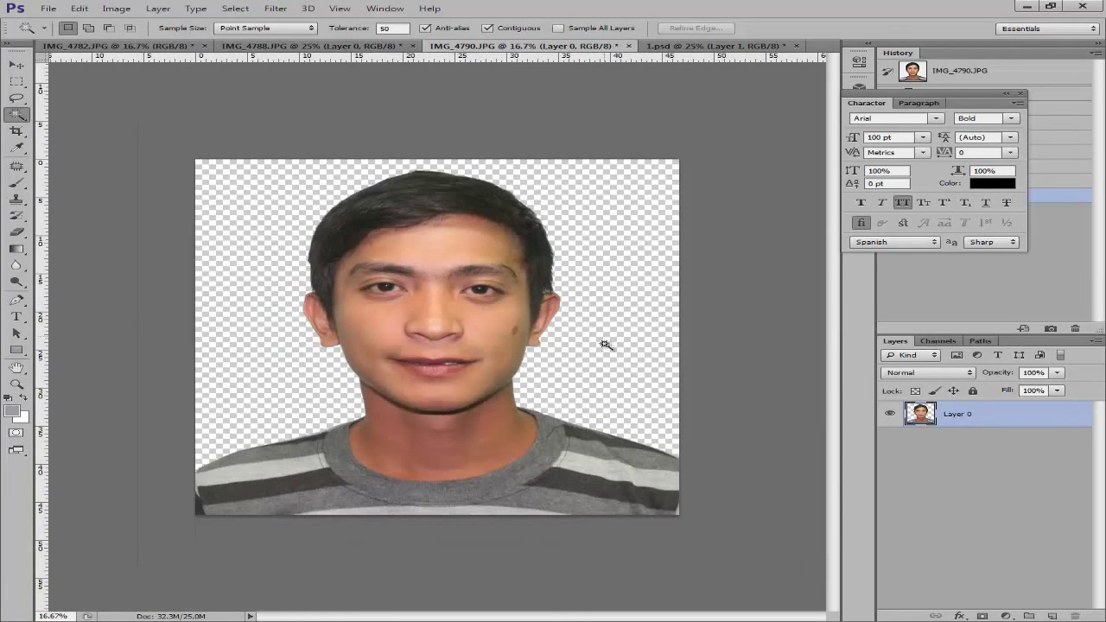
pyautogui.click(281, 469)
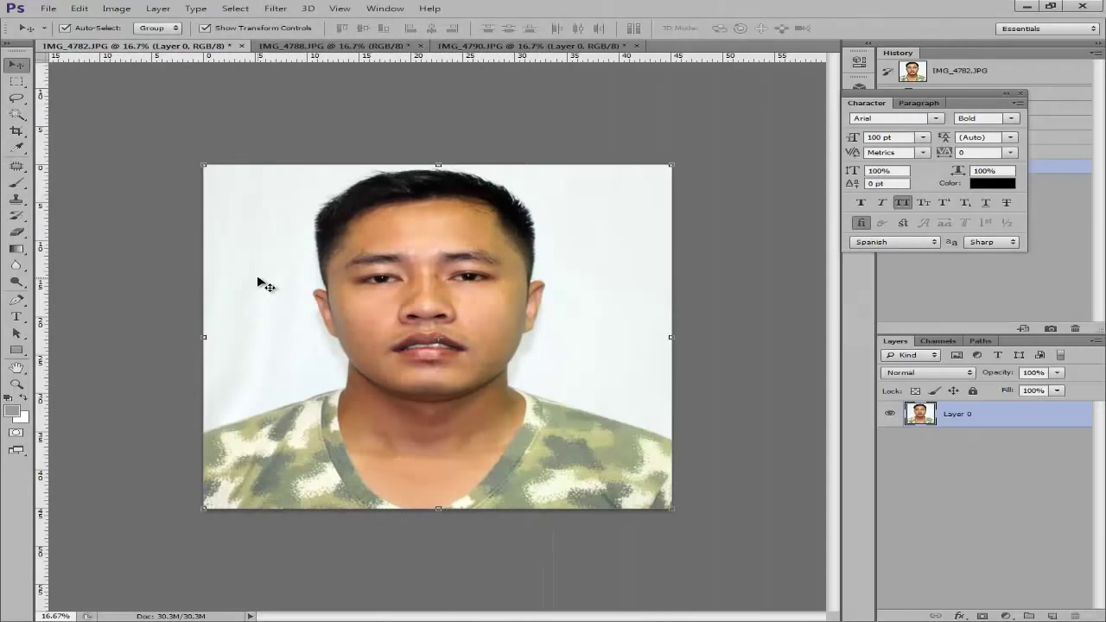
# Choose the Magic Wand Tool from the selection tools flyout.
pyautogui.click(12, 119)
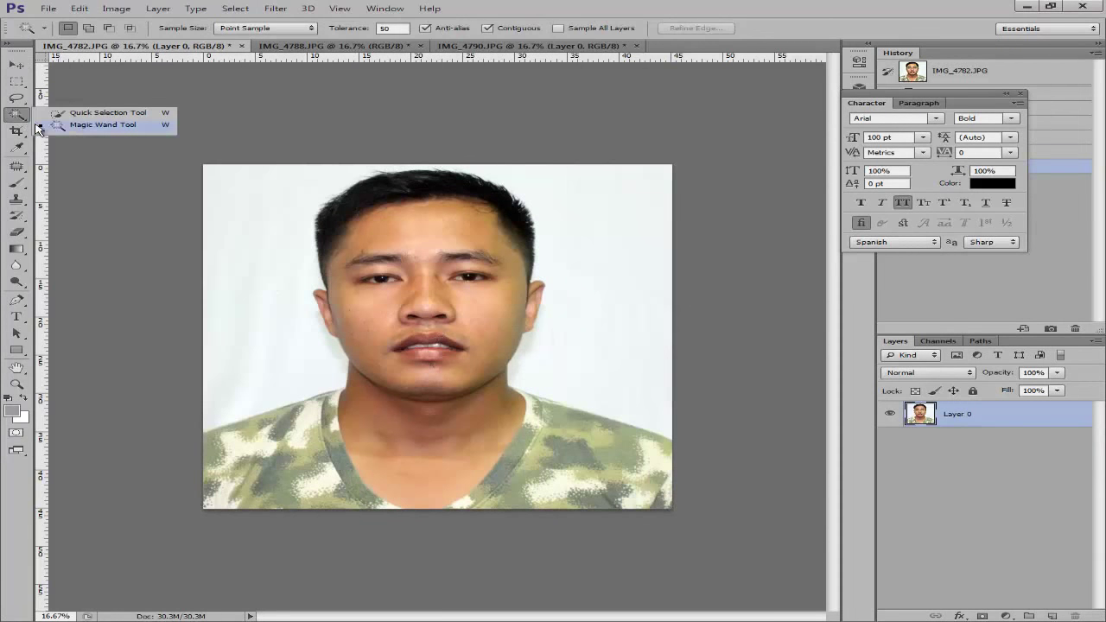
pyautogui.click(63, 126)
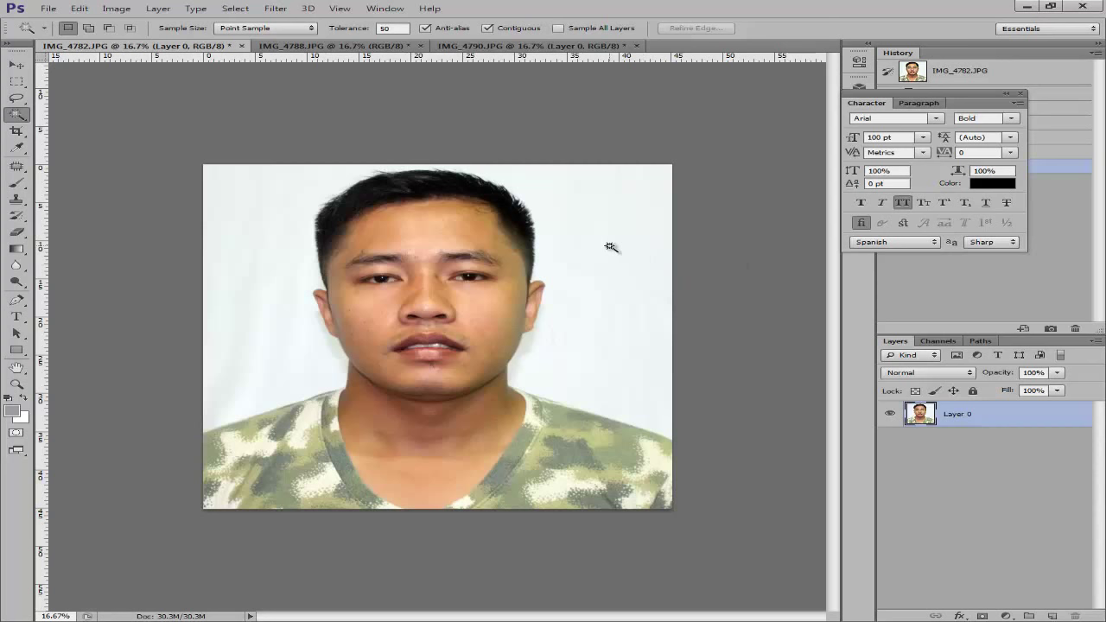
pyautogui.click(13, 121)
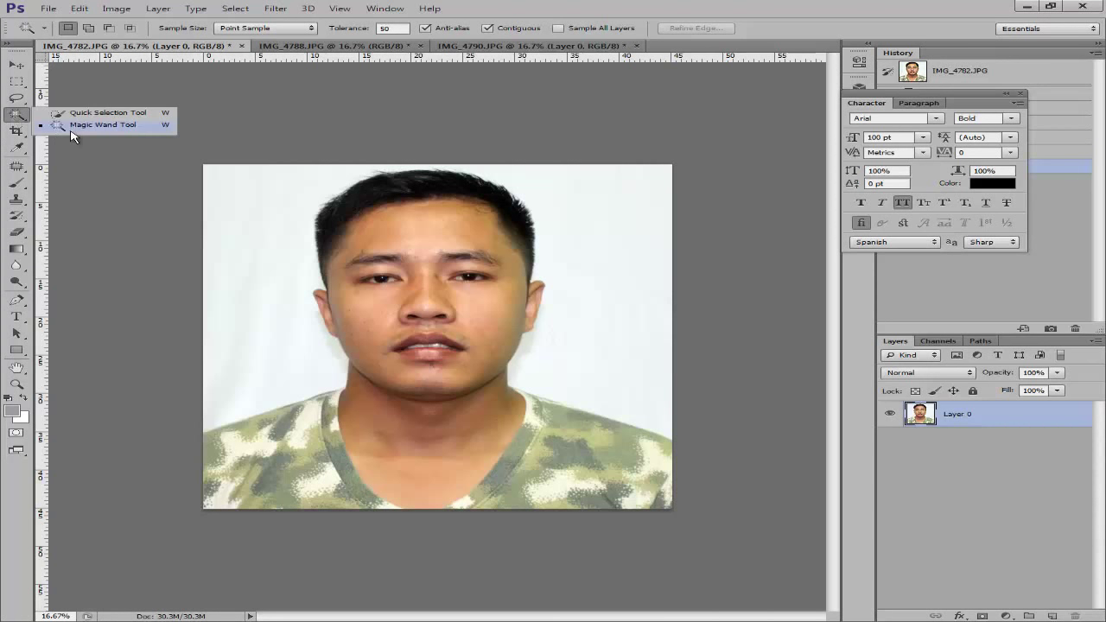
pyautogui.click(71, 129)
# At tolerance 100, Magic Wand the white background around the man, delete it, and deselect.
pyautogui.click(396, 29)
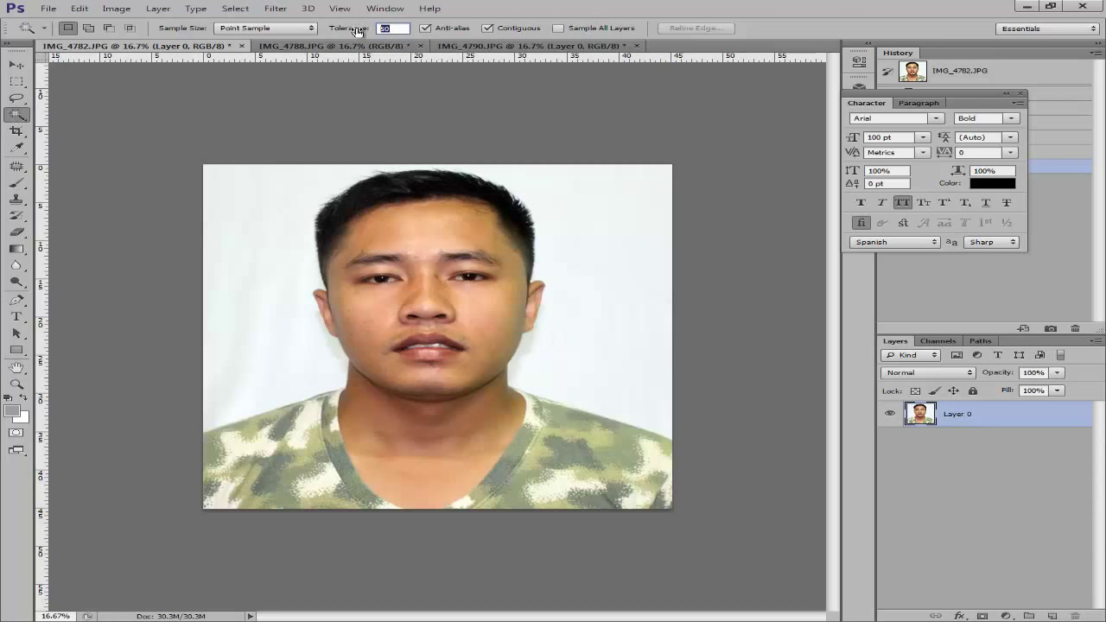
pyautogui.write('100')
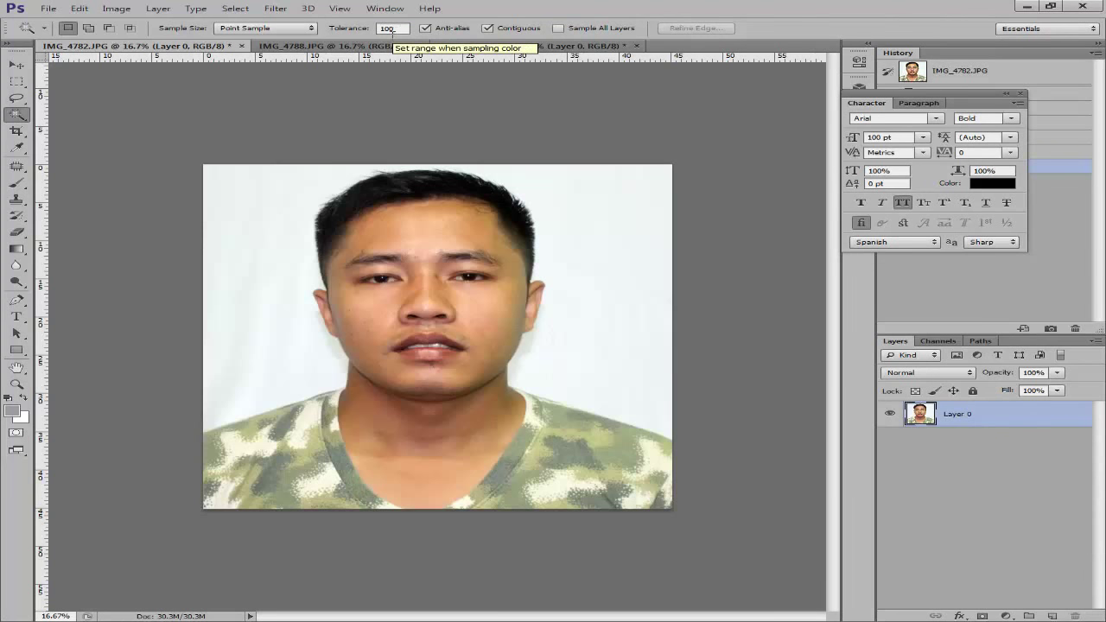
pyautogui.rightClick(16, 115)
pyautogui.click(58, 125)
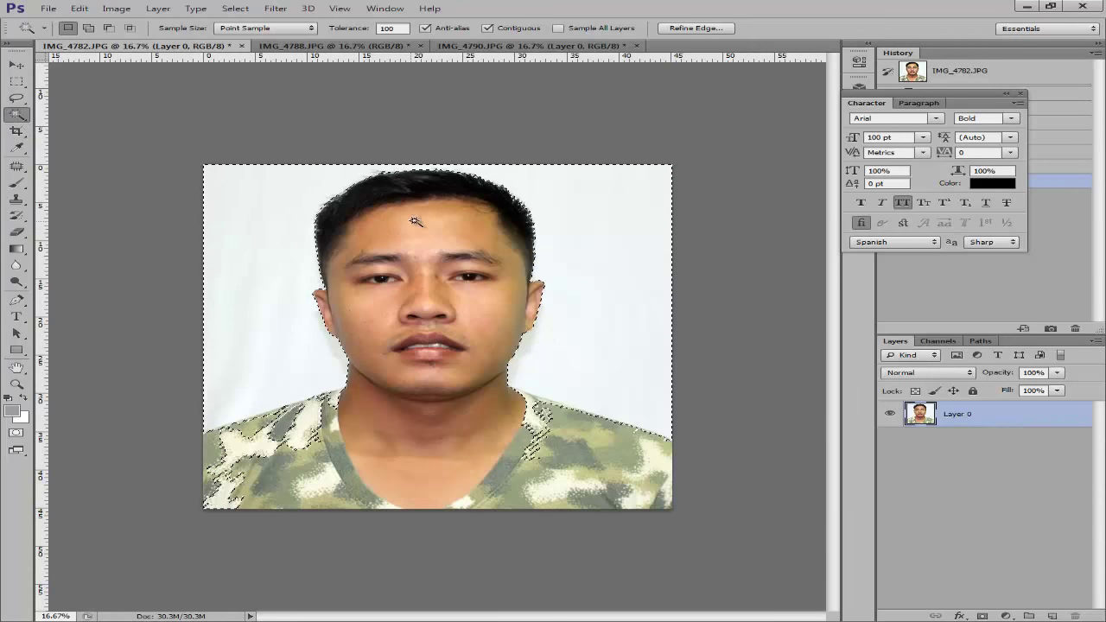
pyautogui.click(656, 287)
pyautogui.press('Delete')
pyautogui.hotkey('ctrl', 'd')
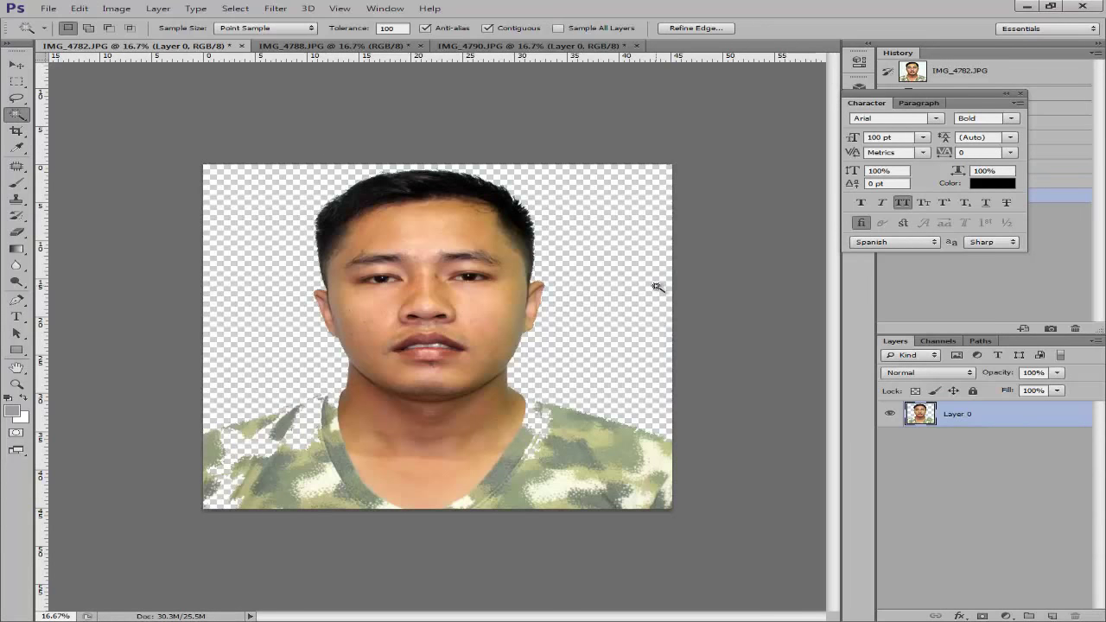
# Zoom and pan over the face and hair to inspect the cut-out edges.
pyautogui.hotkey('ctrl', '+')
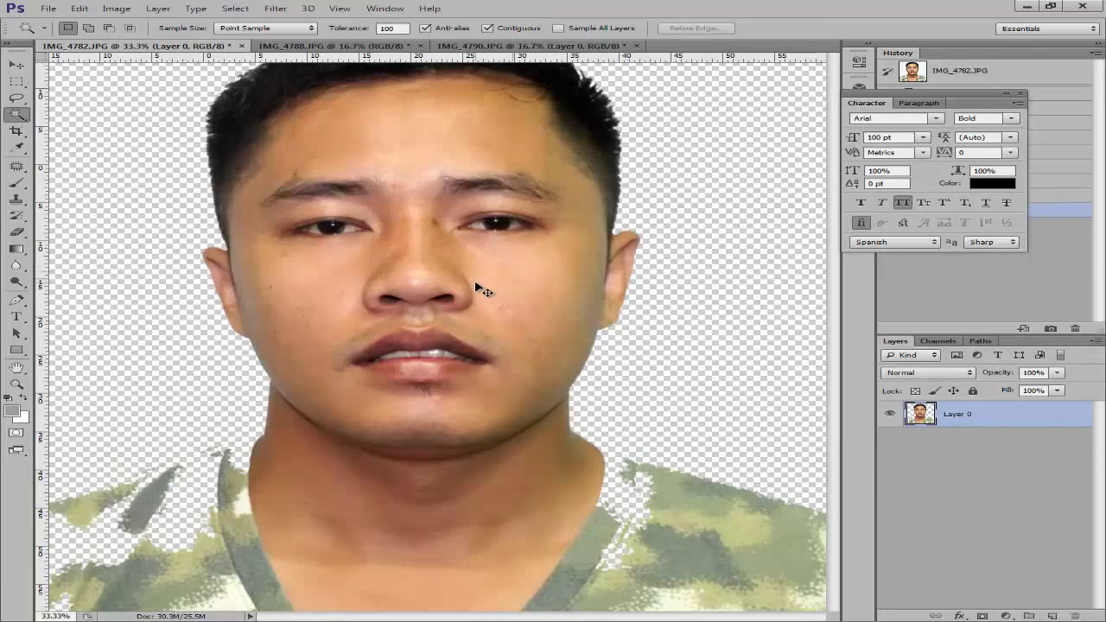
pyautogui.hotkey('ctrl', '-')
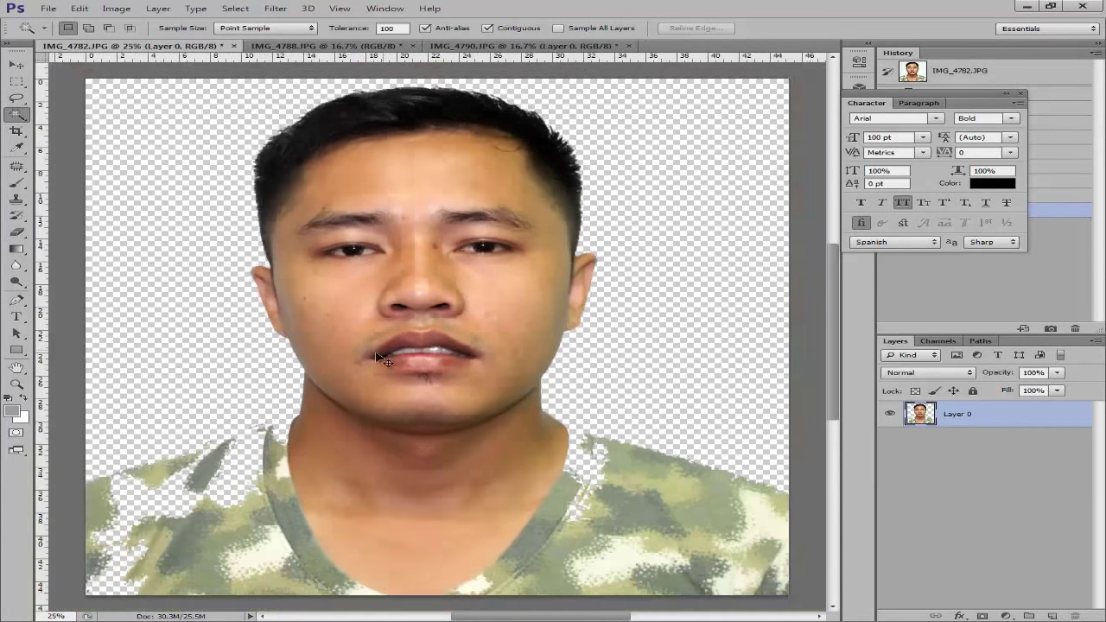
pyautogui.hotkey('ctrl', '+')
pyautogui.hotkey('ctrl', '+')
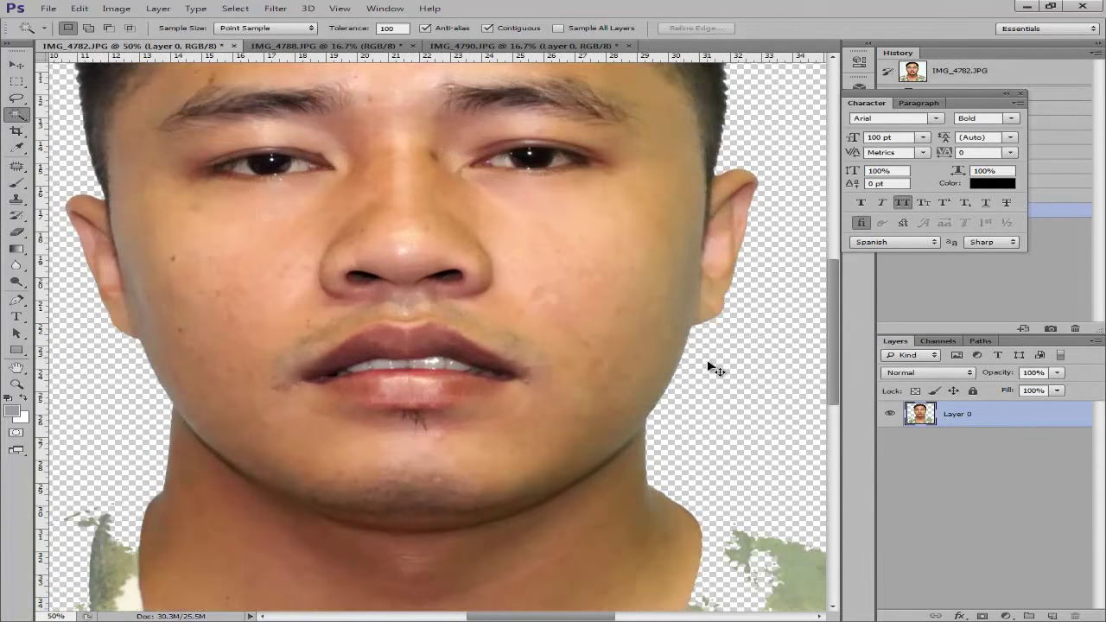
pyautogui.hotkey('ctrl', '+')
pyautogui.hotkey('ctrl', '-')
pyautogui.moveTo(104, 251); pyautogui.dragTo(270, 474)
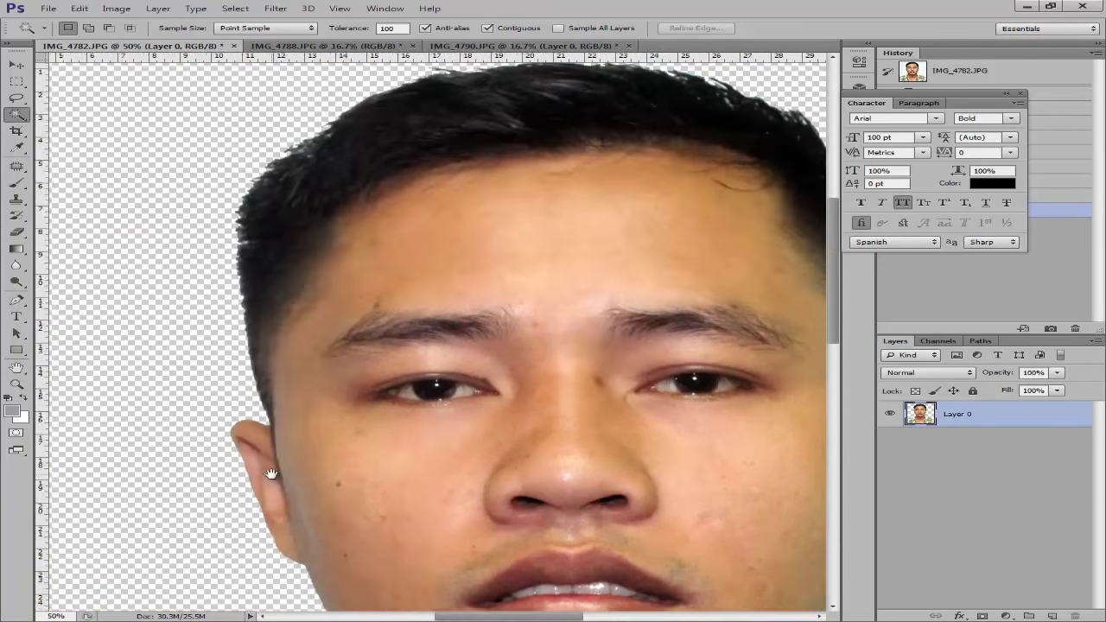
pyautogui.moveTo(518, 91); pyautogui.dragTo(273, 230)
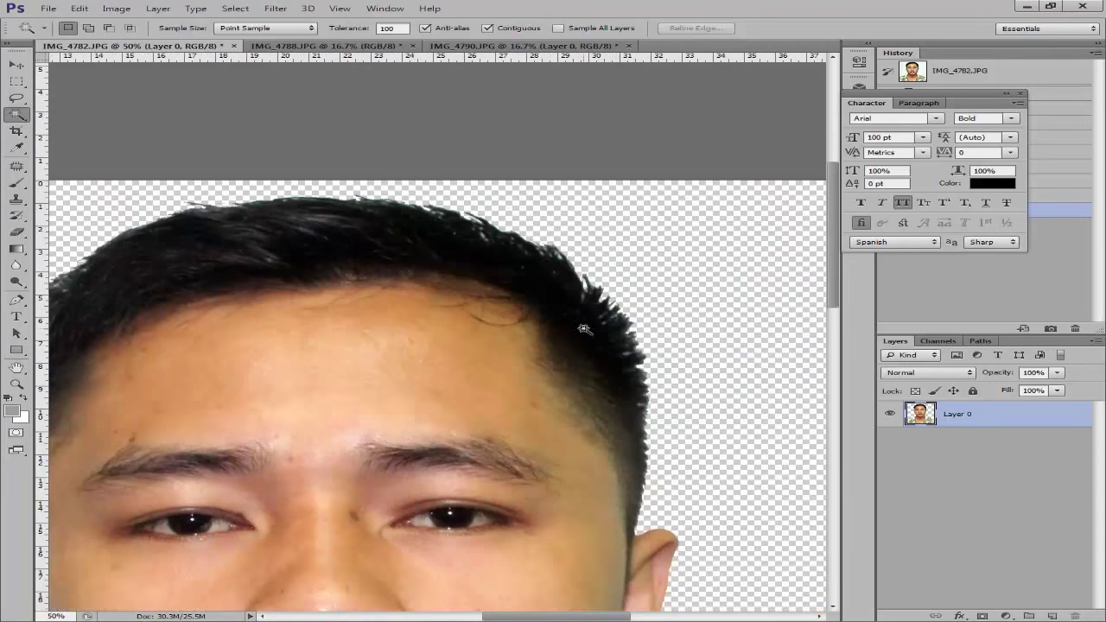
pyautogui.hotkey('ctrl', '-')
pyautogui.hotkey('ctrl', '-')
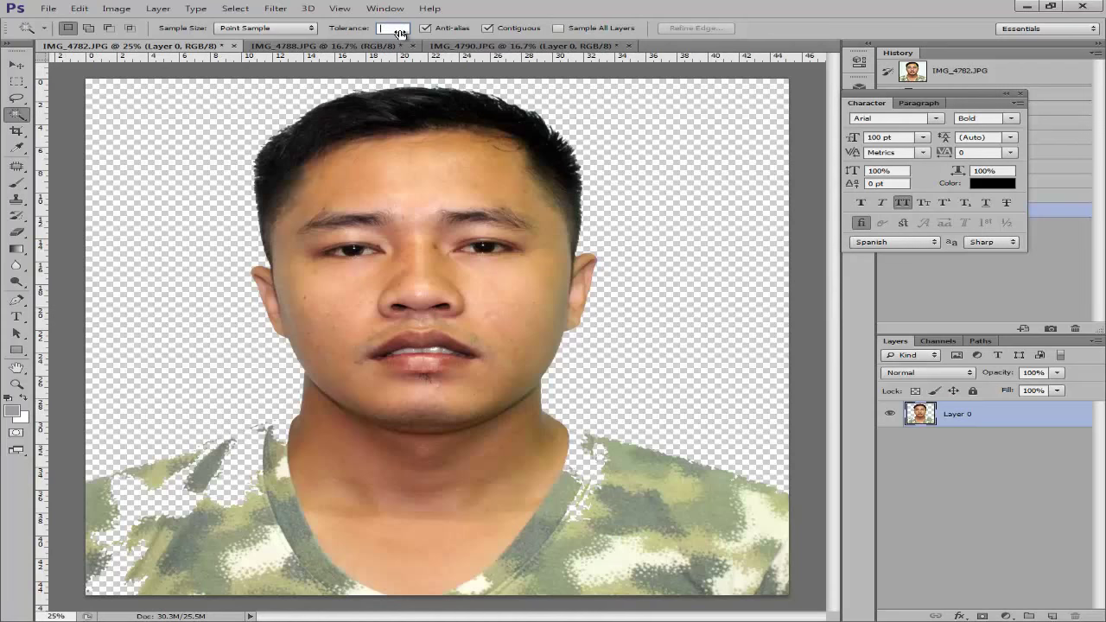
# Discard the tolerance-100 attempt, restoring the white background with no selection active.
pyautogui.write('100')
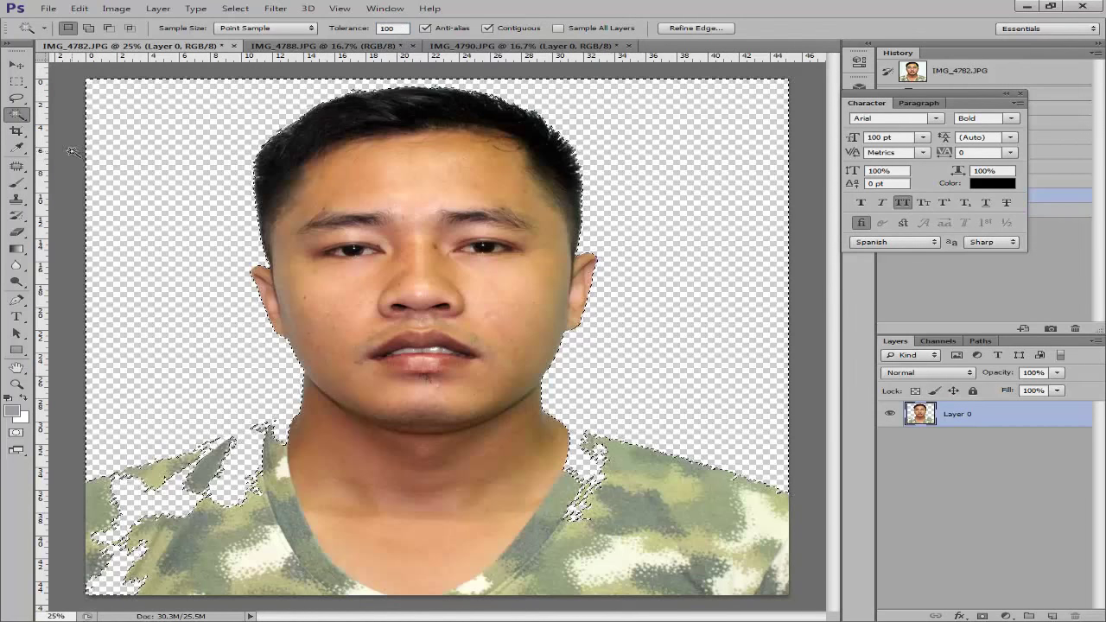
pyautogui.hotkey('ctrl', 'd')
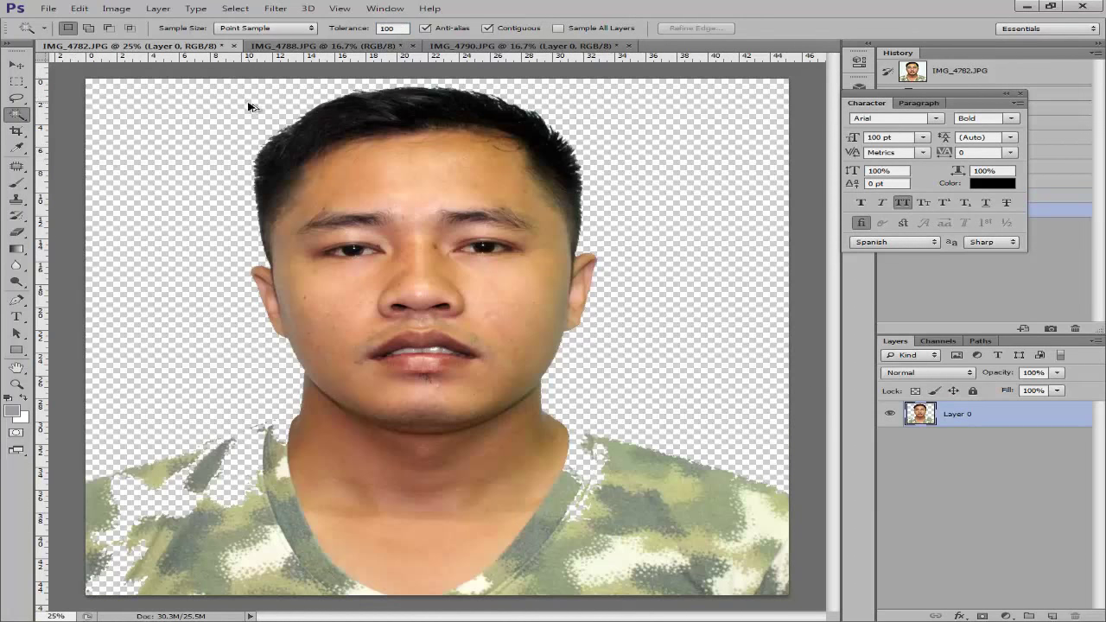
pyautogui.hotkey('ctrl', 'alt', 'z')
pyautogui.hotkey('ctrl', 'alt', 'z')
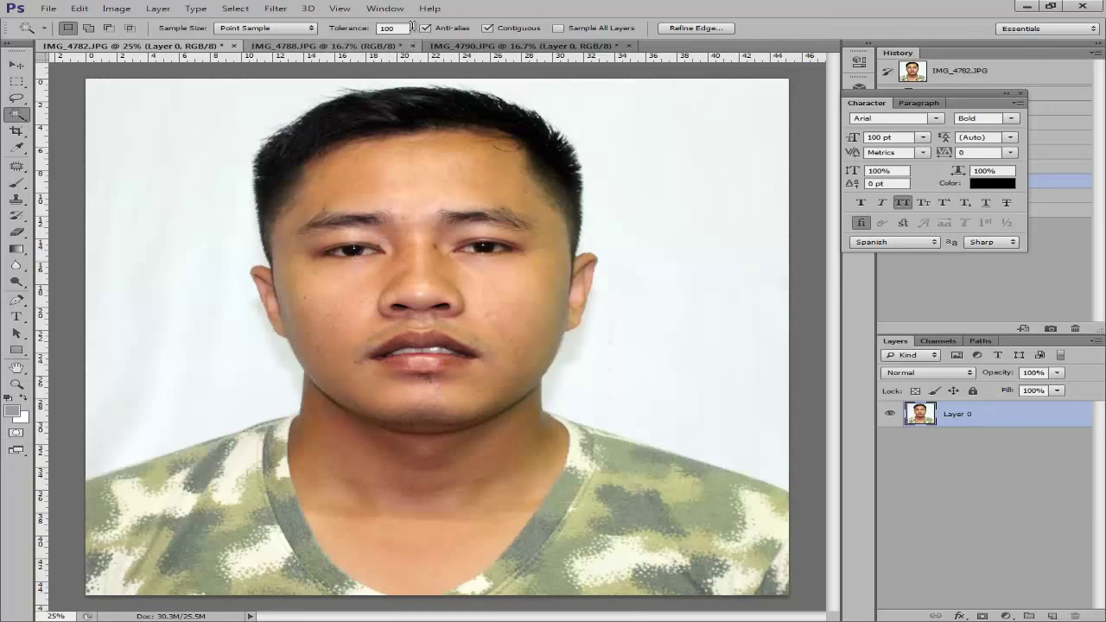
pyautogui.hotkey('ctrl', 'd')
# At tolerance 50, select the white backdrop around the man, delete it and deselect.
pyautogui.write('5')
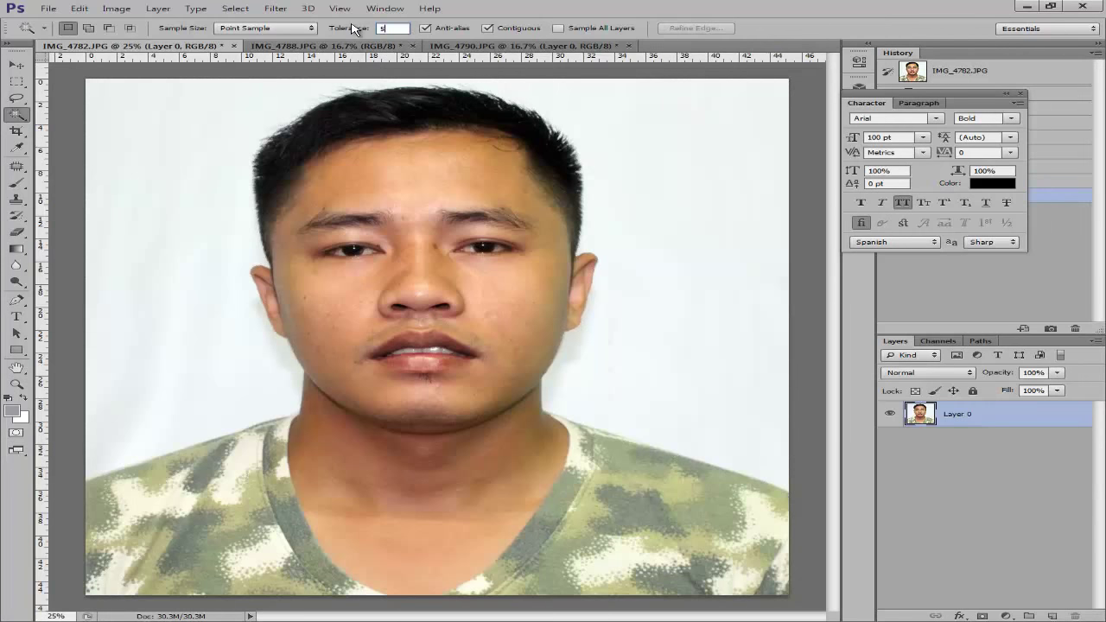
pyautogui.write('0')
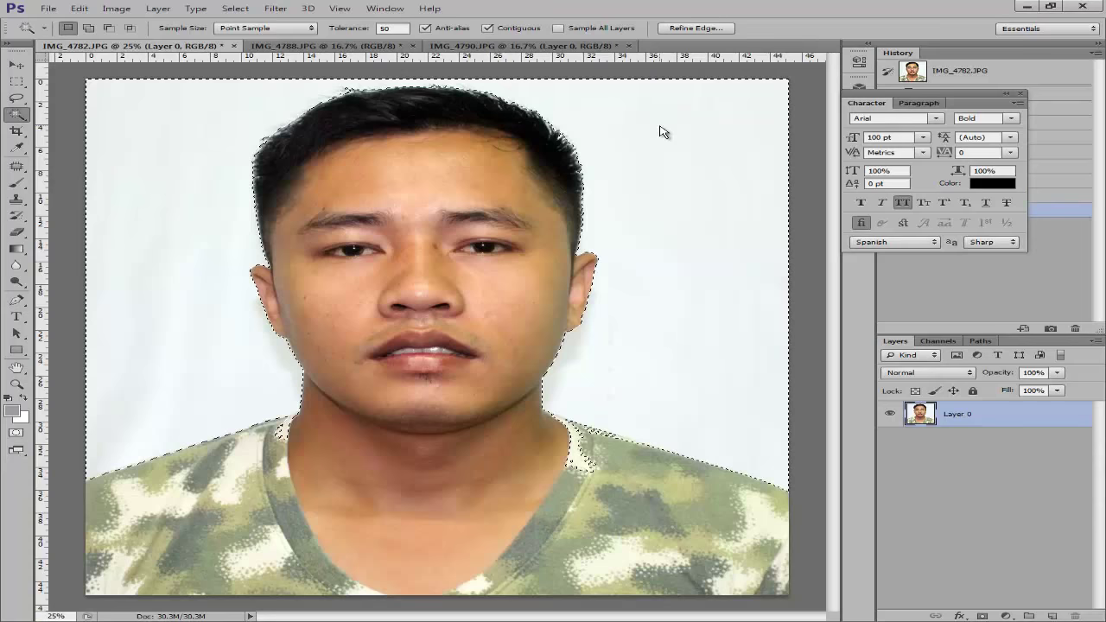
pyautogui.click(738, 281)
pyautogui.press('Delete')
pyautogui.hotkey('ctrl', 'd')
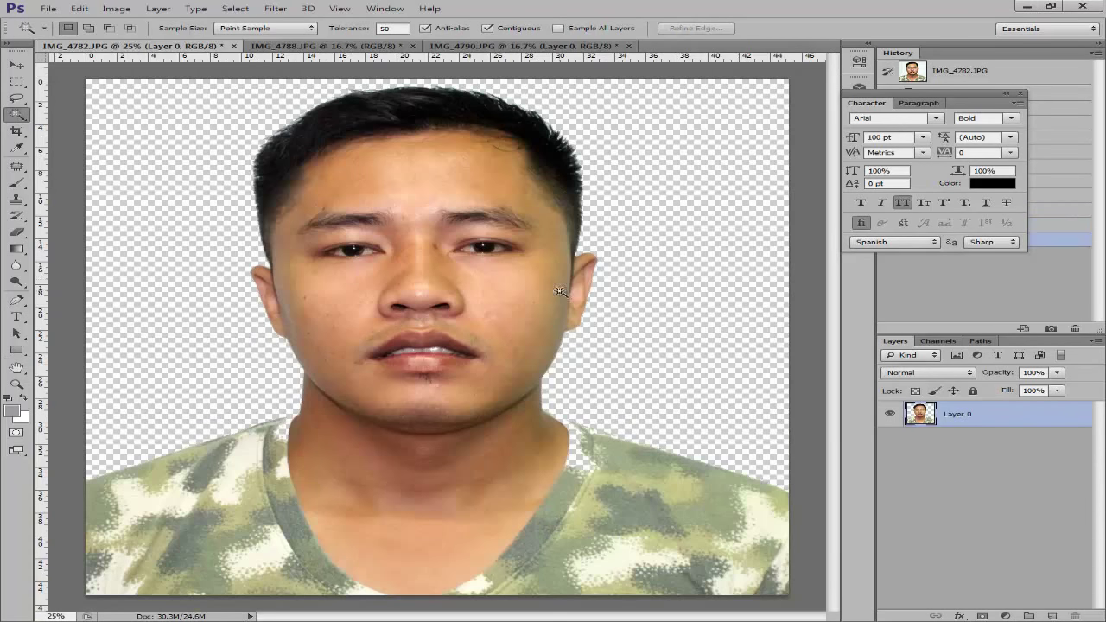
pyautogui.hotkey('ctrl', '+')
pyautogui.hotkey('ctrl', '+')
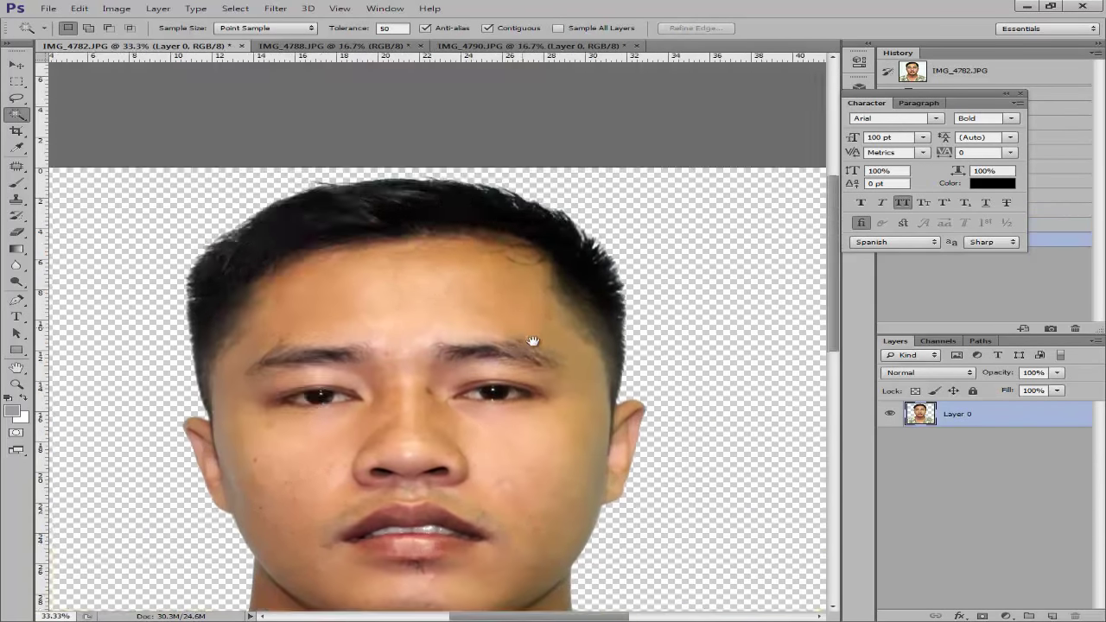
pyautogui.scroll(2, 530, 341)
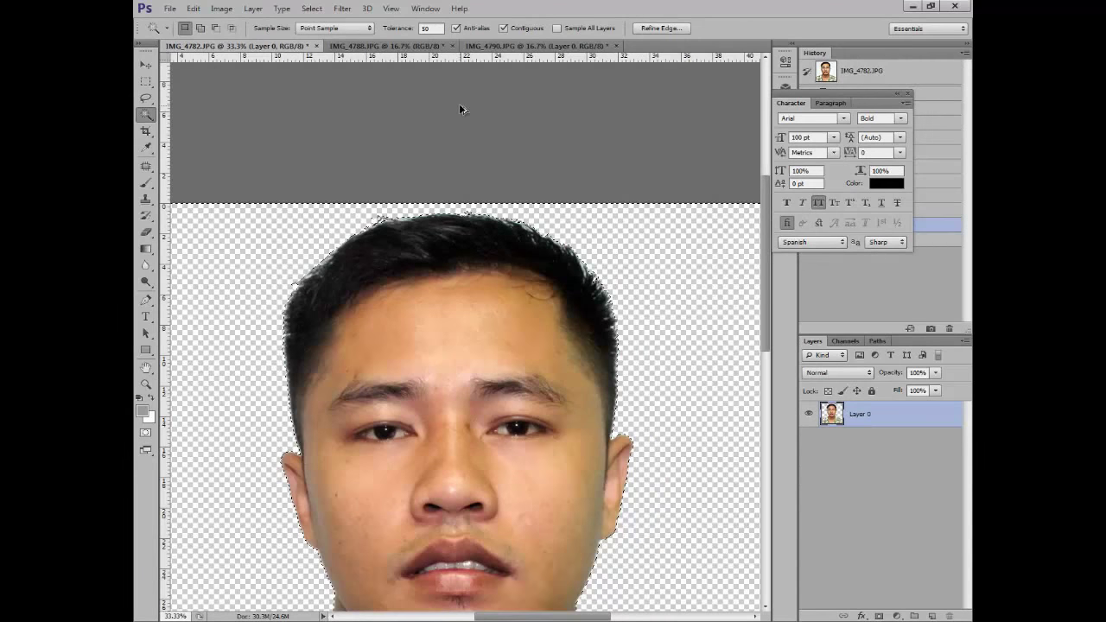
# Undo the tolerance-50 cut and delete the white backdrop again at tolerance 100.
pyautogui.hotkey('ctrl', 'z')
pyautogui.click(433, 29)
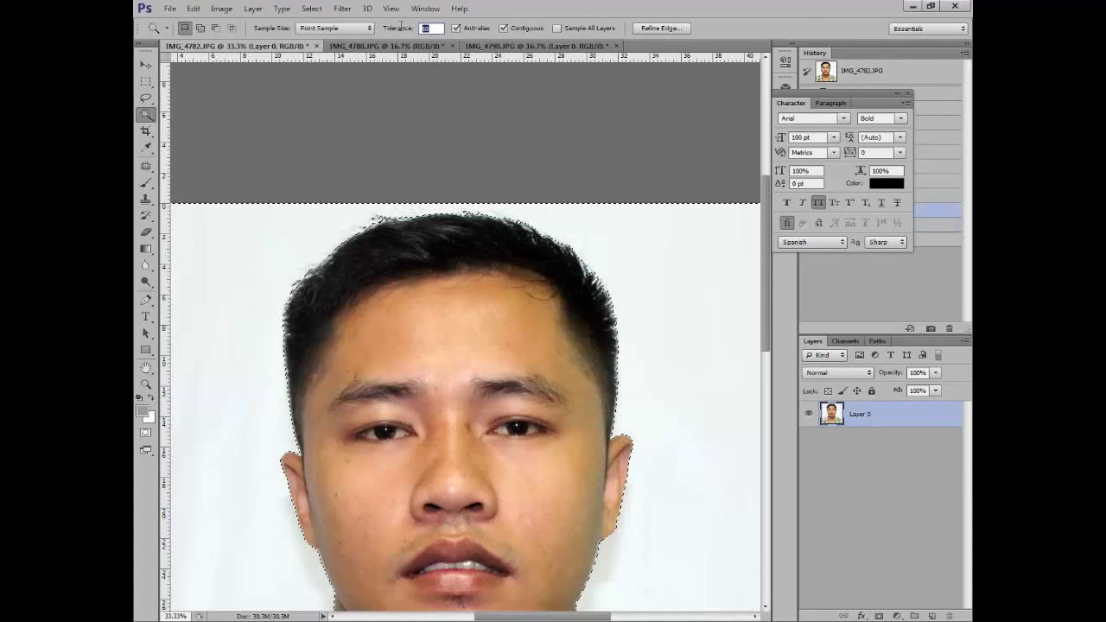
pyautogui.write('100')
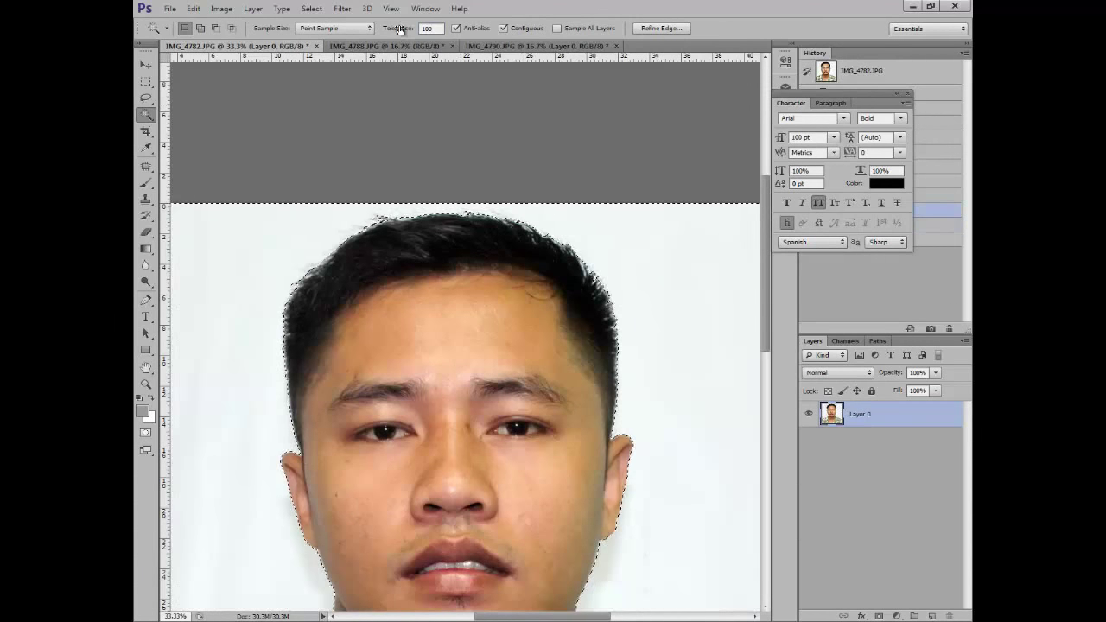
pyautogui.click(718, 319)
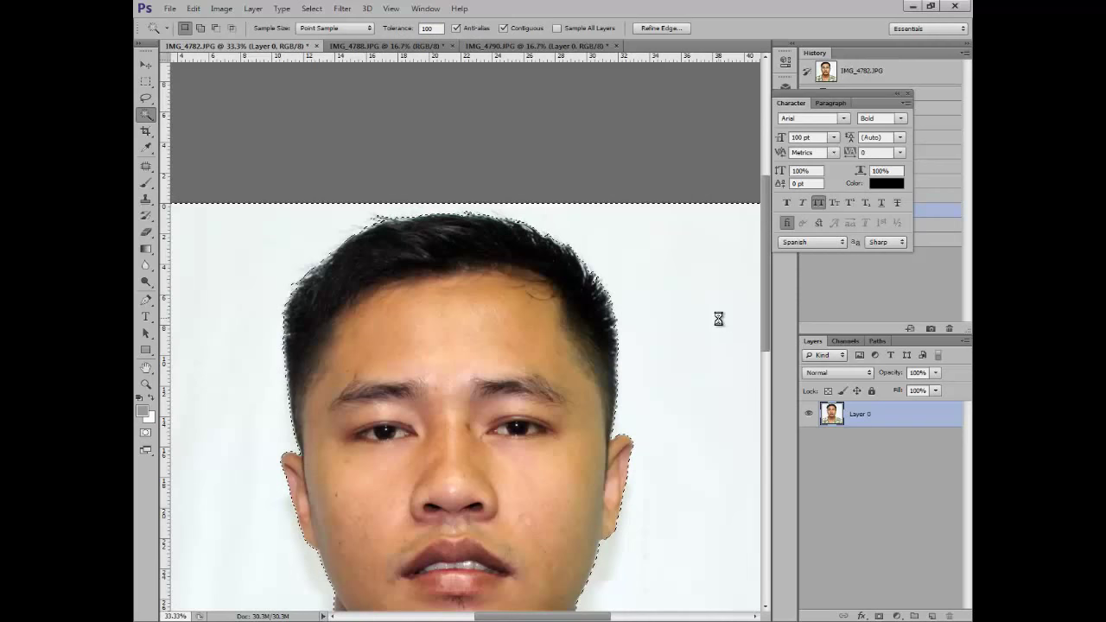
pyautogui.press('Delete')
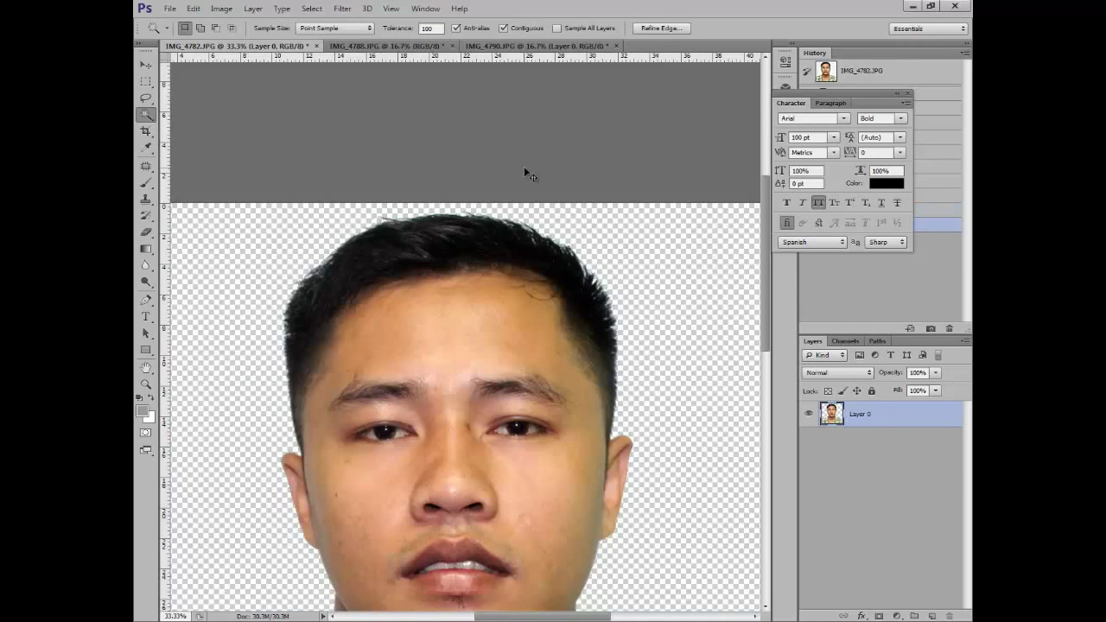
pyautogui.hotkey('ctrl', 'd')
# Redo the tolerance-100 backdrop deletion with a fresh selection, then zoom out to check the whole photo.
pyautogui.hotkey('ctrl', 'alt', 'z')
pyautogui.hotkey('ctrl', 'alt', 'z')
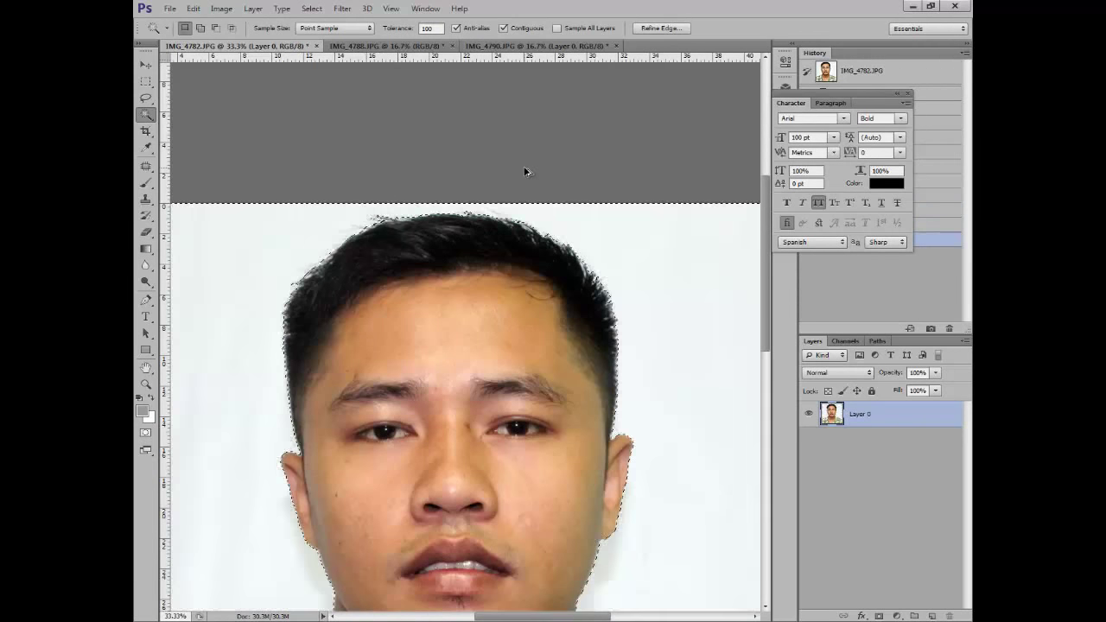
pyautogui.hotkey('ctrl', 'alt', 'z')
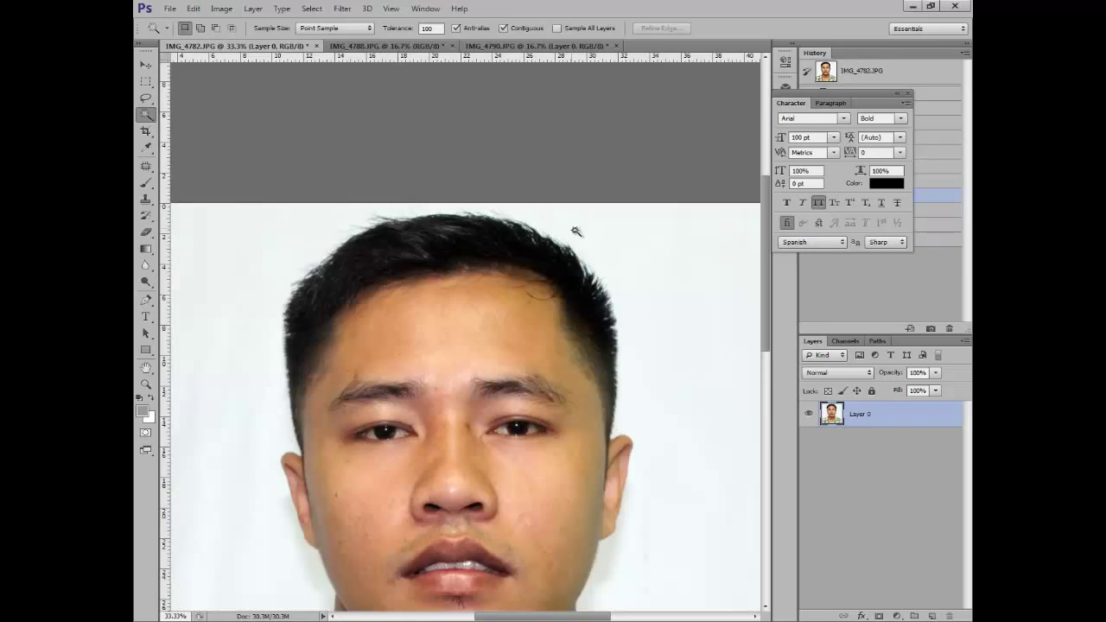
pyautogui.click(645, 262)
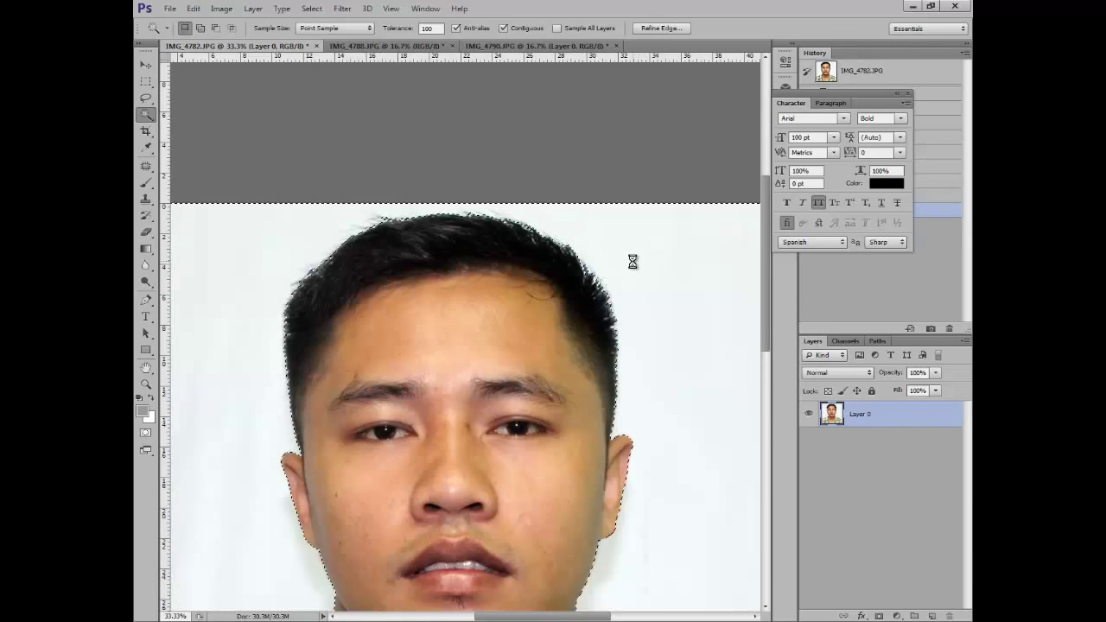
pyautogui.press('Delete')
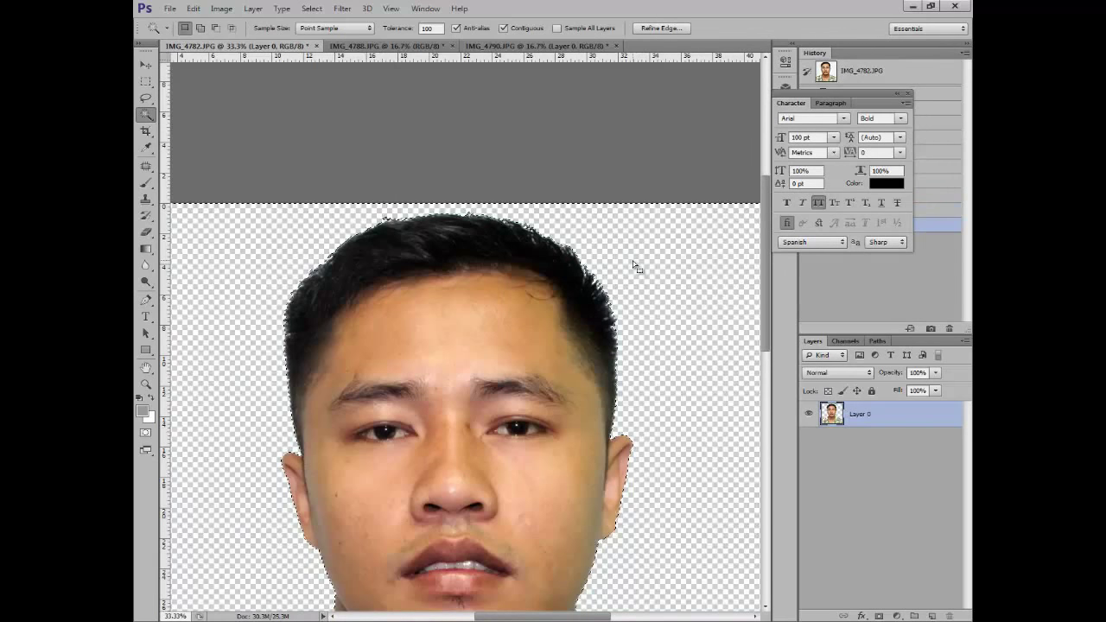
pyautogui.hotkey('ctrl', 'd')
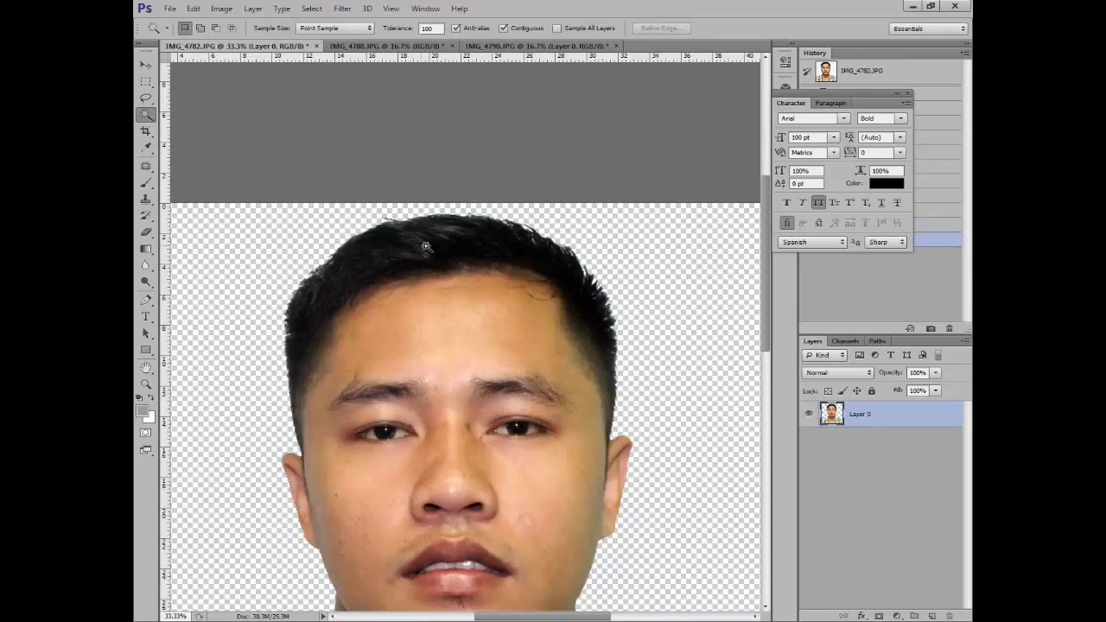
pyautogui.hotkey('ctrl', '-')
pyautogui.hotkey('ctrl', '-')
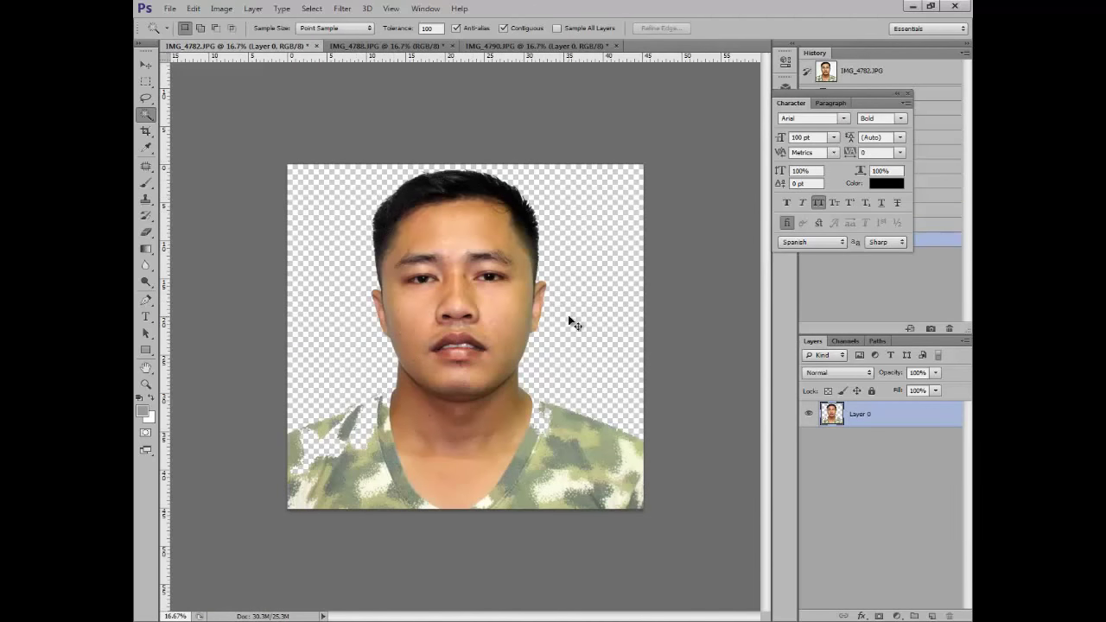
pyautogui.hotkey('ctrl', '+')
pyautogui.hotkey('ctrl', '+')
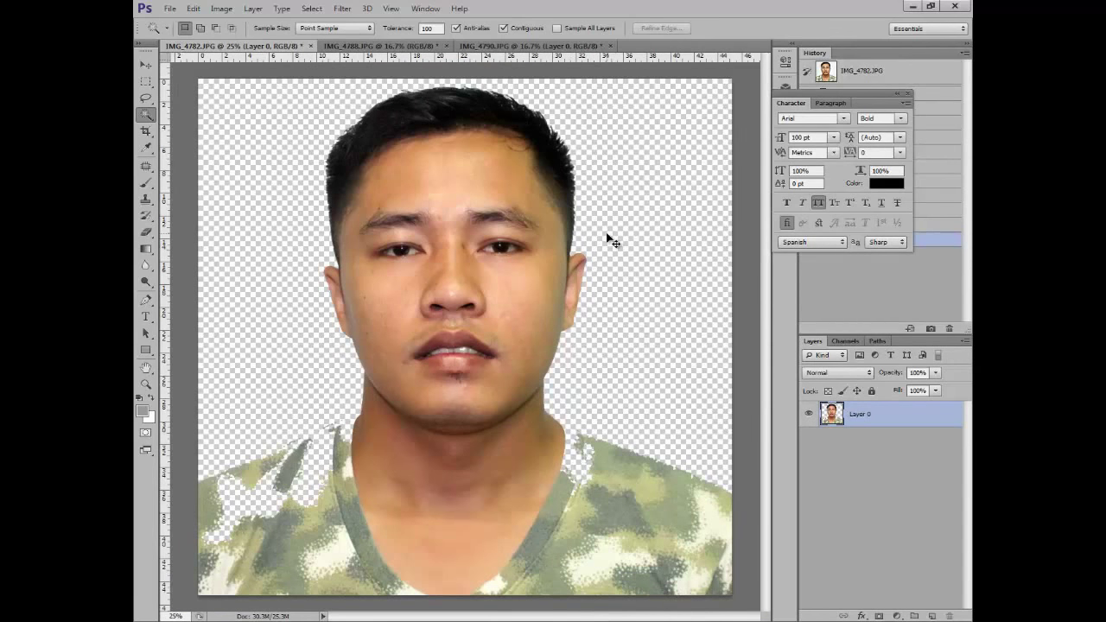
pyautogui.hotkey('ctrl', '-')
pyautogui.hotkey('ctrl', '+')
pyautogui.hotkey('ctrl', '+')
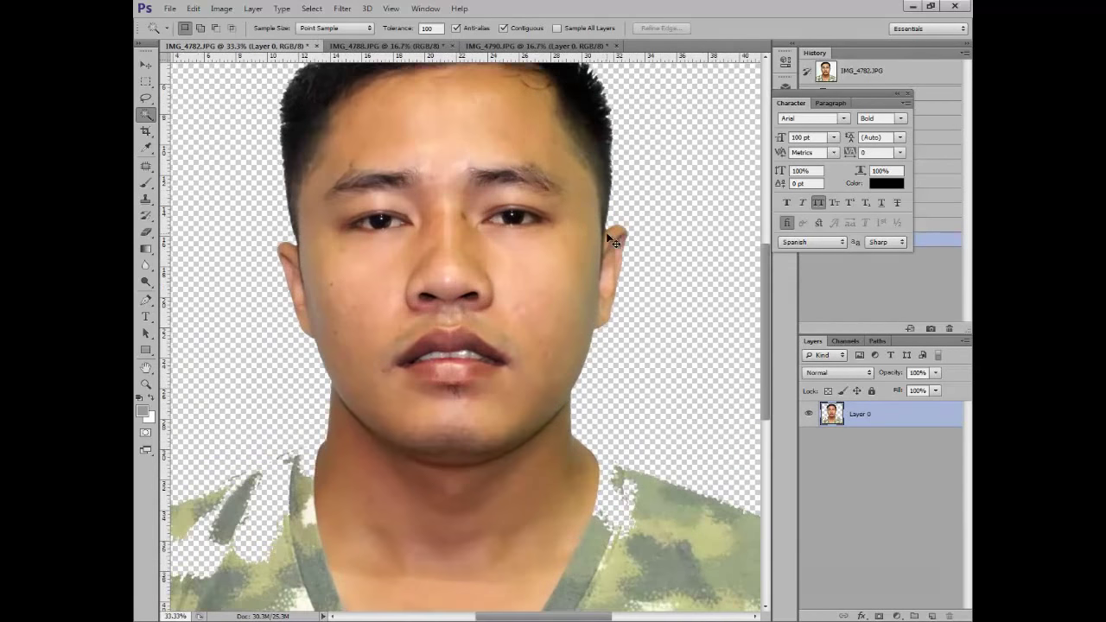
pyautogui.hotkey('ctrl', '-')
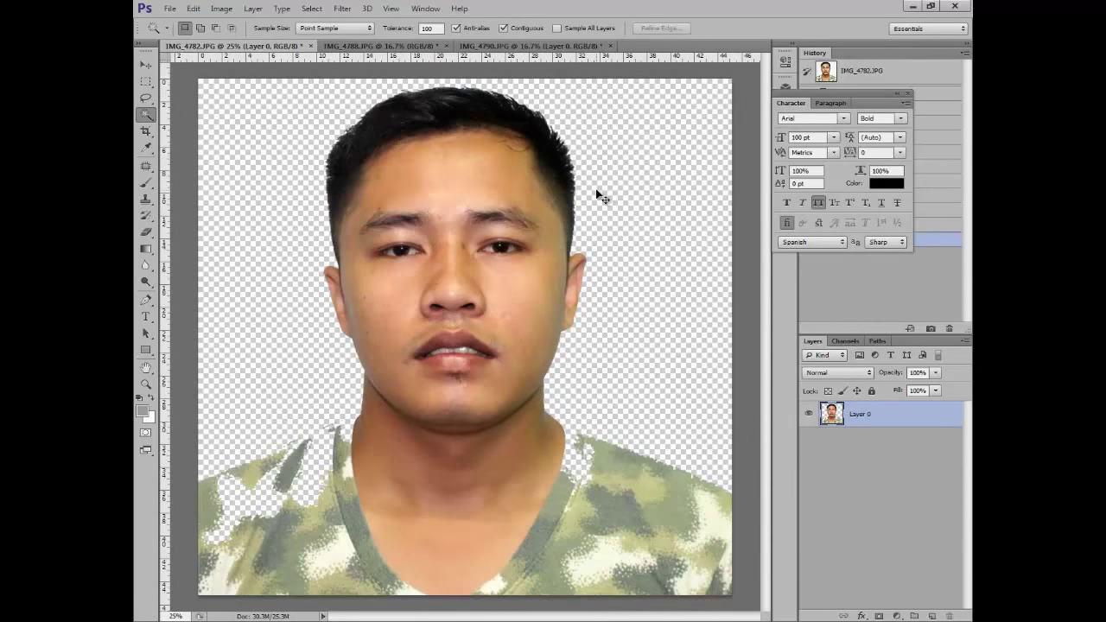
pyautogui.hotkey('ctrl', '-')
# Browse to E:\formal cloth template, try the female template archive and dismiss the error.
pyautogui.click(170, 9)
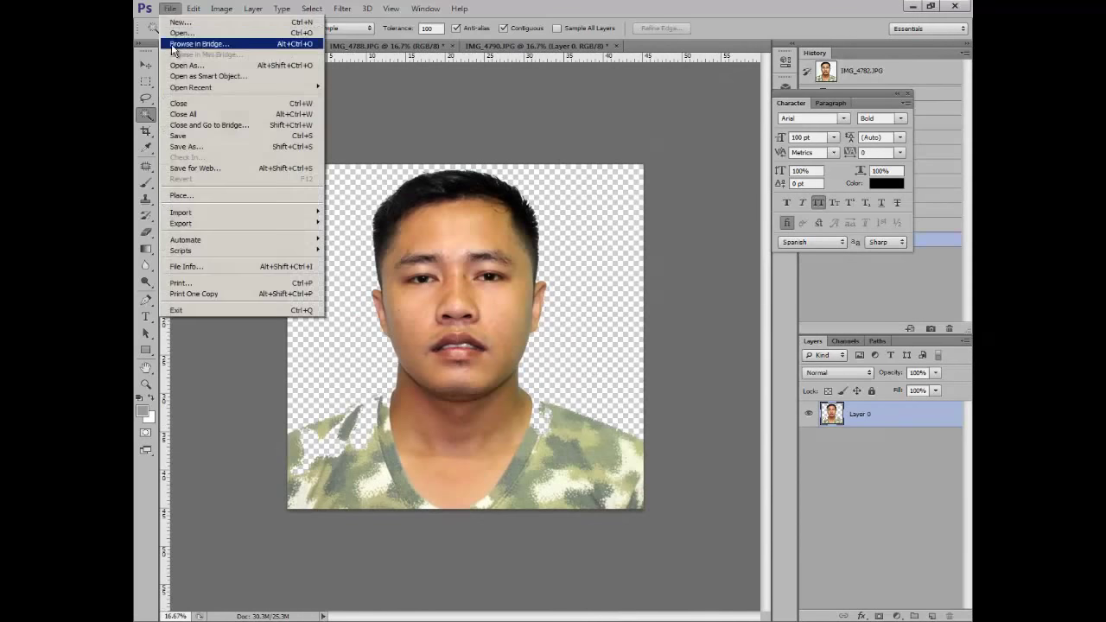
pyautogui.click(171, 35)
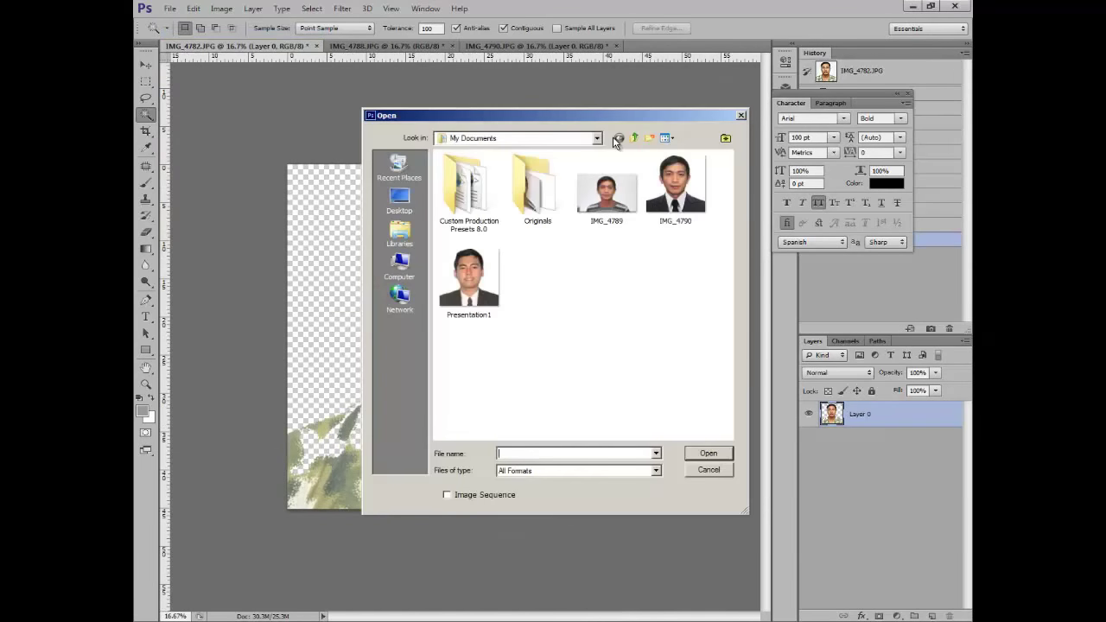
pyautogui.click(413, 269)
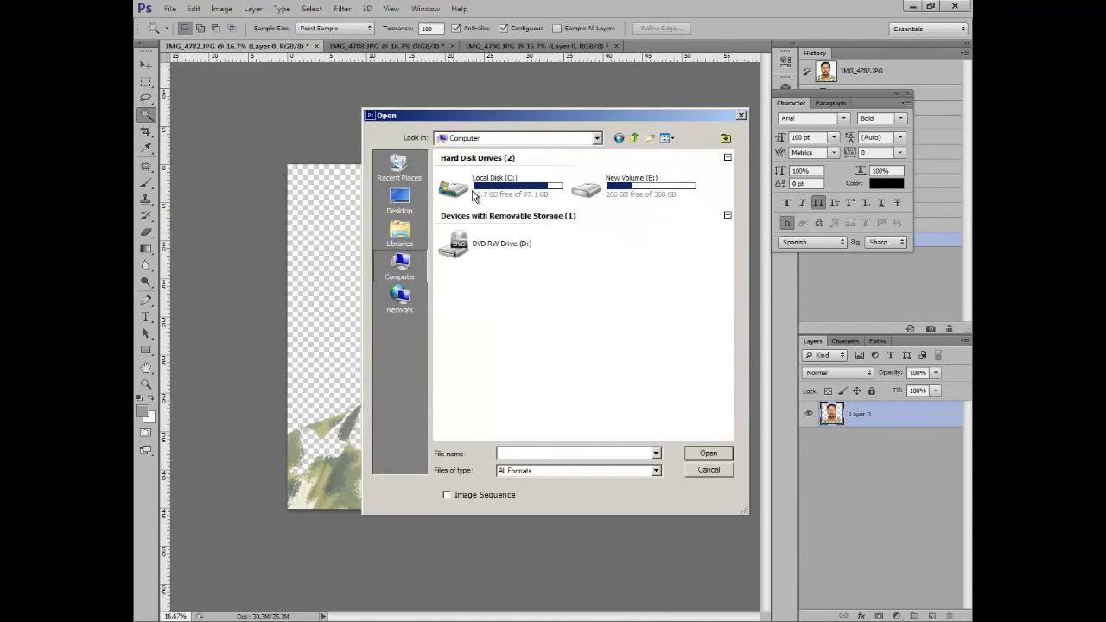
pyautogui.doubleClick(637, 177)
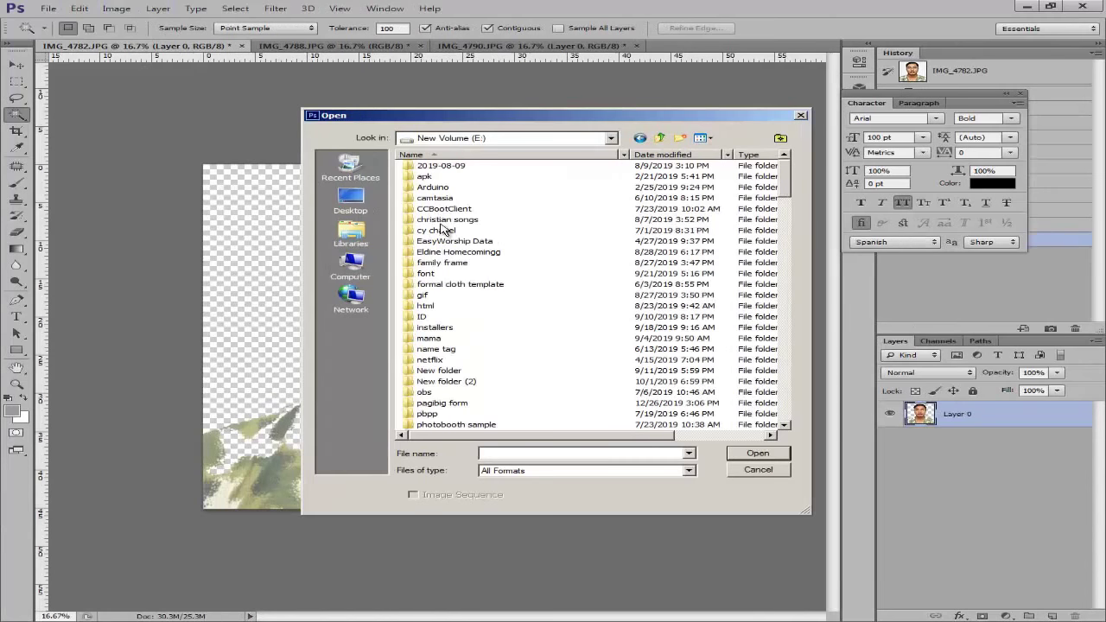
pyautogui.doubleClick(449, 286)
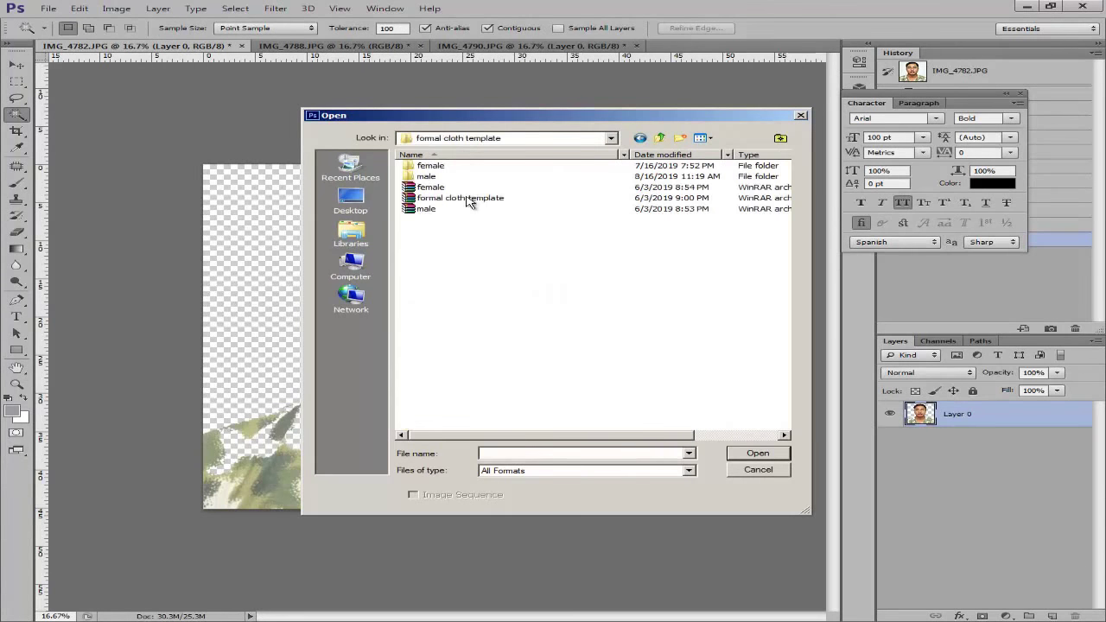
pyautogui.doubleClick(449, 187)
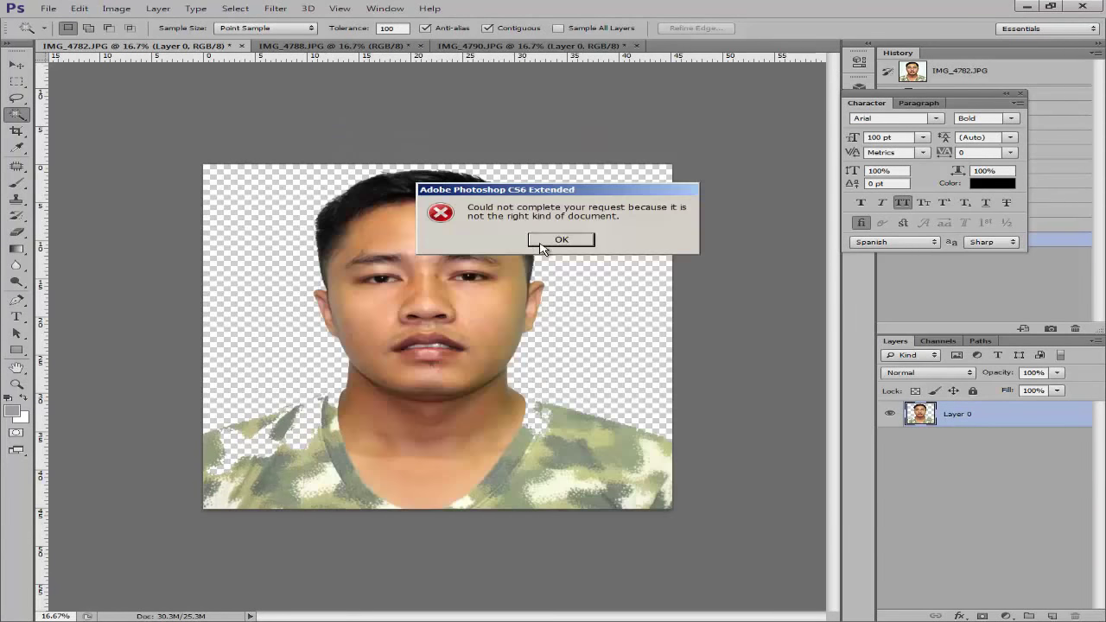
pyautogui.click(542, 246)
# Open 1.psd from the male templates folder.
pyautogui.click(48, 9)
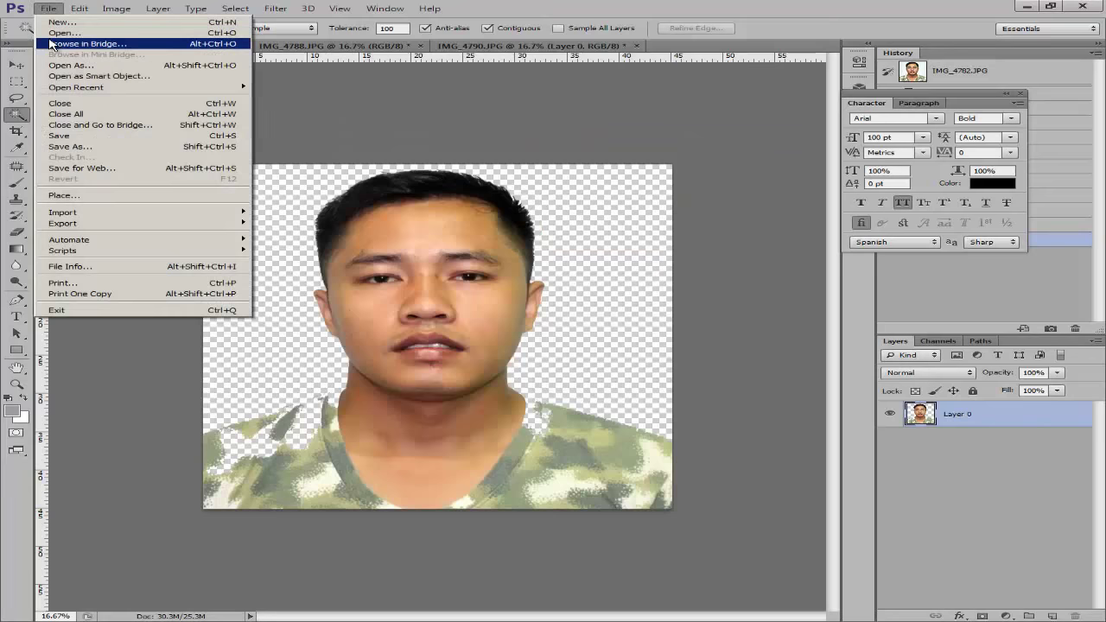
pyautogui.click(54, 33)
pyautogui.doubleClick(423, 177)
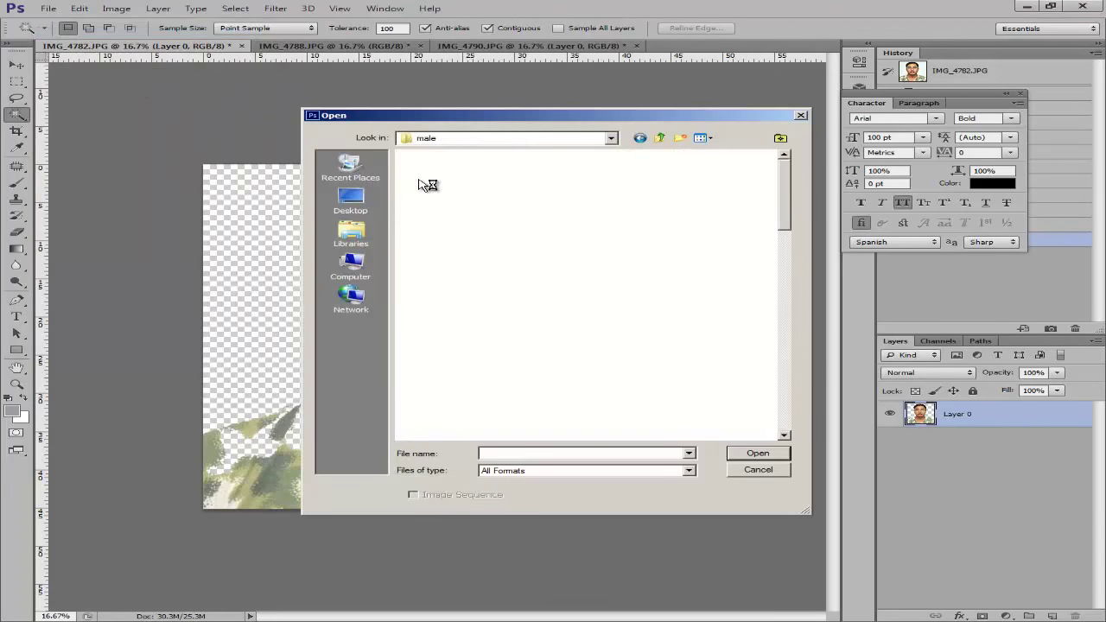
pyautogui.click(635, 199)
pyautogui.doubleClick(635, 200)
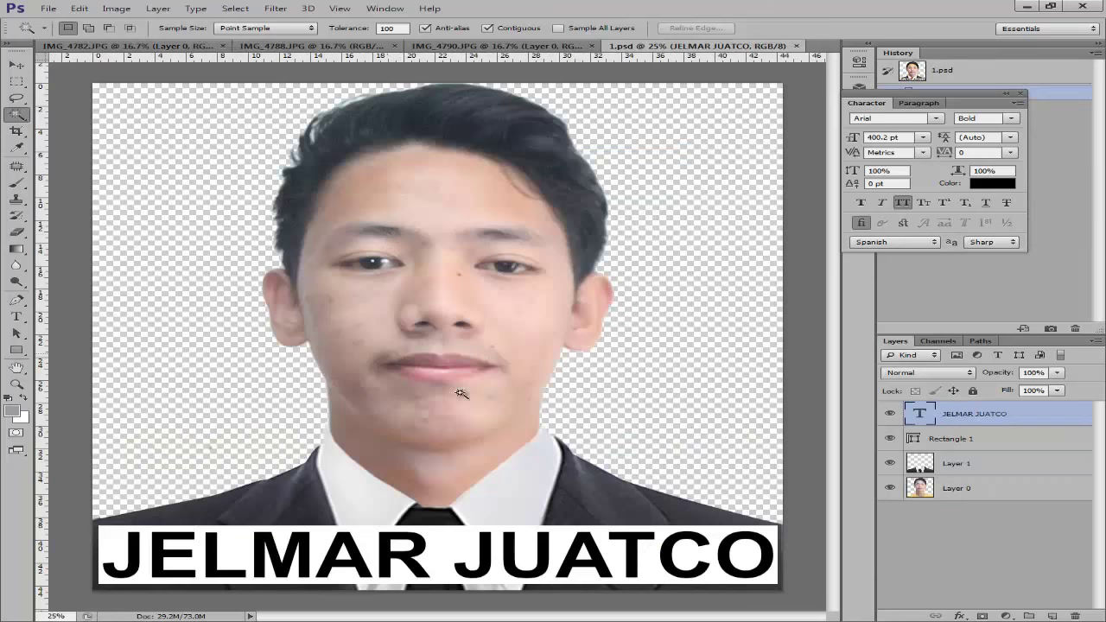
# Drag the suit layer into IMG_4782.JPG, then scale it to about 96% over the shirt.
pyautogui.press('v')
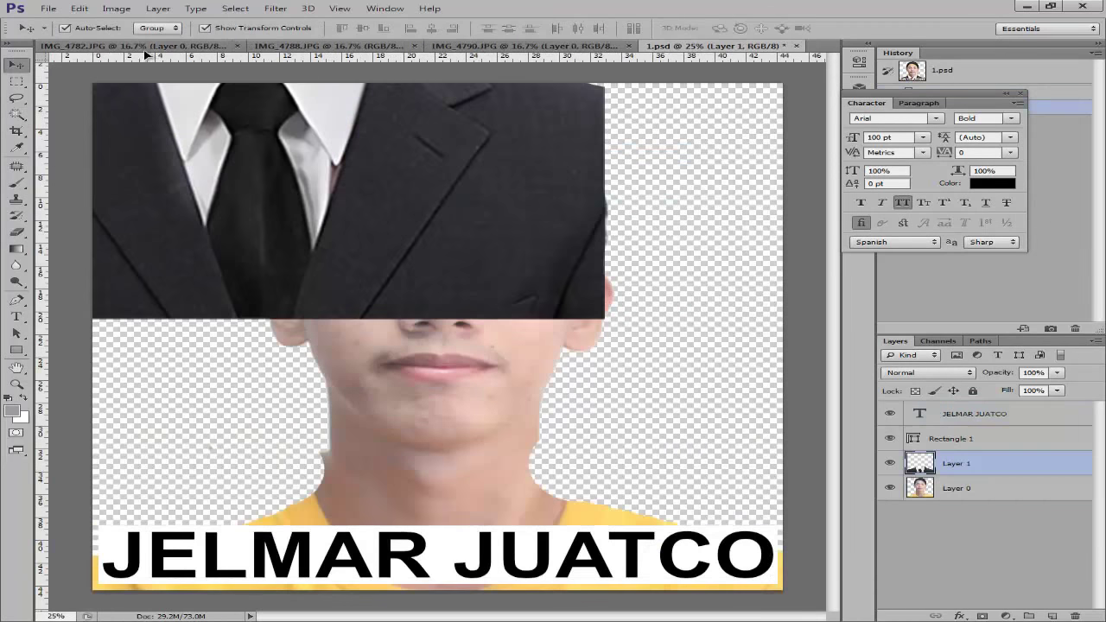
pyautogui.moveTo(147, 55); pyautogui.dragTo(373, 476)
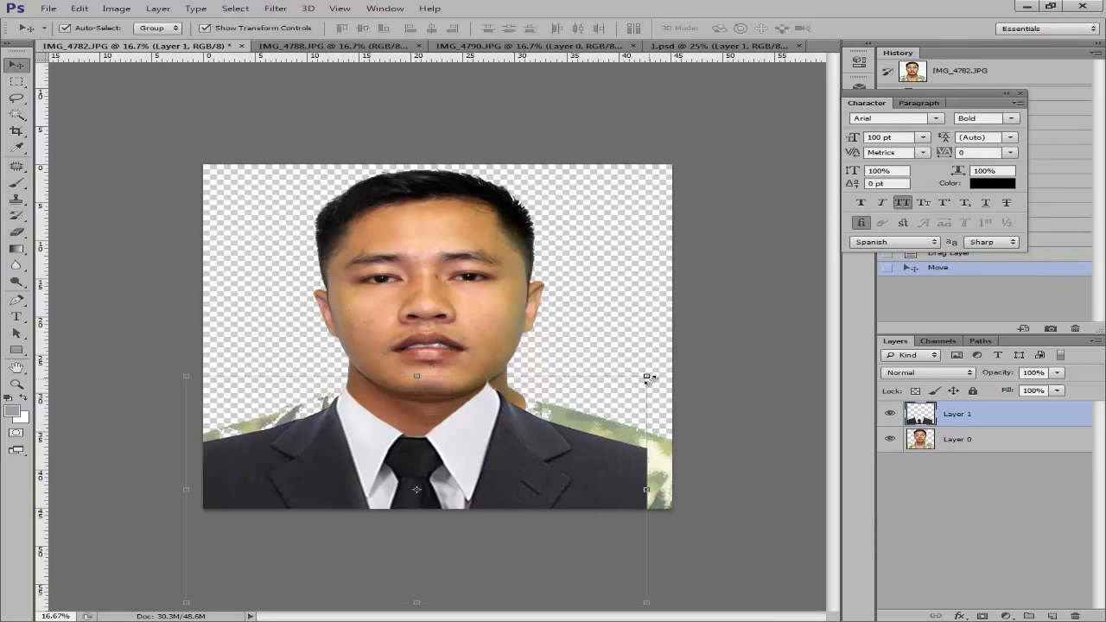
pyautogui.moveTo(649, 377); pyautogui.dragTo(722, 339)
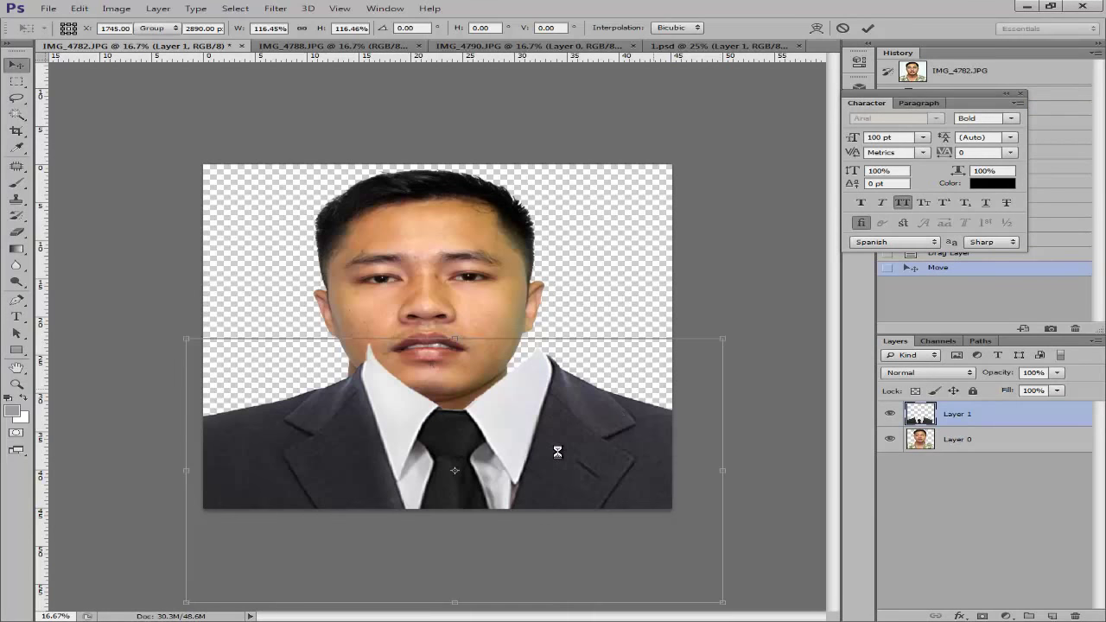
pyautogui.press('Return')
pyautogui.moveTo(545, 466)
pyautogui.mouseDown()
pyautogui.moveTo(566, 440)
pyautogui.moveTo(543, 464)
pyautogui.moveTo(521, 452)
pyautogui.moveTo(549, 464)
pyautogui.mouseUp()
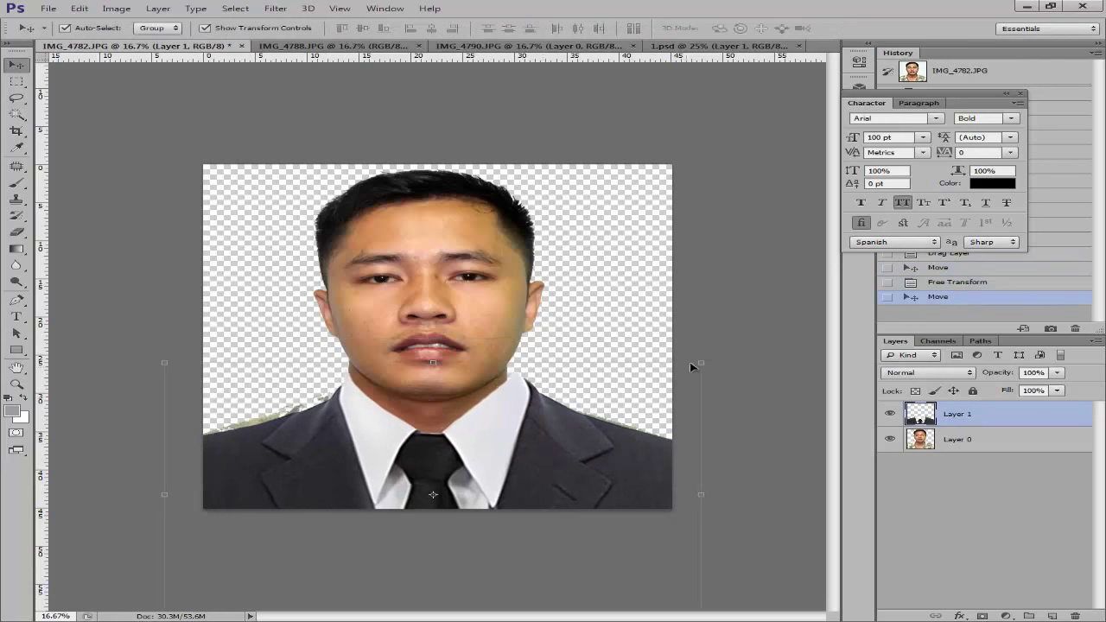
pyautogui.moveTo(698, 364); pyautogui.dragTo(679, 374)
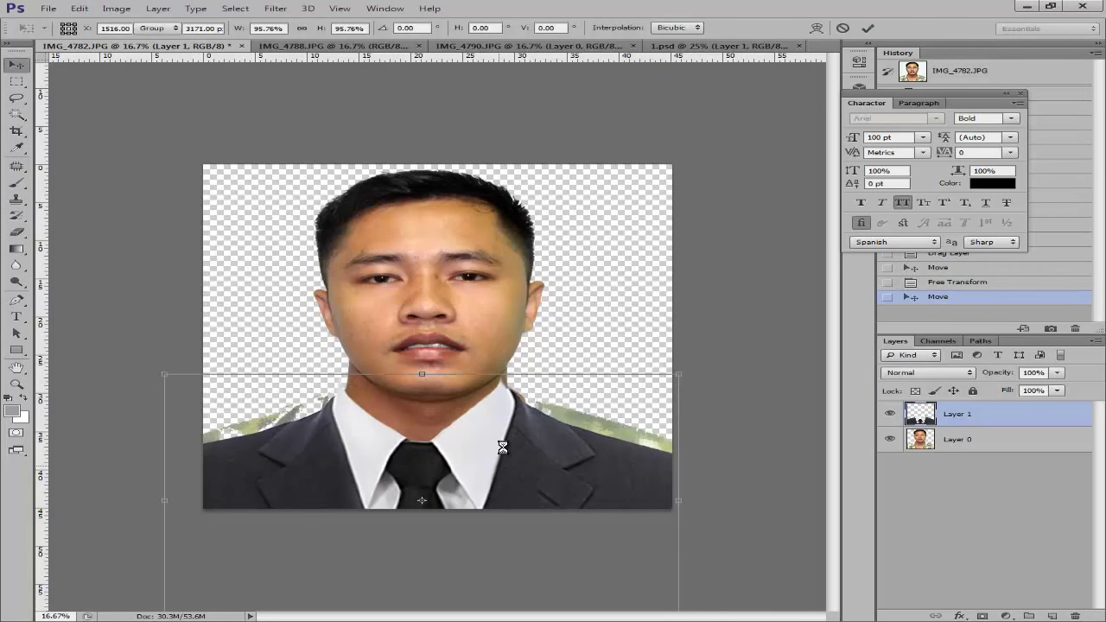
pyautogui.press('Return')
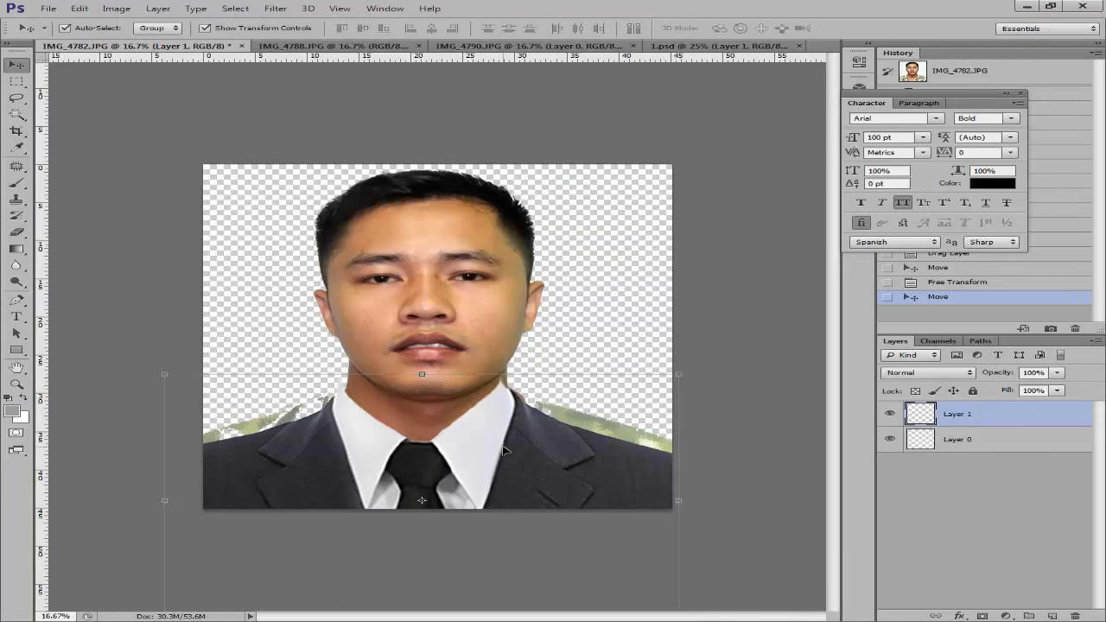
# Nudge the suit layer right and up until the collar sits under the chin.
pyautogui.hotkey('shift', 'Right')
pyautogui.hotkey('shift', 'Right')
pyautogui.hotkey('shift', 'Right')
pyautogui.hotkey('shift', 'Right')
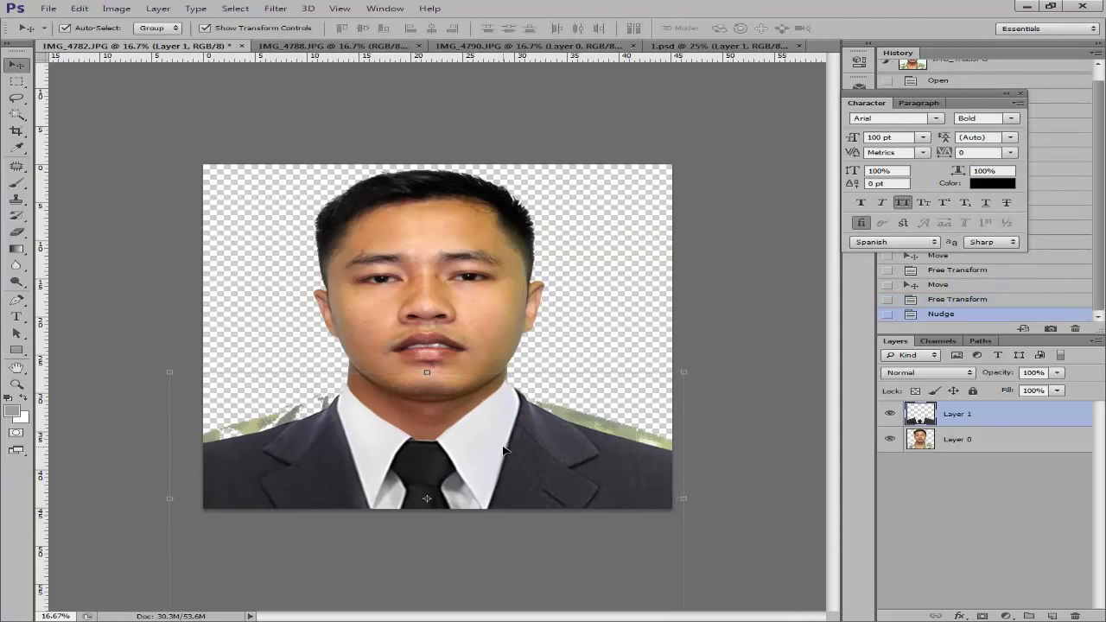
pyautogui.hotkey('shift', 'Right')
pyautogui.hotkey('shift', 'Right')
pyautogui.hotkey('shift', 'Up')
pyautogui.hotkey('shift', 'Up')
pyautogui.hotkey('shift', 'Up')
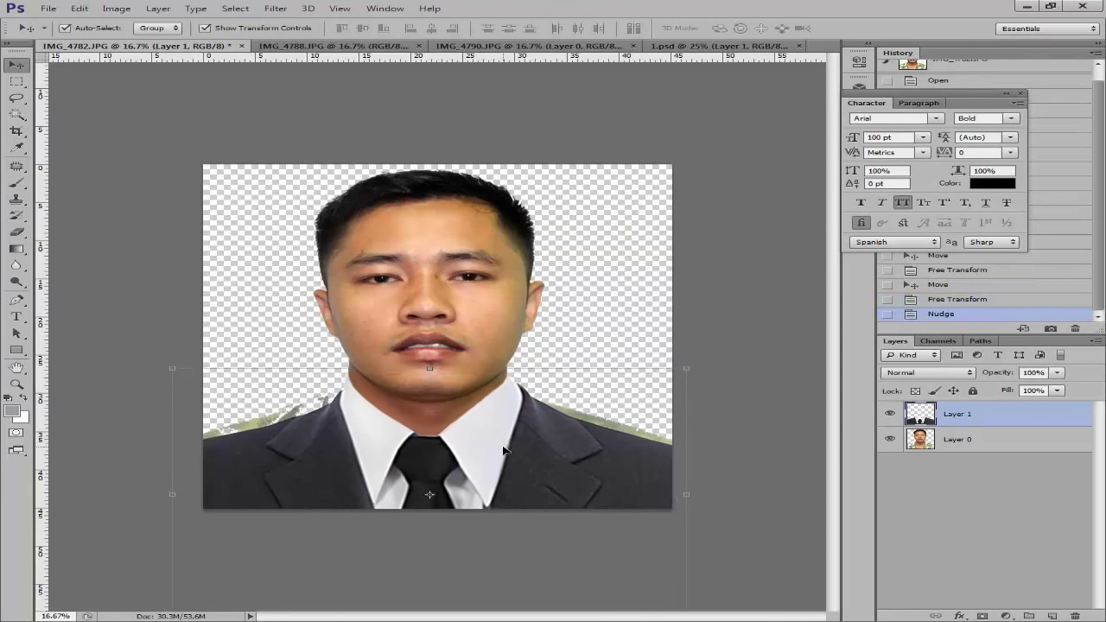
pyautogui.hotkey('shift', 'Up')
pyautogui.hotkey('shift', 'Up')
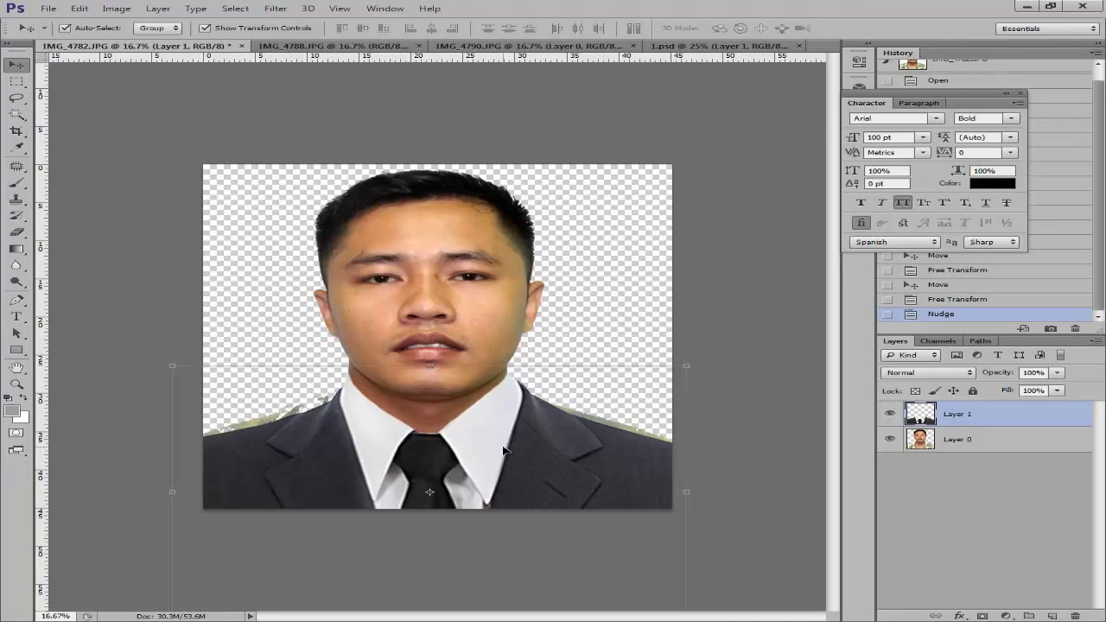
pyautogui.hotkey('shift', 'Down')
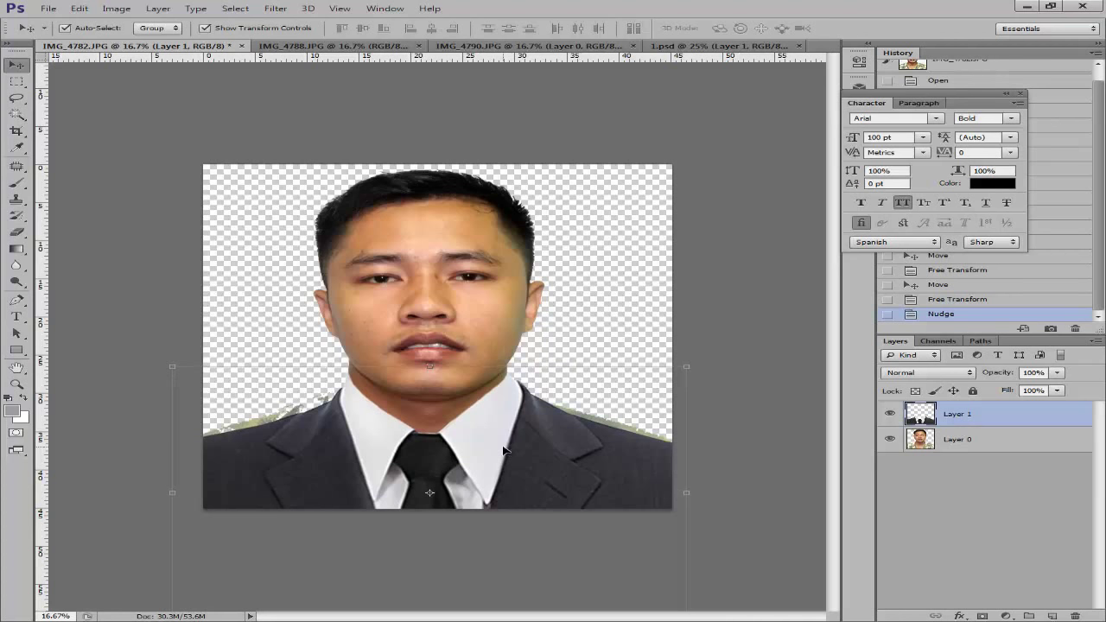
# Select Layer 0 and set up the Eraser with a 494 px brush.
pyautogui.click(401, 298)
pyautogui.press('e')
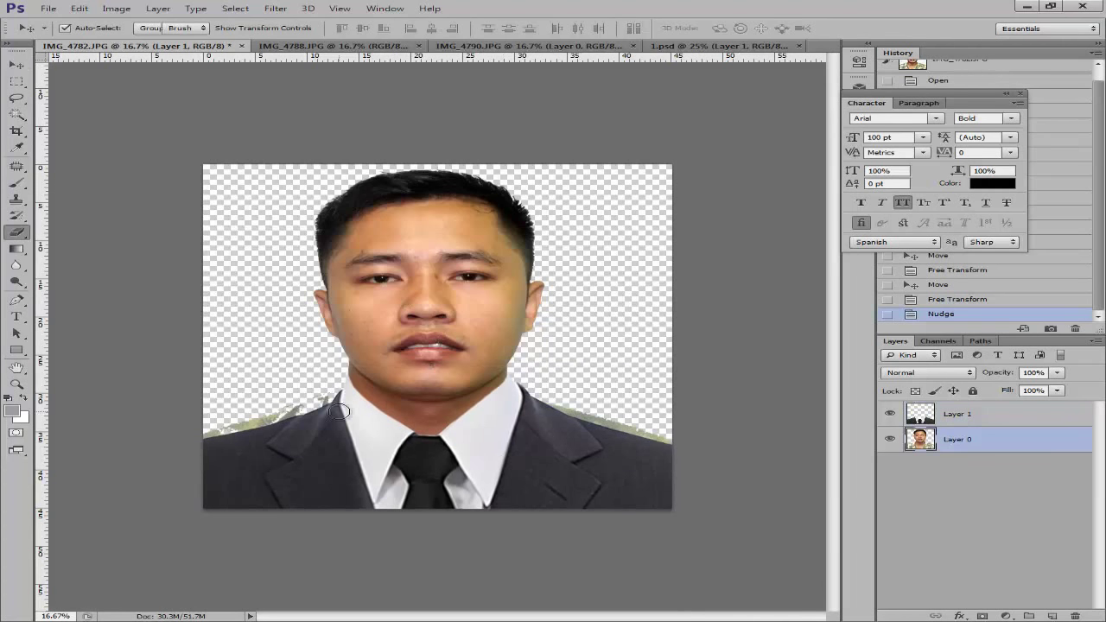
pyautogui.rightClick(328, 403)
pyautogui.click(485, 431)
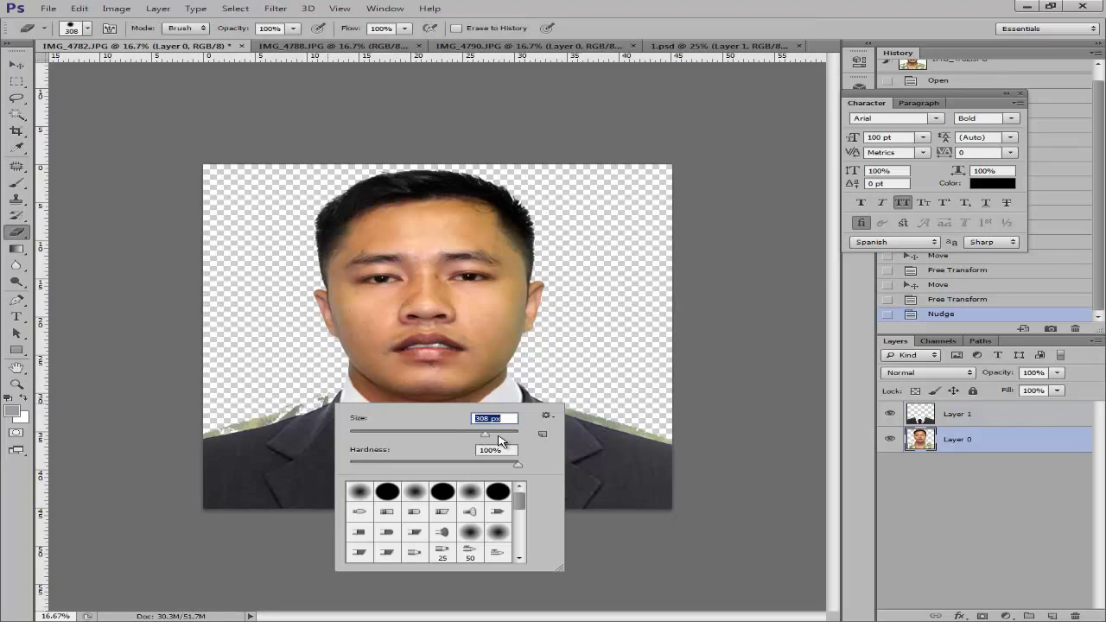
pyautogui.moveTo(514, 441); pyautogui.dragTo(518, 435)
pyautogui.click(467, 441)
# Erase the leftover camouflage by the left and right shoulders, then inspect the edges zoomed in.
pyautogui.click(303, 388)
pyautogui.moveTo(303, 388)
pyautogui.mouseDown()
pyautogui.moveTo(308, 396)
pyautogui.moveTo(279, 406)
pyautogui.moveTo(240, 402)
pyautogui.moveTo(239, 419)
pyautogui.mouseUp()
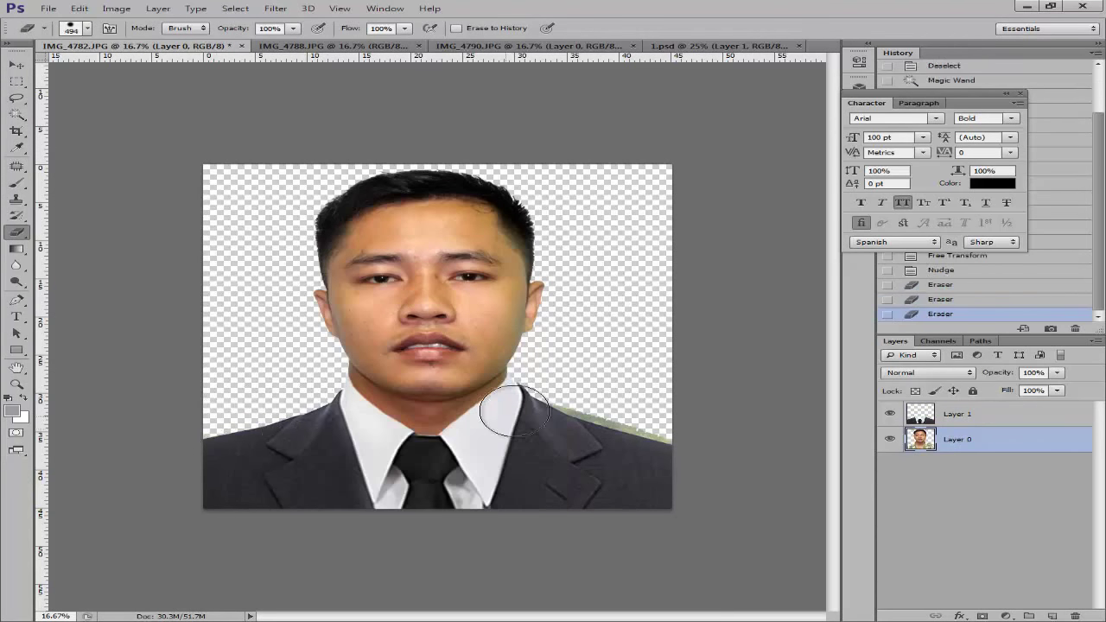
pyautogui.moveTo(514, 413)
pyautogui.mouseDown()
pyautogui.moveTo(562, 407)
pyautogui.moveTo(654, 440)
pyautogui.moveTo(600, 389)
pyautogui.moveTo(569, 393)
pyautogui.moveTo(666, 193)
pyautogui.mouseUp()
pyautogui.press('v')
pyautogui.click(761, 268)
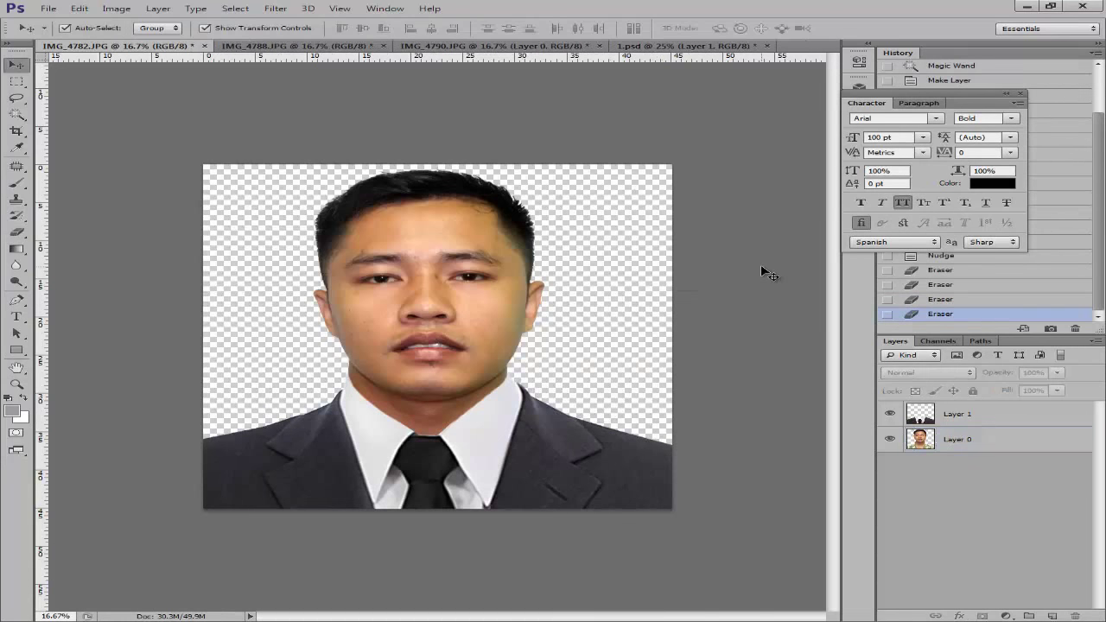
pyautogui.hotkey('ctrl', '+')
pyautogui.hotkey('ctrl', '+')
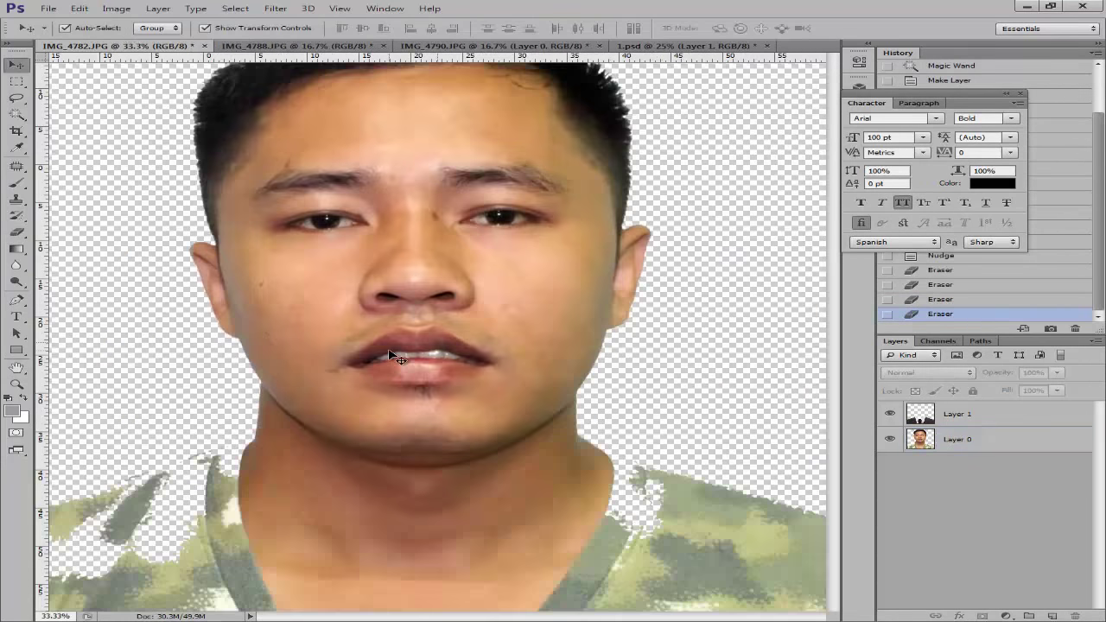
pyautogui.hotkey('ctrl', '-')
pyautogui.hotkey('ctrl', '-')
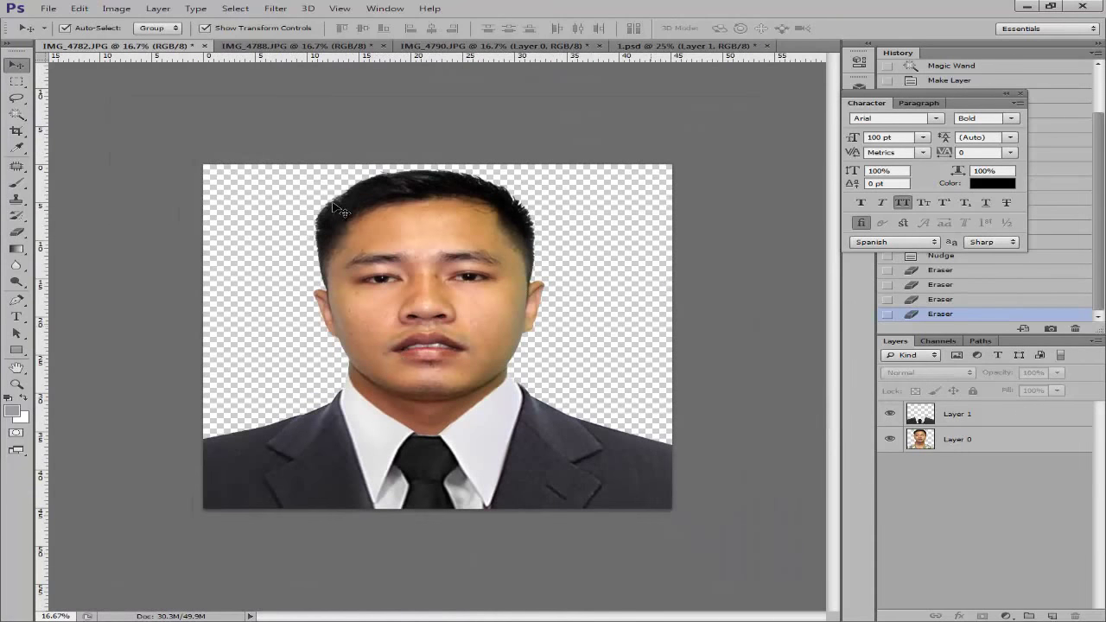
# In IMG_4788.JPG, select the white background with the Magic Wand at tolerance 50.
pyautogui.click(318, 45)
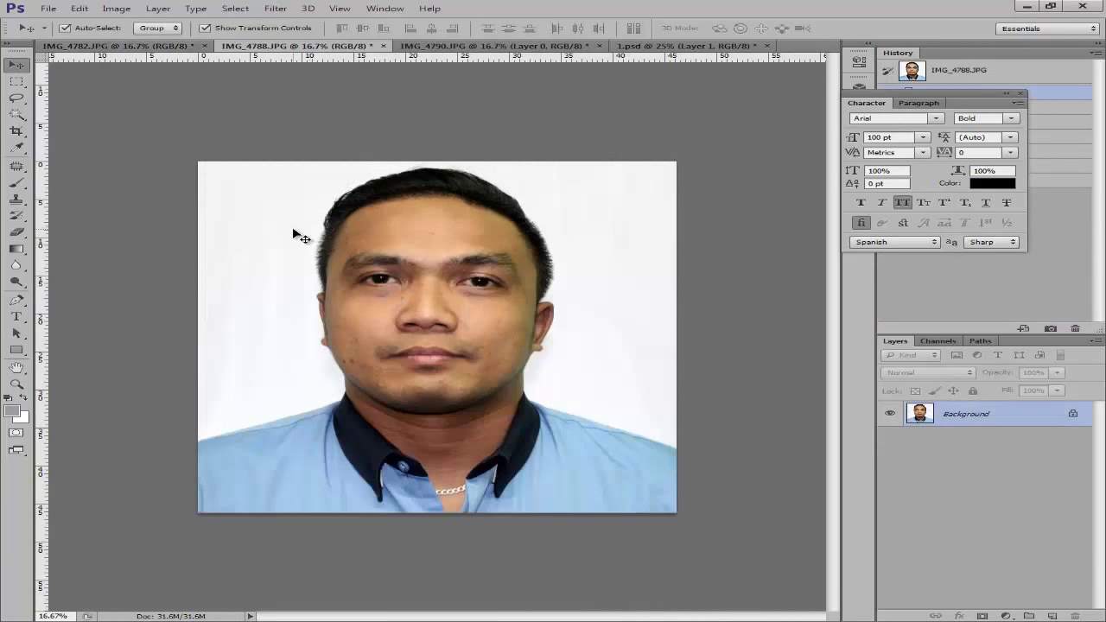
pyautogui.press('w')
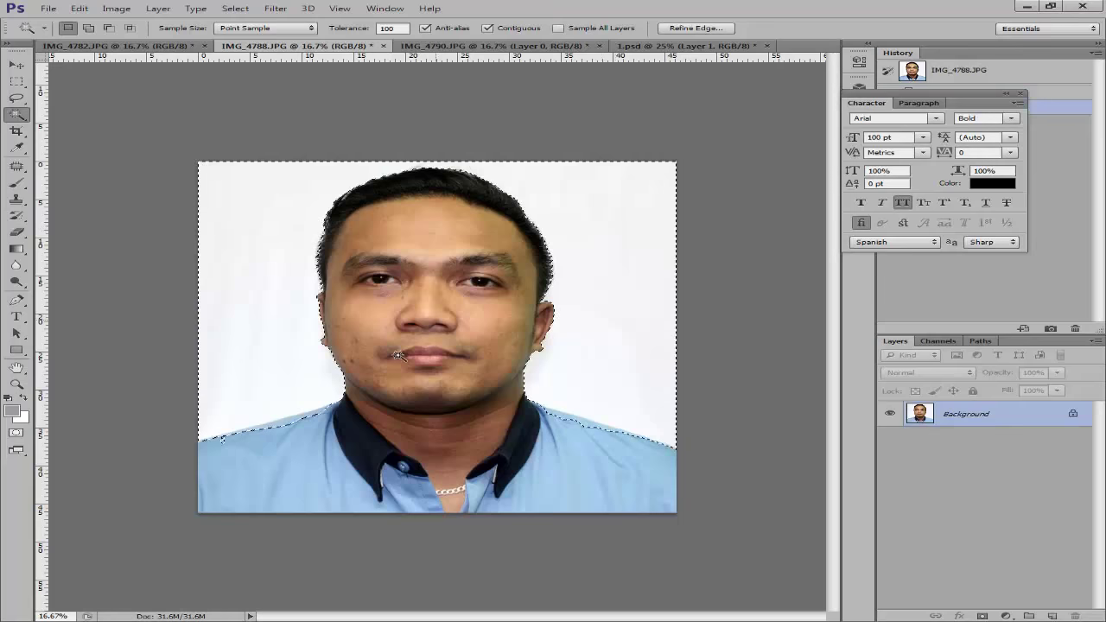
pyautogui.hotkey('ctrl', '+')
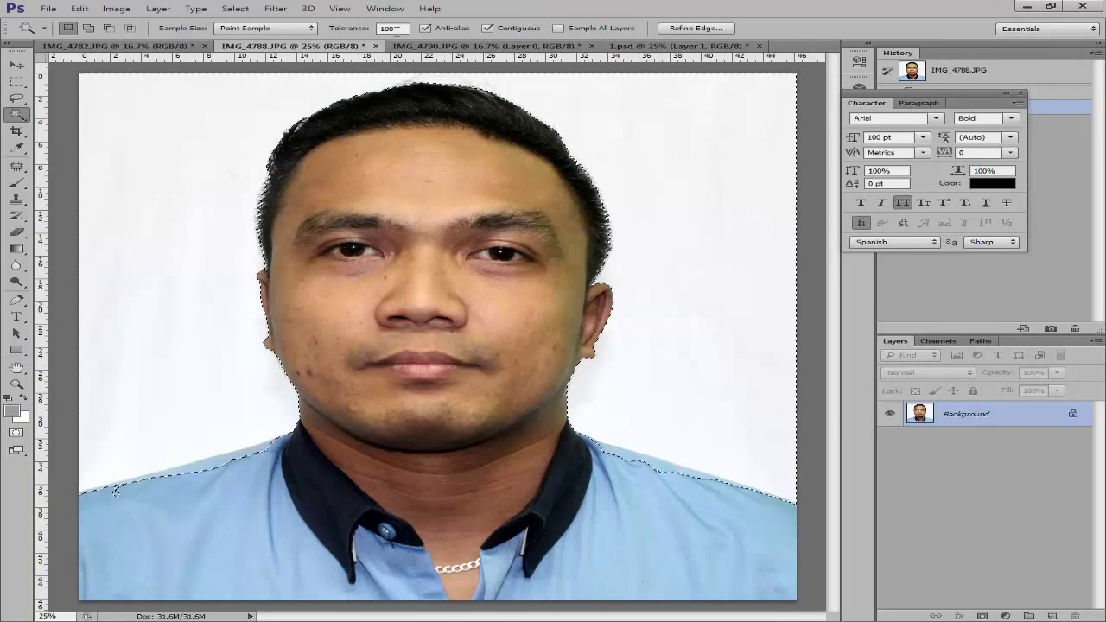
pyautogui.doubleClick(391, 28)
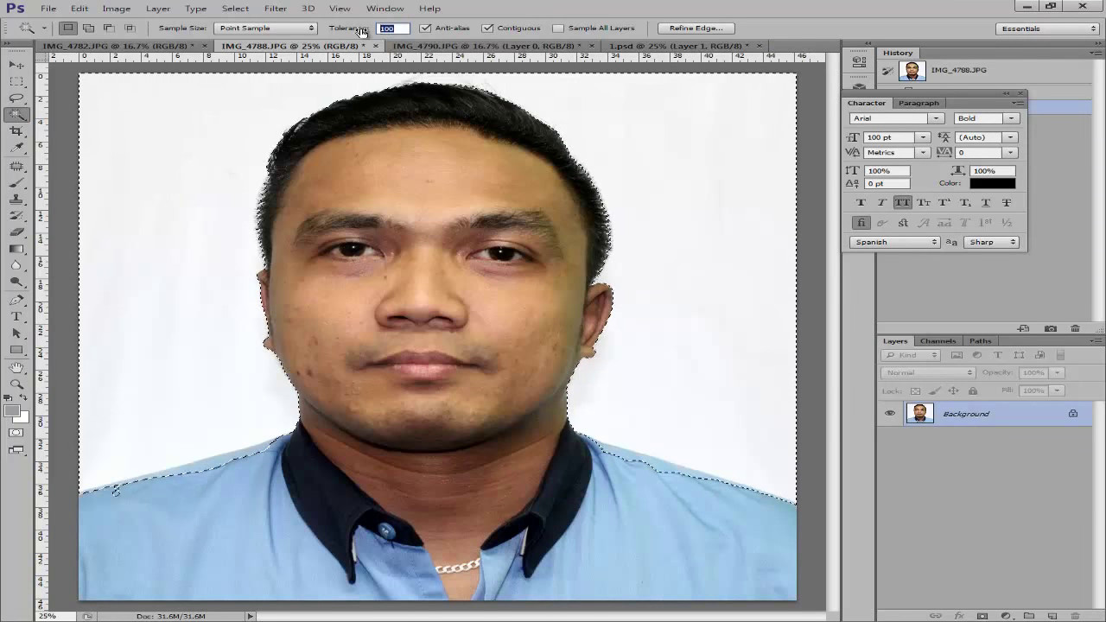
pyautogui.write('80')
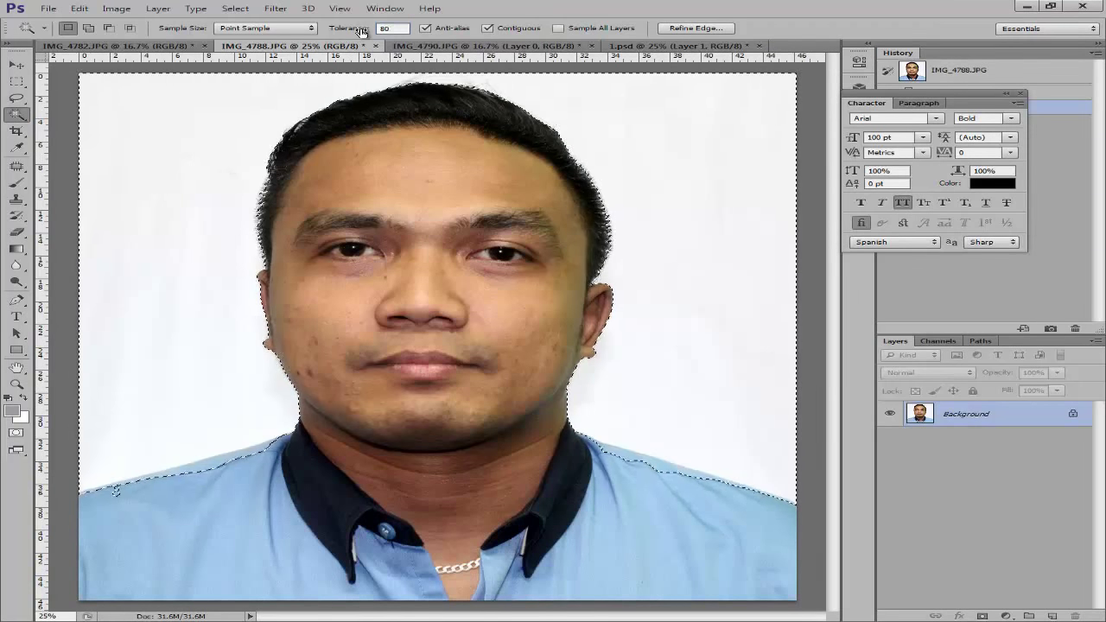
pyautogui.click(192, 144)
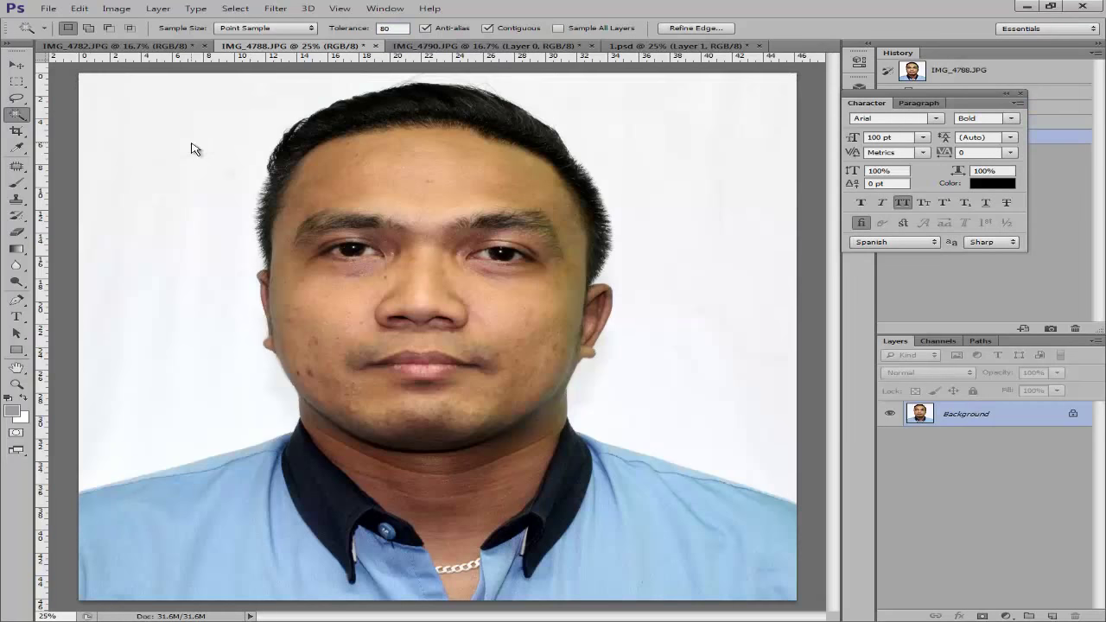
pyautogui.hotkey('ctrl', 'd')
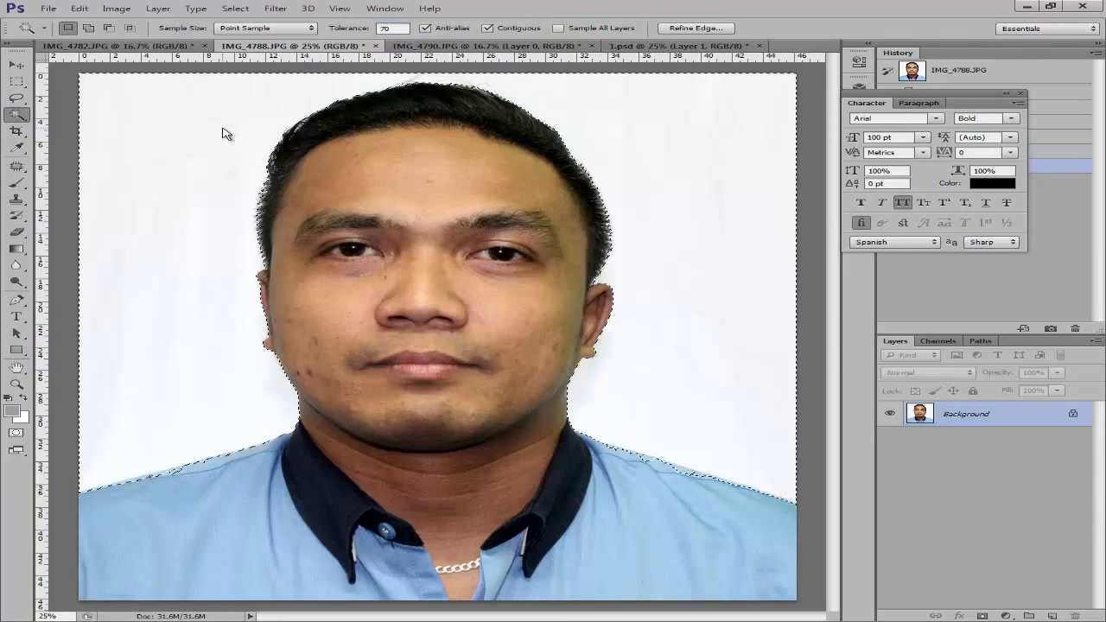
pyautogui.hotkey('ctrl', 'd')
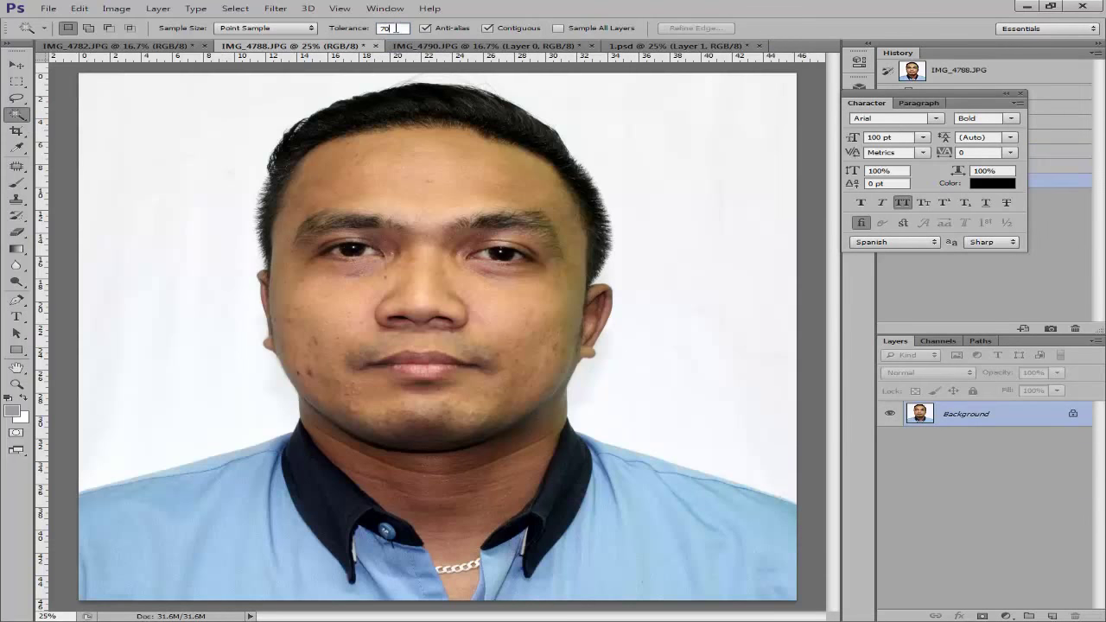
pyautogui.click(200, 157)
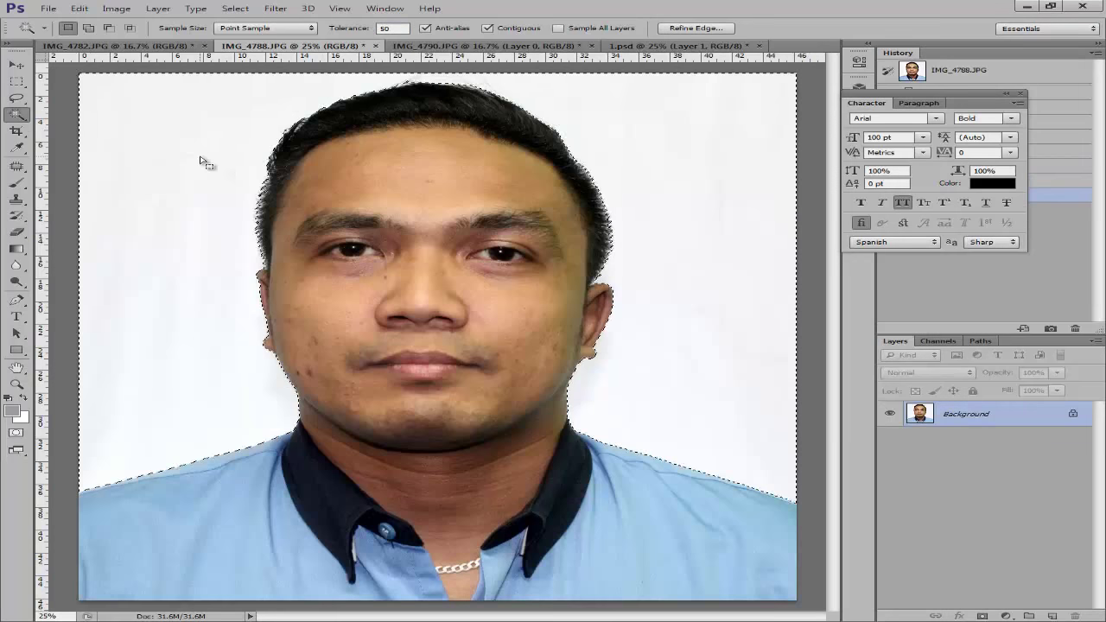
# Convert Background to Layer 0, delete the selected white backdrop and deselect.
pyautogui.doubleClick(1036, 419)
pyautogui.press('Return')
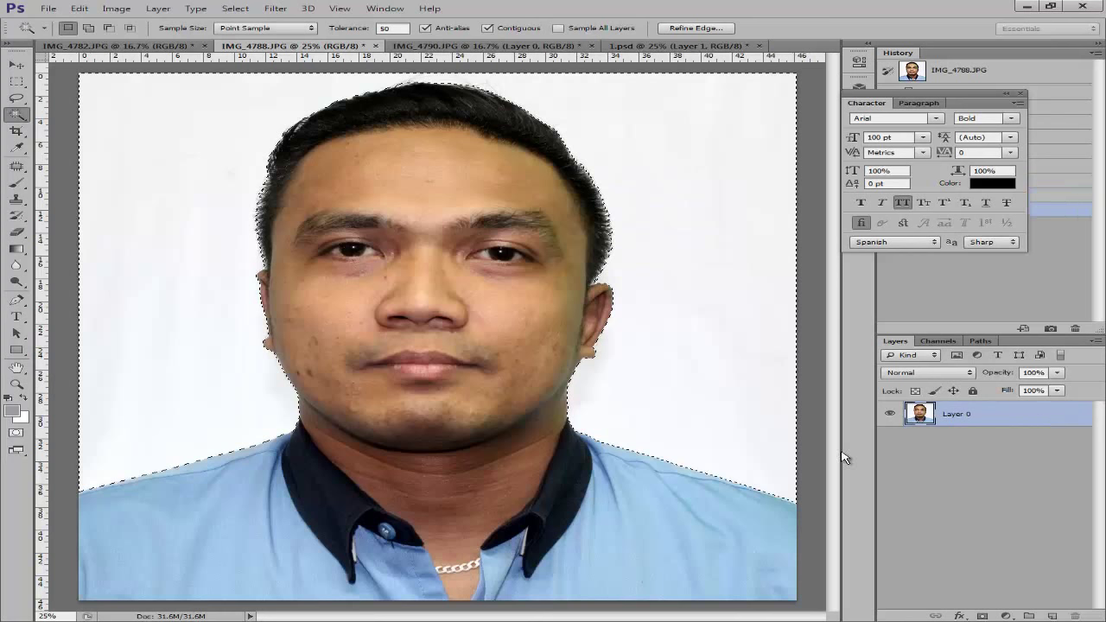
pyautogui.press('Delete')
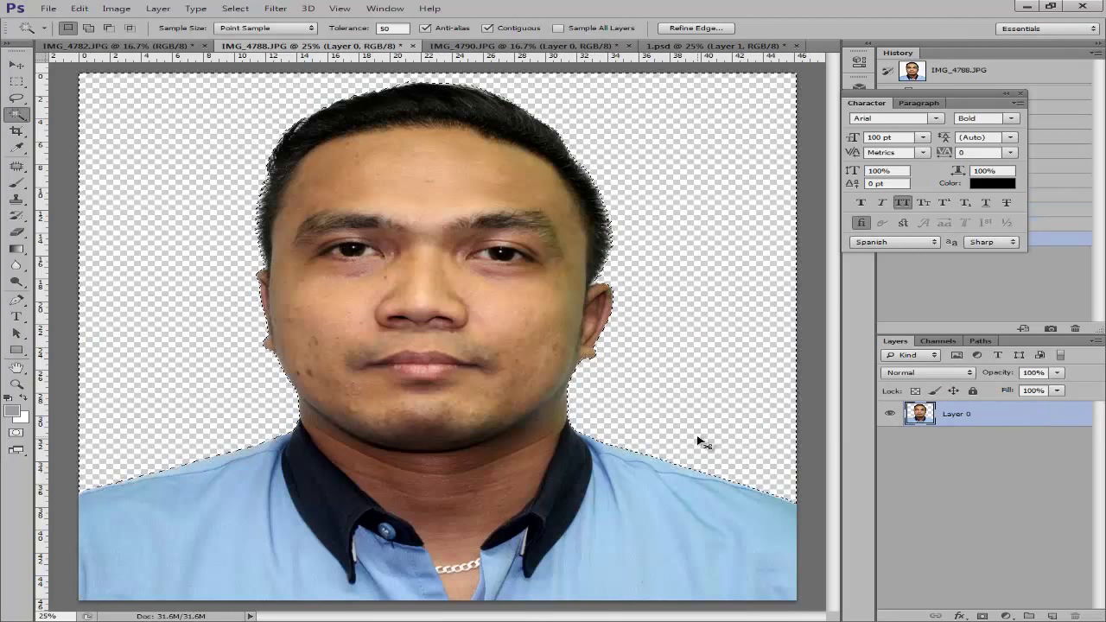
pyautogui.hotkey('ctrl', 'd')
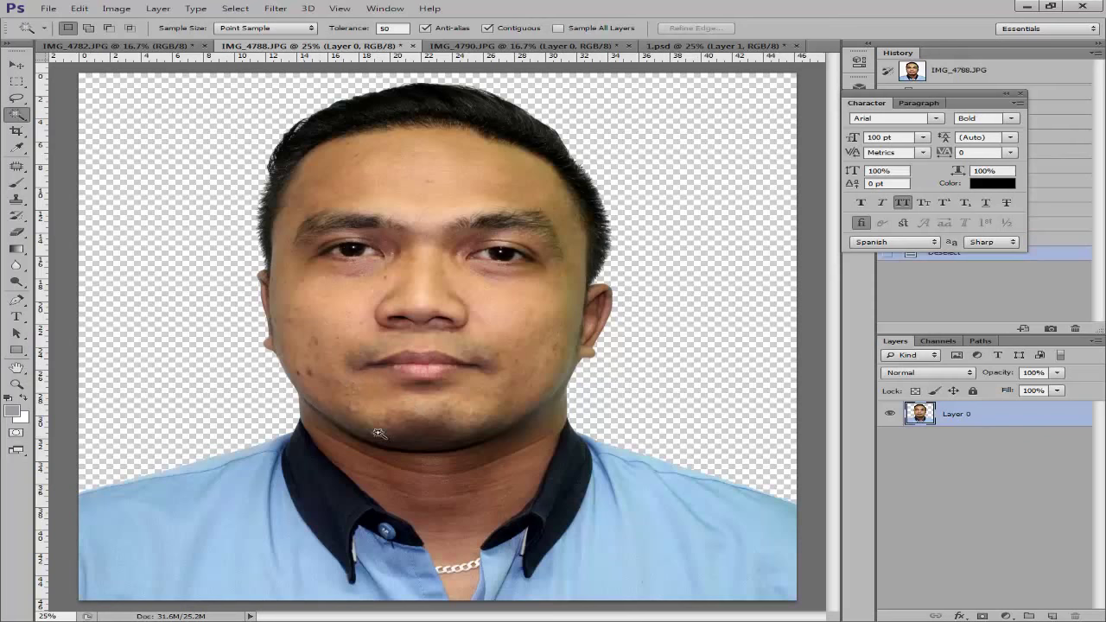
# On IMG_4790.JPG's Layer 0, delete the selected white backdrop and check the cut-out edges.
pyautogui.click(487, 48)
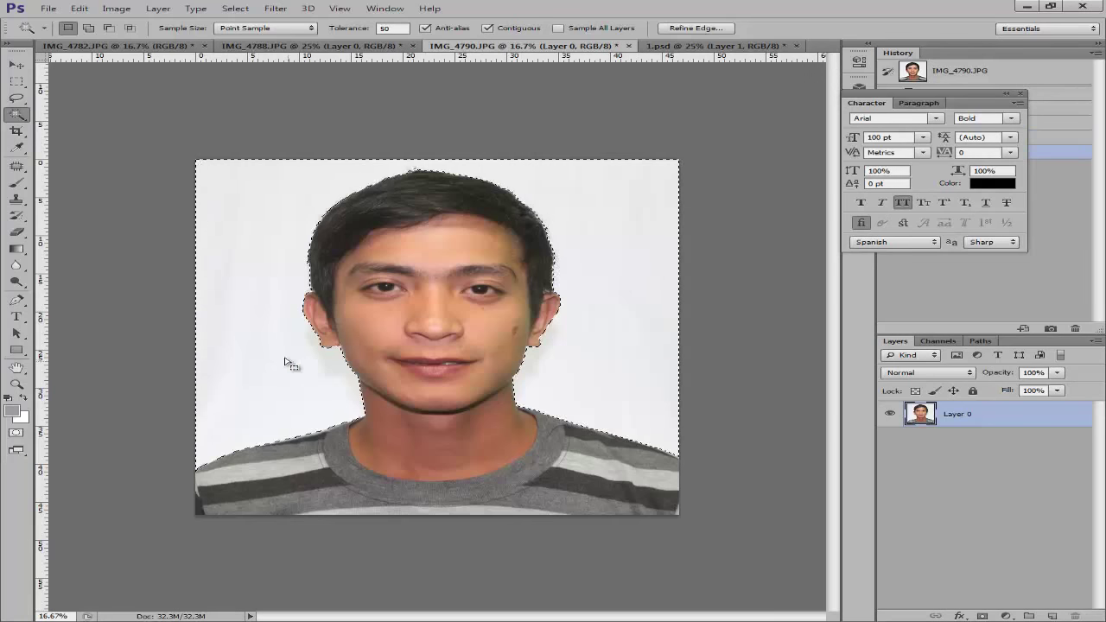
pyautogui.doubleClick(1048, 418)
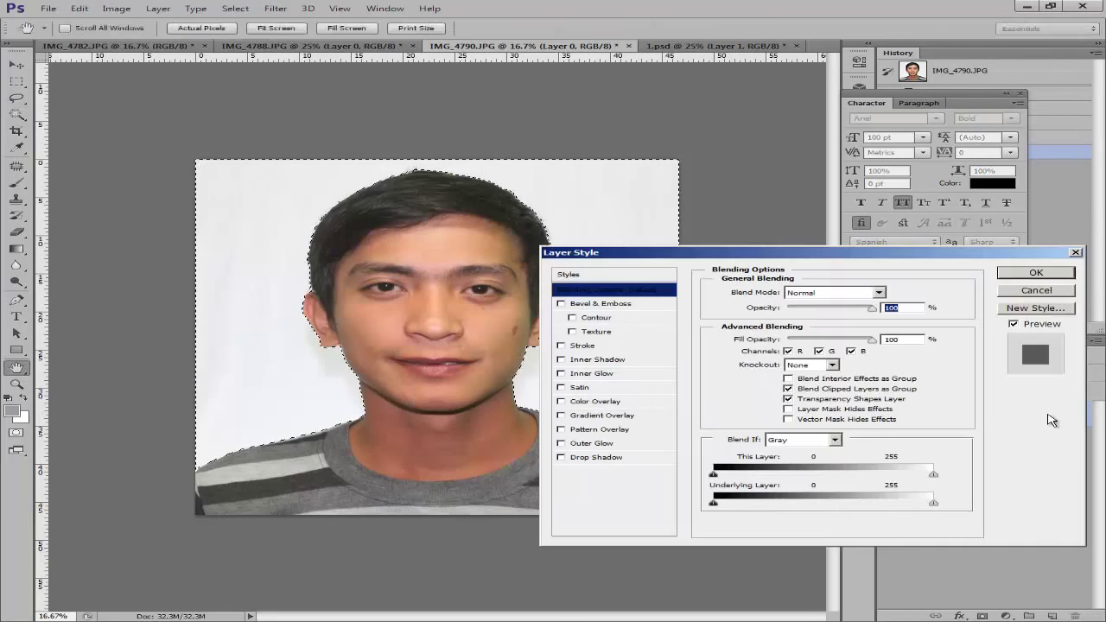
pyautogui.press('Escape')
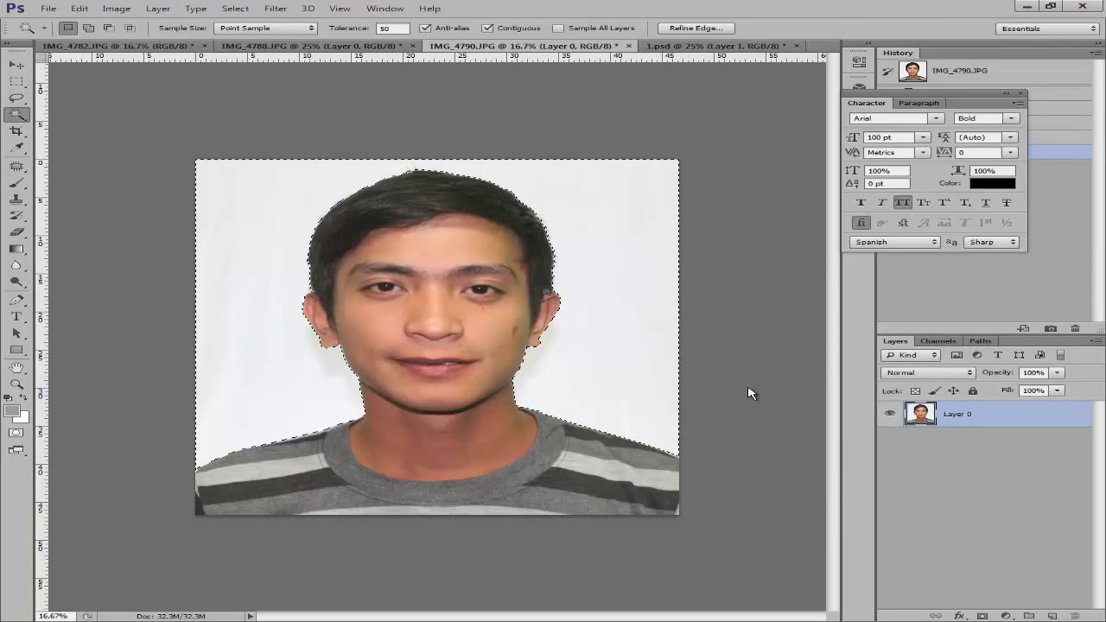
pyautogui.press('Delete')
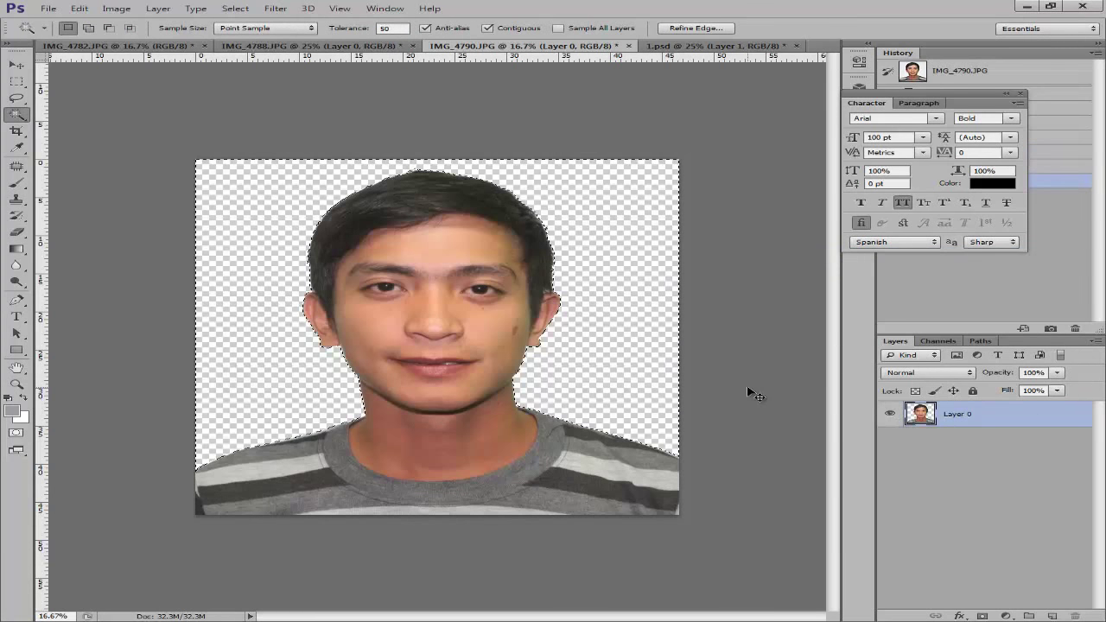
pyautogui.hotkey('ctrl', 'd')
pyautogui.hotkey('ctrl', '+')
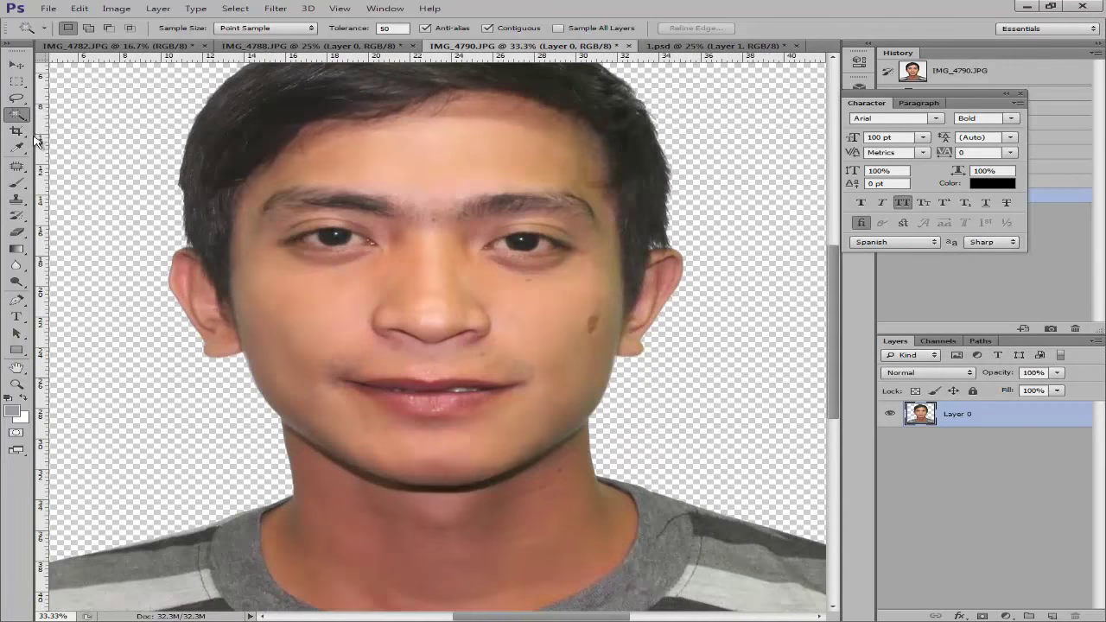
pyautogui.rightClick(18, 121)
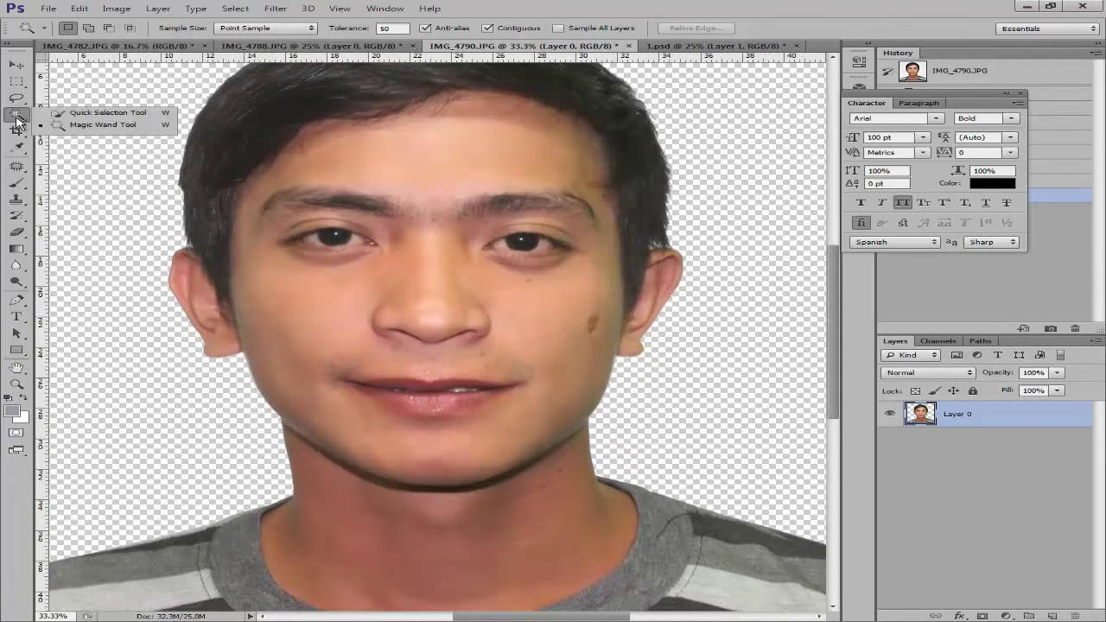
pyautogui.click(160, 126)
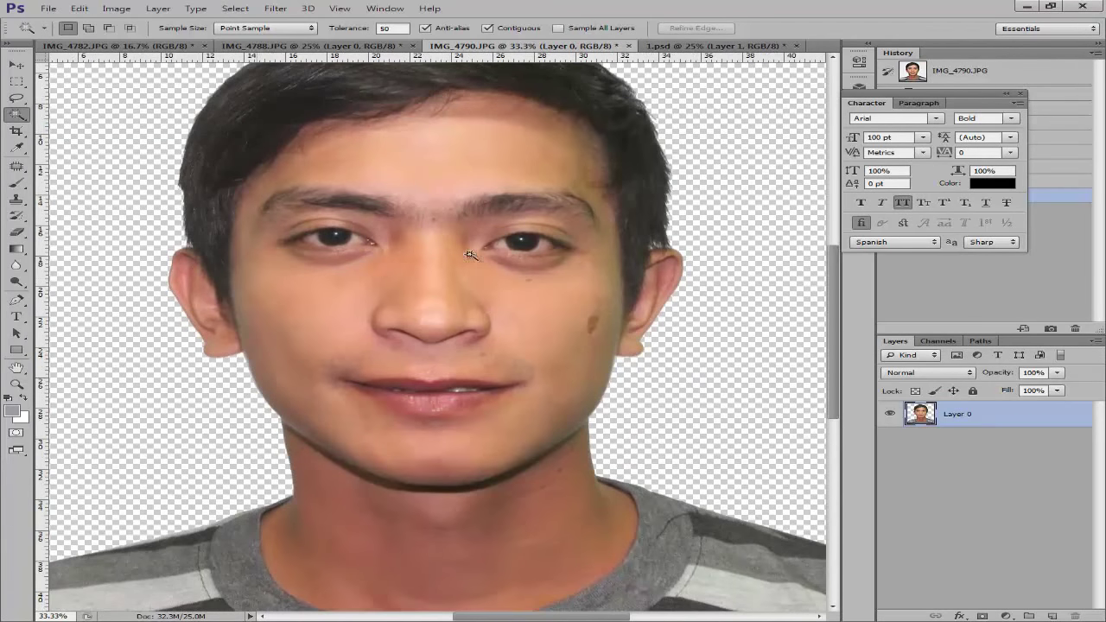
pyautogui.hotkey('ctrl', '-')
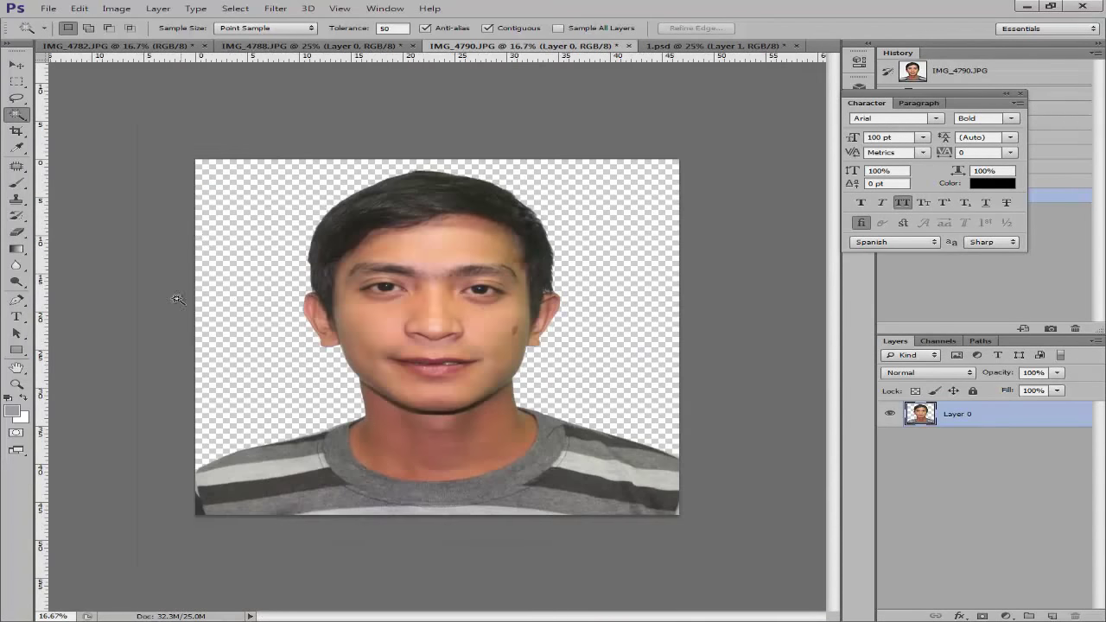
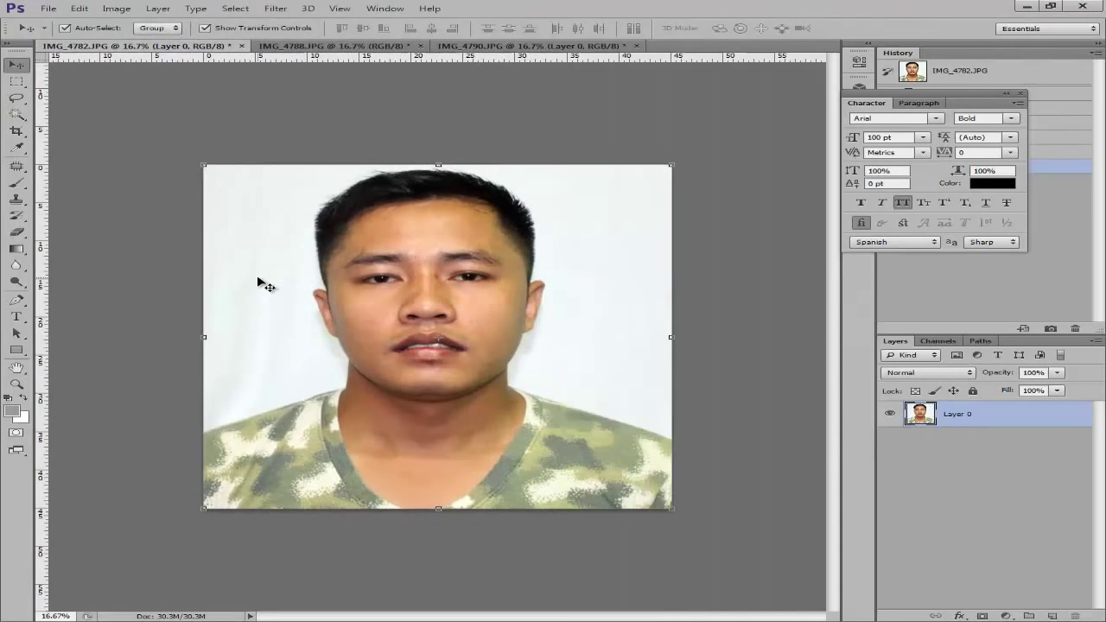
# Pick the Magic Wand tool from the selection flyout and enter a tolerance of 100.
pyautogui.click(11, 119)
pyautogui.rightClick(10, 119)
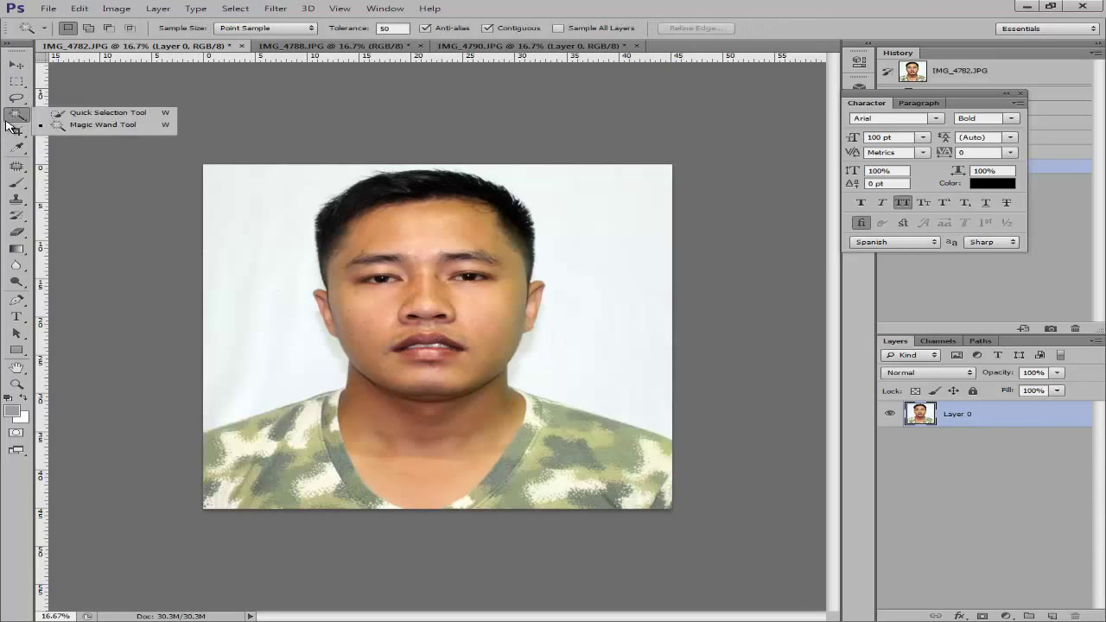
pyautogui.click(63, 127)
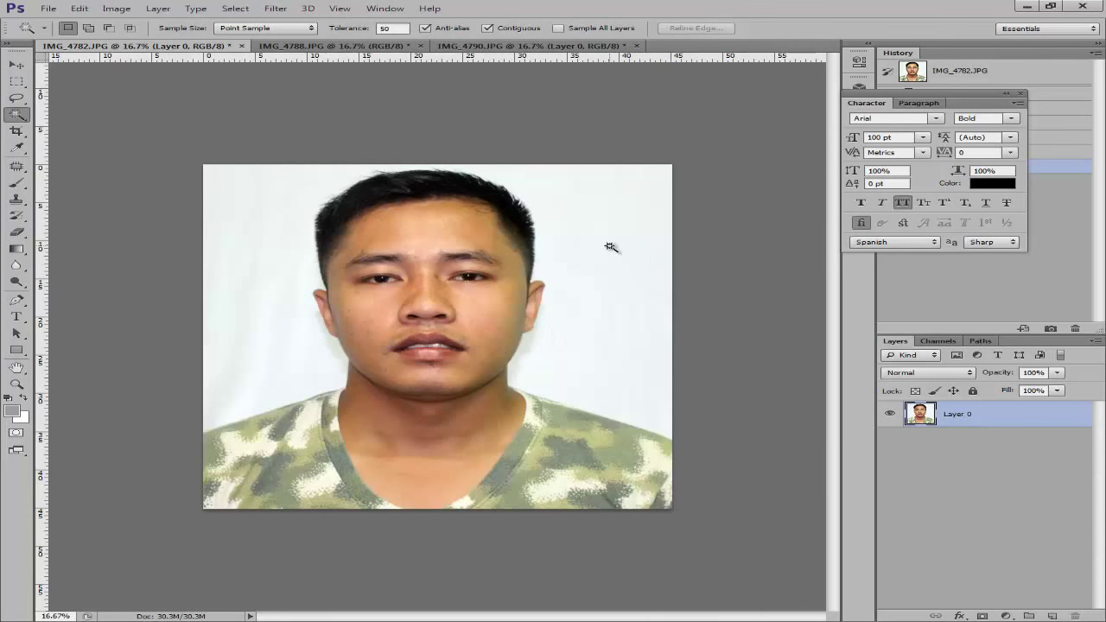
pyautogui.rightClick(16, 117)
pyautogui.click(72, 129)
pyautogui.write('100')
pyautogui.rightClick(18, 115)
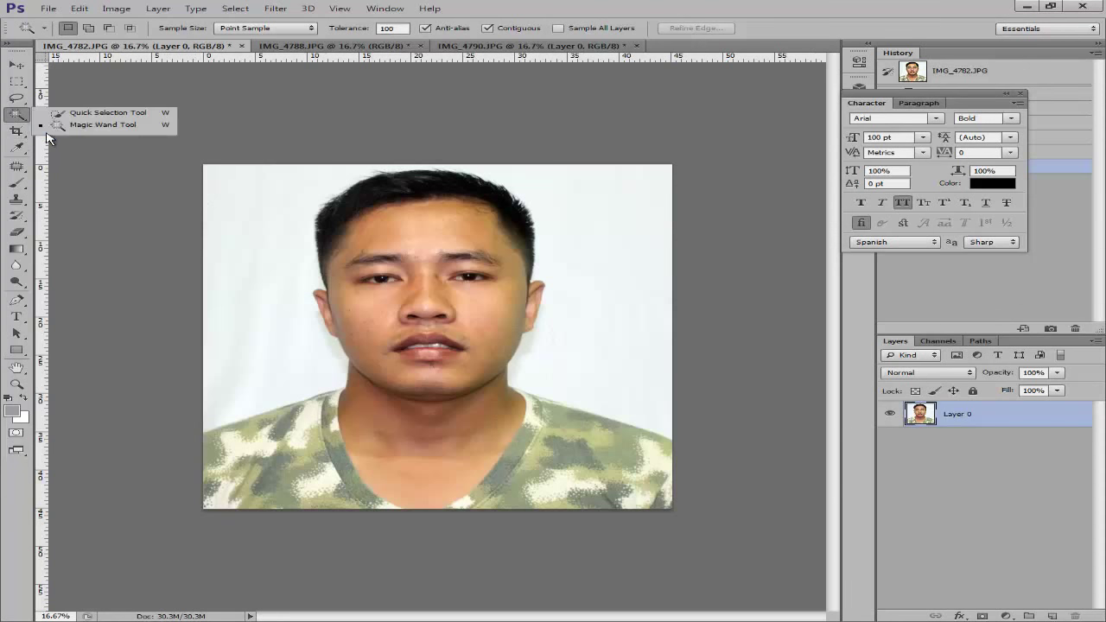
pyautogui.click(55, 125)
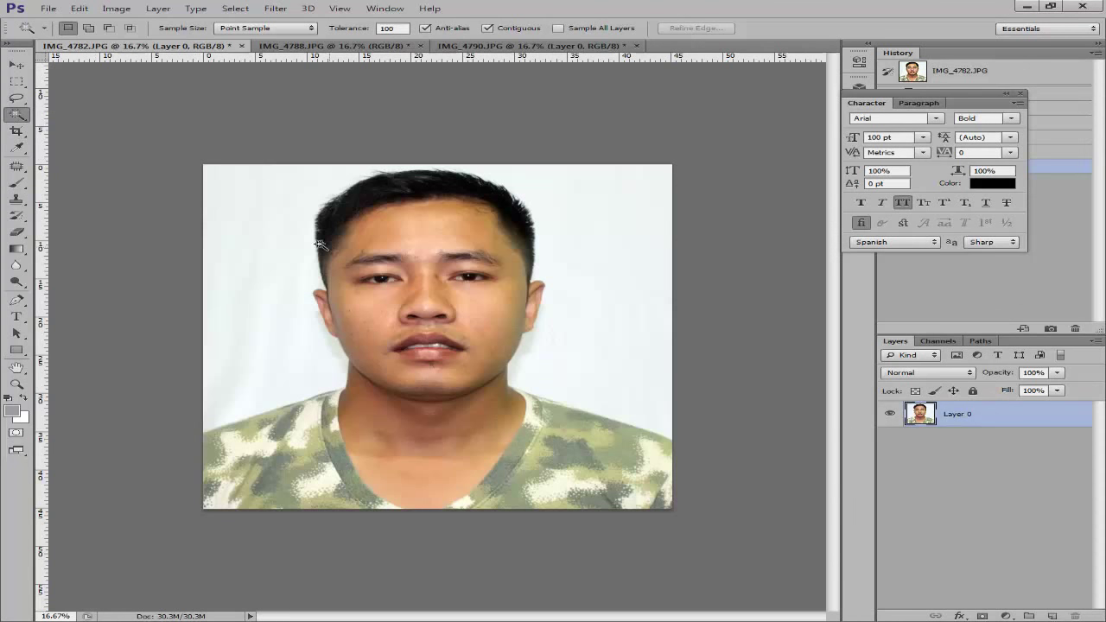
# Clear the white background around the man, deselect, and zoom and pan over the head's edges.
pyautogui.click(250, 228)
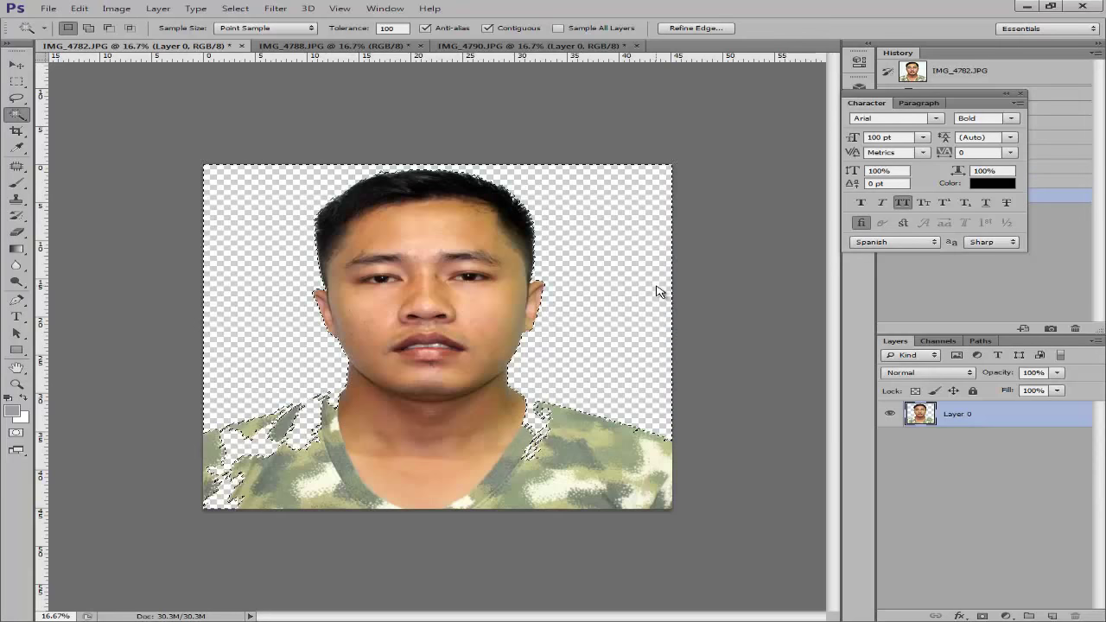
pyautogui.hotkey('ctrl', 'd')
pyautogui.hotkey('ctrl', '+')
pyautogui.hotkey('ctrl', '+')
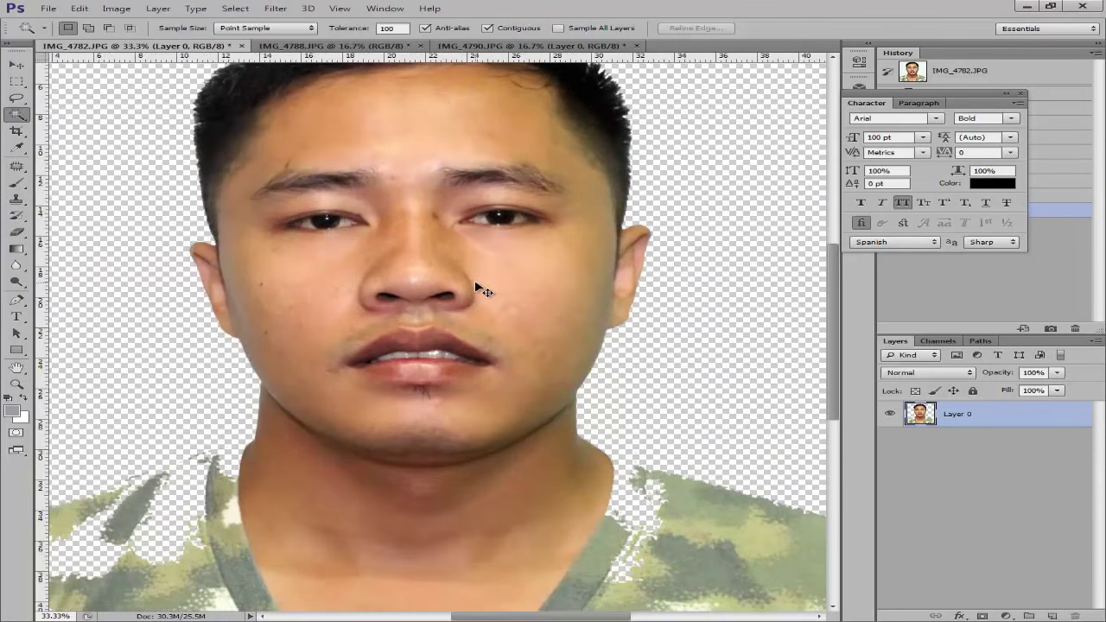
pyautogui.hotkey('ctrl', '-')
pyautogui.hotkey('ctrl', '+')
pyautogui.hotkey('ctrl', '+')
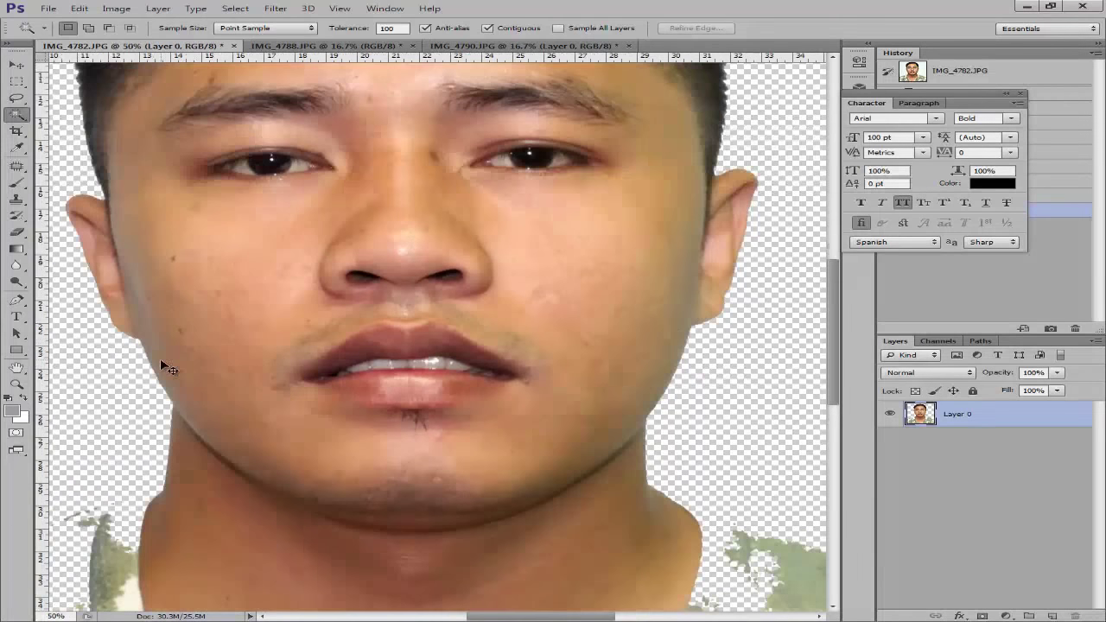
pyautogui.hotkey('ctrl', '+')
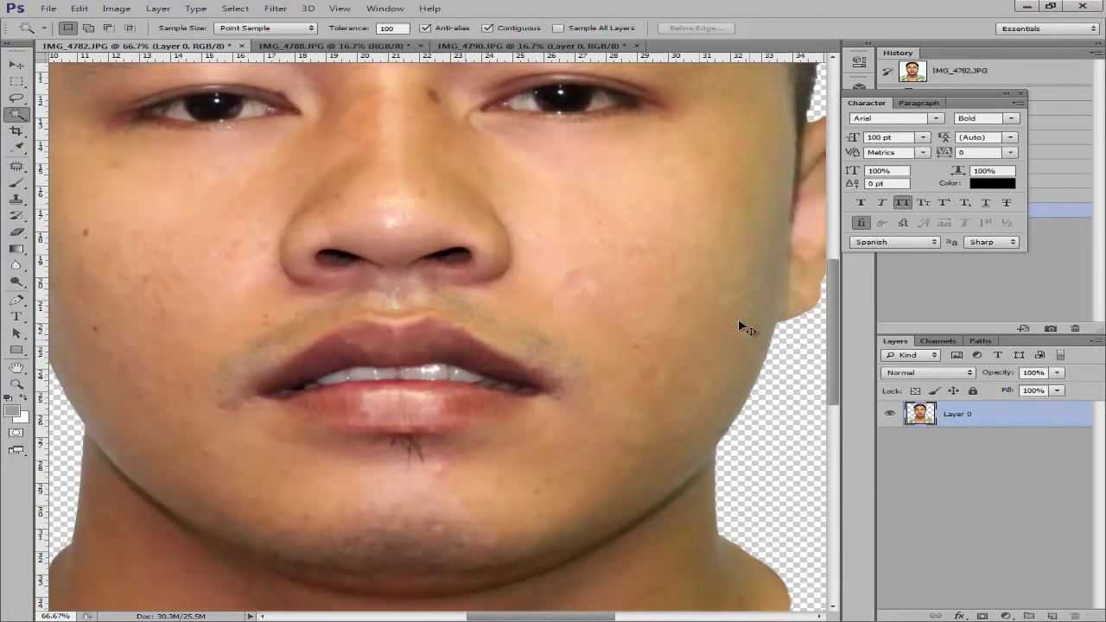
pyautogui.hotkey('ctrl', '-')
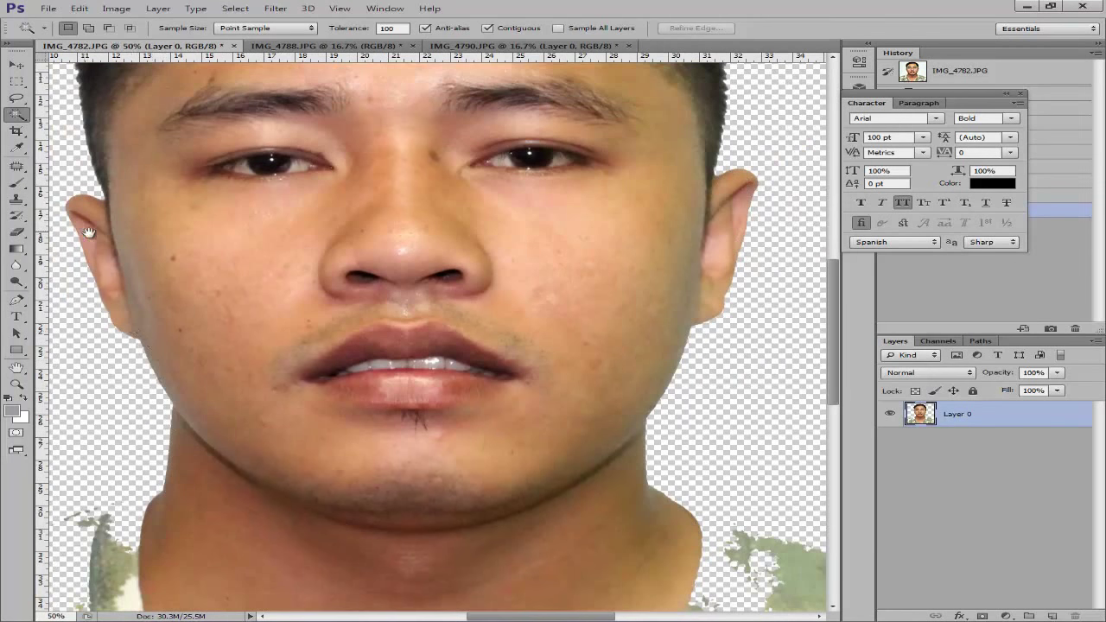
pyautogui.moveTo(90, 233); pyautogui.dragTo(268, 473)
pyautogui.moveTo(501, 131); pyautogui.dragTo(271, 230)
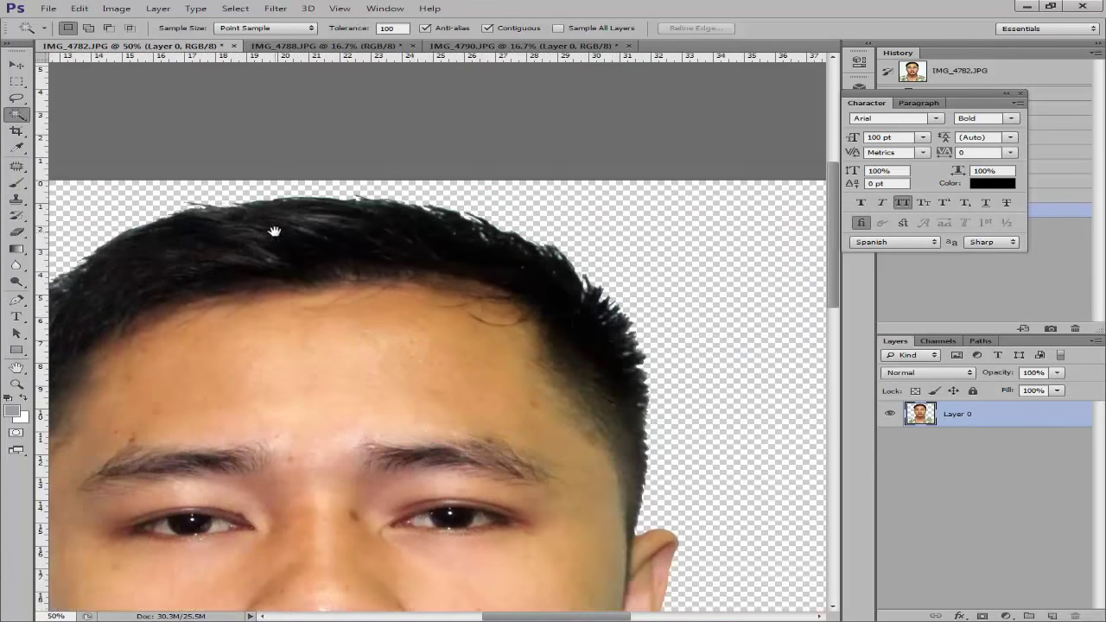
pyautogui.hotkey('ctrl', '-')
pyautogui.hotkey('ctrl', '-')
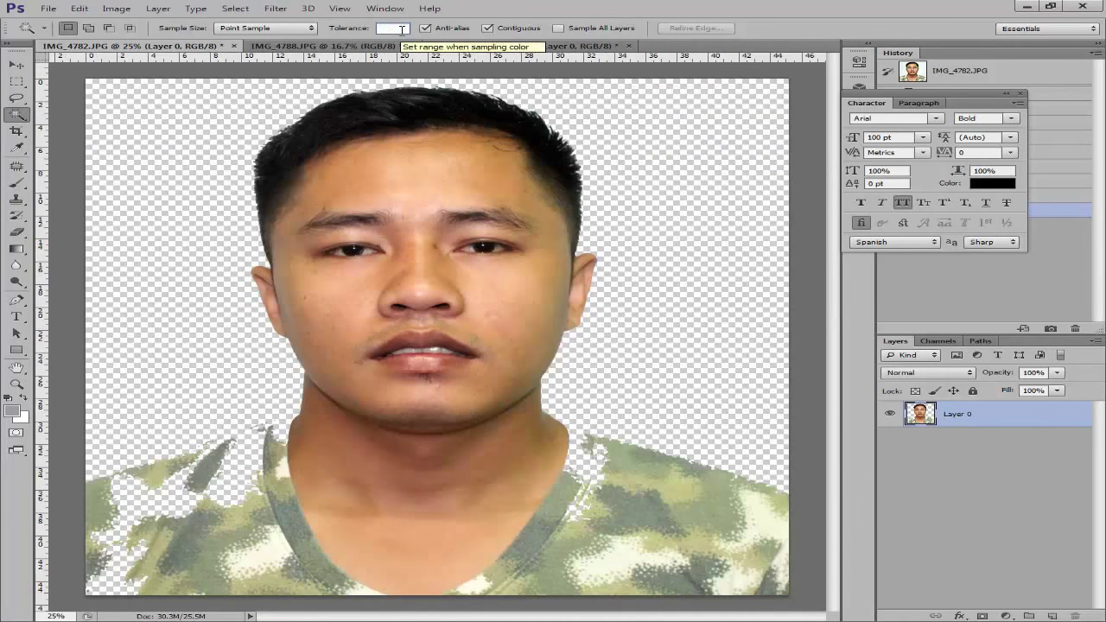
# Confirm tolerance 100 and undo the earlier deletion to restore the white background.
pyautogui.write('100')
pyautogui.press('Return')
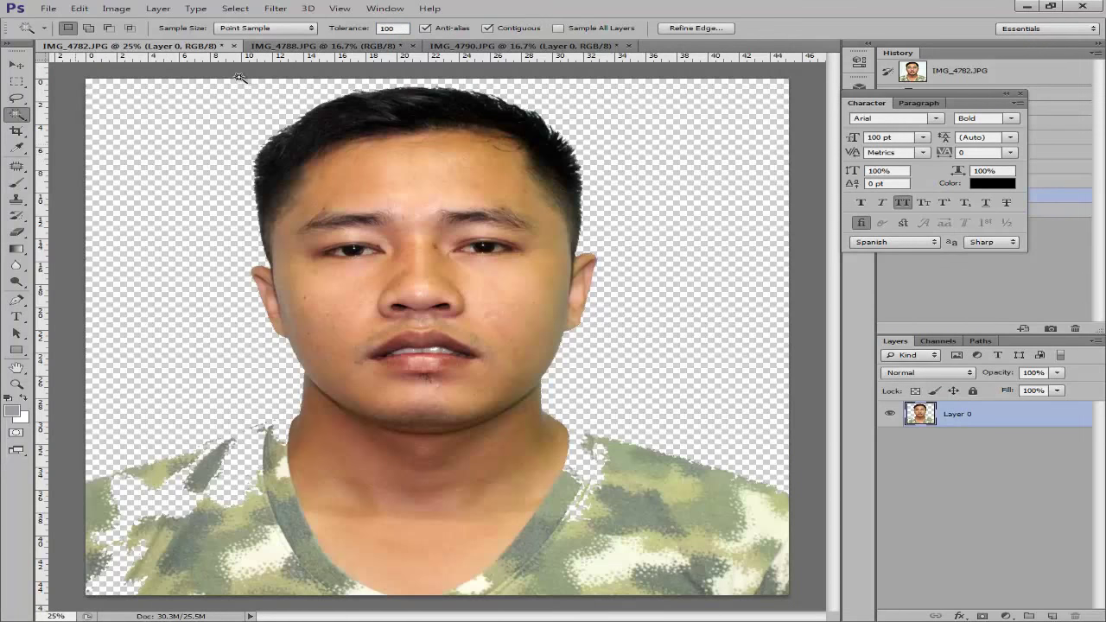
pyautogui.hotkey('ctrl', 'd')
pyautogui.hotkey('ctrl', 'z')
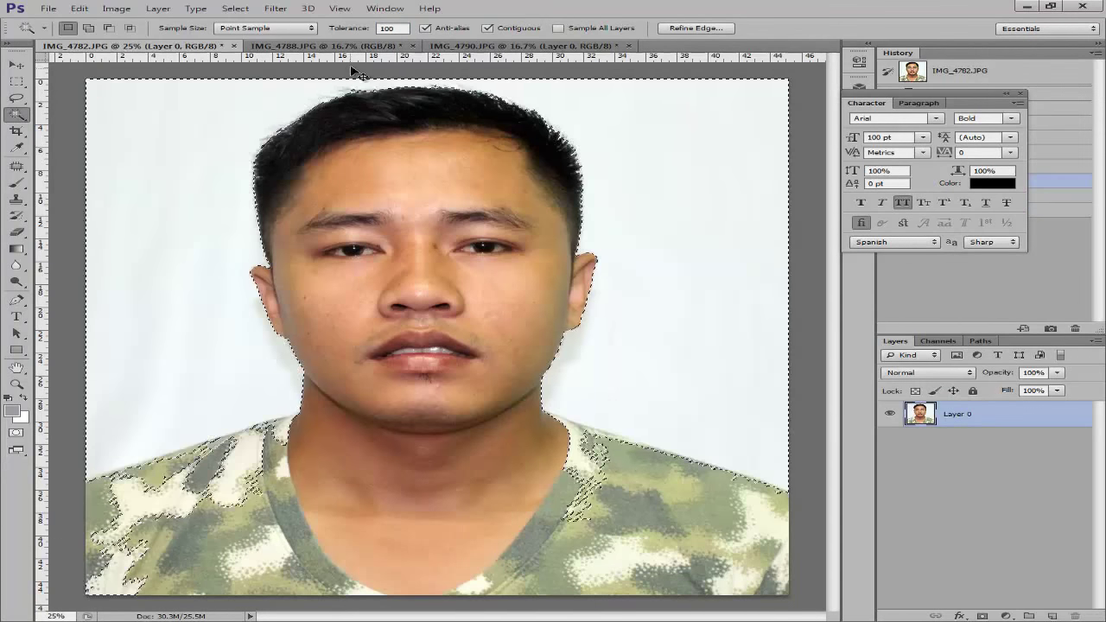
pyautogui.hotkey('ctrl', 'd')
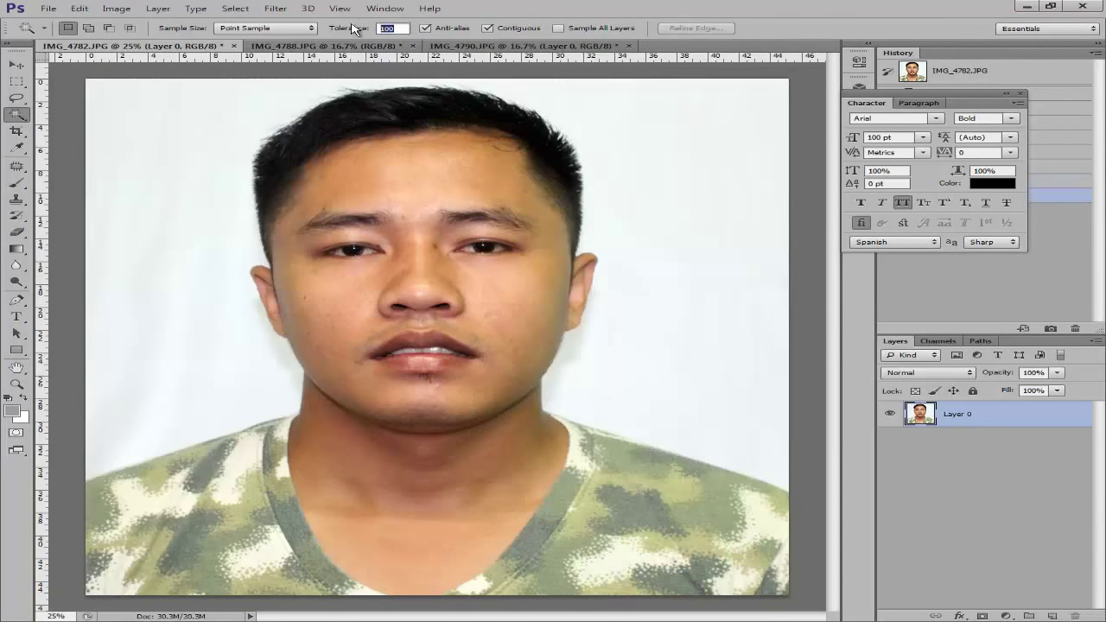
# Select and delete the white background on Layer 0, inspect the head, then undo it.
pyautogui.click(659, 126)
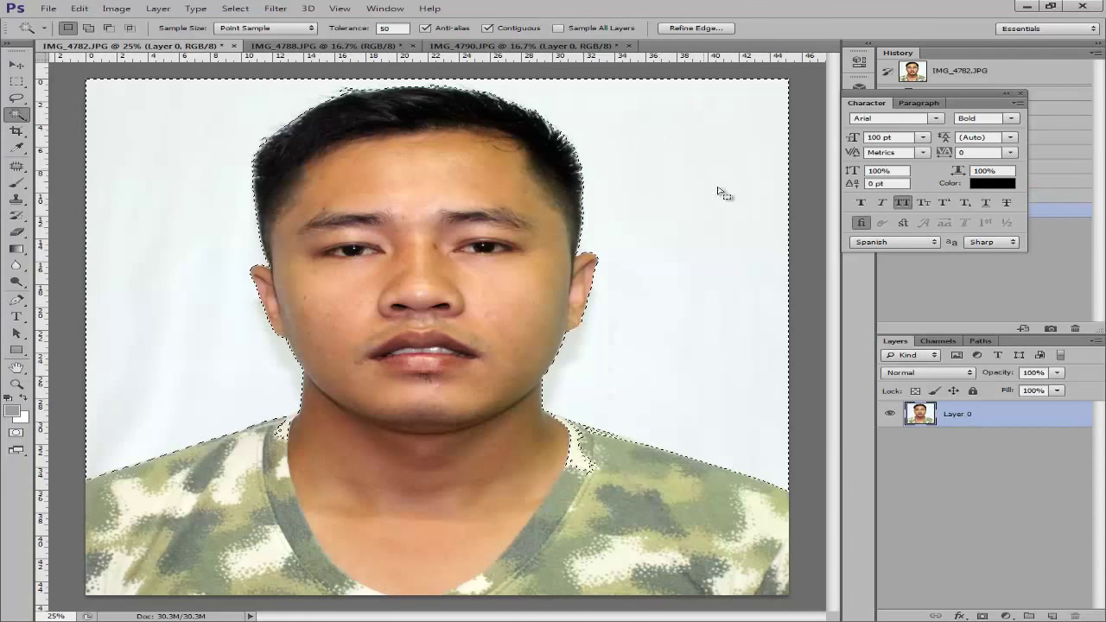
pyautogui.press('Delete')
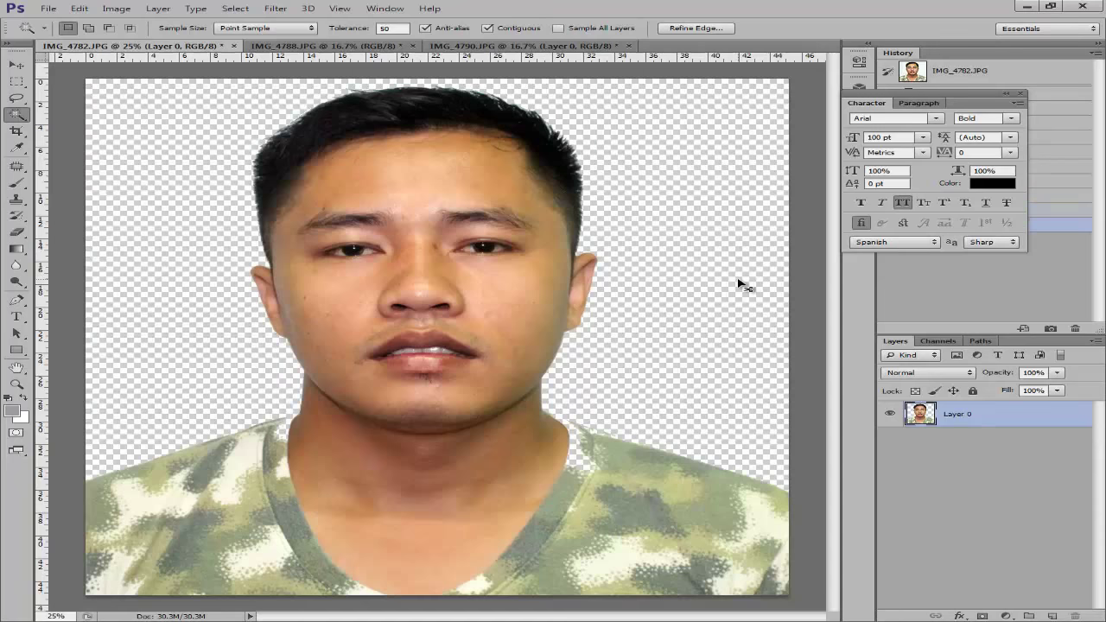
pyautogui.hotkey('ctrl', 'd')
pyautogui.hotkey('ctrl', '+')
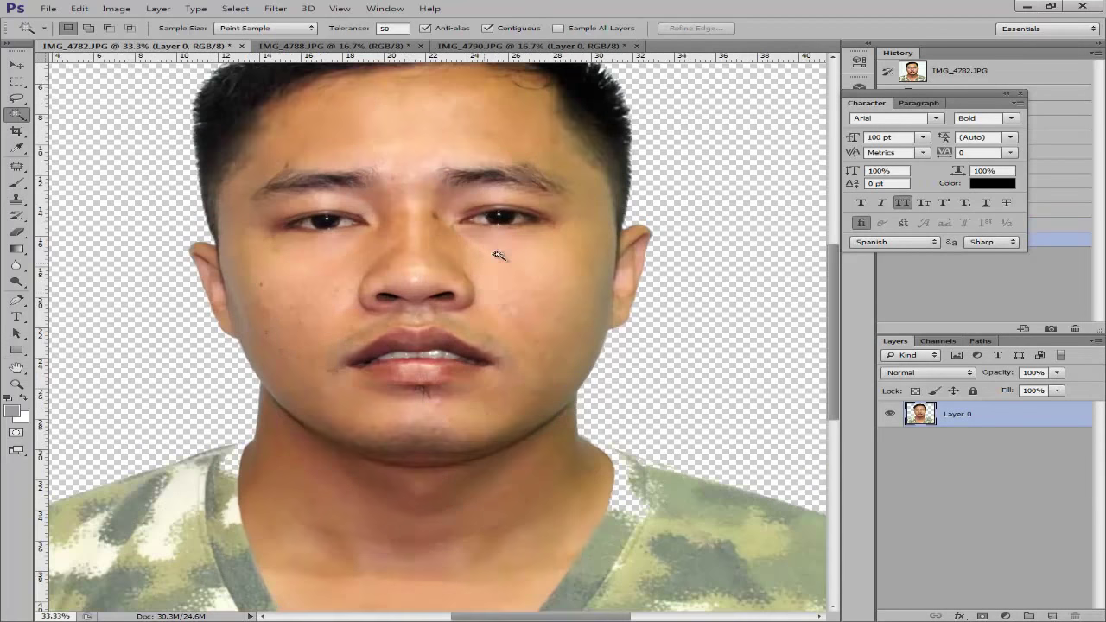
pyautogui.moveTo(527, 135); pyautogui.dragTo(531, 340)
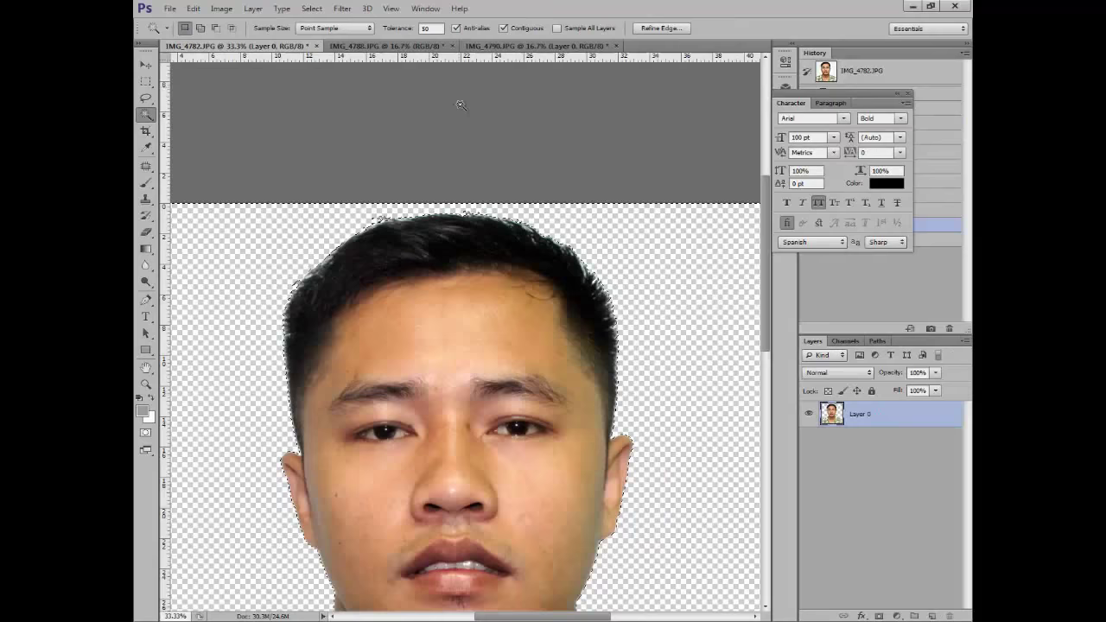
pyautogui.hotkey('ctrl', 'z')
pyautogui.hotkey('ctrl', 'z')
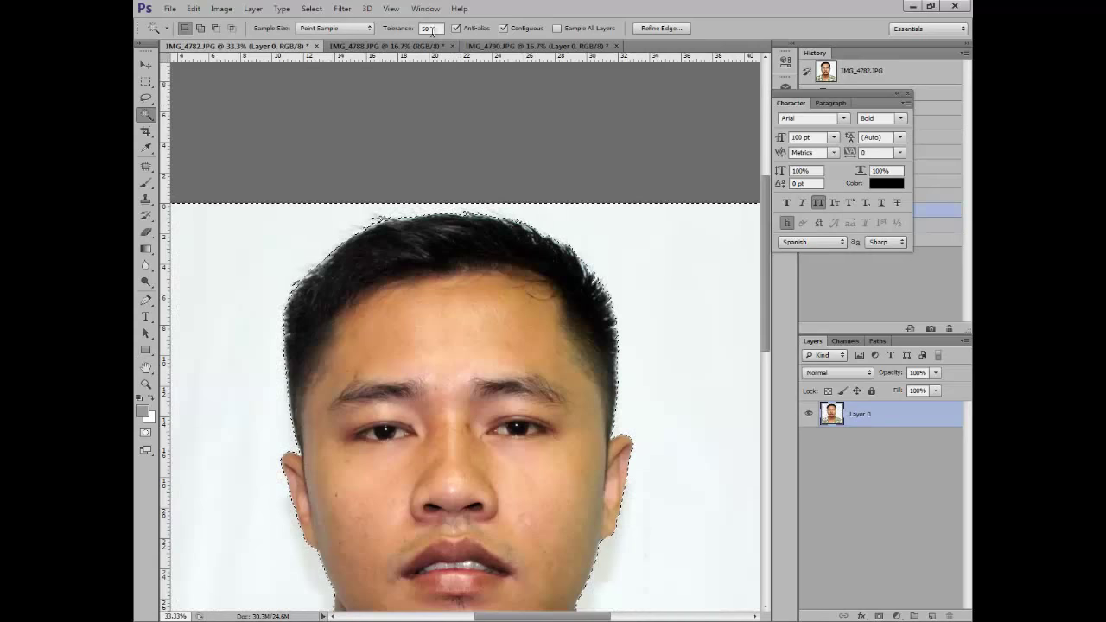
# Re-enter tolerance 100, delete the background again, then step back to restore it.
pyautogui.write('100')
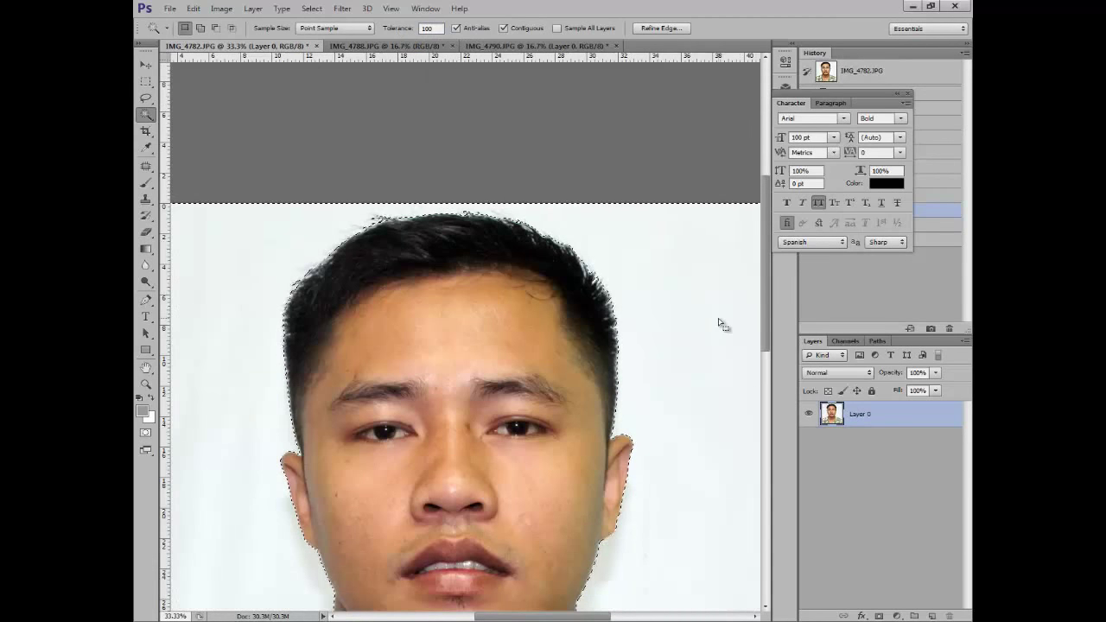
pyautogui.press('Delete')
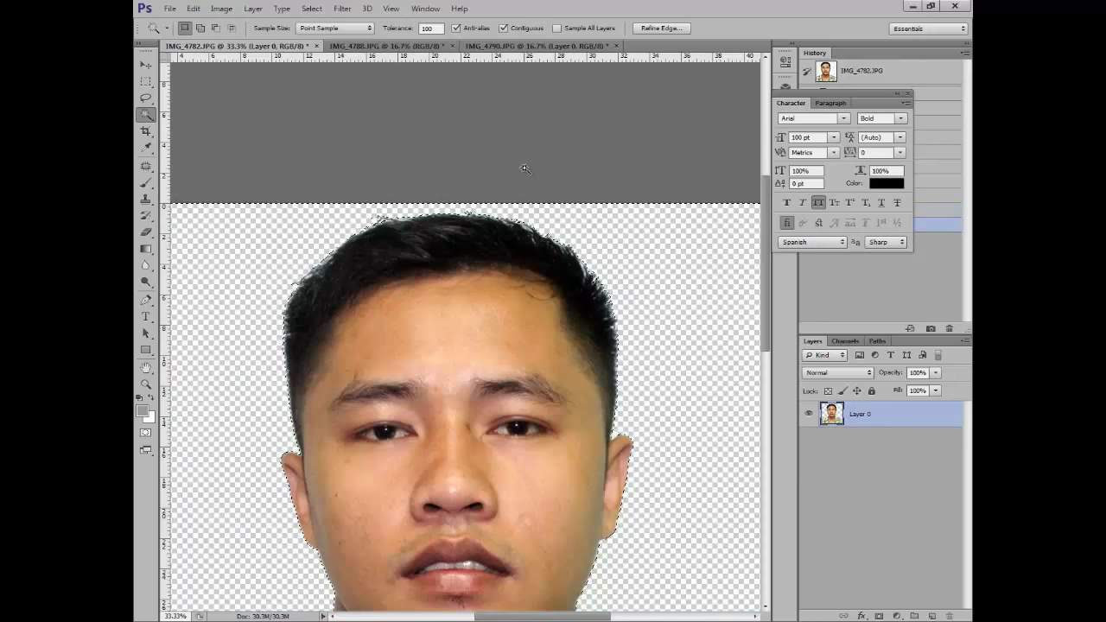
pyautogui.hotkey('ctrl', 'd')
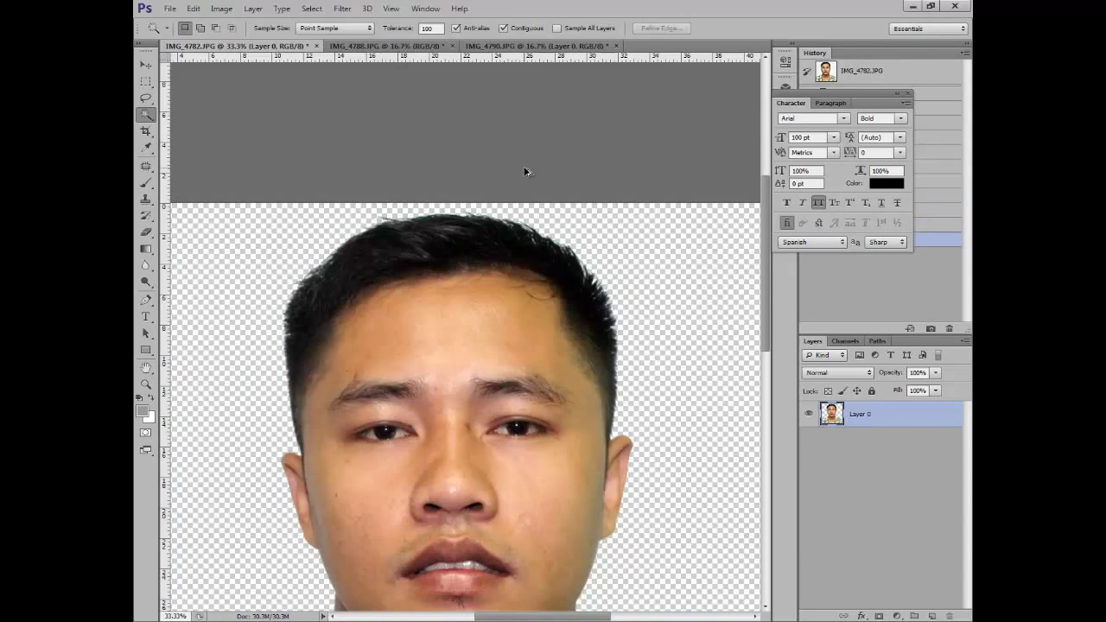
pyautogui.hotkey('ctrl', 'alt', 'z')
pyautogui.hotkey('ctrl', 'alt', 'z')
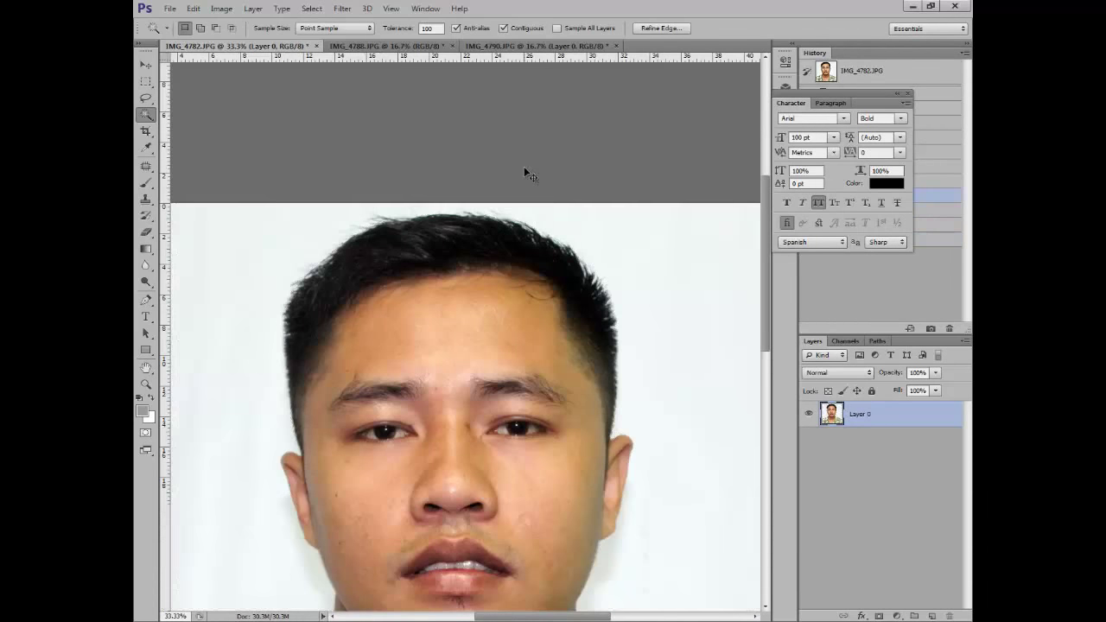
pyautogui.hotkey('ctrl', 'd')
# Select the white background at tolerance 100, delete it, deselect, and zoom to check the cutout.
pyautogui.click(645, 263)
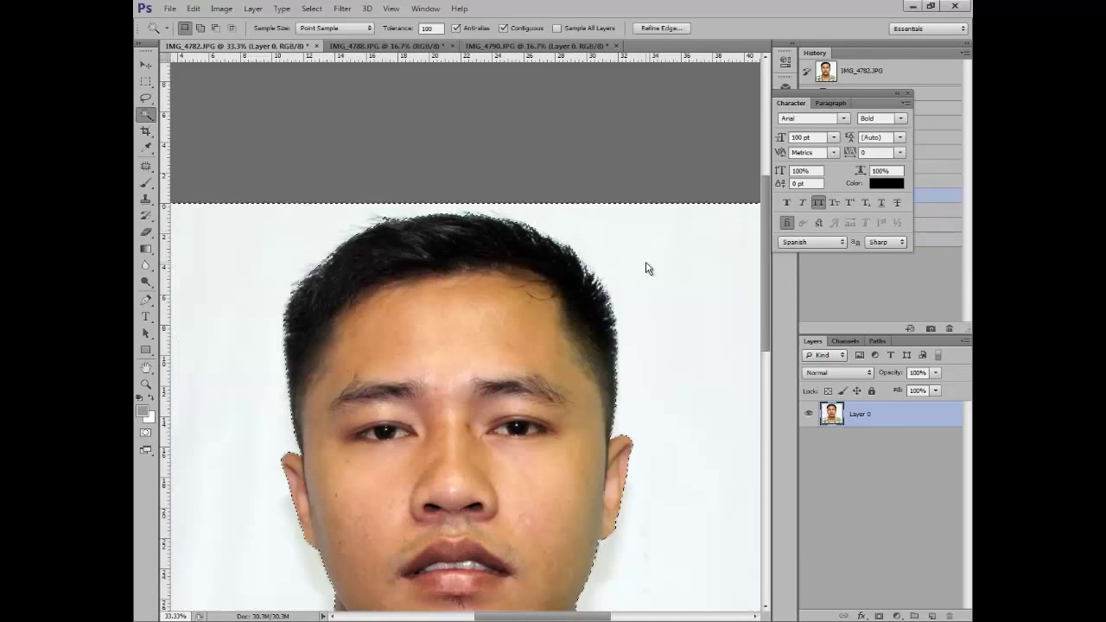
pyautogui.press('Delete')
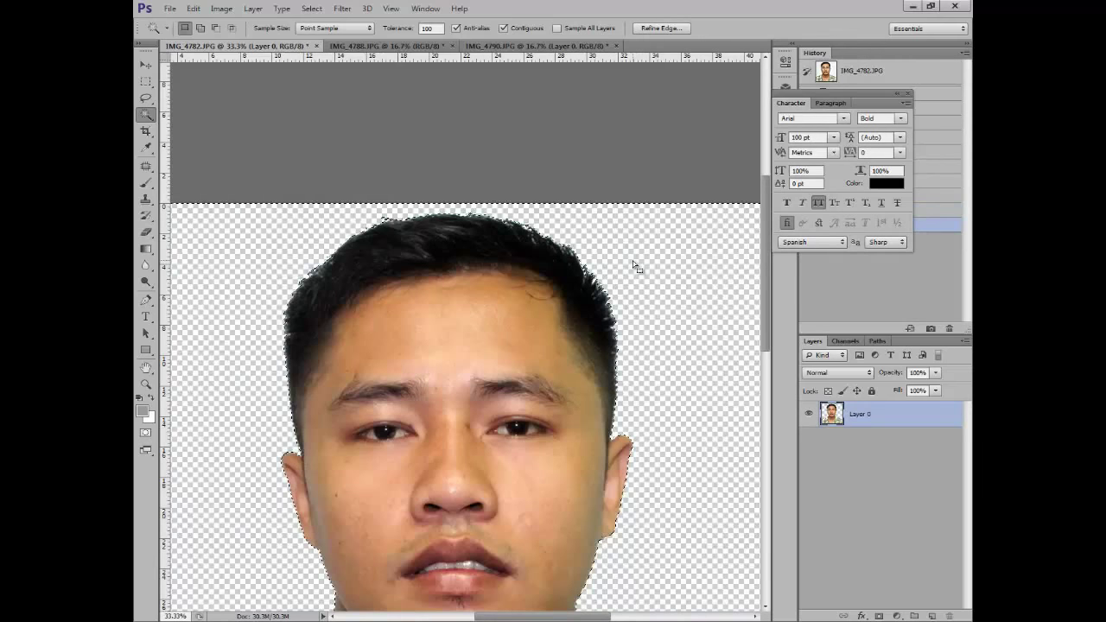
pyautogui.hotkey('ctrl', 'd')
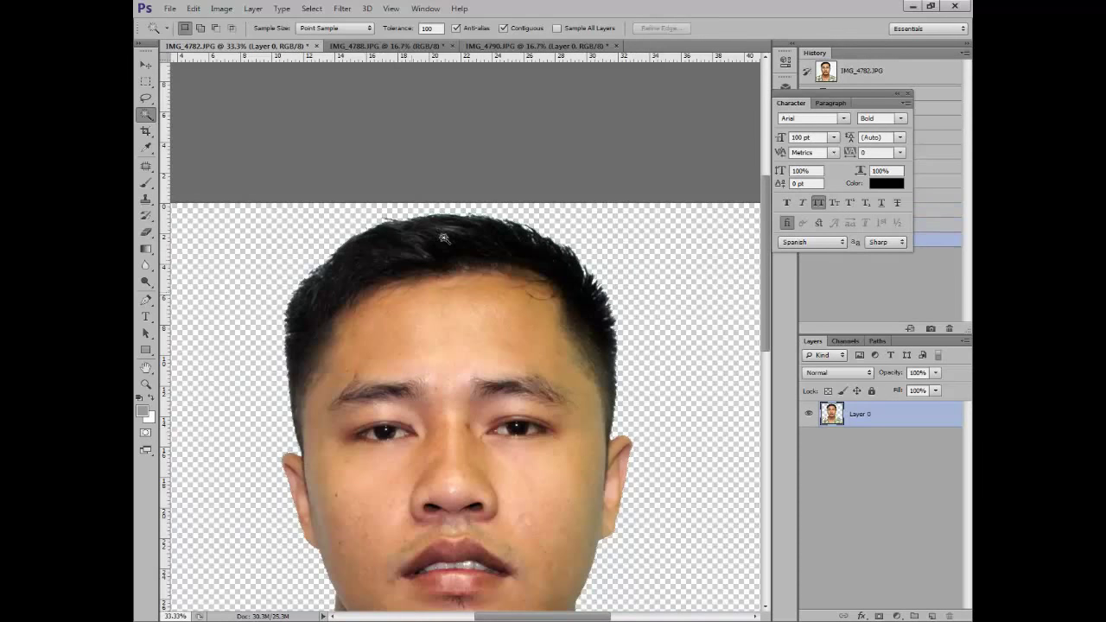
pyautogui.hotkey('ctrl', '-')
pyautogui.hotkey('ctrl', '-')
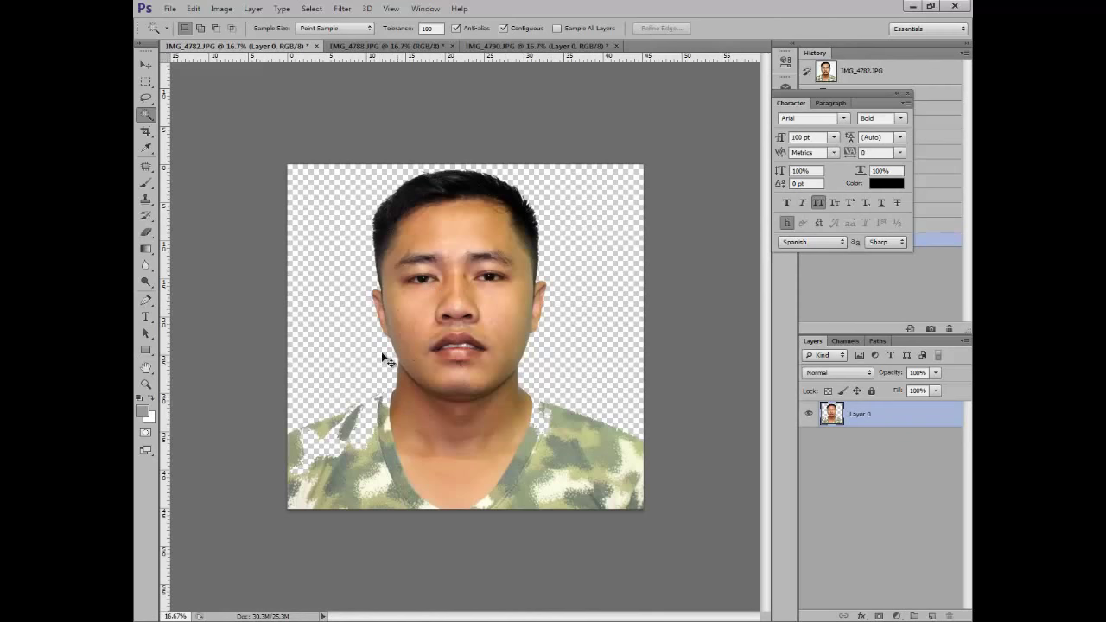
pyautogui.hotkey('ctrl', '+')
pyautogui.hotkey('ctrl', '+')
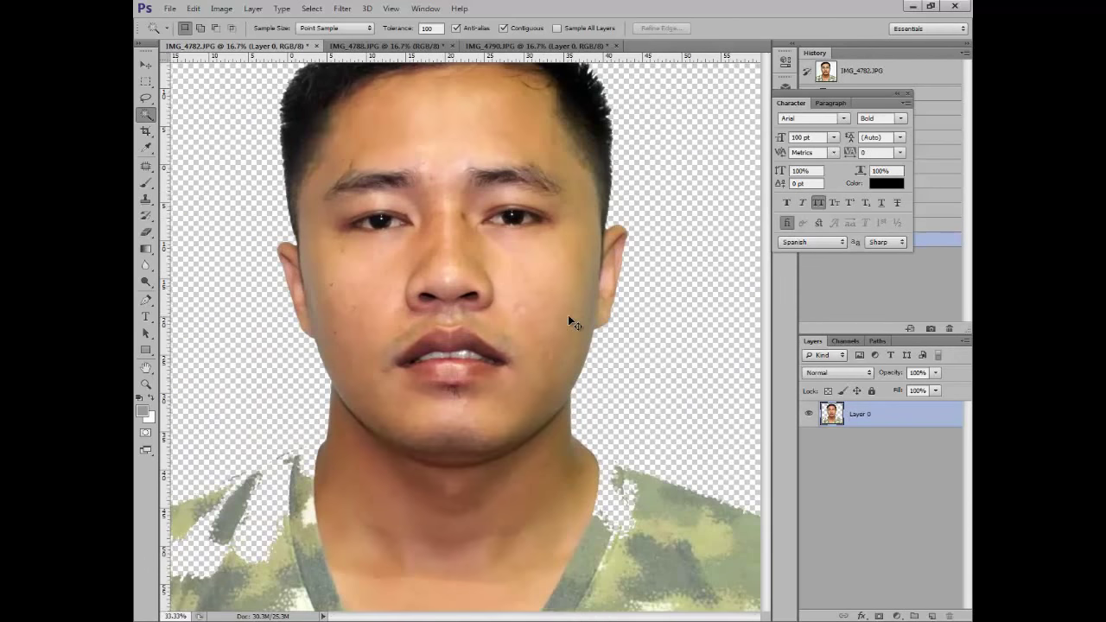
pyautogui.hotkey('ctrl', '-')
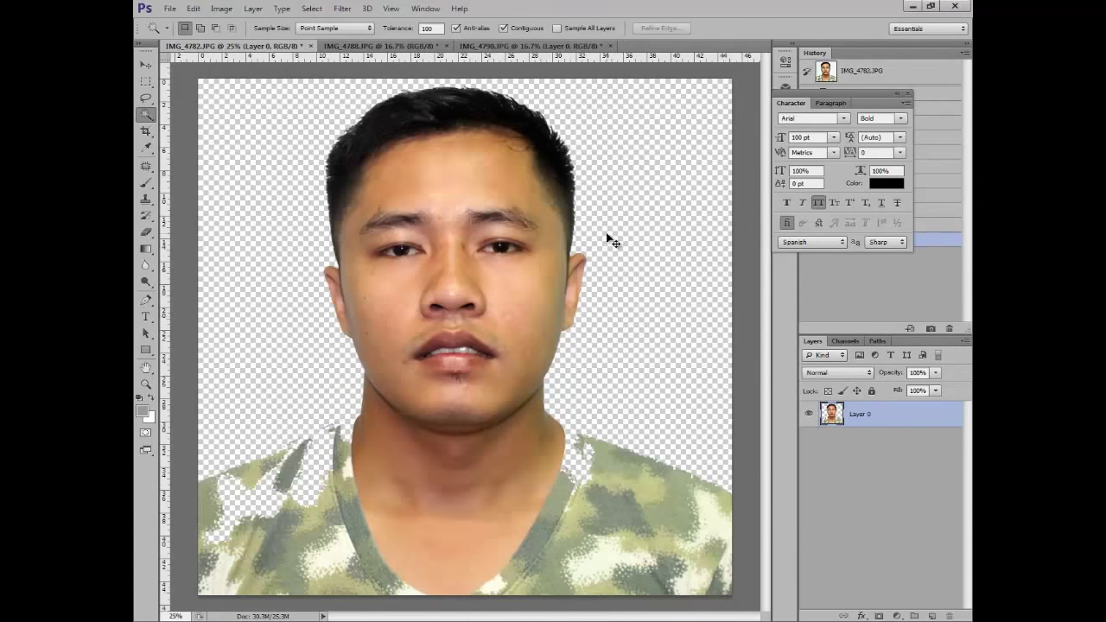
pyautogui.hotkey('ctrl', '-')
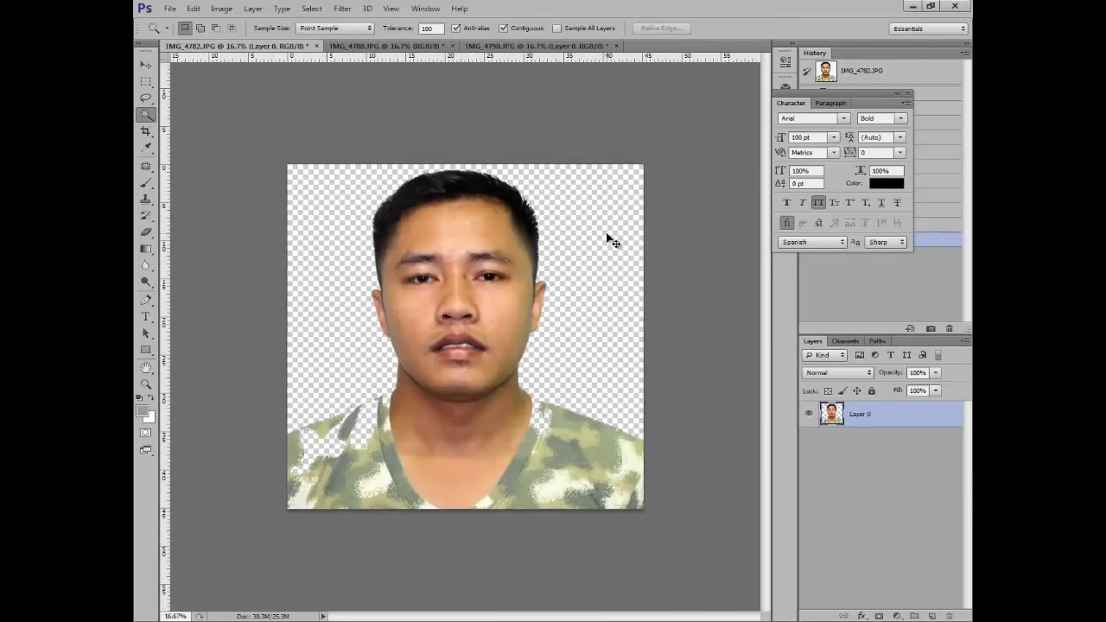
pyautogui.hotkey('ctrl', '+')
pyautogui.hotkey('ctrl', '+')
pyautogui.hotkey('ctrl', '-')
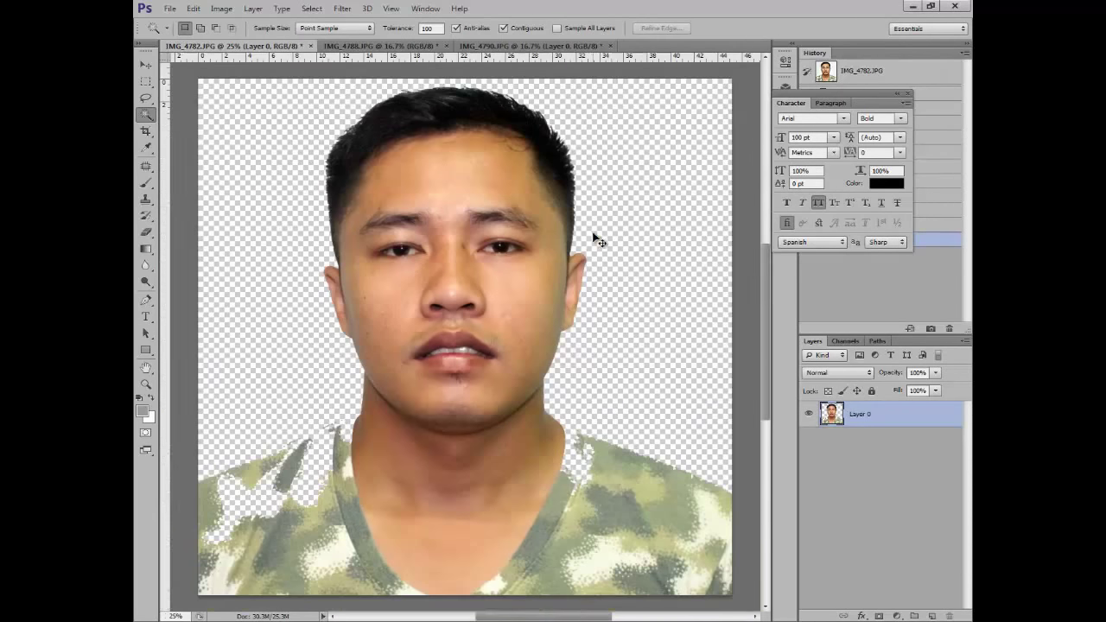
pyautogui.hotkey('ctrl', '-')
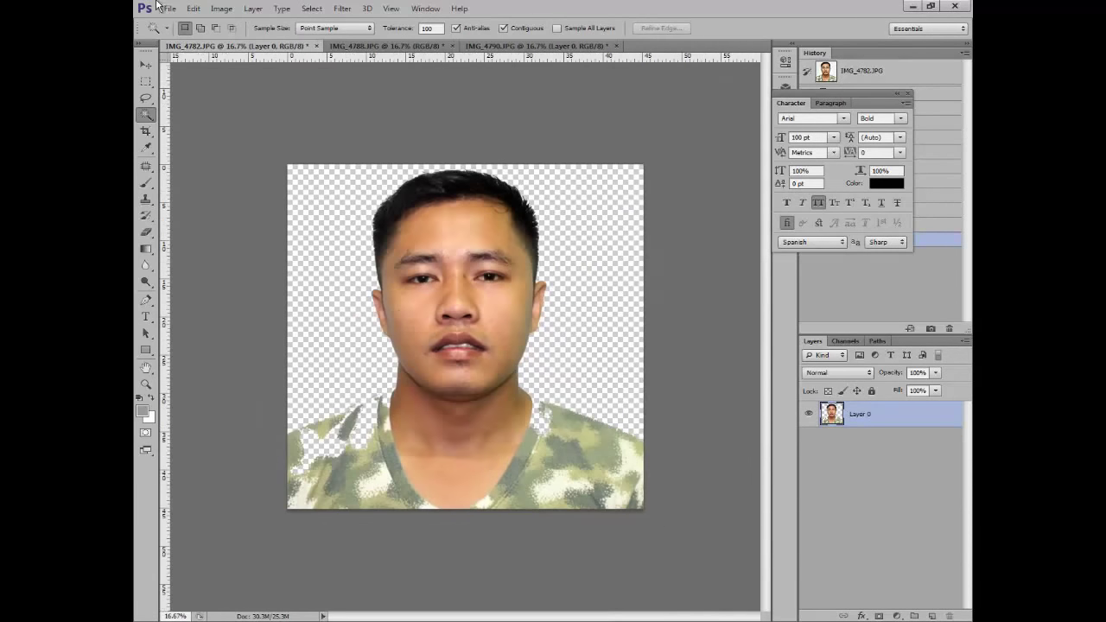
# Browse to E:\formal cloth template and dismiss the error from the female template archive.
pyautogui.click(170, 8)
pyautogui.click(177, 32)
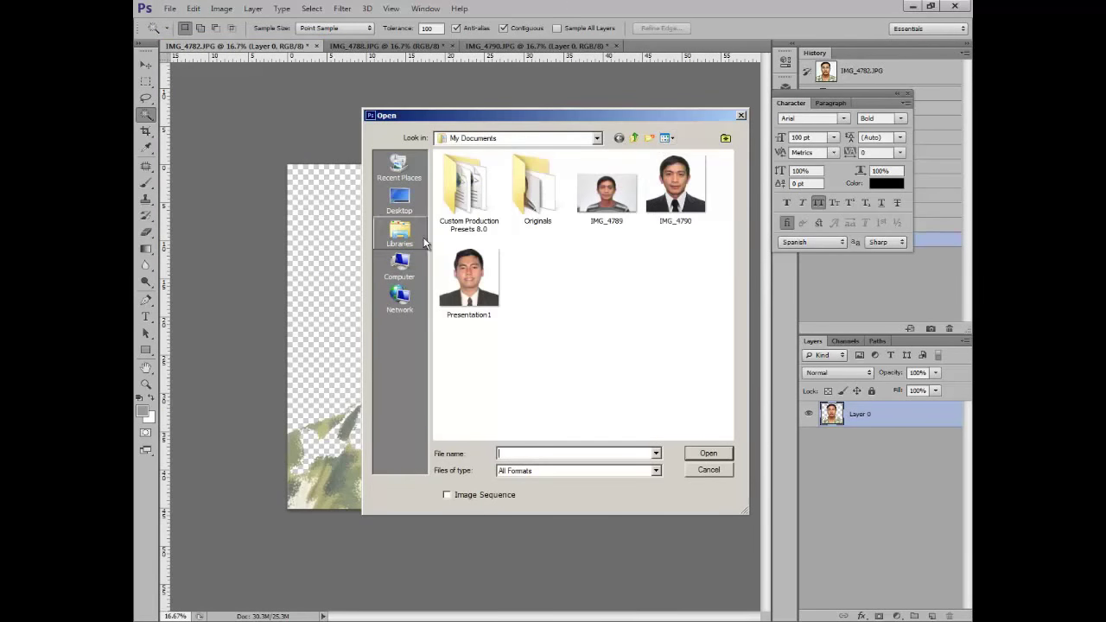
pyautogui.click(400, 264)
pyautogui.doubleClick(638, 177)
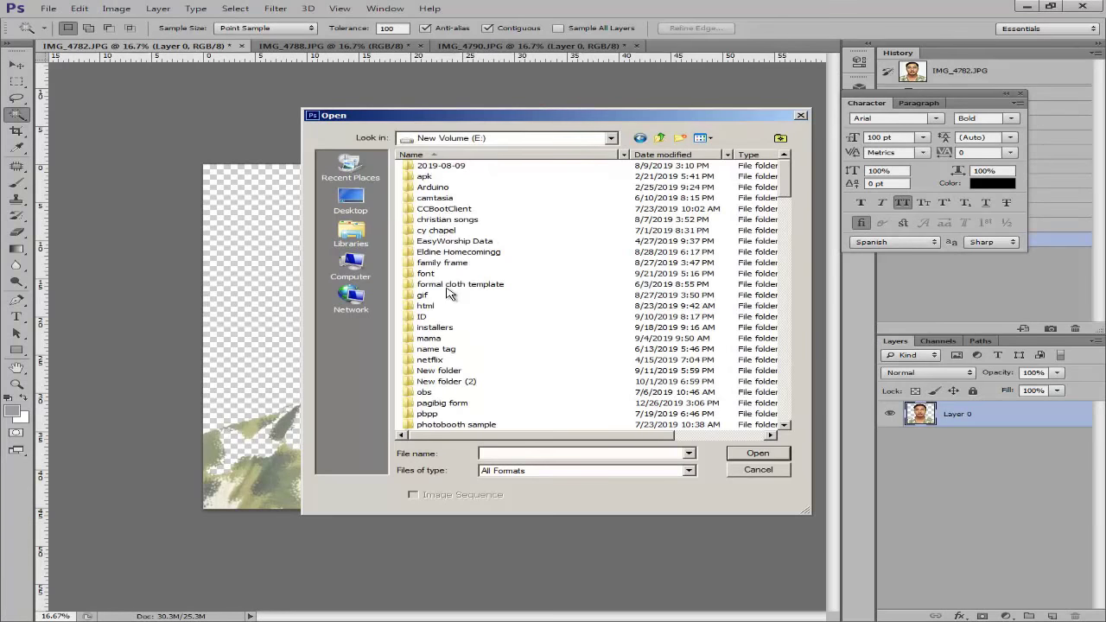
pyautogui.doubleClick(447, 286)
pyautogui.doubleClick(450, 184)
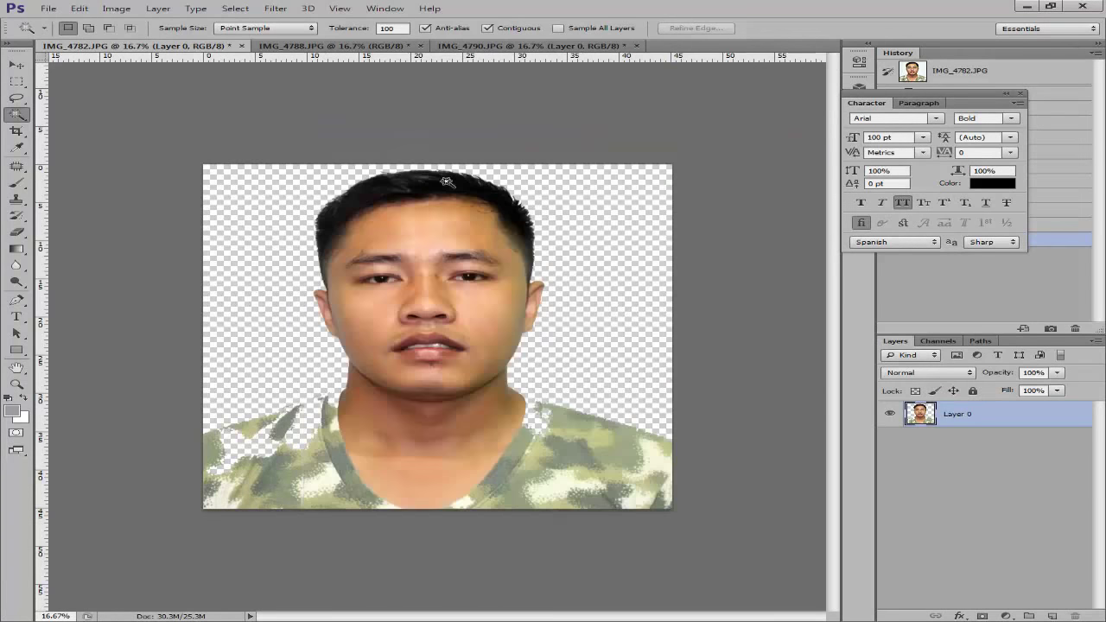
pyautogui.click(549, 242)
# Open the suit template 1.psd from the male folder.
pyautogui.click(48, 9)
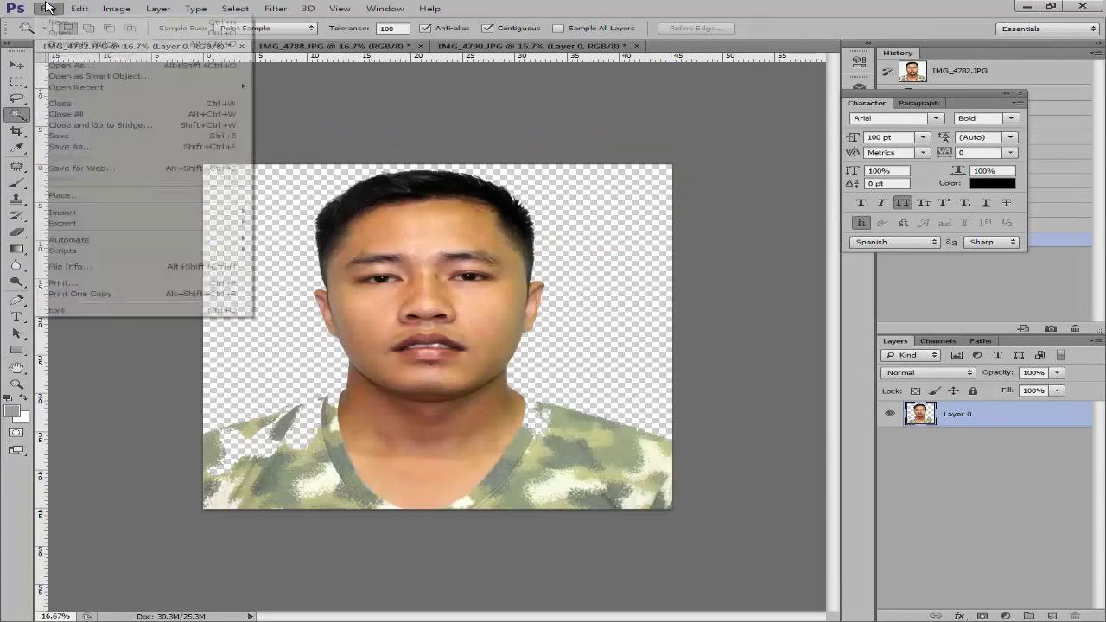
pyautogui.click(54, 35)
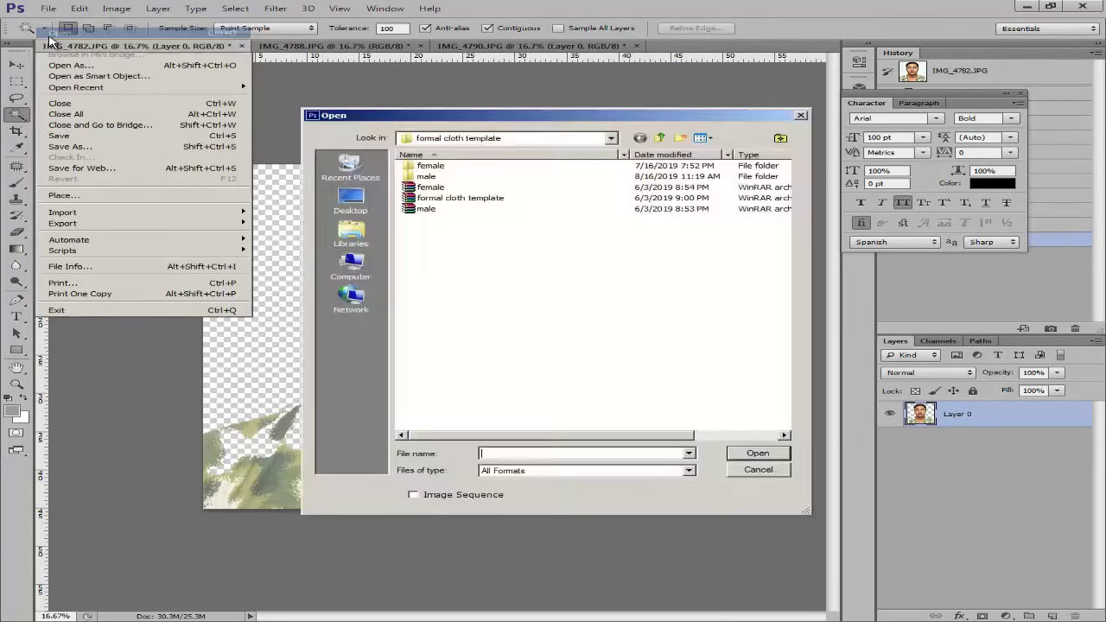
pyautogui.doubleClick(420, 178)
pyautogui.doubleClick(635, 198)
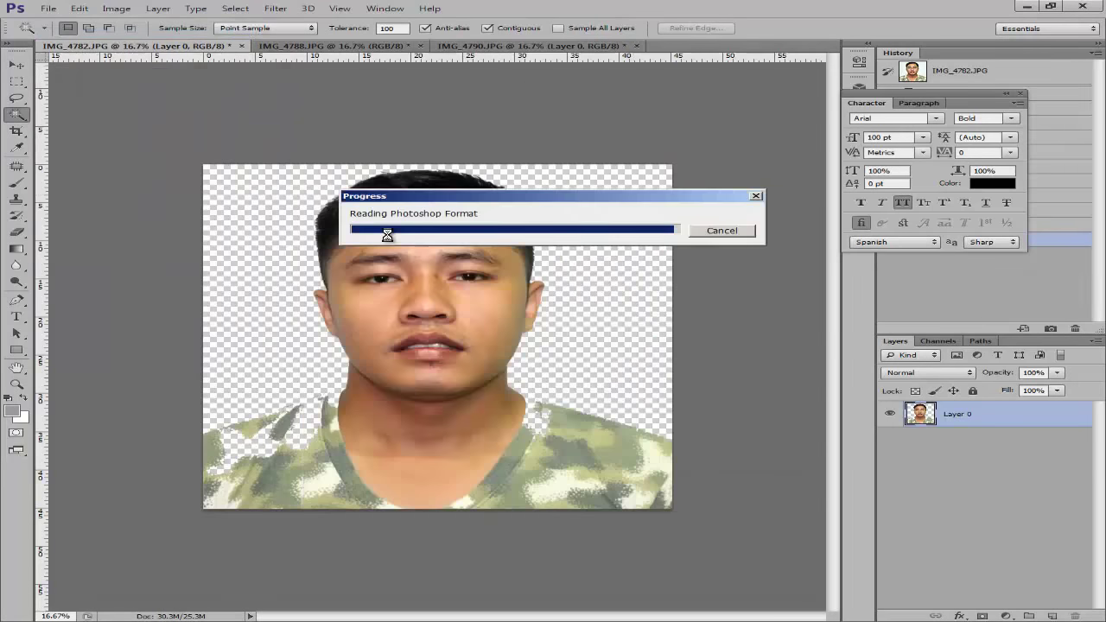
# Drag the suit layer from 1.psd into IMG_4782 and scale it to about 96%.
pyautogui.press('v')
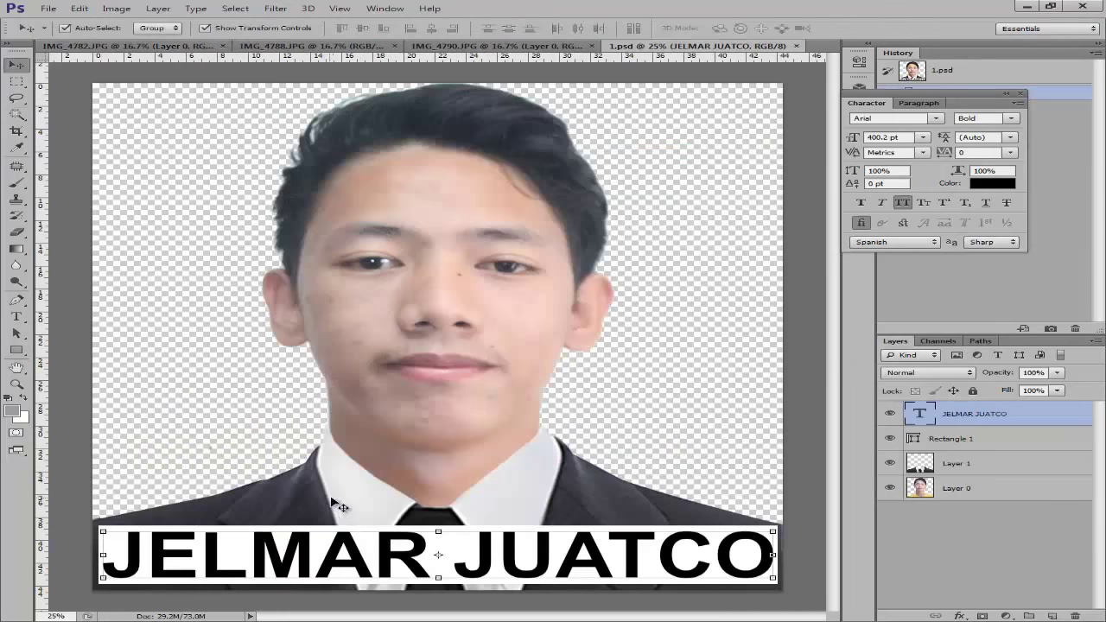
pyautogui.moveTo(342, 507); pyautogui.dragTo(333, 436)
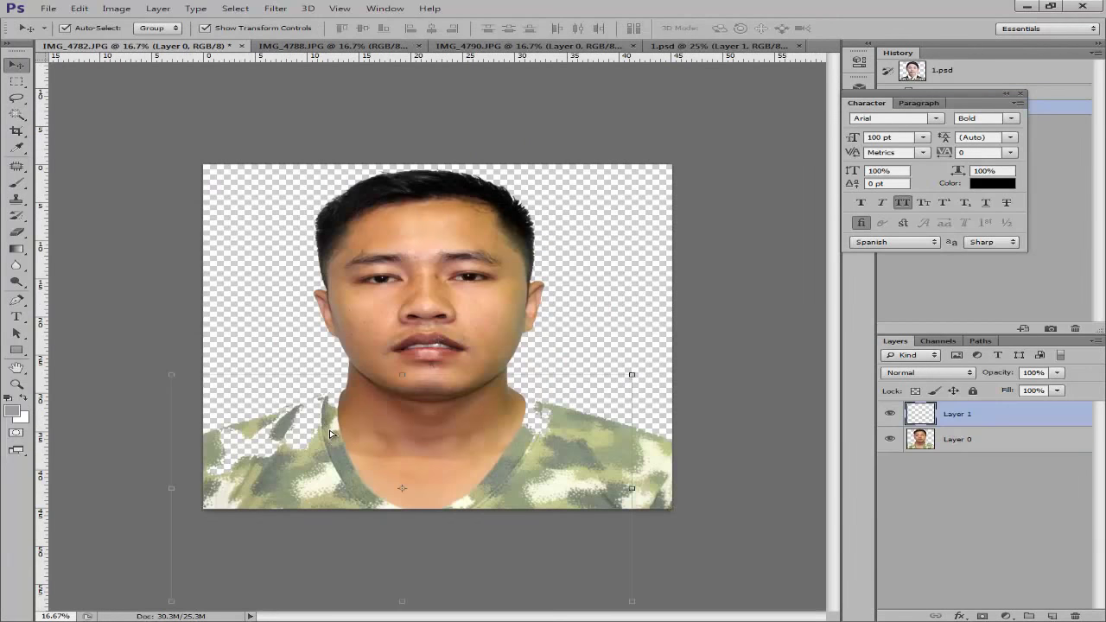
pyautogui.moveTo(331, 477); pyautogui.dragTo(346, 479)
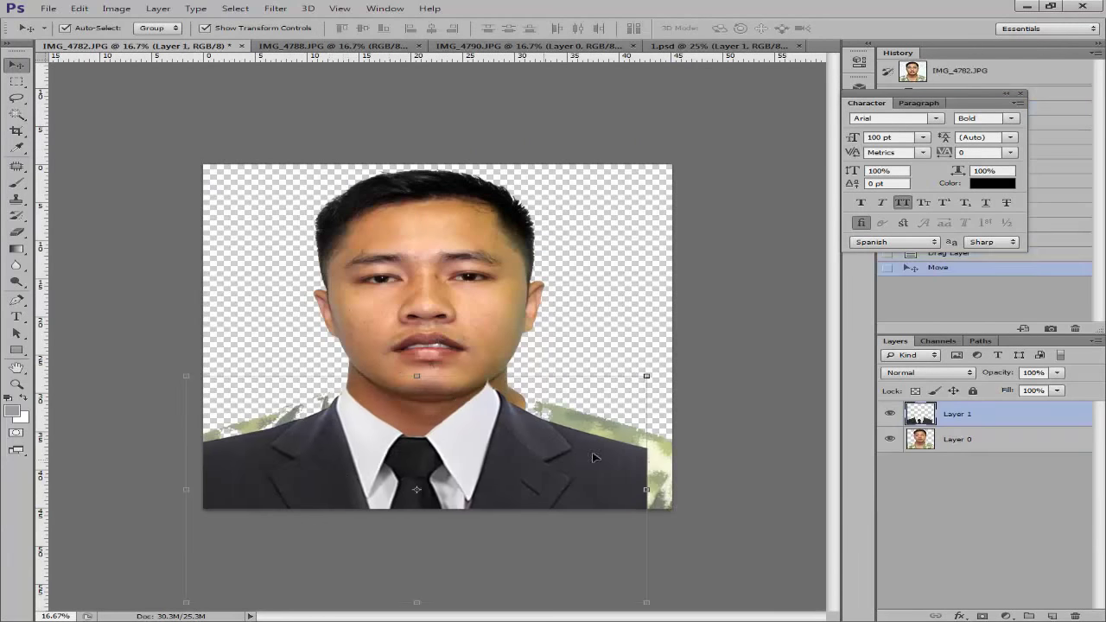
pyautogui.moveTo(648, 377); pyautogui.dragTo(723, 339)
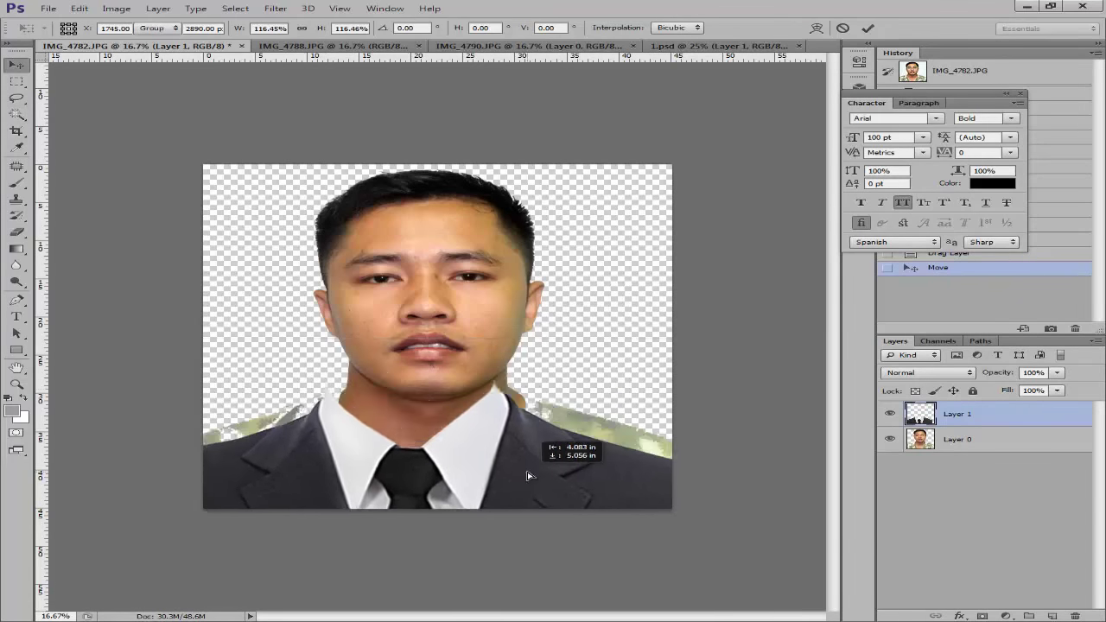
pyautogui.moveTo(544, 464); pyautogui.dragTo(549, 464)
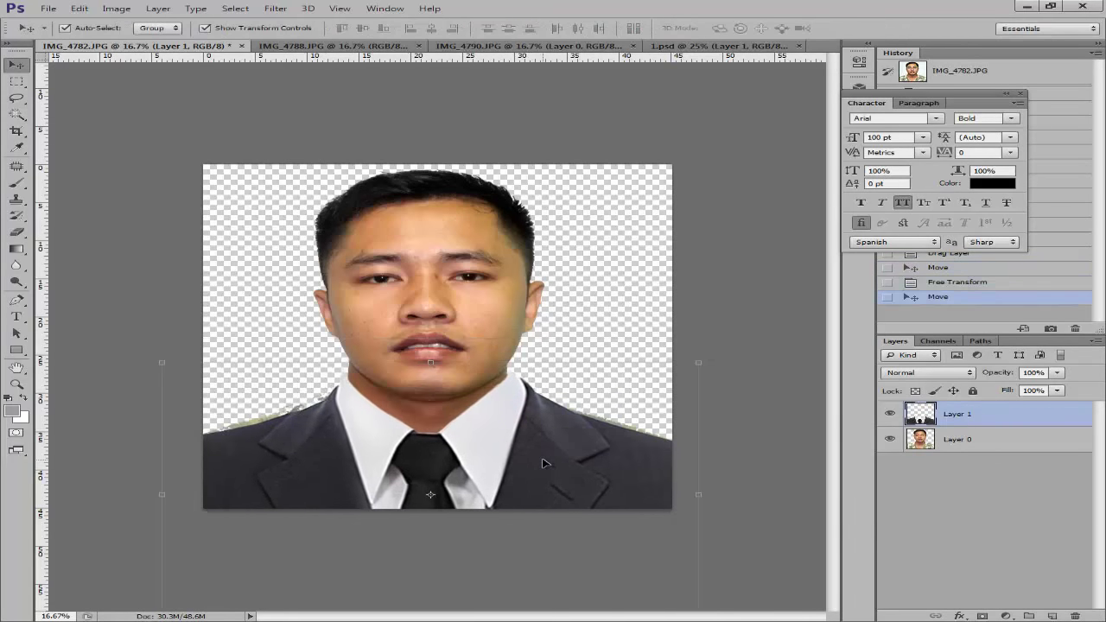
pyautogui.moveTo(700, 365); pyautogui.dragTo(679, 376)
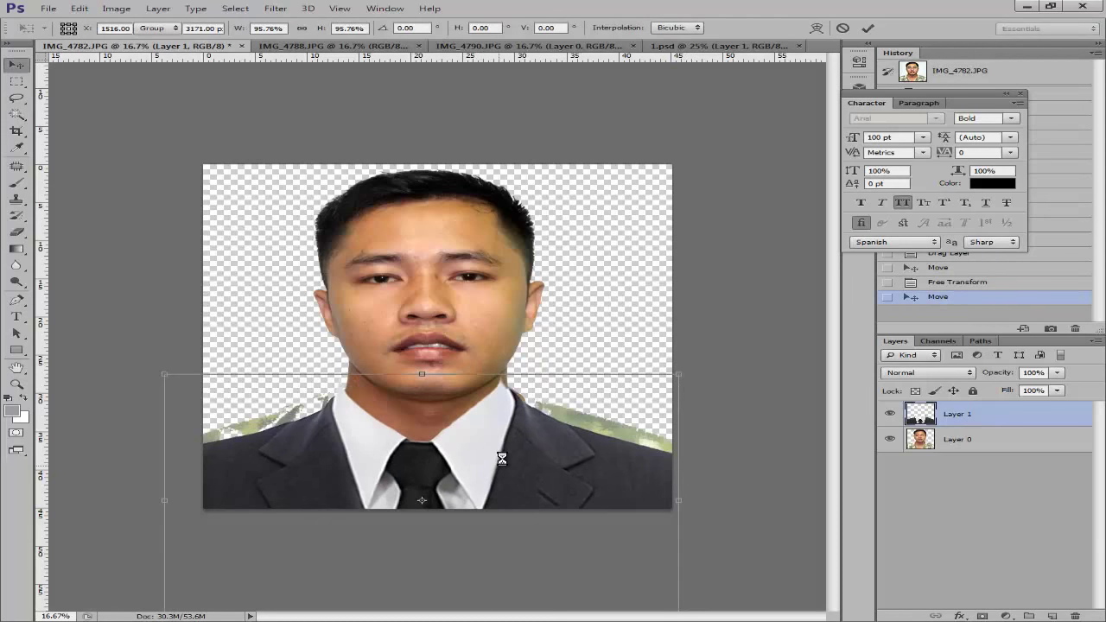
pyautogui.press('Return')
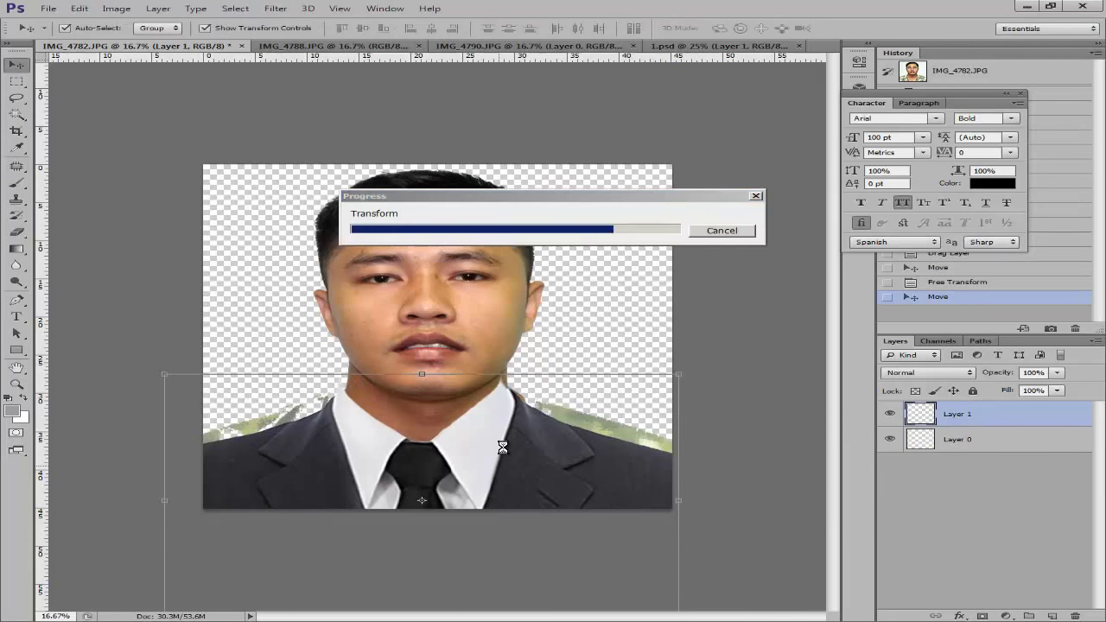
# Nudge the suit right and up with Shift+arrow keys so it meets the neck.
pyautogui.hotkey('shift', 'Right')
pyautogui.hotkey('shift', 'Right')
pyautogui.hotkey('shift', 'Right')
pyautogui.hotkey('shift', 'Right')
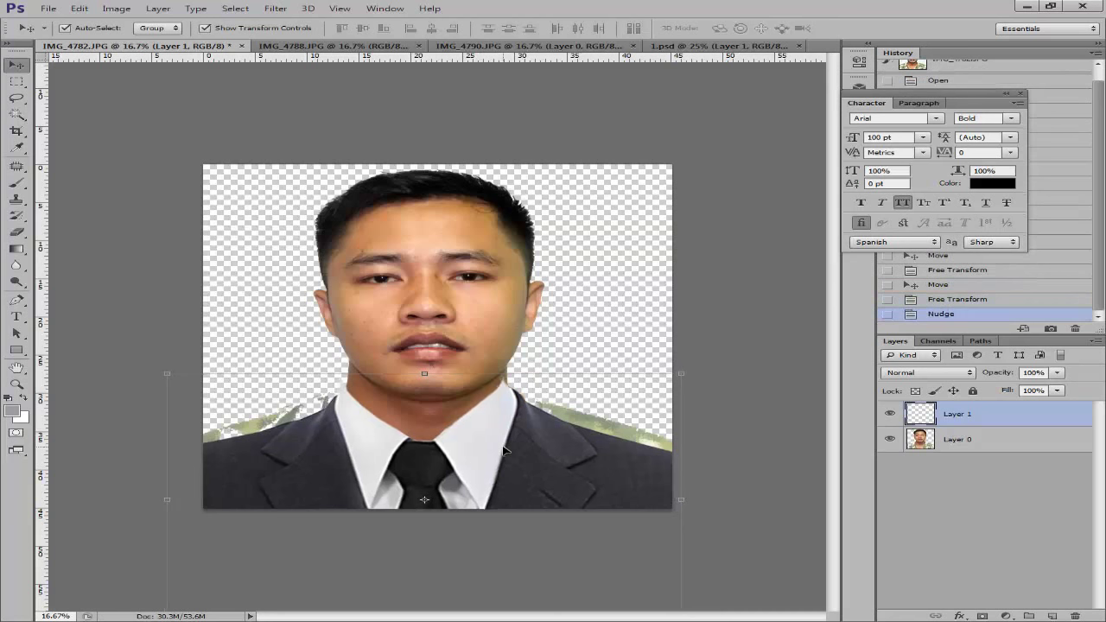
pyautogui.hotkey('shift', 'Up')
pyautogui.hotkey('shift', 'Right')
pyautogui.hotkey('shift', 'Right')
pyautogui.hotkey('shift', 'Up')
pyautogui.hotkey('shift', 'Up')
pyautogui.hotkey('shift', 'Up')
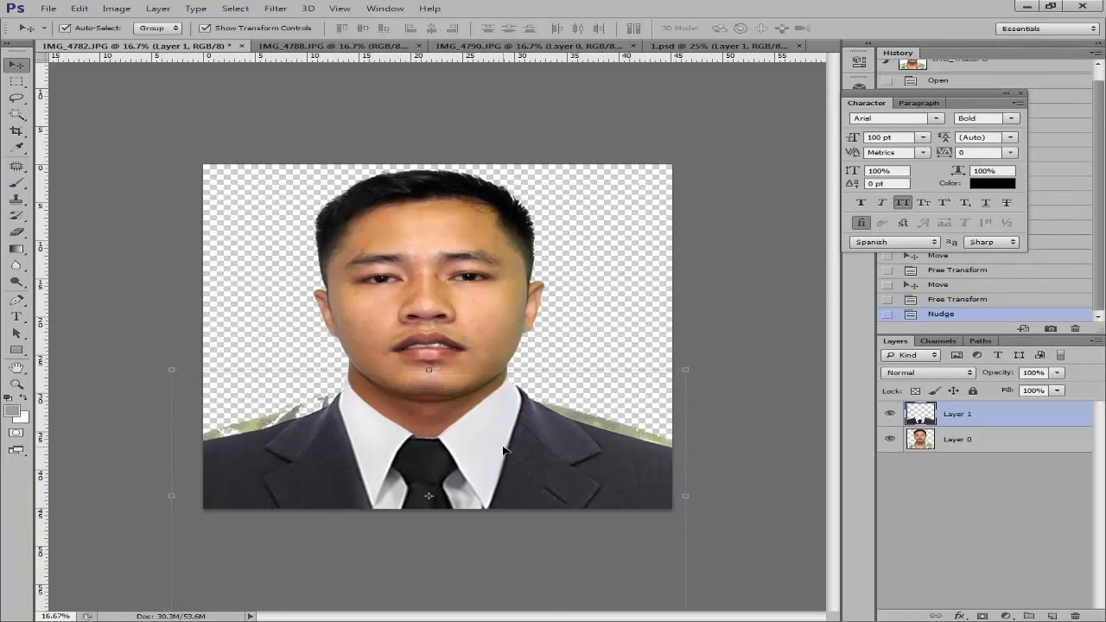
pyautogui.hotkey('shift', 'Up')
pyautogui.hotkey('shift', 'Up')
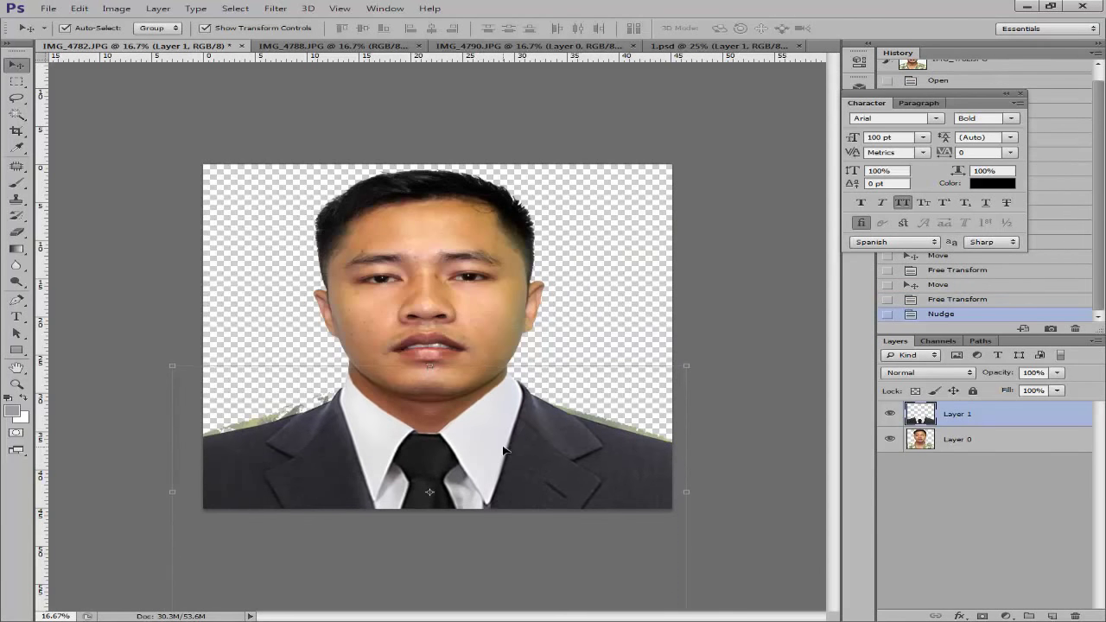
pyautogui.hotkey('shift', 'Down')
pyautogui.hotkey('shift', 'Down')
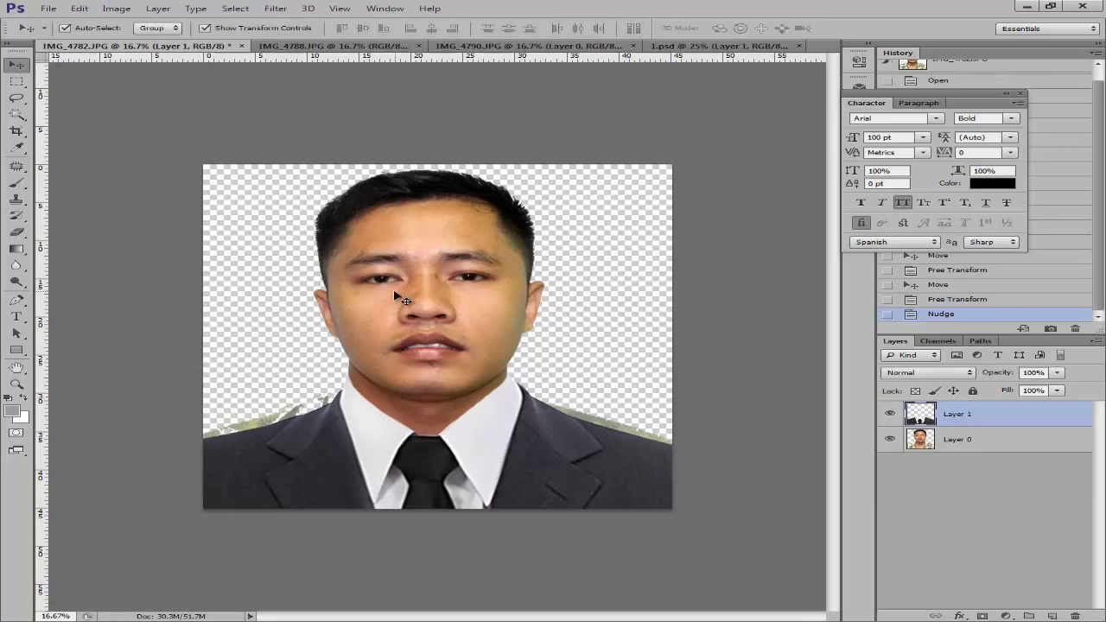
pyautogui.click(381, 303)
# Enlarge the Eraser brush and erase the camouflage fringe along both shoulders.
pyautogui.press('e')
pyautogui.rightClick(327, 403)
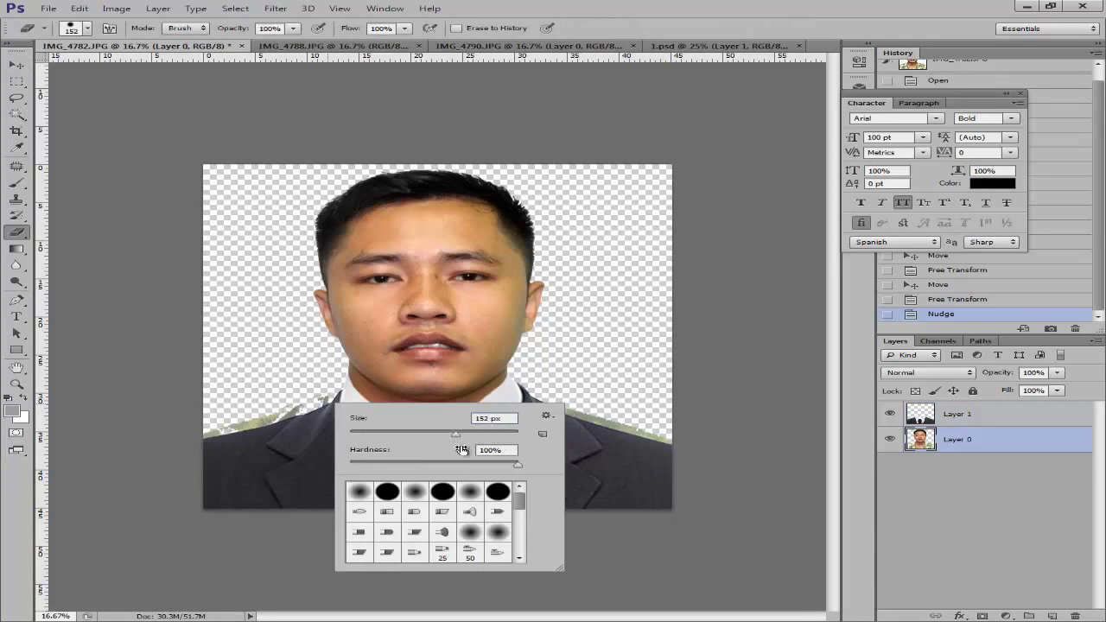
pyautogui.moveTo(498, 441)
pyautogui.mouseDown()
pyautogui.moveTo(512, 437)
pyautogui.moveTo(412, 425)
pyautogui.mouseUp()
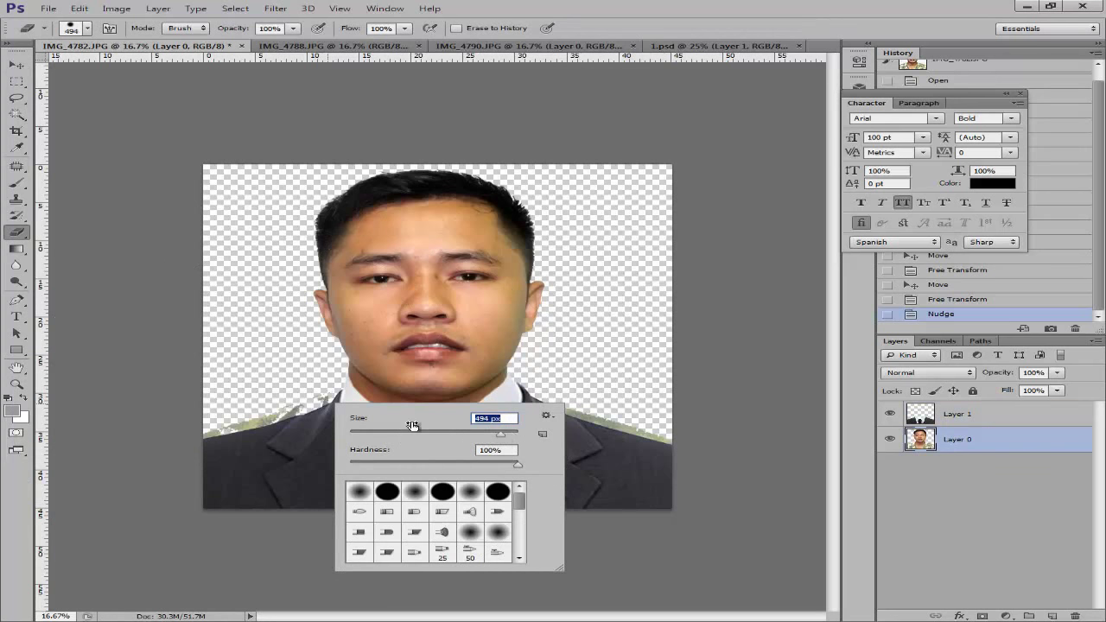
pyautogui.press('Return')
pyautogui.click(222, 419)
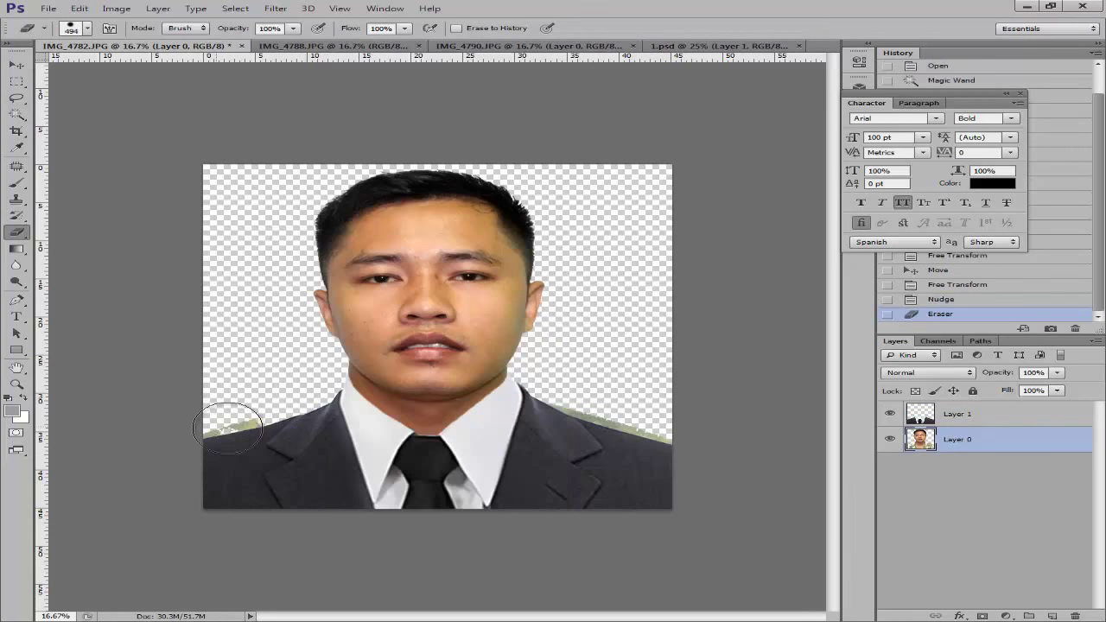
pyautogui.click(226, 422)
pyautogui.click(247, 407)
pyautogui.moveTo(520, 399)
pyautogui.mouseDown()
pyautogui.moveTo(572, 407)
pyautogui.moveTo(637, 440)
pyautogui.moveTo(588, 390)
pyautogui.moveTo(642, 349)
pyautogui.moveTo(683, 238)
pyautogui.mouseUp()
# Return to the Move tool, deselect the layer, and zoom in and out to check the erased edges.
pyautogui.press('v')
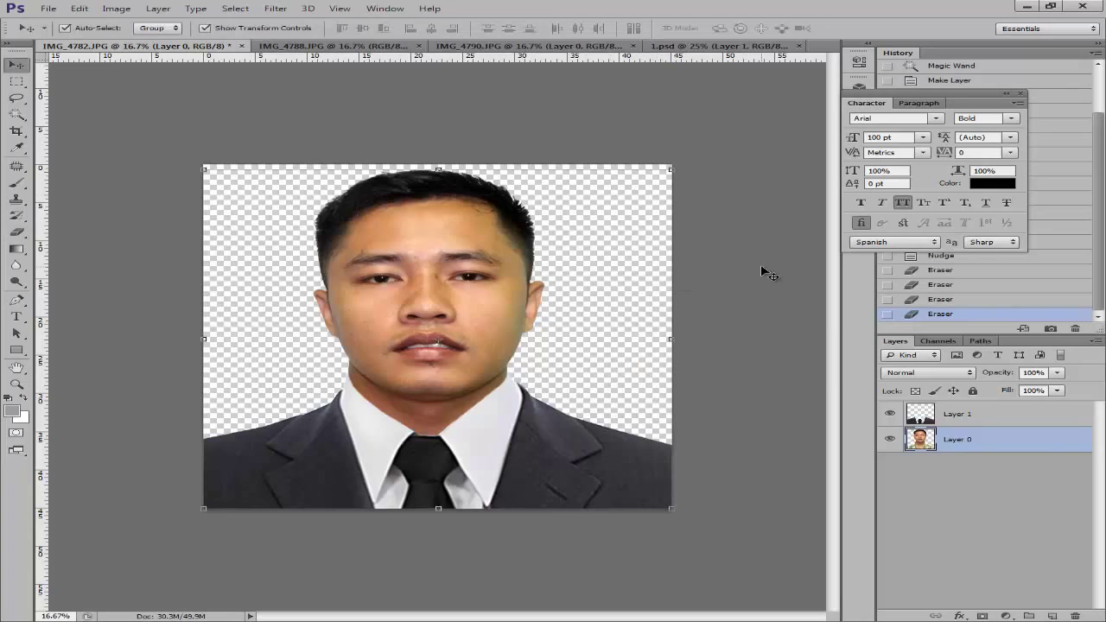
pyautogui.click(761, 268)
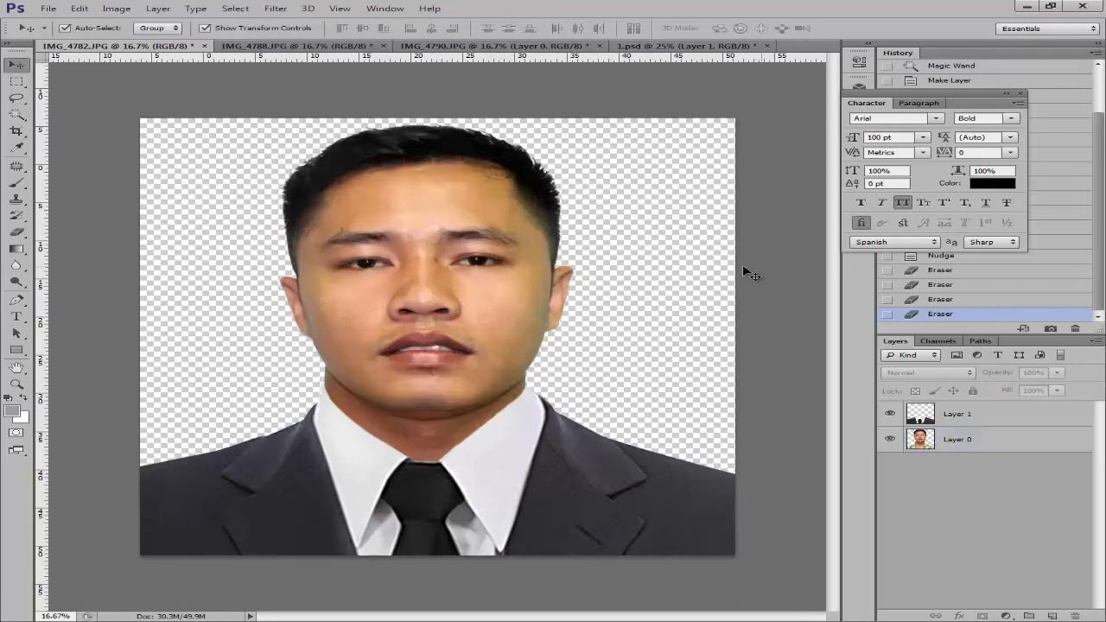
pyautogui.hotkey('ctrl', '+')
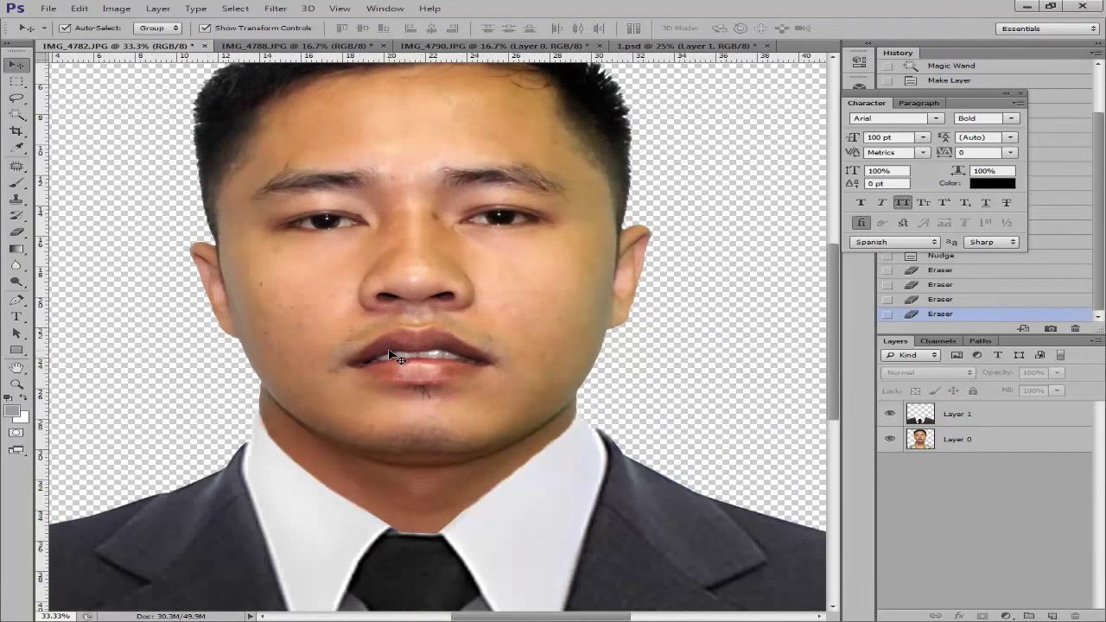
pyautogui.hotkey('ctrl', '-')
pyautogui.hotkey('ctrl', '-')
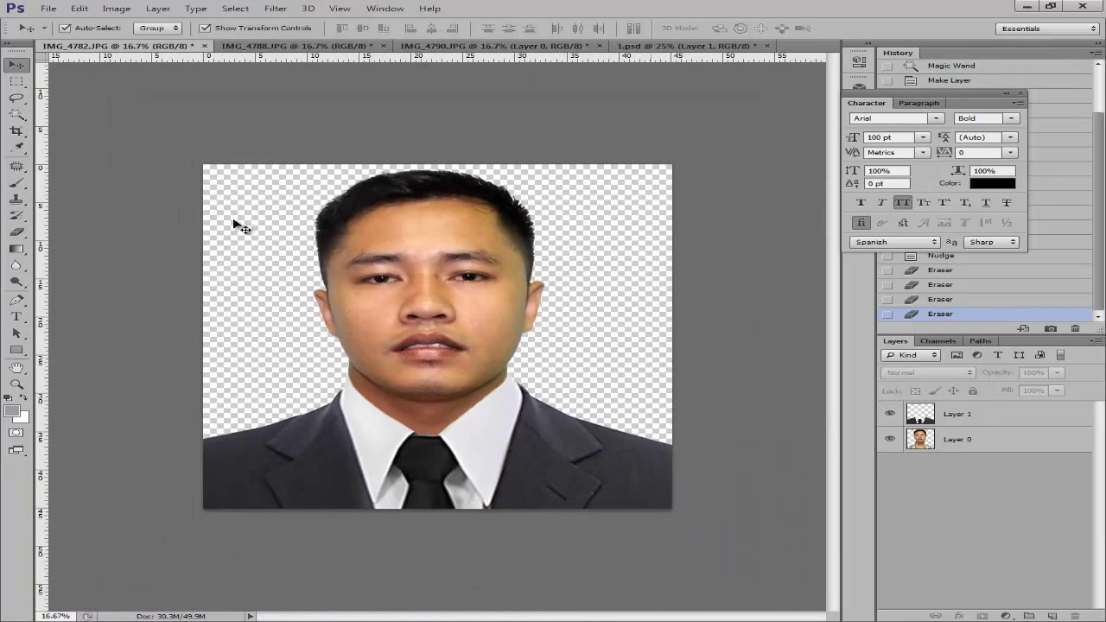
# On IMG_4788, use the Magic Wand at tolerance 80 to select the white background.
pyautogui.click(311, 45)
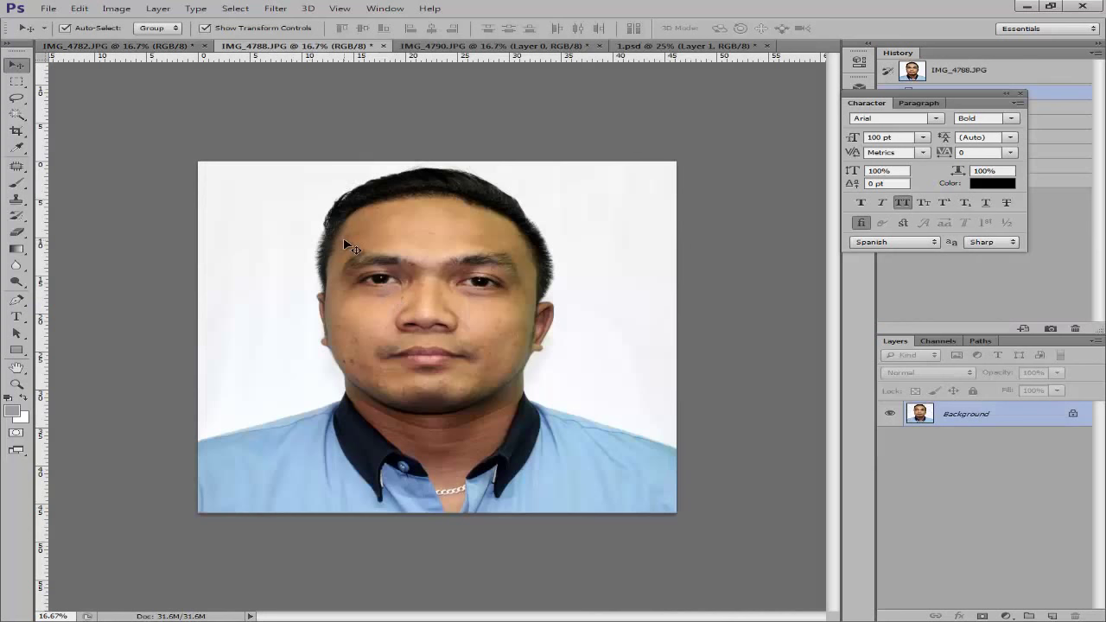
pyautogui.press('w')
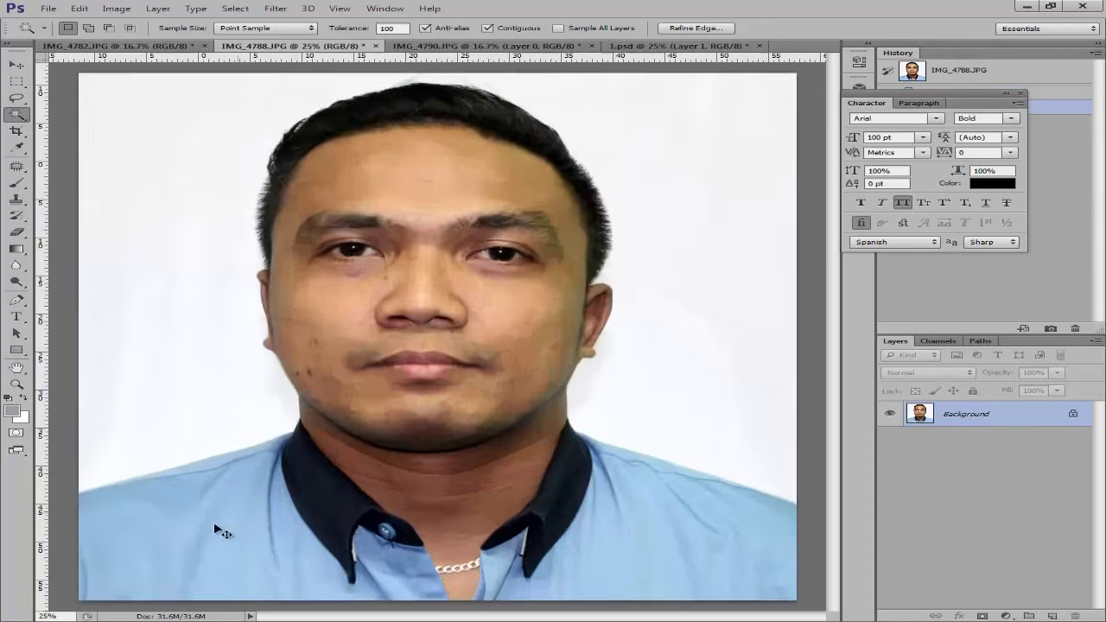
pyautogui.hotkey('ctrl', '+')
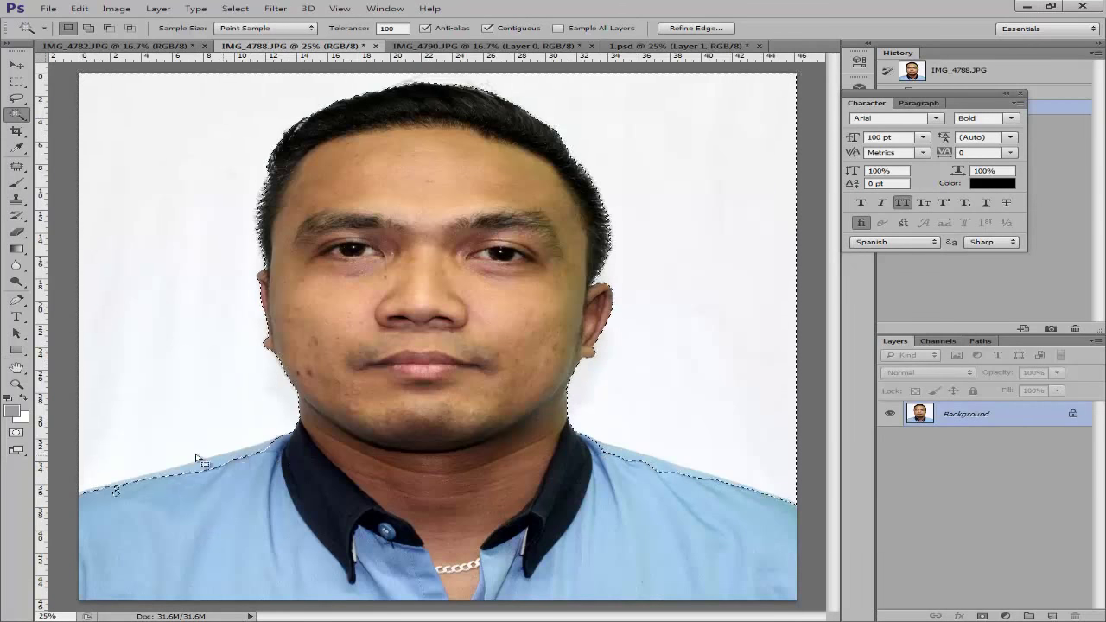
pyautogui.click(391, 29)
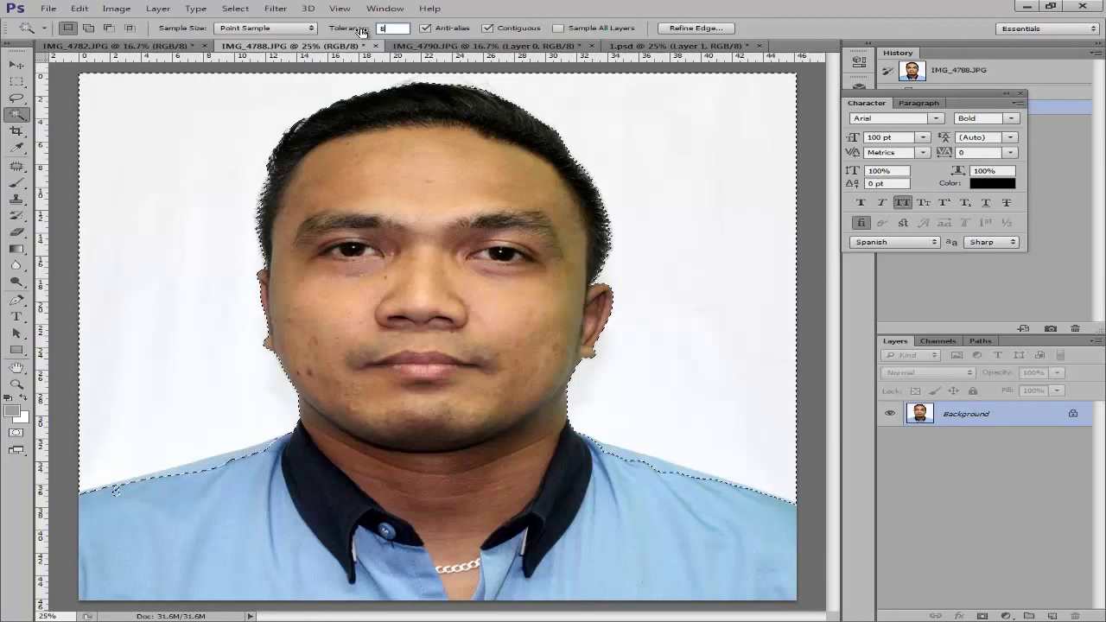
pyautogui.write('80')
pyautogui.click(191, 143)
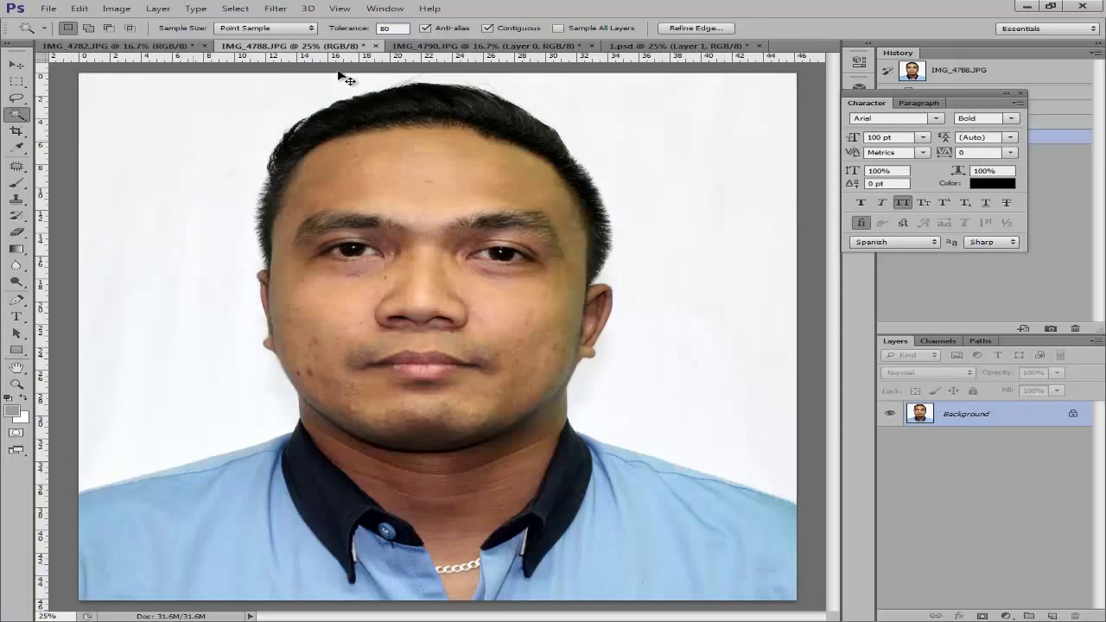
pyautogui.hotkey('ctrl', 'd')
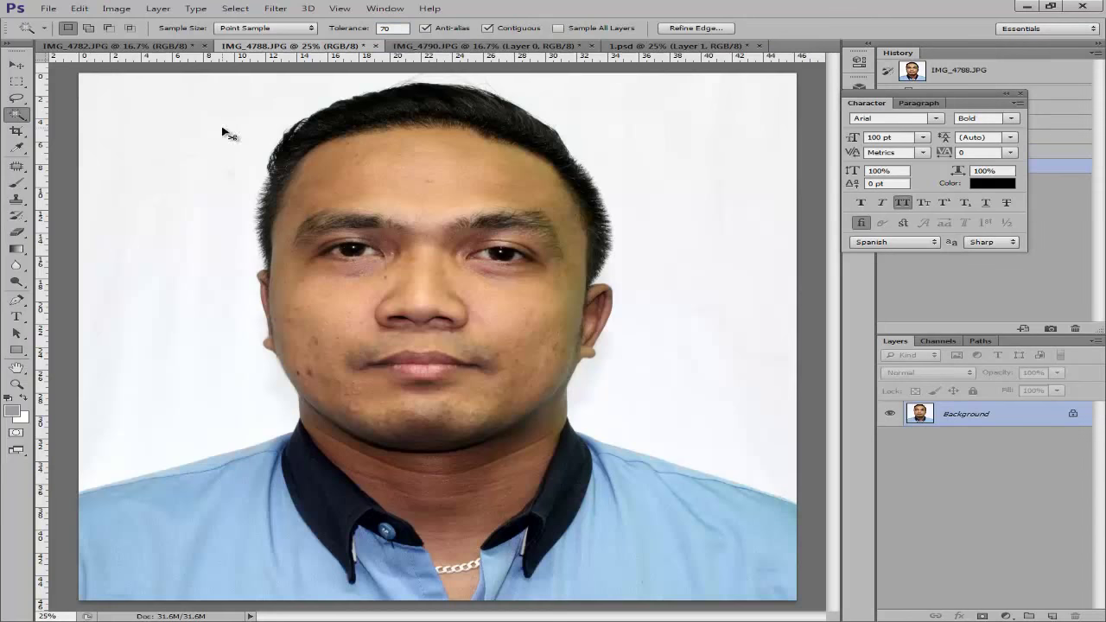
pyautogui.hotkey('ctrl', 'd')
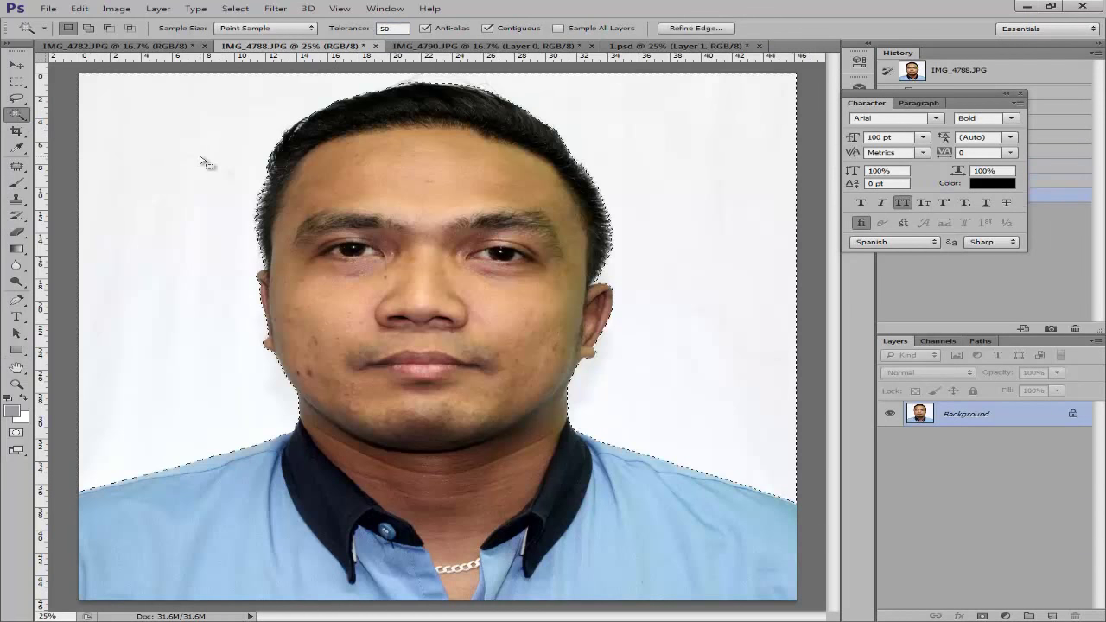
# Convert the Background to Layer 0, delete the white backdrop and deselect, then switch to IMG_4790.
pyautogui.doubleClick(1036, 419)
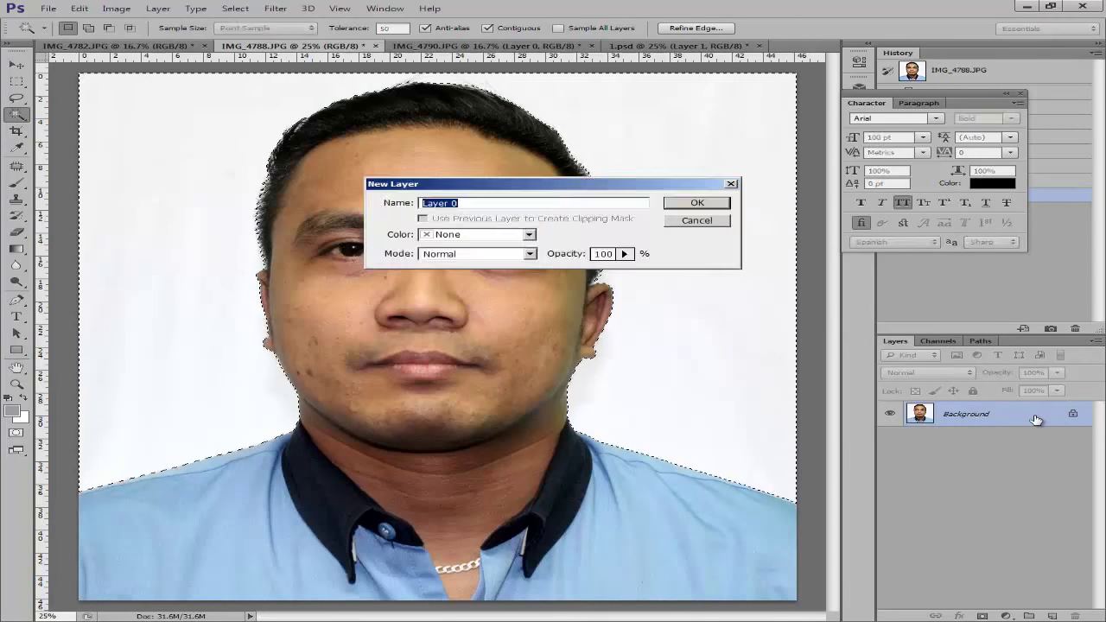
pyautogui.press('Return')
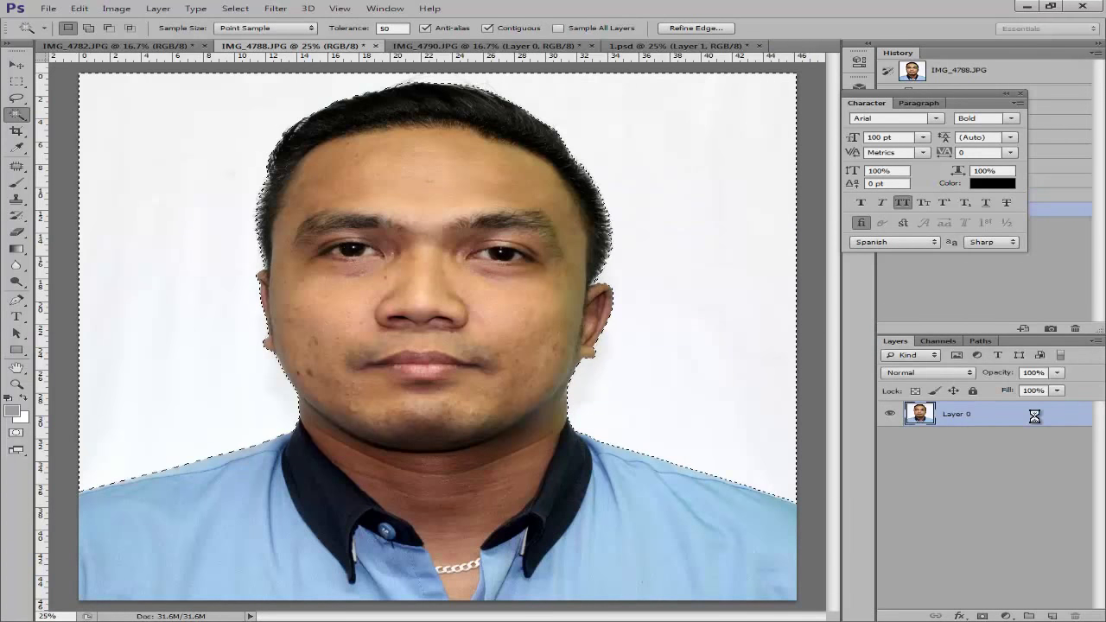
pyautogui.press('Delete')
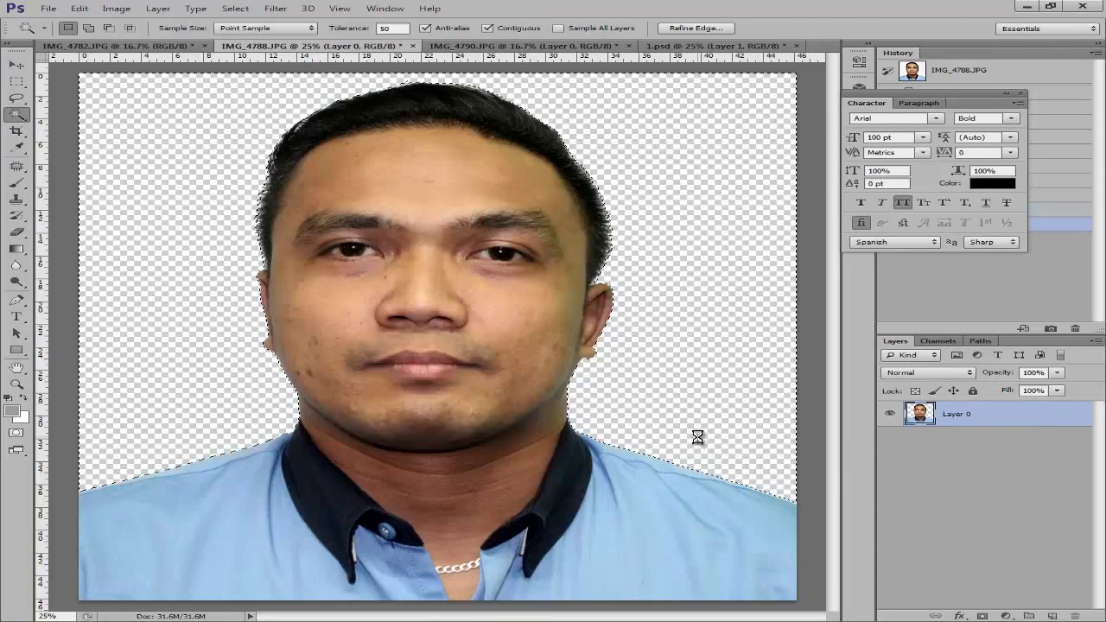
pyautogui.hotkey('ctrl', 'd')
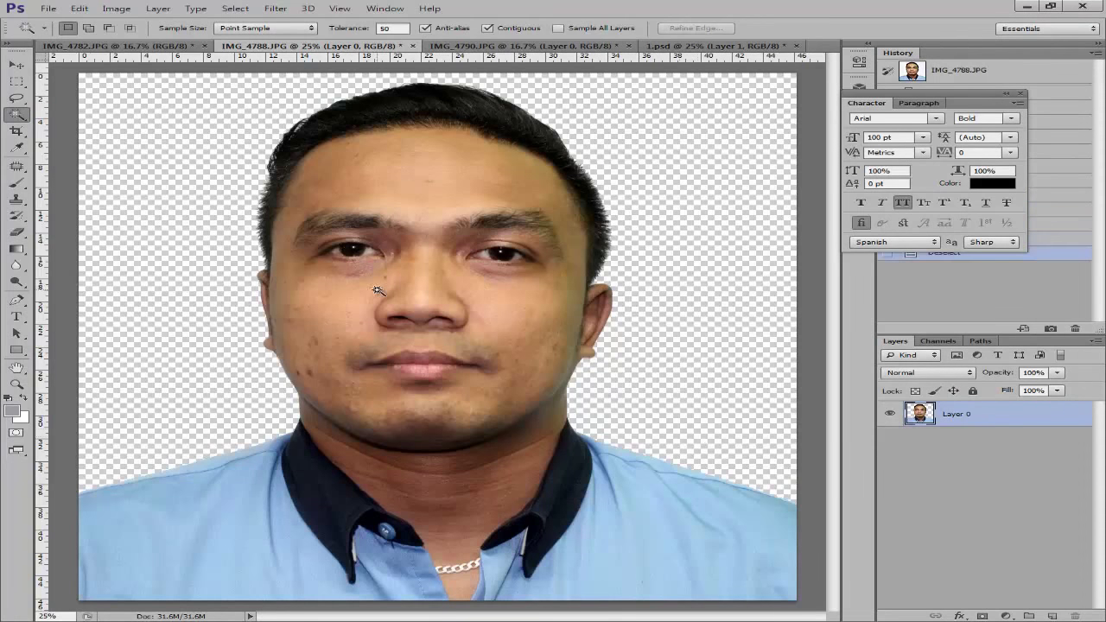
pyautogui.click(487, 46)
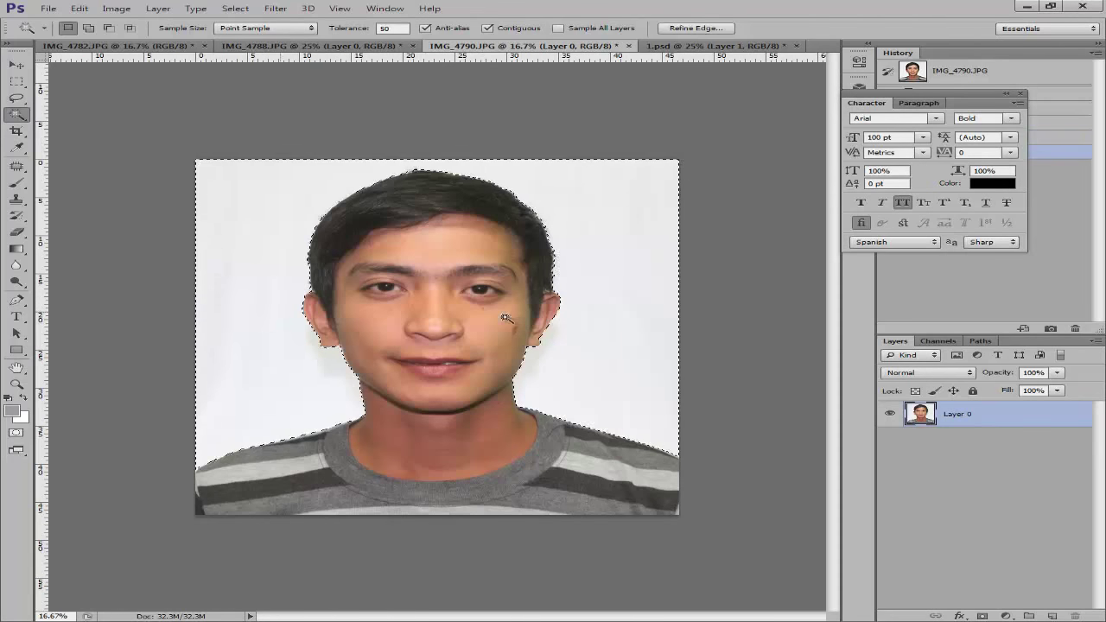
# Close the Layer 0 style dialog, then try deleting IMG_4790's white background and deselect.
pyautogui.doubleClick(1047, 418)
pyautogui.press('Escape')
pyautogui.press('Delete')
pyautogui.hotkey('ctrl', 'd')
# Switch to the Magic Wand and select the pale stripe on the shirt.
pyautogui.hotkey('ctrl', '+')
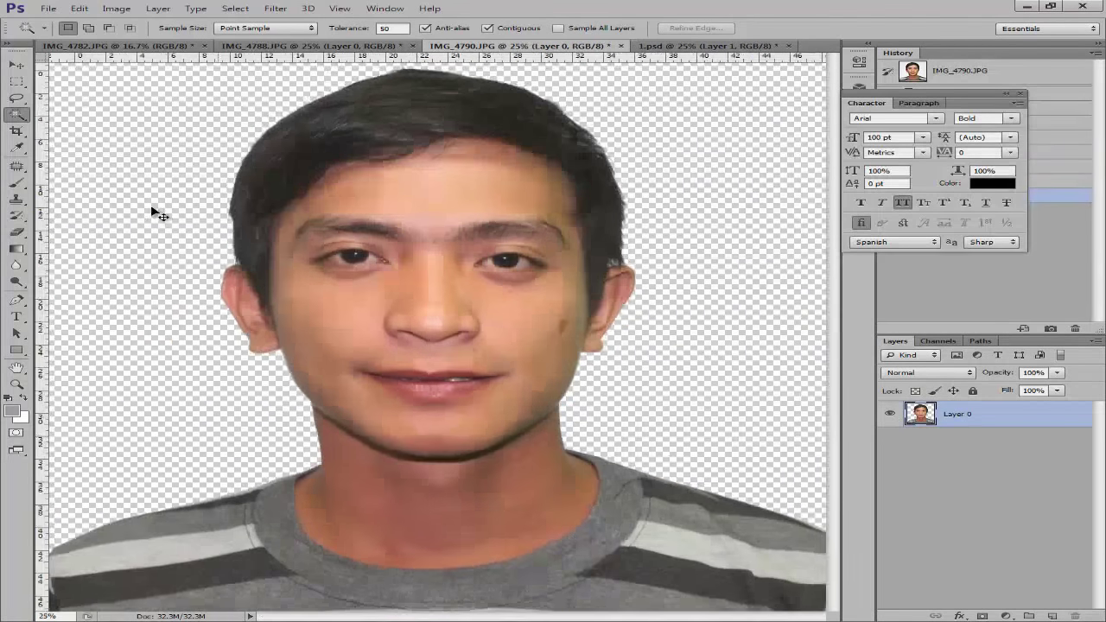
pyautogui.hotkey('ctrl', '+')
pyautogui.click(15, 114)
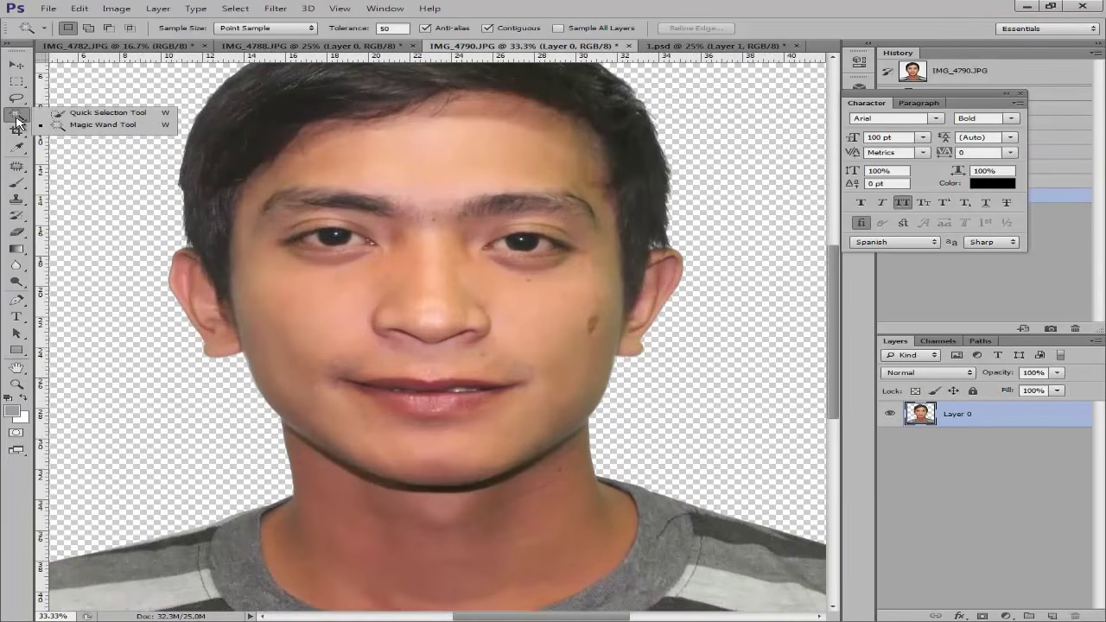
pyautogui.click(80, 129)
pyautogui.hotkey('ctrl', '-')
pyautogui.hotkey('ctrl', '-')
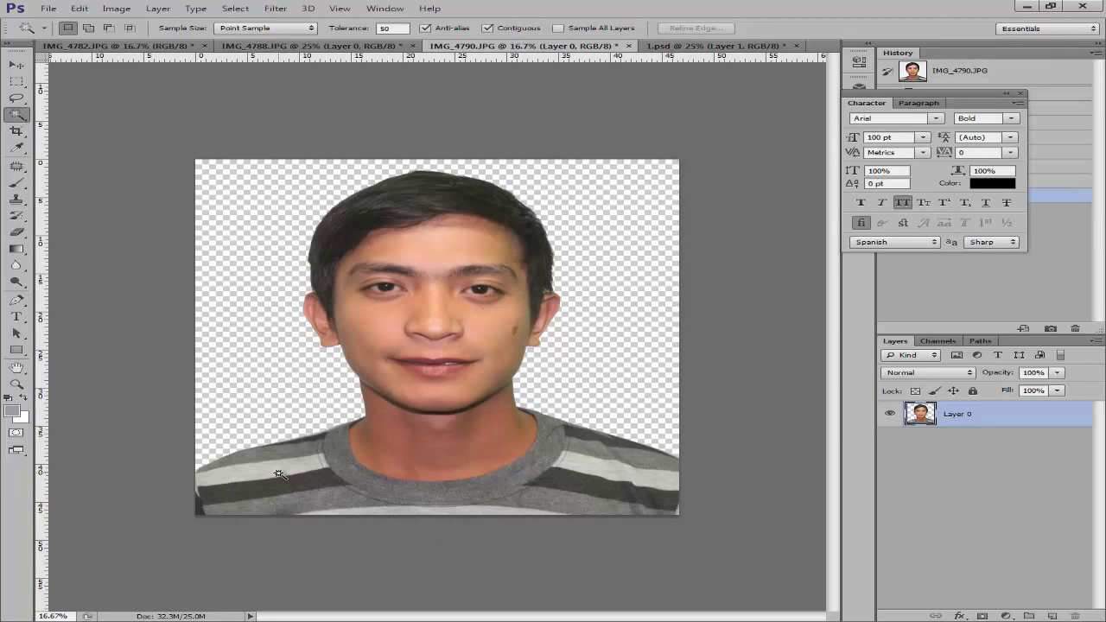
pyautogui.click(251, 474)
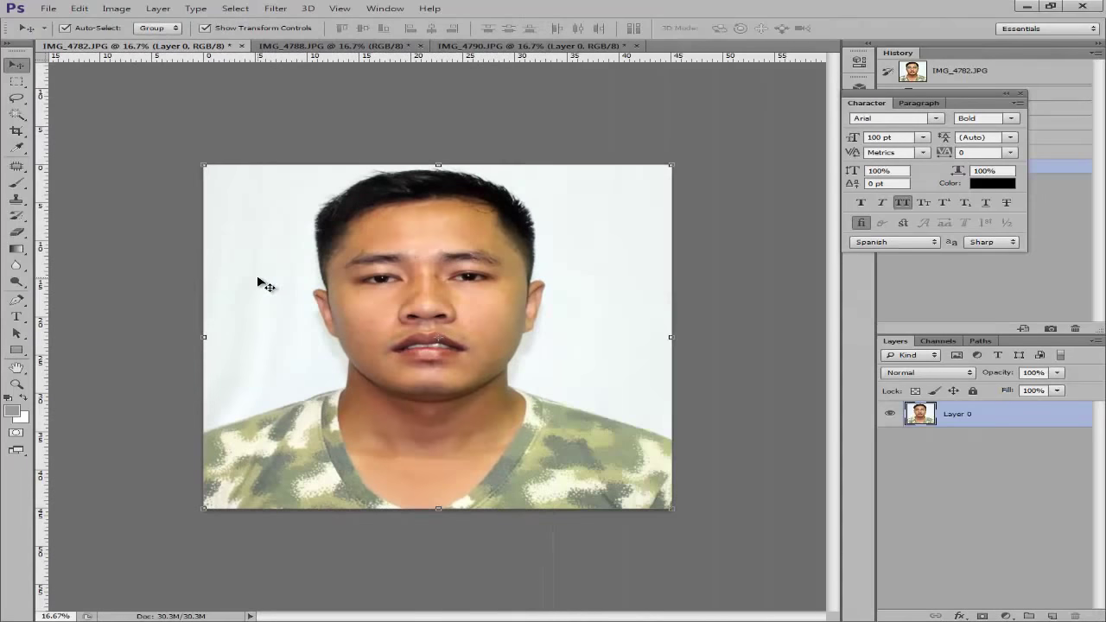
# Choose the Magic Wand tool at tolerance 100 from the selection tool flyout.
pyautogui.click(12, 117)
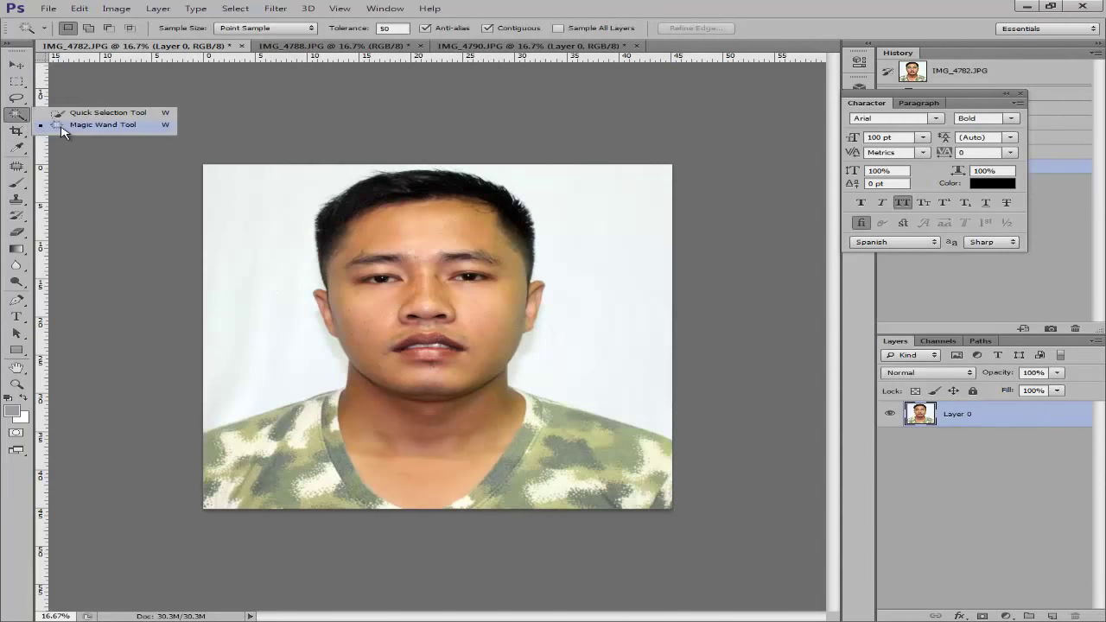
pyautogui.click(61, 126)
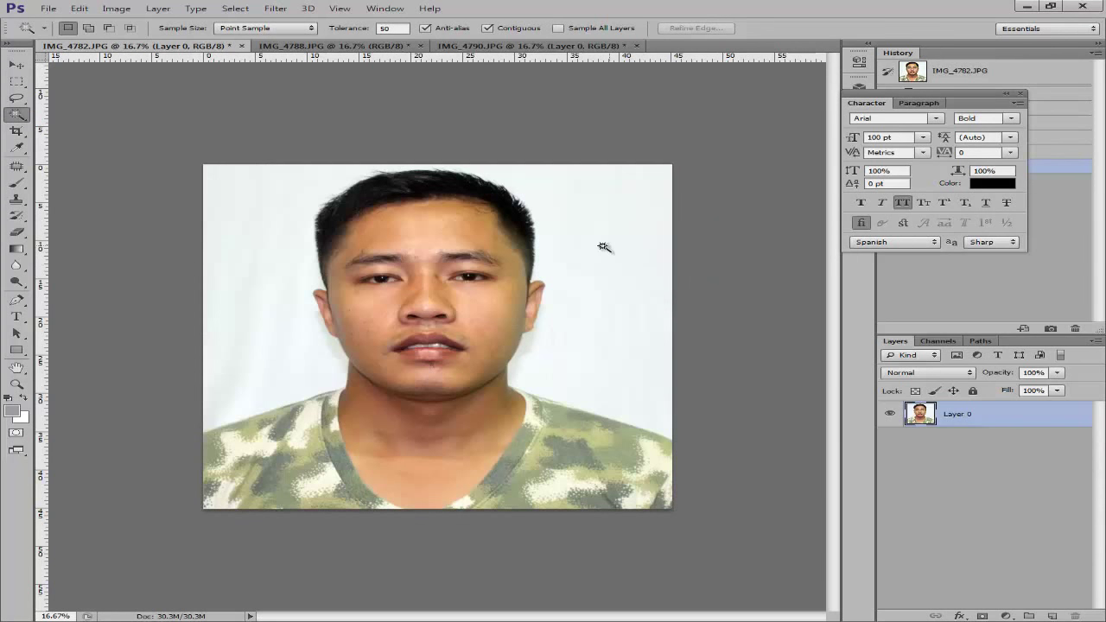
pyautogui.click(13, 116)
pyautogui.click(71, 129)
pyautogui.click(17, 117)
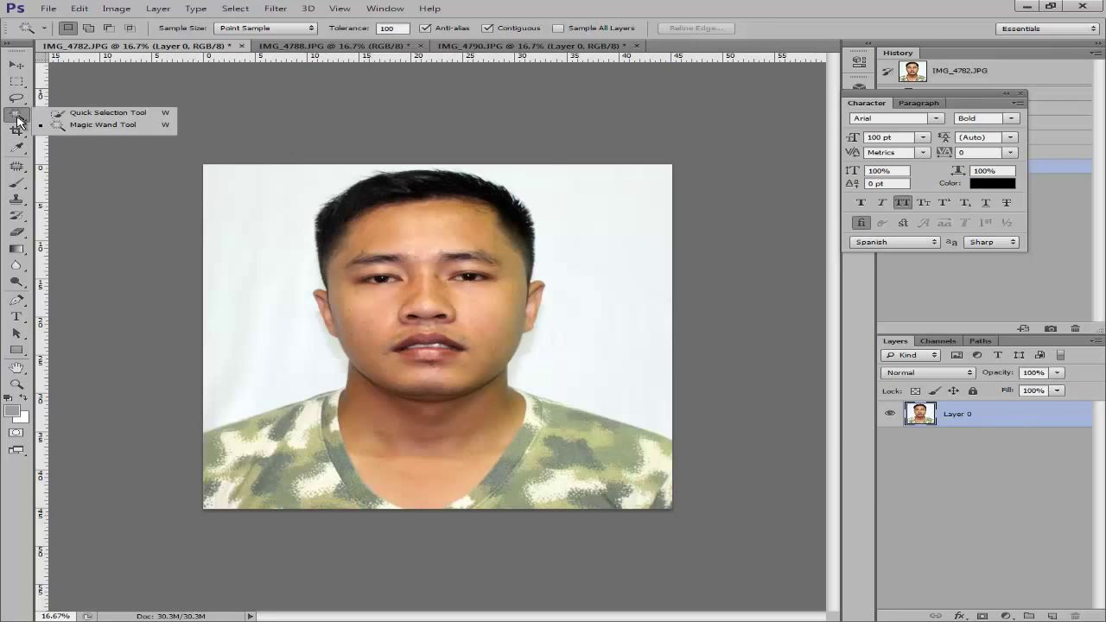
pyautogui.click(61, 125)
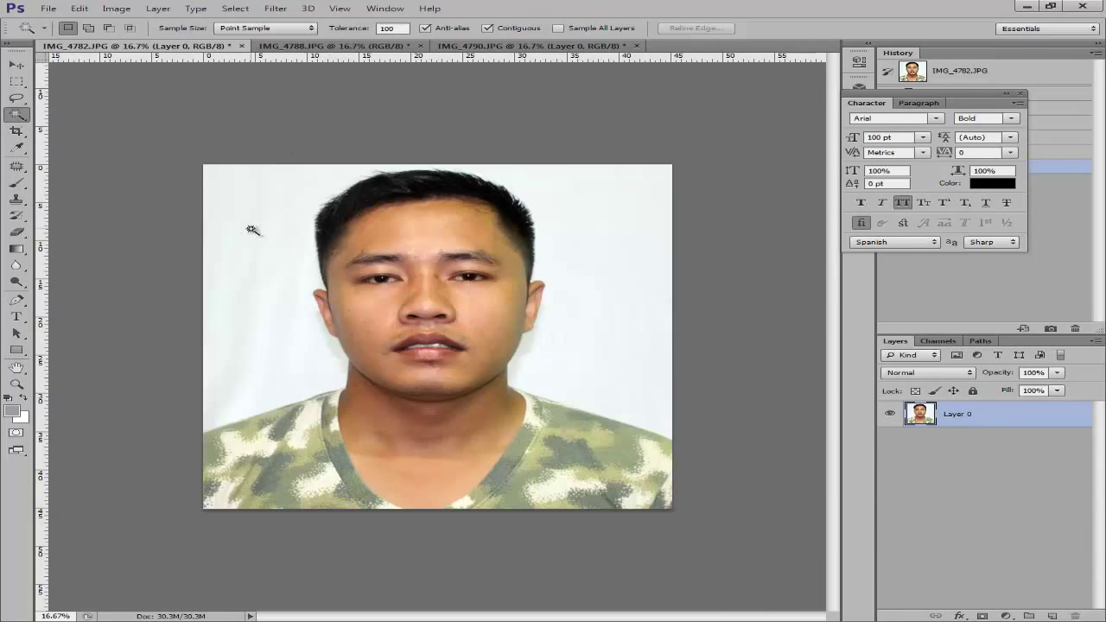
# Select the white background around the head and on the right, delete it, and deselect.
pyautogui.click(251, 233)
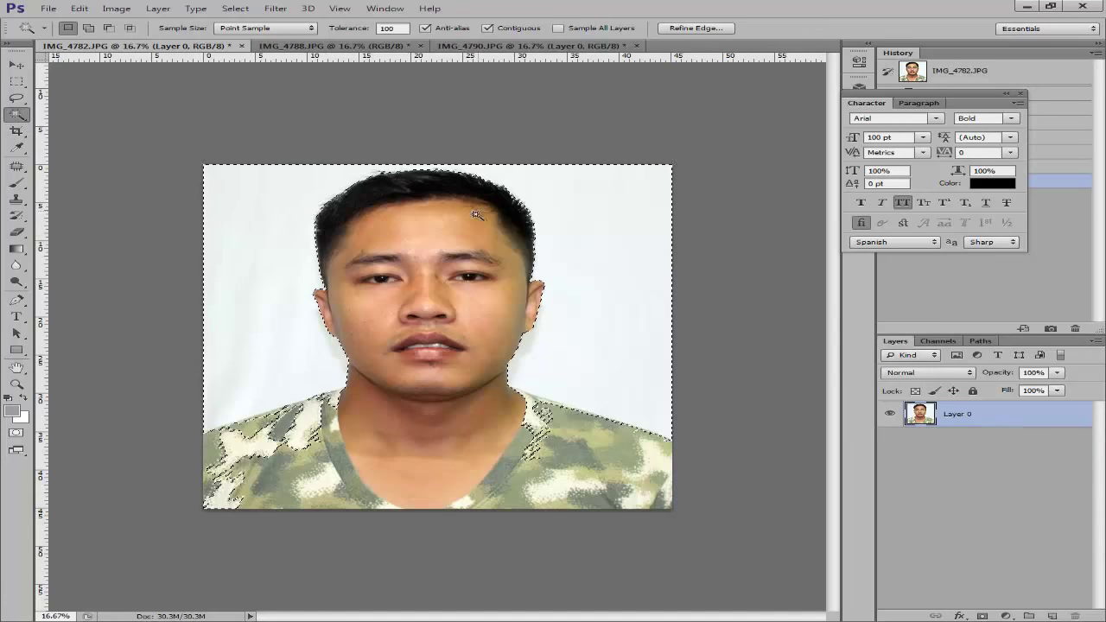
pyautogui.click(656, 286)
pyautogui.press('Delete')
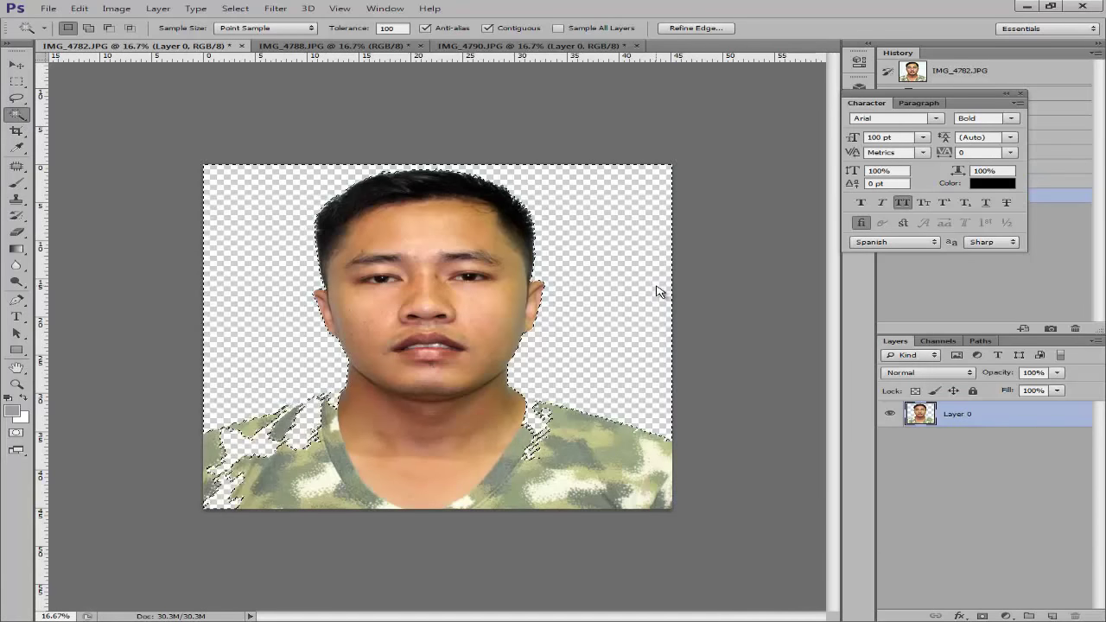
pyautogui.hotkey('ctrl', 'd')
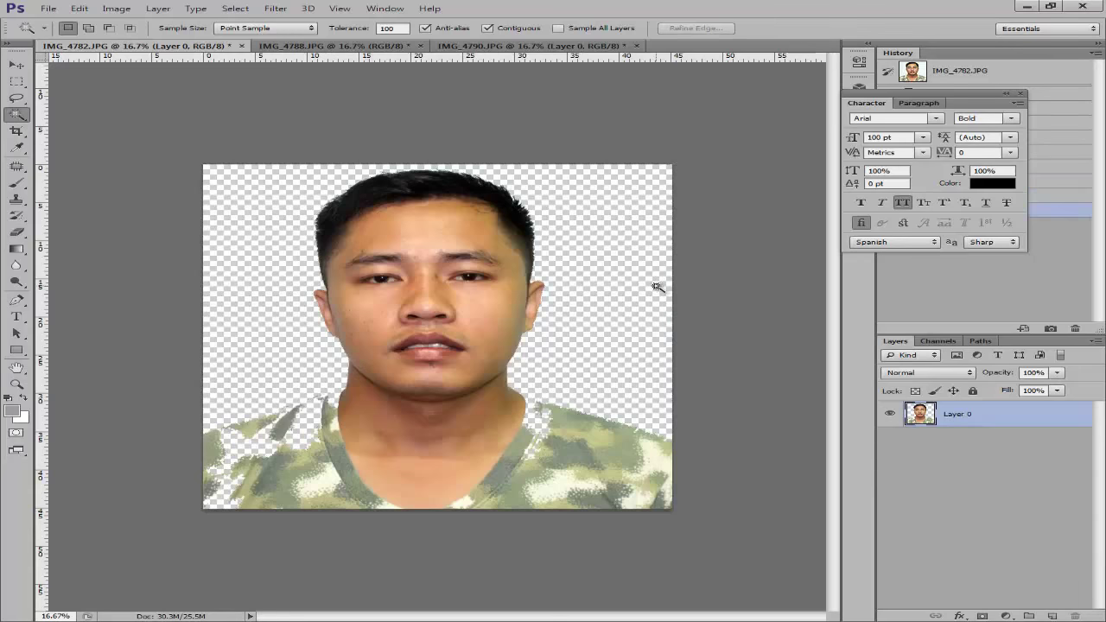
# Zoom in on the head, then delete the white background at tolerance 100 and deselect.
pyautogui.hotkey('ctrl', '+')
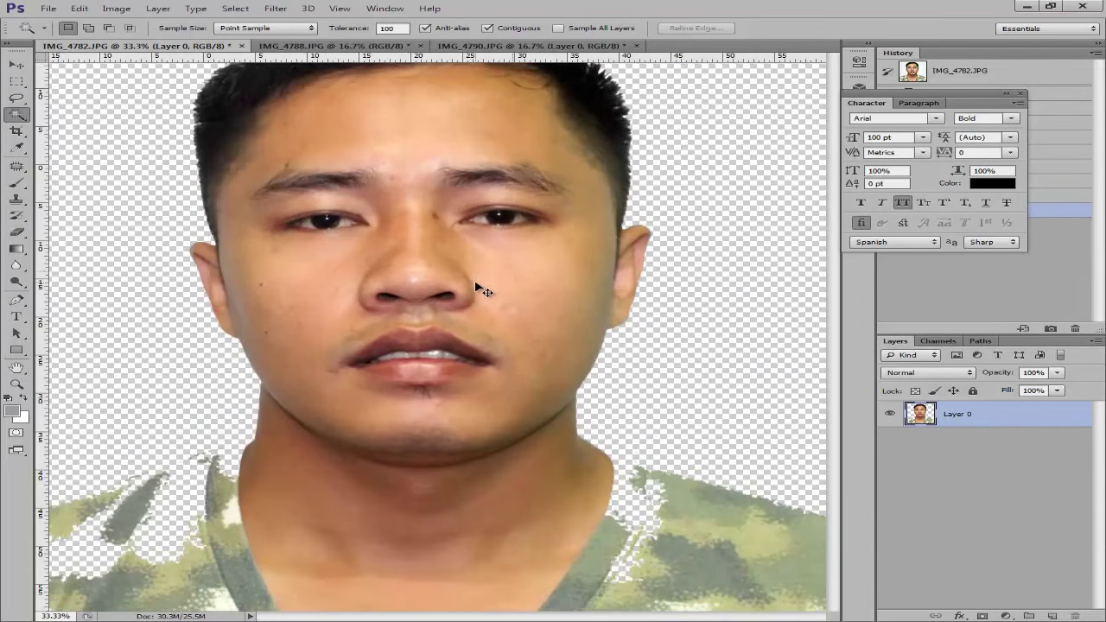
pyautogui.hotkey('ctrl', '+')
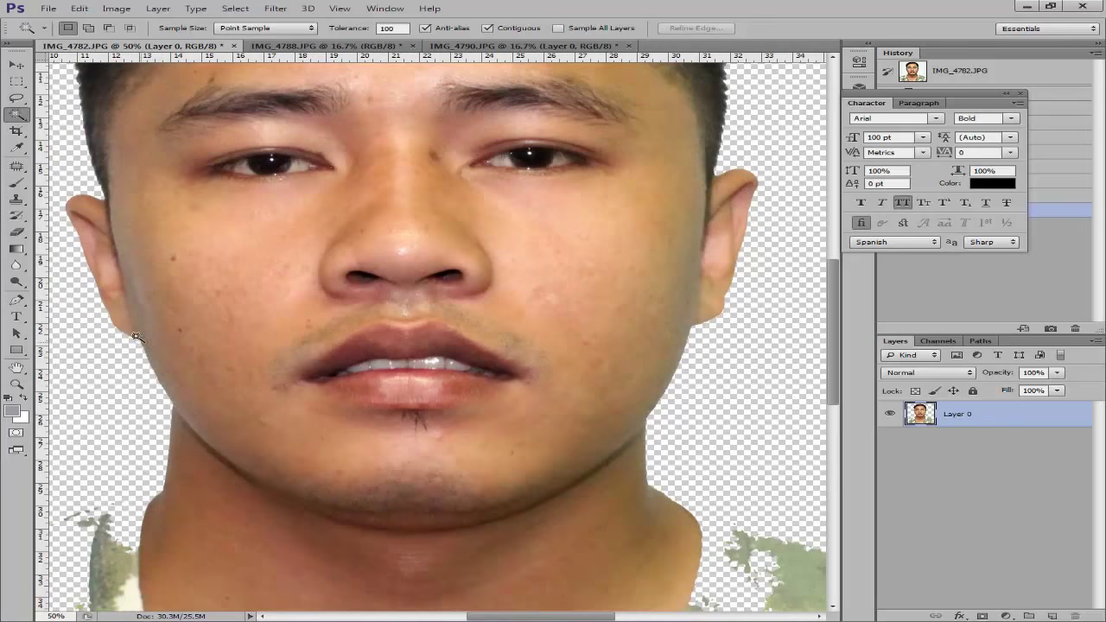
pyautogui.moveTo(153, 323); pyautogui.dragTo(289, 546)
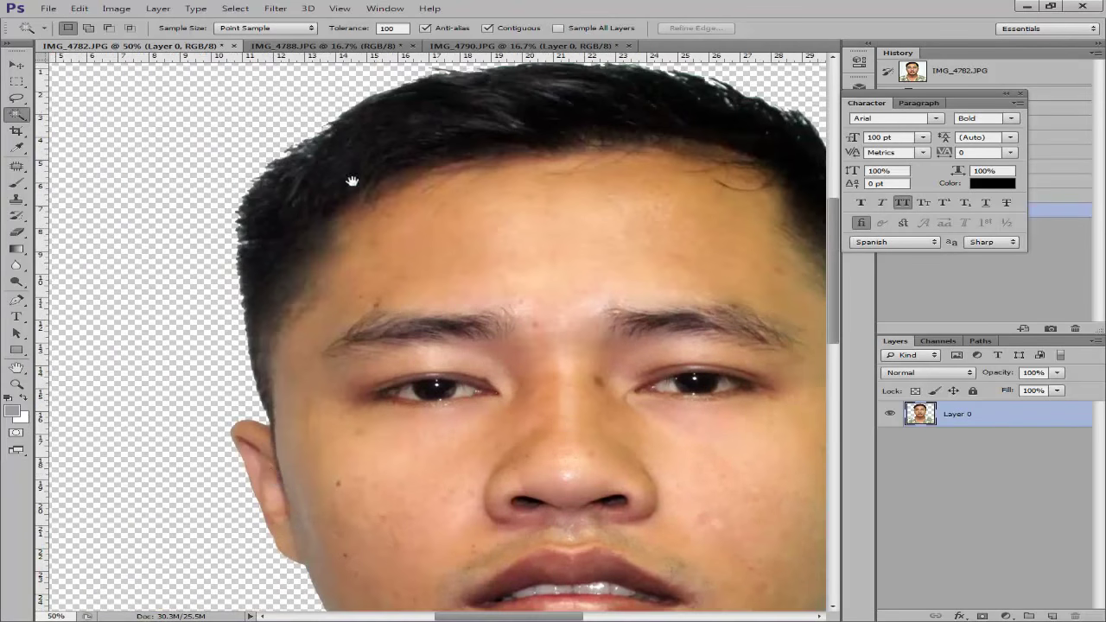
pyautogui.moveTo(353, 178); pyautogui.dragTo(425, 197)
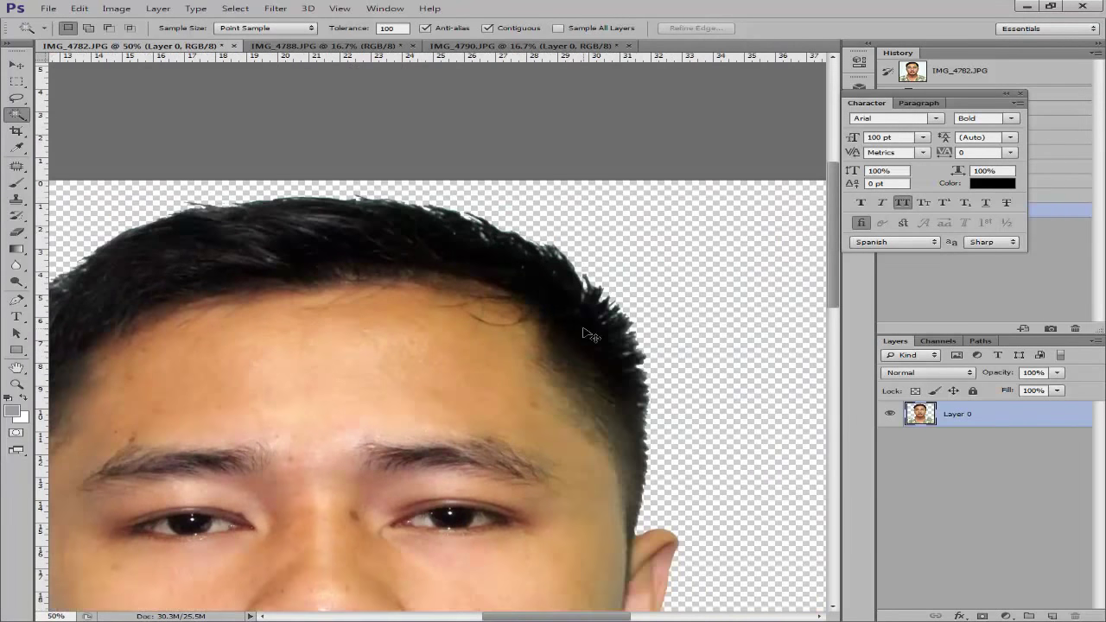
pyautogui.scroll(-2, 583, 328)
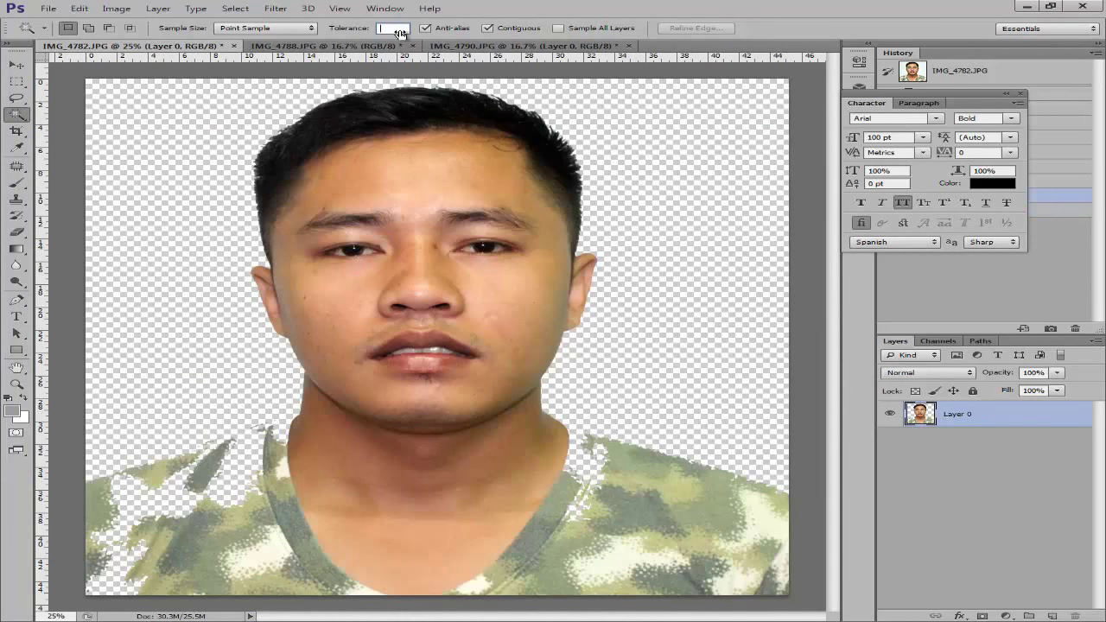
pyautogui.write('100')
pyautogui.press('Return')
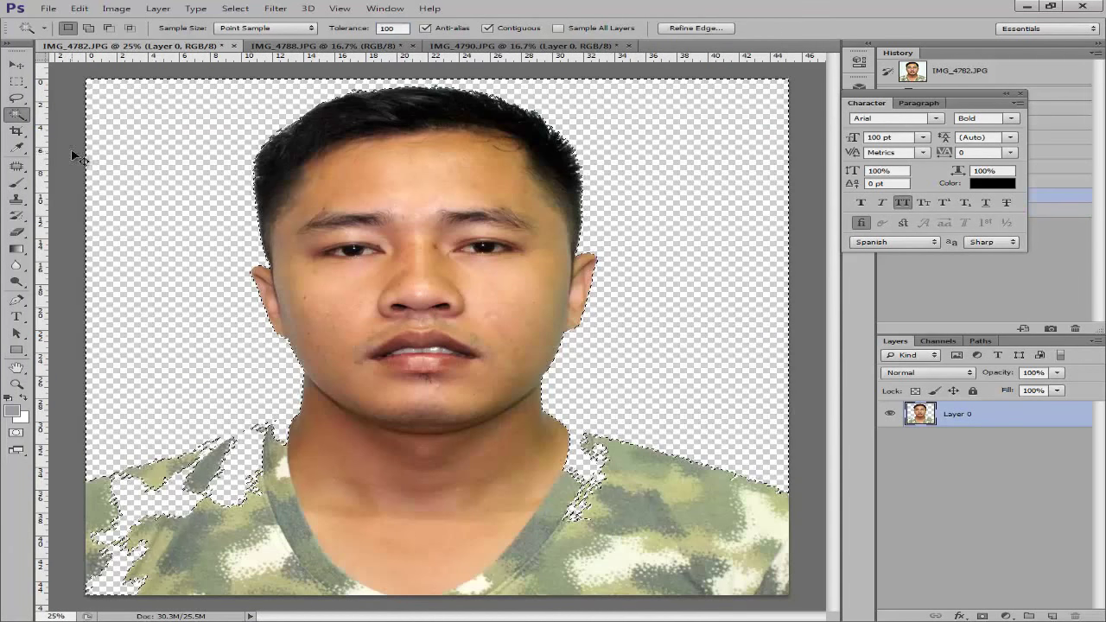
pyautogui.press('Delete')
pyautogui.hotkey('ctrl', 'd')
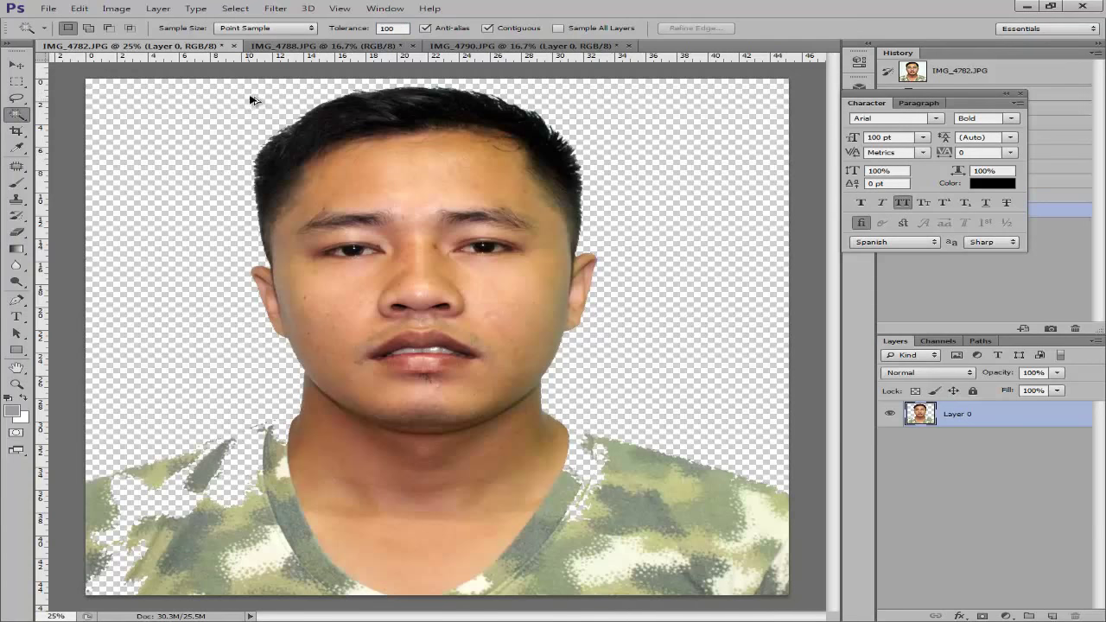
# Undo the deletion and clear the white background again at tolerance 50.
pyautogui.hotkey('ctrl', 'alt', 'z')
pyautogui.hotkey('ctrl', 'alt', 'z')
pyautogui.hotkey('ctrl', 'alt', 'z')
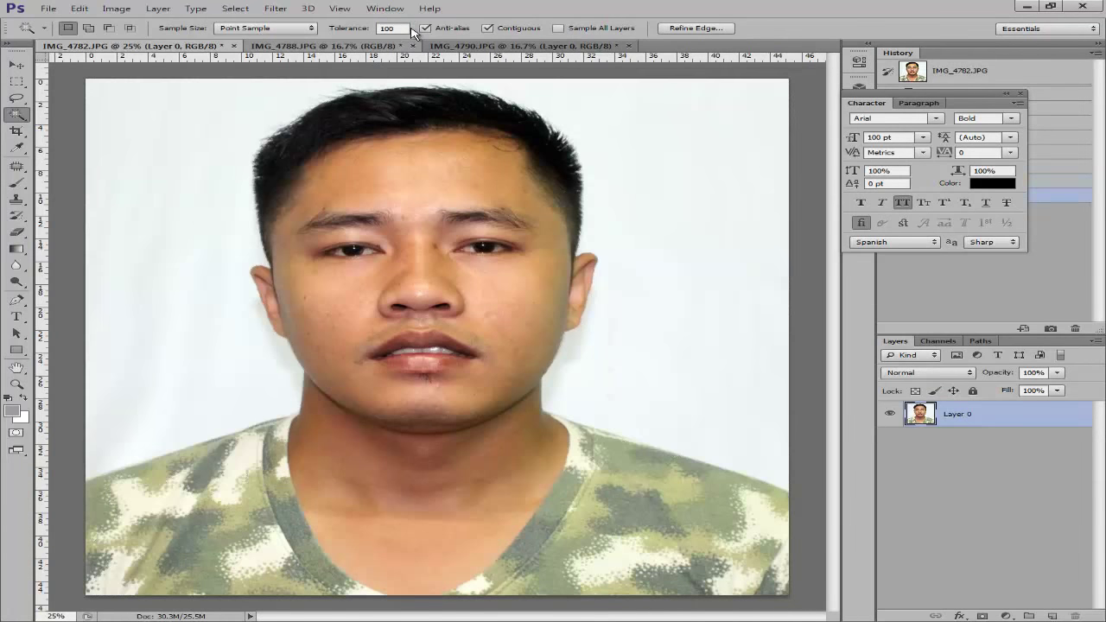
pyautogui.click(396, 28)
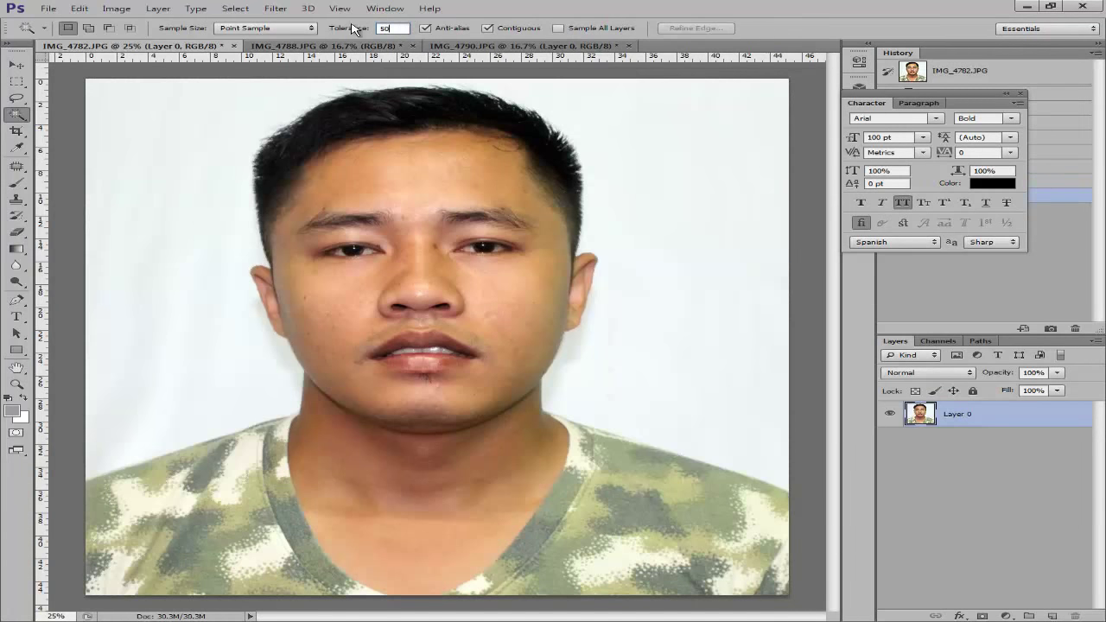
pyautogui.press('Return')
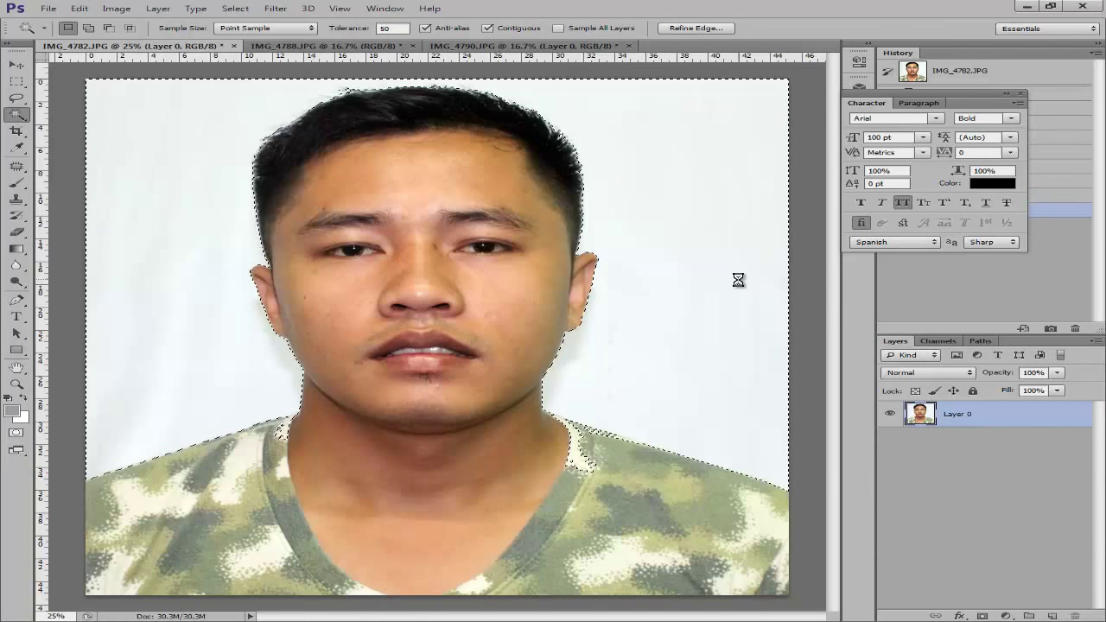
pyautogui.press('Delete')
pyautogui.hotkey('ctrl', 'd')
# Inspect the top edge, then redo the background deletion at tolerance 100 and deselect.
pyautogui.hotkey('ctrl', '+')
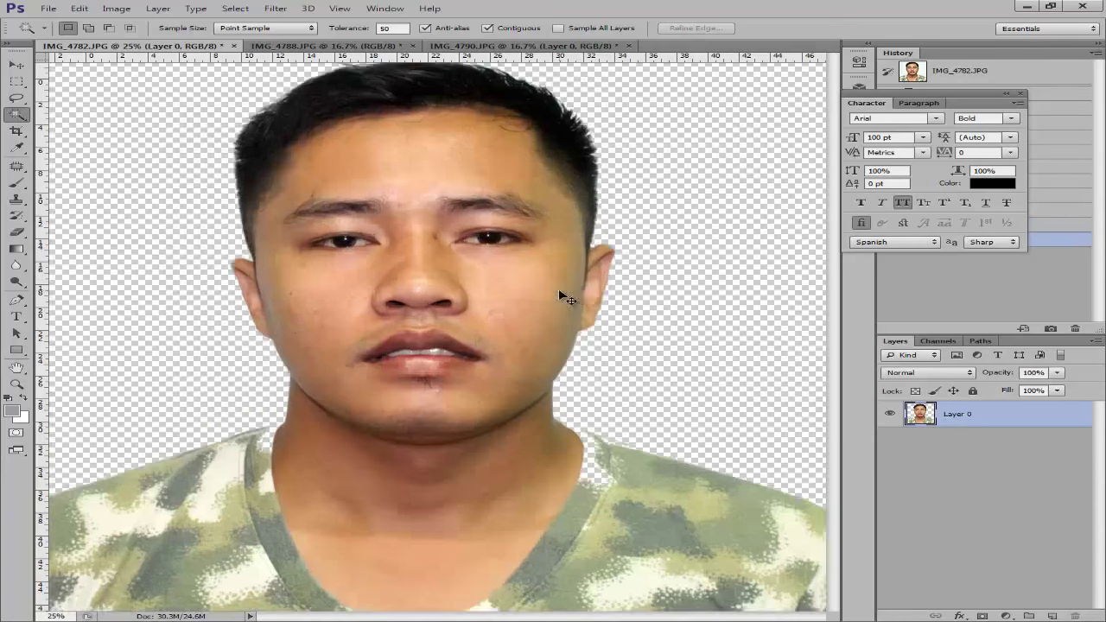
pyautogui.moveTo(521, 245); pyautogui.dragTo(529, 339)
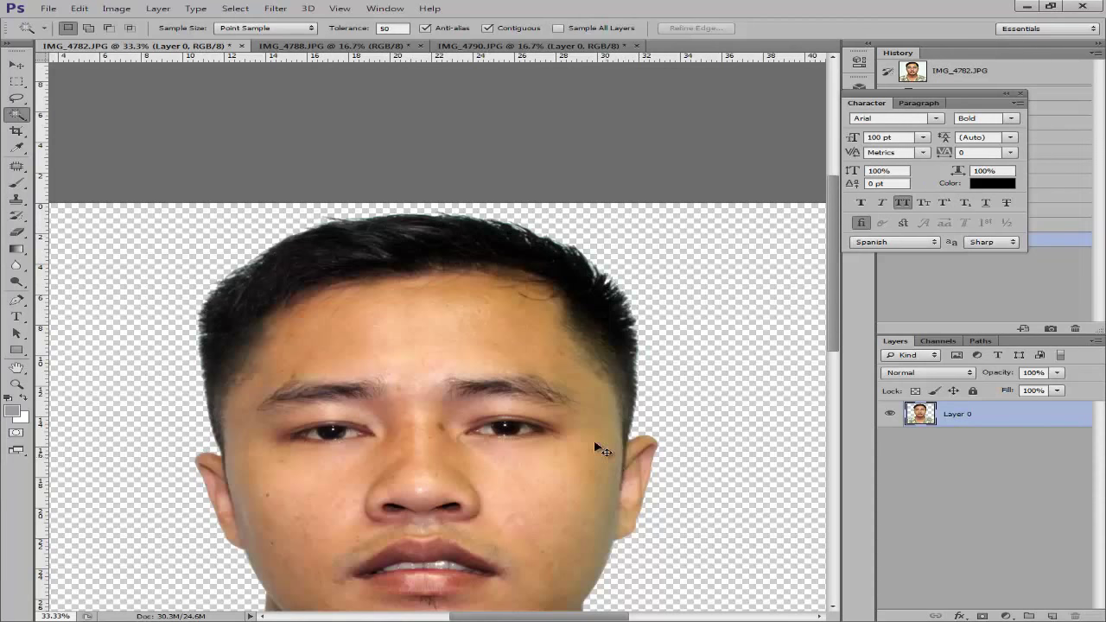
pyautogui.hotkey('ctrl', 'alt', 'z')
pyautogui.hotkey('ctrl', 'alt', 'z')
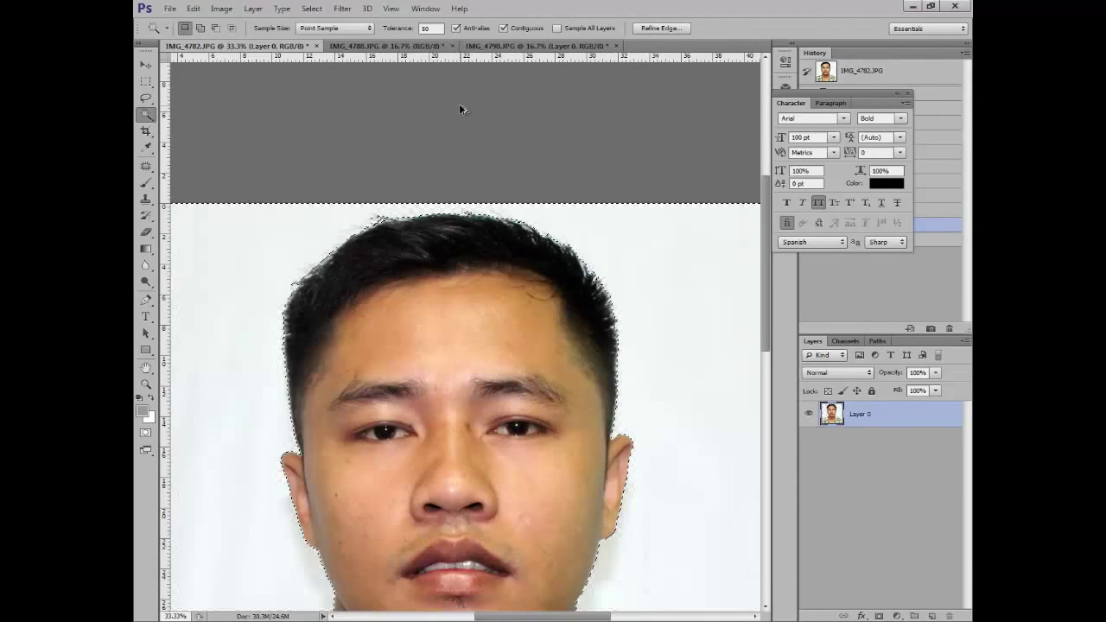
pyautogui.doubleClick(430, 29)
pyautogui.write('1')
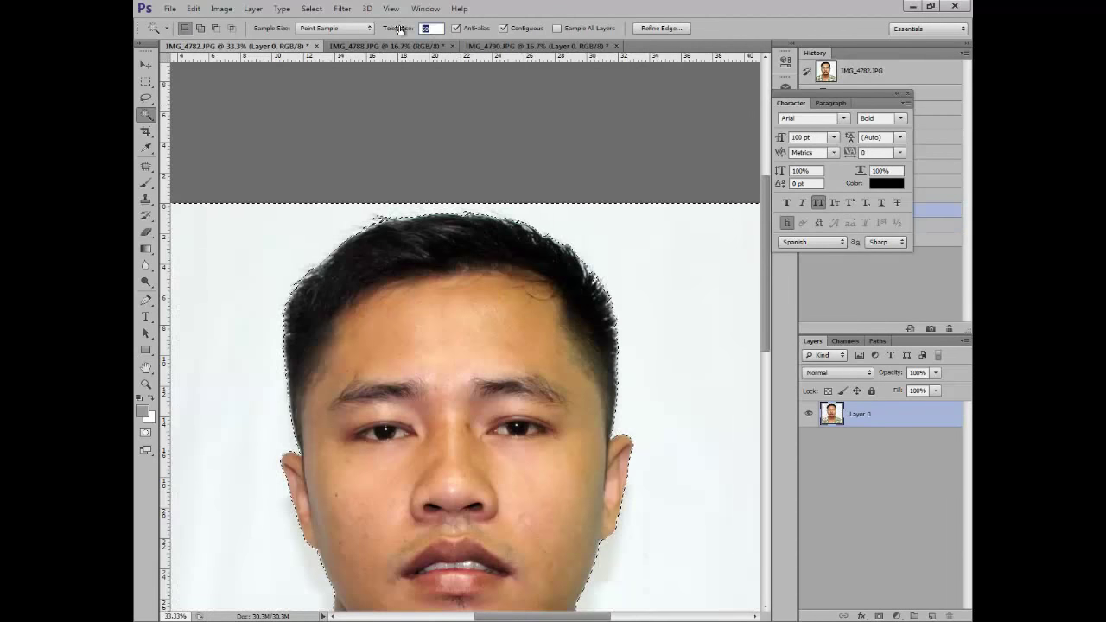
pyautogui.write('00')
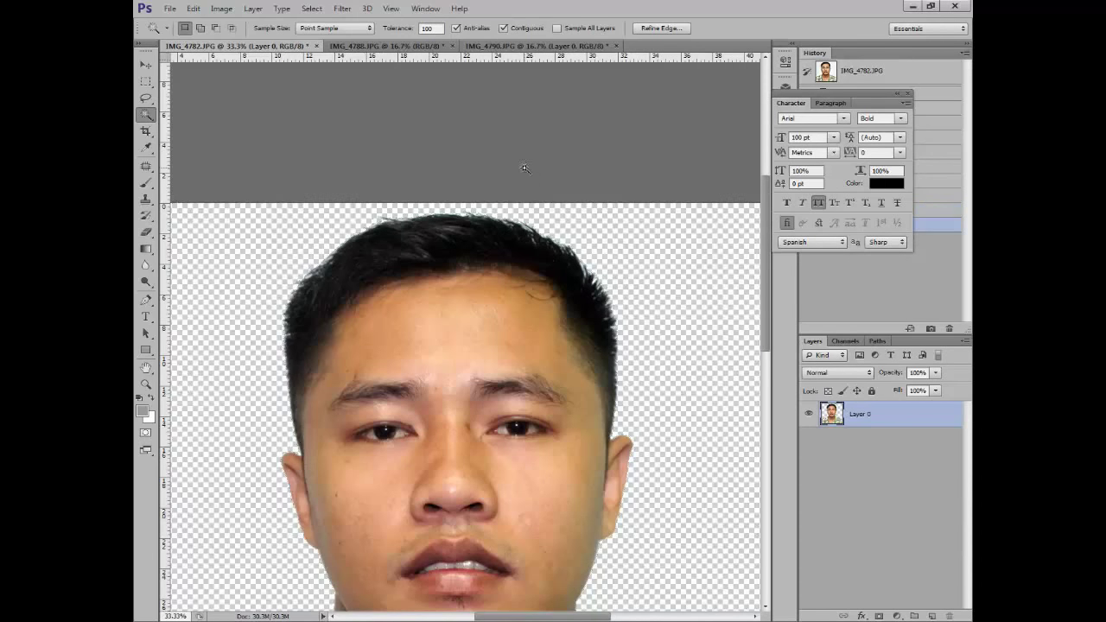
pyautogui.hotkey('ctrl', 'd')
pyautogui.hotkey('ctrl', 'alt', 'z')
pyautogui.hotkey('ctrl', 'alt', 'z')
pyautogui.hotkey('ctrl', 'alt', 'z')
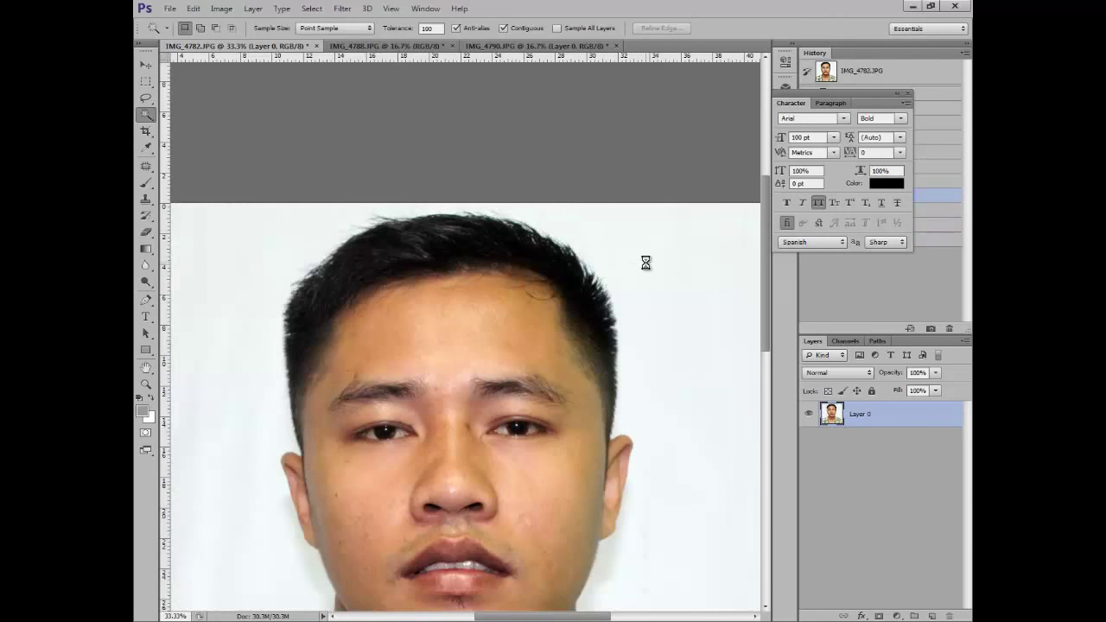
pyautogui.hotkey('ctrl', 'shift', 'z')
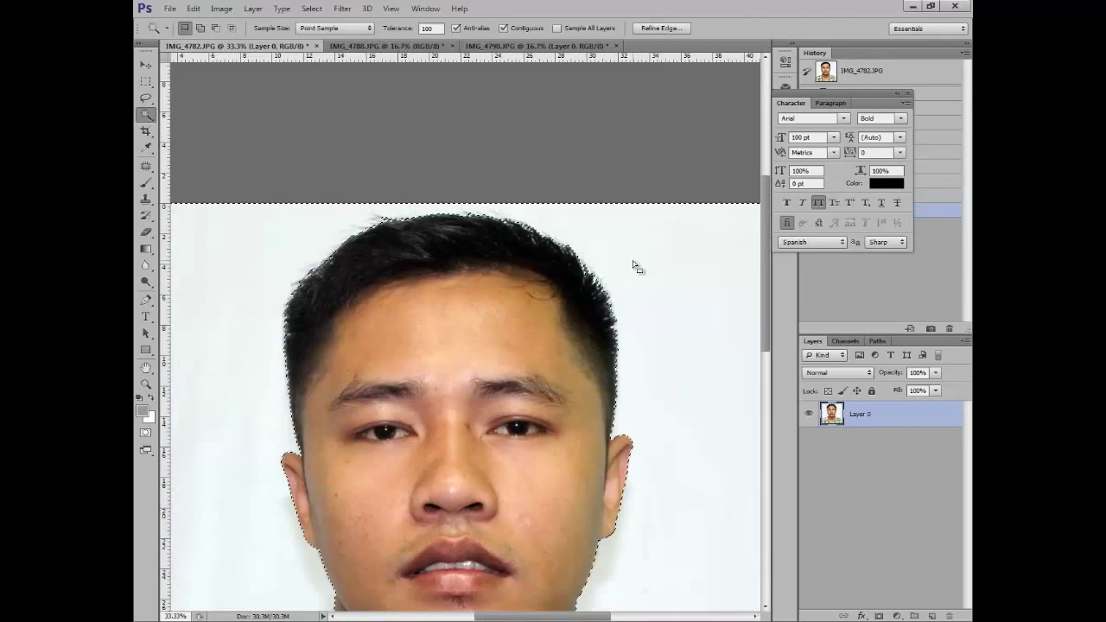
pyautogui.hotkey('ctrl', 'shift', 'z')
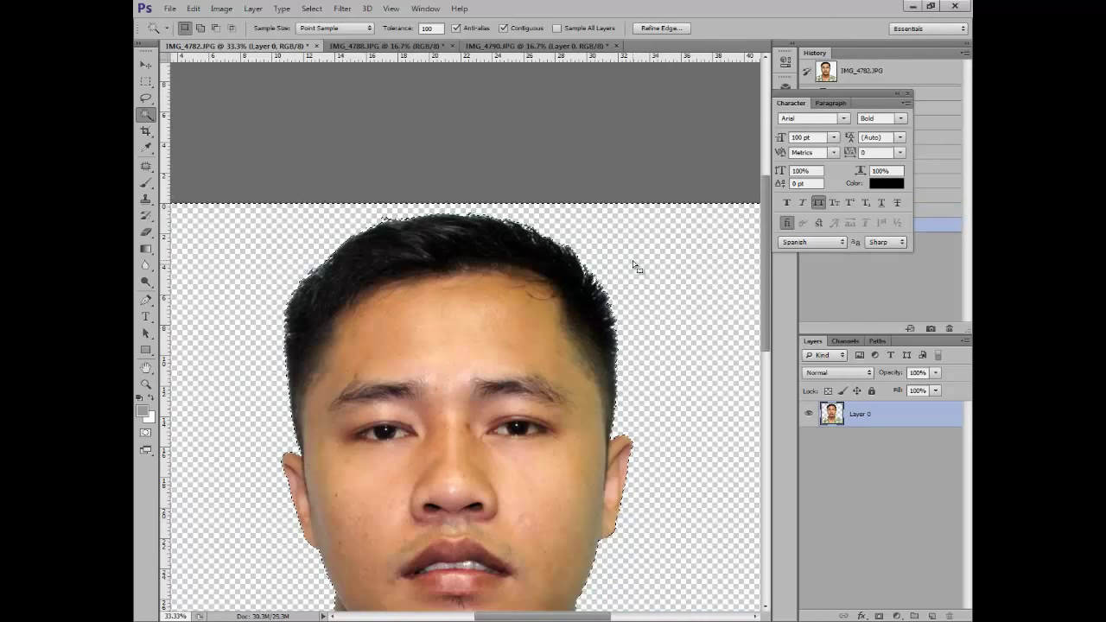
pyautogui.hotkey('ctrl', 'd')
# Zoom in and out to check the cut-out edges across the whole photo.
pyautogui.hotkey('ctrl', '-')
pyautogui.hotkey('ctrl', '-')
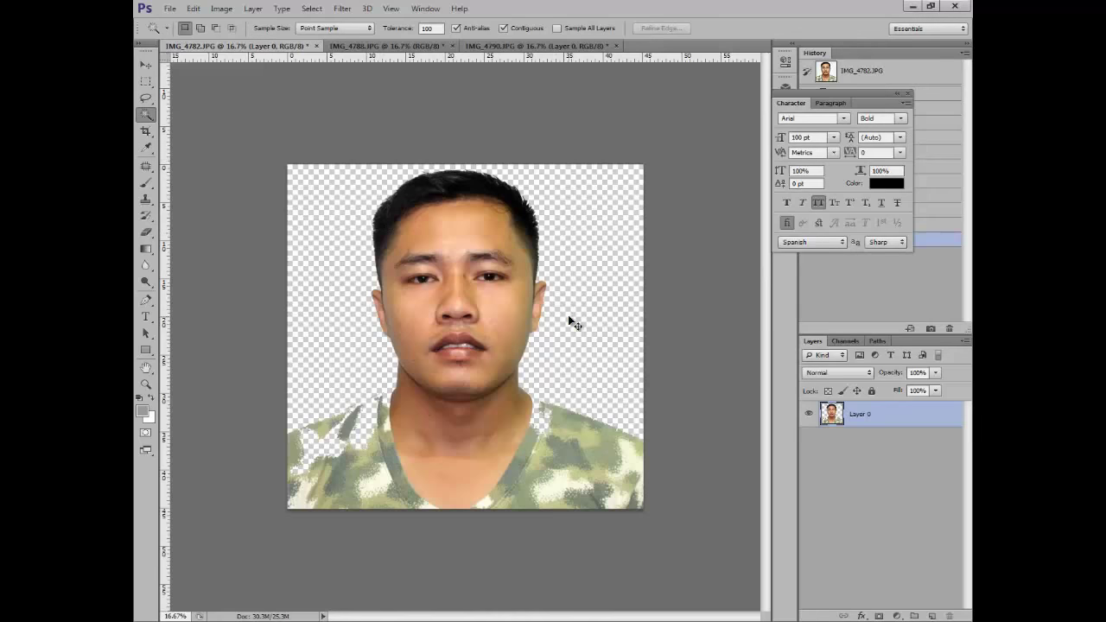
pyautogui.hotkey('ctrl', '+')
pyautogui.hotkey('ctrl', '-')
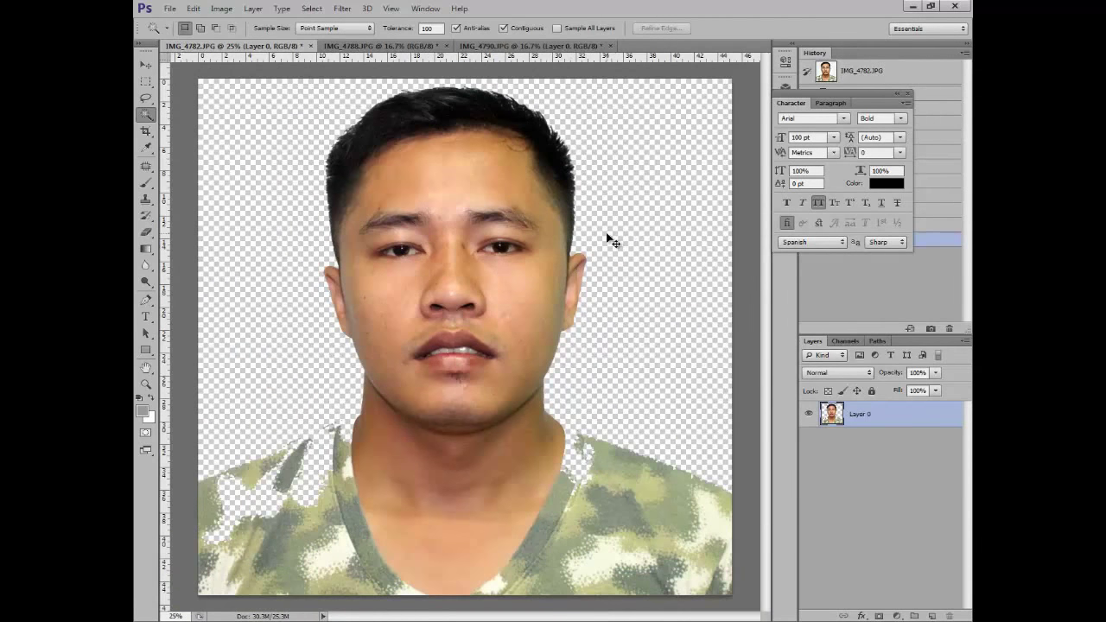
pyautogui.hotkey('ctrl', '-')
pyautogui.hotkey('ctrl', '+')
pyautogui.hotkey('ctrl', '+')
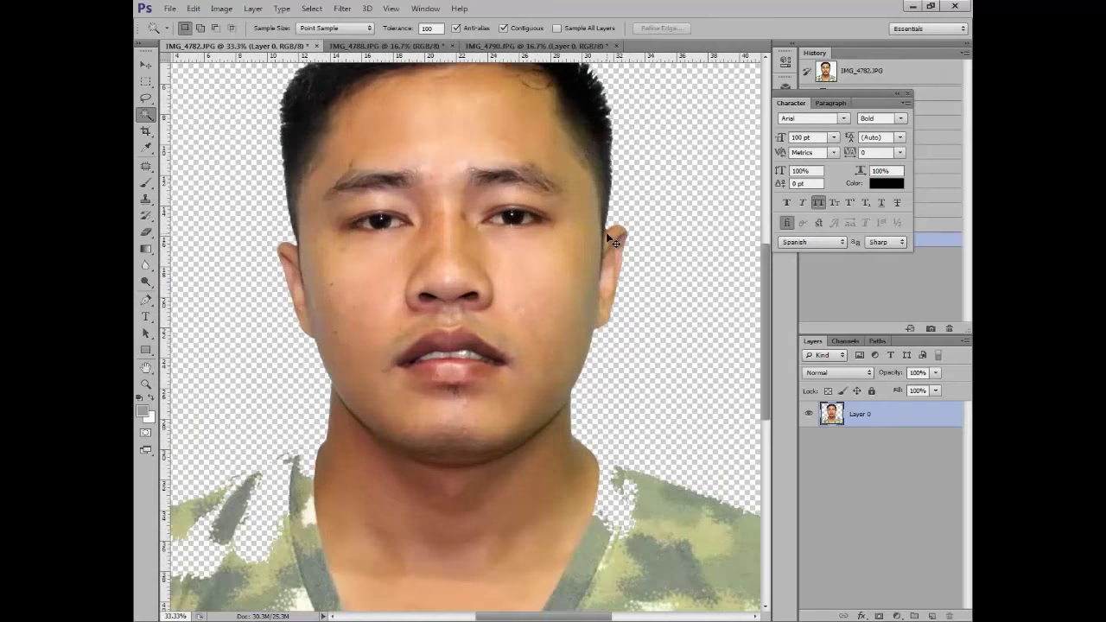
pyautogui.hotkey('ctrl', '-')
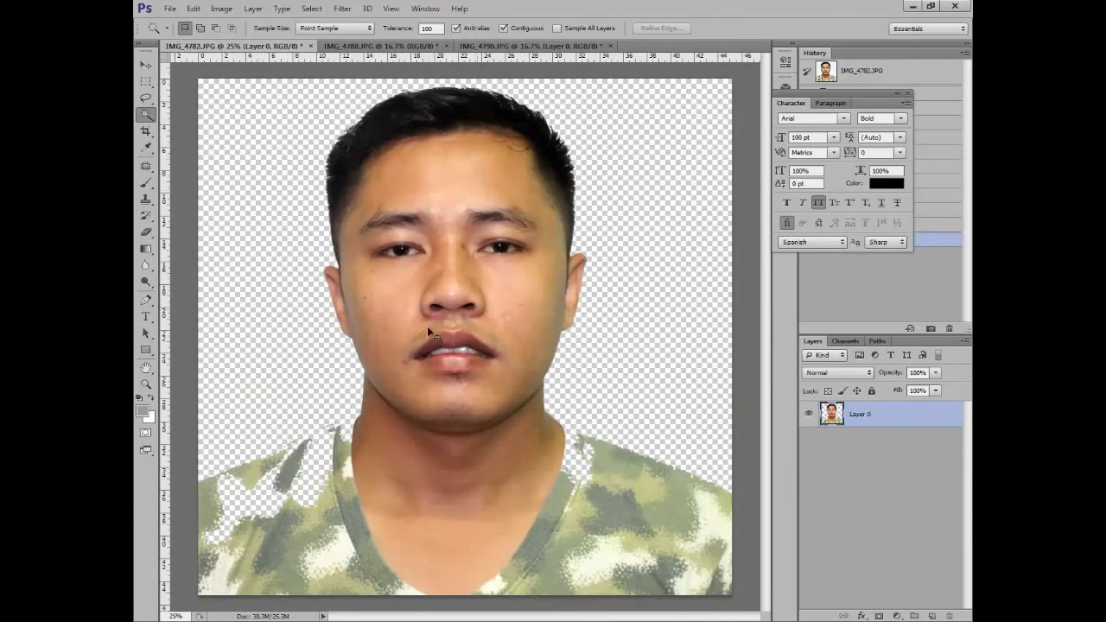
pyautogui.hotkey('ctrl', '-')
# Browse to E:\formal cloth template and dismiss the error from the female template archive.
pyautogui.click(170, 9)
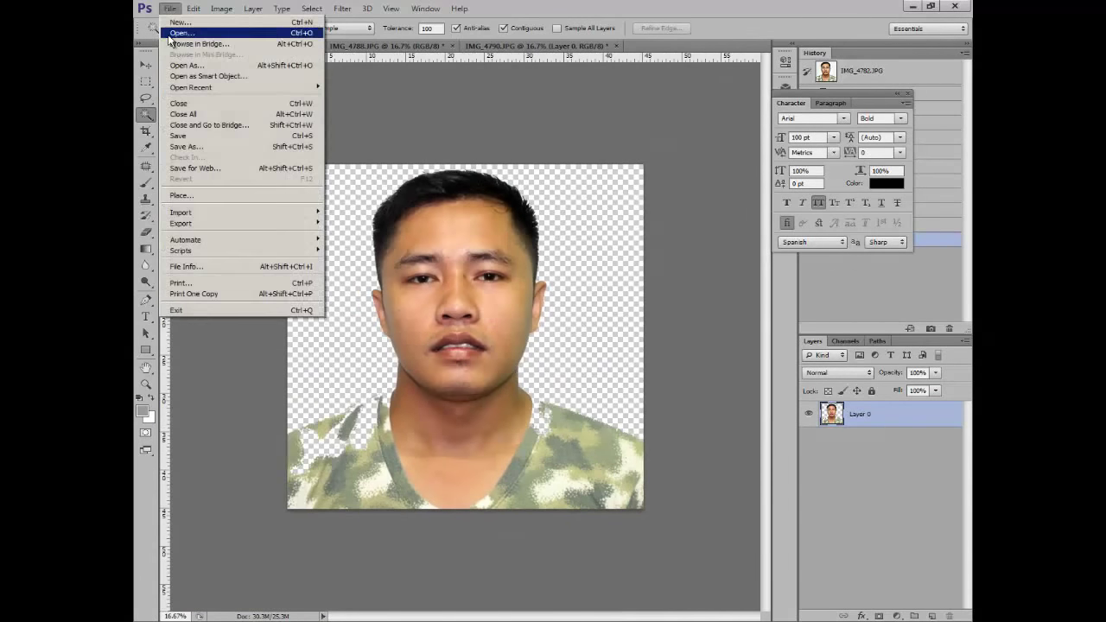
pyautogui.click(172, 35)
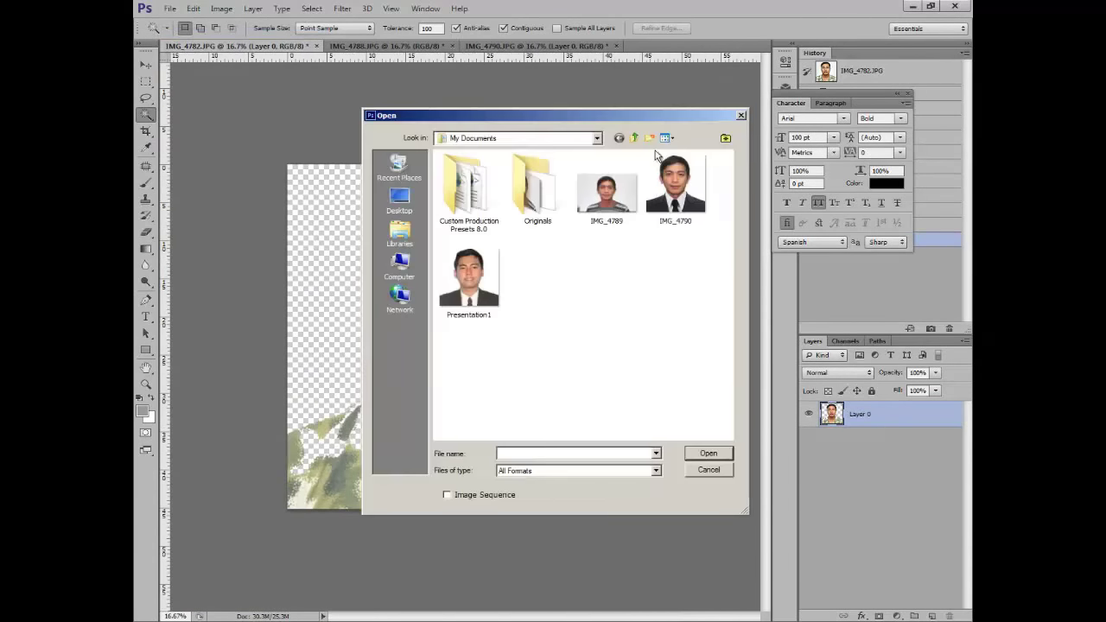
pyautogui.click(399, 264)
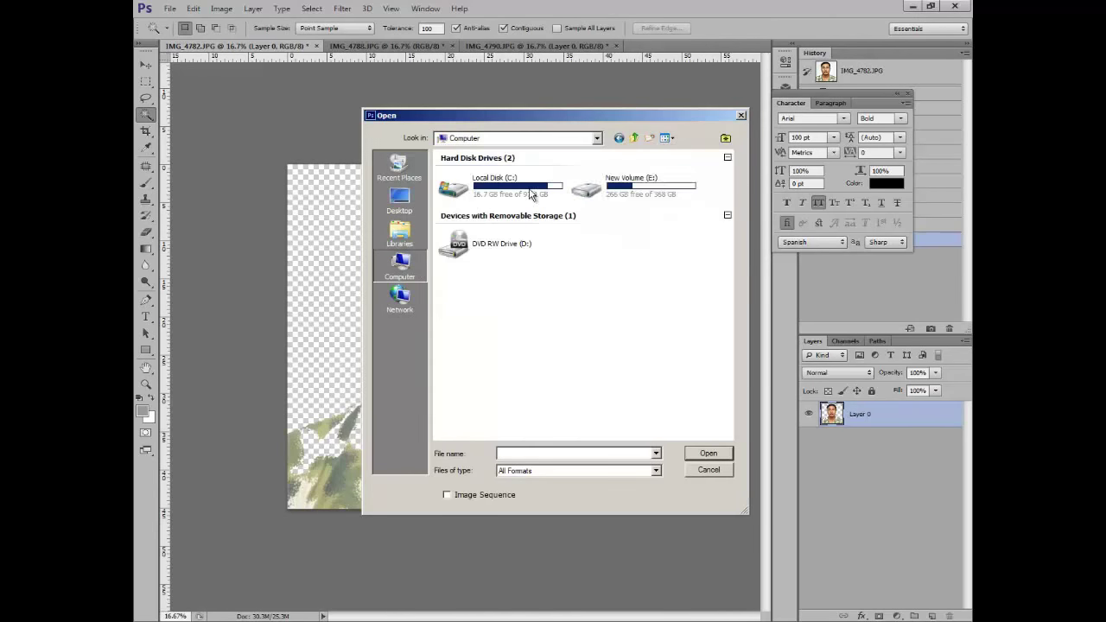
pyautogui.doubleClick(636, 172)
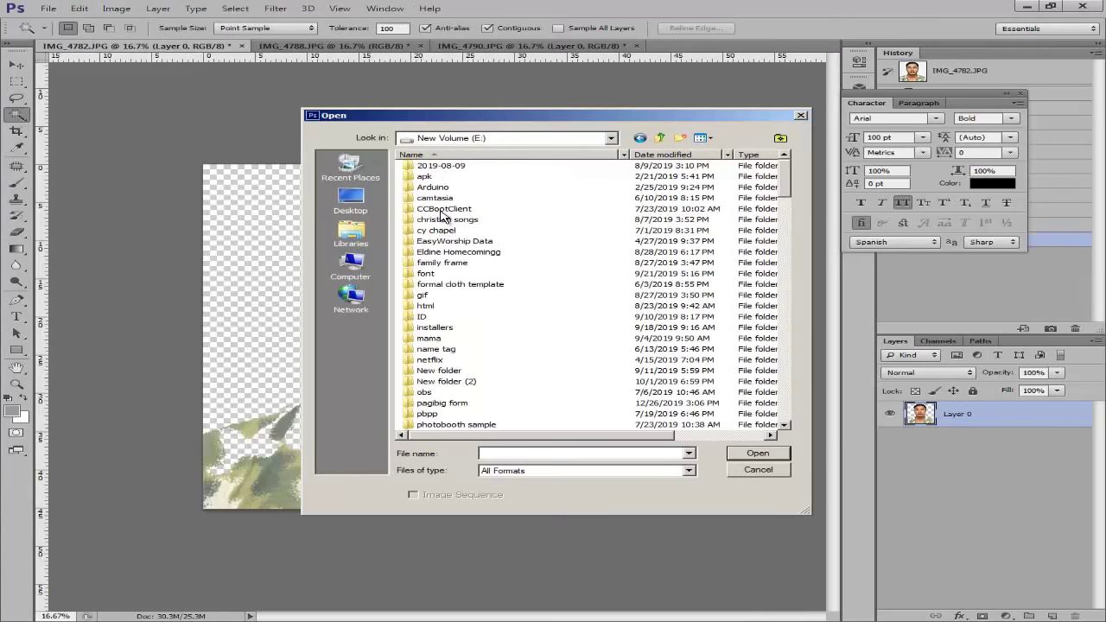
pyautogui.doubleClick(458, 285)
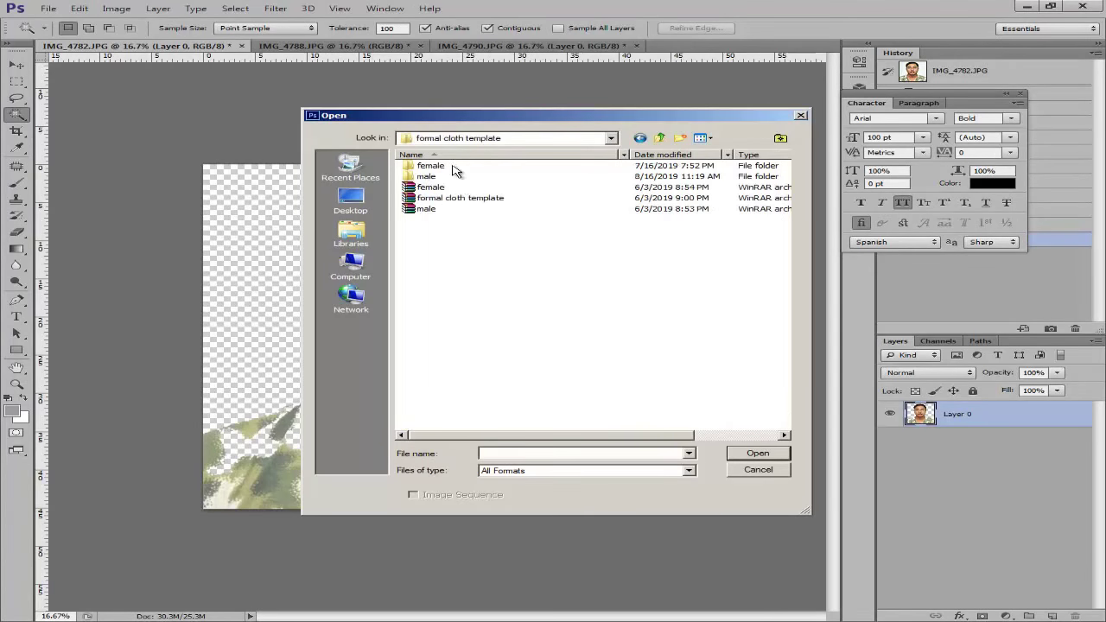
pyautogui.doubleClick(449, 187)
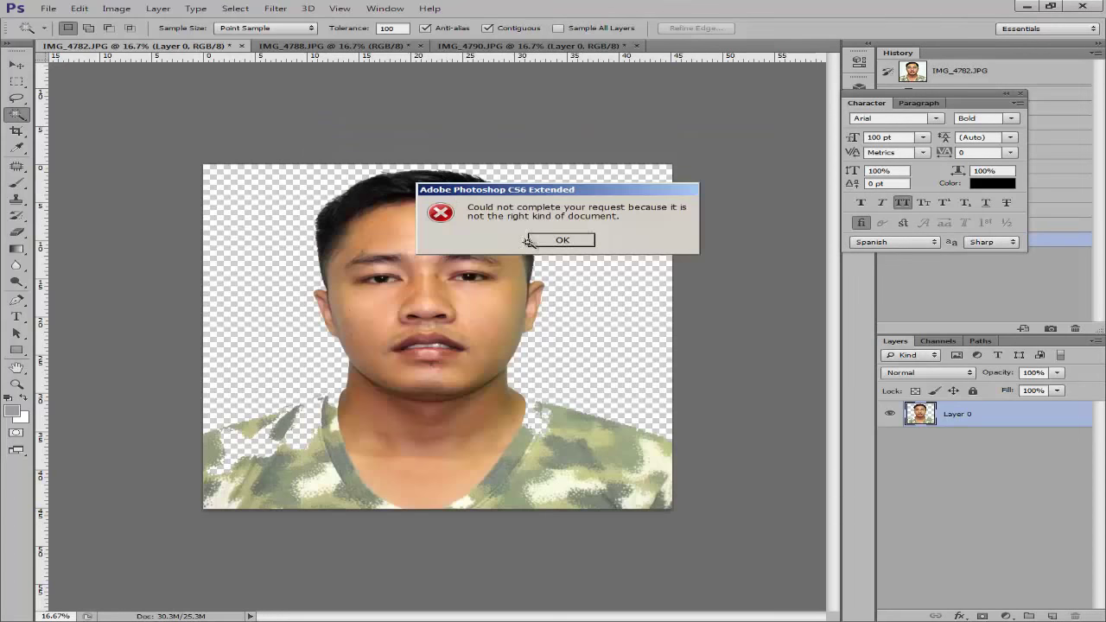
pyautogui.click(559, 244)
# Open suit template 1.psd from the male folder.
pyautogui.click(48, 9)
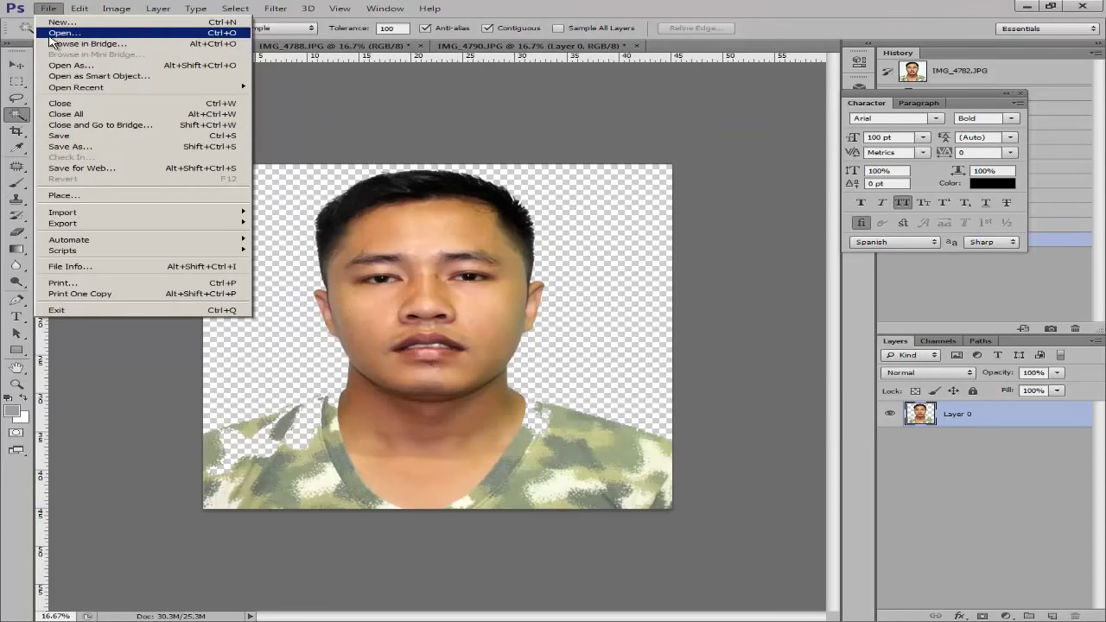
pyautogui.click(57, 37)
pyautogui.doubleClick(426, 176)
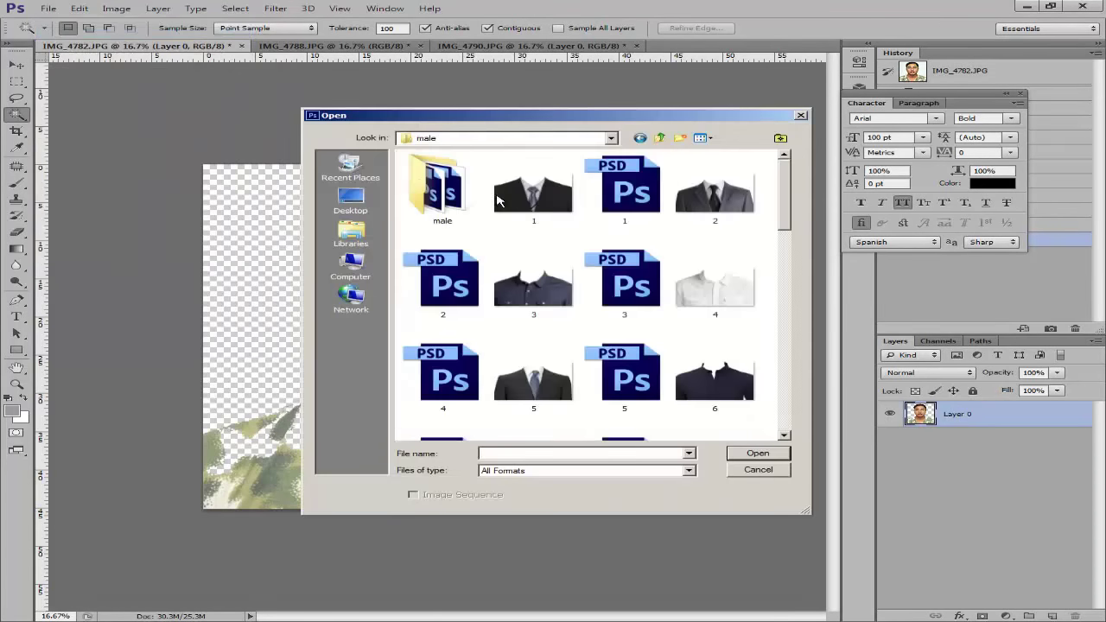
pyautogui.click(629, 186)
pyautogui.doubleClick(629, 185)
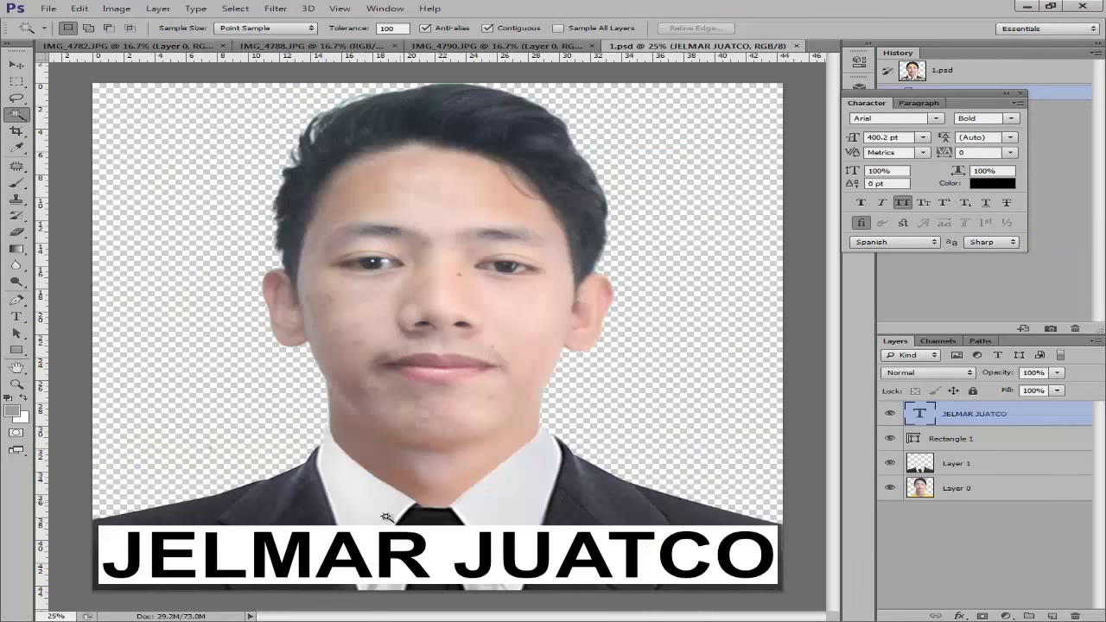
# Drag the suit layer from 1.psd into IMG_4782 and enlarge it to about 116%.
pyautogui.press('v')
pyautogui.moveTo(339, 504); pyautogui.dragTo(207, 138)
pyautogui.moveTo(147, 56); pyautogui.dragTo(343, 479)
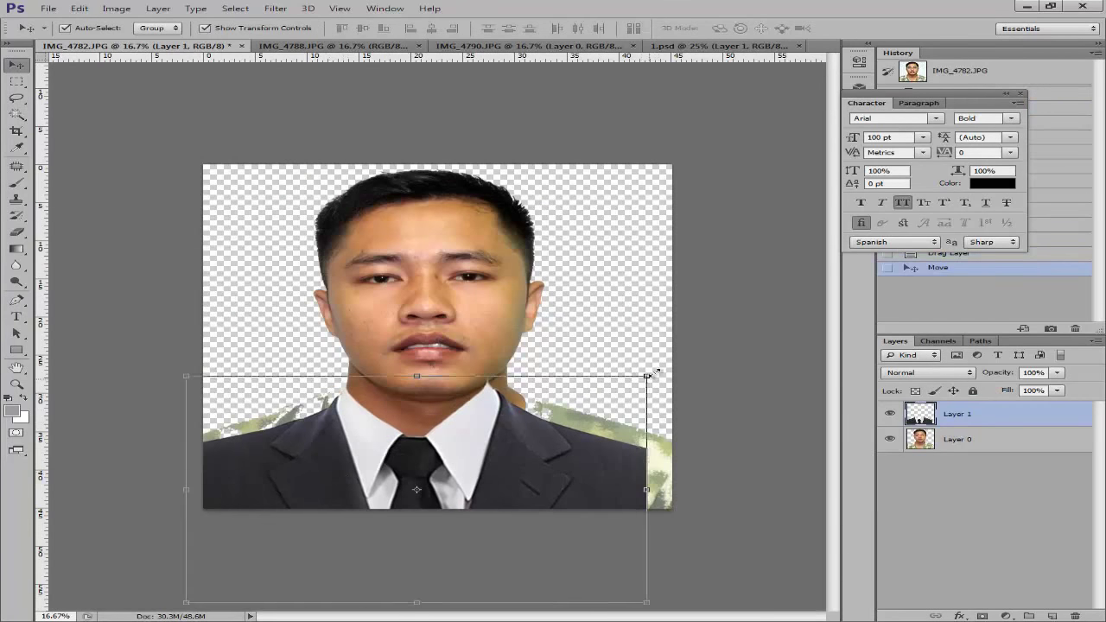
pyautogui.moveTo(646, 376); pyautogui.dragTo(722, 339)
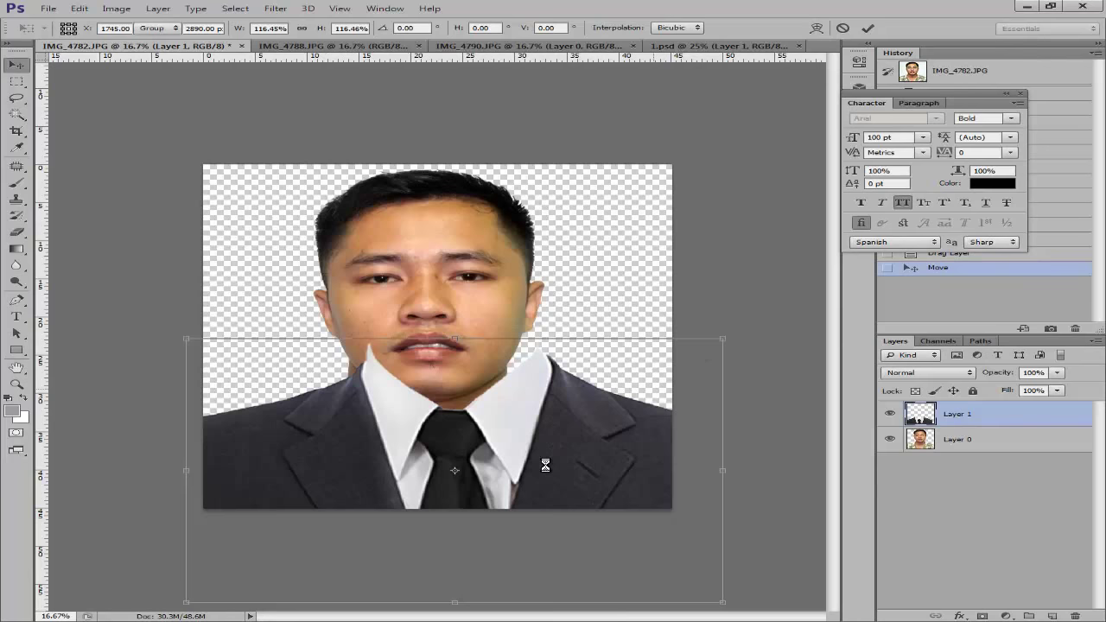
pyautogui.press('Return')
# Shrink the suit to about 96% and nudge it into place beneath the neck.
pyautogui.moveTo(546, 465)
pyautogui.mouseDown()
pyautogui.moveTo(544, 409)
pyautogui.moveTo(544, 460)
pyautogui.mouseUp()
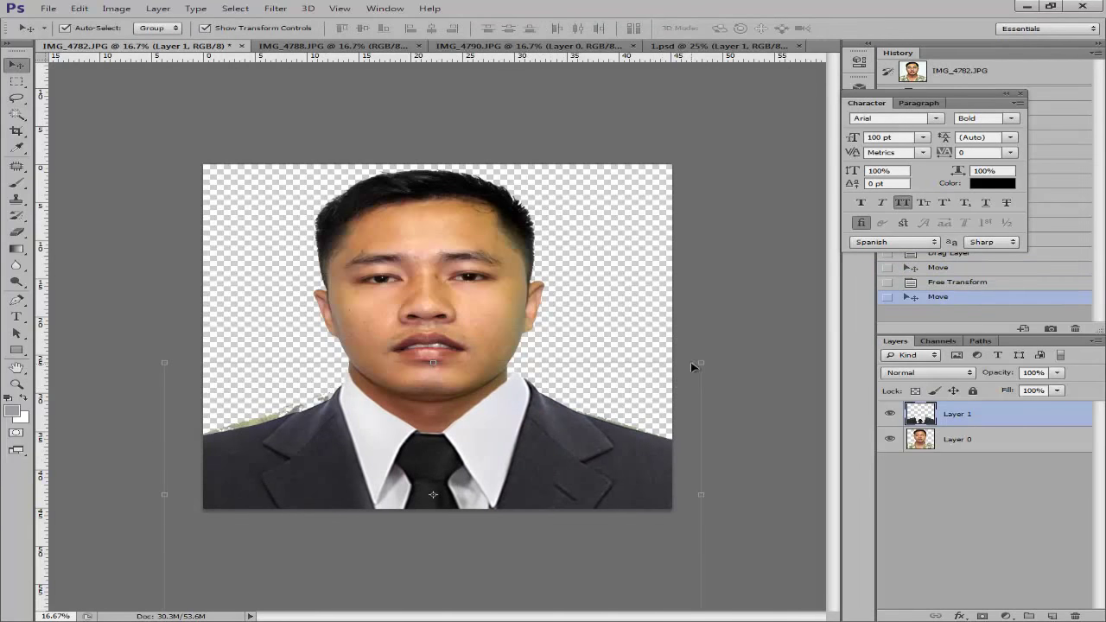
pyautogui.moveTo(700, 364); pyautogui.dragTo(679, 374)
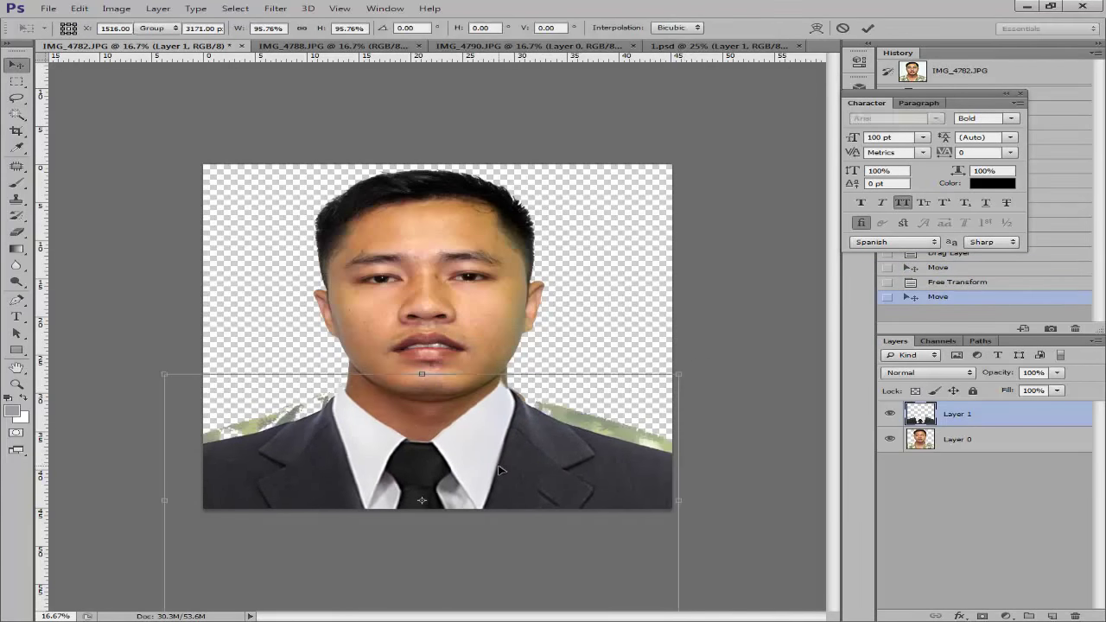
pyautogui.press('Return')
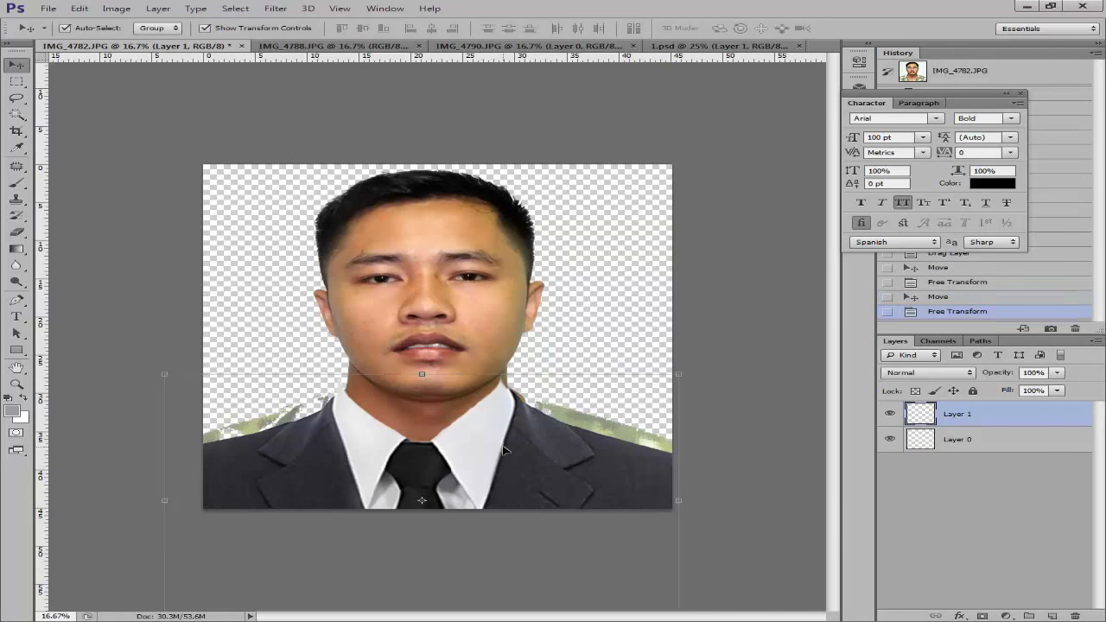
pyautogui.press('Right')
pyautogui.press('Right')
pyautogui.press('Right')
pyautogui.press('Right')
pyautogui.press('Right')
pyautogui.press('Right')
pyautogui.press('Right')
pyautogui.press('Right')
pyautogui.press('Right')
pyautogui.press('Up')
pyautogui.press('Up')
pyautogui.press('Up')
pyautogui.press('Up')
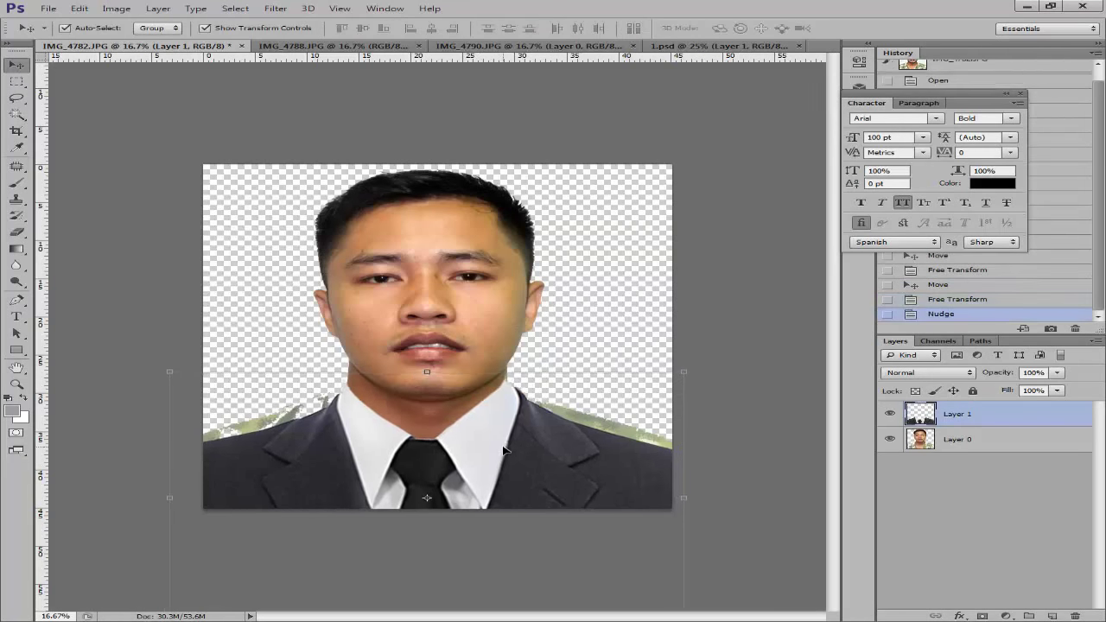
pyautogui.press('Up')
pyautogui.press('Up')
pyautogui.press('Up')
pyautogui.press('Up')
pyautogui.press('Up')
pyautogui.press('Up')
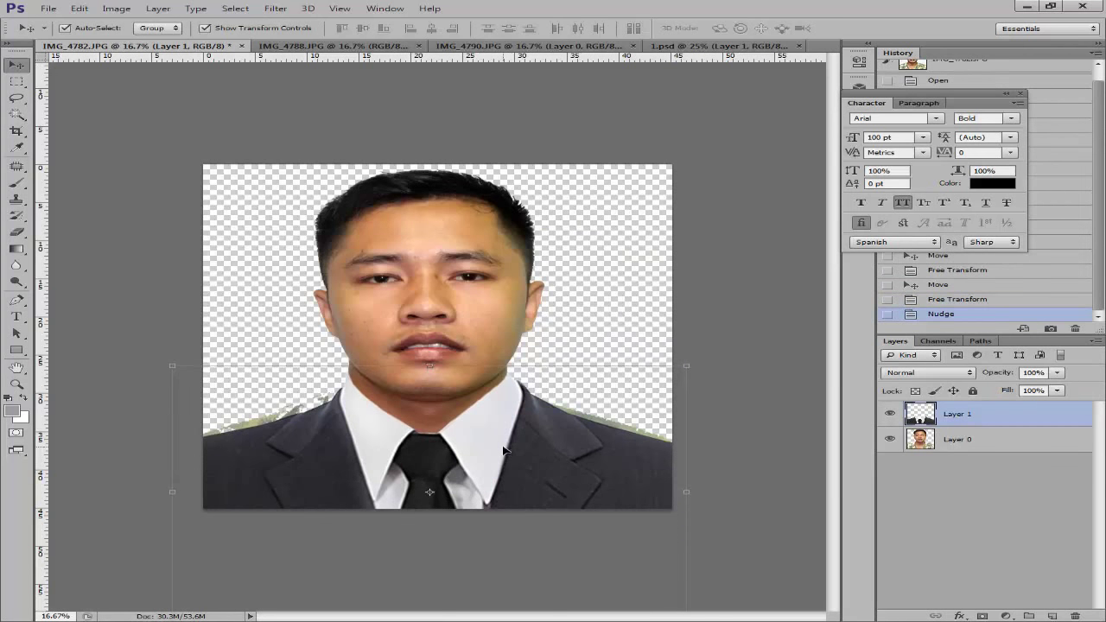
pyautogui.press('Down')
pyautogui.press('Down')
pyautogui.press('Down')
pyautogui.press('Down')
pyautogui.press('Down')
pyautogui.press('Down')
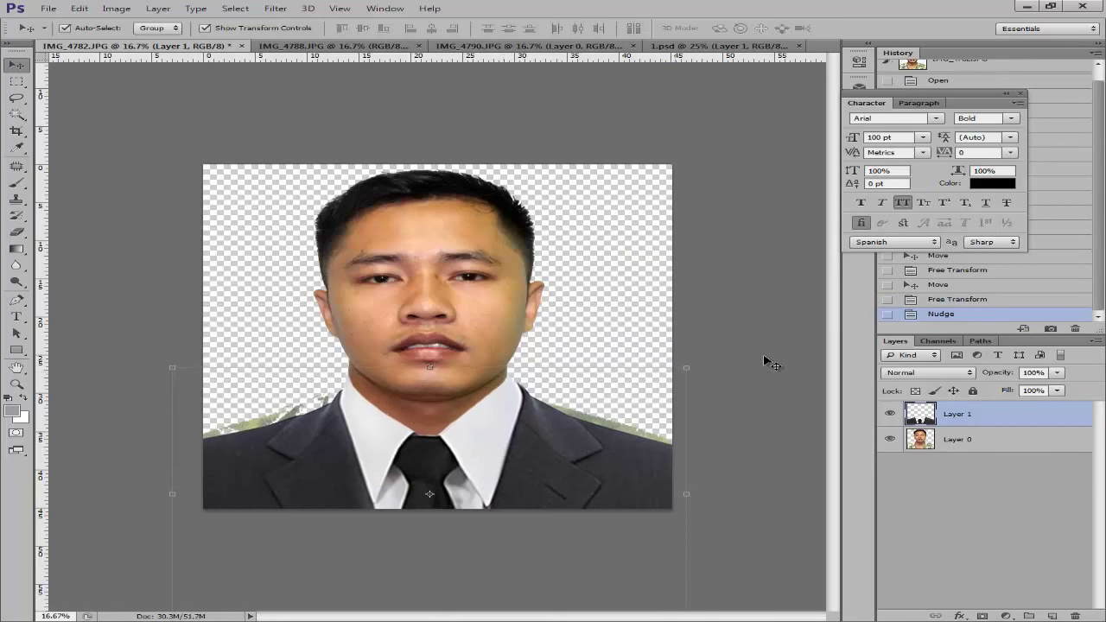
# On Layer 0, erase the greenish fringe along both shoulders with a ~494 px eraser.
pyautogui.click(395, 294)
pyautogui.press('e')
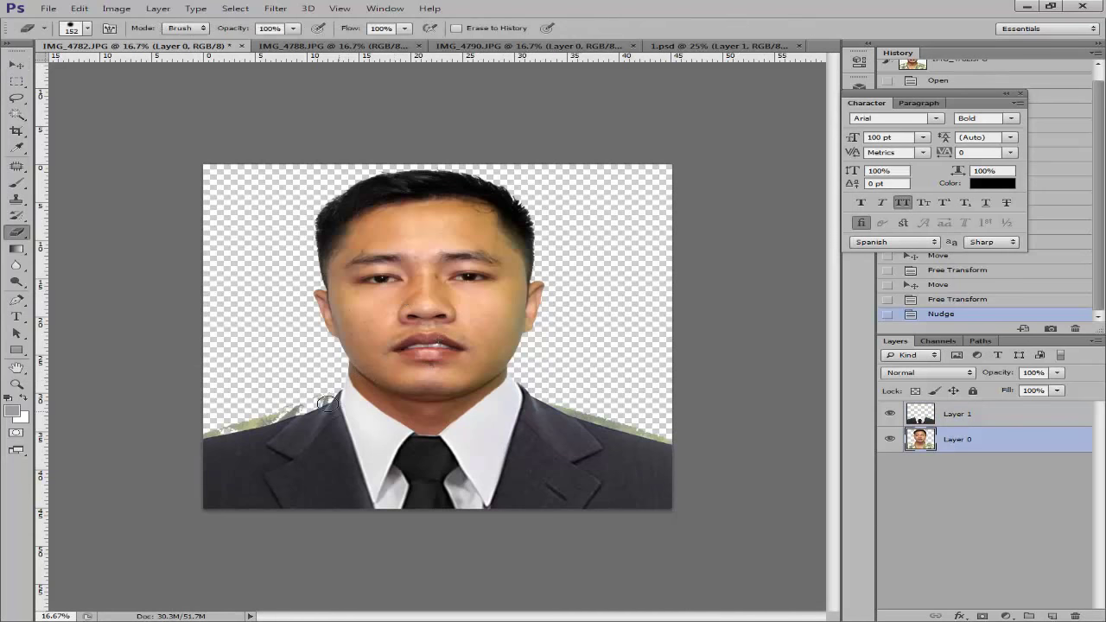
pyautogui.rightClick(326, 403)
pyautogui.click(484, 432)
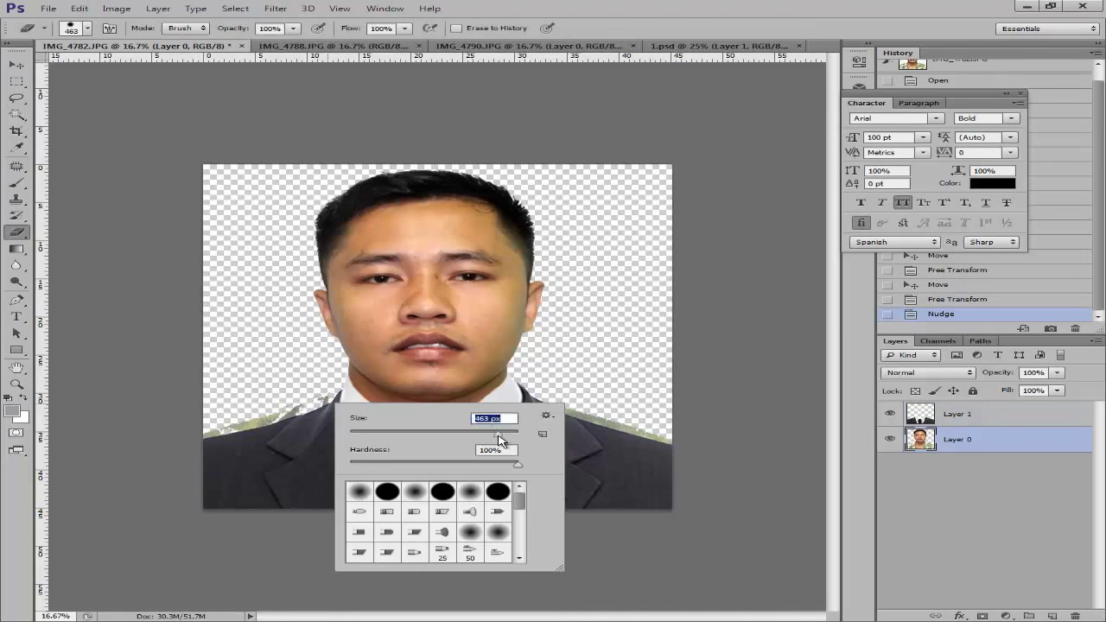
pyautogui.moveTo(500, 440); pyautogui.dragTo(512, 434)
pyautogui.click(500, 435)
pyautogui.click(297, 395)
pyautogui.click(304, 393)
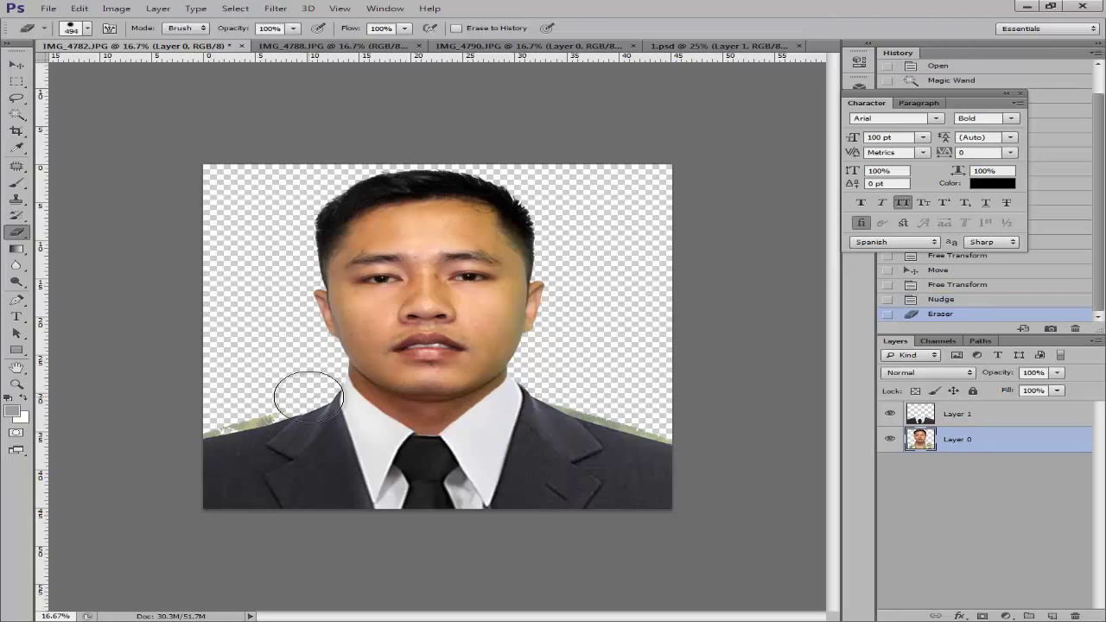
pyautogui.click(219, 422)
pyautogui.click(222, 425)
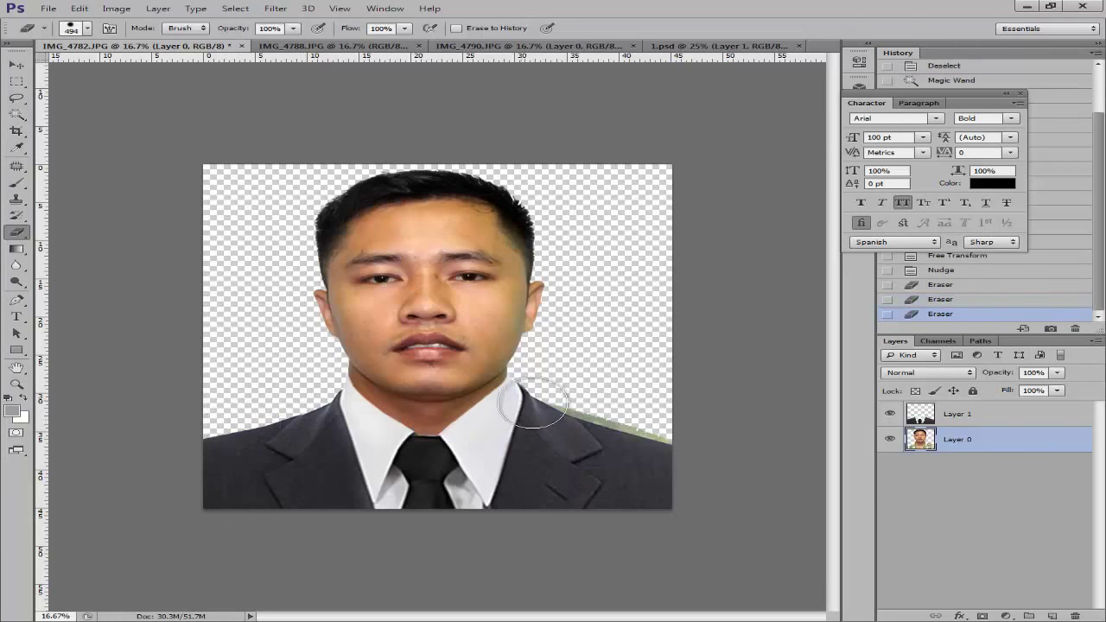
pyautogui.moveTo(533, 403)
pyautogui.mouseDown()
pyautogui.moveTo(659, 440)
pyautogui.moveTo(617, 427)
pyautogui.mouseUp()
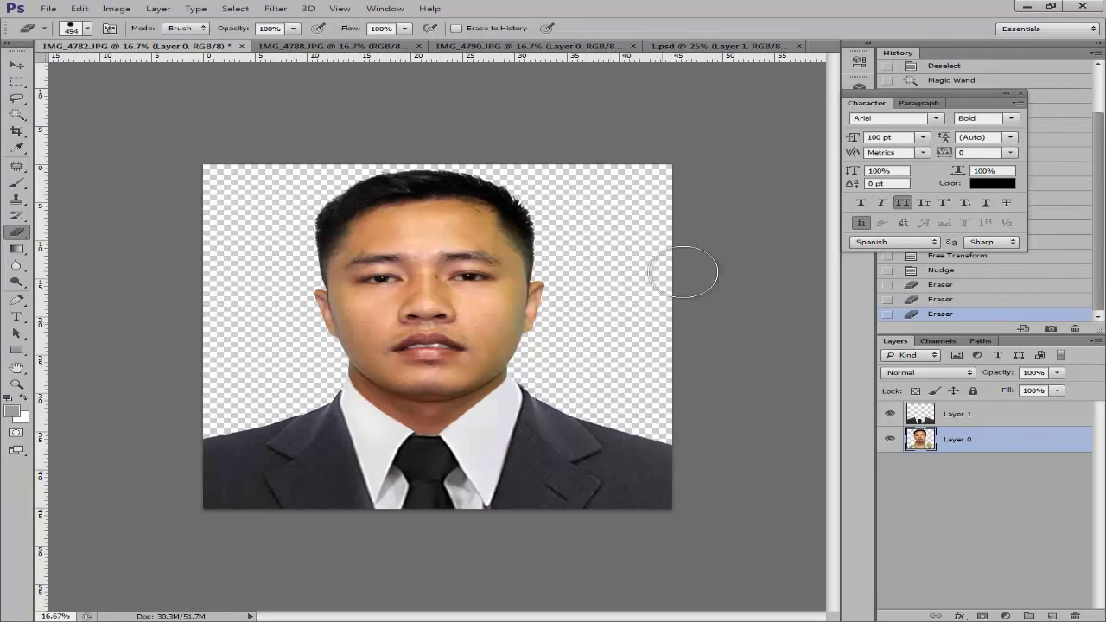
# Return to the Move tool, check the result, and switch to the IMG_4788 portrait.
pyautogui.press('v')
pyautogui.click(762, 273)
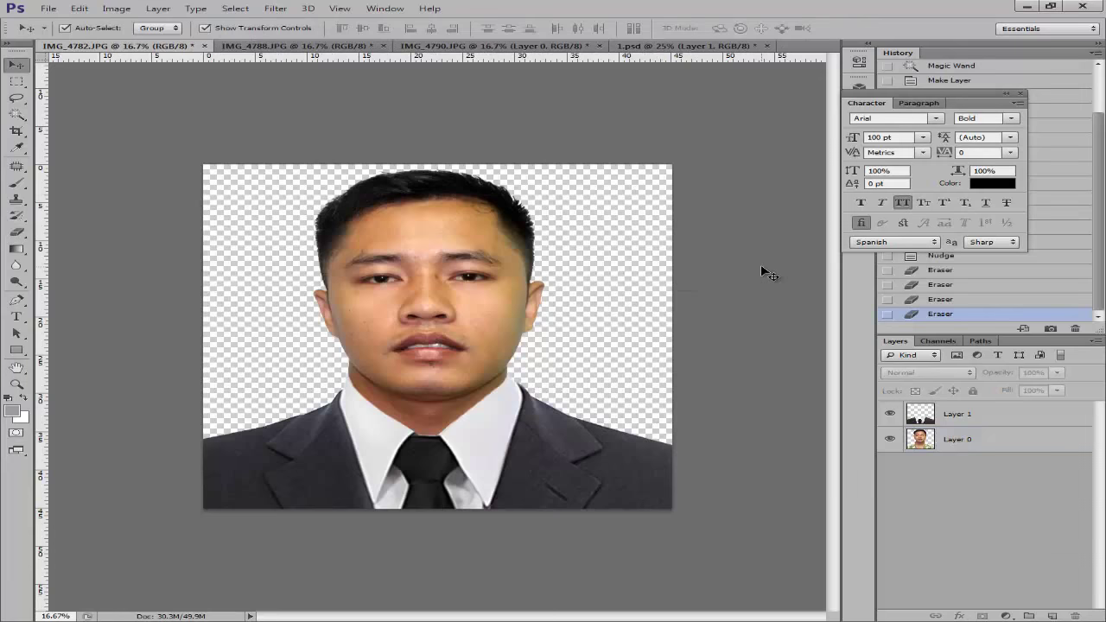
pyautogui.hotkey('ctrl', '+')
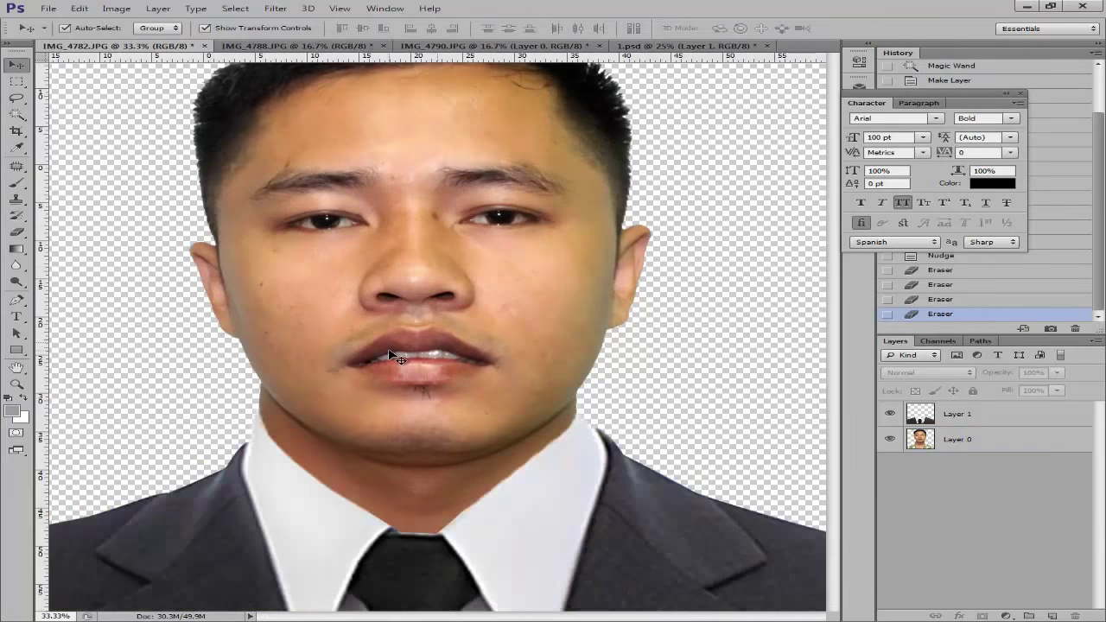
pyautogui.hotkey('ctrl', '-')
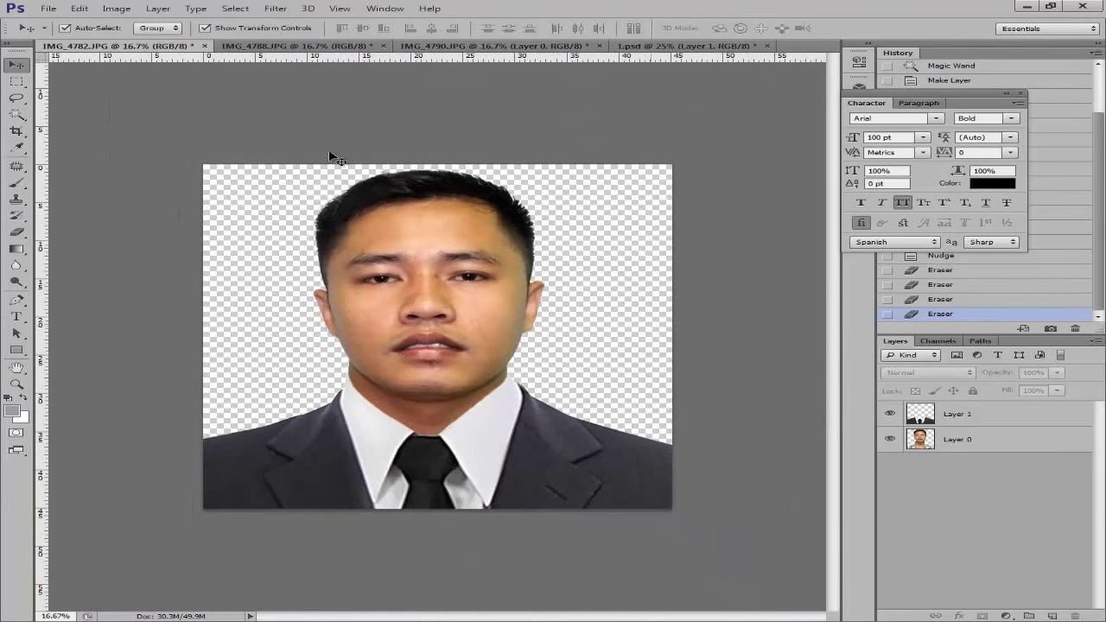
pyautogui.click(304, 46)
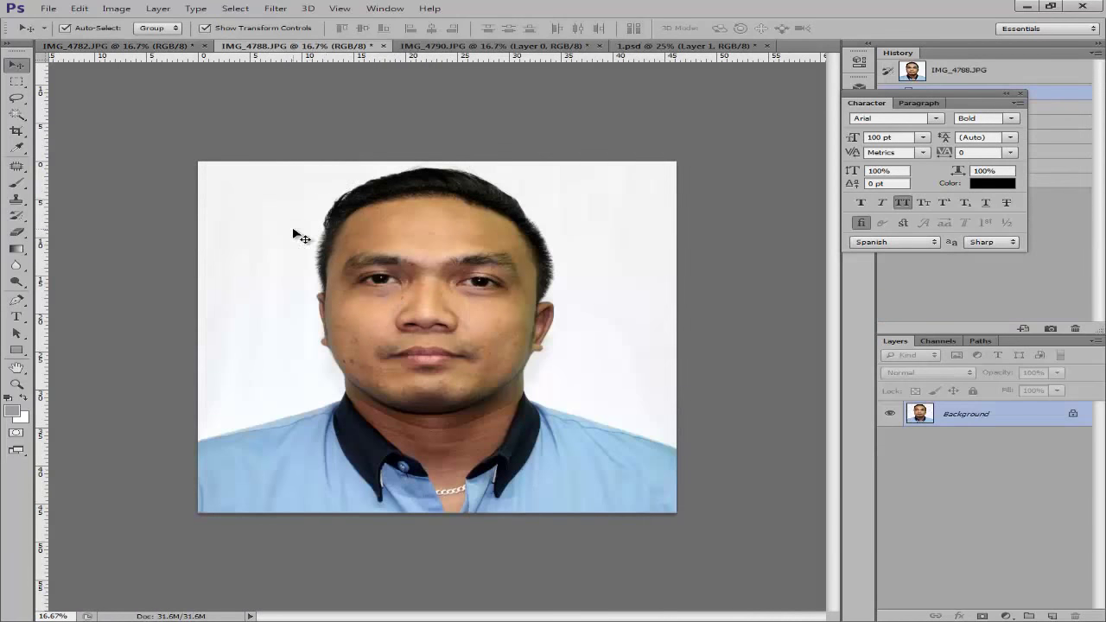
# Select the white background with the Magic Wand, trying a tolerance of 80.
pyautogui.press('w')
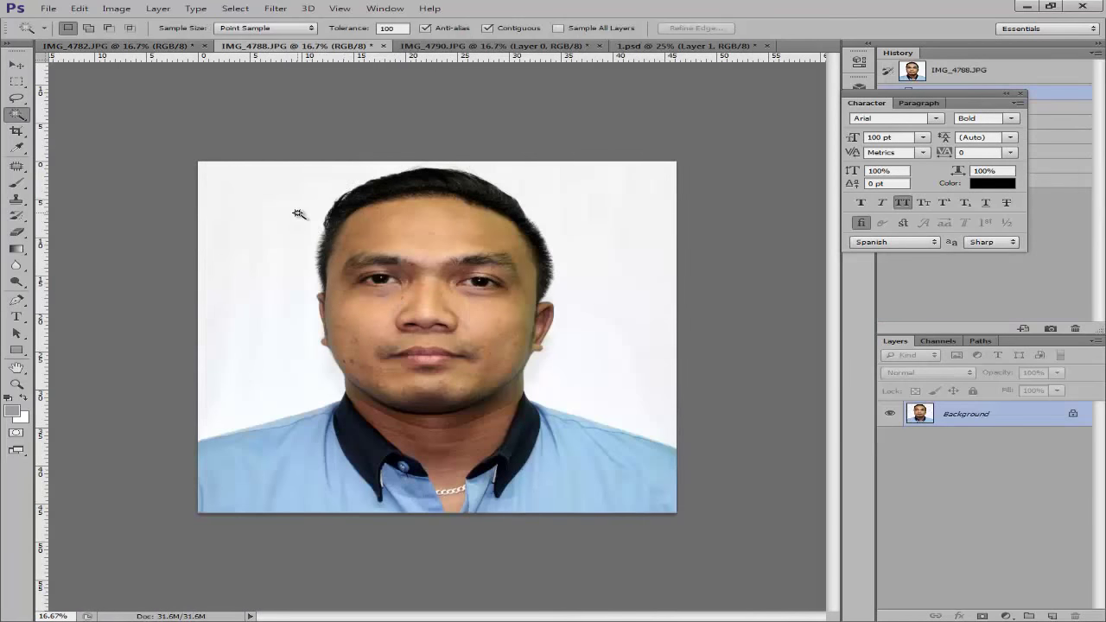
pyautogui.click(618, 236)
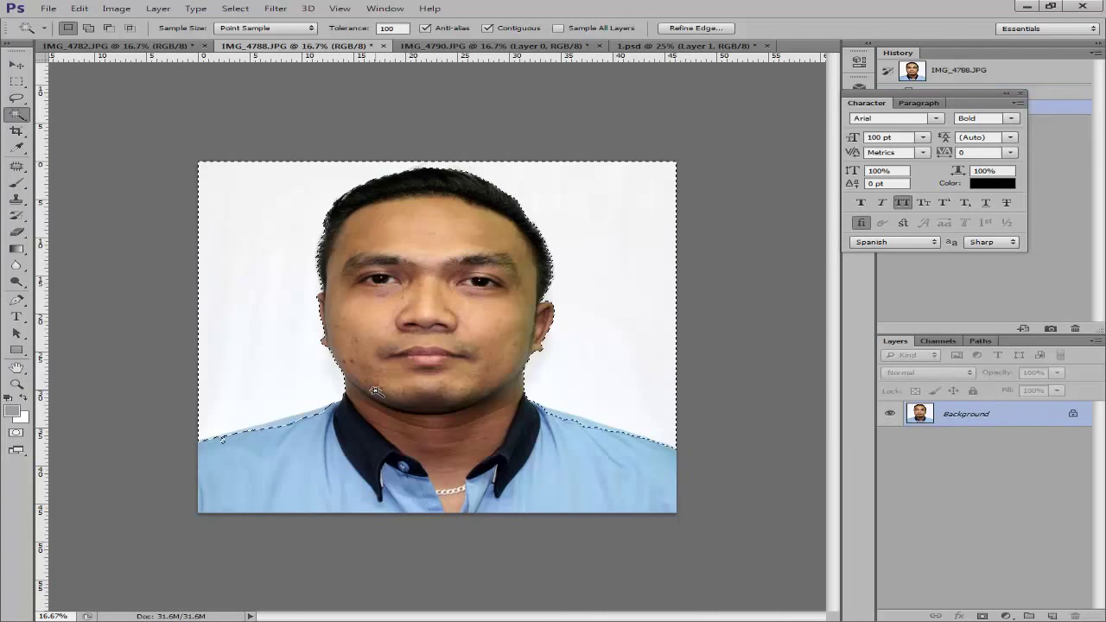
pyautogui.hotkey('ctrl', '+')
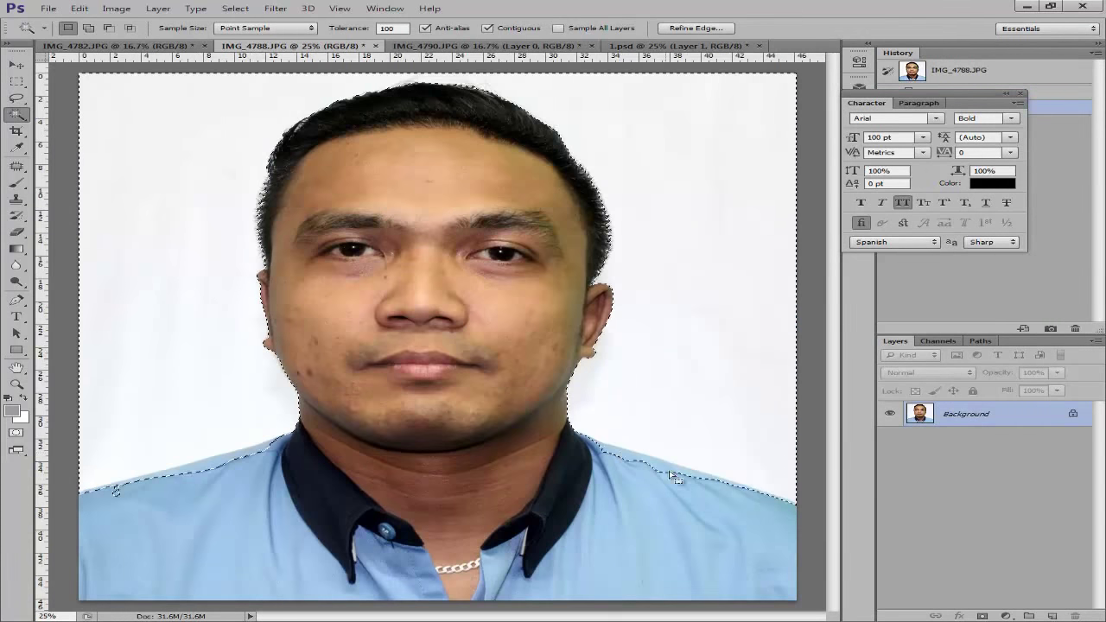
pyautogui.doubleClick(393, 29)
pyautogui.write('80')
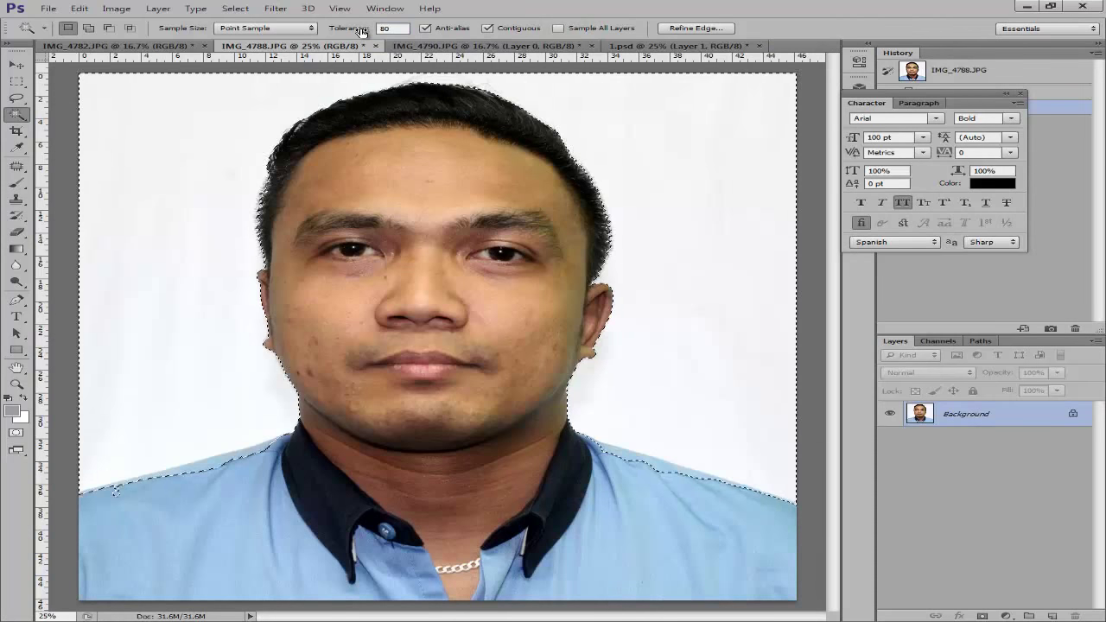
pyautogui.click(191, 144)
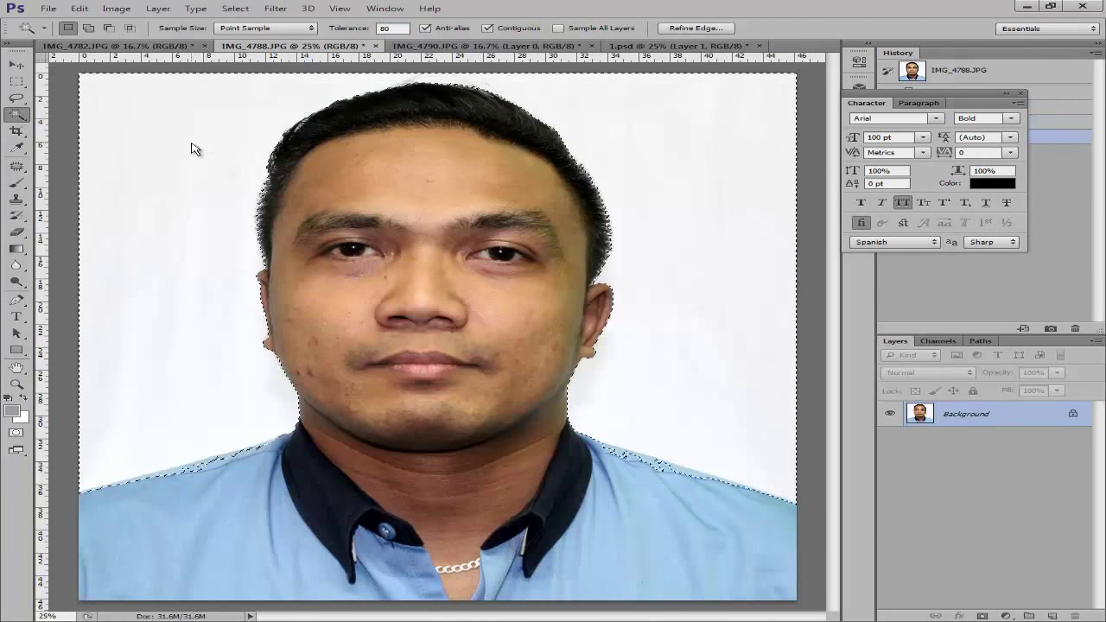
pyautogui.hotkey('ctrl', 'd')
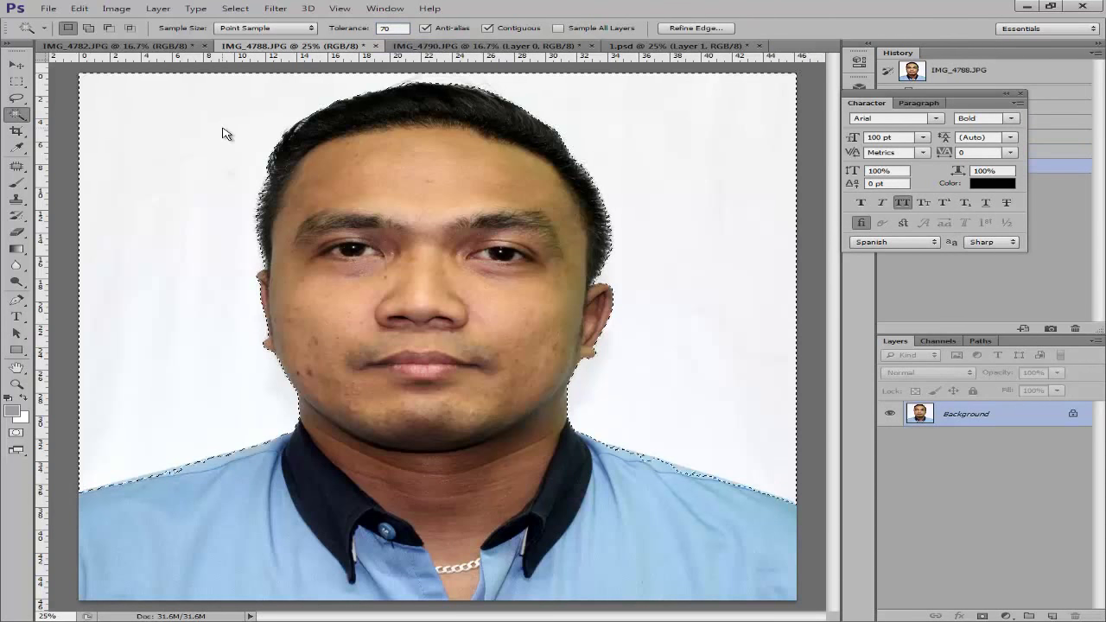
pyautogui.hotkey('ctrl', 'd')
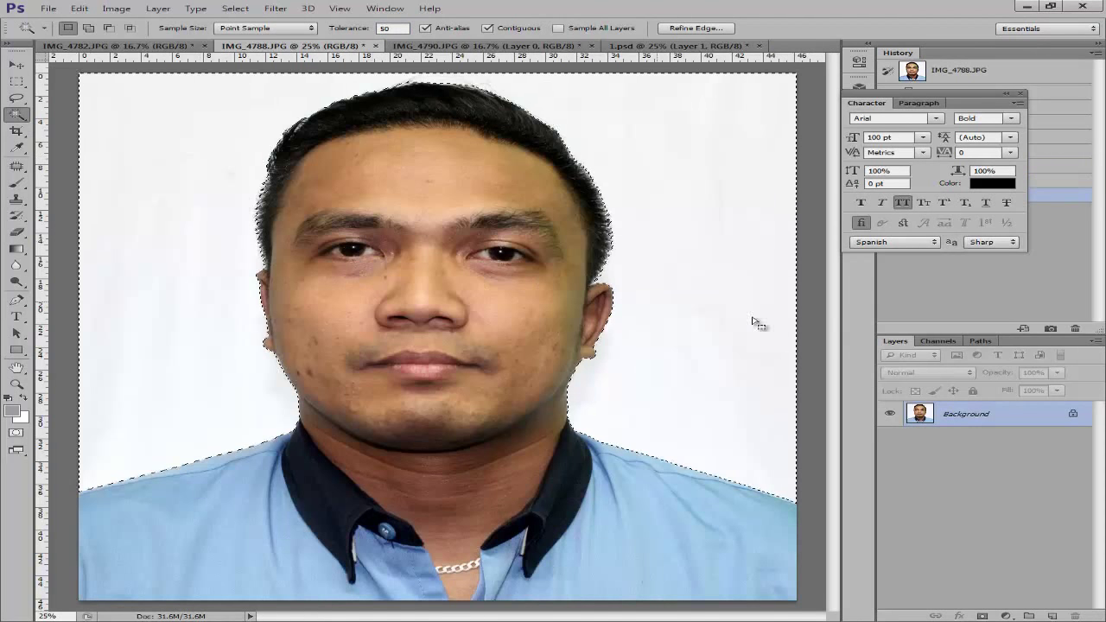
# Unlock the background as Layer 0, delete the white backdrop, then go to IMG_4790.
pyautogui.doubleClick(1036, 419)
pyautogui.press('Return')
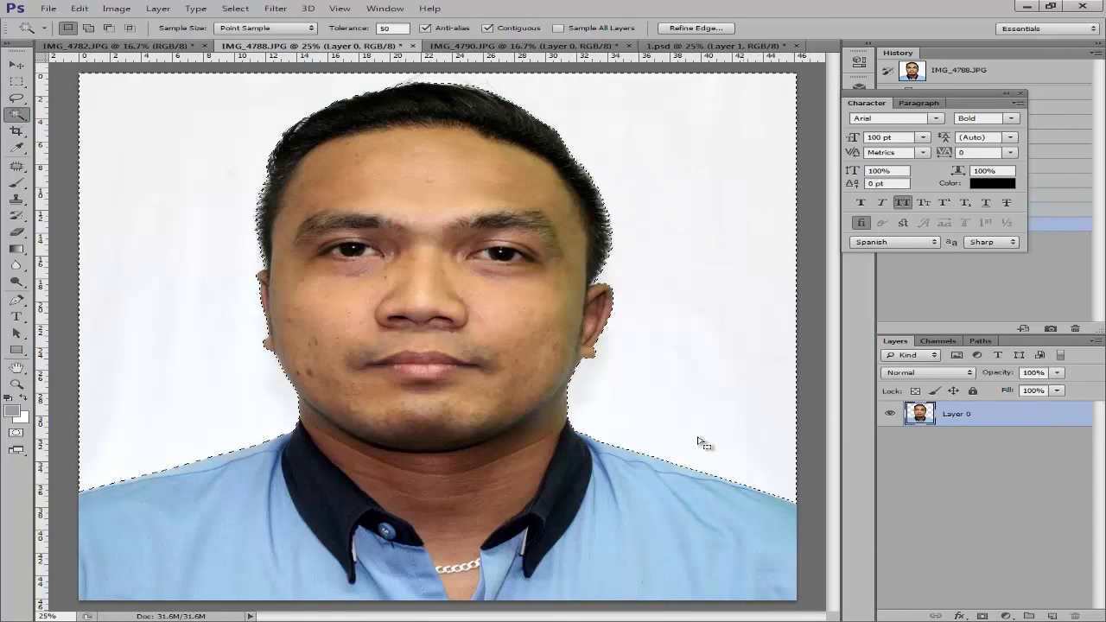
pyautogui.press('Delete')
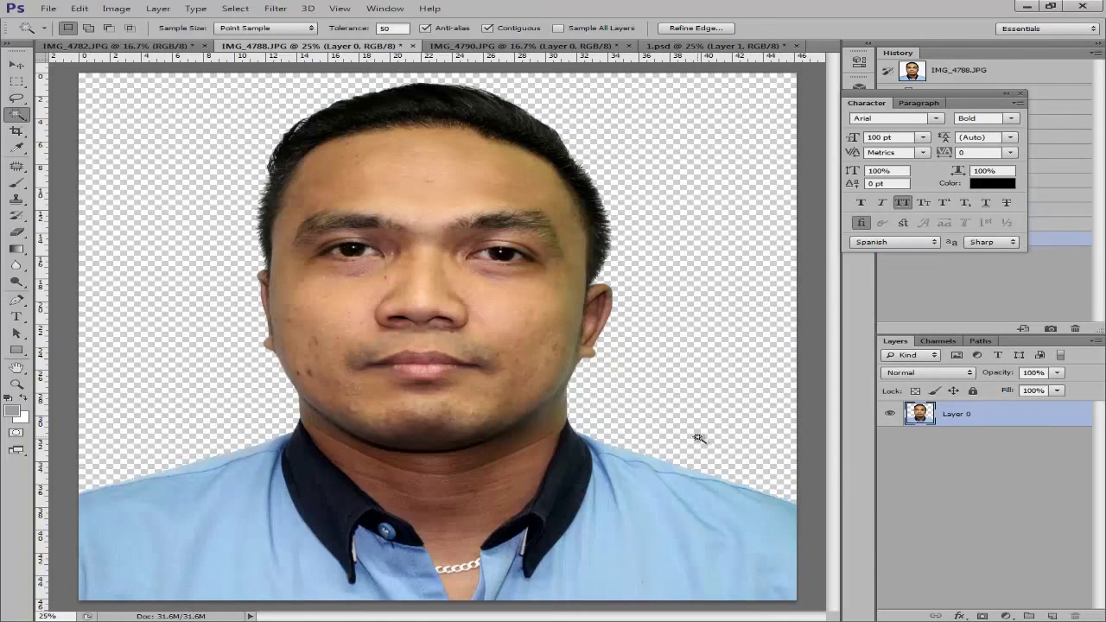
pyautogui.hotkey('ctrl', 'd')
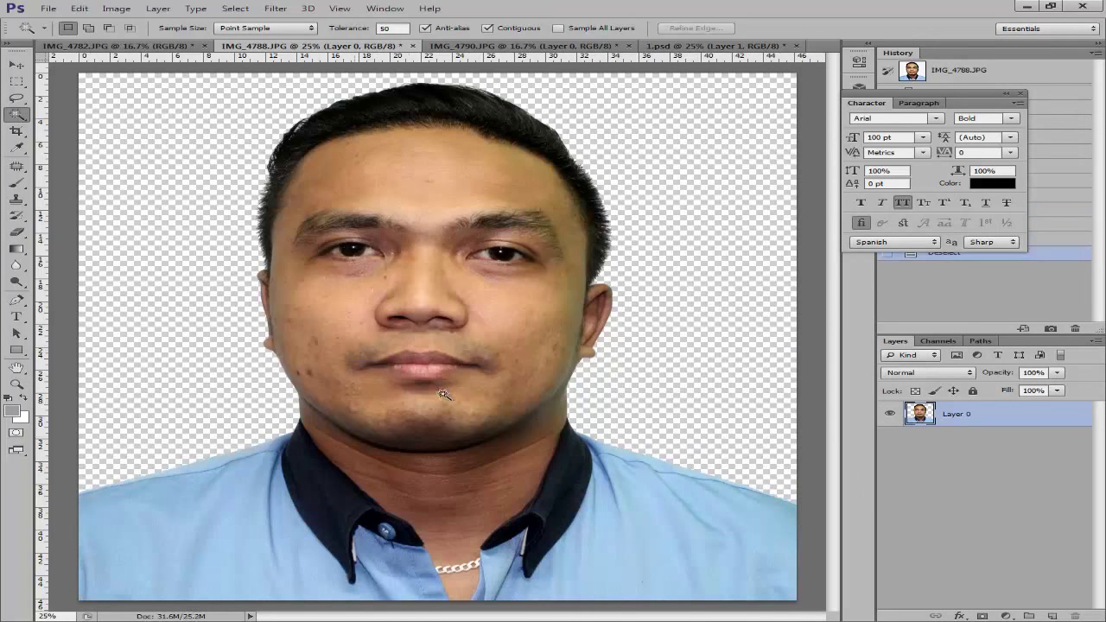
pyautogui.click(486, 47)
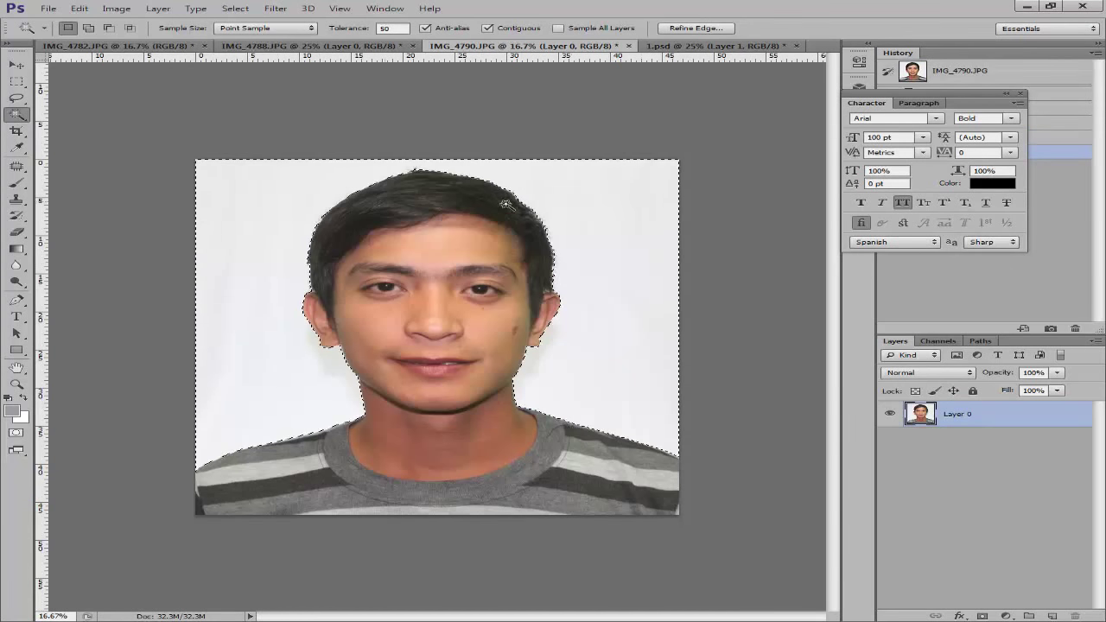
# Delete the selected white background of IMG_4790 to transparency and deselect.
pyautogui.doubleClick(1048, 418)
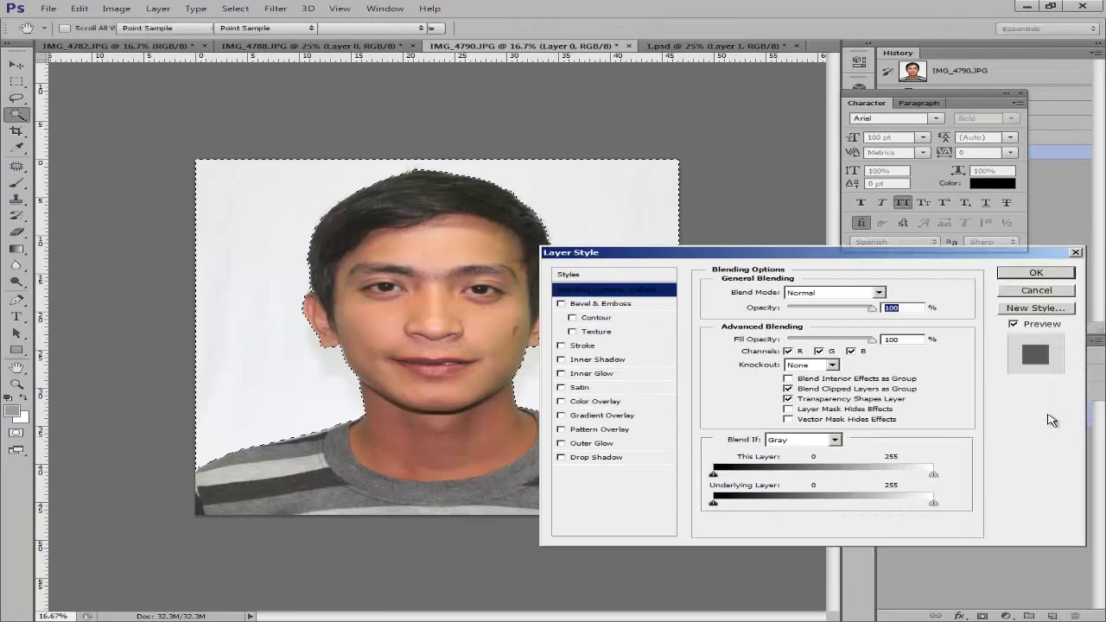
pyautogui.press('Escape')
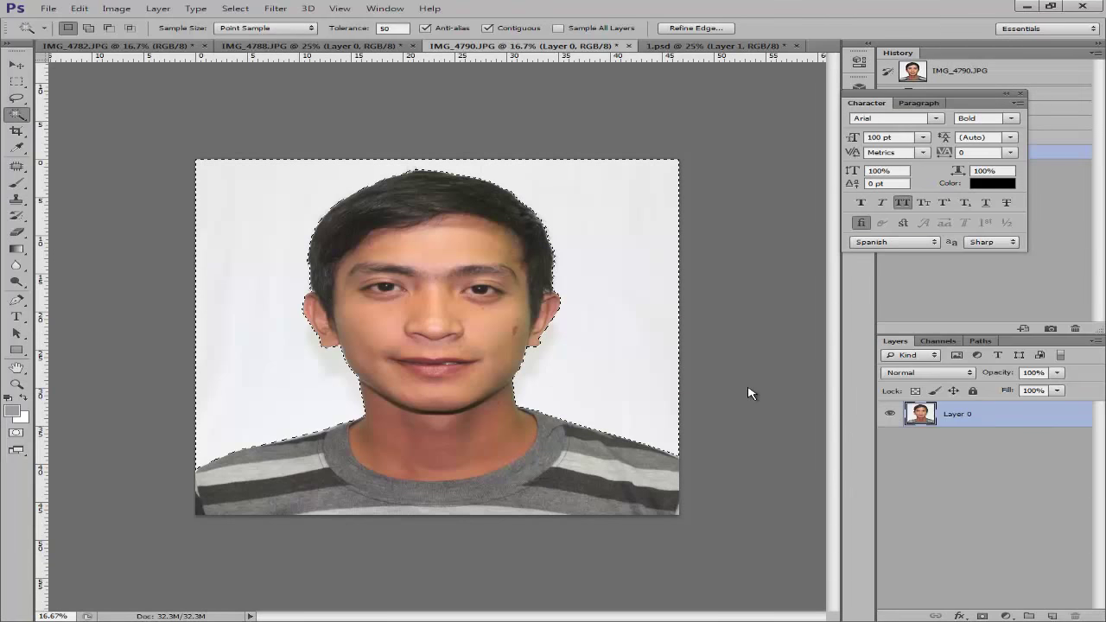
pyautogui.press('Delete')
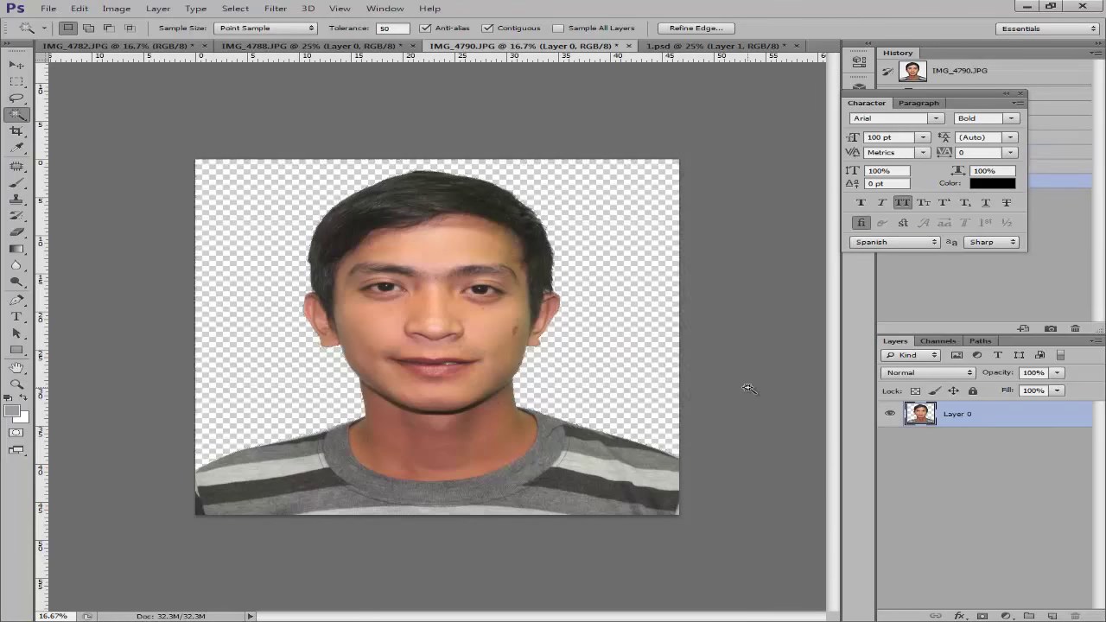
pyautogui.hotkey('ctrl', 'd')
# Zoom to check the cut-out and pick the Magic Wand tool.
pyautogui.hotkey('ctrl', '+')
pyautogui.hotkey('ctrl', '+')
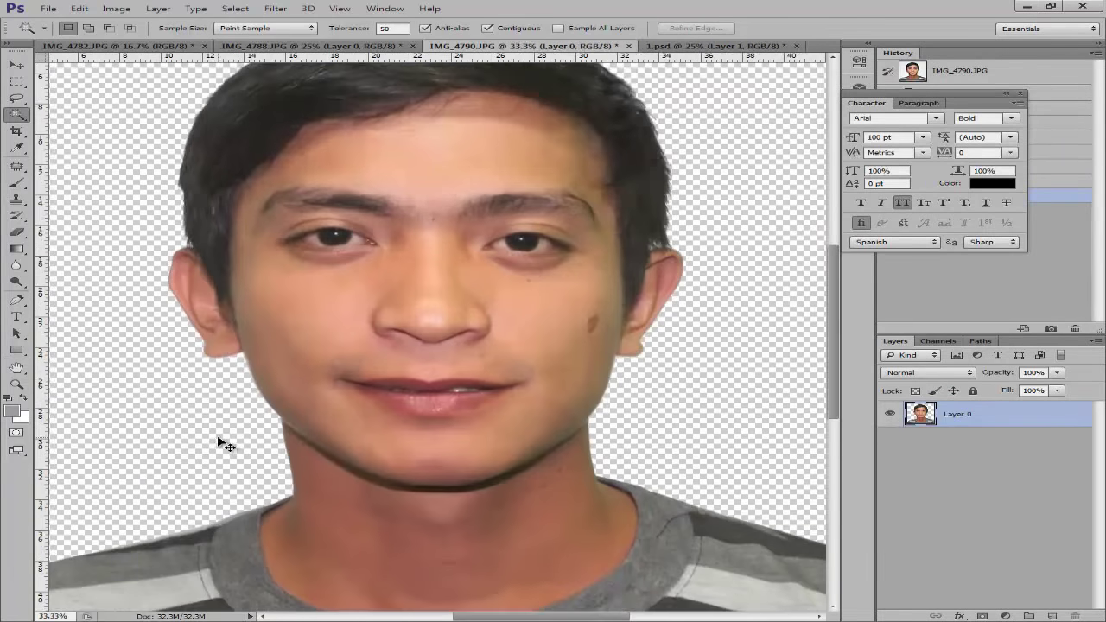
pyautogui.hotkey('ctrl', '-')
pyautogui.hotkey('ctrl', '+')
pyautogui.click(15, 116)
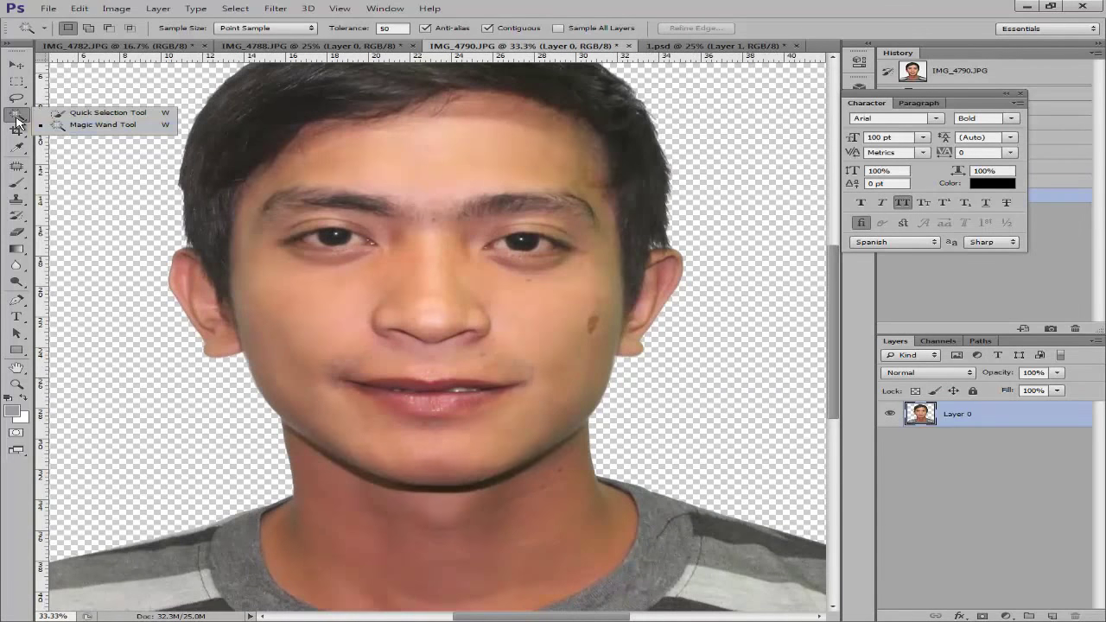
pyautogui.click(87, 126)
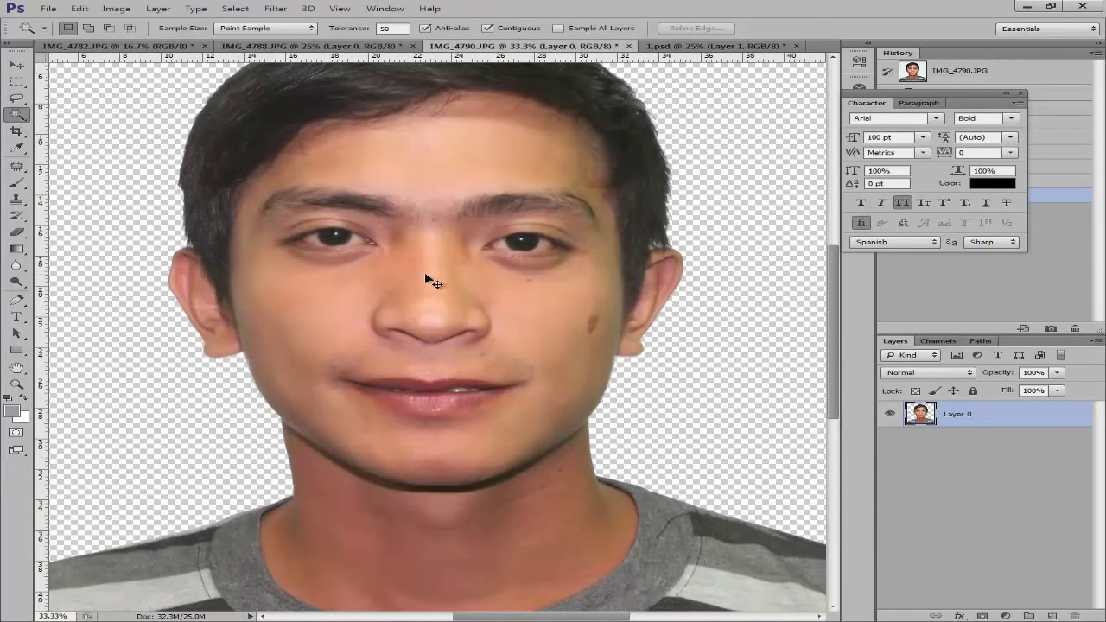
pyautogui.hotkey('ctrl', '-')
pyautogui.hotkey('ctrl', '-')
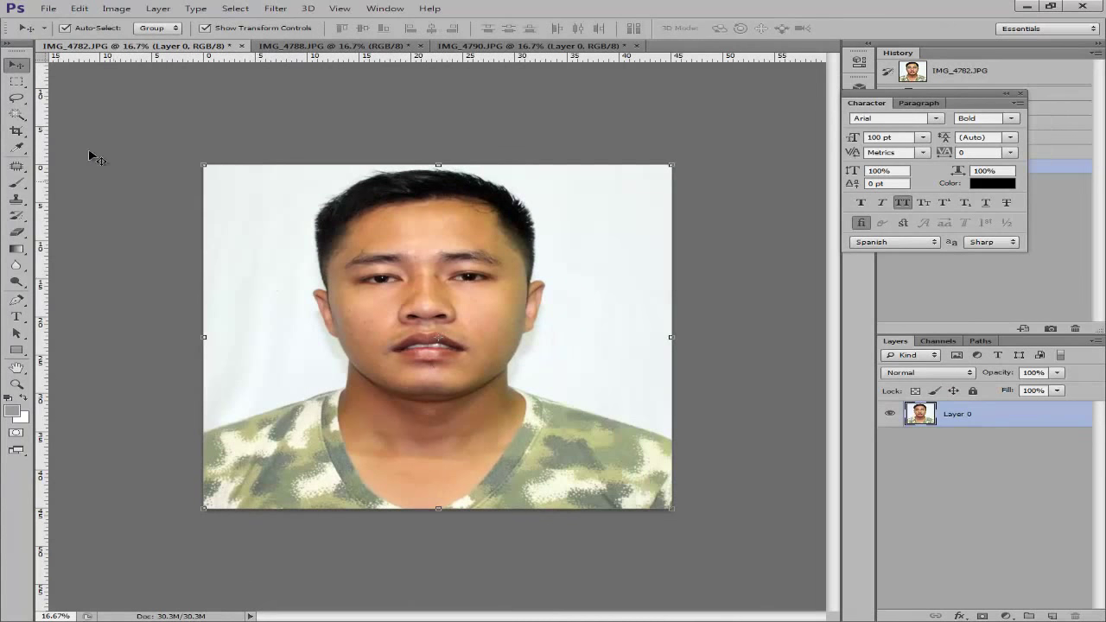
# Pick the Magic Wand from the selection flyout, set tolerance 100, then deselect.
pyautogui.click(17, 114)
pyautogui.rightClick(18, 116)
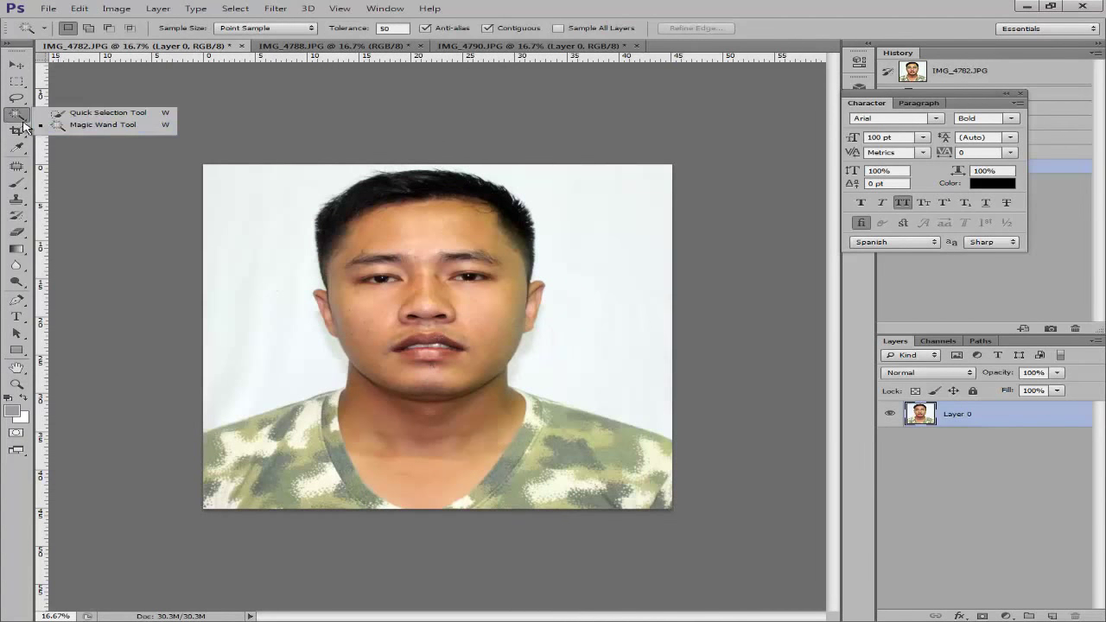
pyautogui.click(61, 127)
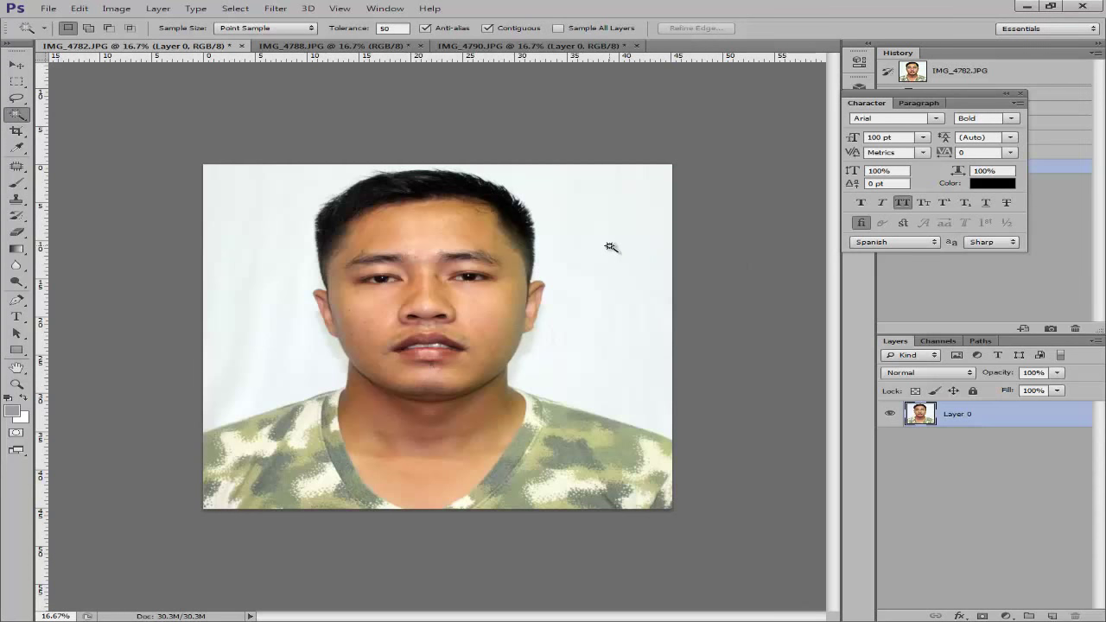
pyautogui.rightClick(12, 111)
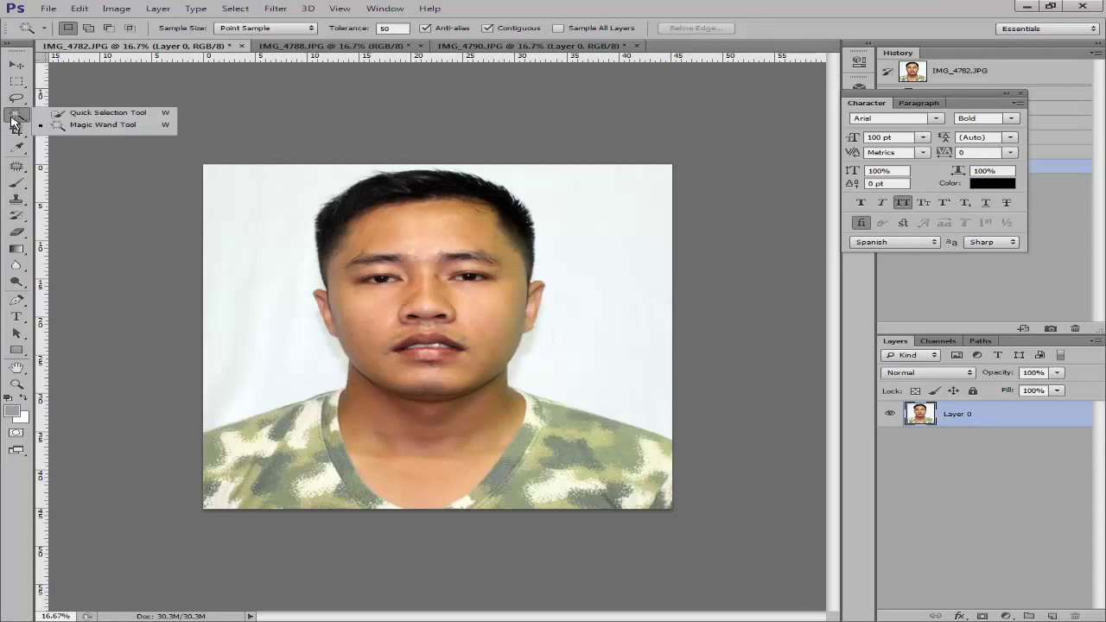
pyautogui.click(71, 130)
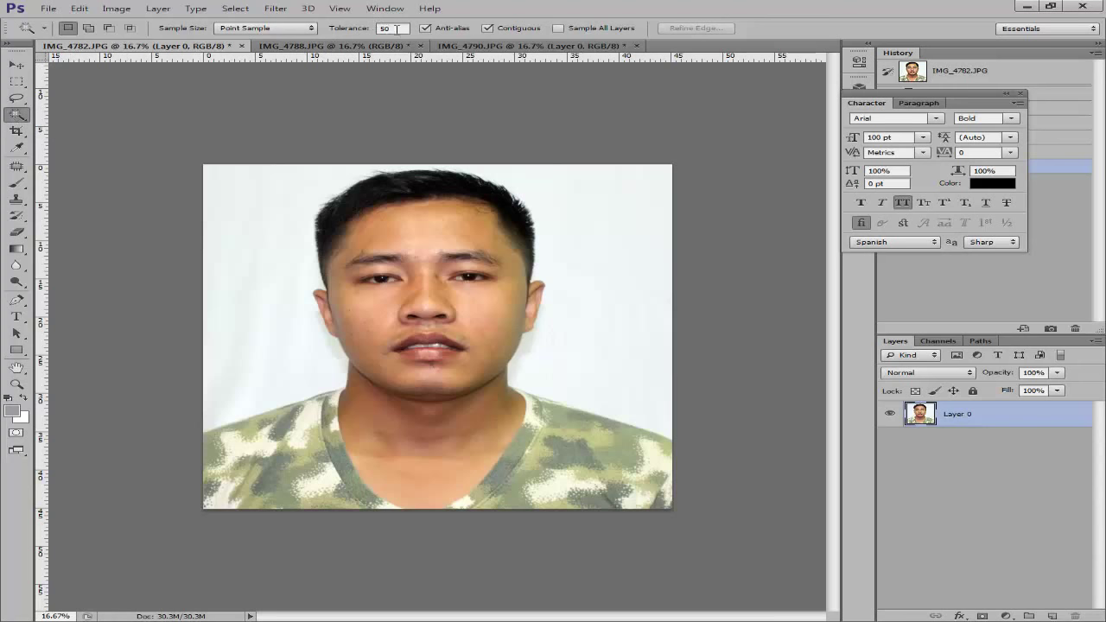
pyautogui.write('100')
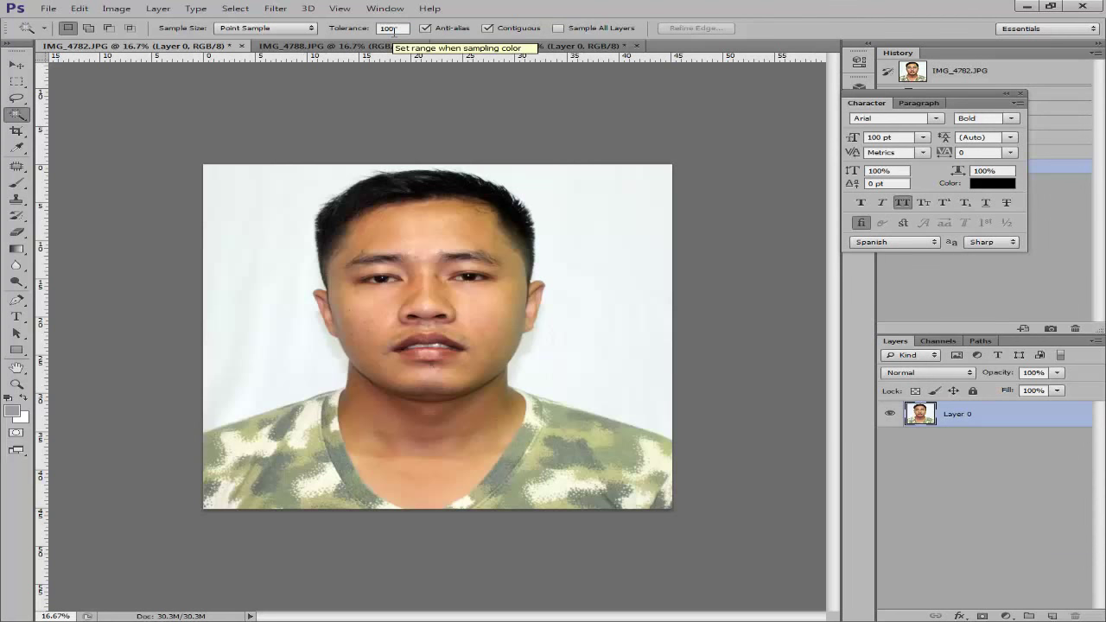
pyautogui.click(17, 119)
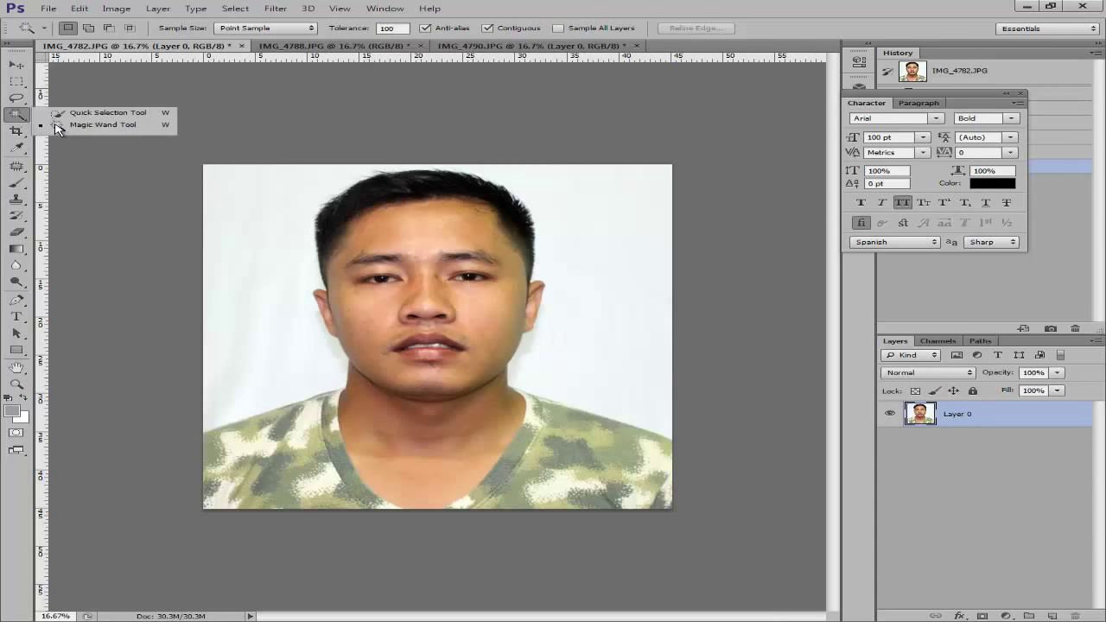
pyautogui.click(57, 126)
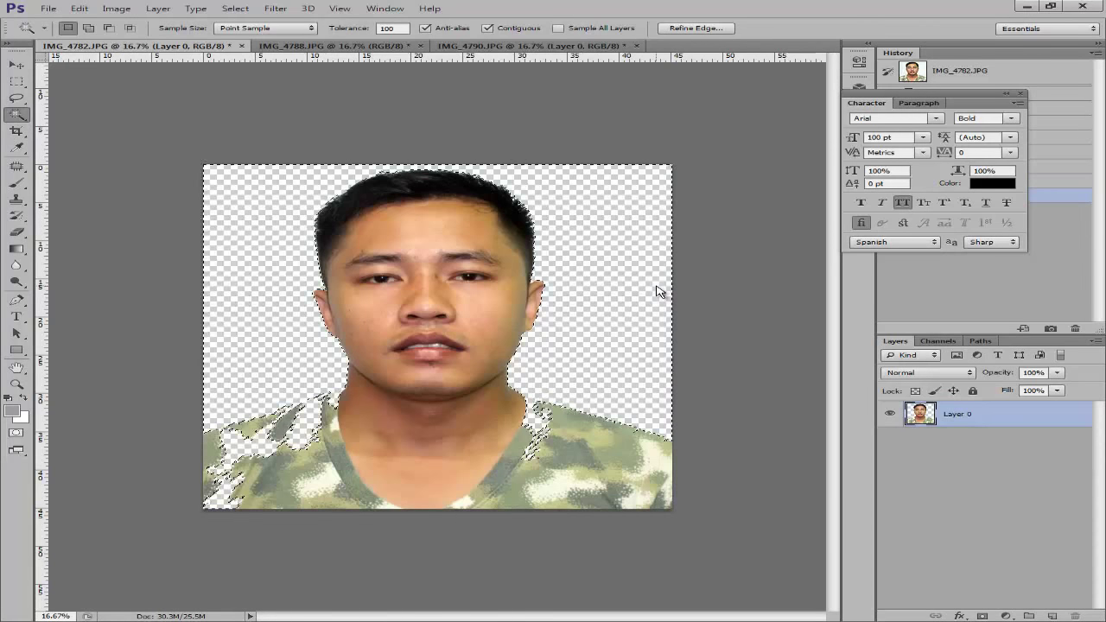
pyautogui.hotkey('ctrl', 'd')
# Inspect the hairline, then select the backdrop at tolerance 100 and deselect.
pyautogui.hotkey('ctrl', '+')
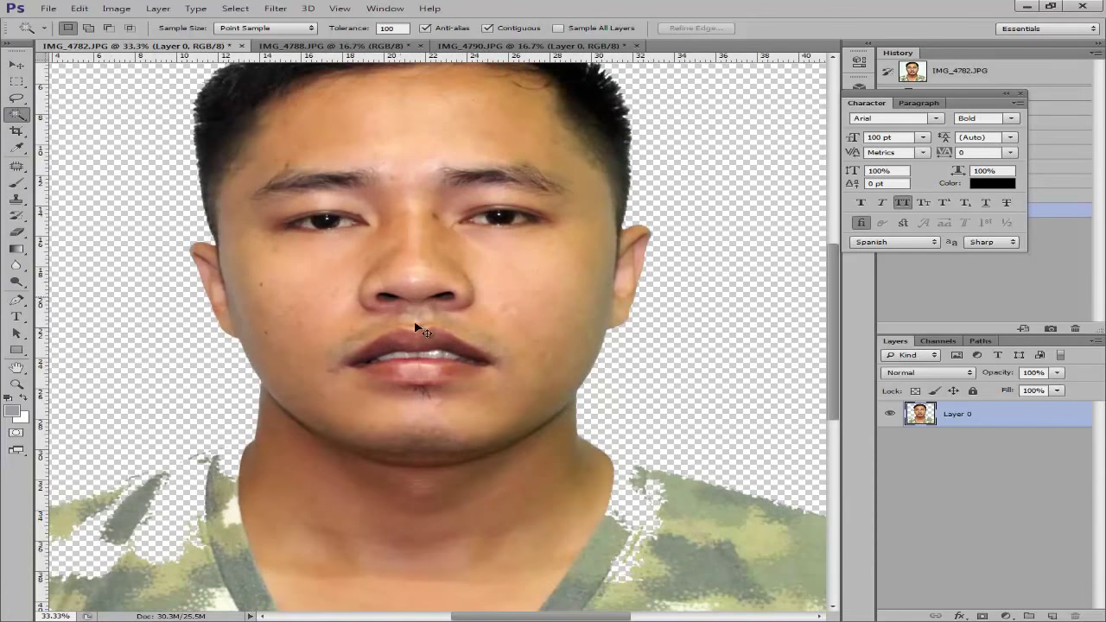
pyautogui.hotkey('ctrl', '-')
pyautogui.hotkey('ctrl', '+')
pyautogui.hotkey('ctrl', '+')
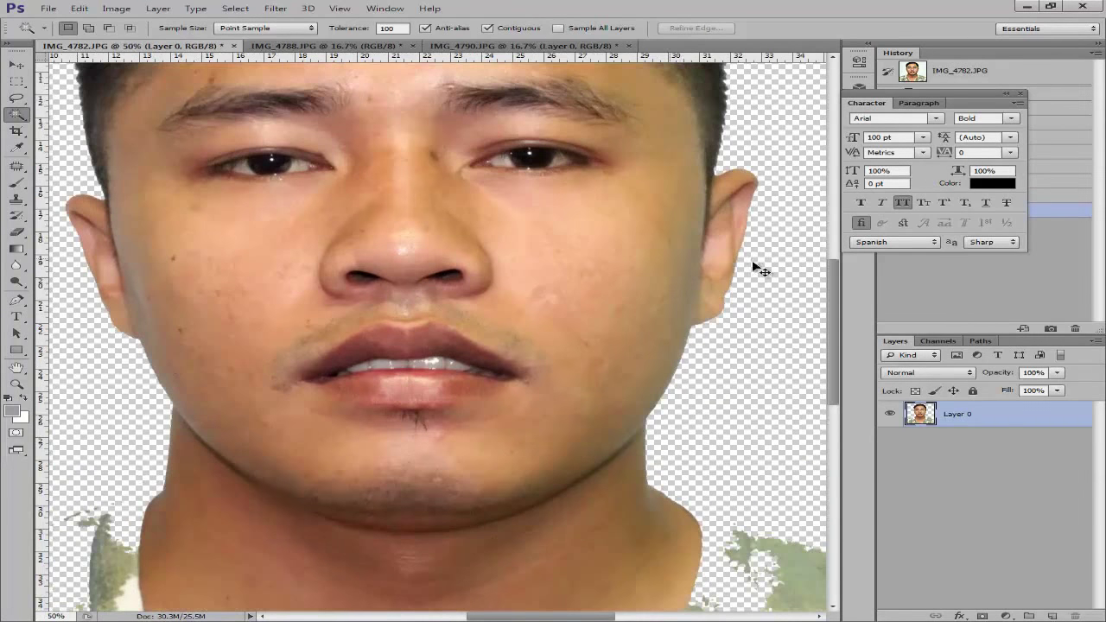
pyautogui.hotkey('ctrl', '+')
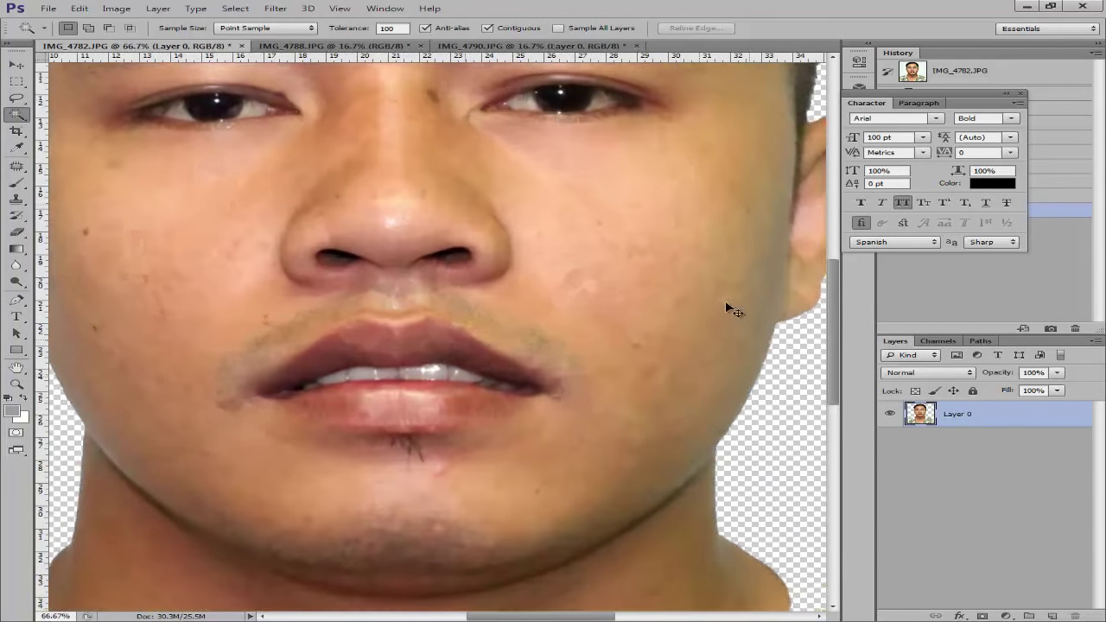
pyautogui.hotkey('ctrl', '-')
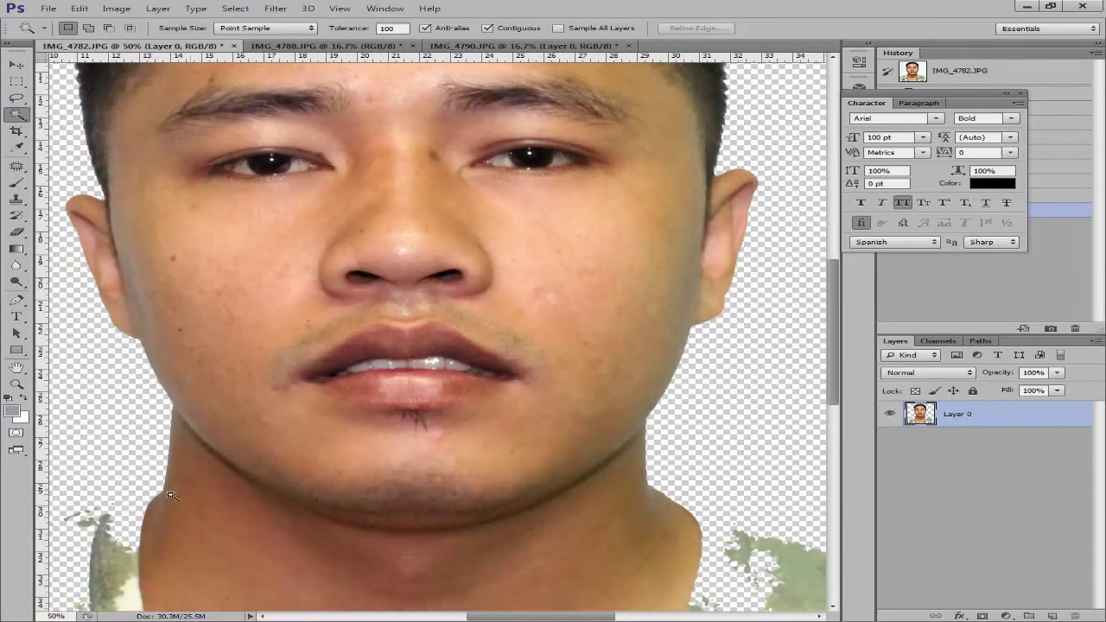
pyautogui.moveTo(86, 249); pyautogui.dragTo(272, 477)
pyautogui.moveTo(519, 108); pyautogui.dragTo(273, 232)
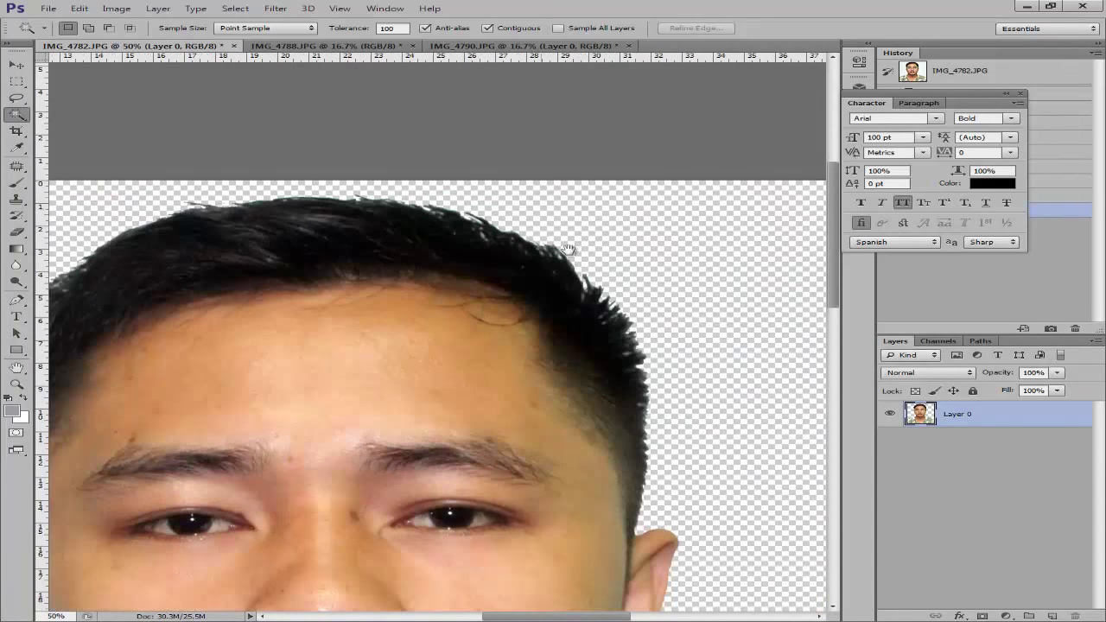
pyautogui.scroll(-2, 590, 335)
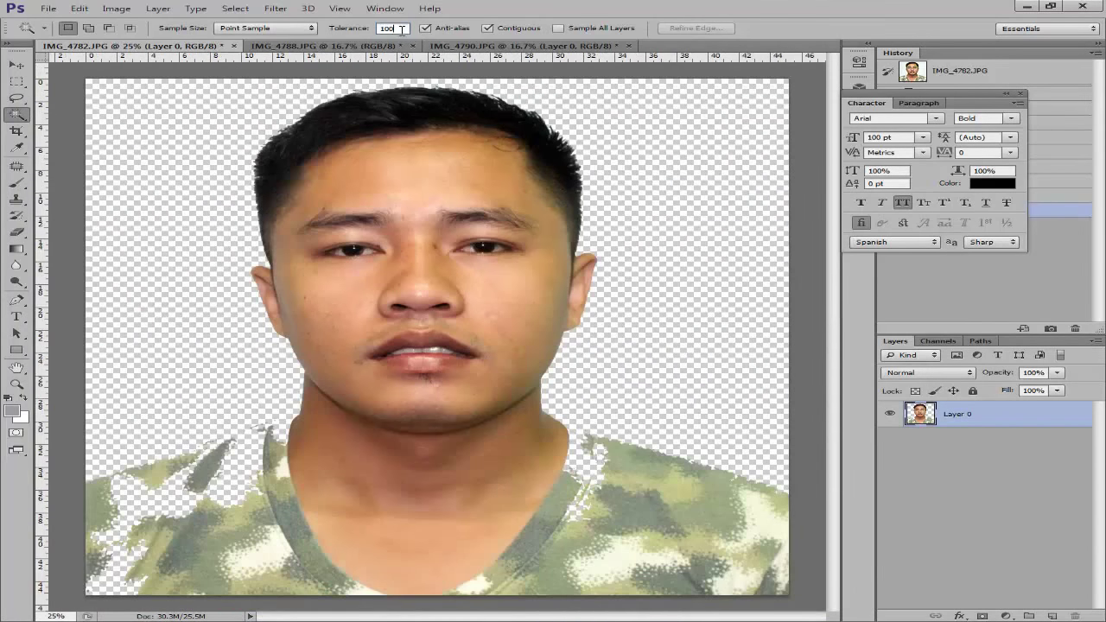
pyautogui.press('BackSpace')
pyautogui.write('100')
pyautogui.click(95, 156)
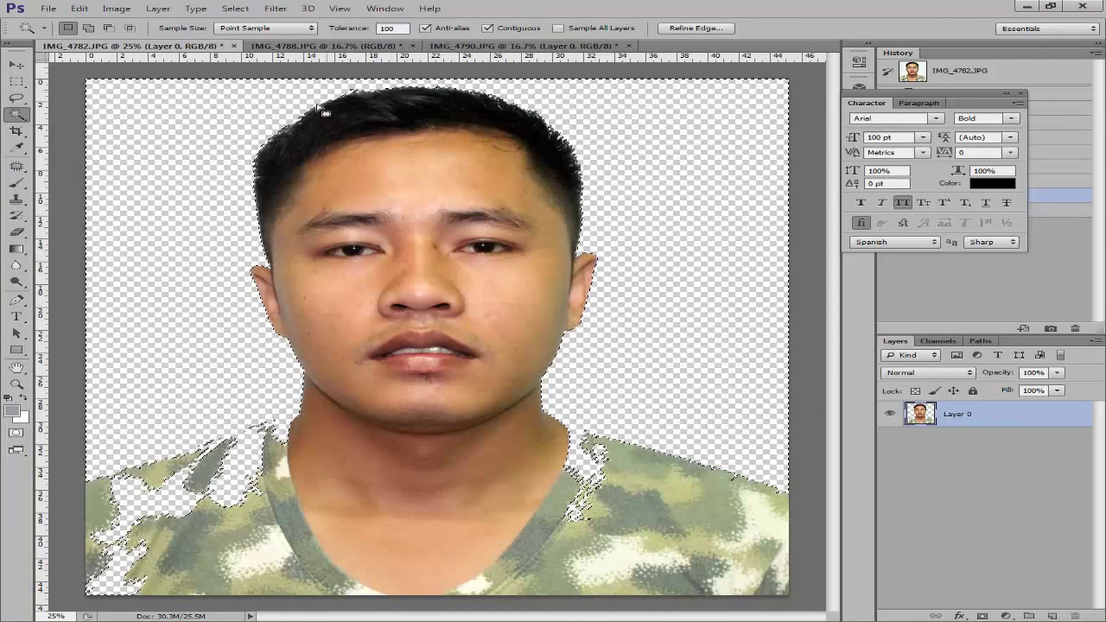
pyautogui.hotkey('ctrl', 'd')
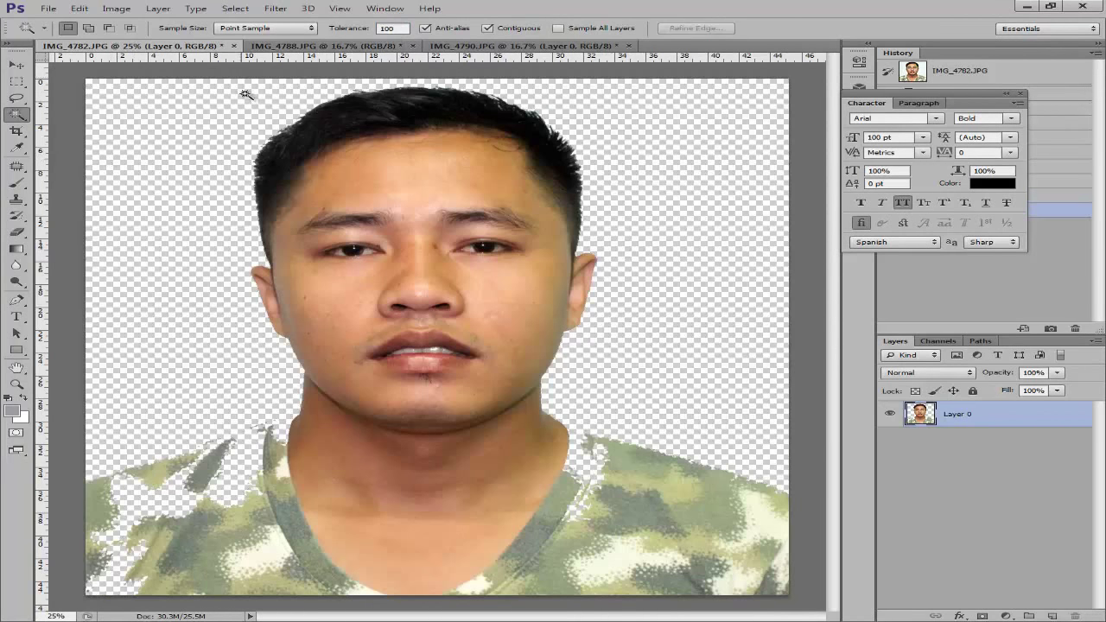
# Undo and delete the white background at tolerance 50 instead, then deselect.
pyautogui.hotkey('ctrl', 'z')
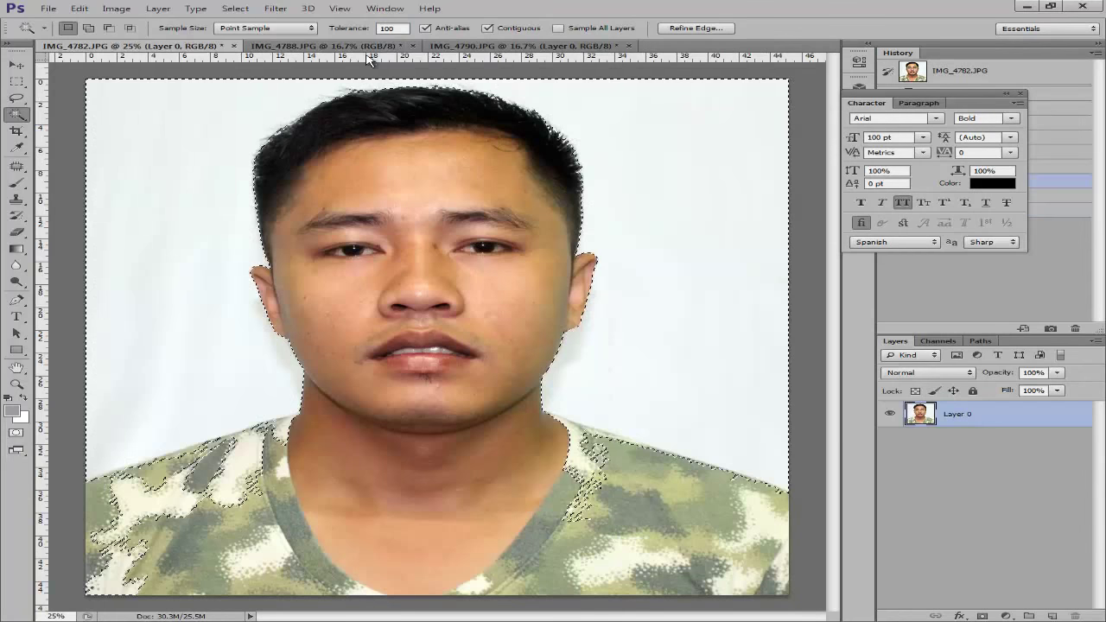
pyautogui.click(352, 24)
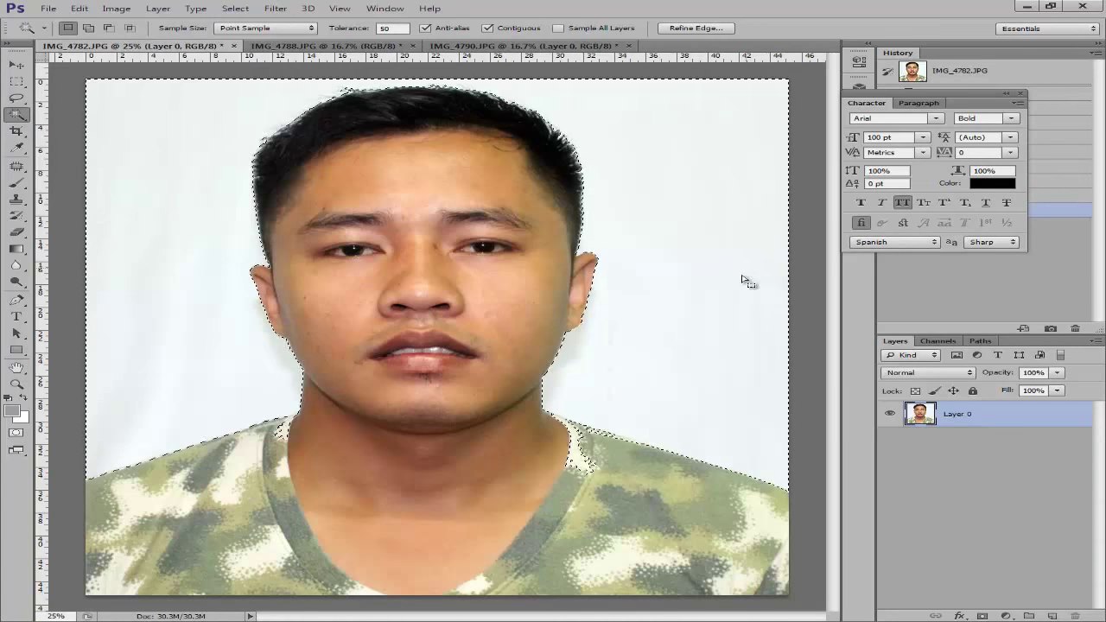
pyautogui.press('Delete')
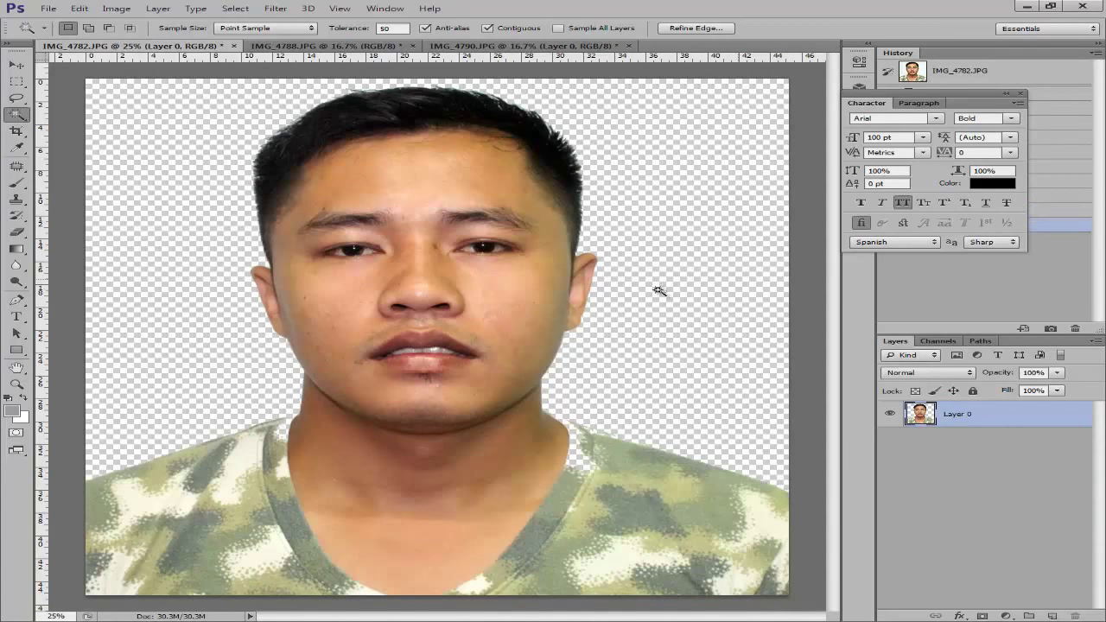
pyautogui.hotkey('ctrl', 'd')
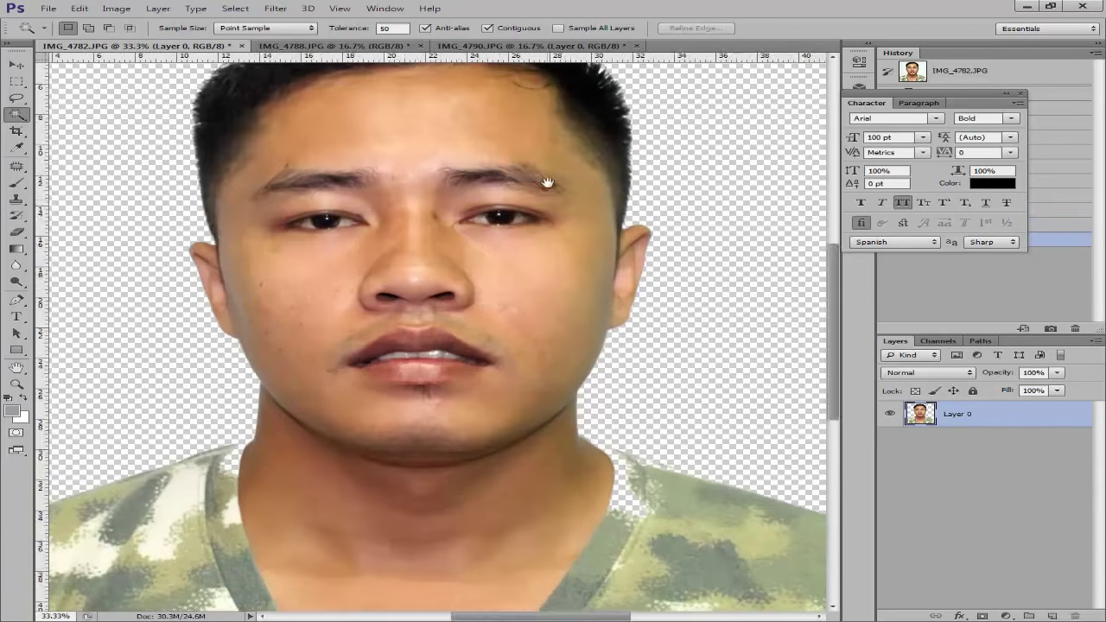
# Undo, then delete the white backdrop at tolerance 100 and deselect.
pyautogui.moveTo(528, 132); pyautogui.dragTo(528, 331)
pyautogui.scroll(1, 308, 310)
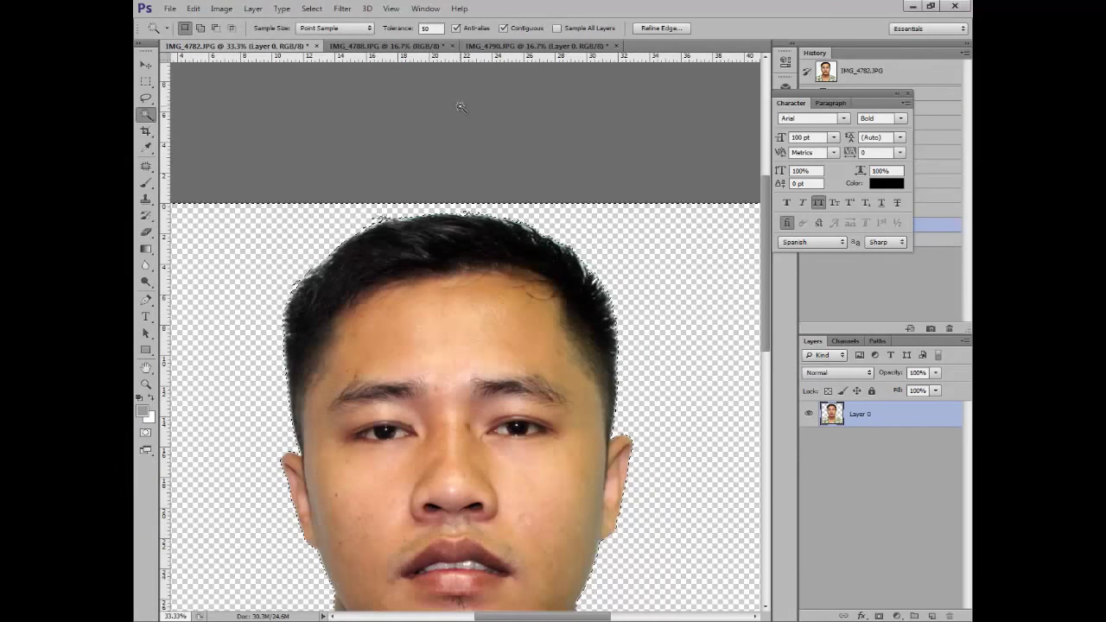
pyautogui.hotkey('ctrl', 'z')
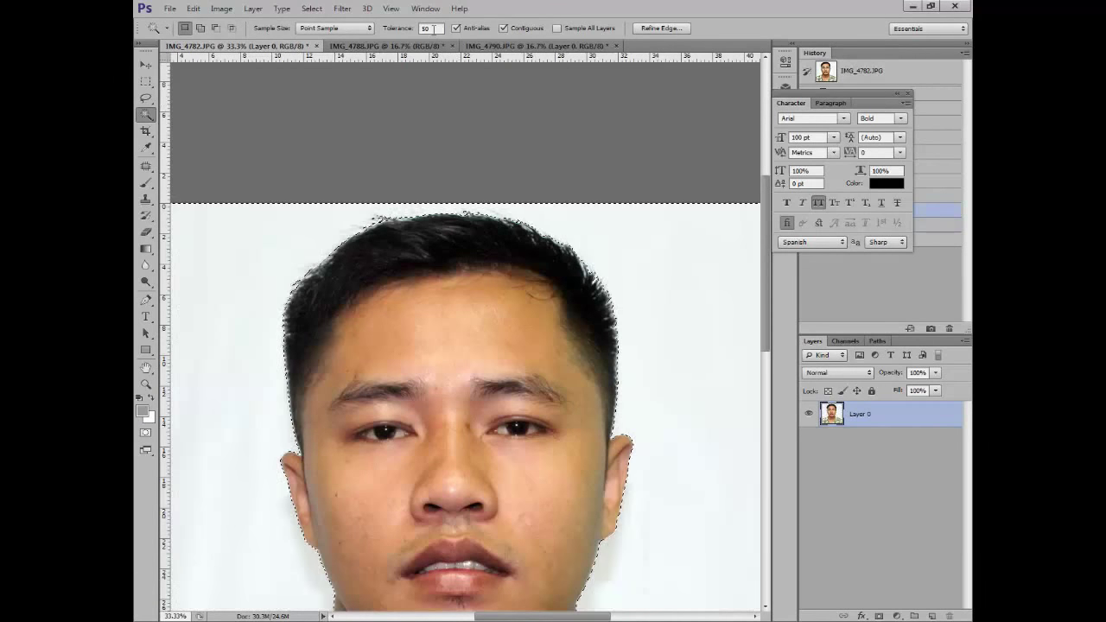
pyautogui.write('100')
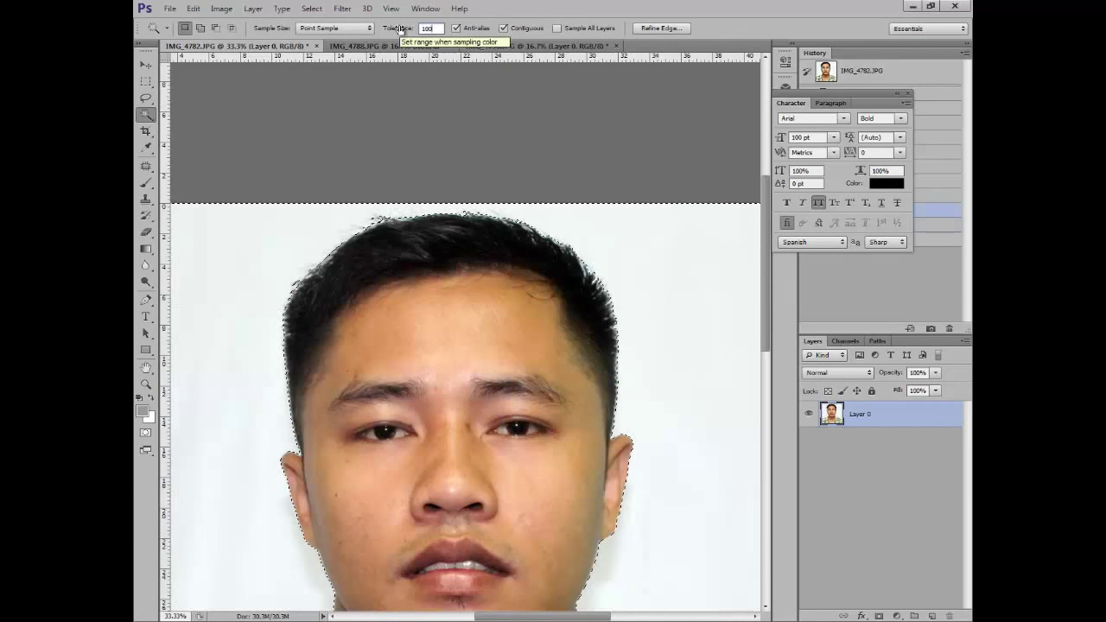
pyautogui.click(718, 320)
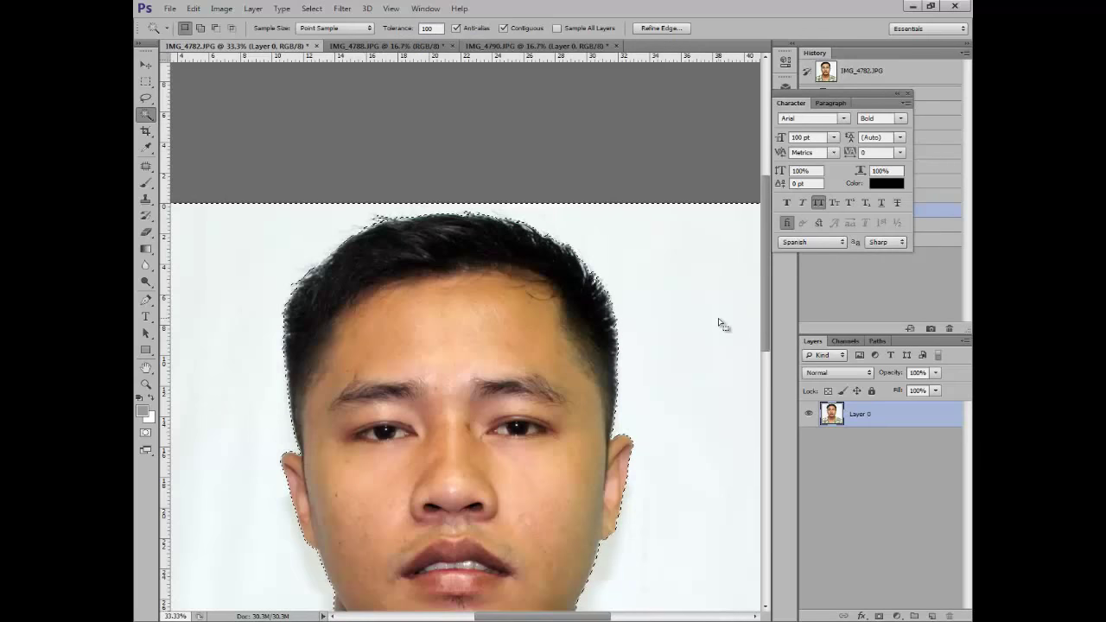
pyautogui.press('Delete')
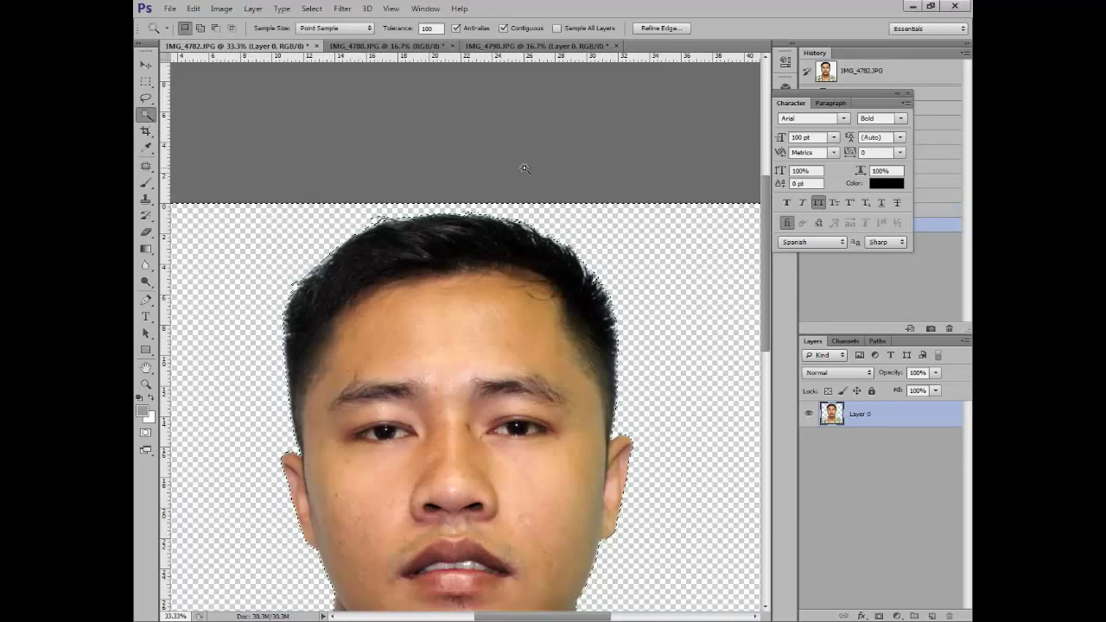
pyautogui.hotkey('ctrl', 'd')
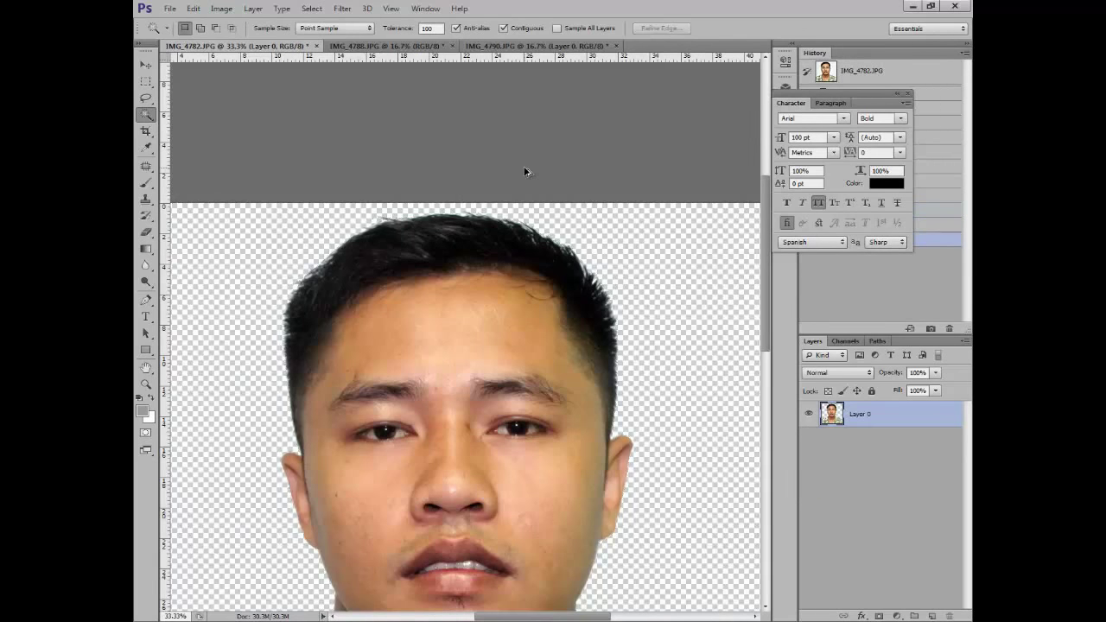
pyautogui.hotkey('ctrl', 'alt', 'z')
pyautogui.hotkey('ctrl', 'alt', 'z')
pyautogui.hotkey('ctrl', 'alt', 'z')
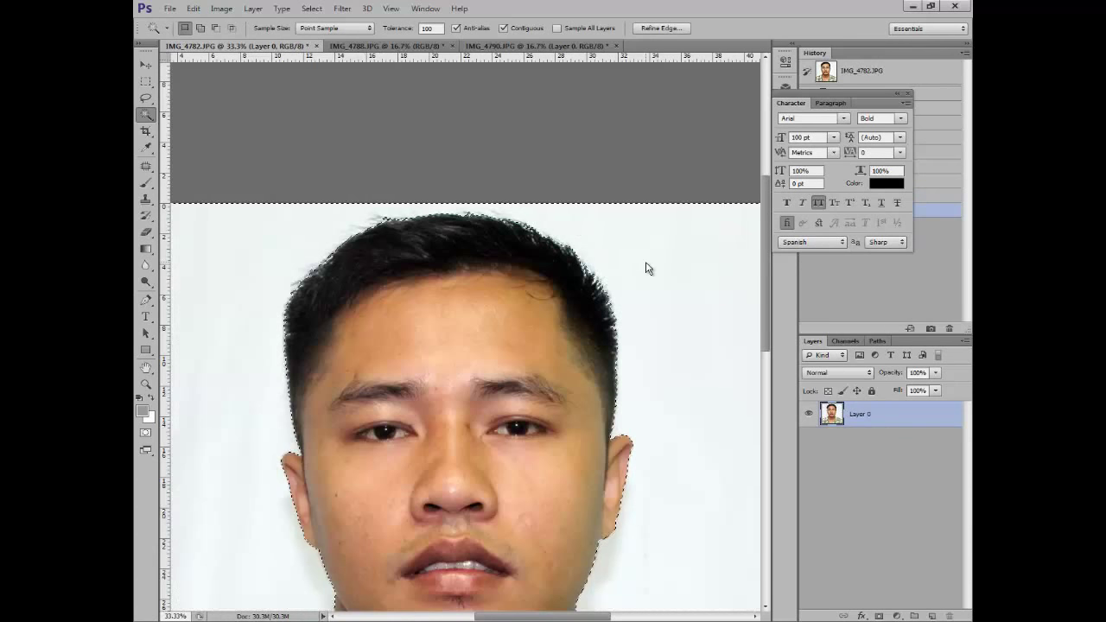
pyautogui.press('Delete')
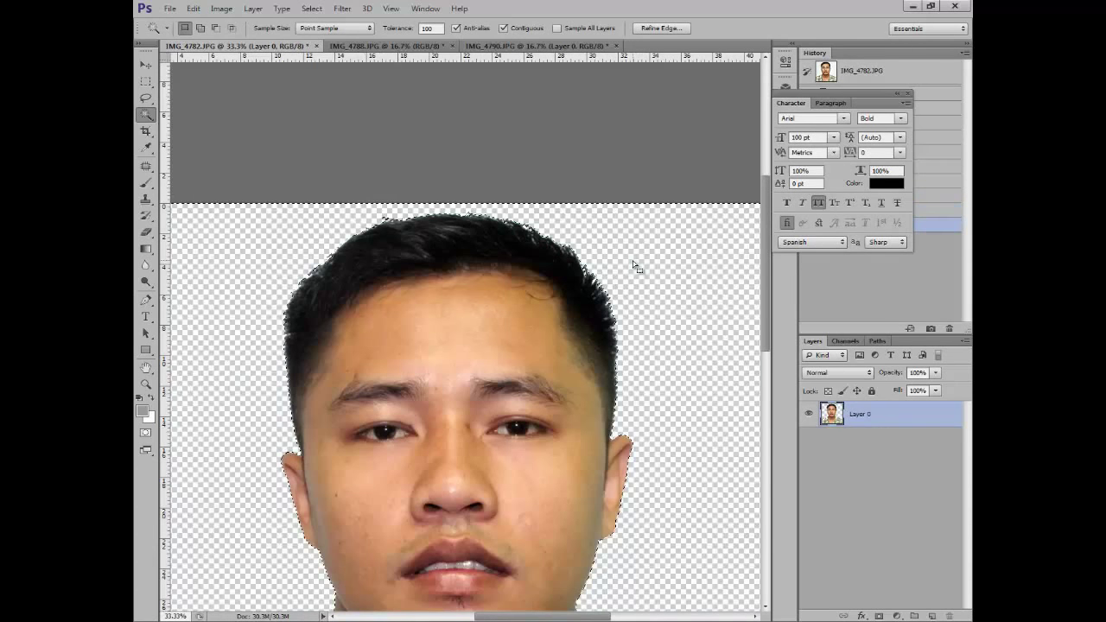
pyautogui.hotkey('ctrl', 'd')
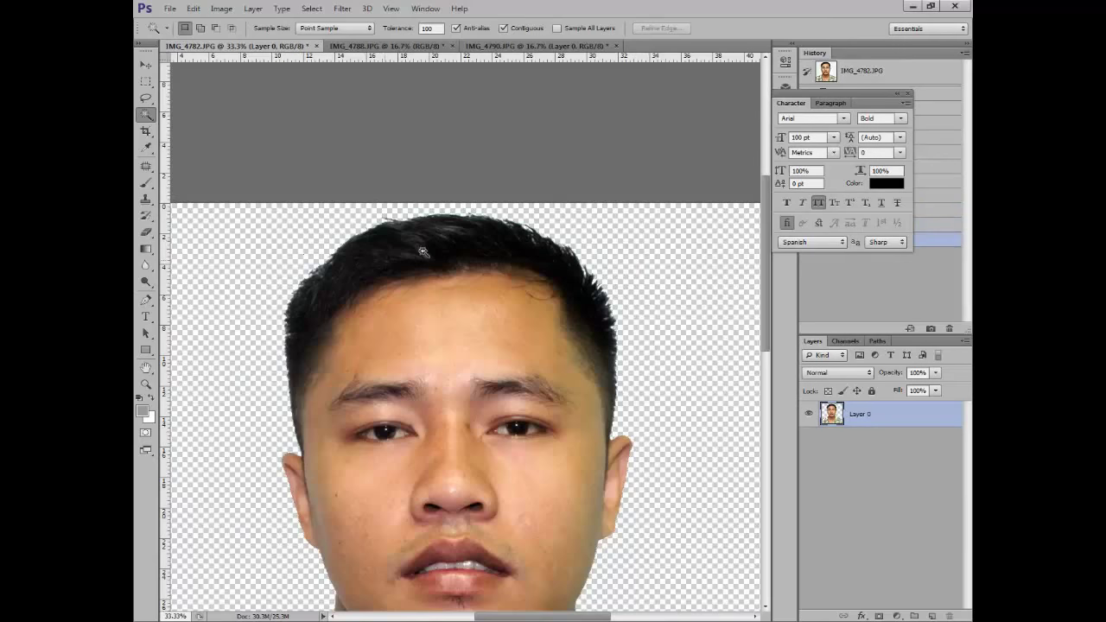
# Zoom in and out to check the fully cut-out portrait.
pyautogui.hotkey('ctrl', '-')
pyautogui.hotkey('ctrl', '-')
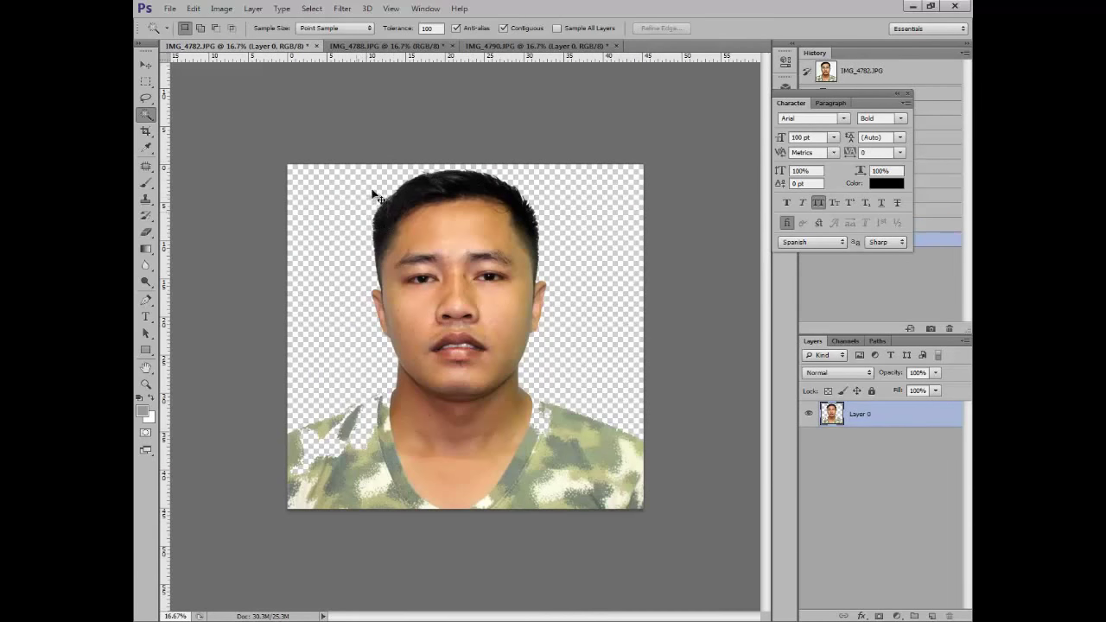
pyautogui.hotkey('ctrl', '+')
pyautogui.hotkey('ctrl', '+')
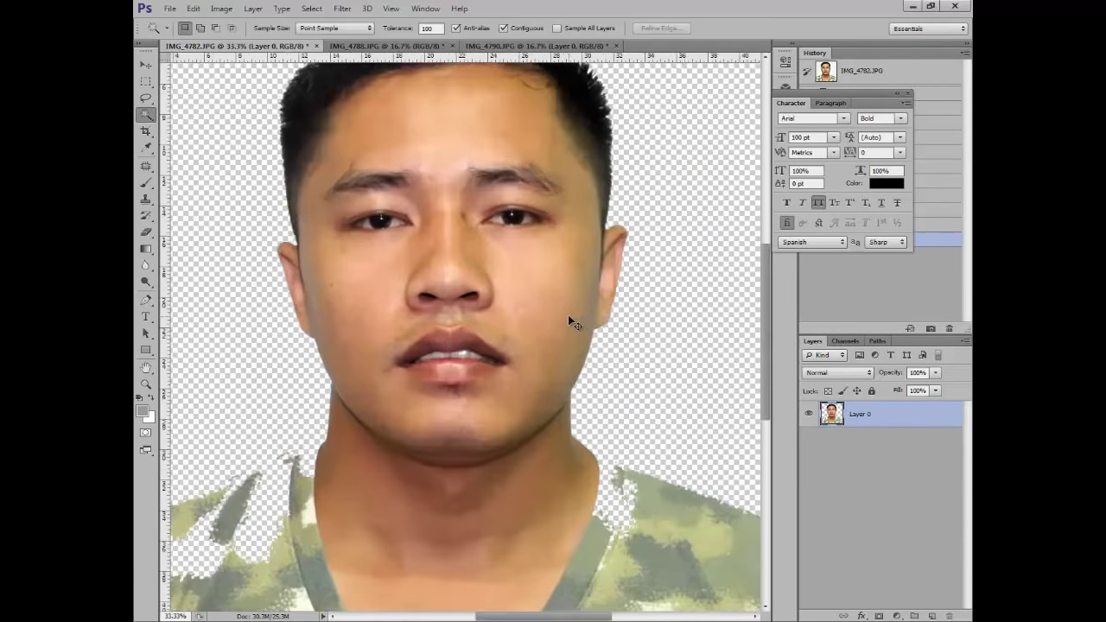
pyautogui.hotkey('ctrl', '-')
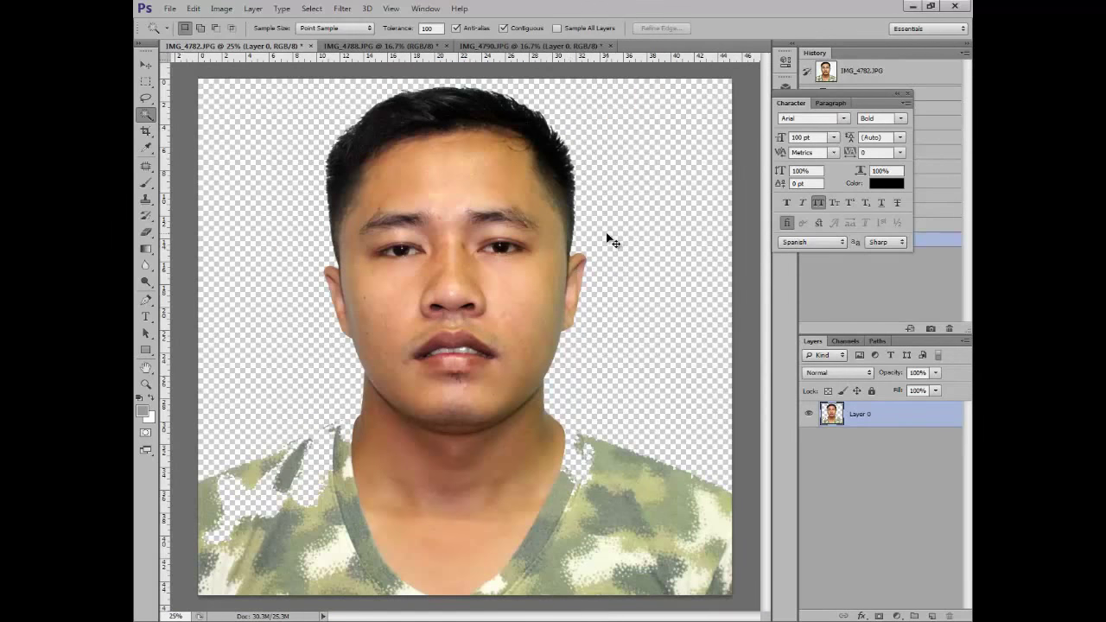
pyautogui.hotkey('ctrl', '-')
pyautogui.hotkey('ctrl', '+')
pyautogui.hotkey('ctrl', '+')
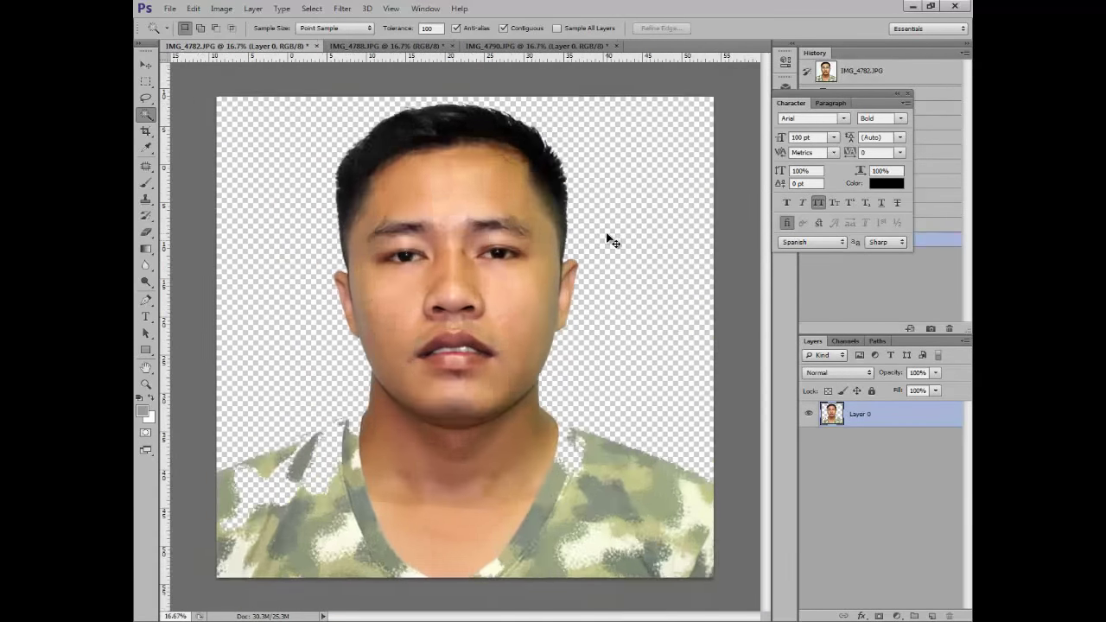
pyautogui.hotkey('ctrl', '-')
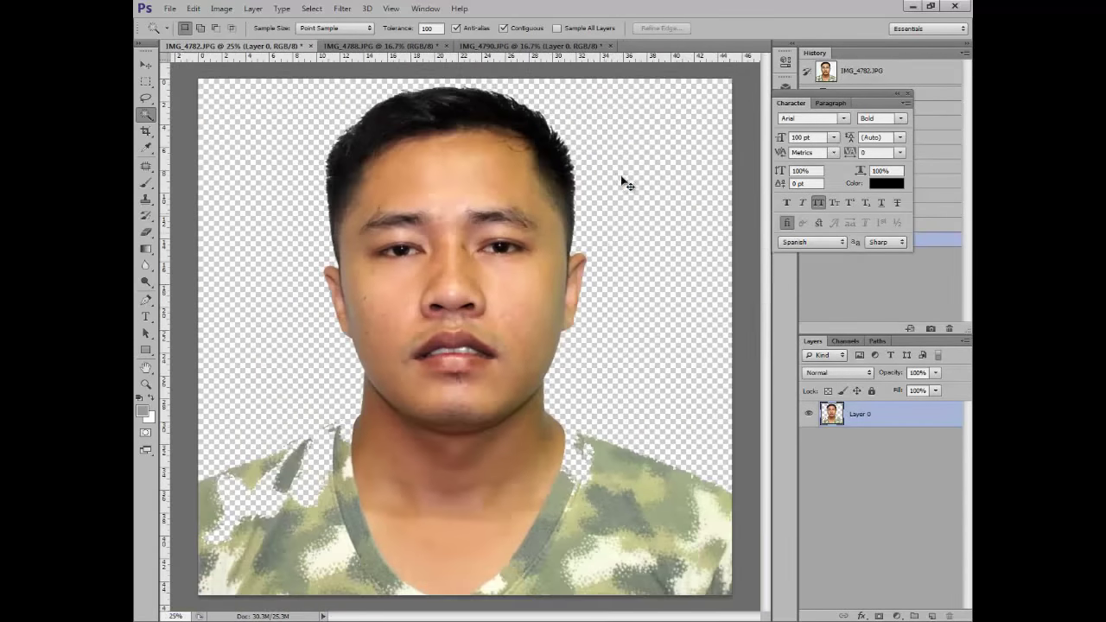
pyautogui.hotkey('ctrl', '-')
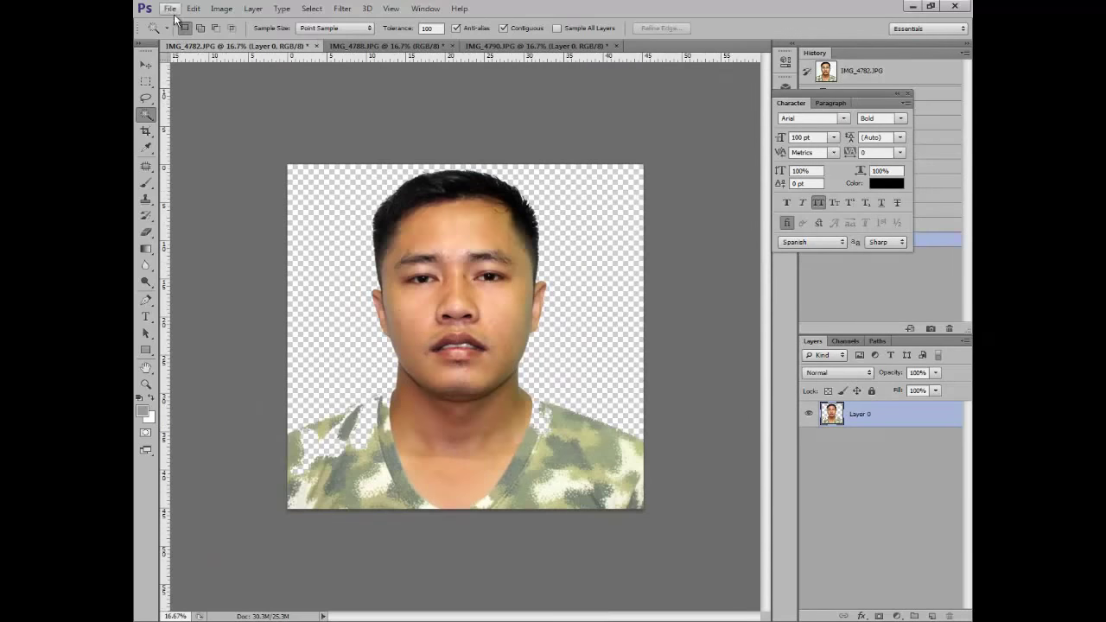
# Open 1.psd from E:\formal cloth template\male, after dismissing the female archive error.
pyautogui.click(171, 8)
pyautogui.click(177, 33)
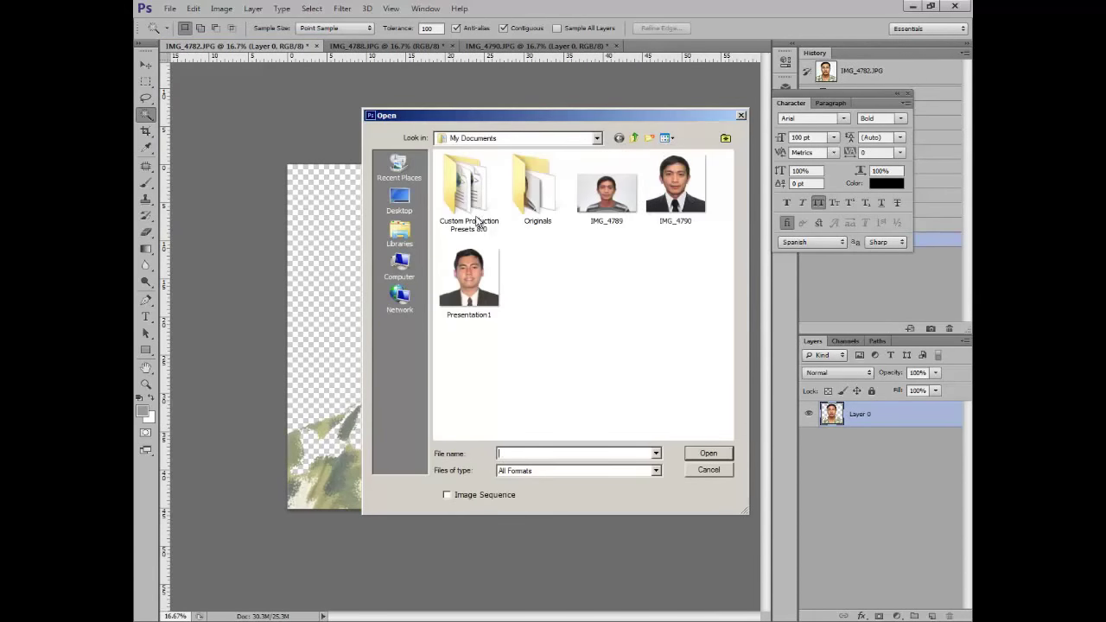
pyautogui.click(404, 267)
pyautogui.doubleClick(615, 190)
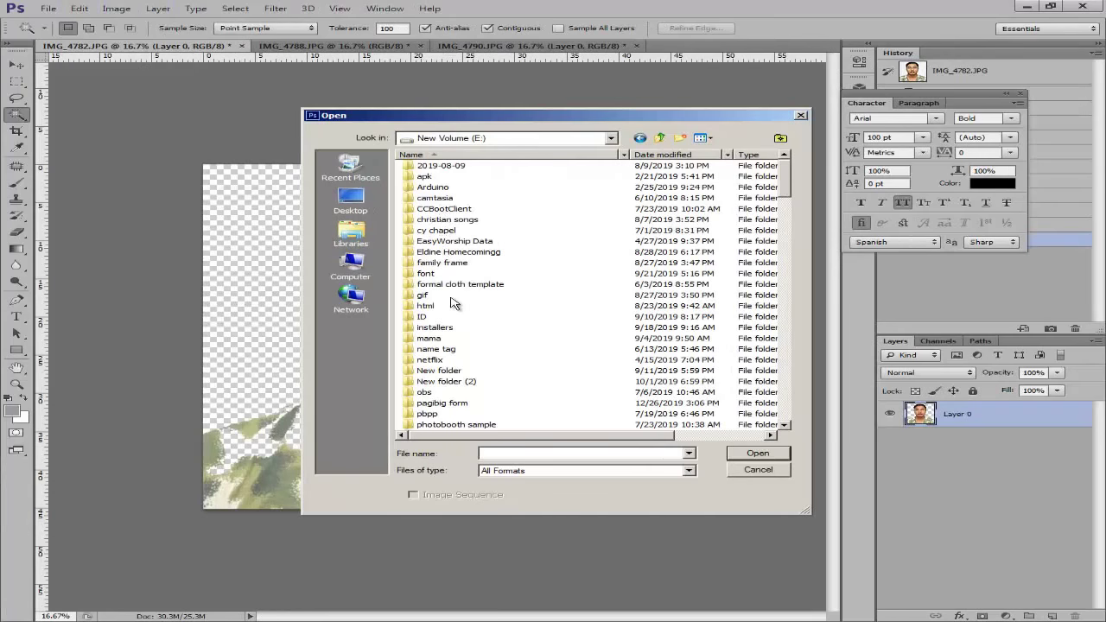
pyautogui.doubleClick(458, 284)
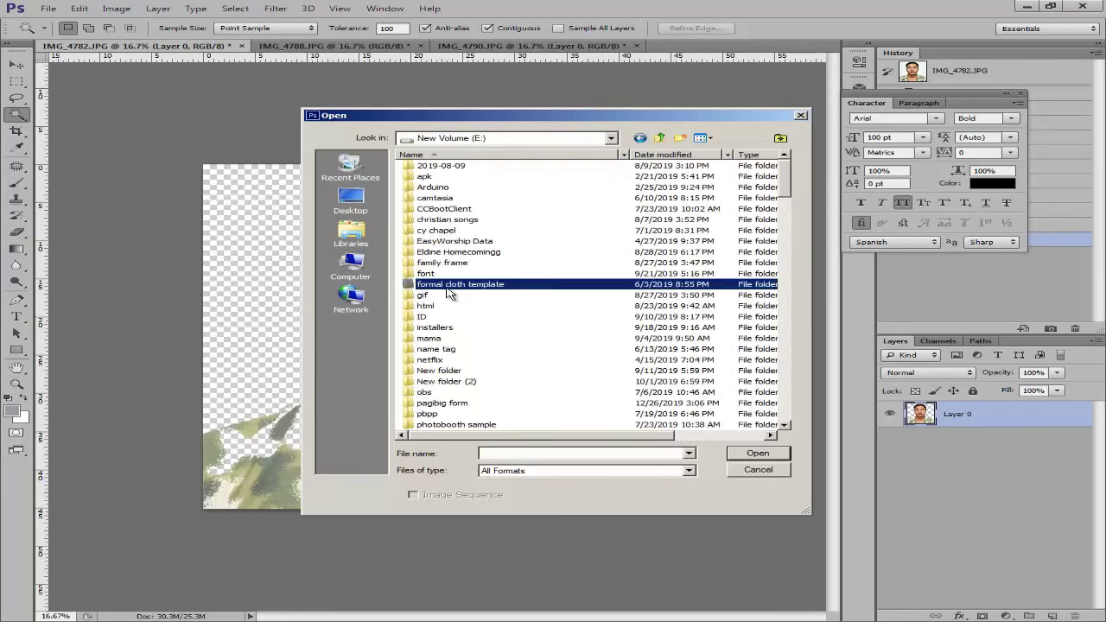
pyautogui.doubleClick(449, 186)
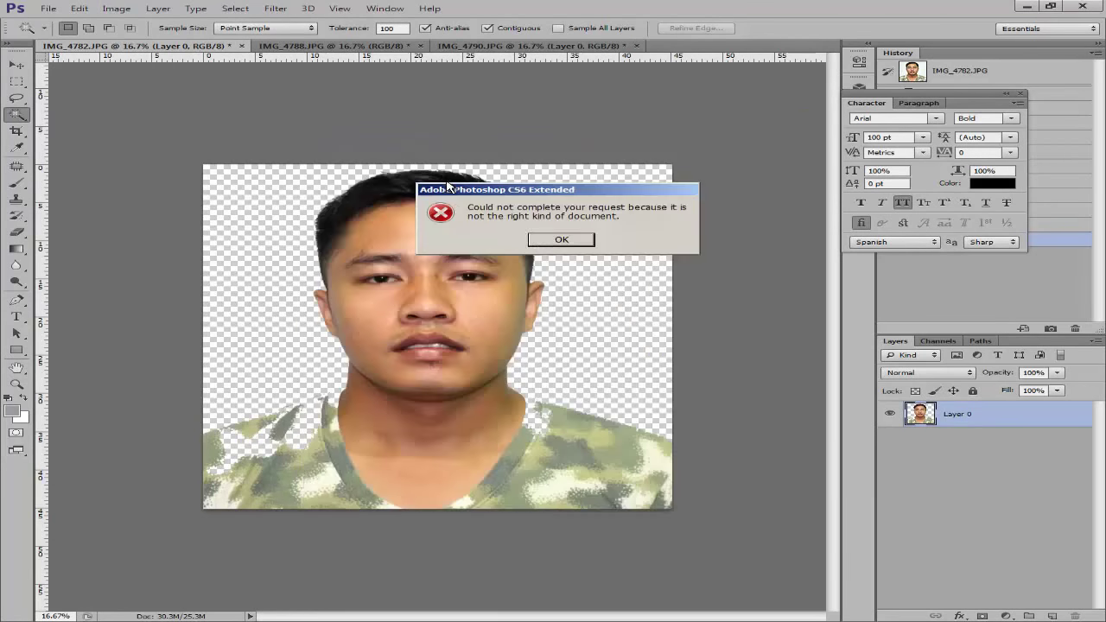
pyautogui.click(534, 242)
pyautogui.click(48, 9)
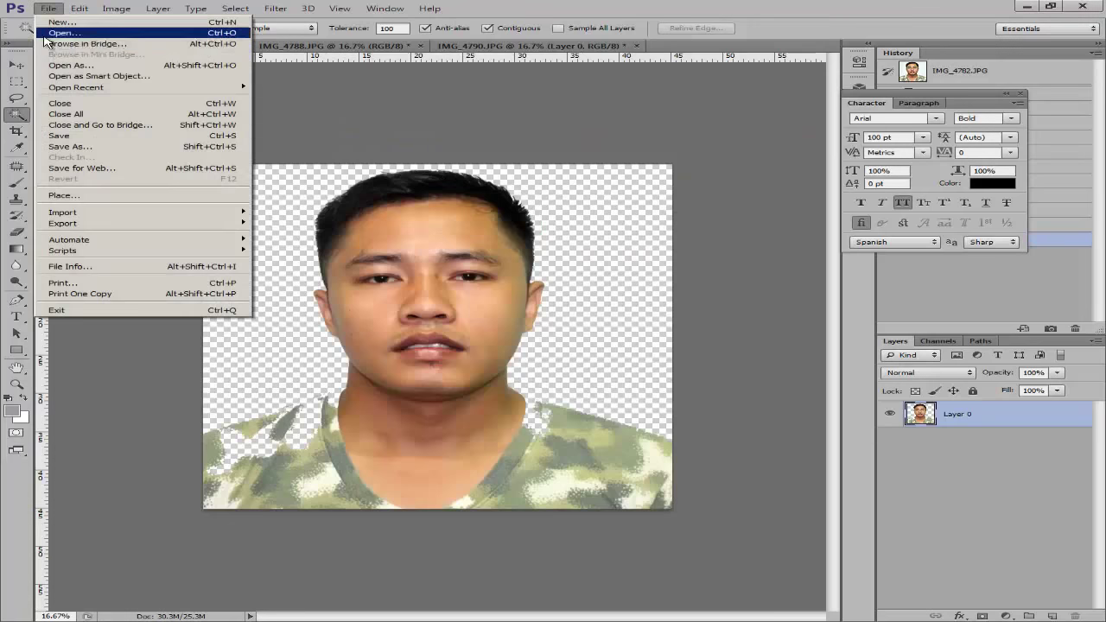
pyautogui.click(52, 33)
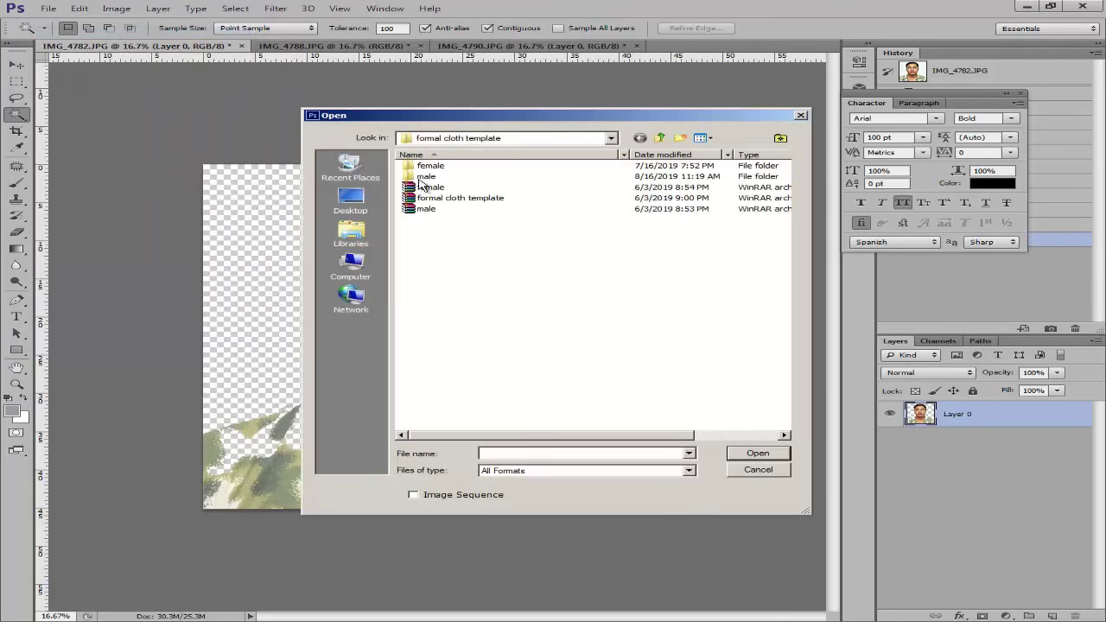
pyautogui.doubleClick(425, 176)
pyautogui.click(635, 198)
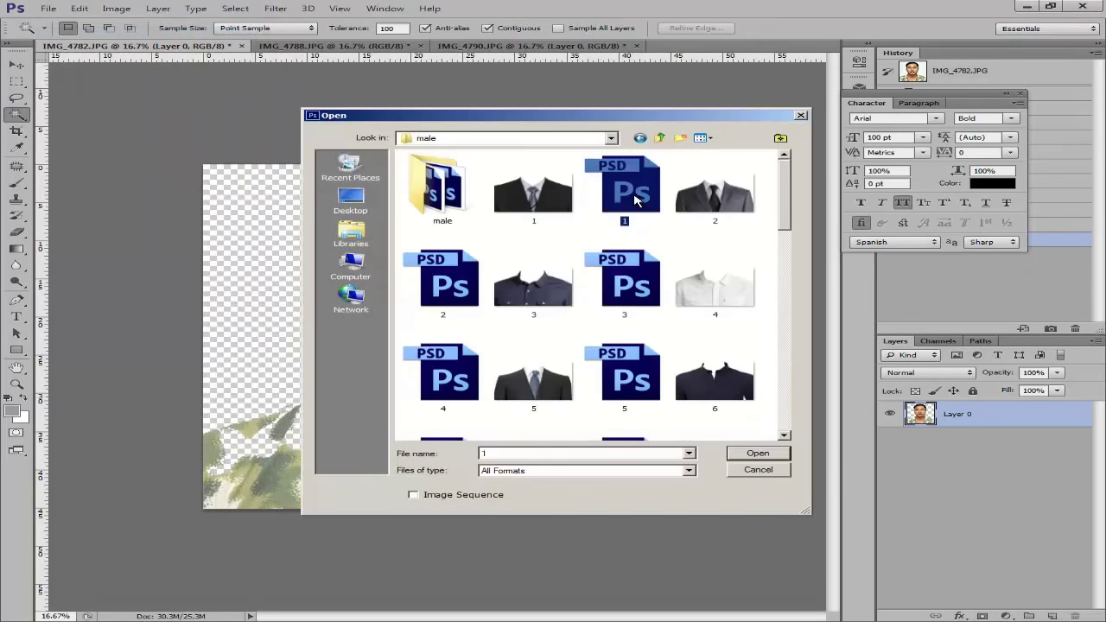
pyautogui.doubleClick(635, 199)
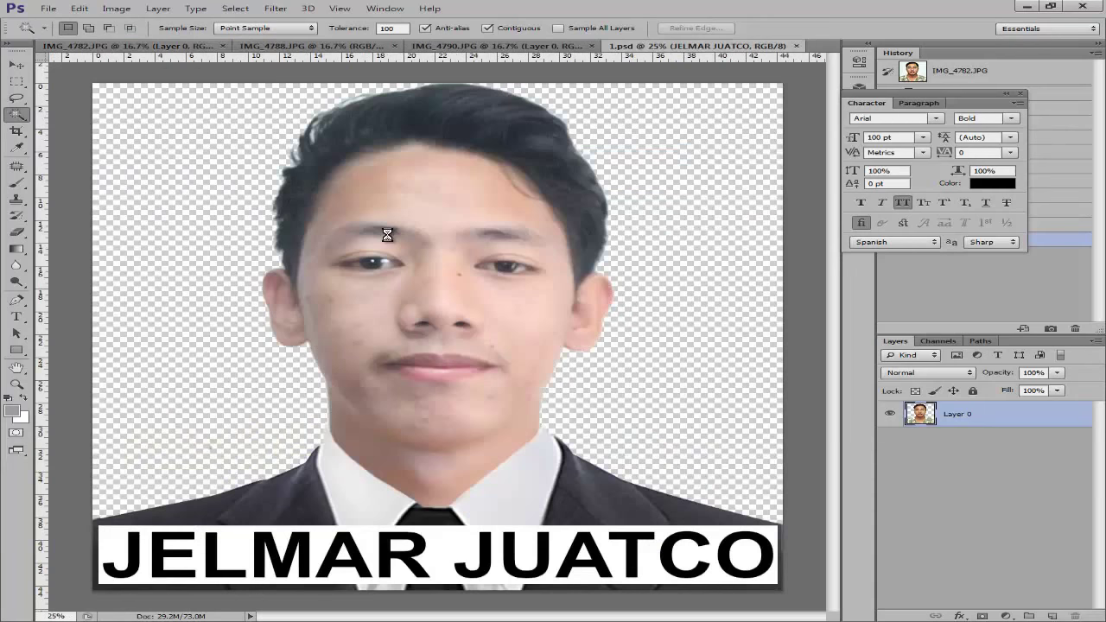
# Move the suit layer into the portrait, nudge it right and enlarge it to about 116%.
pyautogui.press('v')
pyautogui.moveTo(344, 506); pyautogui.dragTo(389, 460)
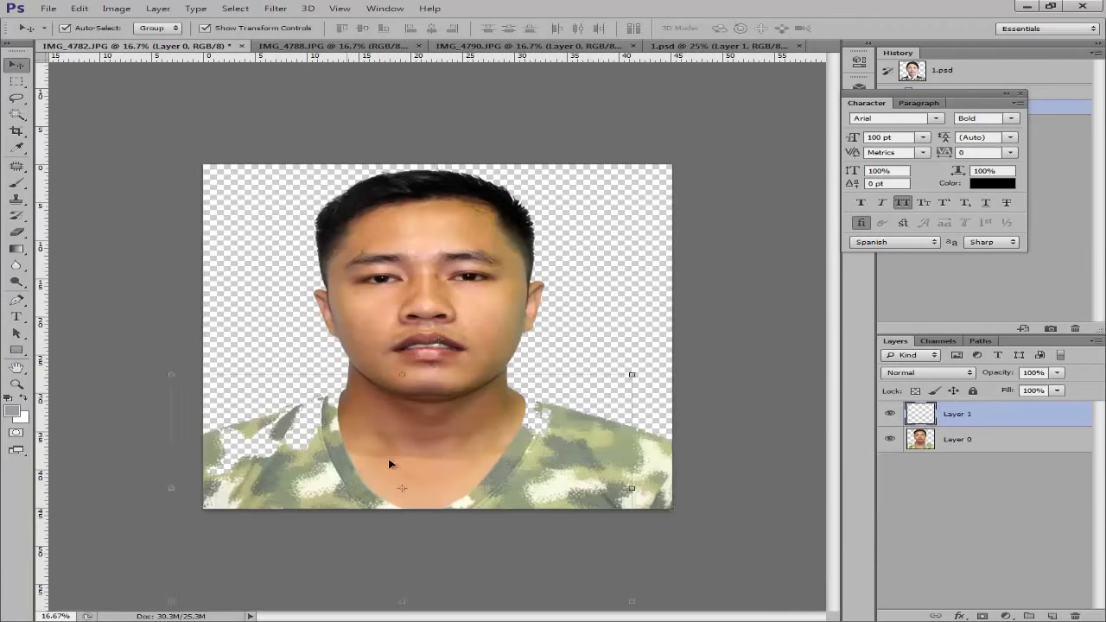
pyautogui.moveTo(329, 476); pyautogui.dragTo(343, 476)
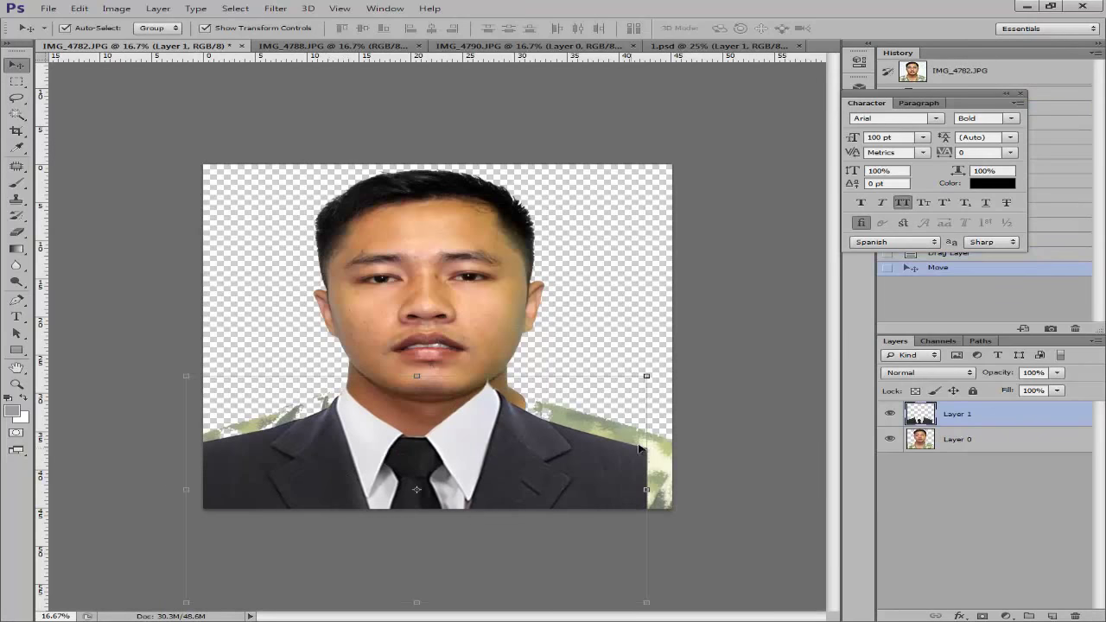
pyautogui.moveTo(646, 377); pyautogui.dragTo(723, 339)
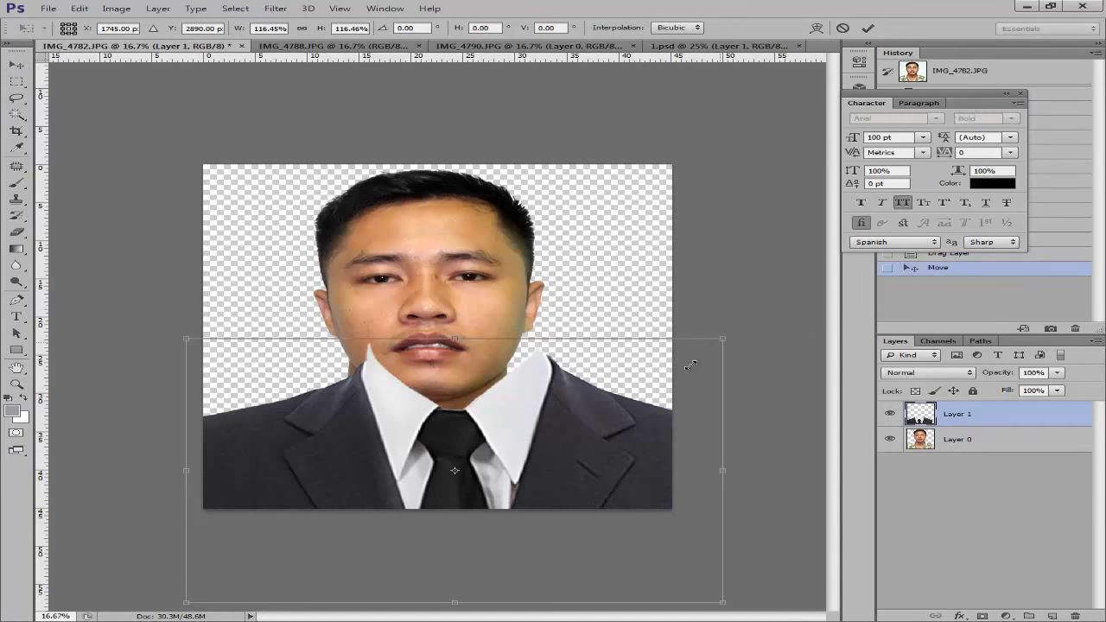
pyautogui.moveTo(545, 465); pyautogui.dragTo(542, 463)
pyautogui.press('Return')
# Shrink the suit overlay to about 96% and nudge it into place over the shirt.
pyautogui.press('Right')
pyautogui.press('Right')
pyautogui.press('Right')
pyautogui.press('Right')
pyautogui.press('Right')
pyautogui.press('Right')
pyautogui.press('Right')
pyautogui.press('Right')
pyautogui.press('Right')
pyautogui.press('Right')
pyautogui.press('Right')
pyautogui.press('Right')
pyautogui.press('Right')
pyautogui.press('Right')
pyautogui.press('Right')
pyautogui.press('Right')
pyautogui.press('Right')
pyautogui.press('Right')
pyautogui.press('Right')
pyautogui.press('Right')
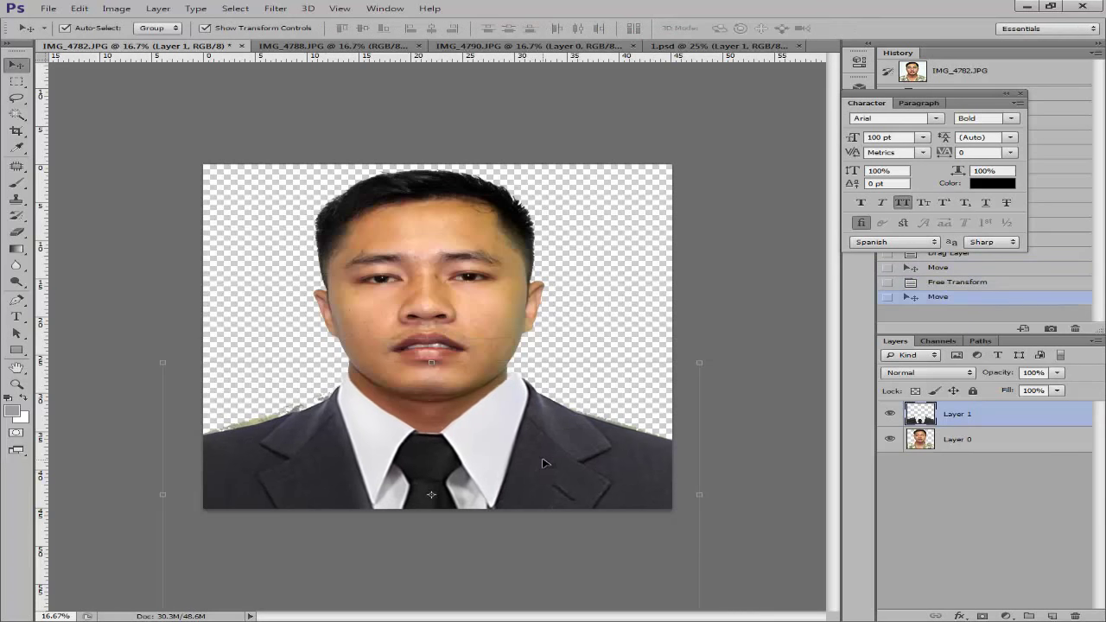
pyautogui.moveTo(700, 363); pyautogui.dragTo(679, 374)
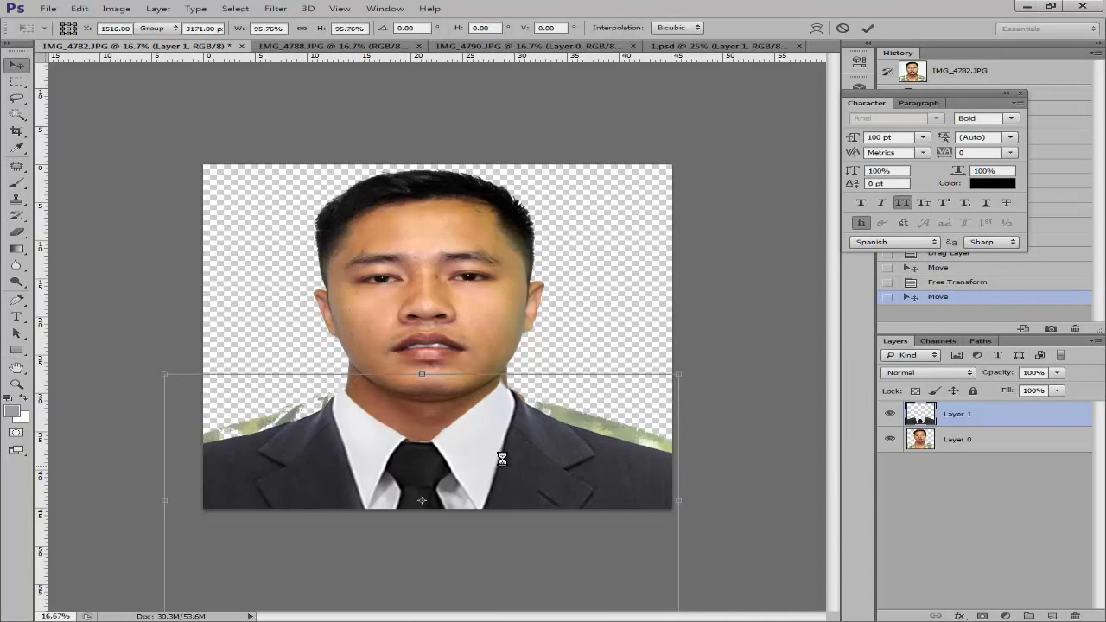
pyautogui.press('Return')
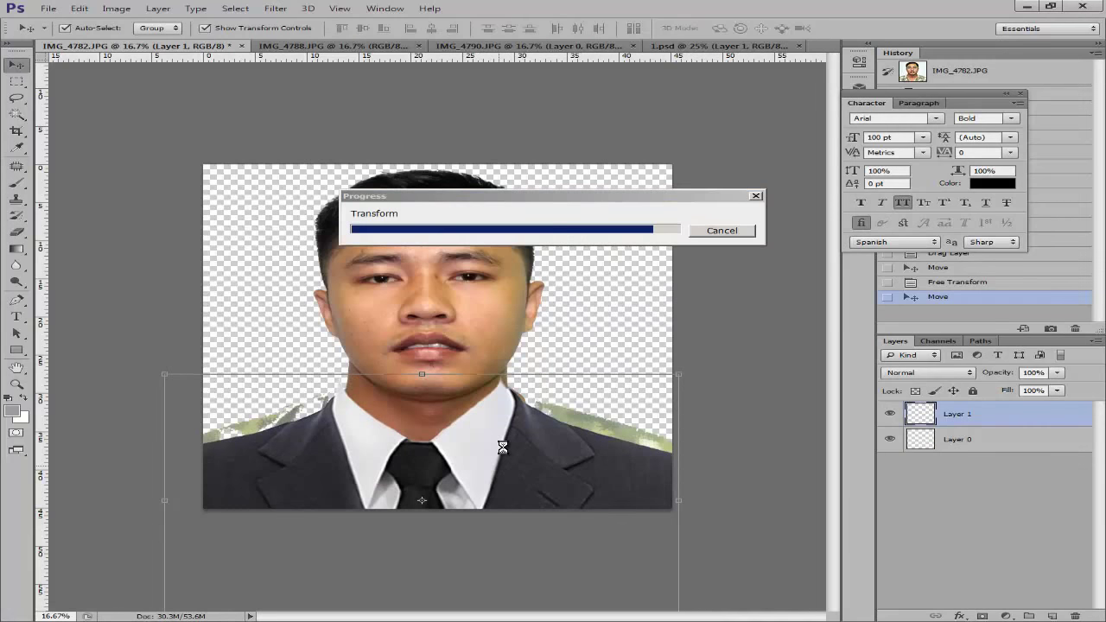
pyautogui.press('Right')
pyautogui.press('Right')
pyautogui.press('Right')
pyautogui.press('Right')
pyautogui.press('Right')
pyautogui.press('Right')
pyautogui.press('Right')
pyautogui.press('Right')
pyautogui.press('Right')
pyautogui.press('Right')
pyautogui.press('Right')
pyautogui.press('Right')
pyautogui.press('Right')
pyautogui.press('Right')
pyautogui.press('Right')
pyautogui.press('Right')
pyautogui.press('Right')
pyautogui.press('Right')
pyautogui.press('Right')
pyautogui.press('Right')
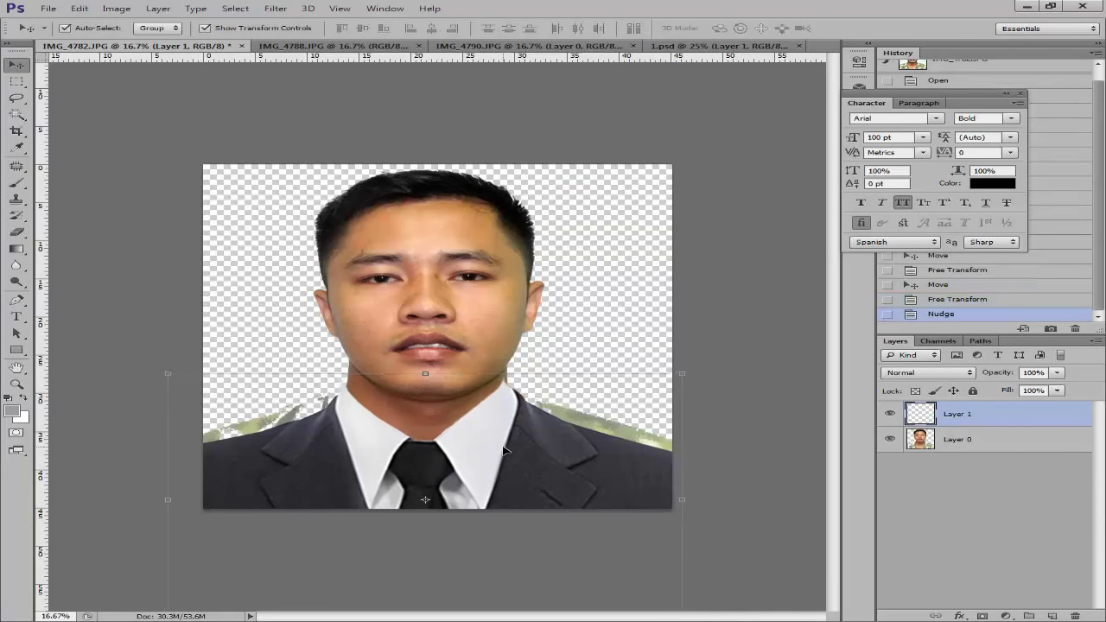
pyautogui.press('Up')
pyautogui.press('Up')
pyautogui.press('Up')
pyautogui.press('Up')
pyautogui.press('Up')
pyautogui.press('Up')
pyautogui.press('Up')
pyautogui.press('Up')
pyautogui.press('Up')
pyautogui.press('Up')
pyautogui.press('Up')
pyautogui.press('Up')
pyautogui.press('Up')
pyautogui.press('Up')
pyautogui.press('Up')
pyautogui.press('Up')
pyautogui.press('Up')
pyautogui.press('Up')
pyautogui.press('Up')
pyautogui.press('Up')
pyautogui.press('Right')
pyautogui.press('Right')
pyautogui.press('Right')
pyautogui.press('Right')
pyautogui.press('Right')
pyautogui.press('Right')
pyautogui.press('Right')
pyautogui.press('Right')
pyautogui.press('Right')
pyautogui.press('Right')
pyautogui.press('Right')
pyautogui.press('Right')
pyautogui.press('Right')
pyautogui.press('Right')
pyautogui.press('Right')
pyautogui.press('Right')
pyautogui.press('Right')
pyautogui.press('Right')
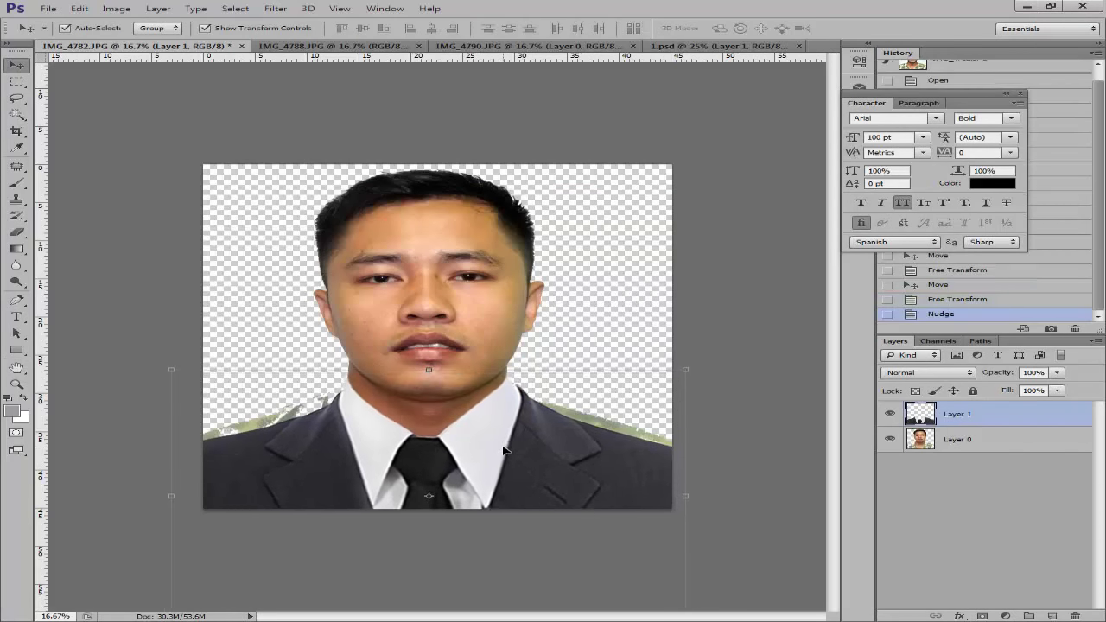
pyautogui.press('Up')
pyautogui.press('Up')
pyautogui.press('Up')
pyautogui.press('Up')
pyautogui.press('Up')
pyautogui.press('Up')
pyautogui.press('Up')
pyautogui.press('Up')
pyautogui.press('Up')
pyautogui.press('Up')
pyautogui.press('Up')
pyautogui.press('Up')
pyautogui.press('Up')
pyautogui.press('Up')
pyautogui.press('Up')
pyautogui.press('Up')
pyautogui.press('Up')
pyautogui.press('Up')
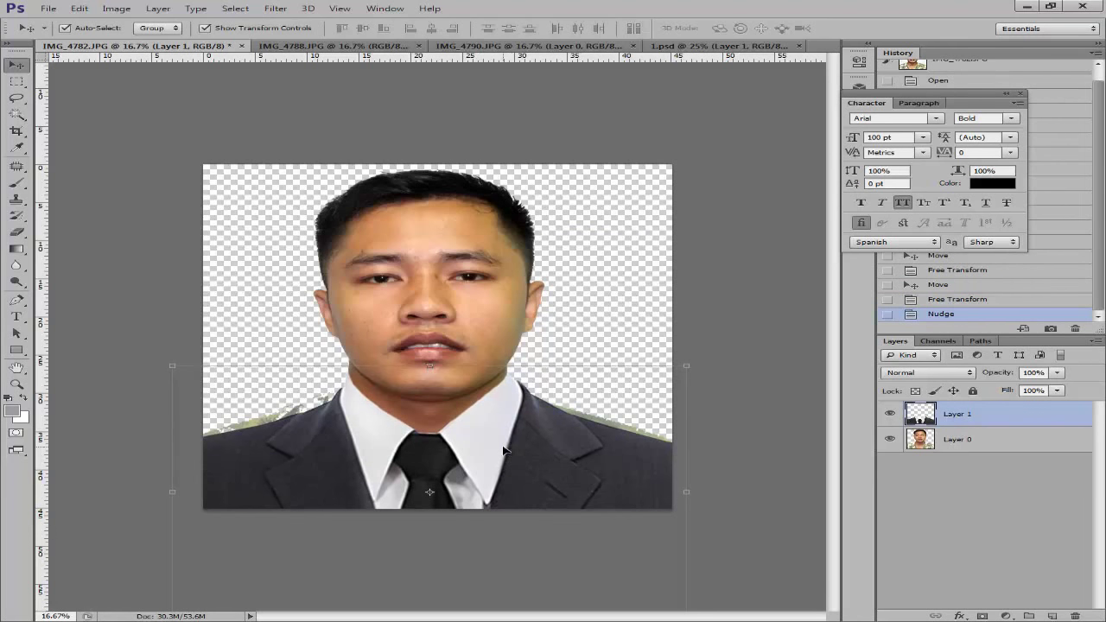
pyautogui.press('Down')
pyautogui.press('Down')
pyautogui.press('Down')
pyautogui.press('Down')
pyautogui.press('Down')
pyautogui.press('Down')
pyautogui.press('Down')
pyautogui.press('Down')
pyautogui.press('Down')
pyautogui.press('Down')
pyautogui.press('Down')
pyautogui.press('Down')
pyautogui.press('Down')
pyautogui.press('Down')
pyautogui.press('Down')
pyautogui.press('Down')
pyautogui.press('Down')
pyautogui.press('Down')
# Erase the green fringe at both shoulders of Layer 0 with a 494 px eraser.
pyautogui.click(383, 308)
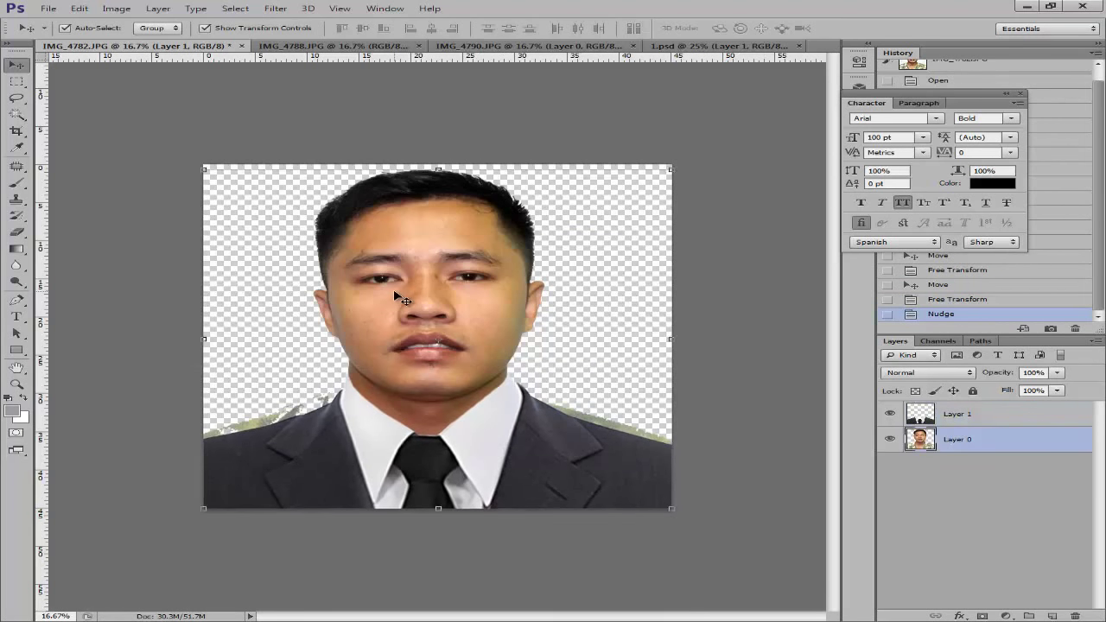
pyautogui.press('e')
pyautogui.rightClick(325, 403)
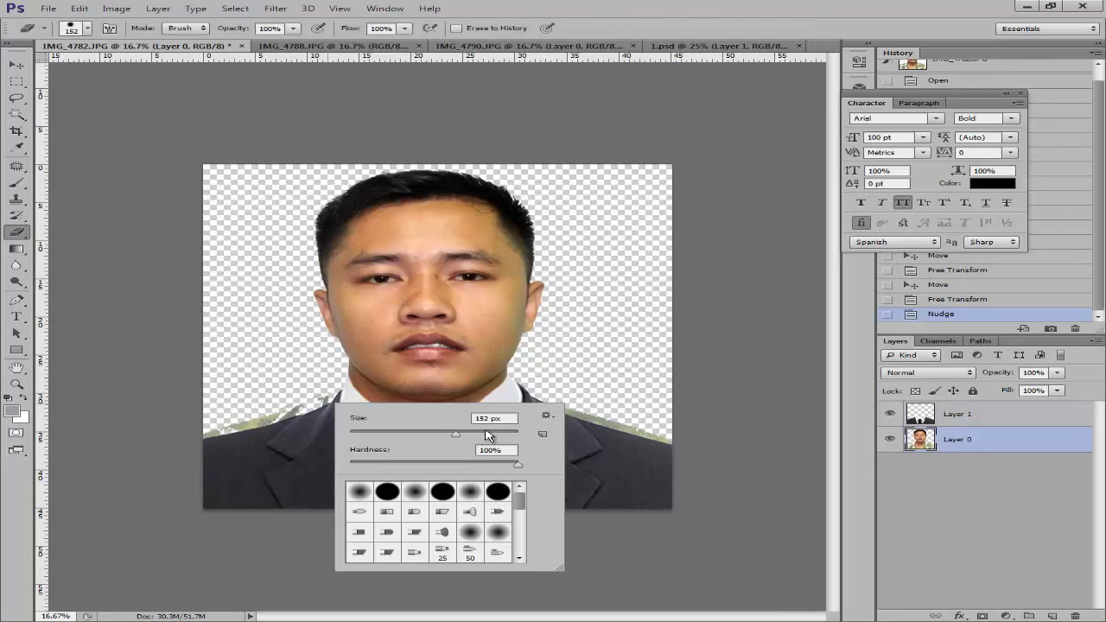
pyautogui.moveTo(486, 435)
pyautogui.mouseDown()
pyautogui.moveTo(518, 437)
pyautogui.moveTo(422, 437)
pyautogui.mouseUp()
pyautogui.click(304, 406)
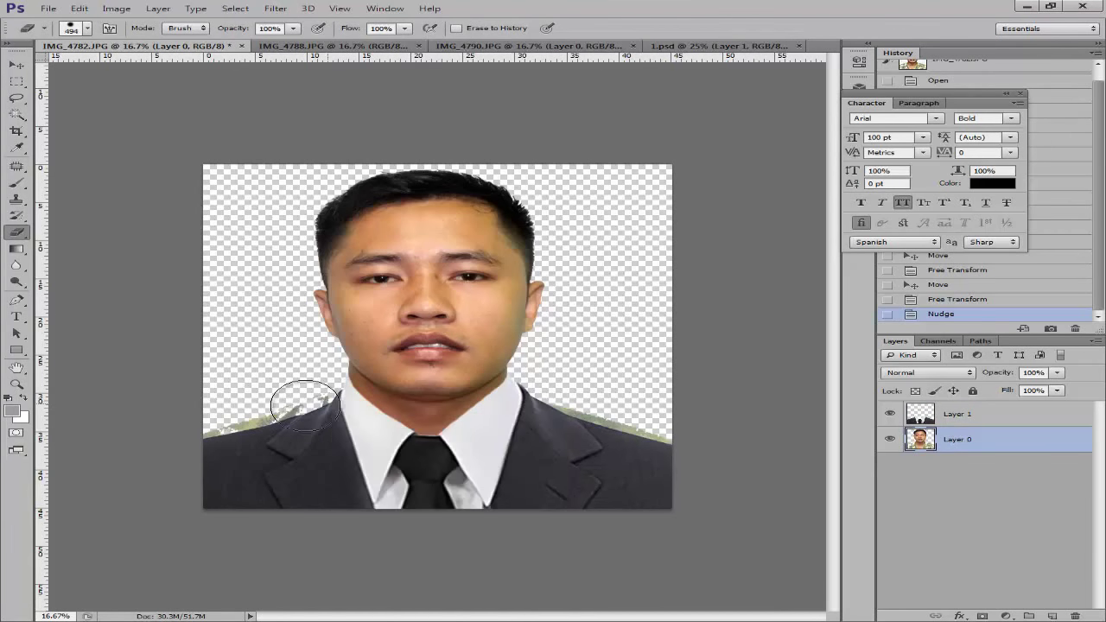
pyautogui.click(305, 406)
pyautogui.moveTo(294, 393)
pyautogui.mouseDown()
pyautogui.moveTo(234, 400)
pyautogui.moveTo(229, 427)
pyautogui.mouseUp()
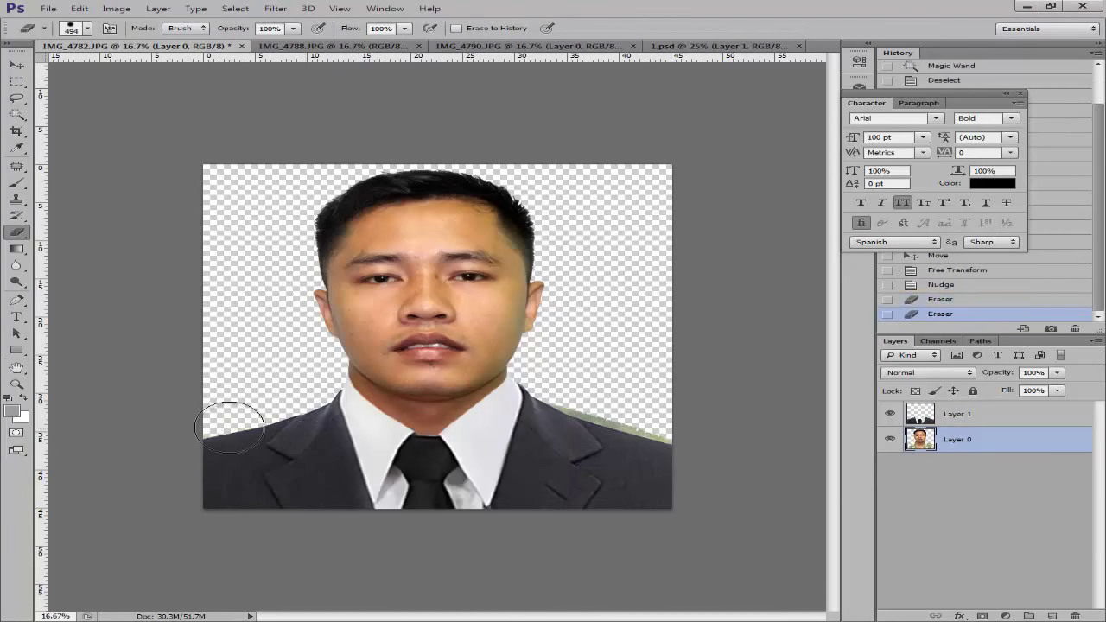
pyautogui.moveTo(530, 394)
pyautogui.mouseDown()
pyautogui.moveTo(654, 440)
pyautogui.moveTo(592, 370)
pyautogui.mouseUp()
# Check the shoulder edges zoomed in, then bring up the IMG_4788.JPG portrait.
pyautogui.press('v')
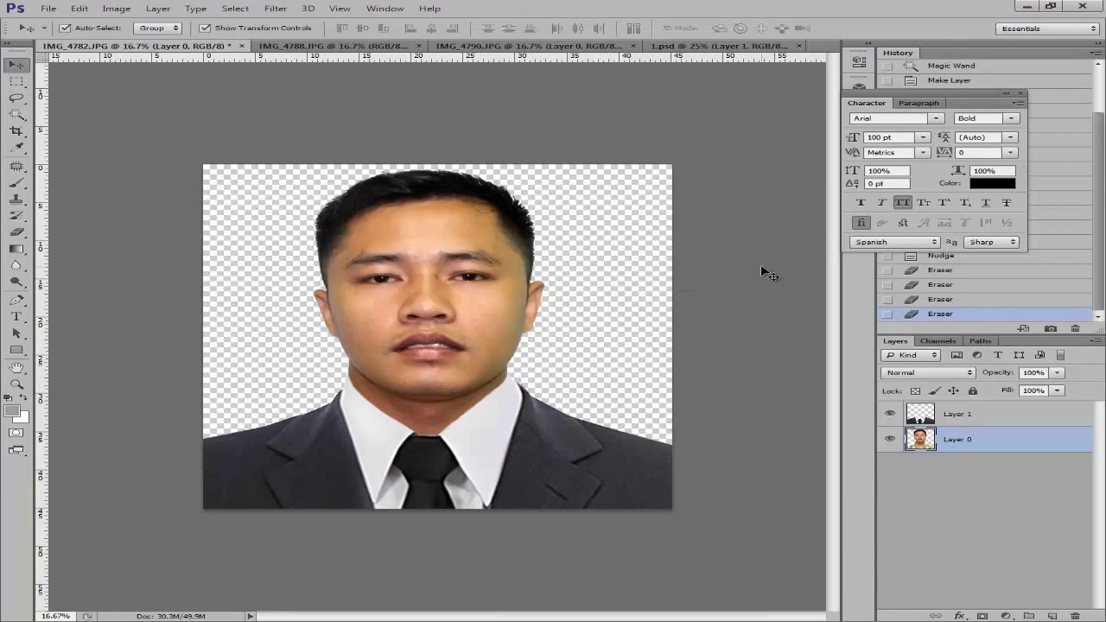
pyautogui.click(761, 266)
pyautogui.hotkey('ctrl', '+')
pyautogui.hotkey('ctrl', '+')
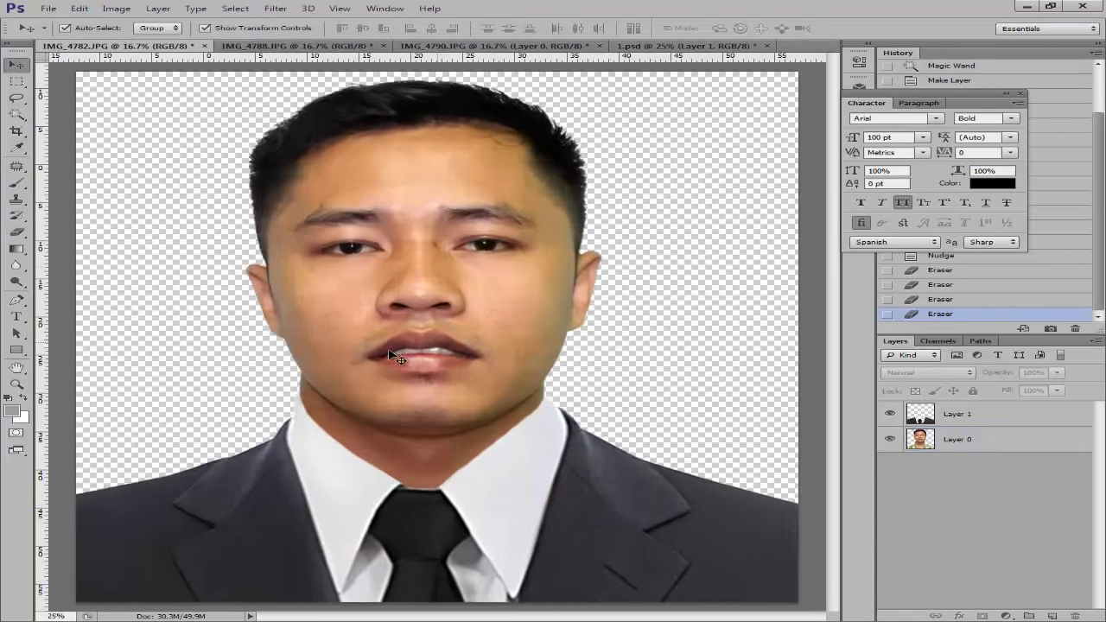
pyautogui.hotkey('ctrl', '-')
pyautogui.hotkey('ctrl', '-')
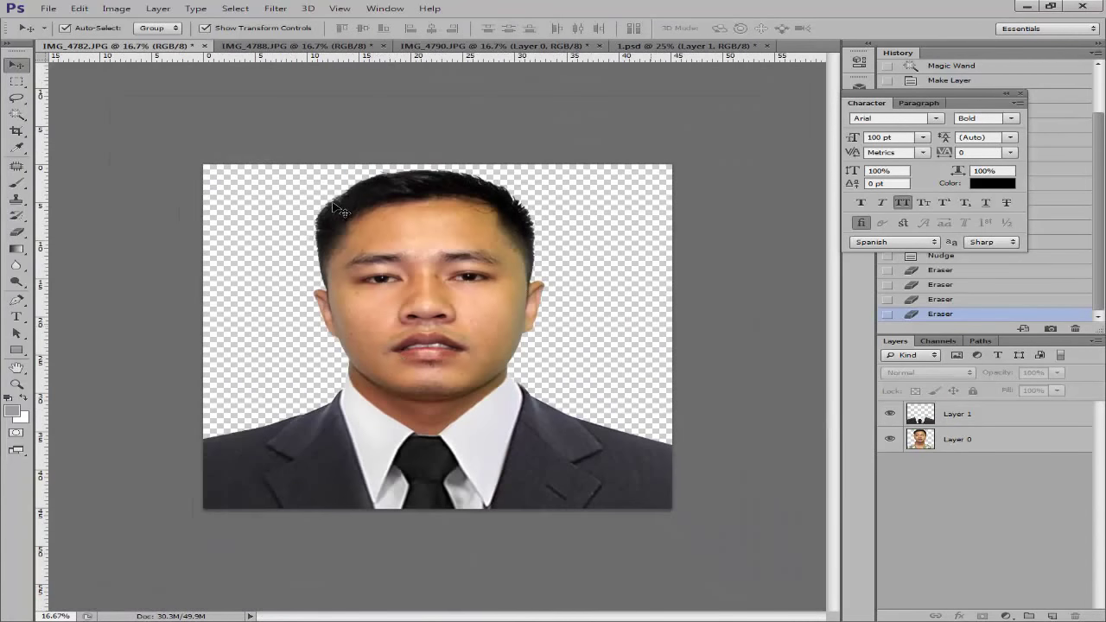
pyautogui.click(316, 45)
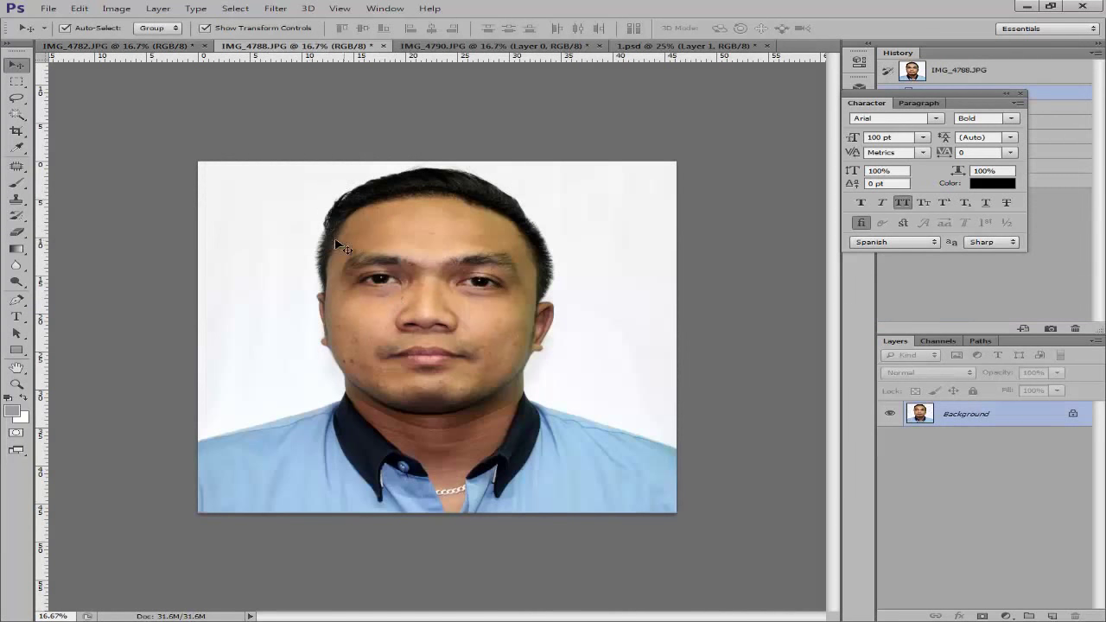
# Select the blue-shirt portrait's white background with the Magic Wand at tolerance 50.
pyautogui.press('w')
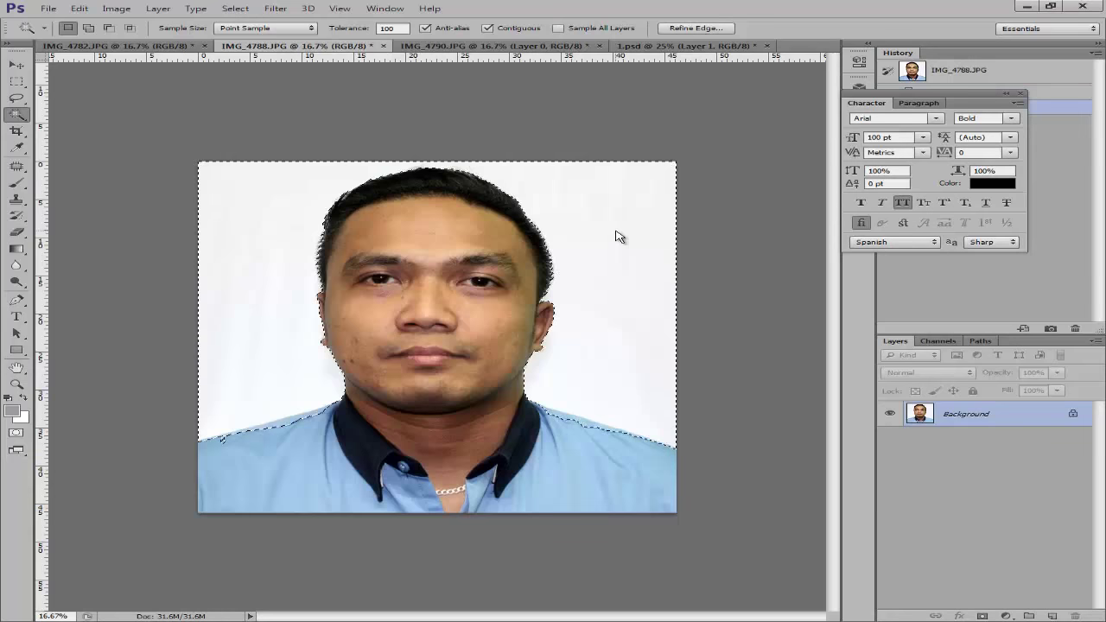
pyautogui.hotkey('ctrl', '+')
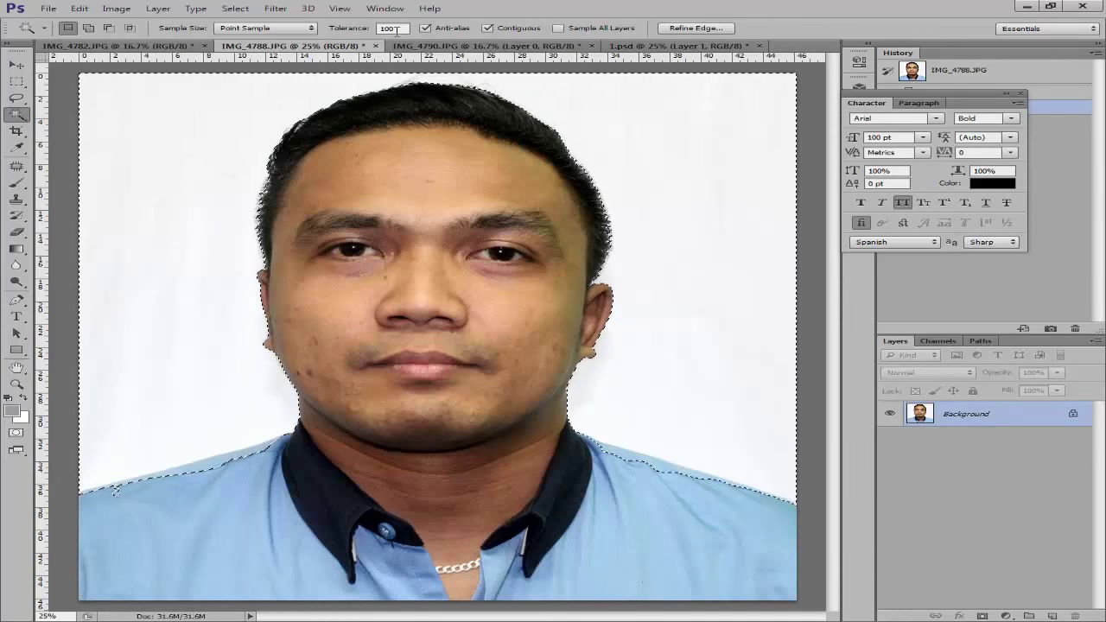
pyautogui.doubleClick(390, 29)
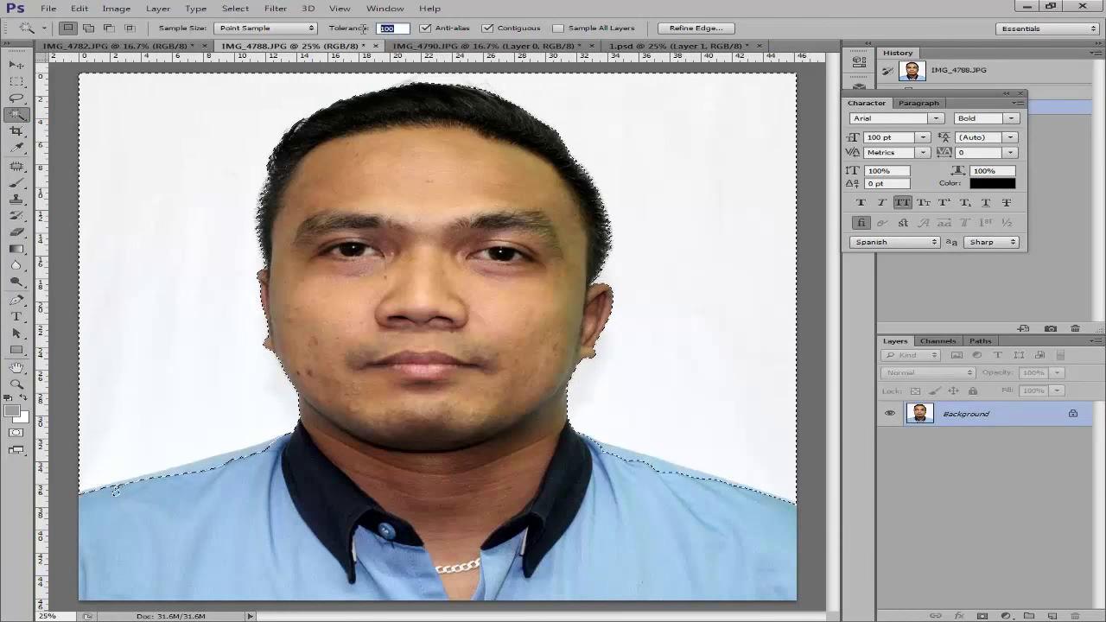
pyautogui.write('80')
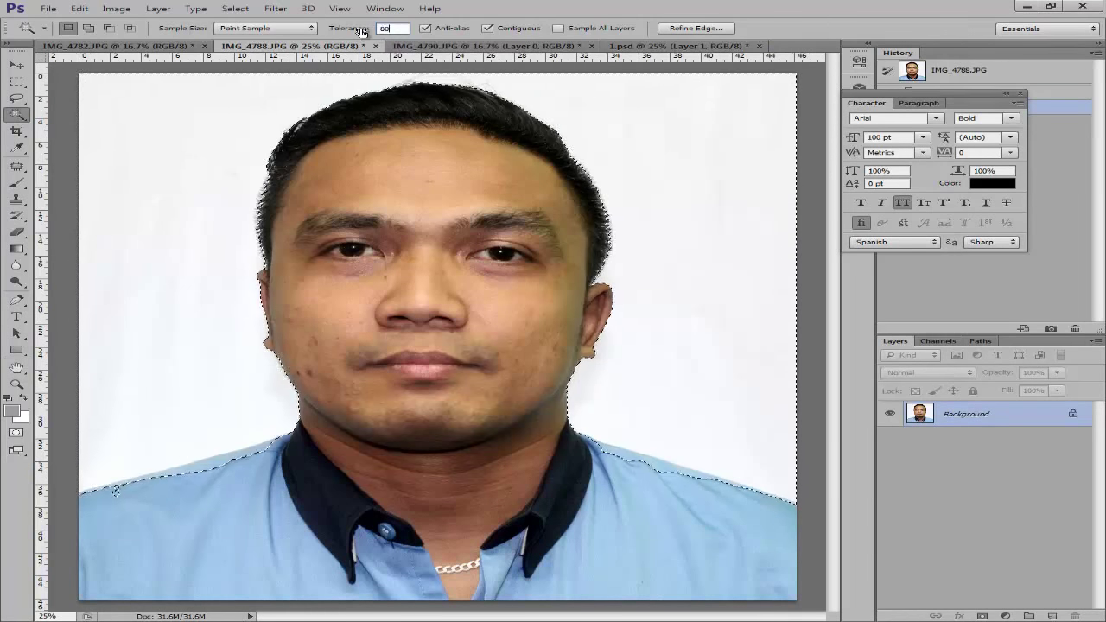
pyautogui.click(192, 144)
pyautogui.hotkey('ctrl', 'd')
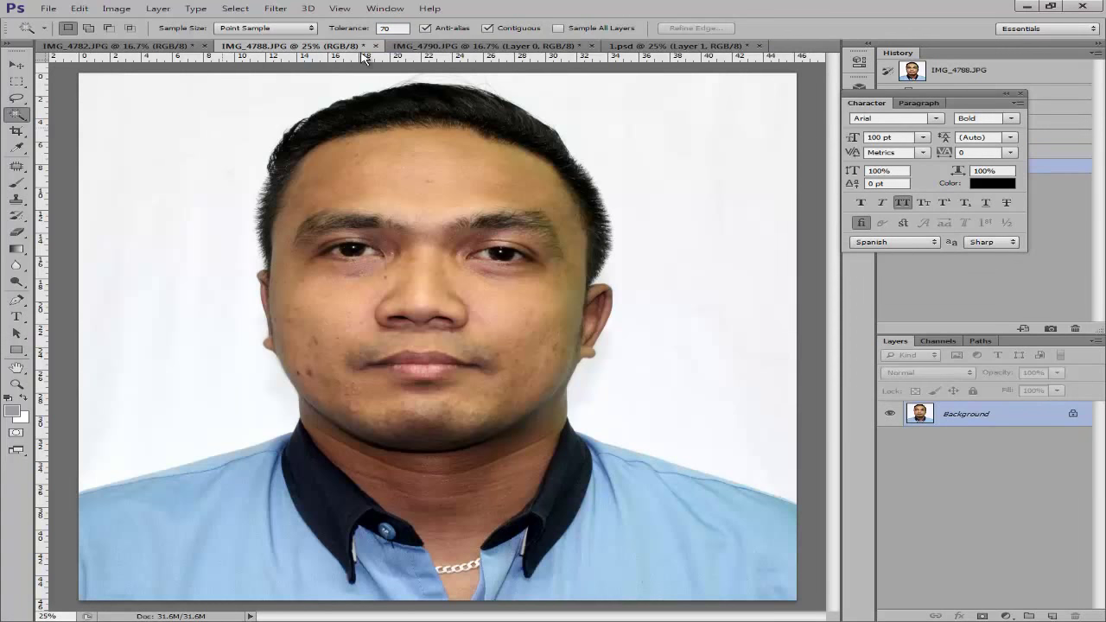
pyautogui.hotkey('ctrl', 'd')
pyautogui.write('0')
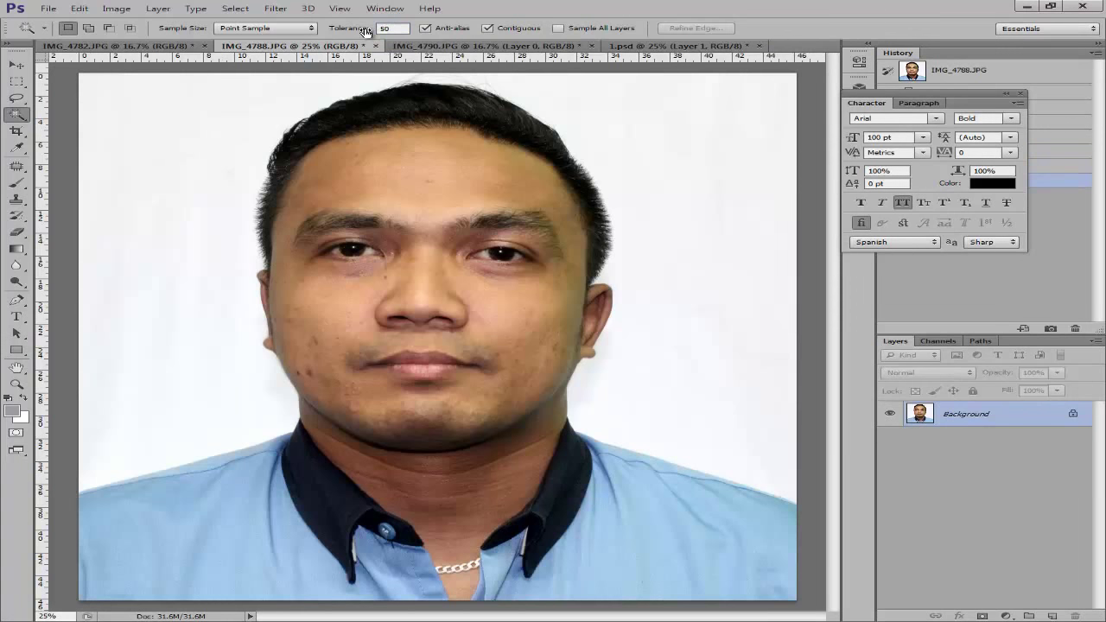
pyautogui.click(201, 156)
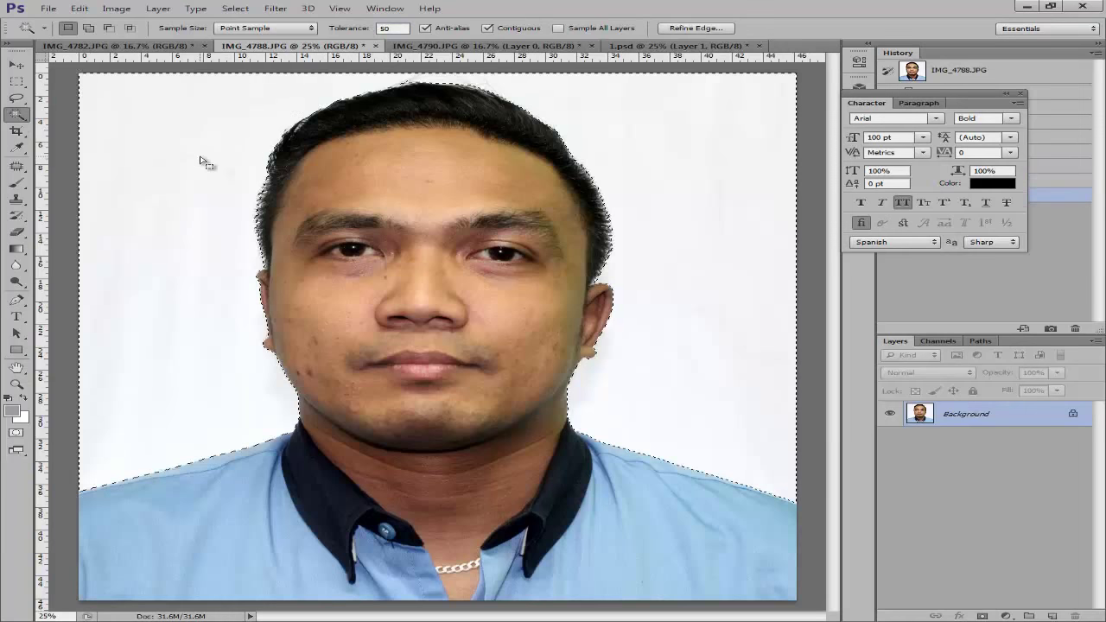
# Convert Background to Layer 0, delete the white background, deselect, and switch to IMG_4790.JPG.
pyautogui.doubleClick(1035, 419)
pyautogui.press('Return')
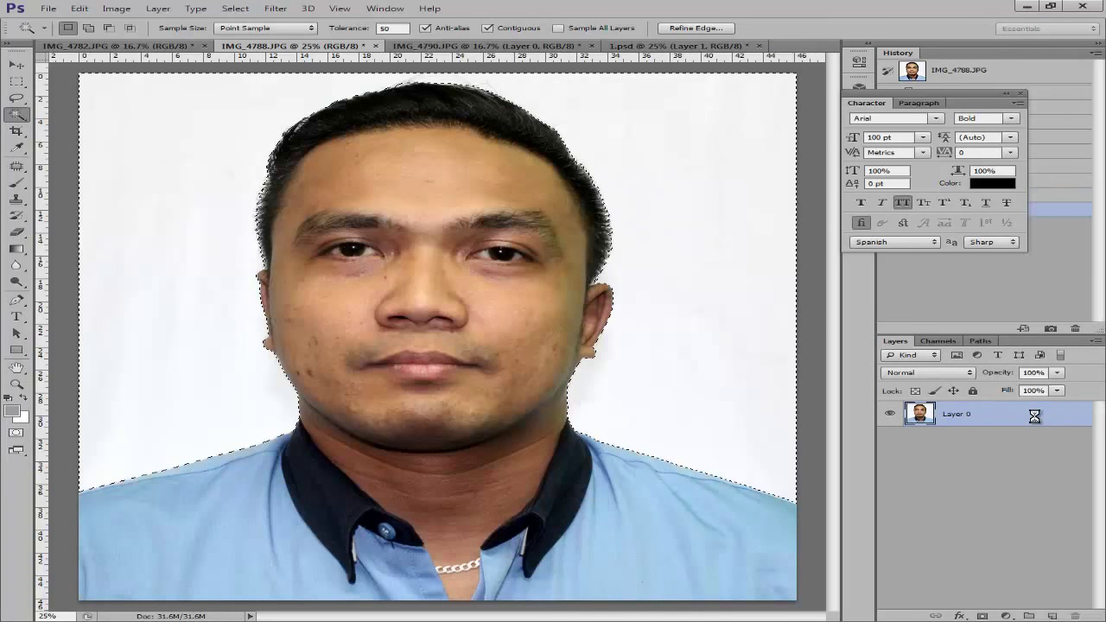
pyautogui.press('Delete')
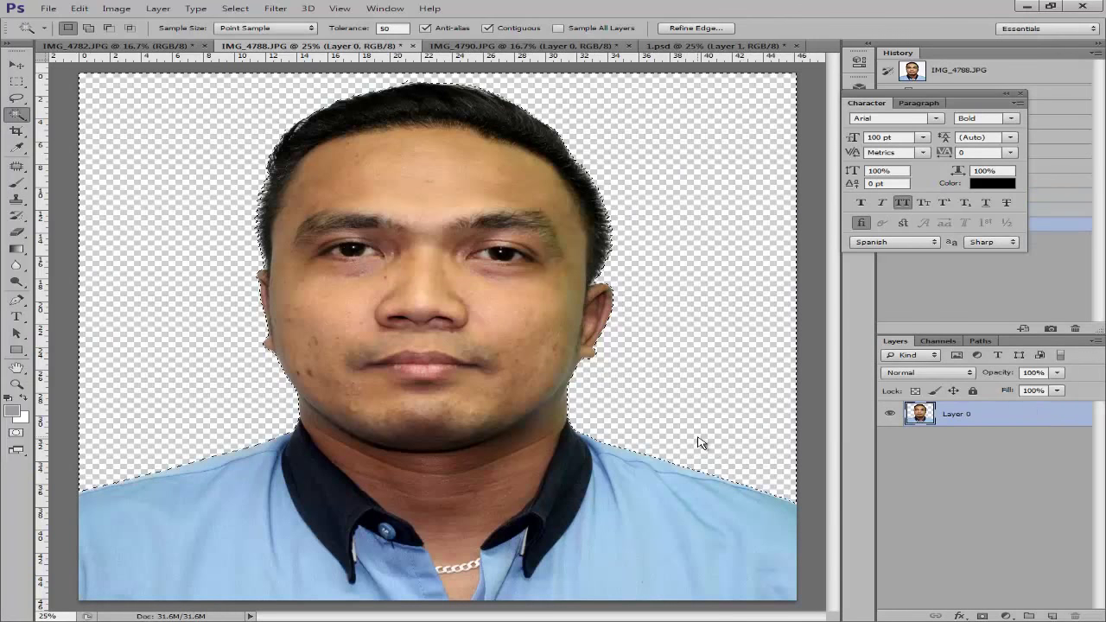
pyautogui.hotkey('ctrl', 'd')
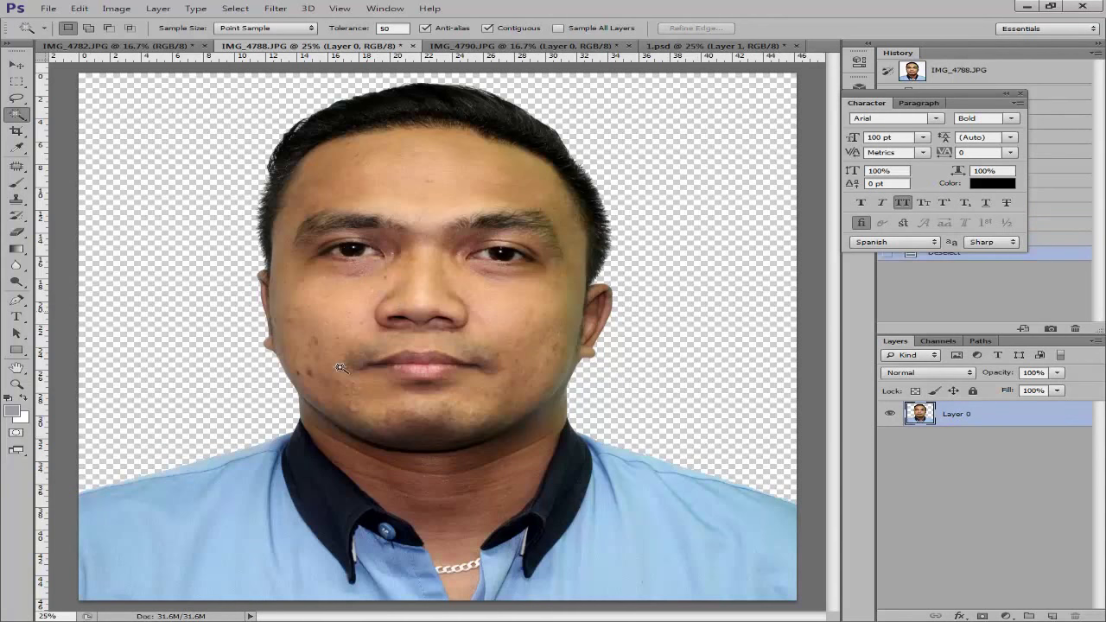
pyautogui.click(486, 46)
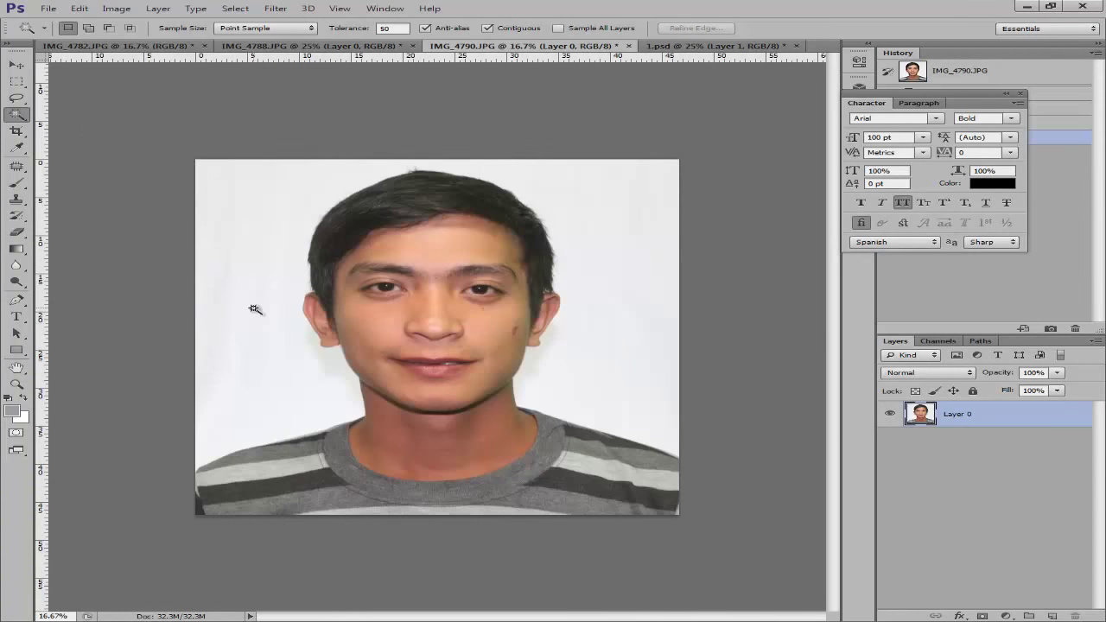
# Magic-Wand the striped-shirt portrait's white background, delete it, deselect, and inspect the cut-out edges.
pyautogui.click(253, 308)
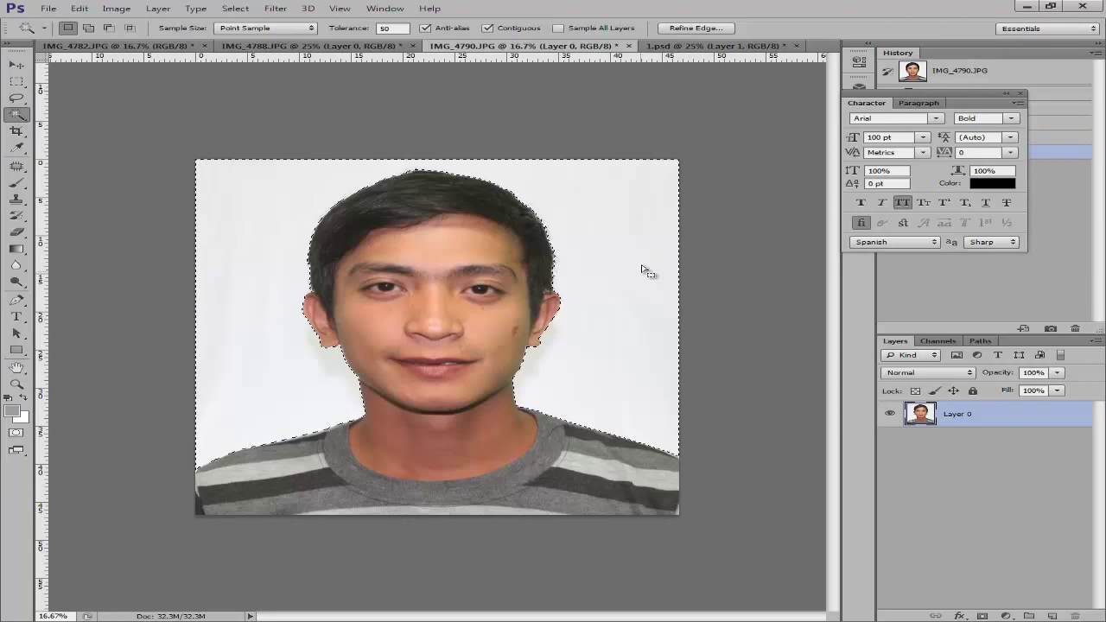
pyautogui.doubleClick(1048, 417)
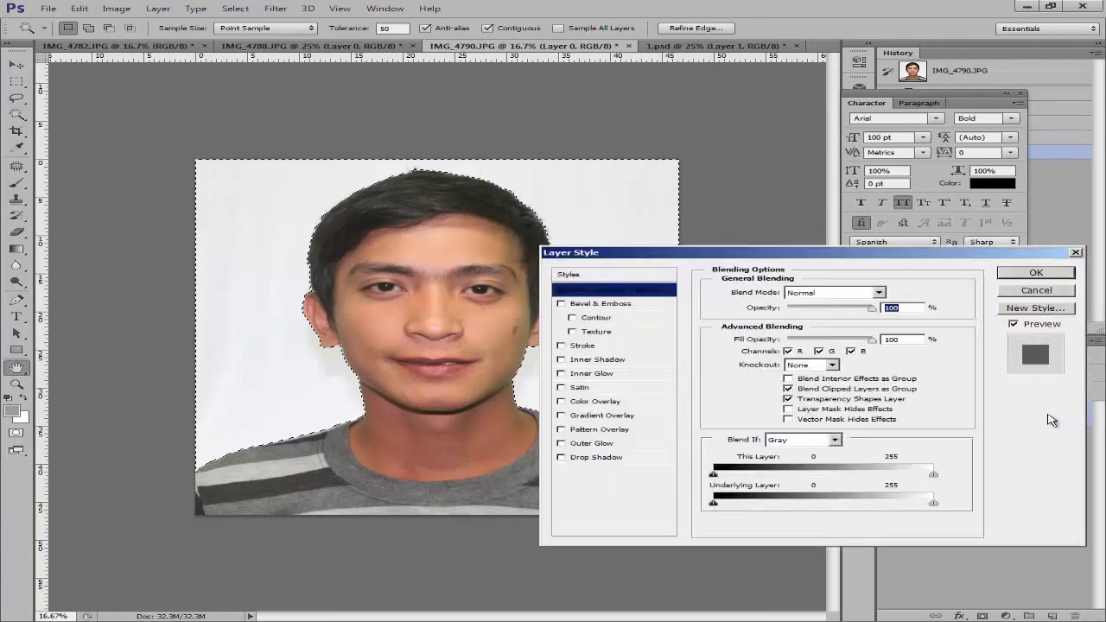
pyautogui.press('Escape')
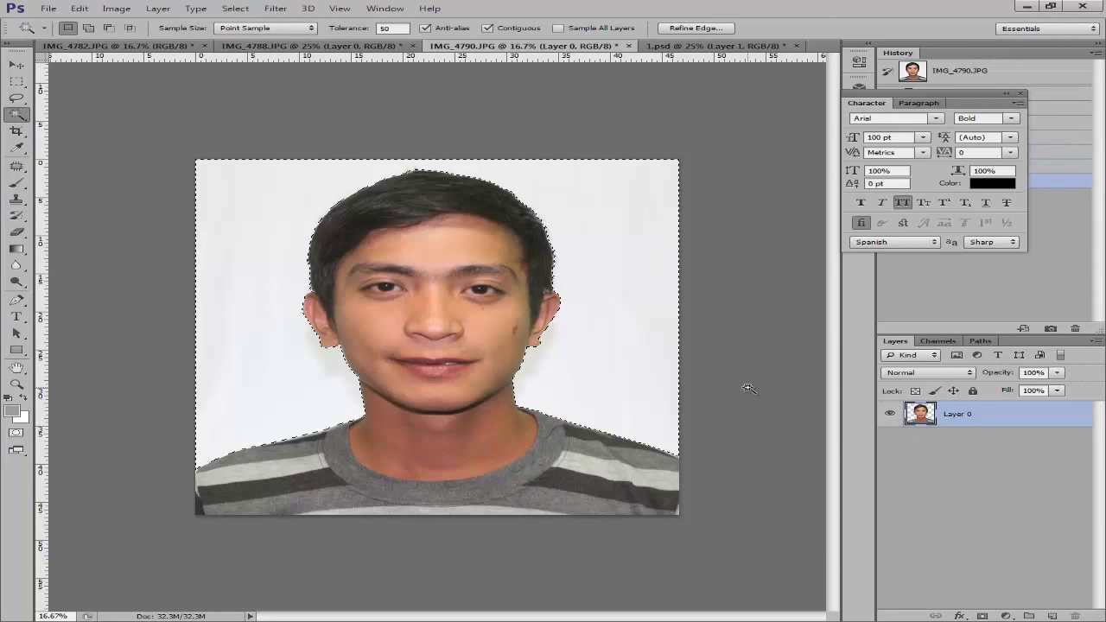
pyautogui.press('Delete')
pyautogui.hotkey('ctrl', 'd')
pyautogui.hotkey('ctrl', '+')
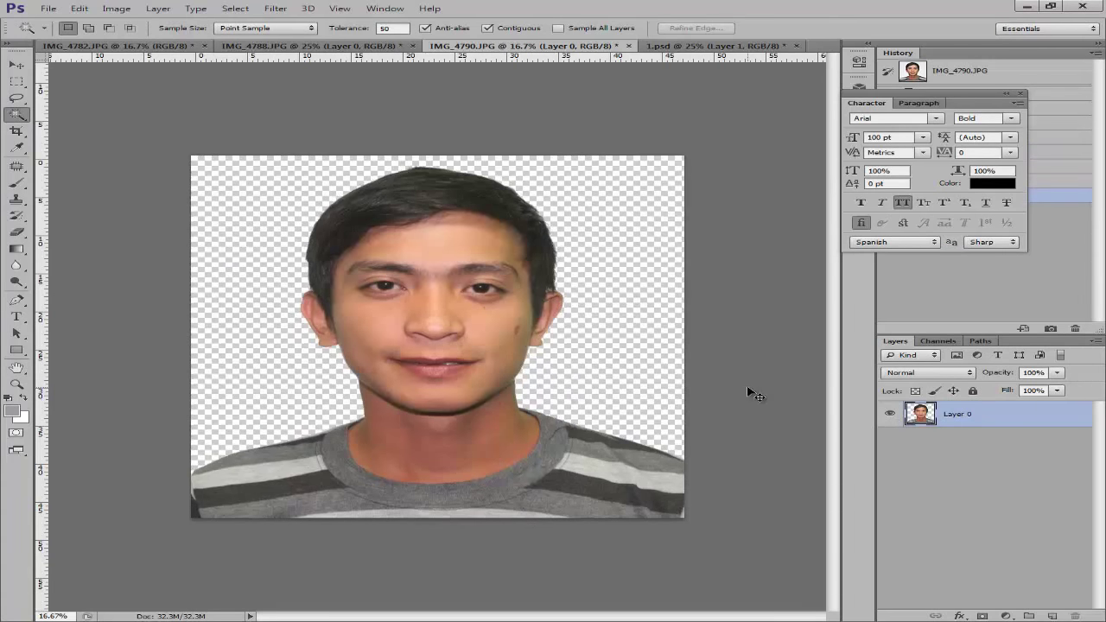
pyautogui.hotkey('ctrl', '+')
pyautogui.hotkey('ctrl', '-')
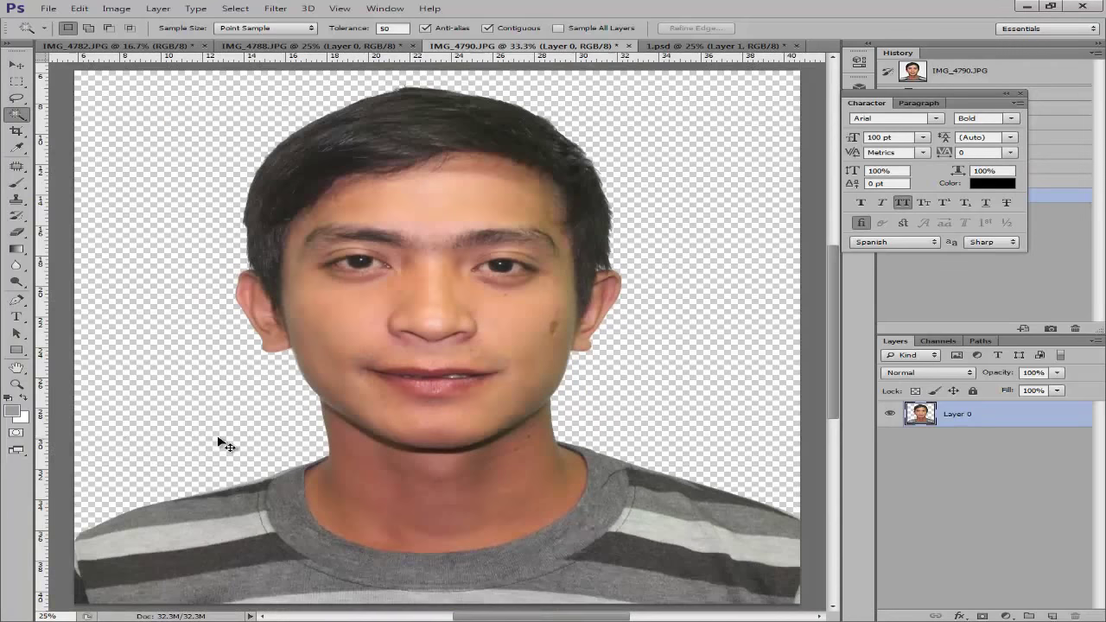
pyautogui.hotkey('ctrl', '+')
pyautogui.rightClick(16, 118)
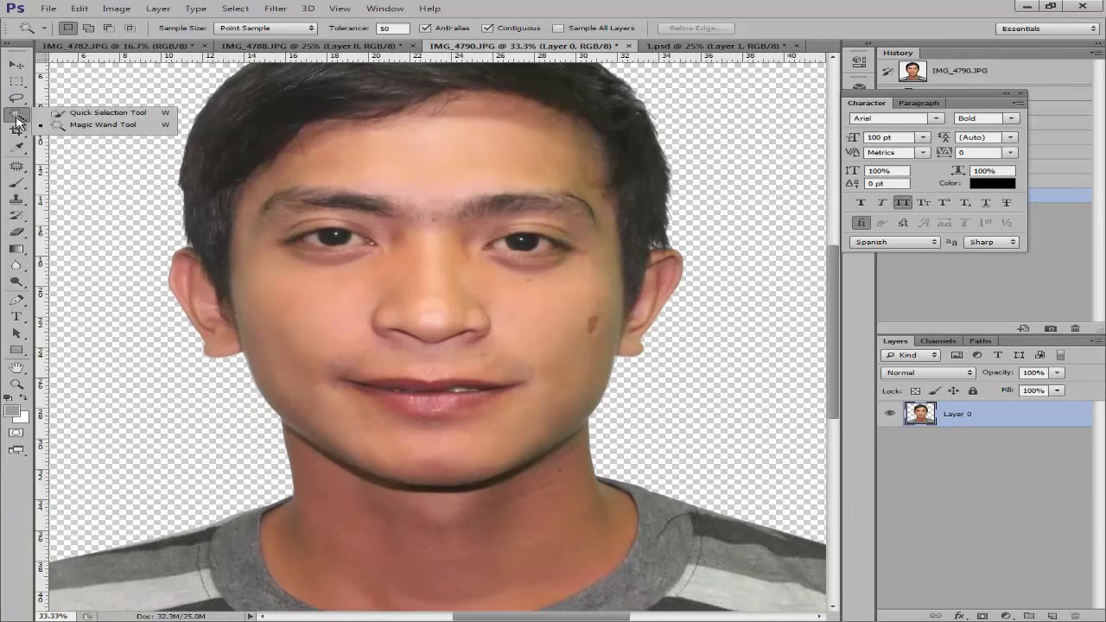
pyautogui.click(75, 130)
pyautogui.hotkey('ctrl', '-')
pyautogui.hotkey('ctrl', '-')
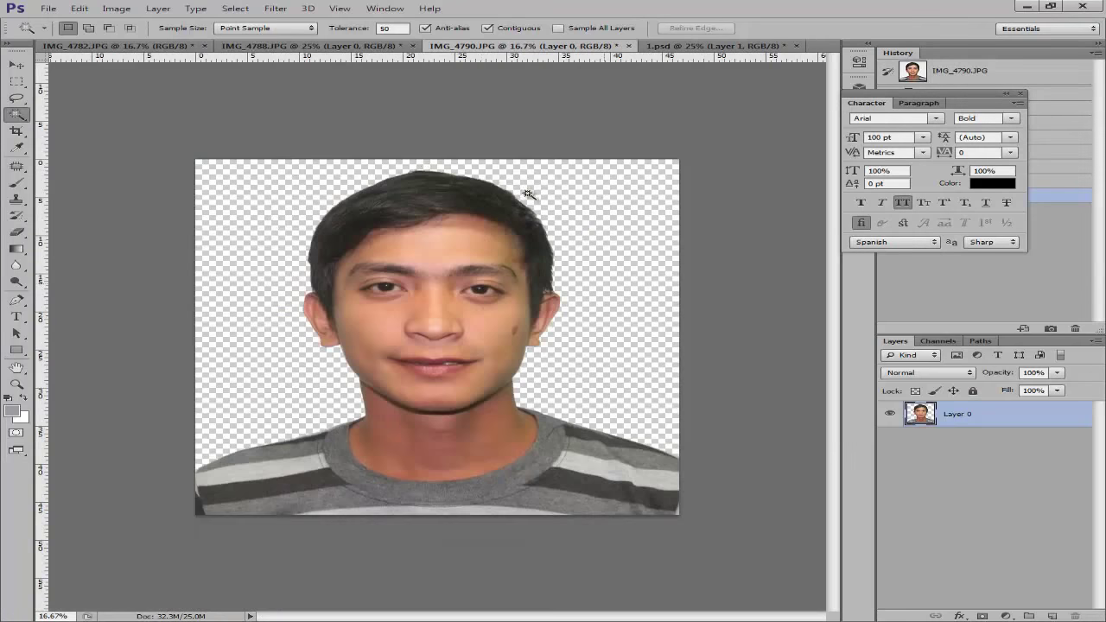
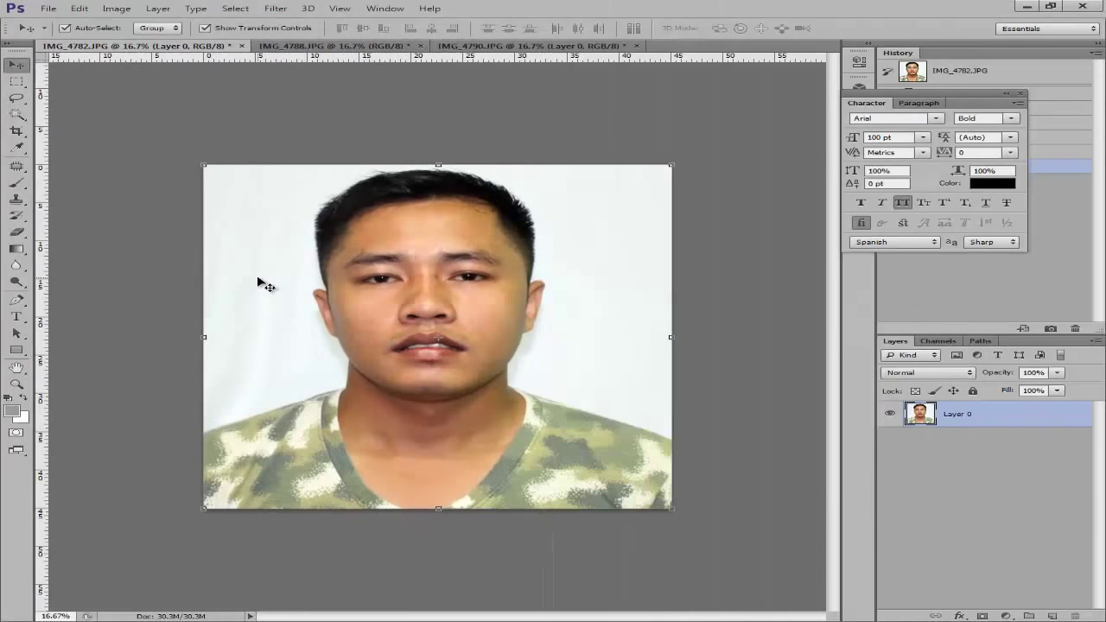
# Choose the Magic Wand, set Tolerance to 100, and select IMG_4782's white background.
pyautogui.click(9, 120)
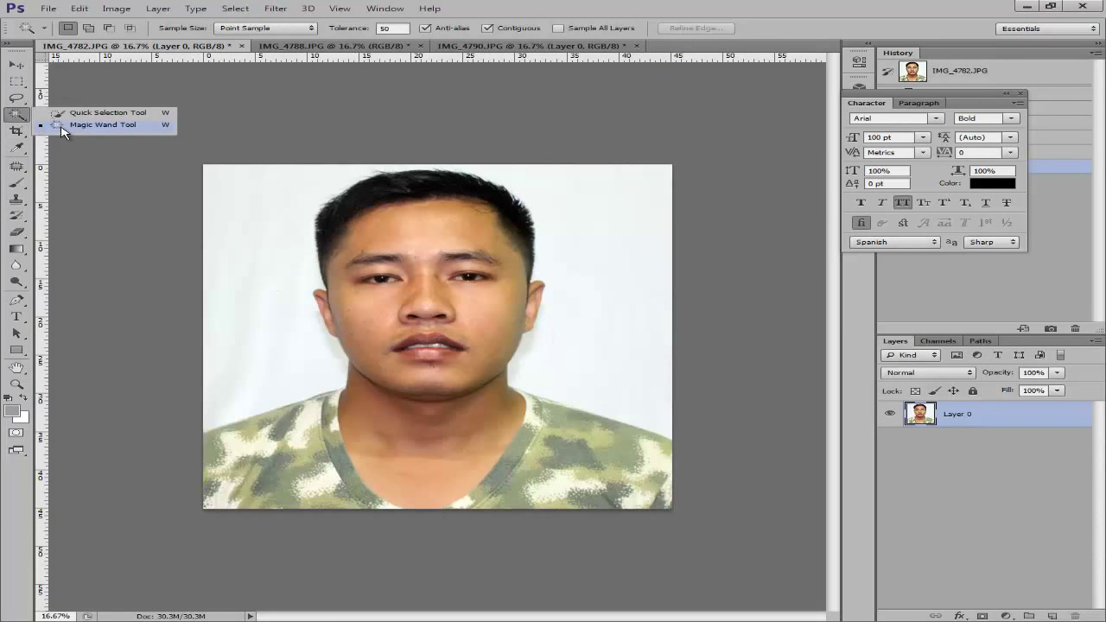
pyautogui.click(62, 126)
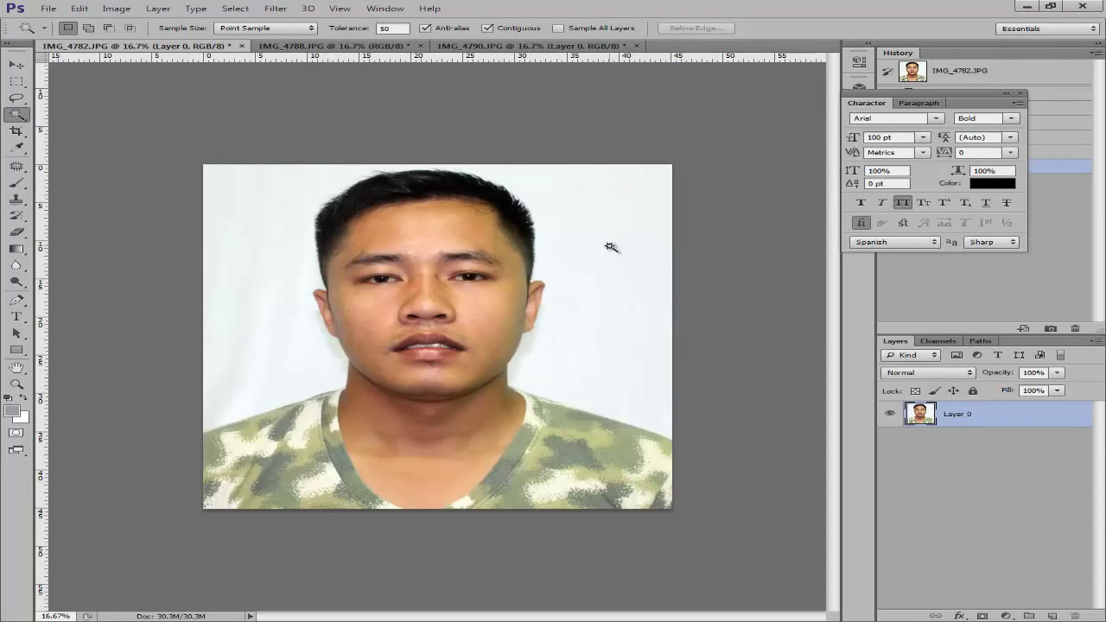
pyautogui.click(13, 123)
pyautogui.click(71, 129)
pyautogui.doubleClick(396, 29)
pyautogui.write('100')
pyautogui.rightClick(17, 115)
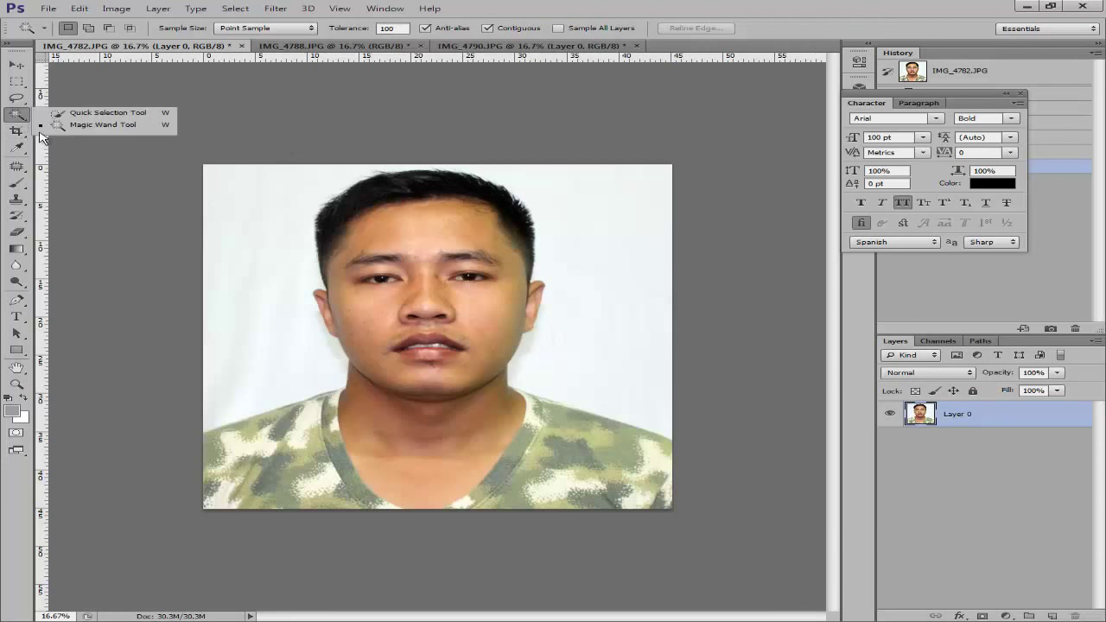
pyautogui.click(74, 126)
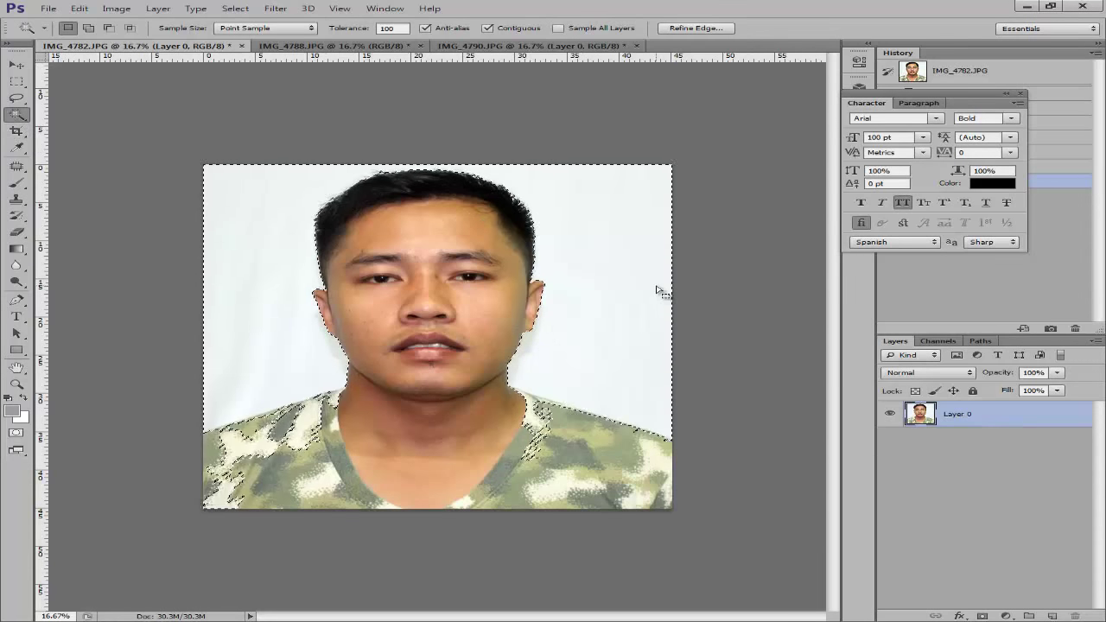
# Delete the selected white background to transparency, deselect, and inspect the head and hair edges.
pyautogui.press('Delete')
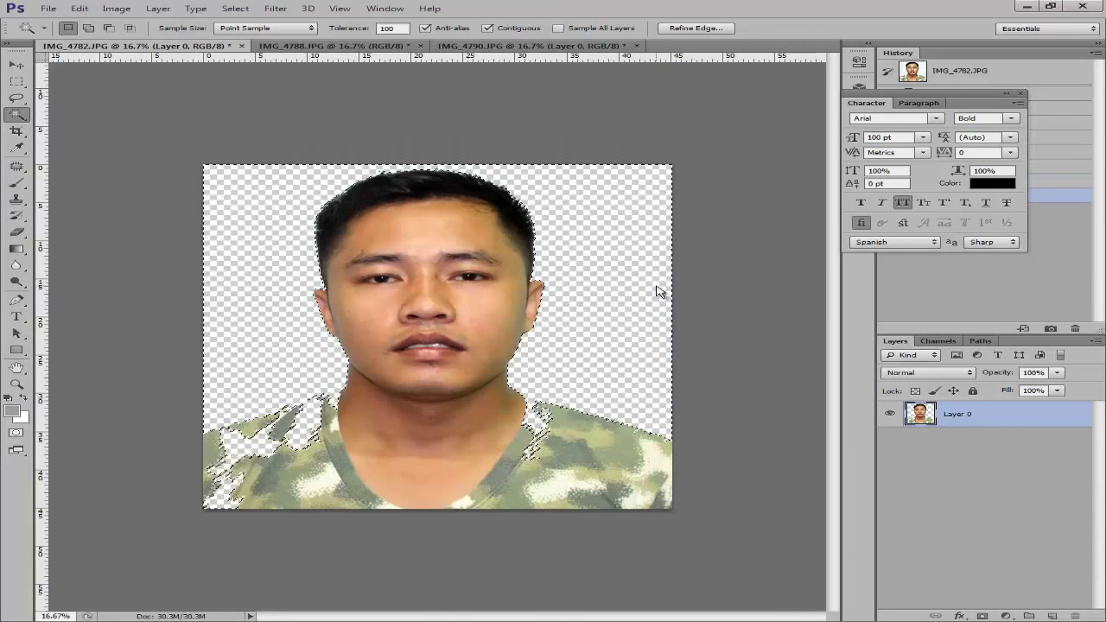
pyautogui.hotkey('ctrl', 'd')
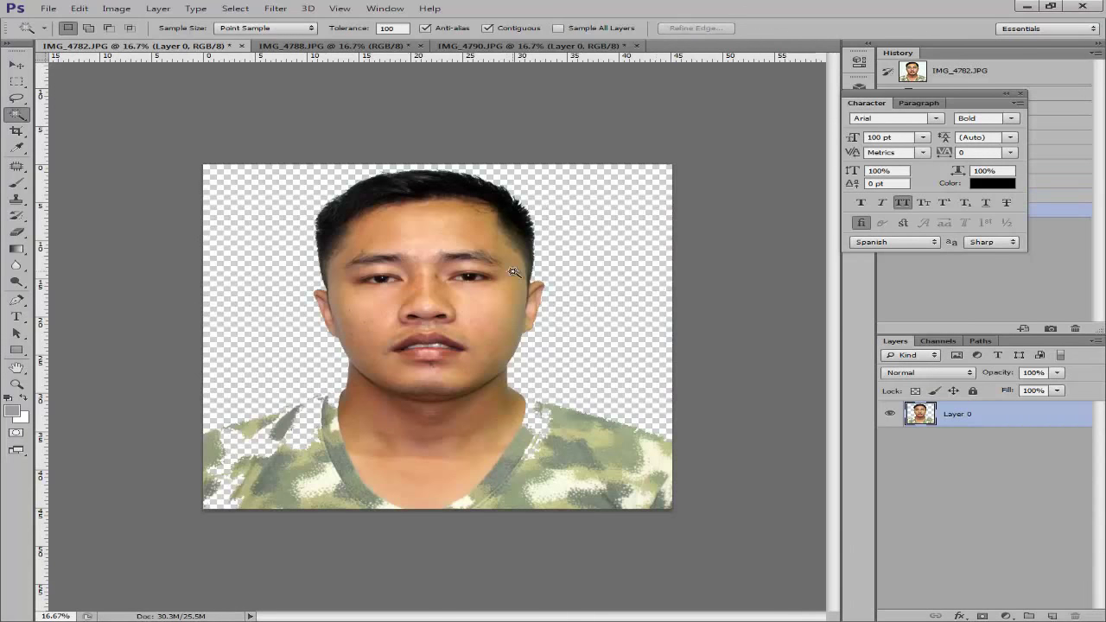
pyautogui.hotkey('ctrl', '+')
pyautogui.hotkey('ctrl', '+')
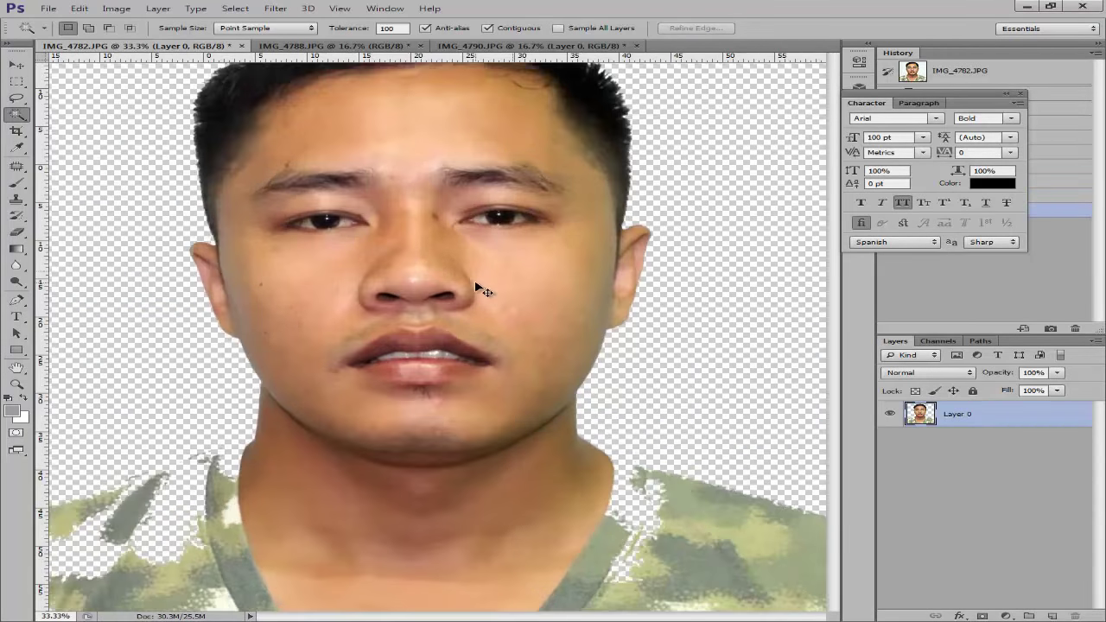
pyautogui.hotkey('ctrl', '-')
pyautogui.hotkey('ctrl', '+')
pyautogui.hotkey('ctrl', '+')
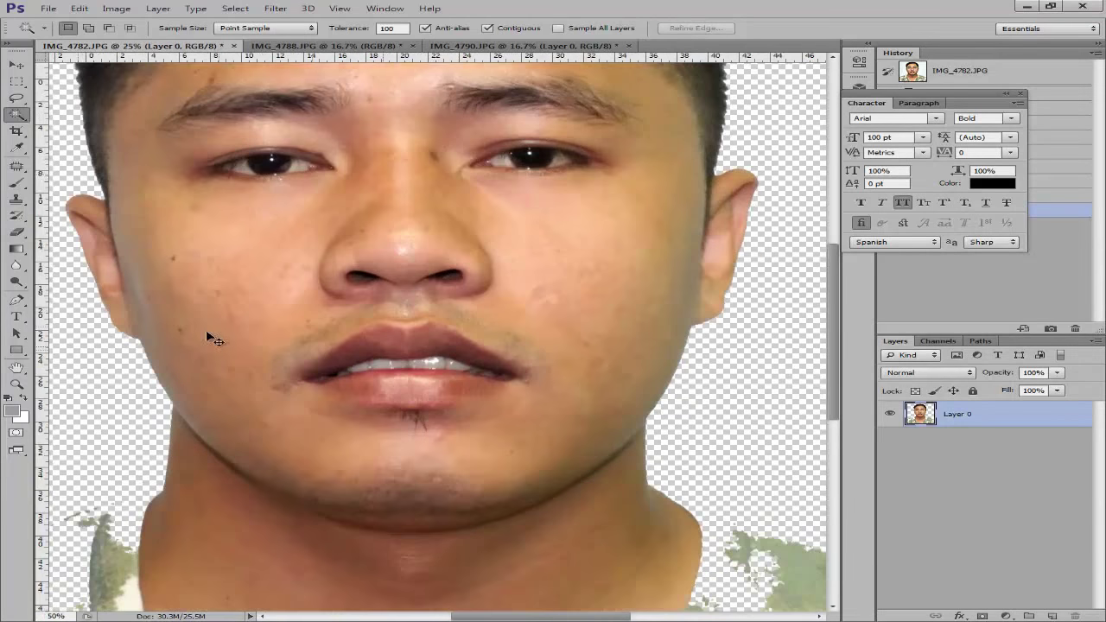
pyautogui.hotkey('ctrl', '+')
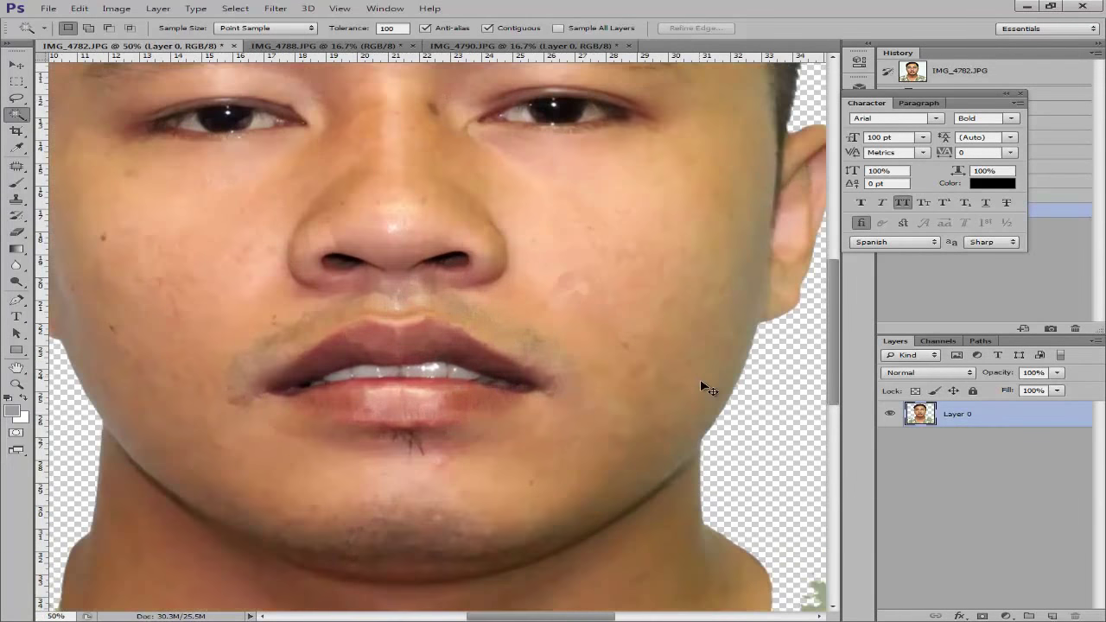
pyautogui.hotkey('ctrl', '-')
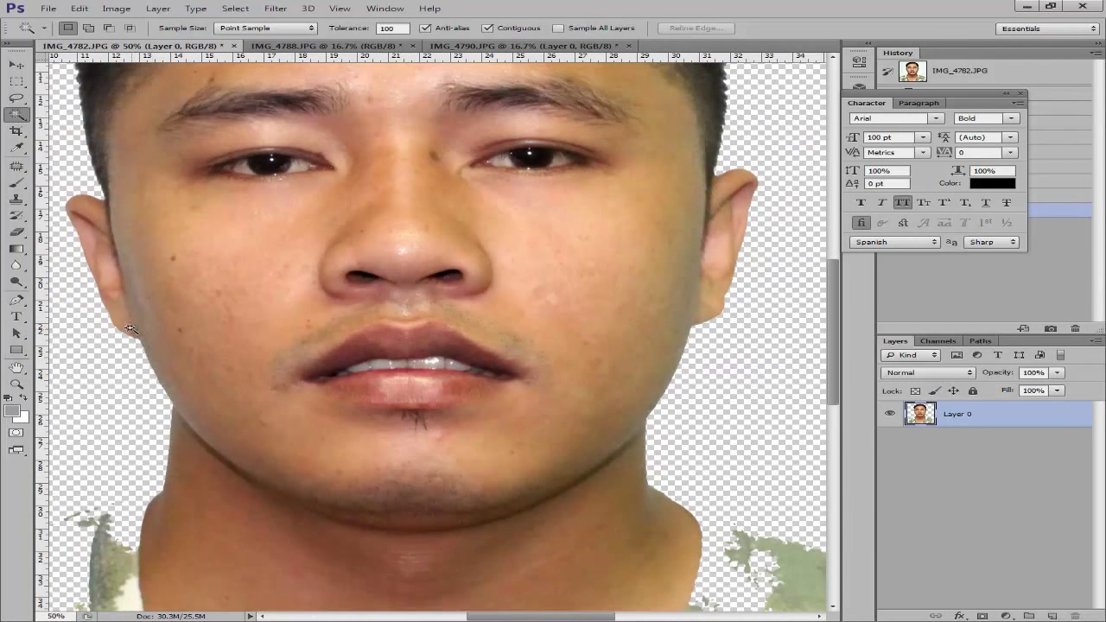
pyautogui.moveTo(85, 232); pyautogui.dragTo(270, 467)
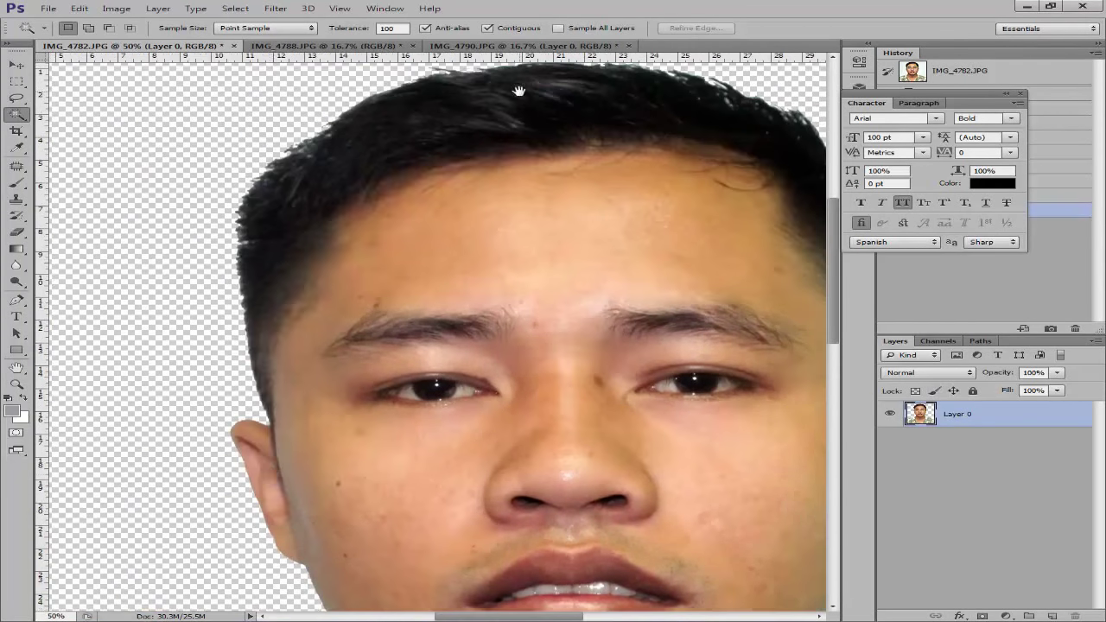
pyautogui.moveTo(518, 90); pyautogui.dragTo(272, 230)
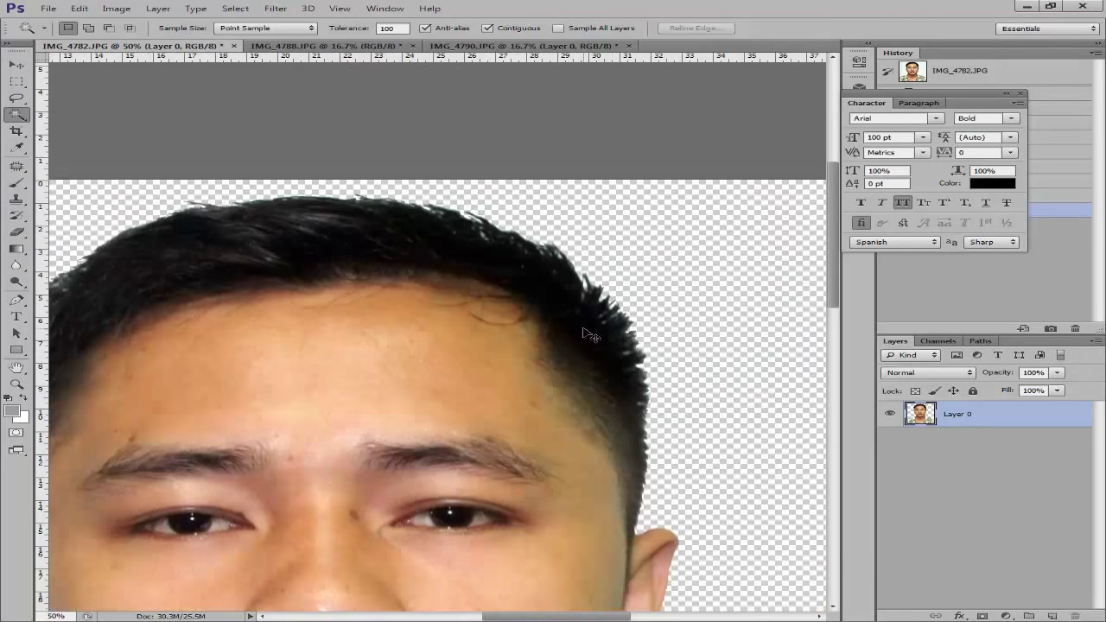
pyautogui.hotkey('ctrl', '-')
pyautogui.hotkey('ctrl', '-')
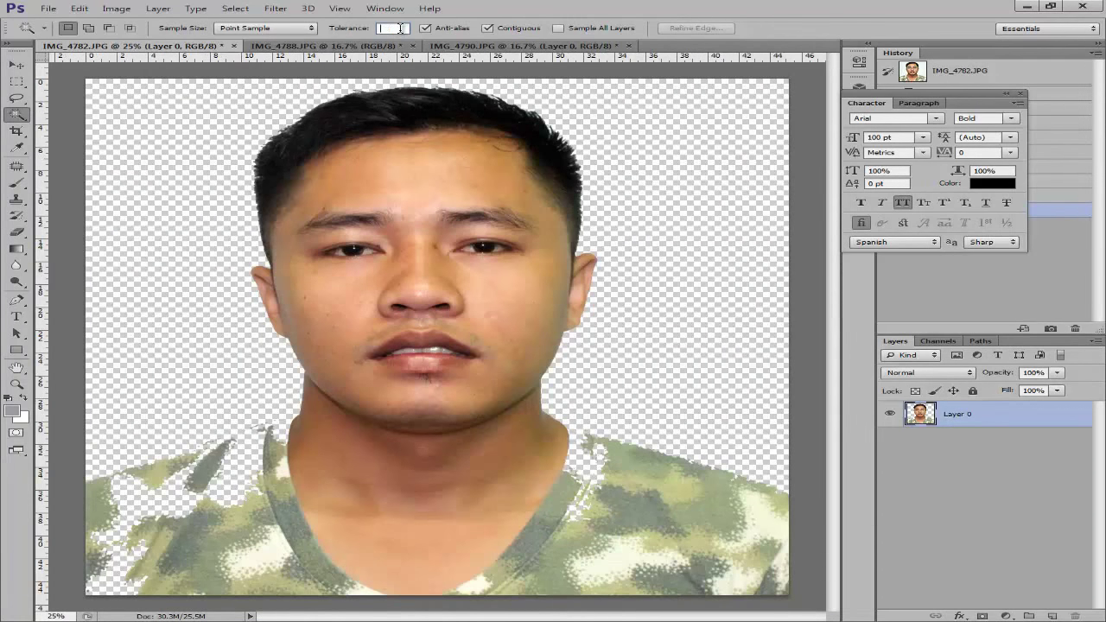
# Select and delete the background at tolerance 100, then undo the deletion.
pyautogui.write('100')
pyautogui.click(165, 165)
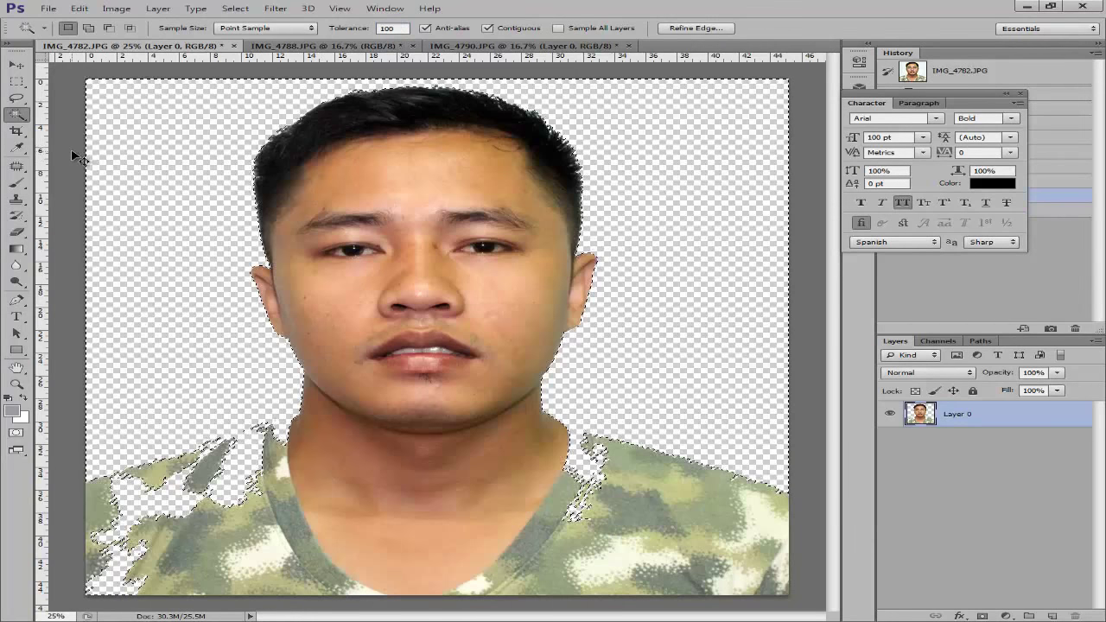
pyautogui.press('Delete')
pyautogui.hotkey('ctrl', 'd')
pyautogui.hotkey('ctrl', 'alt', 'z')
pyautogui.hotkey('ctrl', 'alt', 'z')
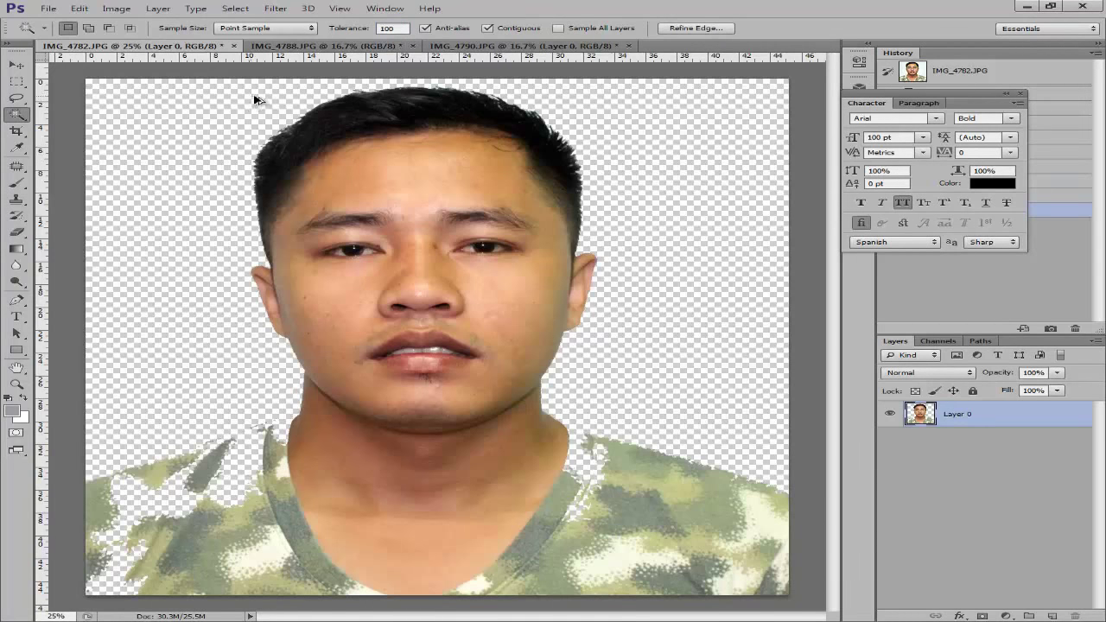
pyautogui.hotkey('ctrl', 'd')
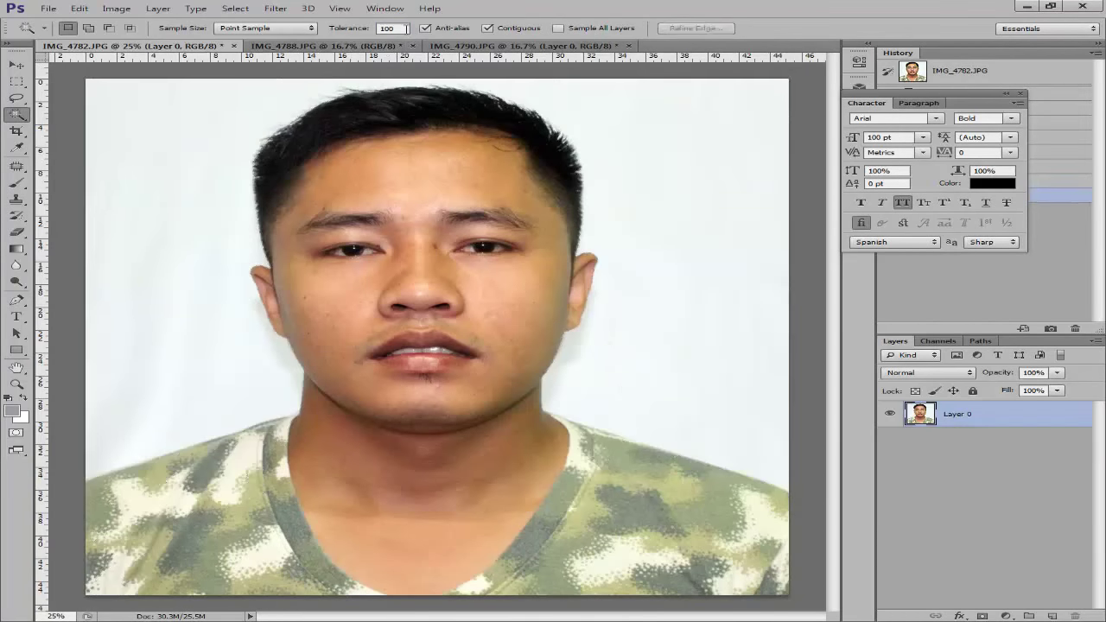
# Retry the background selection at tolerance 50, check the hairline, and undo back to the selection.
pyautogui.press('Return')
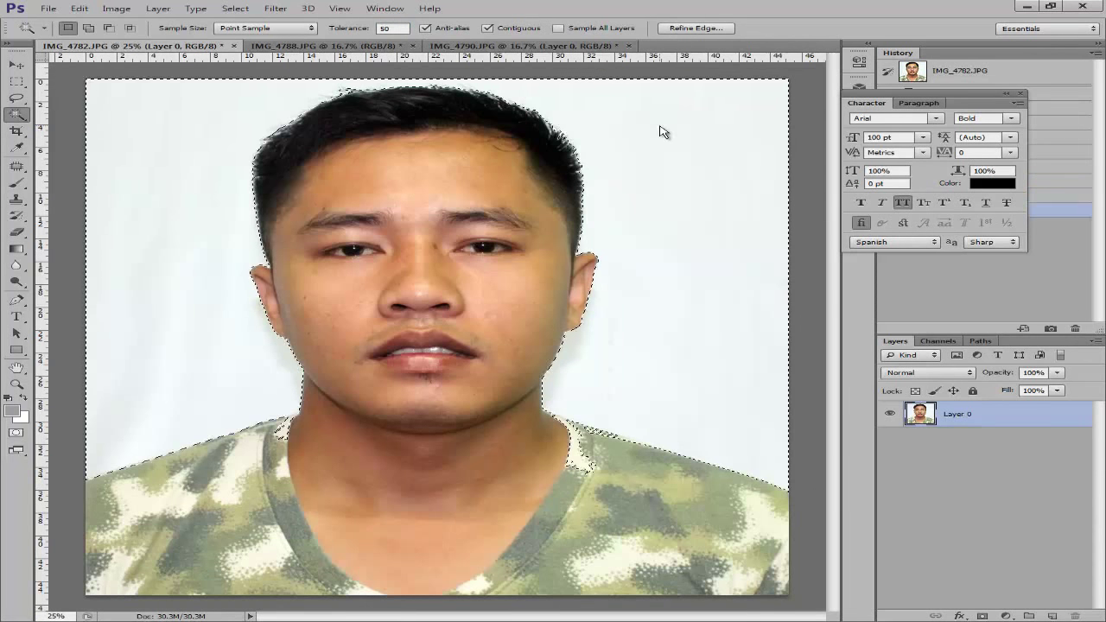
pyautogui.click(737, 282)
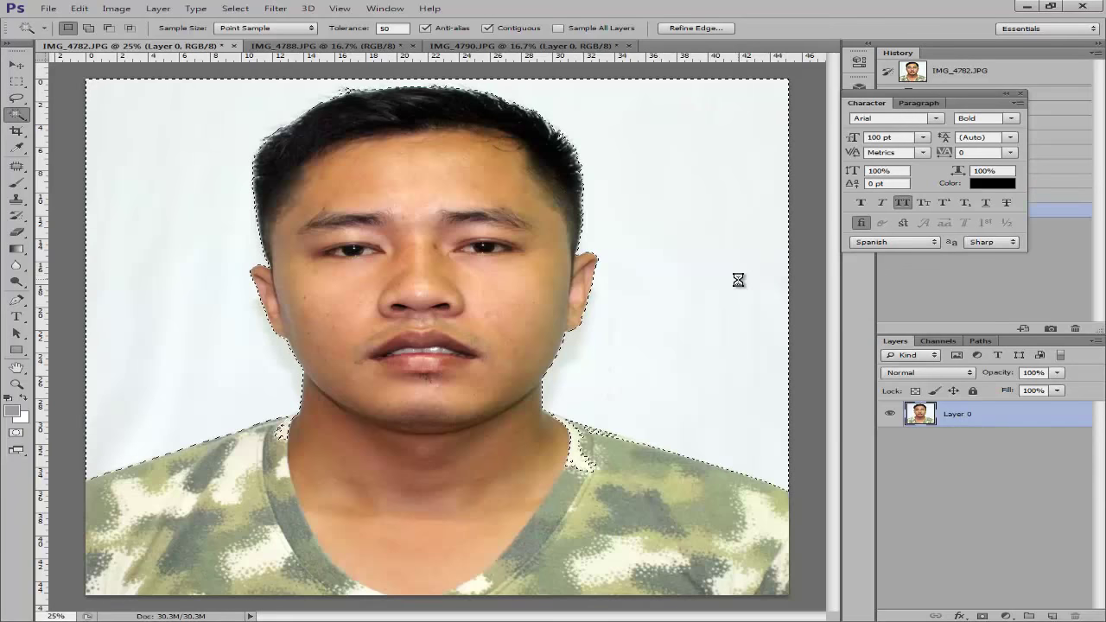
pyautogui.hotkey('ctrl', 'd')
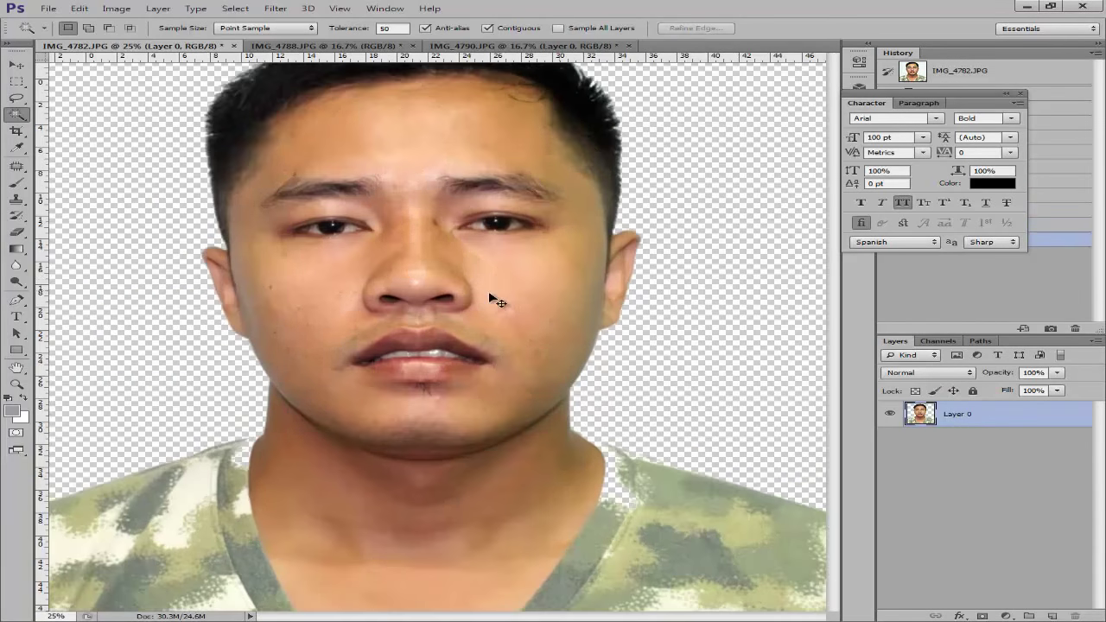
pyautogui.hotkey('ctrl', '+')
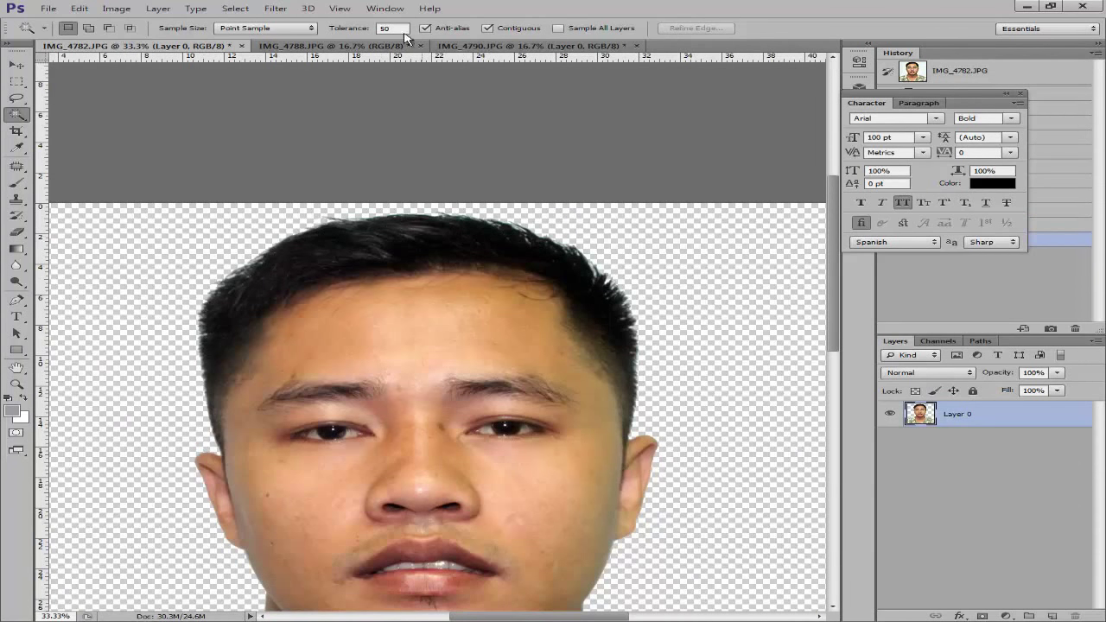
pyautogui.hotkey('ctrl', 'z')
pyautogui.hotkey('ctrl', 'alt', 'z')
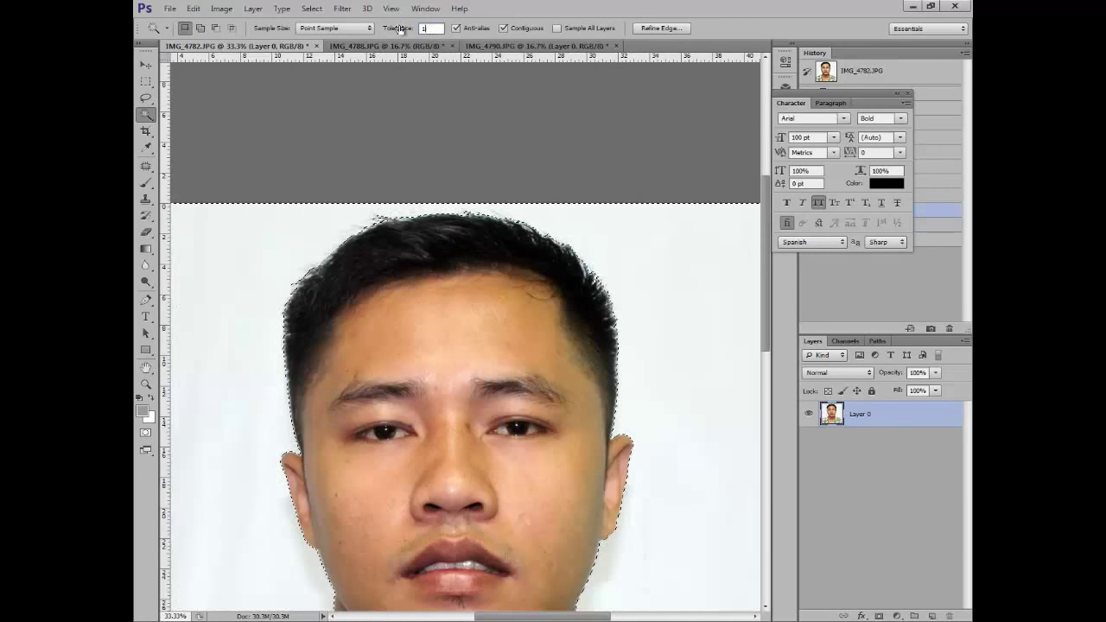
# Select and delete the white background at tolerance 100, then undo that deletion.
pyautogui.write('100')
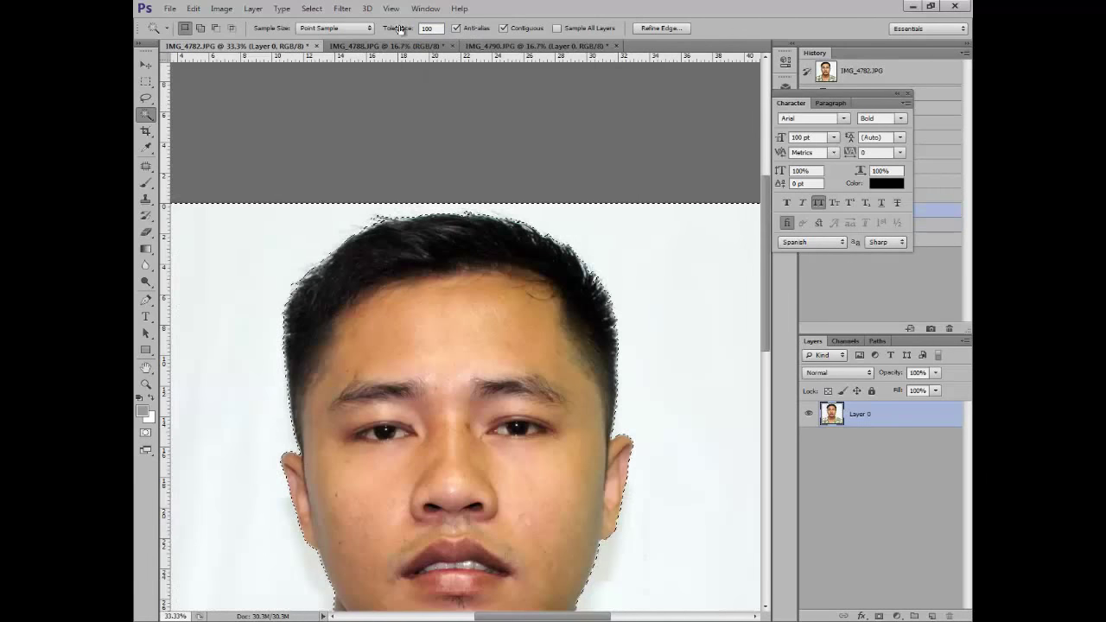
pyautogui.click(718, 319)
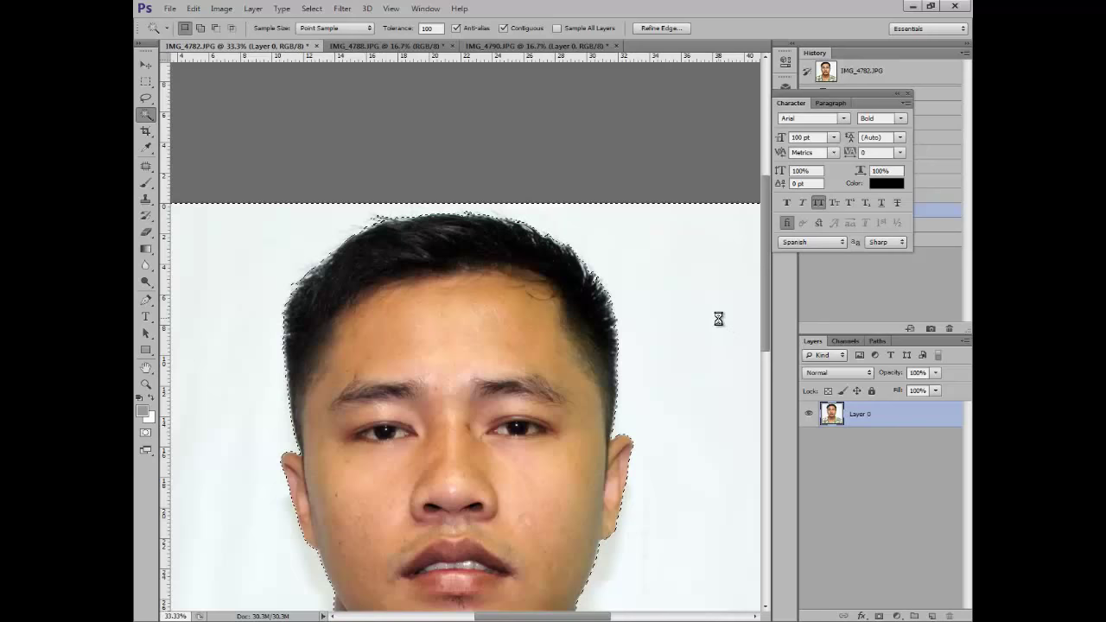
pyautogui.press('Delete')
pyautogui.hotkey('ctrl', 'd')
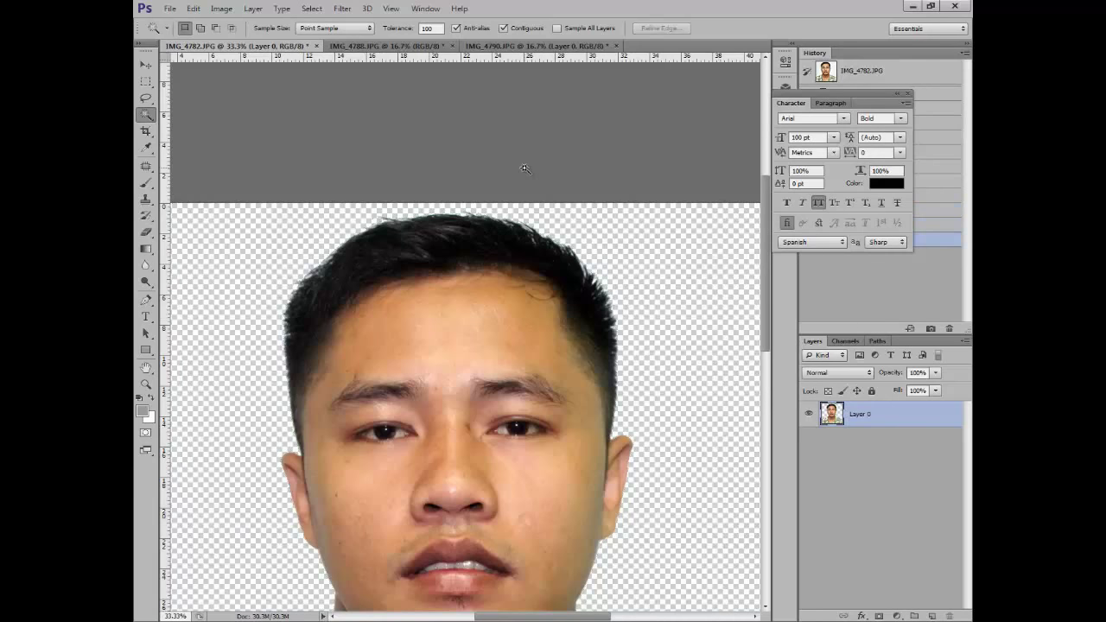
pyautogui.hotkey('ctrl', 'alt', 'z')
pyautogui.hotkey('ctrl', 'alt', 'z')
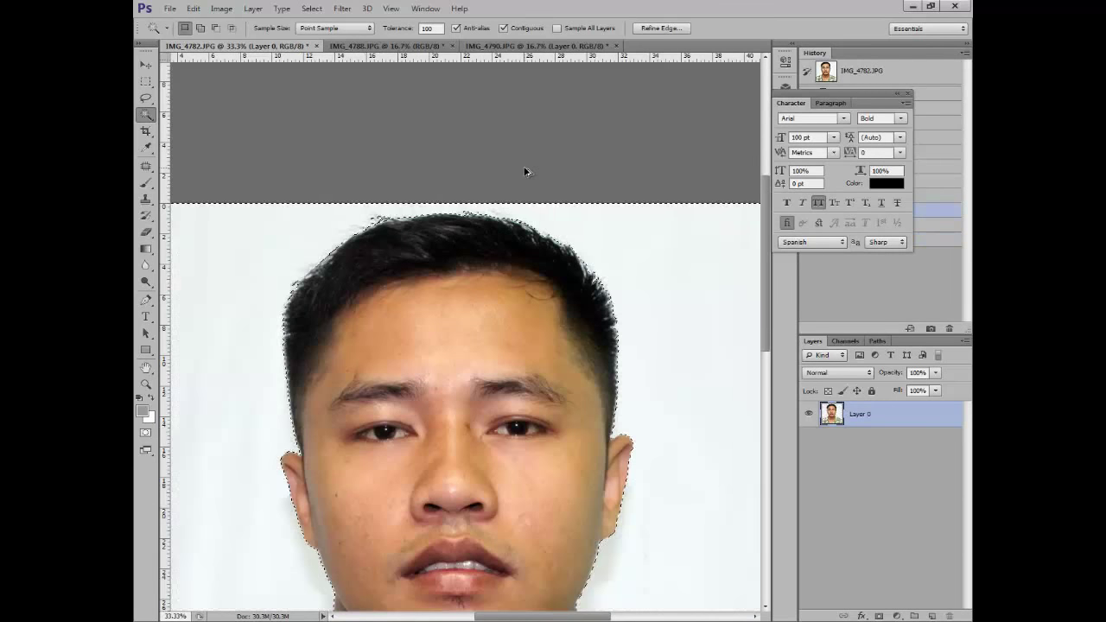
pyautogui.hotkey('ctrl', 'alt', 'z')
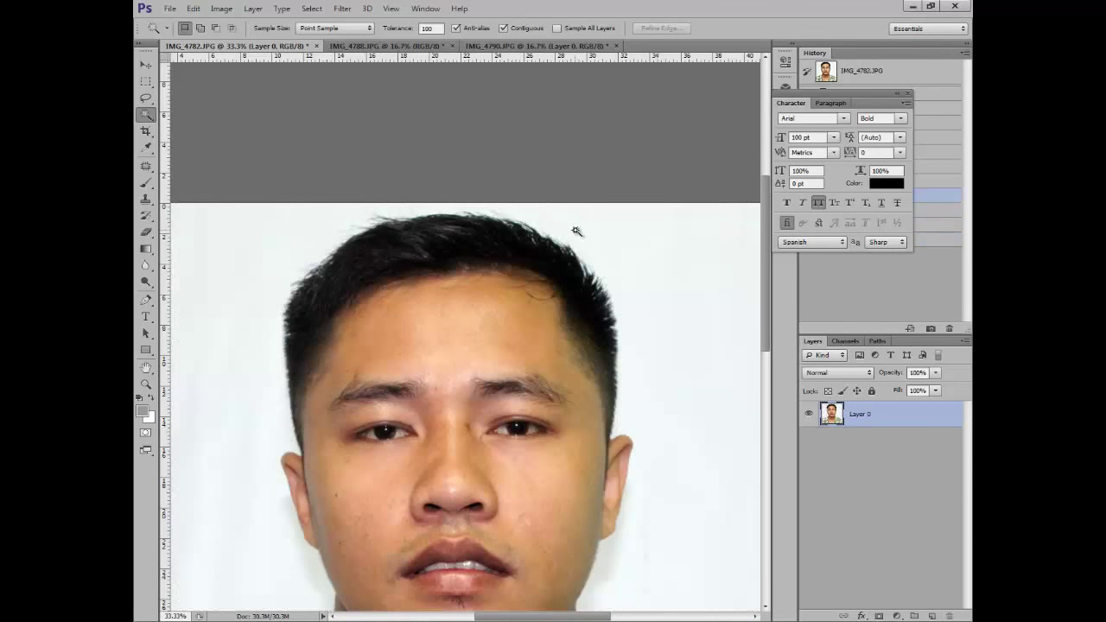
# Reselect and delete the white background, deselect, and zoom to check the cleared edges.
pyautogui.click(645, 263)
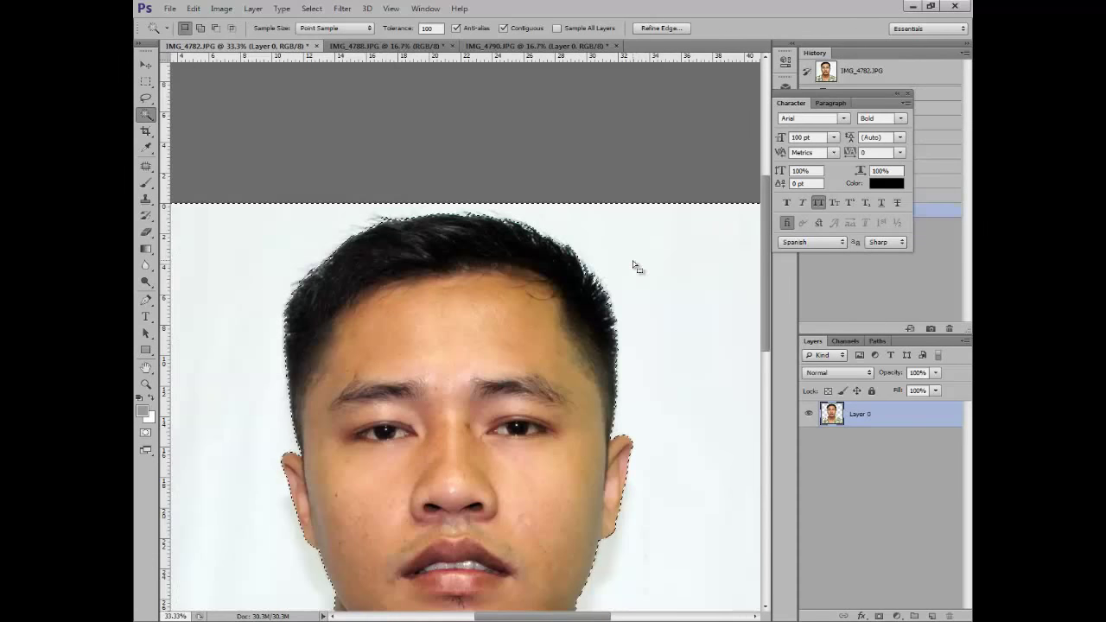
pyautogui.press('Delete')
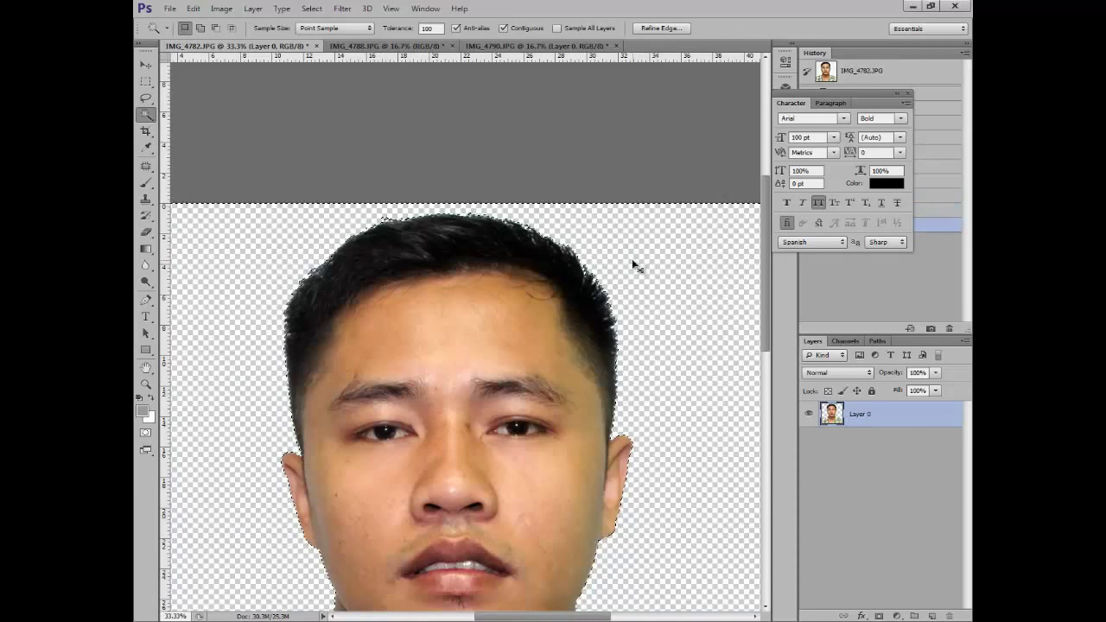
pyautogui.hotkey('ctrl', 'd')
pyautogui.hotkey('ctrl', '-')
pyautogui.hotkey('ctrl', '-')
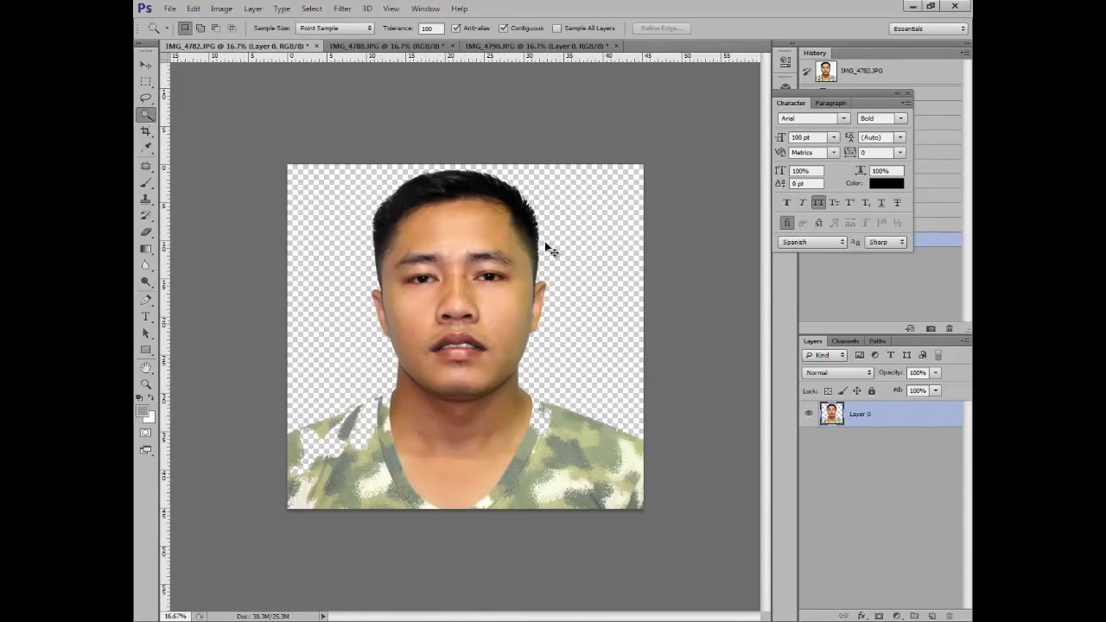
pyautogui.hotkey('ctrl', '+')
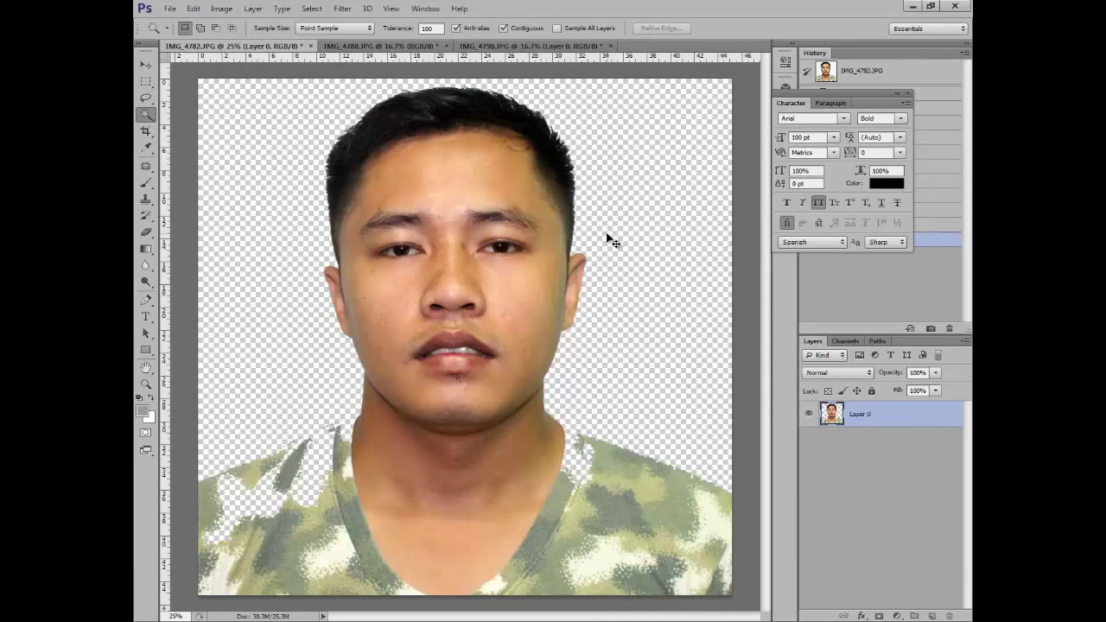
pyautogui.hotkey('ctrl', '-')
pyautogui.hotkey('ctrl', '+')
pyautogui.hotkey('ctrl', '+')
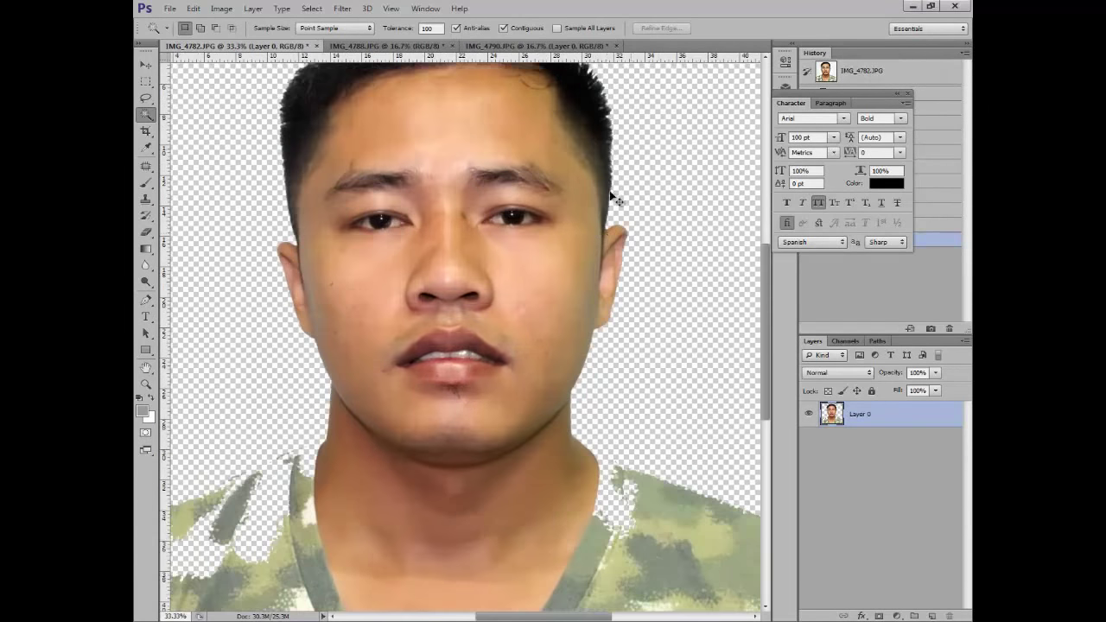
pyautogui.hotkey('ctrl', '-')
pyautogui.hotkey('ctrl', '-')
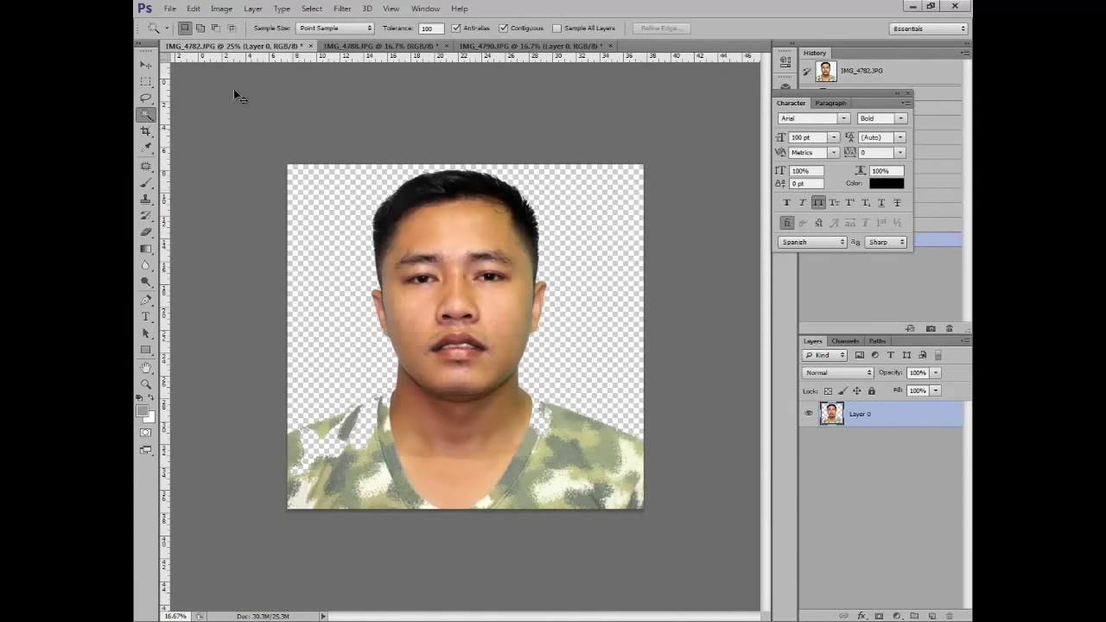
# Browse to E:\formal cloth template and dismiss the error from the female template archive.
pyautogui.click(170, 9)
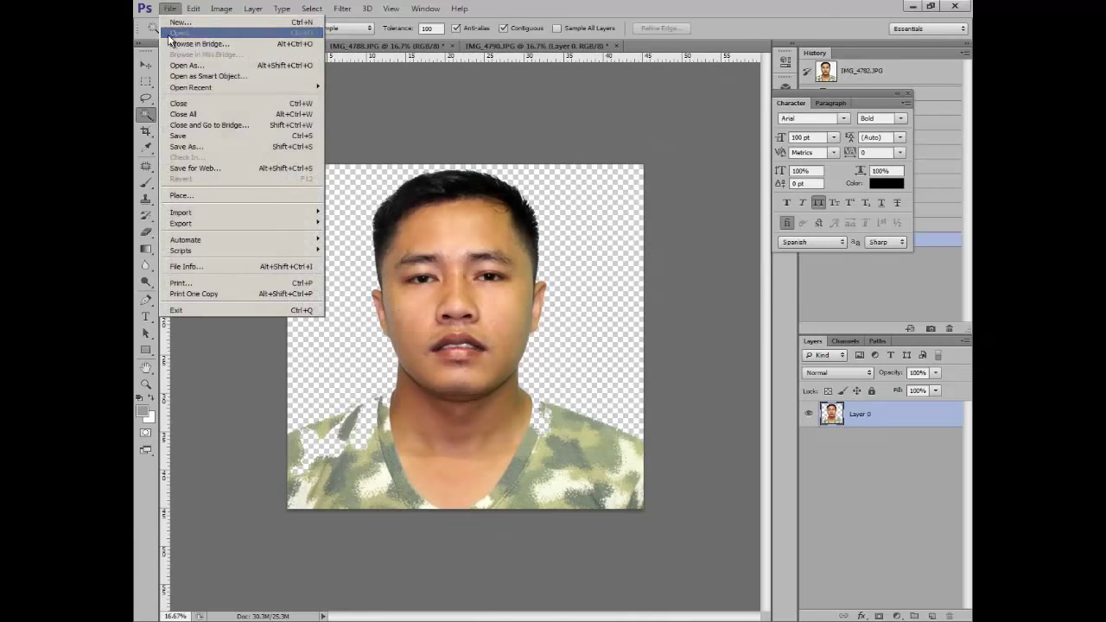
pyautogui.click(179, 33)
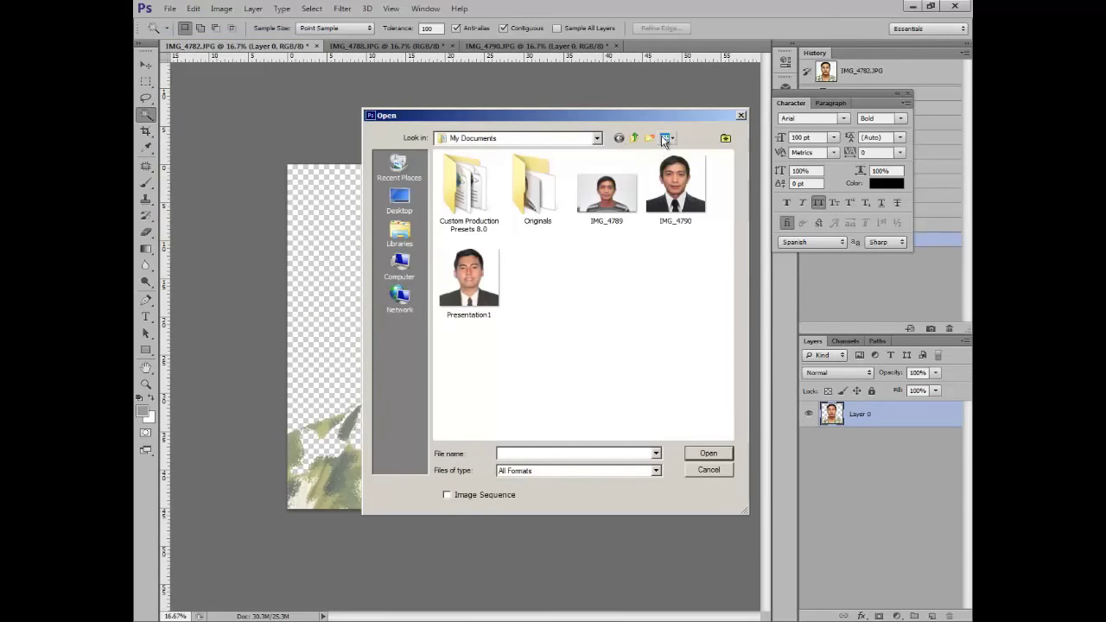
pyautogui.click(400, 265)
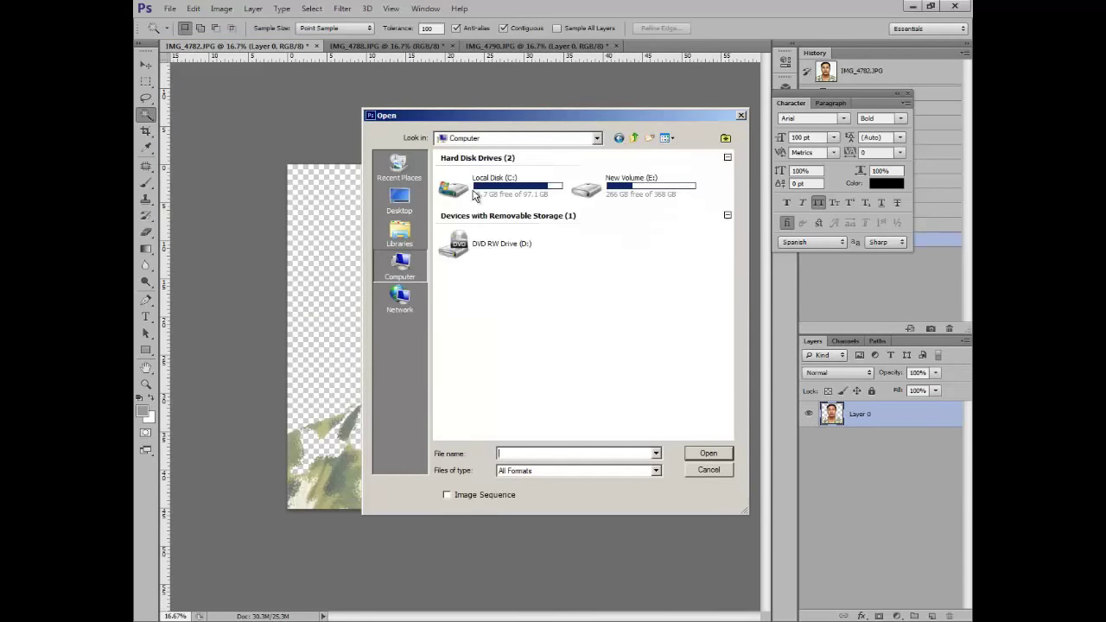
pyautogui.doubleClick(654, 185)
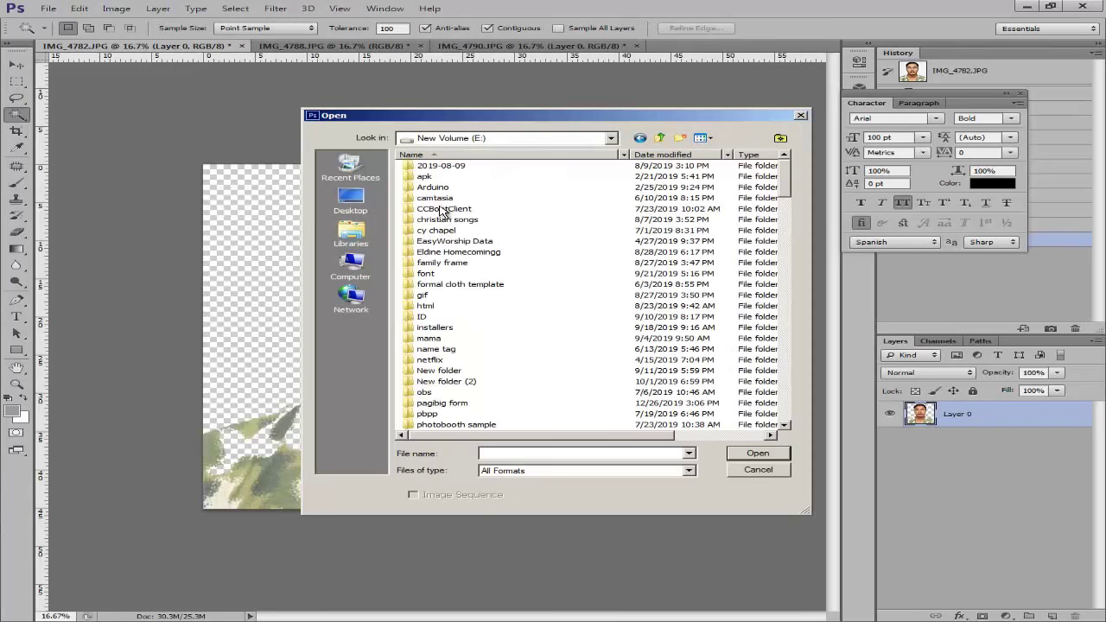
pyautogui.doubleClick(448, 285)
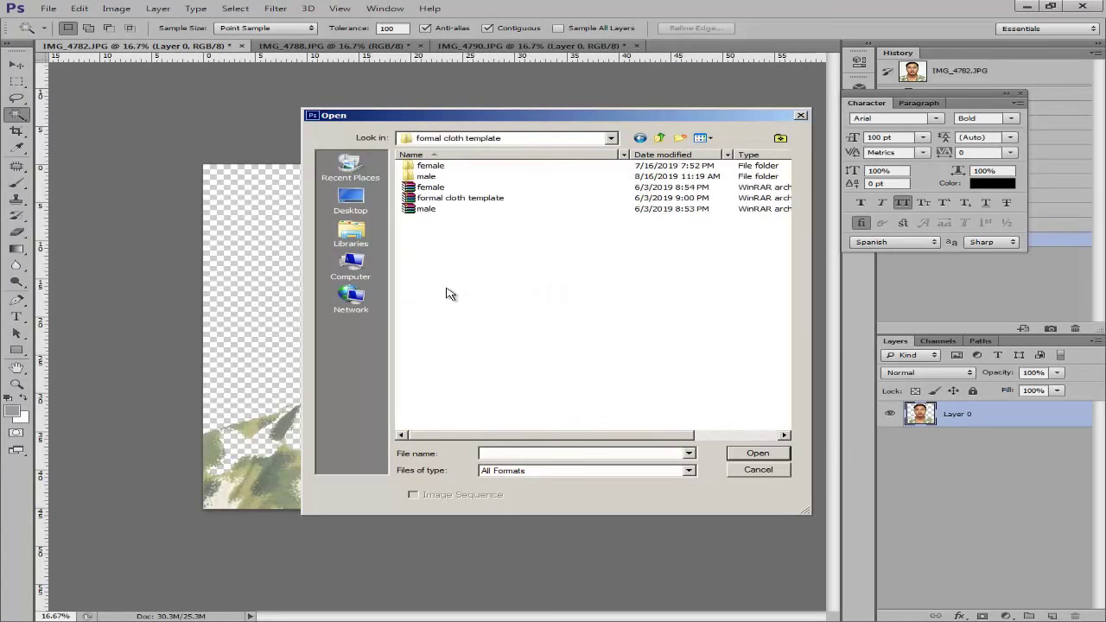
pyautogui.doubleClick(448, 186)
pyautogui.click(544, 244)
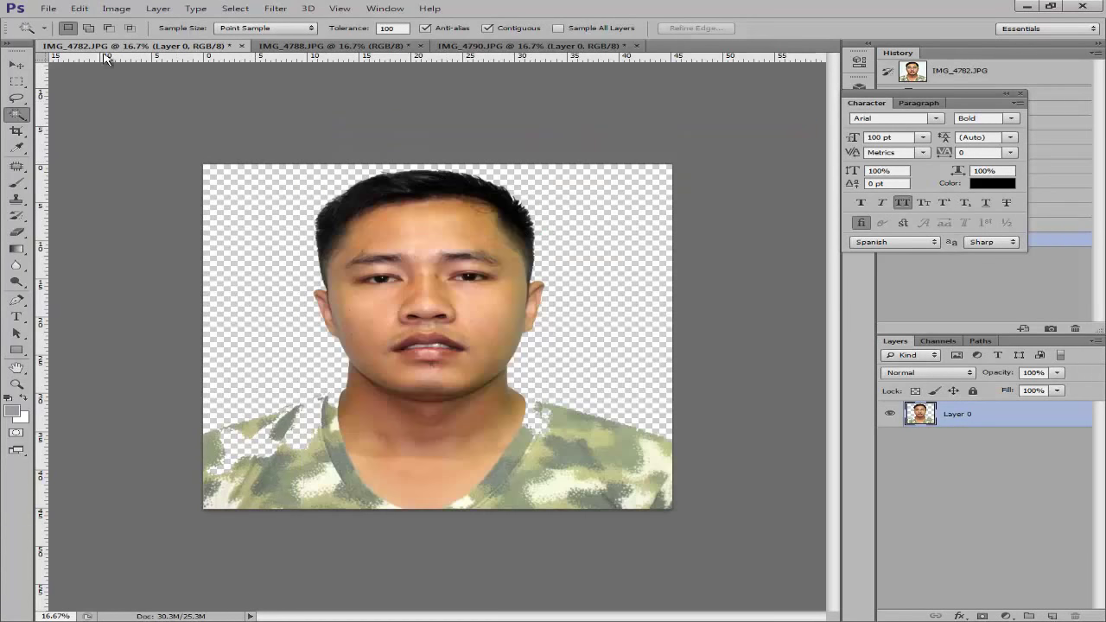
# Open the suit template 1.psd from the male templates folder.
pyautogui.click(48, 8)
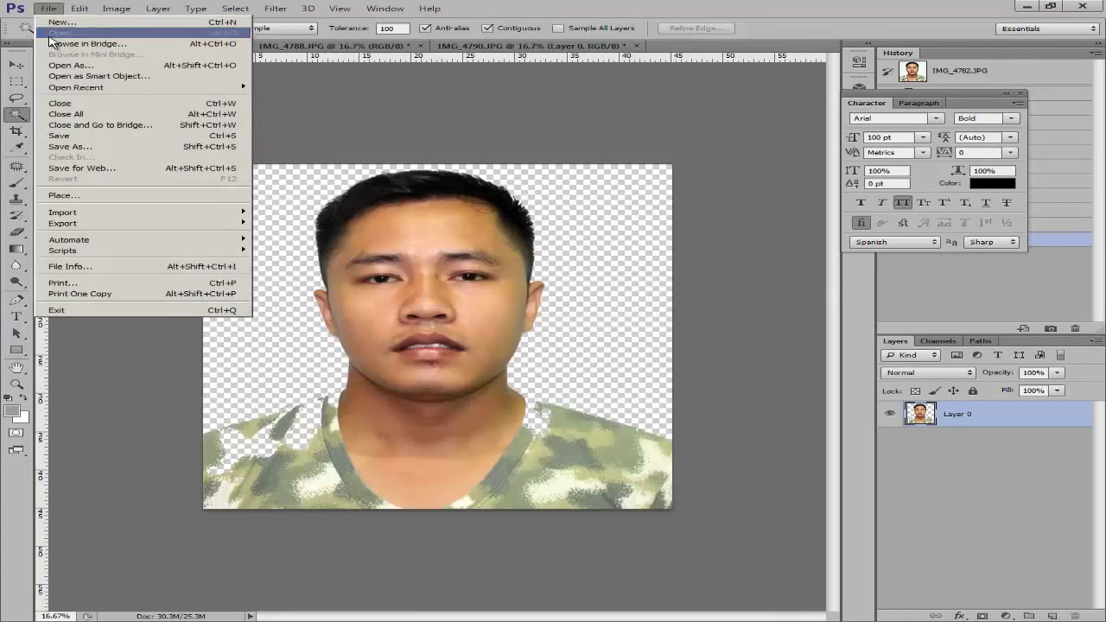
pyautogui.click(60, 33)
pyautogui.doubleClick(419, 179)
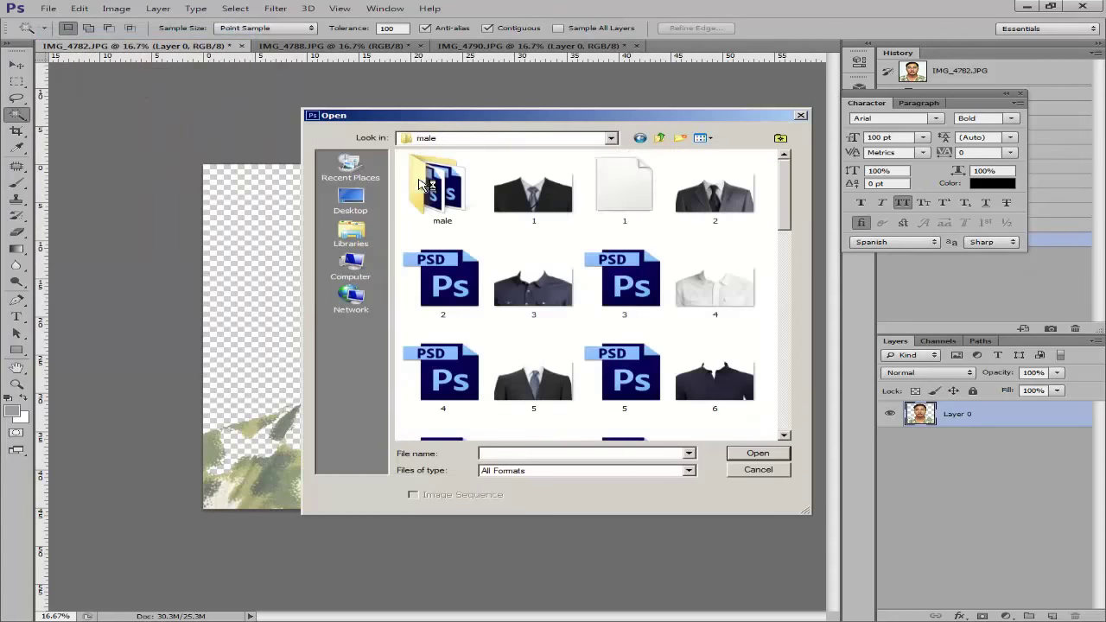
pyautogui.click(635, 200)
pyautogui.doubleClick(635, 200)
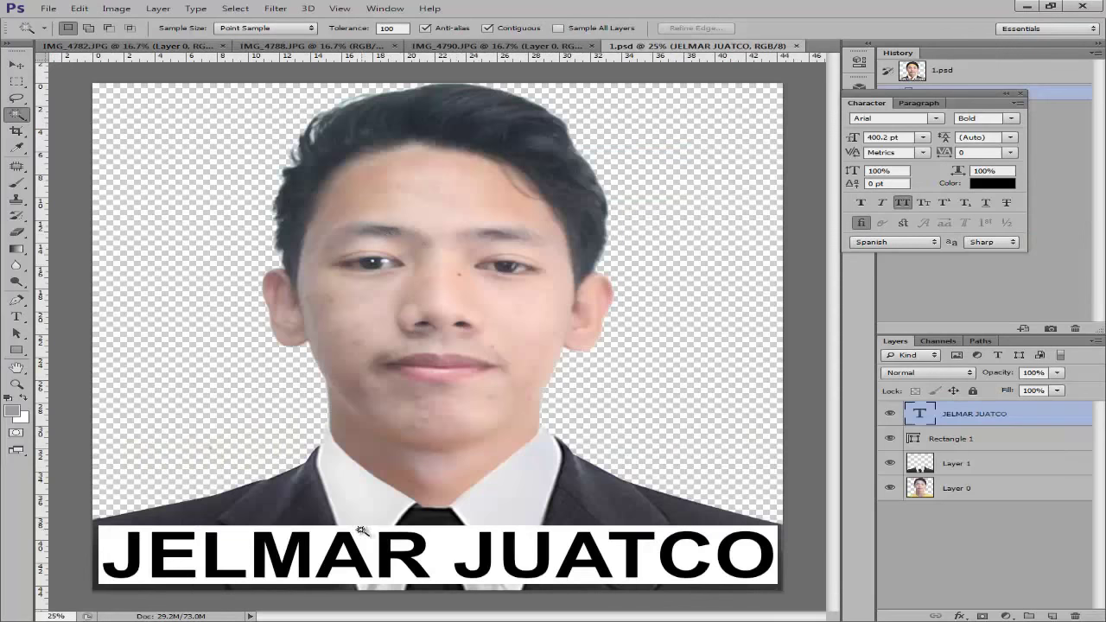
# Drag the suit layer into IMG_4782 and scale it to fit the shoulders under the chin.
pyautogui.press('v')
pyautogui.click(342, 474)
pyautogui.moveTo(341, 474); pyautogui.dragTo(96, 11)
pyautogui.hotkey('ctrl', 'Tab')
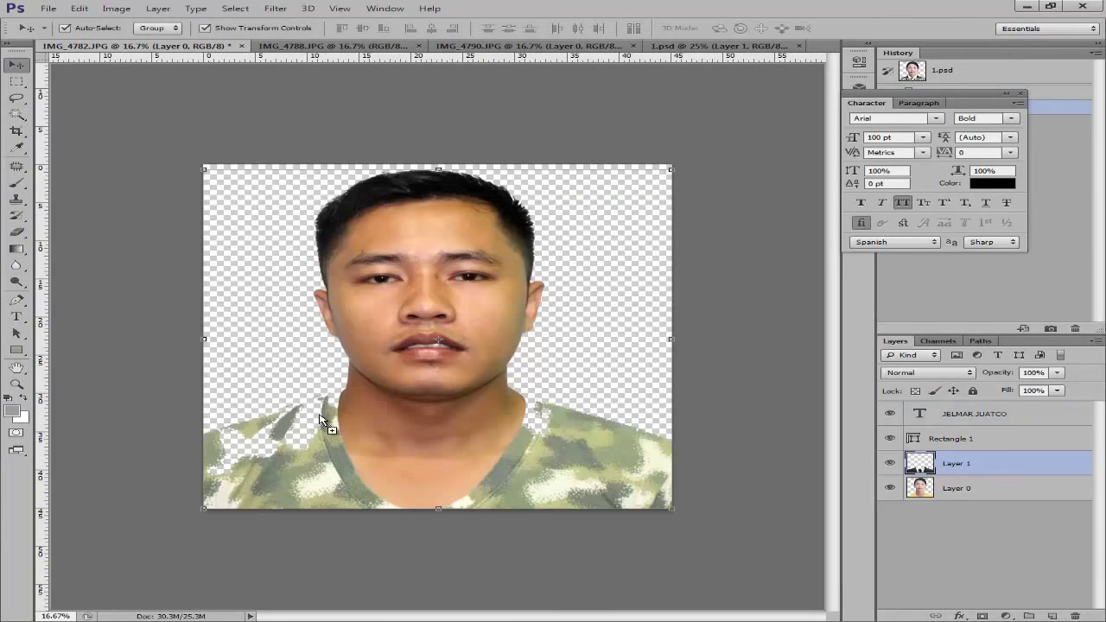
pyautogui.moveTo(320, 419); pyautogui.dragTo(321, 422)
pyautogui.moveTo(336, 477); pyautogui.dragTo(427, 473)
pyautogui.moveTo(649, 377); pyautogui.dragTo(722, 337)
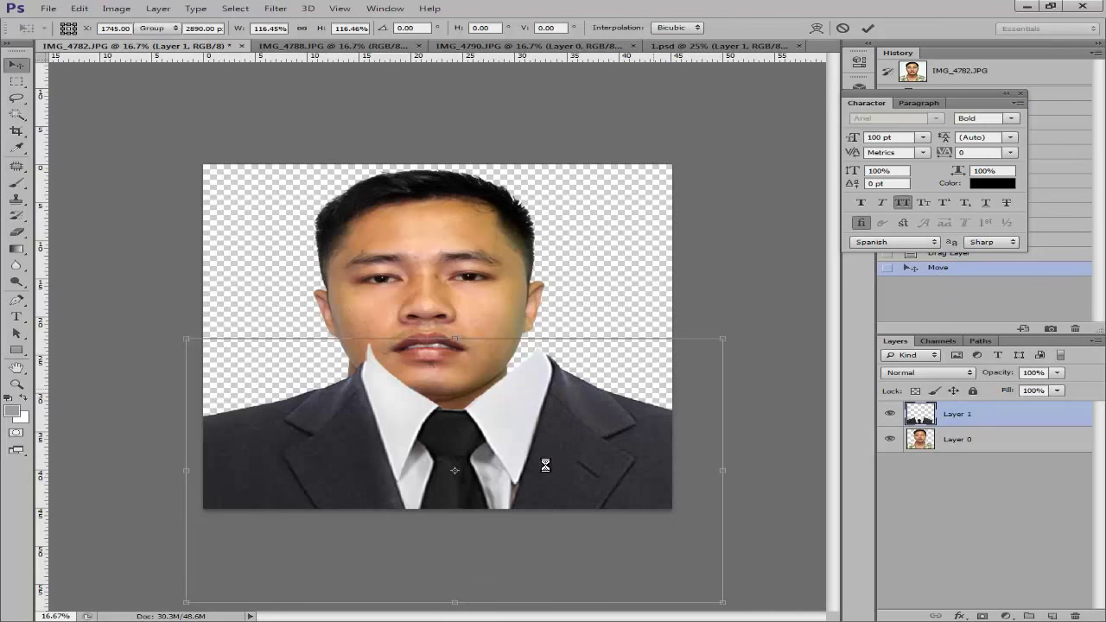
pyautogui.moveTo(545, 465); pyautogui.dragTo(549, 449)
pyautogui.press('Return')
# Shrink the suit to about 96% and nudge it right and up to align with the neck.
pyautogui.press('Down')
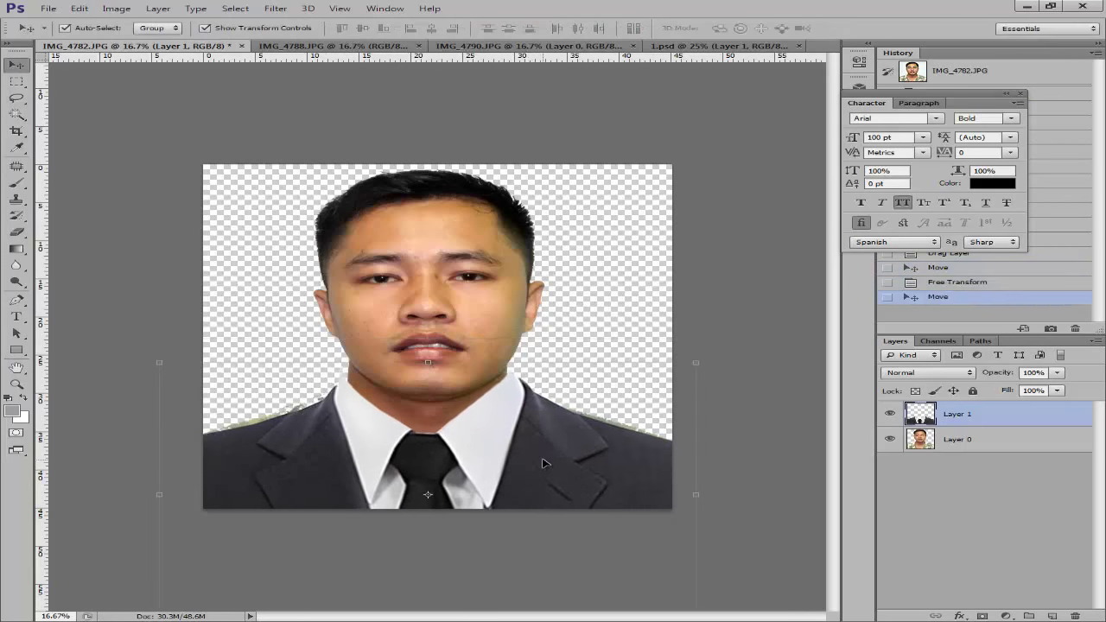
pyautogui.hotkey('shift', 'Right')
pyautogui.hotkey('shift', 'Right')
pyautogui.hotkey('shift', 'Right')
pyautogui.hotkey('shift', 'Right')
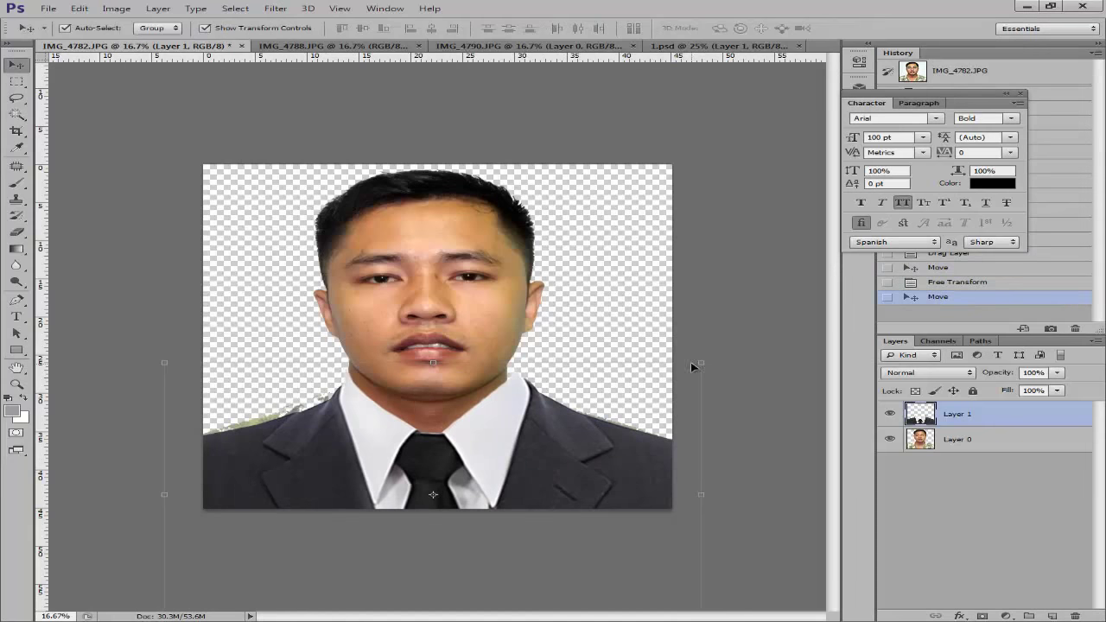
pyautogui.moveTo(700, 363); pyautogui.dragTo(678, 374)
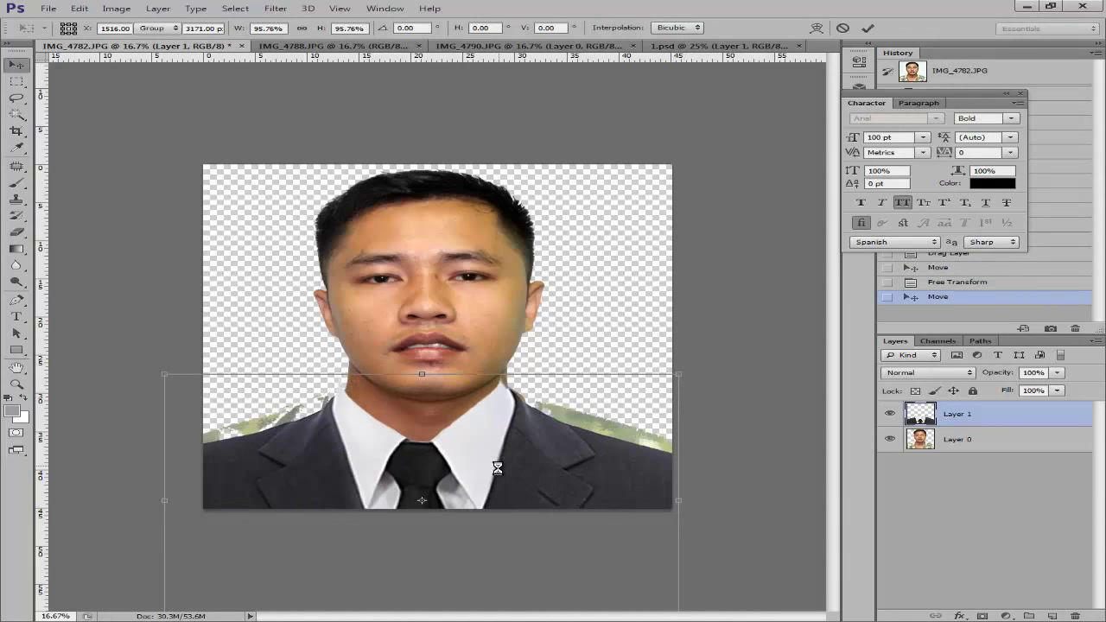
pyautogui.press('Return')
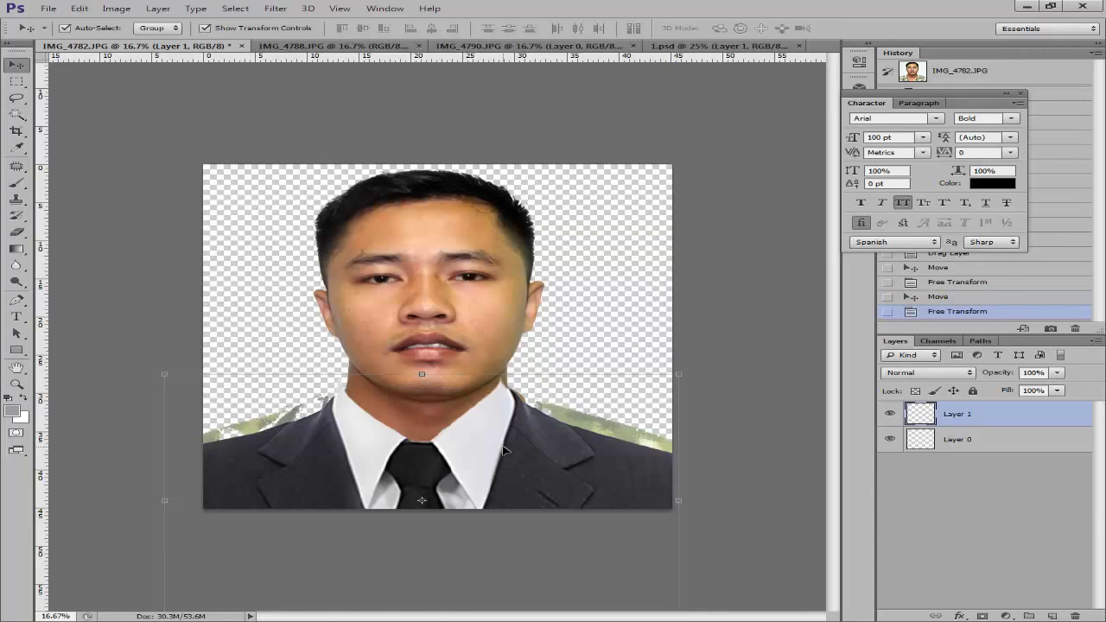
pyautogui.hotkey('shift', 'Right')
pyautogui.hotkey('shift', 'Right')
pyautogui.hotkey('shift', 'Right')
pyautogui.hotkey('shift', 'Up')
pyautogui.hotkey('shift', 'Right')
pyautogui.hotkey('shift', 'Right')
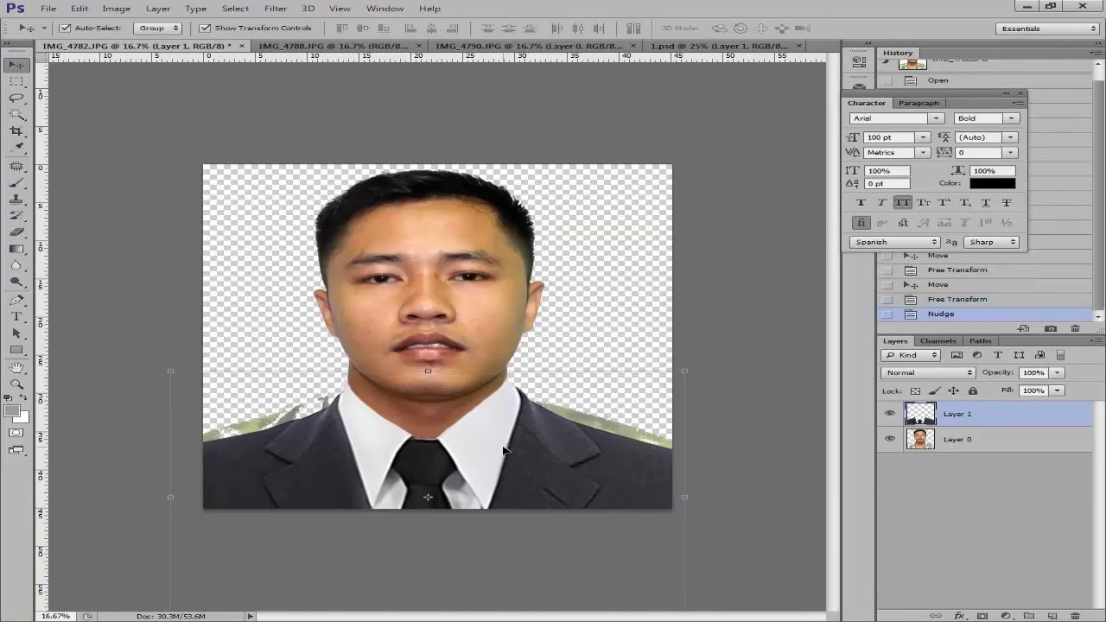
pyautogui.hotkey('shift', 'Up')
pyautogui.hotkey('shift', 'Up')
pyautogui.hotkey('shift', 'Up')
pyautogui.hotkey('shift', 'Up')
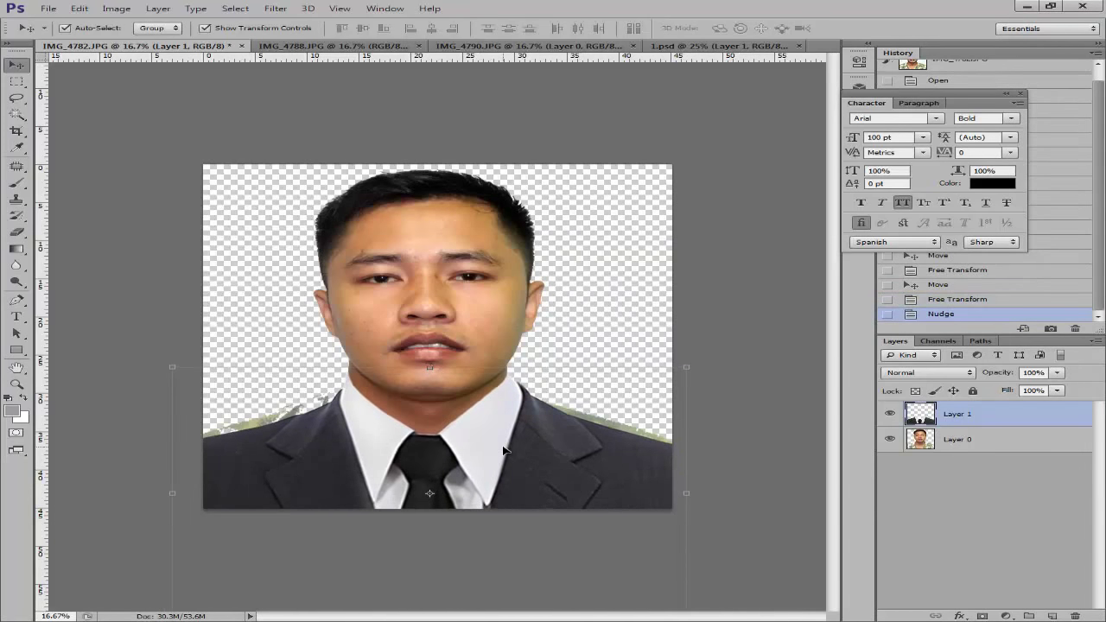
pyautogui.hotkey('shift', 'Up')
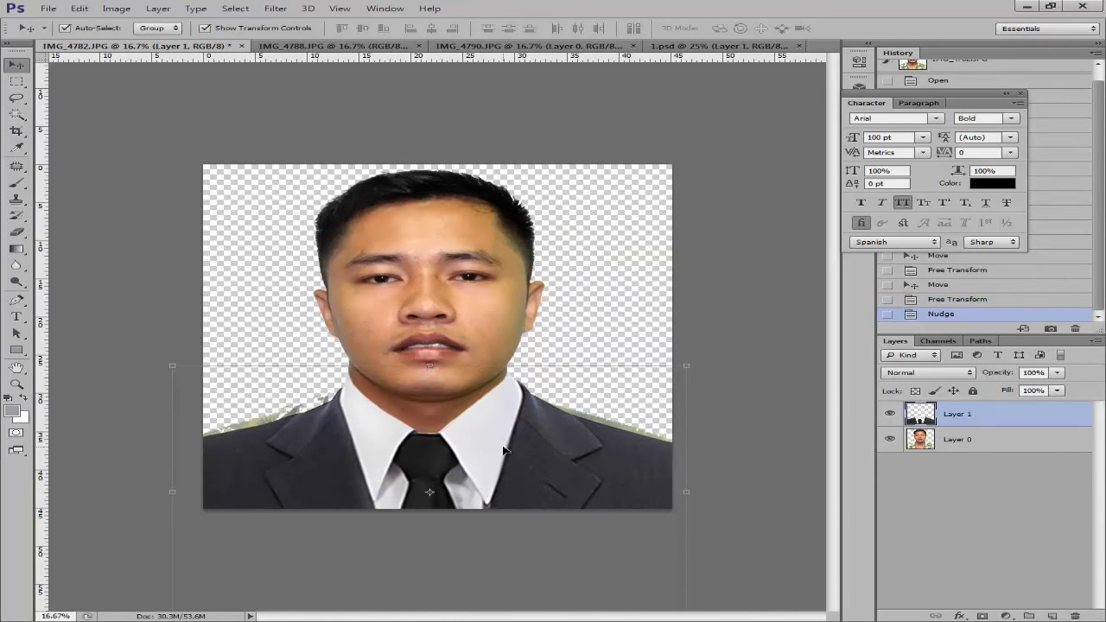
pyautogui.hotkey('shift', 'Down')
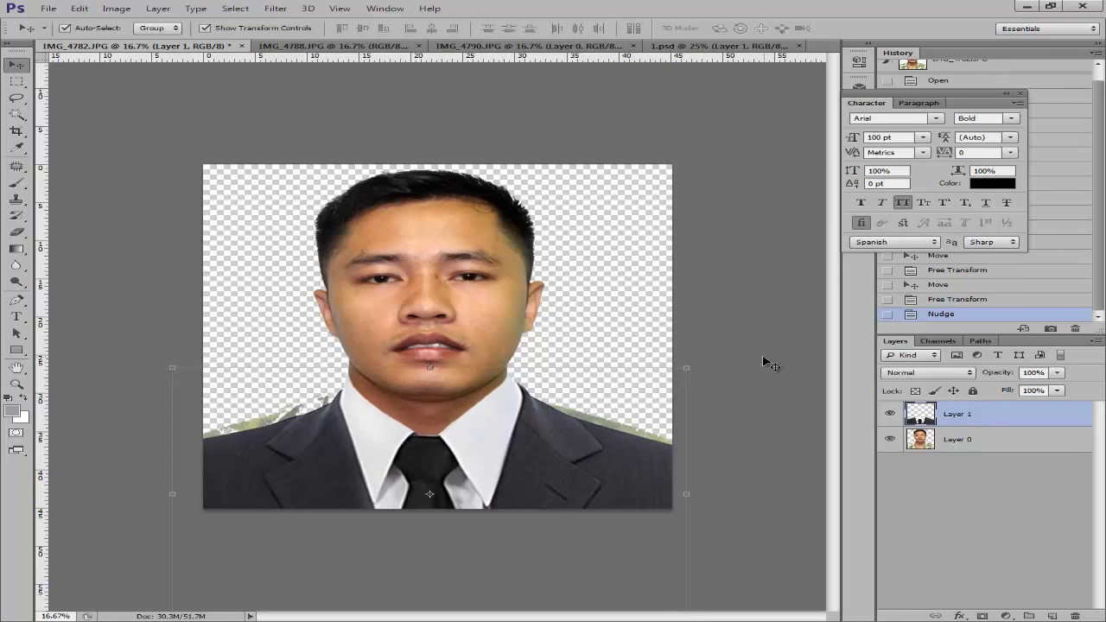
pyautogui.hotkey('alt', '[')
# Erase the camouflage fringe along both shoulders on Layer 0 with a 494 px eraser.
pyautogui.press('e')
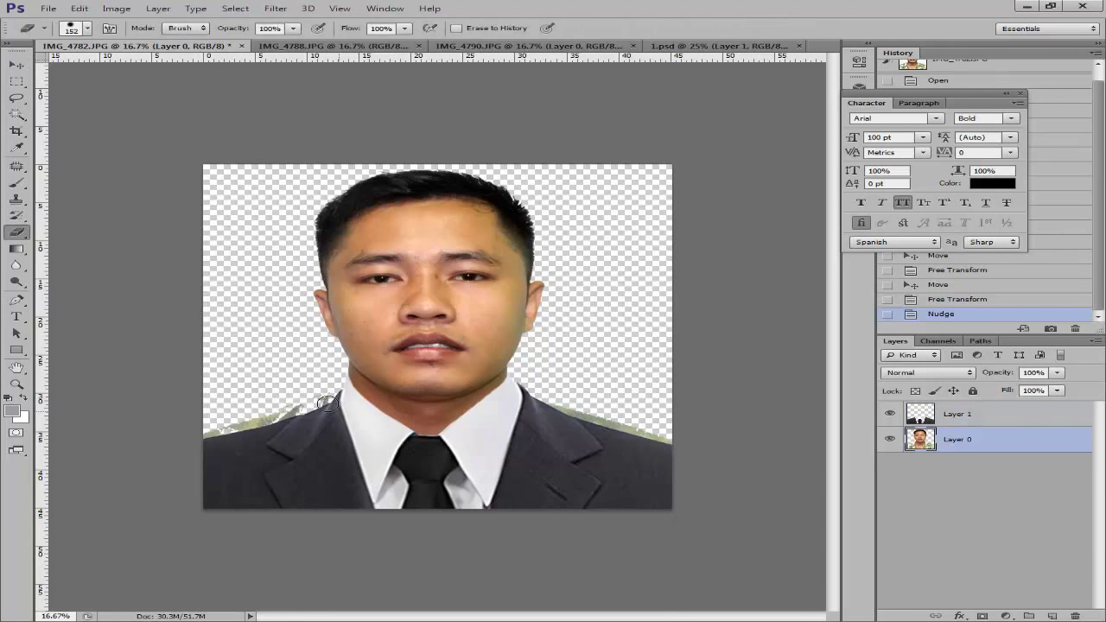
pyautogui.rightClick(329, 403)
pyautogui.moveTo(488, 434)
pyautogui.mouseDown()
pyautogui.moveTo(512, 435)
pyautogui.moveTo(488, 436)
pyautogui.mouseUp()
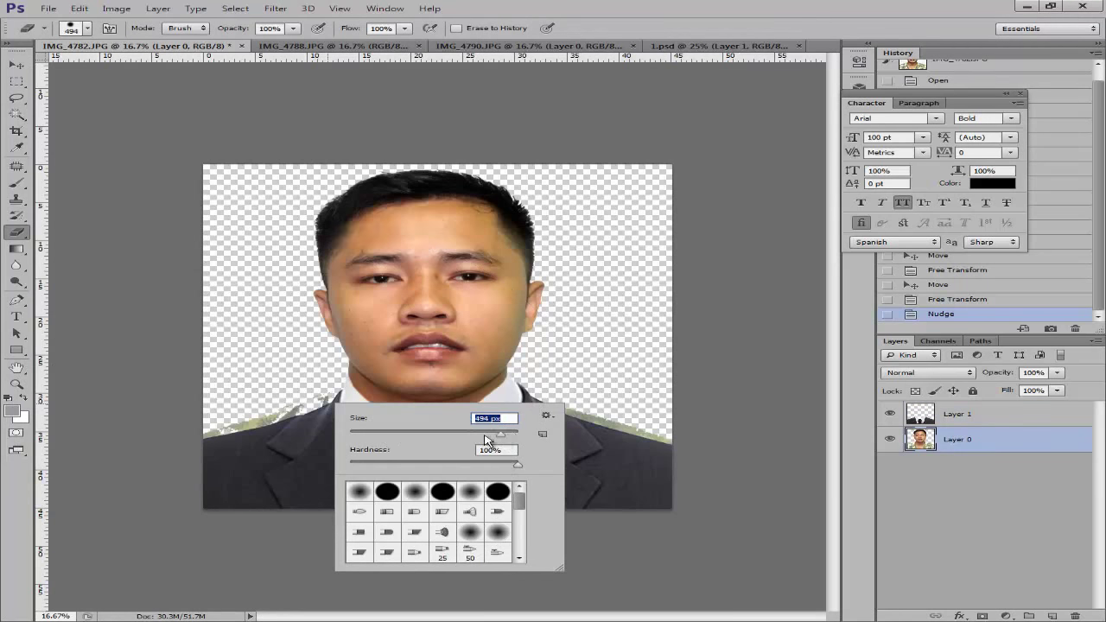
pyautogui.click(294, 387)
pyautogui.moveTo(296, 389)
pyautogui.mouseDown()
pyautogui.moveTo(266, 421)
pyautogui.moveTo(235, 412)
pyautogui.mouseUp()
pyautogui.click(234, 415)
pyautogui.moveTo(518, 406)
pyautogui.mouseDown()
pyautogui.moveTo(562, 391)
pyautogui.moveTo(654, 439)
pyautogui.mouseUp()
pyautogui.moveTo(572, 388)
pyautogui.mouseDown()
pyautogui.moveTo(676, 291)
pyautogui.moveTo(666, 193)
pyautogui.mouseUp()
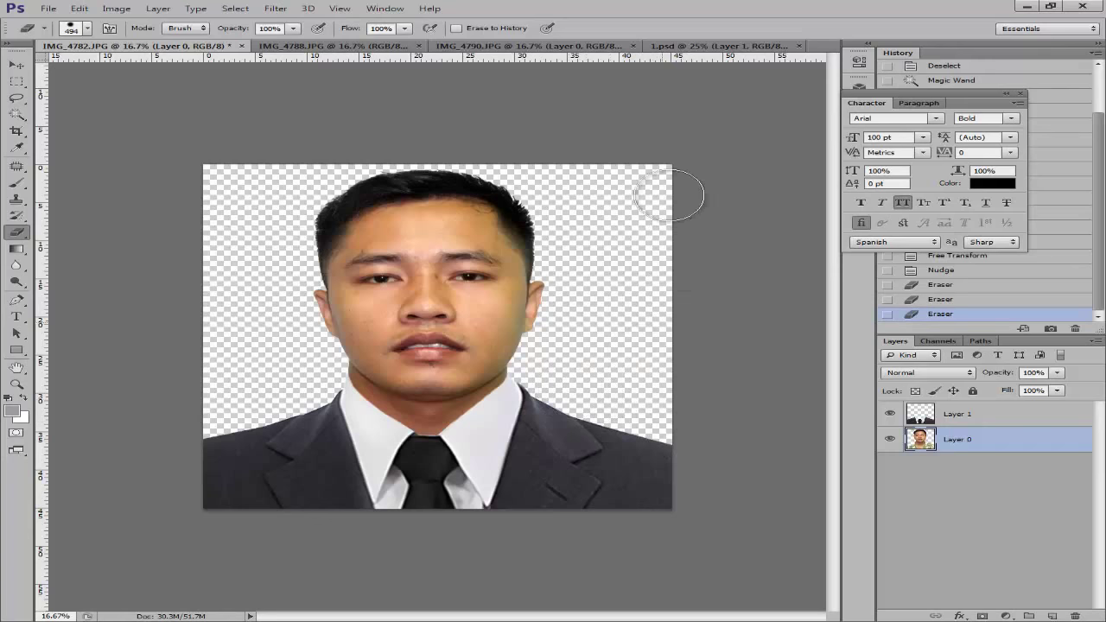
# Check the collar edges, then switch to the IMG_4788 photo.
pyautogui.press('v')
pyautogui.click(760, 264)
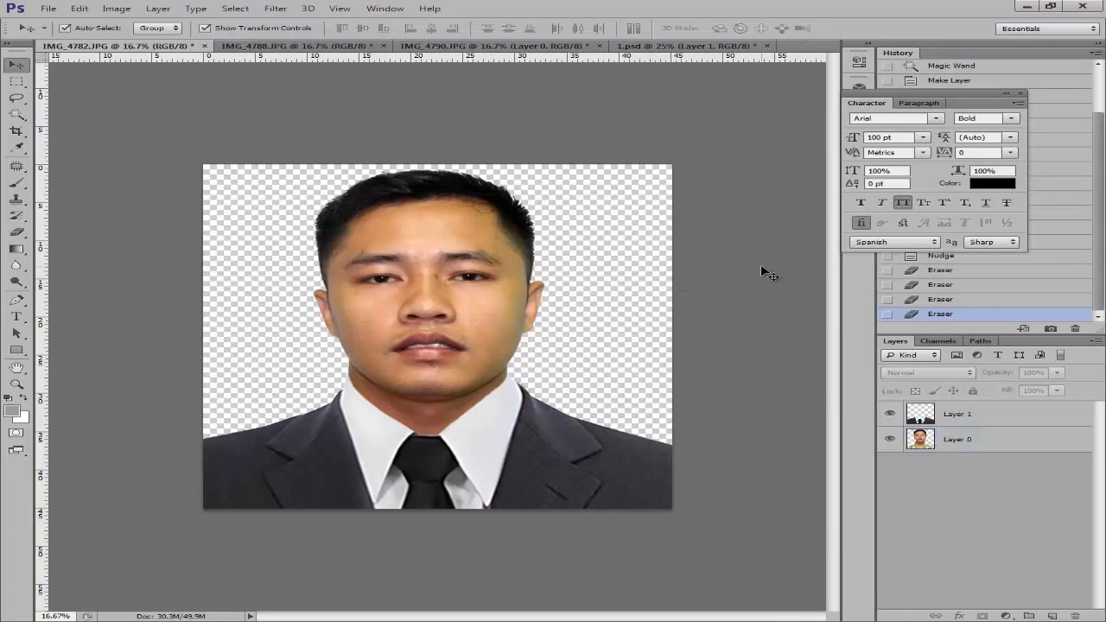
pyautogui.hotkey('ctrl', '+')
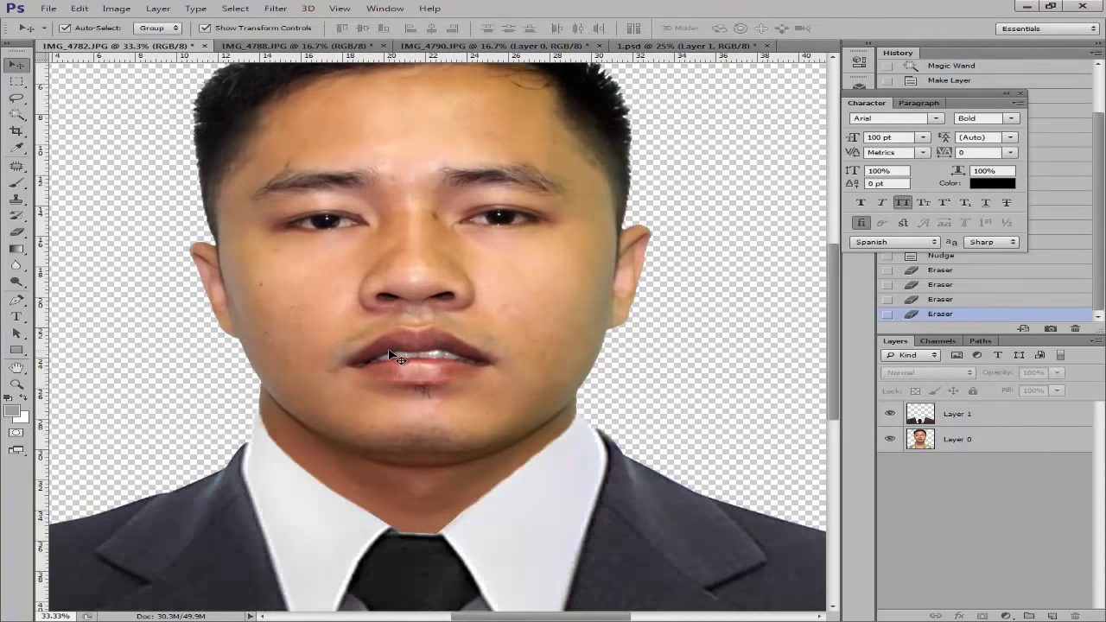
pyautogui.hotkey('ctrl', '-')
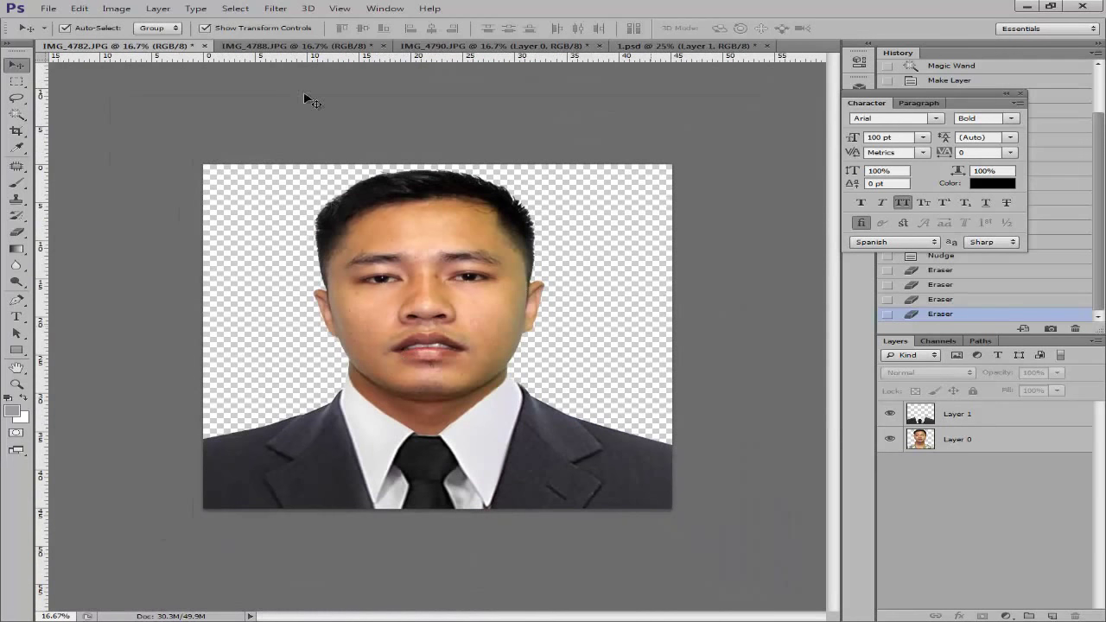
pyautogui.click(316, 45)
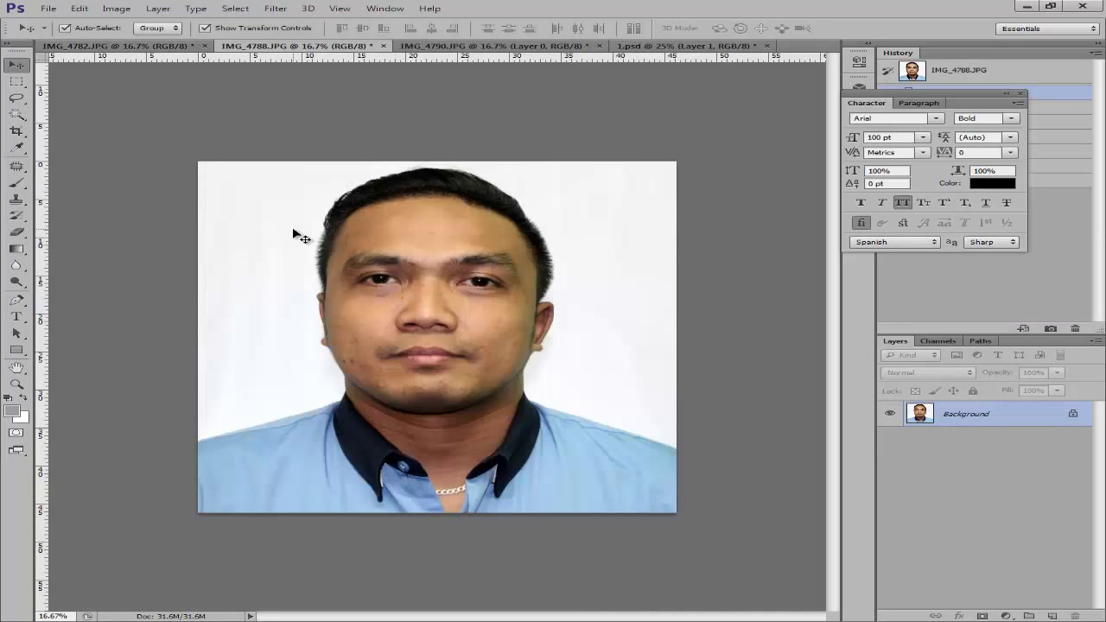
# Select IMG_4788's white background with the Magic Wand at tolerance 50, after trying 80.
pyautogui.press('w')
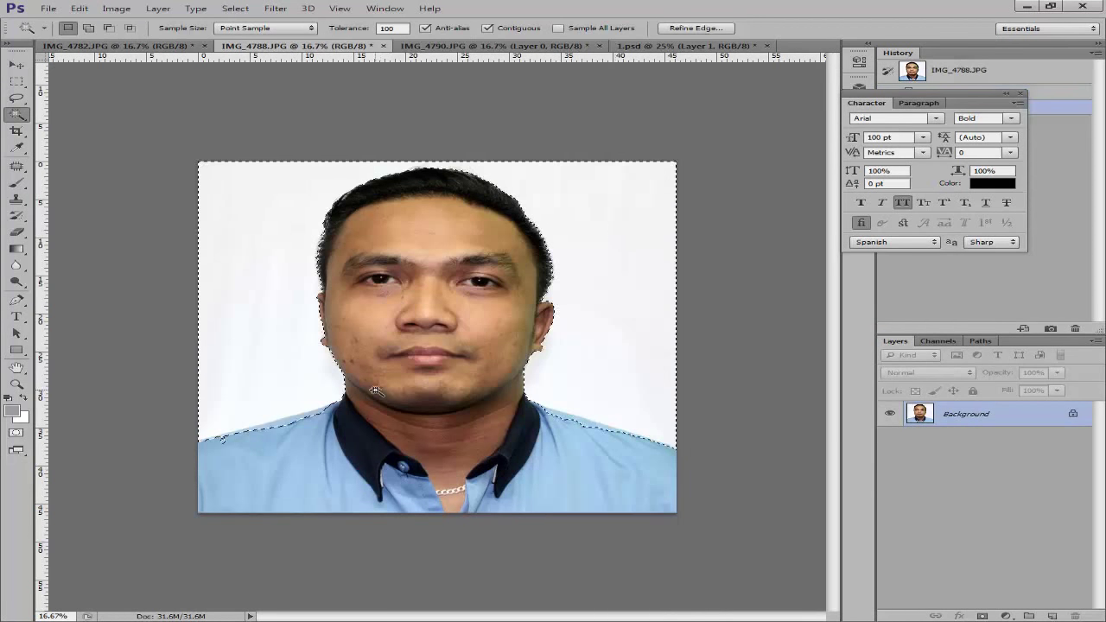
pyautogui.hotkey('ctrl', '=')
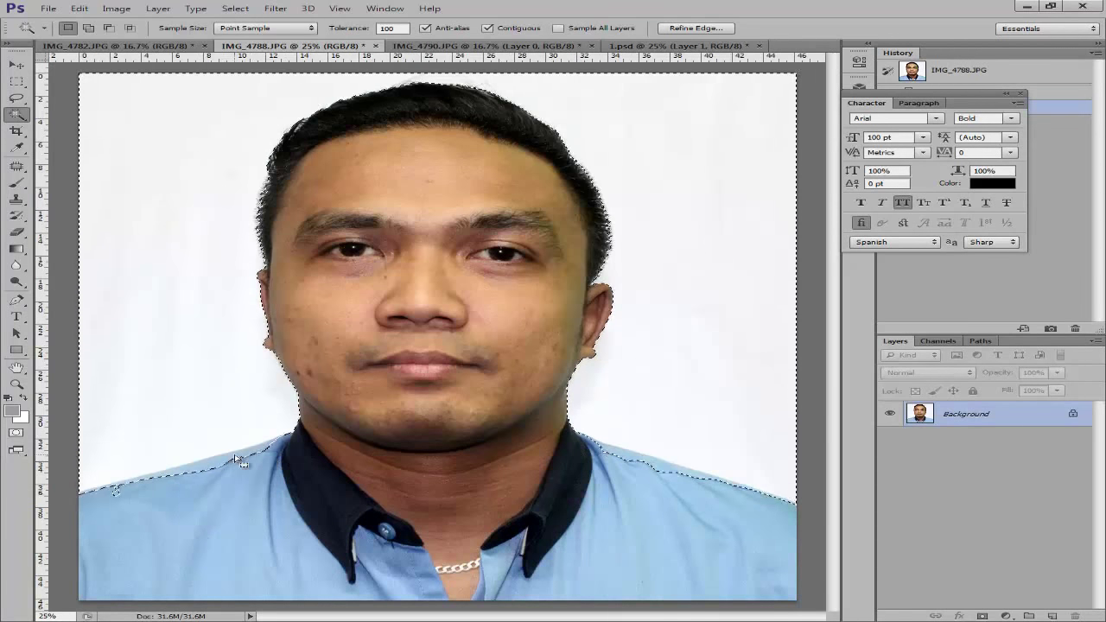
pyautogui.doubleClick(391, 28)
pyautogui.write('80')
pyautogui.click(191, 143)
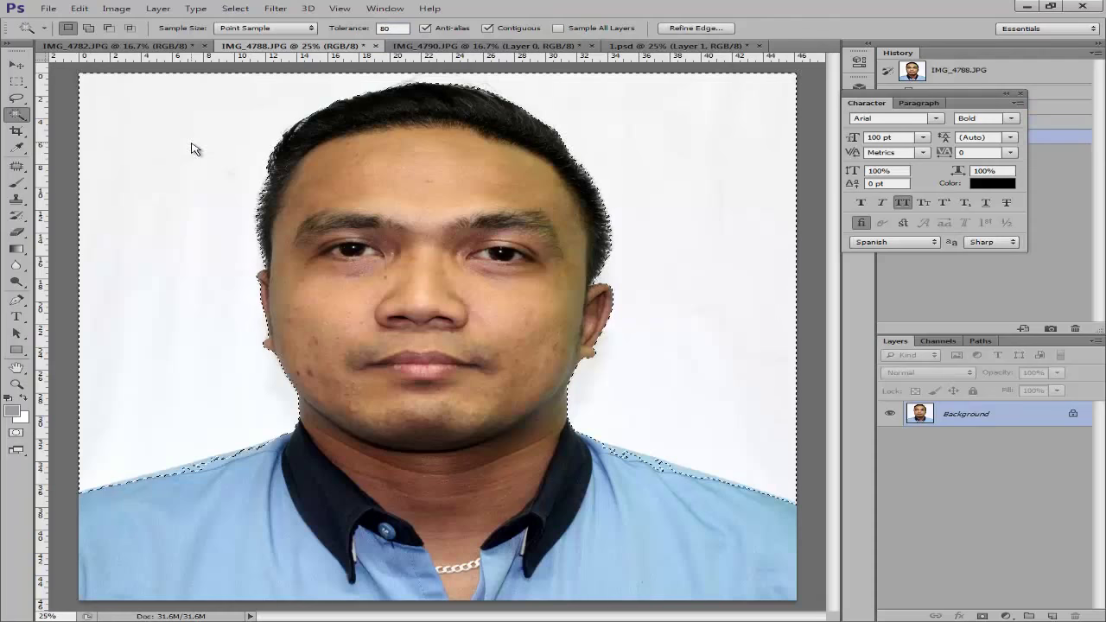
pyautogui.hotkey('ctrl', 'd')
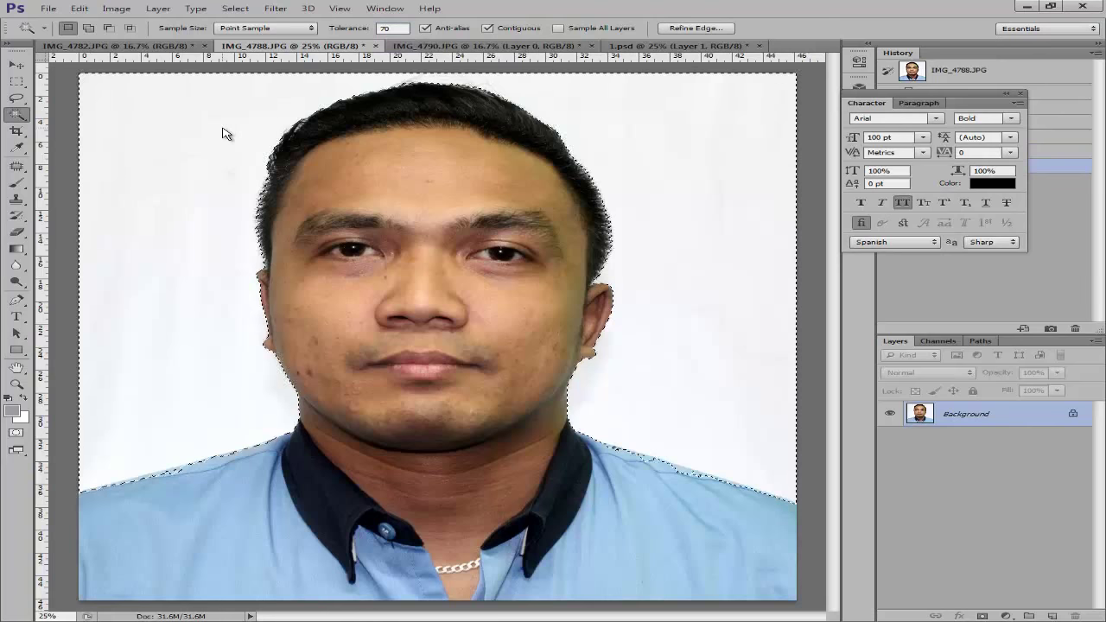
pyautogui.hotkey('ctrl', 'd')
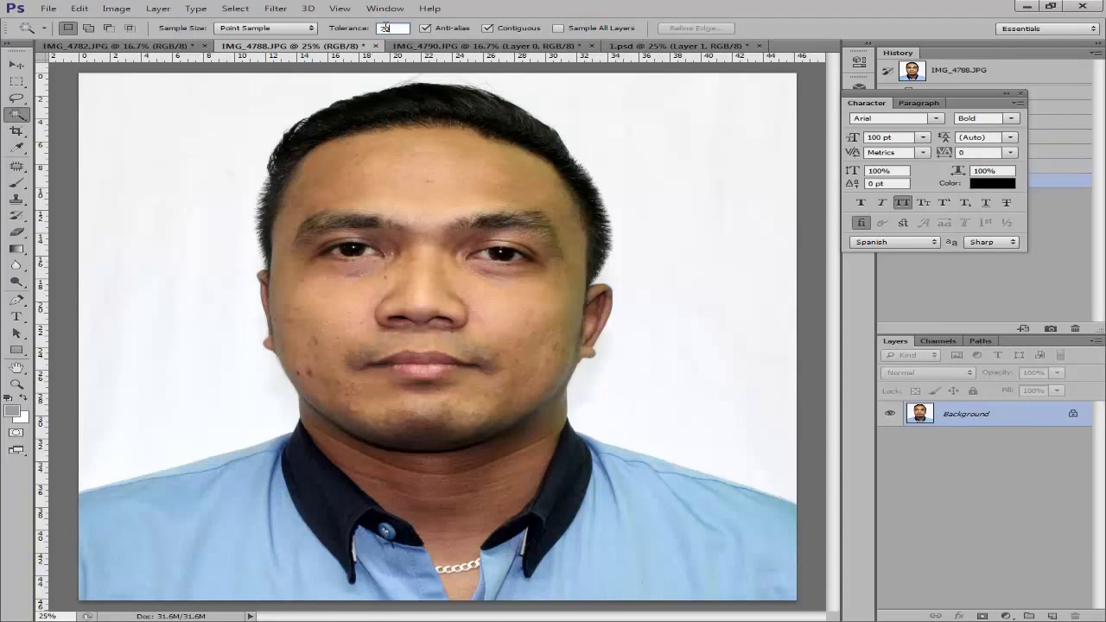
pyautogui.write('50')
pyautogui.click(200, 156)
# Convert the Background to Layer 0, delete the white to transparency, deselect, and go to IMG_4790.
pyautogui.doubleClick(1035, 420)
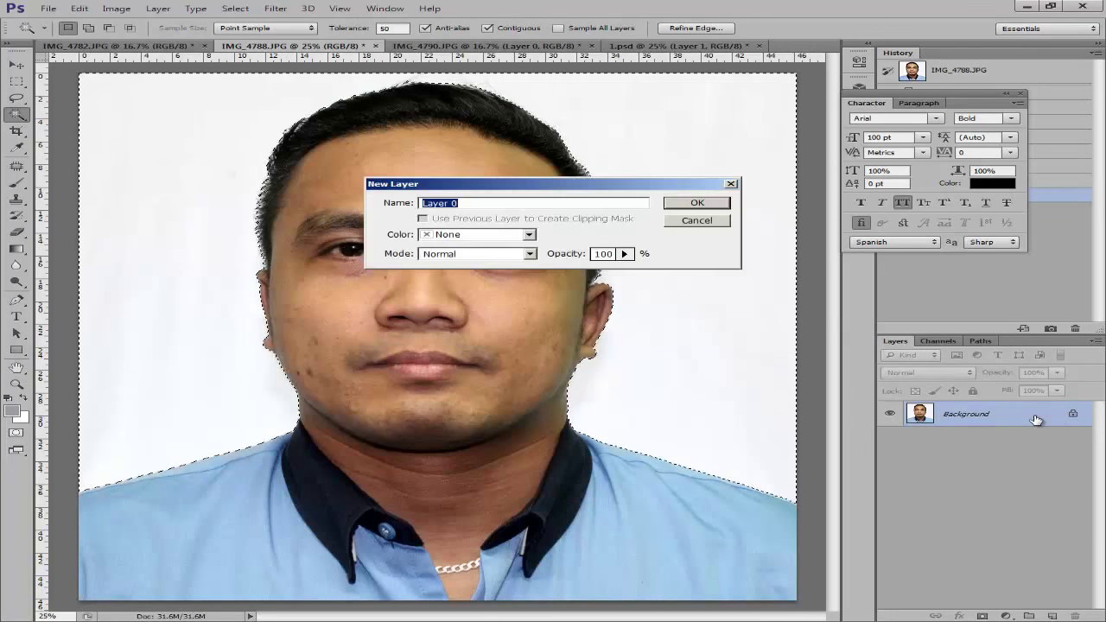
pyautogui.press('Return')
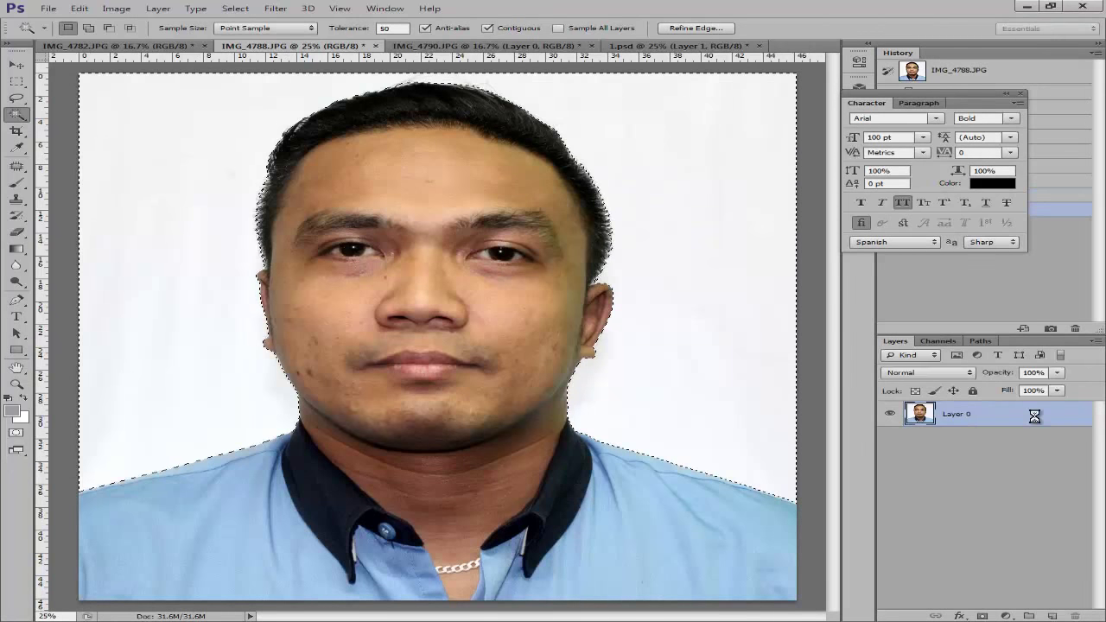
pyautogui.press('Delete')
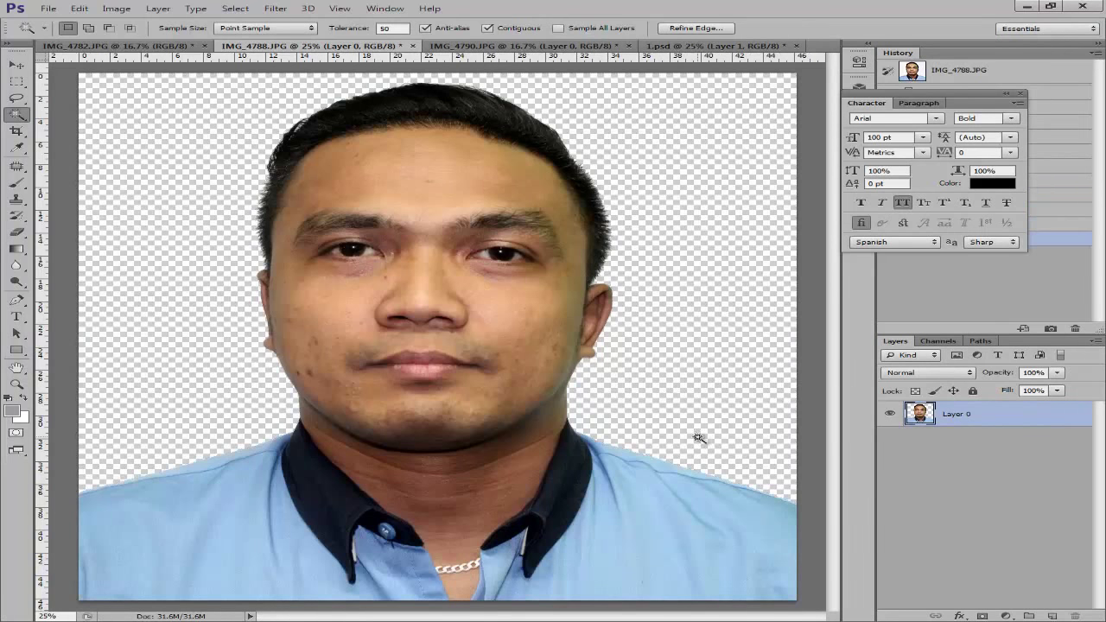
pyautogui.hotkey('ctrl', 'd')
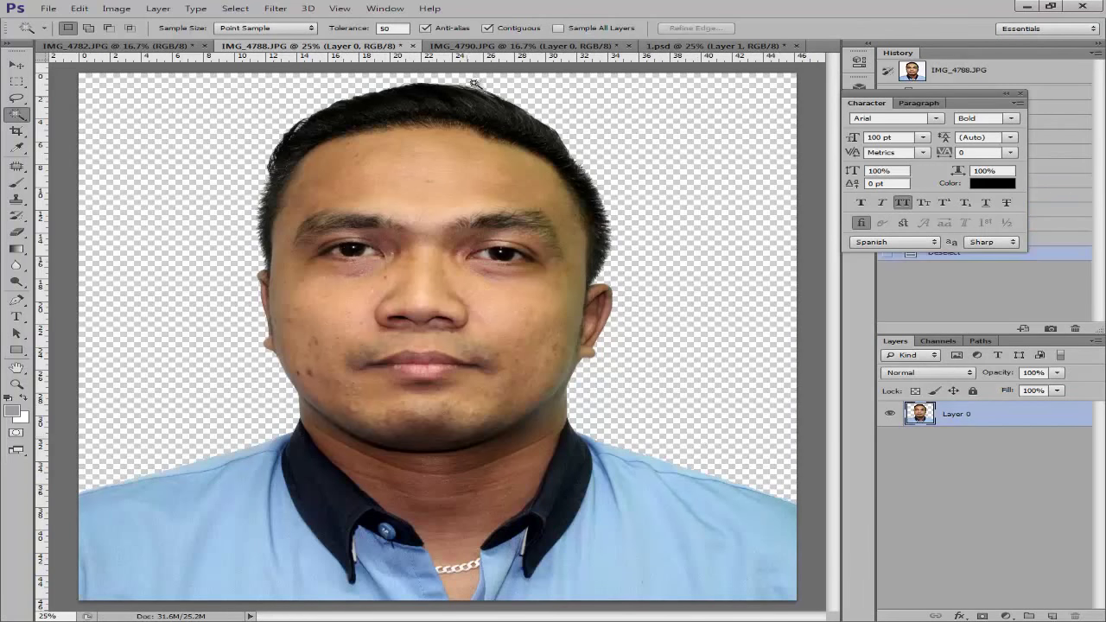
pyautogui.click(486, 48)
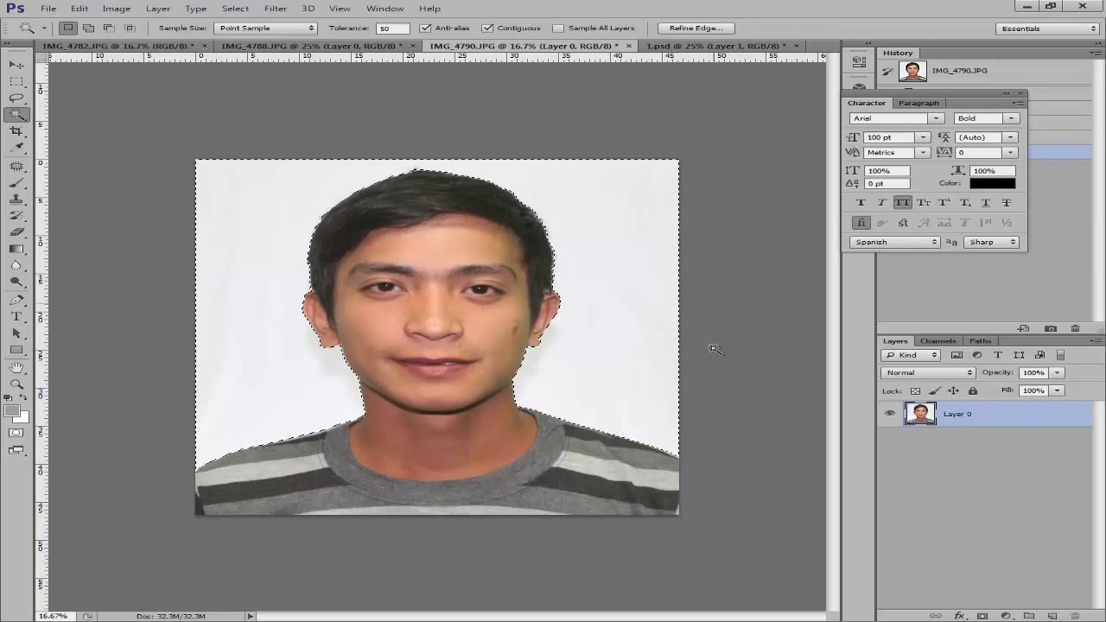
# Delete IMG_4790's selected white background to transparency, deselect, and zoom to inspect the cut-out.
pyautogui.doubleClick(1048, 418)
pyautogui.press('Escape')
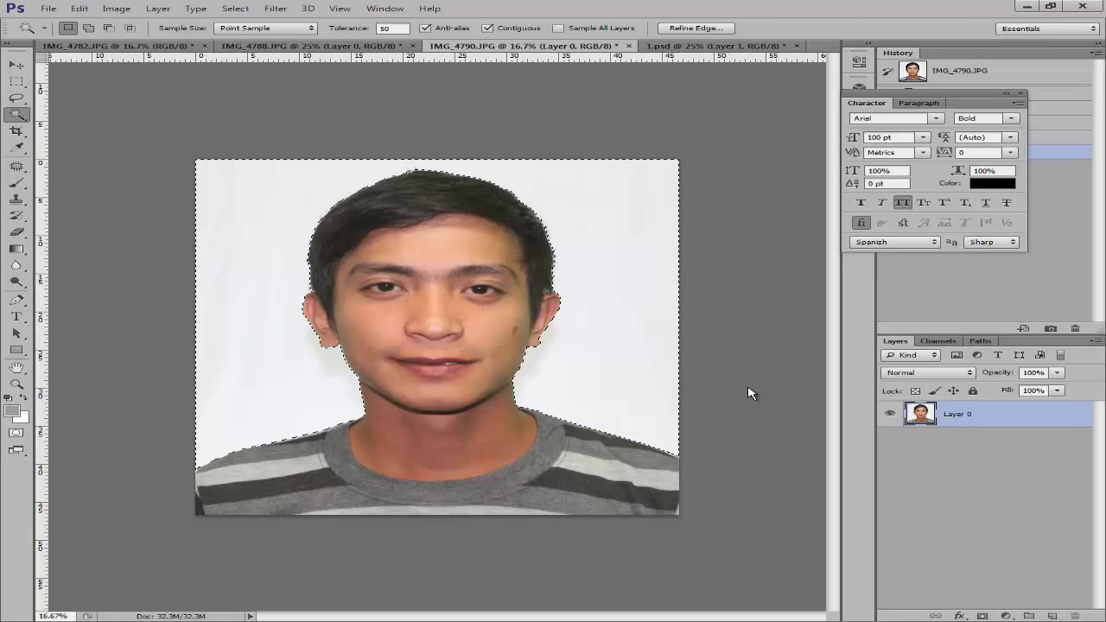
pyautogui.press('Delete')
pyautogui.hotkey('ctrl', 'd')
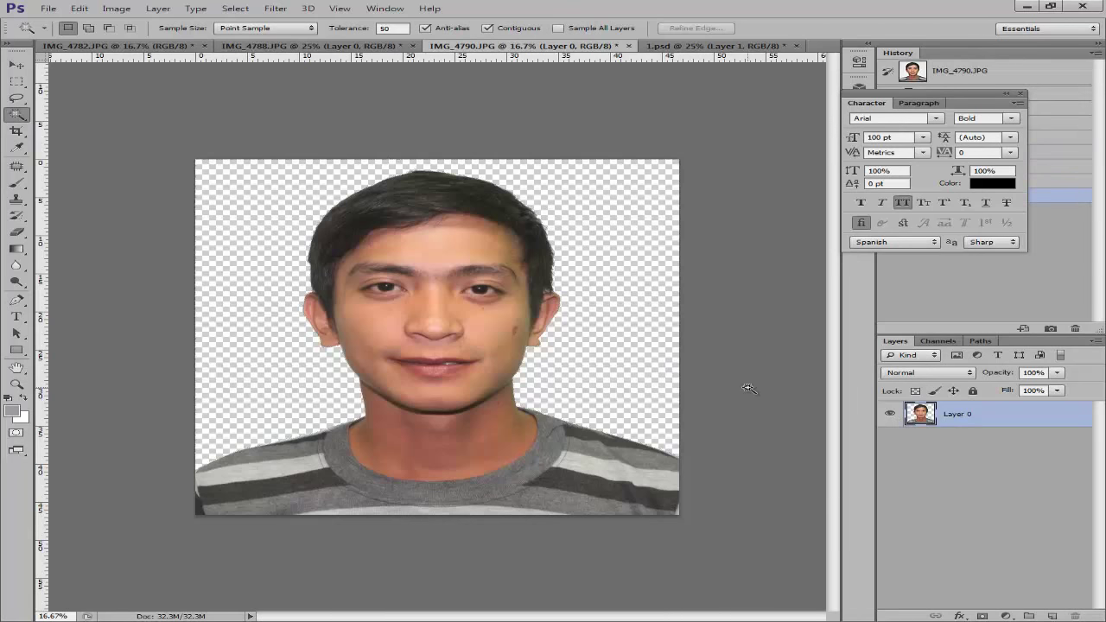
pyautogui.hotkey('ctrl', '+')
pyautogui.hotkey('ctrl', '+')
pyautogui.hotkey('ctrl', '+')
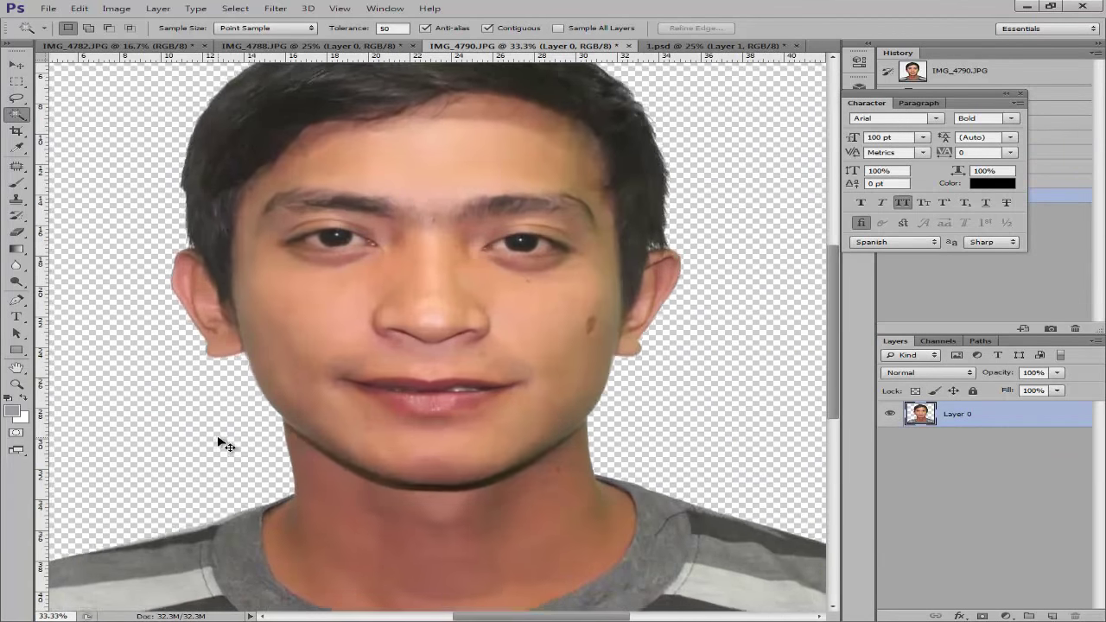
pyautogui.hotkey('ctrl', '-')
pyautogui.hotkey('ctrl', '+')
# Switch to the Magic Wand from the selection flyout and zoom out to the whole photo.
pyautogui.rightClick(17, 119)
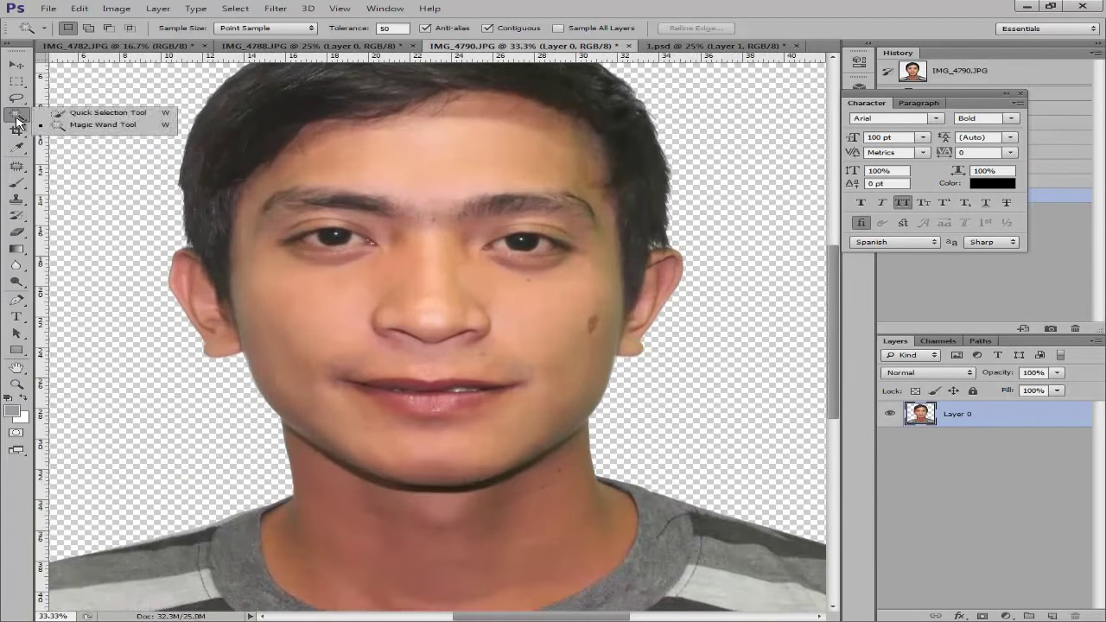
pyautogui.click(78, 130)
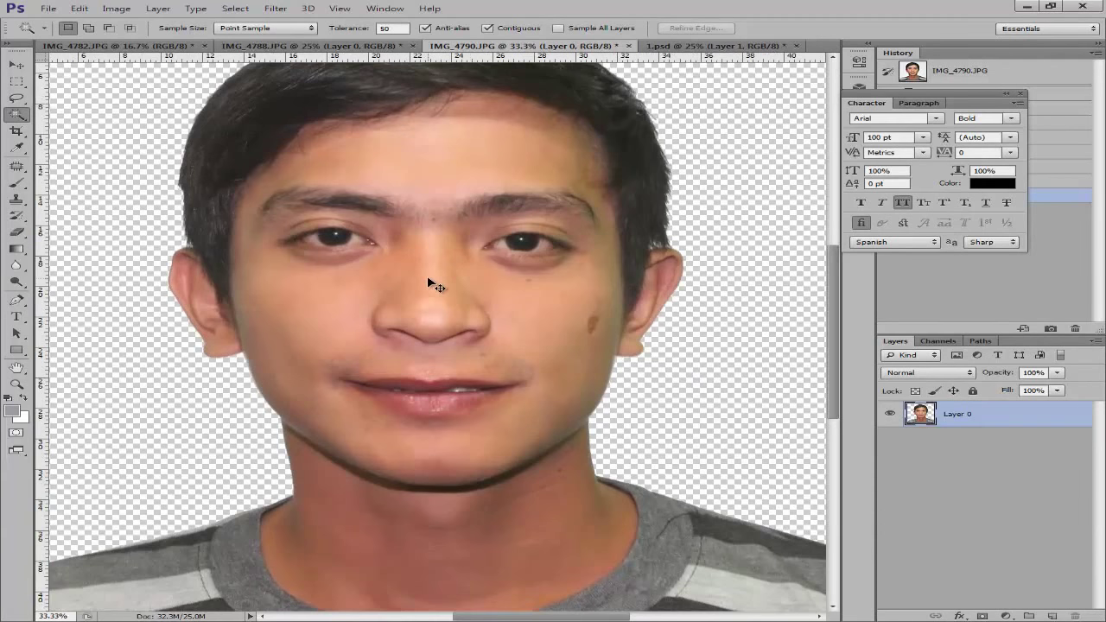
pyautogui.hotkey('ctrl', '-')
pyautogui.hotkey('ctrl', '-')
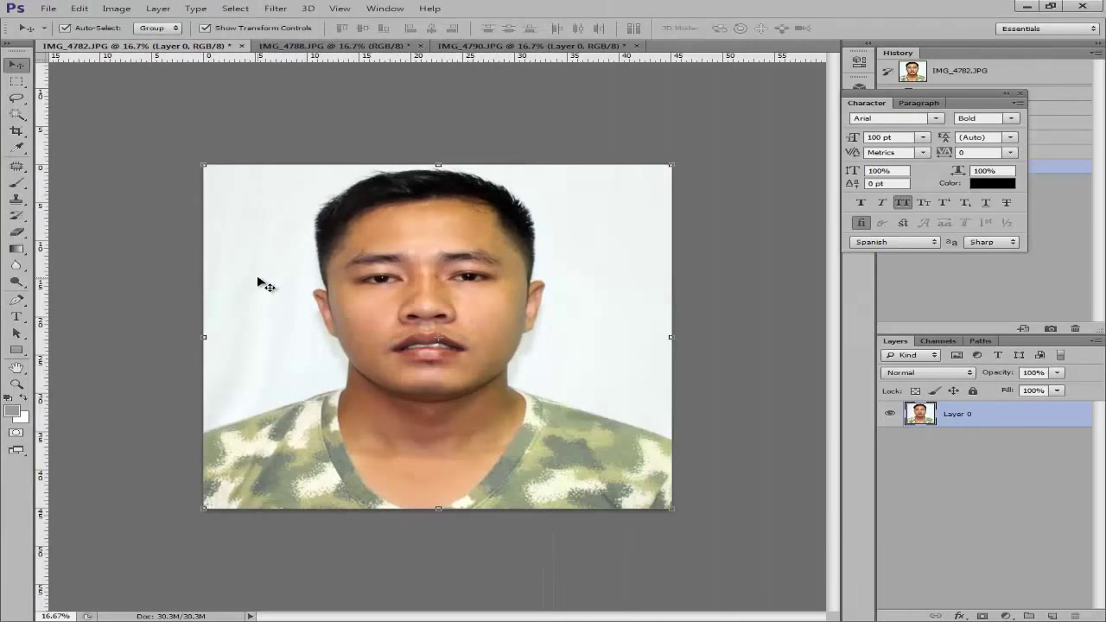
# Choose the Magic Wand from the flyout and set its Tolerance to 100.
pyautogui.click(14, 116)
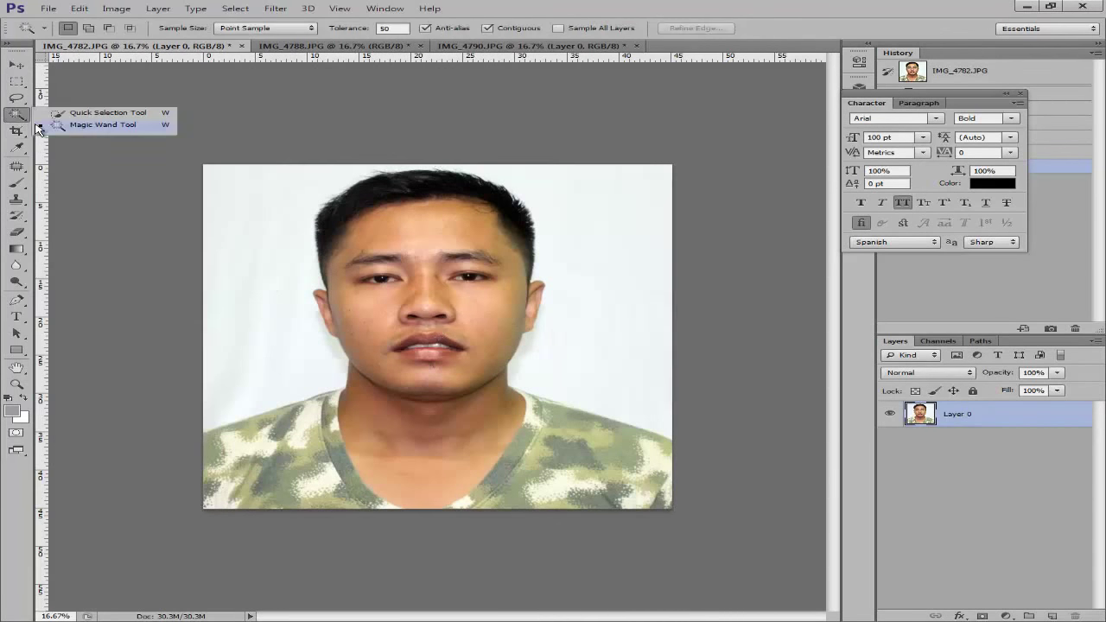
pyautogui.click(61, 127)
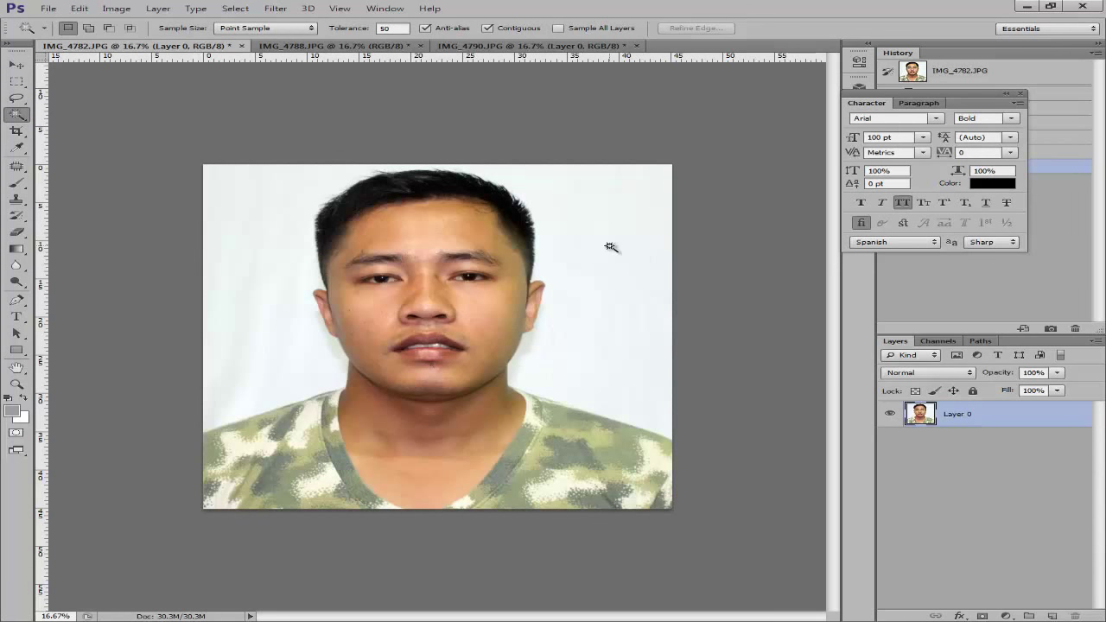
pyautogui.click(14, 115)
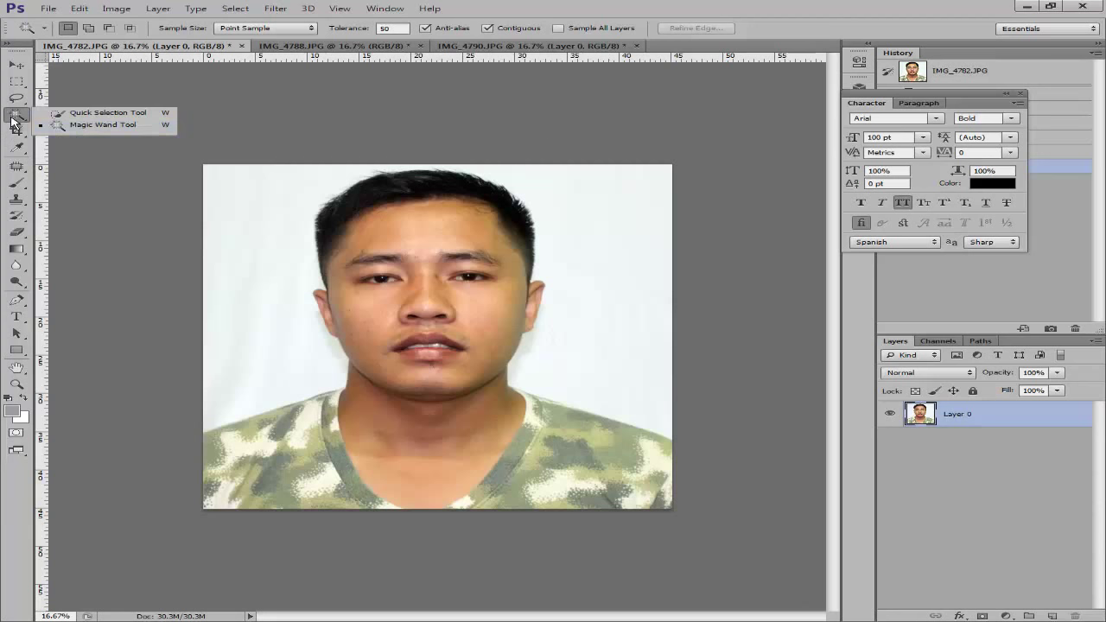
pyautogui.click(71, 128)
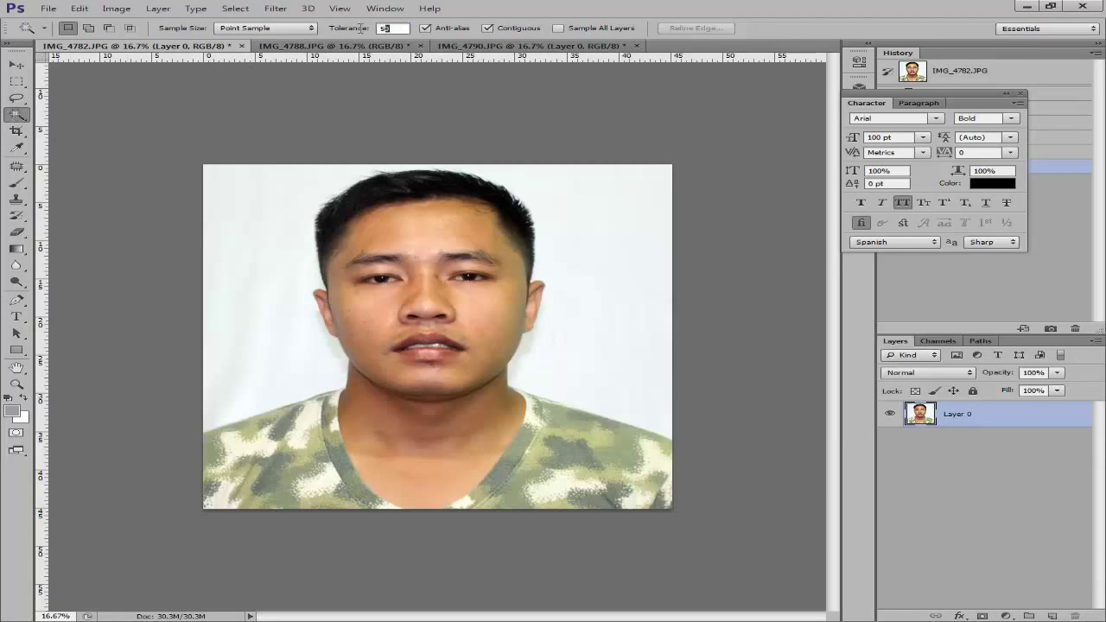
pyautogui.write('100')
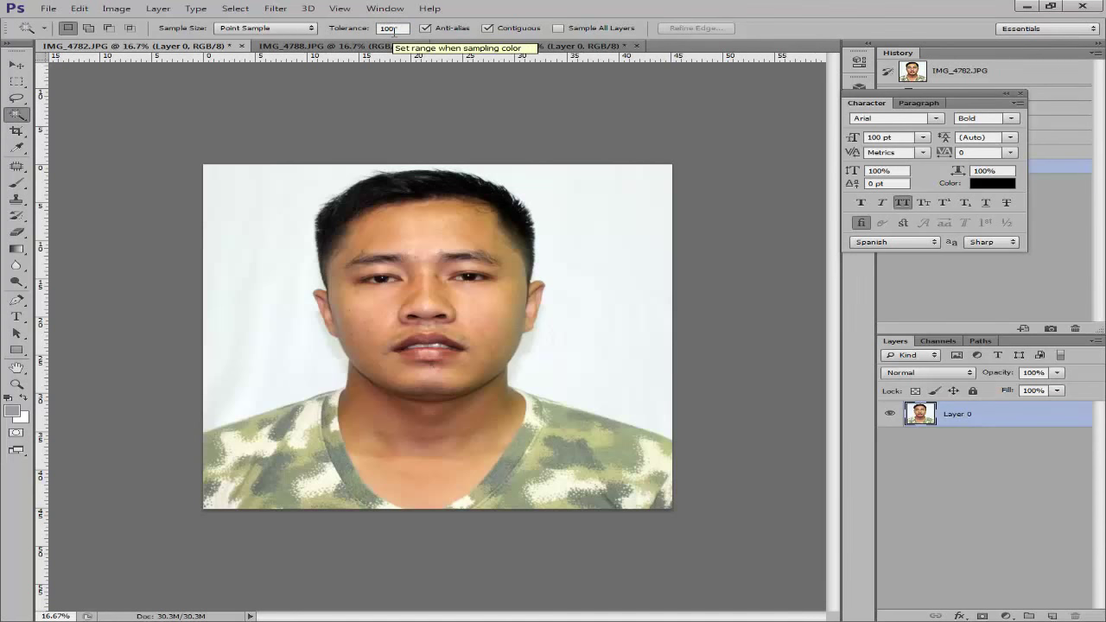
pyautogui.click(17, 120)
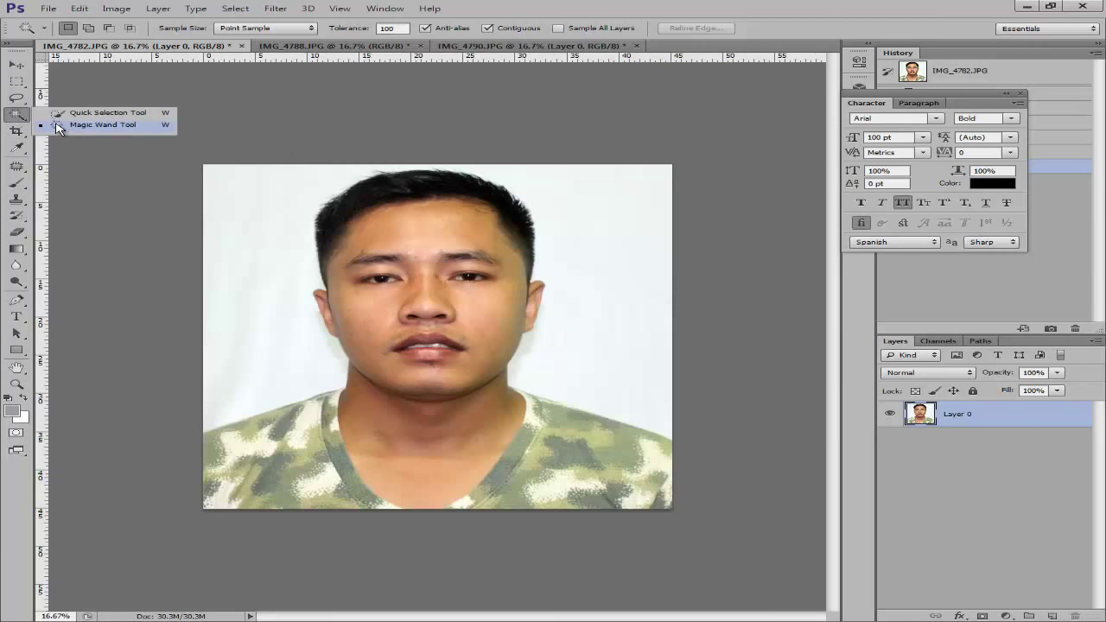
pyautogui.click(57, 124)
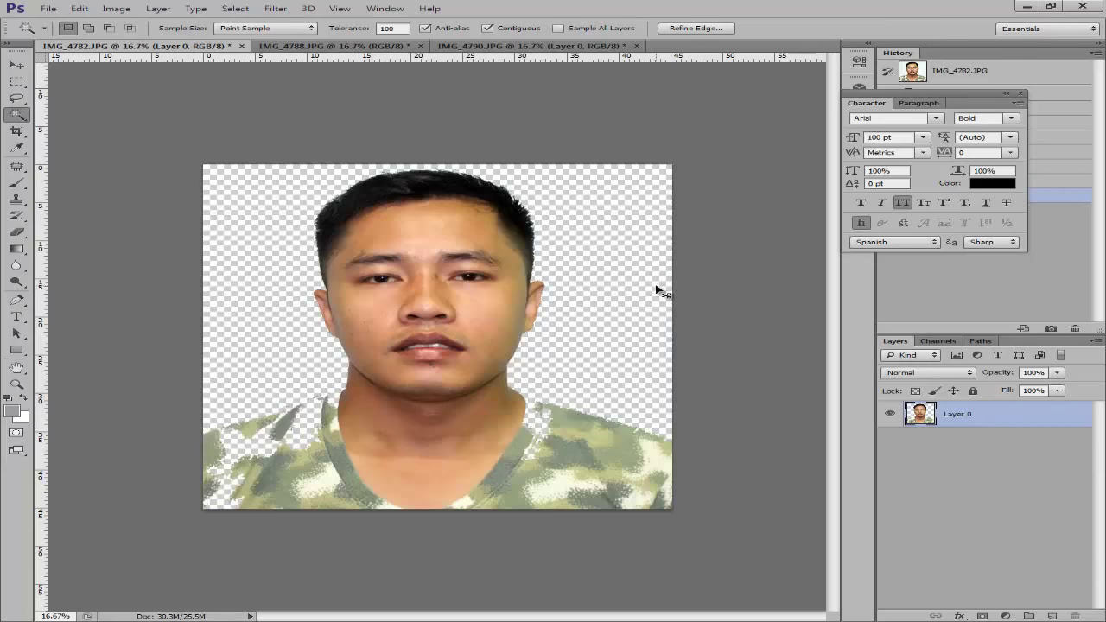
# Deselect the cleared background and zoom and pan to inspect the face and hairline edges.
pyautogui.hotkey('ctrl', 'd')
pyautogui.hotkey('ctrl', '+')
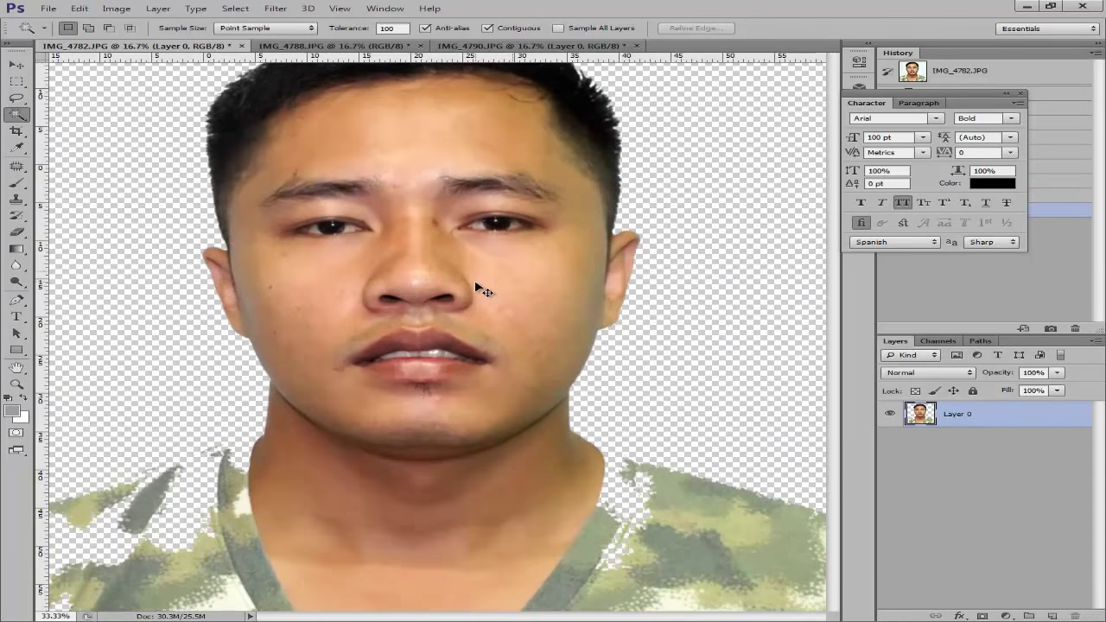
pyautogui.hotkey('ctrl', '-')
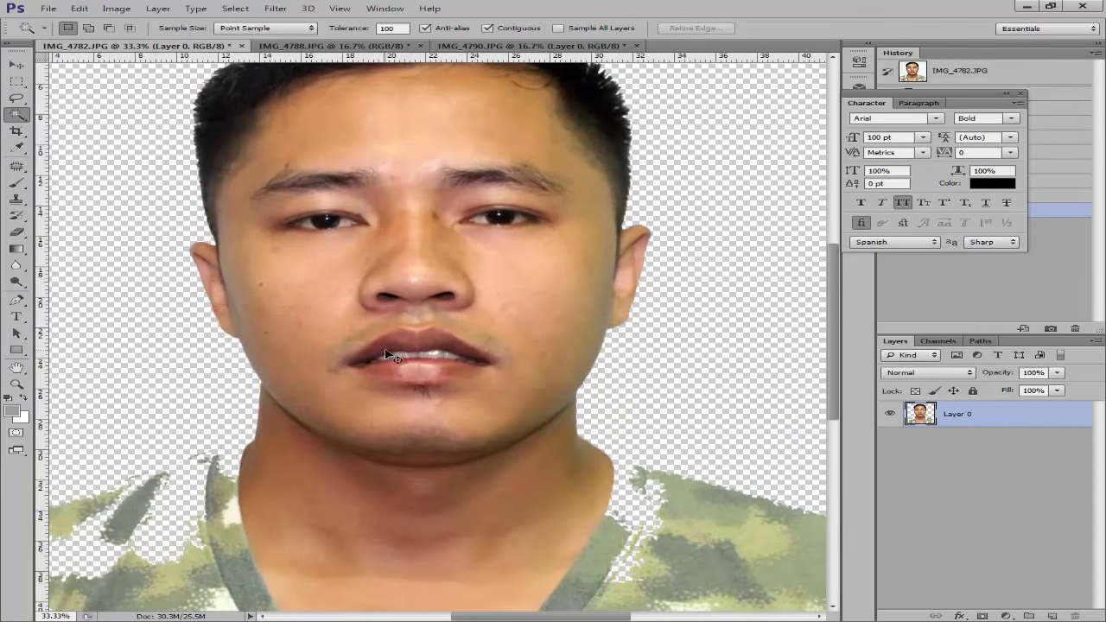
pyautogui.hotkey('ctrl', '+')
pyautogui.hotkey('ctrl', '+')
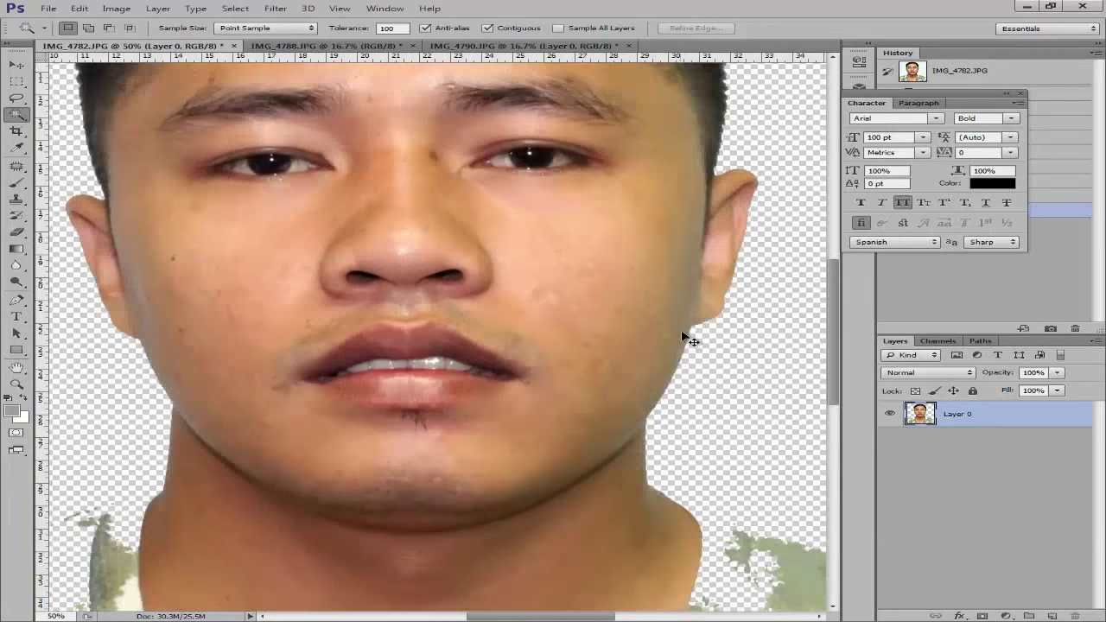
pyautogui.hotkey('ctrl', '+')
pyautogui.hotkey('ctrl', '-')
pyautogui.moveTo(92, 270); pyautogui.dragTo(272, 476)
pyautogui.moveTo(453, 158); pyautogui.dragTo(273, 231)
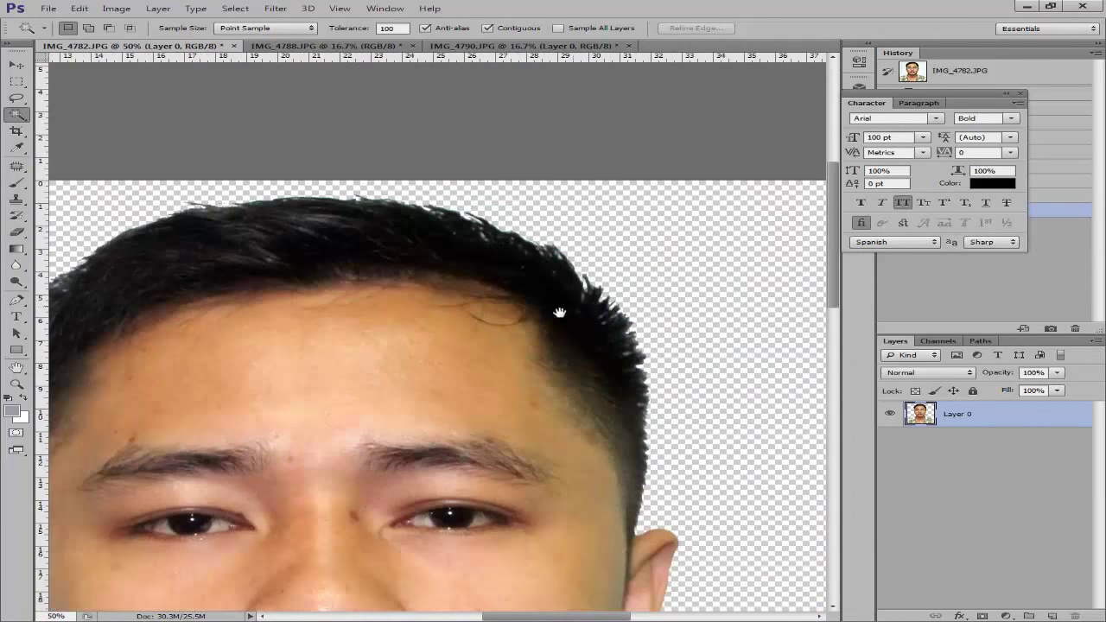
pyautogui.hotkey('ctrl', '-')
pyautogui.hotkey('ctrl', '-')
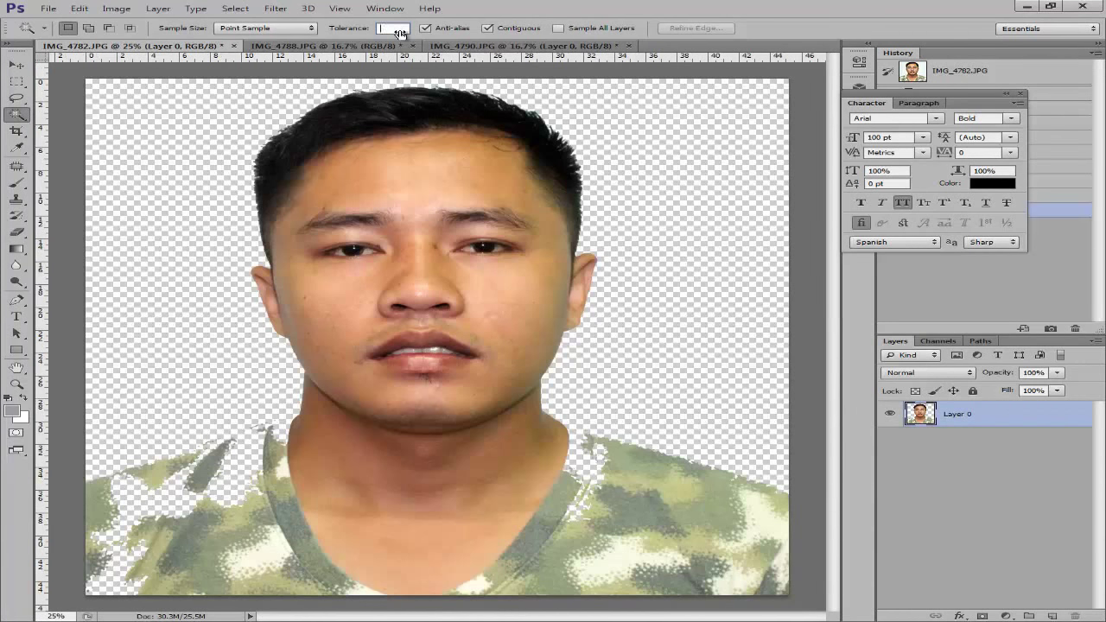
# Try a Magic Wand selection at tolerance 100, then undo back to the white background.
pyautogui.write('100')
pyautogui.click(136, 165)
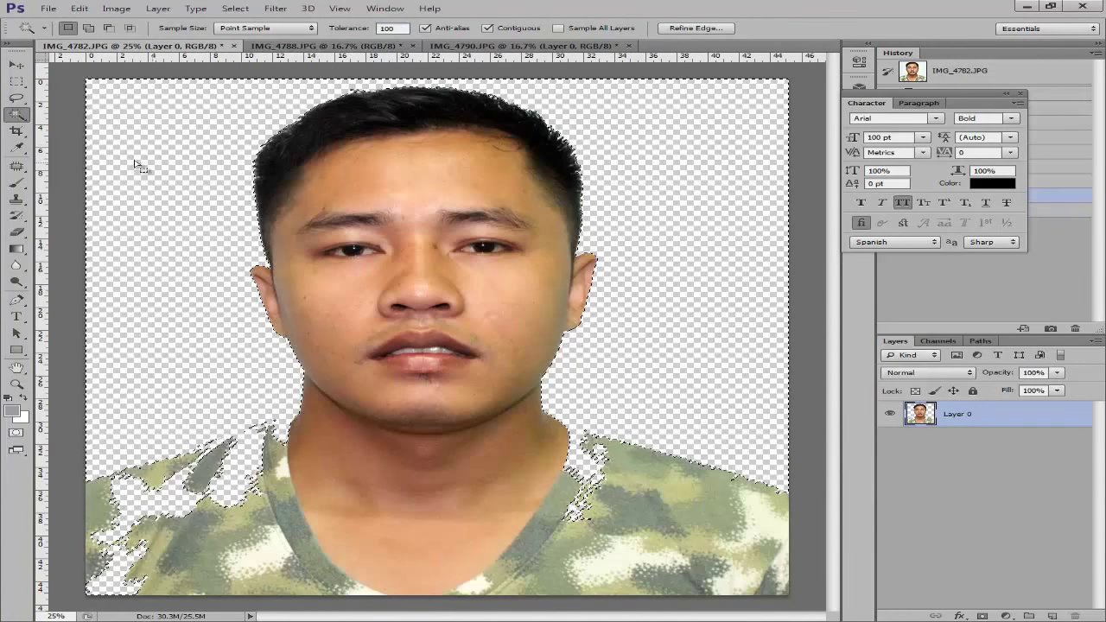
pyautogui.hotkey('ctrl', 'd')
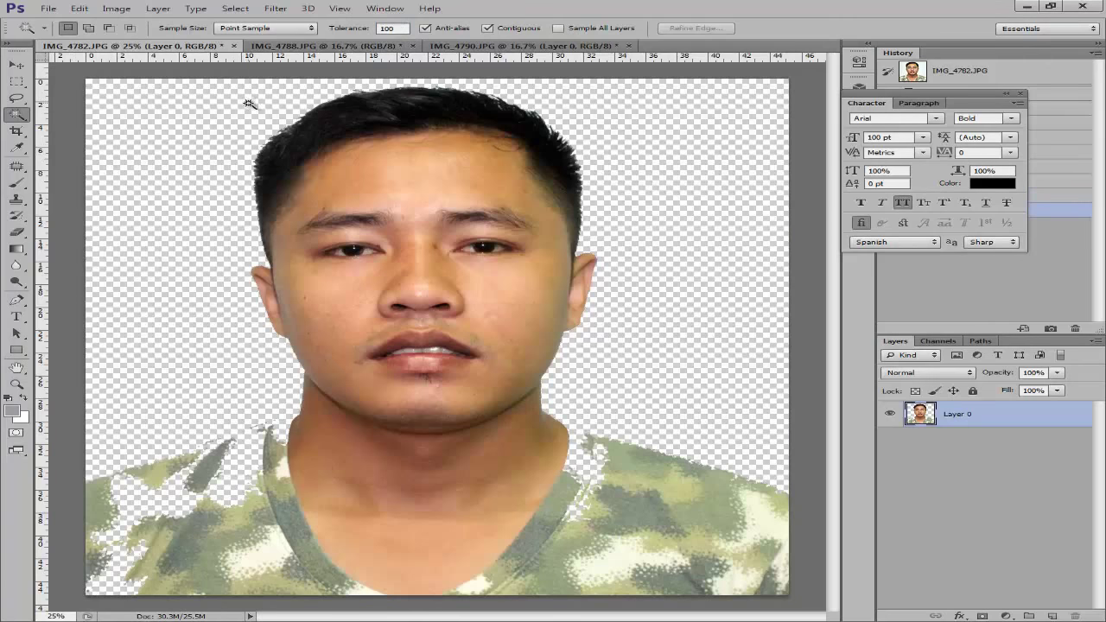
pyautogui.hotkey('ctrl', 'alt', 'z')
pyautogui.hotkey('ctrl', 'alt', 'z')
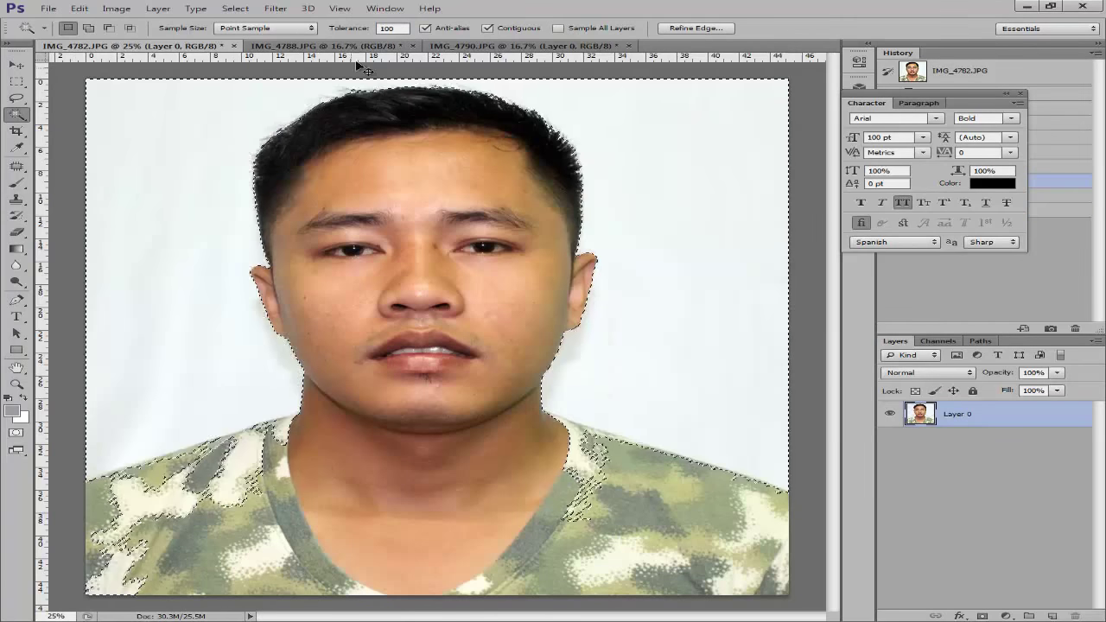
pyautogui.hotkey('ctrl', 'd')
# Select the white background at tolerance 50, delete it, and inspect the top of the head.
pyautogui.doubleClick(395, 28)
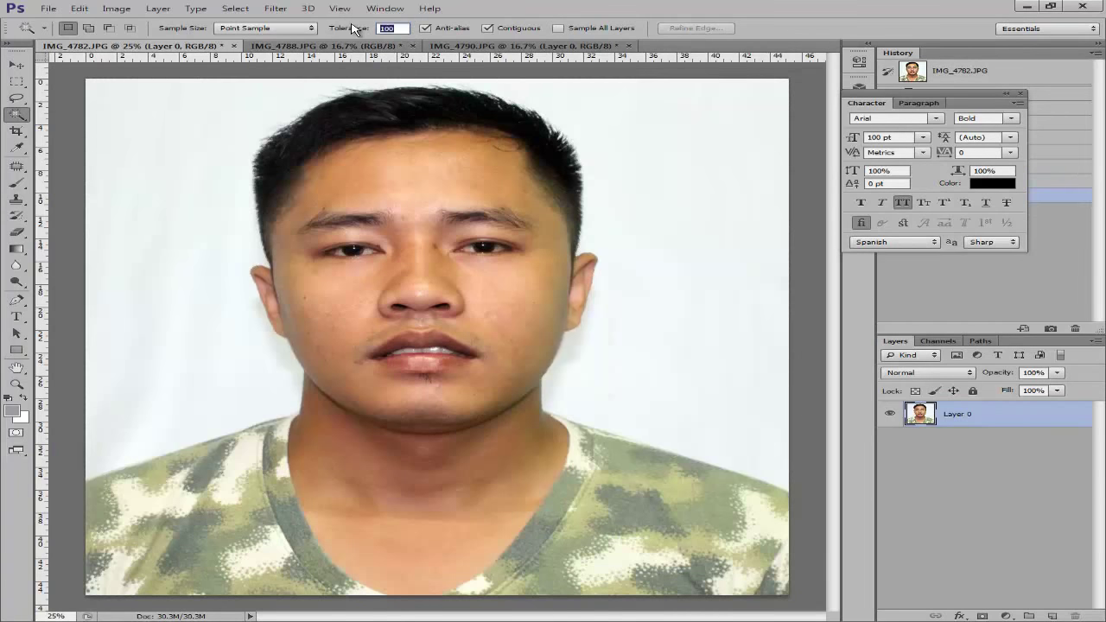
pyautogui.click(659, 126)
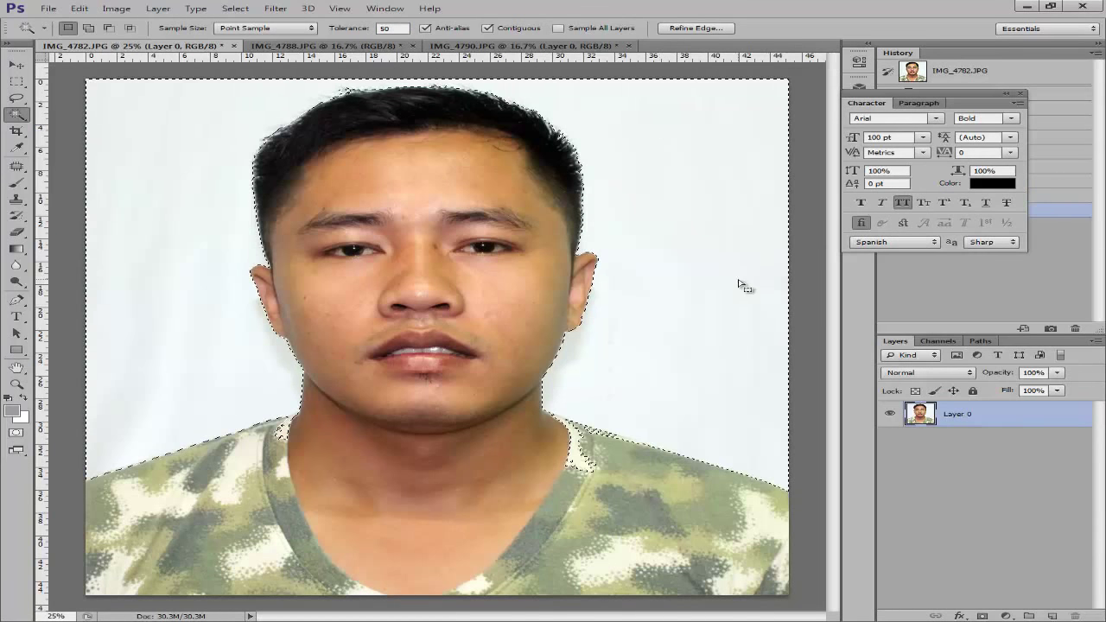
pyautogui.press('Delete')
pyautogui.hotkey('ctrl', 'd')
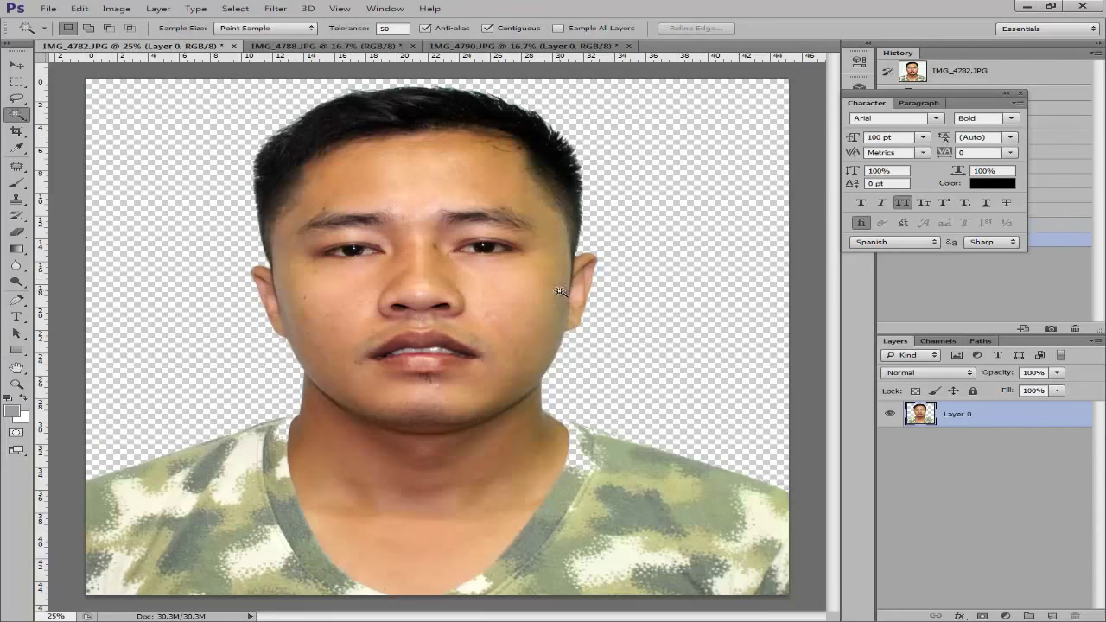
pyautogui.hotkey('ctrl', '+')
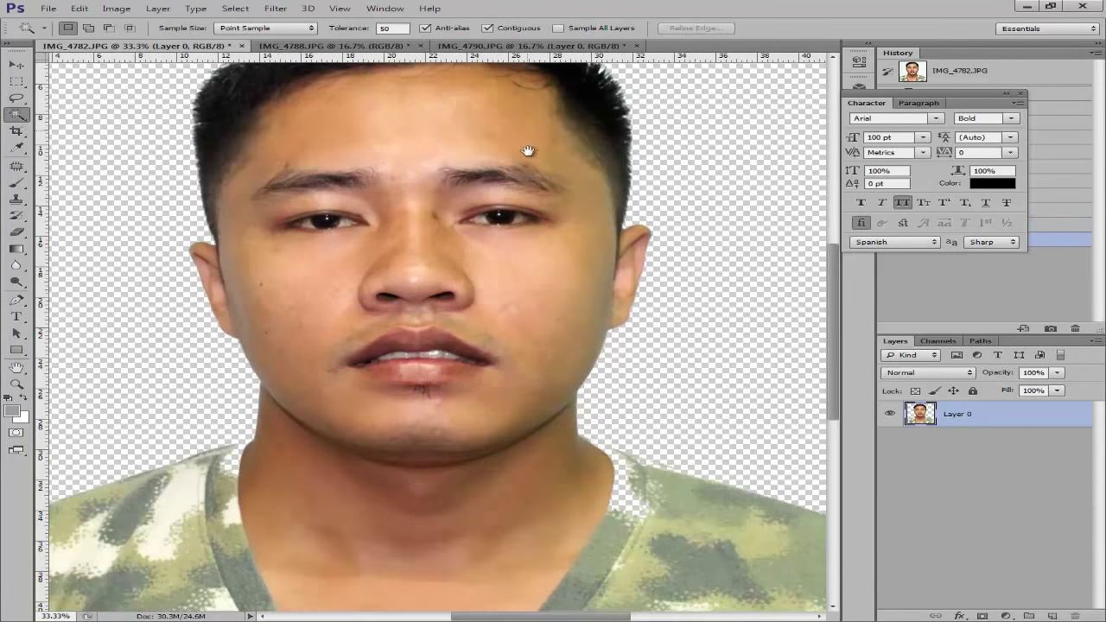
pyautogui.moveTo(526, 153); pyautogui.dragTo(533, 341)
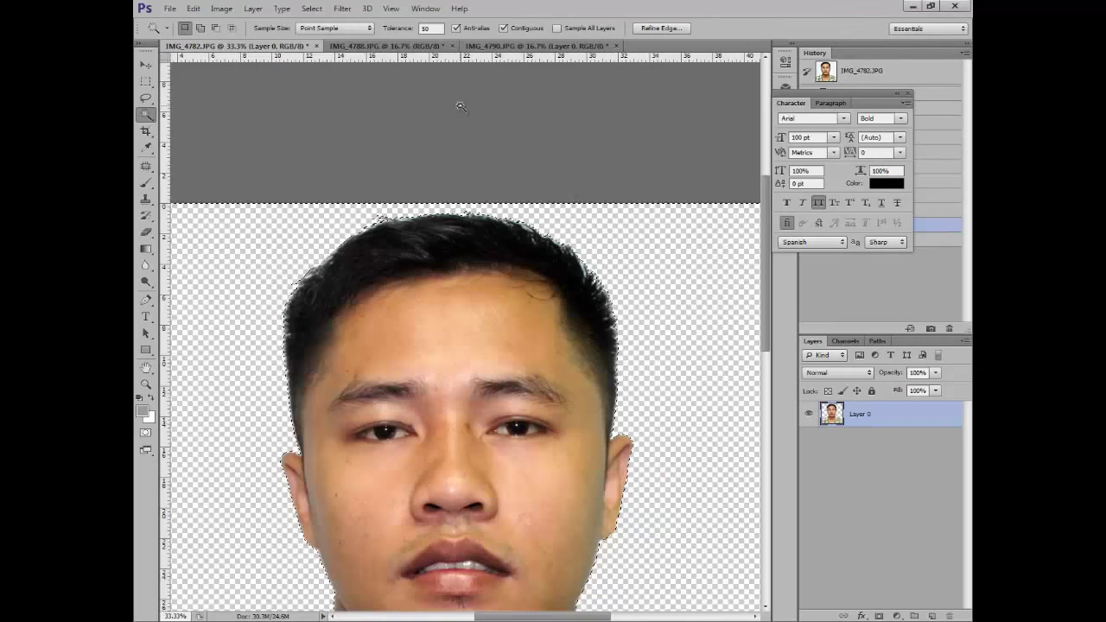
# Undo, then reselect and delete the white around the head at Magic Wand tolerance 100.
pyautogui.hotkey('ctrl', 'z')
pyautogui.doubleClick(429, 29)
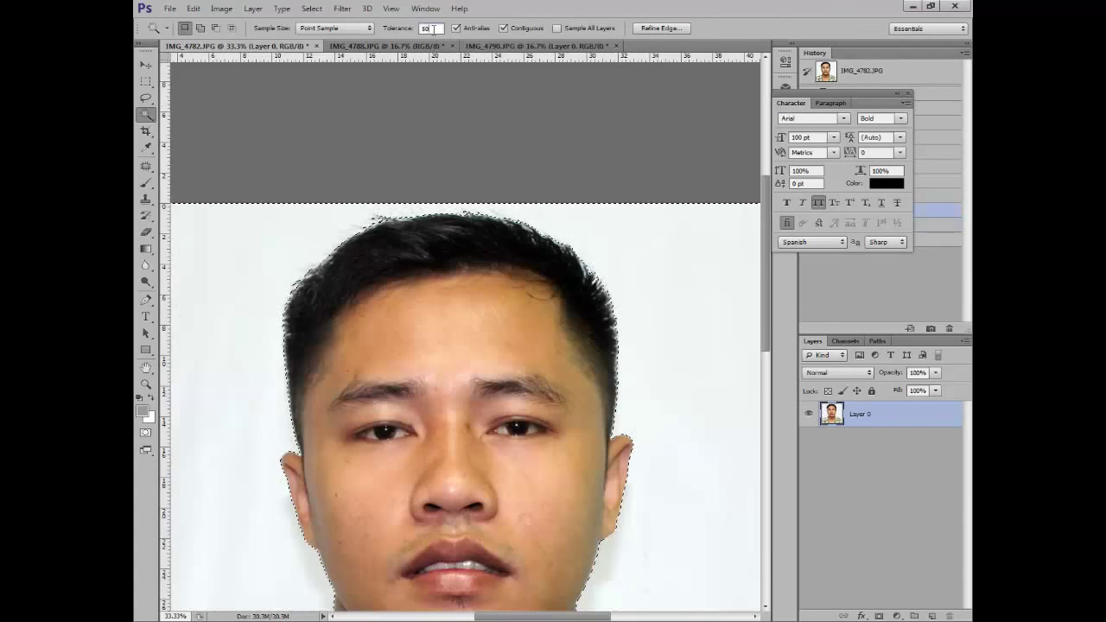
pyautogui.write('100')
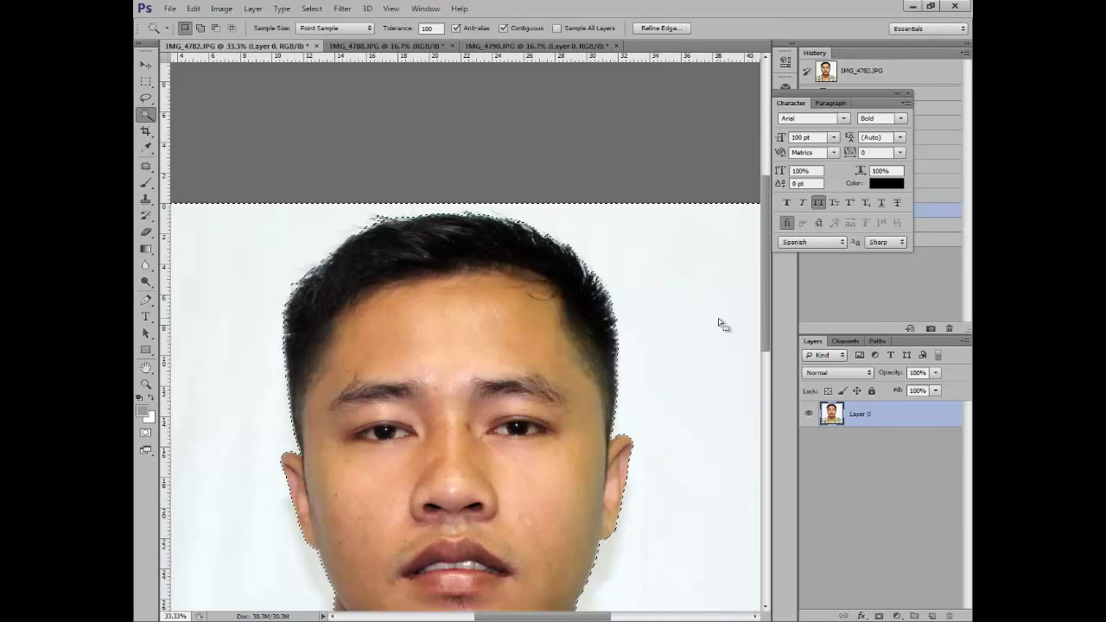
pyautogui.press('Delete')
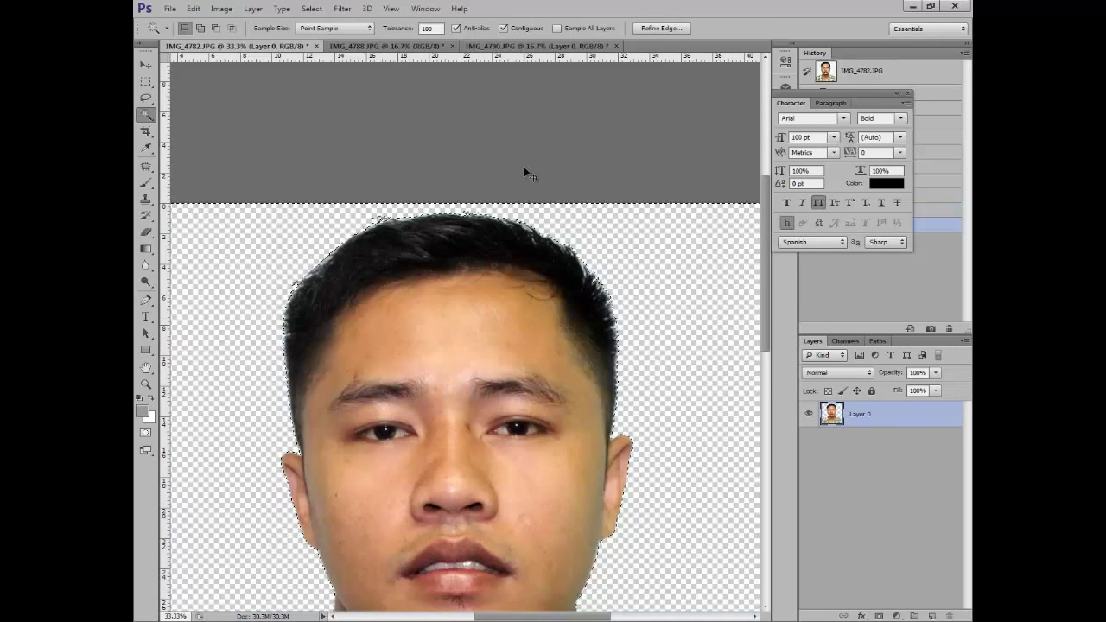
pyautogui.hotkey('ctrl', 'd')
pyautogui.hotkey('ctrl', 'alt', 'z')
pyautogui.hotkey('ctrl', 'alt', 'z')
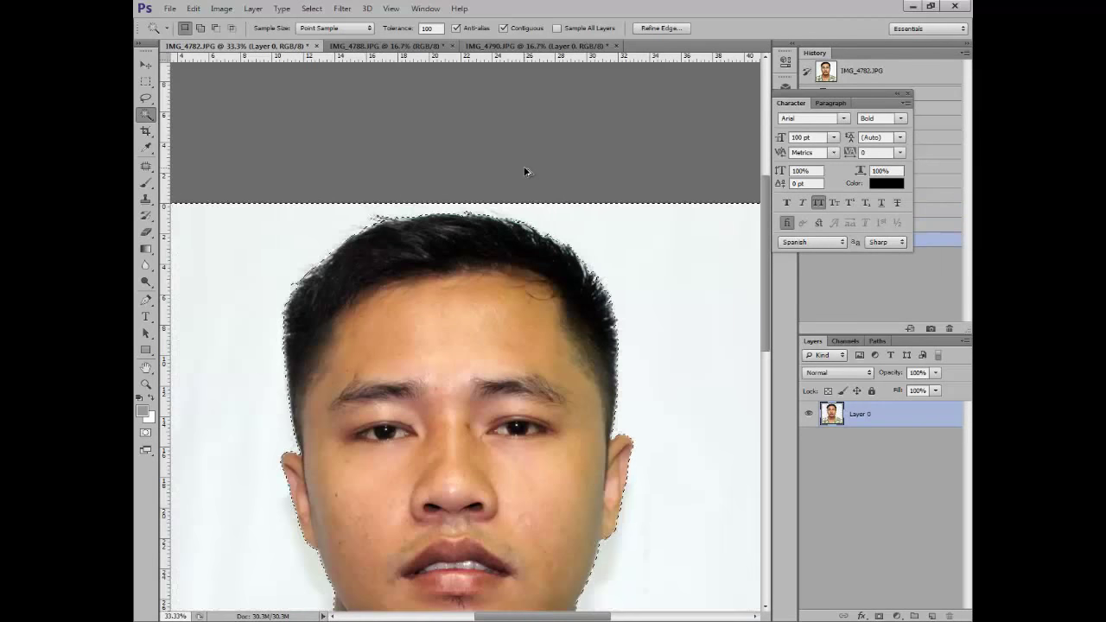
pyautogui.hotkey('ctrl', 'alt', 'z')
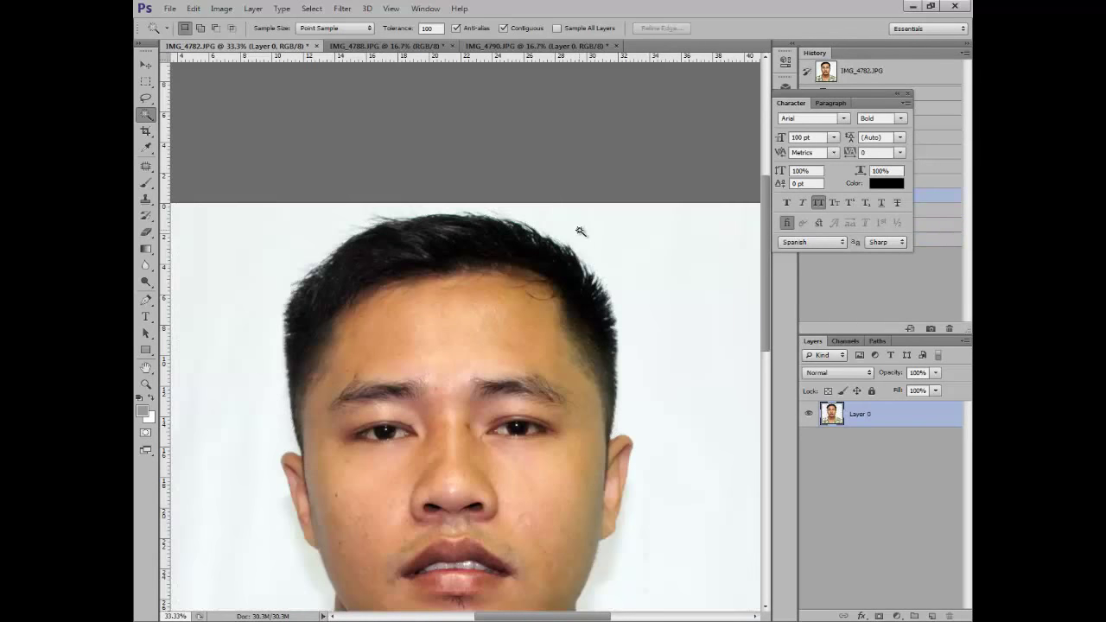
pyautogui.click(645, 262)
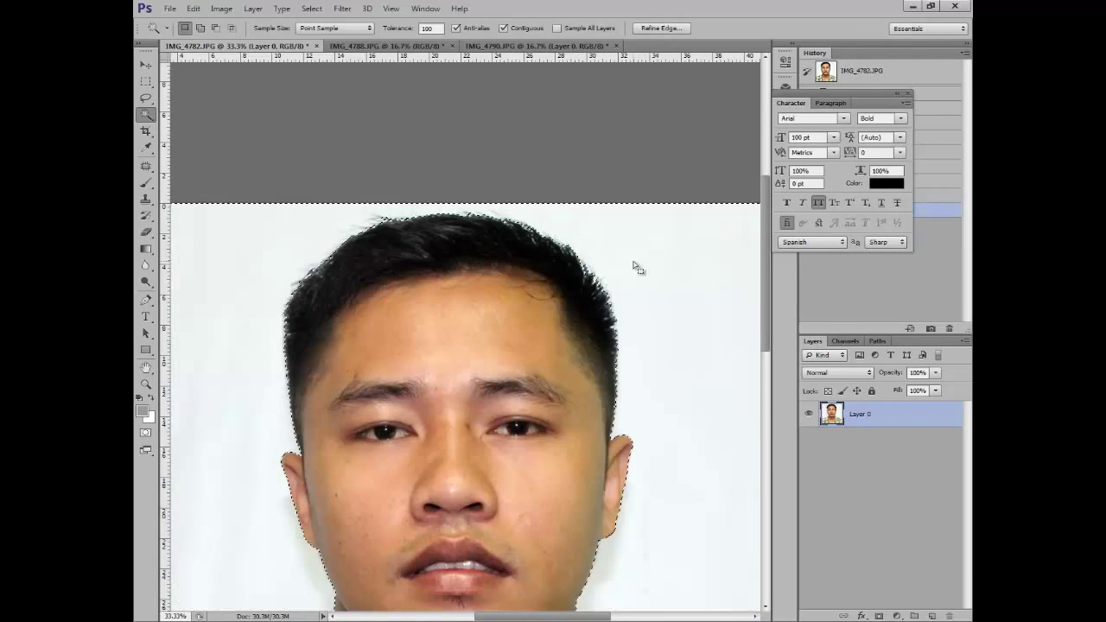
pyautogui.press('Delete')
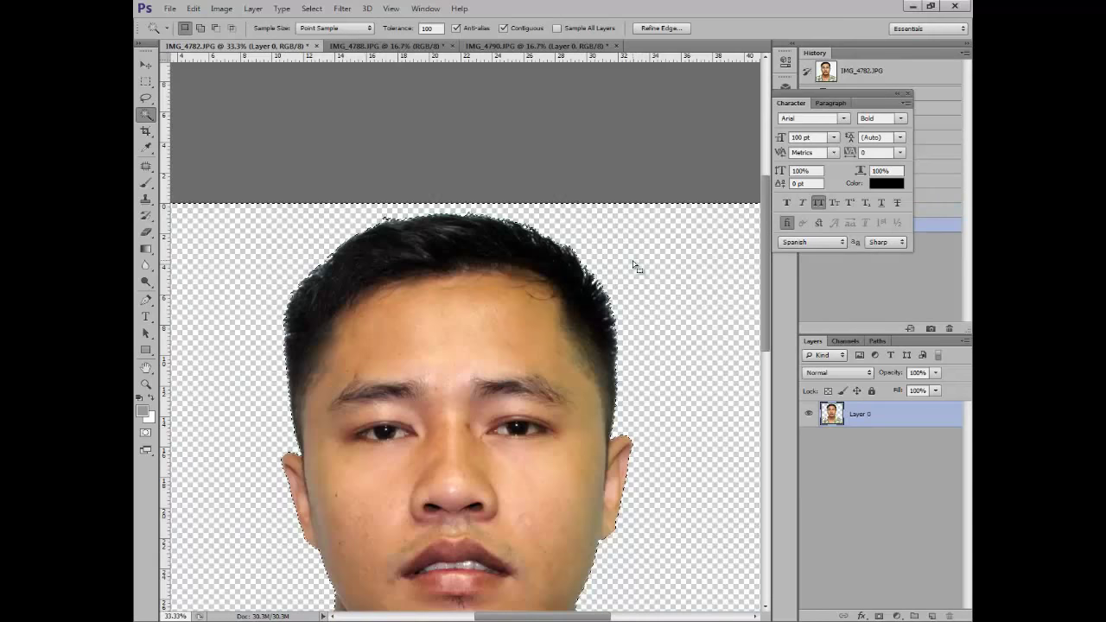
pyautogui.hotkey('ctrl', 'd')
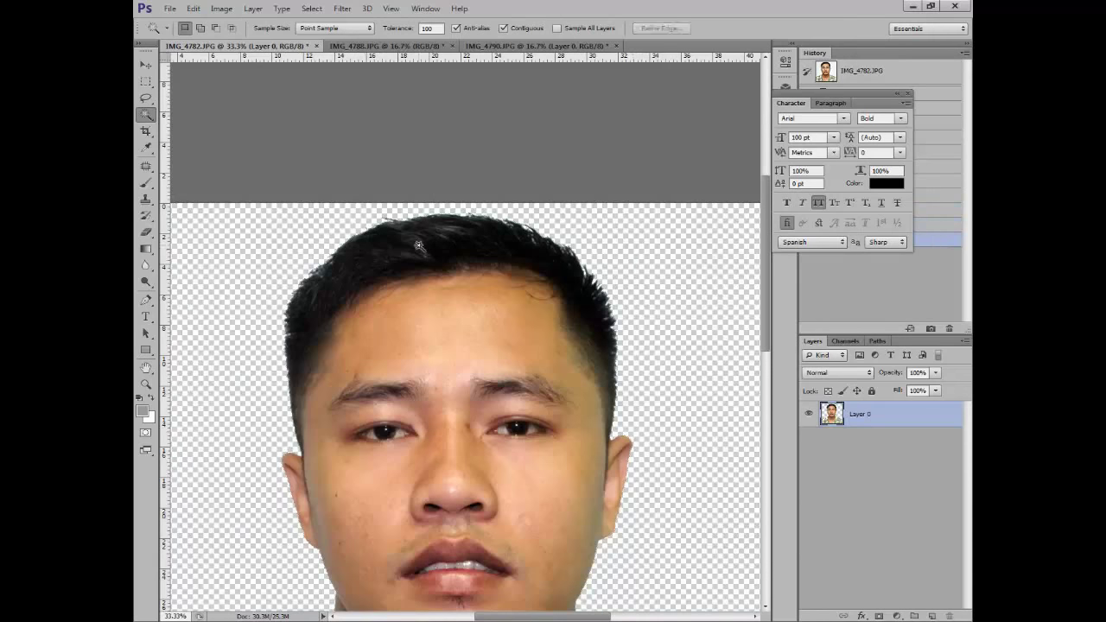
# Zoom in and out, down to 16.7%, to check the portrait's cutout edges.
pyautogui.hotkey('ctrl', '-')
pyautogui.hotkey('ctrl', '-')
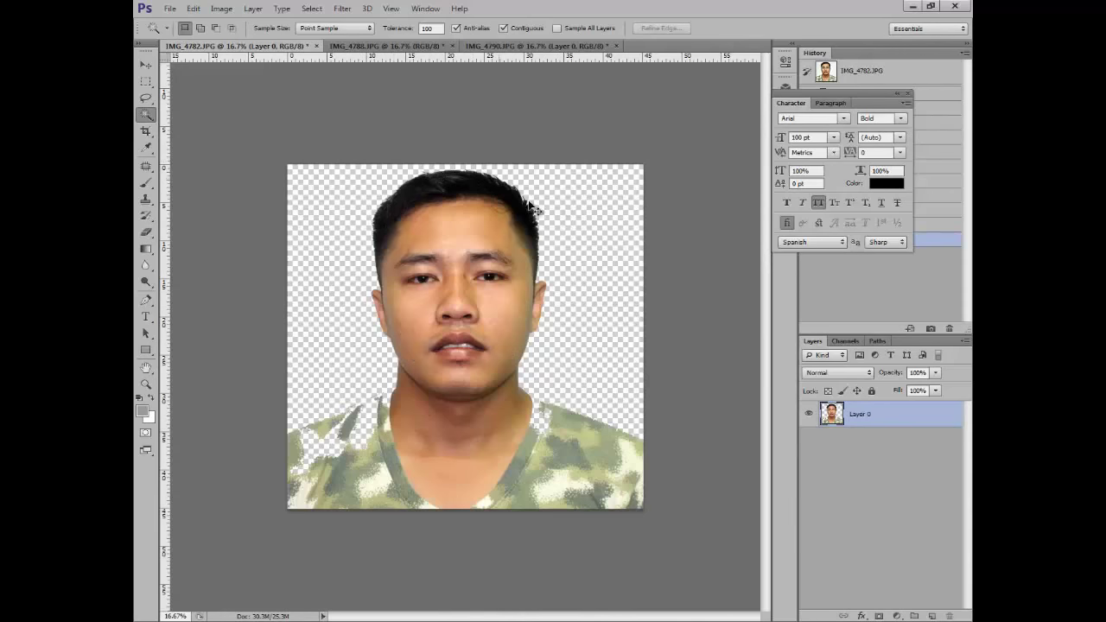
pyautogui.hotkey('ctrl', '+')
pyautogui.hotkey('ctrl', '+')
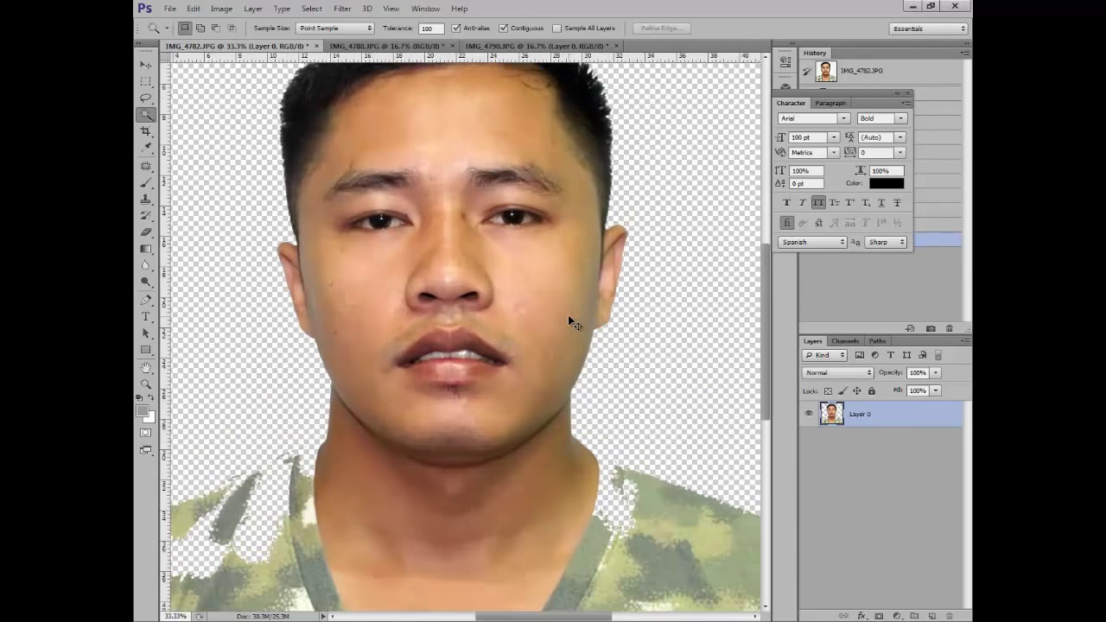
pyautogui.hotkey('ctrl', '-')
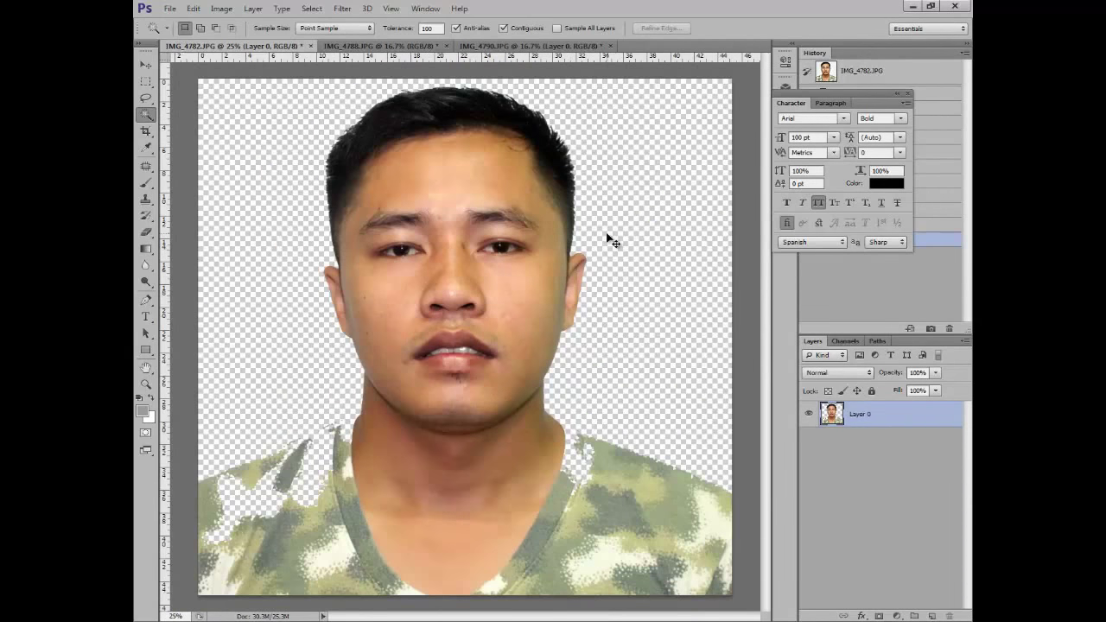
pyautogui.hotkey('ctrl', '-')
pyautogui.hotkey('ctrl', '+')
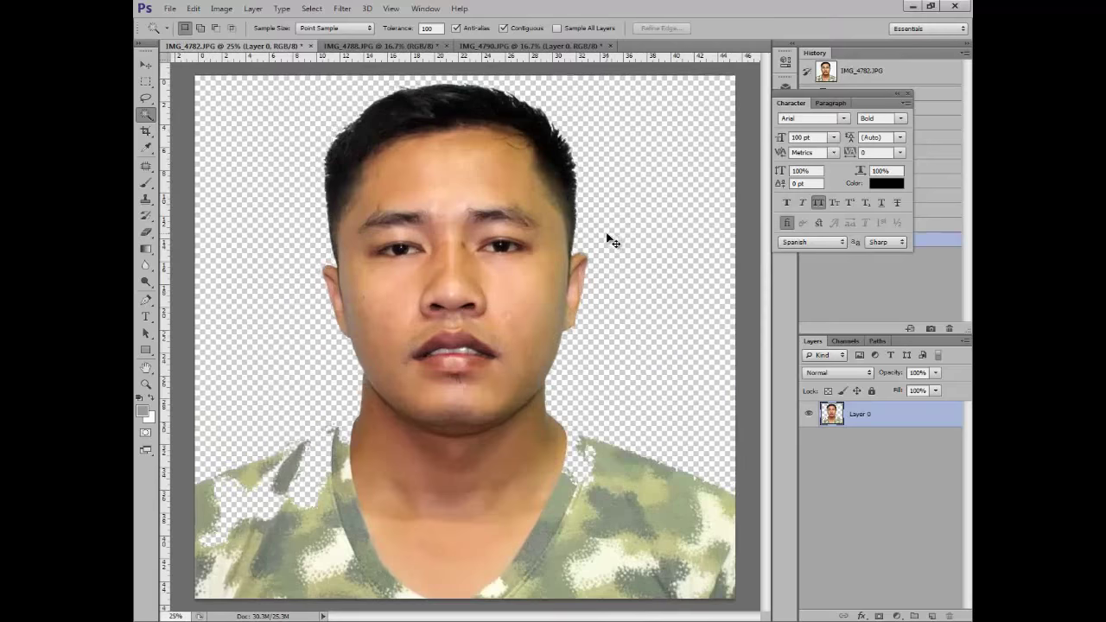
pyautogui.hotkey('ctrl', '+')
pyautogui.hotkey('ctrl', '-')
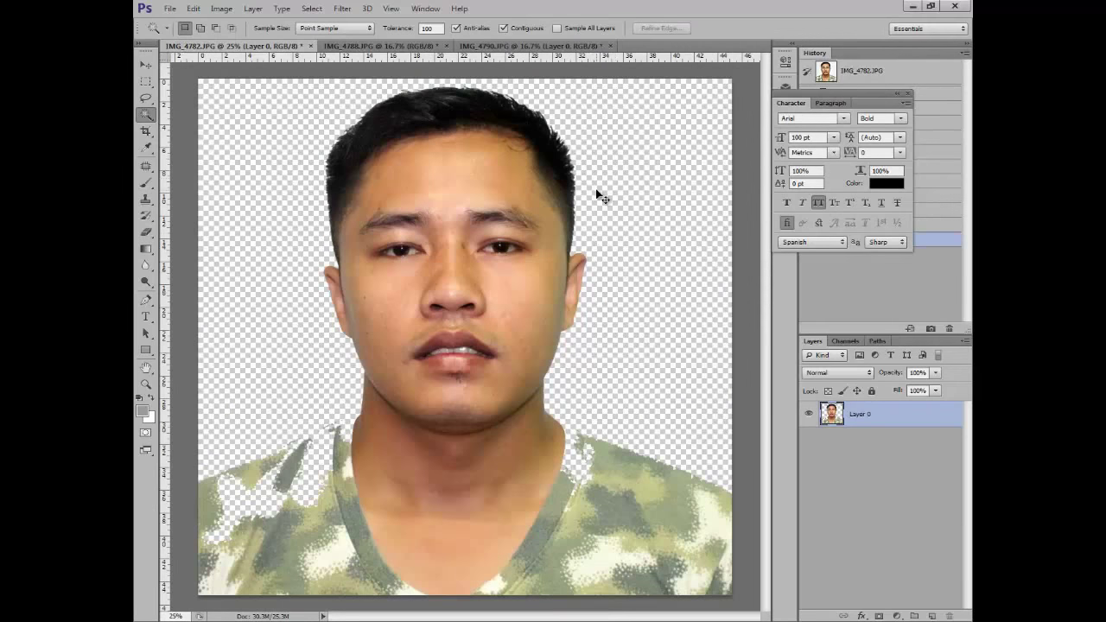
pyautogui.hotkey('ctrl', '-')
# Browse to E:\formal cloth template and dismiss the error from the female template archive.
pyautogui.click(171, 10)
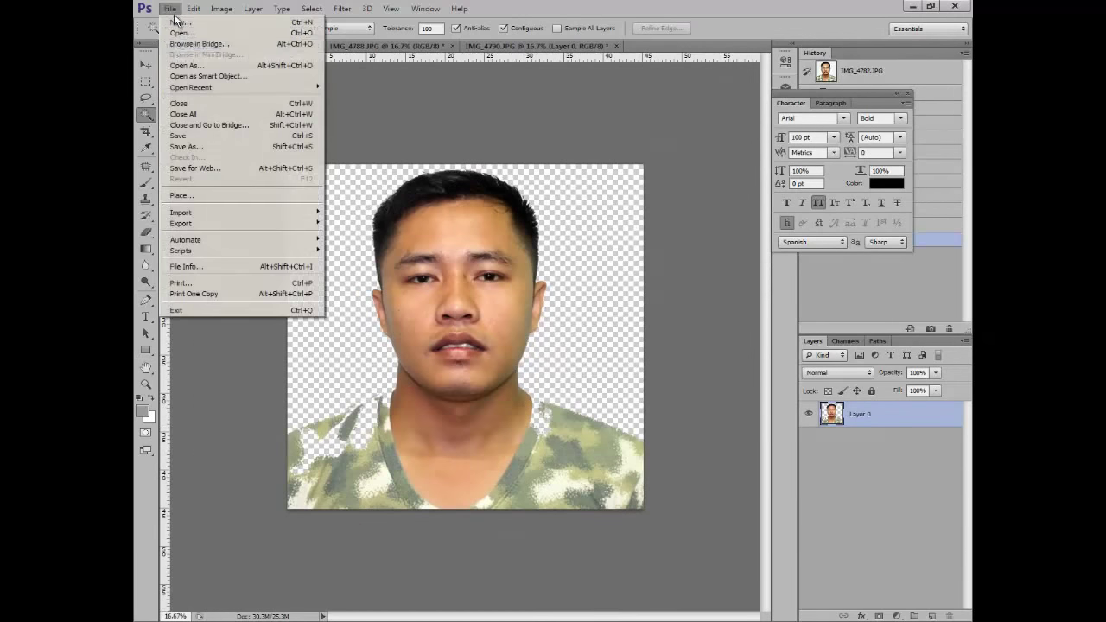
pyautogui.click(180, 33)
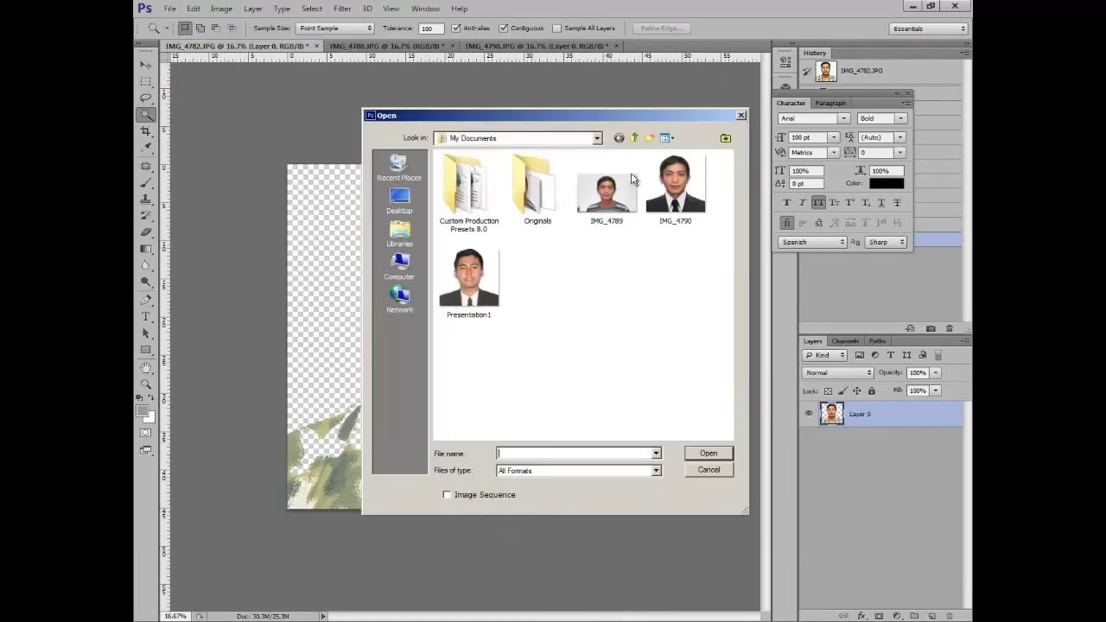
pyautogui.click(401, 266)
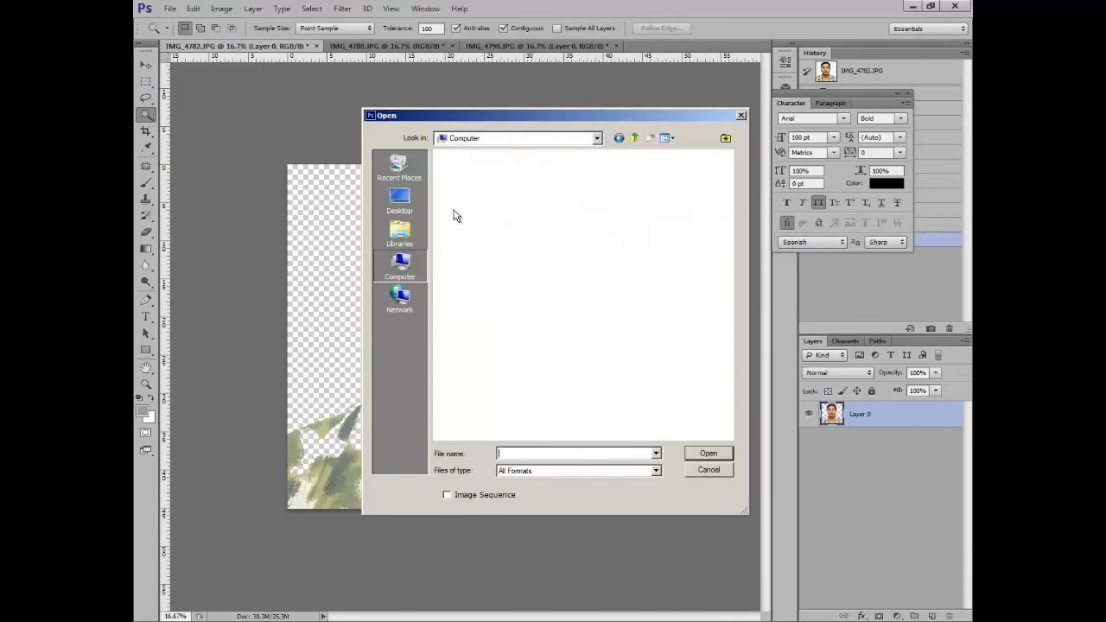
pyautogui.doubleClick(636, 173)
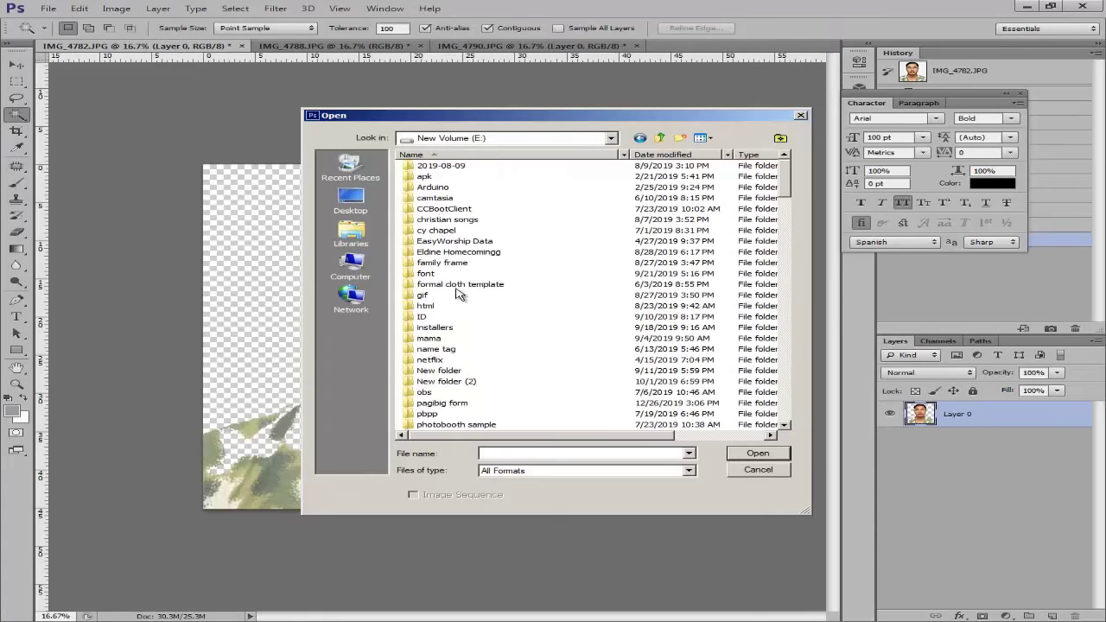
pyautogui.doubleClick(449, 286)
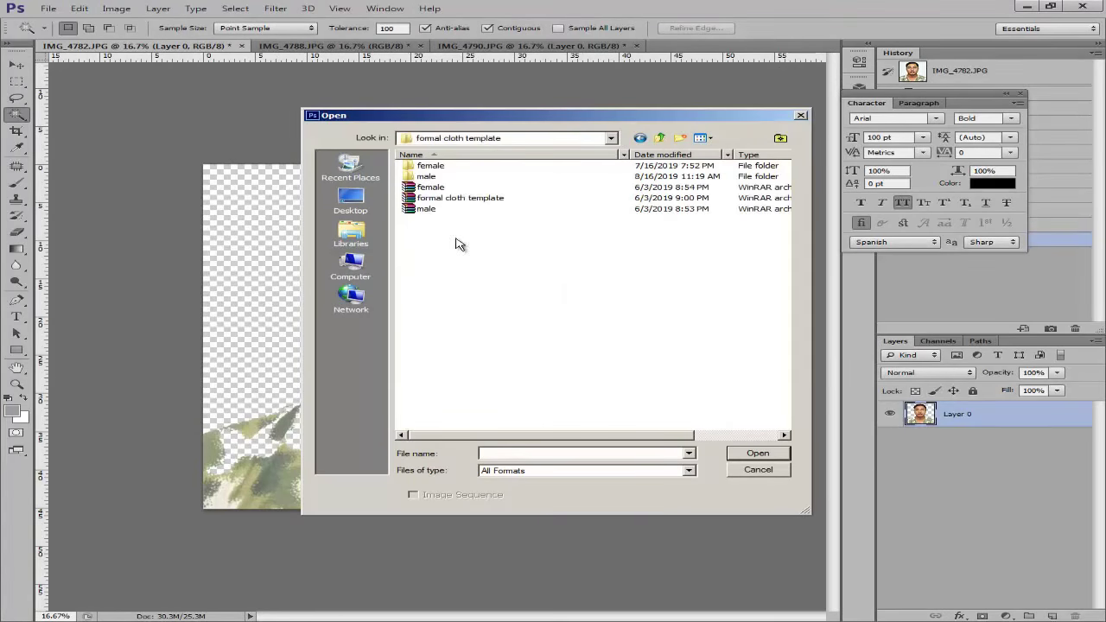
pyautogui.doubleClick(448, 185)
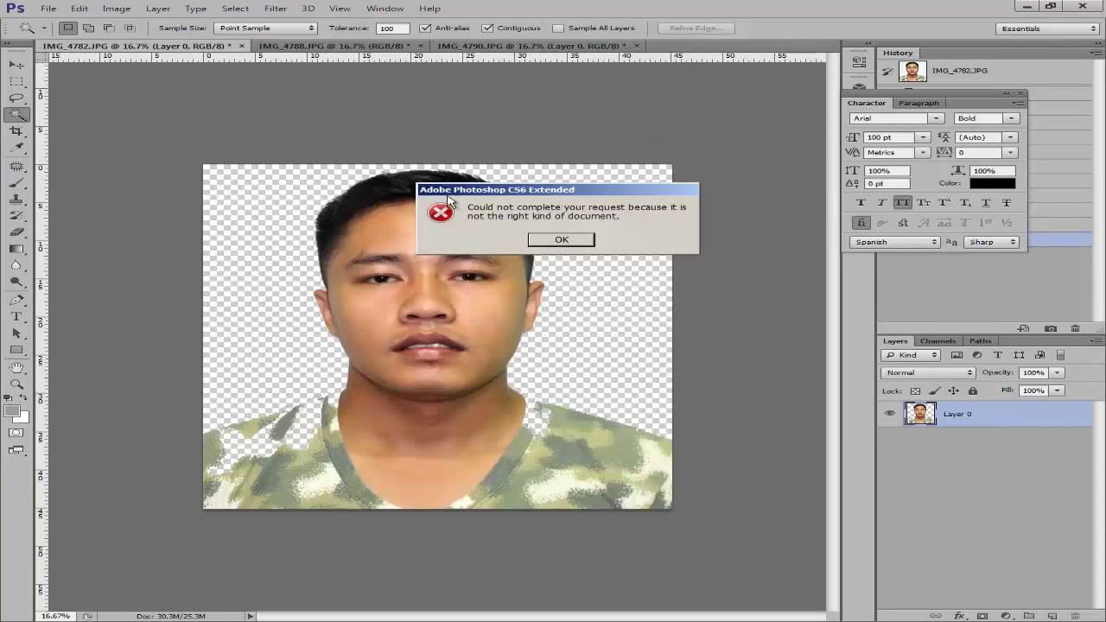
pyautogui.click(559, 243)
# Open 1.psd from the male templates folder.
pyautogui.click(48, 8)
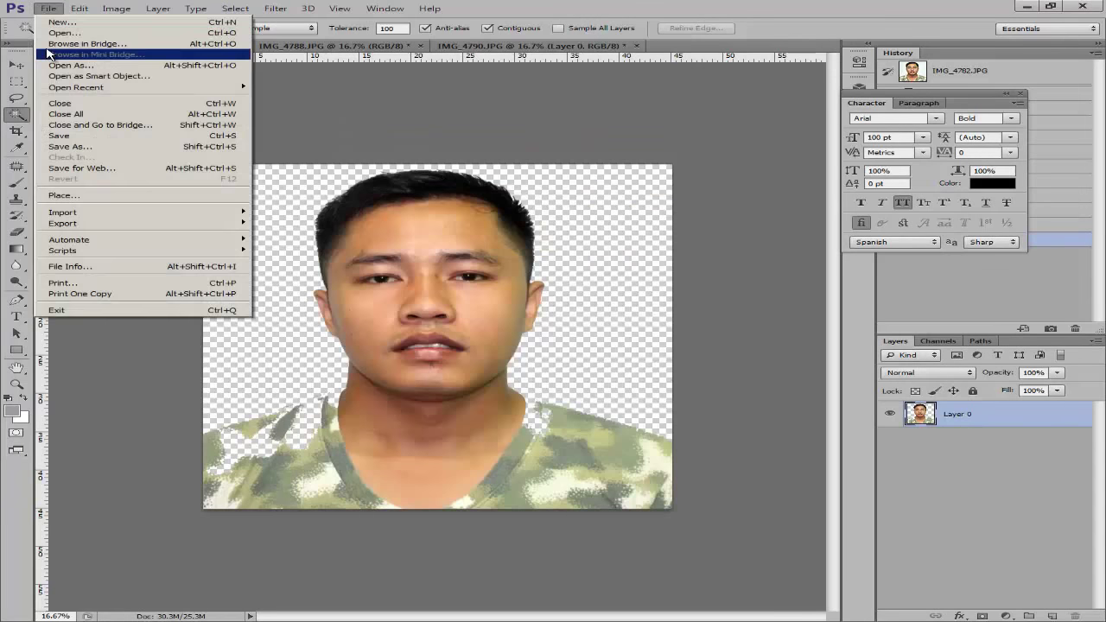
pyautogui.click(69, 32)
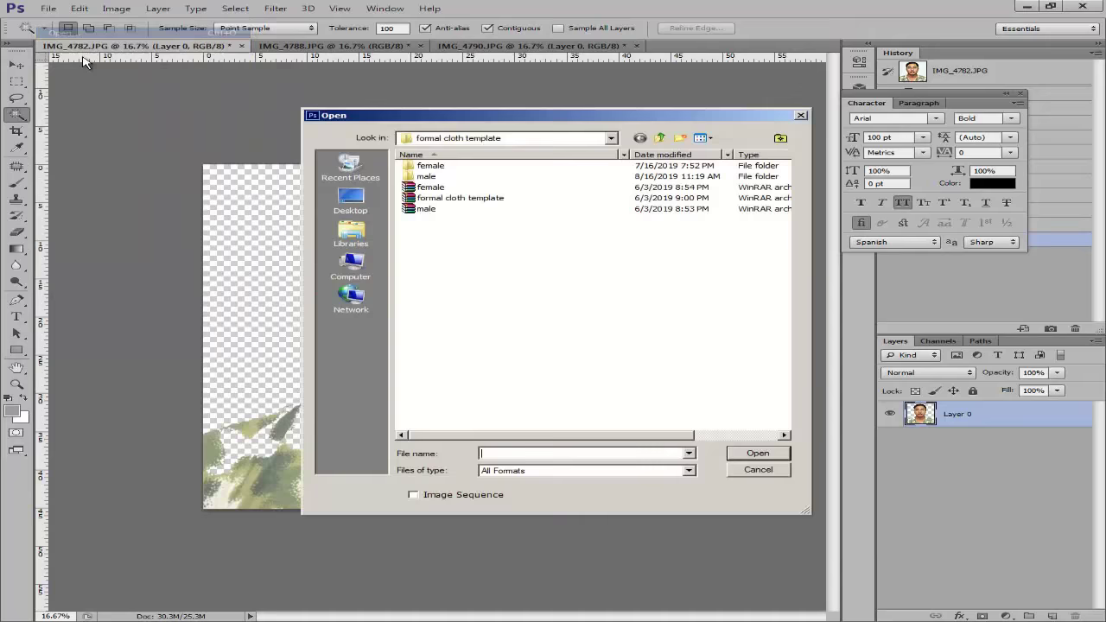
pyautogui.doubleClick(420, 179)
pyautogui.doubleClick(635, 199)
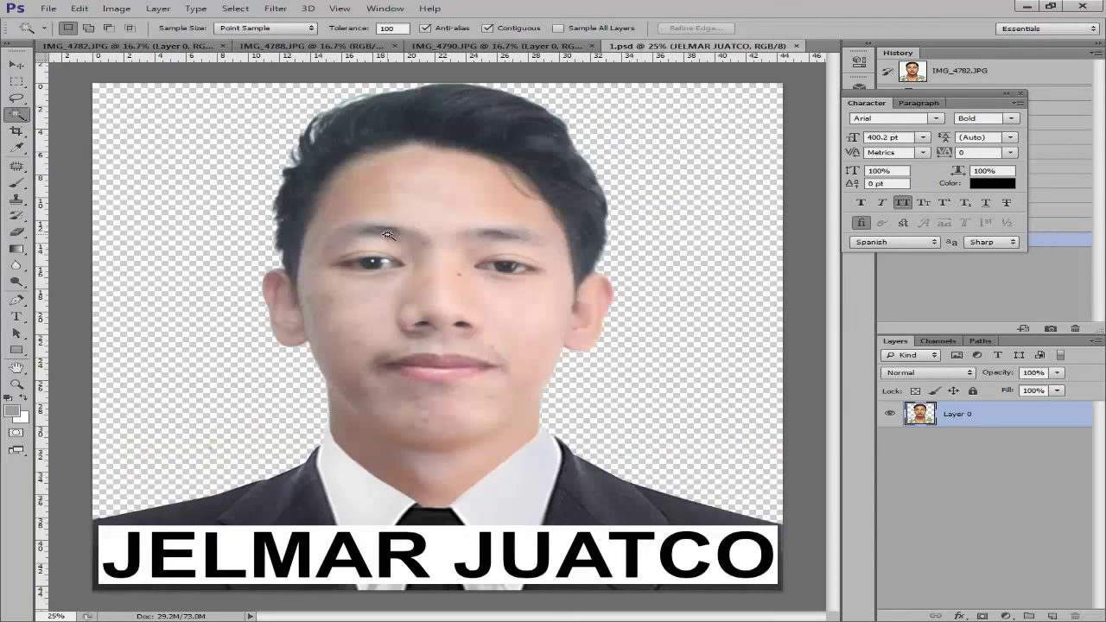
# Drag the suit template into the portrait and scale it to about 96% under the face.
pyautogui.press('v')
pyautogui.moveTo(337, 503); pyautogui.dragTo(330, 429)
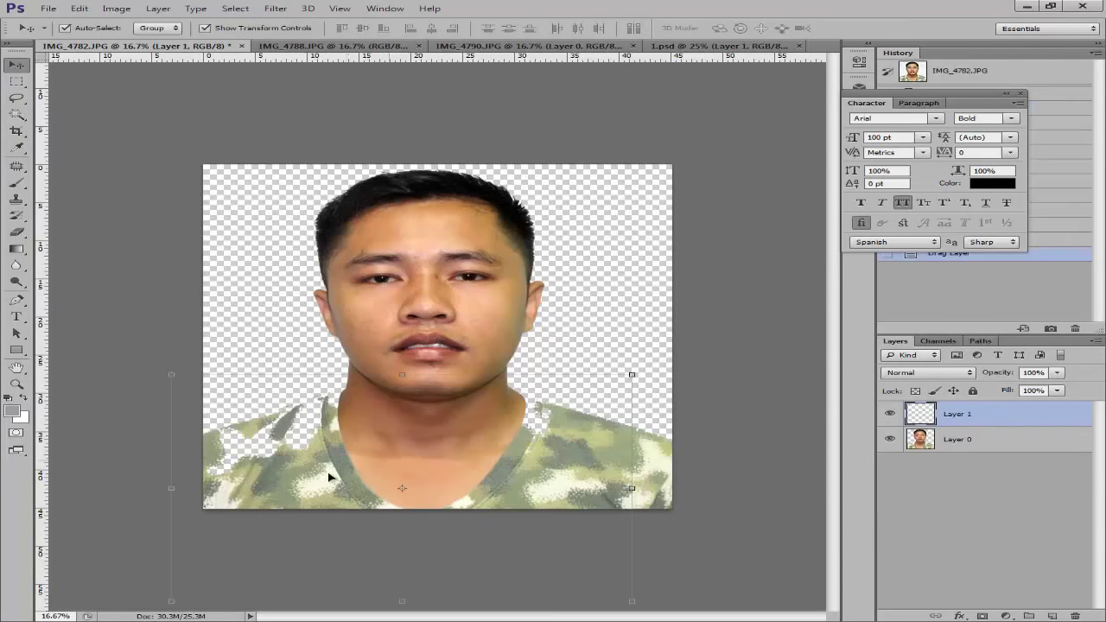
pyautogui.moveTo(329, 477); pyautogui.dragTo(344, 478)
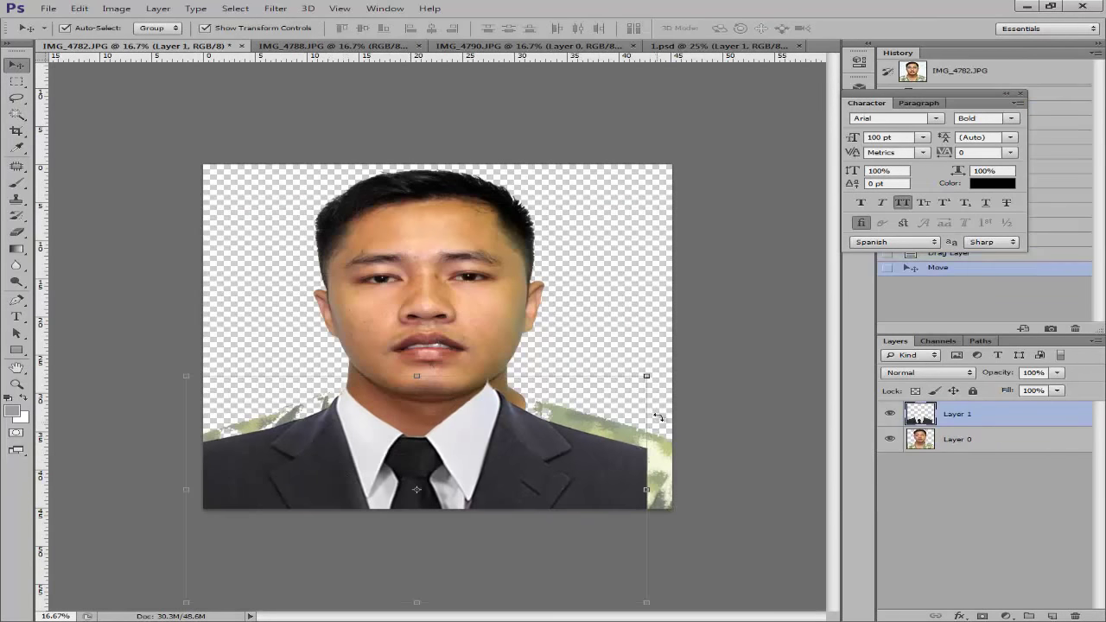
pyautogui.moveTo(649, 377); pyautogui.dragTo(723, 338)
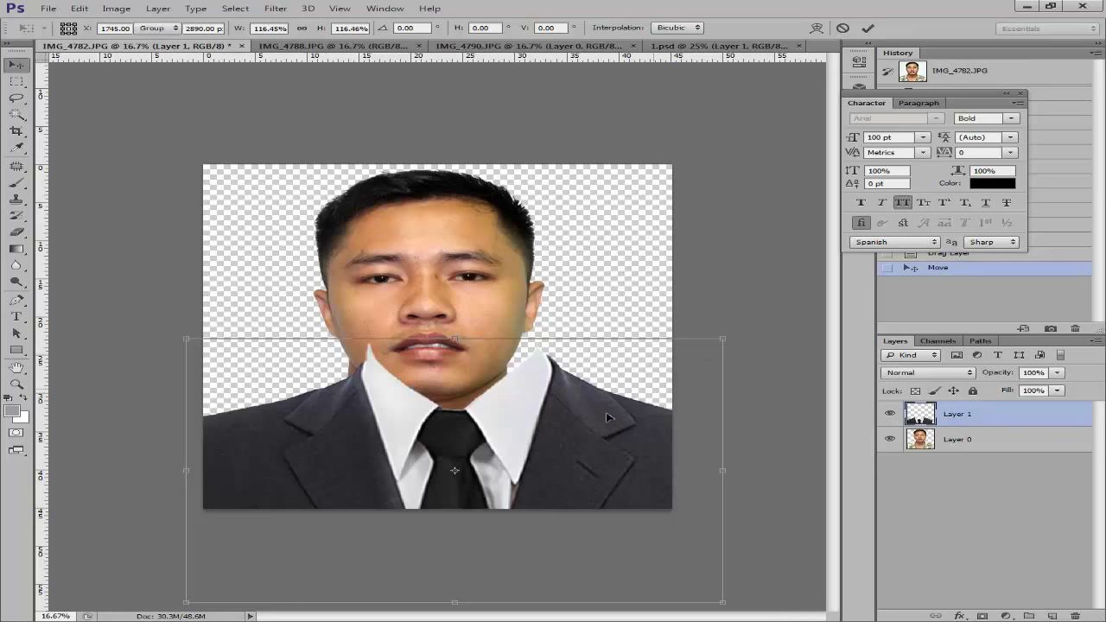
pyautogui.press('Return')
pyautogui.moveTo(569, 441)
pyautogui.mouseDown()
pyautogui.moveTo(542, 464)
pyautogui.moveTo(563, 444)
pyautogui.mouseUp()
pyautogui.moveTo(701, 364); pyautogui.dragTo(678, 375)
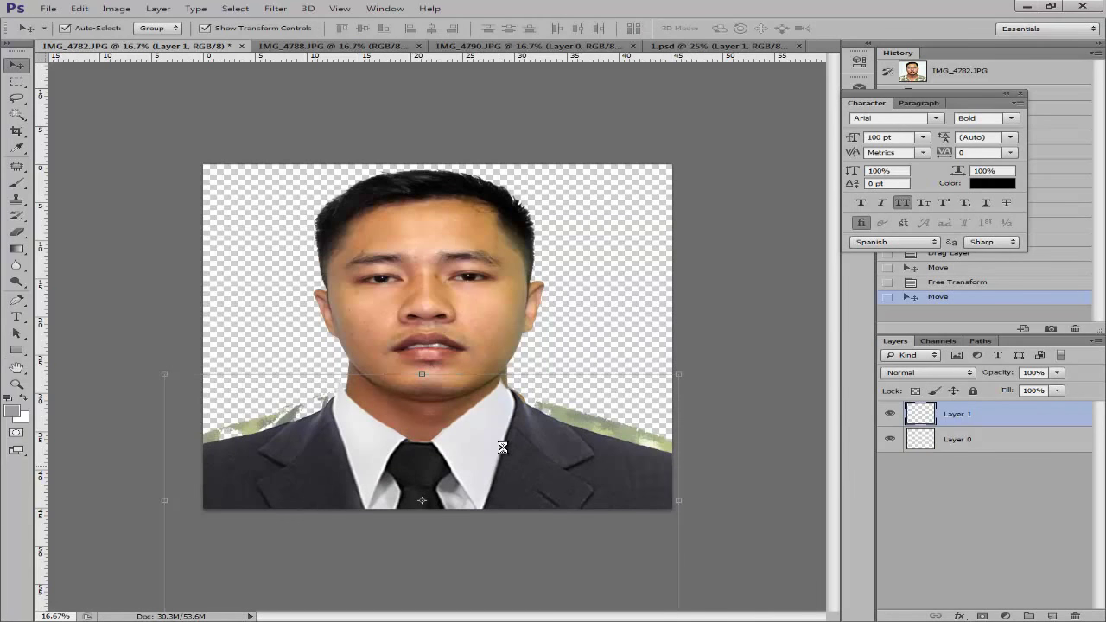
# Nudge the suit right and up with Shift+arrow keys so it meets the neck.
pyautogui.hotkey('shift', 'Right')
pyautogui.hotkey('shift', 'Right')
pyautogui.hotkey('shift', 'Right')
pyautogui.hotkey('shift', 'Right')
pyautogui.hotkey('shift', 'Up')
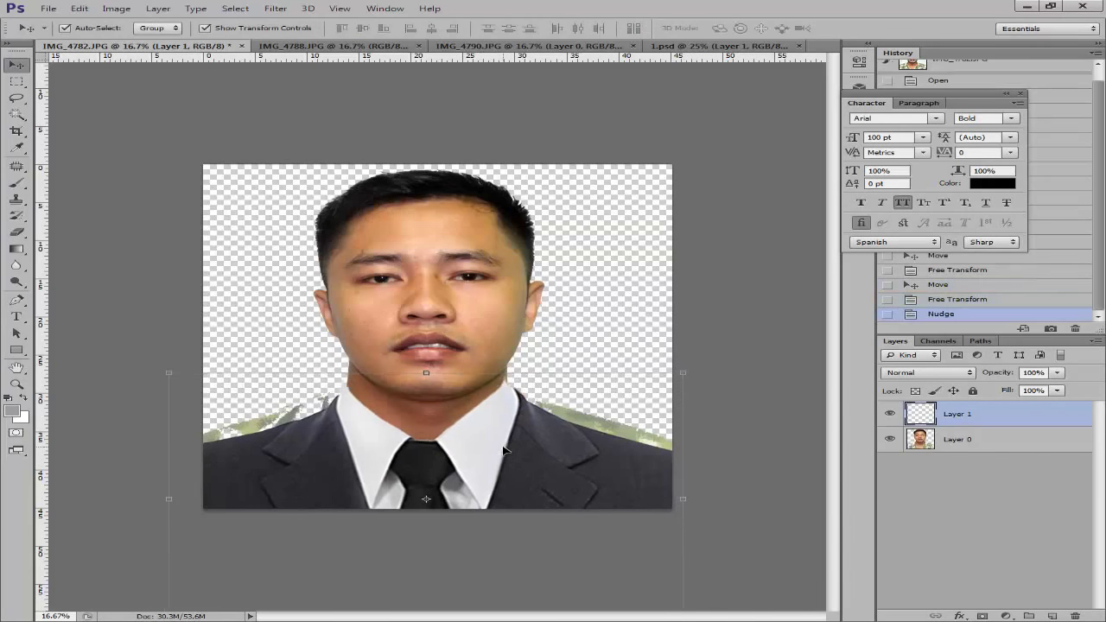
pyautogui.hotkey('shift', 'Up')
pyautogui.hotkey('shift', 'Up')
pyautogui.hotkey('shift', 'Right')
pyautogui.hotkey('shift', 'Right')
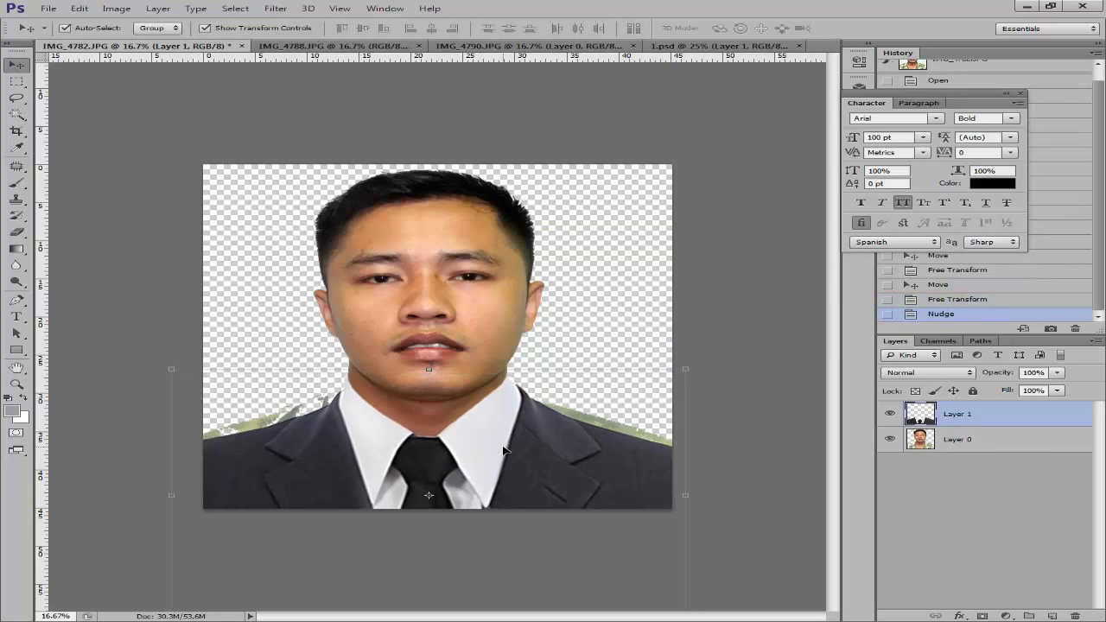
pyautogui.hotkey('shift', 'Up')
pyautogui.hotkey('shift', 'Up')
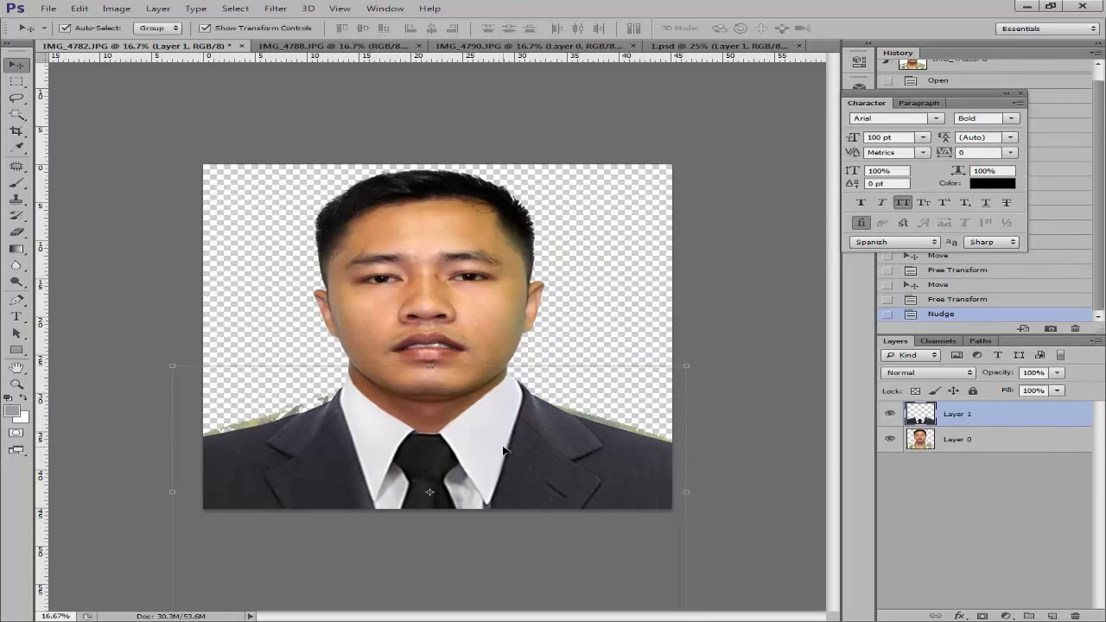
pyautogui.hotkey('shift', 'Down')
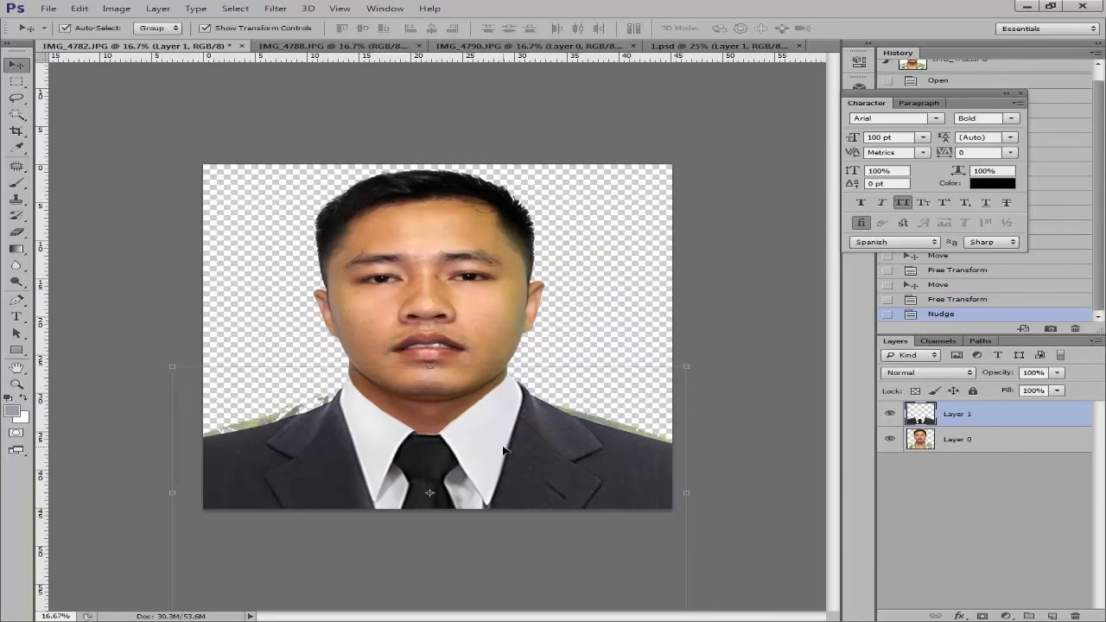
pyautogui.hotkey('alt', '[')
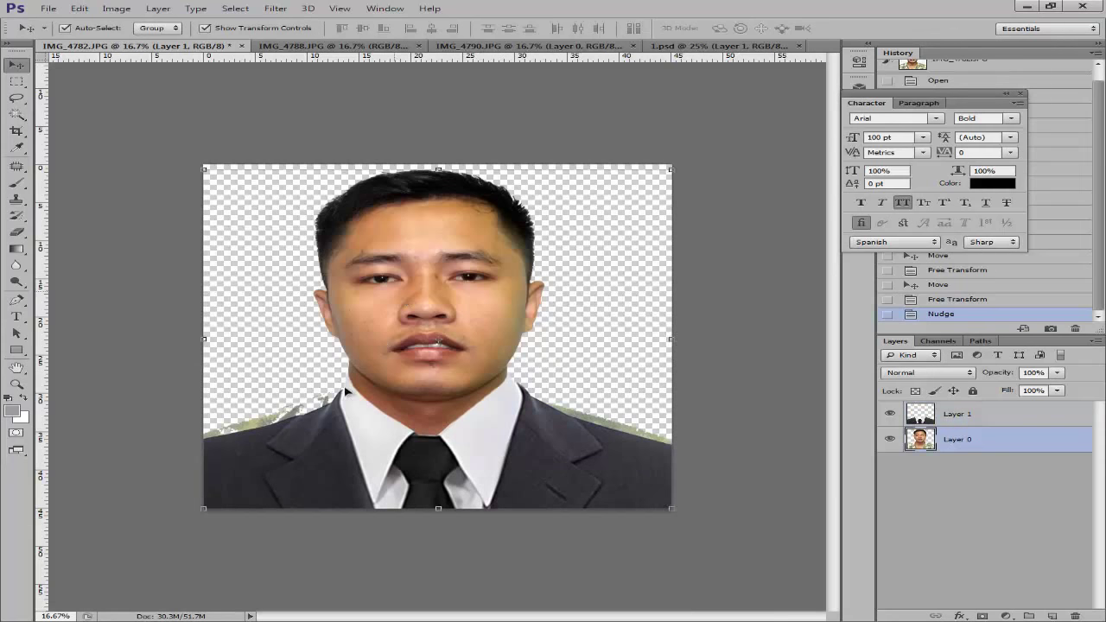
# Set the Eraser to 494 px and erase the green fringe along both shoulders.
pyautogui.press('e')
pyautogui.rightClick(326, 404)
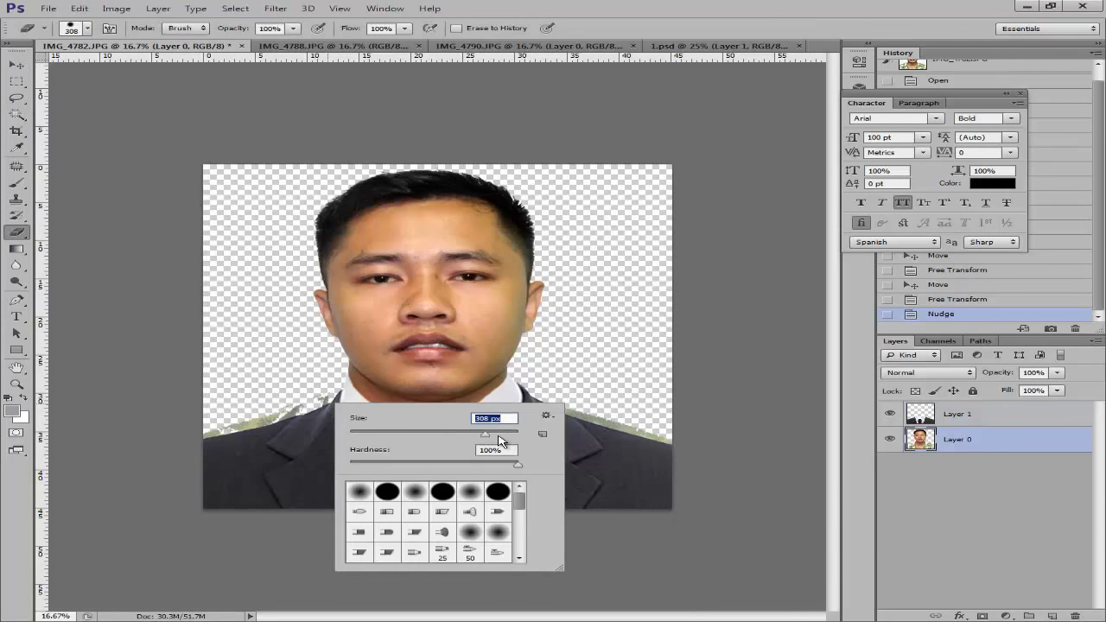
pyautogui.moveTo(499, 440)
pyautogui.mouseDown()
pyautogui.moveTo(515, 437)
pyautogui.moveTo(400, 436)
pyautogui.mouseUp()
pyautogui.click(308, 396)
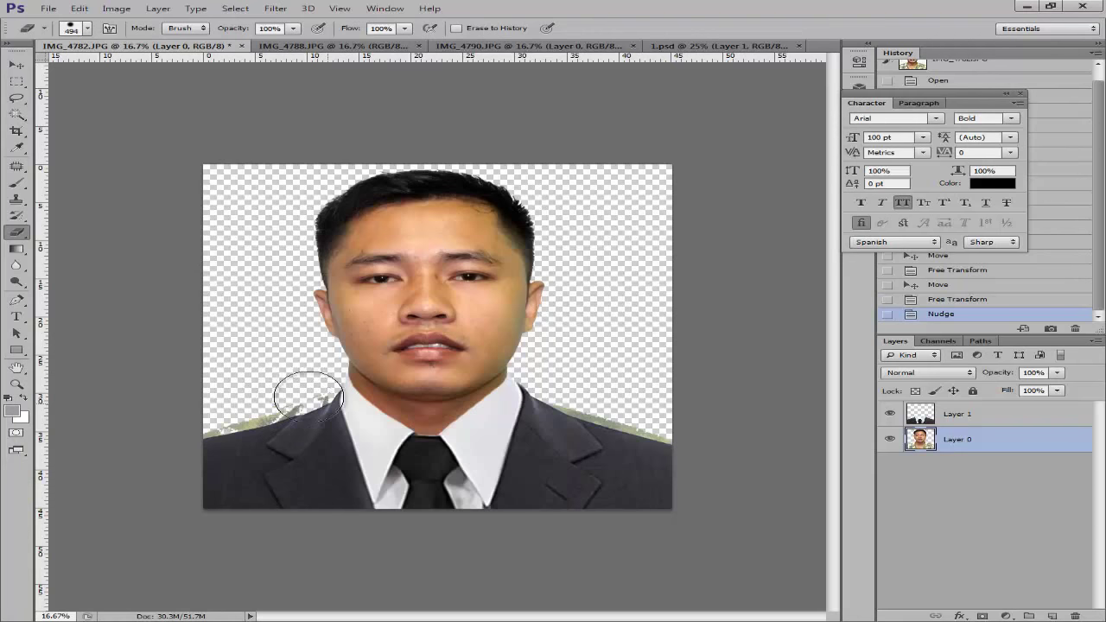
pyautogui.moveTo(308, 395)
pyautogui.mouseDown()
pyautogui.moveTo(222, 420)
pyautogui.moveTo(260, 425)
pyautogui.mouseUp()
pyautogui.moveTo(268, 422); pyautogui.dragTo(304, 413)
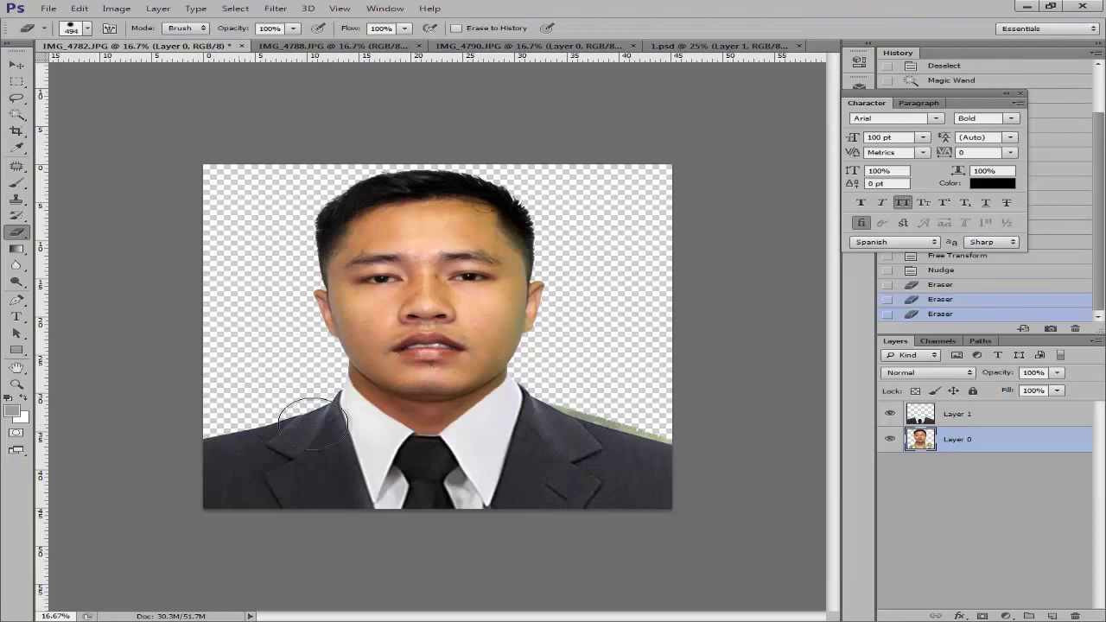
pyautogui.moveTo(521, 400)
pyautogui.mouseDown()
pyautogui.moveTo(600, 406)
pyautogui.moveTo(630, 424)
pyautogui.moveTo(585, 390)
pyautogui.mouseUp()
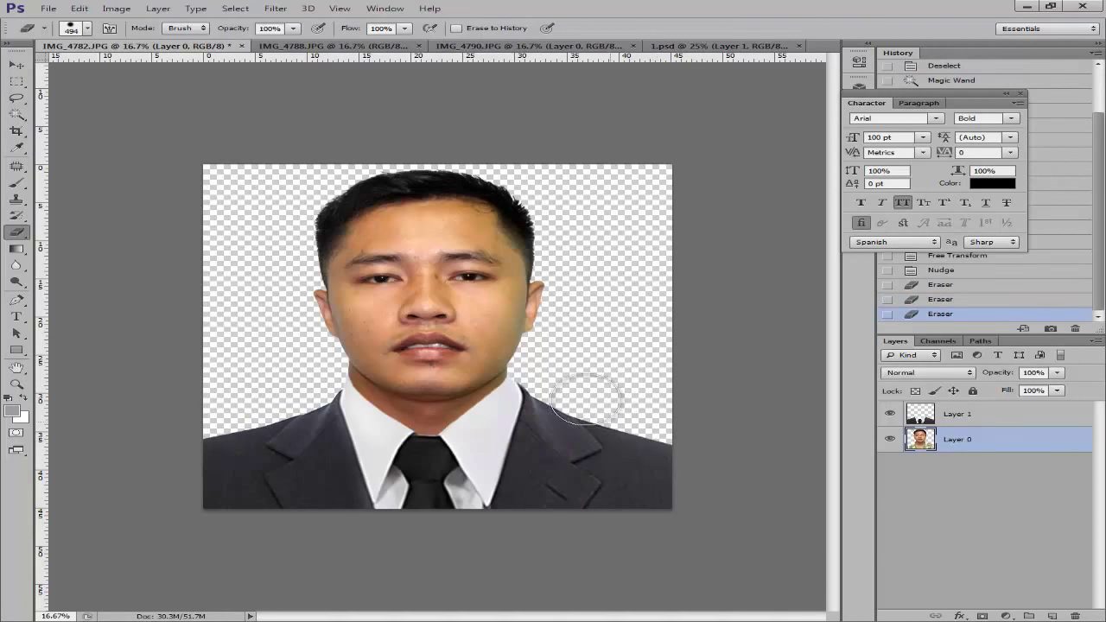
# Deselect the layers and zoom in and out to check the cleaned shoulder edges.
pyautogui.press('v')
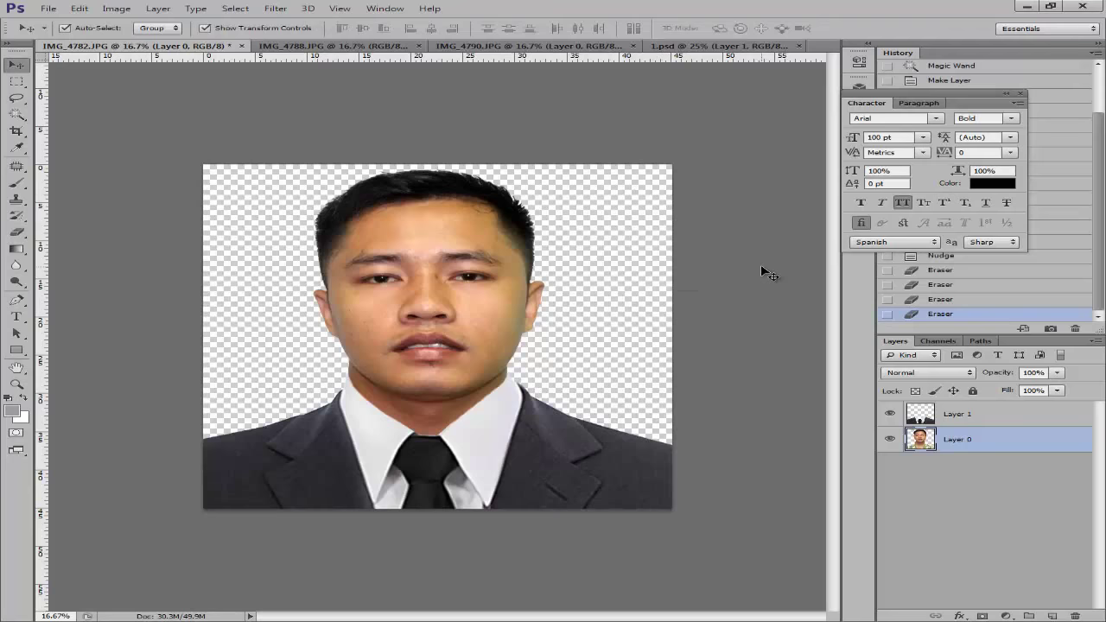
pyautogui.click(761, 268)
pyautogui.hotkey('ctrl', '+')
pyautogui.hotkey('ctrl', '+')
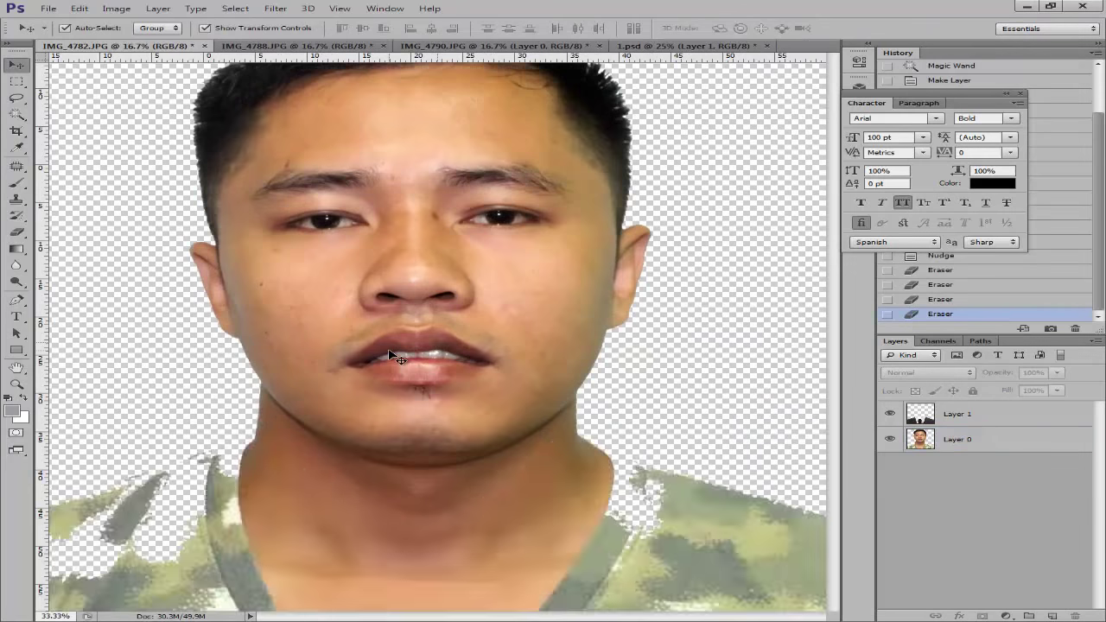
pyautogui.hotkey('ctrl', '-')
pyautogui.hotkey('ctrl', '-')
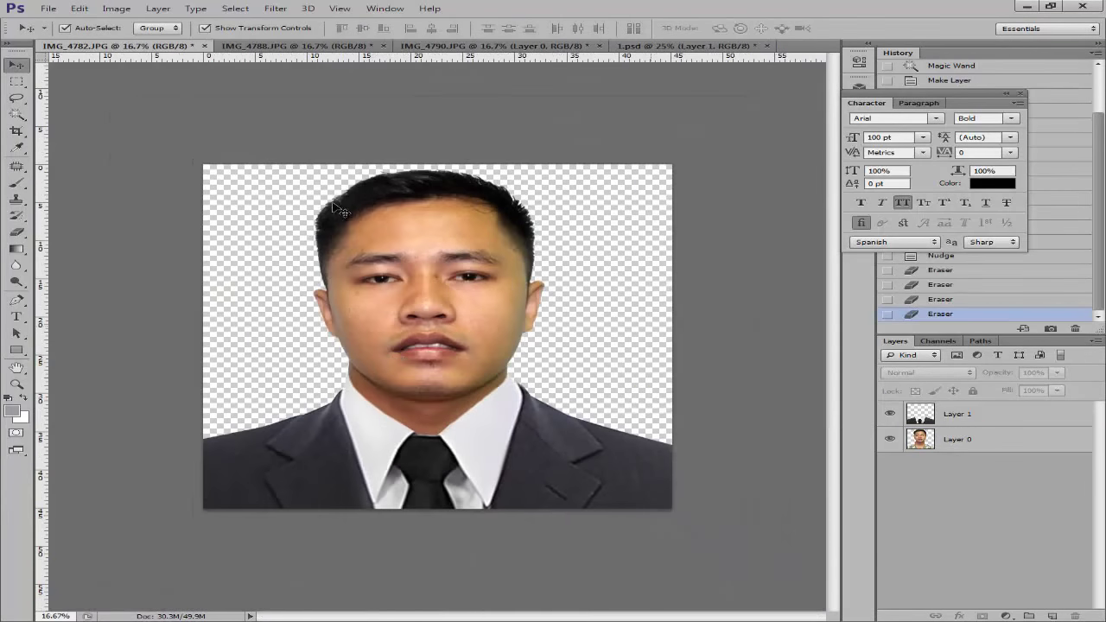
# In IMG_4788, select the white background with the Magic Wand, adjusting tolerance from 80.
pyautogui.click(312, 45)
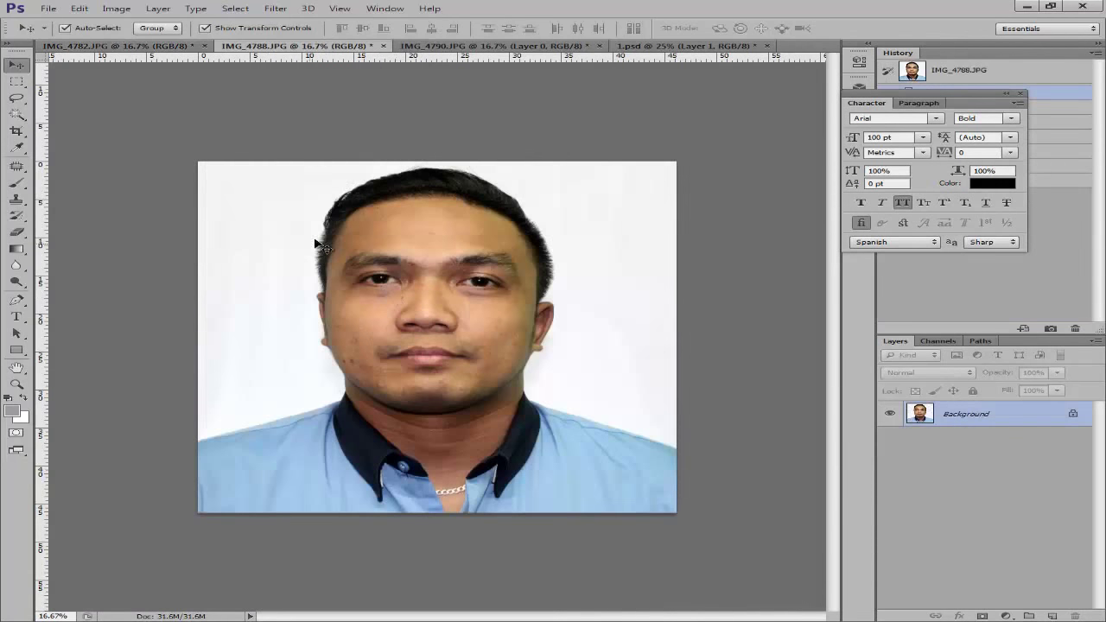
pyautogui.press('w')
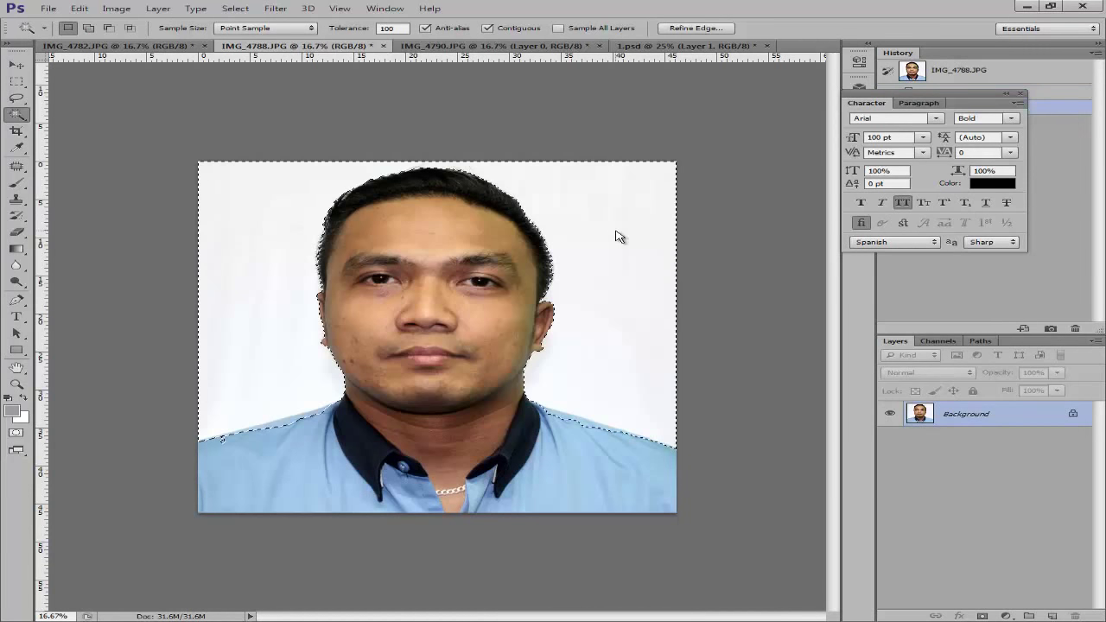
pyautogui.hotkey('ctrl', '+')
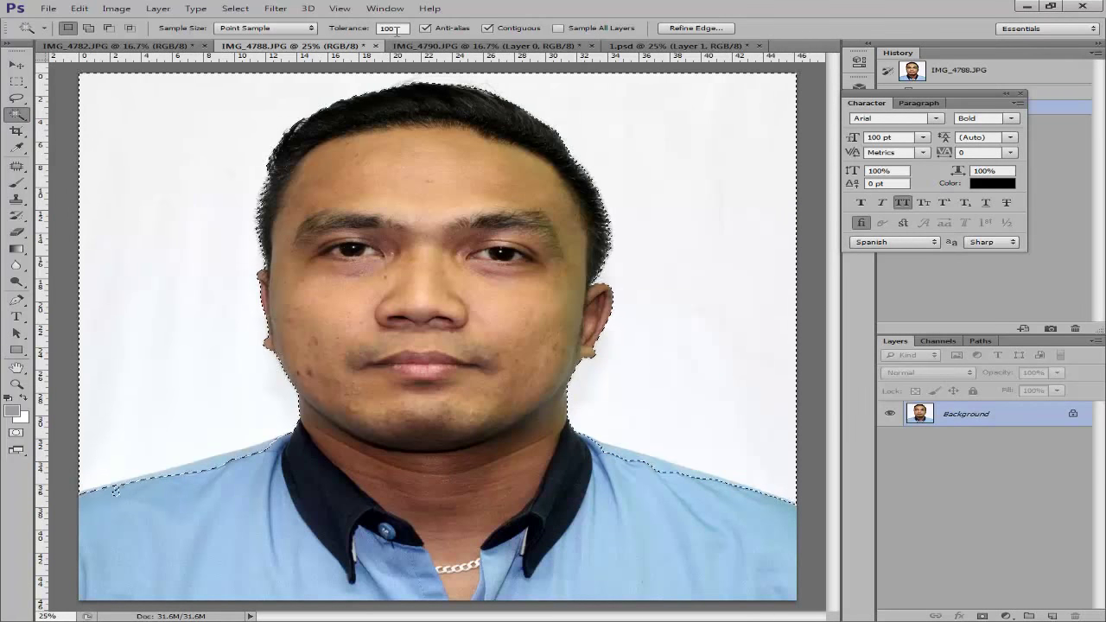
pyautogui.click(391, 29)
pyautogui.write('80')
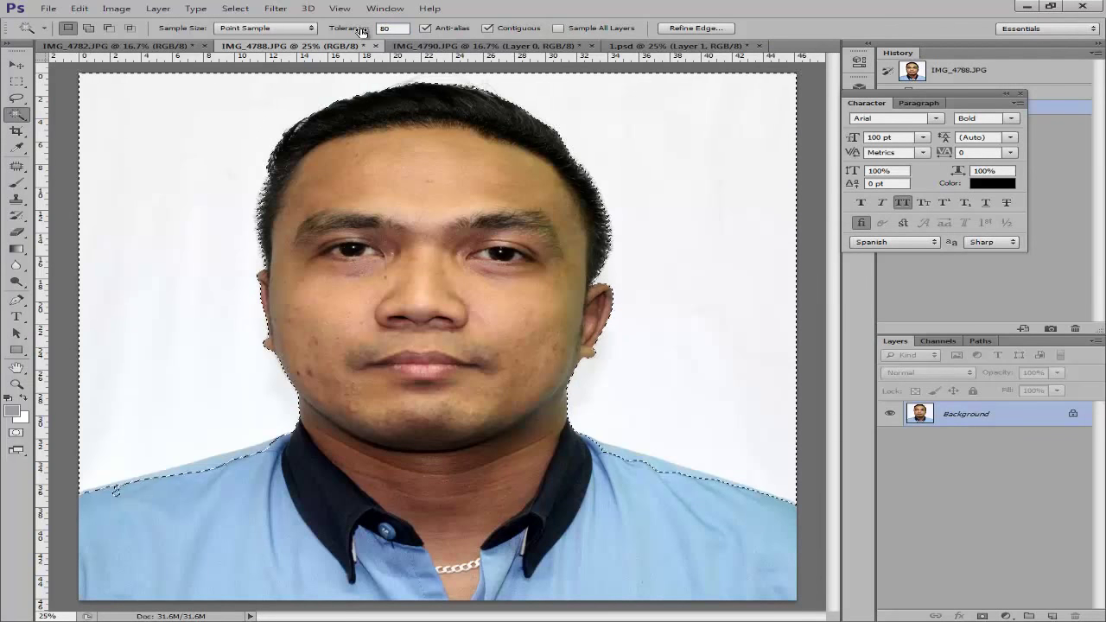
pyautogui.click(191, 143)
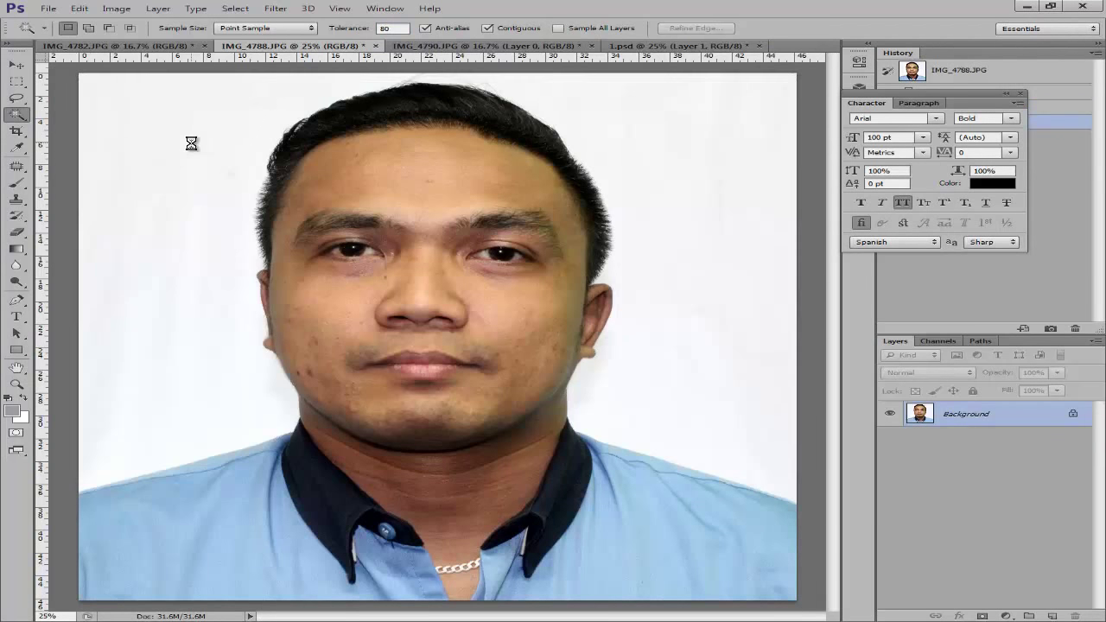
pyautogui.click(391, 29)
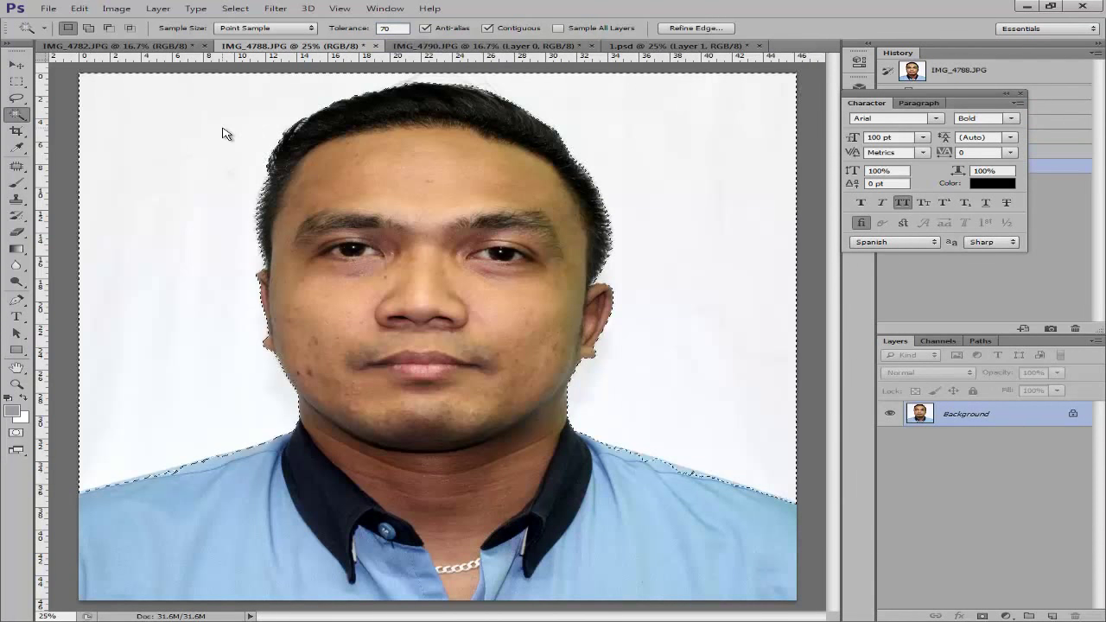
pyautogui.click(392, 31)
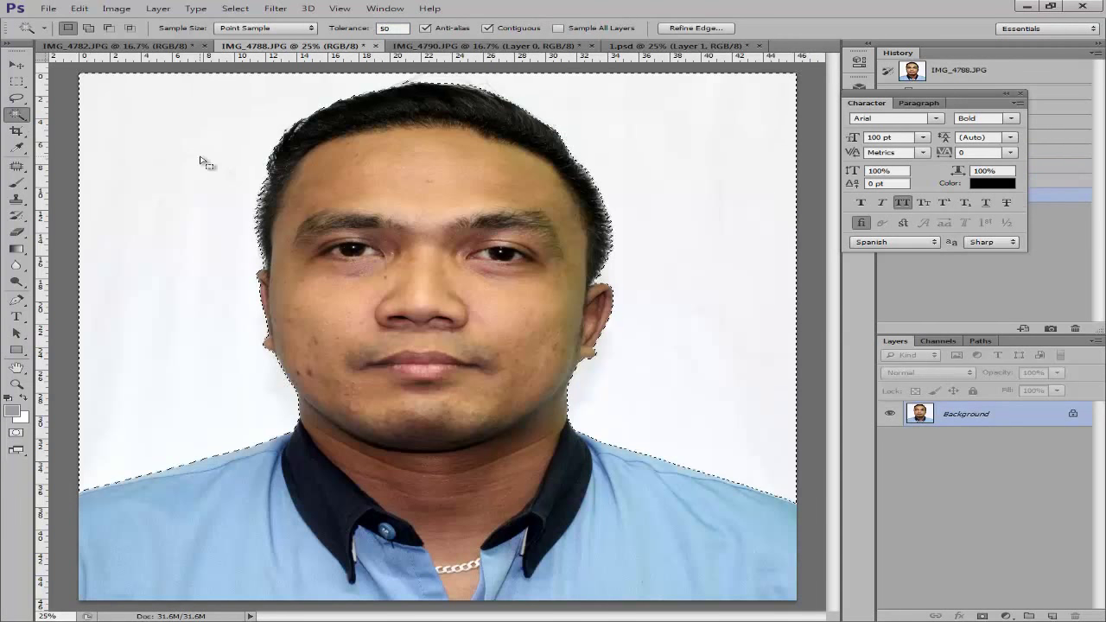
# Convert Background to Layer 0, delete the white background, and switch to IMG_4790.
pyautogui.doubleClick(1036, 420)
pyautogui.press('Return')
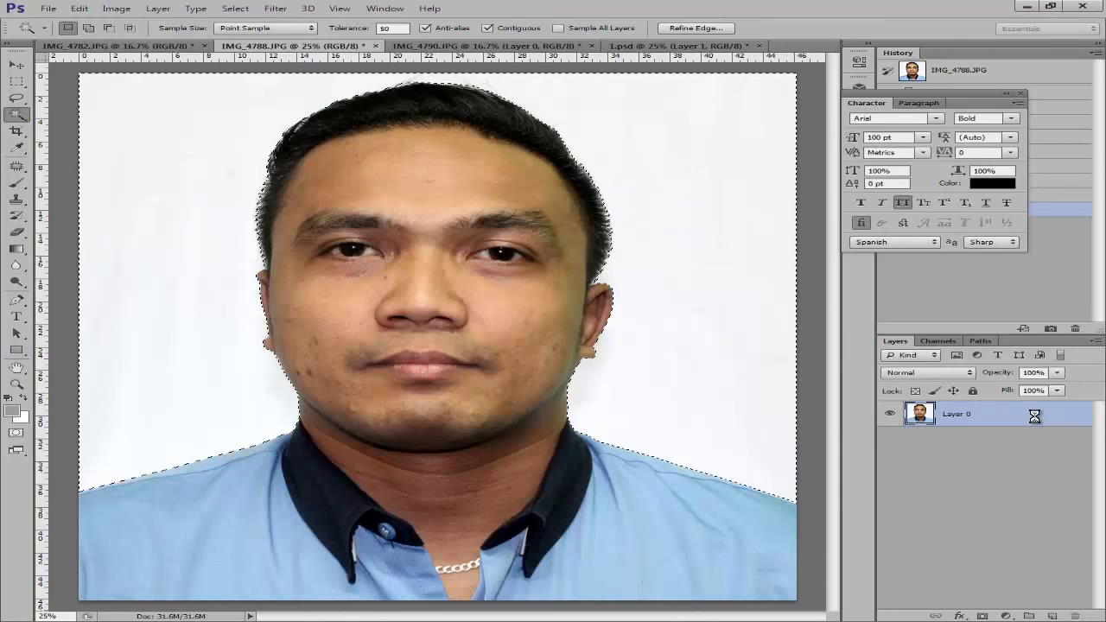
pyautogui.press('Delete')
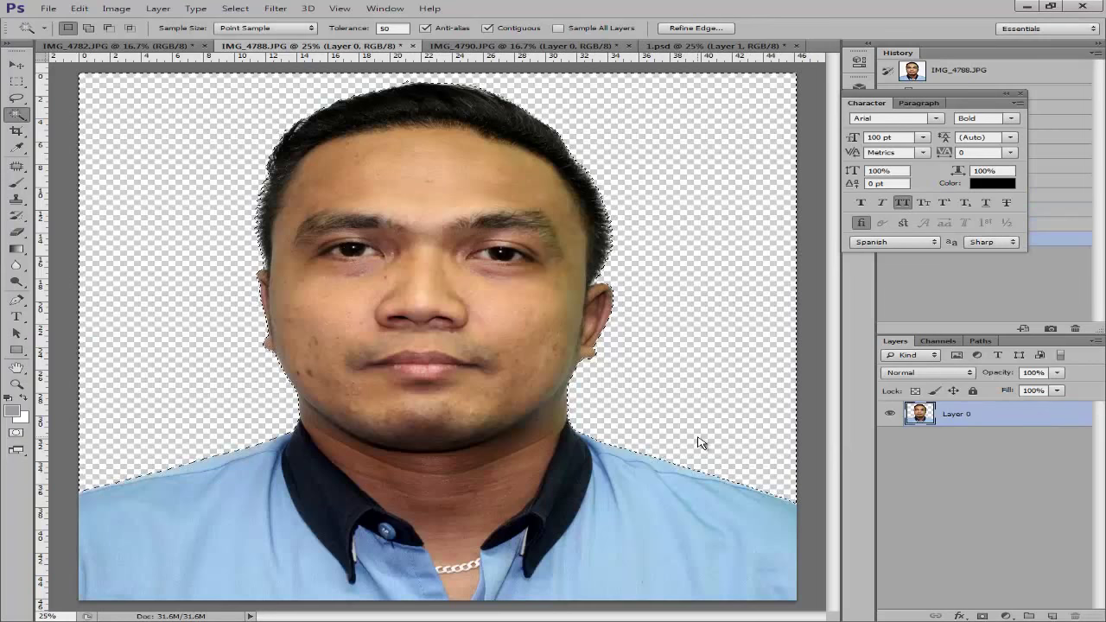
pyautogui.hotkey('ctrl', 'd')
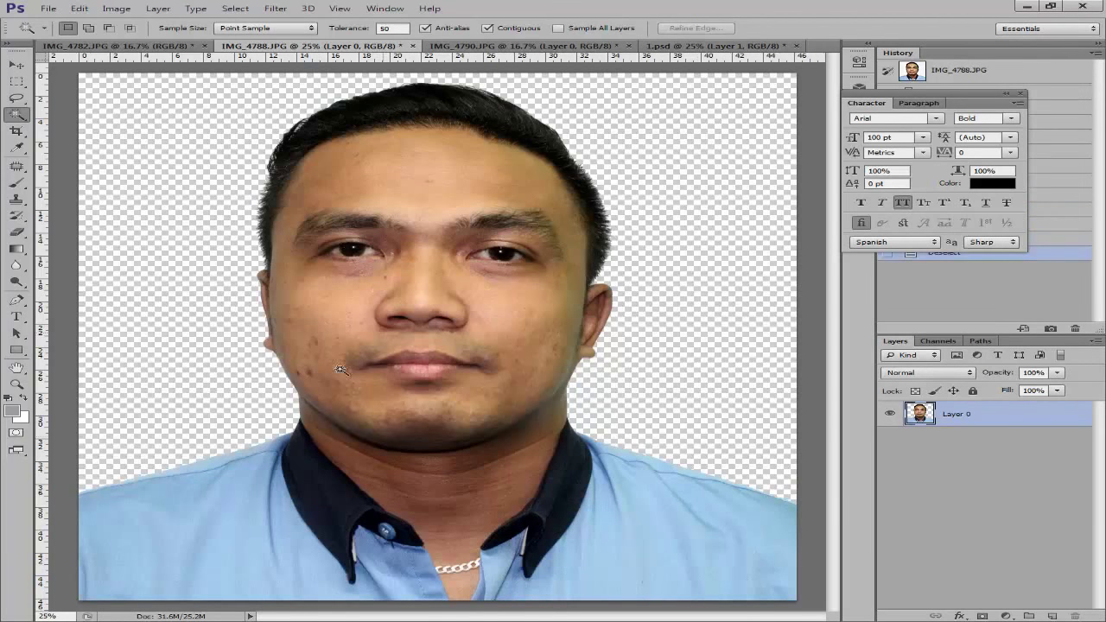
pyautogui.click(486, 48)
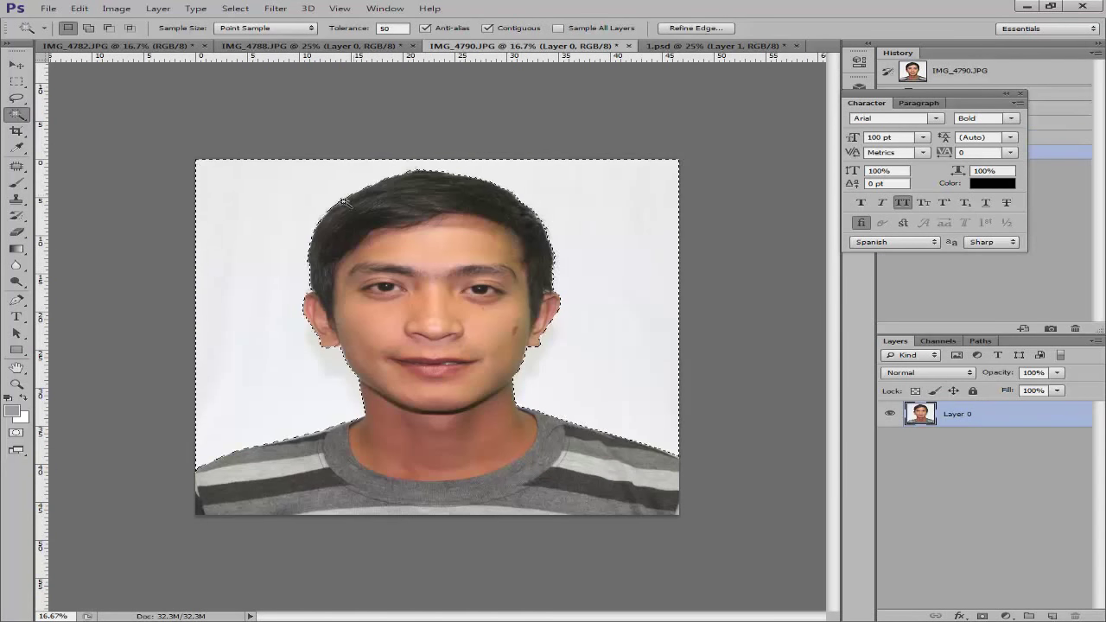
# Delete IMG_4790's selected white background to transparency and deselect.
pyautogui.doubleClick(1048, 418)
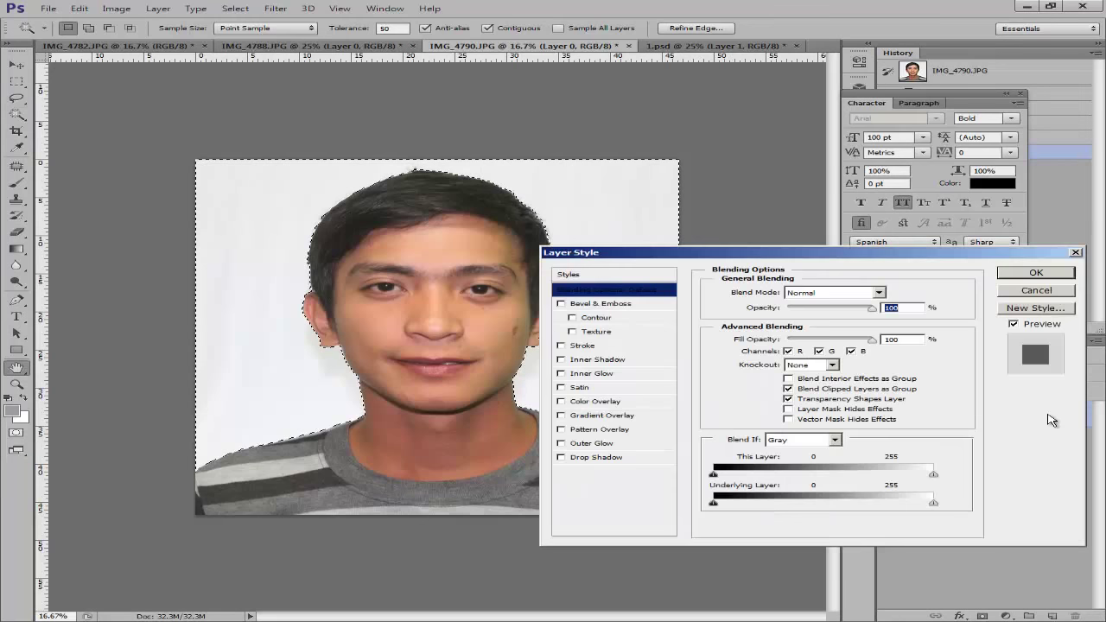
pyautogui.press('Escape')
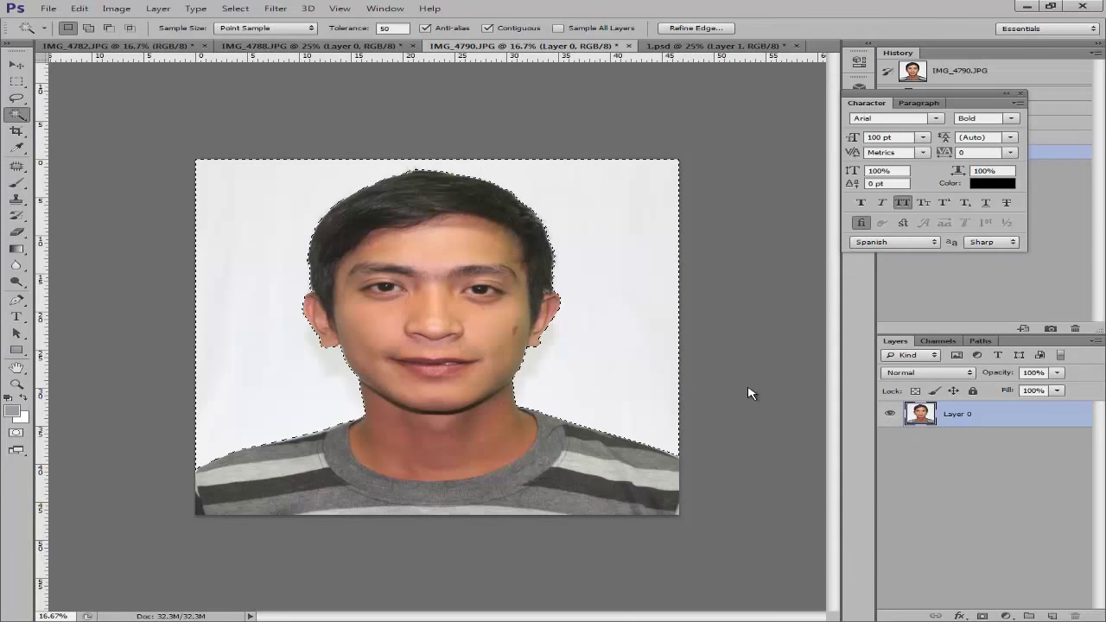
pyautogui.press('Delete')
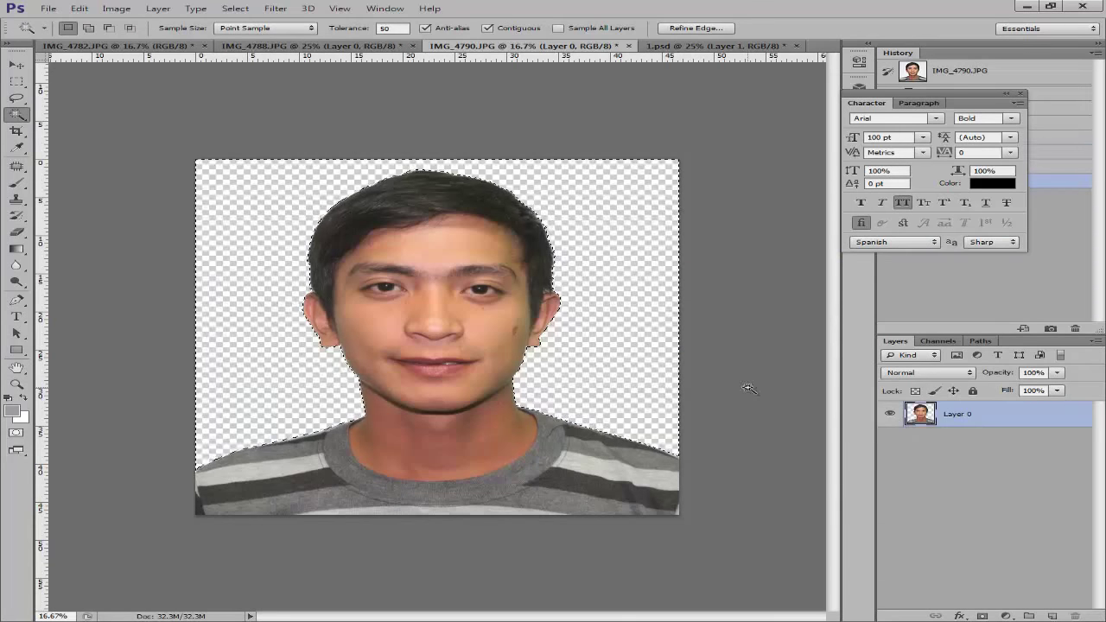
pyautogui.hotkey('ctrl', 'd')
# Zoom in to inspect the face cutout, pick the Magic Wand tool, and zoom out.
pyautogui.hotkey('ctrl', '+')
pyautogui.hotkey('ctrl', '+')
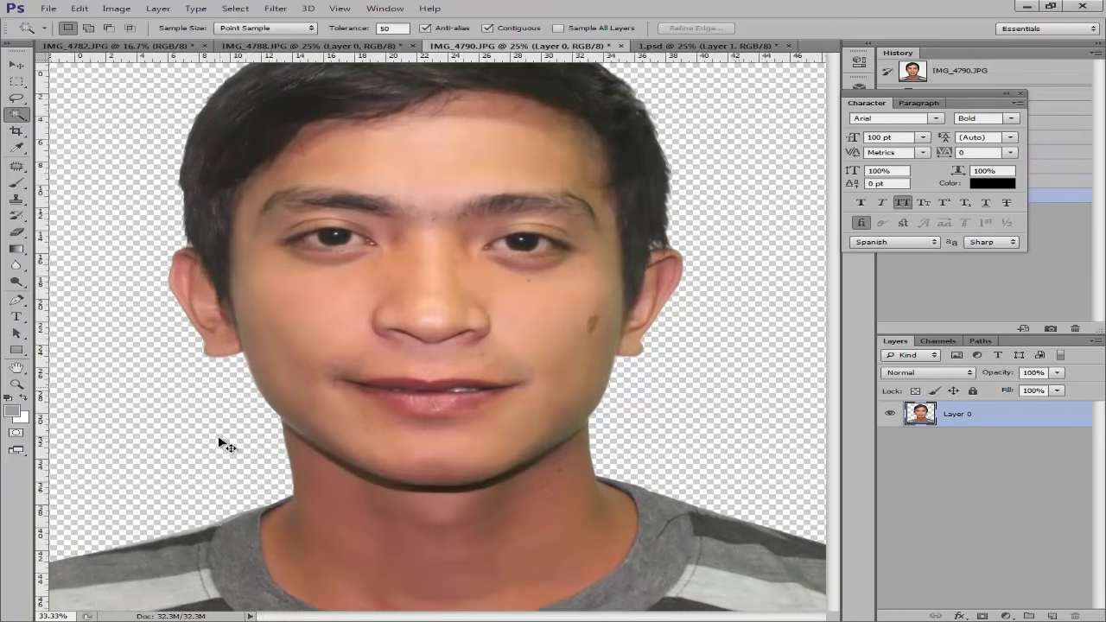
pyautogui.hotkey('ctrl', '+')
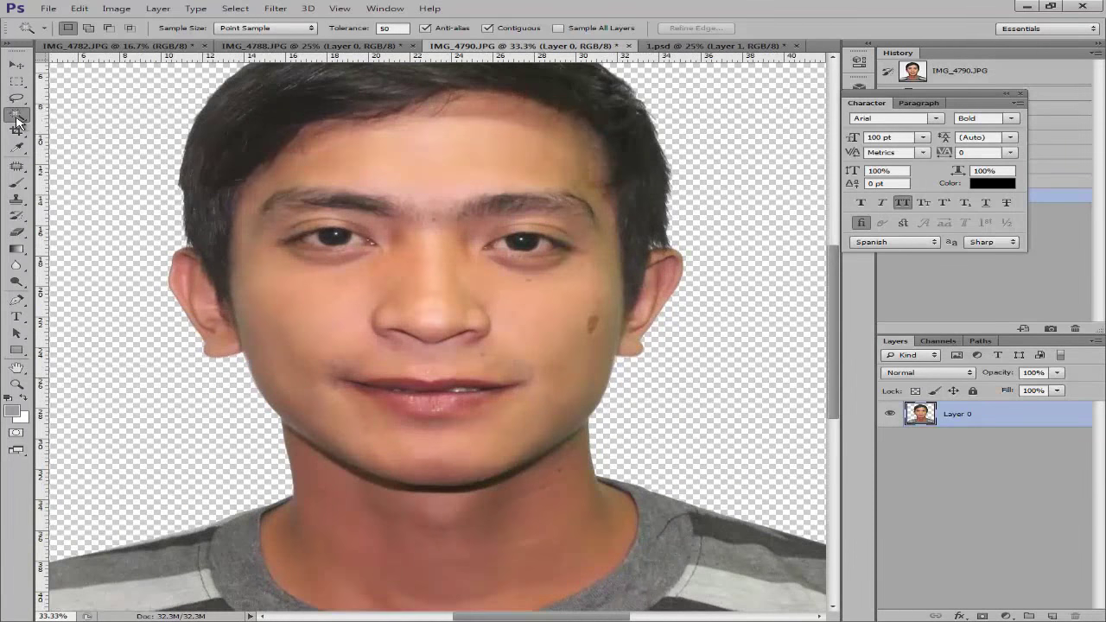
pyautogui.click(16, 116)
pyautogui.click(83, 126)
pyautogui.hotkey('ctrl', '-')
pyautogui.hotkey('ctrl', '-')
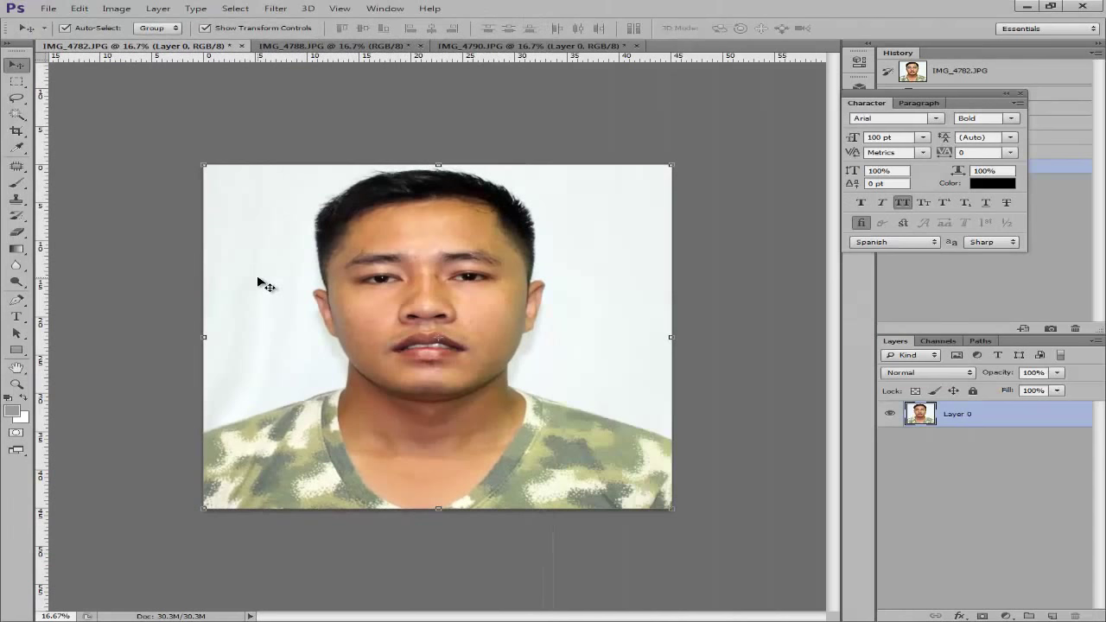
# Choose the Magic Wand tool and set its tolerance to 100.
pyautogui.click(14, 115)
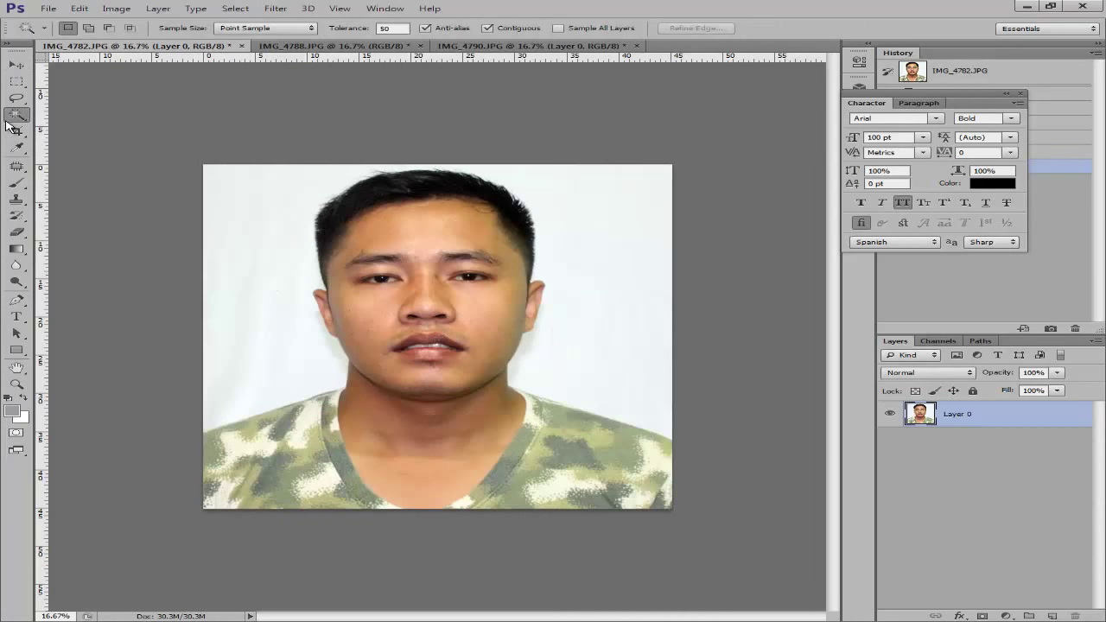
pyautogui.rightClick(7, 122)
pyautogui.click(62, 126)
pyautogui.rightClick(12, 116)
pyautogui.click(72, 128)
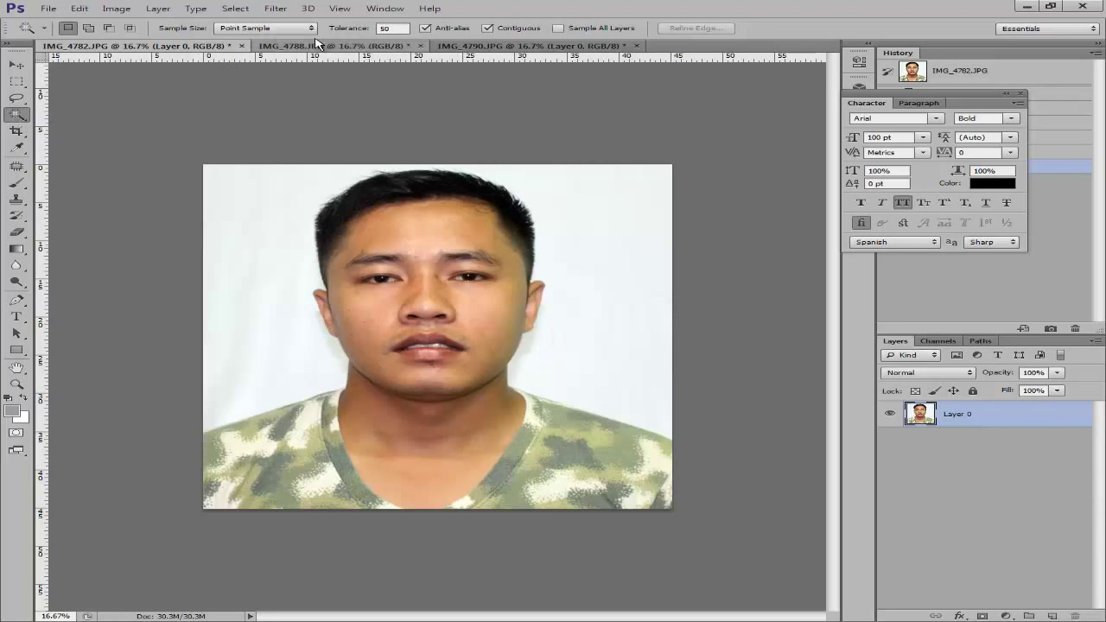
pyautogui.click(360, 28)
pyautogui.write('1')
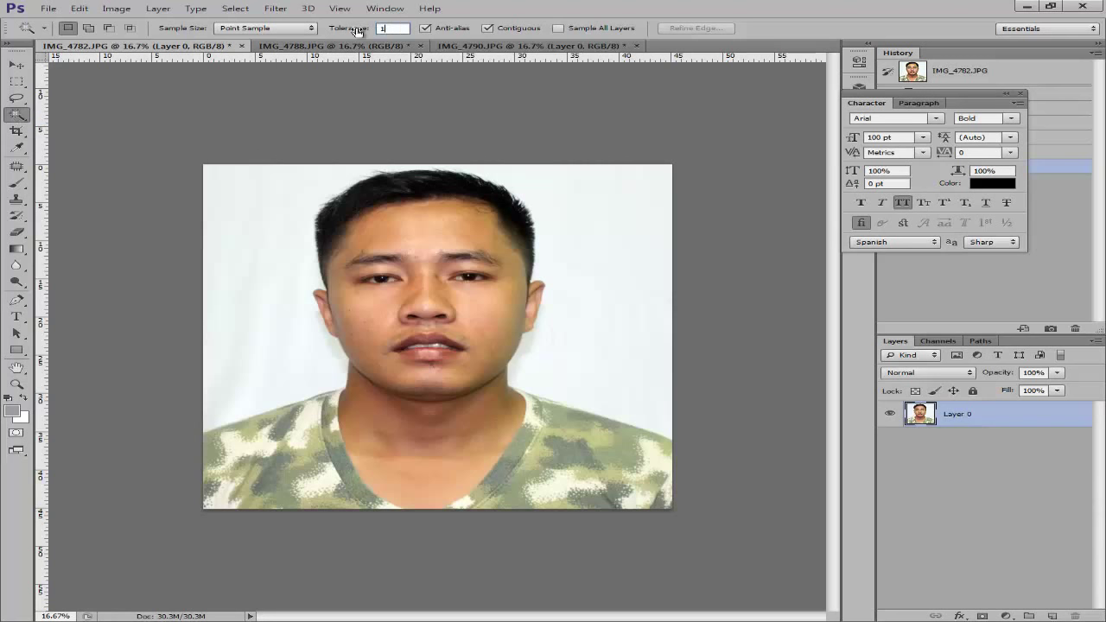
pyautogui.write('00')
# Select the white backdrop behind the man and delete it to transparency.
pyautogui.rightClick(17, 120)
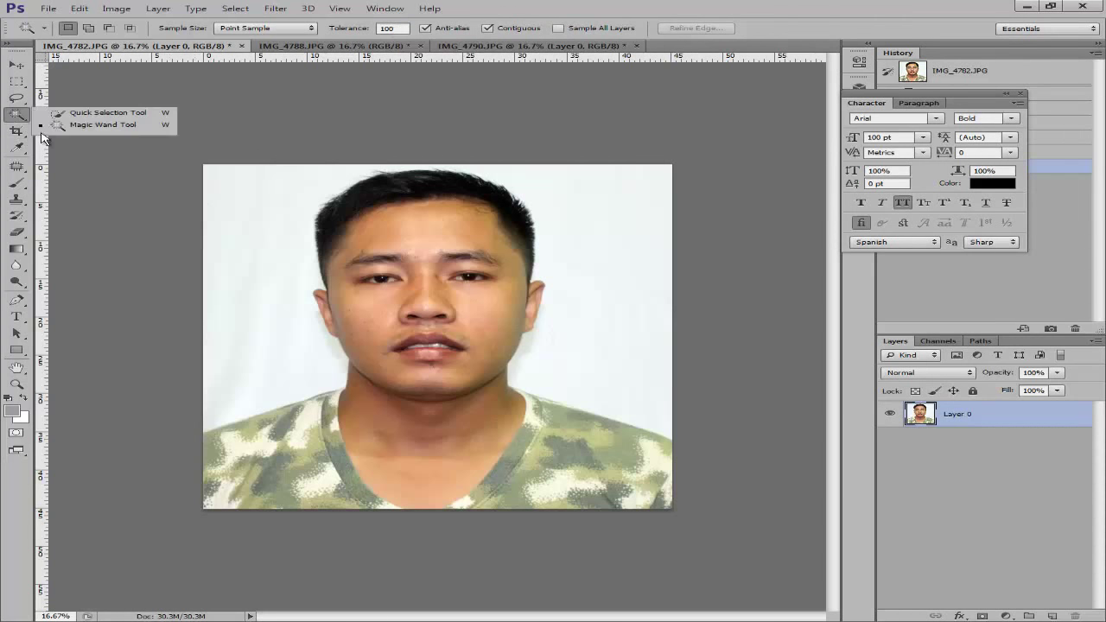
pyautogui.click(95, 125)
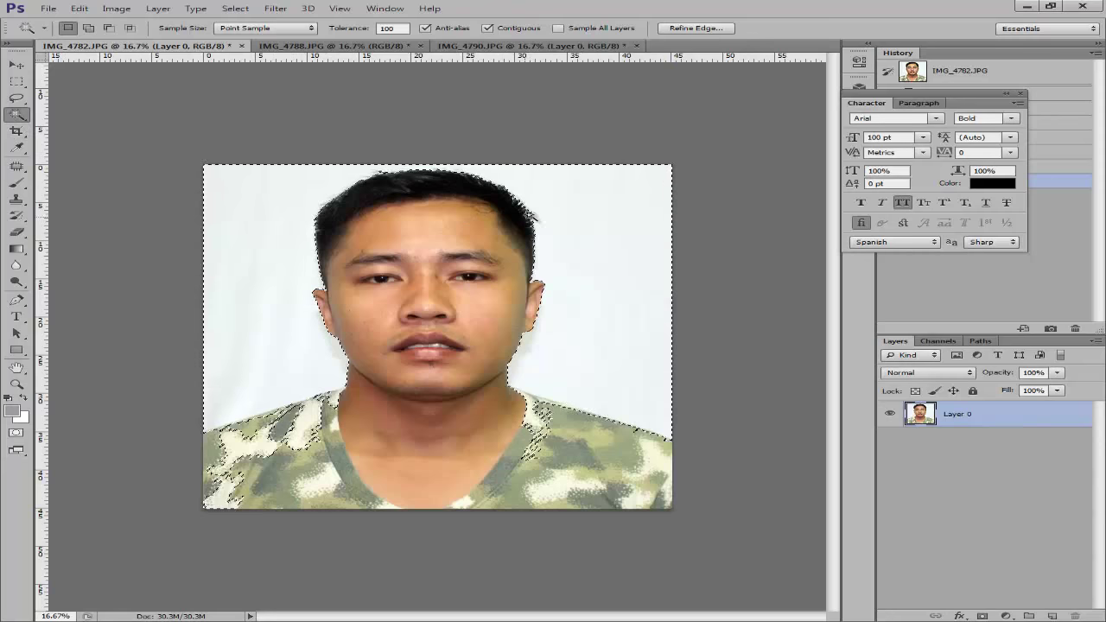
pyautogui.click(656, 290)
pyautogui.press('Delete')
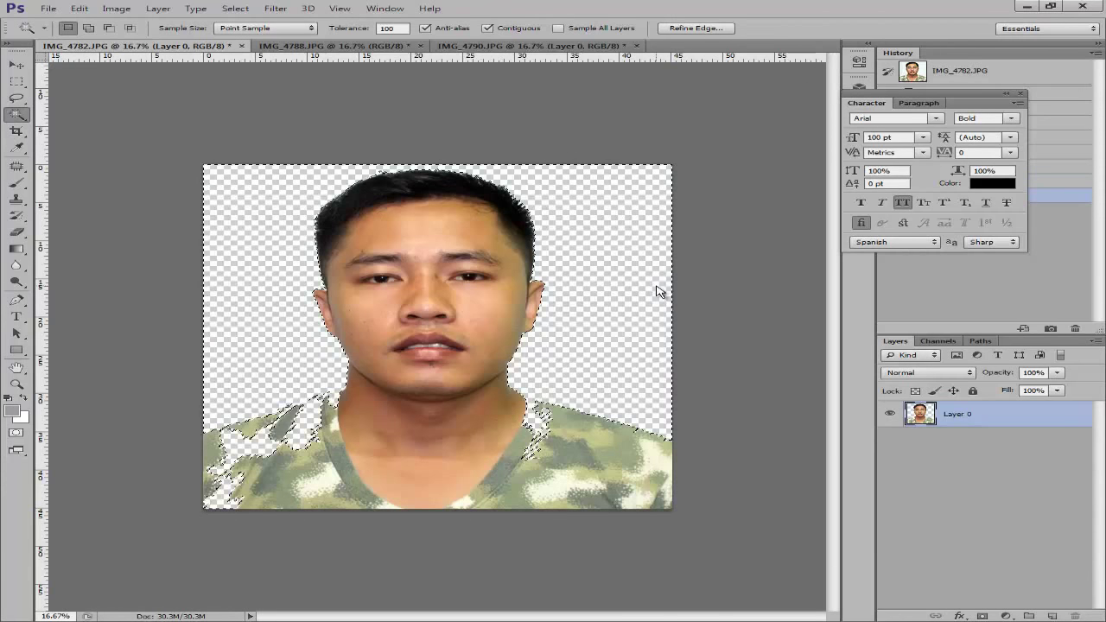
pyautogui.hotkey('ctrl', 'd')
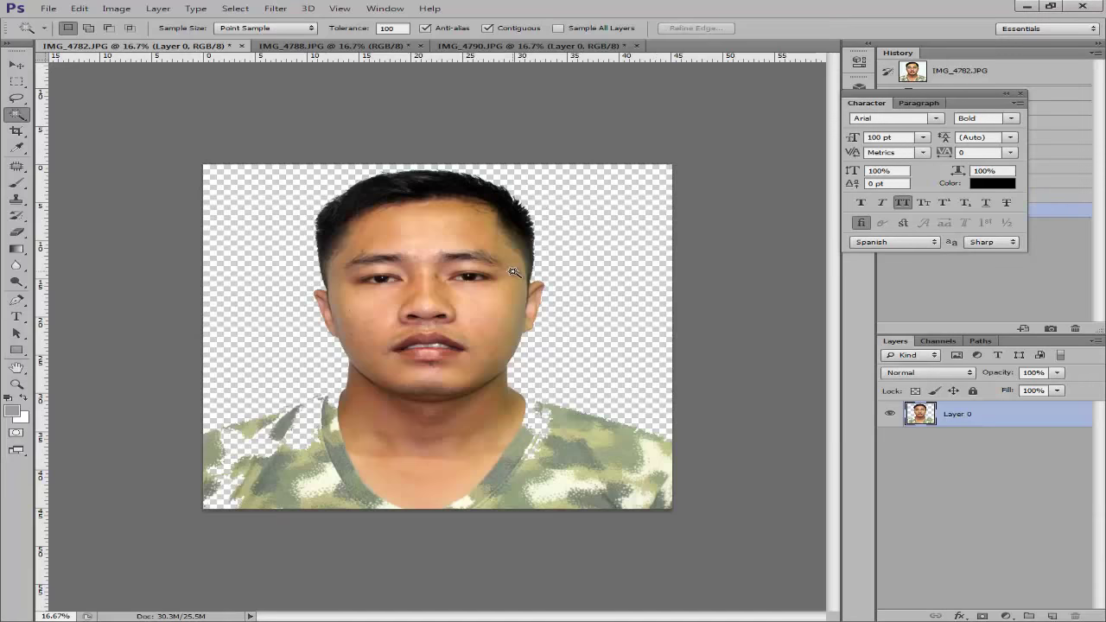
# Zoom and pan to inspect the cutout edges around the face and hair.
pyautogui.hotkey('ctrl', '+')
pyautogui.hotkey('ctrl', '+')
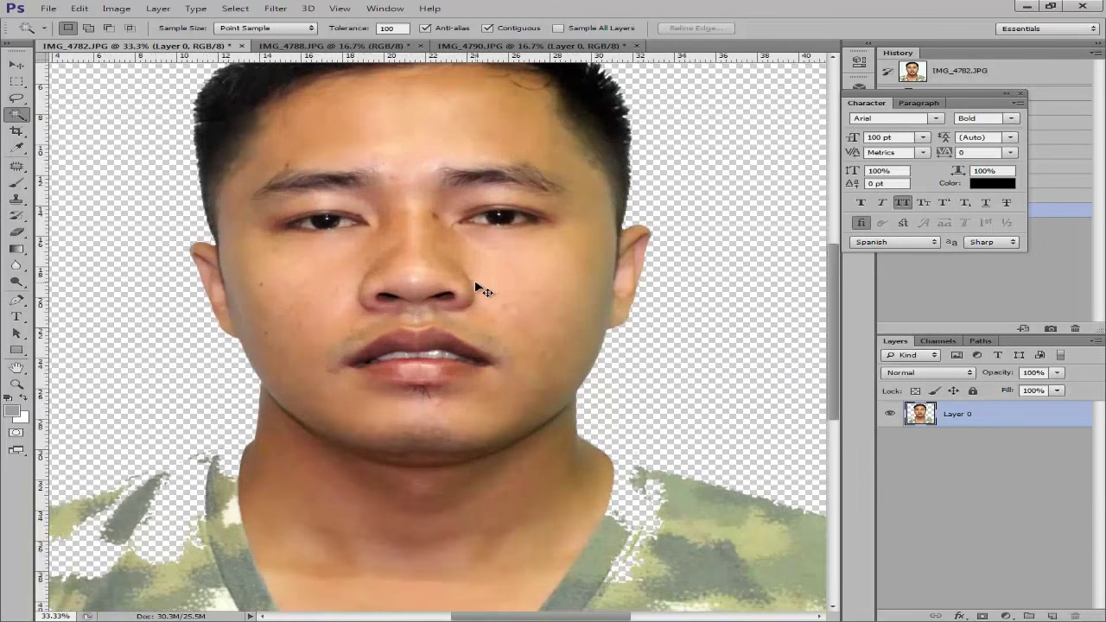
pyautogui.hotkey('ctrl', '-')
pyautogui.hotkey('ctrl', '+')
pyautogui.hotkey('ctrl', '+')
pyautogui.hotkey('ctrl', '+')
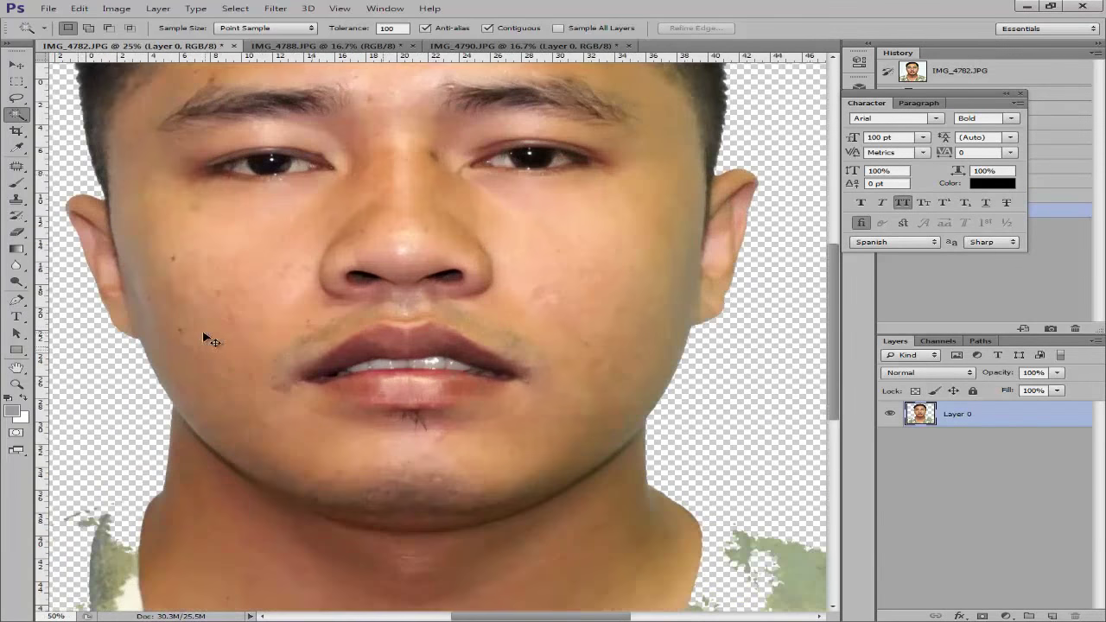
pyautogui.hotkey('ctrl', '+')
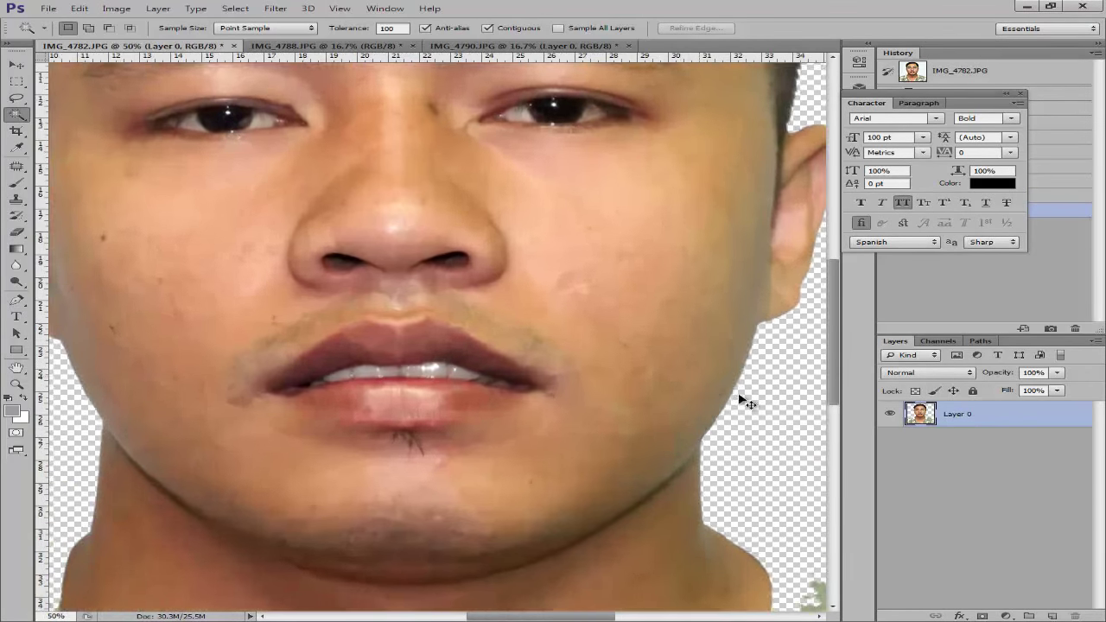
pyautogui.hotkey('ctrl', '-')
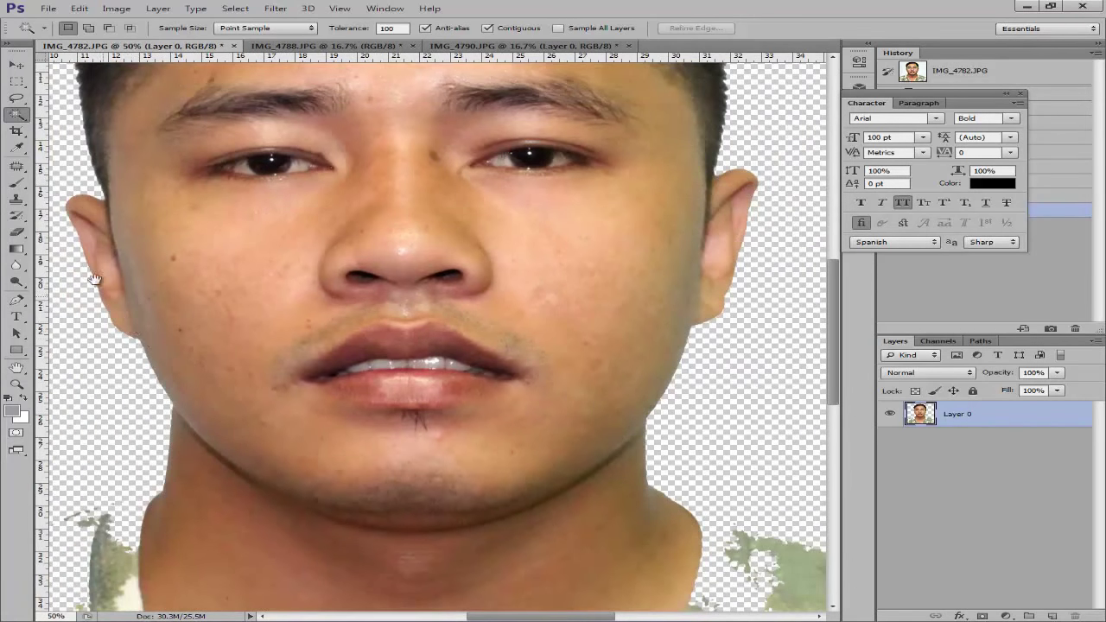
pyautogui.moveTo(188, 377); pyautogui.dragTo(312, 606)
pyautogui.moveTo(308, 170); pyautogui.dragTo(58, 303)
pyautogui.hotkey('ctrl', '-')
pyautogui.hotkey('ctrl', '-')
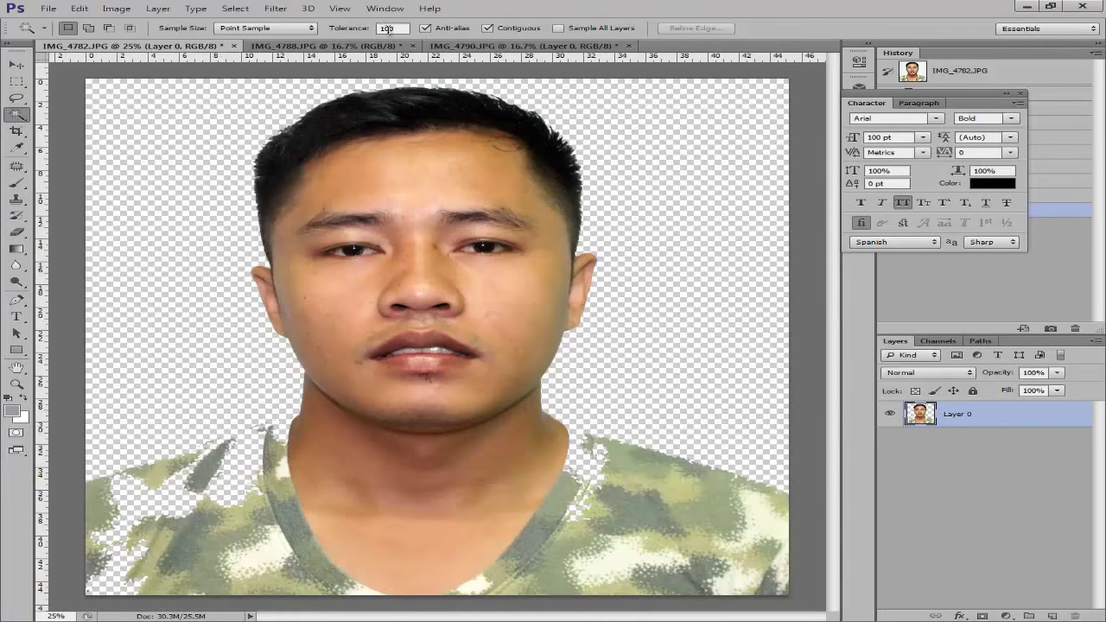
# Undo the tolerance-100 deletion to bring back the white backdrop.
pyautogui.press('BackSpace')
pyautogui.press('BackSpace')
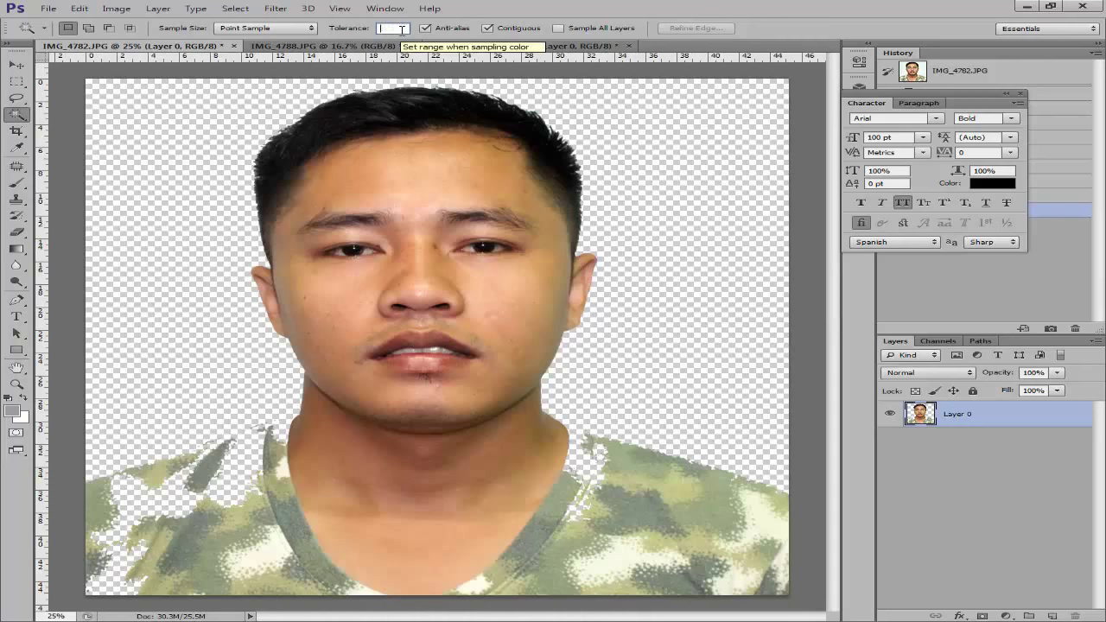
pyautogui.write('100')
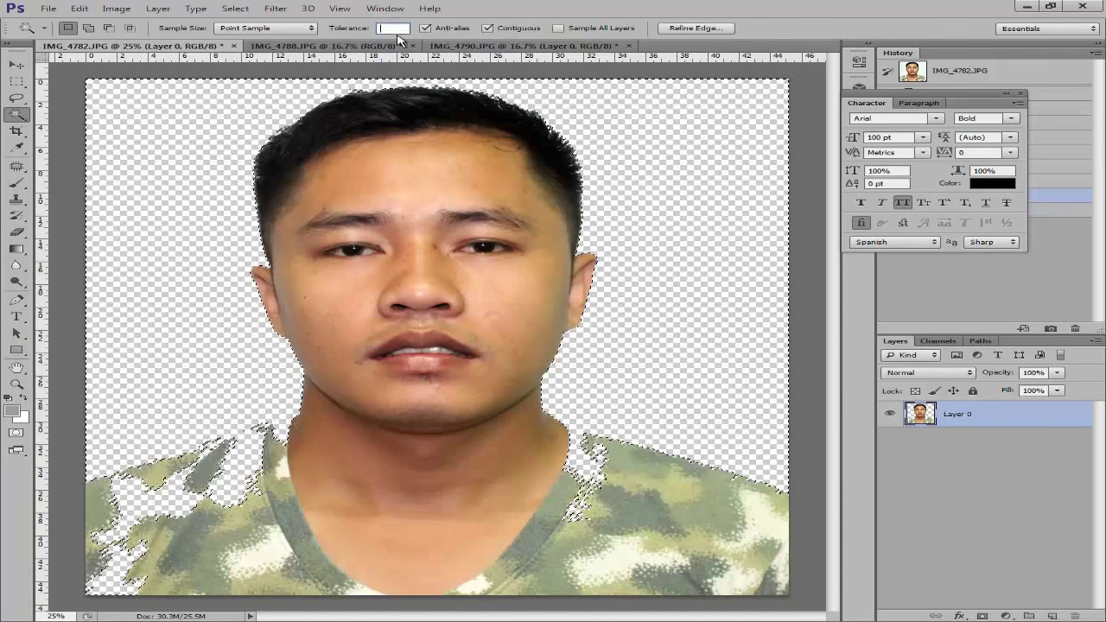
pyautogui.click(94, 161)
pyautogui.hotkey('ctrl', 'z')
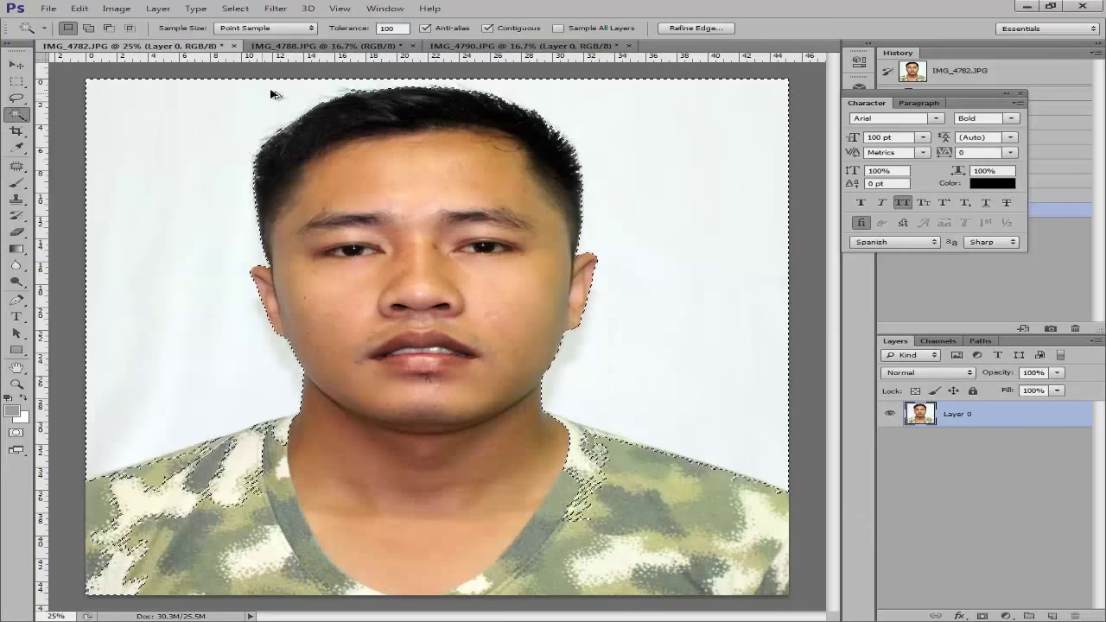
pyautogui.hotkey('ctrl', 'd')
# Reselect the white backdrop at tolerance 50, clear it, and zoom in on the result.
pyautogui.click(355, 24)
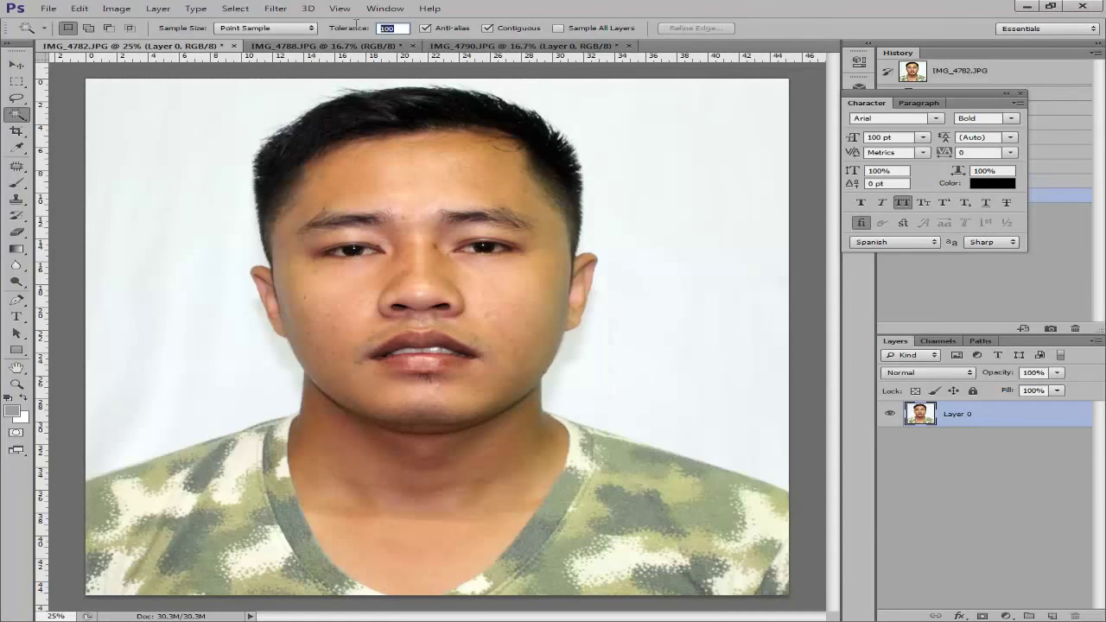
pyautogui.click(659, 131)
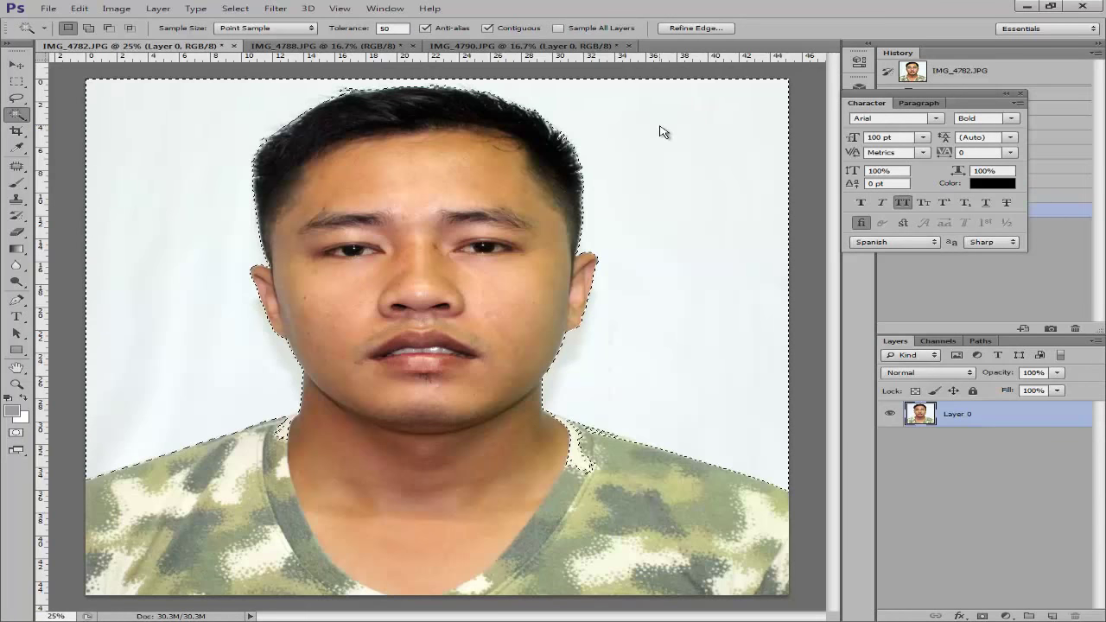
pyautogui.hotkey('ctrl', 'shift', 'i')
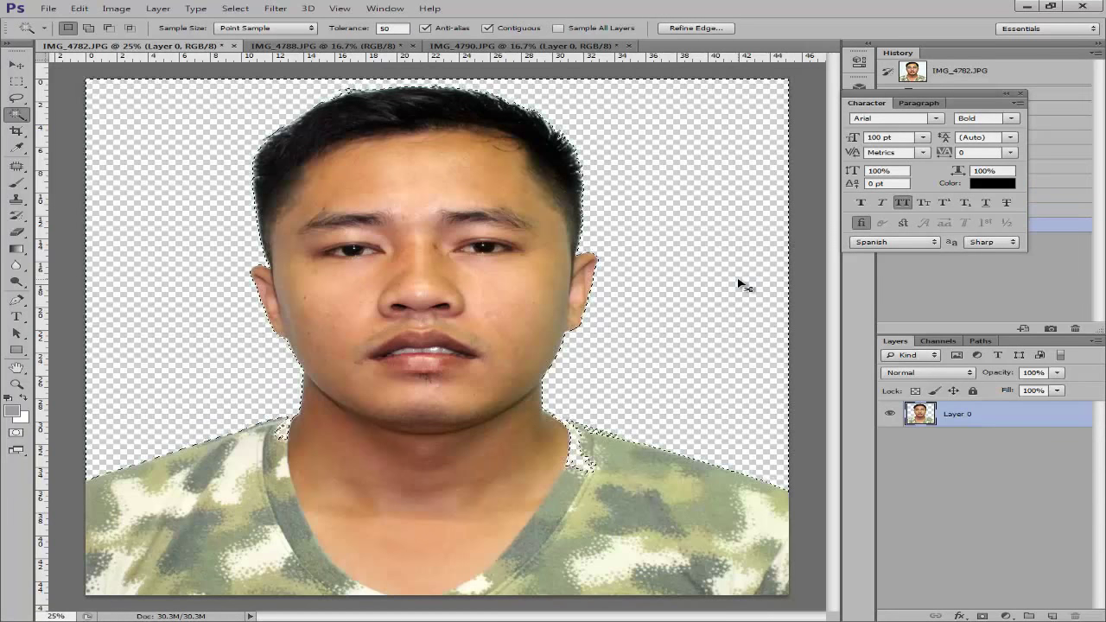
pyautogui.hotkey('ctrl', 'd')
pyautogui.hotkey('ctrl', '+')
pyautogui.hotkey('ctrl', '+')
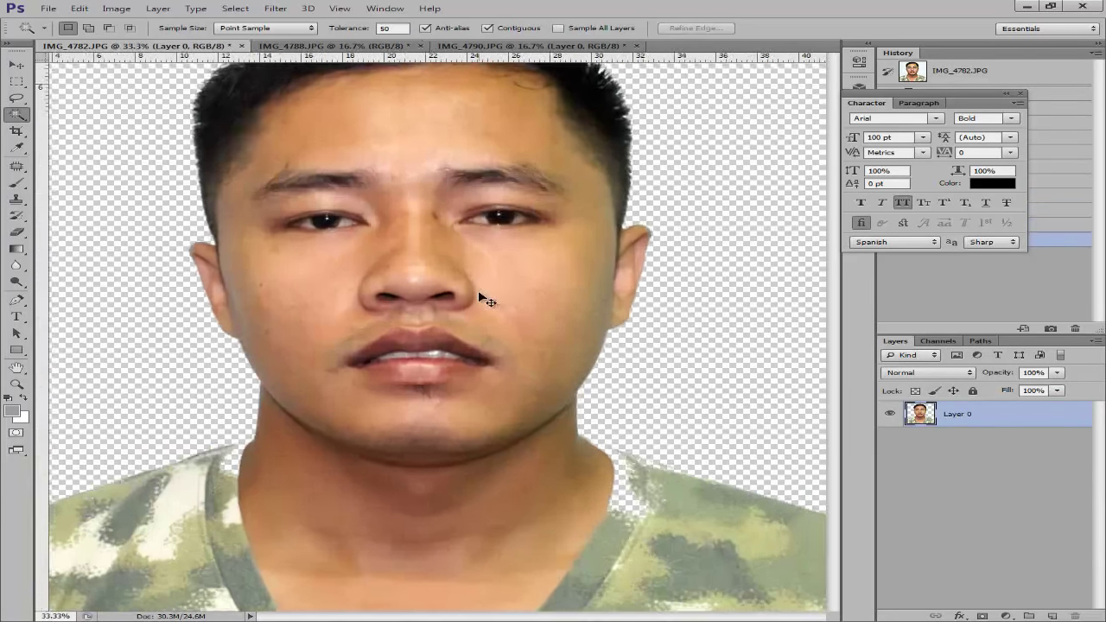
pyautogui.scroll(5, 514, 326)
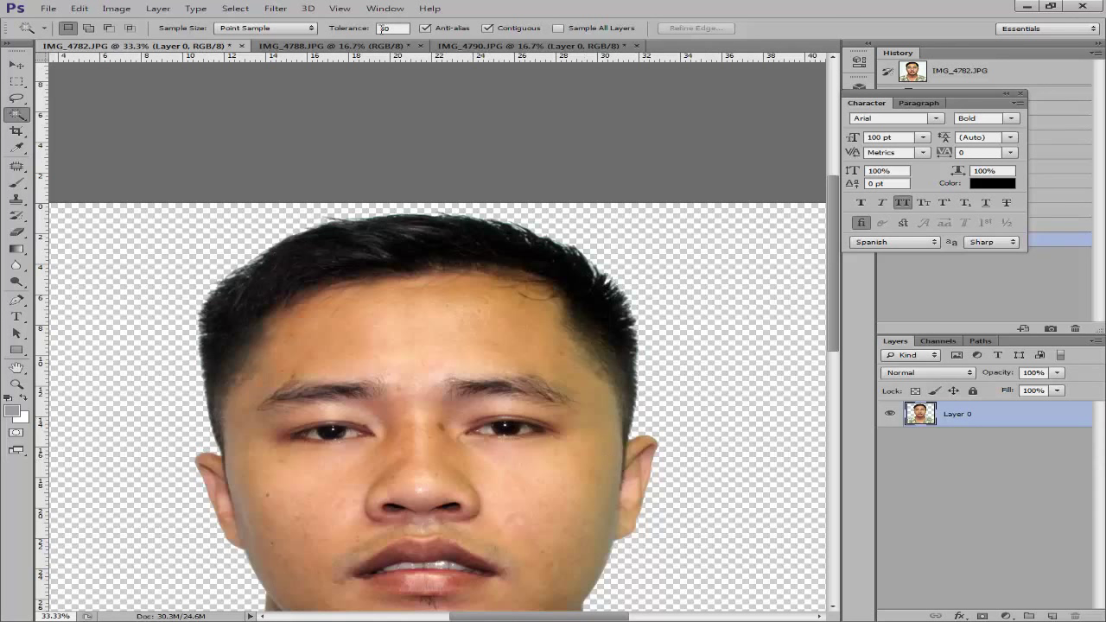
# Undo, then select and delete the white backdrop at tolerance 100, repeating once.
pyautogui.click(428, 104)
pyautogui.hotkey('ctrl', 'z')
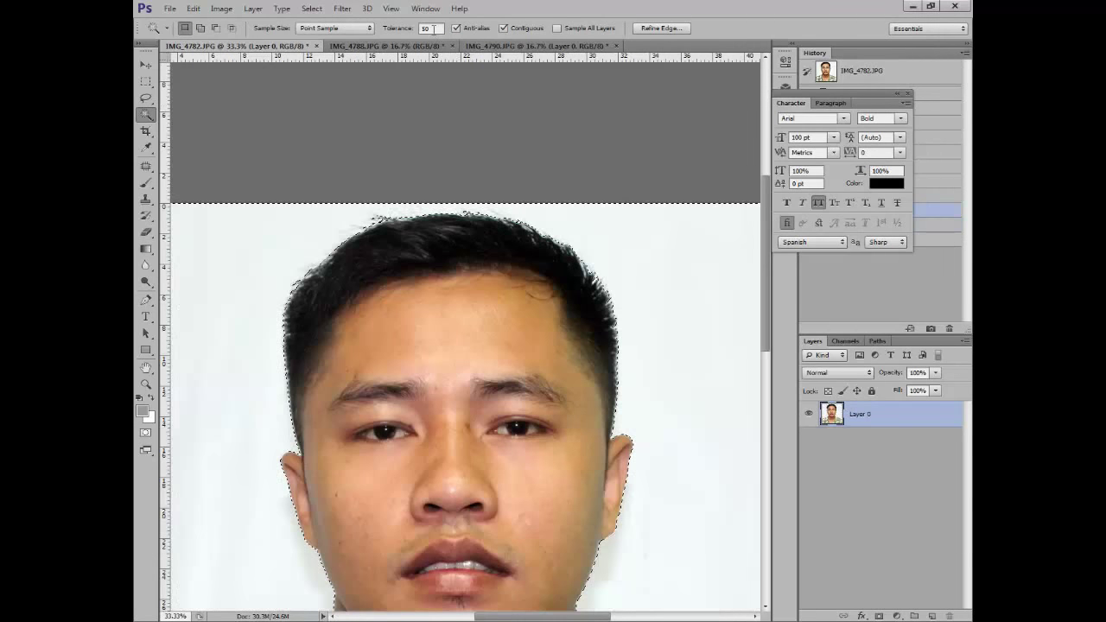
pyautogui.doubleClick(432, 29)
pyautogui.write('100')
pyautogui.click(718, 321)
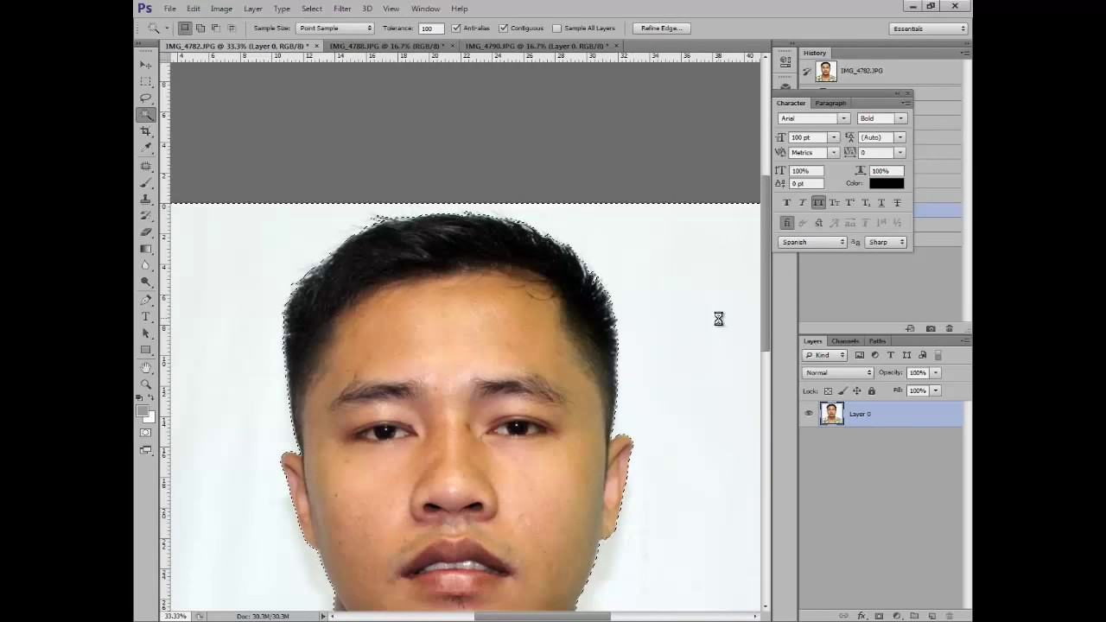
pyautogui.press('Delete')
pyautogui.hotkey('ctrl', 'd')
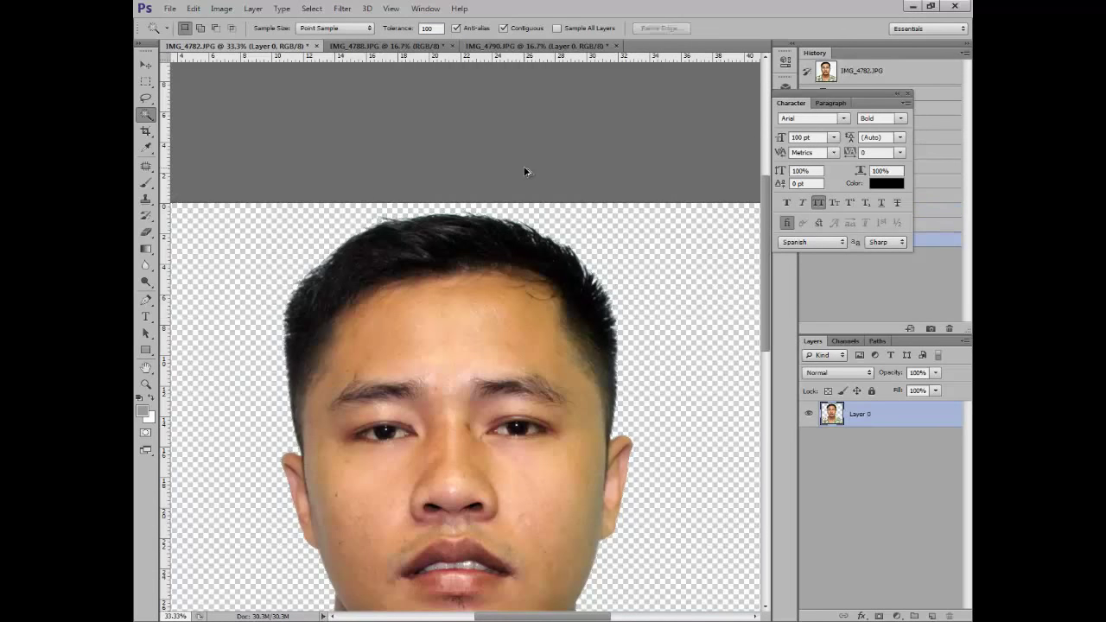
pyautogui.hotkey('ctrl', 'alt', 'z')
pyautogui.hotkey('ctrl', 'alt', 'z')
pyautogui.hotkey('ctrl', 'alt', 'z')
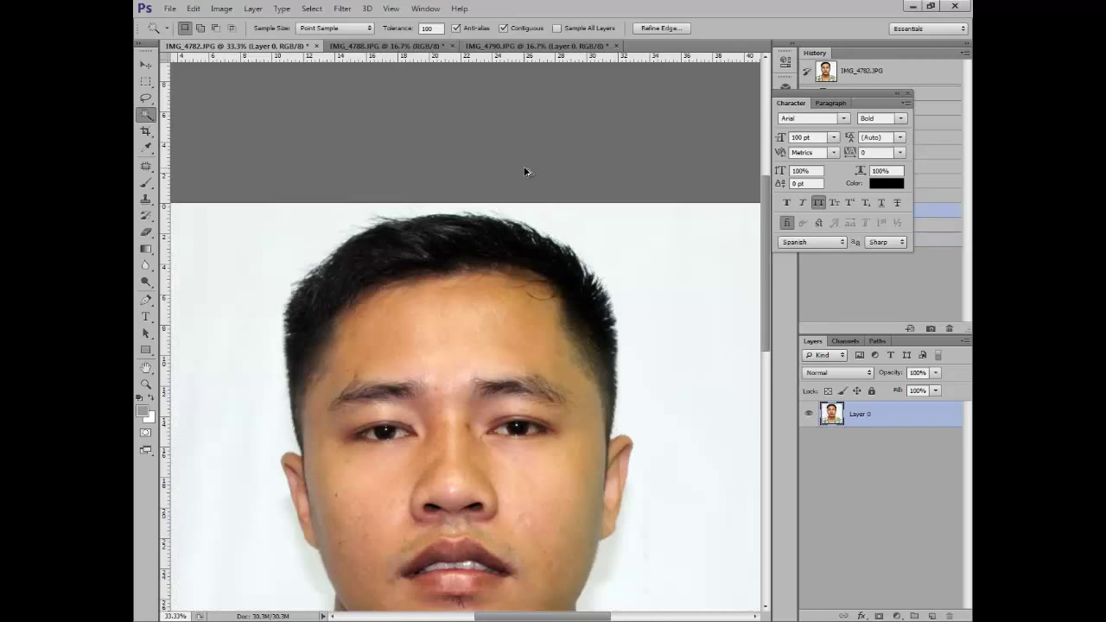
pyautogui.click(648, 269)
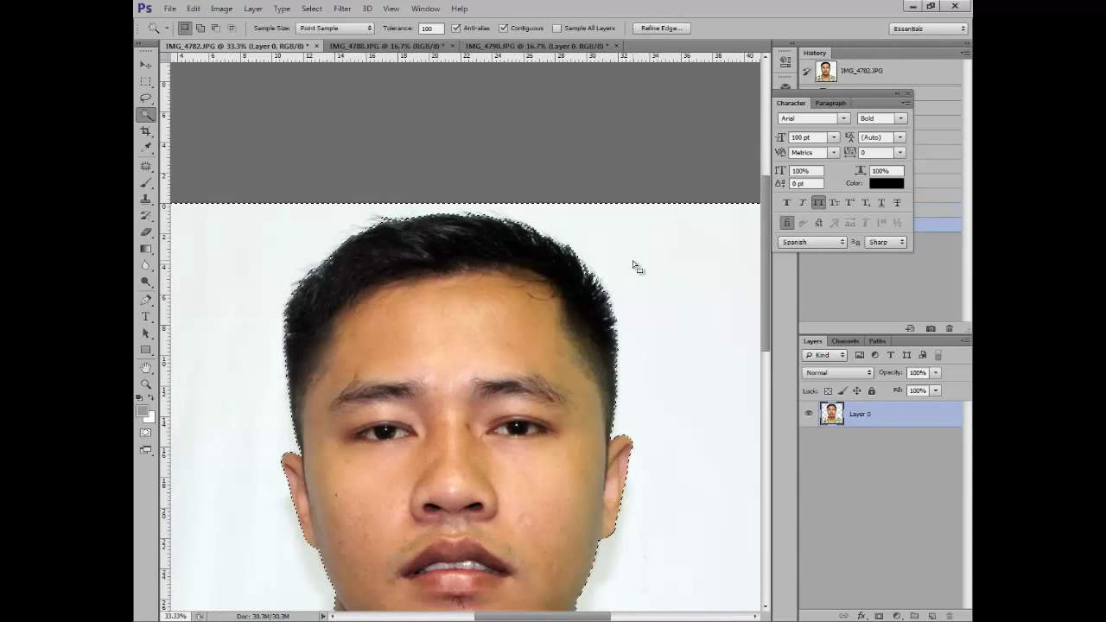
pyautogui.press('Delete')
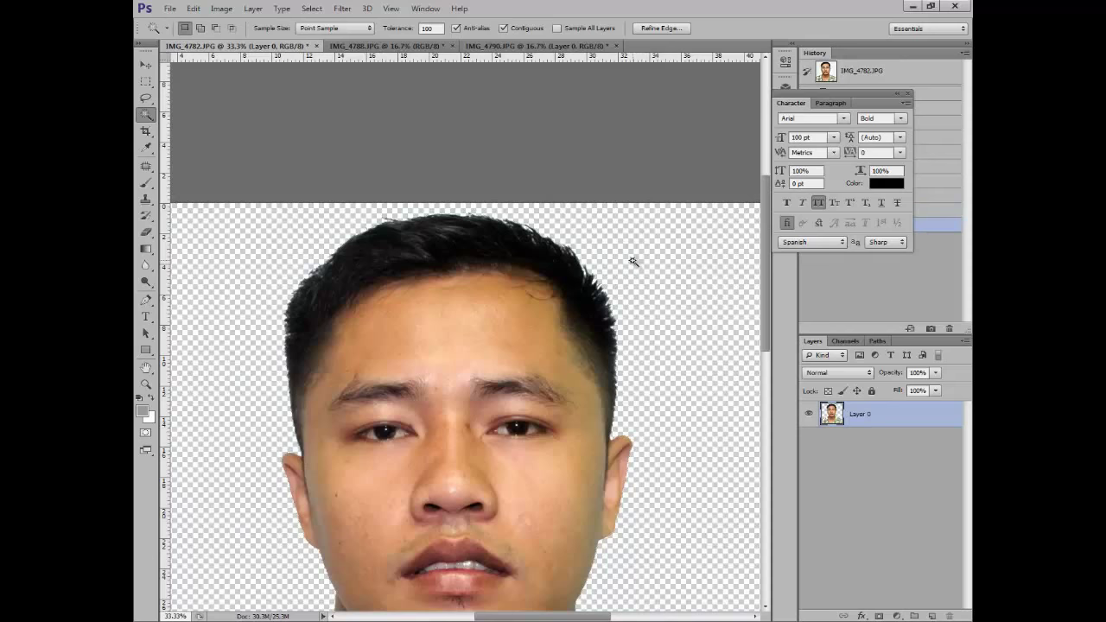
pyautogui.hotkey('ctrl', 'd')
# Zoom in on the face and out to the whole canvas to check edges.
pyautogui.hotkey('ctrl', '-')
pyautogui.hotkey('ctrl', '-')
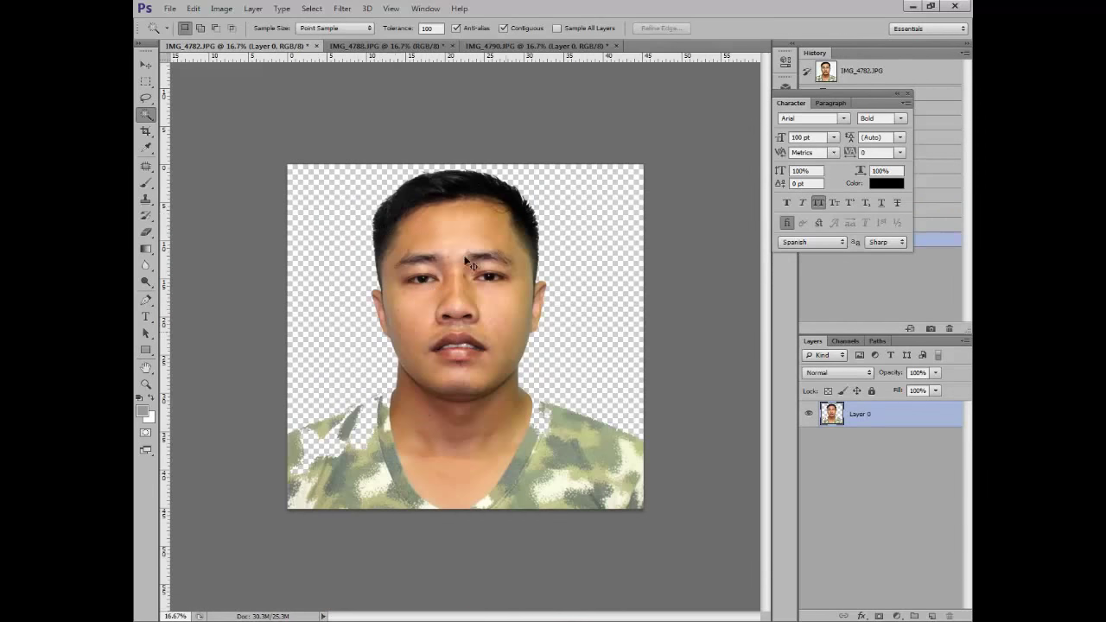
pyautogui.hotkey('ctrl', '+')
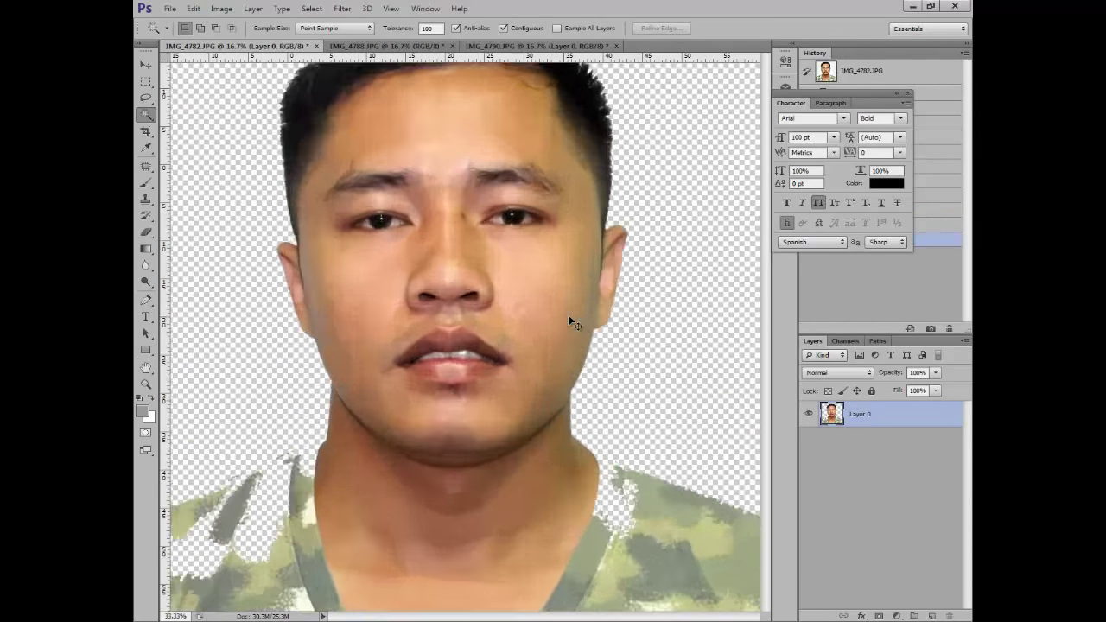
pyautogui.hotkey('ctrl', '-')
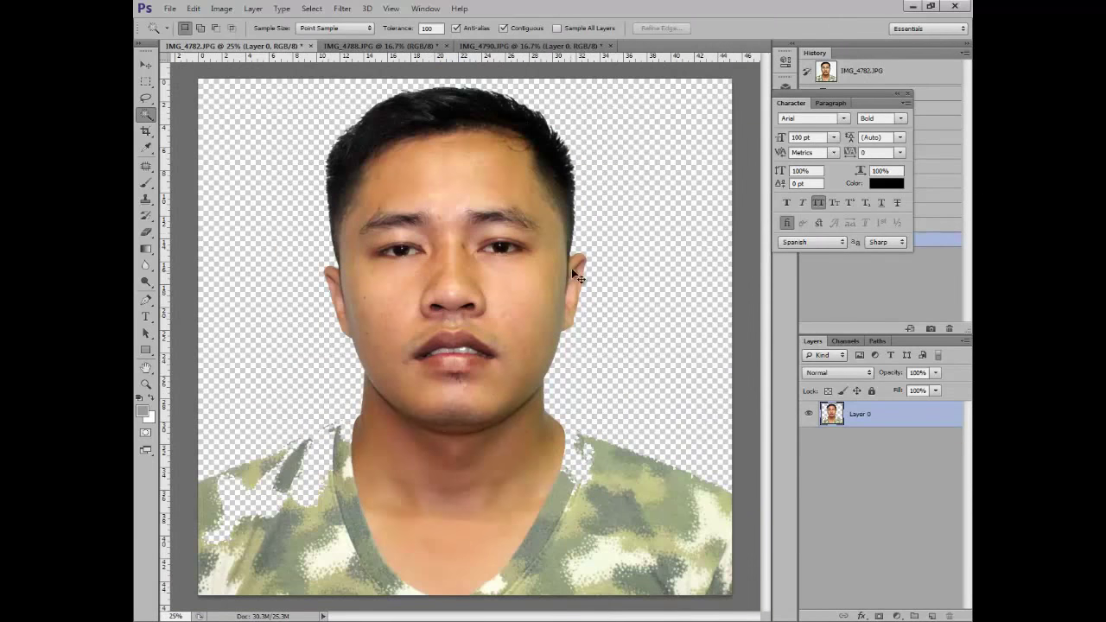
pyautogui.hotkey('ctrl', '-')
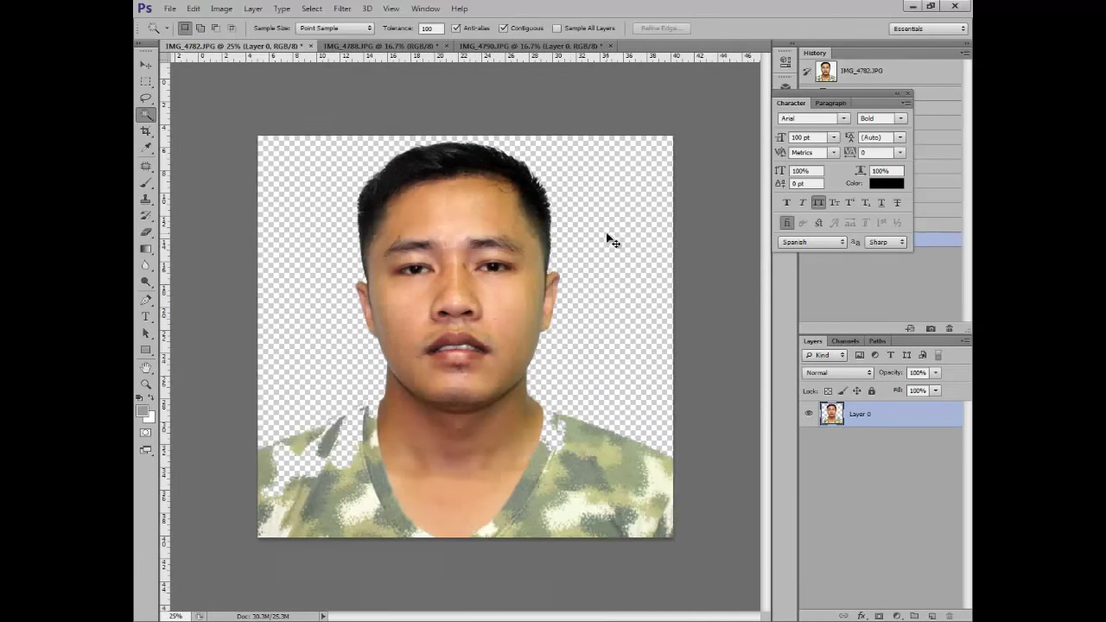
pyautogui.hotkey('ctrl', '+')
pyautogui.hotkey('ctrl', '+')
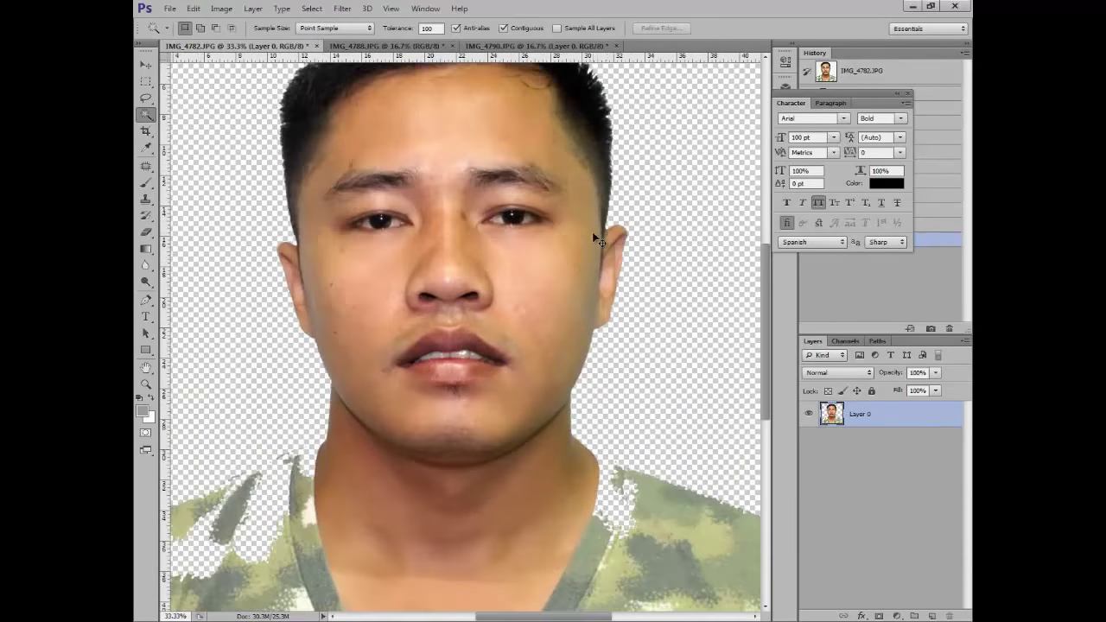
pyautogui.hotkey('ctrl', '-')
pyautogui.hotkey('ctrl', '-')
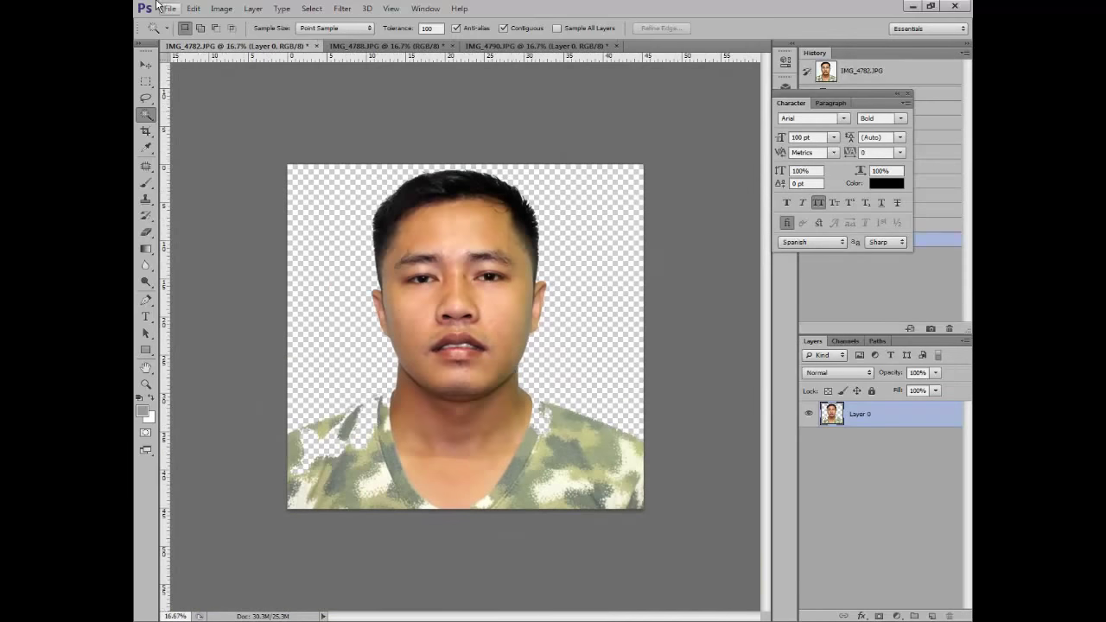
# Try opening the female template archive from the formal cloth template folder on drive E.
pyautogui.click(170, 9)
pyautogui.click(181, 33)
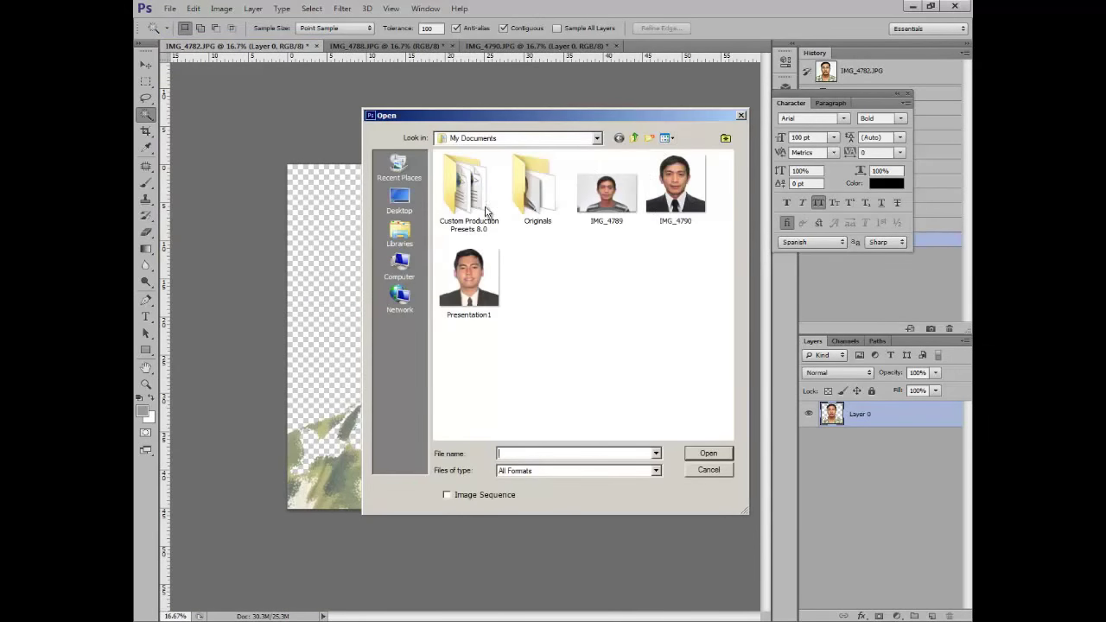
pyautogui.click(399, 263)
pyautogui.doubleClick(638, 177)
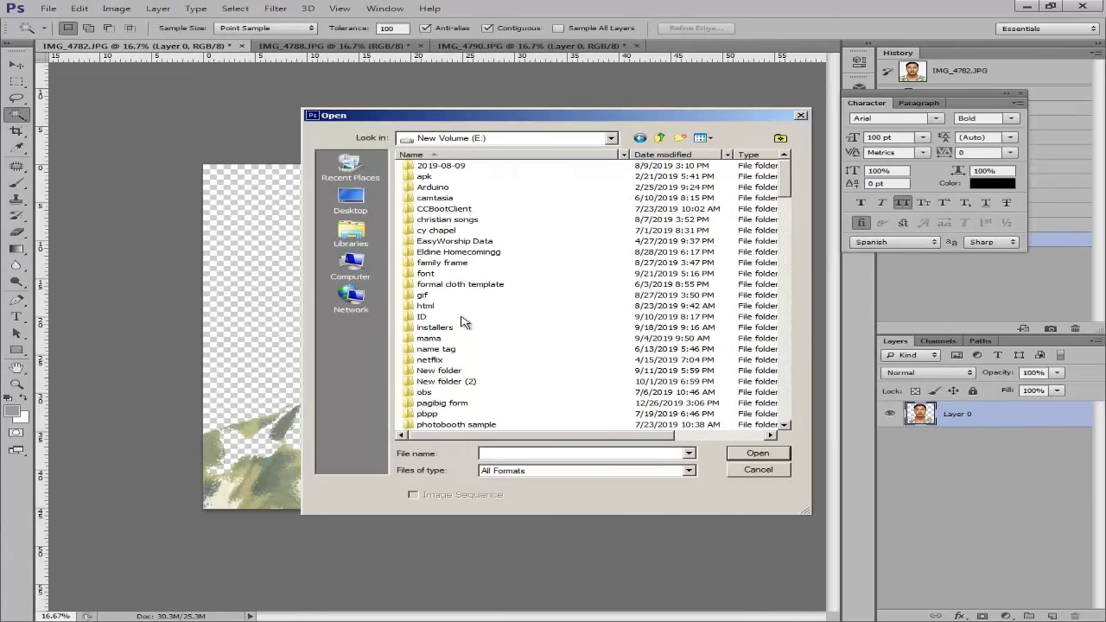
pyautogui.doubleClick(462, 284)
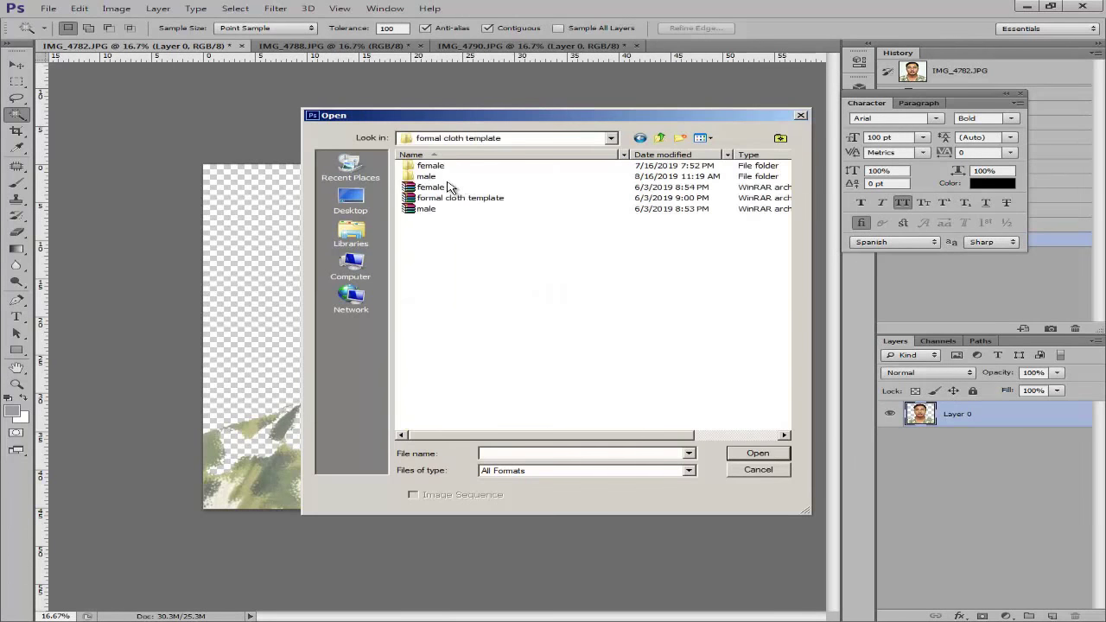
pyautogui.doubleClick(449, 186)
# Dismiss the wrong-document-type error and open 1.psd from the male templates folder.
pyautogui.click(553, 240)
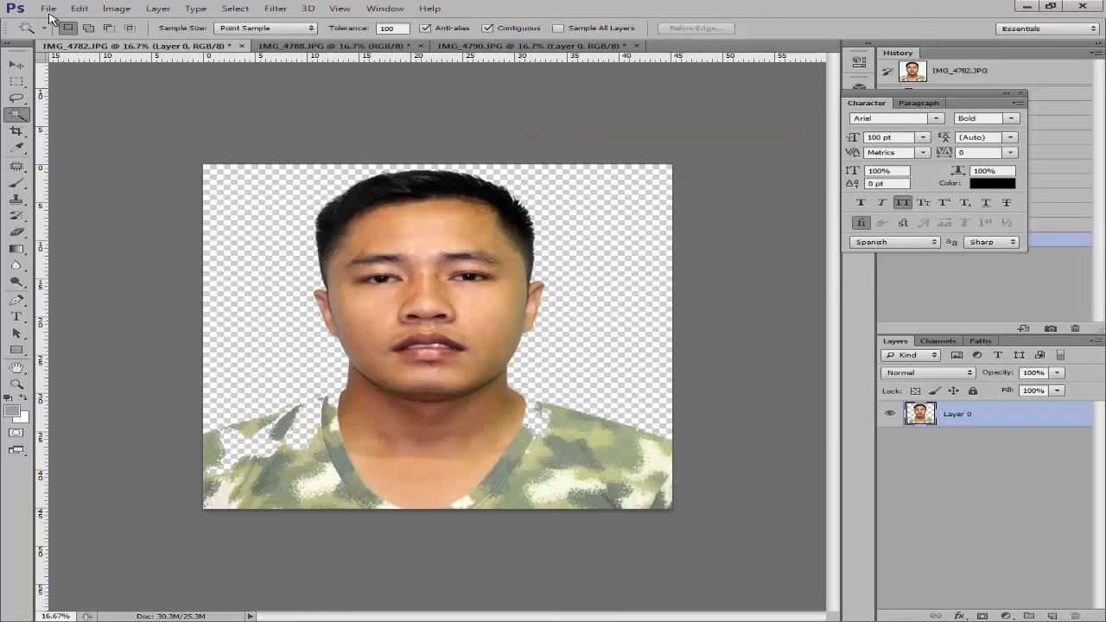
pyautogui.click(48, 7)
pyautogui.click(69, 32)
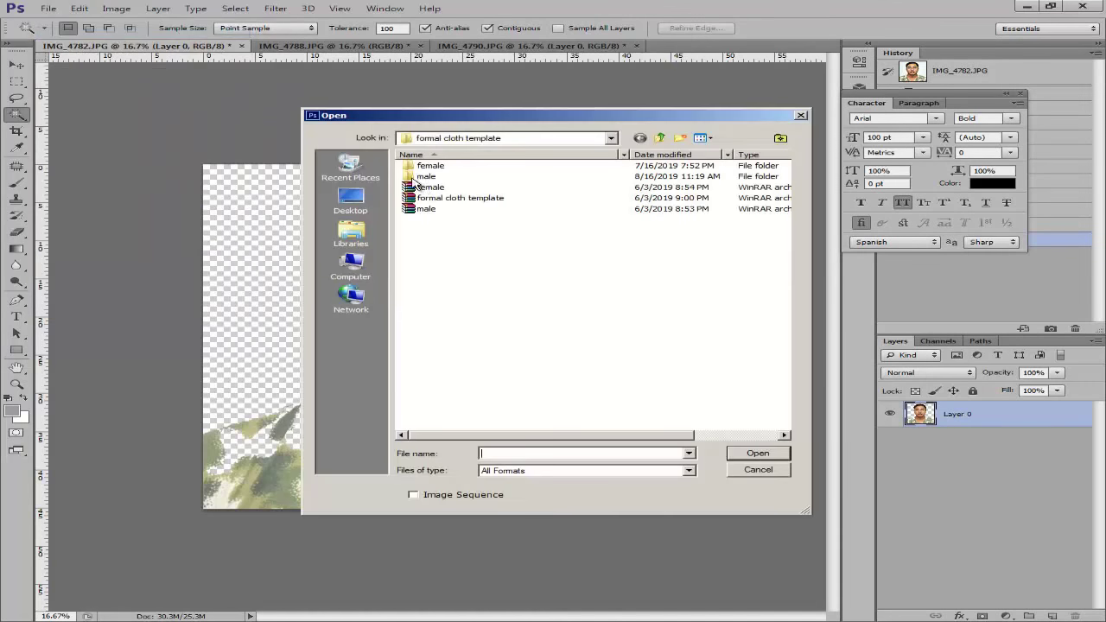
pyautogui.doubleClick(426, 177)
pyautogui.click(636, 200)
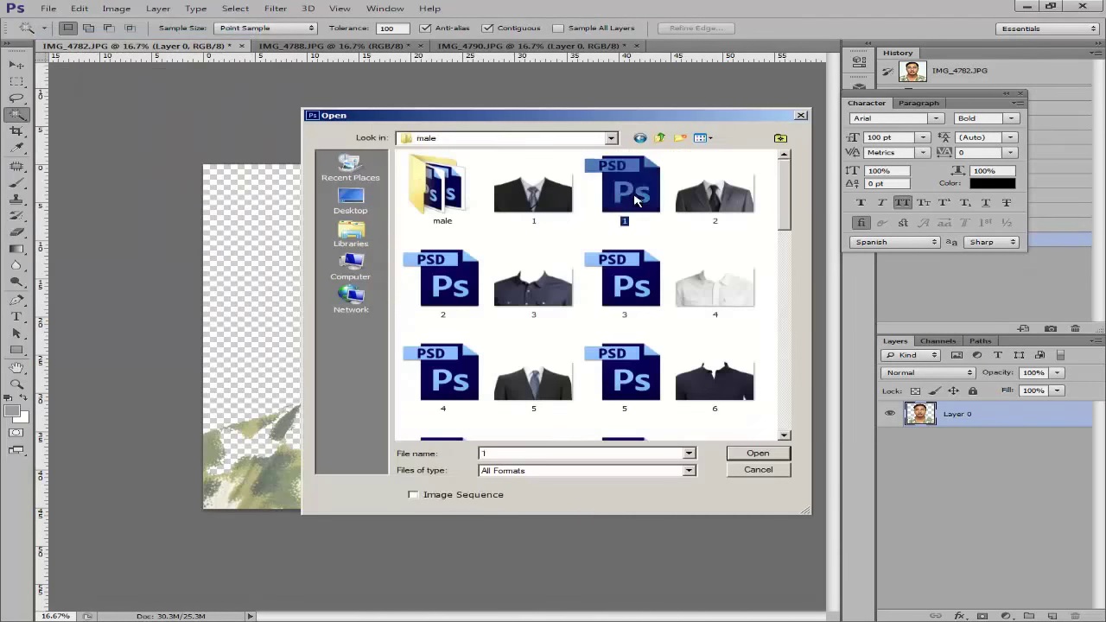
pyautogui.doubleClick(636, 200)
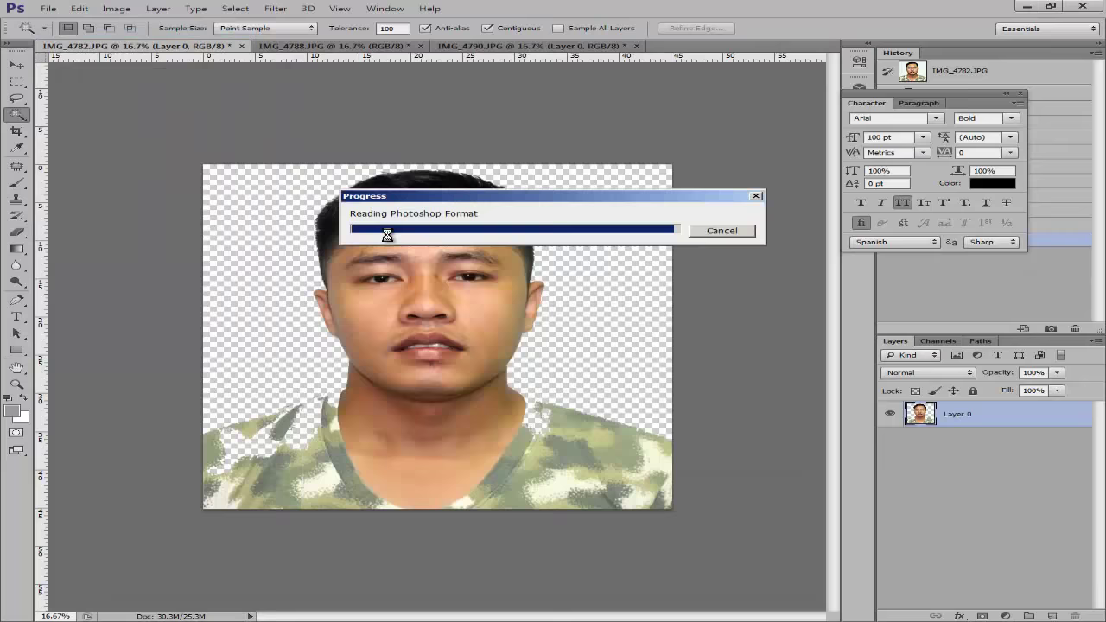
# Drag the suit layer from template 1 into the IMG_4782 portrait with the Move tool.
pyautogui.press('v')
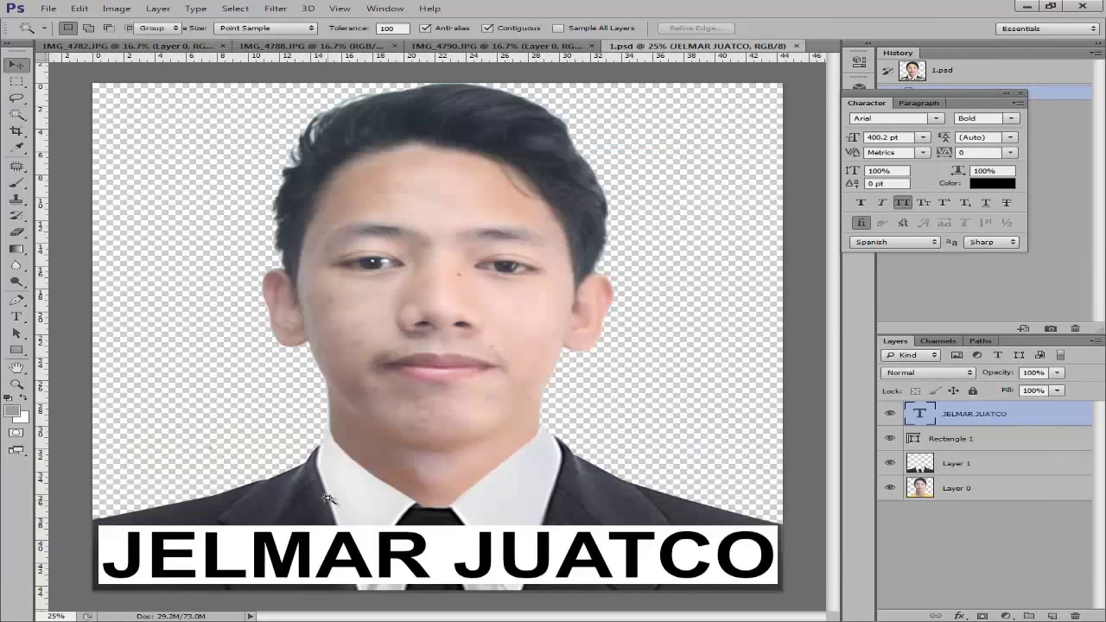
pyautogui.moveTo(340, 508); pyautogui.dragTo(336, 472)
pyautogui.moveTo(298, 362); pyautogui.dragTo(343, 479)
# Scale the suit to about 96% and nudge it into place under the chin.
pyautogui.moveTo(675, 359); pyautogui.dragTo(722, 339)
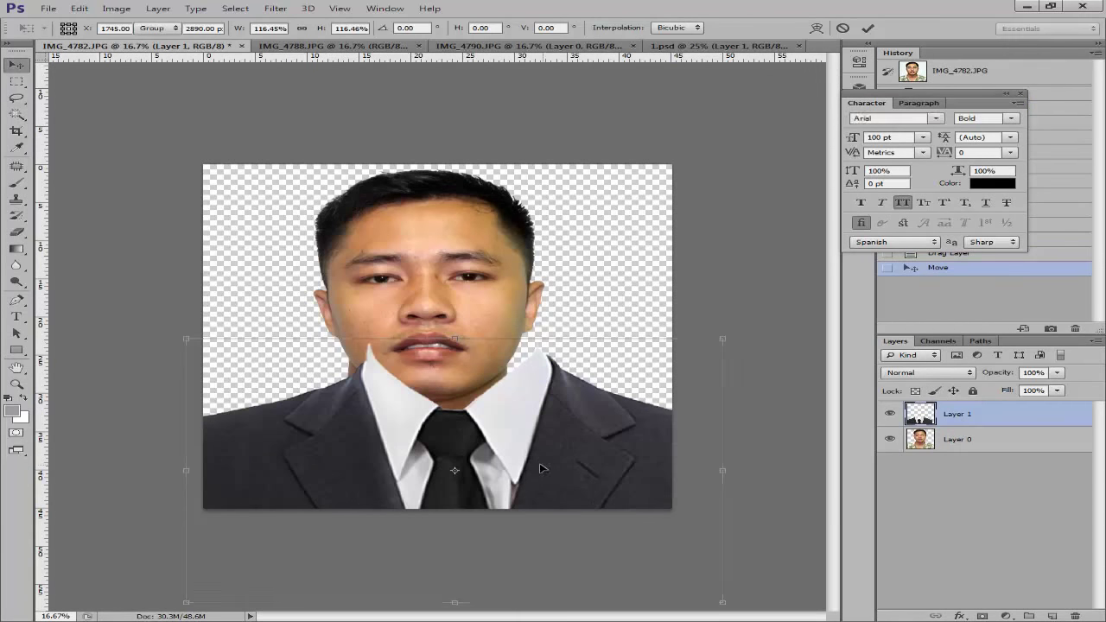
pyautogui.moveTo(568, 439); pyautogui.dragTo(650, 400)
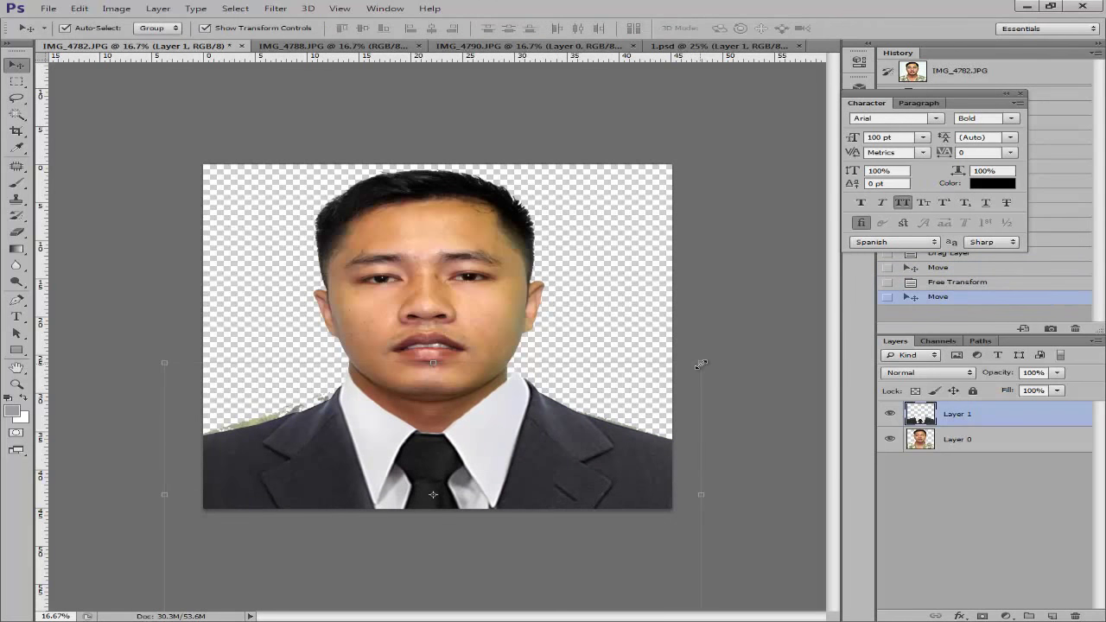
pyautogui.moveTo(700, 364); pyautogui.dragTo(678, 374)
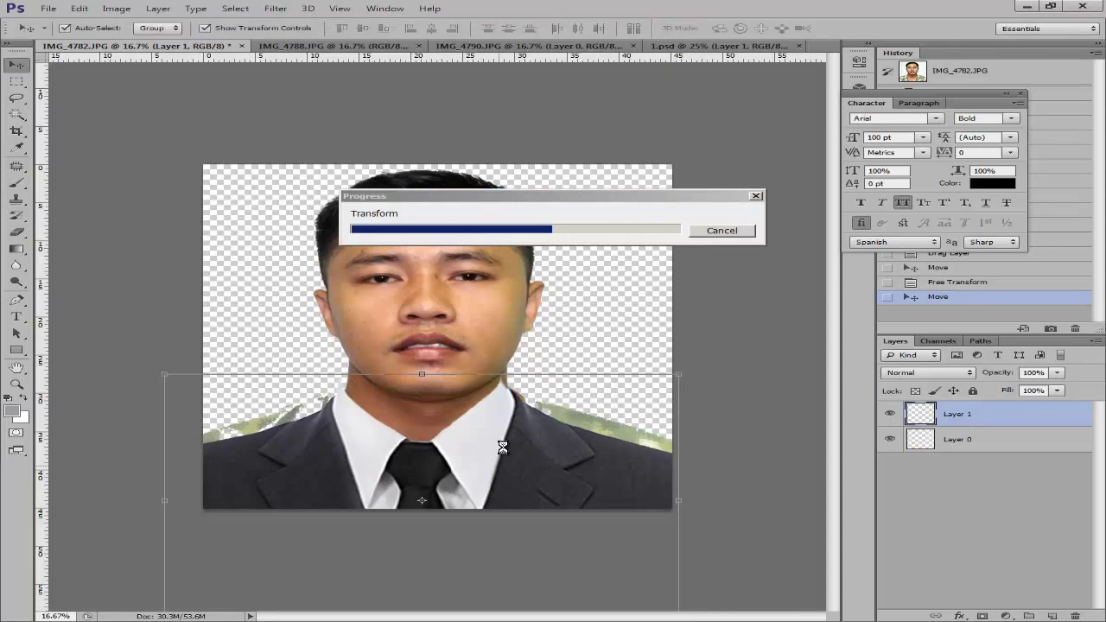
pyautogui.hotkey('shift', 'Right')
pyautogui.hotkey('shift', 'Right')
pyautogui.hotkey('shift', 'Right')
pyautogui.hotkey('shift', 'Right')
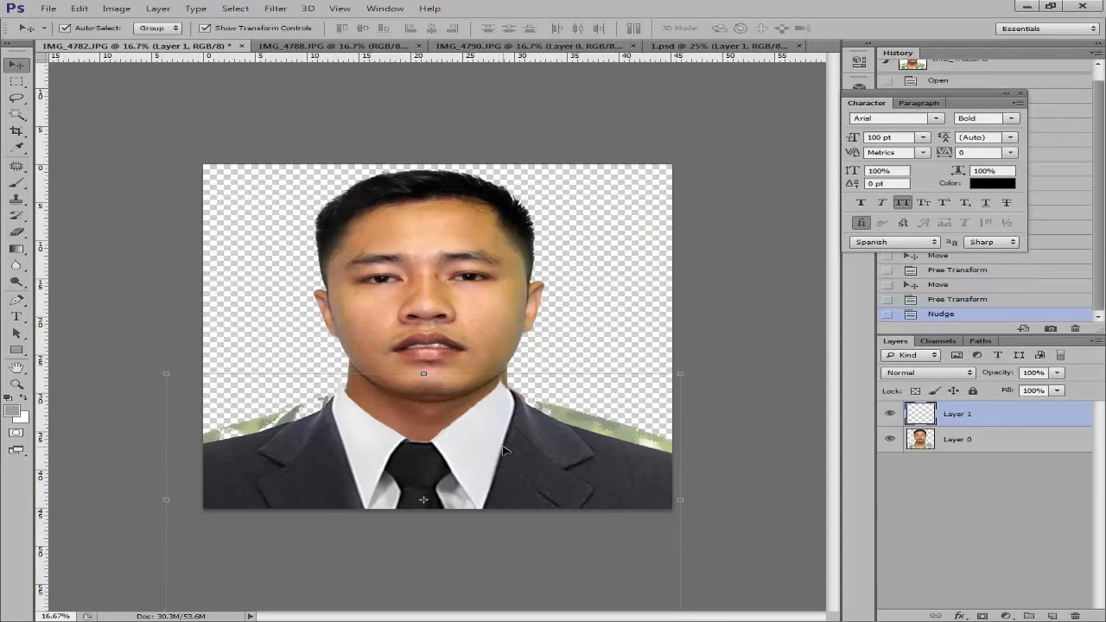
pyautogui.hotkey('shift', 'Up')
pyautogui.hotkey('shift', 'Up')
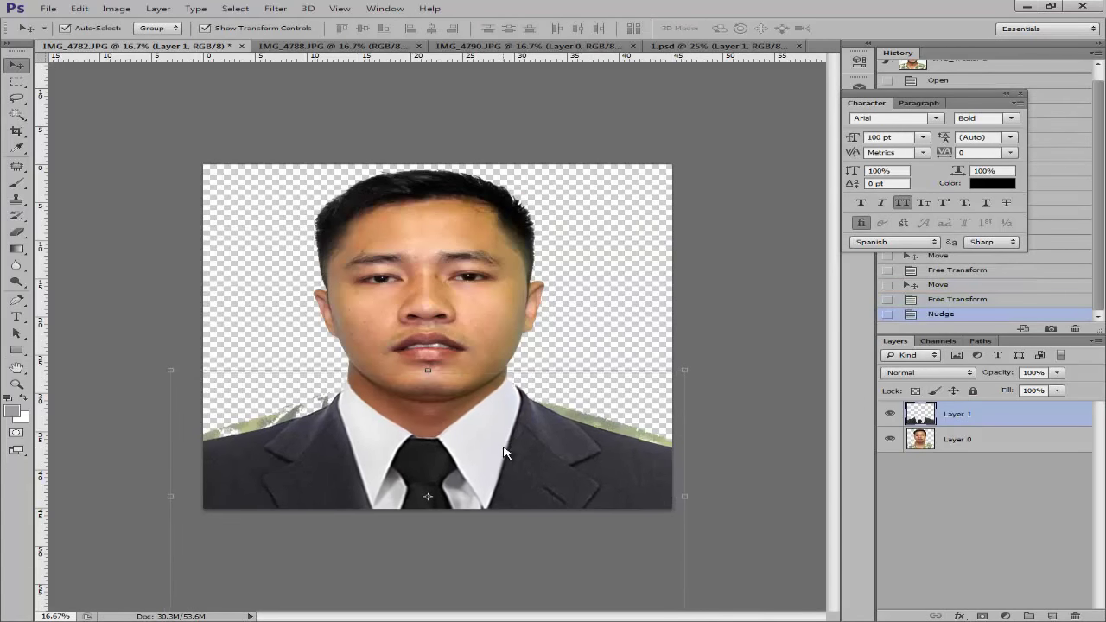
pyautogui.hotkey('shift', 'Right')
pyautogui.hotkey('shift', 'Right')
pyautogui.hotkey('shift', 'Up')
pyautogui.hotkey('shift', 'Up')
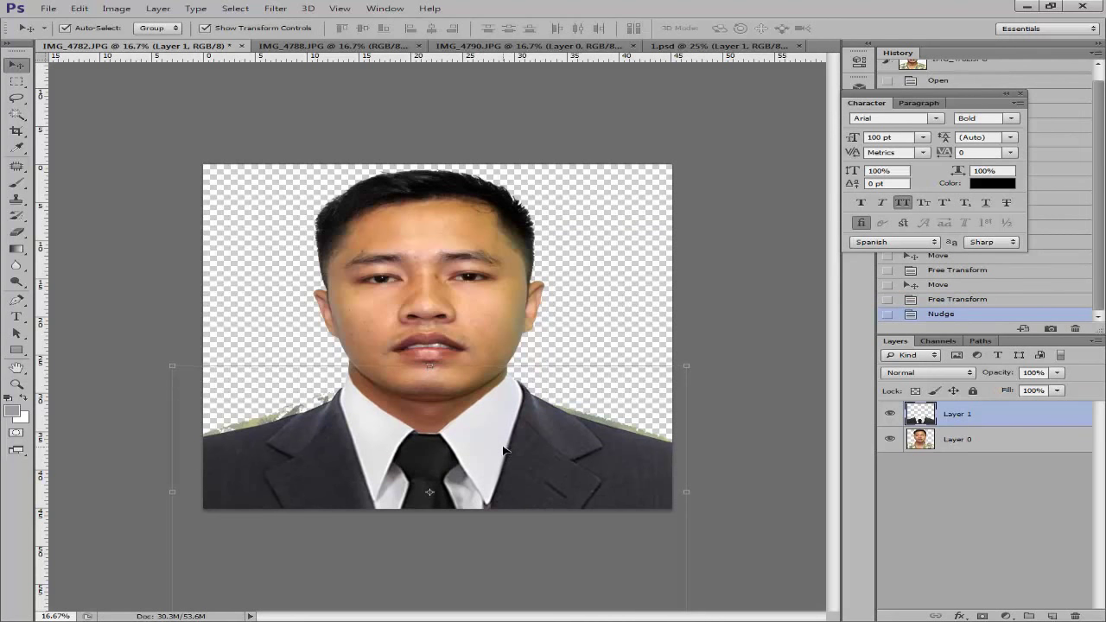
pyautogui.hotkey('shift', 'Down')
pyautogui.hotkey('shift', 'Down')
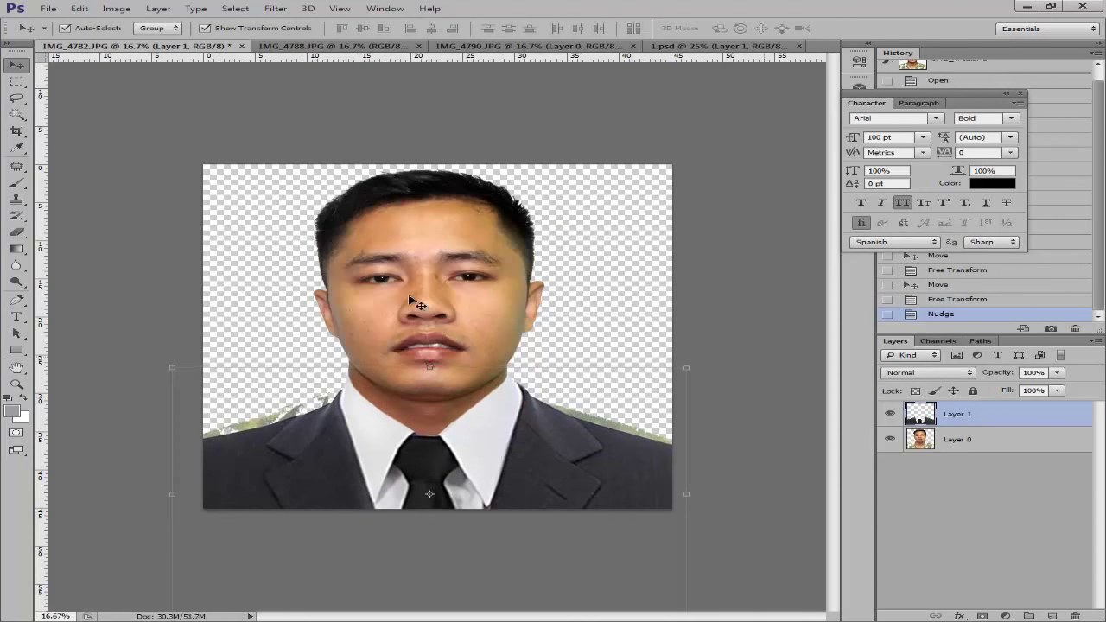
pyautogui.hotkey('alt', '[')
# Set the Eraser brush size to about 494 px on the portrait layer.
pyautogui.press('e')
pyautogui.rightClick(350, 417)
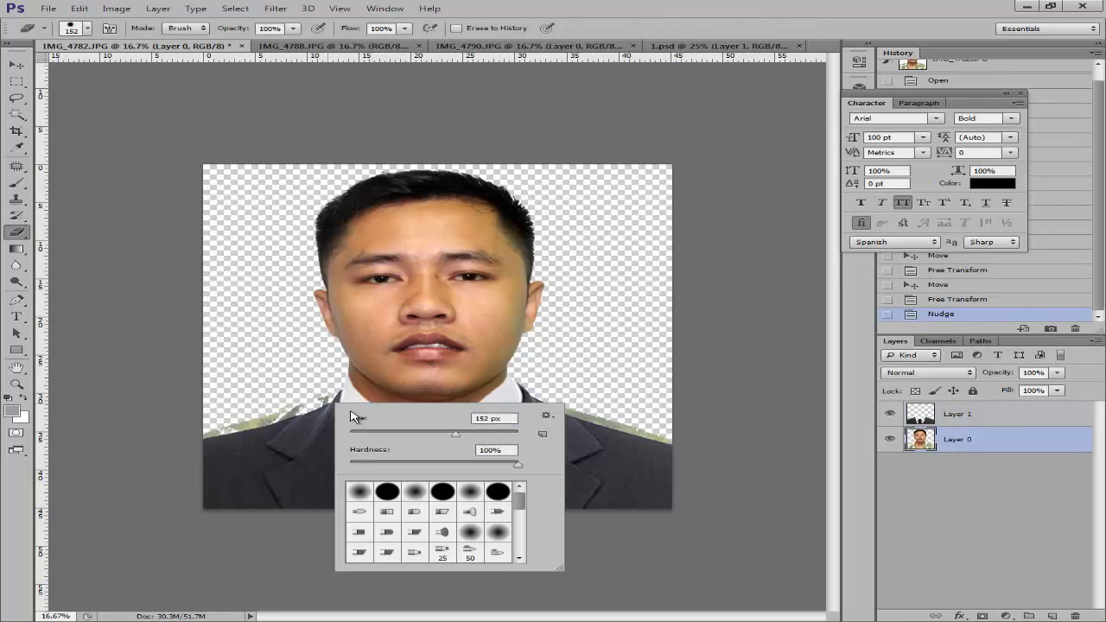
pyautogui.click(482, 434)
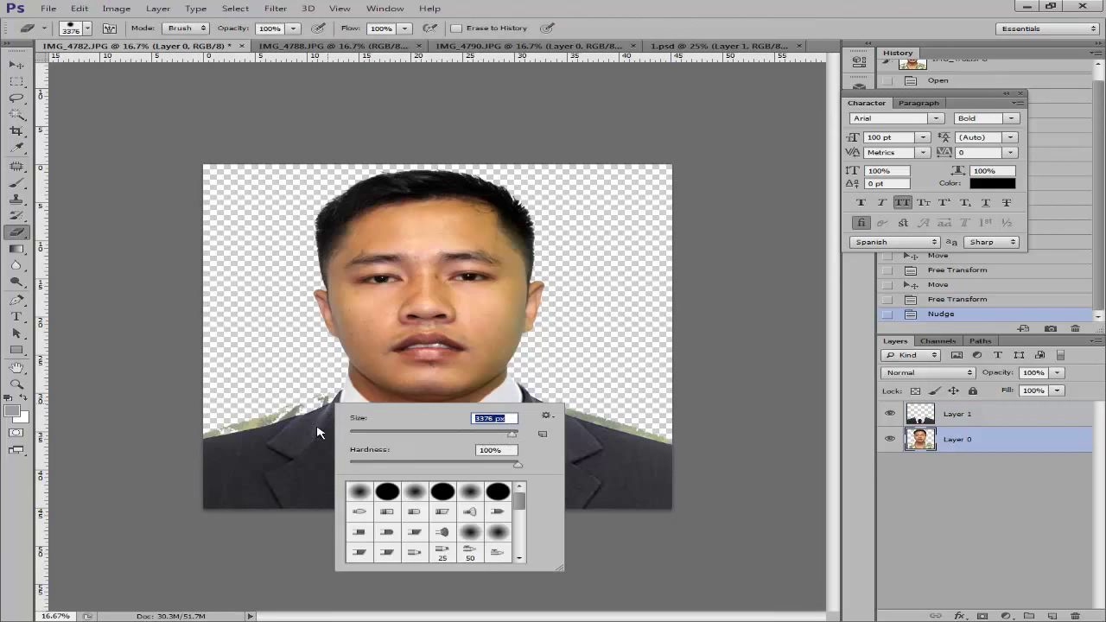
pyautogui.moveTo(501, 438); pyautogui.dragTo(489, 436)
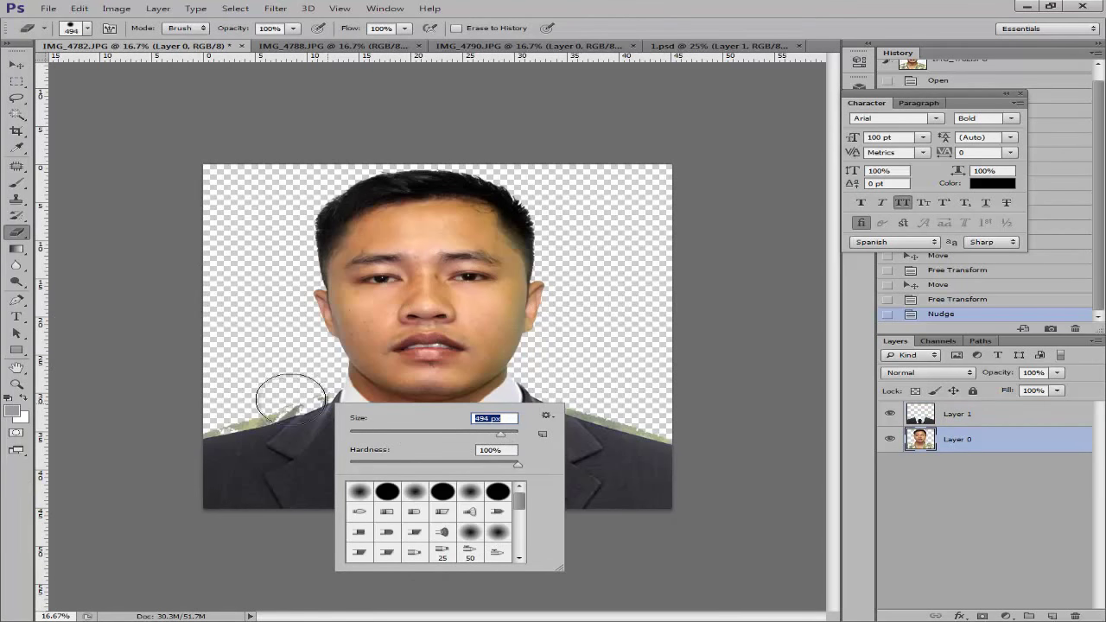
# Erase the green camouflage fringe beside the left and right suit shoulders.
pyautogui.click(298, 390)
pyautogui.moveTo(304, 388)
pyautogui.mouseDown()
pyautogui.moveTo(306, 401)
pyautogui.moveTo(247, 395)
pyautogui.moveTo(222, 424)
pyautogui.mouseUp()
pyautogui.click(494, 407)
pyautogui.moveTo(493, 407)
pyautogui.mouseDown()
pyautogui.moveTo(567, 409)
pyautogui.moveTo(658, 440)
pyautogui.moveTo(616, 427)
pyautogui.moveTo(684, 237)
pyautogui.mouseUp()
# Zoom in to inspect the suited IMG_4782 composite, then switch to IMG_4788.JPG.
pyautogui.press('v')
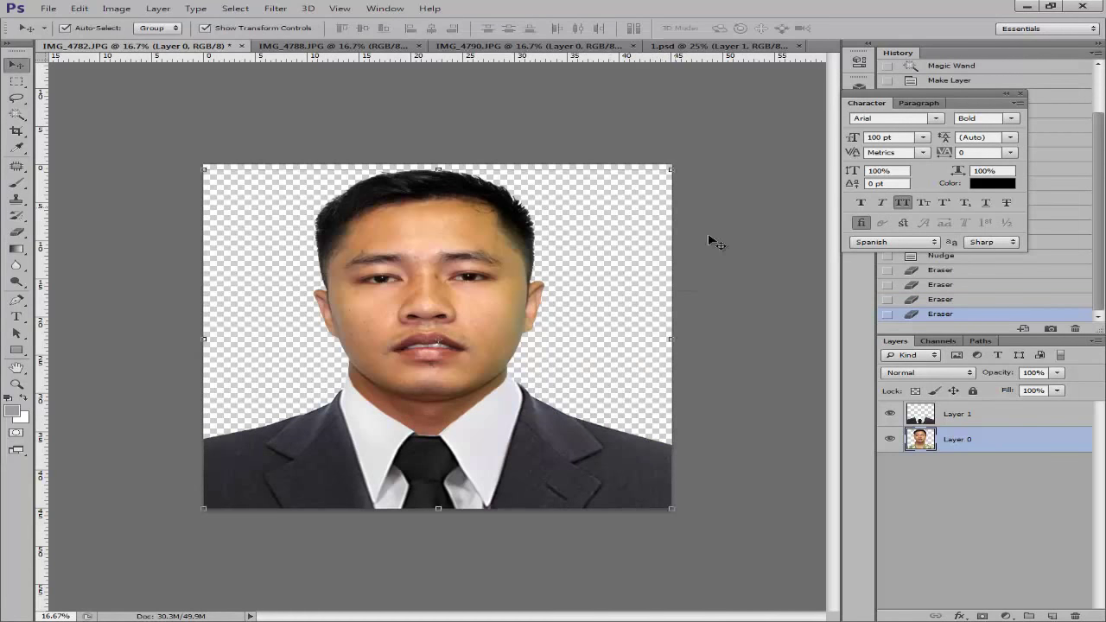
pyautogui.click(760, 263)
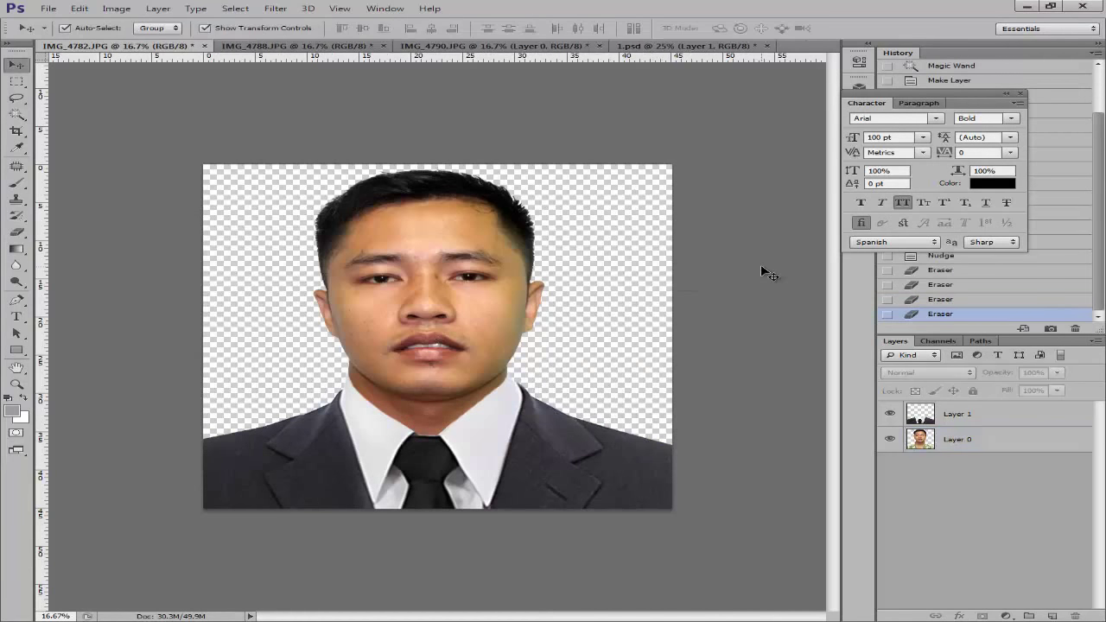
pyautogui.hotkey('ctrl', '+')
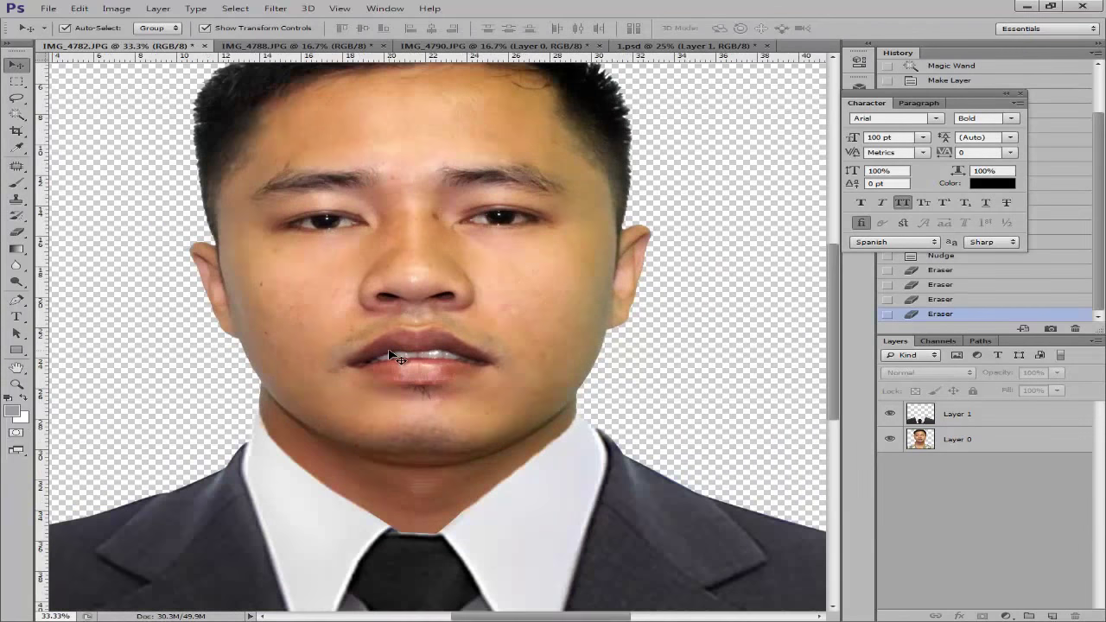
pyautogui.hotkey('ctrl', '-')
pyautogui.hotkey('ctrl', '-')
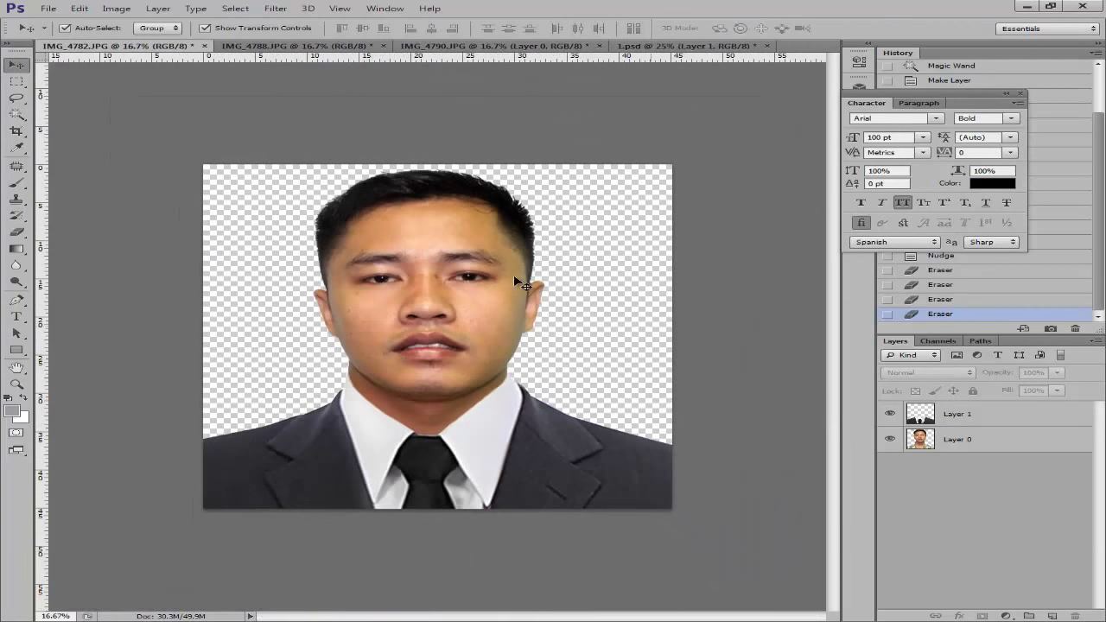
pyautogui.click(302, 45)
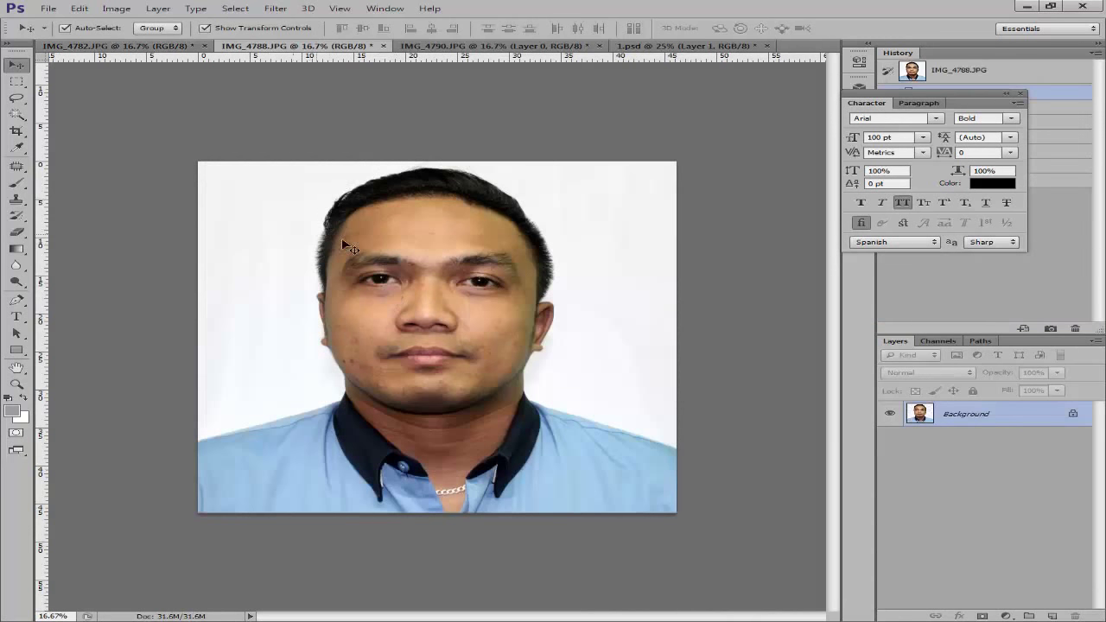
# Select IMG_4788's white background with the Magic Wand, adjusting the Tolerance value.
pyautogui.press('w')
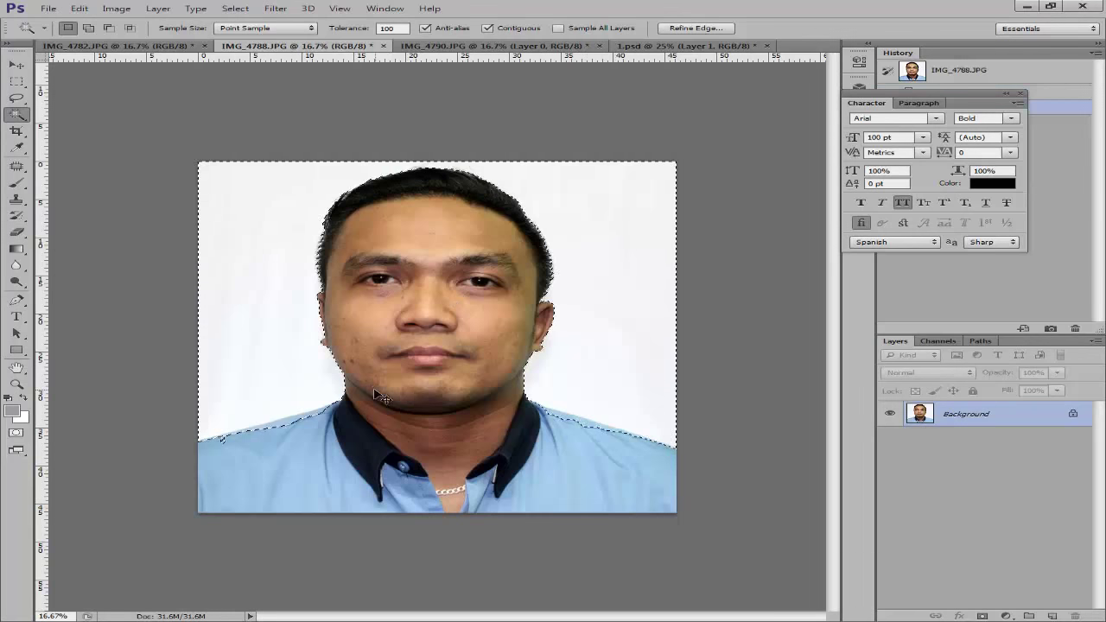
pyautogui.hotkey('ctrl', '+')
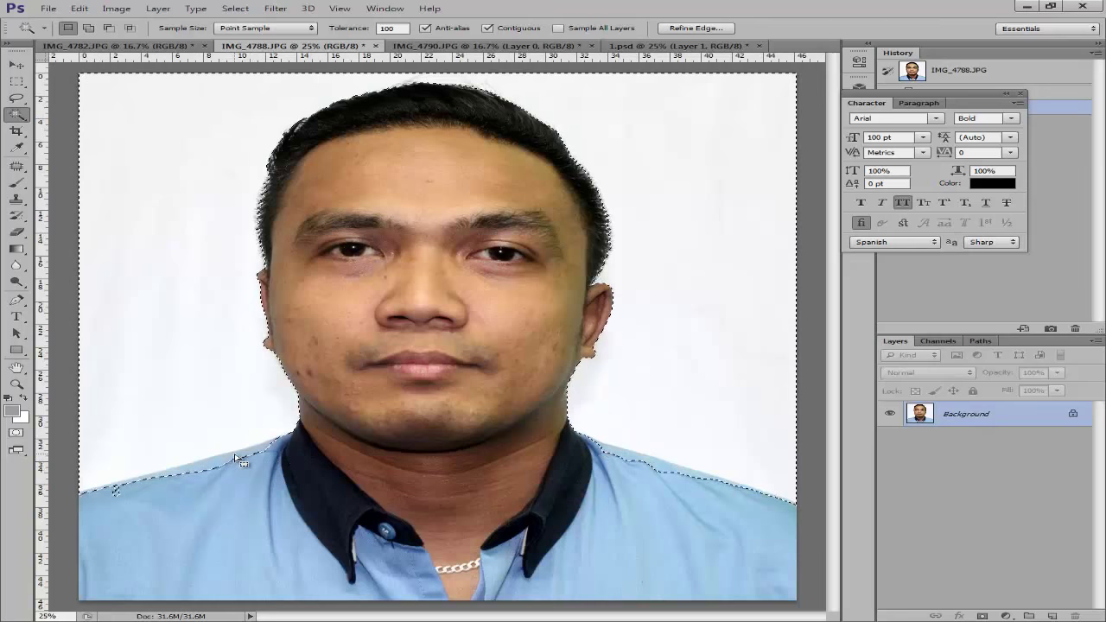
pyautogui.doubleClick(393, 28)
pyautogui.write('80')
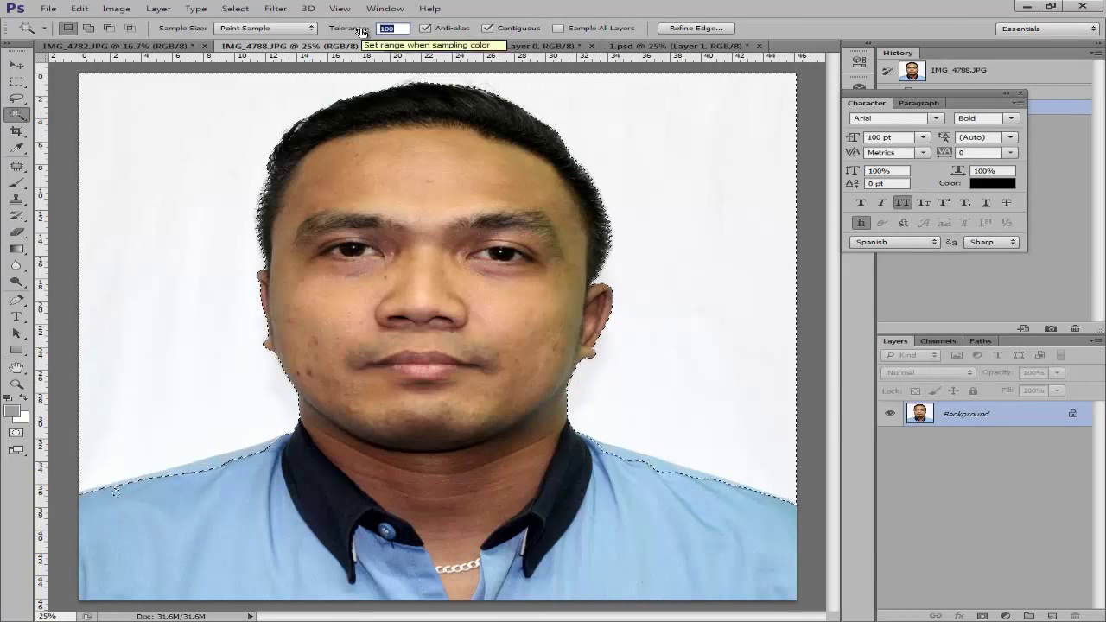
pyautogui.click(192, 143)
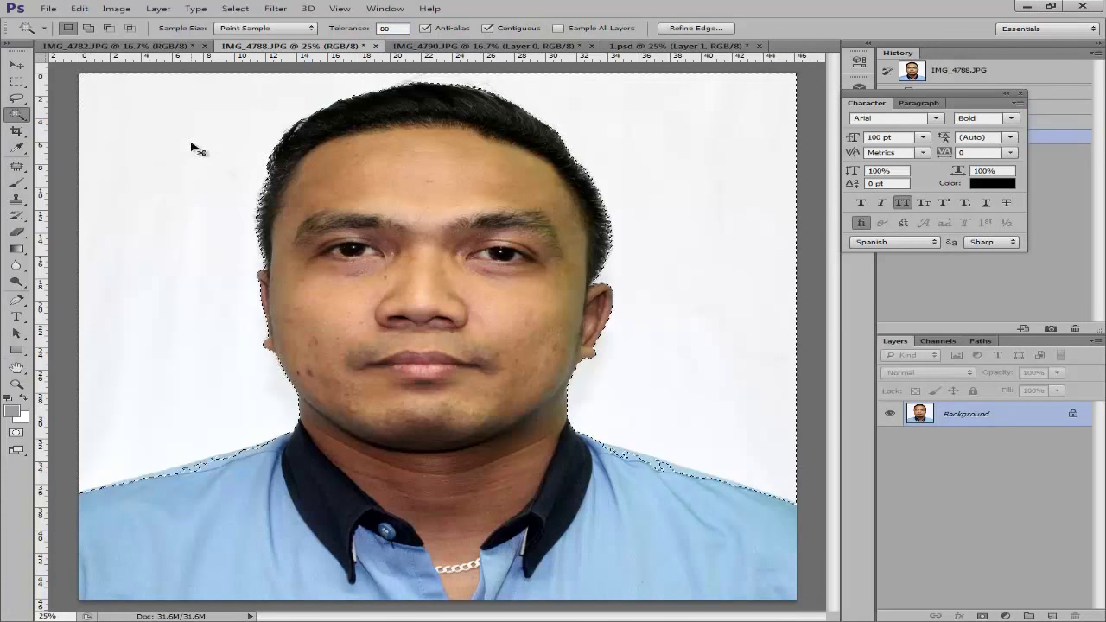
pyautogui.hotkey('ctrl', 'd')
pyautogui.click(368, 28)
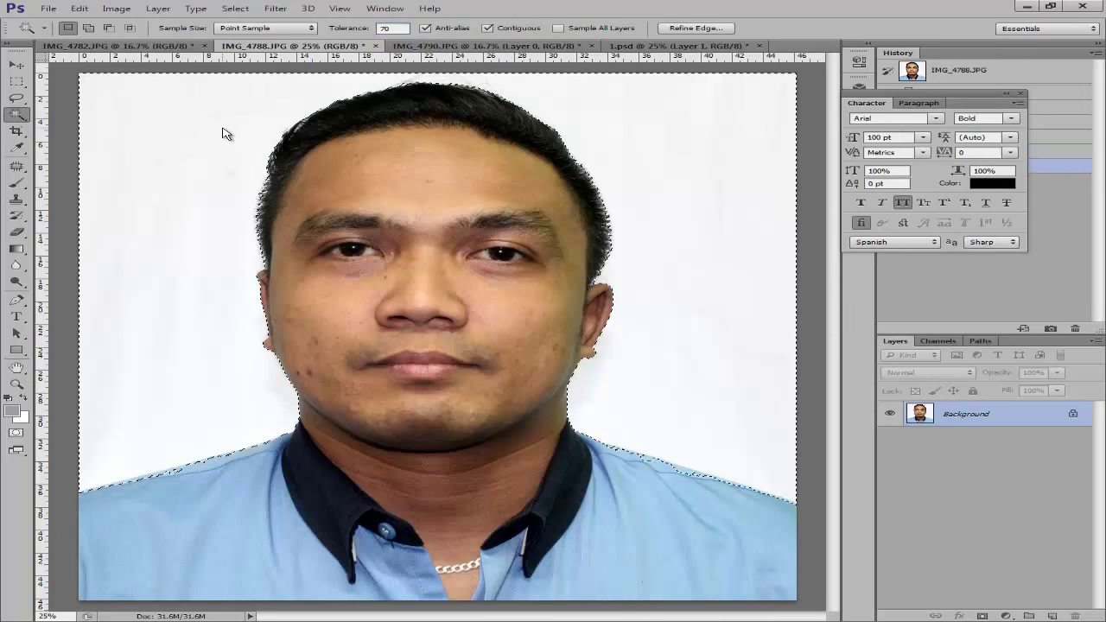
pyautogui.hotkey('ctrl', 'd')
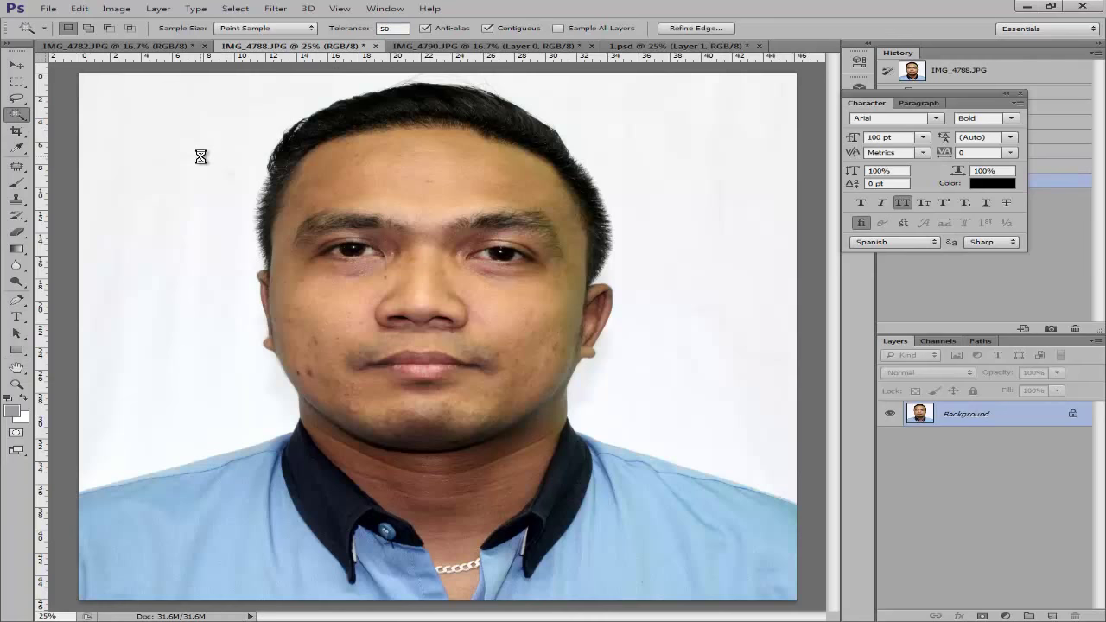
# Convert the Background to Layer 0, delete the white background, and deselect.
pyautogui.doubleClick(1036, 419)
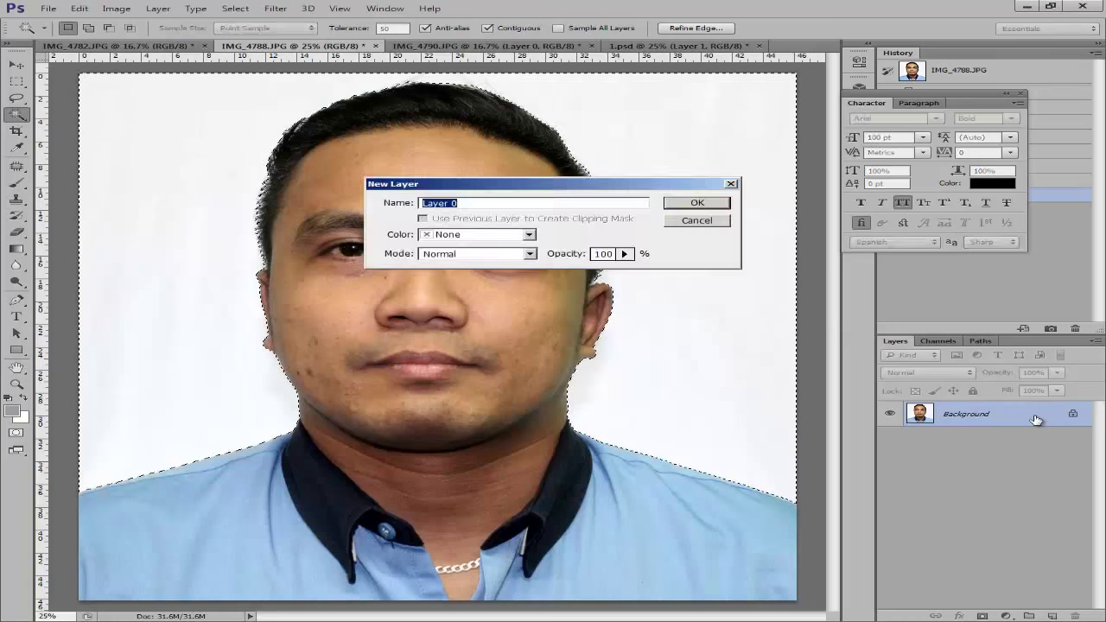
pyautogui.press('Return')
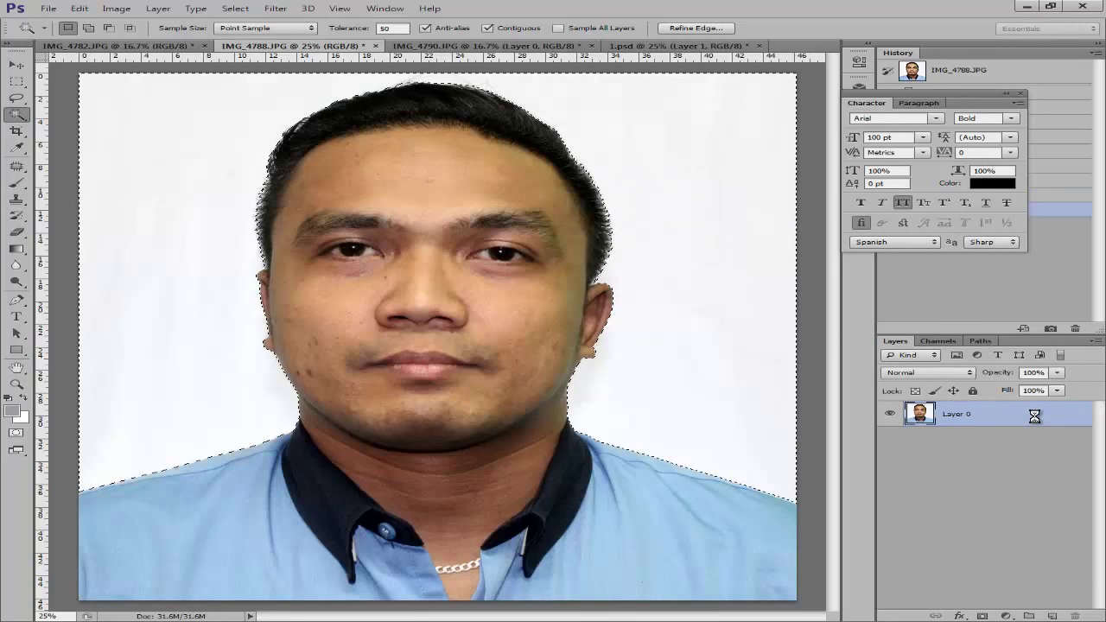
pyautogui.press('Delete')
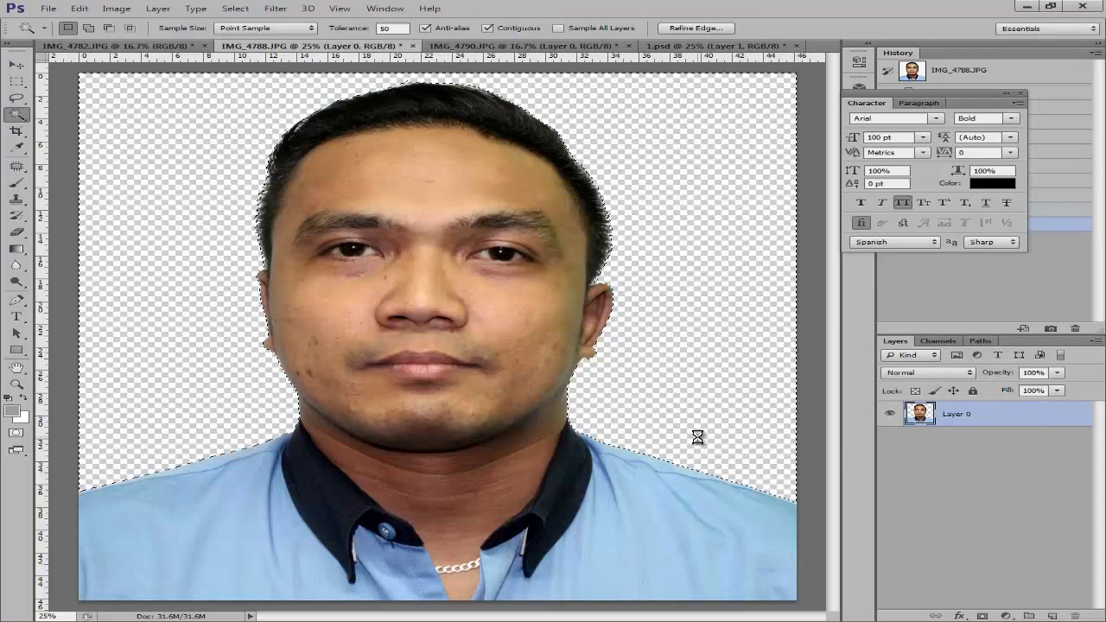
pyautogui.hotkey('ctrl', 'd')
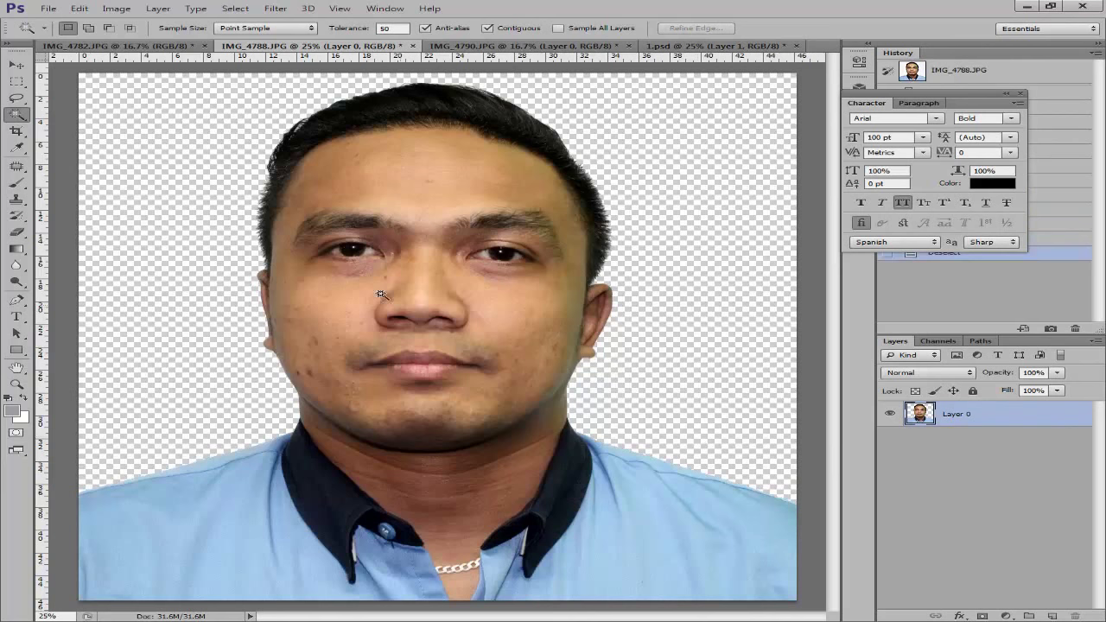
# Select and delete IMG_4790's white background around the head, then deselect.
pyautogui.click(486, 49)
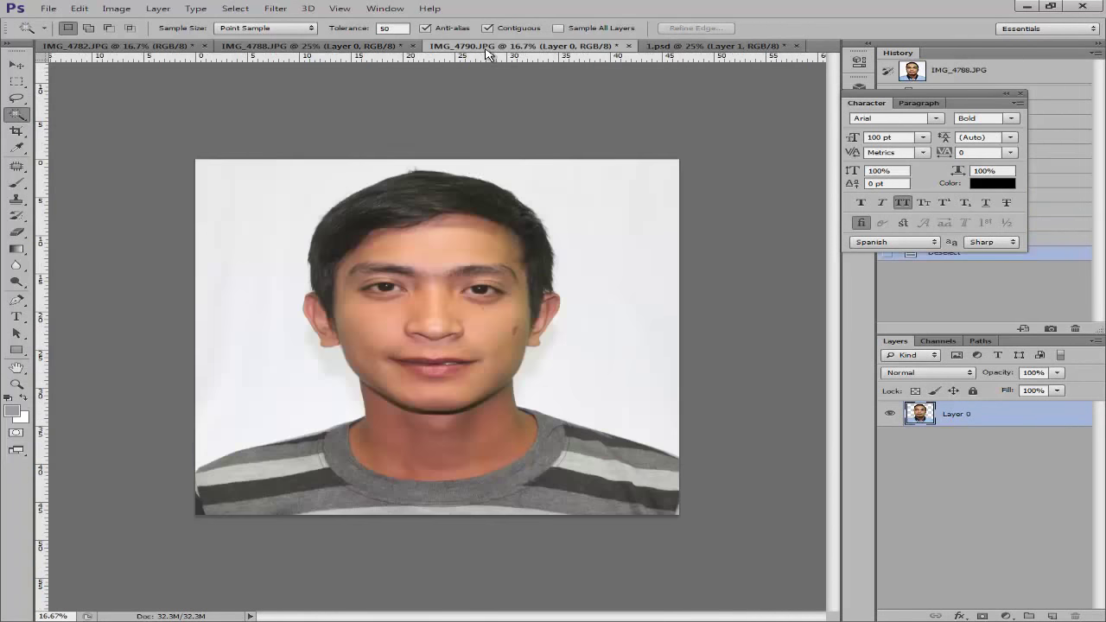
pyautogui.click(253, 308)
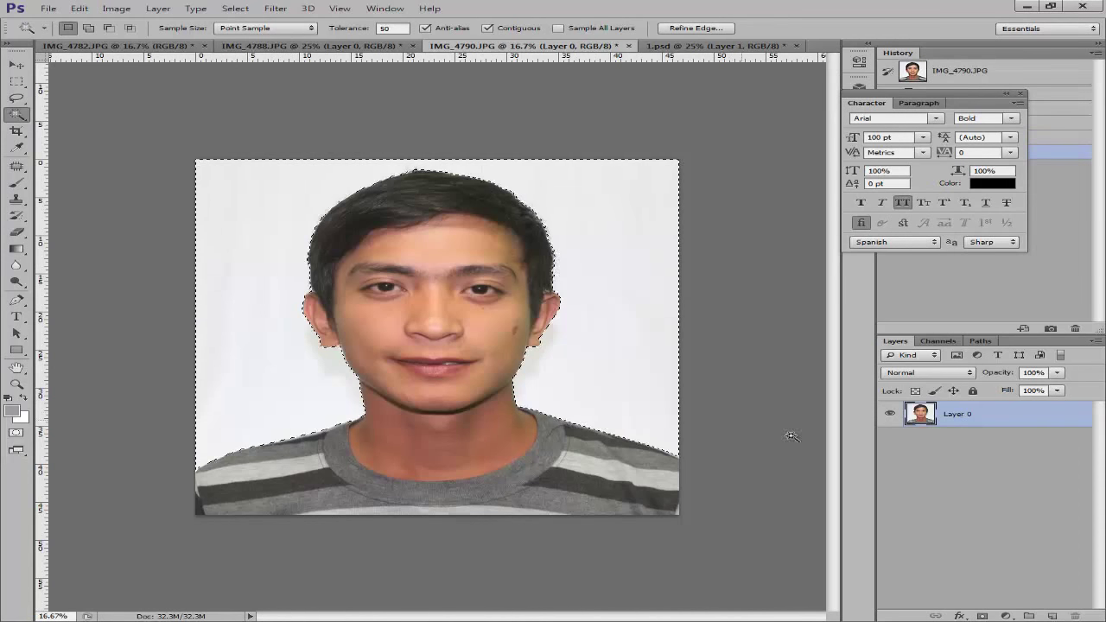
pyautogui.doubleClick(1048, 418)
pyautogui.press('Escape')
pyautogui.press('Delete')
pyautogui.hotkey('ctrl', 'd')
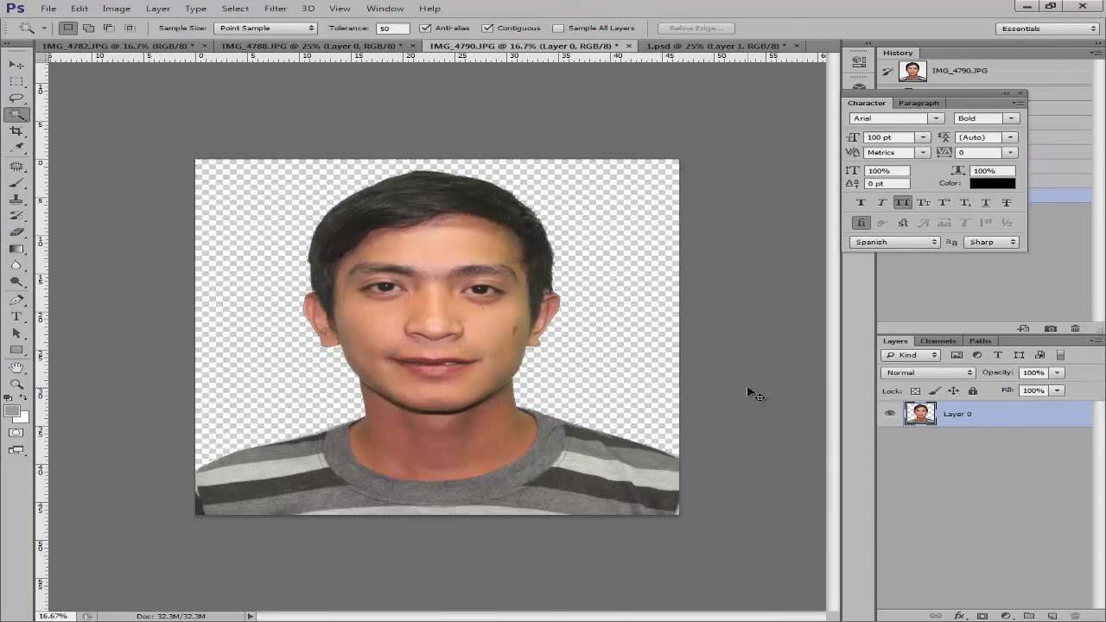
# Zoom in to check the IMG_4790 cut-out, keeping the Magic Wand tool active.
pyautogui.hotkey('ctrl', '+')
pyautogui.hotkey('ctrl', '+')
pyautogui.hotkey('ctrl', '-')
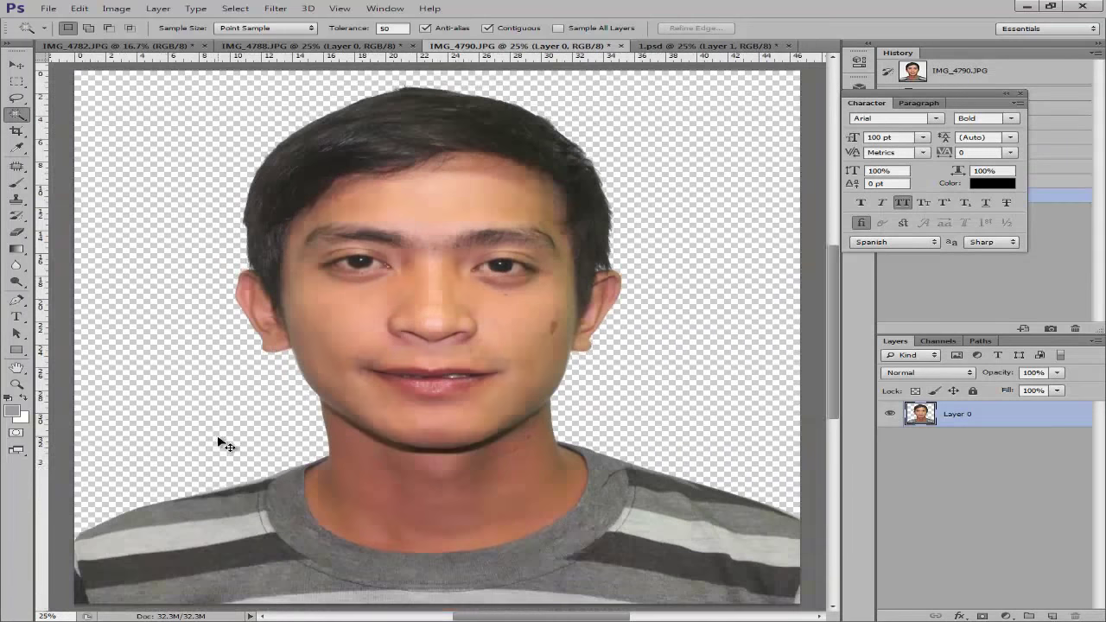
pyautogui.hotkey('ctrl', '+')
pyautogui.click(18, 120)
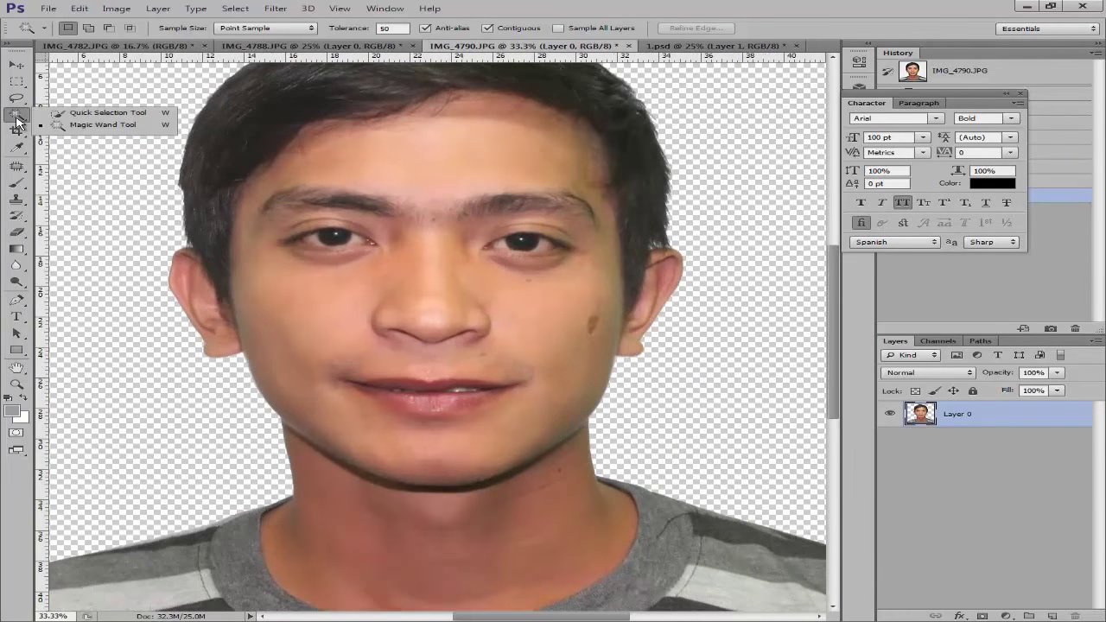
pyautogui.click(80, 130)
pyautogui.hotkey('ctrl', '-')
pyautogui.hotkey('ctrl', '-')
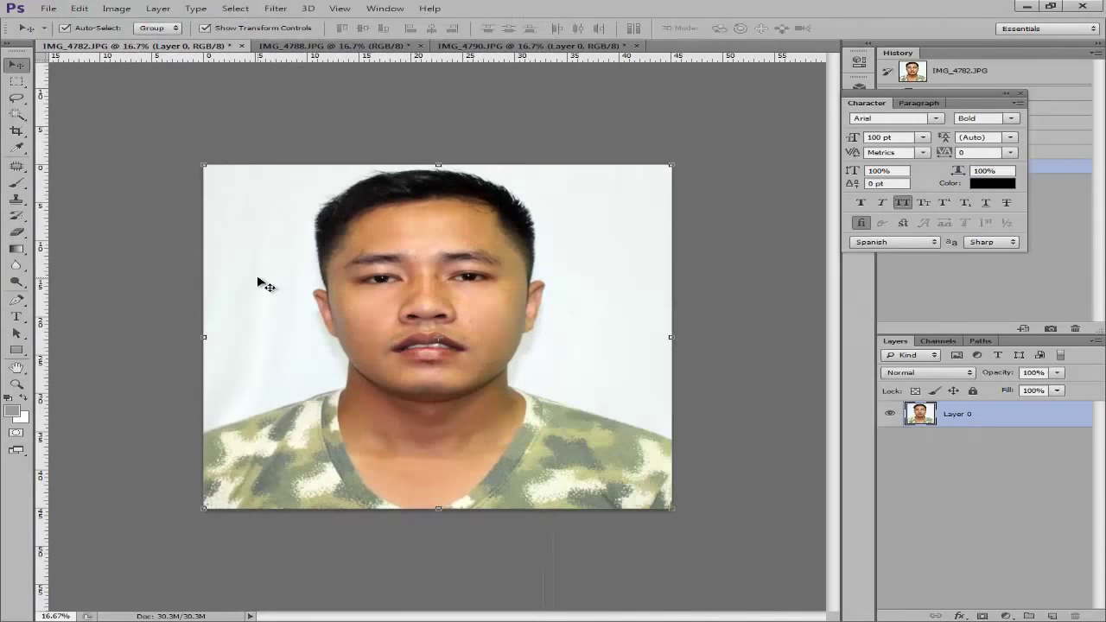
# Choose the Magic Wand tool and set its Tolerance to 100 on IMG_4782.
pyautogui.click(17, 114)
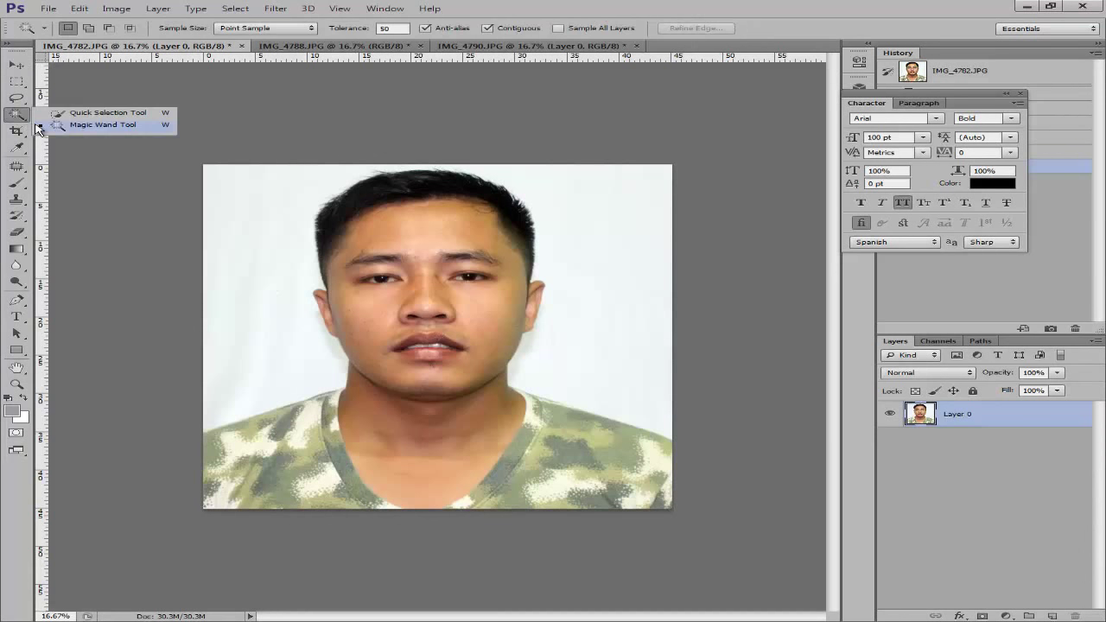
pyautogui.click(62, 126)
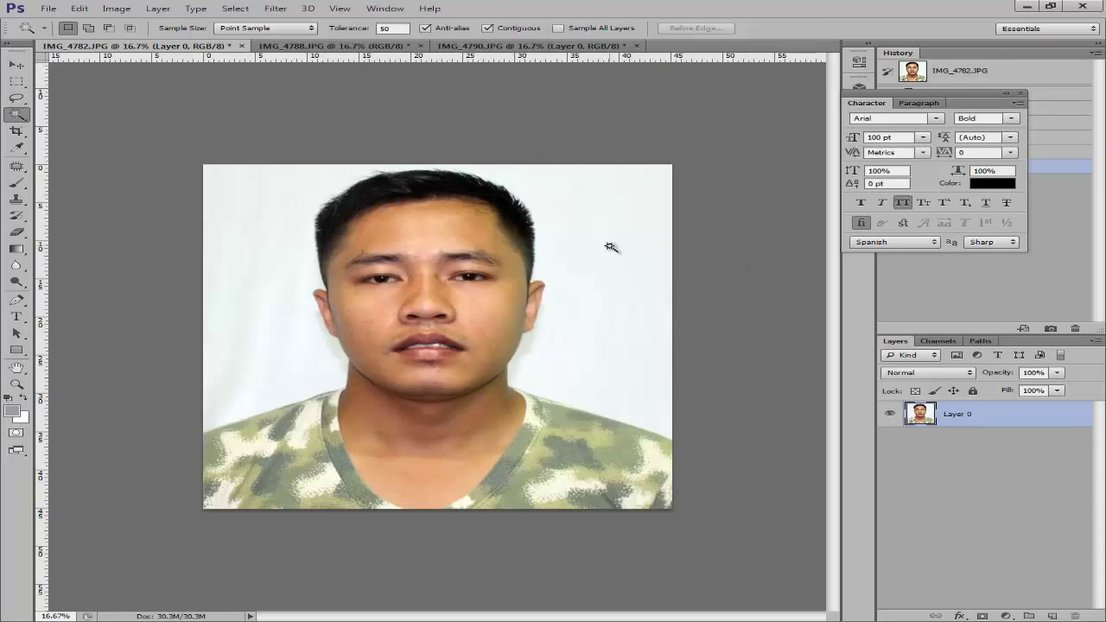
pyautogui.click(13, 119)
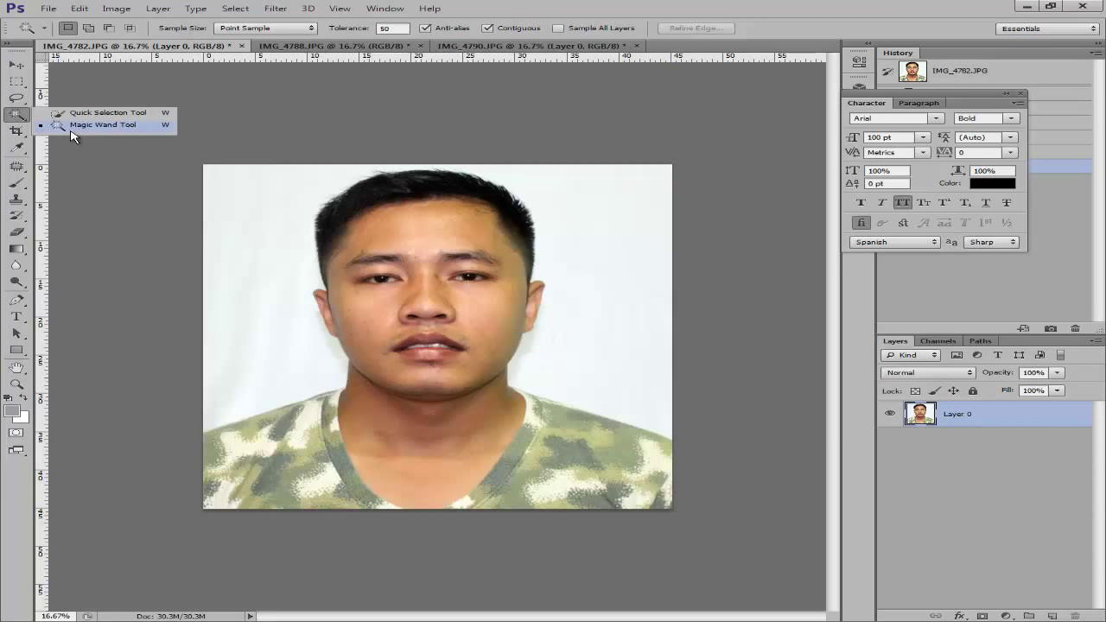
pyautogui.click(72, 130)
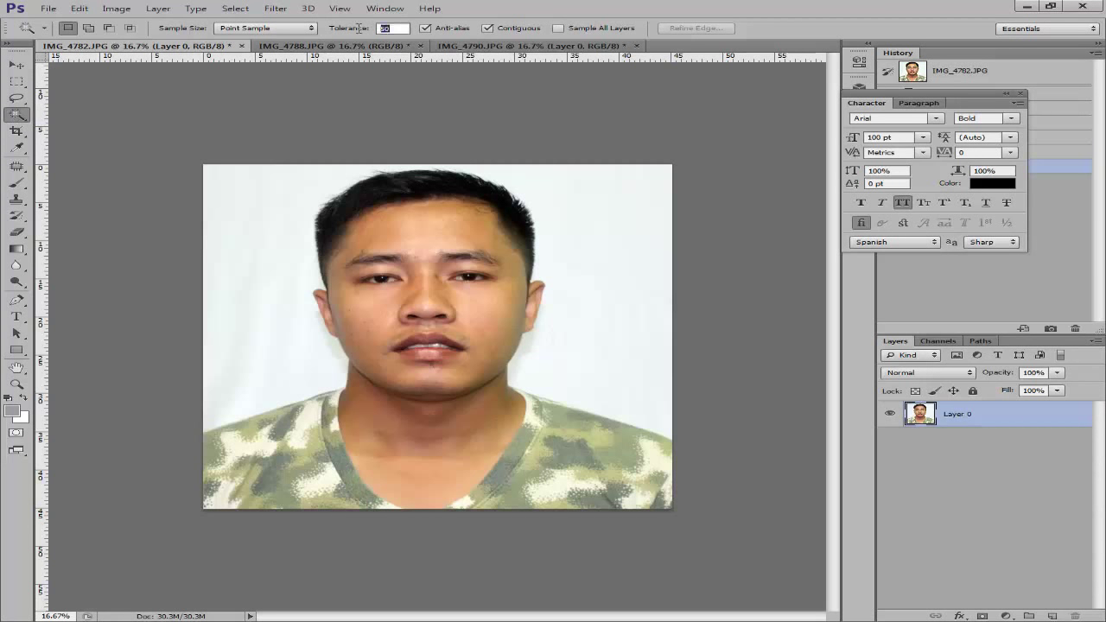
pyautogui.write('100')
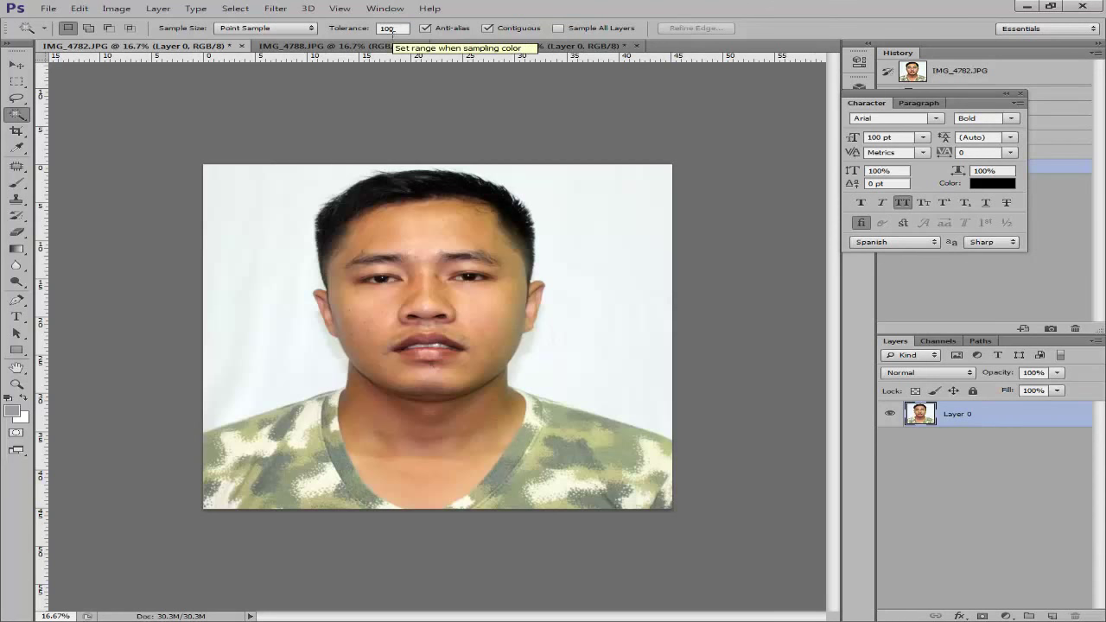
pyautogui.click(17, 121)
pyautogui.click(95, 124)
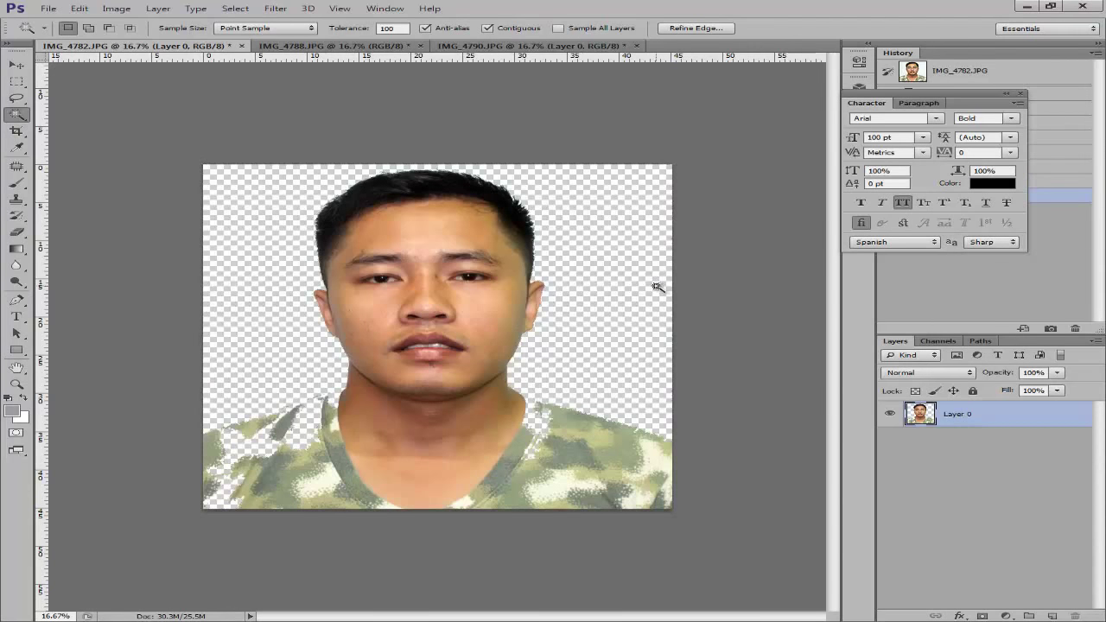
# Deselect and zoom around the hair and head to inspect the tolerance-100 cut-out.
pyautogui.hotkey('ctrl', 'd')
pyautogui.hotkey('ctrl', '+')
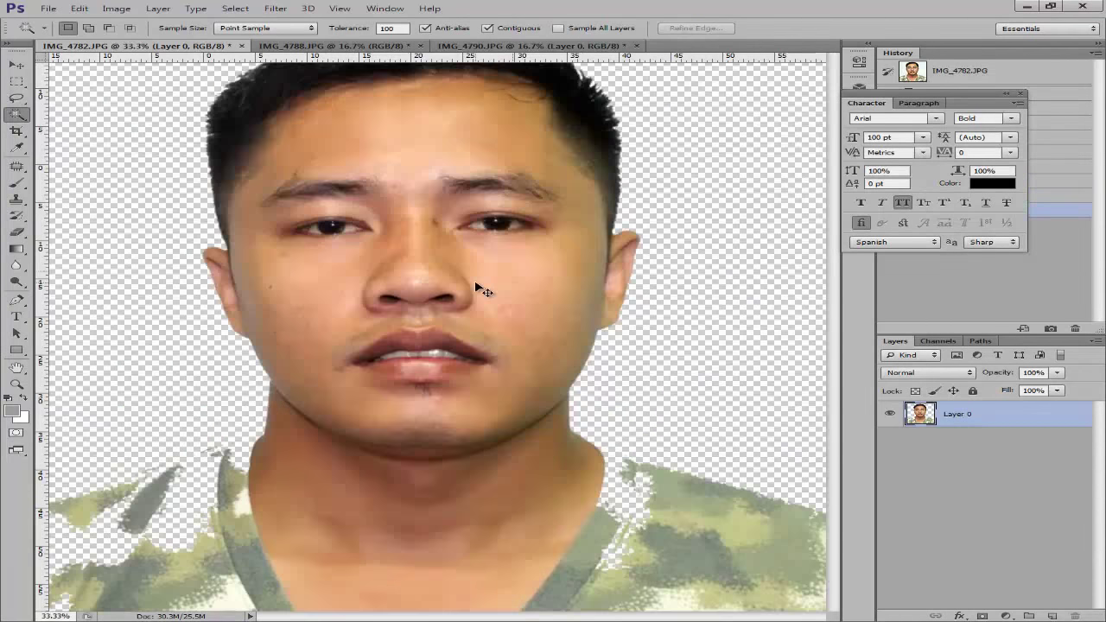
pyautogui.hotkey('ctrl', '-')
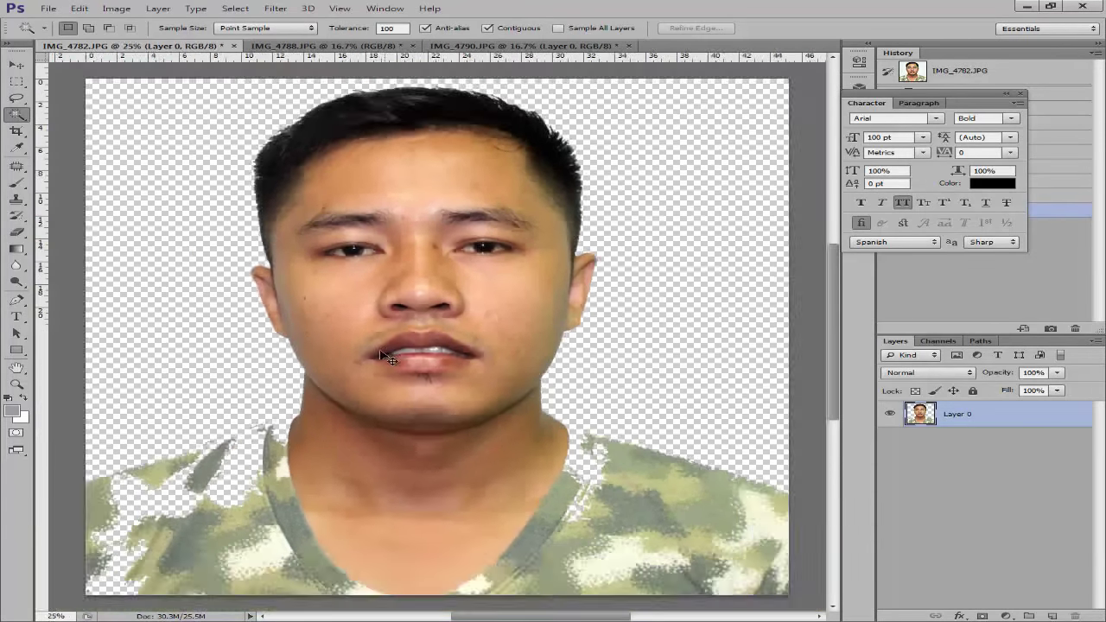
pyautogui.hotkey('ctrl', '+')
pyautogui.hotkey('ctrl', '+')
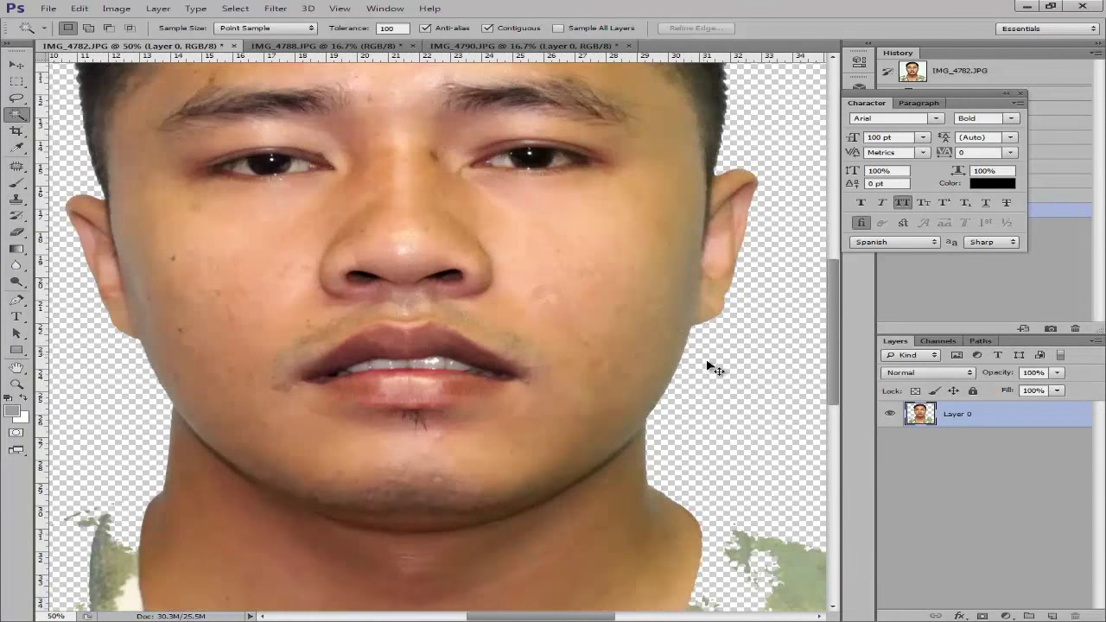
pyautogui.hotkey('ctrl', '-')
pyautogui.moveTo(103, 246); pyautogui.dragTo(268, 475)
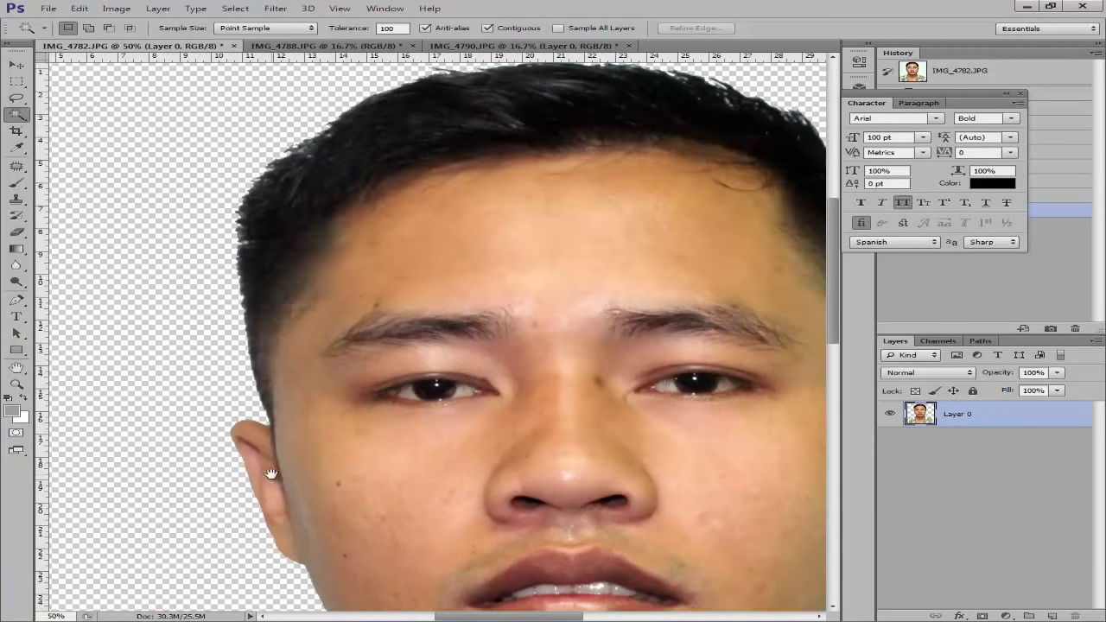
pyautogui.moveTo(513, 91); pyautogui.dragTo(269, 230)
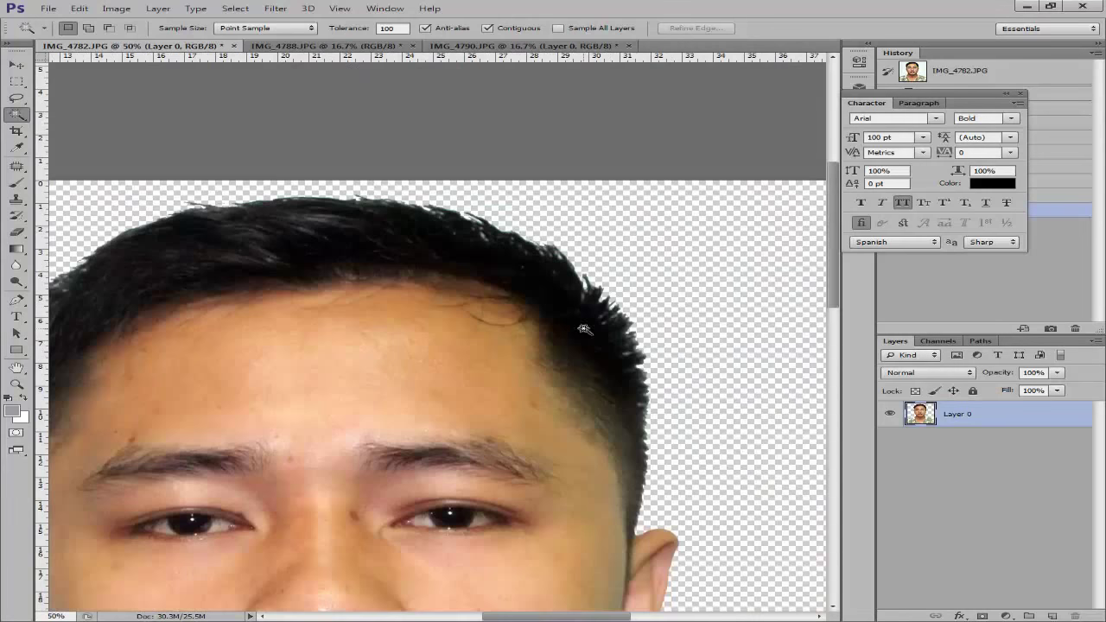
pyautogui.hotkey('ctrl', '-')
pyautogui.hotkey('ctrl', '-')
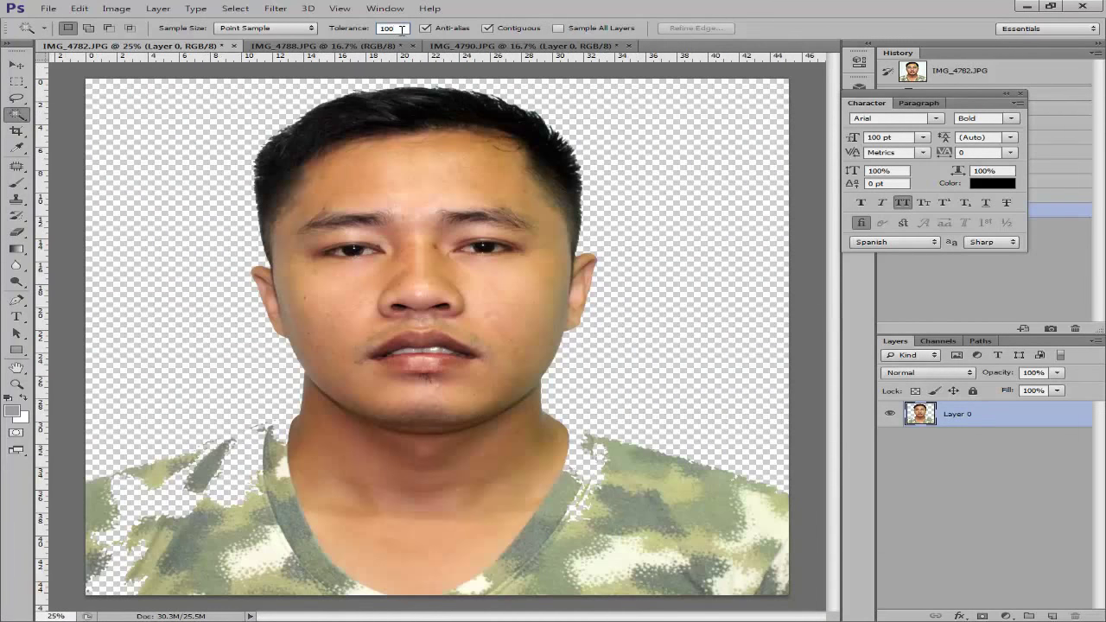
# Delete leftover fringe at Tolerance 100, then step back to restore the white background.
pyautogui.click(400, 29)
pyautogui.write('100')
pyautogui.click(91, 151)
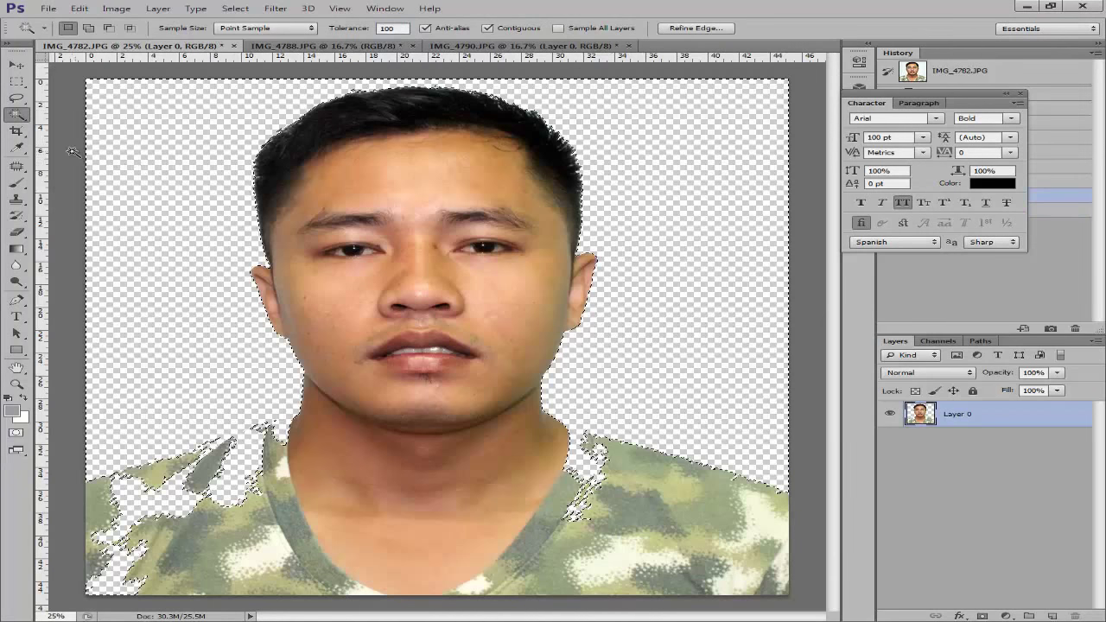
pyautogui.press('Delete')
pyautogui.hotkey('ctrl', 'd')
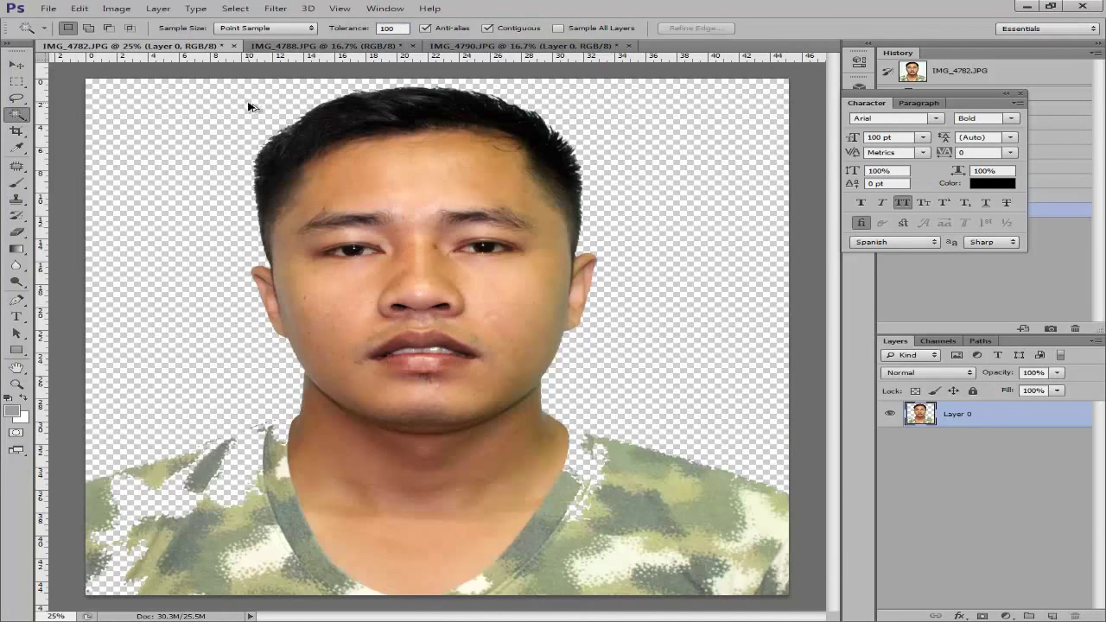
pyautogui.hotkey('ctrl', 'alt', 'z')
pyautogui.hotkey('ctrl', 'alt', 'z')
pyautogui.hotkey('ctrl', 'alt', 'z')
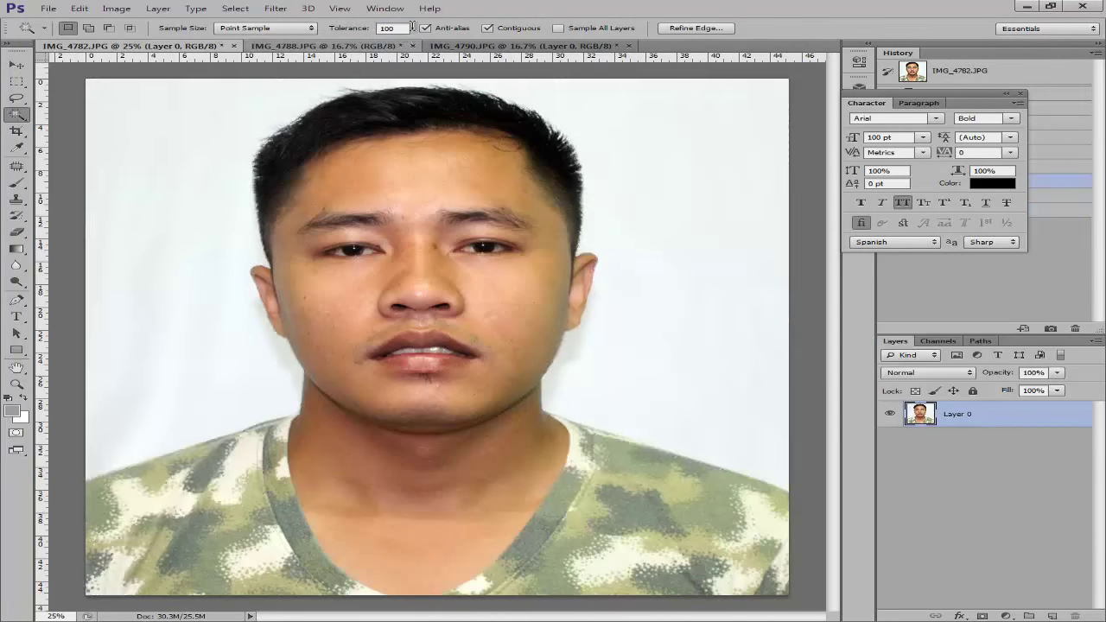
# Delete IMG_4782's white background with the Magic Wand at Tolerance 50.
pyautogui.hotkey('ctrl', 'shift', 'z')
pyautogui.click(352, 24)
pyautogui.write('5')
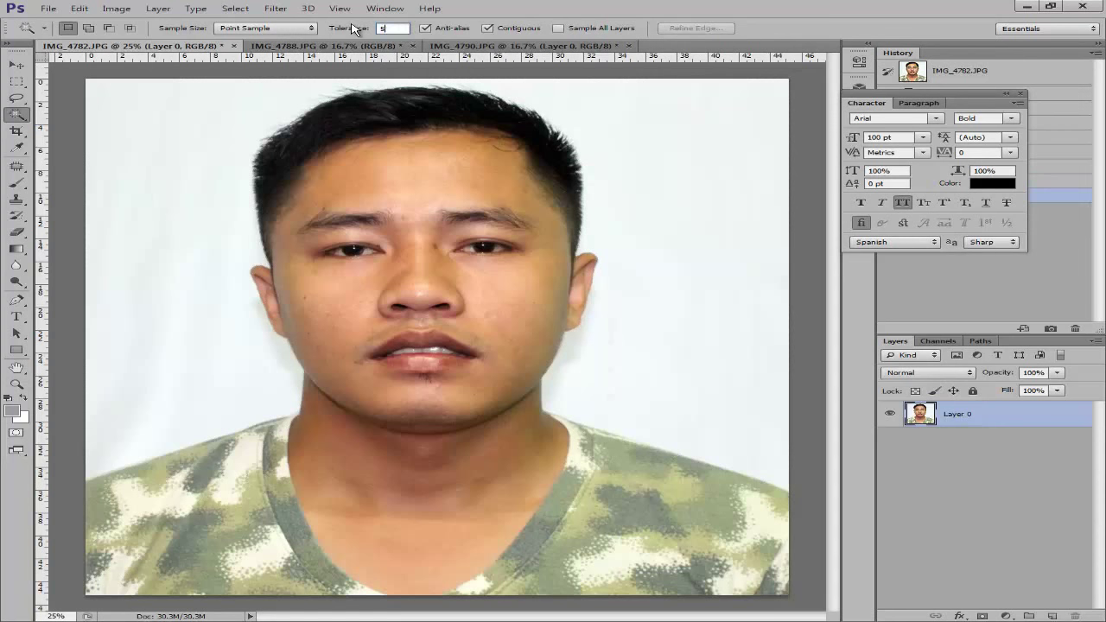
pyautogui.write('0')
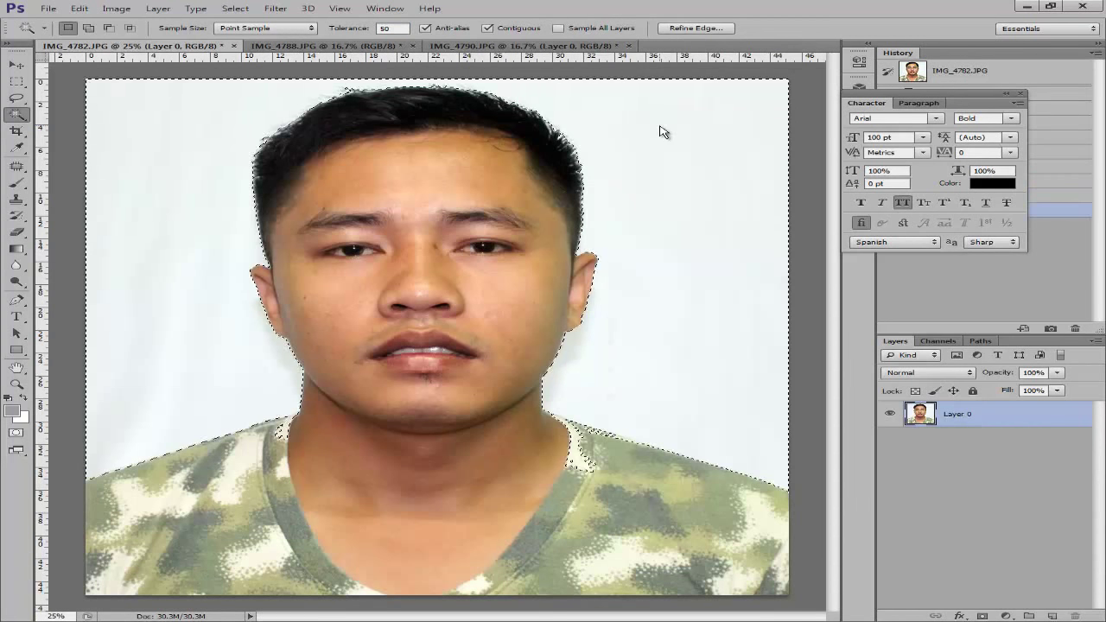
pyautogui.click(737, 280)
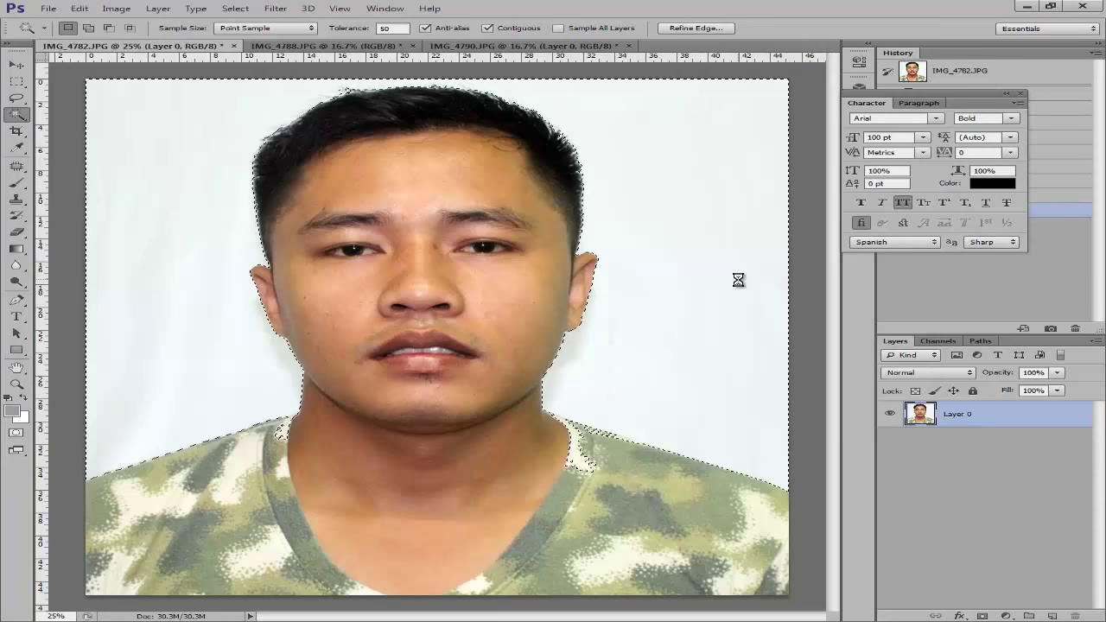
pyautogui.press('Delete')
pyautogui.hotkey('ctrl', 'd')
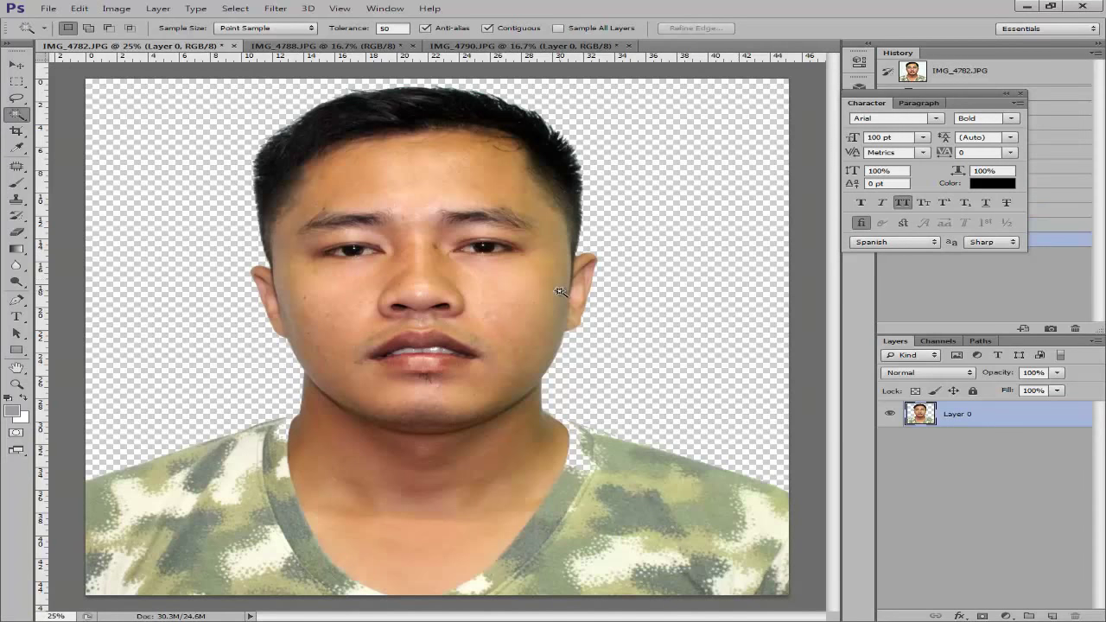
# Inspect the head edges, undo the deletion, and set Tolerance back to 100.
pyautogui.hotkey('ctrl', '+')
pyautogui.moveTo(533, 152); pyautogui.dragTo(533, 343)
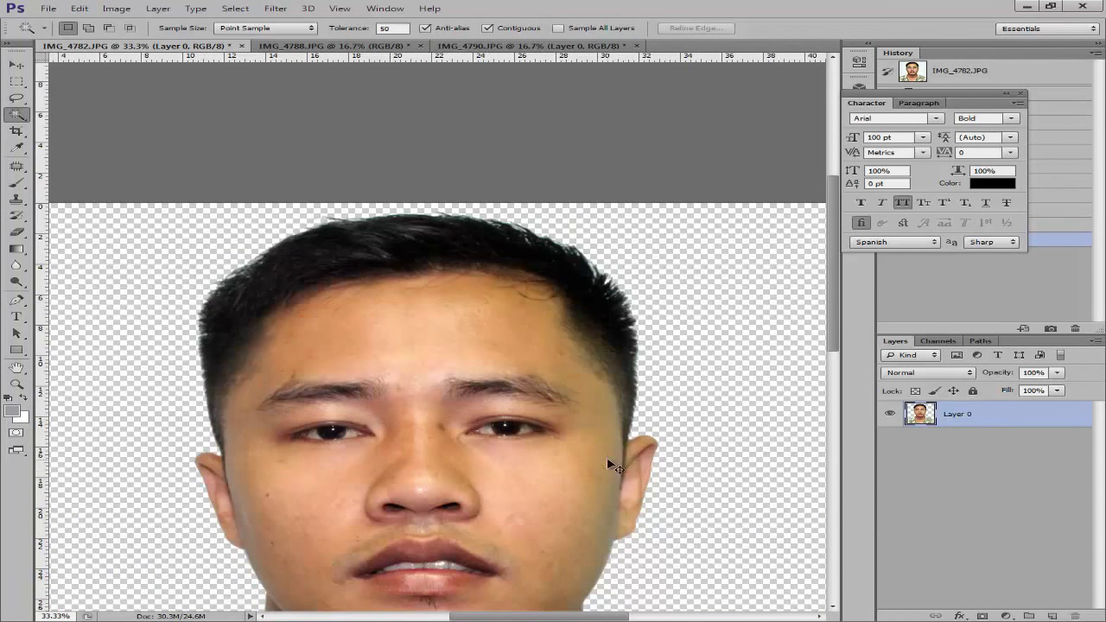
pyautogui.click(441, 99)
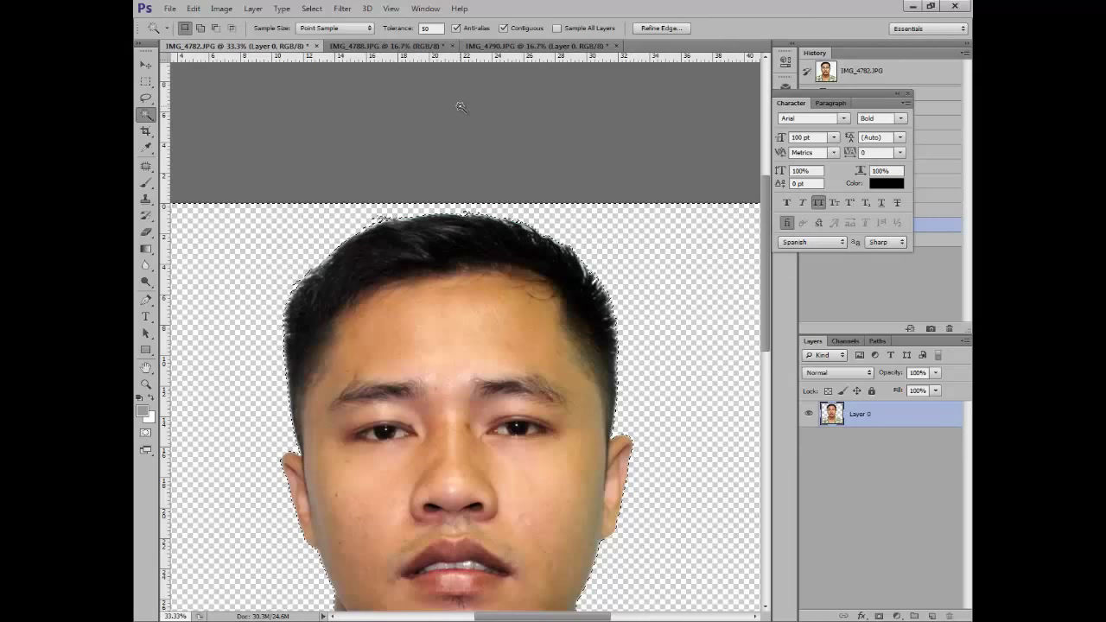
pyautogui.hotkey('ctrl', 'z')
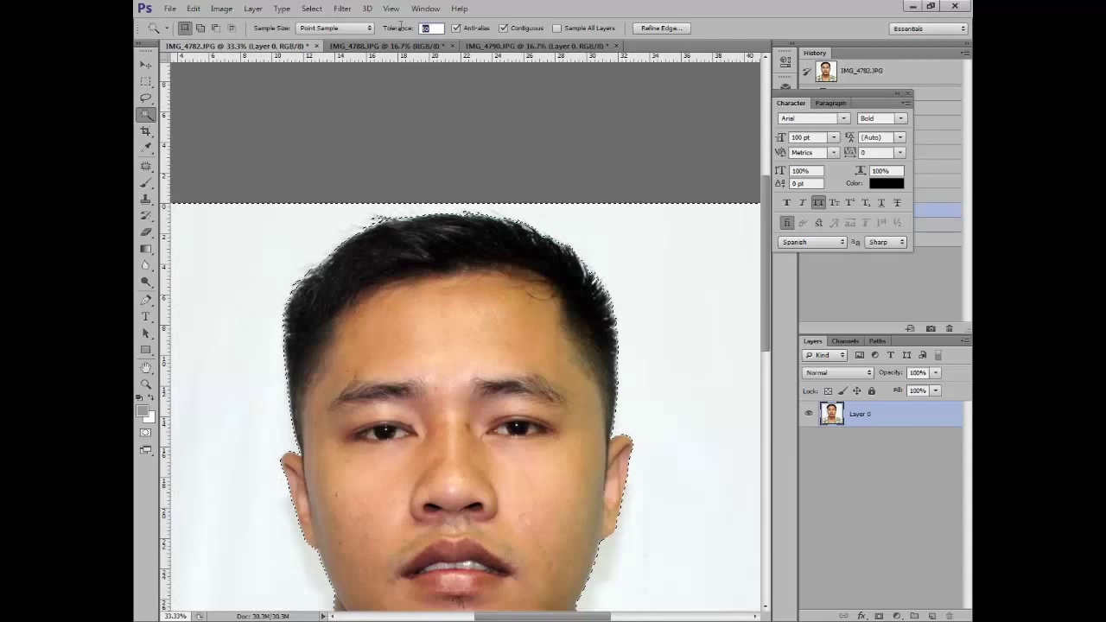
pyautogui.write('100')
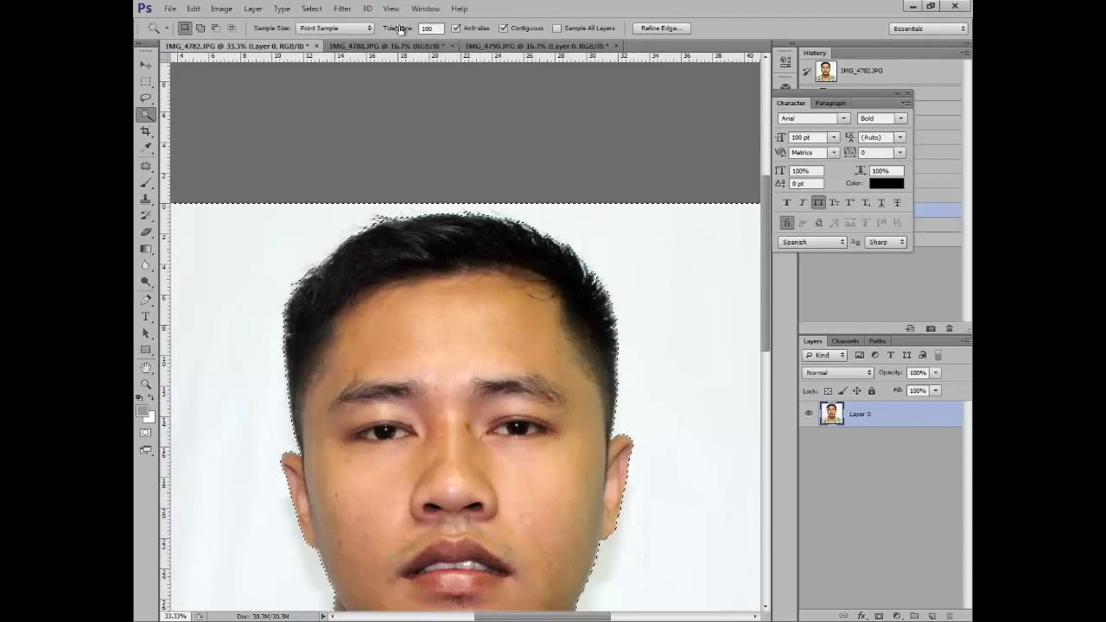